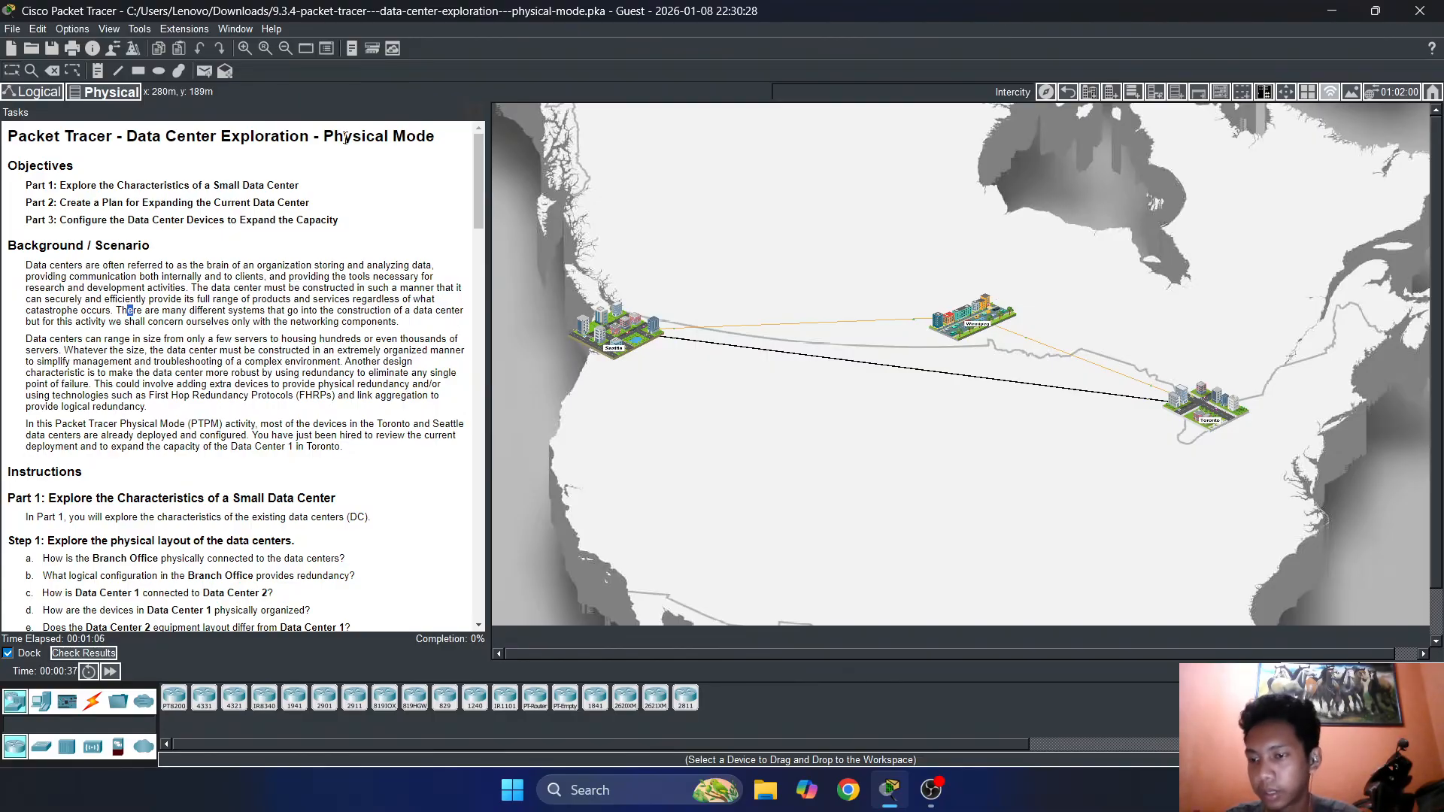
# Read the Background / Scenario section of the activity instructions, including the paragraph on the Toronto and Seattle data centers
pyautogui.click(165, 136)
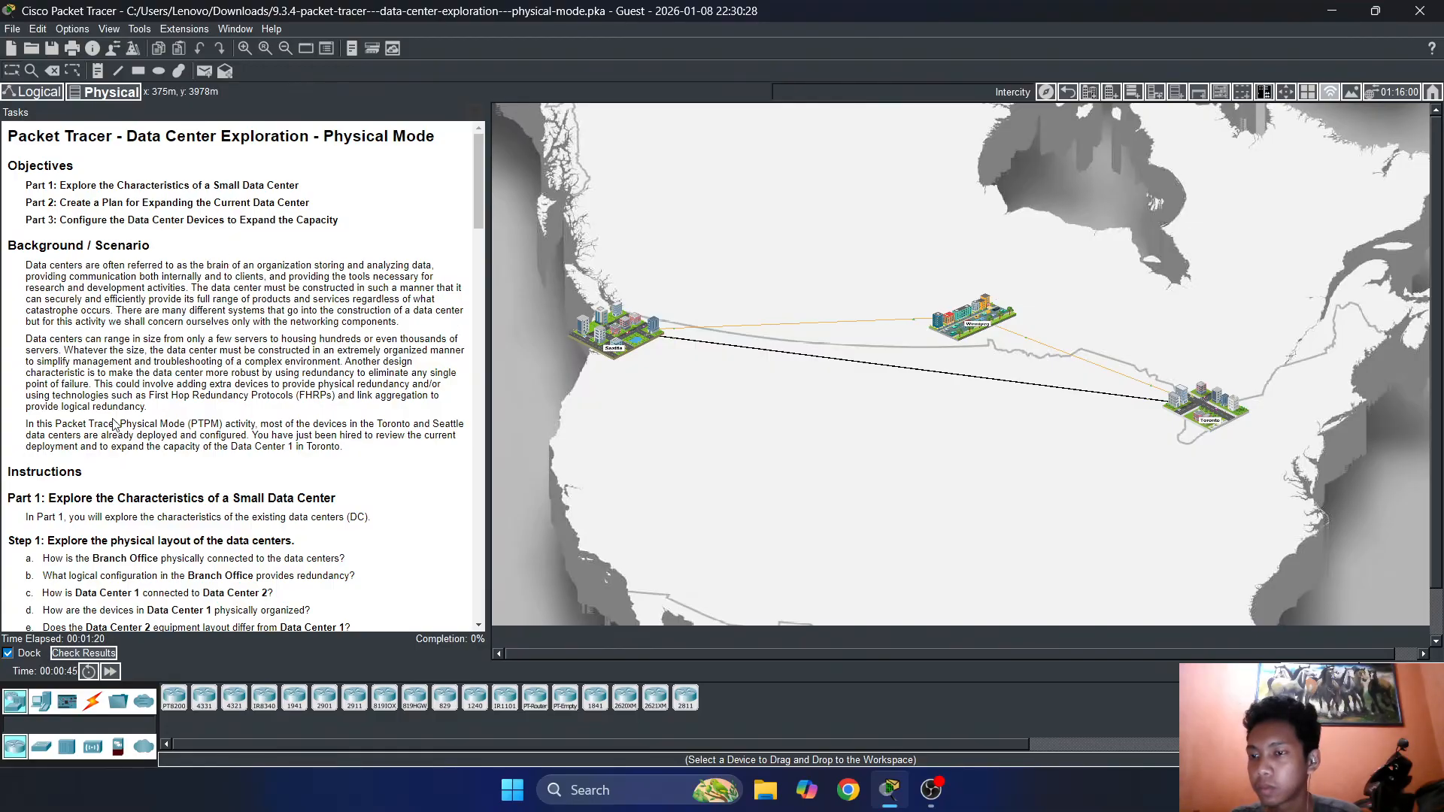
pyautogui.moveTo(29, 424); pyautogui.dragTo(282, 427)
pyautogui.click(199, 421)
pyautogui.click(161, 430)
pyautogui.click(199, 434)
pyautogui.click(424, 425)
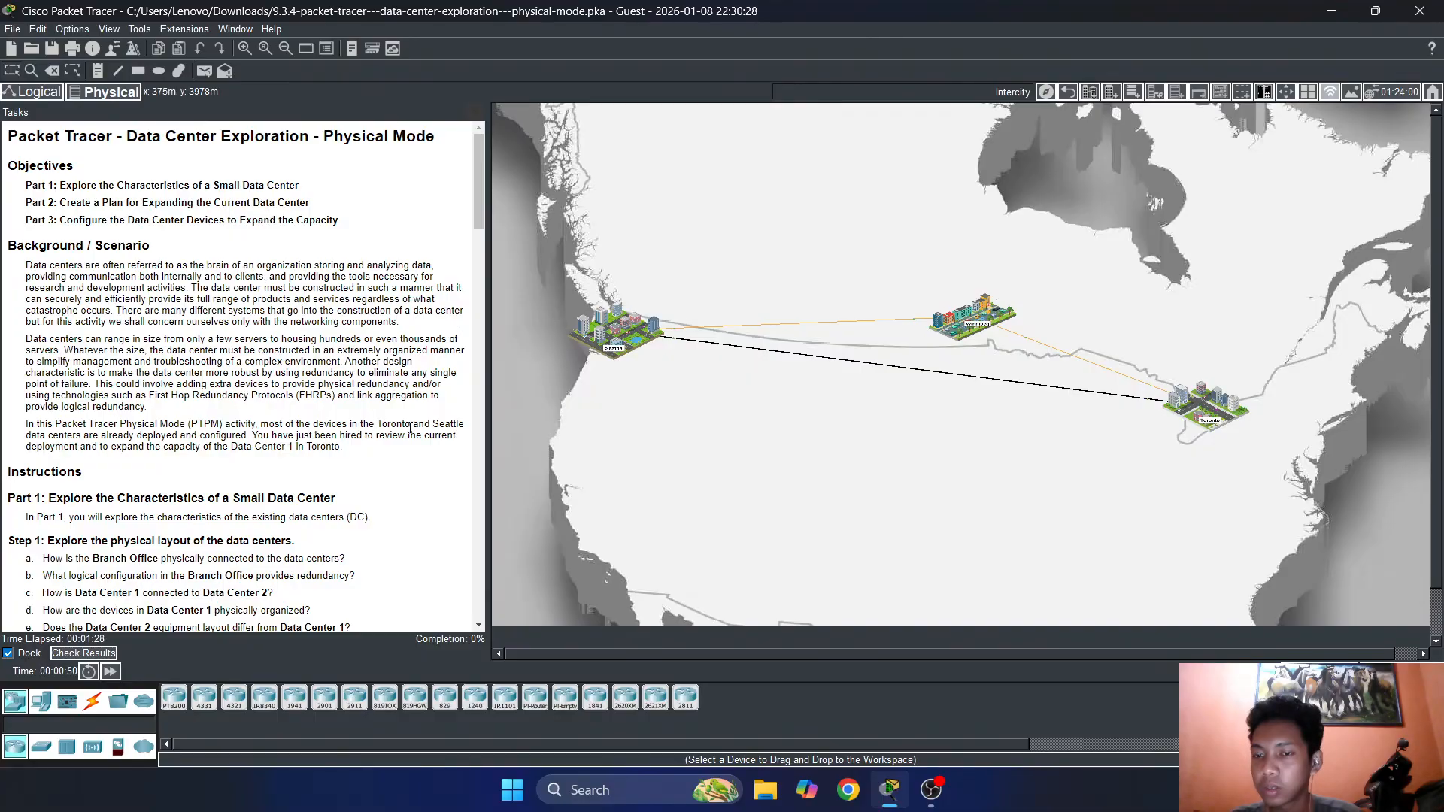
pyautogui.moveTo(51, 435); pyautogui.dragTo(366, 424)
pyautogui.click(178, 436)
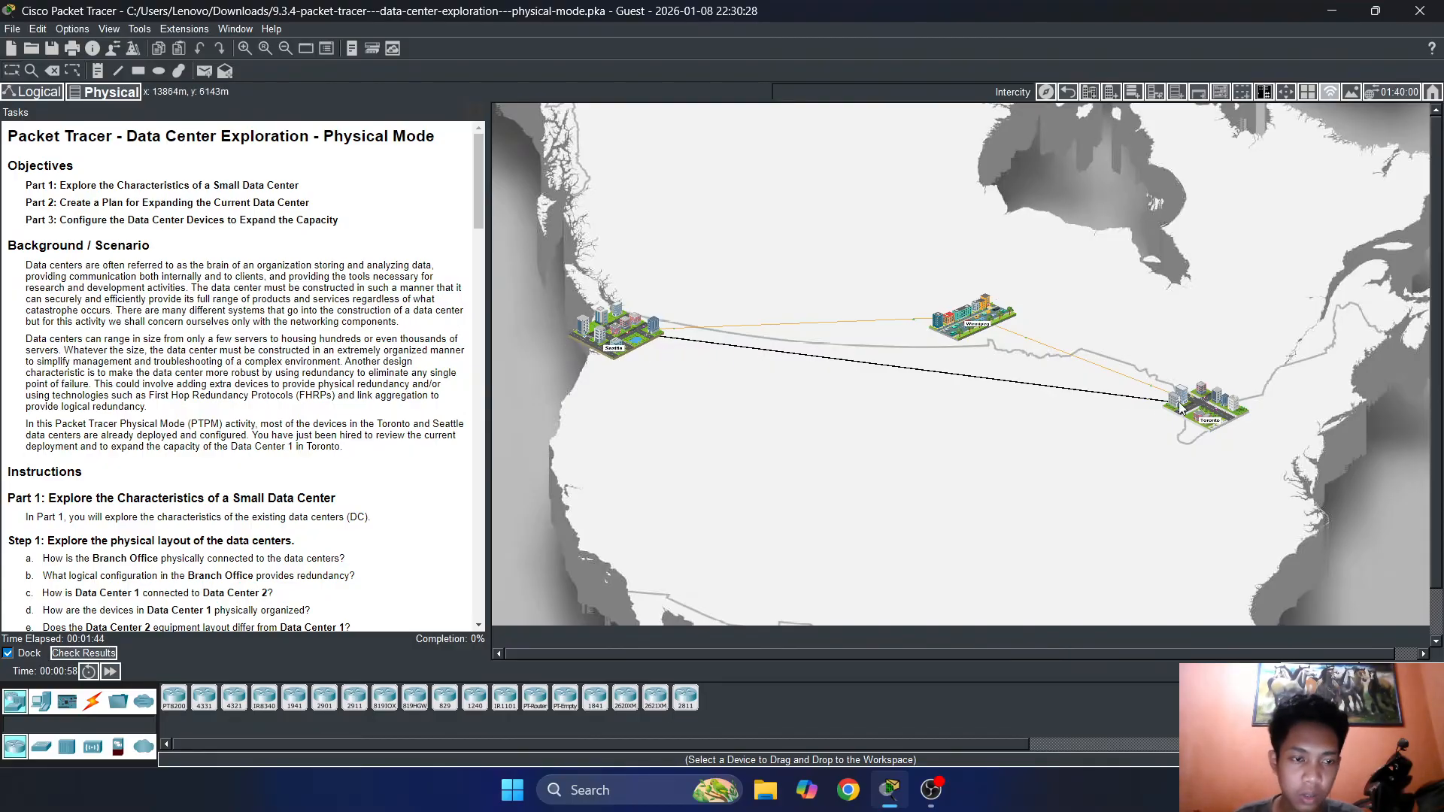
# Examine the intercity map, looking at Seattle, Winnipeg and Toronto and the links between them
pyautogui.scroll(2, 652, 358)
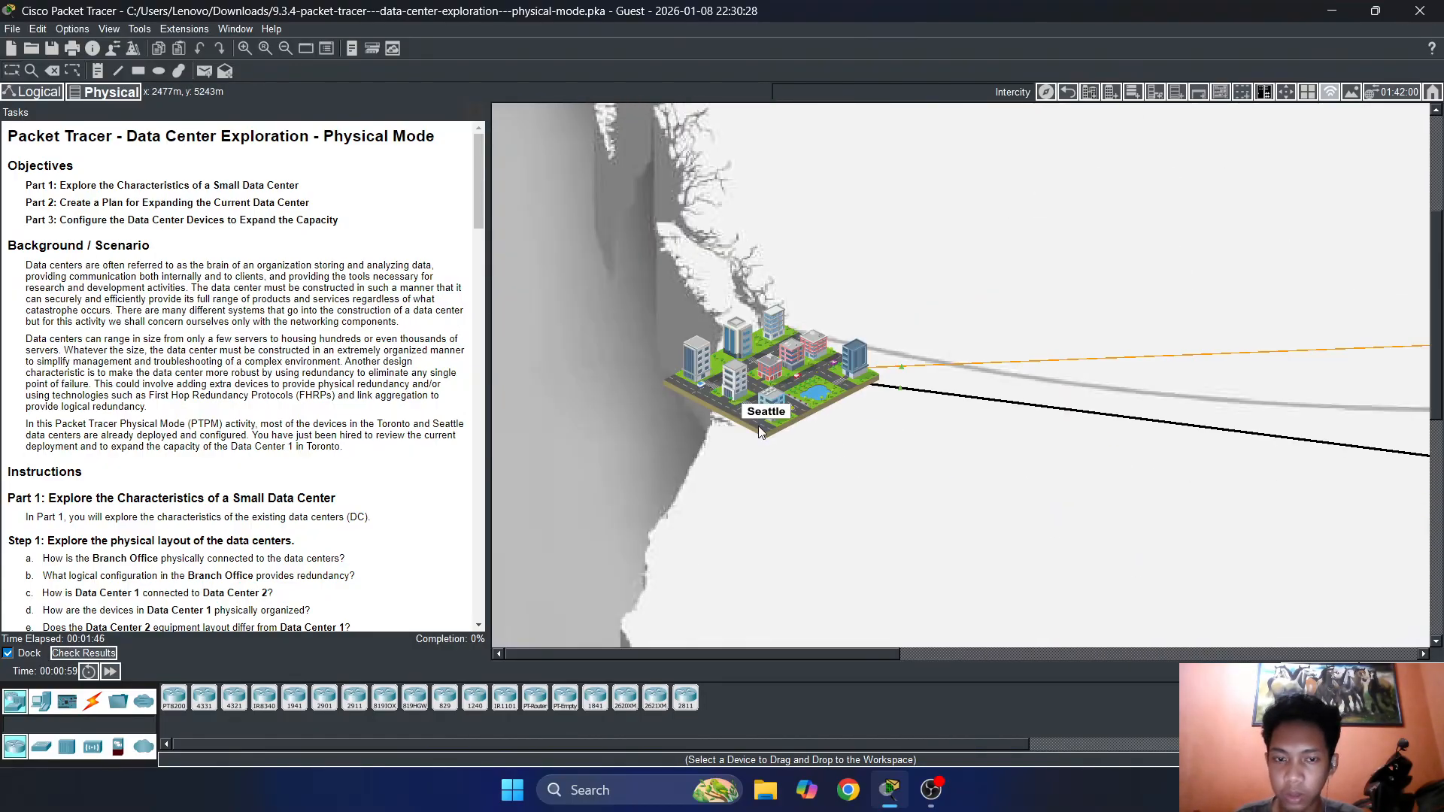
pyautogui.scroll(-4, 761, 418)
pyautogui.scroll(3, 1129, 385)
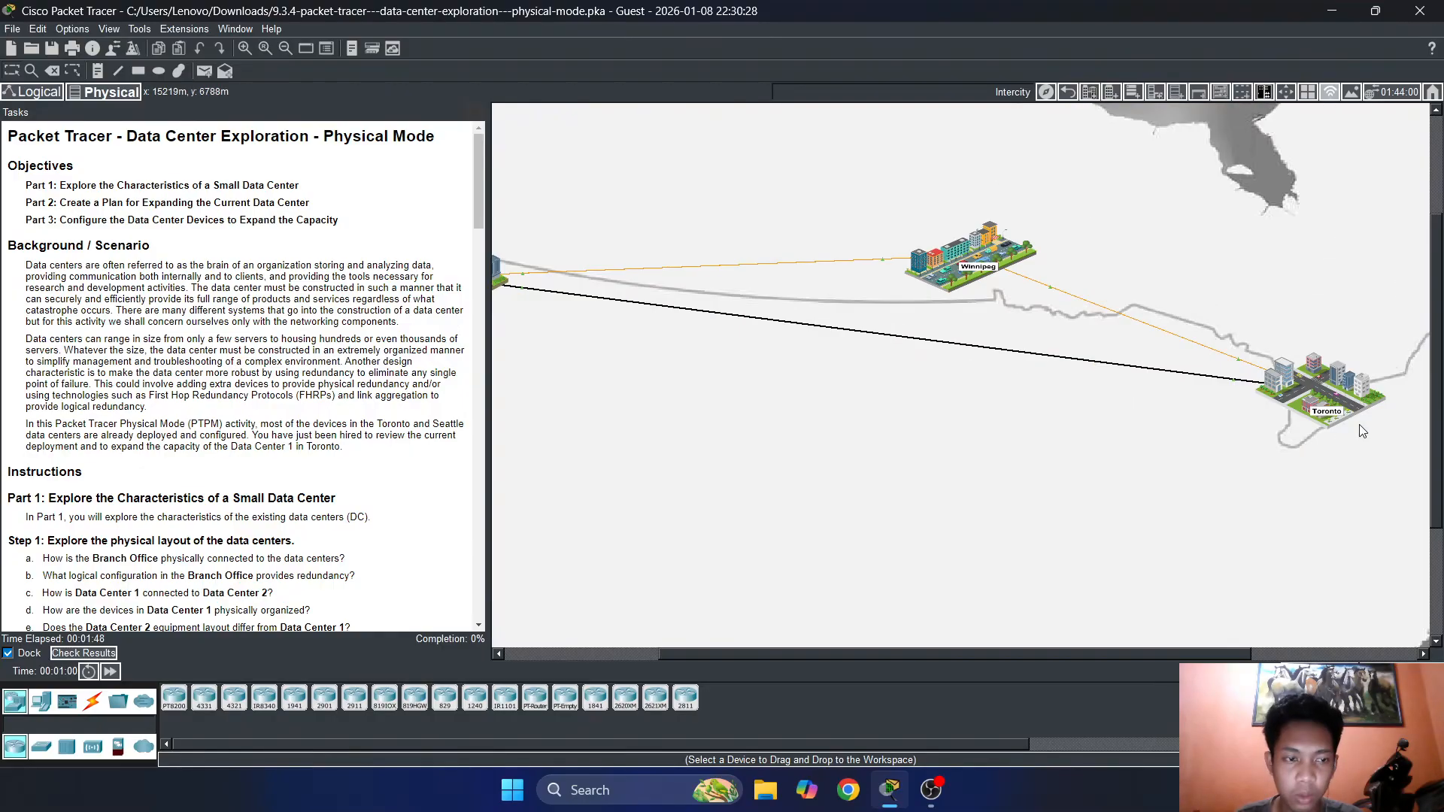
pyautogui.scroll(1, 1353, 413)
pyautogui.moveTo(1007, 658); pyautogui.dragTo(911, 631)
pyautogui.hscroll(5, 1046, 488)
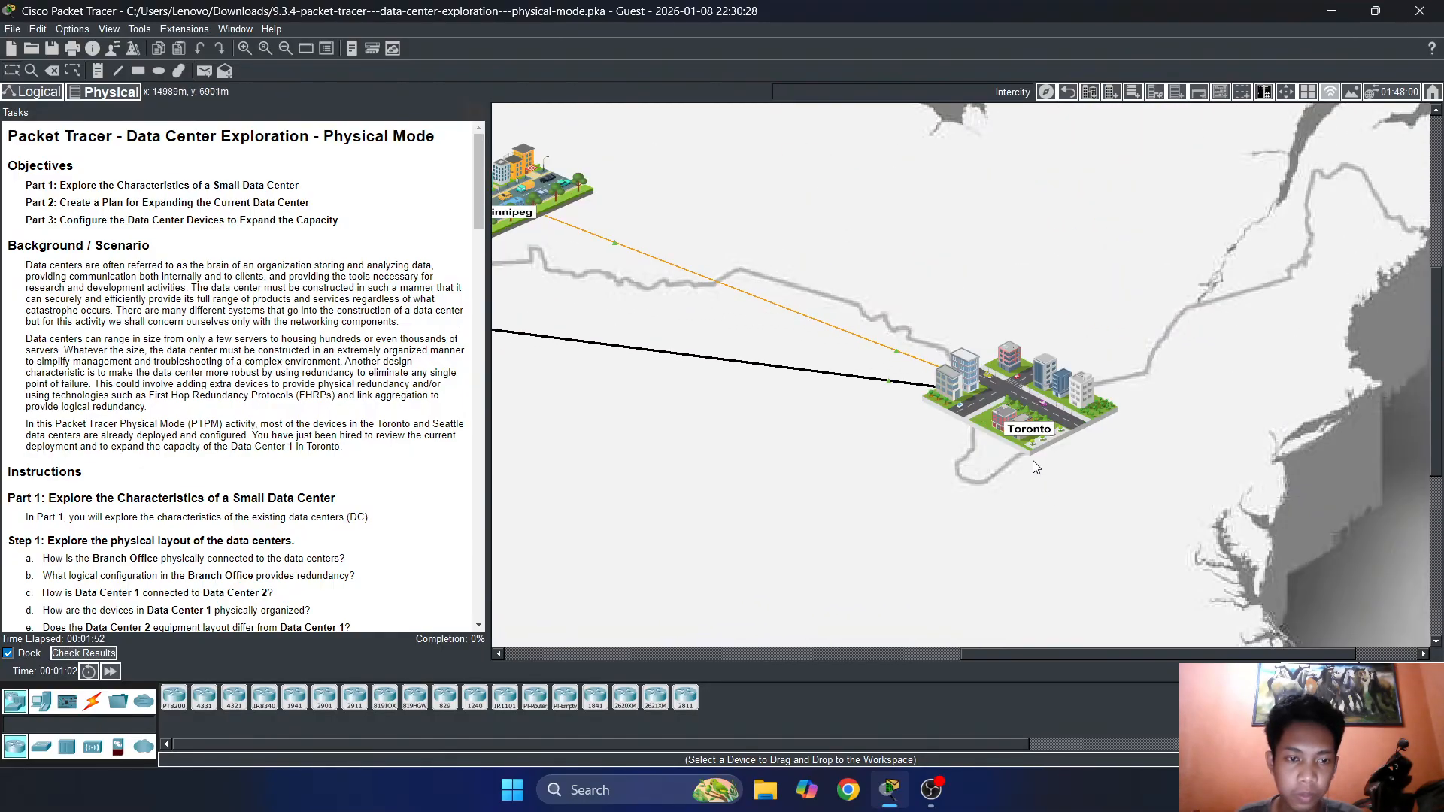
pyautogui.hscroll(-5, 1035, 466)
pyautogui.scroll(-1, 1035, 467)
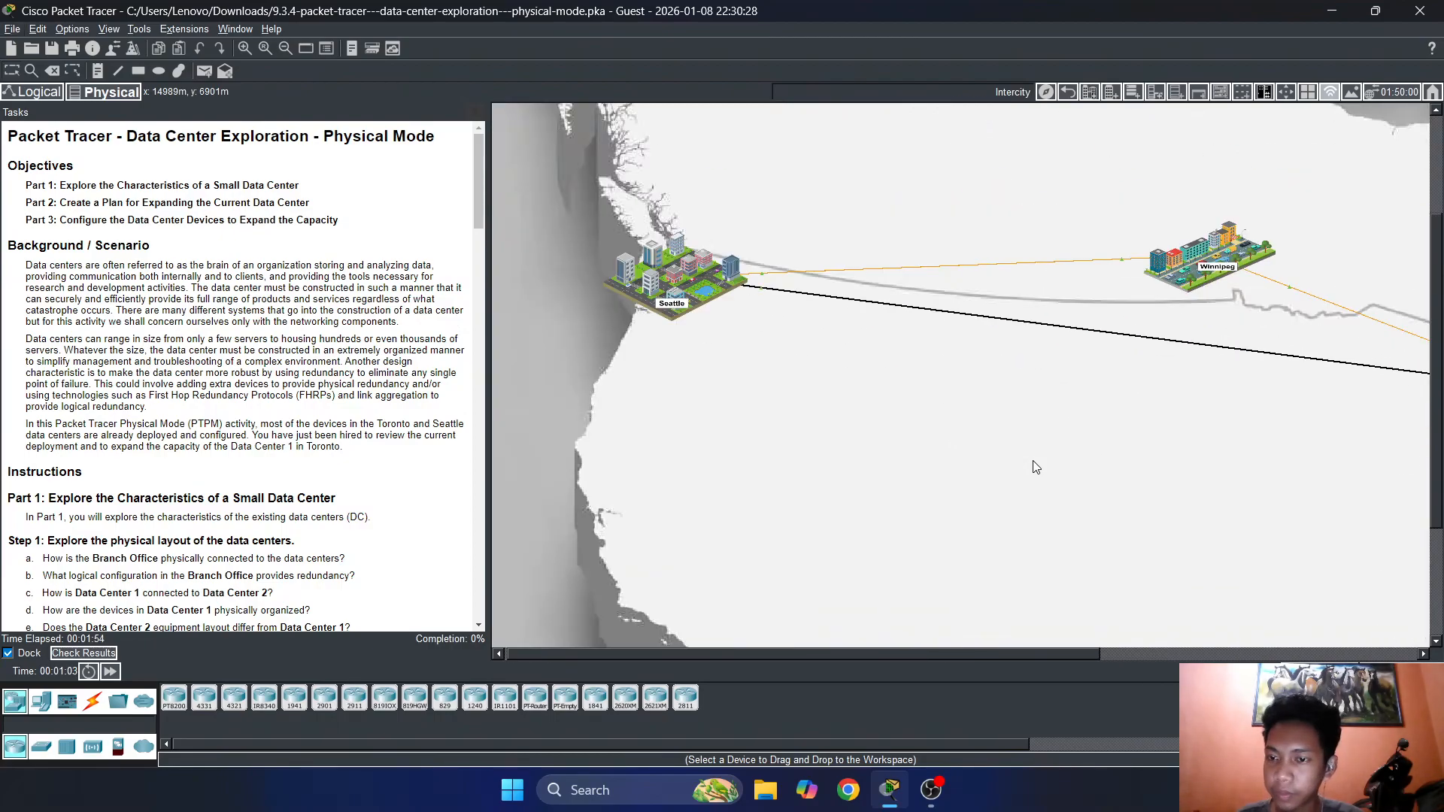
pyautogui.hscroll(3, 1035, 467)
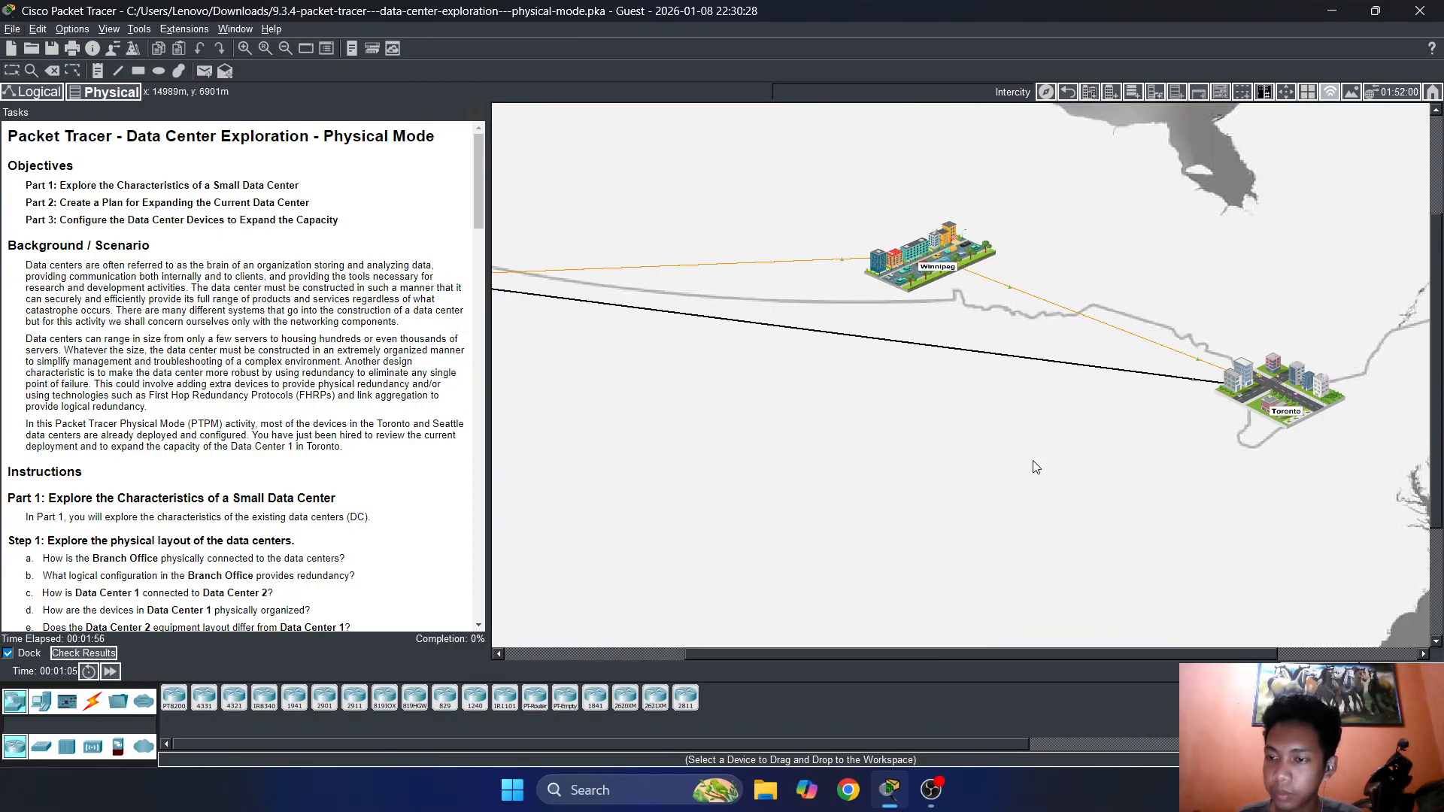
pyautogui.scroll(-1, 1036, 466)
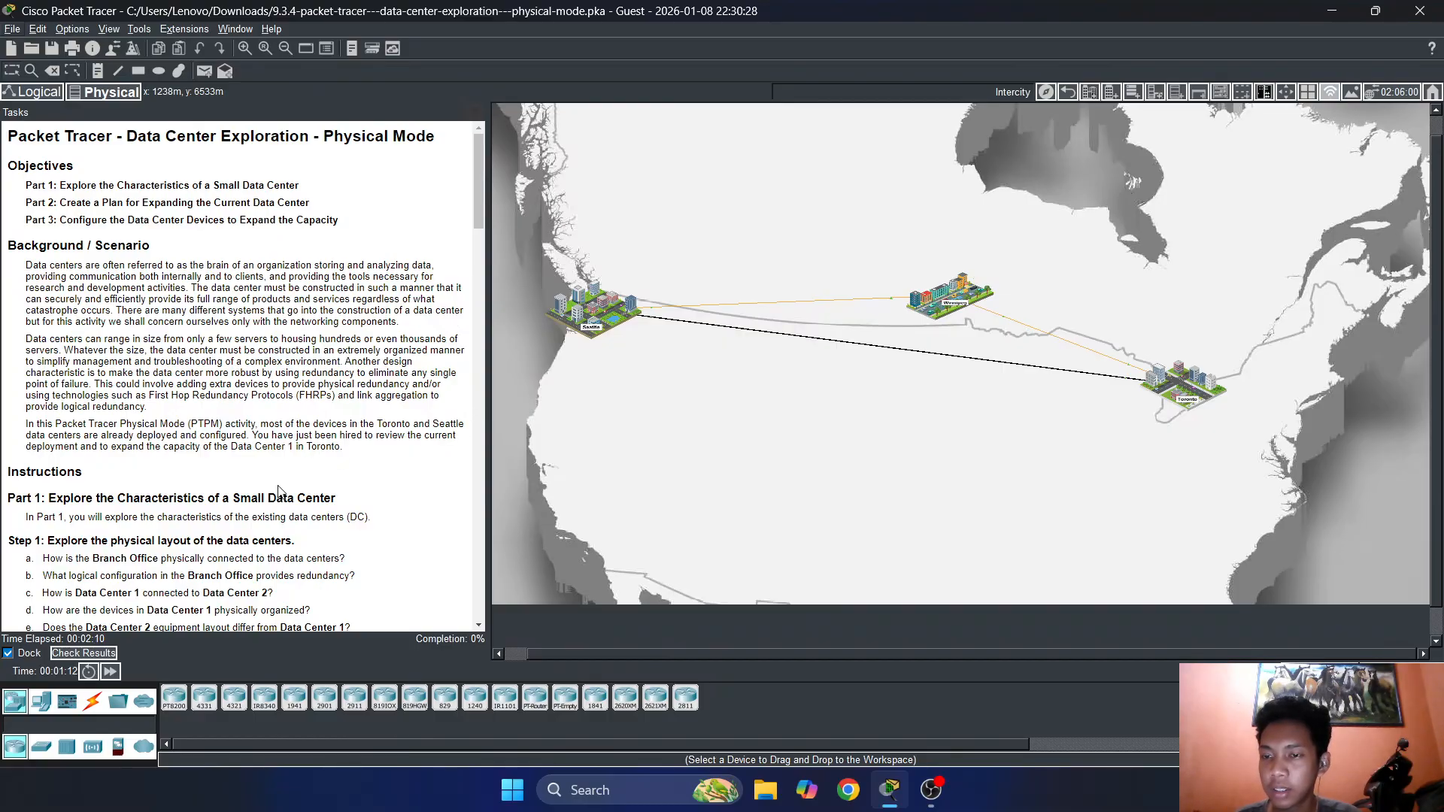
# Read the task of reviewing the deployment and expanding Data Center 1, and look into the Toronto city view before returning to the intercity map
pyautogui.moveTo(250, 436); pyautogui.dragTo(383, 440)
pyautogui.click(351, 435)
pyautogui.click(339, 434)
pyautogui.click(393, 434)
pyautogui.click(364, 435)
pyautogui.doubleClick(444, 434)
pyautogui.click(366, 440)
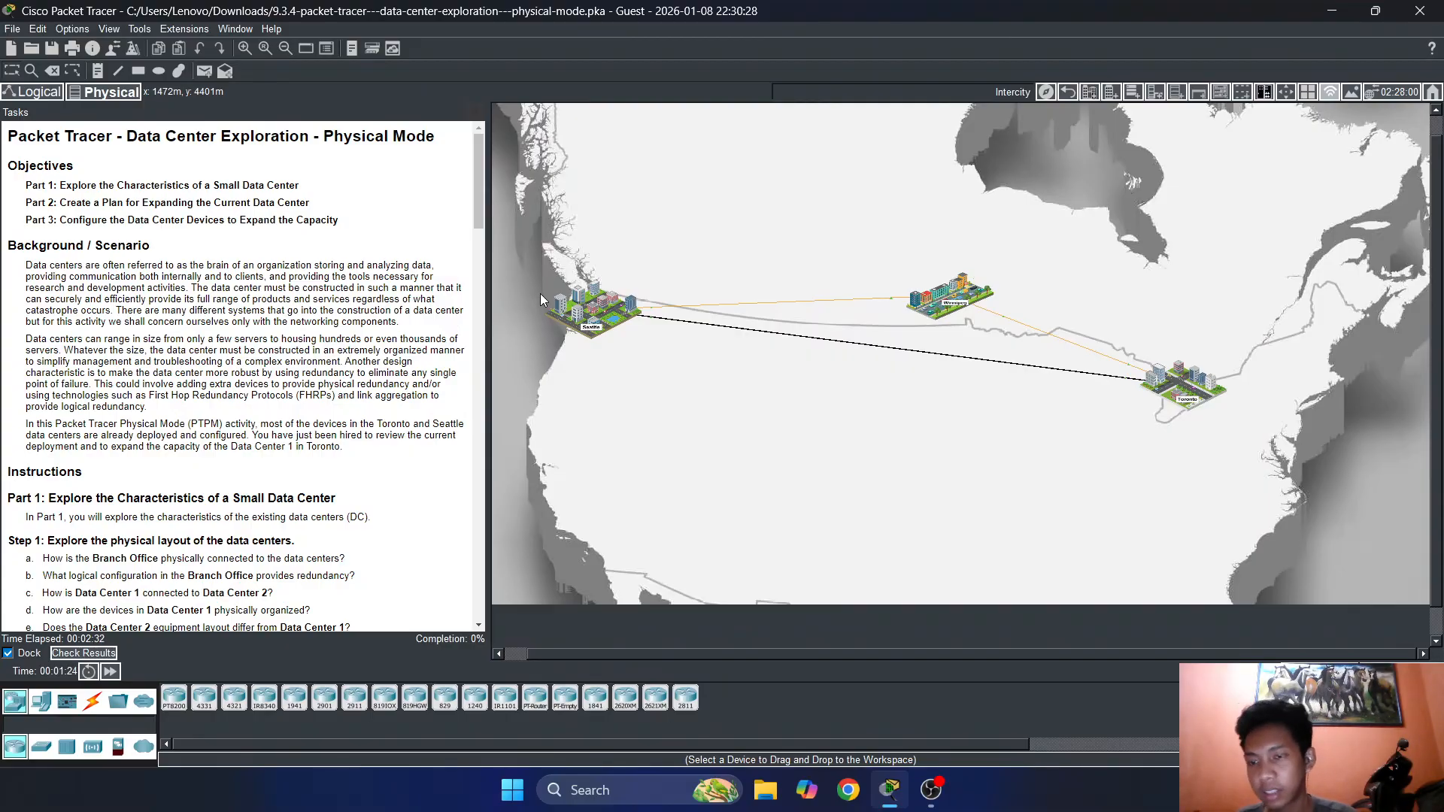
pyautogui.click(1179, 380)
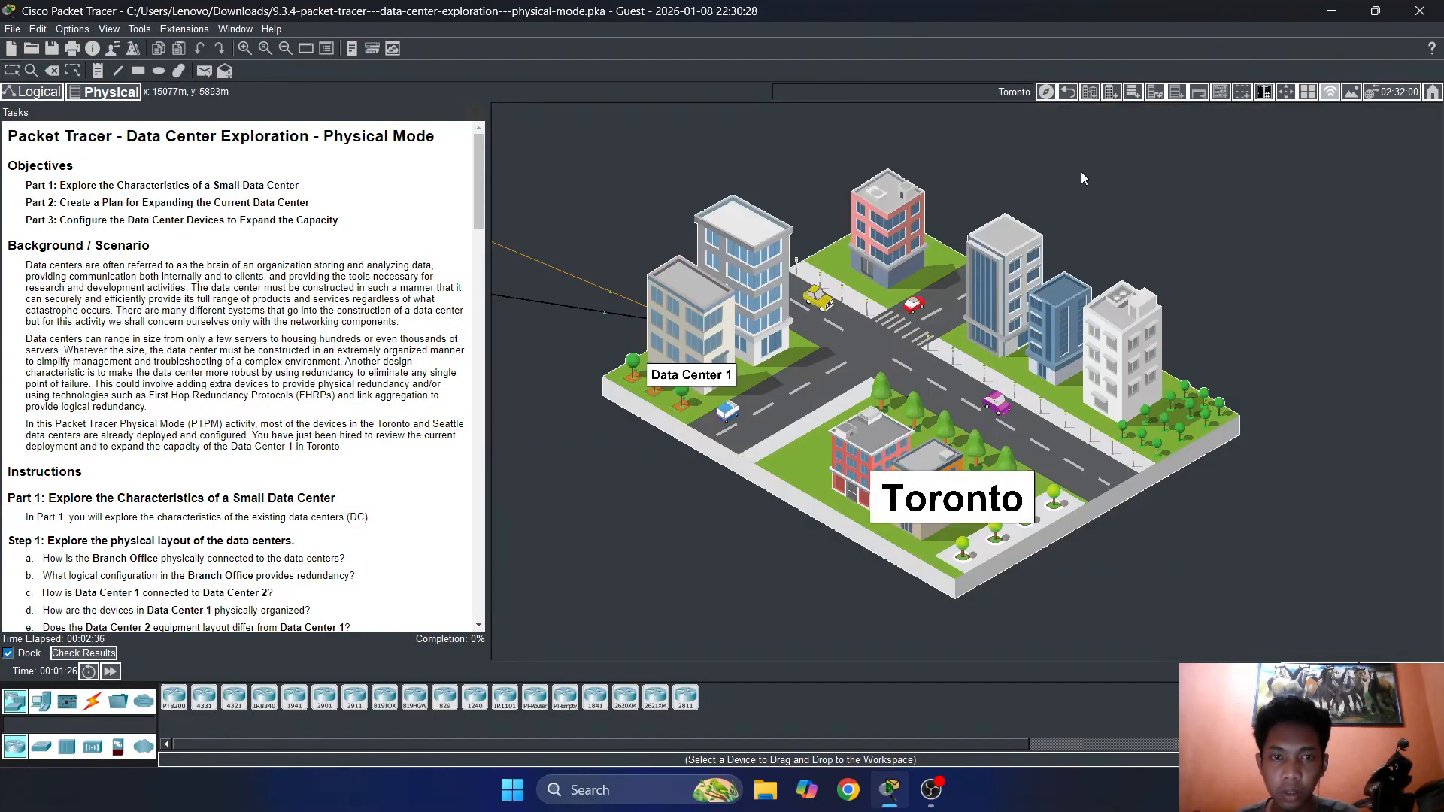
pyautogui.click(1068, 96)
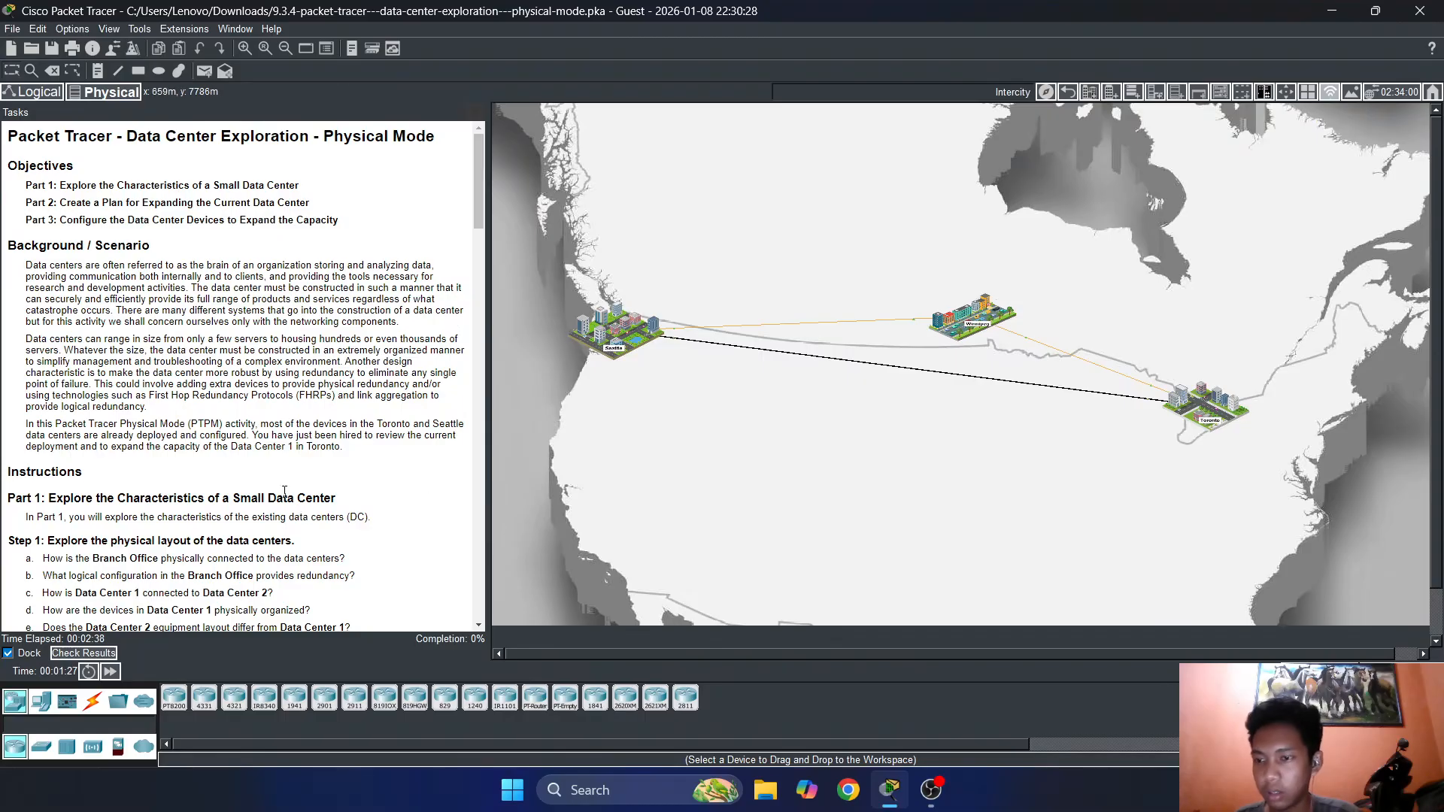
# Read the Part 1 introduction about exploring the characteristics of the existing data centers
pyautogui.scroll(-3, 273, 480)
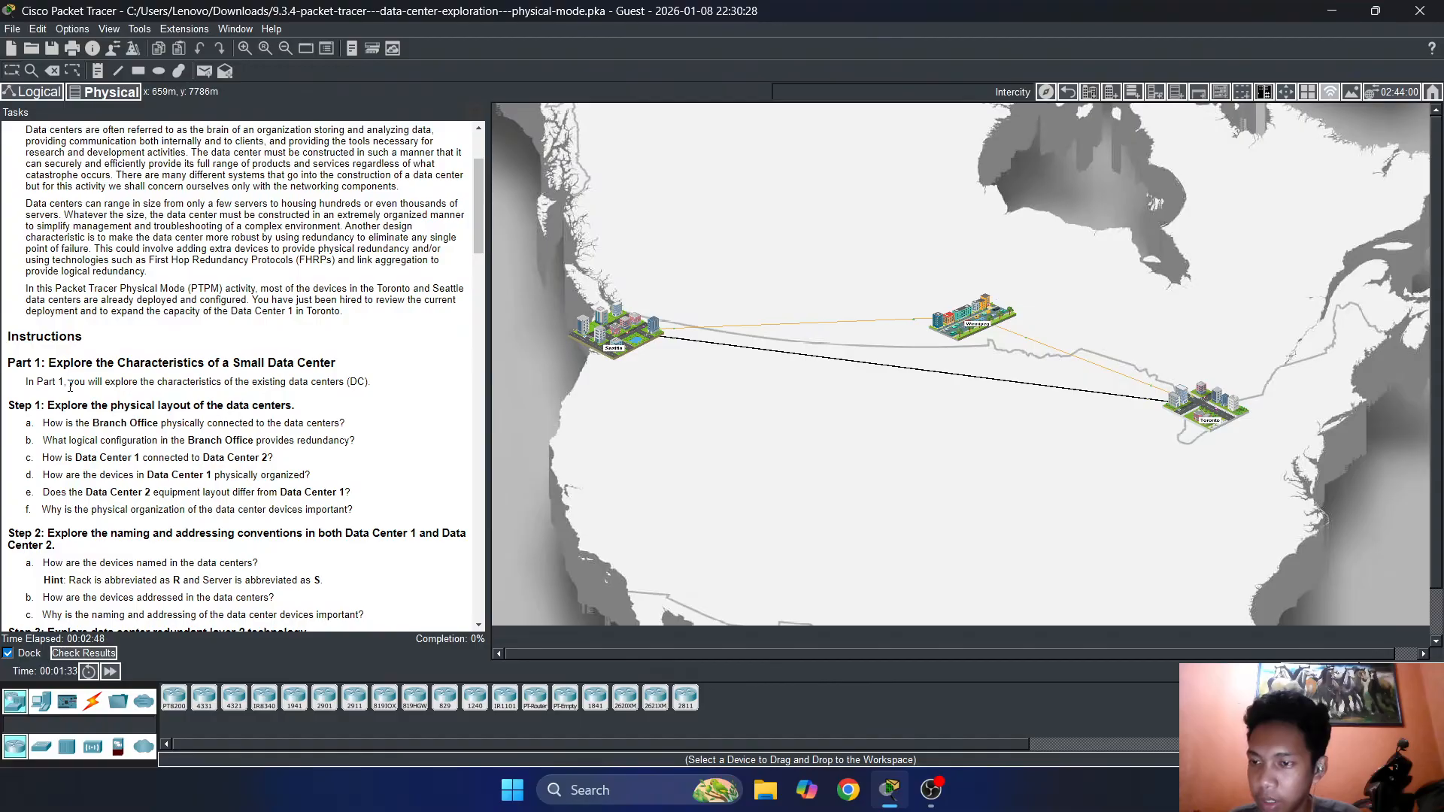
pyautogui.moveTo(70, 384); pyautogui.dragTo(303, 382)
pyautogui.click(120, 380)
pyautogui.moveTo(85, 382); pyautogui.dragTo(233, 365)
pyautogui.click(85, 378)
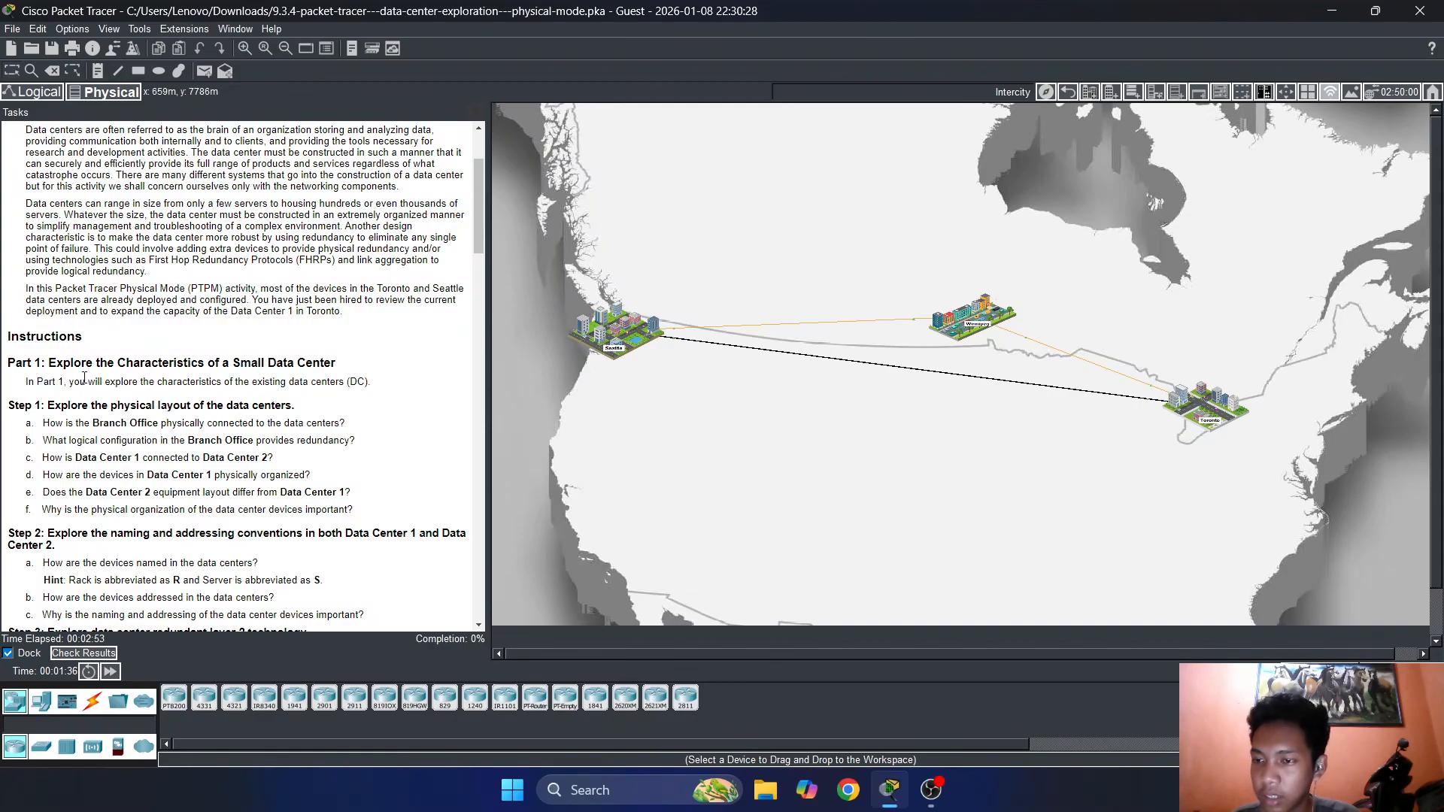
pyautogui.moveTo(190, 385); pyautogui.dragTo(250, 380)
pyautogui.click(312, 380)
# Read Step 1 question a on how the Branch Office is physically connected to the data centers
pyautogui.scroll(-3, 225, 387)
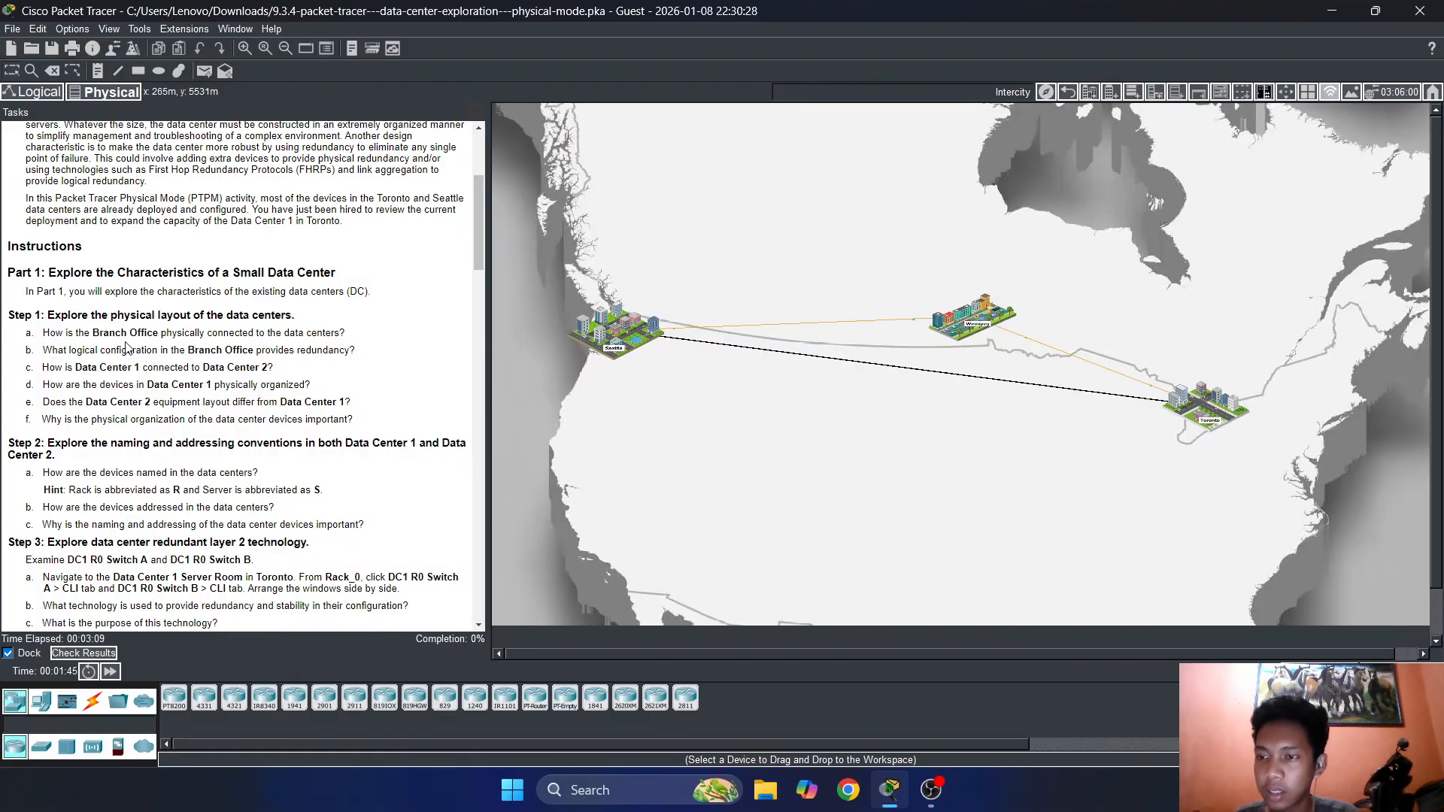
pyautogui.doubleClick(166, 334)
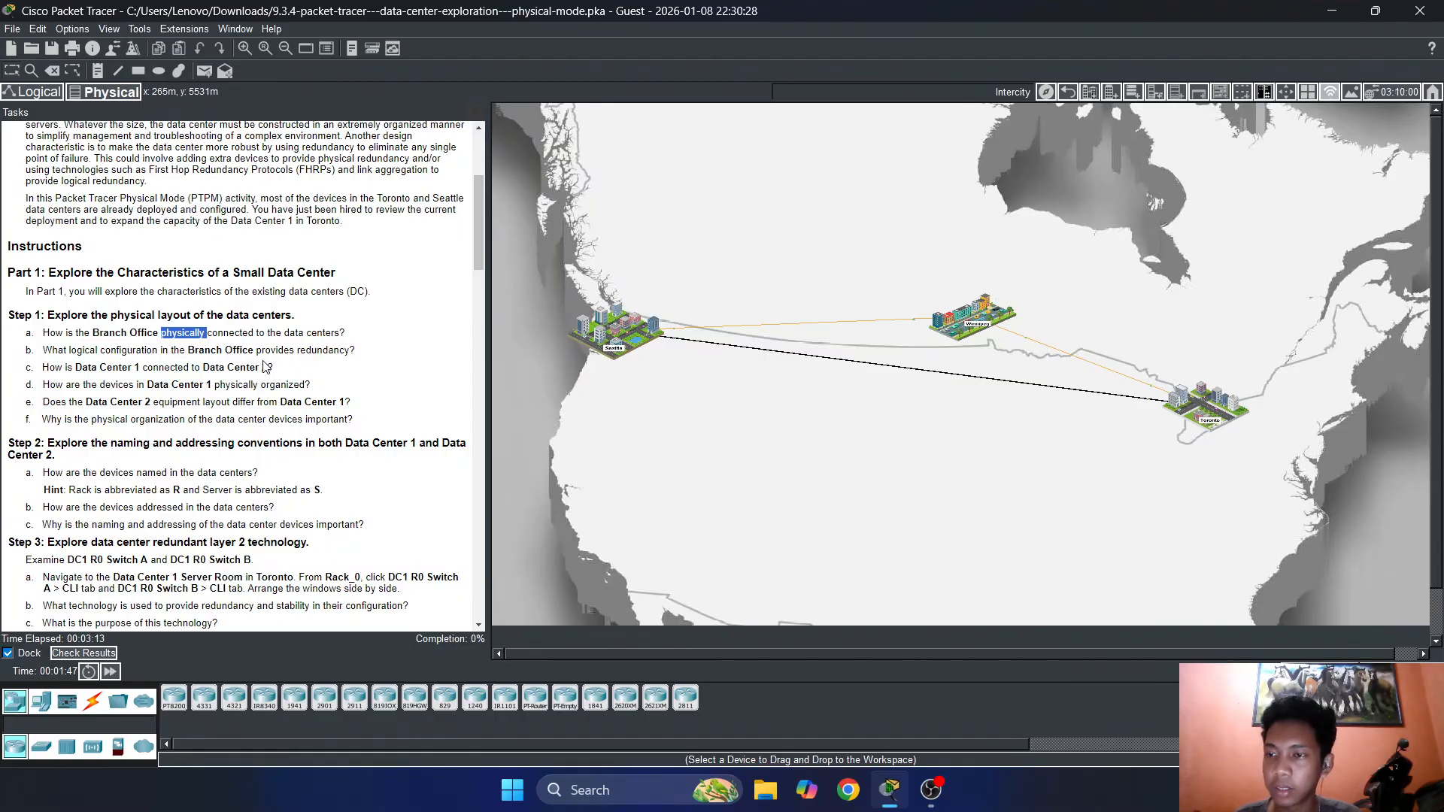
pyautogui.click(98, 331)
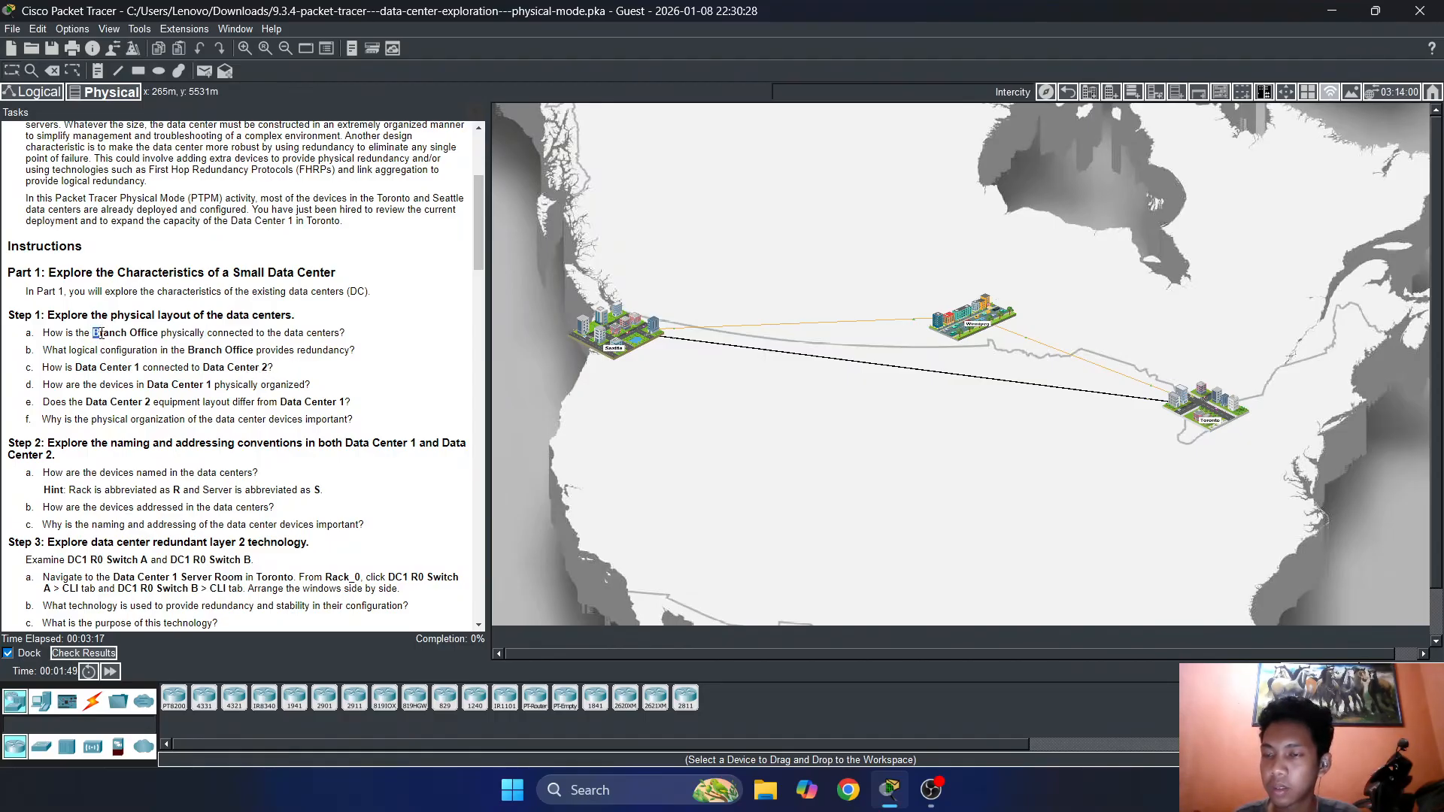
pyautogui.moveTo(103, 332); pyautogui.dragTo(157, 332)
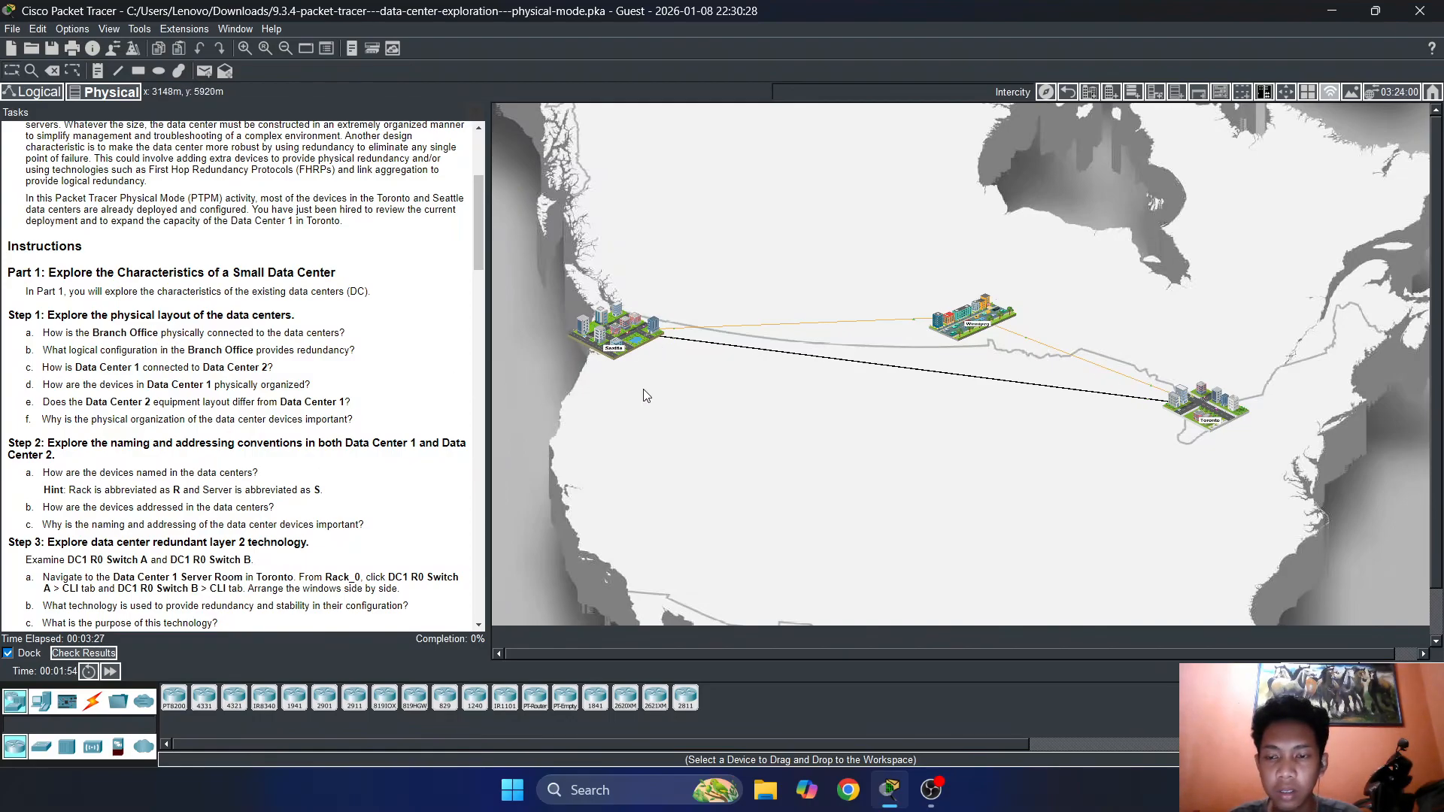
# Look into the Winnipeg city view to locate the Branch Office, and return to the intercity map
pyautogui.click(975, 311)
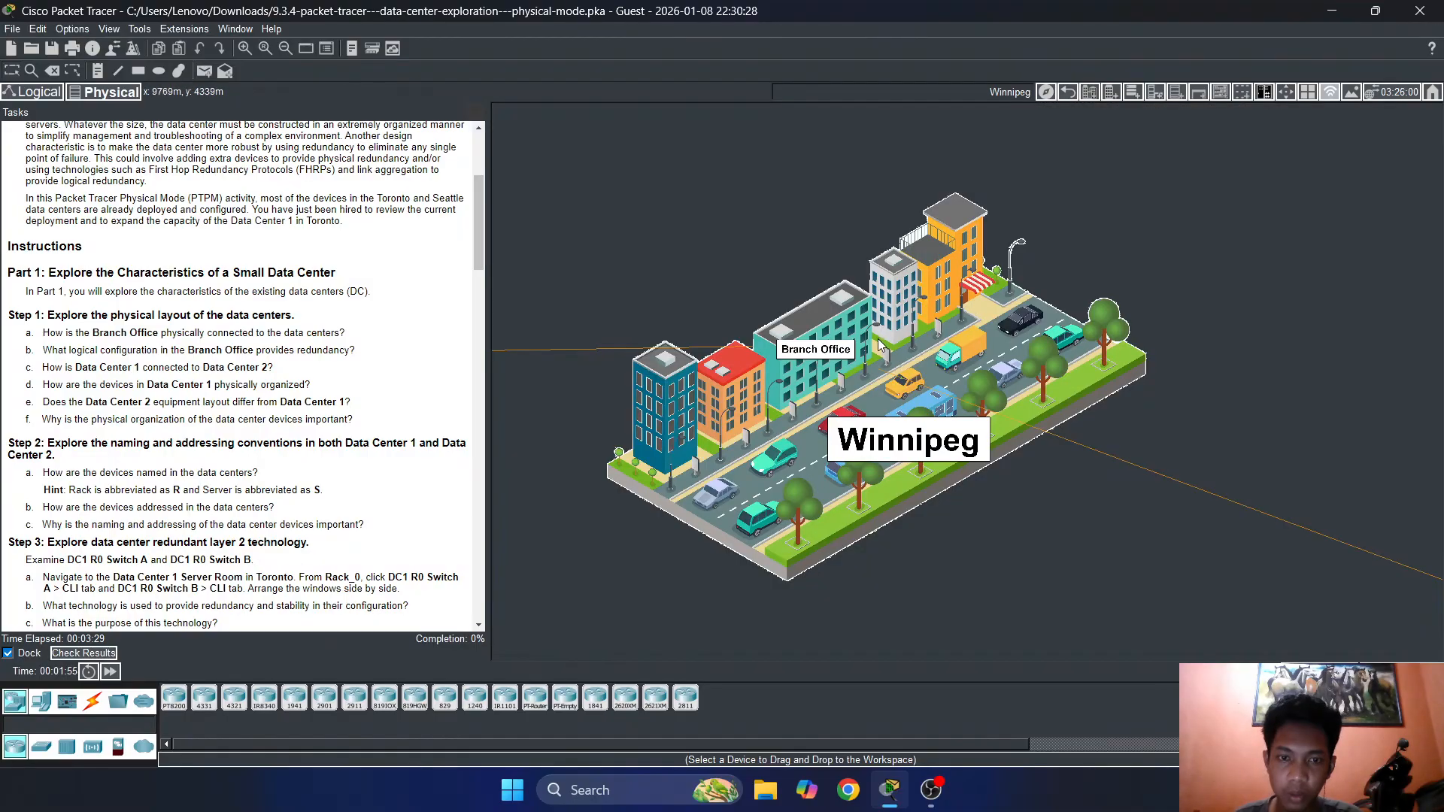
pyautogui.click(1067, 91)
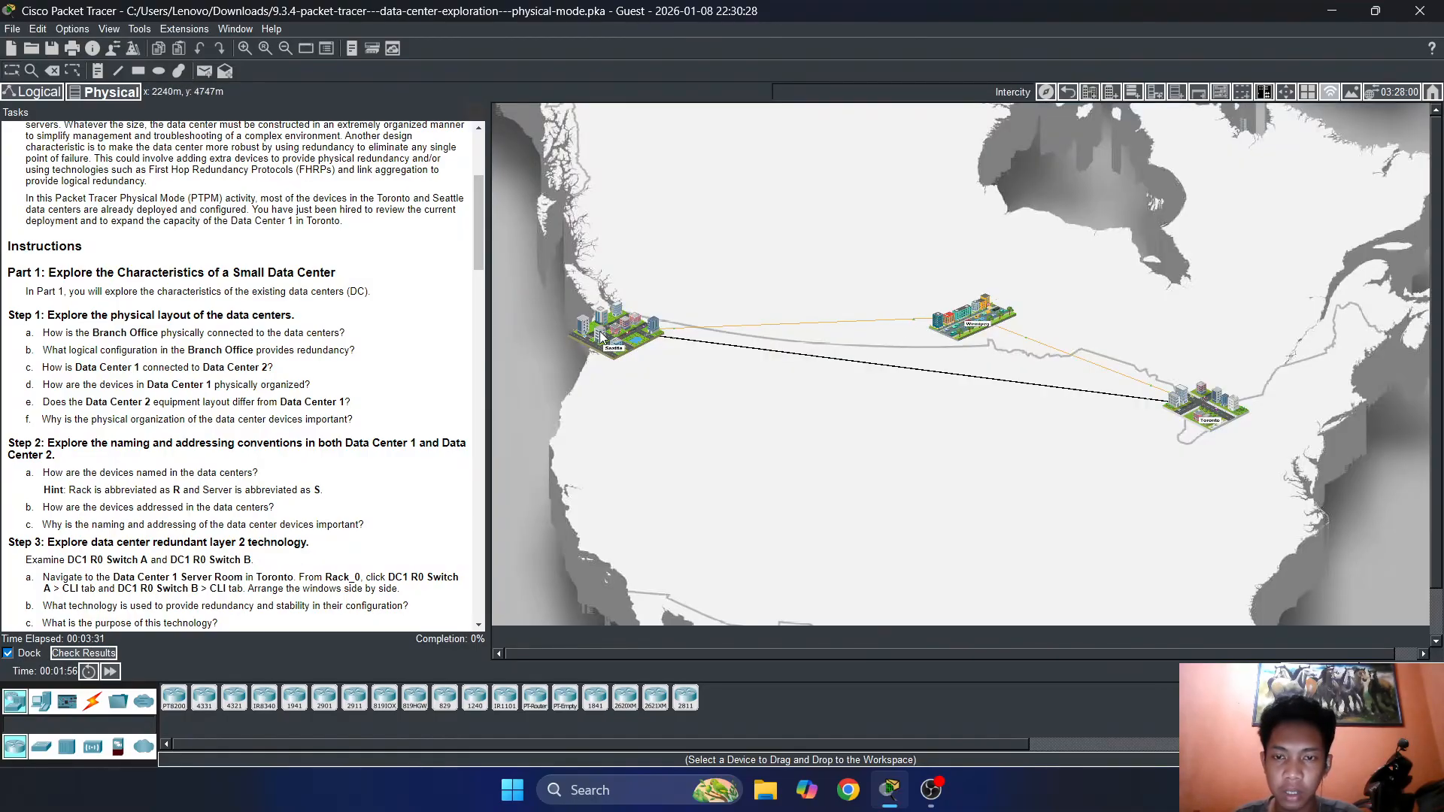
pyautogui.click(906, 267)
pyautogui.click(1067, 92)
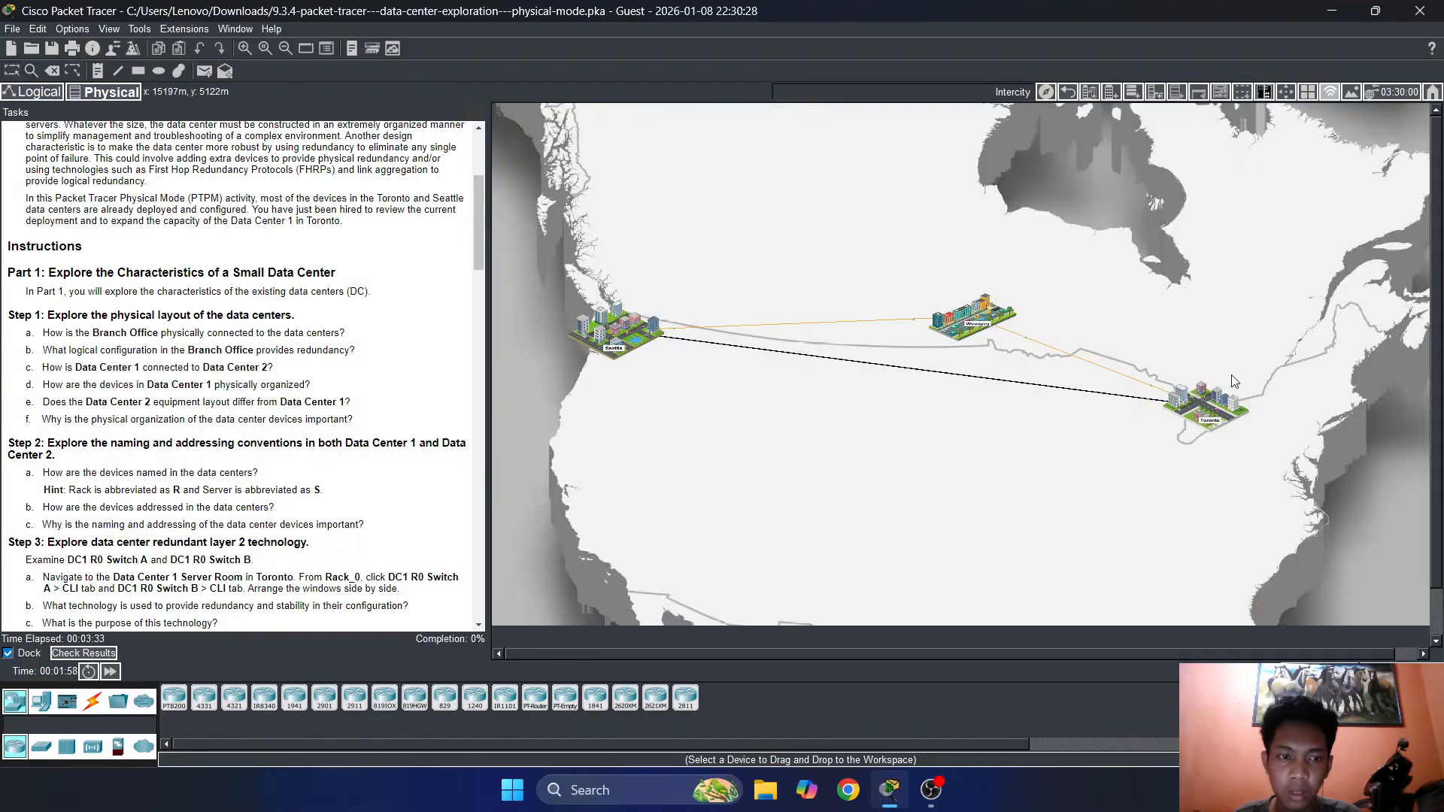
# Go into Winnipeg's Branch Office and open the Branch Office Wiring Closet
pyautogui.scroll(3, 1012, 368)
pyautogui.scroll(-1, 916, 363)
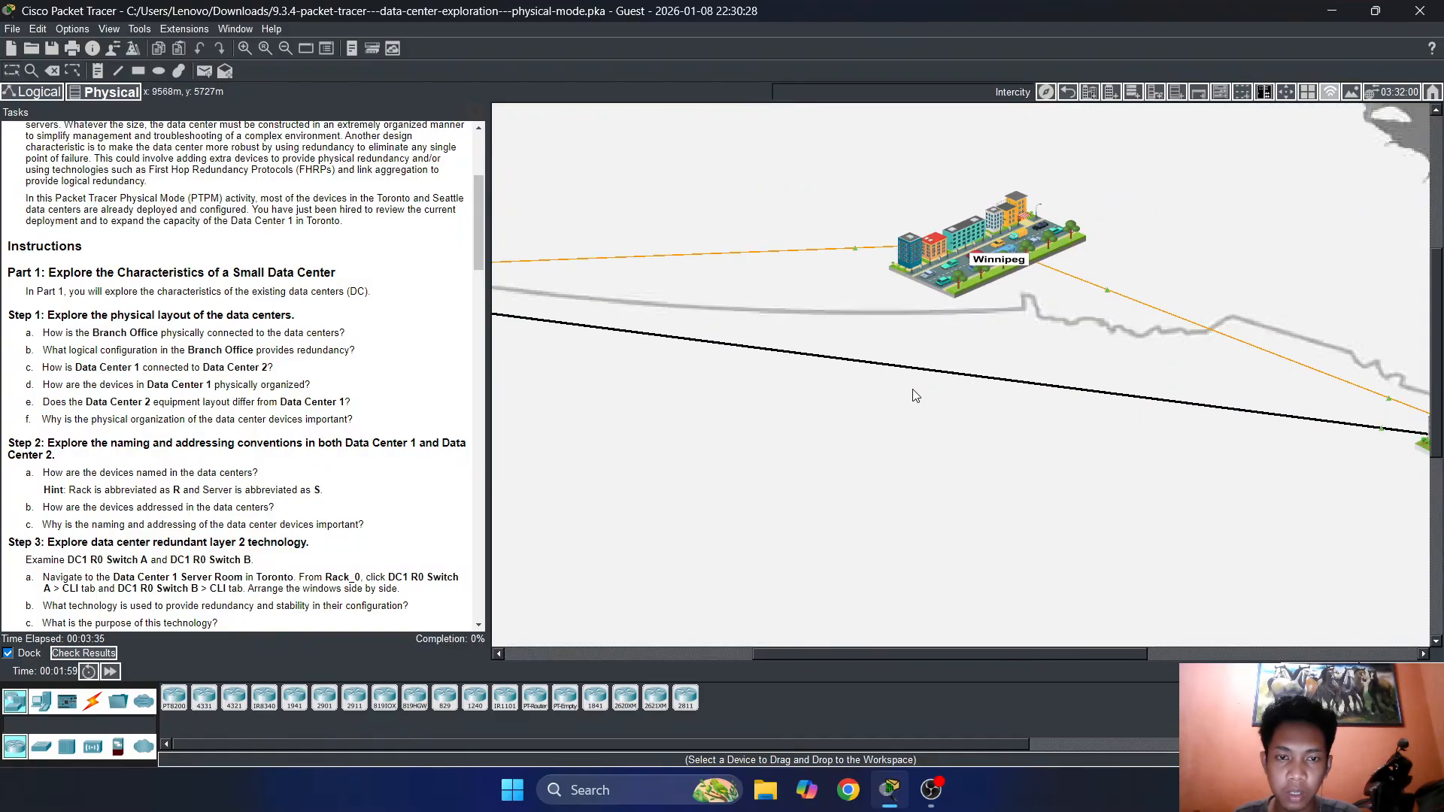
pyautogui.scroll(2, 916, 364)
pyautogui.click(1016, 207)
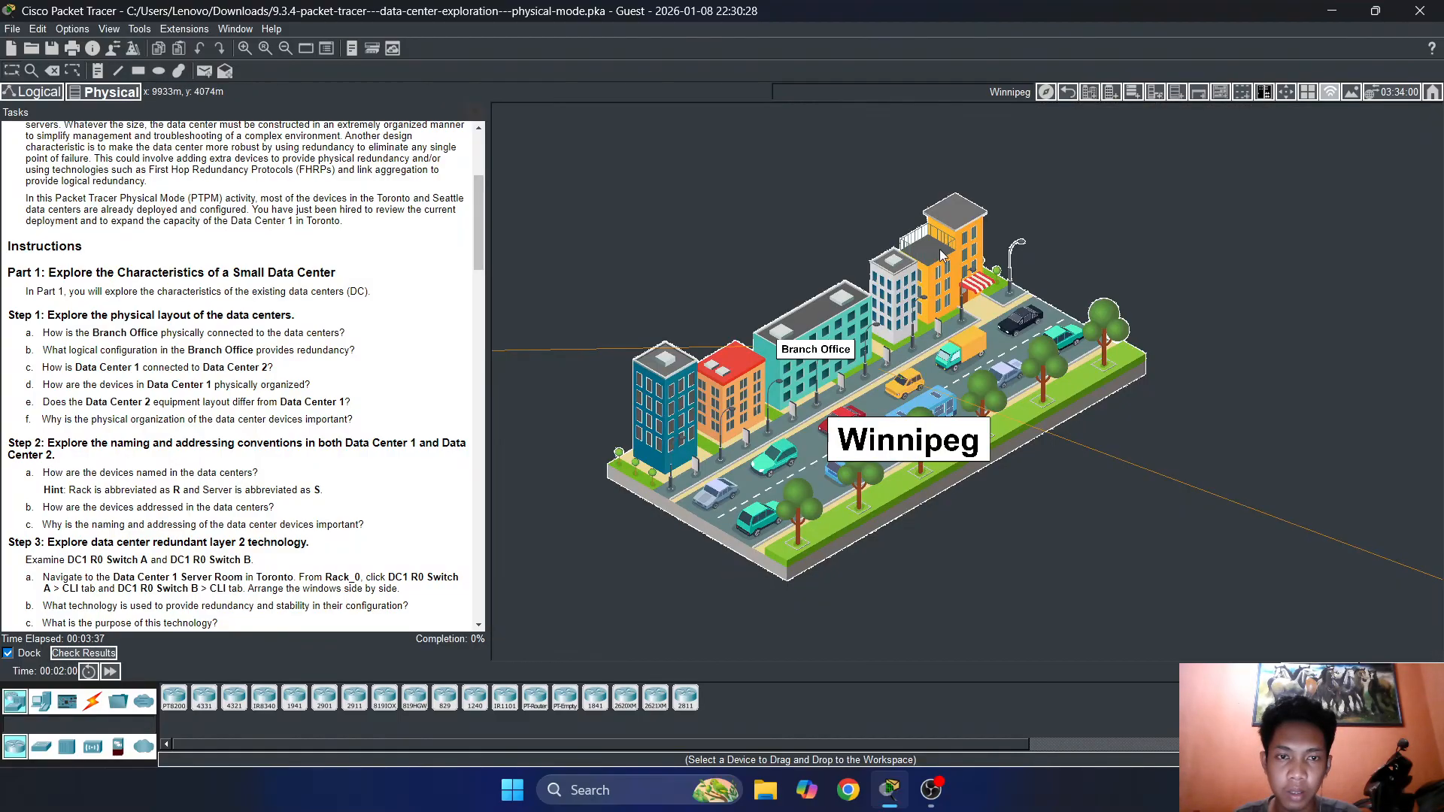
pyautogui.click(850, 315)
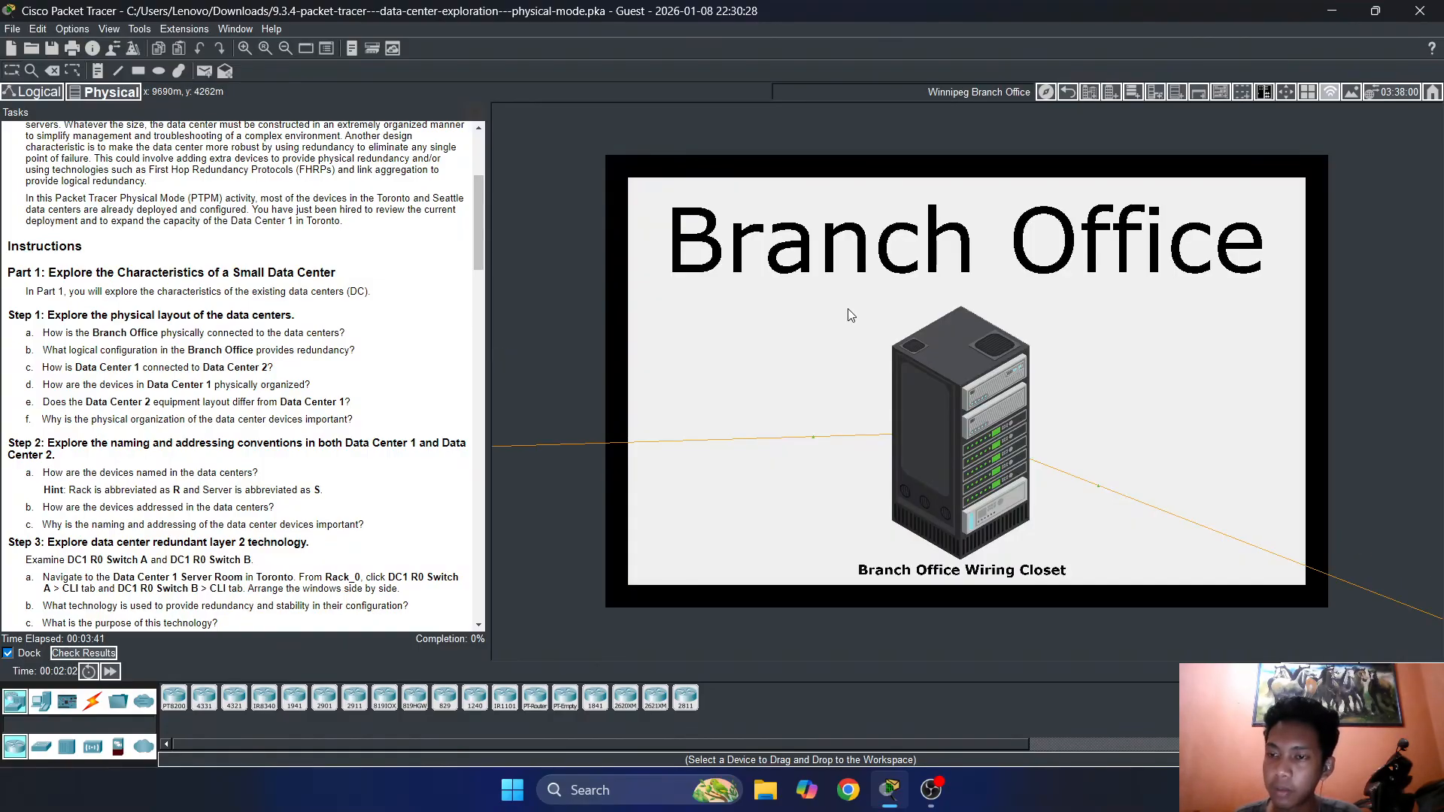
pyautogui.click(963, 401)
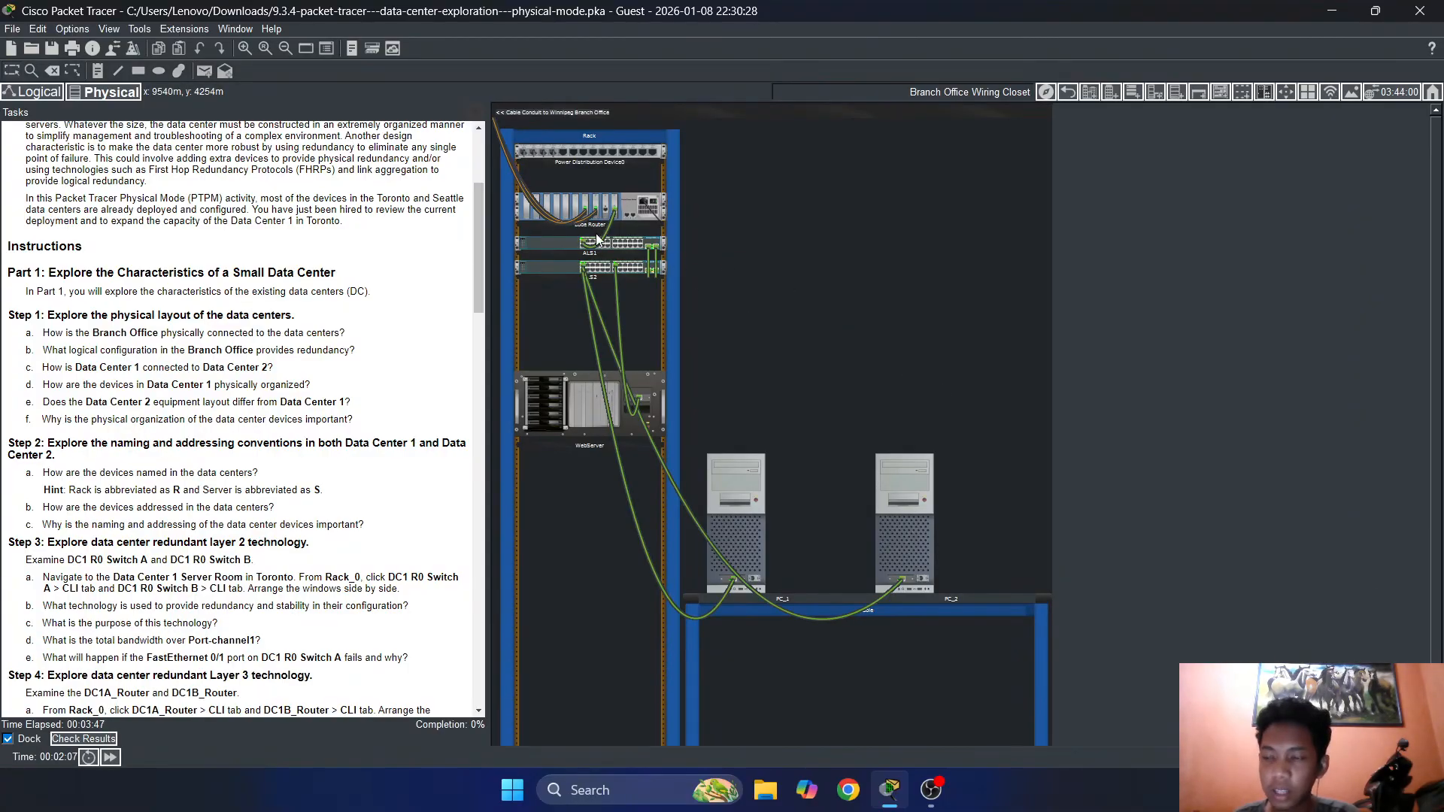
# Inspect the cables on the Edge Router's FastEthernet ports in the wiring closet rack to identify their destination and cable type
pyautogui.moveTo(598, 218)
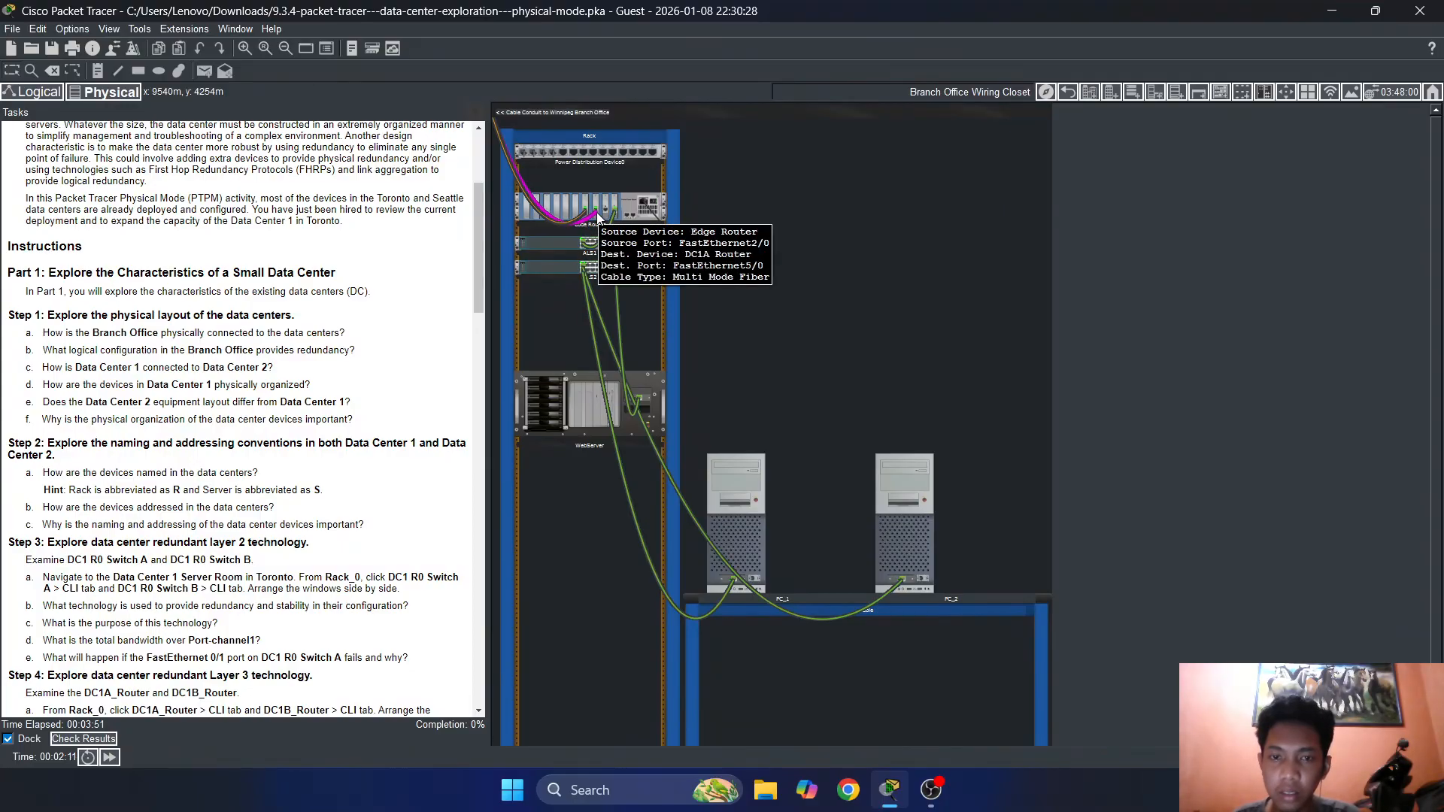
pyautogui.scroll(2, 729, 289)
pyautogui.scroll(4, 729, 290)
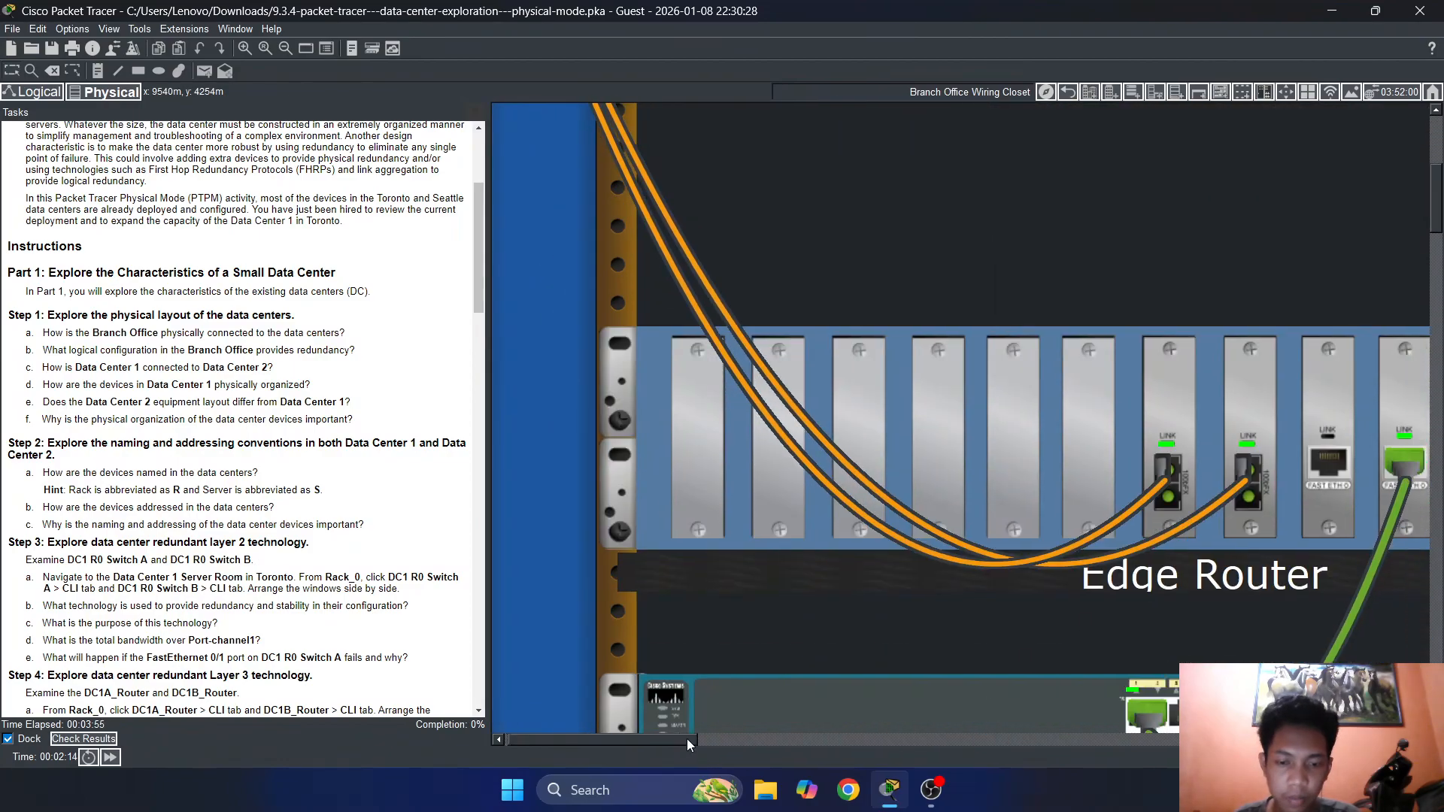
pyautogui.moveTo(688, 739); pyautogui.dragTo(779, 740)
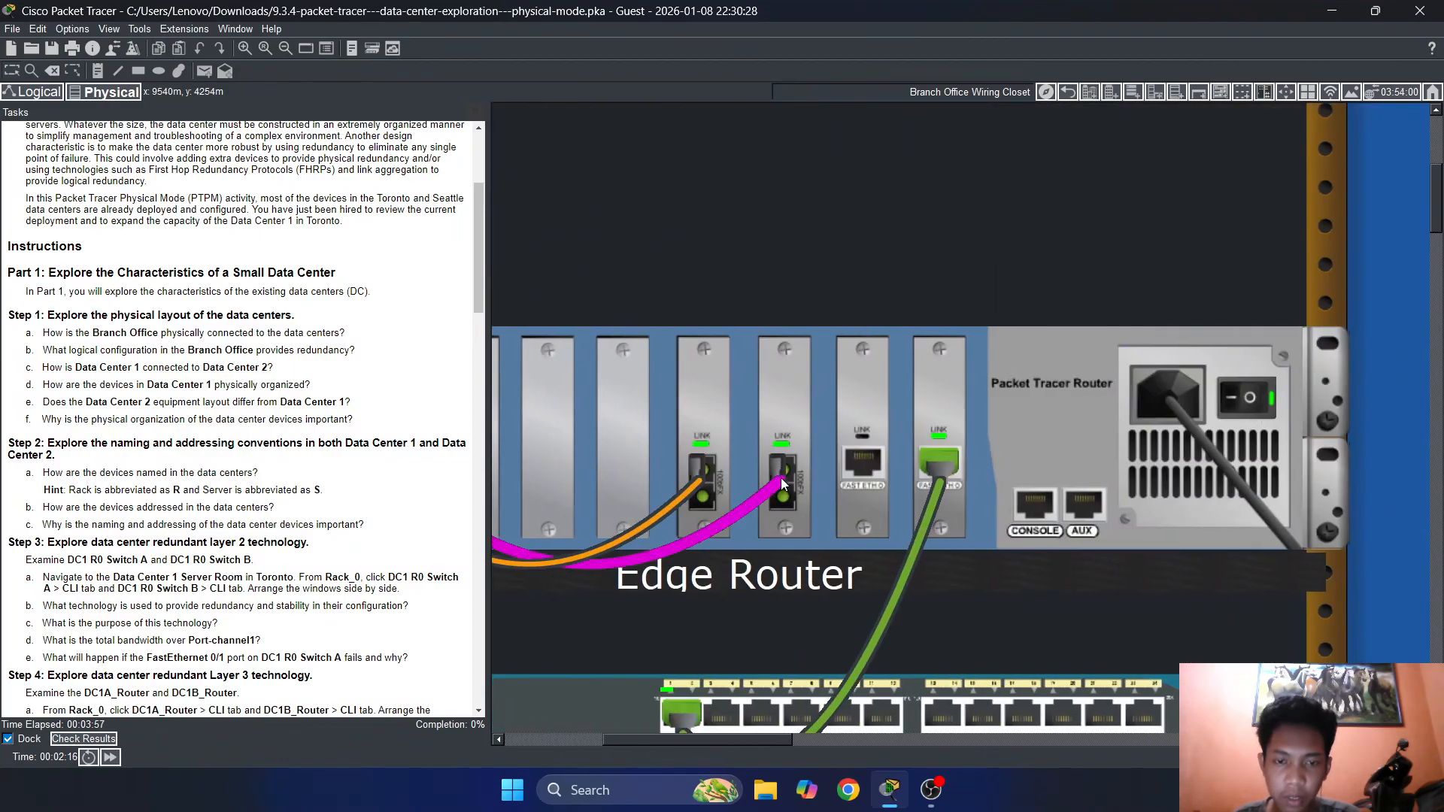
pyautogui.moveTo(780, 489)
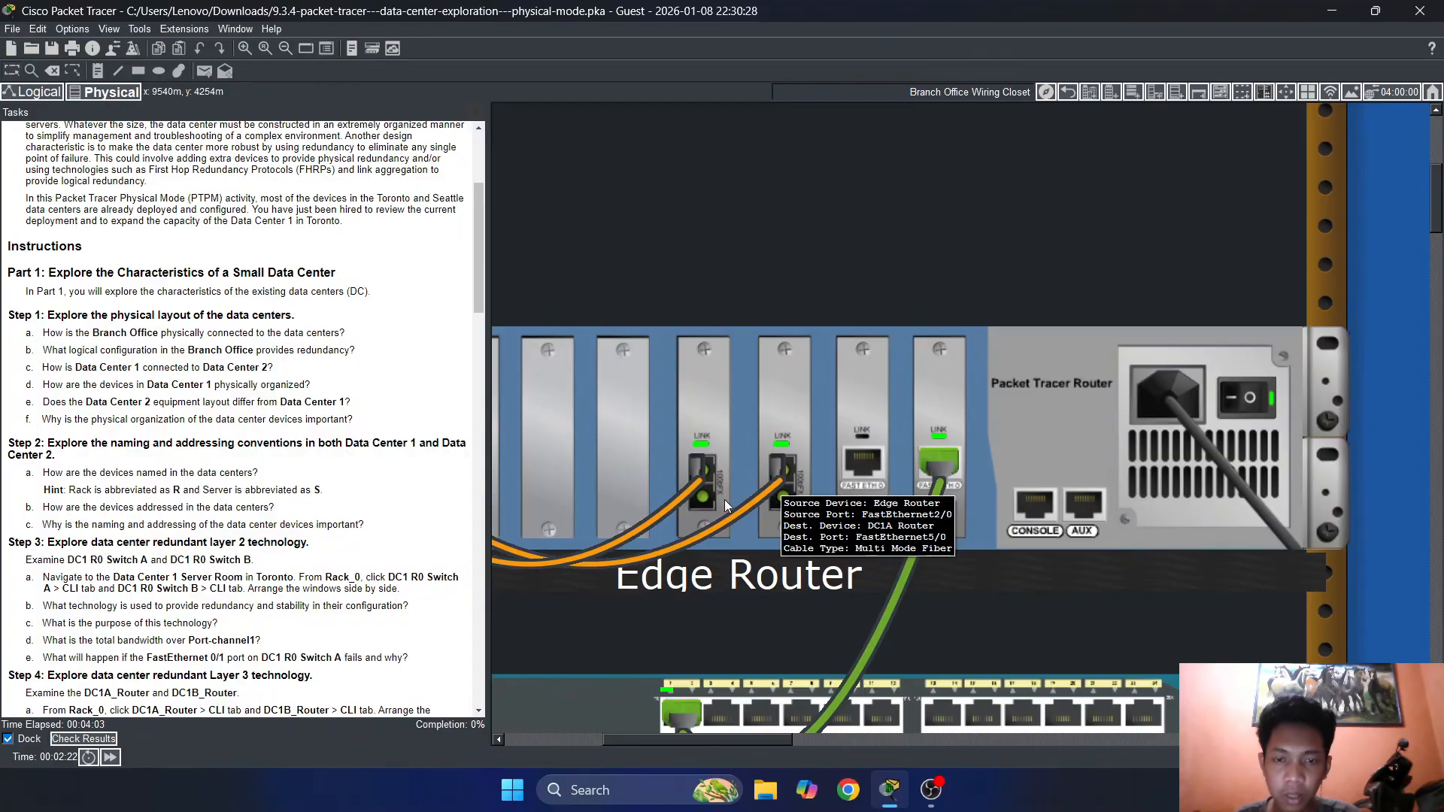
pyautogui.scroll(-3, 801, 469)
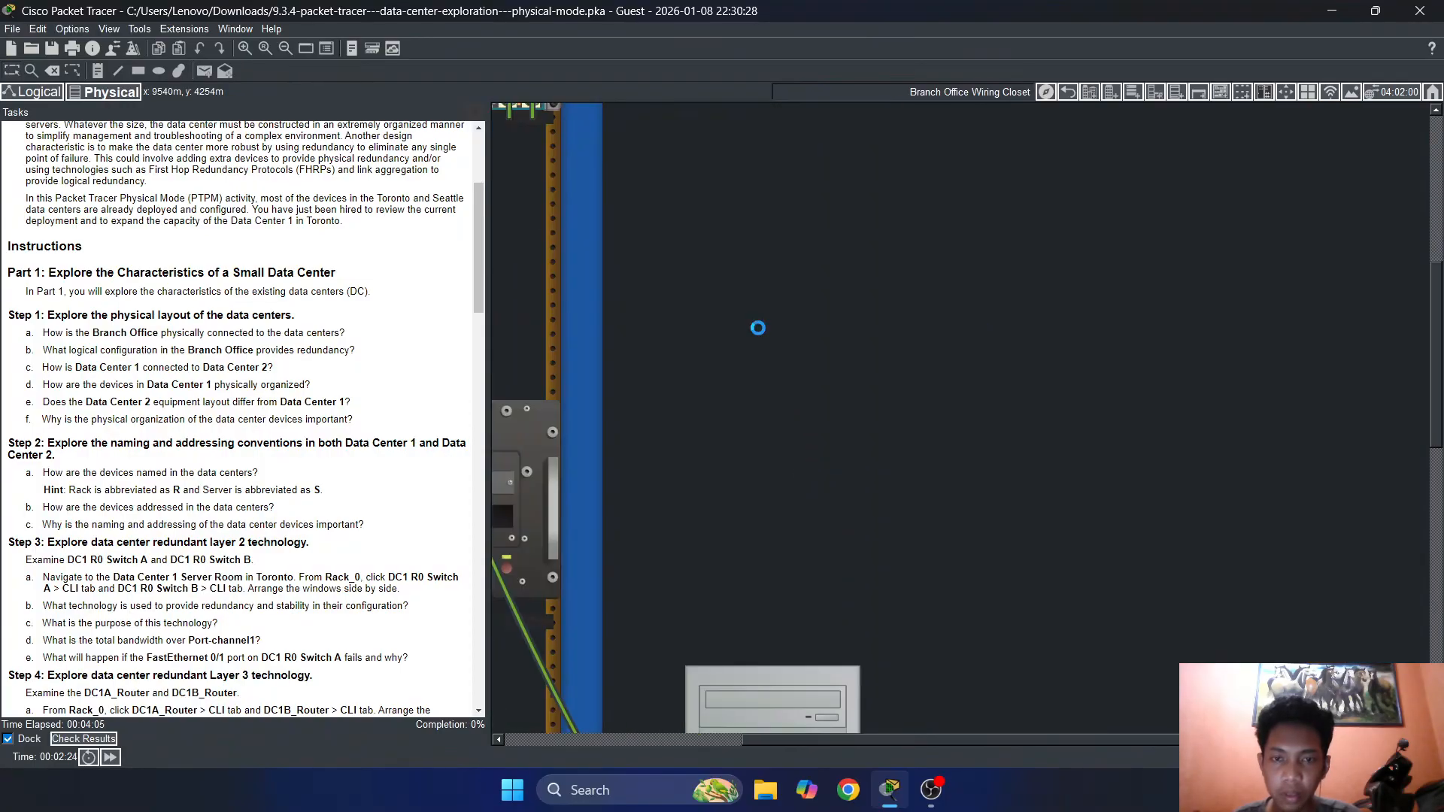
pyautogui.scroll(-3, 759, 331)
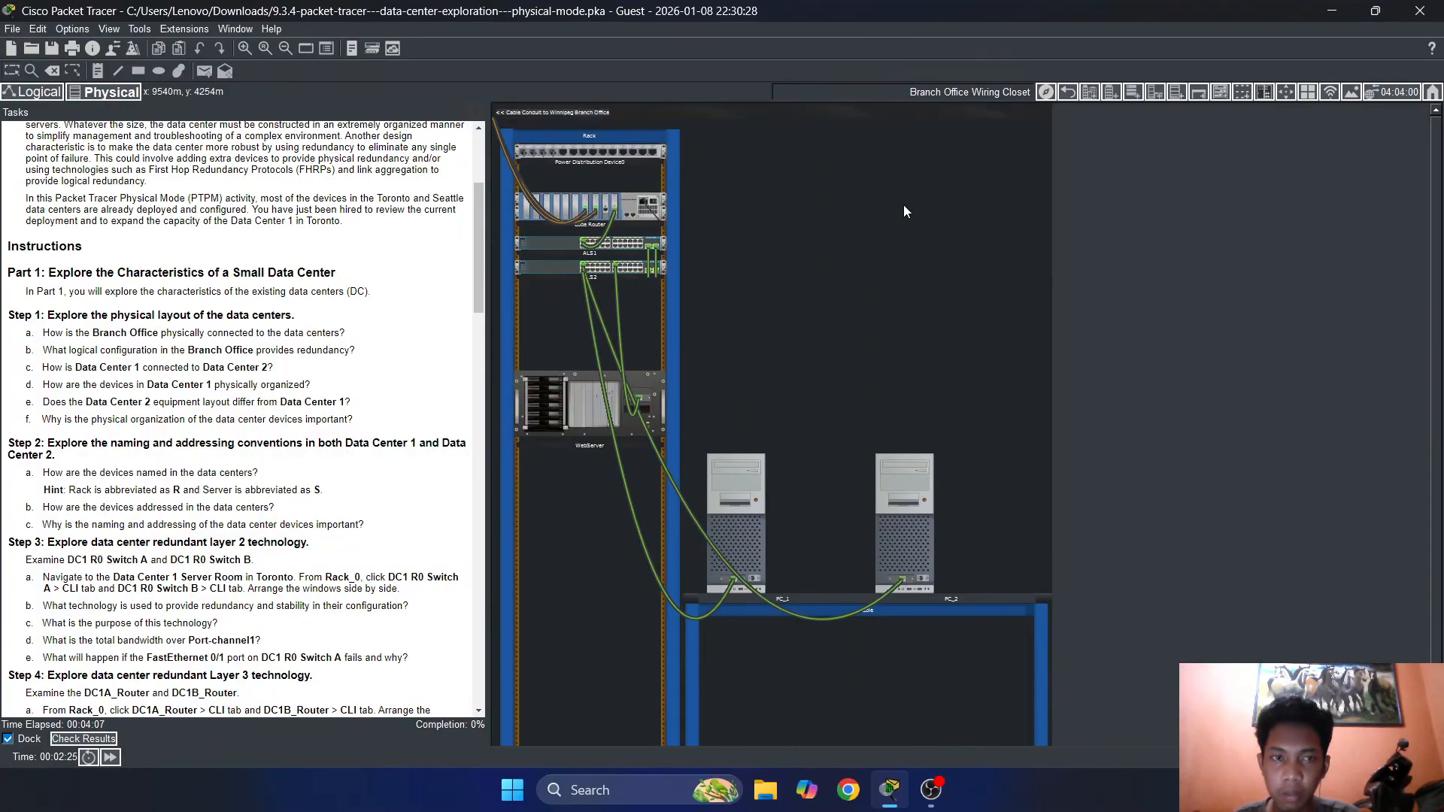
# Return from the wiring closet to the intercity map and examine the links from Winnipeg to Seattle and Toronto
pyautogui.click(1067, 92)
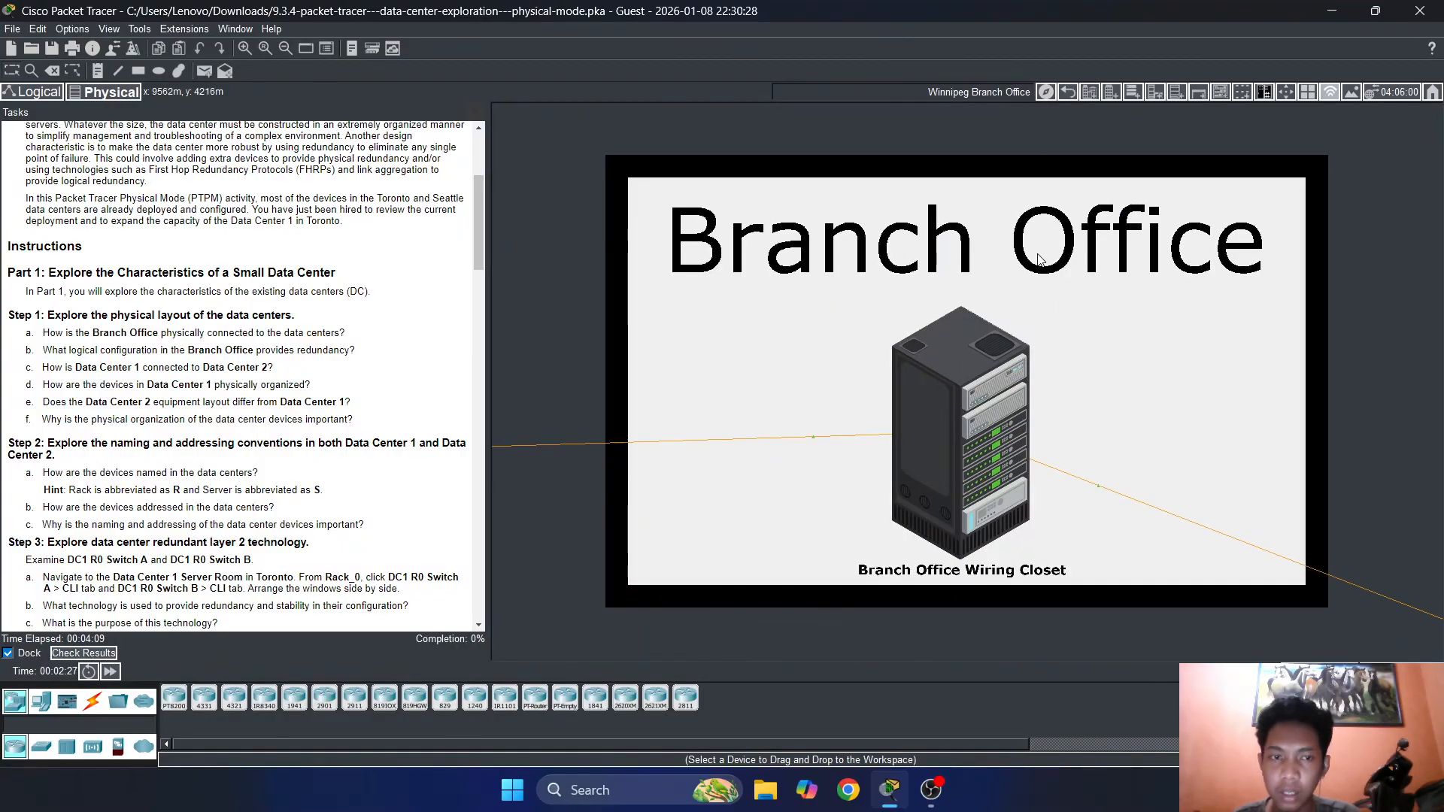
pyautogui.click(1068, 93)
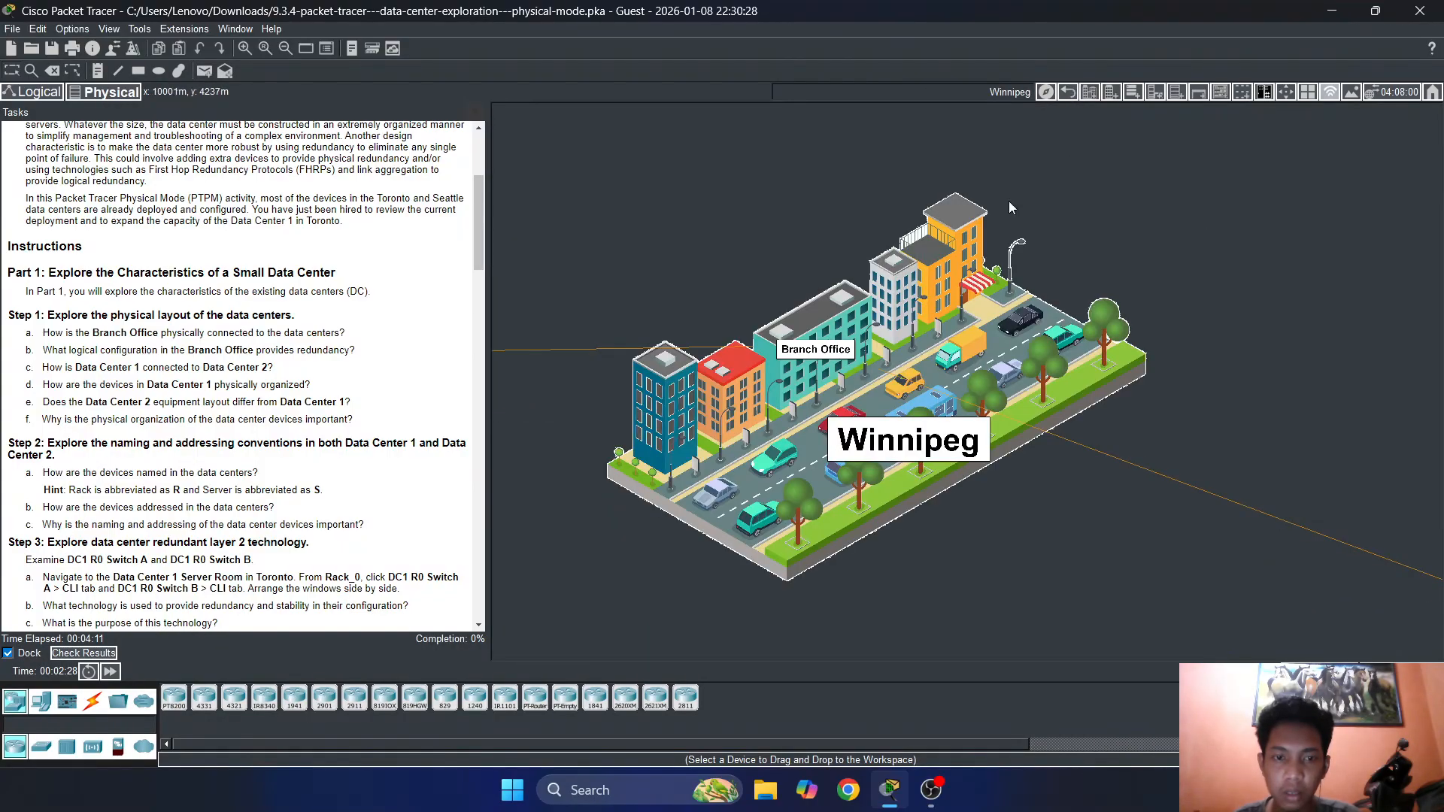
pyautogui.click(1070, 95)
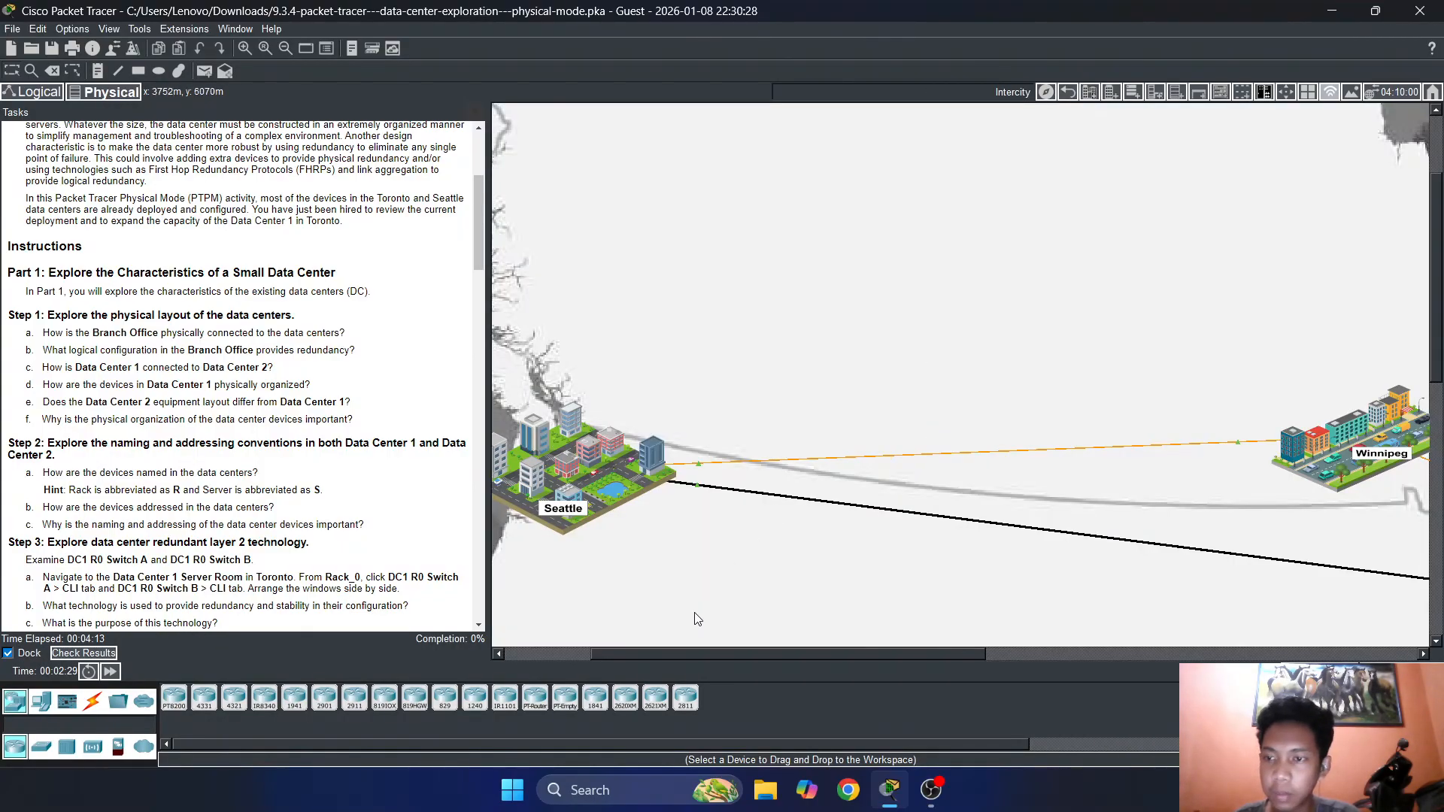
pyautogui.moveTo(680, 656); pyautogui.dragTo(898, 651)
pyautogui.scroll(-2, 937, 514)
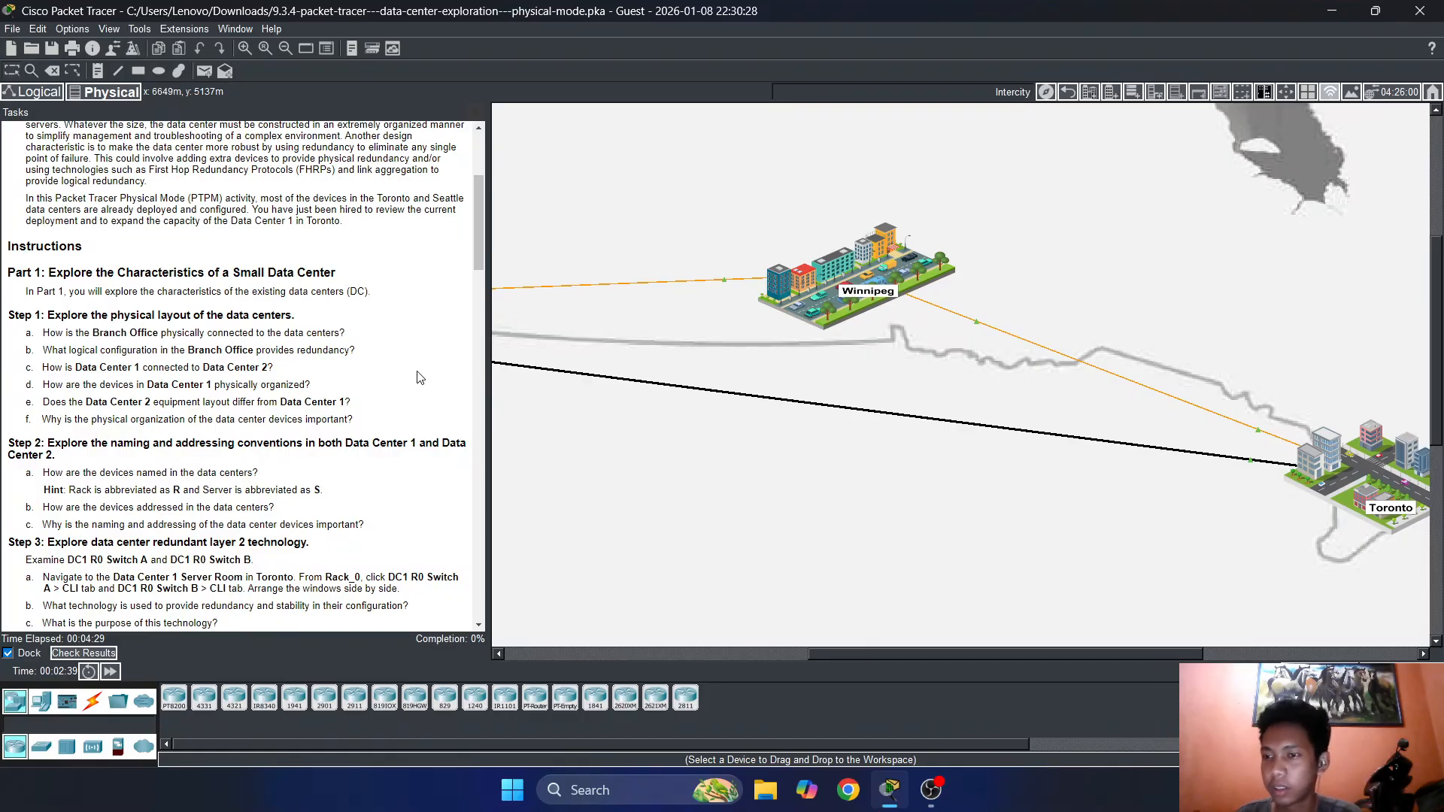
# Read question b on the Branch Office's logical redundancy, and go into Winnipeg's Branch Office Wiring Closet
pyautogui.moveTo(43, 350); pyautogui.dragTo(284, 354)
pyautogui.click(119, 352)
pyautogui.click(307, 355)
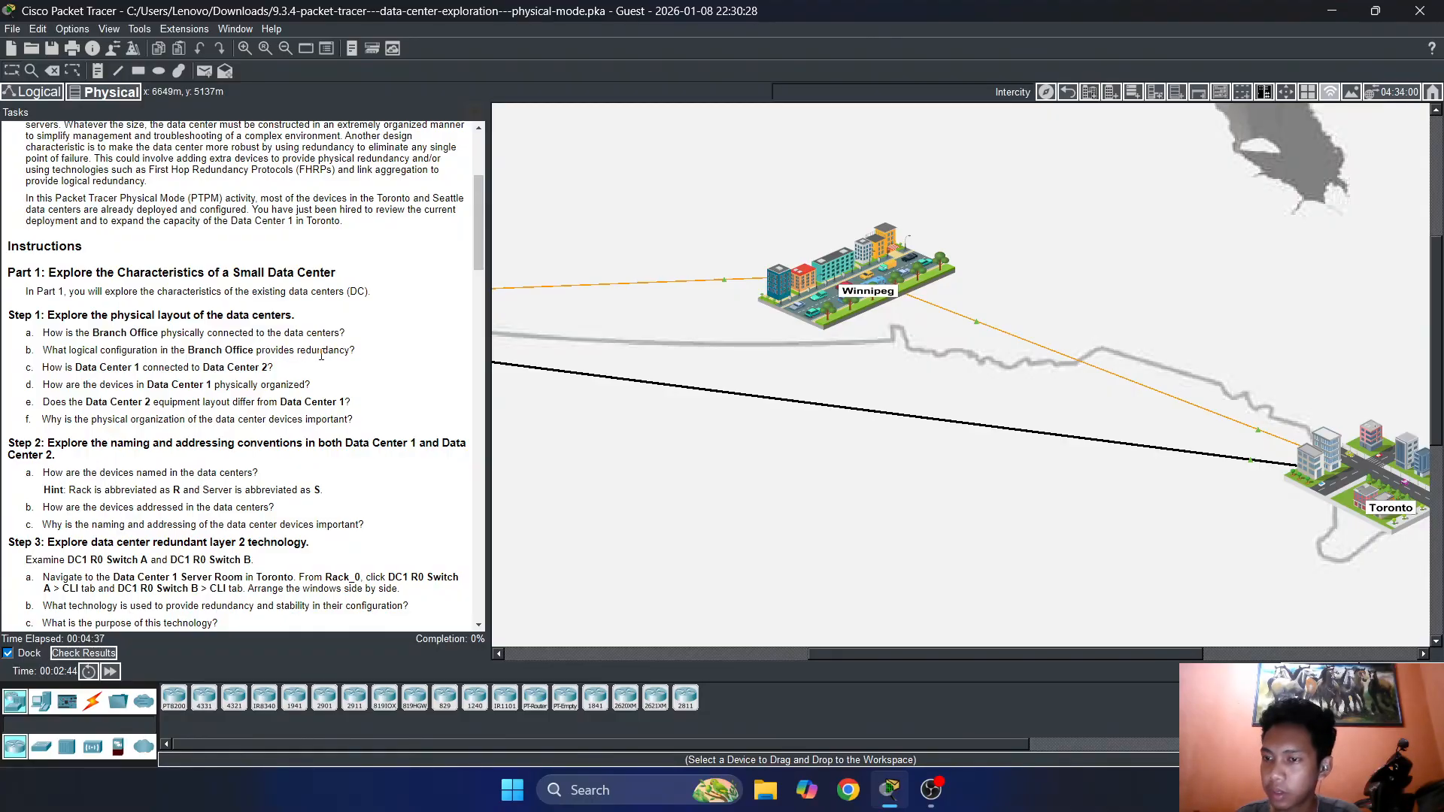
pyautogui.click(823, 296)
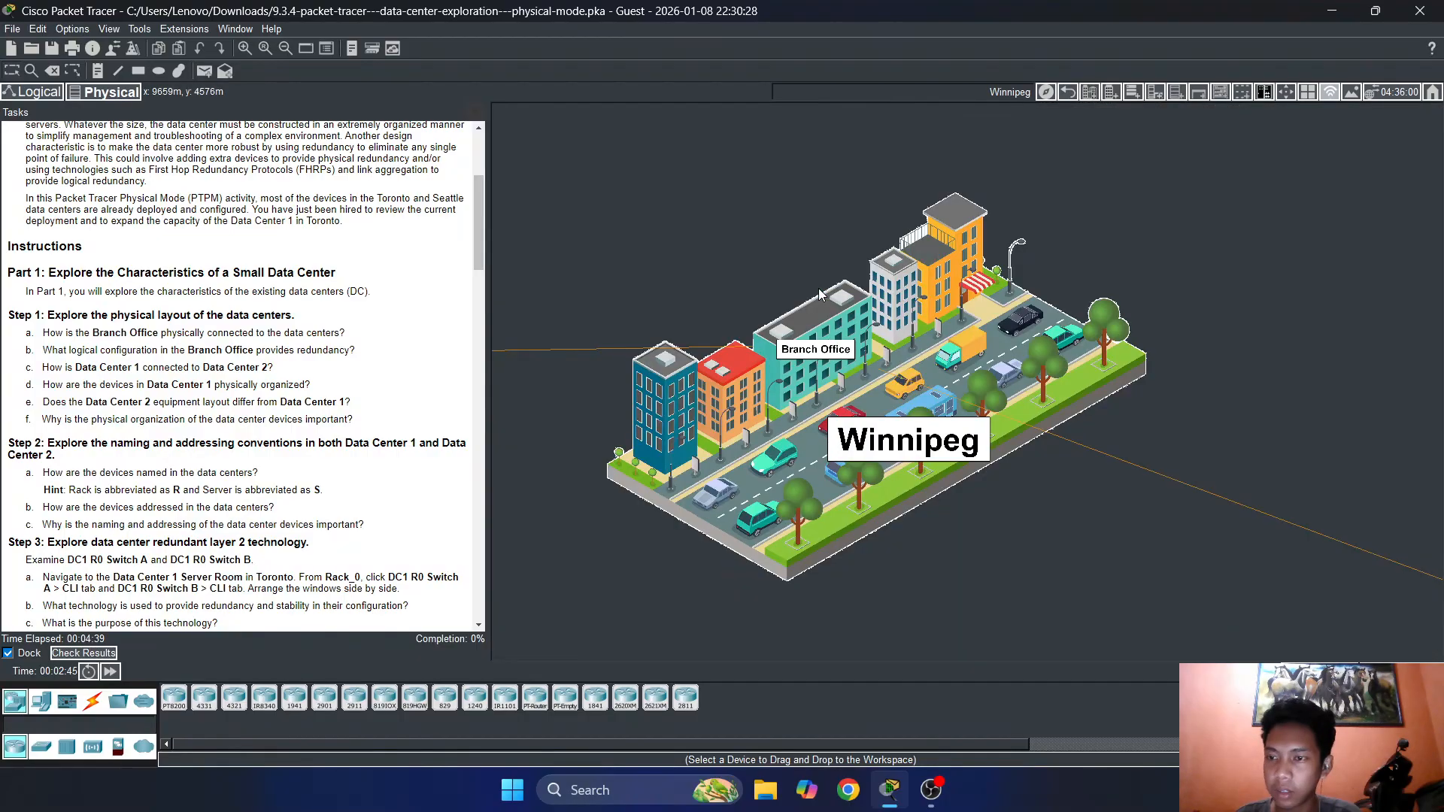
pyautogui.click(827, 349)
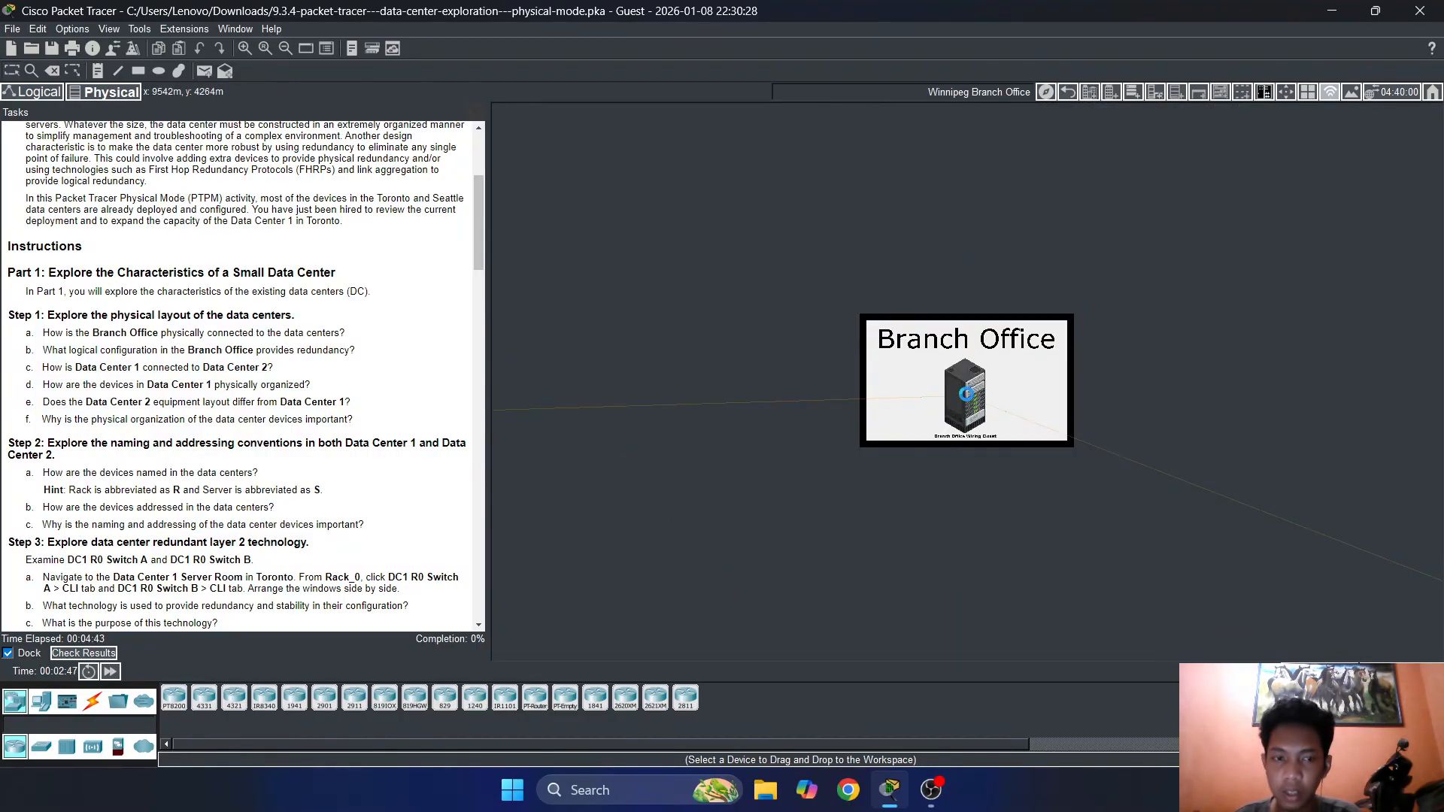
pyautogui.click(967, 398)
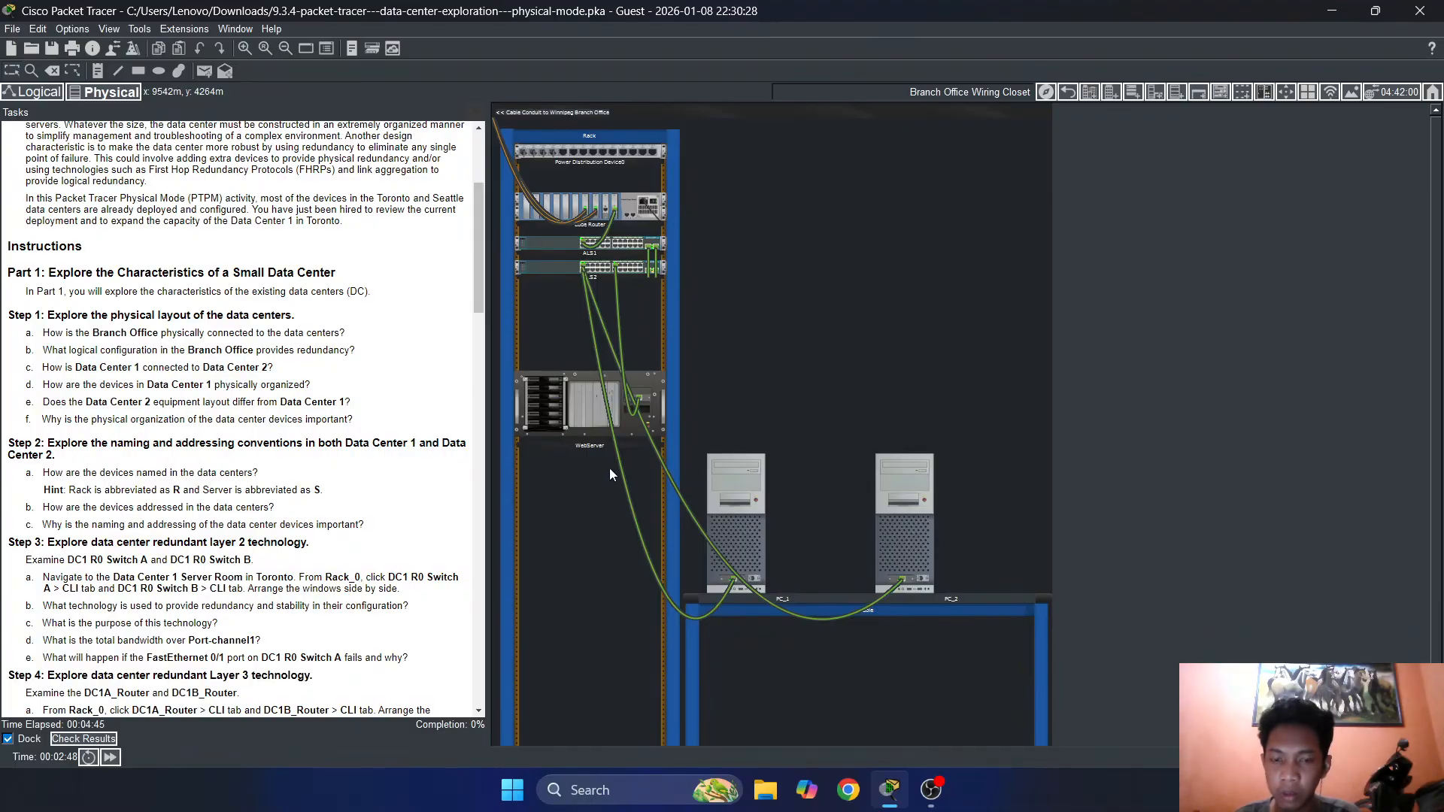
pyautogui.click(577, 407)
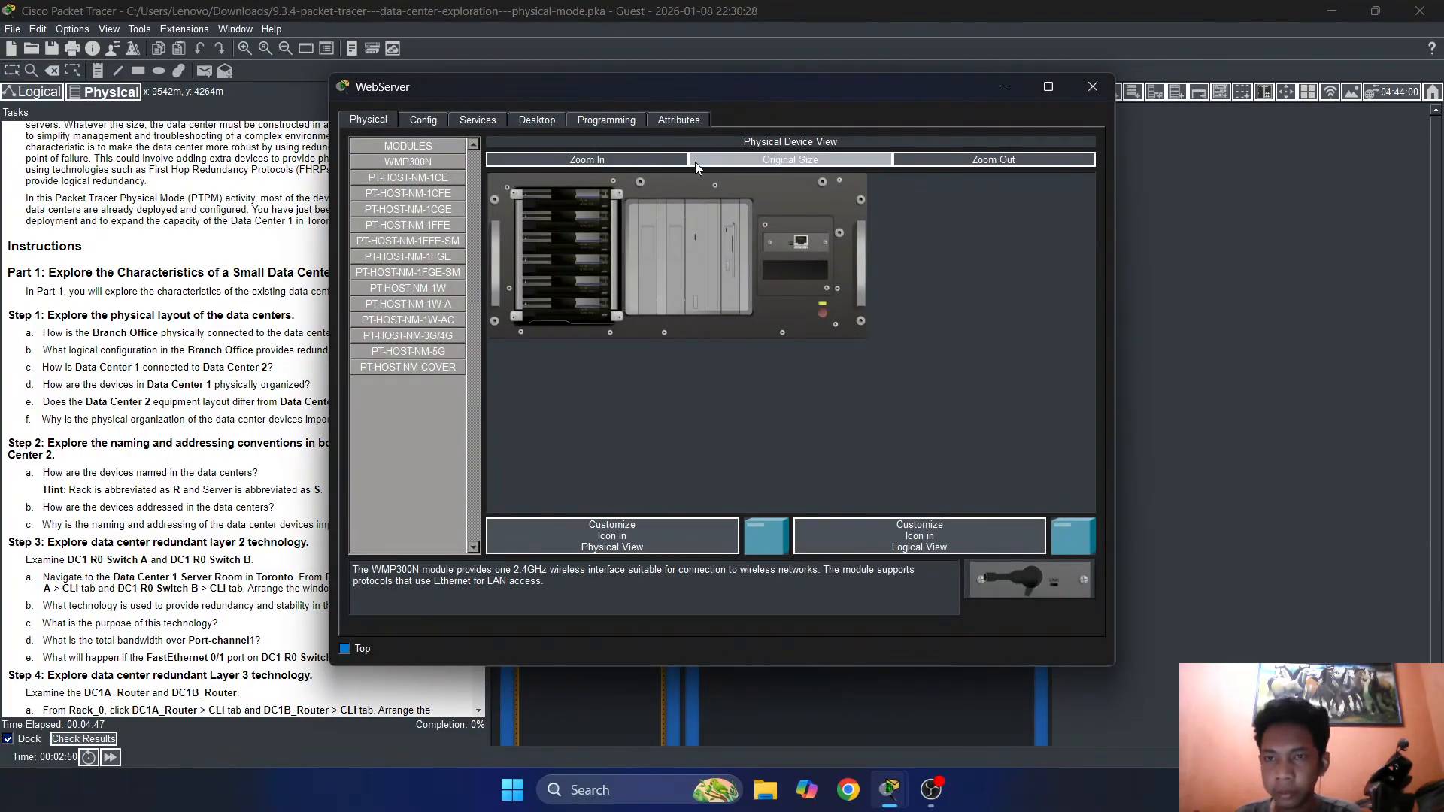
pyautogui.moveTo(737, 100); pyautogui.dragTo(1049, 125)
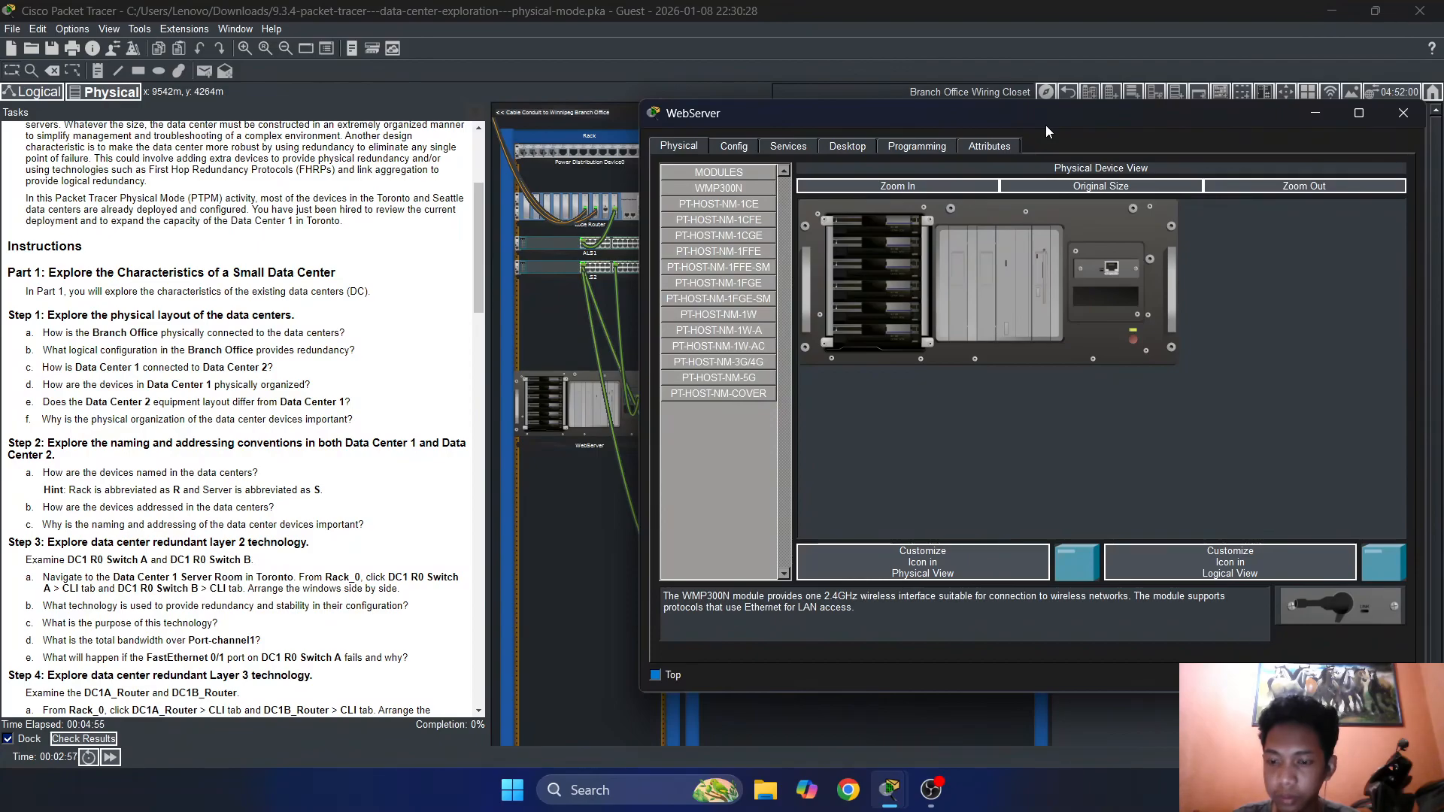
pyautogui.moveTo(1051, 125); pyautogui.dragTo(997, 124)
pyautogui.click(1348, 112)
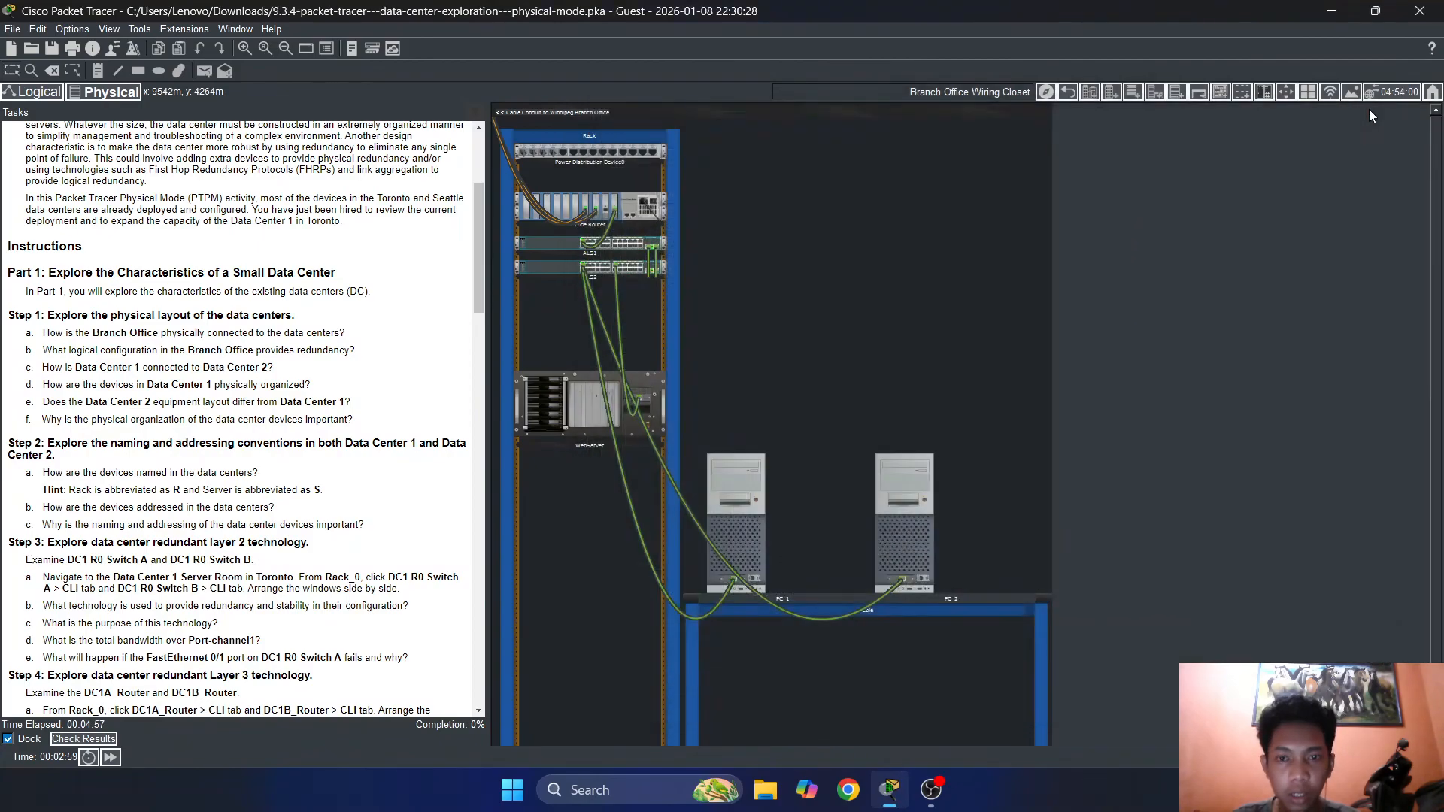
# Open the Edge Router's command line and enter privileged EXEC mode with en
pyautogui.click(630, 209)
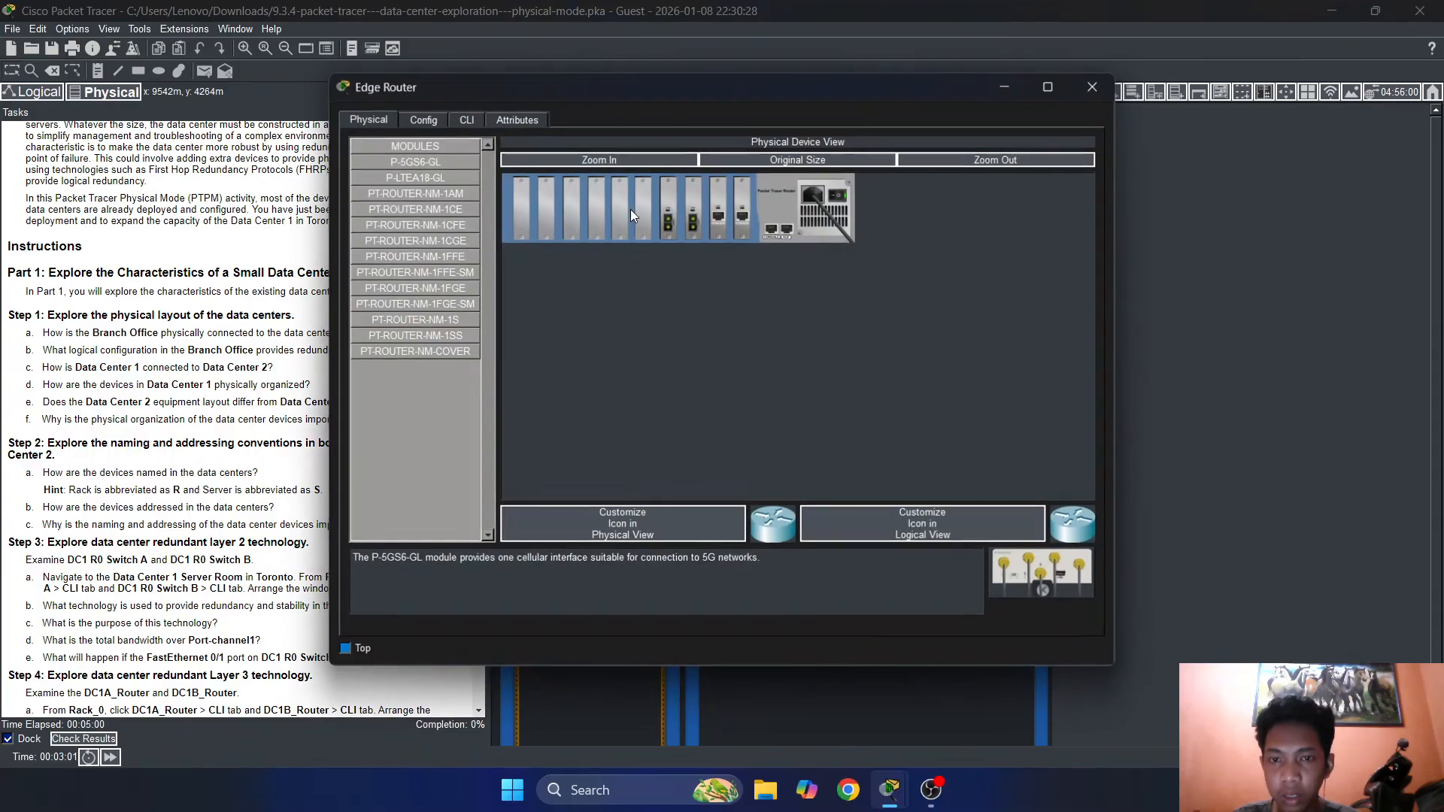
pyautogui.click(466, 120)
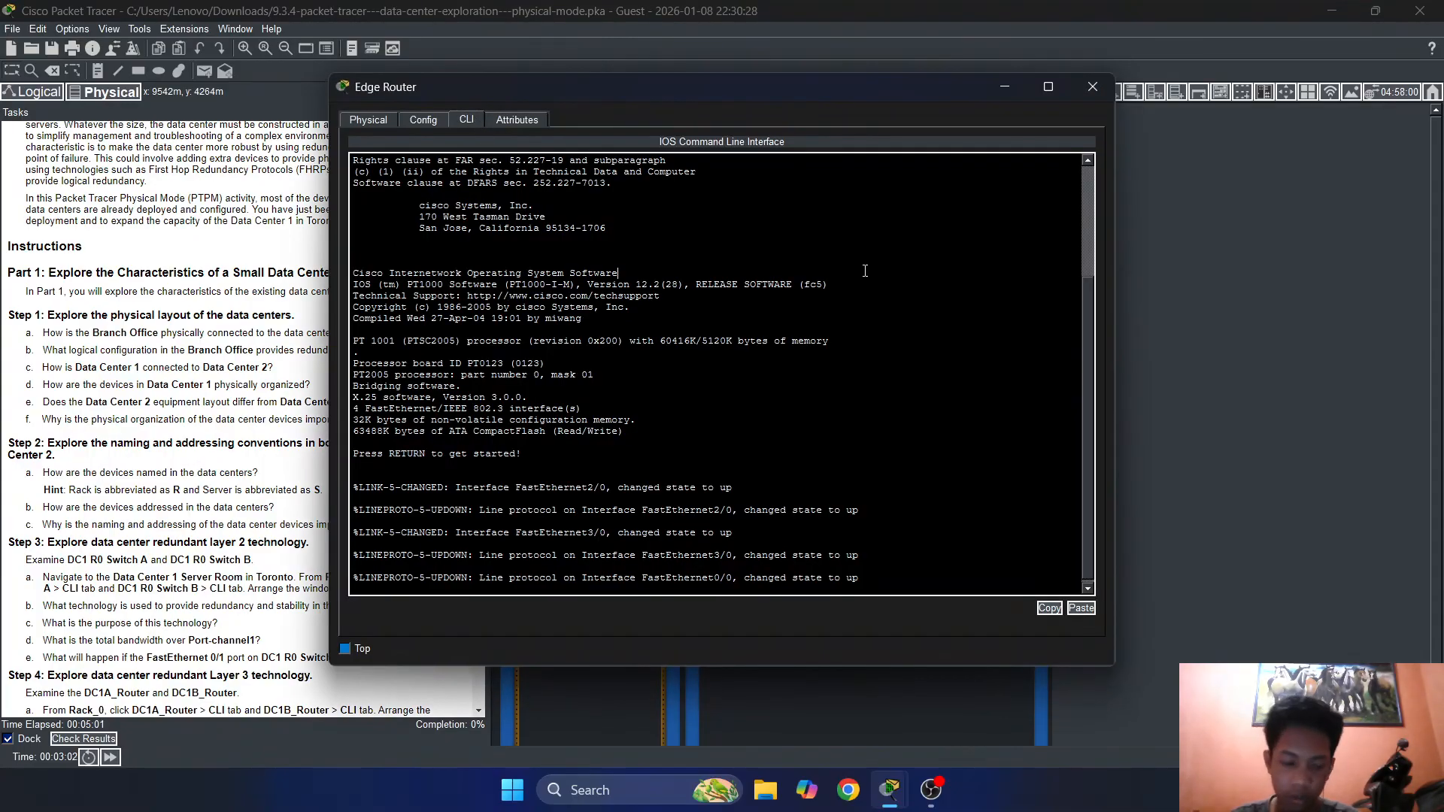
pyautogui.press('Return')
pyautogui.press('Return')
pyautogui.press('Return')
pyautogui.press('Return')
pyautogui.press('Return')
pyautogui.write('e_Router>e')
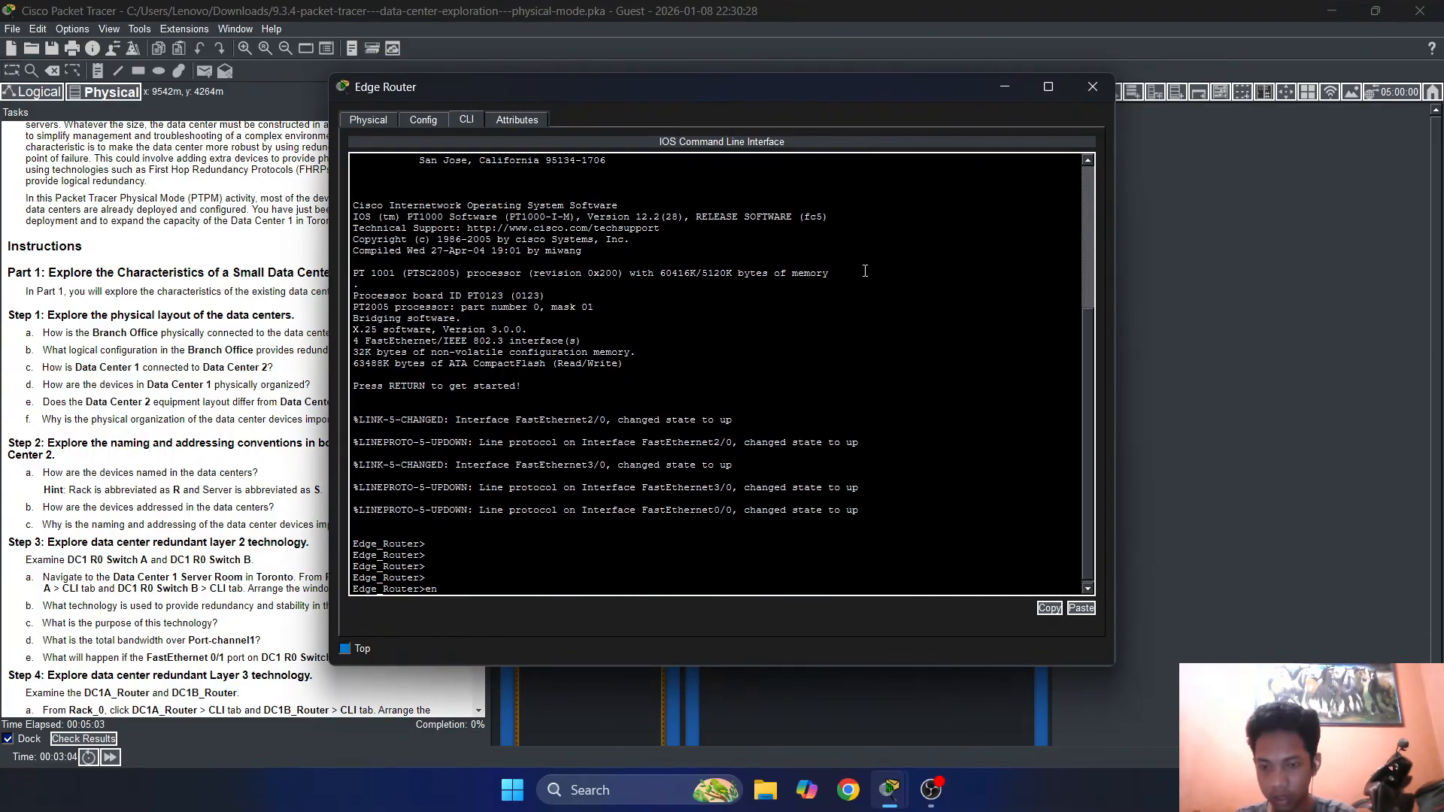
pyautogui.write('n')
pyautogui.press('Return')
pyautogui.press('Return')
pyautogui.press('Return')
# Display the Edge Router's configuration with show running-config and page through it past the interfaces and static routes
pyautogui.write('sho')
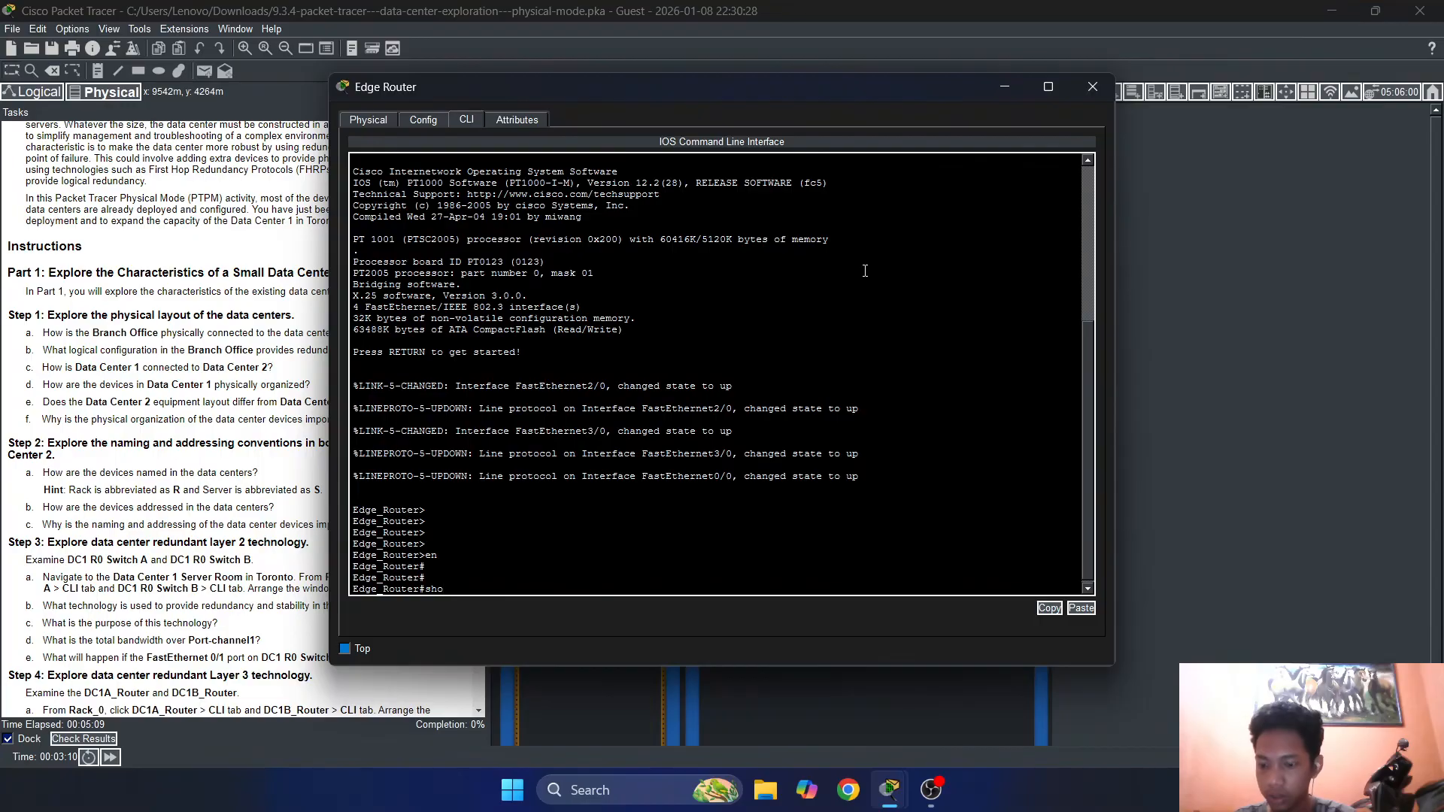
pyautogui.write('w runn')
pyautogui.press('Tab')
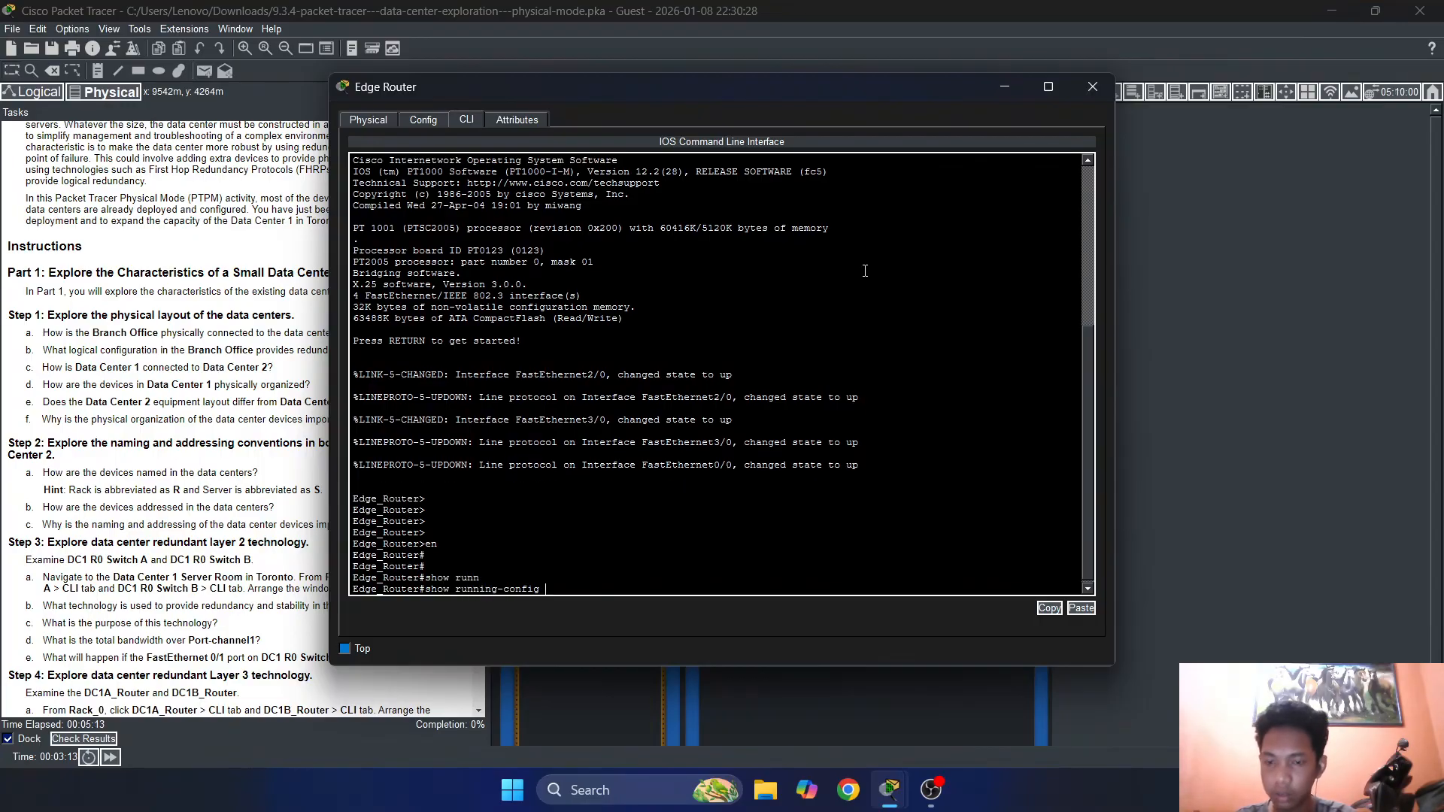
pyautogui.press('Return')
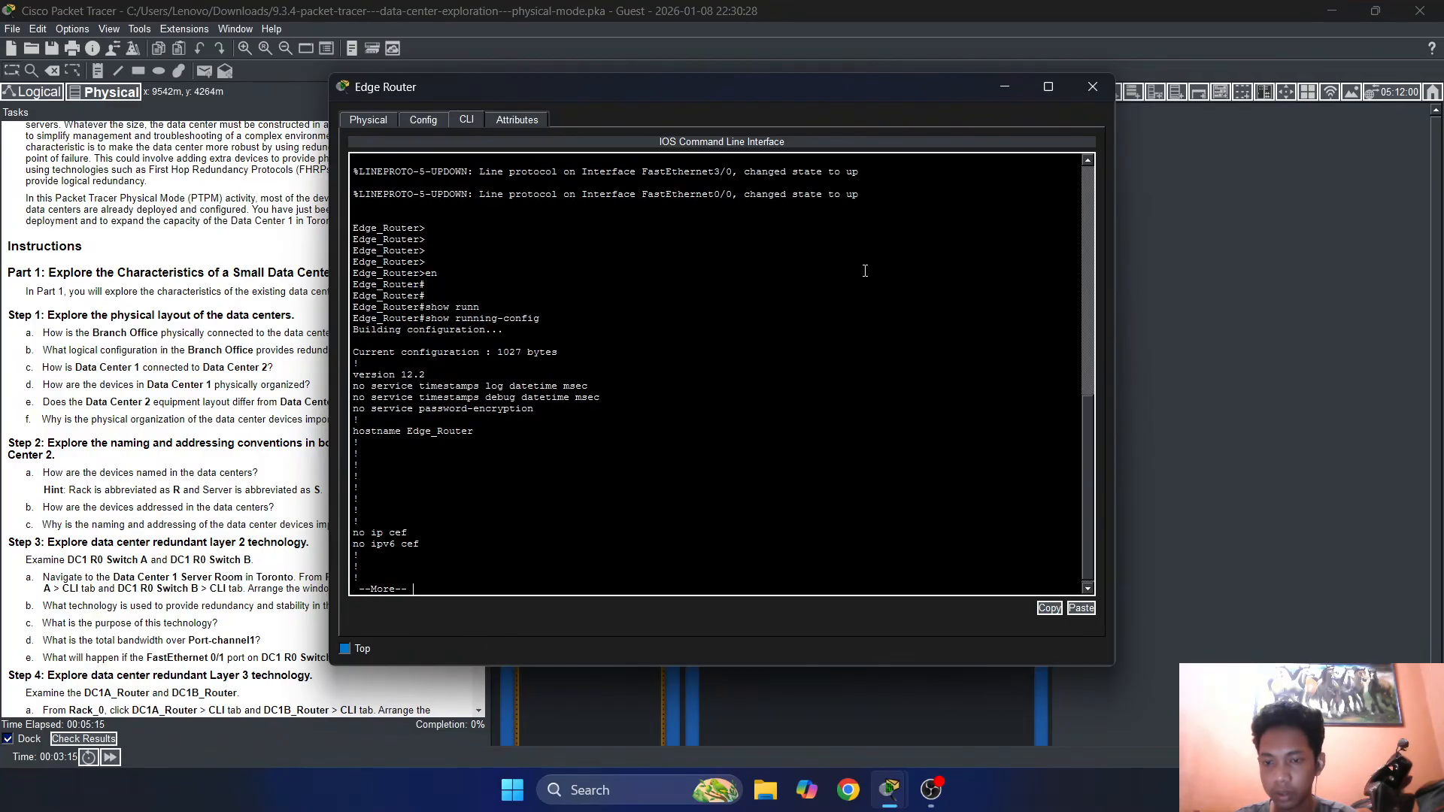
pyautogui.press('space')
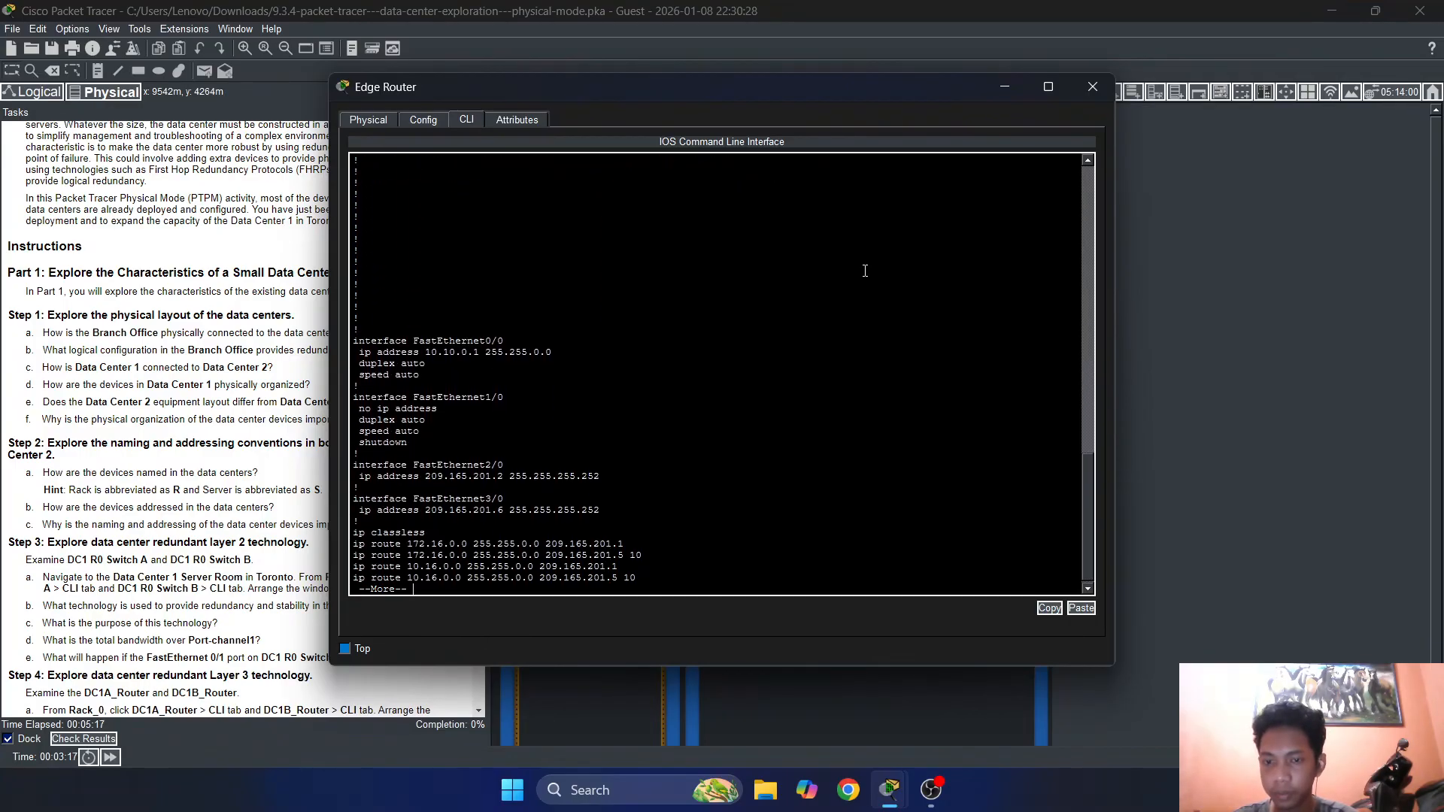
pyautogui.press('Return')
pyautogui.press('Return')
pyautogui.press('Return')
pyautogui.press('Return')
pyautogui.press('Return')
pyautogui.press('Return')
pyautogui.press('Return')
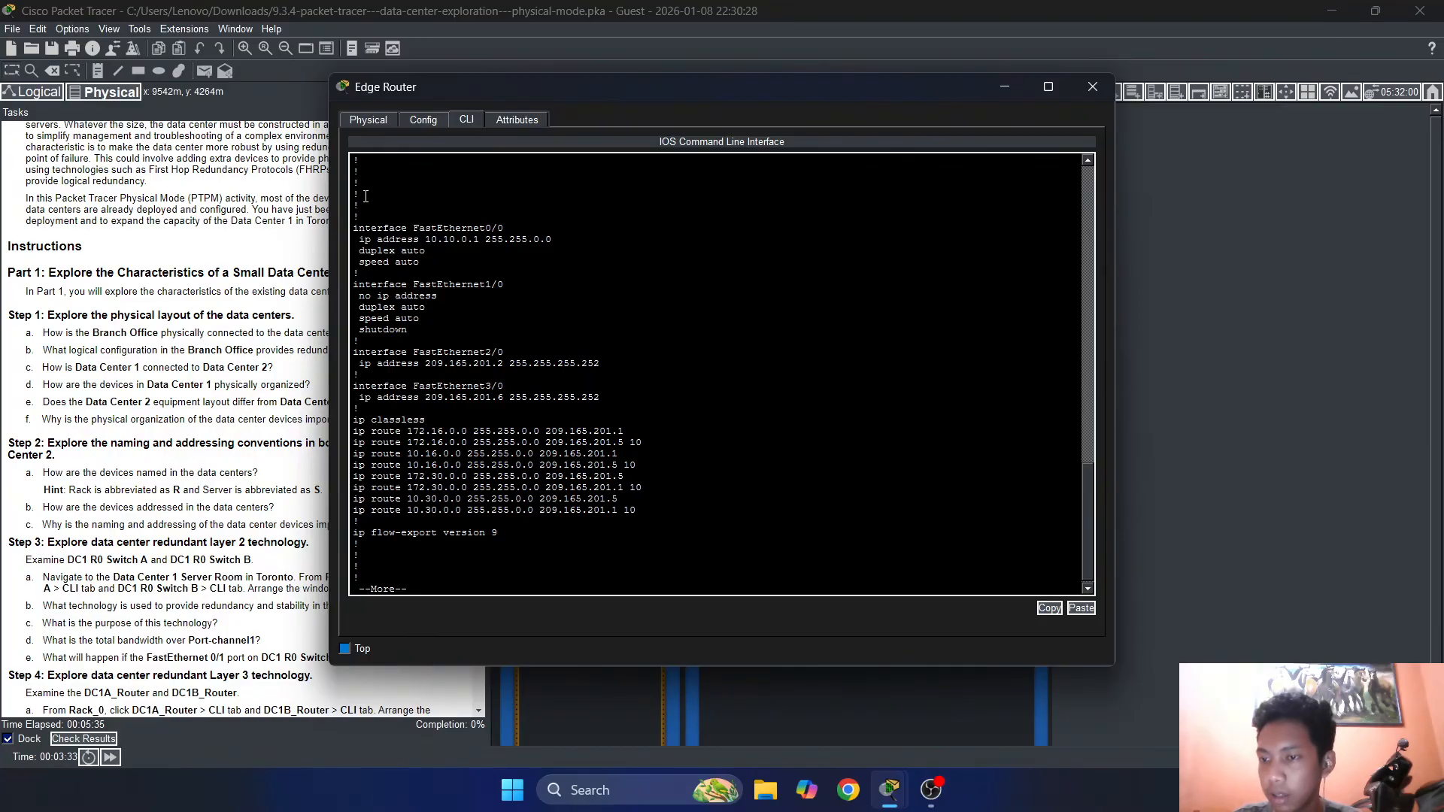
# Compare the next hops and administrative distances of the static routes to 172.16.0.0 on the Edge Router, and close its window
pyautogui.moveTo(470, 94); pyautogui.dragTo(802, 87)
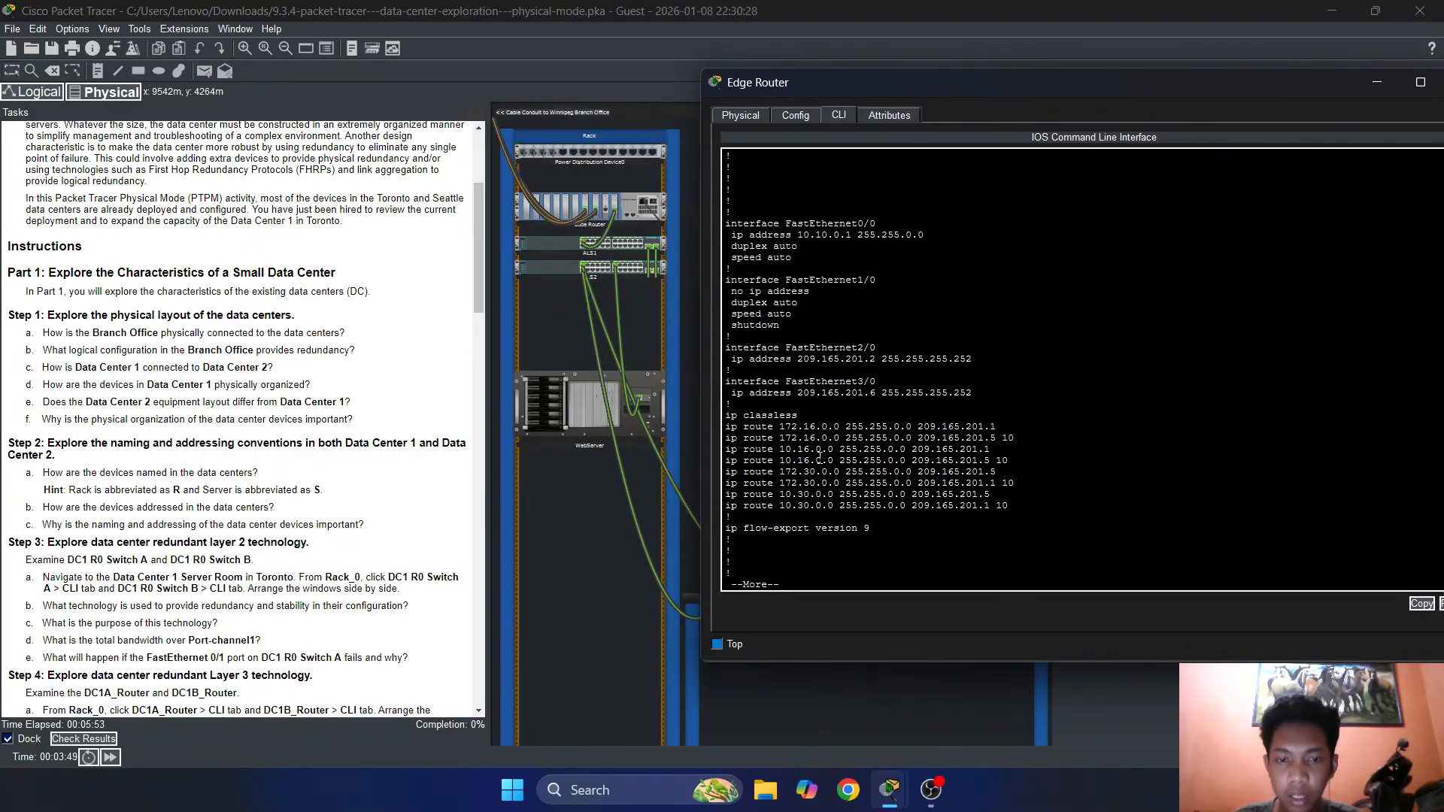
pyautogui.moveTo(828, 441); pyautogui.dragTo(791, 438)
pyautogui.click(748, 438)
pyautogui.click(811, 441)
pyautogui.click(814, 439)
pyautogui.moveTo(1000, 438)
pyautogui.mouseDown()
pyautogui.moveTo(791, 427)
pyautogui.moveTo(992, 437)
pyautogui.moveTo(995, 425)
pyautogui.moveTo(799, 417)
pyautogui.moveTo(947, 436)
pyautogui.moveTo(1005, 425)
pyautogui.mouseUp()
pyautogui.click(844, 438)
pyautogui.click(827, 426)
pyautogui.click(800, 440)
pyautogui.click(828, 426)
pyautogui.click(950, 435)
pyautogui.click(868, 431)
pyautogui.click(924, 437)
pyautogui.click(921, 432)
pyautogui.click(846, 427)
pyautogui.click(951, 426)
pyautogui.click(1002, 428)
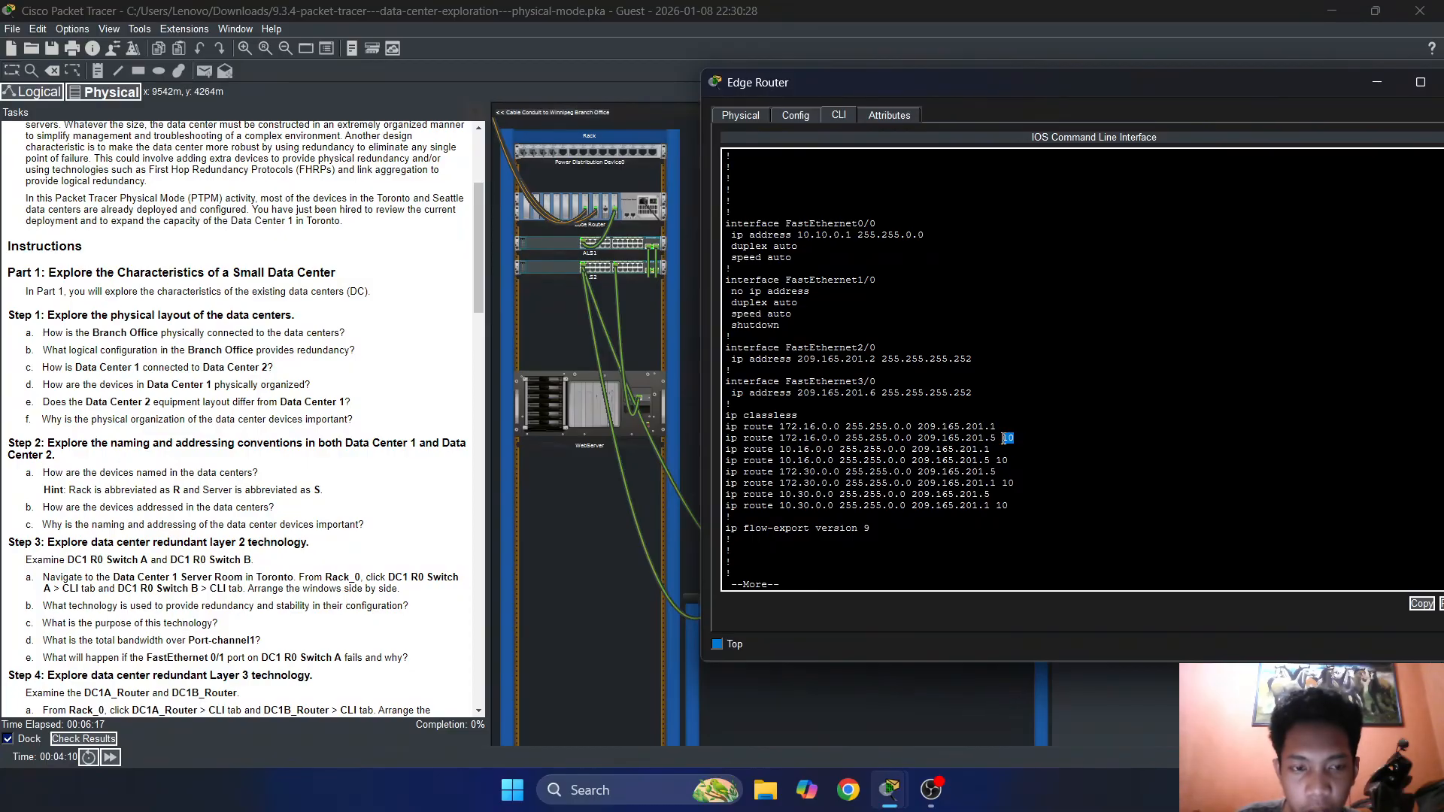
pyautogui.moveTo(996, 439); pyautogui.dragTo(894, 425)
pyautogui.click(858, 437)
pyautogui.click(873, 425)
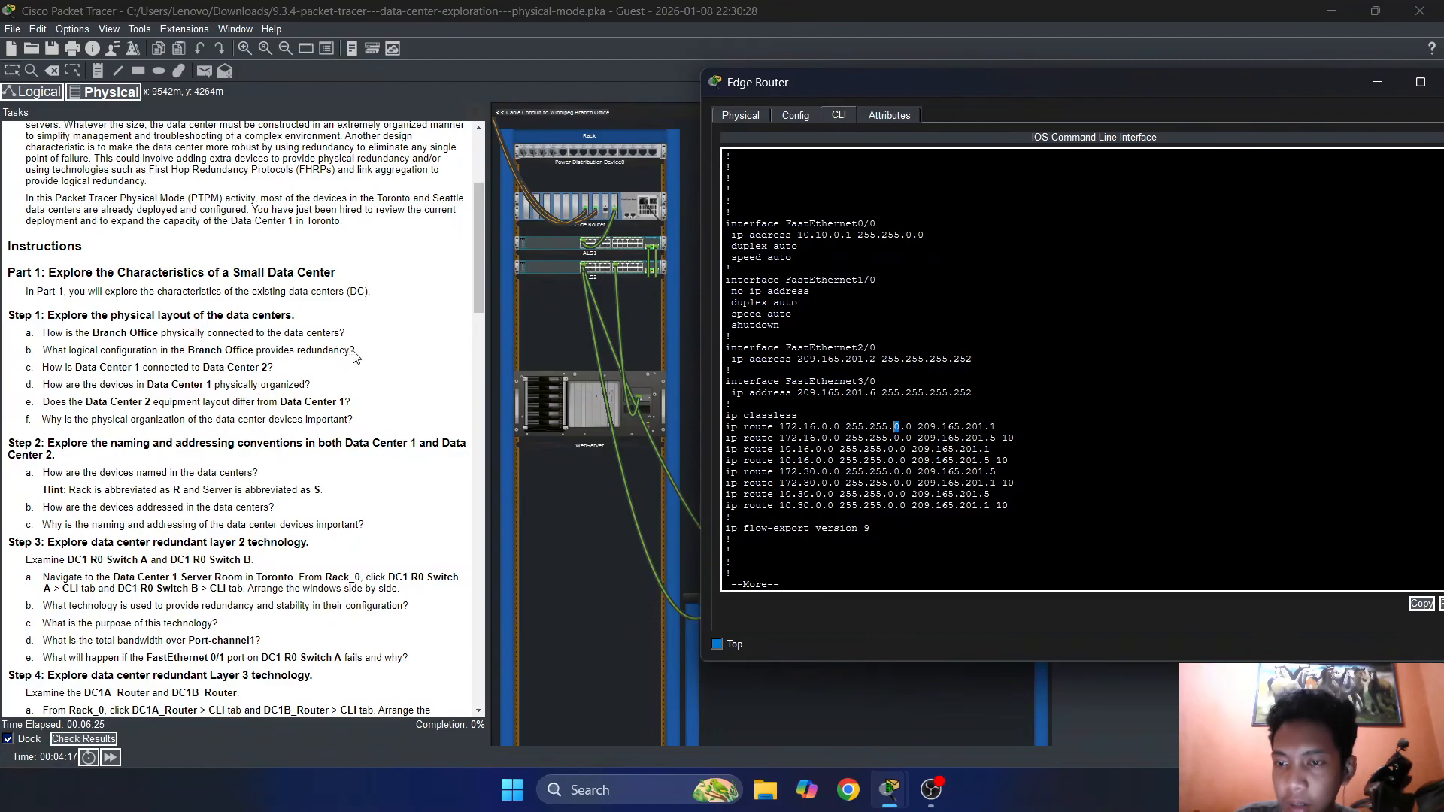
pyautogui.click(892, 433)
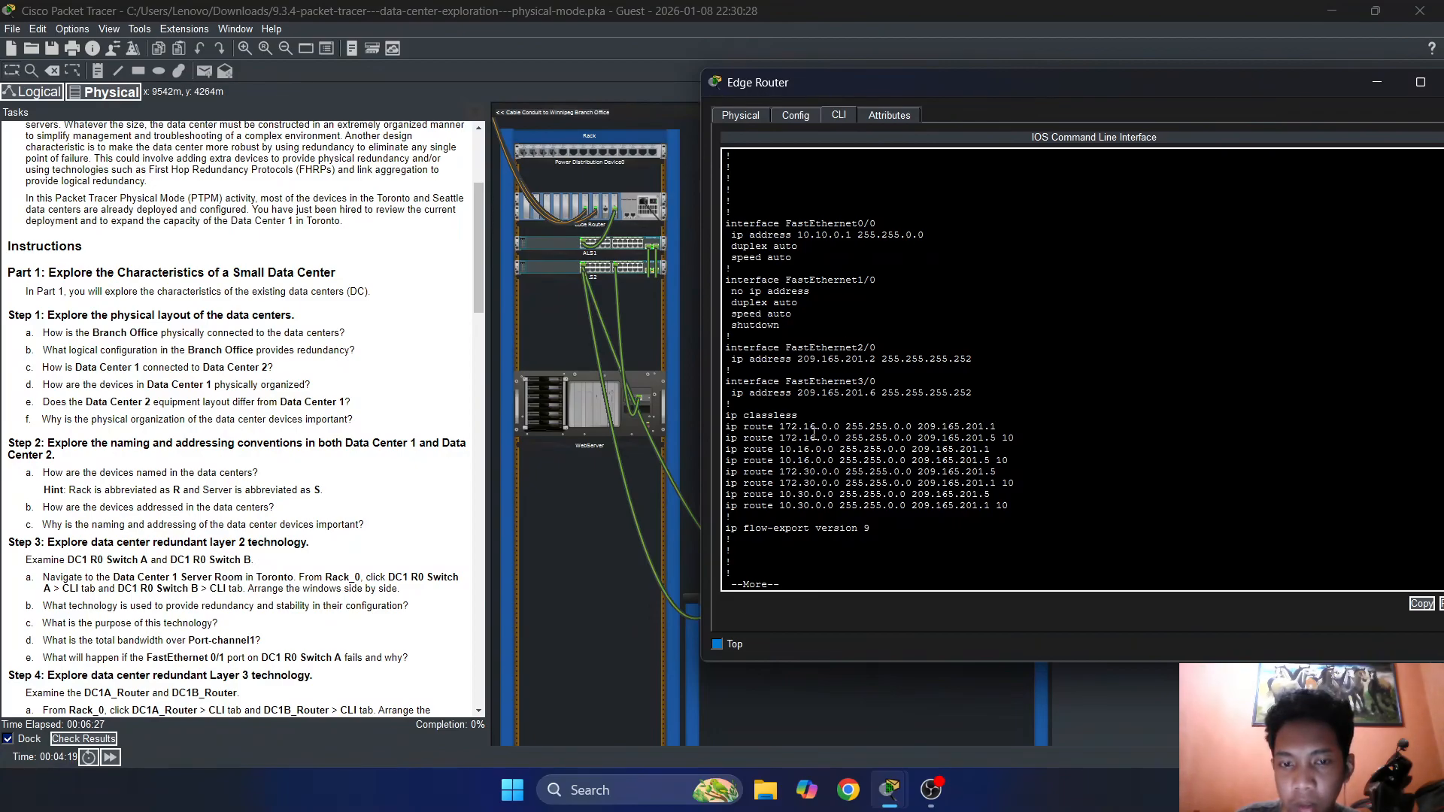
pyautogui.moveTo(847, 91); pyautogui.dragTo(817, 80)
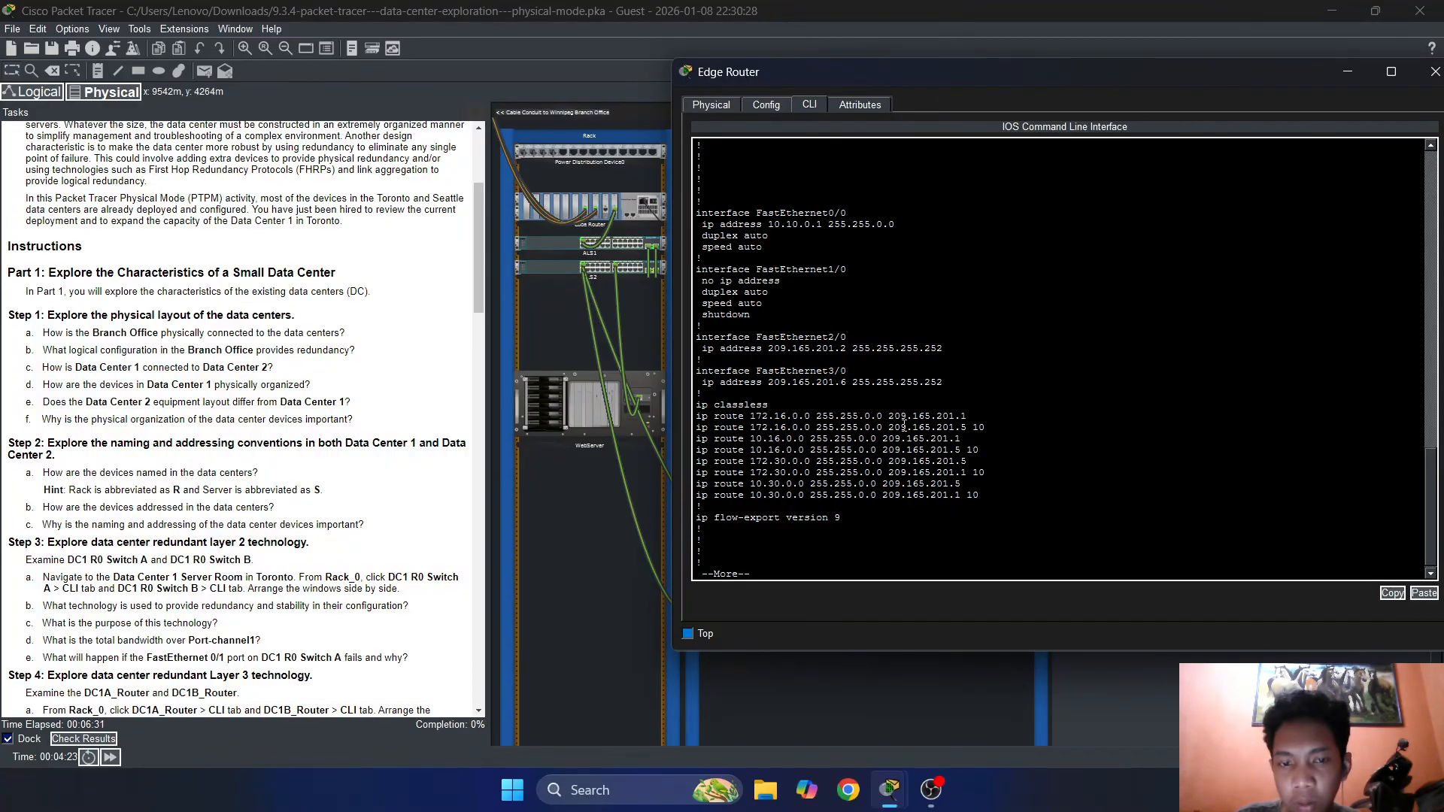
pyautogui.moveTo(1279, 74); pyautogui.dragTo(1194, 75)
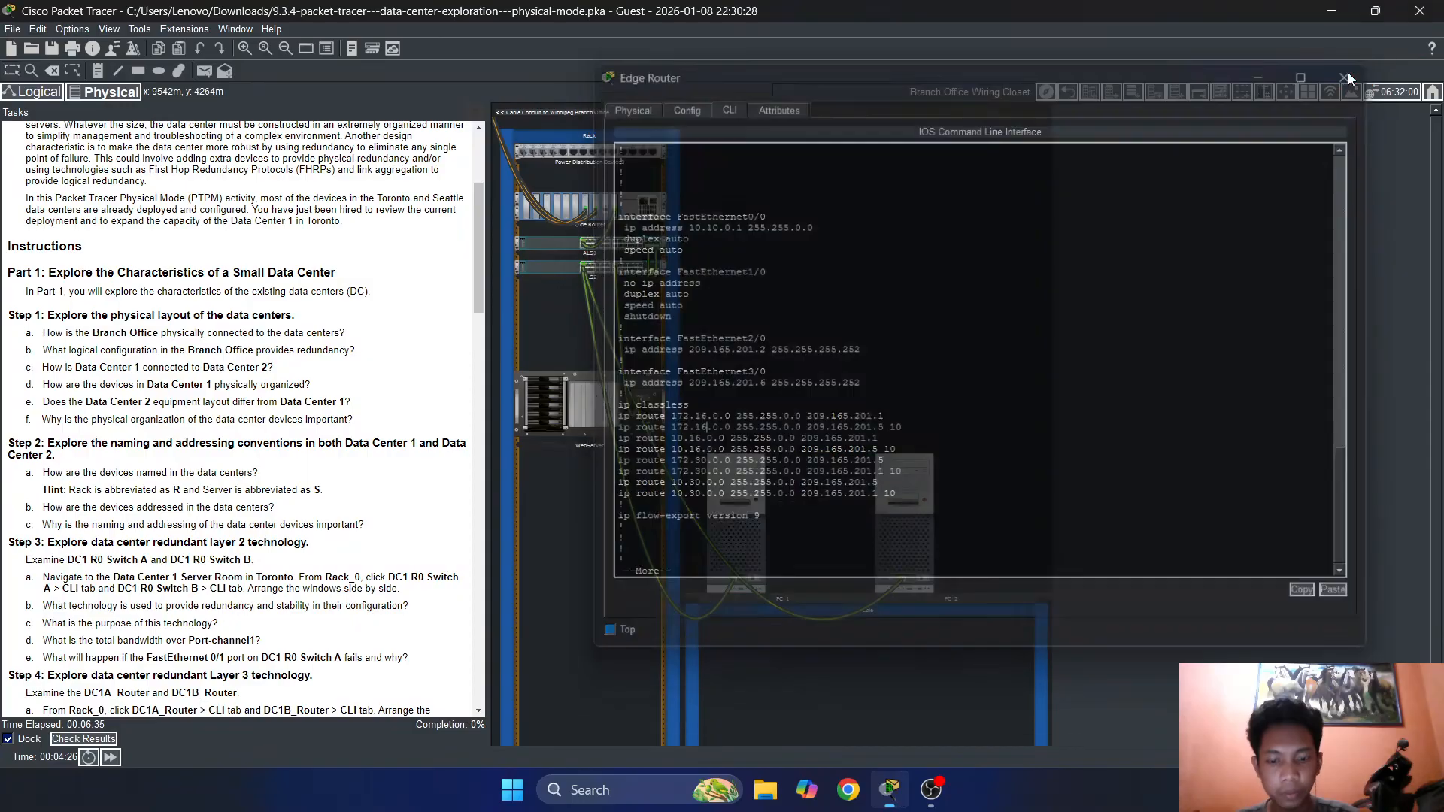
pyautogui.click(1350, 73)
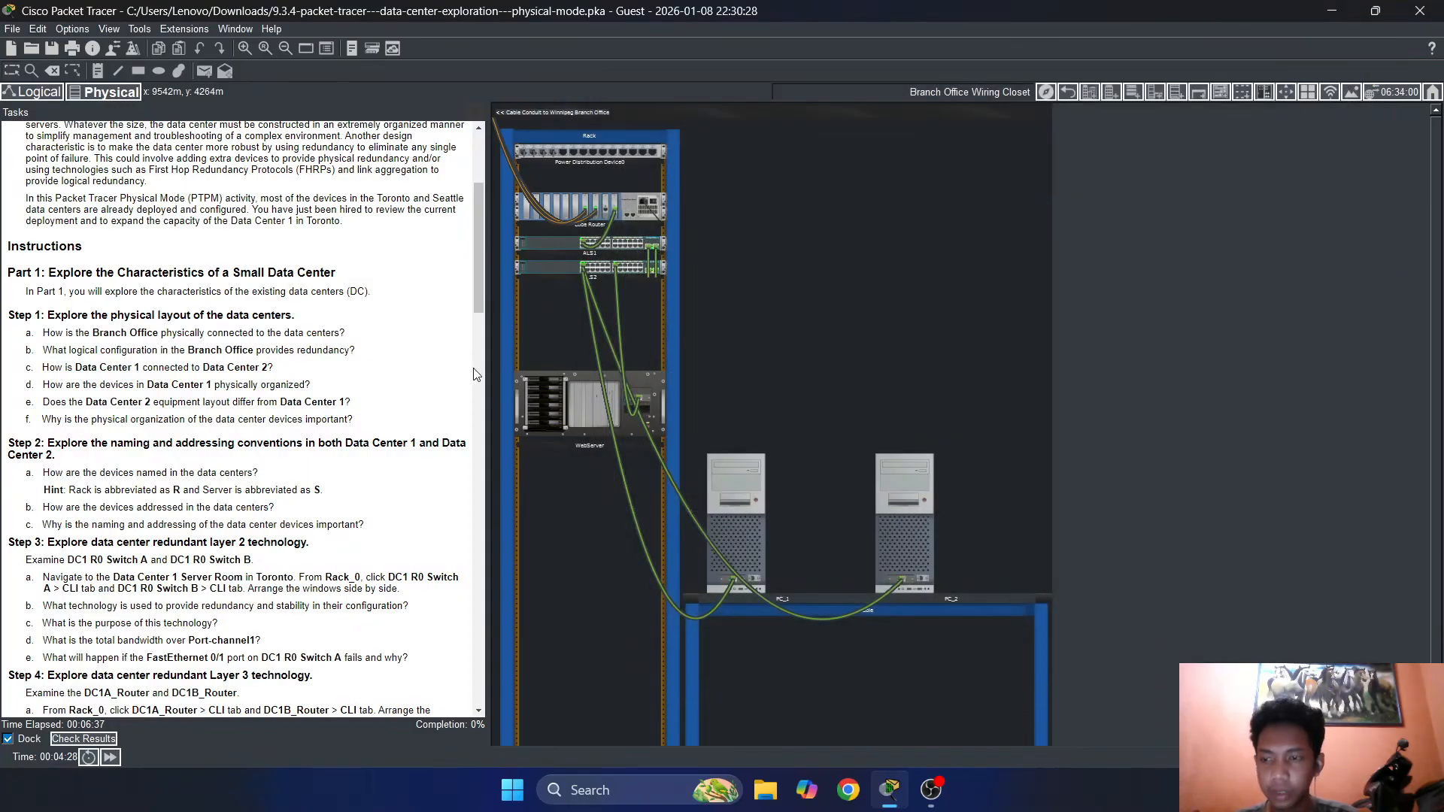
# Read question c on how the data centers are connected, and trace the link between Seattle and Toronto on the intercity map
pyautogui.scroll(-1, 212, 361)
pyautogui.moveTo(31, 324); pyautogui.dragTo(134, 324)
pyautogui.click(151, 323)
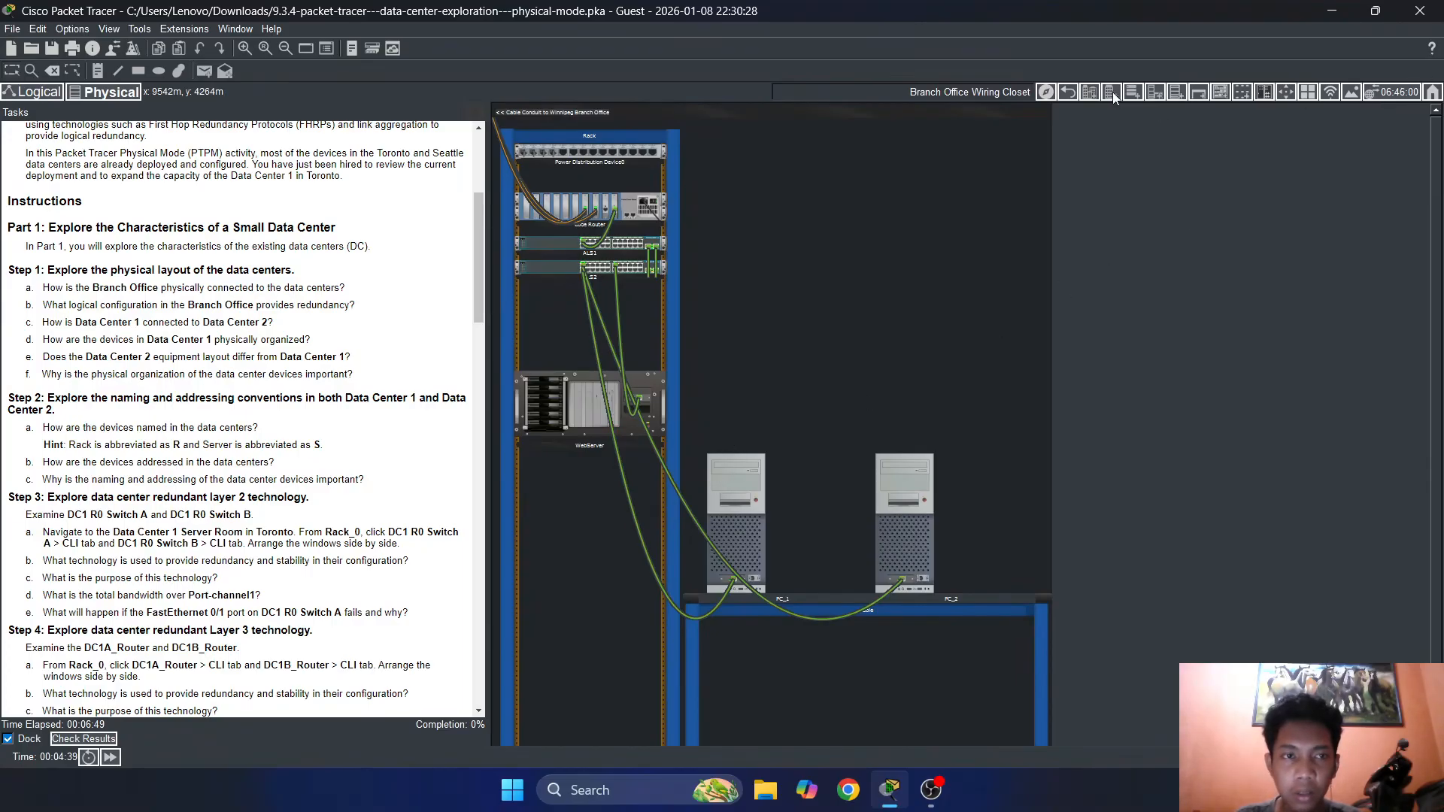
pyautogui.click(1069, 92)
pyautogui.click(1069, 92)
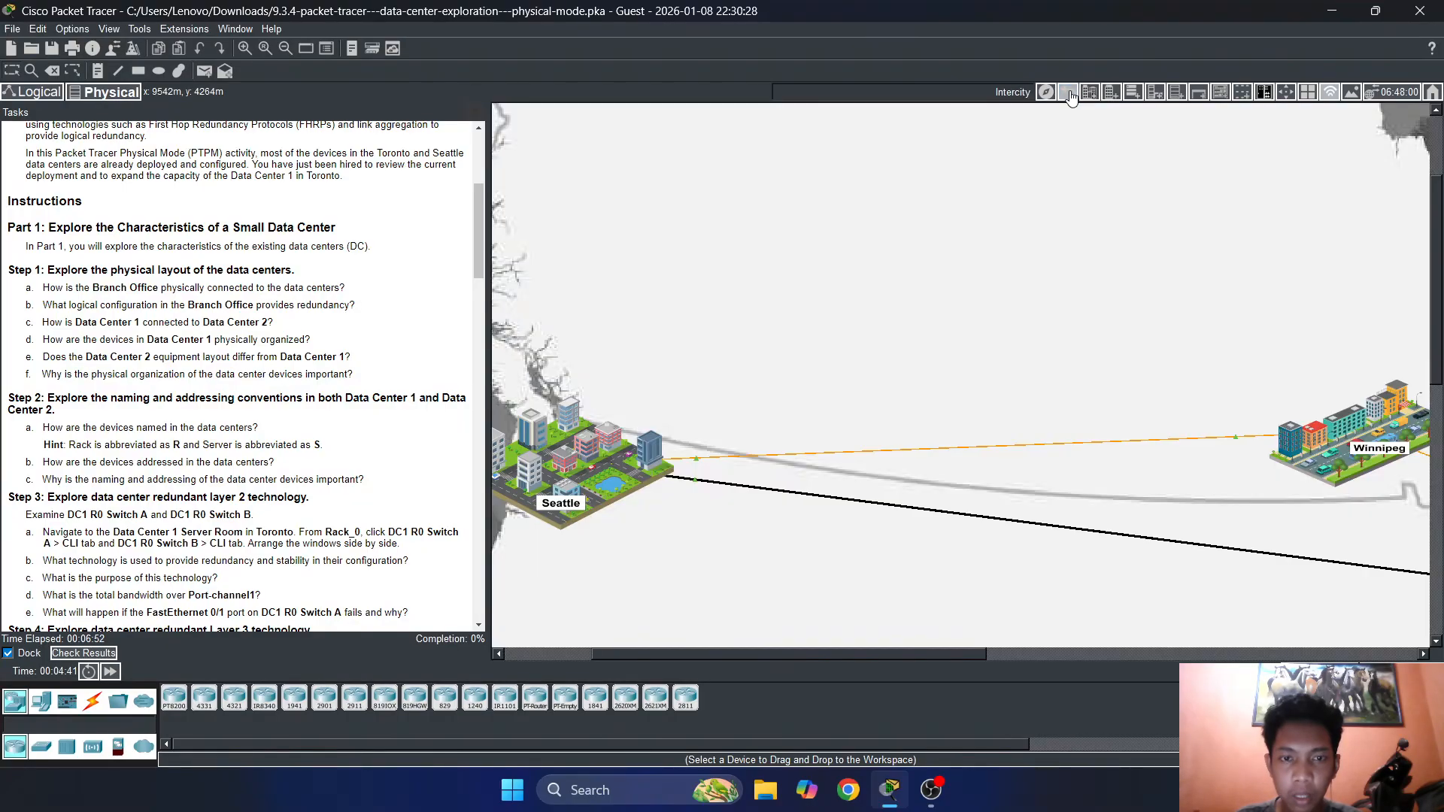
pyautogui.click(1069, 92)
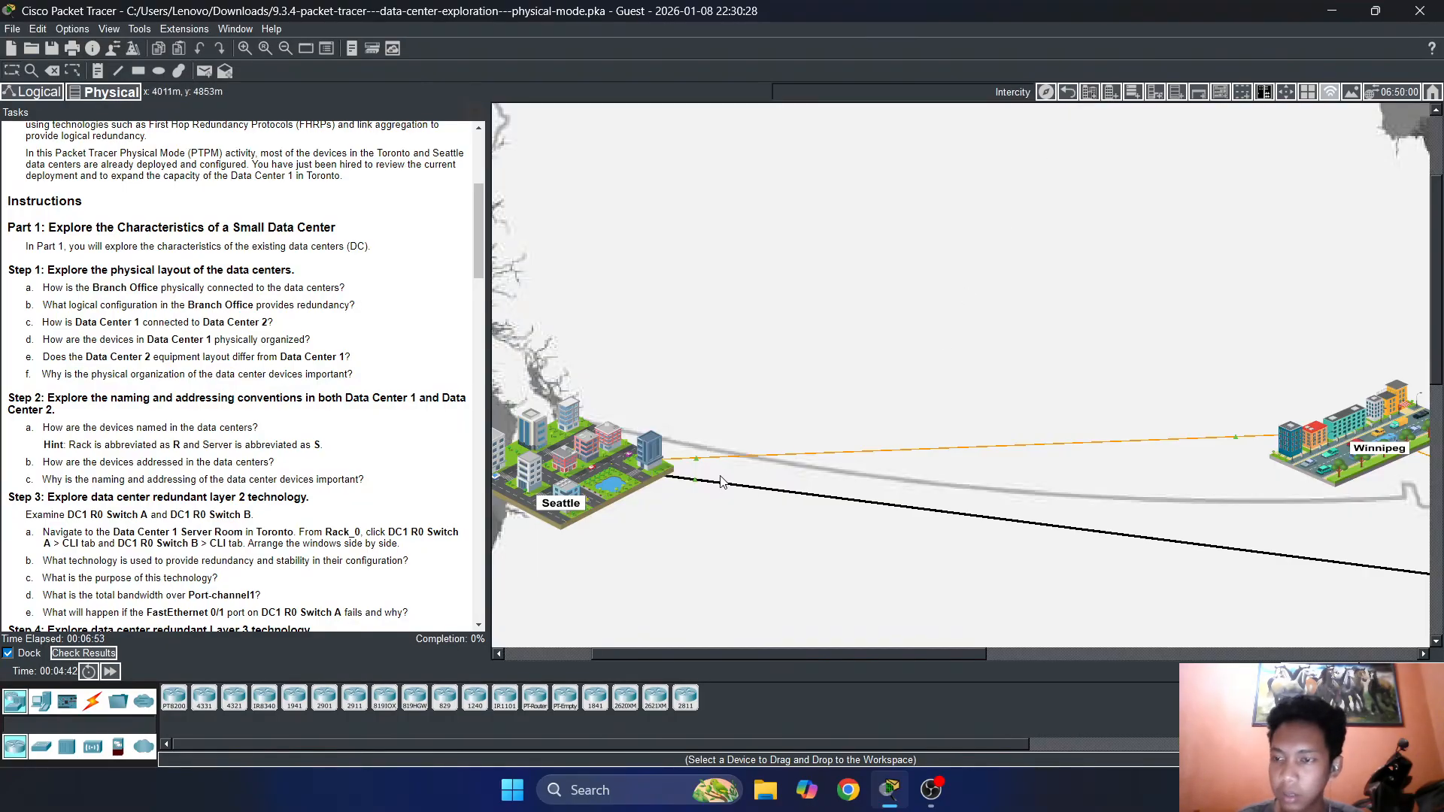
pyautogui.moveTo(629, 654); pyautogui.dragTo(932, 609)
pyautogui.scroll(-4, 932, 526)
pyautogui.moveTo(967, 656); pyautogui.dragTo(668, 643)
pyautogui.scroll(3, 674, 433)
# Go into Seattle's Data Center 2 and open the Data Center 2 Server Room
pyautogui.click(585, 265)
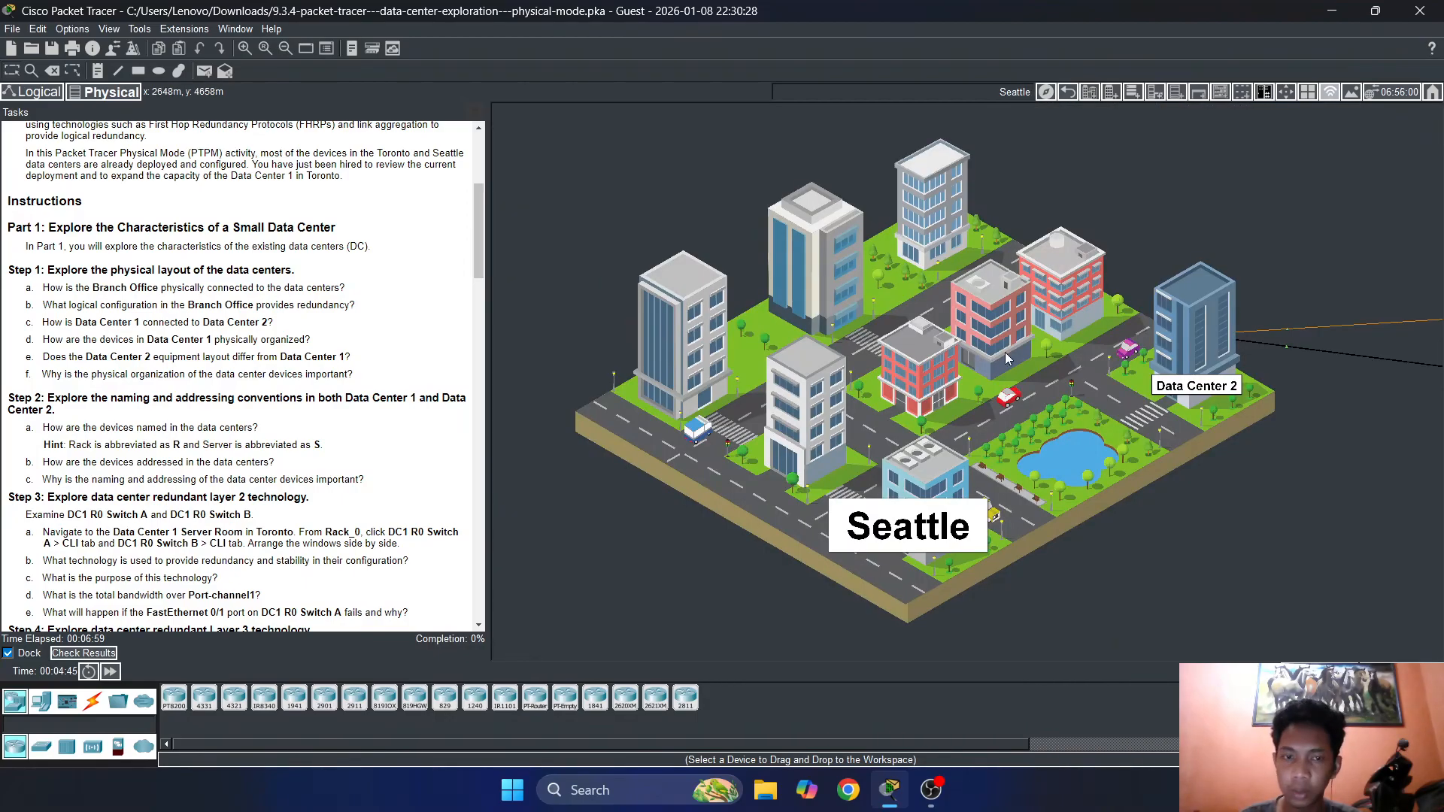
pyautogui.click(1203, 336)
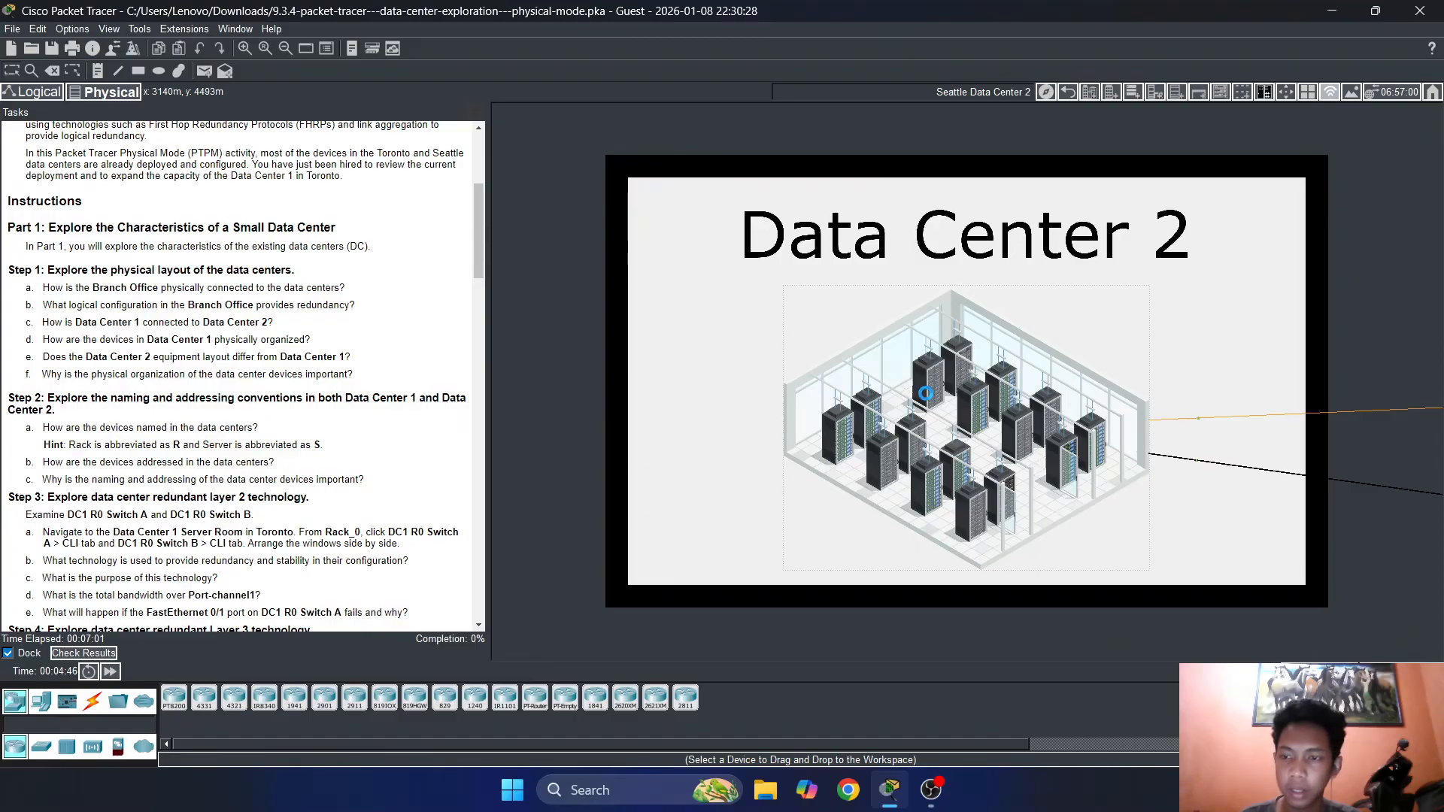
pyautogui.click(1060, 414)
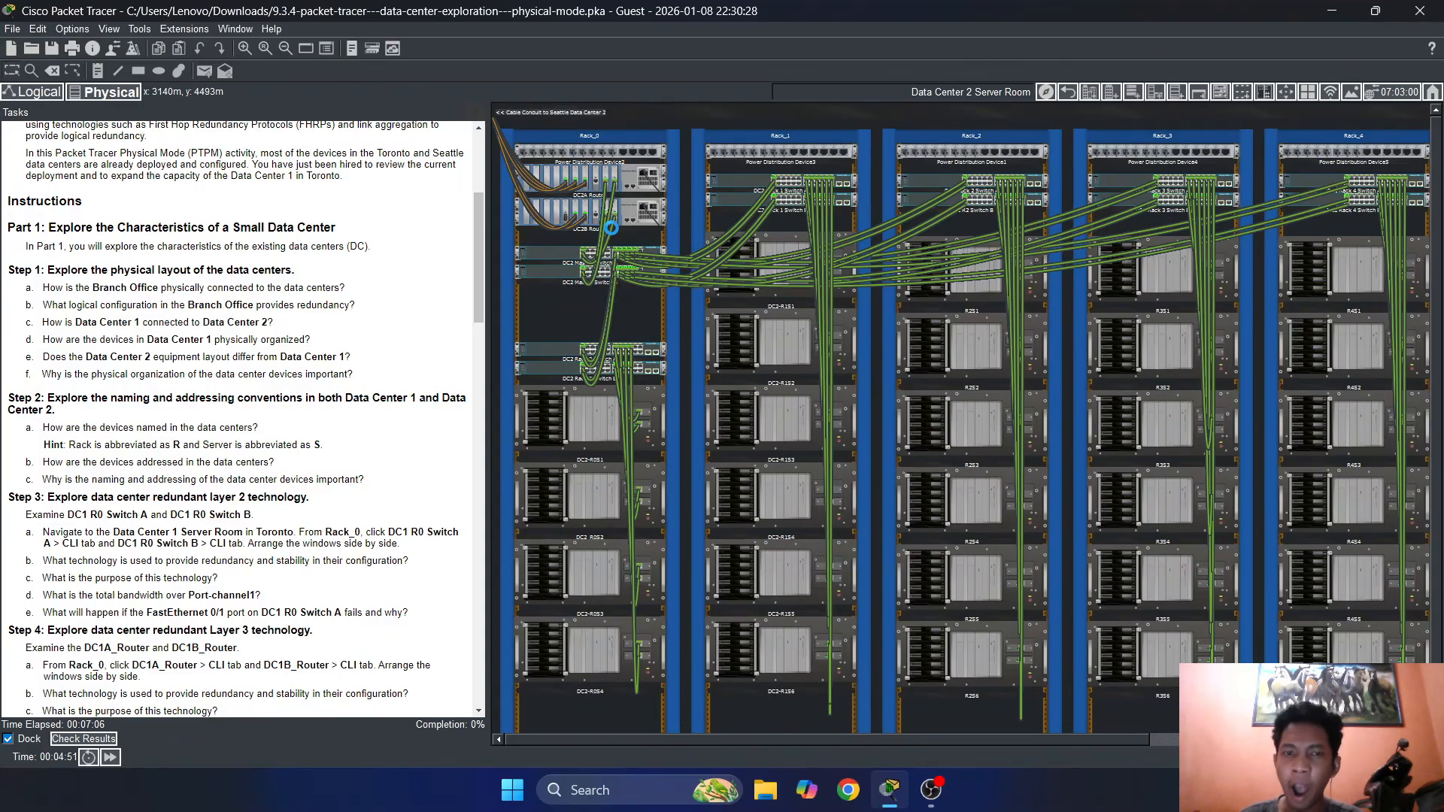
# Inspect the fiber cables on the DC2A and DC2B routers in Rack_0 to identify their source, destination and cable type
pyautogui.scroll(1, 611, 227)
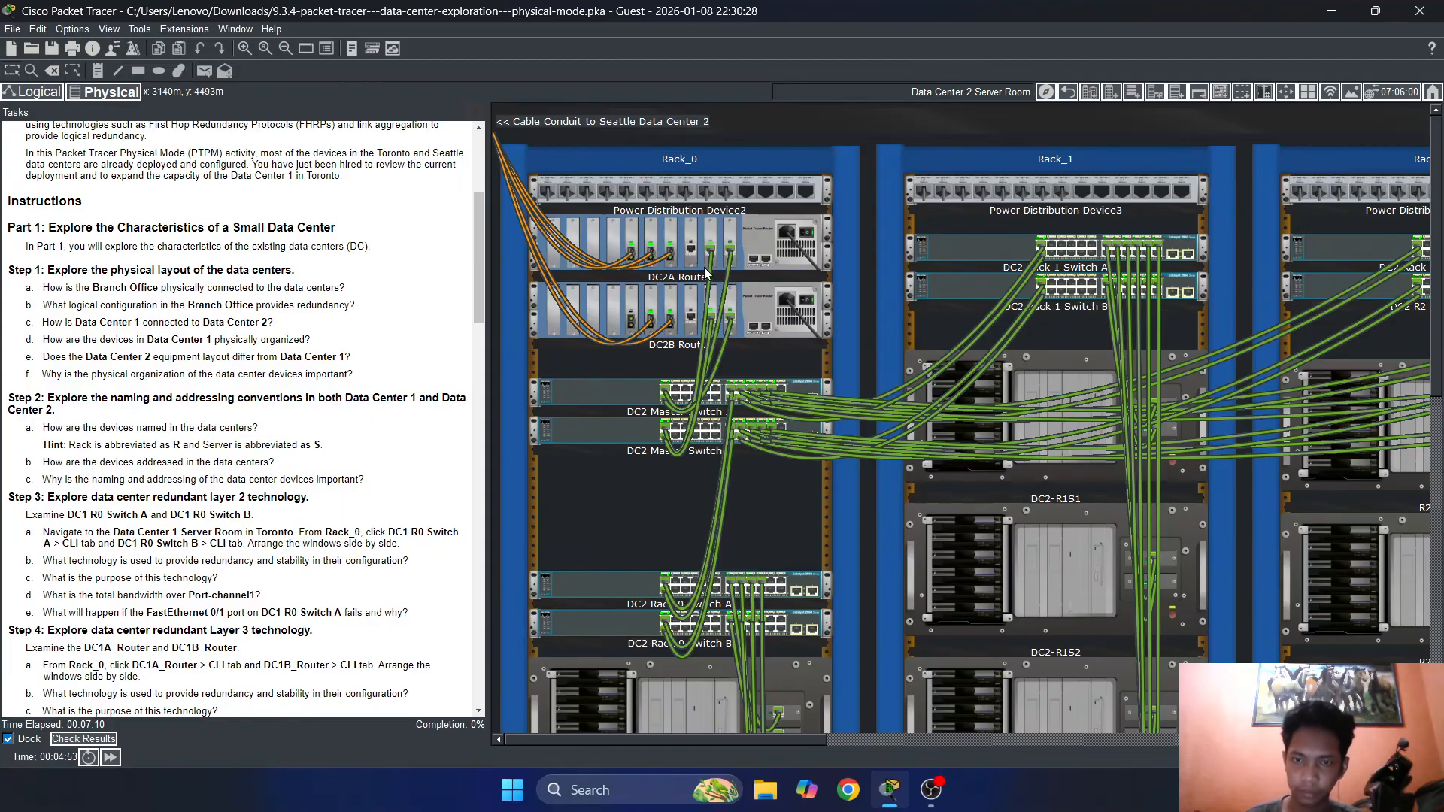
pyautogui.scroll(1, 705, 265)
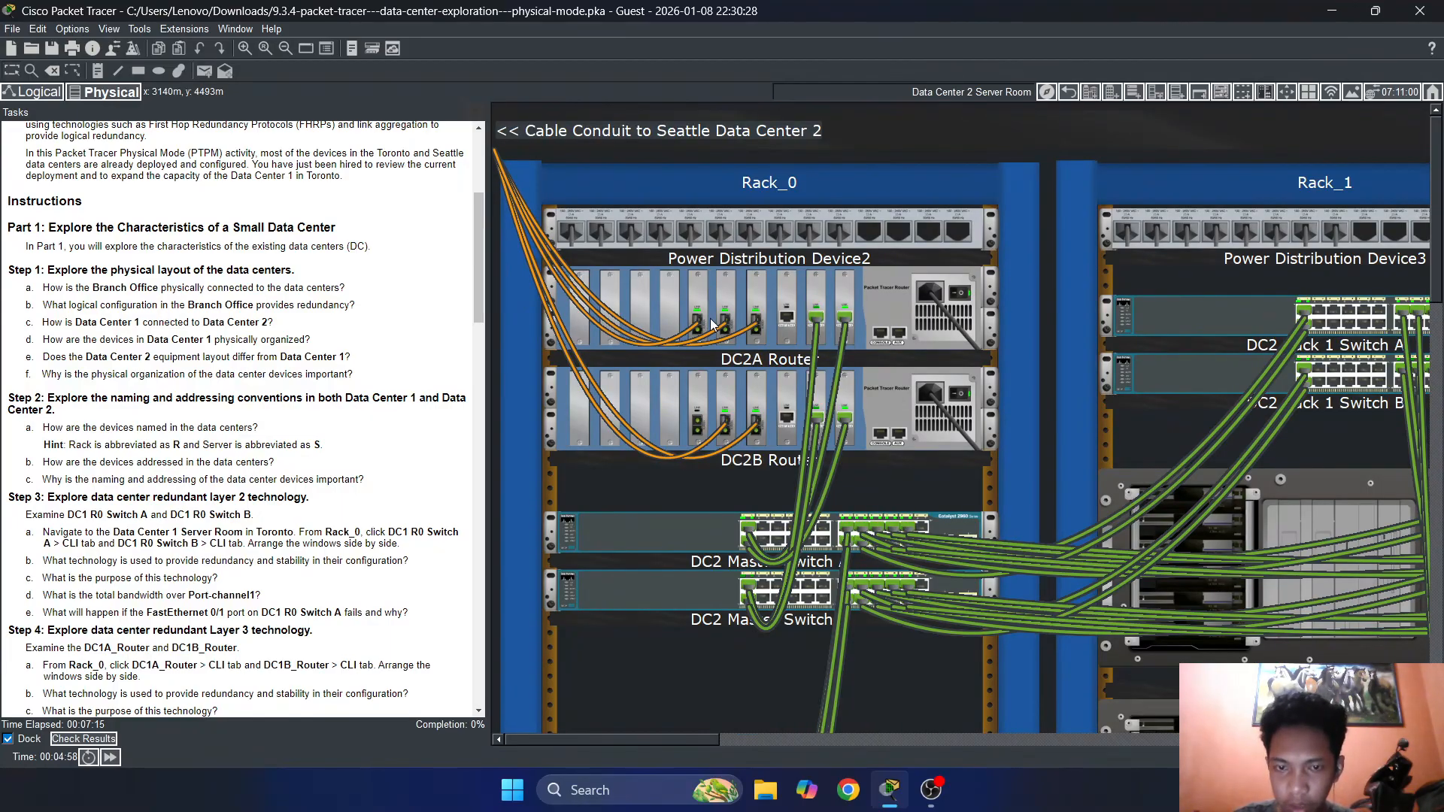
pyautogui.moveTo(697, 332)
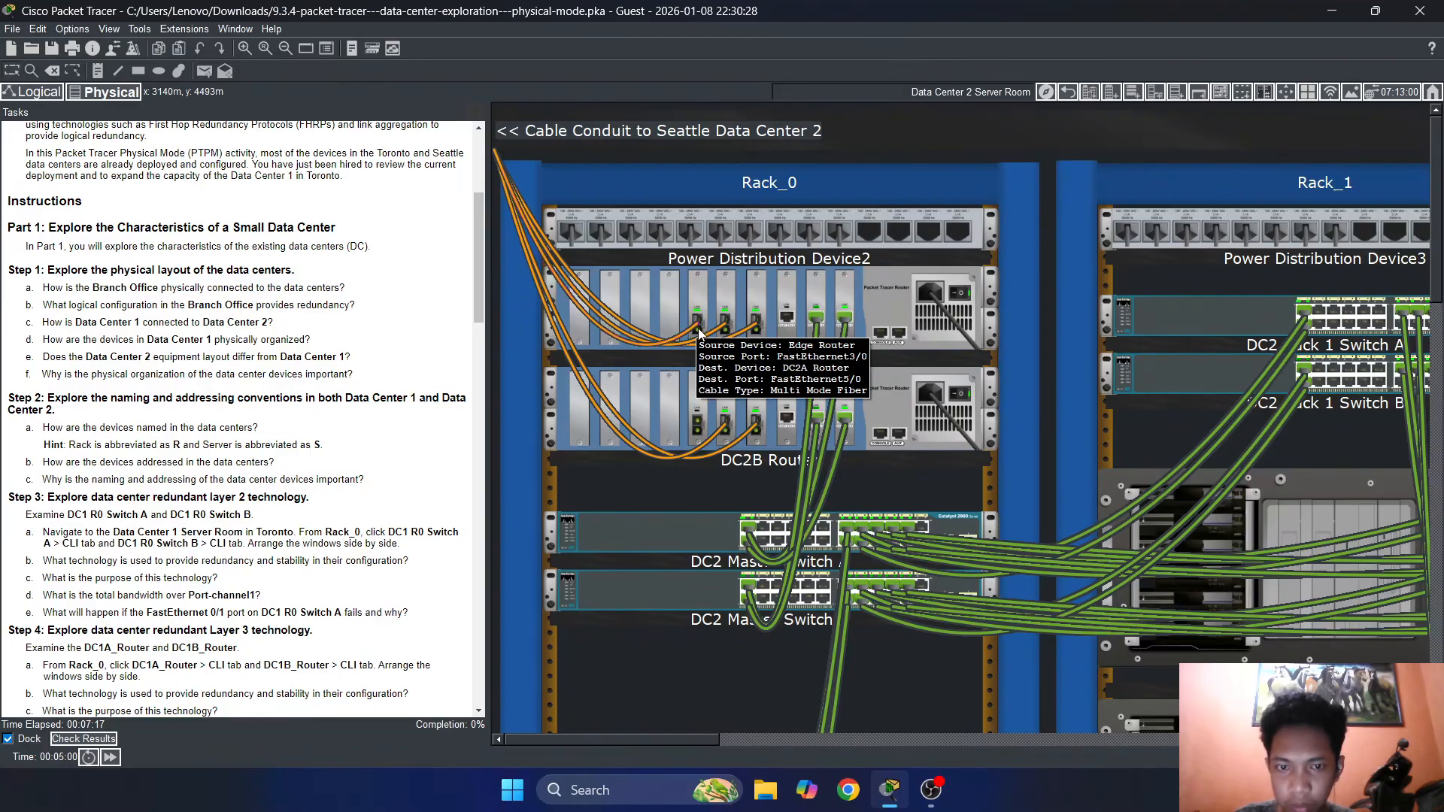
pyautogui.moveTo(716, 440)
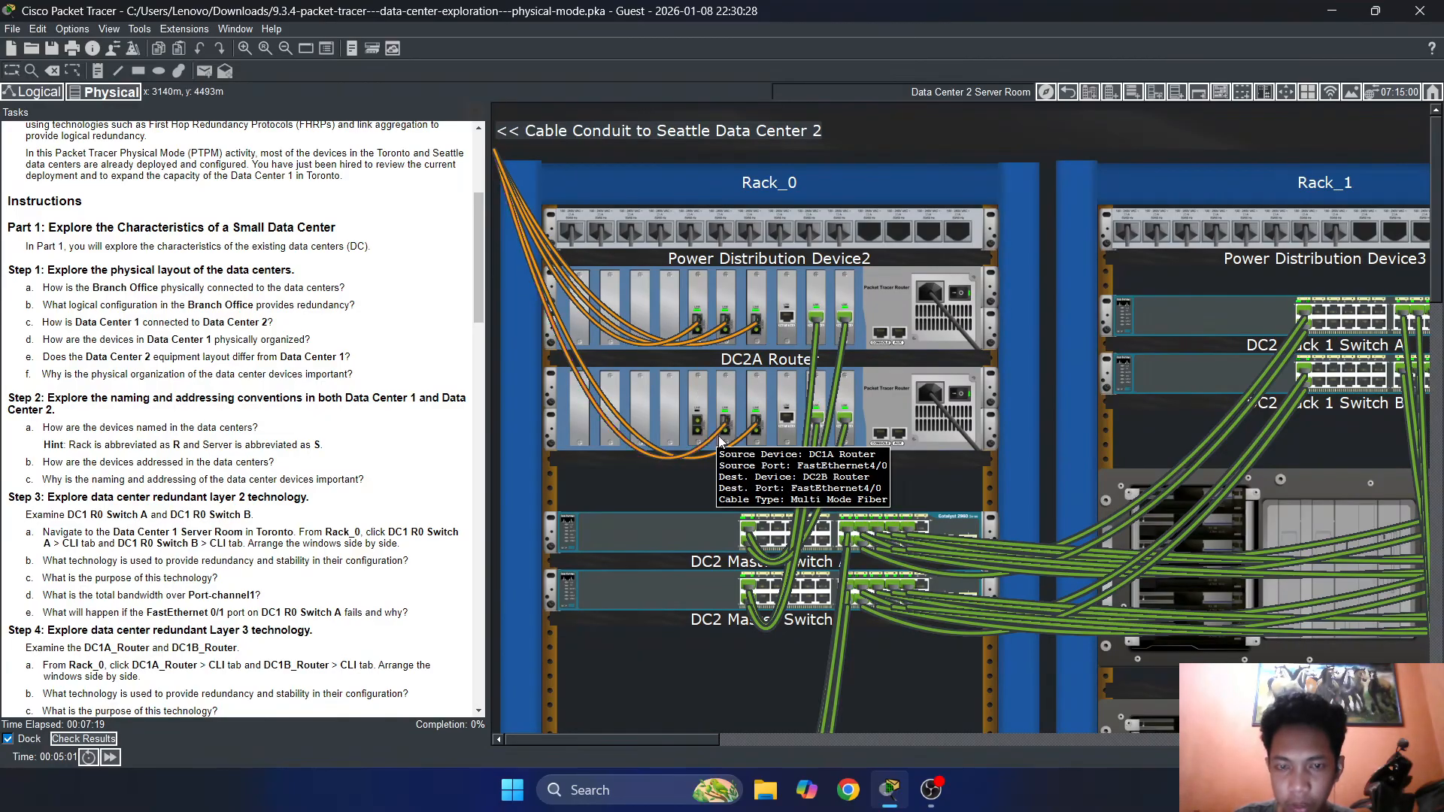
# Return from the server room to the intercity map and examine the black link leading out of Seattle
pyautogui.click(1067, 92)
pyautogui.click(1067, 92)
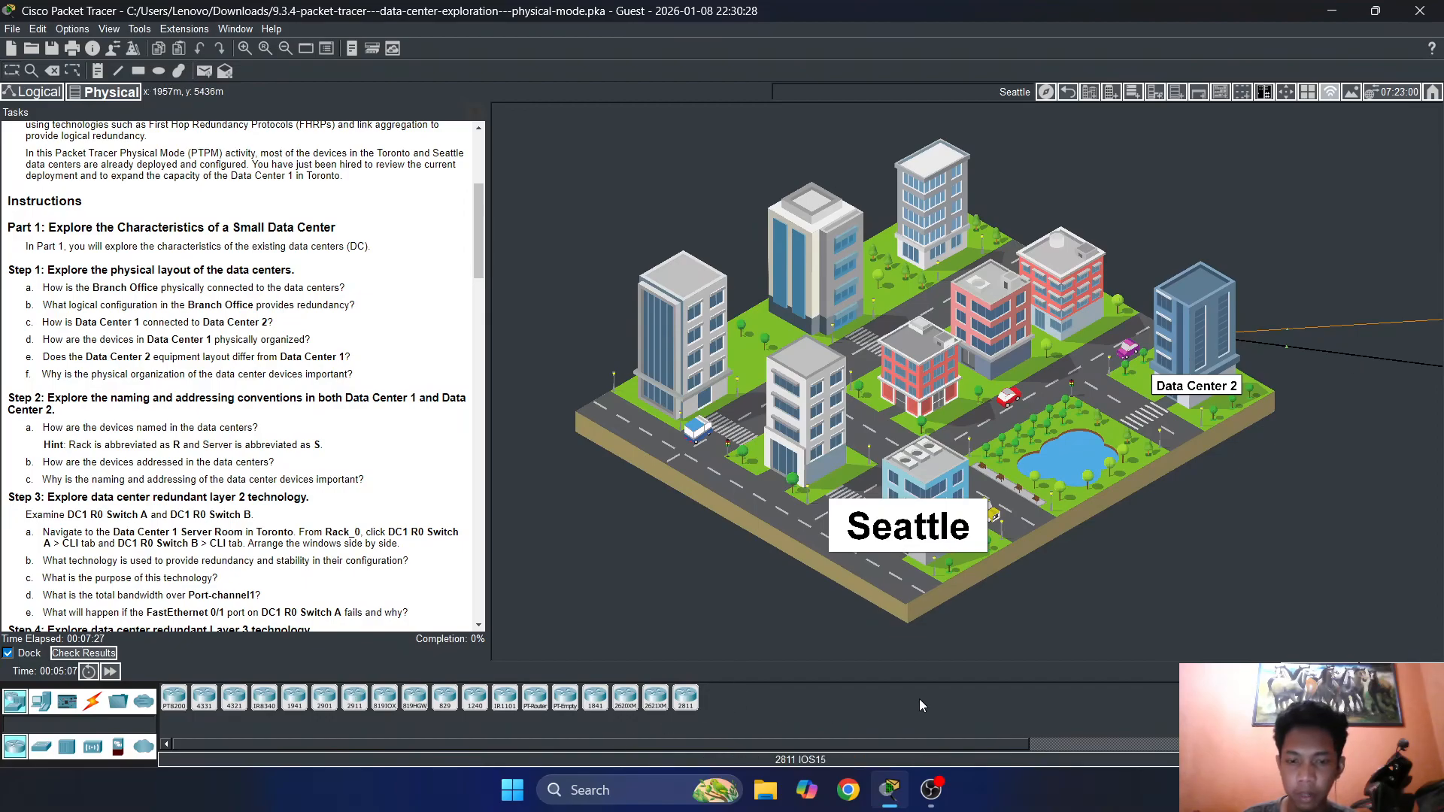
pyautogui.click(1067, 92)
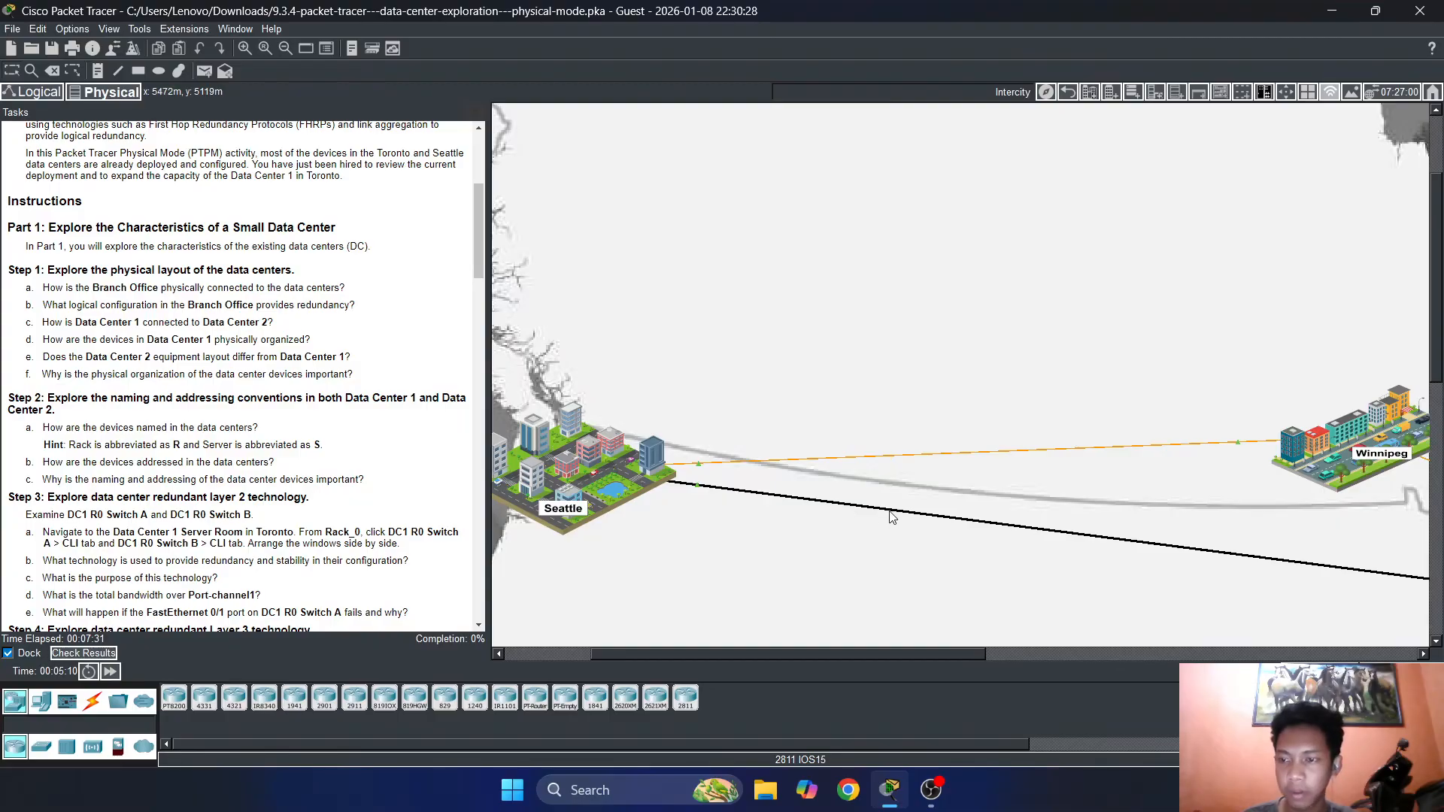
pyautogui.moveTo(968, 526)
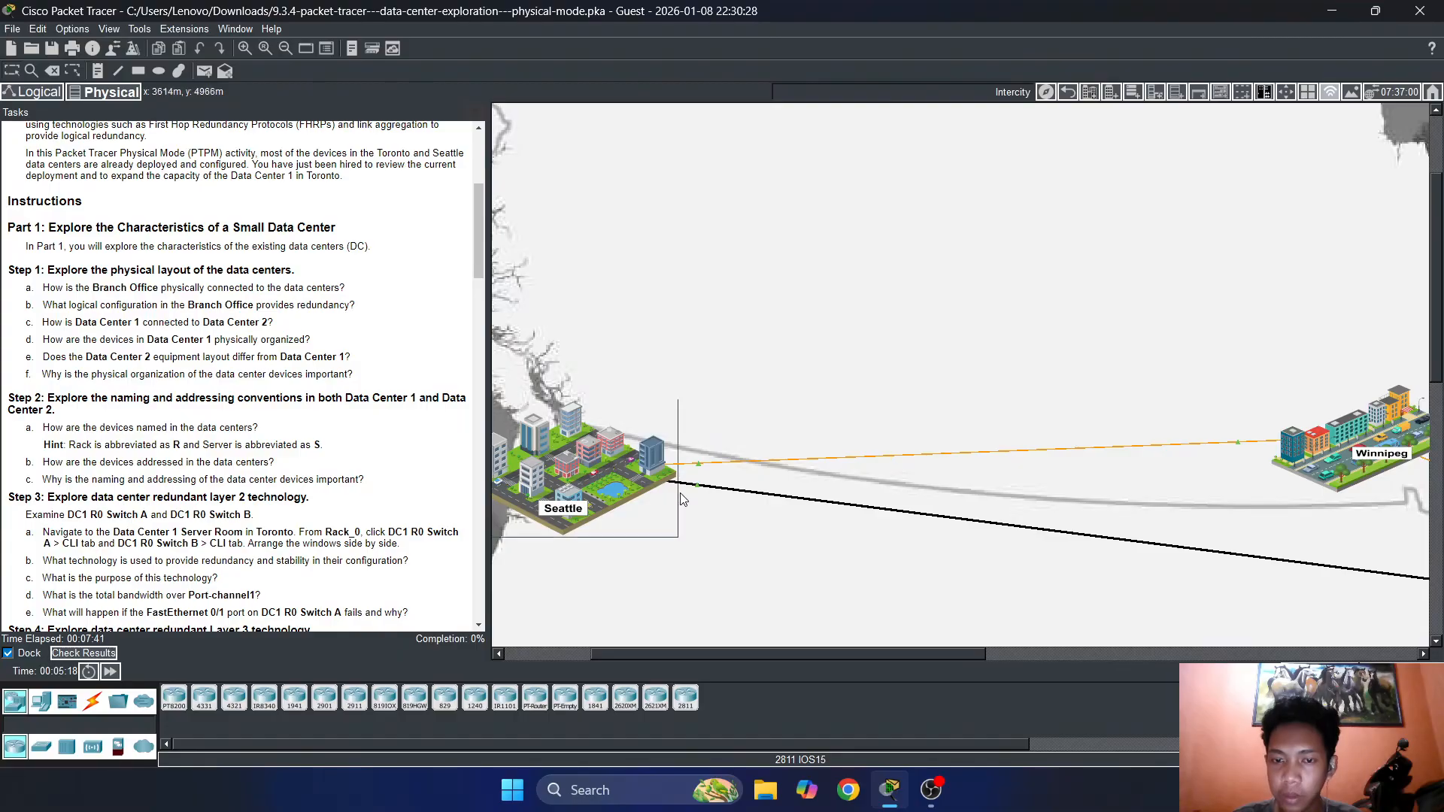
# Look inside Seattle at Data Center 2's outgoing links, and return to the intercity map
pyautogui.moveTo(606, 656)
pyautogui.mouseDown()
pyautogui.moveTo(982, 651)
pyautogui.moveTo(607, 649)
pyautogui.mouseUp()
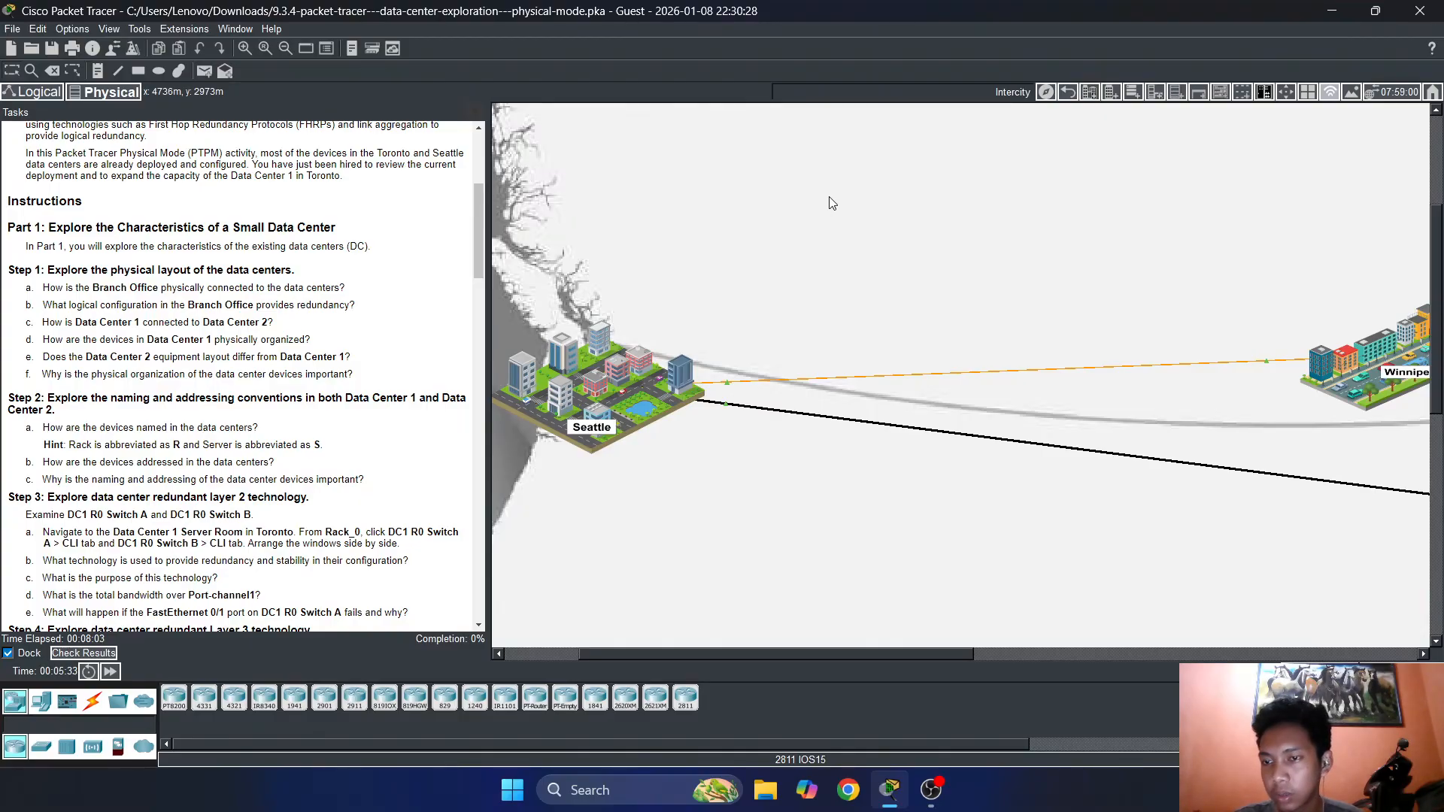
pyautogui.click(627, 383)
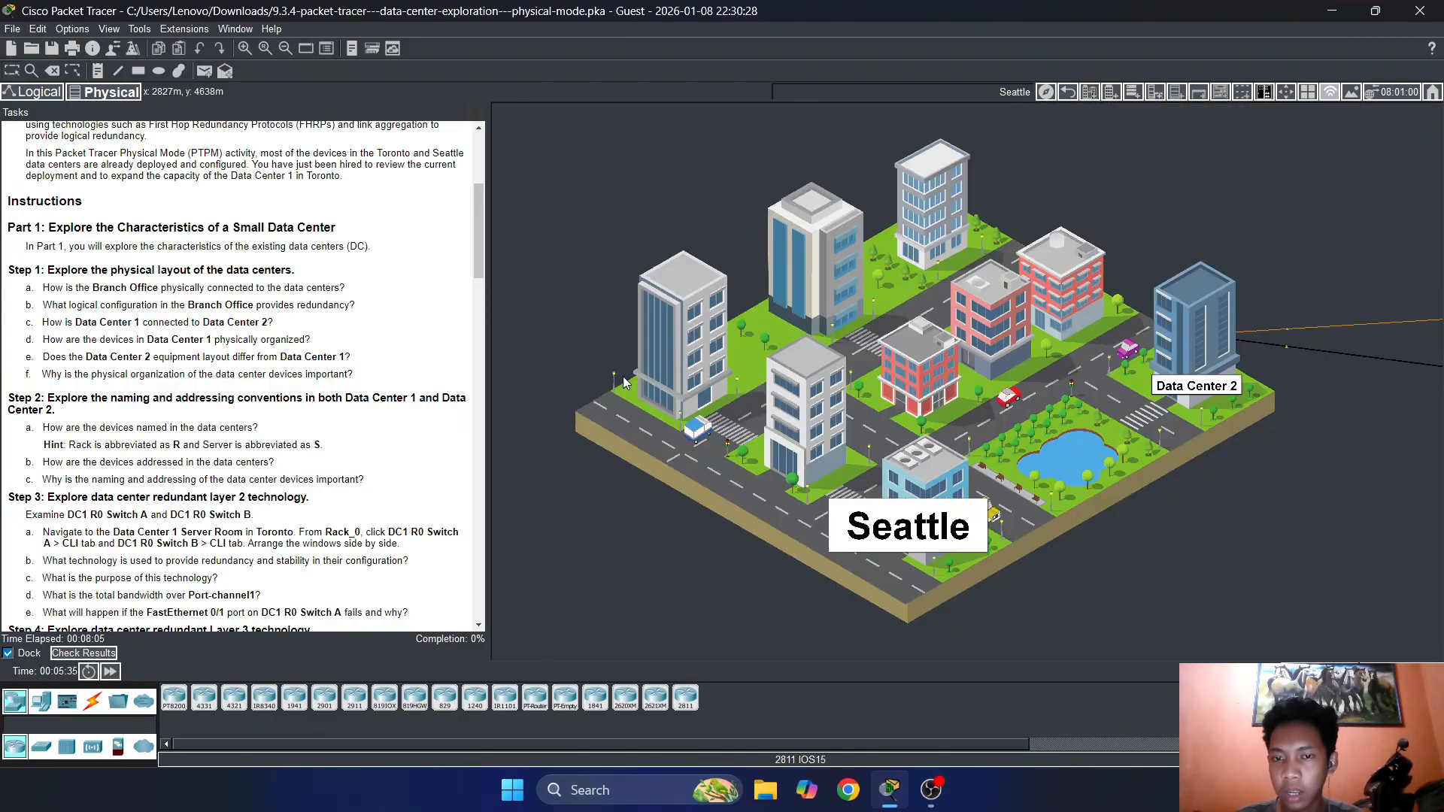
pyautogui.click(1188, 316)
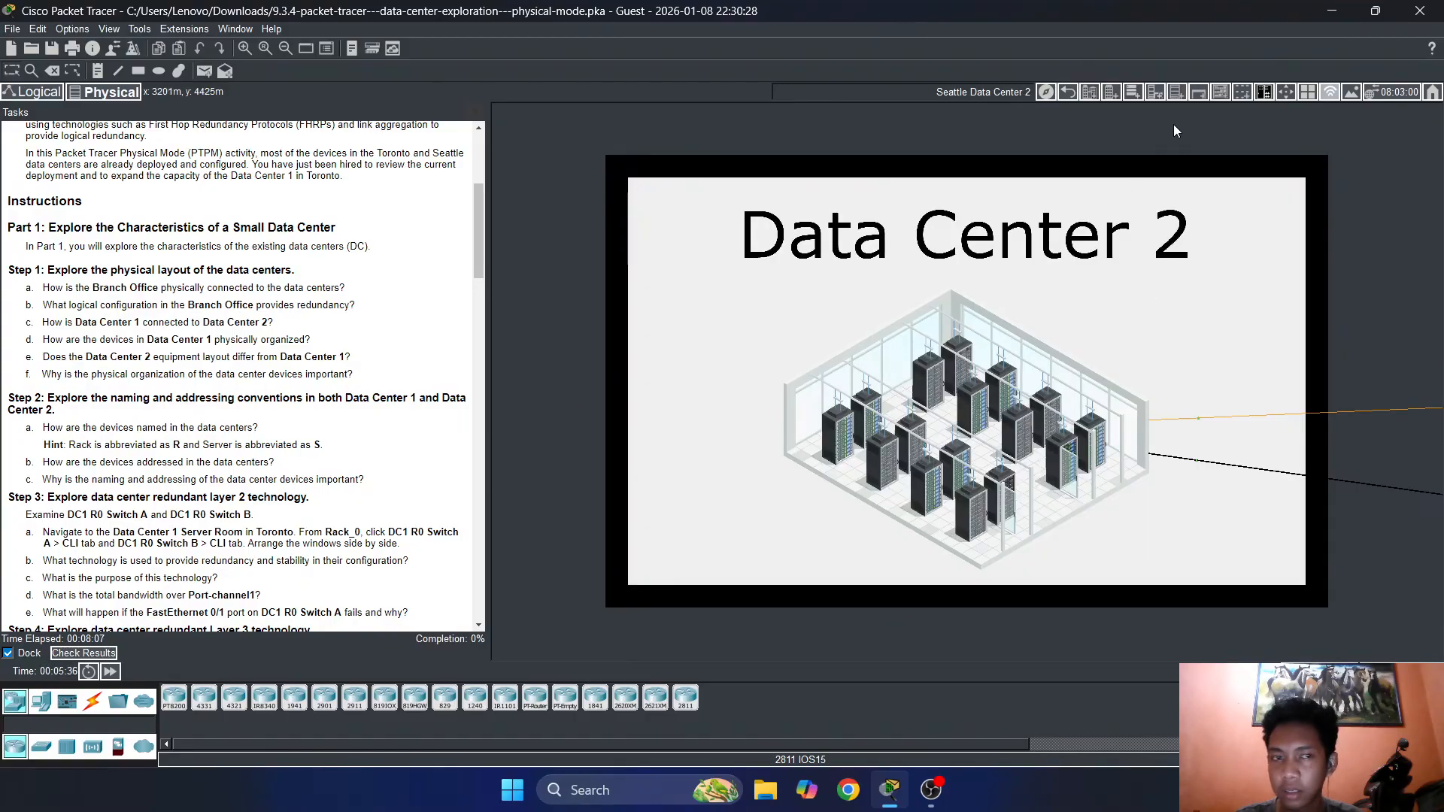
pyautogui.click(1070, 93)
pyautogui.click(1070, 93)
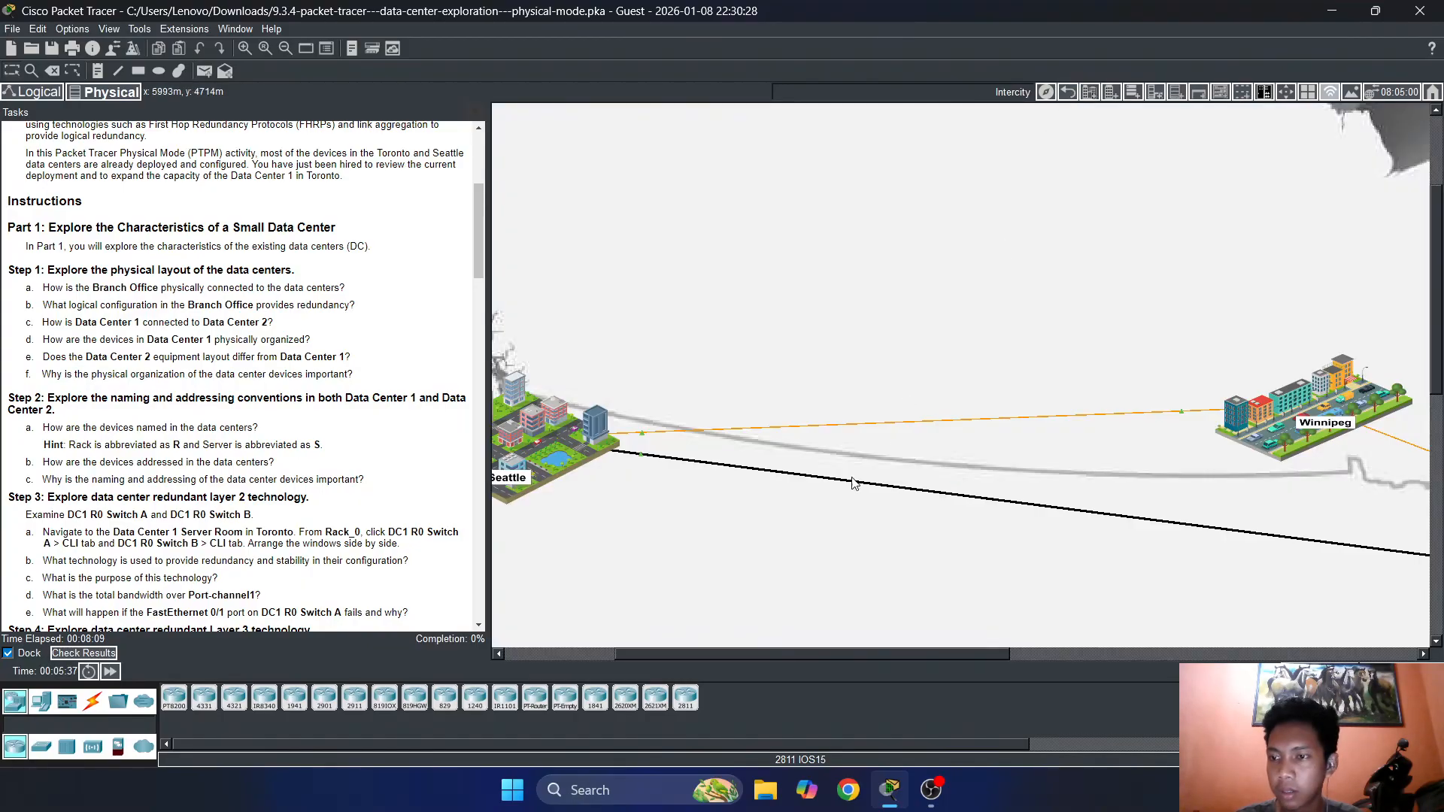
# Follow the black link across the intercity map to Toronto and open the Data Center 1 Server Room
pyautogui.scroll(-3, 741, 406)
pyautogui.moveTo(785, 651); pyautogui.dragTo(1196, 624)
pyautogui.click(908, 418)
pyautogui.click(672, 325)
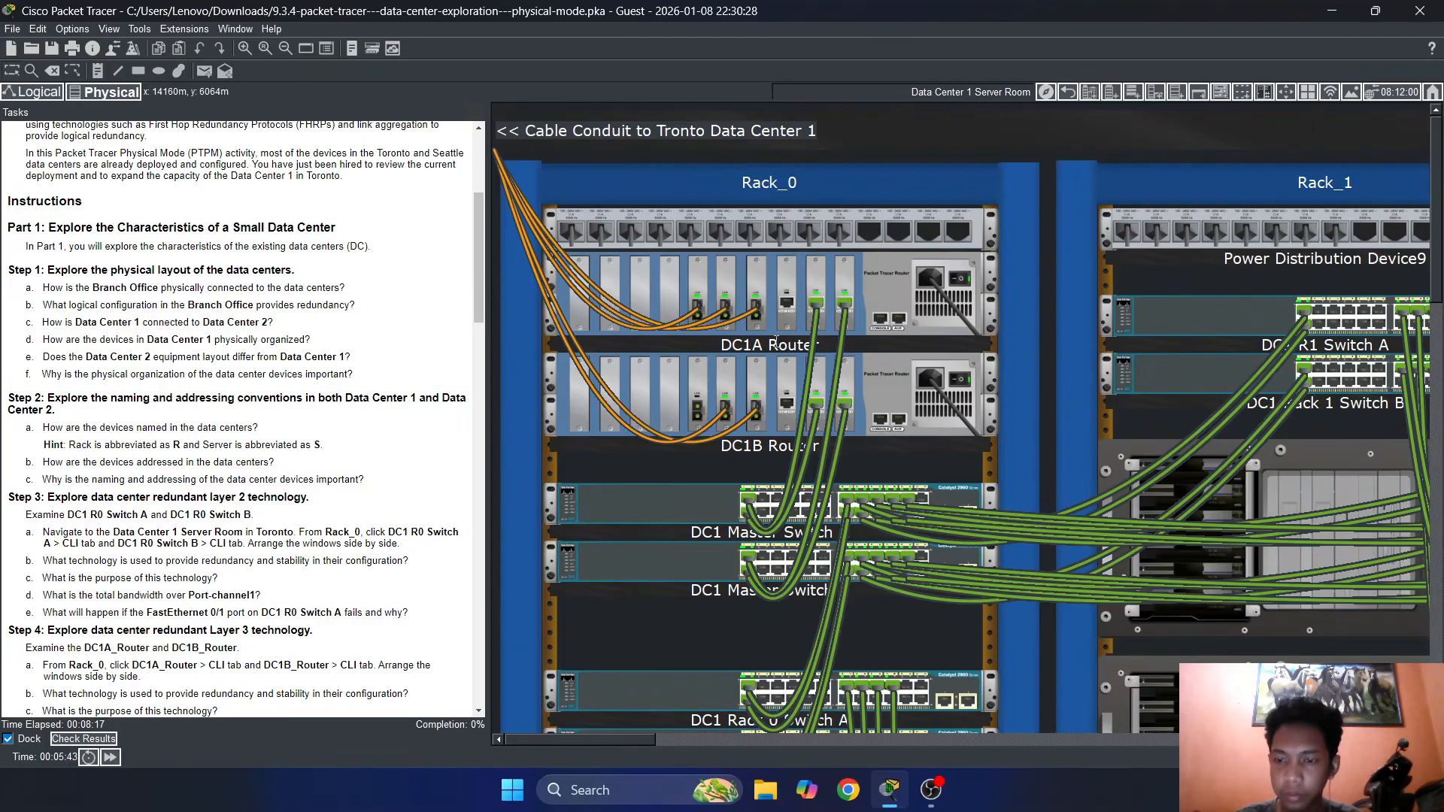
# Survey how the routers, switches and servers are arranged across all the racks in the Data Center 1 Server Room
pyautogui.scroll(-4, 797, 365)
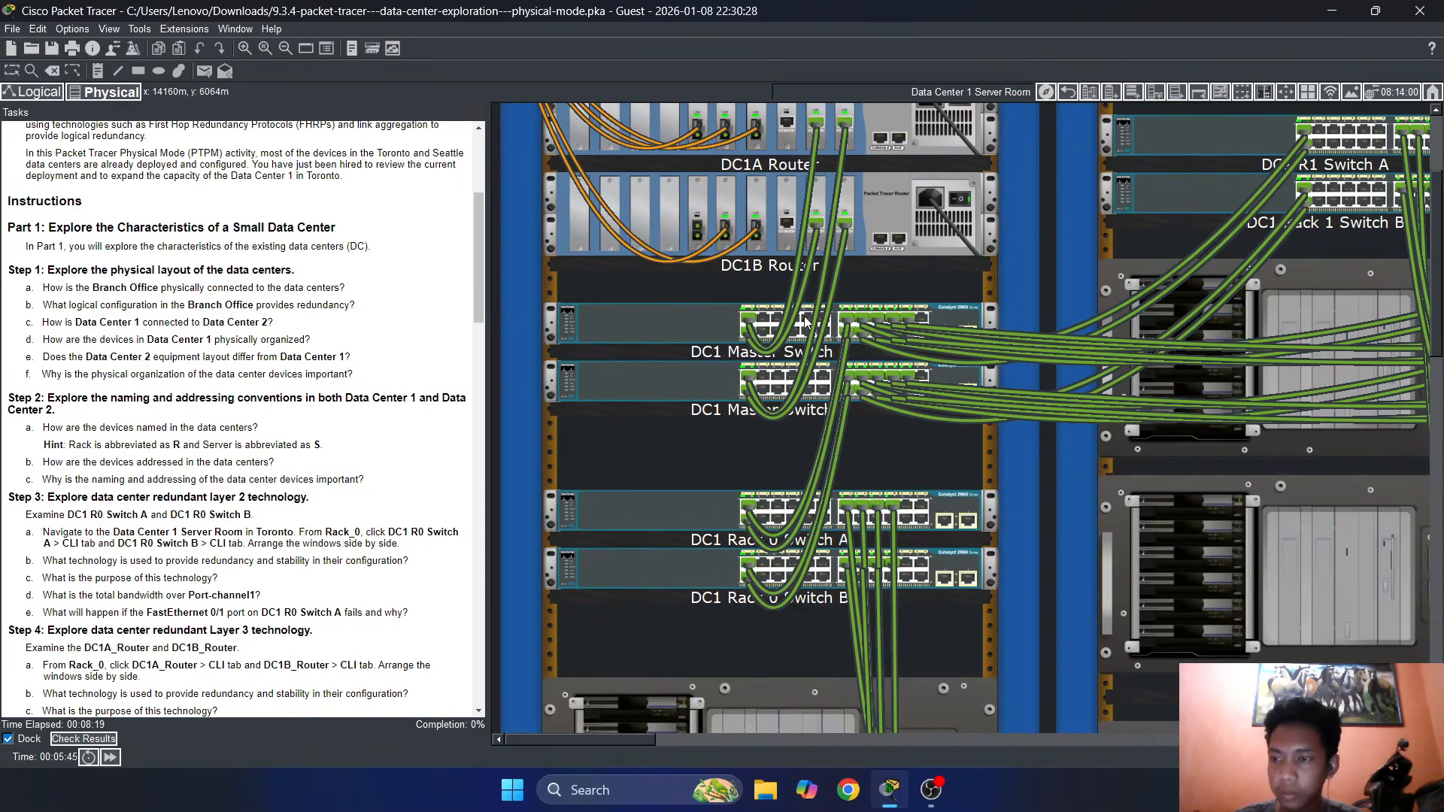
pyautogui.moveTo(649, 736); pyautogui.dragTo(782, 712)
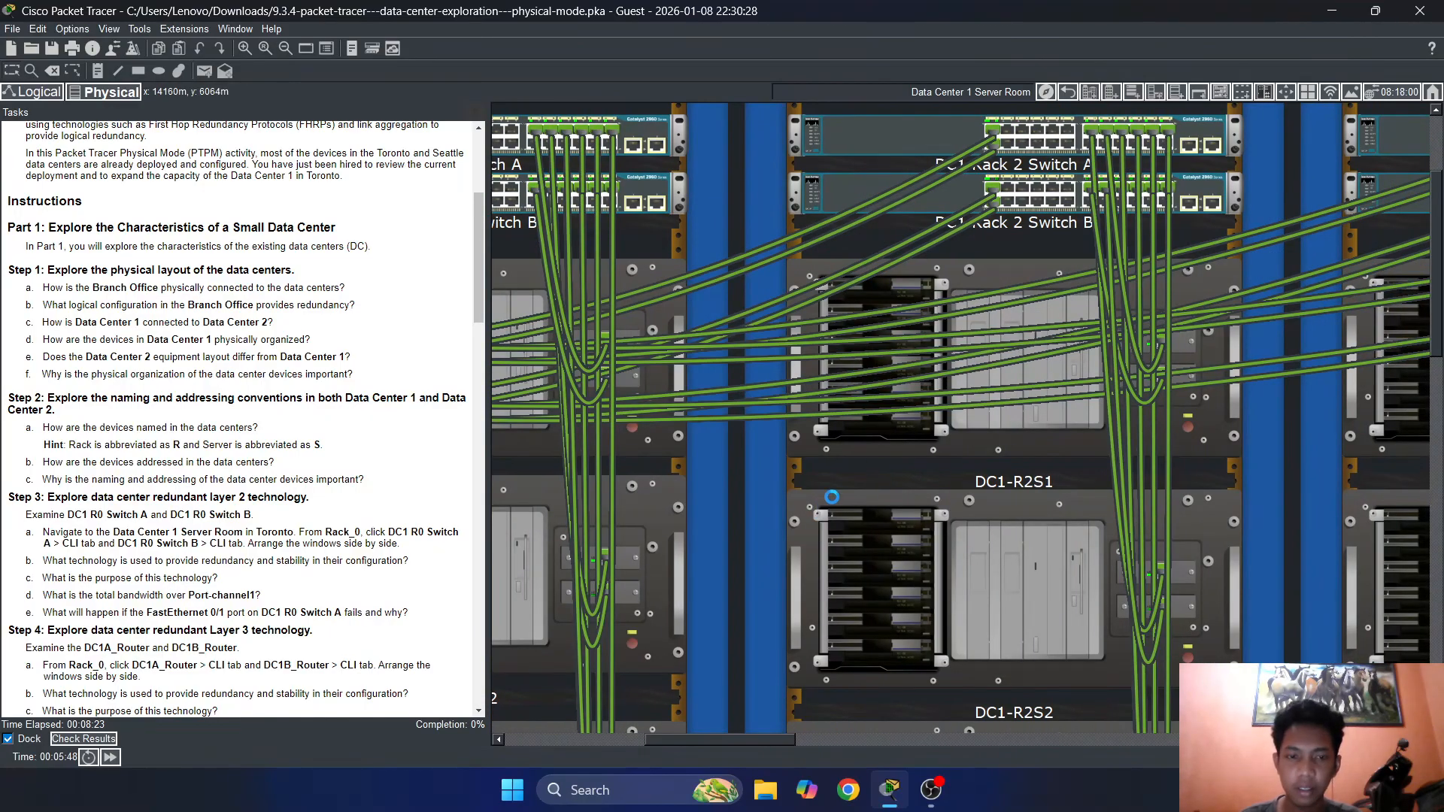
pyautogui.scroll(-1, 887, 422)
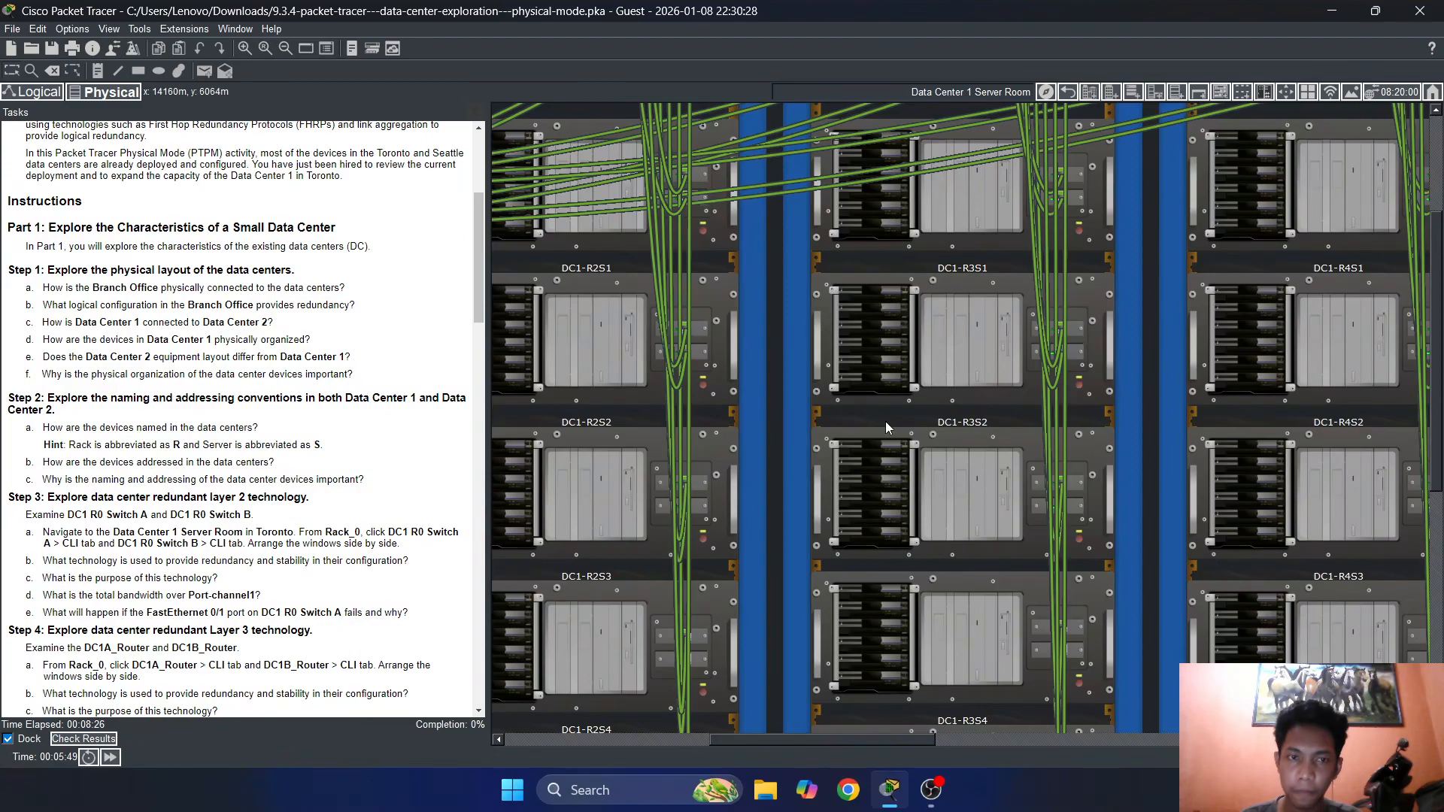
pyautogui.scroll(-1, 886, 421)
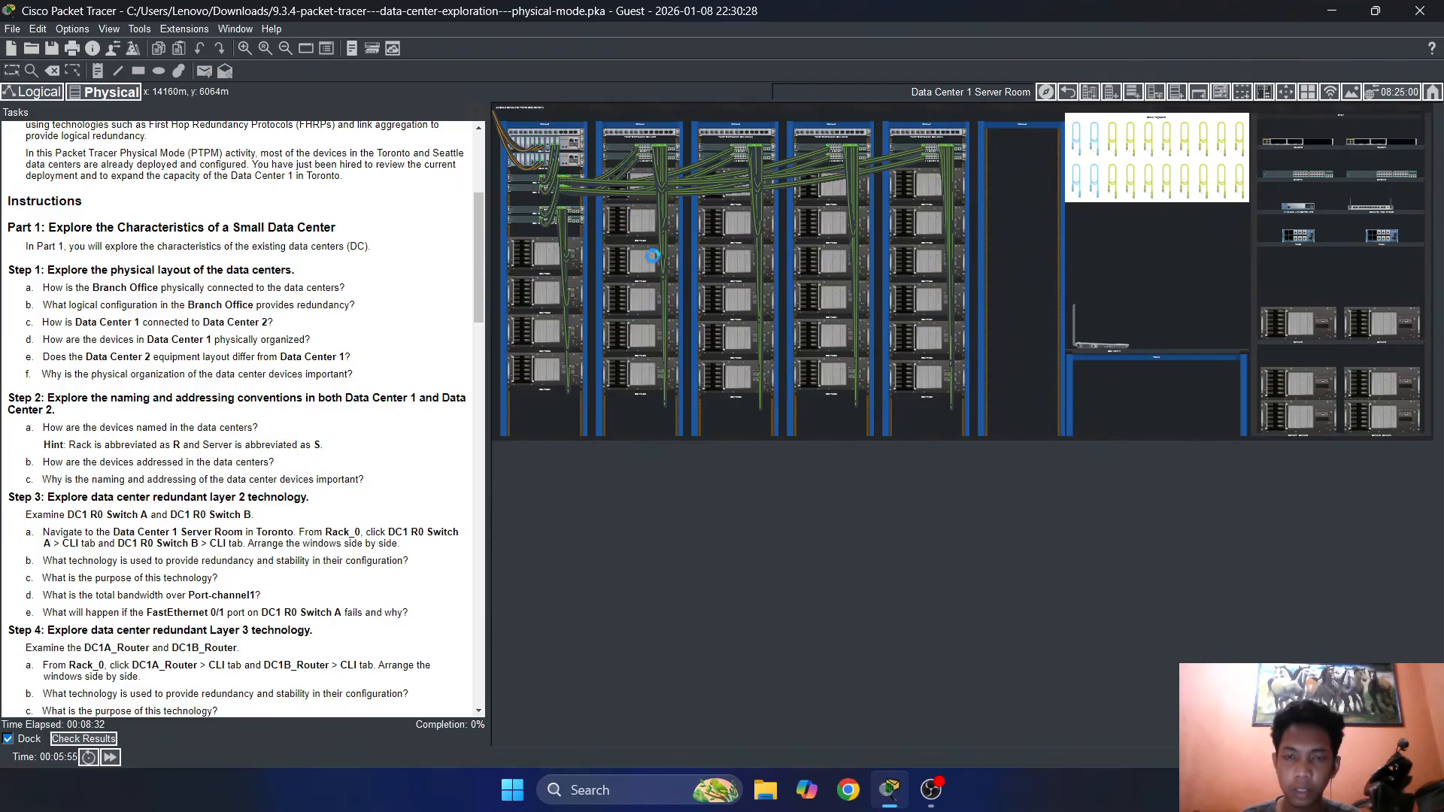
pyautogui.scroll(1, 587, 279)
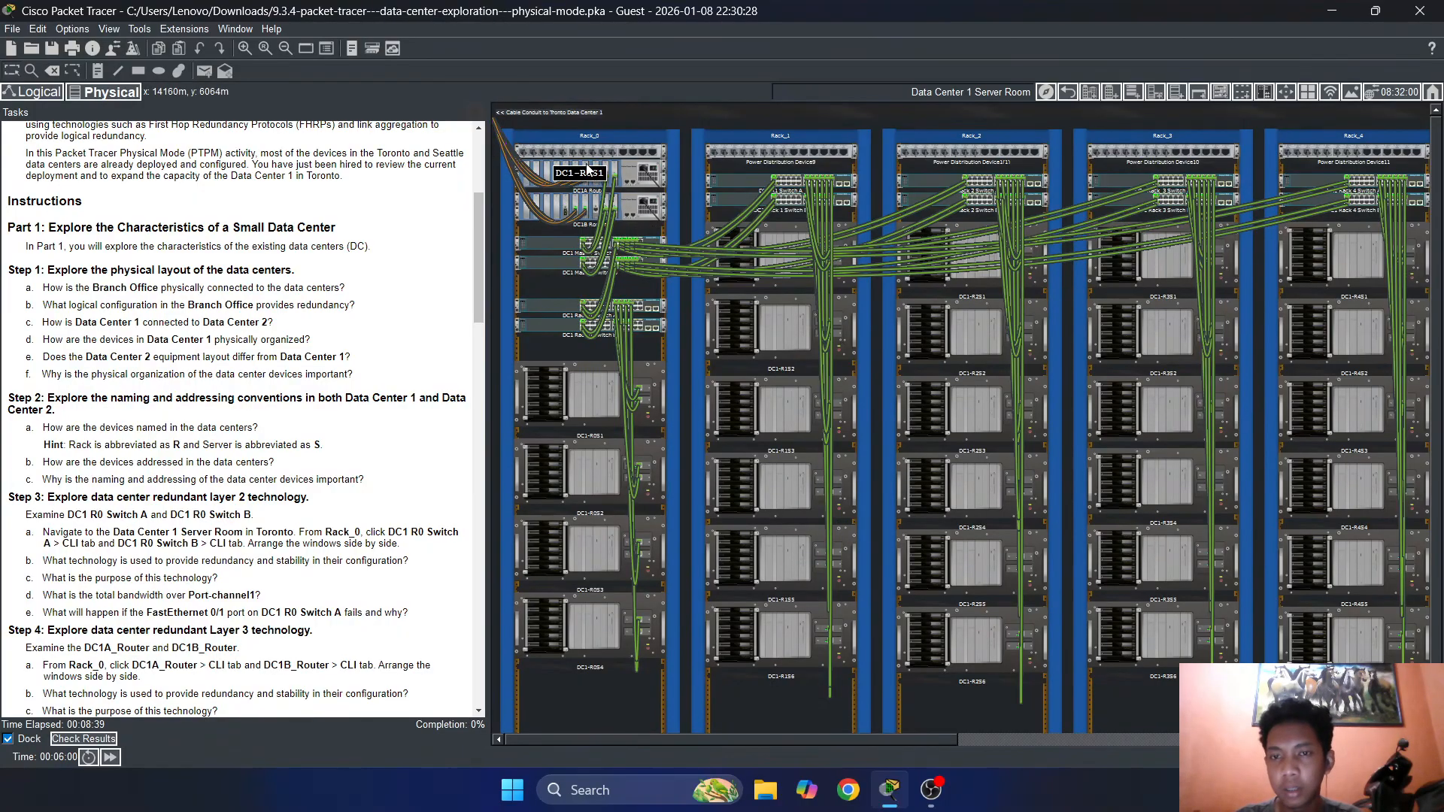
# Inspect the DC1 Master Switches and the cables linking them to the rack switches and servers for ports and cable types
pyautogui.moveTo(576, 275)
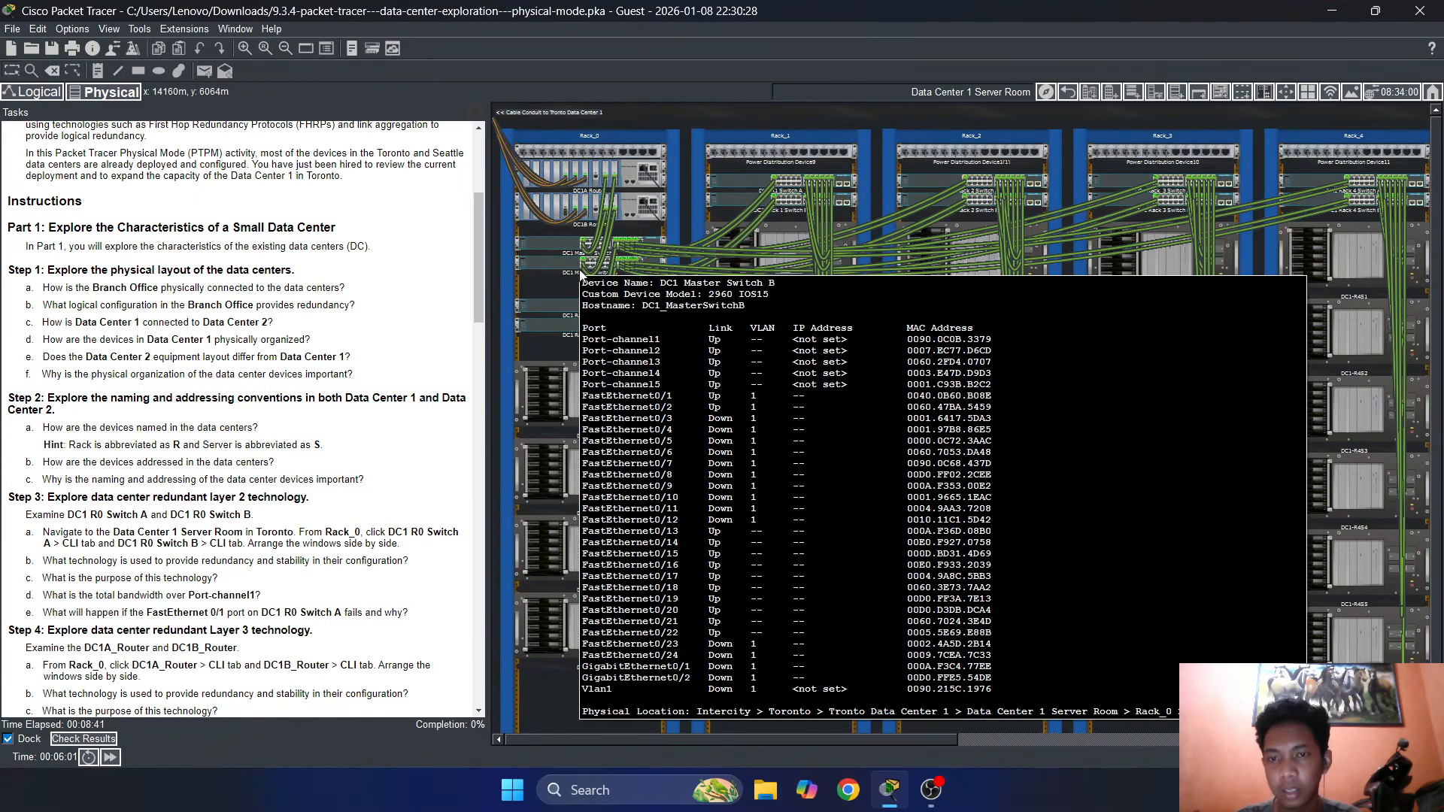
pyautogui.moveTo(643, 234)
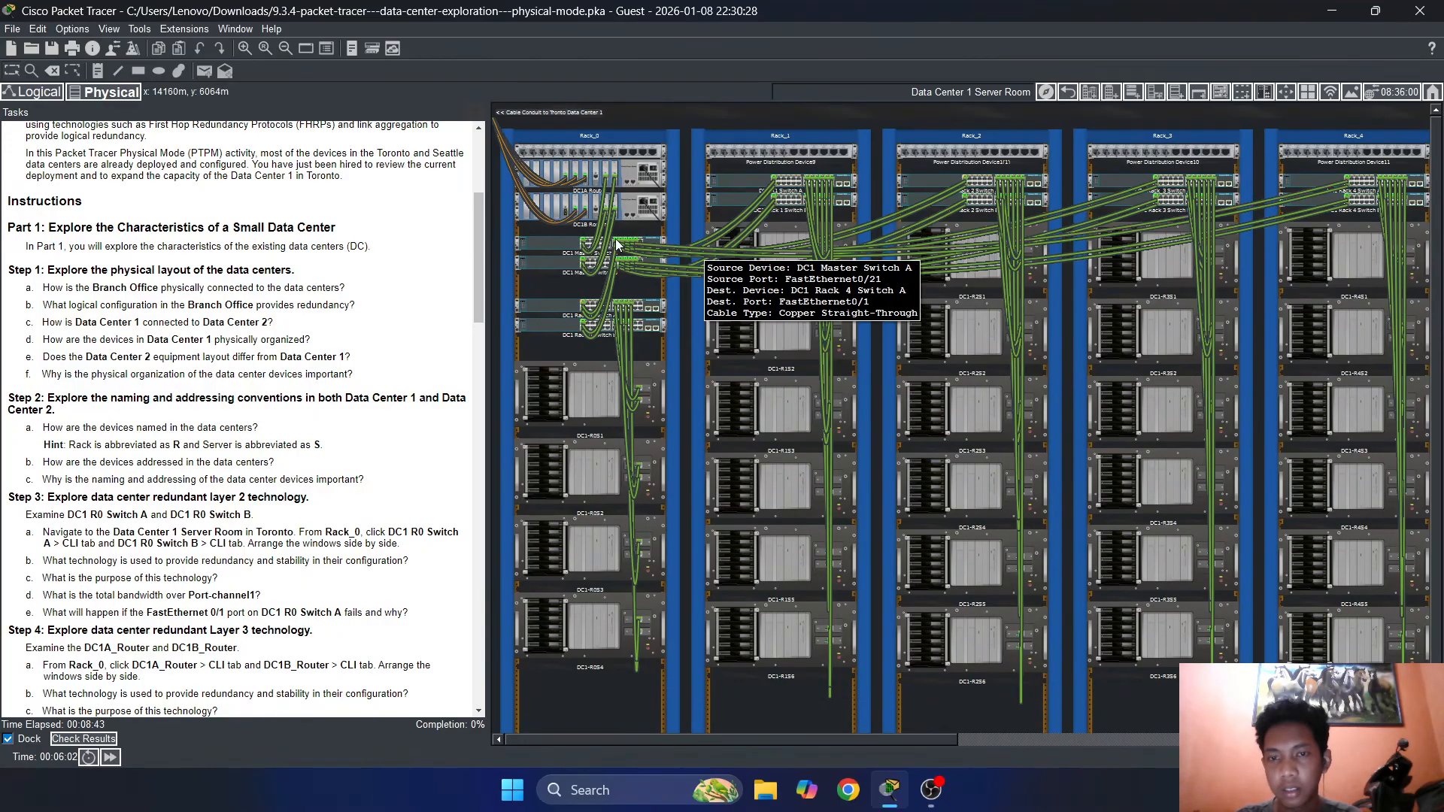
pyautogui.moveTo(659, 301)
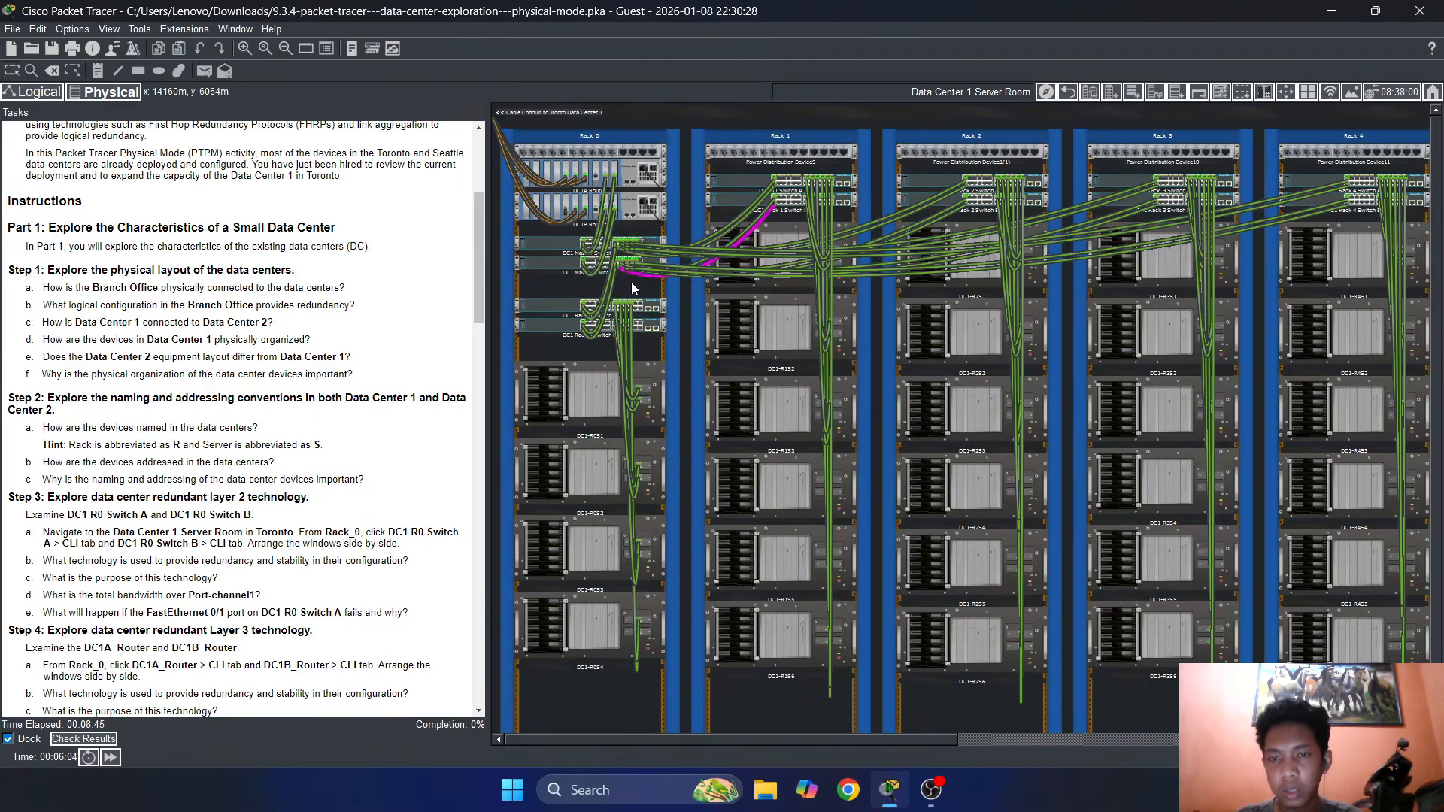
pyautogui.moveTo(583, 386)
pyautogui.moveTo(780, 223)
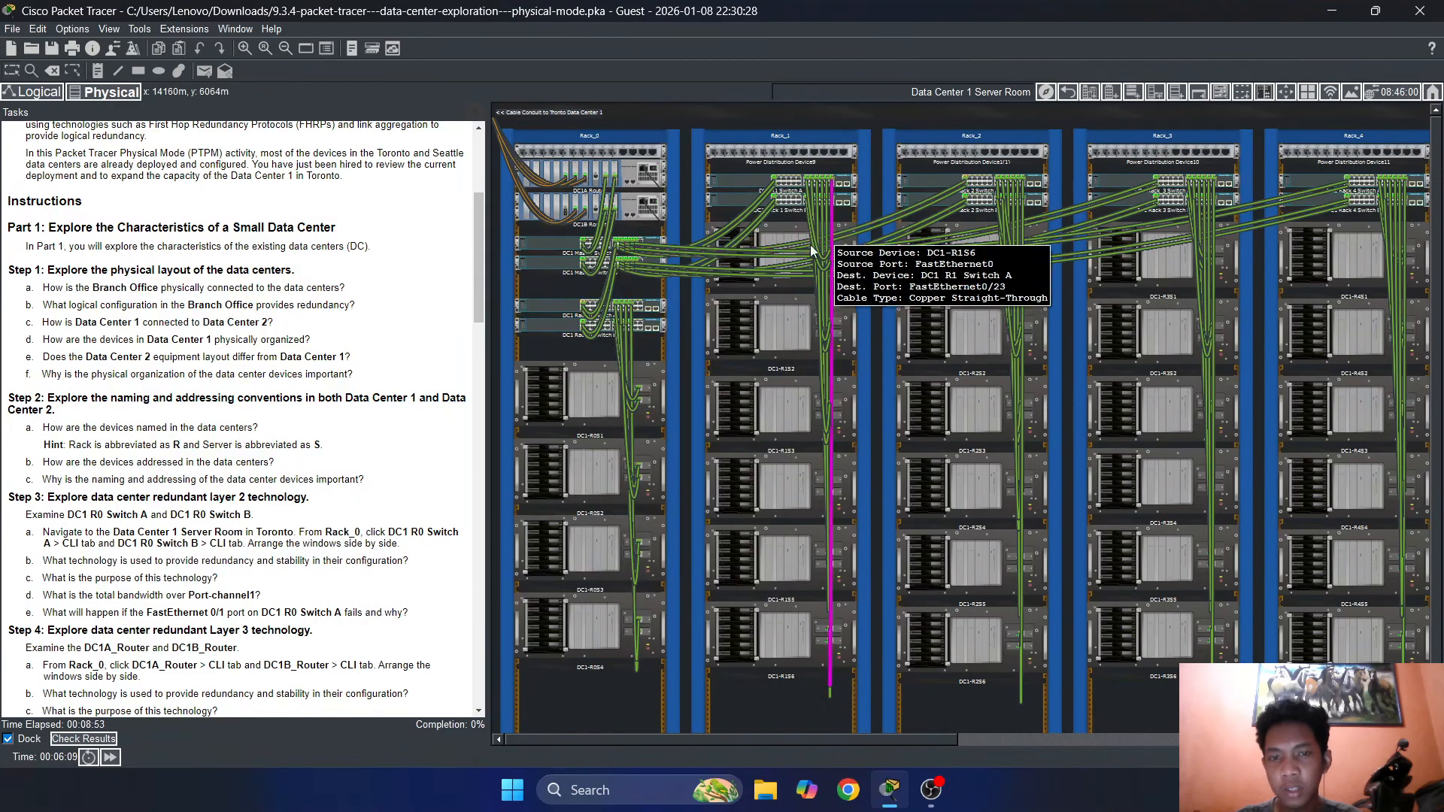
pyautogui.moveTo(803, 188)
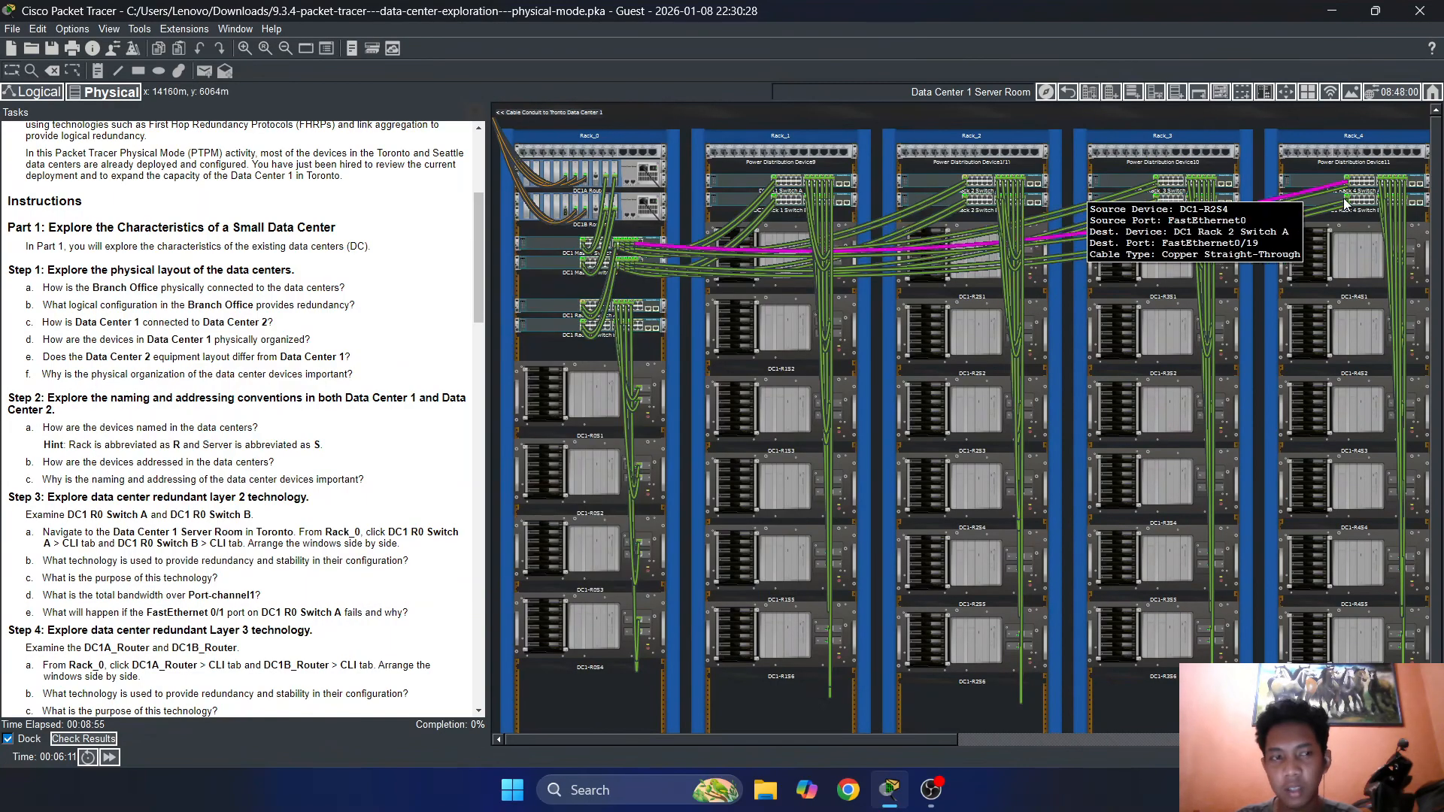
pyautogui.moveTo(803, 250)
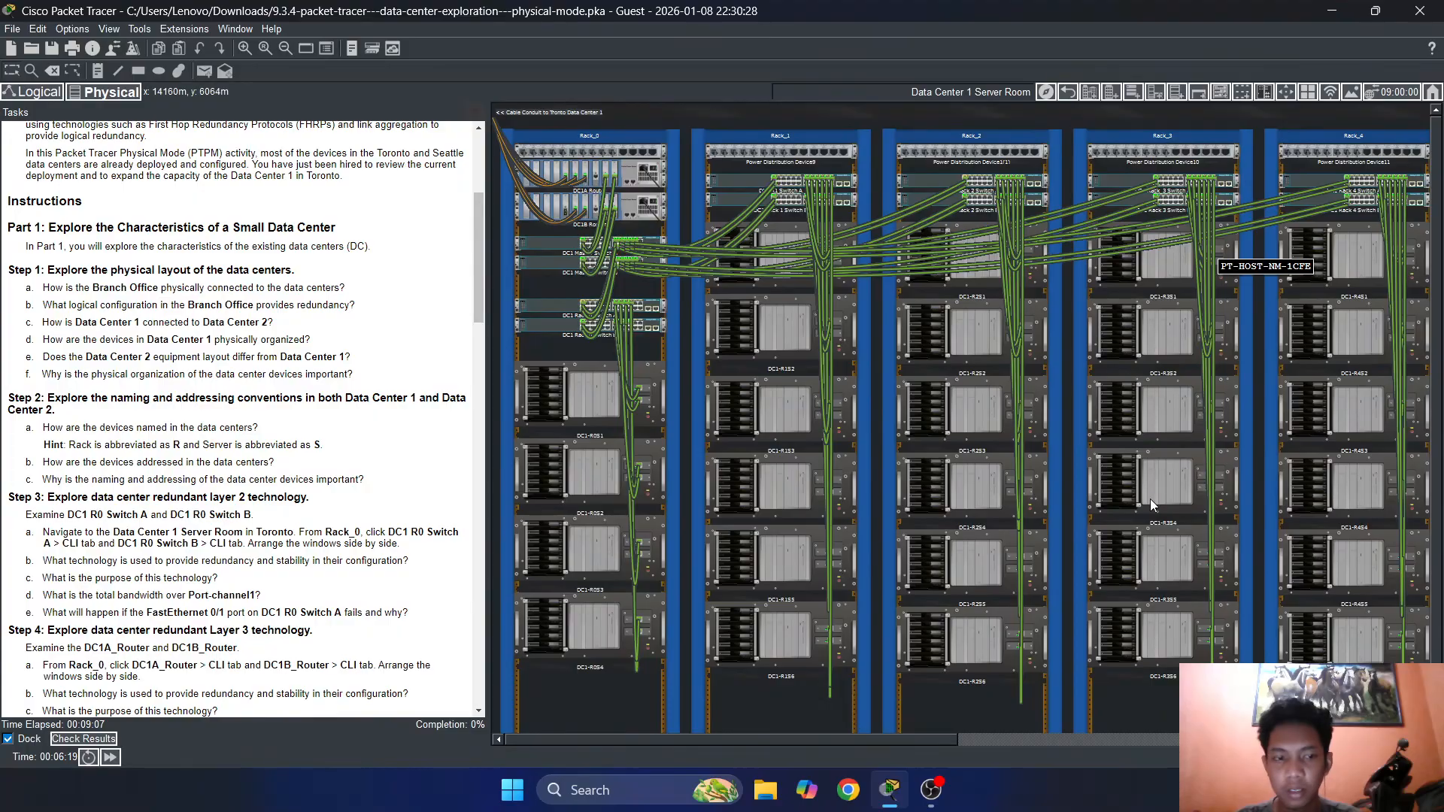
# Leave and reopen the Data Center 1 Server Room, and view the racks from Rack_2 through Rack_5
pyautogui.click(1068, 92)
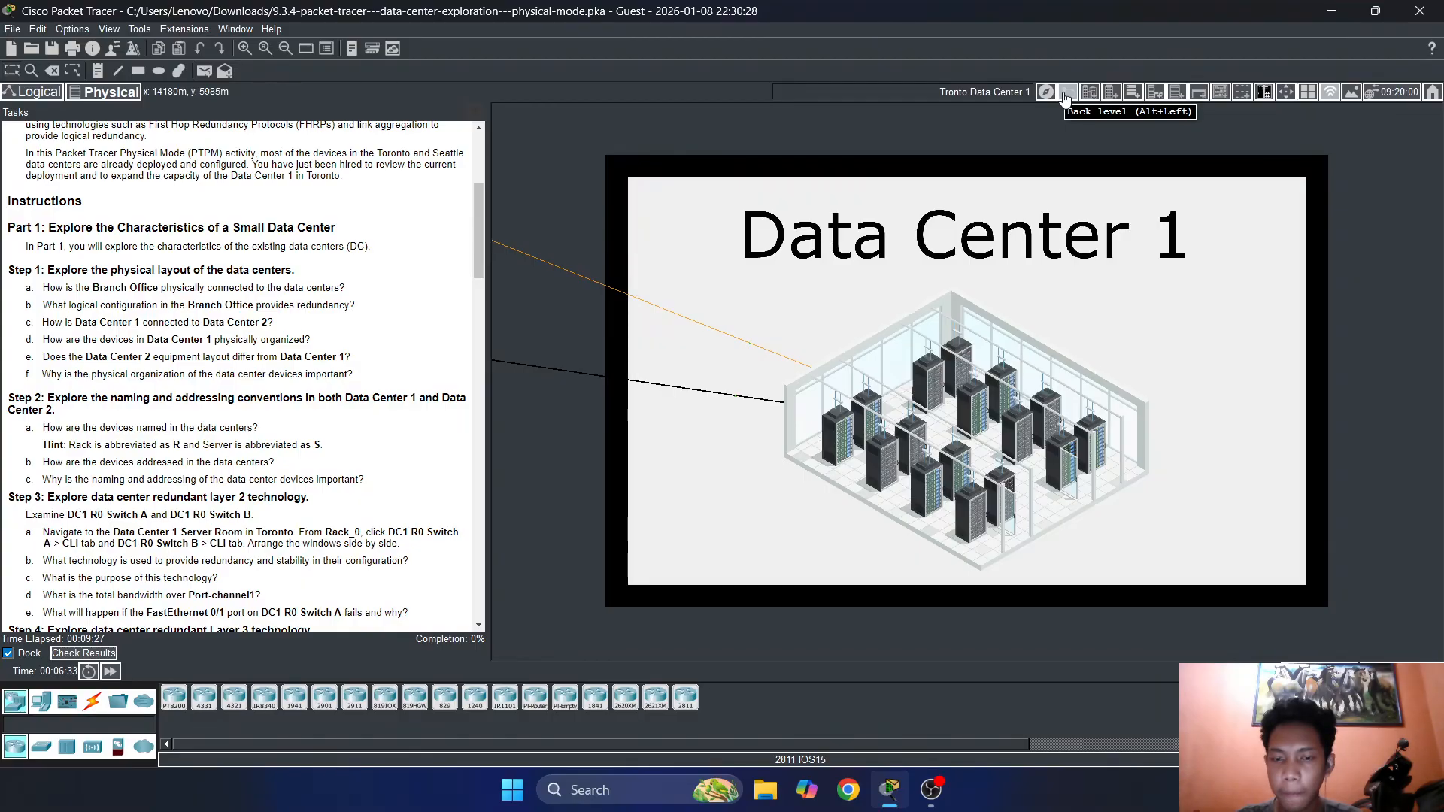
pyautogui.click(952, 420)
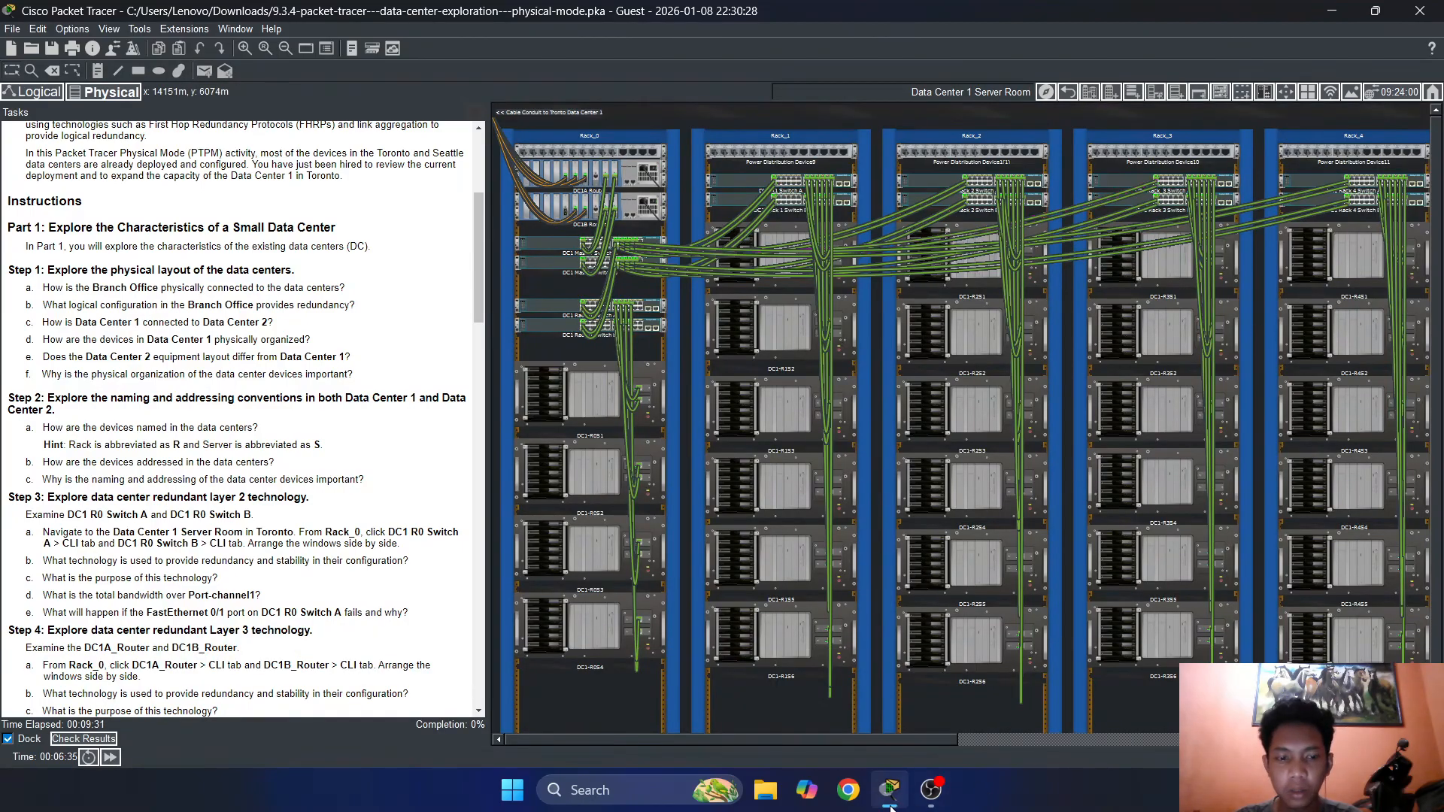
pyautogui.moveTo(906, 744); pyautogui.dragTo(1087, 733)
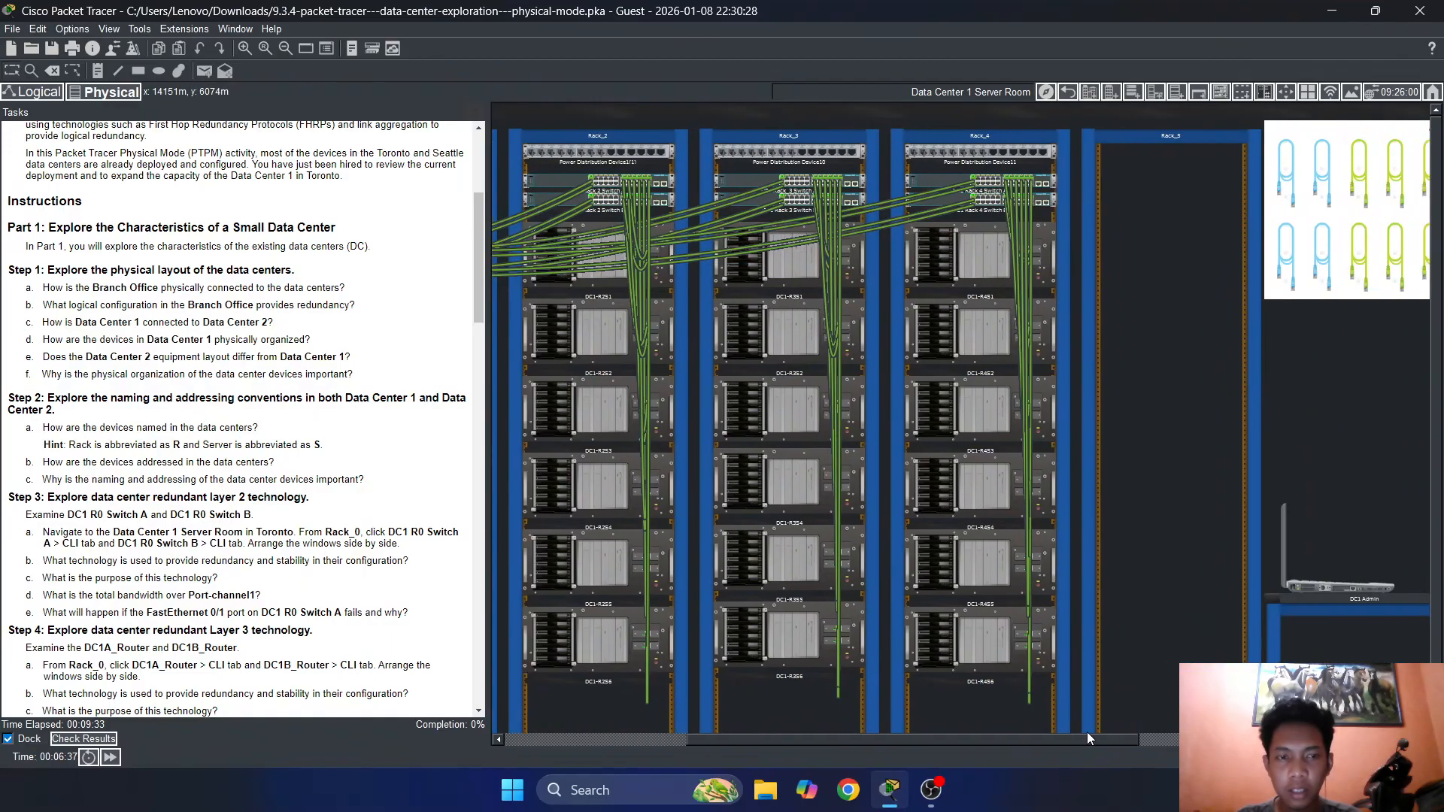
# Go to Seattle's Data Center 2 Server Room, compare its rack layout with Data Center 1, and leave the room
pyautogui.click(1068, 90)
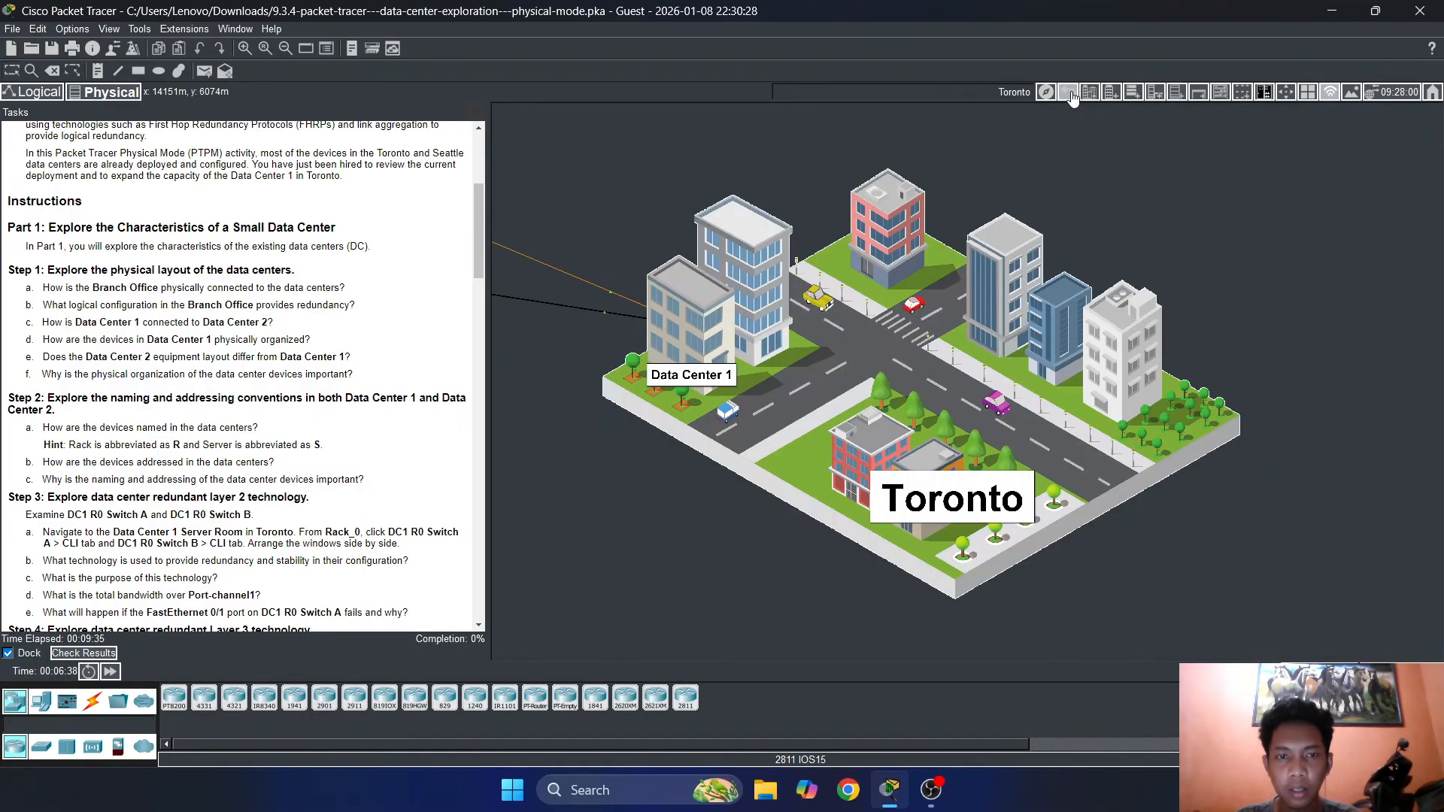
pyautogui.click(1068, 91)
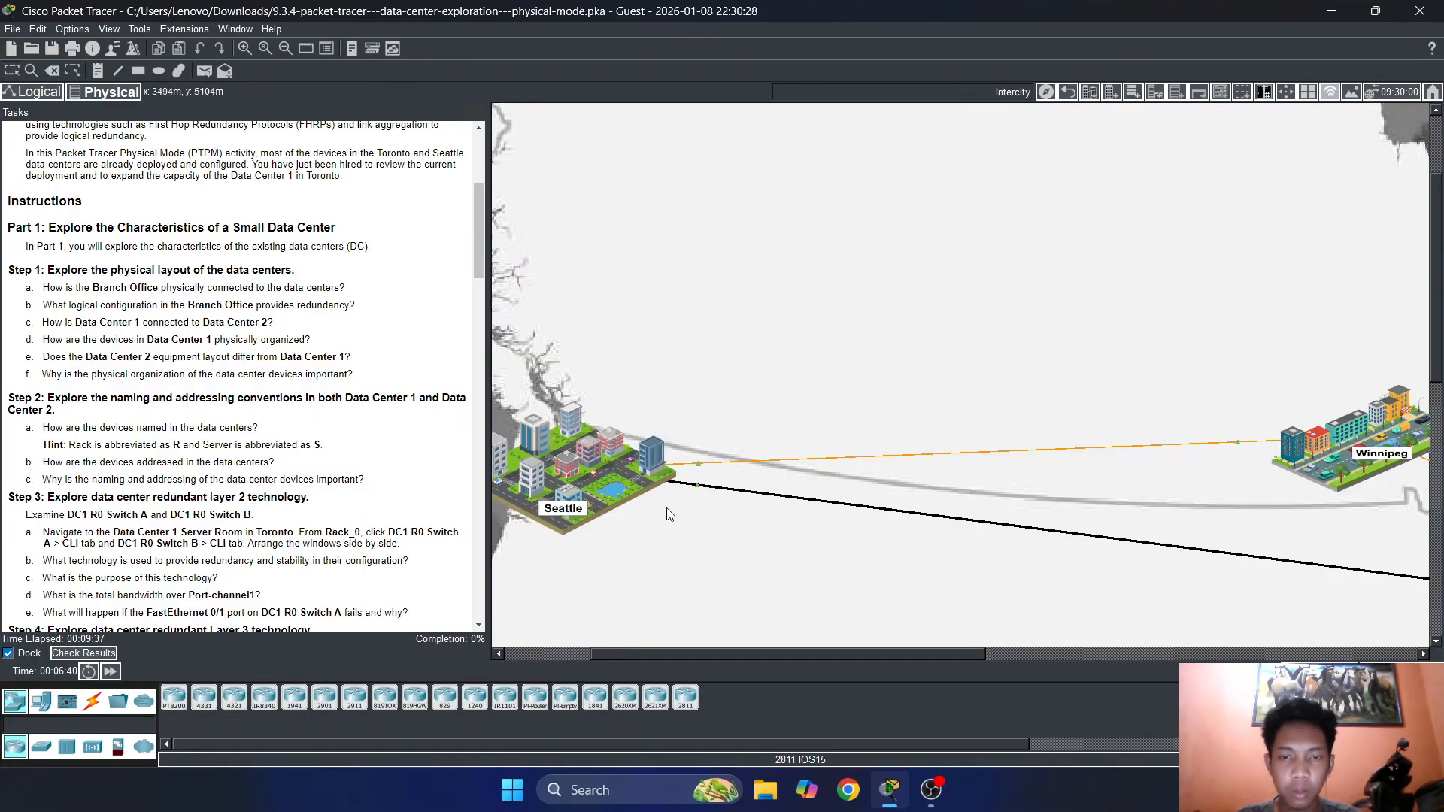
pyautogui.click(601, 472)
pyautogui.click(1188, 328)
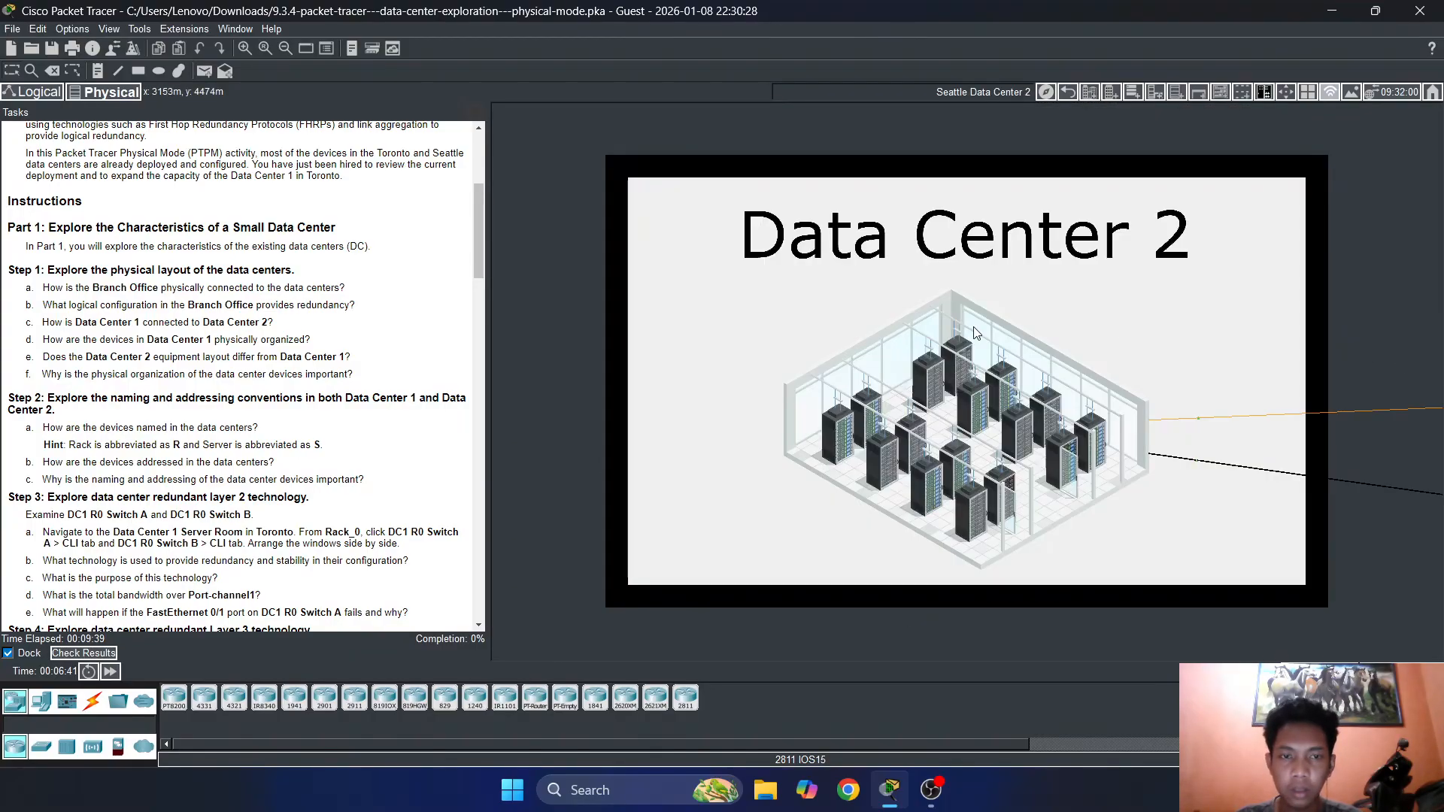
pyautogui.click(938, 388)
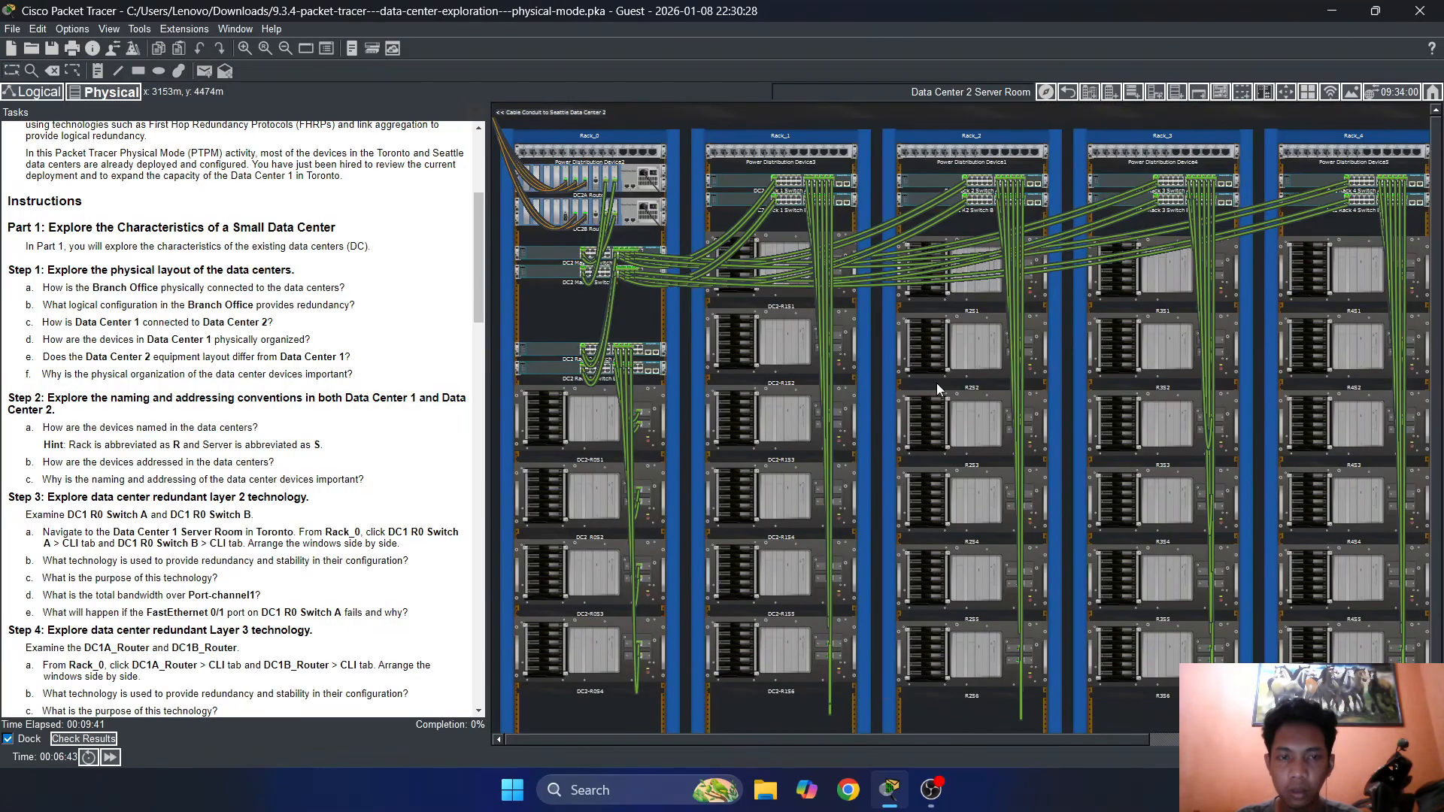
pyautogui.moveTo(740, 740)
pyautogui.mouseDown()
pyautogui.moveTo(922, 730)
pyautogui.moveTo(725, 719)
pyautogui.mouseUp()
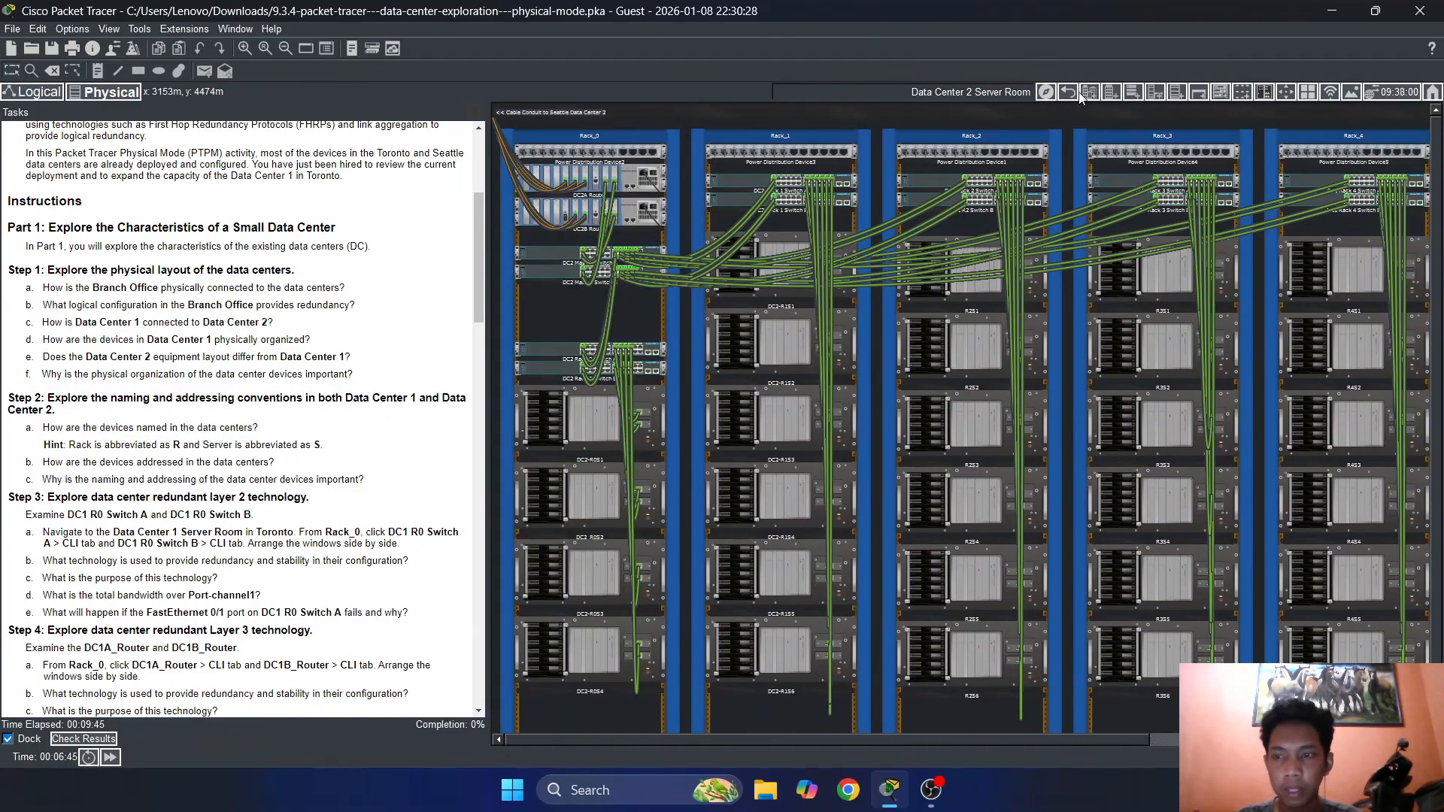
pyautogui.click(1069, 93)
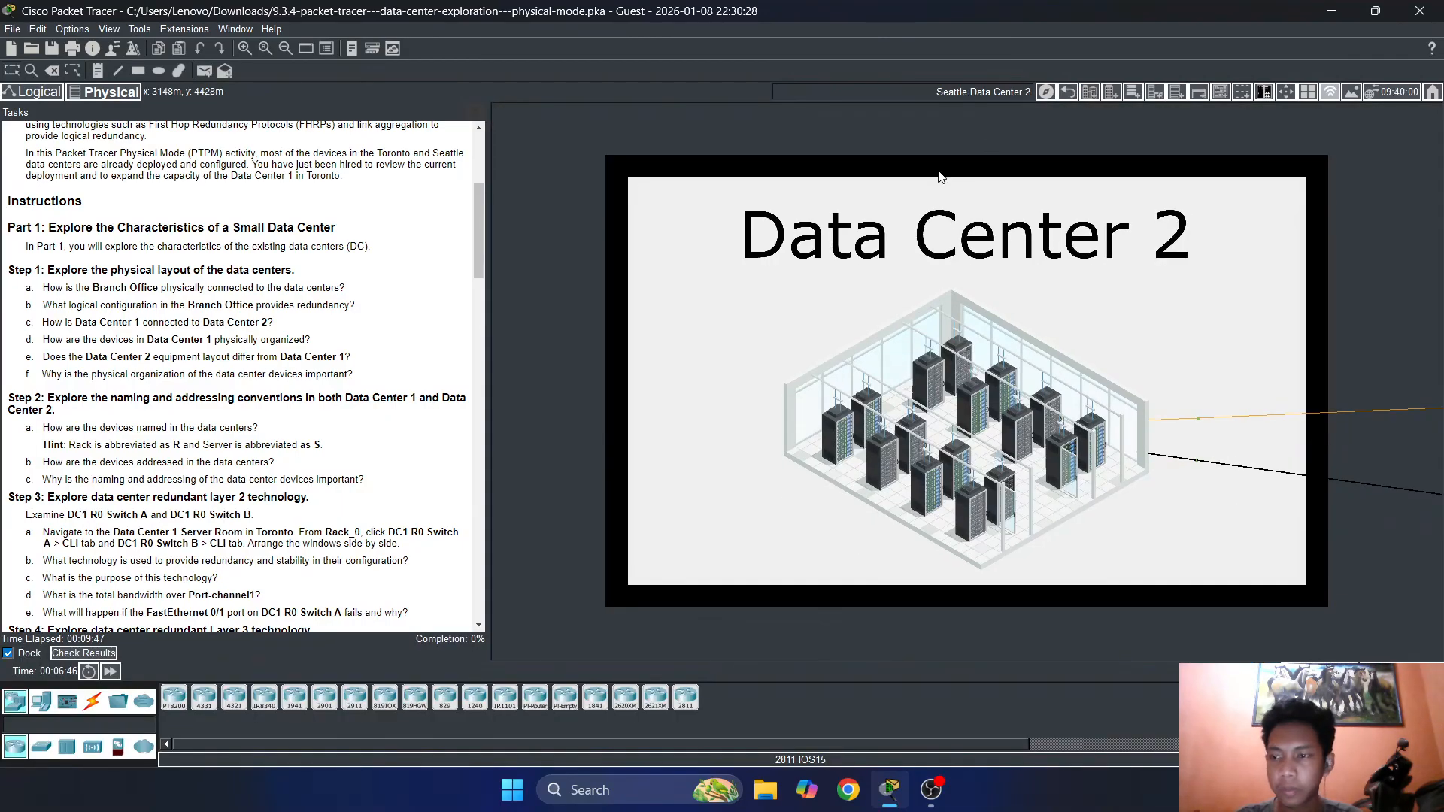
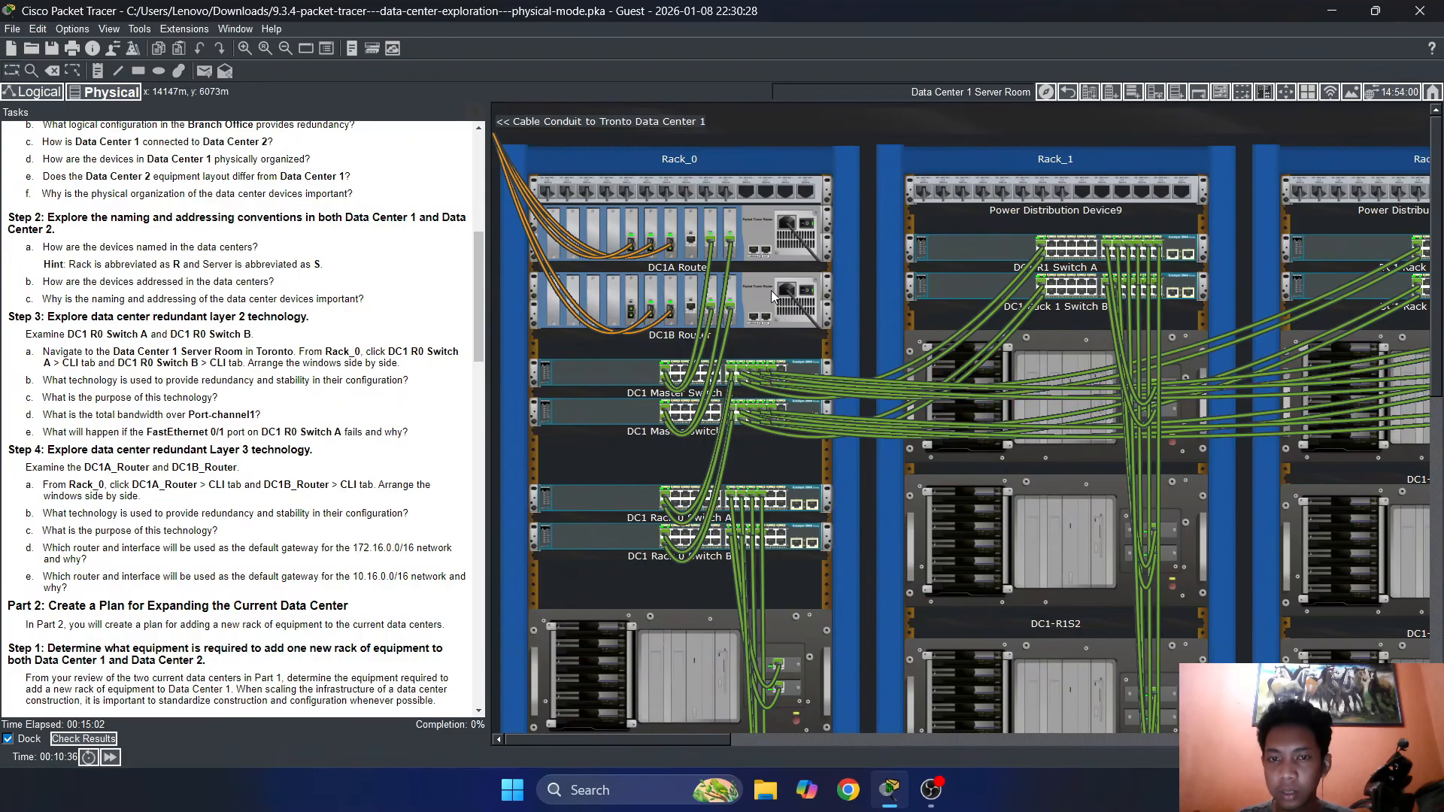
# Find DC1 Rack 0 Switch A in Rack_0 and open its command-line interface beside the instructions
pyautogui.scroll(-3, 723, 535)
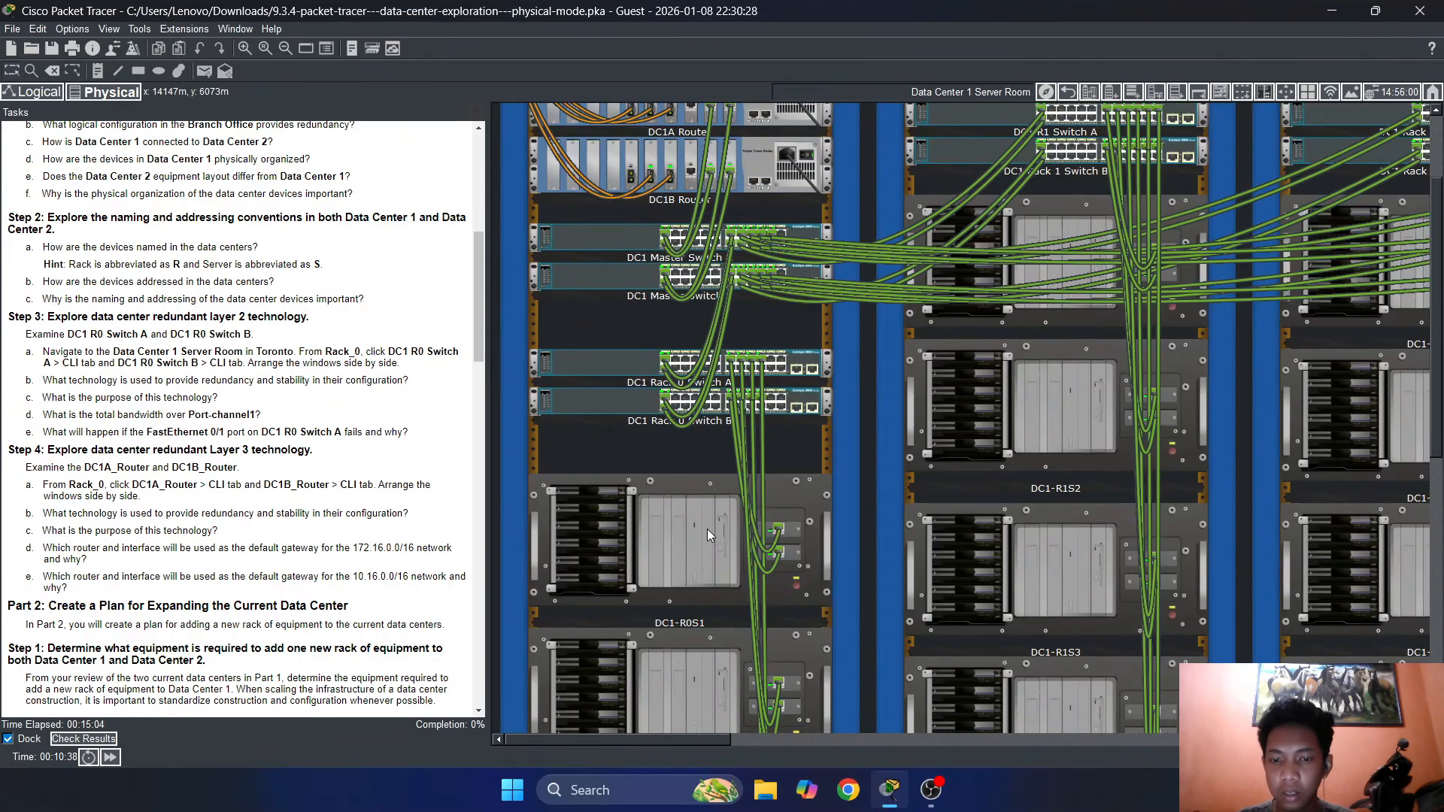
pyautogui.scroll(2, 674, 444)
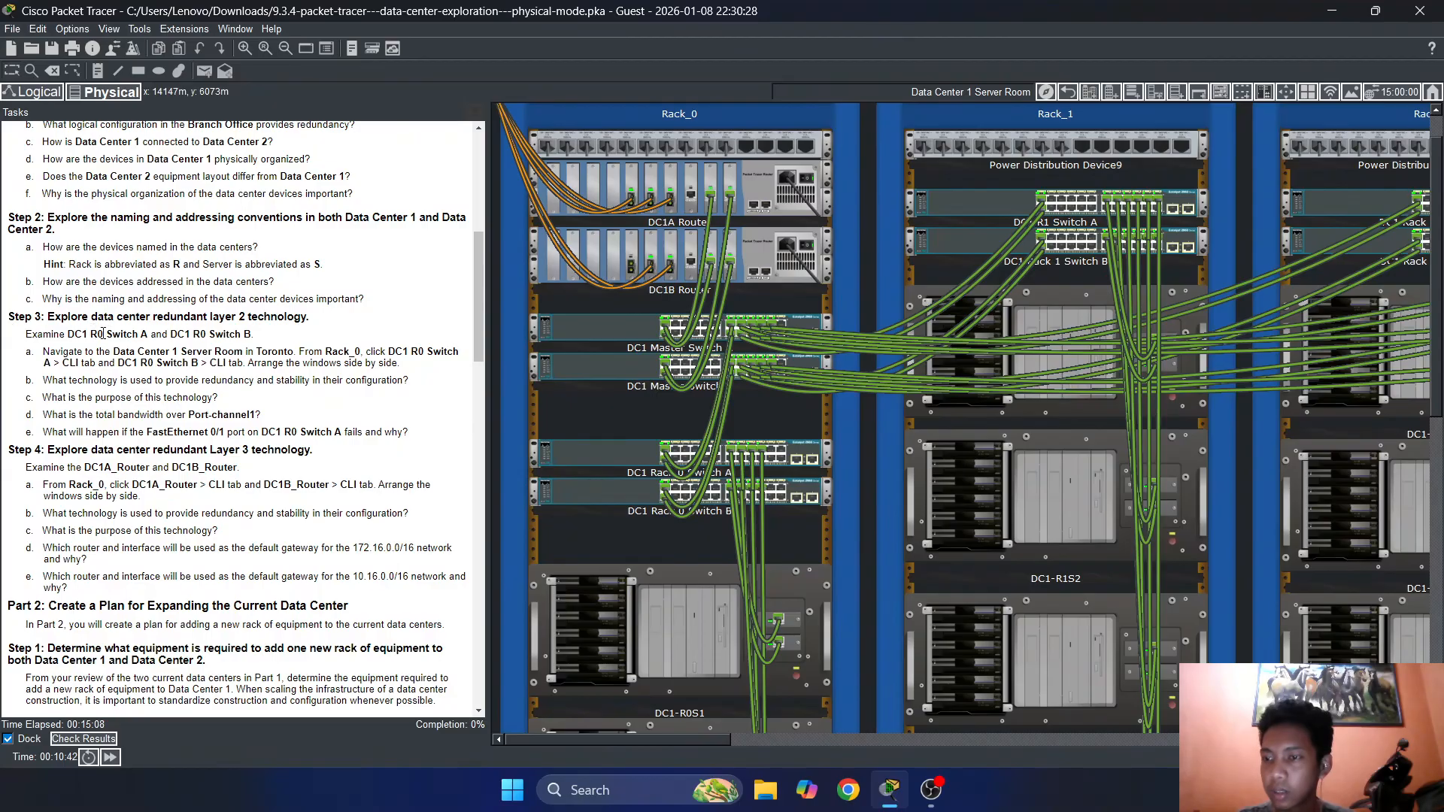
pyautogui.moveTo(612, 457)
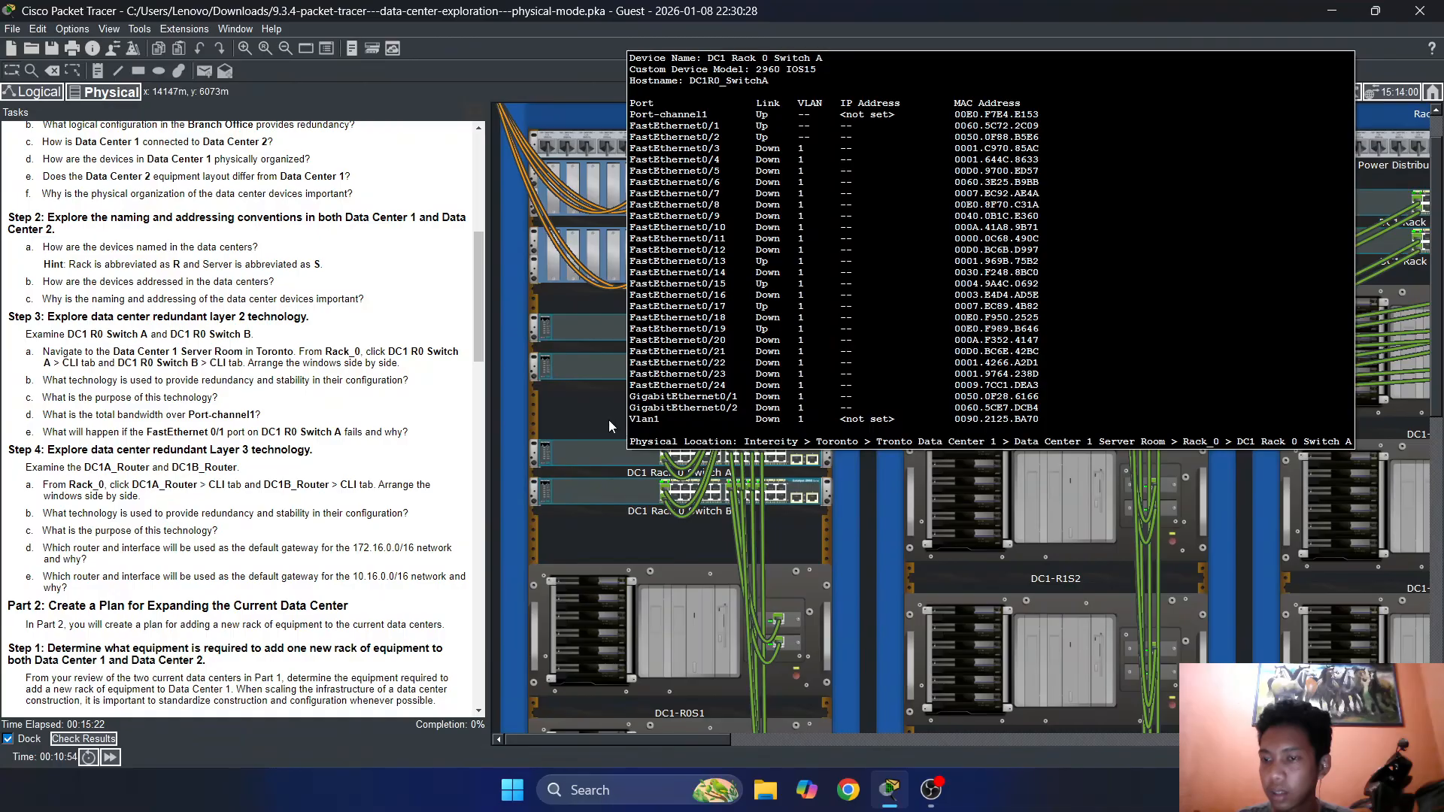
pyautogui.click(610, 451)
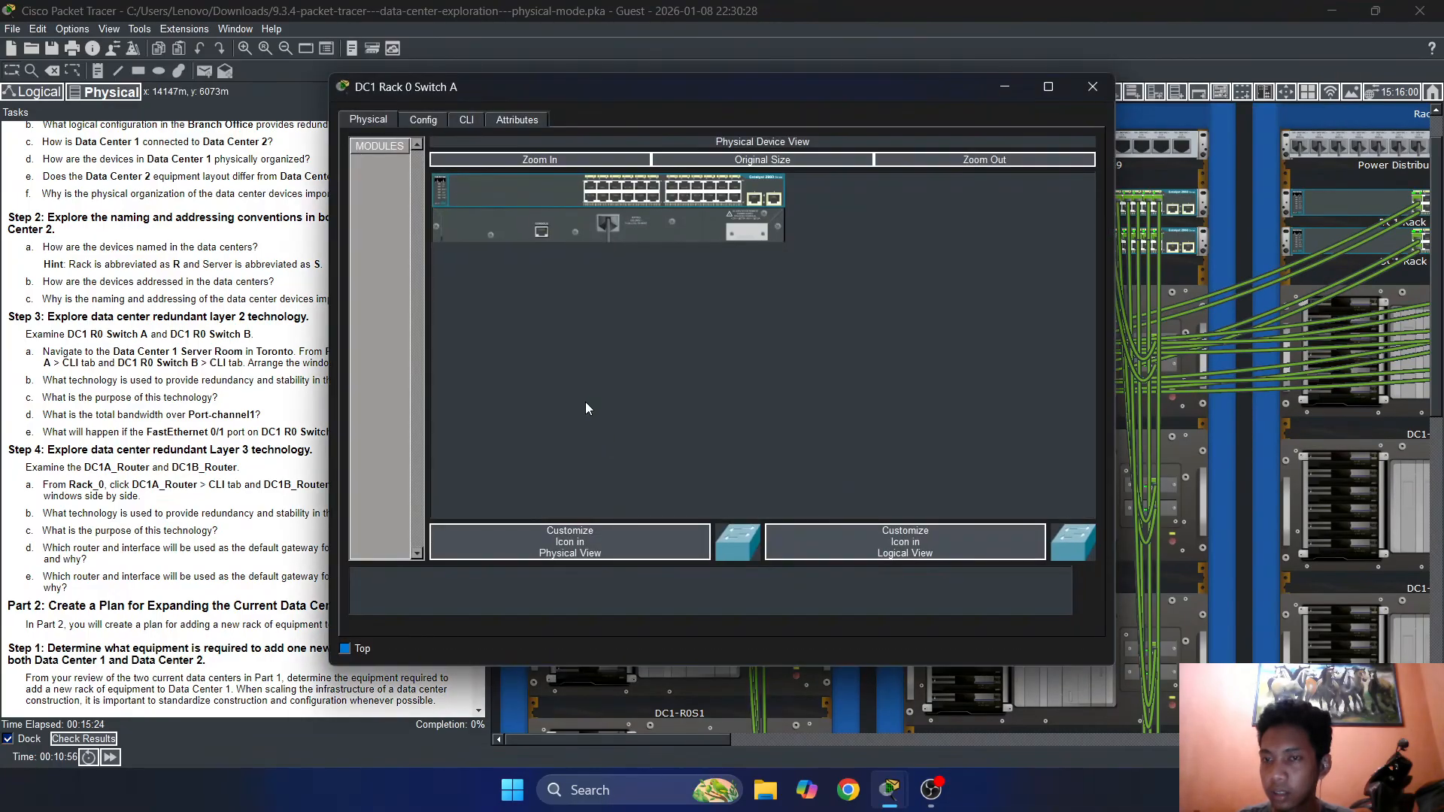
pyautogui.moveTo(585, 101); pyautogui.dragTo(819, 79)
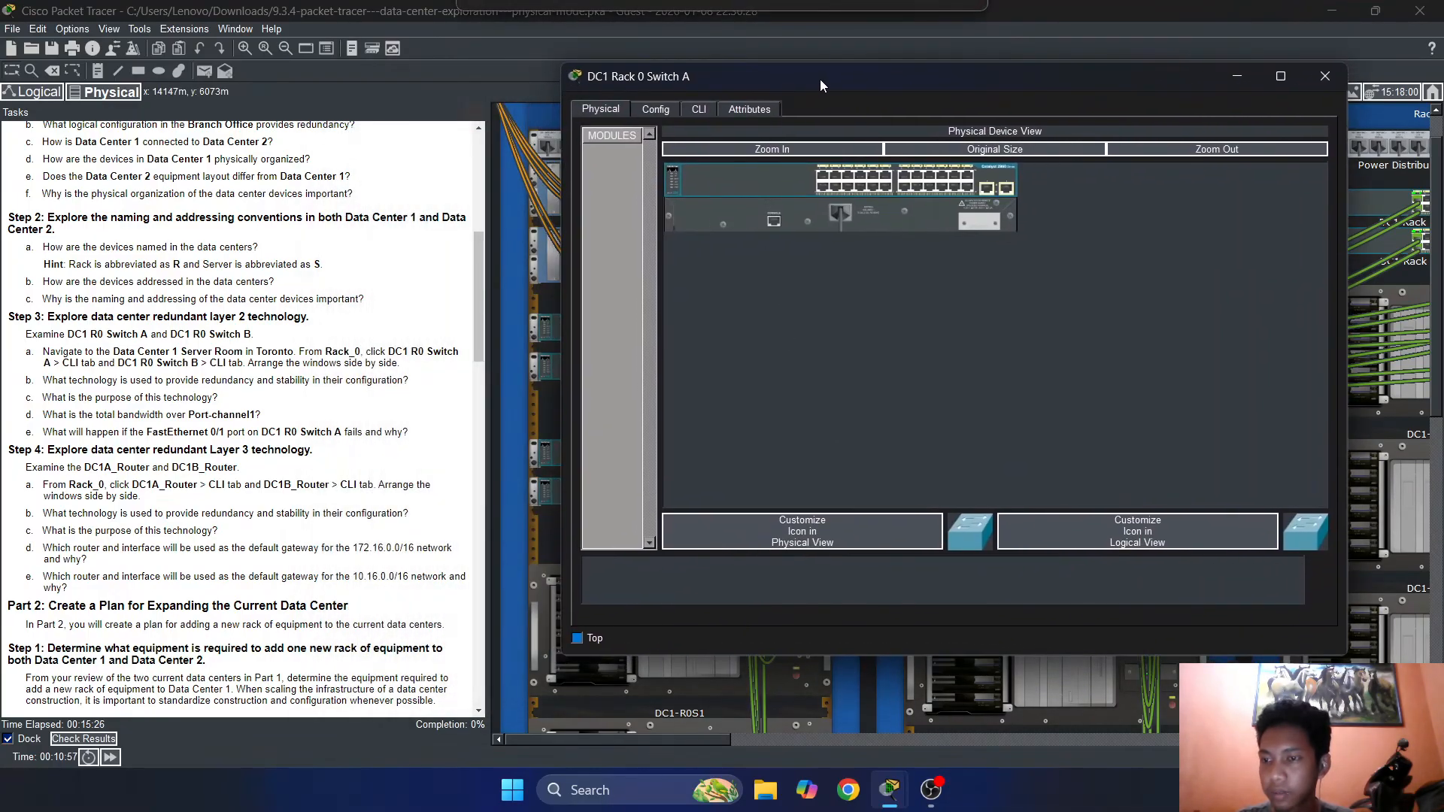
pyautogui.click(698, 109)
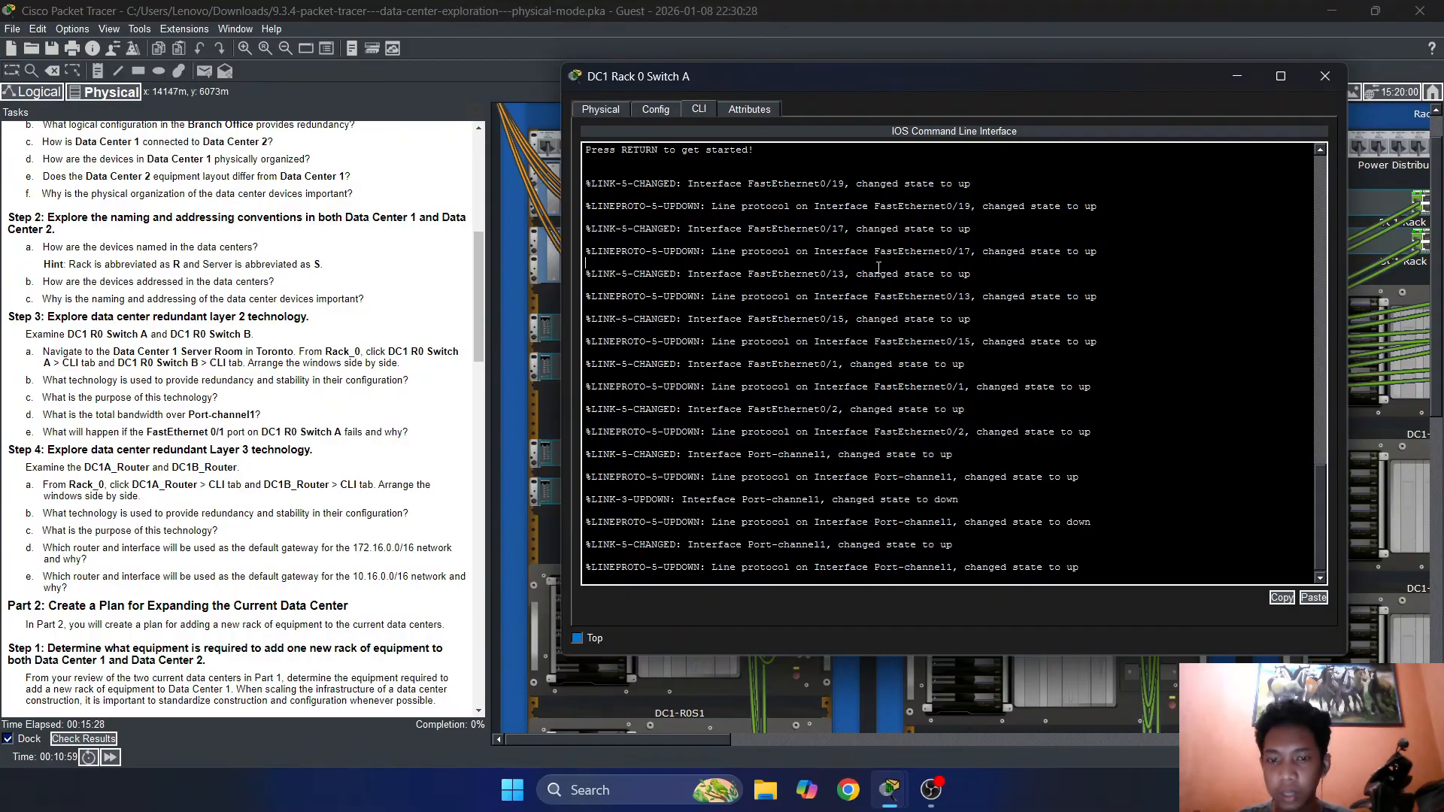
# Start the console session on DC1 Rack 0 Switch A to reach the user EXEC prompt
pyautogui.press('Return')
pyautogui.press('Return')
pyautogui.press('Return')
pyautogui.press('Return')
pyautogui.press('Return')
pyautogui.press('Return')
pyautogui.press('Return')
pyautogui.press('Return')
pyautogui.press('Return')
pyautogui.press('Return')
pyautogui.press('Return')
pyautogui.press('Return')
pyautogui.press('Return')
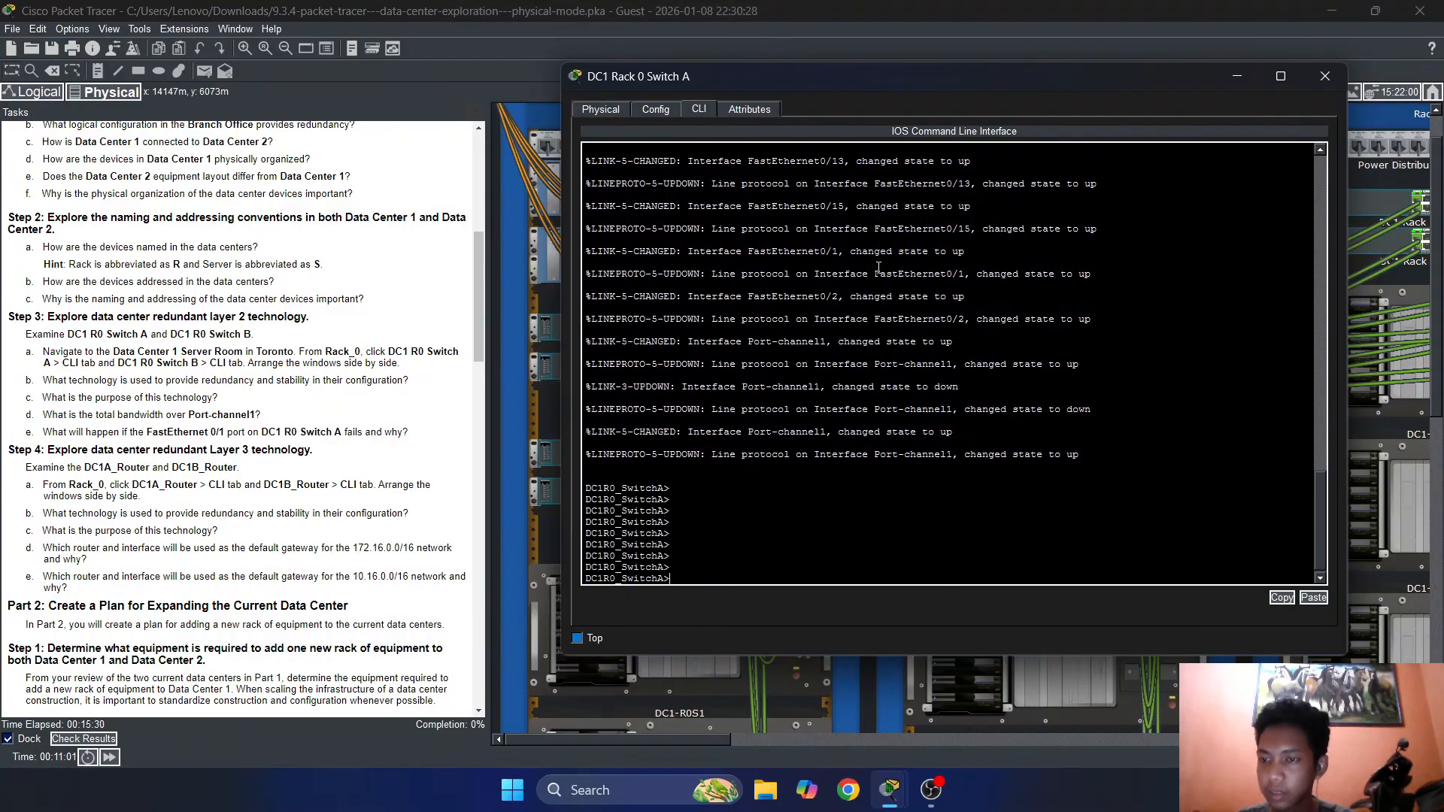
pyautogui.press('Return')
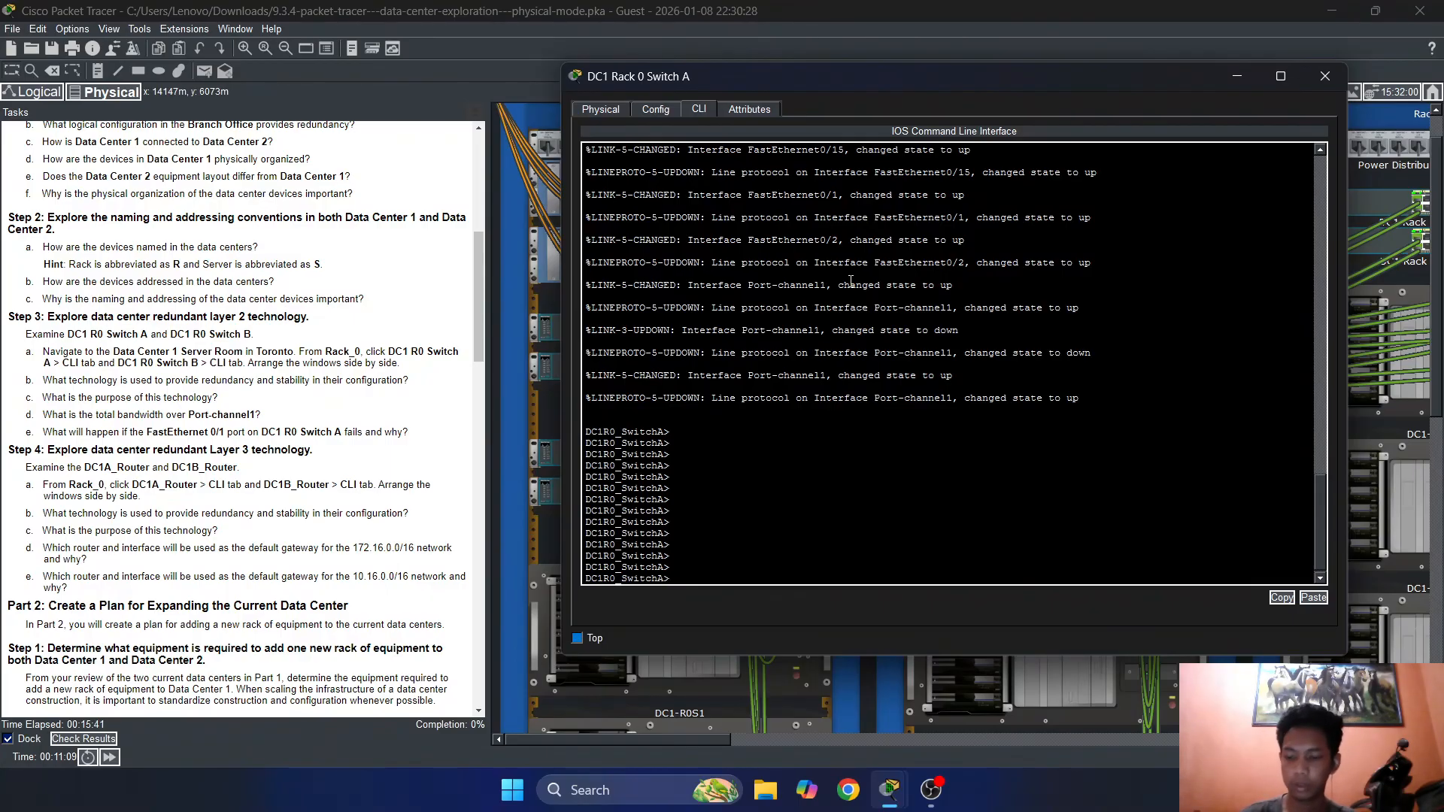
# Enter privileged EXEC mode on DC1 Rack 0 Switch A and display its running configuration with show run
pyautogui.write('n')
pyautogui.press('Return')
pyautogui.press('Return')
pyautogui.write('con')
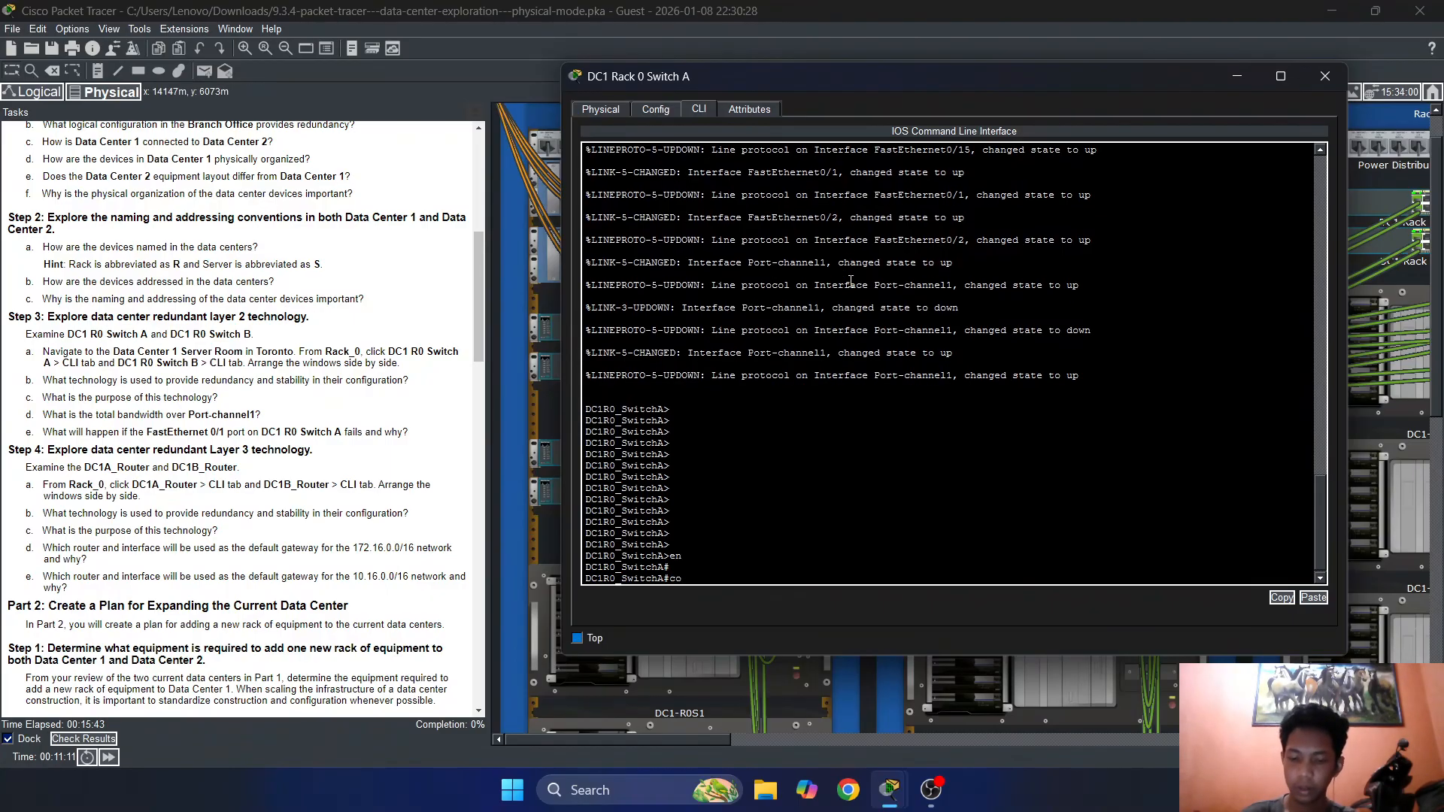
pyautogui.press('BackSpace')
pyautogui.press('BackSpace')
pyautogui.press('BackSpace')
pyautogui.write('h')
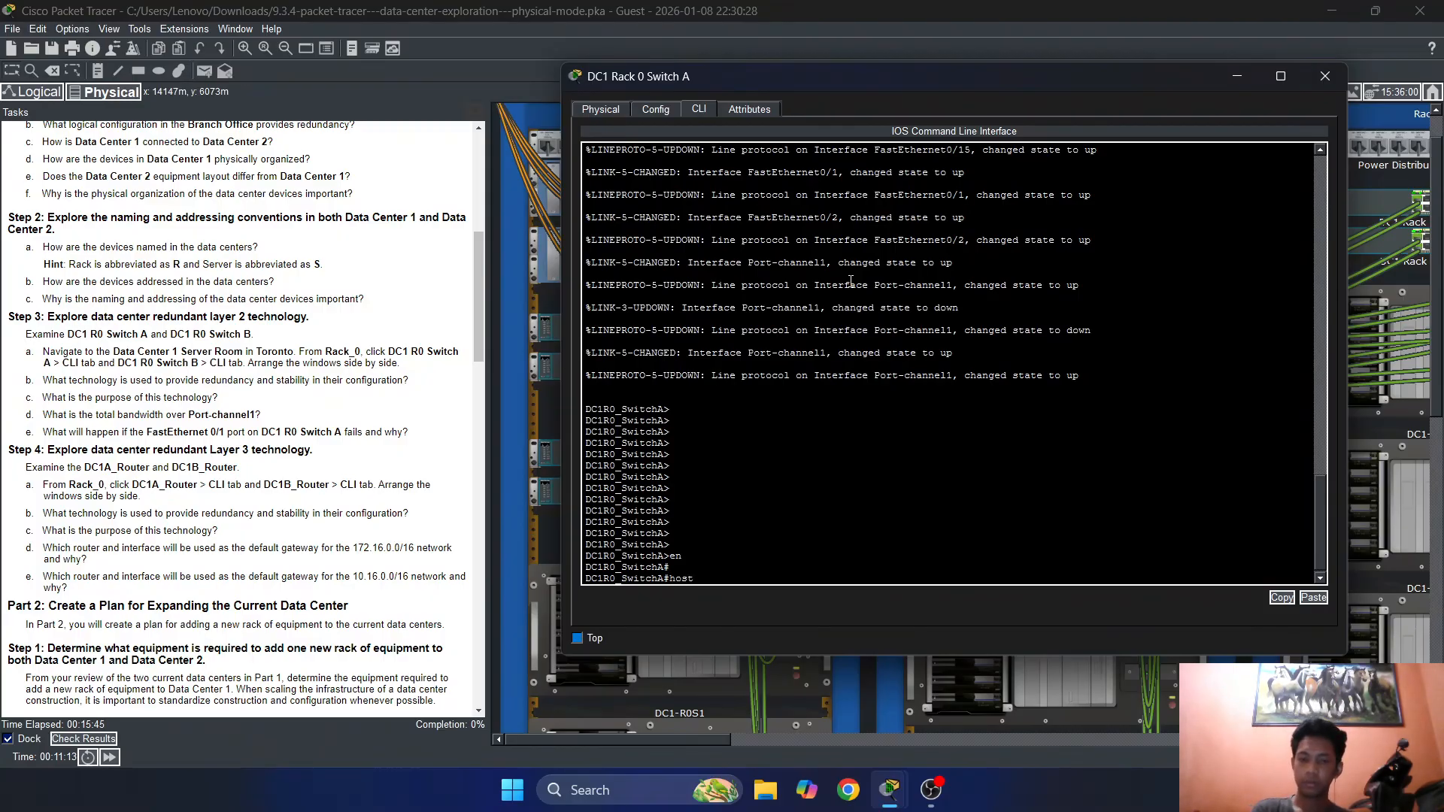
pyautogui.write('ow ')
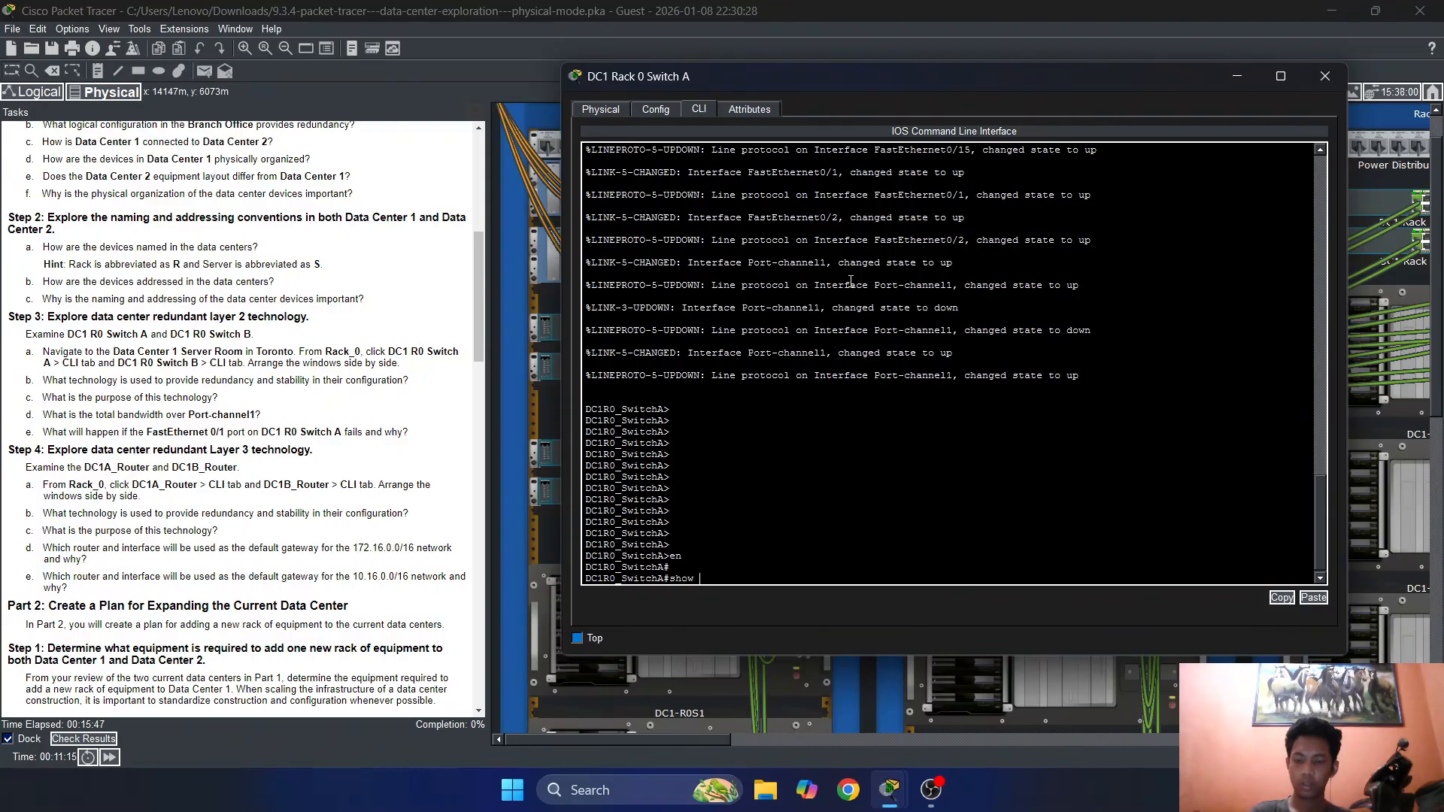
pyautogui.write('run')
pyautogui.press('Return')
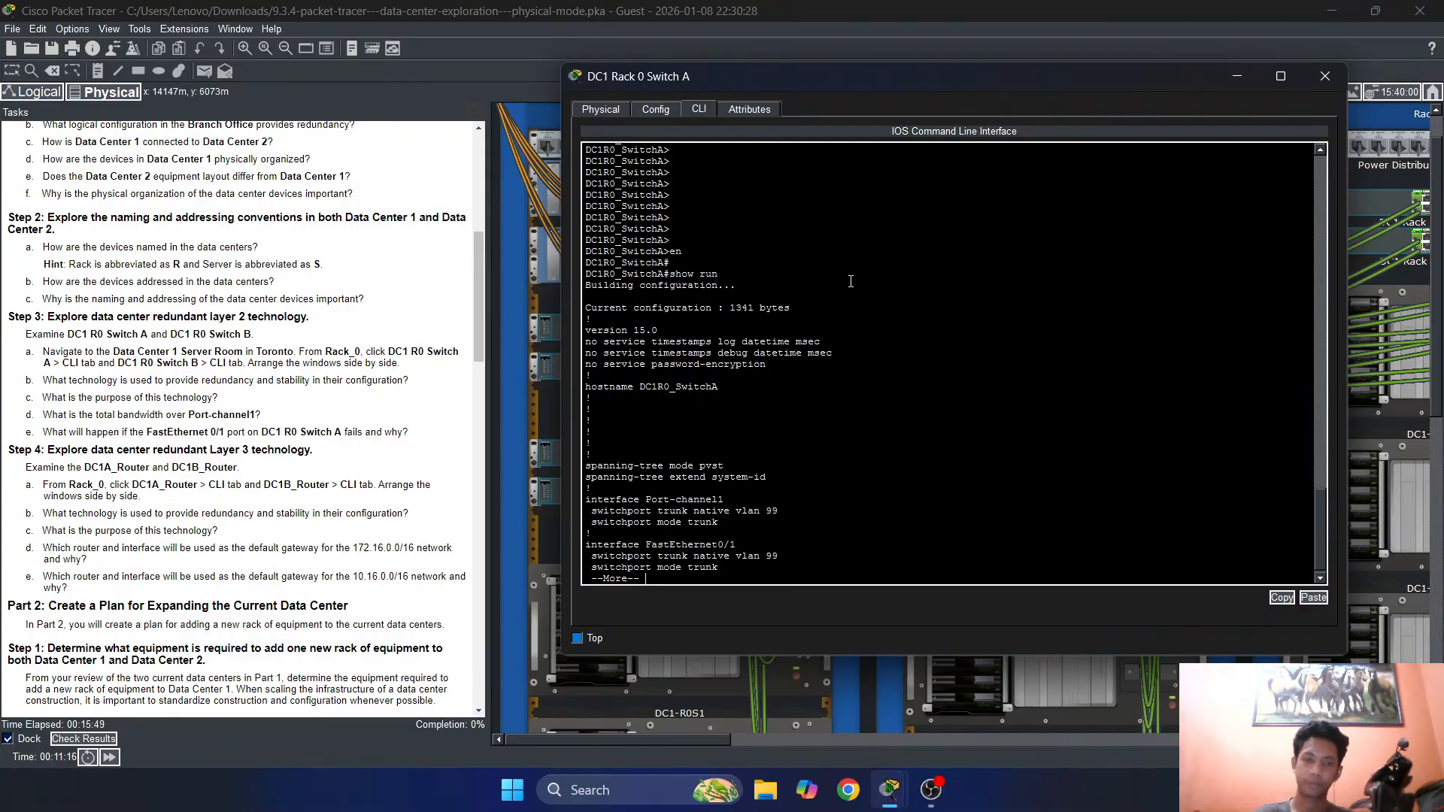
# Page through Switch A's running configuration to its end and return to the privileged EXEC prompt
pyautogui.press('Return')
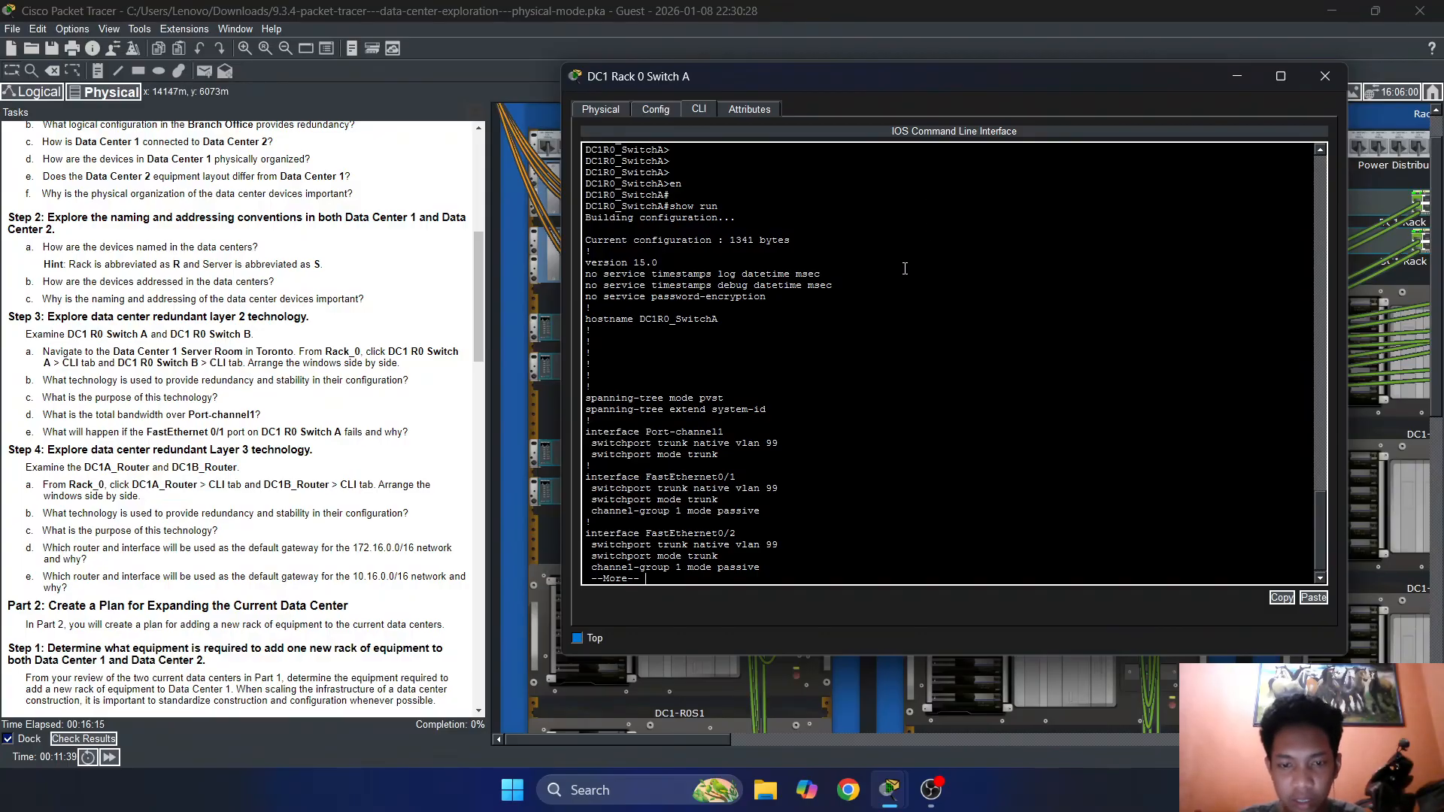
pyautogui.press('space')
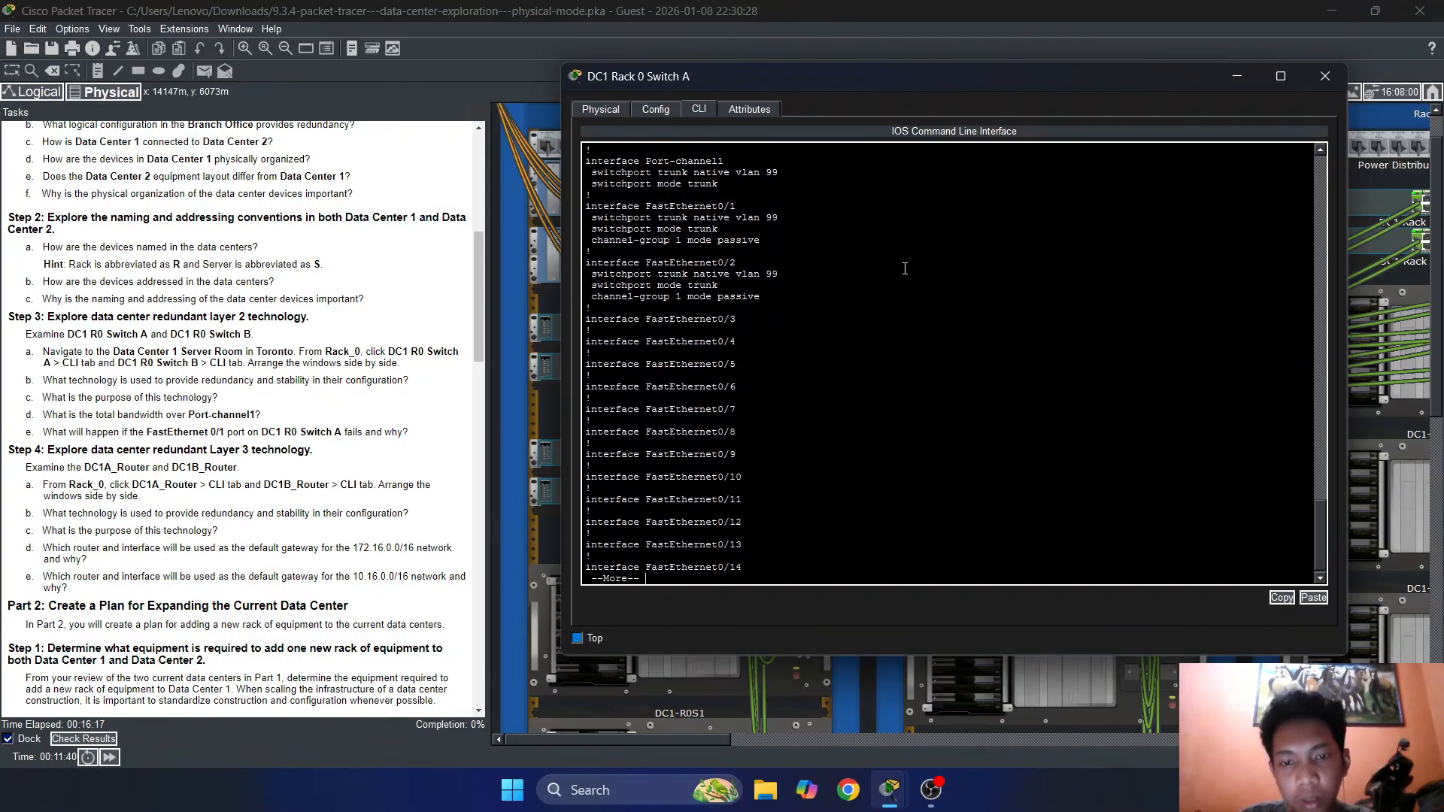
pyautogui.press('space')
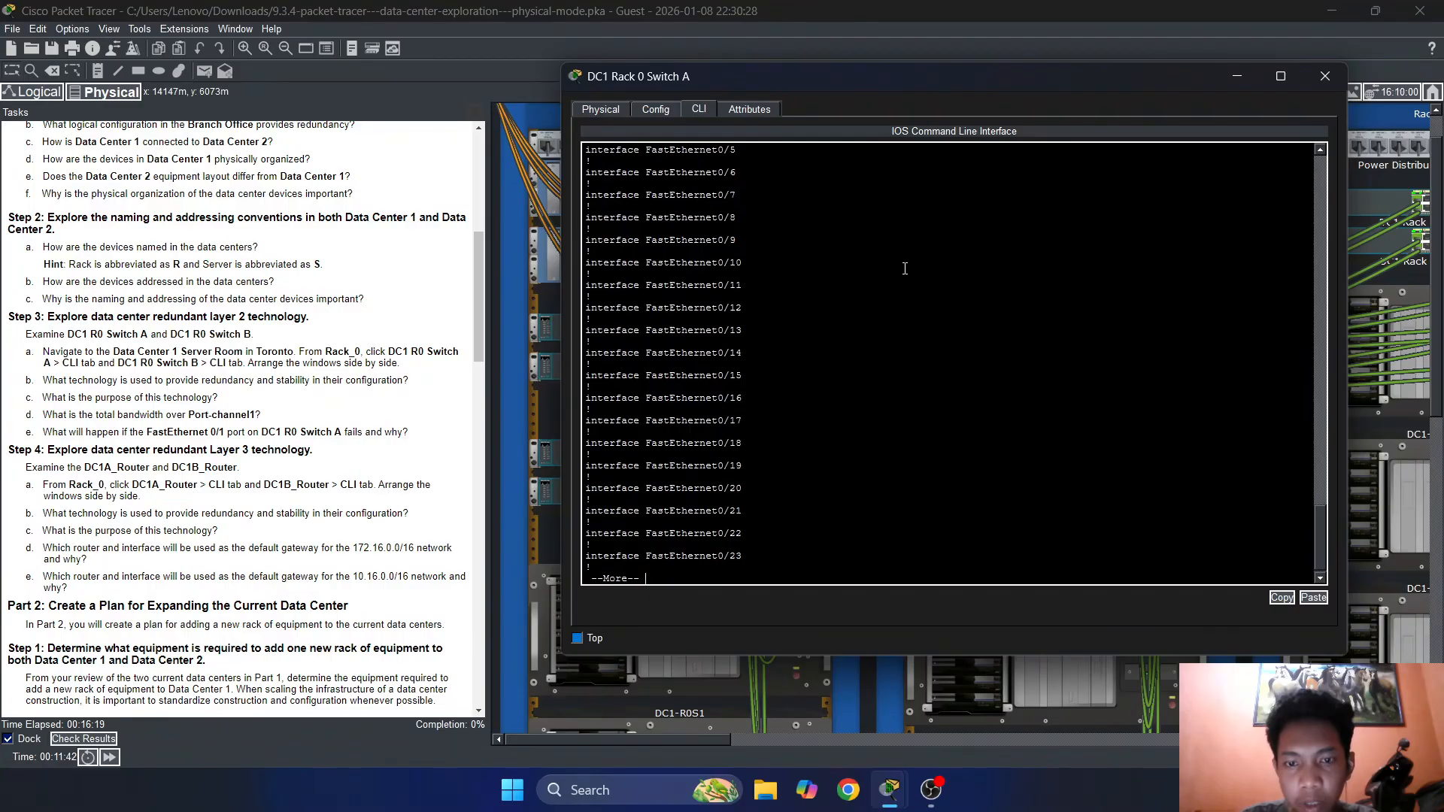
pyautogui.press('space')
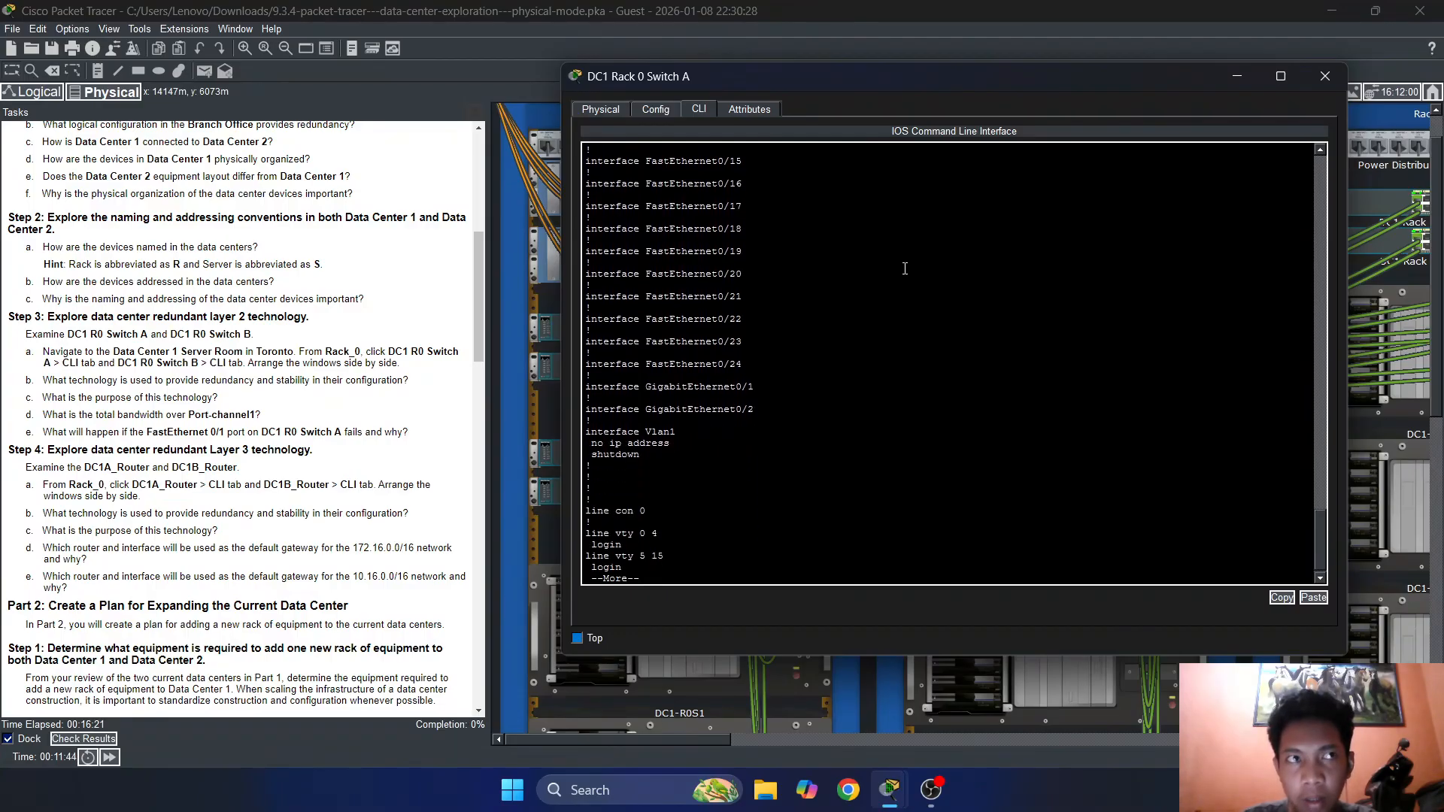
pyautogui.press('space')
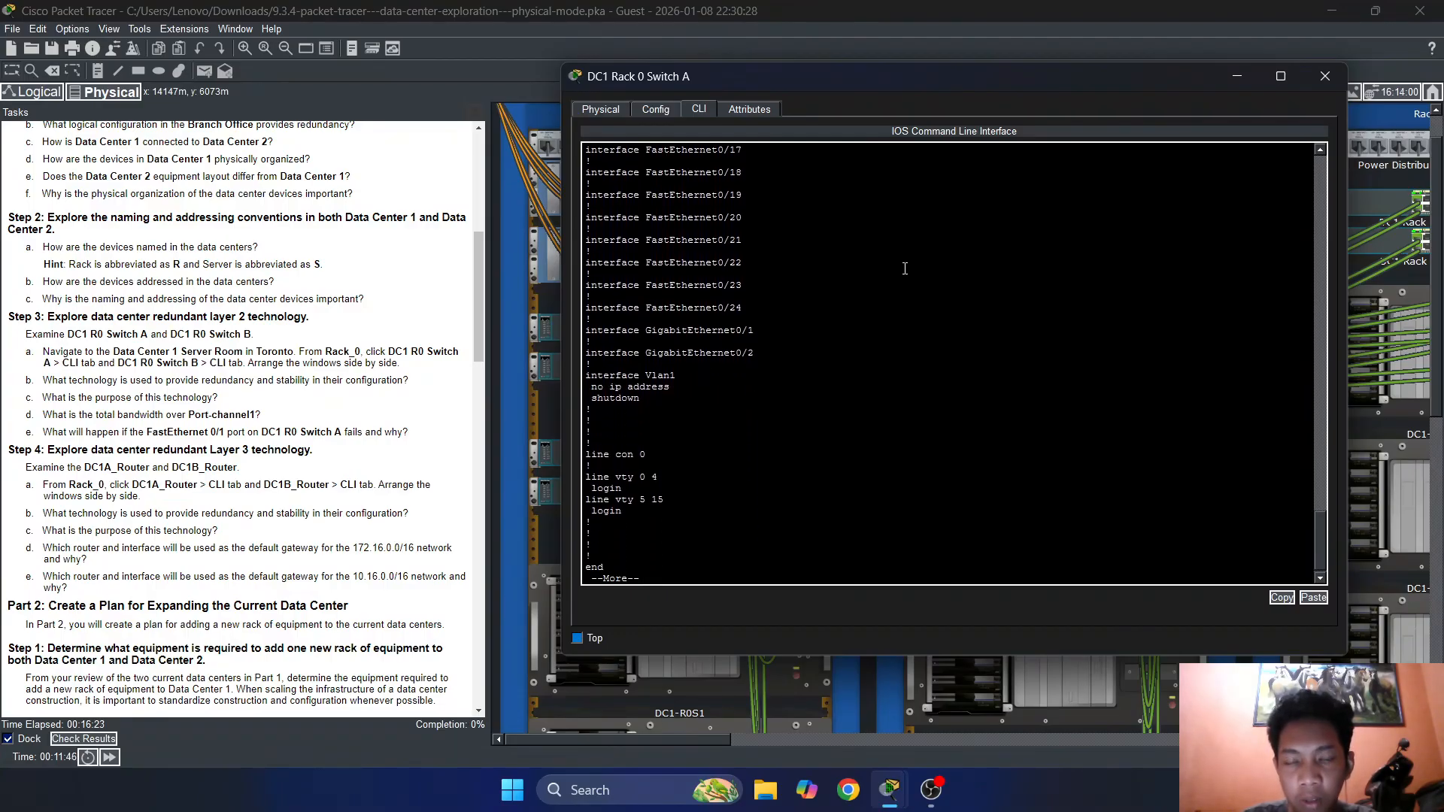
pyautogui.press('Return')
pyautogui.press('Return')
pyautogui.press('Return')
pyautogui.press('Return')
pyautogui.press('Return')
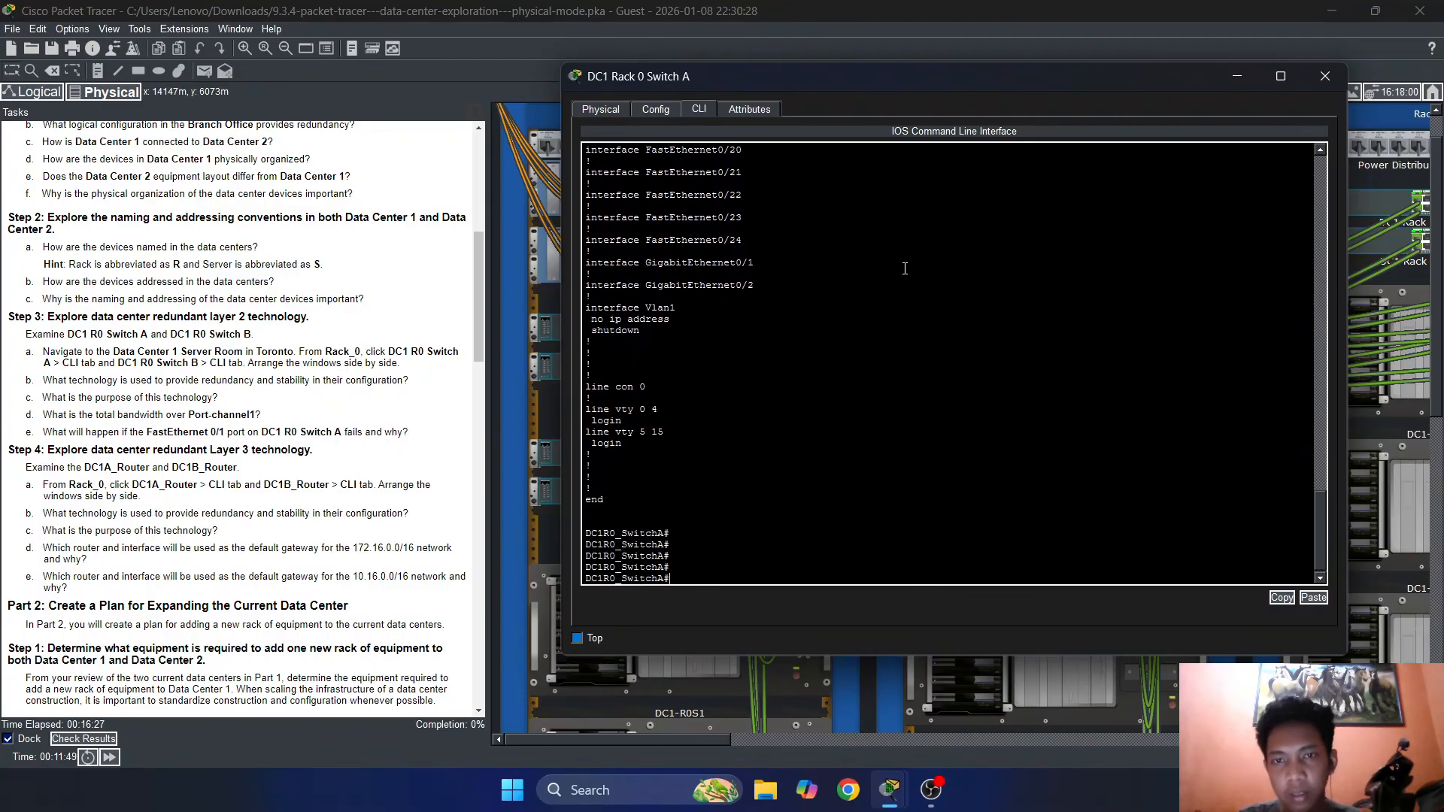
# Go back through Switch A's configuration output and examine the Port-channel1 section
pyautogui.scroll(15, 905, 269)
pyautogui.scroll(2, 914, 280)
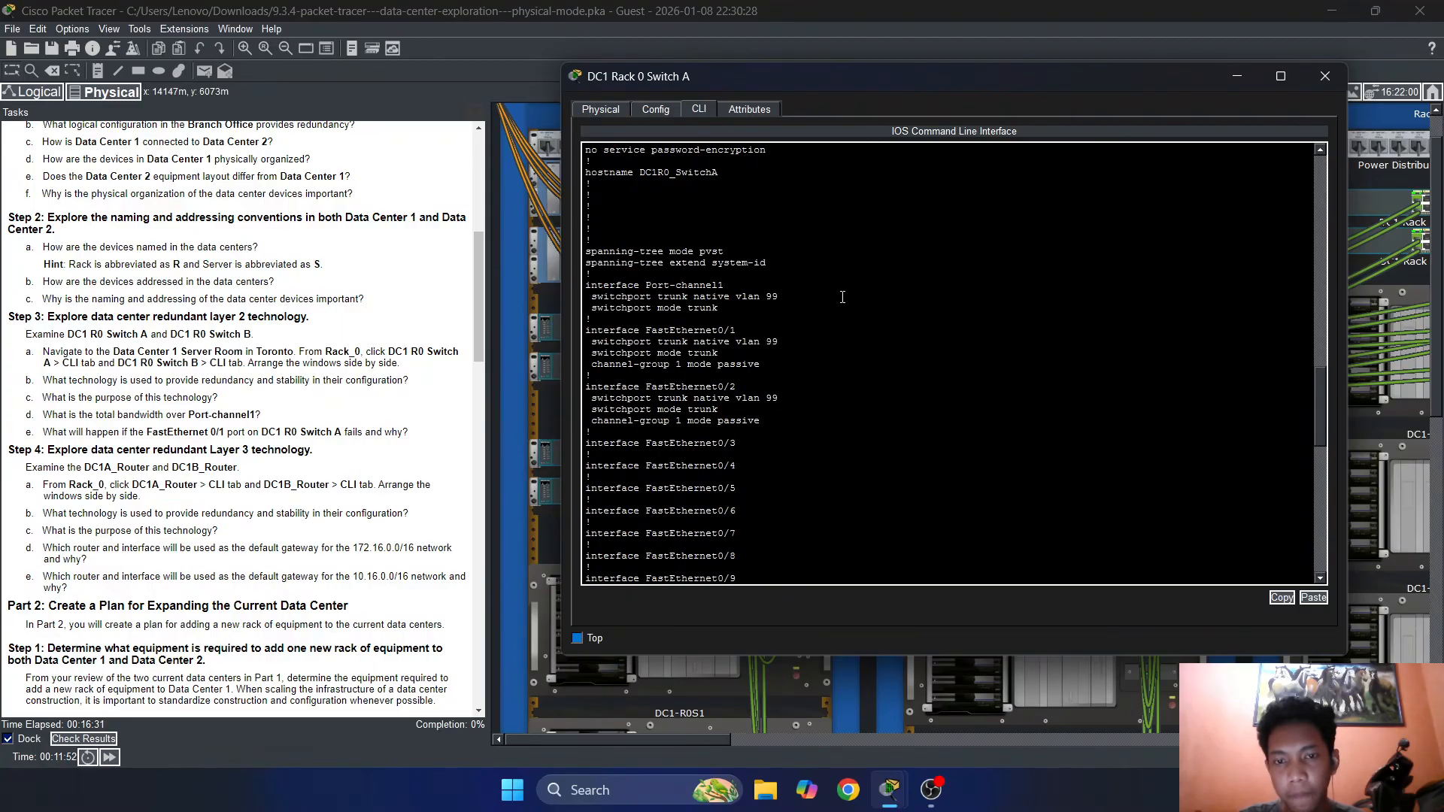
pyautogui.scroll(10, 800, 381)
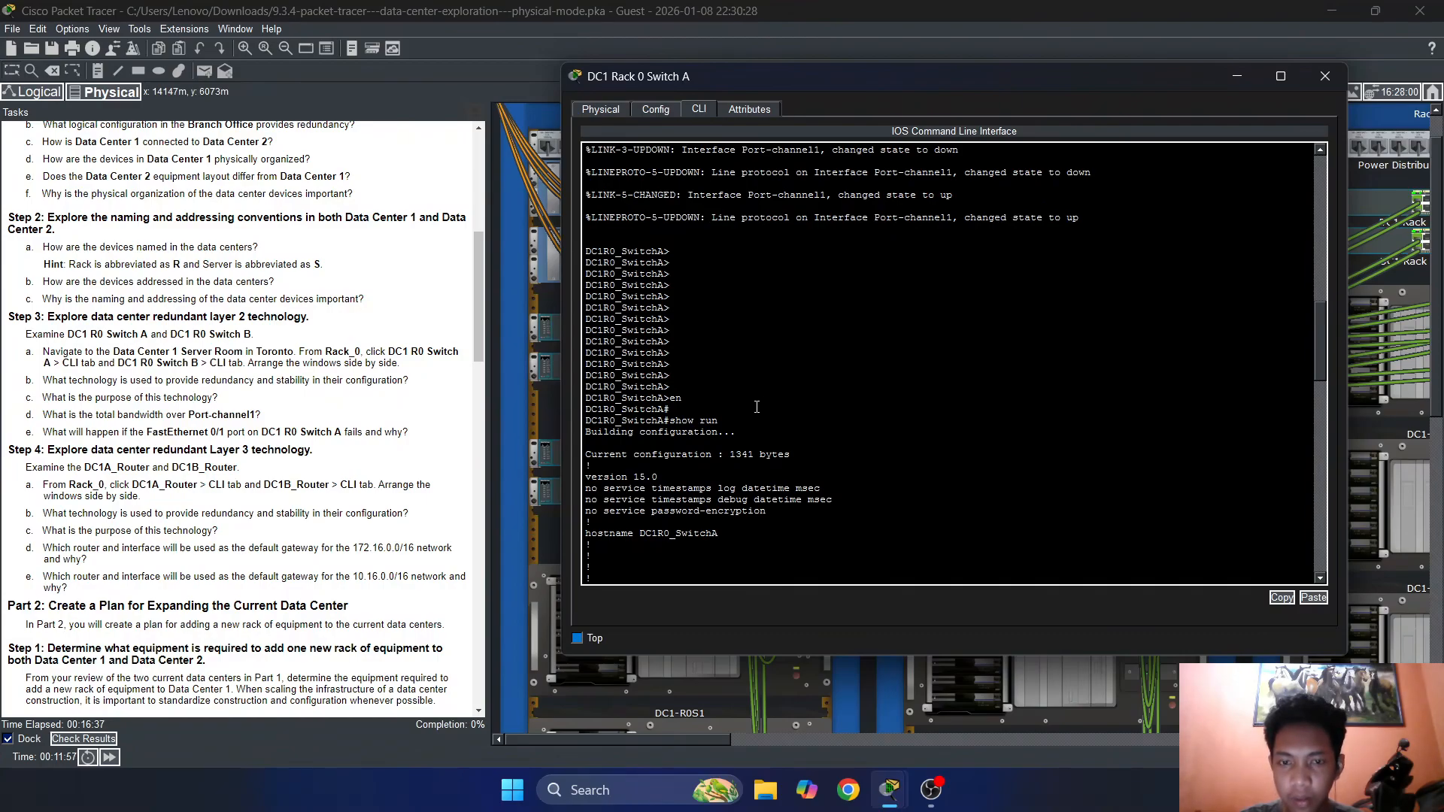
pyautogui.scroll(-4, 756, 407)
pyautogui.scroll(-5, 762, 402)
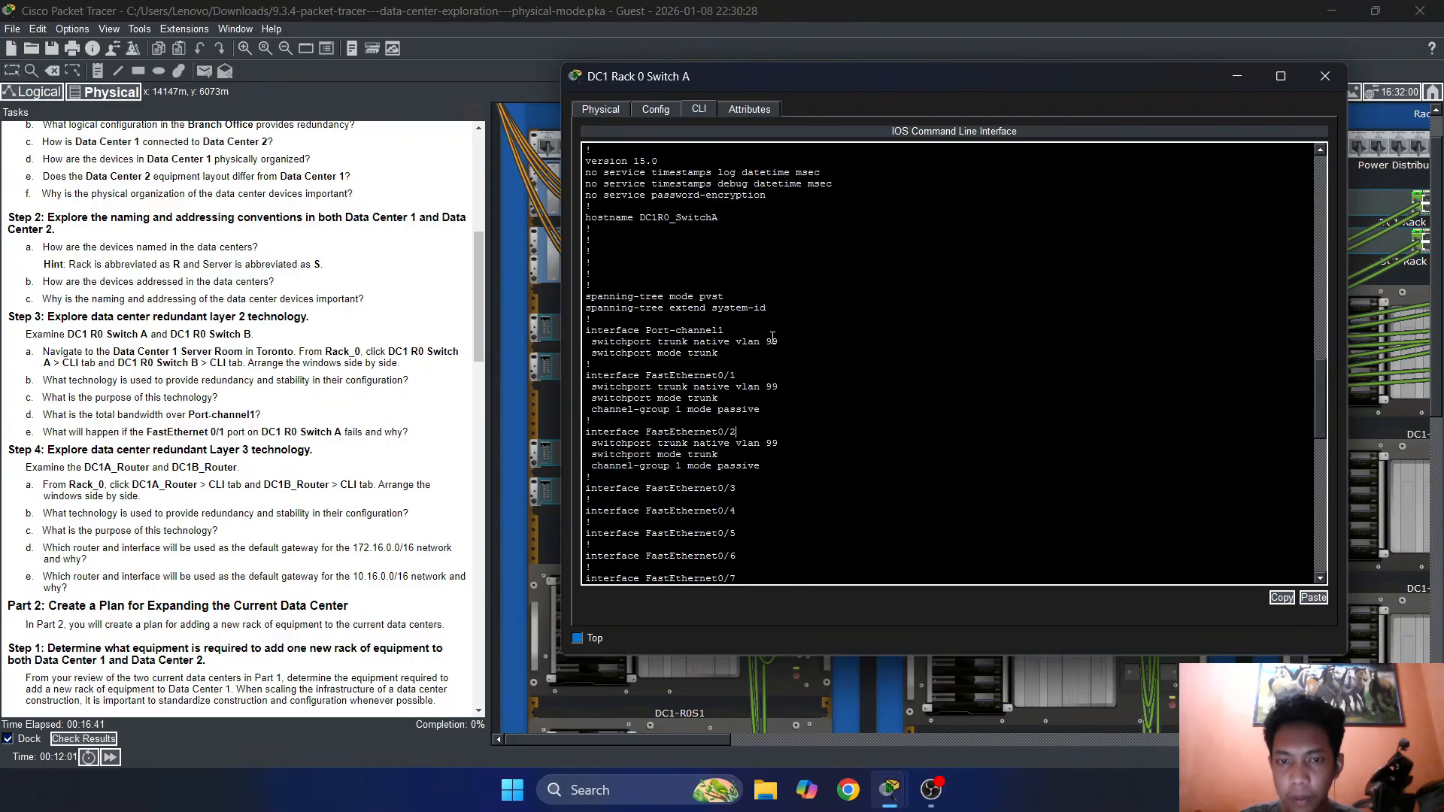
pyautogui.moveTo(727, 331); pyautogui.dragTo(586, 319)
pyautogui.click(586, 322)
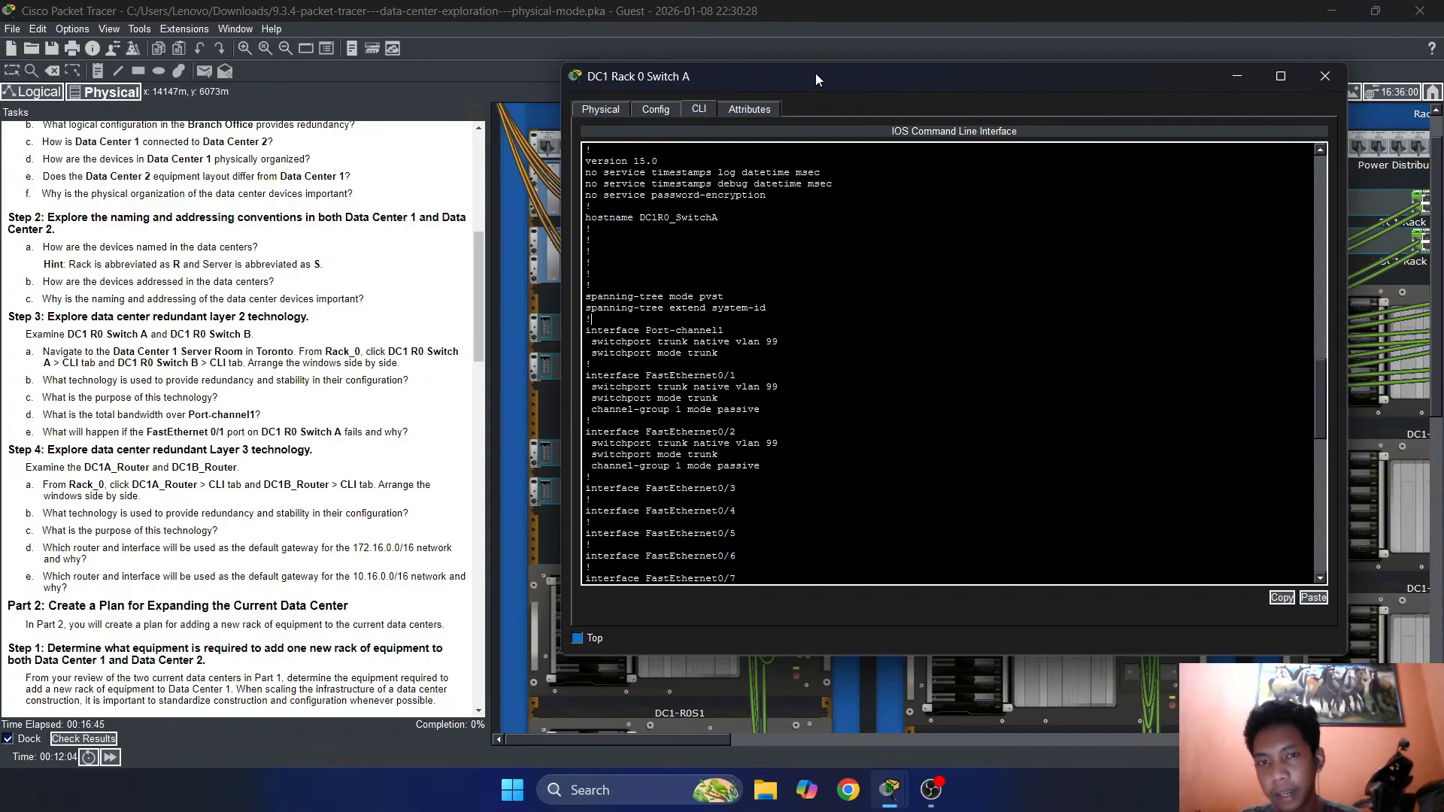
# Place the Switch A window beside the instructions, check the FastEthernet0/1 and FastEthernet0/2 settings, and close the window
pyautogui.moveTo(815, 74); pyautogui.dragTo(1031, 89)
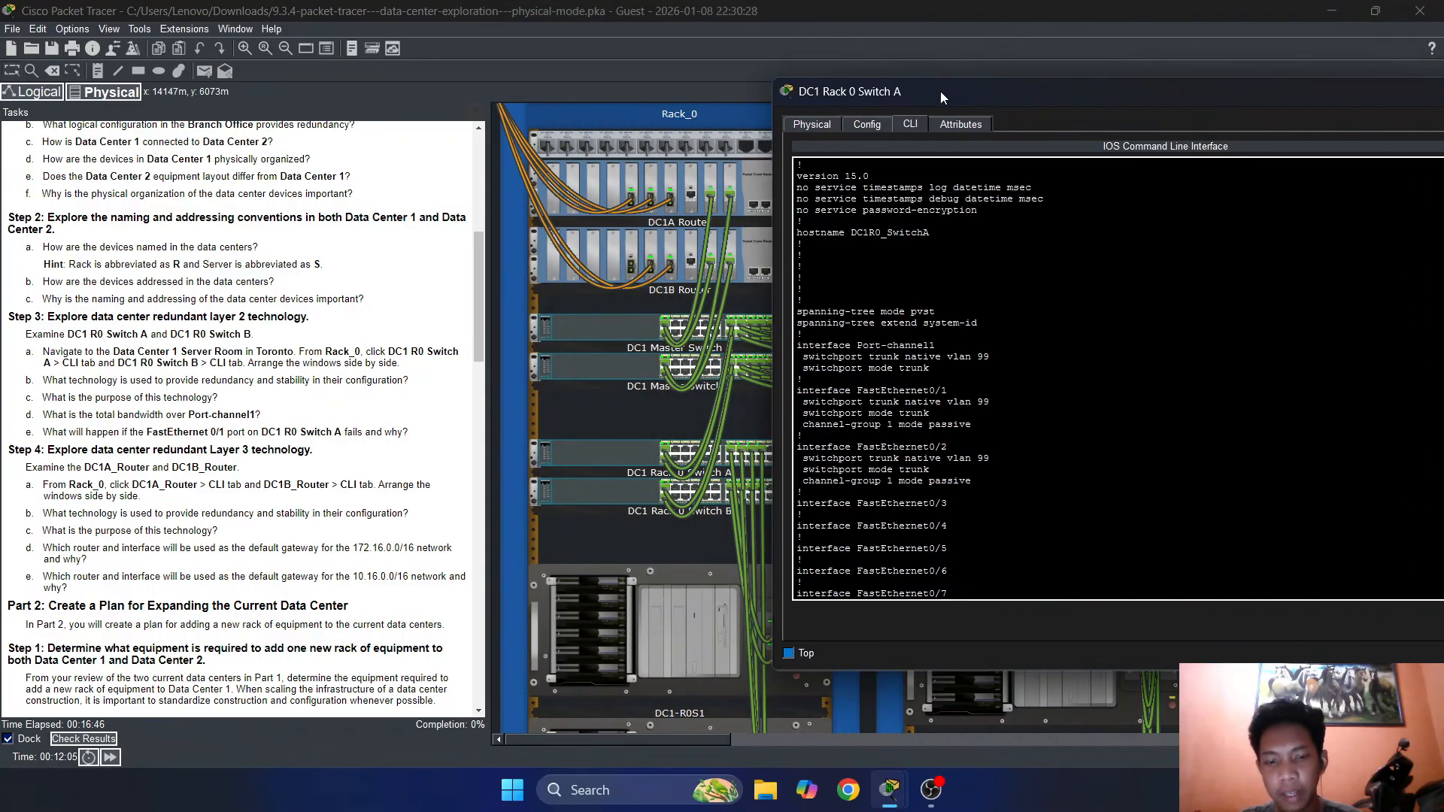
pyautogui.moveTo(940, 91); pyautogui.dragTo(713, 74)
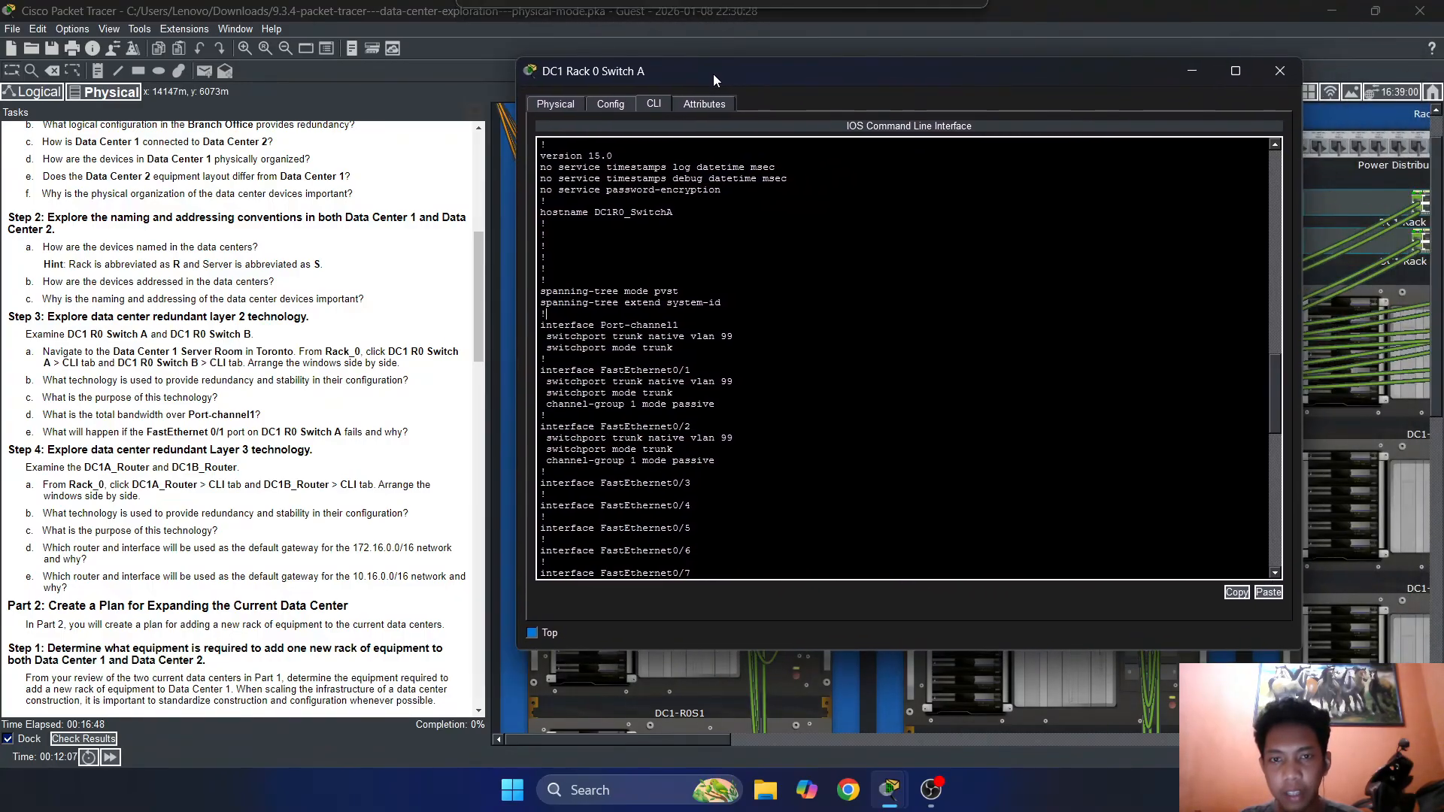
pyautogui.click(735, 314)
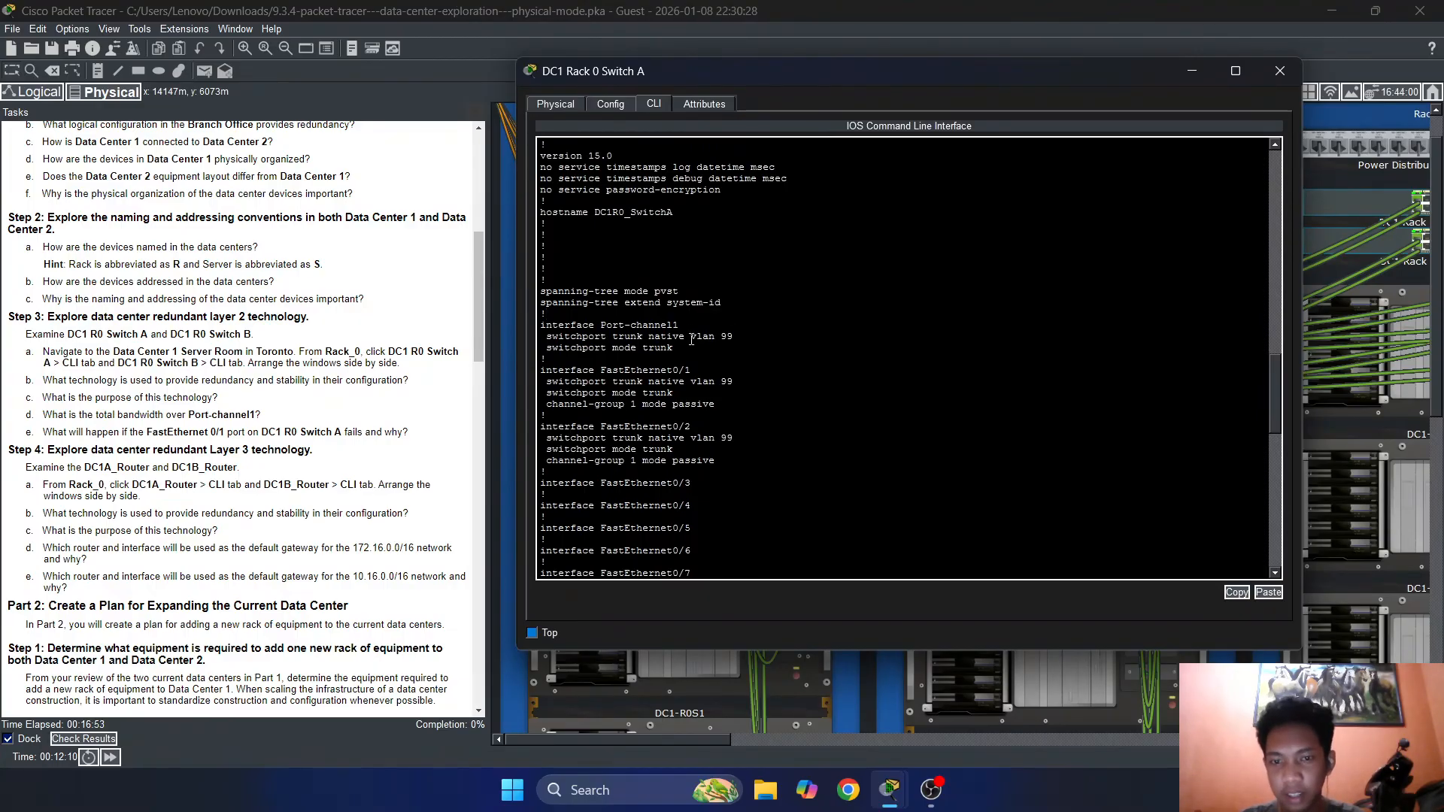
pyautogui.moveTo(691, 370); pyautogui.dragTo(628, 372)
pyautogui.moveTo(691, 426); pyautogui.dragTo(722, 422)
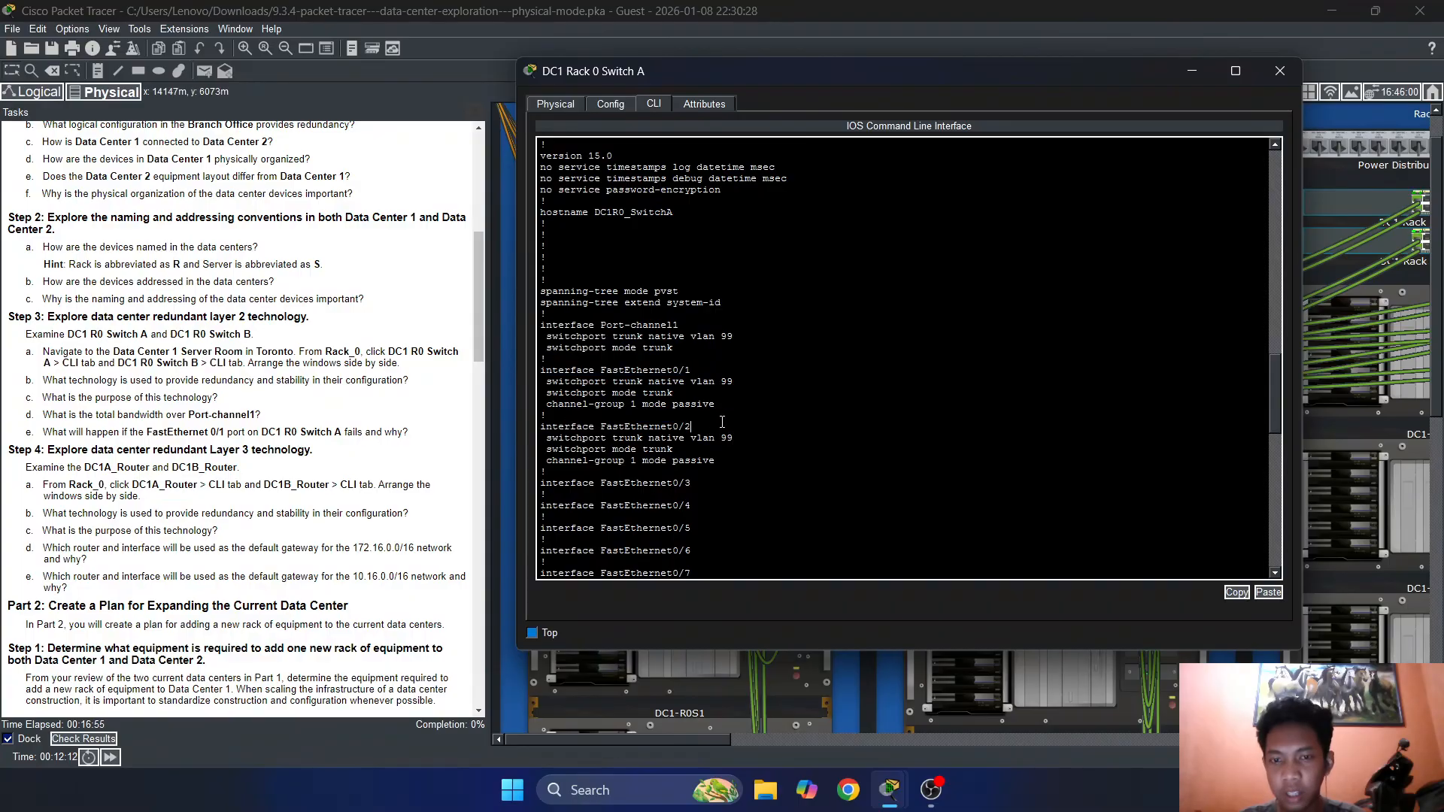
pyautogui.moveTo(1187, 60); pyautogui.dragTo(1166, 61)
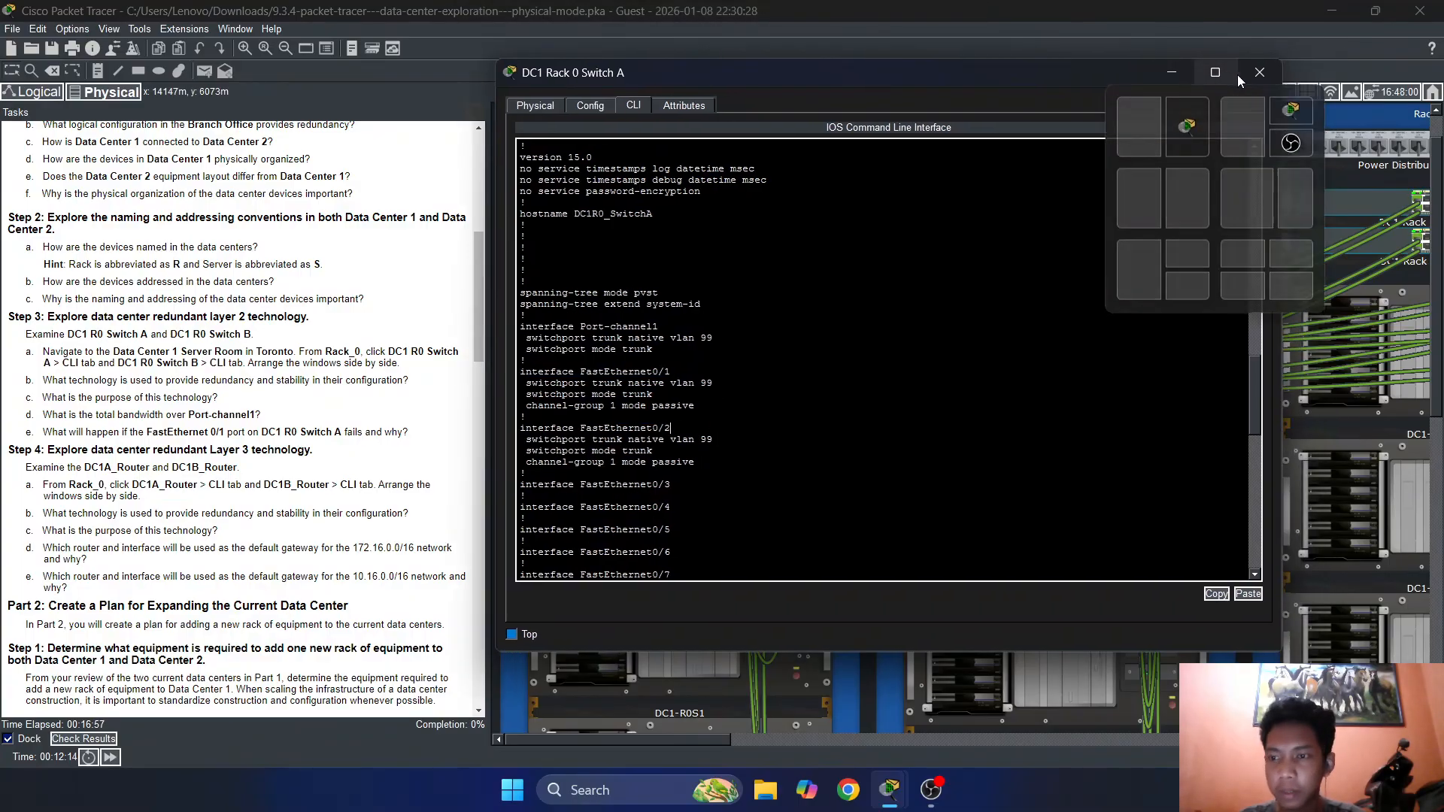
pyautogui.click(1260, 72)
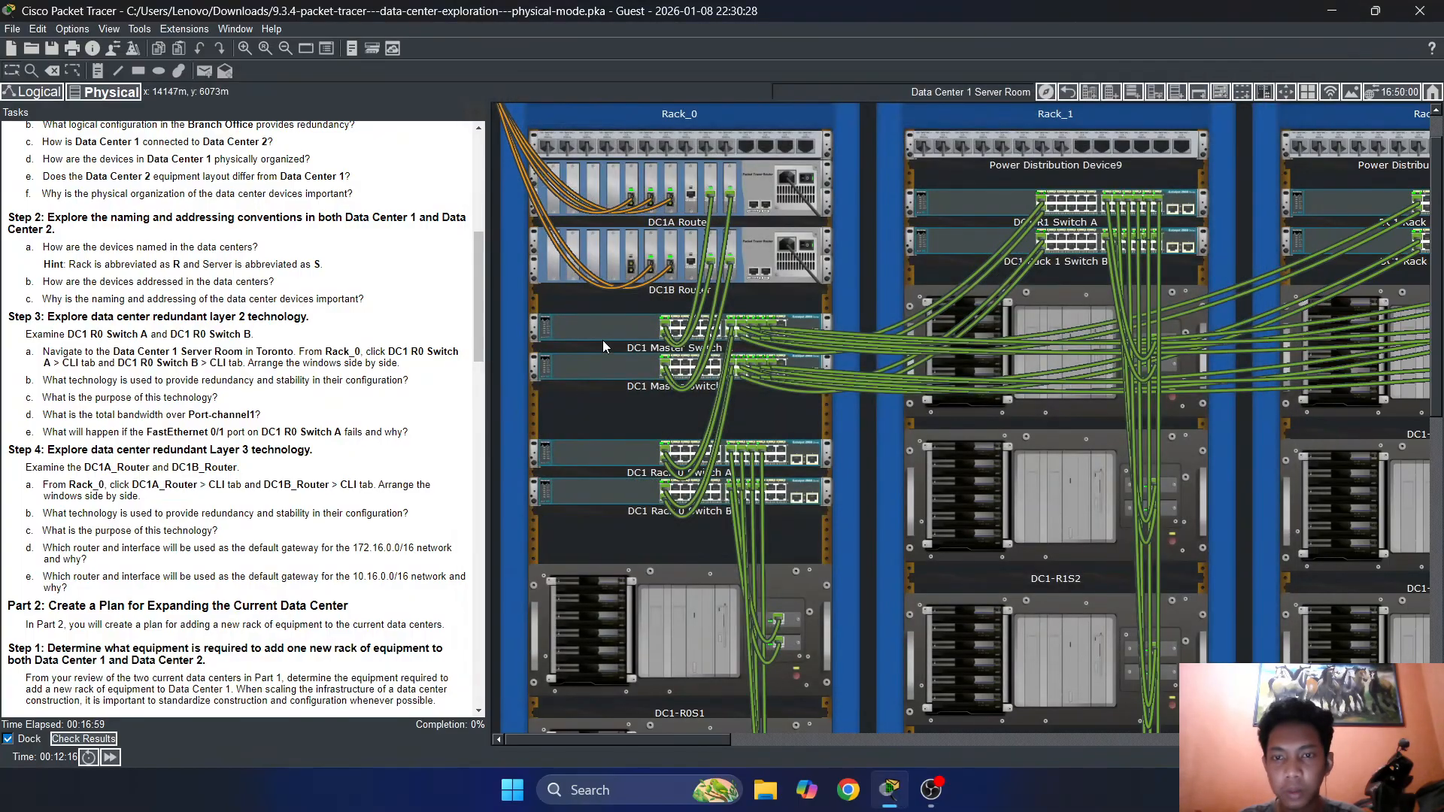
# Open the command-line interface of DC1 Rack 0 Switch B in Rack_0
pyautogui.click(585, 364)
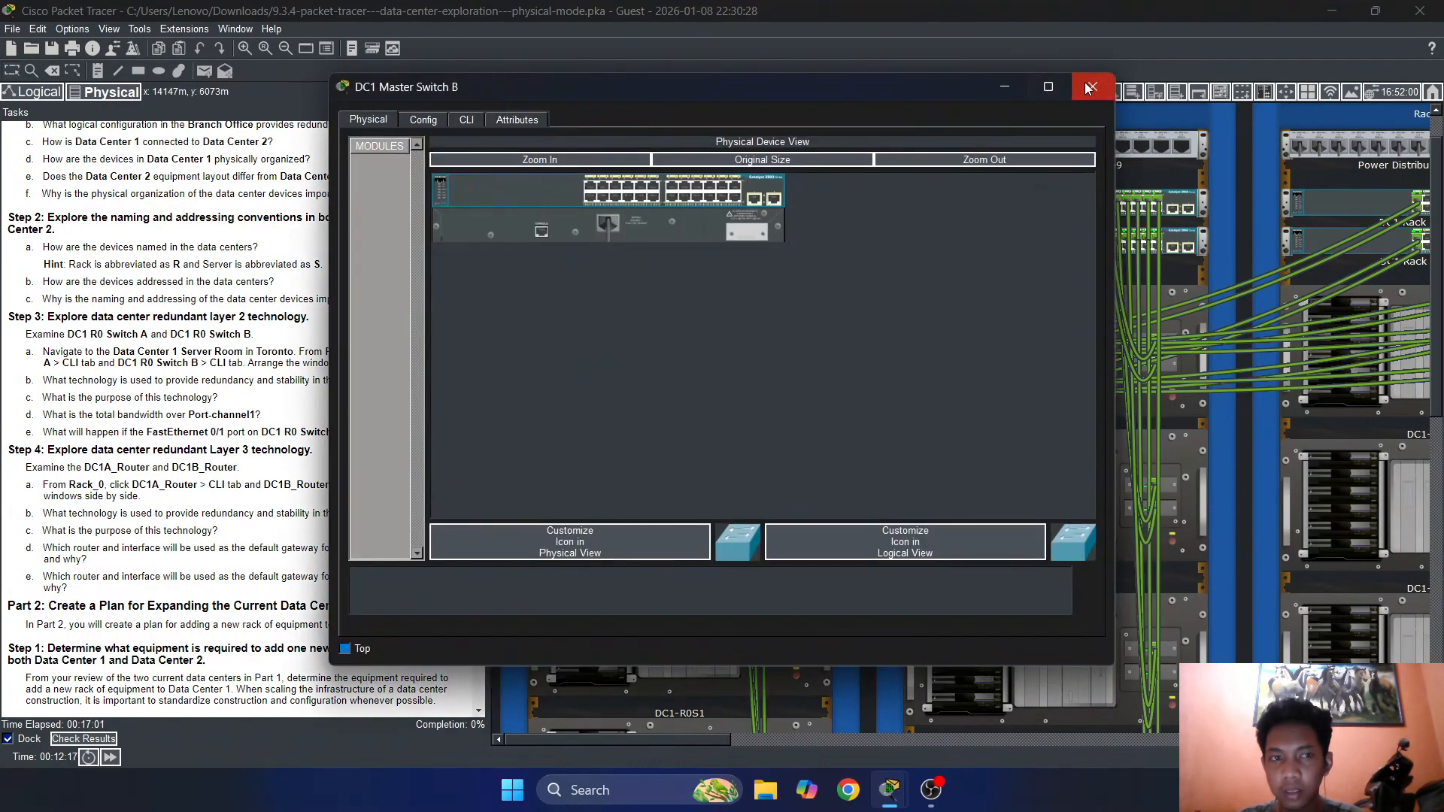
pyautogui.click(1118, 73)
pyautogui.click(598, 487)
pyautogui.click(466, 120)
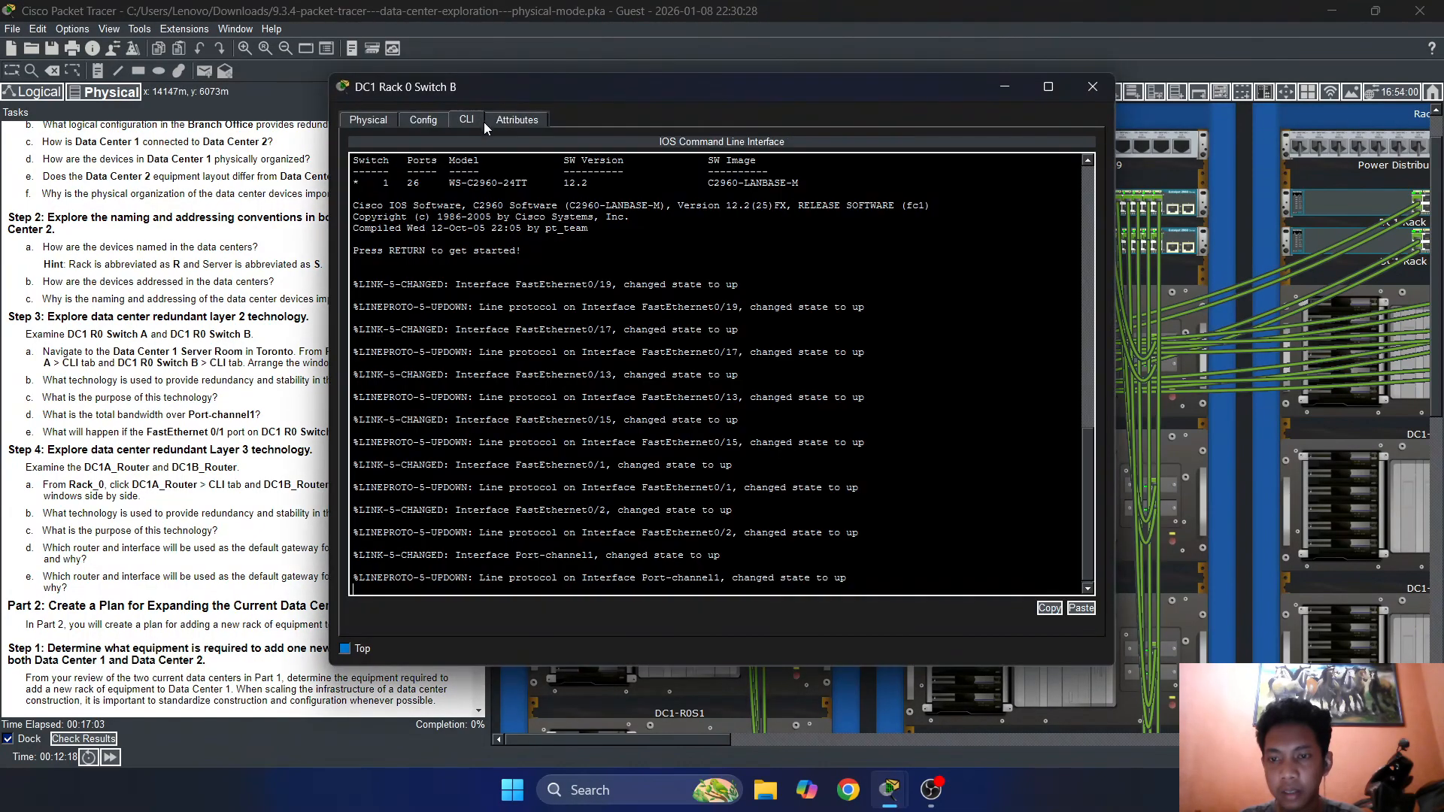
# Start the console session on Switch B, enter privileged EXEC mode, and display the running configuration with sh run
pyautogui.press('Return')
pyautogui.press('Return')
pyautogui.press('Return')
pyautogui.press('Return')
pyautogui.write('en')
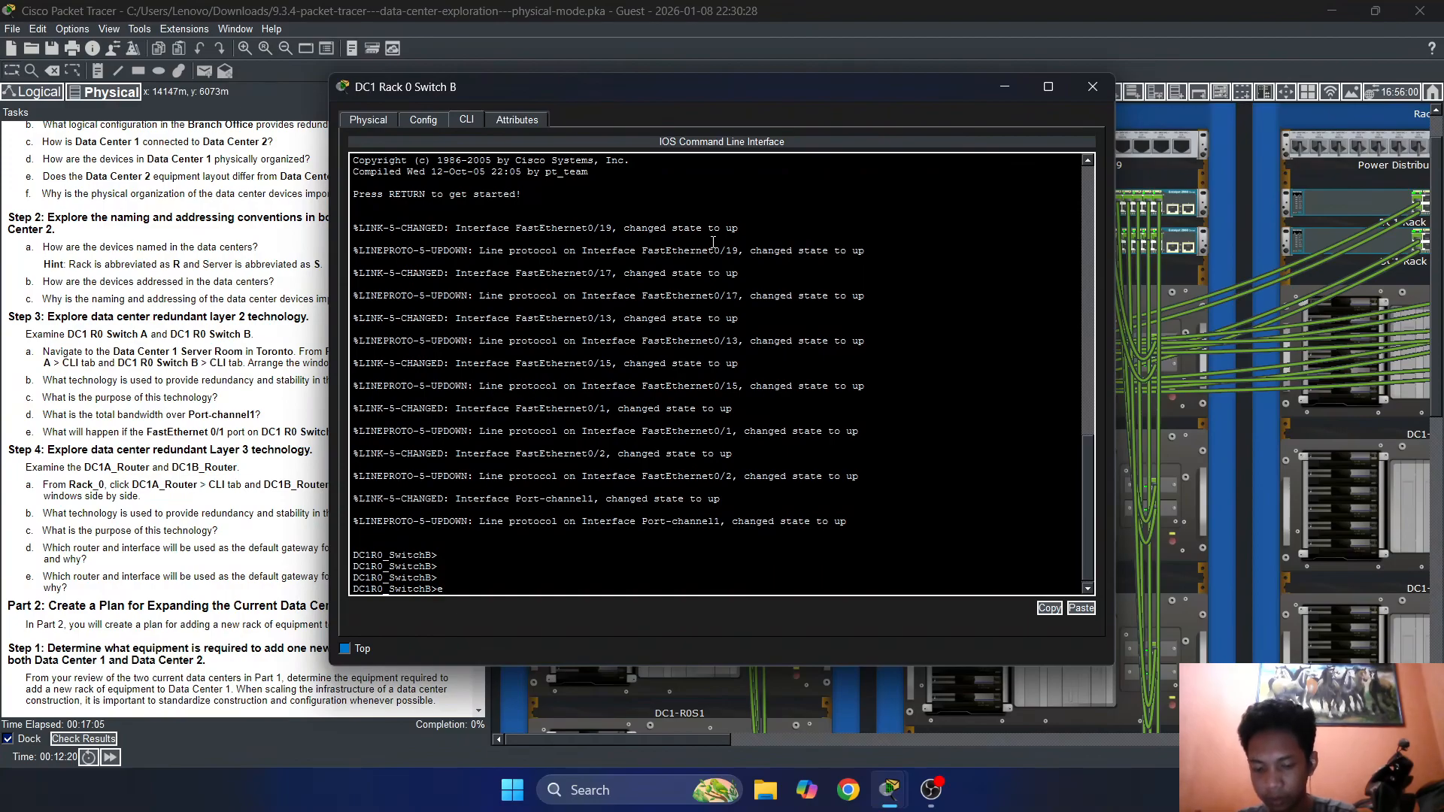
pyautogui.press('Return')
pyautogui.press('Return')
pyautogui.press('Return')
pyautogui.press('Return')
pyautogui.write('s')
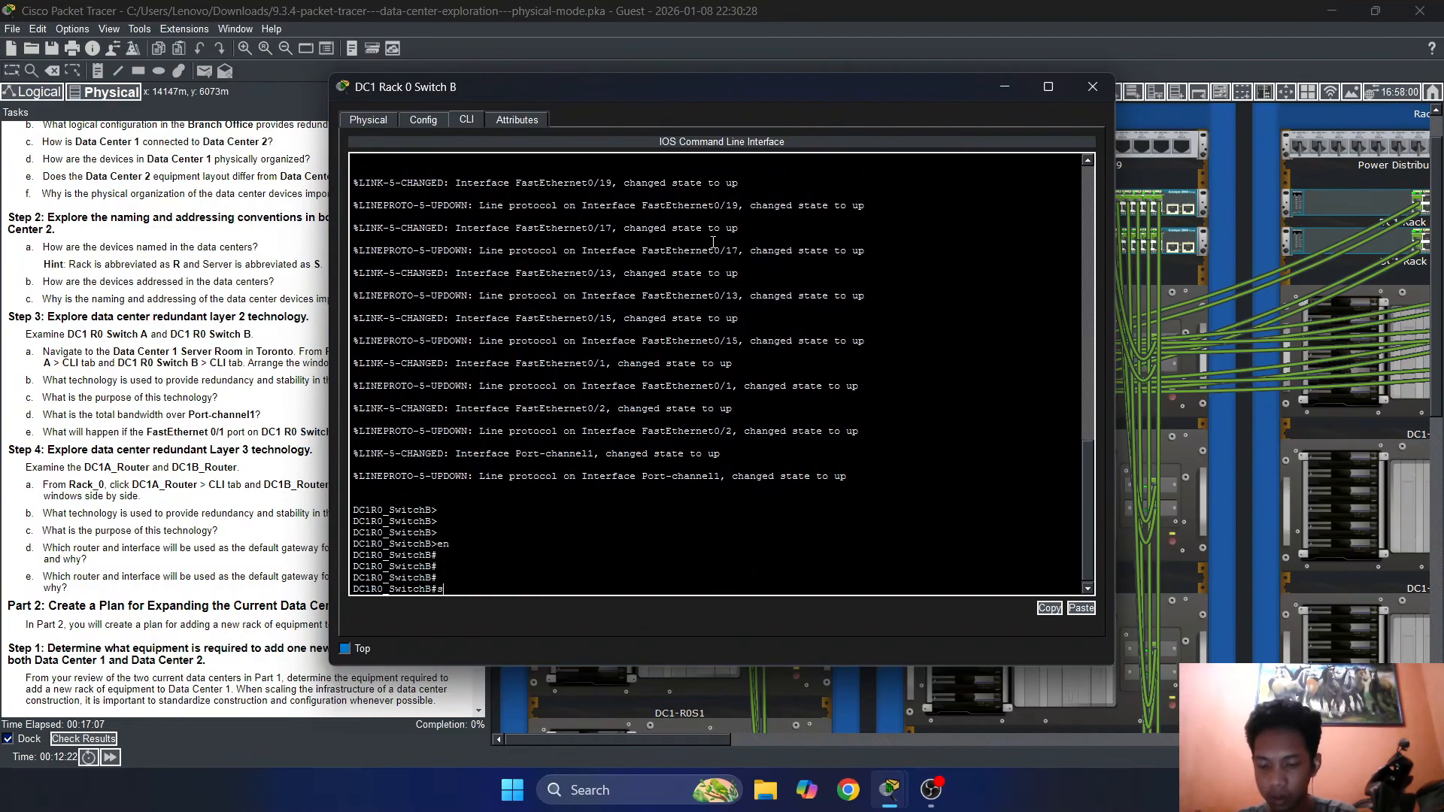
pyautogui.write('h run')
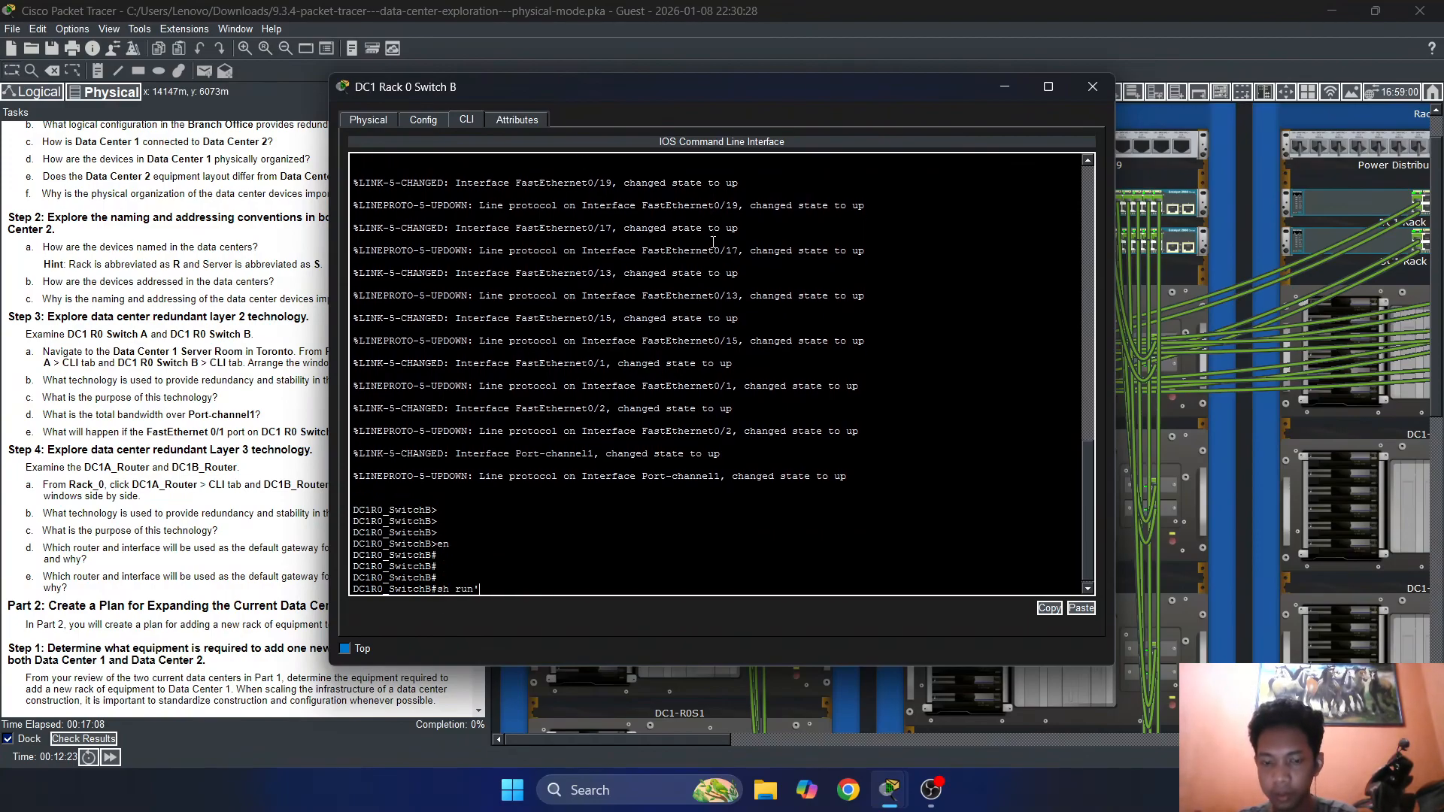
pyautogui.press('Return')
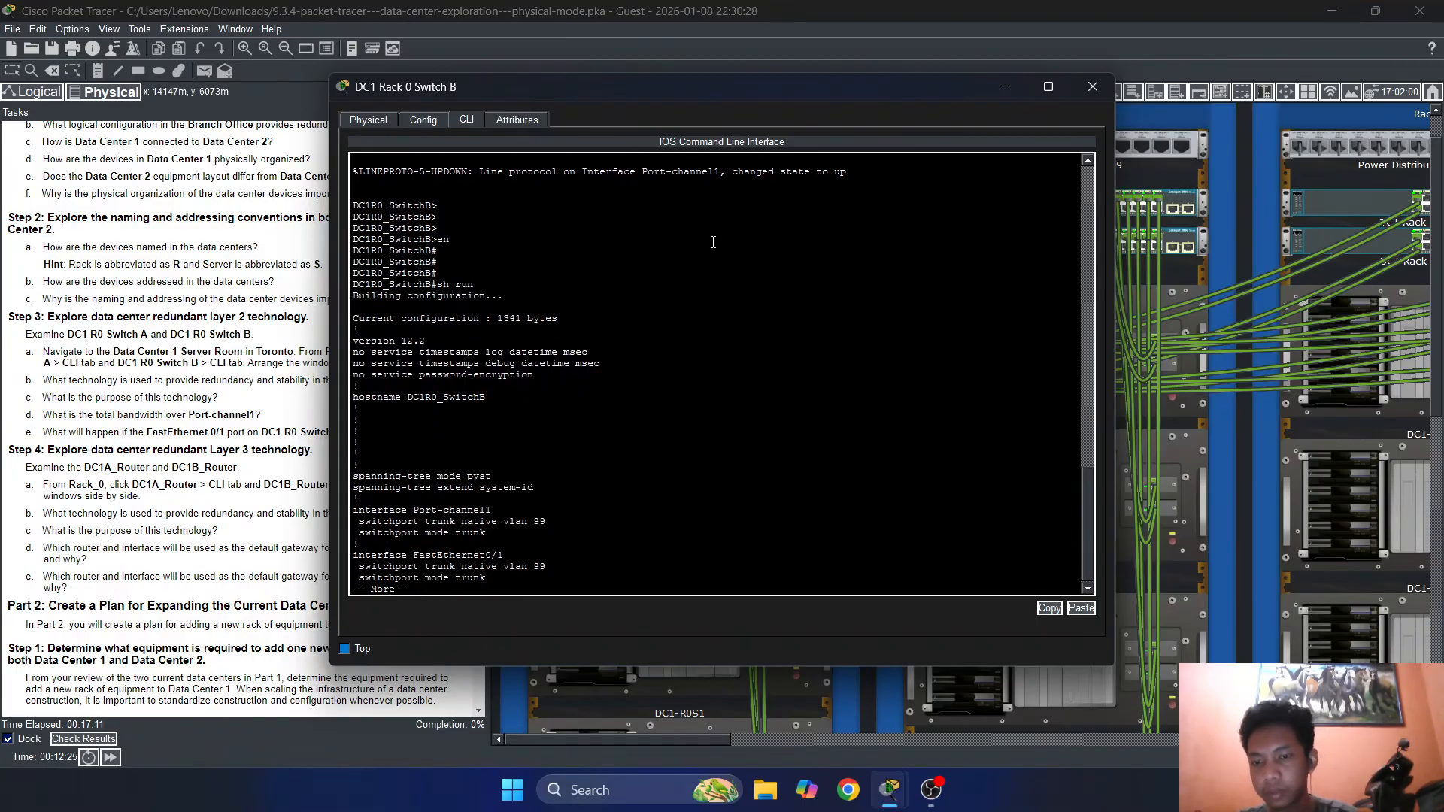
# Advance Switch B's running configuration output past the Port-channel1, FastEthernet0/1 and FastEthernet0/2 sections
pyautogui.press('Return')
pyautogui.press('Return')
pyautogui.press('Return')
pyautogui.press('Return')
pyautogui.press('Return')
pyautogui.press('Return')
pyautogui.press('Return')
pyautogui.press('Return')
pyautogui.press('Return')
pyautogui.press('Return')
pyautogui.press('Return')
pyautogui.press('Return')
pyautogui.press('Return')
pyautogui.press('Return')
pyautogui.press('Return')
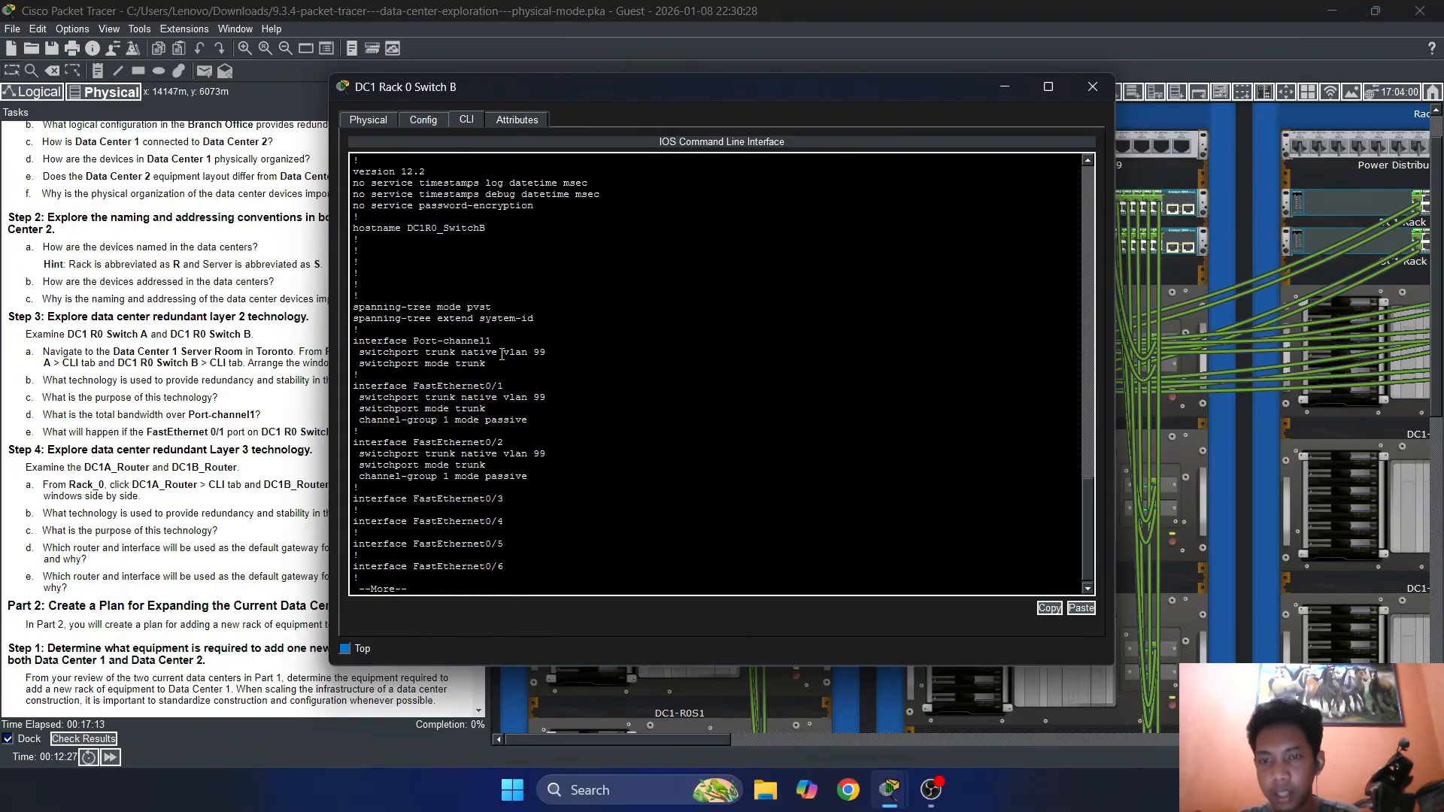
# Examine Switch B's Port-channel1 and FastEthernet0/1 settings for comparison with Switch A, and close the device window
pyautogui.moveTo(497, 352); pyautogui.dragTo(420, 341)
pyautogui.click(496, 353)
pyautogui.moveTo(516, 352)
pyautogui.mouseDown()
pyautogui.moveTo(395, 340)
pyautogui.moveTo(493, 352)
pyautogui.moveTo(522, 336)
pyautogui.moveTo(510, 352)
pyautogui.mouseUp()
pyautogui.moveTo(493, 408); pyautogui.dragTo(448, 397)
pyautogui.click(467, 386)
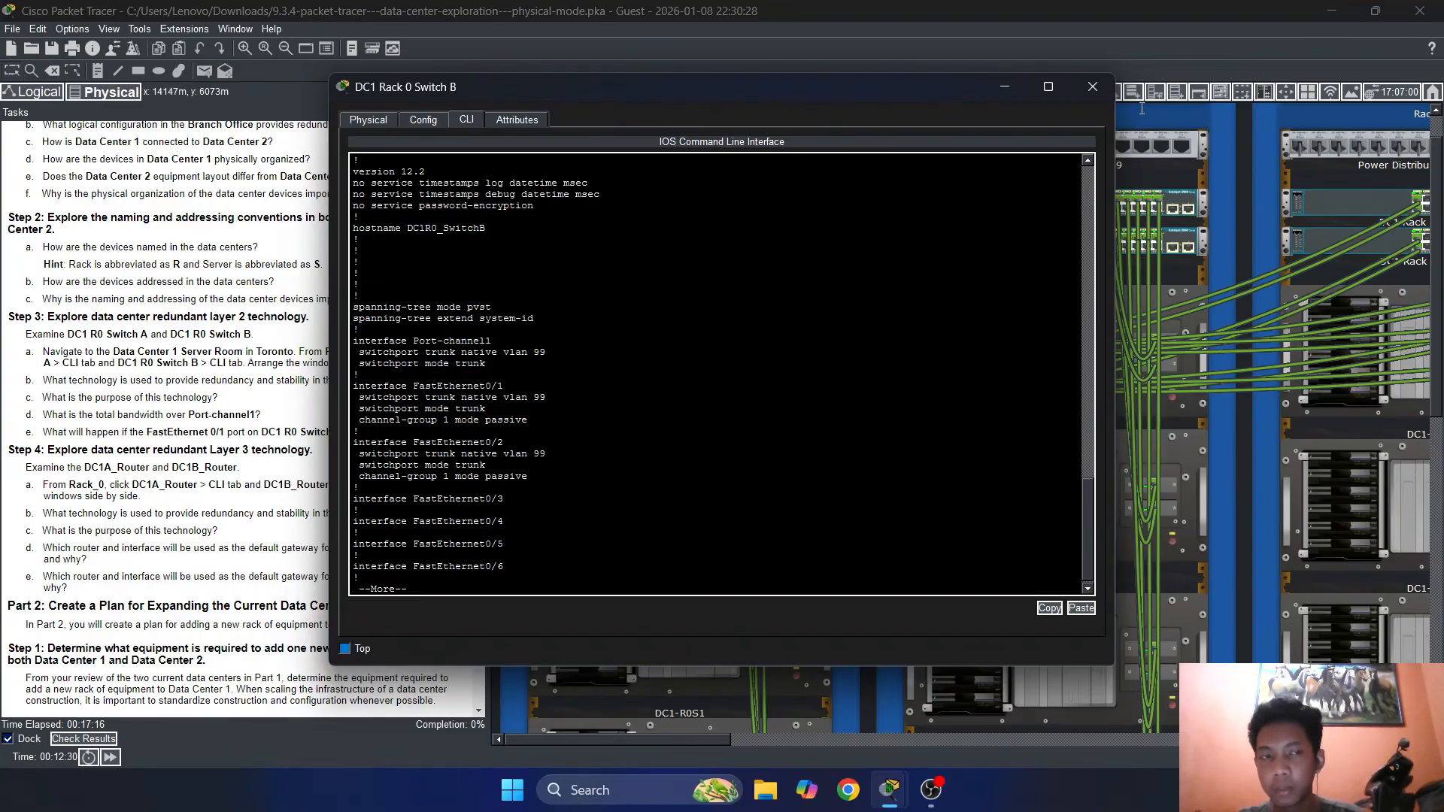
pyautogui.click(1092, 87)
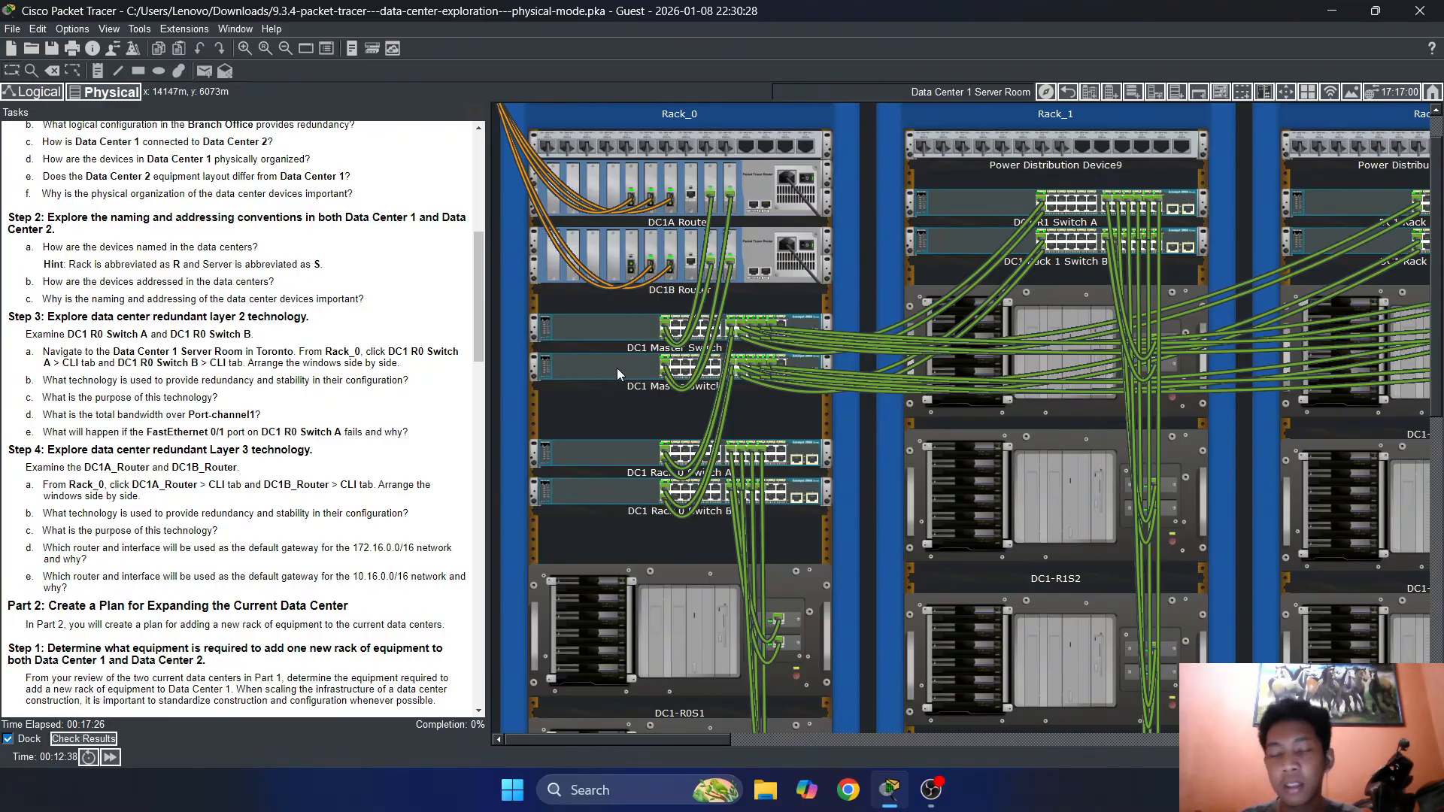
# Reopen Switch A's configuration output beside the instructions and examine Port-channel1 and its FastEthernet0/1 and FastEthernet0/2 member ports
pyautogui.moveTo(617, 372)
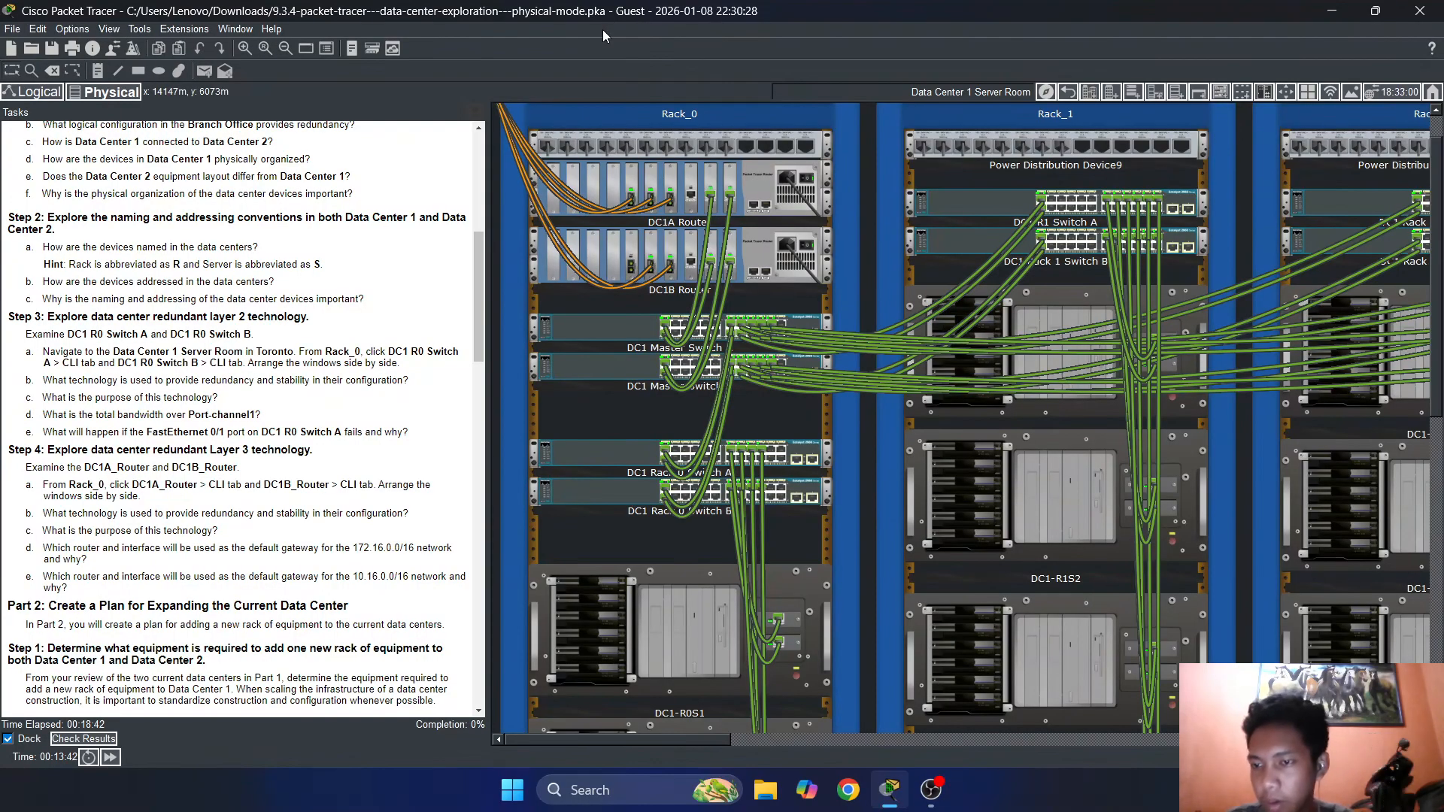
pyautogui.click(624, 451)
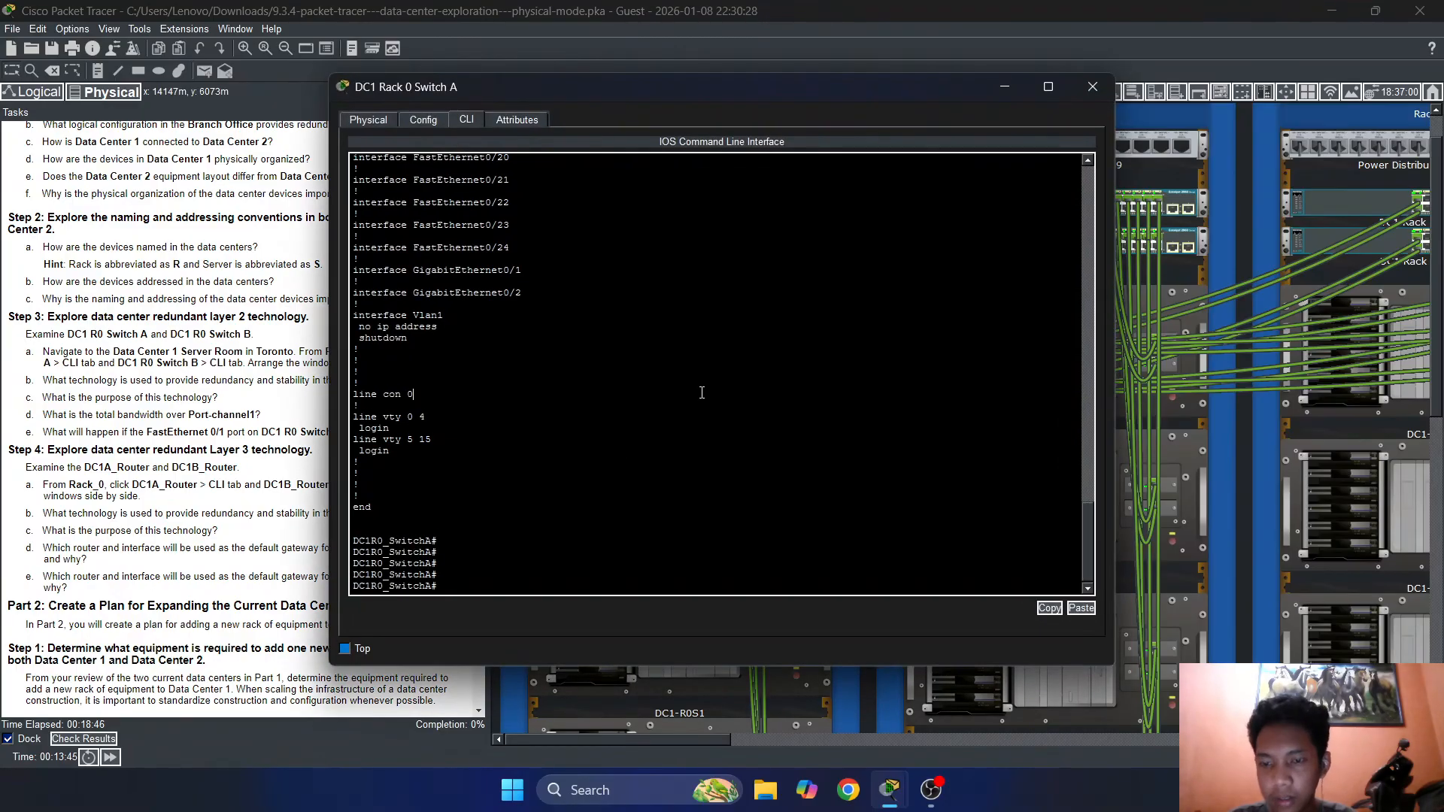
pyautogui.scroll(18, 701, 392)
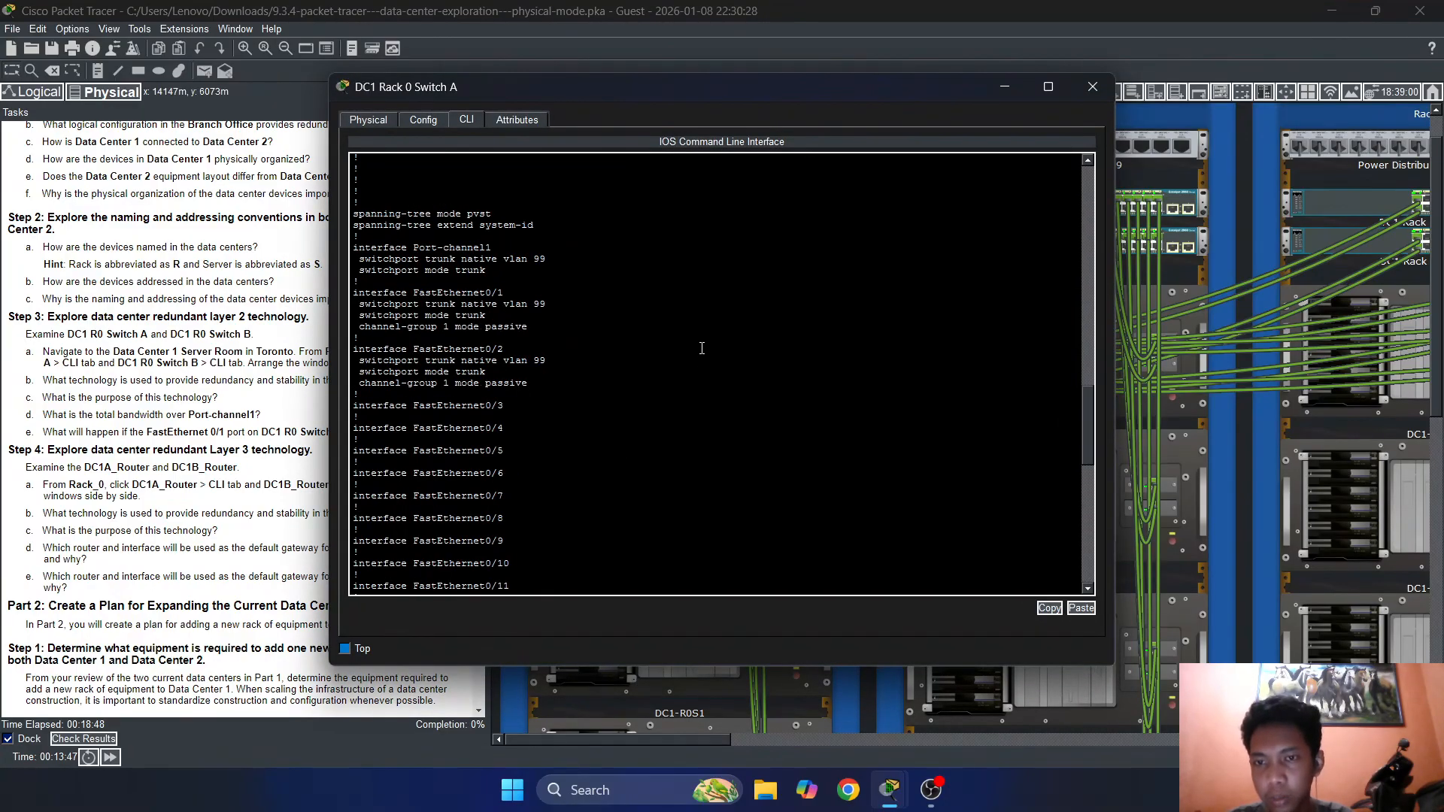
pyautogui.doubleClick(443, 247)
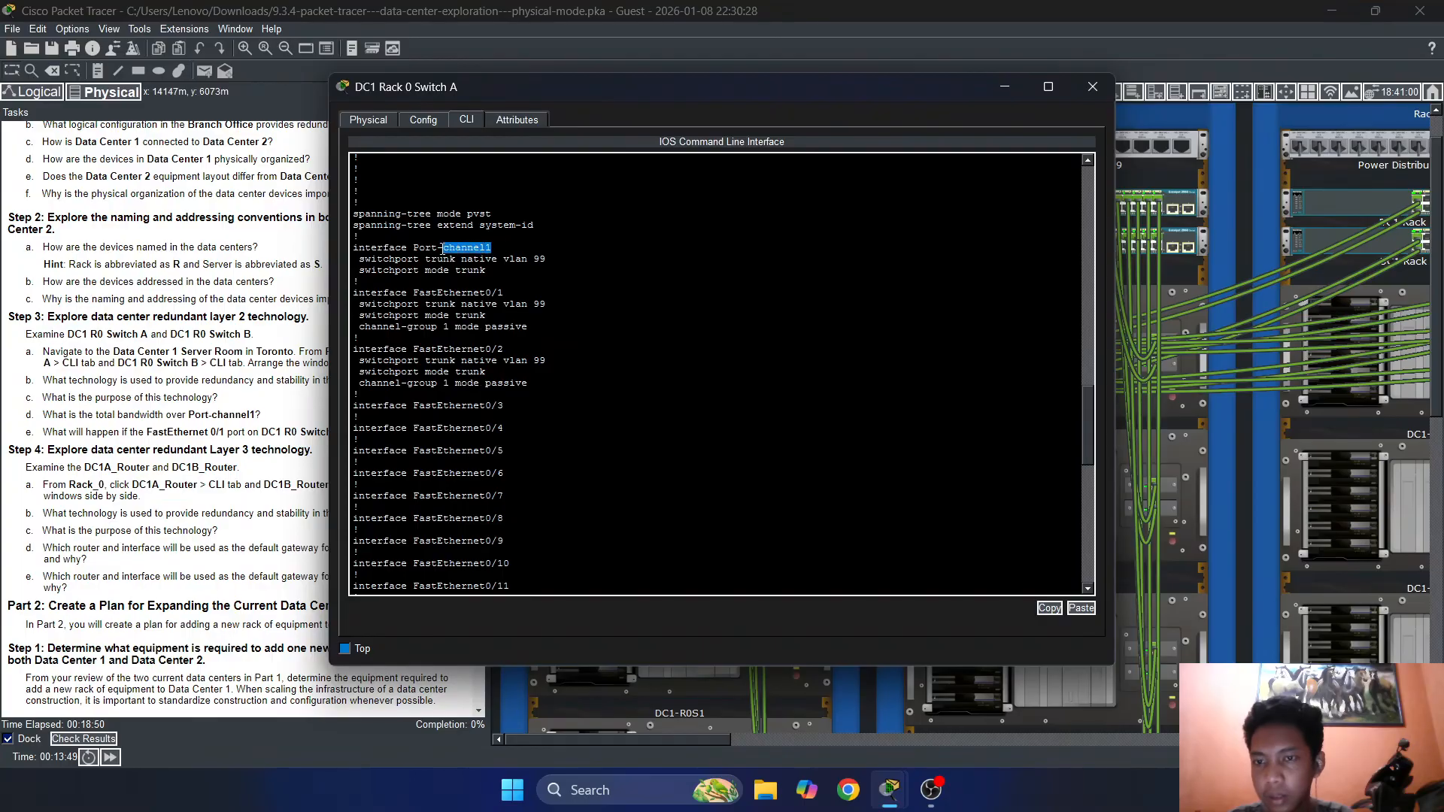
pyautogui.click(508, 292)
pyautogui.moveTo(492, 247); pyautogui.dragTo(473, 247)
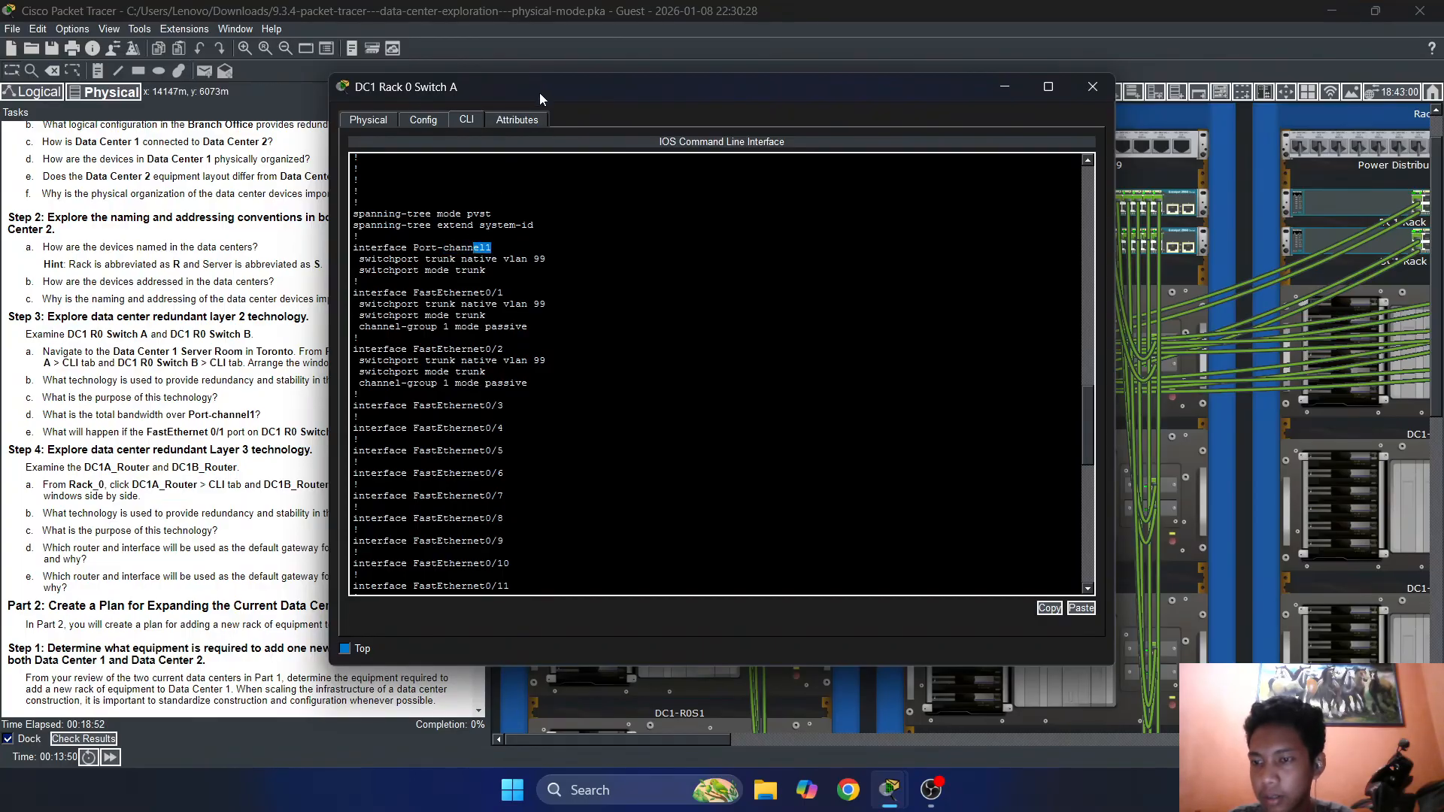
pyautogui.moveTo(507, 82); pyautogui.dragTo(692, 89)
pyautogui.moveTo(700, 338); pyautogui.dragTo(688, 307)
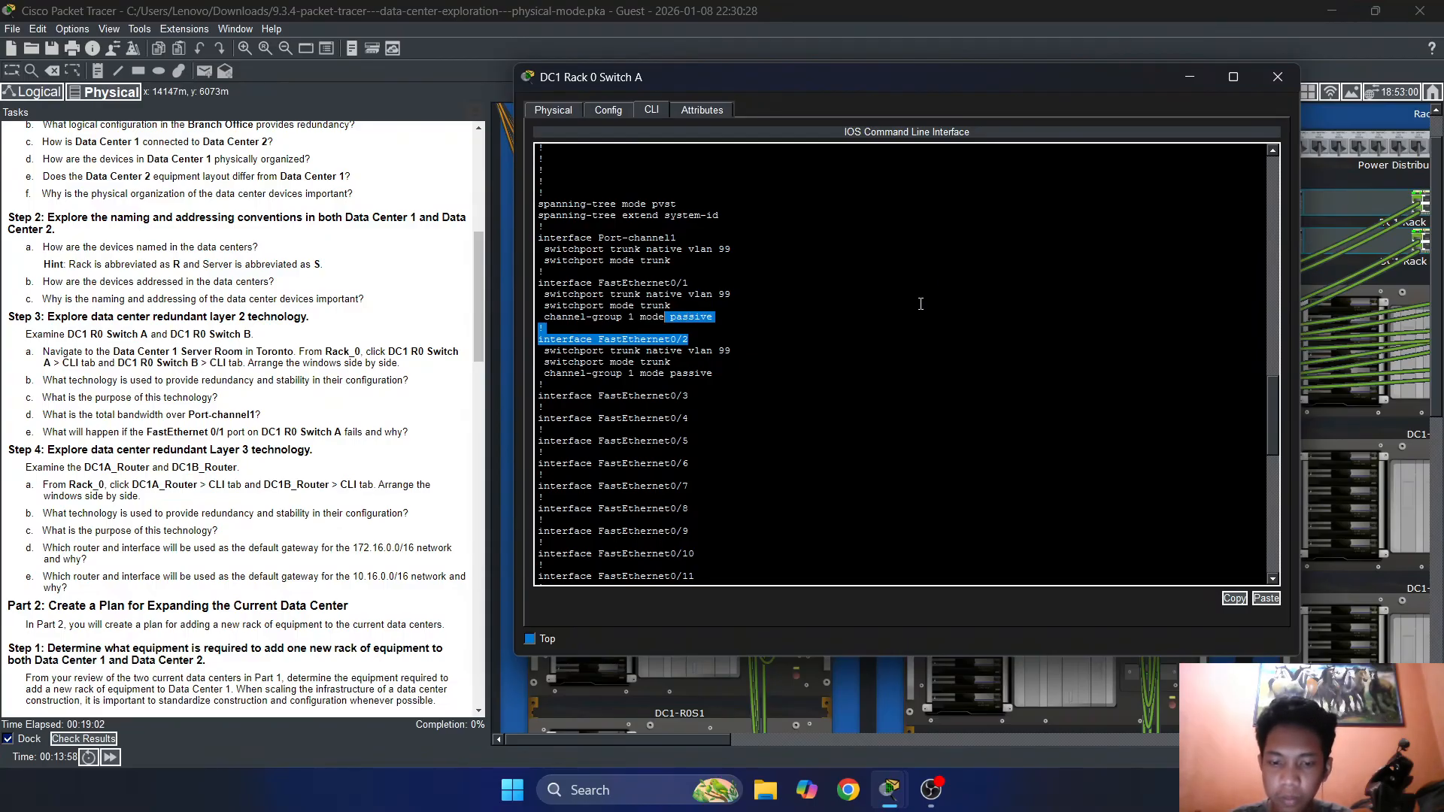
# Display the Port-channel1 interface details on Switch A with show interfaces port-channel 1
pyautogui.click(825, 343)
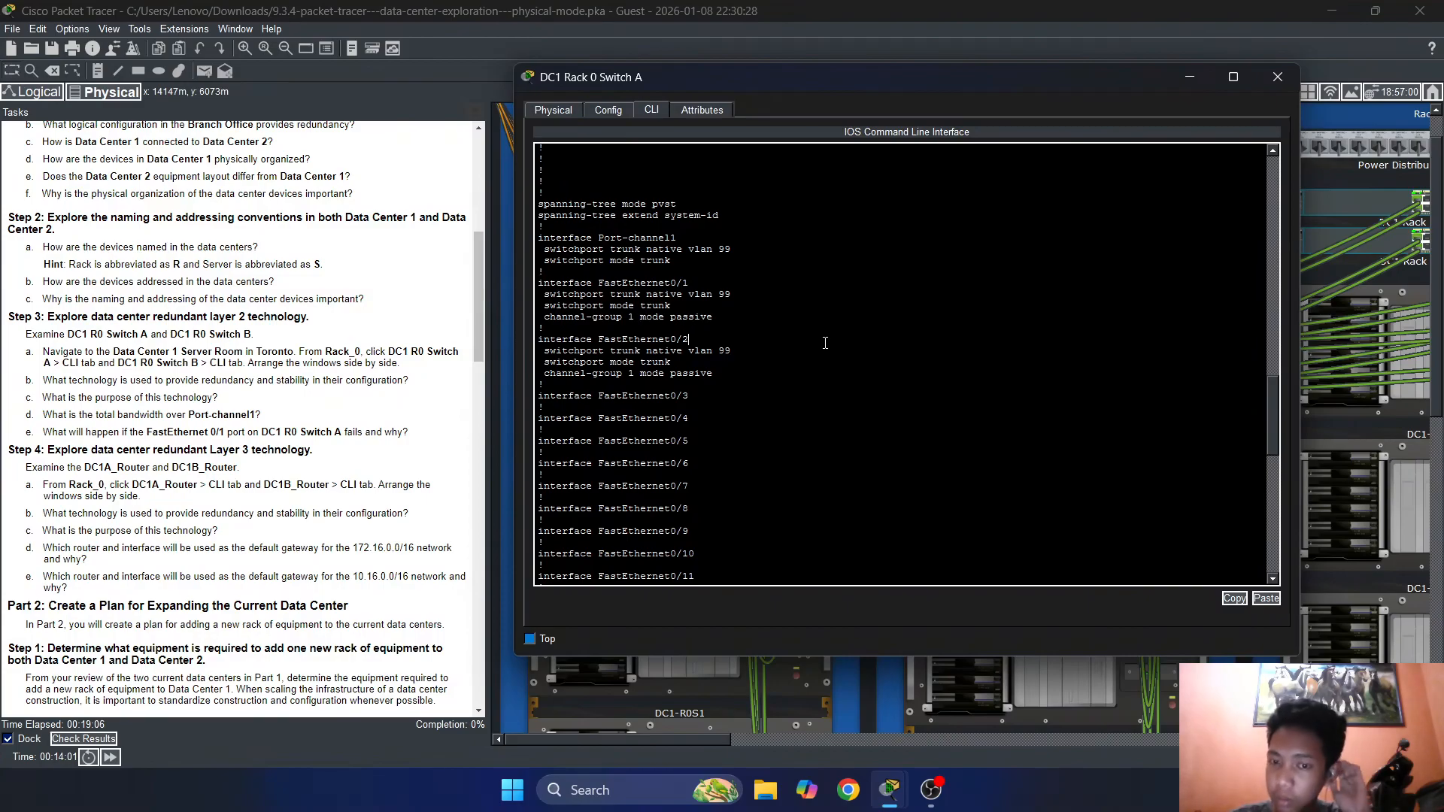
pyautogui.press('Return')
pyautogui.write('s')
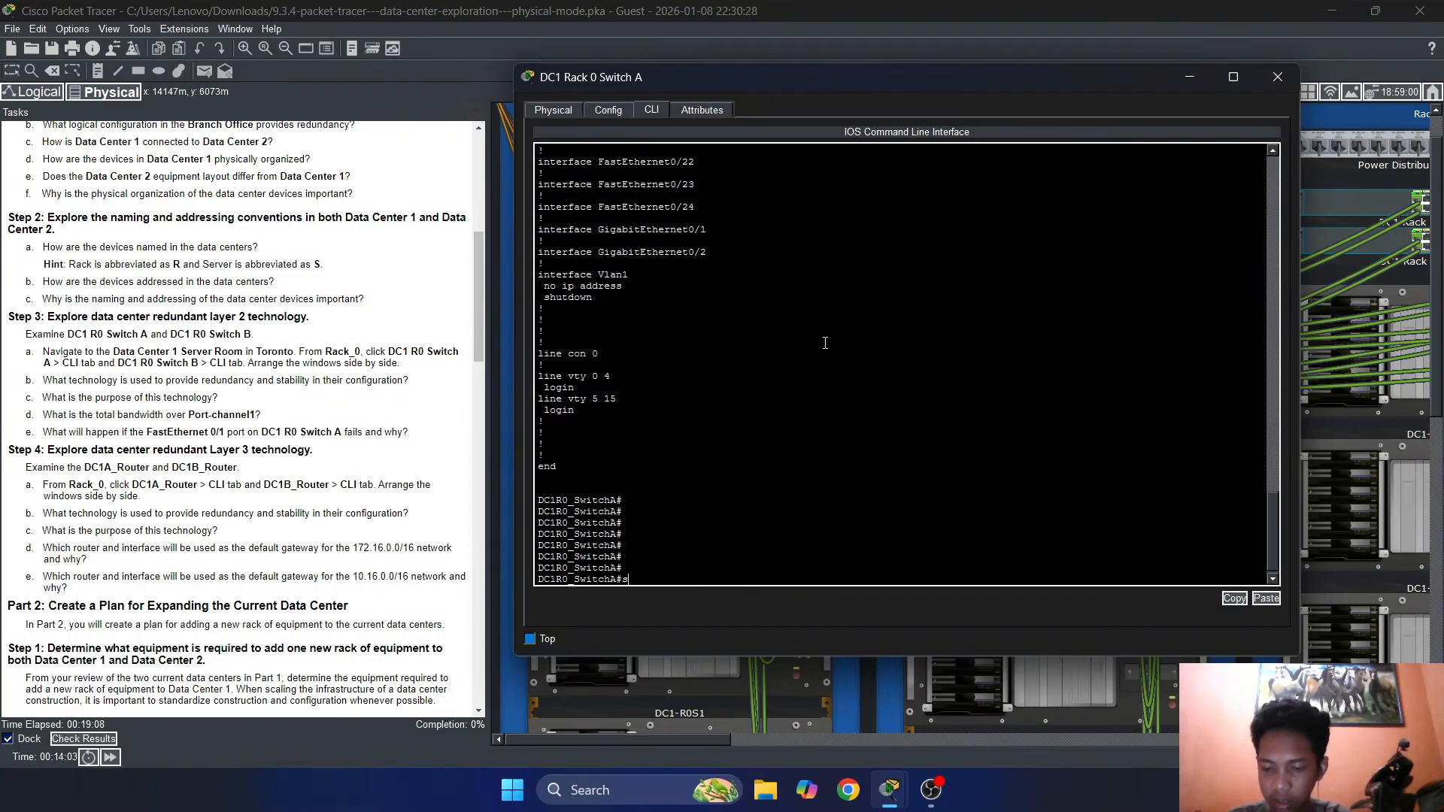
pyautogui.write('how in')
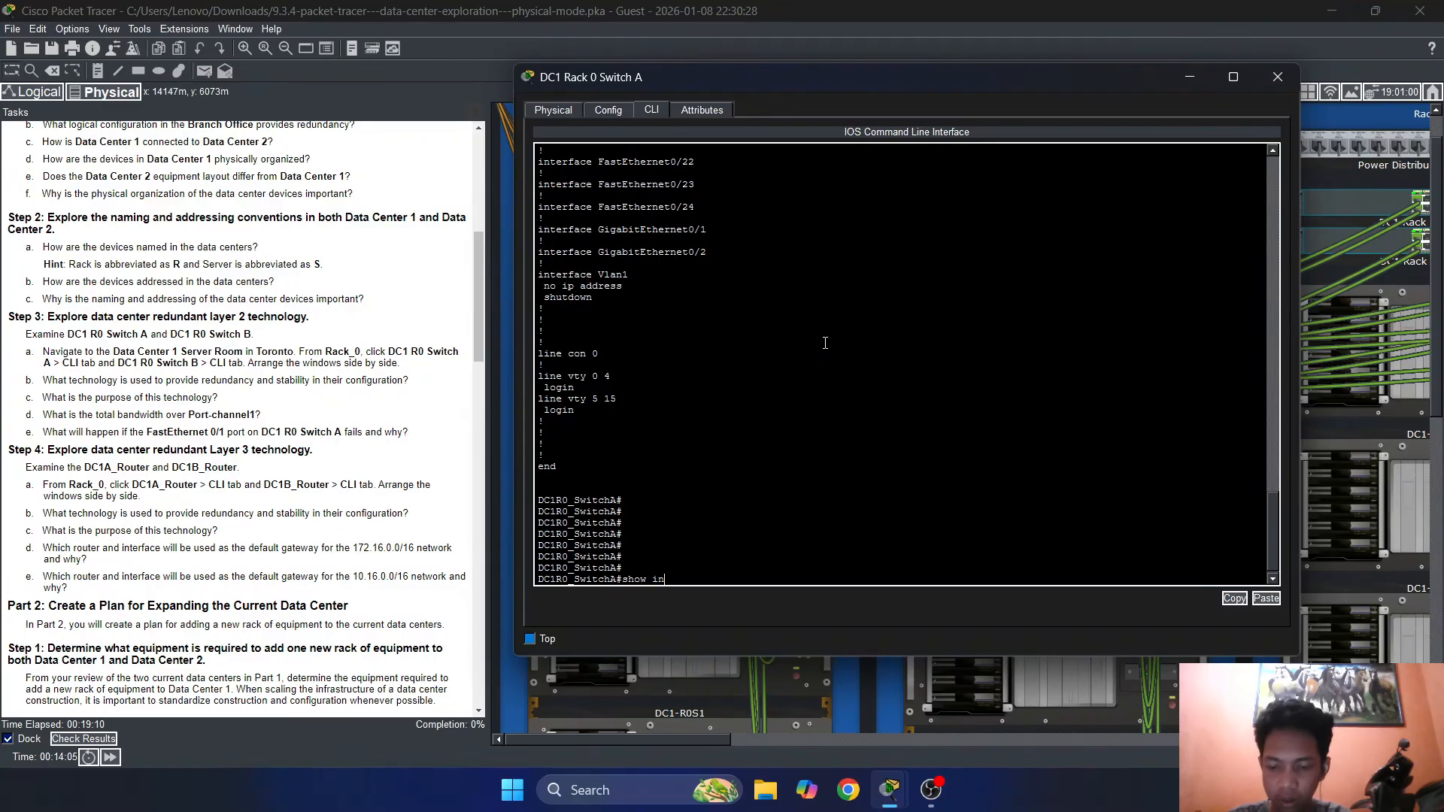
pyautogui.write('t')
pyautogui.press('Tab')
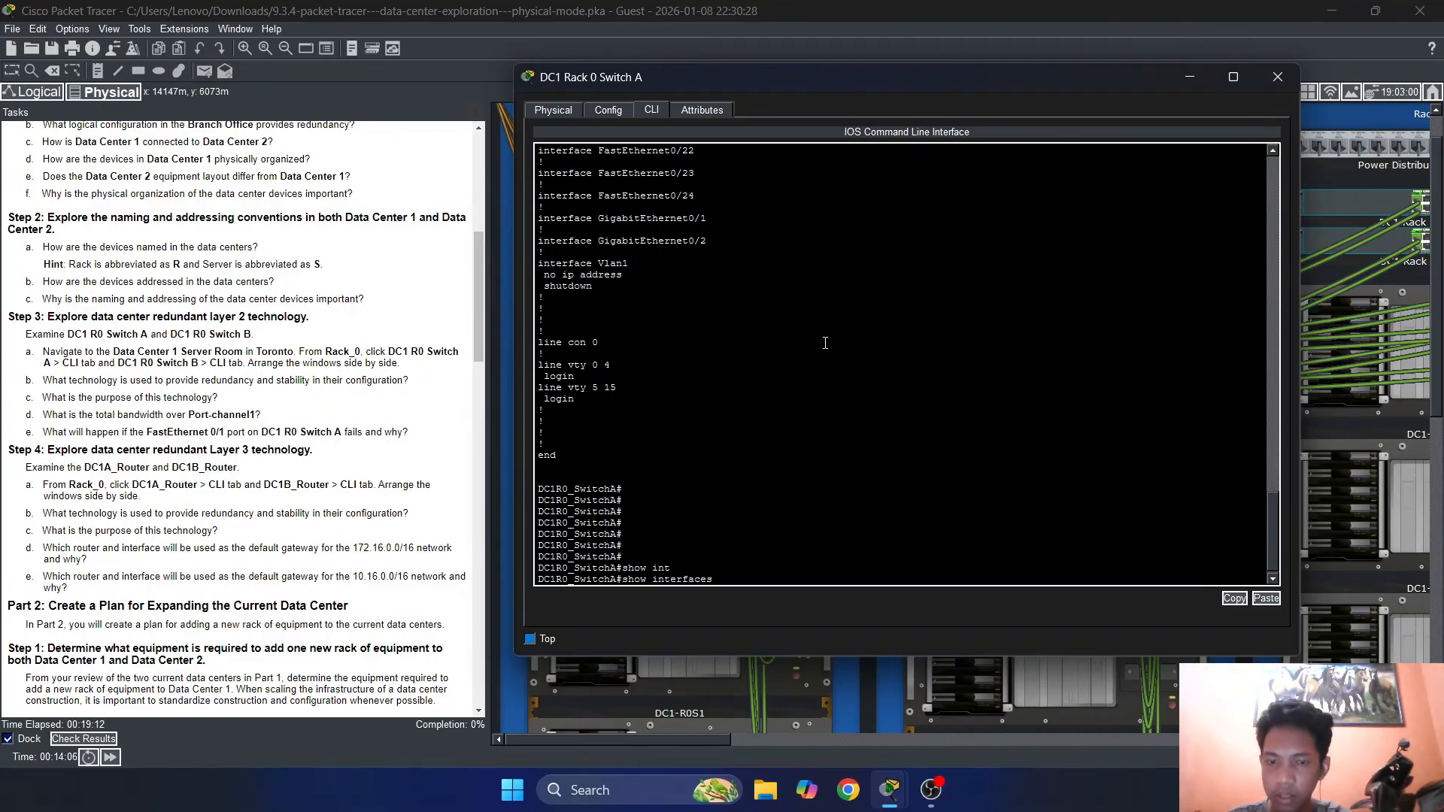
pyautogui.write('port')
pyautogui.press('Tab')
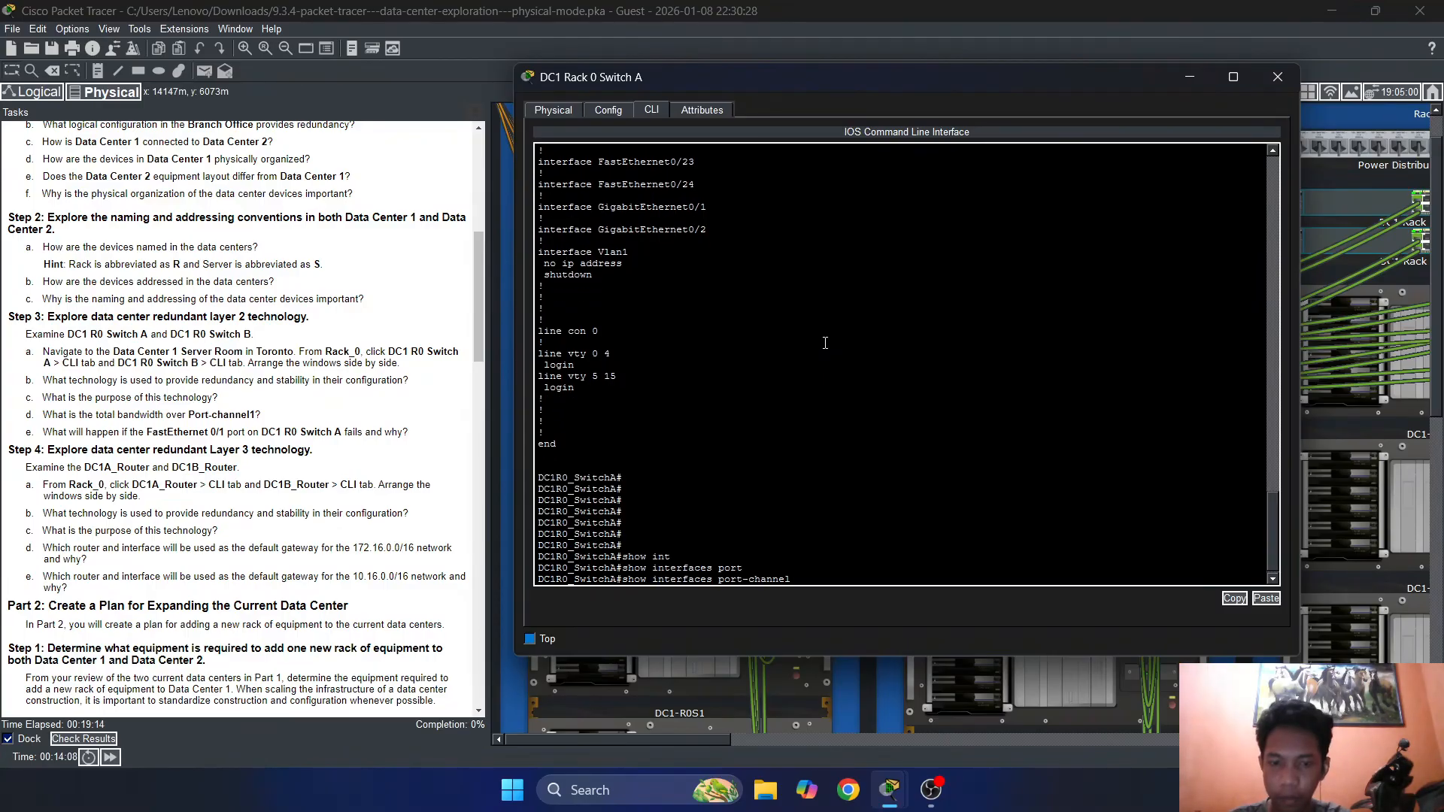
pyautogui.write('1')
pyautogui.press('Return')
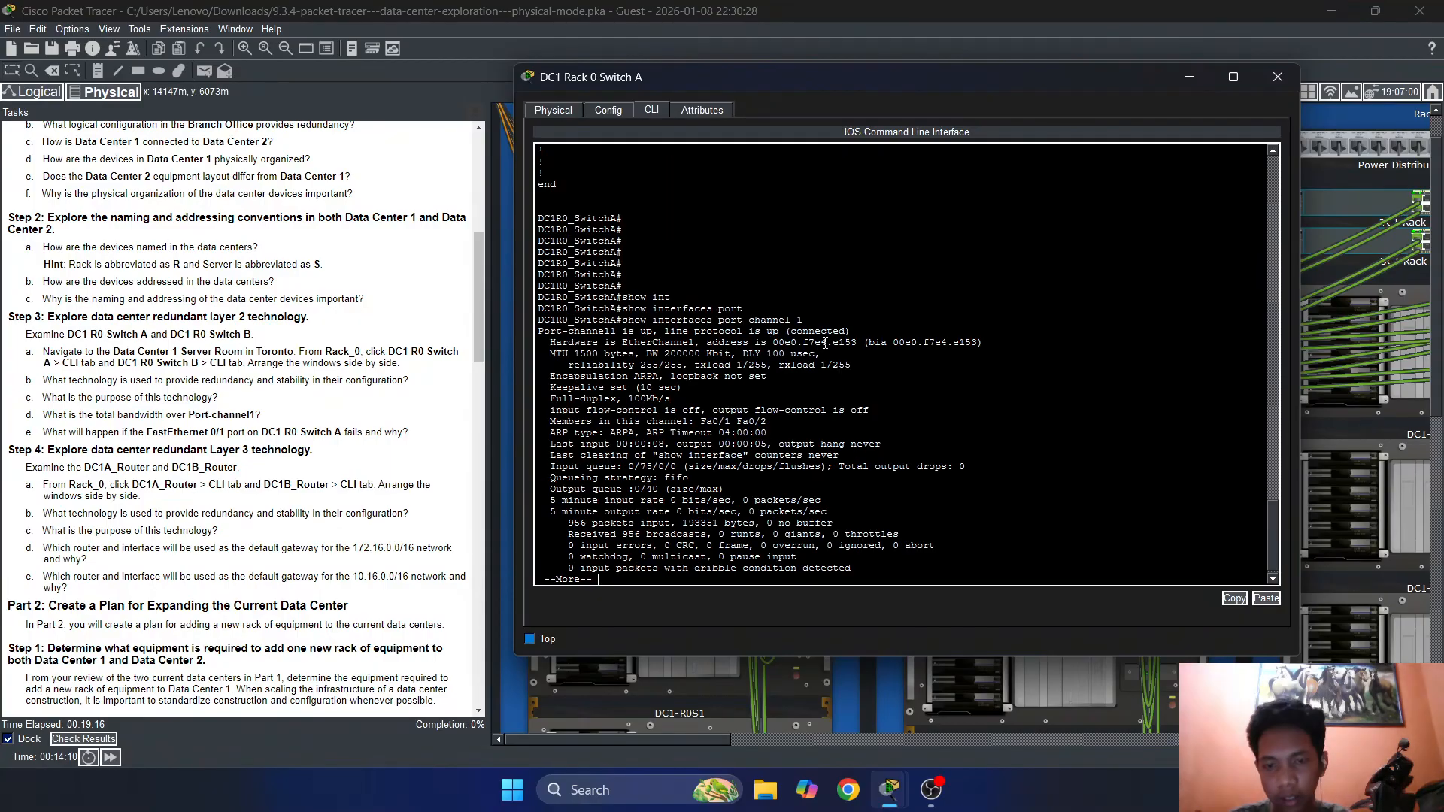
# Examine the EtherChannel hardware and bandwidth entries for Port-channel1, and advance the output to its end
pyautogui.press('Return')
pyautogui.press('Return')
pyautogui.press('Return')
pyautogui.press('Return')
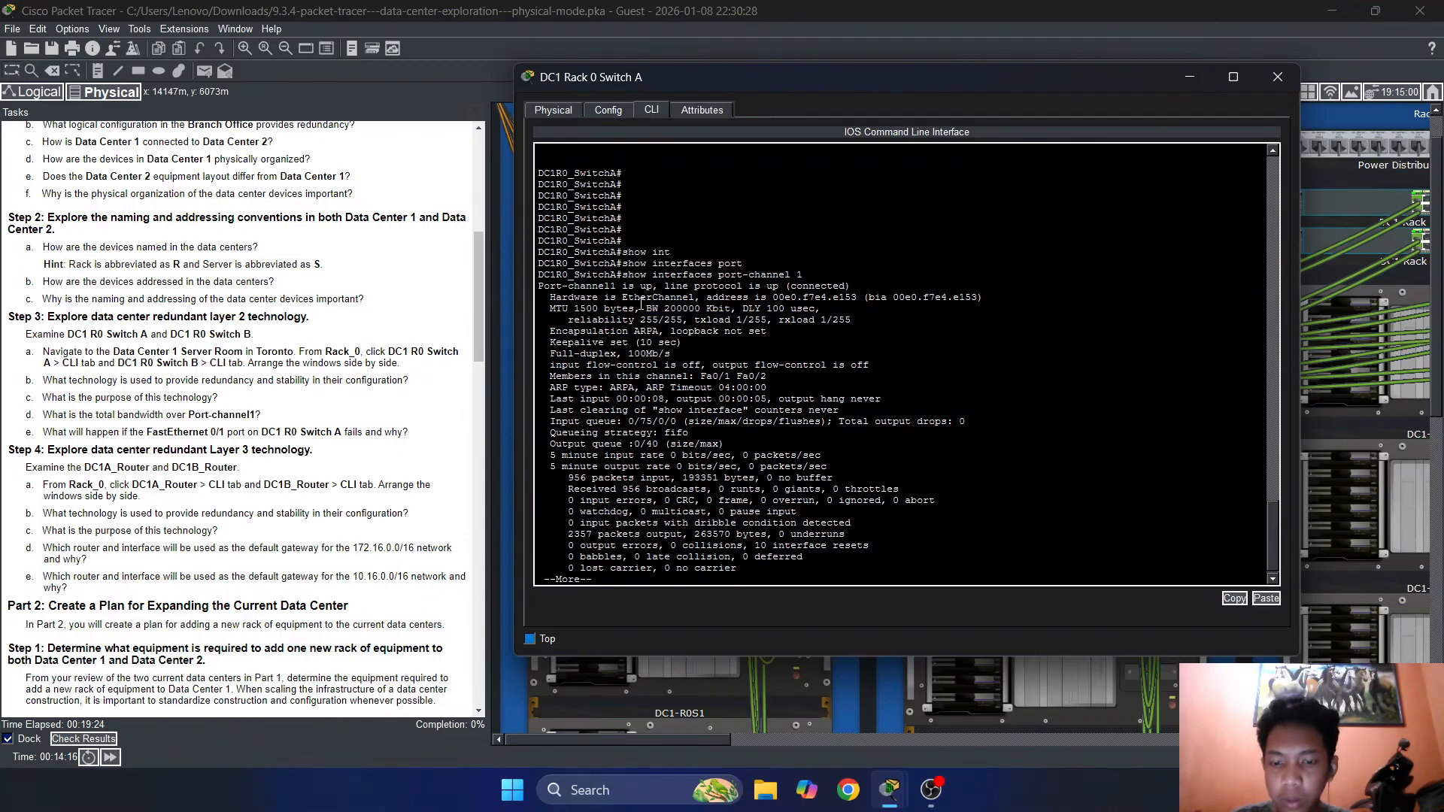
pyautogui.moveTo(641, 305)
pyautogui.mouseDown()
pyautogui.moveTo(731, 309)
pyautogui.moveTo(658, 300)
pyautogui.mouseUp()
pyautogui.doubleClick(718, 308)
pyautogui.doubleClick(669, 306)
pyautogui.doubleClick(683, 305)
pyautogui.click(716, 309)
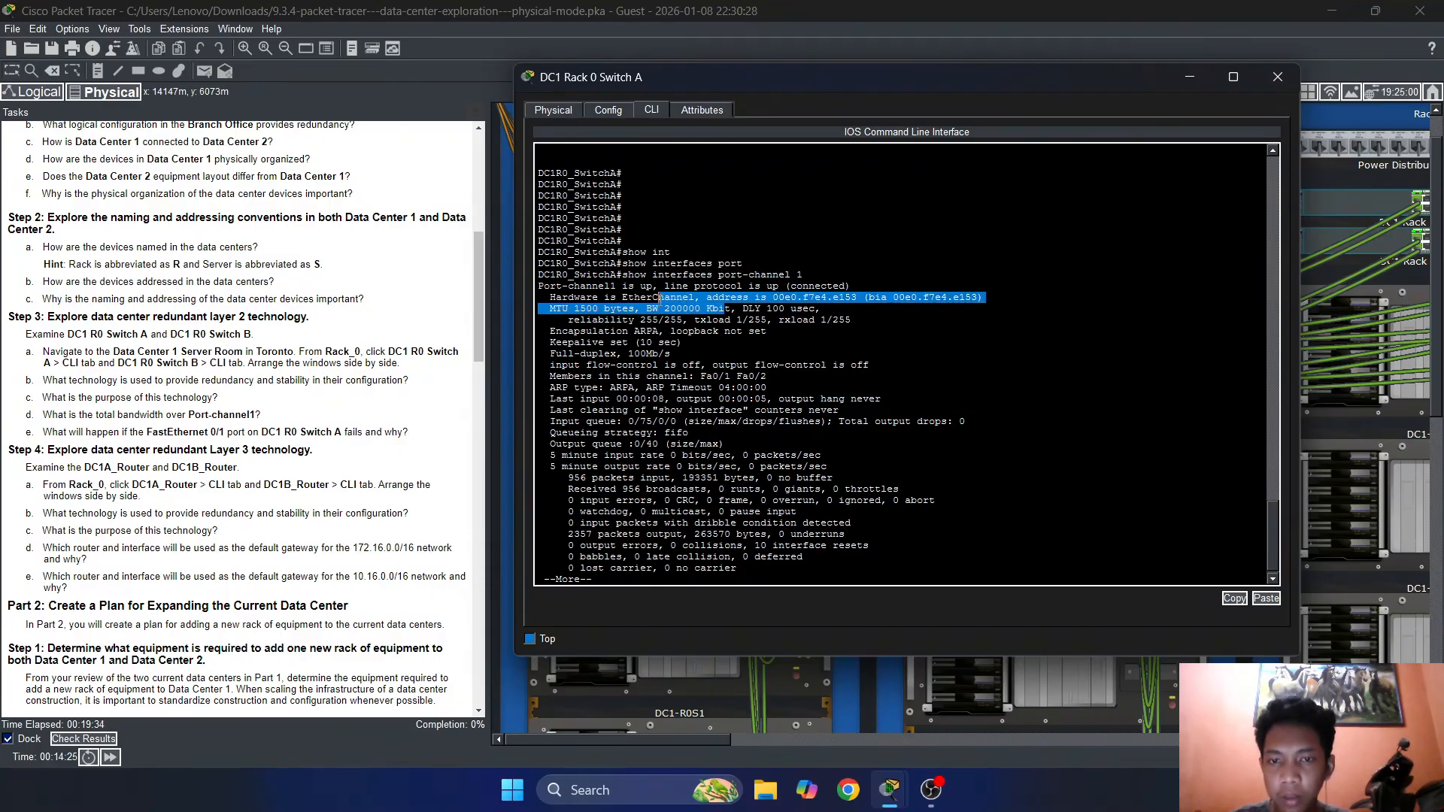
pyautogui.click(659, 304)
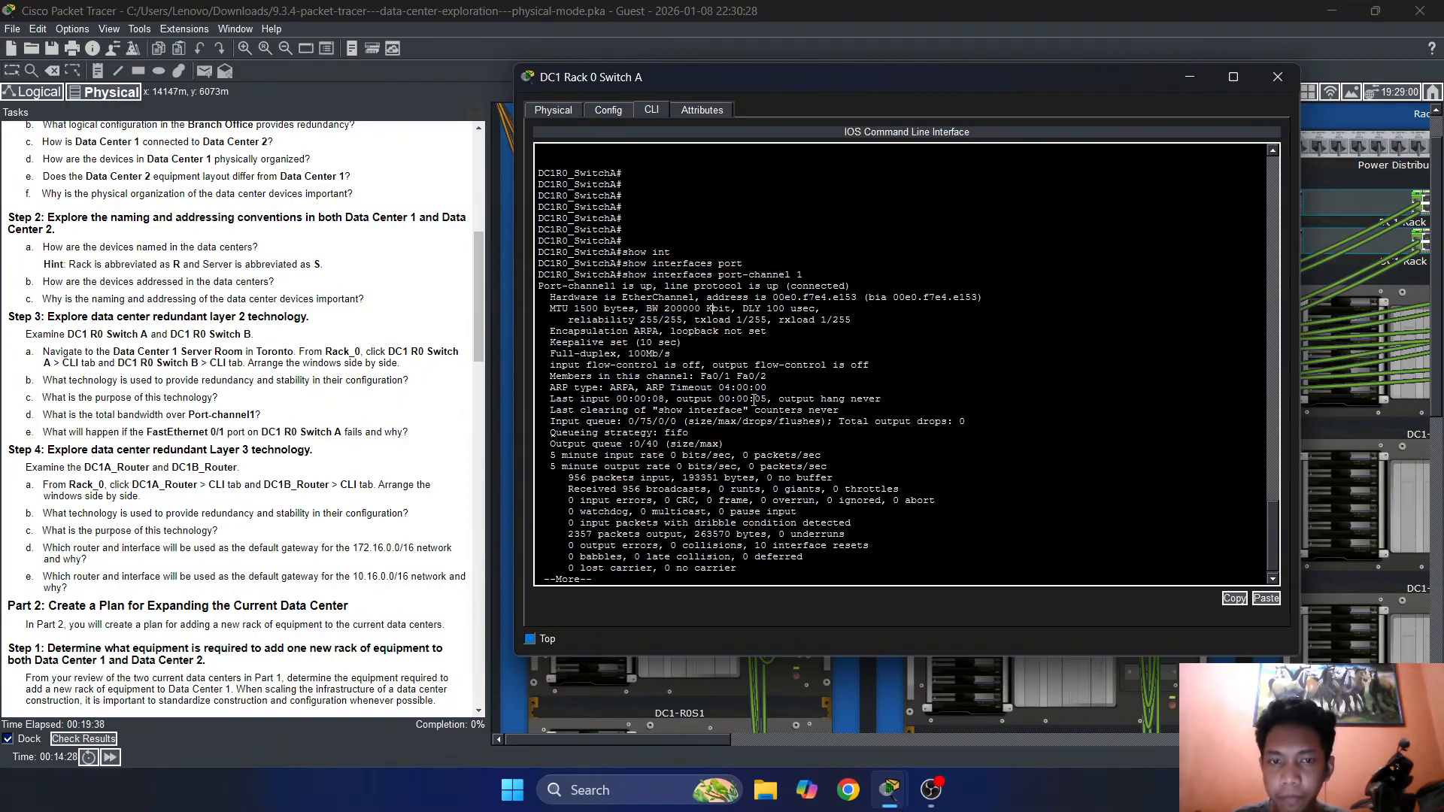
pyautogui.press('Return')
pyautogui.press('Return')
pyautogui.press('Return')
pyautogui.press('Return')
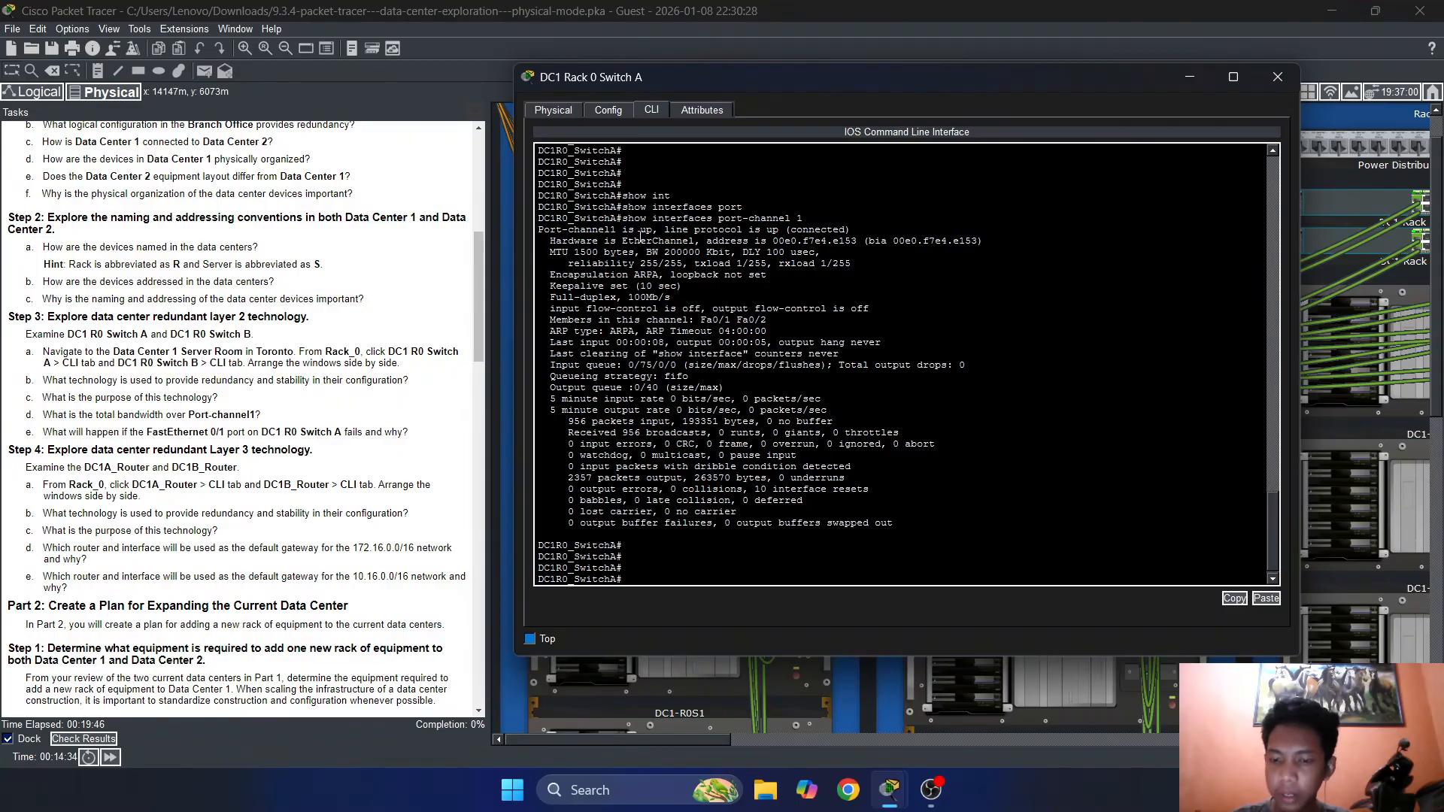
pyautogui.moveTo(224, 414)
pyautogui.mouseDown()
pyautogui.moveTo(183, 434)
pyautogui.moveTo(242, 434)
pyautogui.mouseUp()
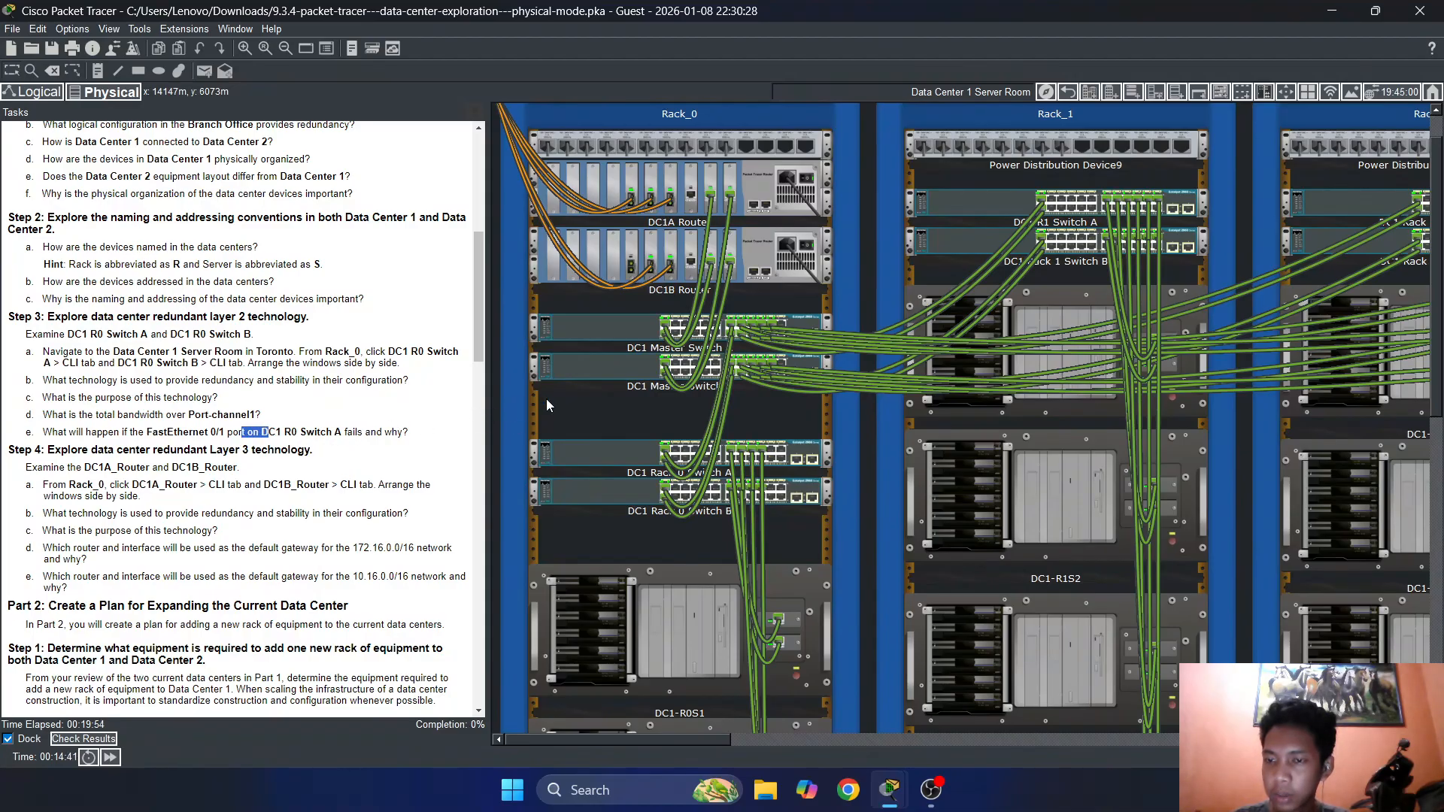
pyautogui.click(564, 379)
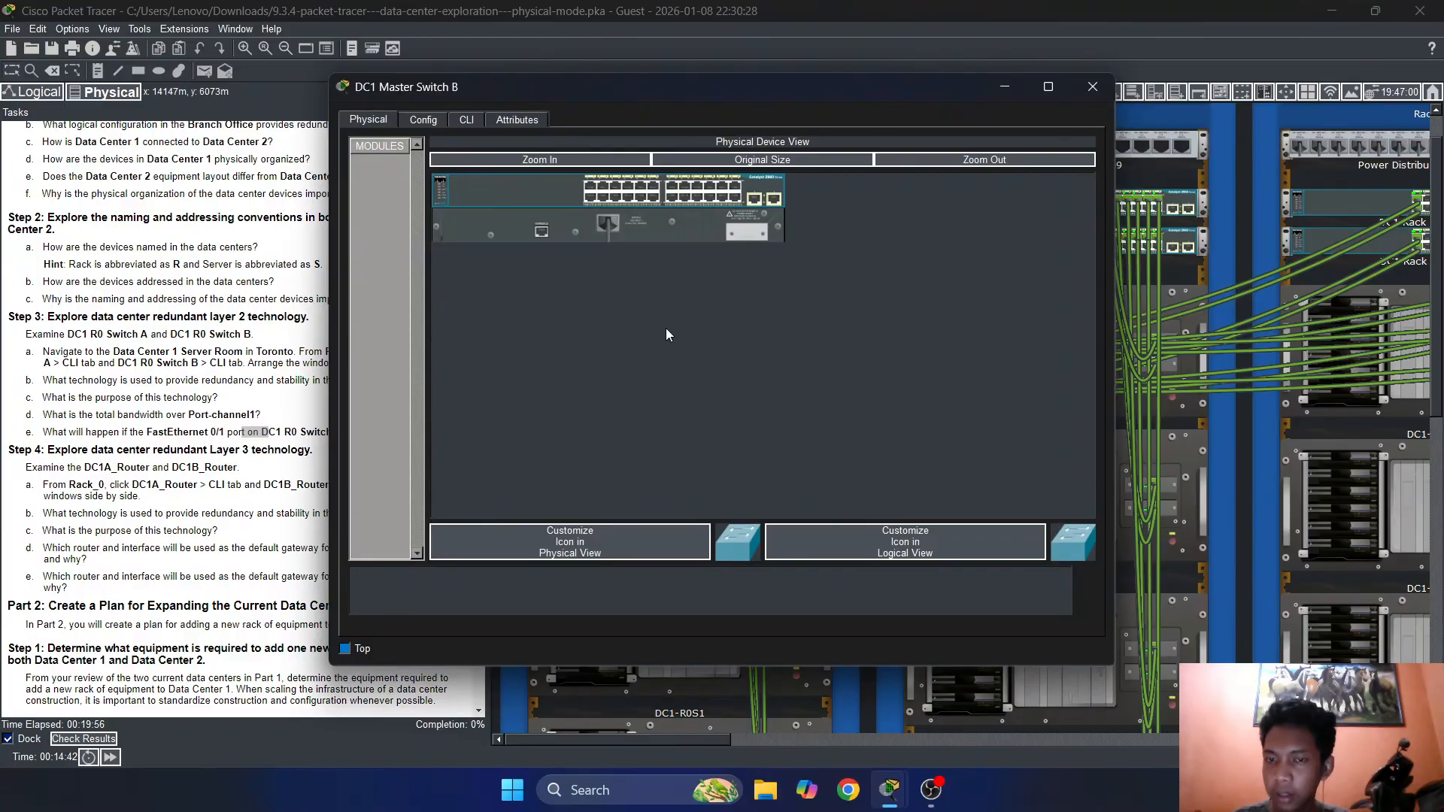
pyautogui.click(482, 122)
pyautogui.click(1092, 86)
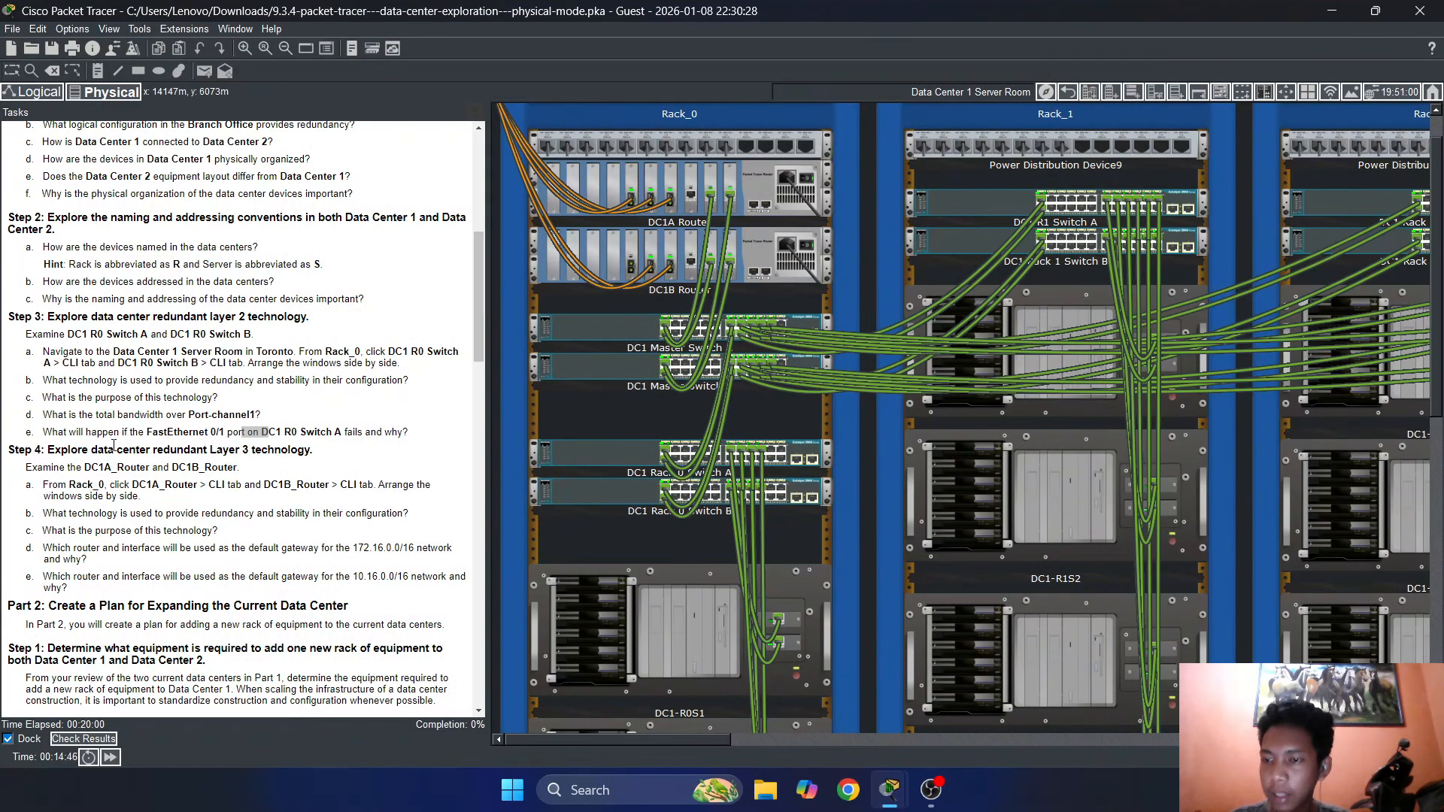
# Examine Step 3 question e in the instructions, about the FastEthernet 0/1 port failing on DC1 R0 Switch A
pyautogui.moveTo(114, 445); pyautogui.dragTo(253, 425)
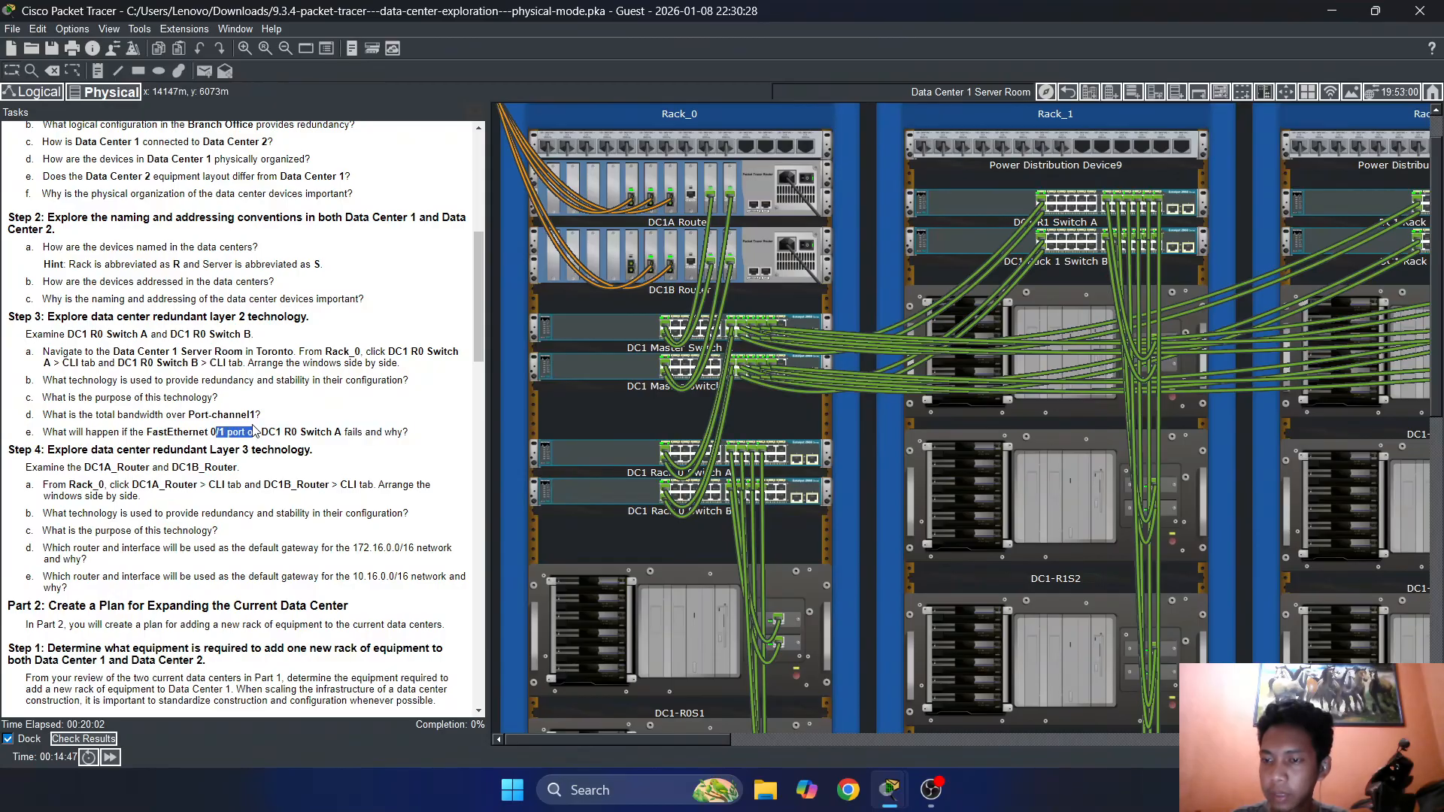
pyautogui.click(262, 432)
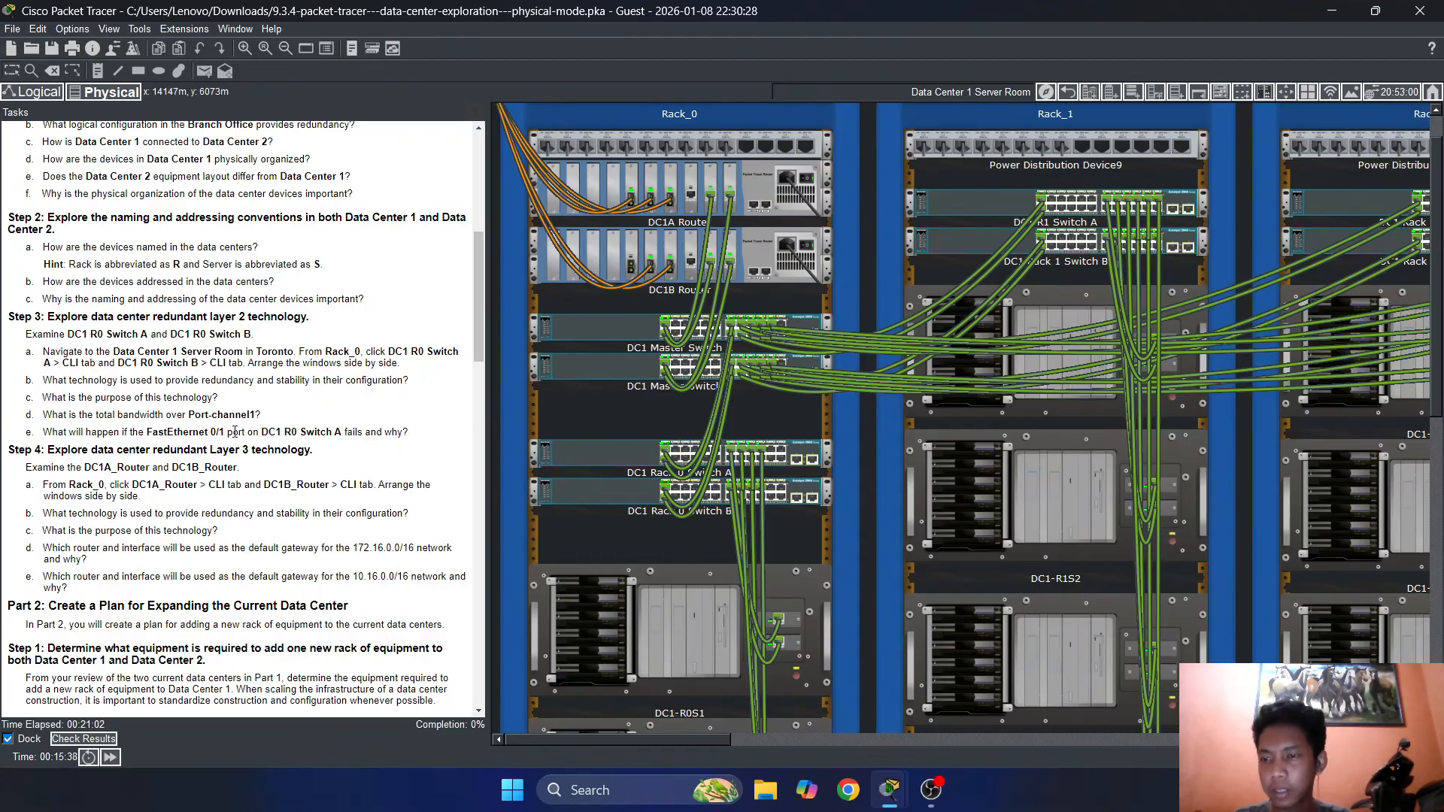
pyautogui.tripleClick(217, 432)
pyautogui.click(224, 434)
pyautogui.moveTo(258, 431)
pyautogui.mouseDown()
pyautogui.moveTo(147, 430)
pyautogui.moveTo(290, 432)
pyautogui.moveTo(183, 431)
pyautogui.moveTo(241, 431)
pyautogui.mouseUp()
pyautogui.click(150, 429)
pyautogui.click(169, 431)
pyautogui.moveTo(232, 431); pyautogui.dragTo(169, 434)
pyautogui.click(161, 436)
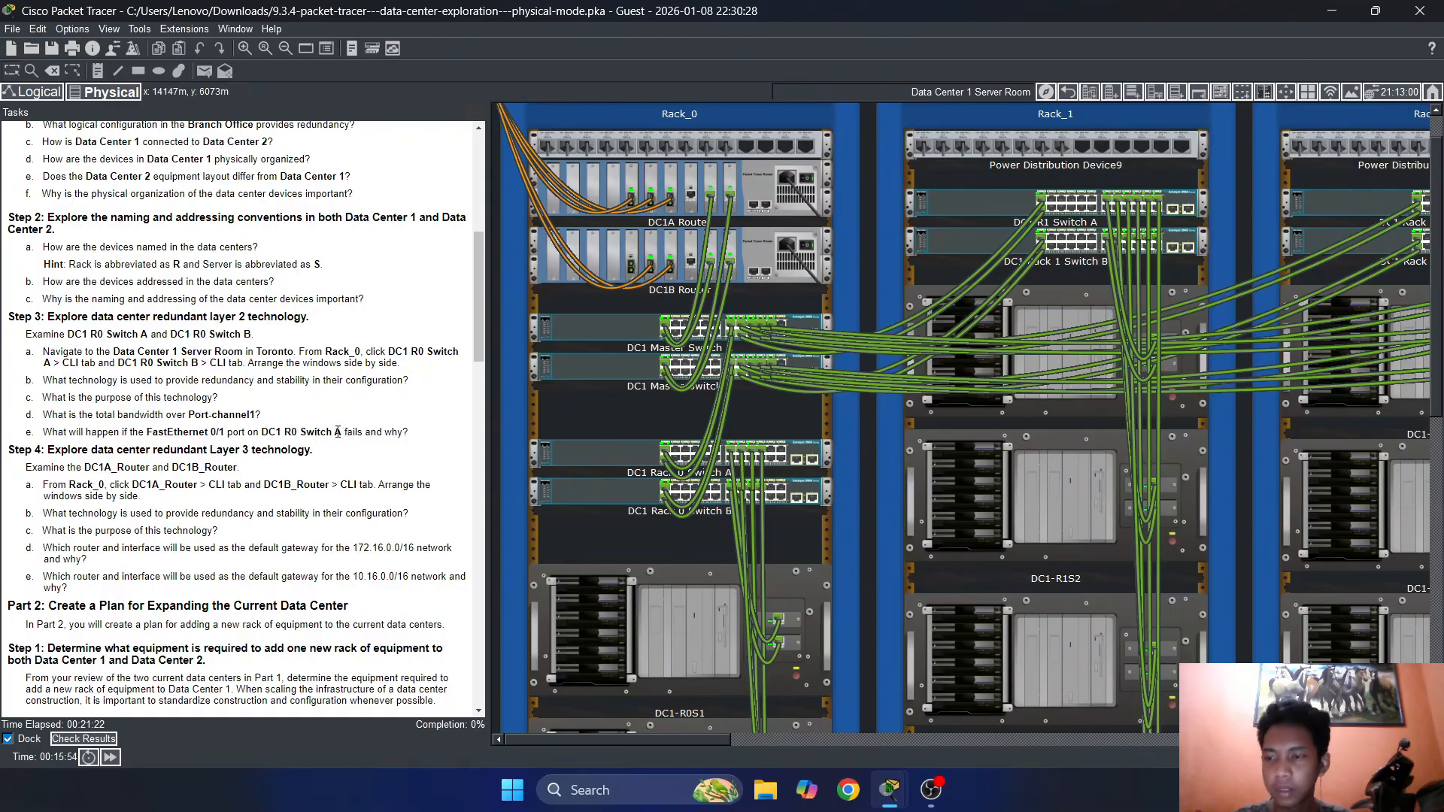
# Read the Step 4 layer 3 redundancy instructions and open the DC1A Router command line beside them
pyautogui.scroll(-2, 323, 440)
pyautogui.scroll(-1, 311, 444)
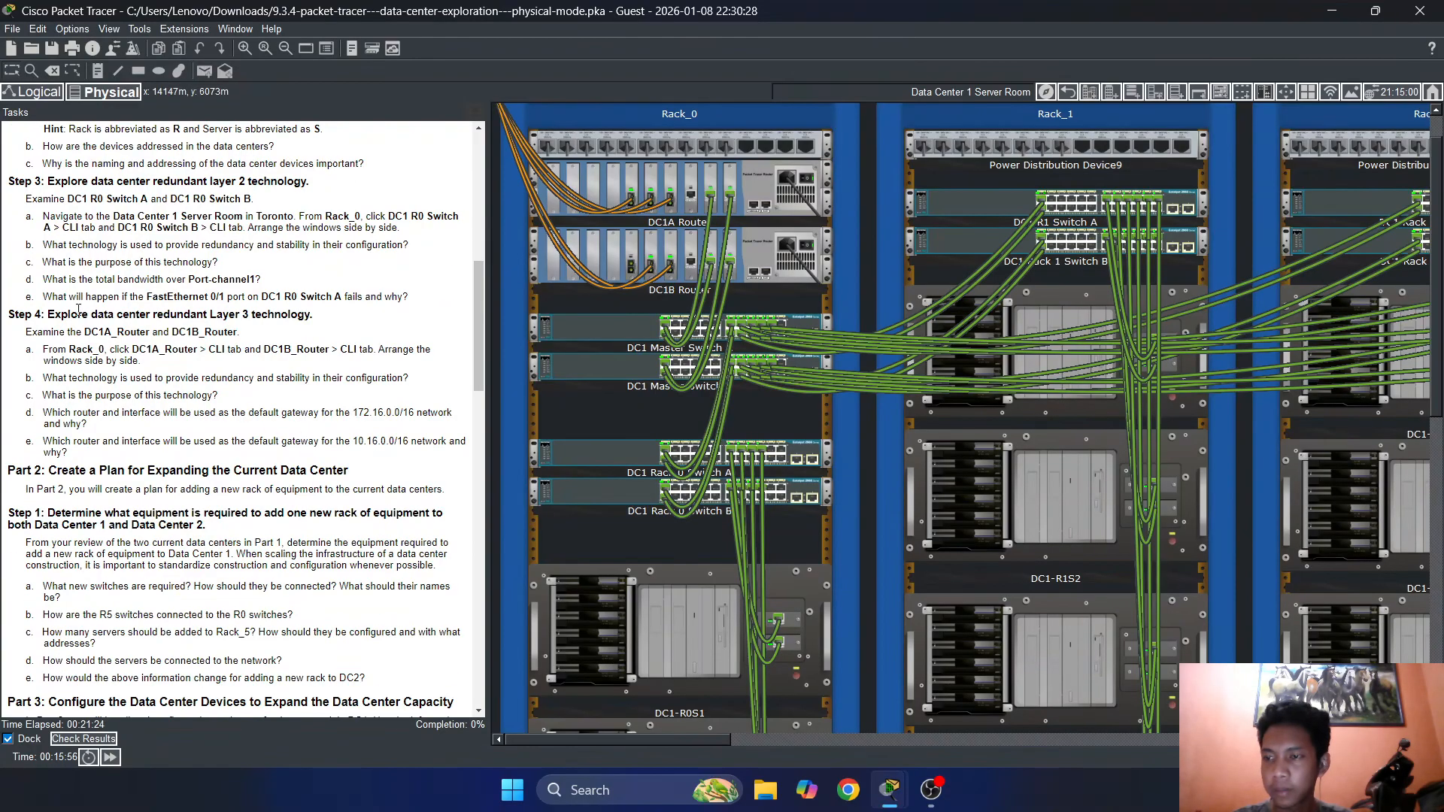
pyautogui.moveTo(47, 314); pyautogui.dragTo(286, 319)
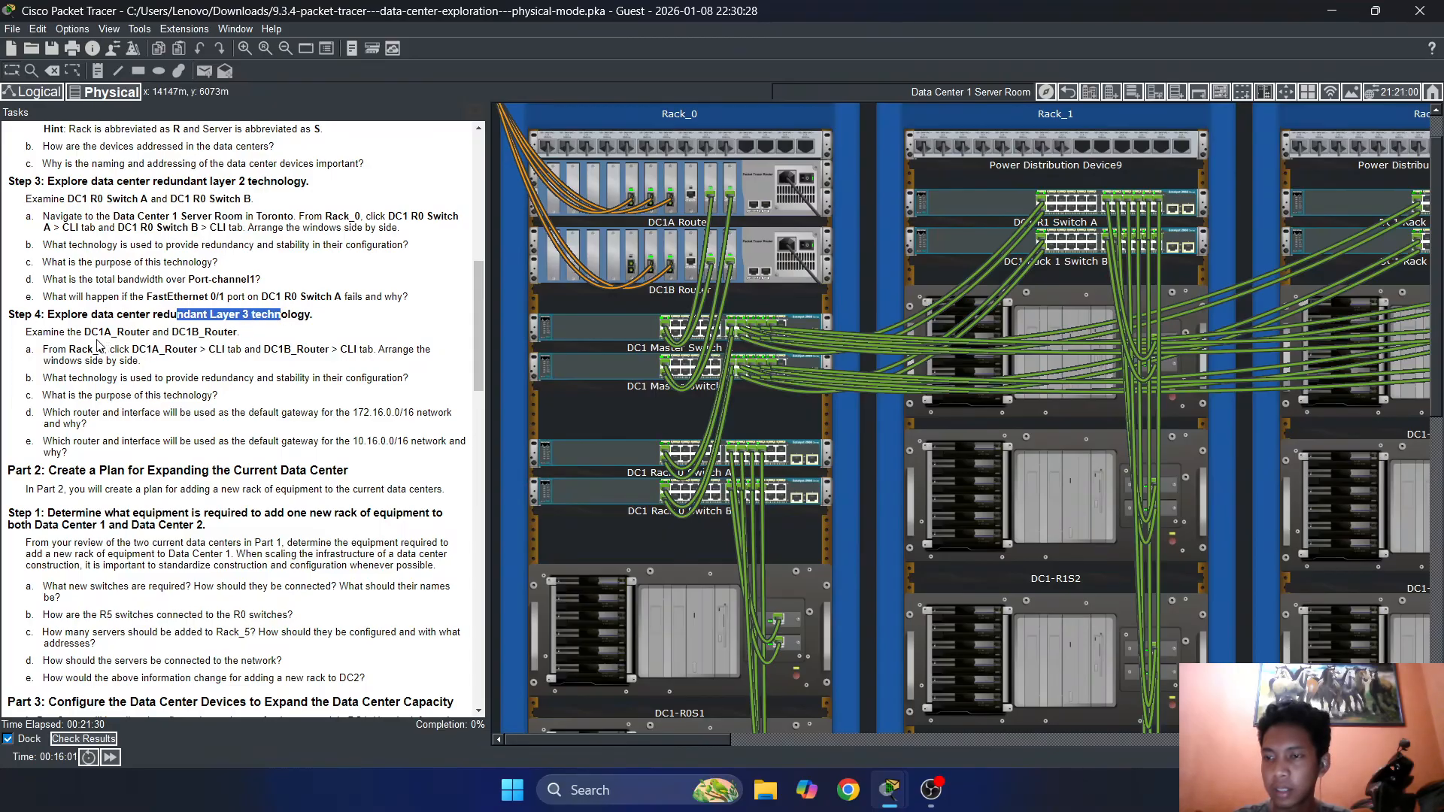
pyautogui.click(360, 336)
pyautogui.scroll(-1, 293, 346)
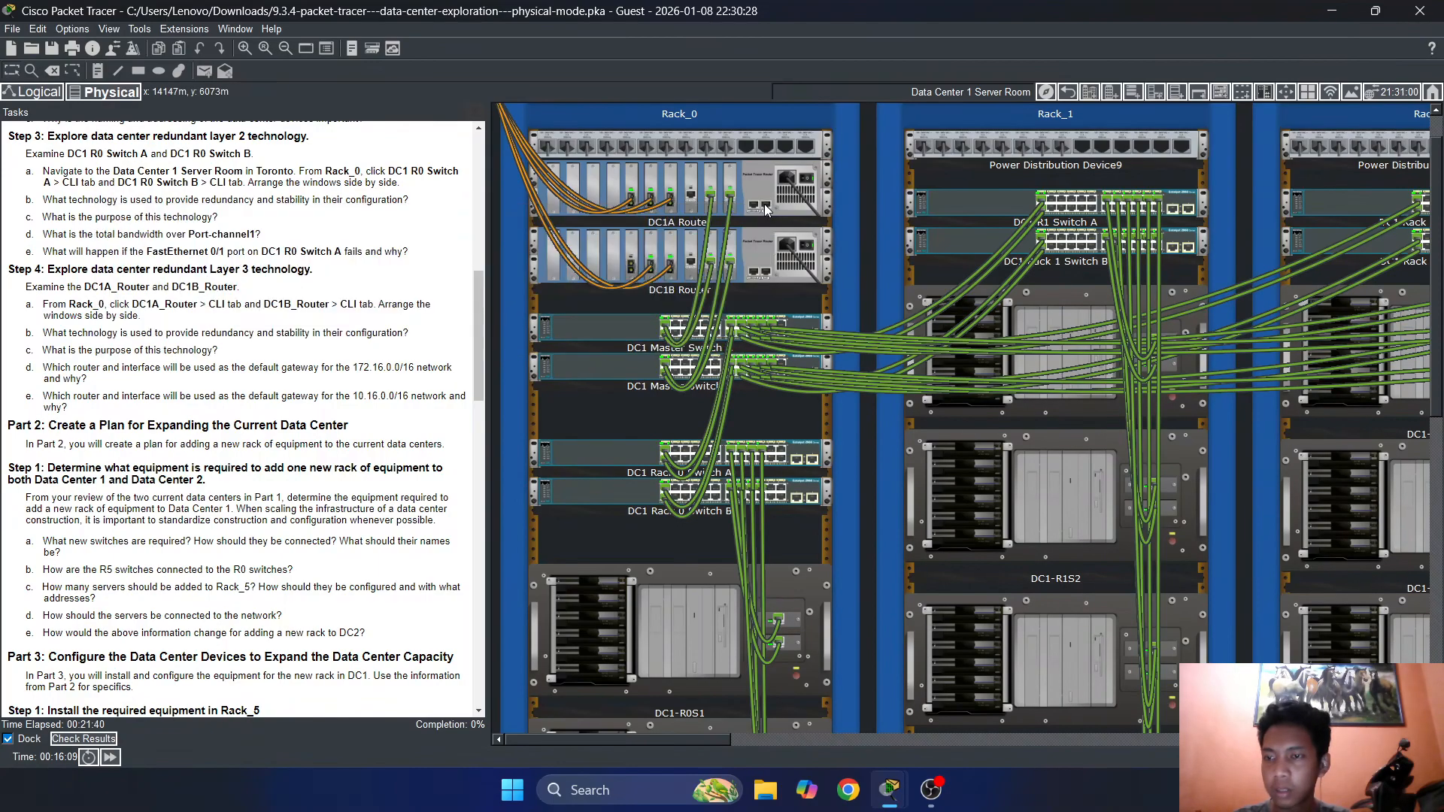
pyautogui.moveTo(755, 173)
pyautogui.click(755, 173)
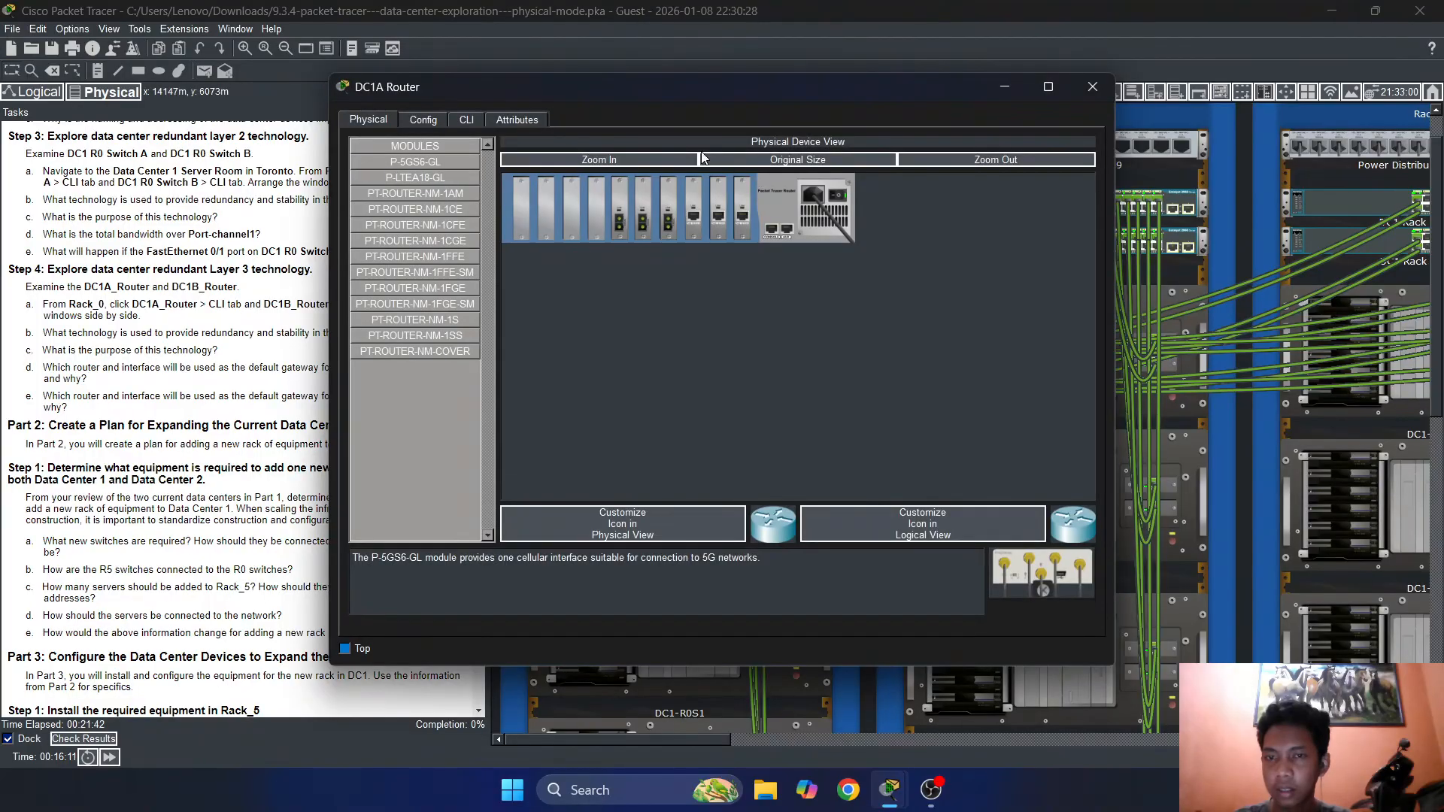
pyautogui.moveTo(553, 89); pyautogui.dragTo(824, 89)
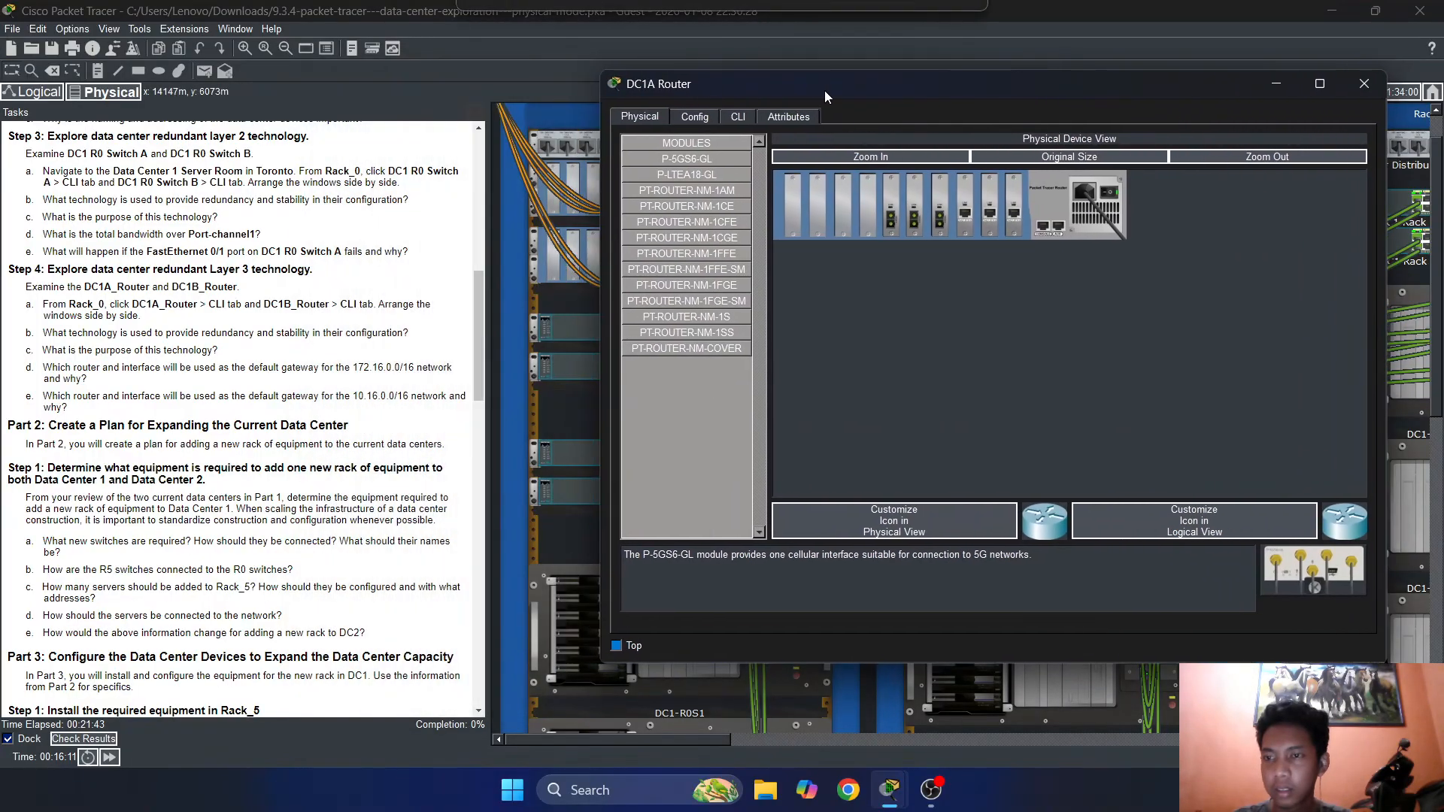
pyautogui.click(735, 117)
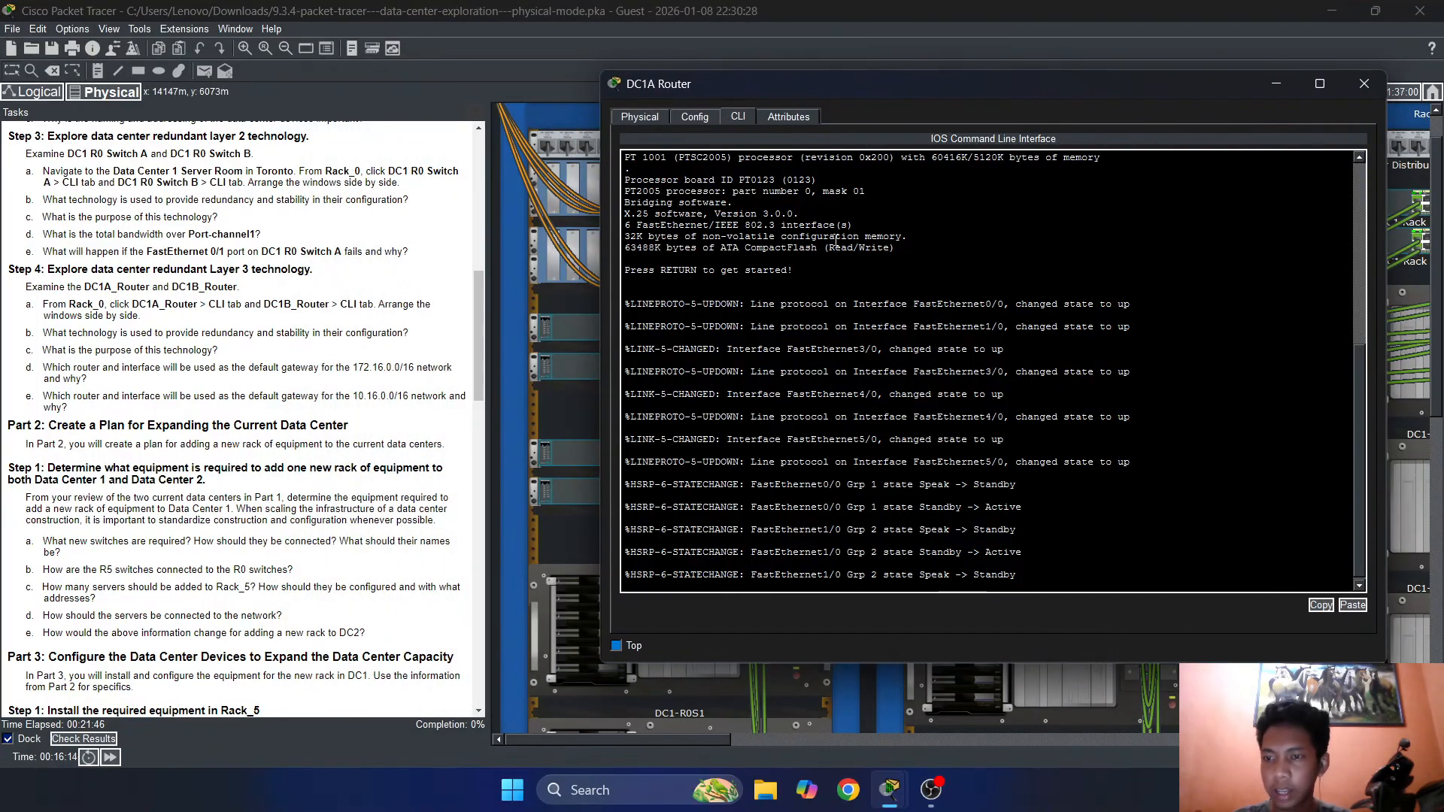
# Start the console session on DC1A Router and enter privileged EXEC mode with en
pyautogui.press('Return')
pyautogui.press('Return')
pyautogui.press('Return')
pyautogui.press('Return')
pyautogui.press('Return')
pyautogui.press('Return')
pyautogui.press('Return')
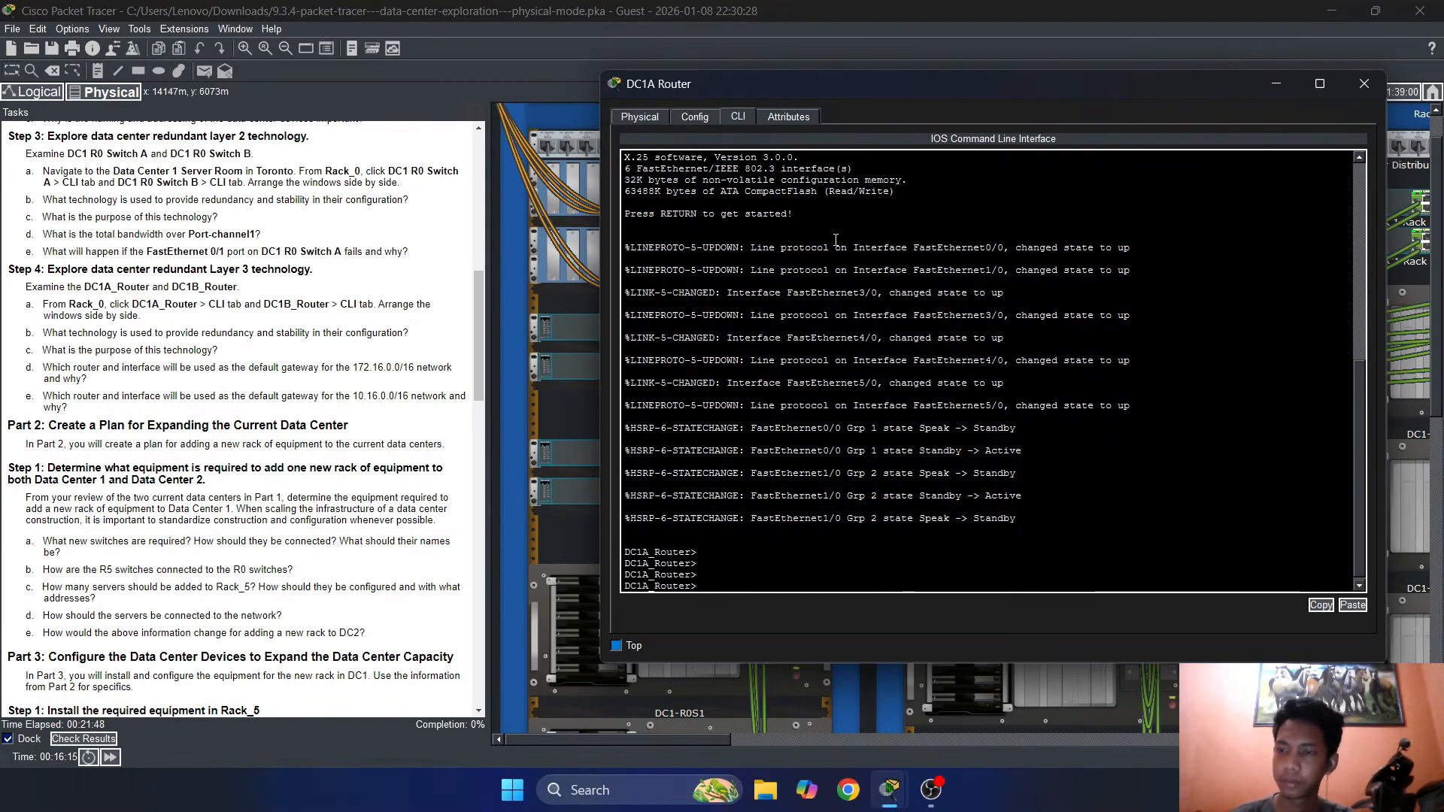
pyautogui.press('Return')
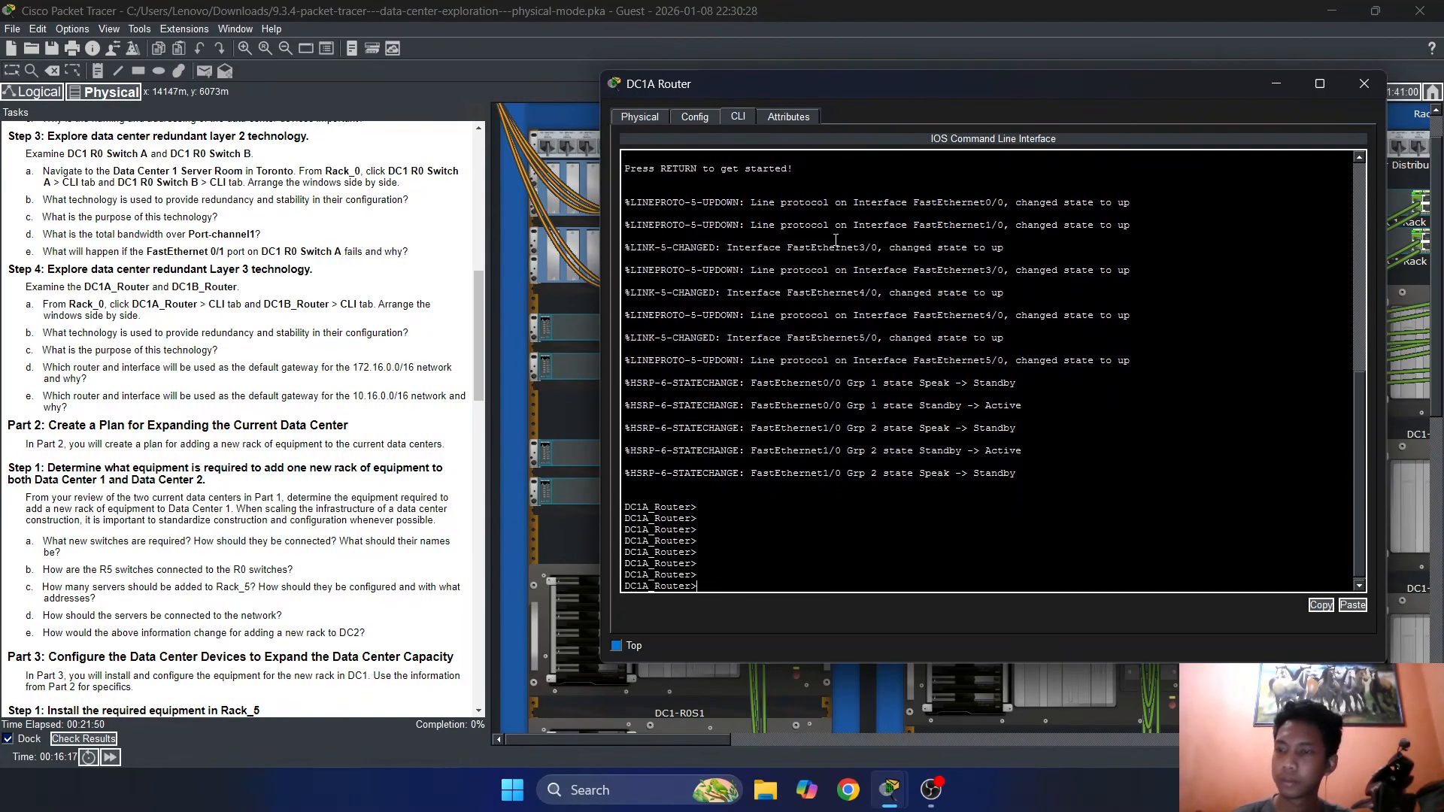
pyautogui.press('Return')
pyautogui.press('Return')
pyautogui.press('Return')
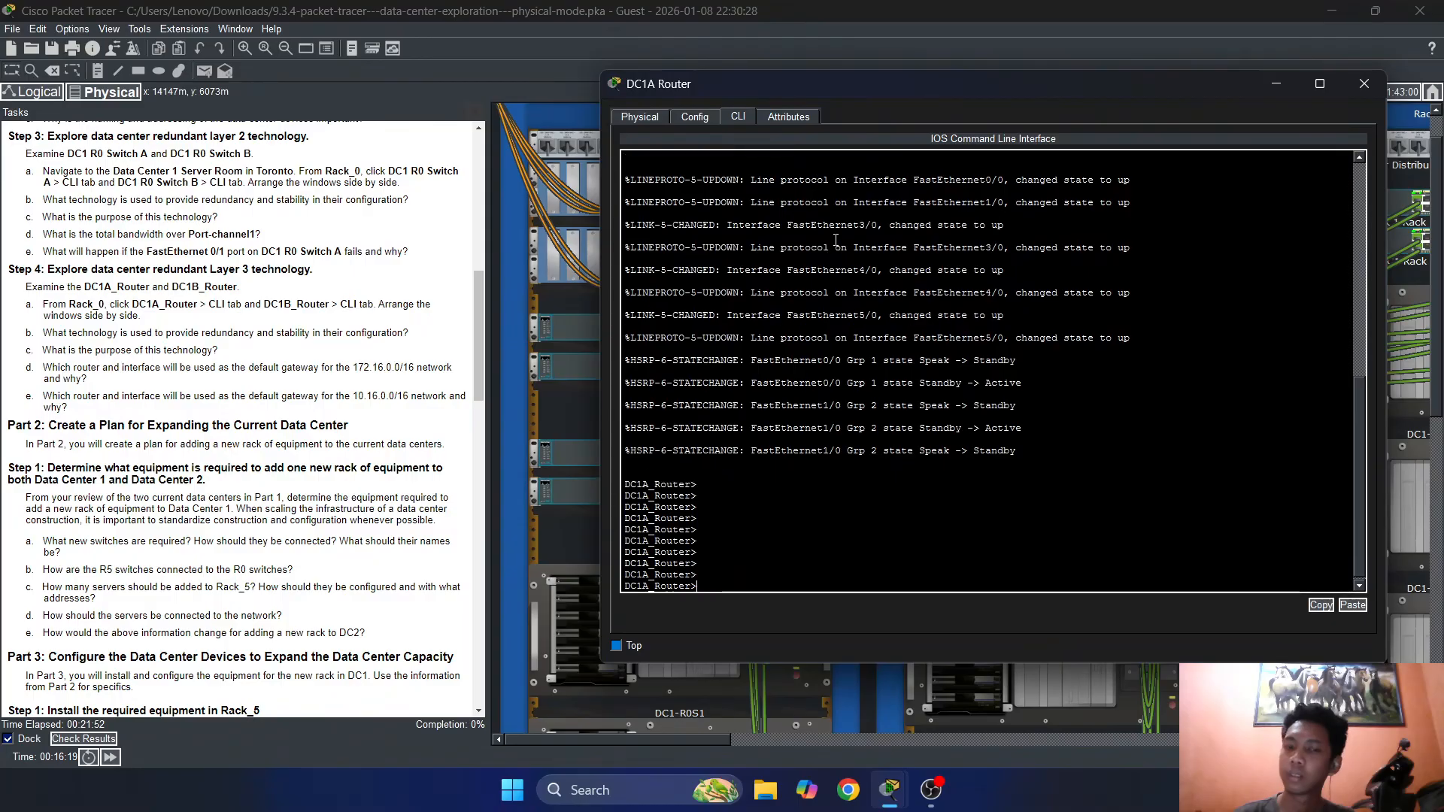
pyautogui.write('en')
pyautogui.press('Return')
pyautogui.press('Return')
# Display DC1A Router's running configuration with show run
pyautogui.write('outer#on')
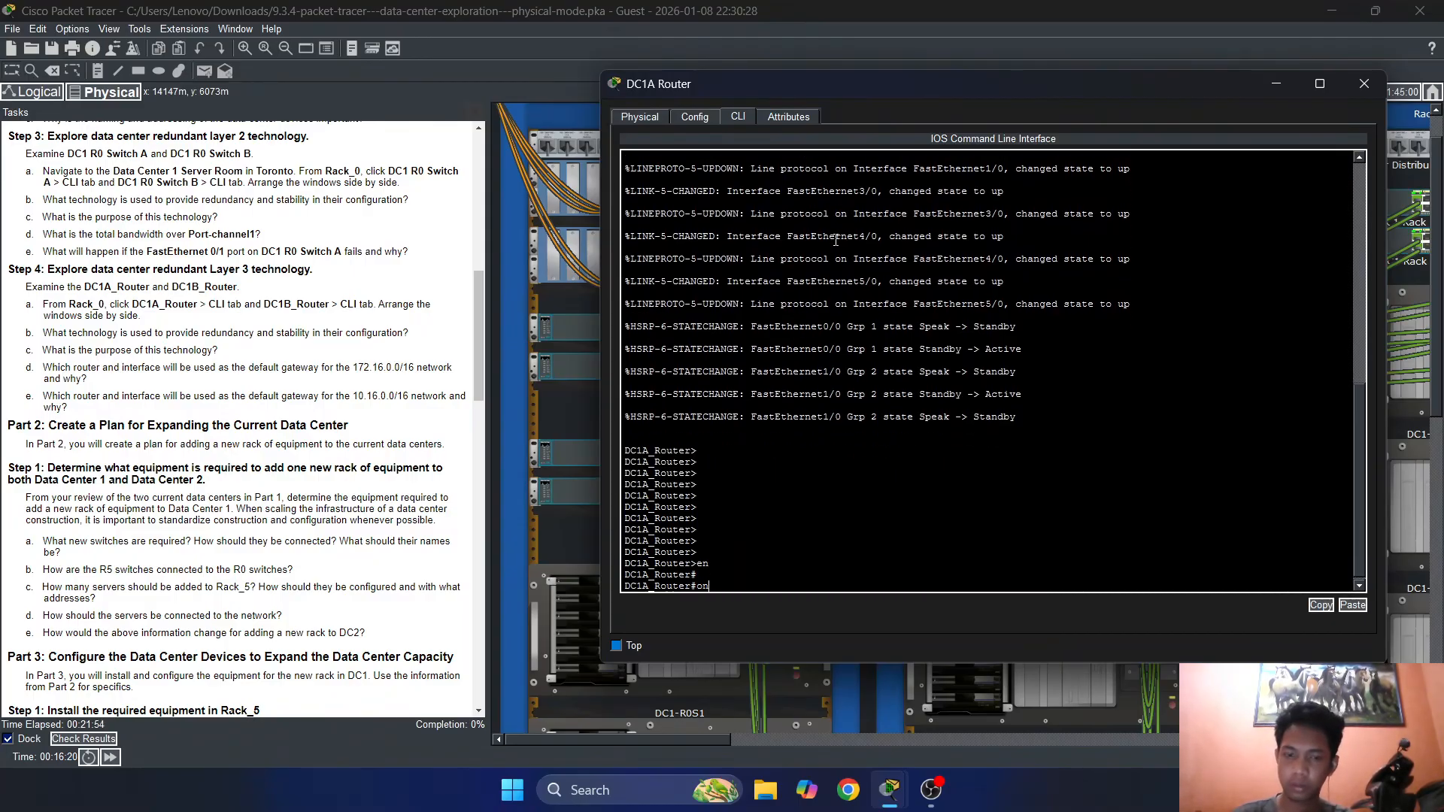
pyautogui.press('BackSpace')
pyautogui.press('BackSpace')
pyautogui.write('show run')
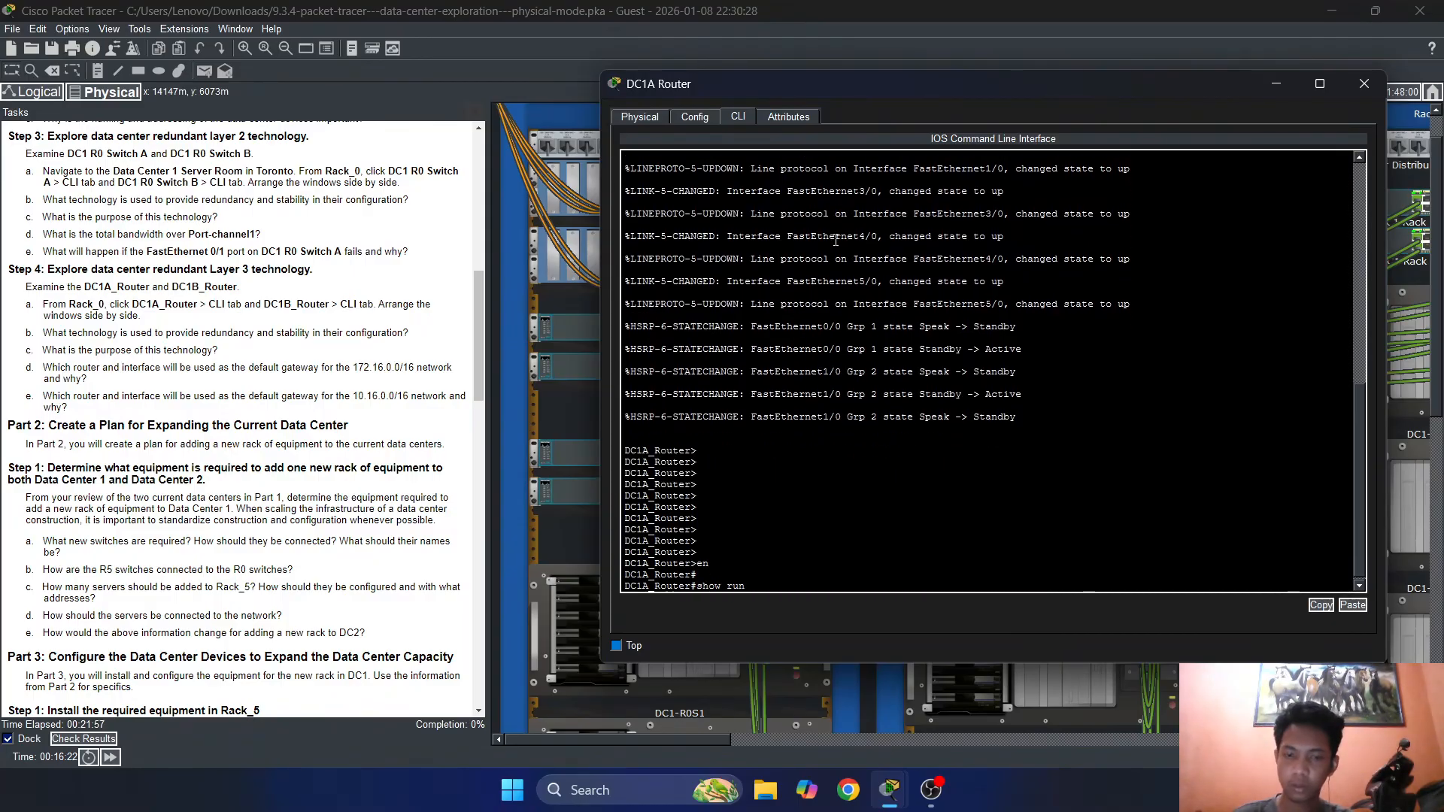
pyautogui.press('Return')
# Advance DC1A Router's running configuration through the FastEthernet0/0 to FastEthernet4/0 sections and examine their standby settings
pyautogui.press('space')
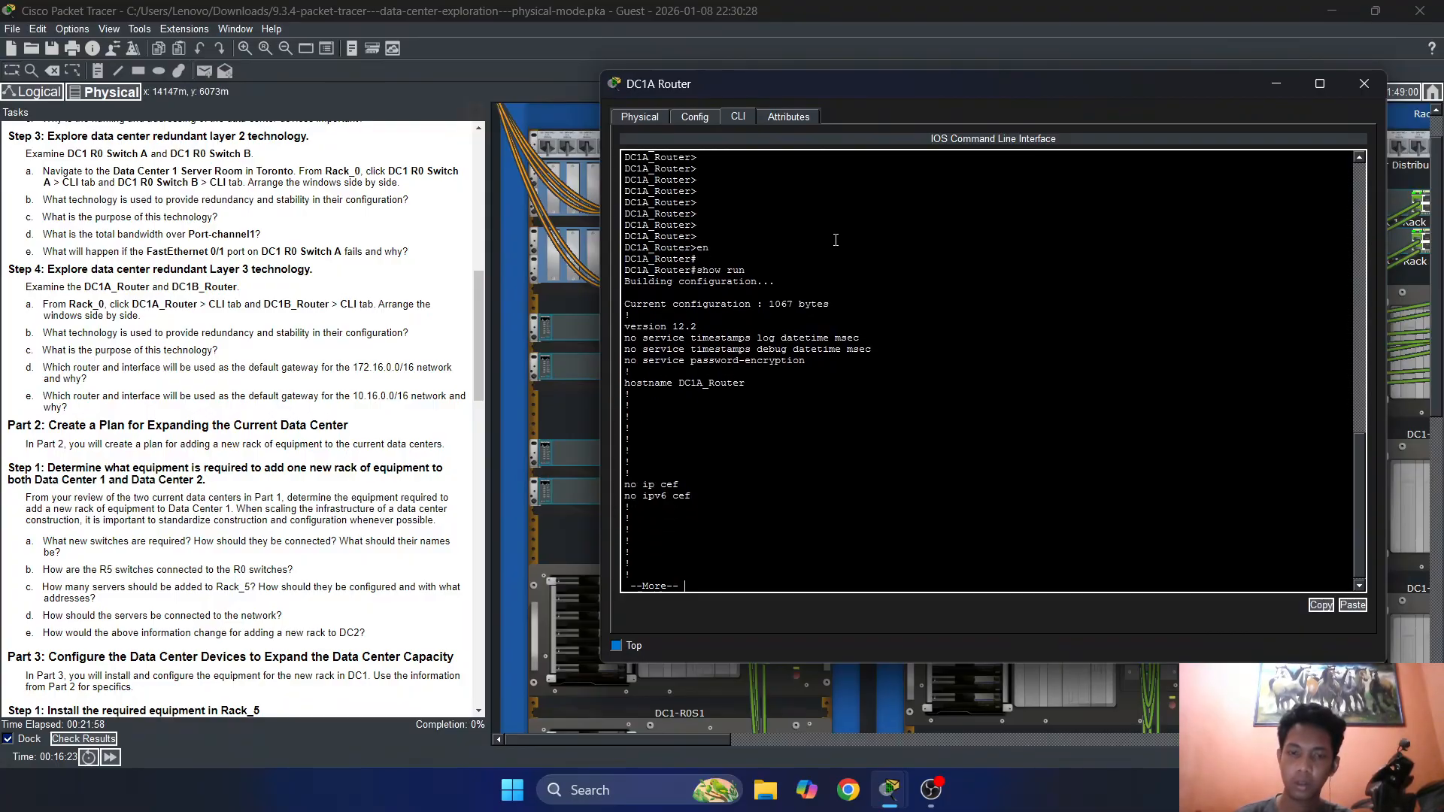
pyautogui.press('Return')
pyautogui.press('Return')
pyautogui.press('Return')
pyautogui.press('Return')
pyautogui.press('Return')
pyautogui.press('Return')
pyautogui.press('Return')
pyautogui.press('Return')
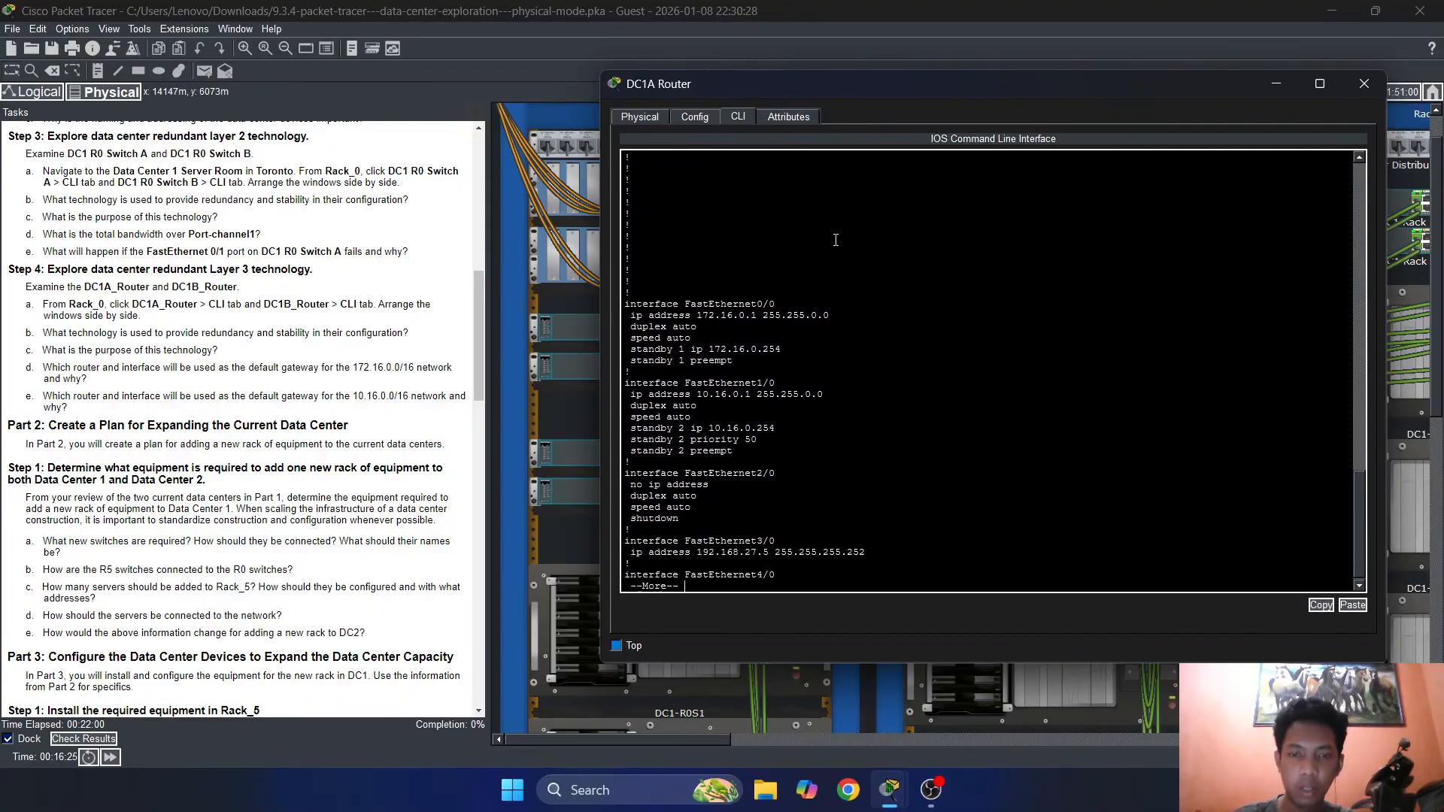
pyautogui.press('Return')
pyautogui.press('Return')
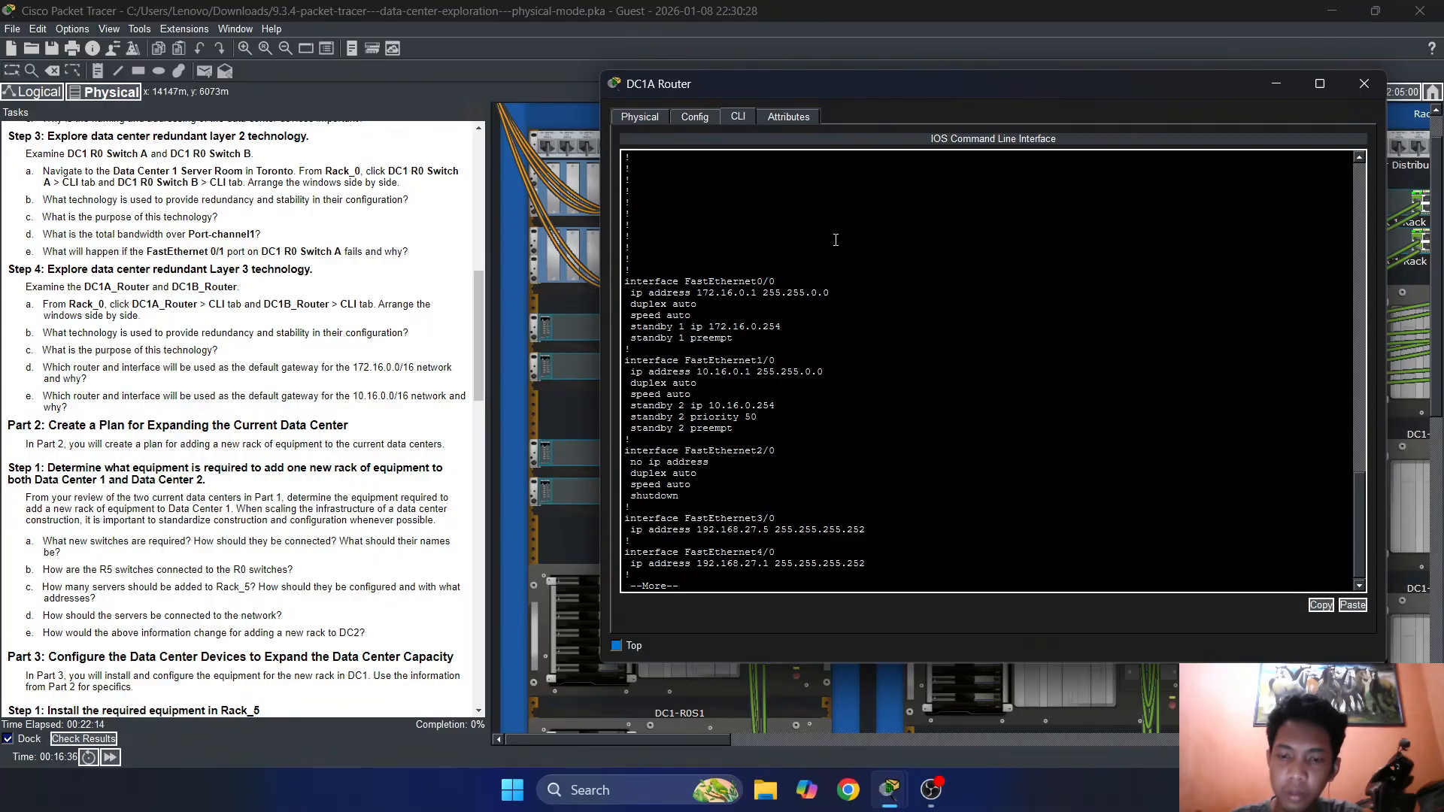
# Advance the router configuration past FastEthernet5/0 and the static routes, and recheck the interface sections above
pyautogui.press('Return')
pyautogui.press('Return')
pyautogui.press('Return')
pyautogui.press('Return')
pyautogui.press('Return')
pyautogui.press('Return')
pyautogui.press('Return')
pyautogui.press('Return')
pyautogui.press('Return')
pyautogui.press('Return')
pyautogui.press('Return')
pyautogui.press('Return')
pyautogui.press('Return')
pyautogui.press('Return')
pyautogui.press('Return')
pyautogui.press('Return')
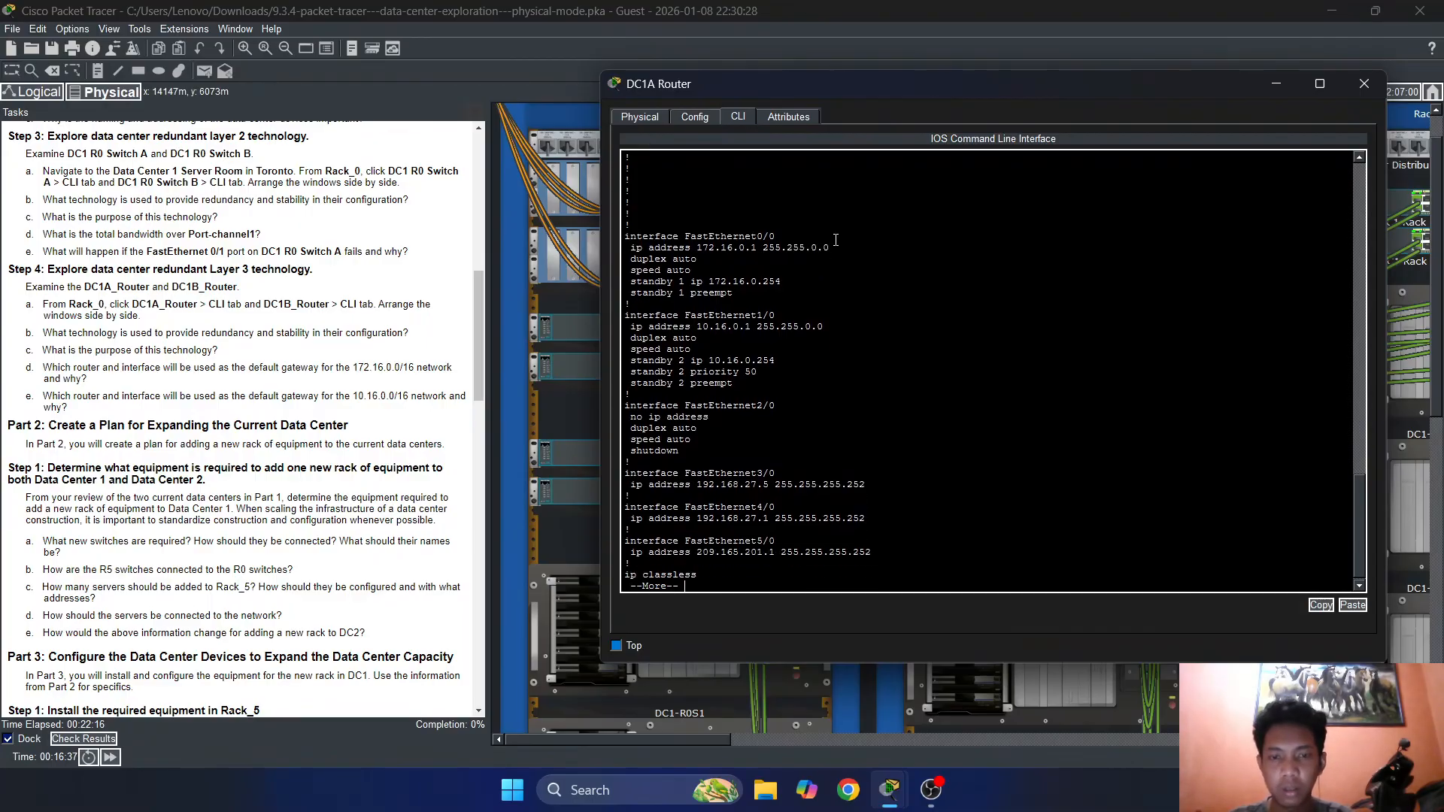
pyautogui.press('Return')
pyautogui.press('Return')
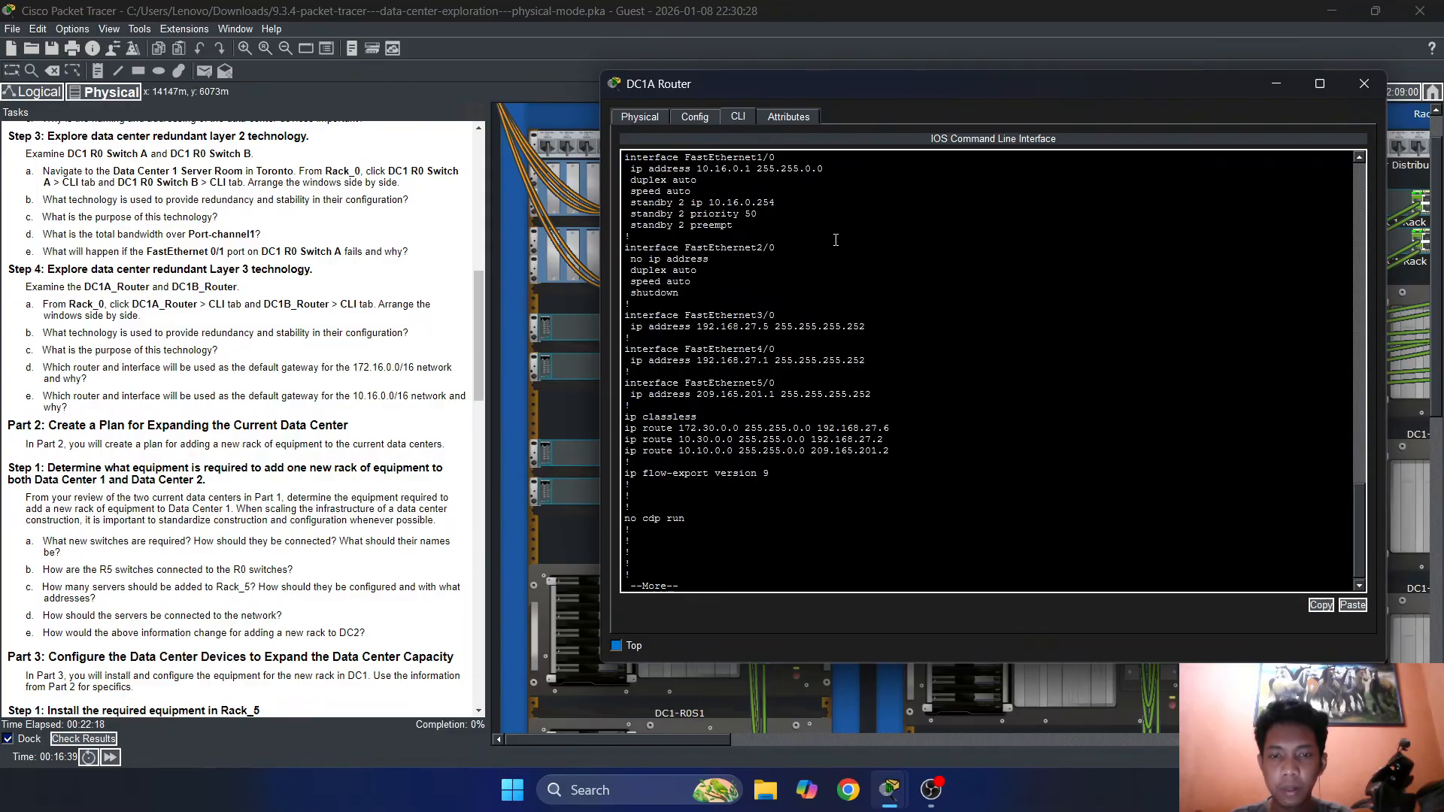
pyautogui.scroll(5, 825, 392)
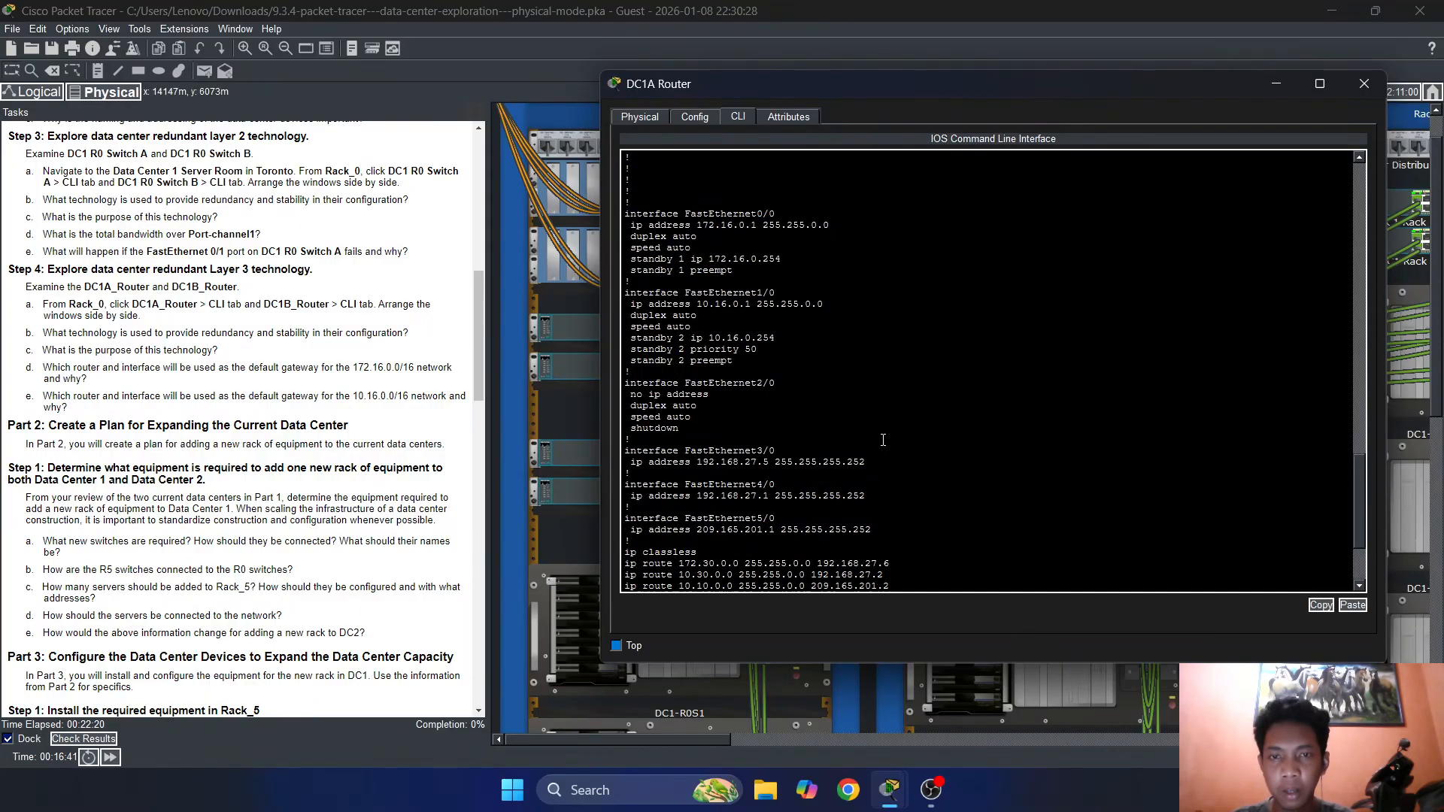
pyautogui.scroll(-5, 801, 361)
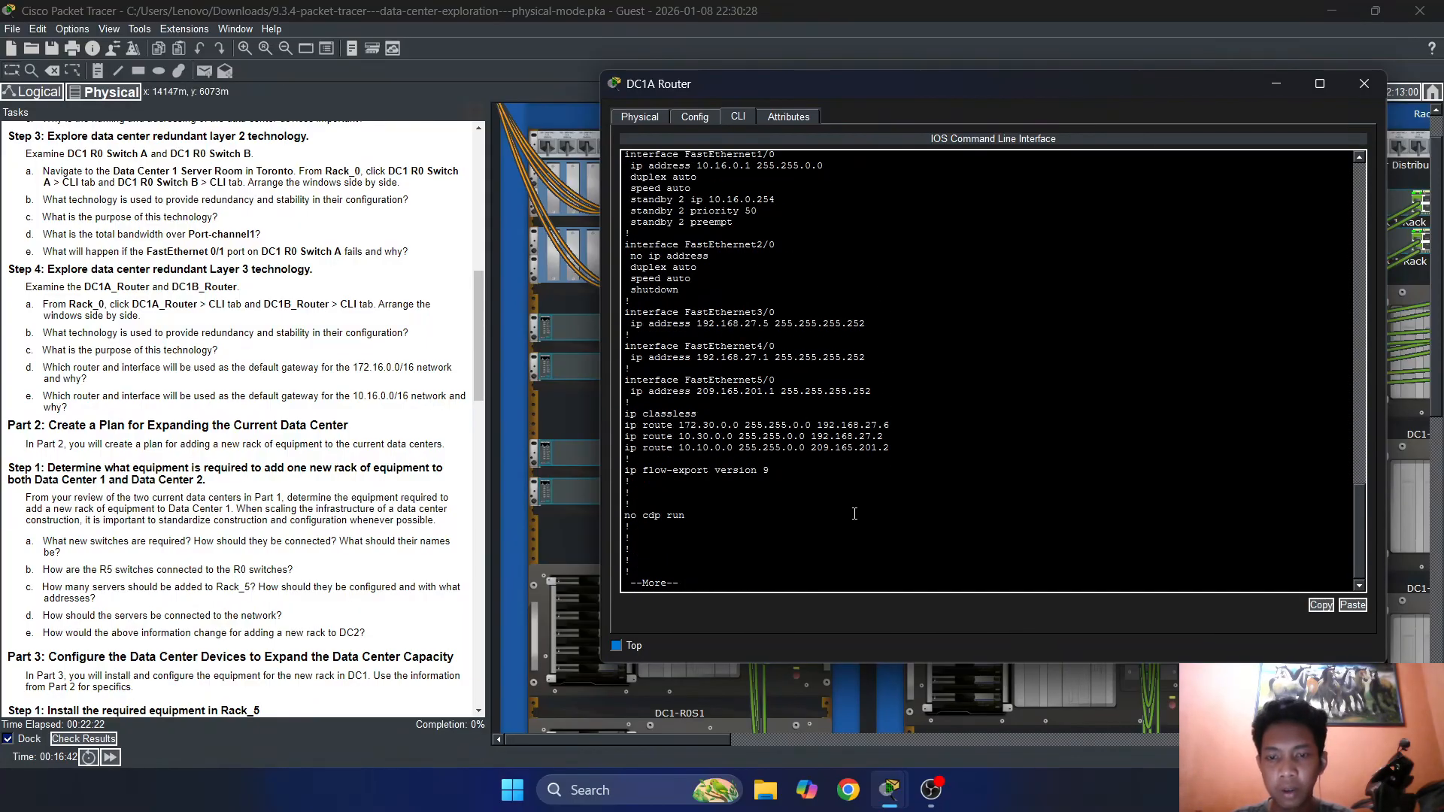
# Advance DC1A Router's configuration output to the console, auxiliary and vty line sections
pyautogui.press('Return')
pyautogui.press('Return')
pyautogui.press('Return')
pyautogui.press('Return')
pyautogui.press('Return')
pyautogui.press('Return')
pyautogui.press('Return')
pyautogui.press('Return')
pyautogui.press('Return')
pyautogui.press('Return')
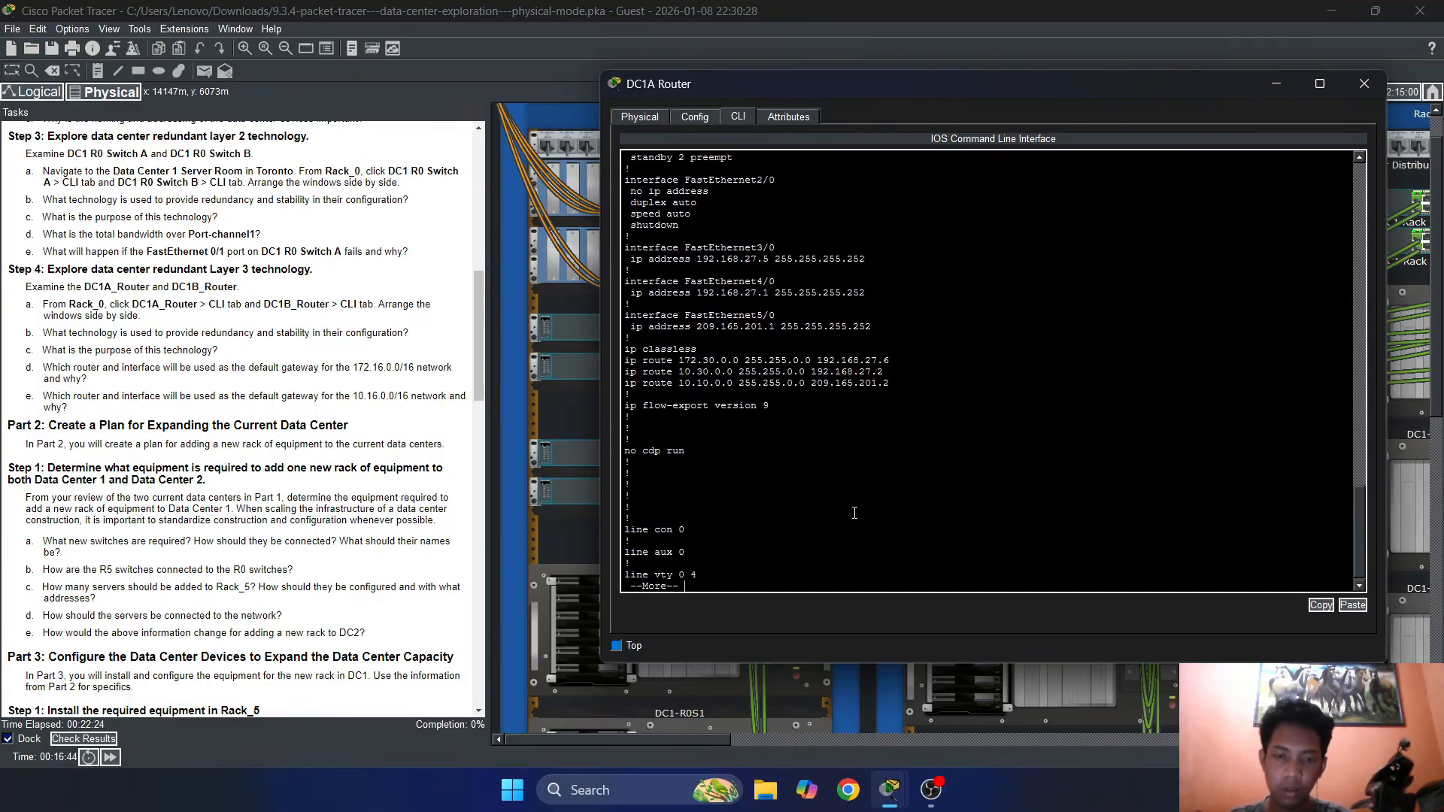
# Advance DC1A Router's running configuration output past its end to return to the privileged prompt
pyautogui.press('Return')
pyautogui.press('Return')
pyautogui.press('Return')
pyautogui.press('Return')
pyautogui.press('Return')
pyautogui.press('Return')
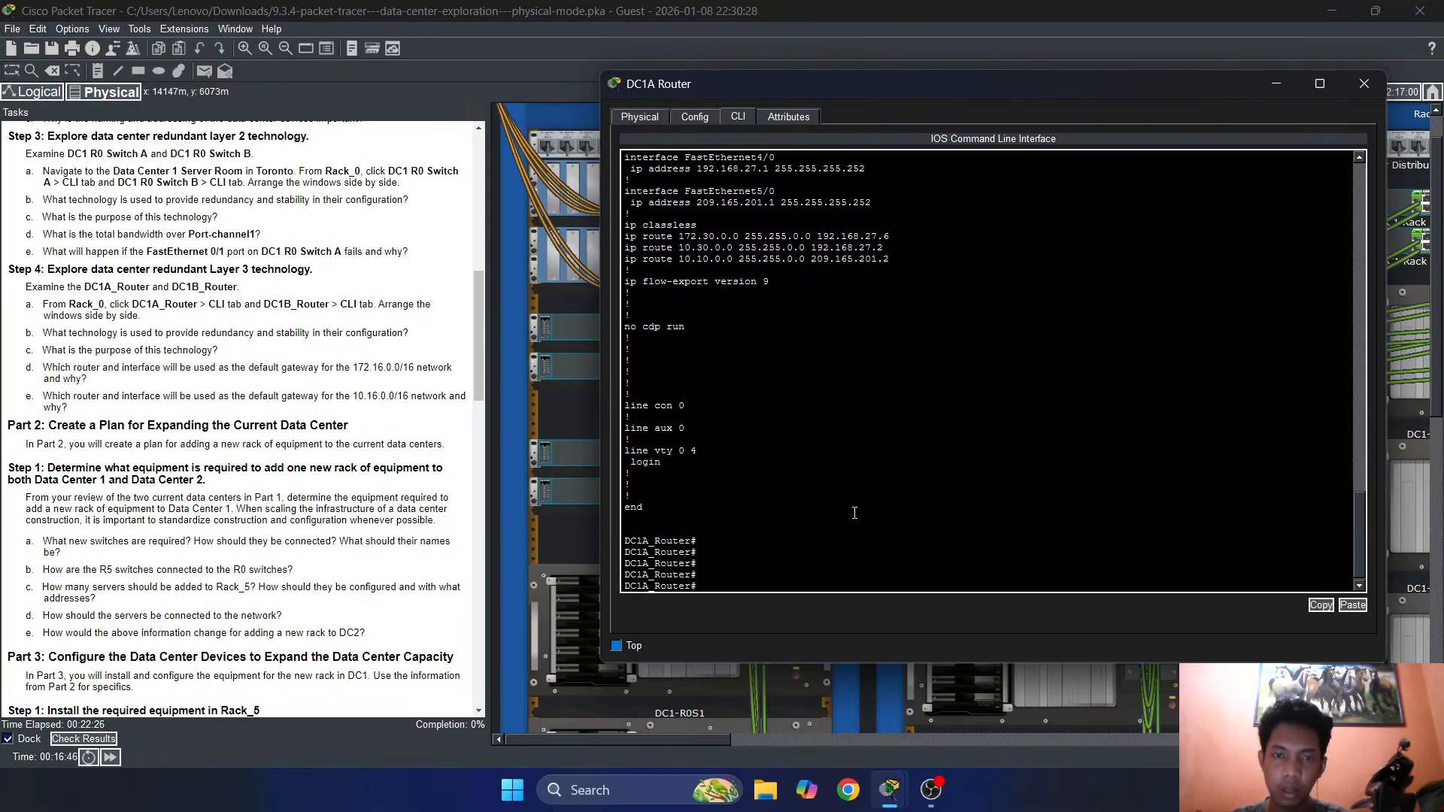
# Go back to the FastEthernet0/0 section of DC1A Router's running configuration and examine its address and standby 1 settings
pyautogui.scroll(10, 854, 512)
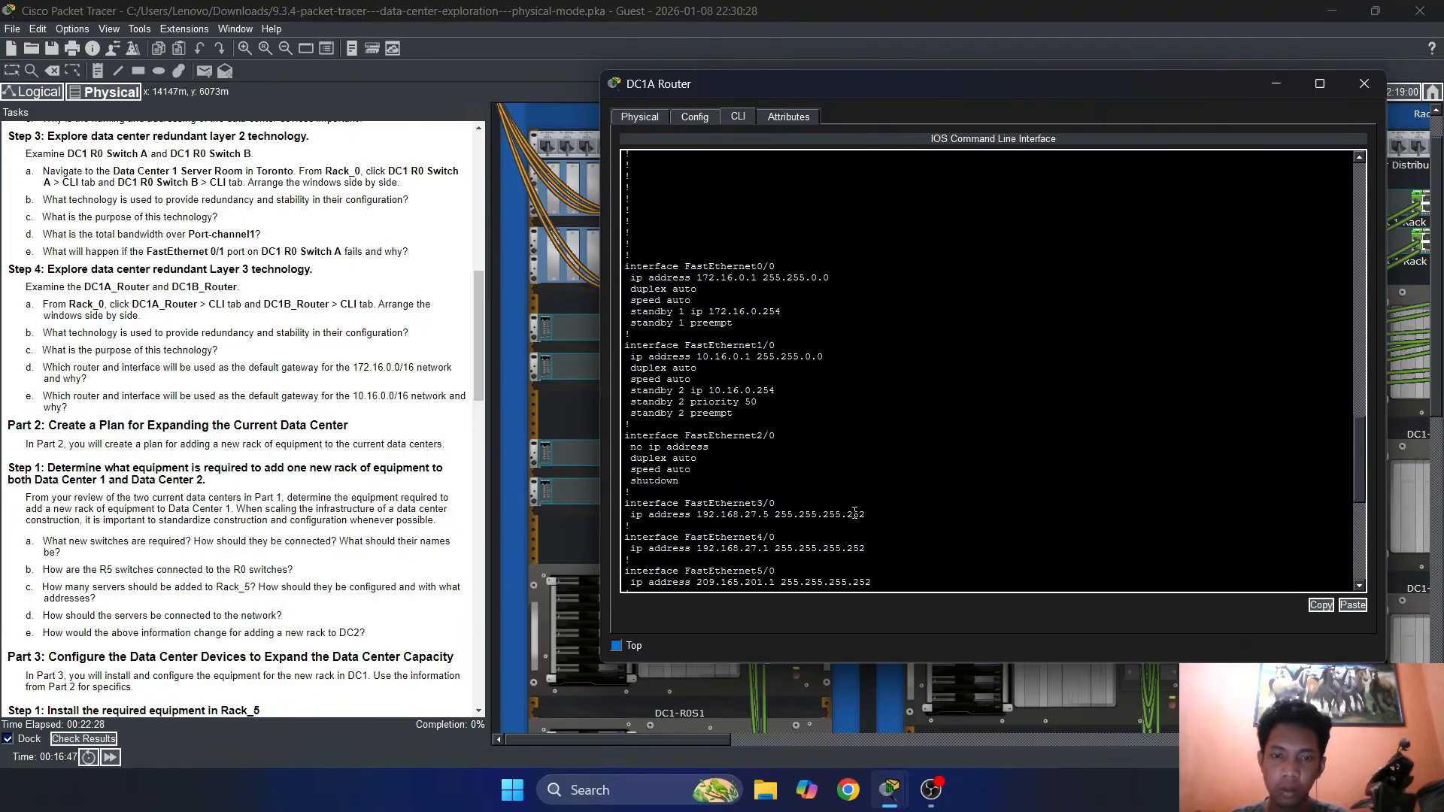
pyautogui.scroll(1, 842, 451)
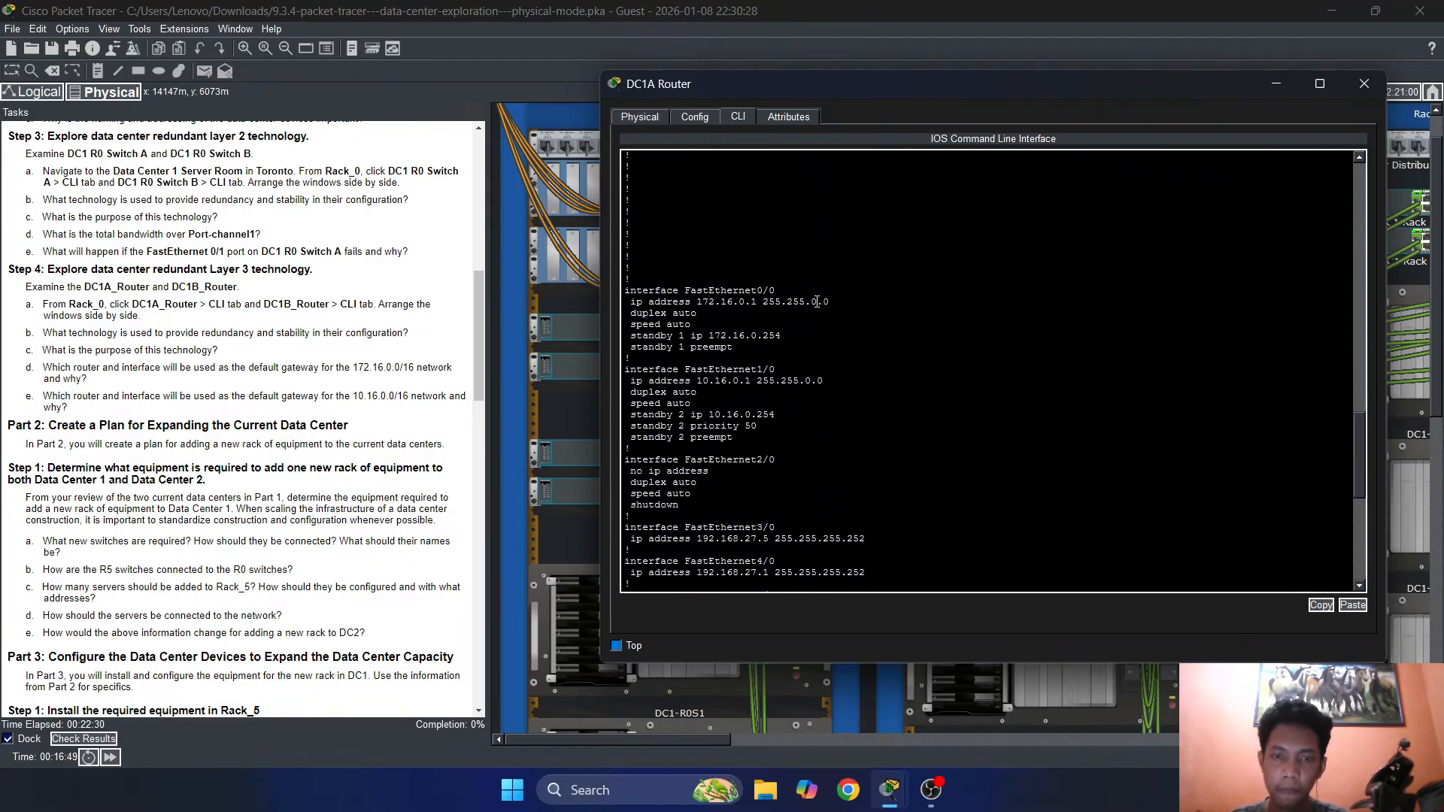
pyautogui.moveTo(782, 335); pyautogui.dragTo(732, 302)
pyautogui.doubleClick(655, 335)
pyautogui.doubleClick(733, 326)
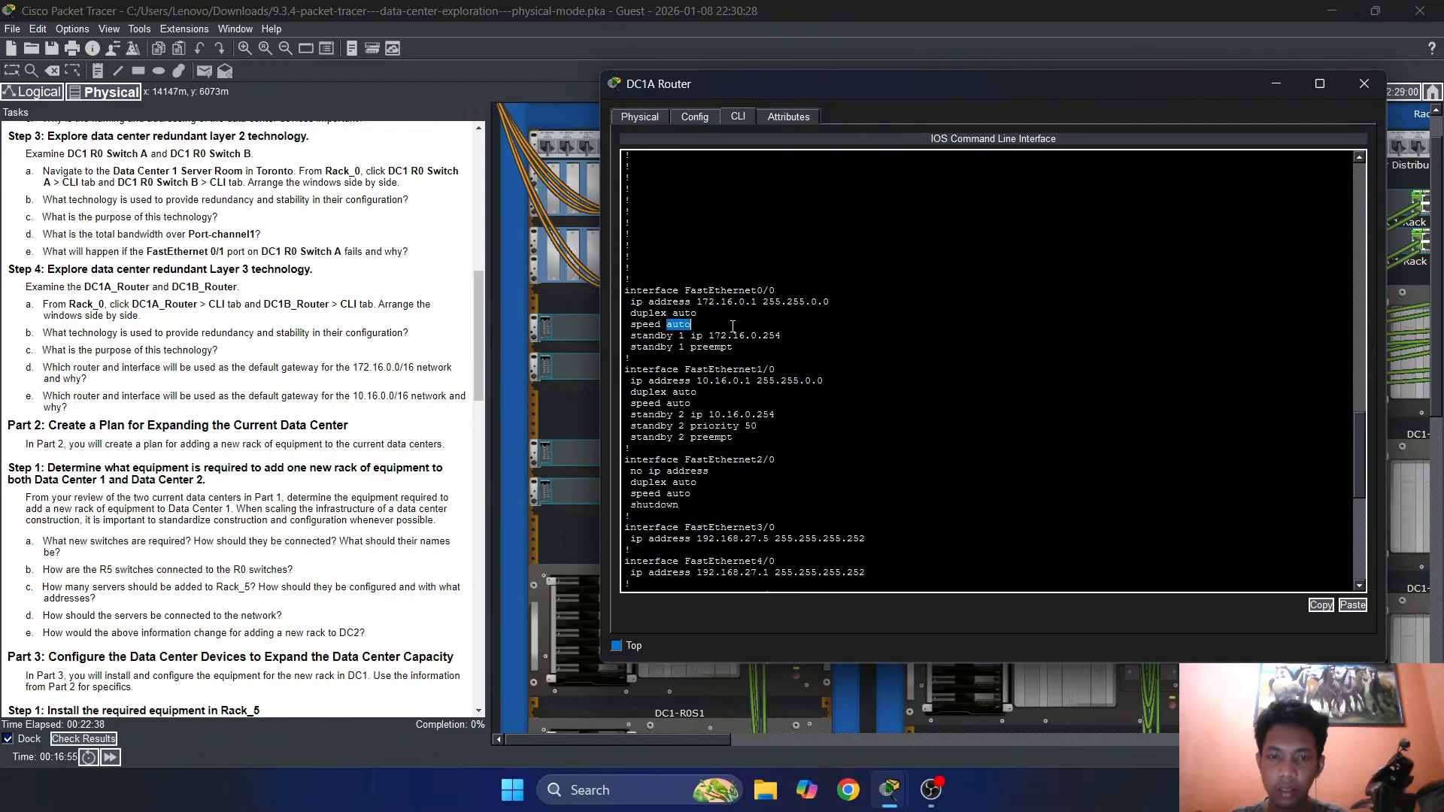
pyautogui.click(749, 322)
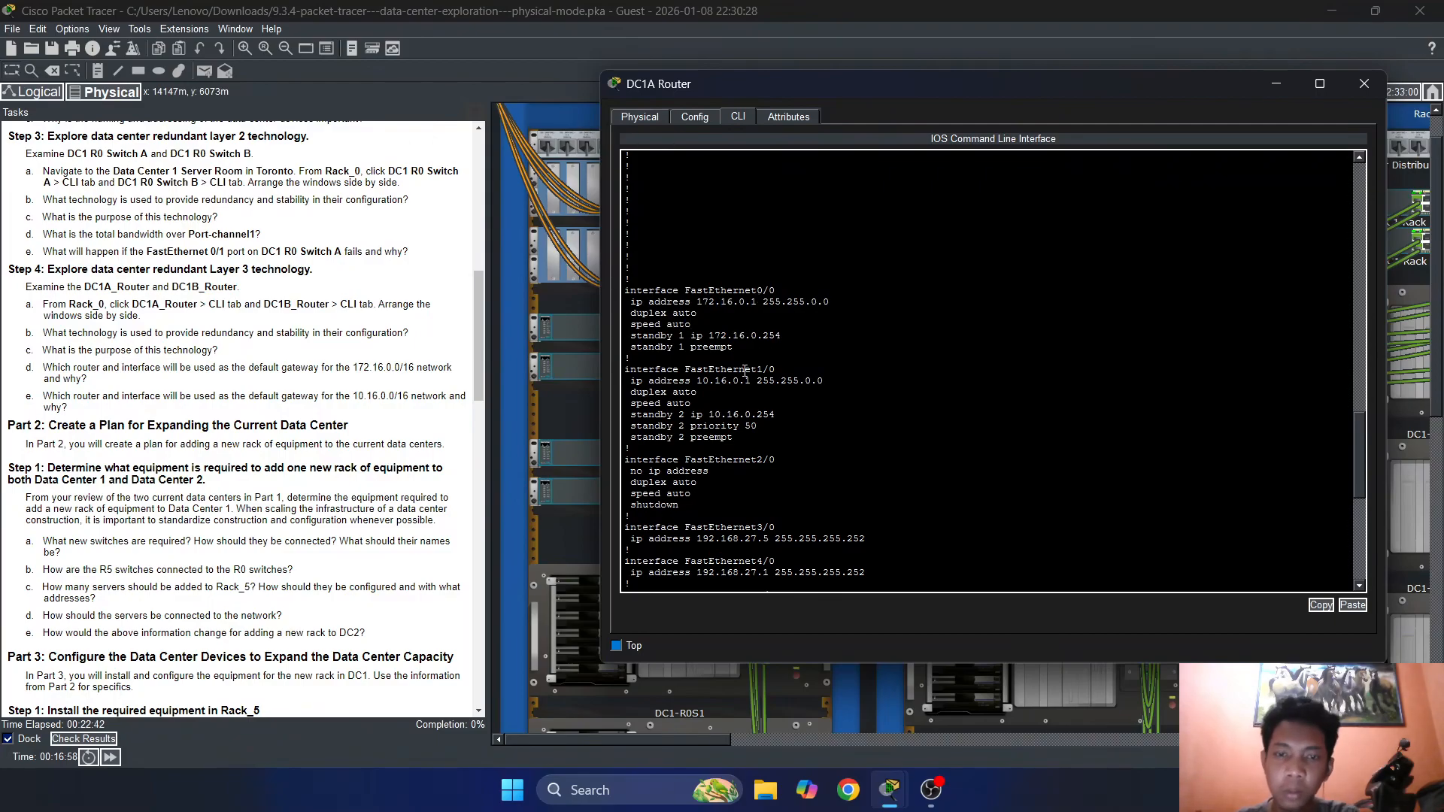
# Compare the standby 1 virtual IP under FastEthernet0/0 with the standby 2 virtual IP and priority under FastEthernet1/0
pyautogui.moveTo(780, 335); pyautogui.dragTo(673, 336)
pyautogui.click(673, 335)
pyautogui.moveTo(786, 414); pyautogui.dragTo(670, 414)
pyautogui.click(666, 413)
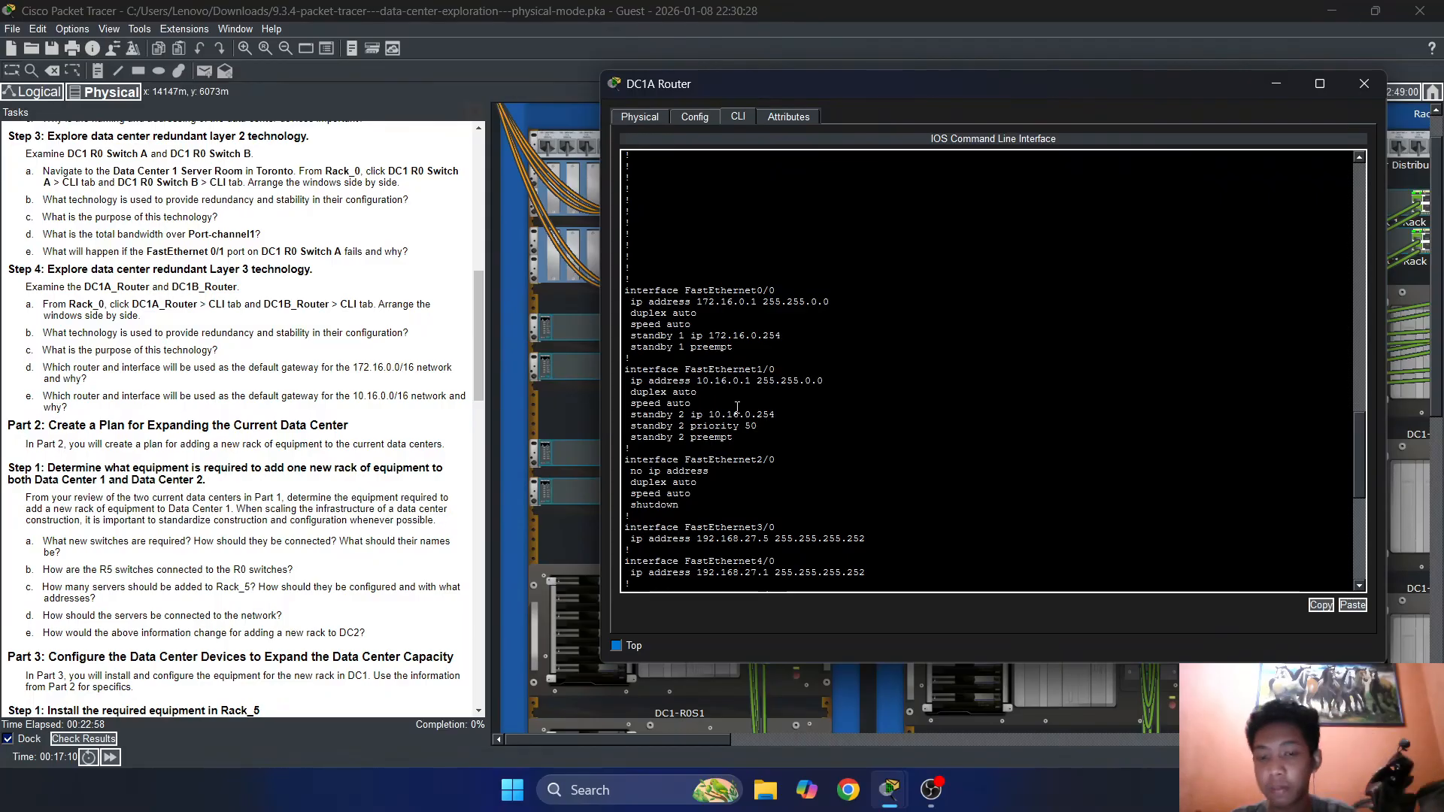
pyautogui.moveTo(757, 426); pyautogui.dragTo(645, 415)
pyautogui.click(661, 426)
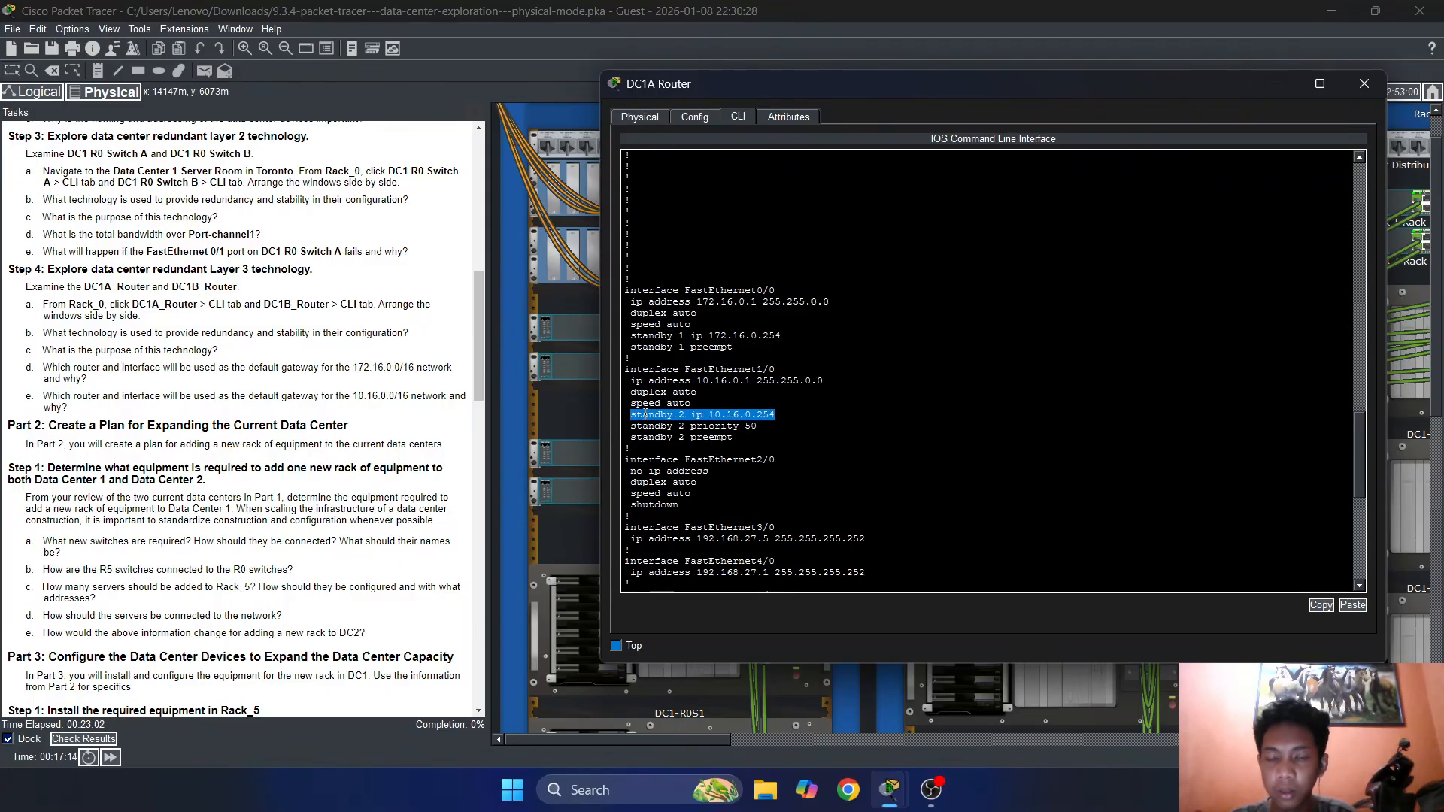
pyautogui.moveTo(774, 414); pyautogui.dragTo(626, 416)
pyautogui.moveTo(821, 415); pyautogui.dragTo(630, 416)
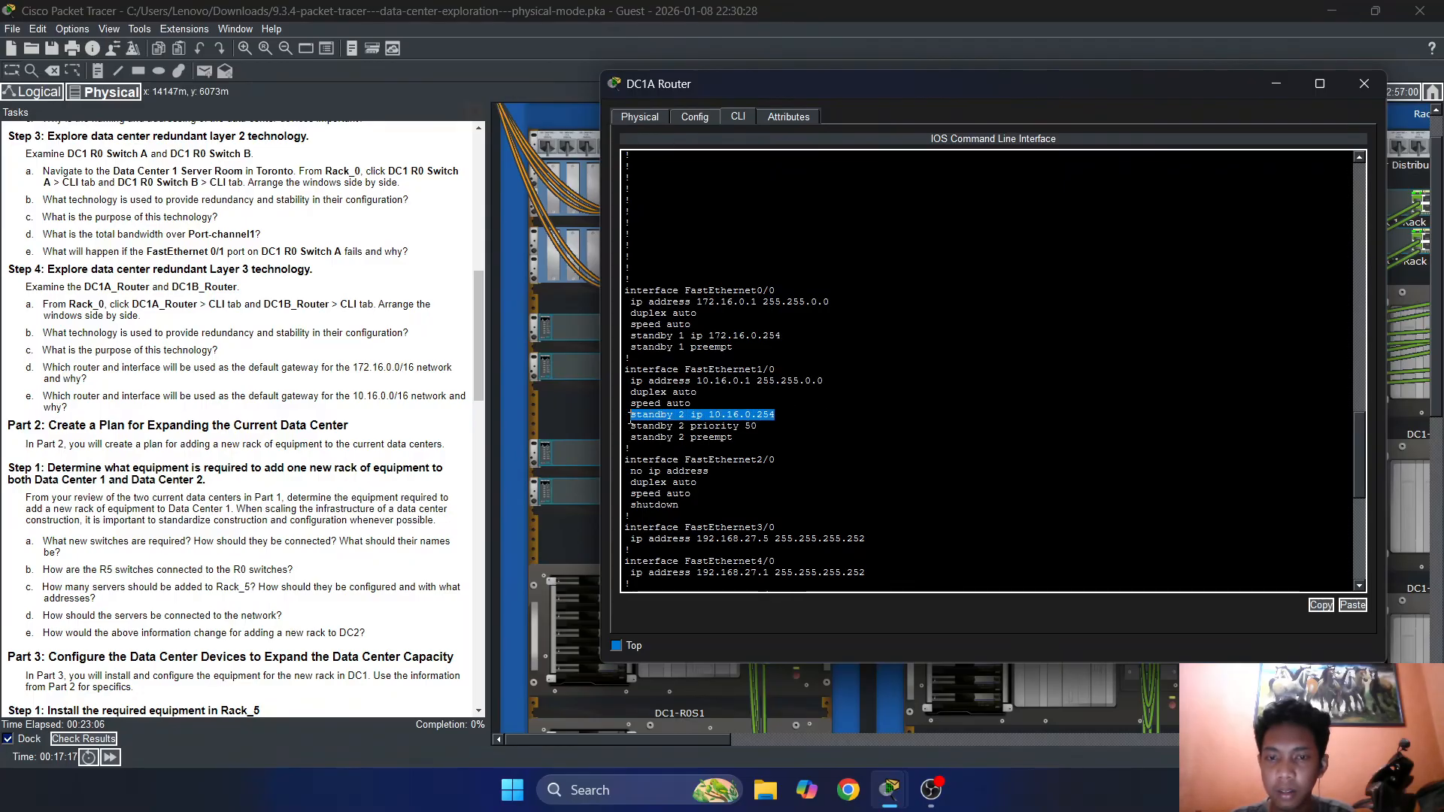
pyautogui.click(931, 219)
pyautogui.moveTo(860, 90); pyautogui.dragTo(833, 112)
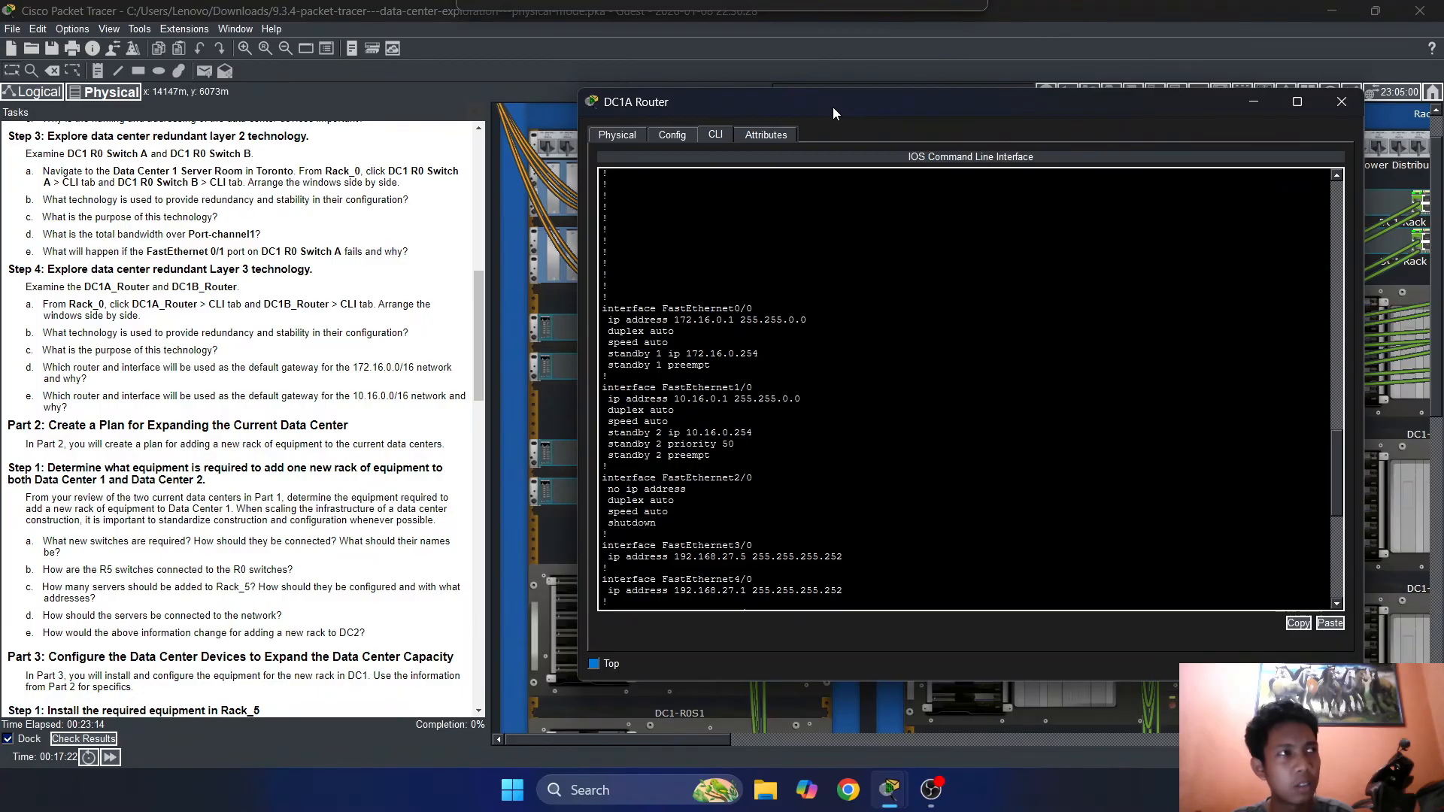
pyautogui.moveTo(832, 107); pyautogui.dragTo(834, 107)
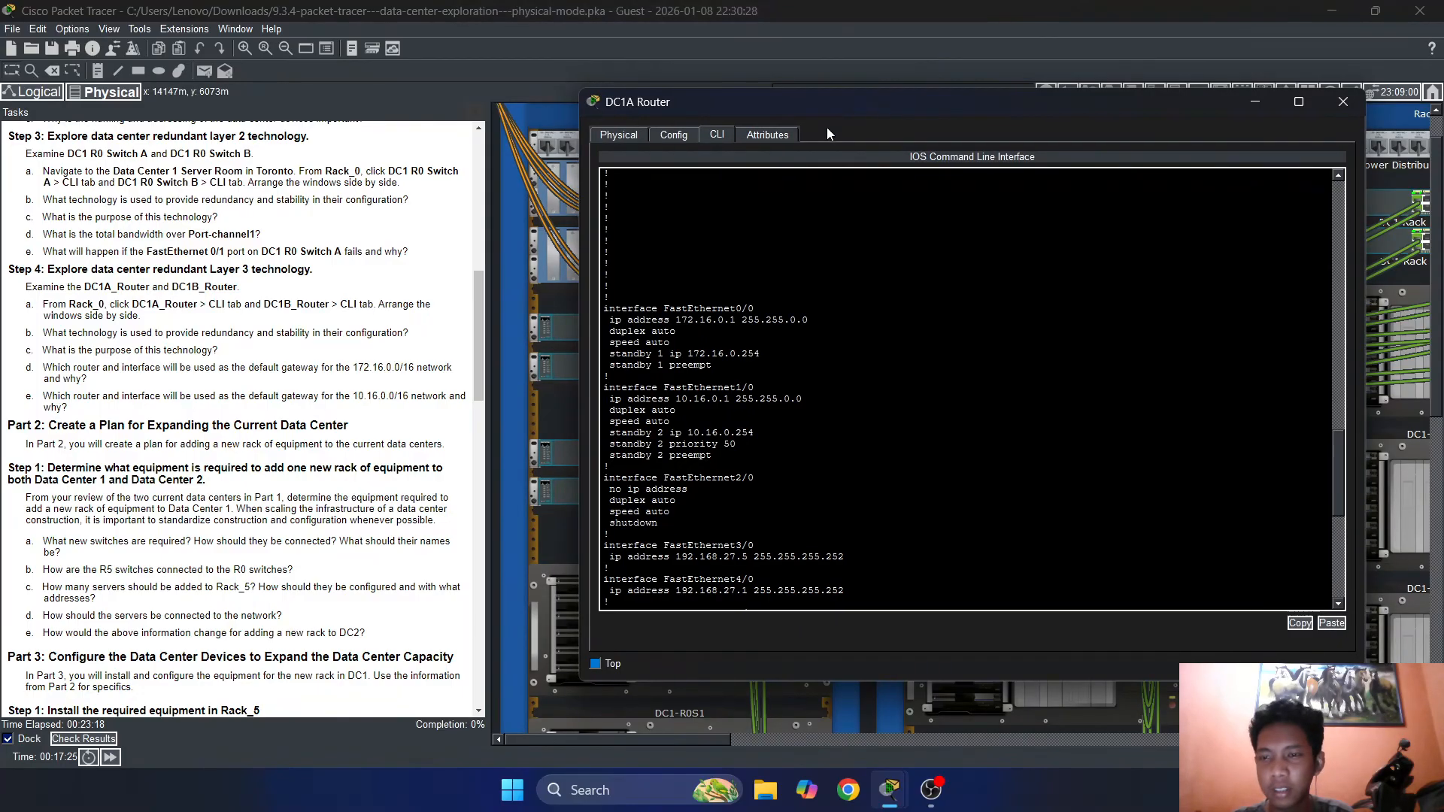
pyautogui.doubleClick(787, 112)
pyautogui.click(1374, 11)
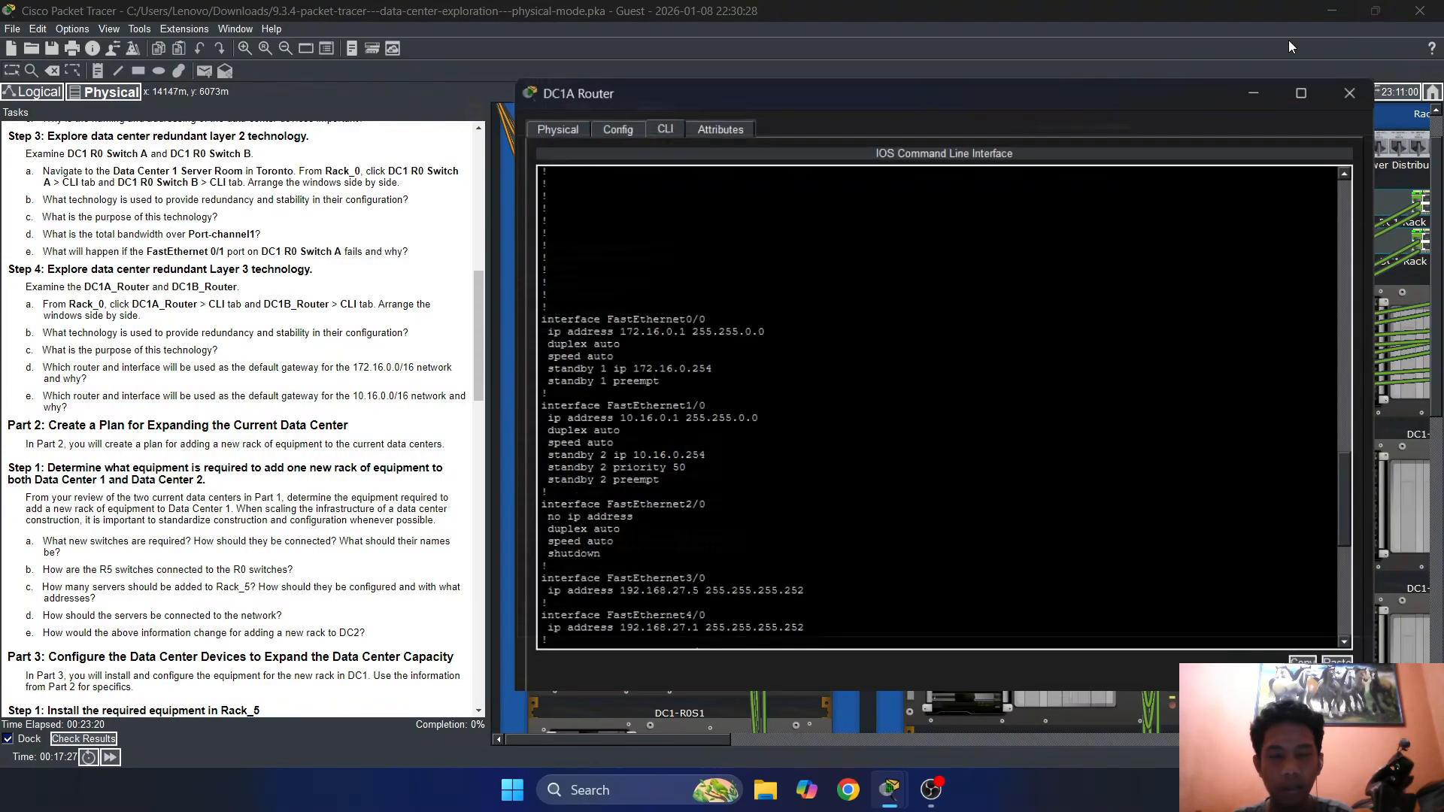
pyautogui.moveTo(891, 110); pyautogui.dragTo(901, 110)
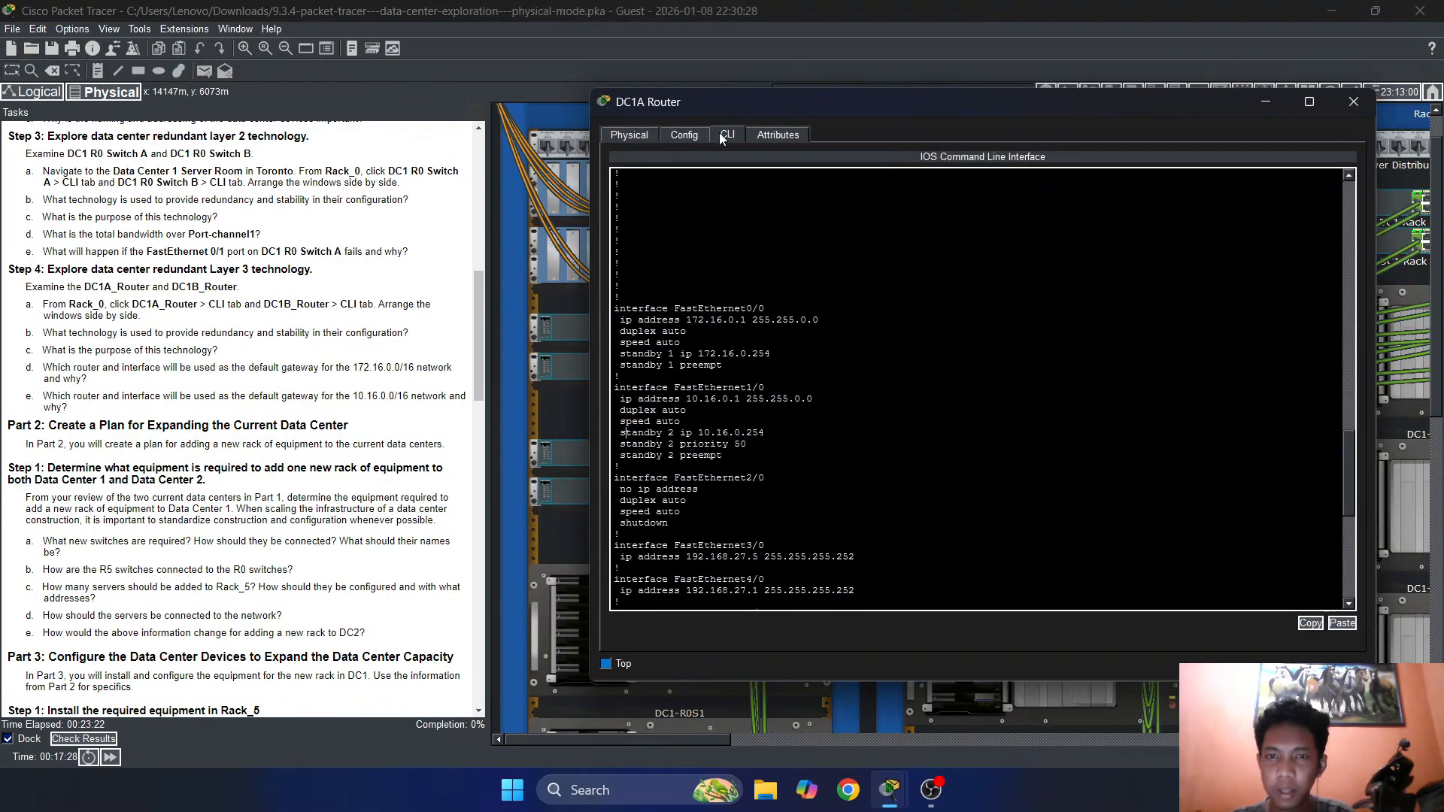
# Review the FastEthernet interface sections again and examine the virtual IP addresses in the standby 1 and standby 2 lines
pyautogui.moveTo(753, 414); pyautogui.dragTo(677, 382)
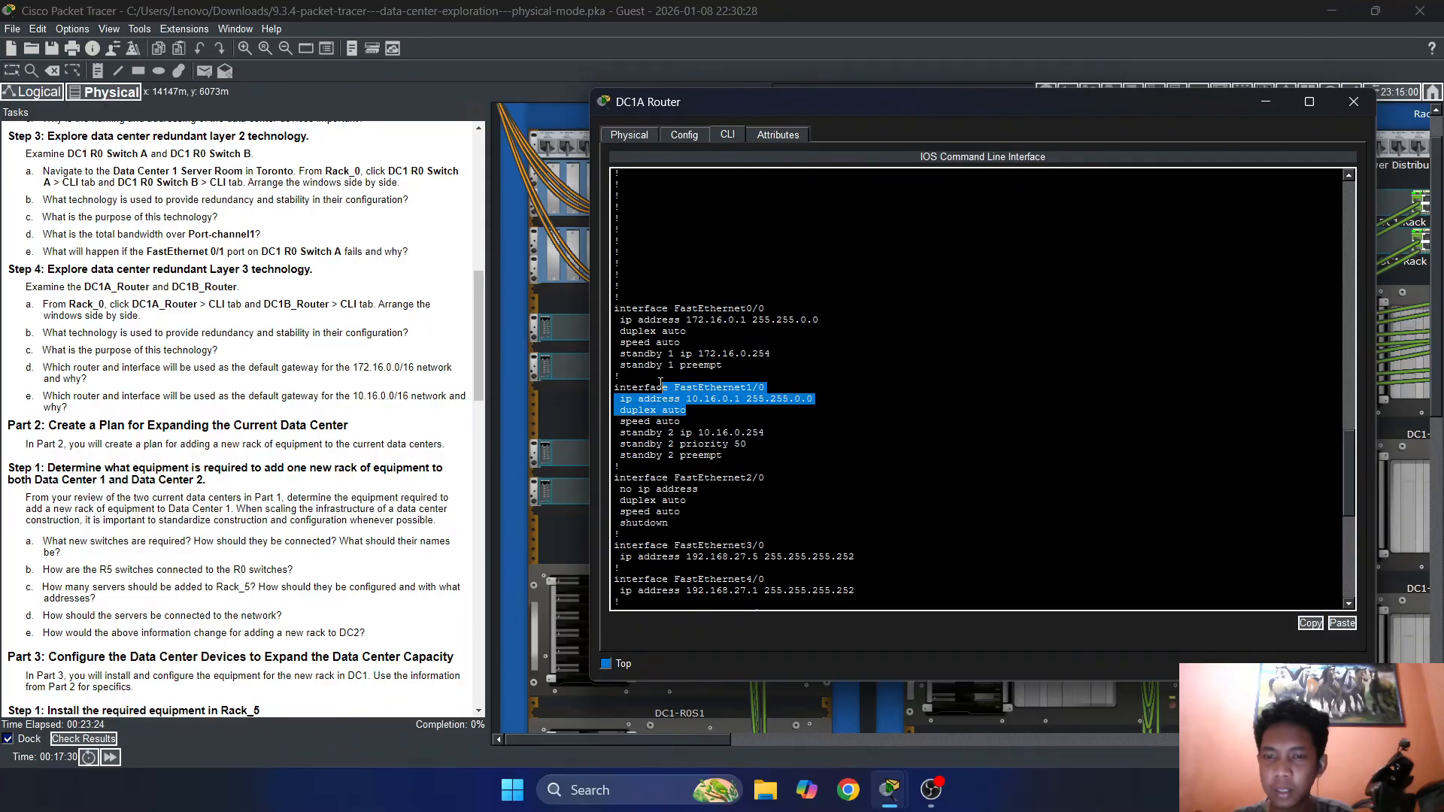
pyautogui.click(677, 382)
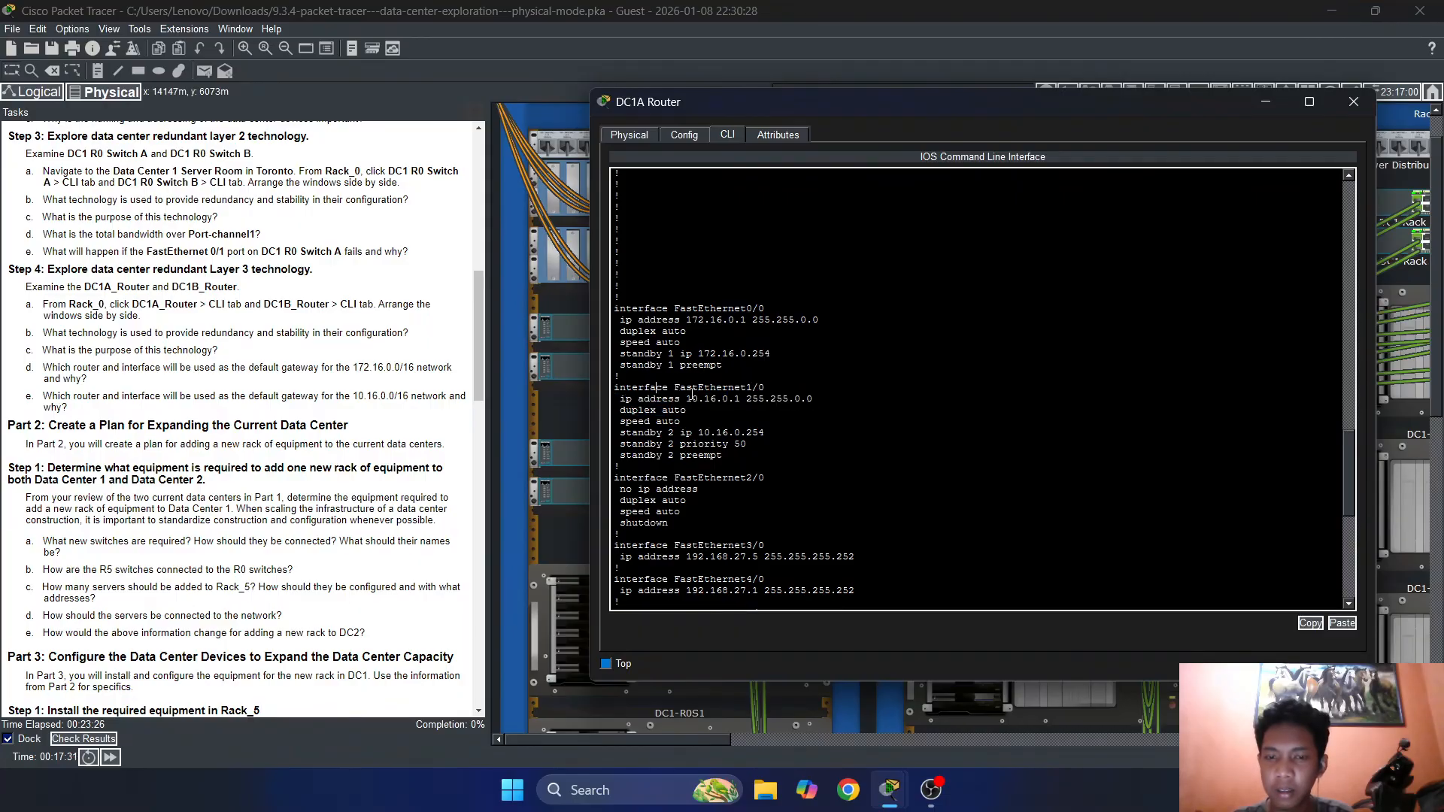
pyautogui.scroll(-2, 692, 392)
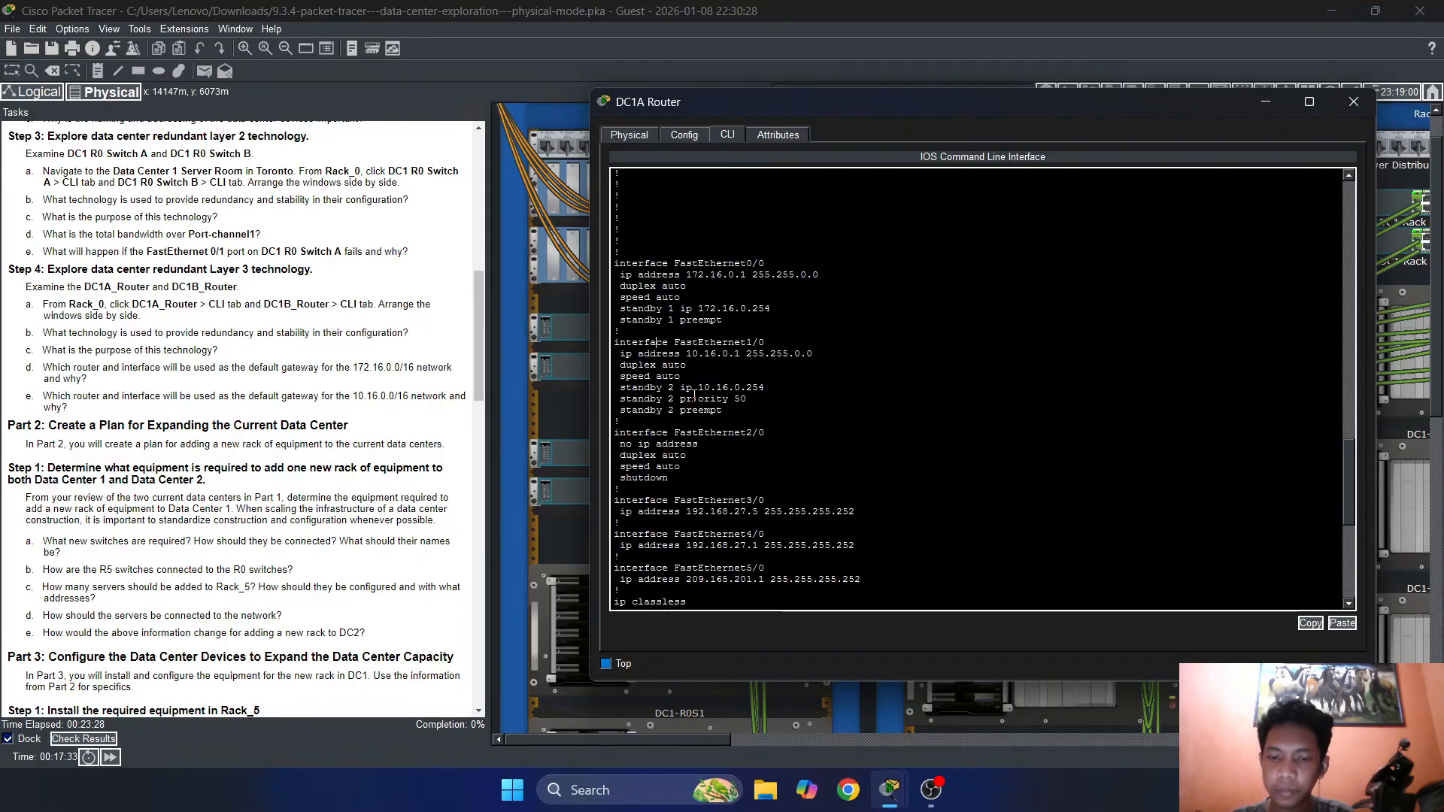
pyautogui.scroll(-4, 822, 386)
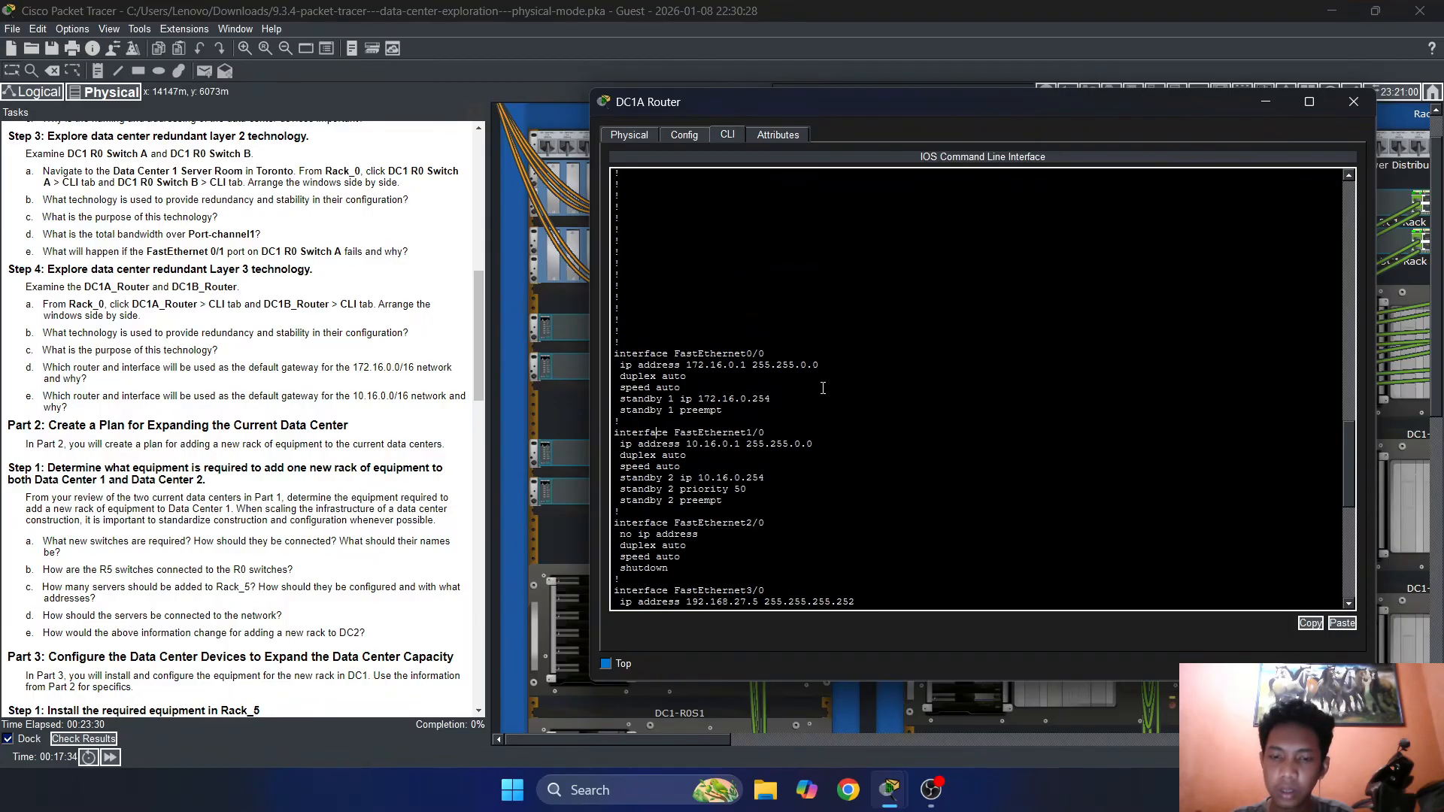
pyautogui.scroll(4, 823, 390)
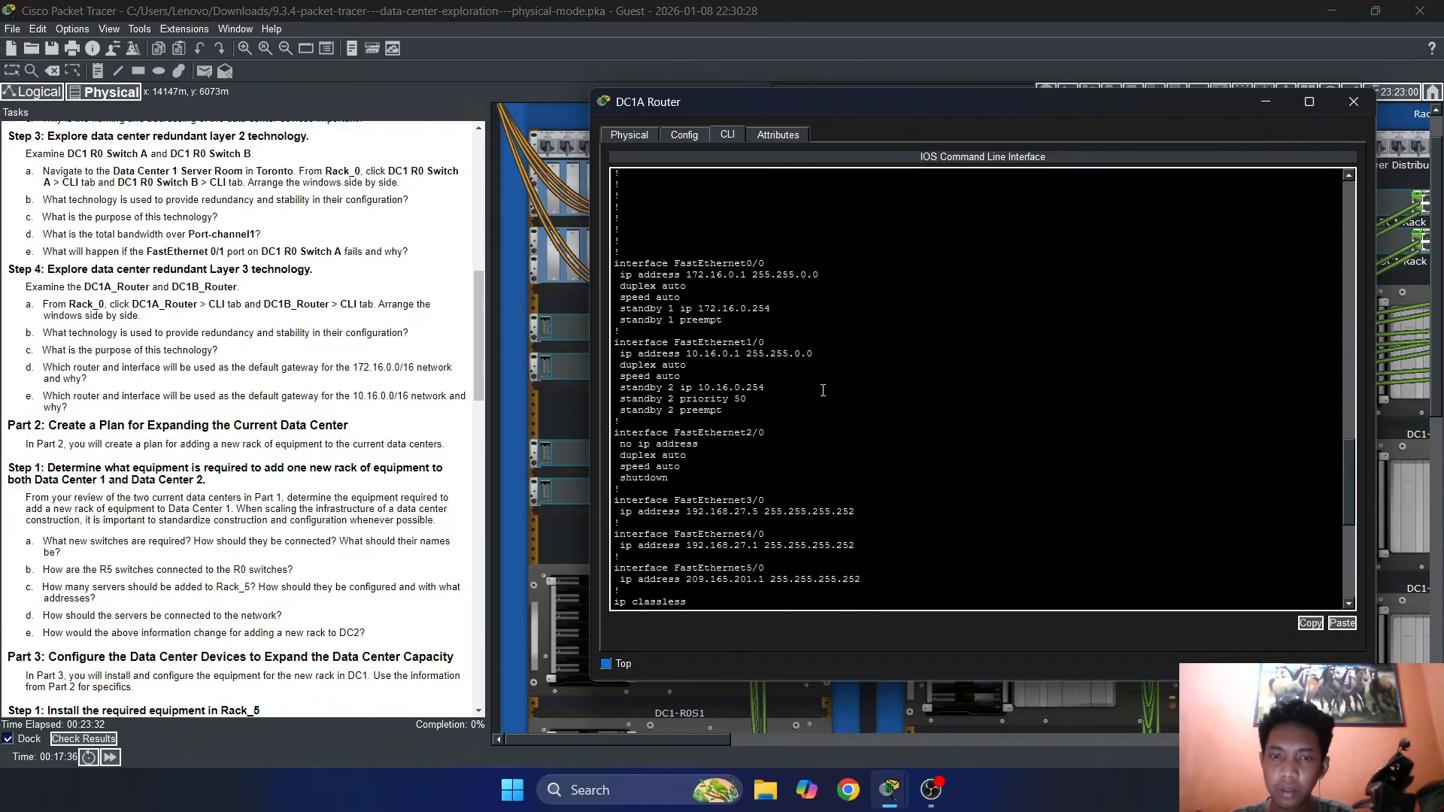
pyautogui.moveTo(777, 318)
pyautogui.mouseDown()
pyautogui.moveTo(679, 298)
pyautogui.moveTo(710, 308)
pyautogui.moveTo(644, 308)
pyautogui.moveTo(774, 307)
pyautogui.mouseUp()
pyautogui.click(681, 309)
pyautogui.click(721, 308)
pyautogui.doubleClick(707, 308)
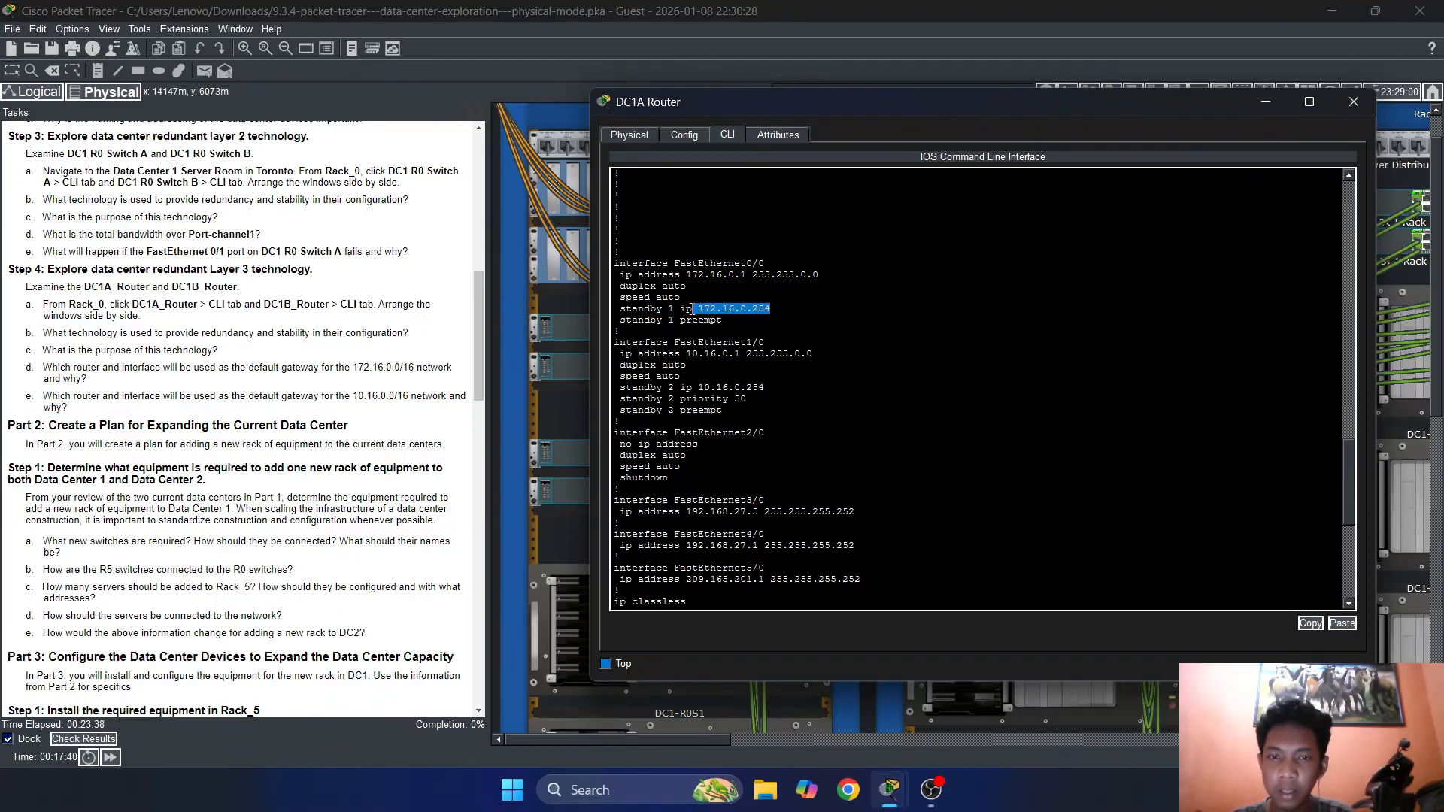
pyautogui.click(774, 308)
pyautogui.moveTo(765, 387); pyautogui.dragTo(654, 388)
pyautogui.click(764, 387)
pyautogui.moveTo(765, 387); pyautogui.dragTo(722, 388)
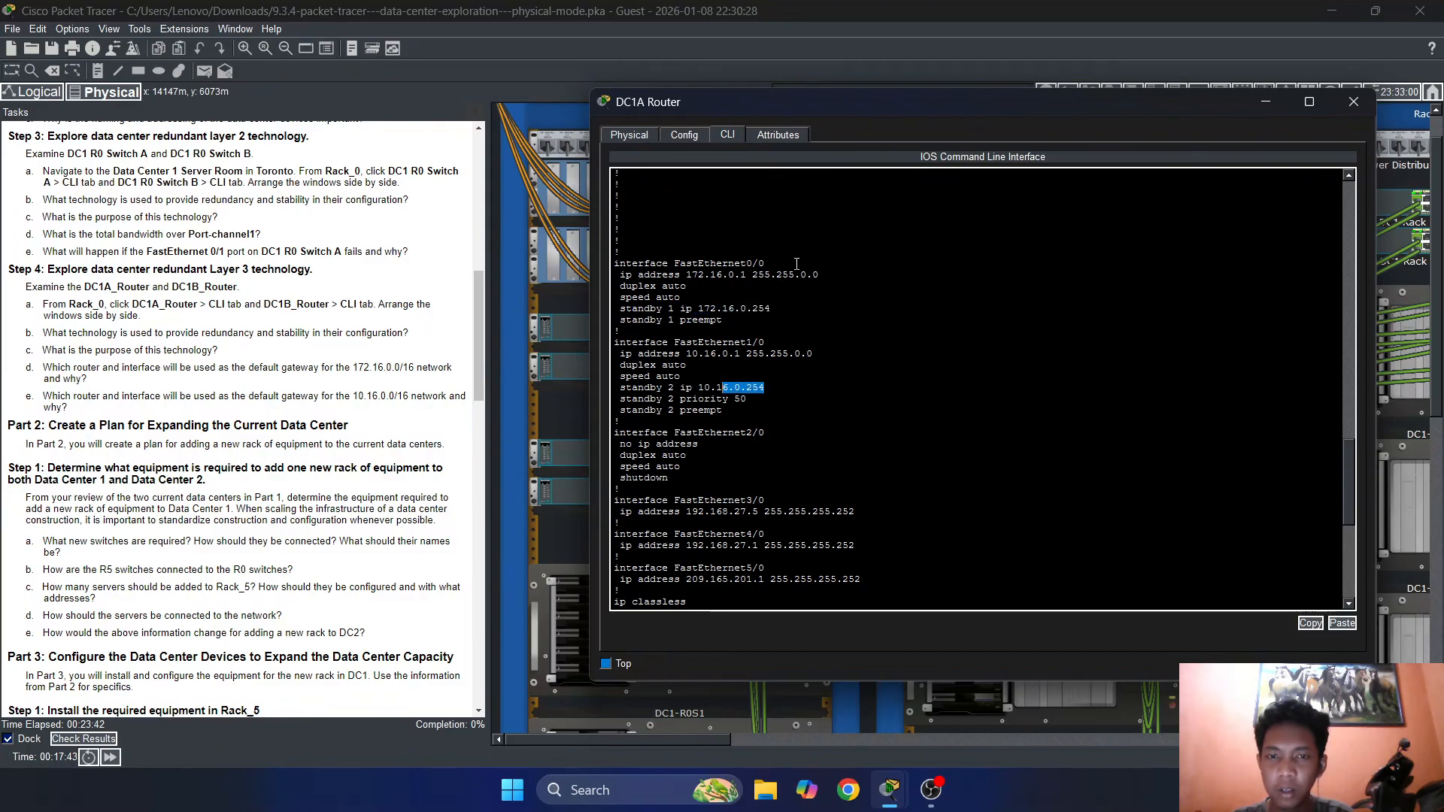
# Recheck the FastEthernet0/0 and FastEthernet1/0 settings, close the DC1A Router window, and read Step 4 question c about the technology's purpose
pyautogui.moveTo(786, 334); pyautogui.dragTo(819, 274)
pyautogui.moveTo(733, 323); pyautogui.dragTo(772, 324)
pyautogui.moveTo(738, 409); pyautogui.dragTo(615, 342)
pyautogui.click(751, 365)
pyautogui.click(1353, 102)
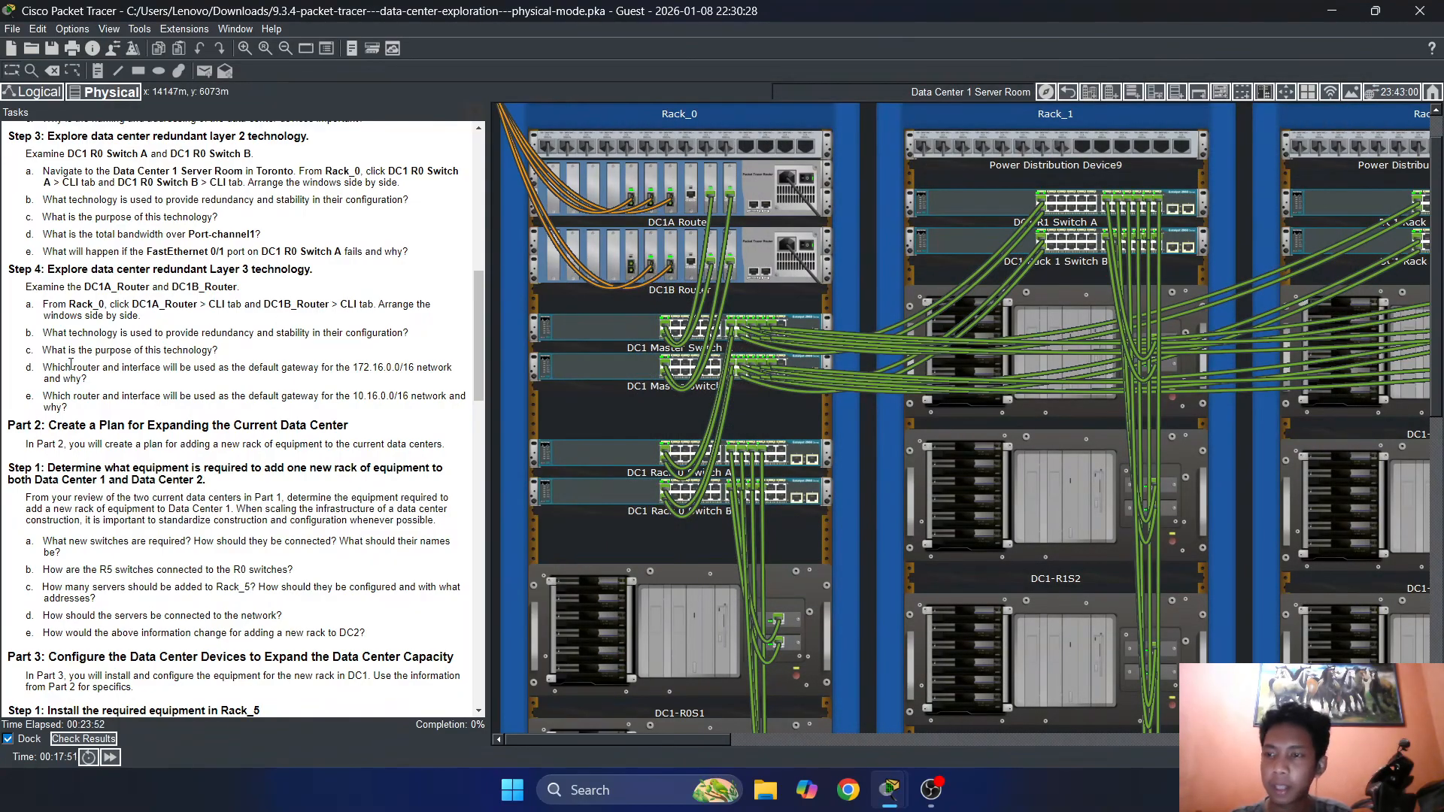
pyautogui.moveTo(43, 350); pyautogui.dragTo(213, 351)
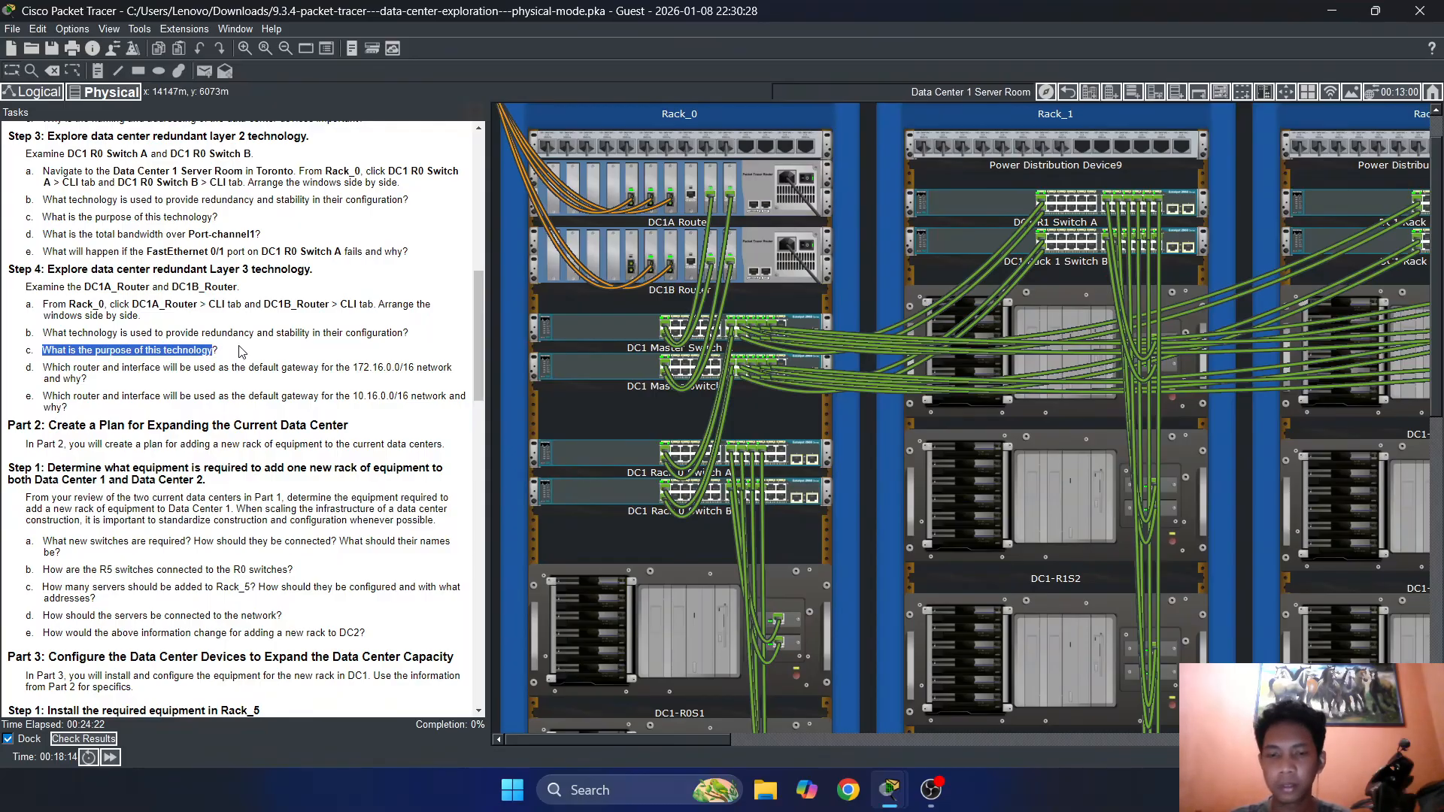
pyautogui.click(413, 310)
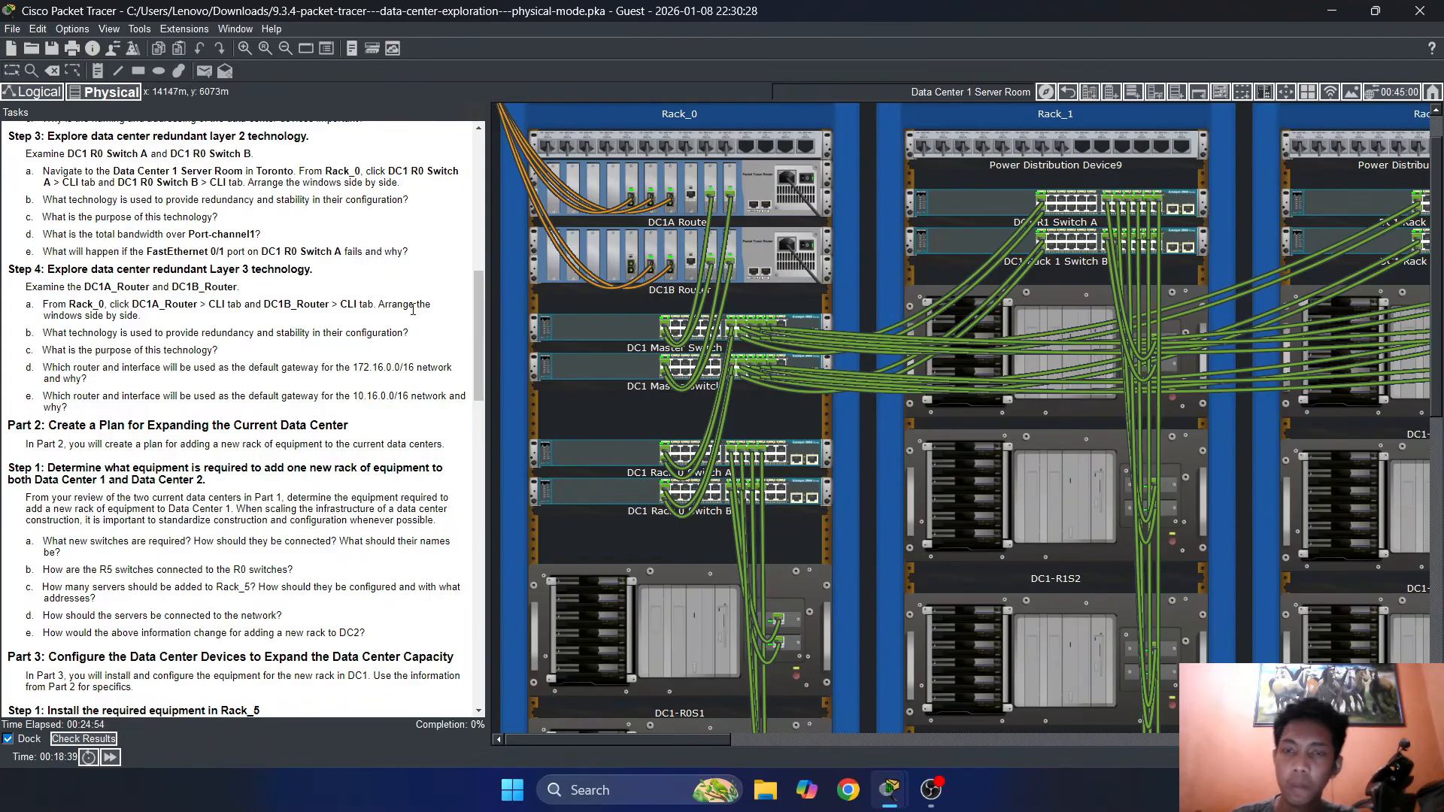
# Reopen DC1A Router from Rack_0 and bring up a fresh privileged prompt in its command line
pyautogui.click(768, 179)
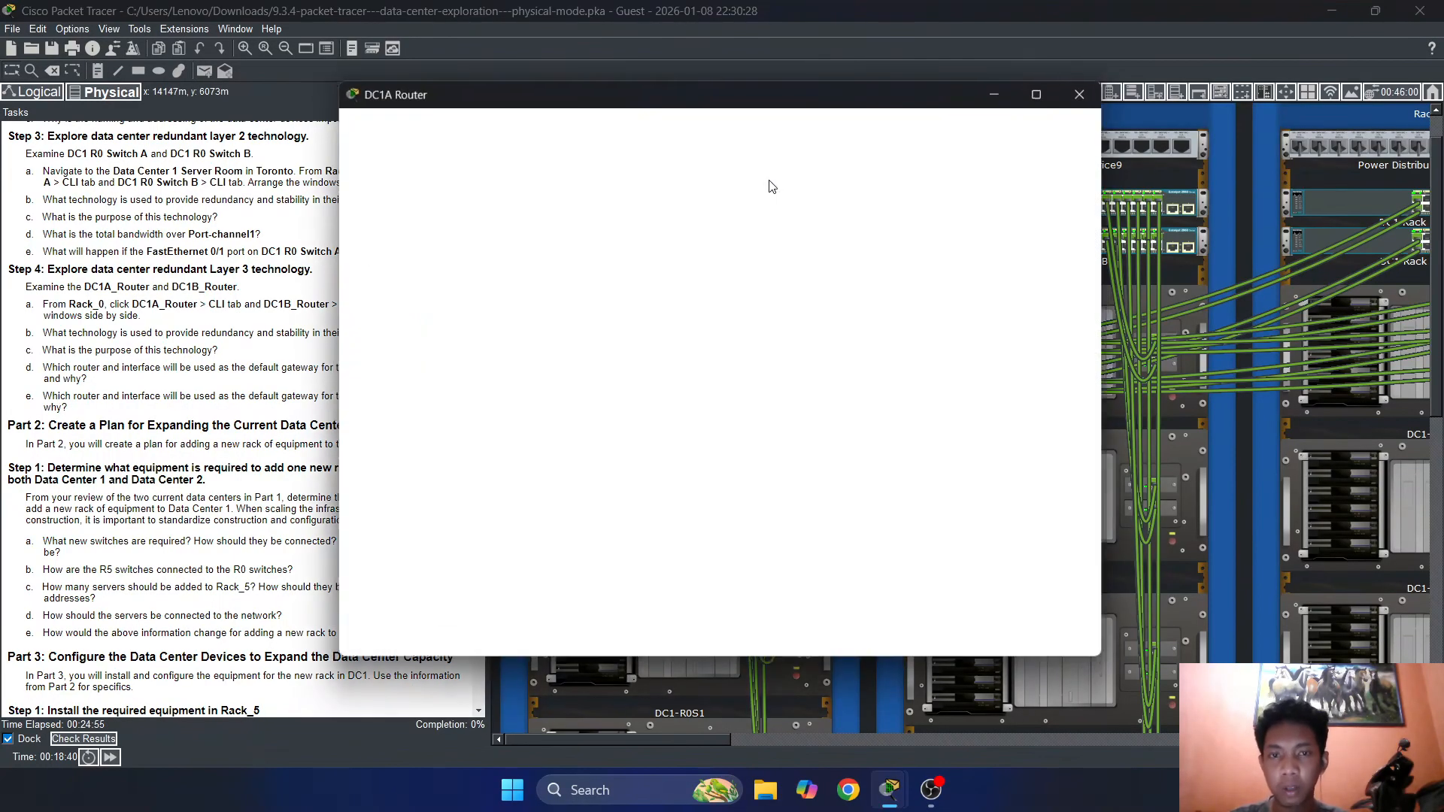
pyautogui.press('Return')
pyautogui.press('Return')
pyautogui.press('Return')
pyautogui.press('Return')
pyautogui.press('Return')
pyautogui.press('Return')
pyautogui.press('Return')
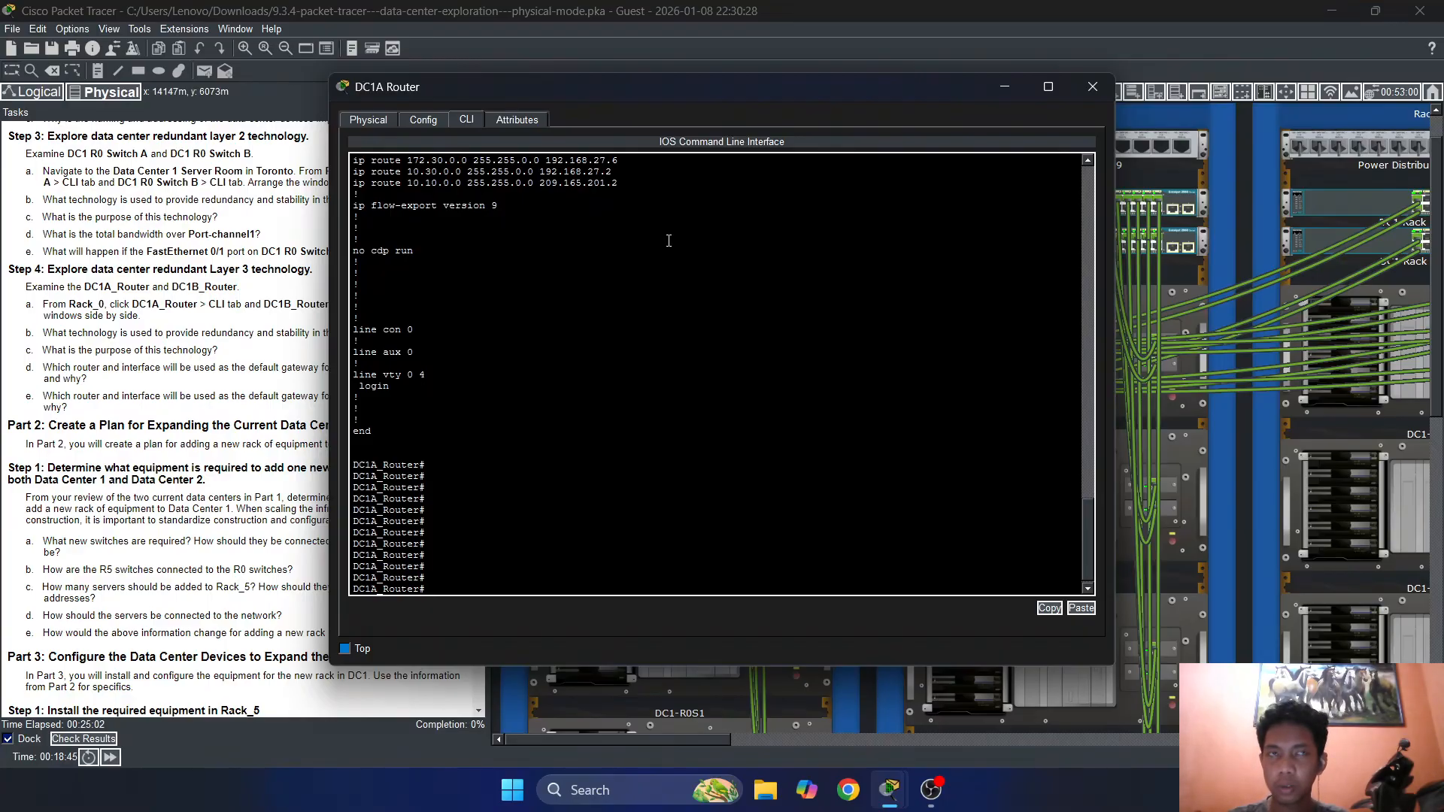
# Display DC1A Router's HSRP status with show standby
pyautogui.write('s')
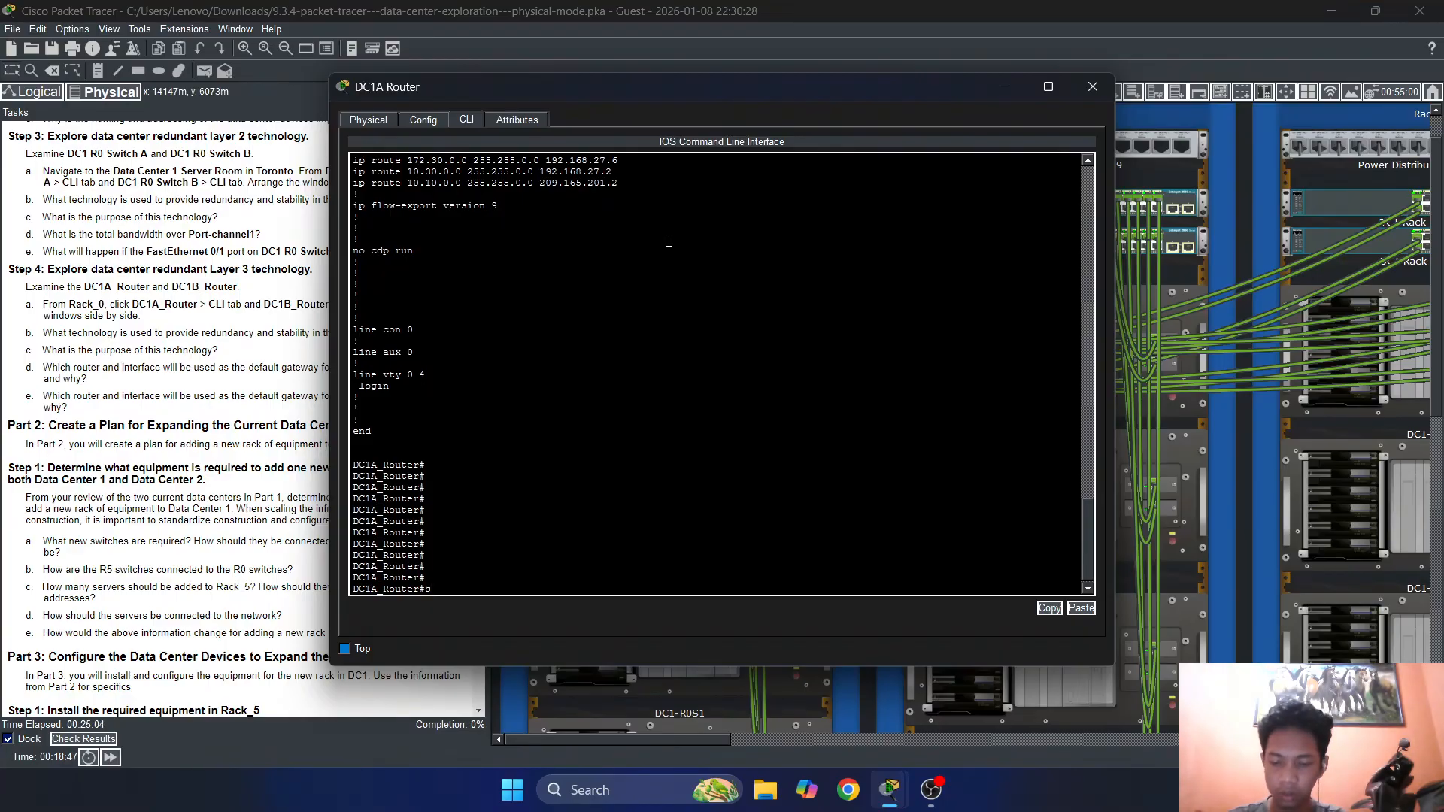
pyautogui.write('ho')
pyautogui.press('Tab')
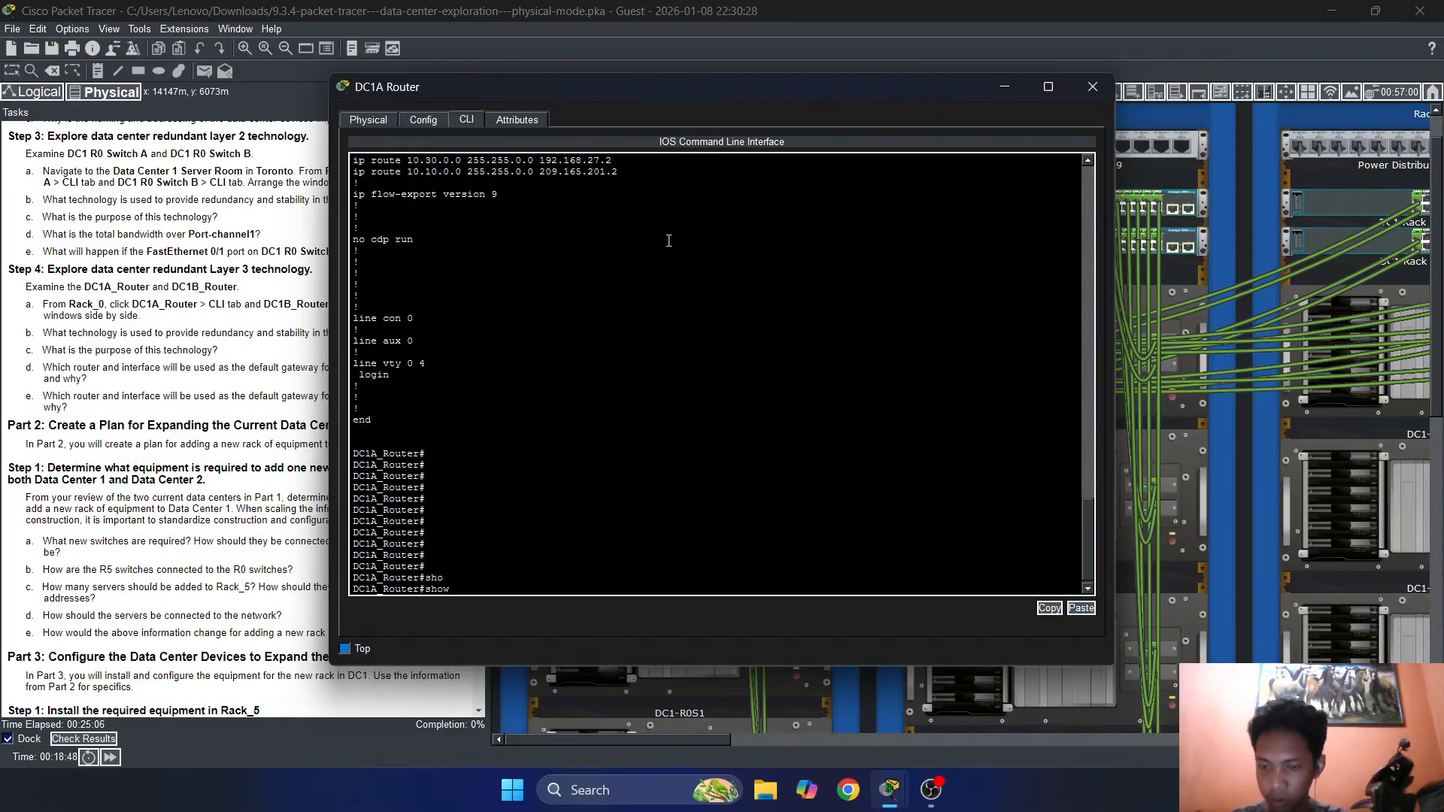
pyautogui.write('st')
pyautogui.press('Tab')
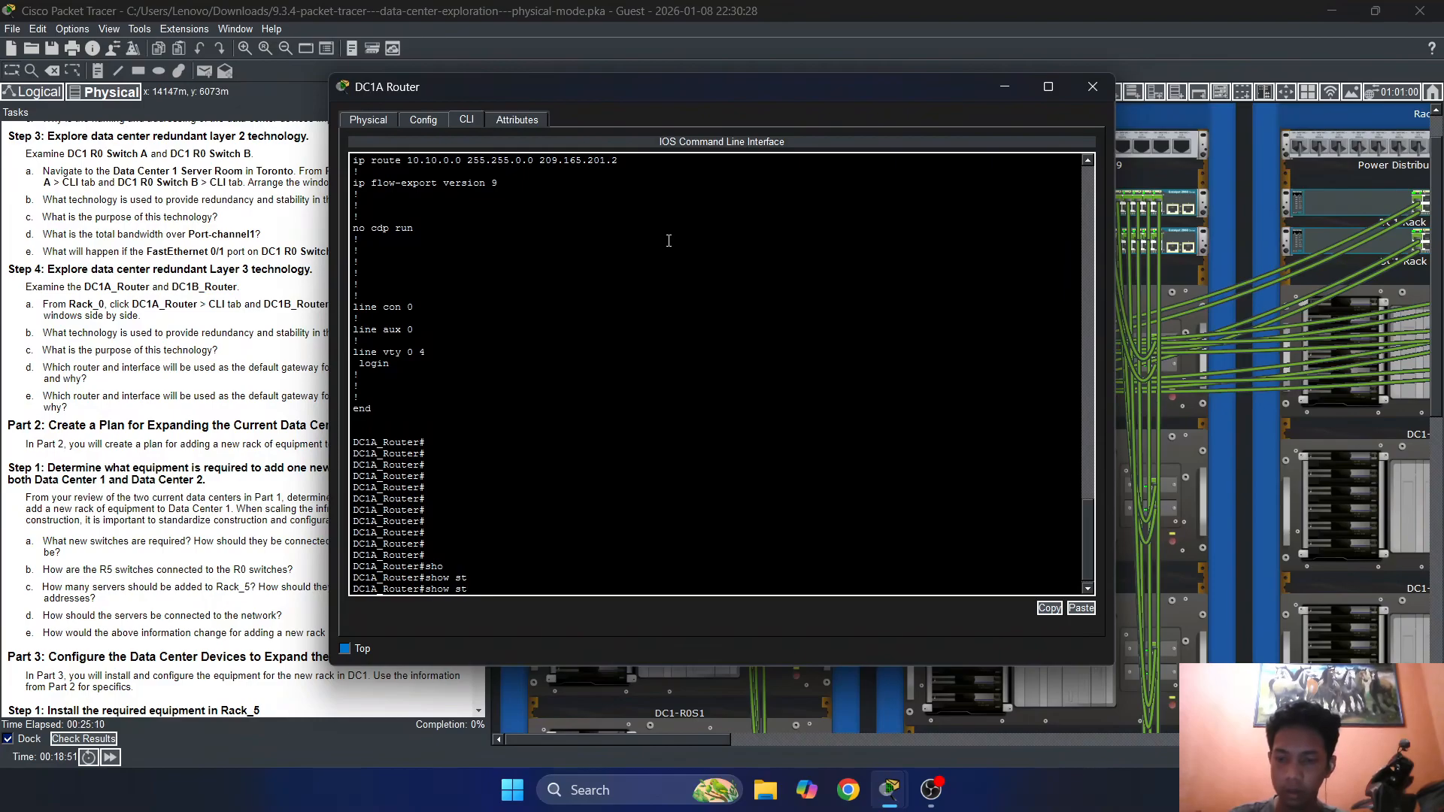
pyautogui.press('Tab')
pyautogui.press('Tab')
pyautogui.press('Tab')
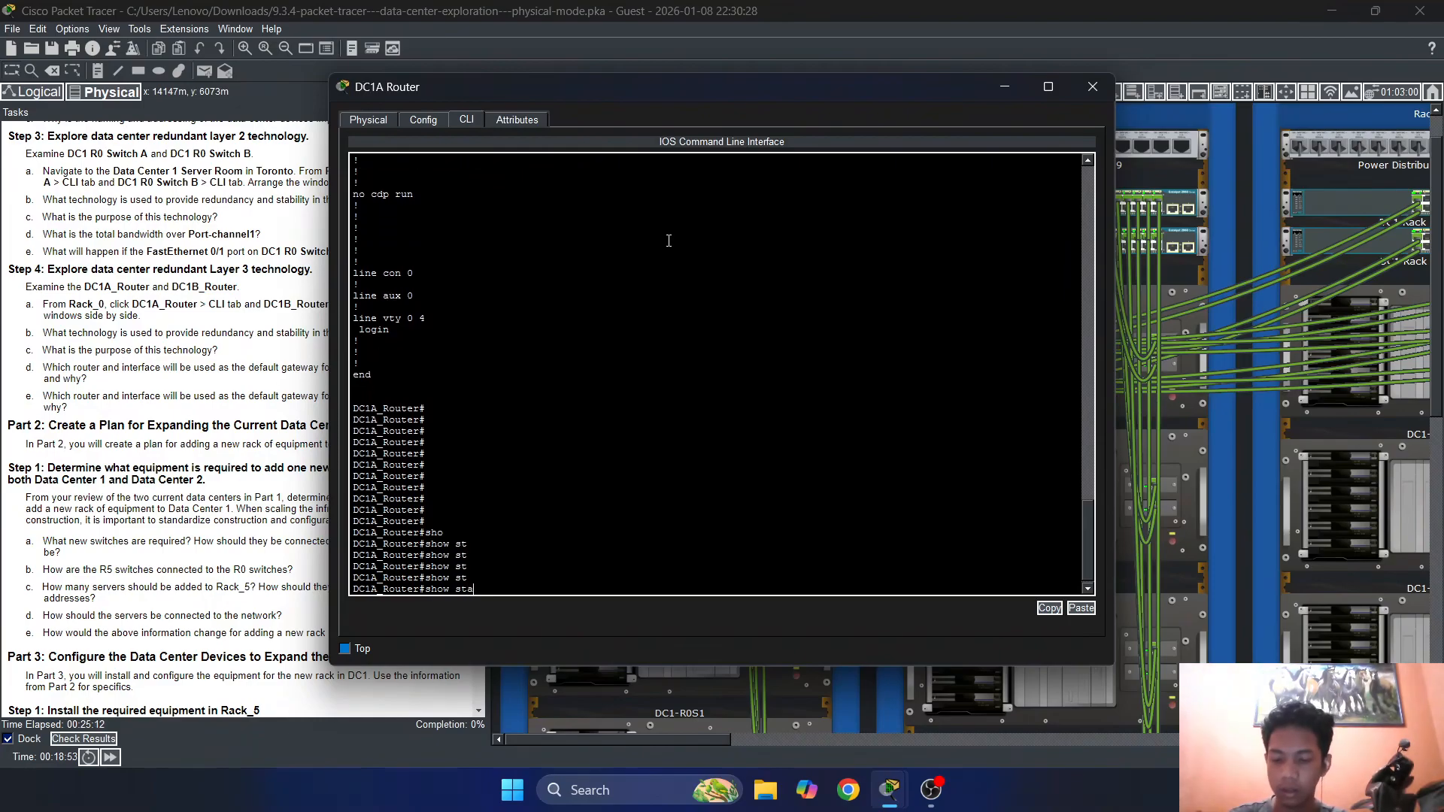
pyautogui.write('an')
pyautogui.press('Tab')
pyautogui.press('Tab')
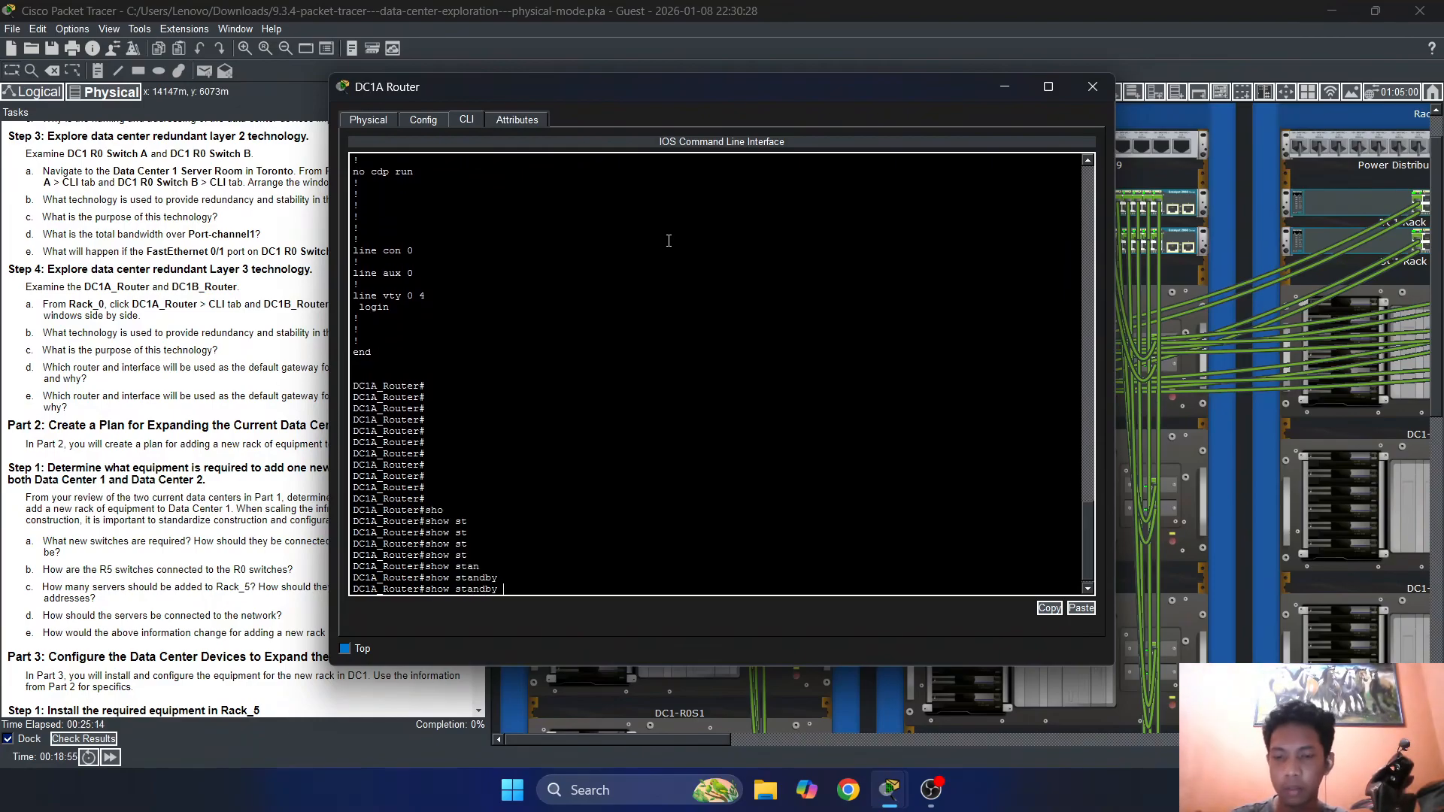
pyautogui.press('Return')
pyautogui.press('Return')
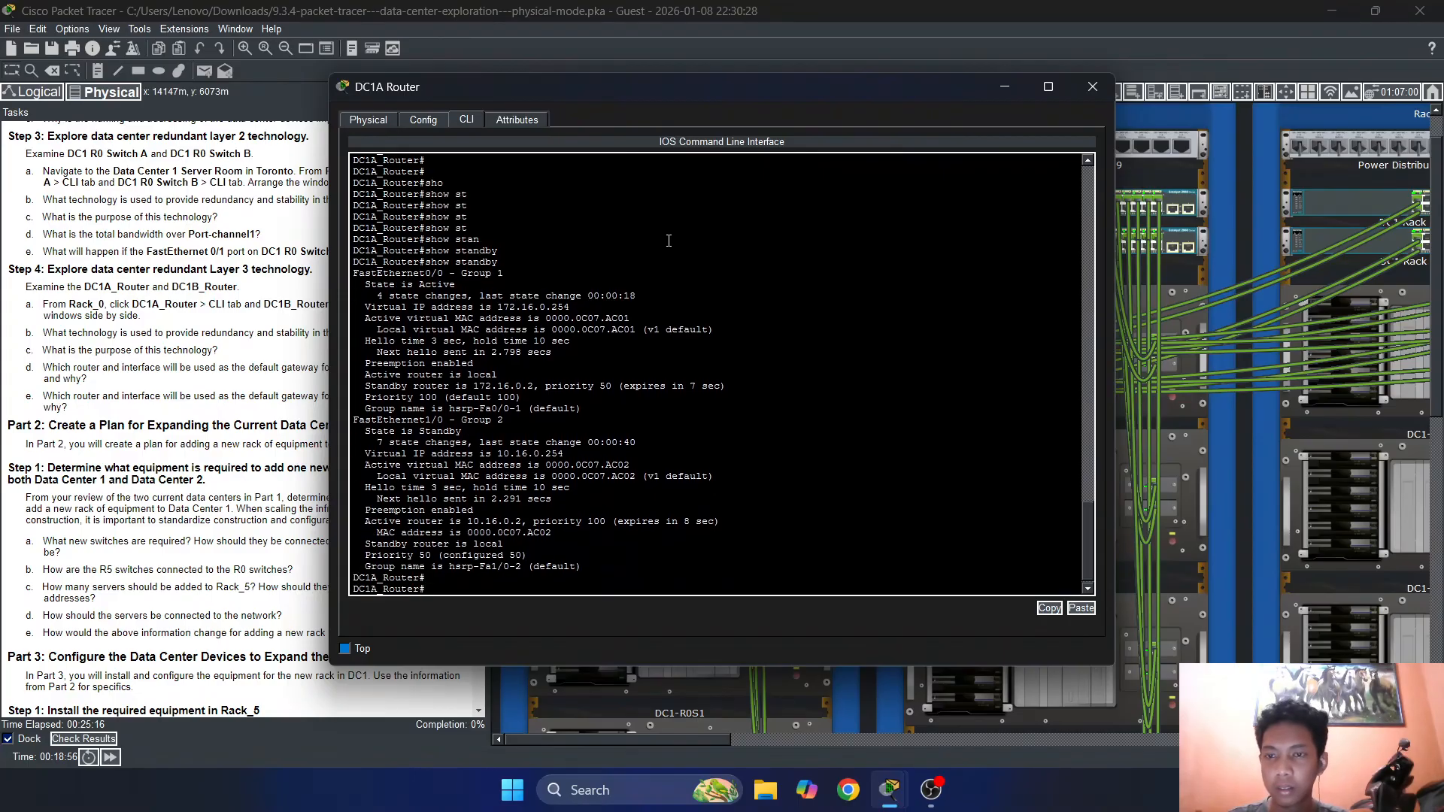
pyautogui.press('Return')
pyautogui.press('Return')
pyautogui.press('Return')
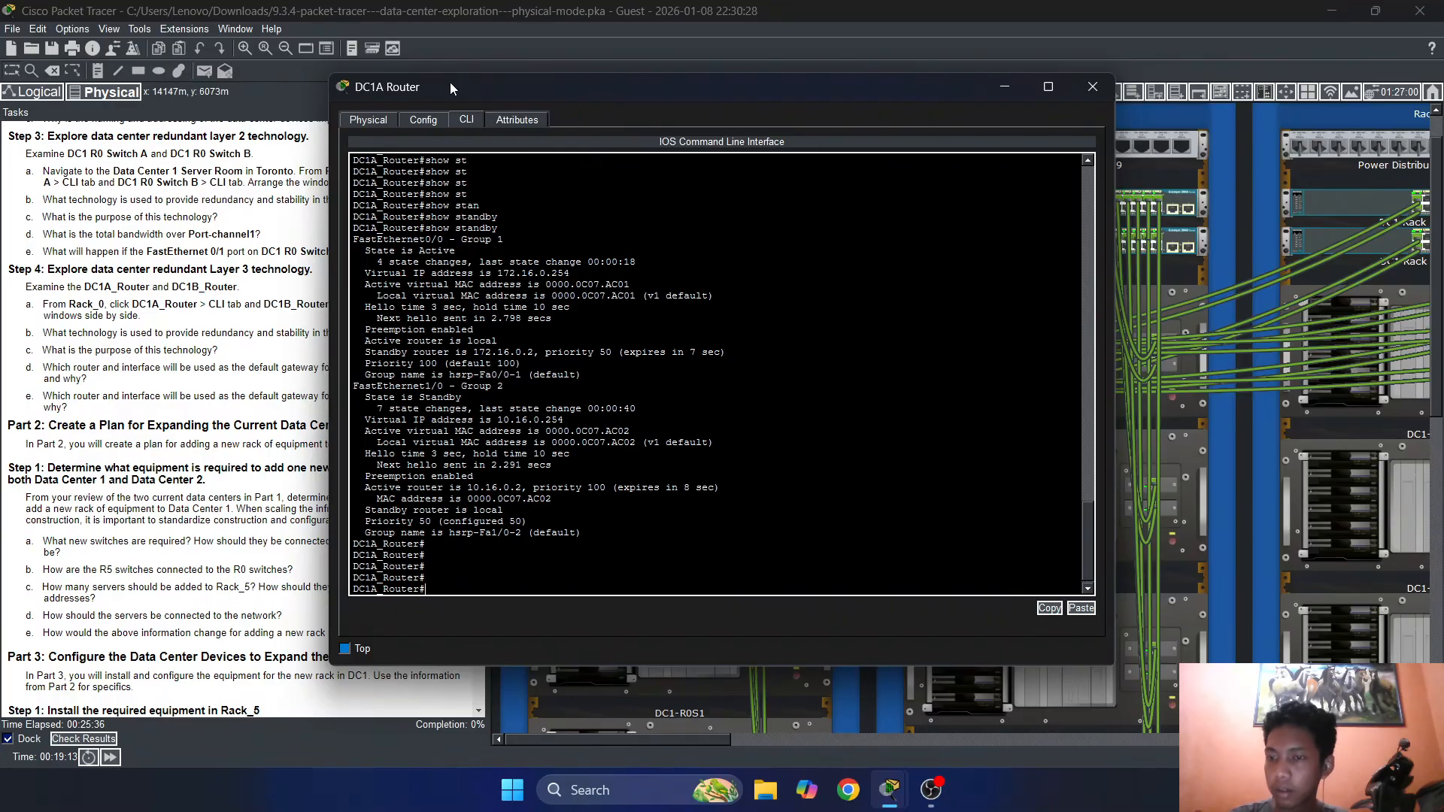
# Move the DC1A Router window clear of the task instructions and examine the virtual IP address of FastEthernet0/0 Group 1
pyautogui.moveTo(450, 88); pyautogui.dragTo(645, 89)
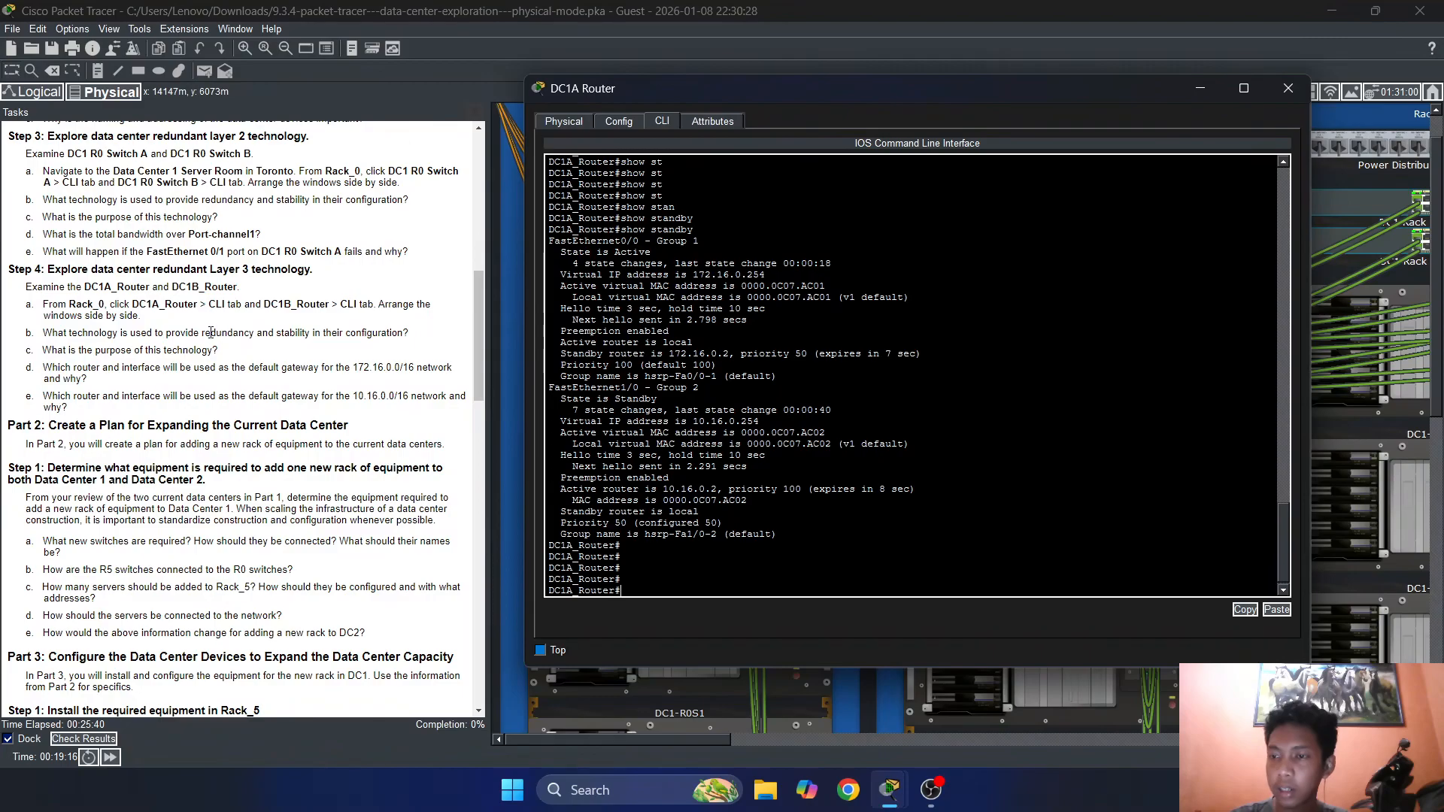
pyautogui.moveTo(608, 92); pyautogui.dragTo(627, 66)
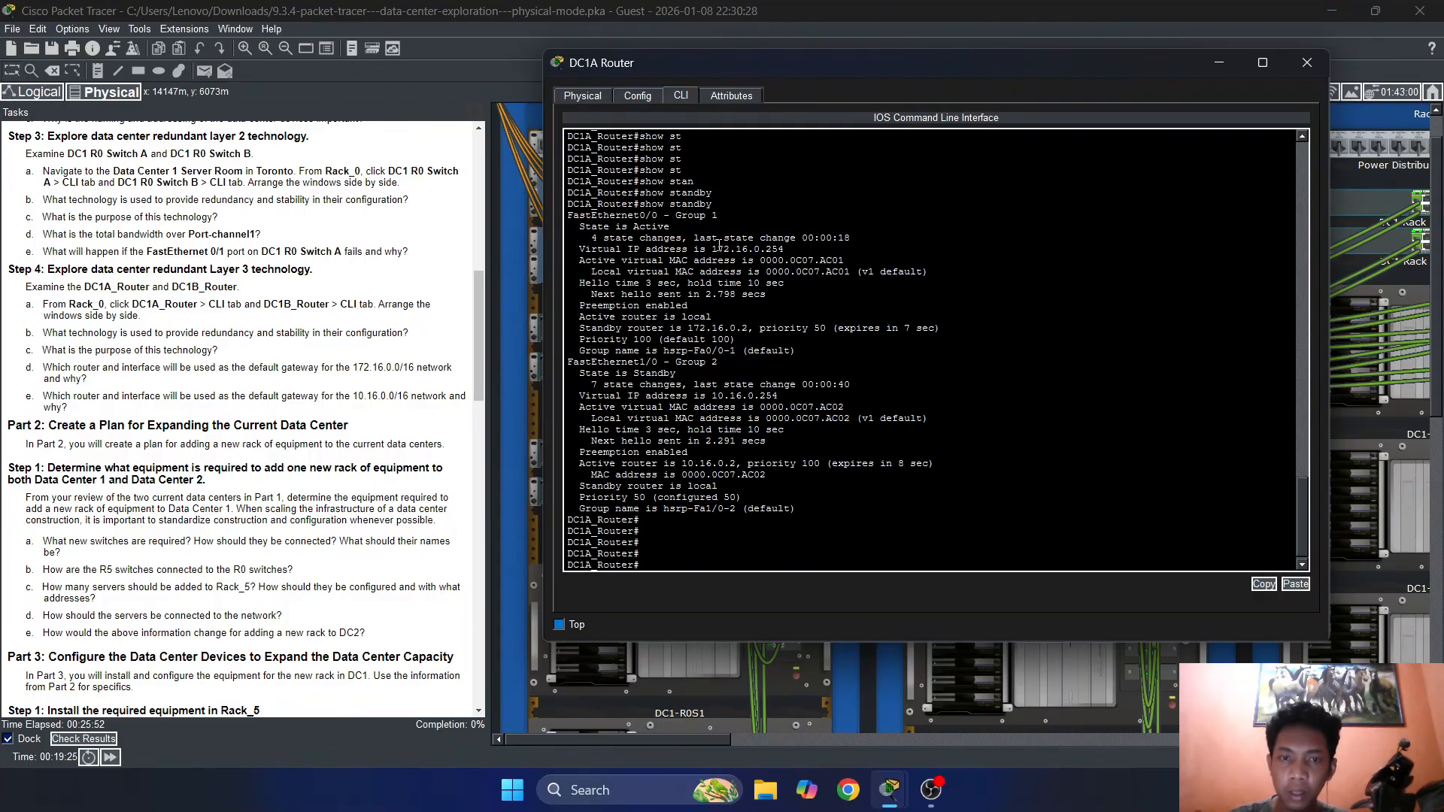
pyautogui.moveTo(716, 249); pyautogui.dragTo(769, 251)
pyautogui.click(805, 249)
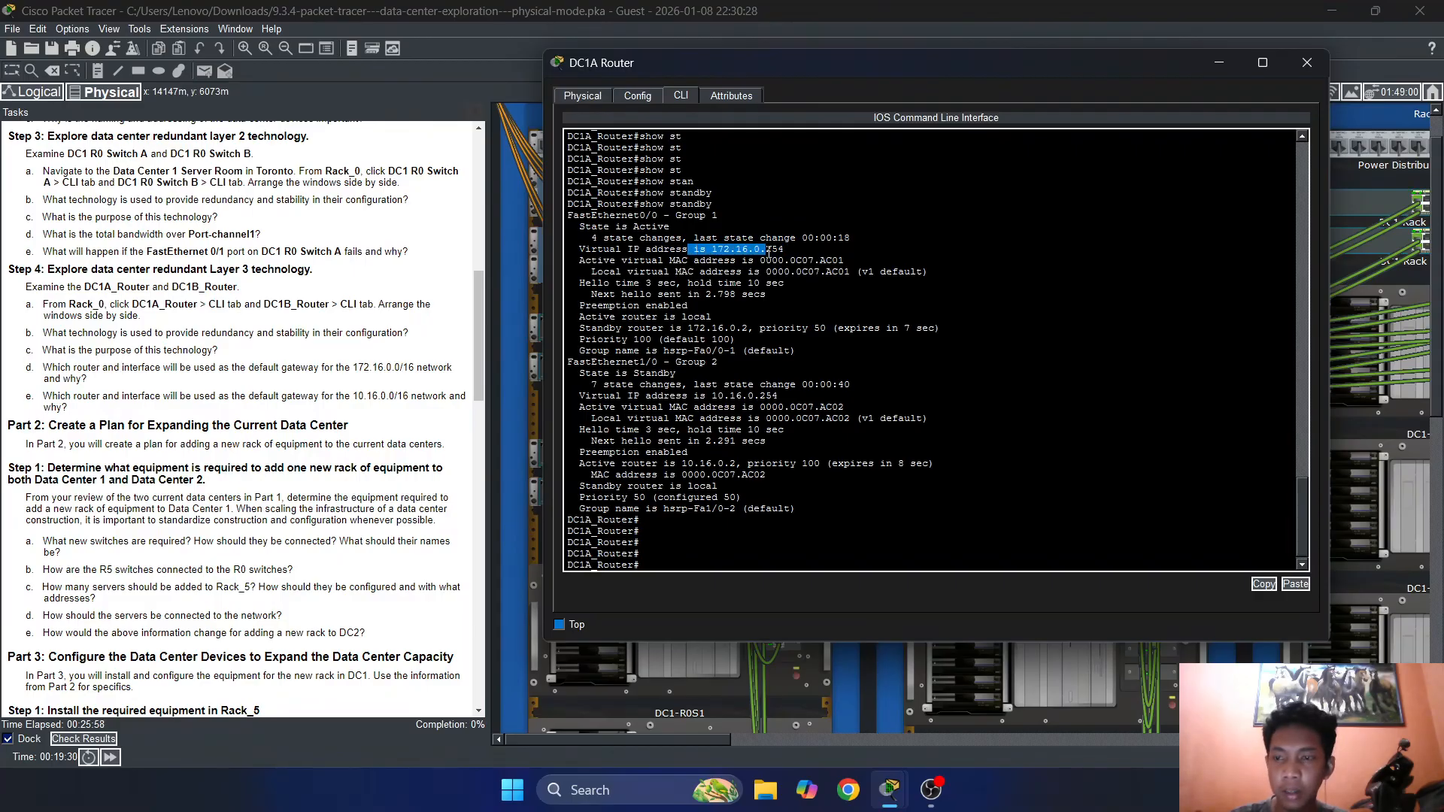
pyautogui.click(769, 251)
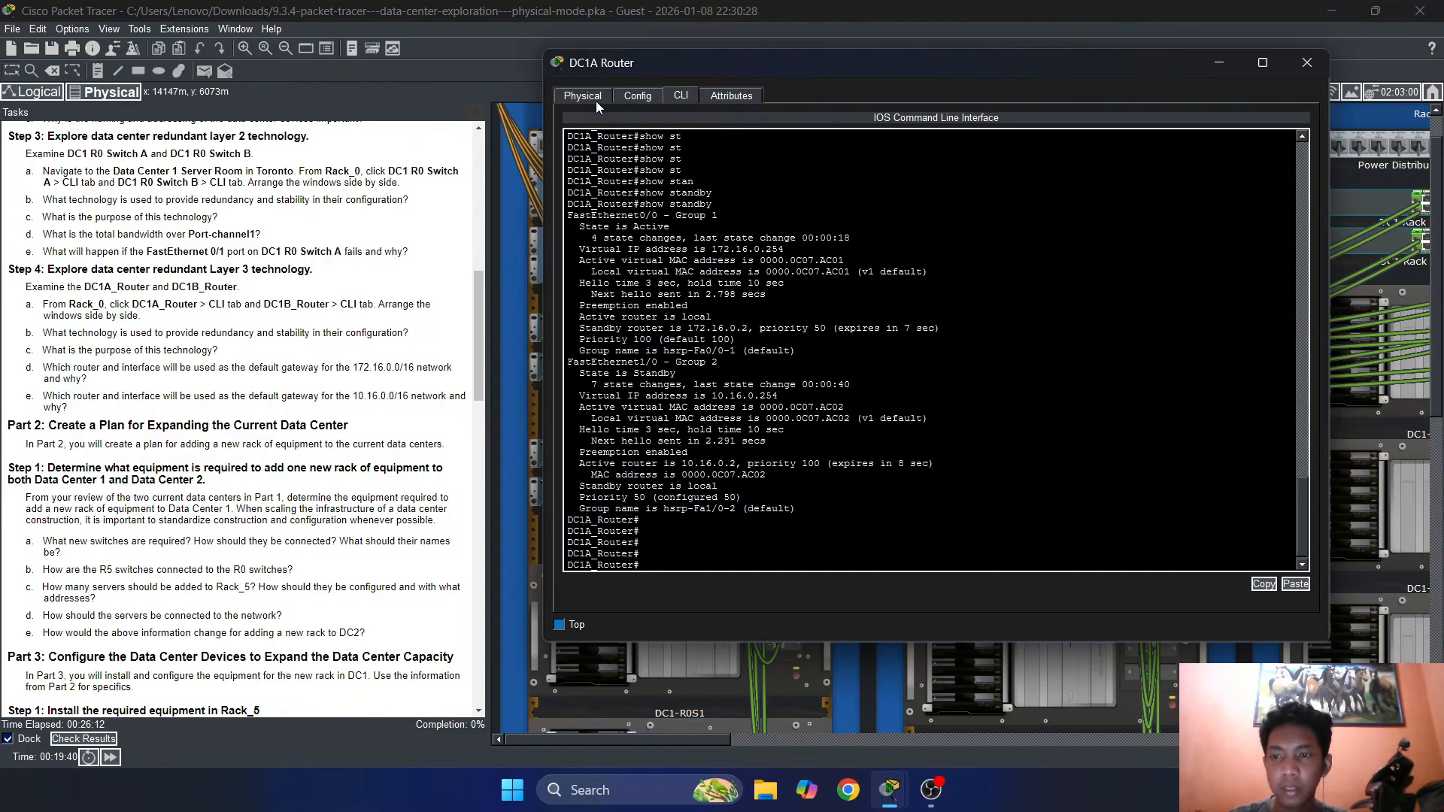
# Examine the HSRP state of FastEthernet0/0 Group 1 and read Step 4 question e about the 10.16.0.0/16 default gateway
pyautogui.moveTo(596, 63); pyautogui.dragTo(592, 63)
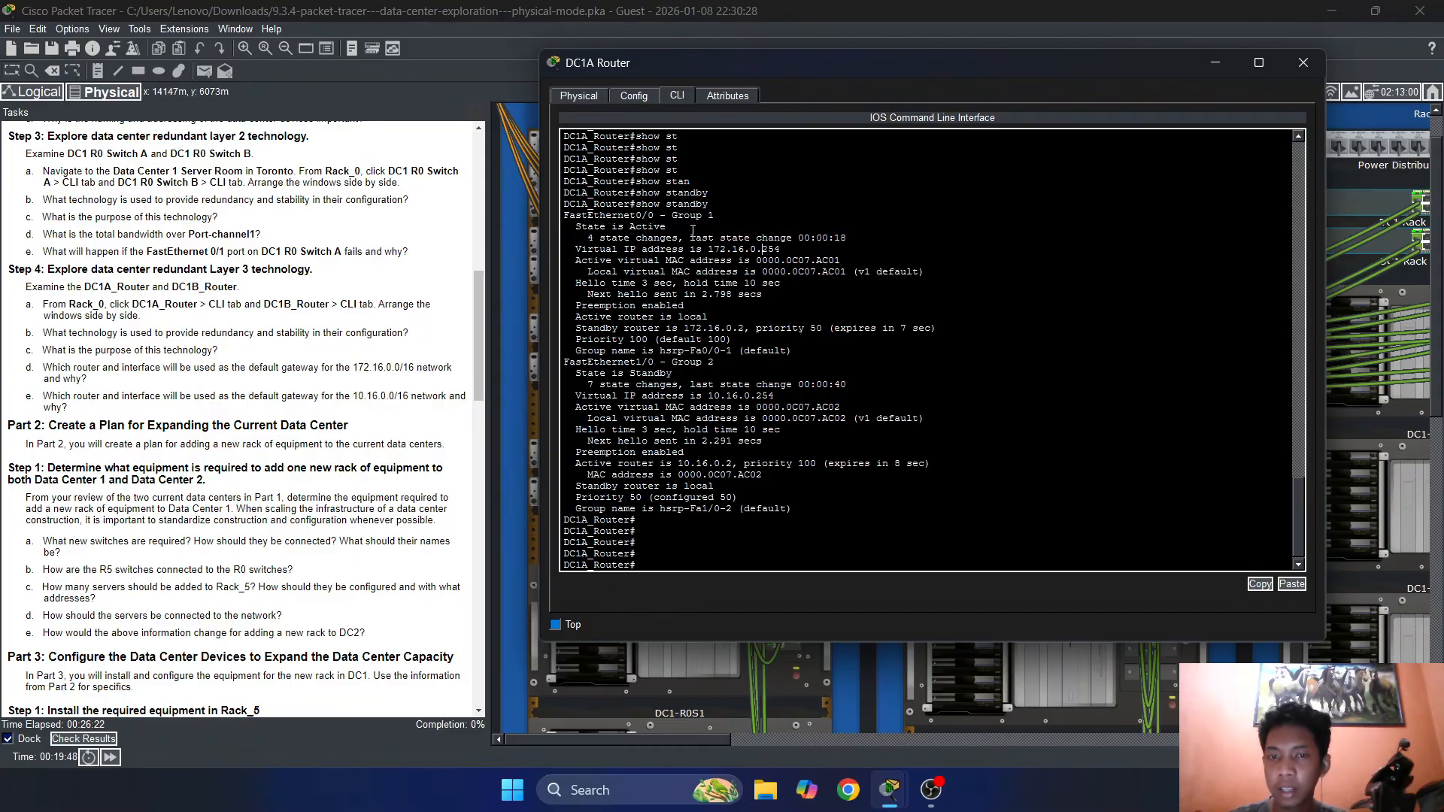
pyautogui.moveTo(649, 226); pyautogui.dragTo(612, 219)
pyautogui.click(614, 227)
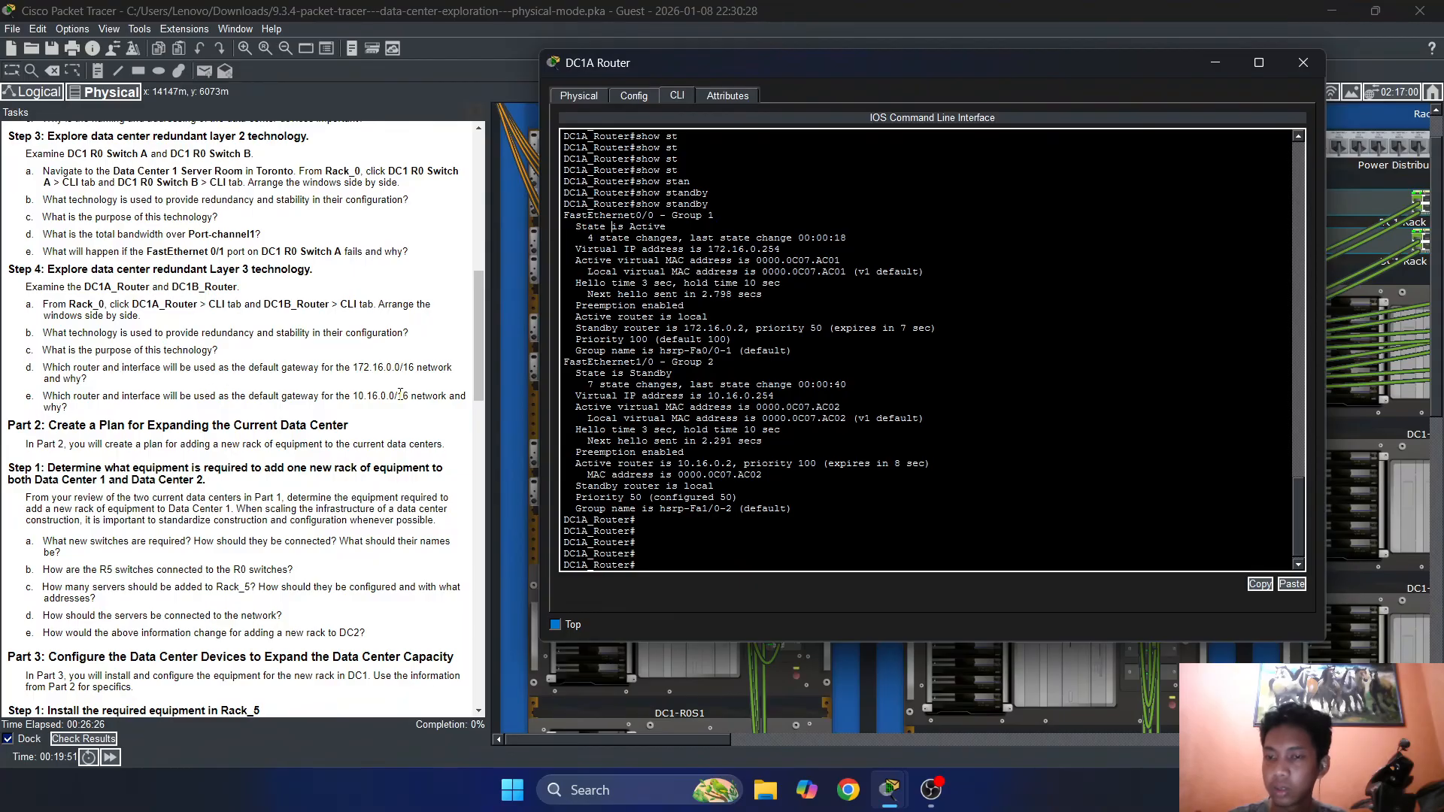
pyautogui.click(264, 398)
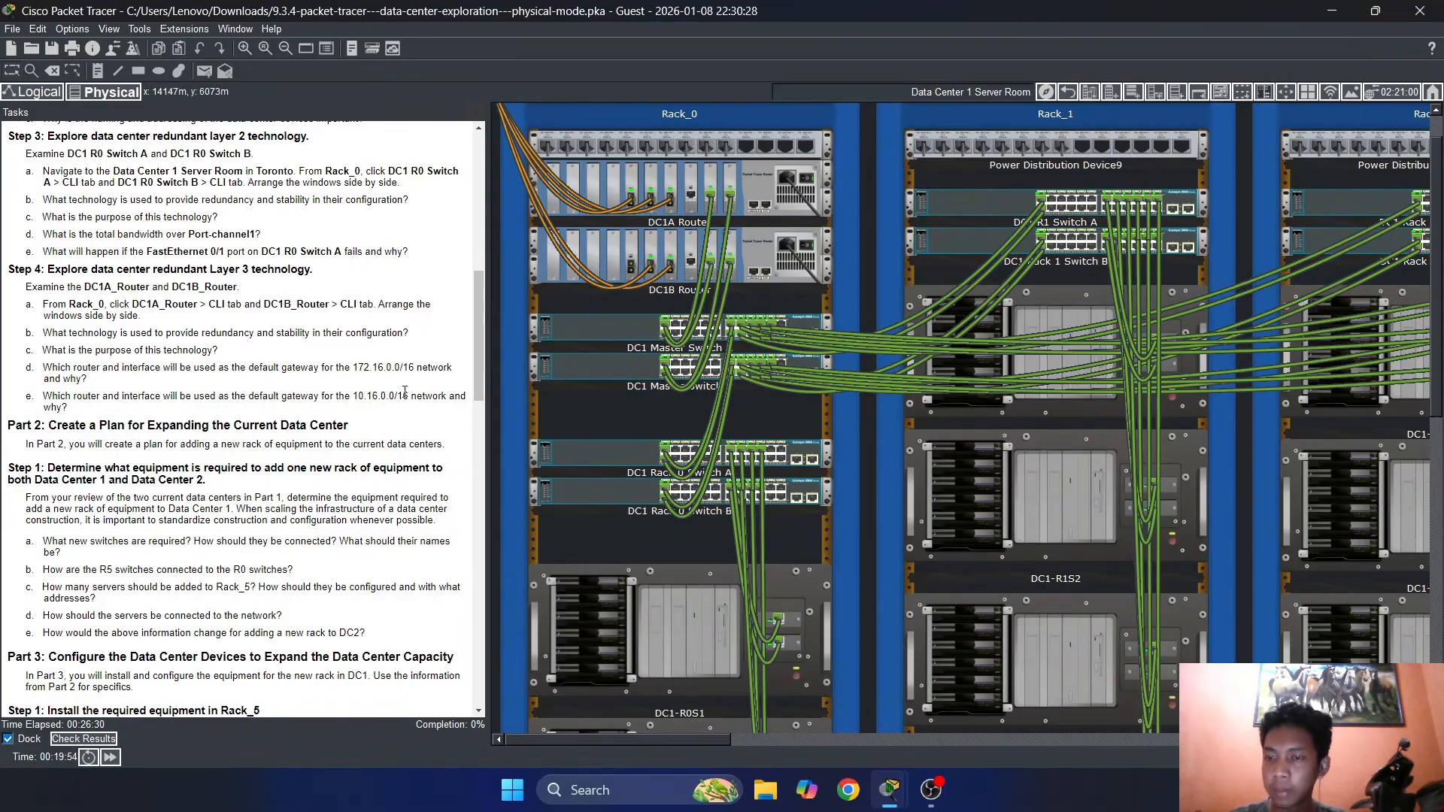
pyautogui.moveTo(404, 396); pyautogui.dragTo(341, 399)
pyautogui.click(361, 398)
pyautogui.click(354, 392)
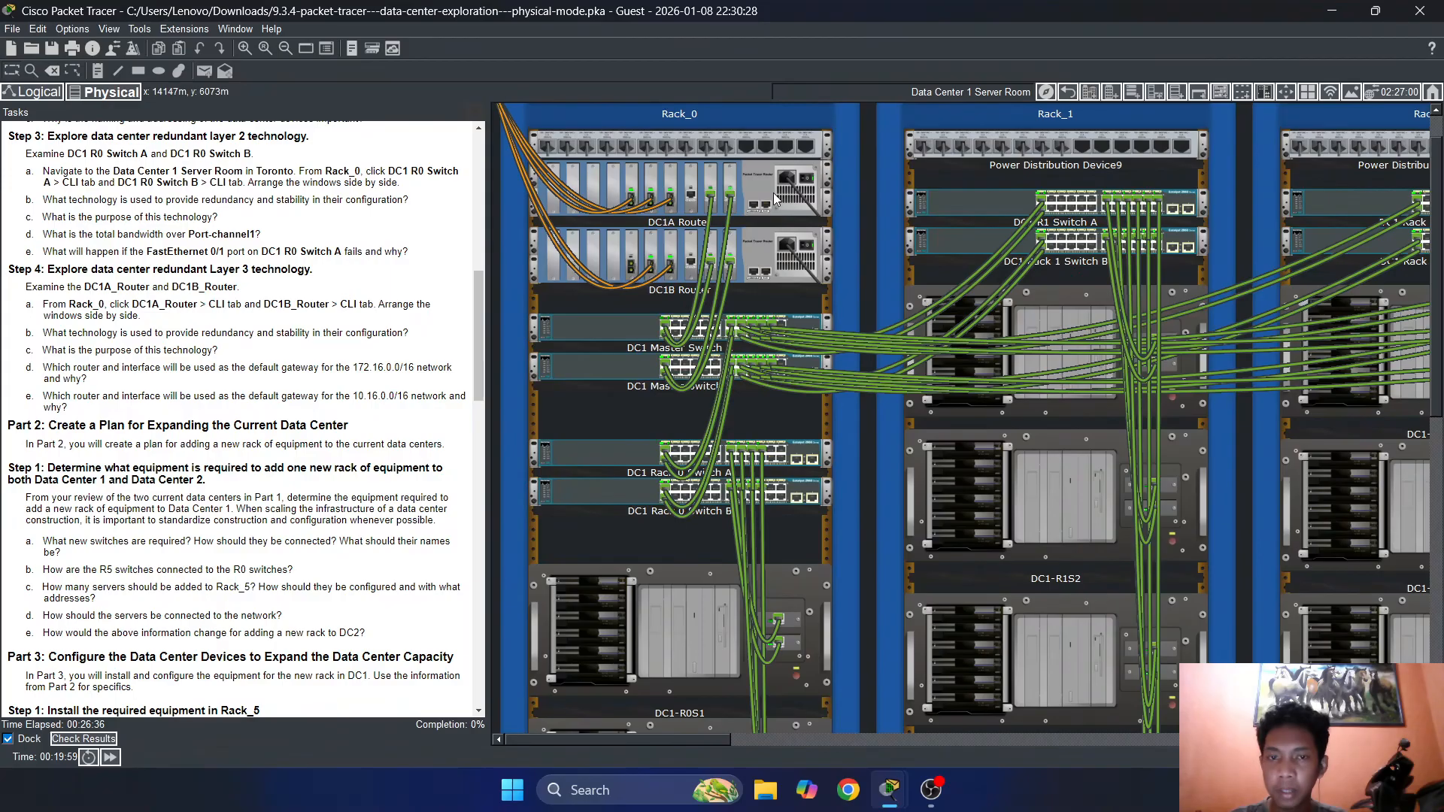
# Return to DC1A Router's command line and examine the virtual IP address of FastEthernet1/0 Group 2
pyautogui.click(776, 199)
pyautogui.moveTo(782, 394); pyautogui.dragTo(707, 396)
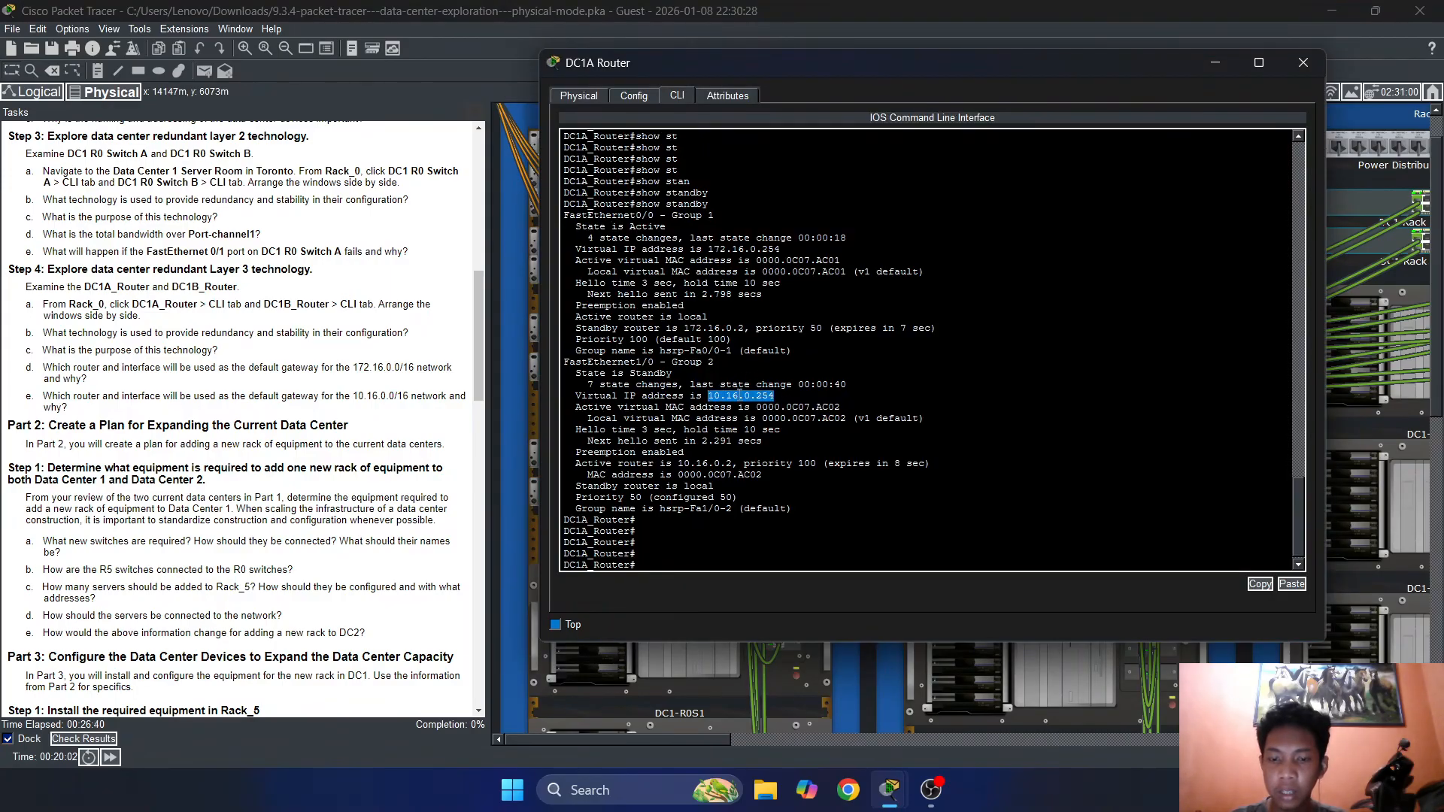
pyautogui.click(761, 392)
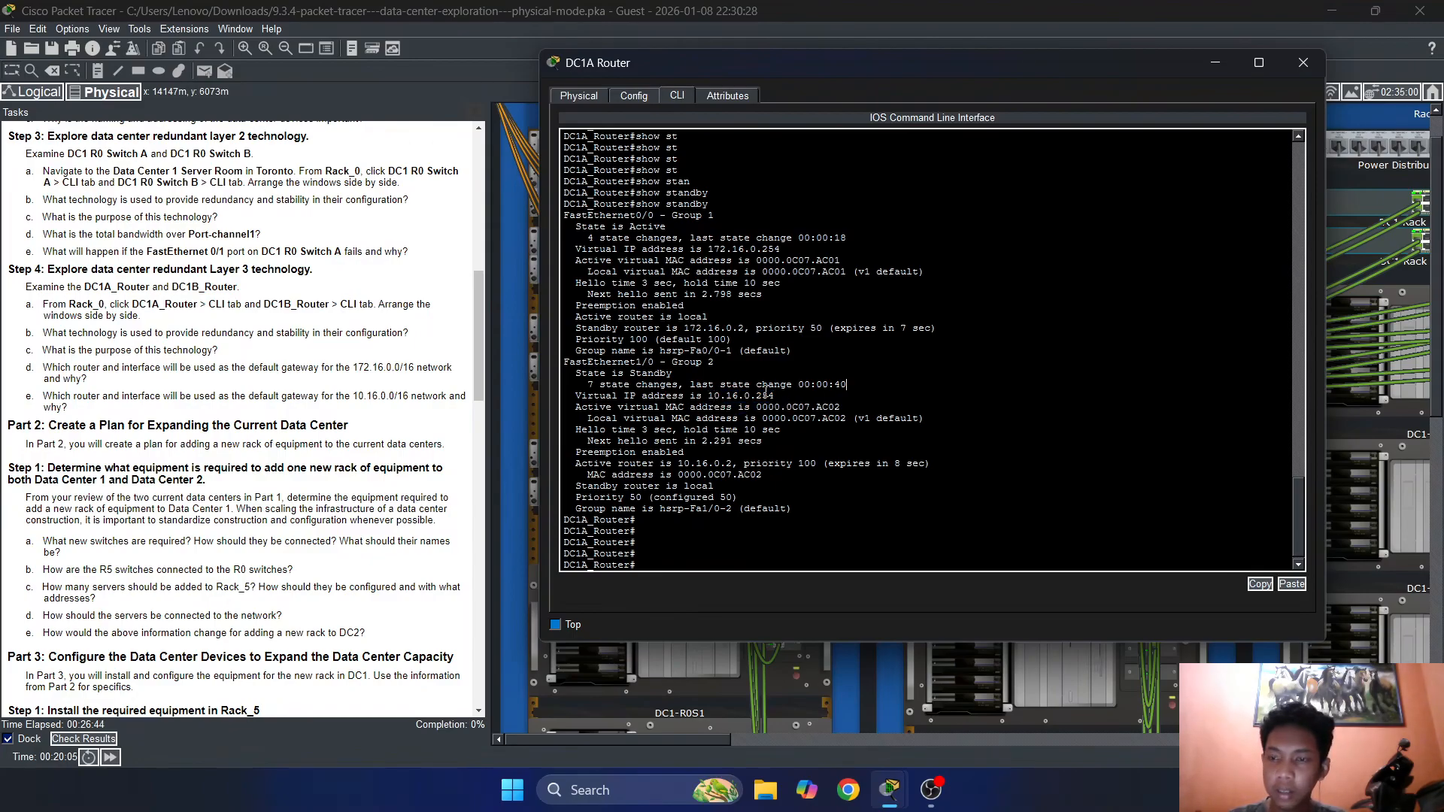
pyautogui.moveTo(699, 393); pyautogui.dragTo(773, 394)
pyautogui.click(782, 395)
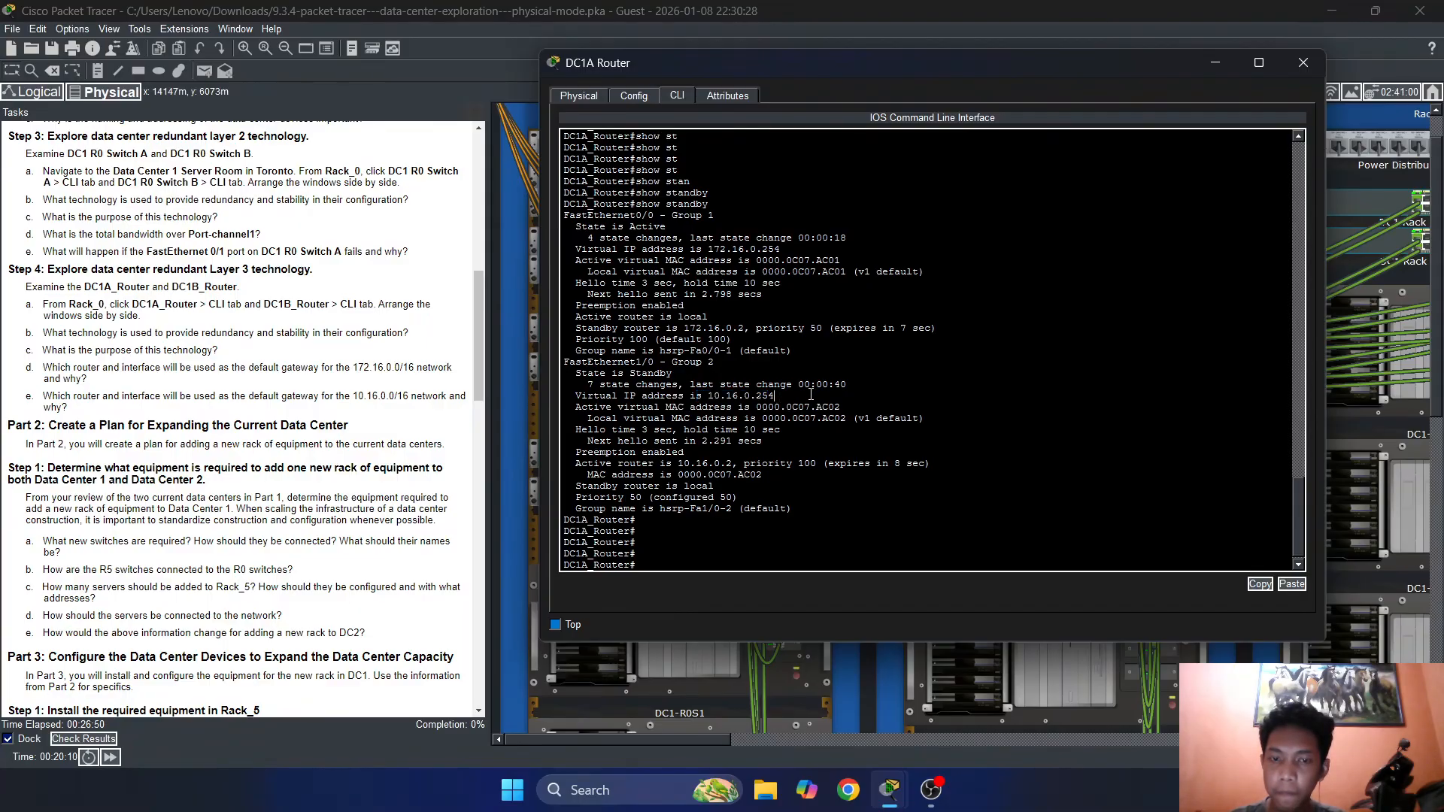
# Look back through DC1A Router's running configuration and check the standby 2 IP address under FastEthernet1/0
pyautogui.scroll(15, 812, 394)
pyautogui.scroll(5, 809, 394)
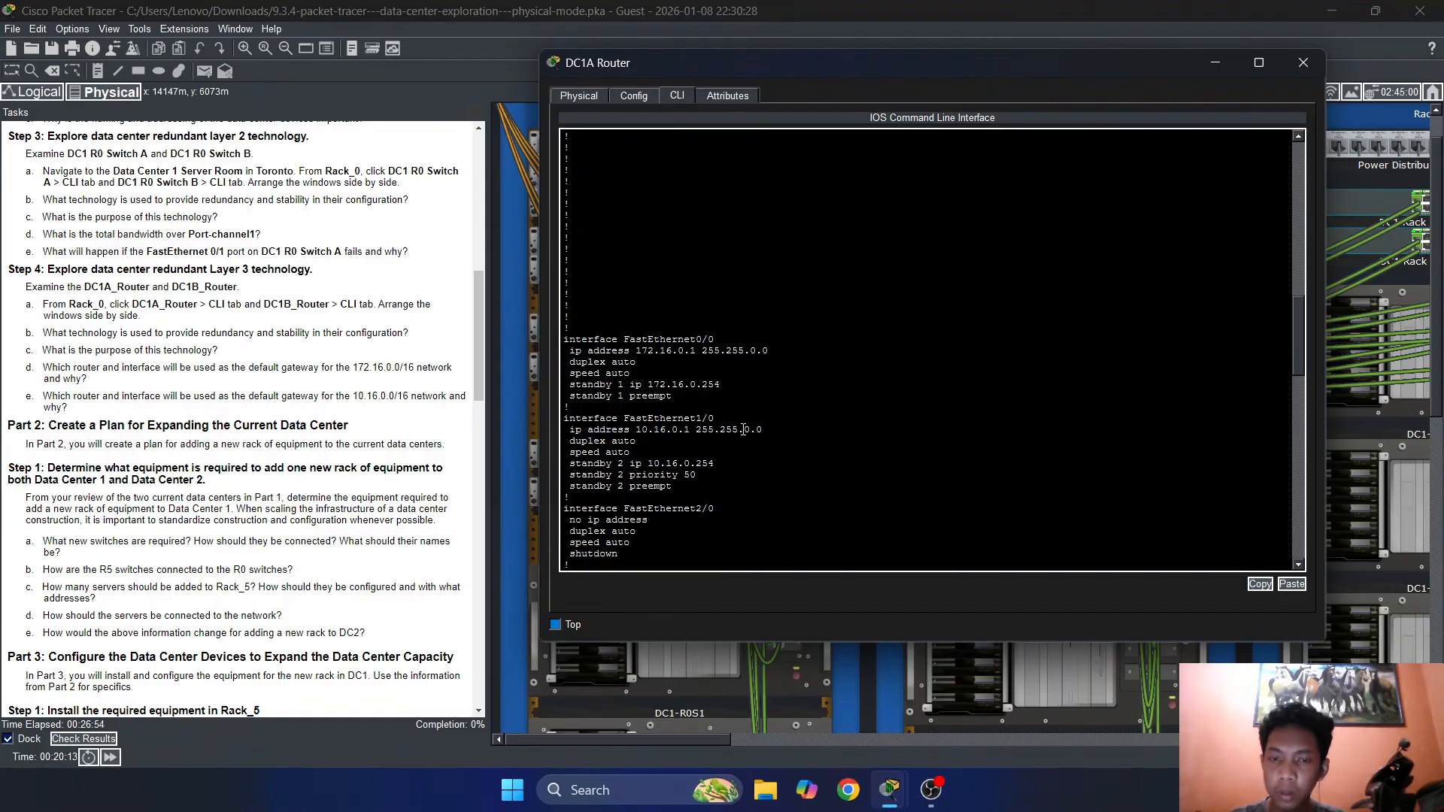
pyautogui.scroll(-3, 756, 421)
pyautogui.moveTo(715, 374); pyautogui.dragTo(642, 374)
pyautogui.click(667, 376)
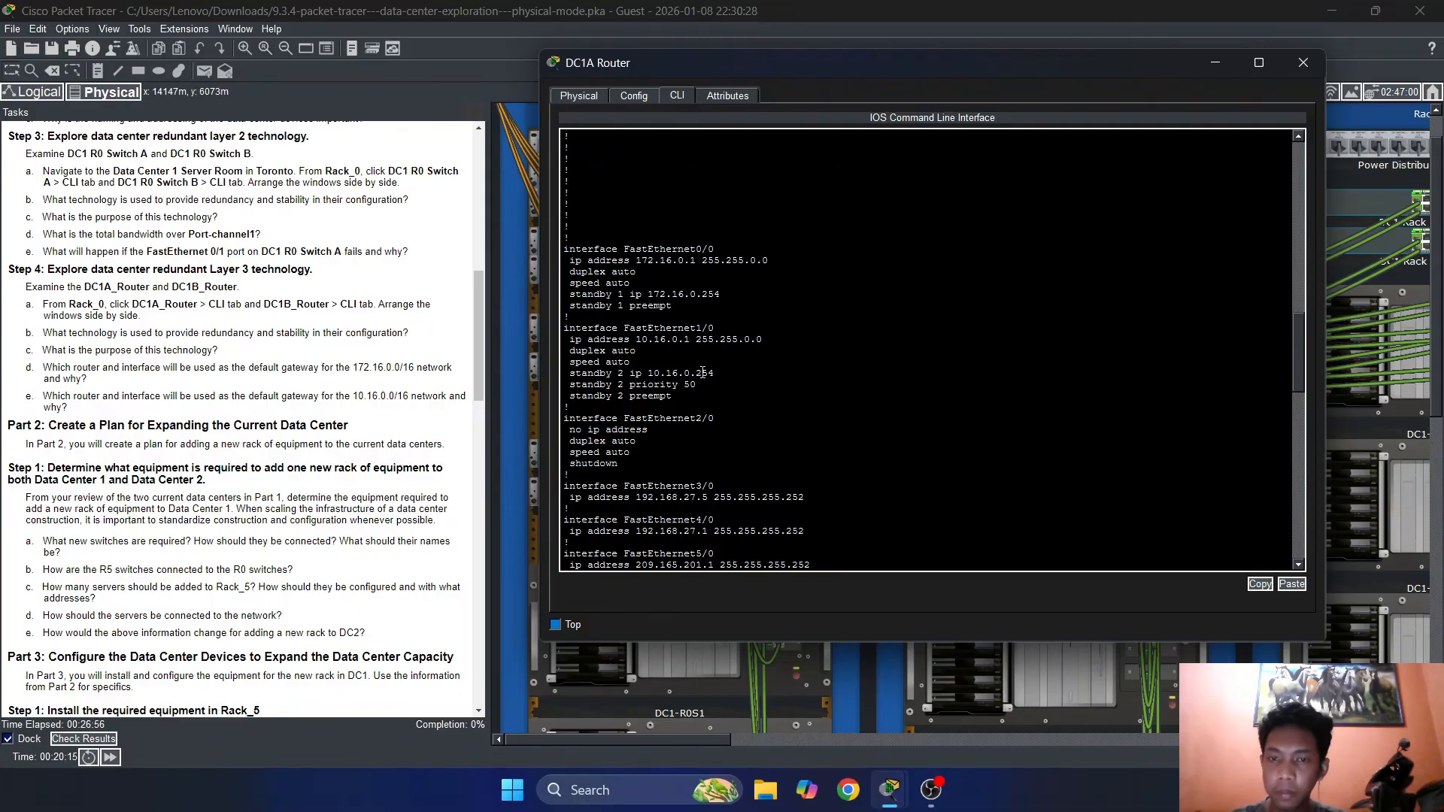
pyautogui.tripleClick(702, 372)
# Return to the latest show standby output, add blank prompts below it, and examine the FastEthernet1/0 Group 2 entry
pyautogui.scroll(-15, 677, 384)
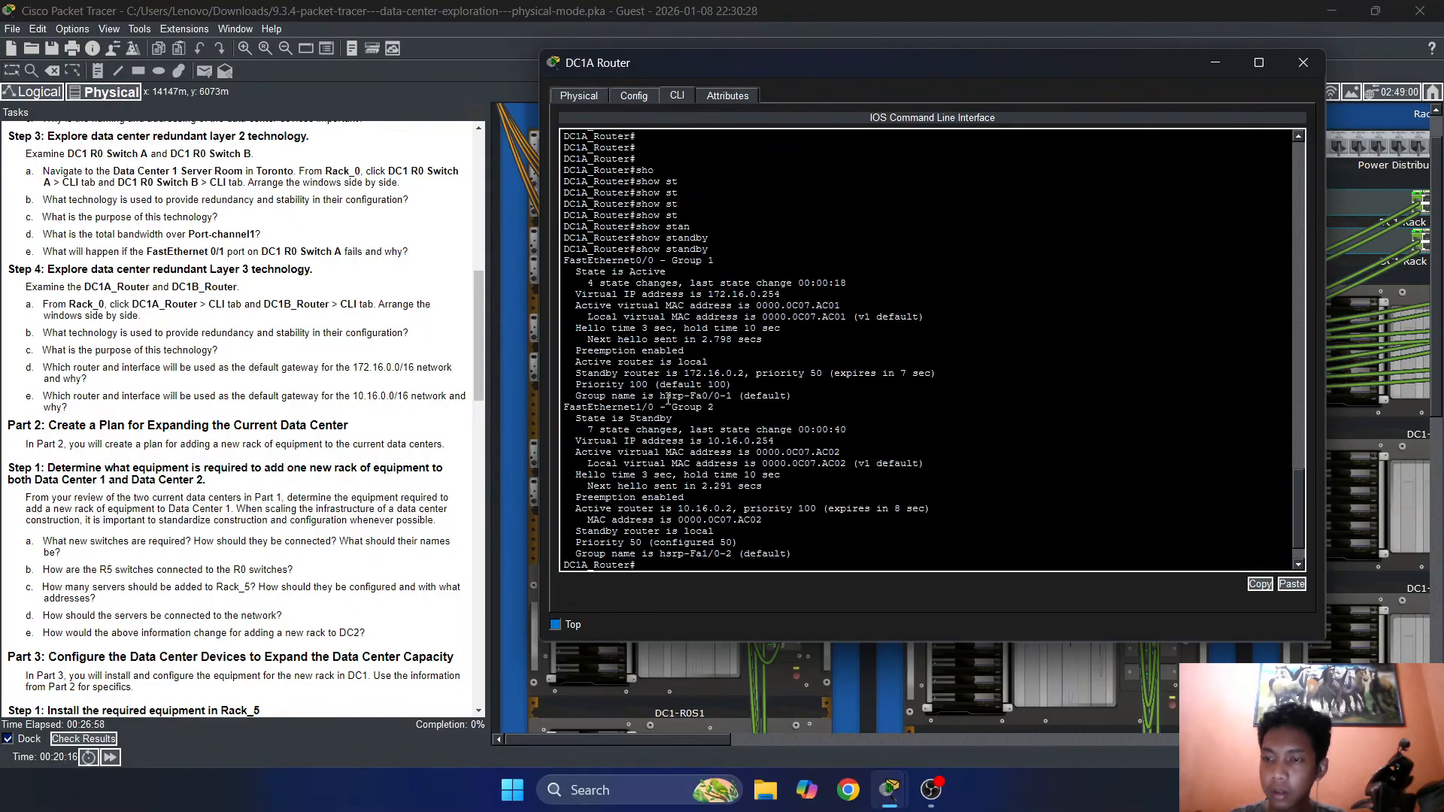
pyautogui.press('Return')
pyautogui.press('Return')
pyautogui.press('Return')
pyautogui.press('Return')
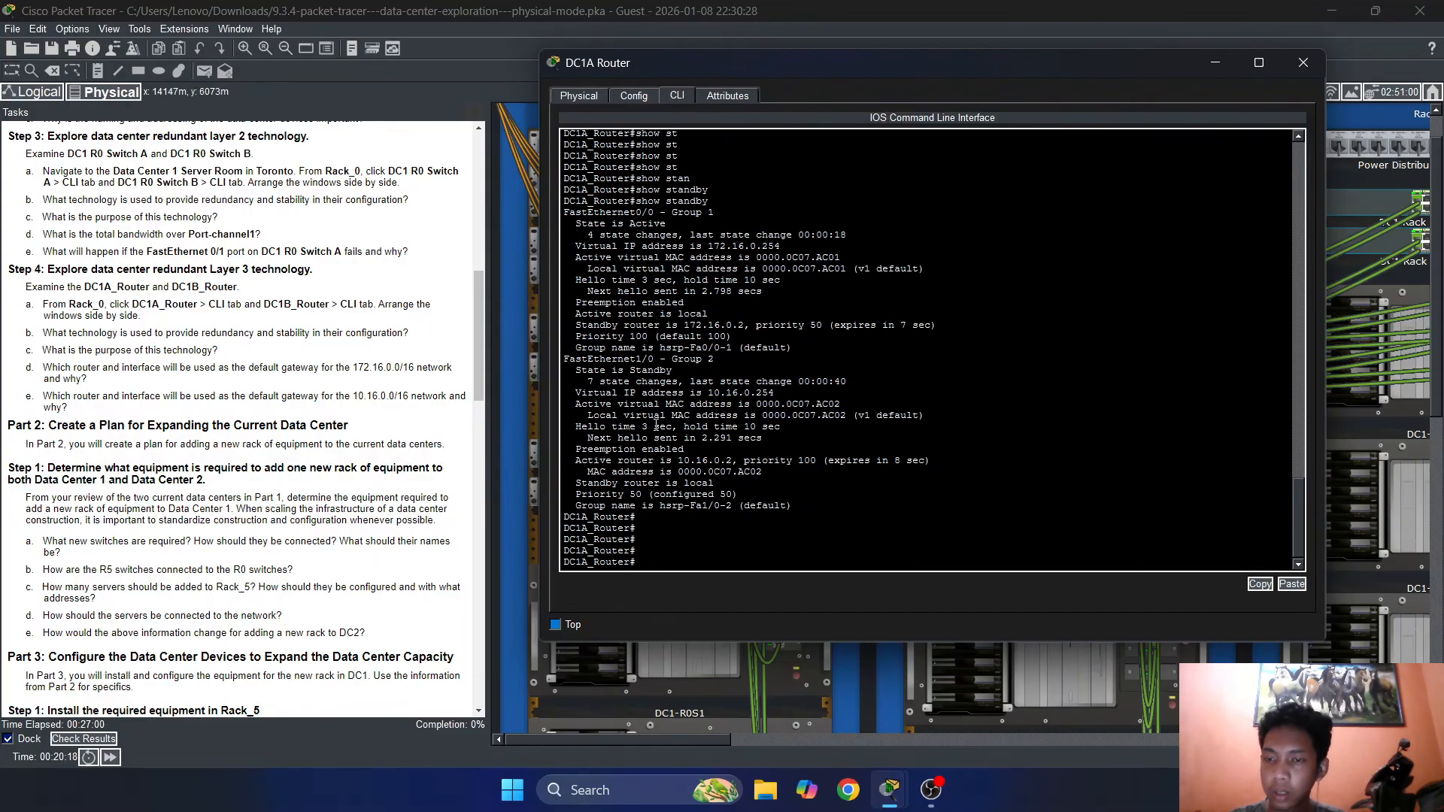
pyautogui.scroll(5, 684, 390)
pyautogui.scroll(-5, 700, 388)
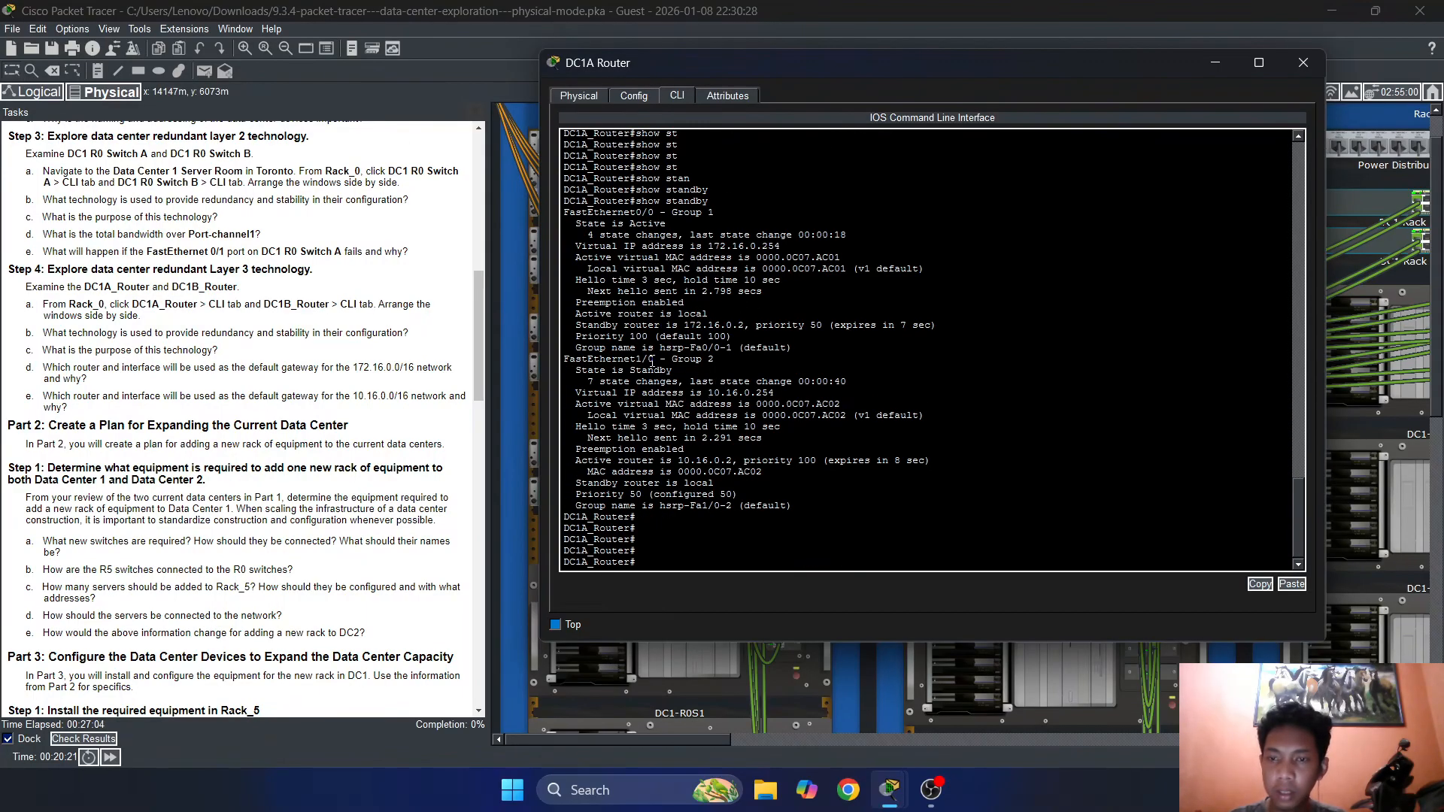
pyautogui.moveTo(630, 358); pyautogui.dragTo(667, 355)
pyautogui.click(681, 353)
# Check Step 4 question e against DC1A Router's Group 2 virtual address entries and close the router window
pyautogui.click(376, 388)
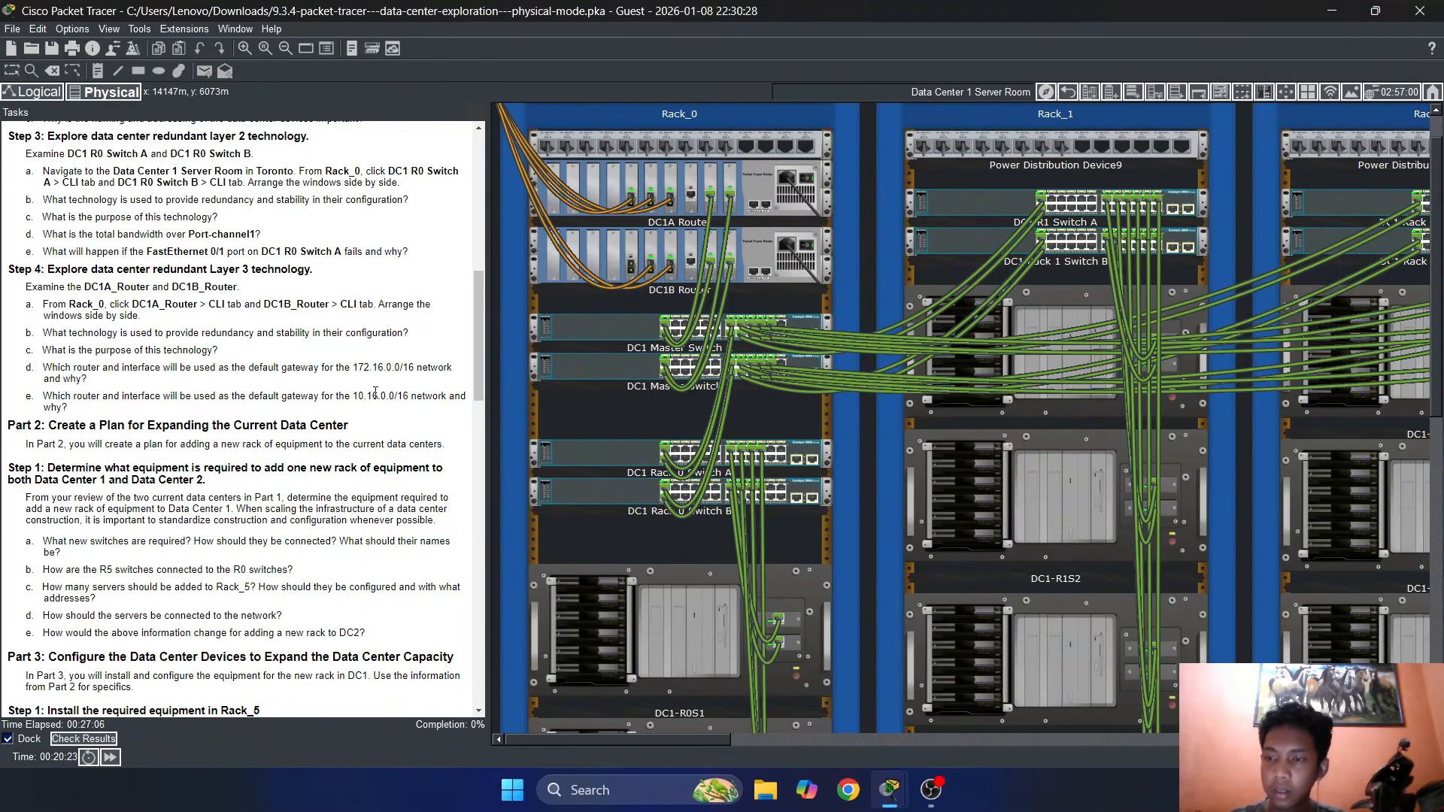
pyautogui.click(762, 202)
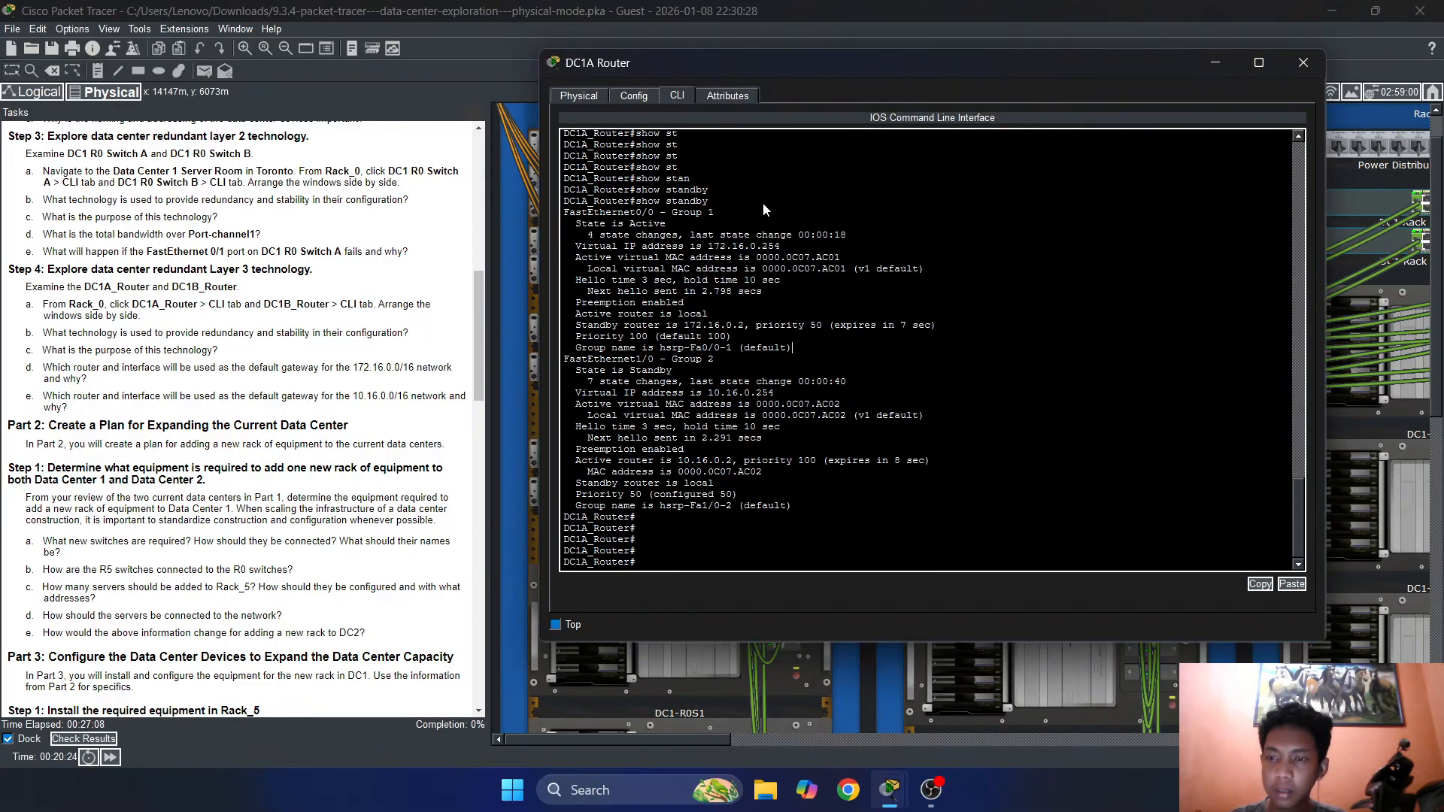
pyautogui.moveTo(653, 393)
pyautogui.mouseDown()
pyautogui.moveTo(702, 382)
pyautogui.moveTo(647, 381)
pyautogui.moveTo(666, 403)
pyautogui.mouseUp()
pyautogui.click(708, 382)
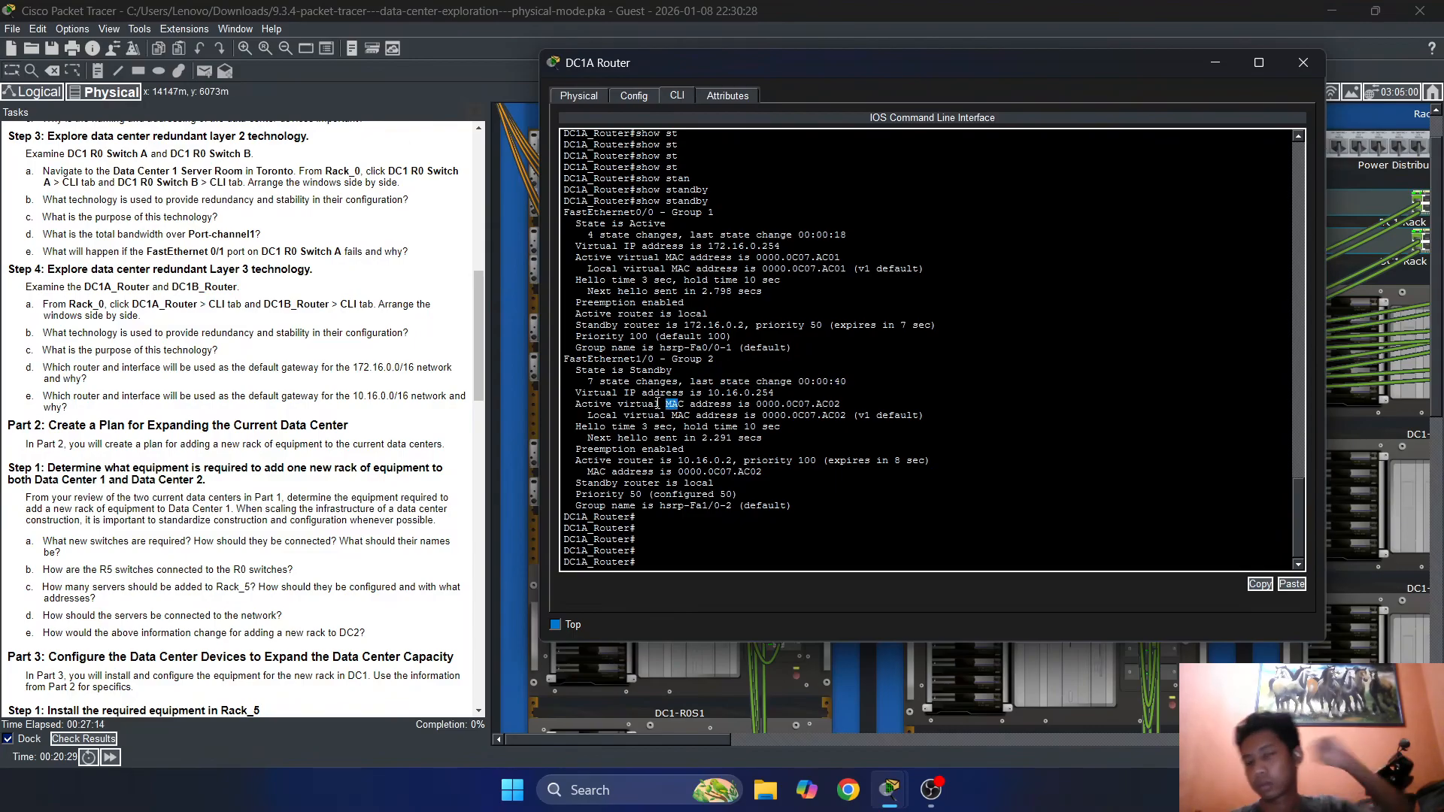
pyautogui.click(1302, 61)
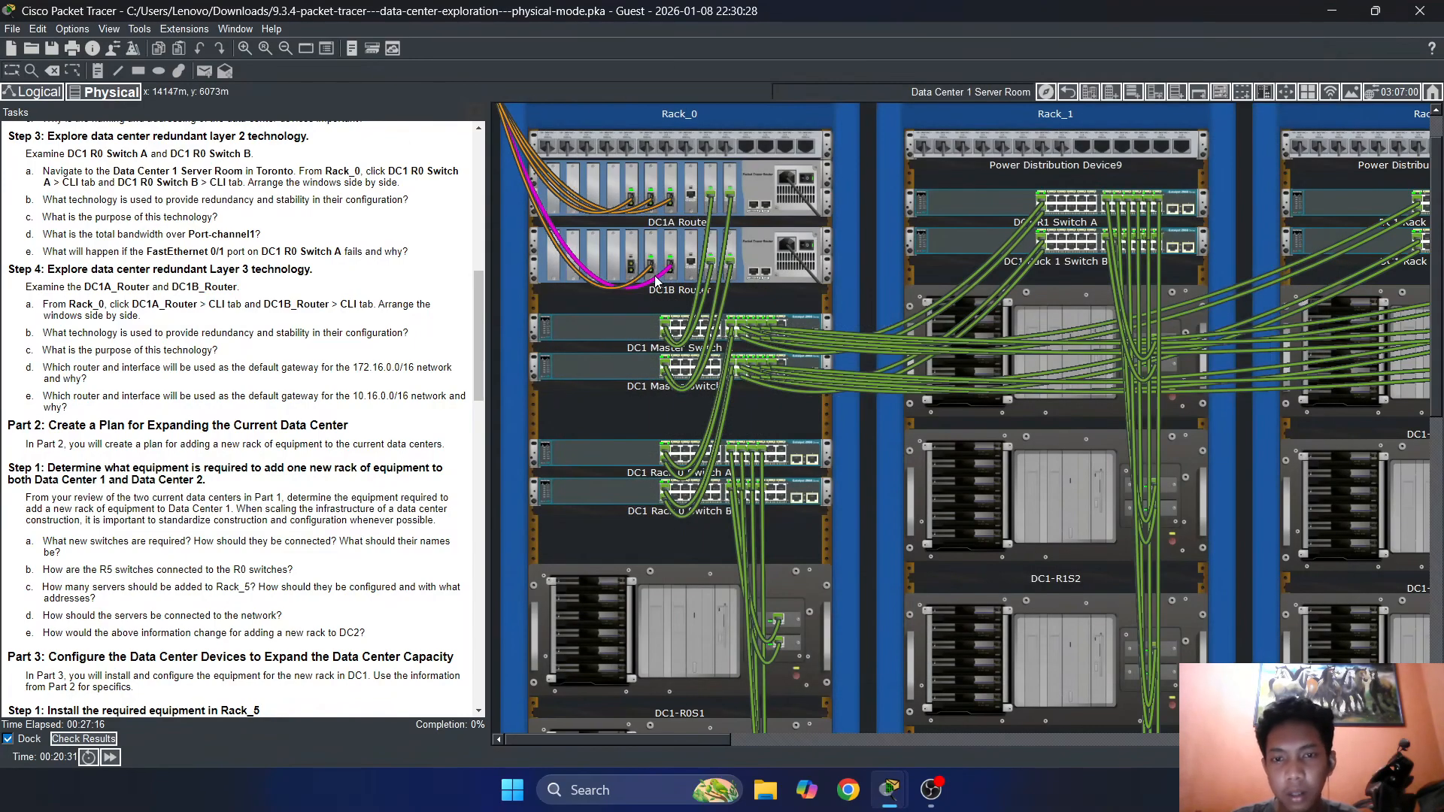
# Open DC1B Router from Rack_0 and enter privileged EXEC mode in its command line
pyautogui.click(759, 250)
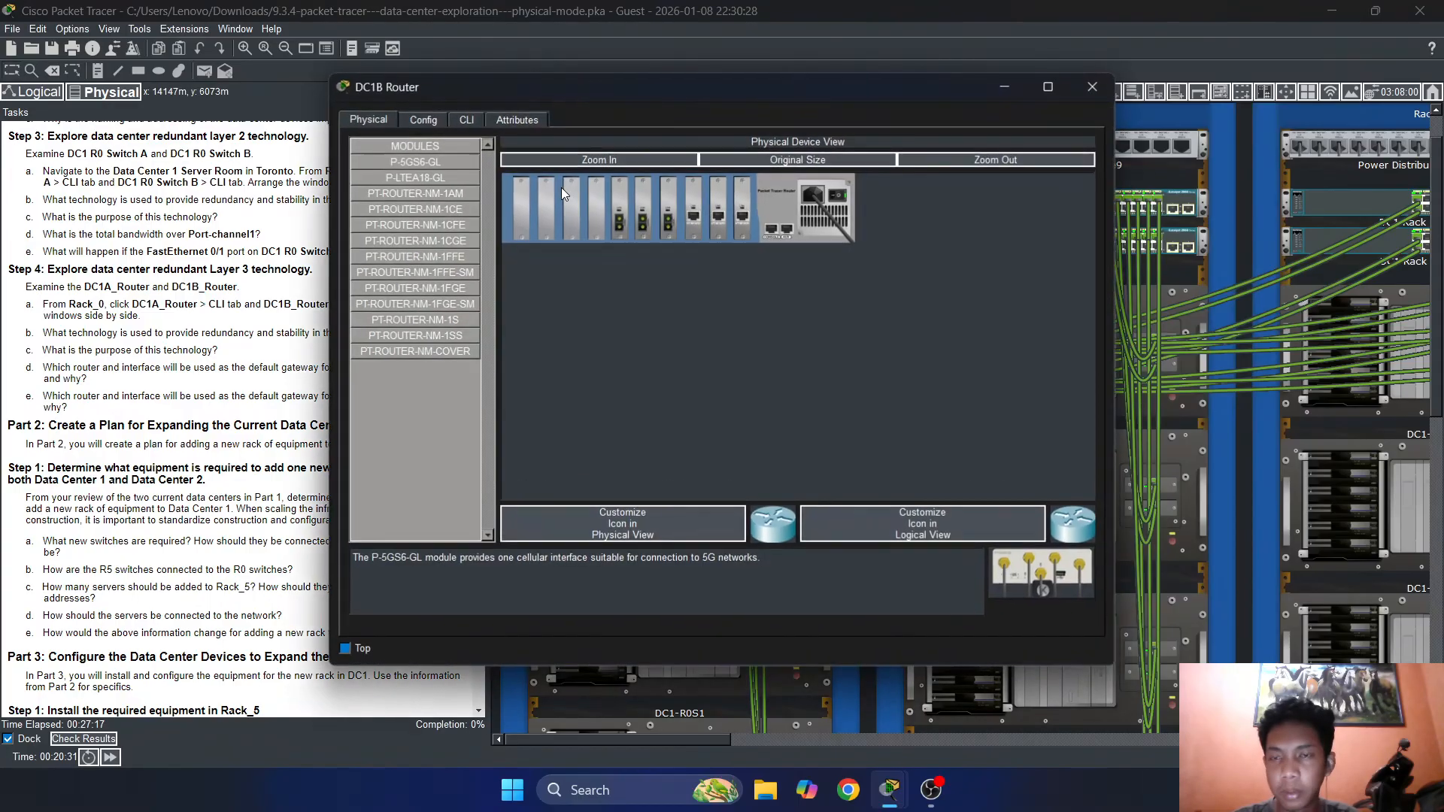
pyautogui.click(466, 120)
pyautogui.press('Return')
pyautogui.press('Return')
pyautogui.press('Return')
pyautogui.press('Return')
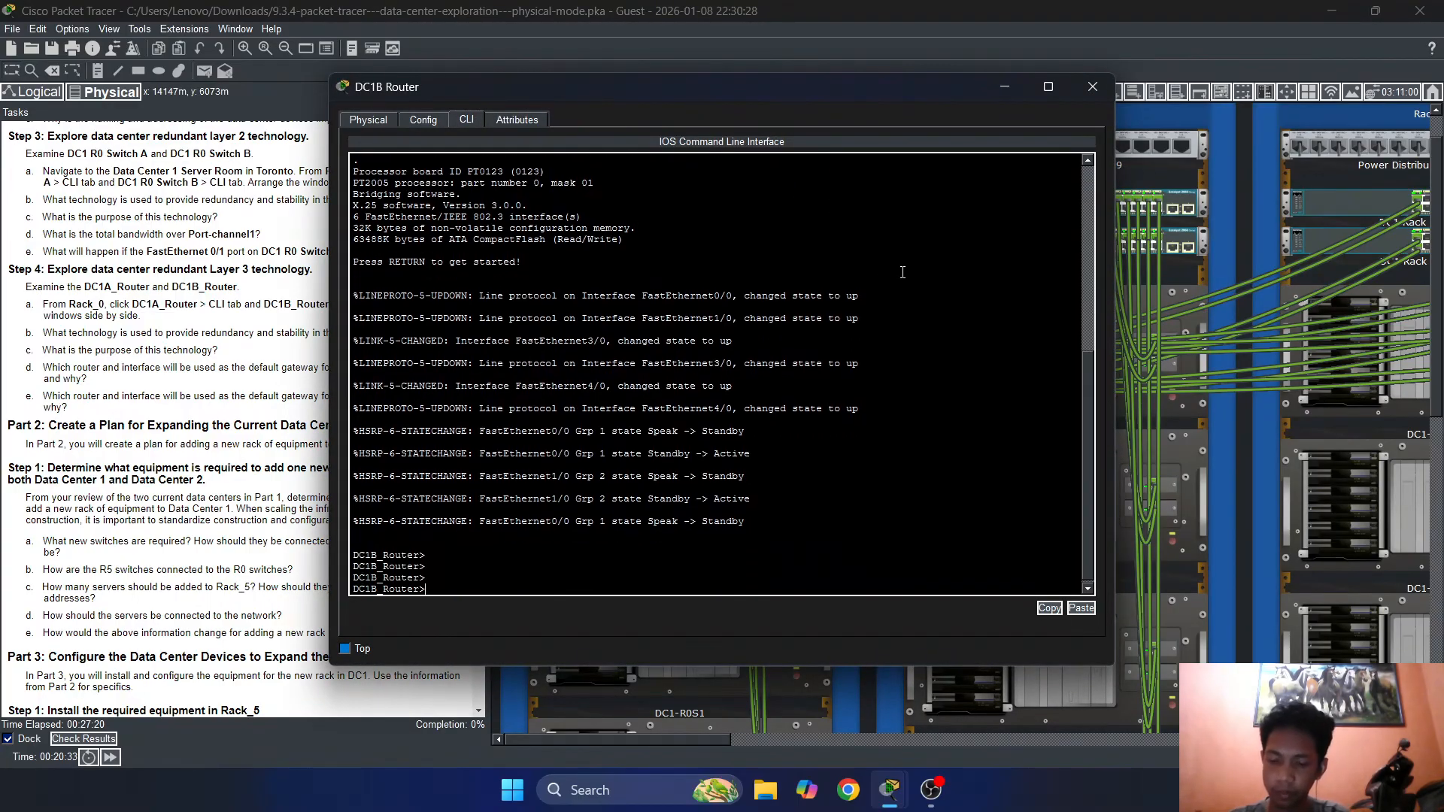
pyautogui.write('en')
pyautogui.press('Return')
pyautogui.press('Return')
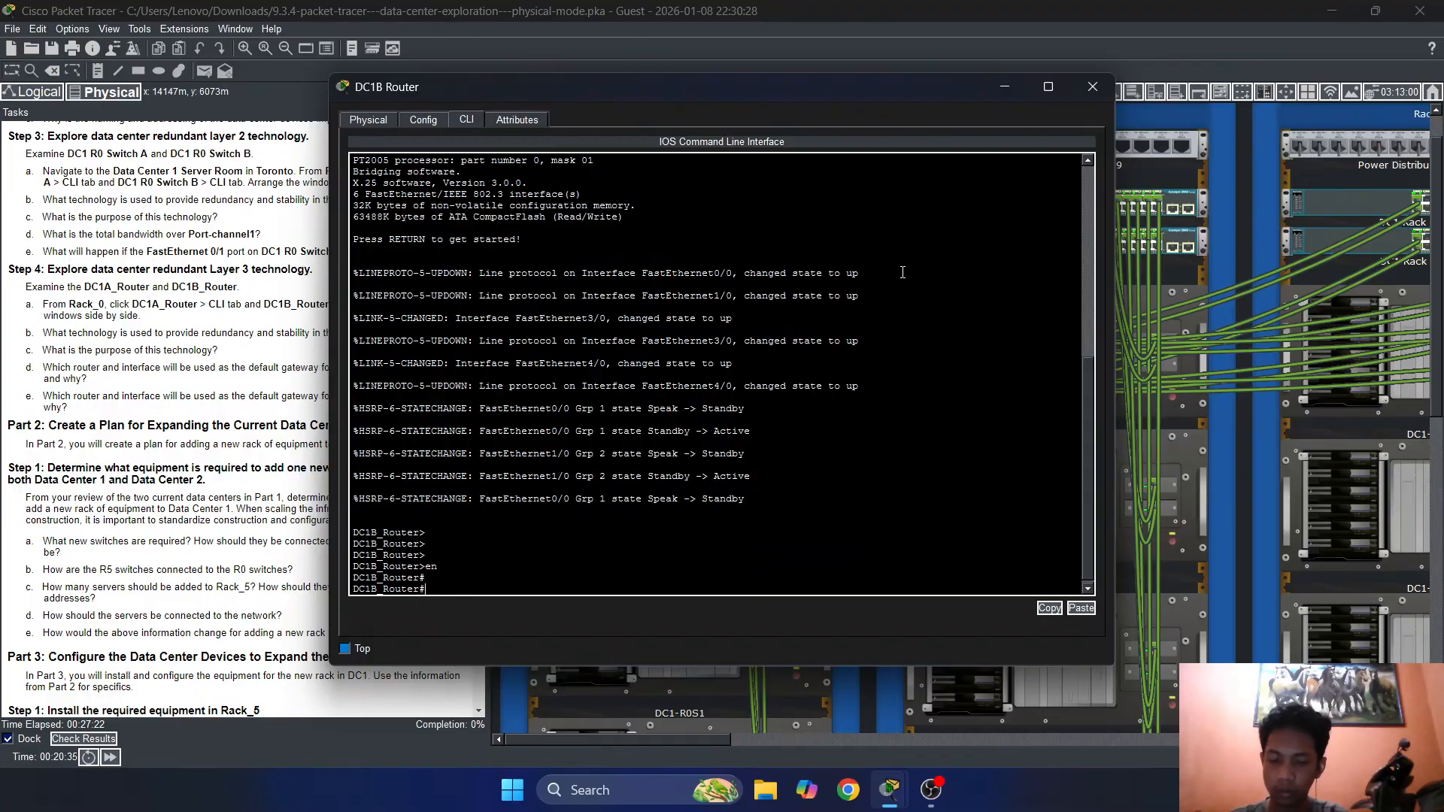
# Display DC1B Router's running configuration with show run as far as the FastEthernet interface settings, and close the window
pyautogui.write('s')
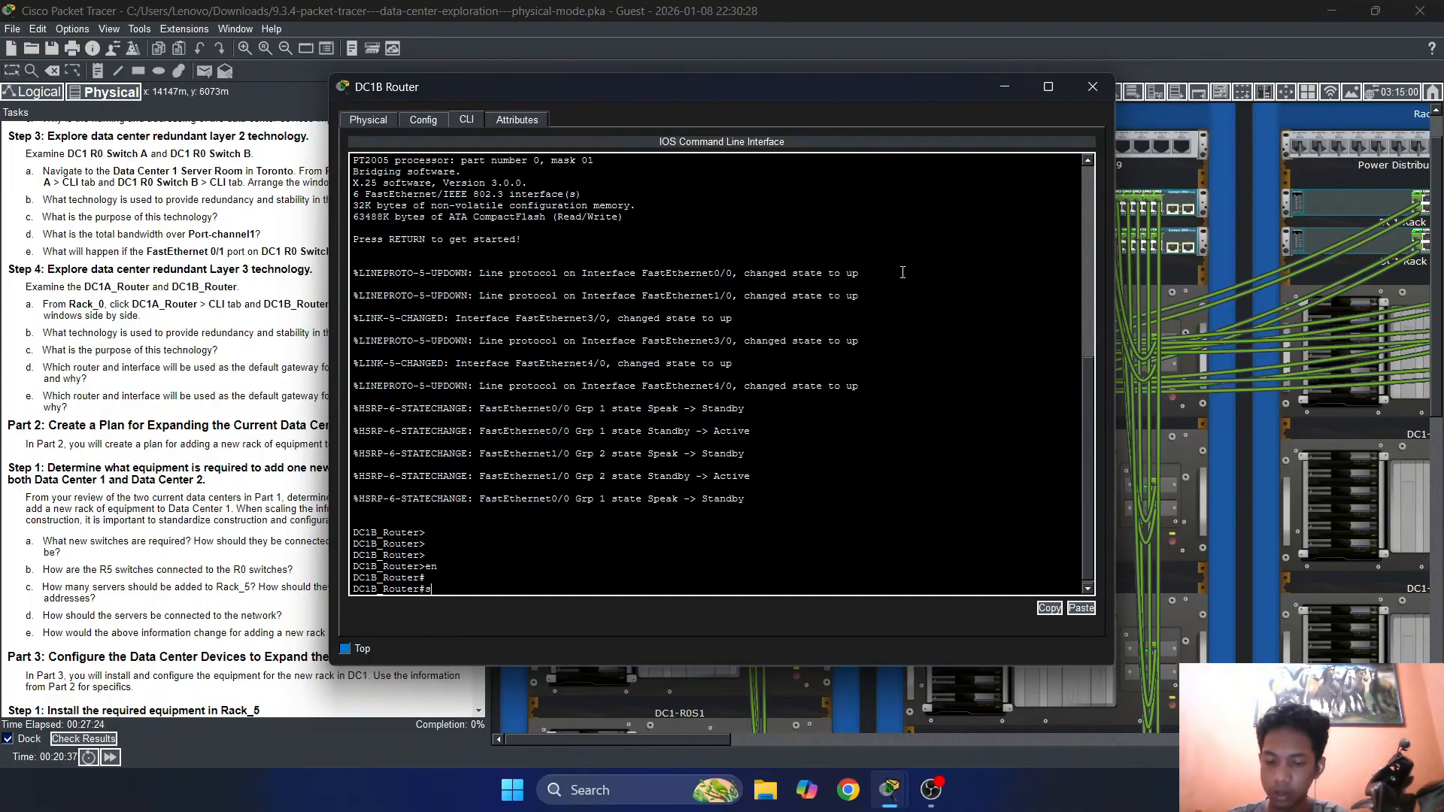
pyautogui.write('how r')
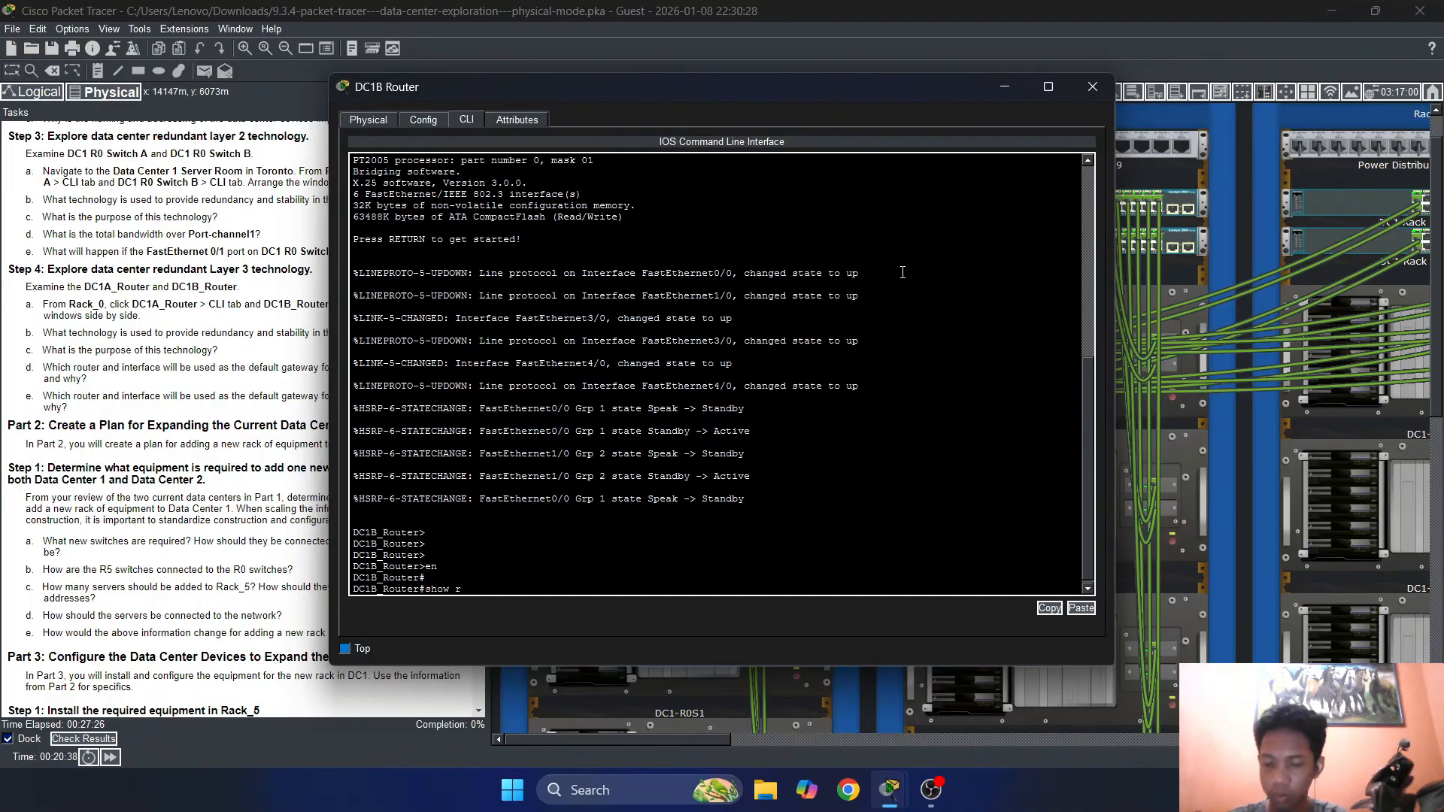
pyautogui.write('yn')
pyautogui.press('Return')
pyautogui.press('Up')
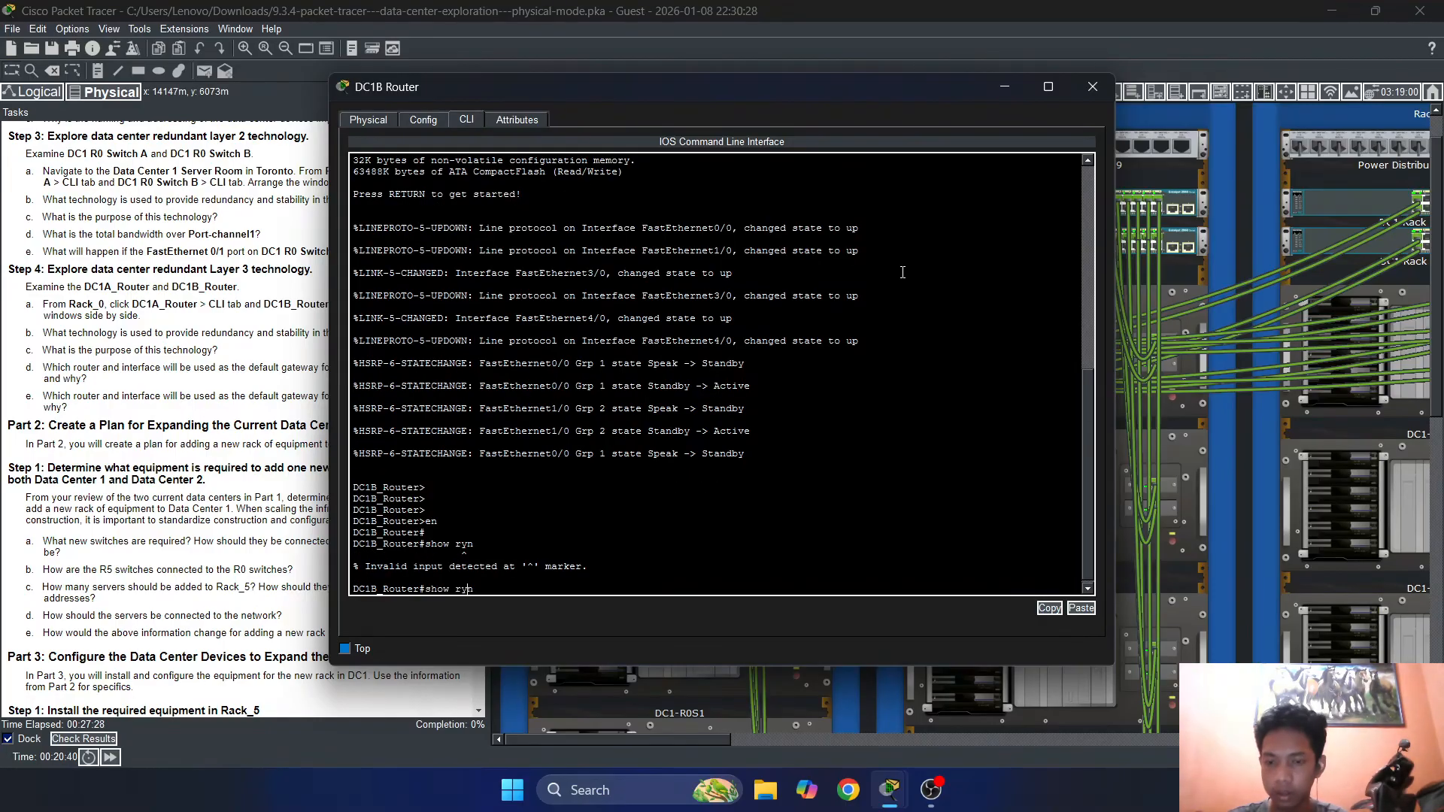
pyautogui.press('BackSpace')
pyautogui.press('BackSpace')
pyautogui.write('un')
pyautogui.press('Return')
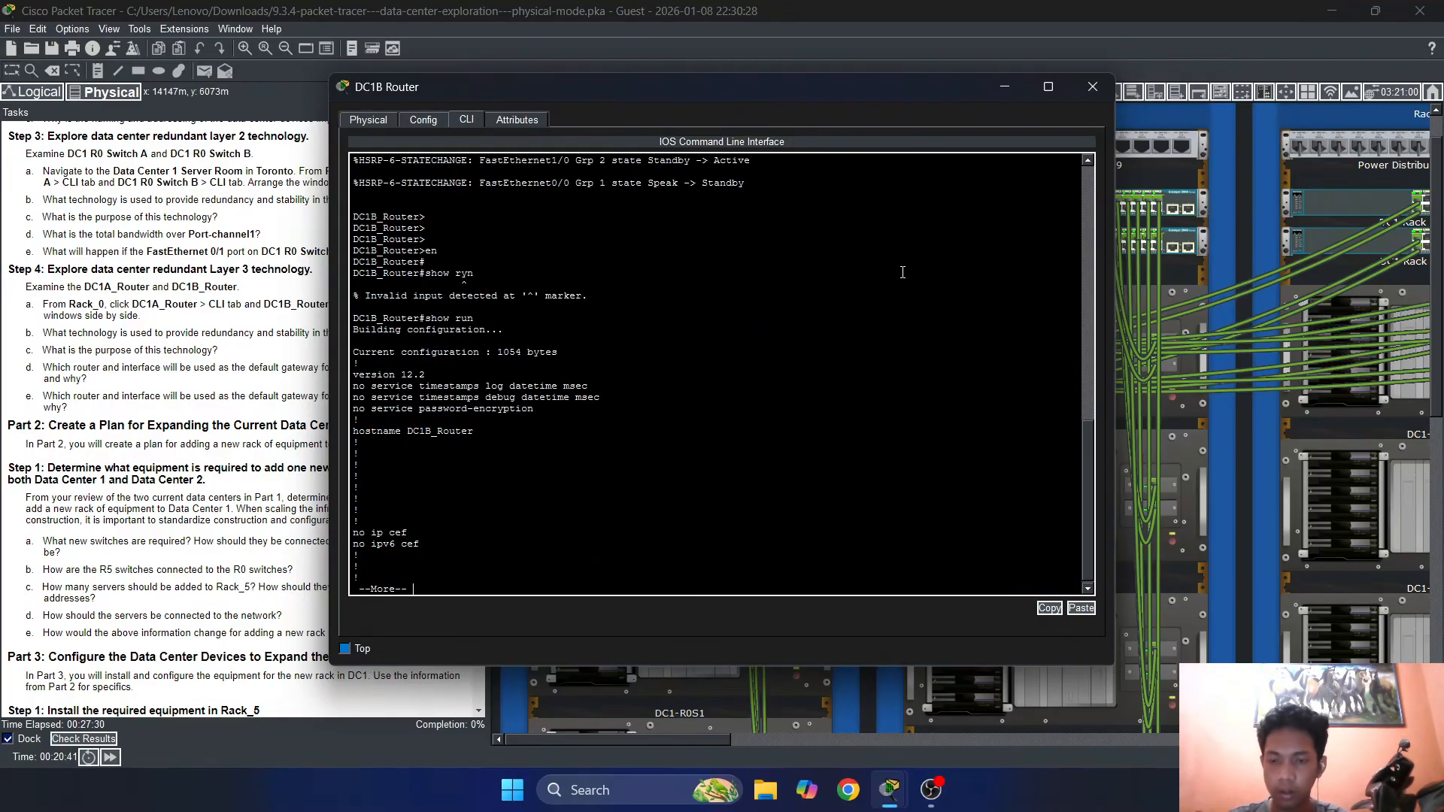
pyautogui.press('Return')
pyautogui.press('Return')
pyautogui.press('Return')
pyautogui.press('Return')
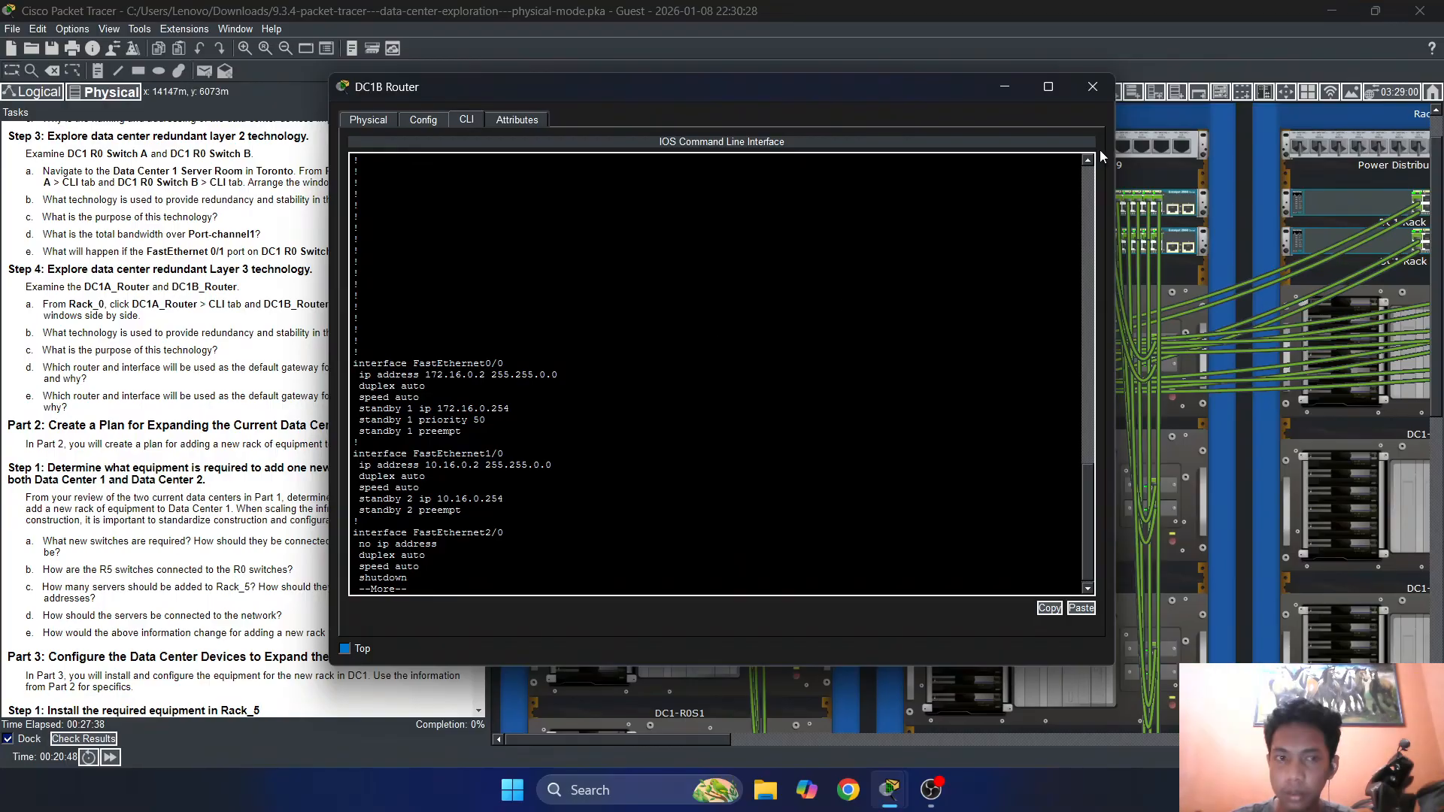
pyautogui.click(1086, 88)
# Reopen DC1A Router and place its window clear of the Step 4 instructions
pyautogui.click(723, 204)
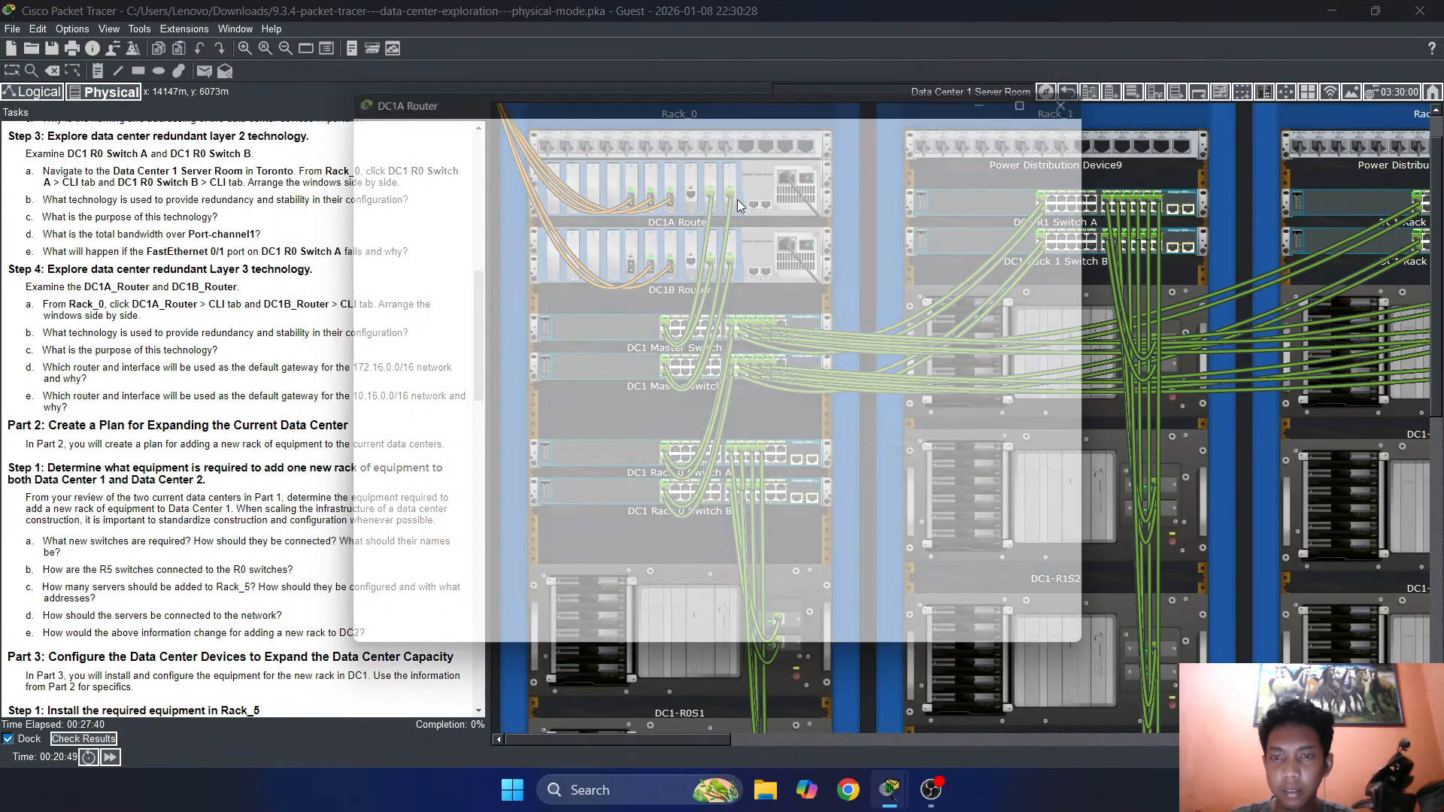
pyautogui.moveTo(523, 84); pyautogui.dragTo(666, 62)
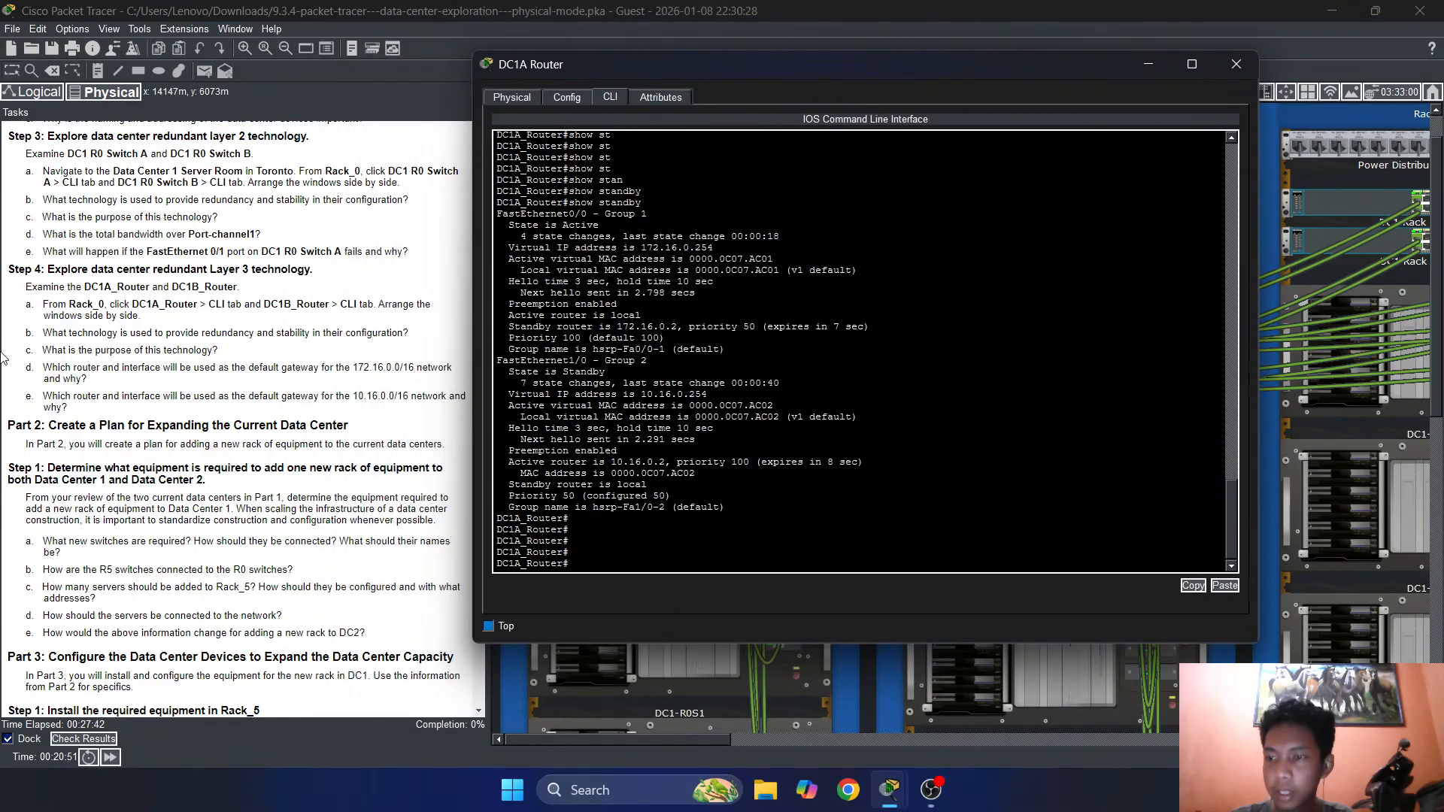
pyautogui.moveTo(550, 69); pyautogui.dragTo(815, 114)
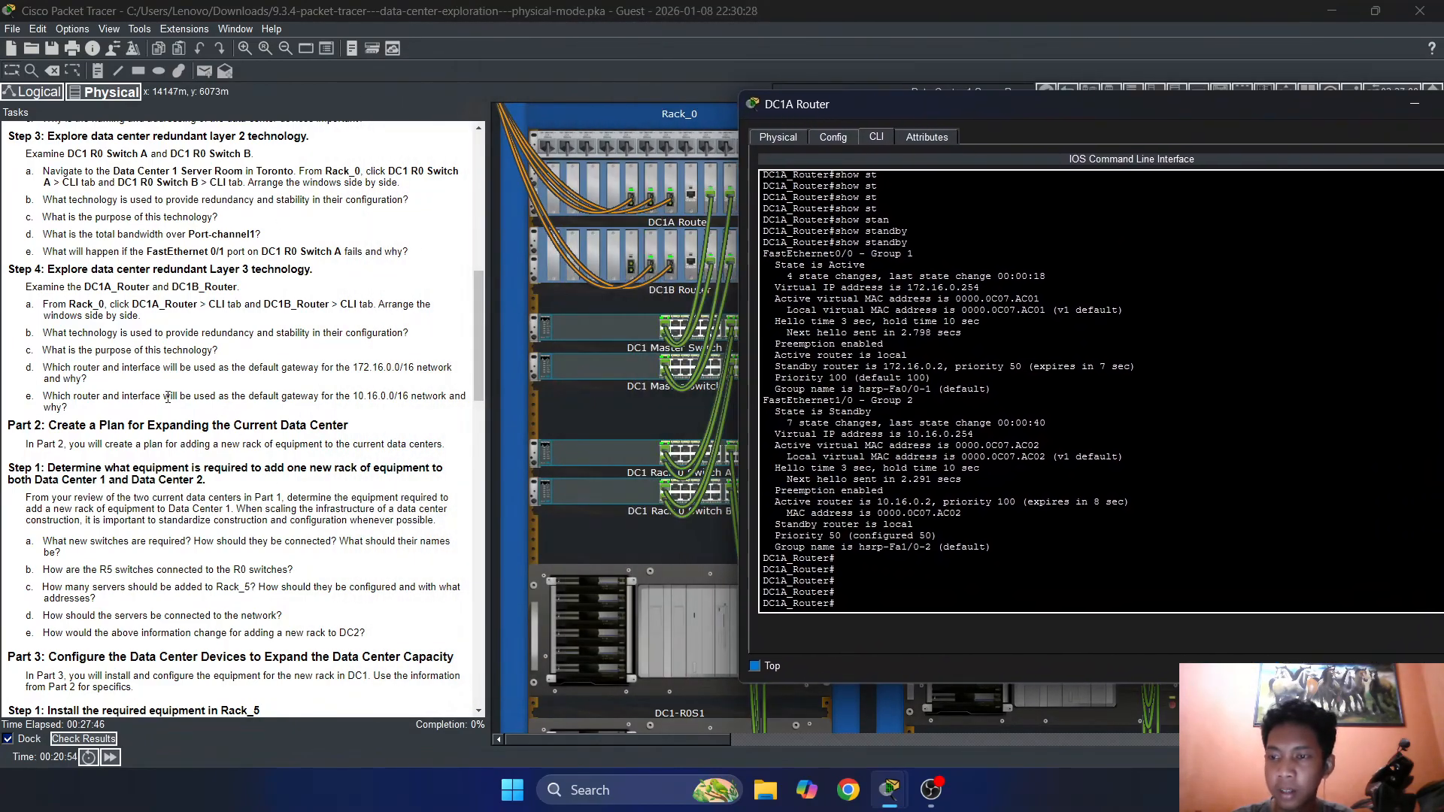
# Compare Step 4 question e with the FastEthernet1/0 Group 2 standby details on DC1A Router, and close the window
pyautogui.moveTo(163, 396); pyautogui.dragTo(217, 396)
pyautogui.click(755, 184)
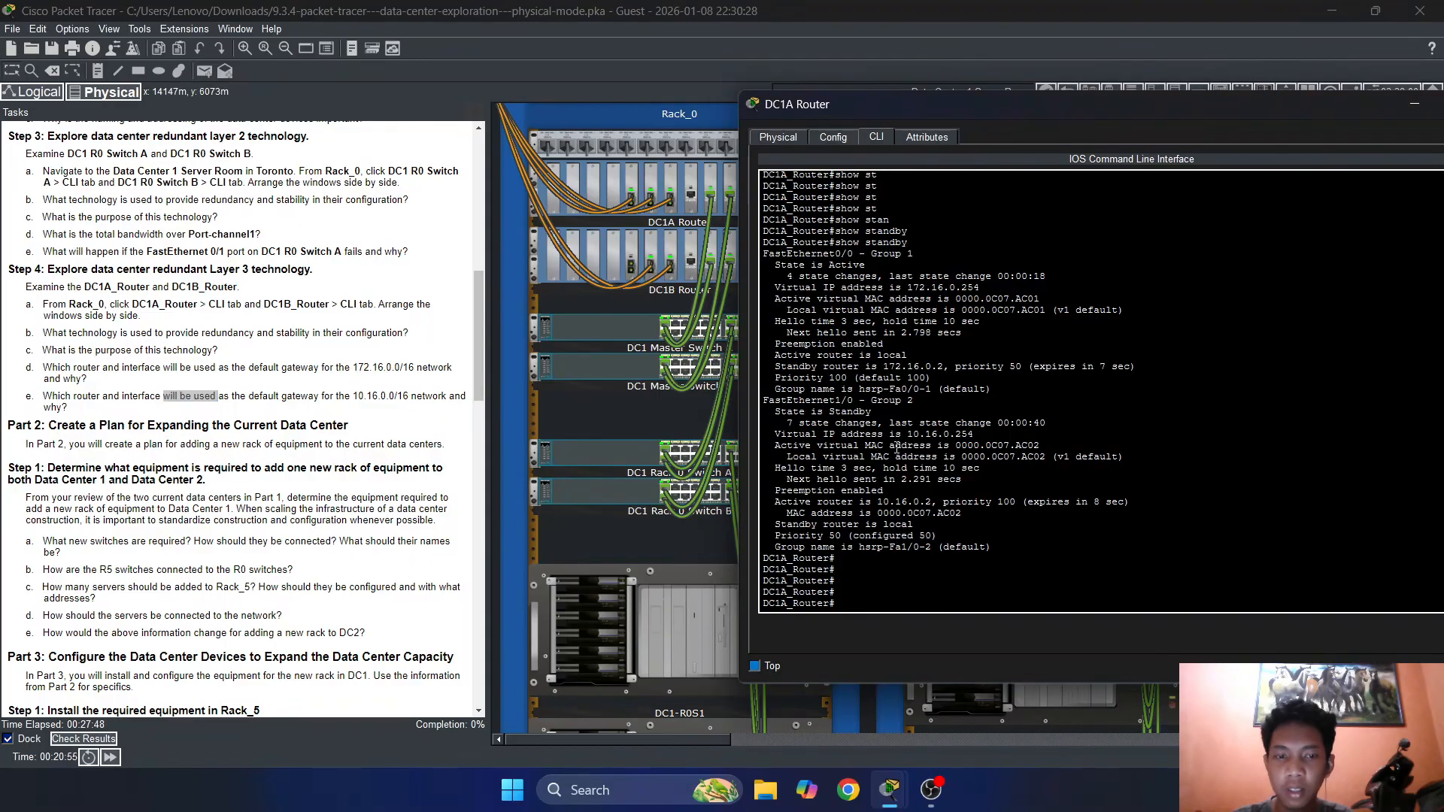
pyautogui.moveTo(868, 403); pyautogui.dragTo(826, 399)
pyautogui.moveTo(1030, 108); pyautogui.dragTo(868, 101)
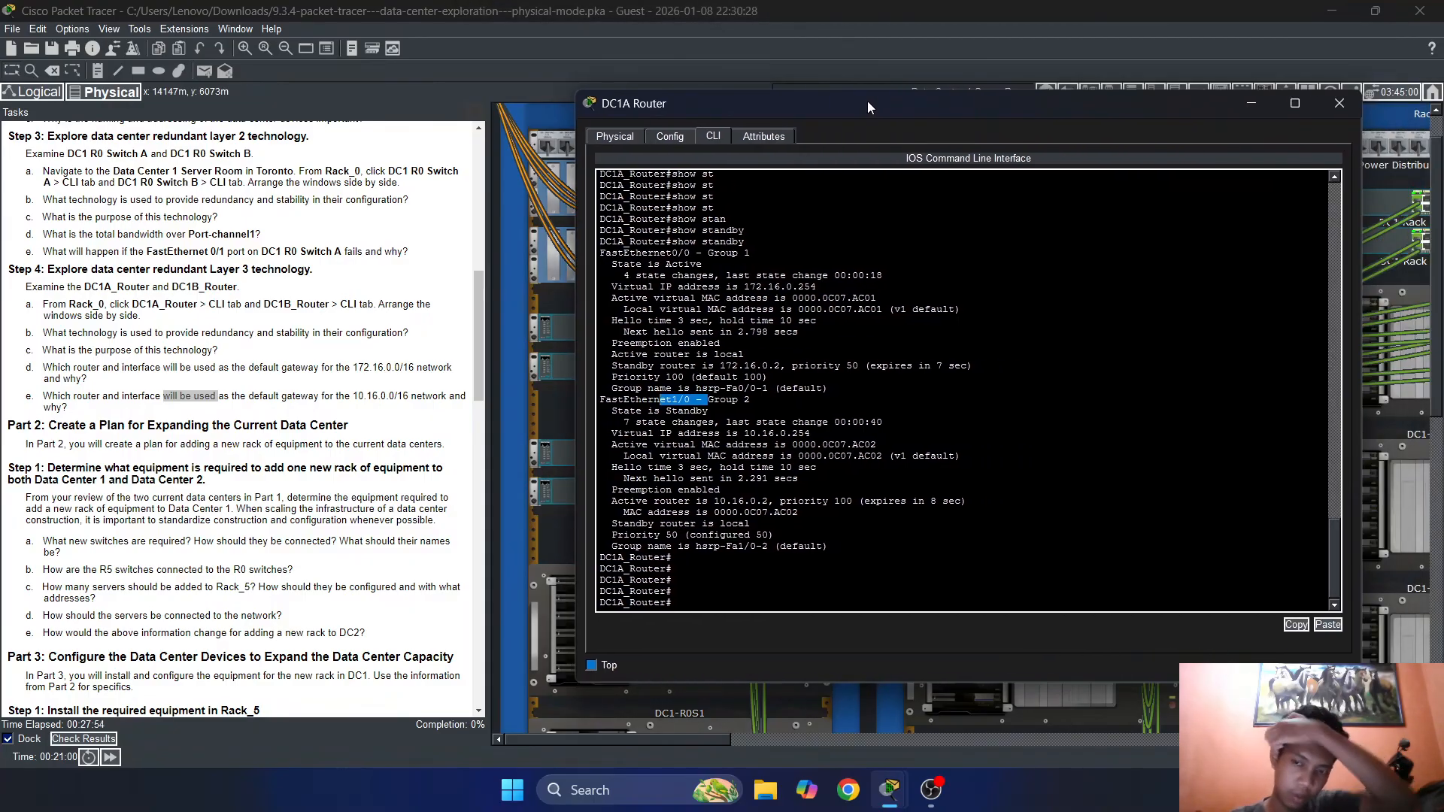
pyautogui.click(1324, 106)
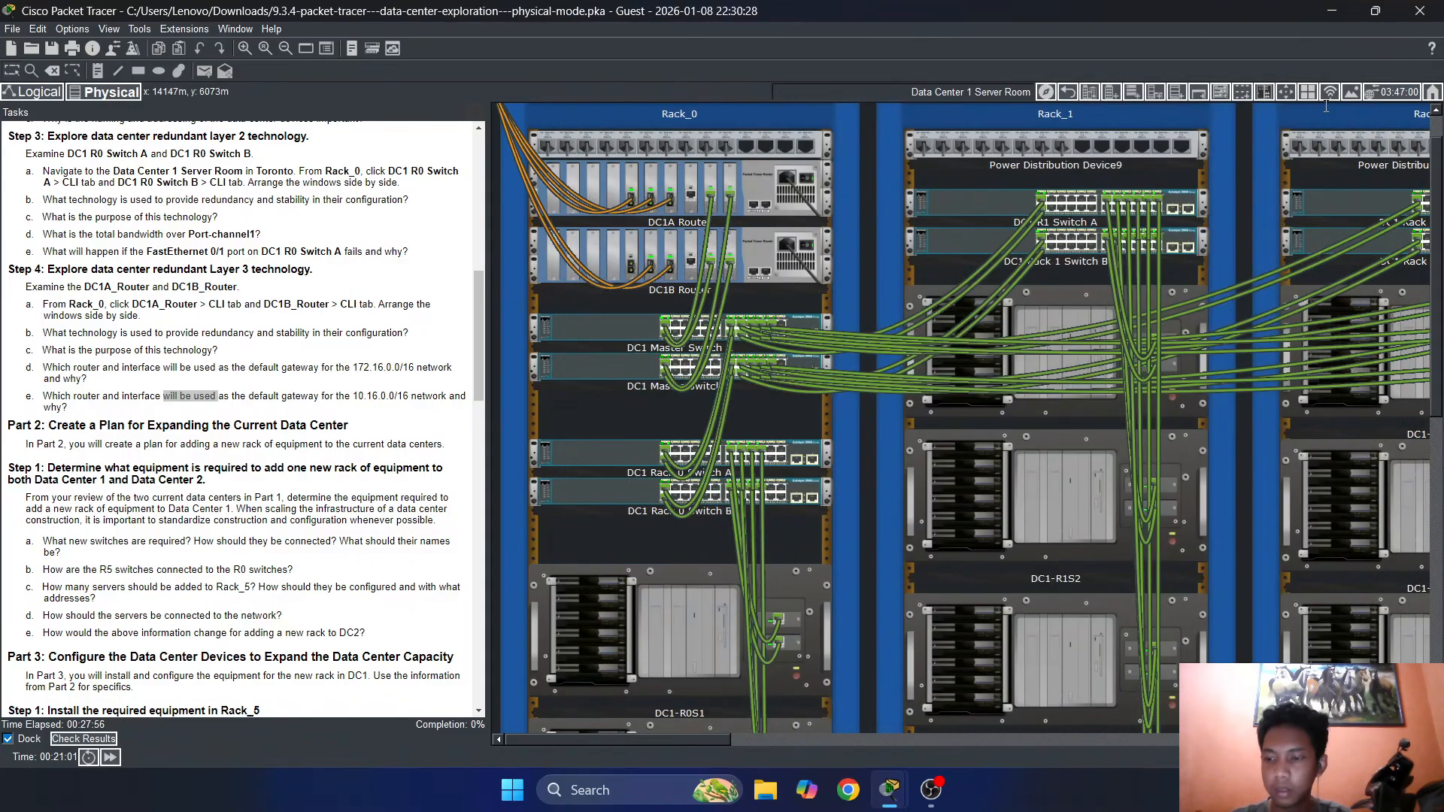
pyautogui.click(931, 789)
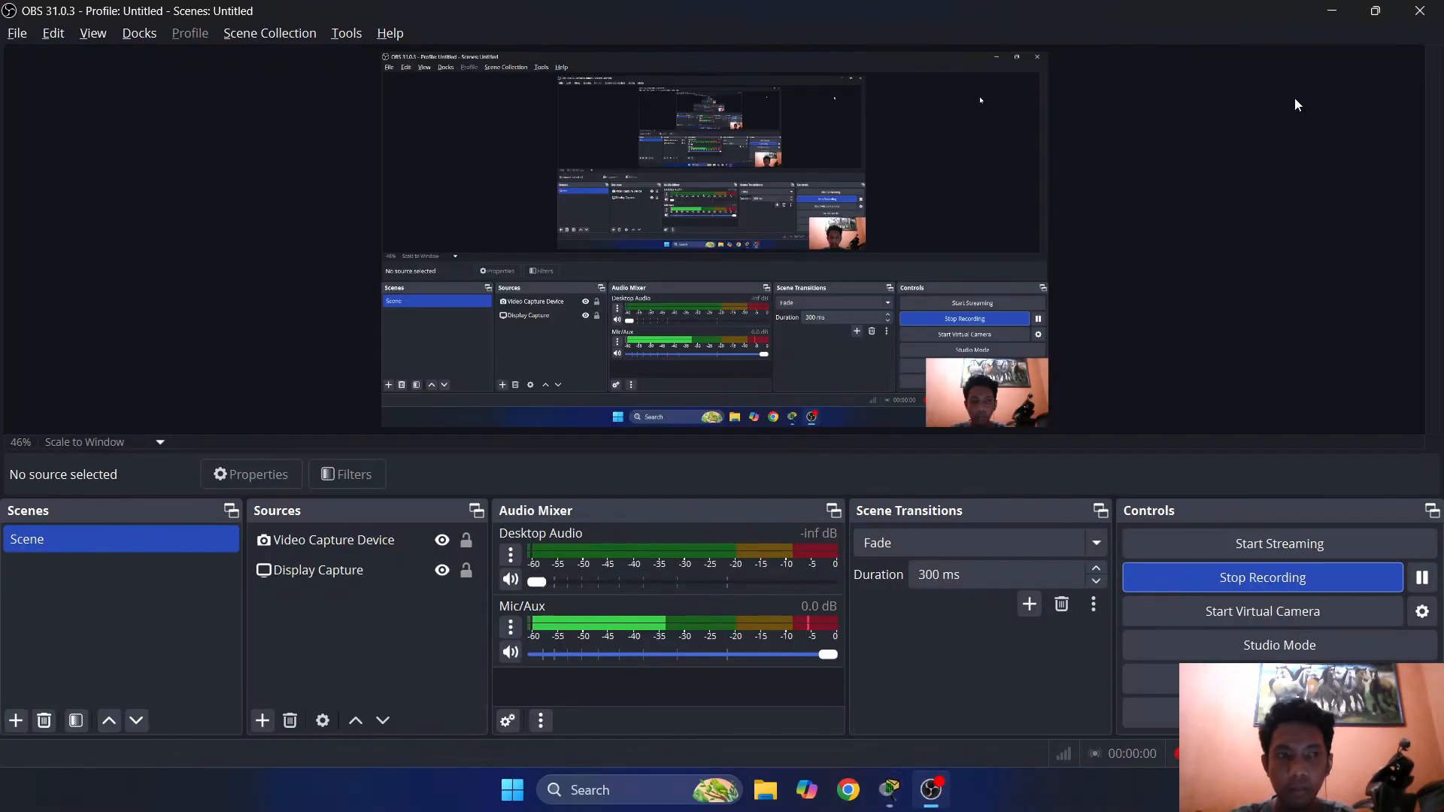
pyautogui.click(1330, 10)
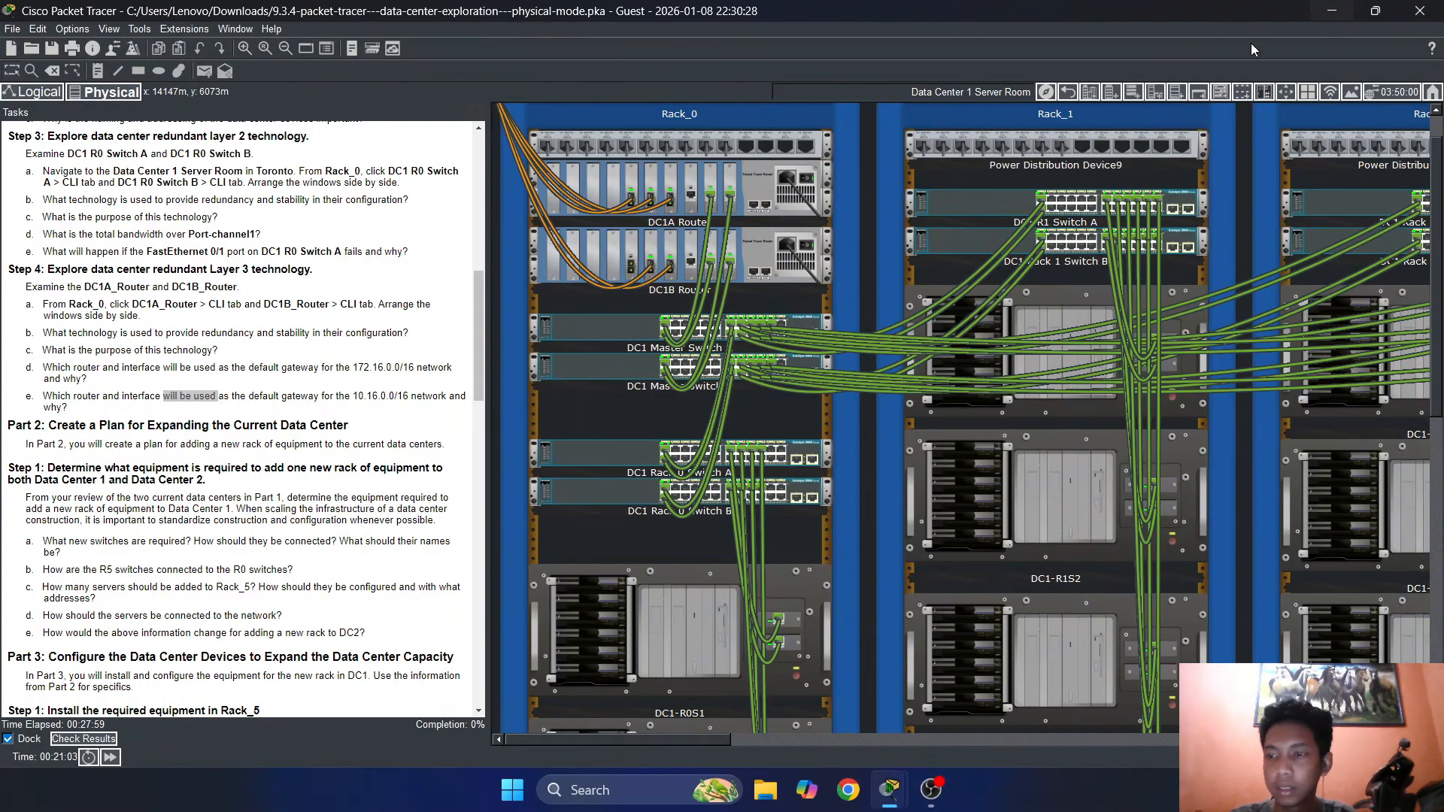
pyautogui.click(930, 790)
pyautogui.click(1331, 10)
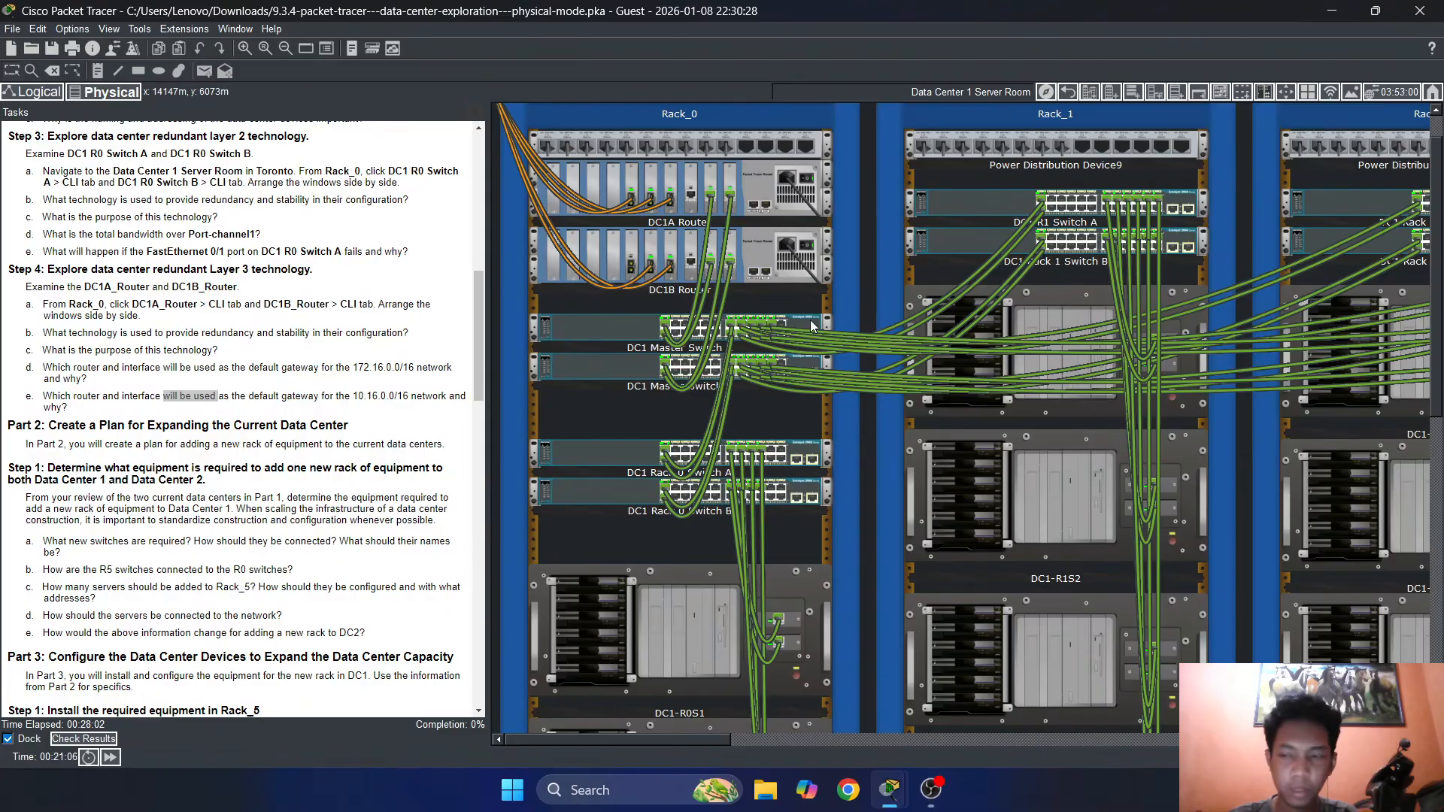
# Read the Part 2 heading on planning the data center expansion and look ahead to the Part 3 Rack_5 tasks
pyautogui.moveTo(52, 425); pyautogui.dragTo(167, 410)
pyautogui.click(176, 418)
pyautogui.moveTo(75, 425); pyautogui.dragTo(224, 425)
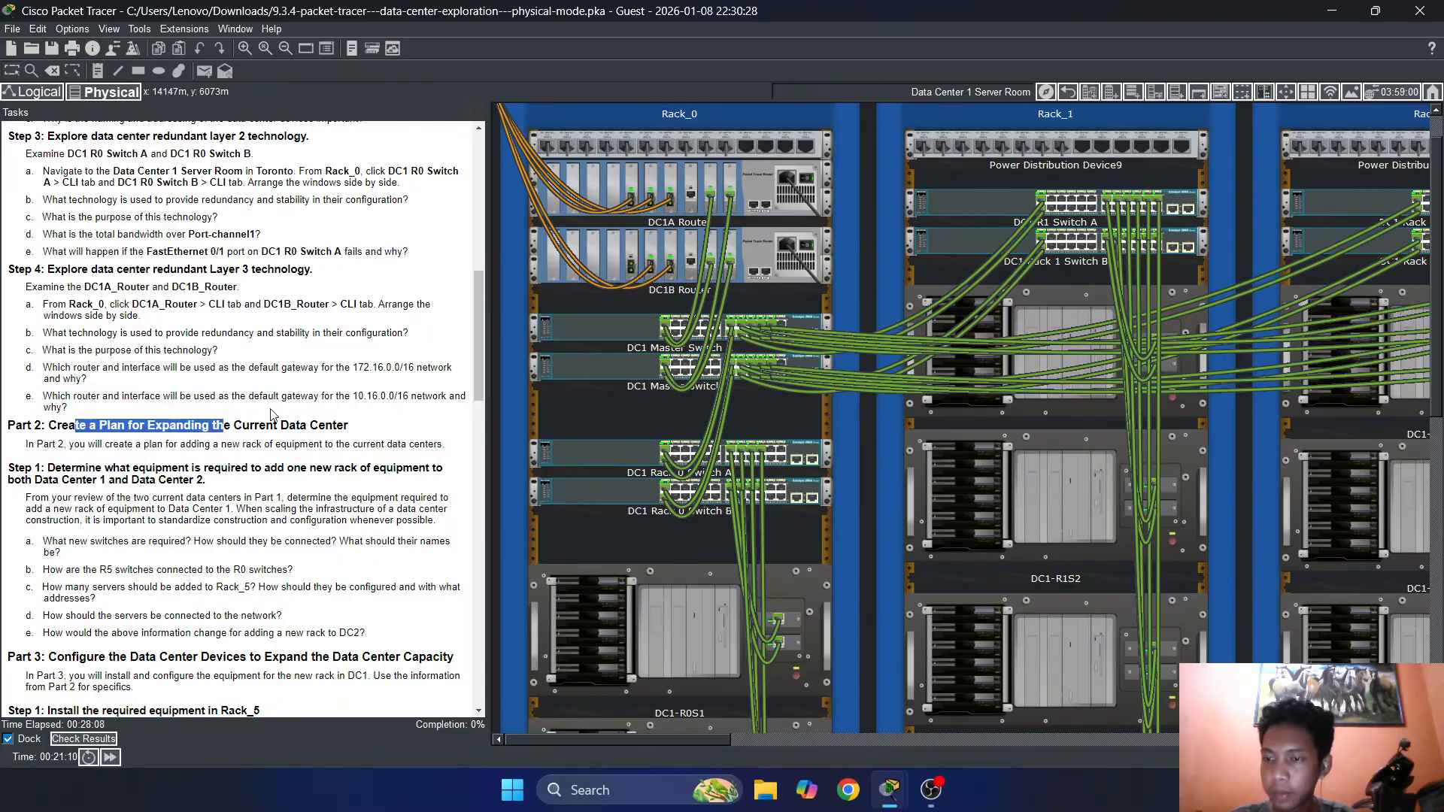
pyautogui.scroll(-20, 357, 435)
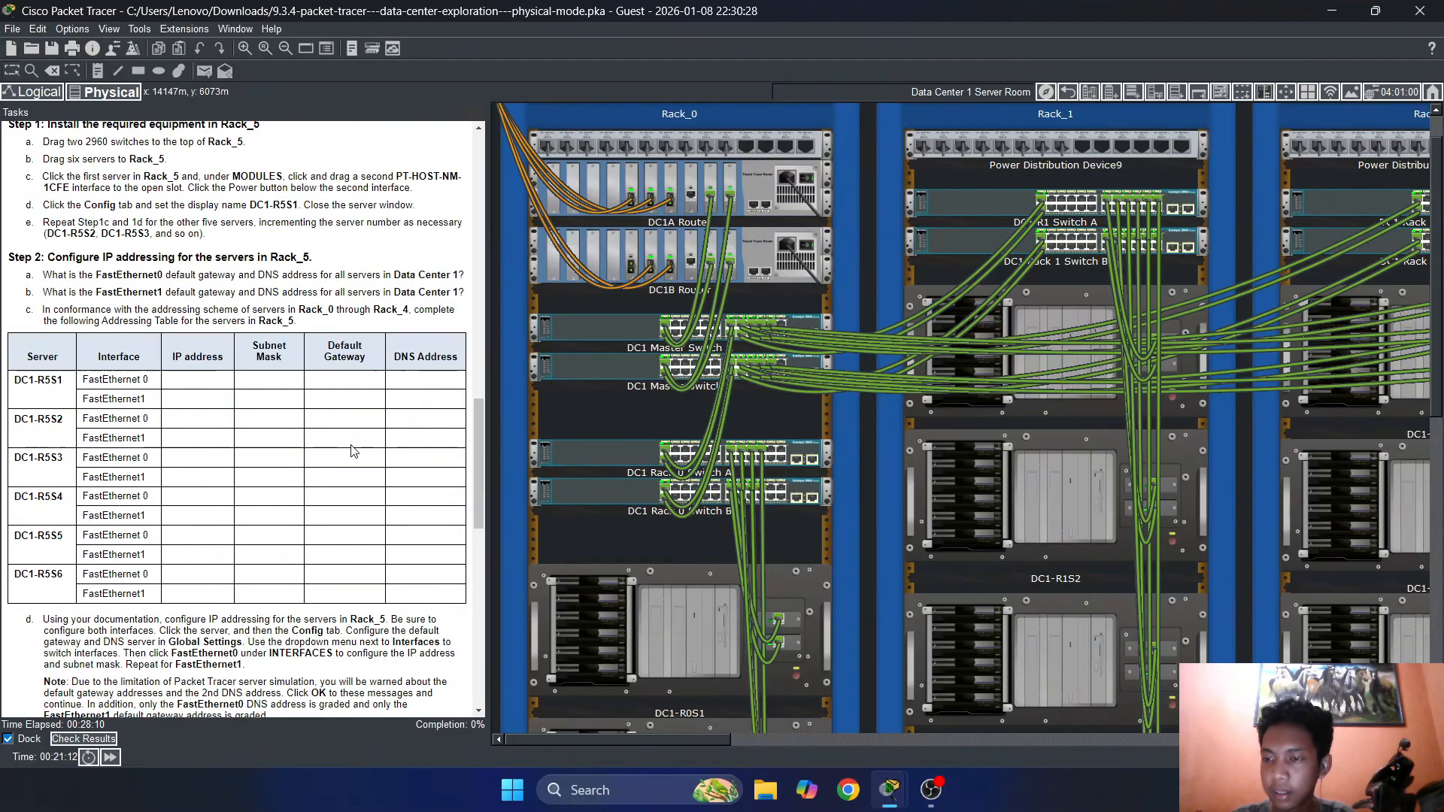
# Skim the Part 3 tasks through to the Reflection Questions and return to the Part 2 planning section
pyautogui.scroll(20, 348, 445)
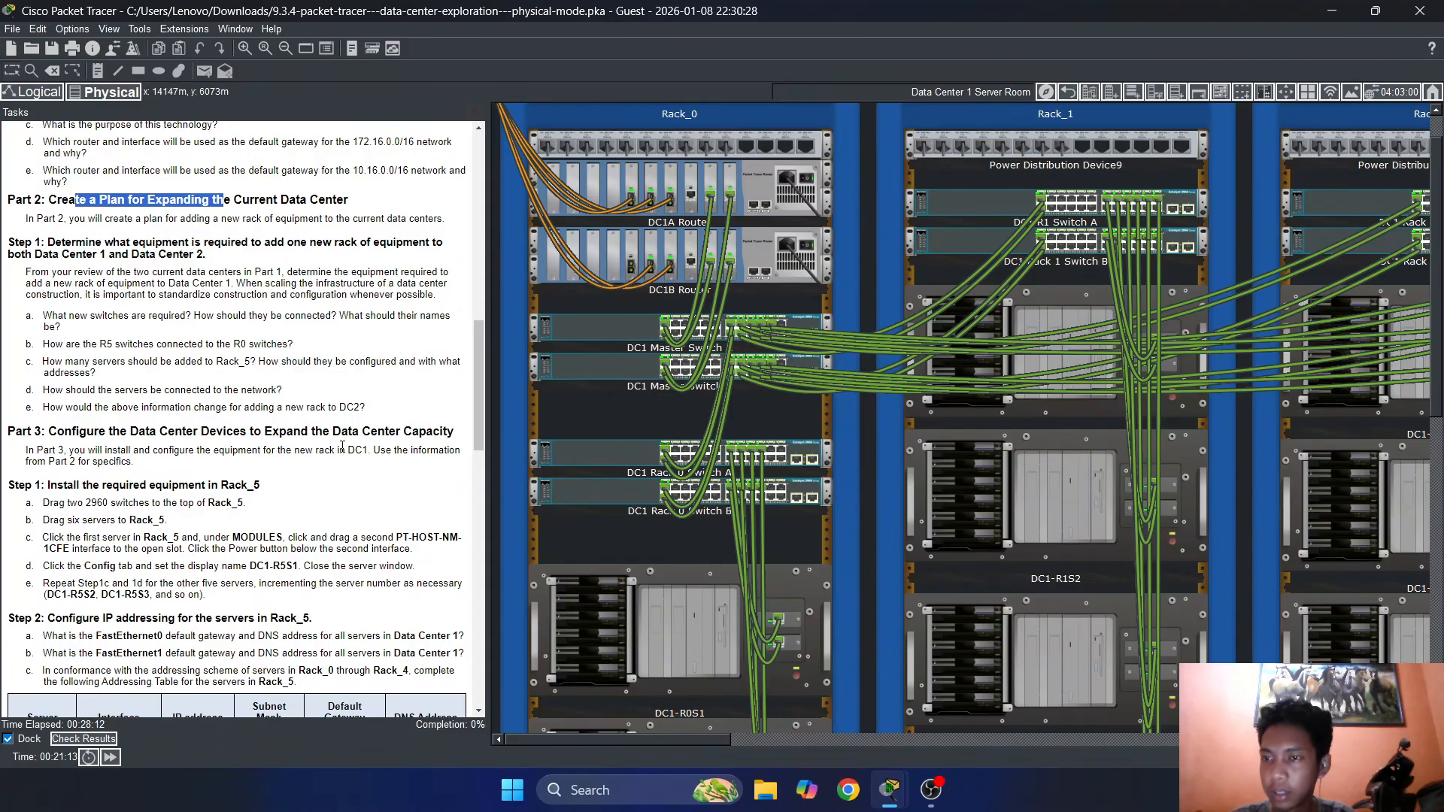
pyautogui.scroll(-20, 326, 428)
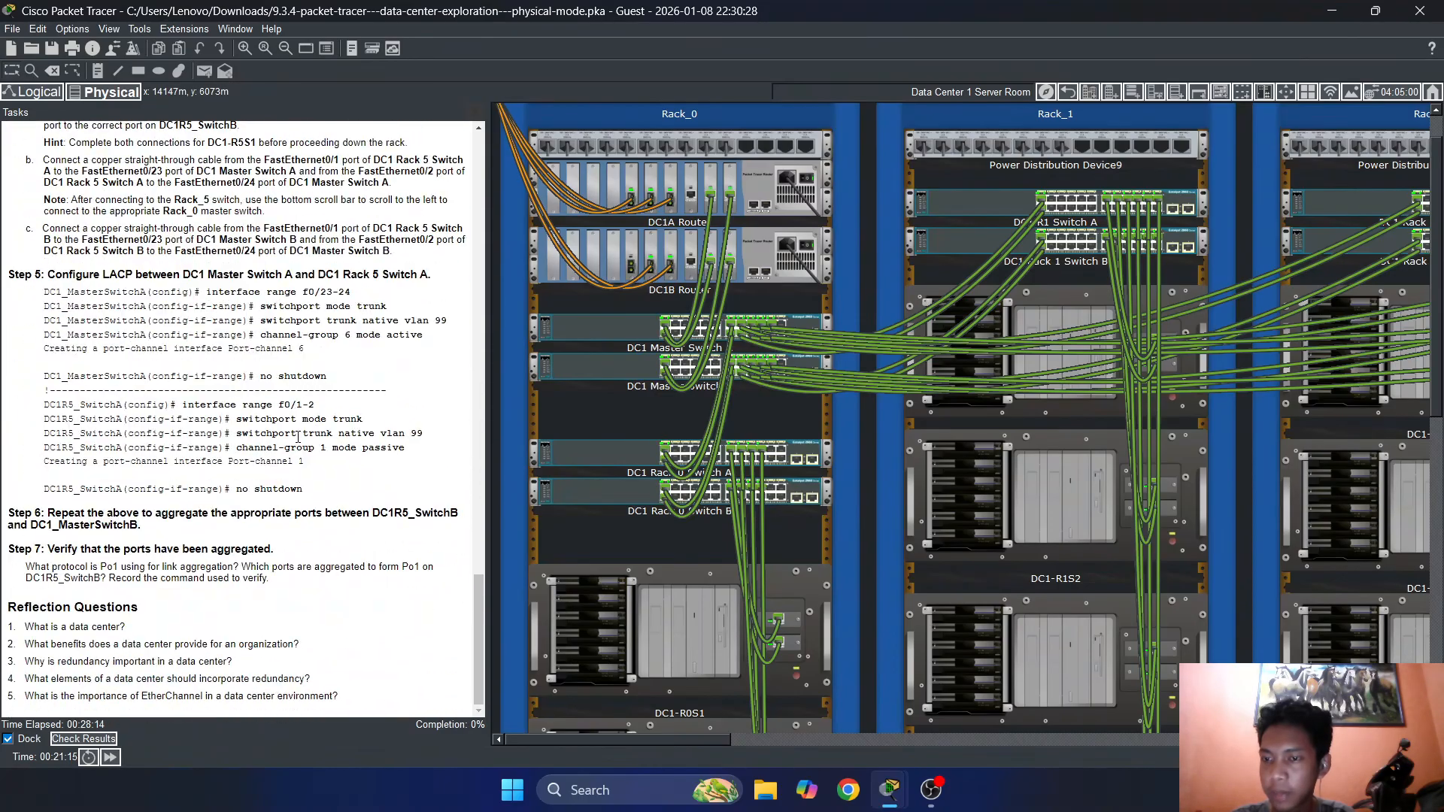
pyautogui.scroll(12, 298, 436)
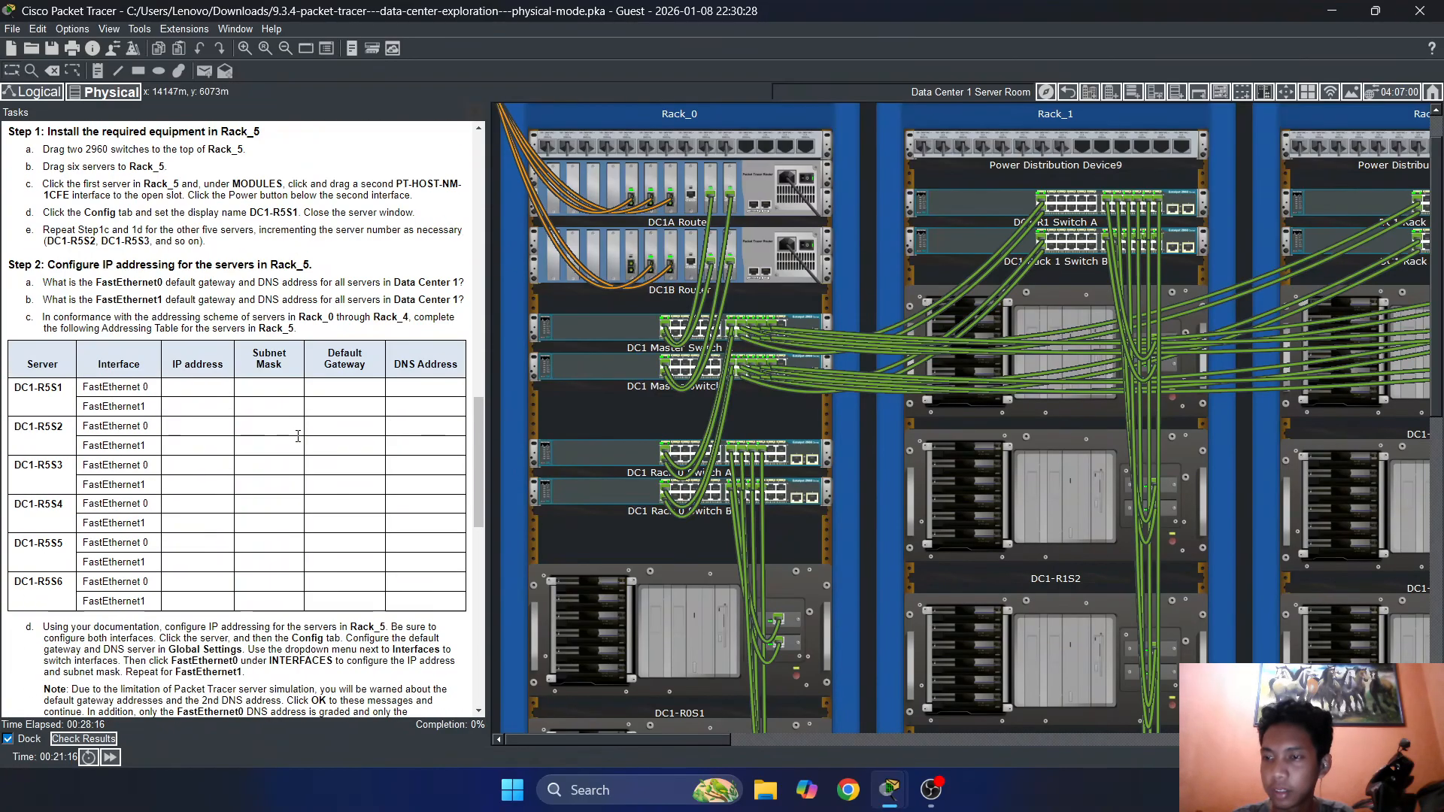
pyautogui.scroll(3, 298, 436)
pyautogui.click(293, 370)
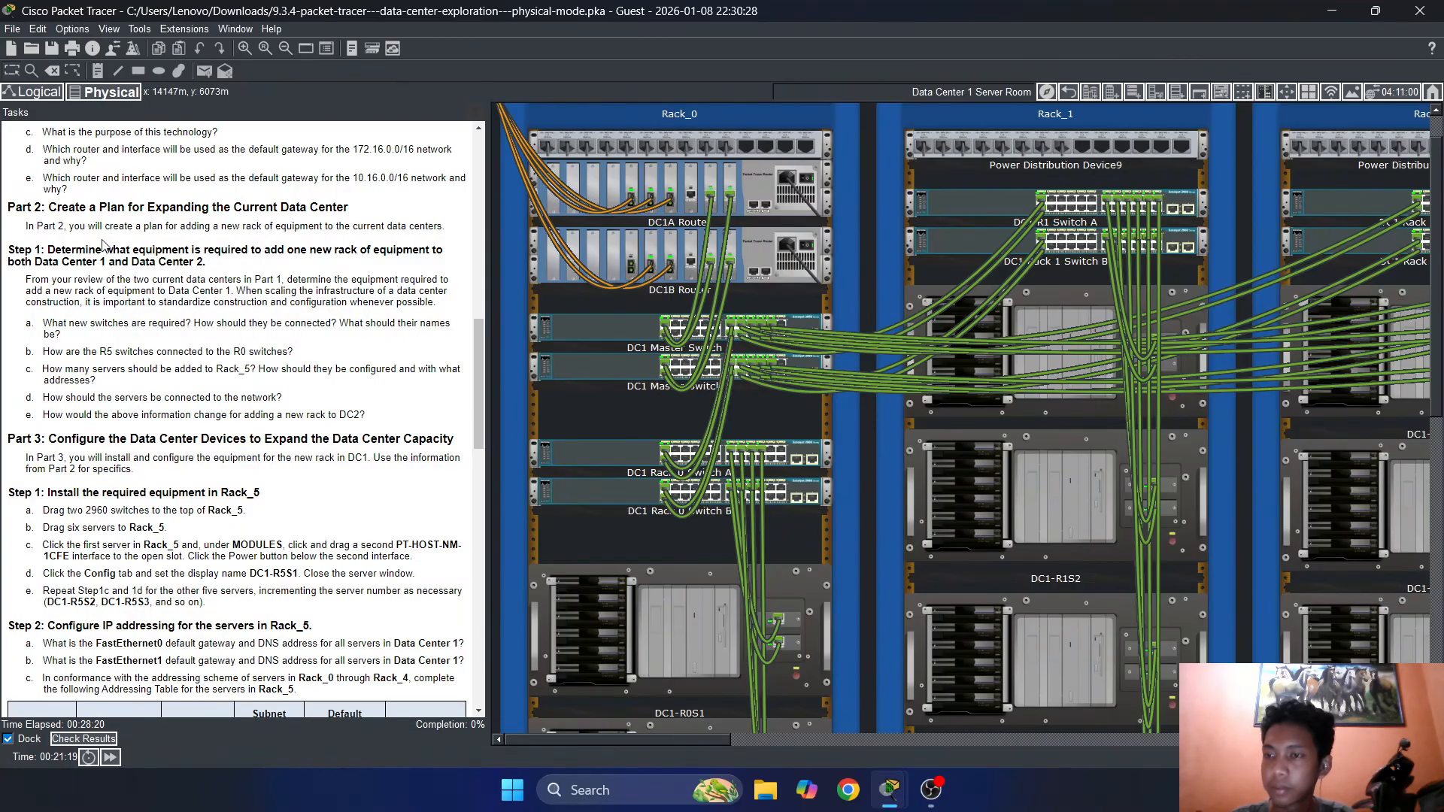
# Read the Part 2 introduction about planning a new rack of equipment for the current data centers
pyautogui.moveTo(29, 225); pyautogui.dragTo(43, 224)
pyautogui.click(158, 224)
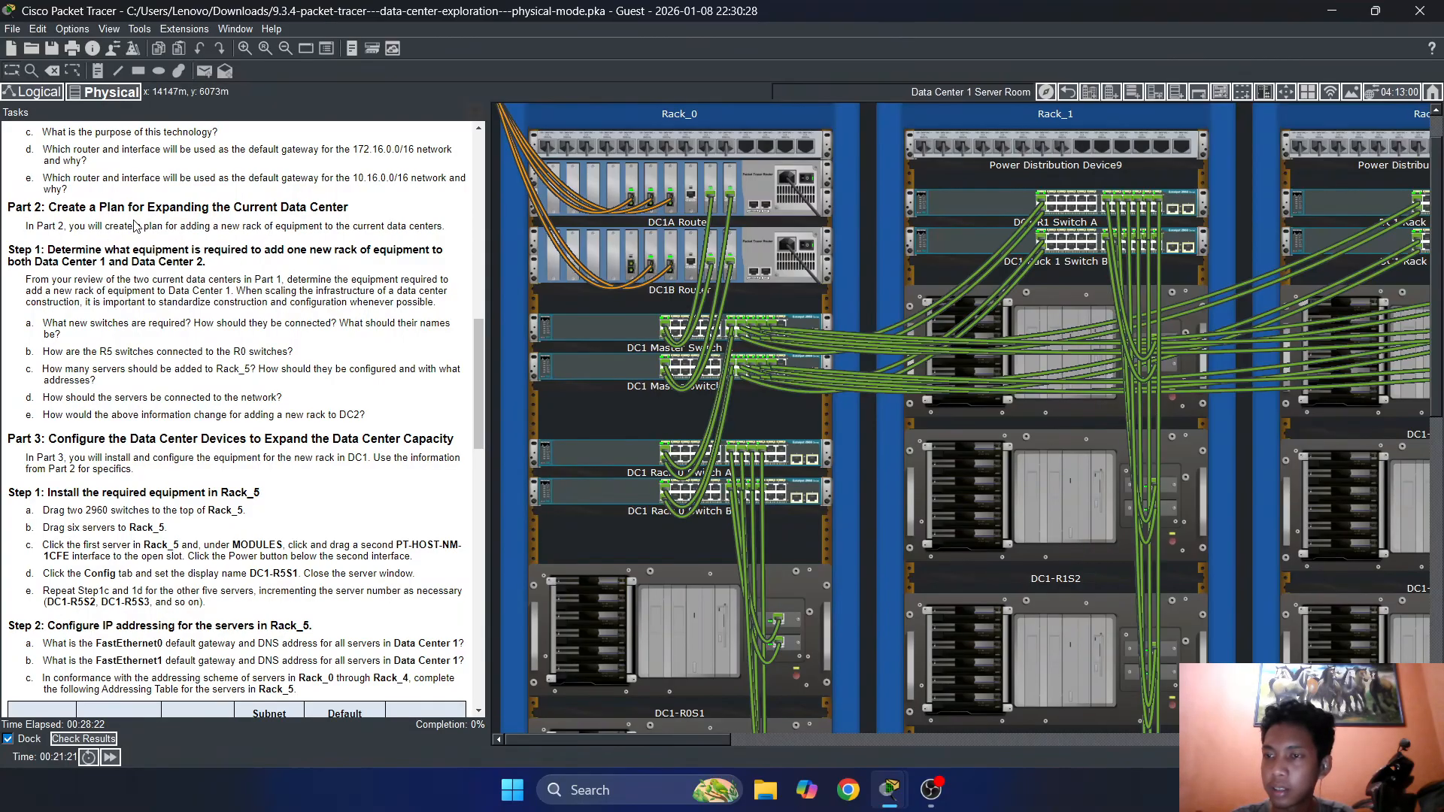
pyautogui.moveTo(87, 224); pyautogui.dragTo(257, 225)
pyautogui.click(183, 223)
pyautogui.click(272, 225)
pyautogui.click(286, 229)
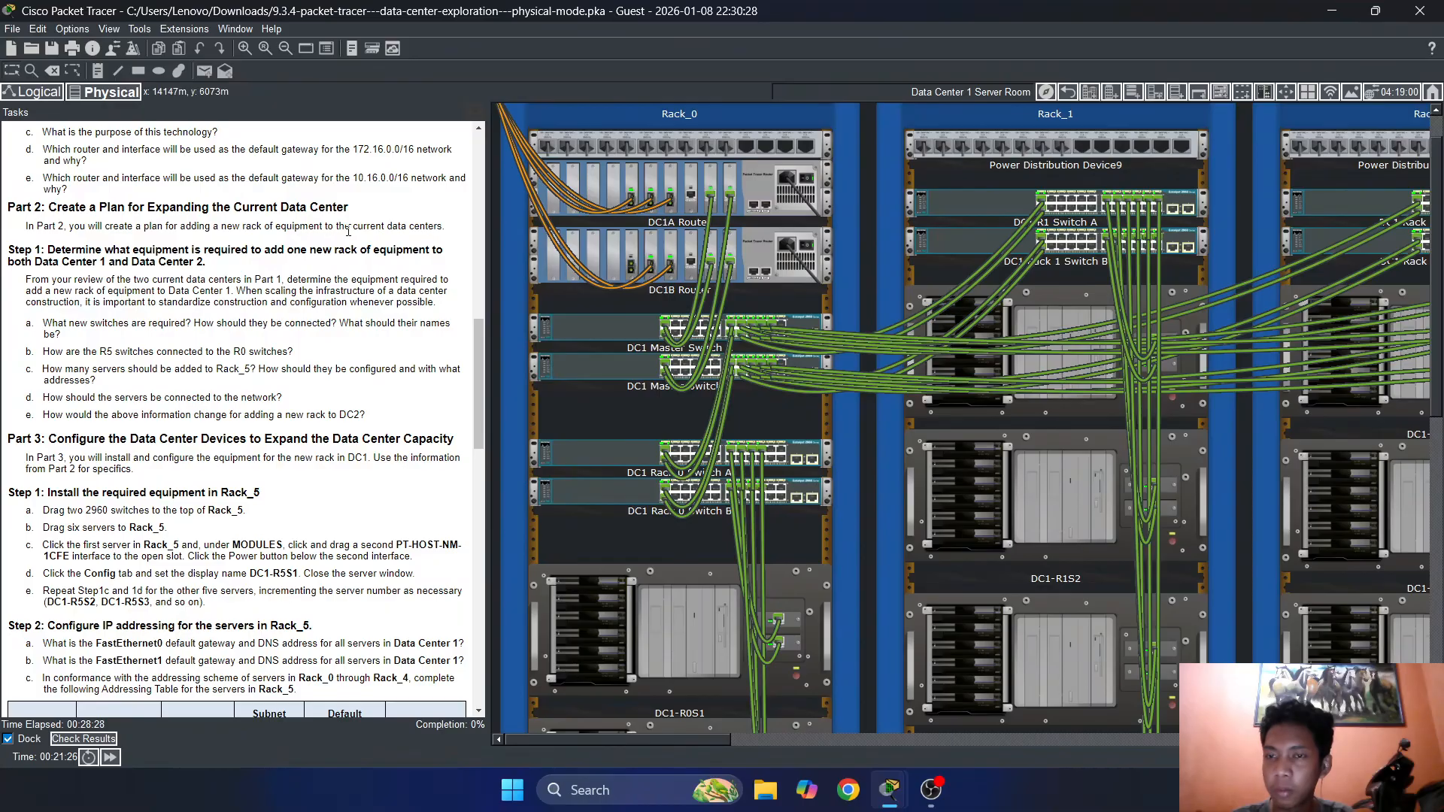
pyautogui.moveTo(347, 230)
pyautogui.mouseDown()
pyautogui.moveTo(291, 225)
pyautogui.moveTo(358, 226)
pyautogui.mouseUp()
pyautogui.click(292, 226)
pyautogui.click(417, 225)
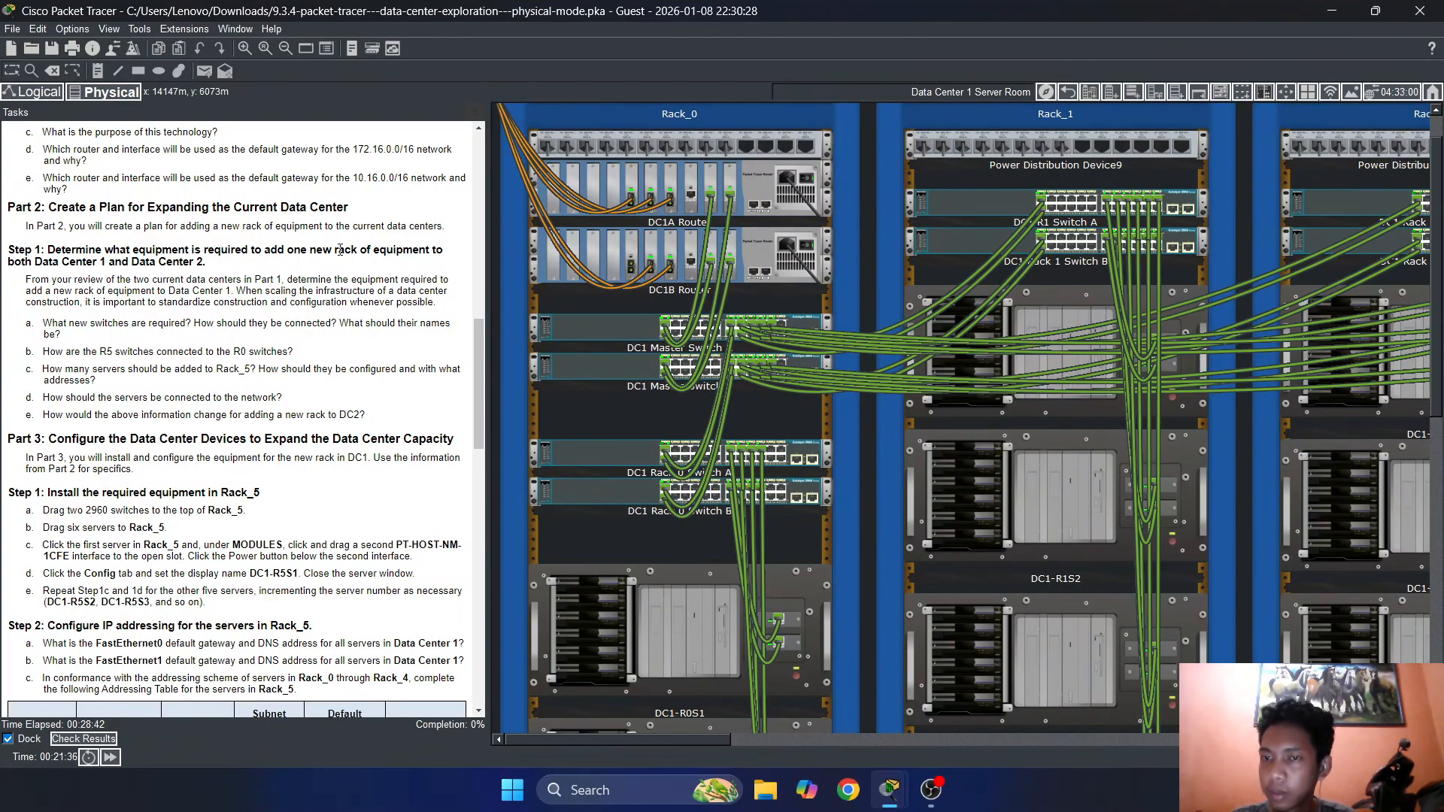
# Read Part 2 Step 1 question a on which new switches are required, how they connect and their names
pyautogui.moveTo(40, 323); pyautogui.dragTo(56, 324)
pyautogui.click(62, 334)
pyautogui.click(74, 327)
pyautogui.moveTo(122, 324); pyautogui.dragTo(418, 323)
pyautogui.click(152, 325)
pyautogui.click(289, 336)
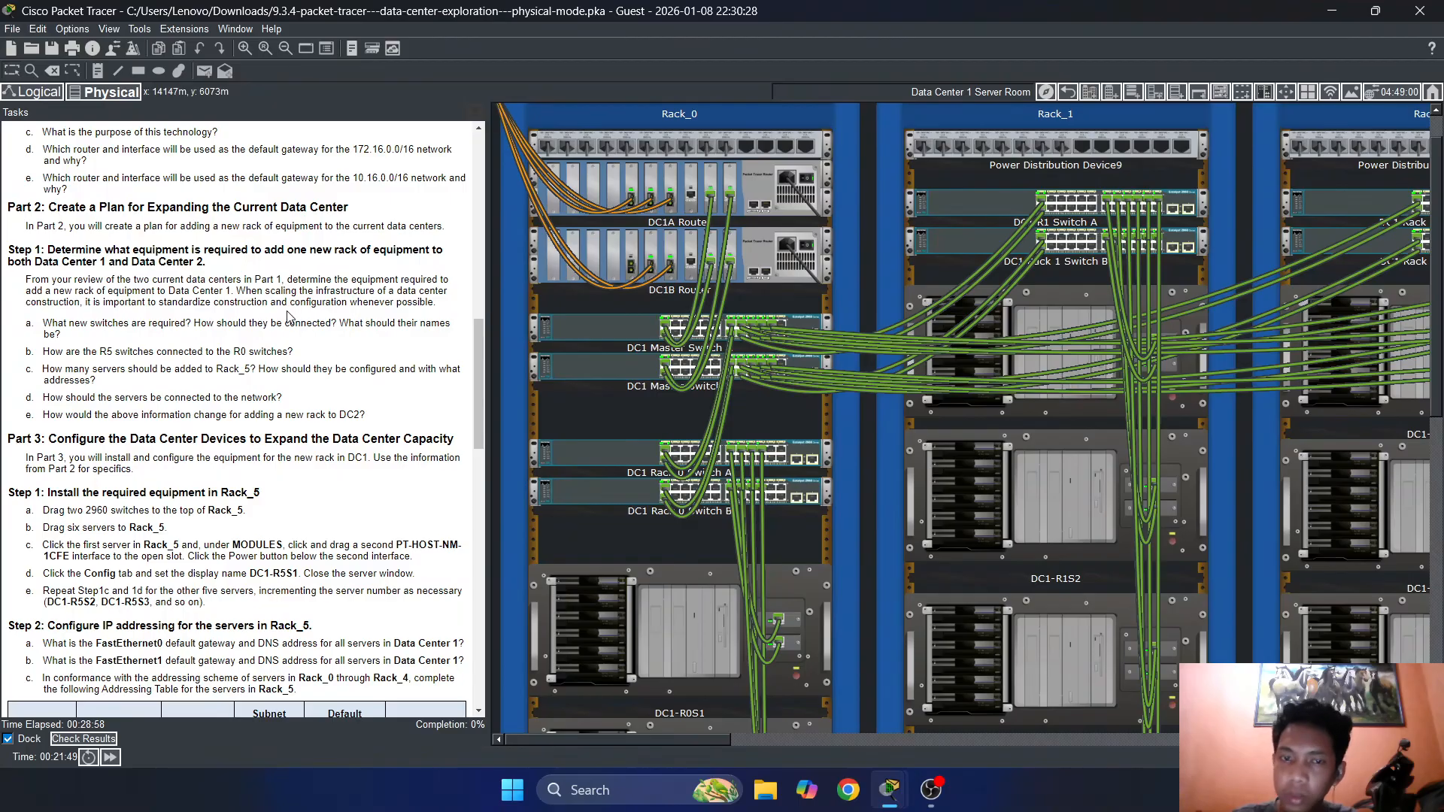
pyautogui.rightClick(464, 241)
pyautogui.click(328, 302)
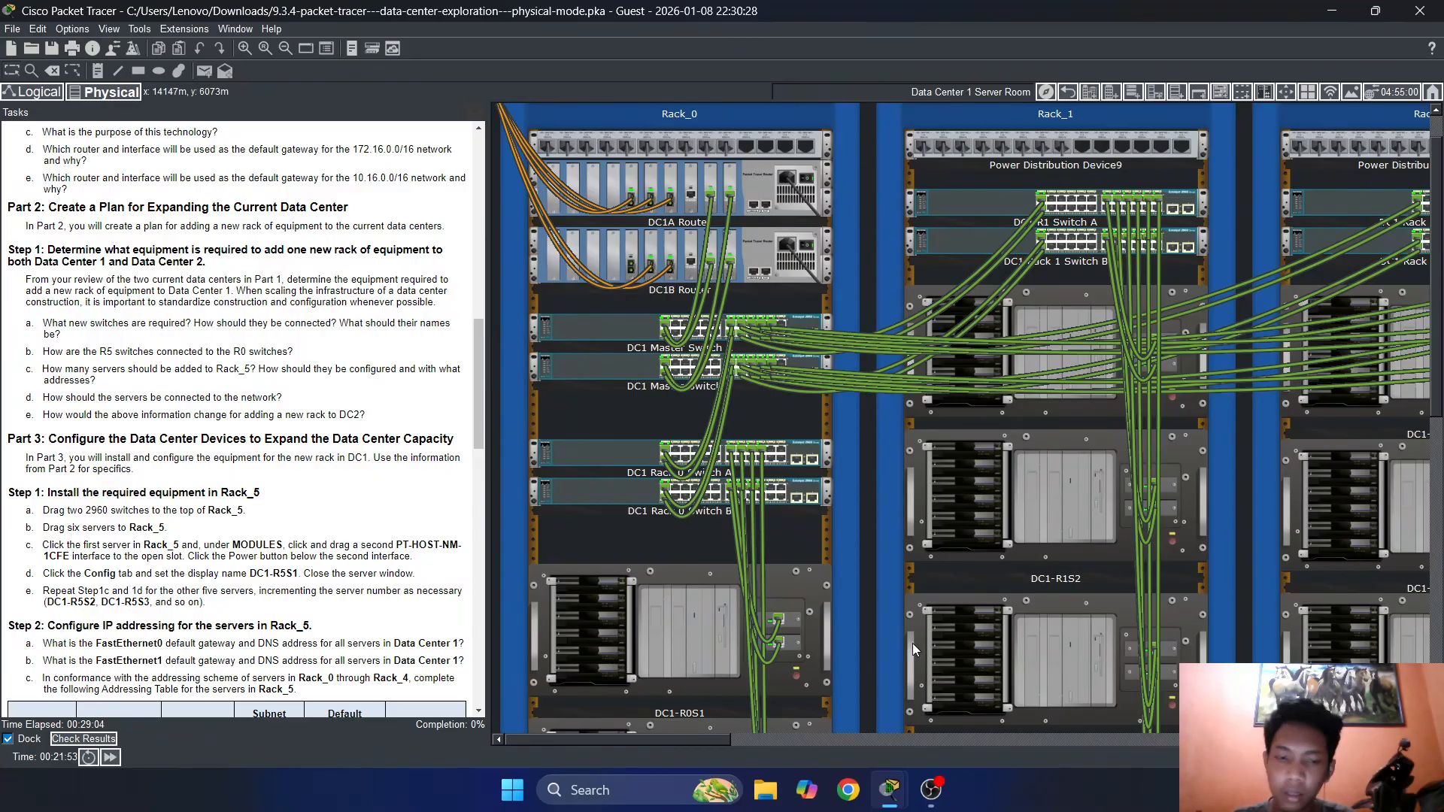
# Open DC1 Rack 4 Switch A and enlarge its physical device view to examine the switch model
pyautogui.moveTo(709, 744); pyautogui.dragTo(1119, 721)
pyautogui.moveTo(946, 745); pyautogui.dragTo(796, 716)
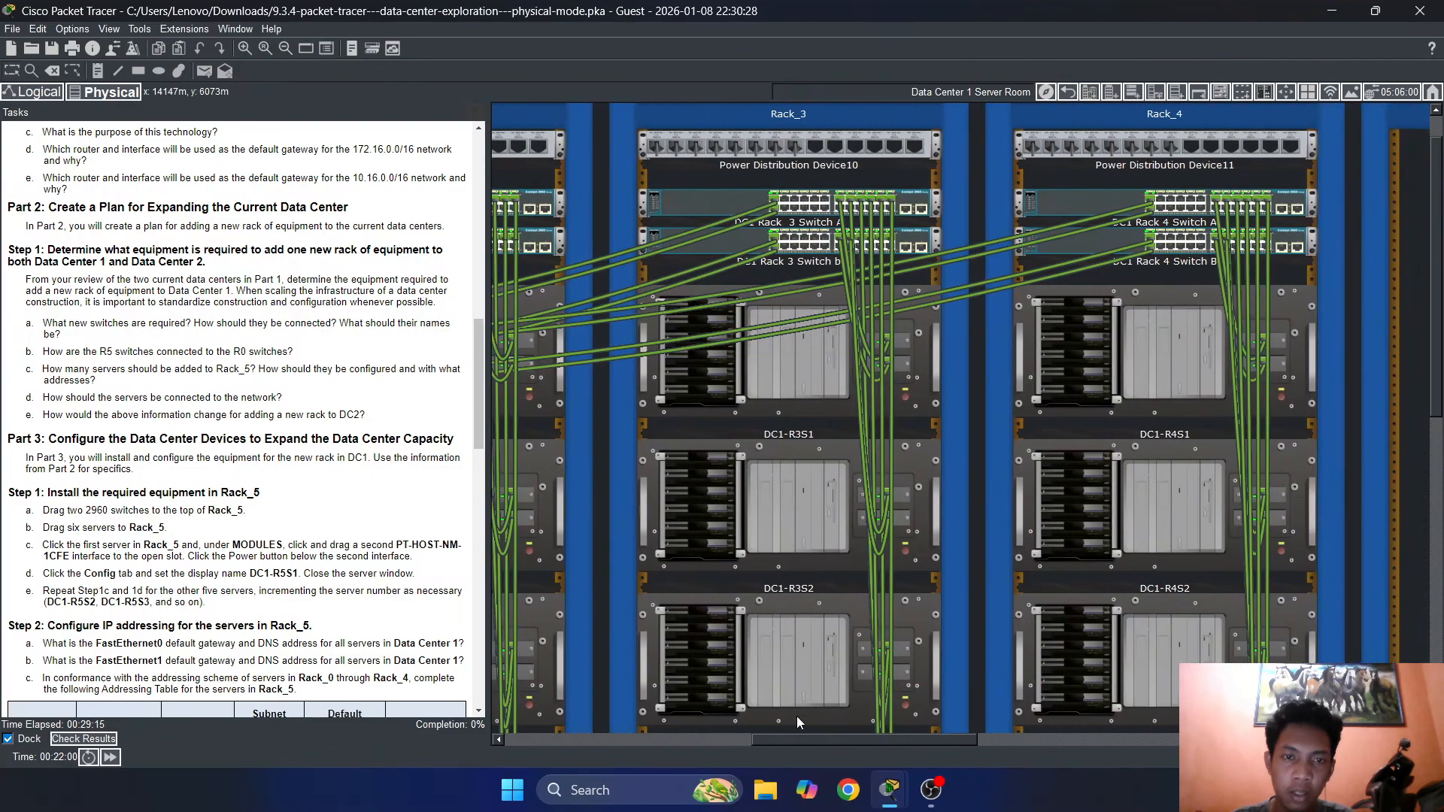
pyautogui.click(1092, 203)
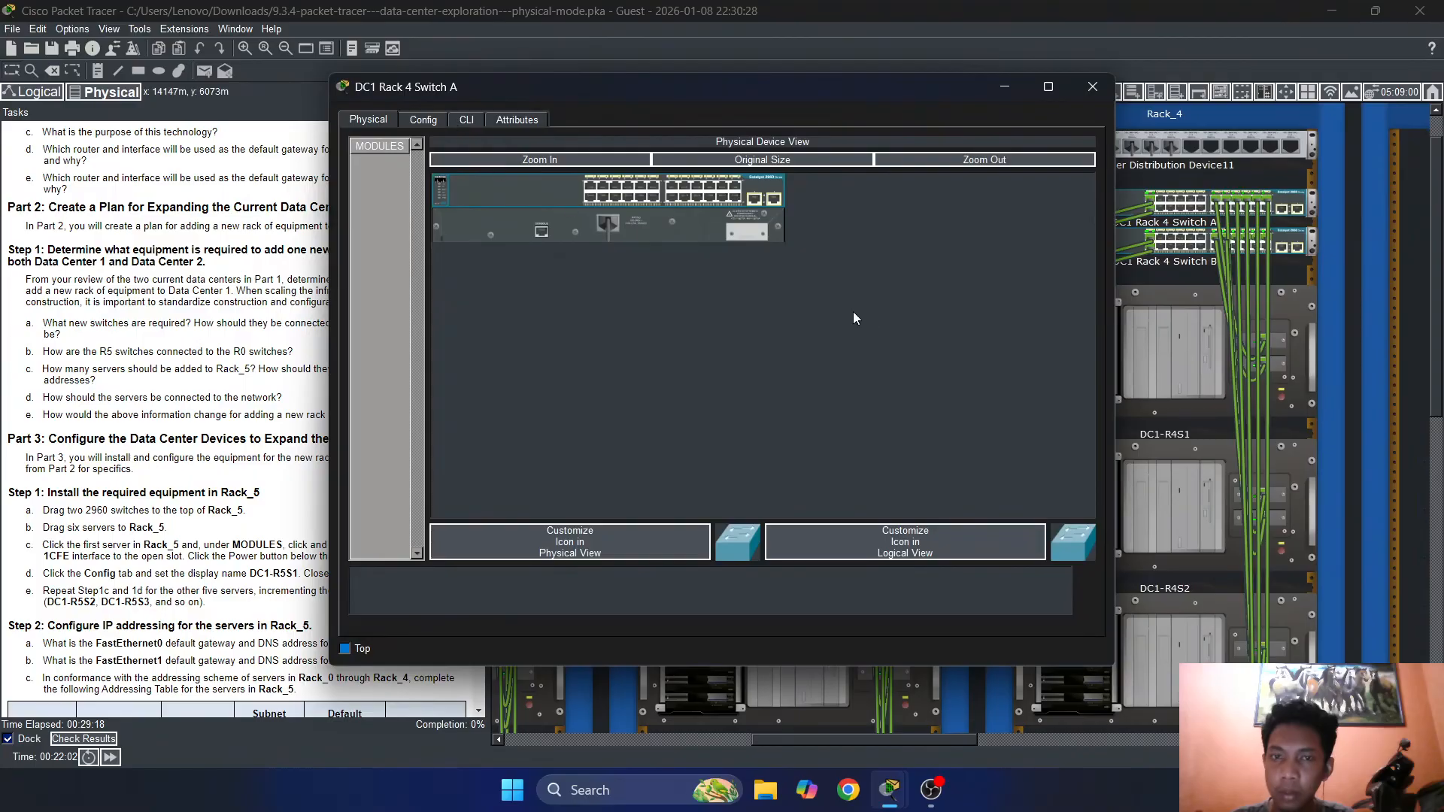
pyautogui.click(557, 159)
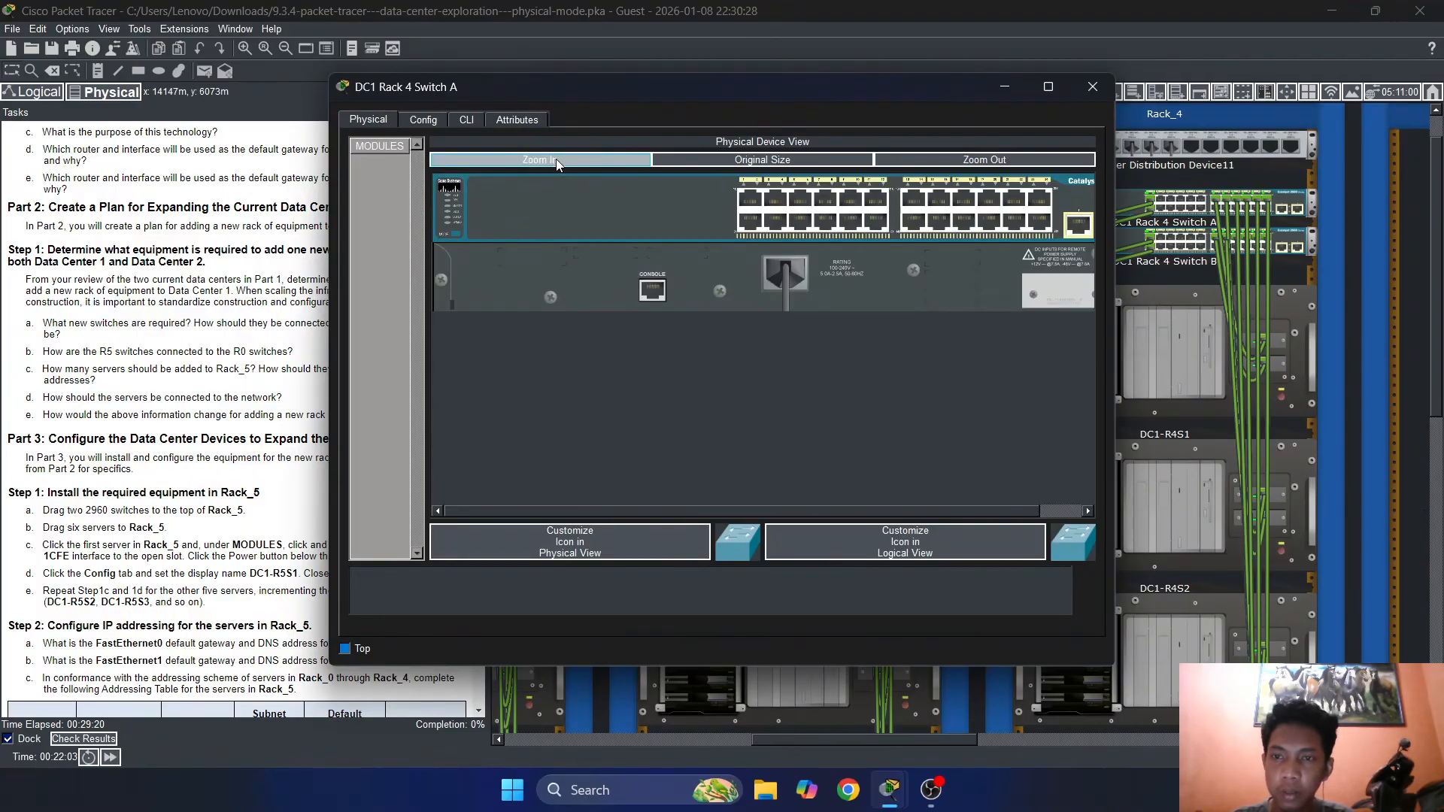
pyautogui.click(693, 510)
pyautogui.moveTo(904, 92); pyautogui.dragTo(1072, 101)
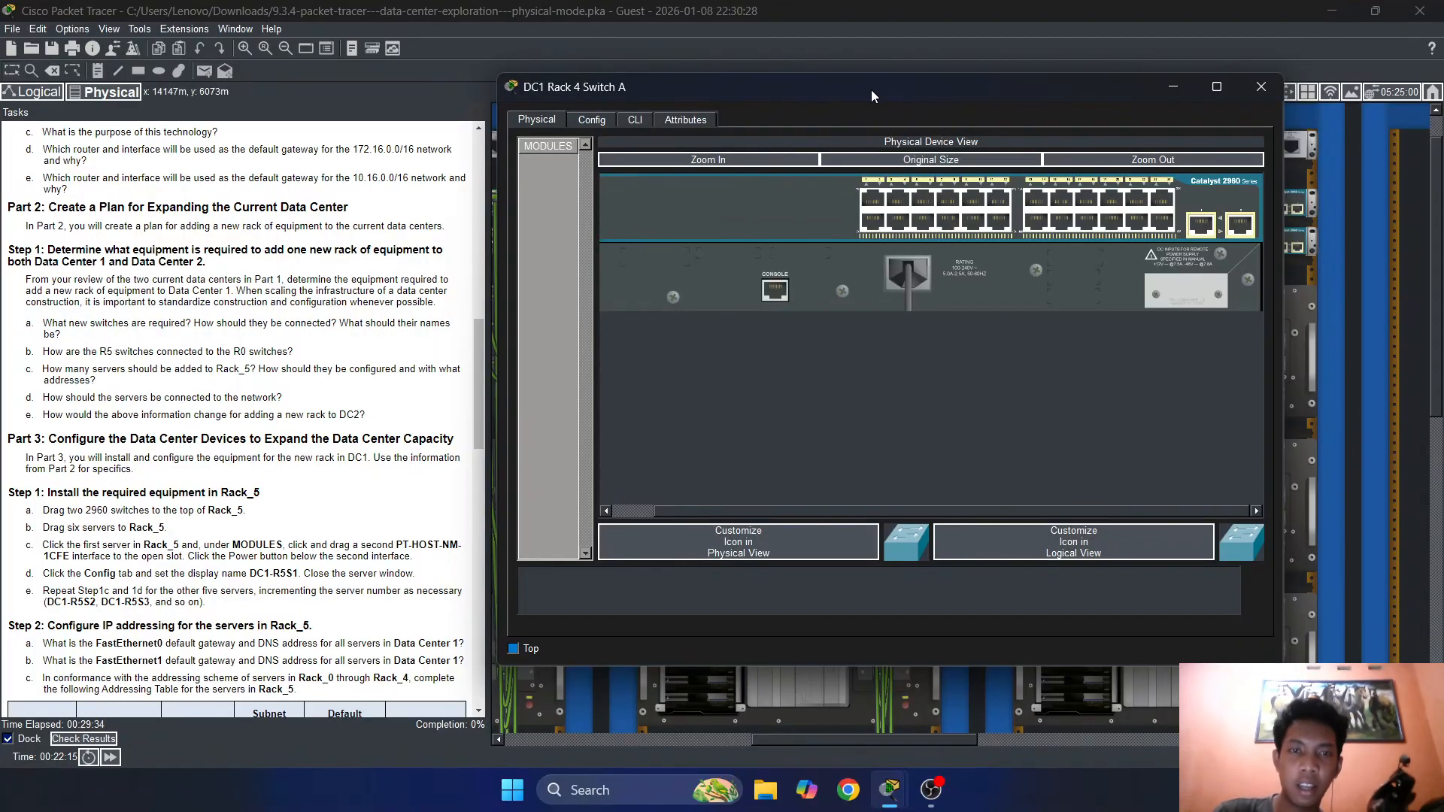
# Compare DC1 Rack 4 Switch A with the switches in the racks, look over Rack_5, and close the switch window
pyautogui.moveTo(872, 94); pyautogui.dragTo(289, 94)
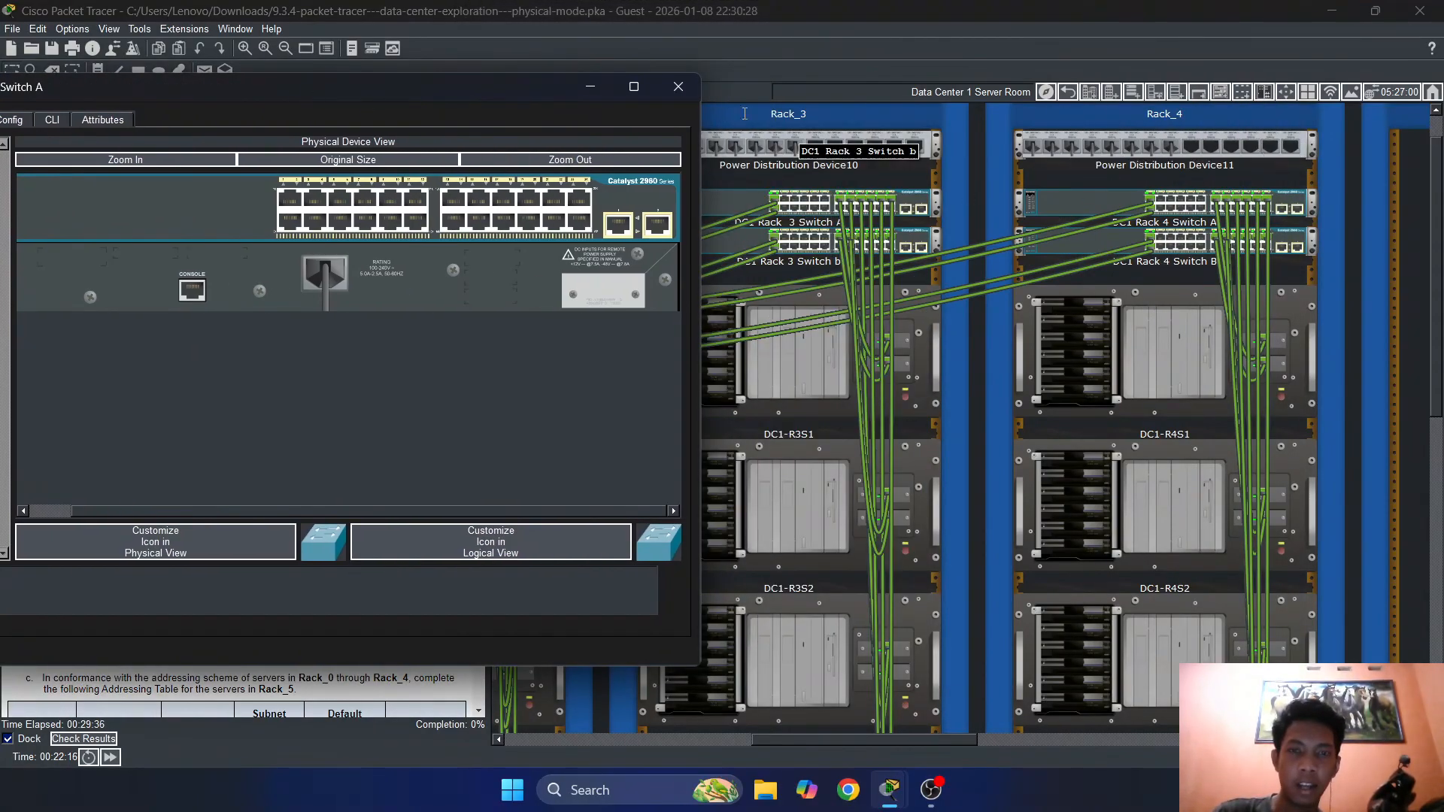
pyautogui.moveTo(422, 94); pyautogui.dragTo(1004, 71)
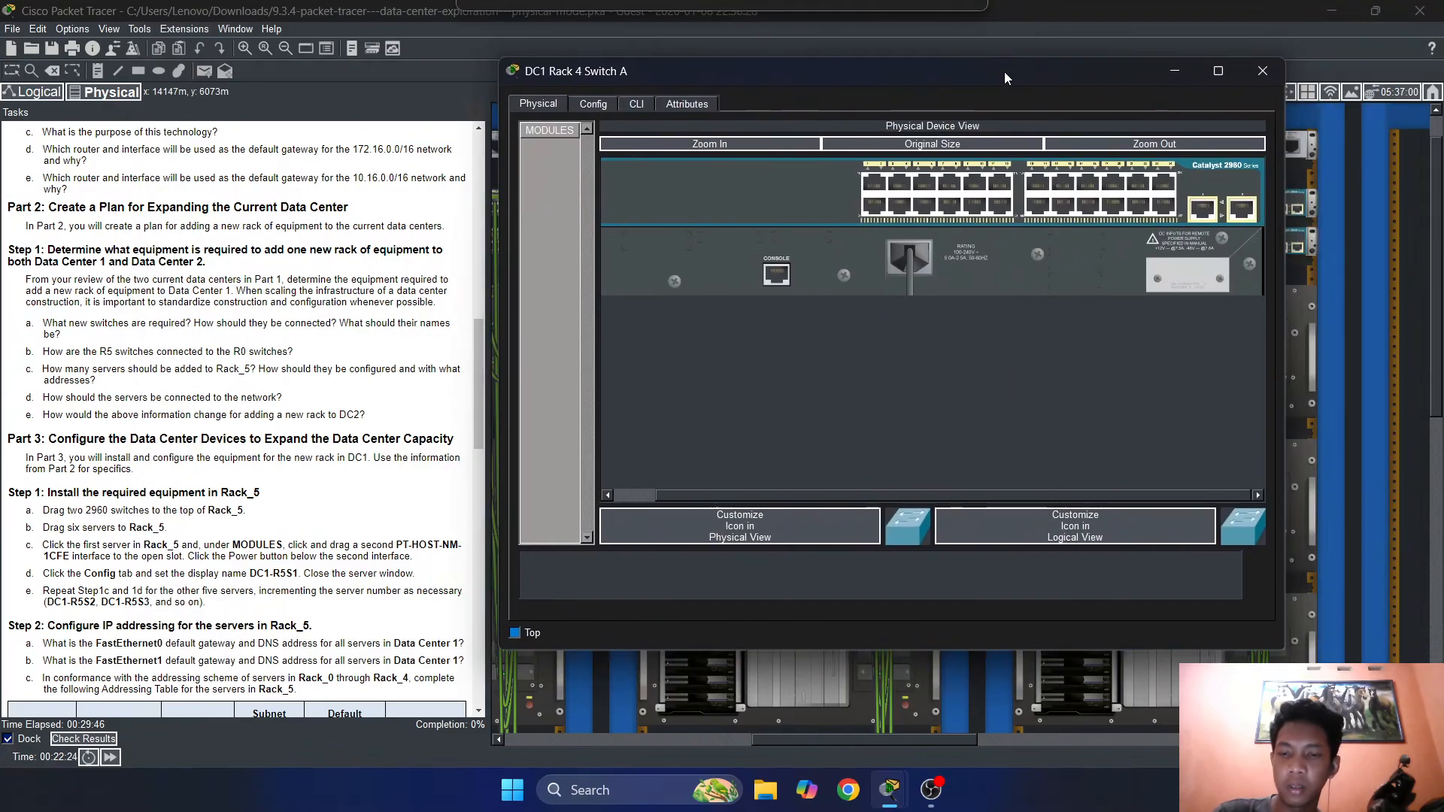
pyautogui.moveTo(1000, 76); pyautogui.dragTo(812, 90)
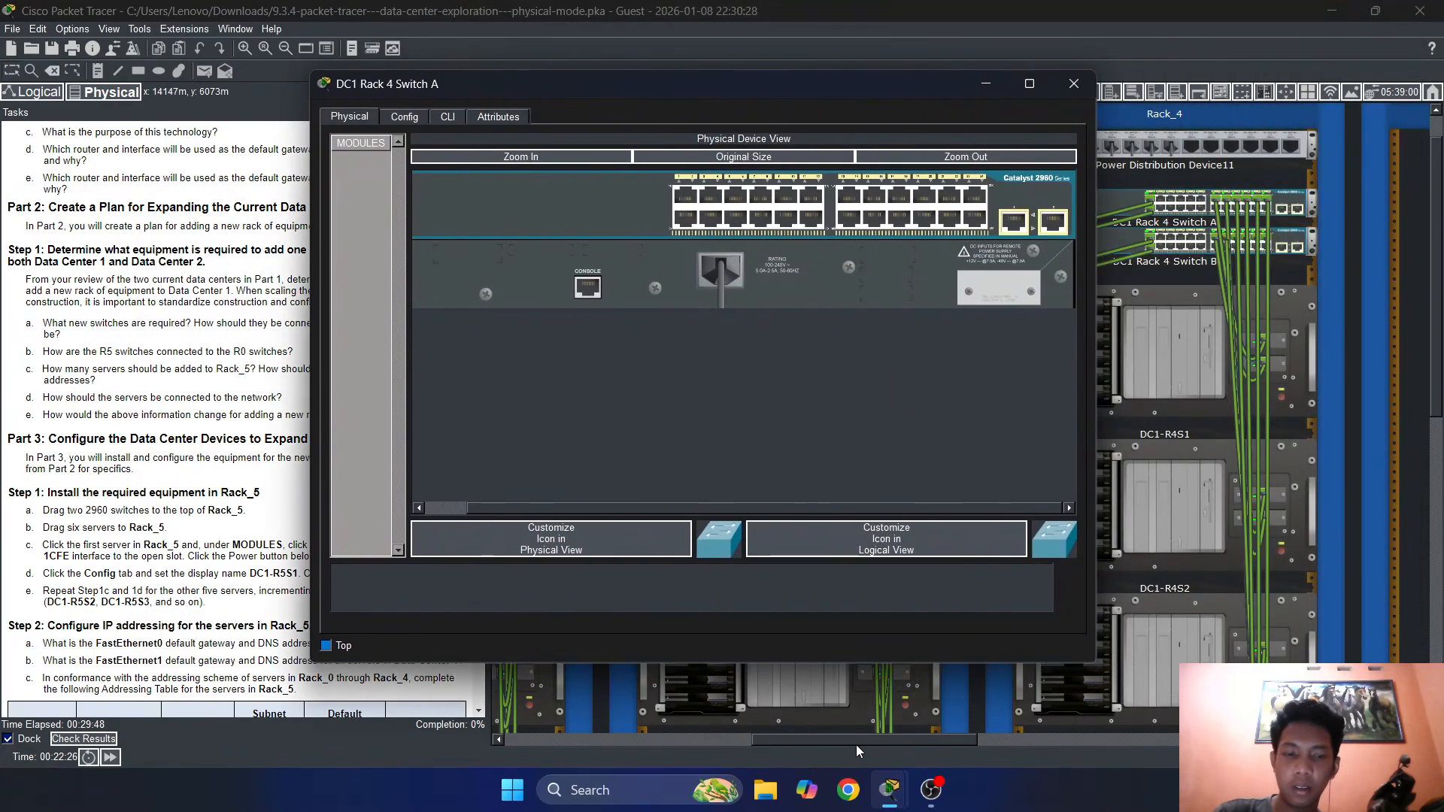
pyautogui.moveTo(856, 745); pyautogui.dragTo(963, 733)
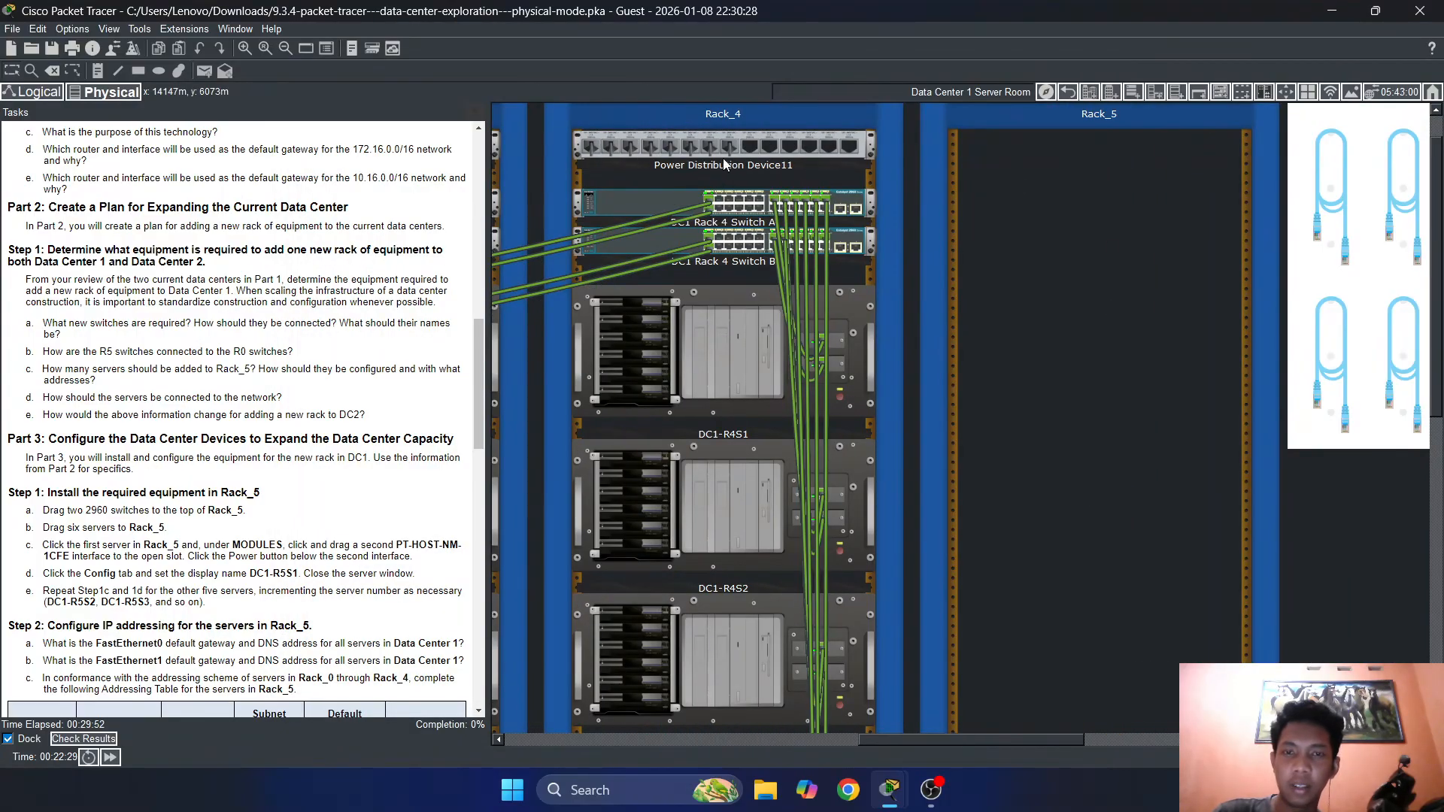
pyautogui.moveTo(890, 789)
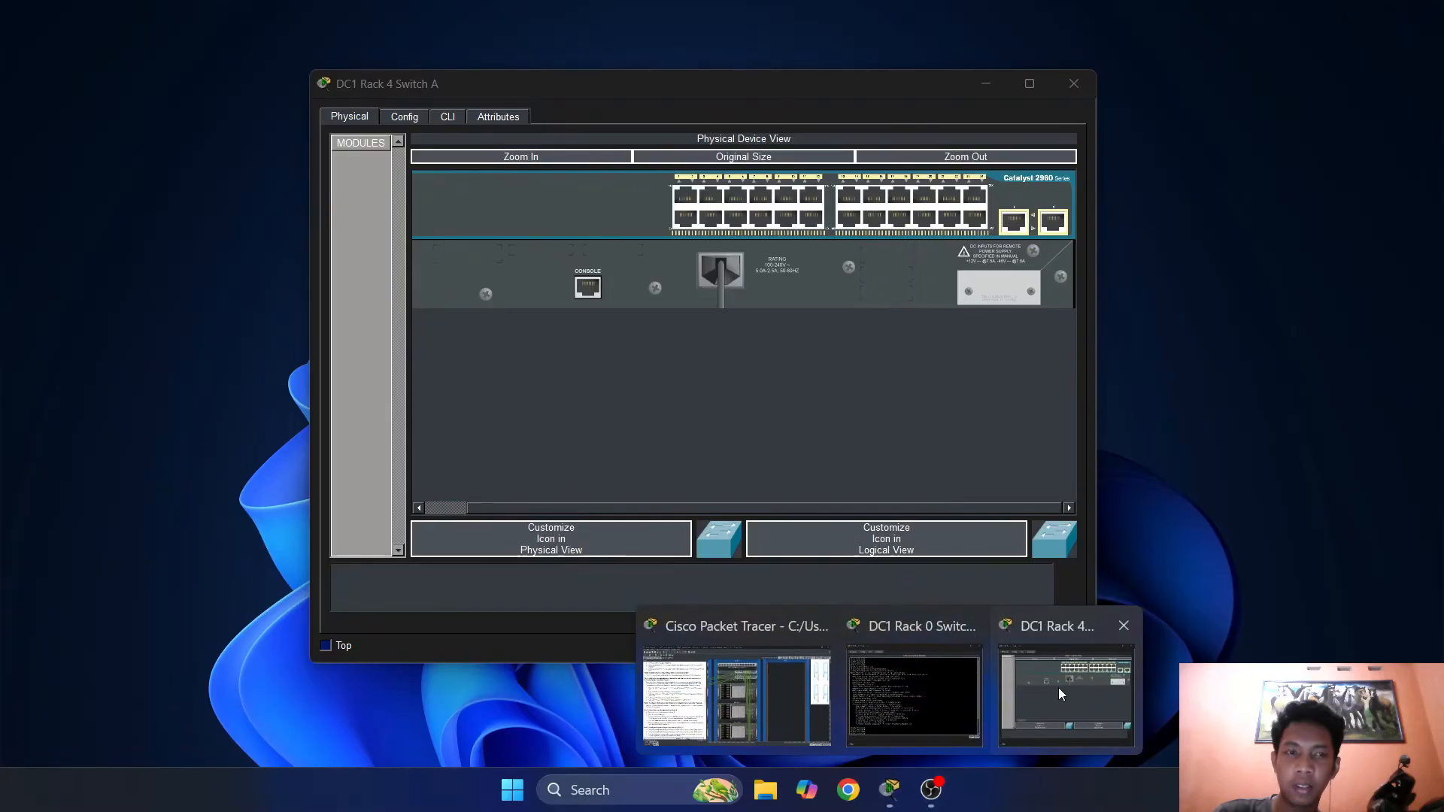
pyautogui.click(1060, 693)
pyautogui.click(1074, 84)
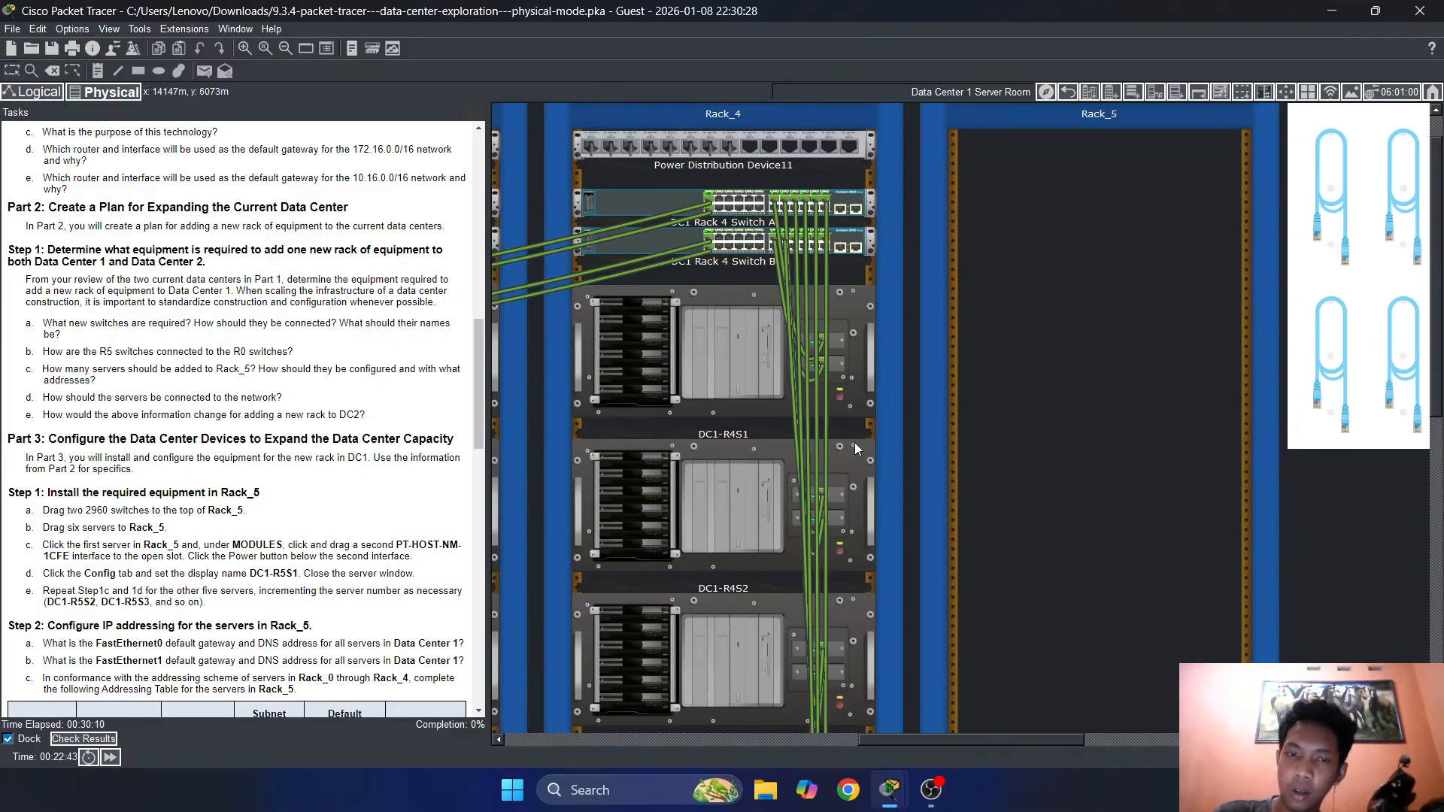
# Trace the switch cabling from Rack_0 across the racks to Rack_5 to examine how the R5 switches should connect
pyautogui.moveTo(941, 739); pyautogui.dragTo(598, 710)
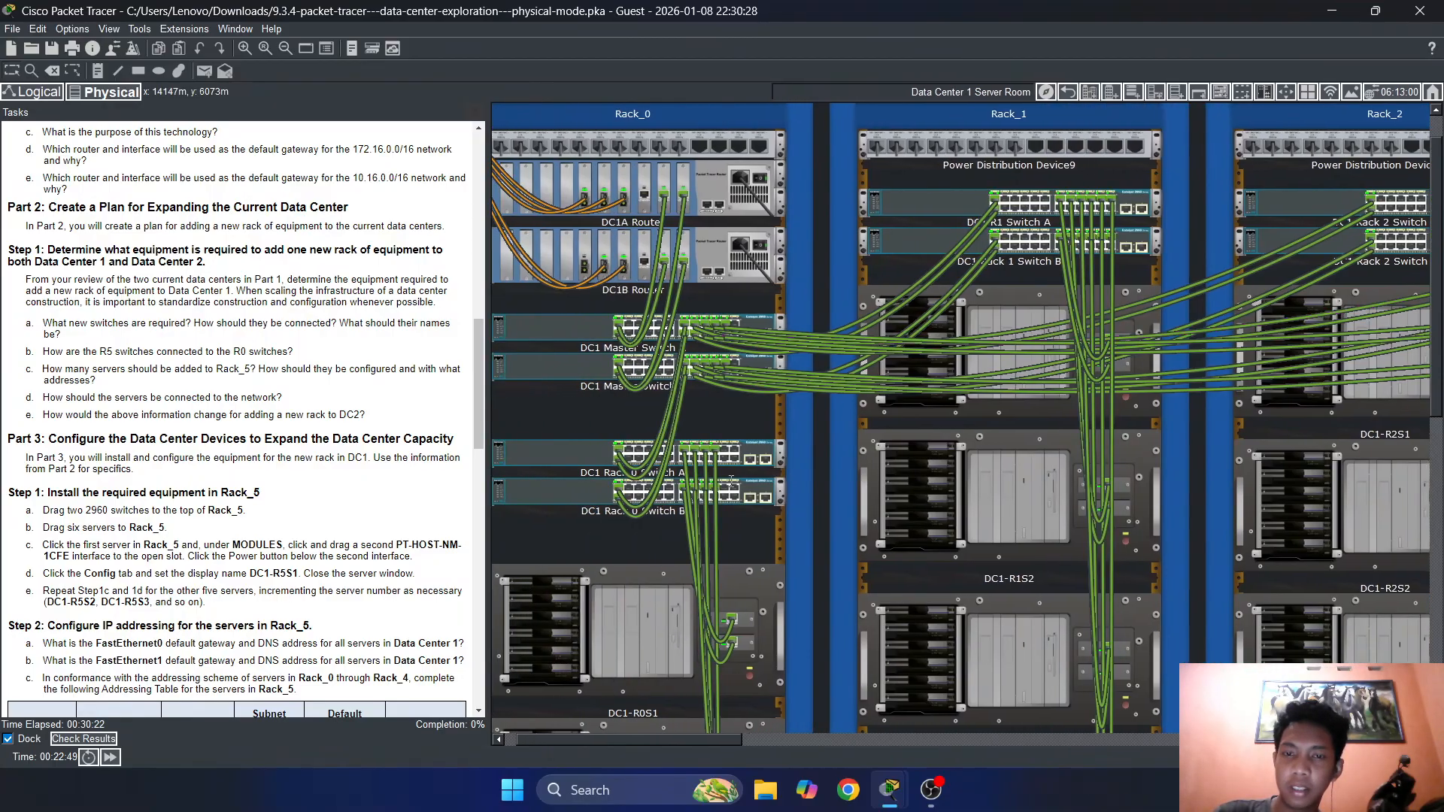
pyautogui.moveTo(715, 739); pyautogui.dragTo(1070, 653)
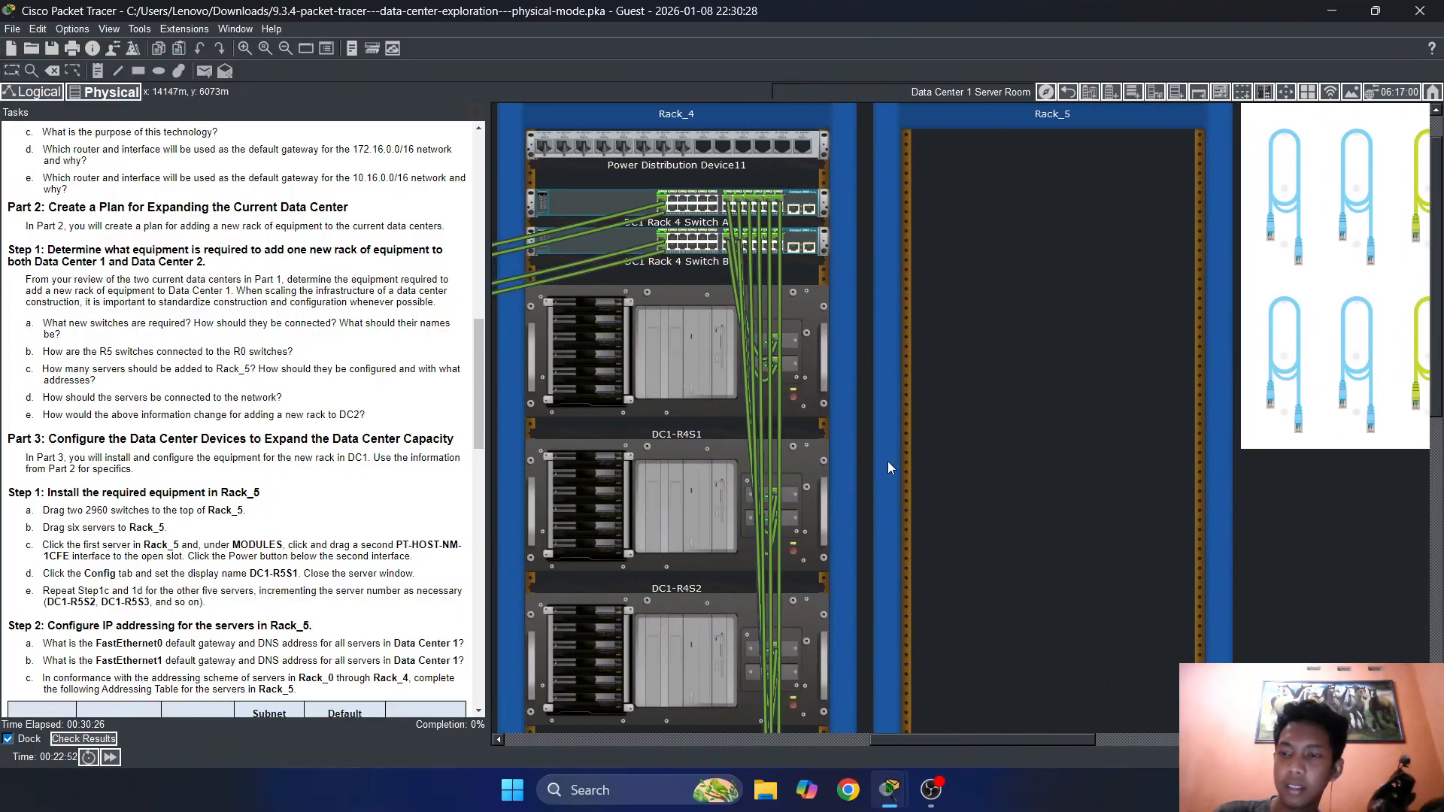
pyautogui.moveTo(892, 738); pyautogui.dragTo(612, 691)
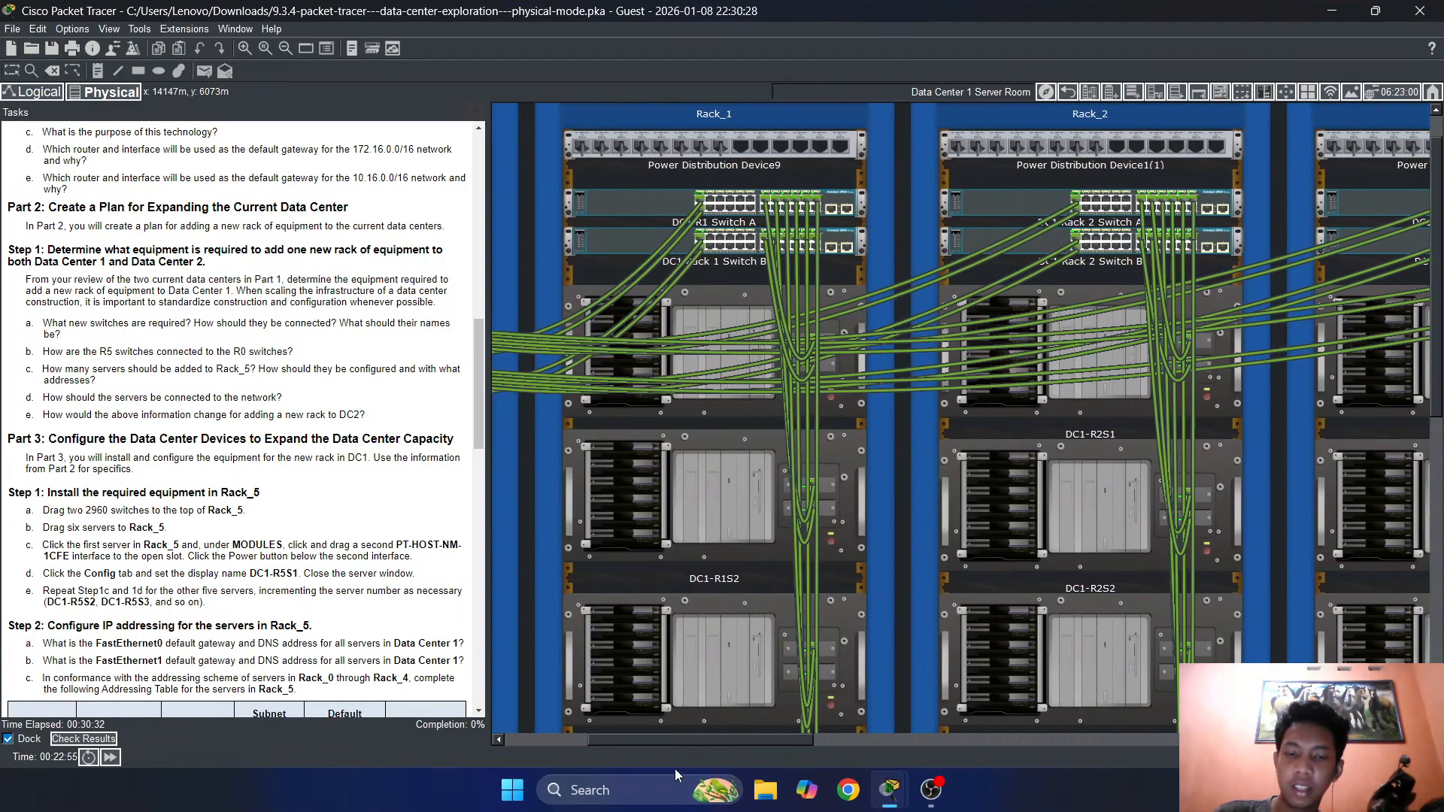
pyautogui.moveTo(691, 740); pyautogui.dragTo(611, 738)
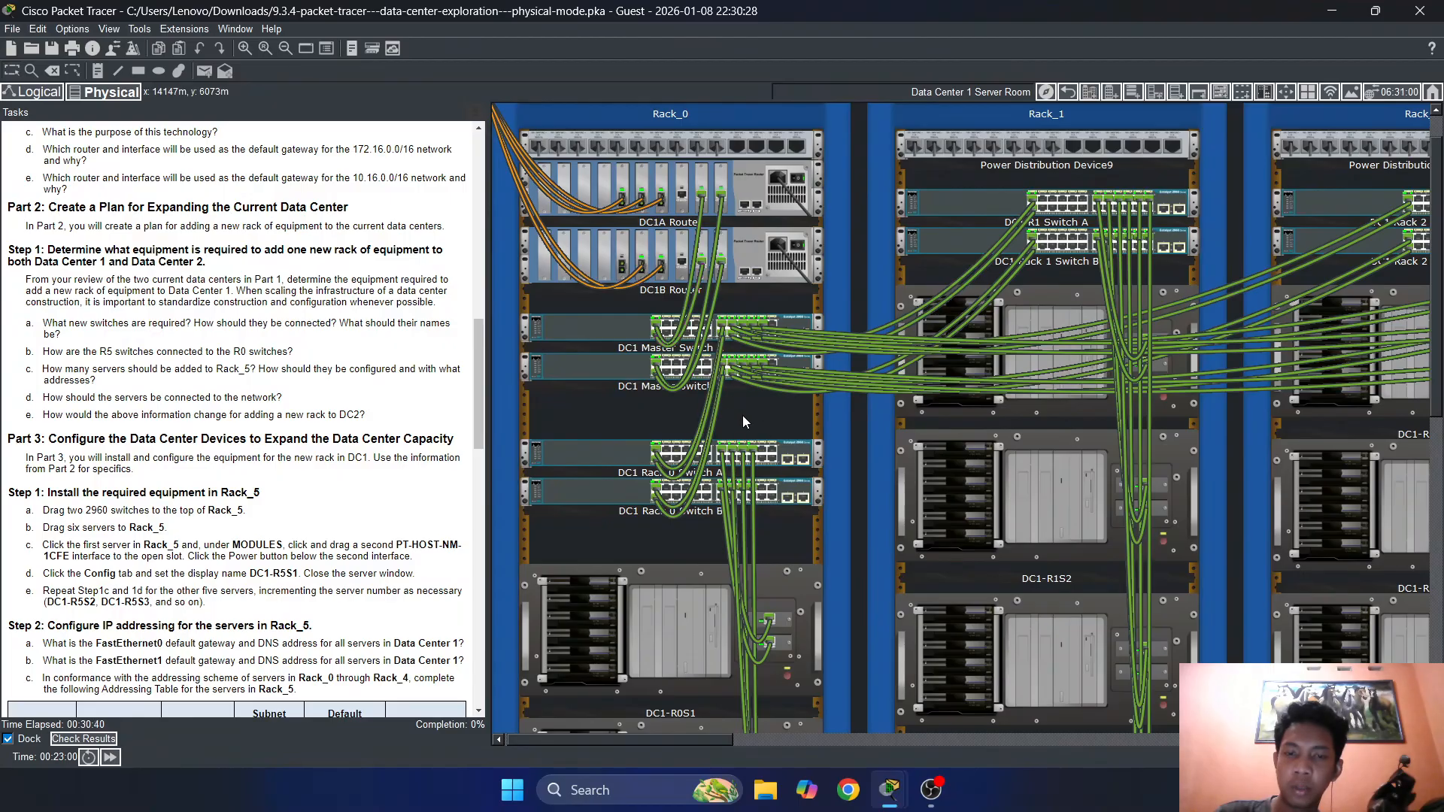
pyautogui.moveTo(715, 742); pyautogui.dragTo(836, 729)
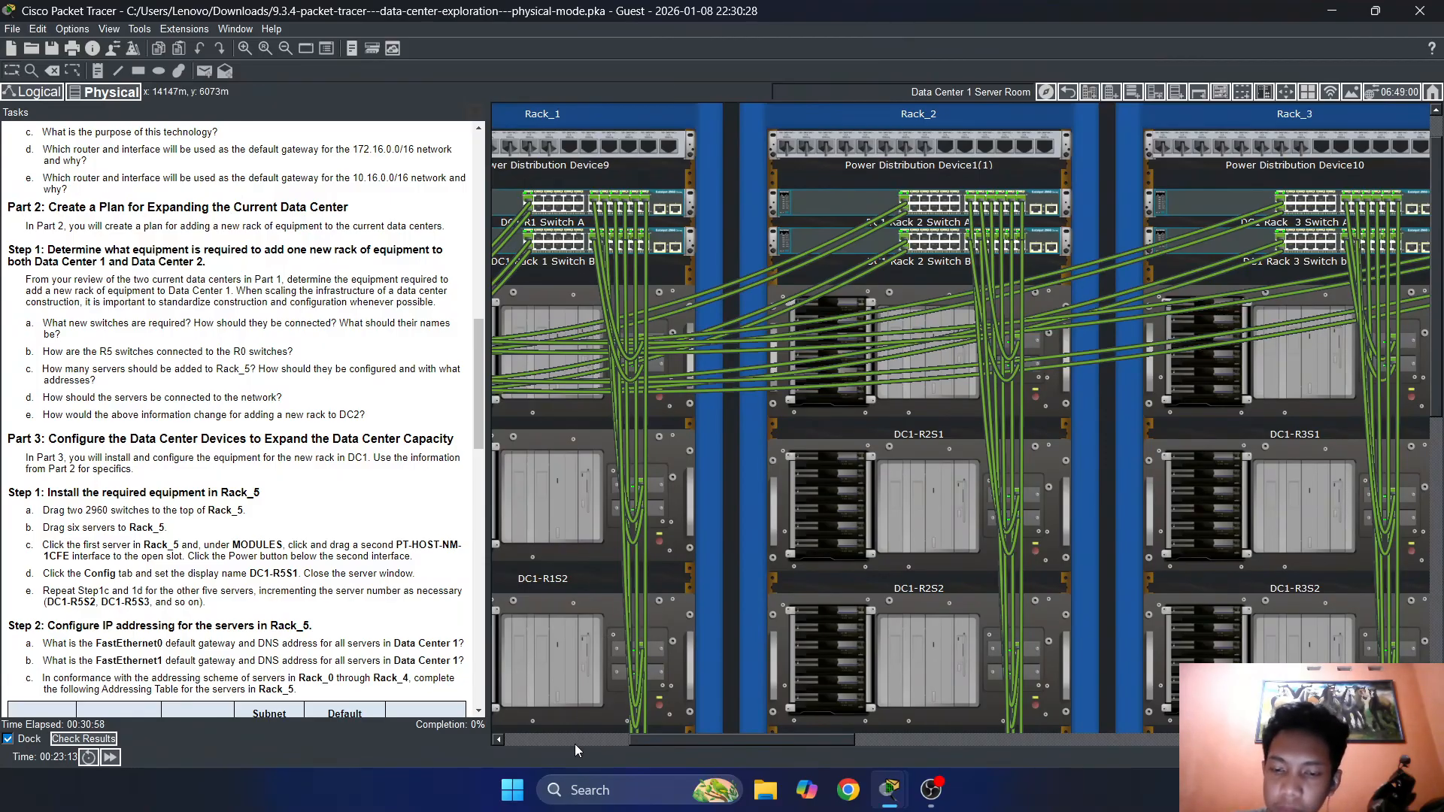
pyautogui.moveTo(660, 743); pyautogui.dragTo(908, 727)
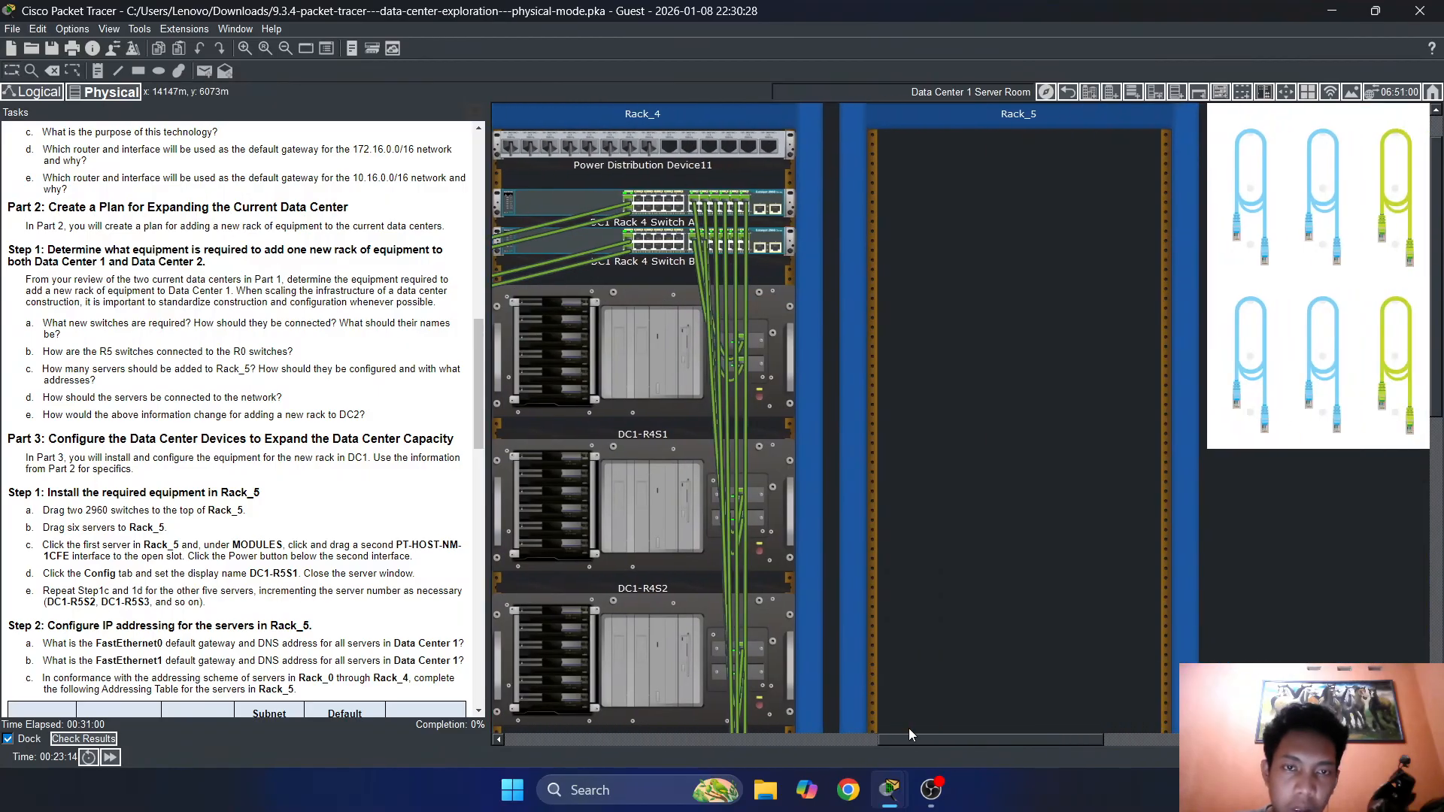
# Examine the servers in Rack_4 from top to bottom to work out how many servers Rack_5 needs
pyautogui.scroll(-10, 899, 455)
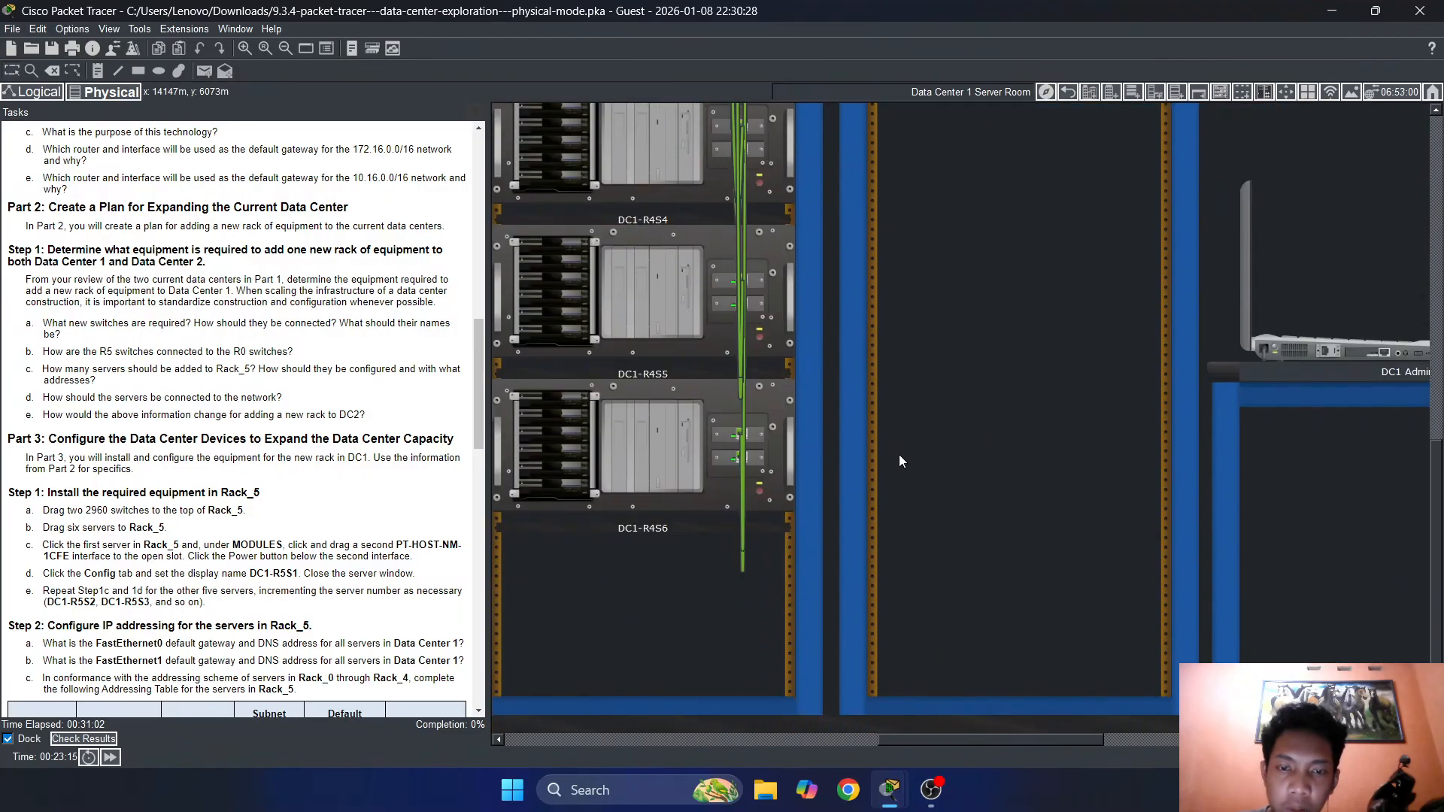
pyautogui.scroll(10, 865, 320)
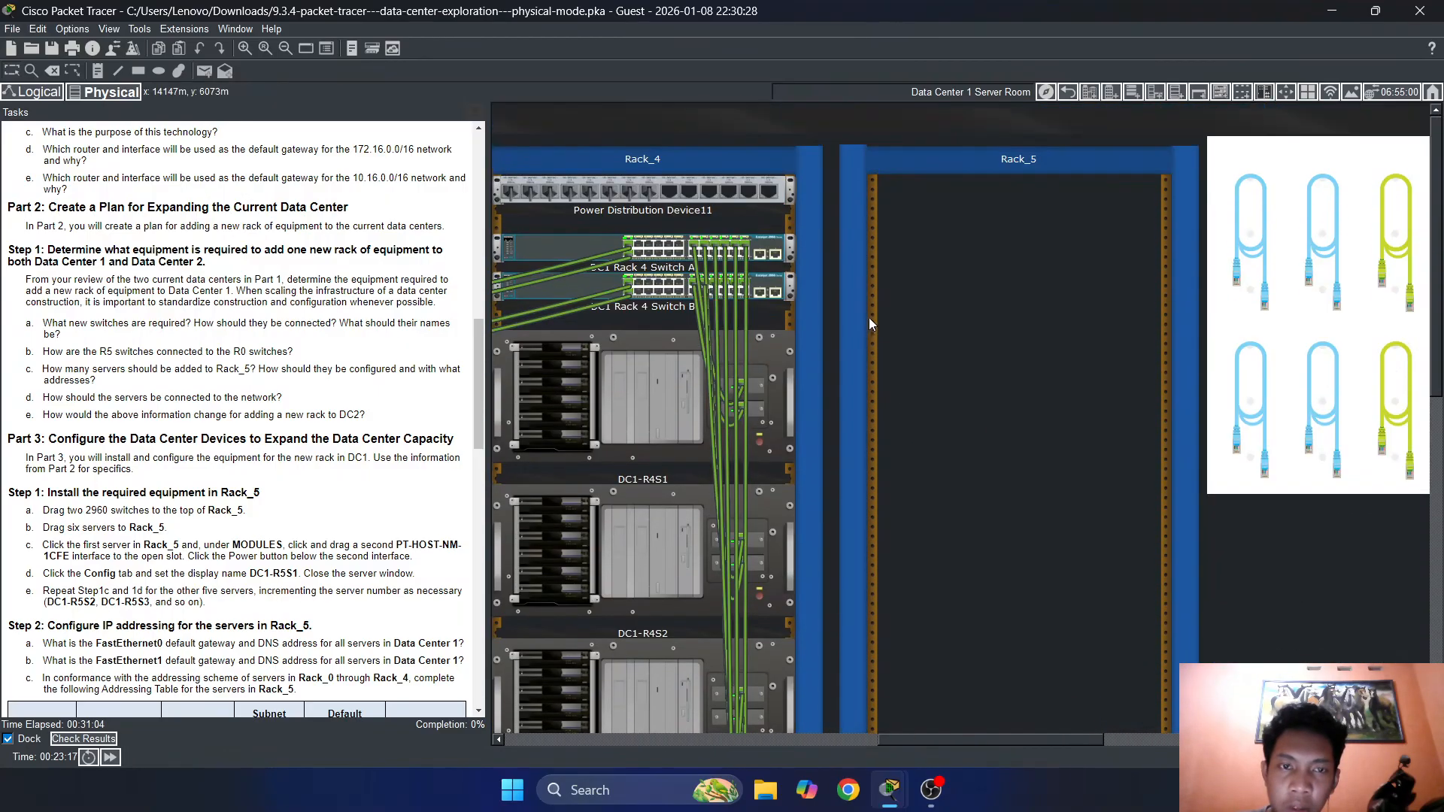
pyautogui.scroll(-3, 891, 313)
pyautogui.scroll(-6, 669, 297)
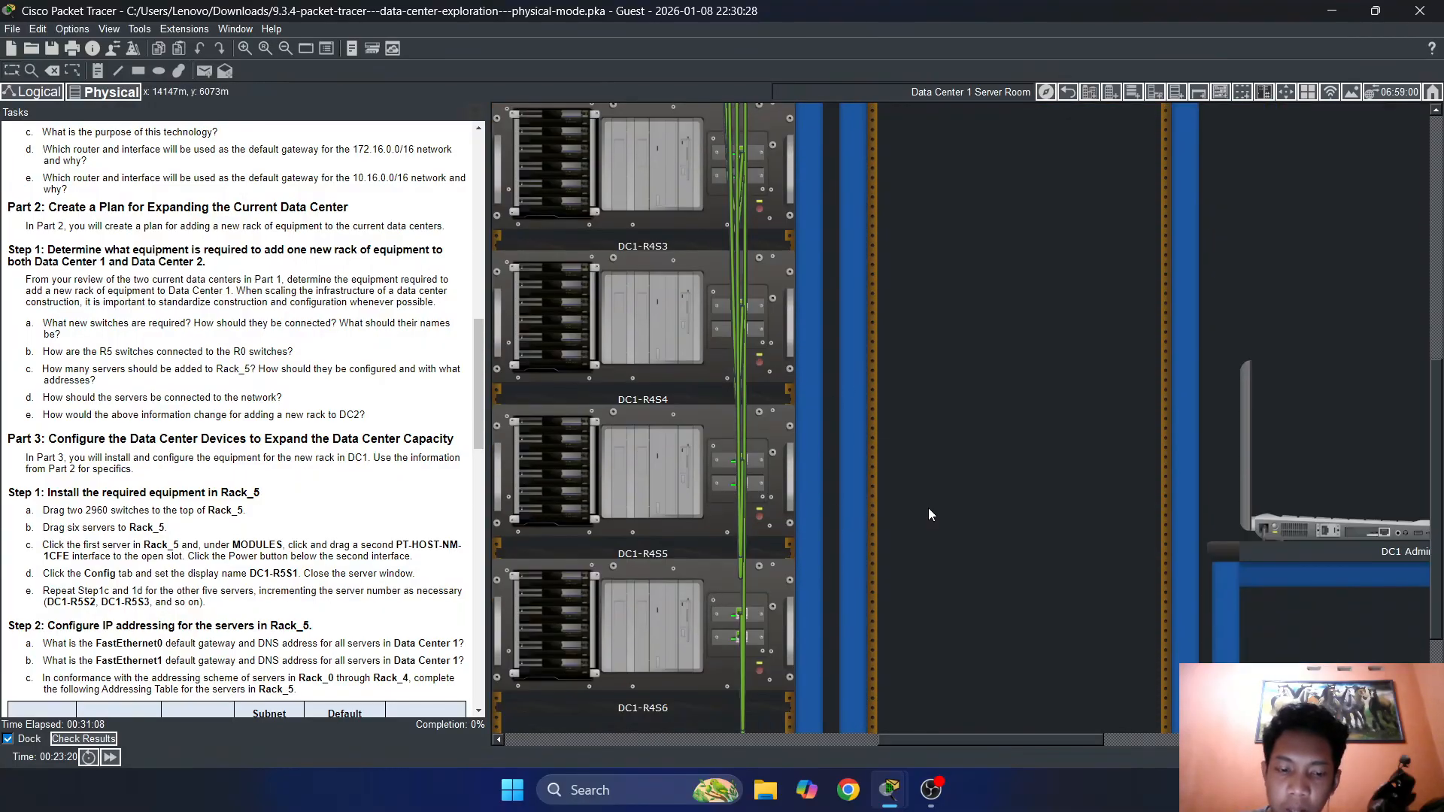
pyautogui.scroll(8, 967, 444)
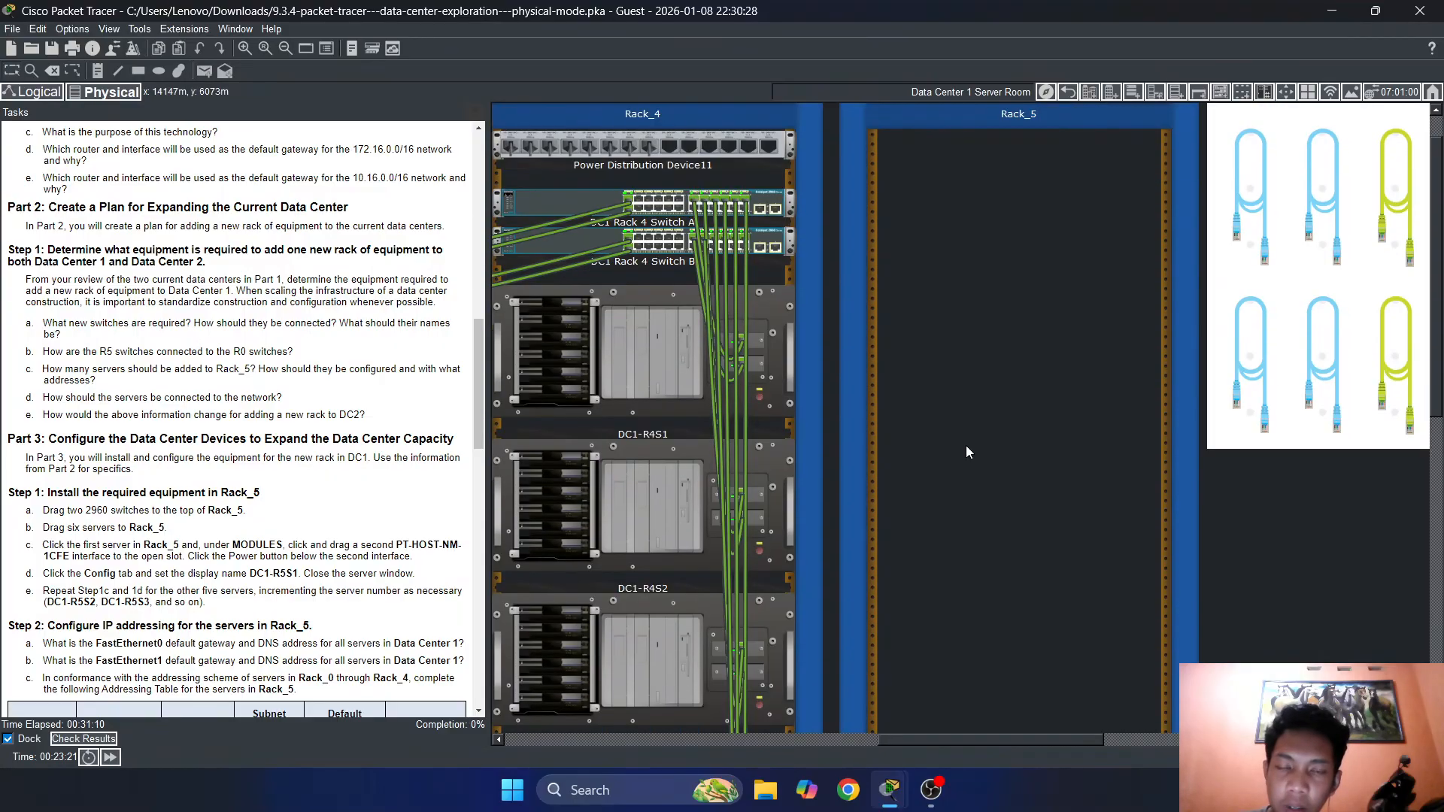
pyautogui.scroll(1, 967, 451)
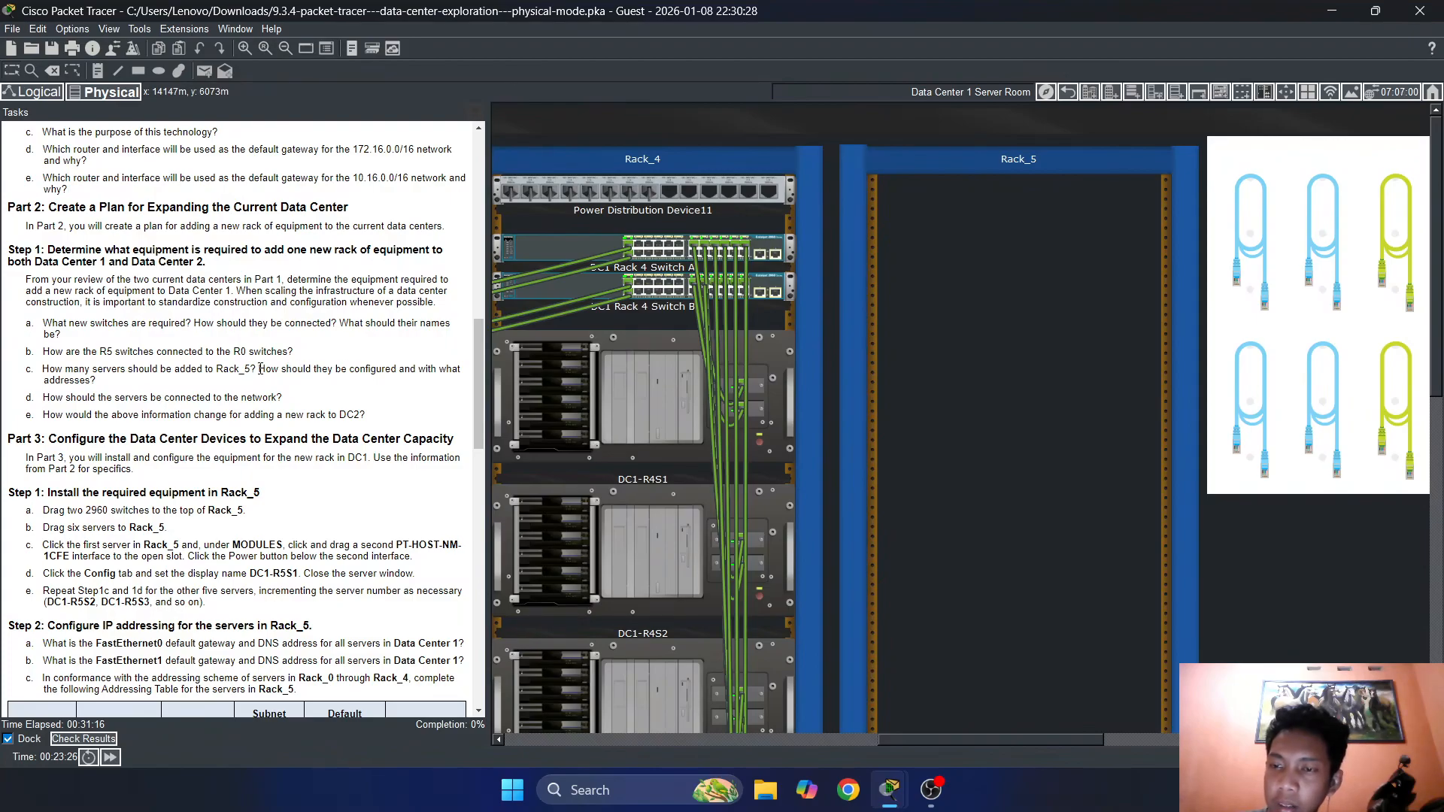
# Read how the Rack_5 servers should be configured in question c, and view and close DC1-R4S1's IP Configuration
pyautogui.moveTo(273, 368); pyautogui.dragTo(312, 369)
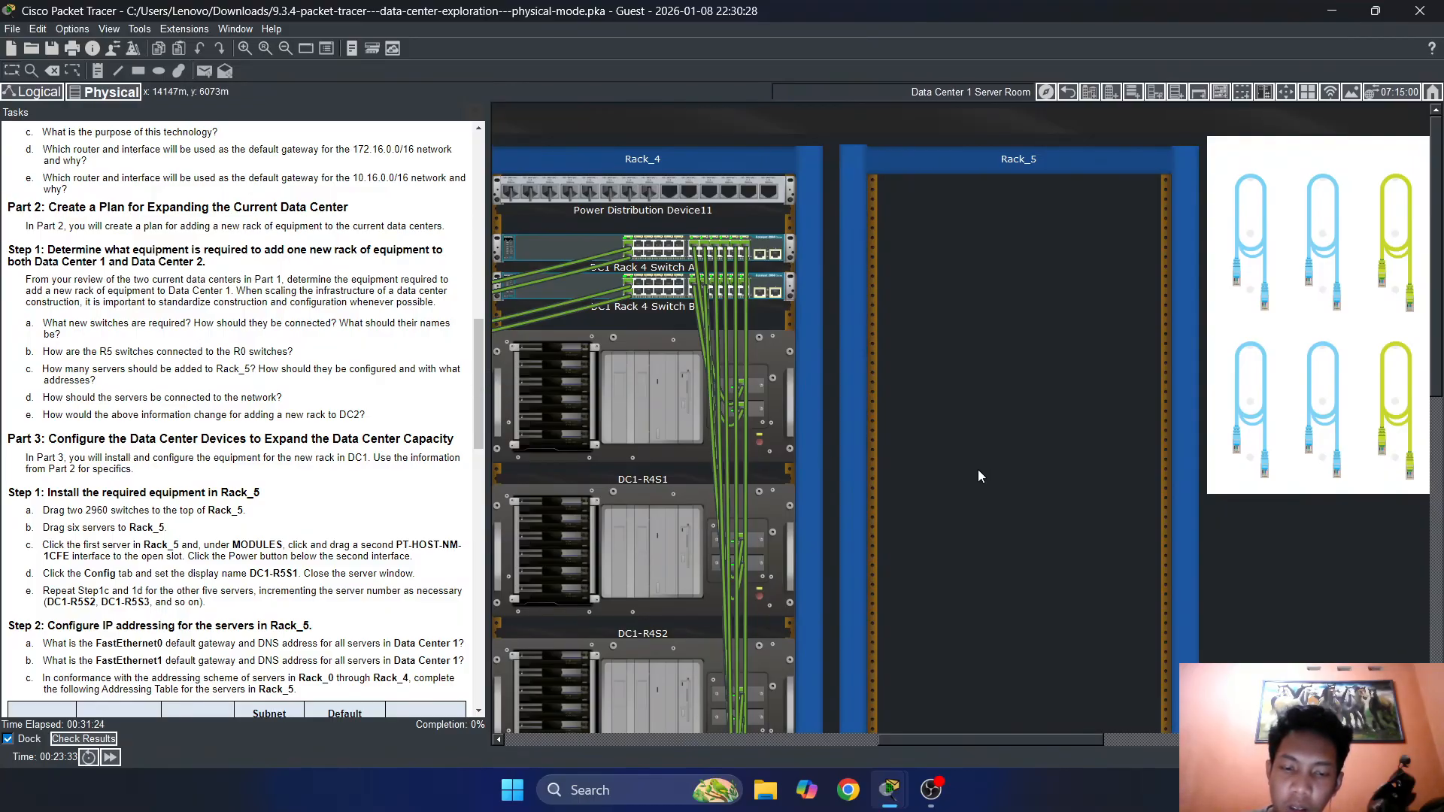
pyautogui.scroll(-1, 979, 476)
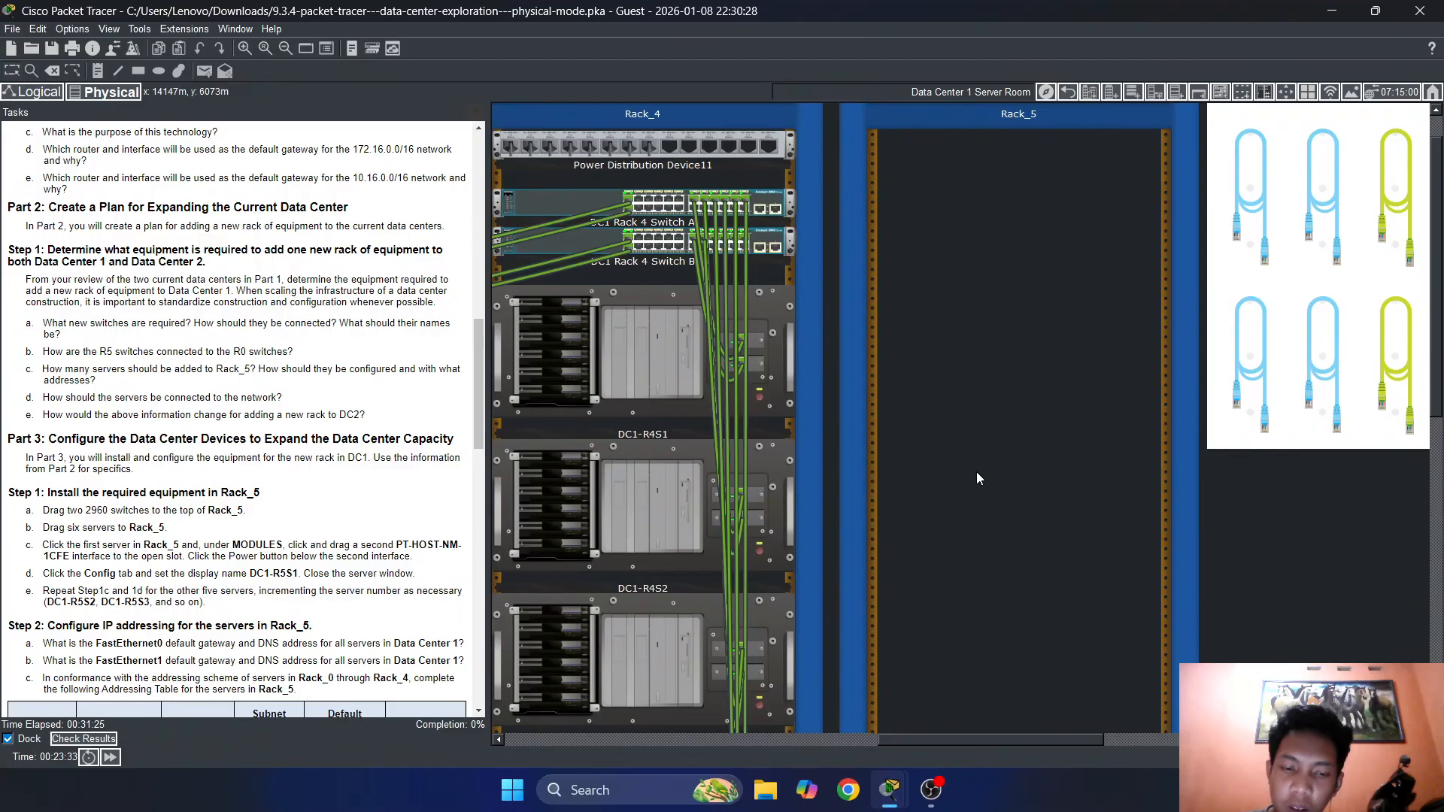
pyautogui.click(643, 382)
pyautogui.click(477, 120)
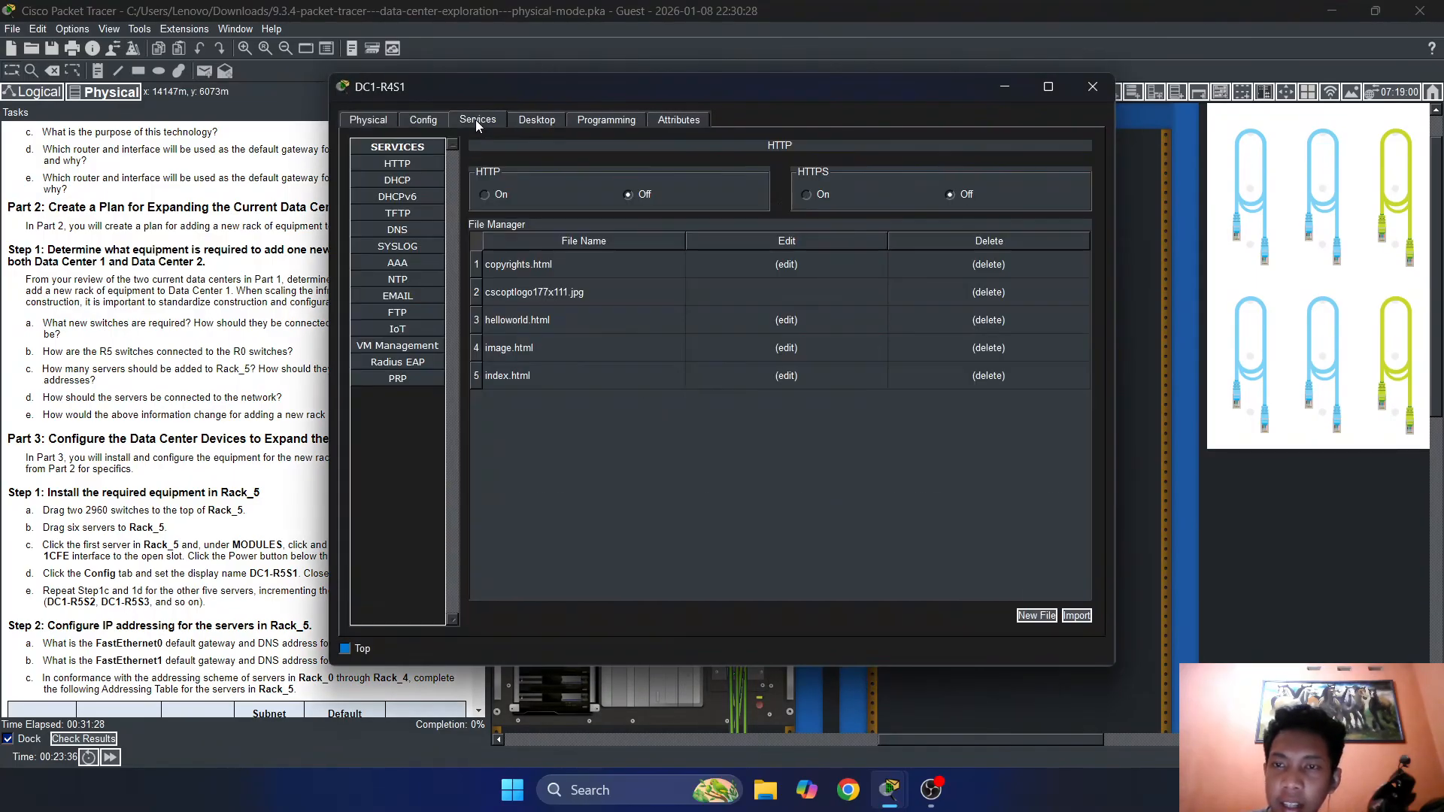
pyautogui.click(433, 120)
pyautogui.click(535, 119)
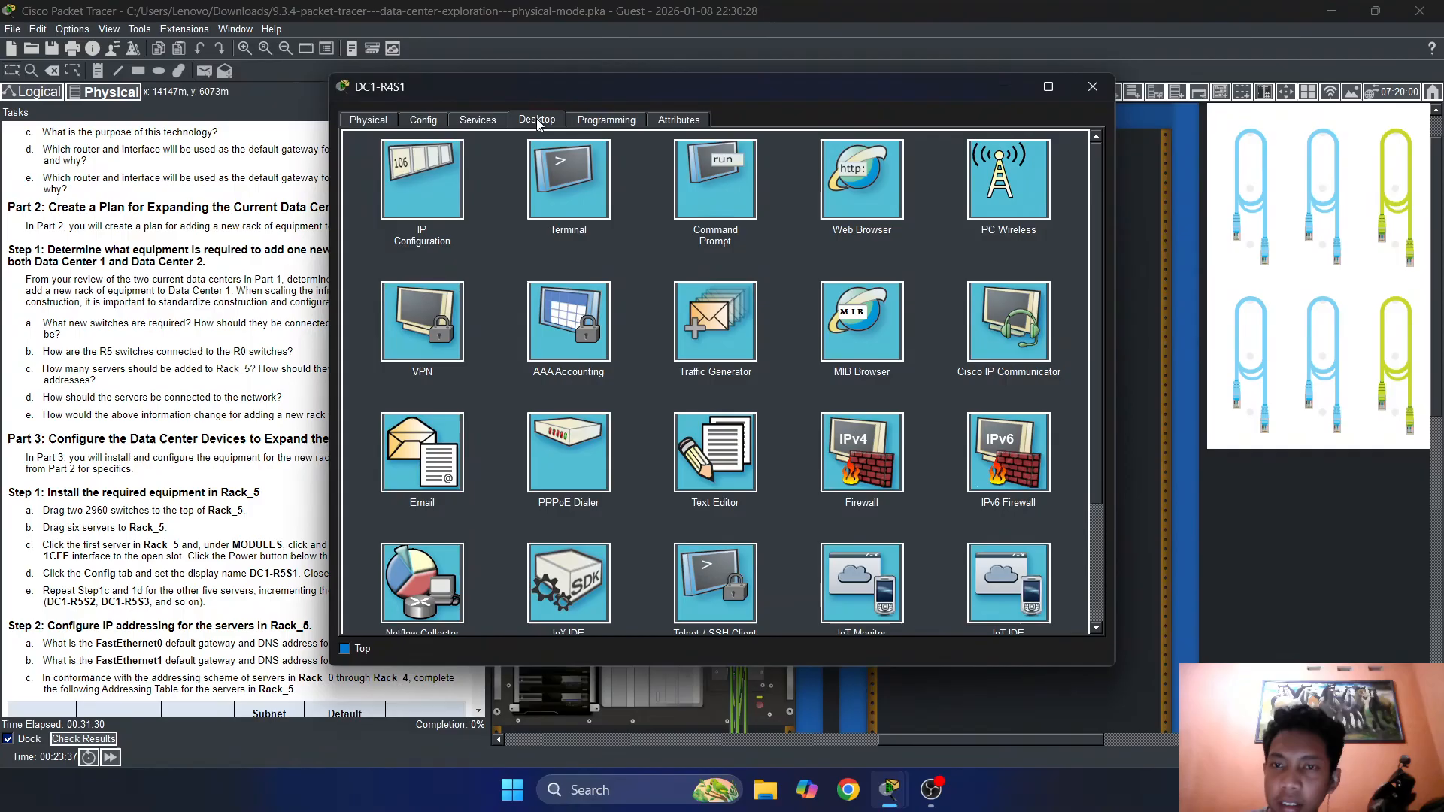
pyautogui.click(431, 159)
pyautogui.click(1081, 146)
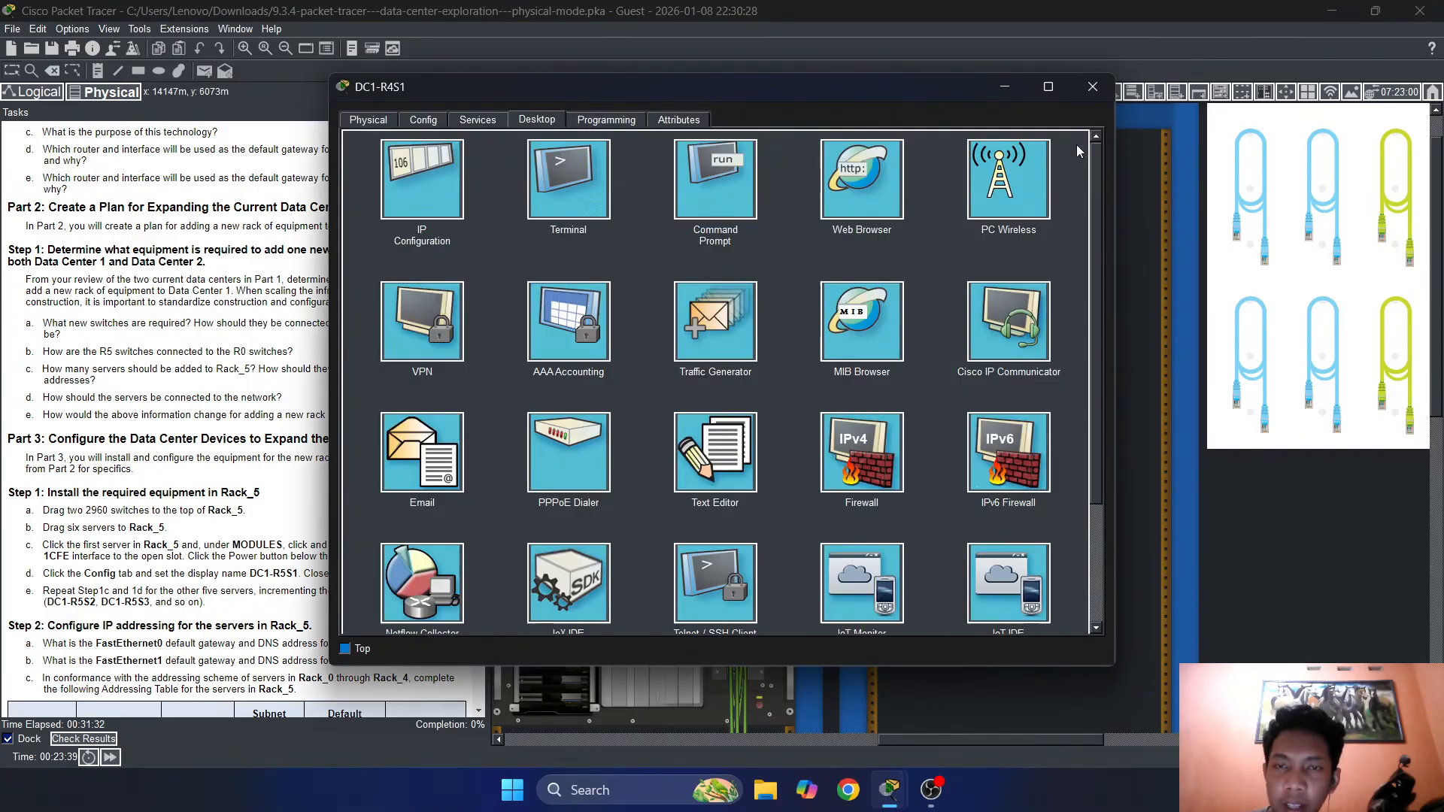
# Close the DC1-R4S1 window and read question d about how the servers should be connected to the network
pyautogui.click(1089, 88)
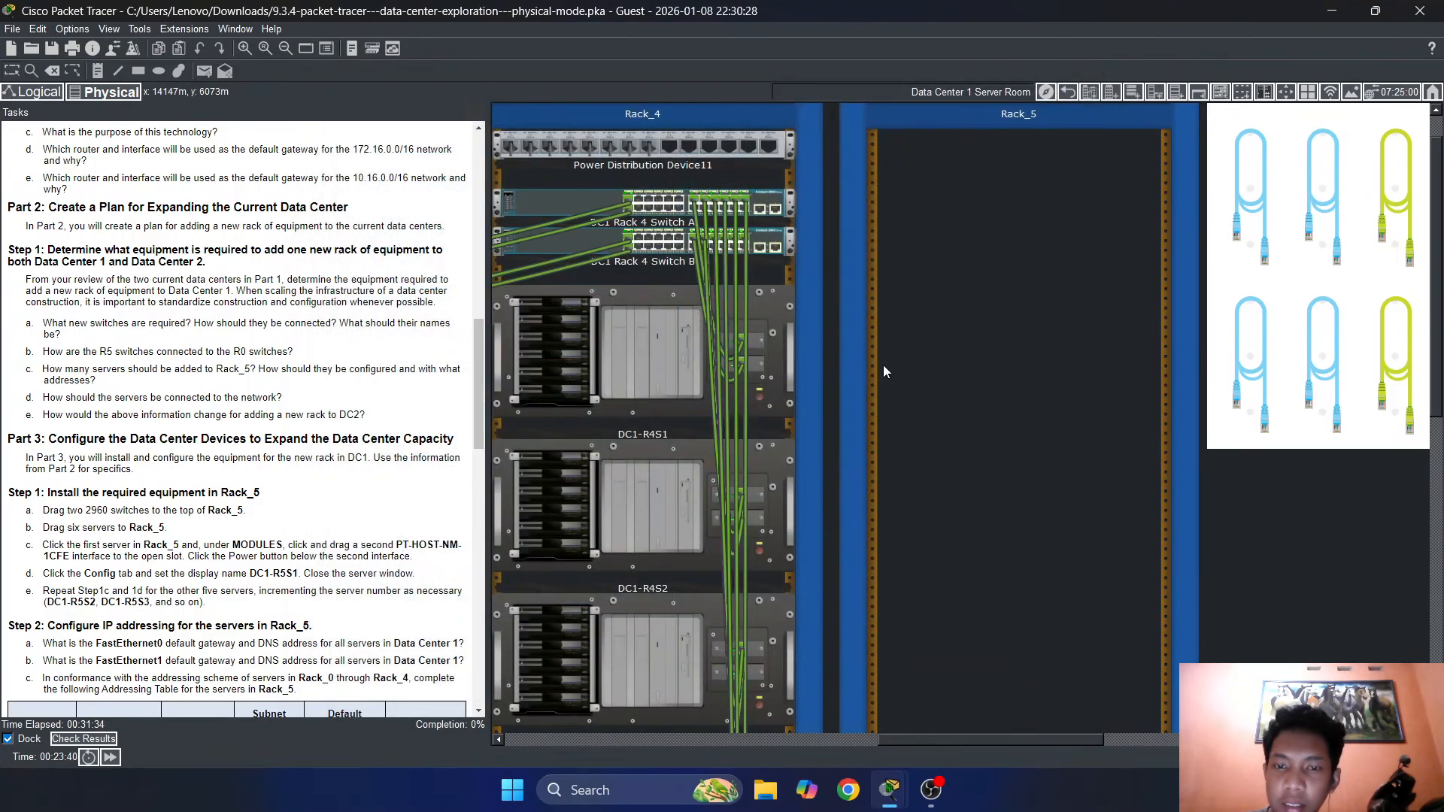
pyautogui.moveTo(688, 412)
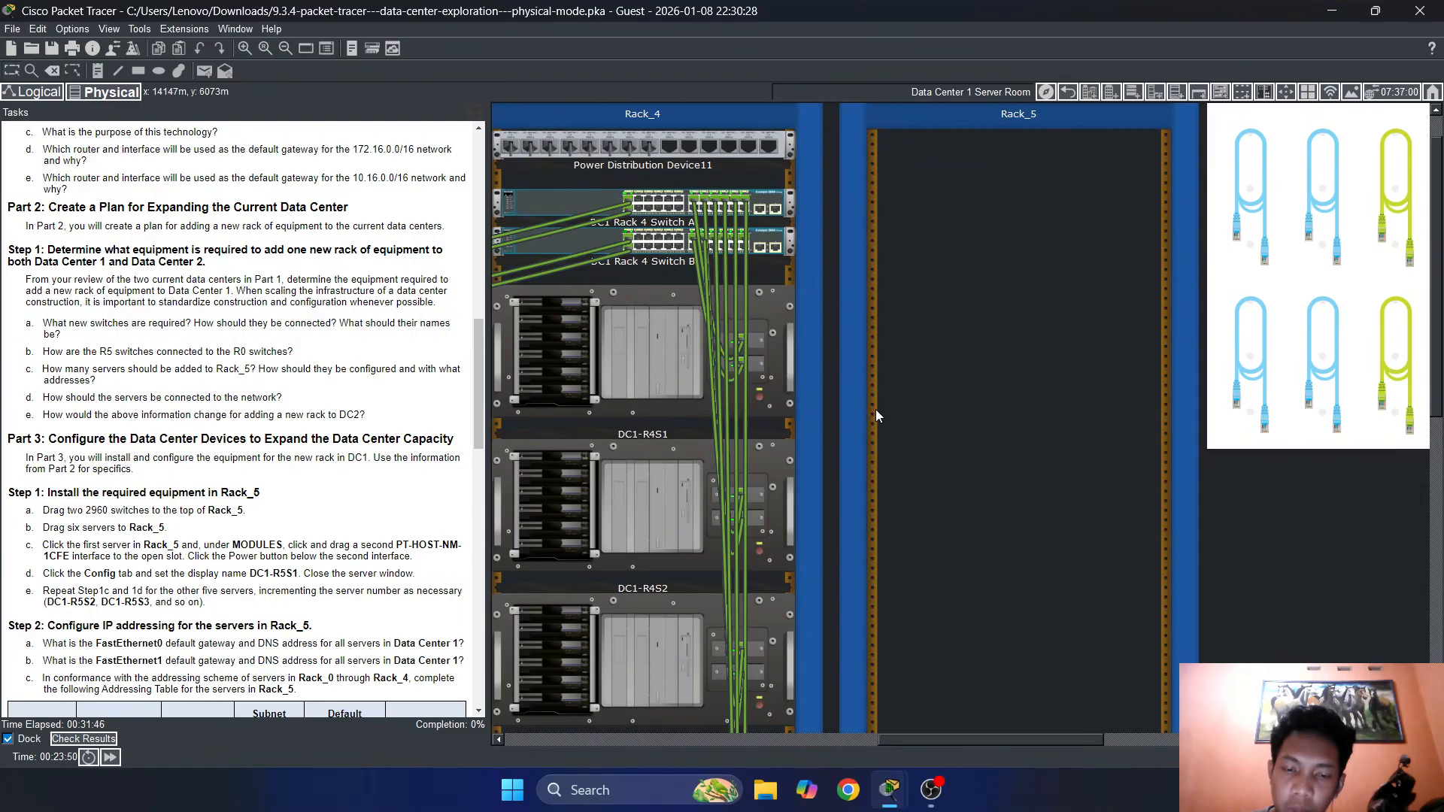
pyautogui.scroll(-1, 319, 412)
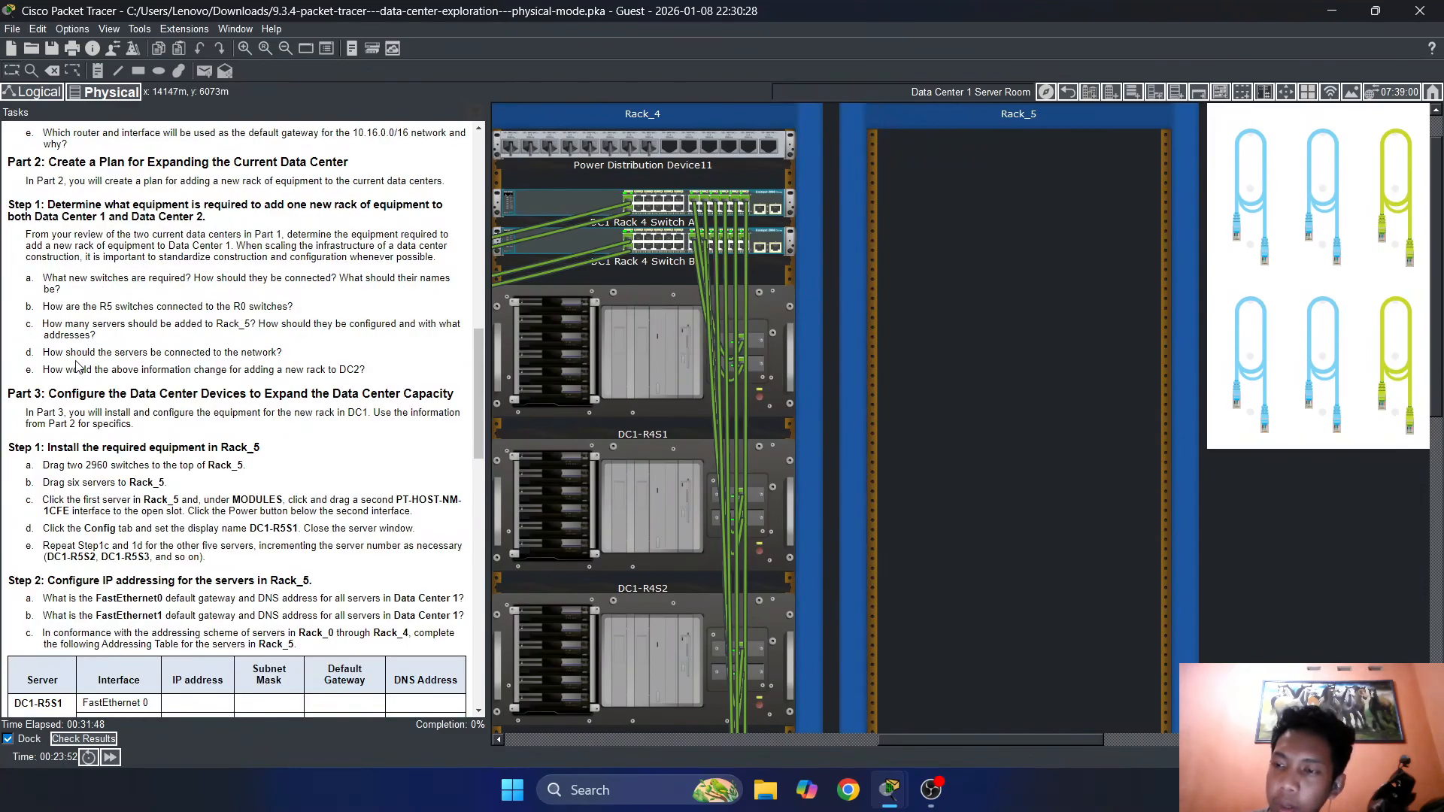
pyautogui.moveTo(49, 351); pyautogui.dragTo(147, 363)
pyautogui.click(203, 352)
pyautogui.click(150, 355)
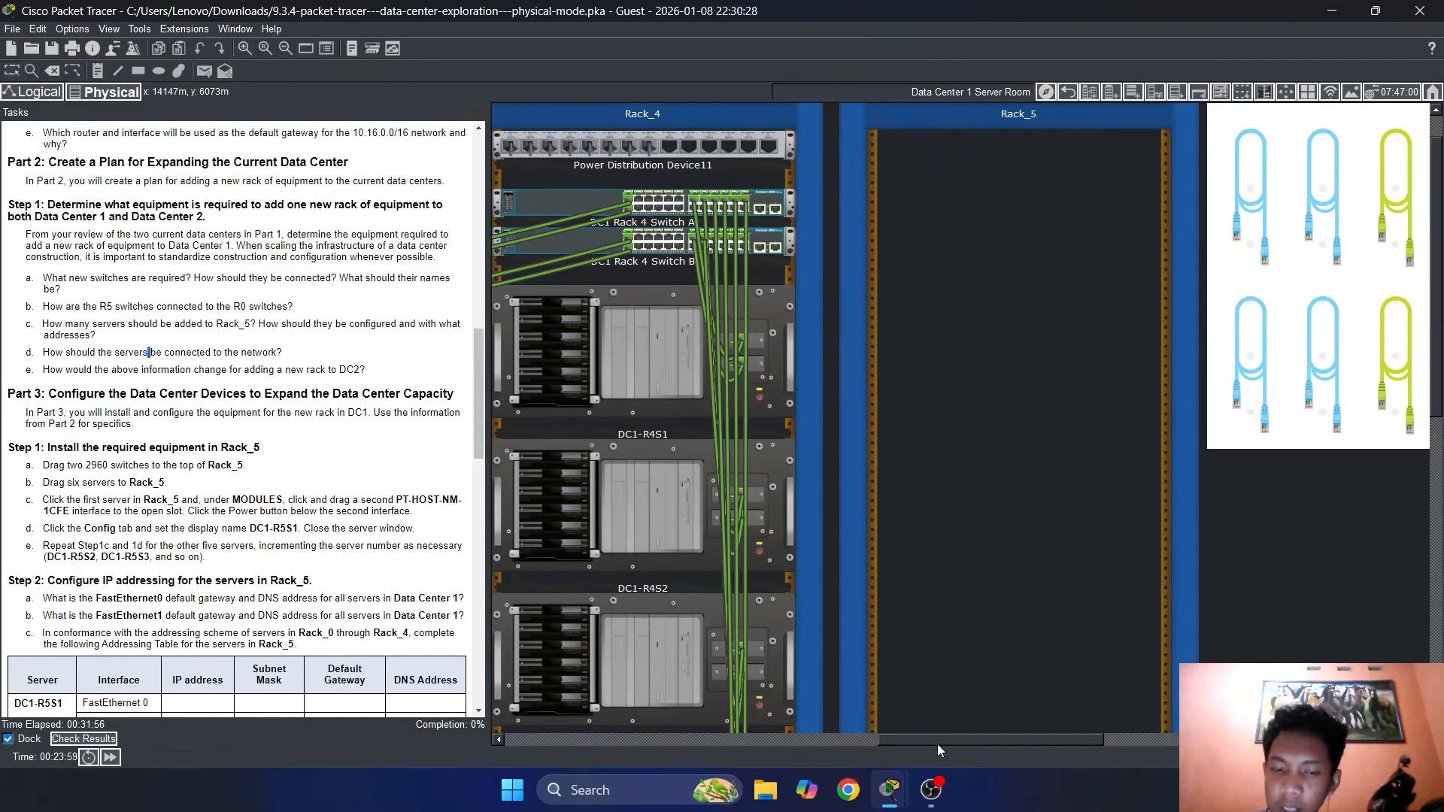
# Examine how the servers are cabled to Switch A and Switch B in the Data Center 1 racks to answer question d
pyautogui.moveTo(937, 745); pyautogui.dragTo(656, 745)
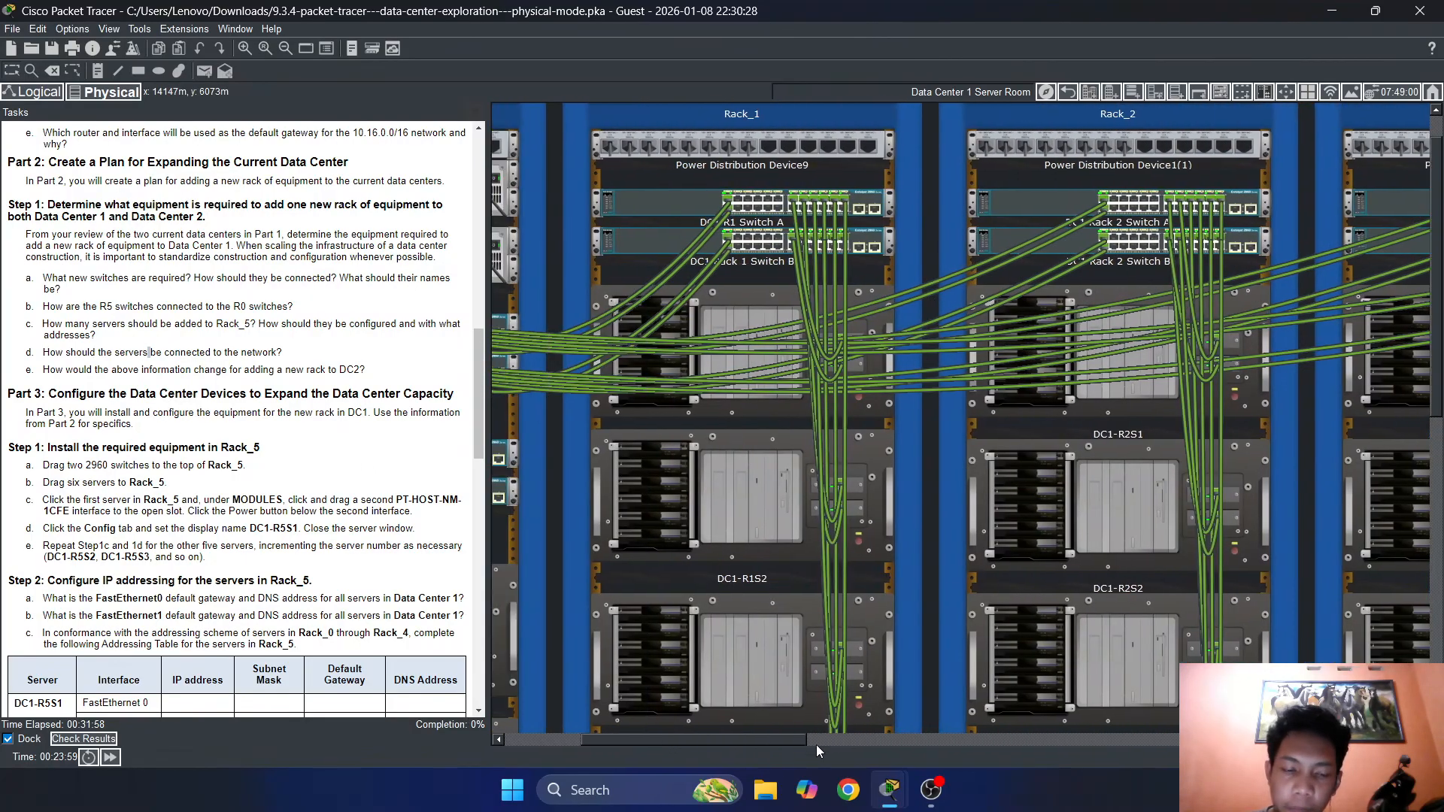
pyautogui.click(931, 788)
pyautogui.click(1330, 8)
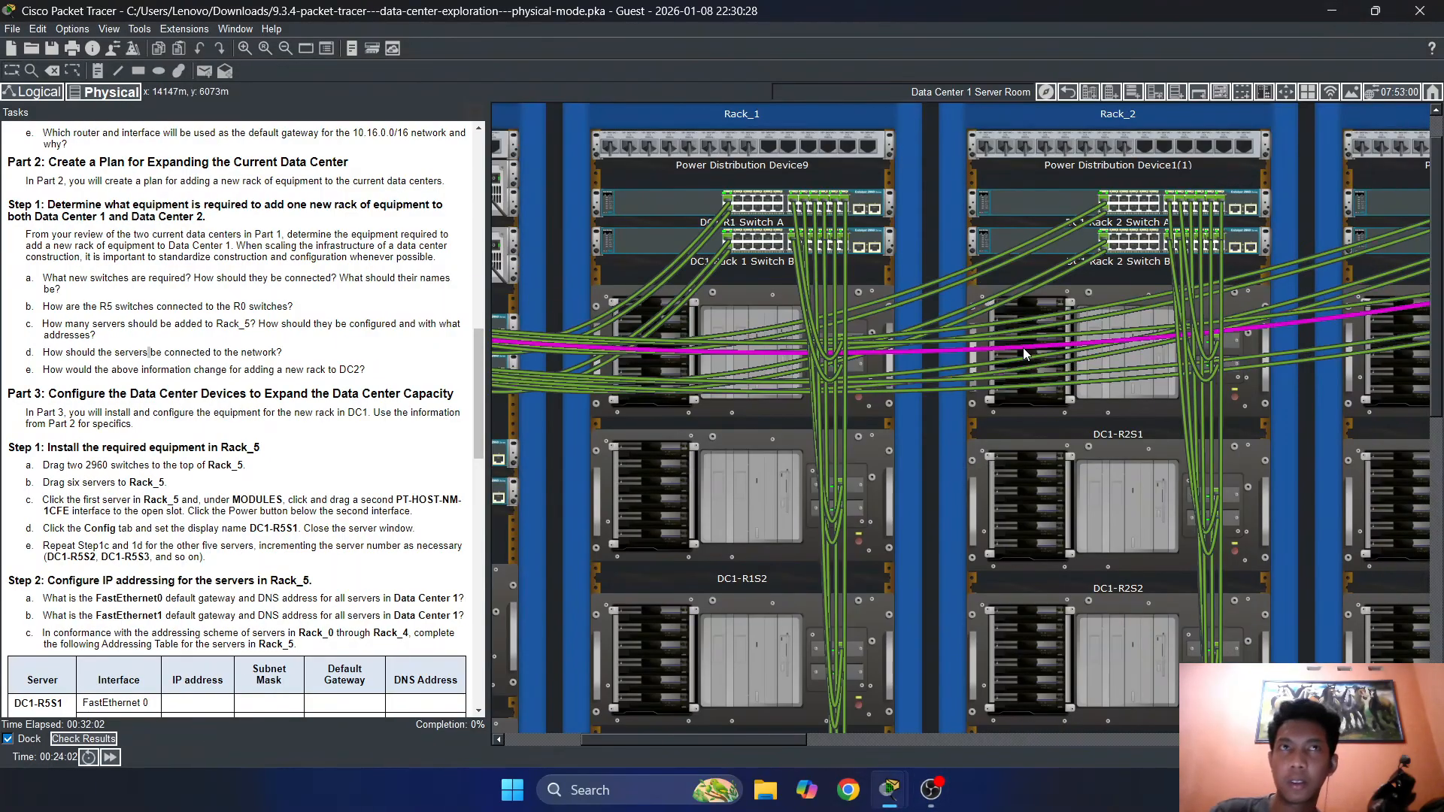
pyautogui.moveTo(1022, 348)
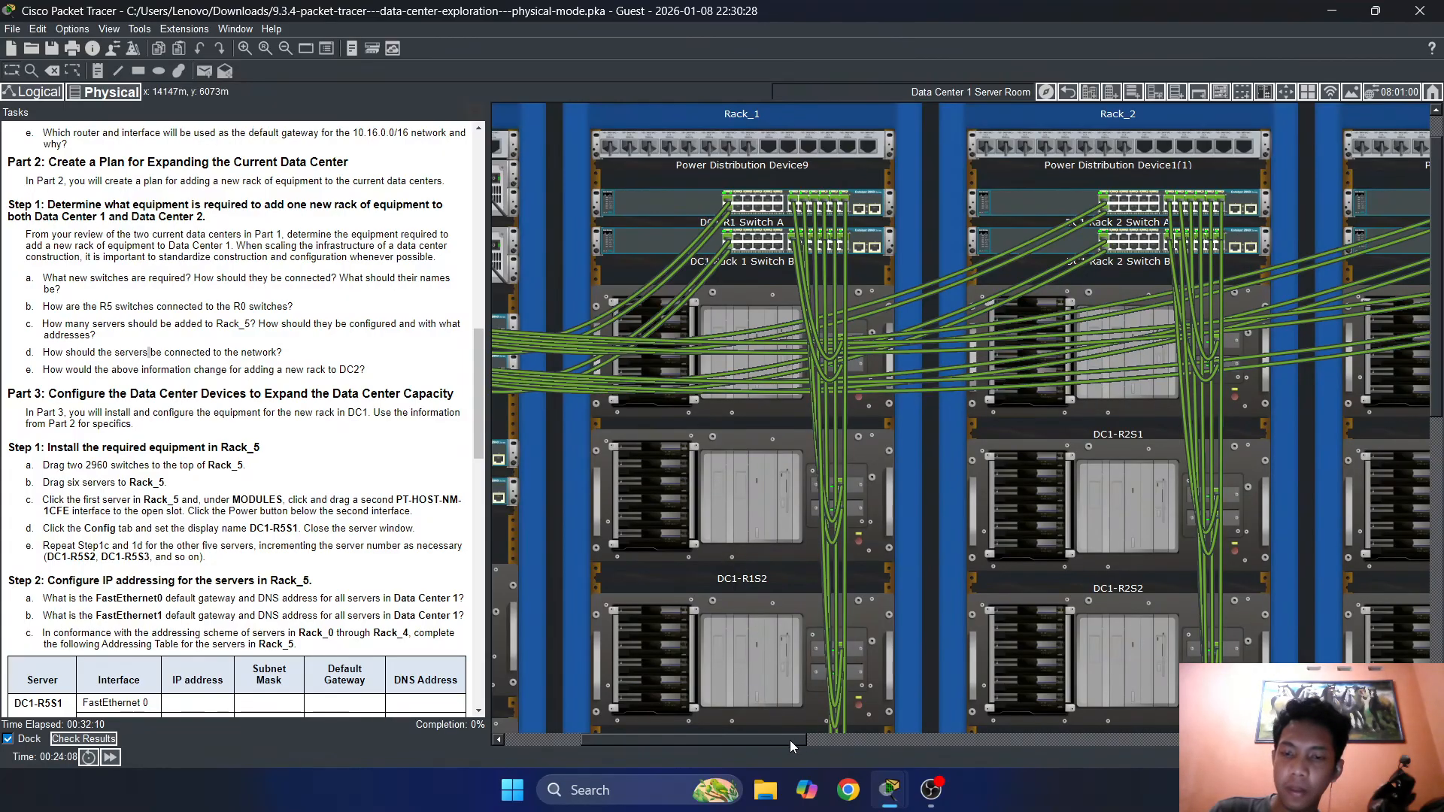
pyautogui.moveTo(790, 740); pyautogui.dragTo(1046, 722)
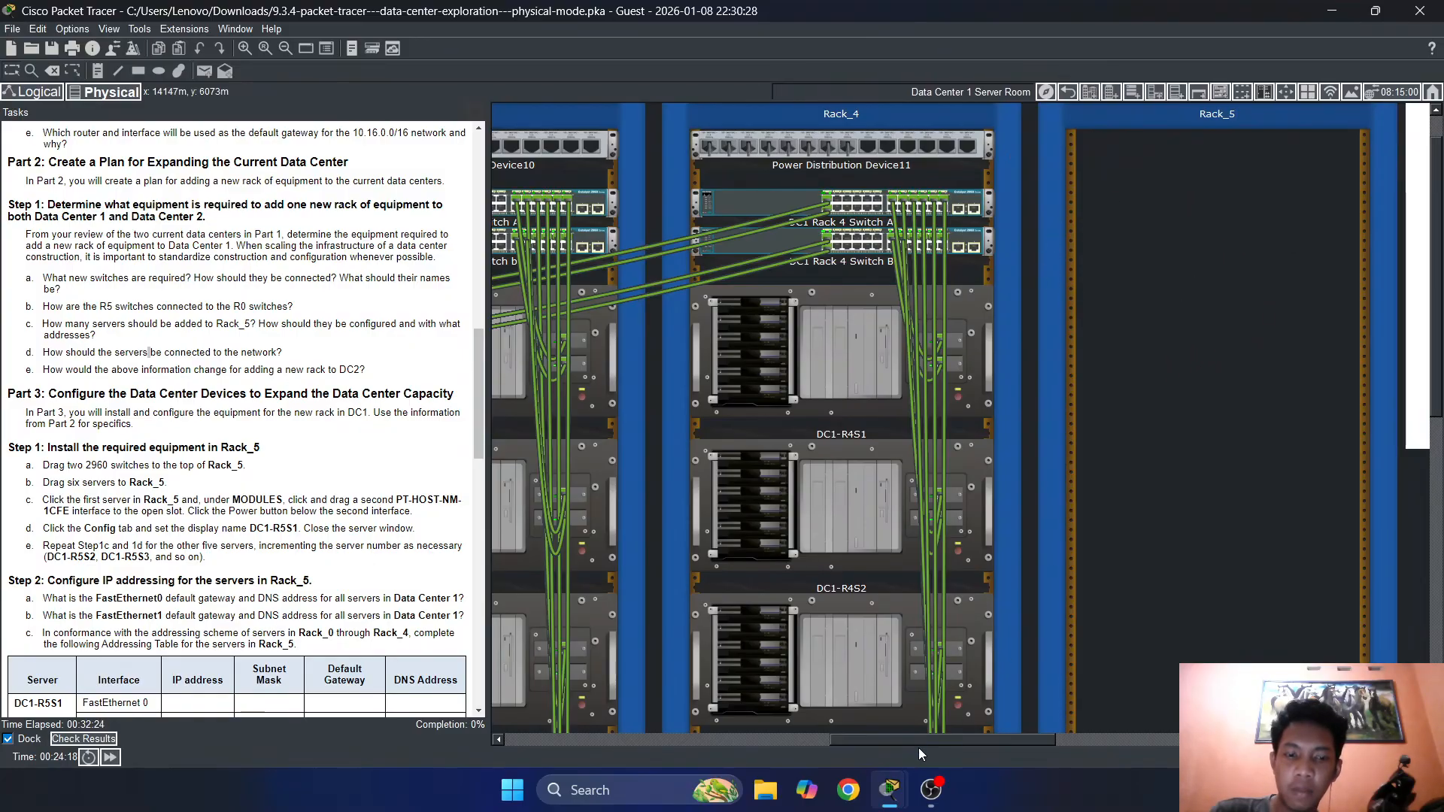
pyautogui.moveTo(918, 747); pyautogui.dragTo(926, 693)
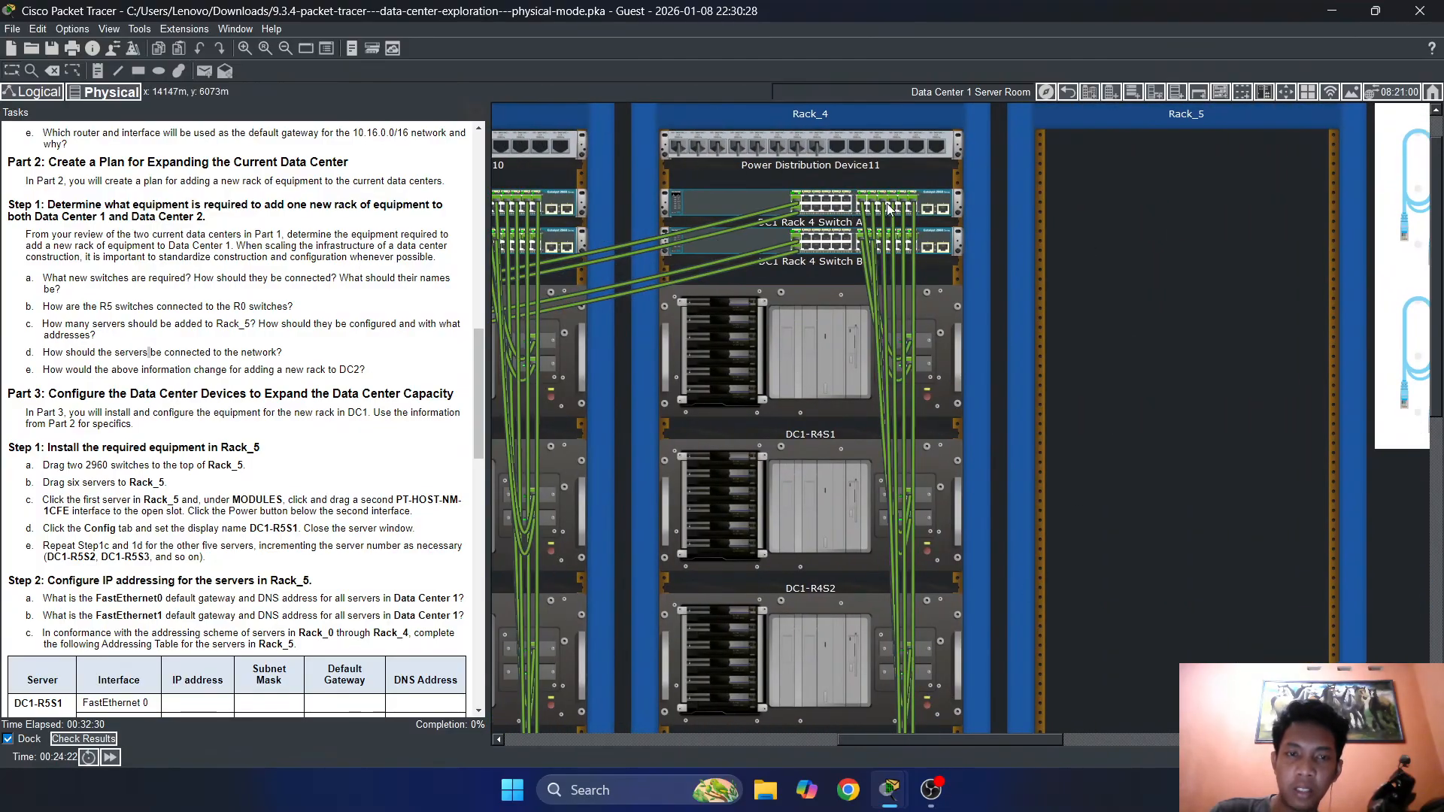
pyautogui.moveTo(855, 735); pyautogui.dragTo(557, 736)
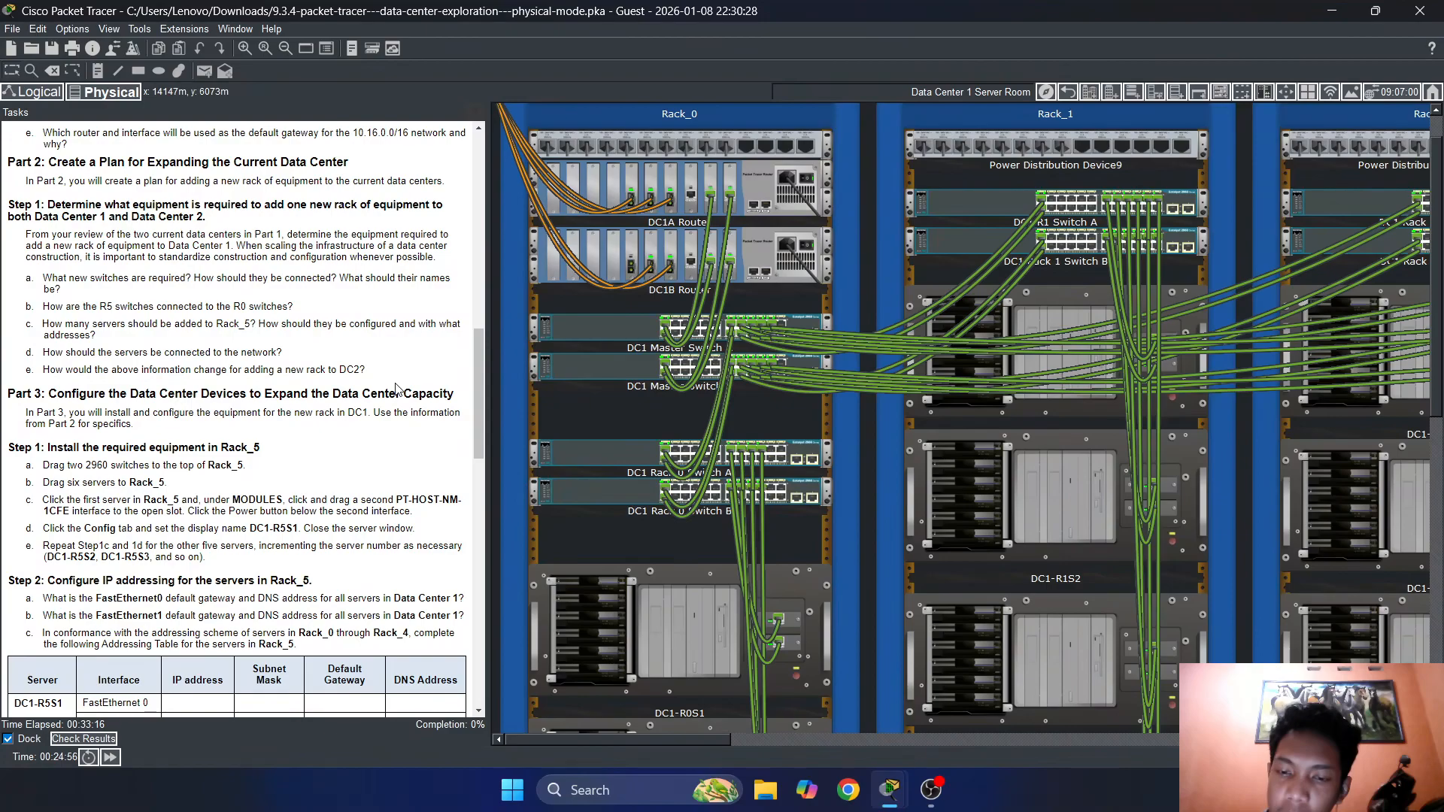
# Read question e about how the plan would change for adding a new rack to DC2
pyautogui.moveTo(42, 370); pyautogui.dragTo(326, 369)
pyautogui.click(140, 365)
pyautogui.click(202, 371)
pyautogui.click(191, 368)
pyautogui.doubleClick(251, 370)
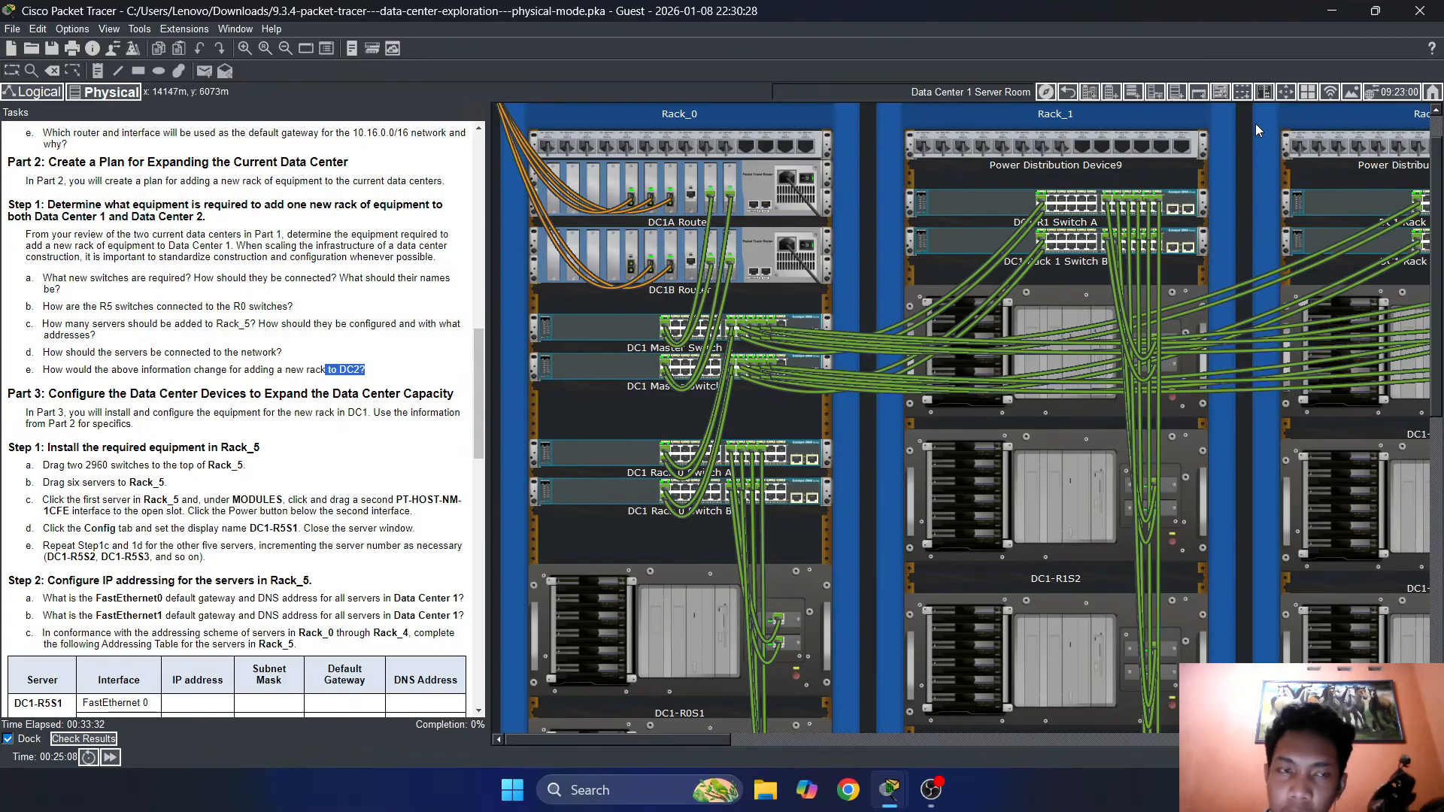
# Leave Data Center 1 and open the Data Center 2 server room in Seattle to look over its racks
pyautogui.click(1066, 92)
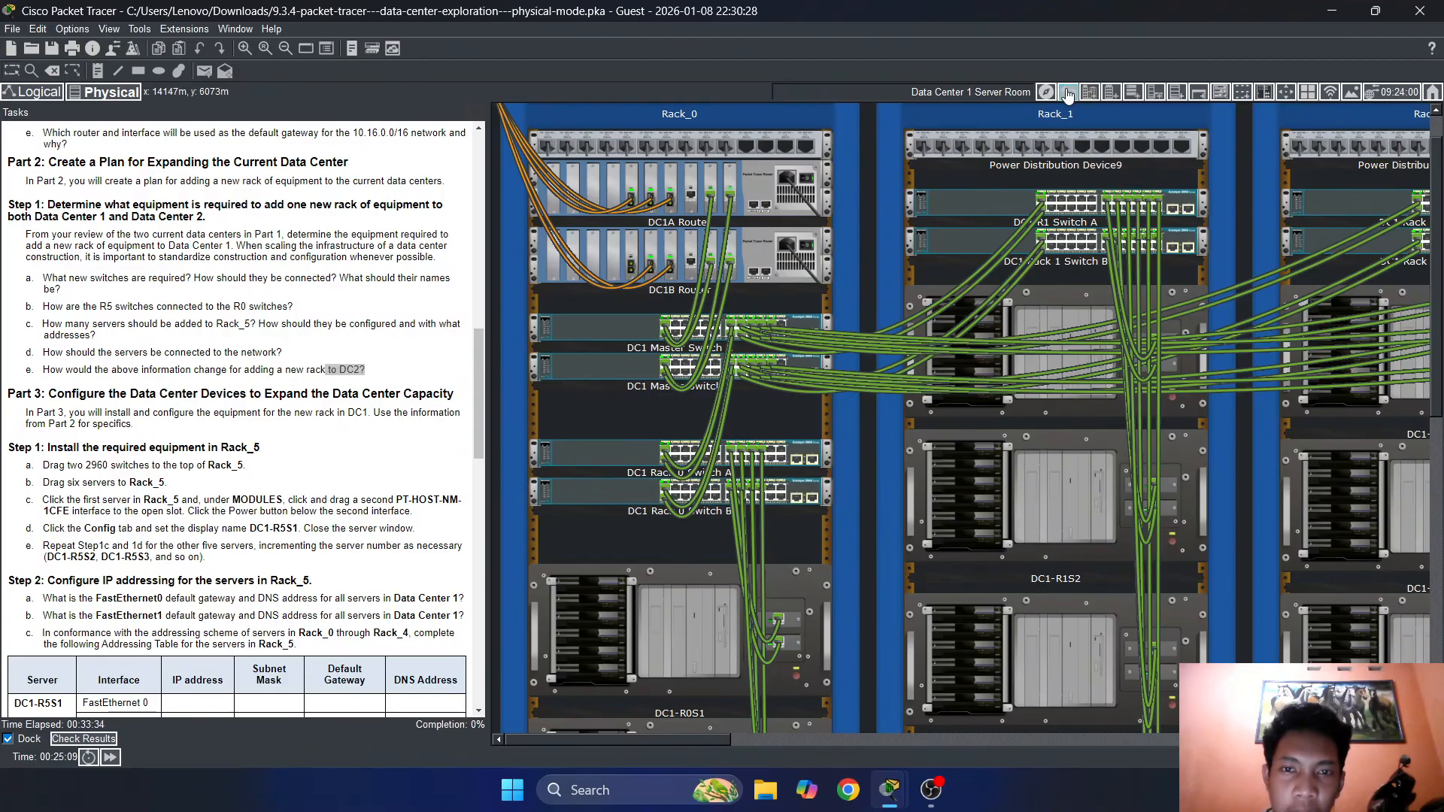
pyautogui.click(1067, 92)
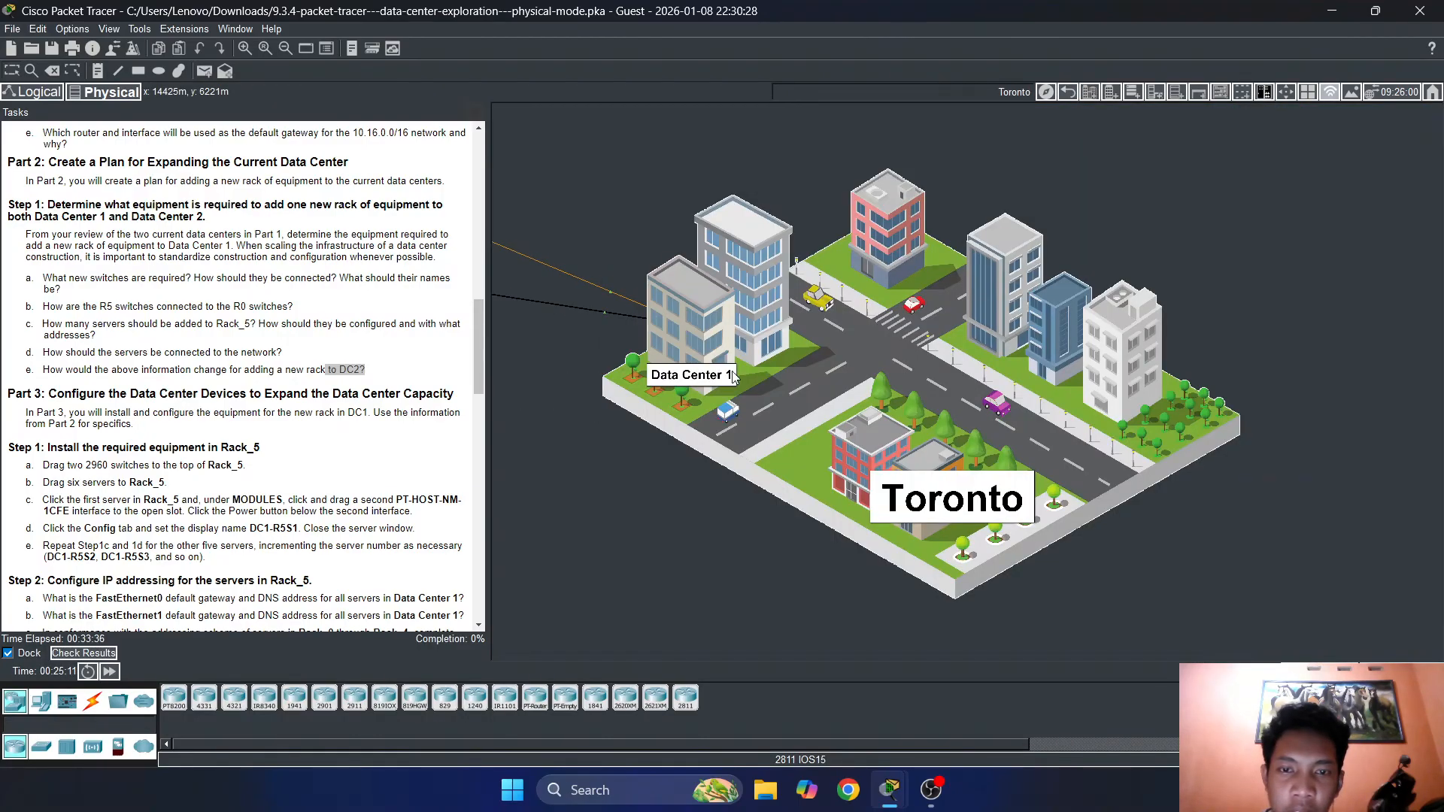
pyautogui.click(1067, 92)
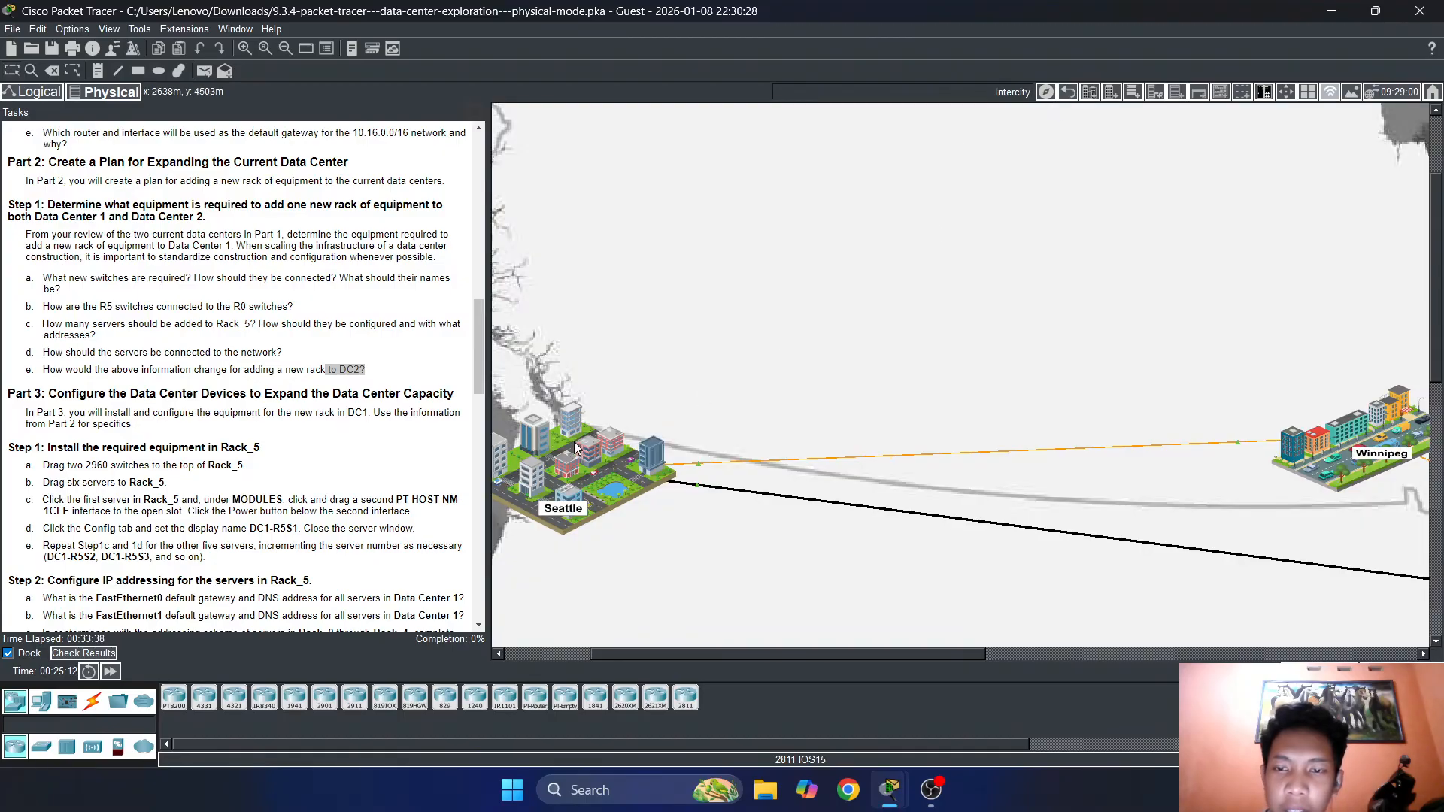
pyautogui.click(574, 442)
pyautogui.click(1191, 334)
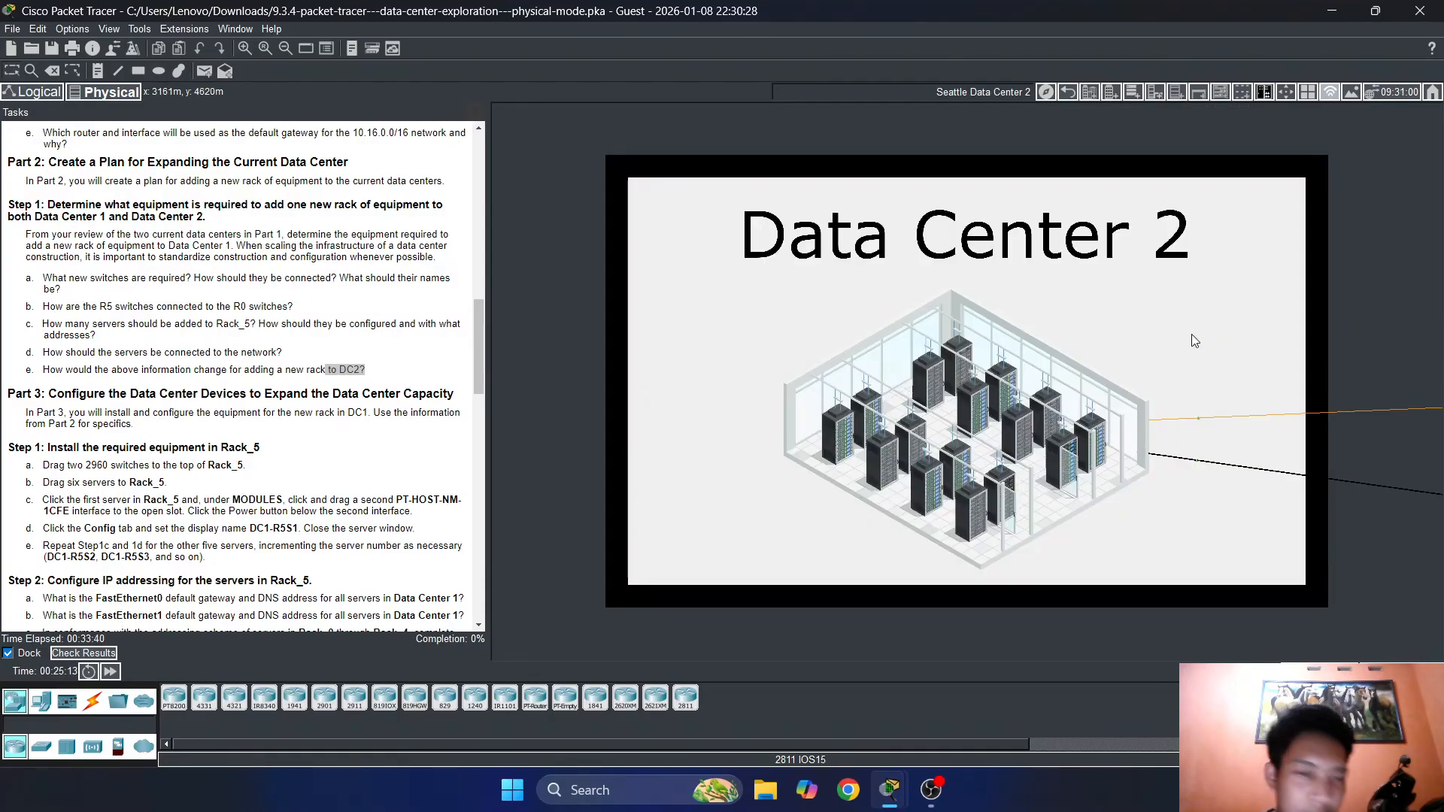
pyautogui.click(920, 425)
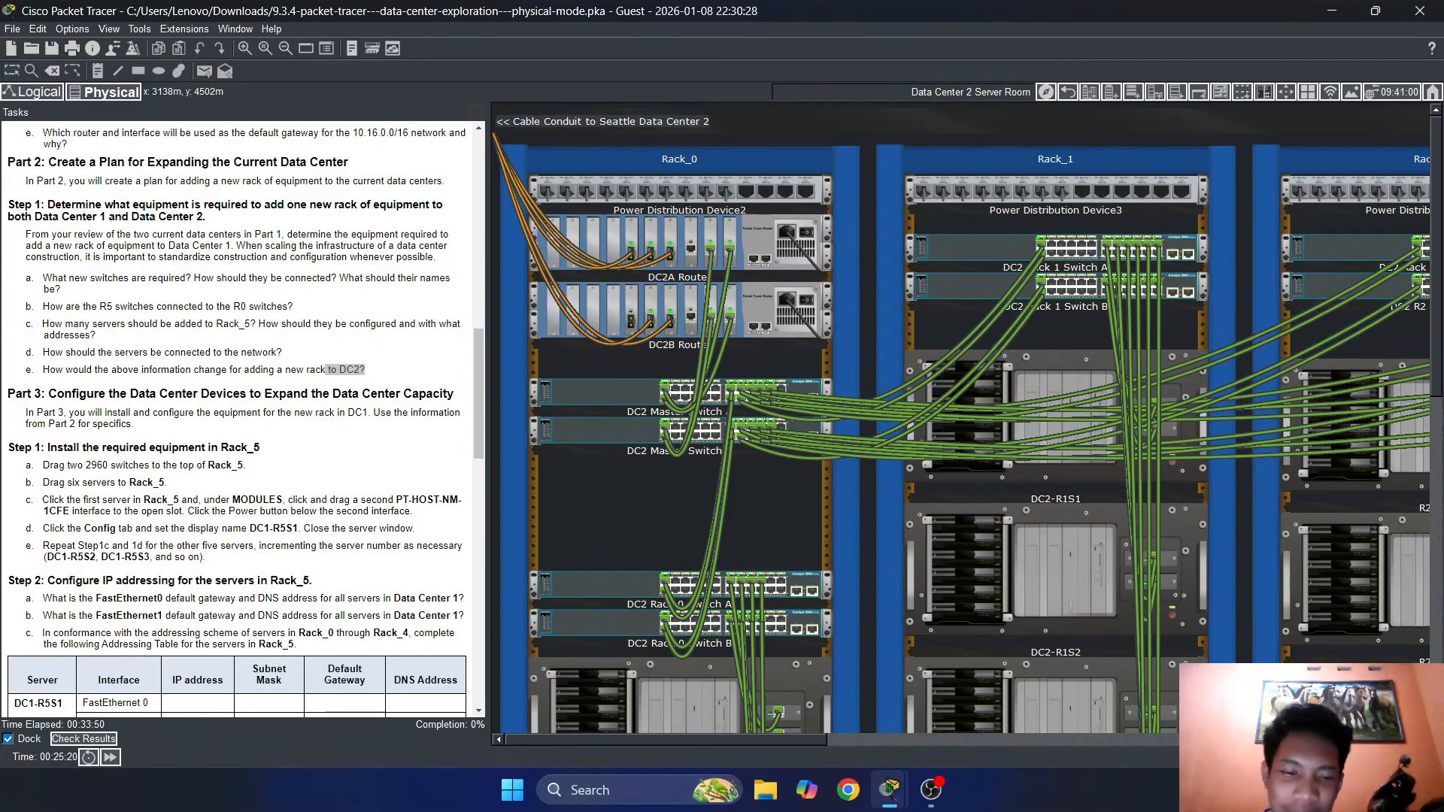
pyautogui.moveTo(814, 745)
pyautogui.mouseDown()
pyautogui.moveTo(1306, 723)
pyautogui.moveTo(780, 698)
pyautogui.moveTo(831, 731)
pyautogui.mouseUp()
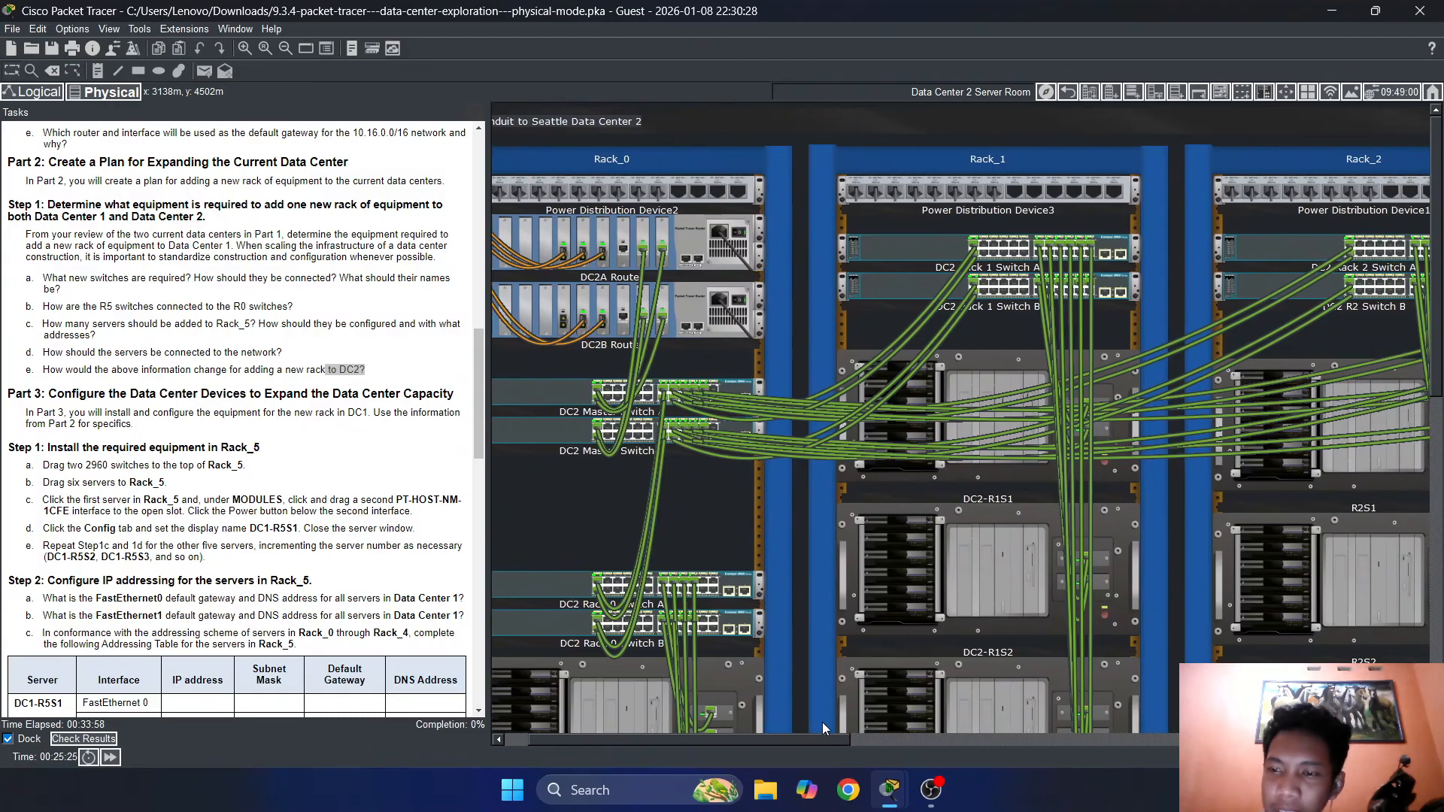
# Read the Part 3 instructions for installing equipment in Rack_5 and go back out to the Intercity view
pyautogui.click(415, 415)
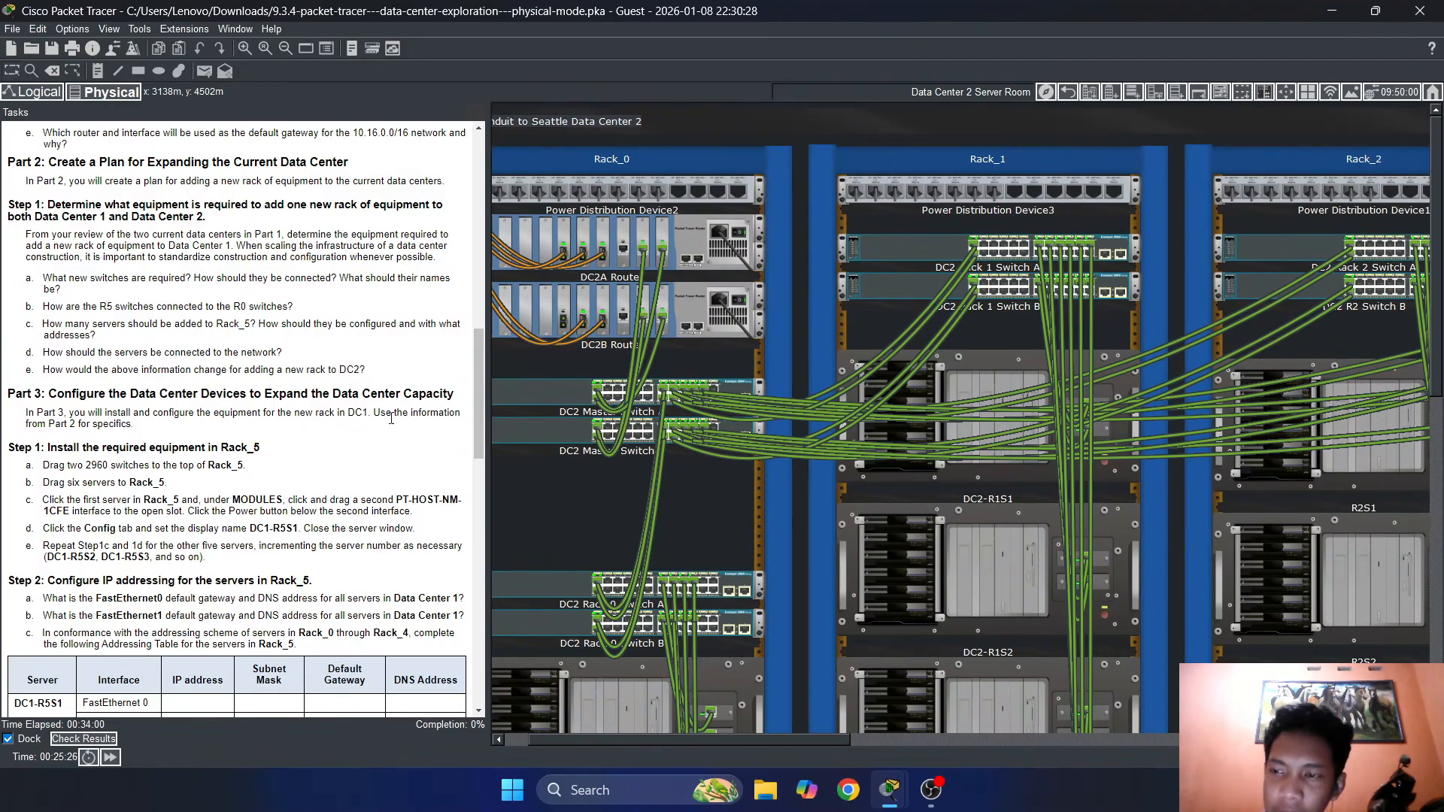
pyautogui.scroll(-2, 316, 409)
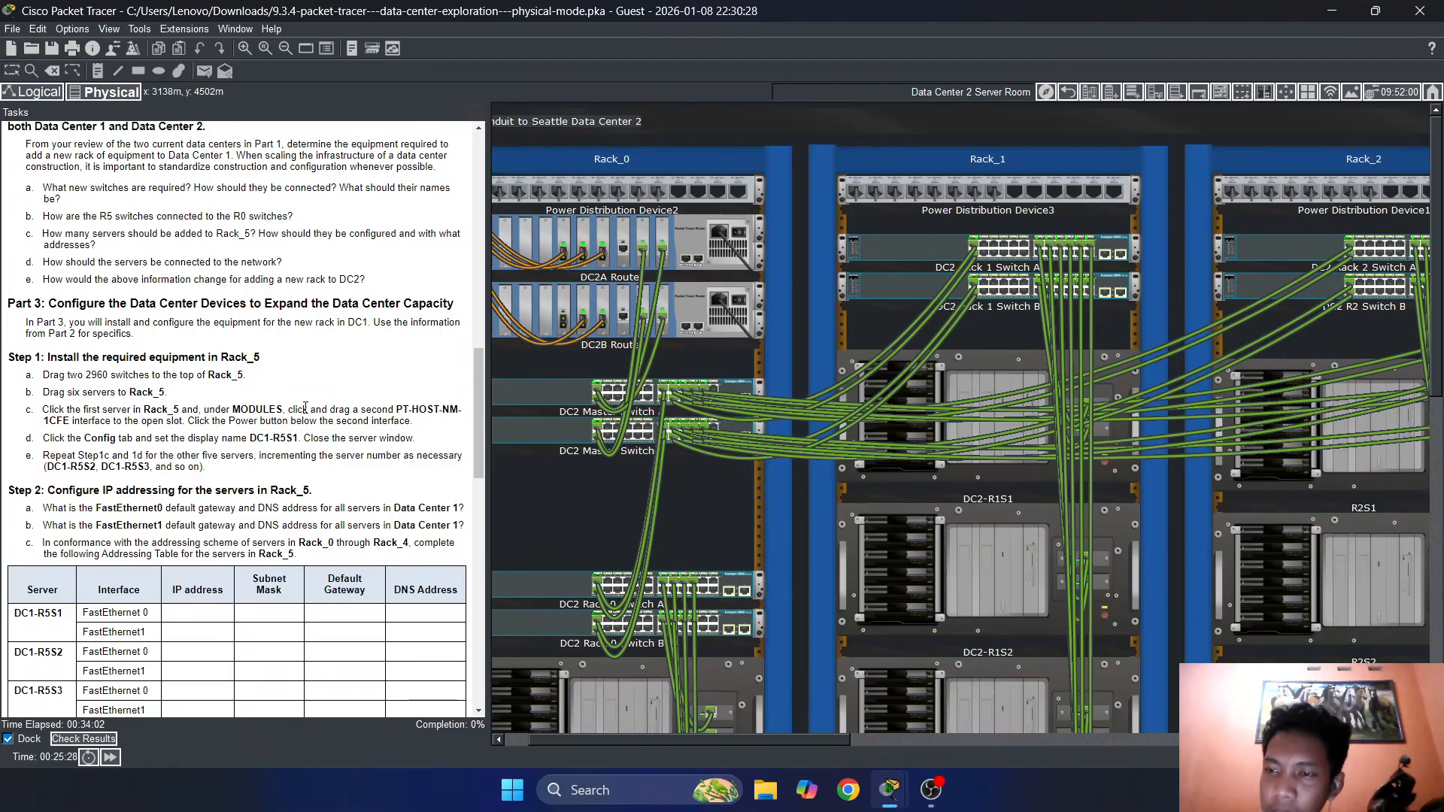
pyautogui.scroll(-2, 296, 352)
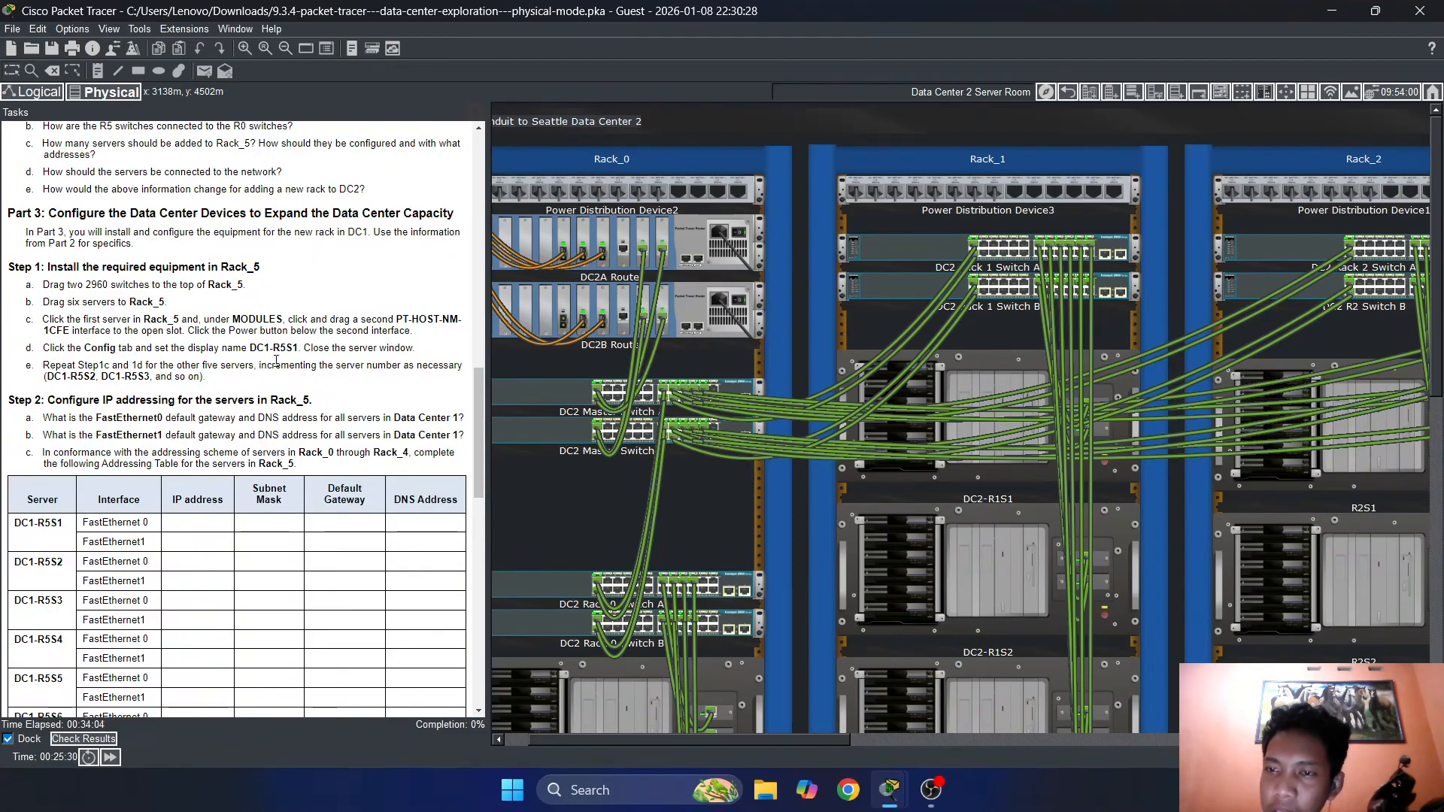
pyautogui.click(1068, 92)
pyautogui.click(1068, 92)
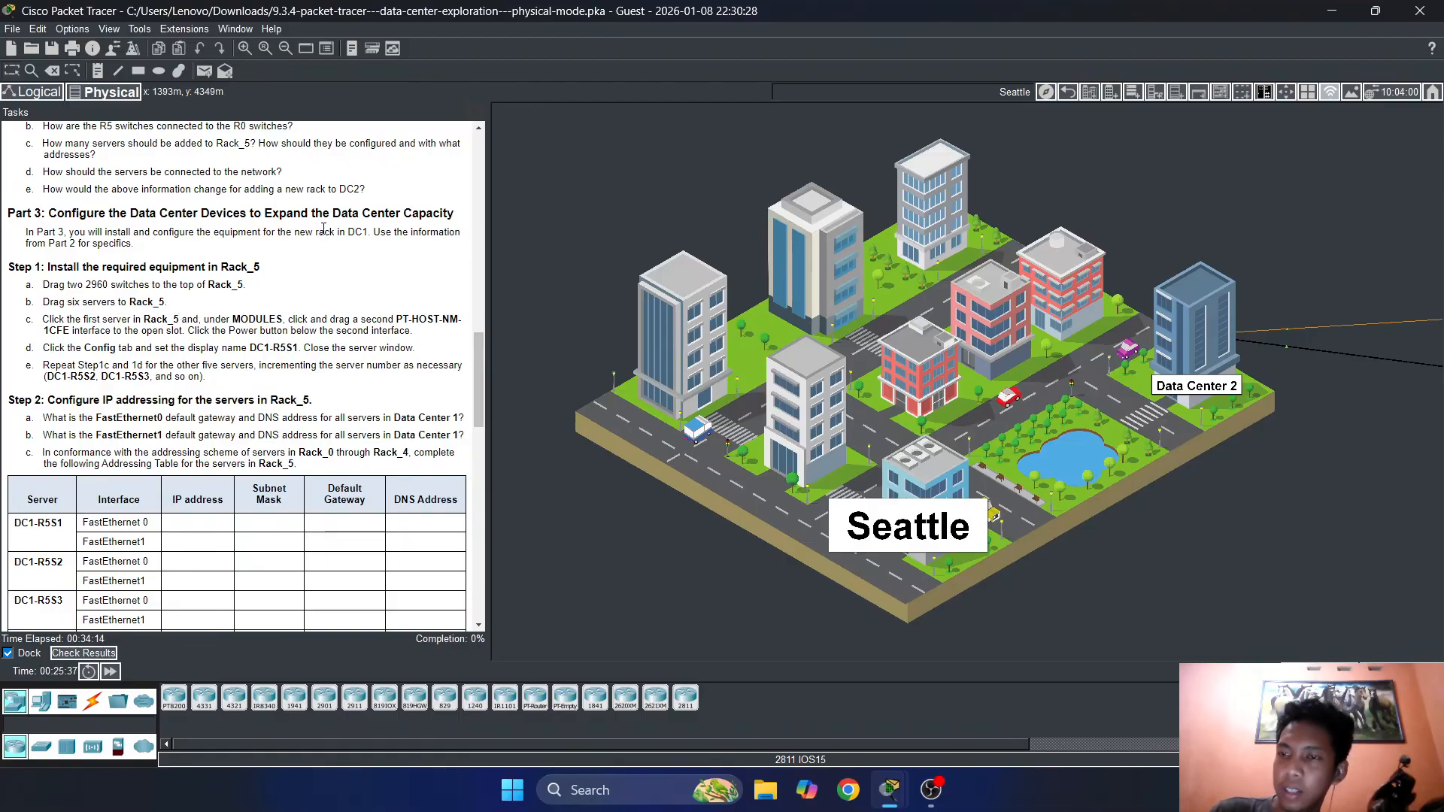
pyautogui.click(1067, 91)
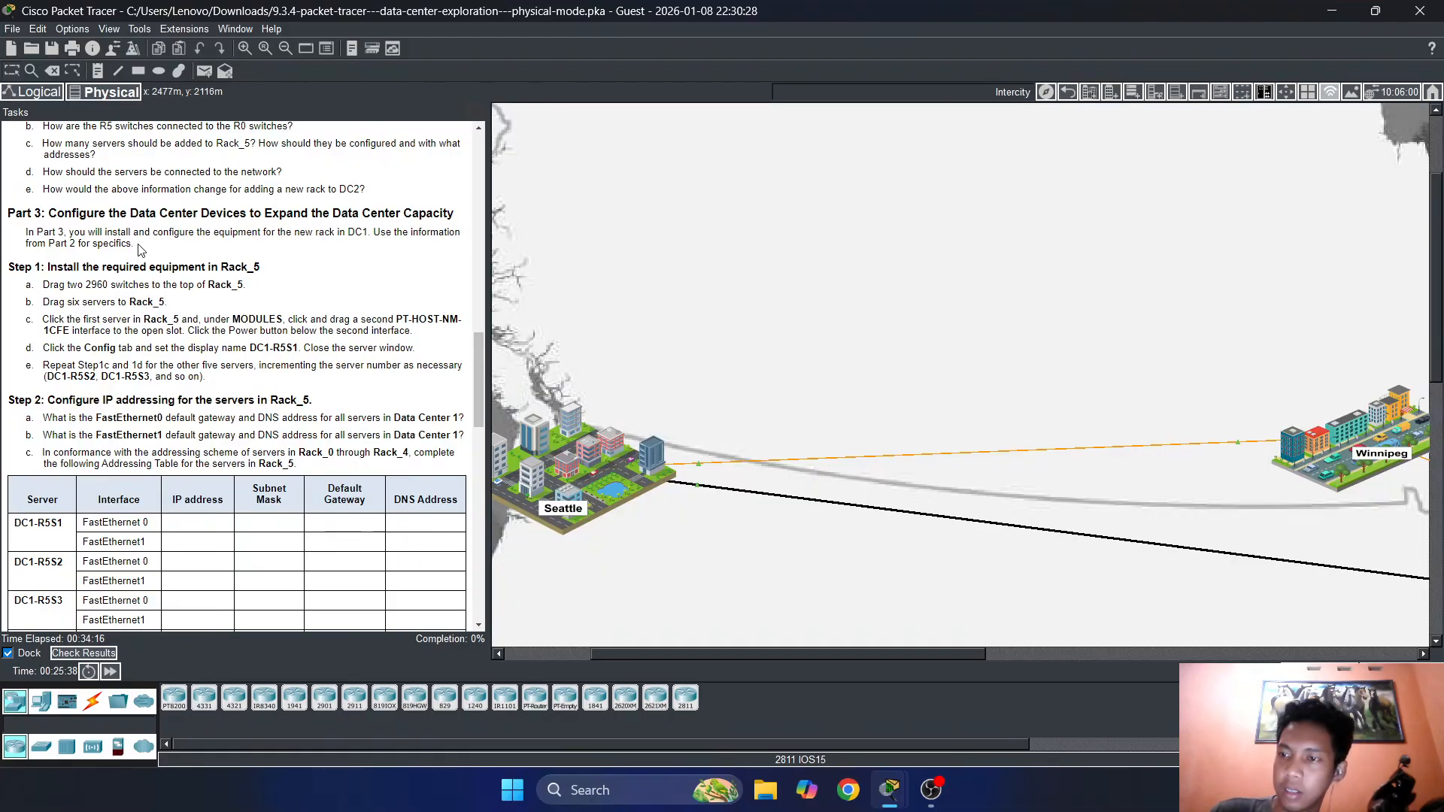
pyautogui.moveTo(141, 231); pyautogui.dragTo(181, 231)
pyautogui.click(167, 230)
pyautogui.click(931, 790)
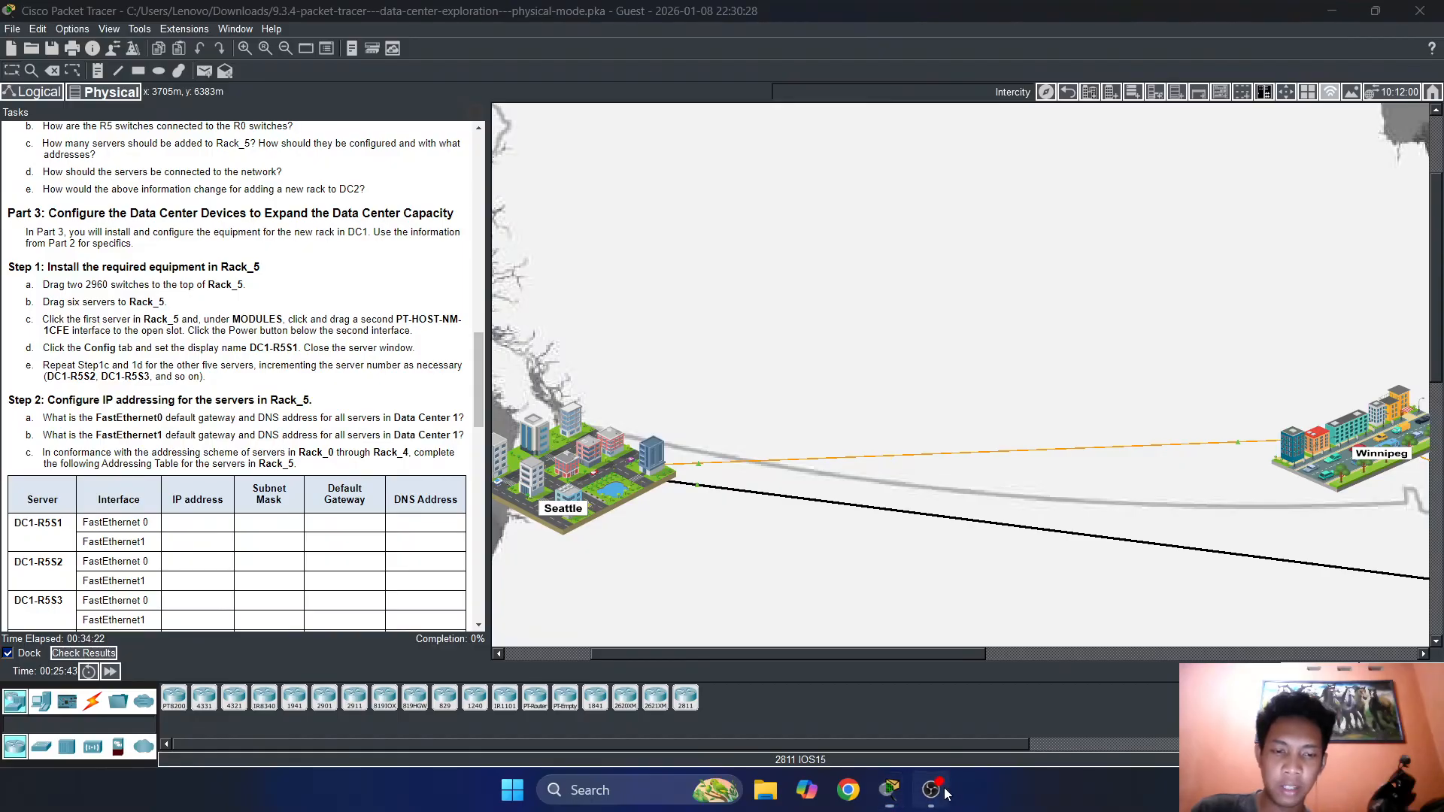
pyautogui.click(1330, 10)
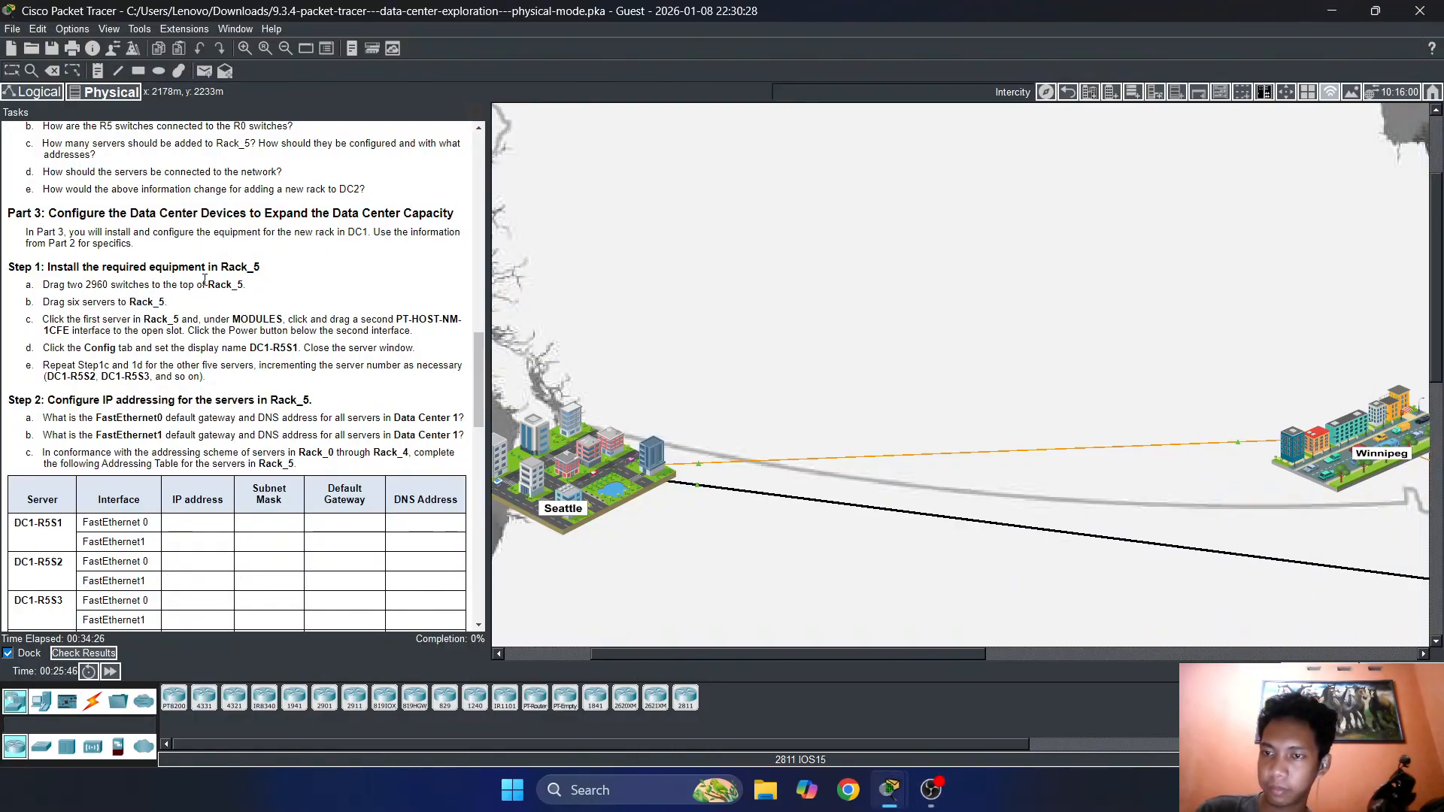
# Find Toronto on the intercity map and open the Data Center 1 server room
pyautogui.moveTo(669, 651); pyautogui.dragTo(1128, 579)
pyautogui.scroll(-3, 1028, 409)
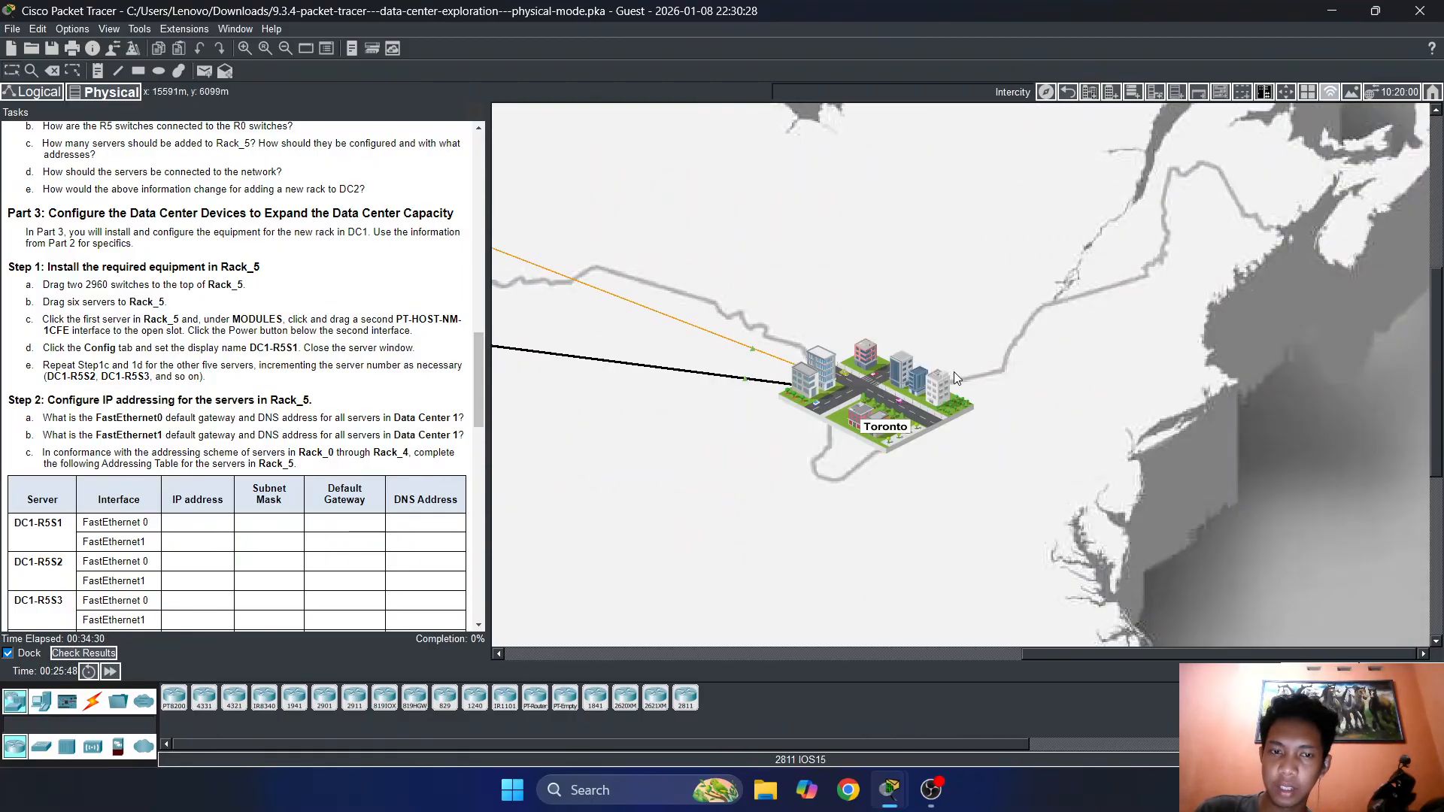
pyautogui.click(856, 364)
pyautogui.click(681, 335)
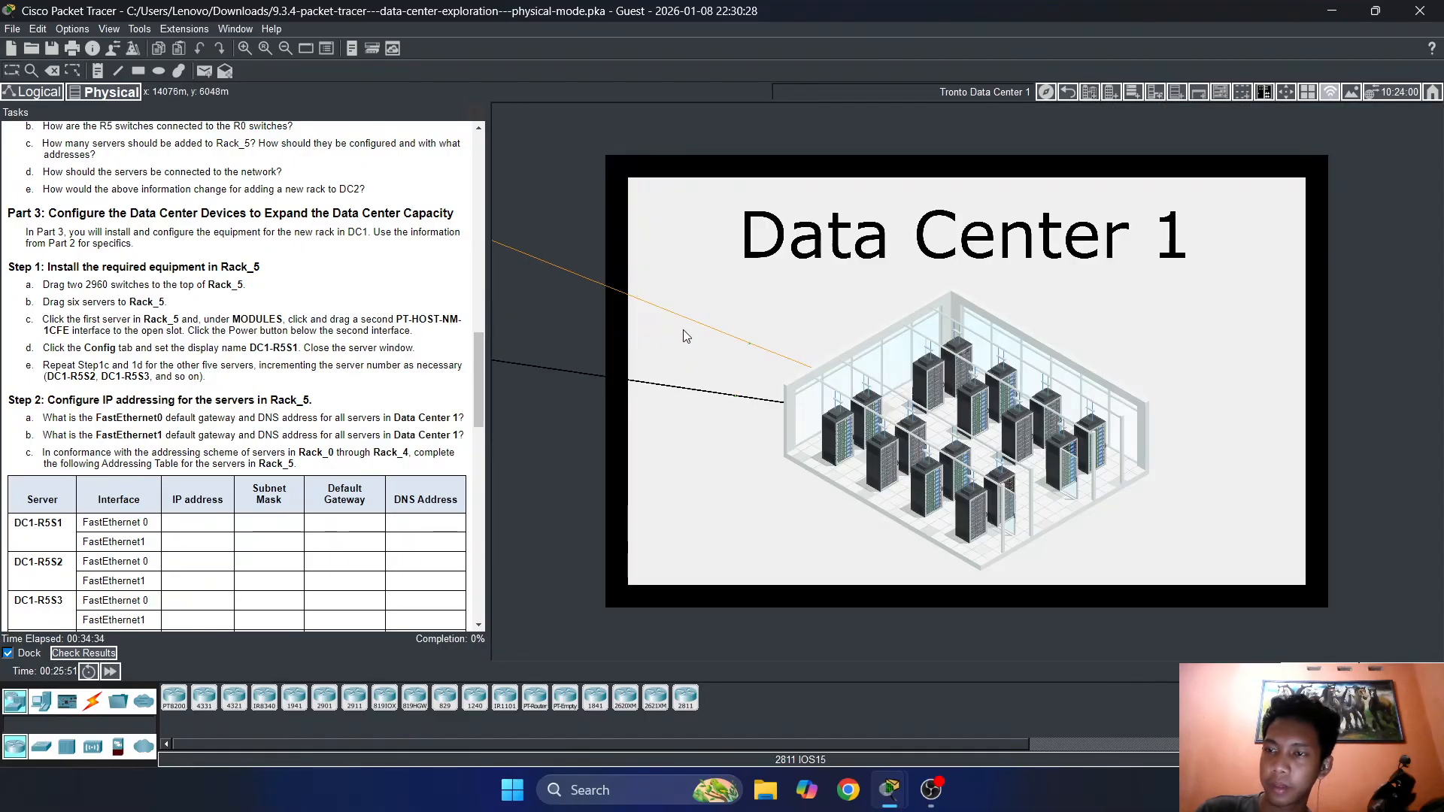
pyautogui.click(912, 361)
pyautogui.scroll(-3, 643, 644)
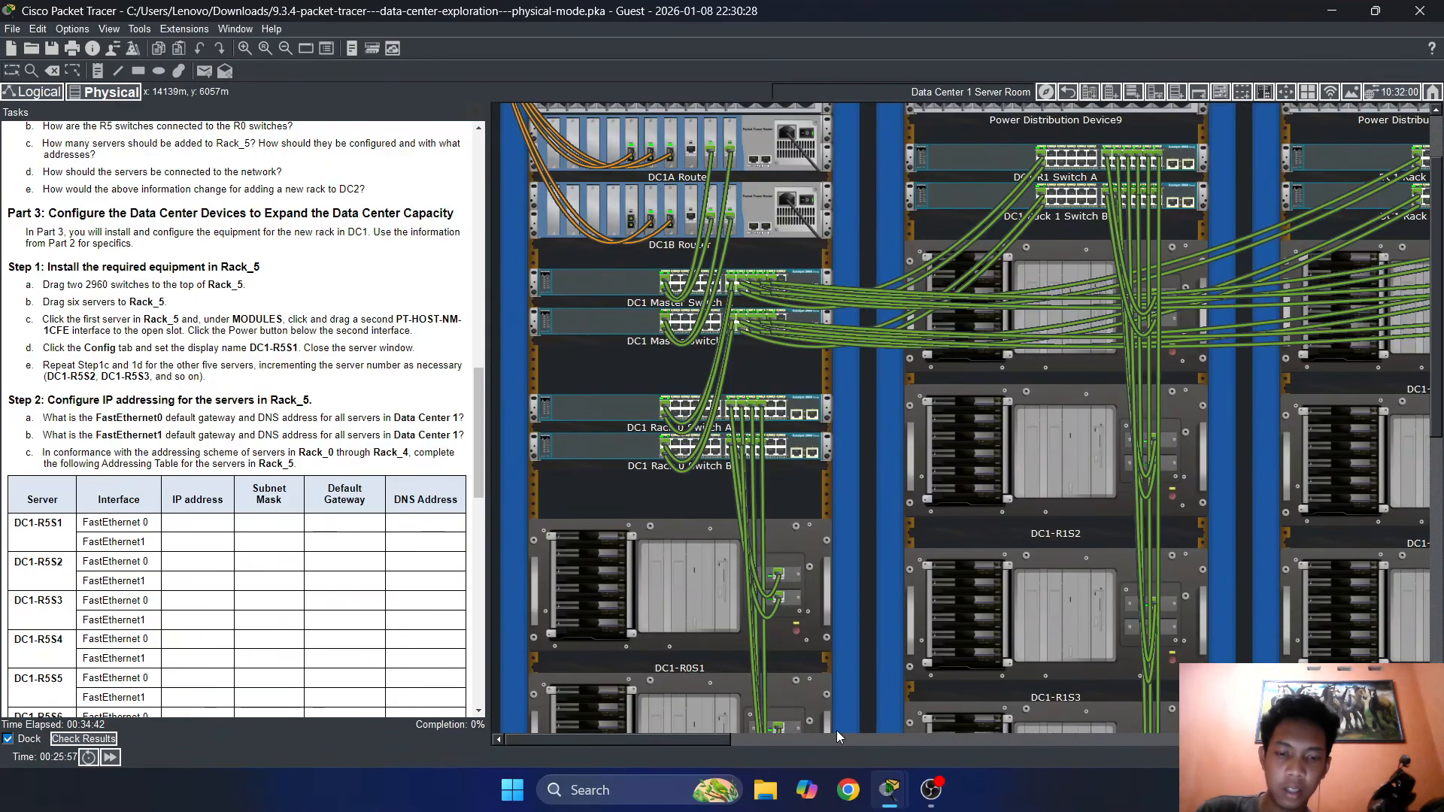
# Mount the two 2960 switches from the shelf at the top of Rack_5, one directly below the other
pyautogui.moveTo(666, 740); pyautogui.dragTo(1144, 700)
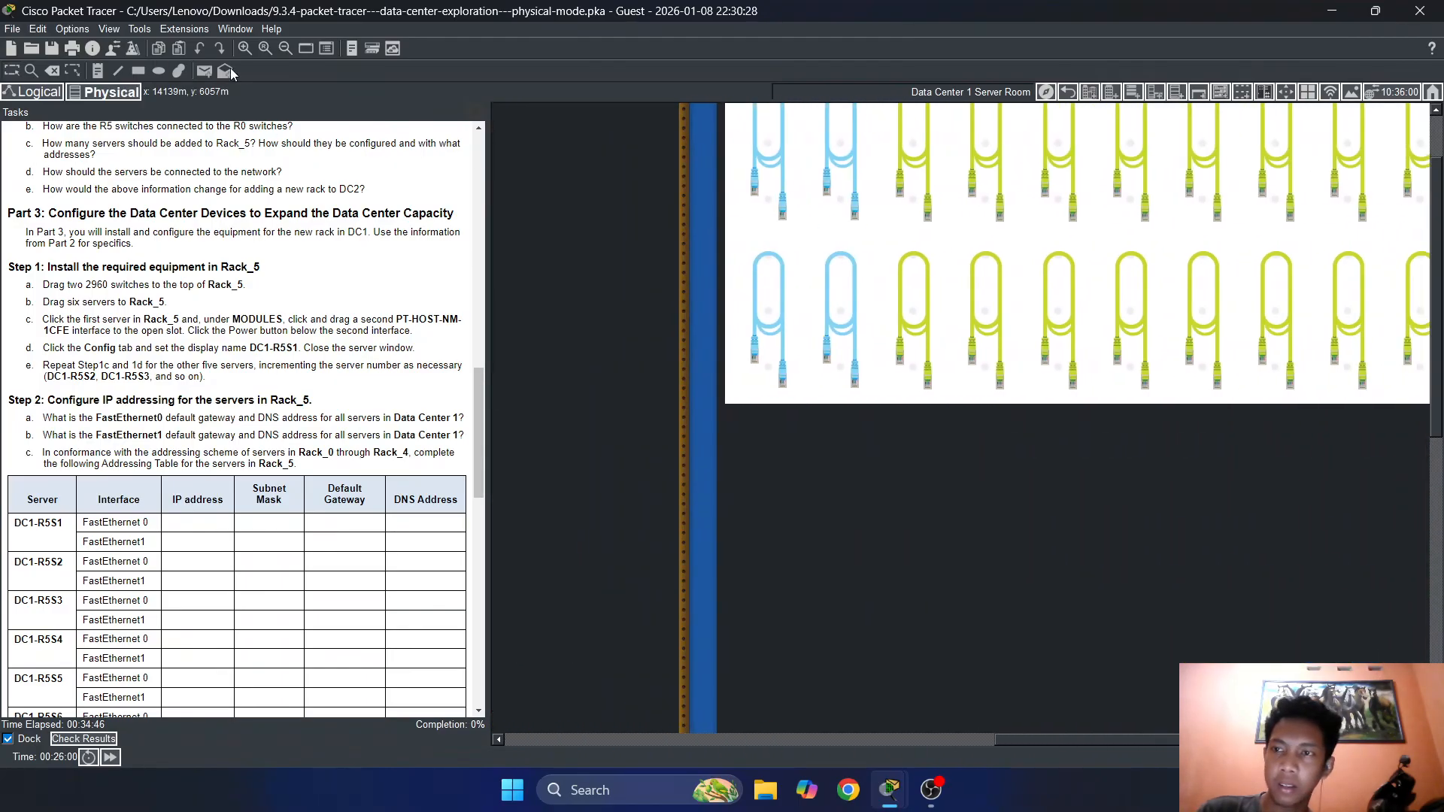
pyautogui.click(283, 48)
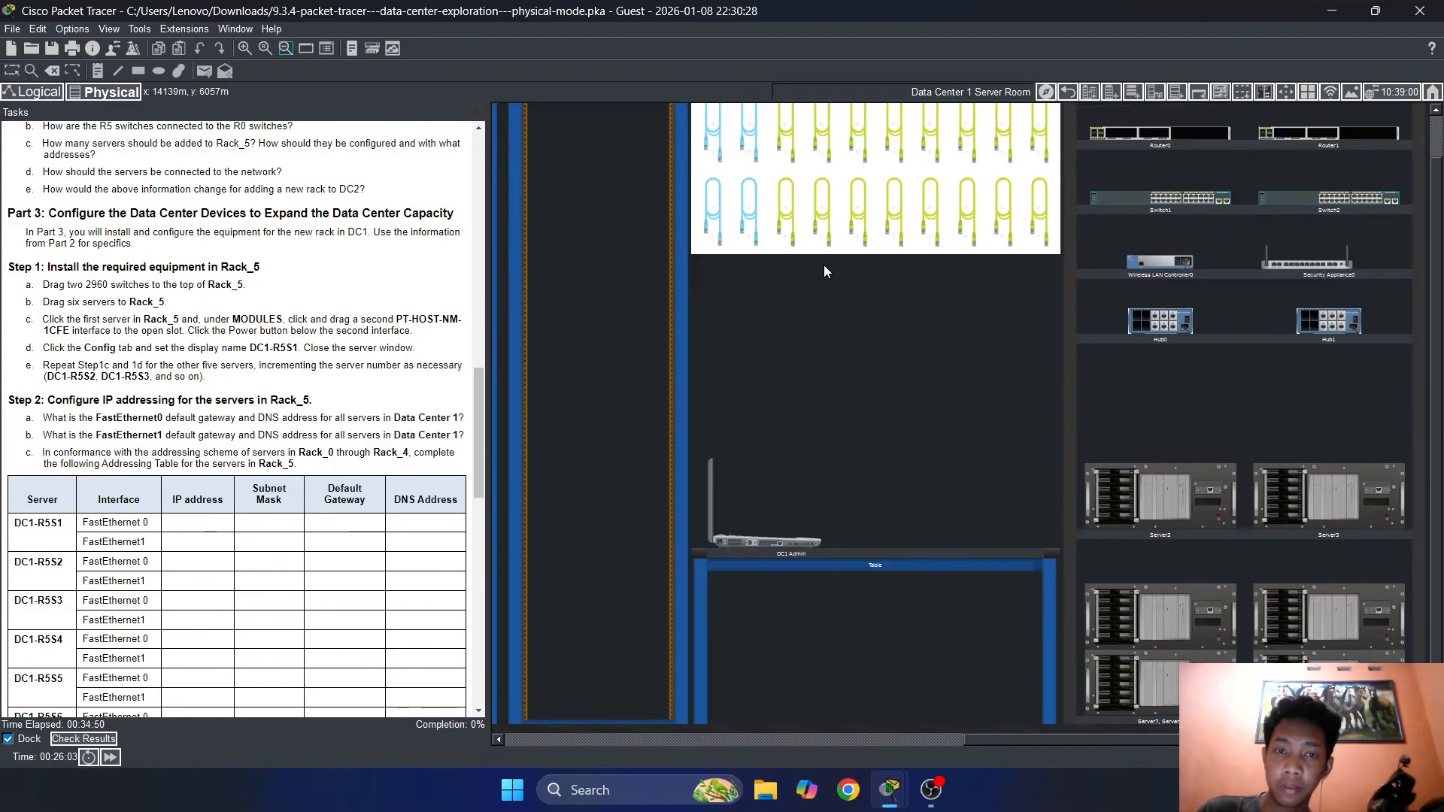
pyautogui.scroll(1, 823, 264)
pyautogui.moveTo(1168, 246); pyautogui.dragTo(603, 164)
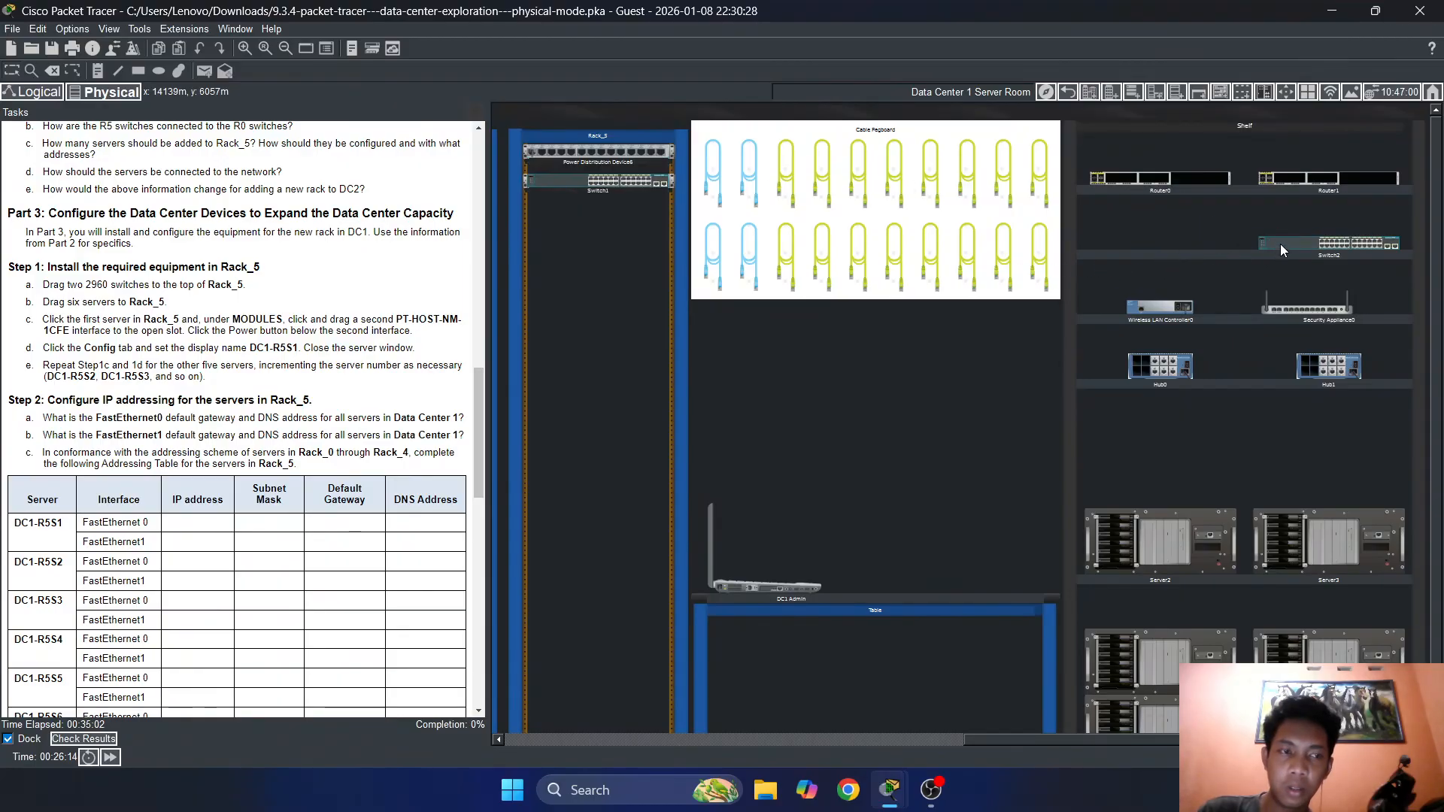
pyautogui.moveTo(1280, 244); pyautogui.dragTo(554, 225)
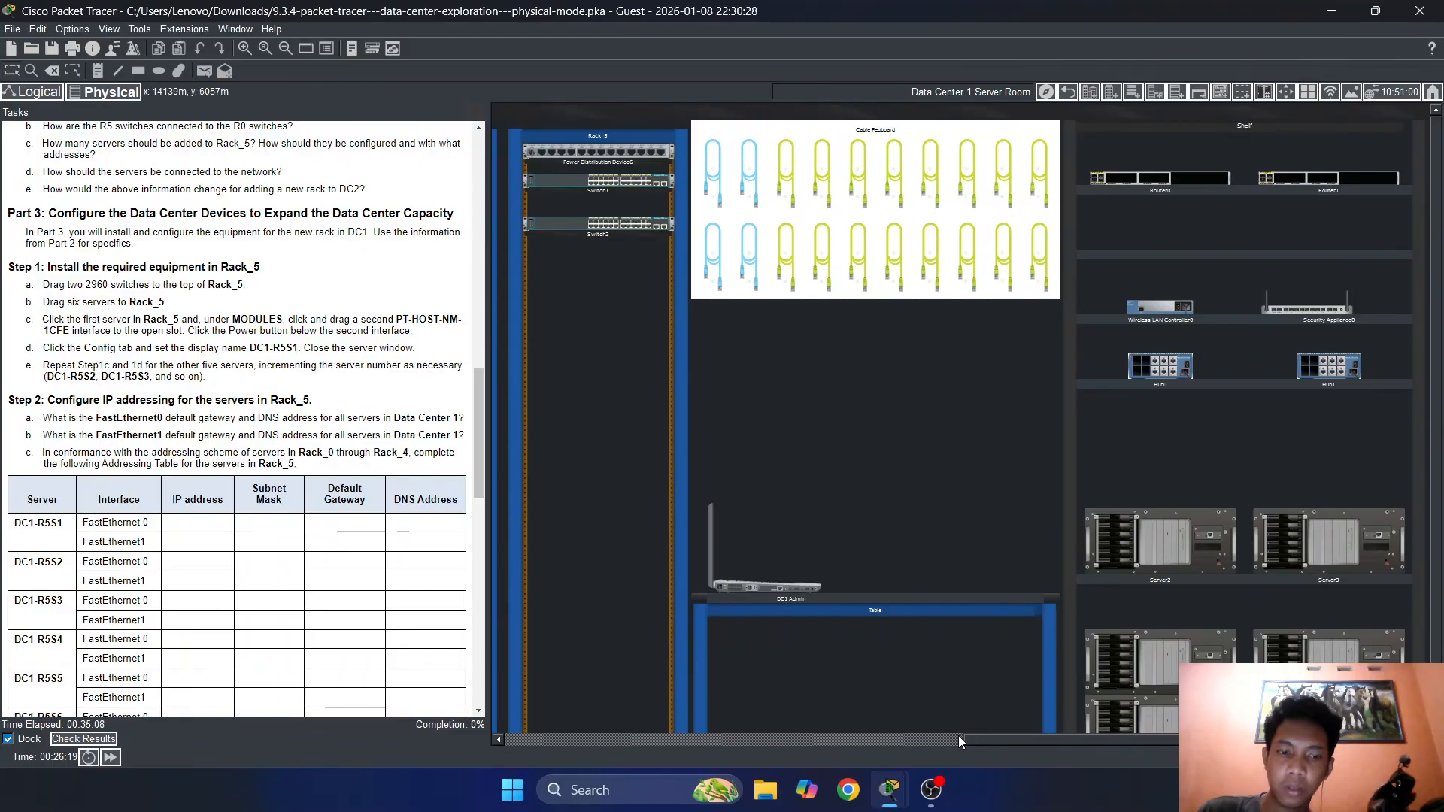
pyautogui.moveTo(957, 736); pyautogui.dragTo(953, 737)
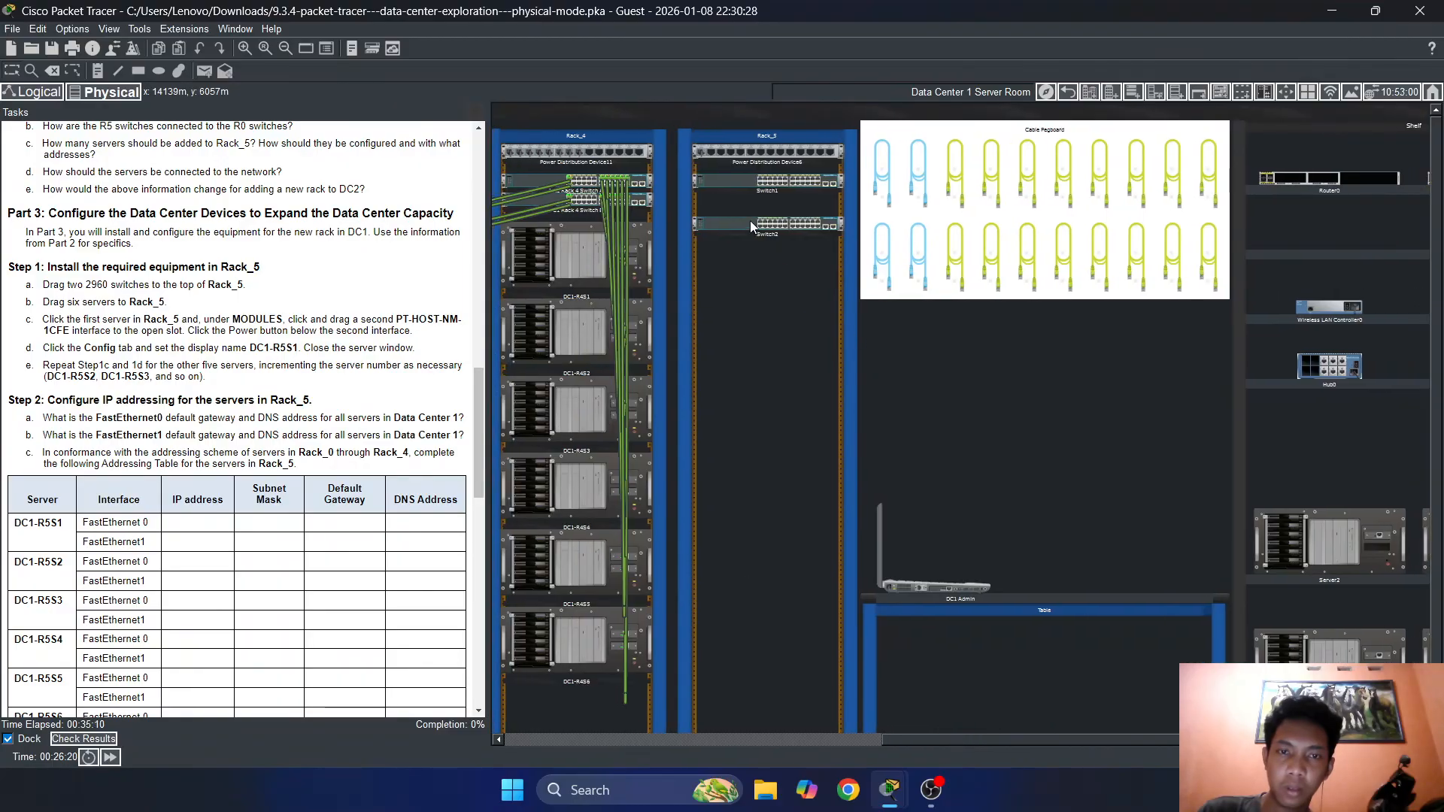
pyautogui.click(735, 181)
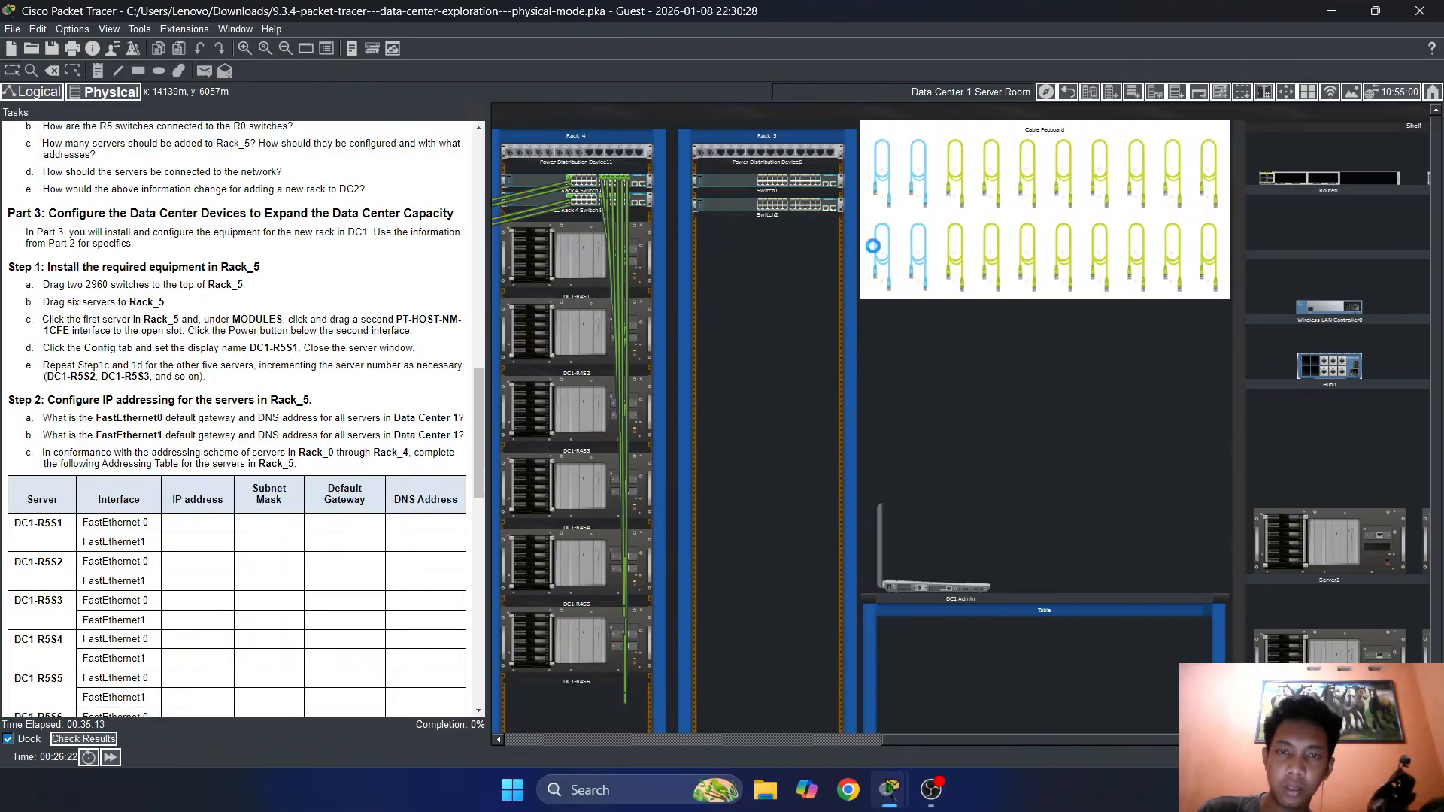
# Mount six servers from the shelf in Rack_5 below the two switches, one beneath the other
pyautogui.moveTo(903, 740); pyautogui.dragTo(967, 736)
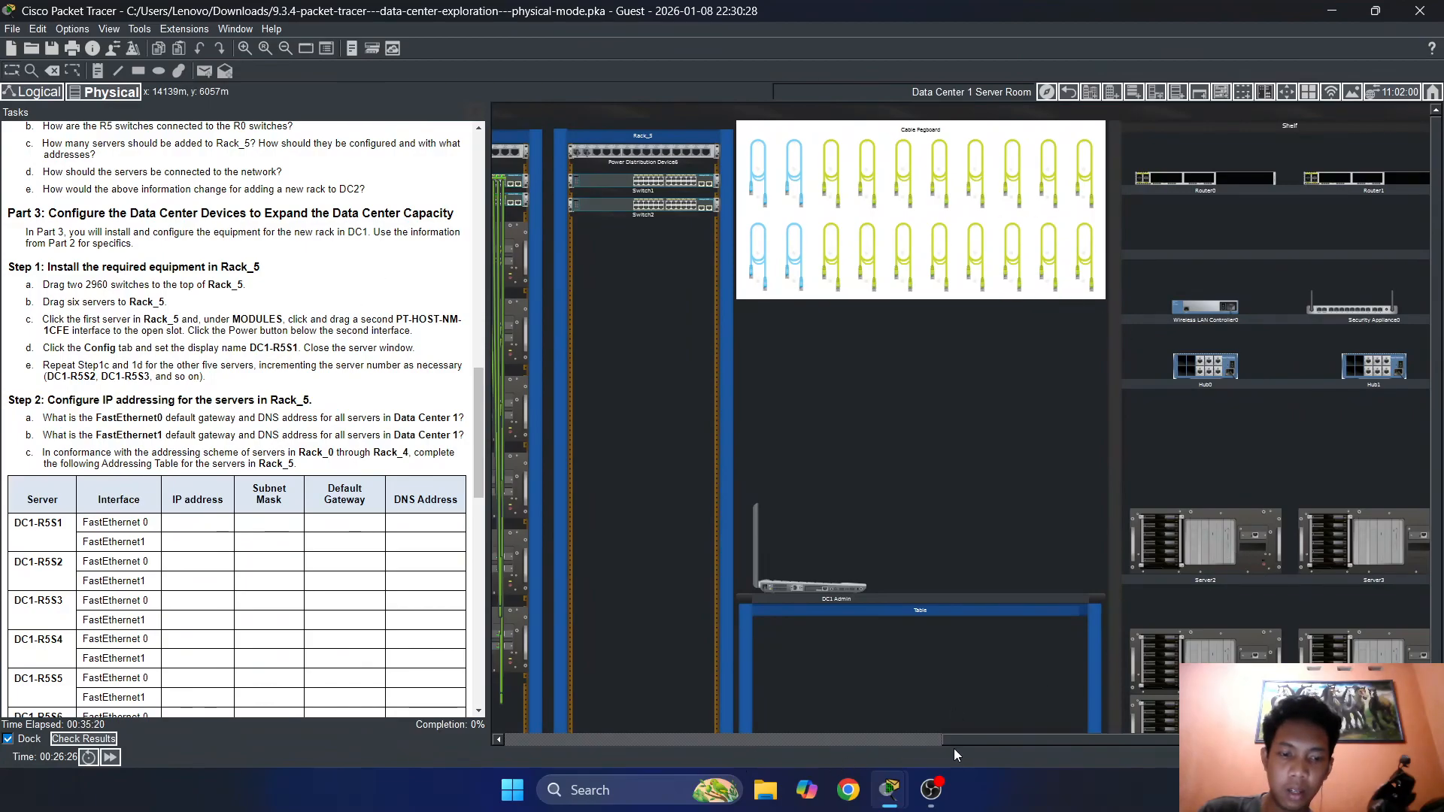
pyautogui.click(971, 740)
pyautogui.moveTo(1130, 552); pyautogui.dragTo(1000, 570)
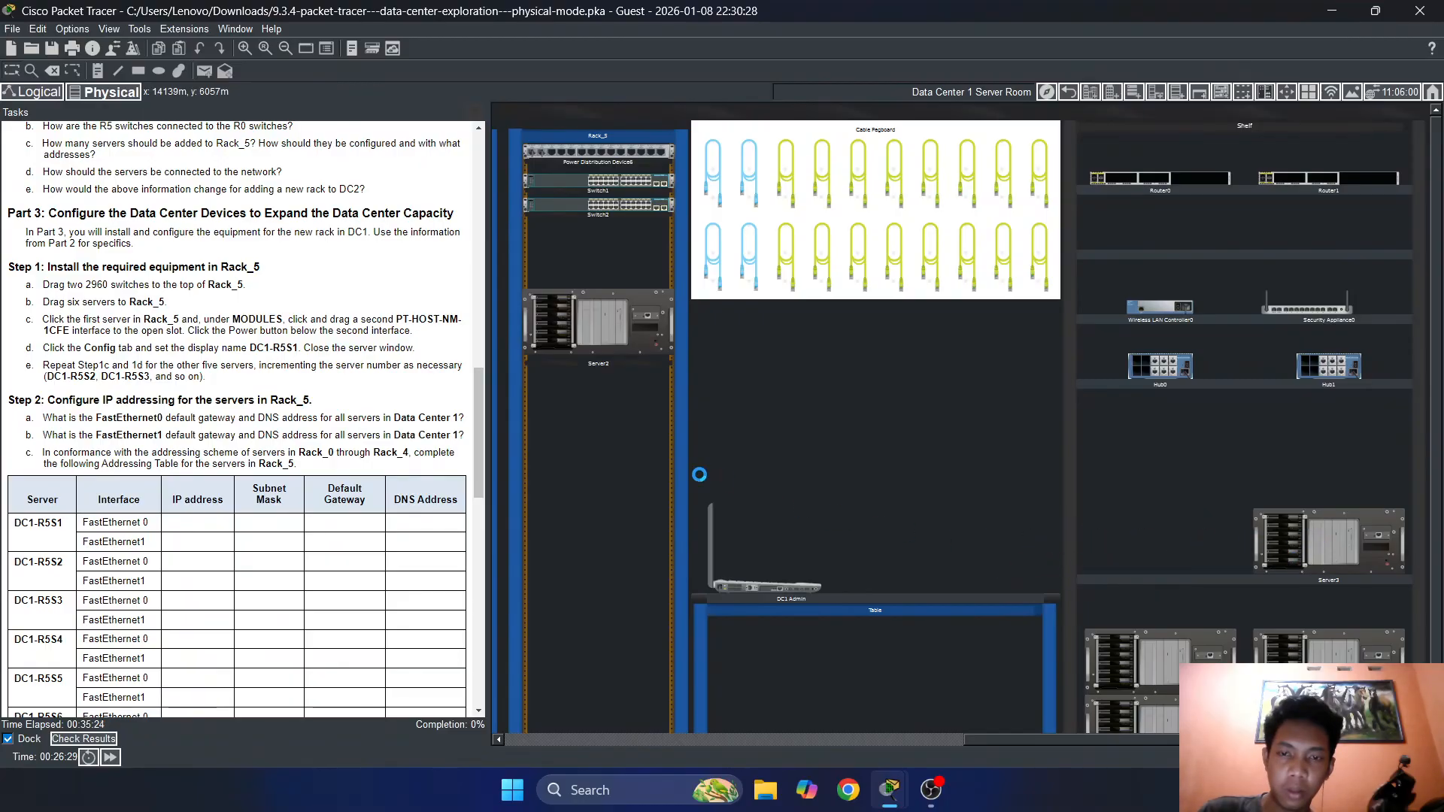
pyautogui.scroll(-1, 802, 430)
pyautogui.moveTo(1325, 488); pyautogui.dragTo(594, 376)
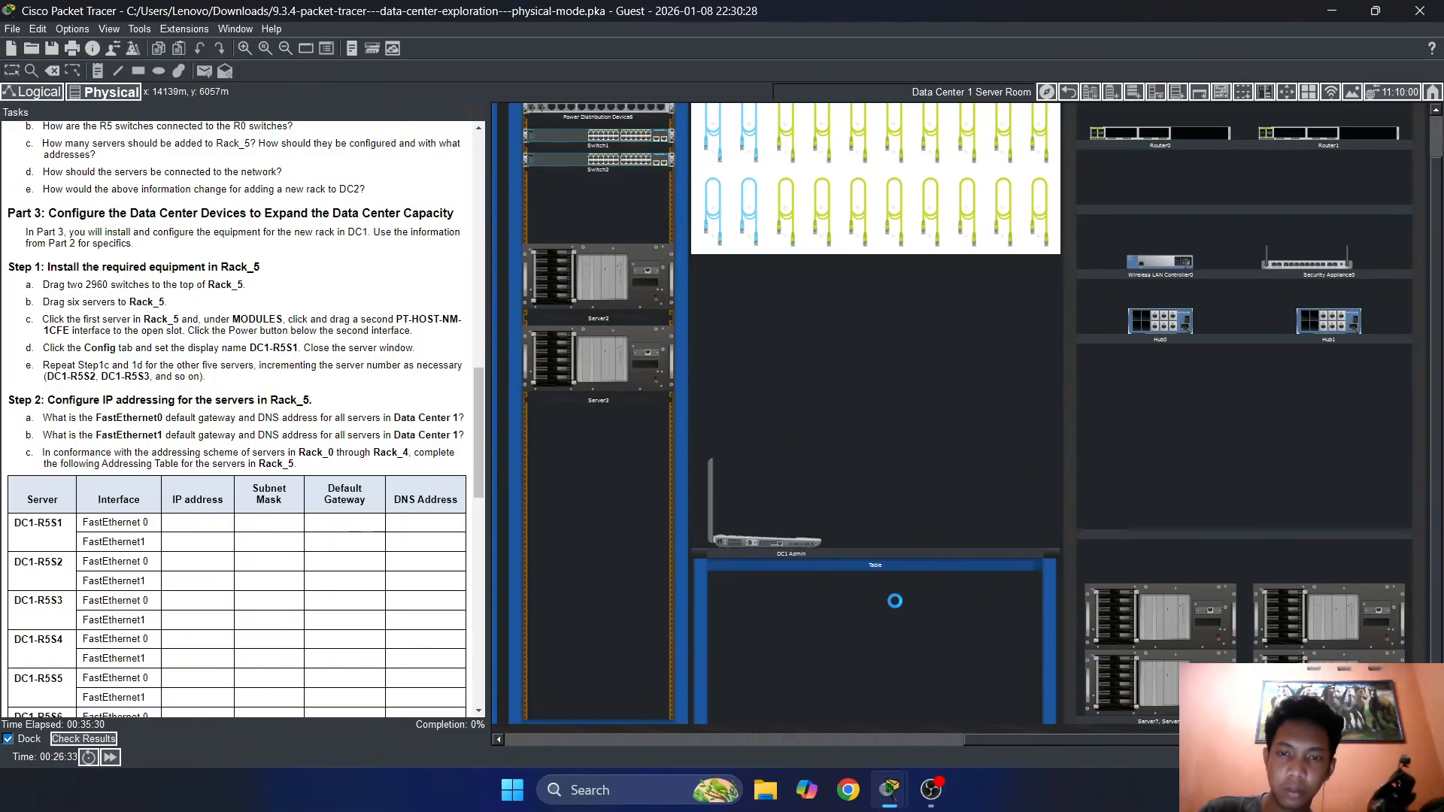
pyautogui.moveTo(1160, 611); pyautogui.dragTo(599, 431)
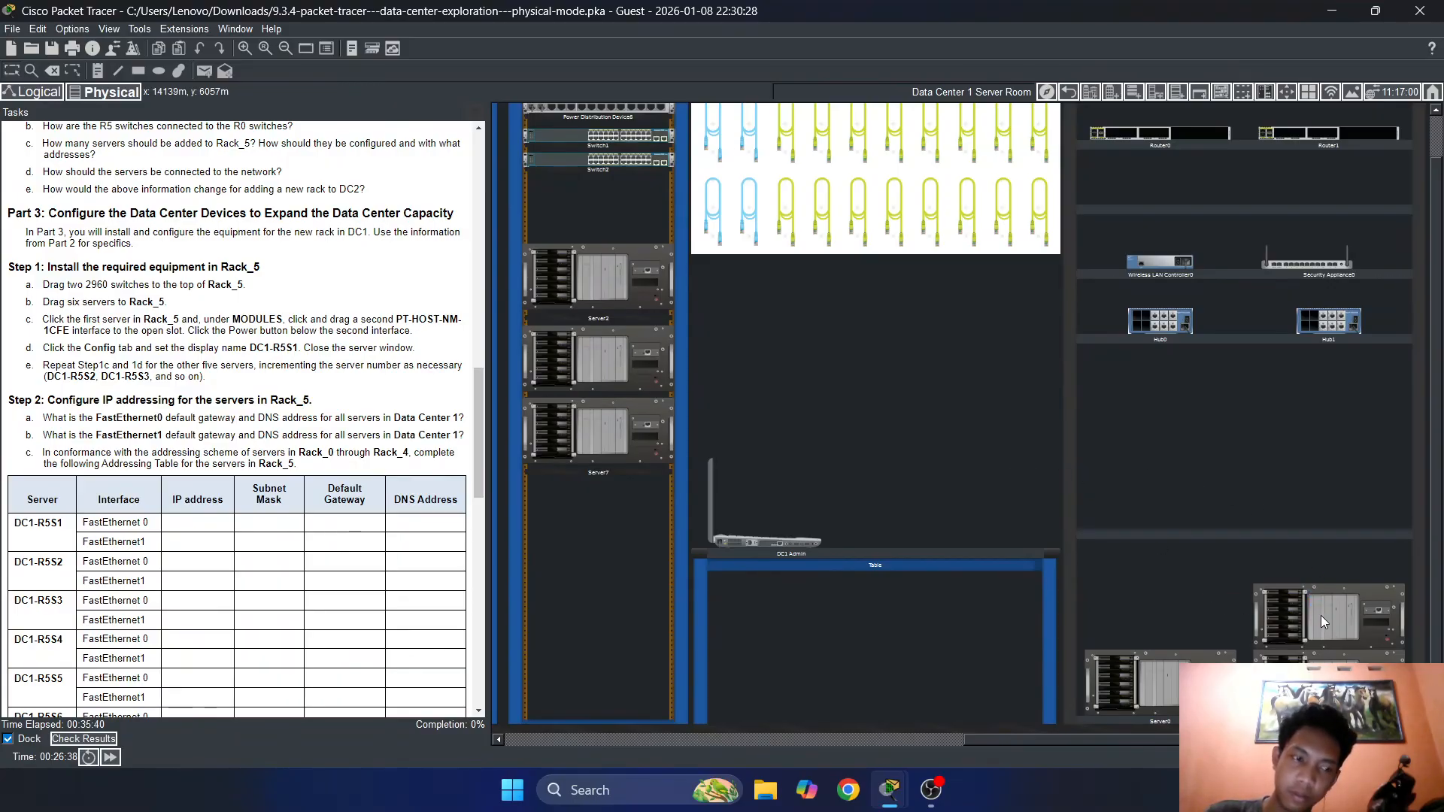
pyautogui.moveTo(1316, 603); pyautogui.dragTo(589, 503)
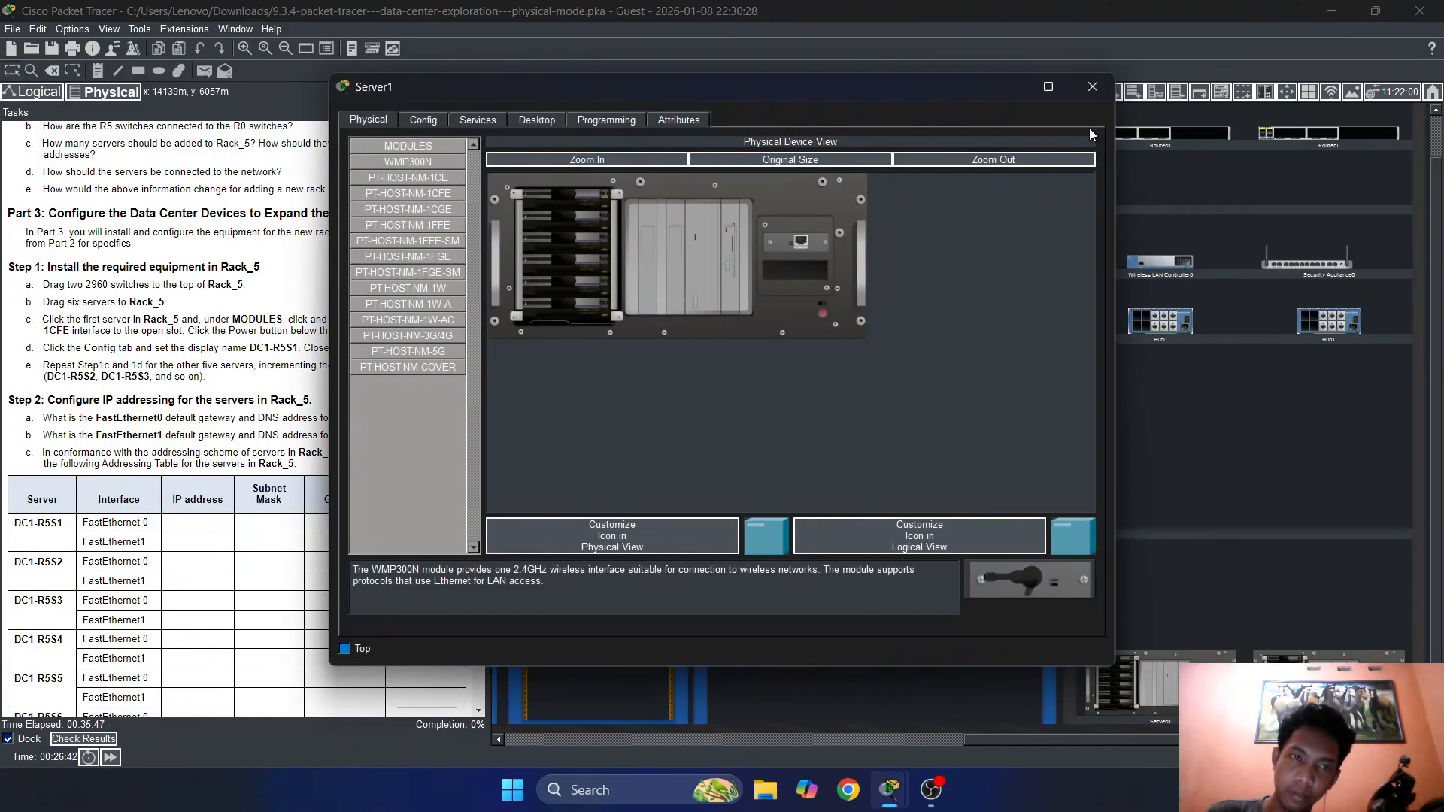
pyautogui.click(1090, 93)
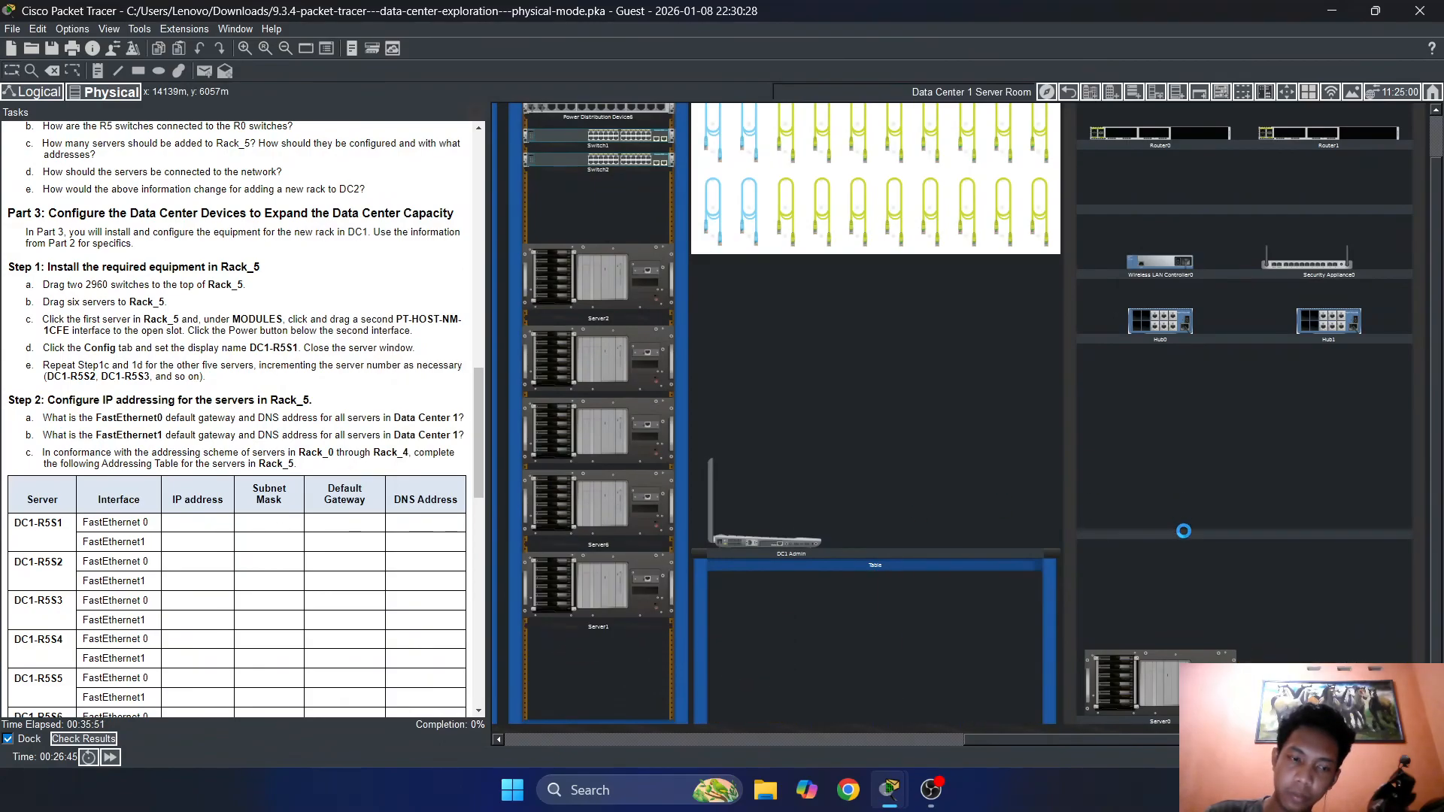
pyautogui.moveTo(1143, 680); pyautogui.dragTo(597, 664)
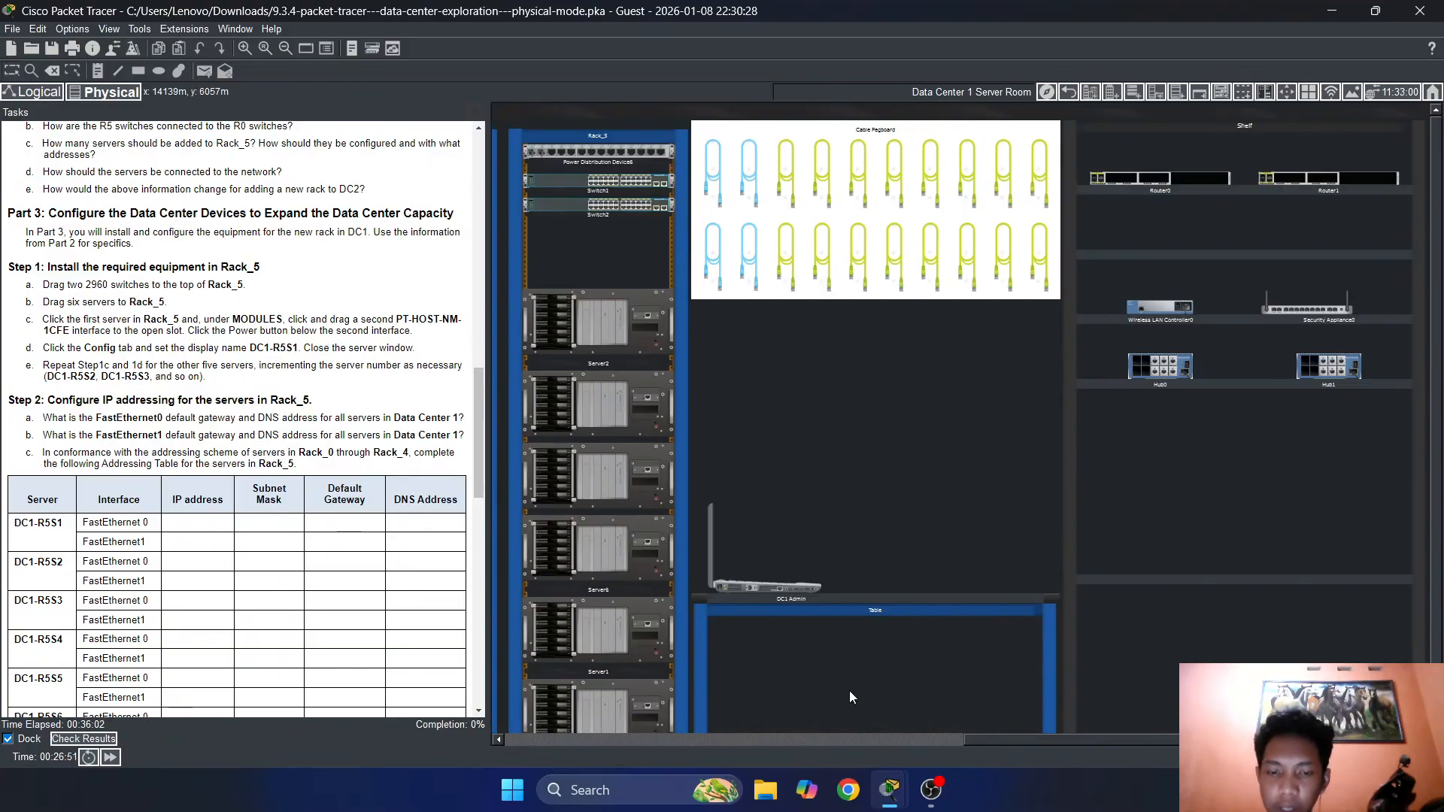
pyautogui.moveTo(999, 738); pyautogui.dragTo(855, 738)
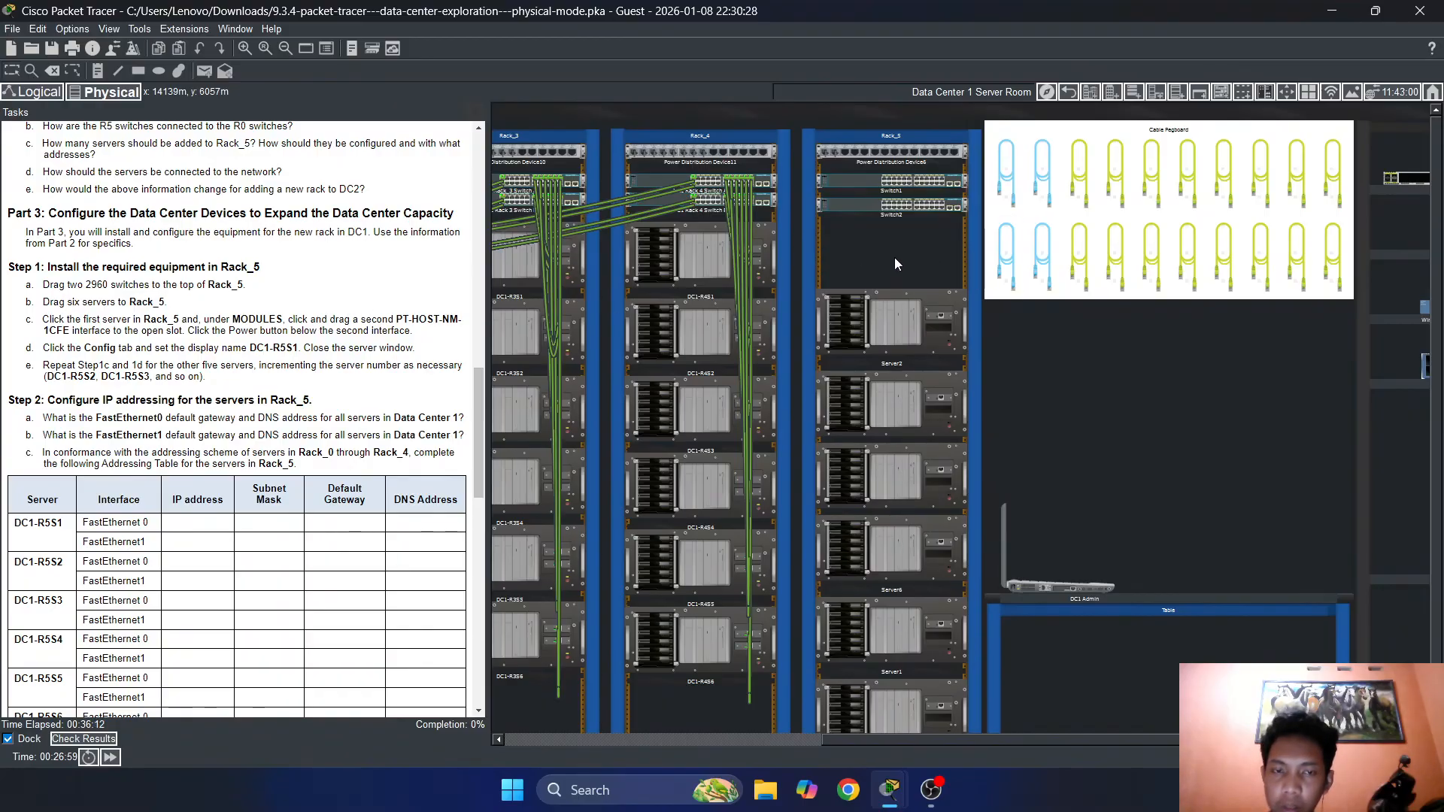
pyautogui.click(895, 309)
pyautogui.click(1096, 87)
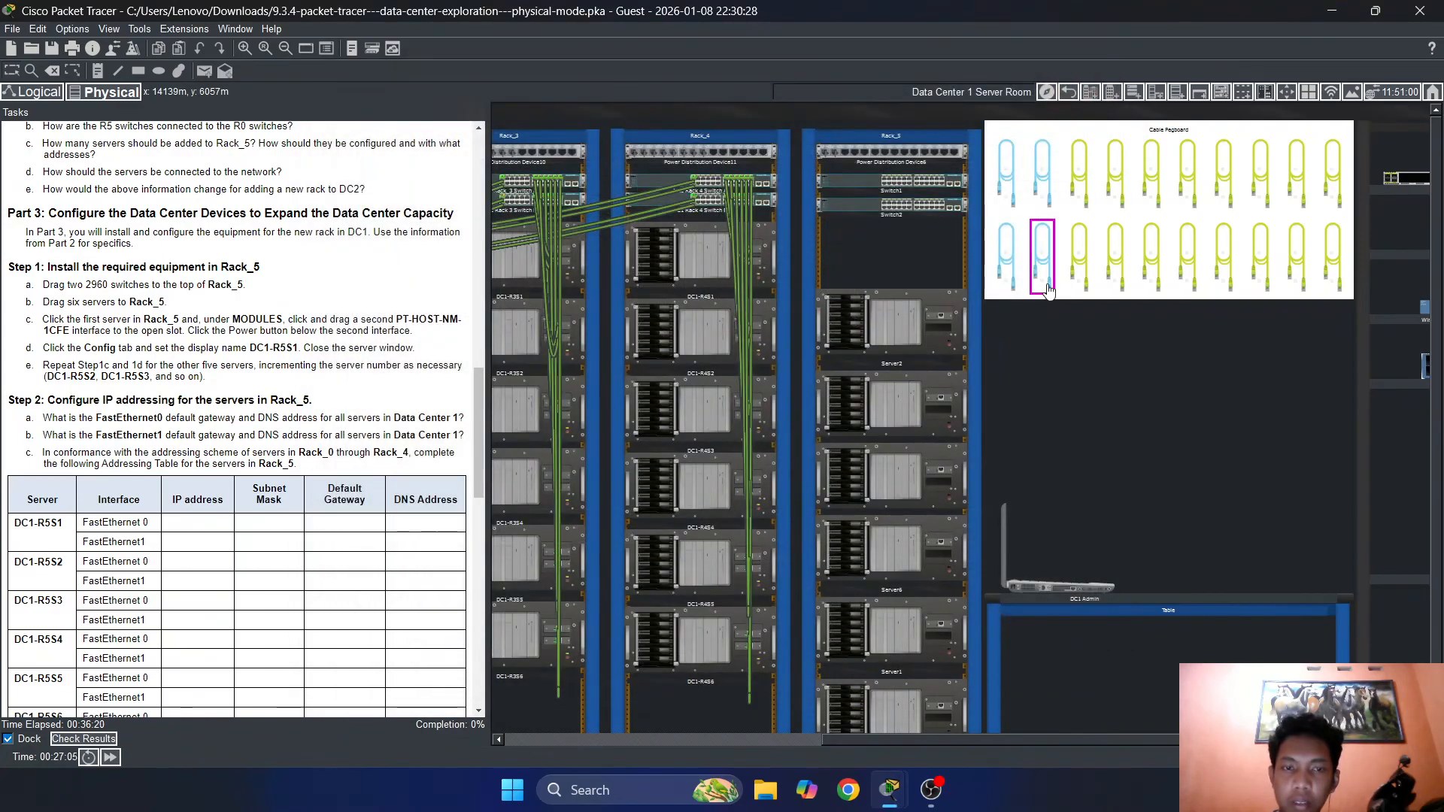
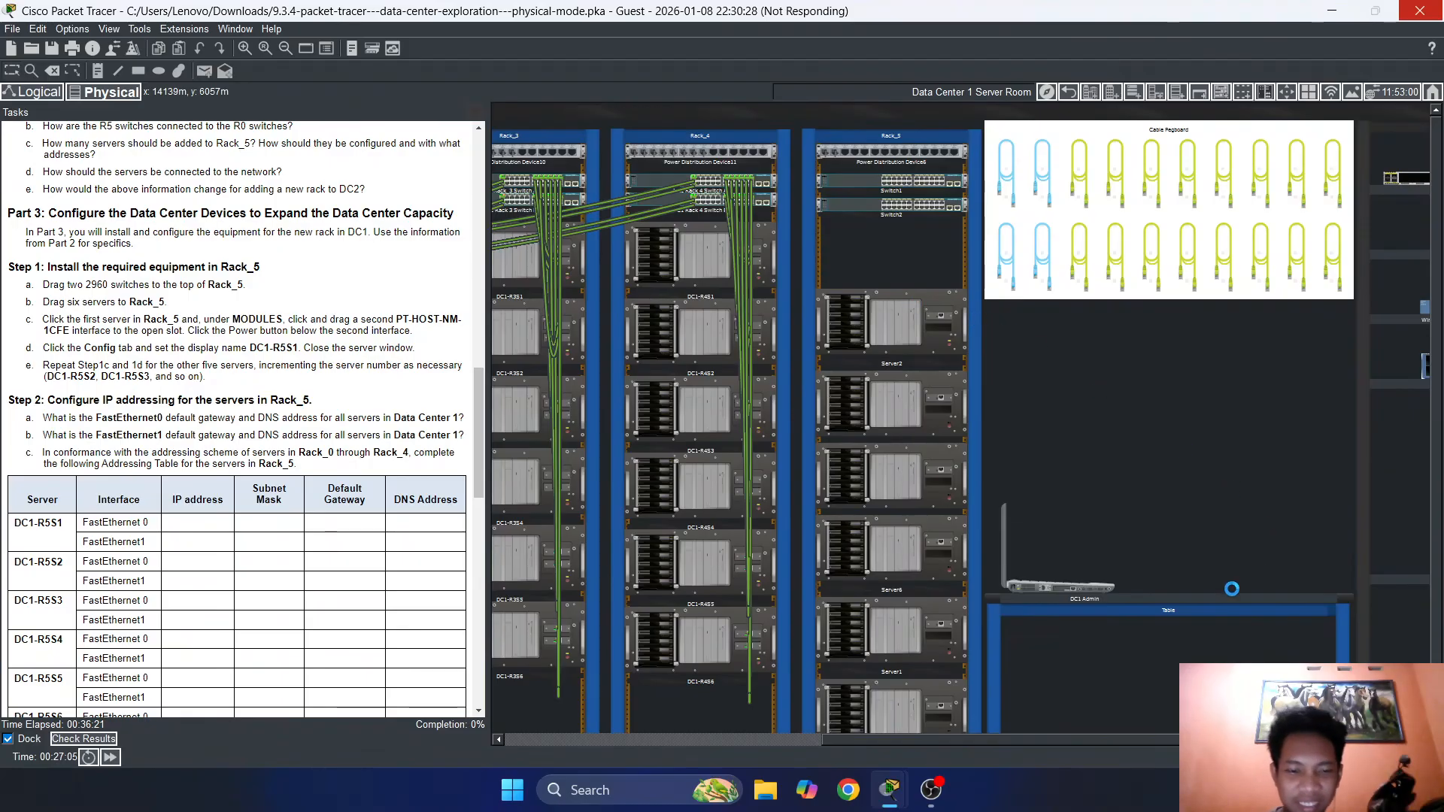
pyautogui.click(940, 789)
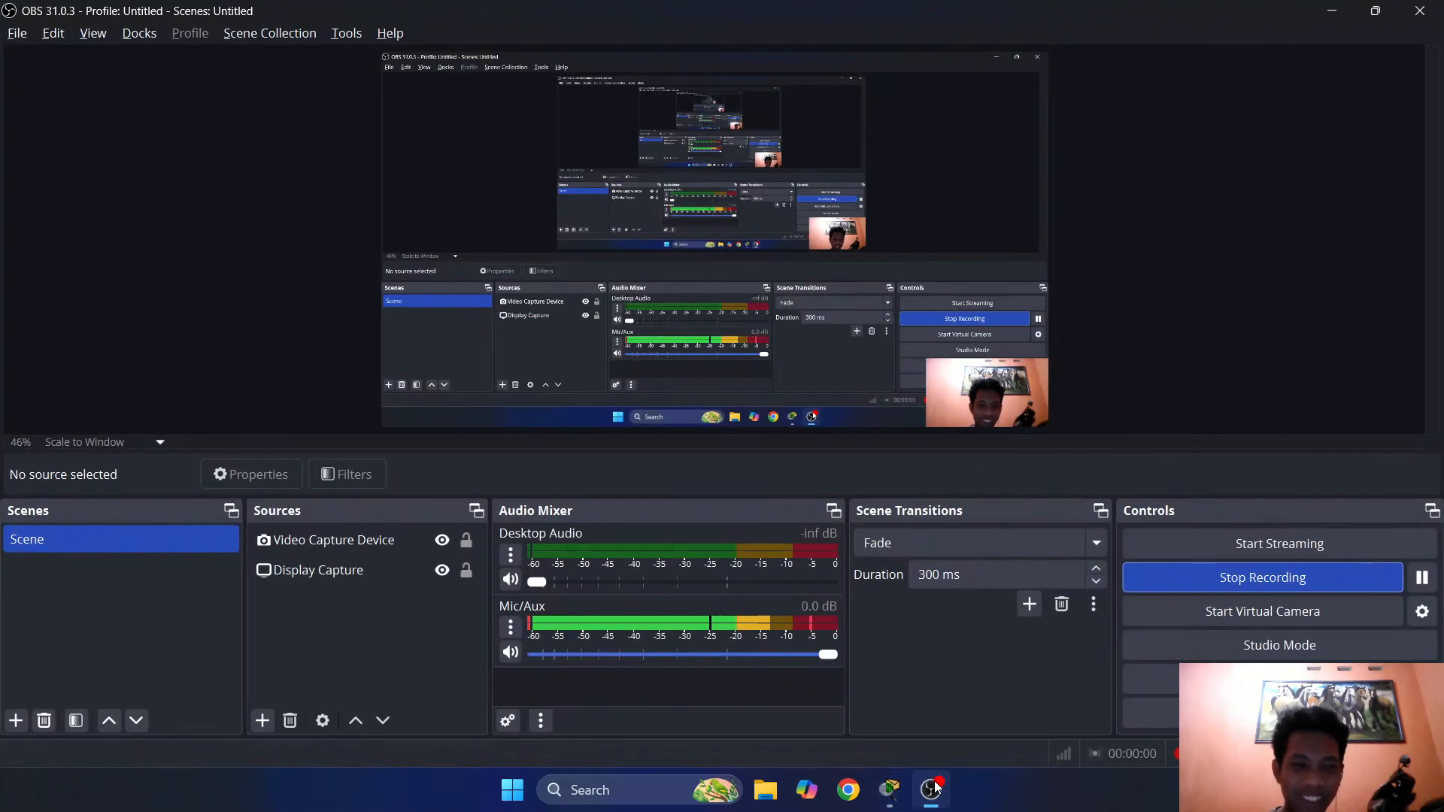
pyautogui.click(1330, 21)
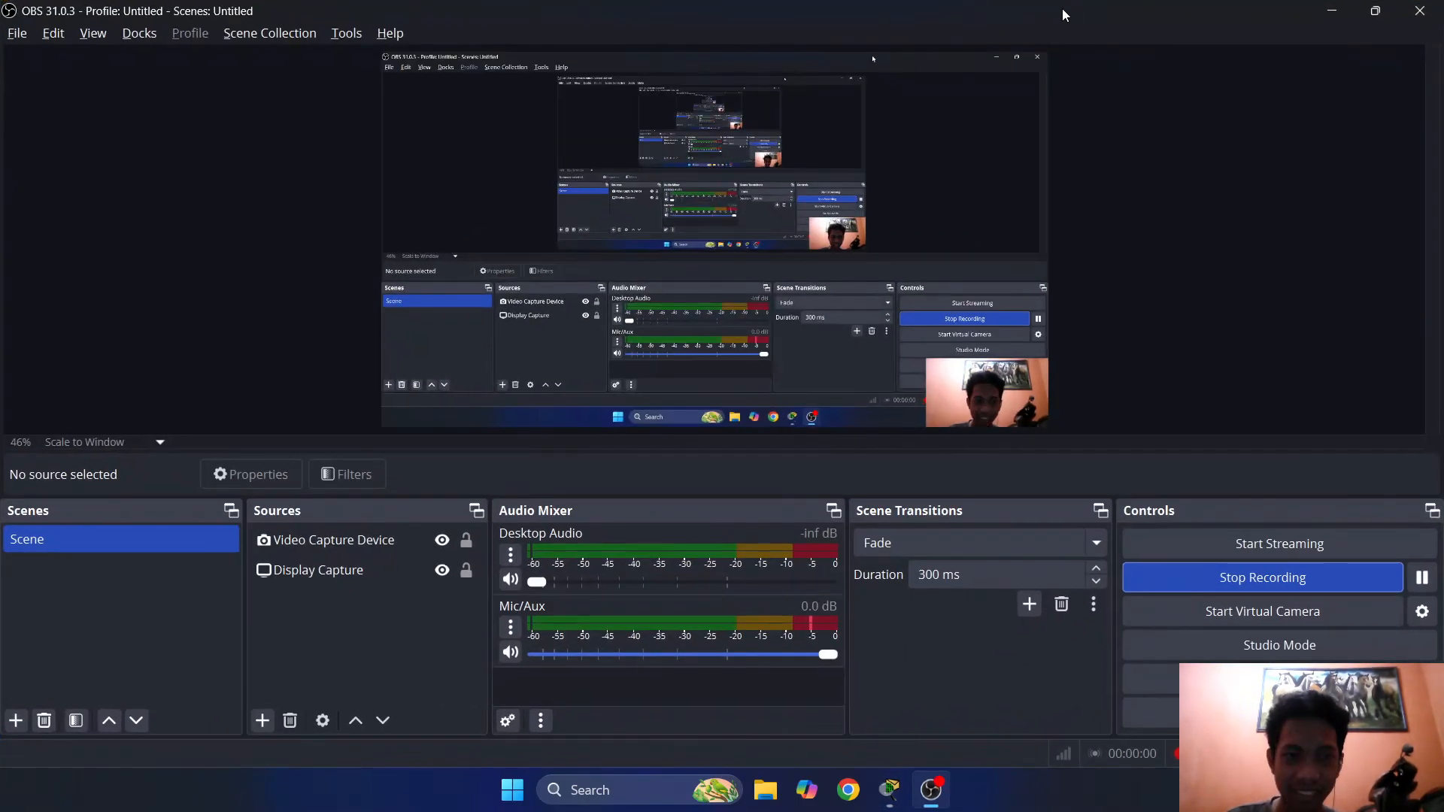
pyautogui.moveTo(1063, 13); pyautogui.dragTo(945, 52)
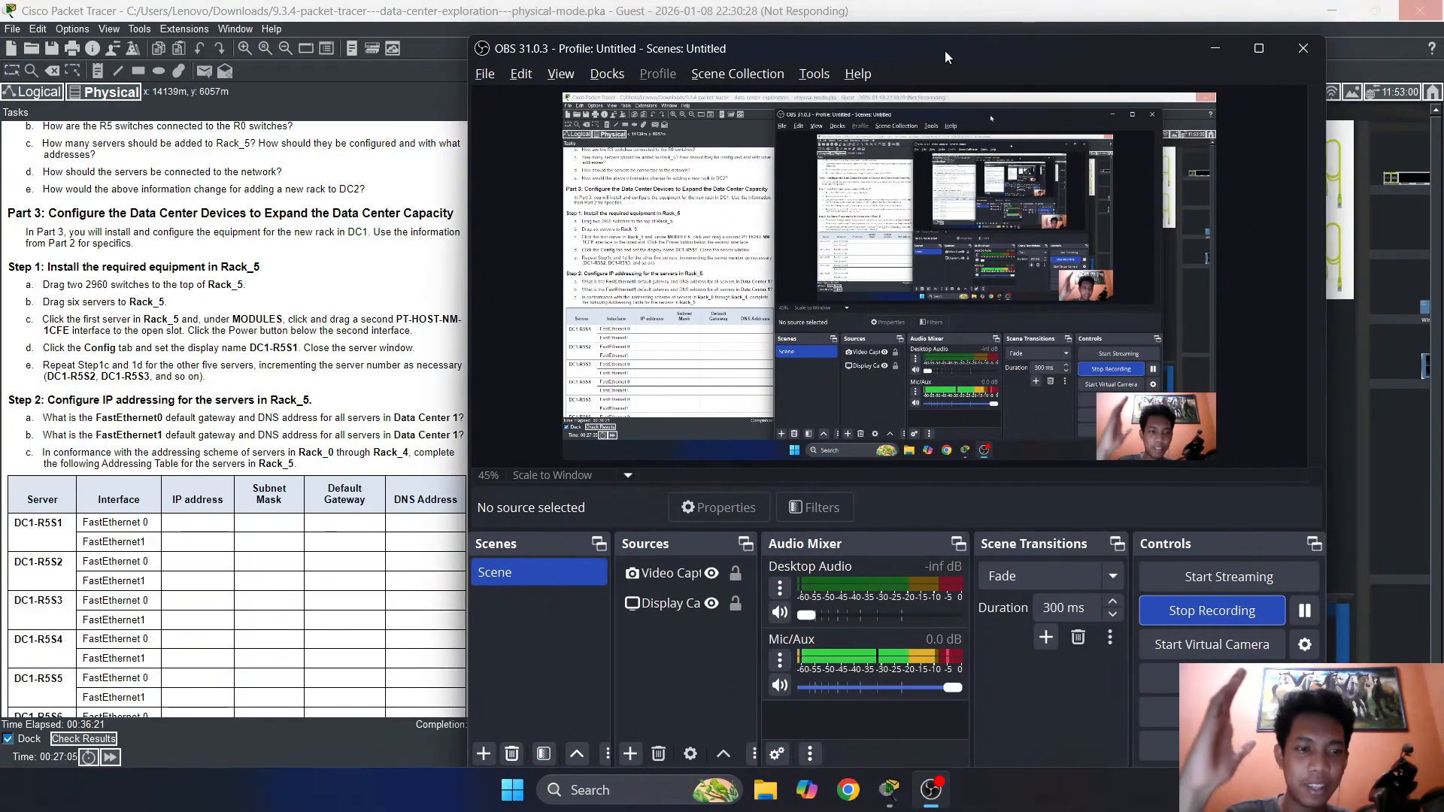
pyautogui.moveTo(945, 51); pyautogui.dragTo(992, 46)
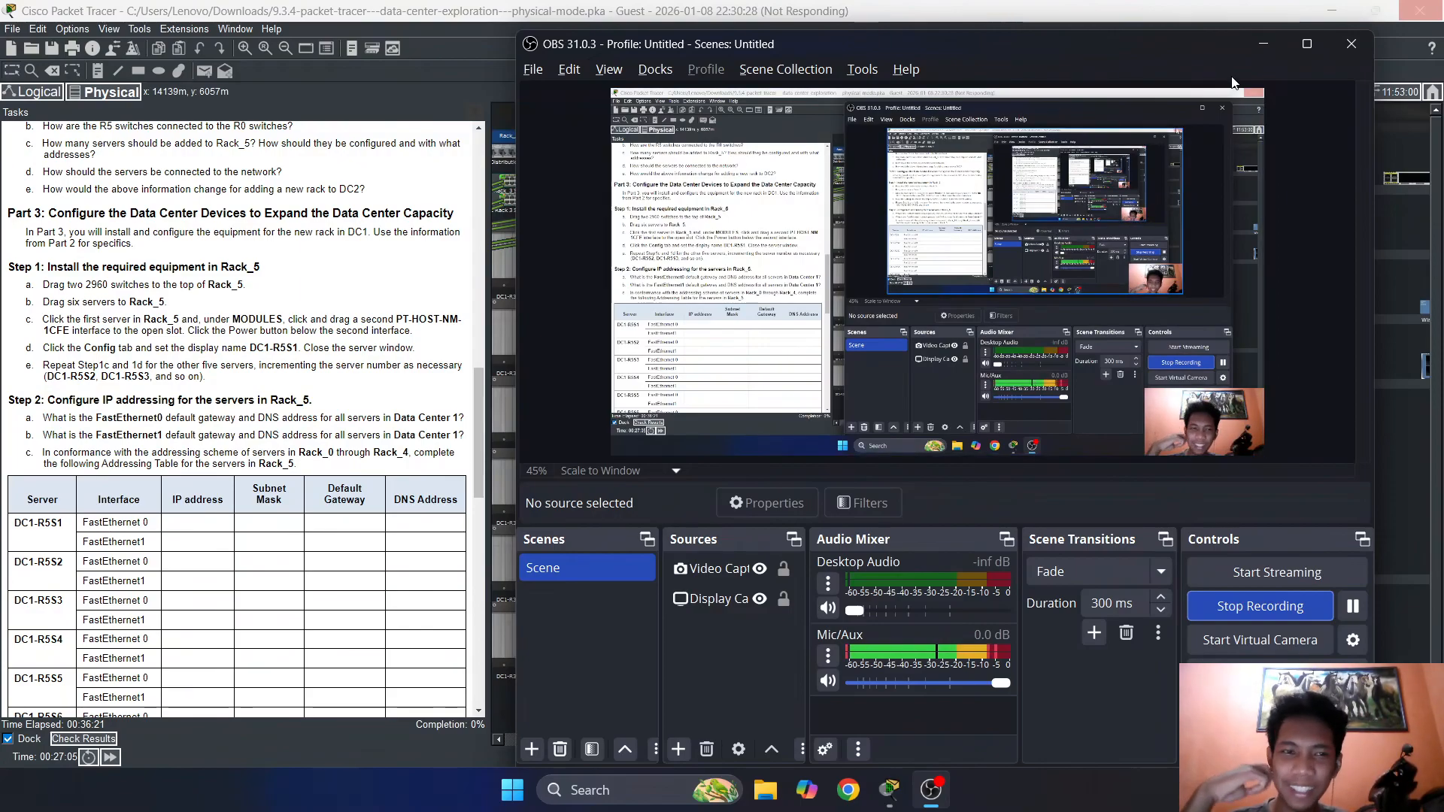
pyautogui.moveTo(1215, 42); pyautogui.dragTo(1139, 87)
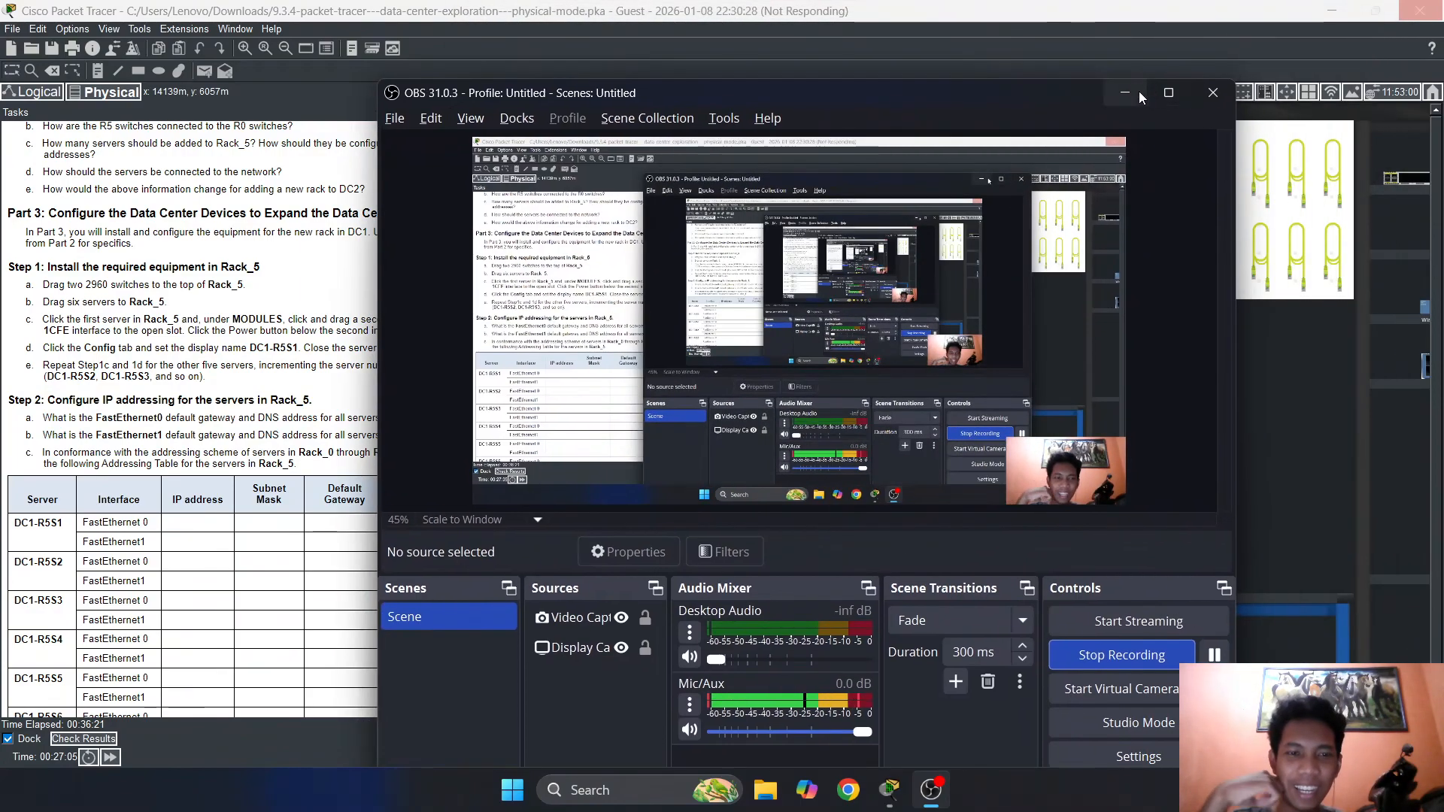
pyautogui.click(1138, 92)
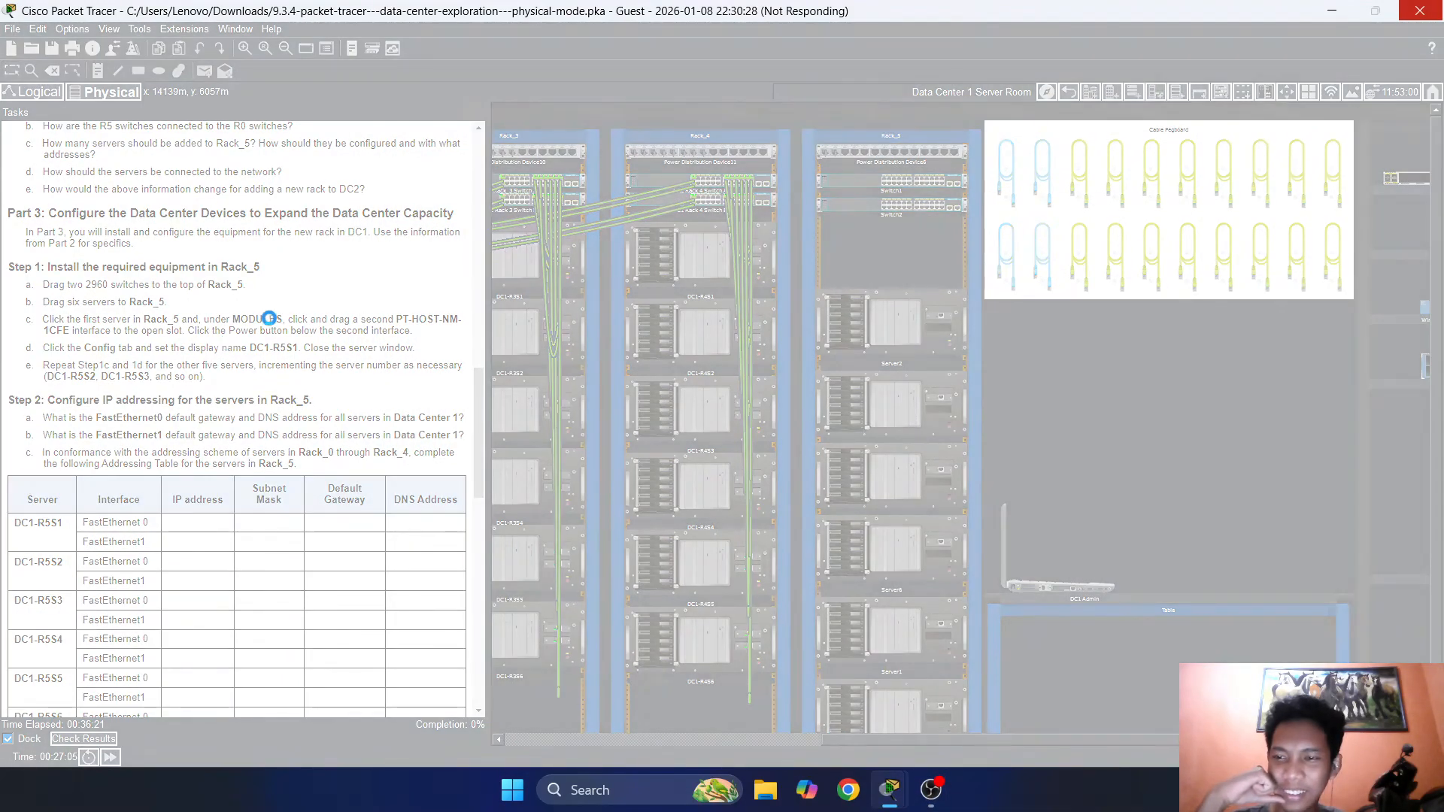
pyautogui.click(930, 789)
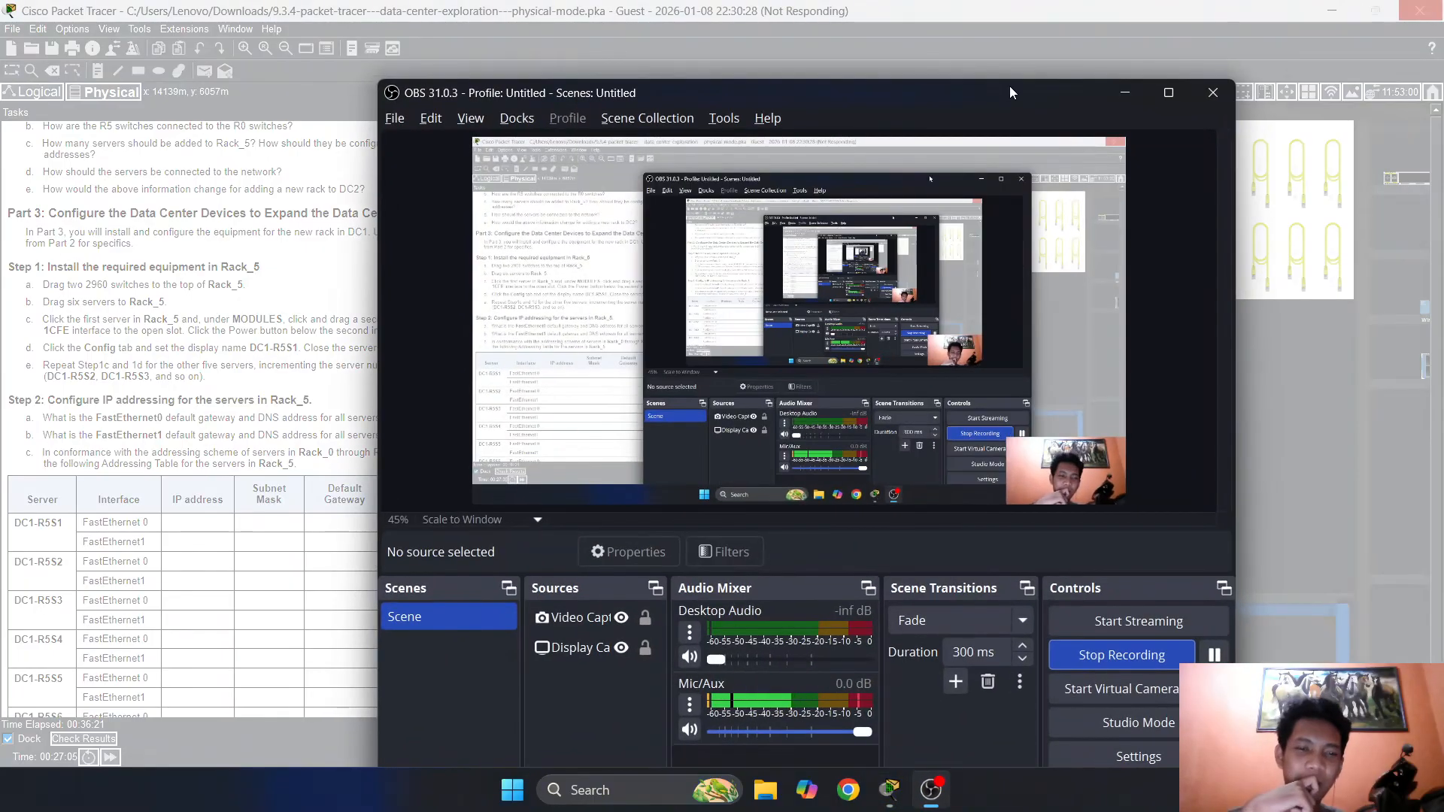
pyautogui.click(1125, 92)
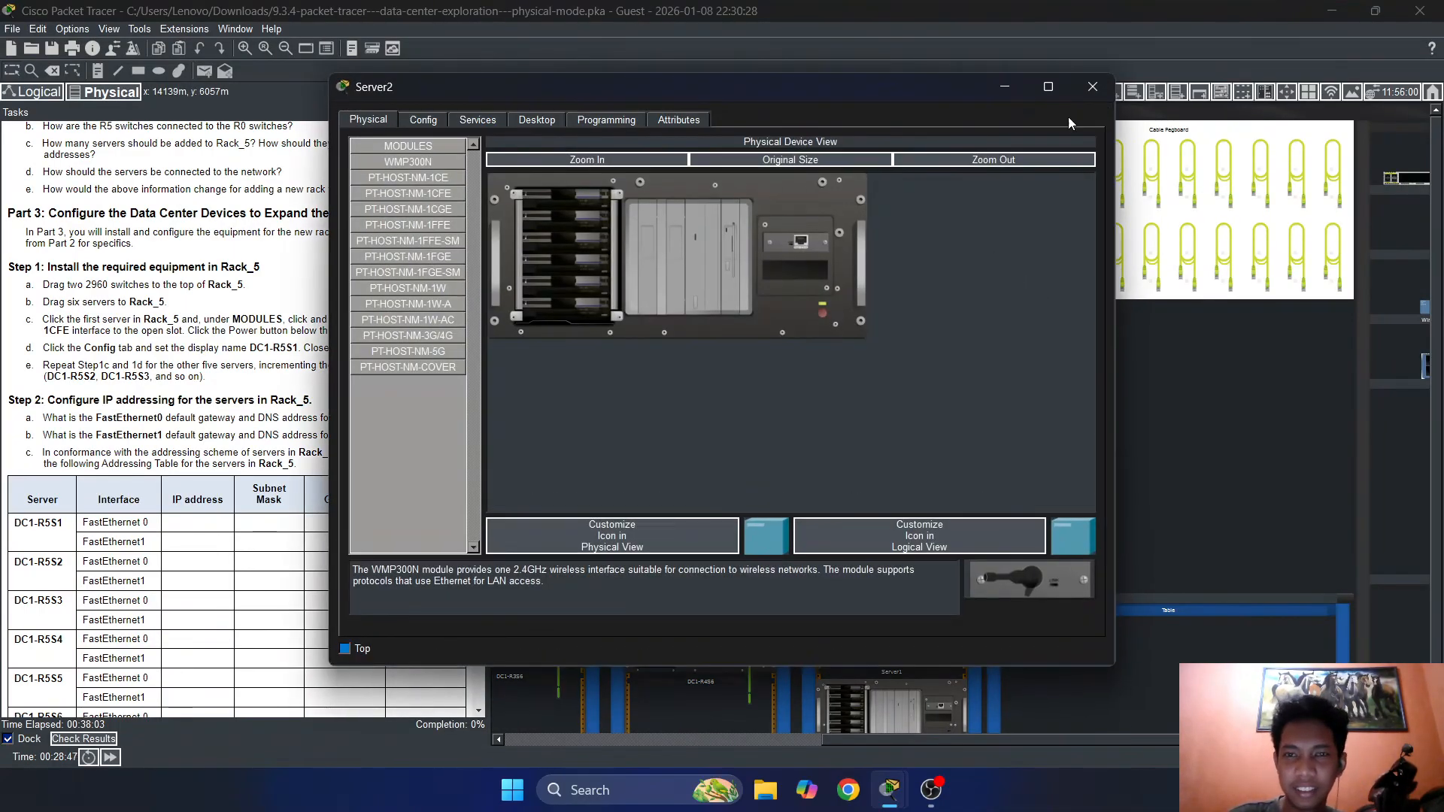
# Read through the Part 3 instructions on server modules, IP addressing, switch naming, cabling and LACP beside the first server's window
pyautogui.moveTo(927, 91); pyautogui.dragTo(1134, 68)
pyautogui.scroll(-2, 280, 293)
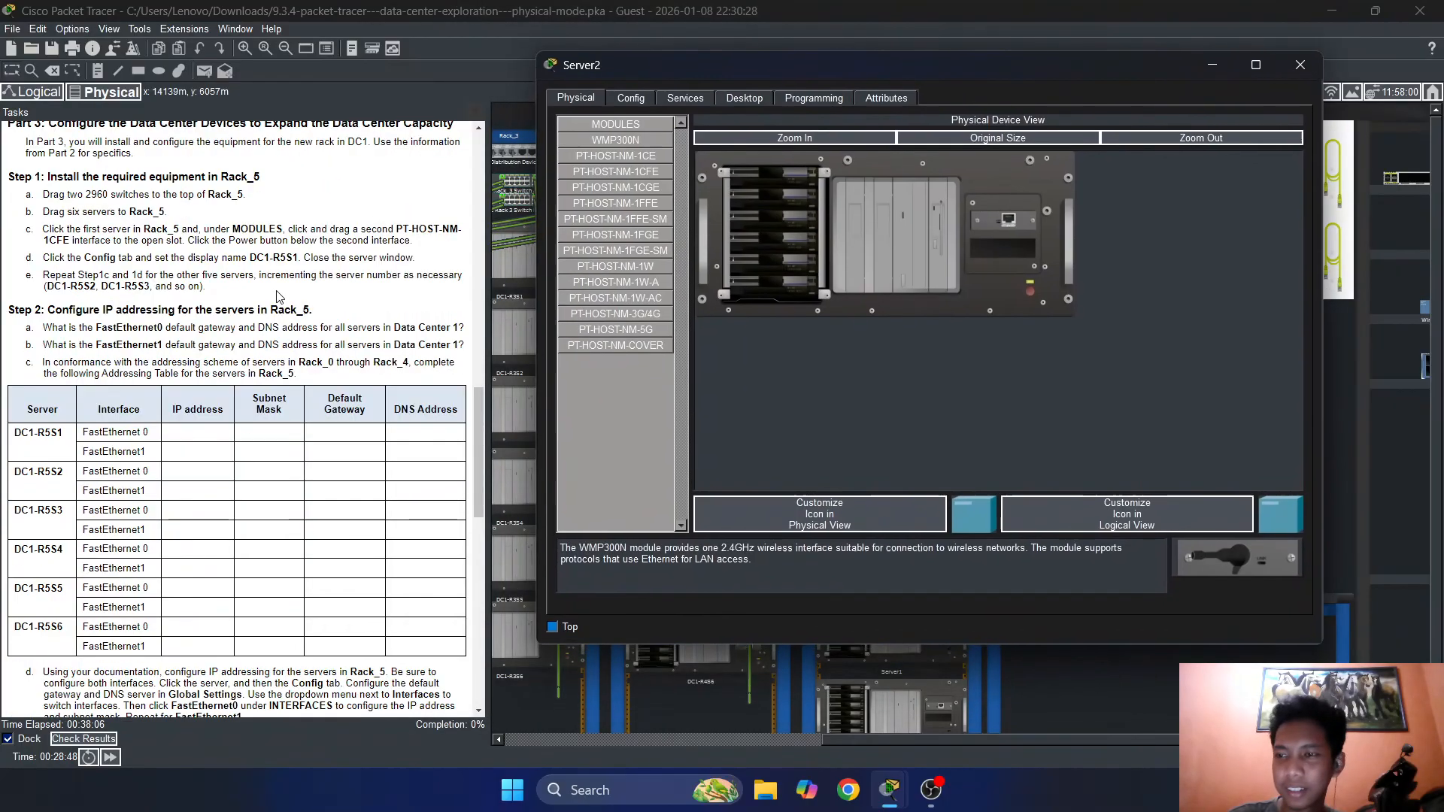
pyautogui.scroll(2, 272, 336)
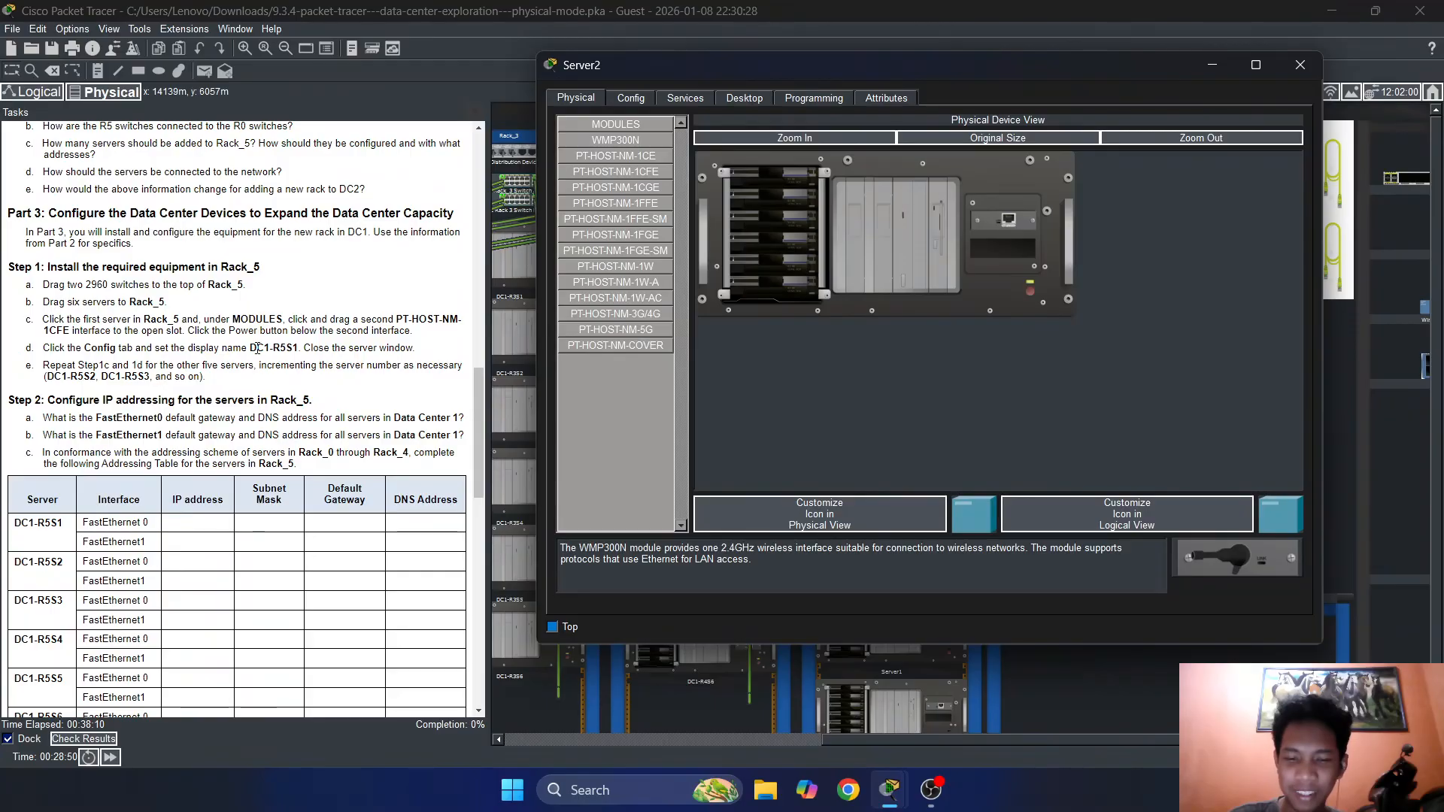
pyautogui.scroll(-7, 241, 376)
pyautogui.scroll(6, 233, 395)
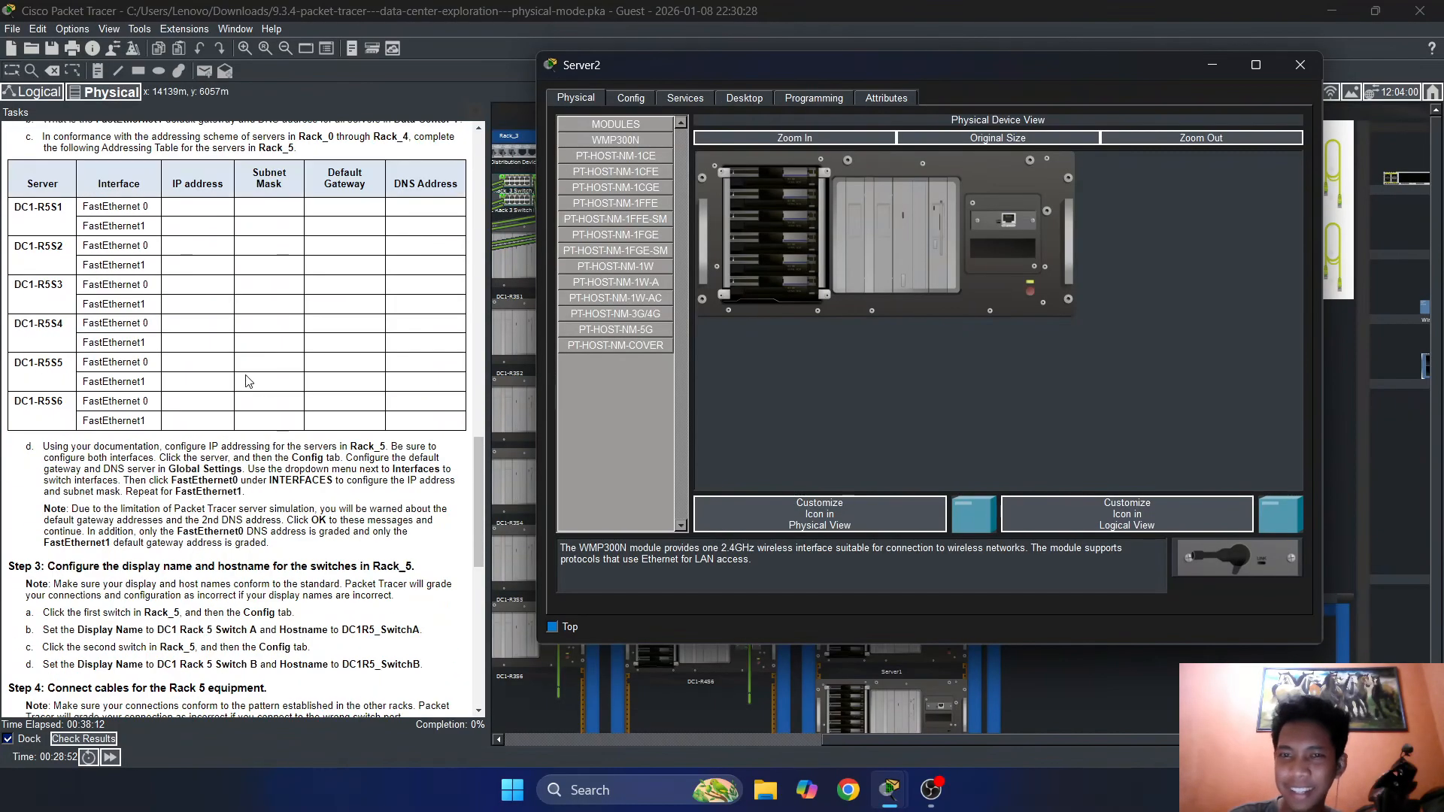
pyautogui.scroll(-1, 246, 380)
pyautogui.scroll(3, 245, 380)
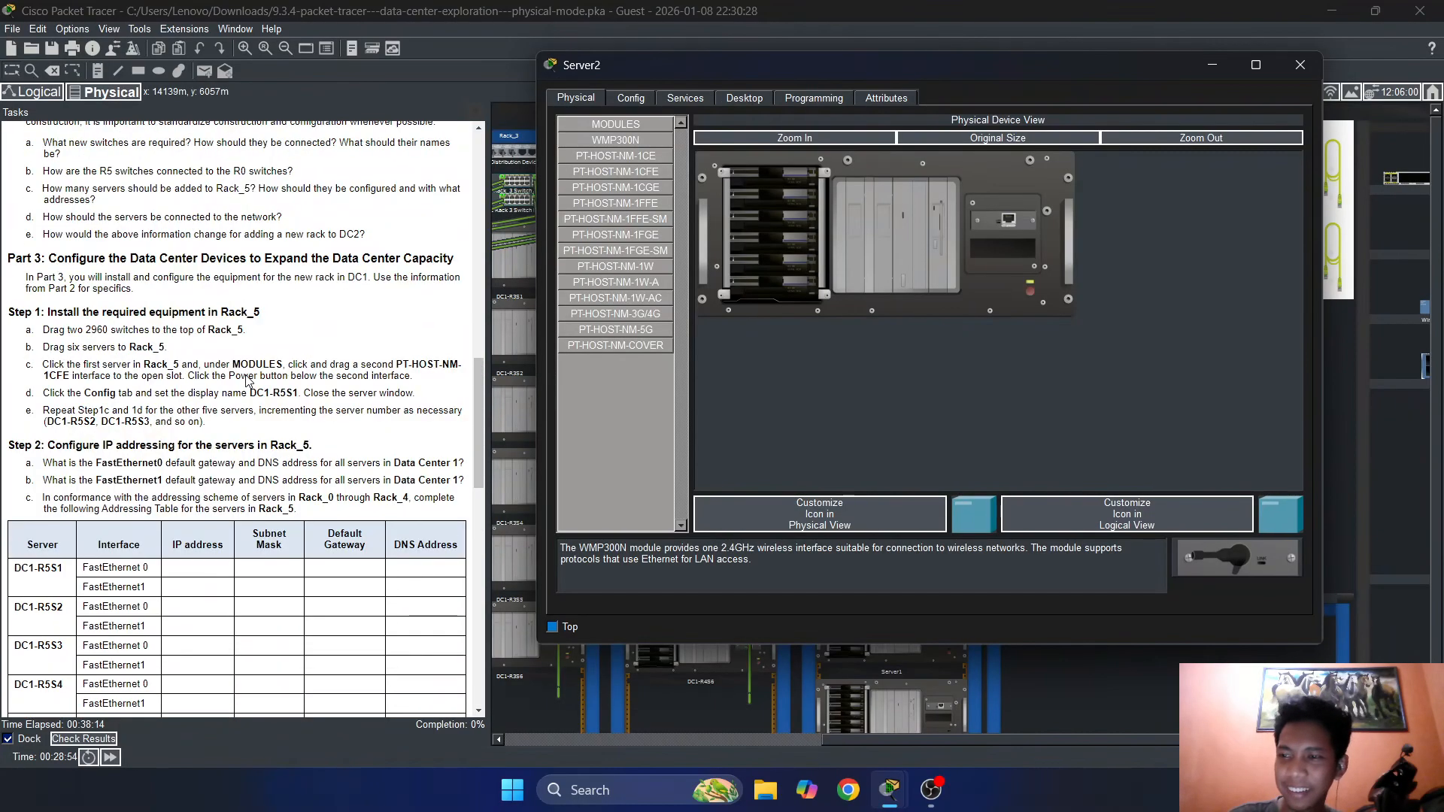
pyautogui.scroll(-8, 246, 378)
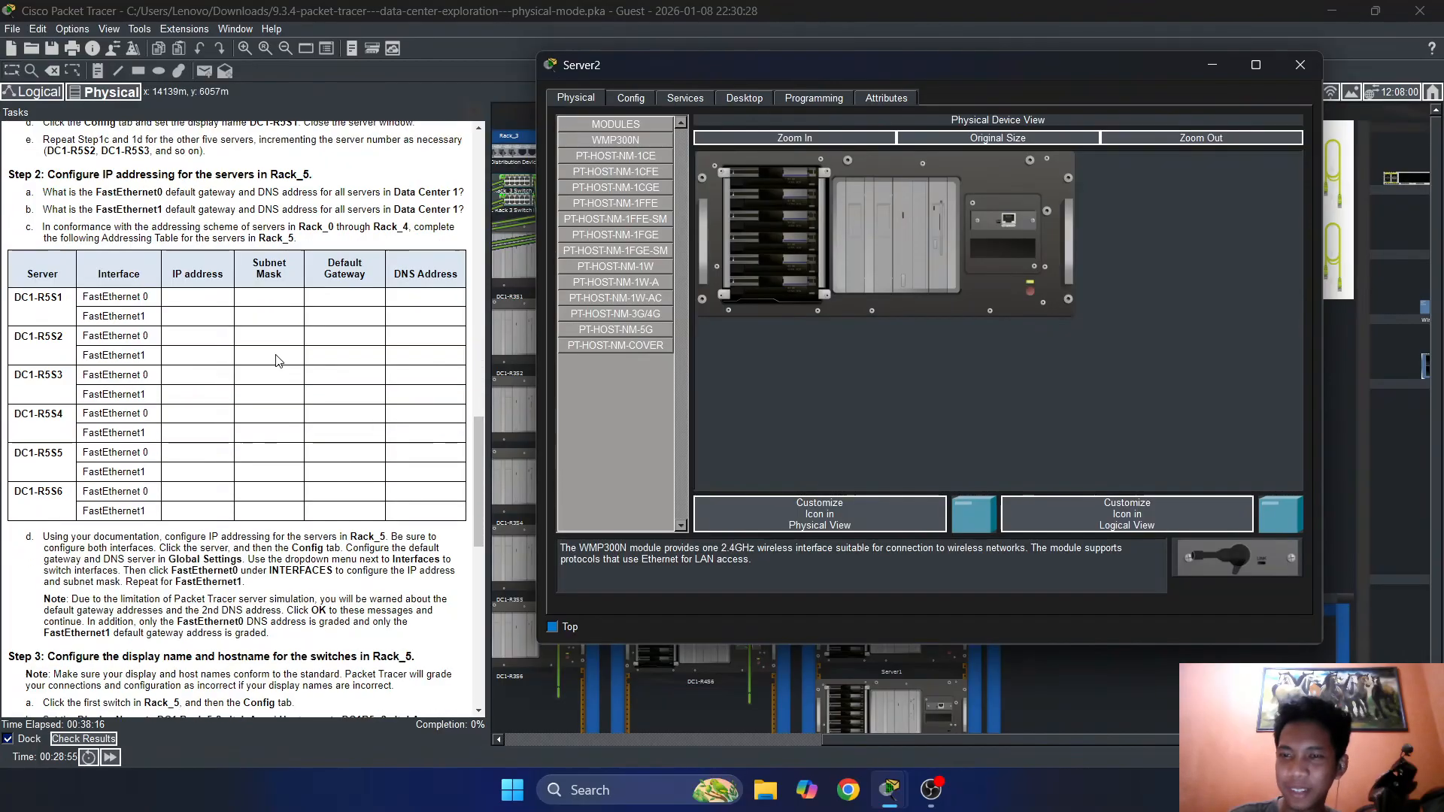
pyautogui.scroll(-7, 269, 357)
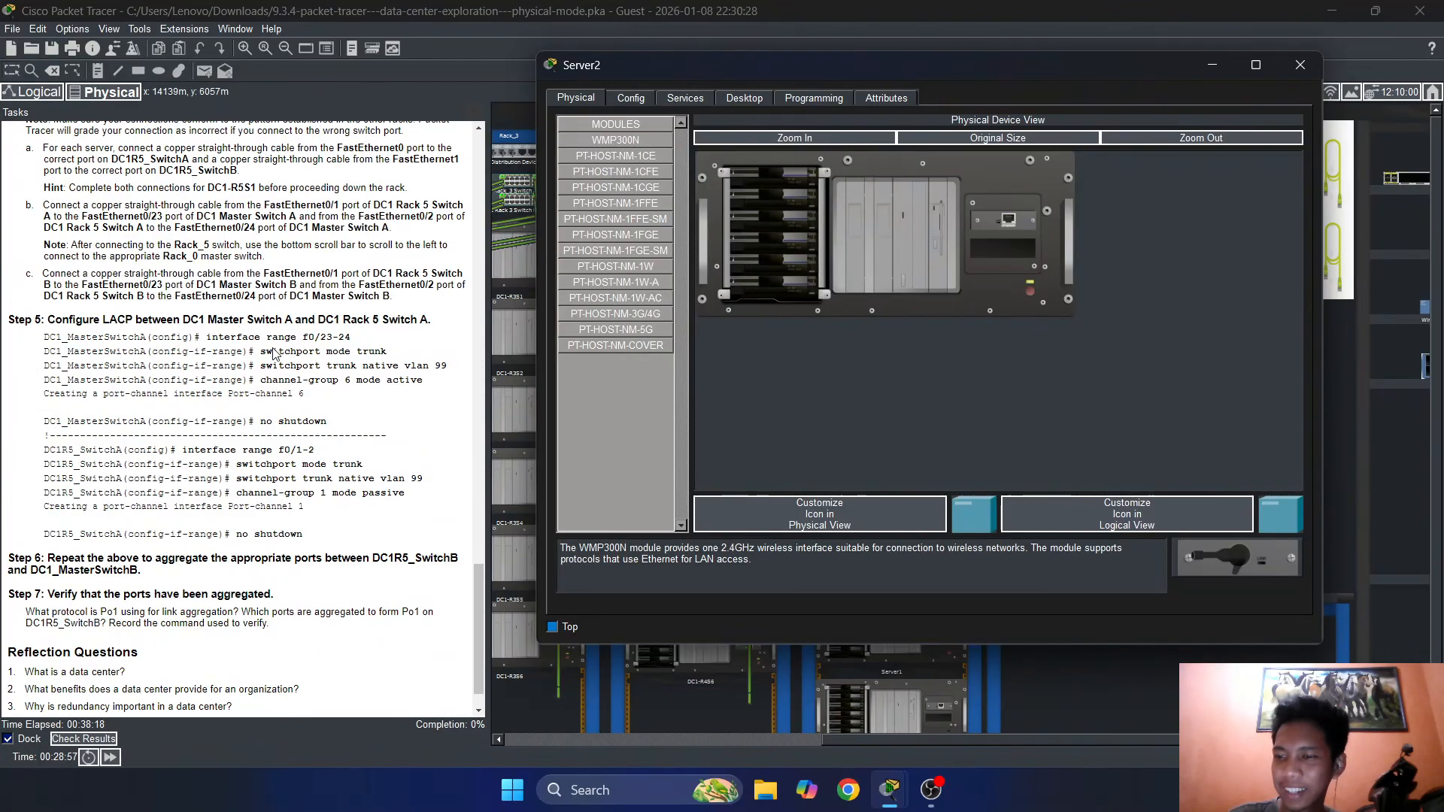
pyautogui.scroll(8, 274, 350)
pyautogui.scroll(-8, 95, 564)
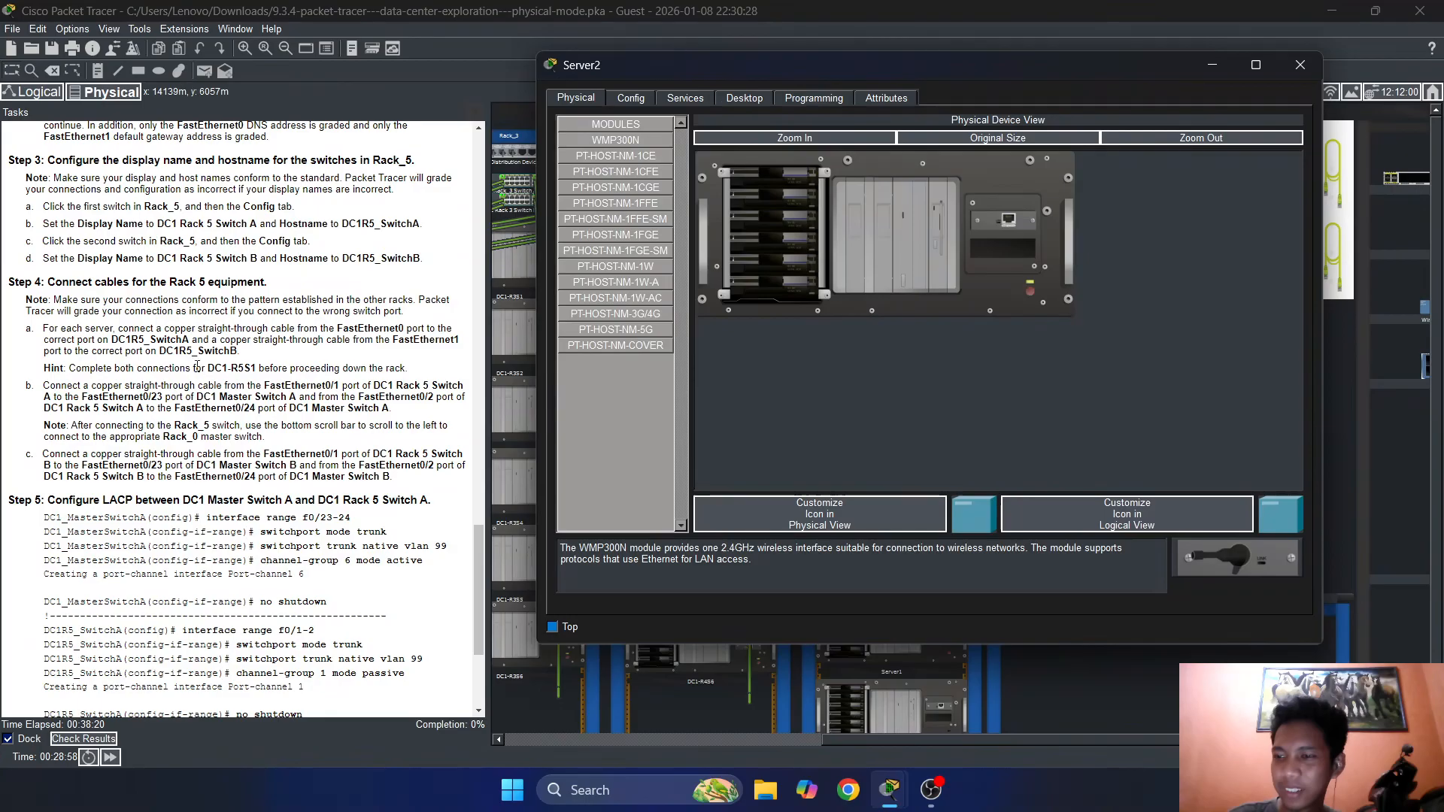
pyautogui.scroll(3, 95, 564)
pyautogui.scroll(7, 189, 364)
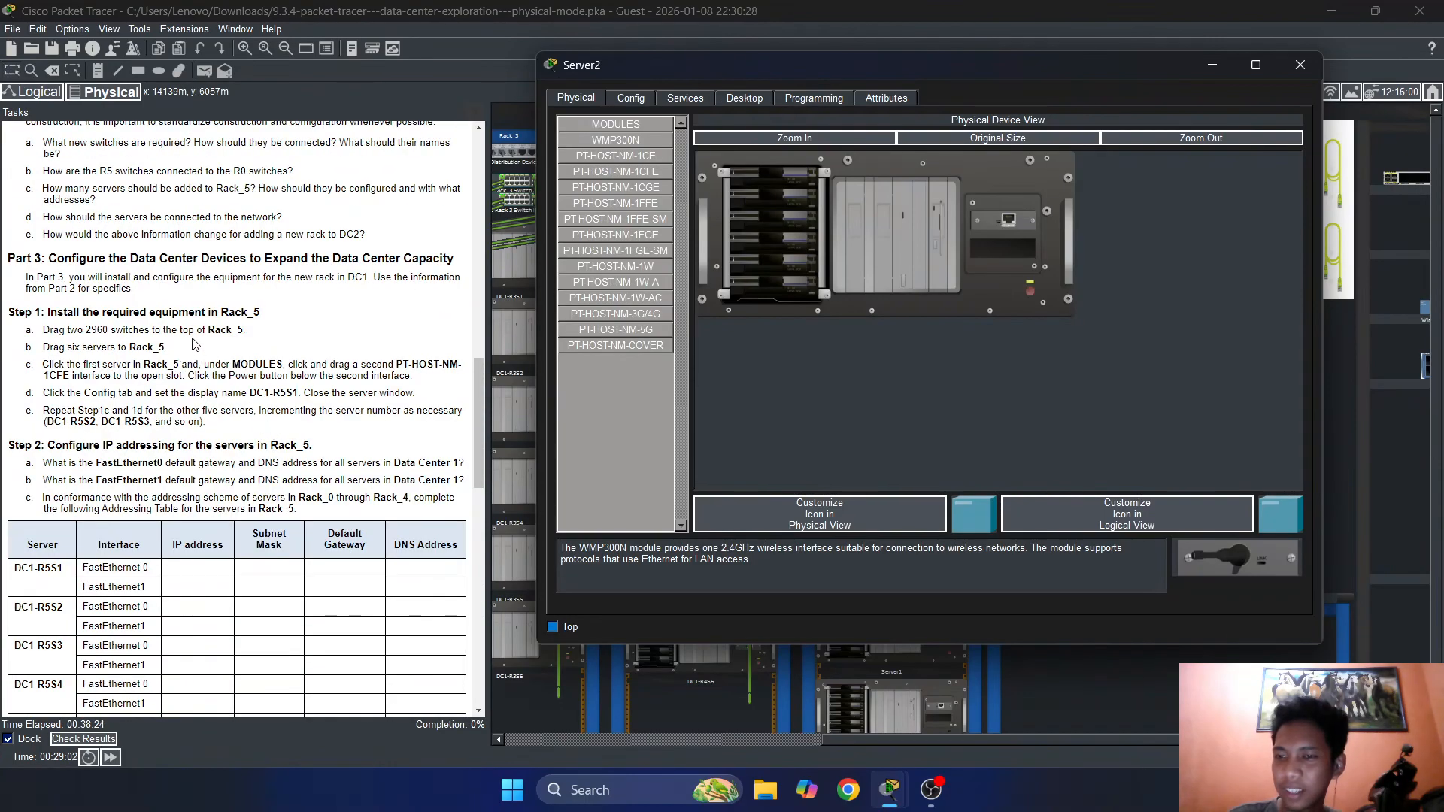
pyautogui.scroll(4, 192, 344)
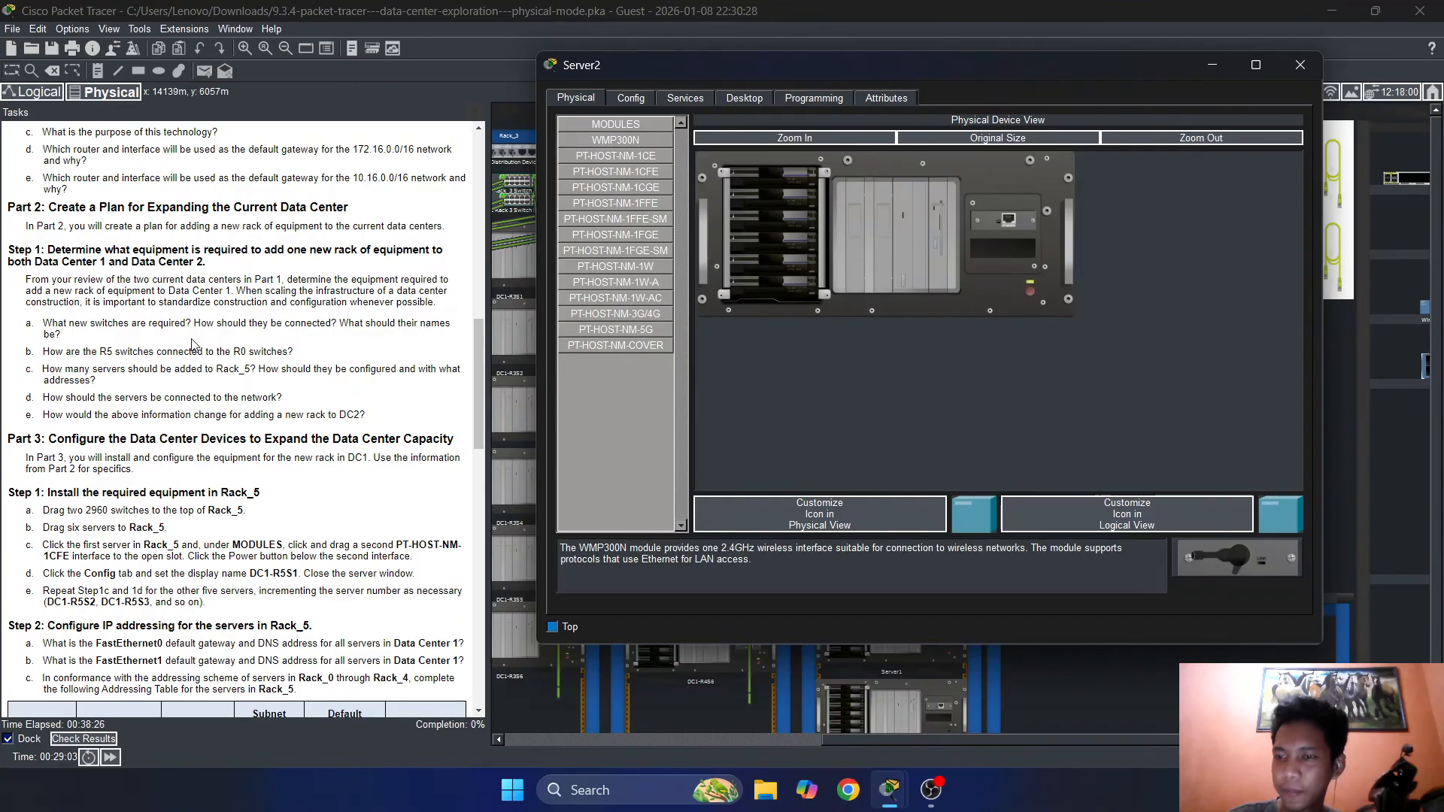
pyautogui.scroll(-1, 192, 344)
pyautogui.moveTo(875, 66); pyautogui.dragTo(992, 63)
pyautogui.scroll(-2, 318, 302)
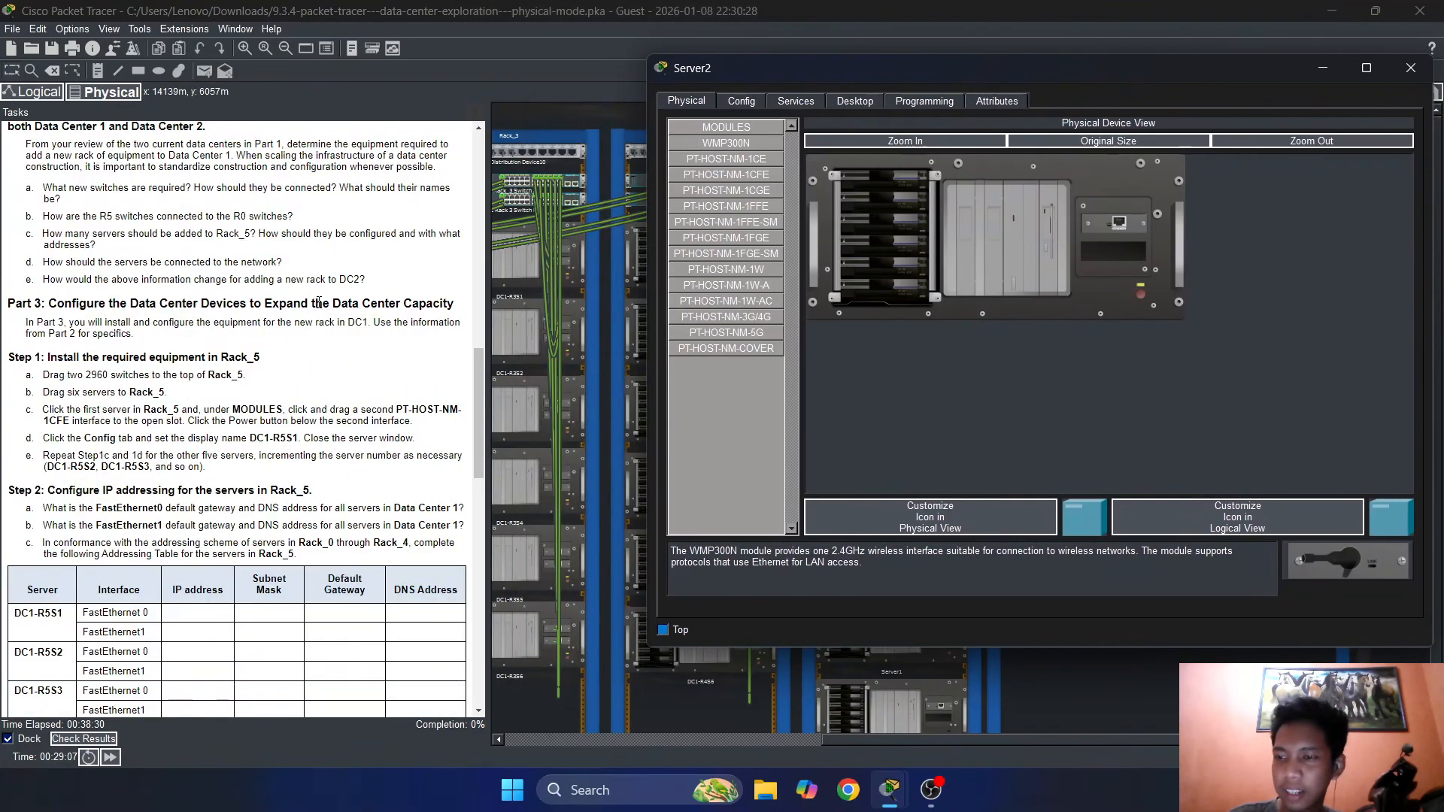
pyautogui.scroll(-1, 239, 395)
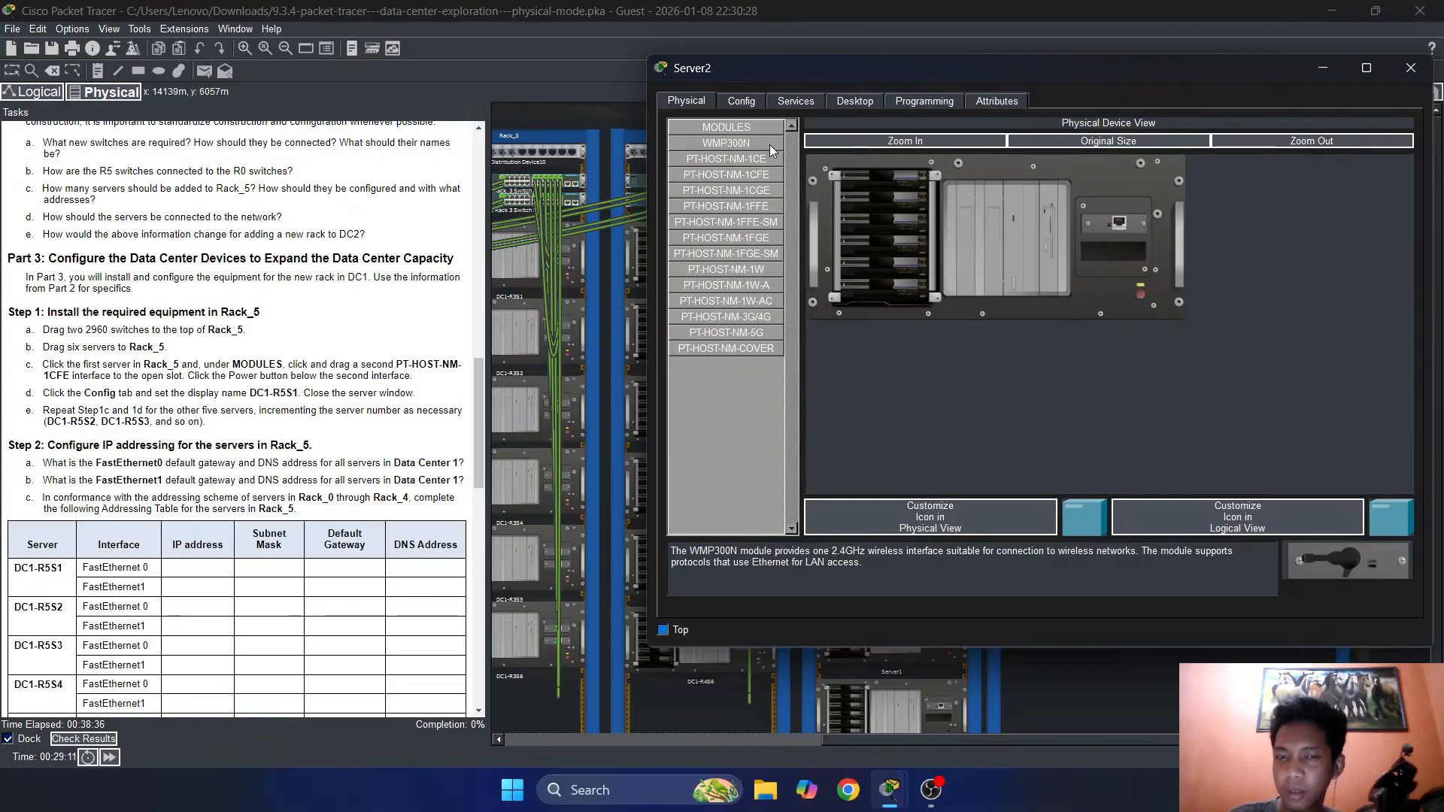
# Try to install a PT-HOST-NM-1CFE module in the first Rack_5 server's open slot while it is powered on
pyautogui.click(756, 127)
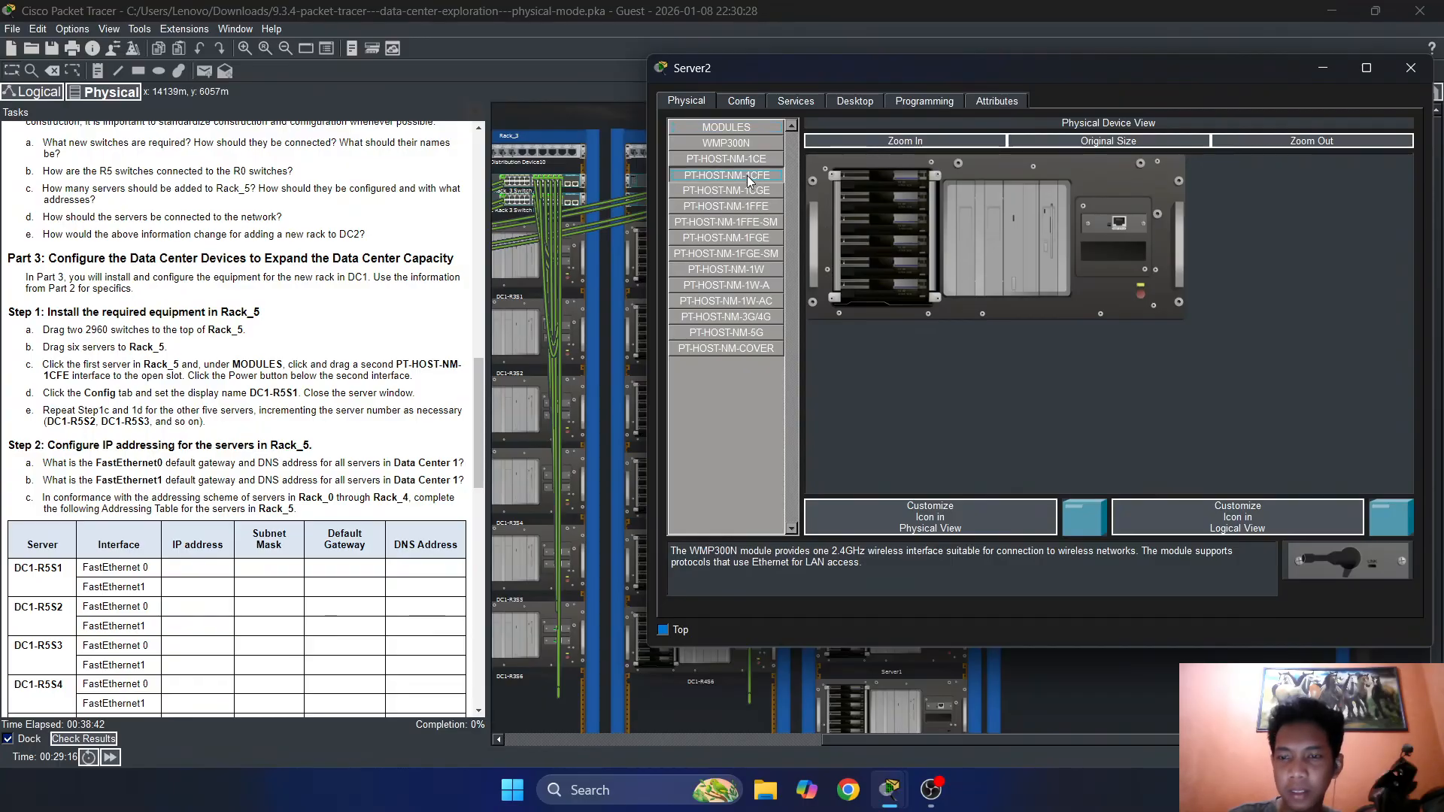
pyautogui.moveTo(747, 174); pyautogui.dragTo(1104, 248)
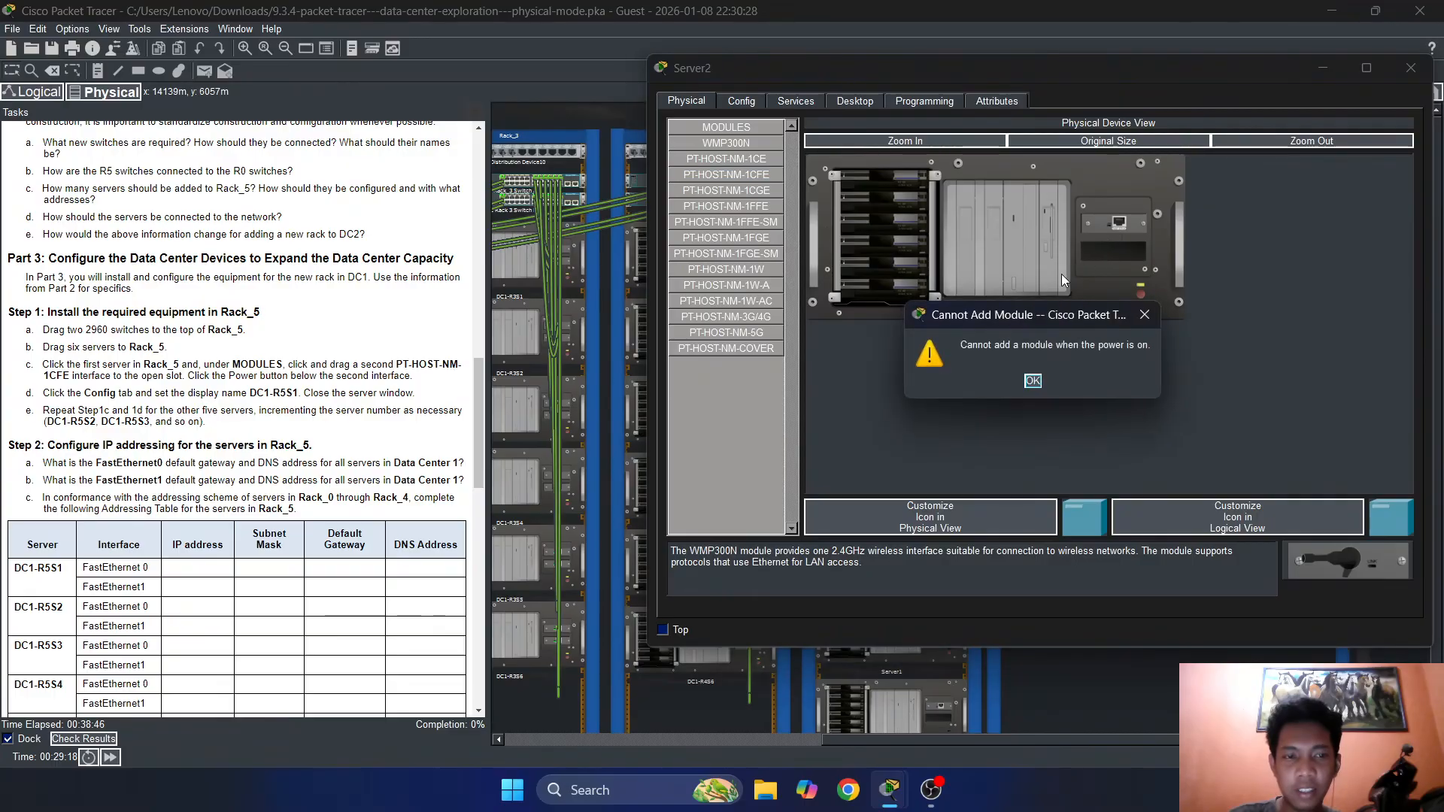
pyautogui.click(1036, 382)
# Power off the first Rack_5 server, install a PT-HOST-NM-1CFE module in its open slot, and power it back on
pyautogui.click(1141, 295)
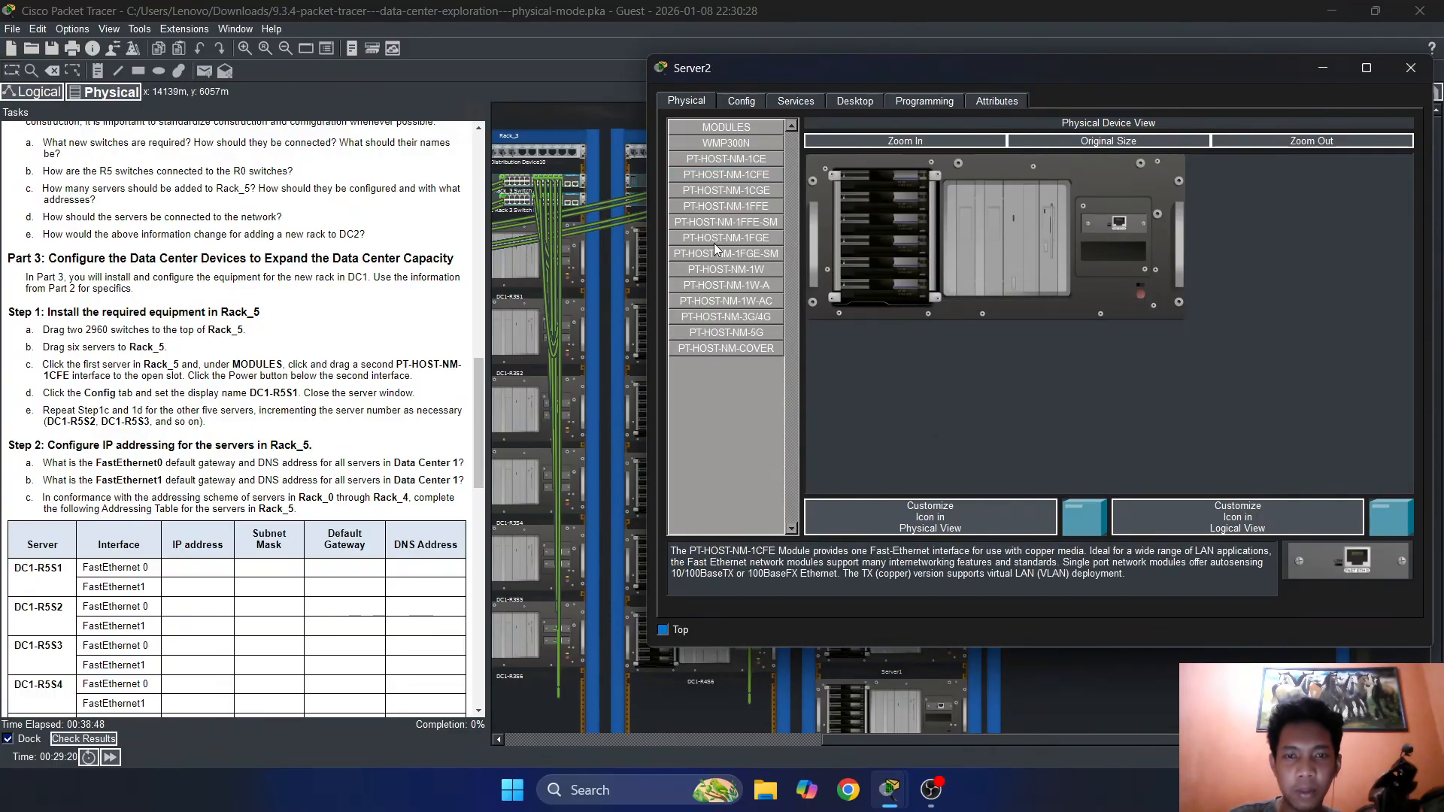
pyautogui.moveTo(727, 174); pyautogui.dragTo(1102, 245)
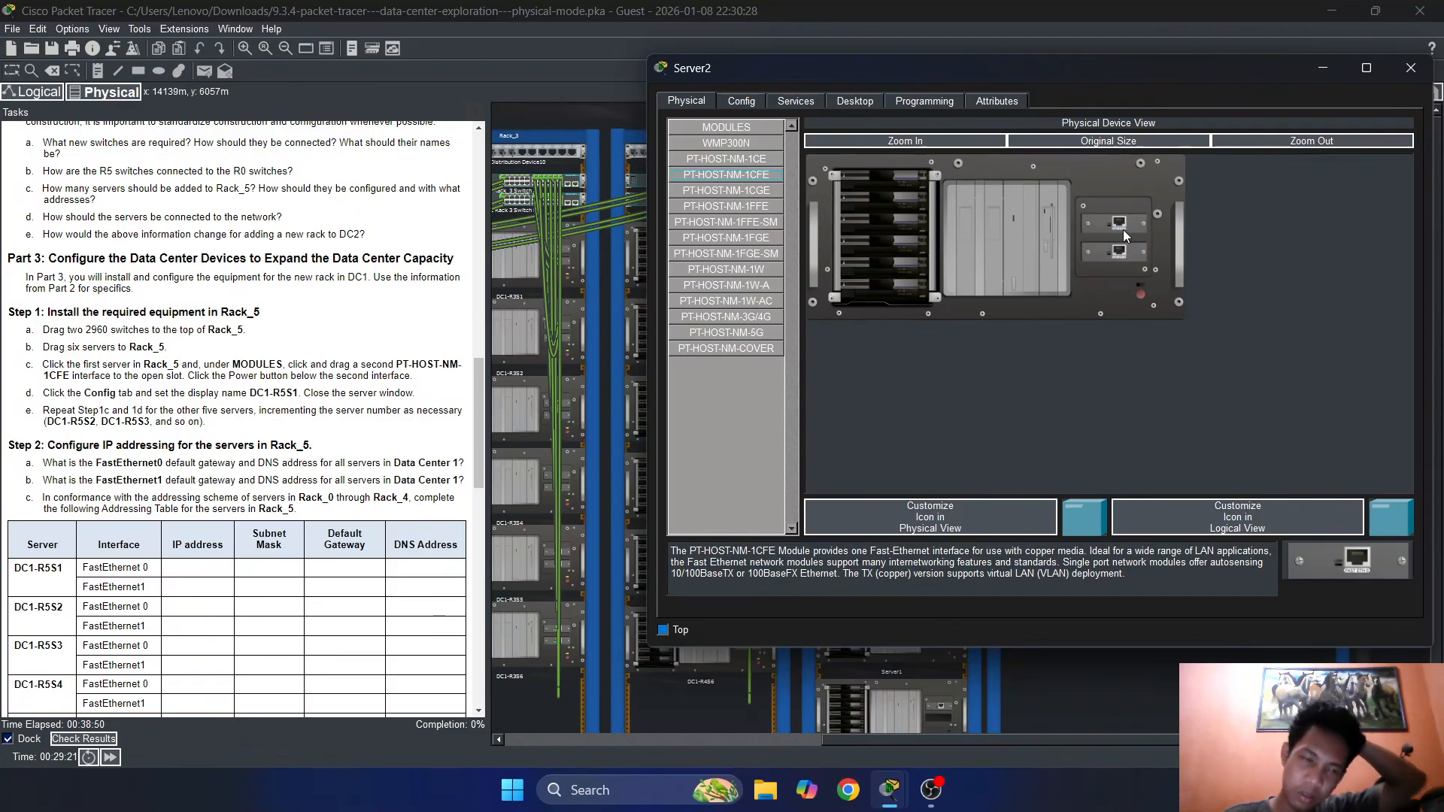
pyautogui.click(1142, 295)
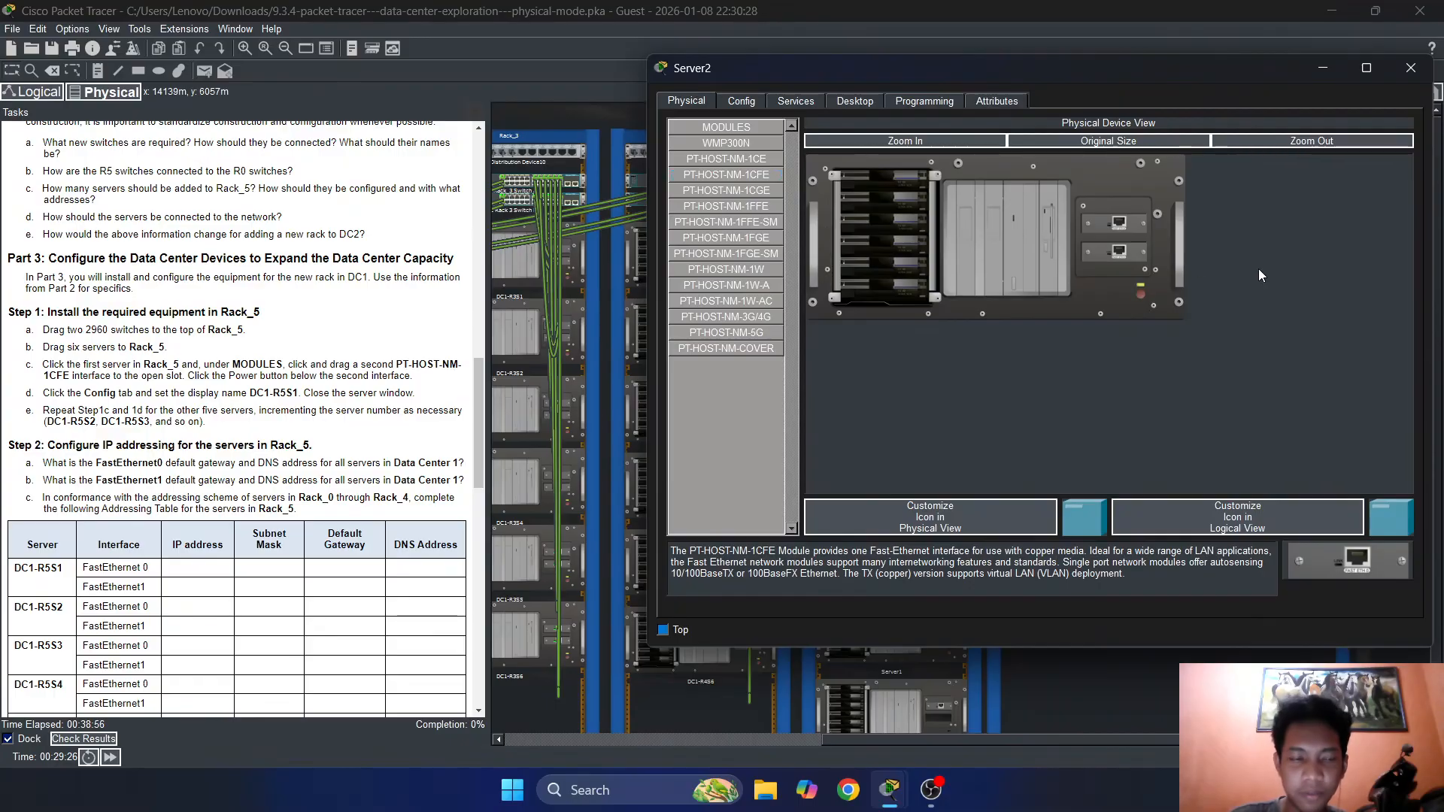
pyautogui.moveTo(1218, 68); pyautogui.dragTo(1094, 81)
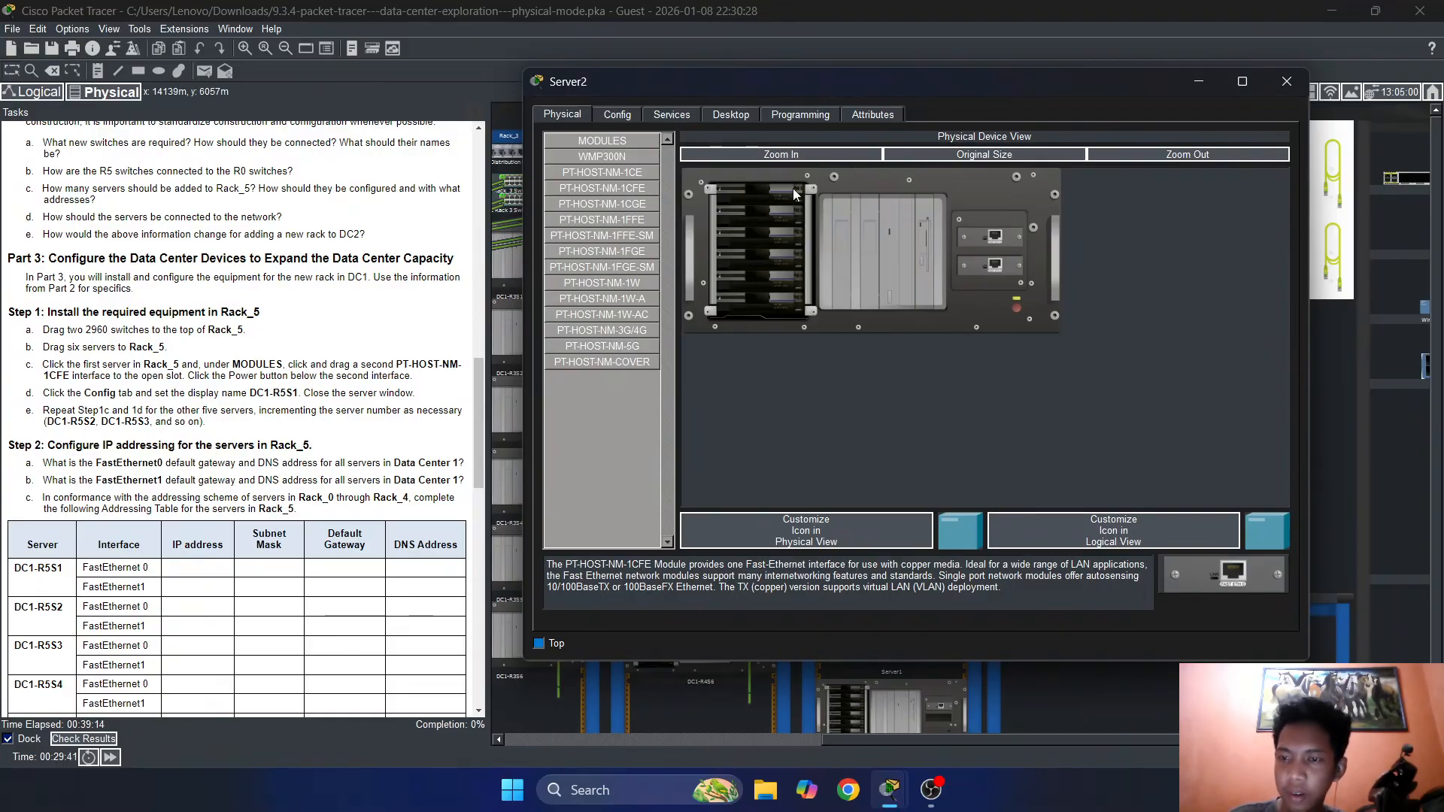
# Close the first server's window and look over the switches and servers mounted in Rack_5
pyautogui.click(1286, 81)
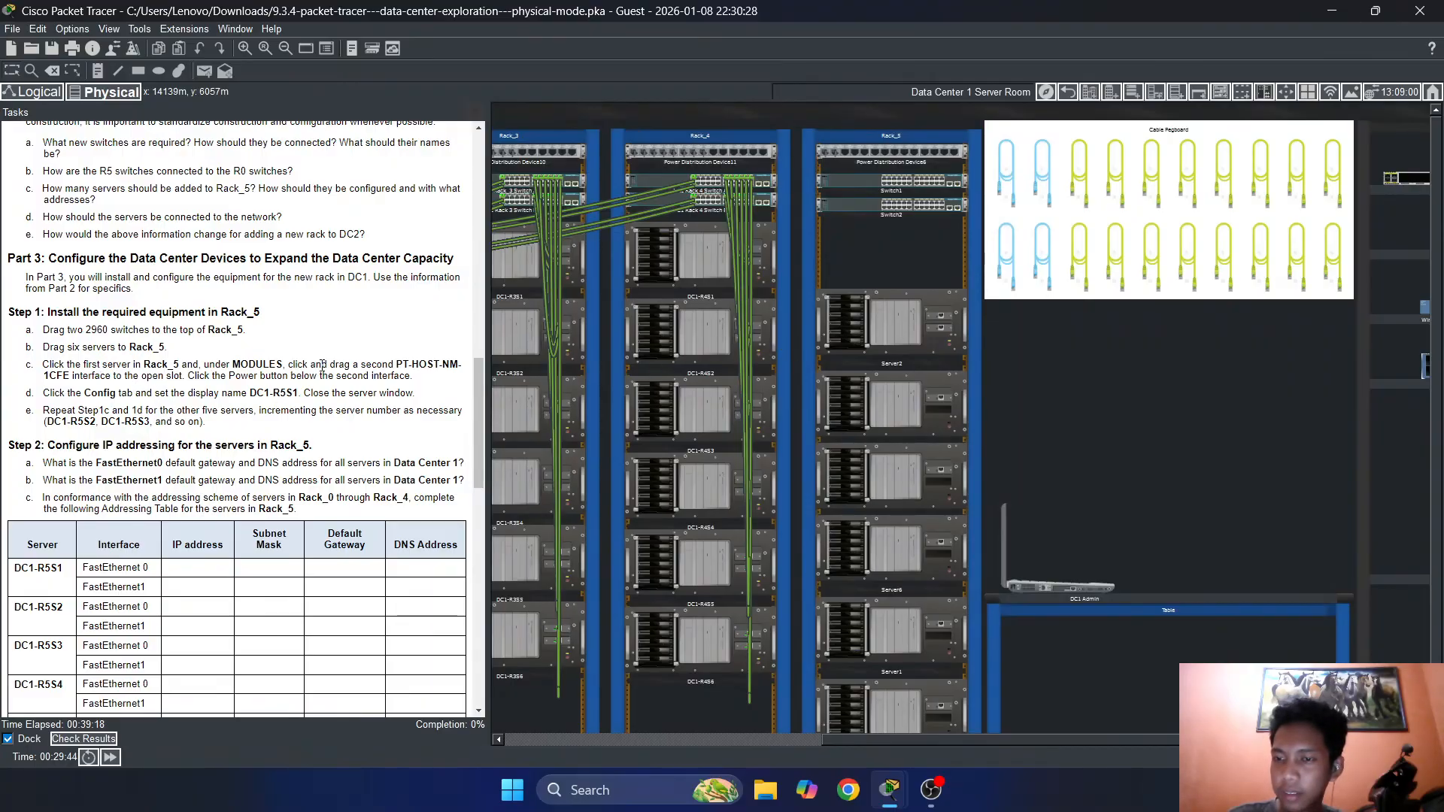
pyautogui.scroll(-1, 888, 398)
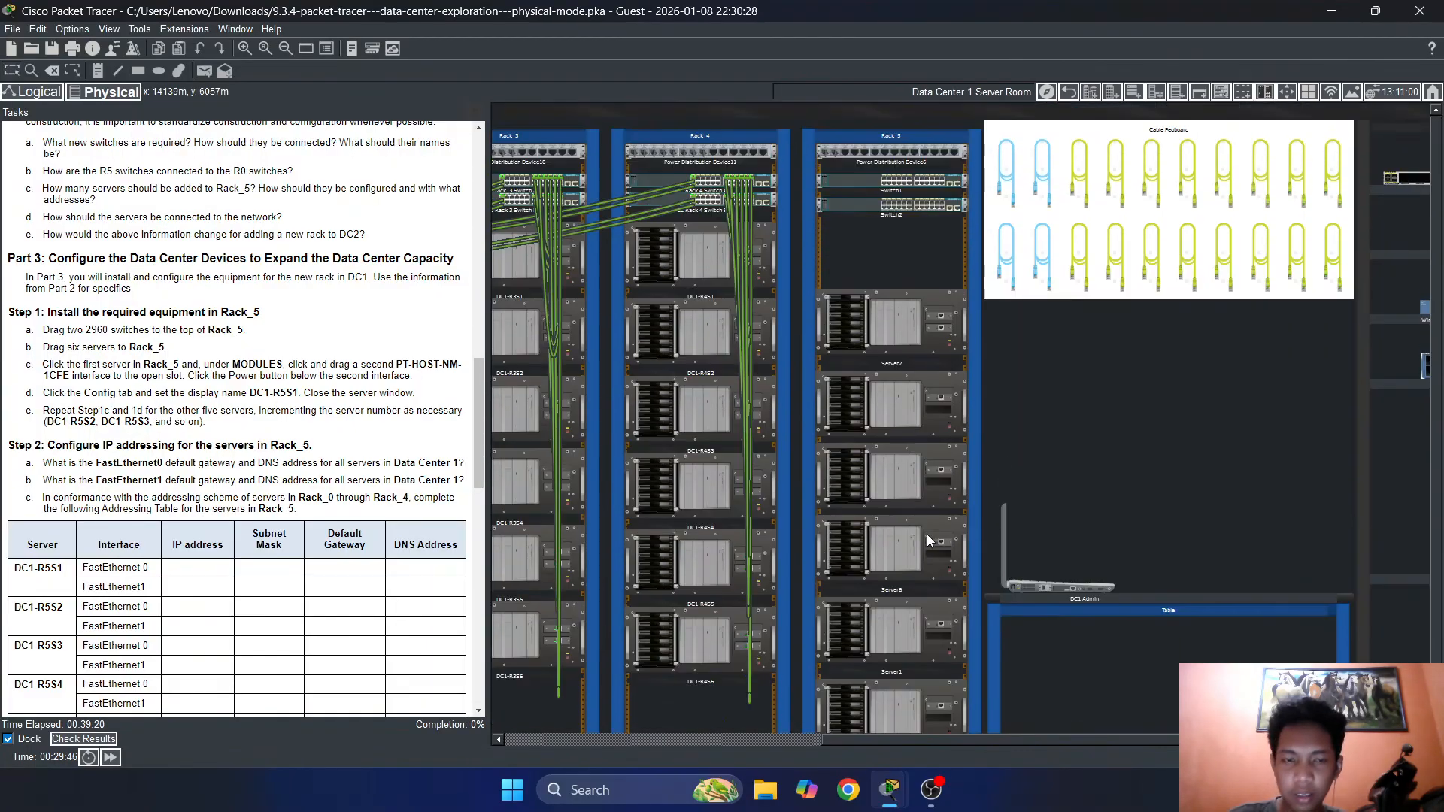
pyautogui.scroll(1, 887, 426)
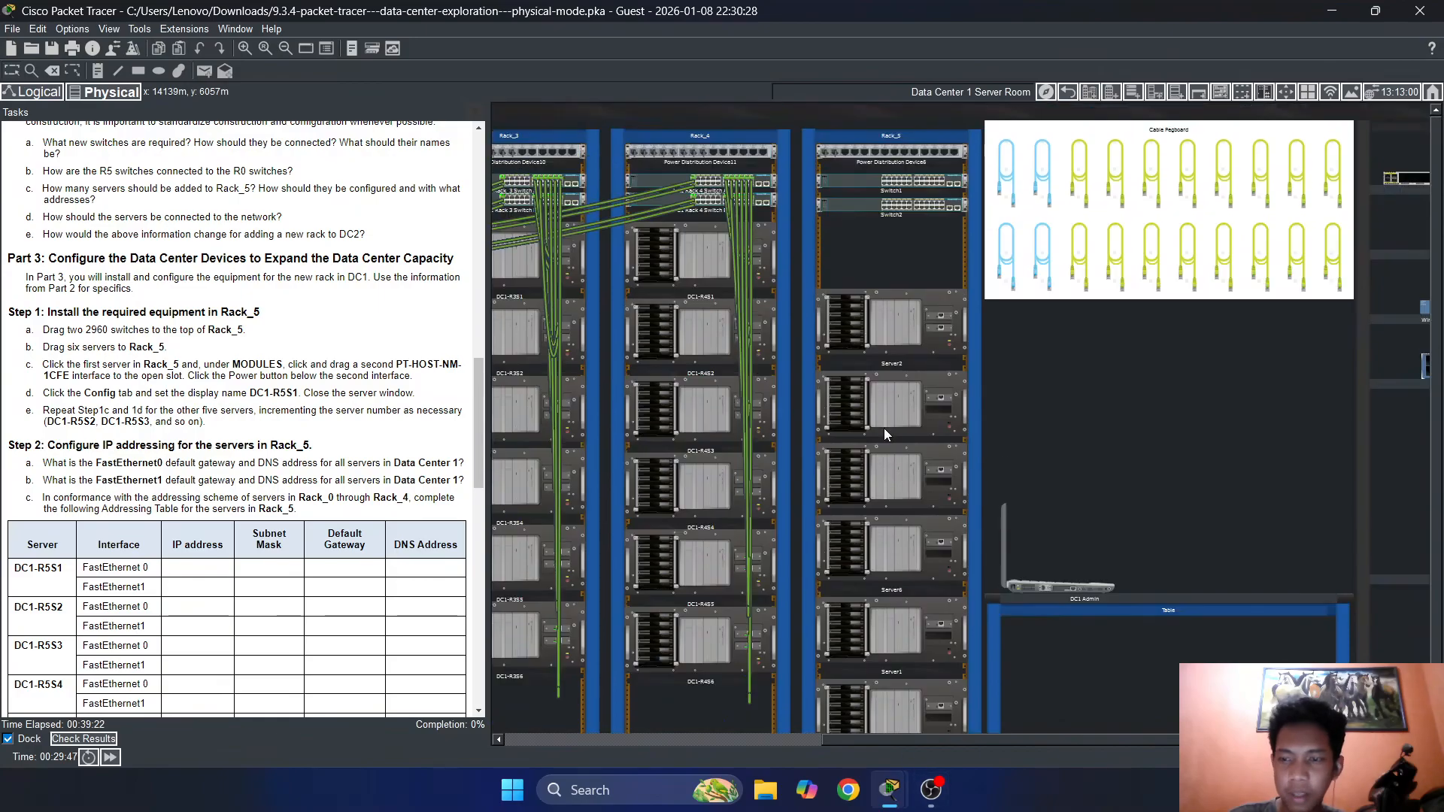
pyautogui.scroll(-1, 916, 559)
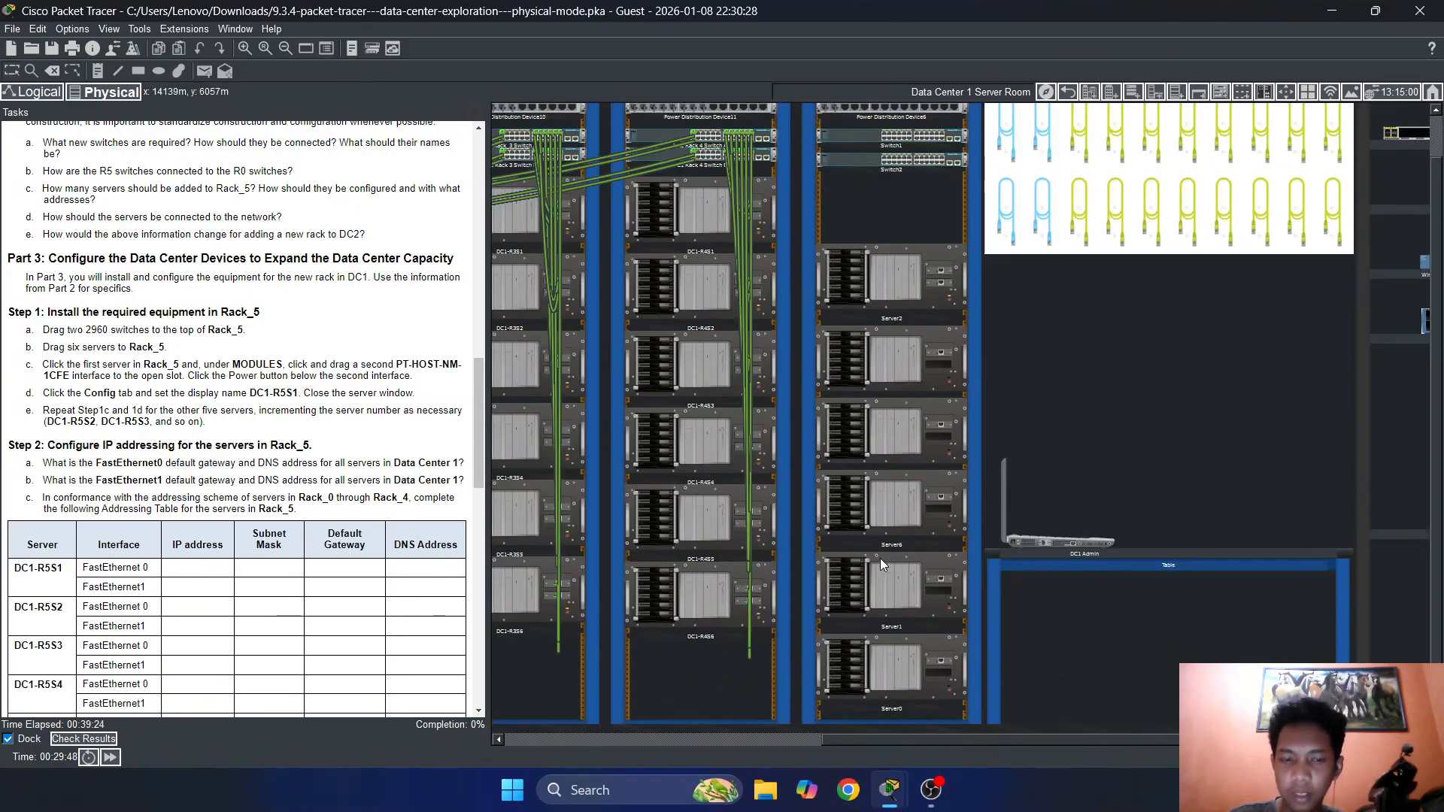
pyautogui.scroll(1, 867, 371)
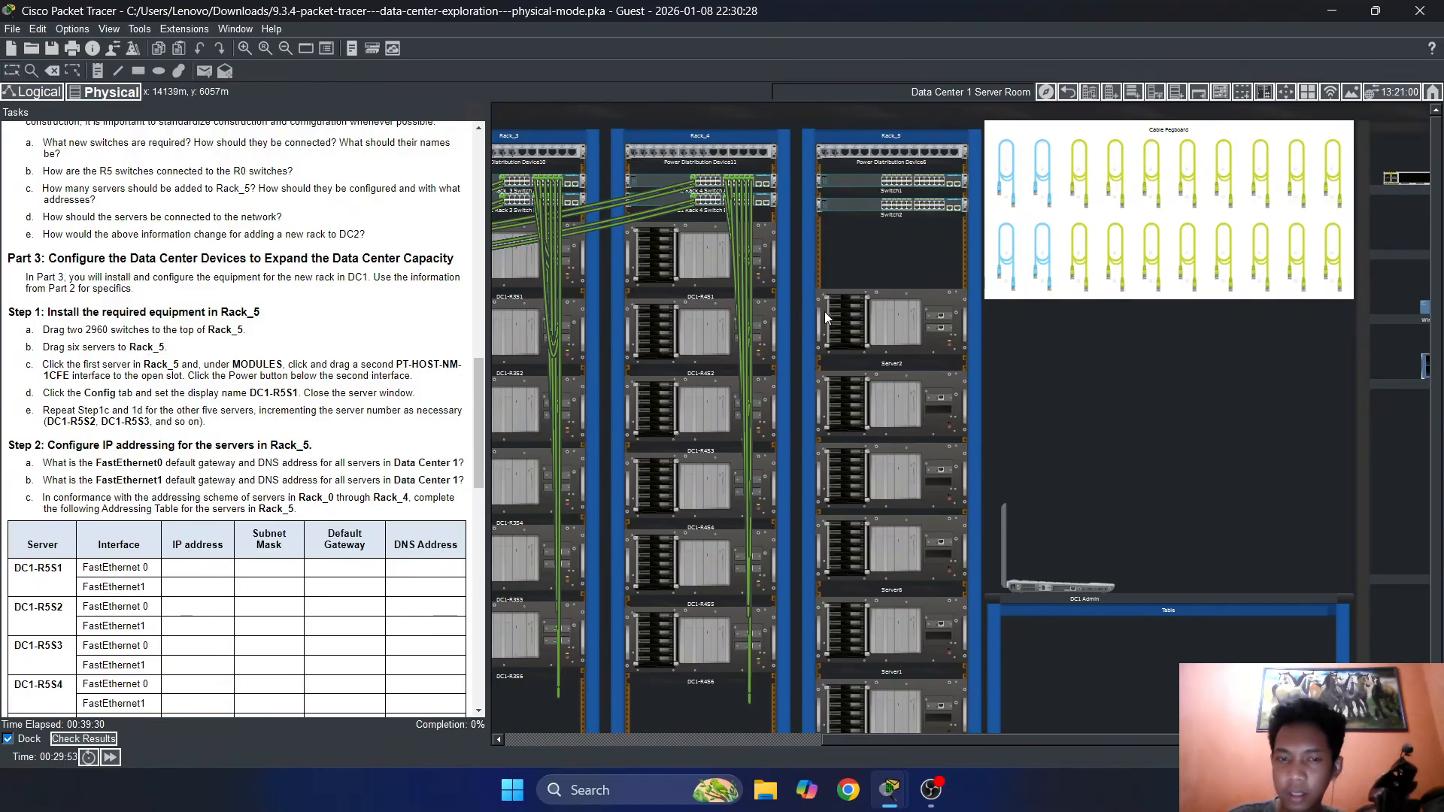
# Open the configuration of the first server in Rack_5 and set its display name to DC1-R5S1
pyautogui.click(852, 313)
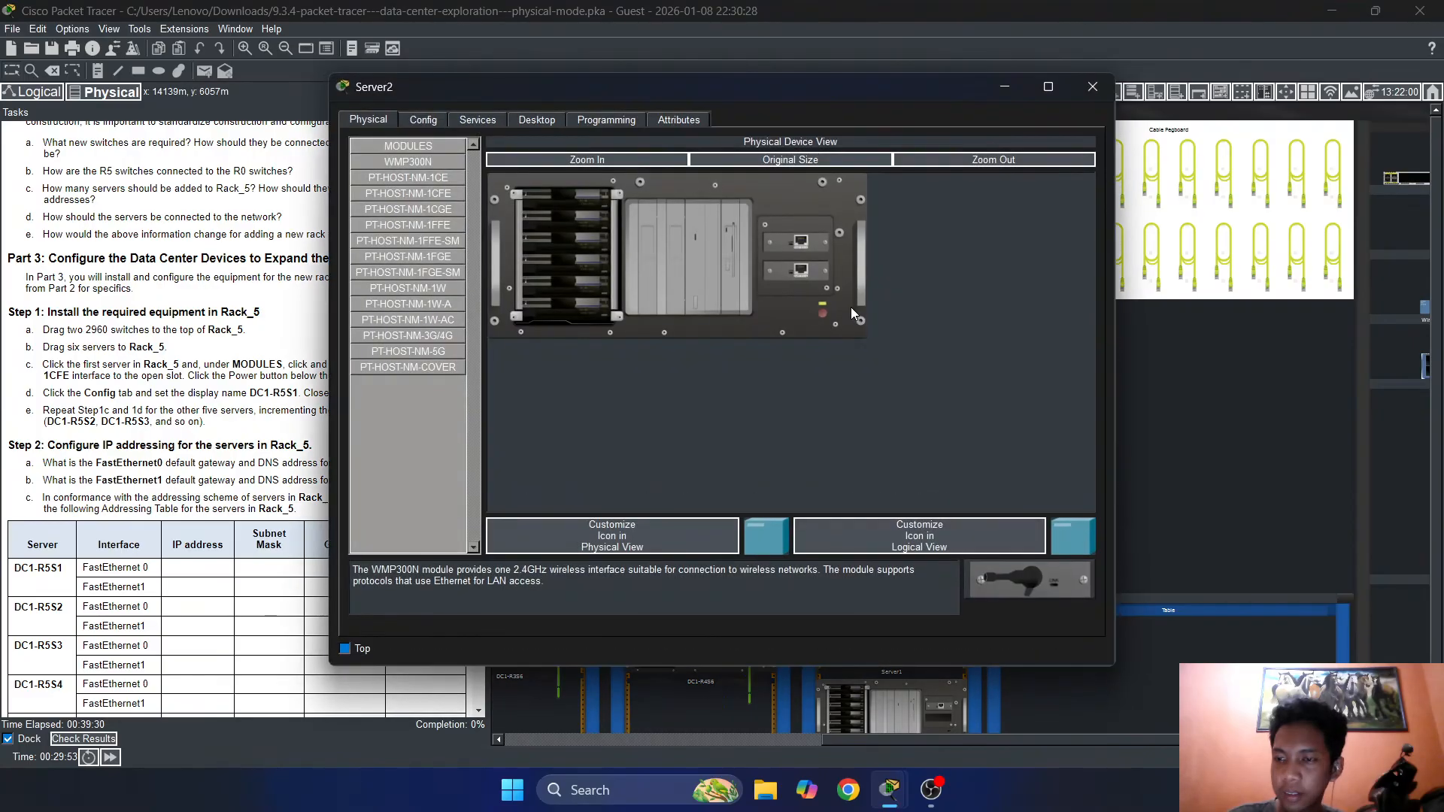
pyautogui.click(544, 120)
pyautogui.moveTo(567, 91); pyautogui.dragTo(777, 79)
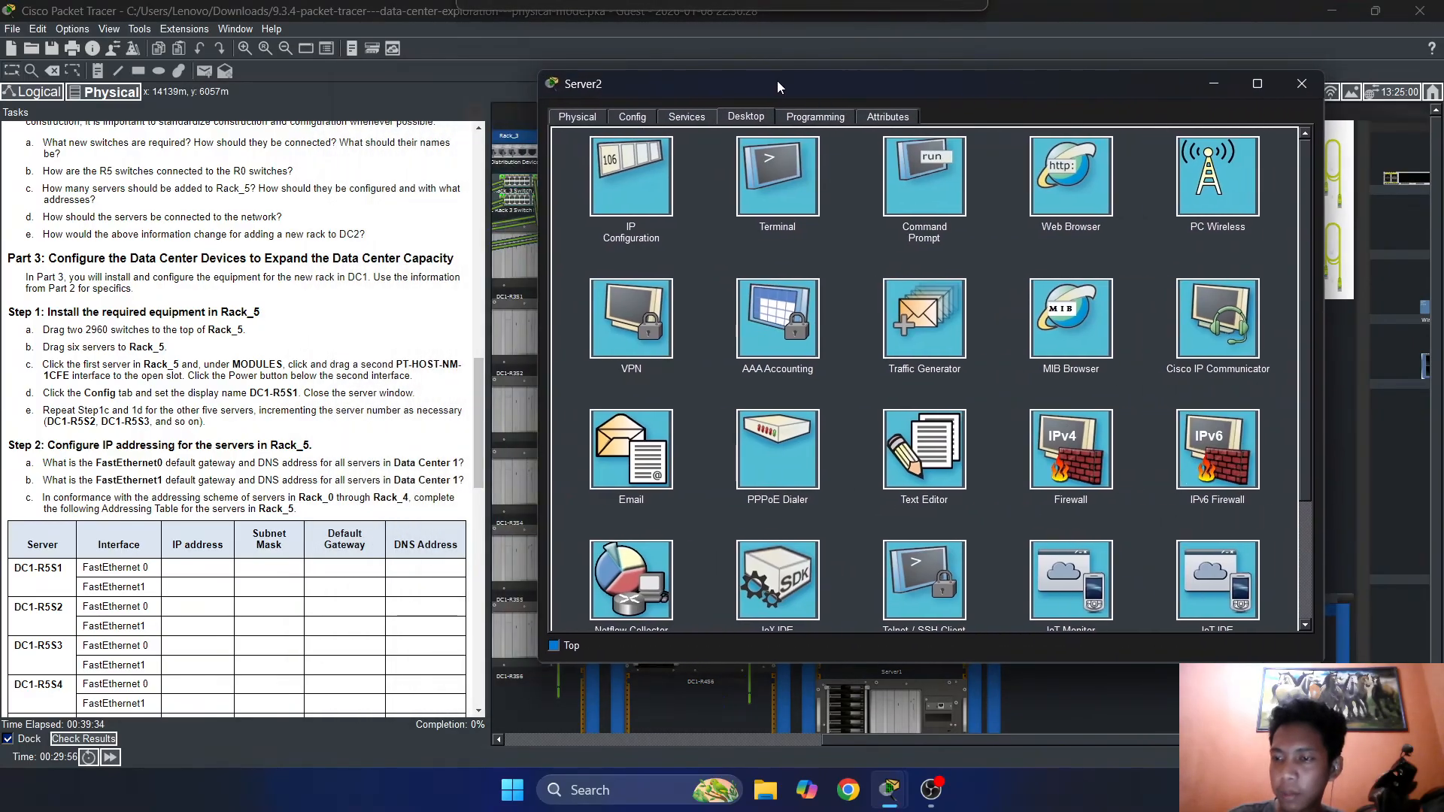
pyautogui.click(630, 118)
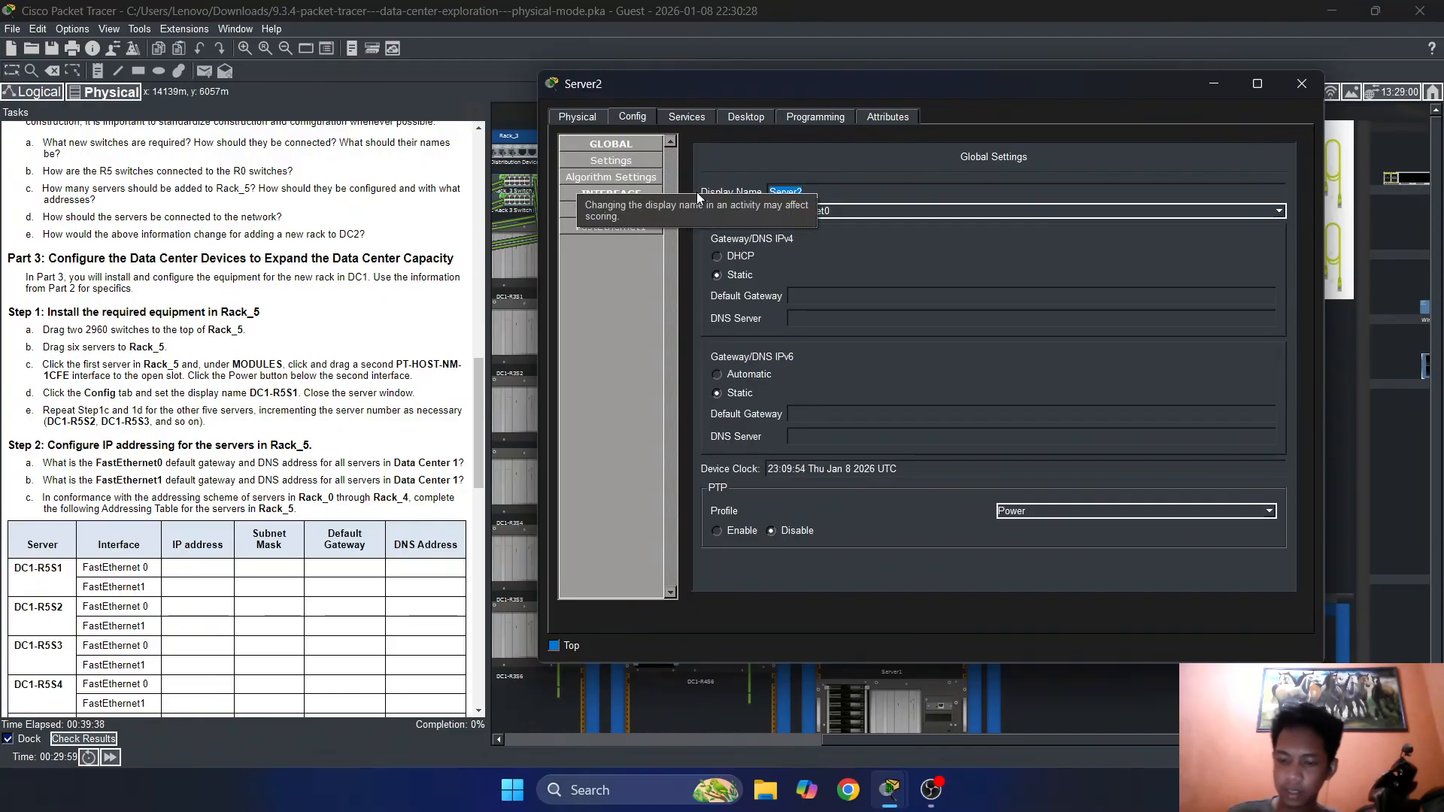
pyautogui.write('D')
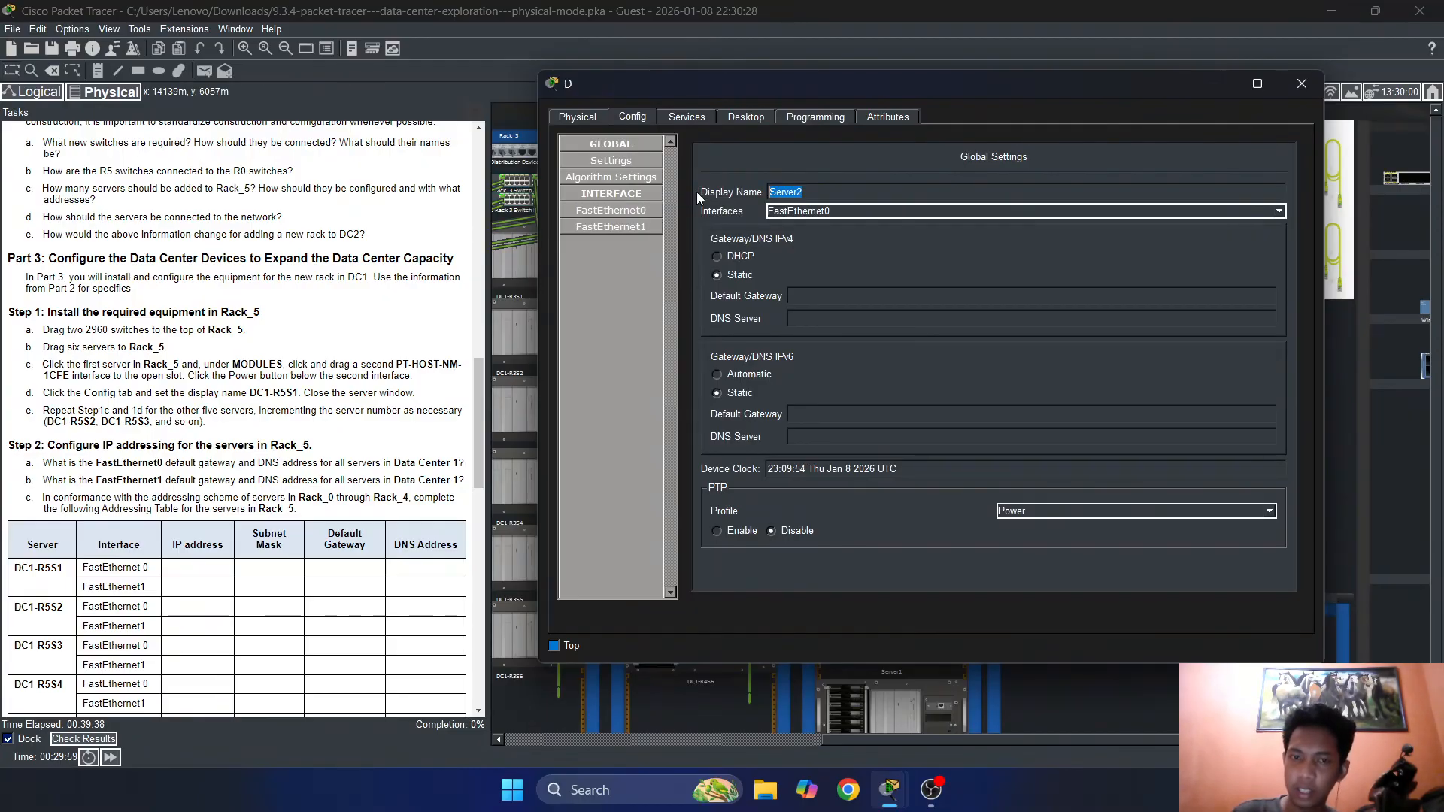
pyautogui.write('C')
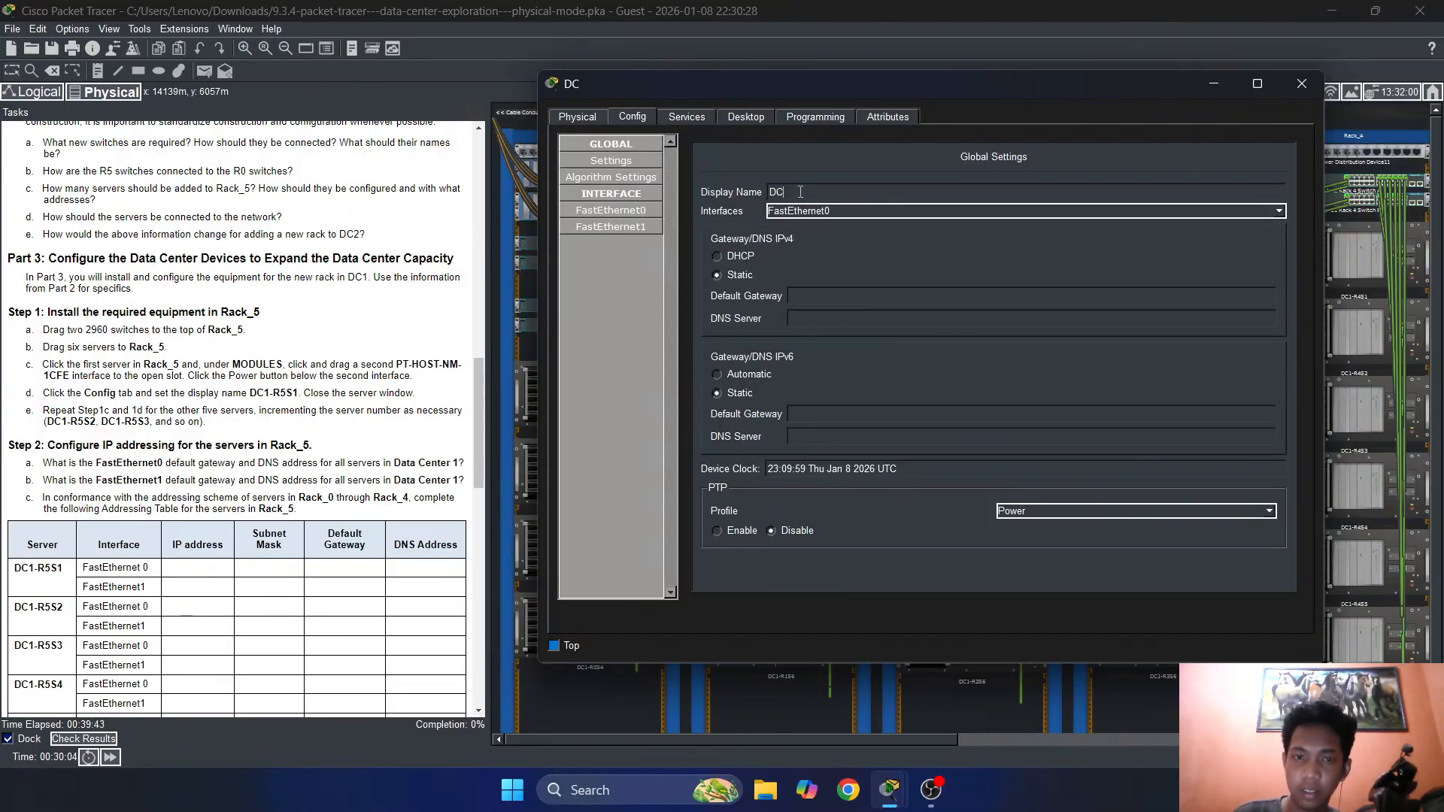
pyautogui.write('1')
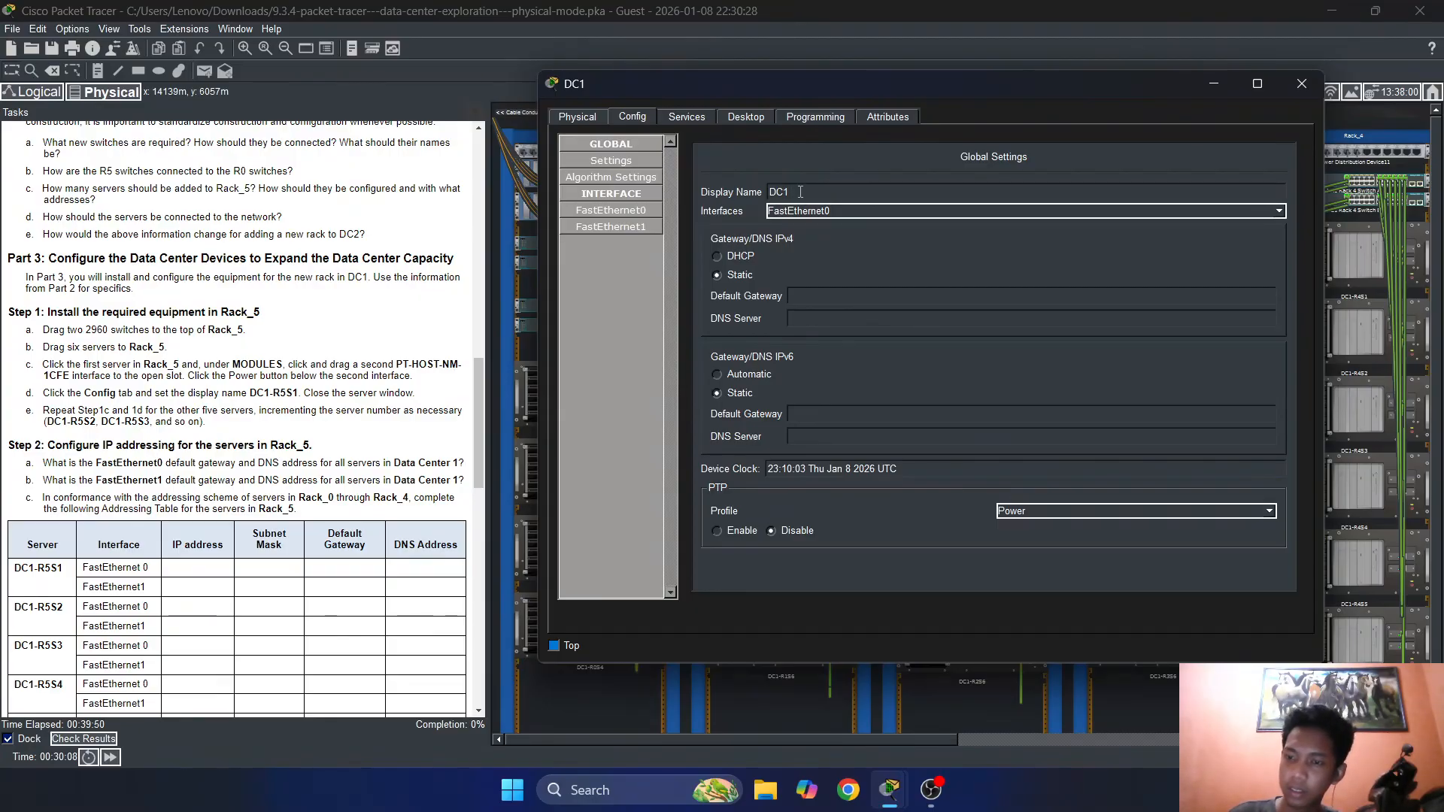
pyautogui.write('-')
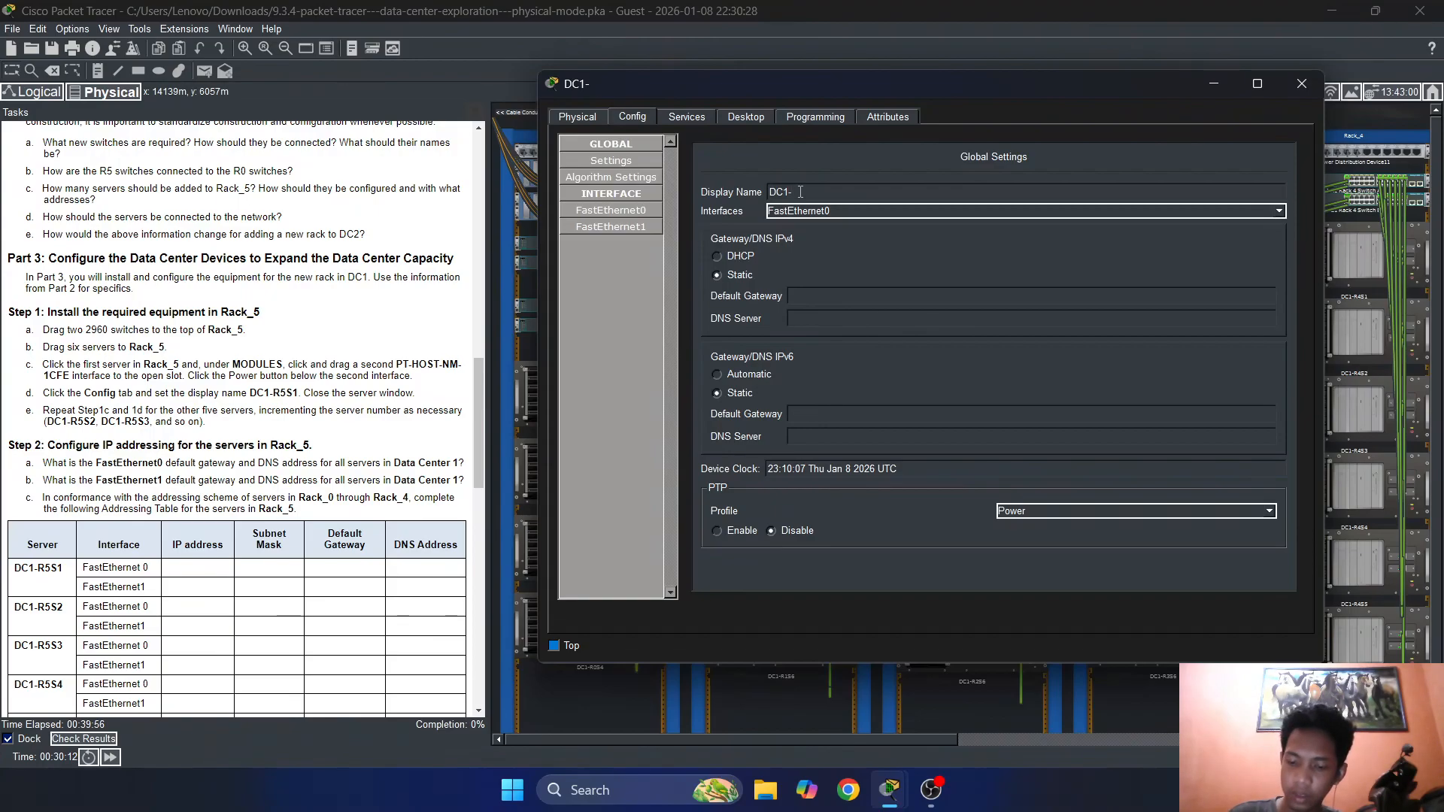
pyautogui.write('R')
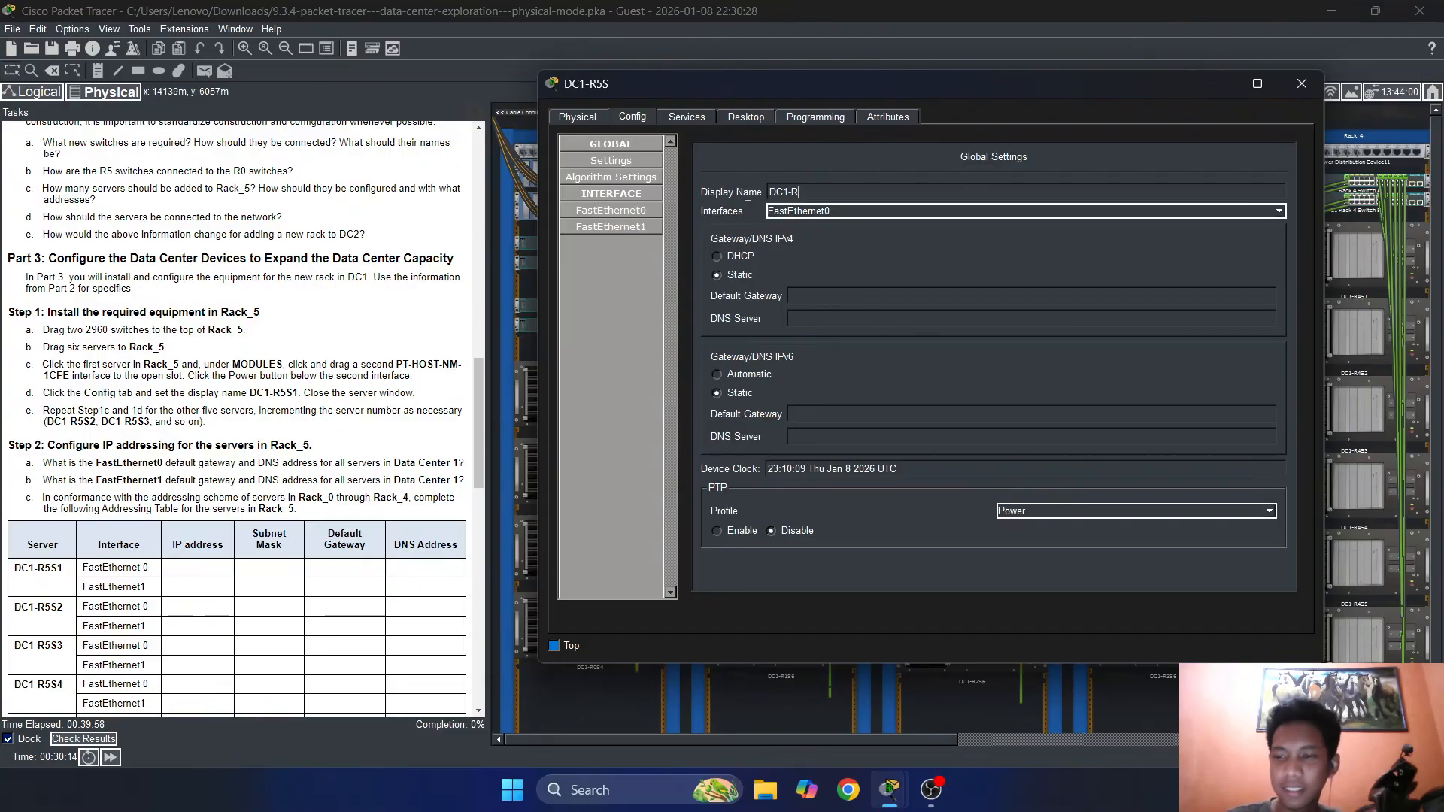
# Finish setting the first Rack_5 server's display name to DC1-R5S1 and close its window
pyautogui.write('5S1')
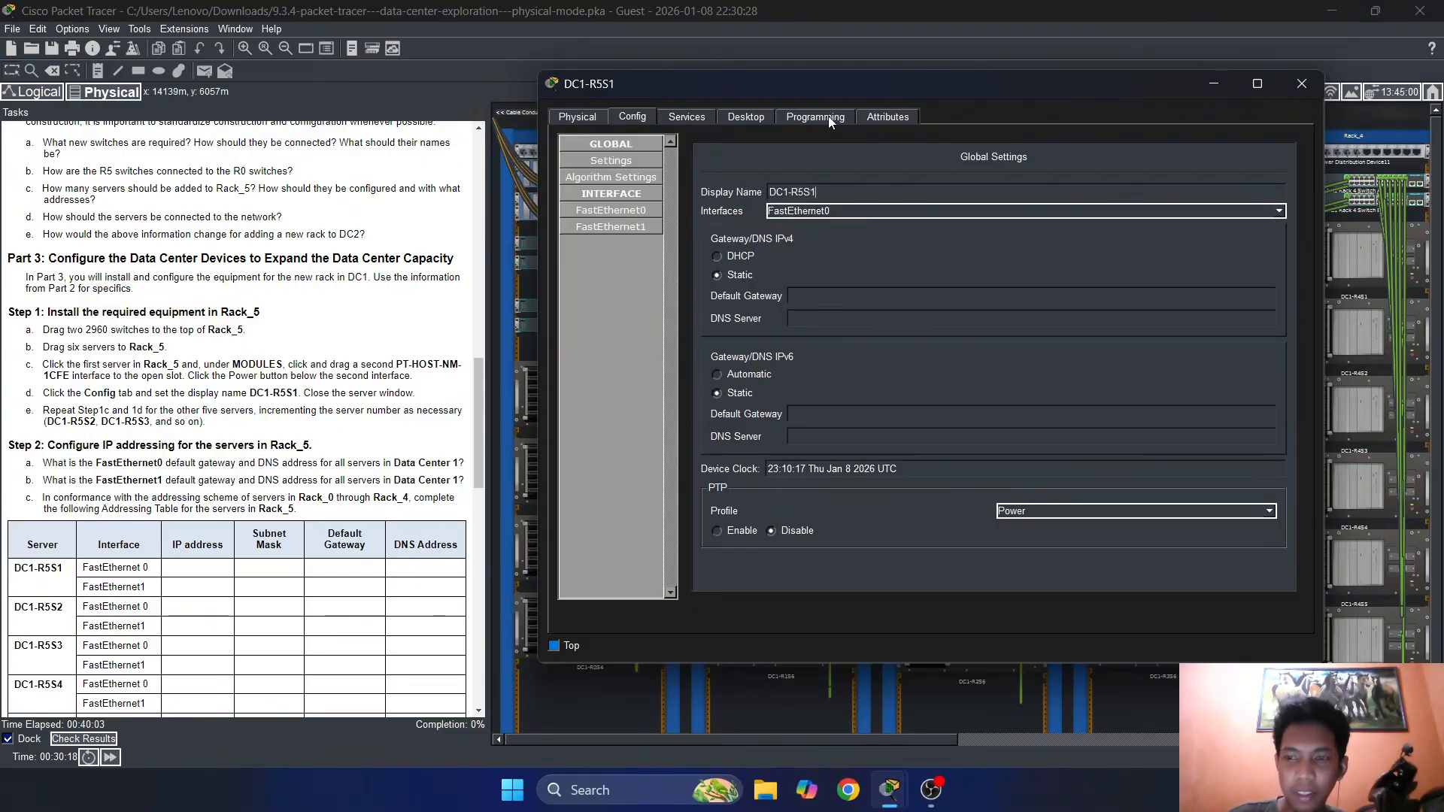
pyautogui.scroll(-1, 238, 387)
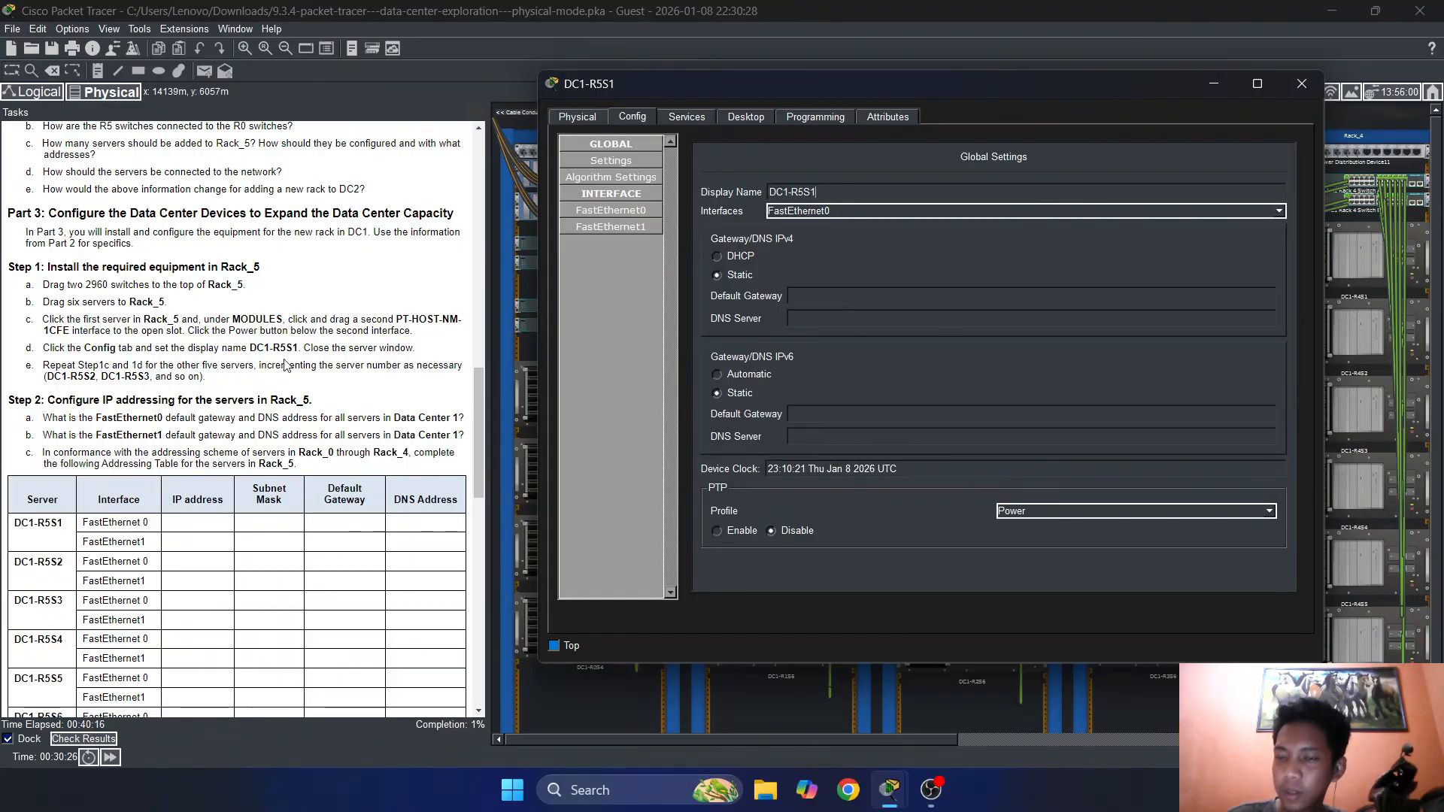
pyautogui.click(1301, 85)
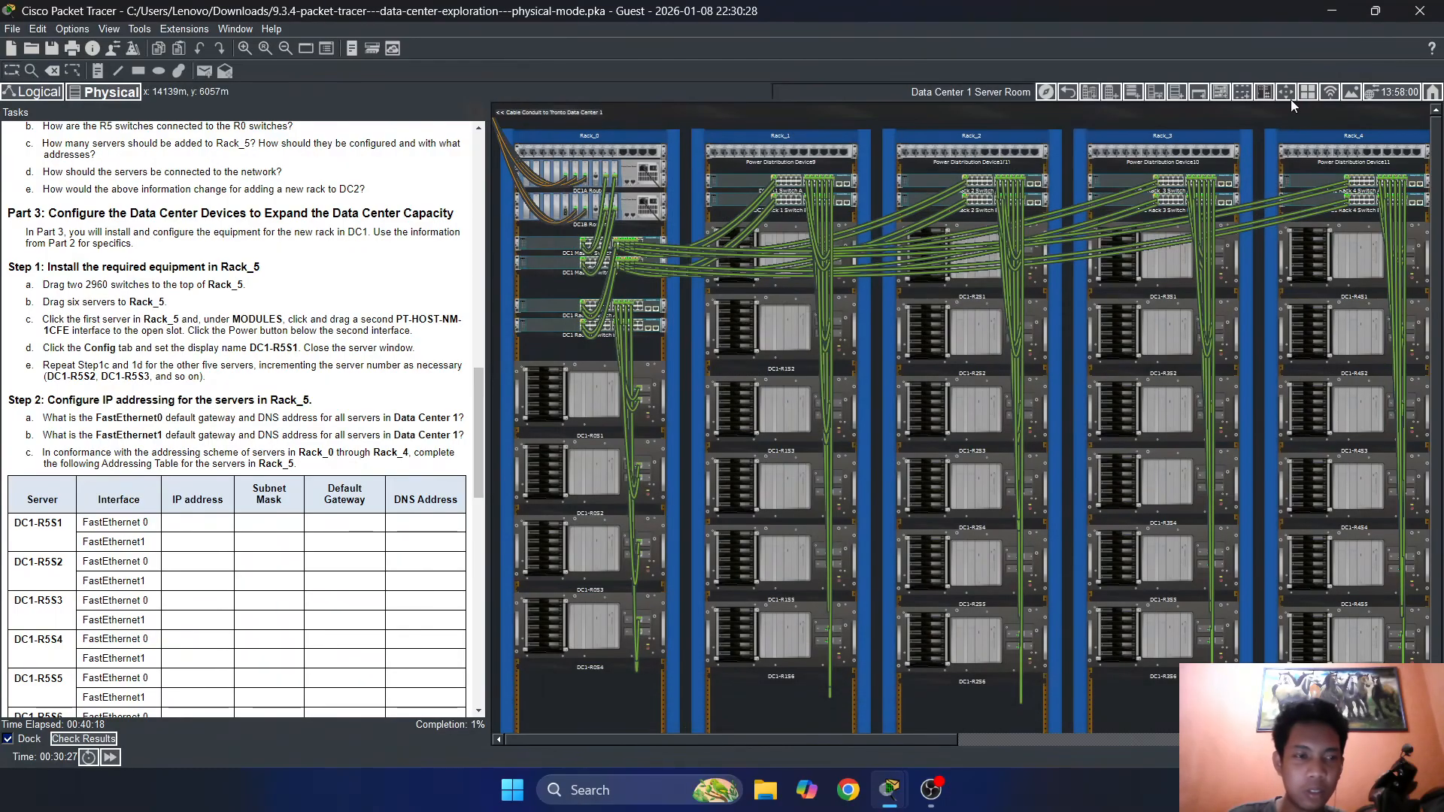
# Install a second PT-HOST-NM-1CFE module in the second Rack_5 server, power it on and close its window
pyautogui.moveTo(935, 734); pyautogui.dragTo(1130, 713)
pyautogui.scroll(-1, 1134, 373)
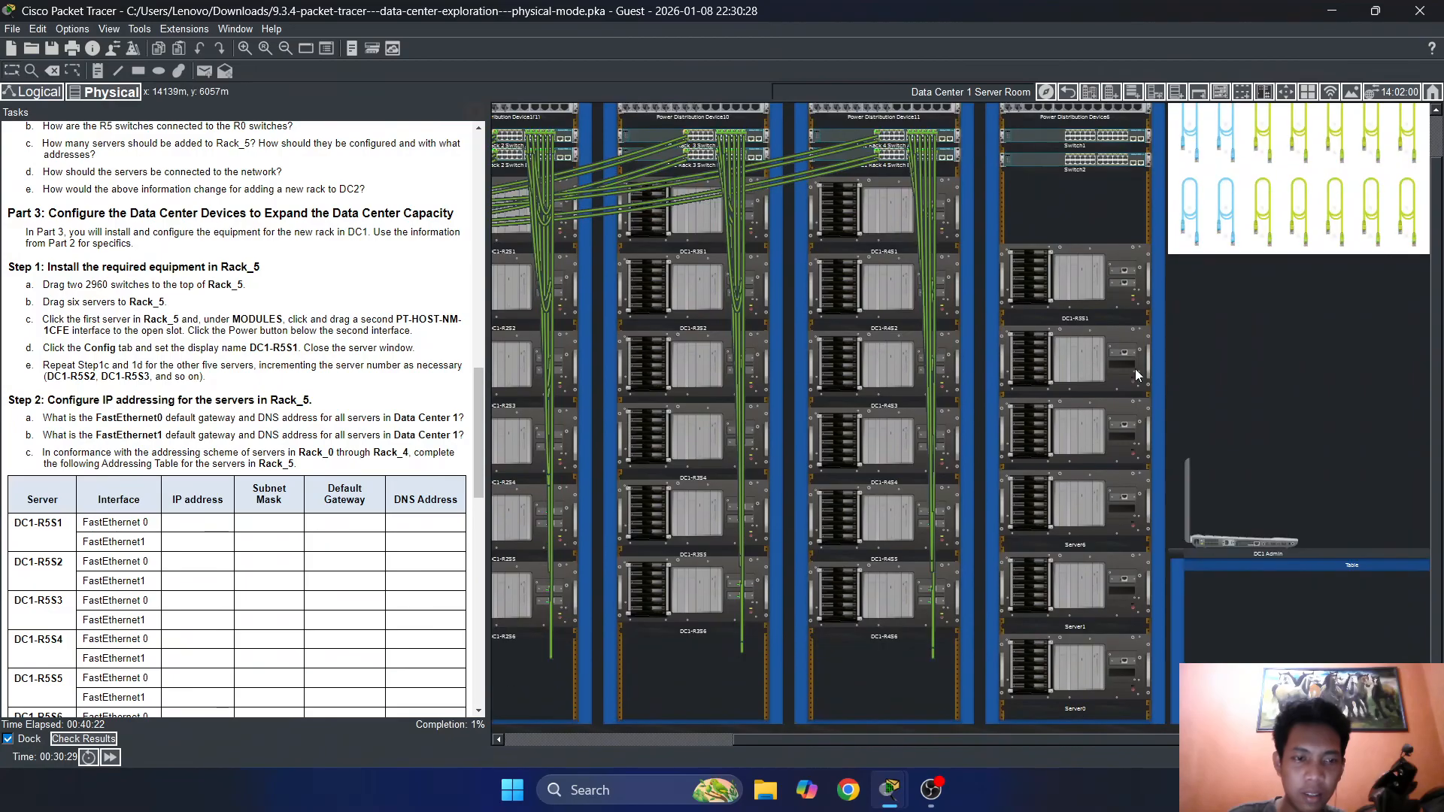
pyautogui.click(1093, 358)
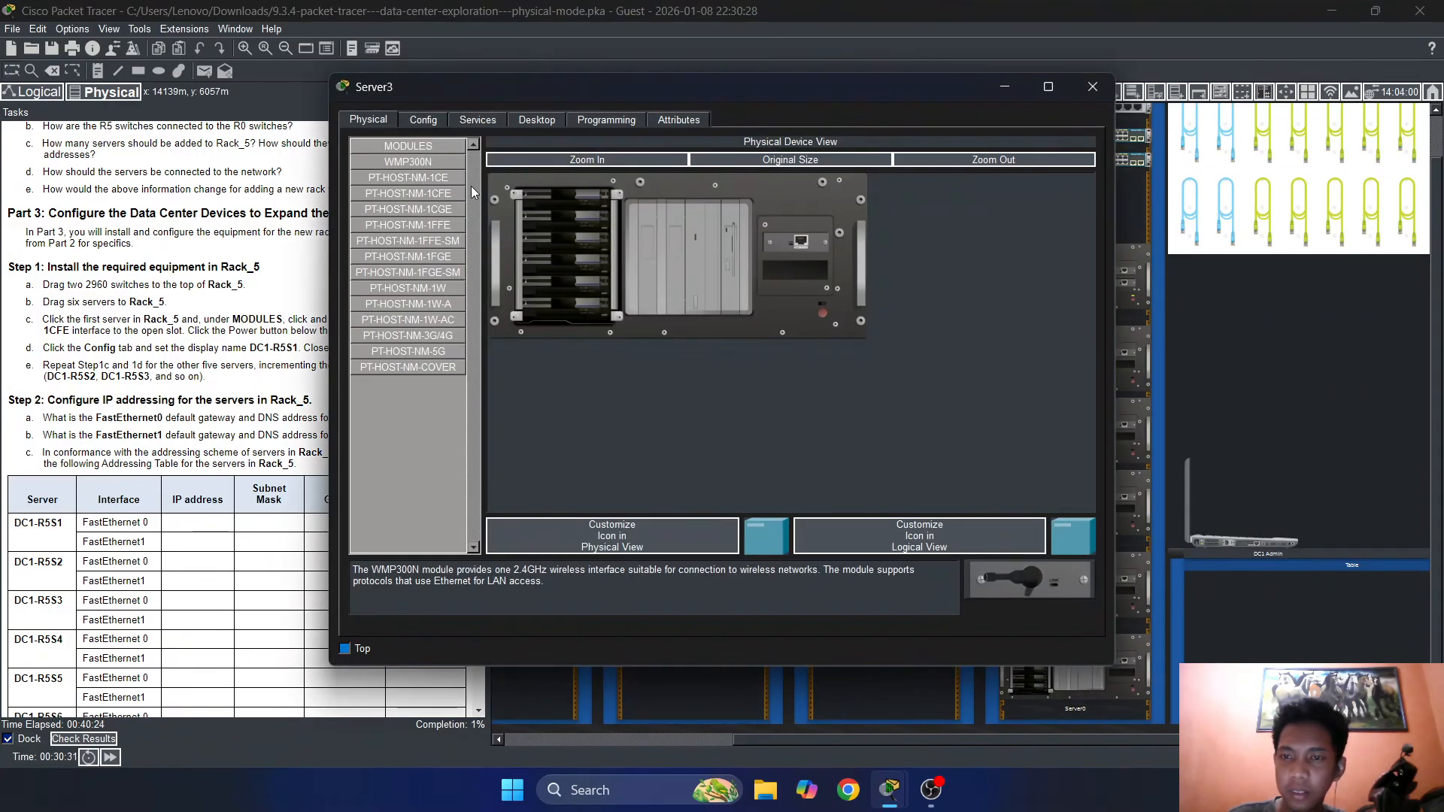
pyautogui.moveTo(444, 195); pyautogui.dragTo(793, 271)
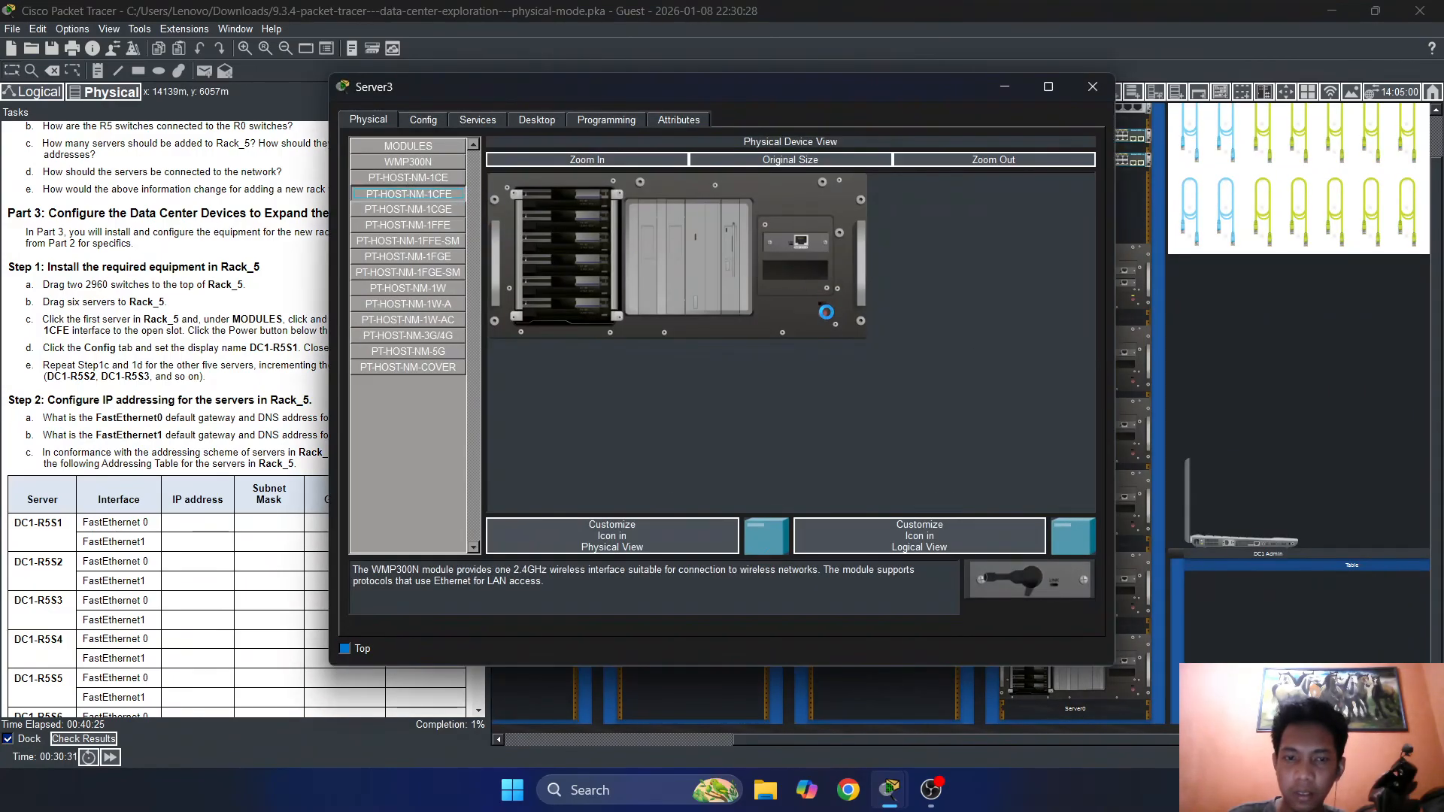
pyautogui.moveTo(861, 314); pyautogui.dragTo(821, 309)
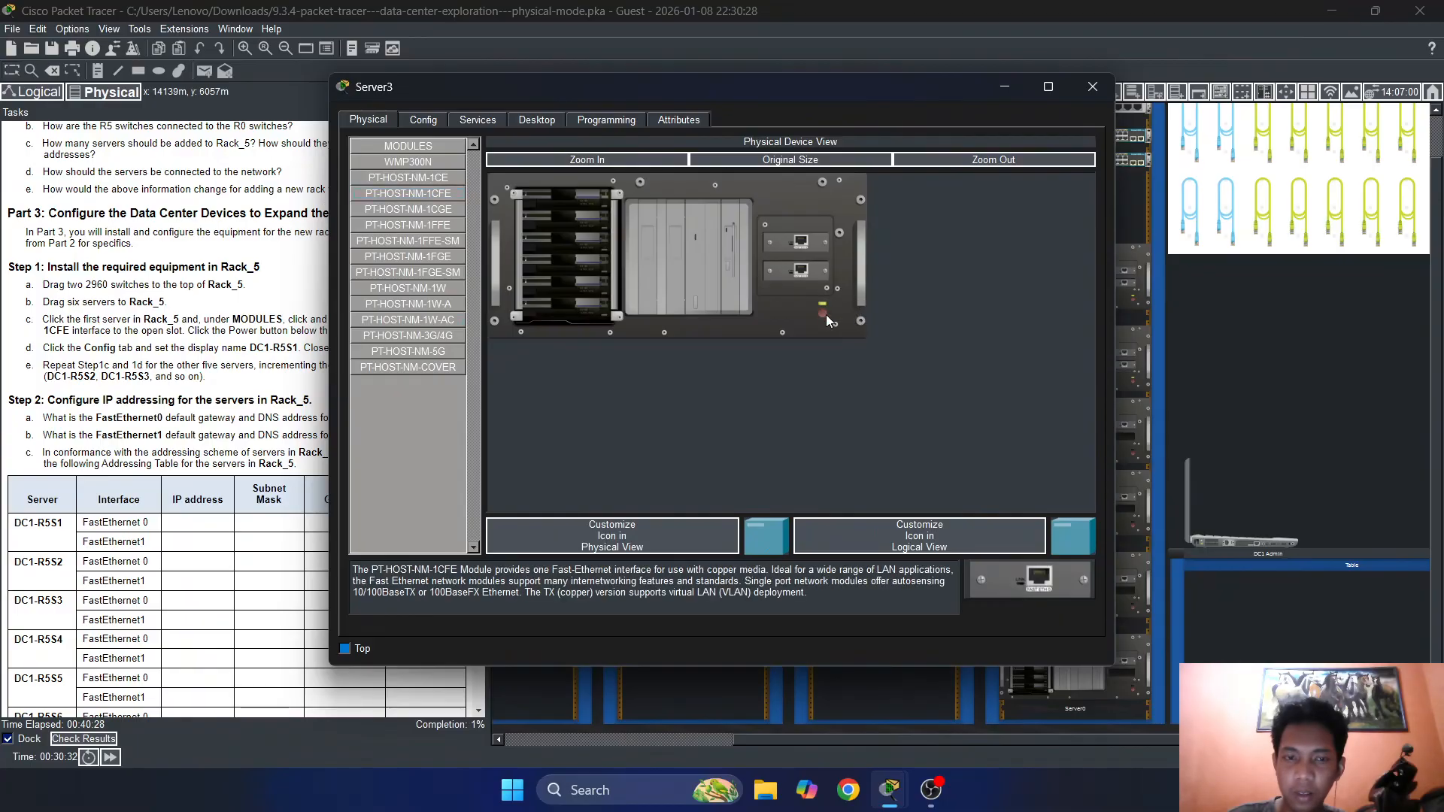
pyautogui.click(1097, 88)
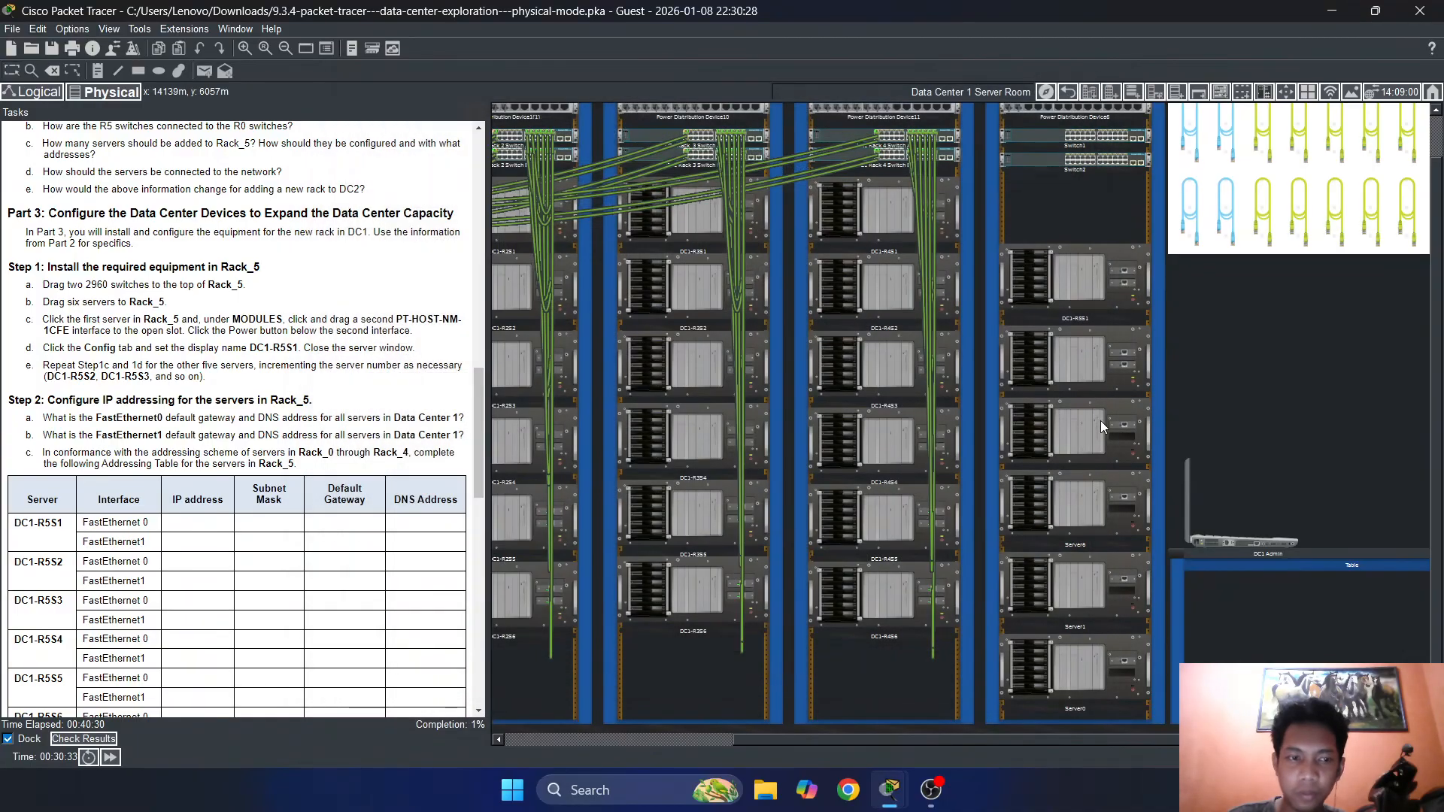
# Add a PT-HOST-NM-1CFE module to the open slot of the third Rack_5 server and power it on
pyautogui.click(1060, 426)
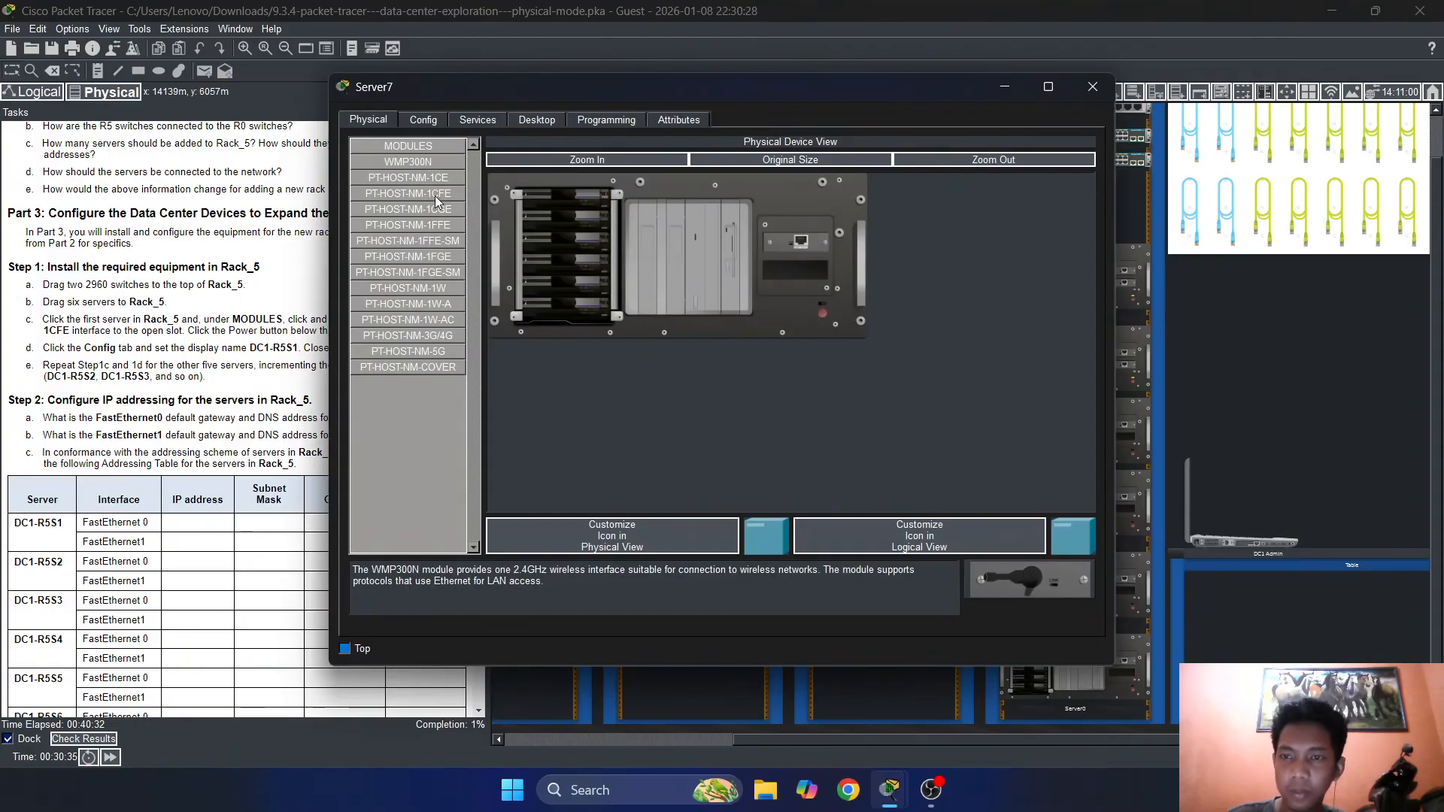
pyautogui.moveTo(436, 201); pyautogui.dragTo(789, 272)
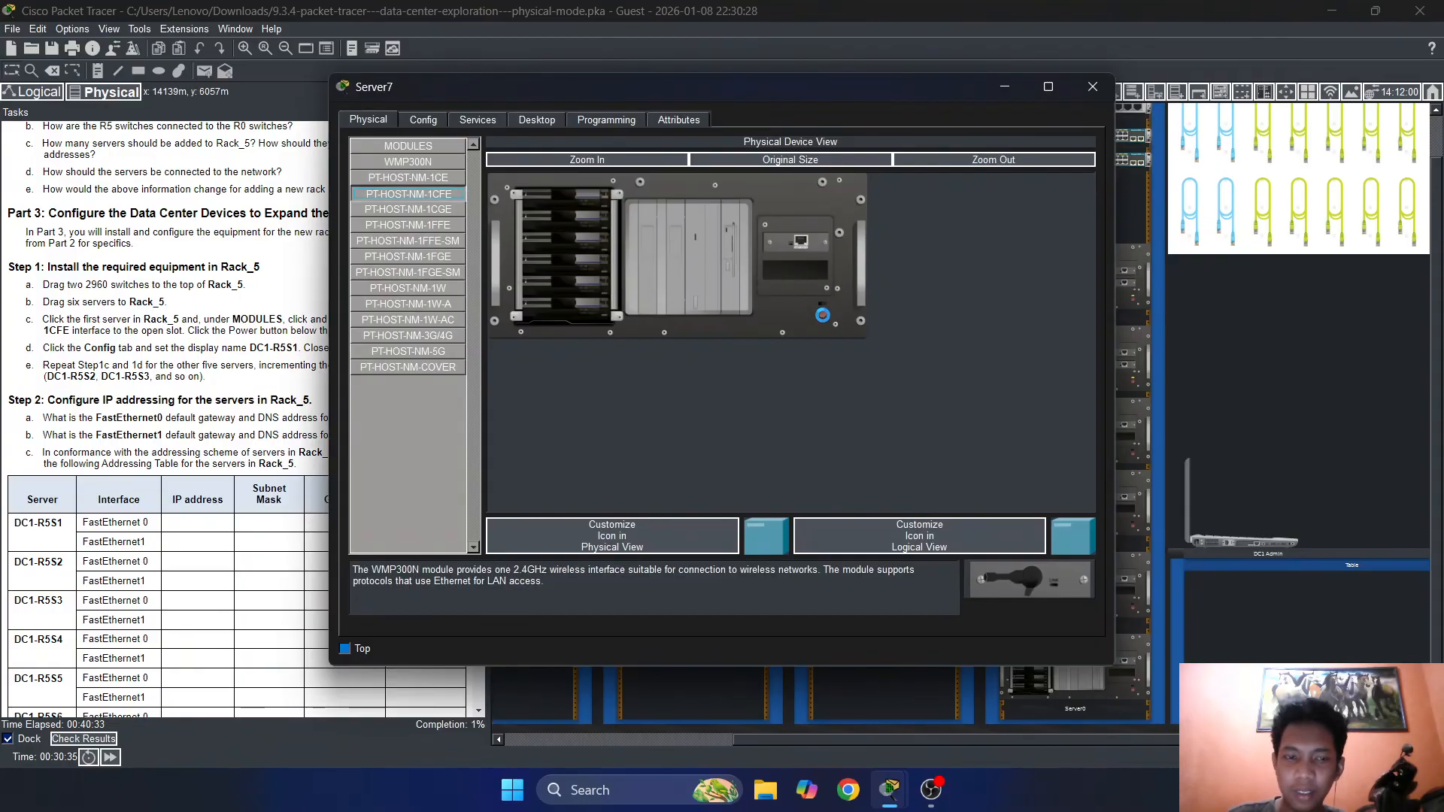
pyautogui.click(824, 313)
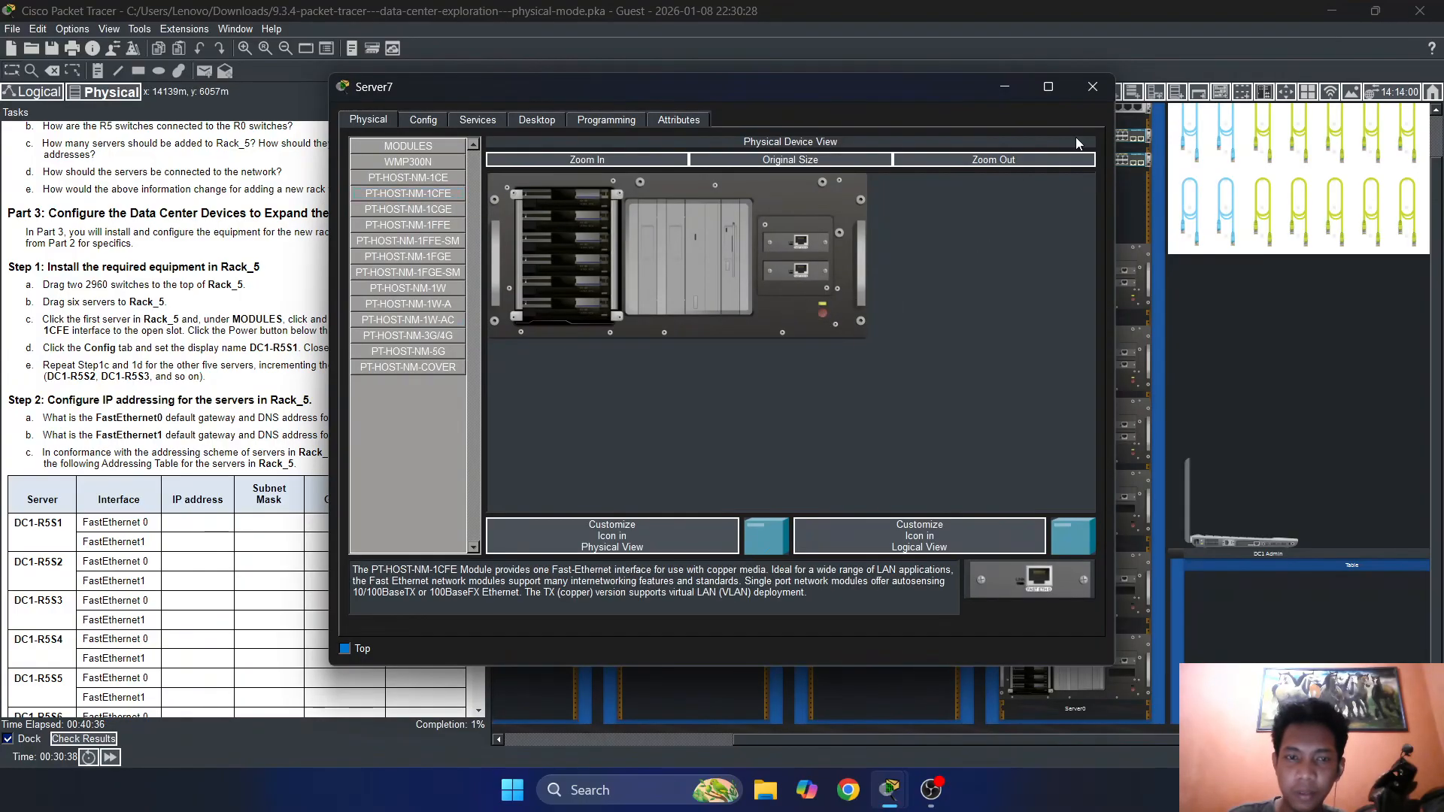
pyautogui.click(1093, 86)
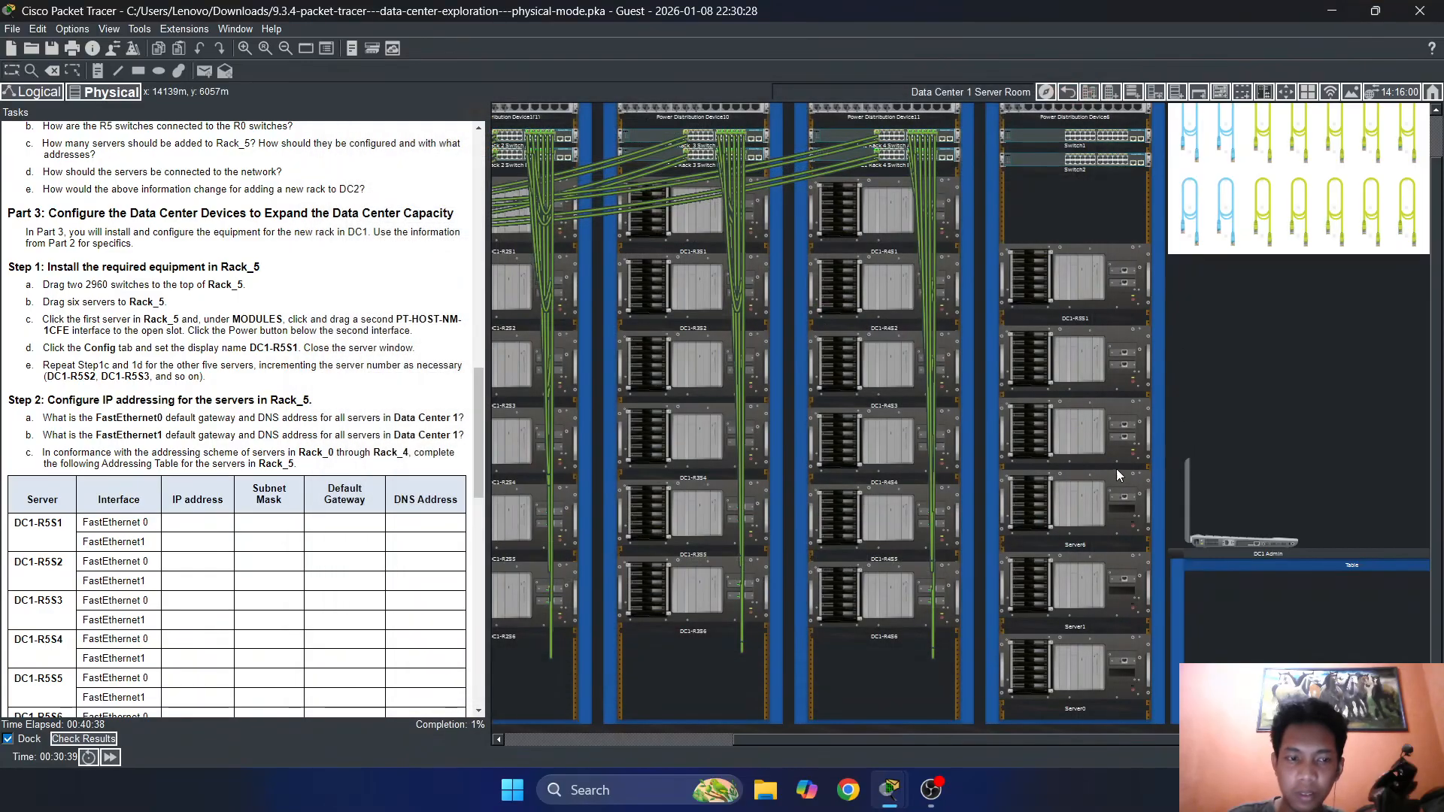
# Fit a PT-HOST-NM-1CFE module into the open slot of the fourth Rack_5 server, Server6, and power it on
pyautogui.click(1073, 504)
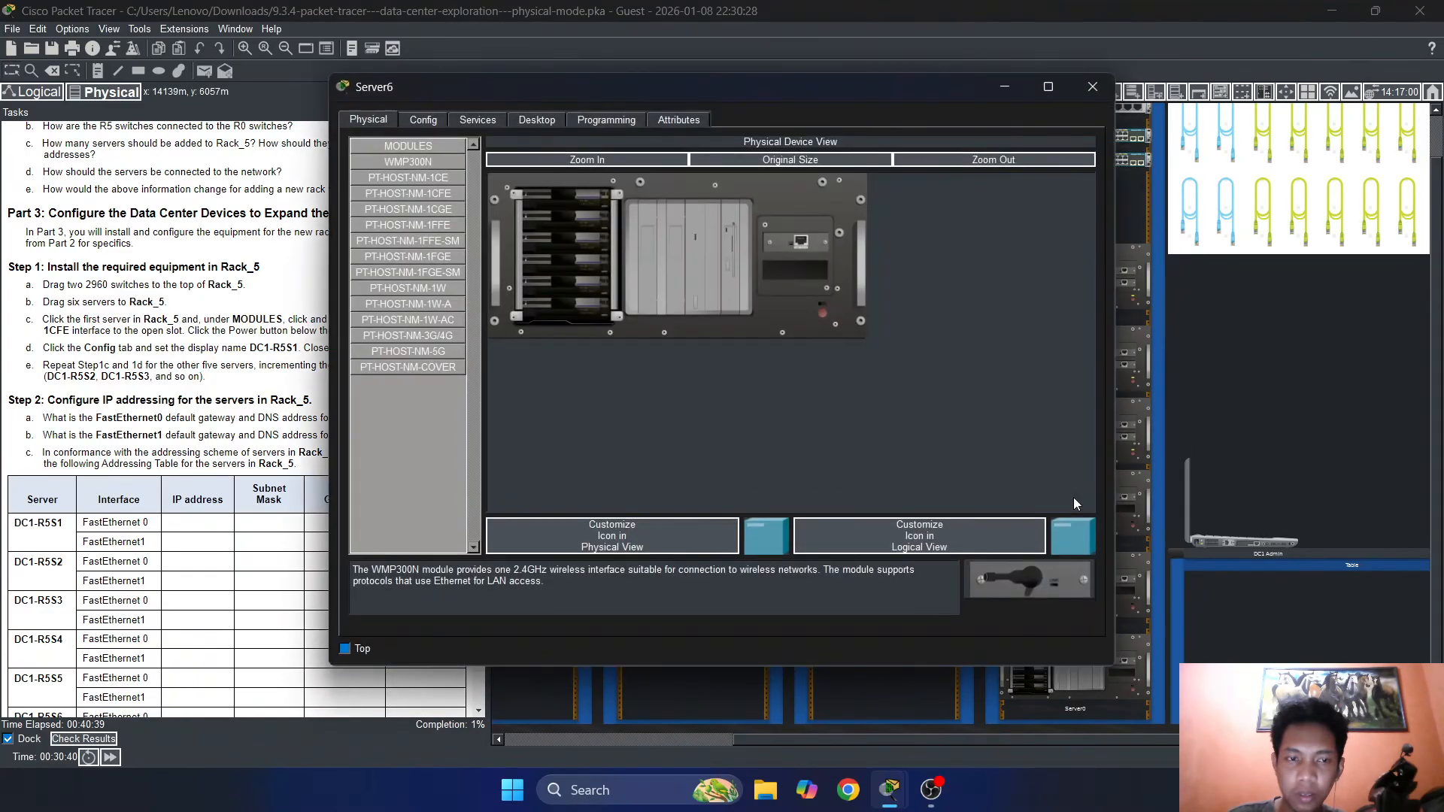
pyautogui.moveTo(435, 196); pyautogui.dragTo(784, 267)
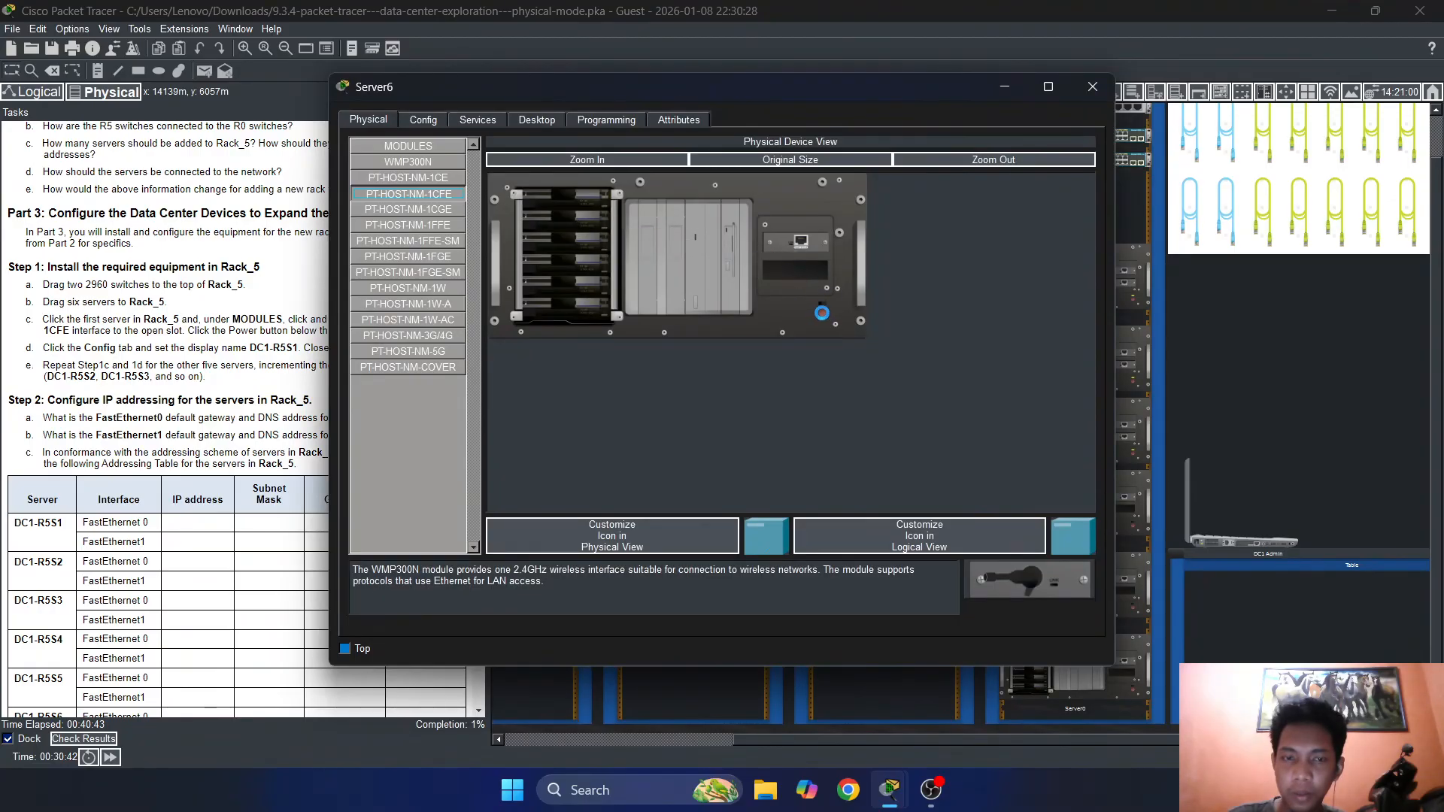
pyautogui.click(1092, 87)
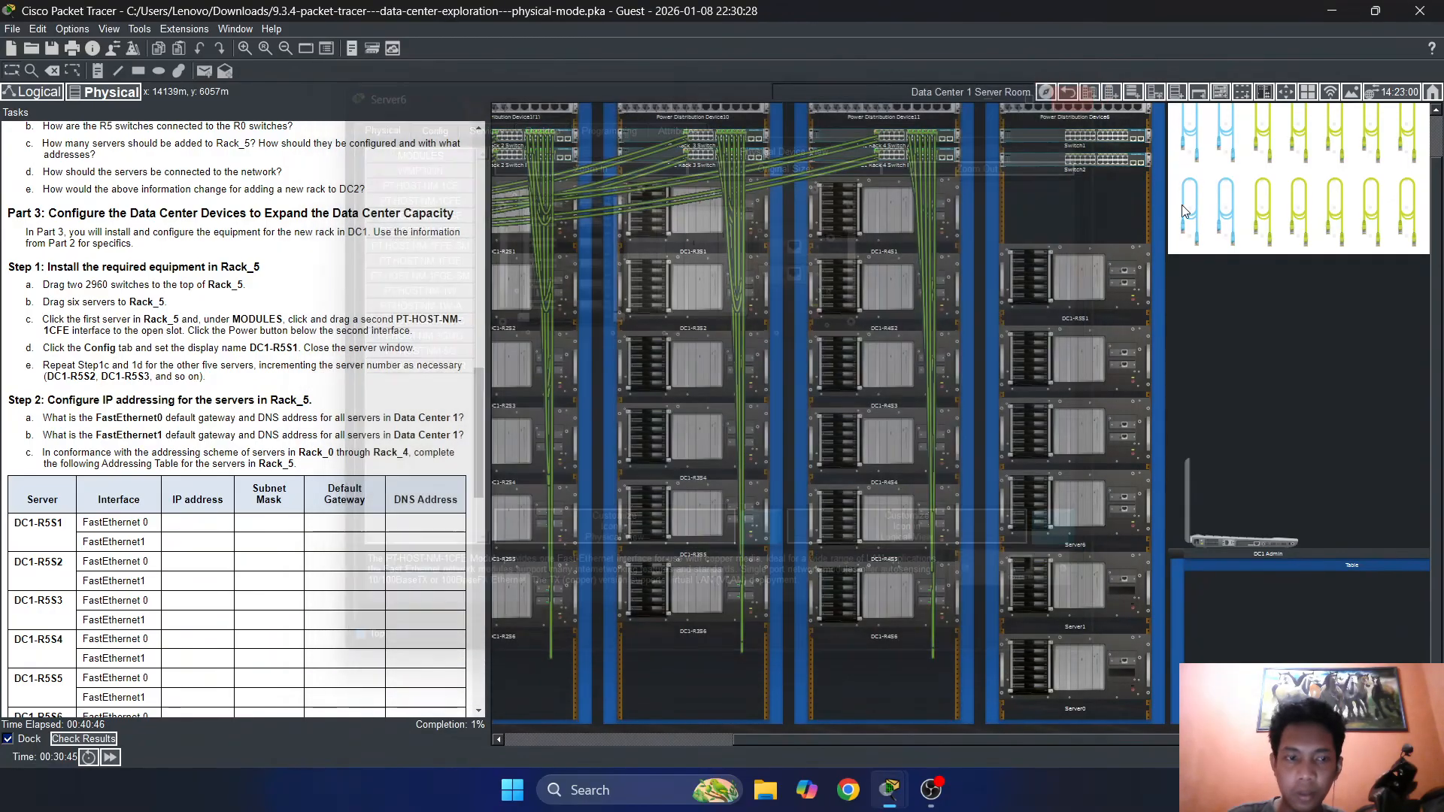
# Set the display name of the second Rack_5 server to DC1-R5S2 and close its window
pyautogui.click(1062, 355)
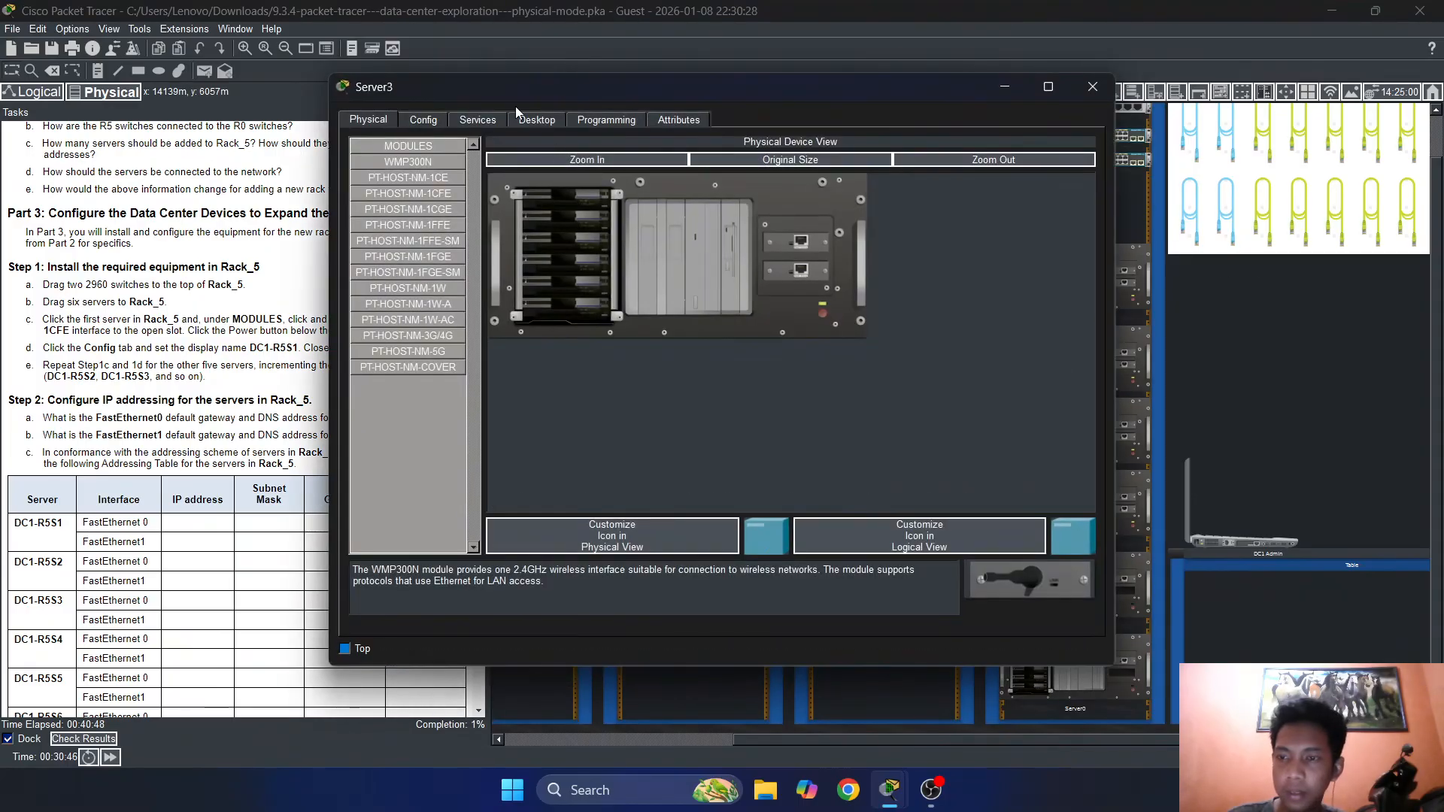
pyautogui.moveTo(476, 87); pyautogui.dragTo(506, 87)
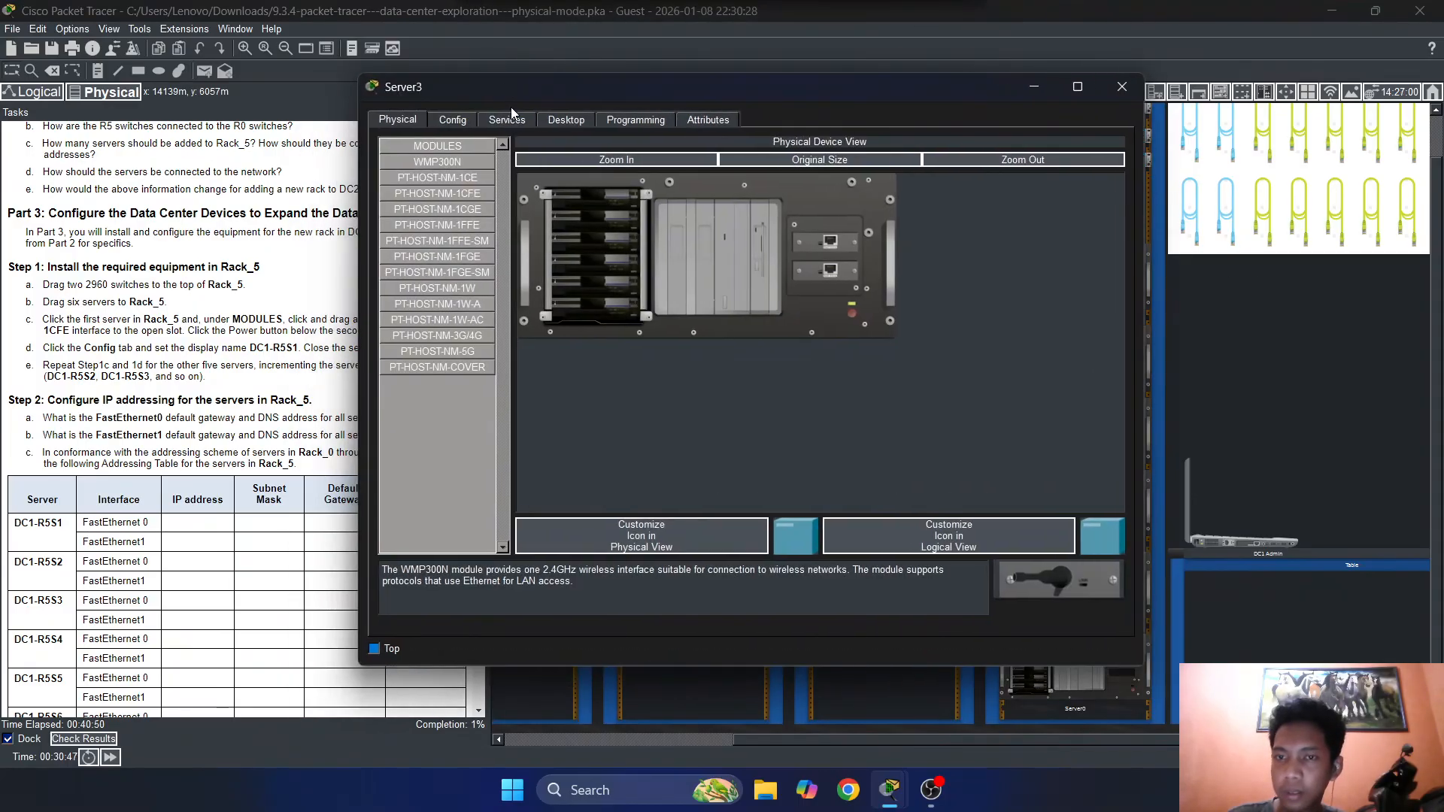
pyautogui.click(449, 118)
pyautogui.doubleClick(606, 195)
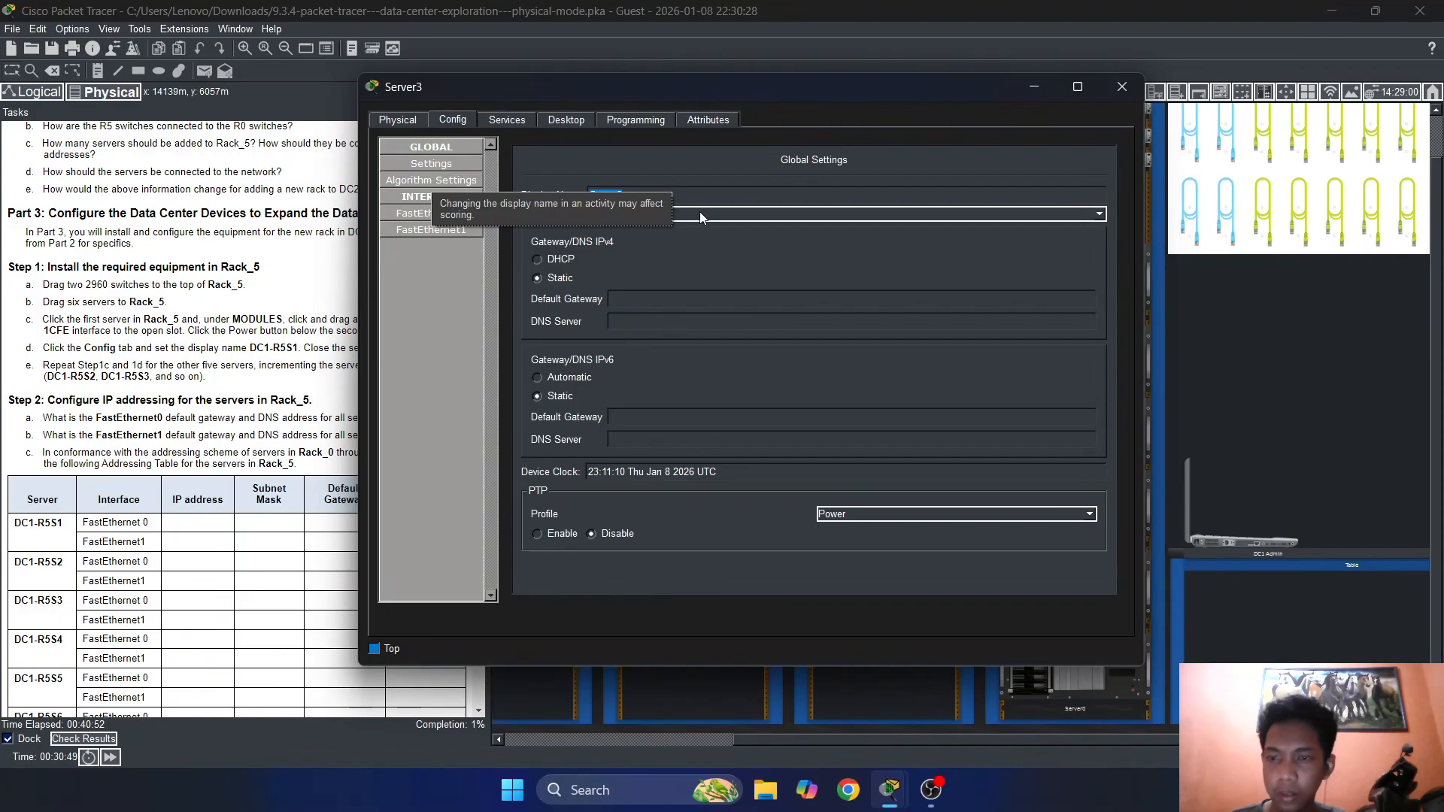
pyautogui.write('D')
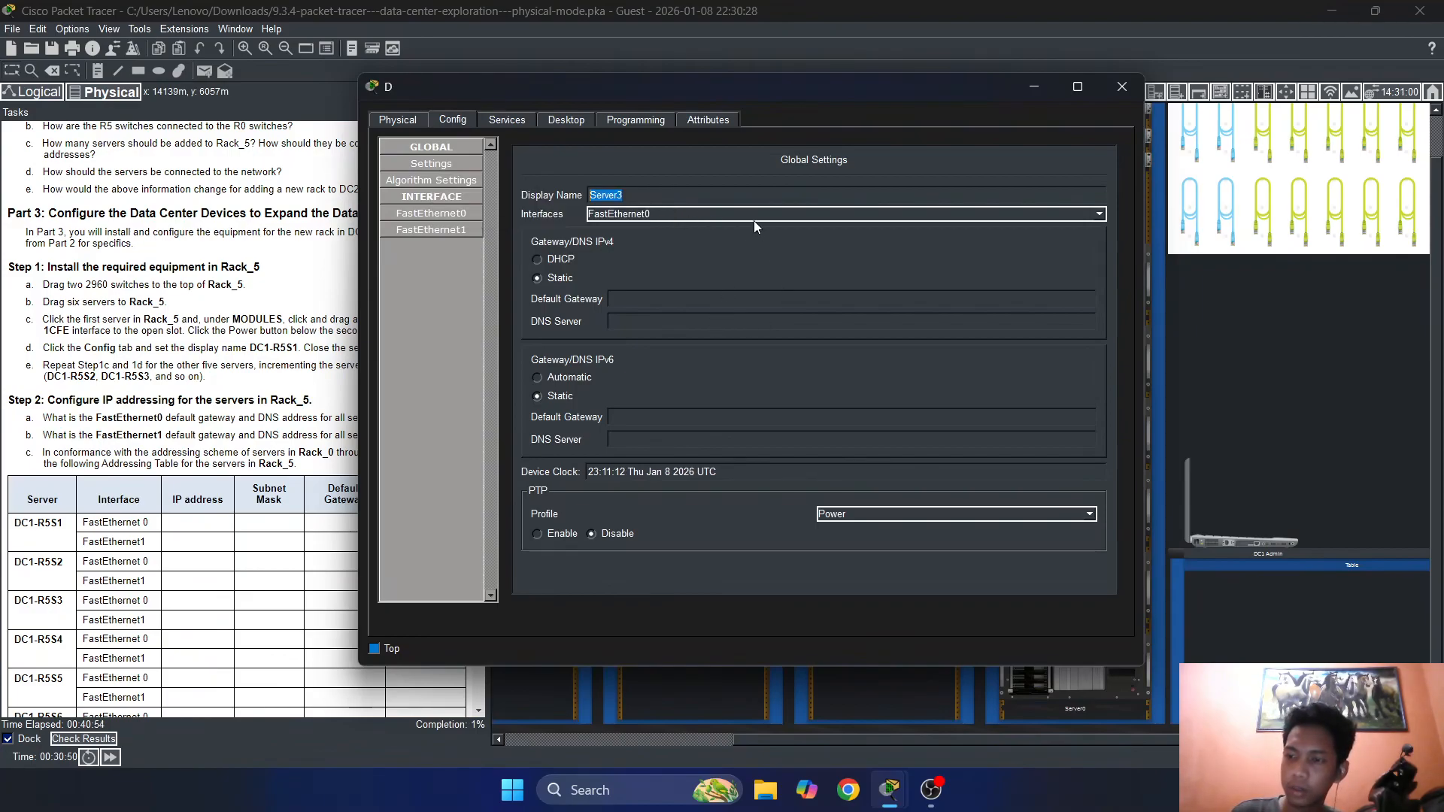
pyautogui.write('C')
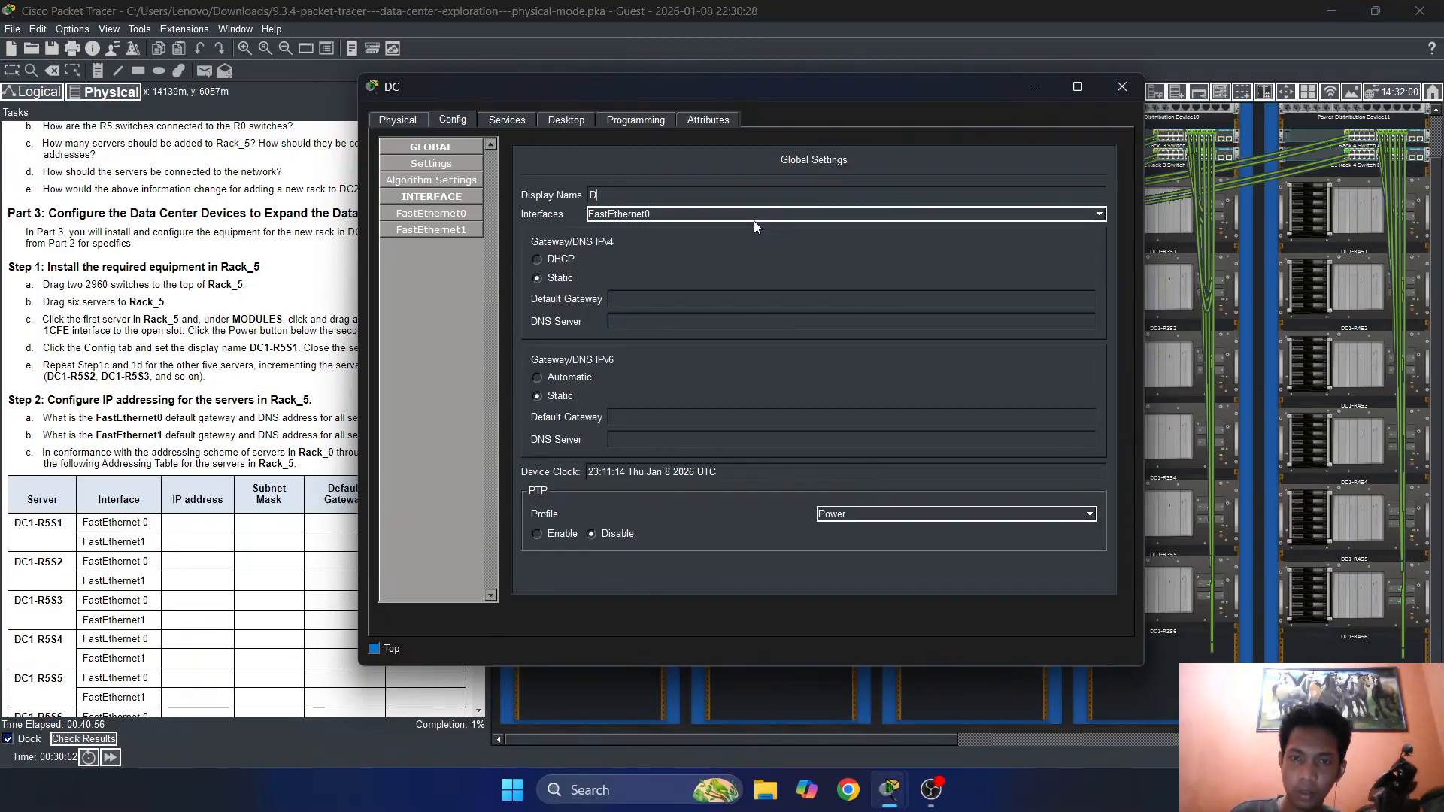
pyautogui.write('1')
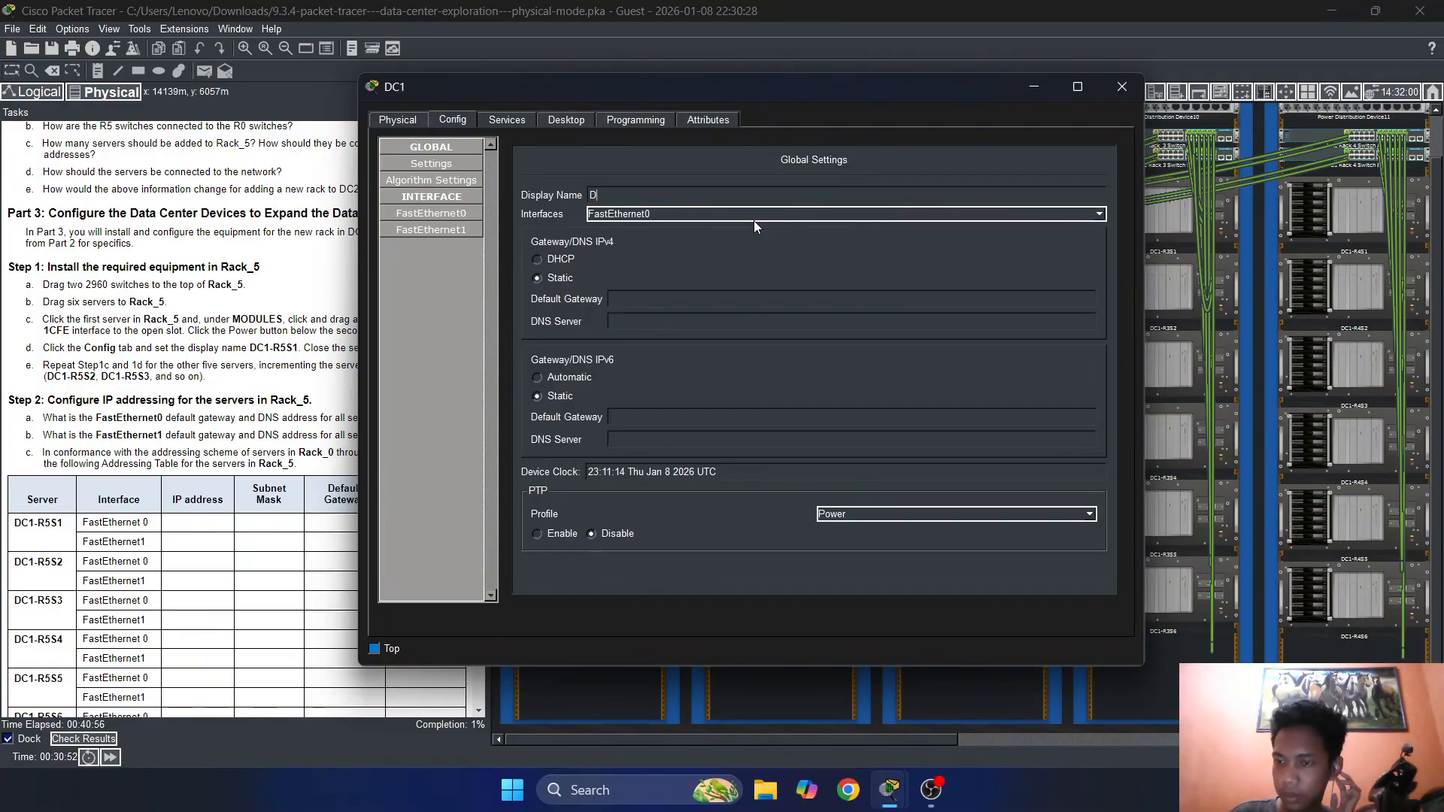
pyautogui.write('-')
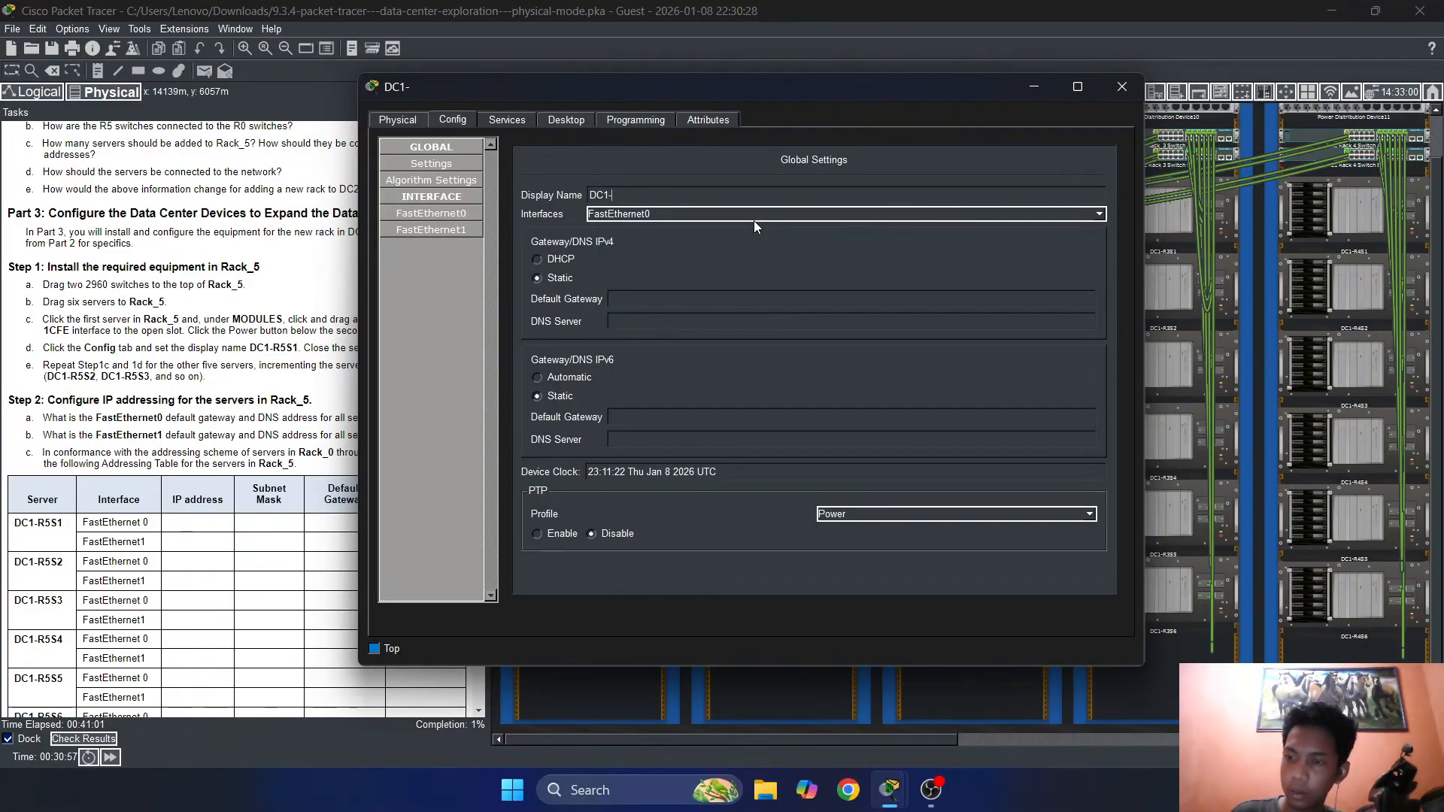
pyautogui.write('R')
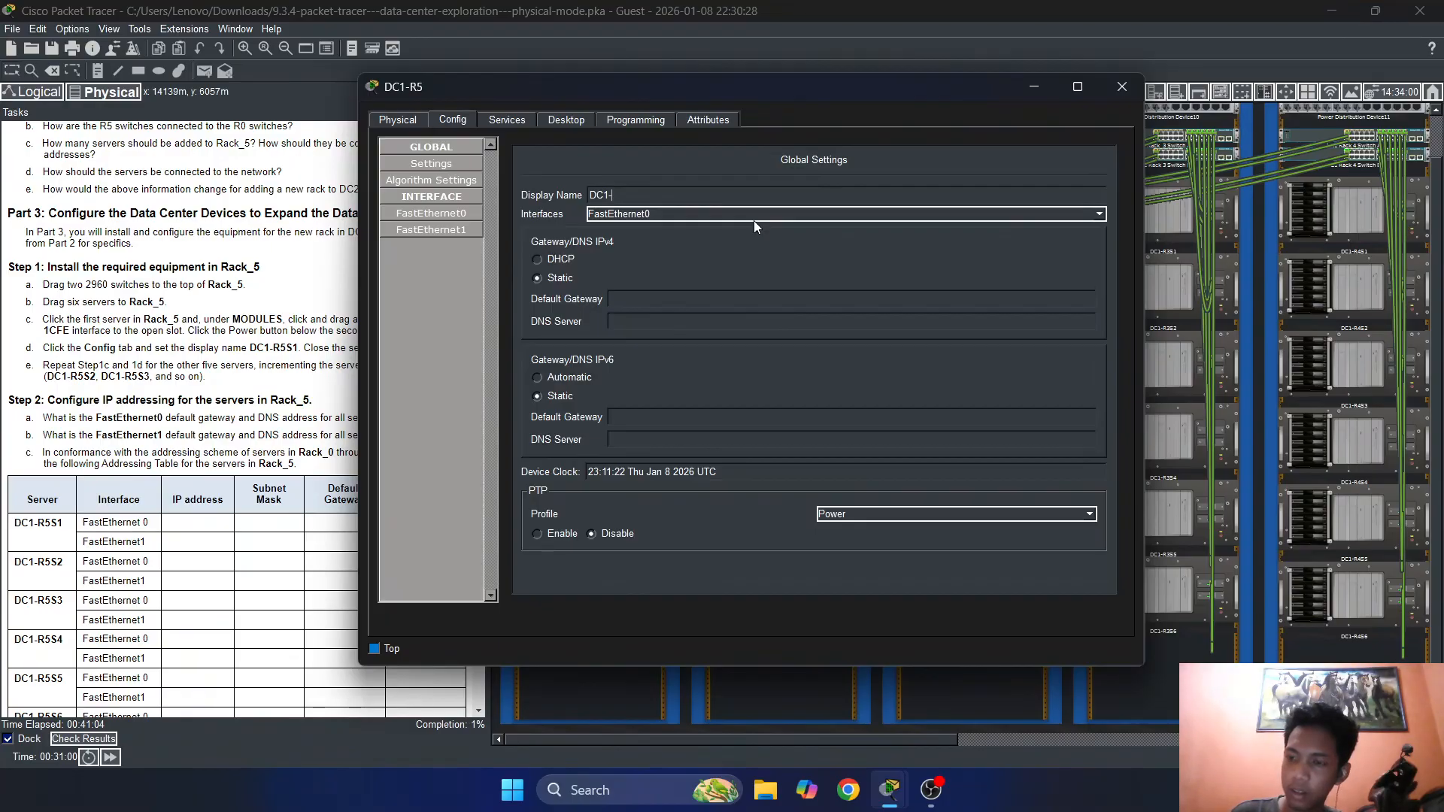
pyautogui.write('S')
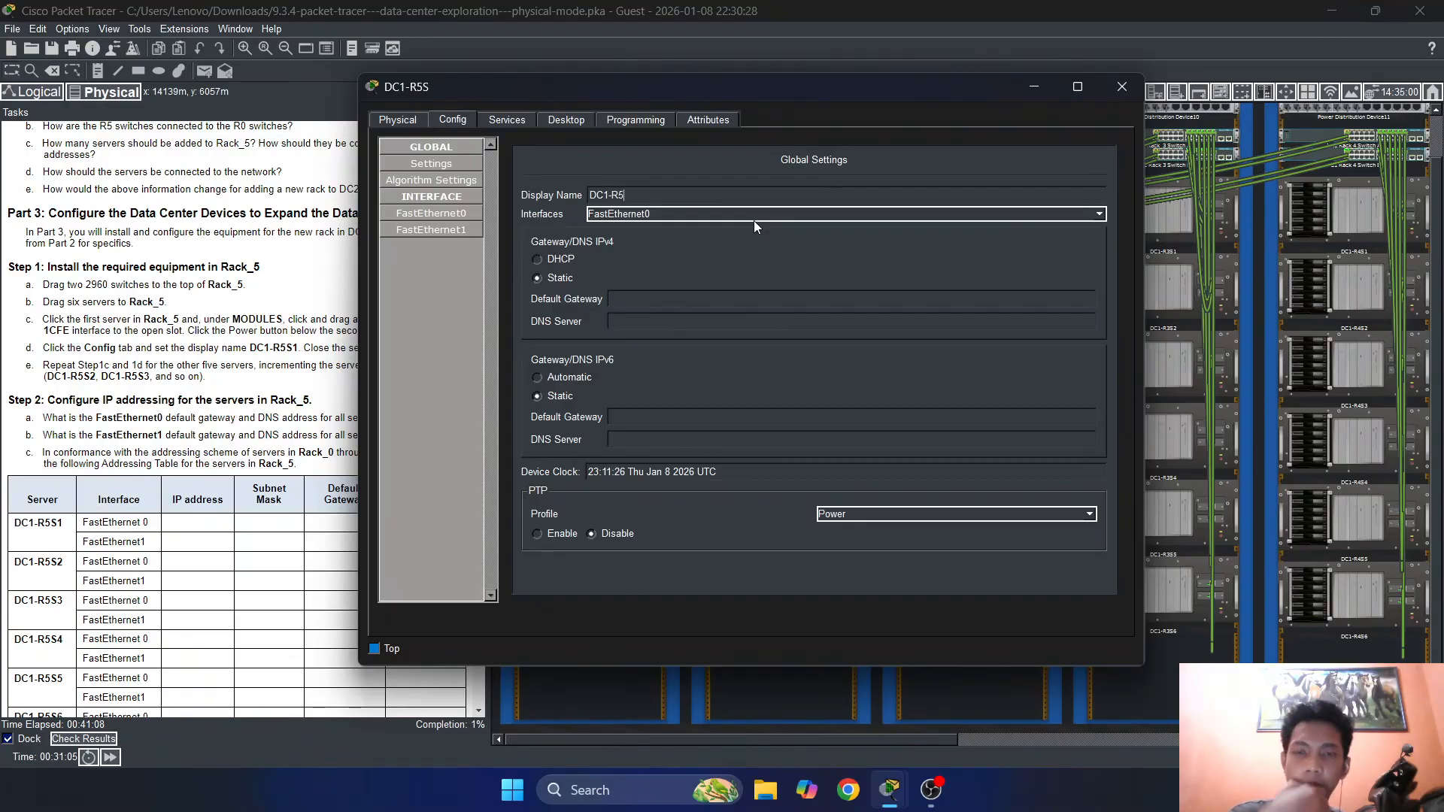
pyautogui.write('2')
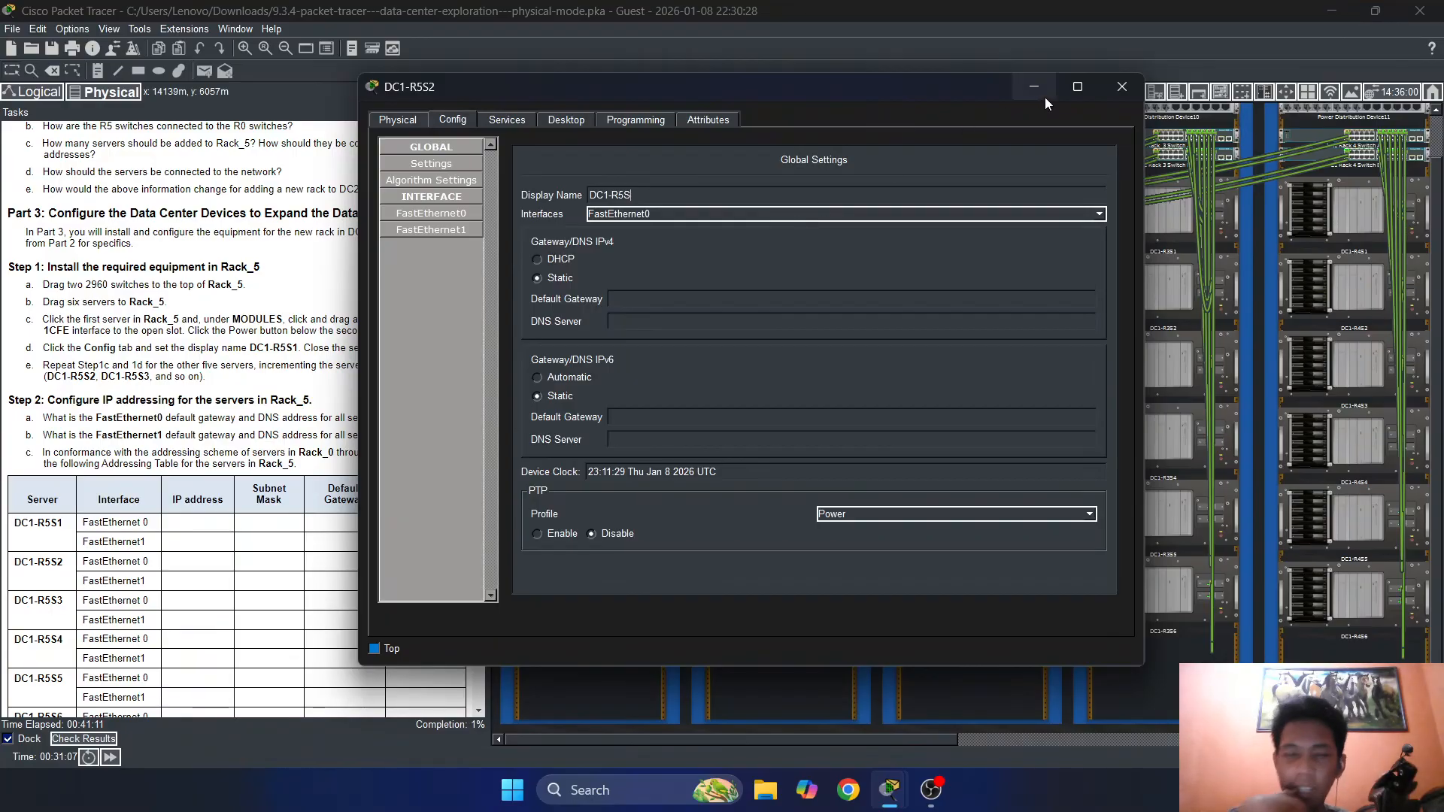
pyautogui.click(1122, 90)
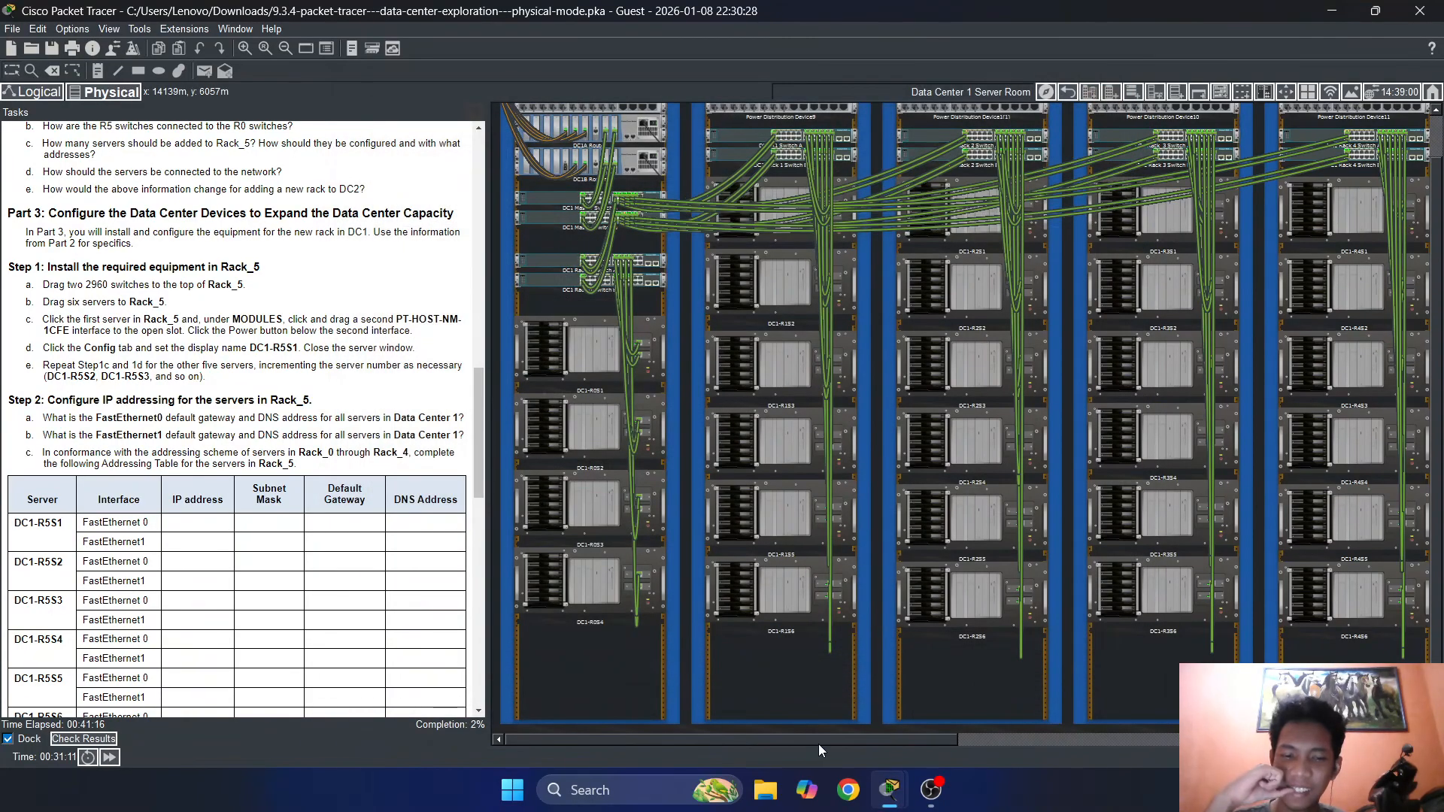
# Open the device window of the third server in Rack_5
pyautogui.moveTo(818, 742); pyautogui.dragTo(1114, 724)
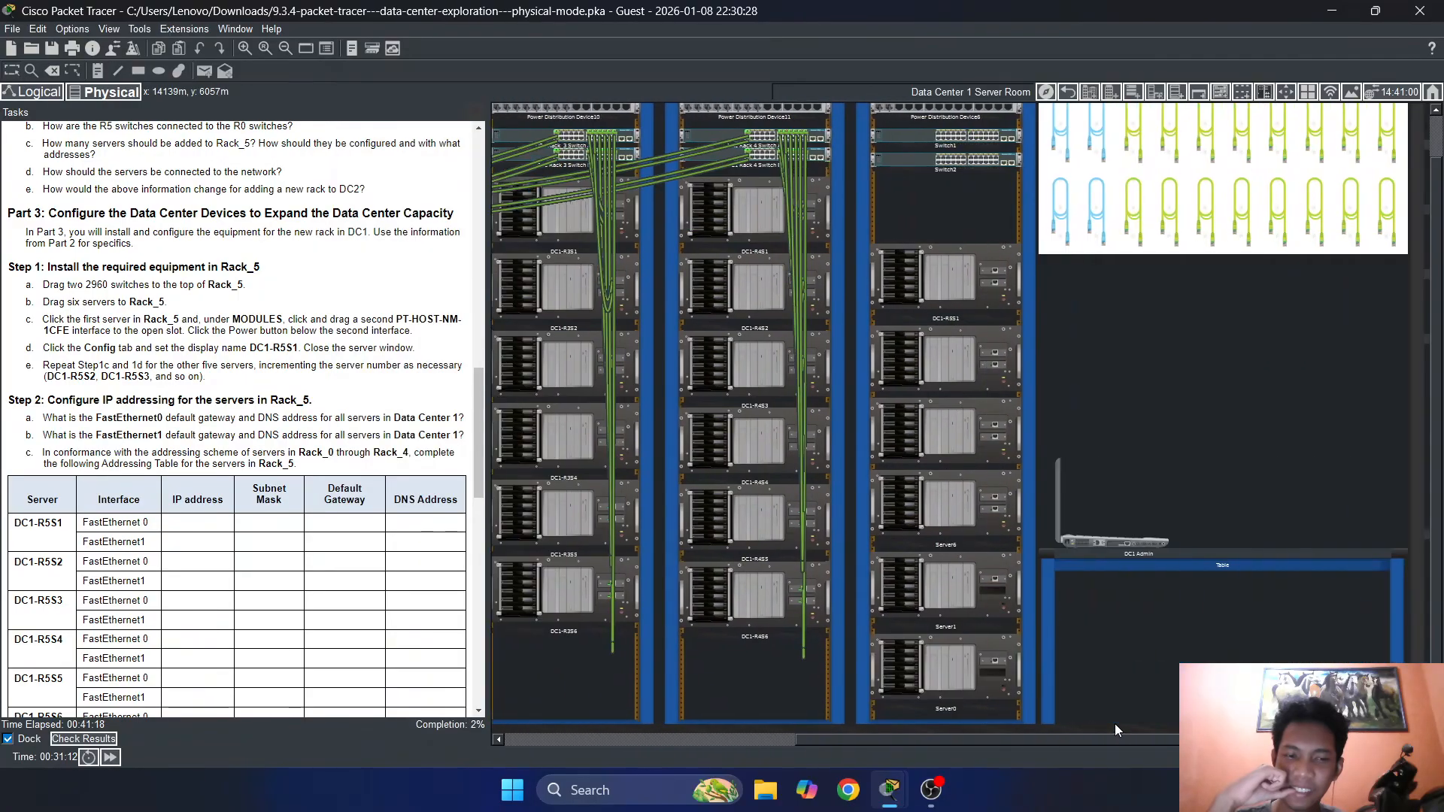
pyautogui.click(965, 425)
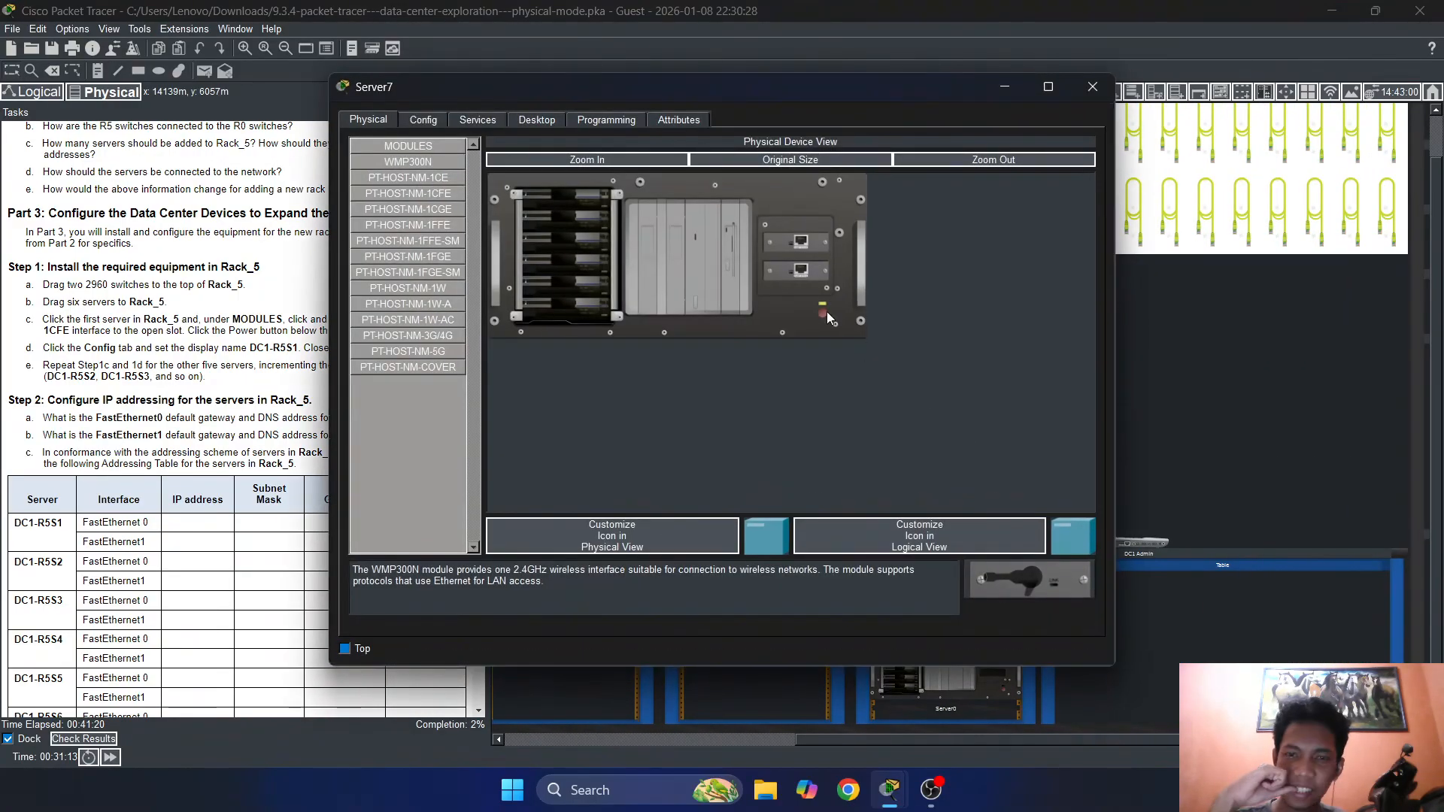
pyautogui.click(526, 122)
pyautogui.click(481, 122)
pyautogui.click(557, 122)
pyautogui.click(478, 114)
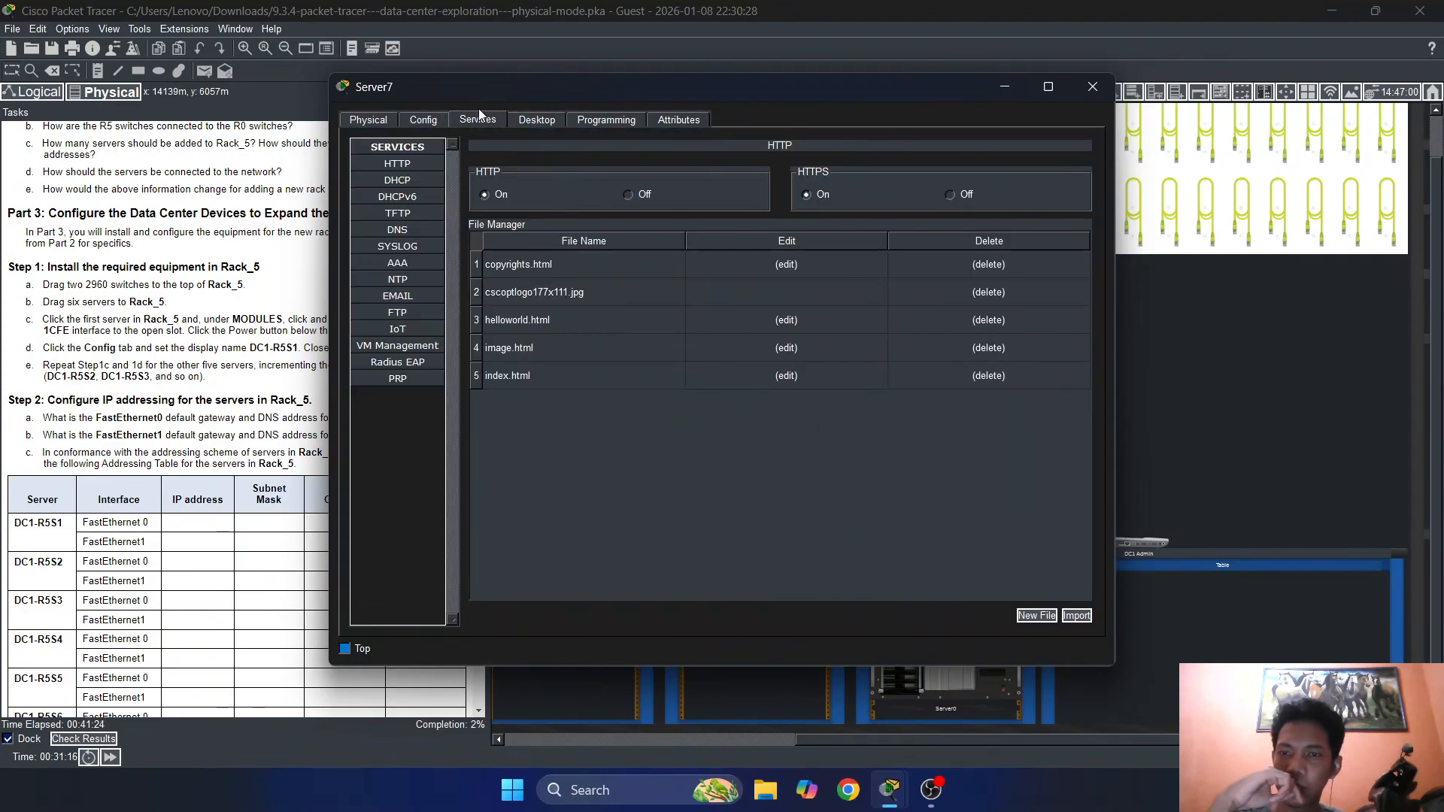
pyautogui.click(424, 119)
pyautogui.click(477, 120)
pyautogui.click(536, 120)
pyautogui.click(474, 120)
pyautogui.click(423, 120)
pyautogui.click(376, 122)
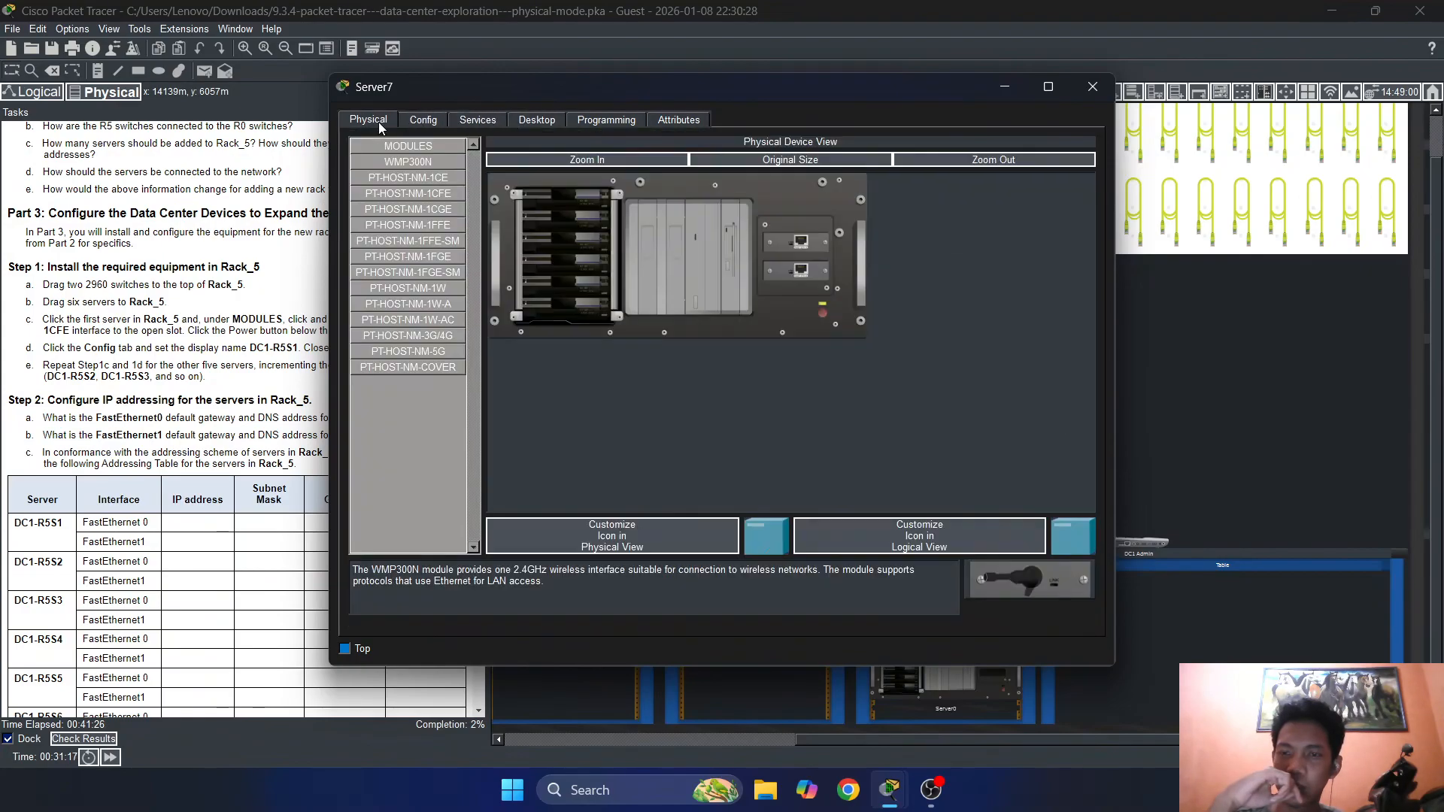
pyautogui.click(423, 121)
pyautogui.click(486, 122)
pyautogui.click(418, 120)
pyautogui.click(376, 120)
# Show Server7's global configuration settings and move its window aside to uncover the task instructions
pyautogui.click(431, 118)
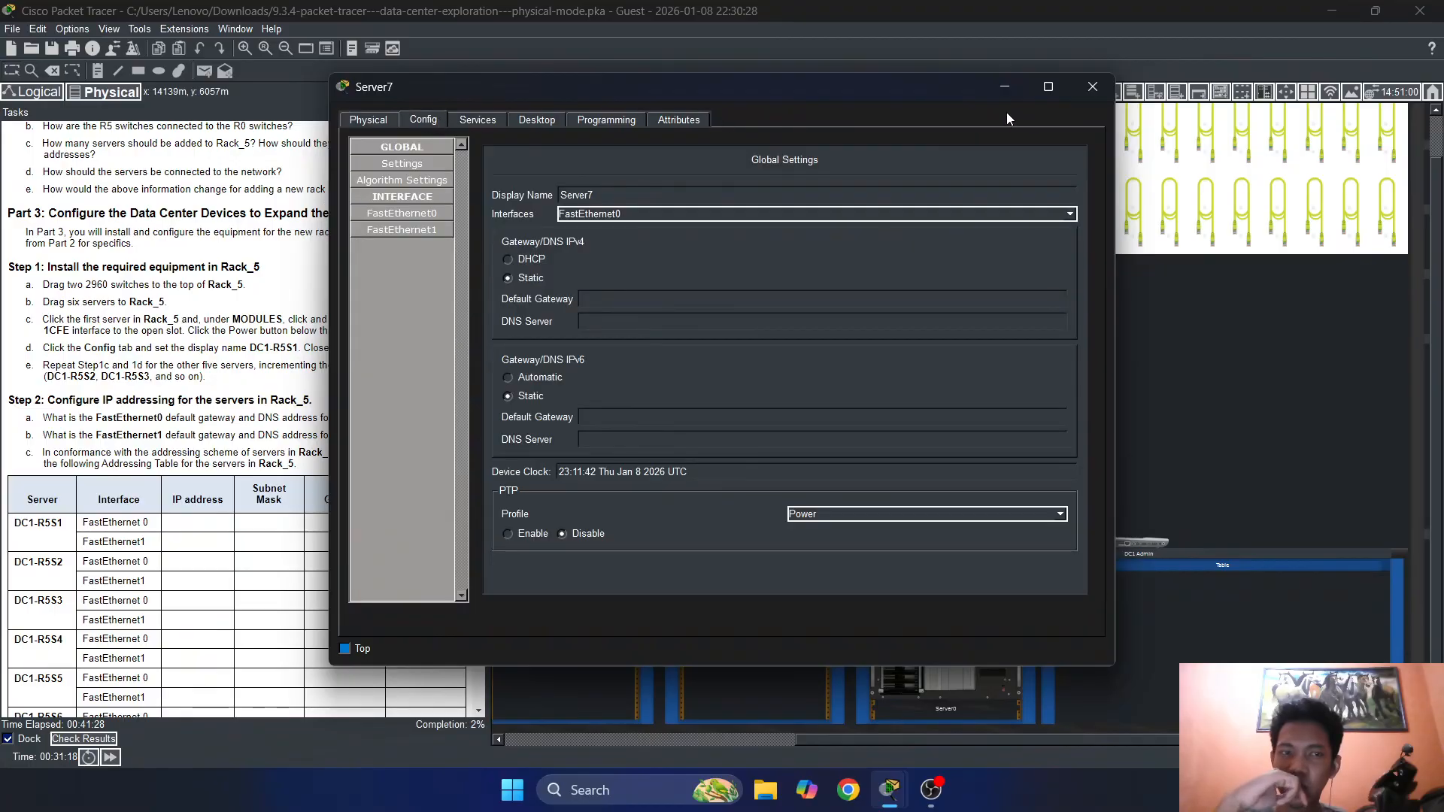
pyautogui.moveTo(879, 88); pyautogui.dragTo(932, 87)
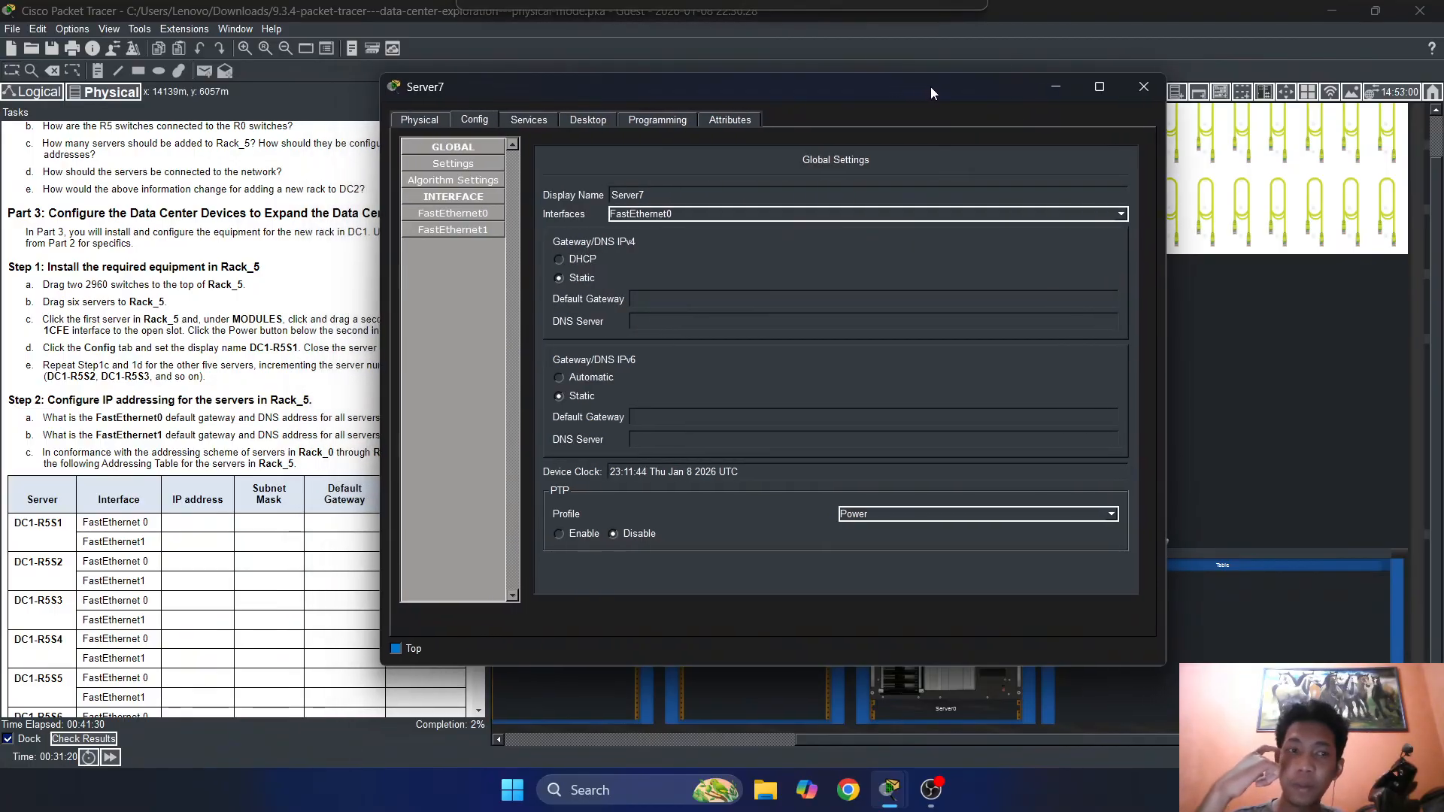
pyautogui.click(1055, 87)
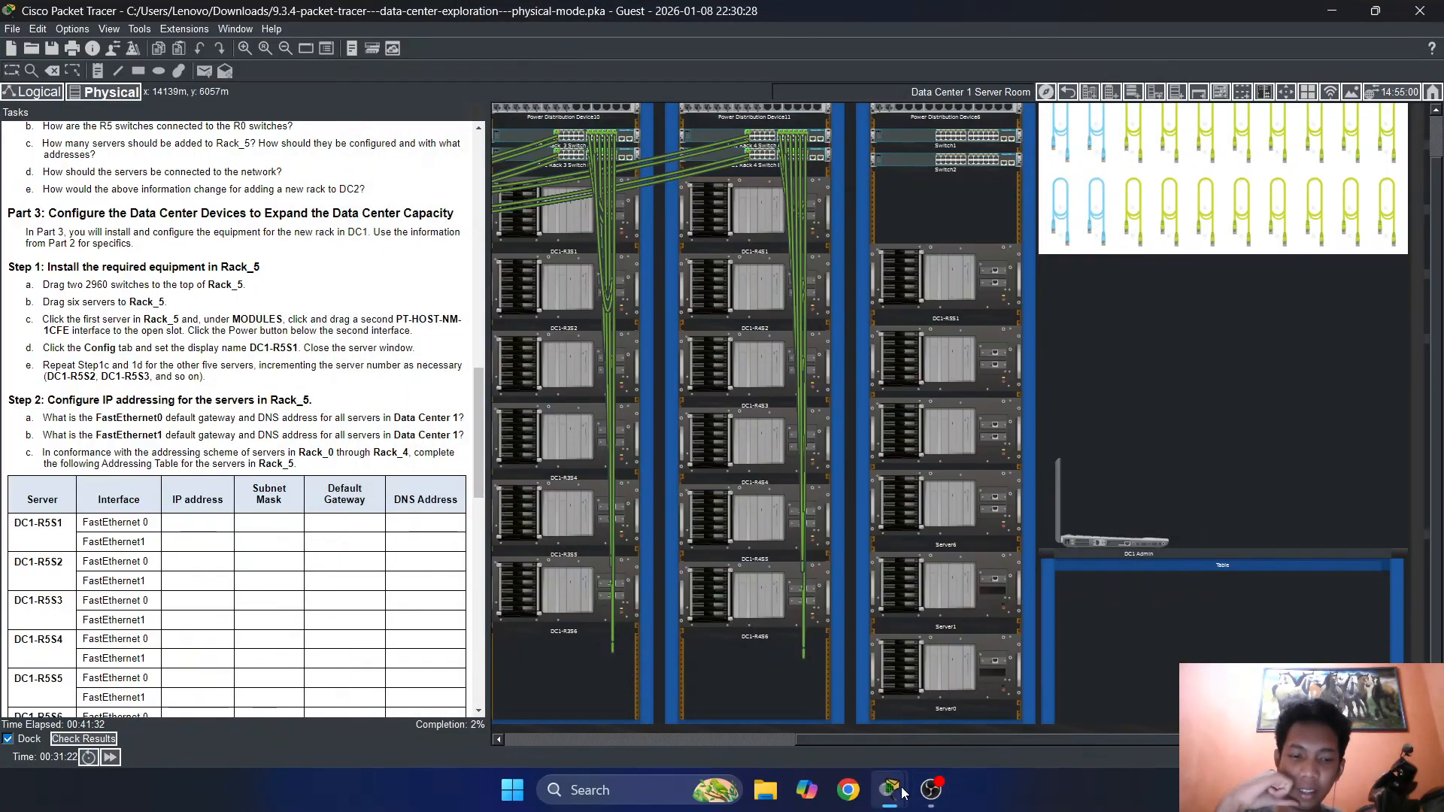
pyautogui.moveTo(902, 793)
pyautogui.click(1019, 703)
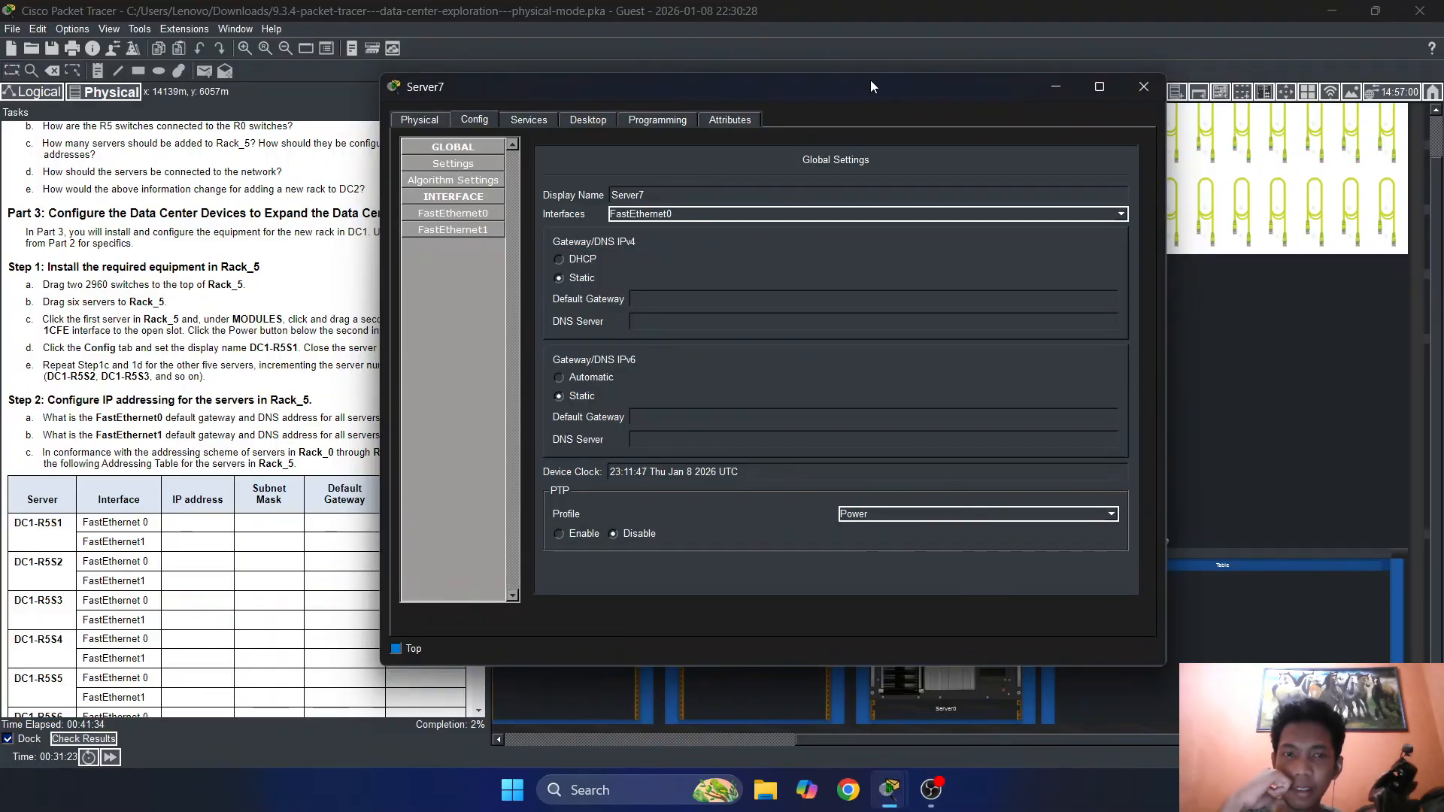
pyautogui.moveTo(850, 82); pyautogui.dragTo(902, 95)
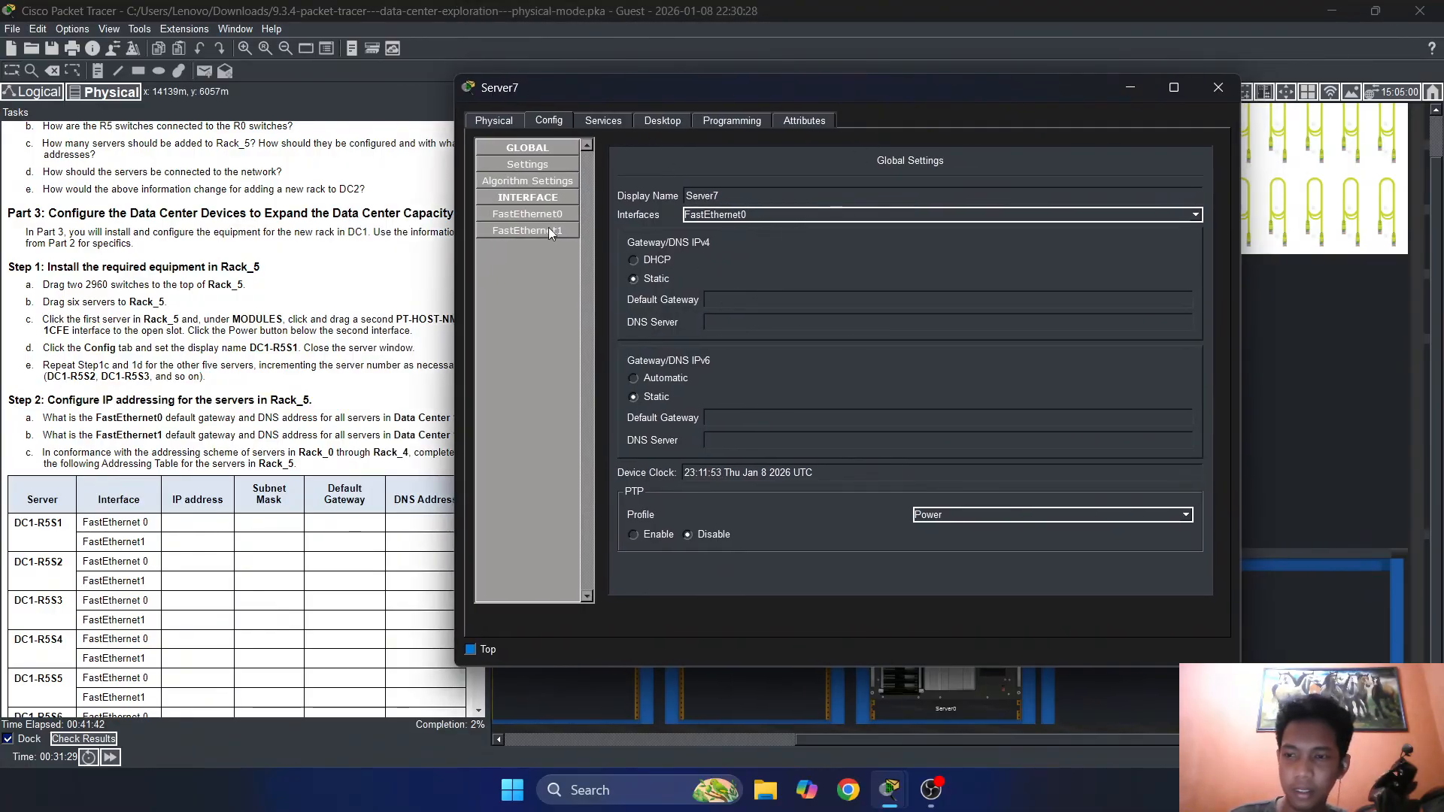
# Move Server7's window clear of the task instructions and inspect its desktop applications and installed modules
pyautogui.click(612, 124)
pyautogui.moveTo(644, 92); pyautogui.dragTo(797, 125)
pyautogui.click(803, 146)
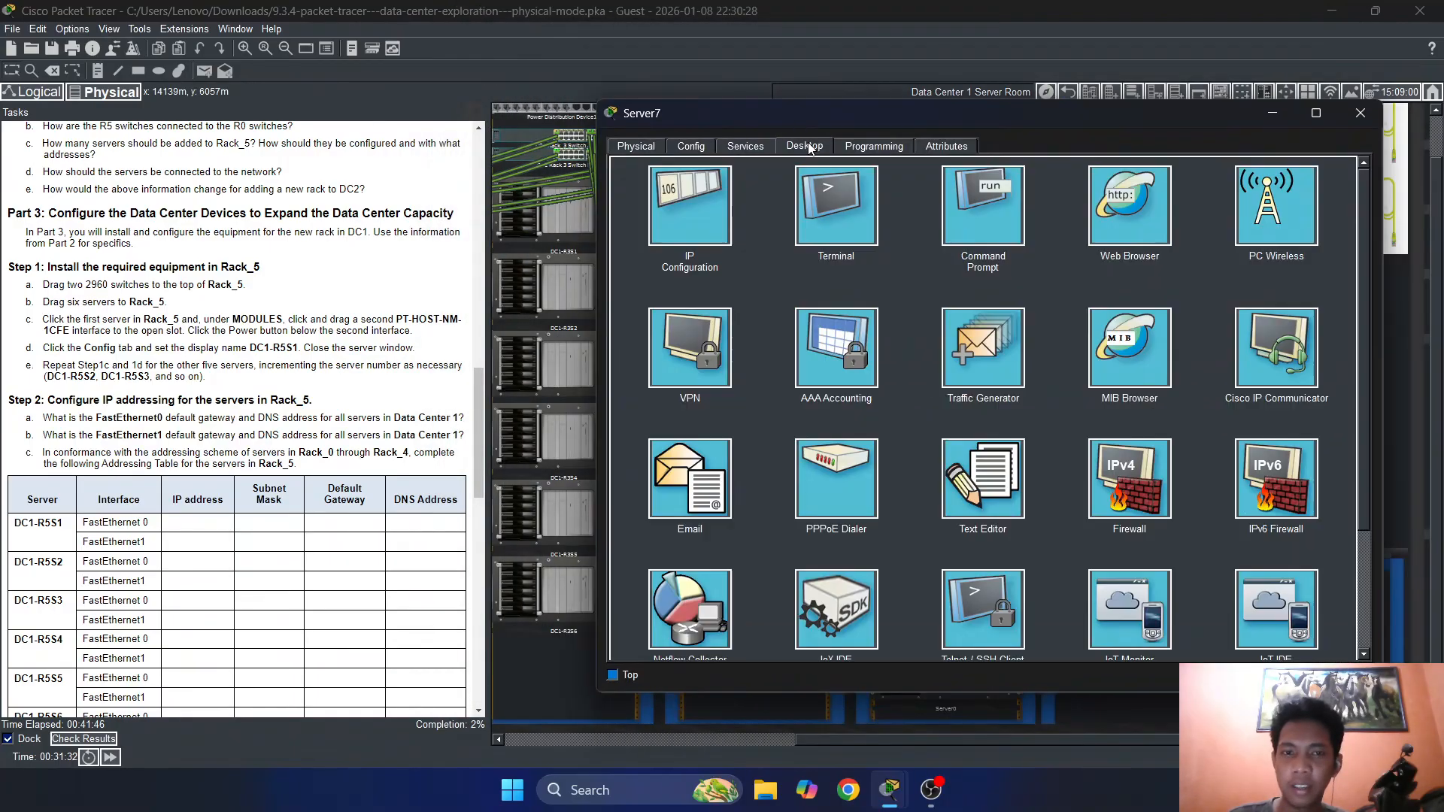
pyautogui.click(686, 144)
pyautogui.click(639, 145)
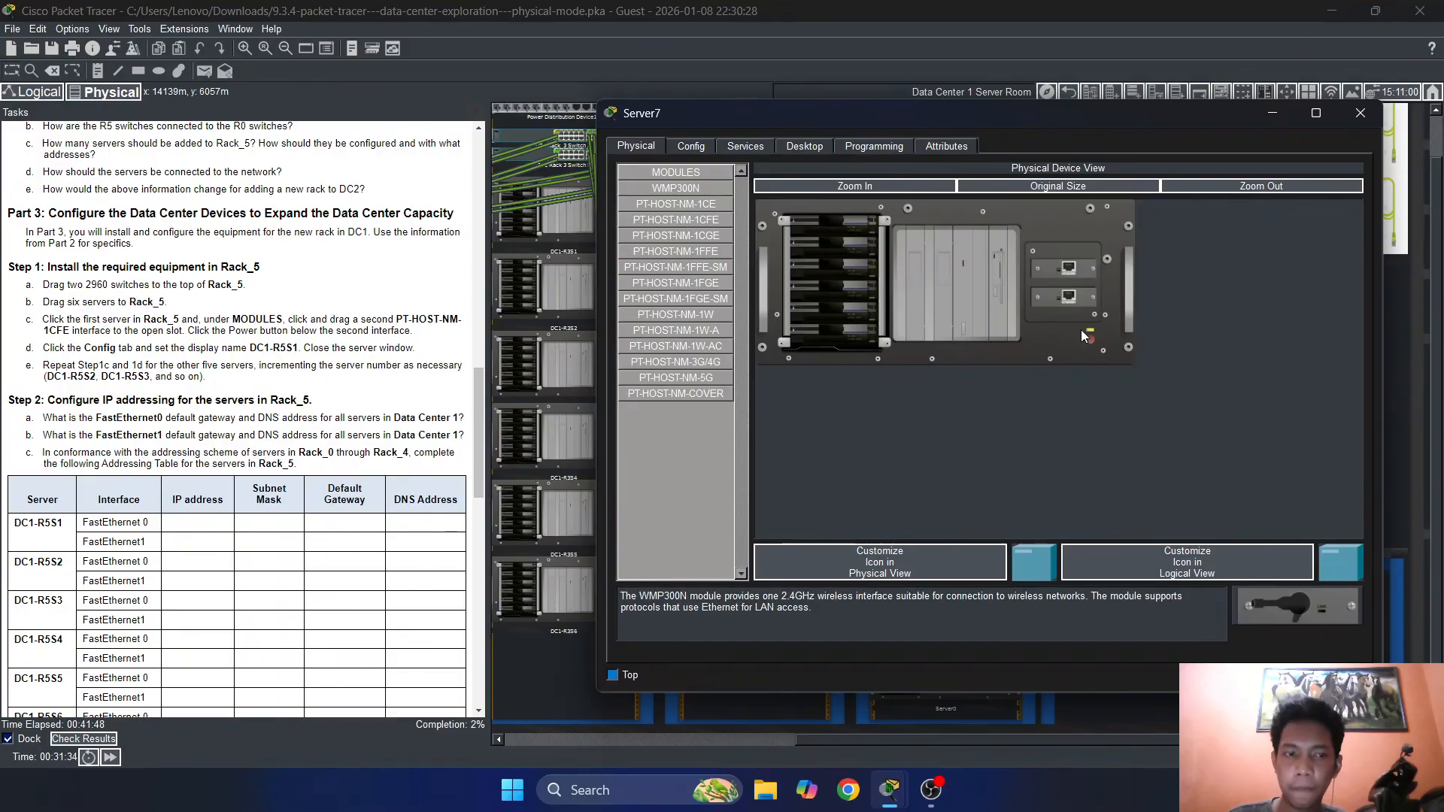
# Set the display name of Server7, the third Rack_5 server, to DC1-R5S3 and close its window
pyautogui.click(707, 145)
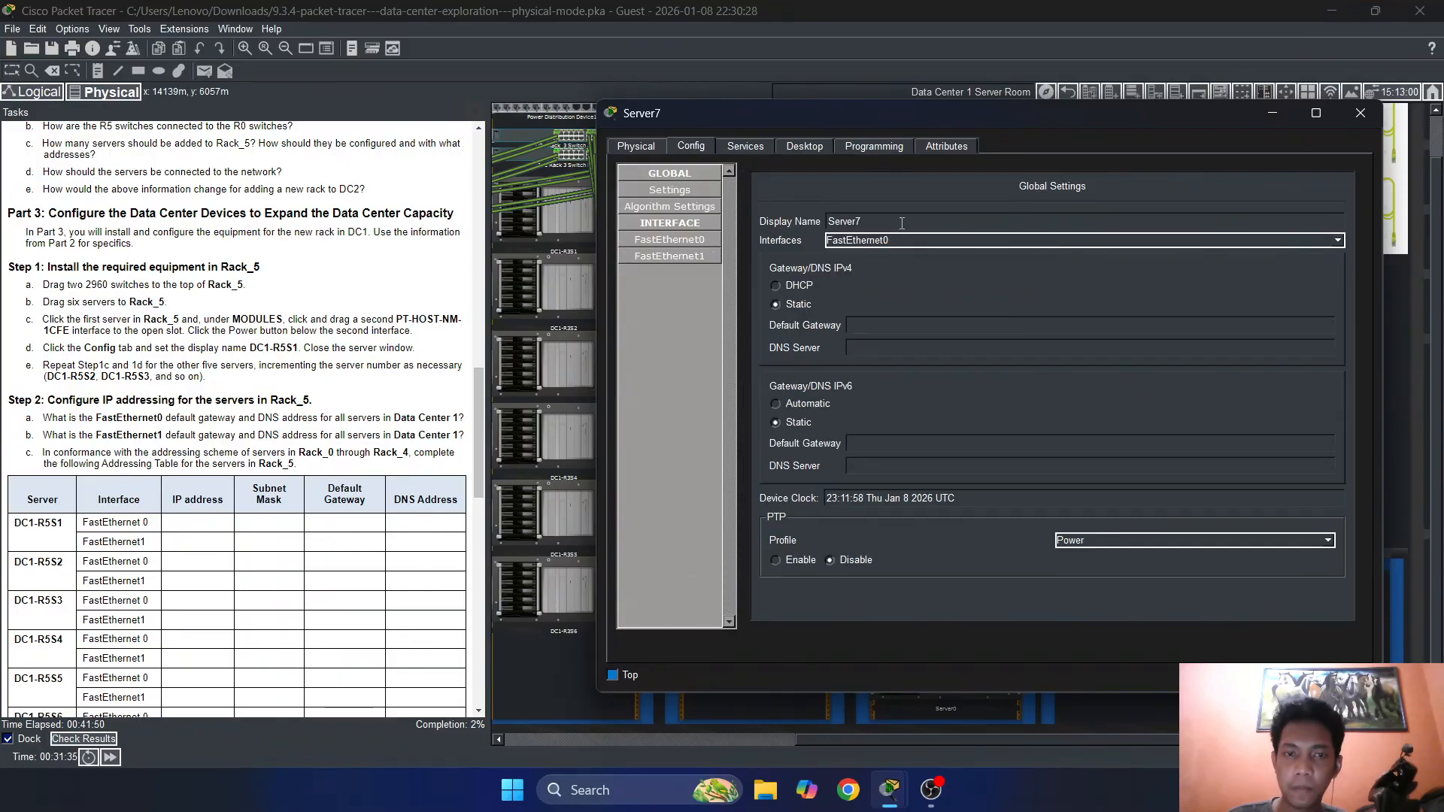
pyautogui.moveTo(902, 223); pyautogui.dragTo(791, 224)
pyautogui.write('D')
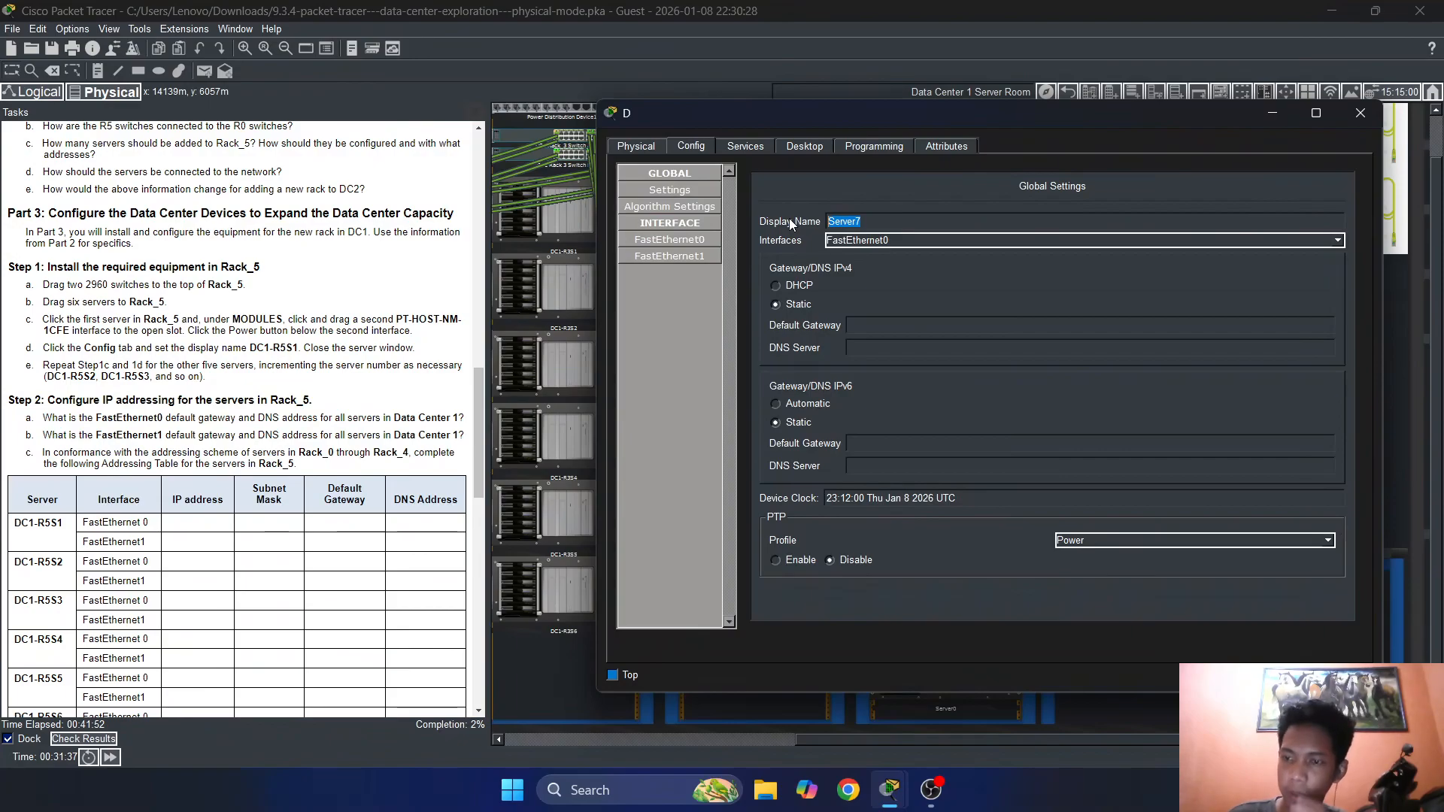
pyautogui.write('C')
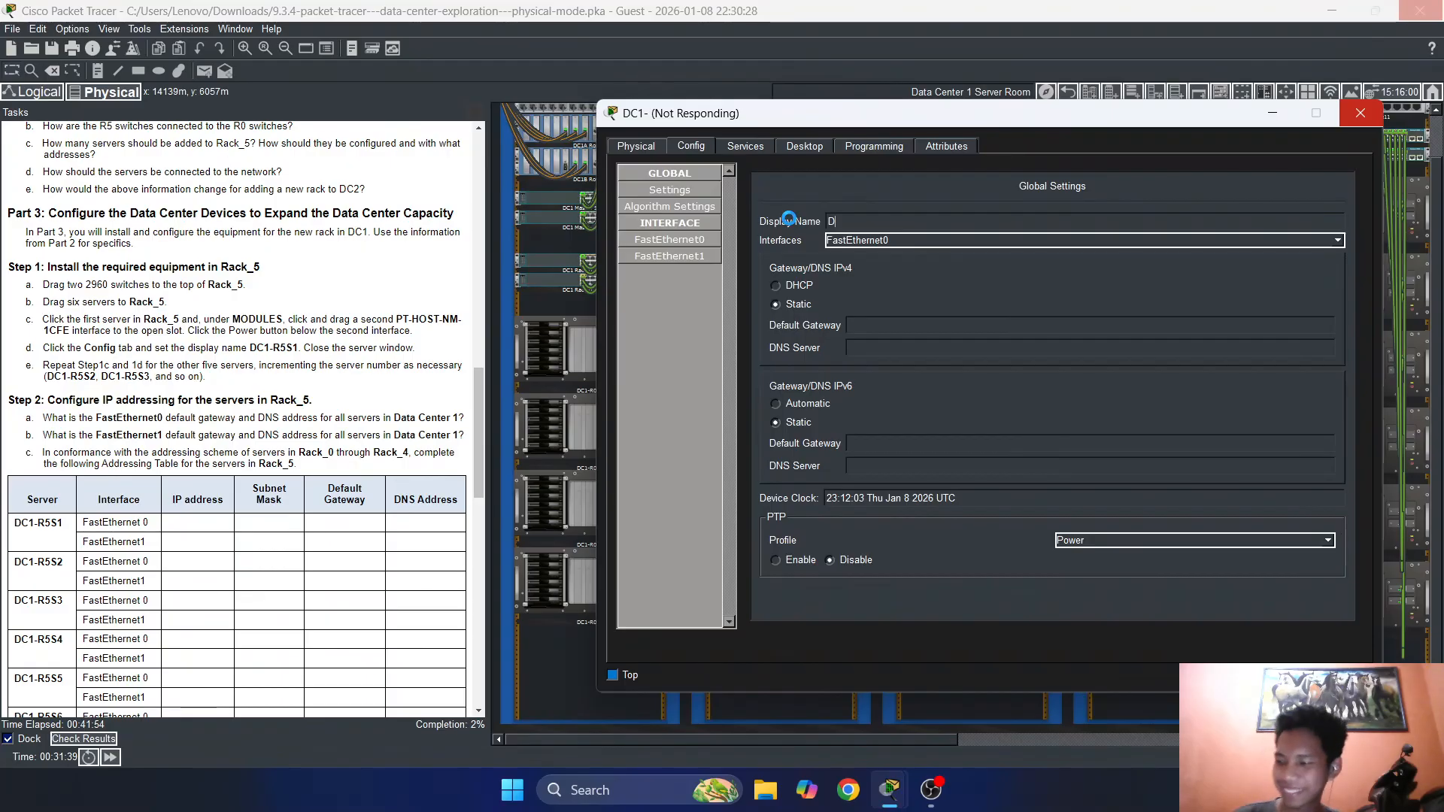
pyautogui.write('R')
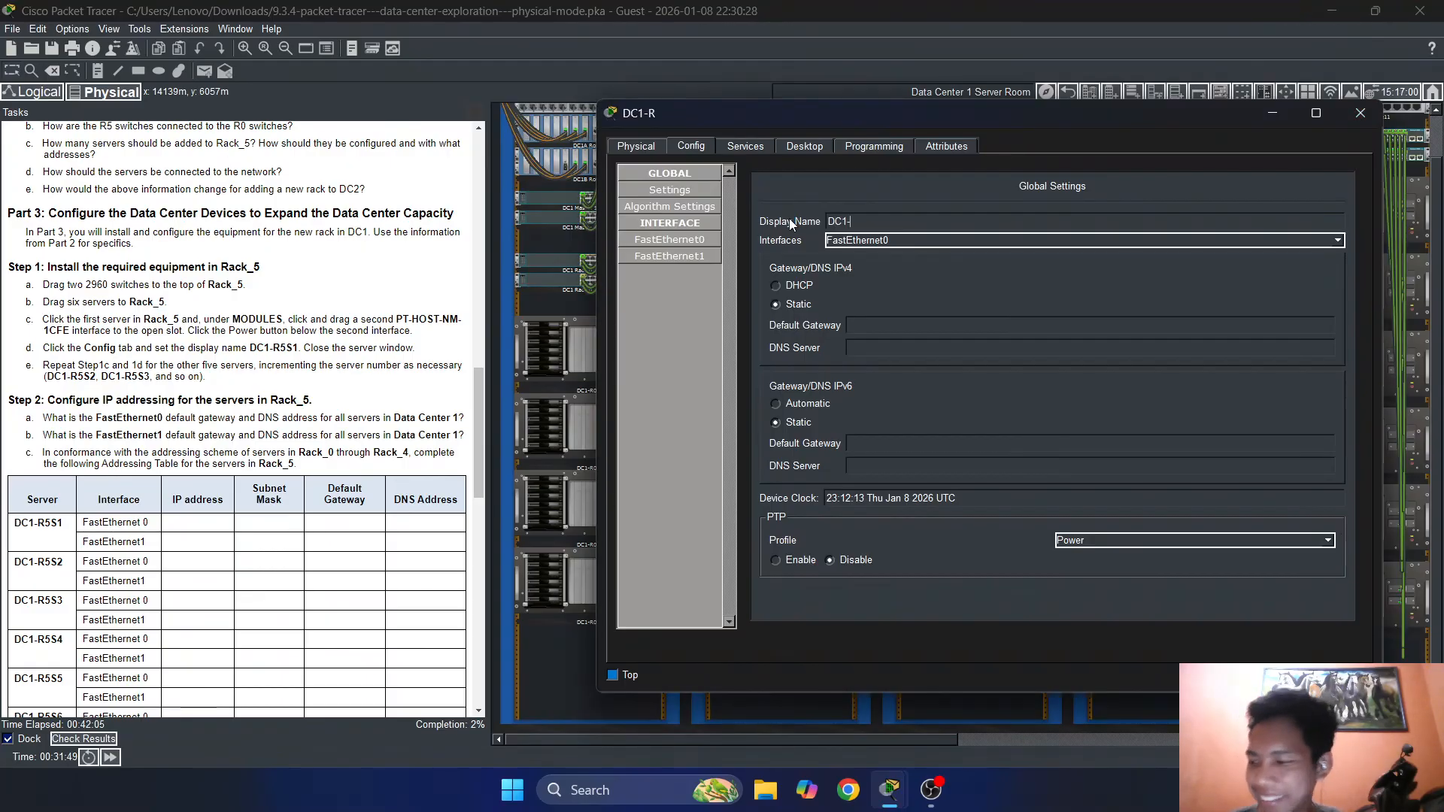
pyautogui.write('5S3')
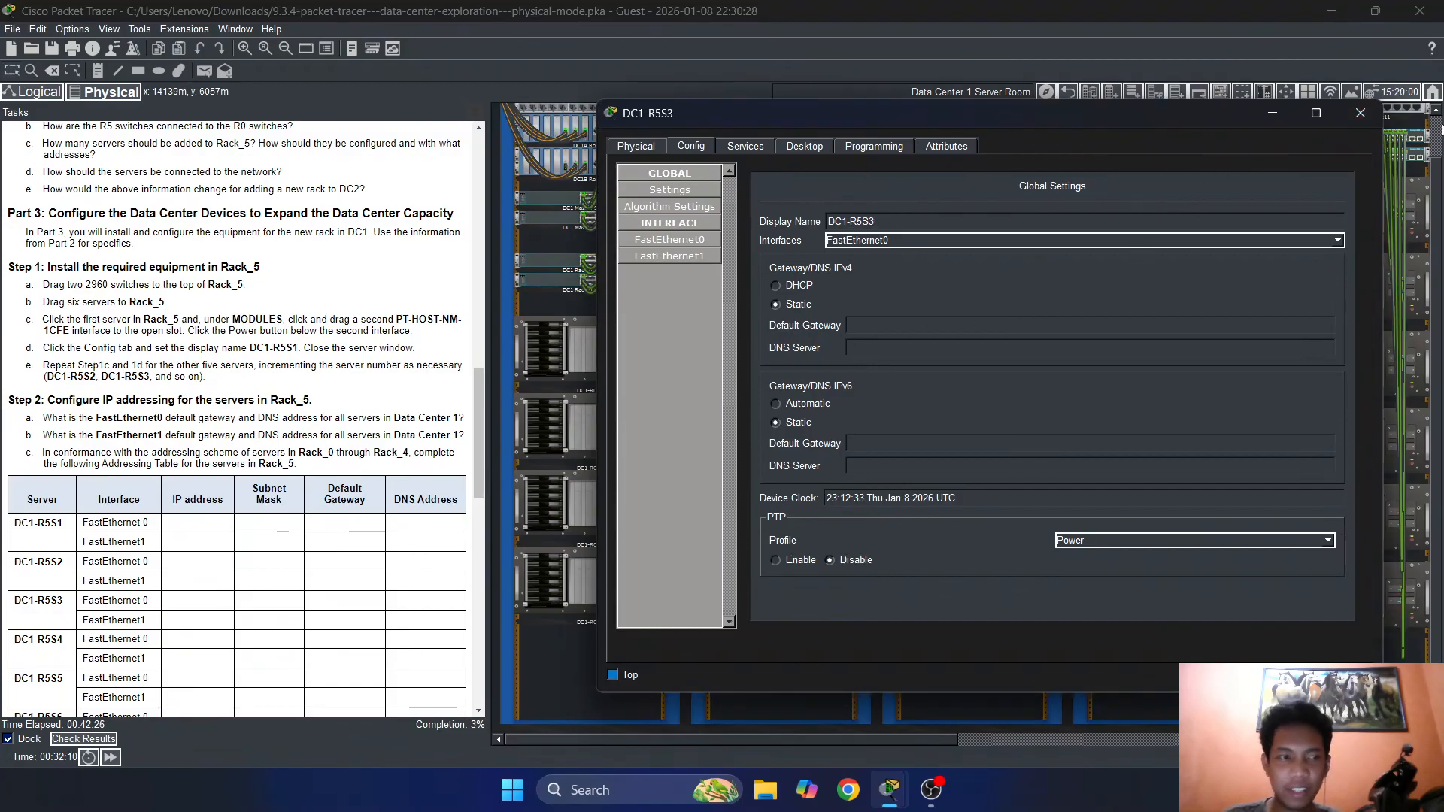
pyautogui.click(1360, 115)
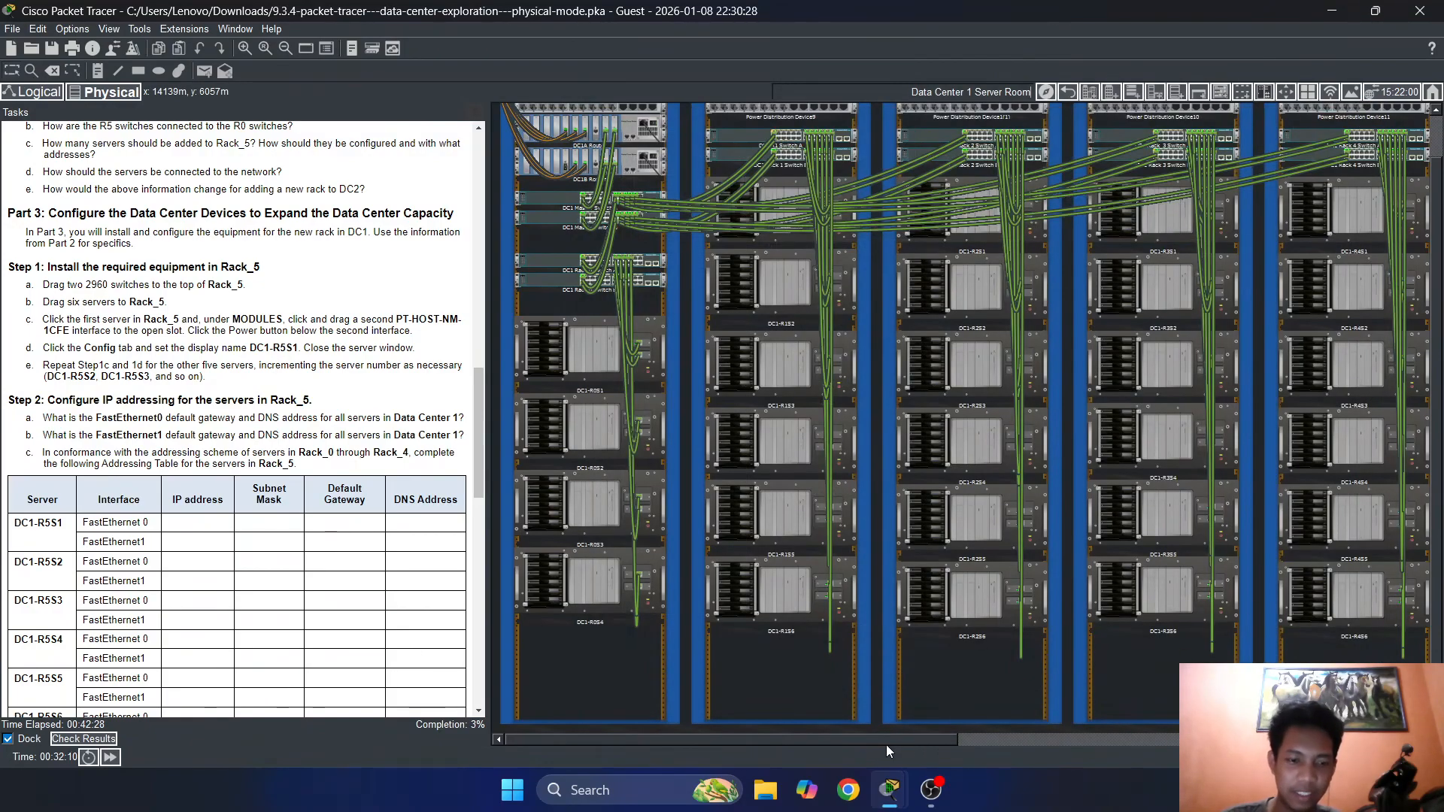
# Check the display name of the second server in Rack_5 and close its window
pyautogui.moveTo(885, 745); pyautogui.dragTo(1214, 736)
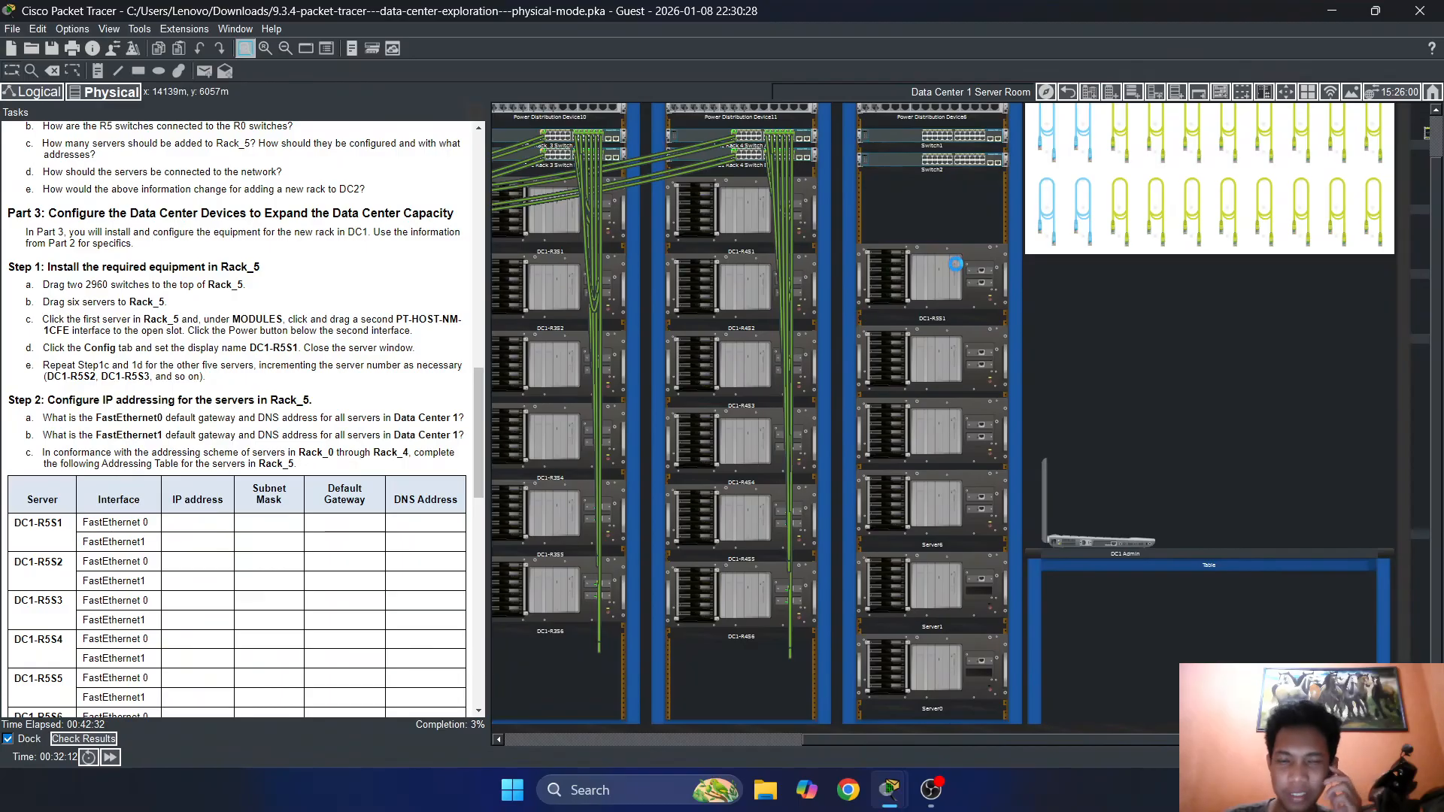
pyautogui.click(955, 264)
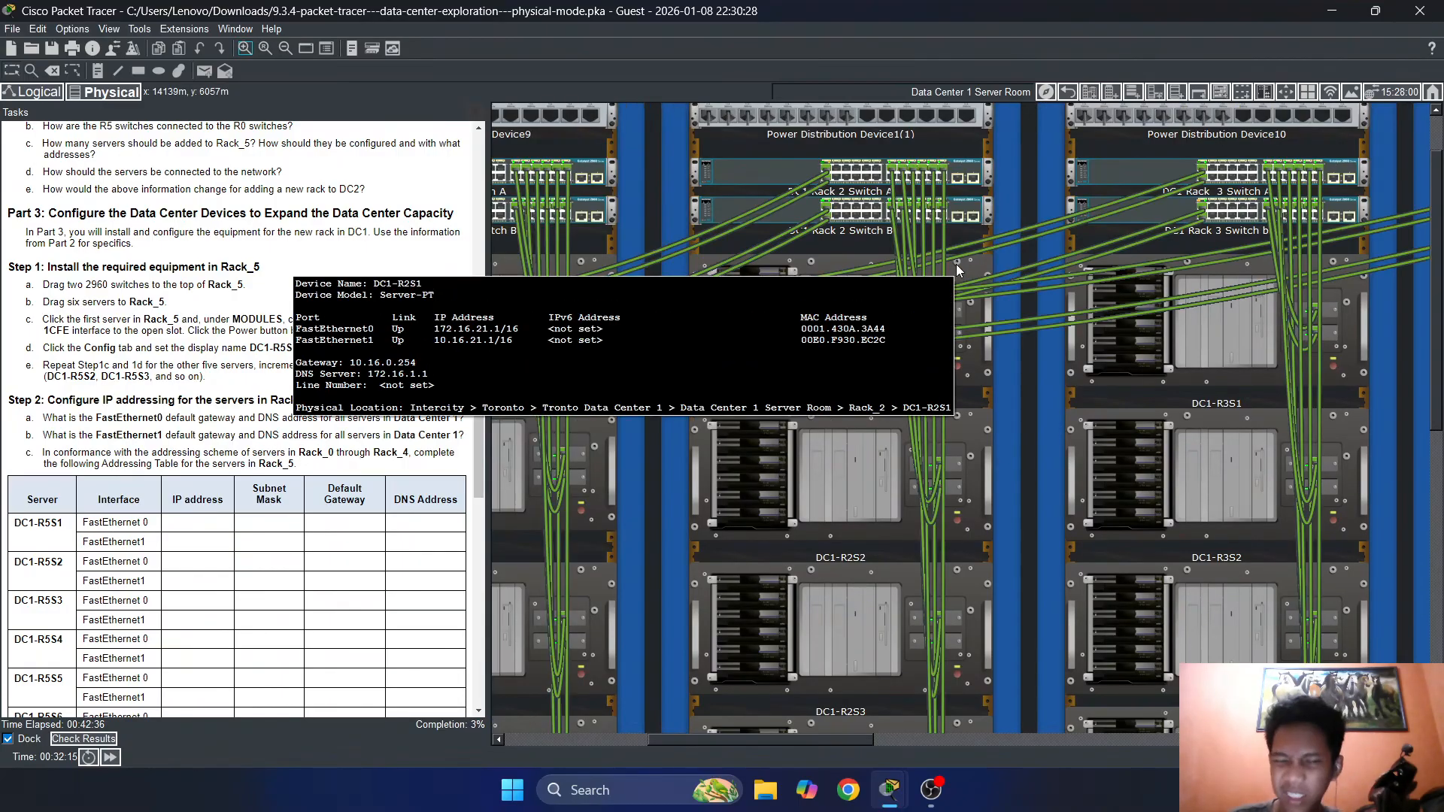
pyautogui.moveTo(822, 740); pyautogui.dragTo(1068, 733)
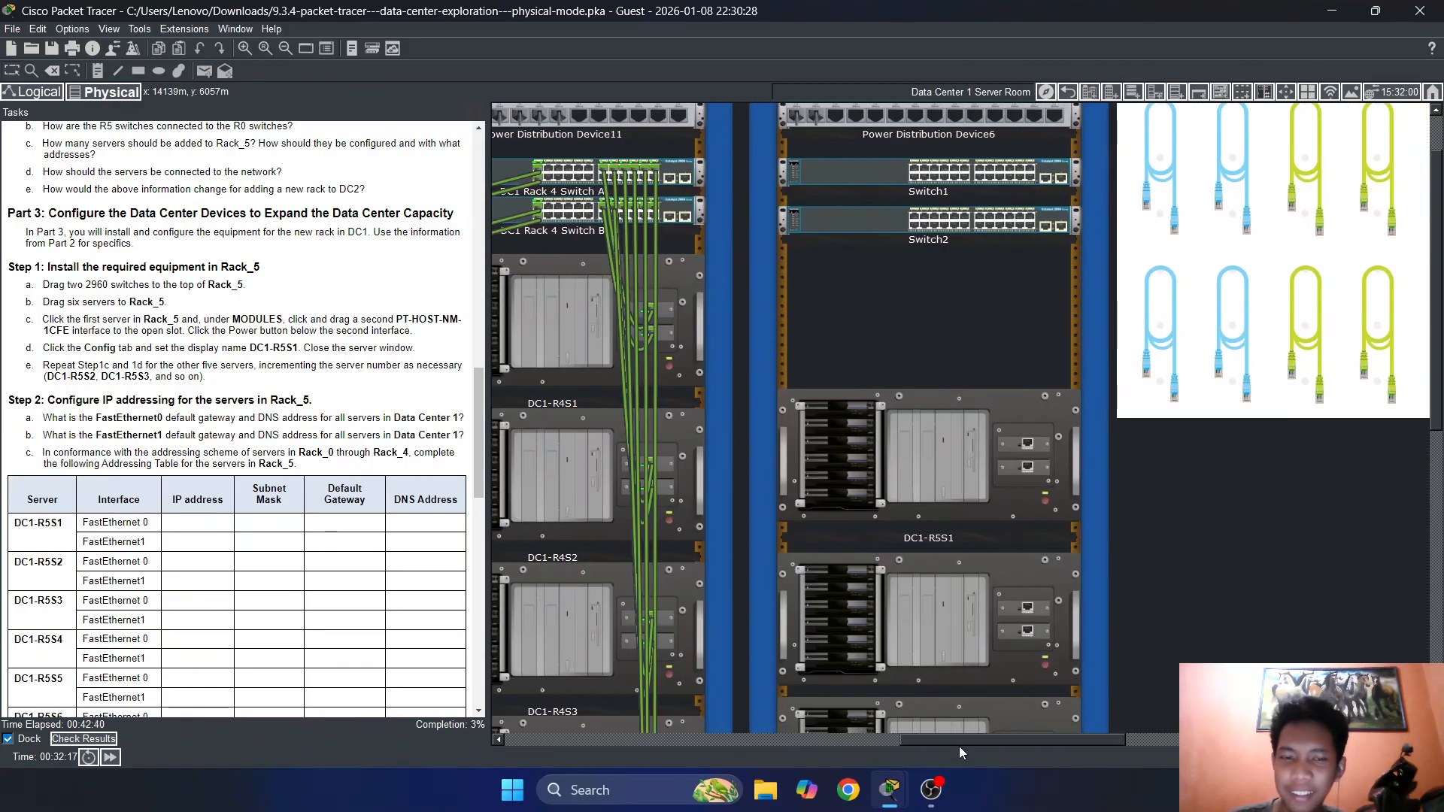
pyautogui.moveTo(971, 742); pyautogui.dragTo(977, 737)
pyautogui.scroll(-3, 970, 448)
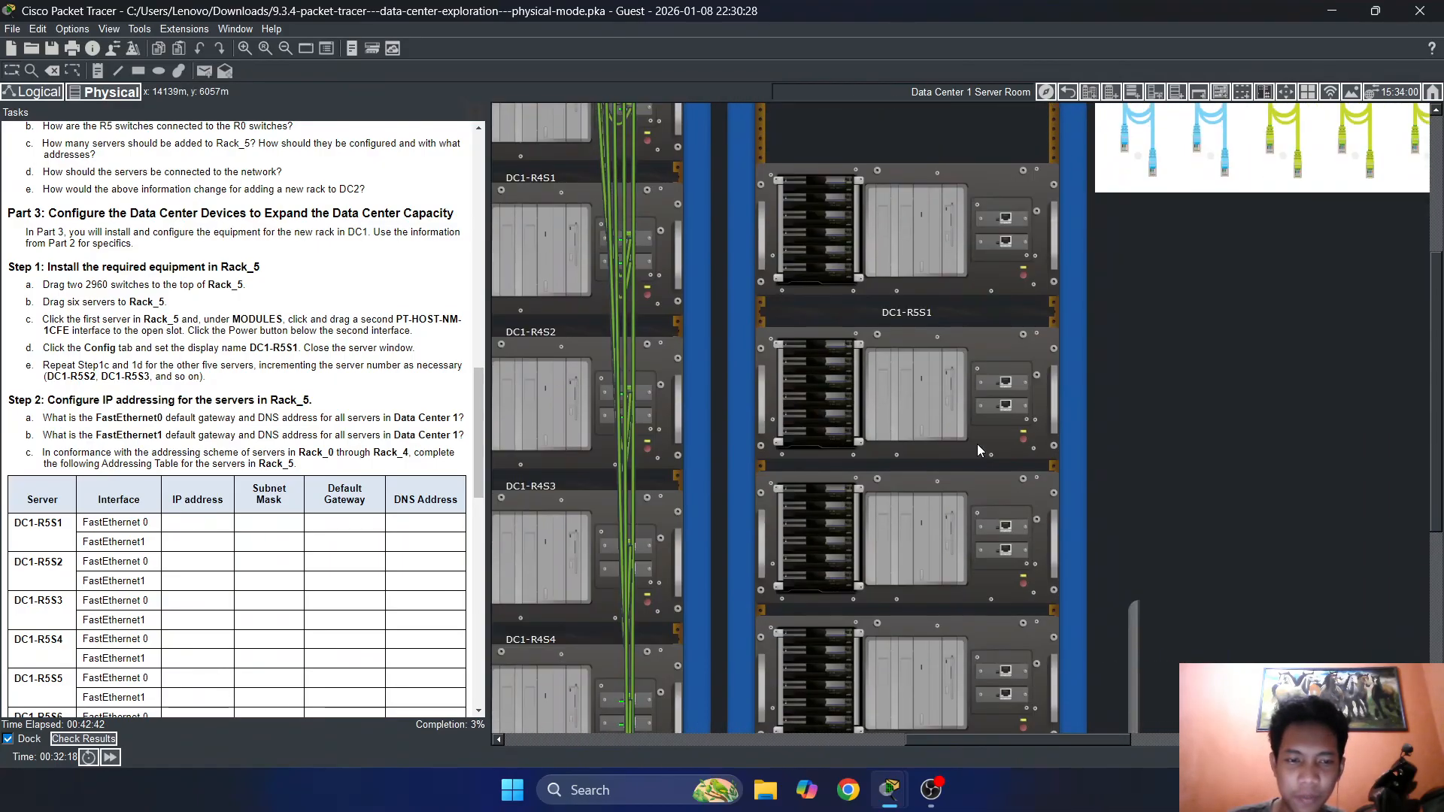
pyautogui.scroll(-2, 1119, 362)
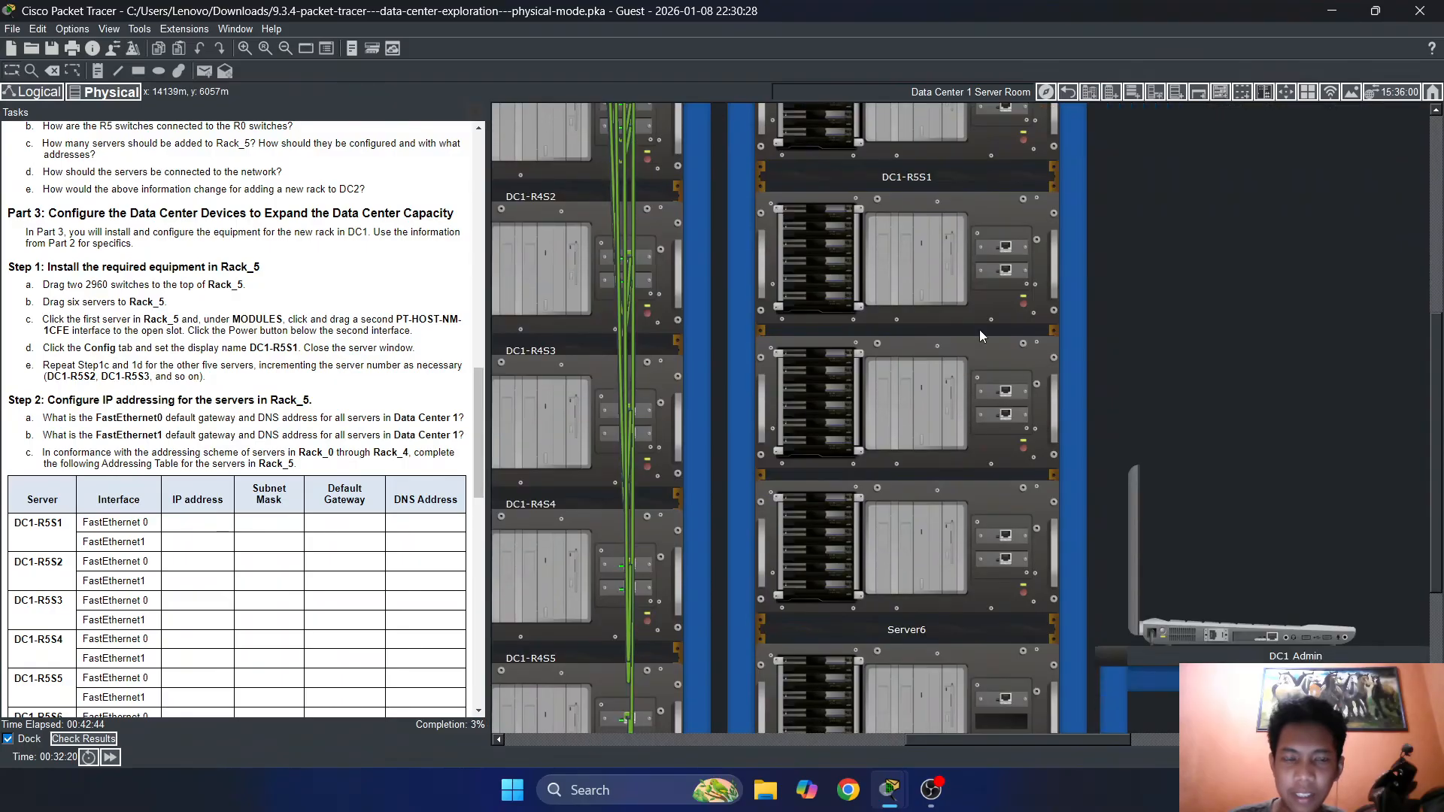
pyautogui.click(872, 251)
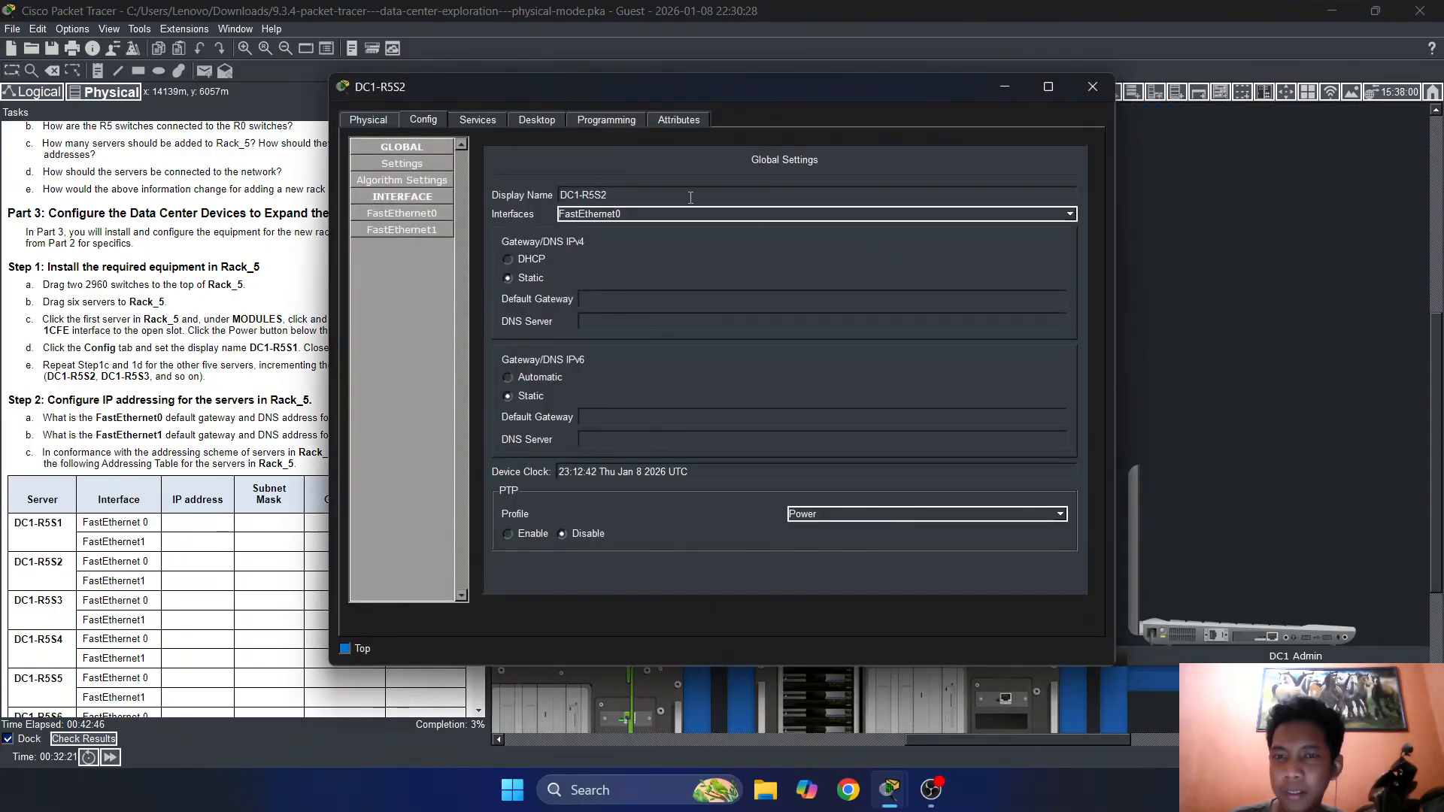
pyautogui.click(1093, 86)
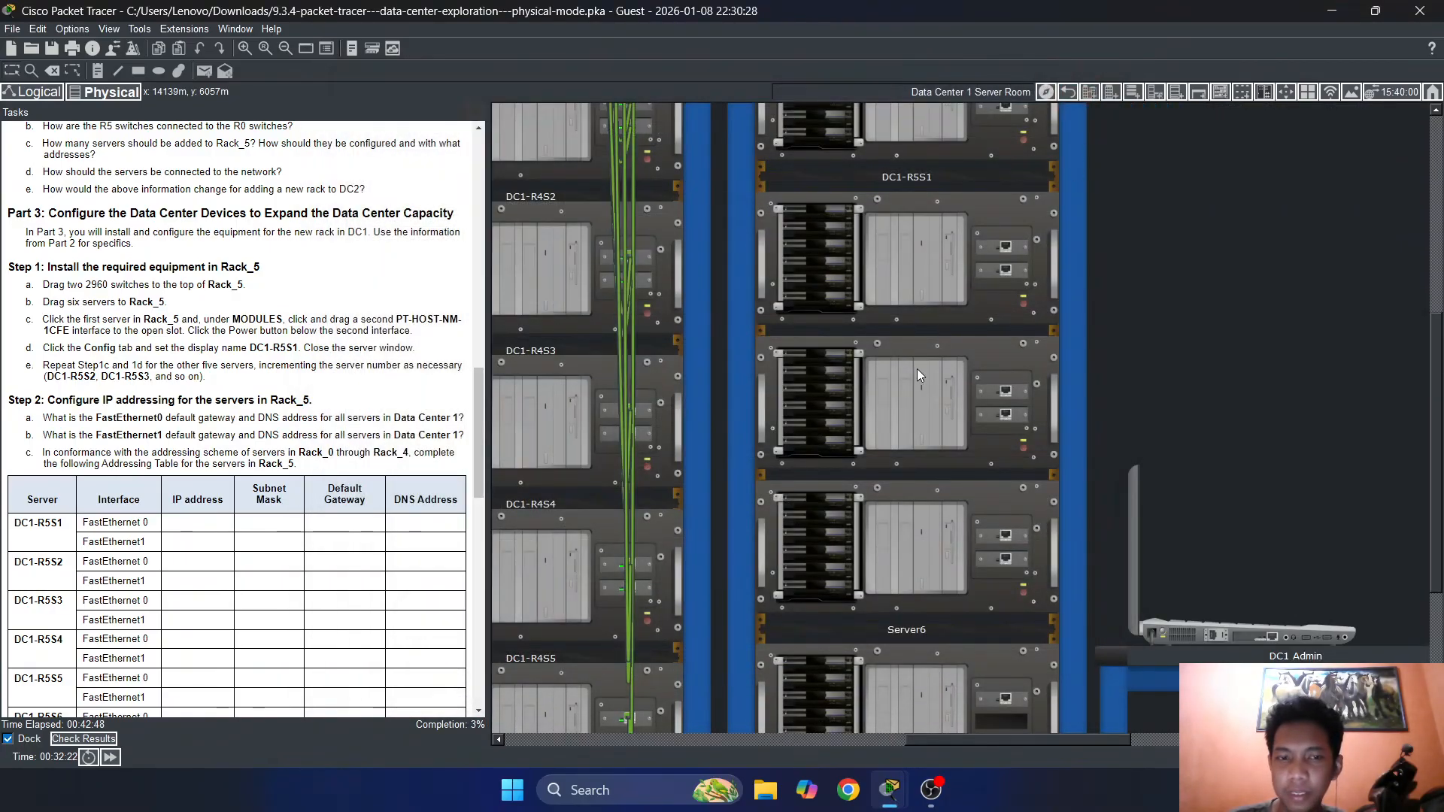
# Move the DC1-R5S1 server up in Rack_5 to the space directly below Switch2
pyautogui.scroll(2, 918, 373)
pyautogui.scroll(2, 913, 220)
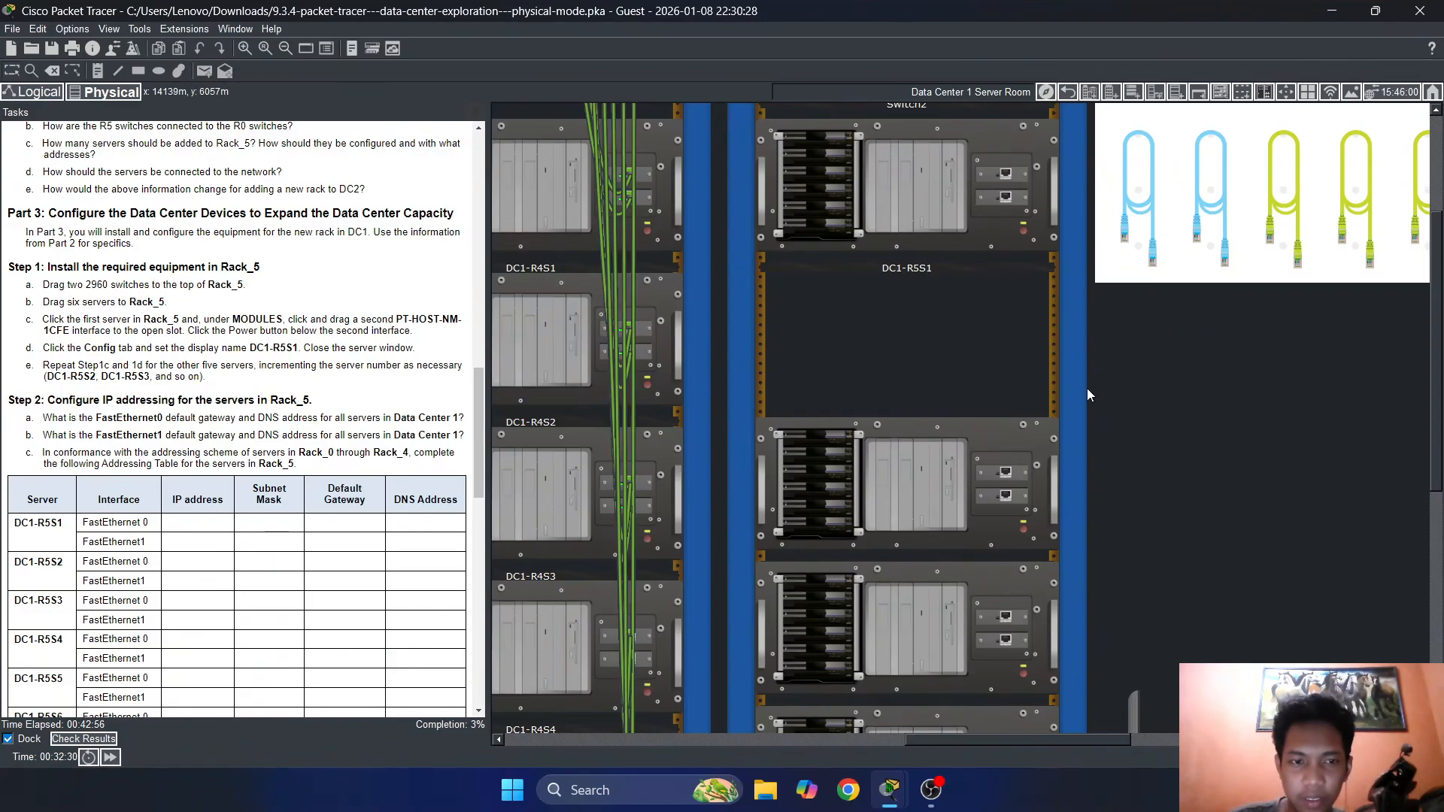
# Check the display name of the third server in Rack_5 and close its window
pyautogui.scroll(-5, 937, 385)
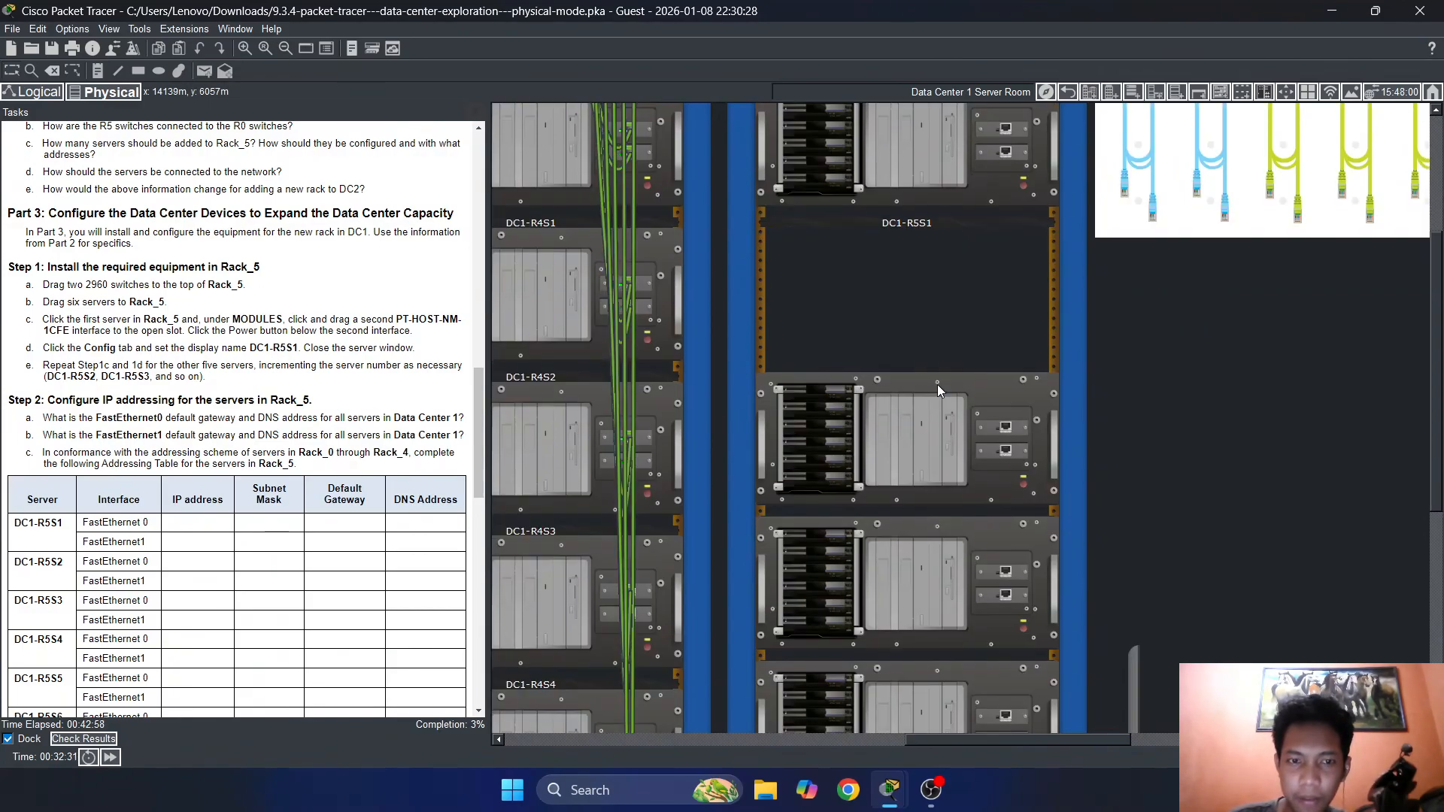
pyautogui.scroll(-1, 922, 413)
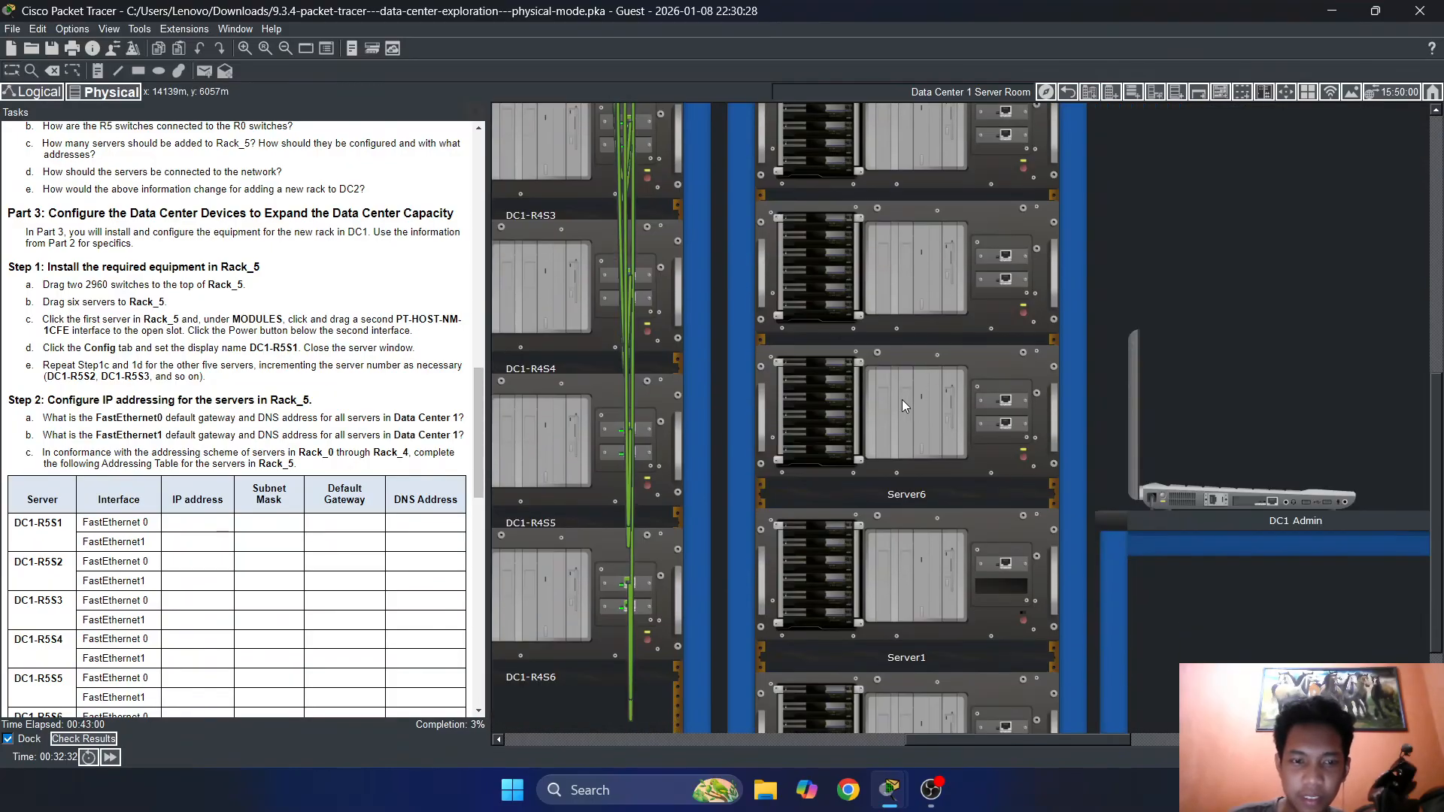
pyautogui.click(932, 257)
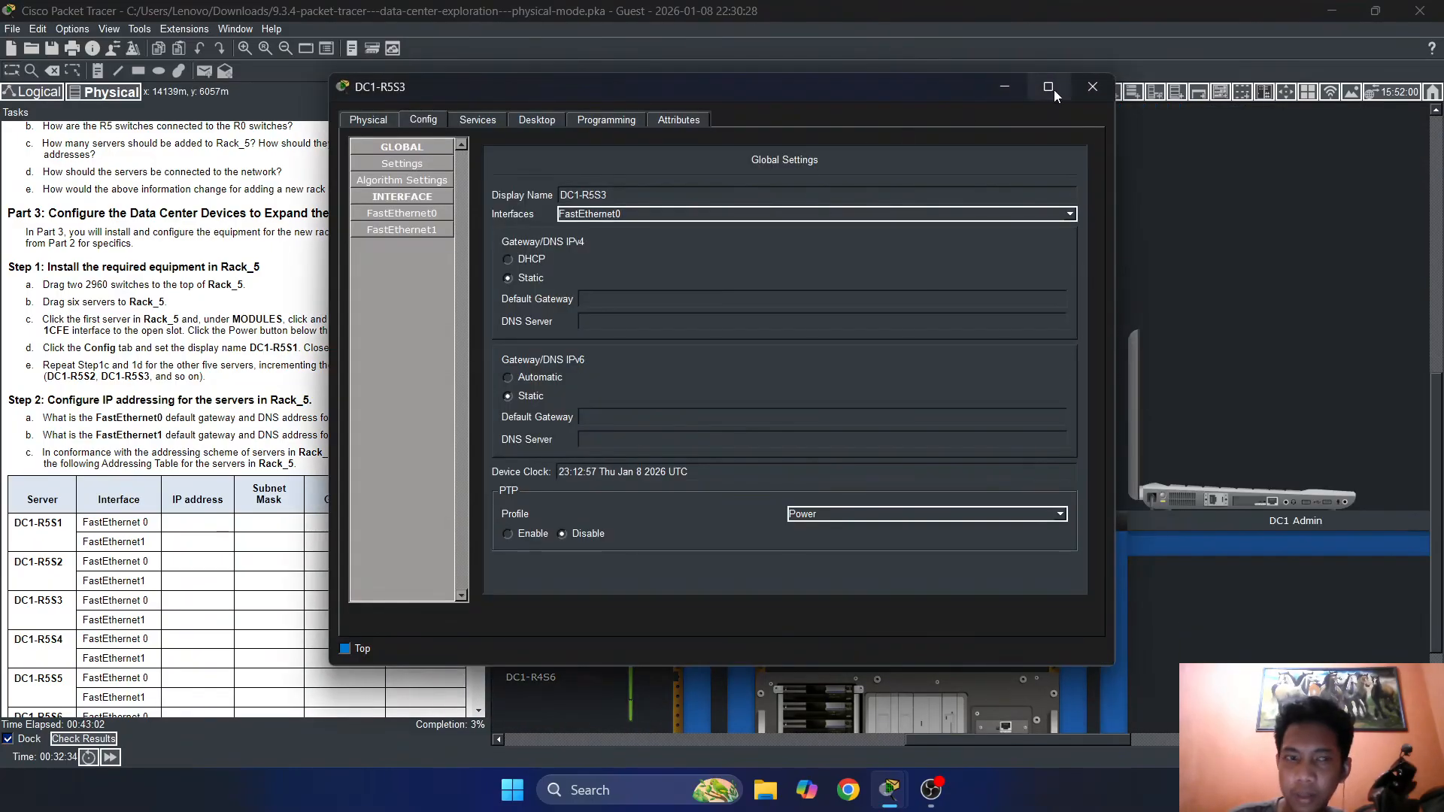
pyautogui.click(1118, 88)
# Set the display name of Server6, the fourth Rack_5 server, to DC1-R5S4
pyautogui.click(913, 416)
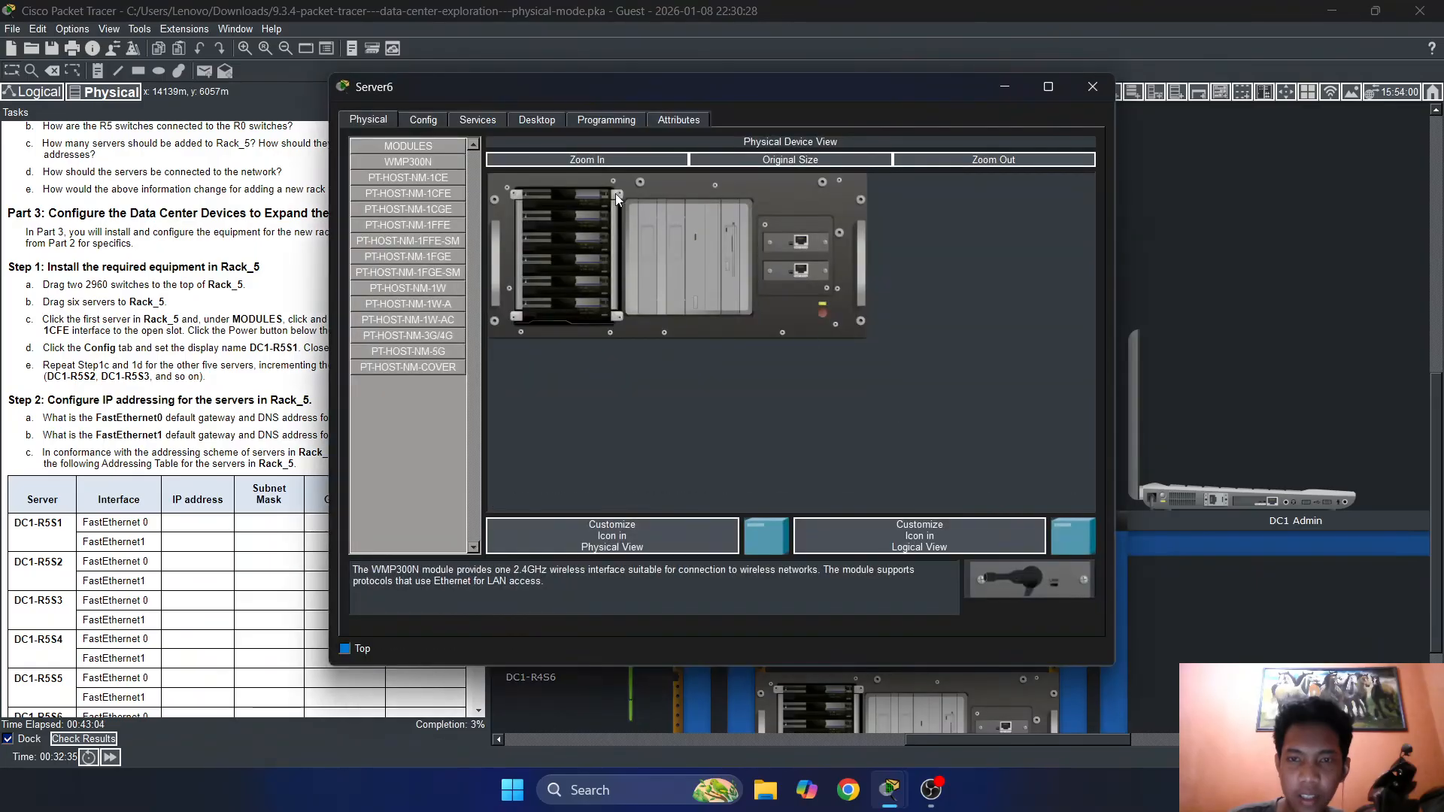
pyautogui.click(419, 119)
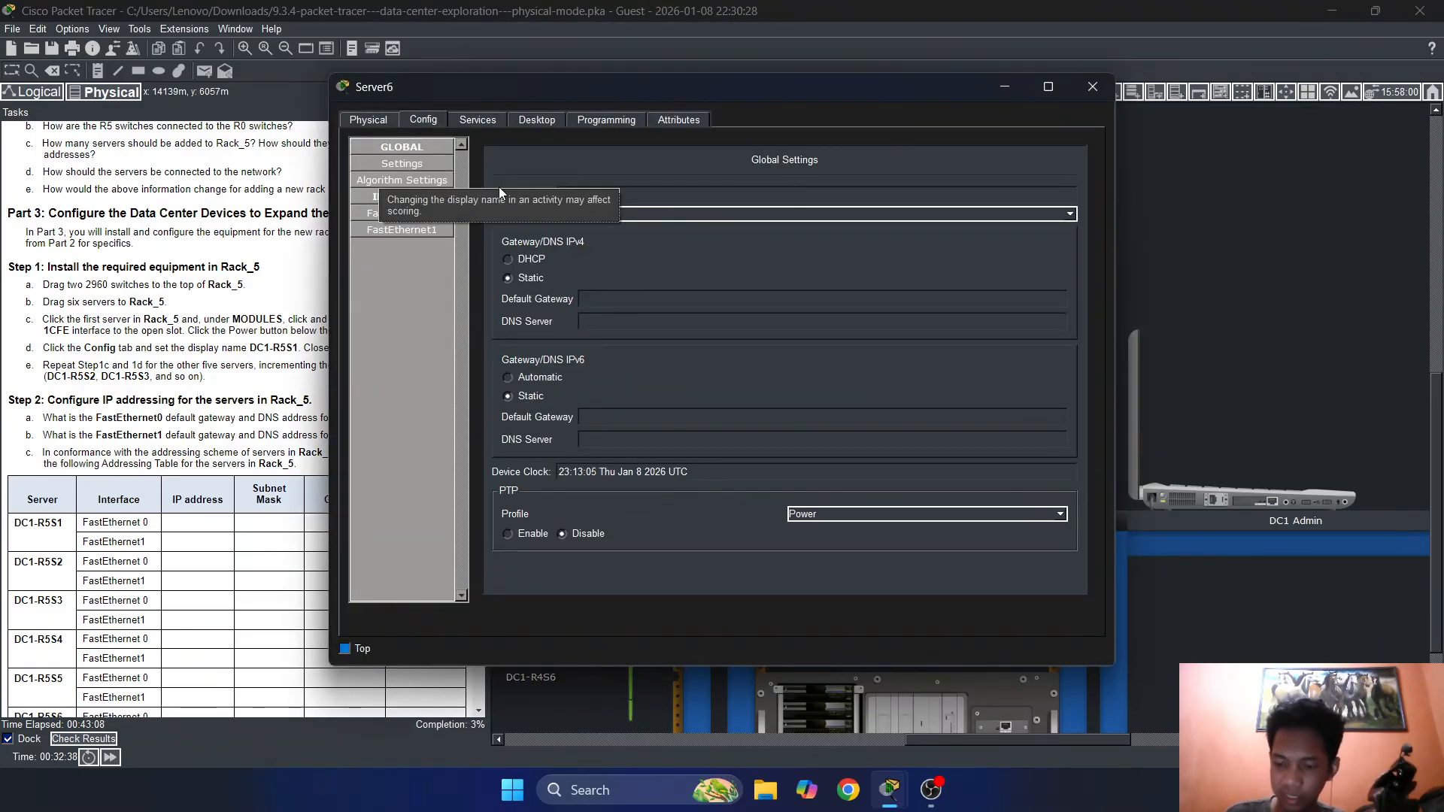
pyautogui.write('D')
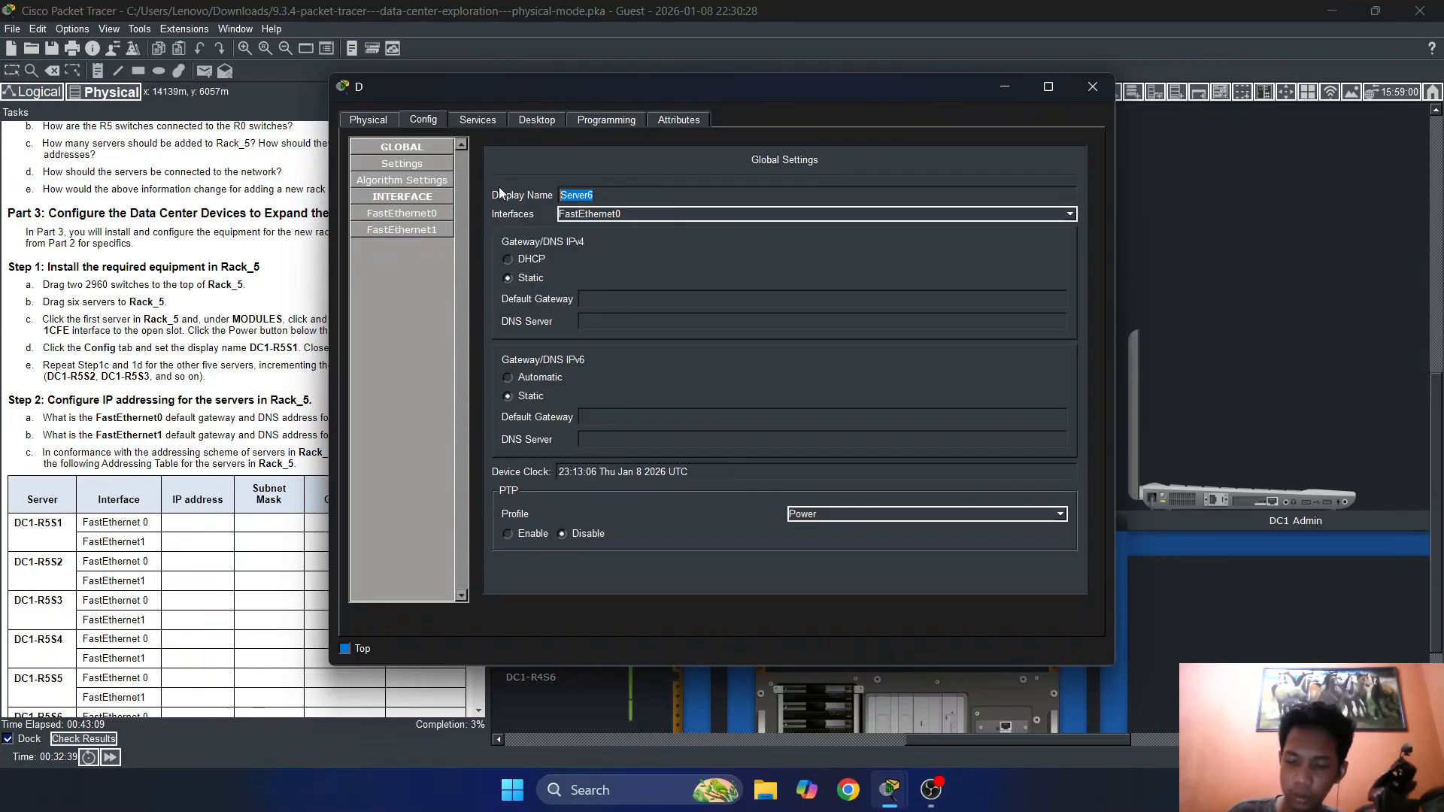
pyautogui.write('C')
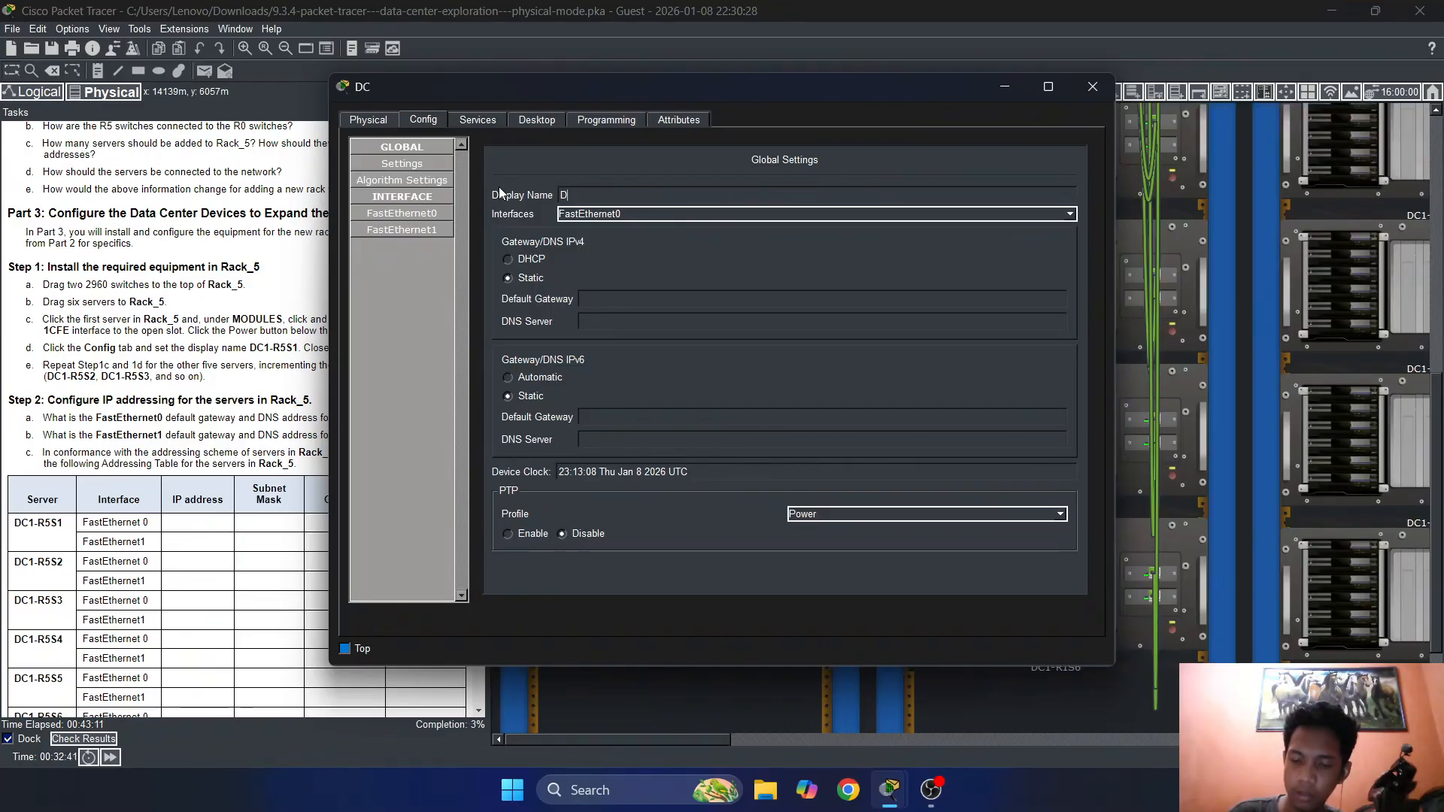
pyautogui.write('1')
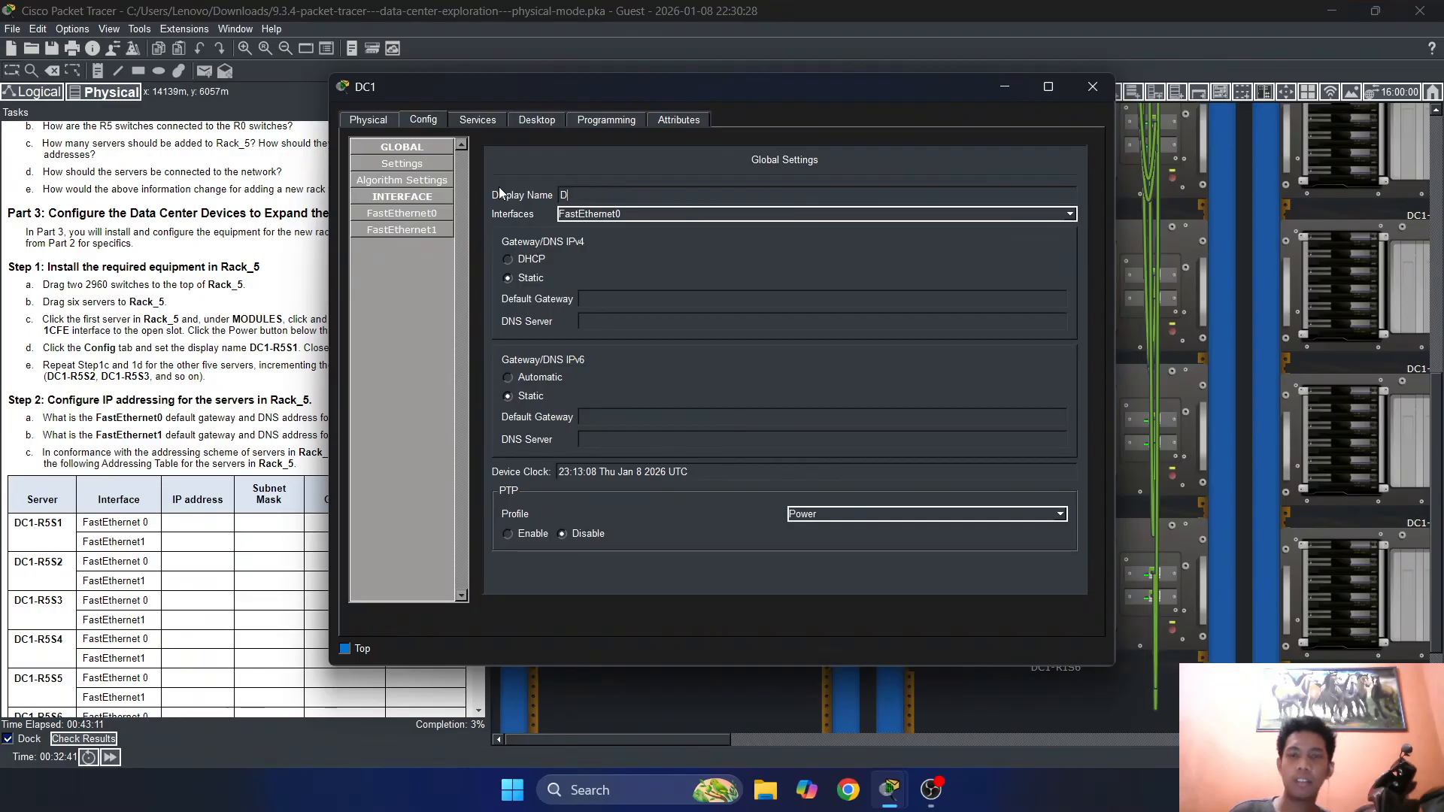
pyautogui.write('-')
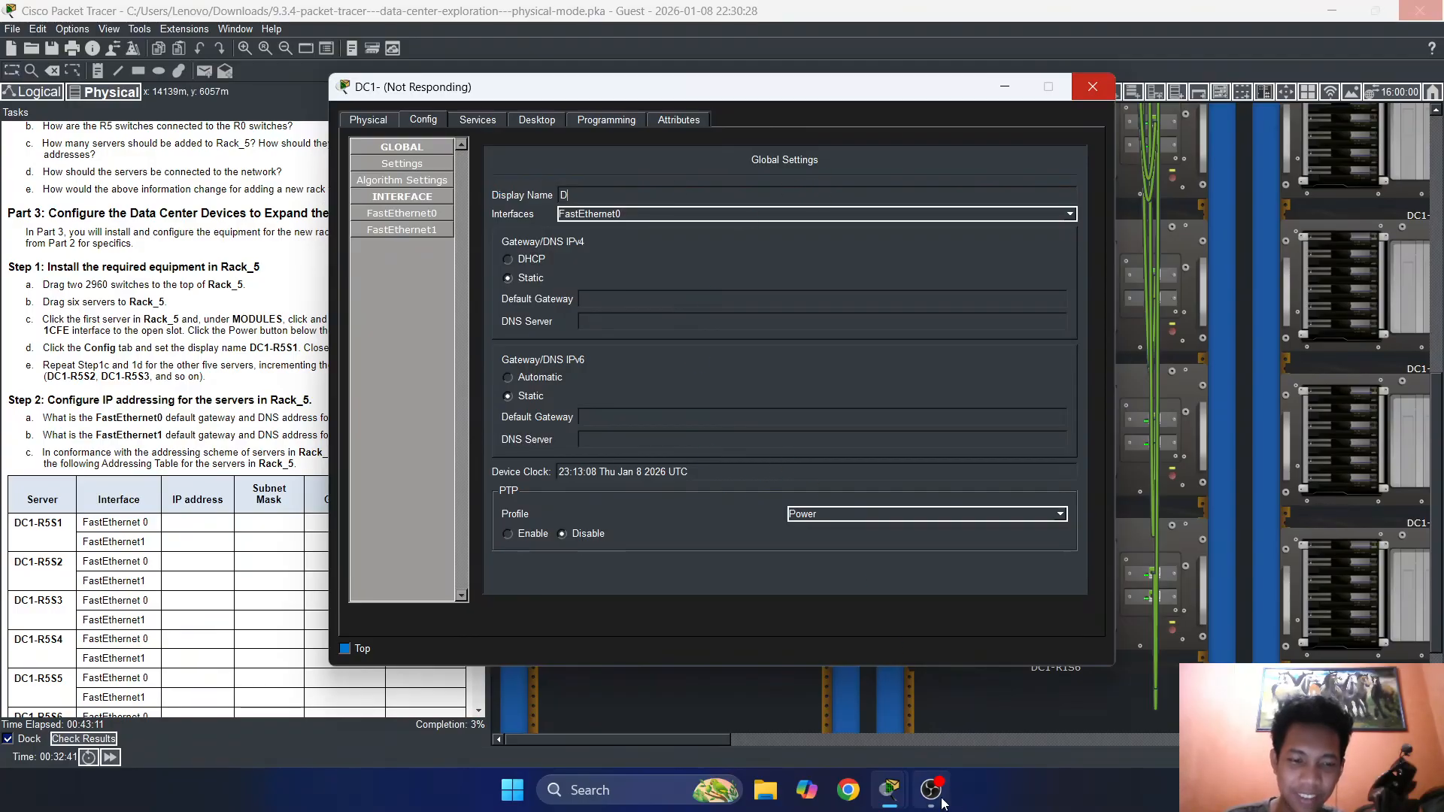
# Switch to OBS Studio, enlarge its window to check the recording status, and minimize it
pyautogui.click(931, 789)
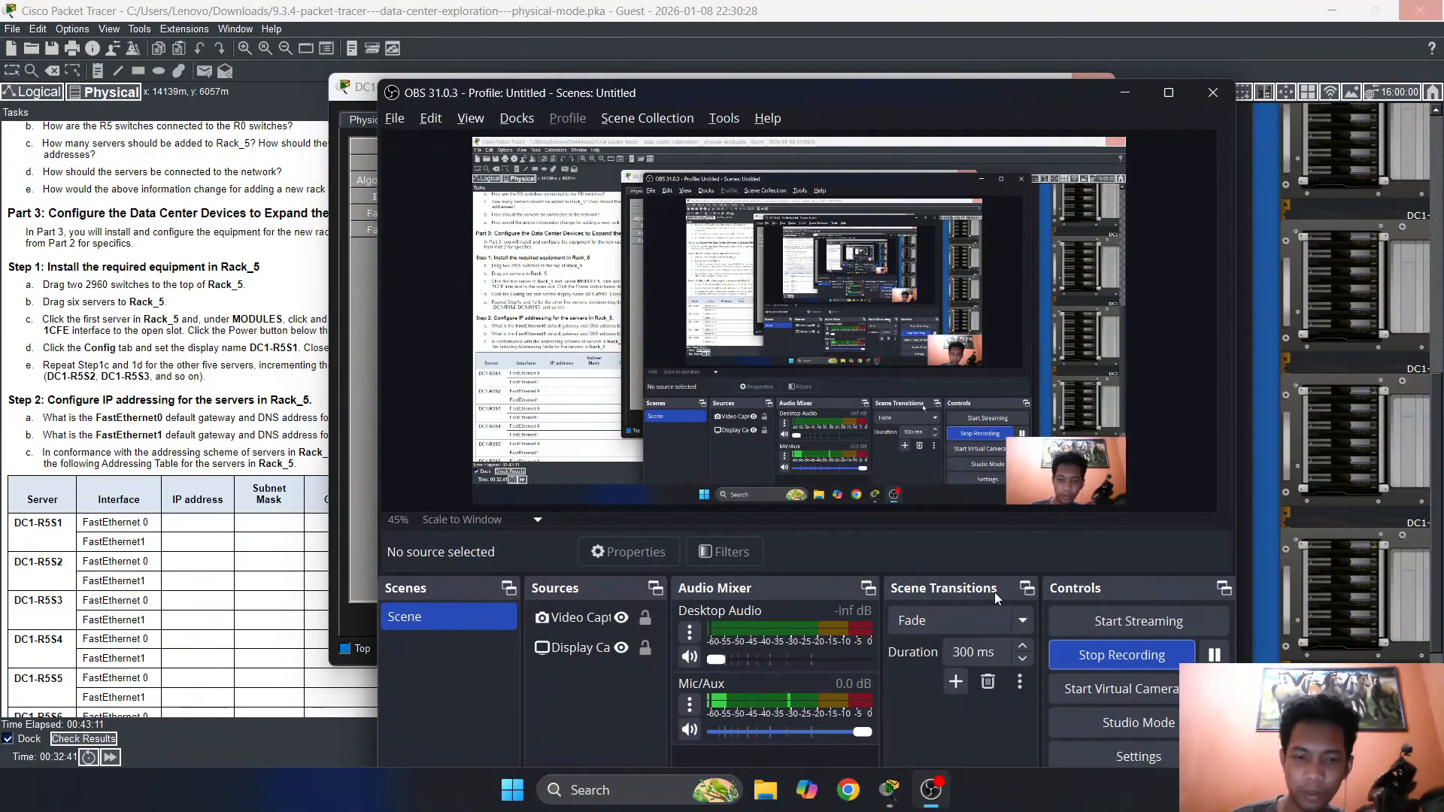
pyautogui.click(1167, 93)
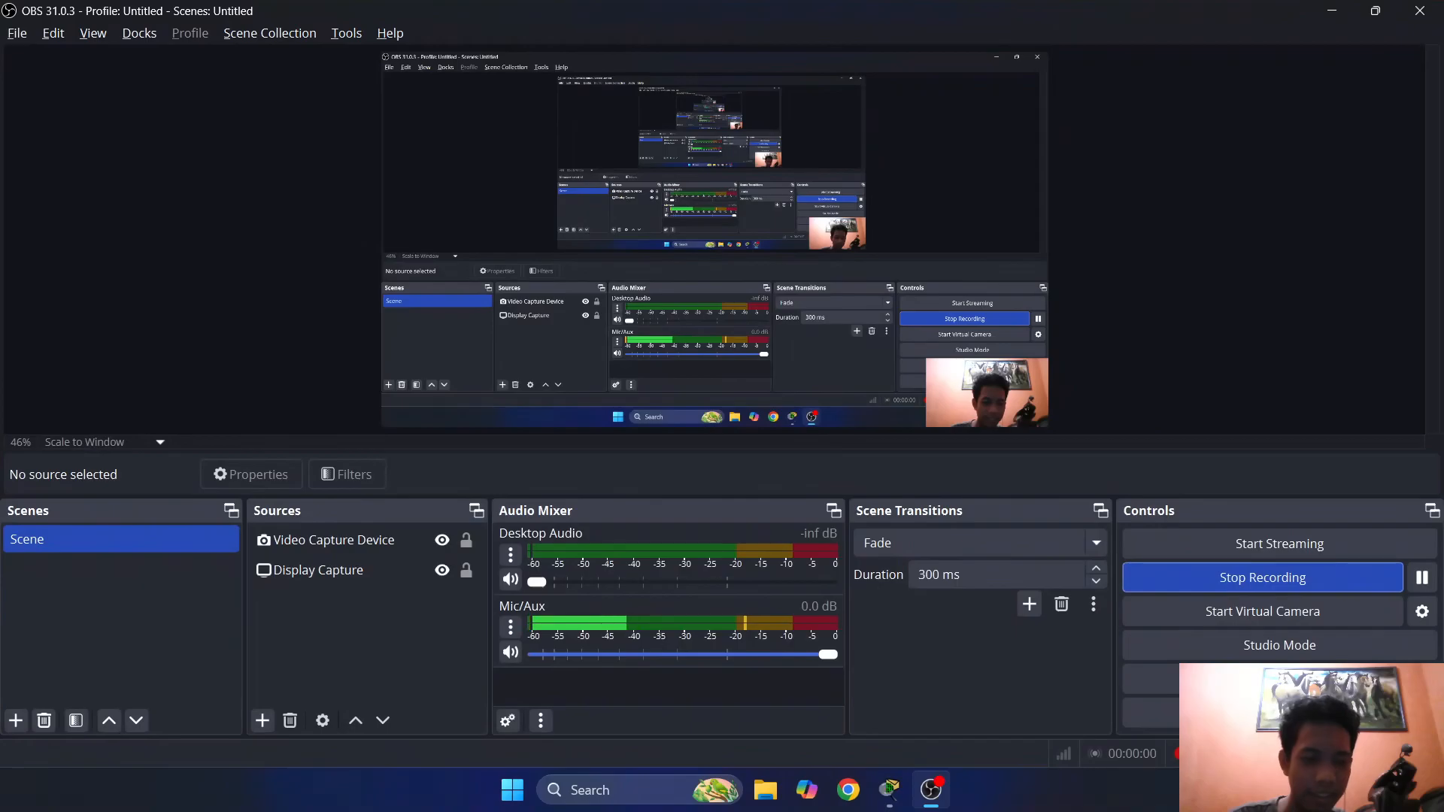
pyautogui.click(1330, 9)
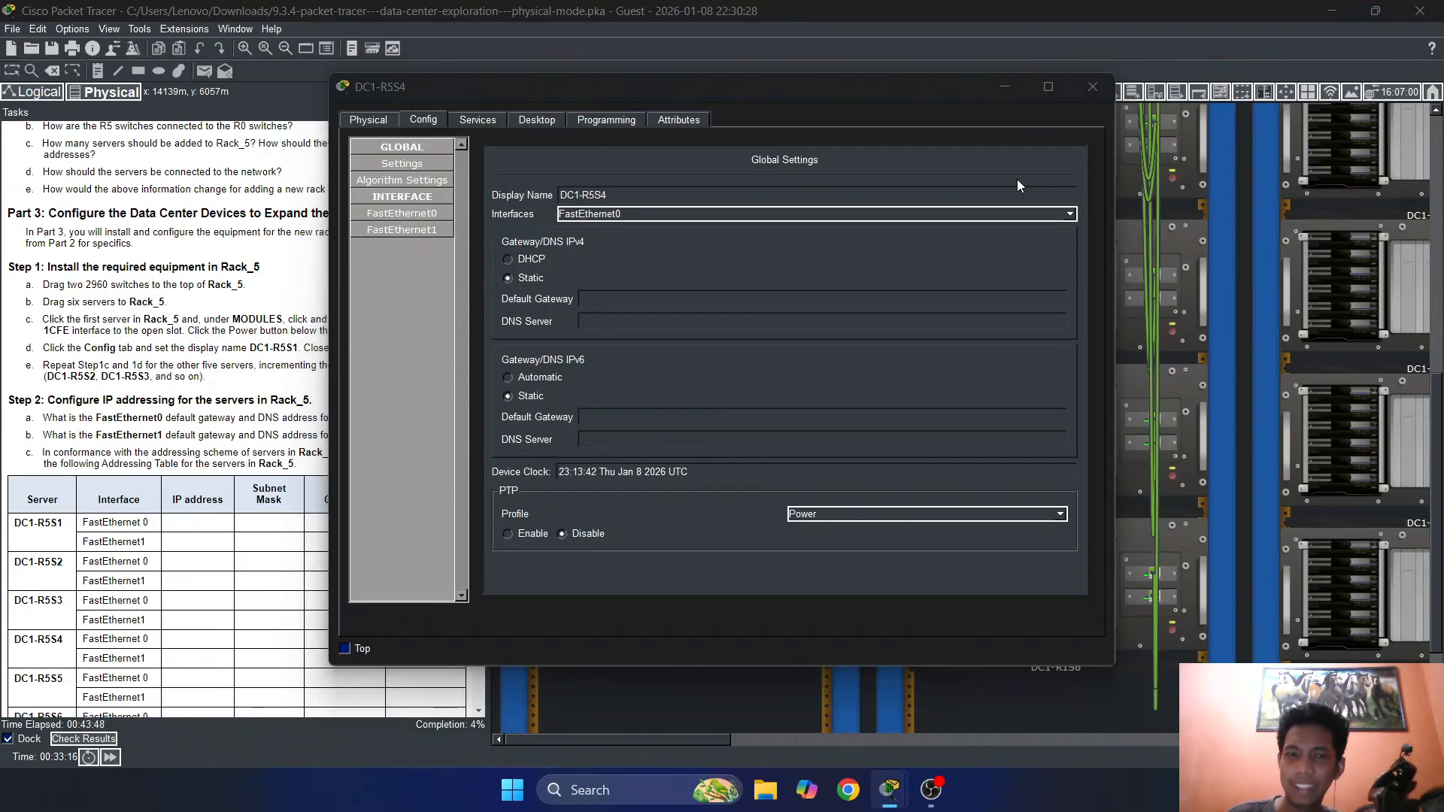
# Open Task Manager, examine the running processes by CPU and memory usage, and return to the DC1-R5S4 window in Packet Tracer
pyautogui.hotkey('ctrl', 'shift', 'Escape')
pyautogui.click(656, 39)
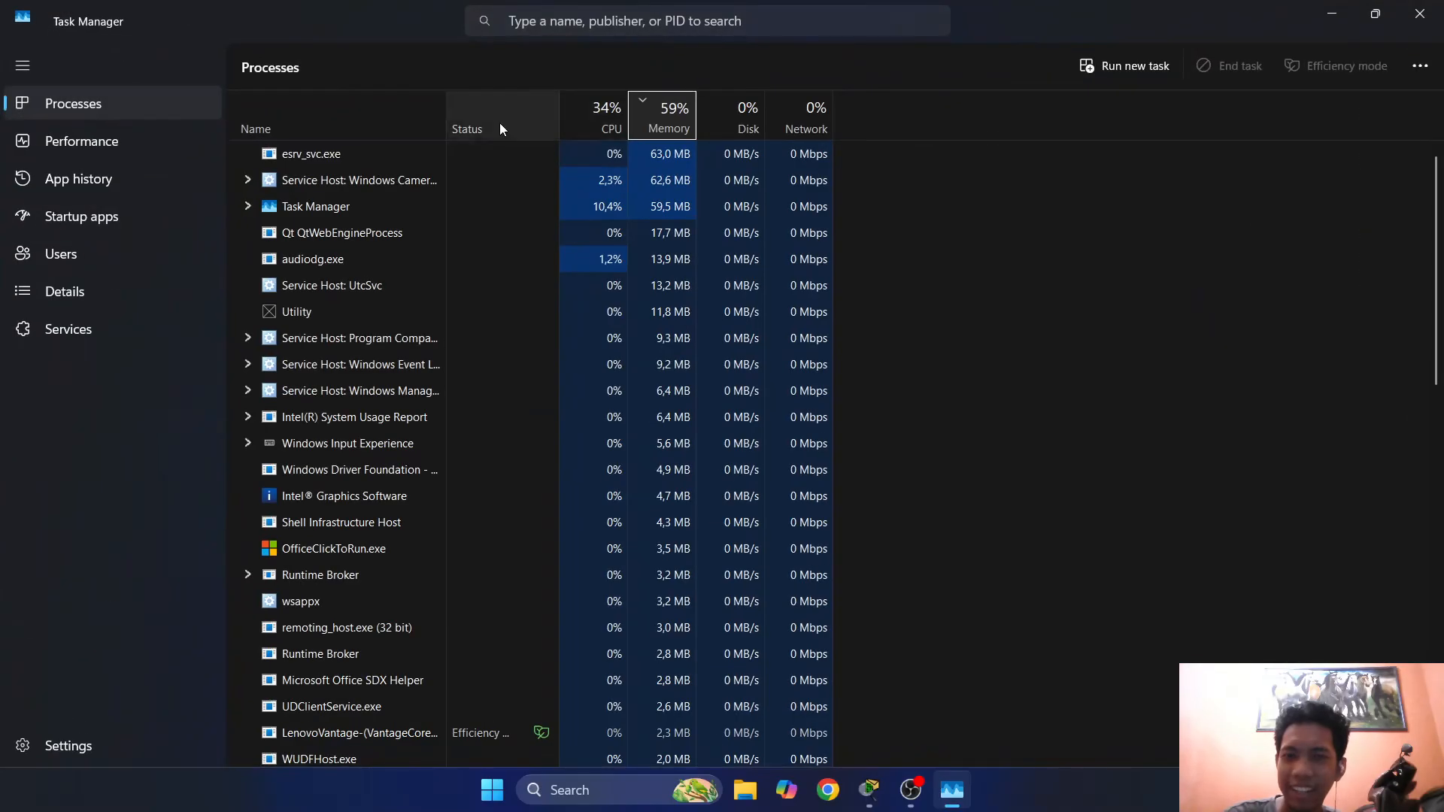
pyautogui.moveTo(1173, 16); pyautogui.dragTo(445, 90)
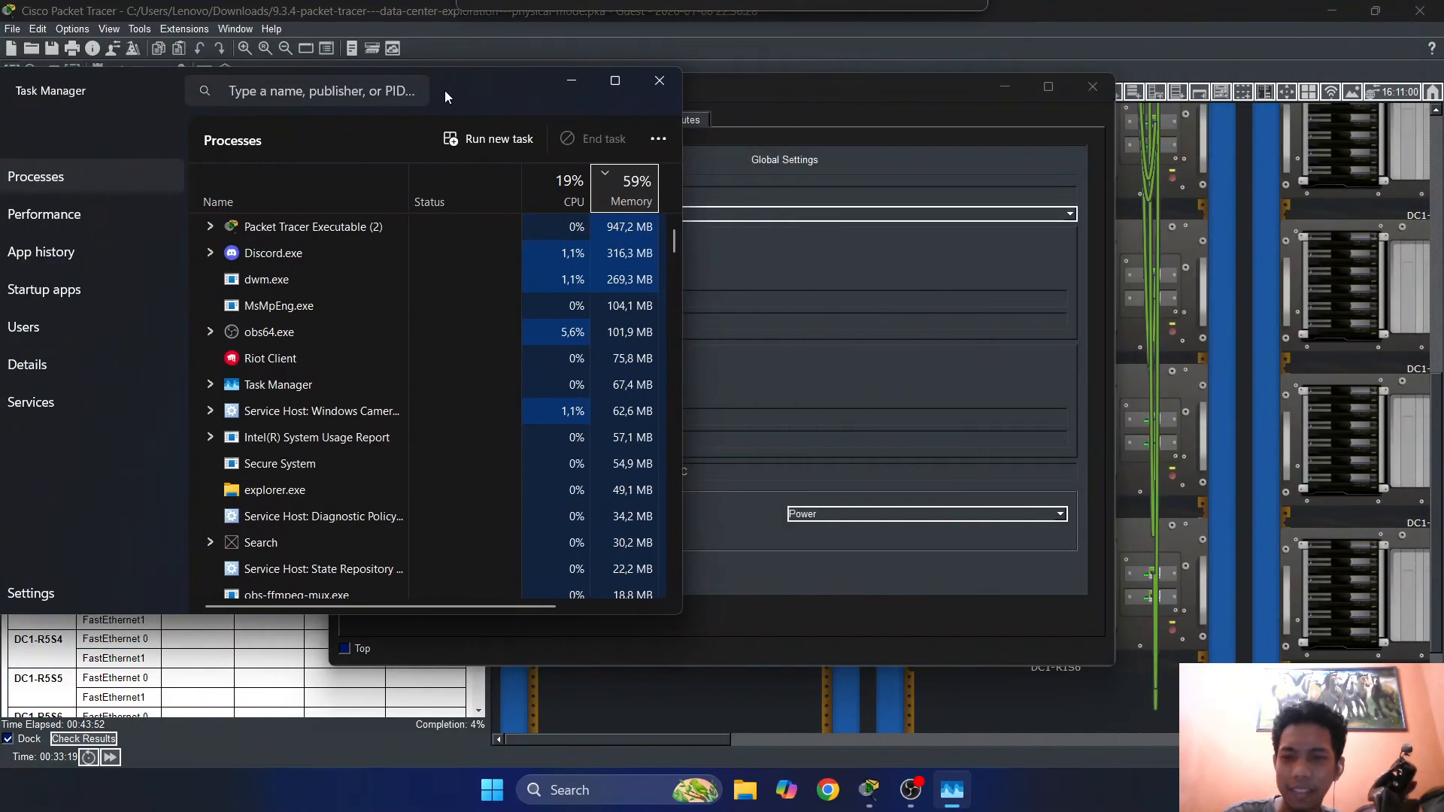
pyautogui.moveTo(506, 608); pyautogui.dragTo(553, 608)
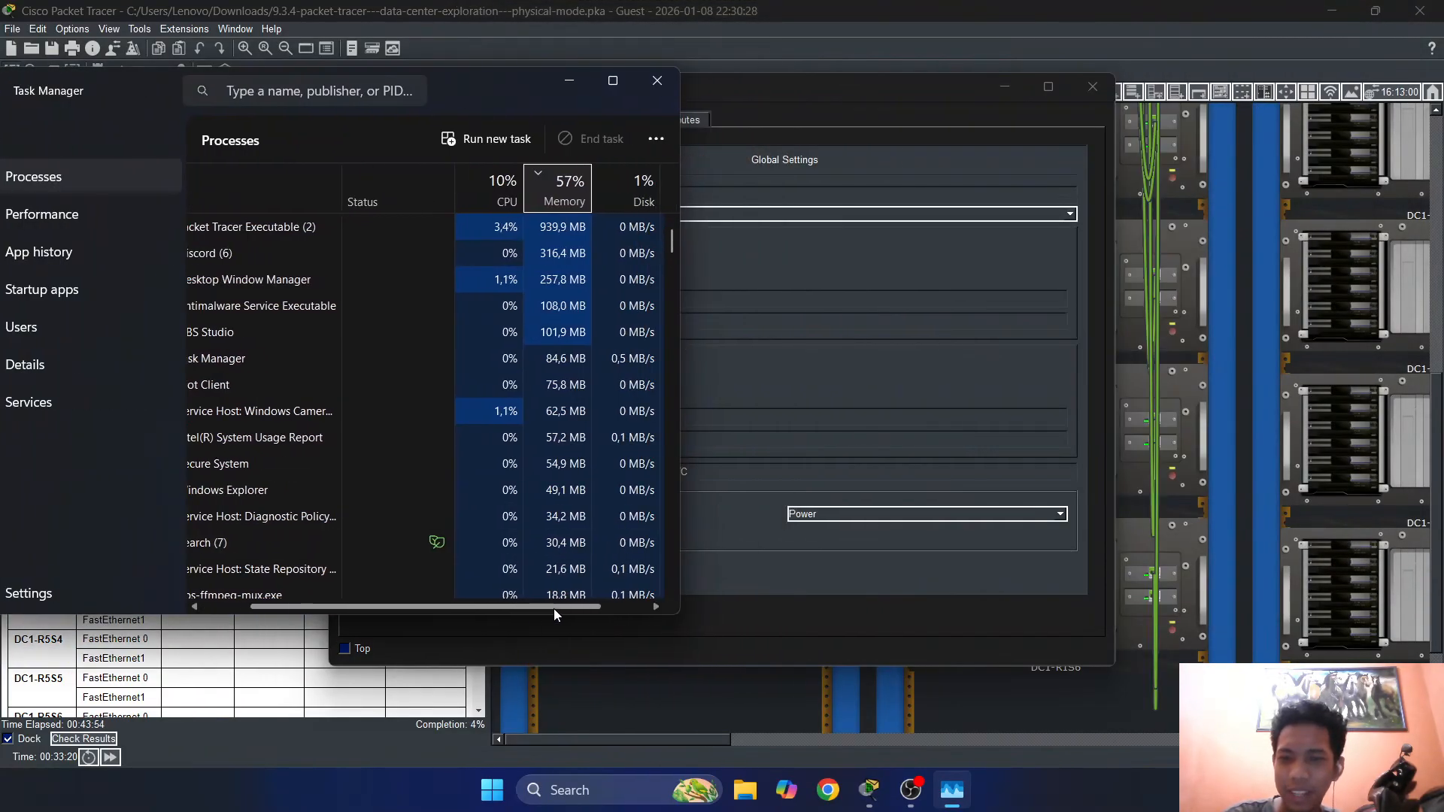
pyautogui.click(500, 192)
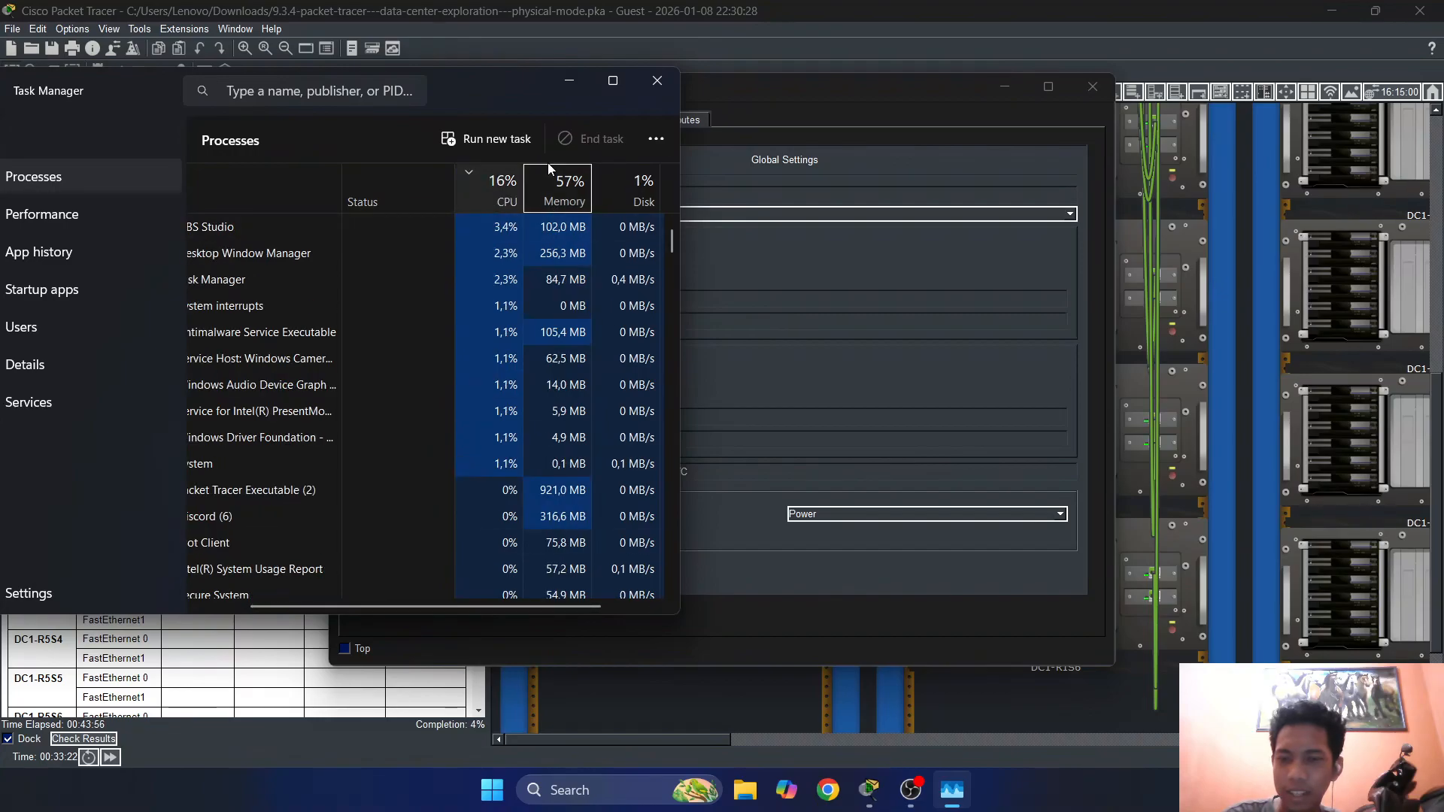
pyautogui.click(557, 192)
pyautogui.moveTo(487, 608); pyautogui.dragTo(413, 609)
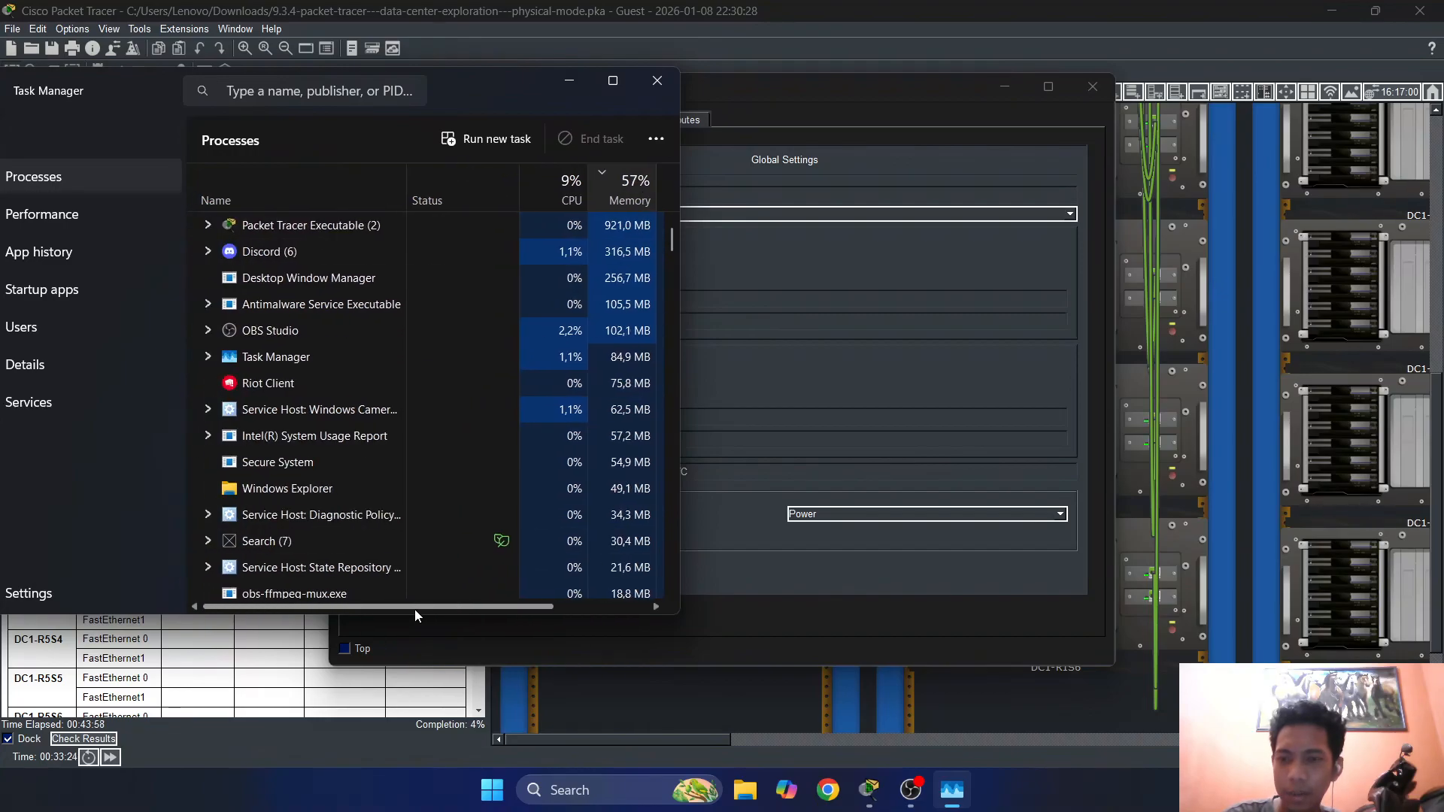
pyautogui.click(554, 174)
pyautogui.click(610, 184)
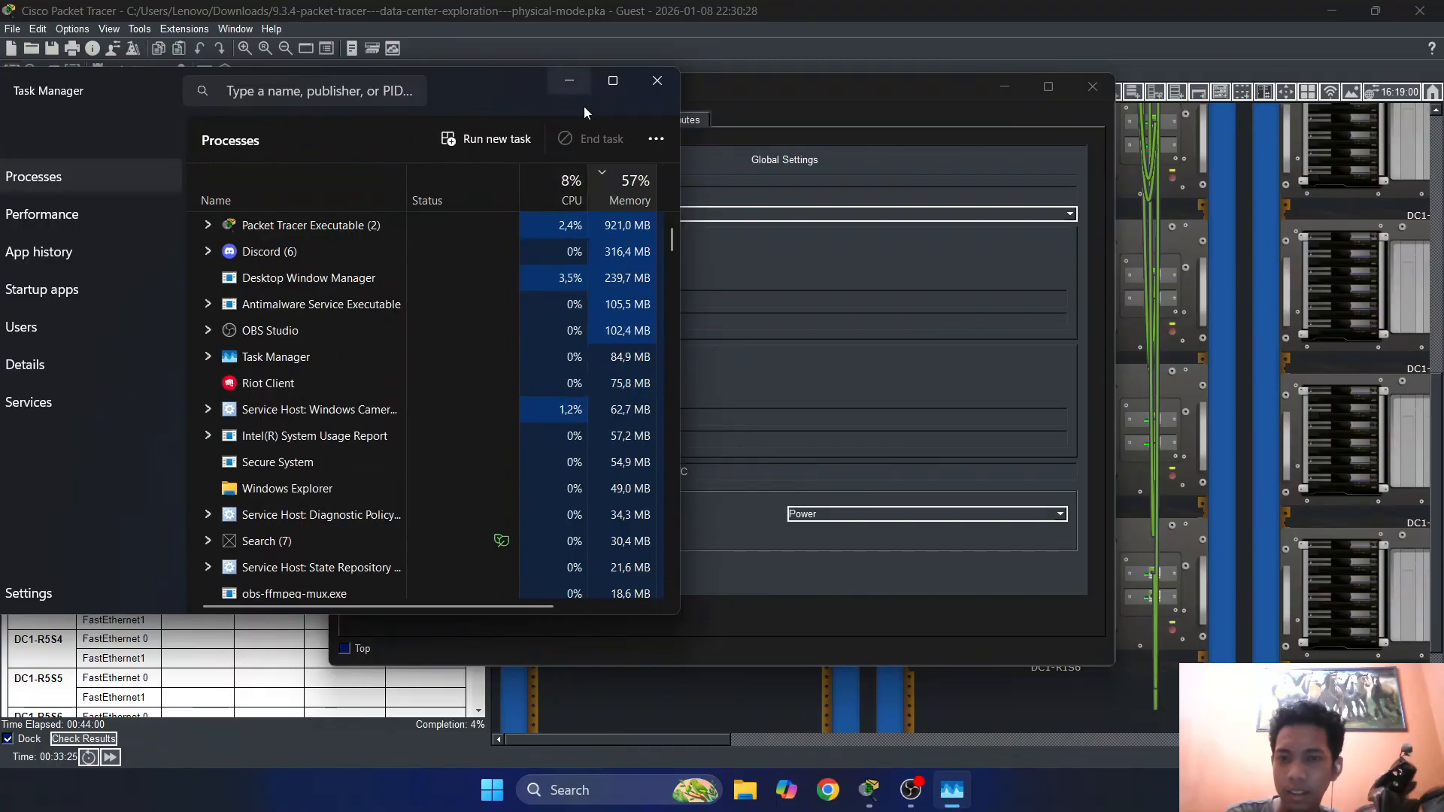
pyautogui.click(574, 81)
pyautogui.moveTo(915, 84); pyautogui.dragTo(910, 129)
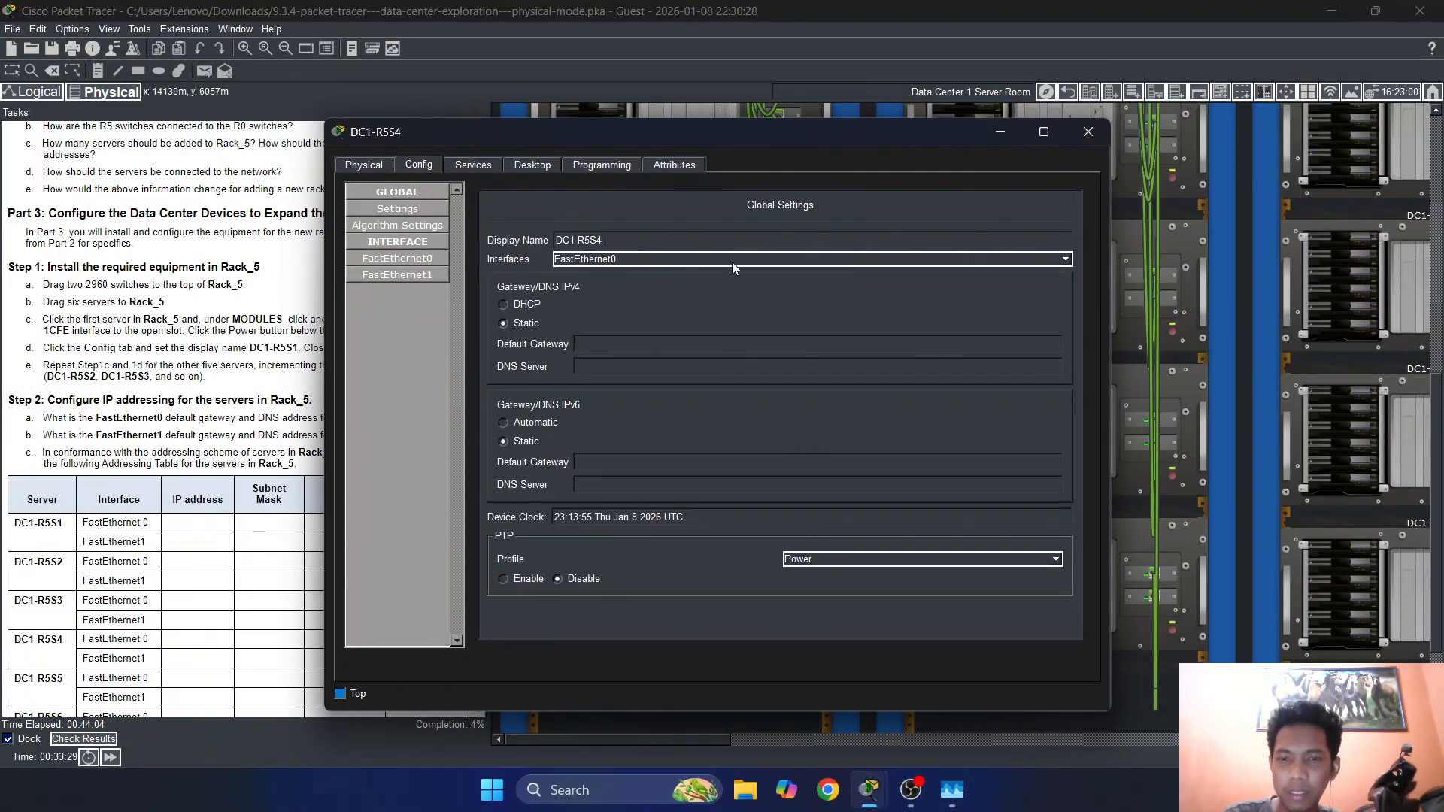
# Recheck the global settings of DC1-R5S4 and close its window
pyautogui.click(477, 164)
pyautogui.click(421, 164)
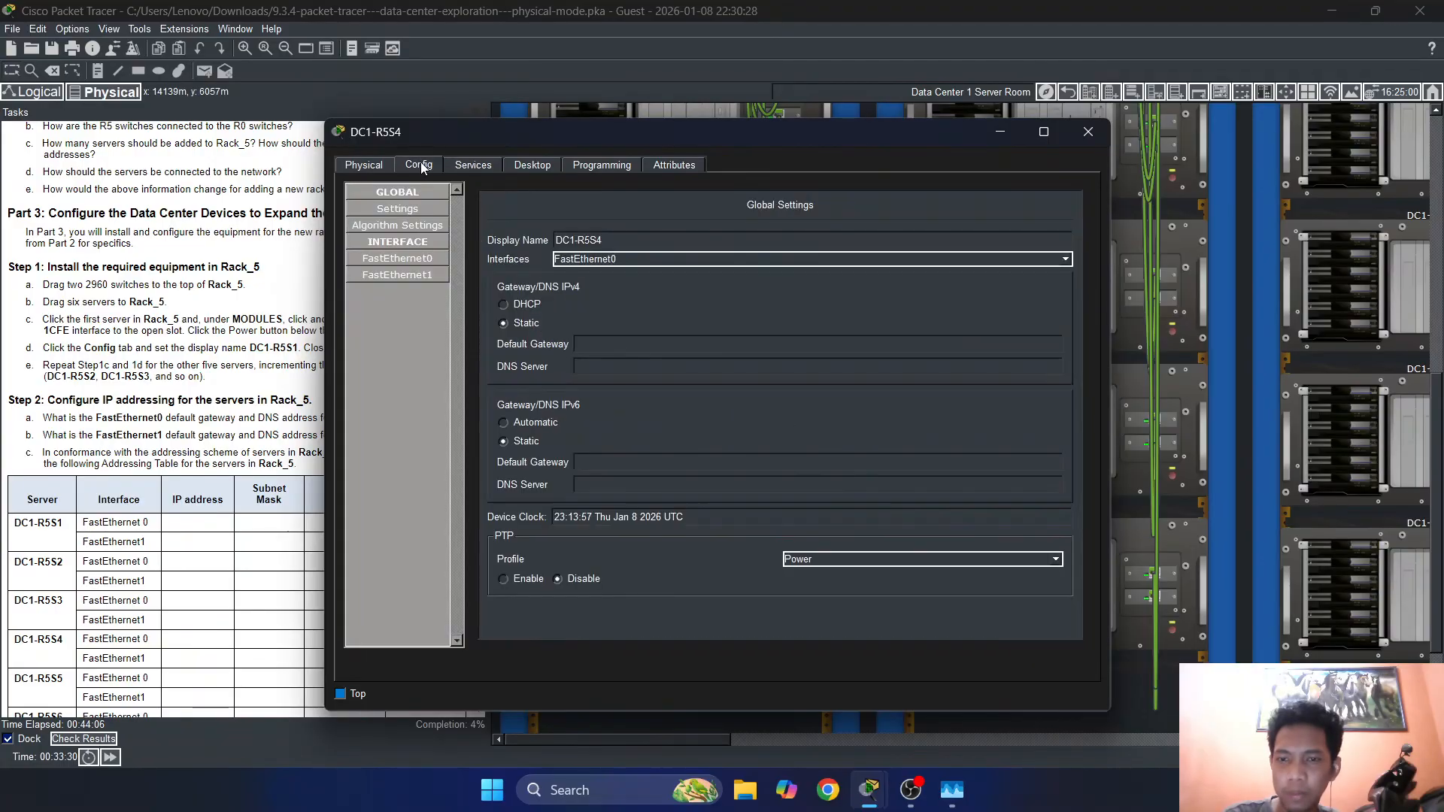
pyautogui.click(1087, 132)
# Install a second PT-HOST-NM-1CFE module in the open slot of Server1 in Rack_5 and power the server on
pyautogui.moveTo(757, 745); pyautogui.dragTo(1119, 733)
pyautogui.scroll(-1, 944, 497)
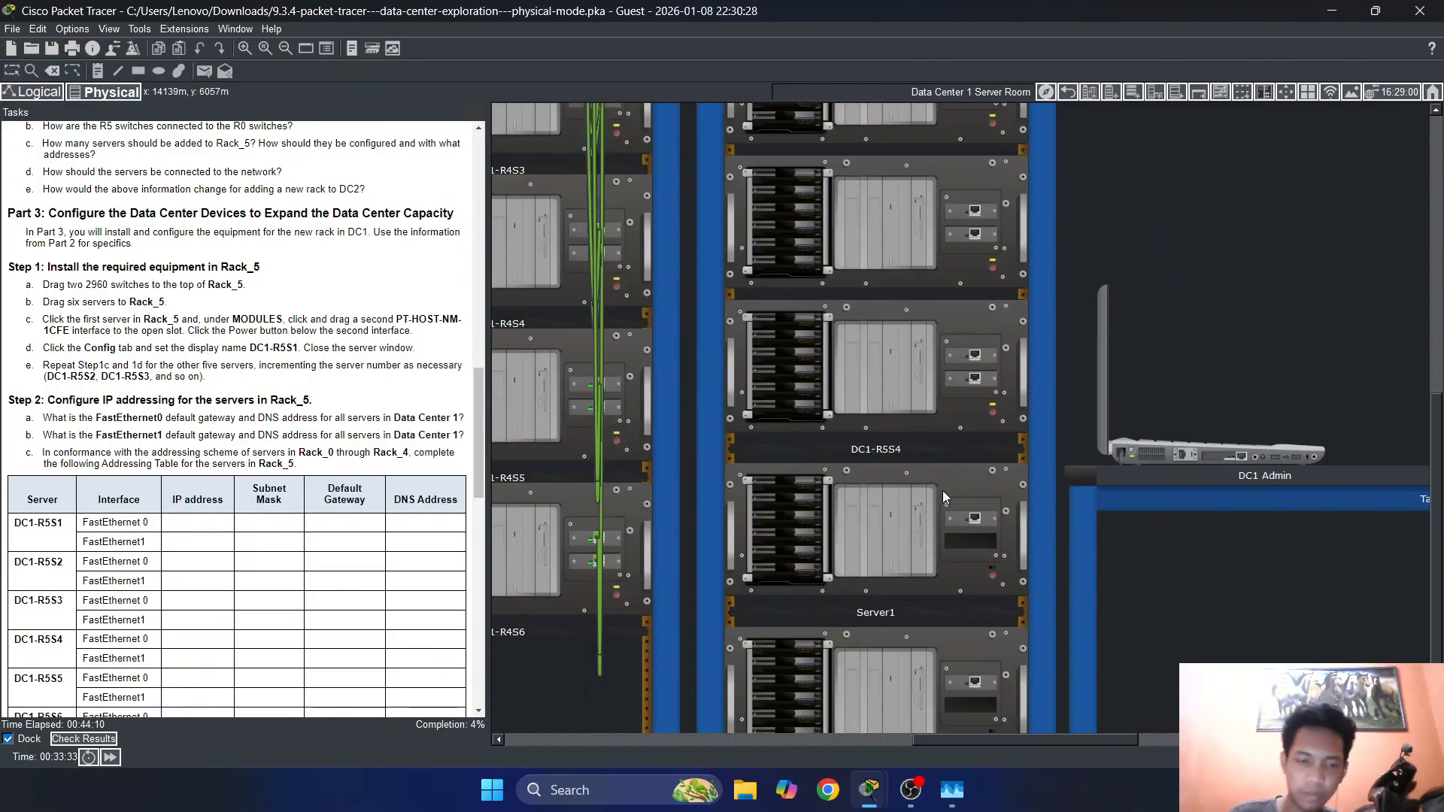
pyautogui.click(883, 521)
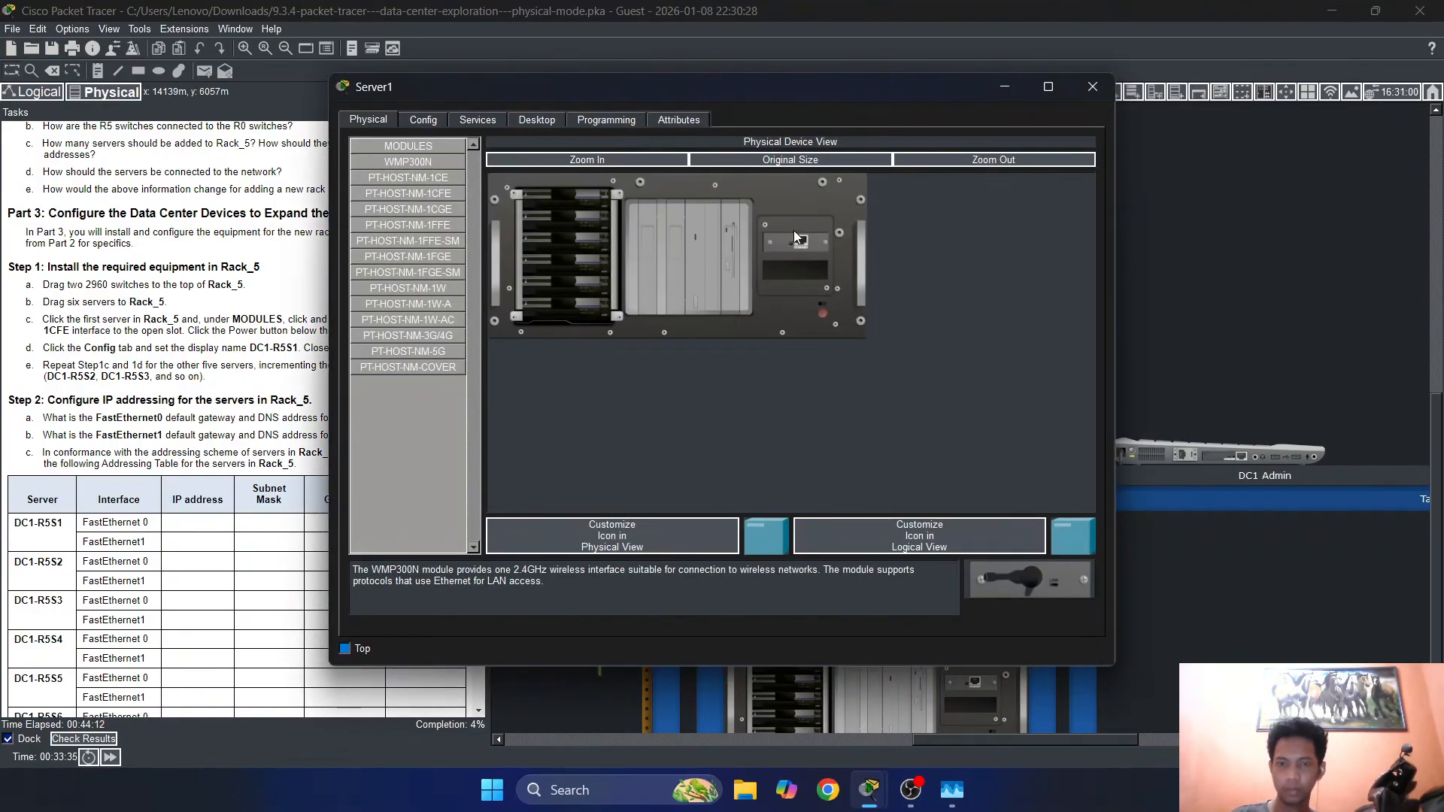
pyautogui.moveTo(432, 194); pyautogui.dragTo(786, 280)
pyautogui.click(952, 790)
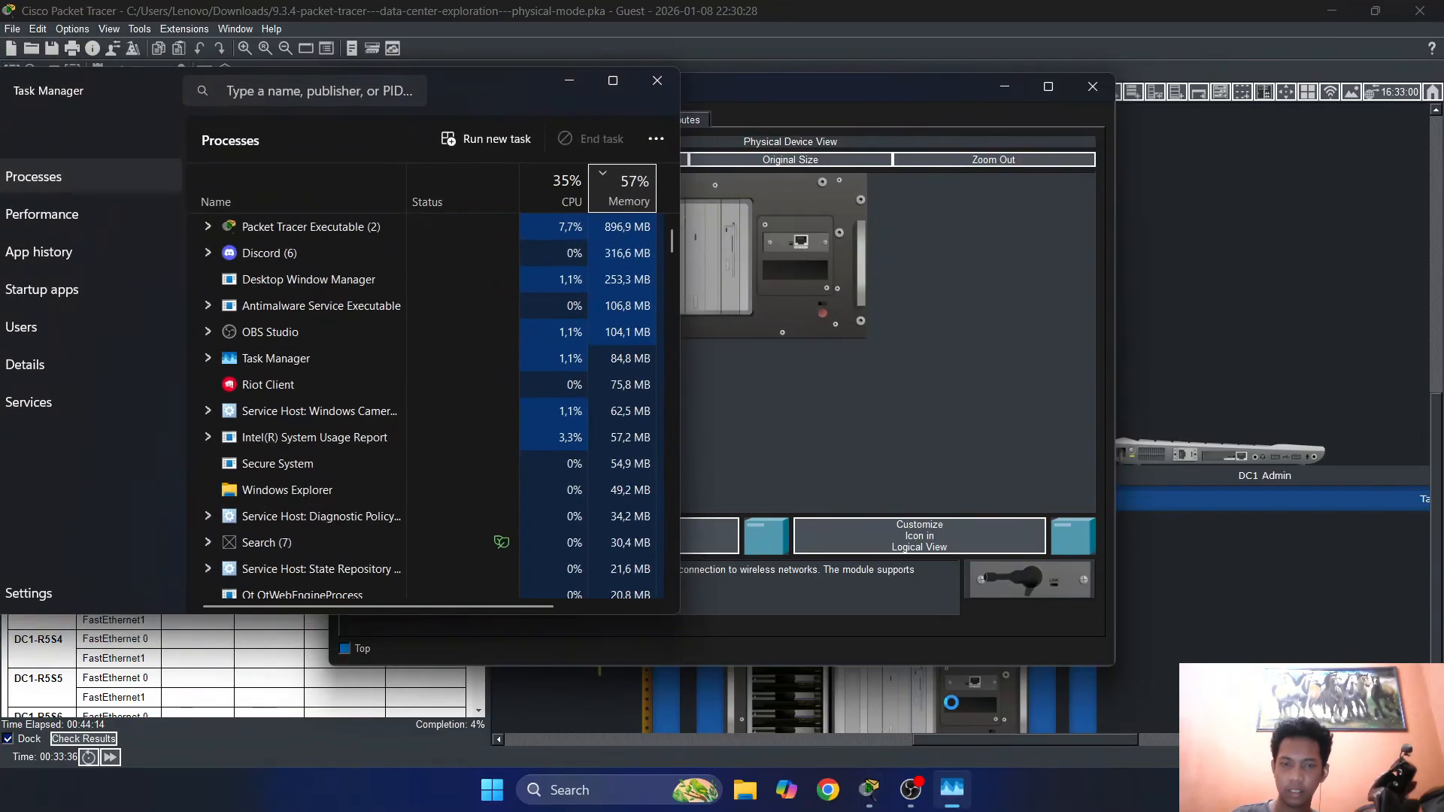
pyautogui.click(825, 313)
# Switch to Task Manager, sort the processes by CPU and by memory usage to examine them, and minimize it
pyautogui.click(955, 806)
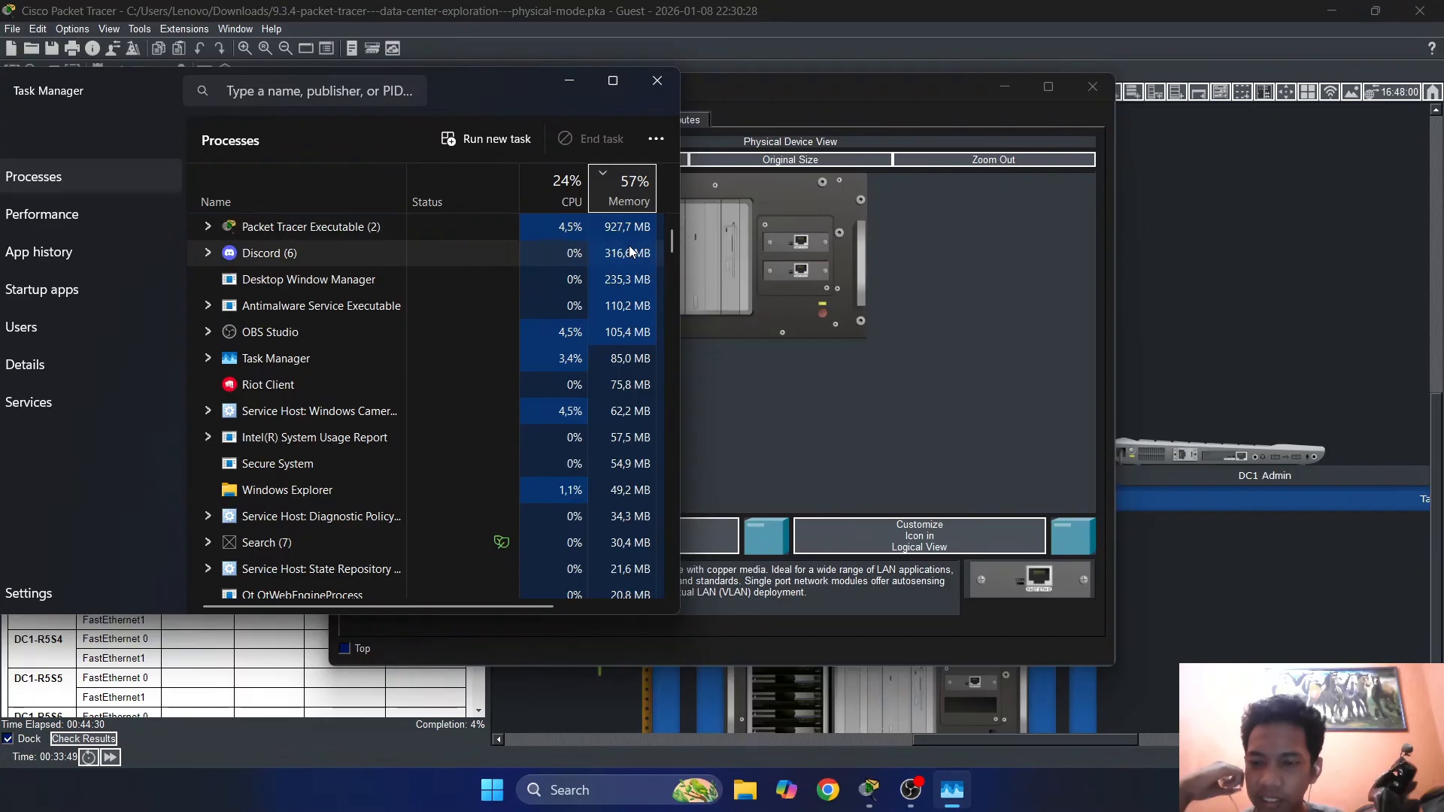
pyautogui.click(561, 186)
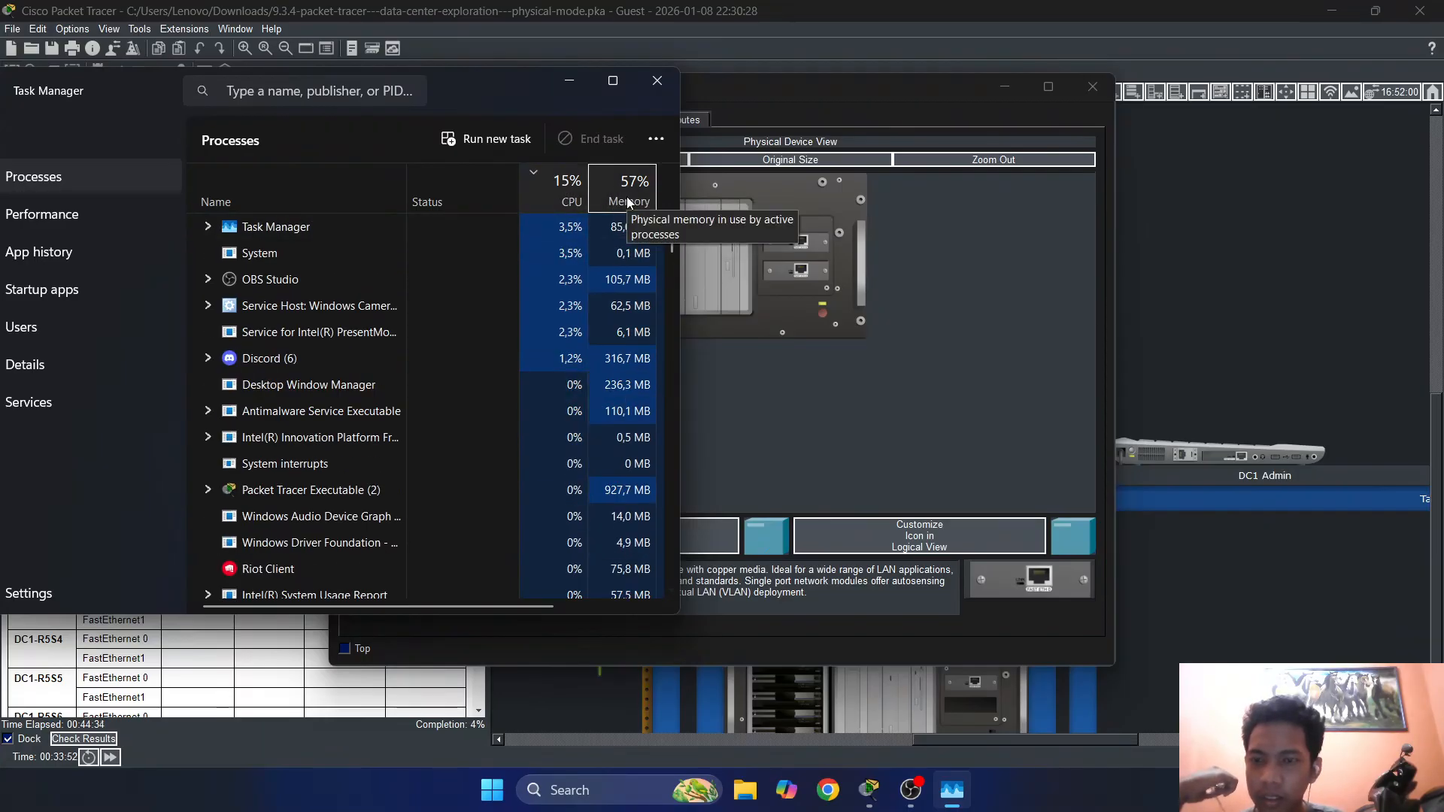
pyautogui.click(626, 196)
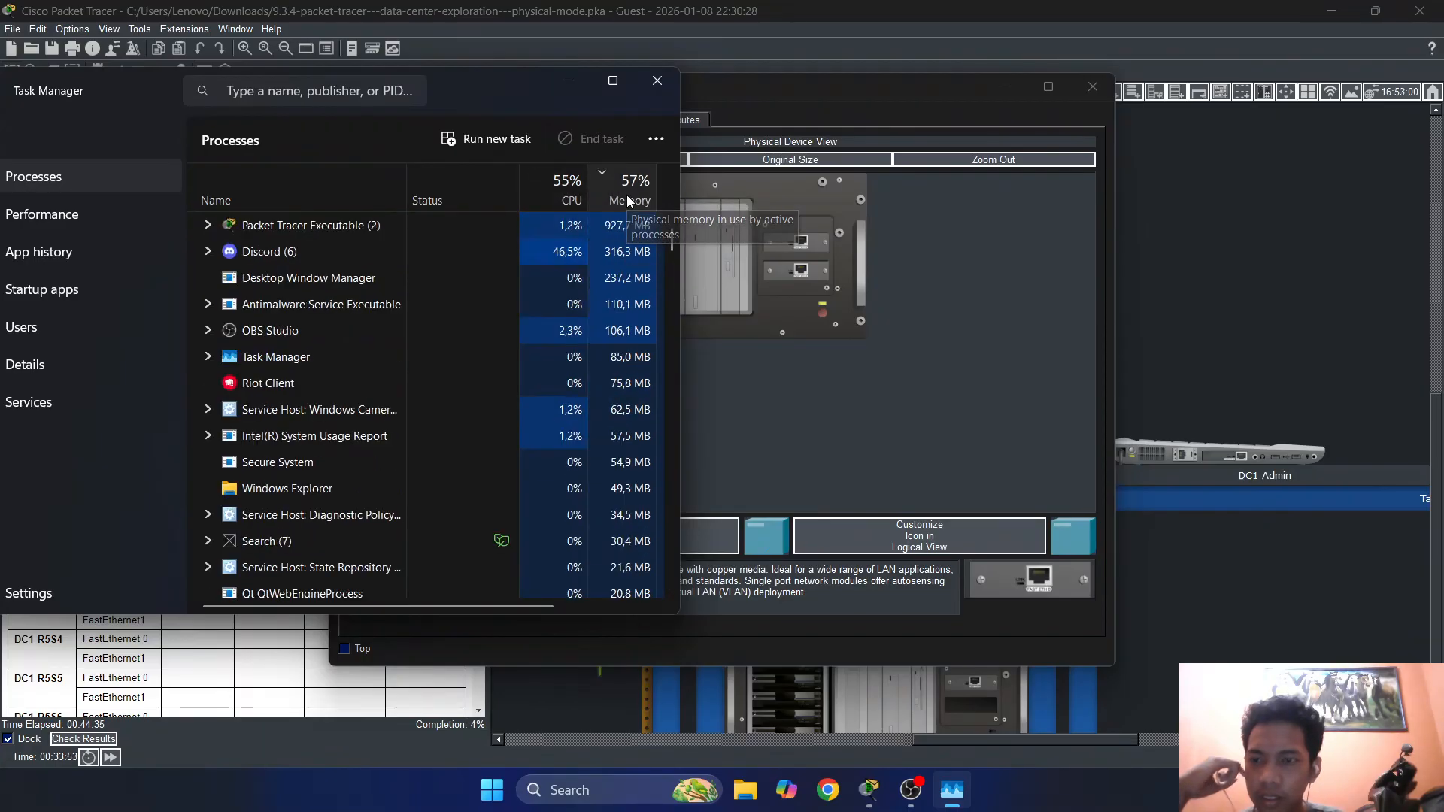
pyautogui.click(576, 89)
# Set the display name of Server1, the fifth Rack_5 server, to DC1-R5
pyautogui.click(442, 121)
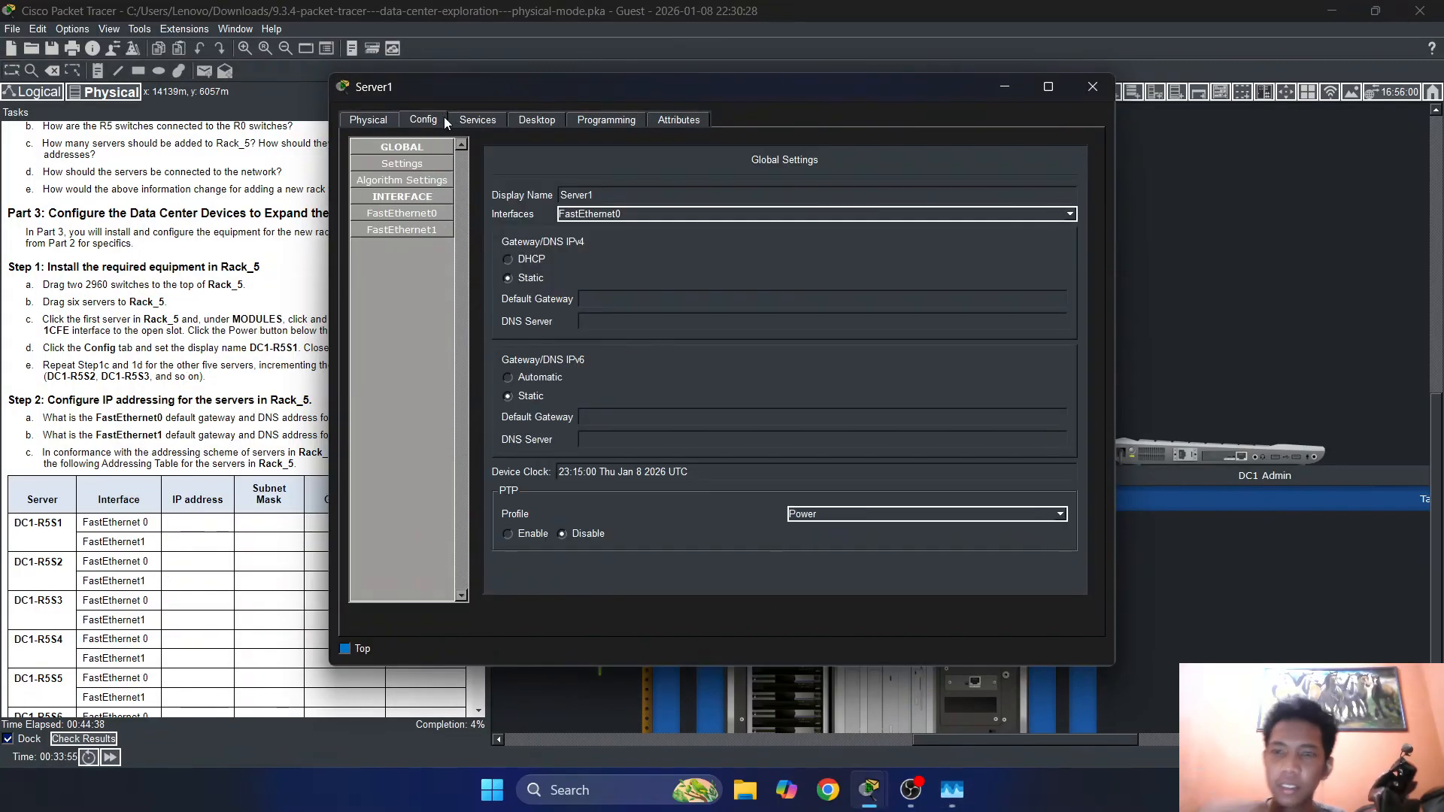
pyautogui.doubleClick(618, 193)
pyautogui.write('D')
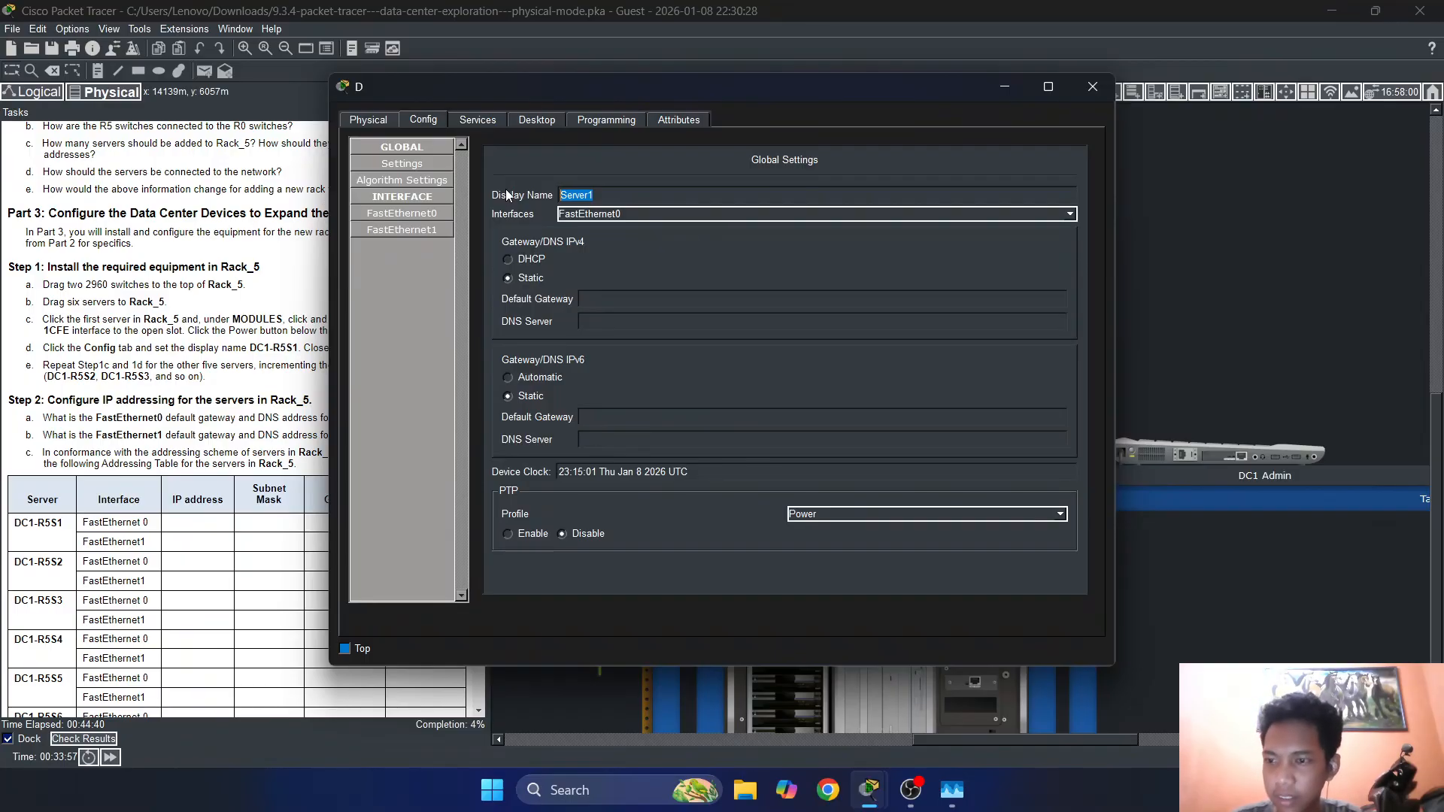
pyautogui.write('C')
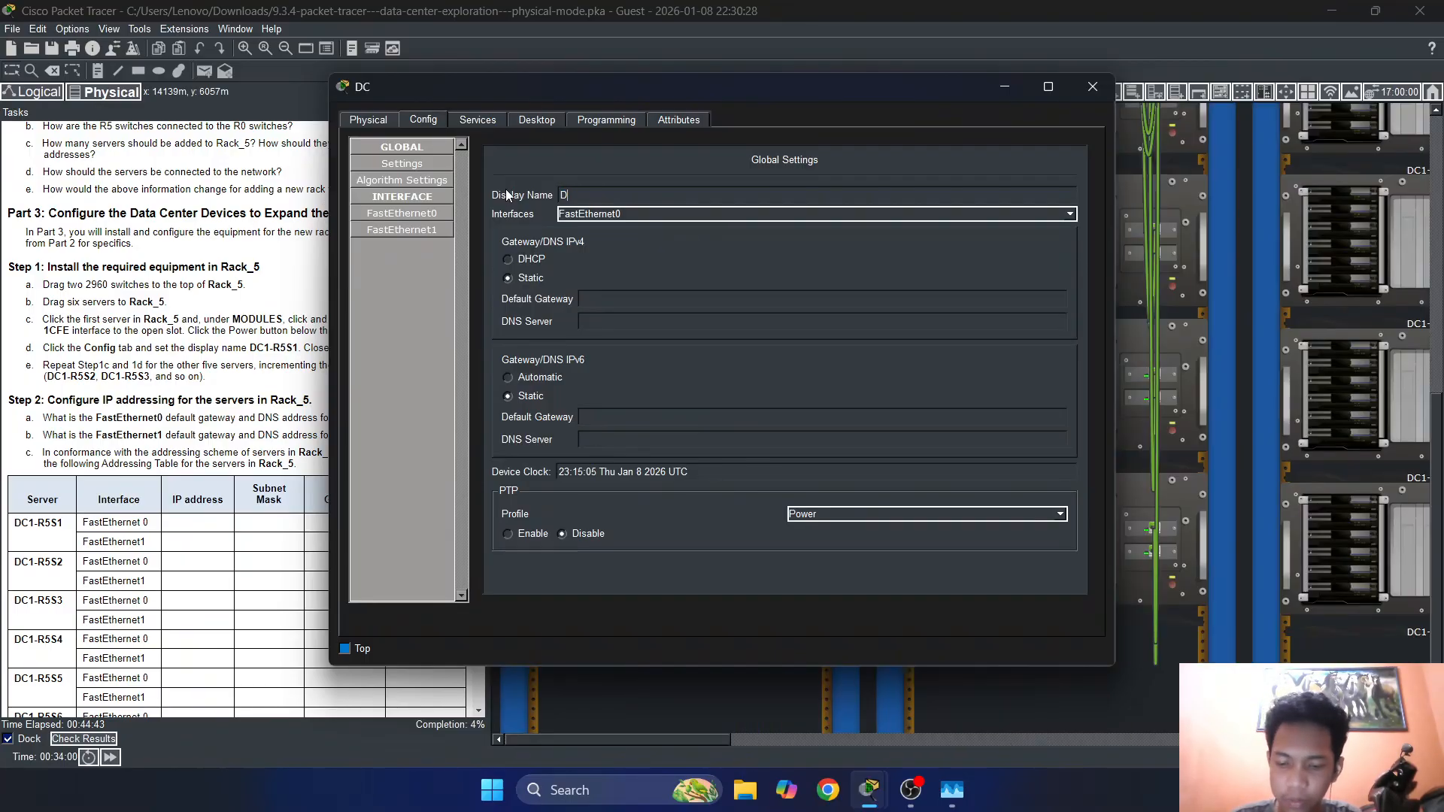
pyautogui.write('1')
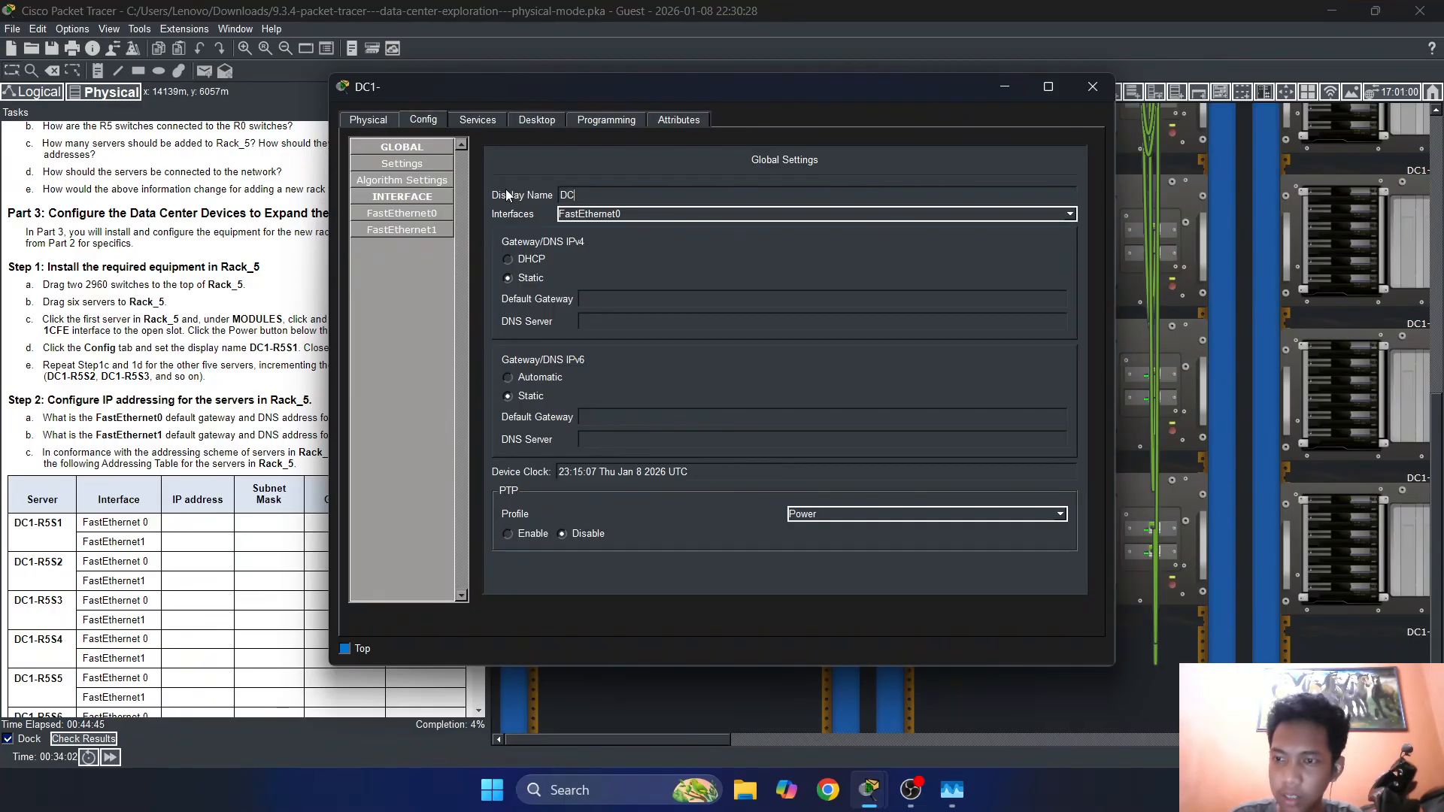
pyautogui.write('R')
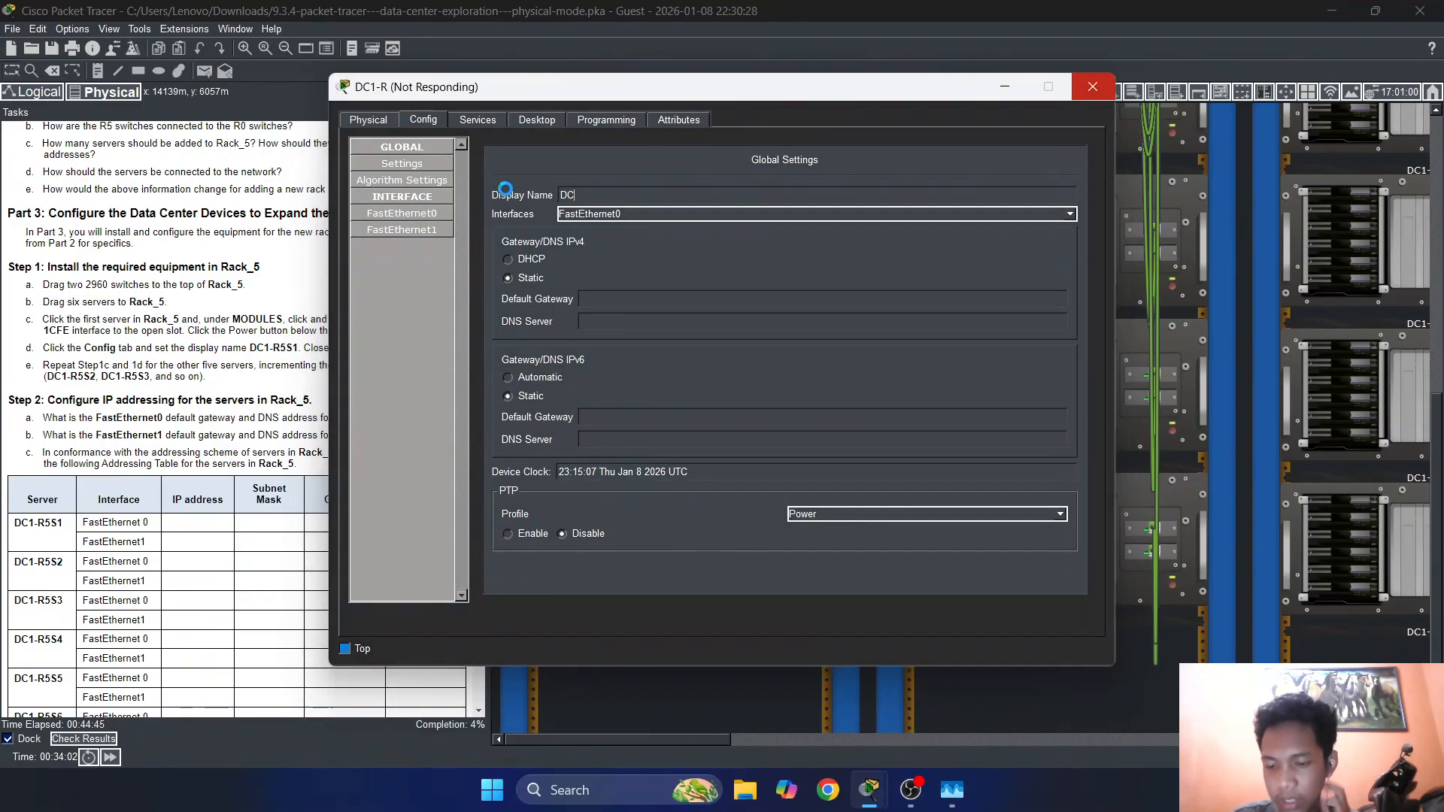
# Switch to Task Manager, examine the CPU and memory performance graphs in a maximized window, and close it
pyautogui.click(951, 789)
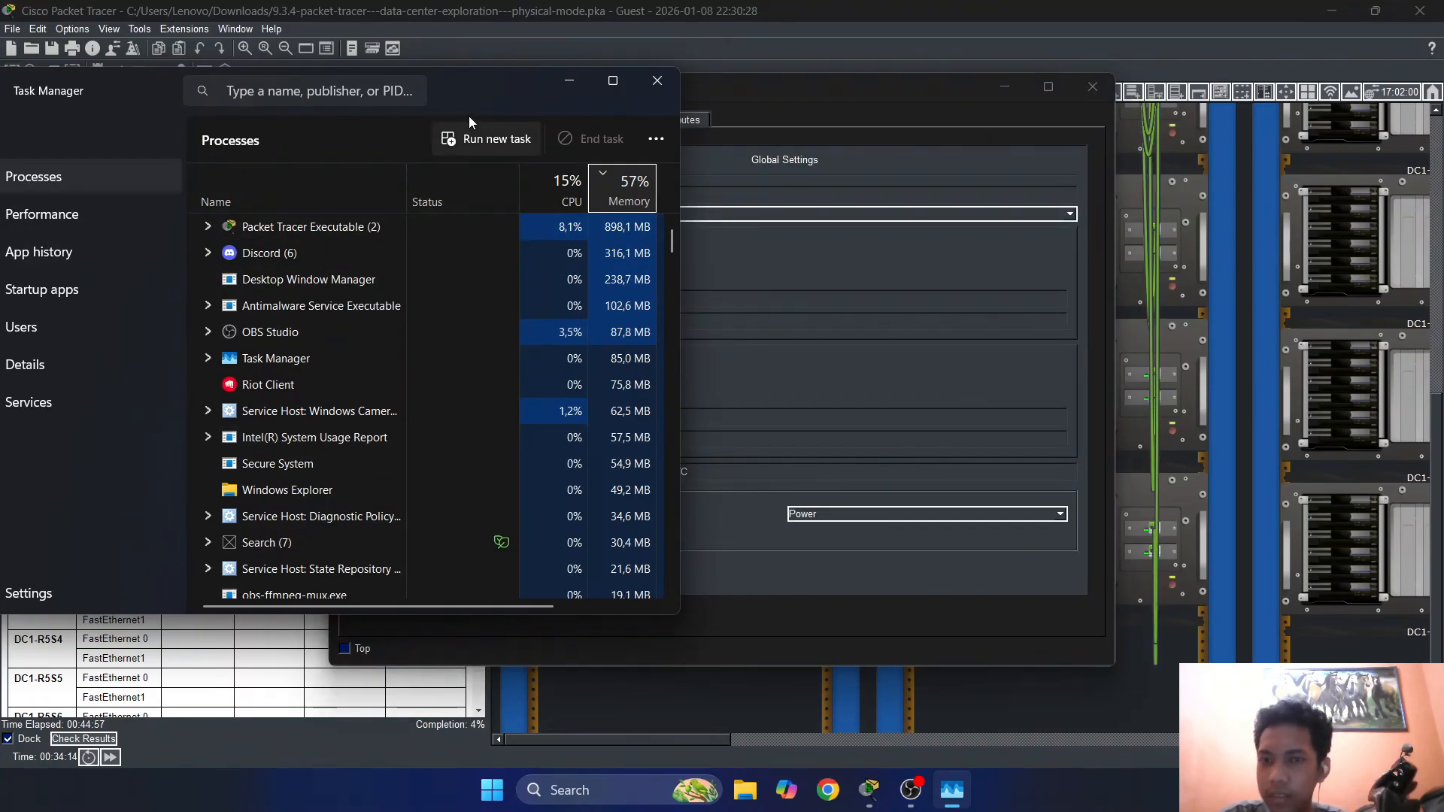
pyautogui.moveTo(468, 113); pyautogui.dragTo(604, 109)
pyautogui.click(410, 203)
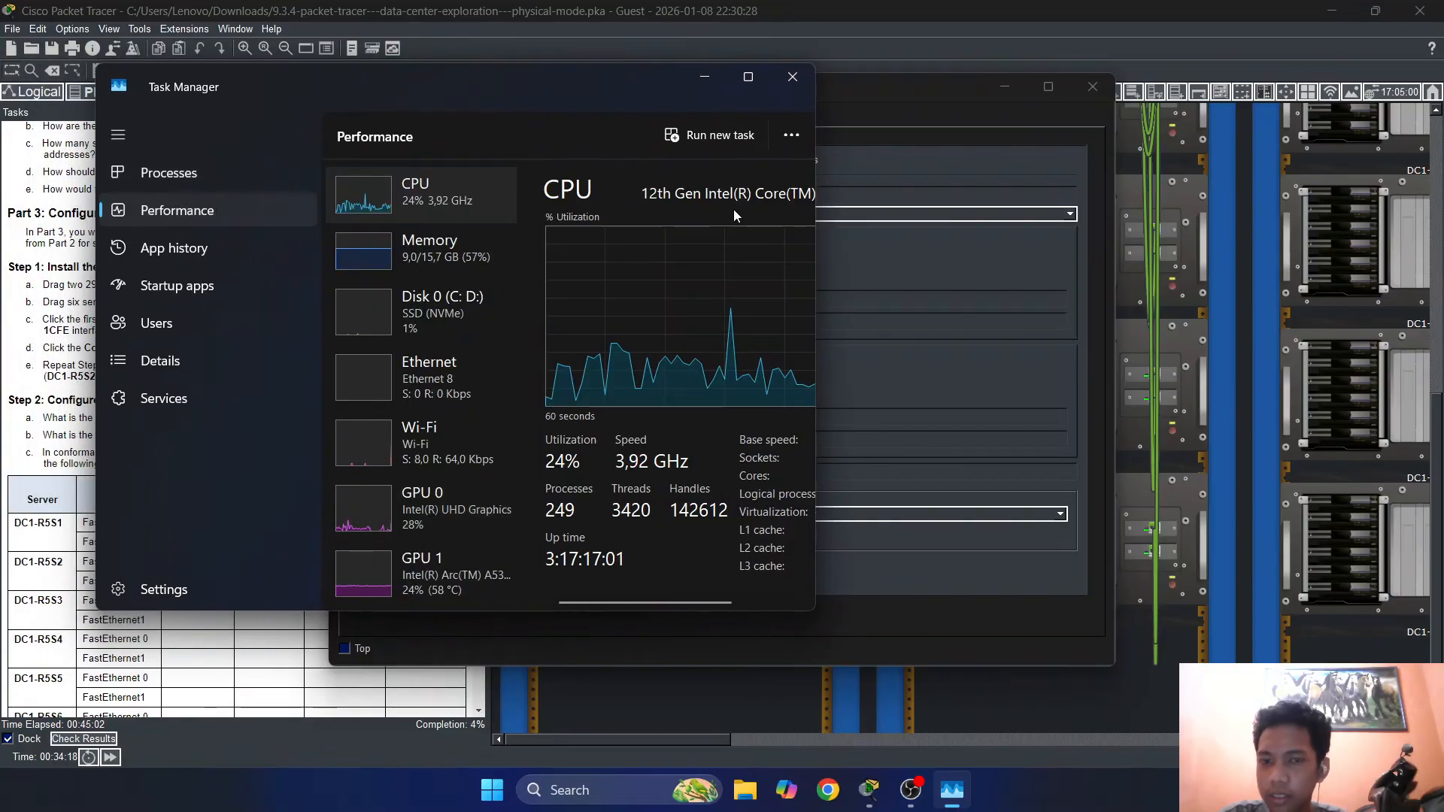
pyautogui.moveTo(621, 83); pyautogui.dragTo(524, 78)
pyautogui.click(664, 70)
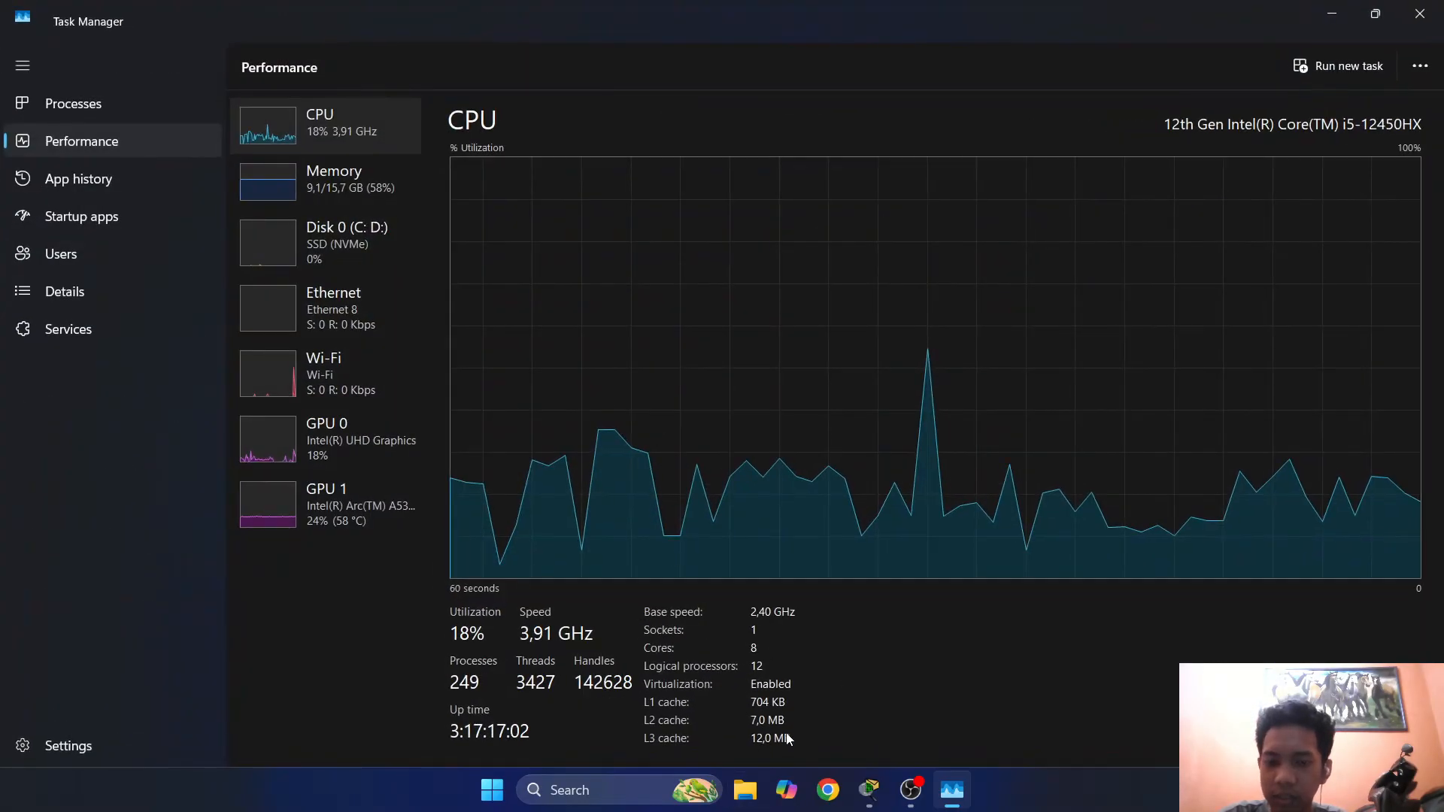
pyautogui.click(318, 180)
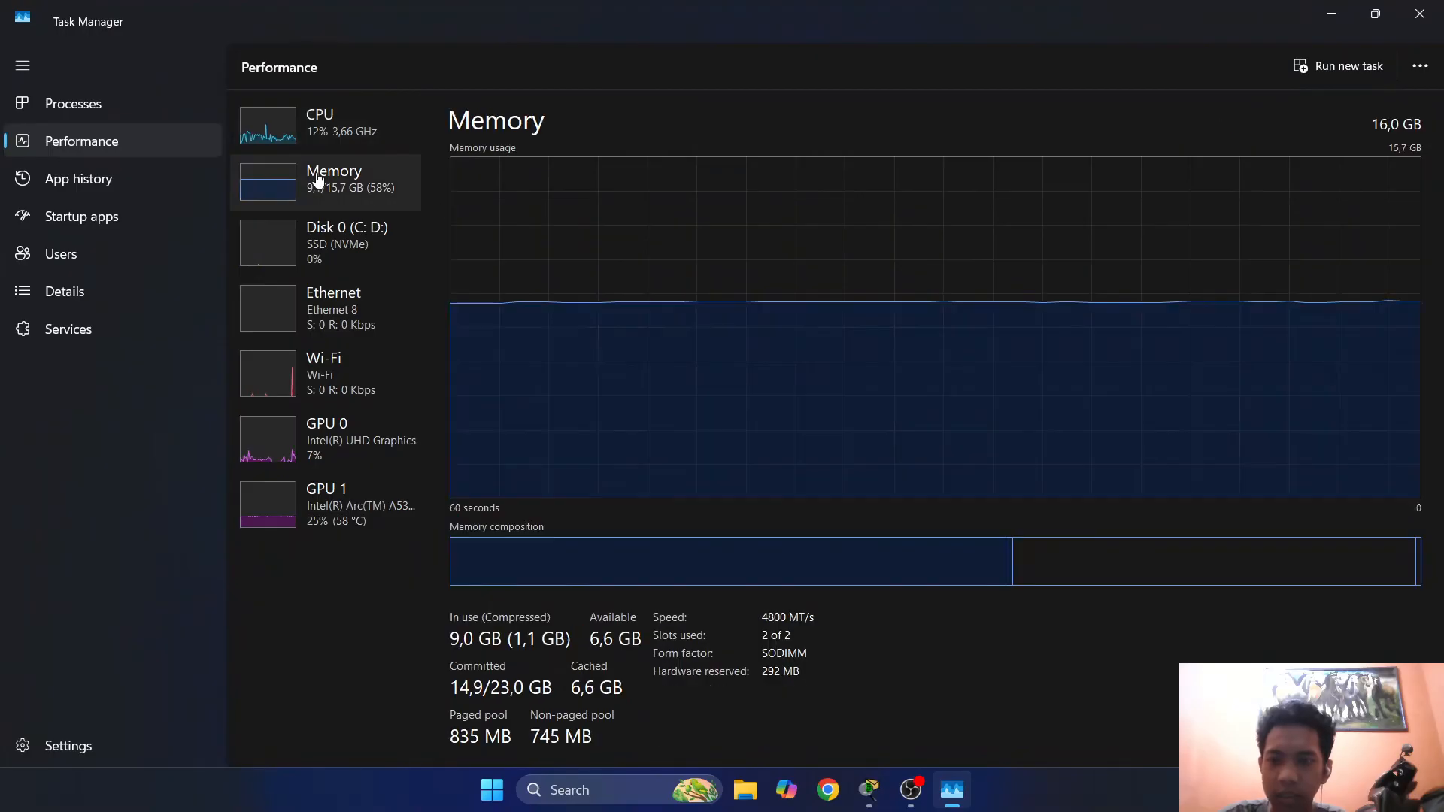
pyautogui.click(328, 143)
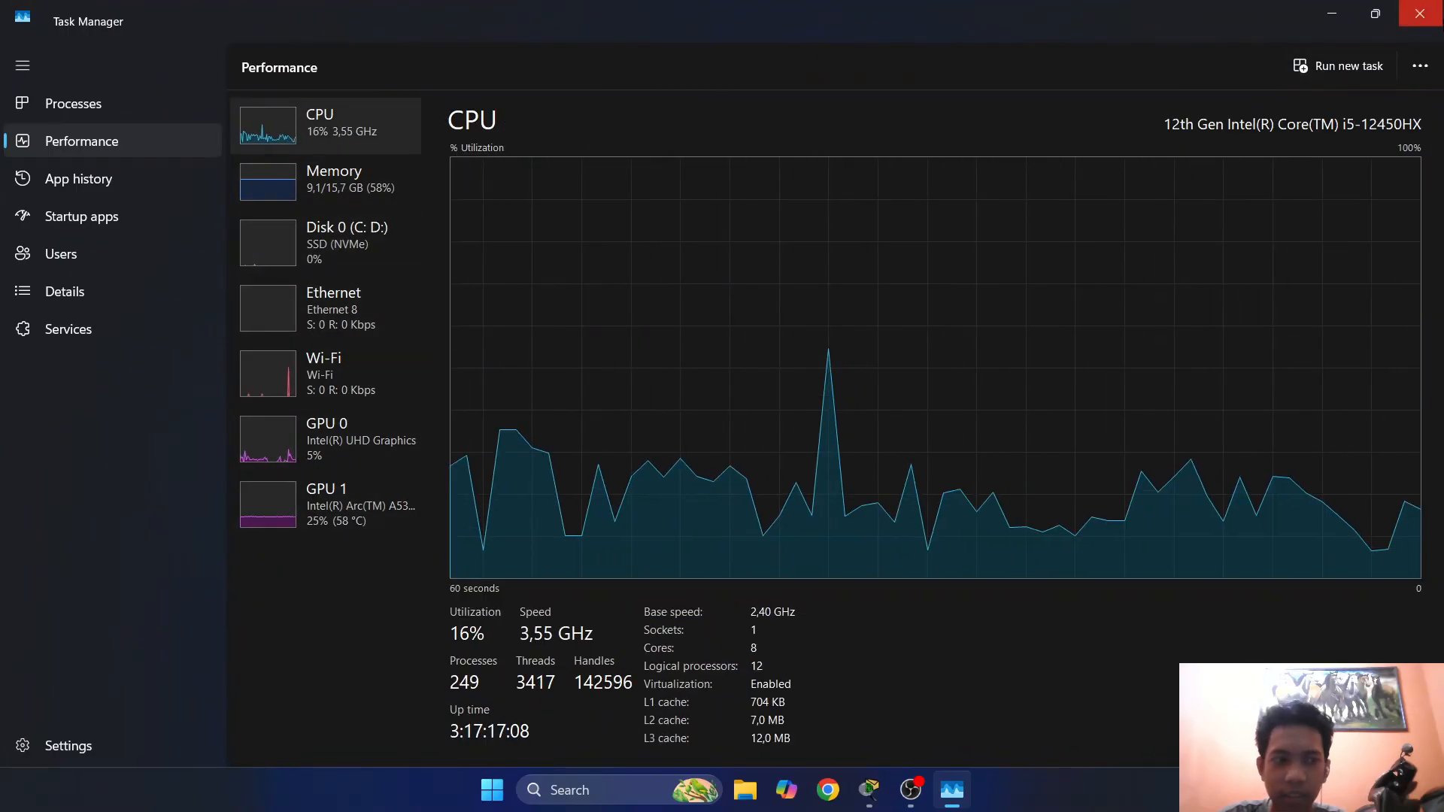
pyautogui.click(1419, 14)
# Move the server window off the instructions, review the Part 3 tasks for Rack_5, and return to the rack in the server room
pyautogui.moveTo(692, 128); pyautogui.dragTo(970, 72)
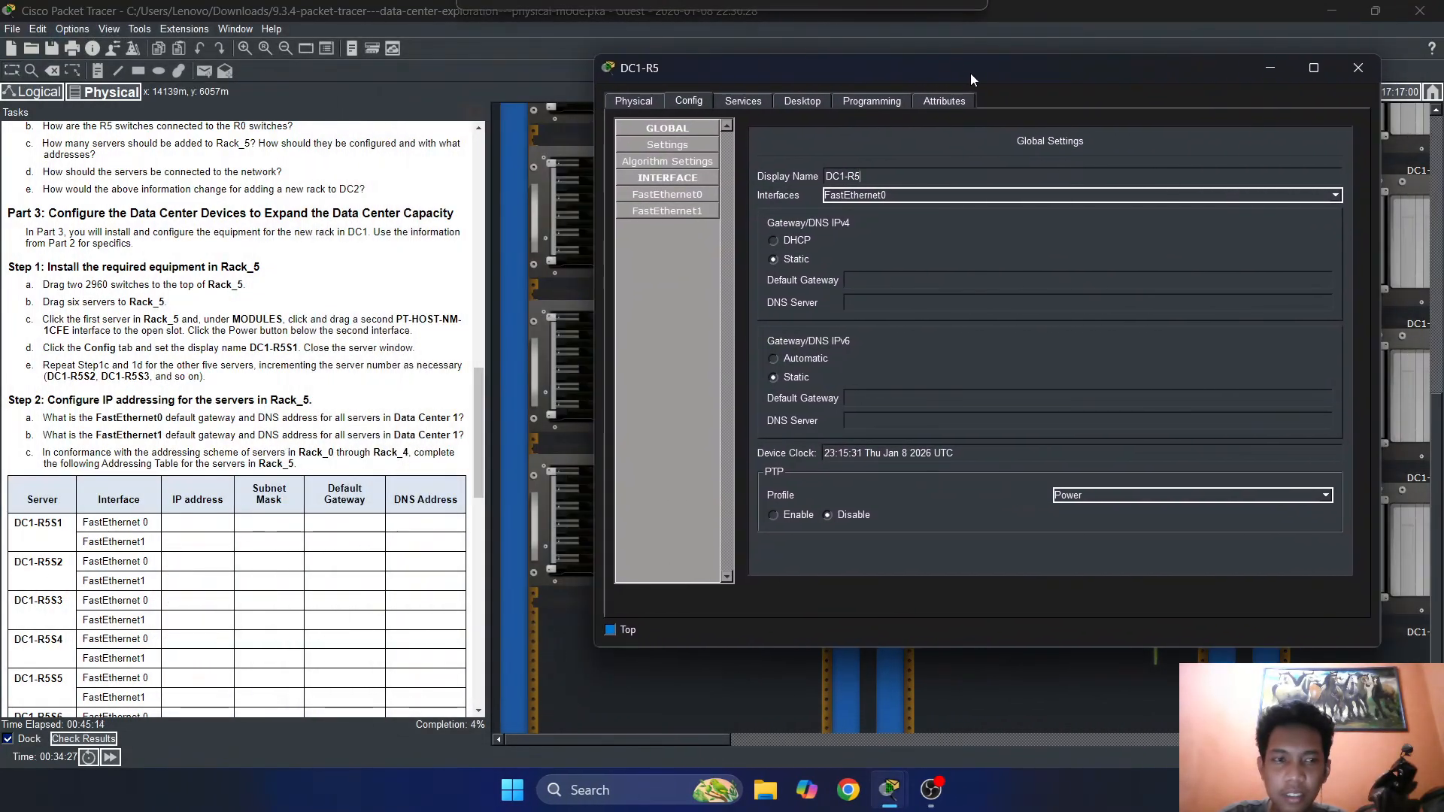
pyautogui.scroll(-3, 444, 246)
pyautogui.scroll(5, 522, 325)
pyautogui.scroll(4, 436, 349)
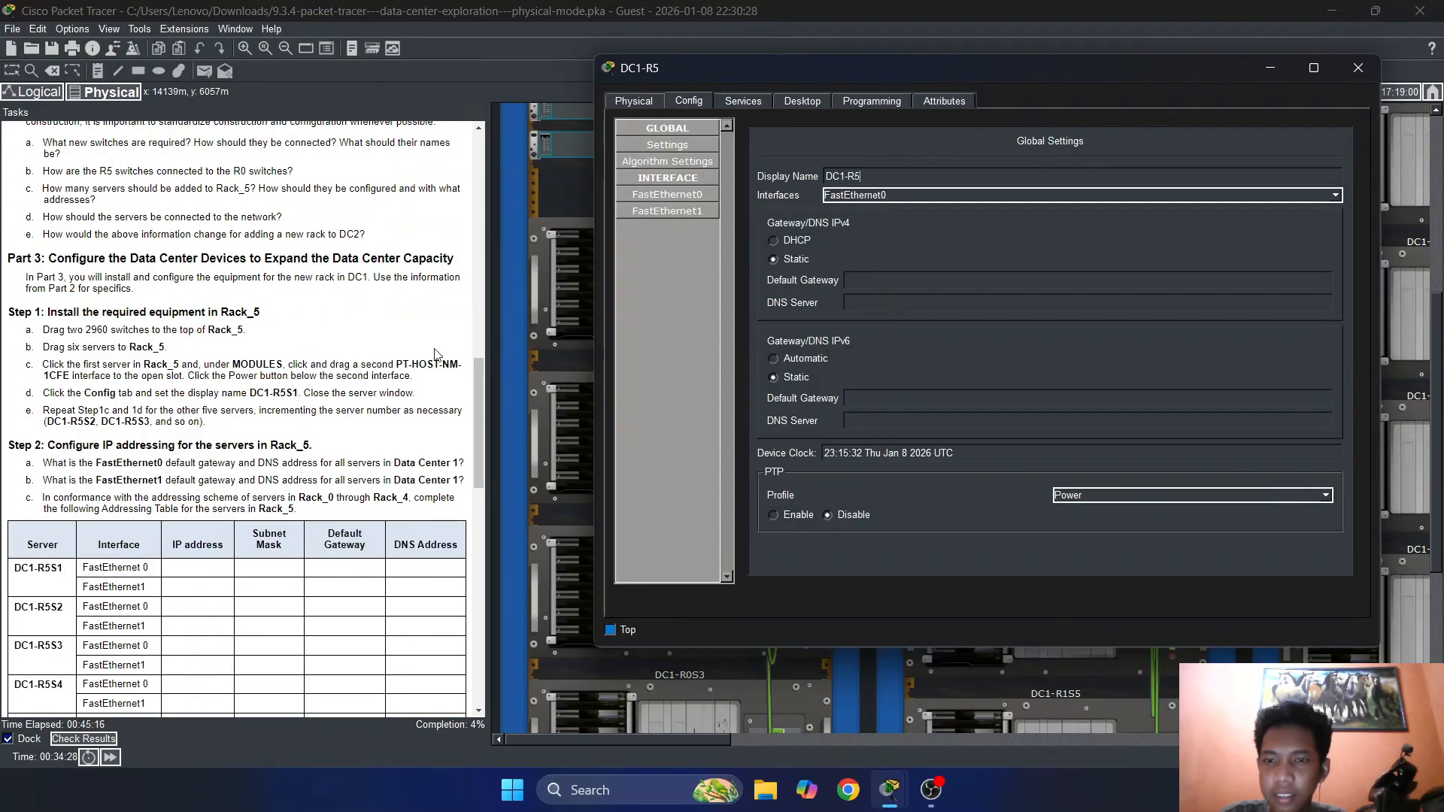
pyautogui.scroll(-7, 421, 376)
pyautogui.scroll(2, 422, 376)
pyautogui.scroll(-5, 570, 371)
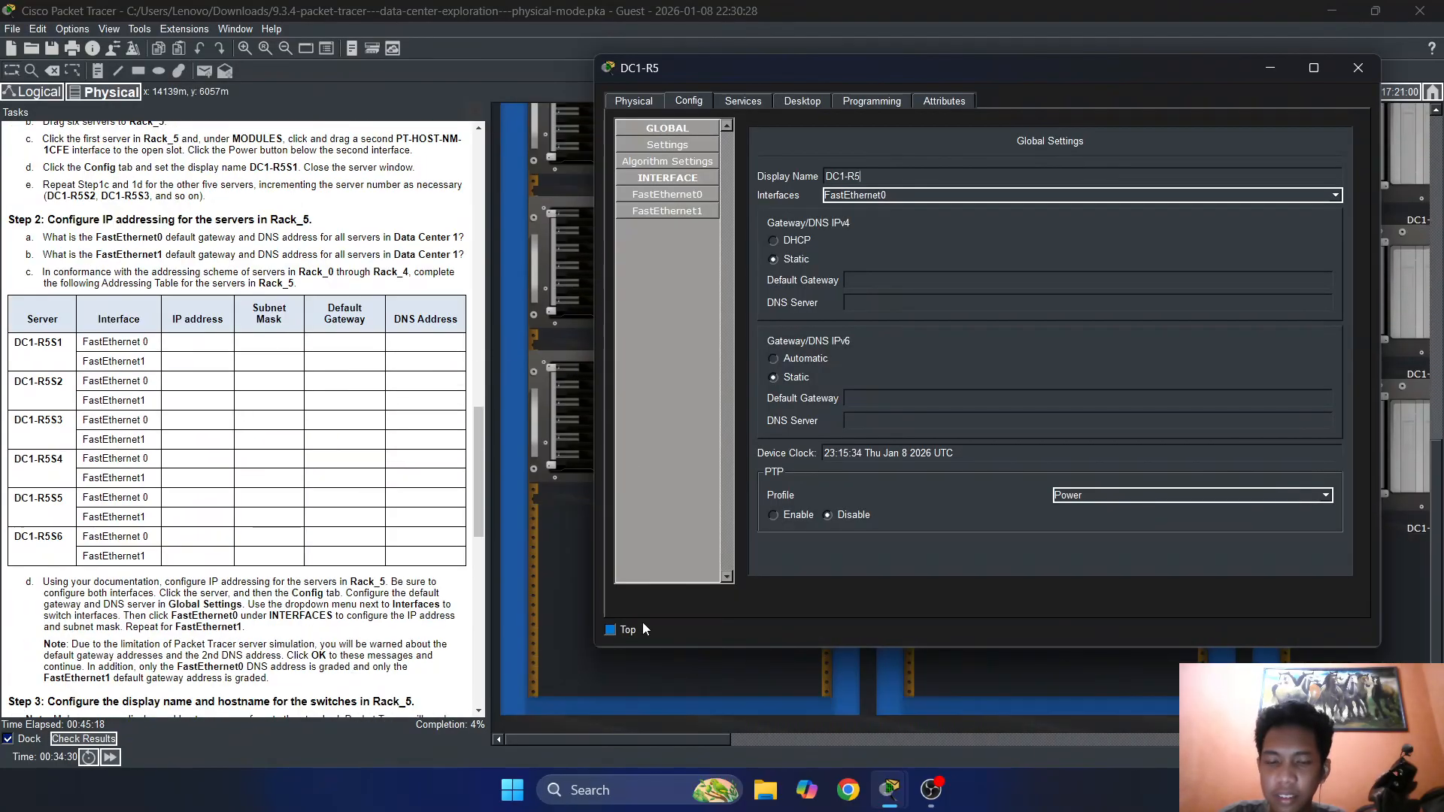
pyautogui.moveTo(665, 738); pyautogui.dragTo(941, 768)
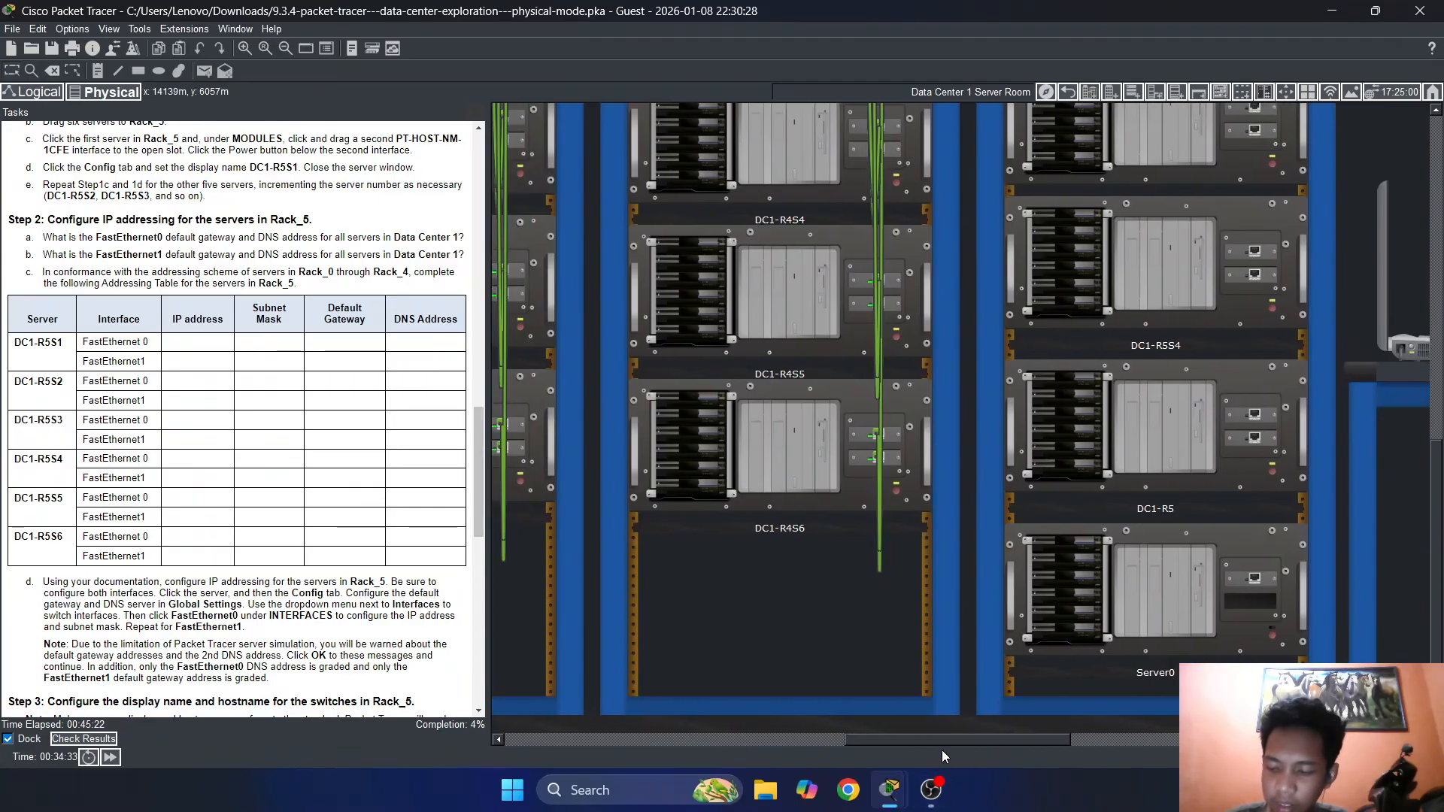
# Open Task Manager maximized, compare the running processes by CPU and memory usage, and close it
pyautogui.hotkey('ctrl', 'shift', 'Escape')
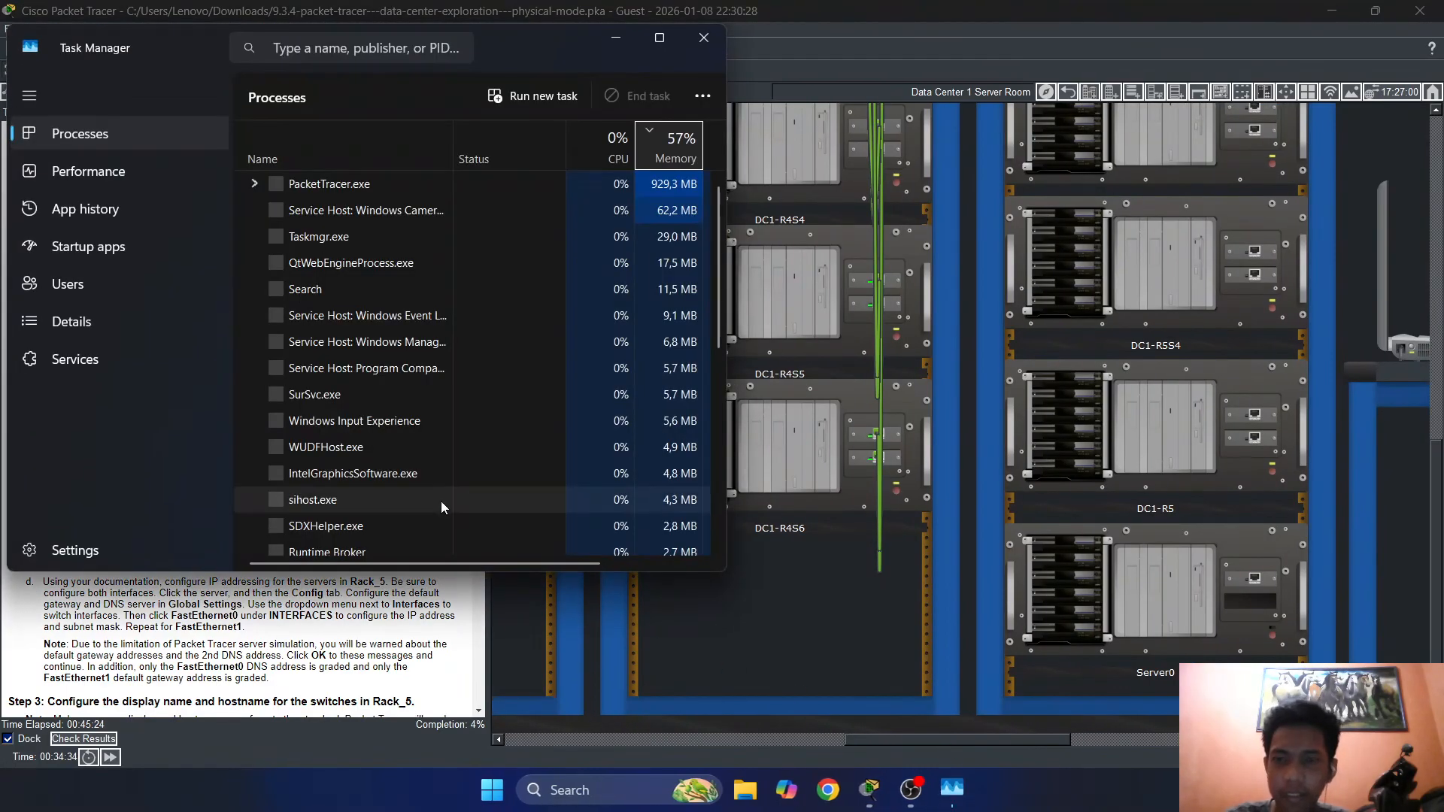
pyautogui.click(657, 37)
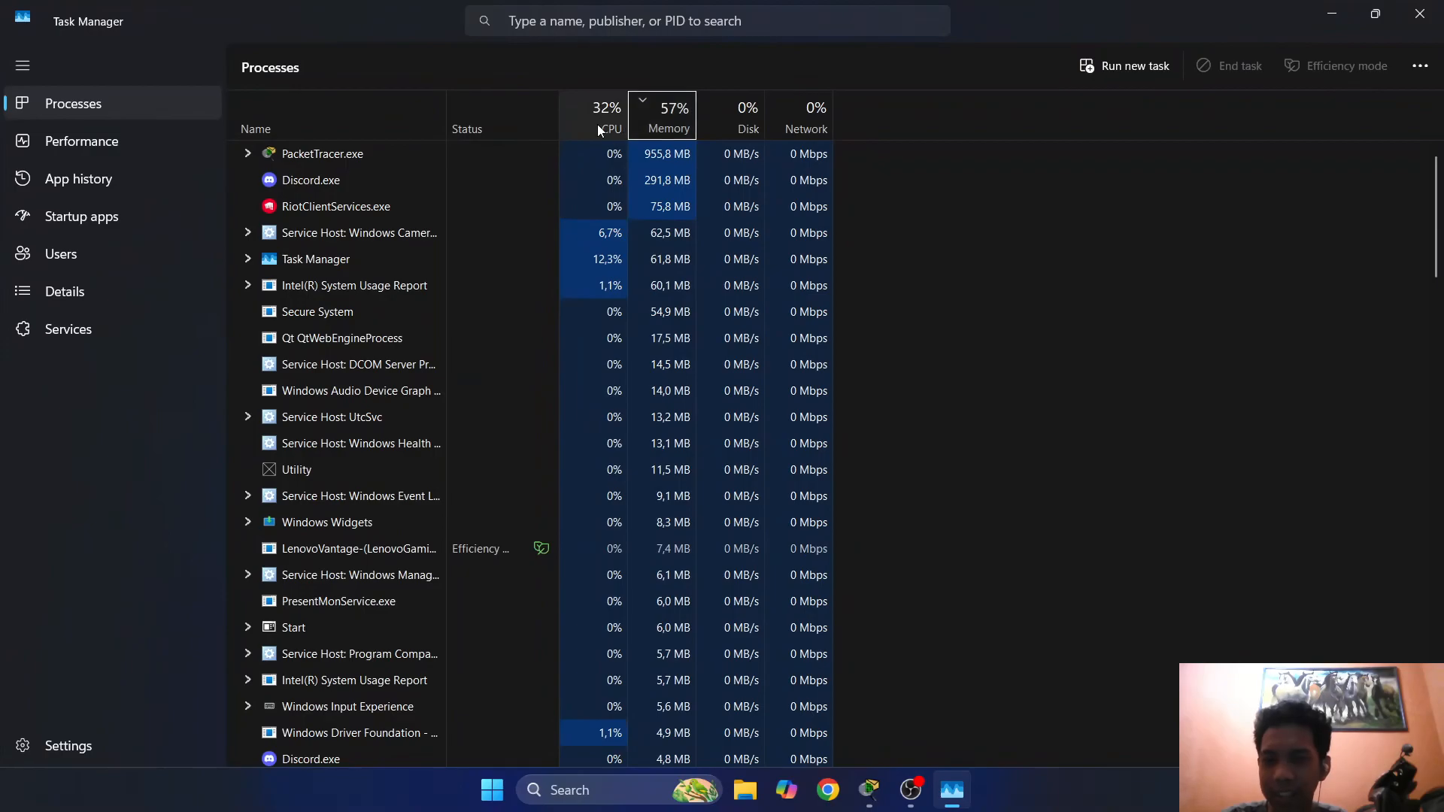
pyautogui.click(611, 114)
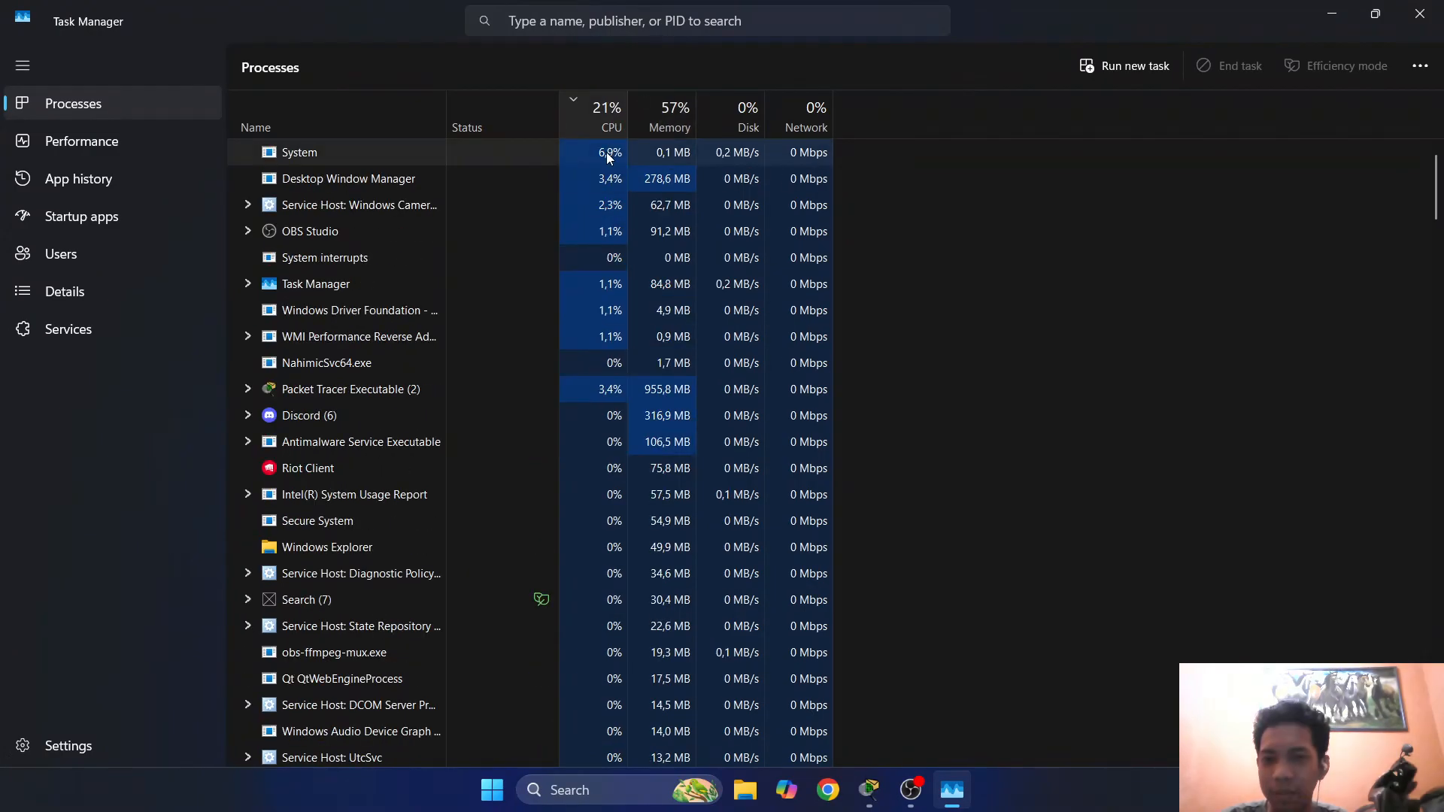
pyautogui.click(647, 126)
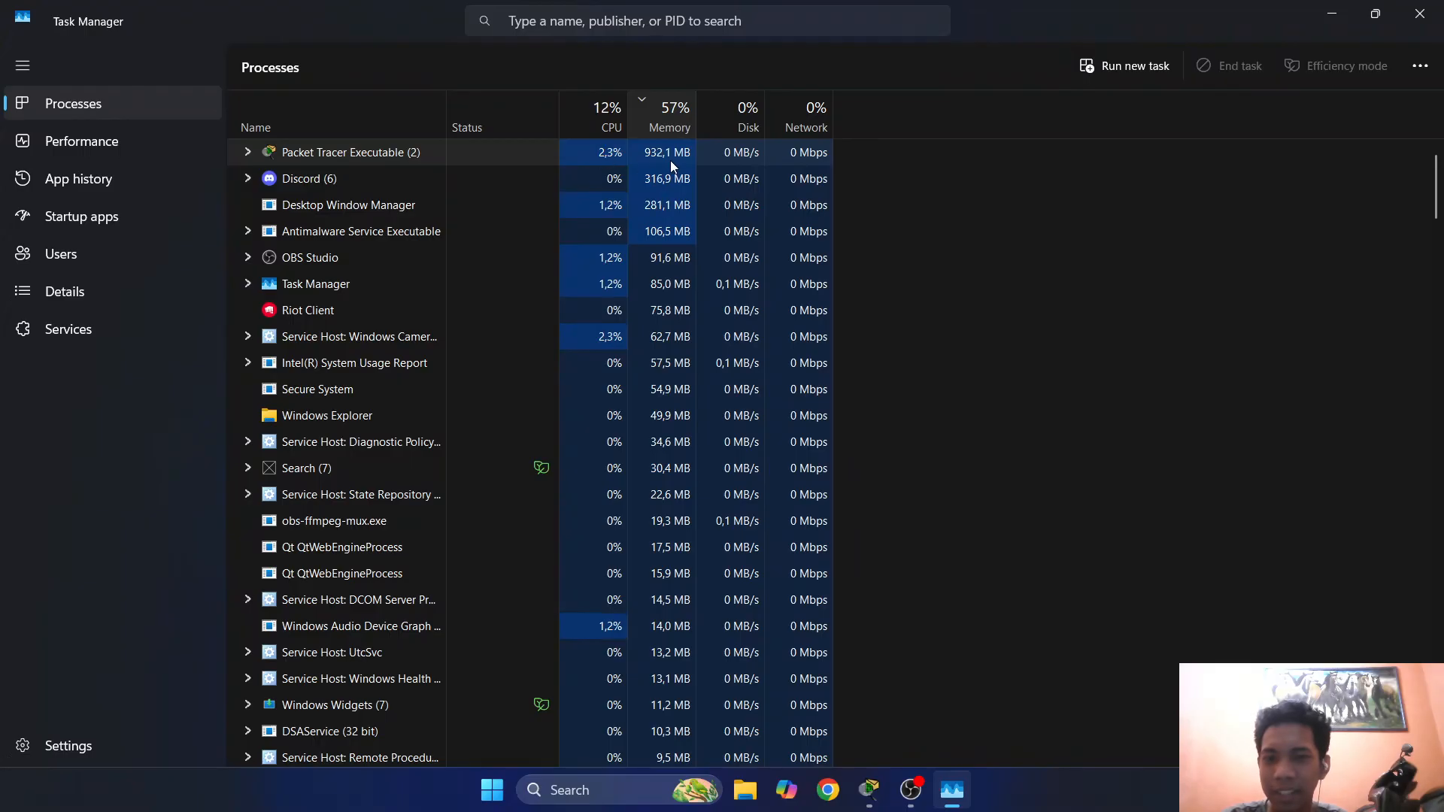
pyautogui.click(1420, 14)
# Reopen Task Manager to monitor the processes while locating the fifth server in Rack_5
pyautogui.scroll(1, 1119, 317)
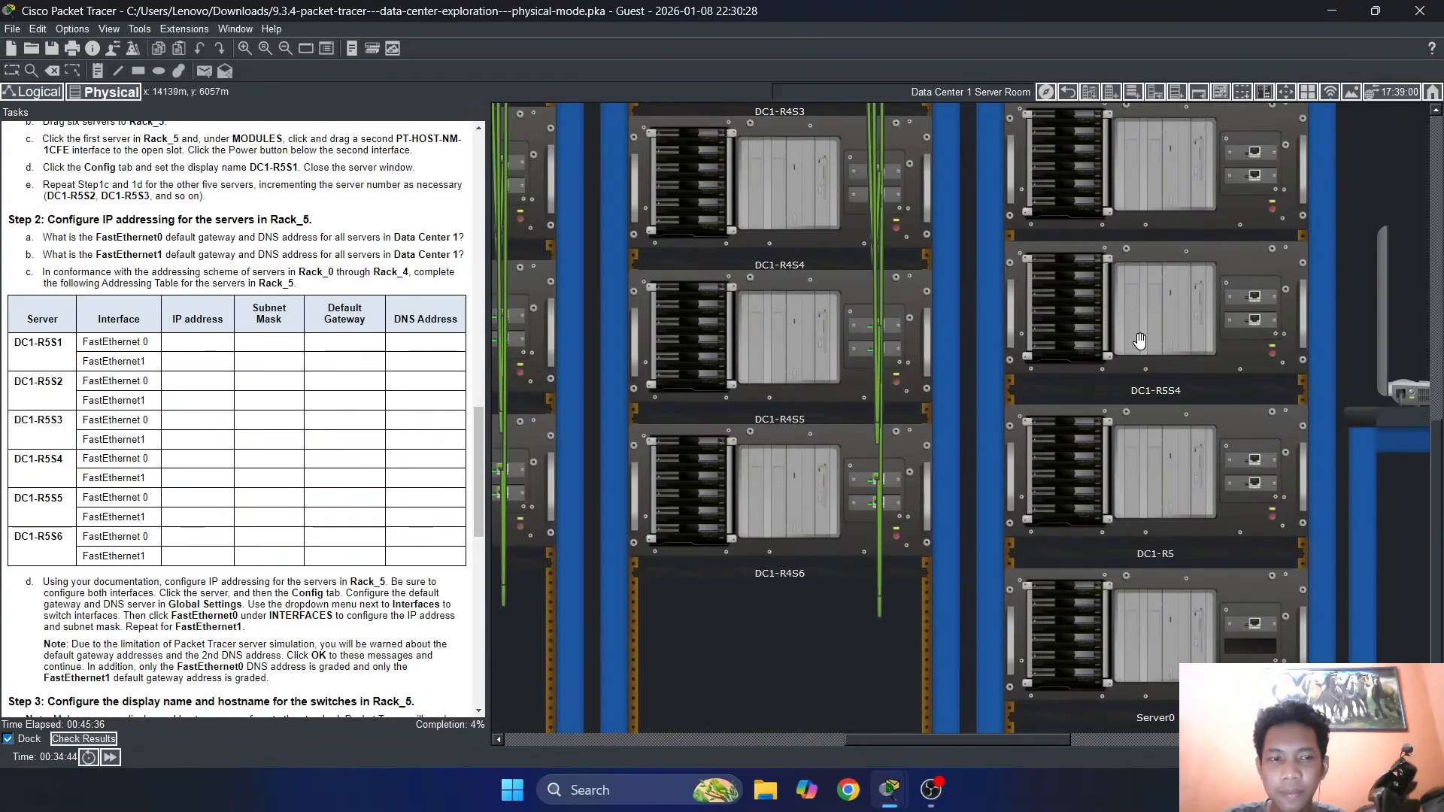
pyautogui.moveTo(944, 788)
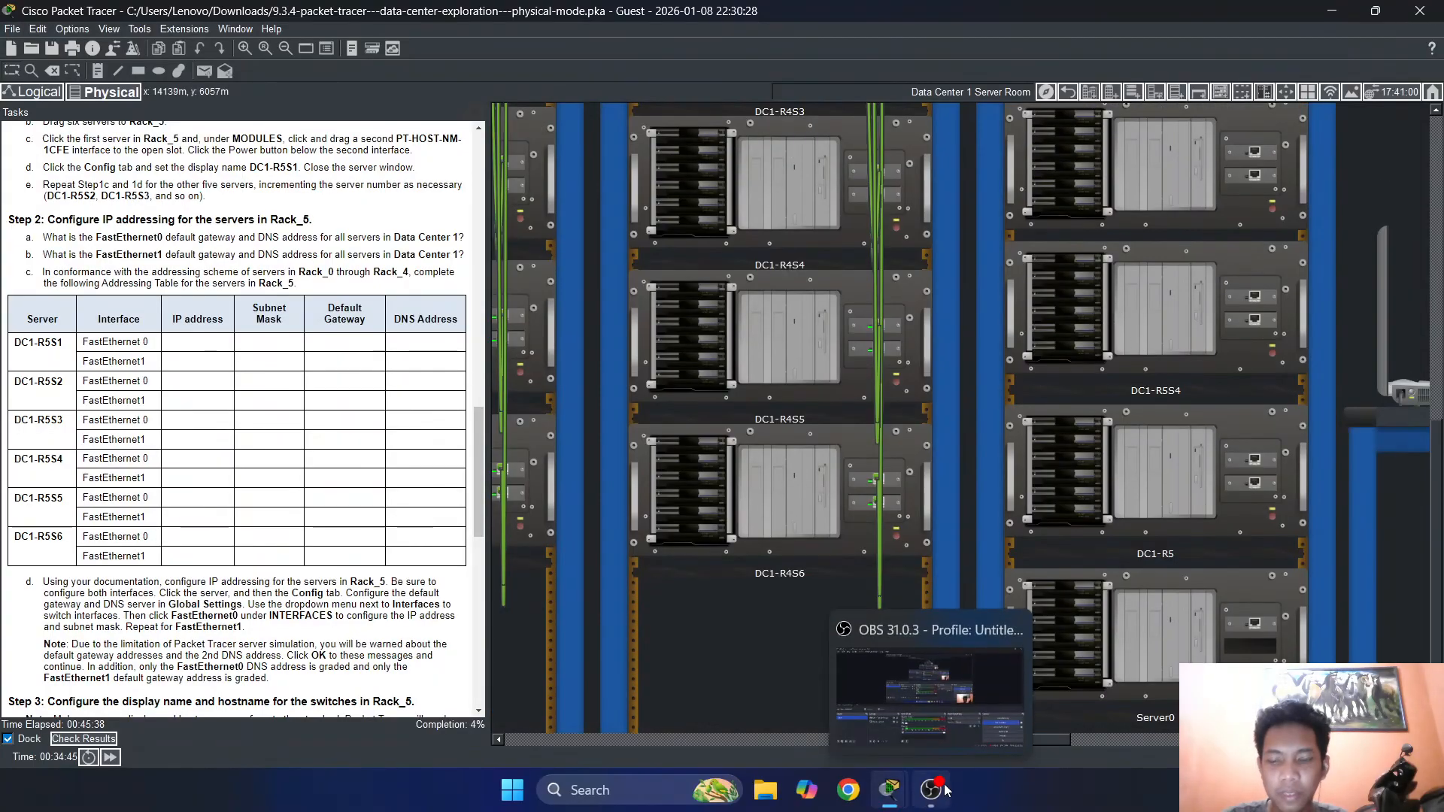
pyautogui.hotkey('ctrl', 'shift', 'Escape')
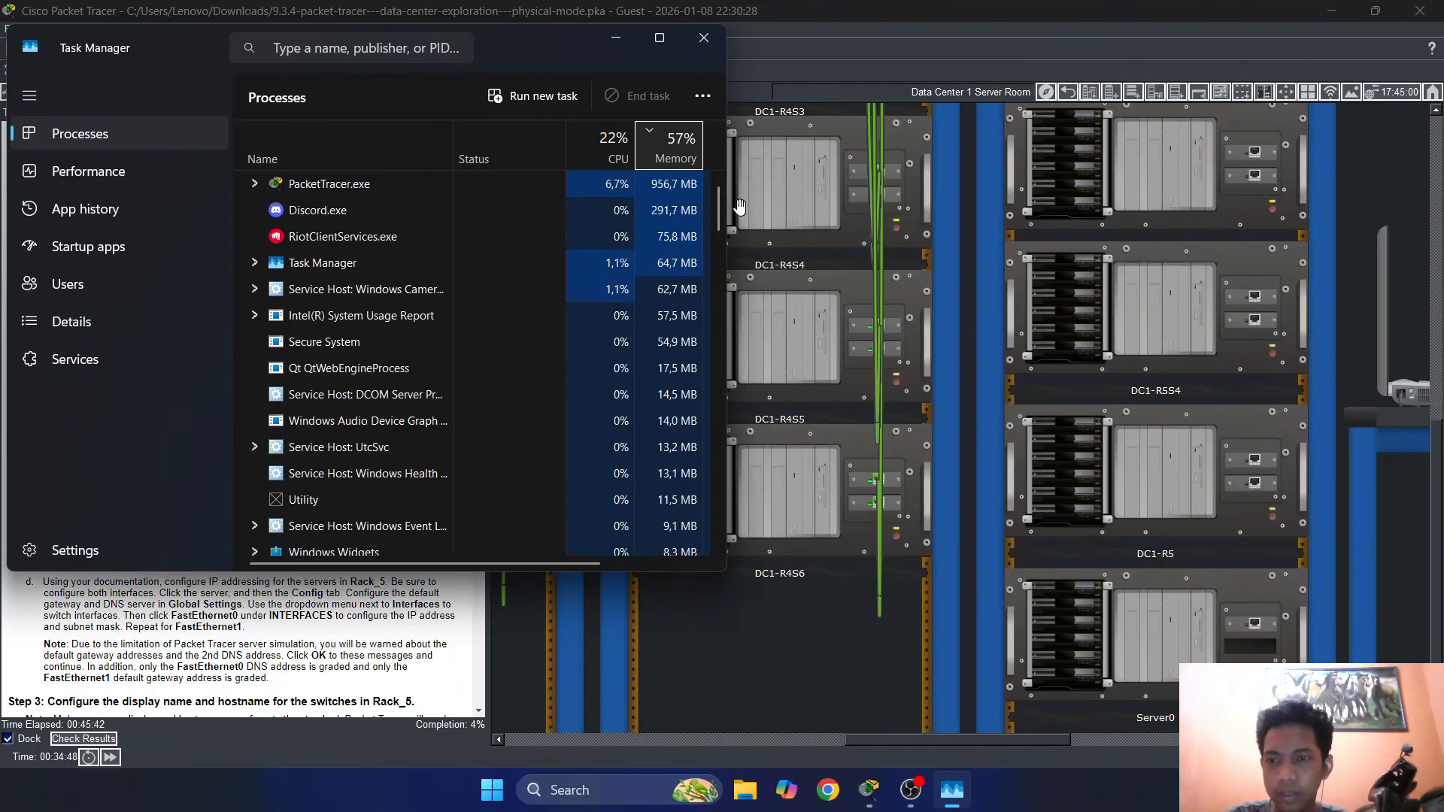
pyautogui.scroll(-1, 981, 279)
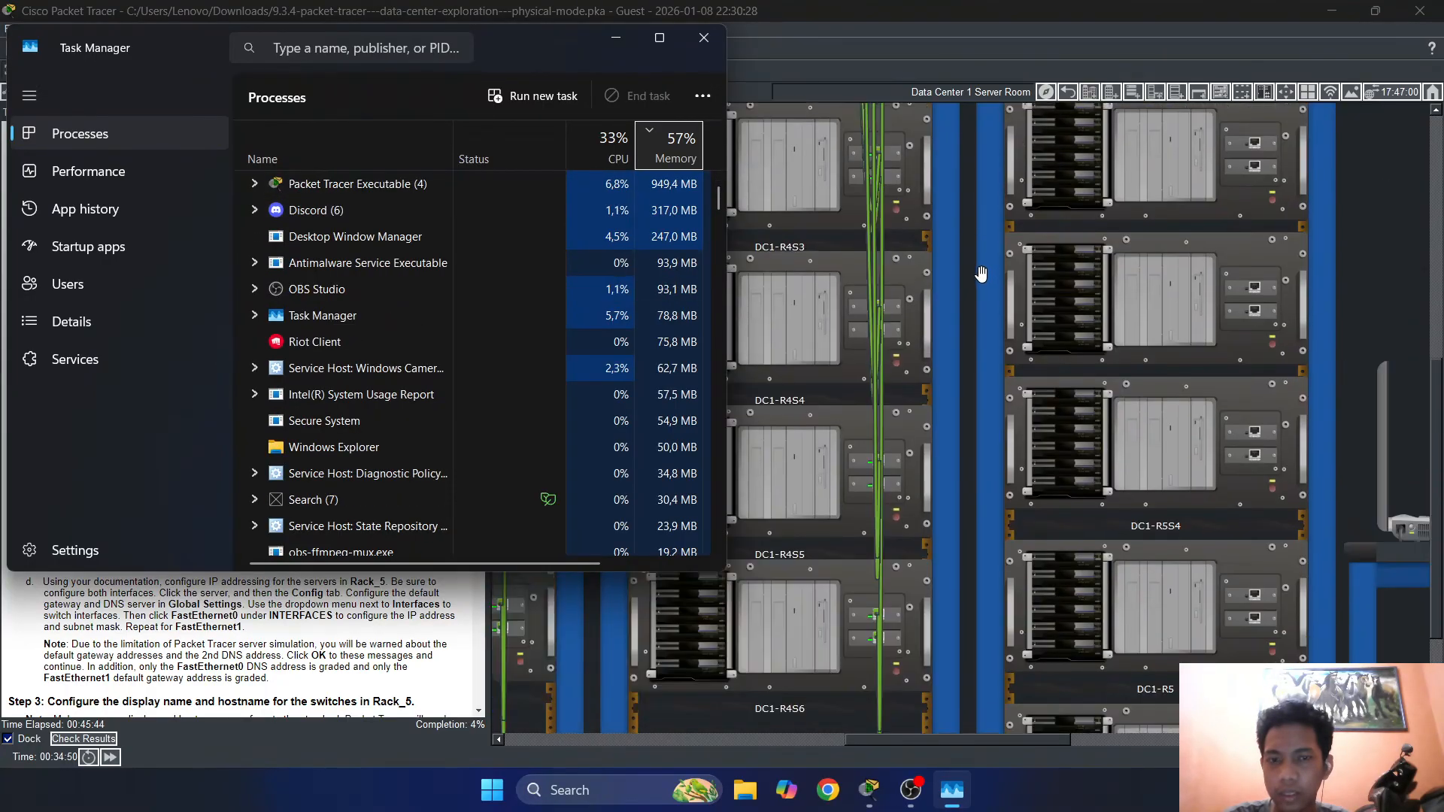
pyautogui.scroll(-2, 981, 284)
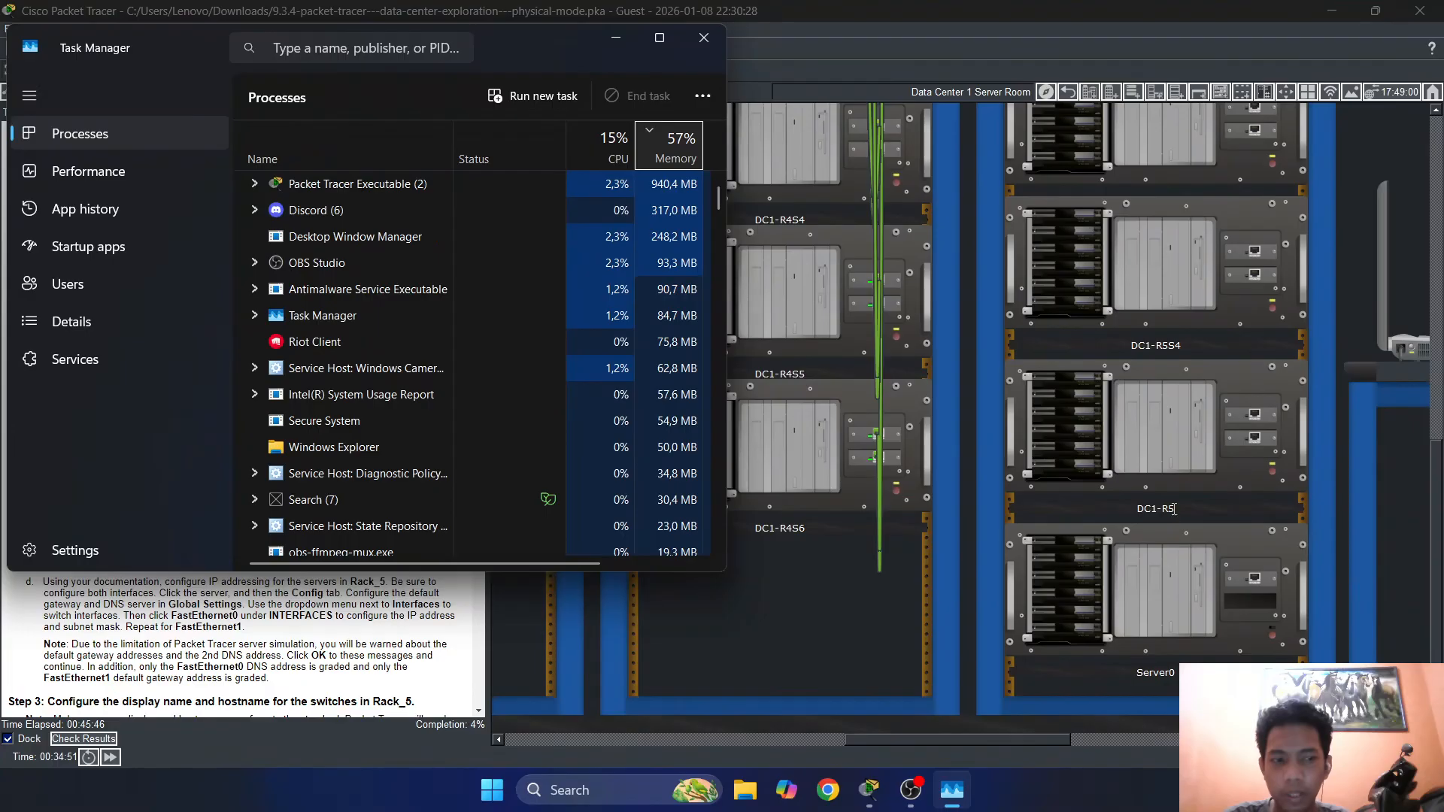
# Complete the display name of the fifth Rack_5 server as DC1-R5S5 and close its window
pyautogui.click(1177, 443)
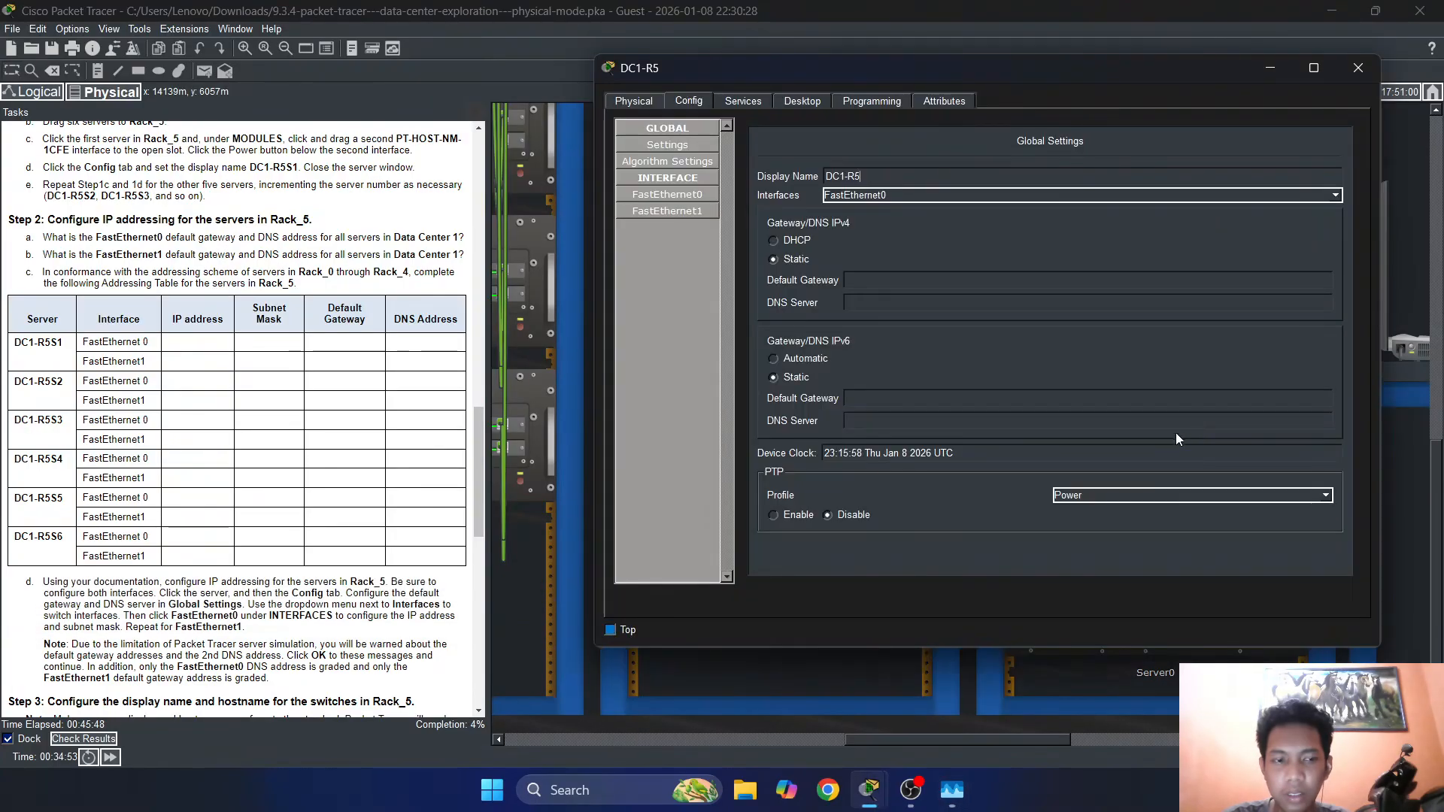
pyautogui.click(935, 175)
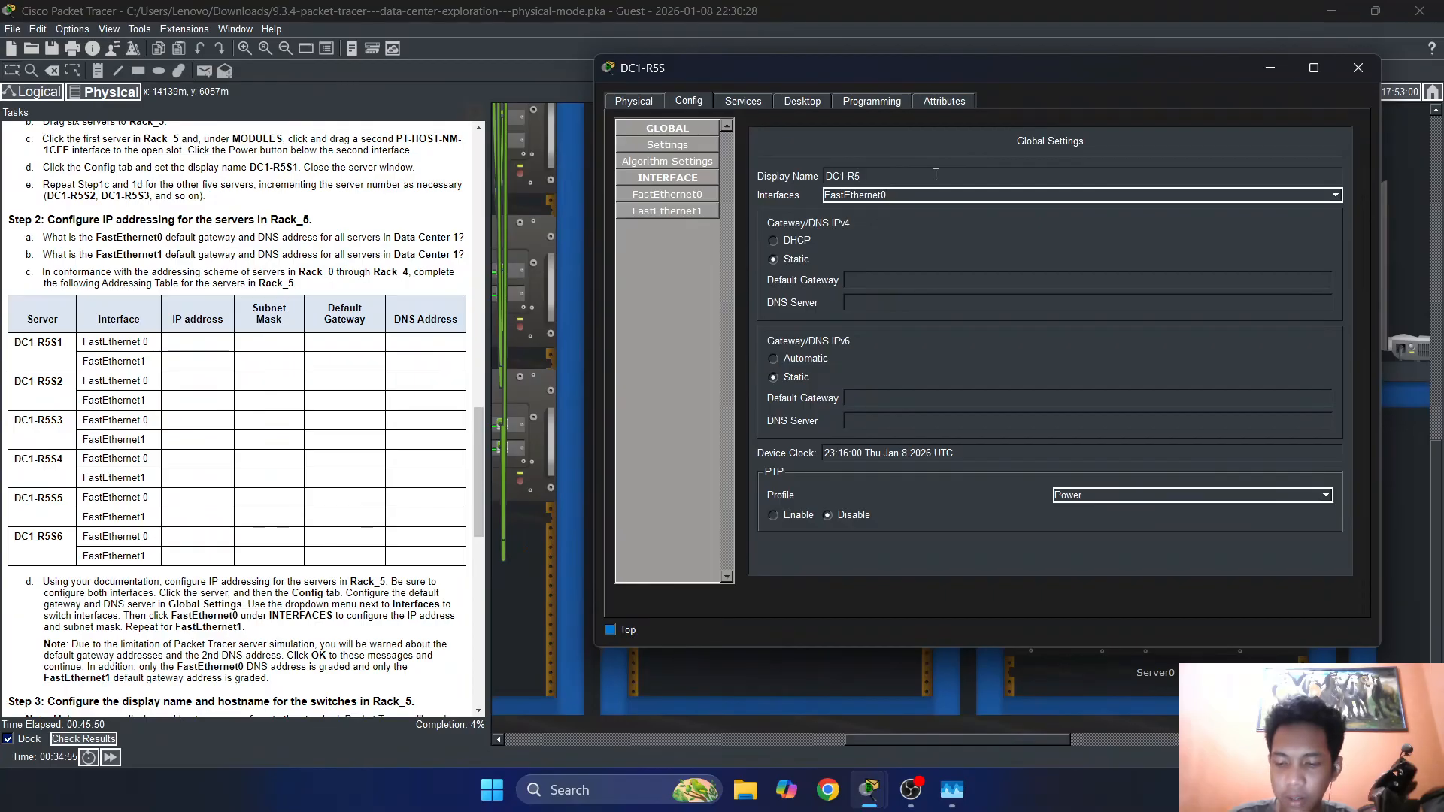
pyautogui.write('S')
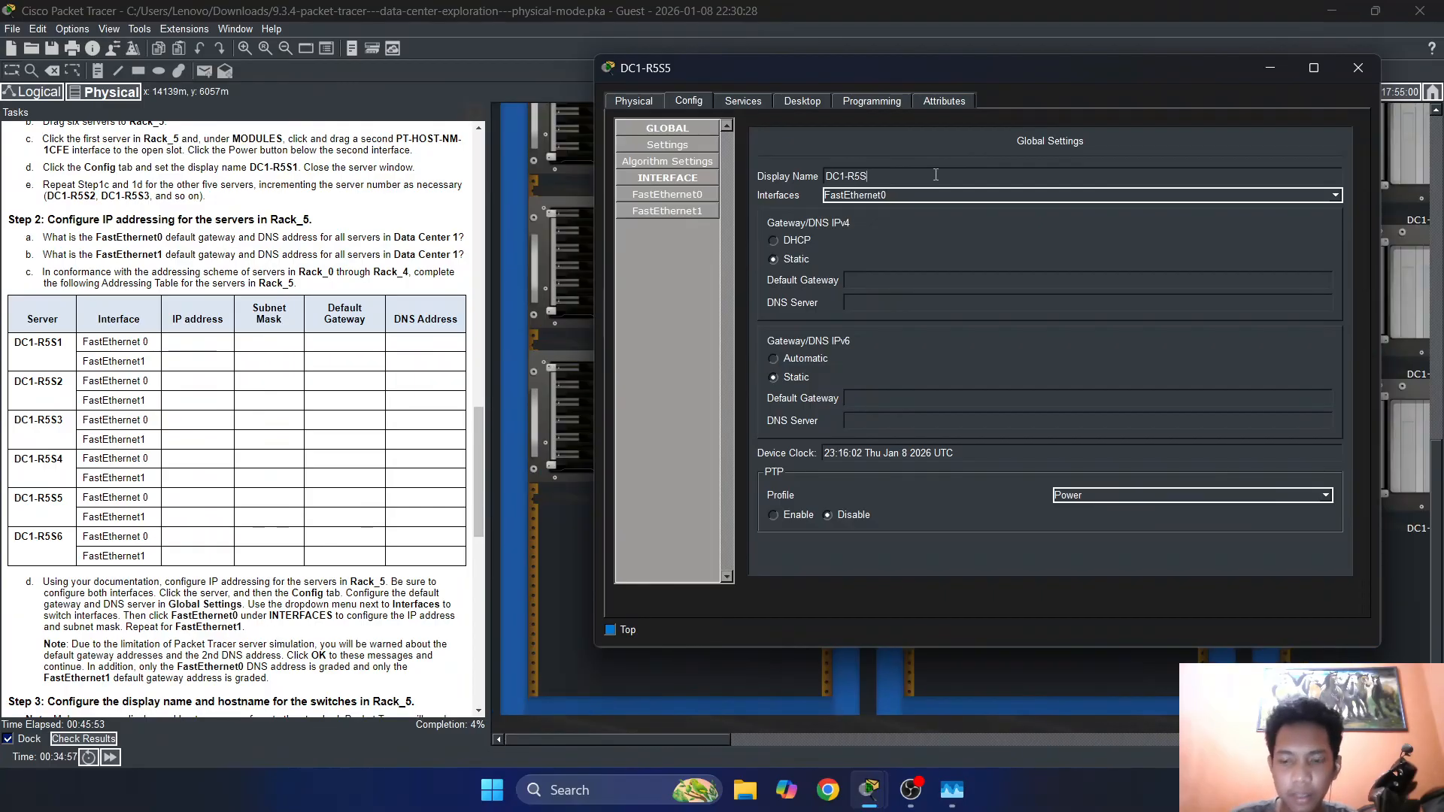
pyautogui.click(1357, 68)
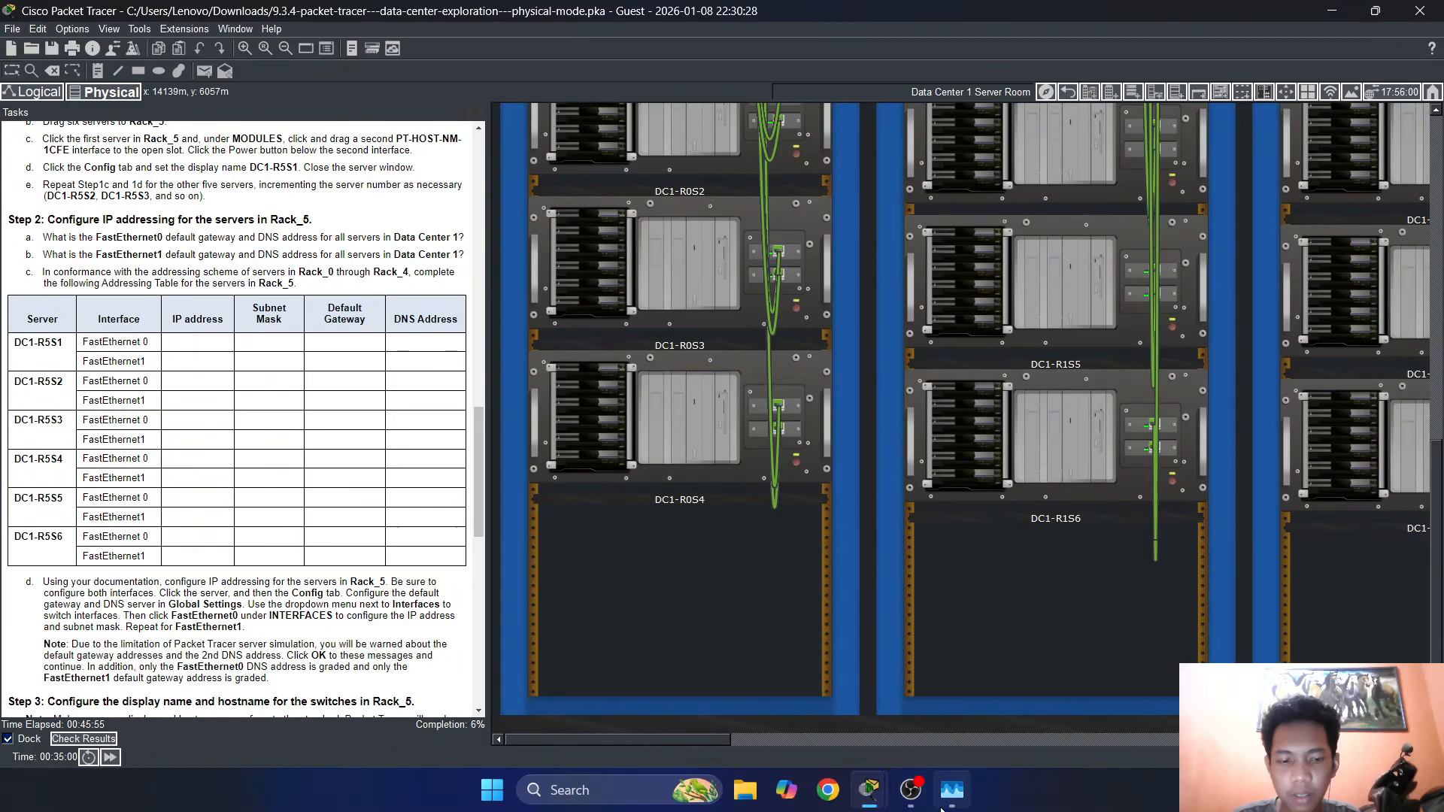
# Close Task Manager and install a second PT-HOST-NM-1CFE module in the open slot of the sixth Rack_5 server
pyautogui.click(945, 798)
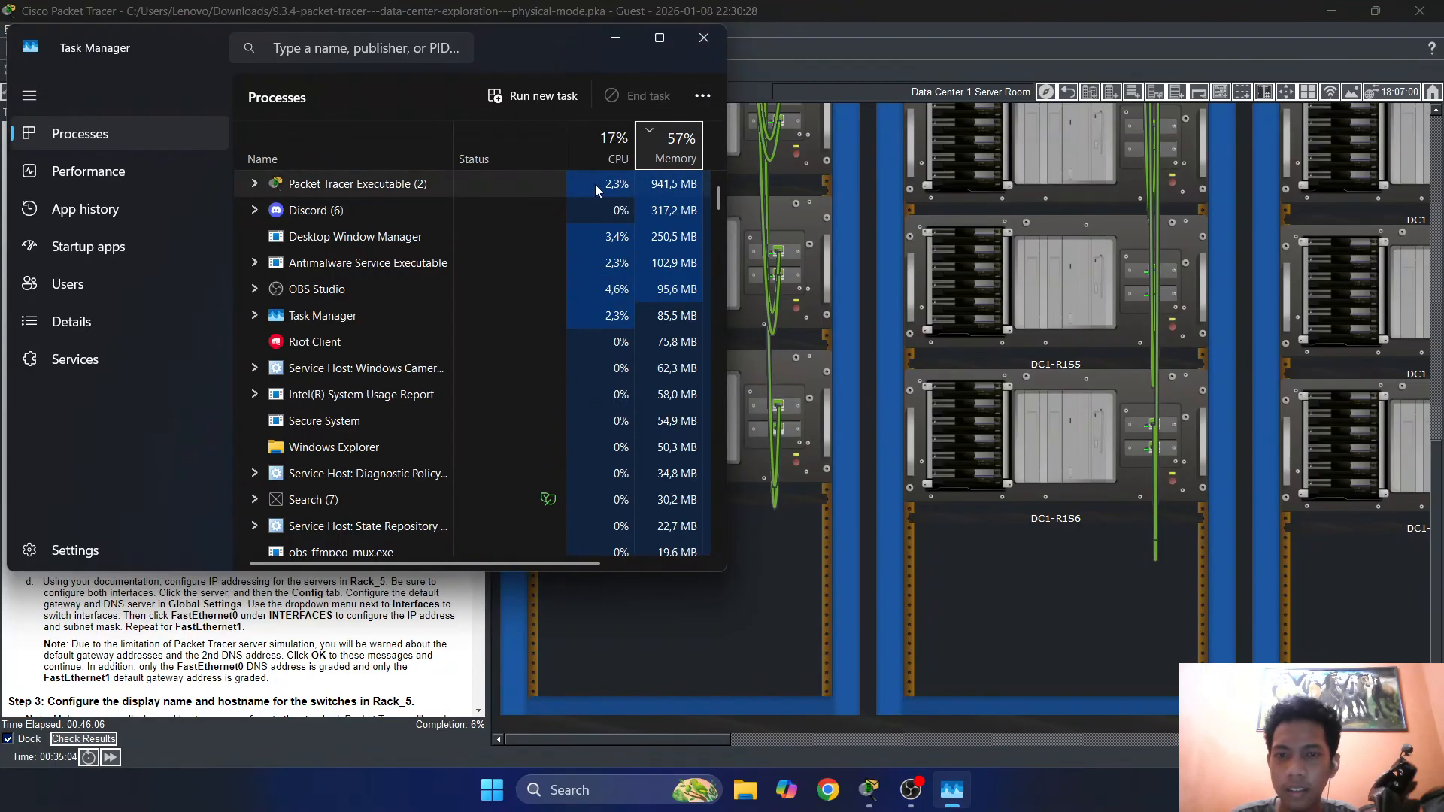
pyautogui.click(710, 39)
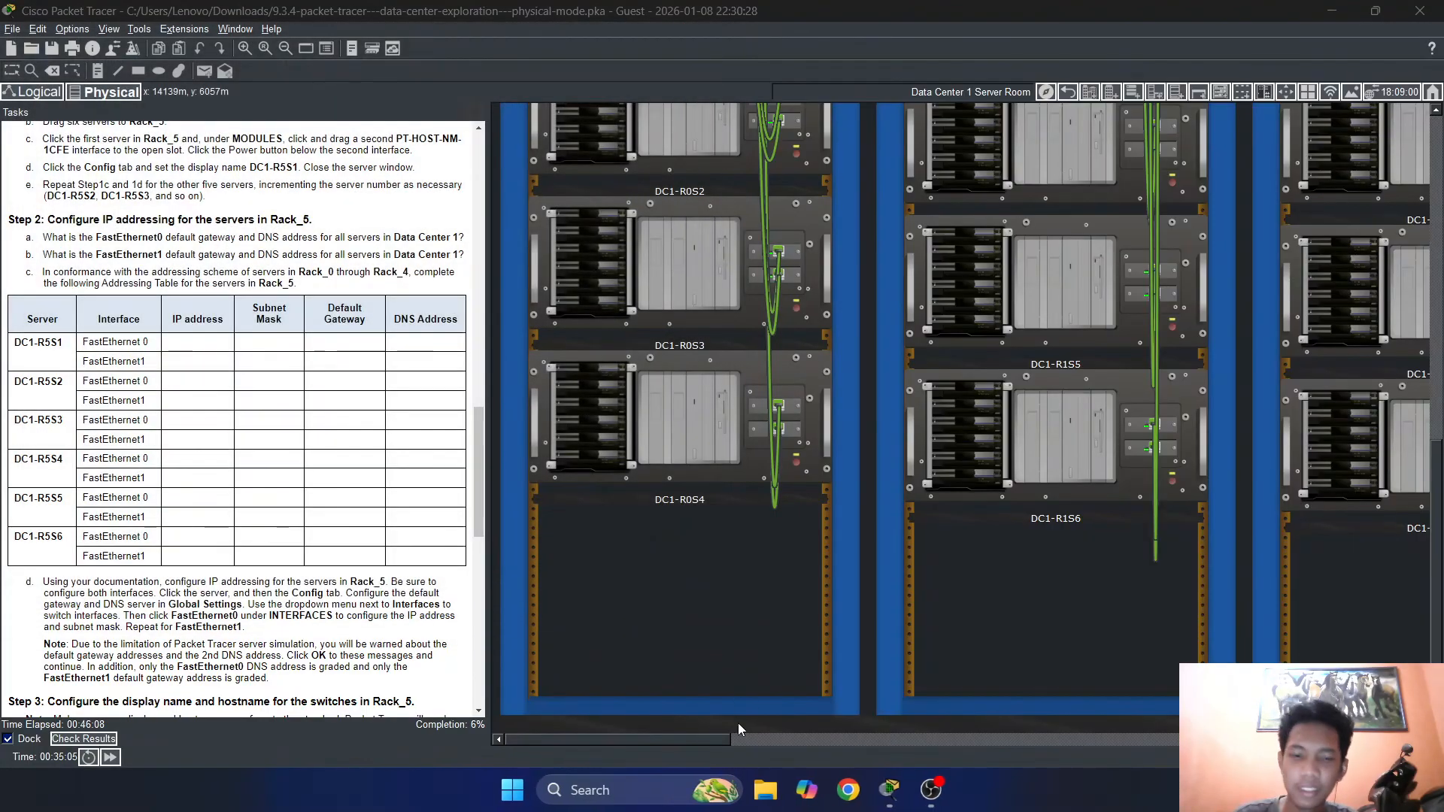
pyautogui.moveTo(731, 738); pyautogui.dragTo(1068, 708)
pyautogui.click(1086, 570)
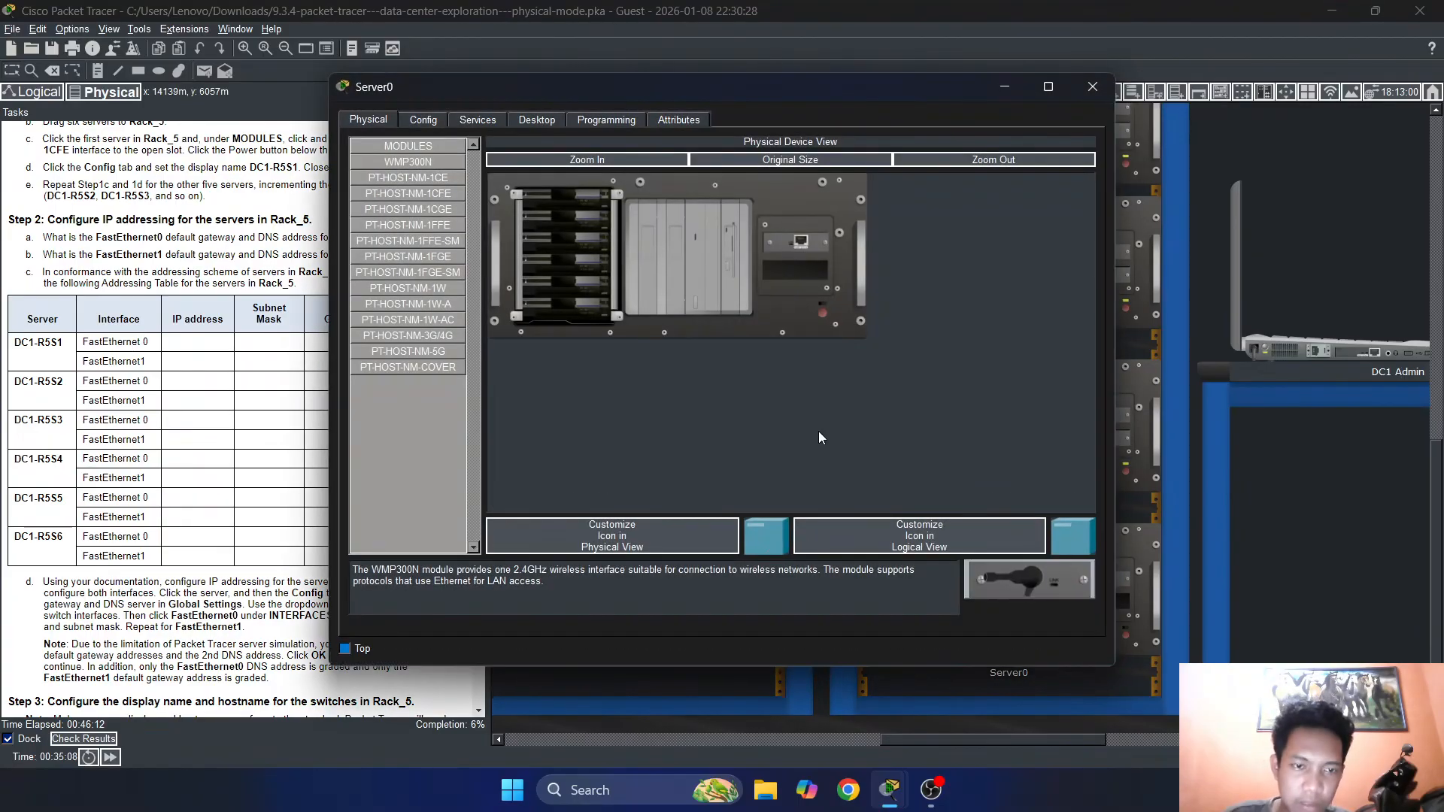
pyautogui.moveTo(436, 197); pyautogui.dragTo(819, 286)
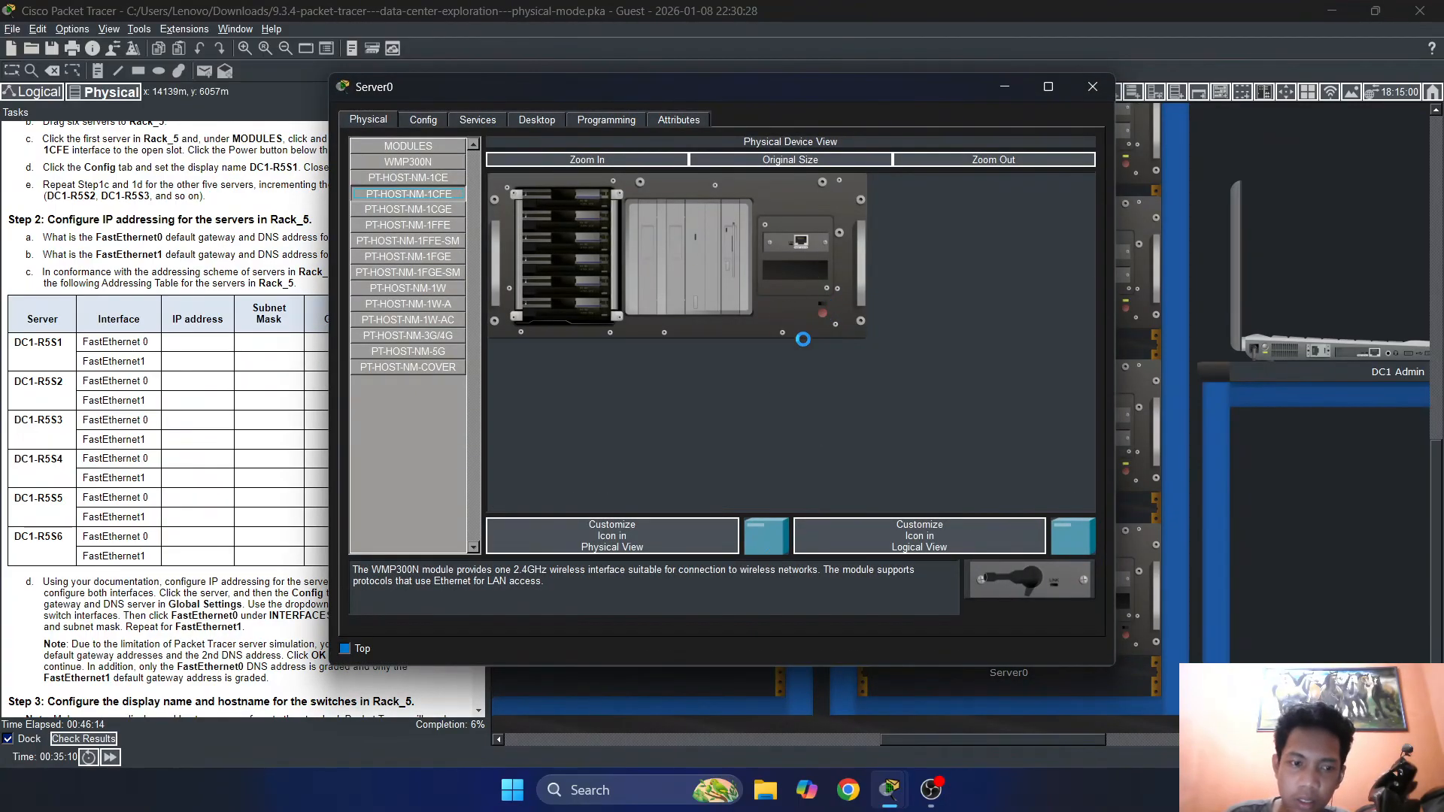
# Close the leftover DC1-R5S5 and DC1 Rack 0 Switch A windows and return to the sixth server's window
pyautogui.moveTo(890, 790)
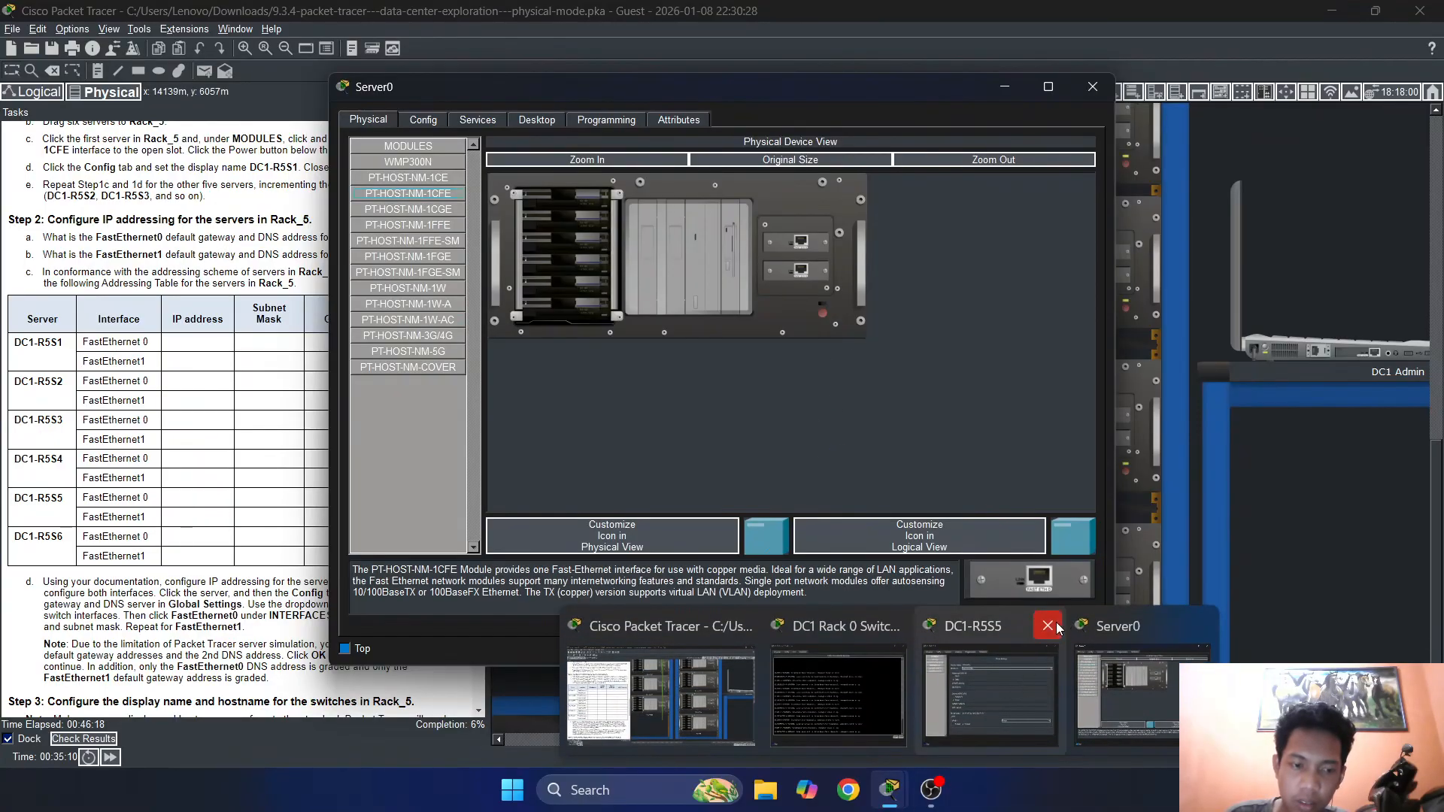
pyautogui.click(1048, 626)
pyautogui.click(931, 659)
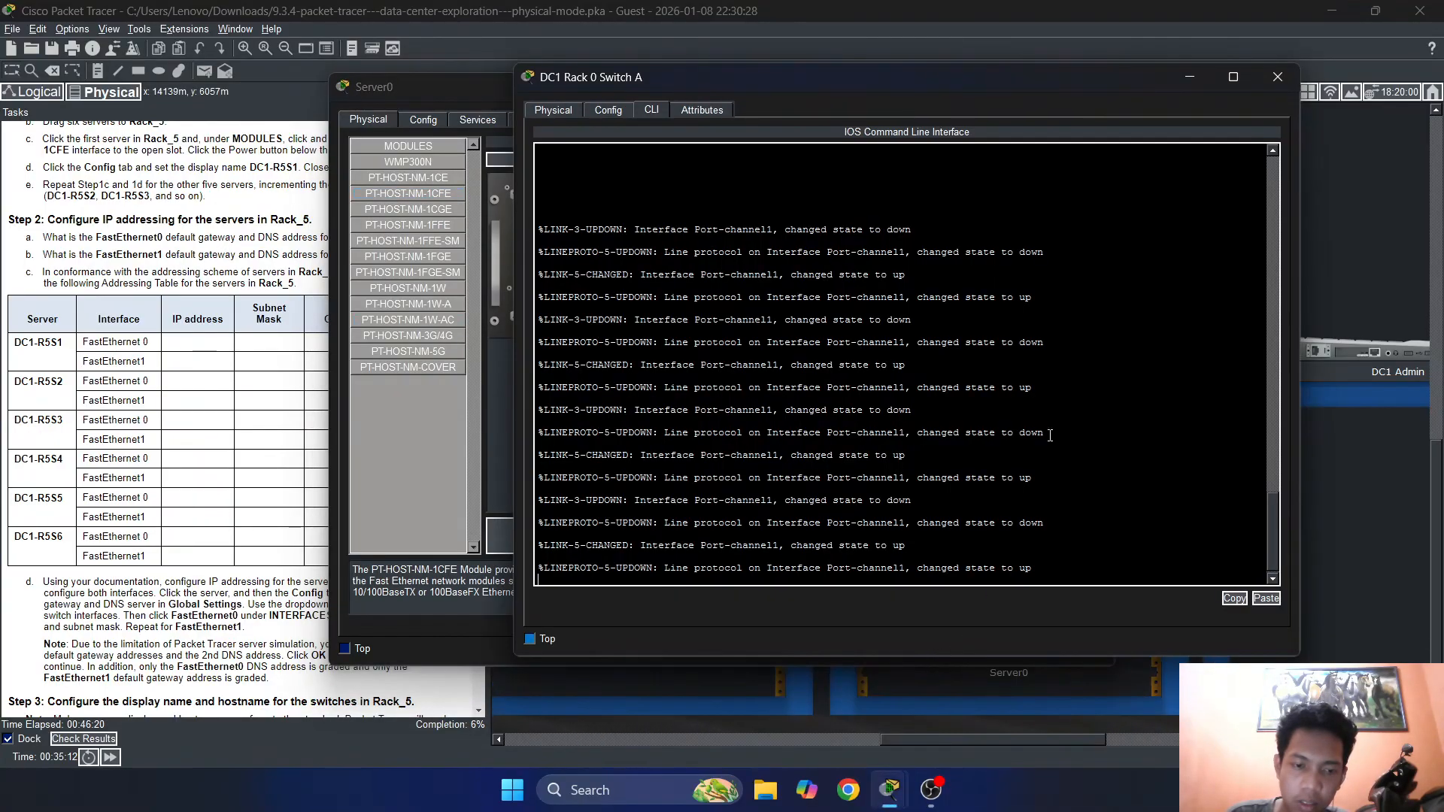
pyautogui.click(1276, 77)
pyautogui.click(931, 790)
pyautogui.click(1376, 9)
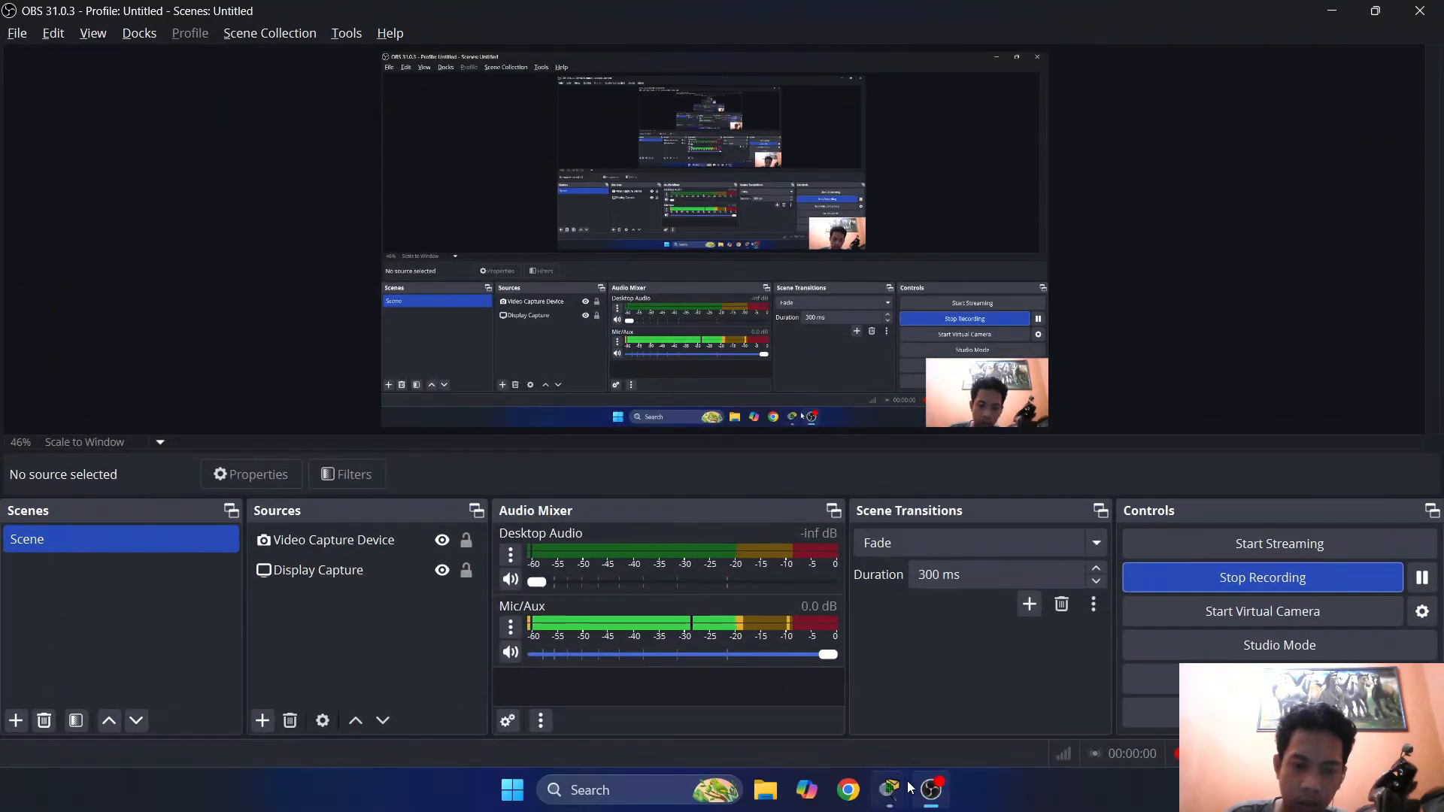
pyautogui.click(989, 691)
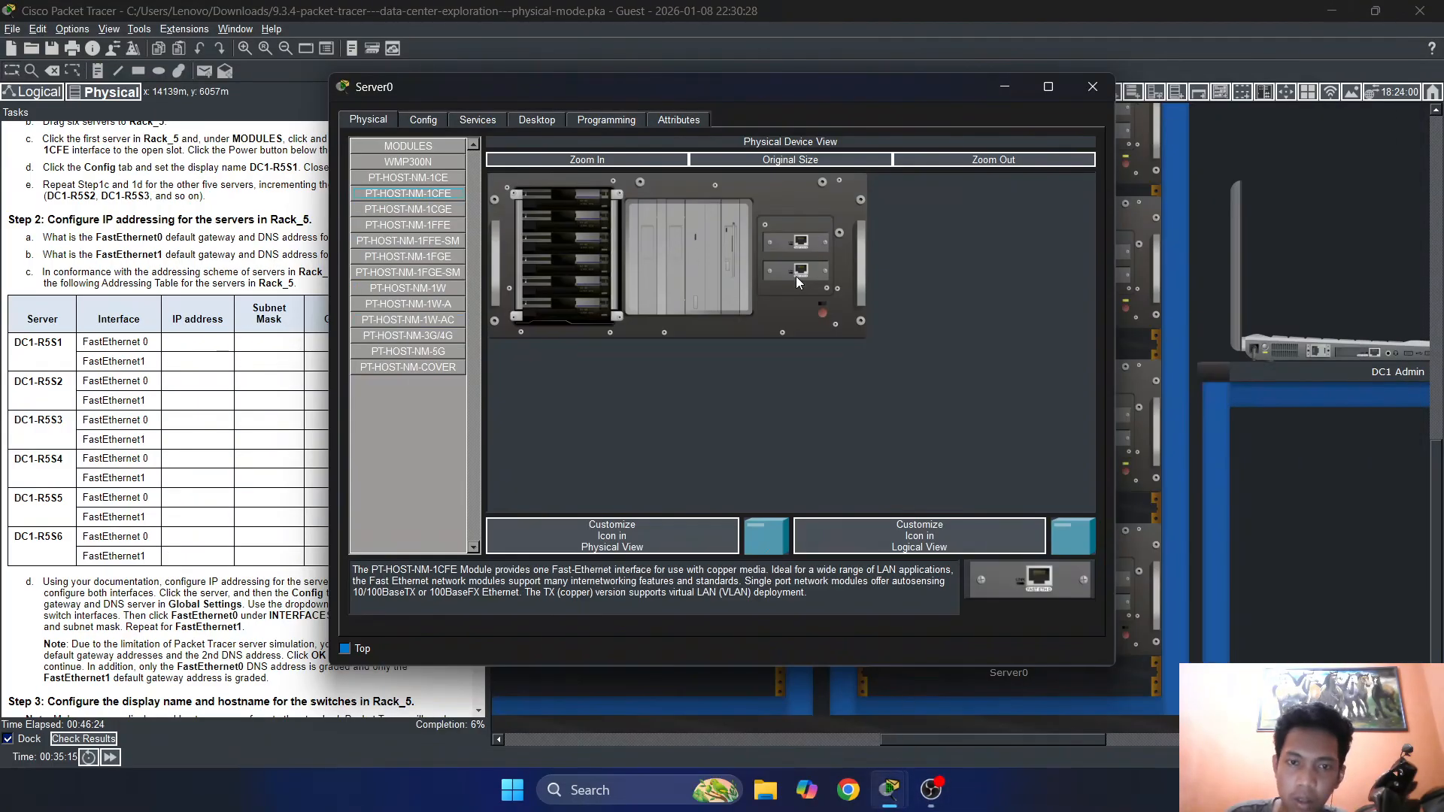
# Power the sixth Rack_5 server on and open its global configuration settings
pyautogui.click(822, 311)
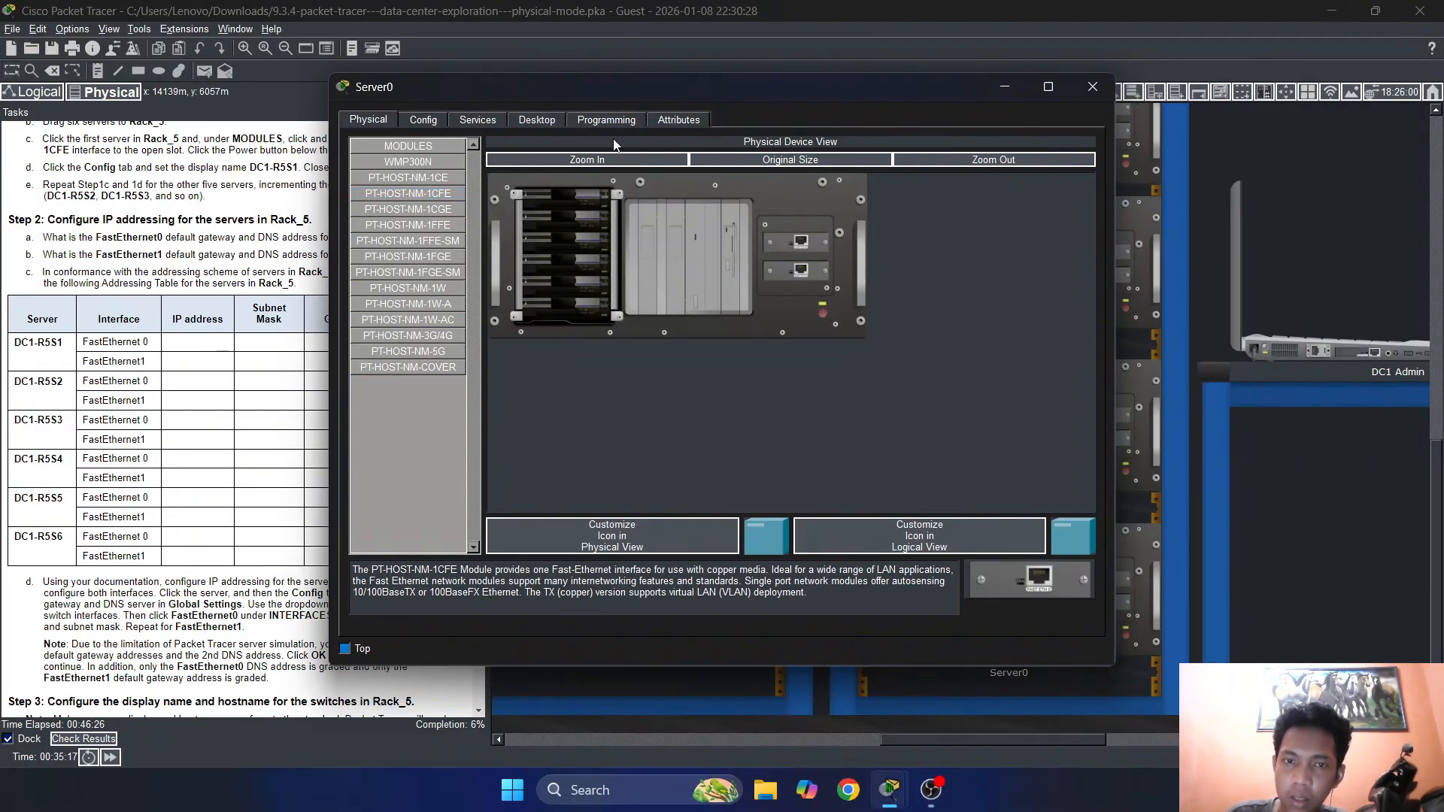
pyautogui.click(534, 123)
pyautogui.click(486, 121)
pyautogui.click(440, 121)
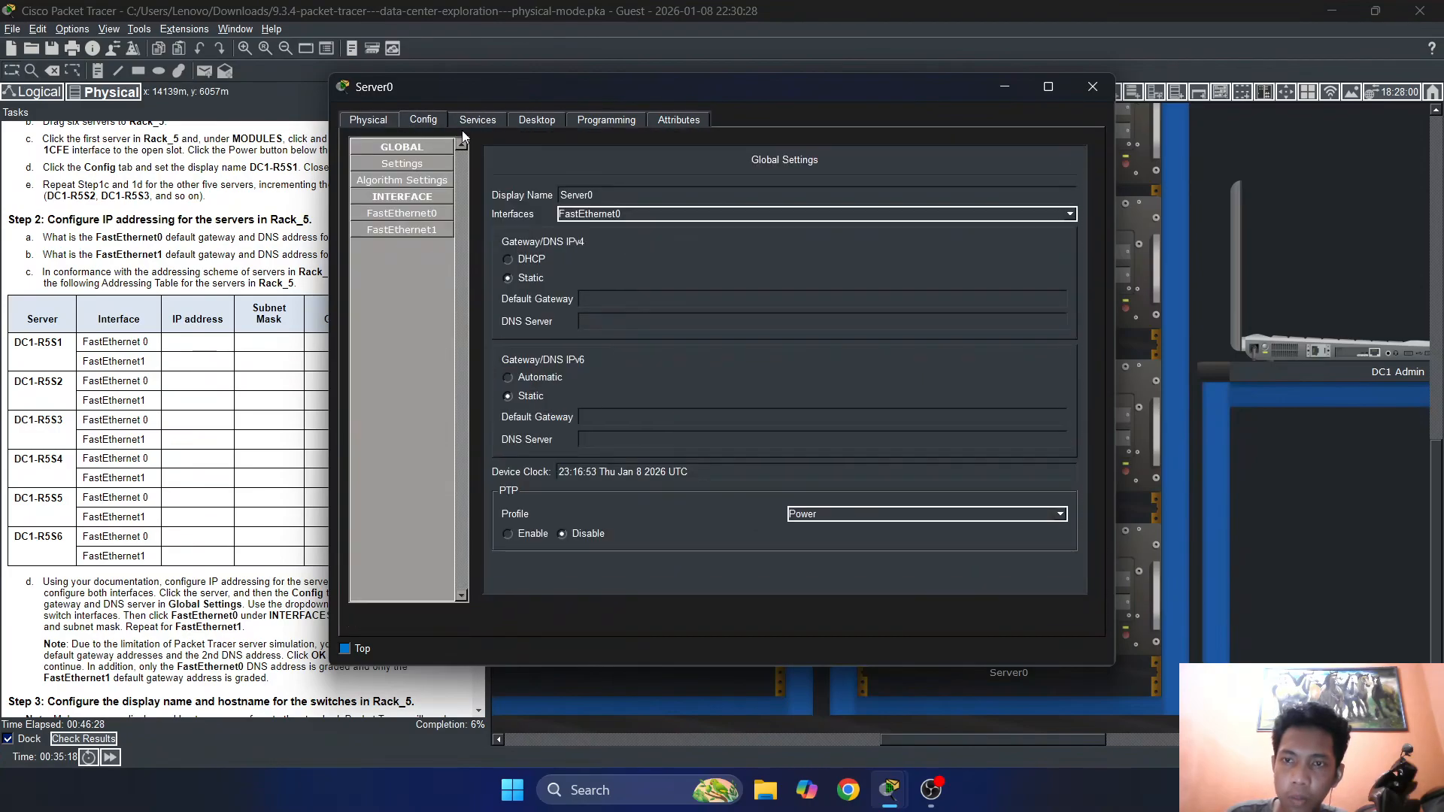
# Set the display name of the sixth Rack_5 server to DC1-R5S6 and close its window
pyautogui.moveTo(627, 188); pyautogui.dragTo(501, 190)
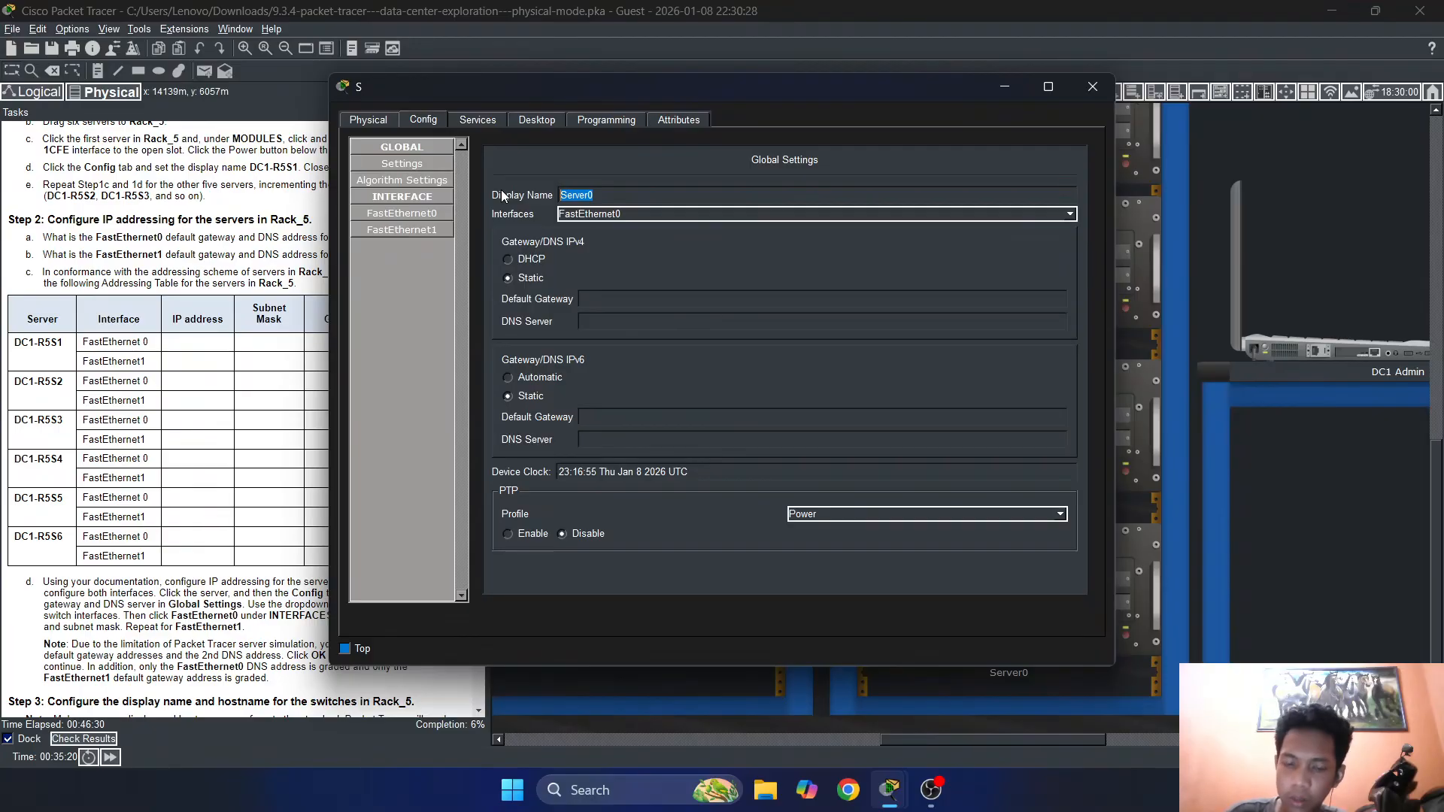
pyautogui.write('S')
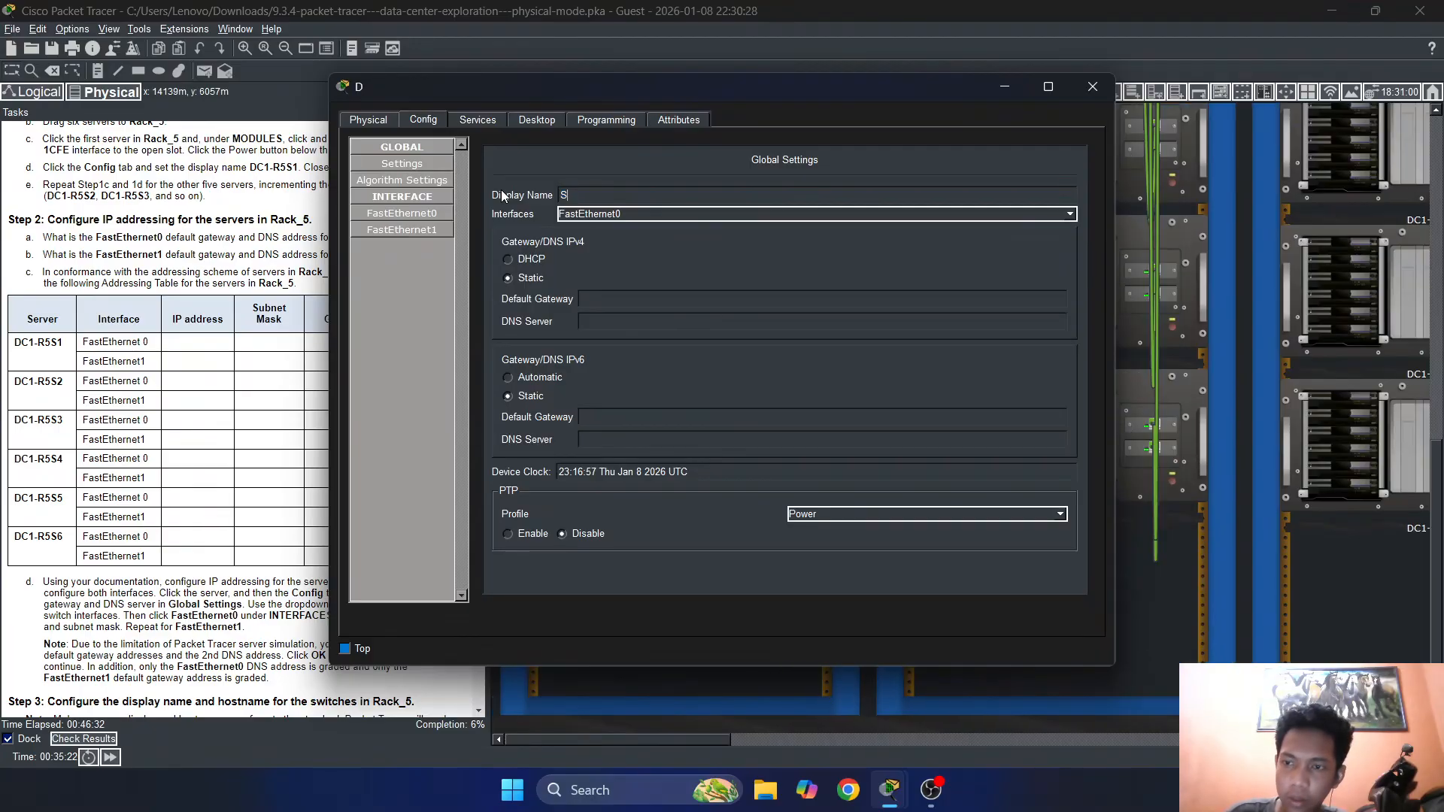
pyautogui.write('C')
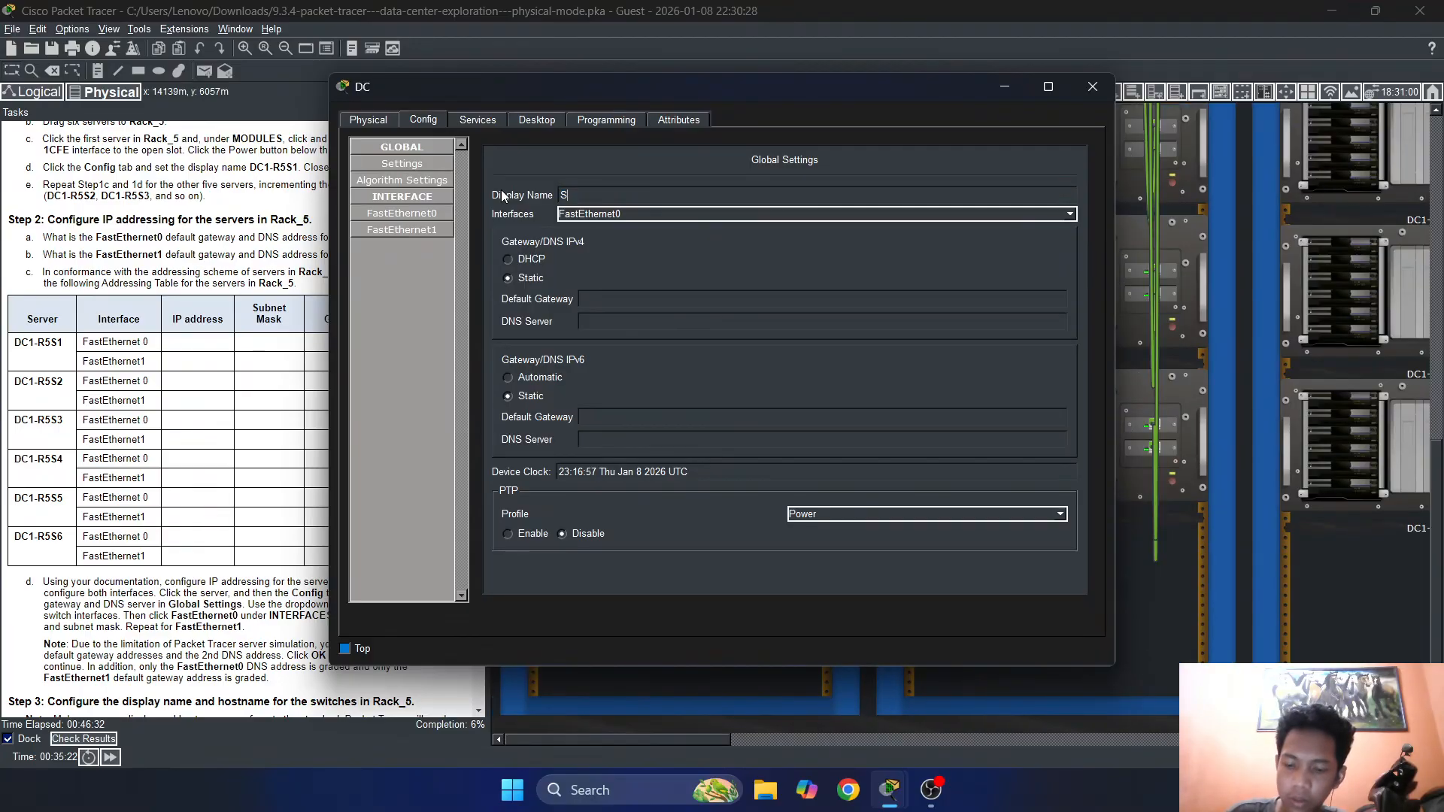
pyautogui.write('1')
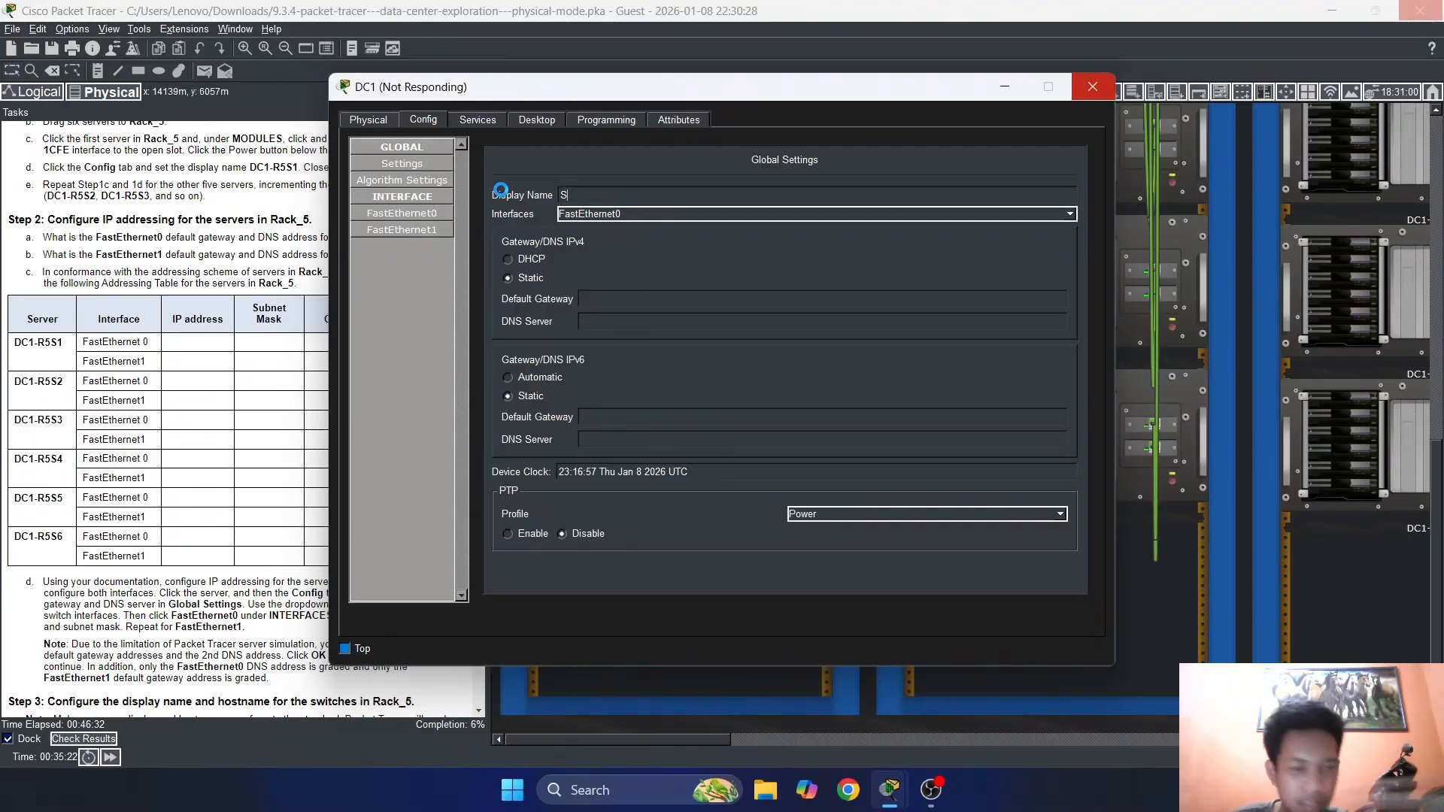
pyautogui.write('-')
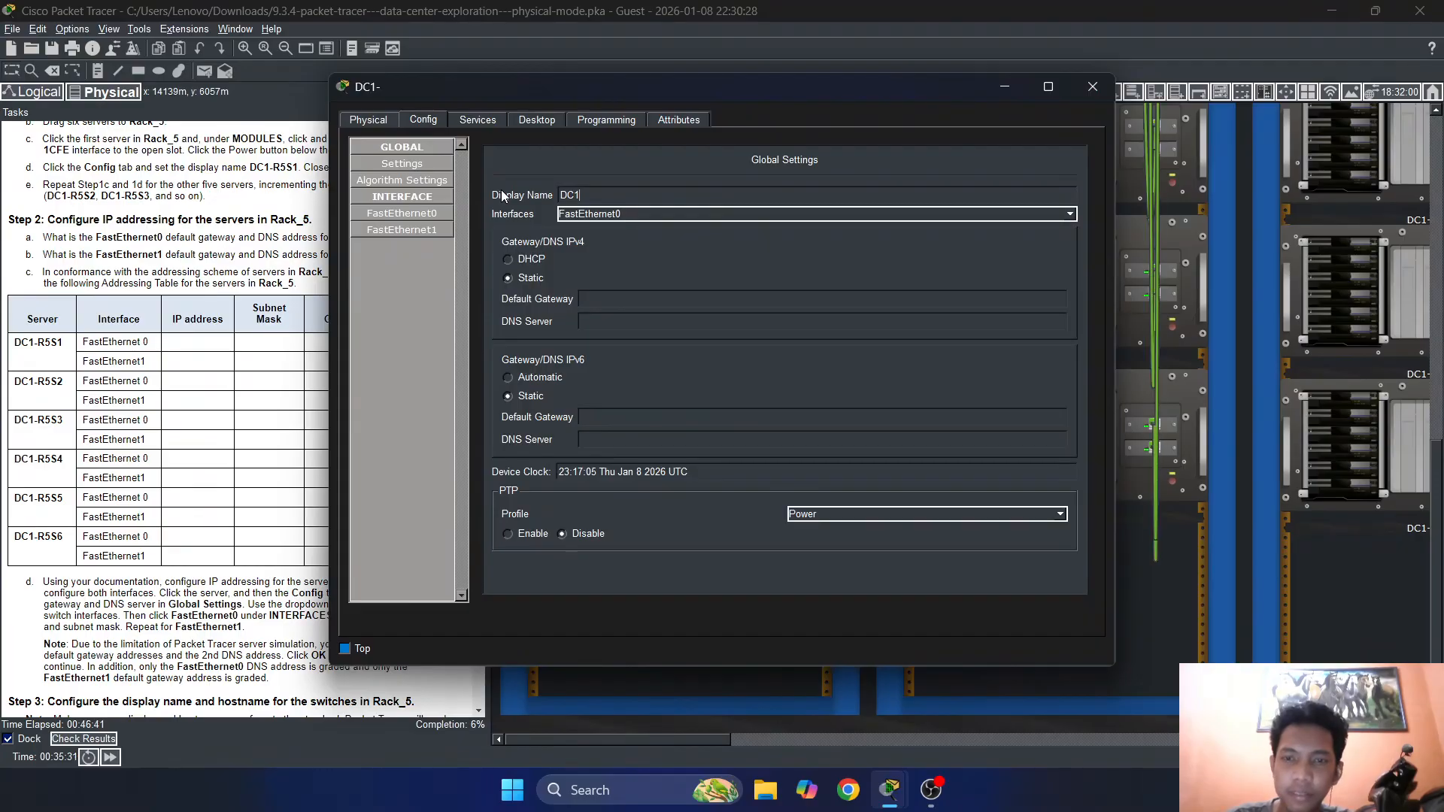
pyautogui.write('R')
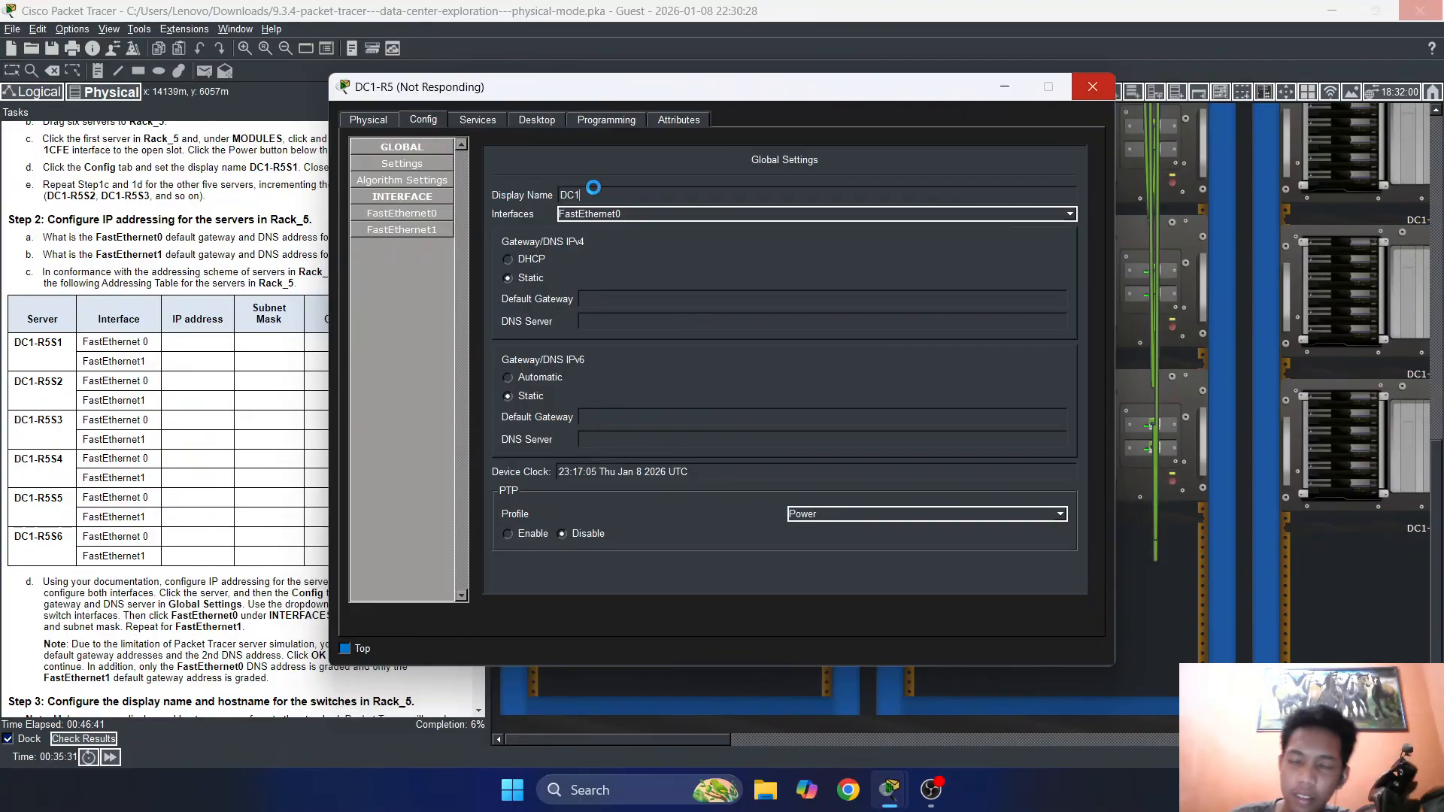
pyautogui.write('5')
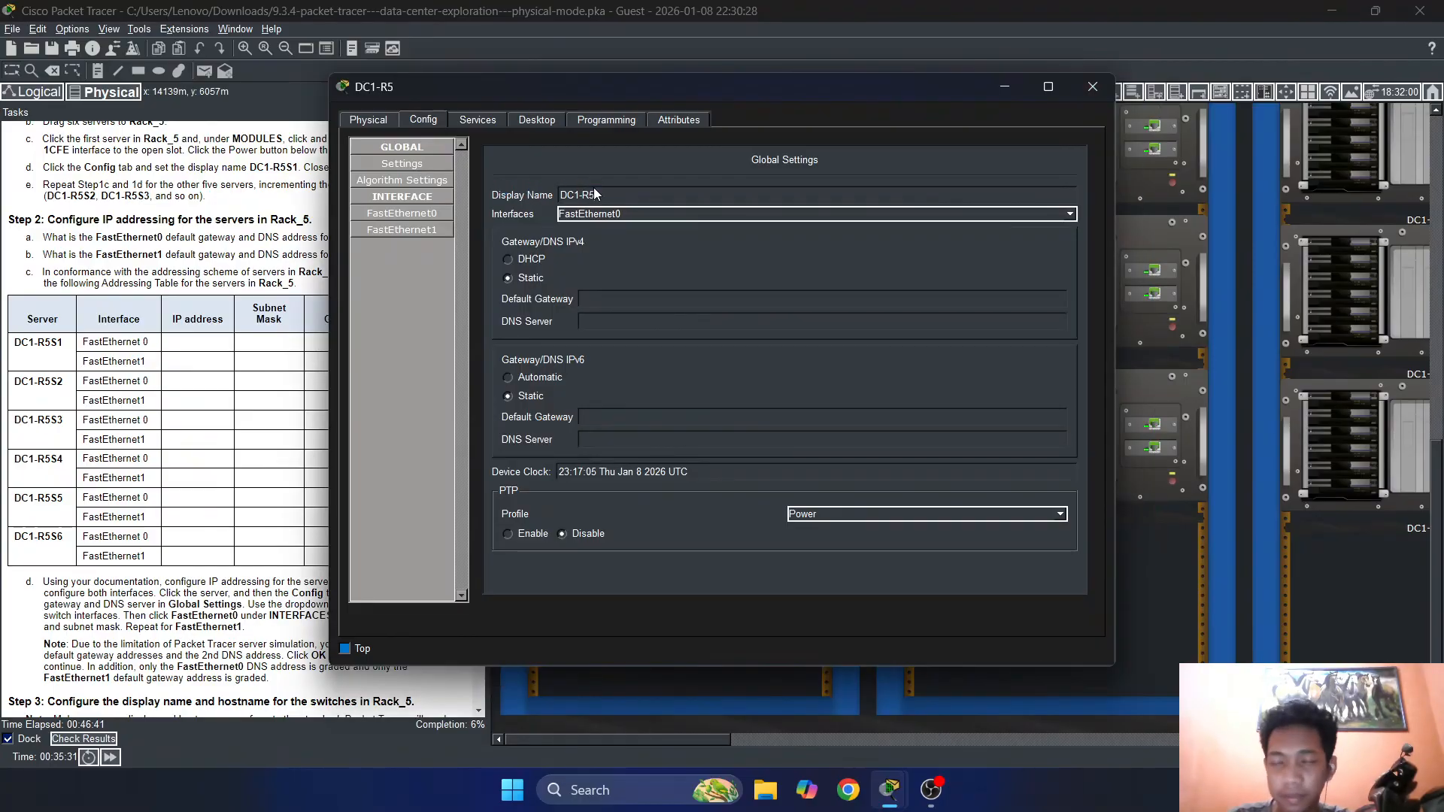
pyautogui.write('-')
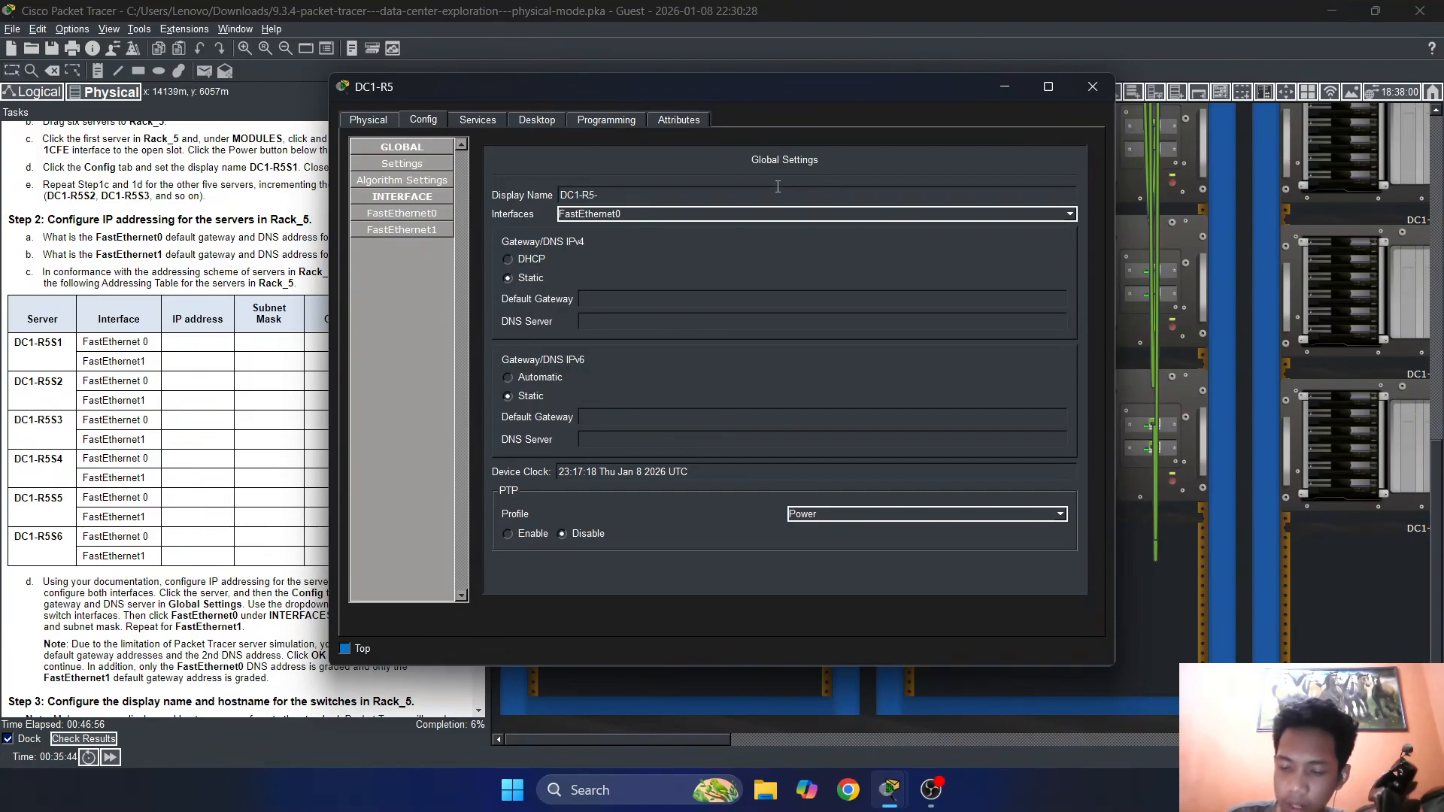
pyautogui.write('S')
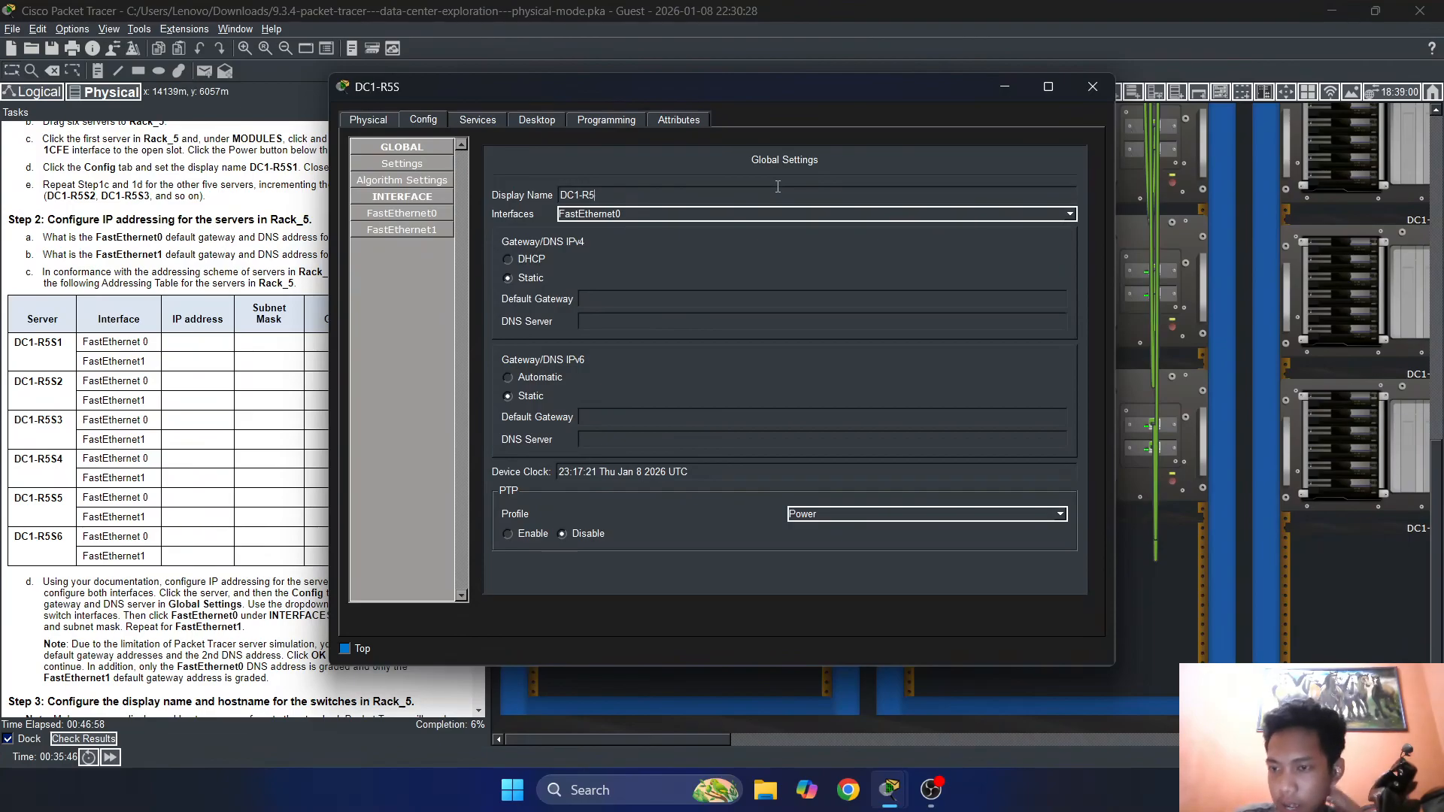
pyautogui.write('6')
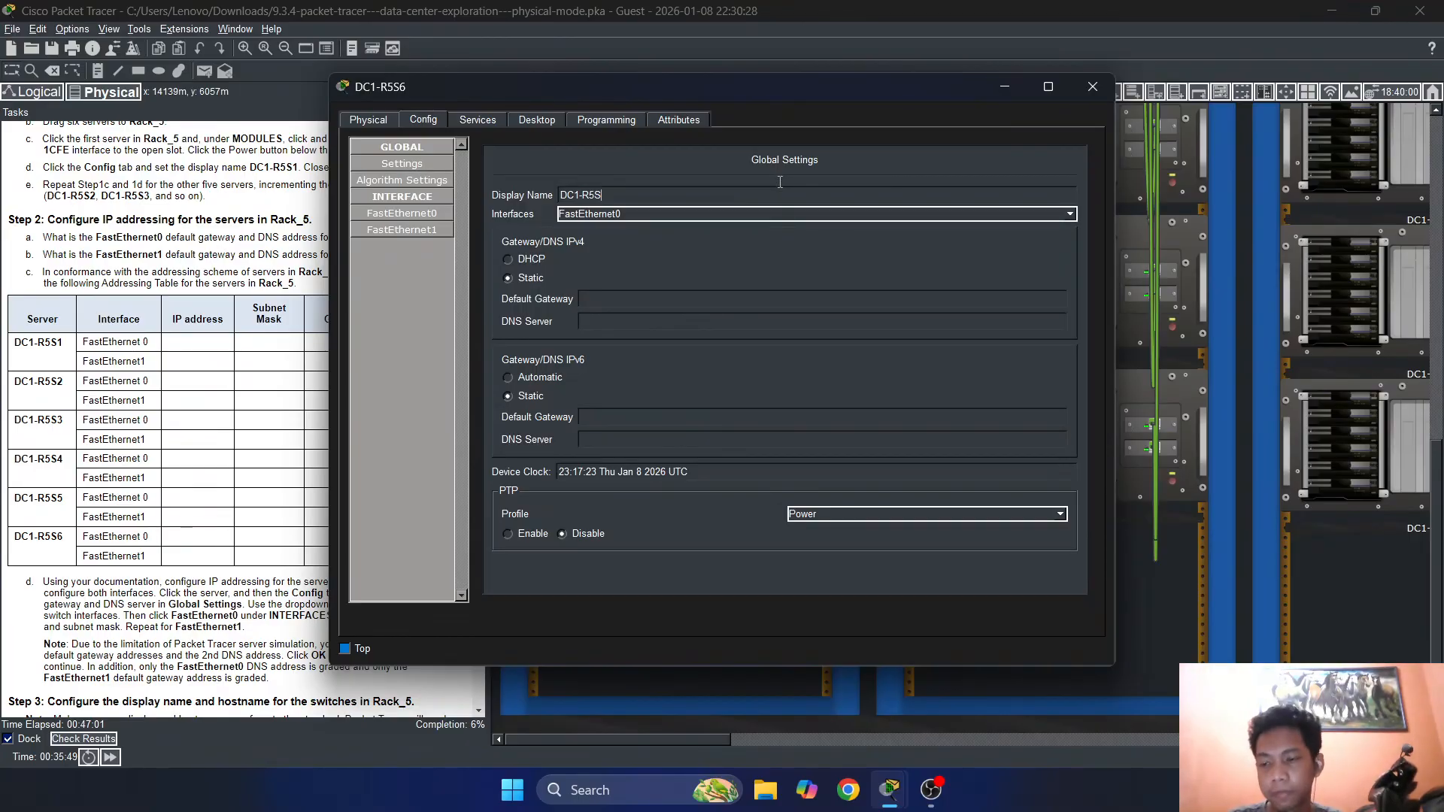
pyautogui.click(1090, 88)
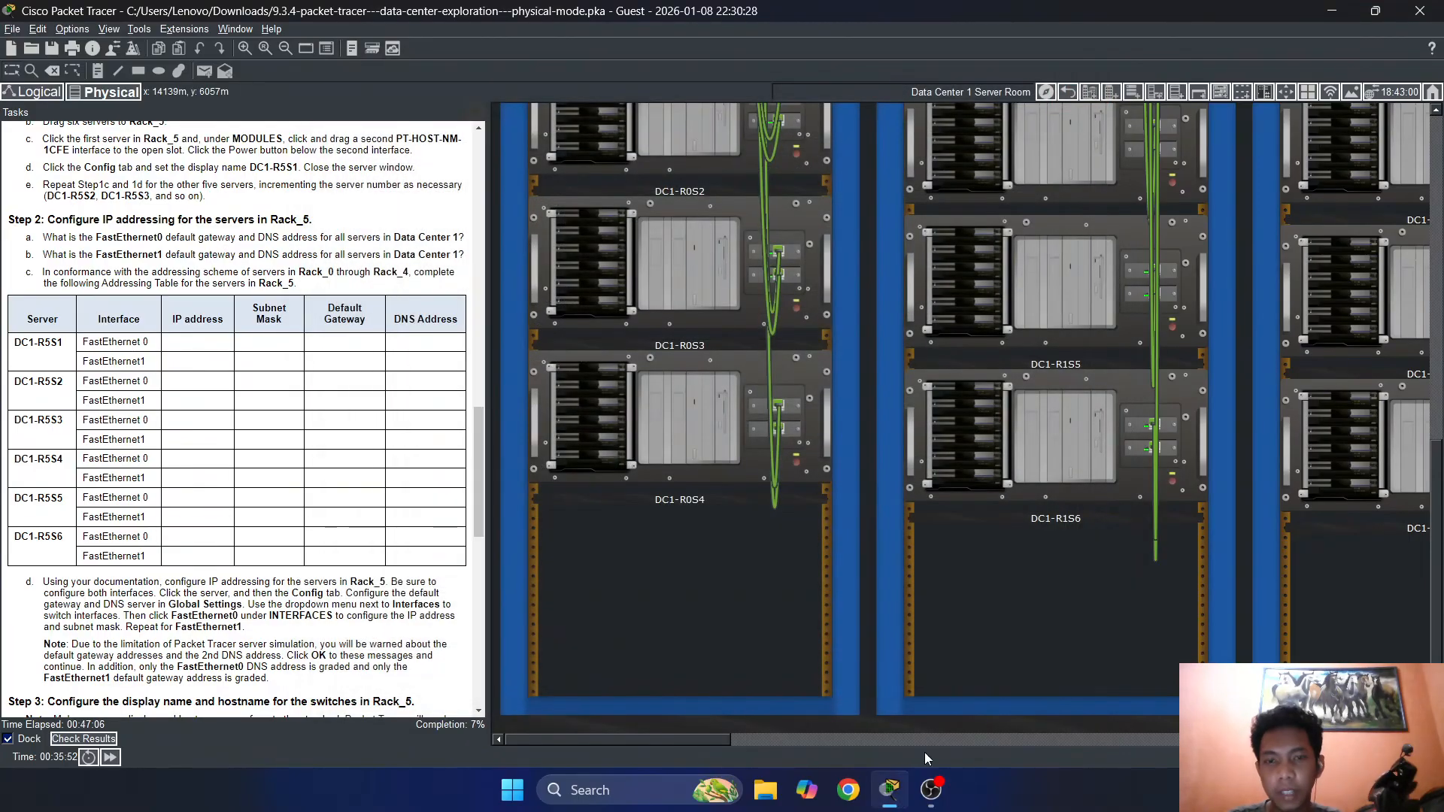
# Check the display names and installed modules of the servers in Rack_5 from an overview of the rack
pyautogui.moveTo(710, 739); pyautogui.dragTo(1120, 733)
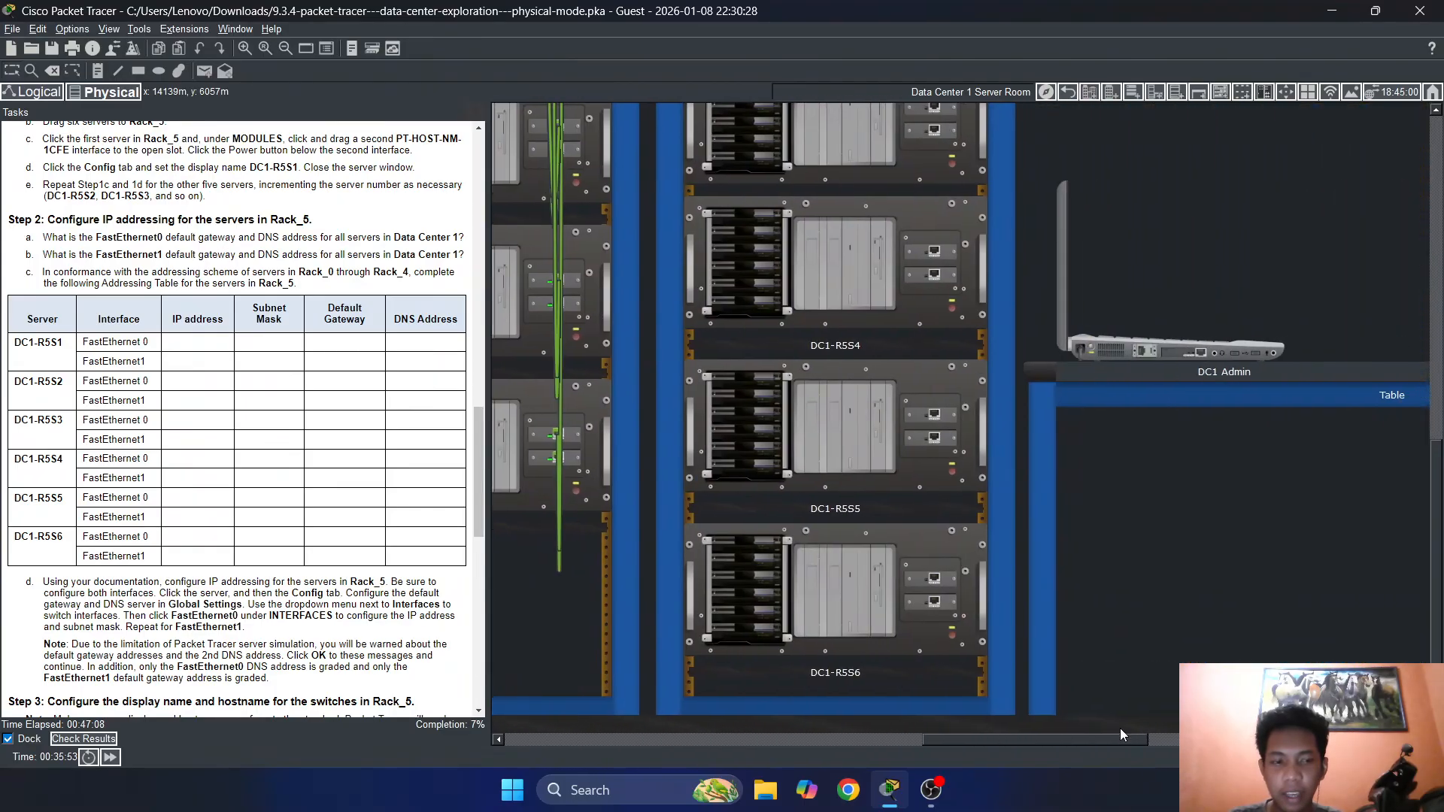
pyautogui.scroll(3, 880, 389)
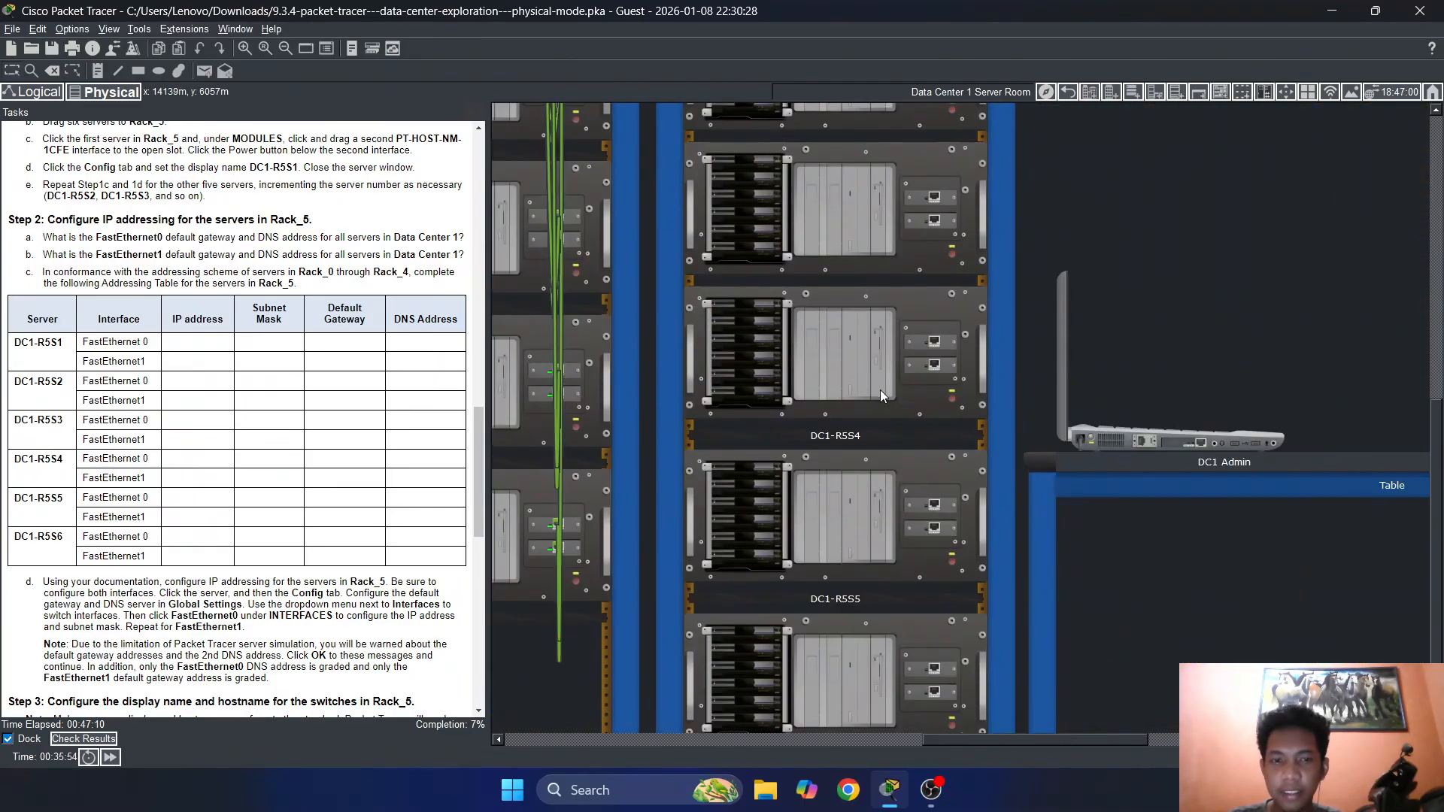
pyautogui.click(880, 391)
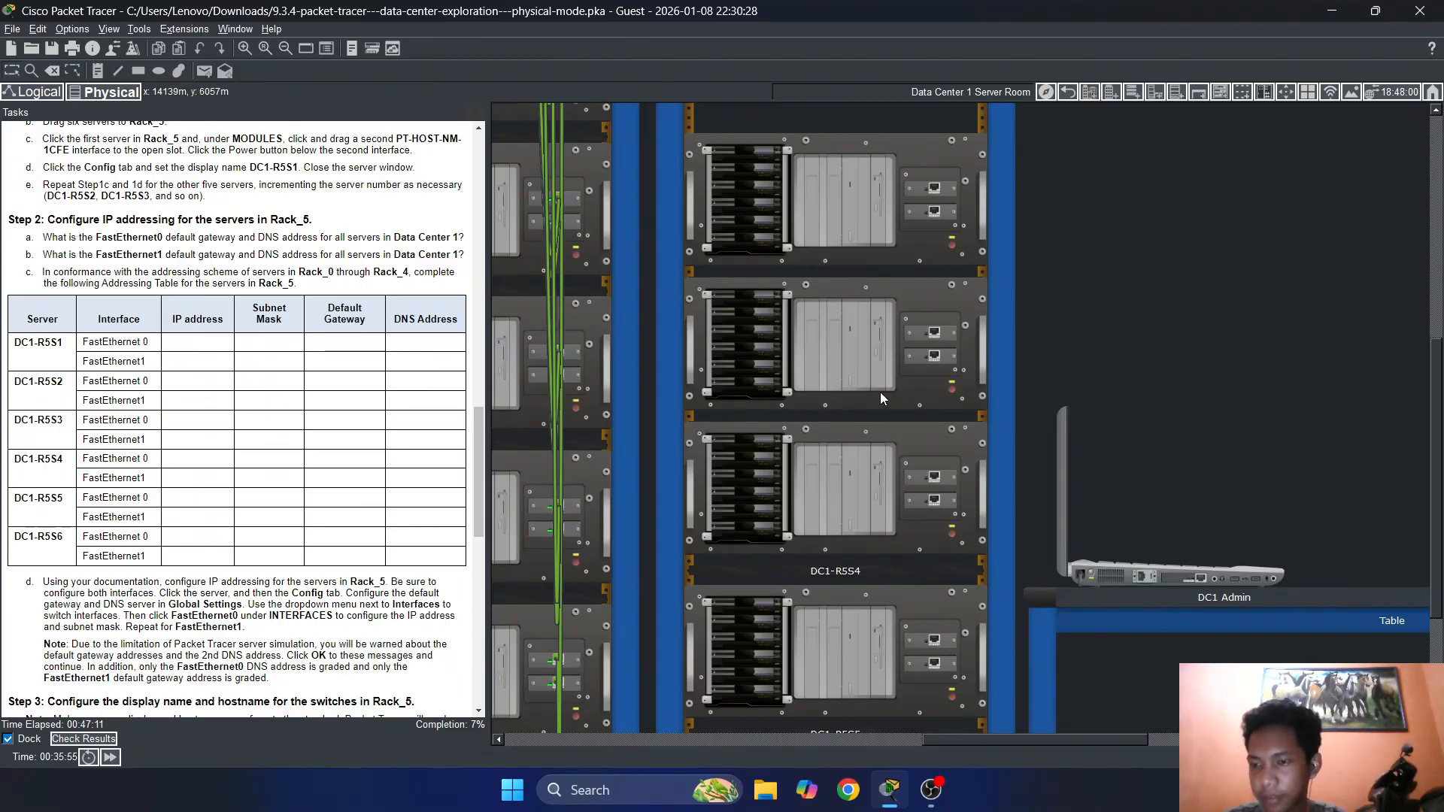
pyautogui.scroll(-3, 879, 391)
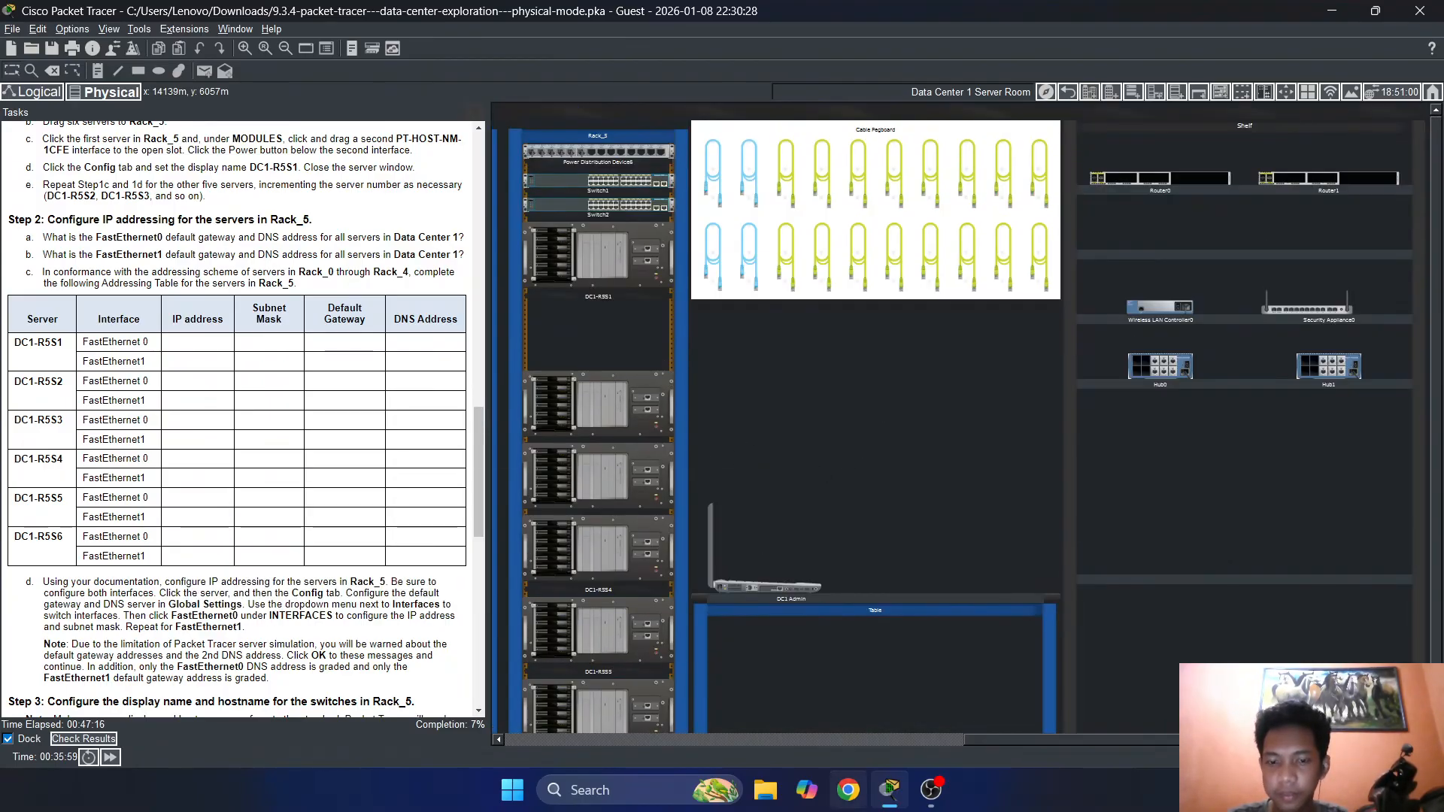
pyautogui.moveTo(1019, 747); pyautogui.dragTo(944, 741)
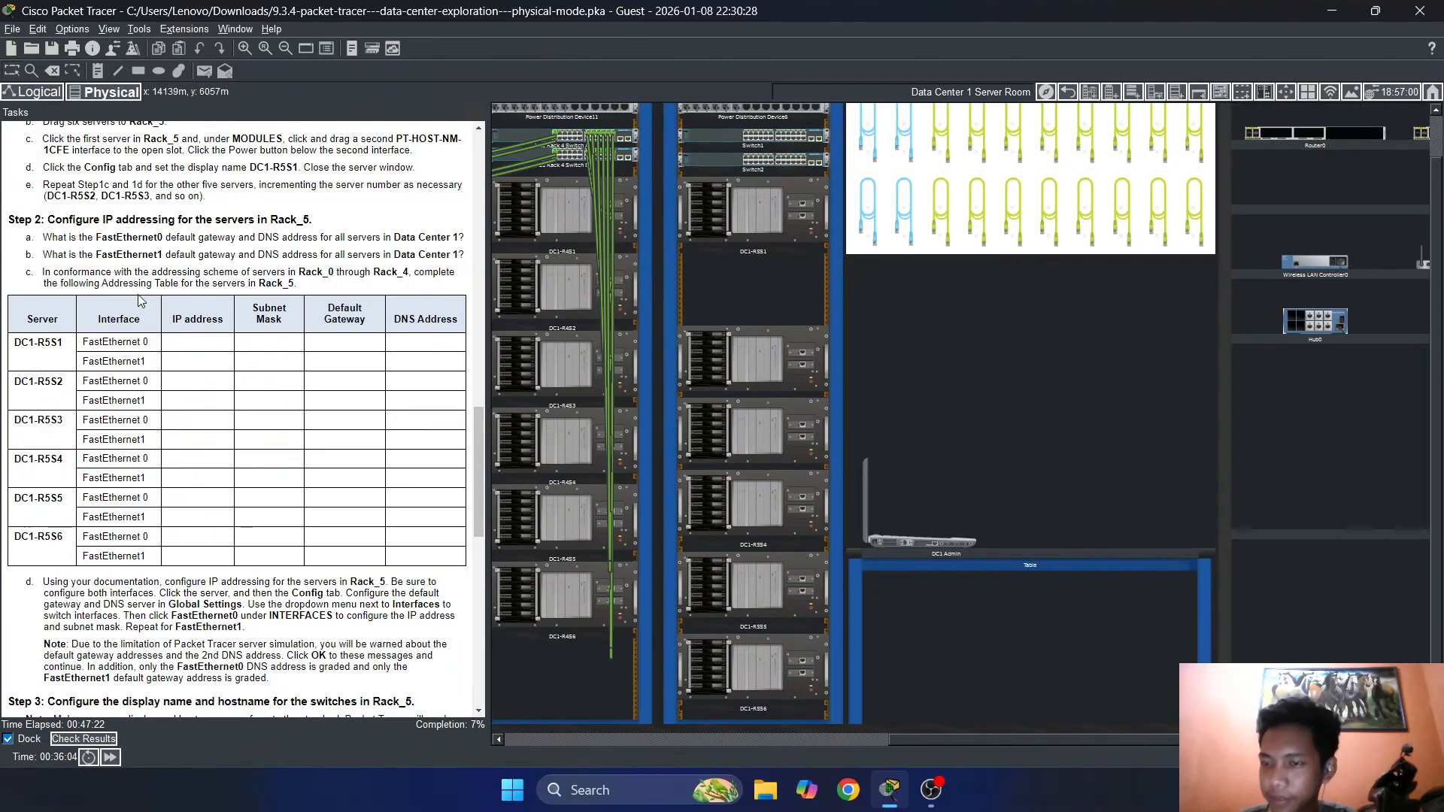
# Read the Part 3 Step 2 instructions on default gateways, DNS addresses and the Rack_5 addressing table
pyautogui.scroll(2, 140, 298)
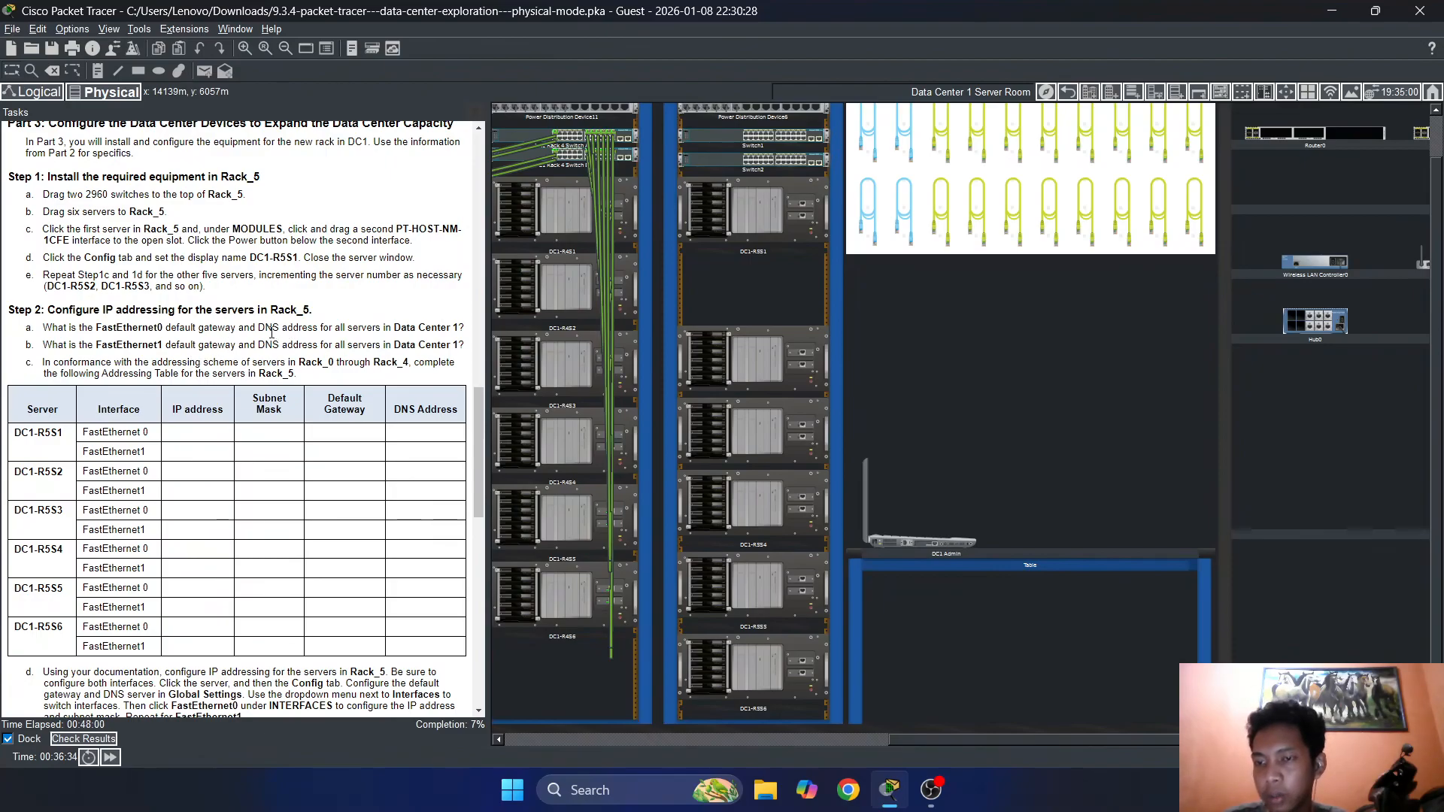
pyautogui.moveTo(272, 331); pyautogui.dragTo(380, 331)
pyautogui.click(381, 332)
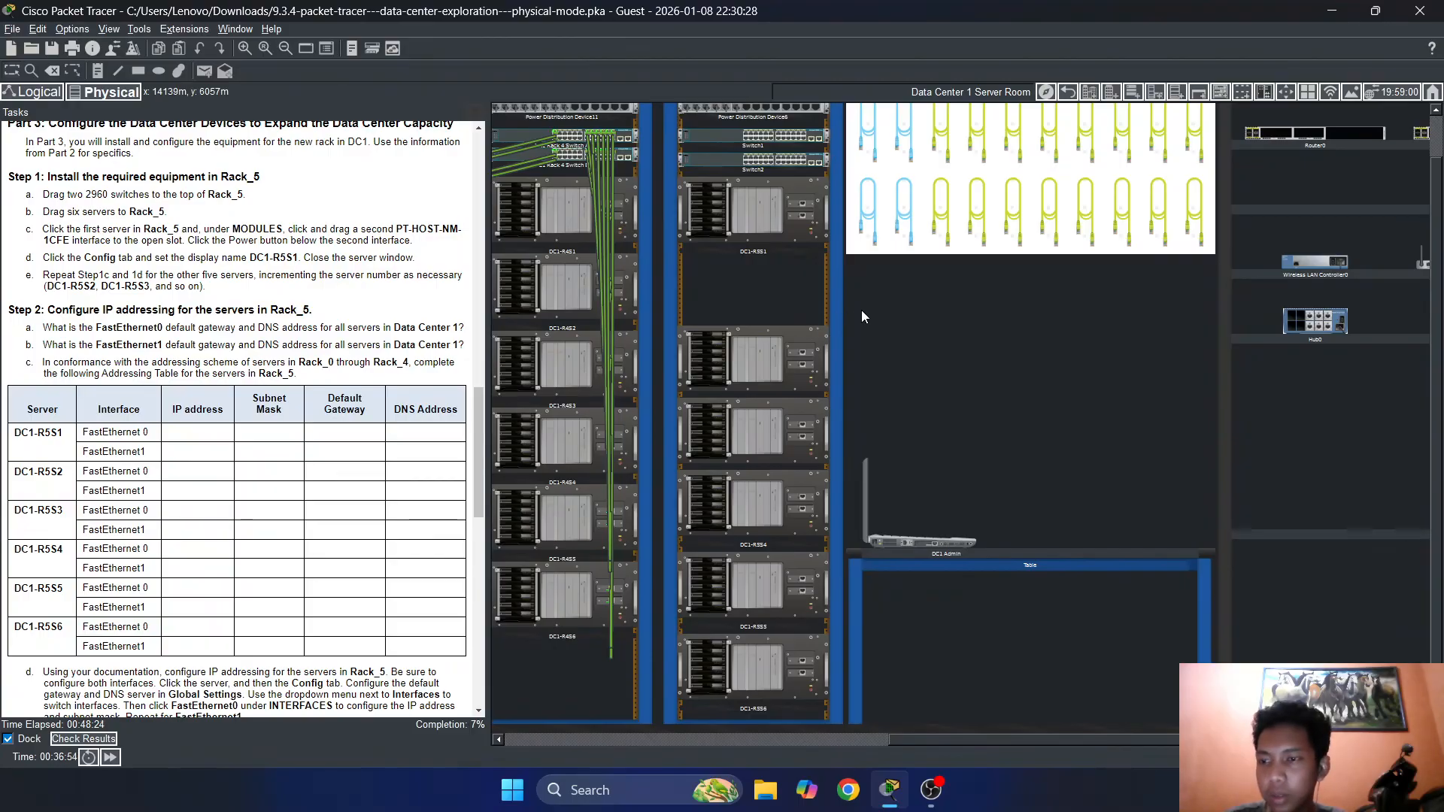
pyautogui.scroll(2, 241, 413)
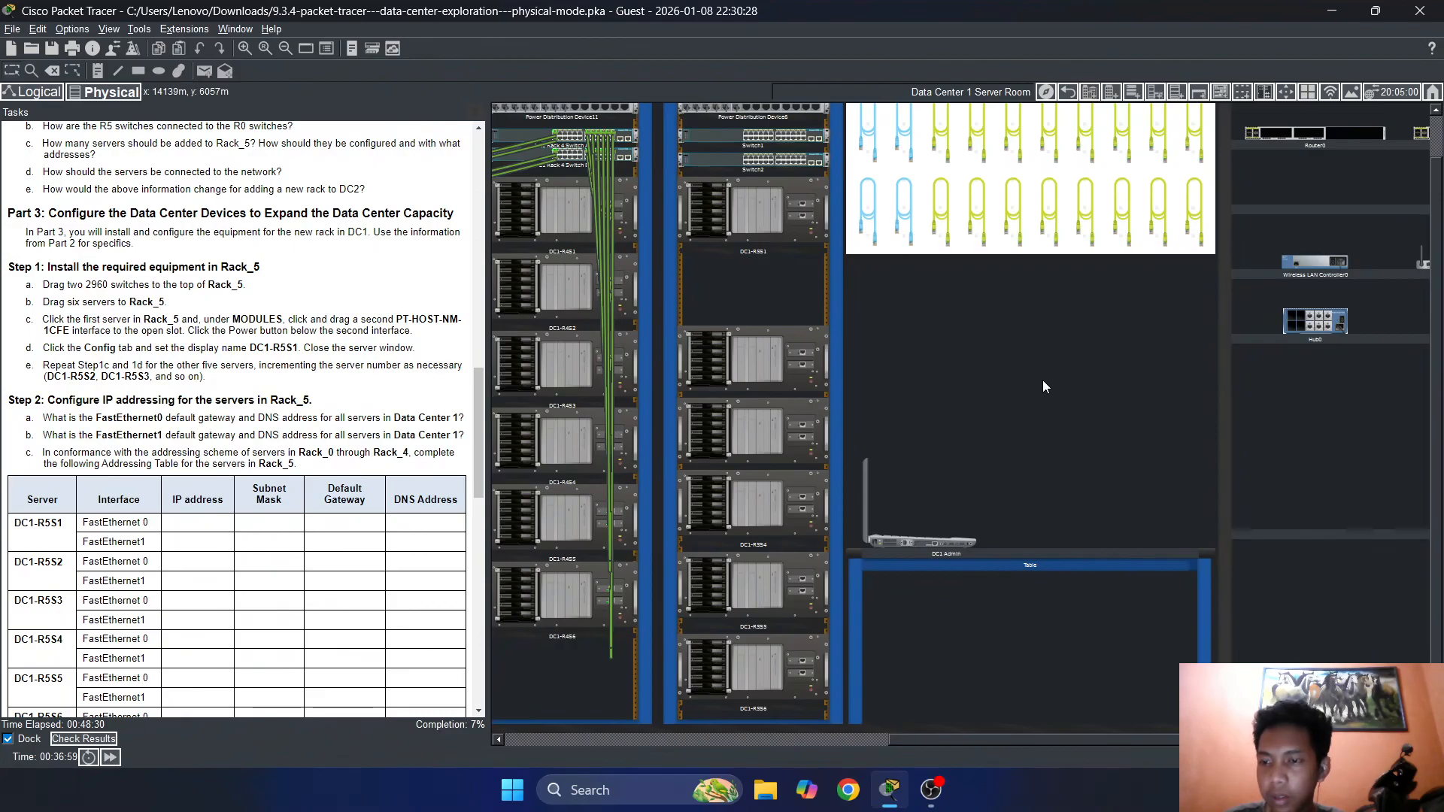
pyautogui.scroll(-3, 200, 385)
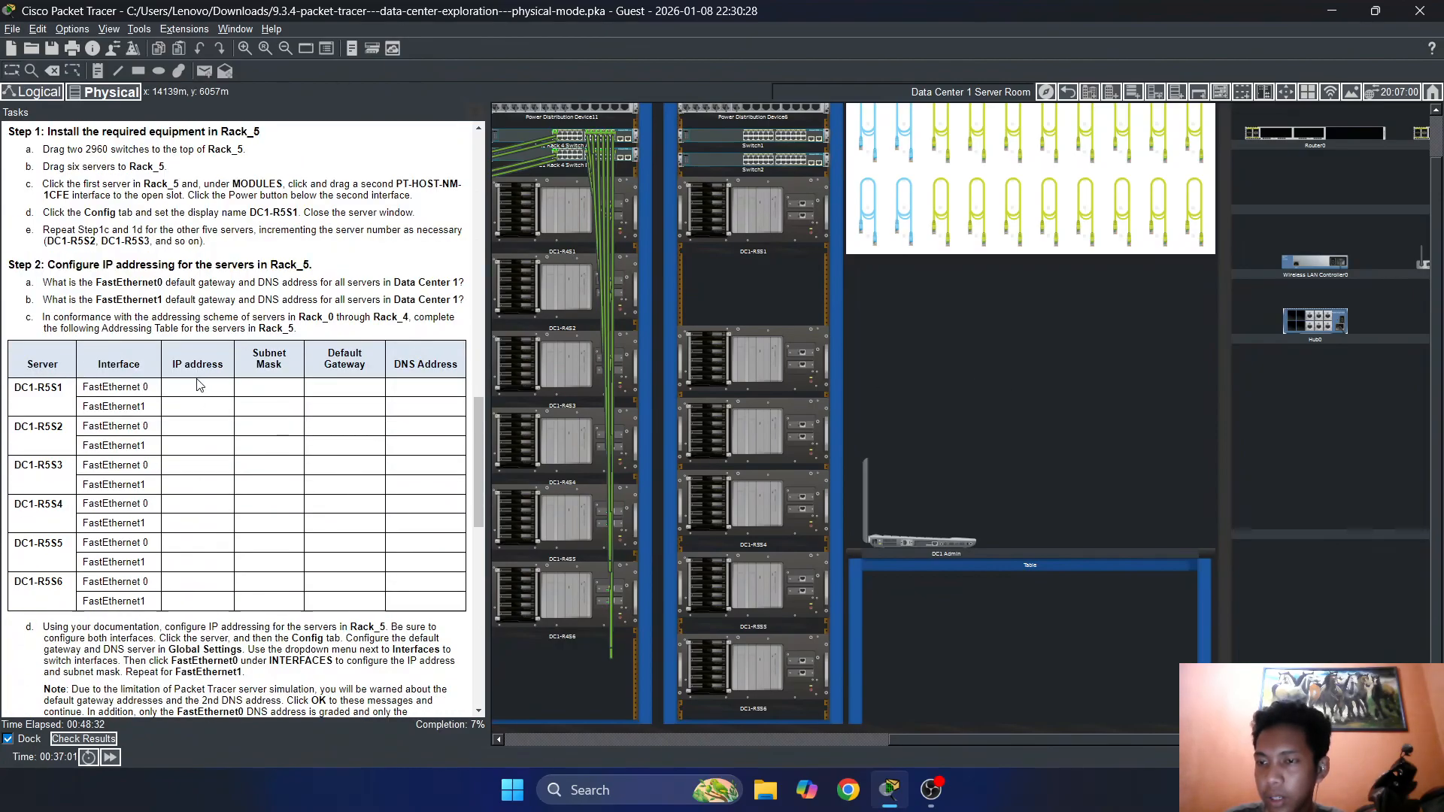
pyautogui.scroll(-1, 199, 385)
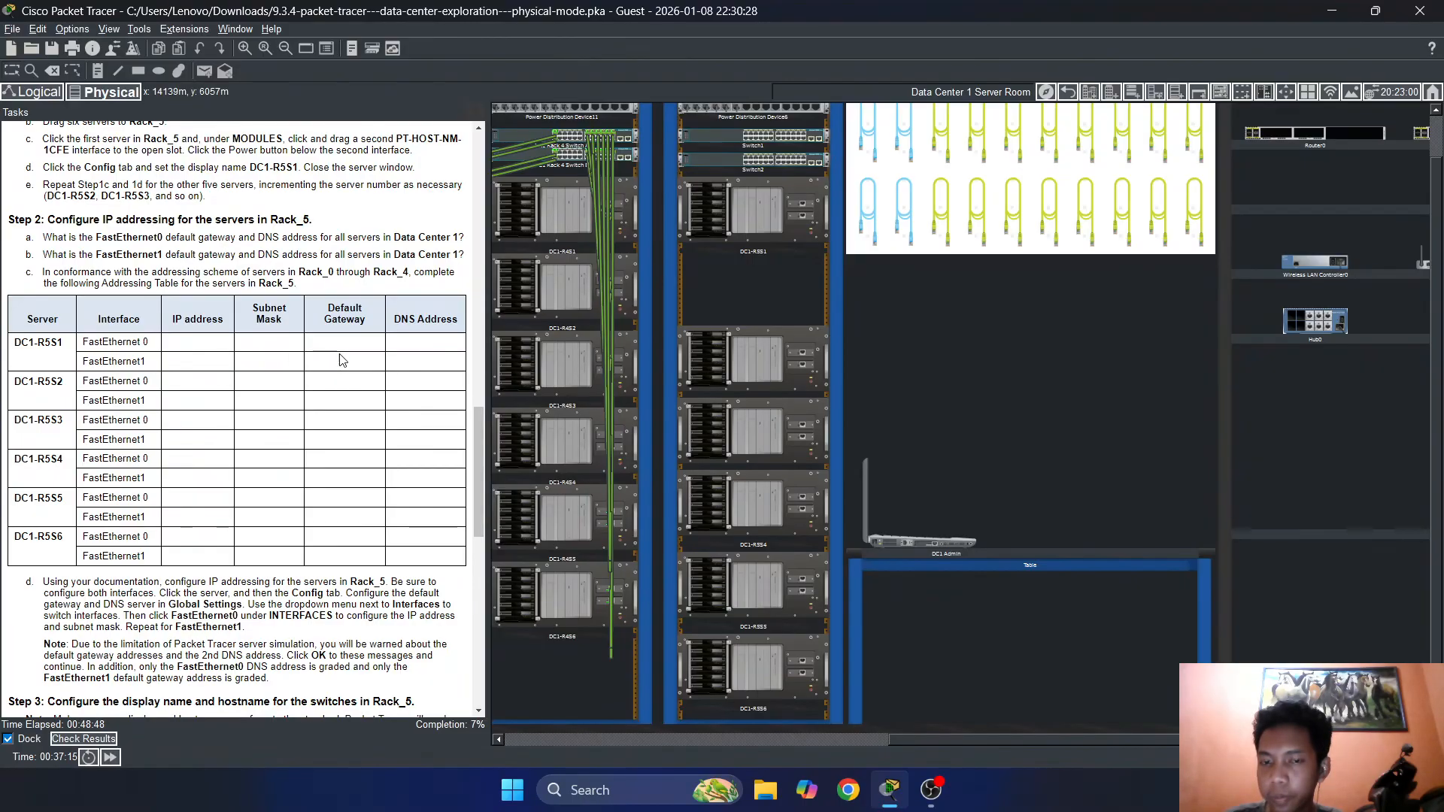
pyautogui.click(755, 195)
pyautogui.click(538, 123)
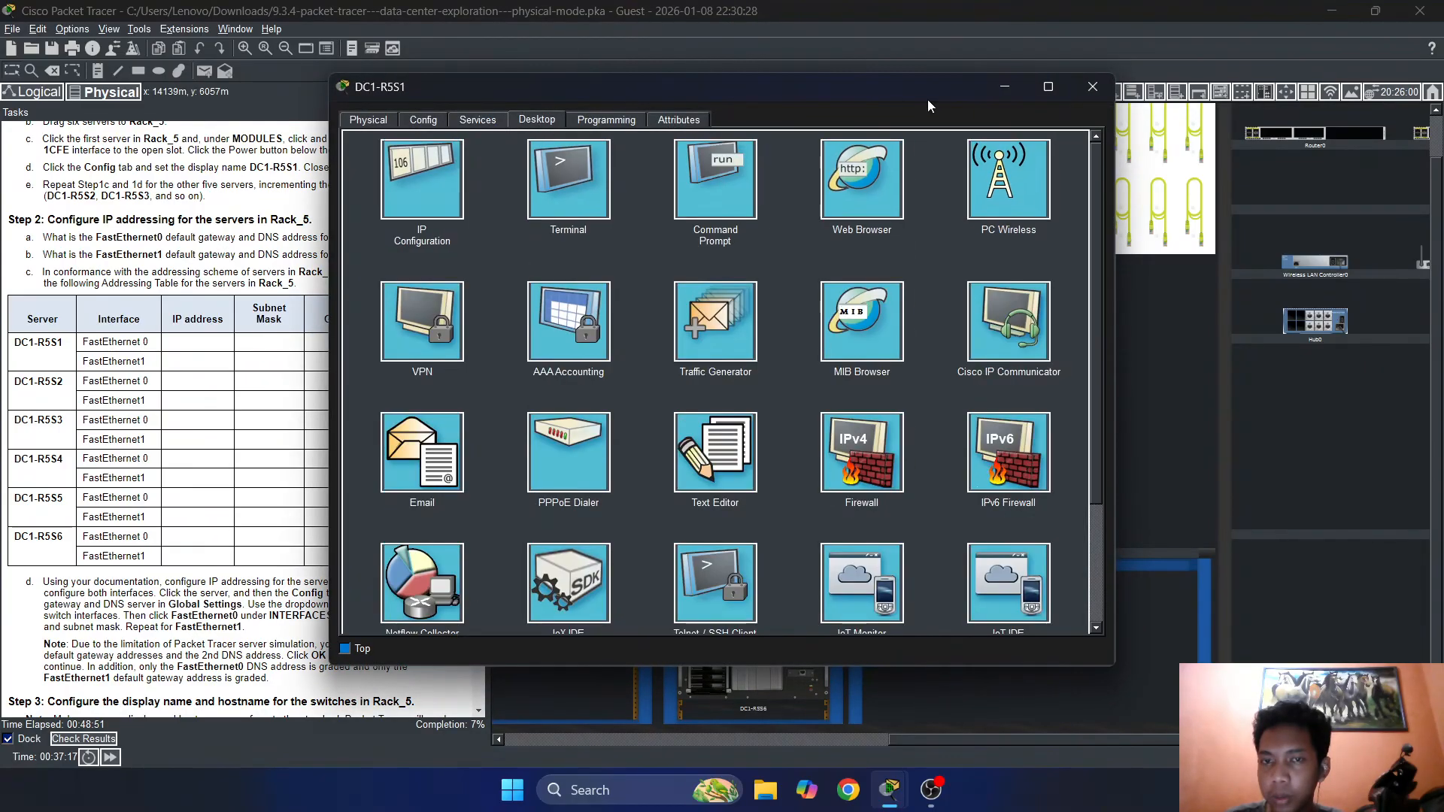
pyautogui.click(1092, 87)
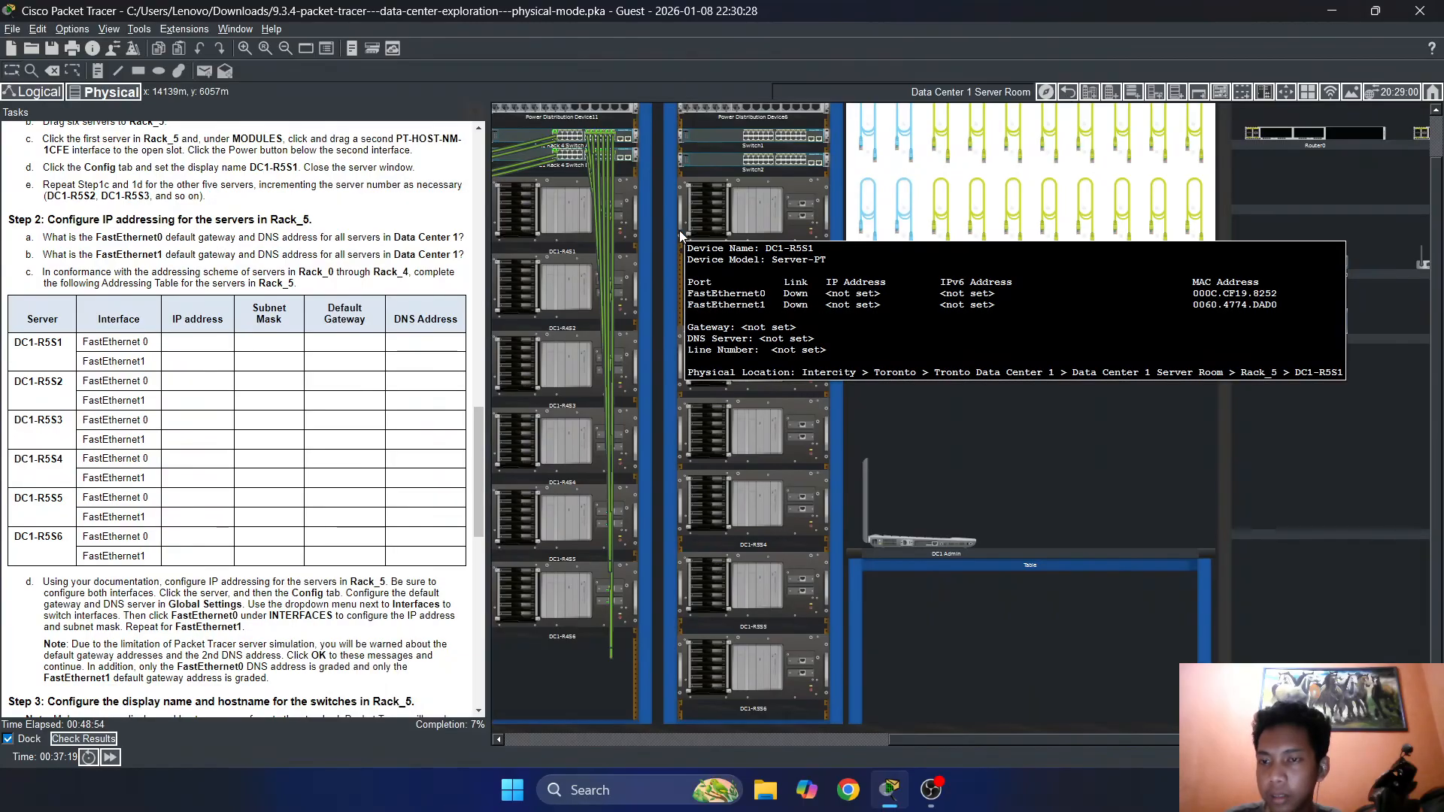
# Survey the port, IP address, gateway and DNS summaries of the servers, switches and router in the existing Data Center 1 racks
pyautogui.moveTo(537, 315)
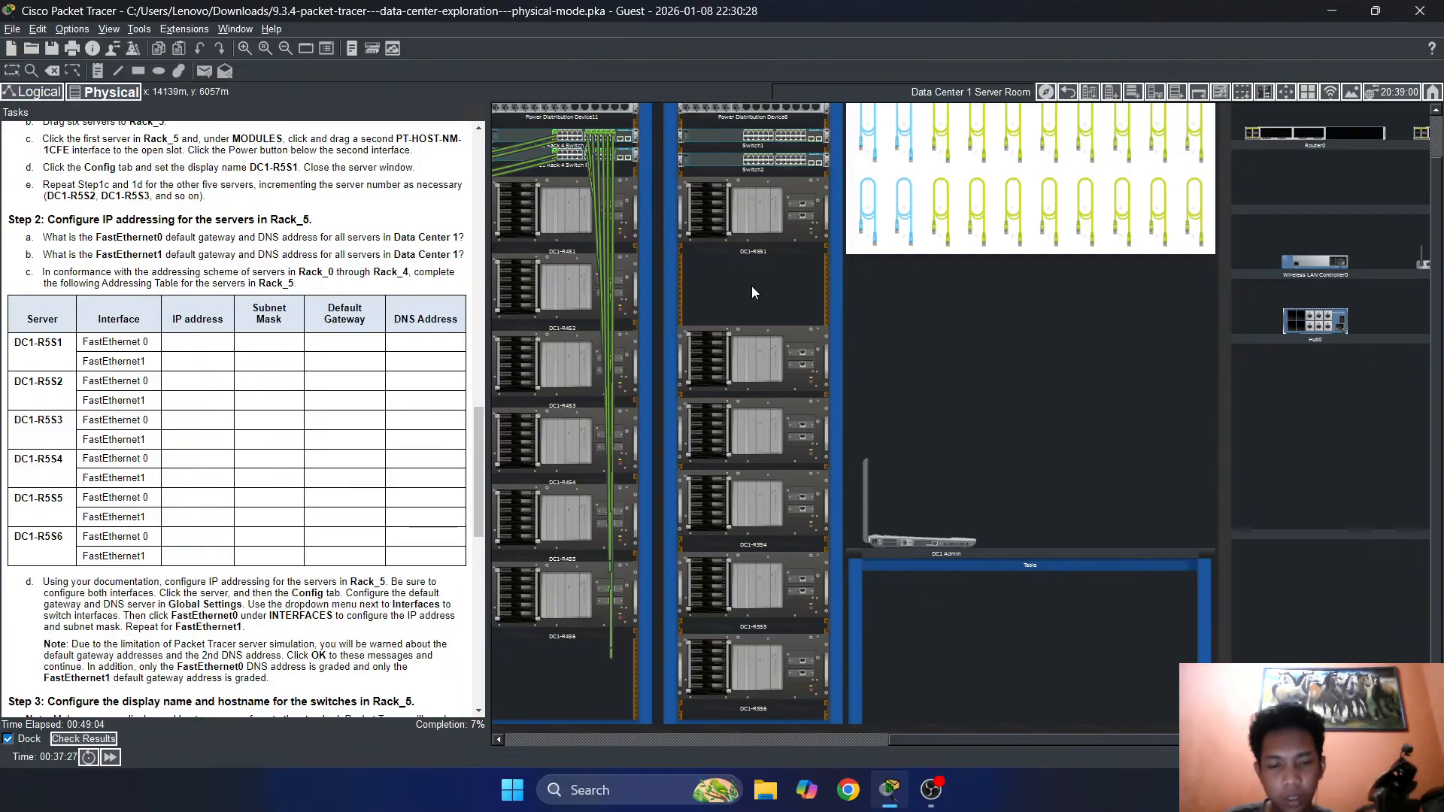
pyautogui.moveTo(1060, 738); pyautogui.dragTo(534, 744)
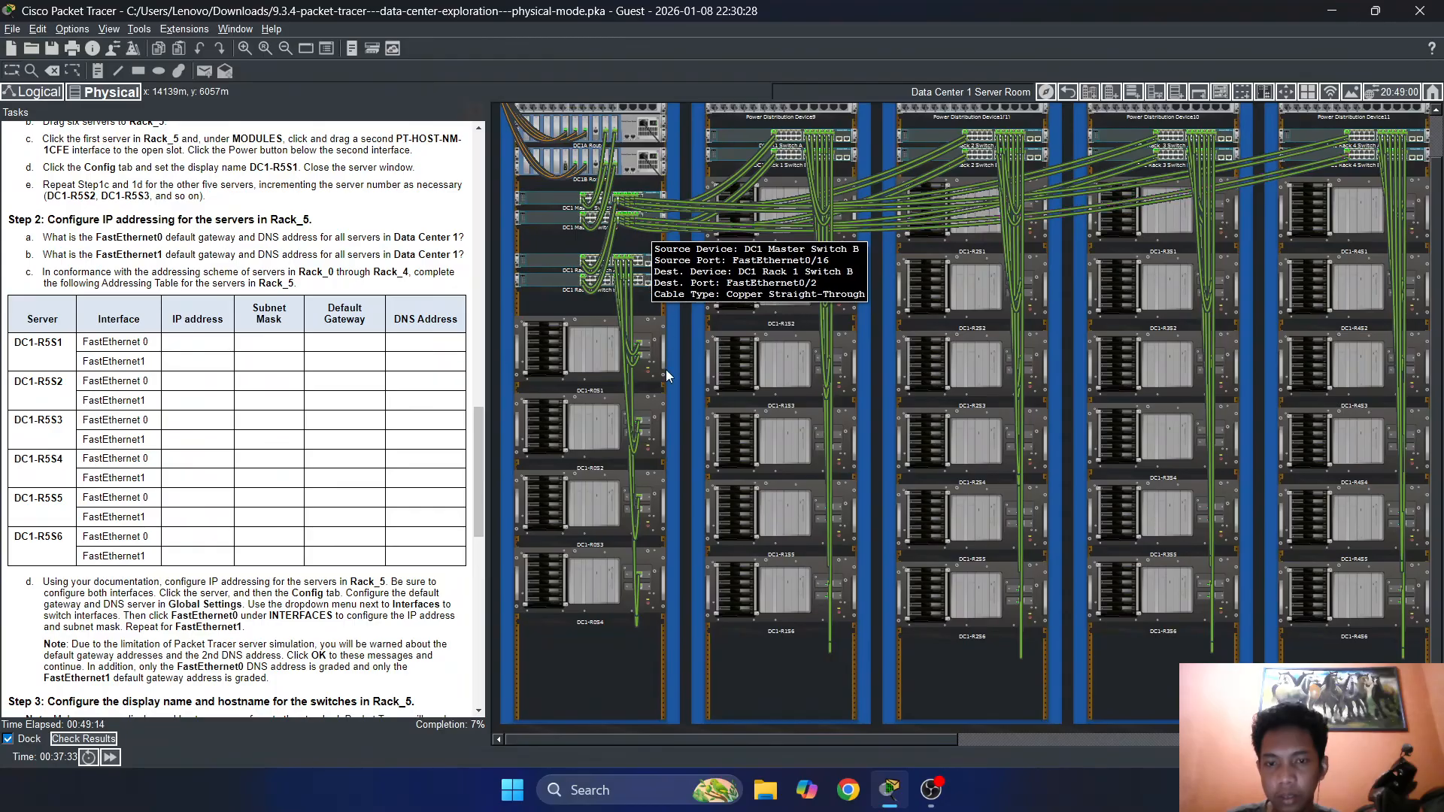
pyautogui.moveTo(600, 375)
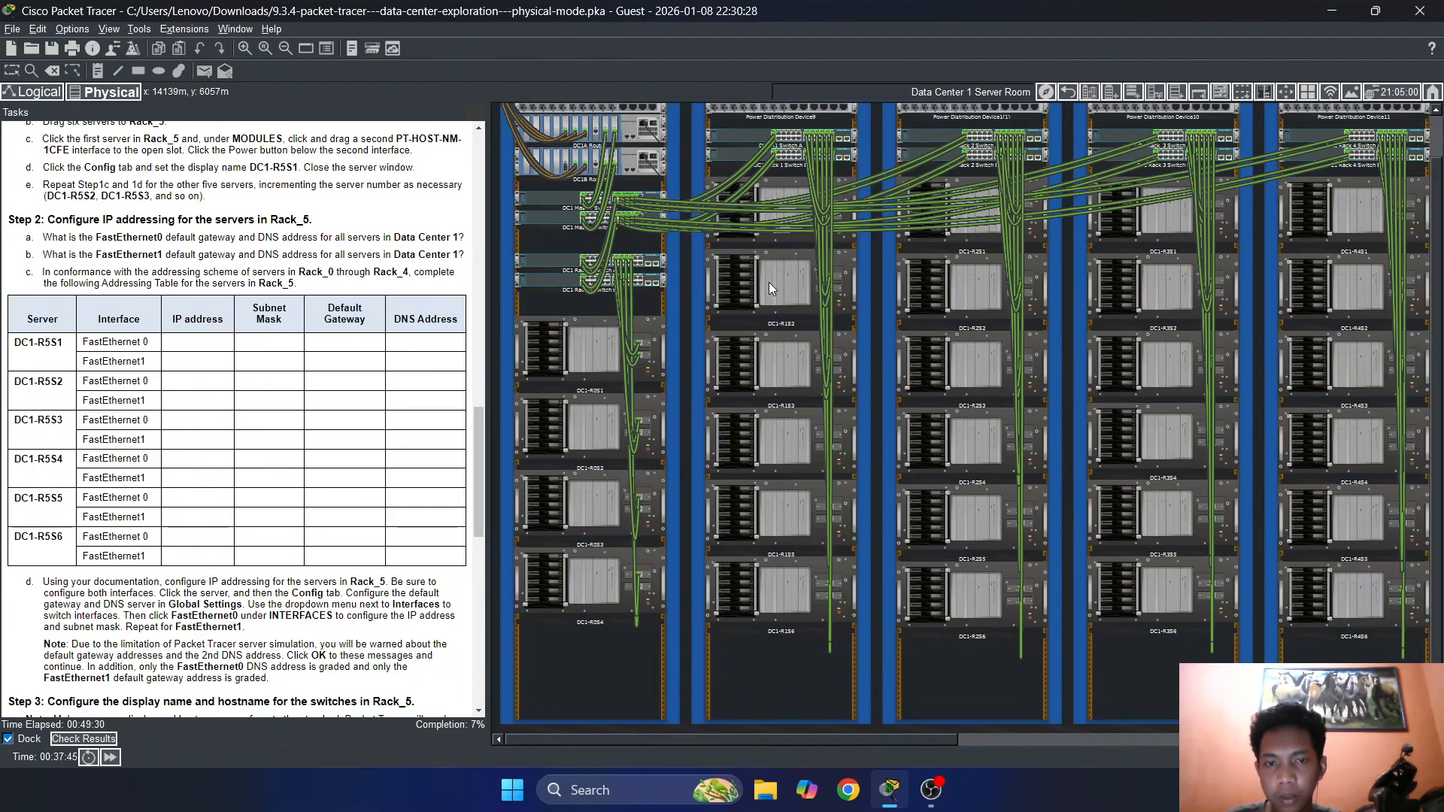
pyautogui.moveTo(769, 282)
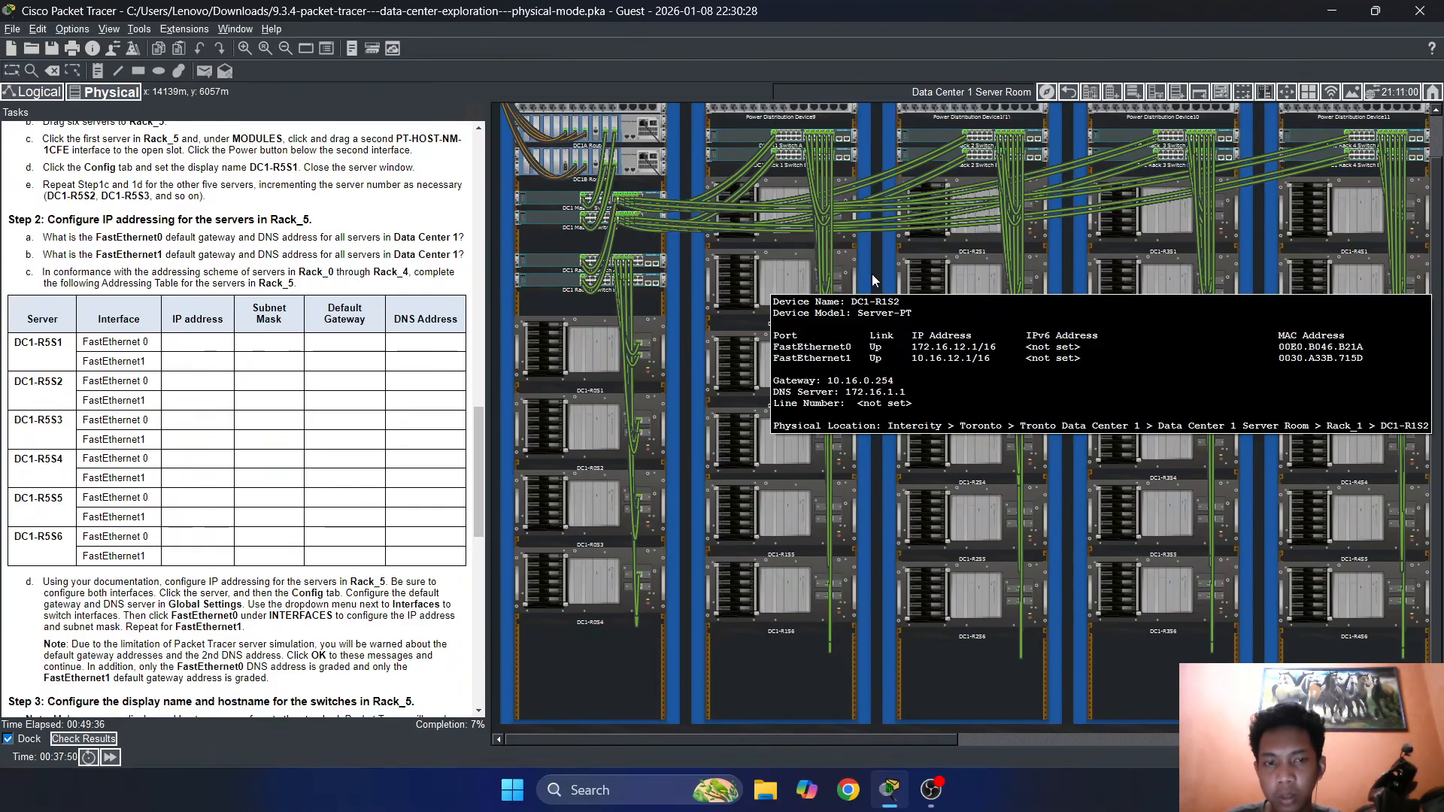
pyautogui.moveTo(916, 282)
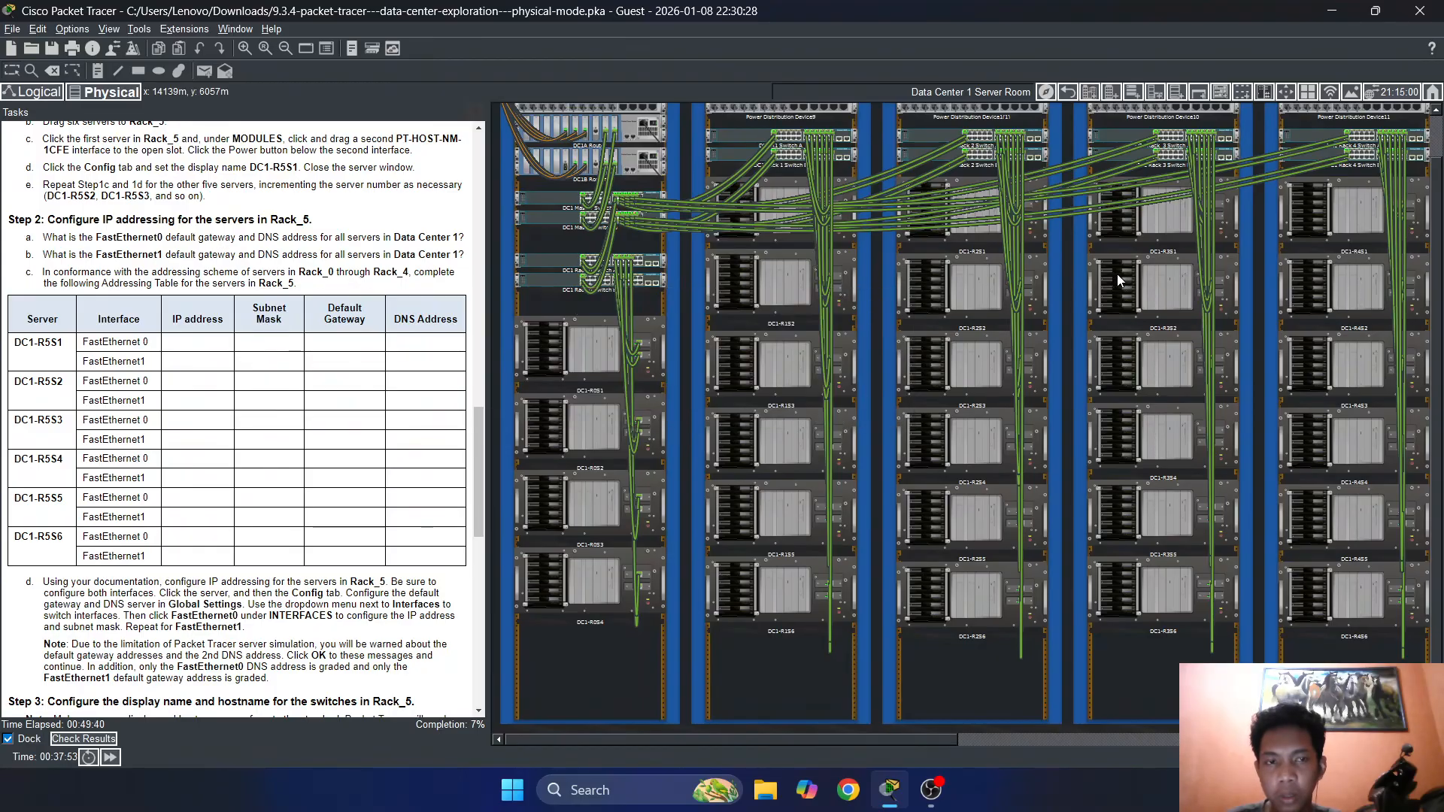
pyautogui.moveTo(1124, 282)
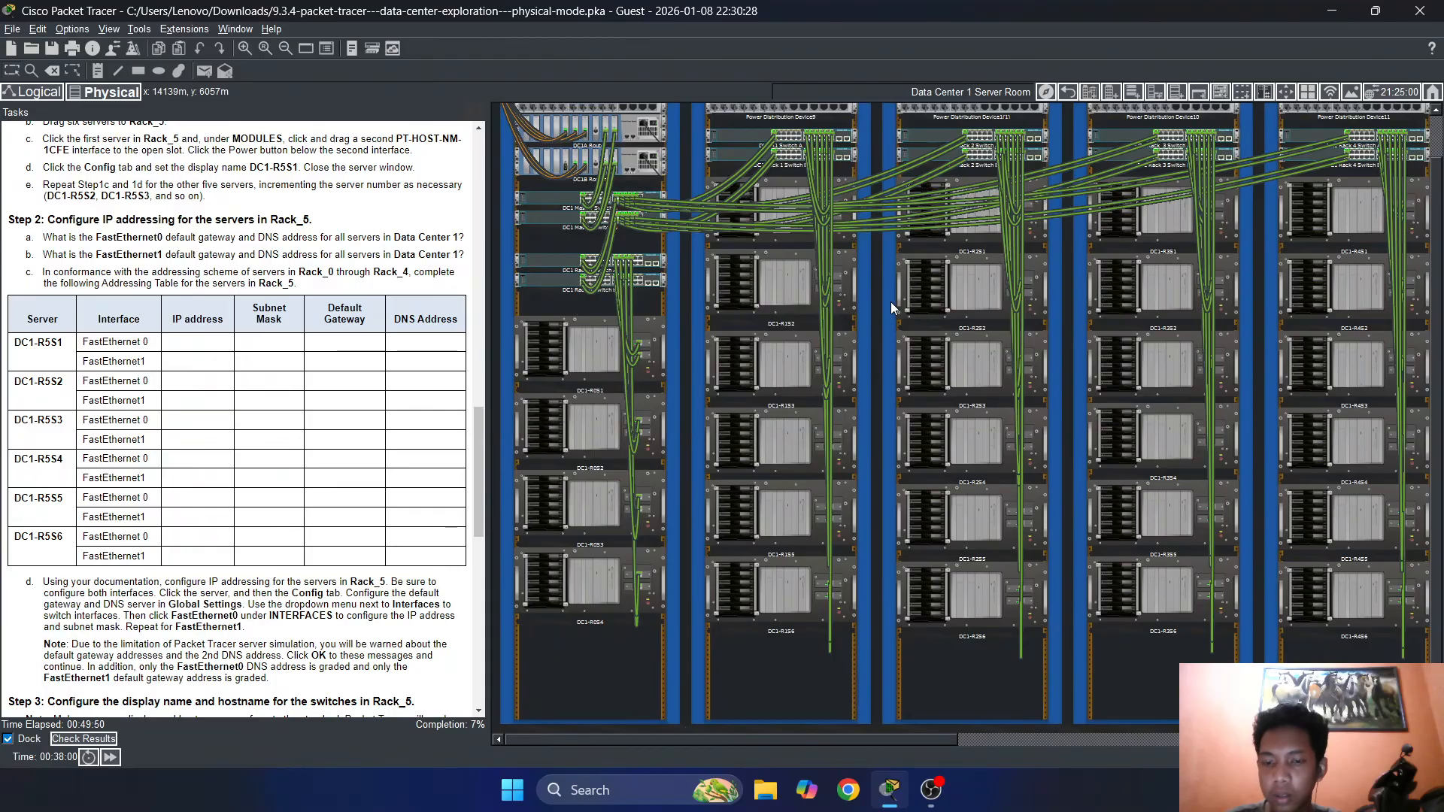
pyautogui.moveTo(923, 308)
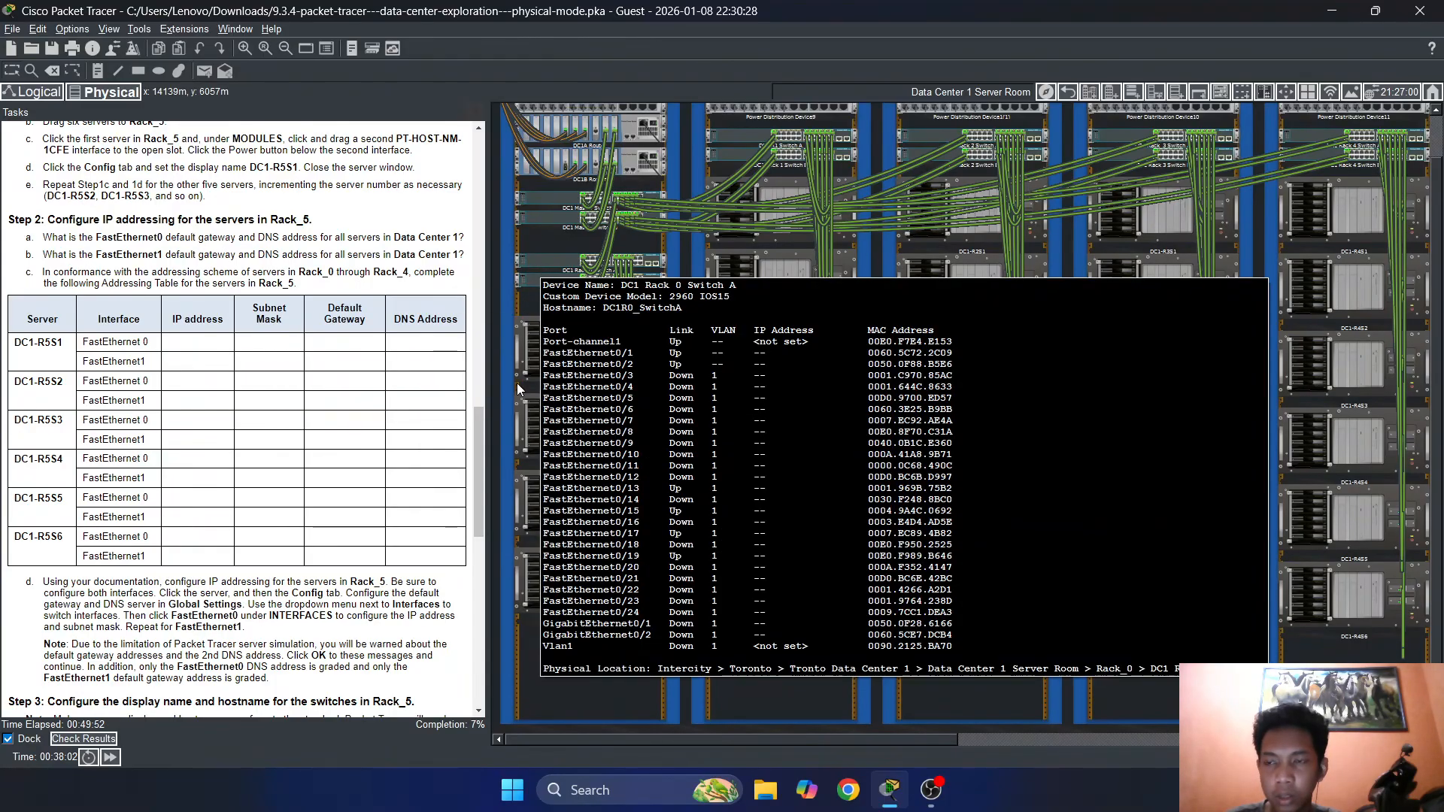
pyautogui.moveTo(557, 256)
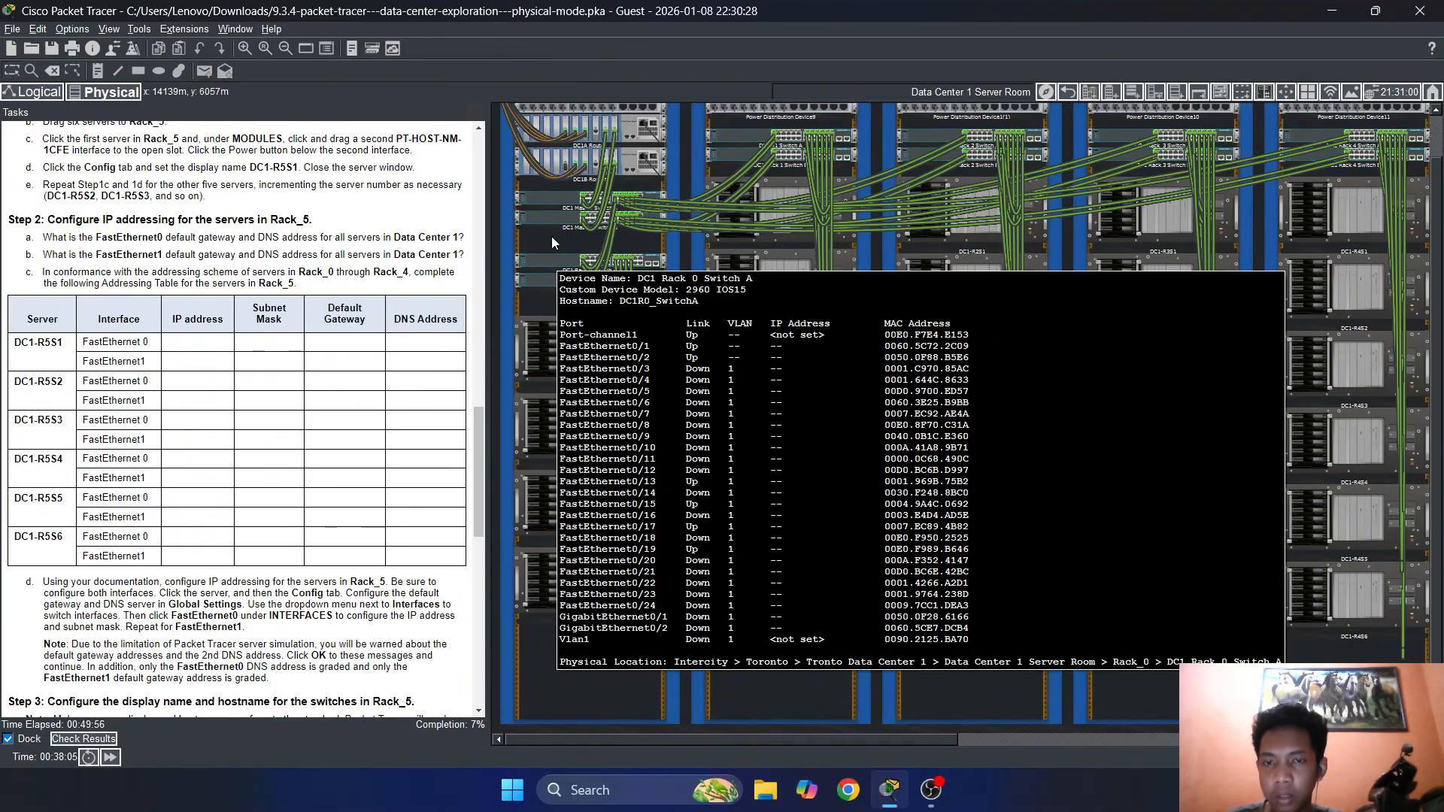
pyautogui.moveTo(552, 200)
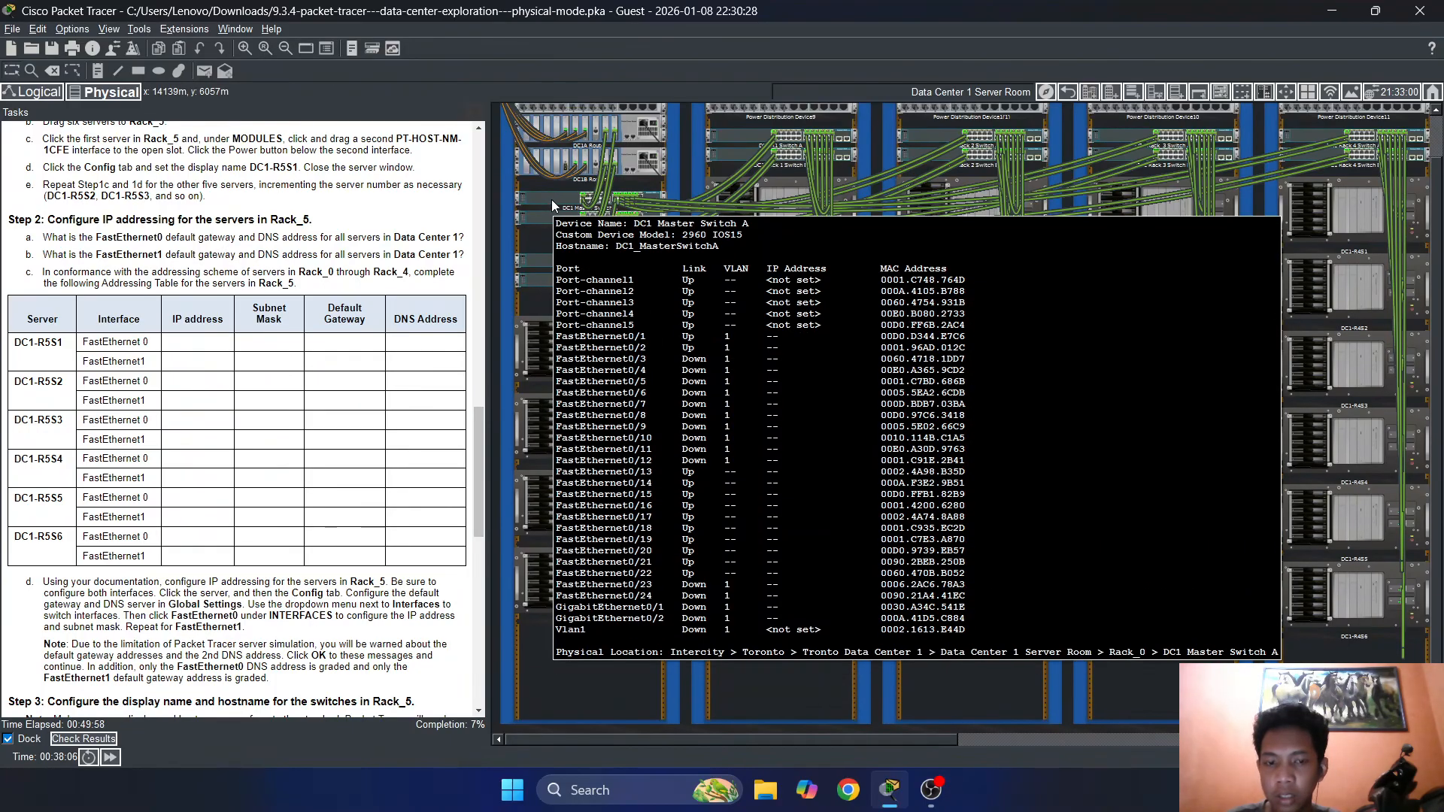
pyautogui.moveTo(634, 133)
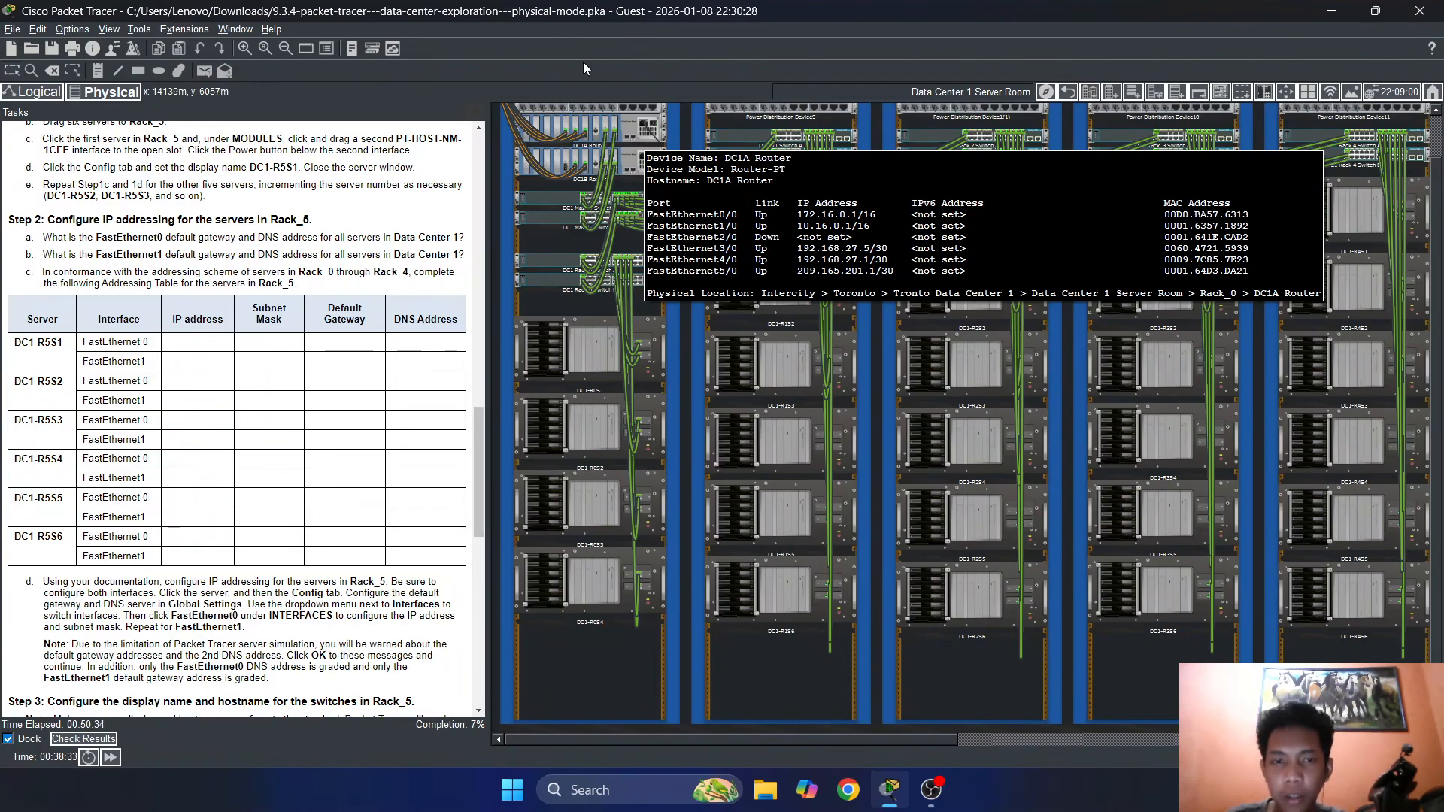
pyautogui.moveTo(581, 365)
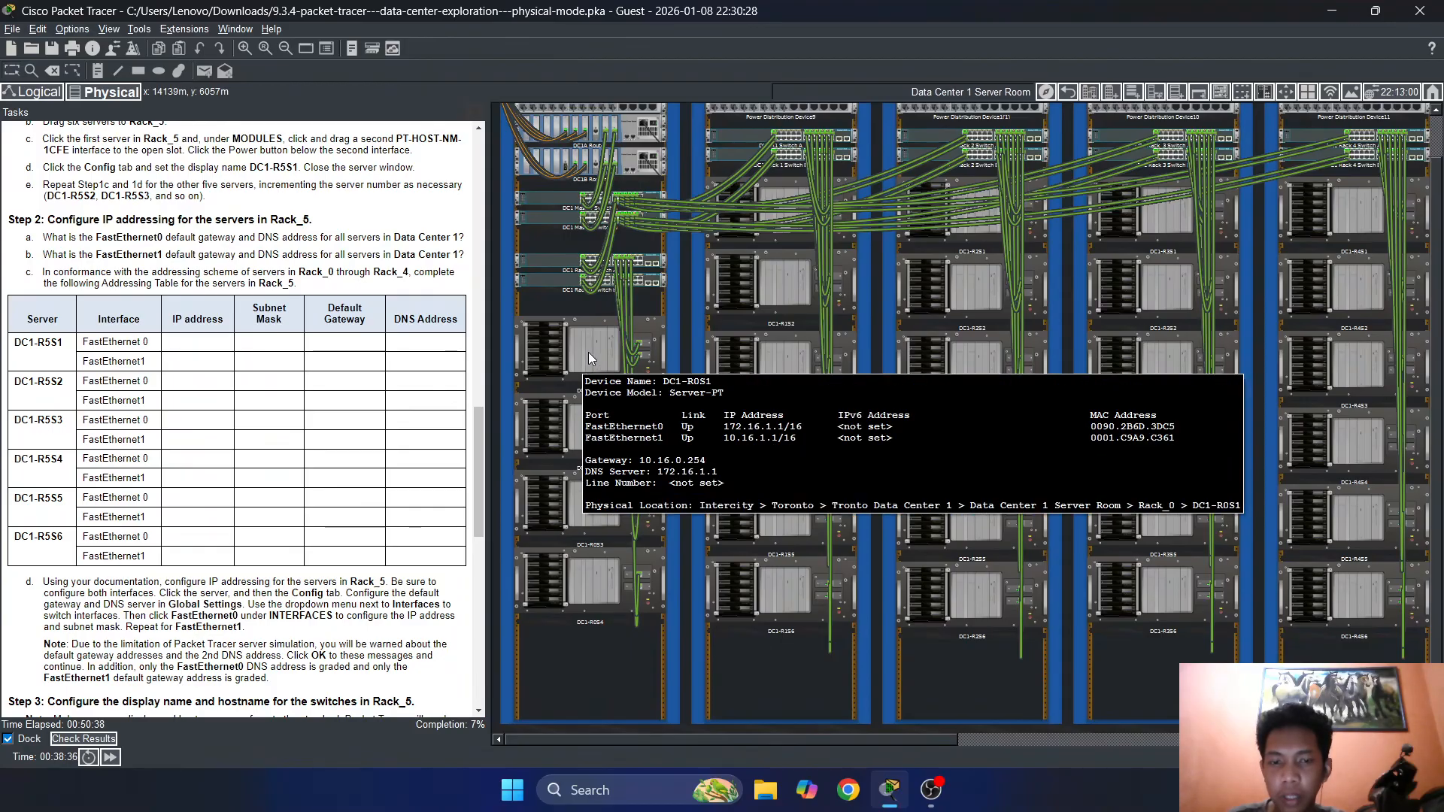
# Open the IP configuration of server DC1-R0S1 and examine the default gateway and DNS server of FastEthernet0
pyautogui.click(588, 352)
pyautogui.click(498, 117)
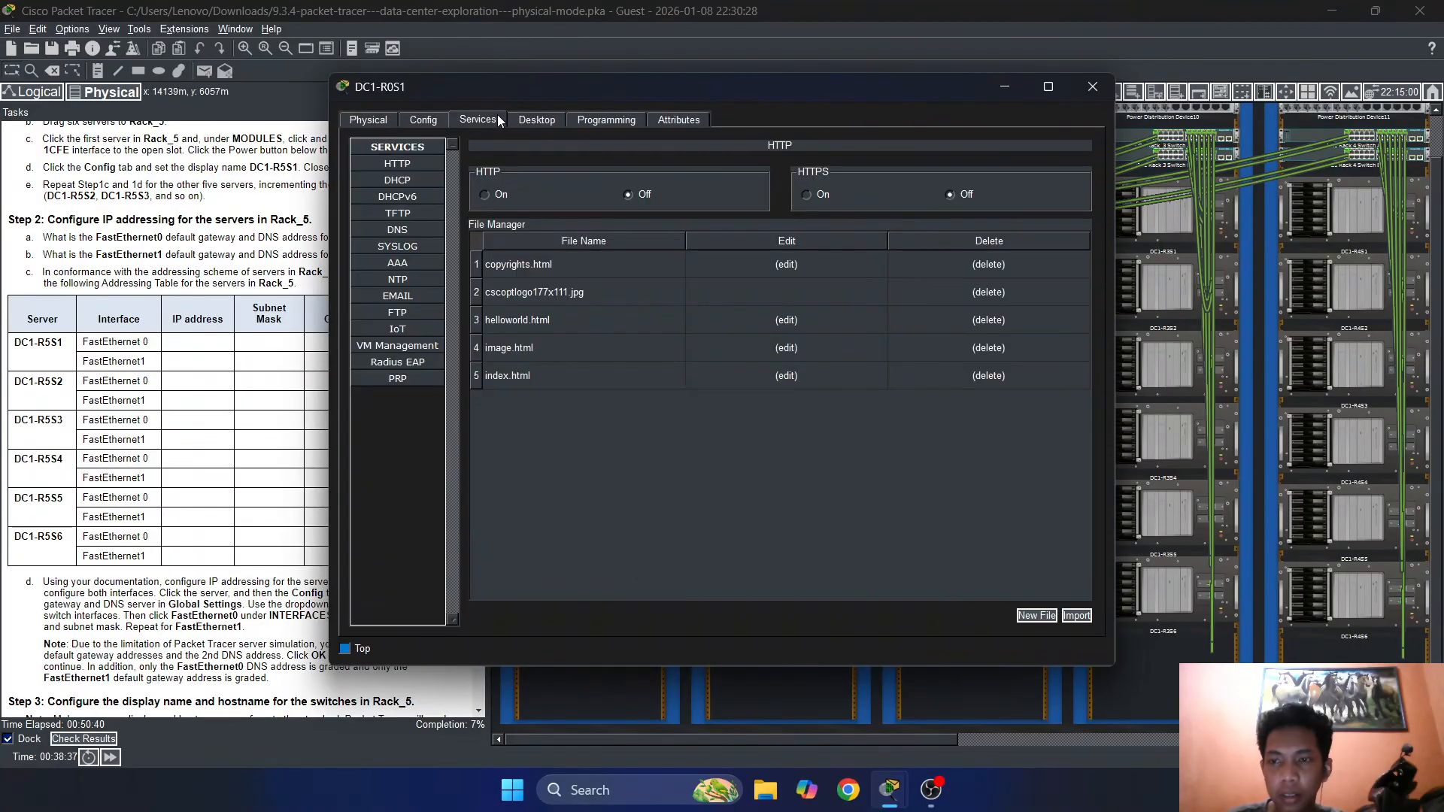
pyautogui.click(536, 120)
pyautogui.click(466, 119)
pyautogui.click(522, 122)
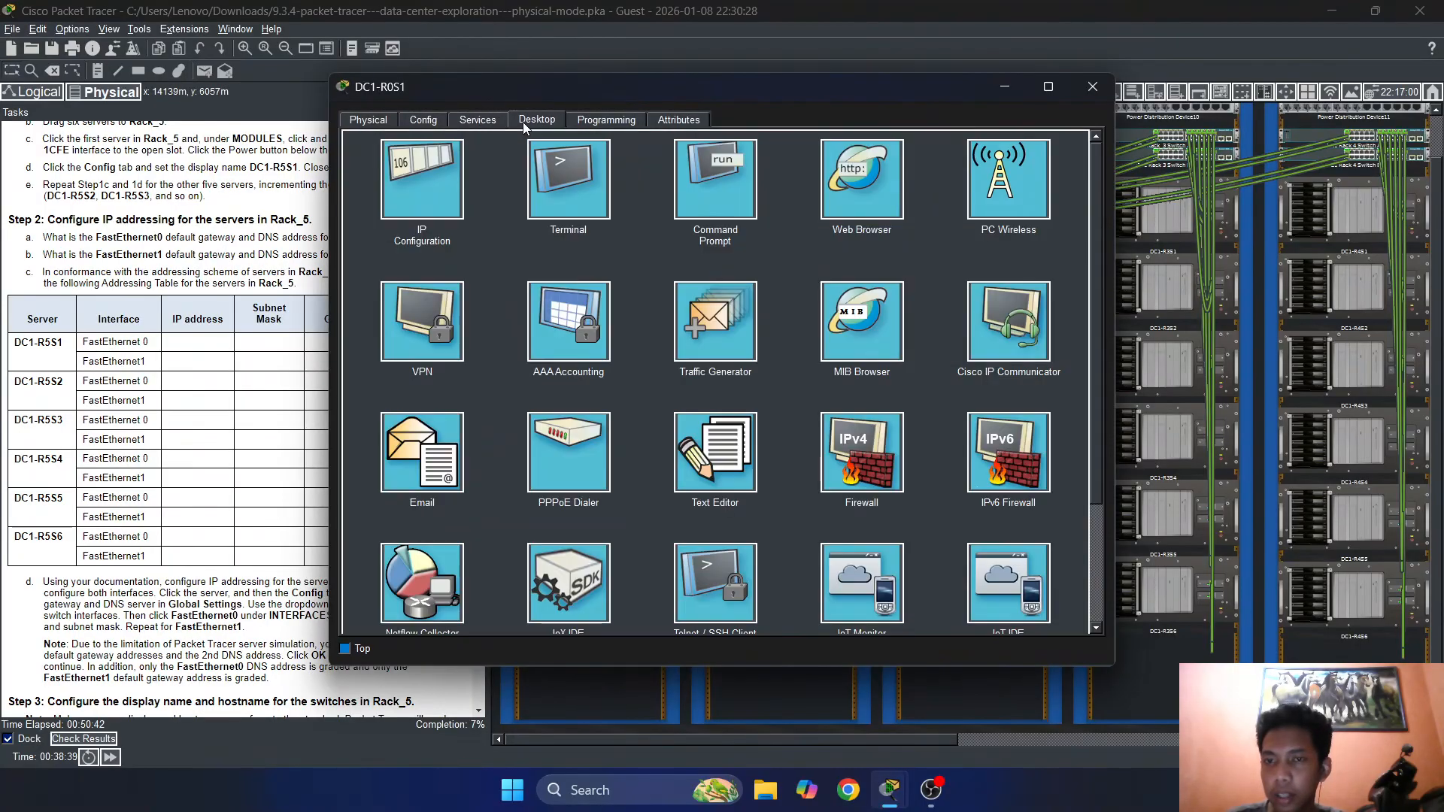
pyautogui.click(421, 158)
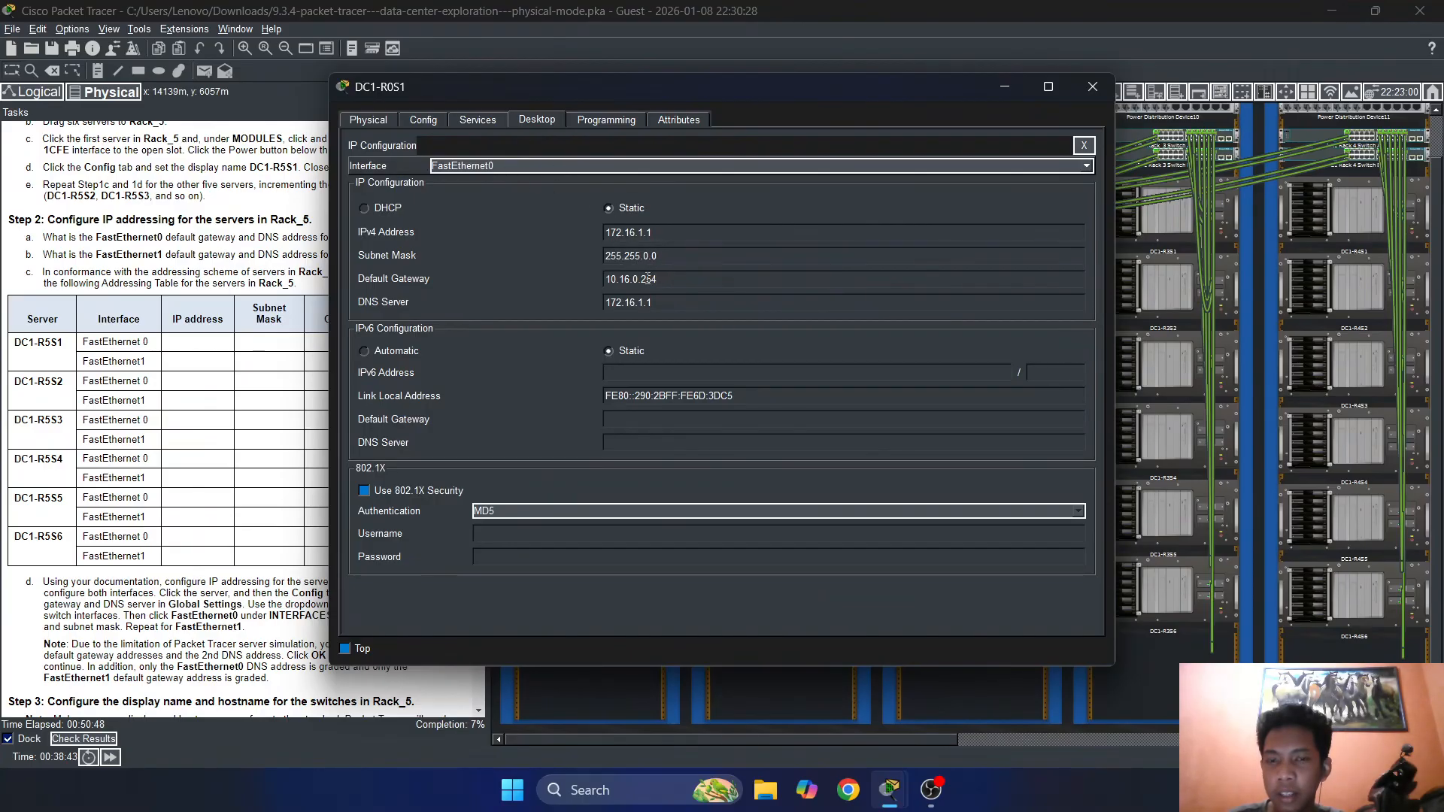
pyautogui.moveTo(674, 278); pyautogui.dragTo(616, 301)
pyautogui.click(715, 273)
pyautogui.click(681, 302)
pyautogui.click(1084, 146)
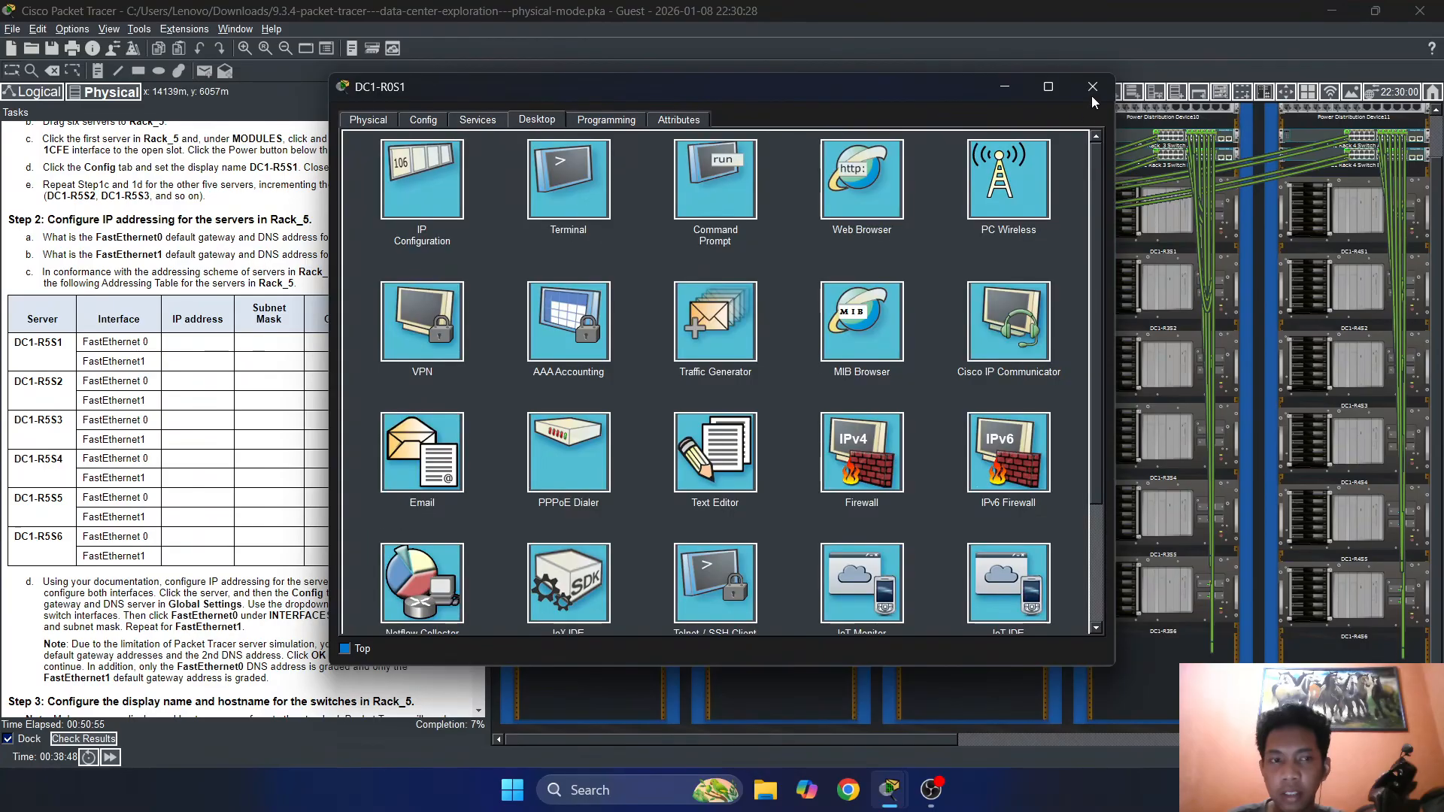
# Examine the IP address, default gateway and DNS server of FastEthernet1 on DC1-R0S1, and close the server window
pyautogui.click(453, 179)
pyautogui.click(477, 165)
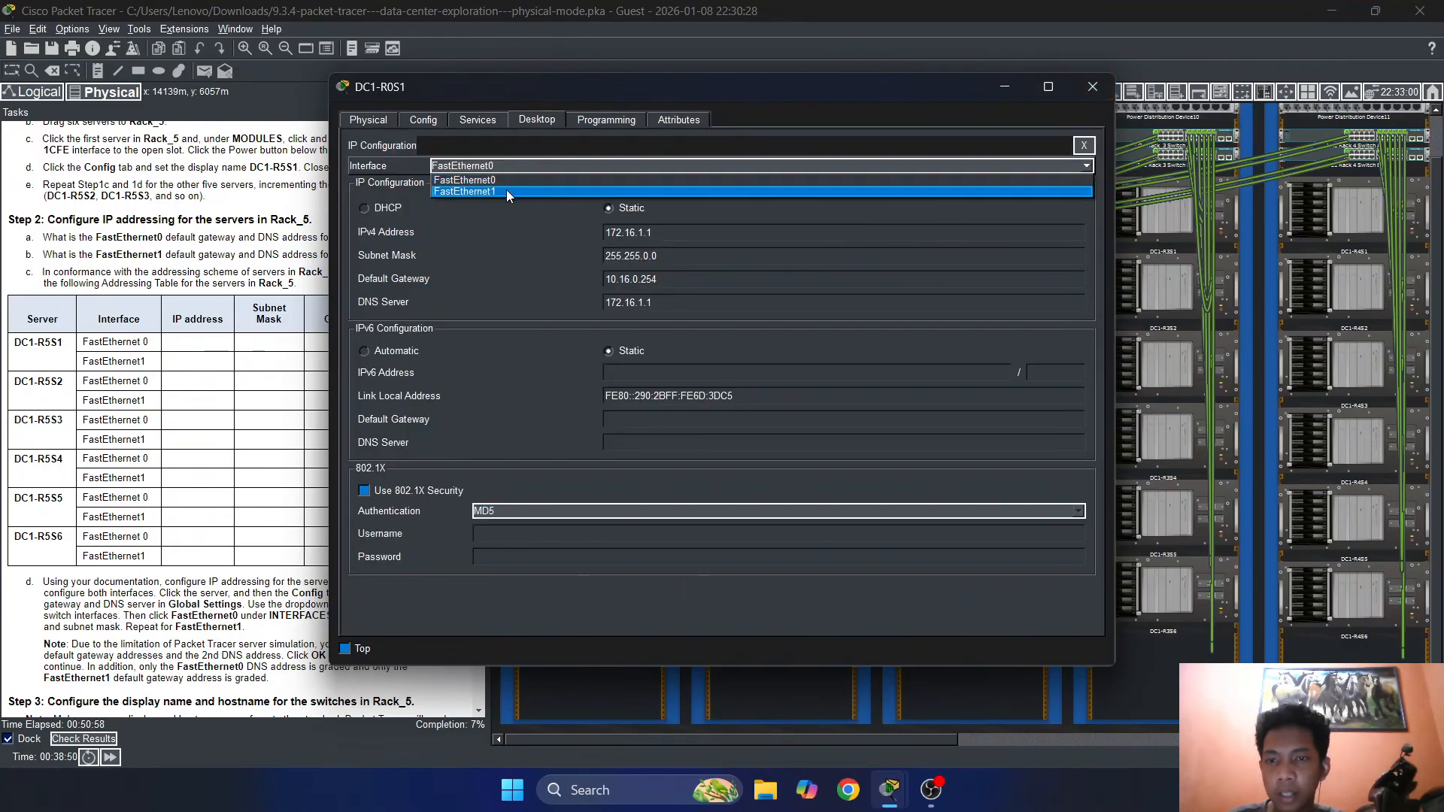
pyautogui.click(507, 190)
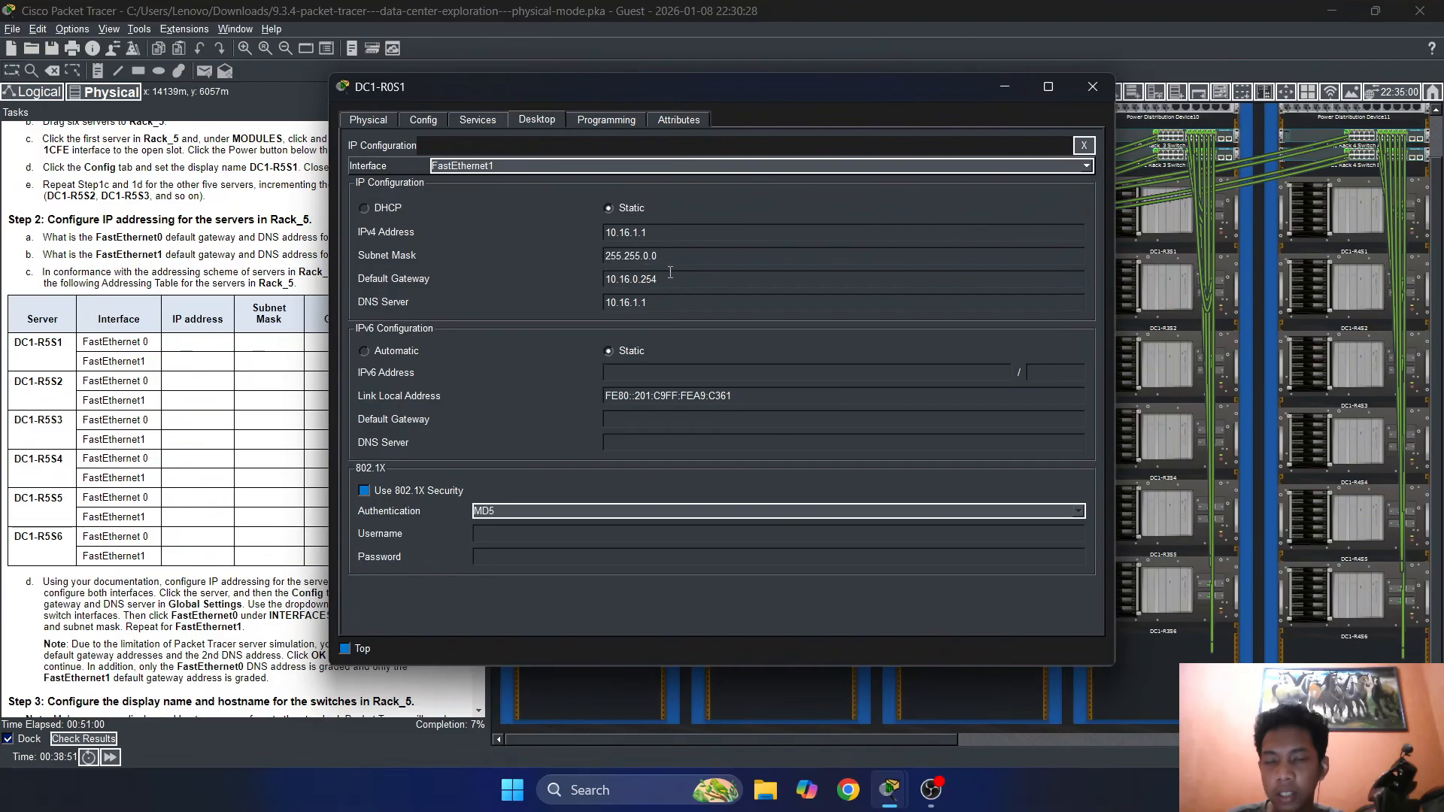
pyautogui.moveTo(666, 279); pyautogui.dragTo(585, 277)
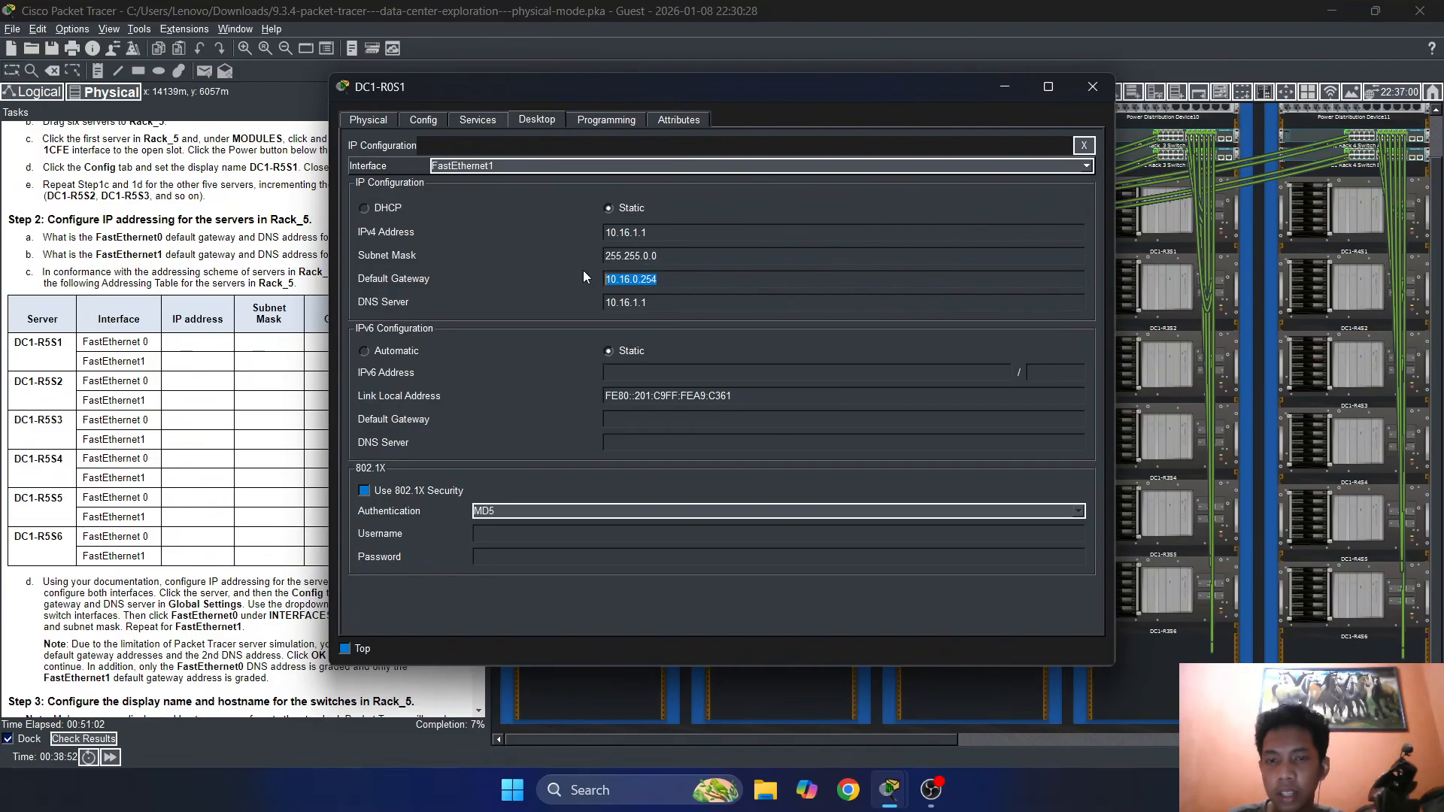
pyautogui.moveTo(653, 233); pyautogui.dragTo(630, 236)
pyautogui.moveTo(687, 278); pyautogui.dragTo(593, 296)
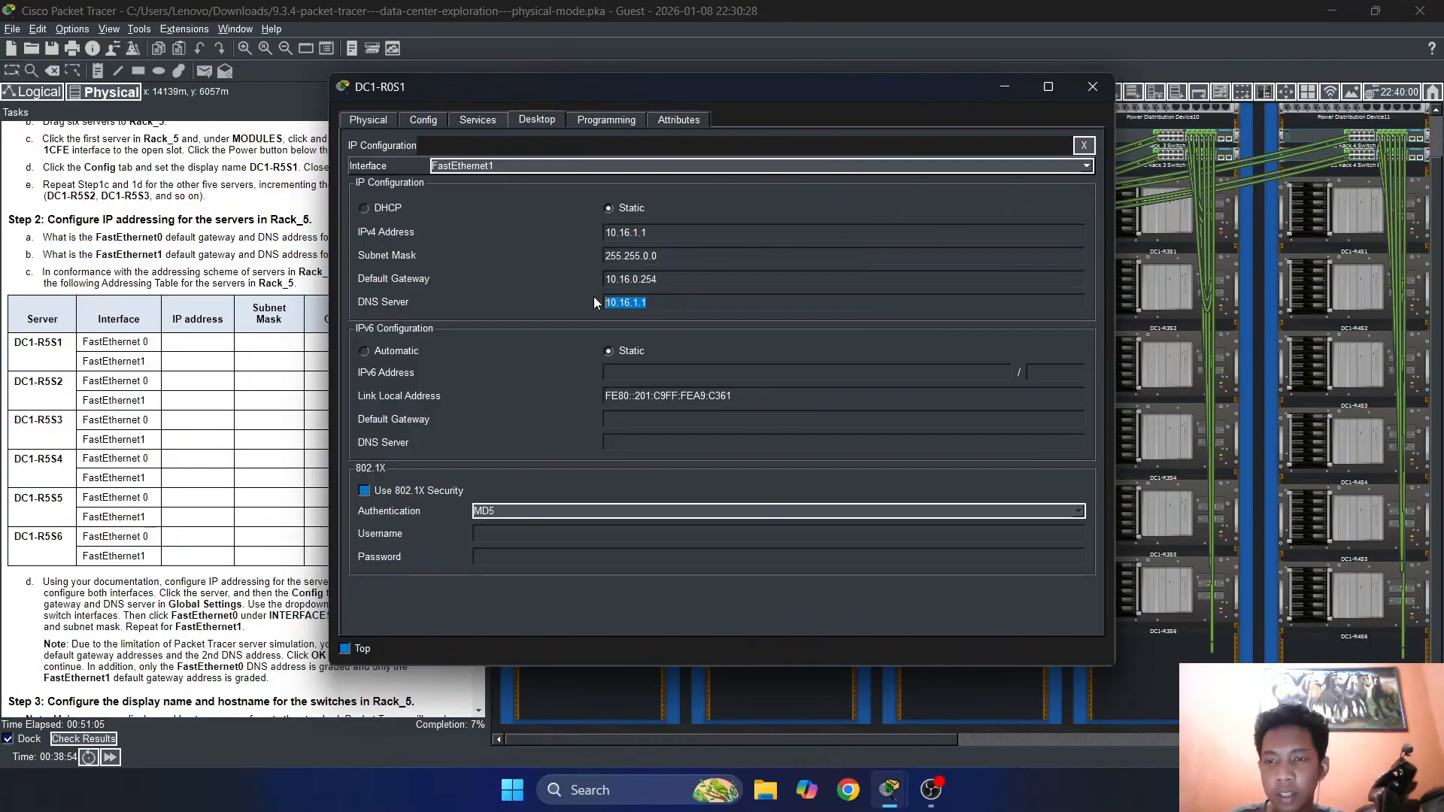
pyautogui.click(1089, 93)
# Reopen the IP configuration of DC1-R0S1 and compare the FastEthernet0 default gateway with that of FastEthernet1
pyautogui.moveTo(751, 738); pyautogui.dragTo(807, 726)
pyautogui.moveTo(688, 740); pyautogui.dragTo(600, 739)
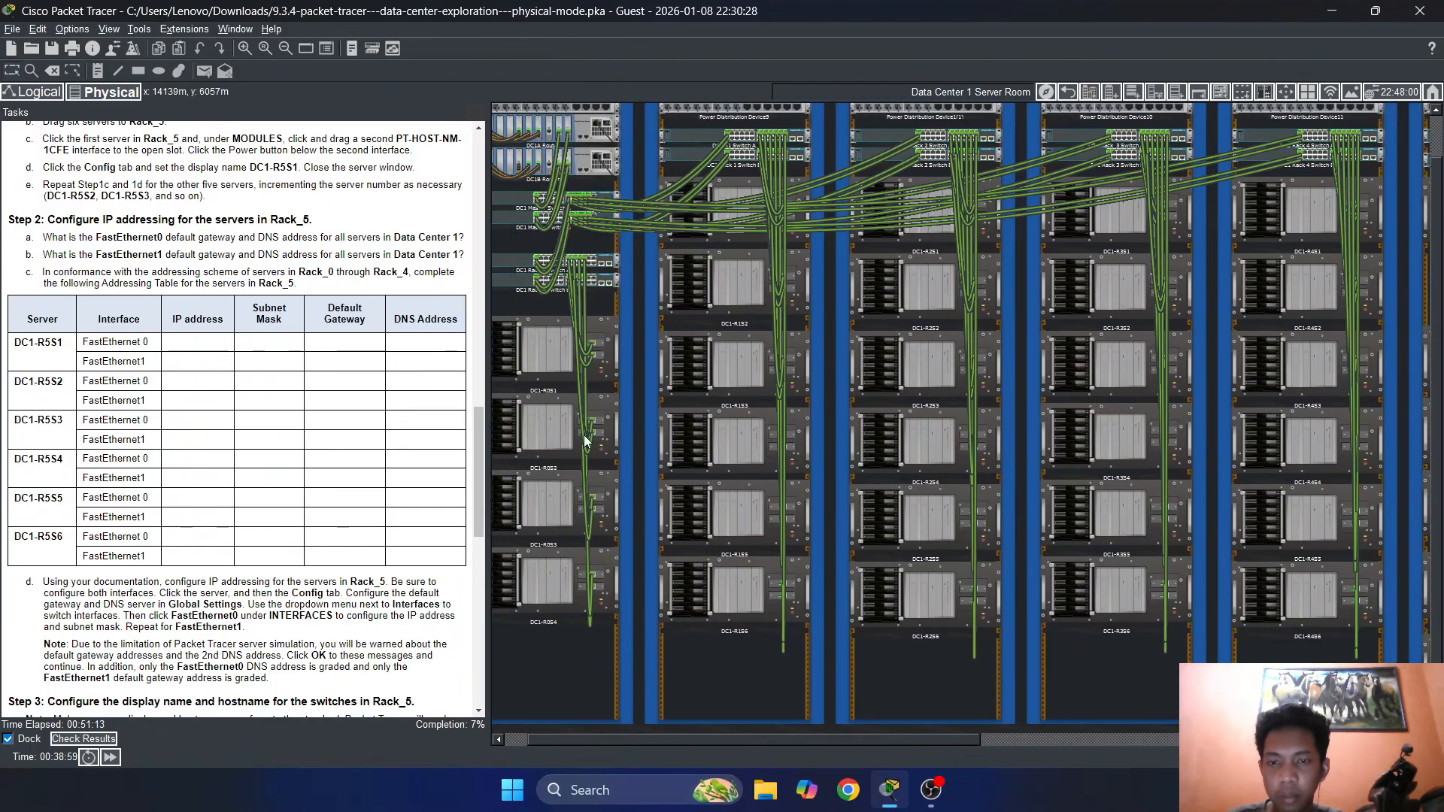
pyautogui.click(558, 338)
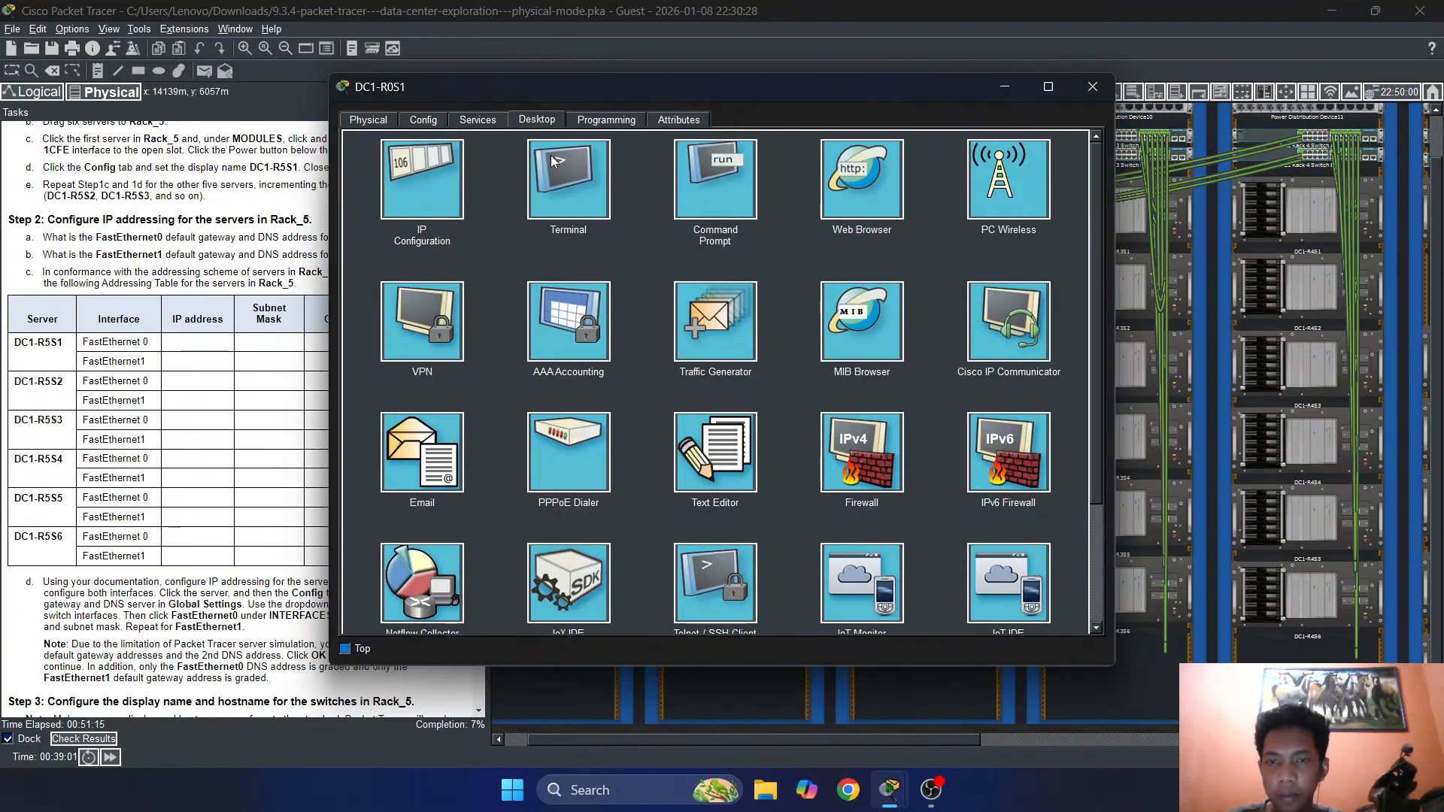
pyautogui.click(422, 169)
pyautogui.click(522, 166)
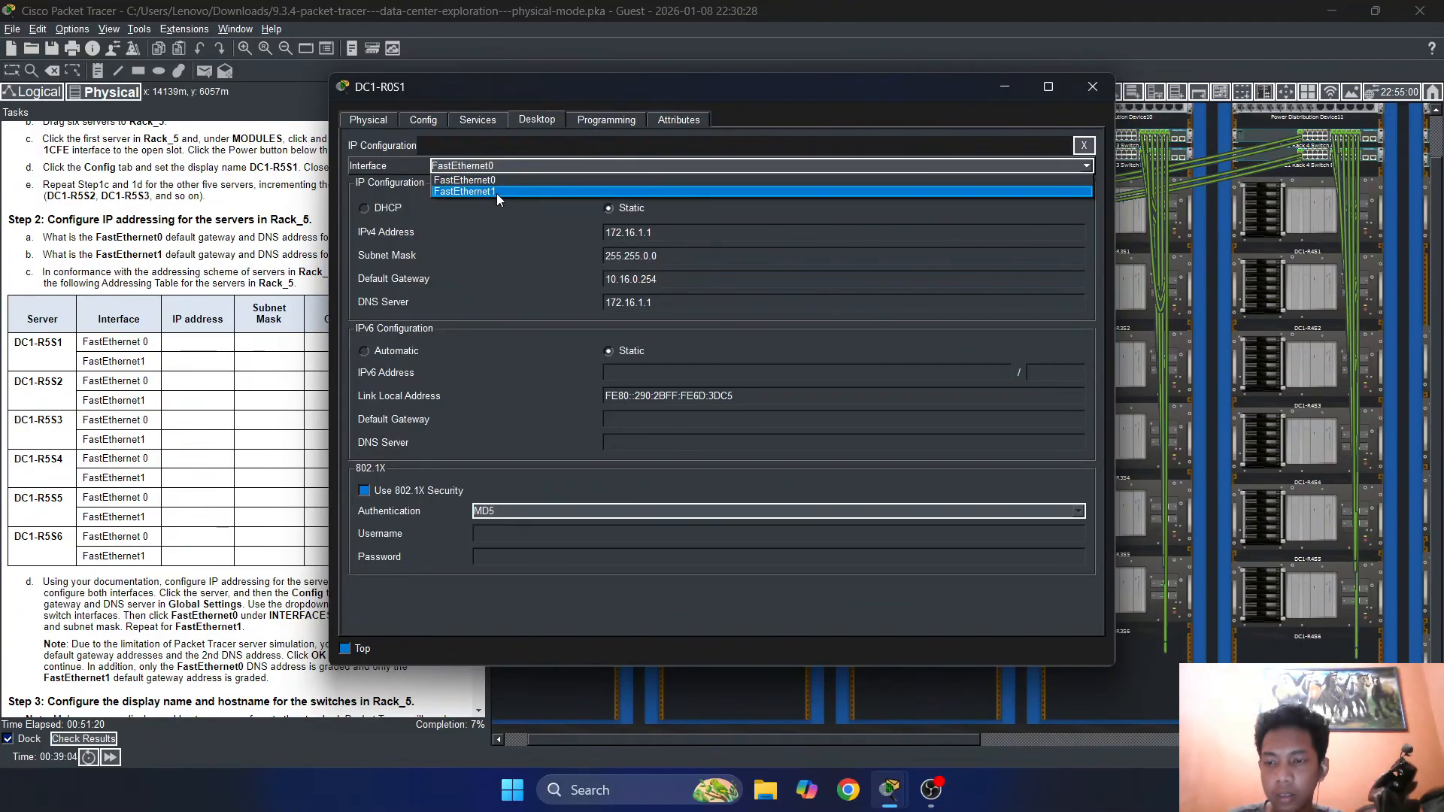
pyautogui.click(497, 192)
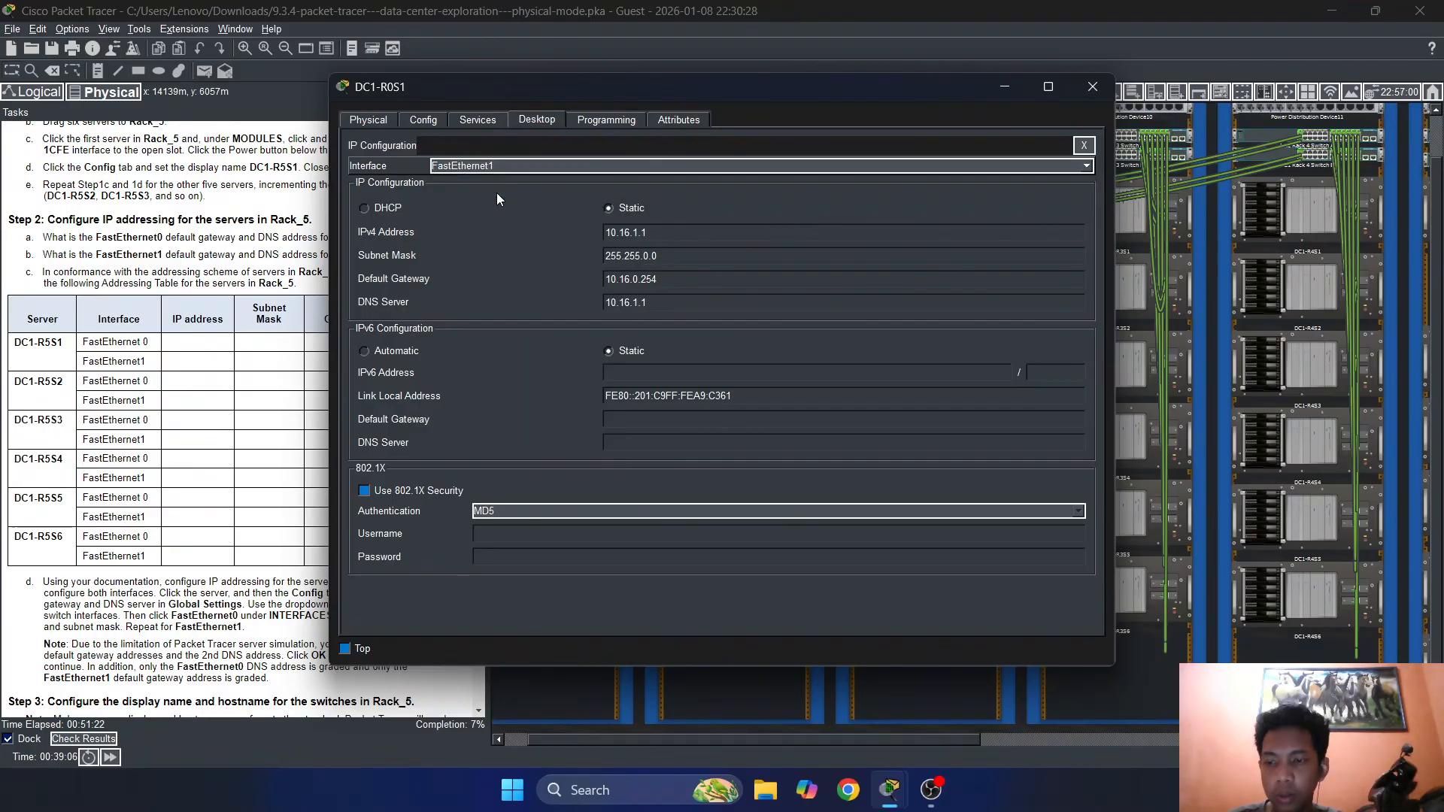
pyautogui.click(512, 165)
pyautogui.click(509, 181)
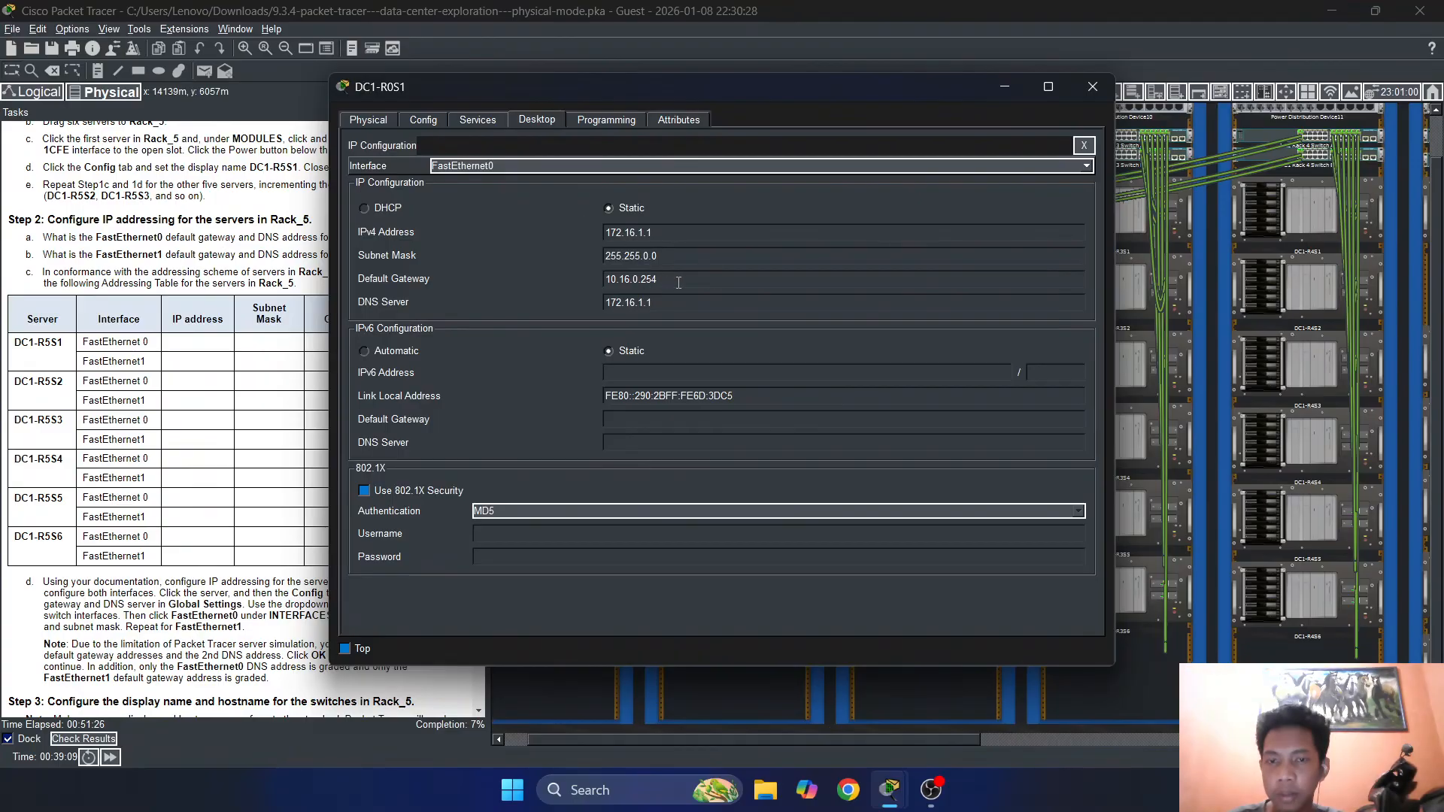
pyautogui.moveTo(657, 279)
pyautogui.mouseDown()
pyautogui.moveTo(618, 282)
pyautogui.moveTo(640, 282)
pyautogui.mouseUp()
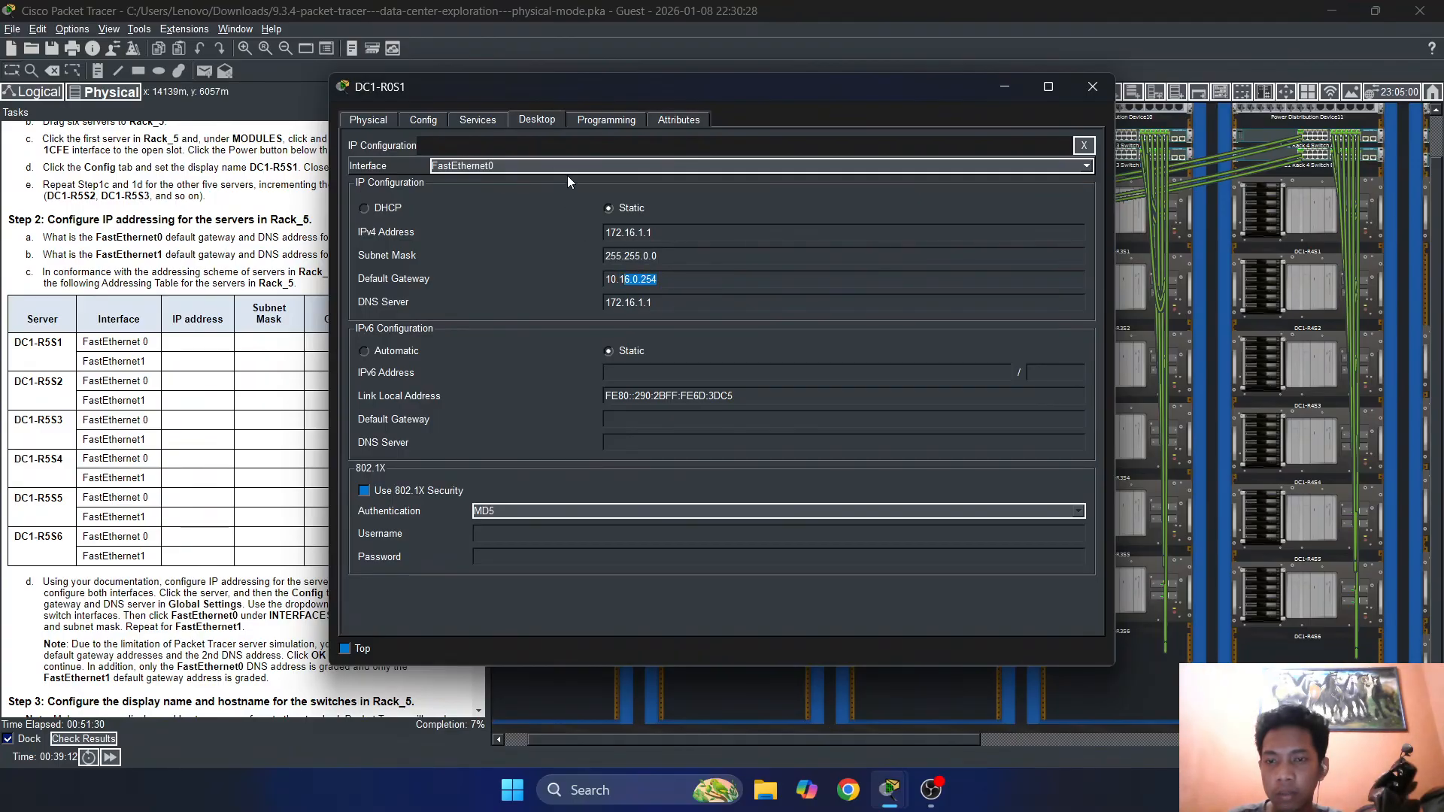
# Recheck the default gateway and DNS server on both interfaces of DC1-R0S1, and close the server window
pyautogui.click(537, 167)
pyautogui.click(511, 191)
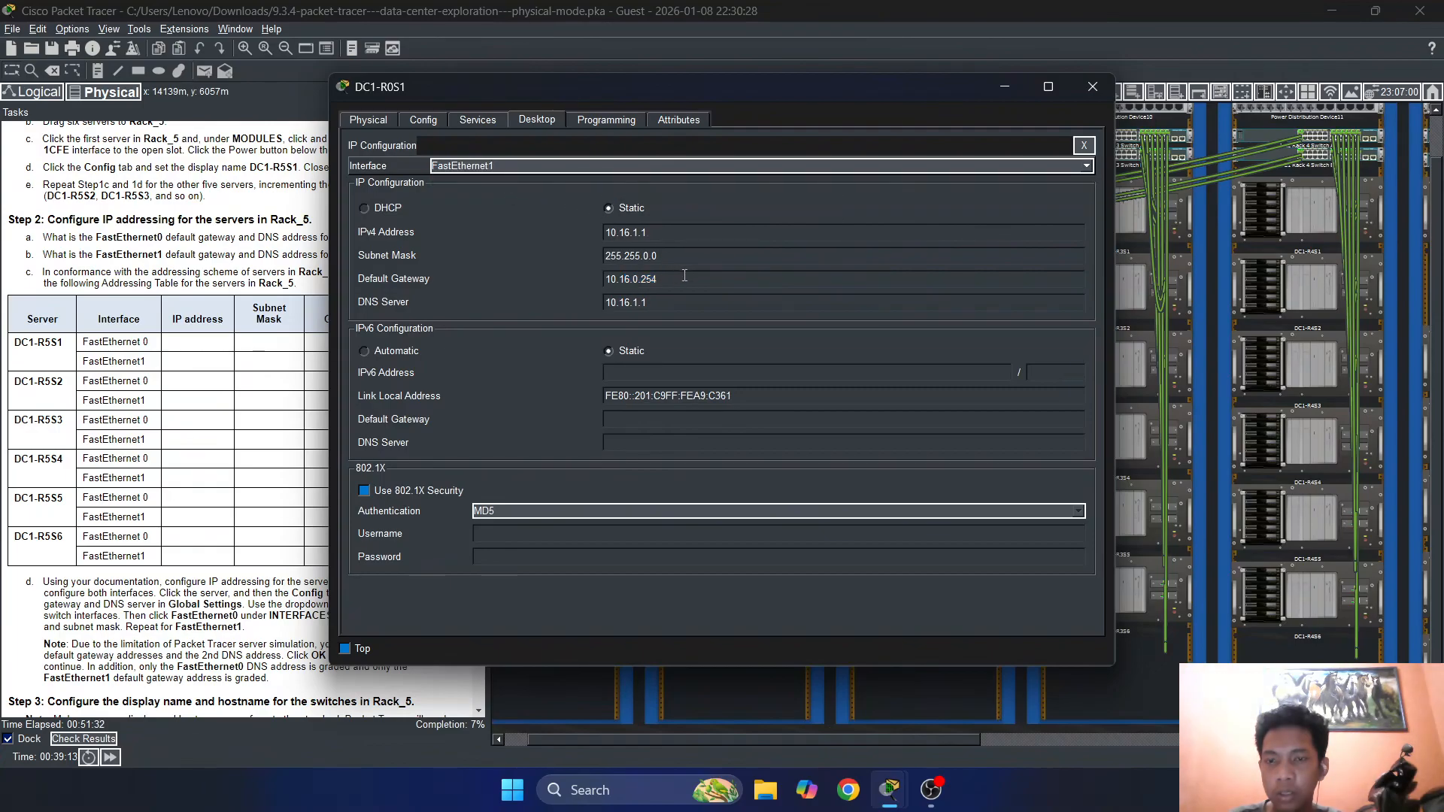
pyautogui.moveTo(657, 279); pyautogui.dragTo(596, 279)
pyautogui.press('Tab')
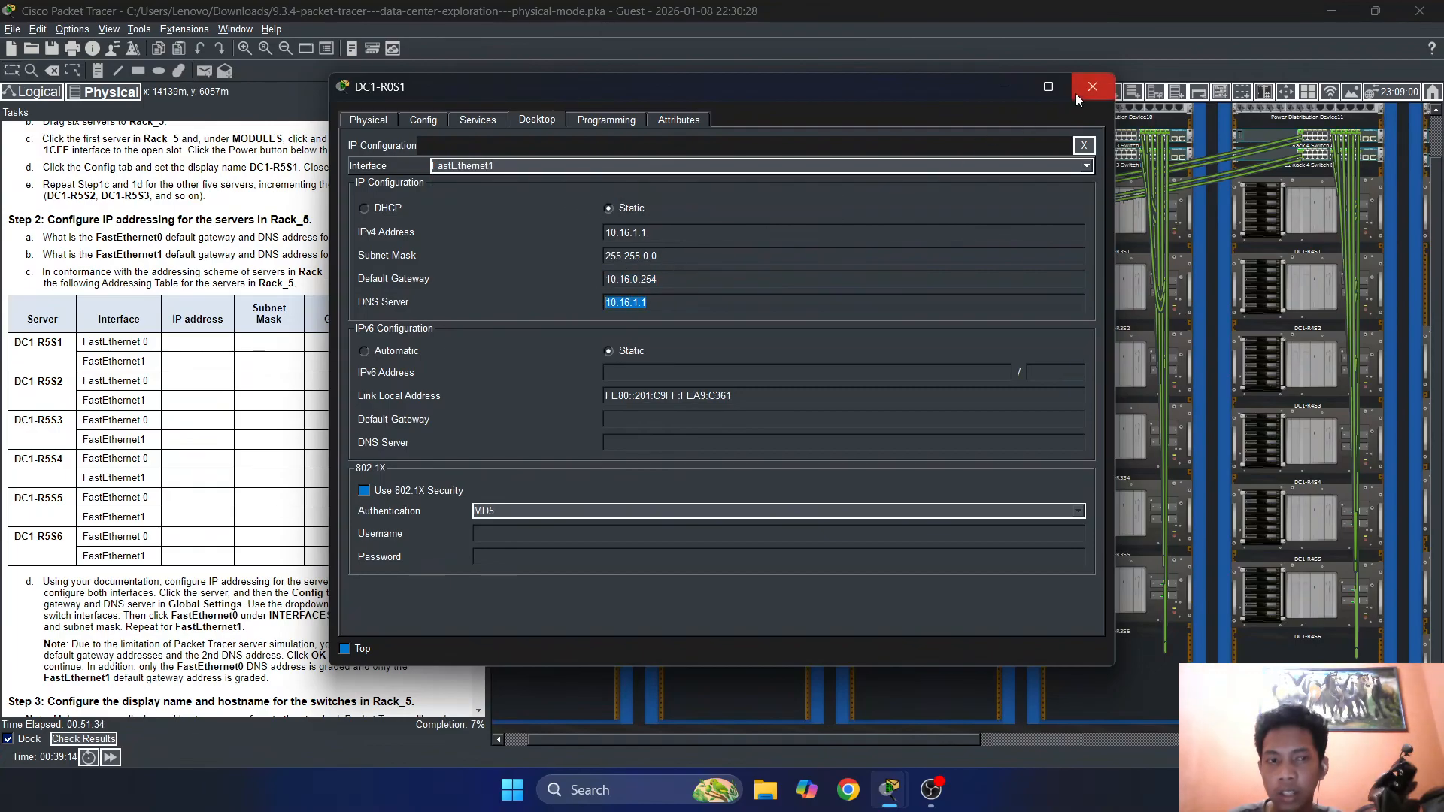
pyautogui.click(529, 165)
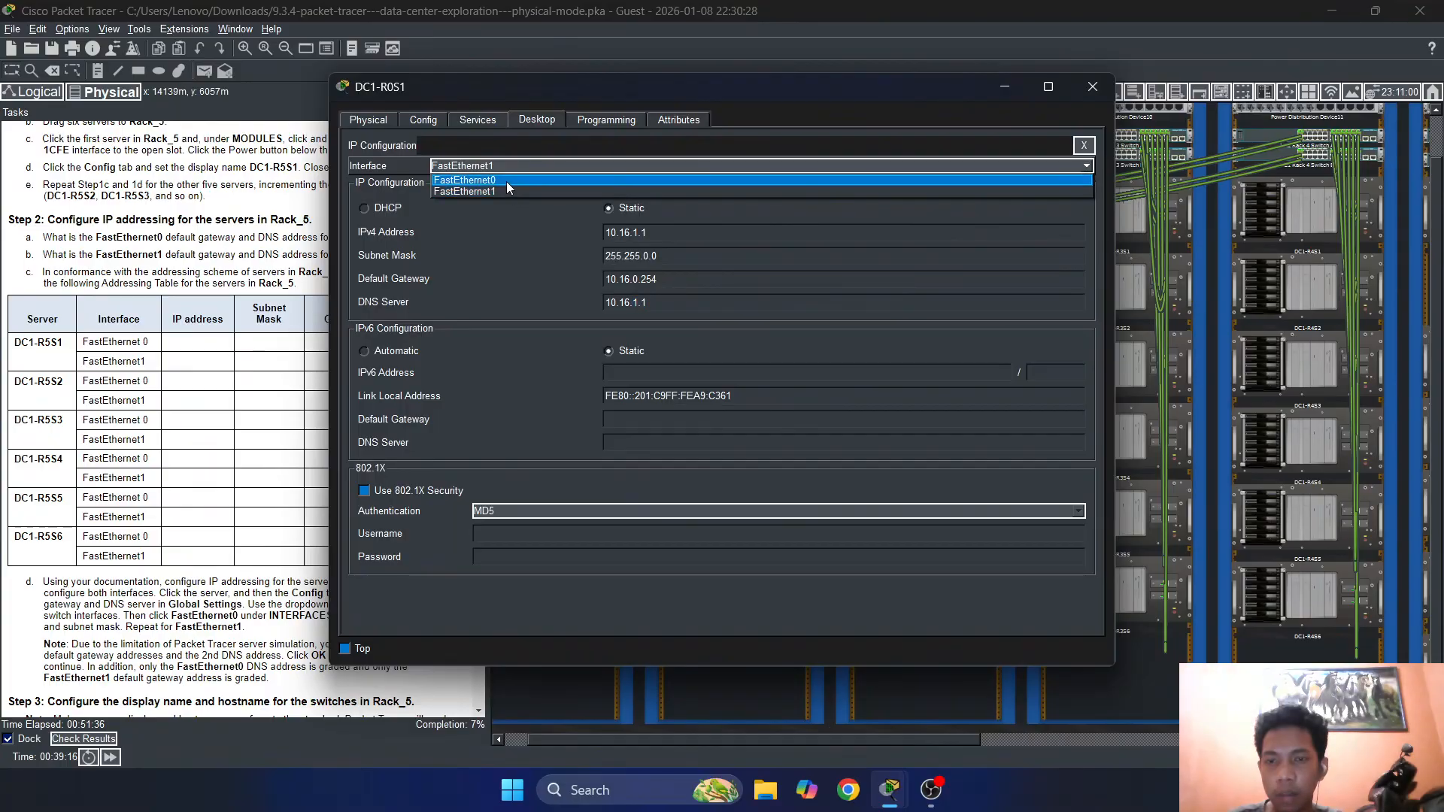
pyautogui.click(506, 180)
pyautogui.click(510, 168)
pyautogui.click(502, 192)
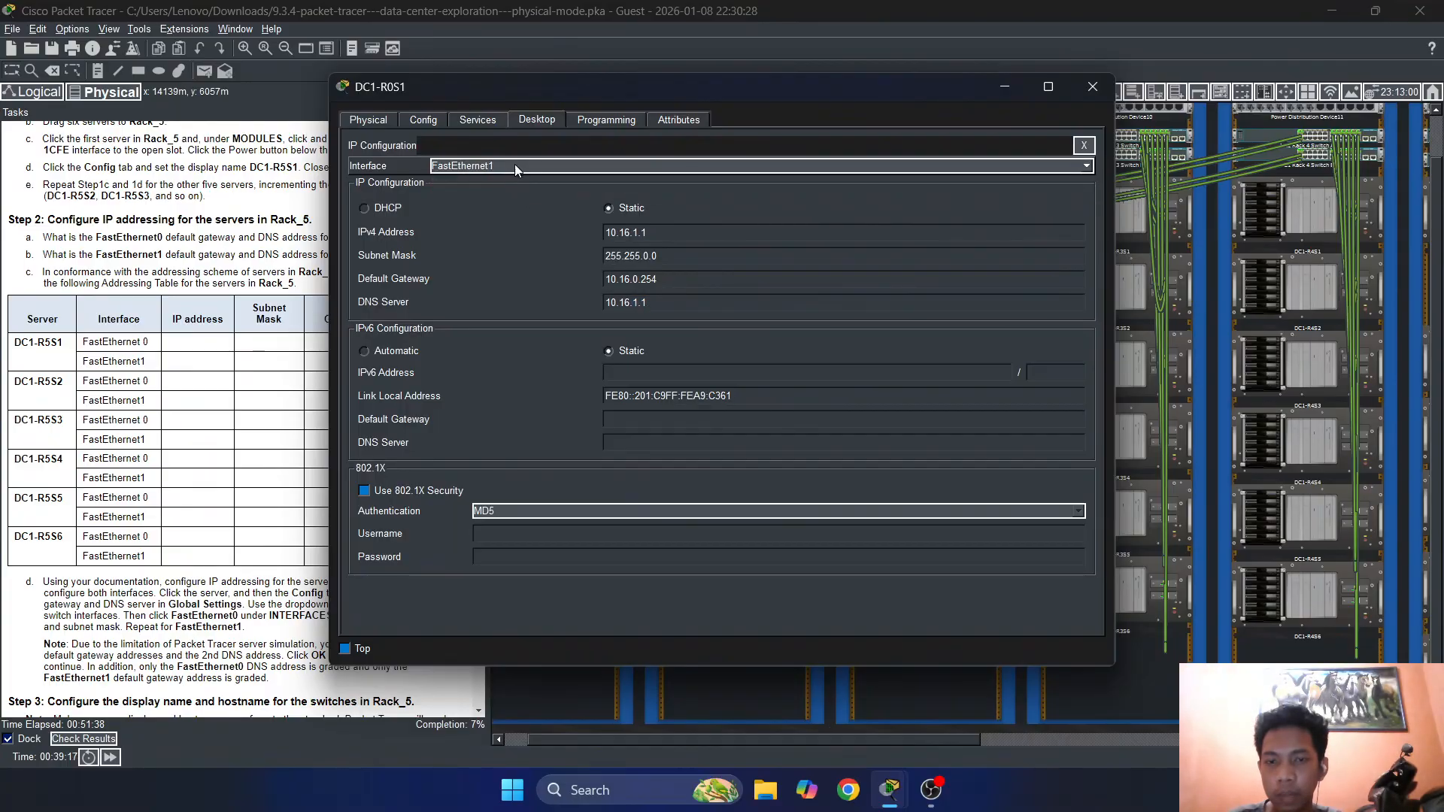
pyautogui.click(514, 164)
pyautogui.click(517, 181)
pyautogui.click(1092, 87)
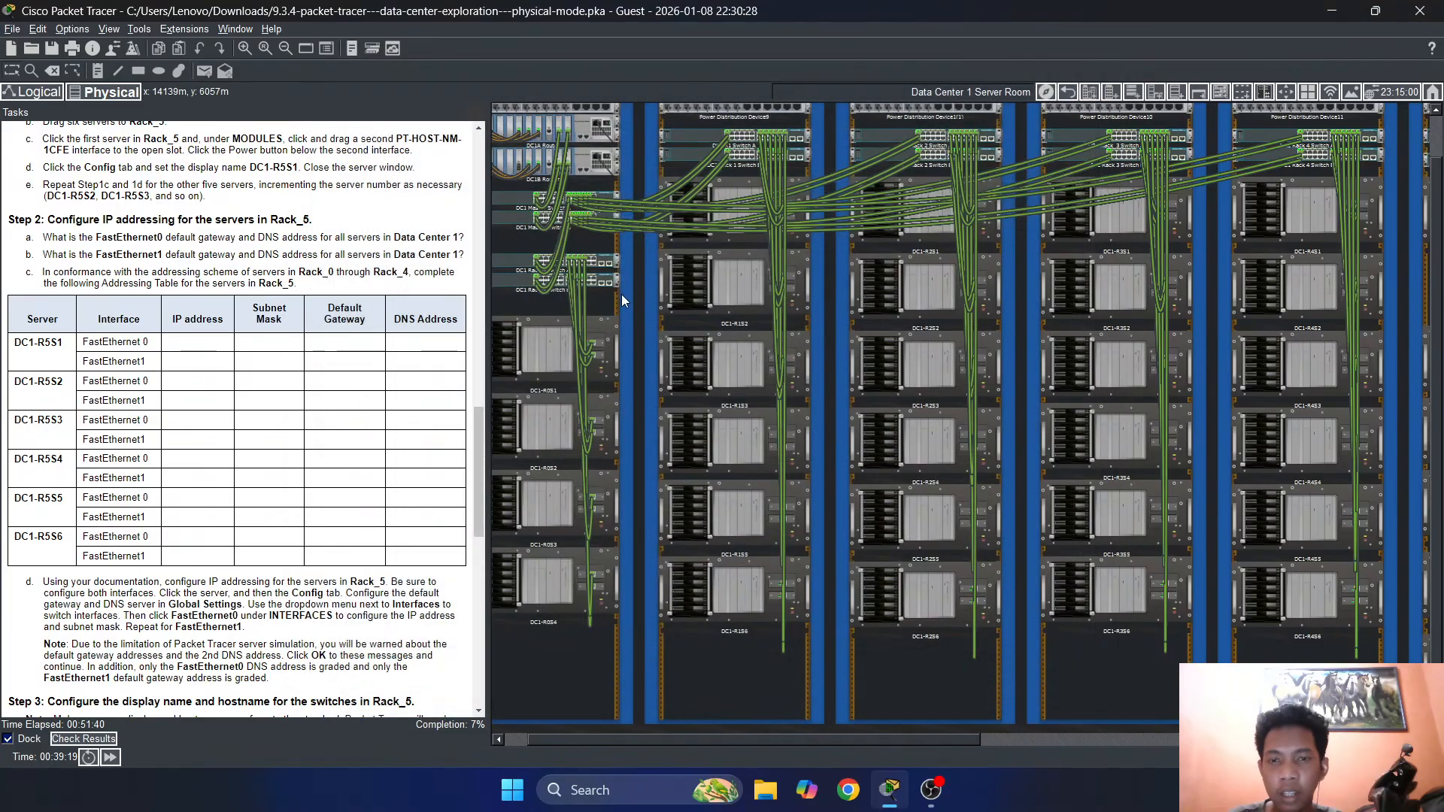
# Examine the IP address, default gateway and DNS server of the FastEthernet interfaces on server DC1-R0S2, and close its window
pyautogui.click(548, 423)
pyautogui.click(472, 121)
pyautogui.click(423, 120)
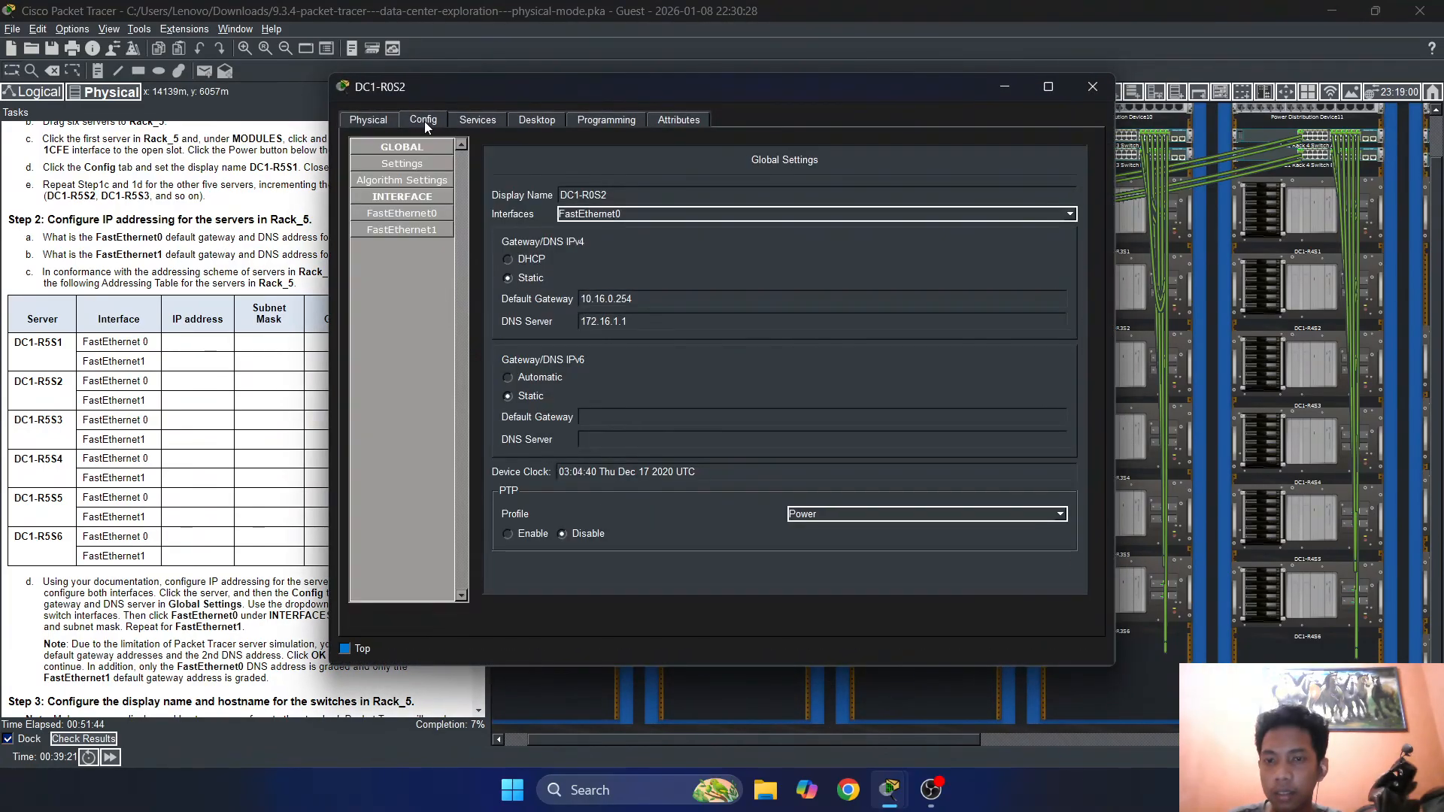
pyautogui.click(536, 120)
pyautogui.click(422, 171)
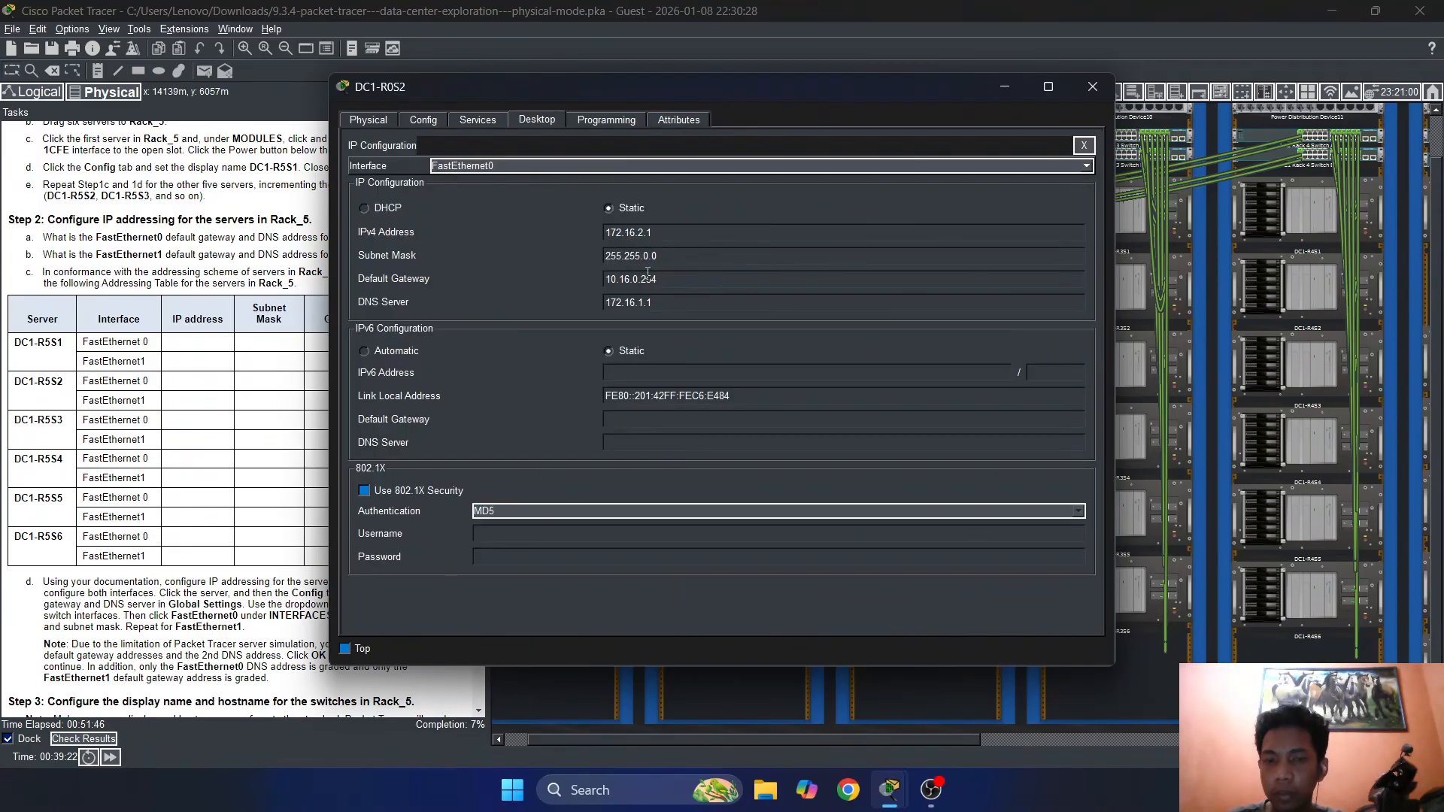
pyautogui.click(579, 168)
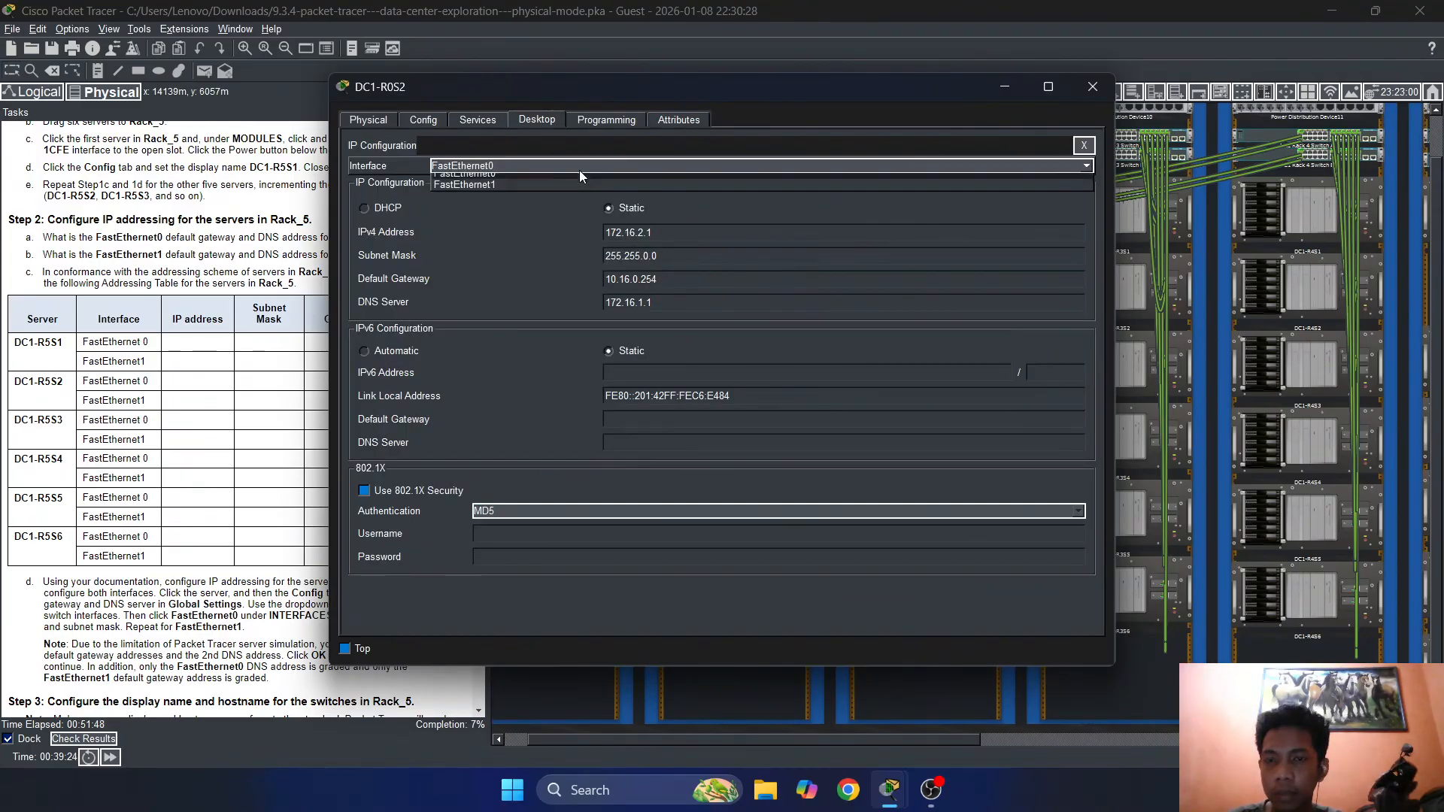
pyautogui.click(608, 192)
pyautogui.click(600, 168)
pyautogui.click(599, 181)
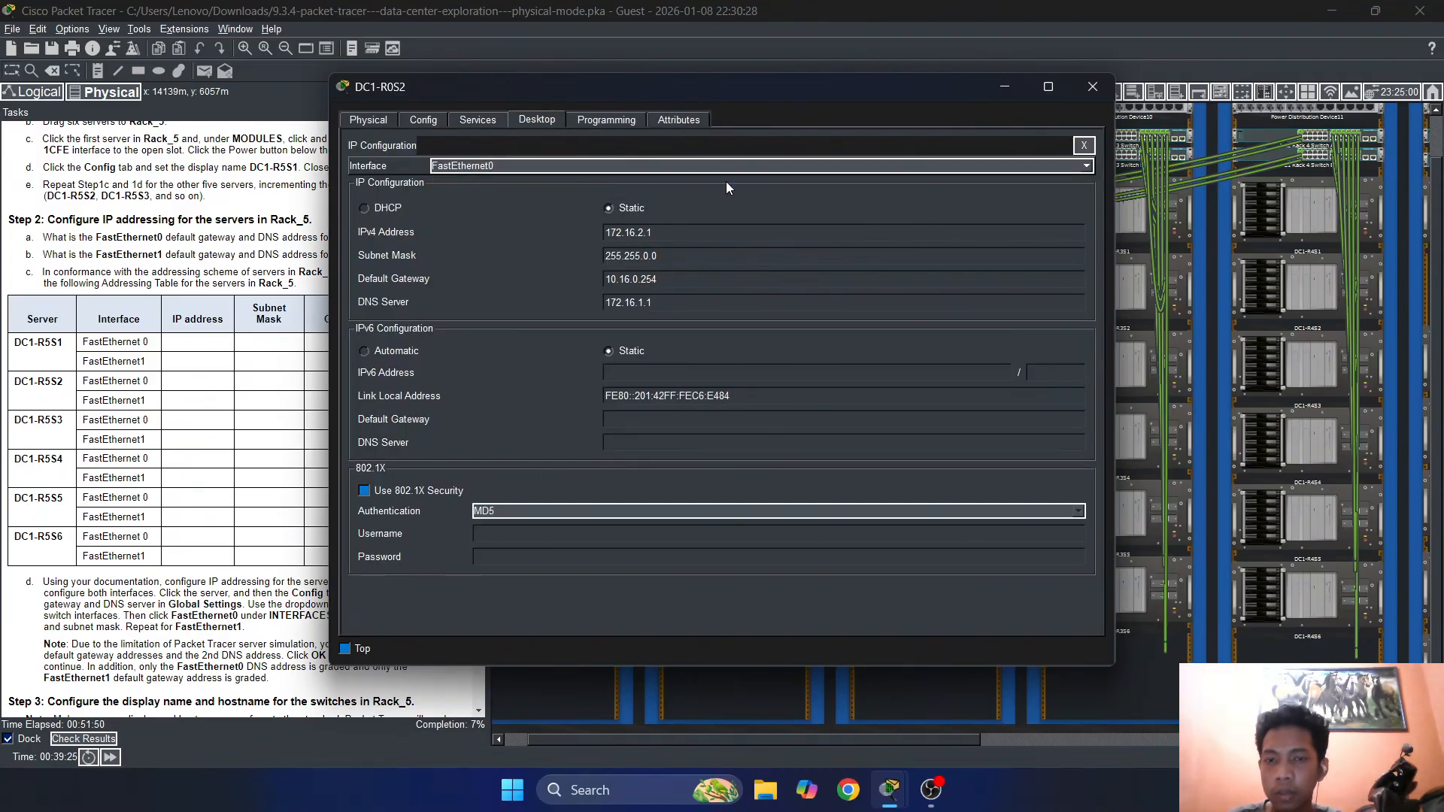
pyautogui.click(1090, 80)
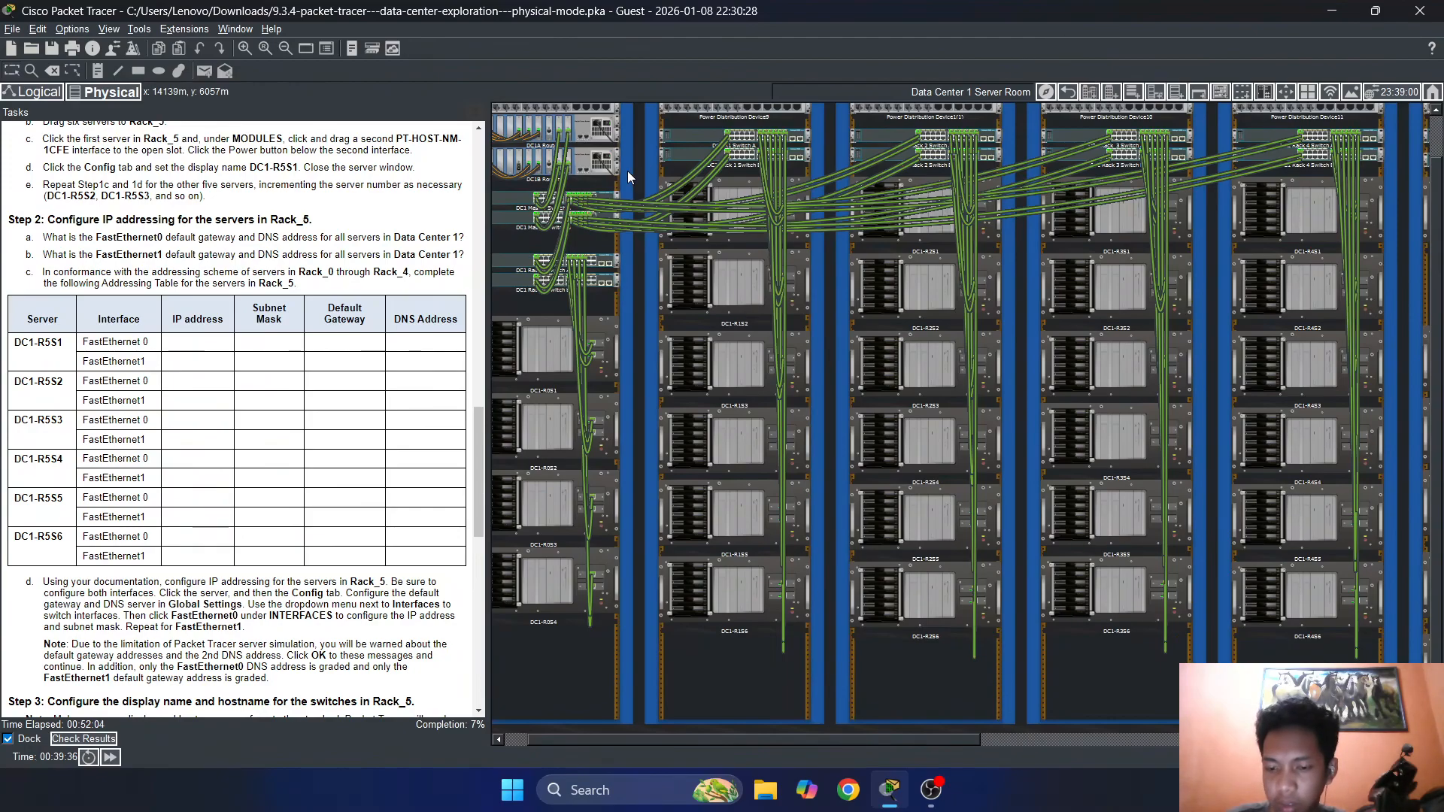
# Compare the FastEthernet0 and FastEthernet1 addresses, default gateways and DNS servers of DC1-R0S1 once more, and close its window
pyautogui.click(543, 344)
pyautogui.click(451, 321)
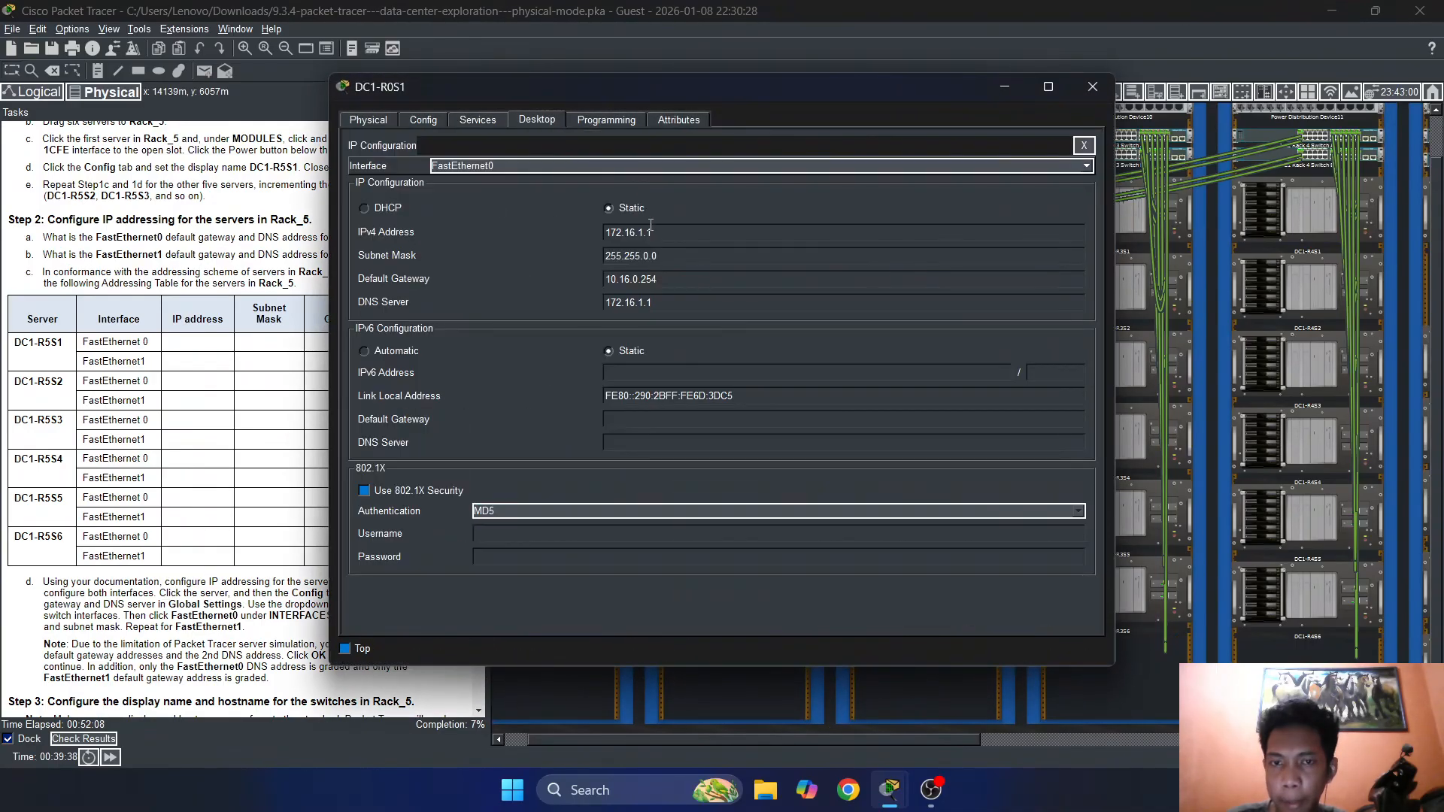
pyautogui.click(525, 166)
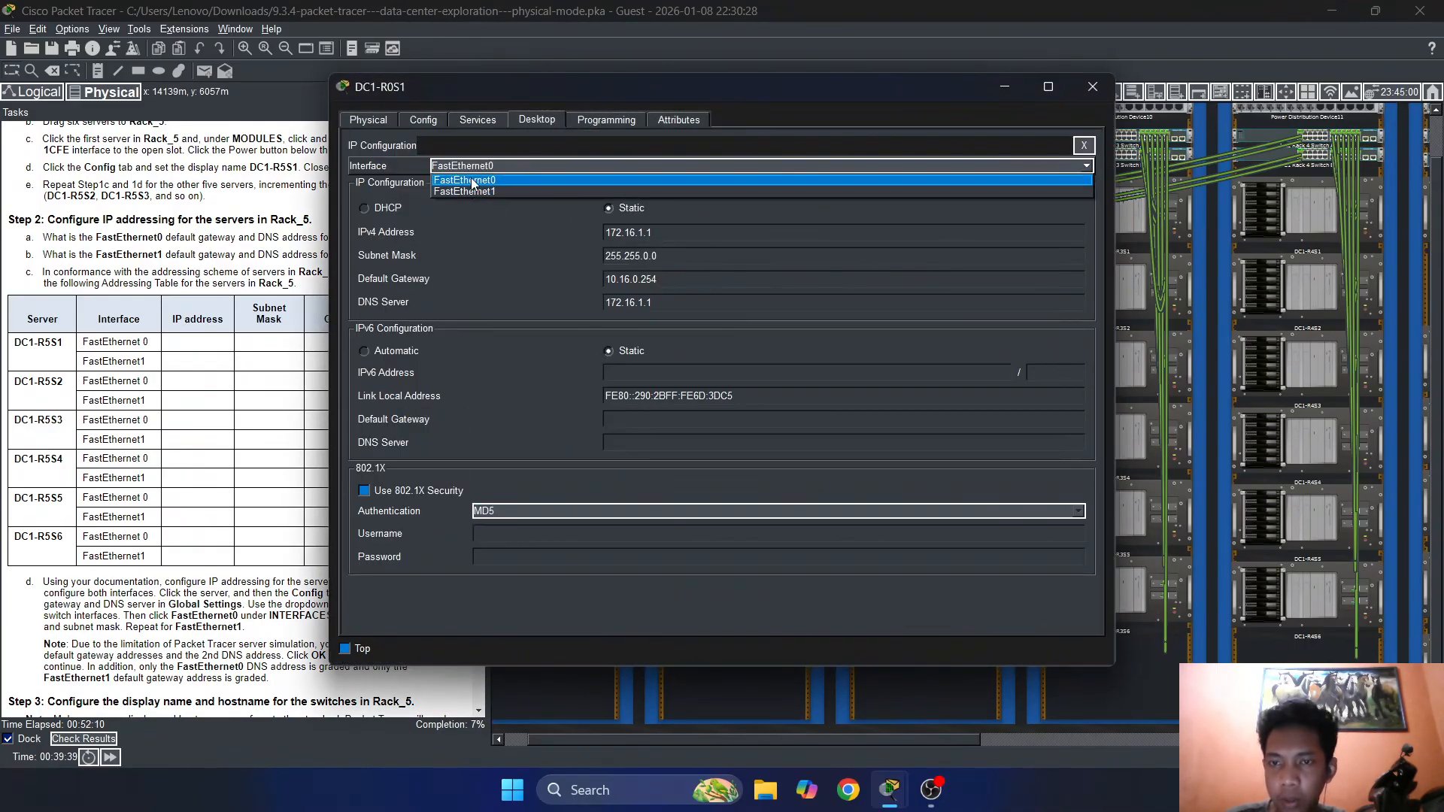
pyautogui.click(499, 190)
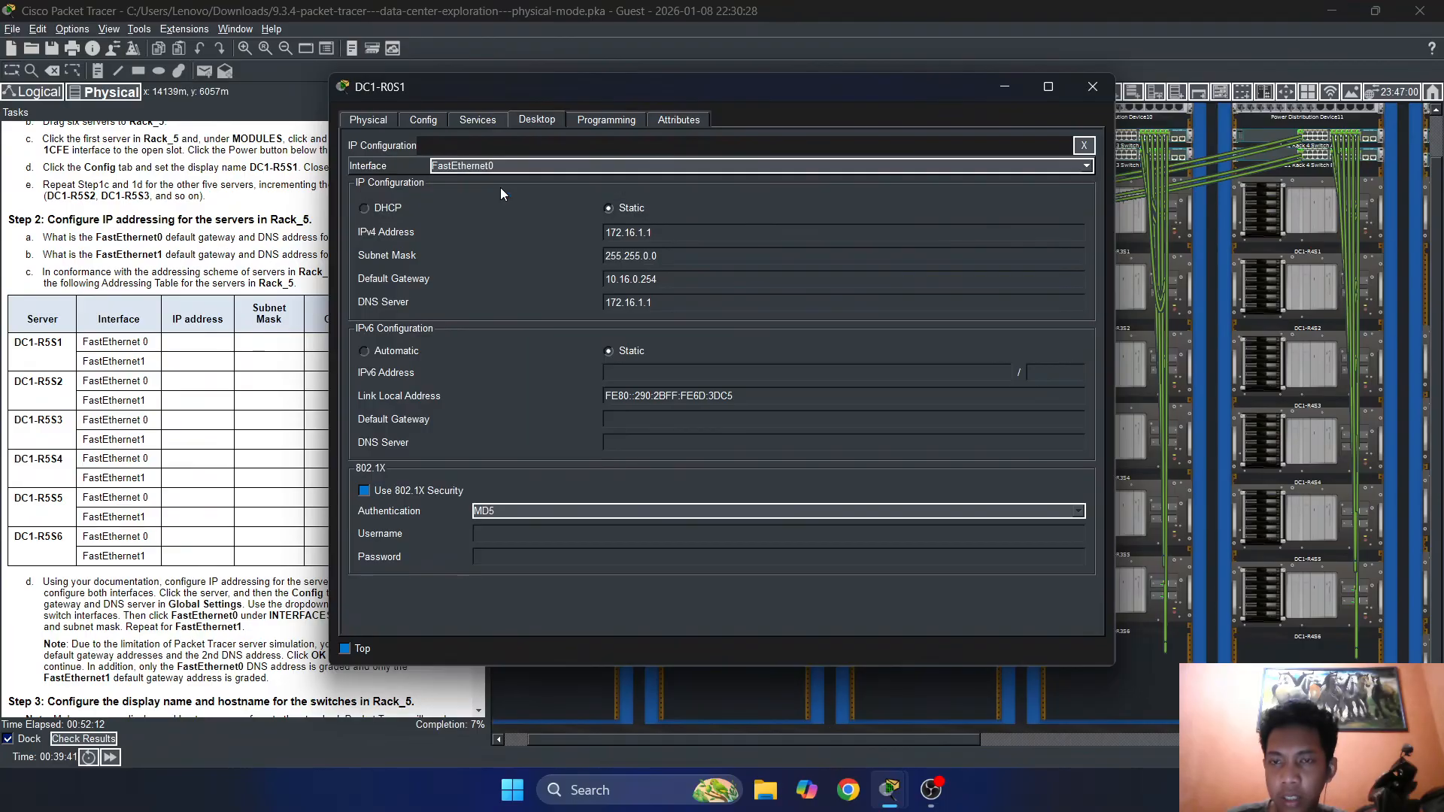
pyautogui.doubleClick(594, 279)
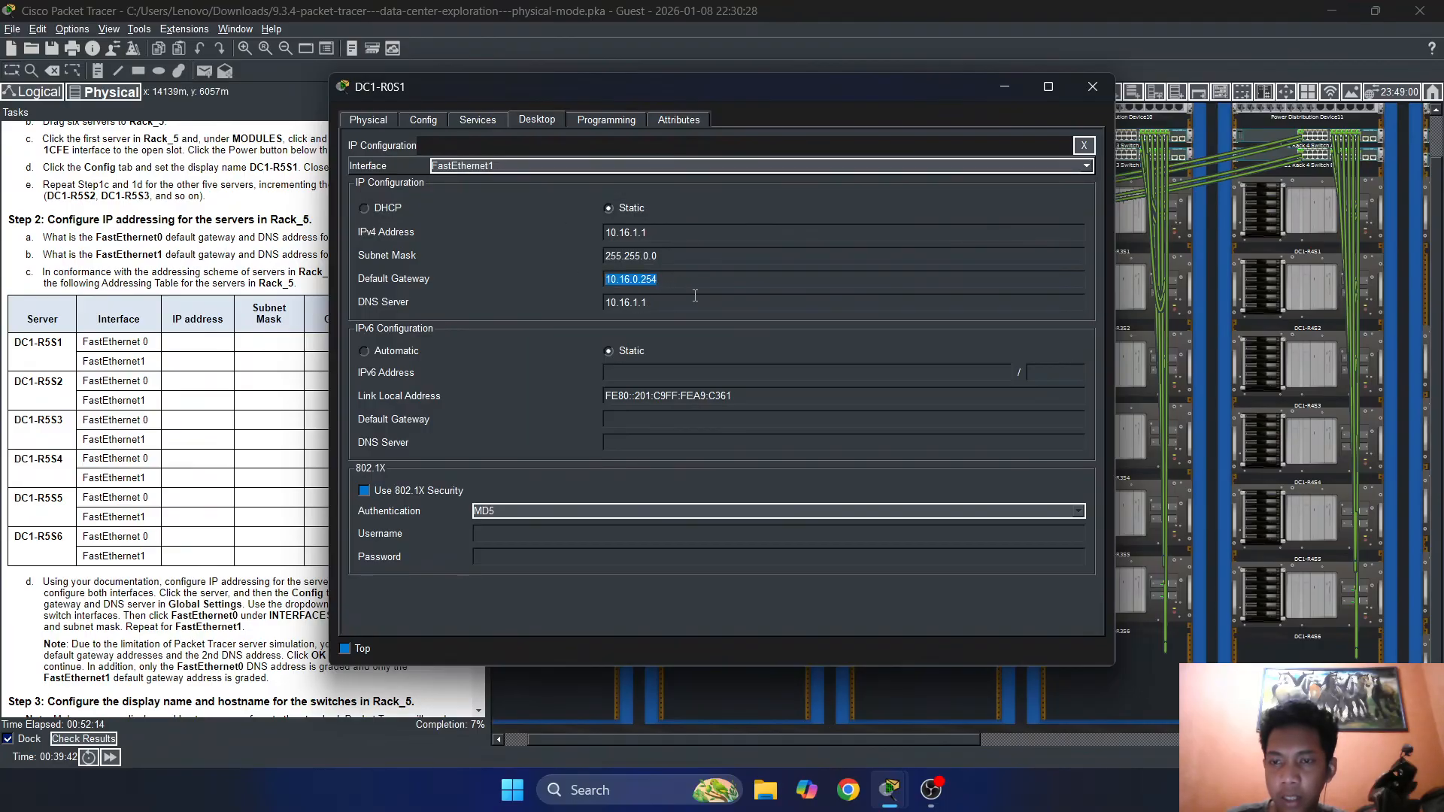
pyautogui.click(695, 297)
pyautogui.click(1092, 86)
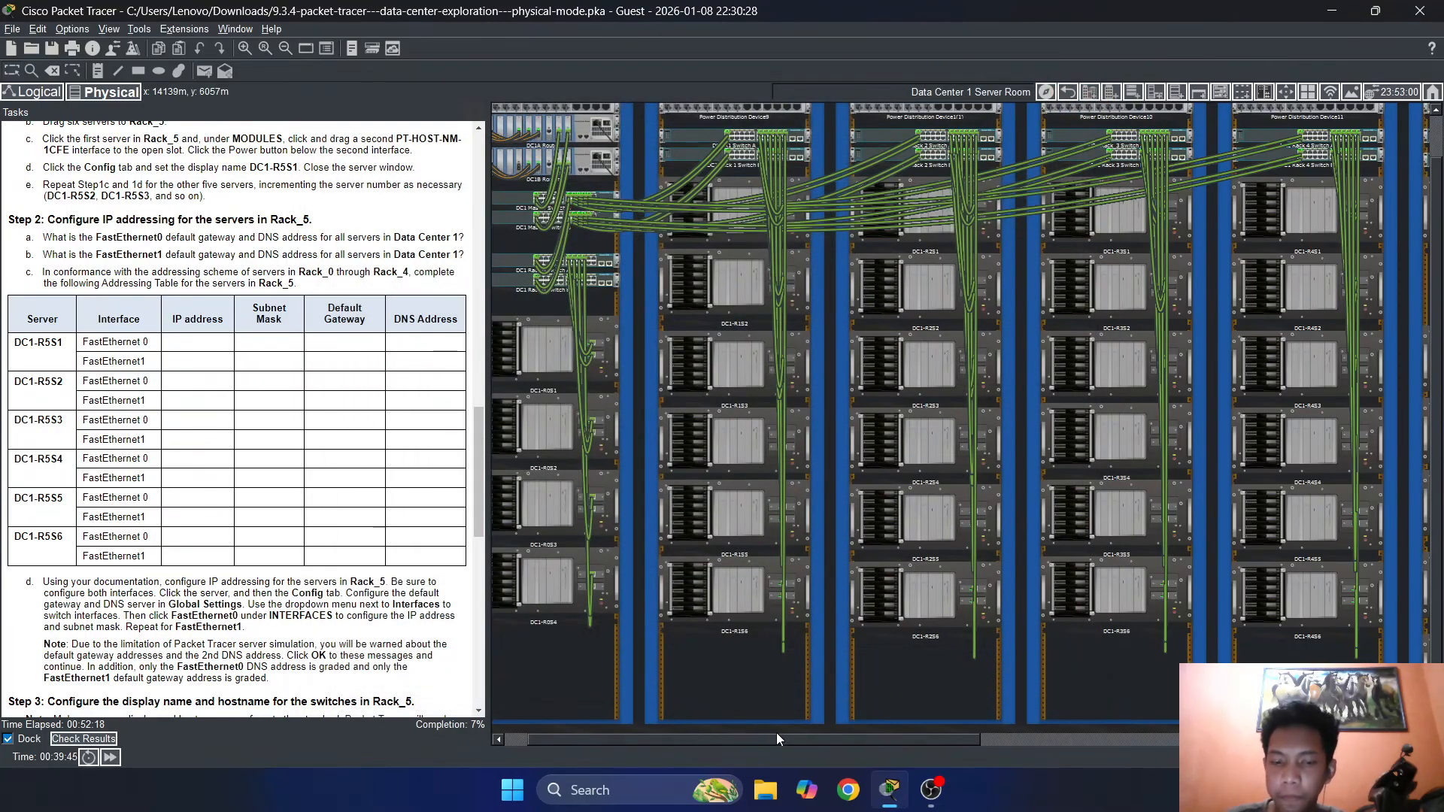
# Open the IP configuration of server DC1-R5S1 in Rack_5
pyautogui.moveTo(776, 732); pyautogui.dragTo(1163, 733)
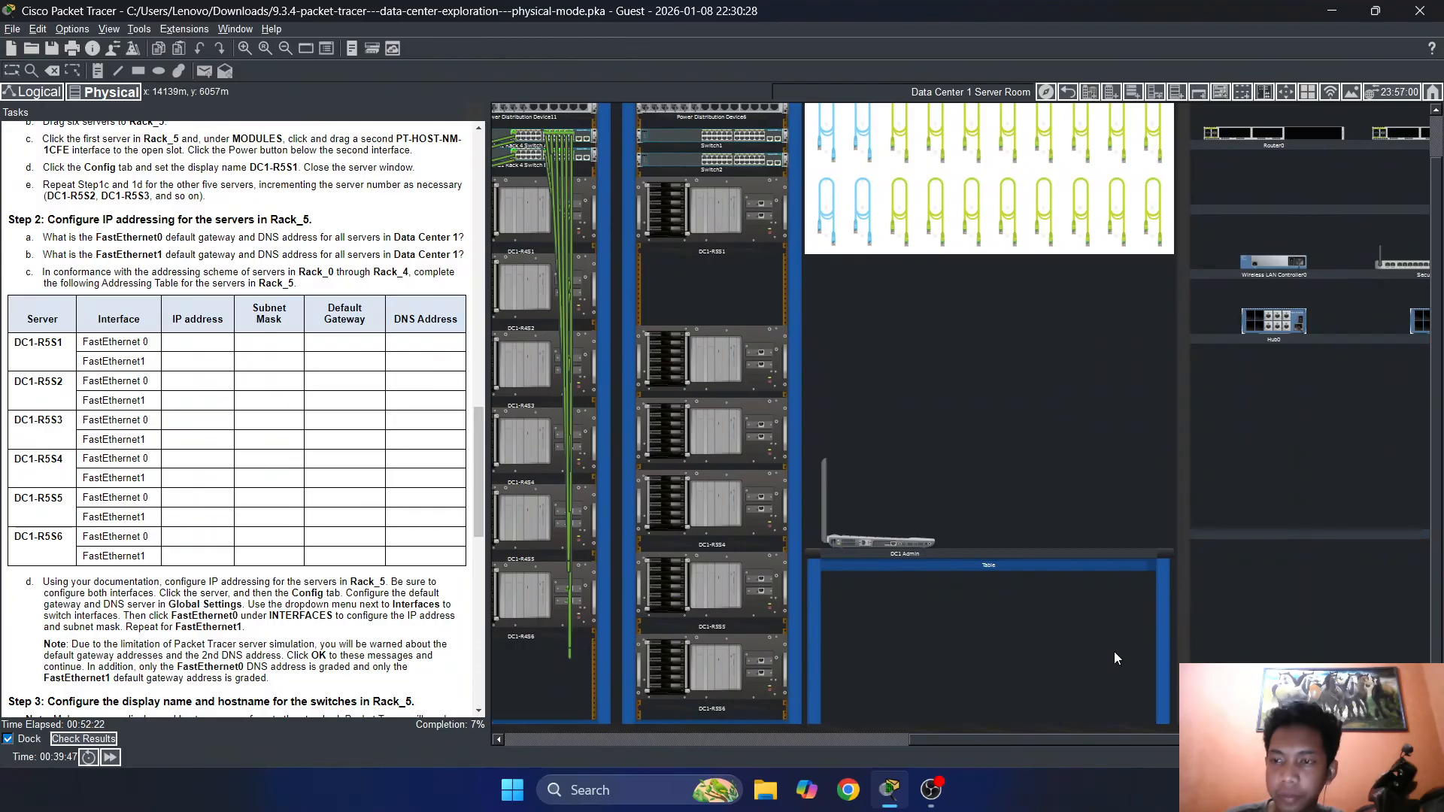
pyautogui.moveTo(931, 739); pyautogui.dragTo(878, 737)
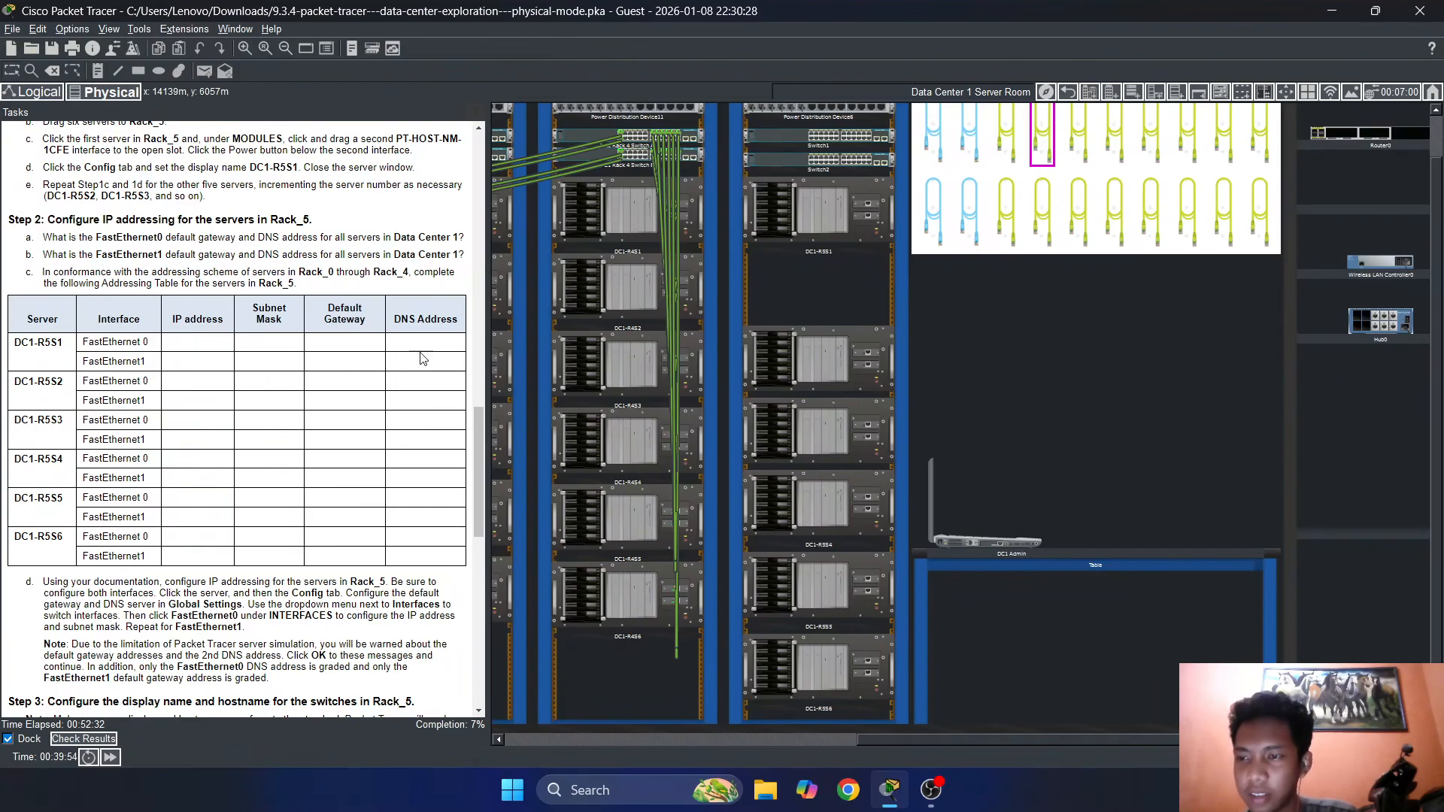
pyautogui.moveTo(845, 213)
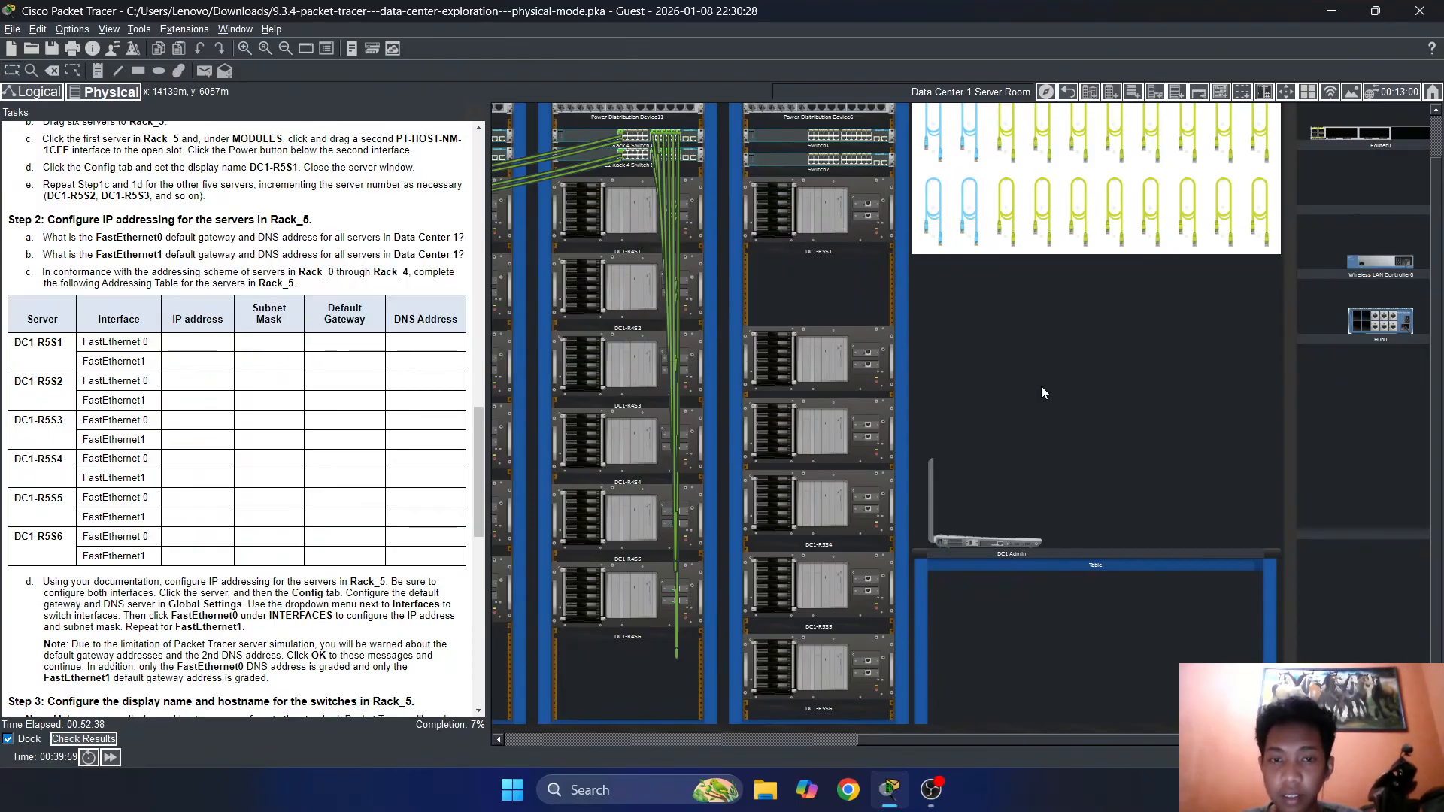
pyautogui.moveTo(608, 215)
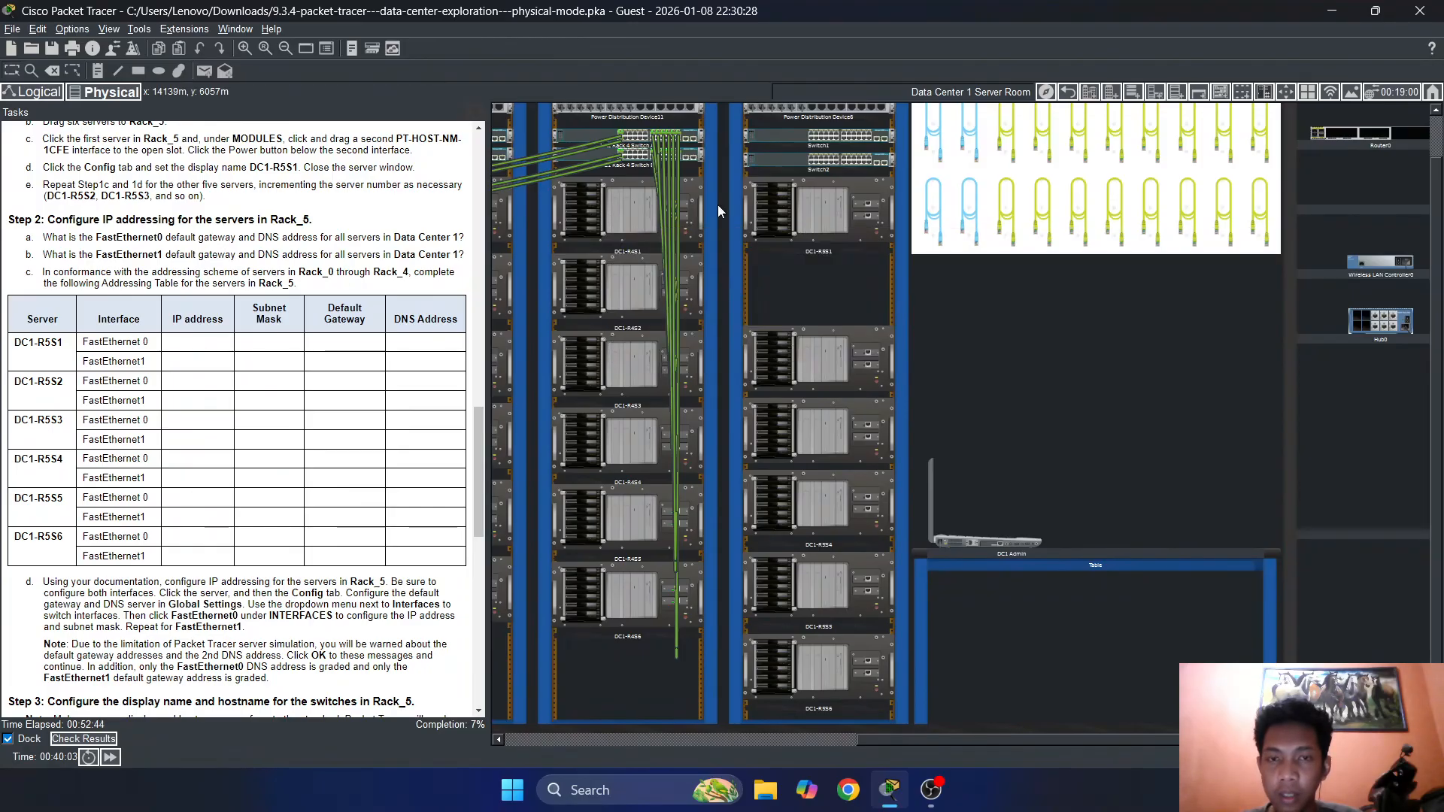
pyautogui.scroll(1, 717, 205)
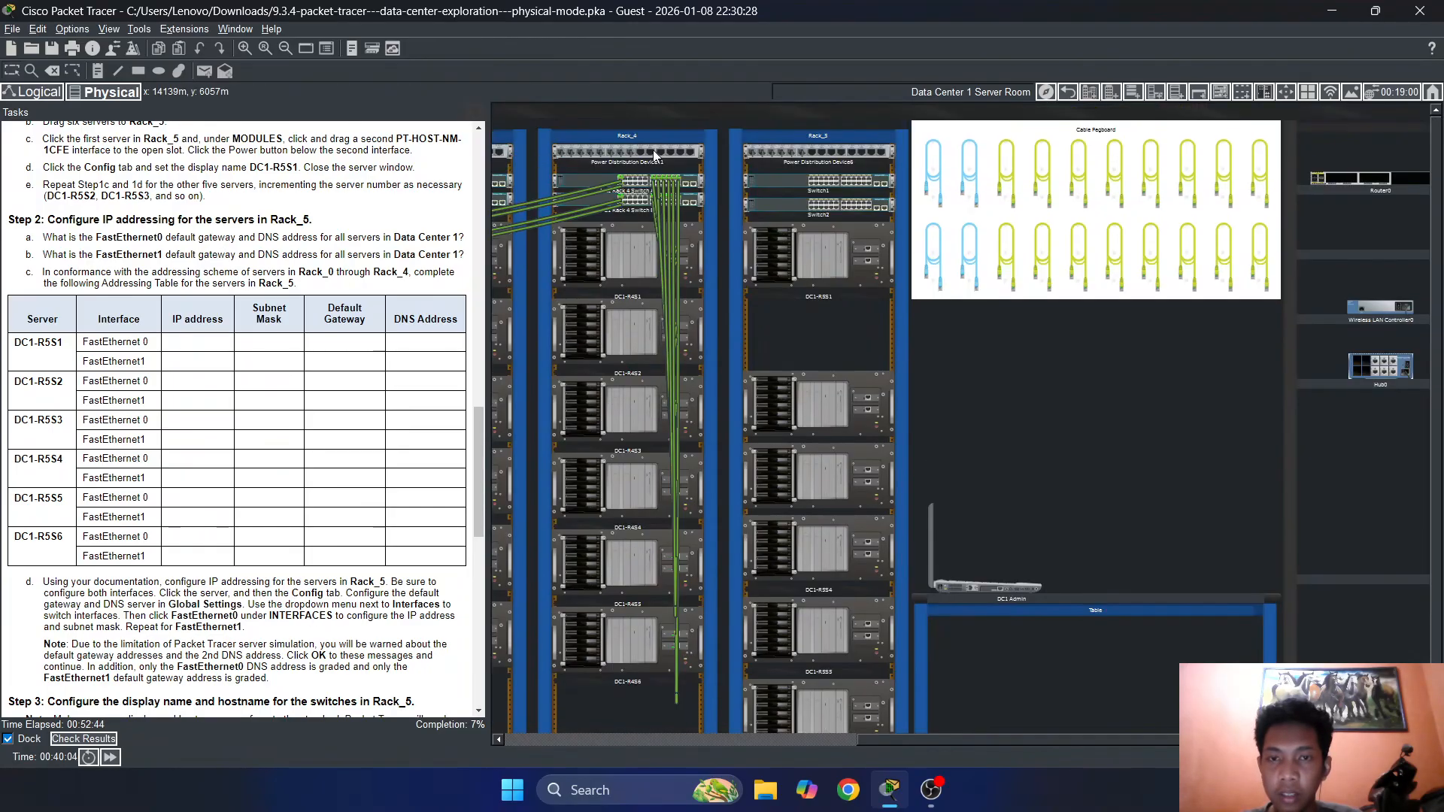
pyautogui.click(836, 245)
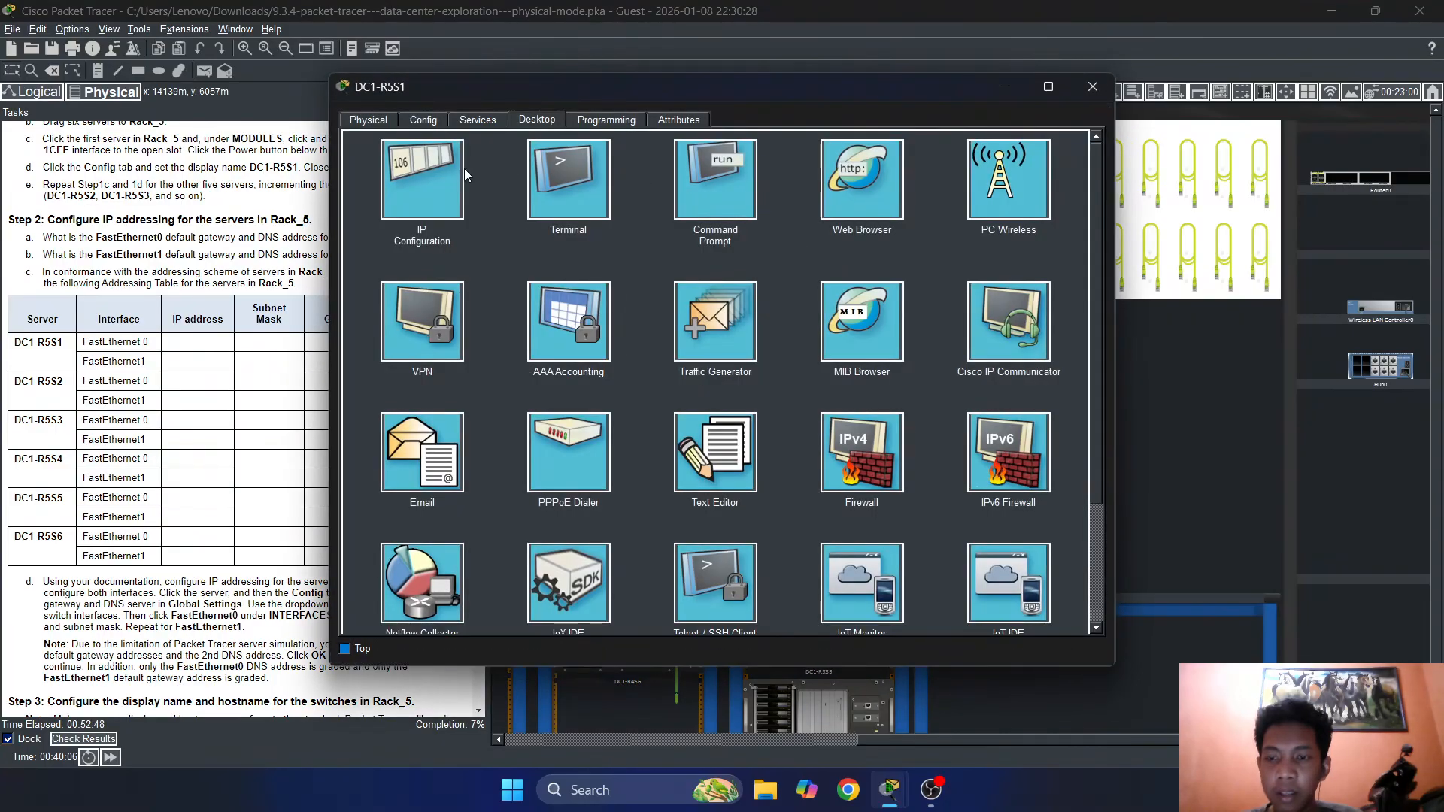
pyautogui.click(434, 164)
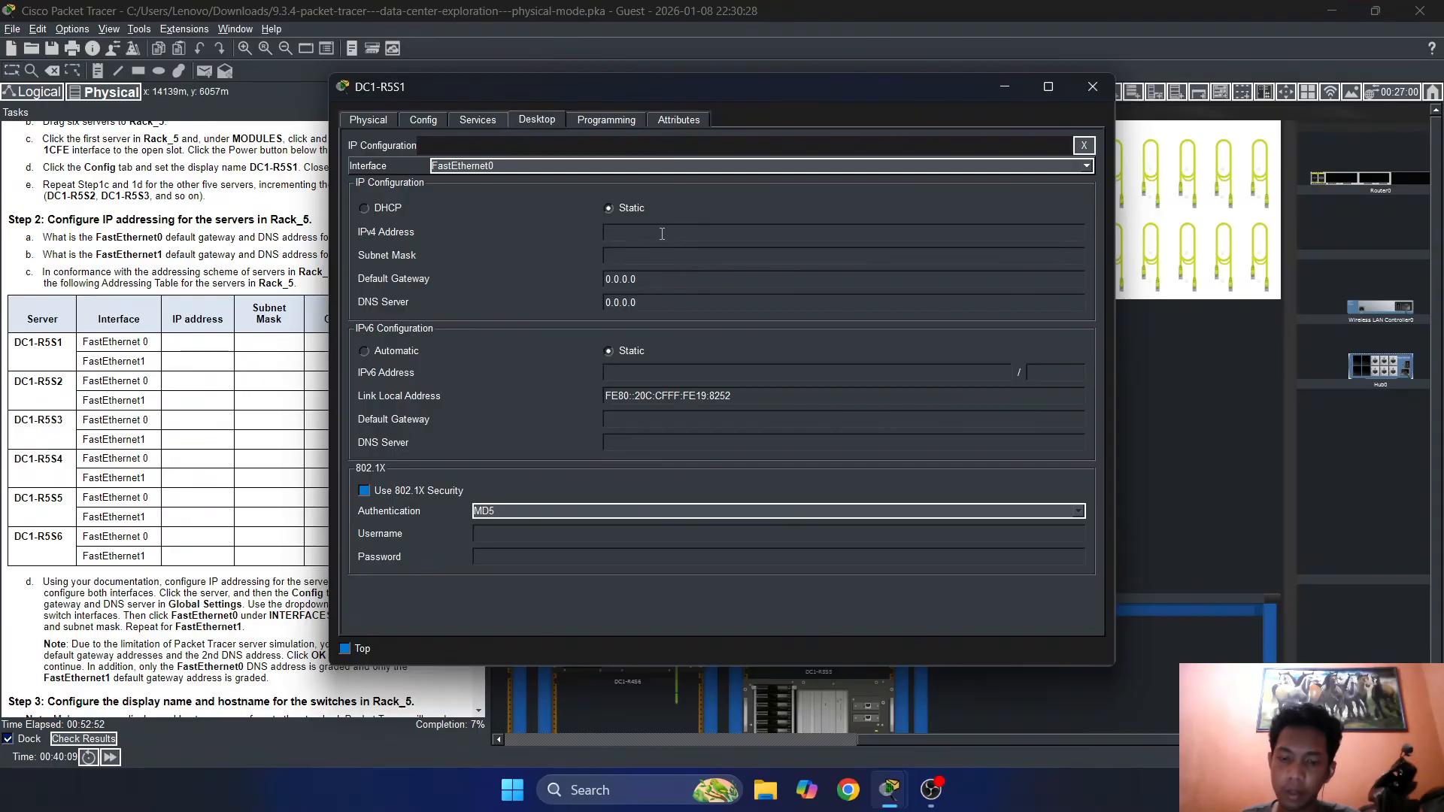
pyautogui.write('172')
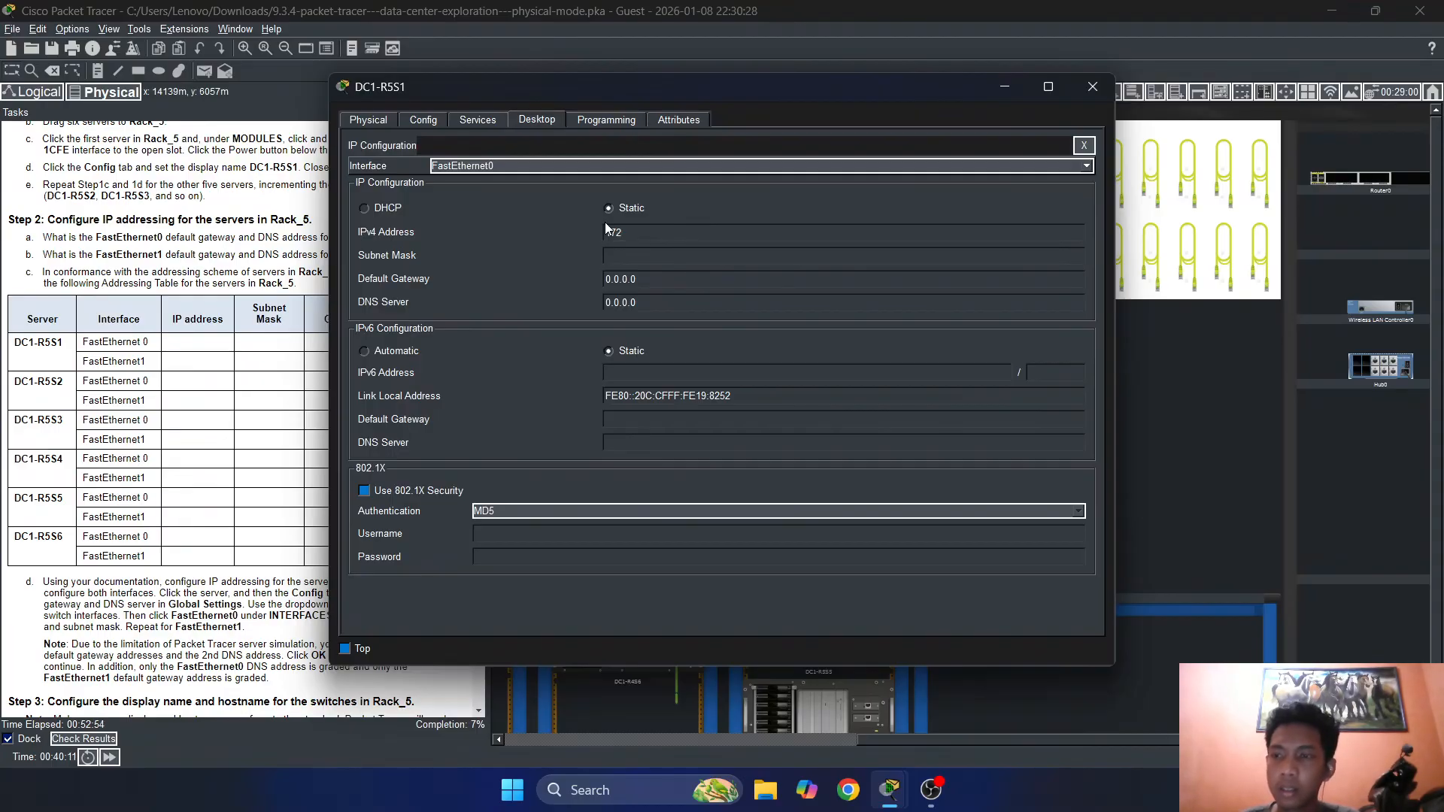
pyautogui.moveTo(652, 92); pyautogui.dragTo(1221, 91)
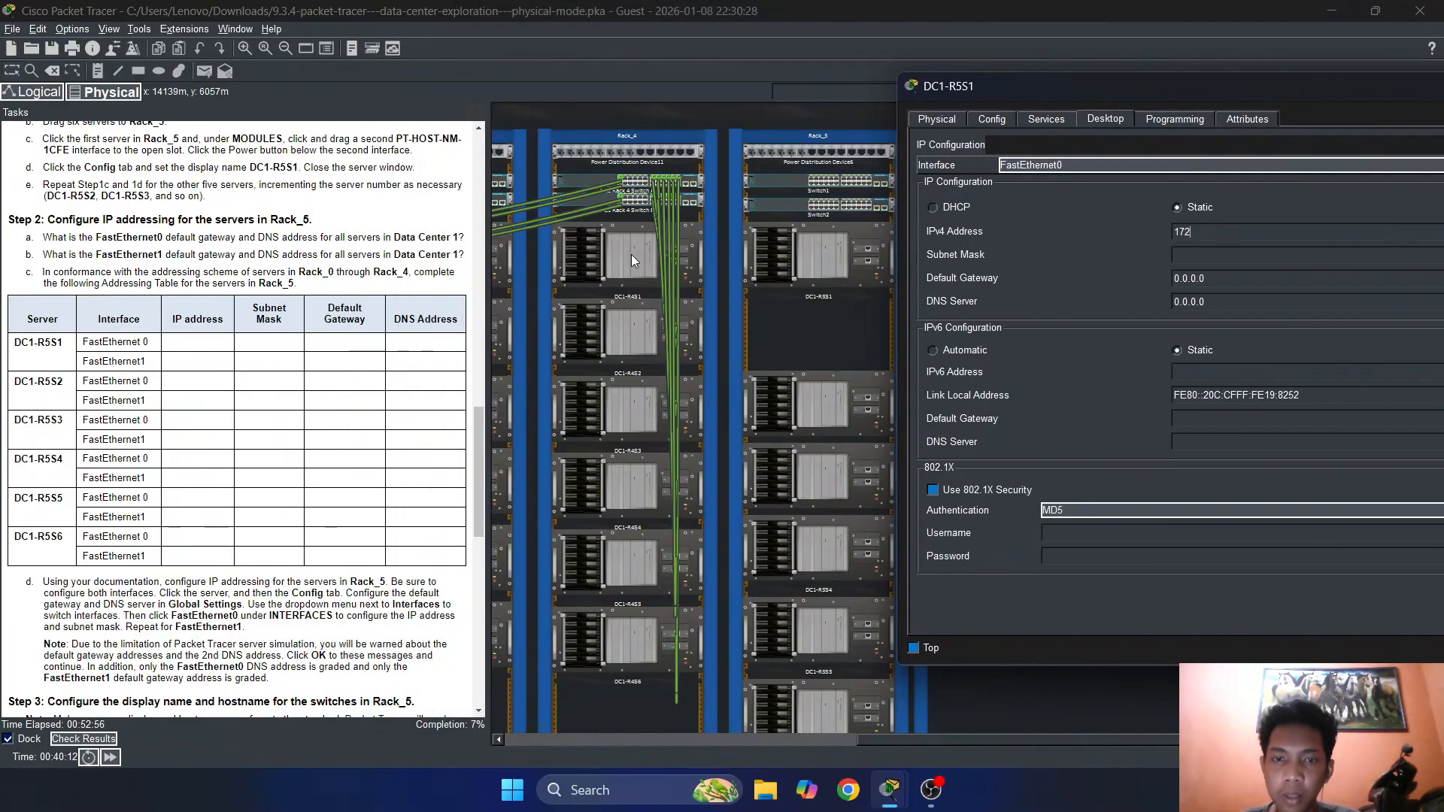
pyautogui.click(841, 106)
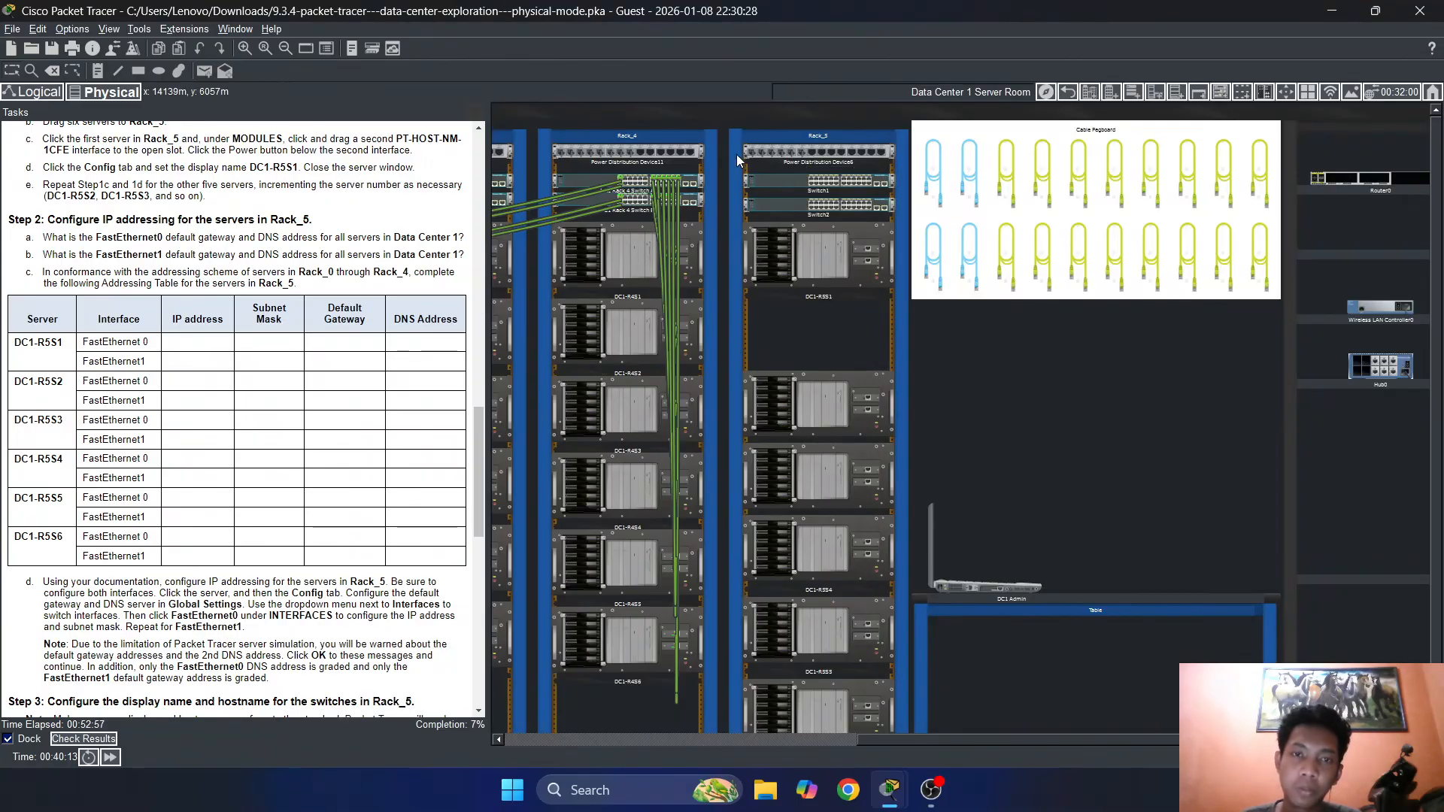
pyautogui.click(725, 404)
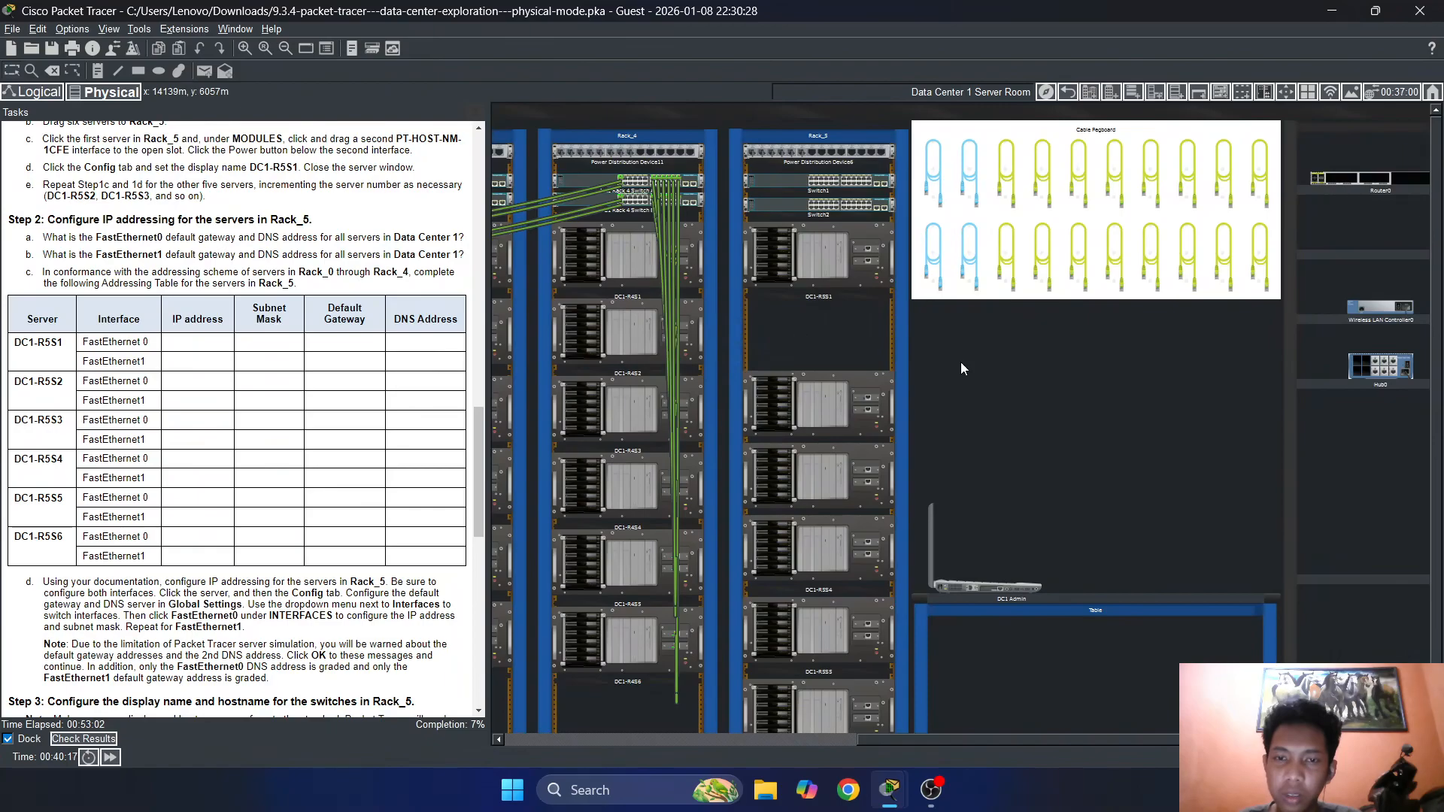
# Examine the FastEthernet0 IP address and subnet mask of server DC1-R4S1 in Rack_4, and close its window
pyautogui.click(618, 254)
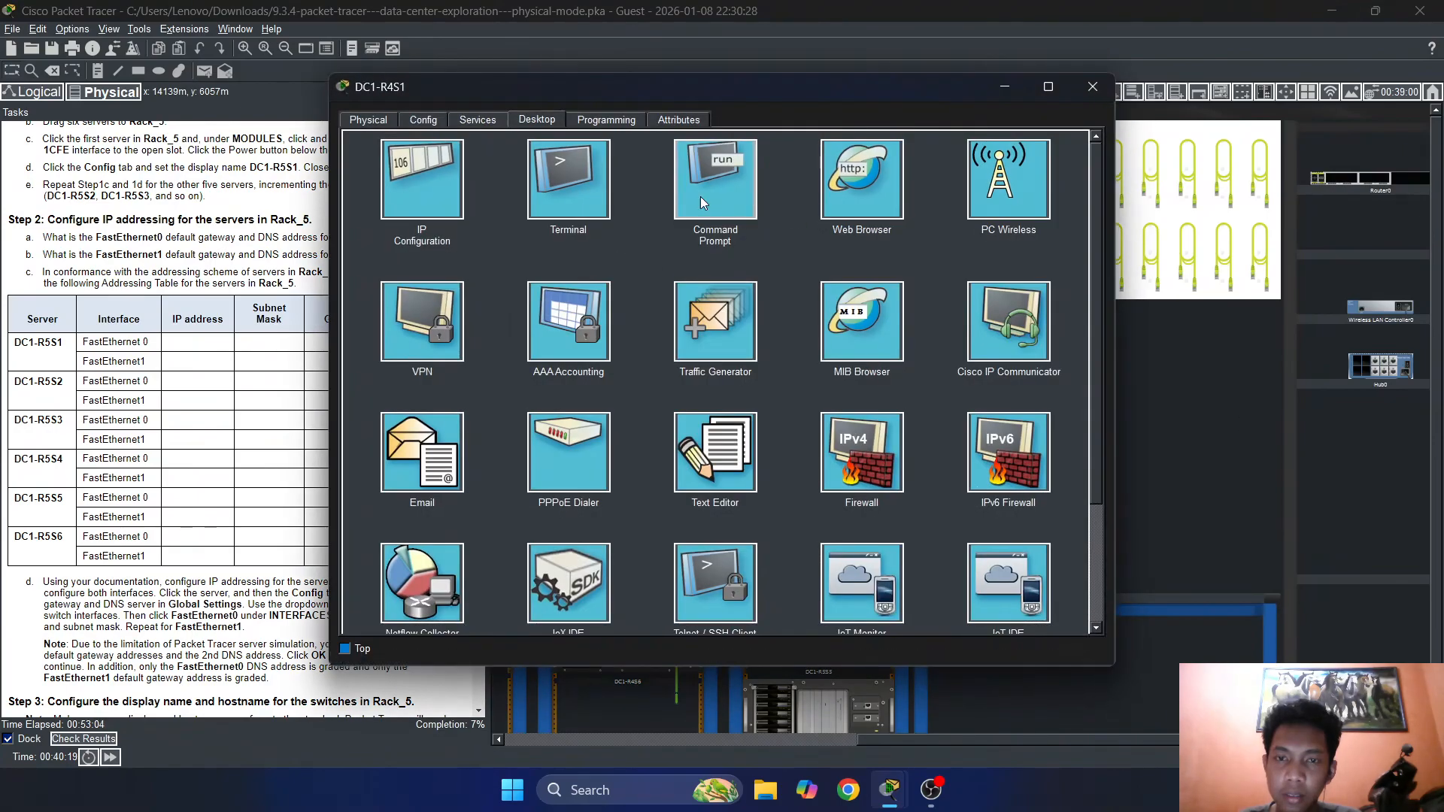
pyautogui.click(445, 156)
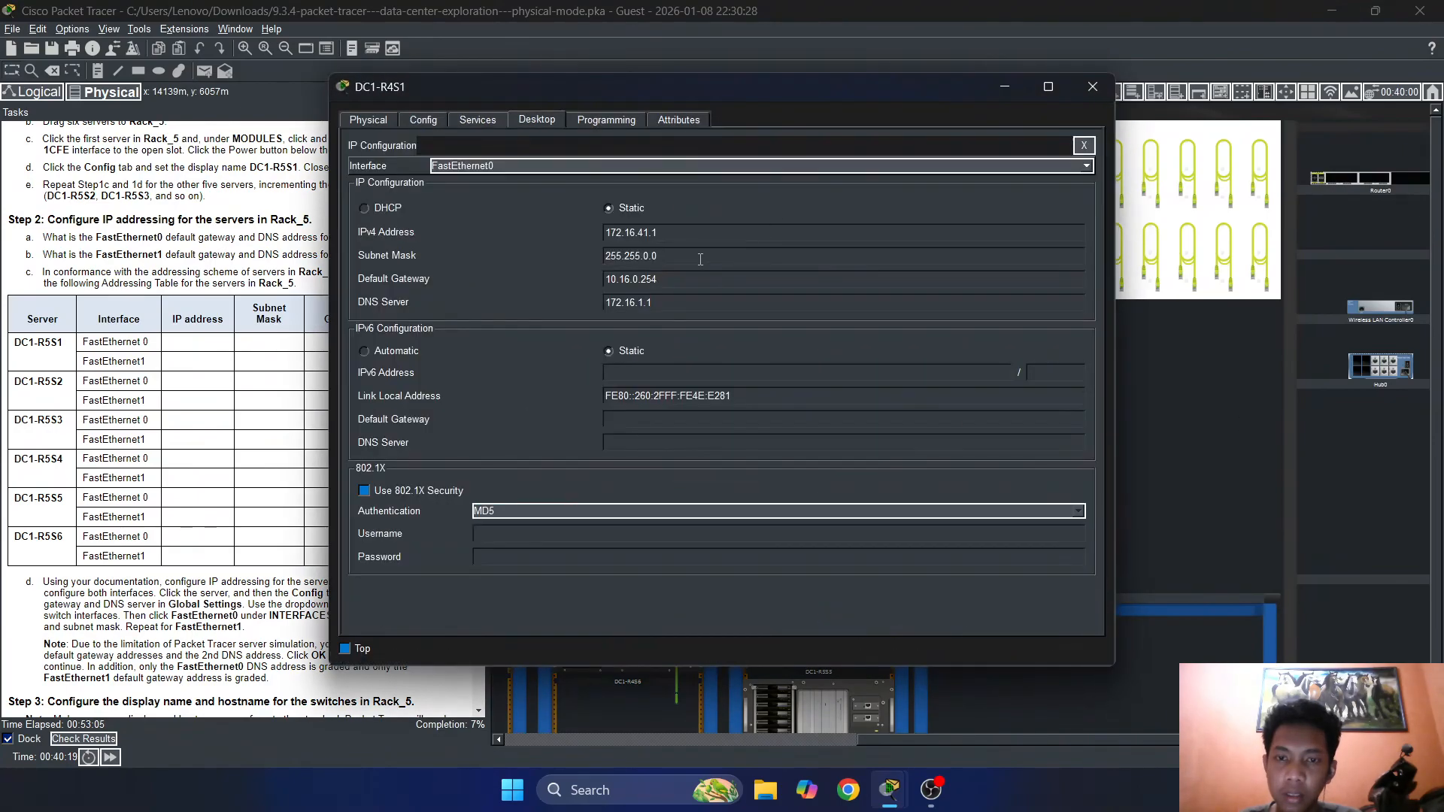
pyautogui.click(1089, 86)
# Set the FastEthernet0 IPv4 address of server DC1-R5S1 to 172.16.51.1 with subnet mask 255.255.0.0
pyautogui.click(808, 236)
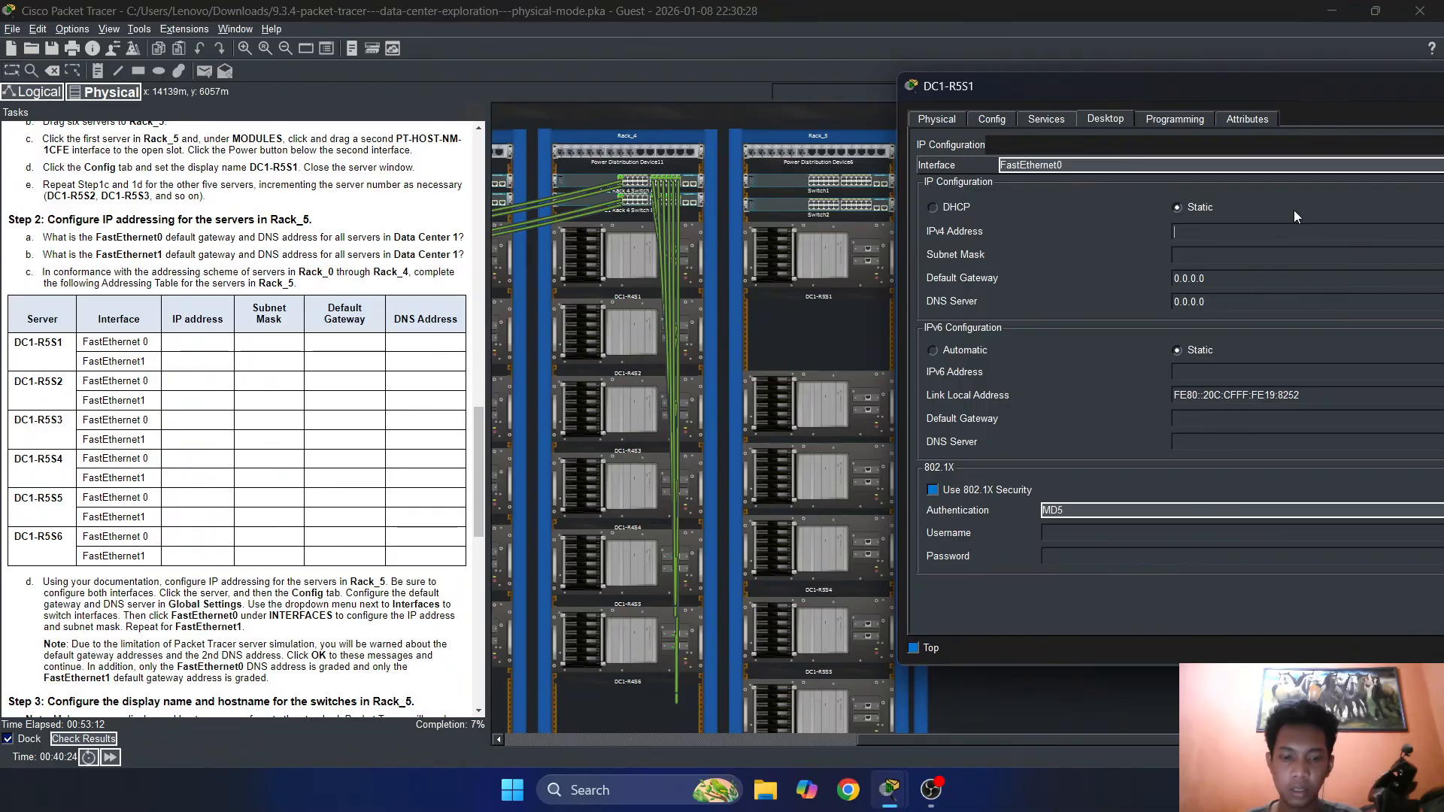
pyautogui.write('172.1')
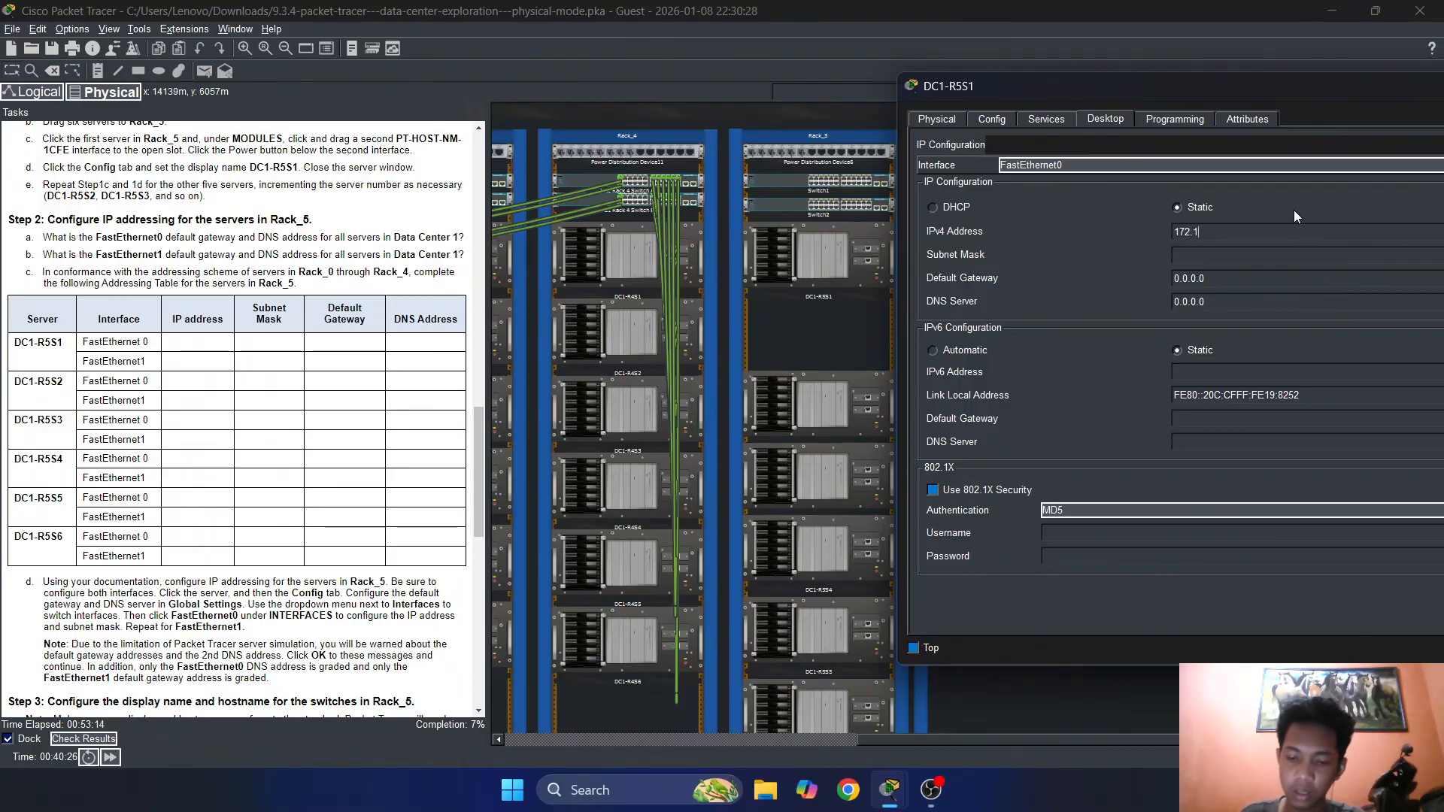
pyautogui.write('6.5')
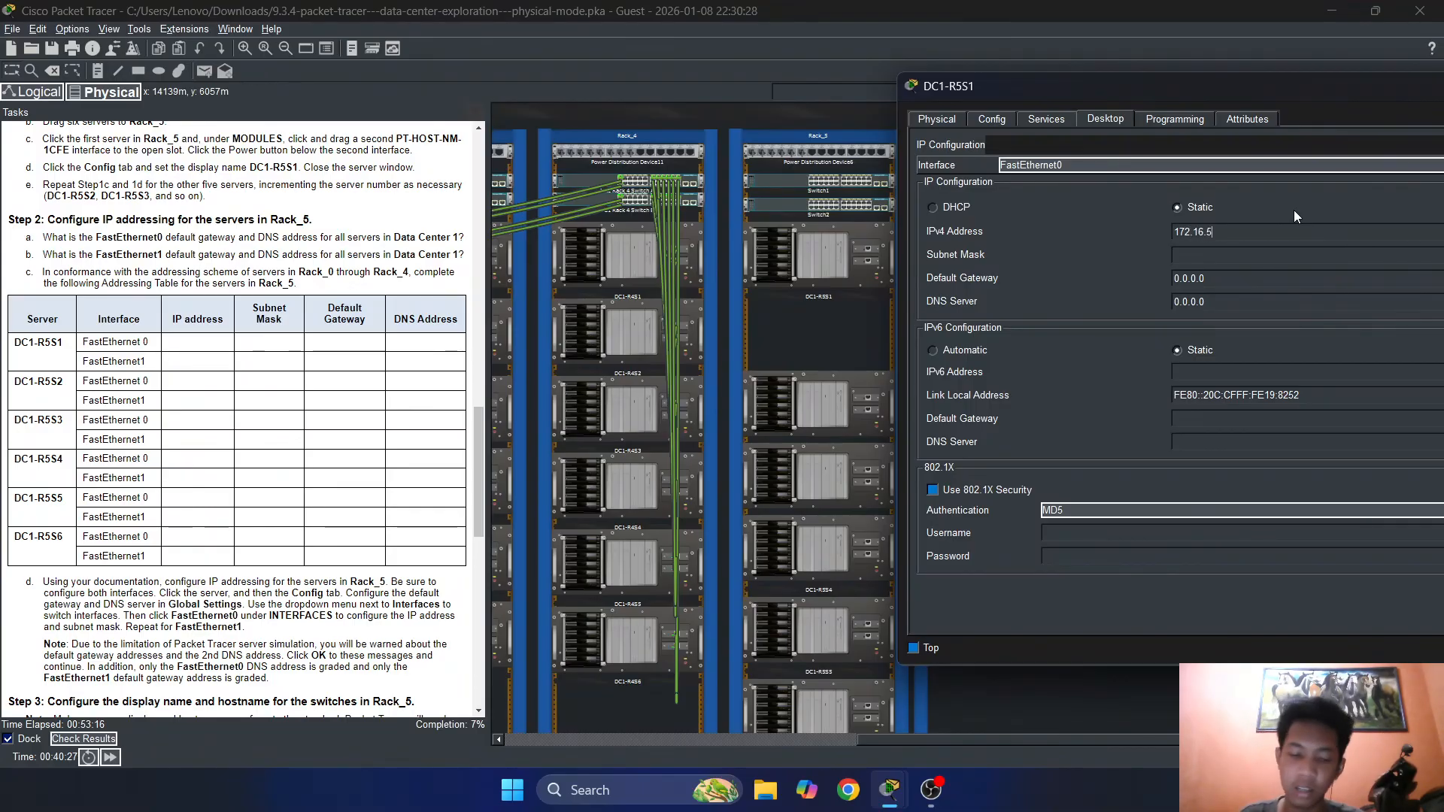
pyautogui.write('1')
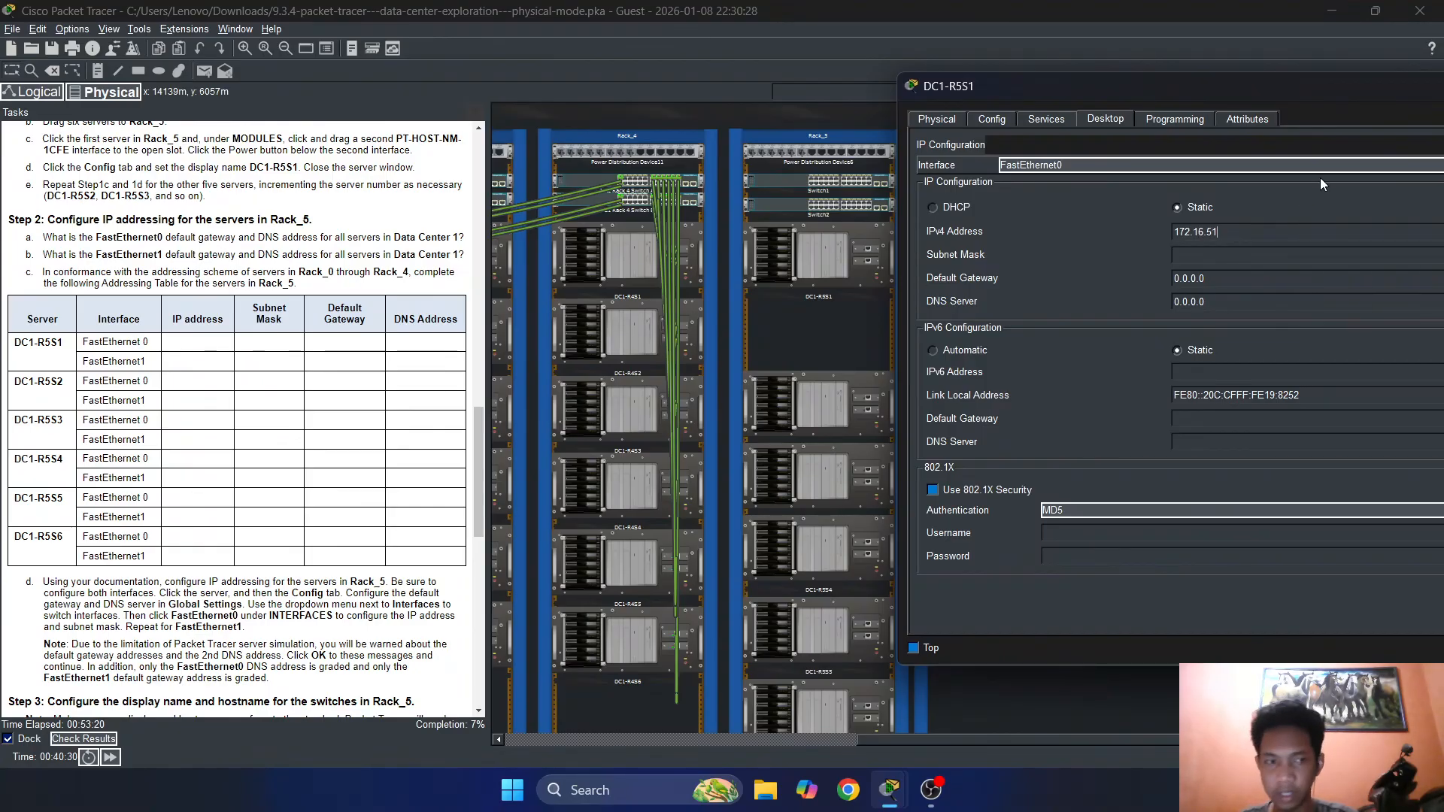
pyautogui.write('.1')
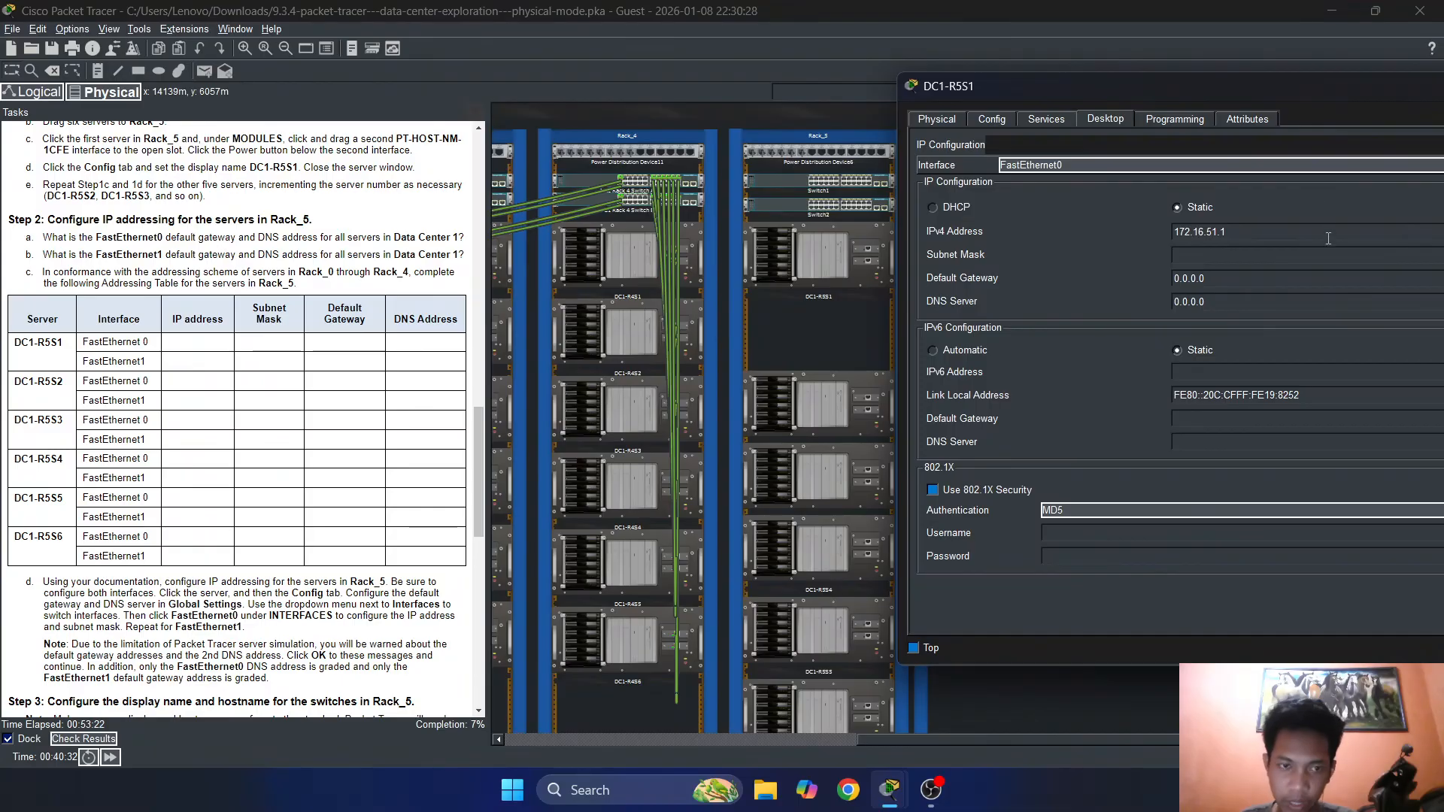
pyautogui.click(1323, 257)
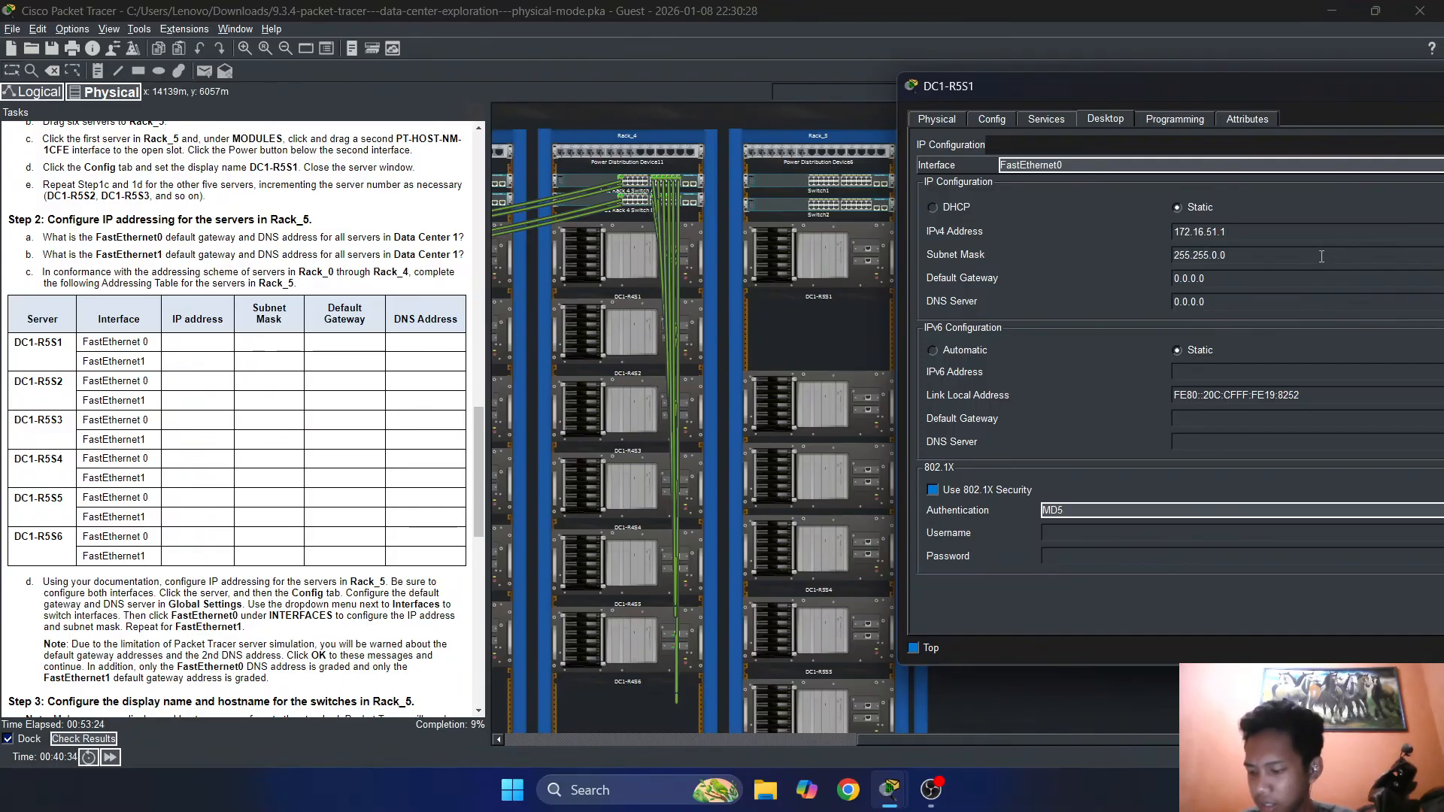
# Recheck the FastEthernet0 default gateway and DNS server of server DC1-R4S1, and close its window
pyautogui.click(620, 246)
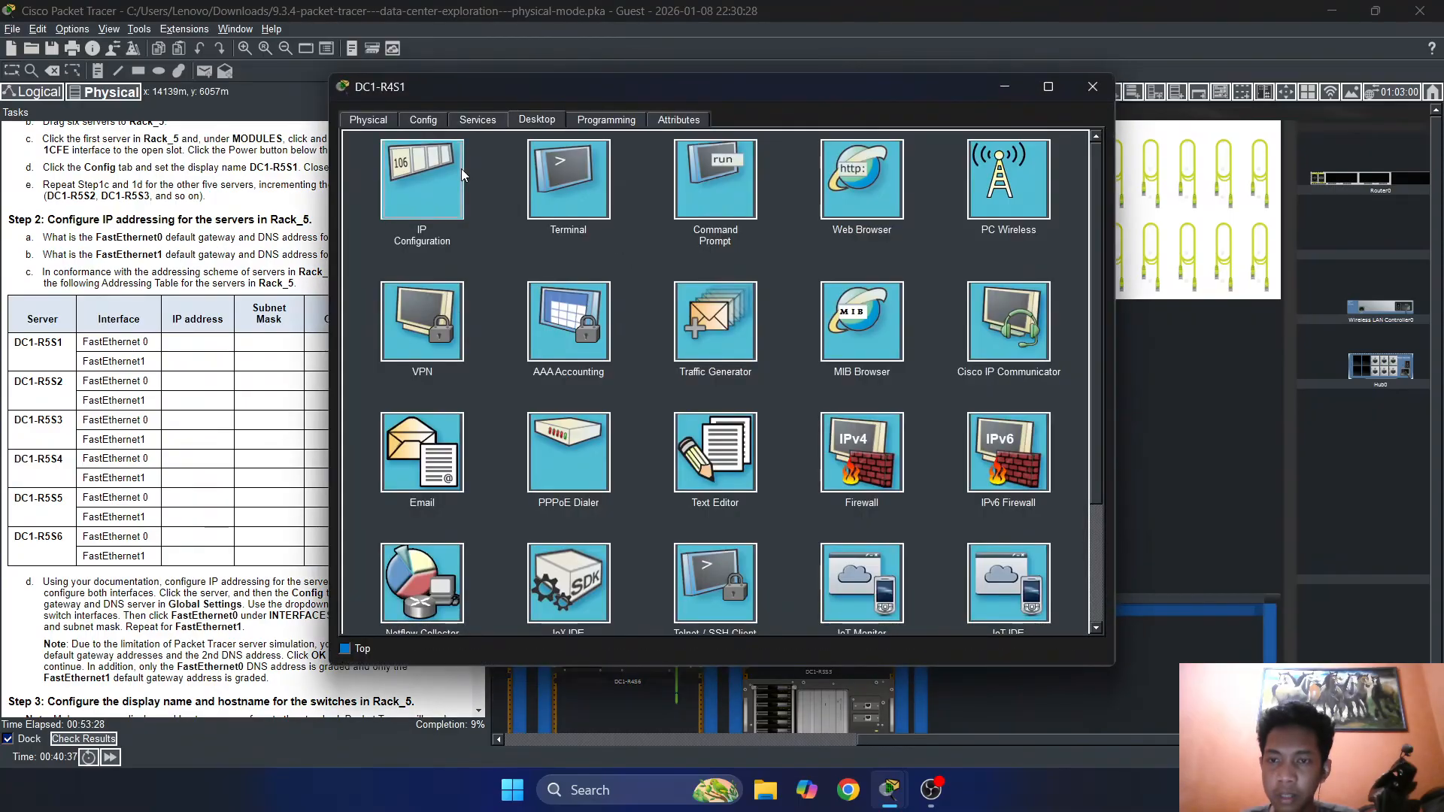
pyautogui.click(462, 170)
pyautogui.click(1092, 87)
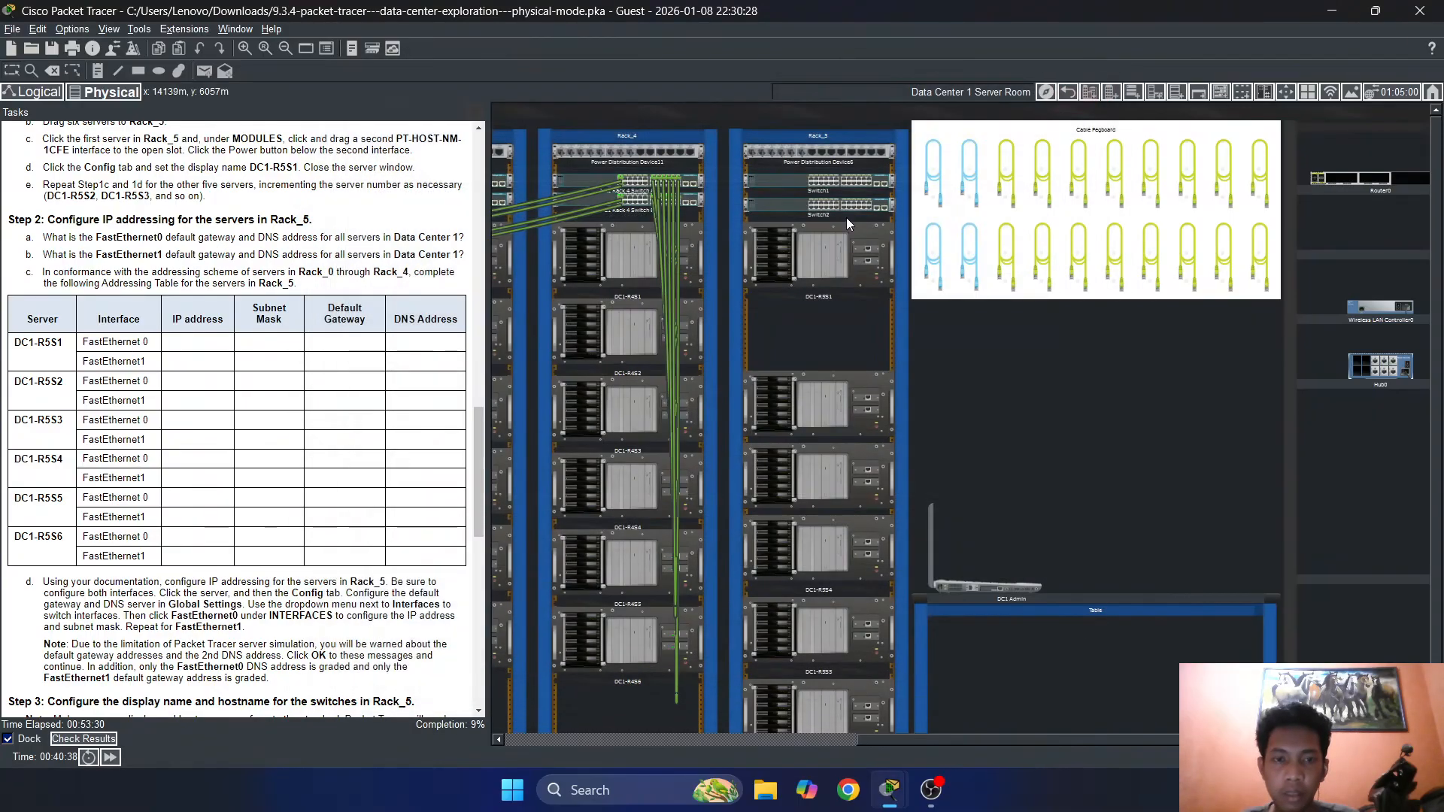
pyautogui.click(810, 247)
pyautogui.moveTo(1241, 278); pyautogui.dragTo(1134, 273)
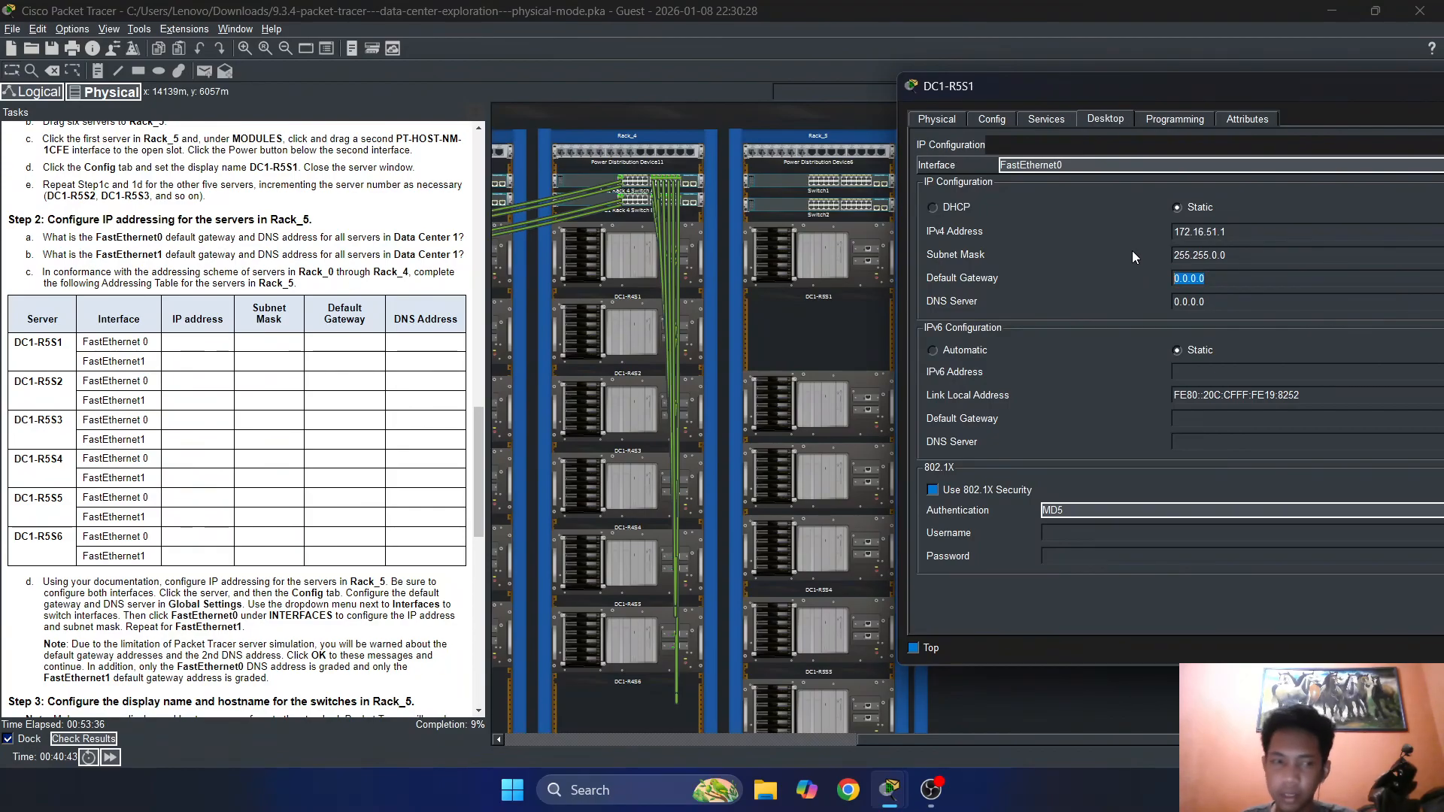
pyautogui.write('172')
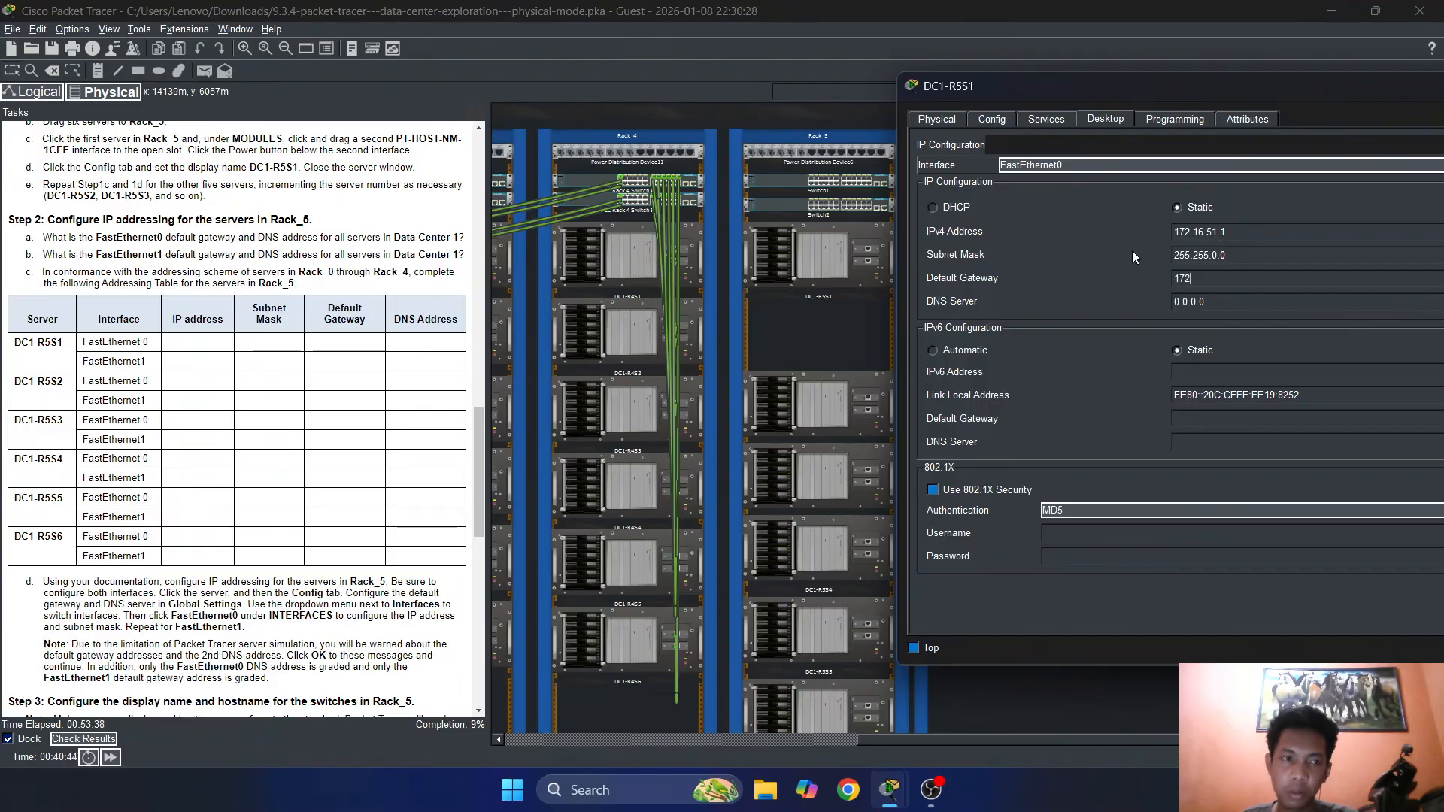
pyautogui.write('.16')
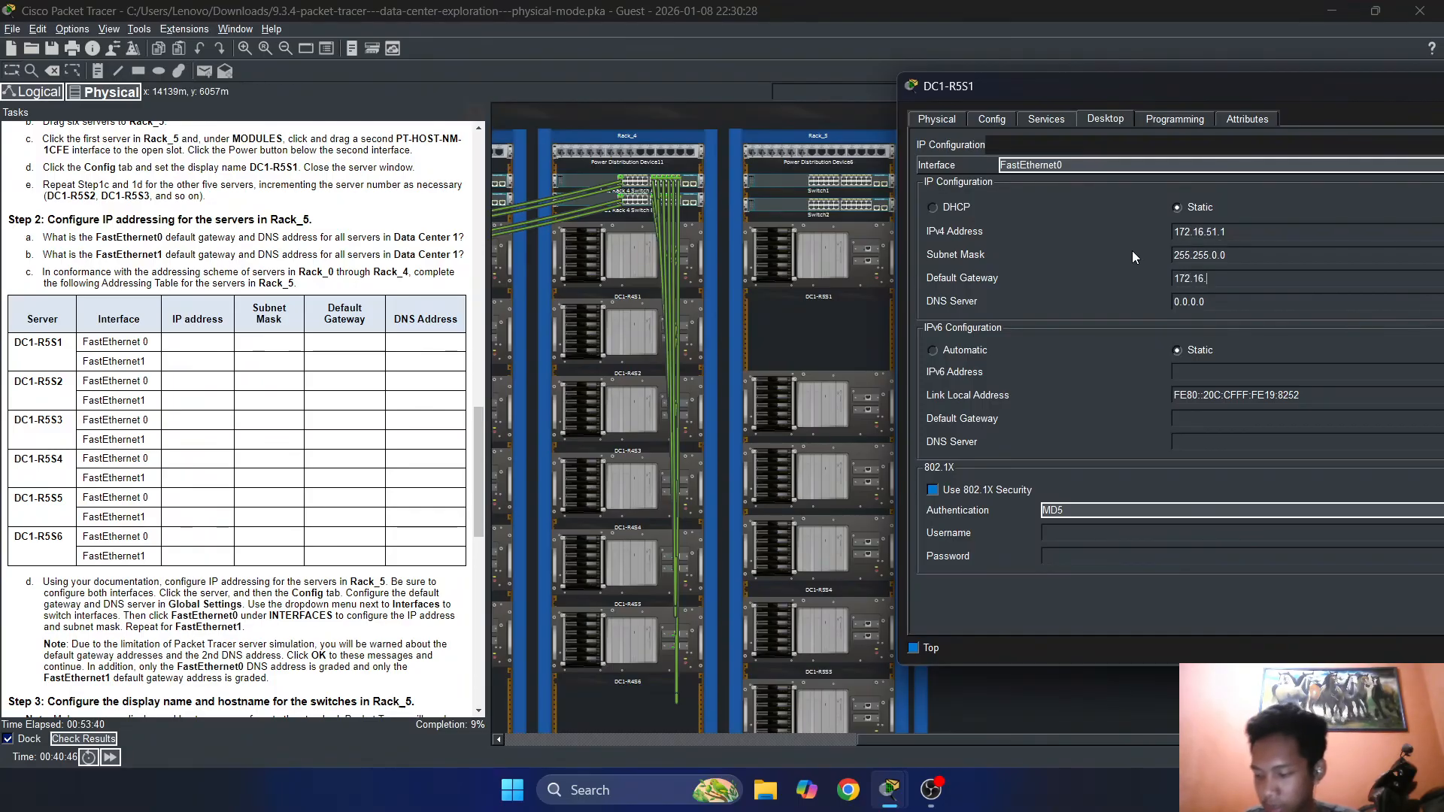
pyautogui.write('.51.')
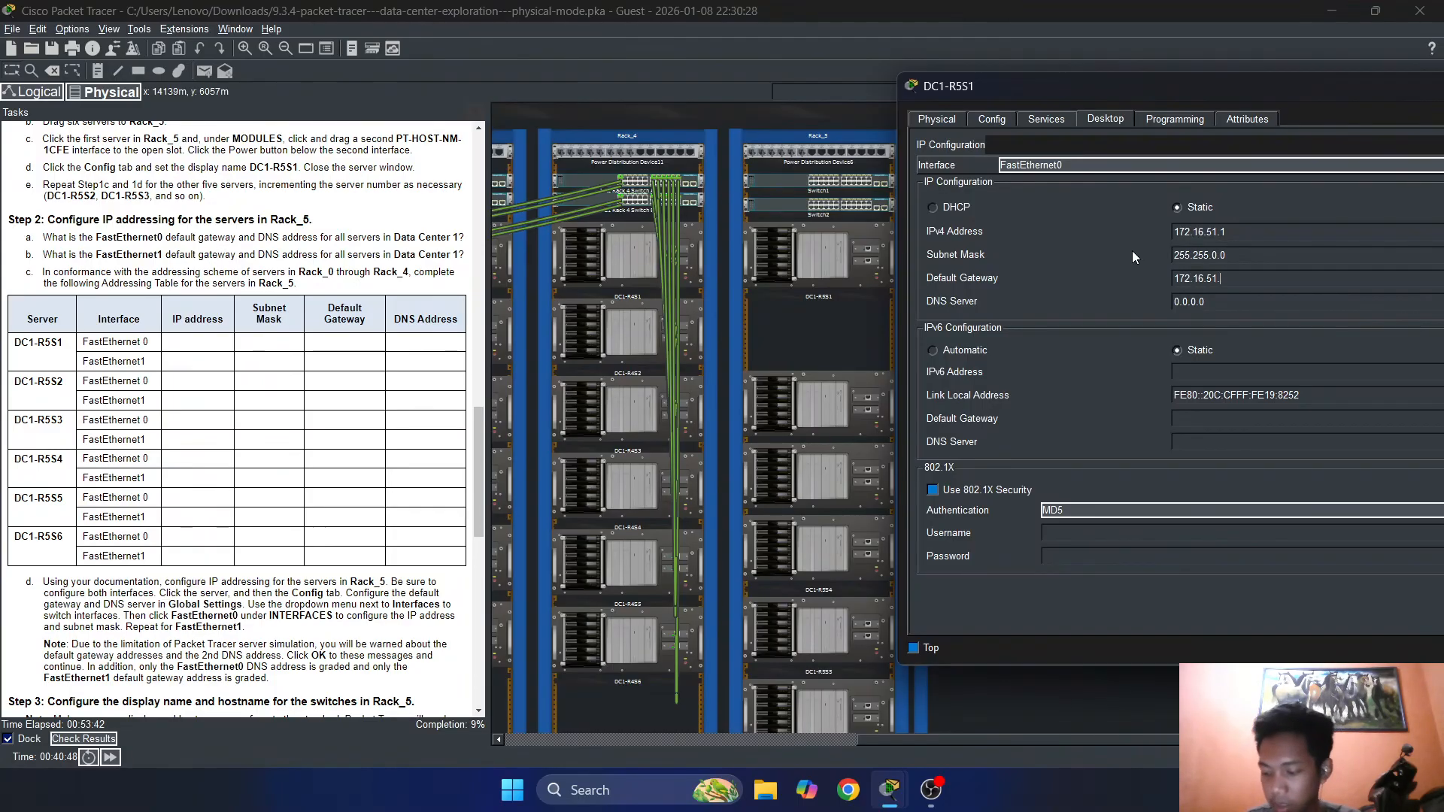
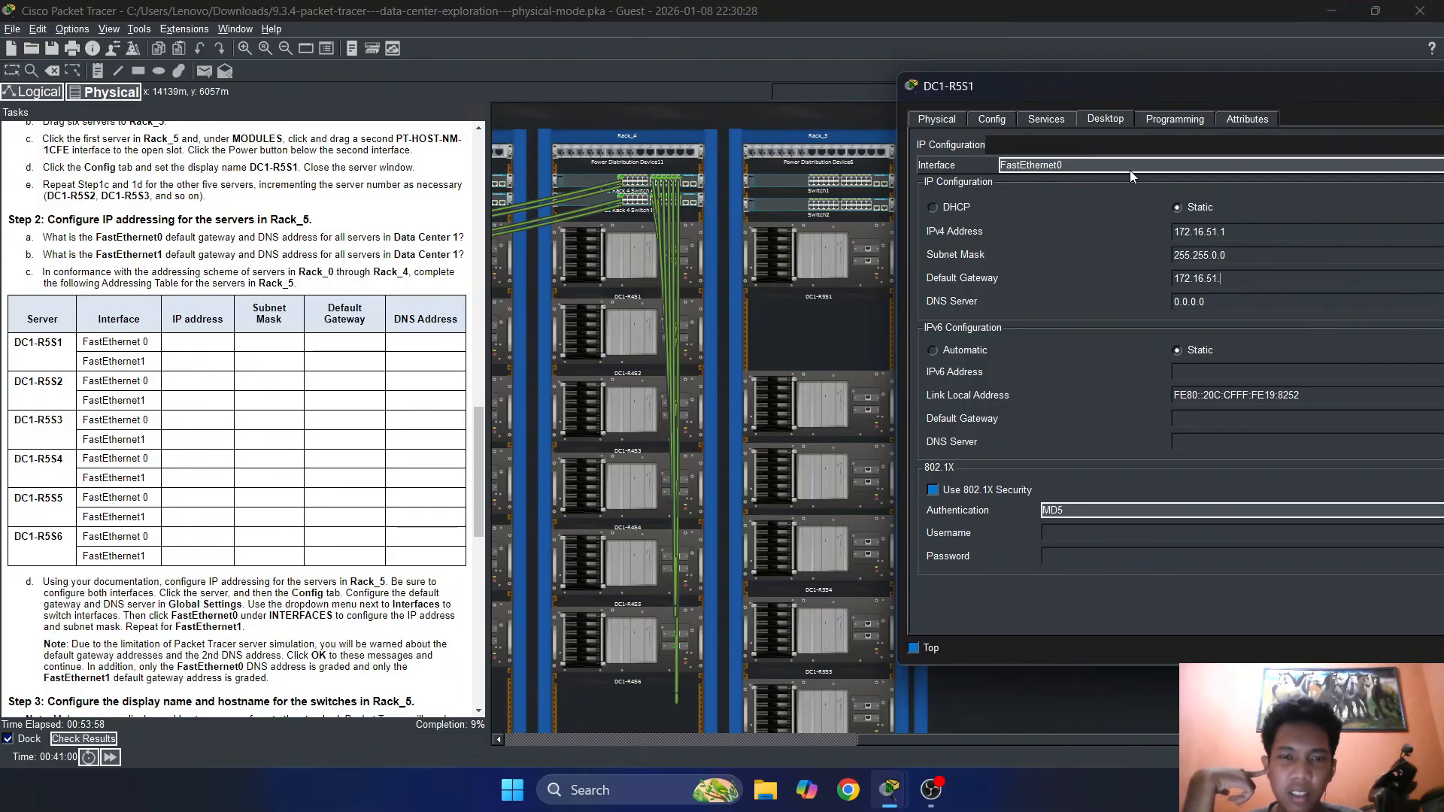
pyautogui.click(634, 254)
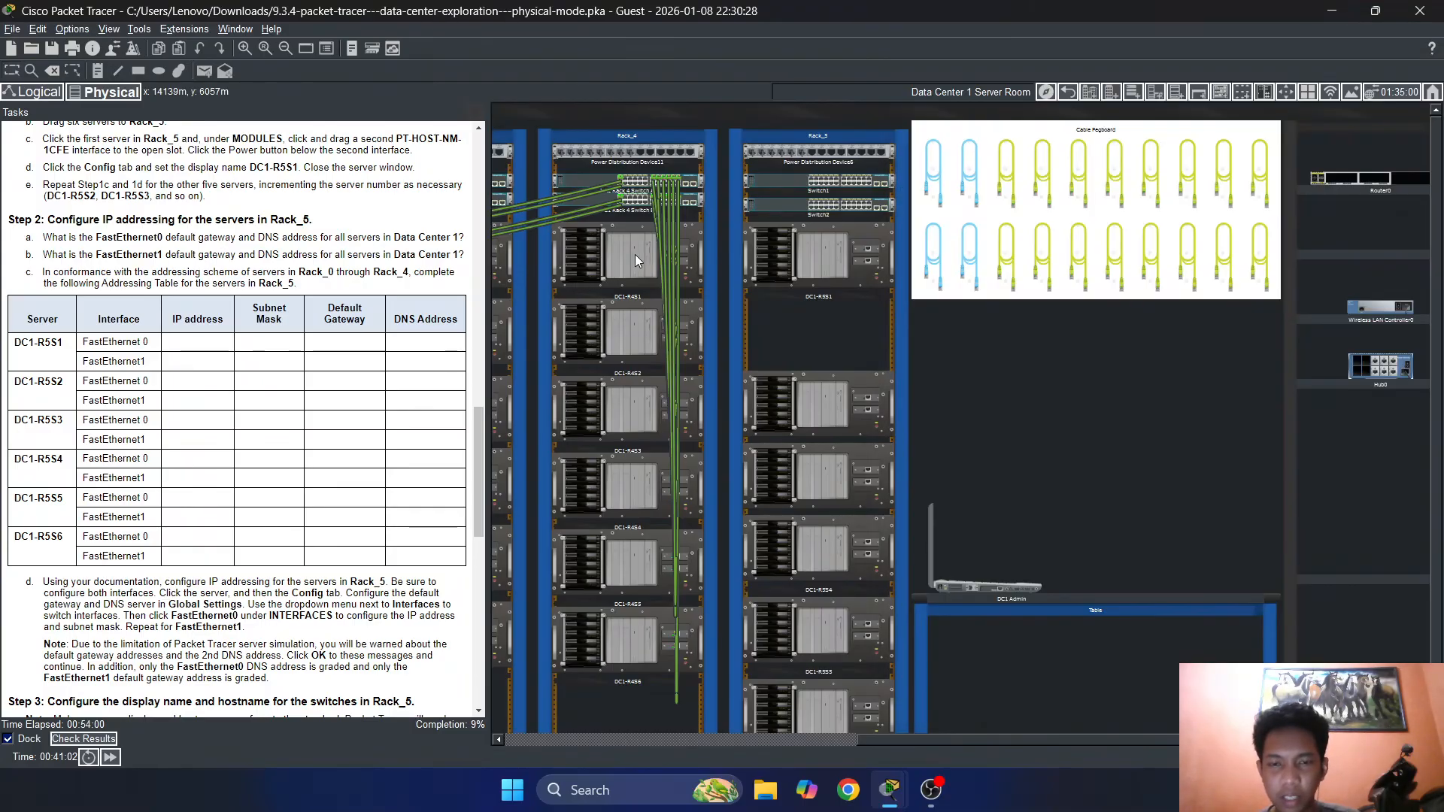
pyautogui.click(725, 399)
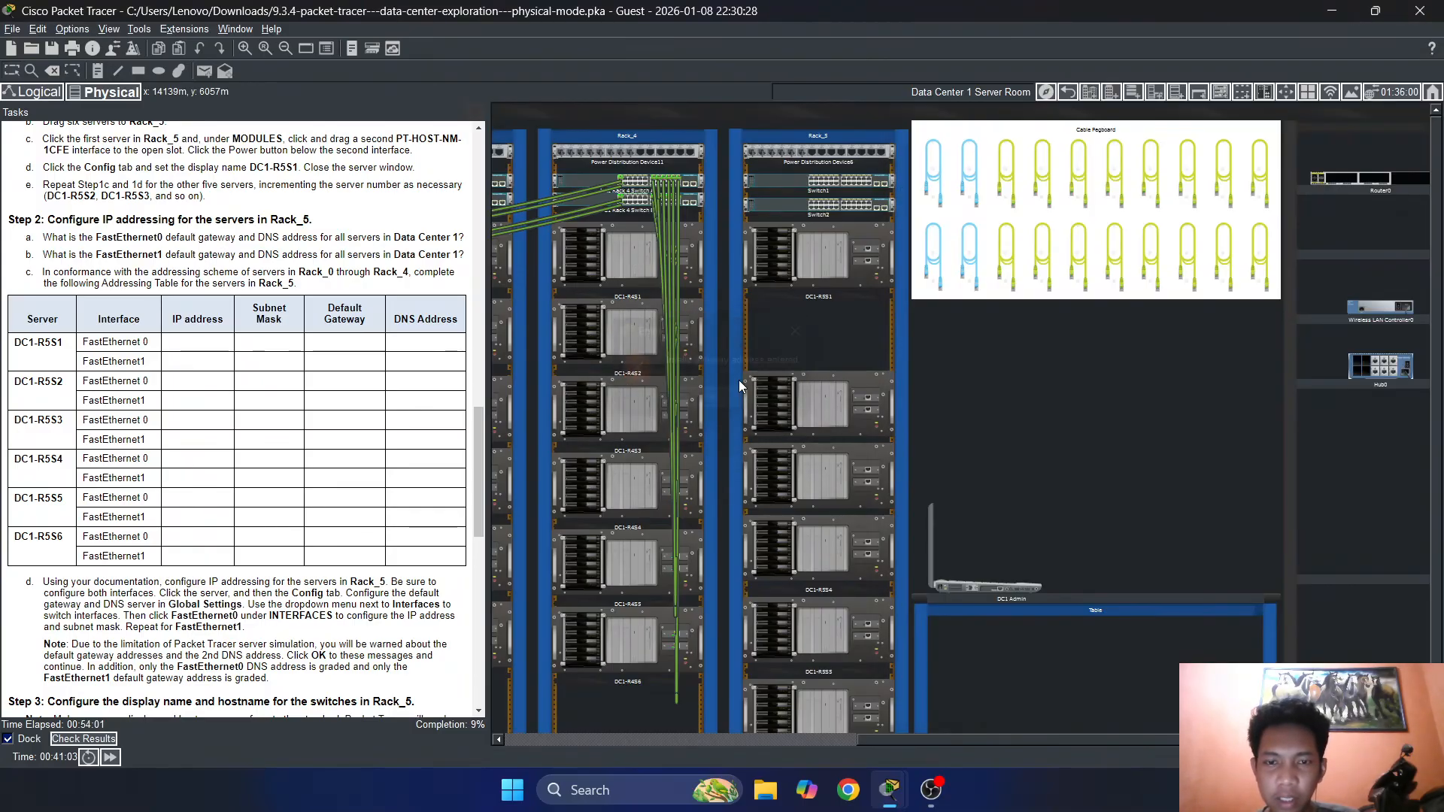
# Compare the FastEthernet0 and FastEthernet1 addressing of server DC1-R4S1 in Rack_4, including gateway and DNS server, and close its window
pyautogui.click(624, 269)
pyautogui.click(444, 179)
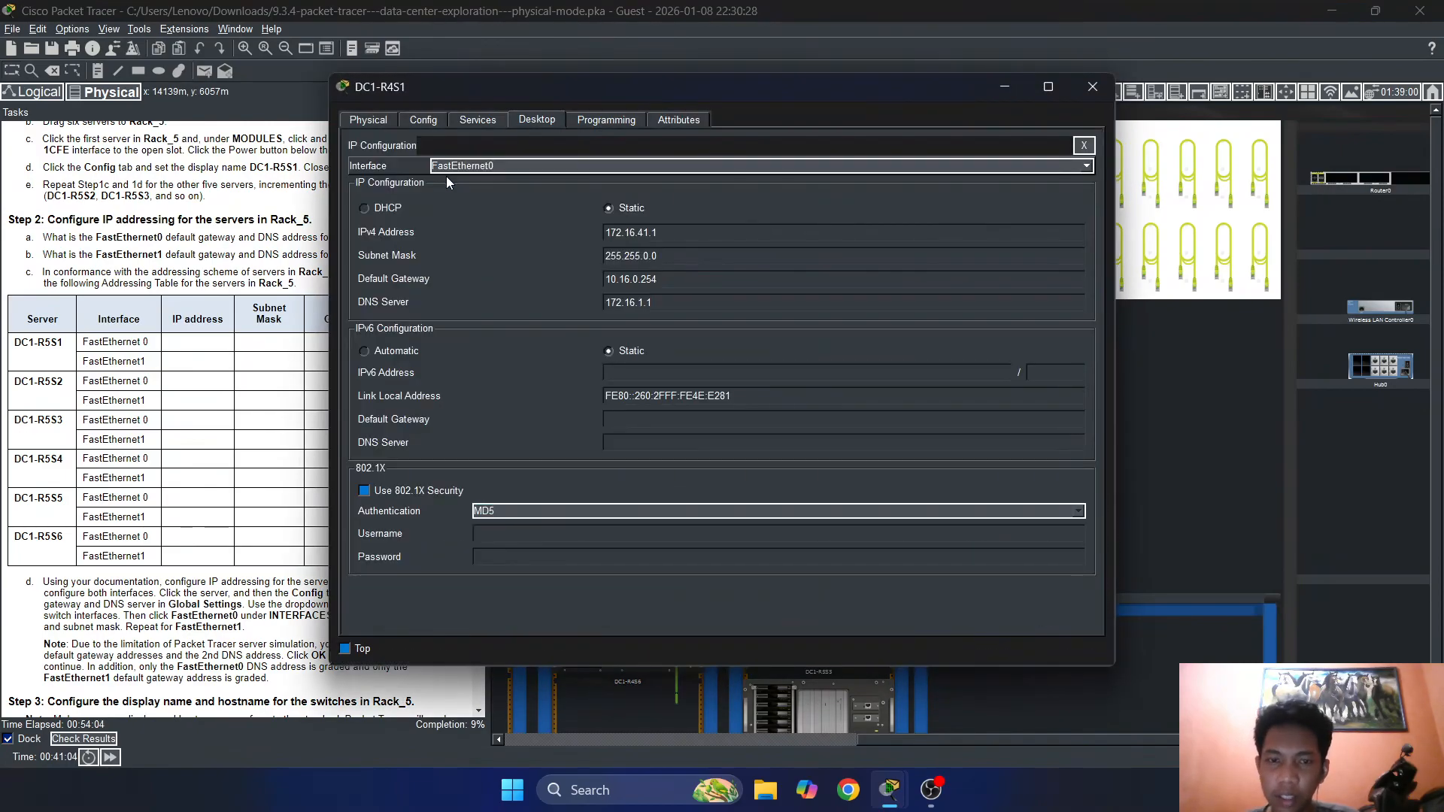
pyautogui.click(615, 165)
pyautogui.click(615, 192)
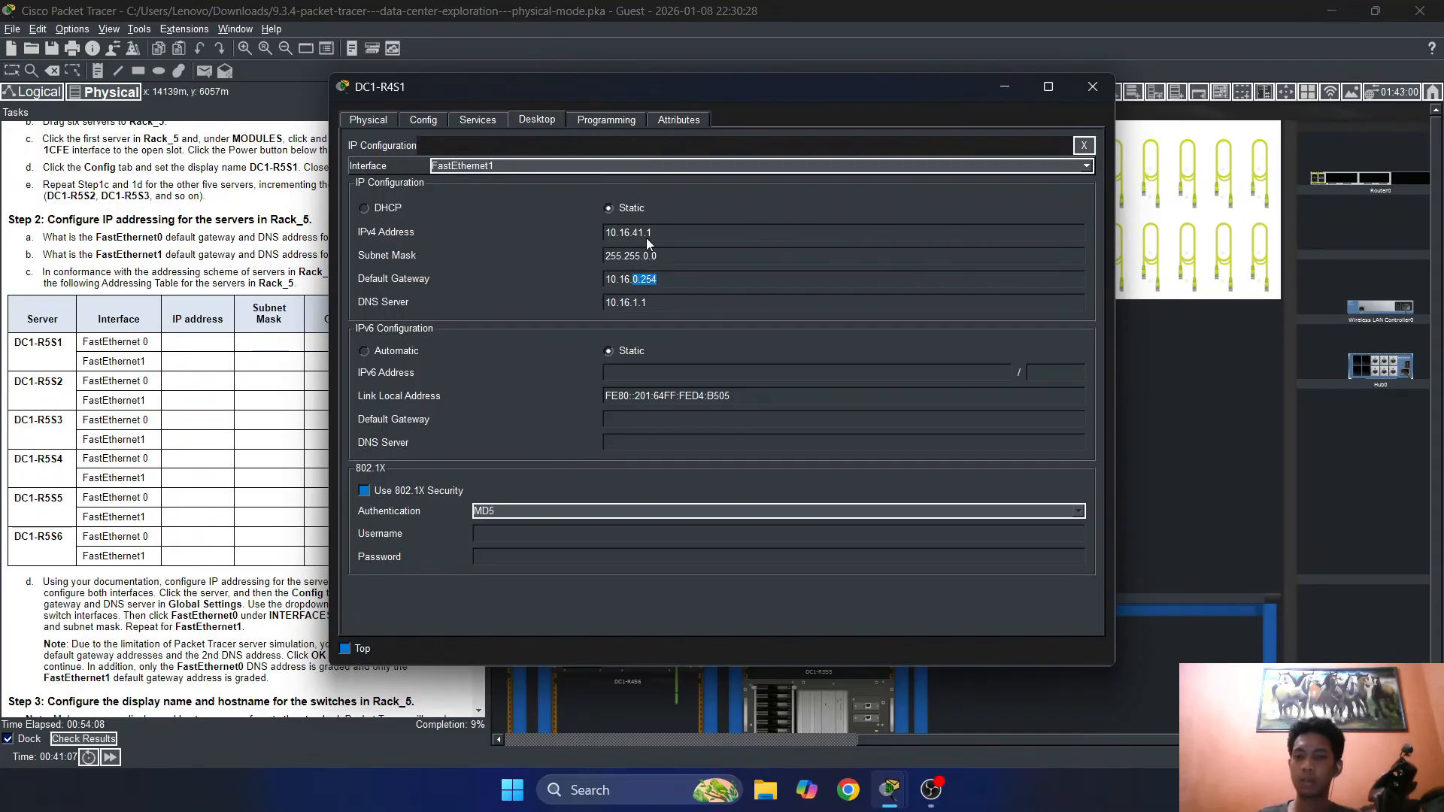
pyautogui.click(652, 165)
pyautogui.click(652, 177)
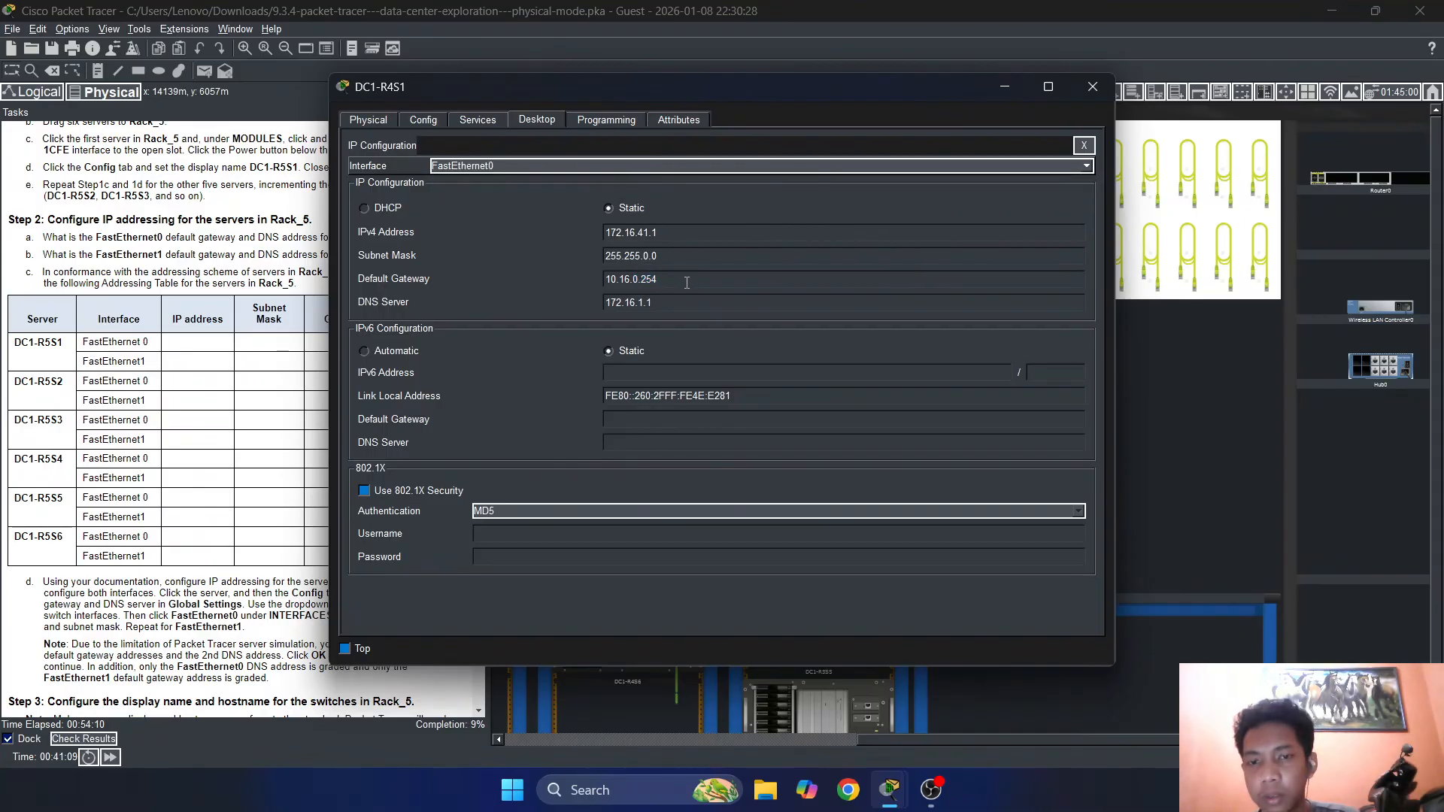
pyautogui.click(1092, 87)
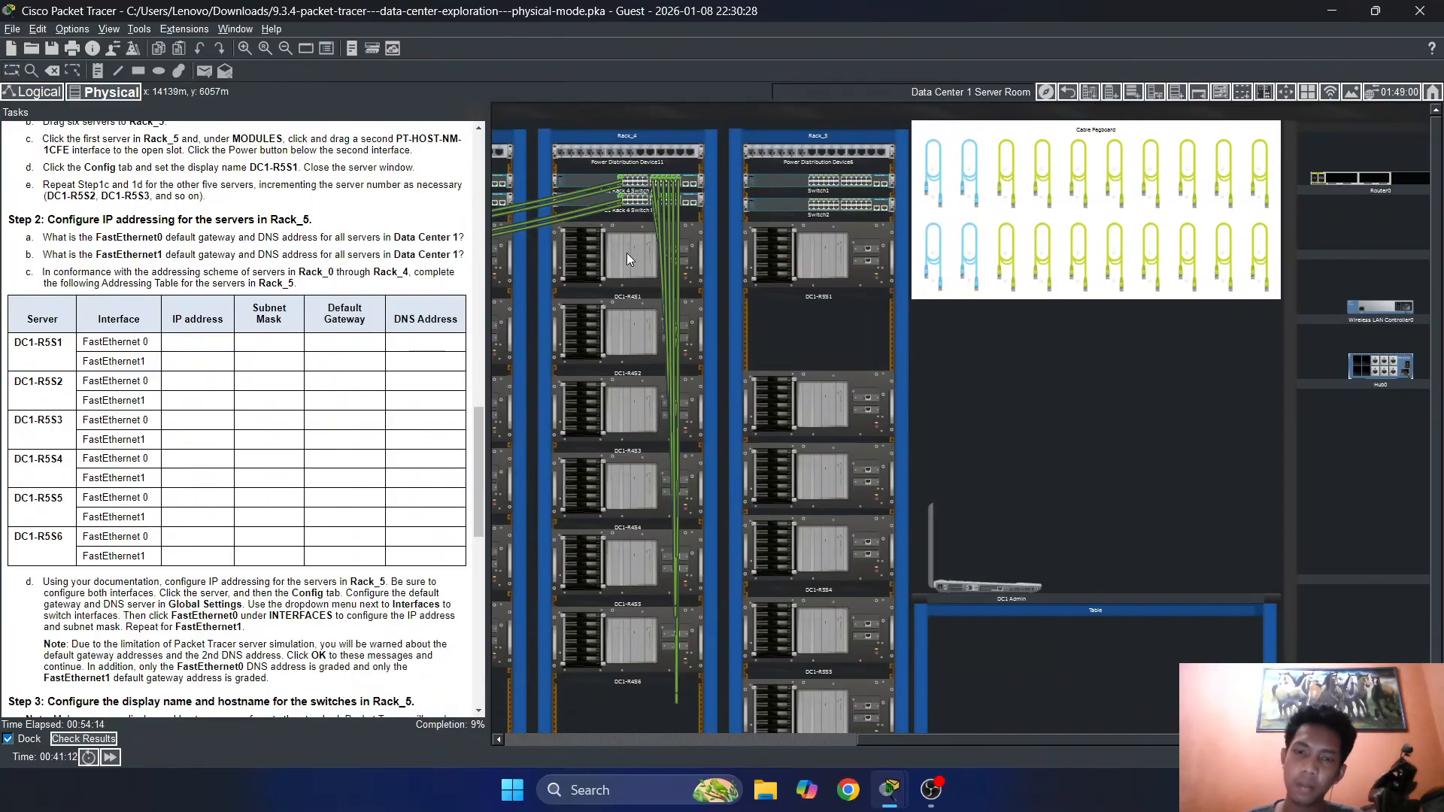
# Set the FastEthernet0 default gateway of server DC1-R5S1 in Rack_5 to 10.16.0.254 and acknowledge the gateway warning
pyautogui.click(766, 257)
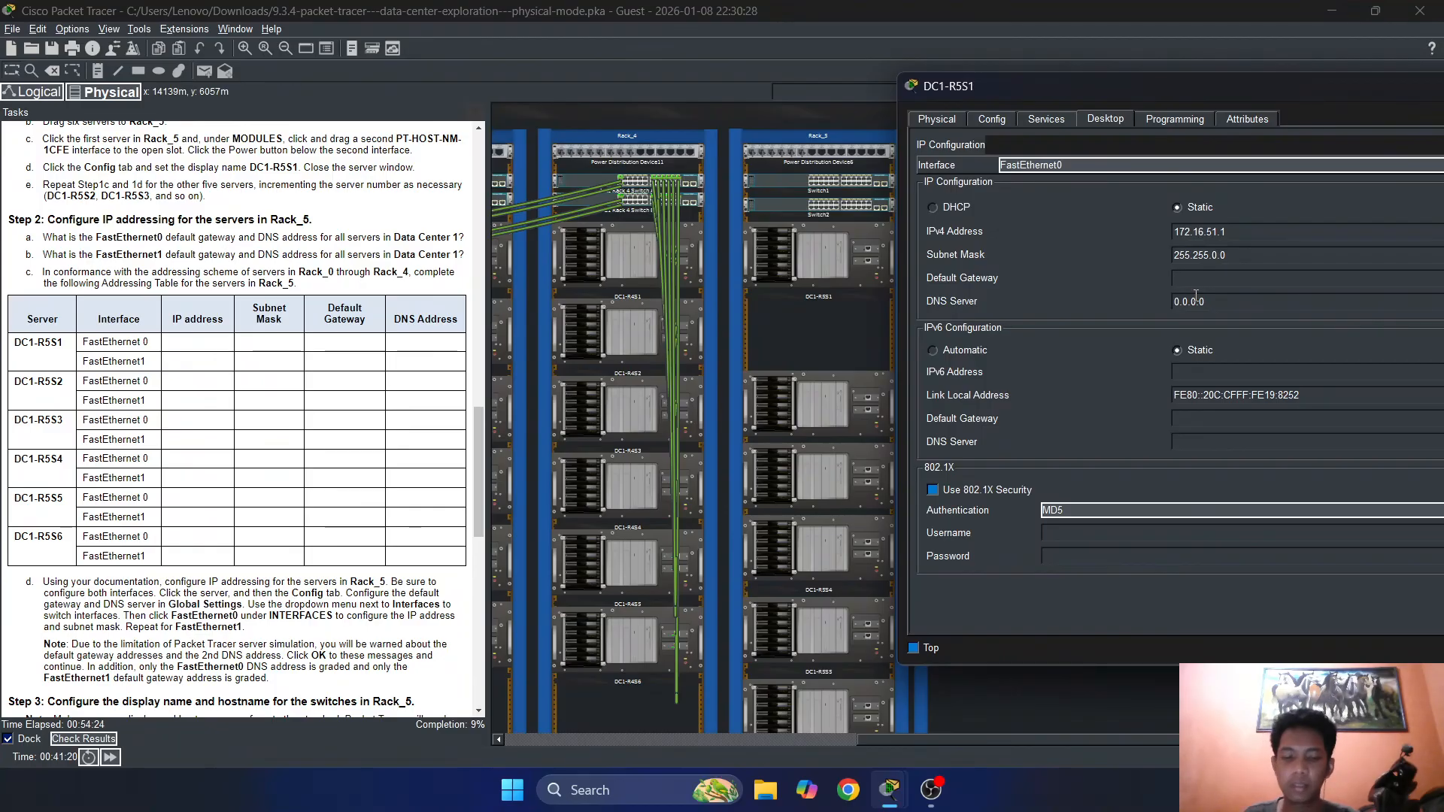
pyautogui.write('10.')
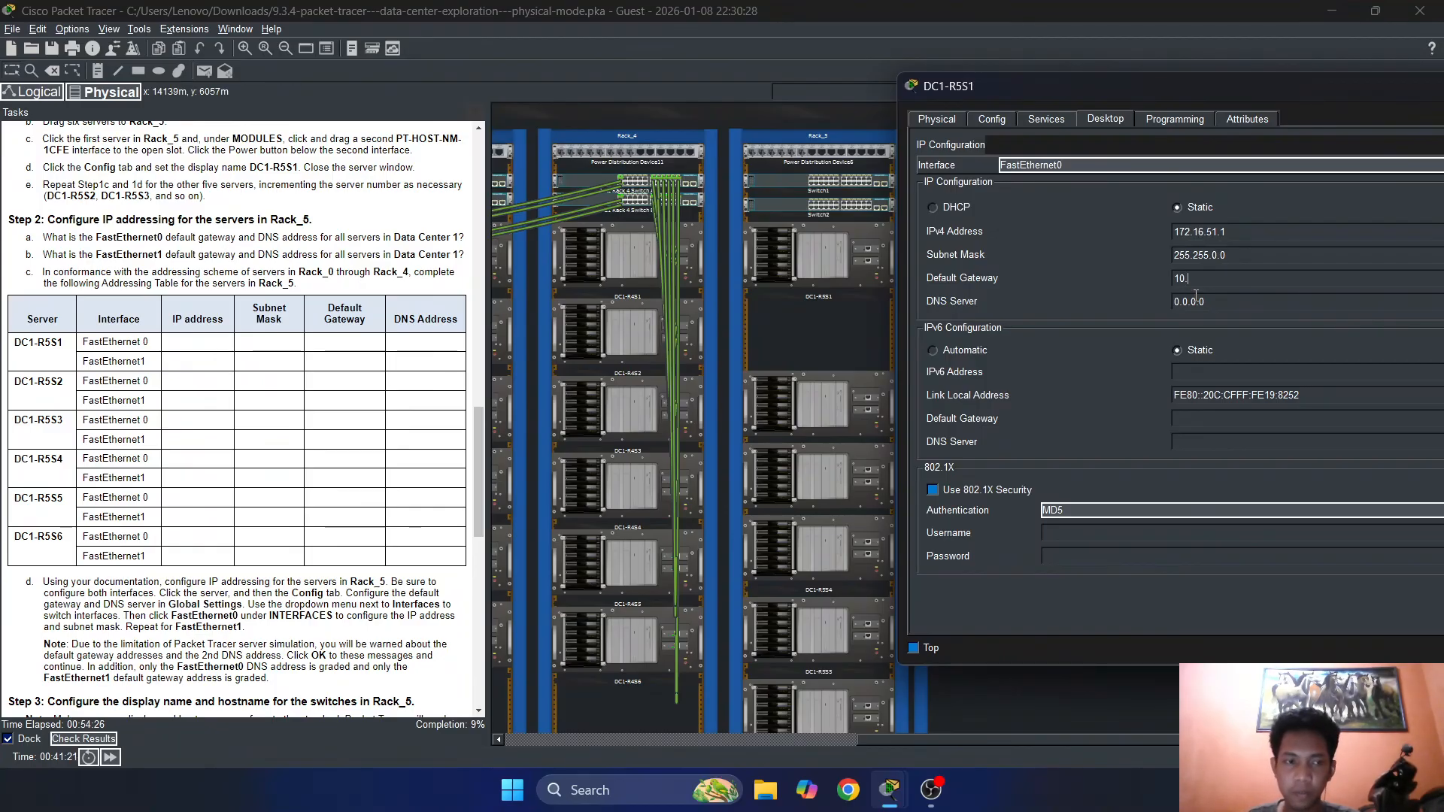
pyautogui.write('16.')
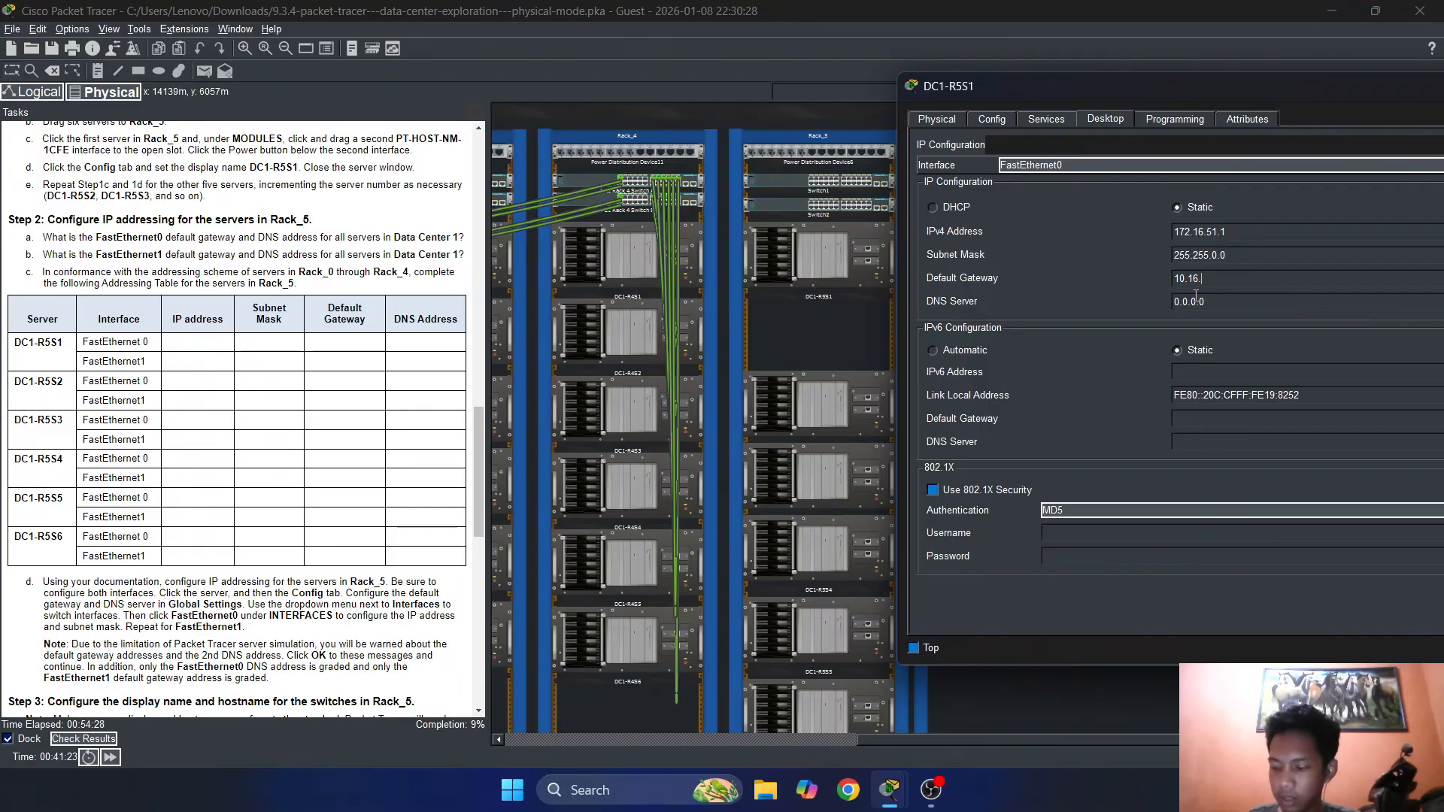
pyautogui.write('0.254')
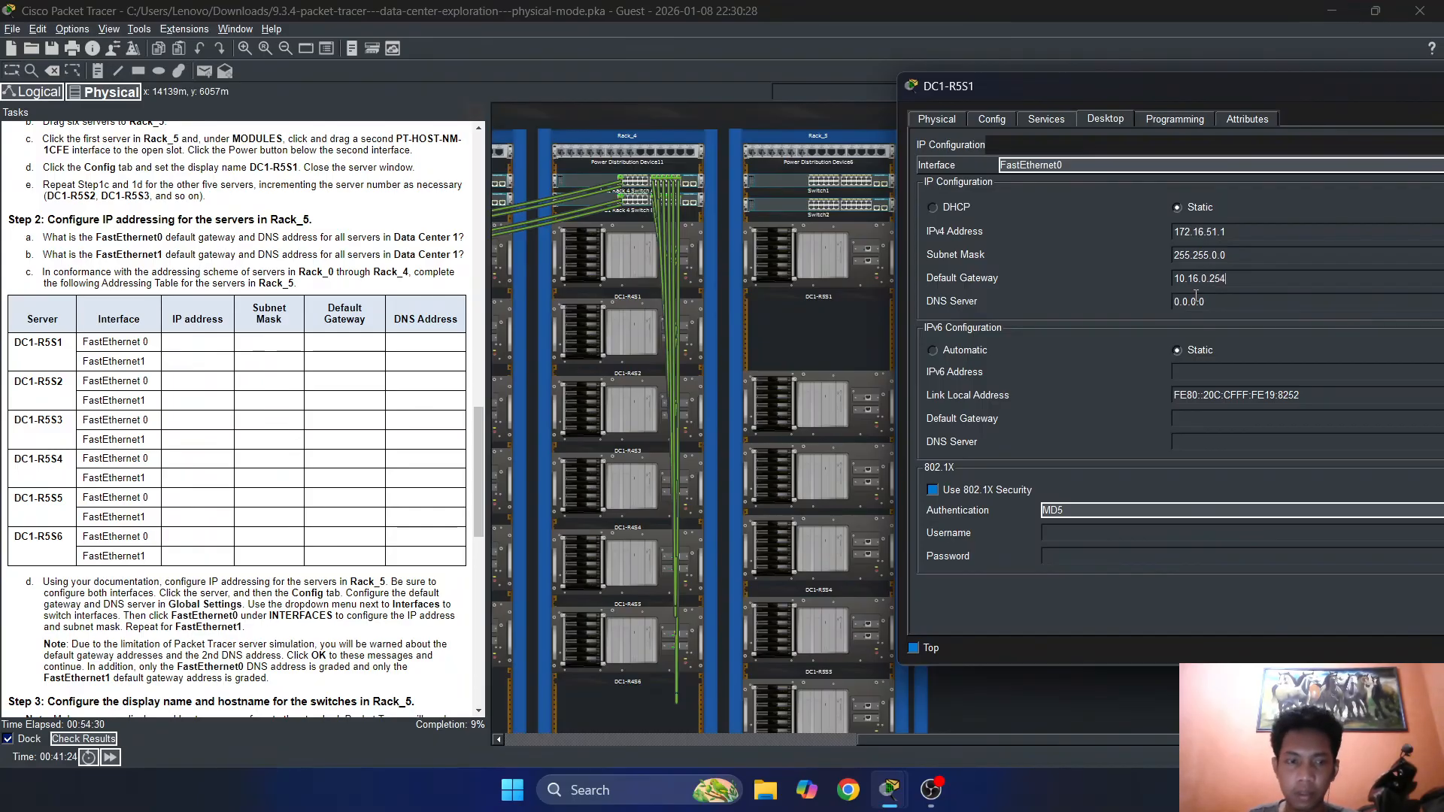
pyautogui.click(1231, 310)
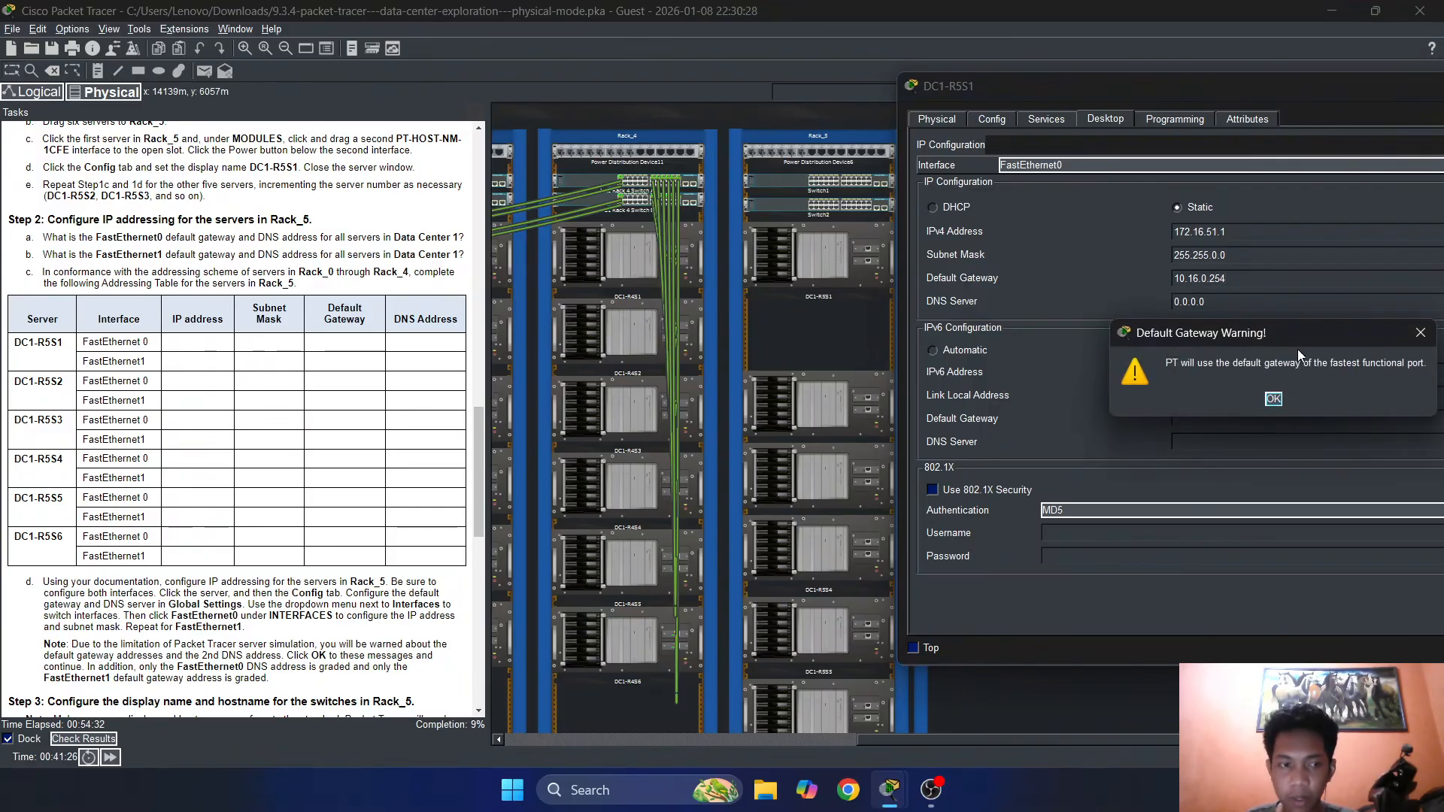
pyautogui.click(1276, 399)
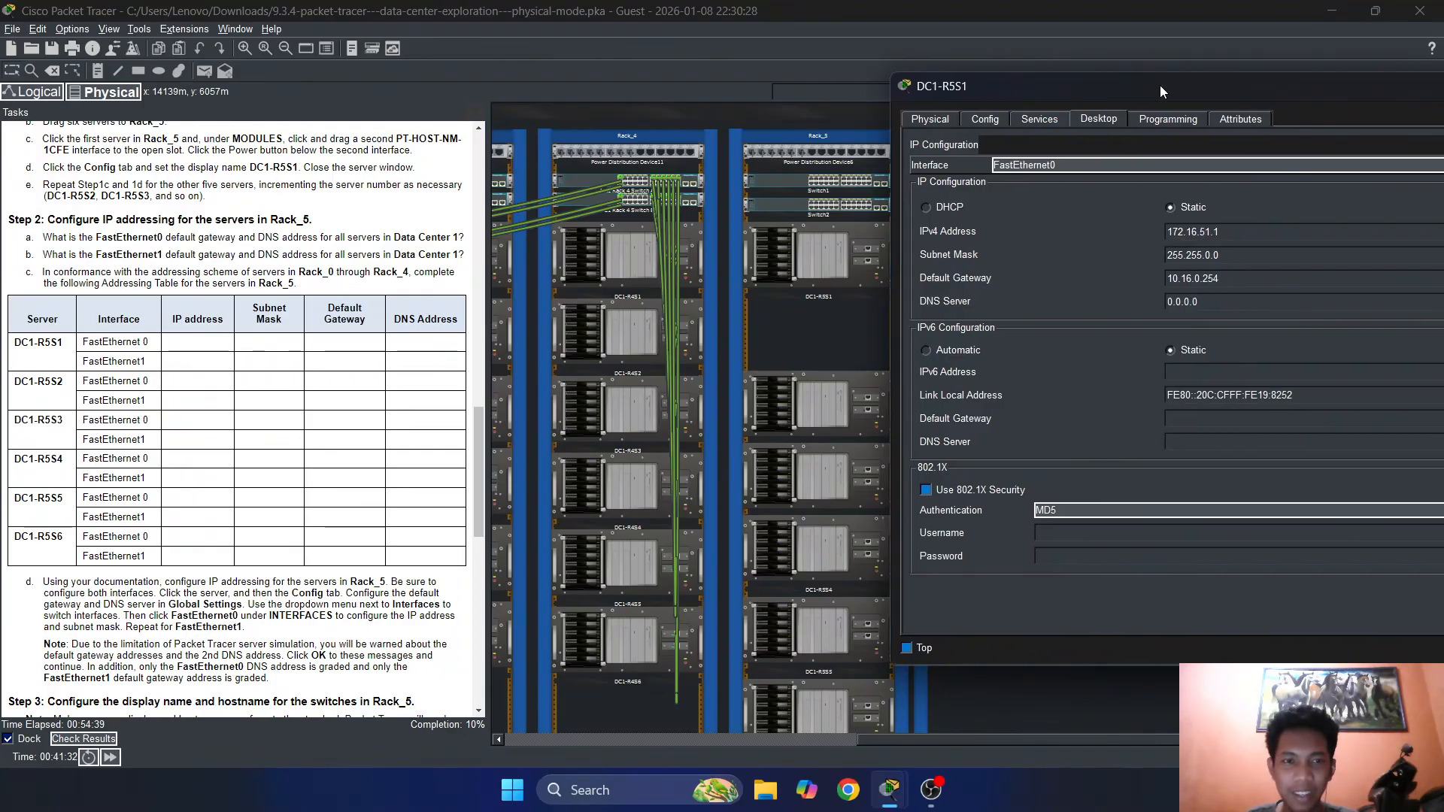
# Set the FastEthernet1 IPv4 address of server DC1-R5S1 to 10.16.51.1 with the automatically filled default subnet mask
pyautogui.moveTo(1159, 84); pyautogui.dragTo(1069, 82)
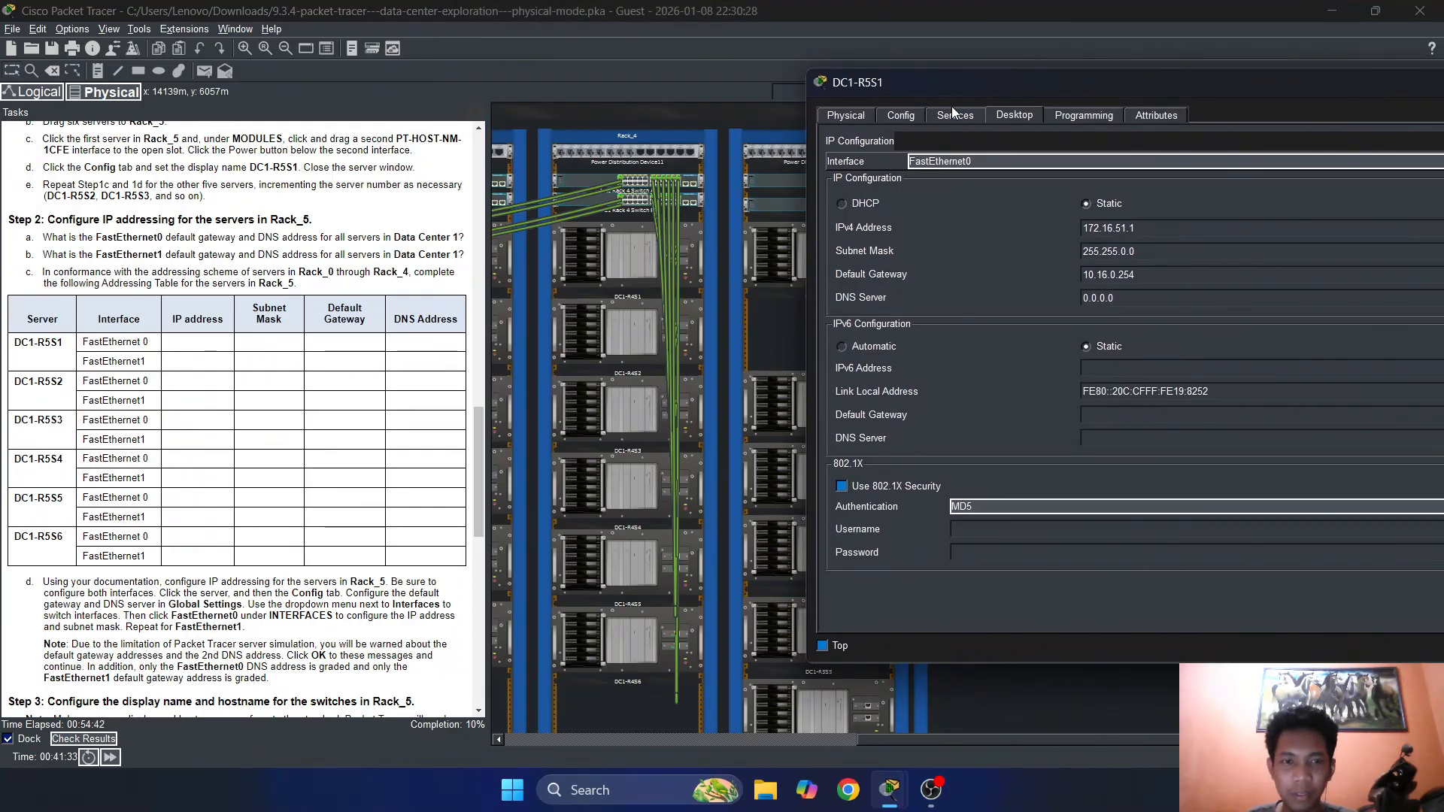
pyautogui.moveTo(970, 84); pyautogui.dragTo(814, 81)
pyautogui.click(860, 157)
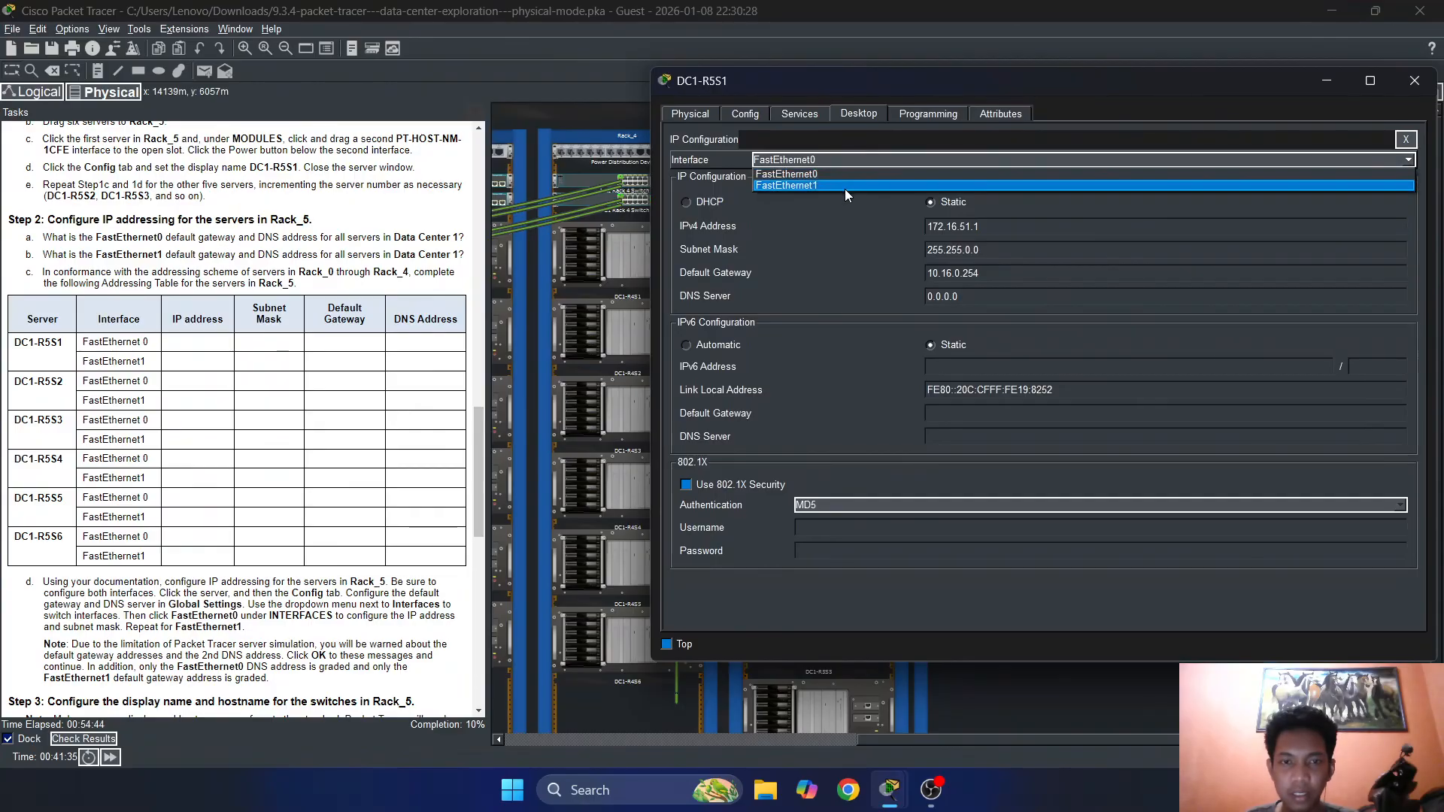
pyautogui.click(845, 186)
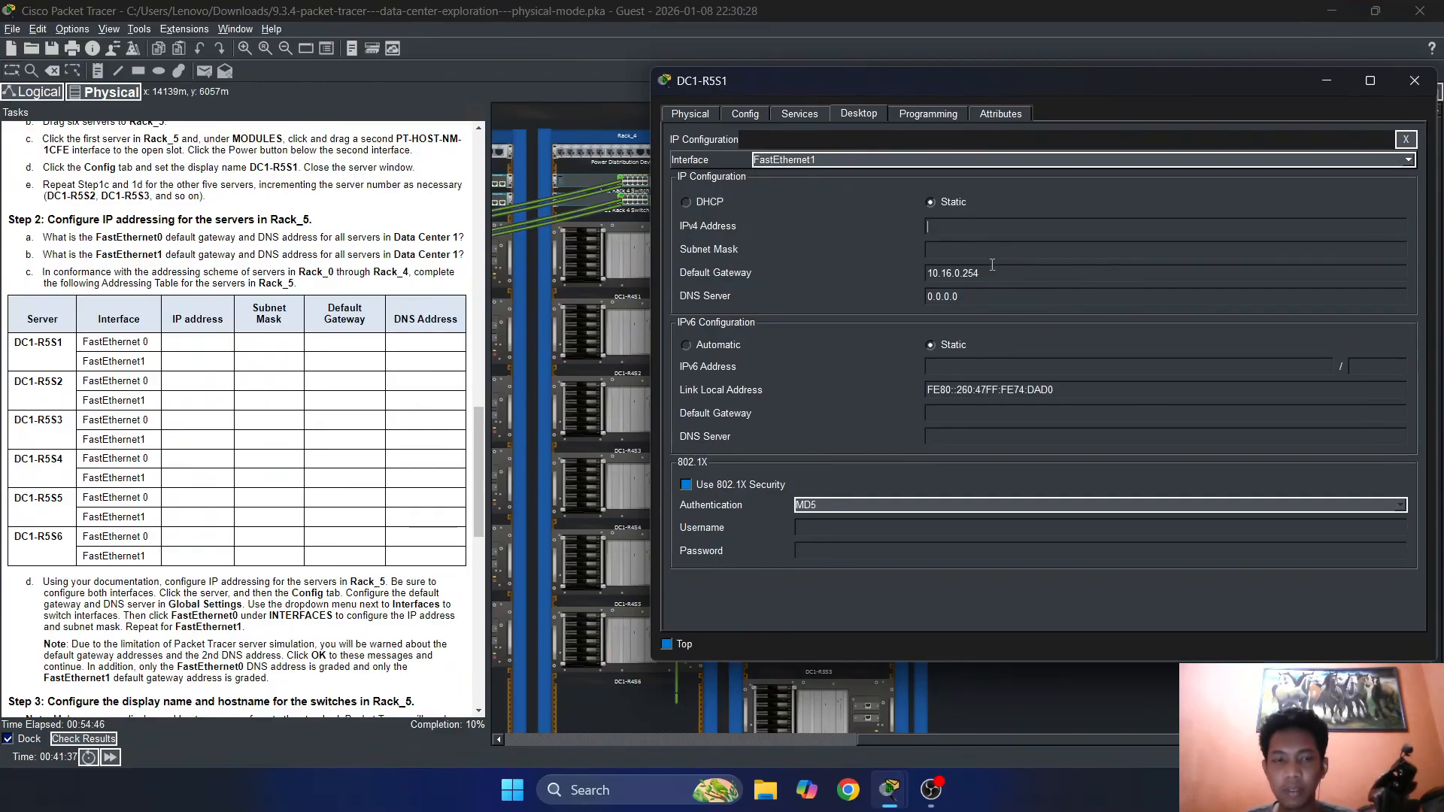
pyautogui.click(984, 228)
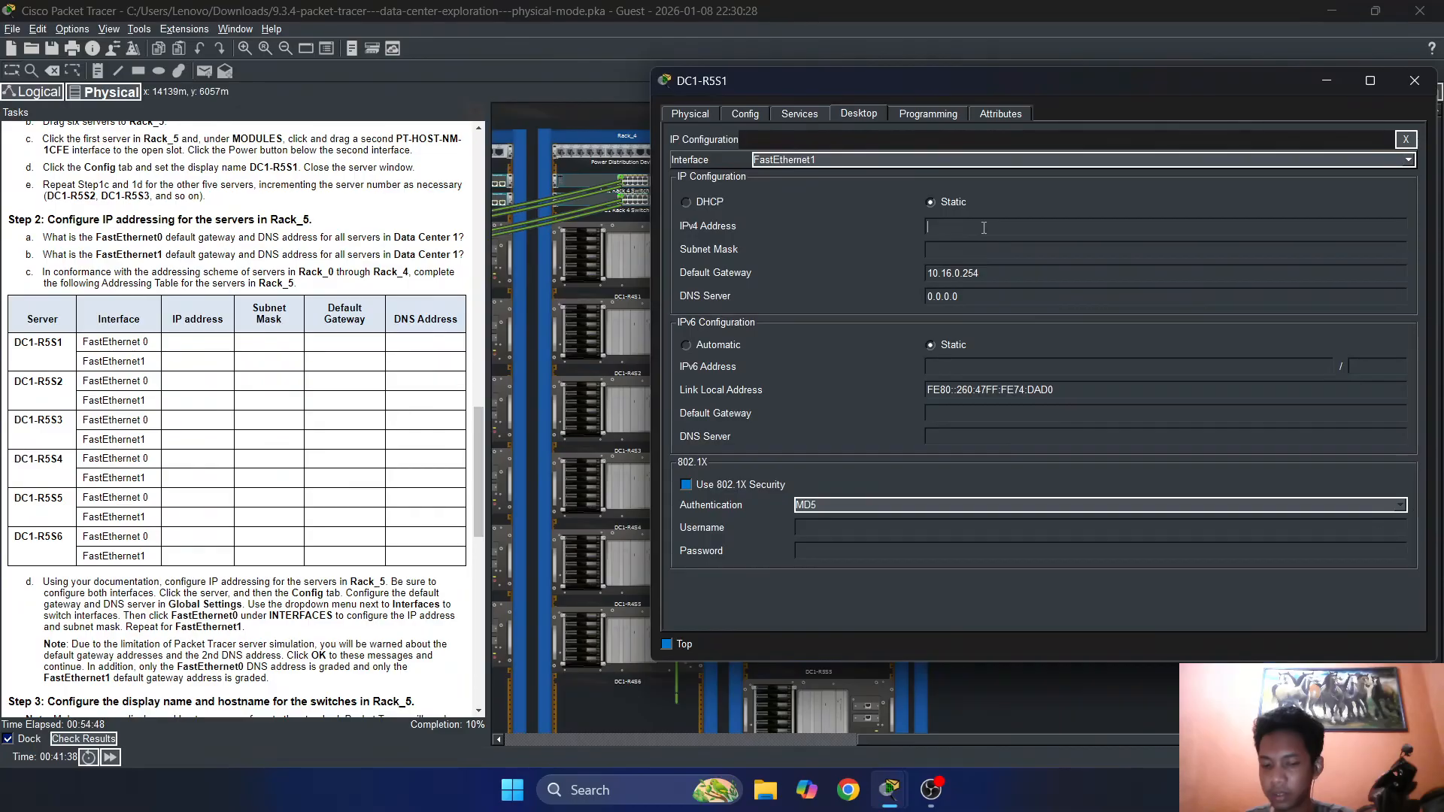
pyautogui.write('10')
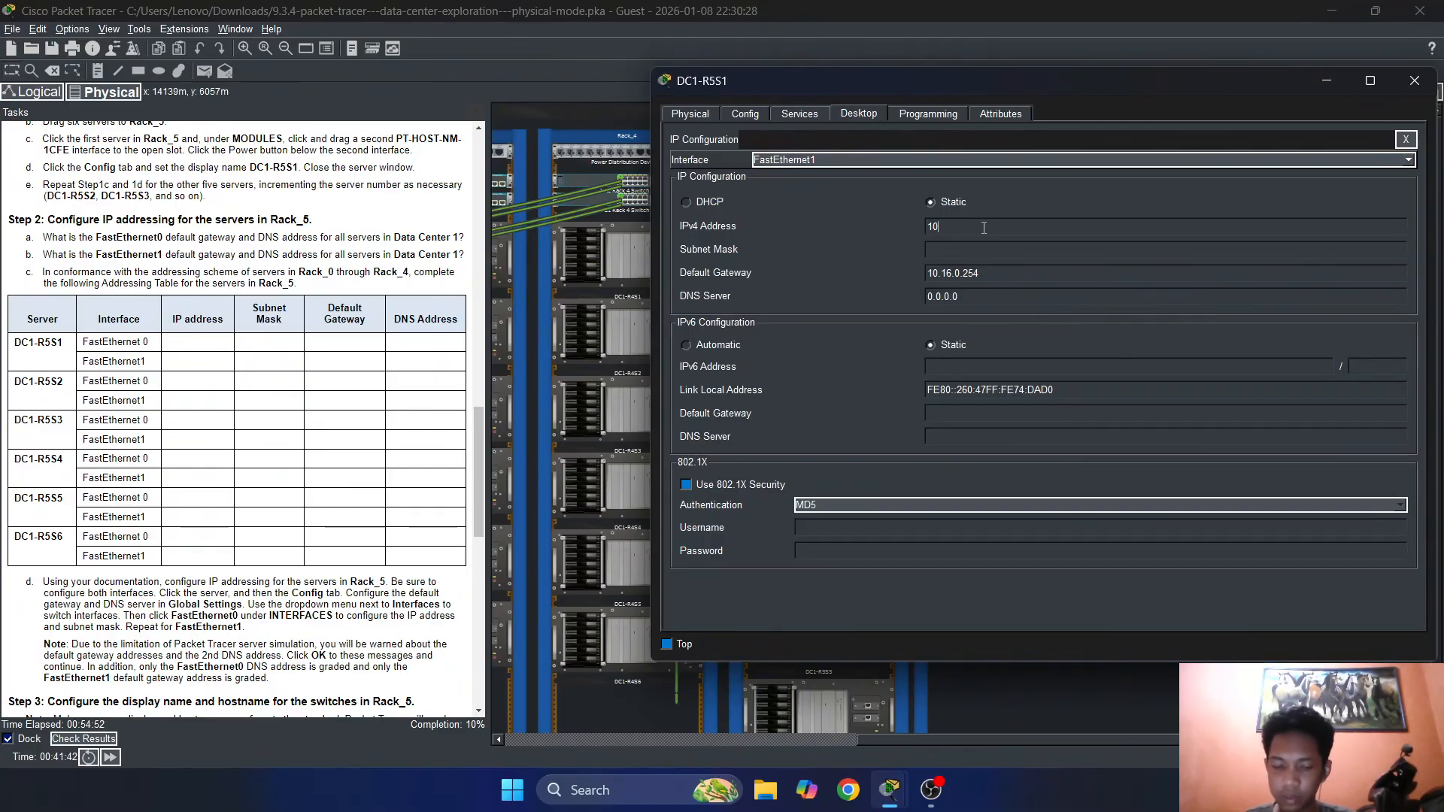
pyautogui.write('.16.')
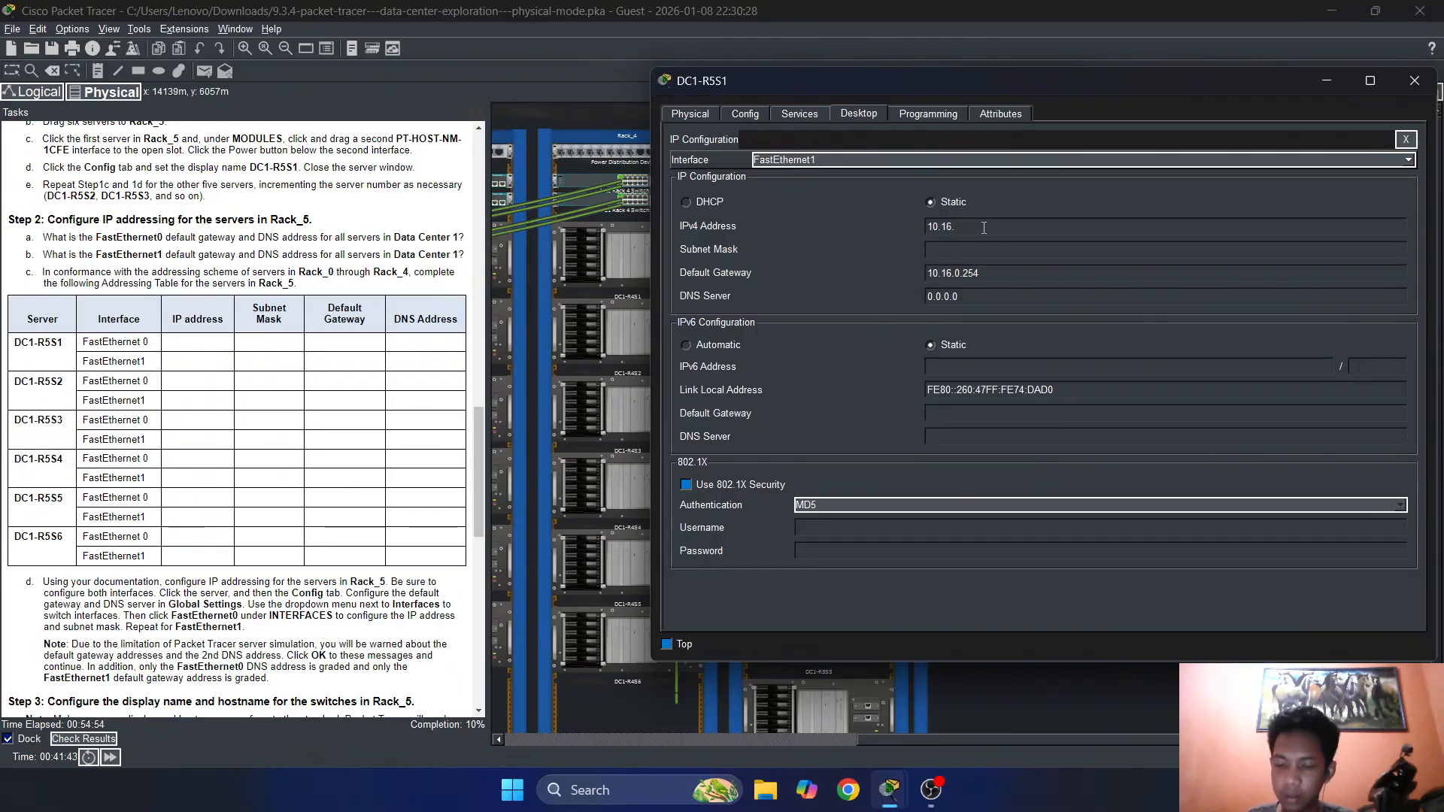
pyautogui.write('51.1')
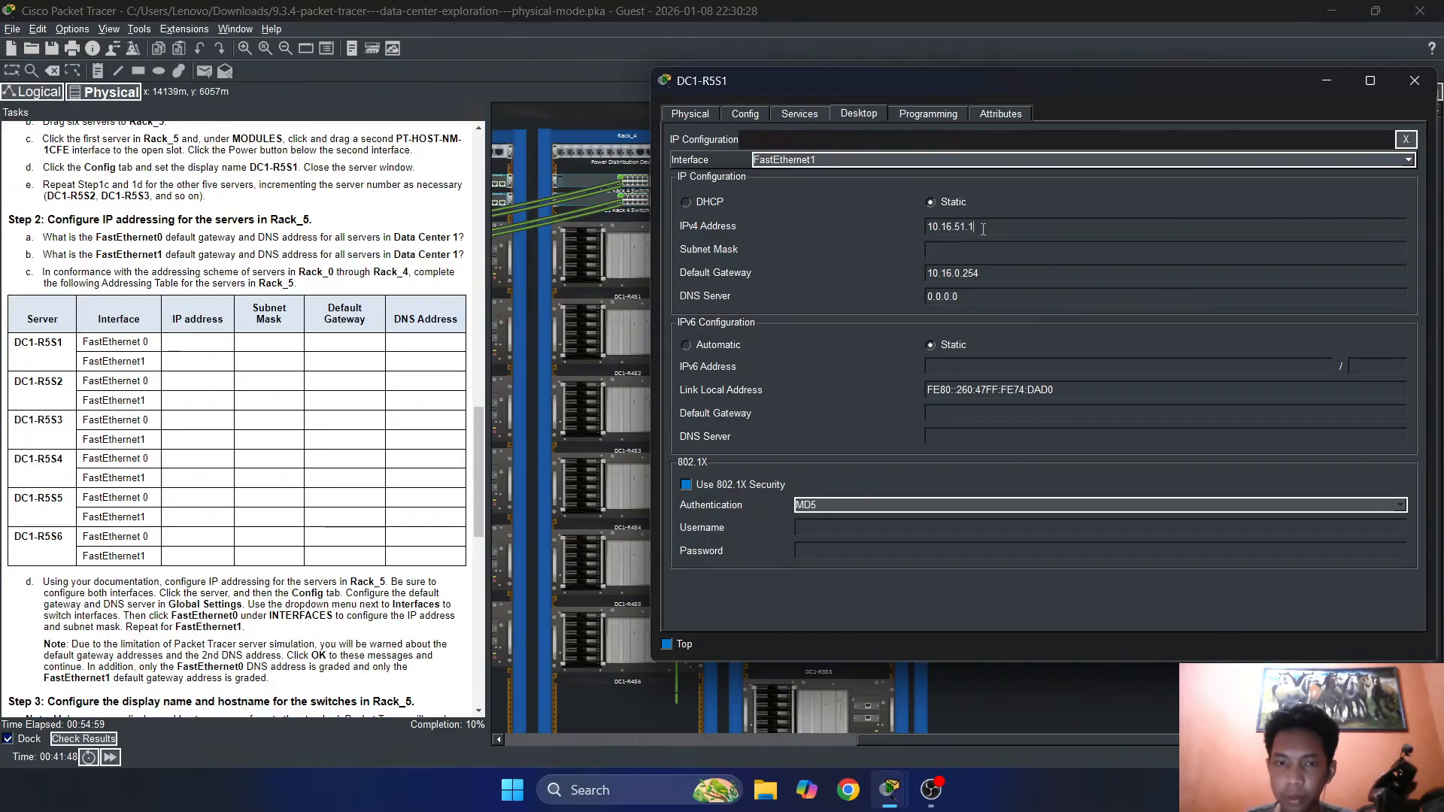
pyautogui.click(1002, 249)
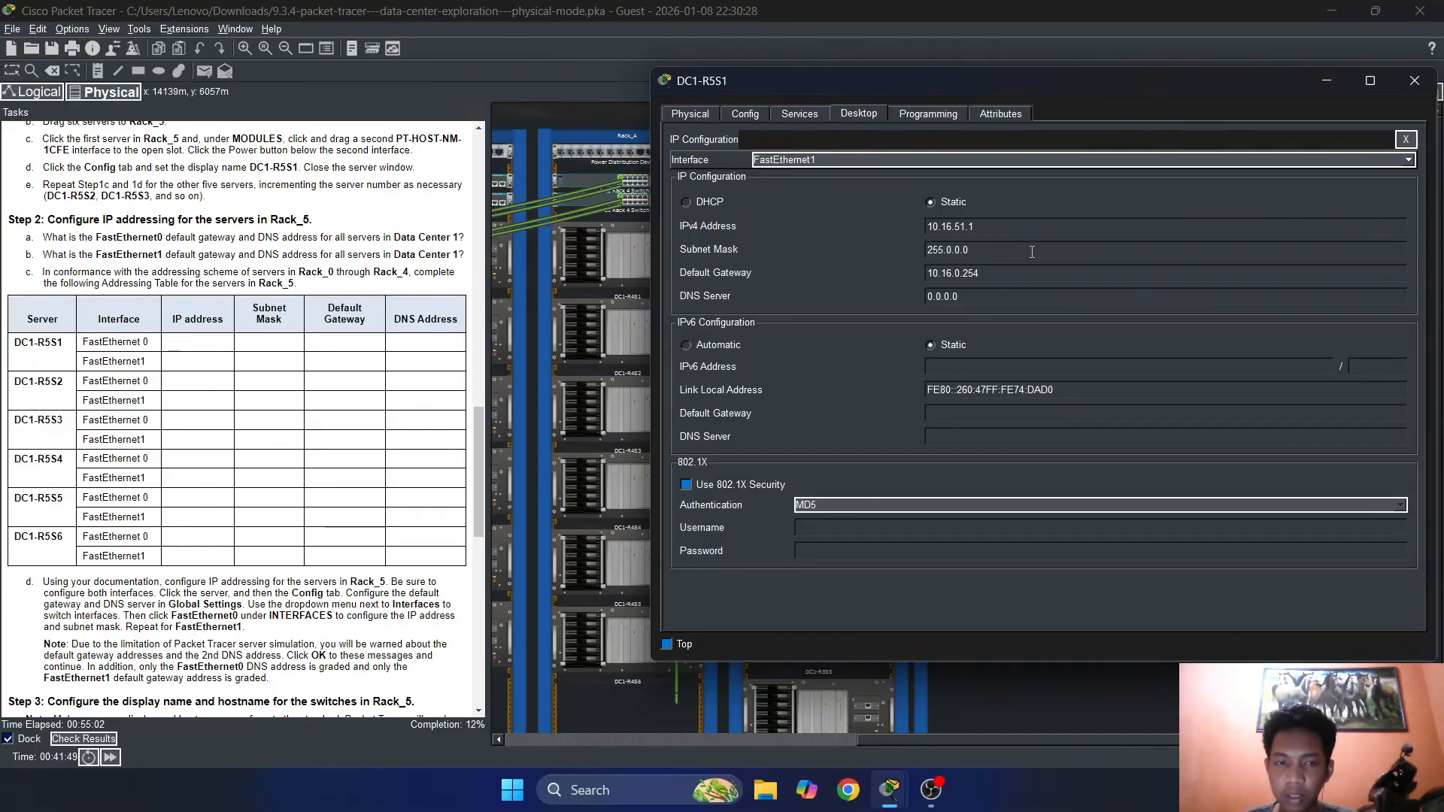
pyautogui.click(1031, 252)
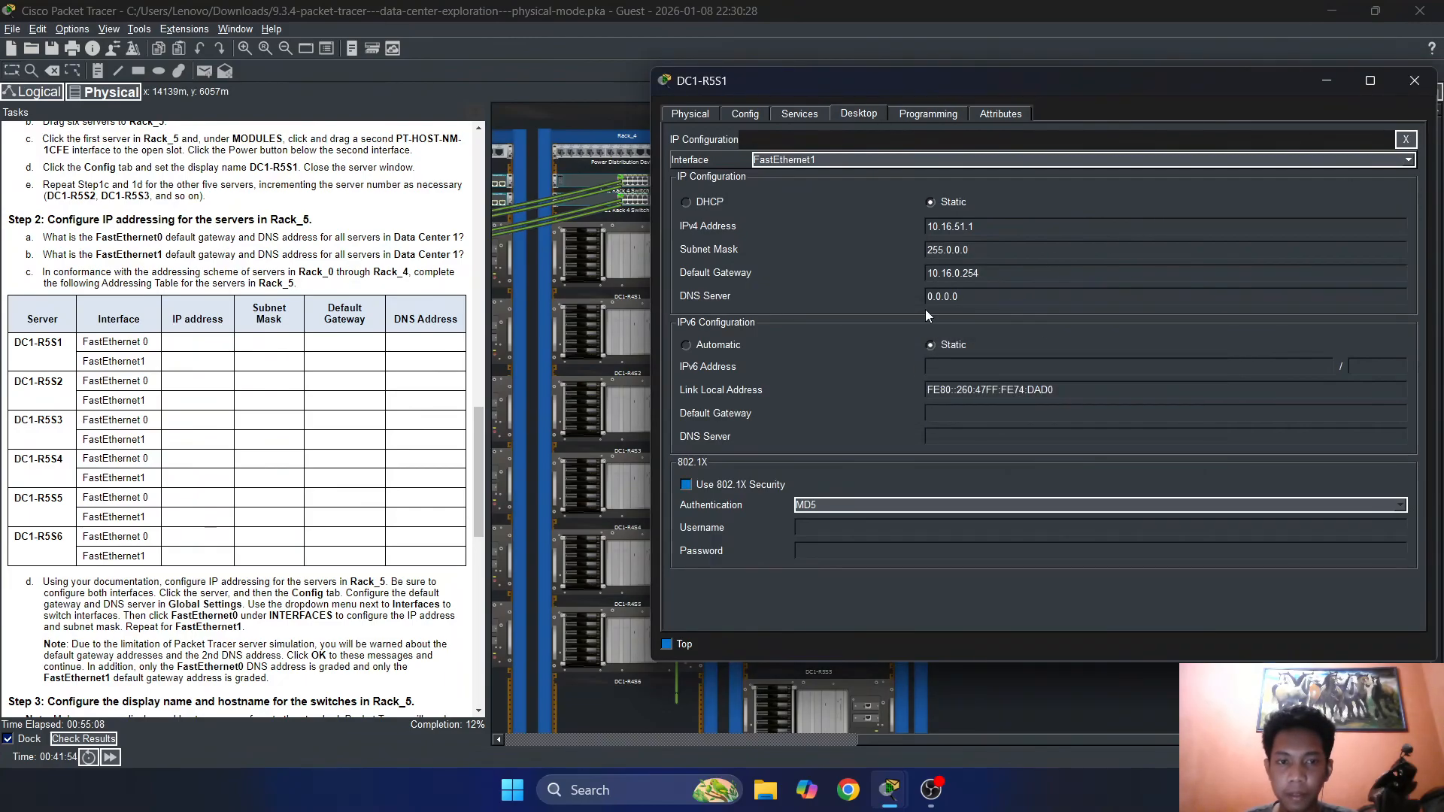
pyautogui.press('Tab')
pyautogui.press('Tab')
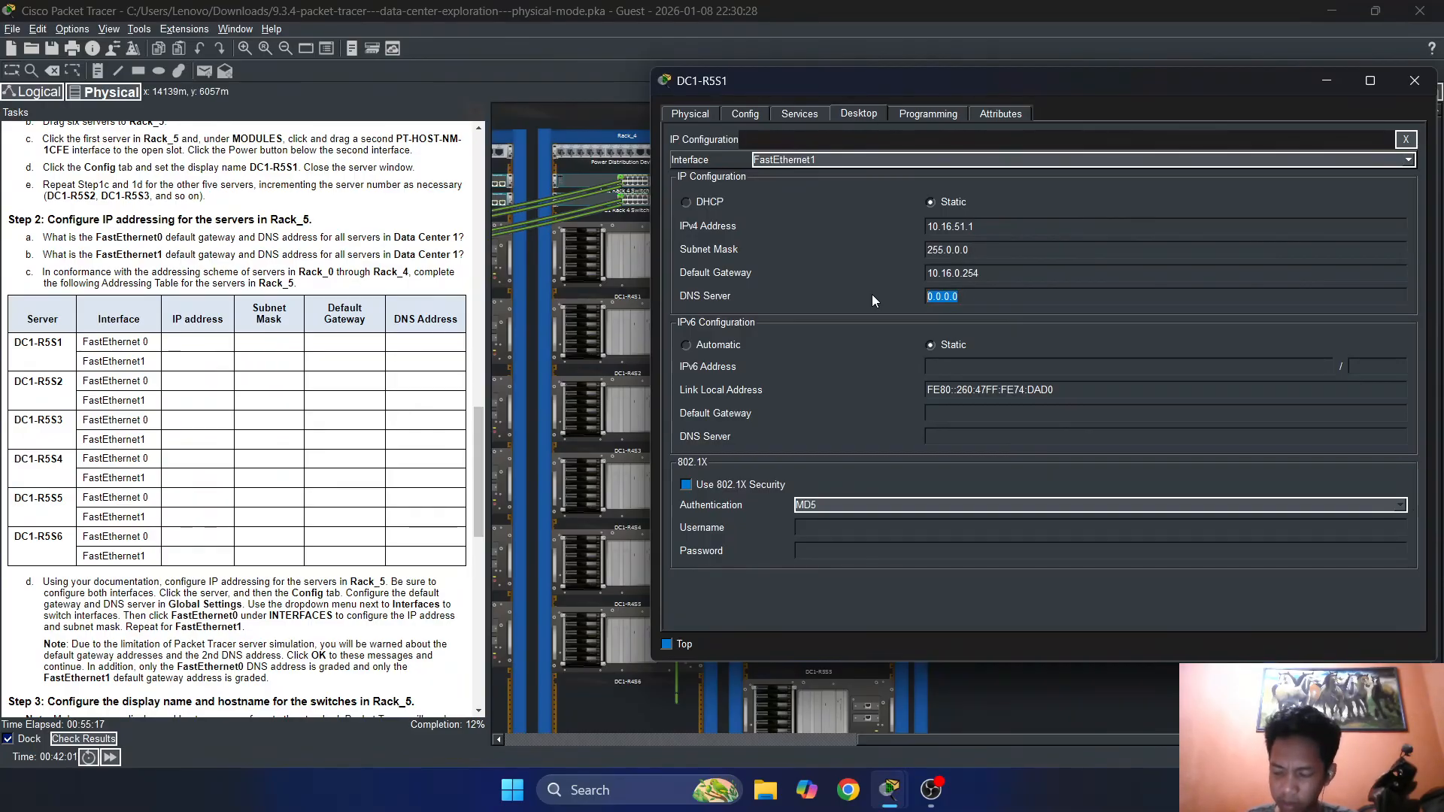
pyautogui.write('10.16')
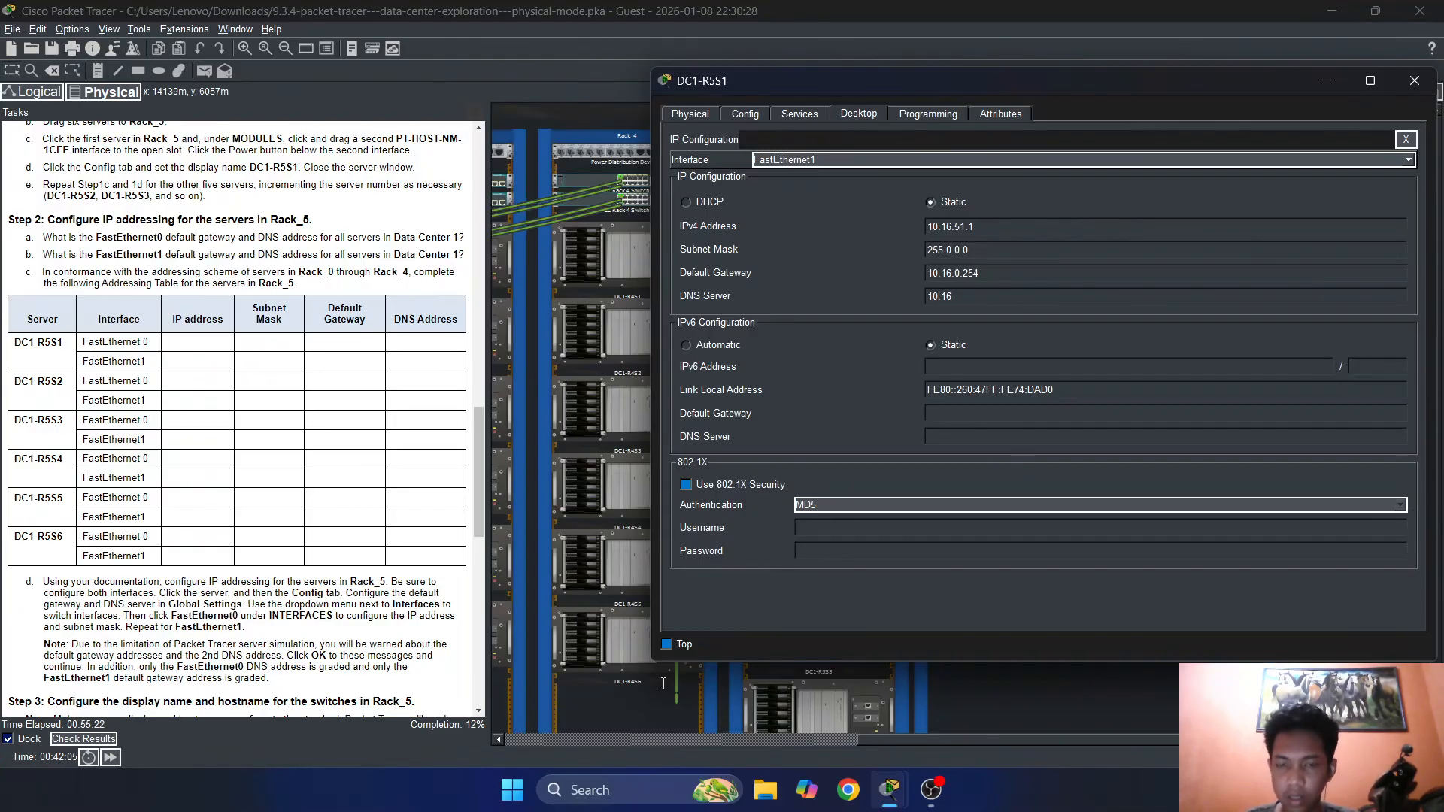
pyautogui.click(913, 745)
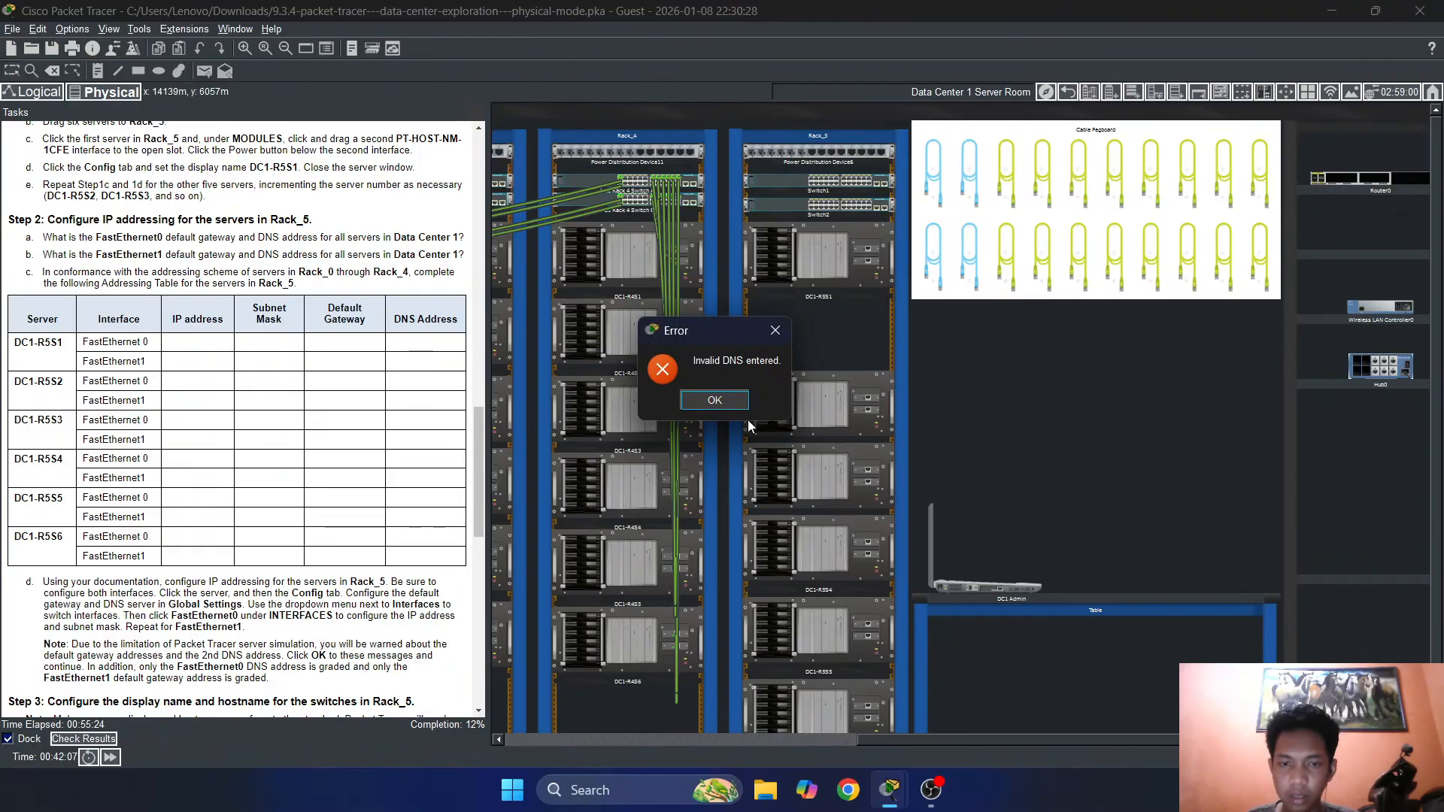
pyautogui.click(731, 398)
pyautogui.click(632, 247)
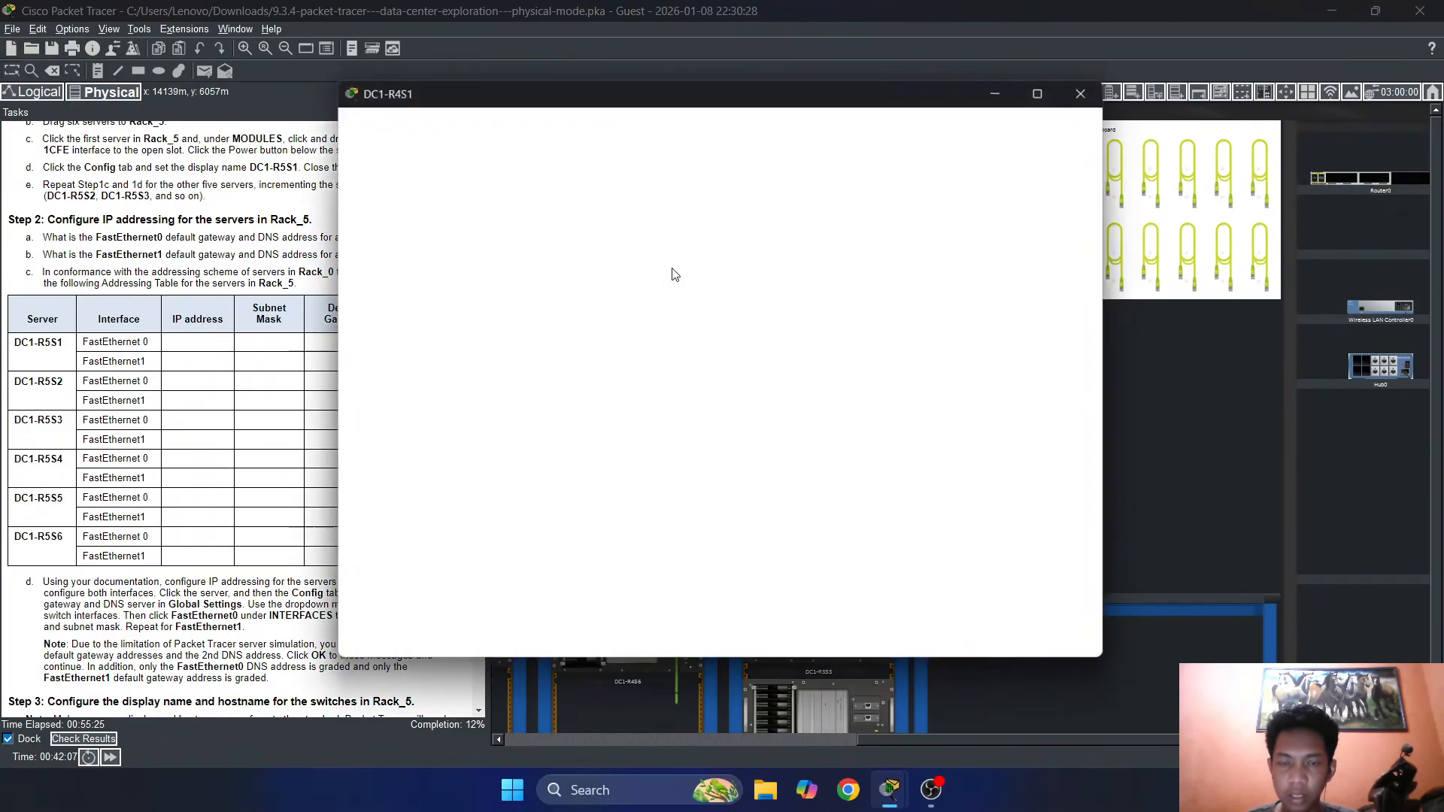
pyautogui.click(1094, 87)
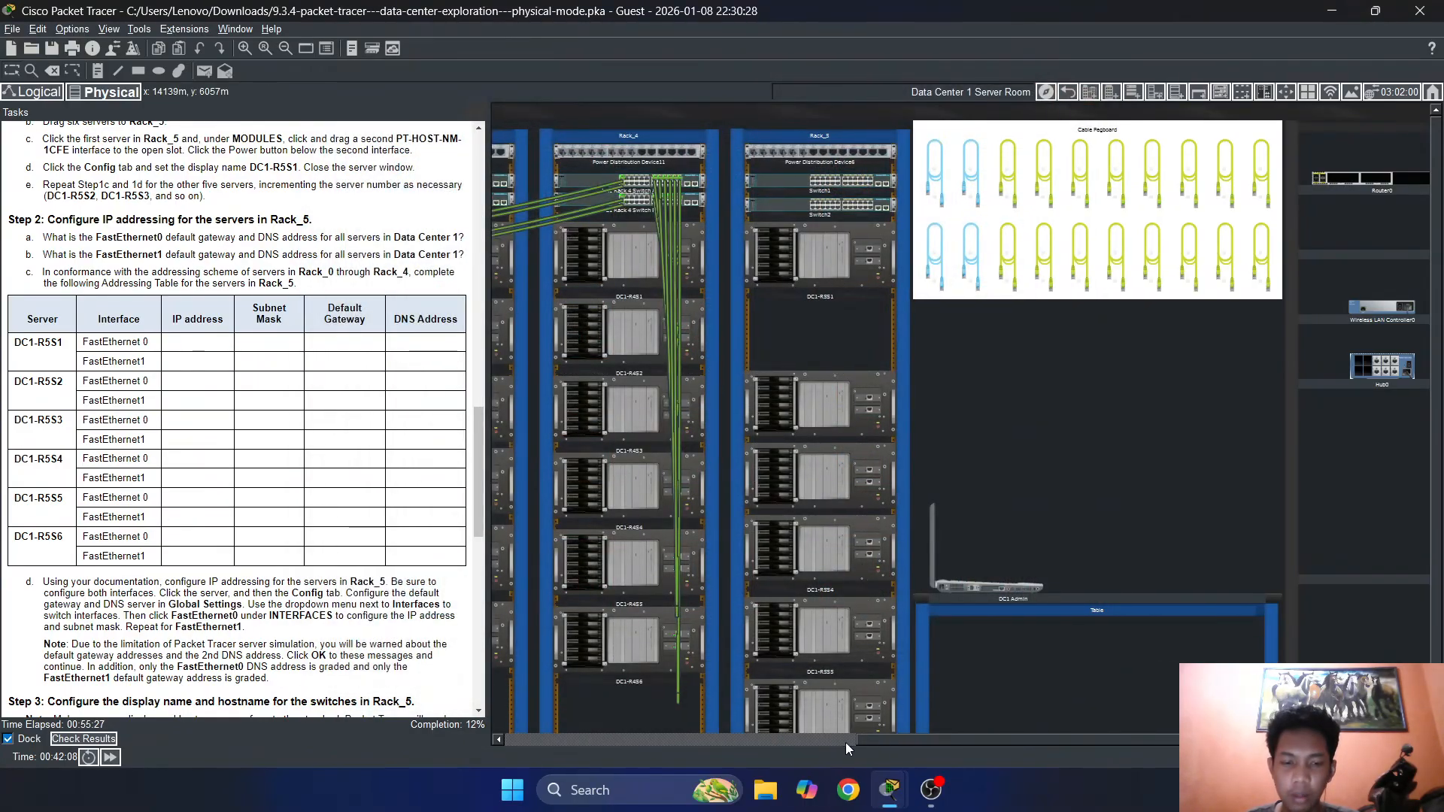
# Leave the Data Center 1 Server Room for the intercity map and open the Winnipeg Branch Office
pyautogui.moveTo(845, 742); pyautogui.dragTo(499, 734)
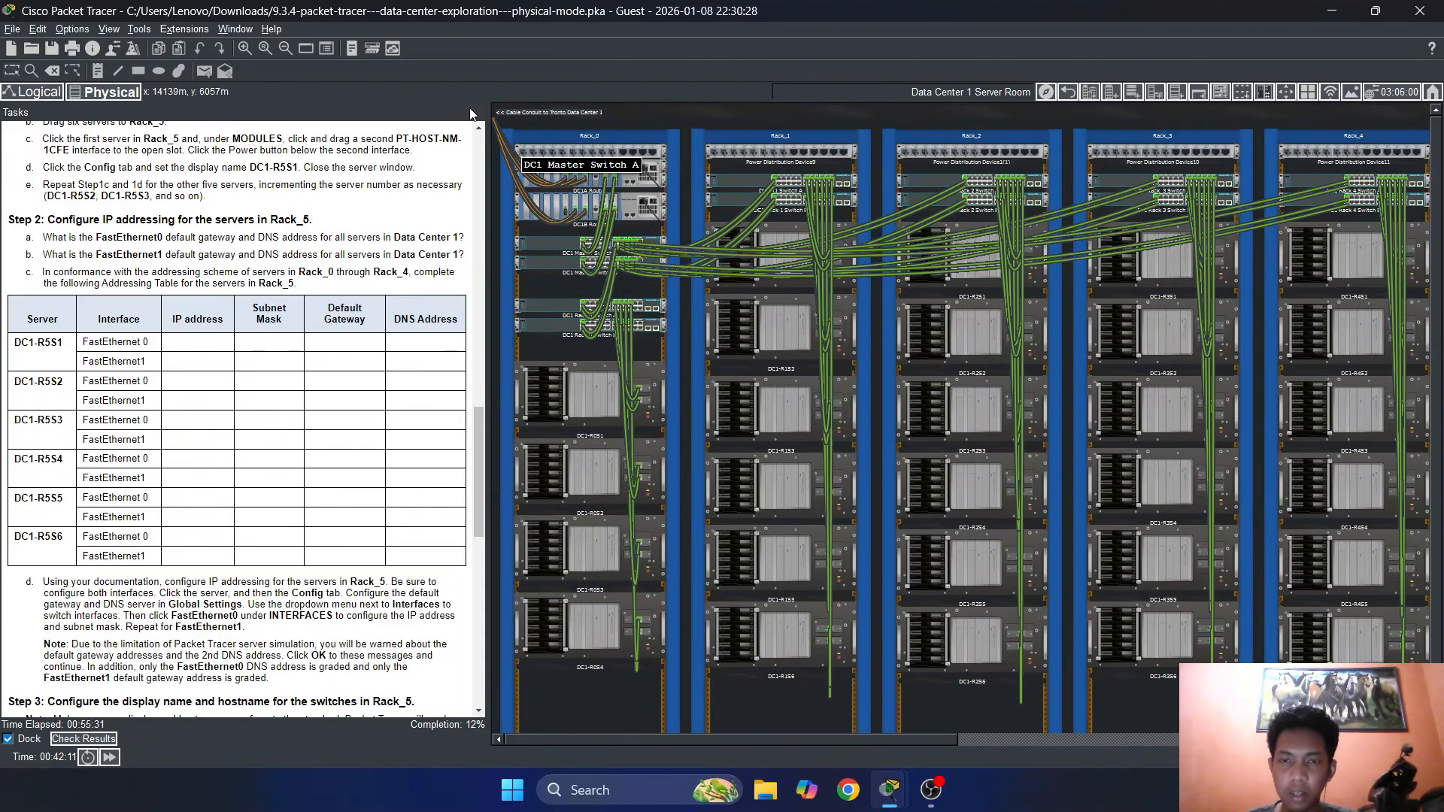
pyautogui.click(1070, 101)
pyautogui.click(1071, 102)
pyautogui.click(1075, 102)
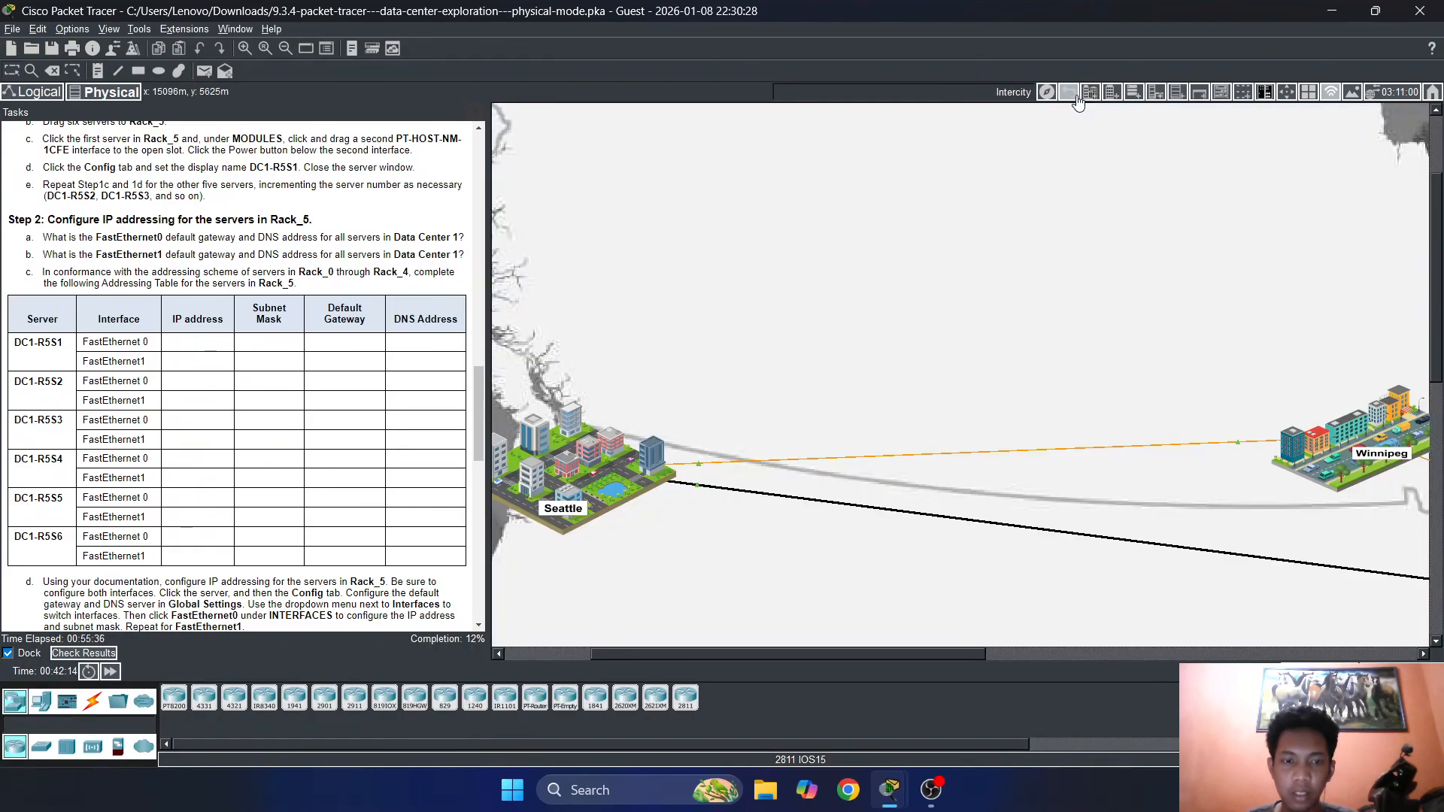
pyautogui.scroll(-3, 805, 331)
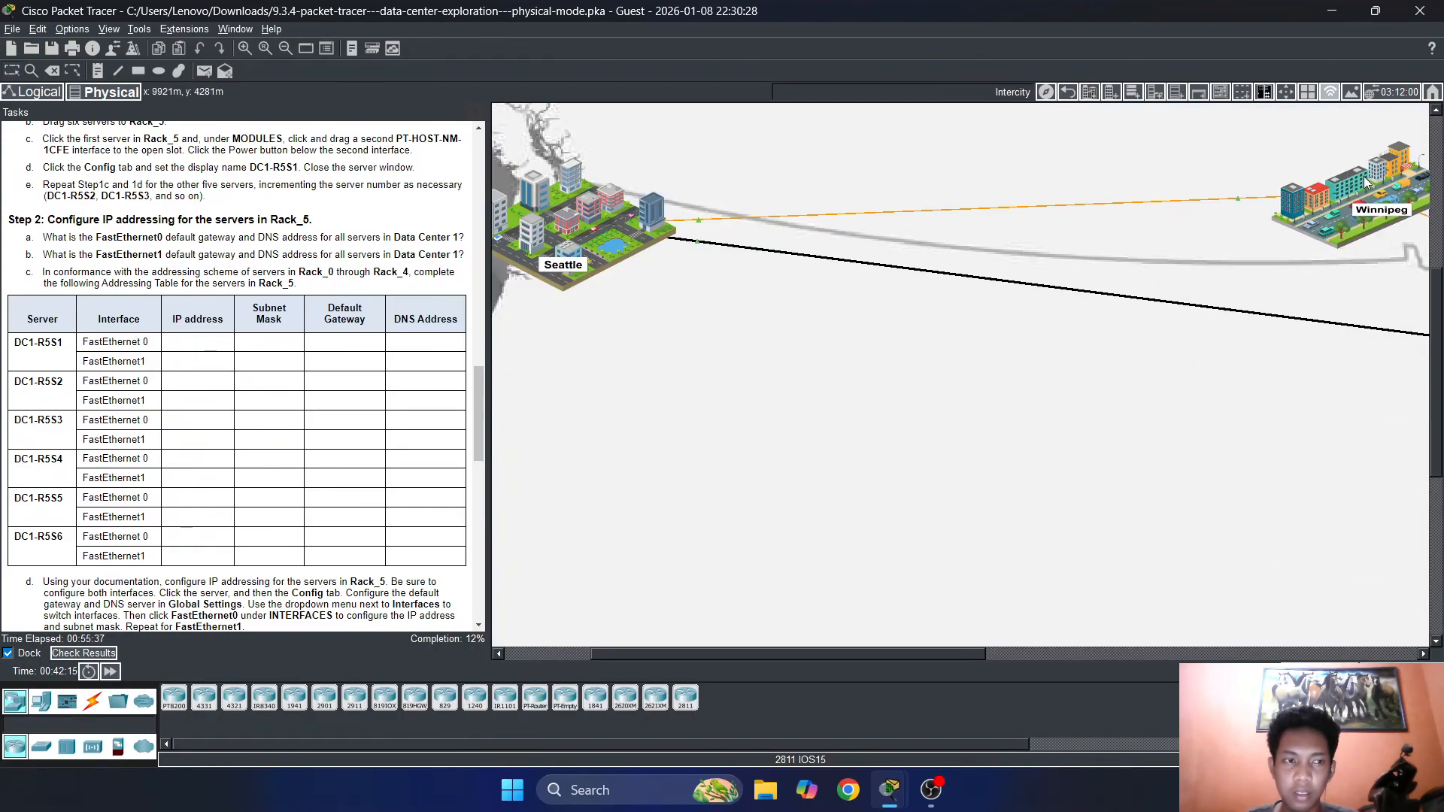
pyautogui.click(1365, 184)
pyautogui.click(837, 304)
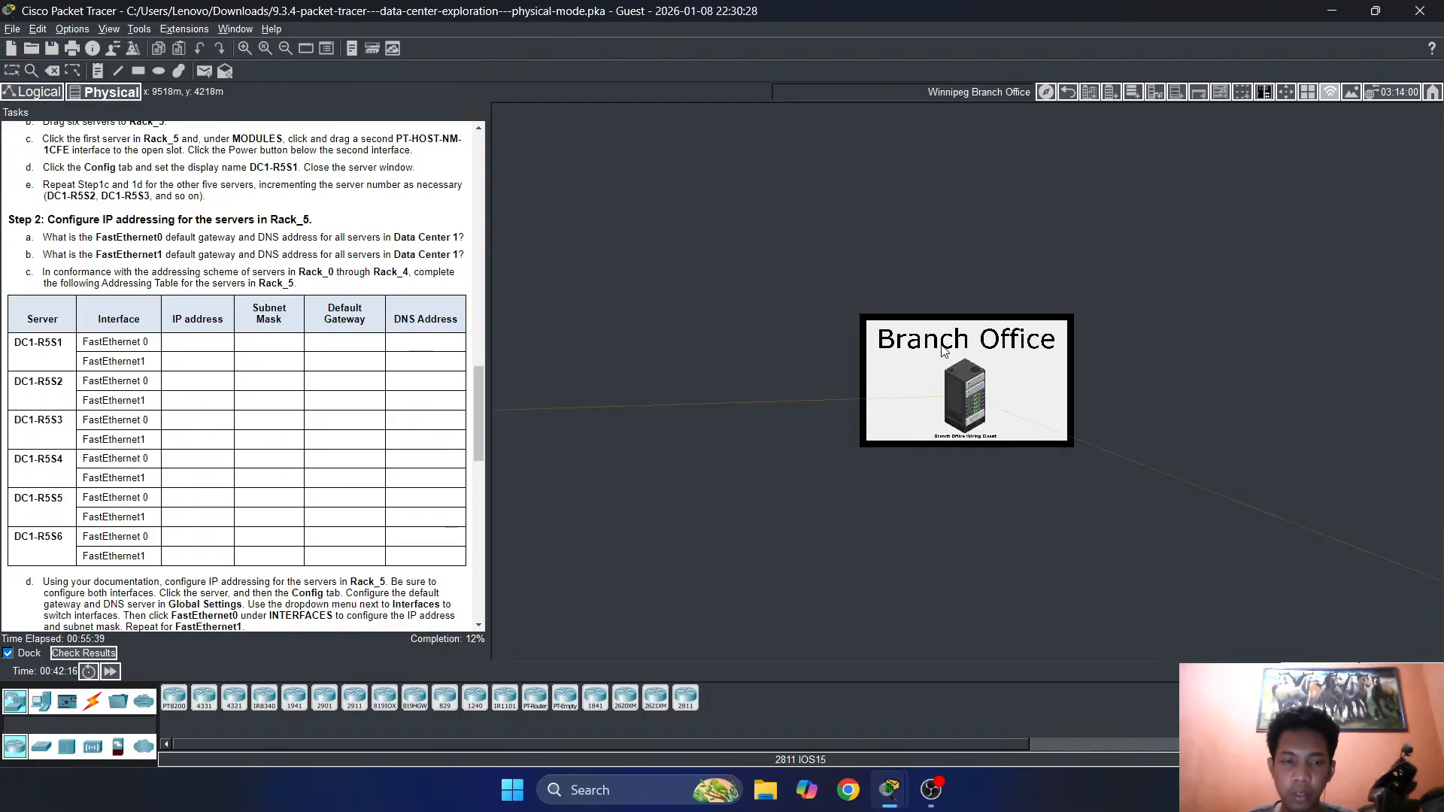
# Inspect the WebServer's addressing summary in the Branch Office Wiring Closet and return to the intercity map
pyautogui.click(965, 384)
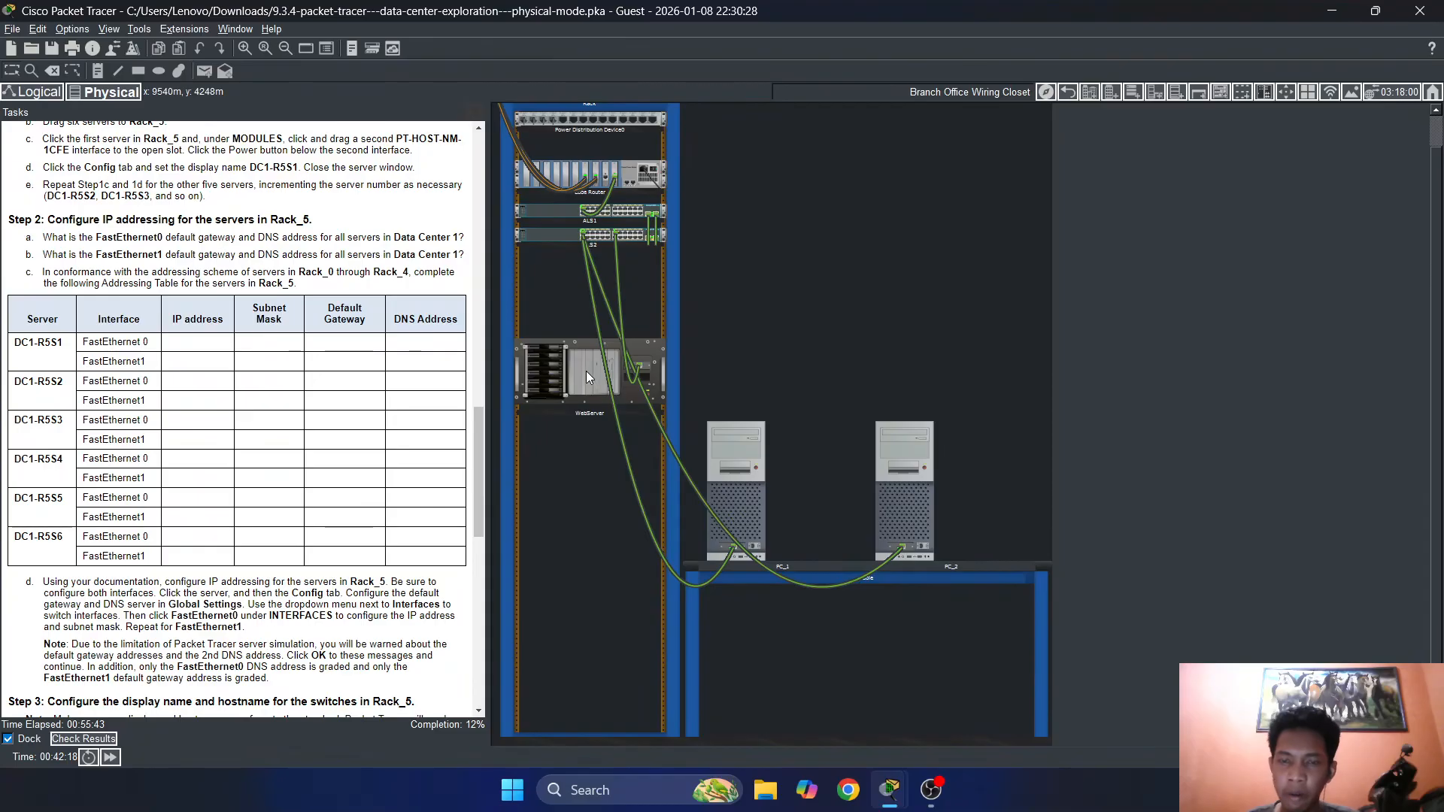
pyautogui.moveTo(577, 370)
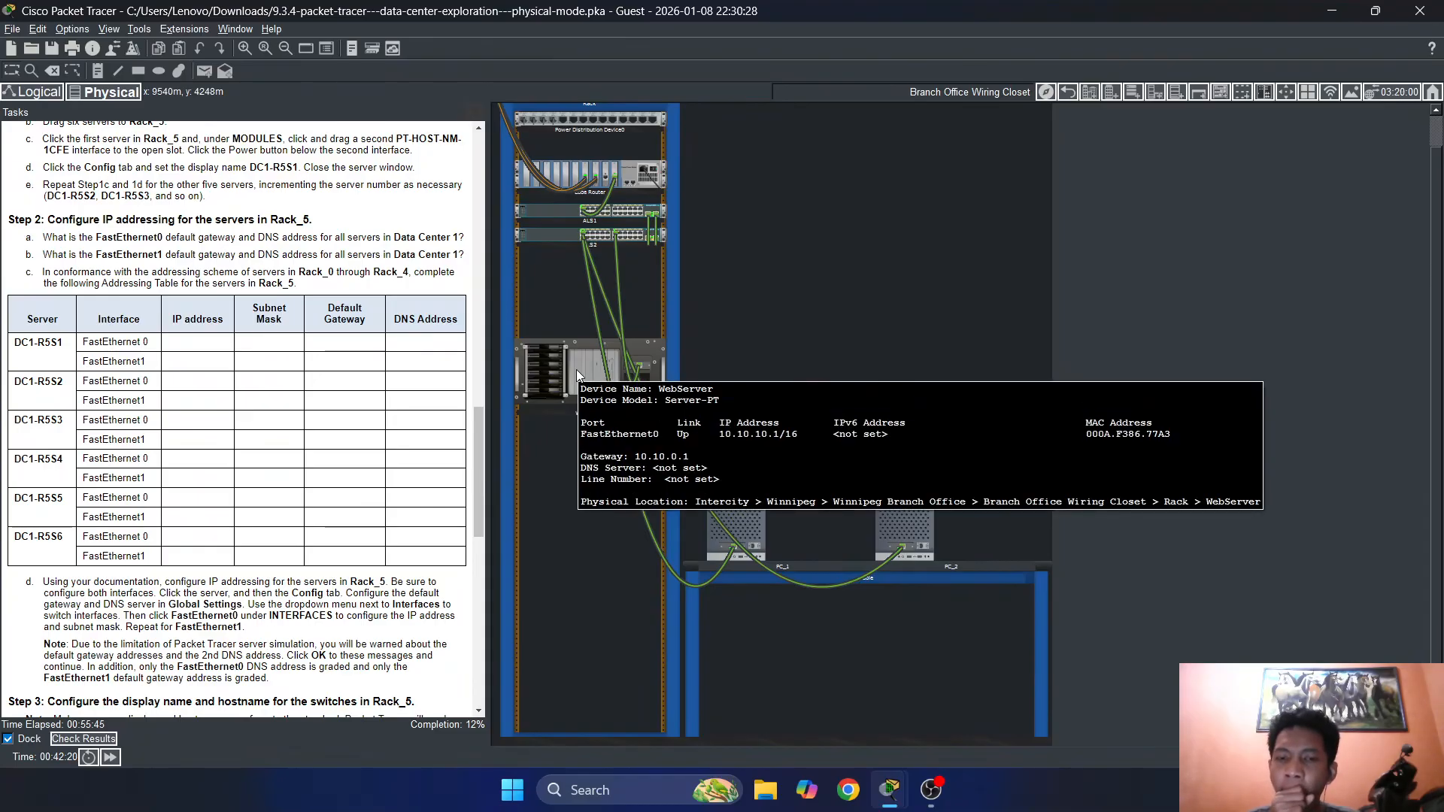
pyautogui.click(1068, 95)
pyautogui.click(1068, 95)
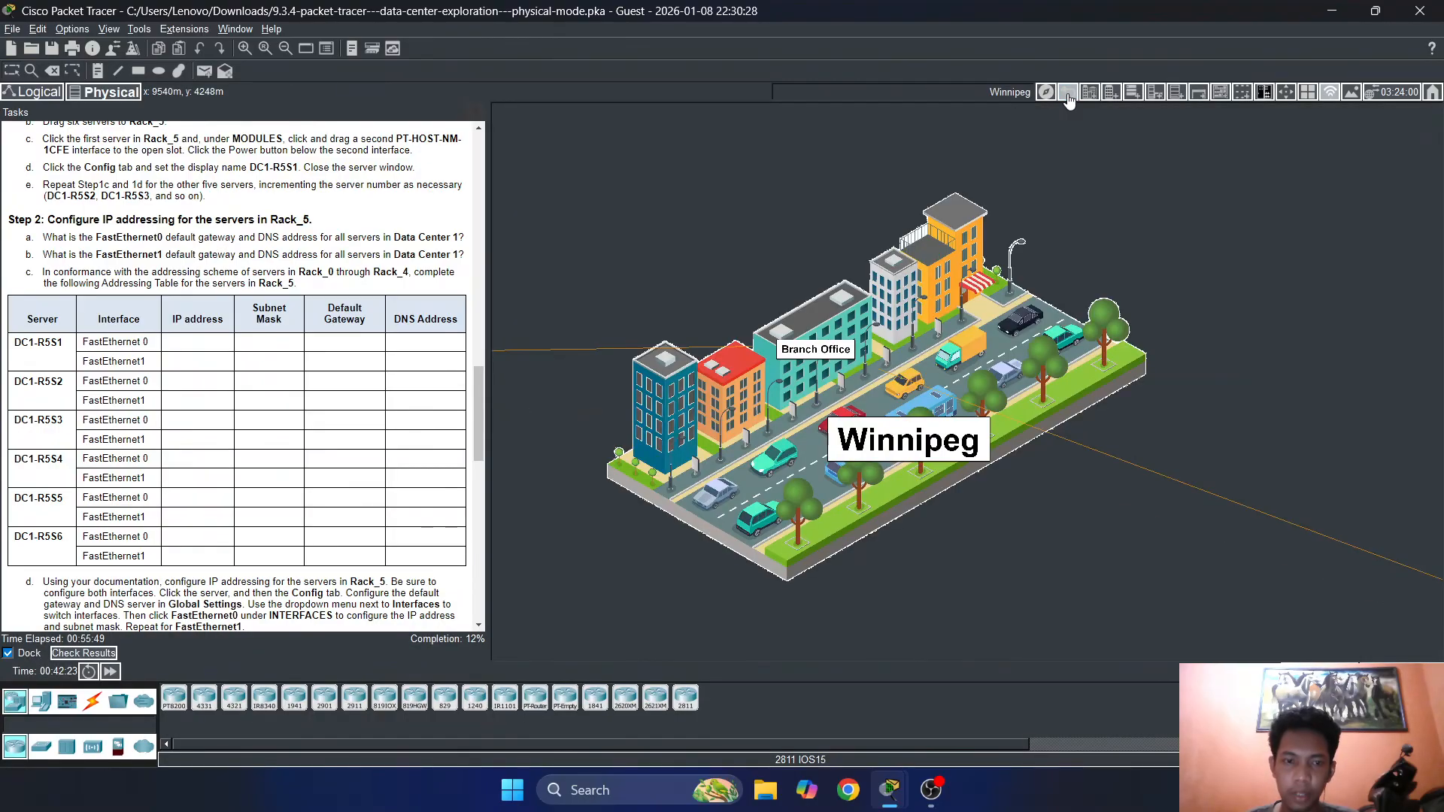
pyautogui.click(1067, 95)
# Go from the intercity map through Toronto and Data Center 1 into the Data Center 1 Server Room
pyautogui.click(32, 92)
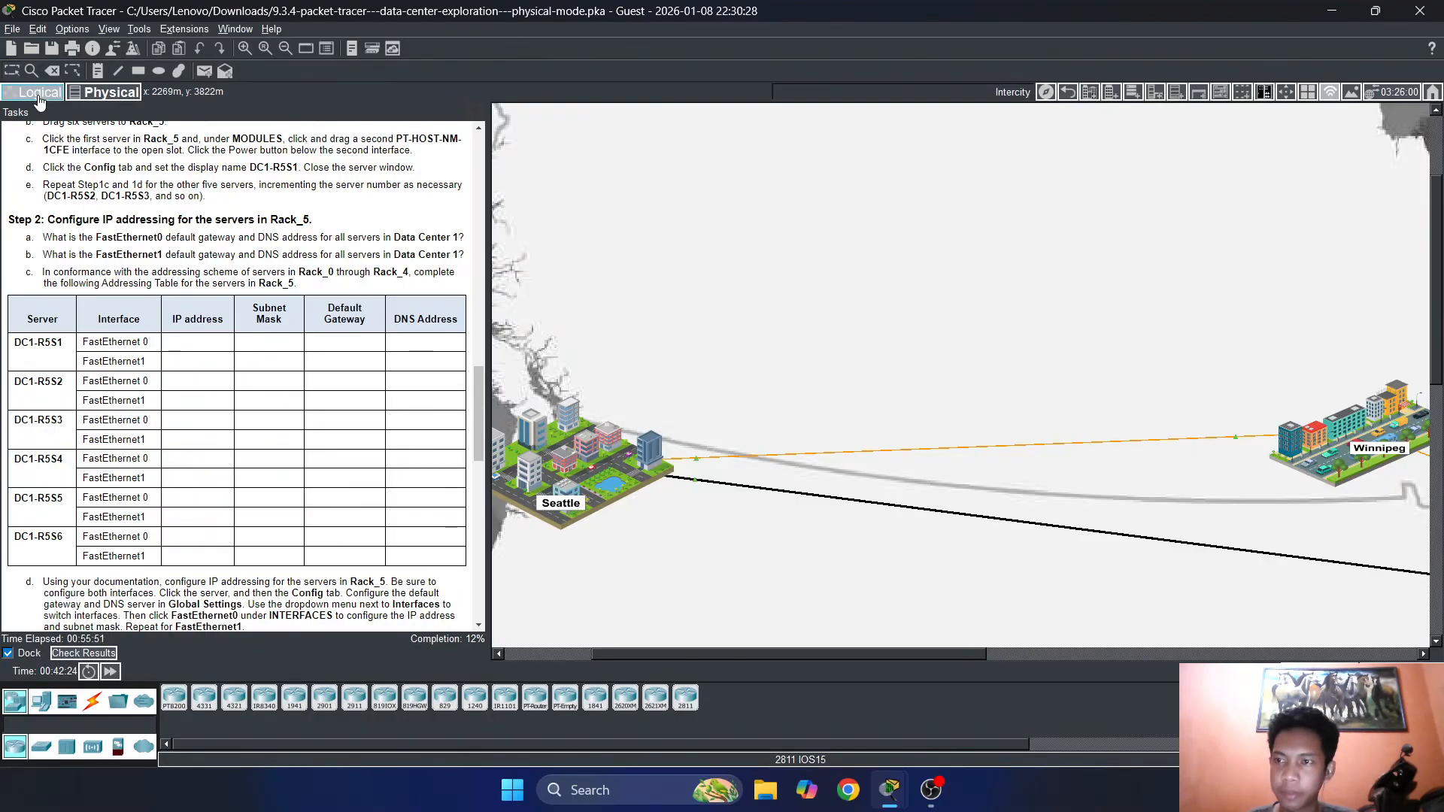
pyautogui.click(712, 411)
pyautogui.moveTo(702, 654); pyautogui.dragTo(986, 651)
pyautogui.scroll(-3, 1039, 534)
pyautogui.click(1211, 376)
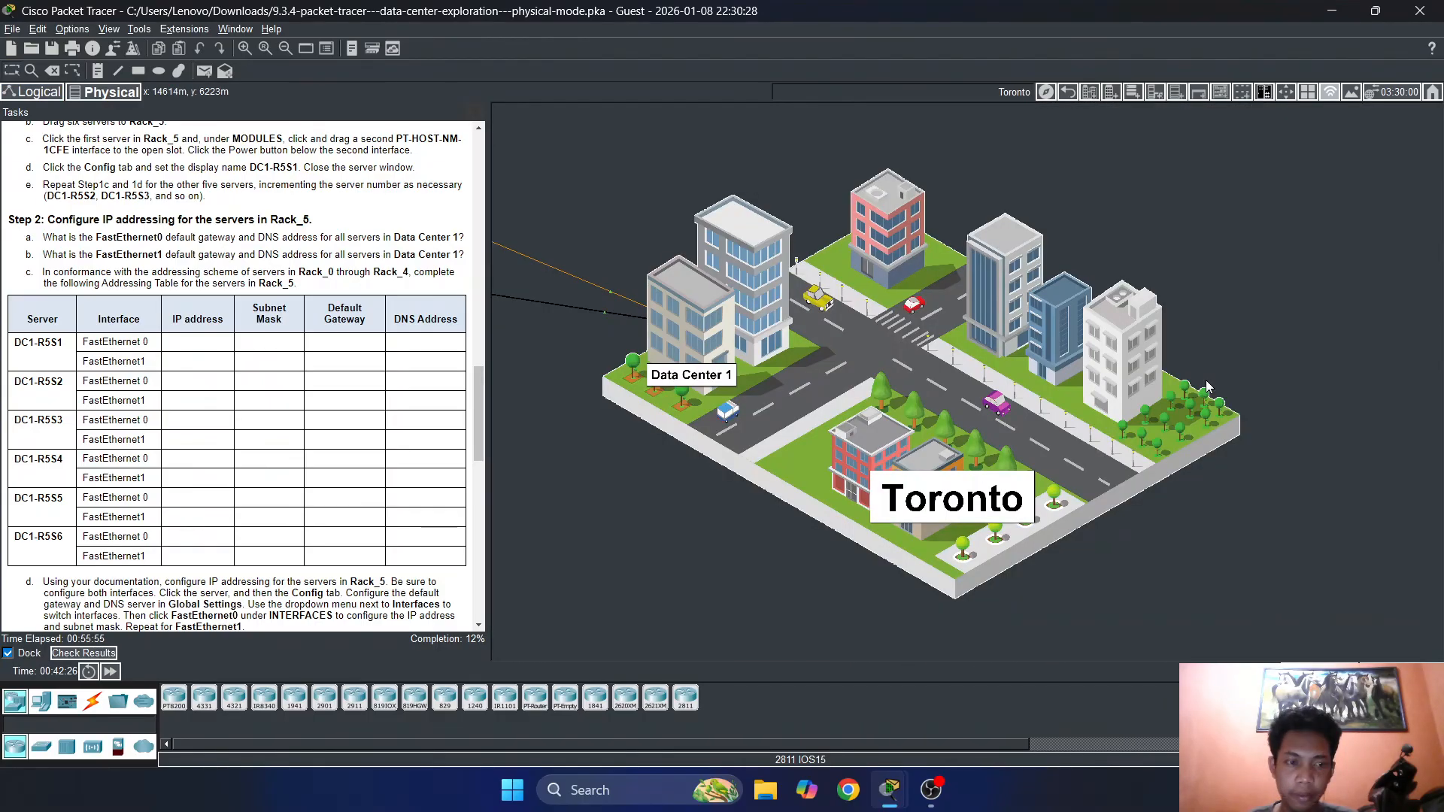
pyautogui.click(652, 344)
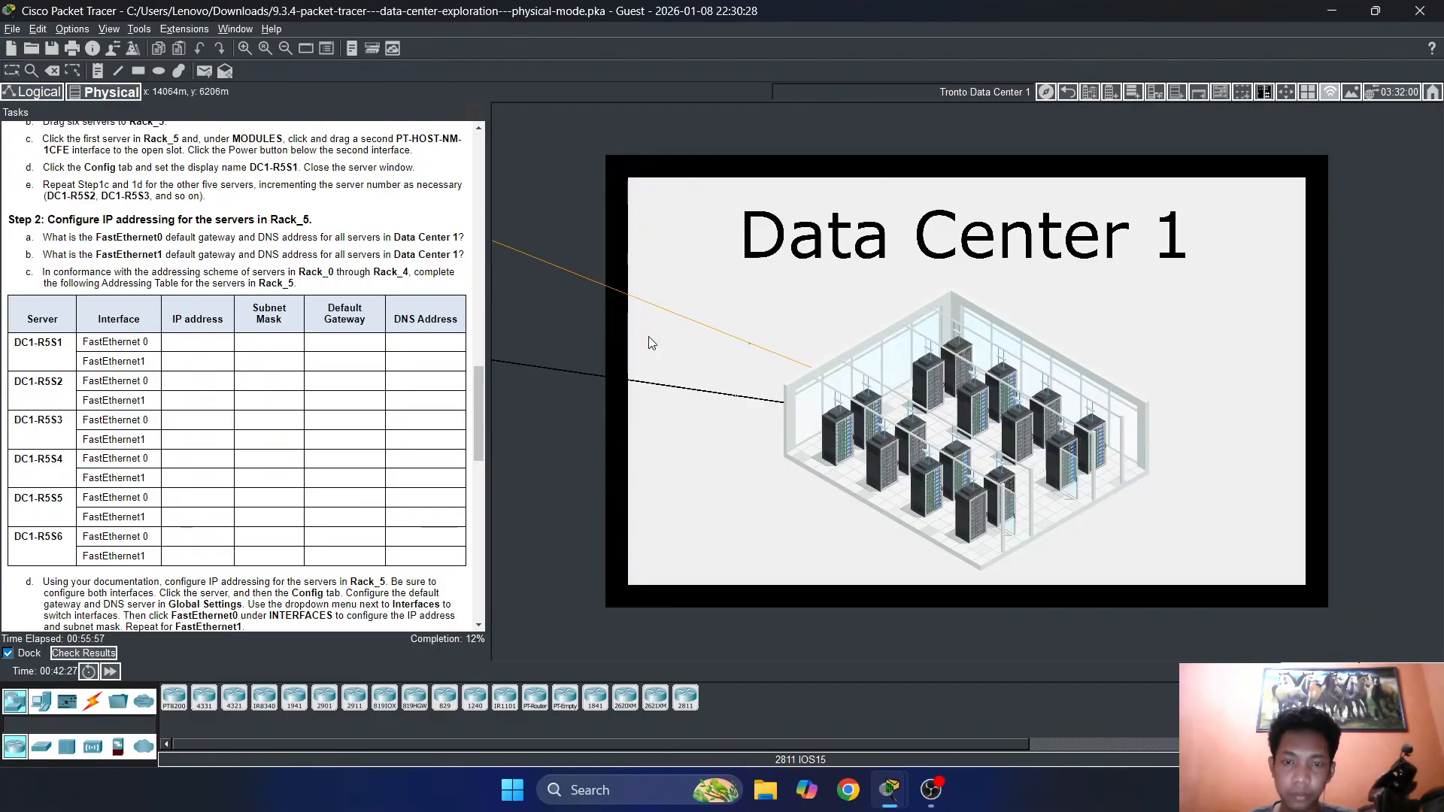
pyautogui.click(919, 420)
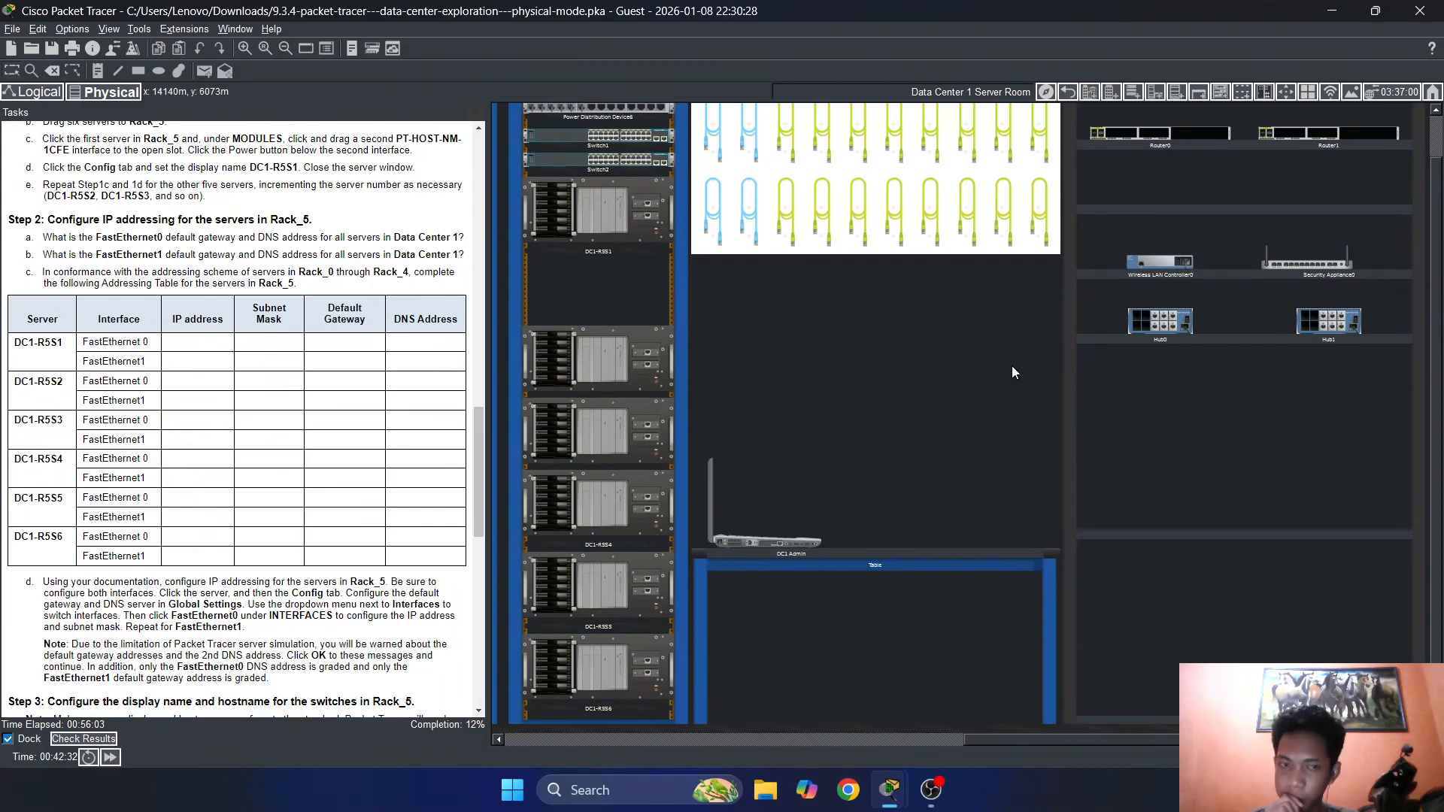
pyautogui.click(613, 200)
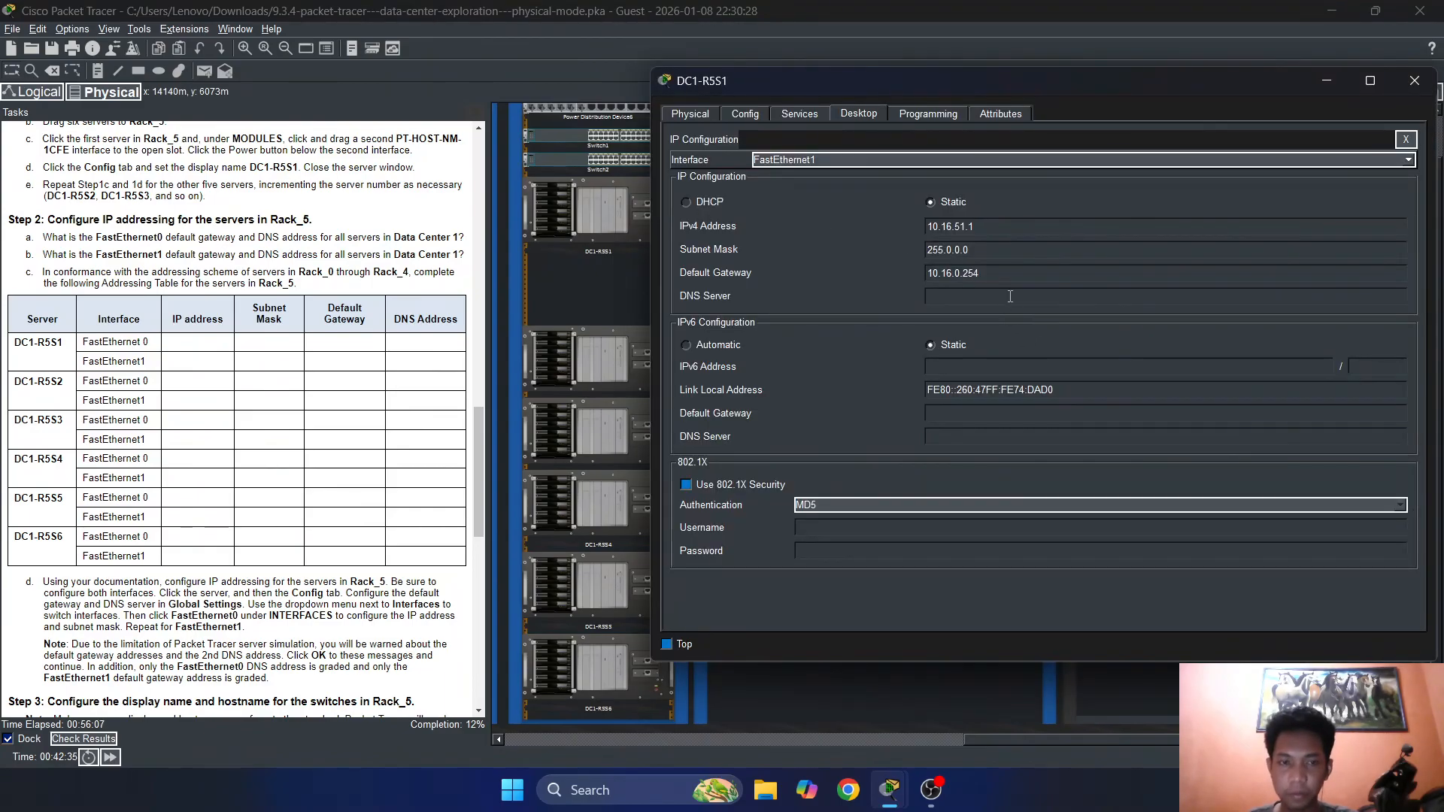
pyautogui.write('10')
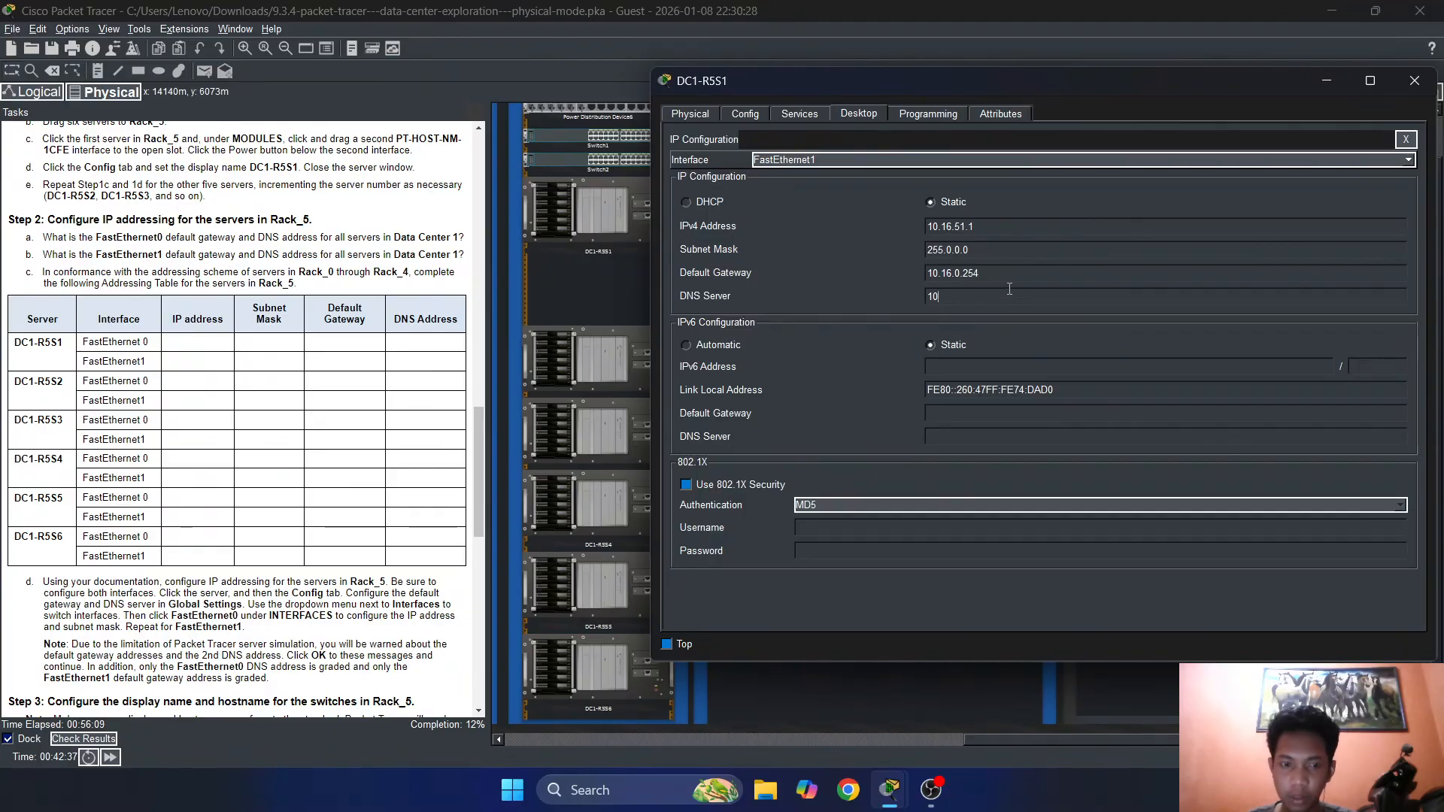
pyautogui.write('.16.')
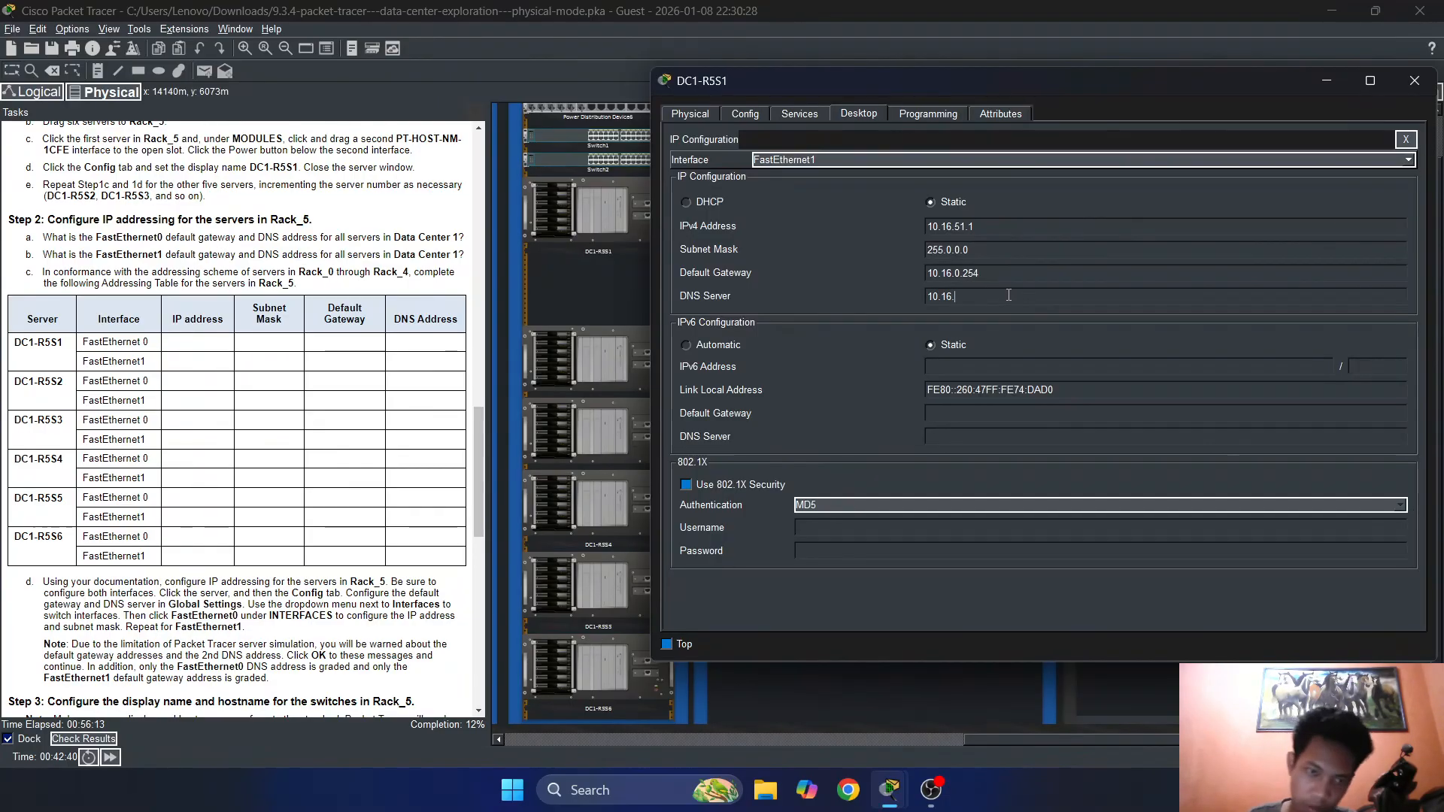
pyautogui.click(585, 219)
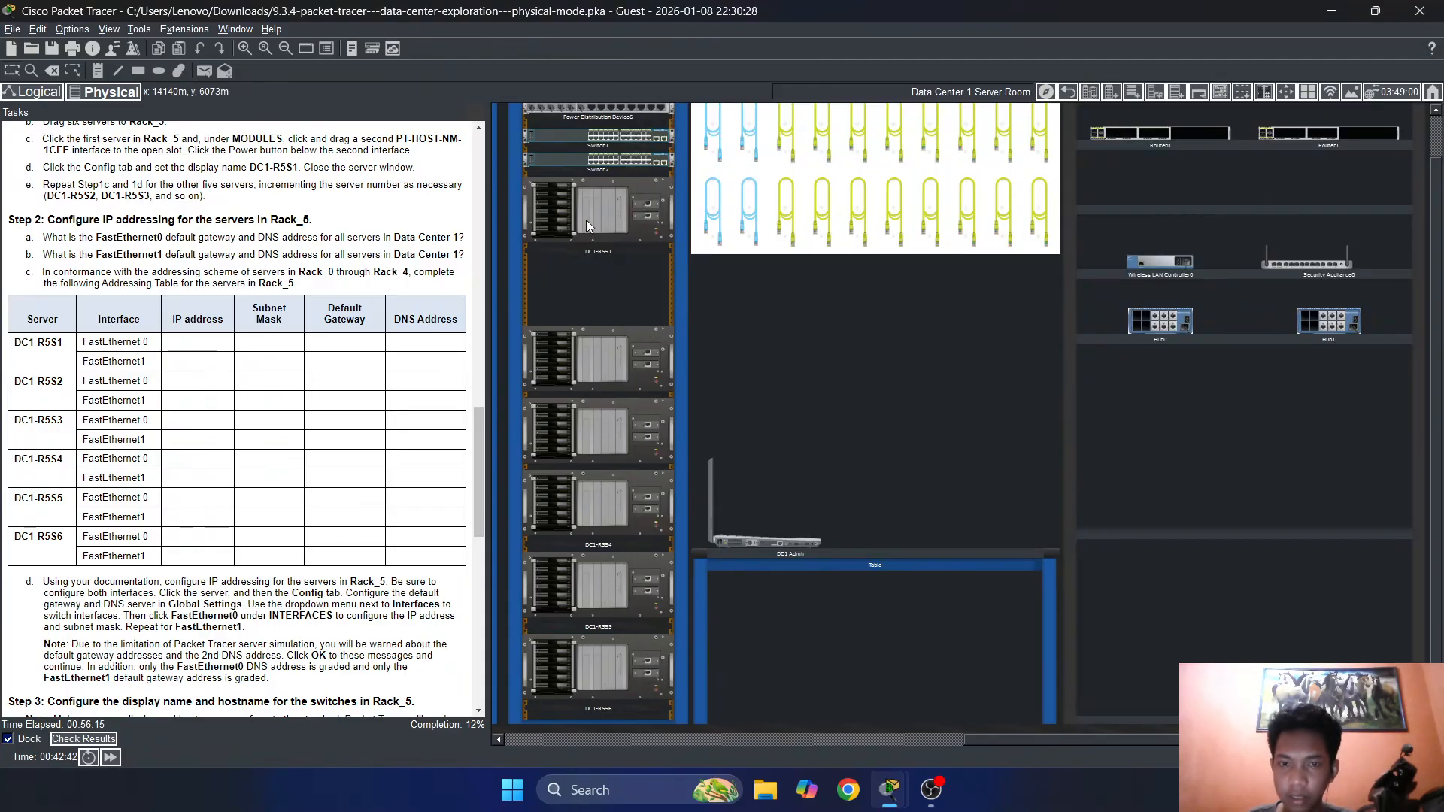
# Compare the FastEthernet0 and FastEthernet1 IP configuration of server DC1-R4S1, including the DNS server of each interface, and close its window
pyautogui.click(725, 399)
pyautogui.moveTo(961, 740); pyautogui.dragTo(812, 739)
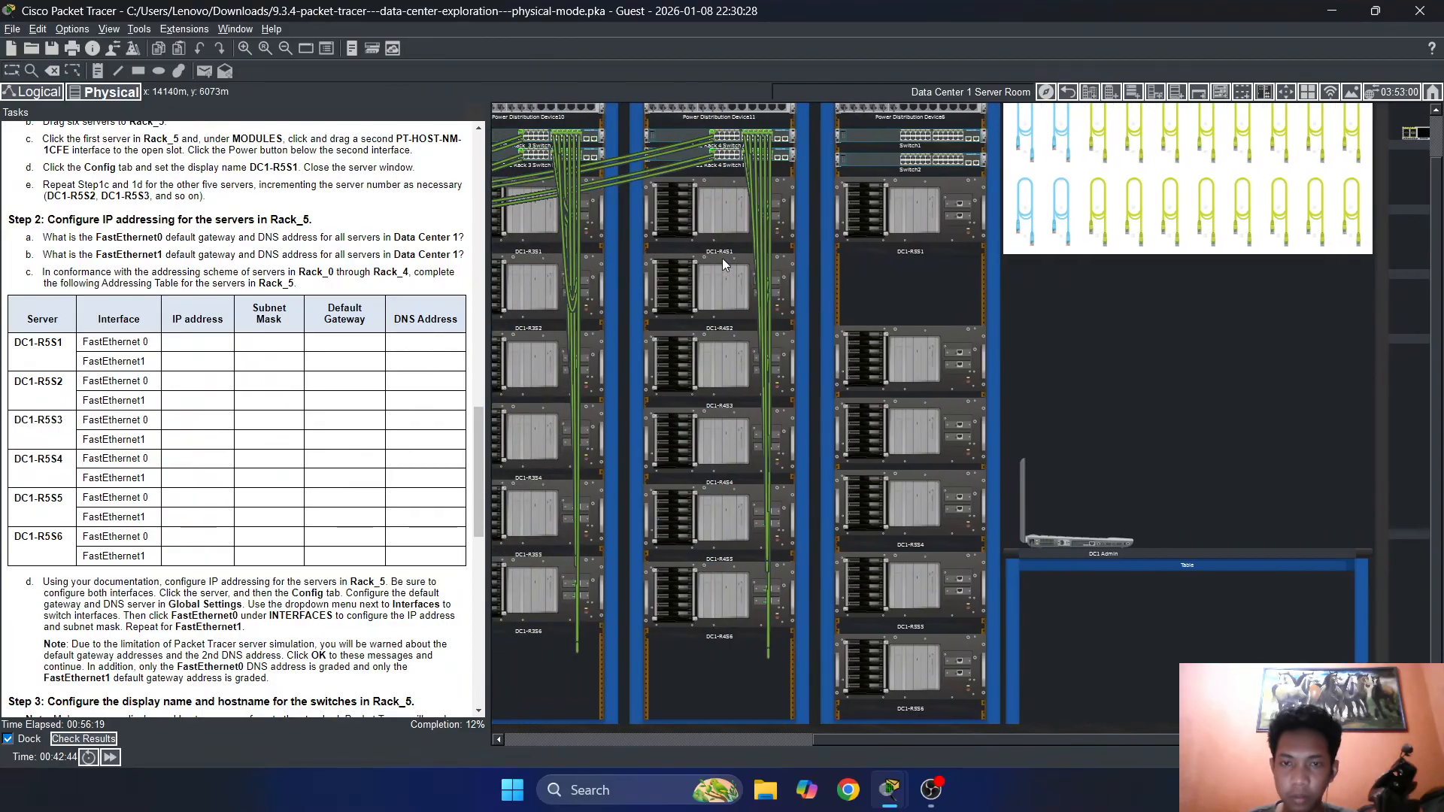
pyautogui.click(733, 223)
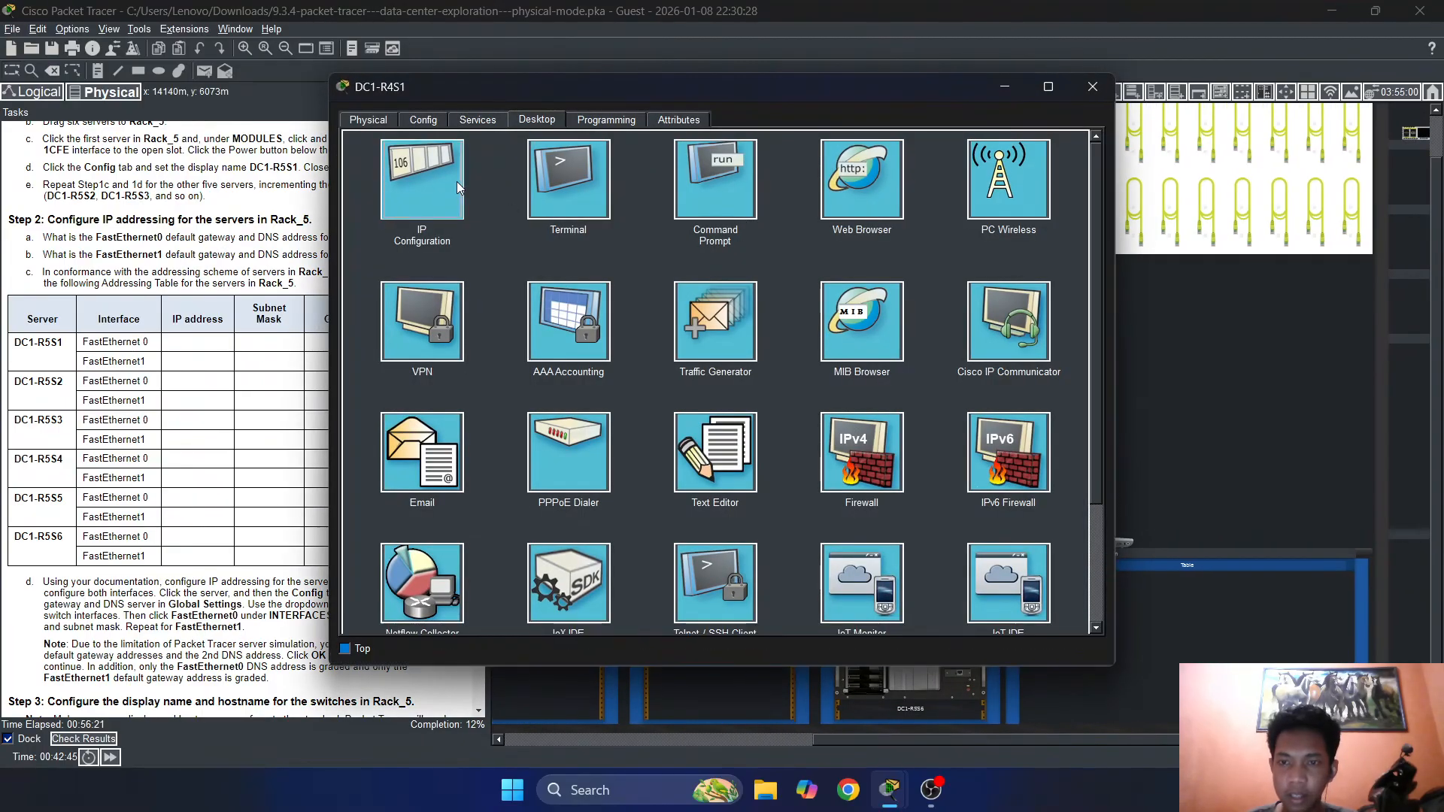
pyautogui.click(458, 186)
pyautogui.click(604, 167)
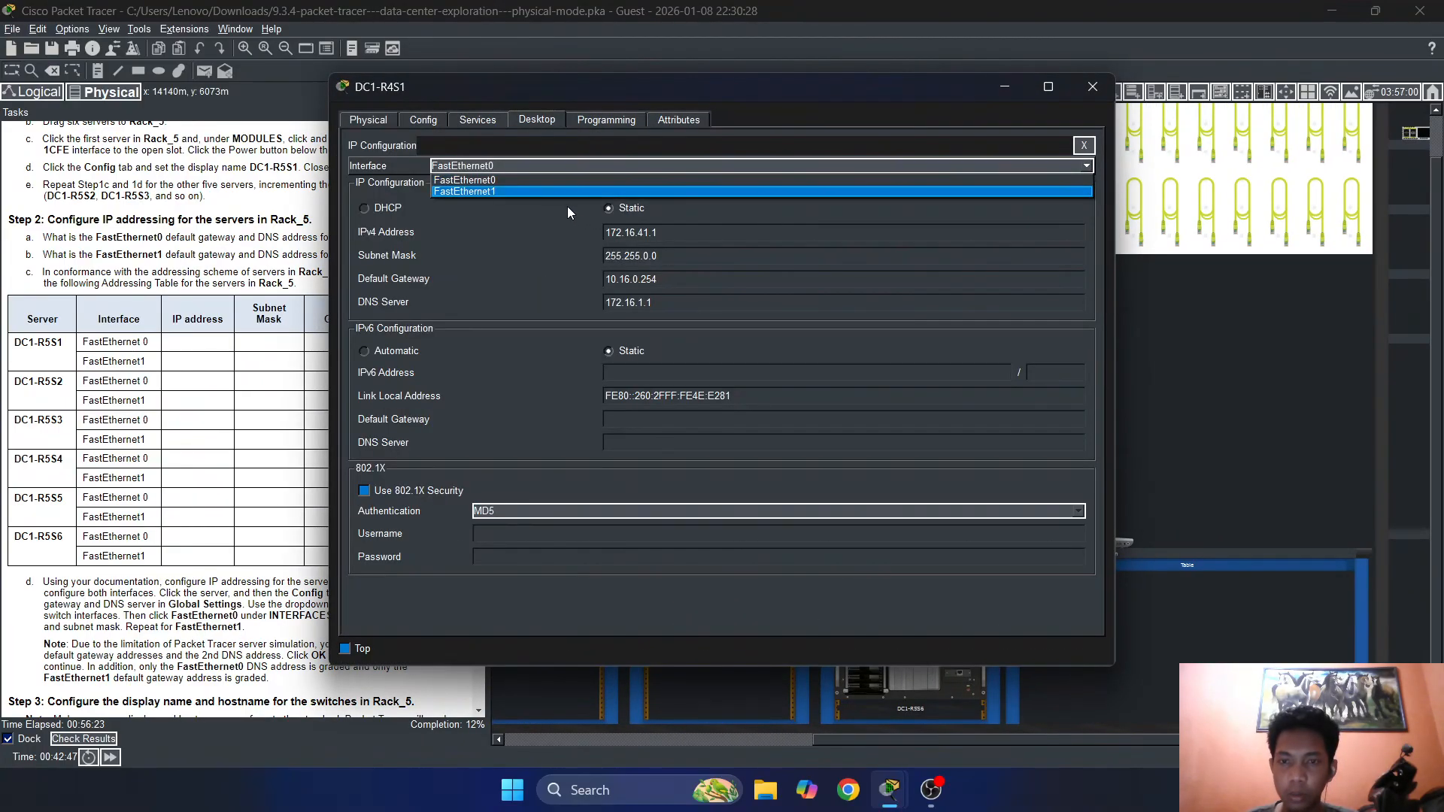
pyautogui.click(551, 194)
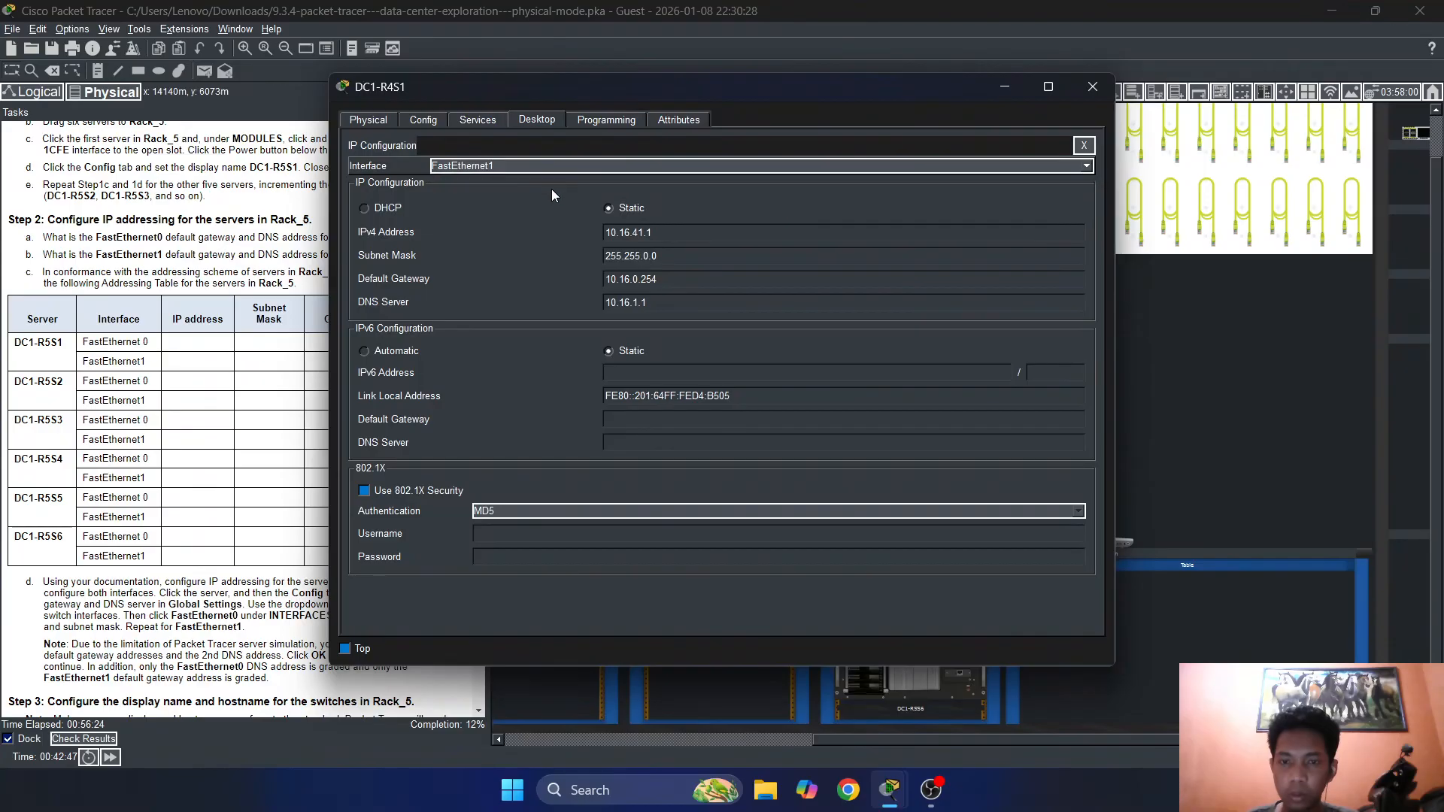
pyautogui.click(594, 166)
pyautogui.click(611, 176)
pyautogui.click(1093, 87)
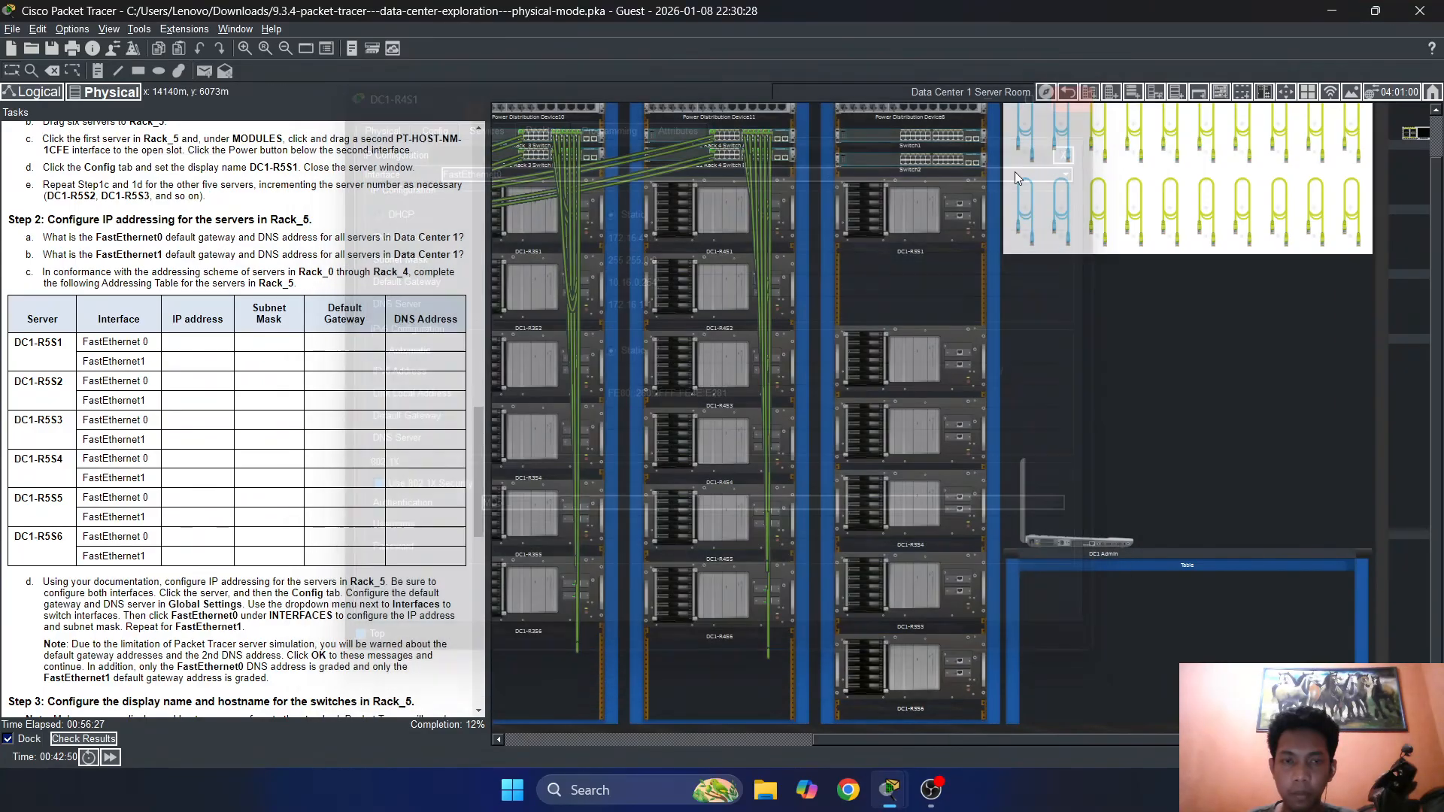
# Set the FastEthernet1 DNS server of server DC1-R5S1 to 10.16.1.1 and acknowledge the DNS warning
pyautogui.click(1013, 172)
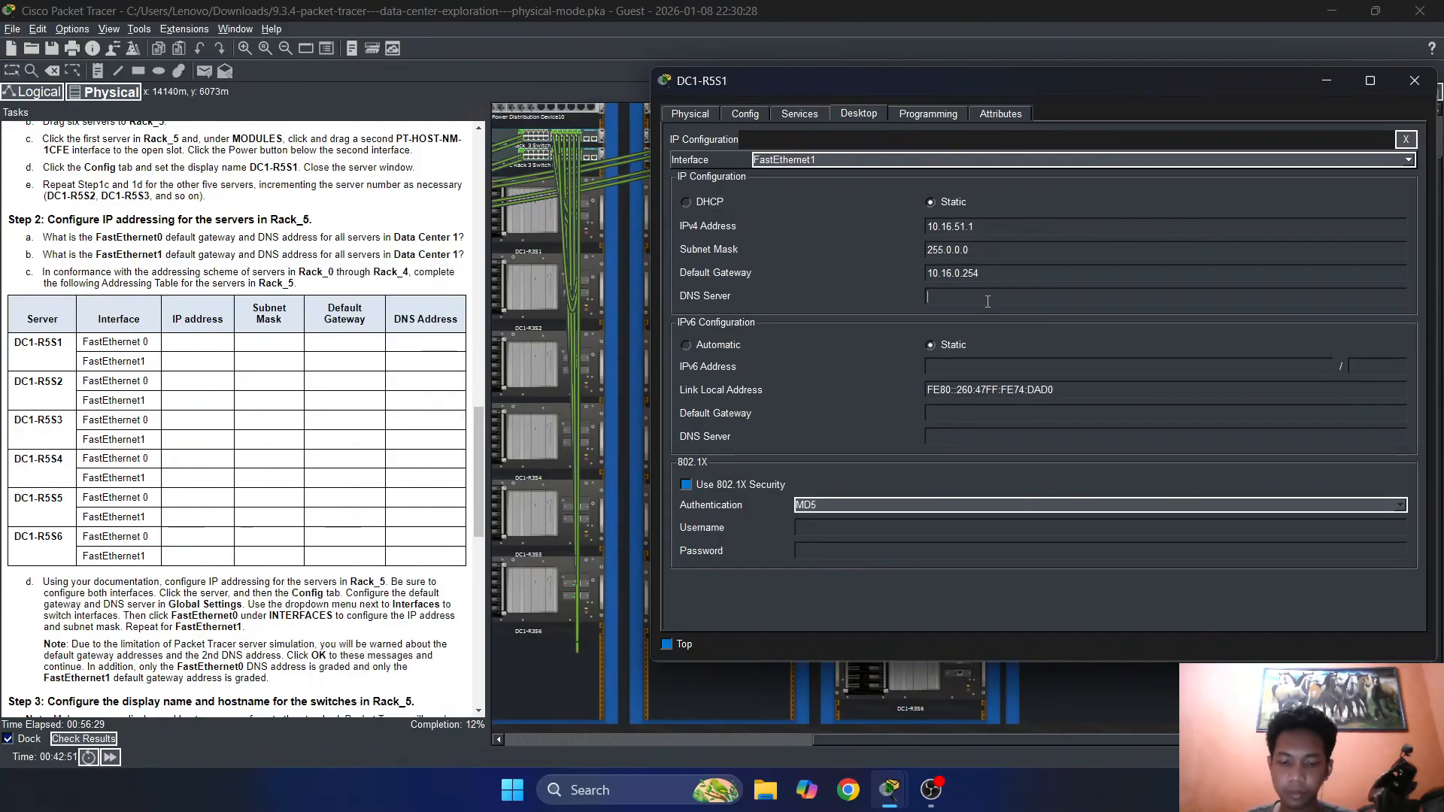
pyautogui.write('10.16.1.')
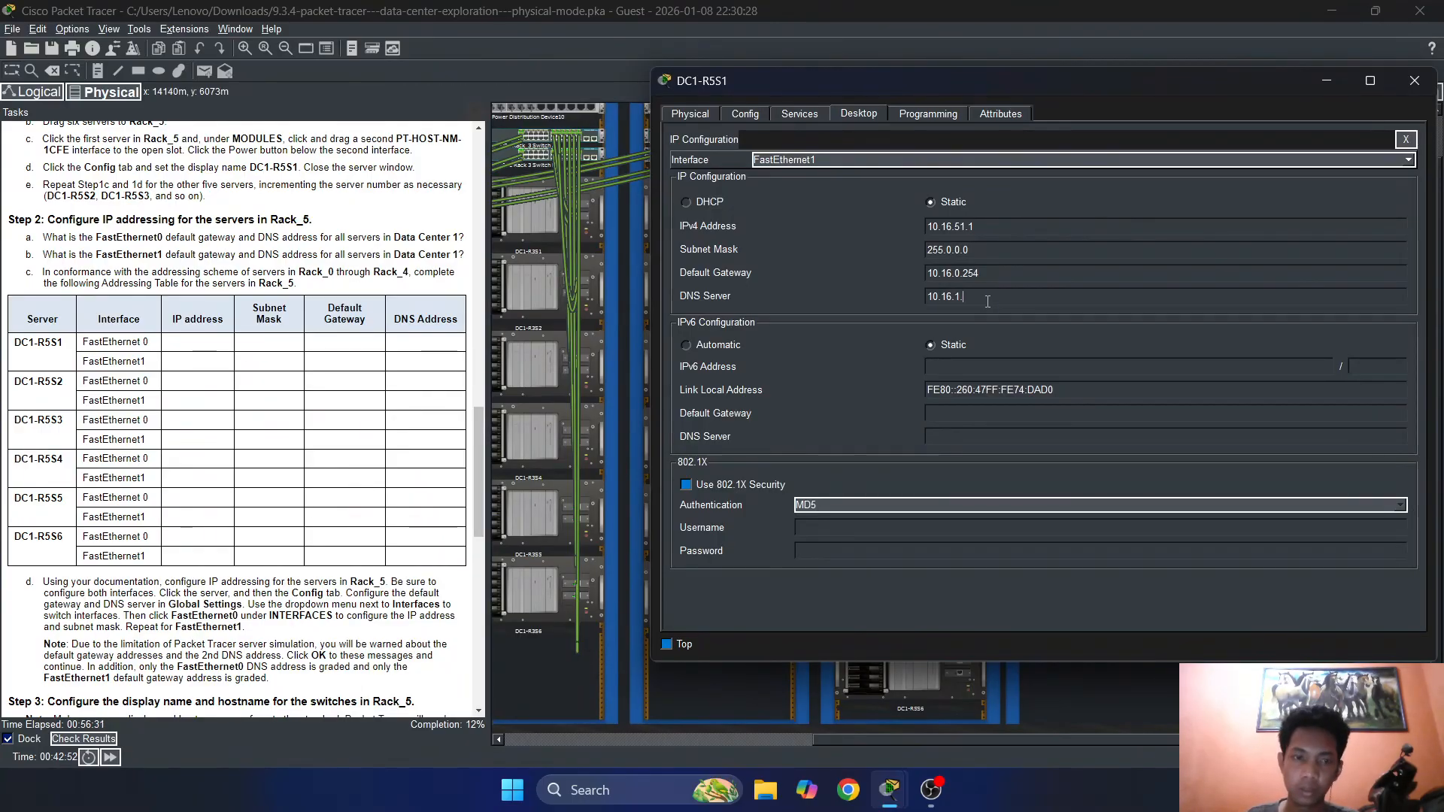
pyautogui.write('1')
pyautogui.click(1054, 164)
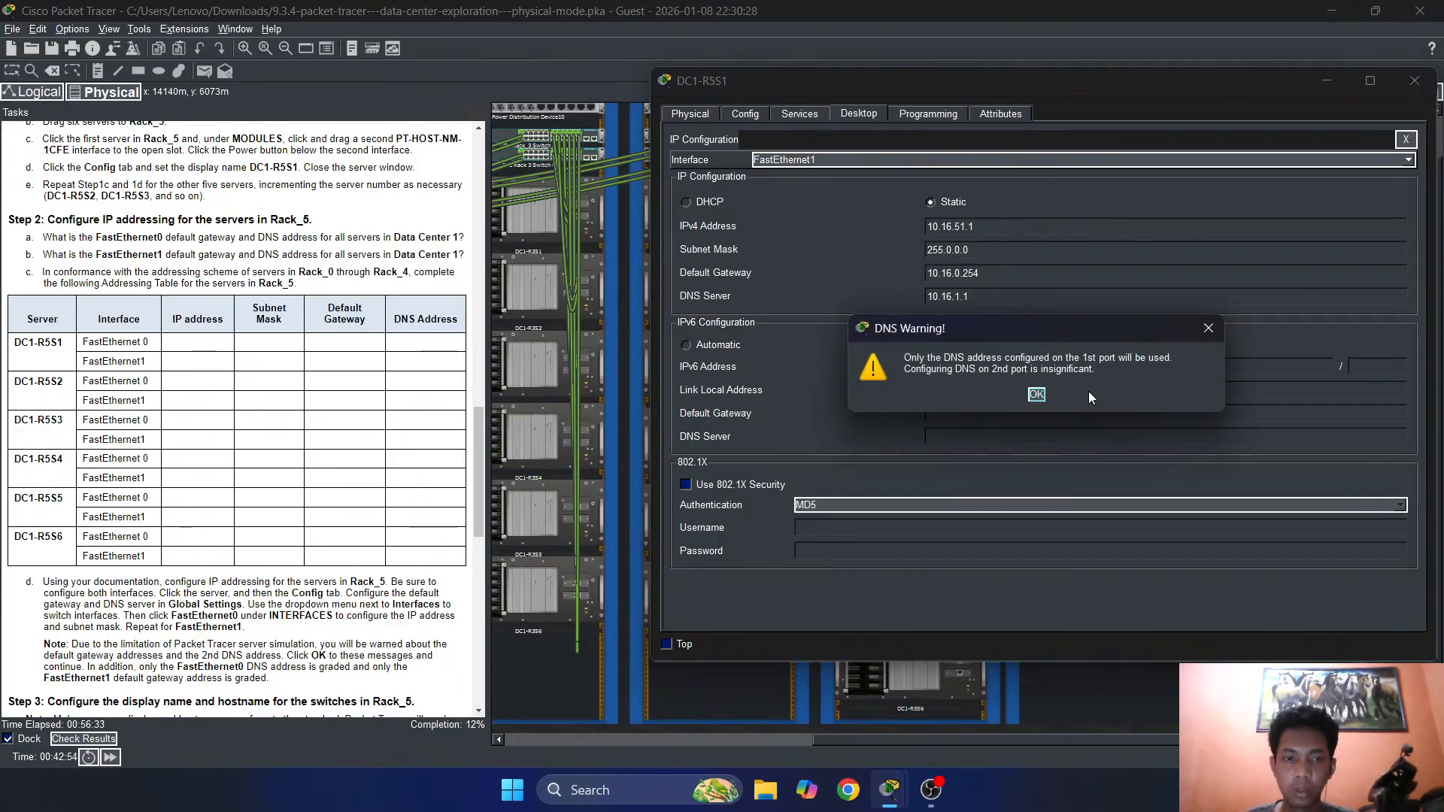
pyautogui.click(1033, 393)
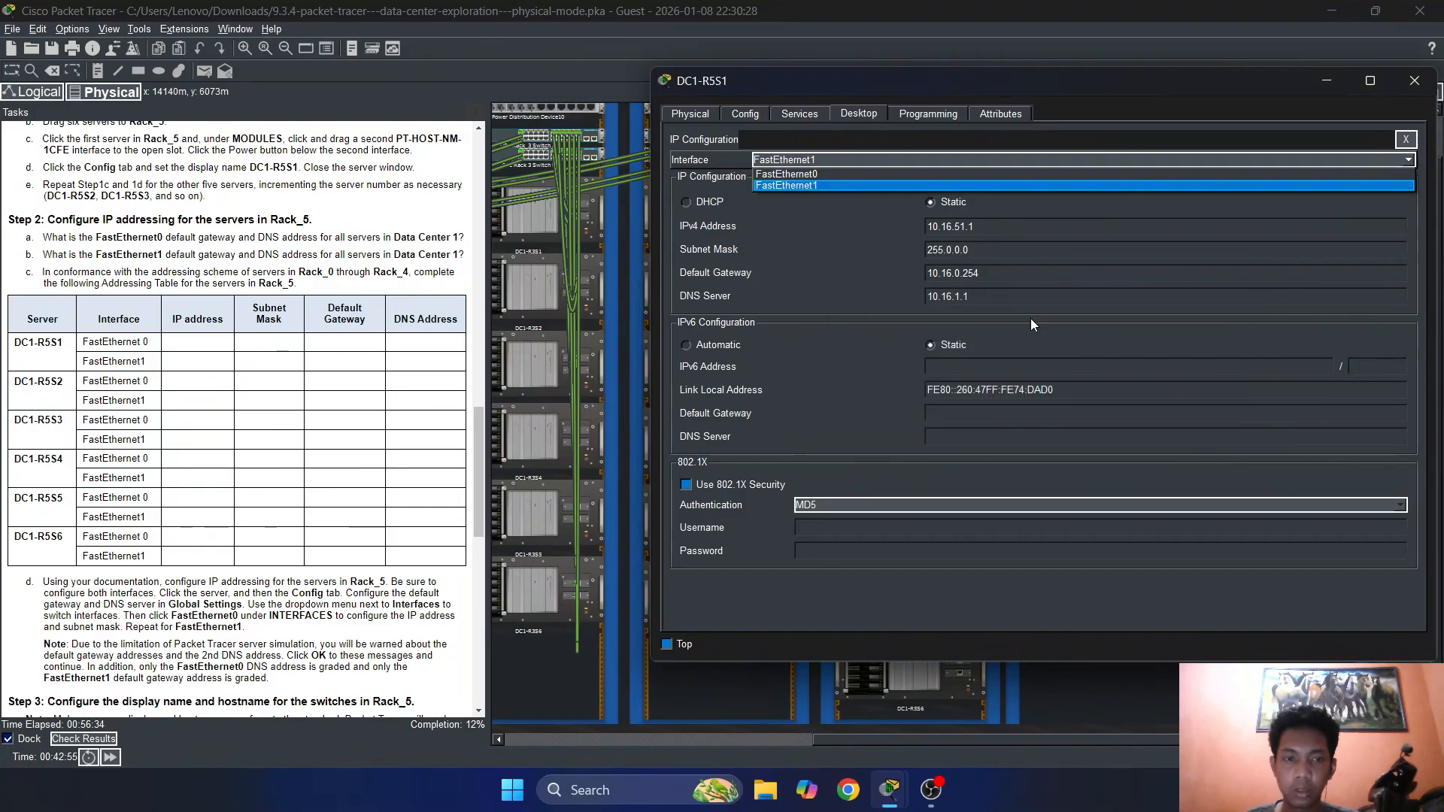
# Set the FastEthernet0 DNS server of DC1-R5S1 to 172.16.1.1 and close the server's window
pyautogui.click(814, 174)
pyautogui.moveTo(1000, 297); pyautogui.dragTo(919, 298)
pyautogui.write('172')
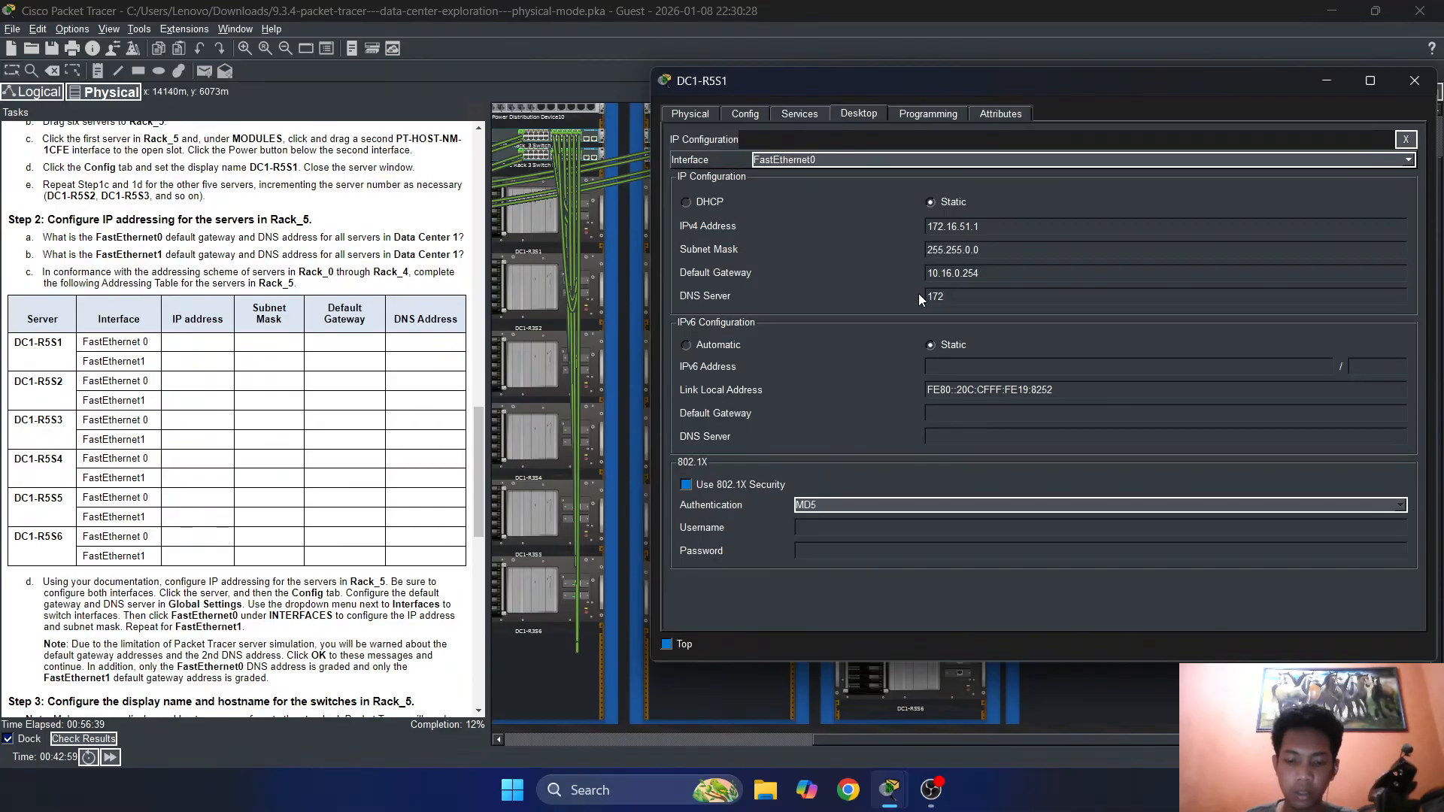
pyautogui.write('.16.51')
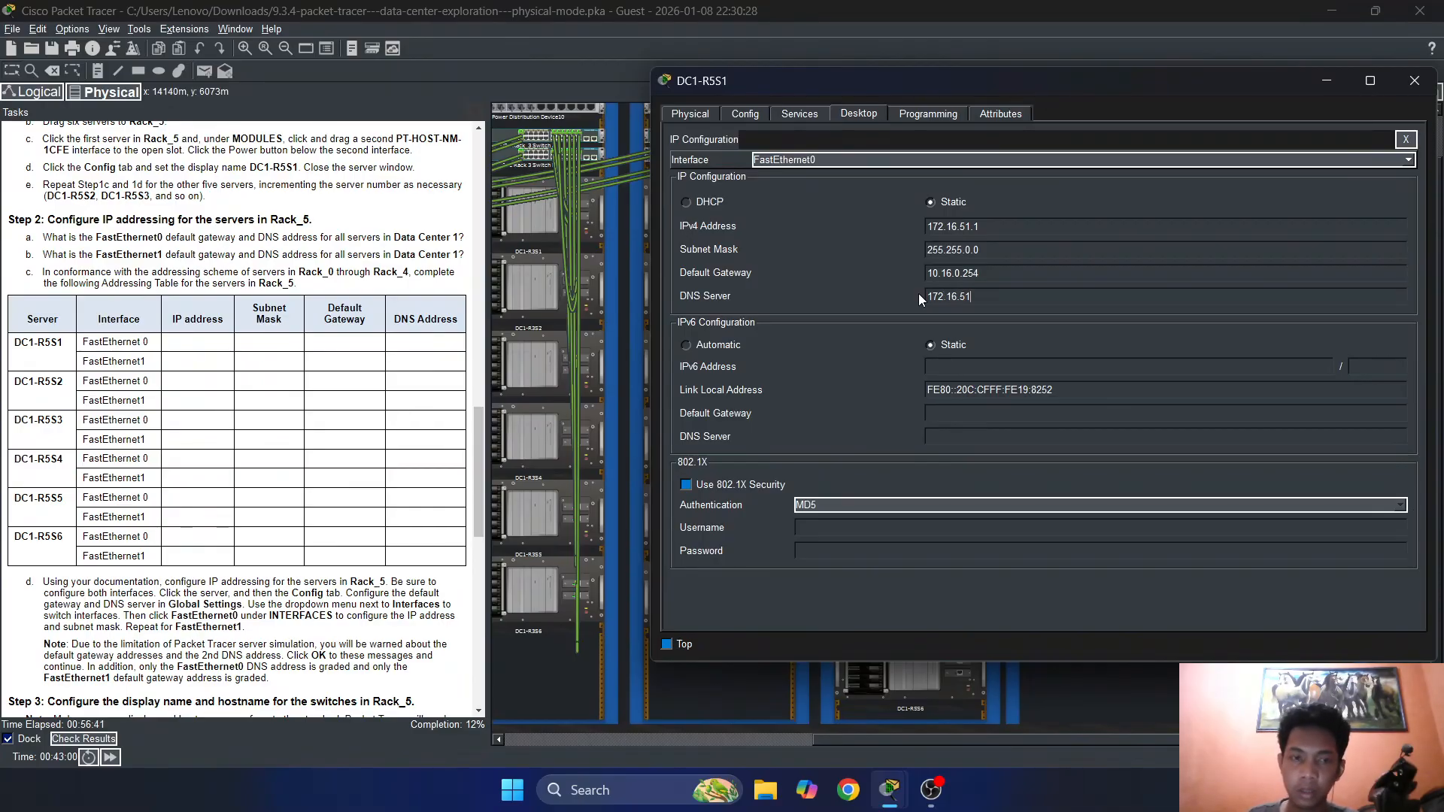
pyautogui.write('.1')
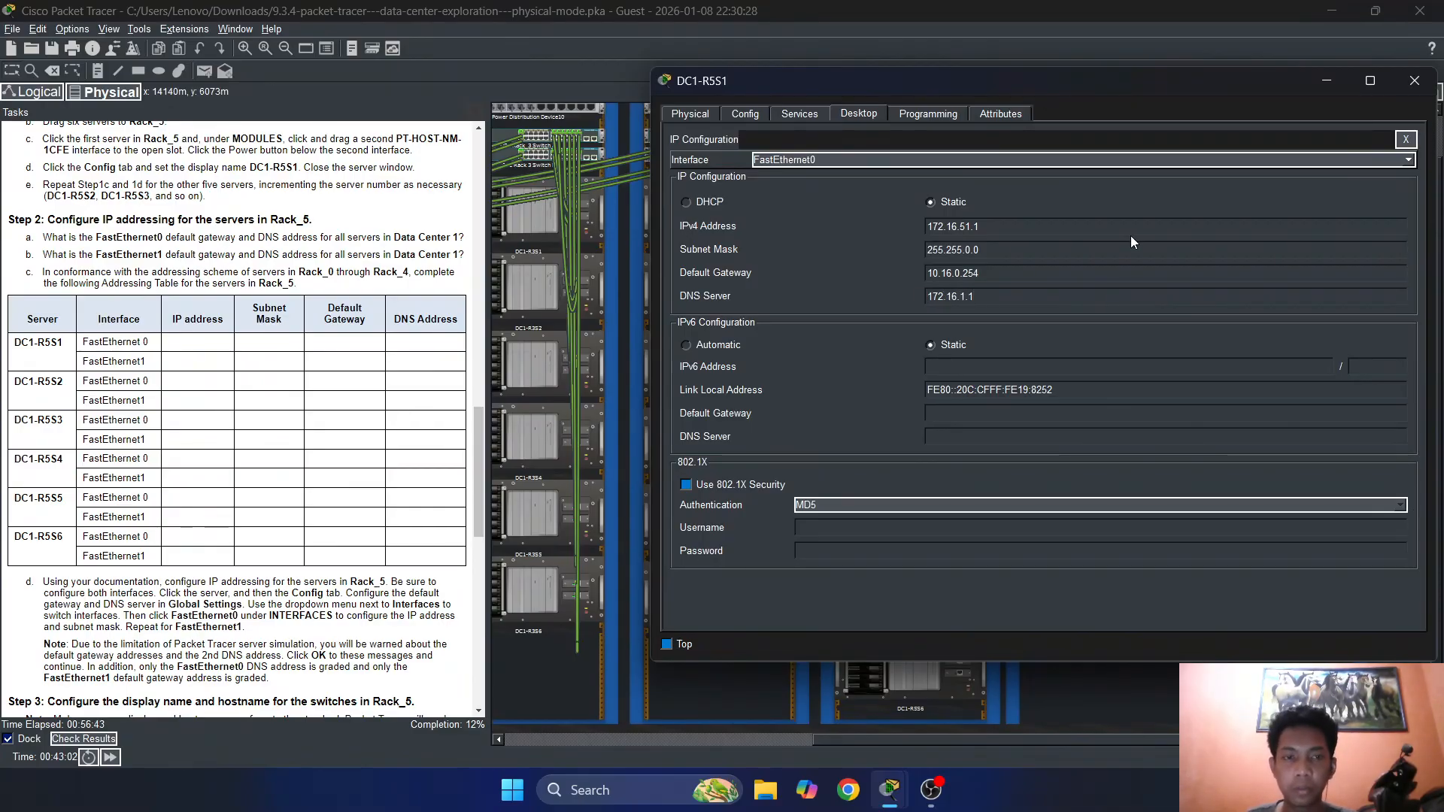
pyautogui.click(1405, 139)
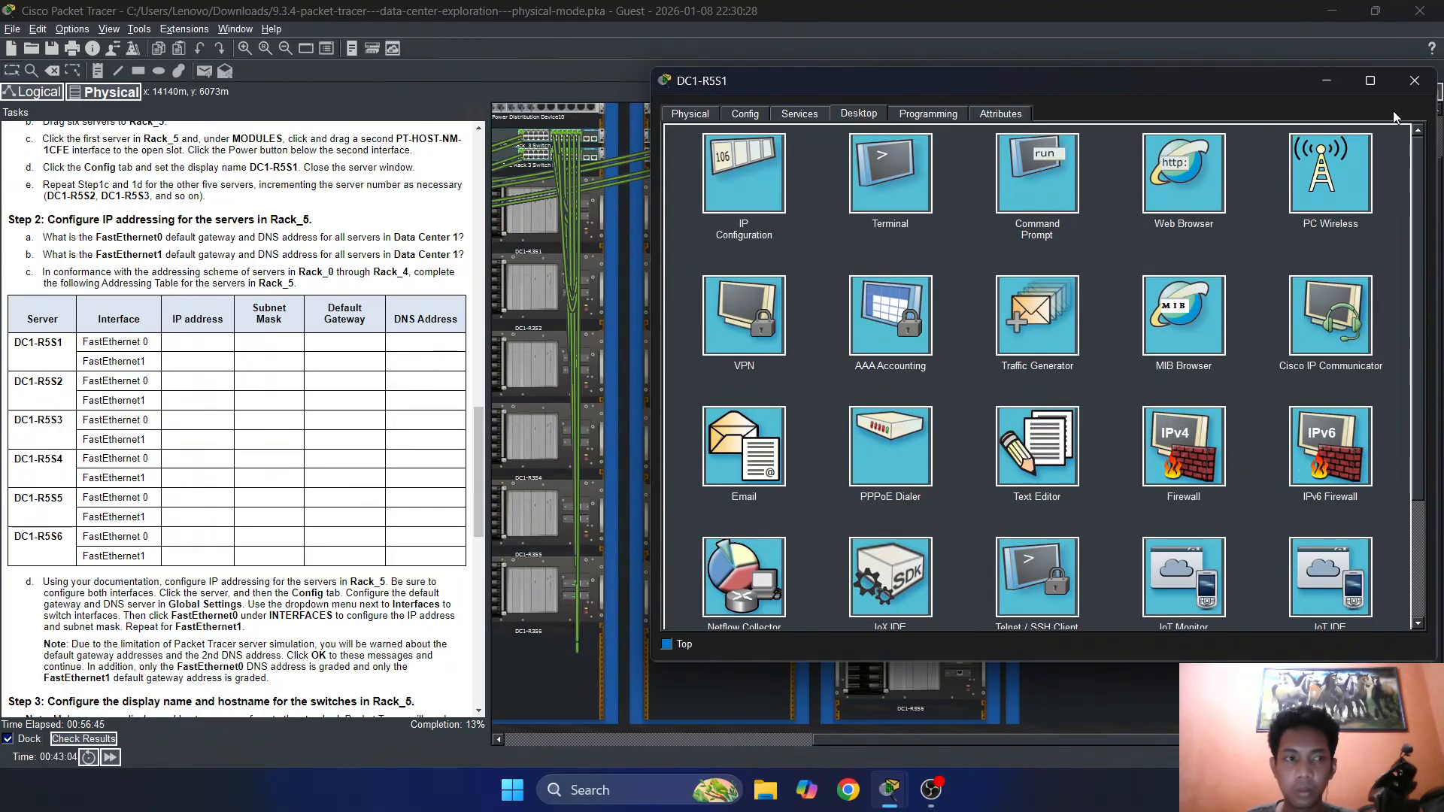
pyautogui.click(1403, 87)
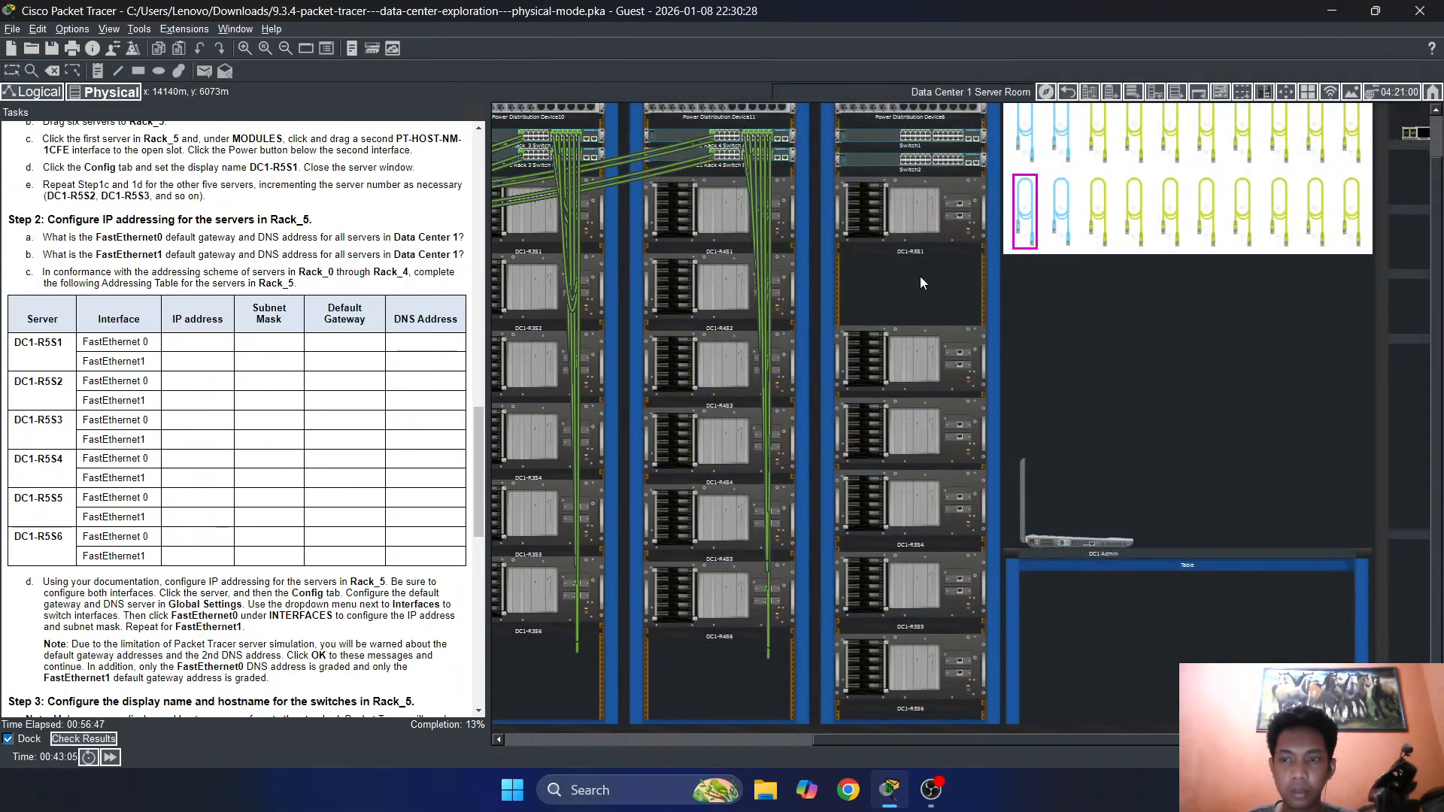
# Open the IP configuration of server DC1-R5S2 in Rack_5, with its window placed clear of the instructions
pyautogui.click(928, 344)
pyautogui.moveTo(585, 95); pyautogui.dragTo(894, 83)
pyautogui.click(785, 105)
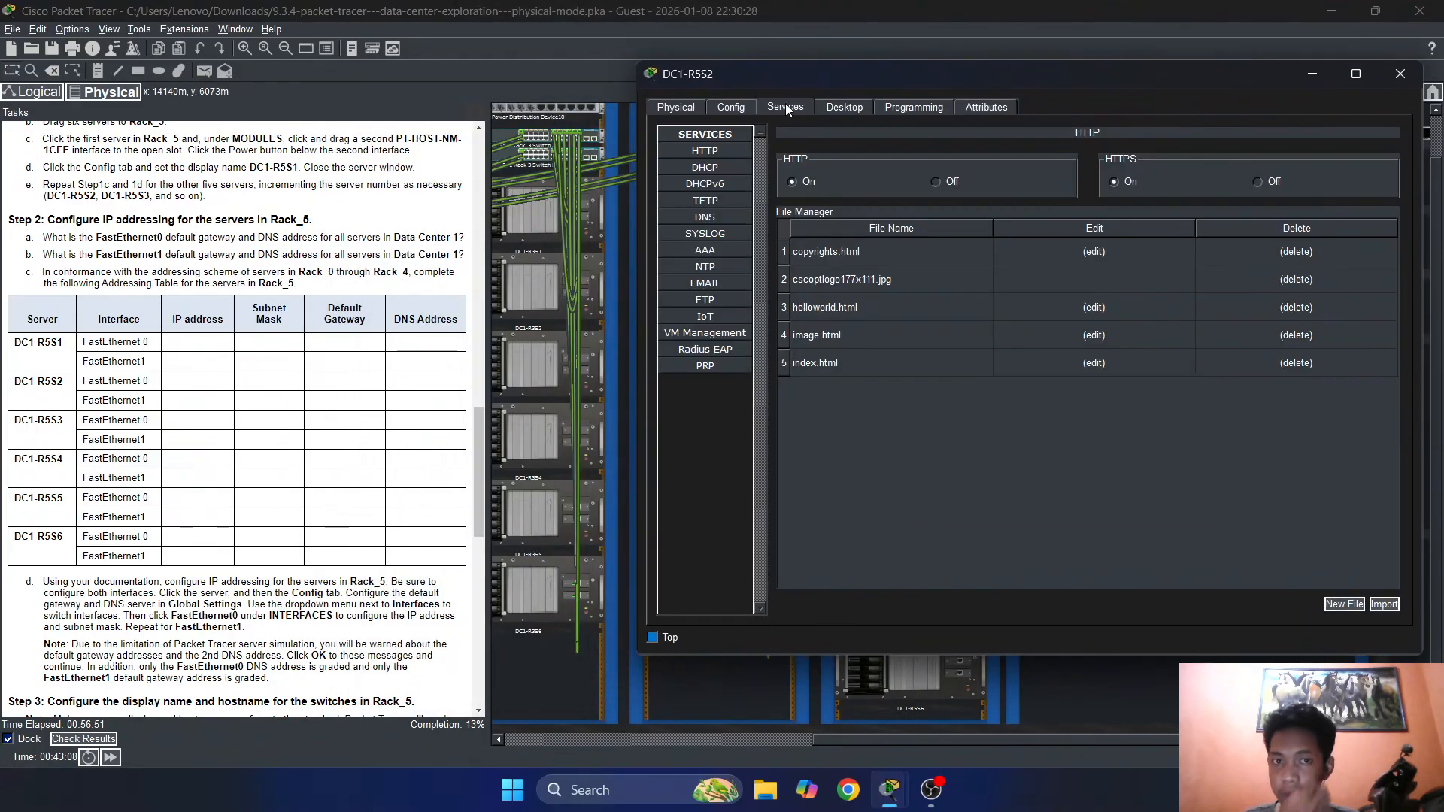
pyautogui.click(839, 107)
pyautogui.click(939, 797)
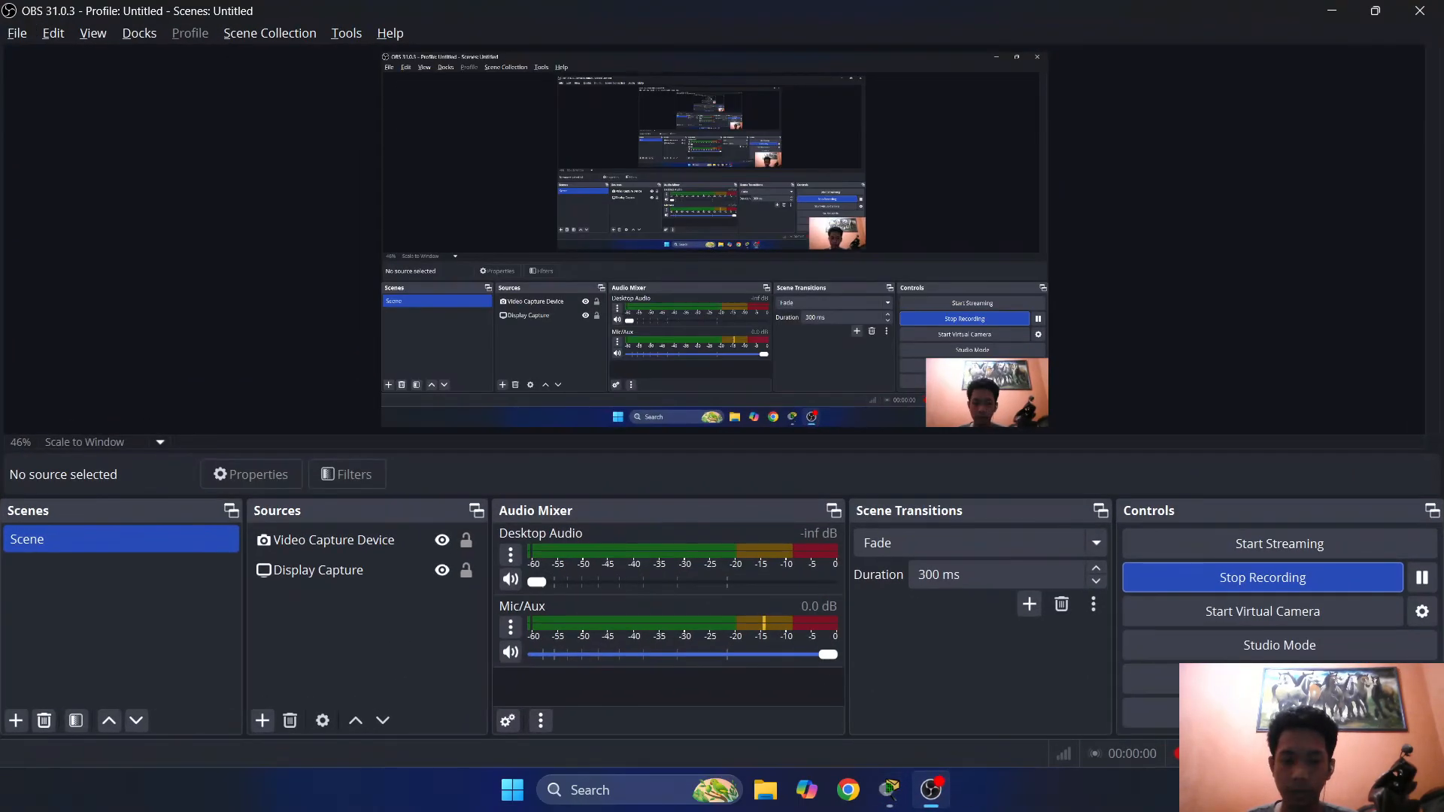
pyautogui.click(1337, 15)
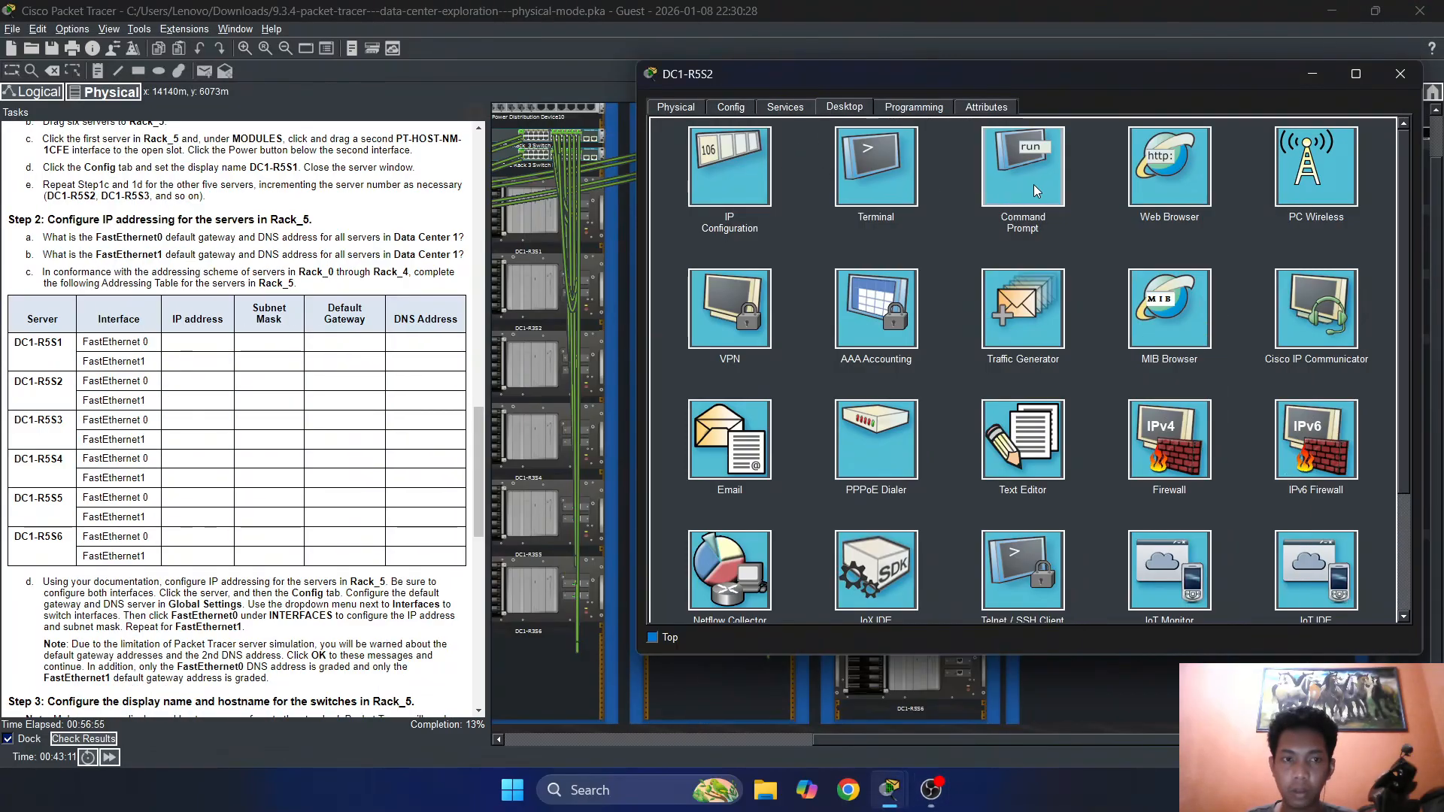
pyautogui.click(731, 180)
# Try to set the FastEthernet0 IPv4 address of server DC1-R5S2 to "172.16.52 .1" and dismiss the error
pyautogui.click(937, 220)
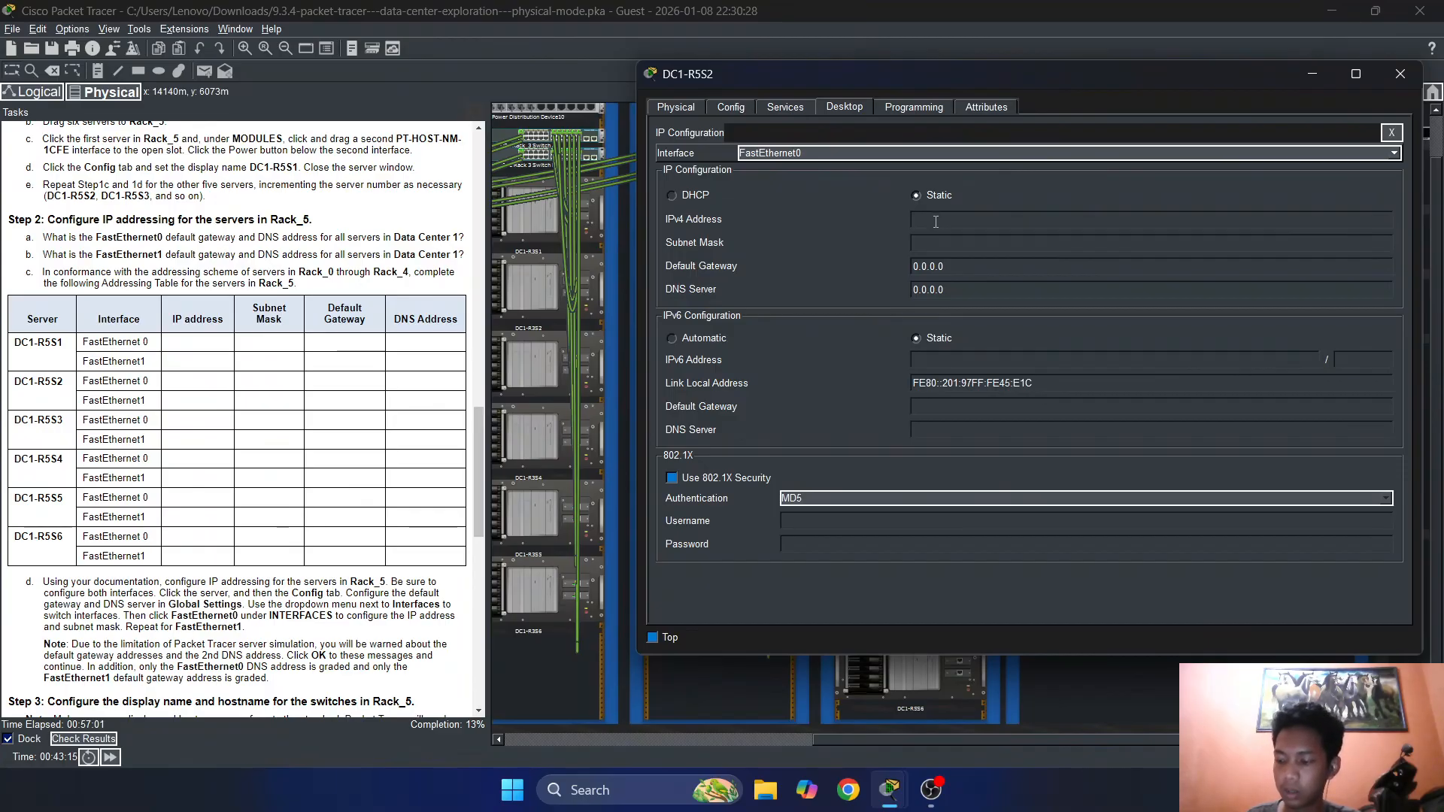
pyautogui.write('172')
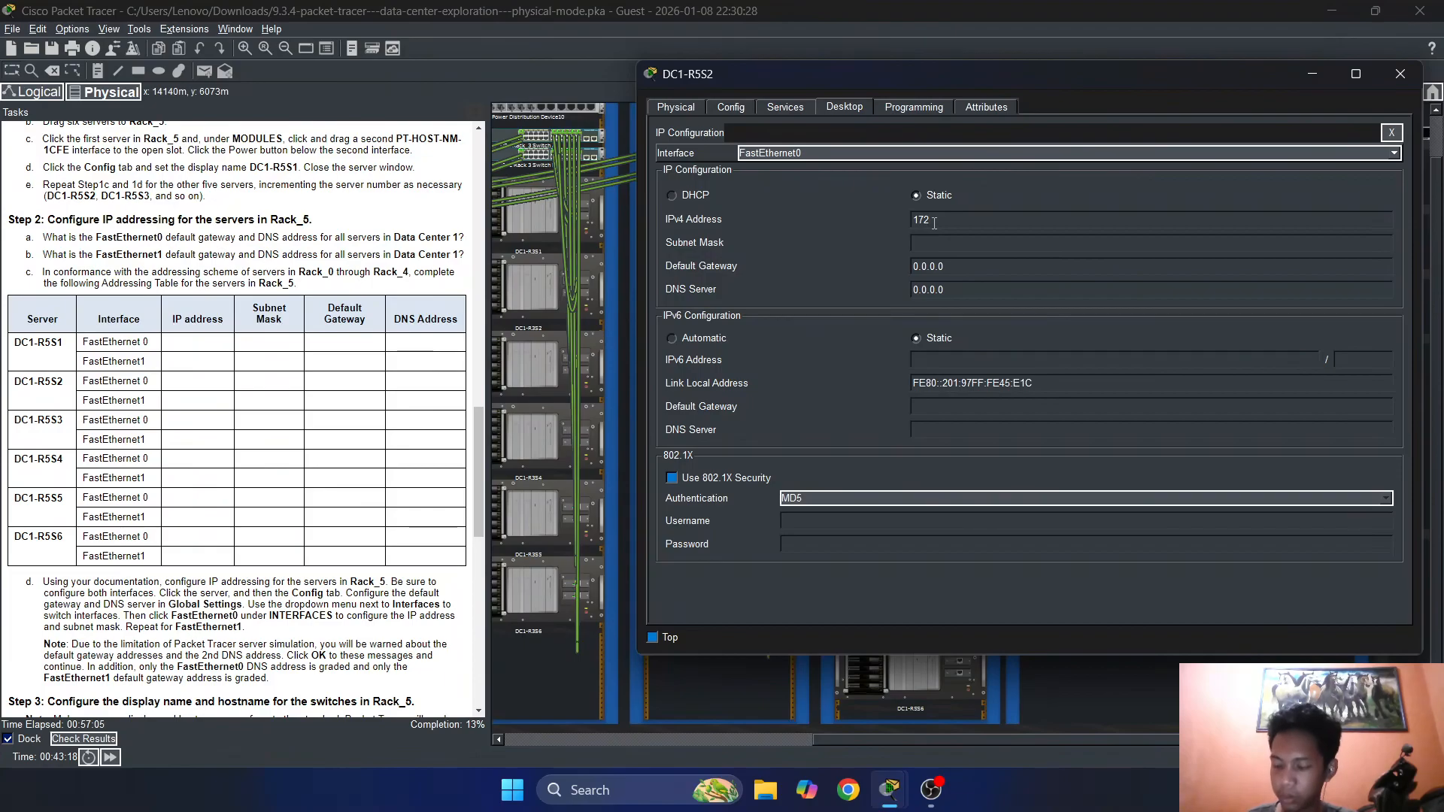
pyautogui.write('.16.')
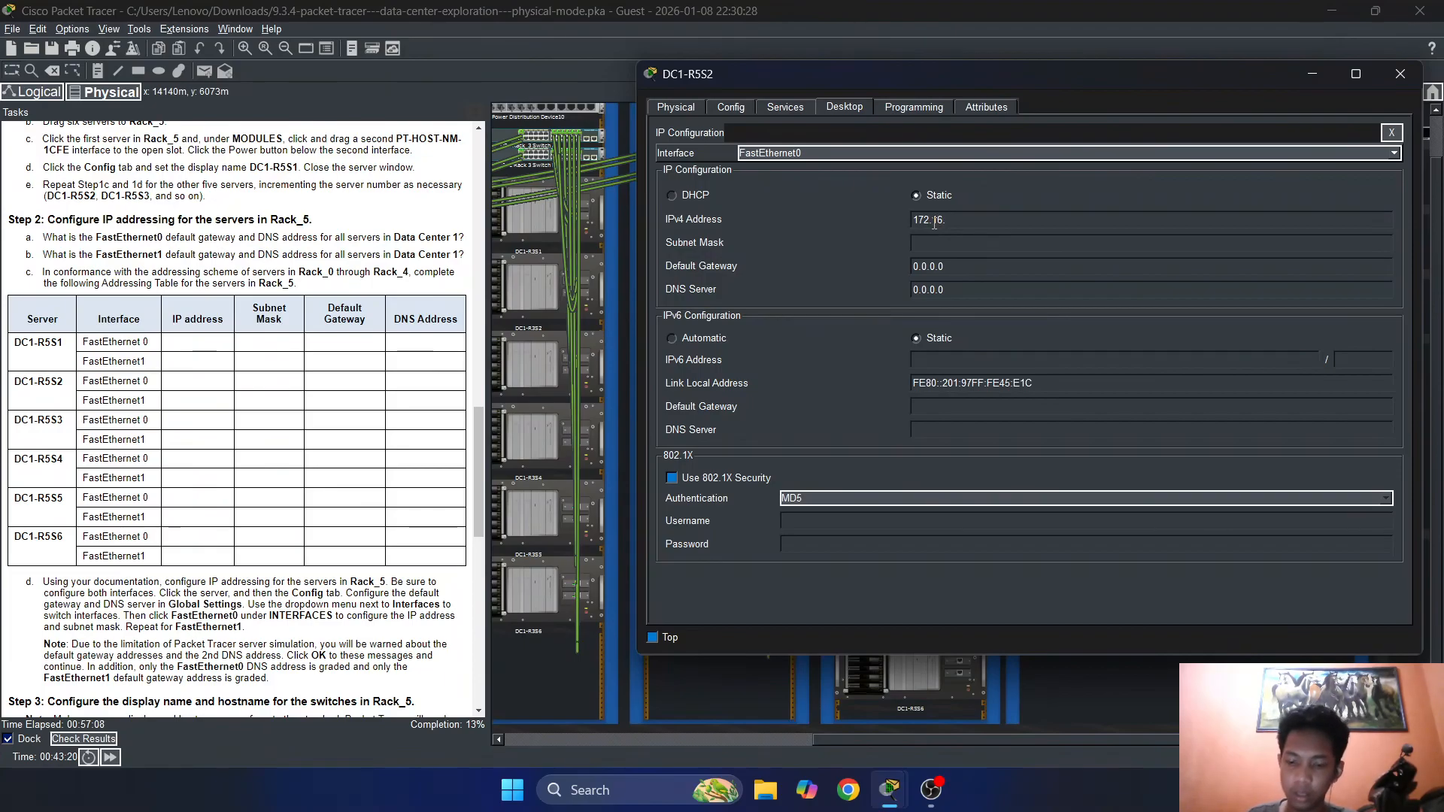
pyautogui.write('52')
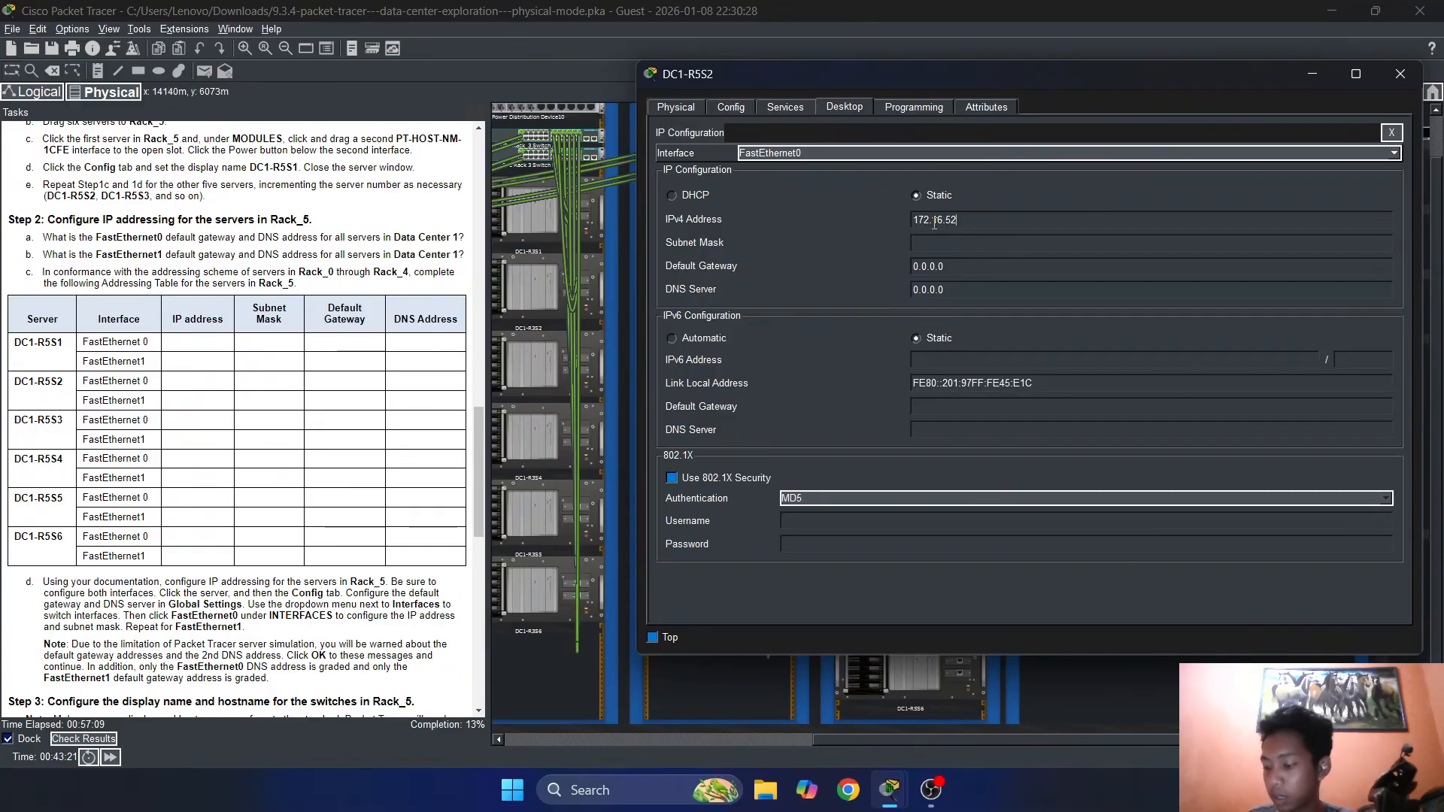
pyautogui.write(' .')
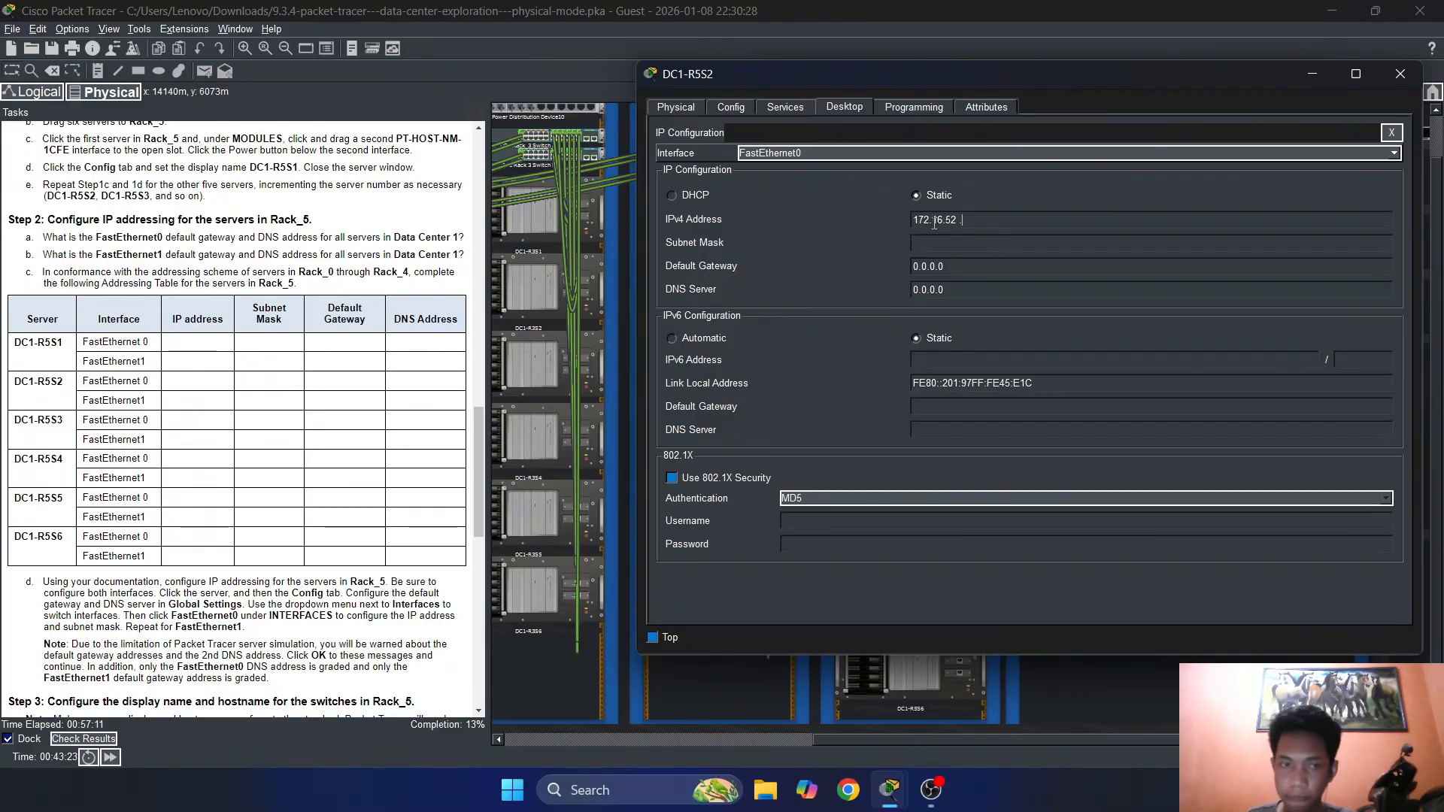
pyautogui.write('1')
pyautogui.click(982, 242)
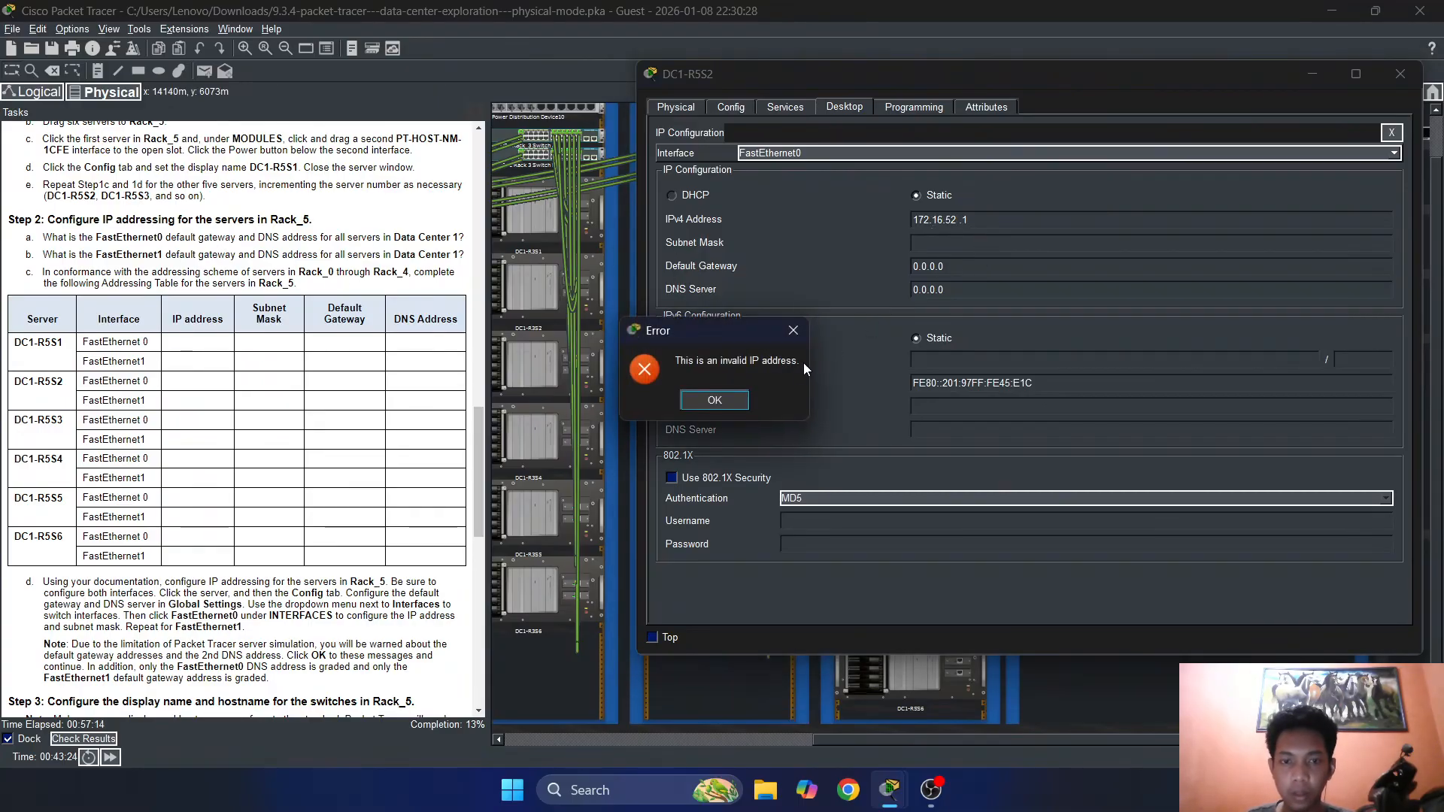
pyautogui.click(713, 400)
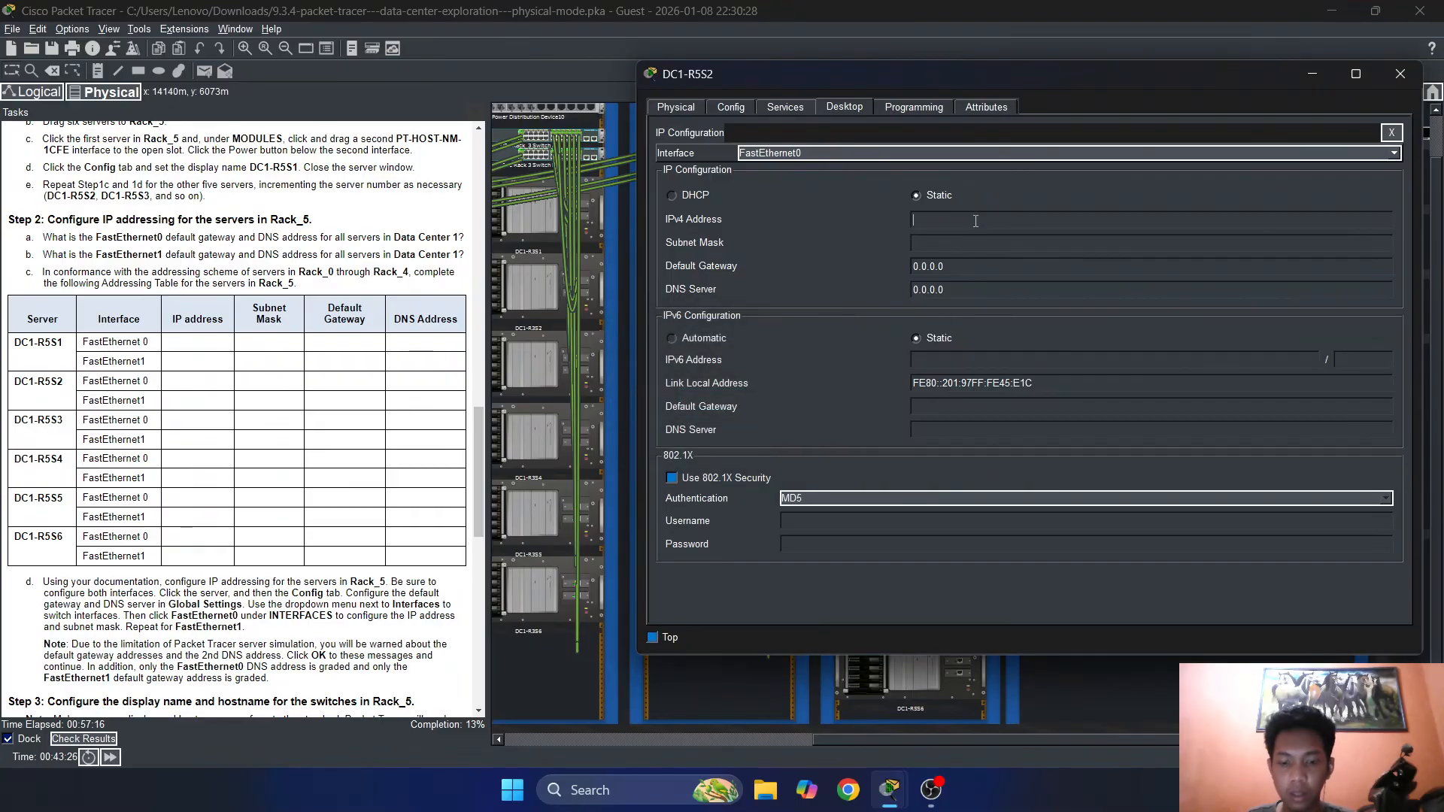
# Set the FastEthernet0 IPv4 address of server DC1-R5S2 to 172.16.52.1 with subnet mask 255.255.0.0
pyautogui.write('172.')
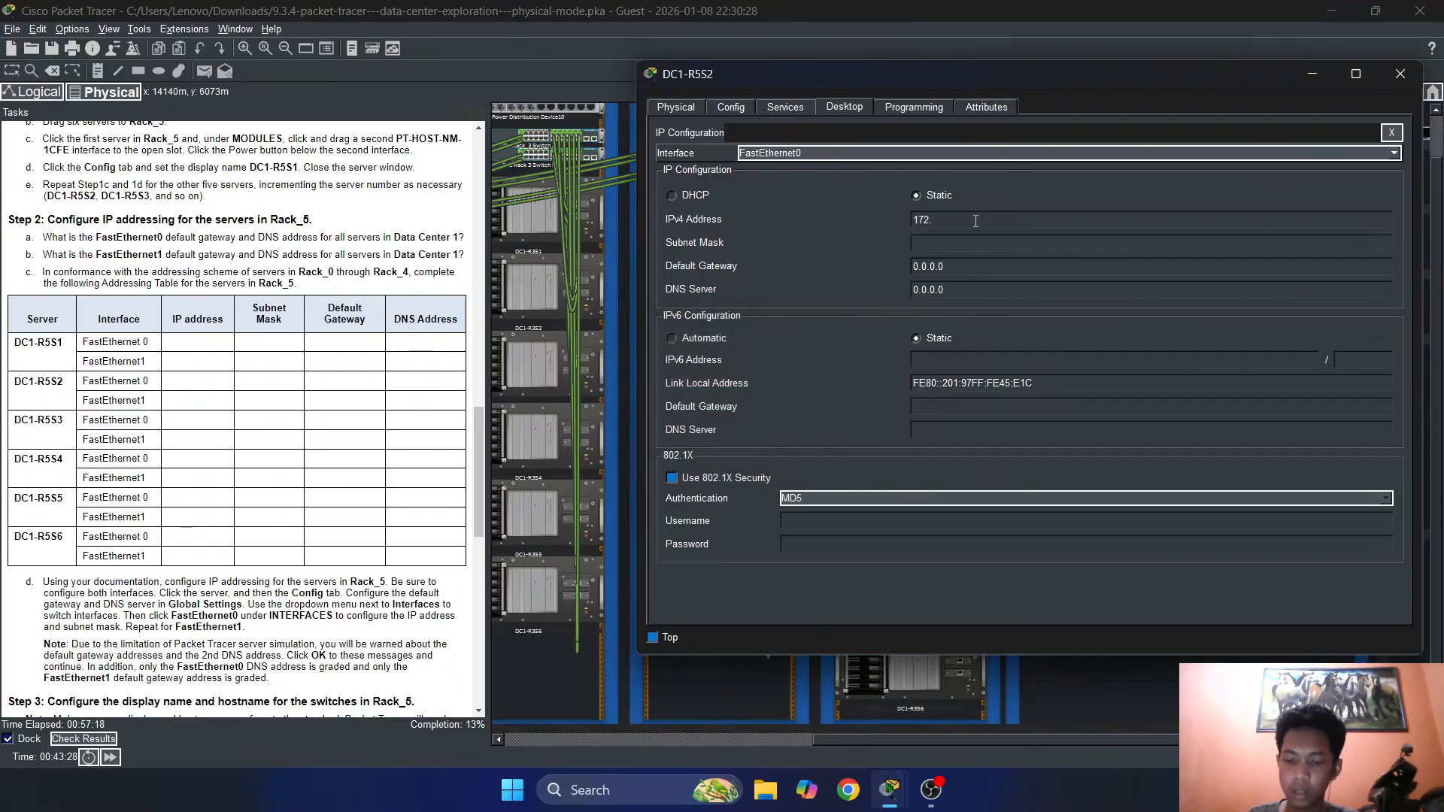
pyautogui.write('16.52.1')
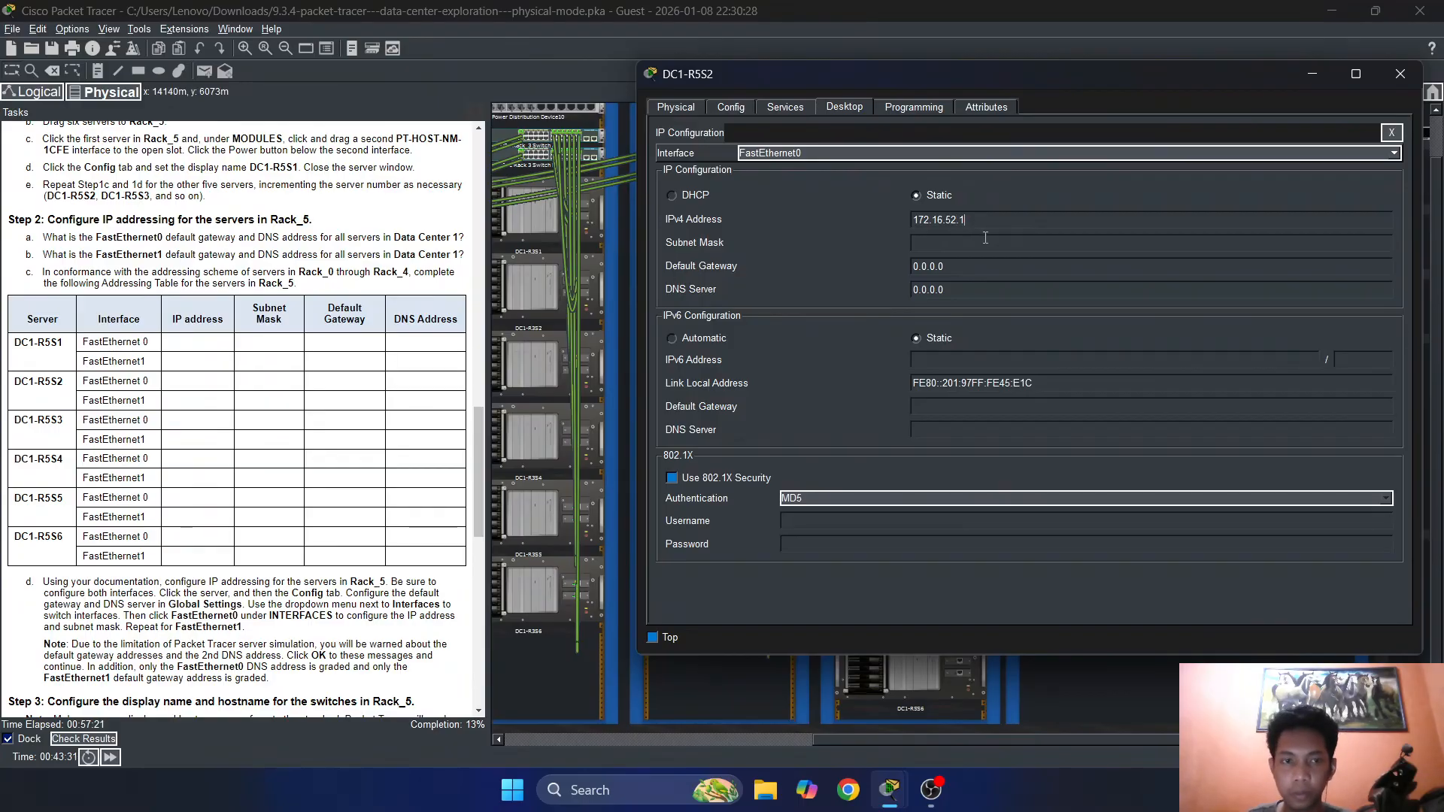
pyautogui.click(985, 237)
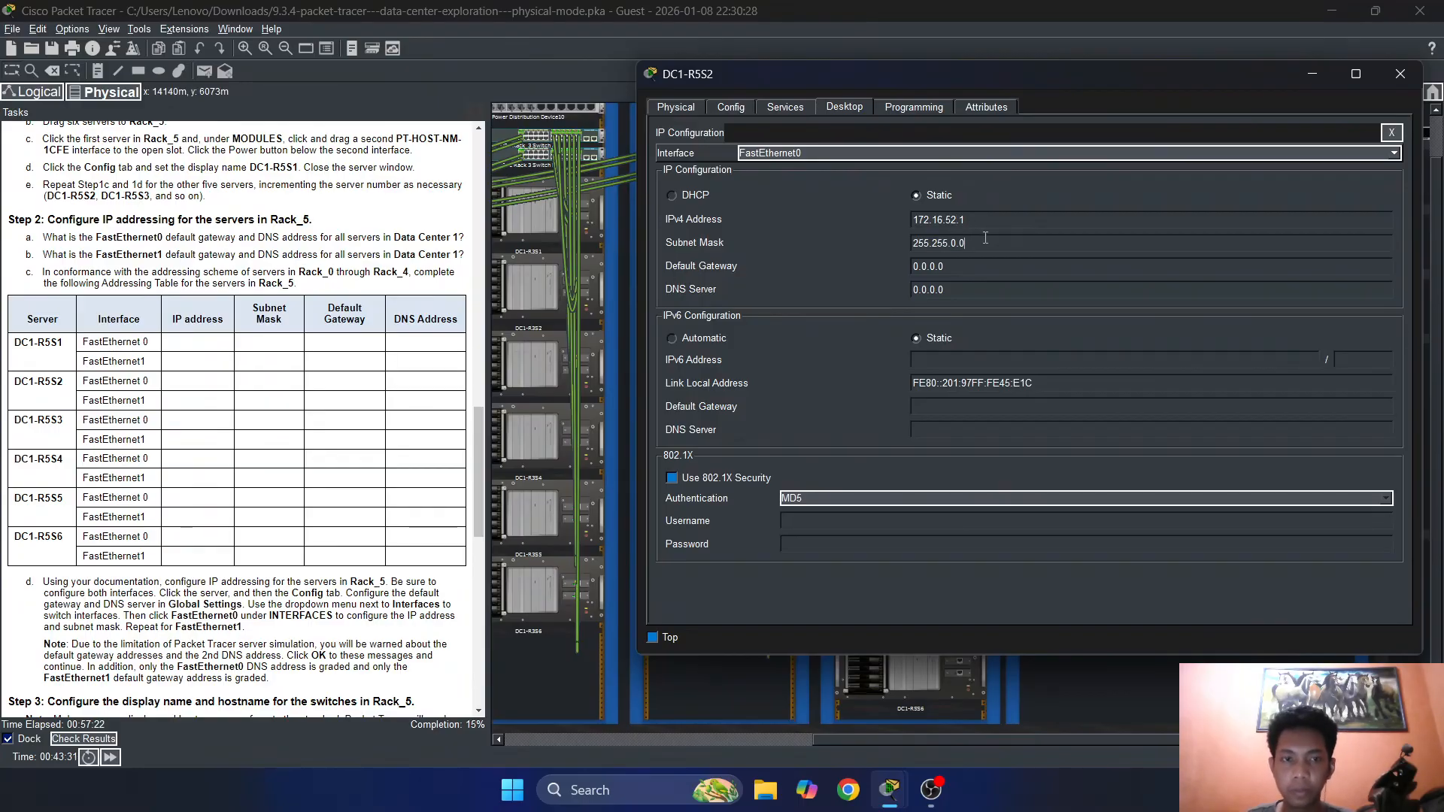
# Set the default gateway of server DC1-R5S2 to 10.16.0.254 and acknowledge the gateway warning
pyautogui.moveTo(1006, 271); pyautogui.dragTo(886, 260)
pyautogui.write('10.61')
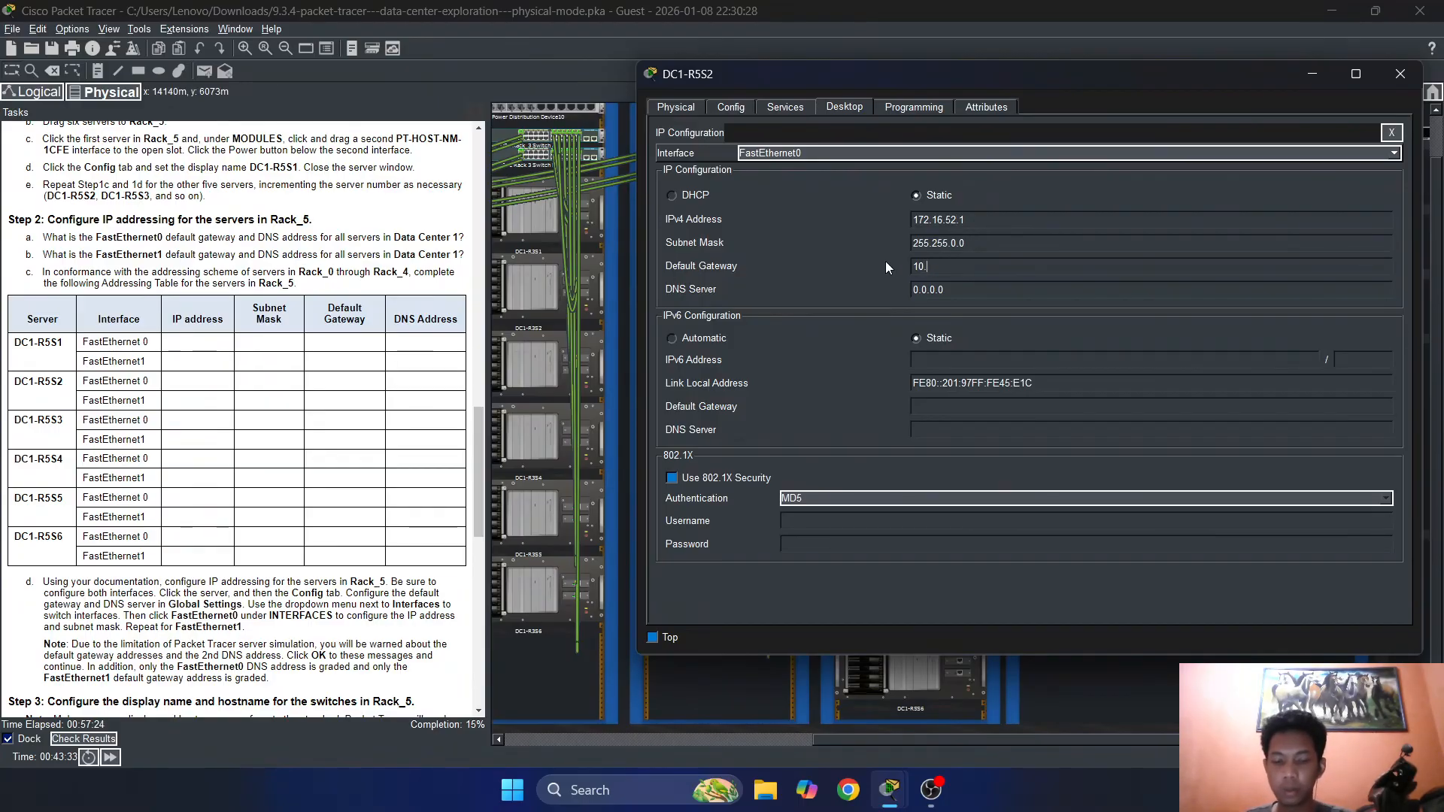
pyautogui.press('BackSpace')
pyautogui.press('BackSpace')
pyautogui.write('16.')
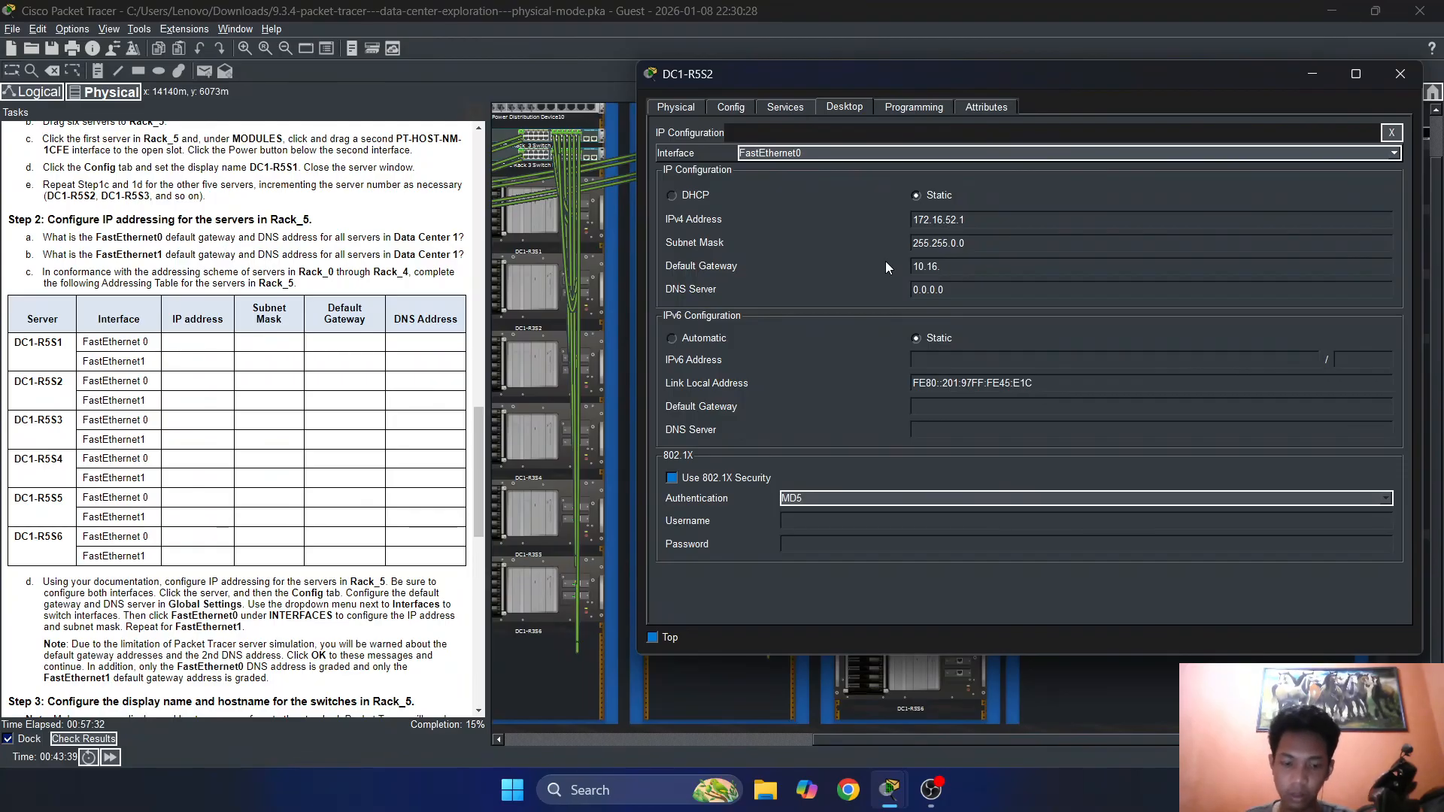
pyautogui.write('0.')
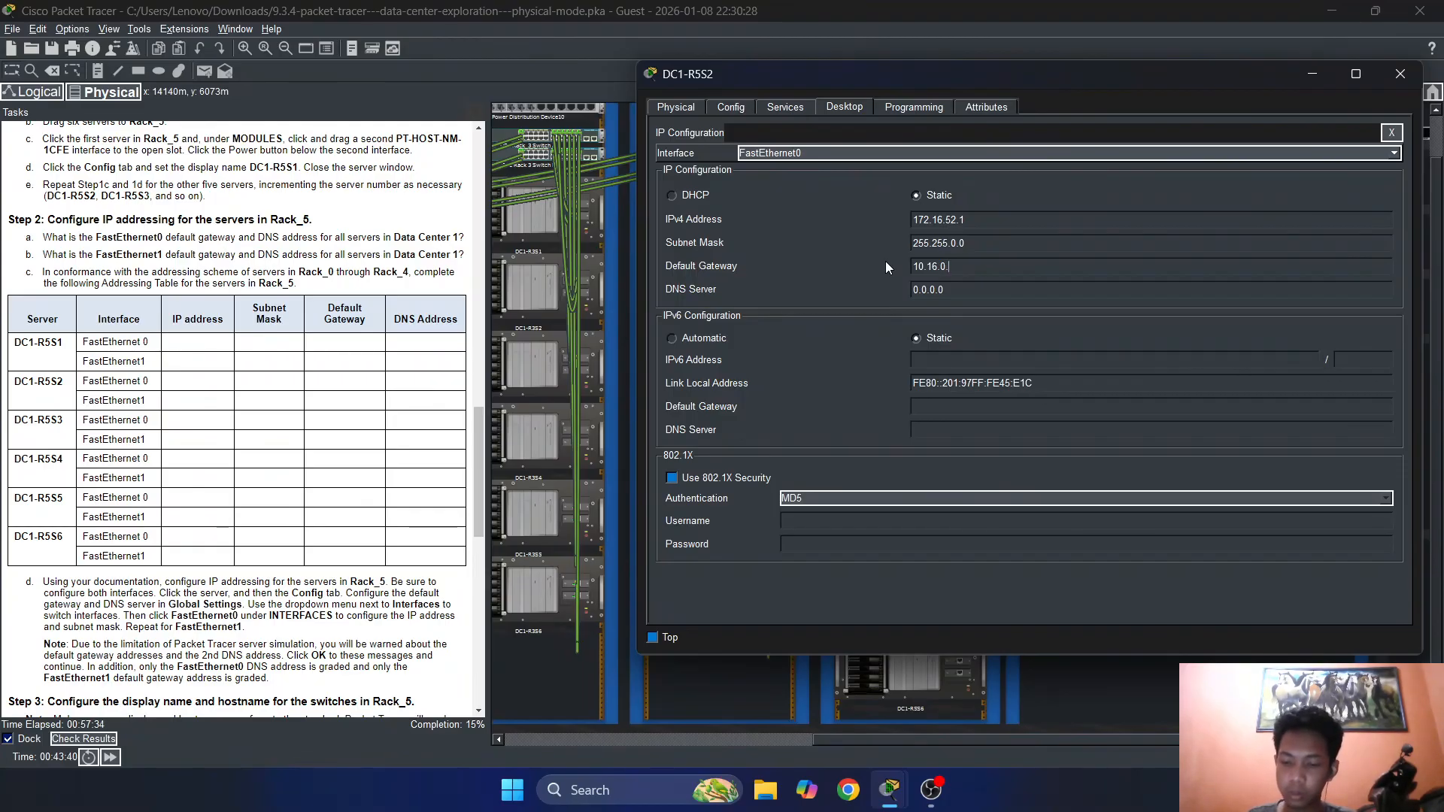
pyautogui.write('254')
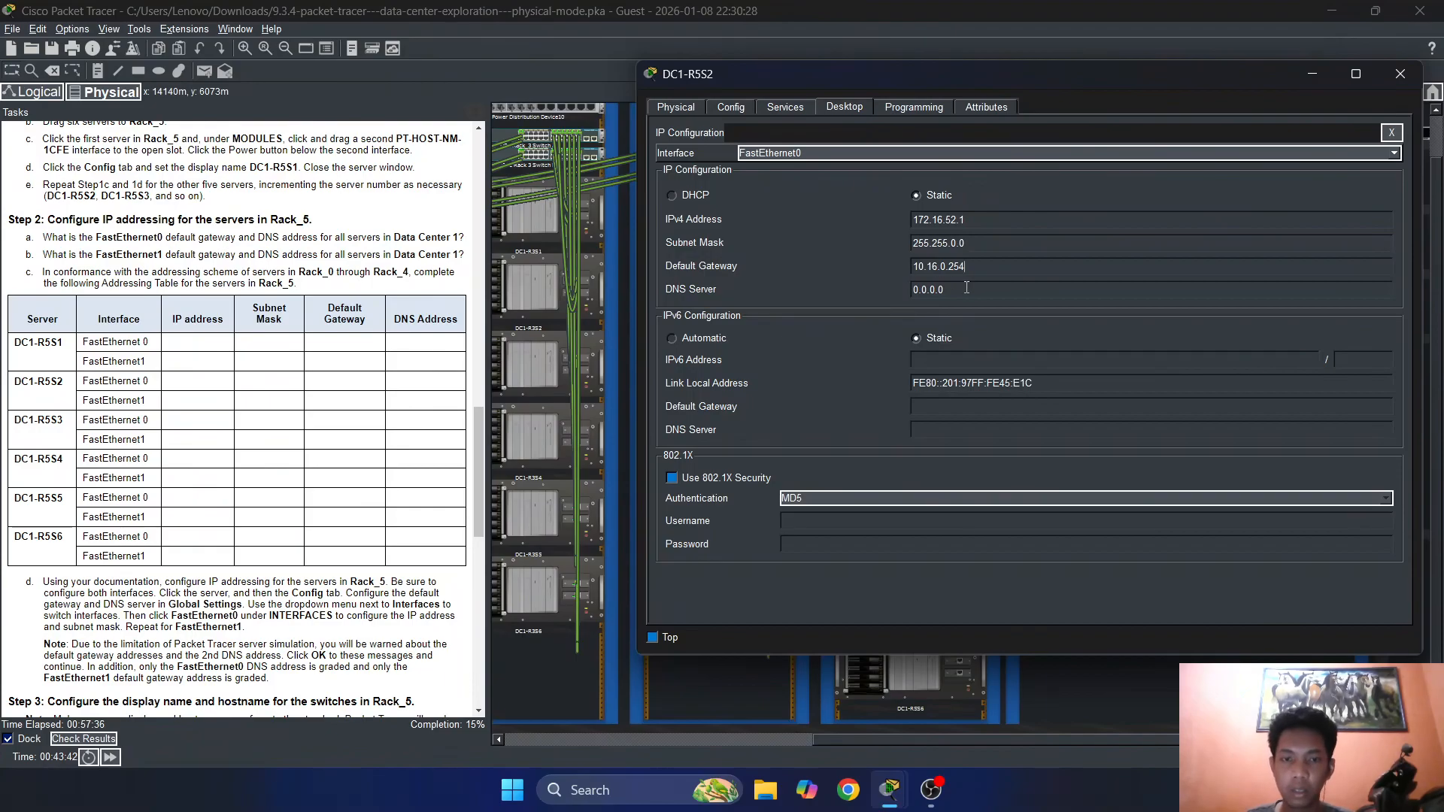
pyautogui.click(956, 292)
pyautogui.click(1029, 393)
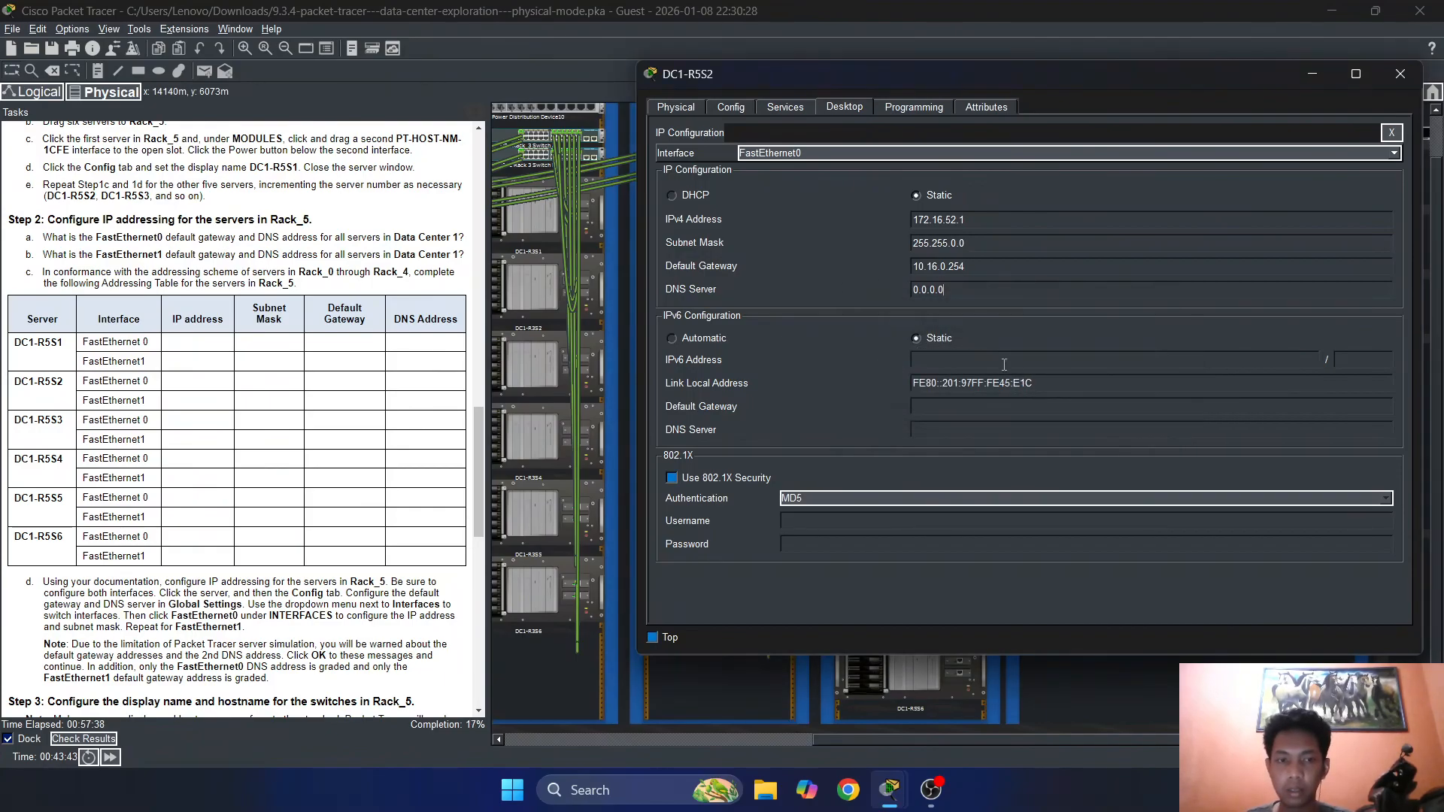
# Set the FastEthernet0 DNS server of DC1-R5S2 to 172.16.1.1 and close the IP configuration
pyautogui.moveTo(952, 291); pyautogui.dragTo(887, 292)
pyautogui.write('172')
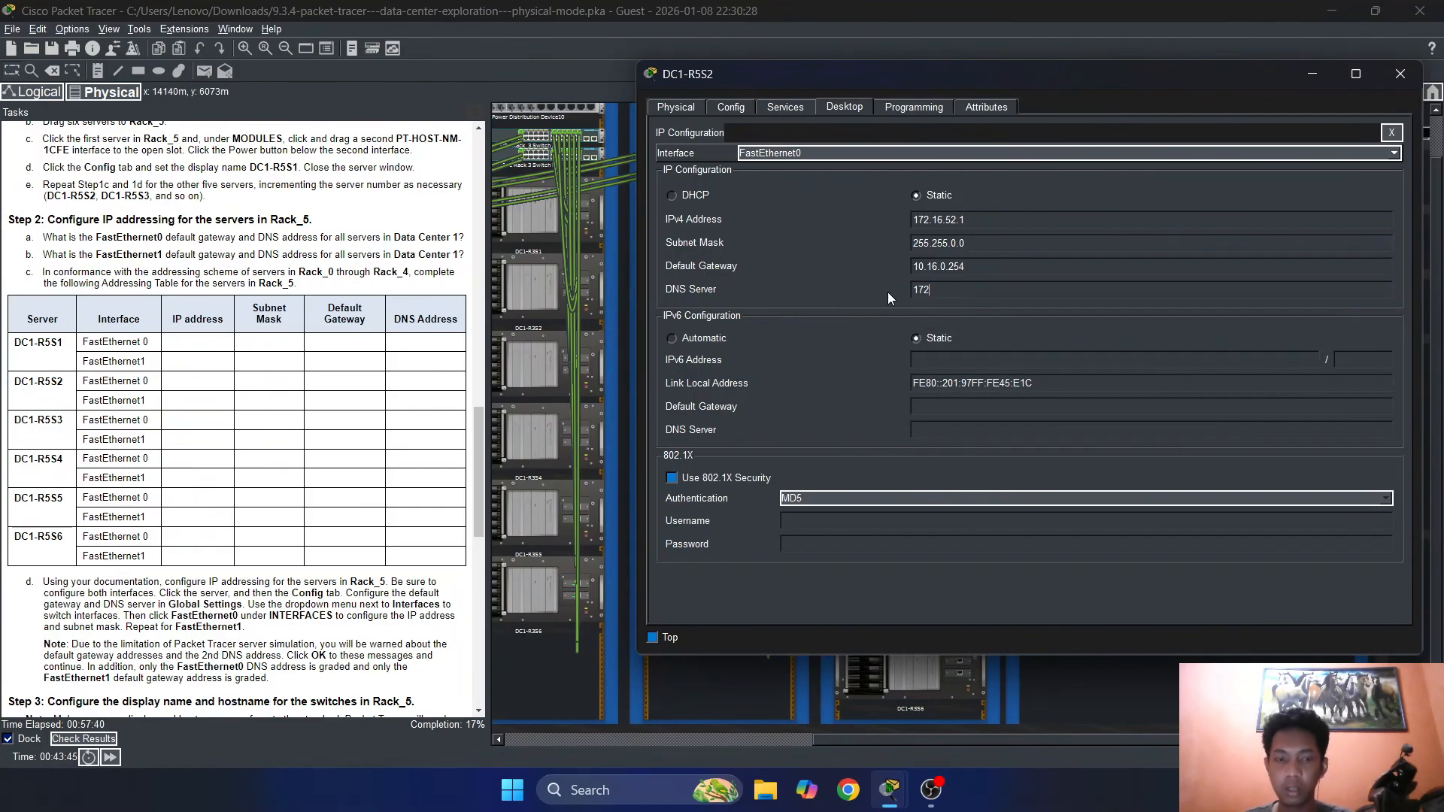
pyautogui.write('.16.')
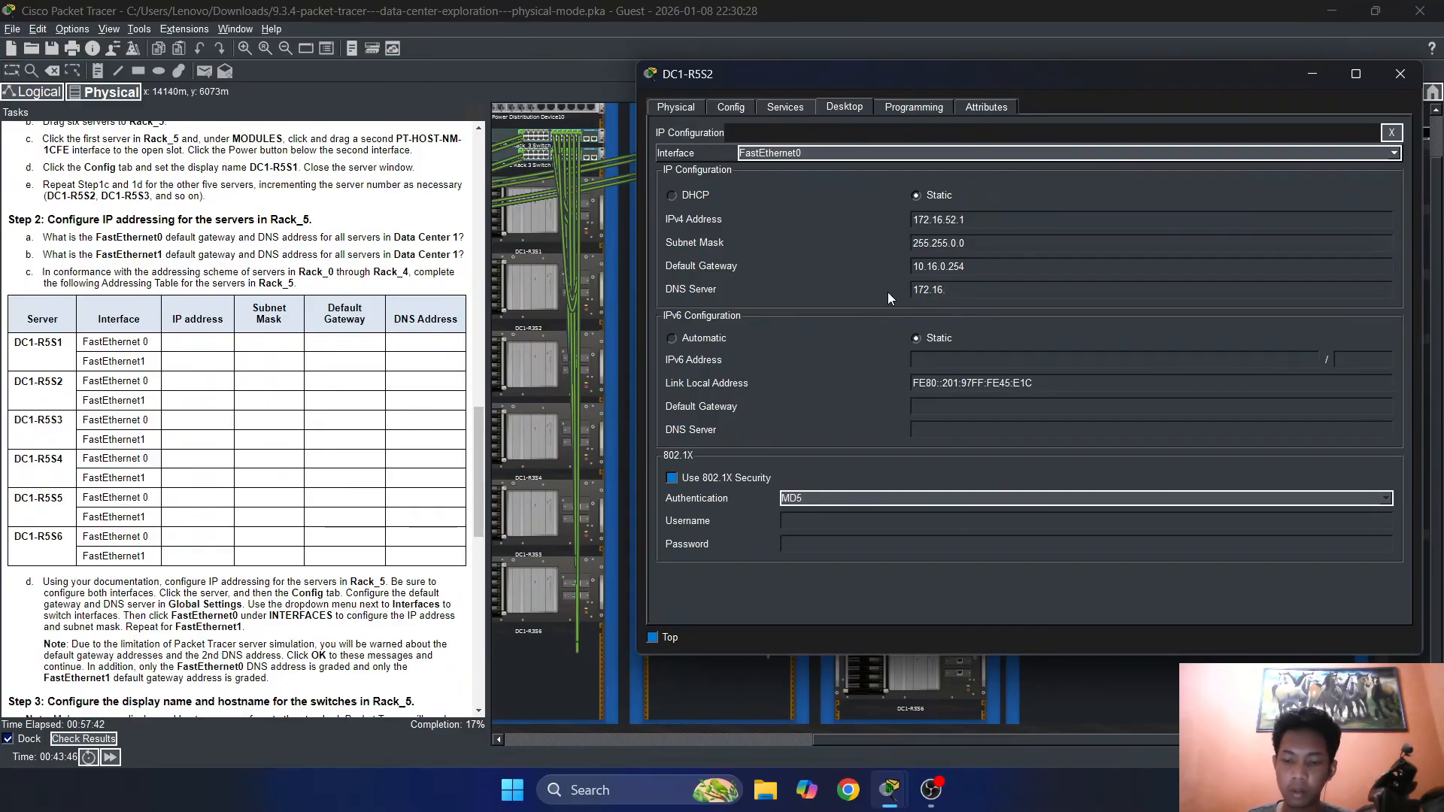
pyautogui.write('1.1')
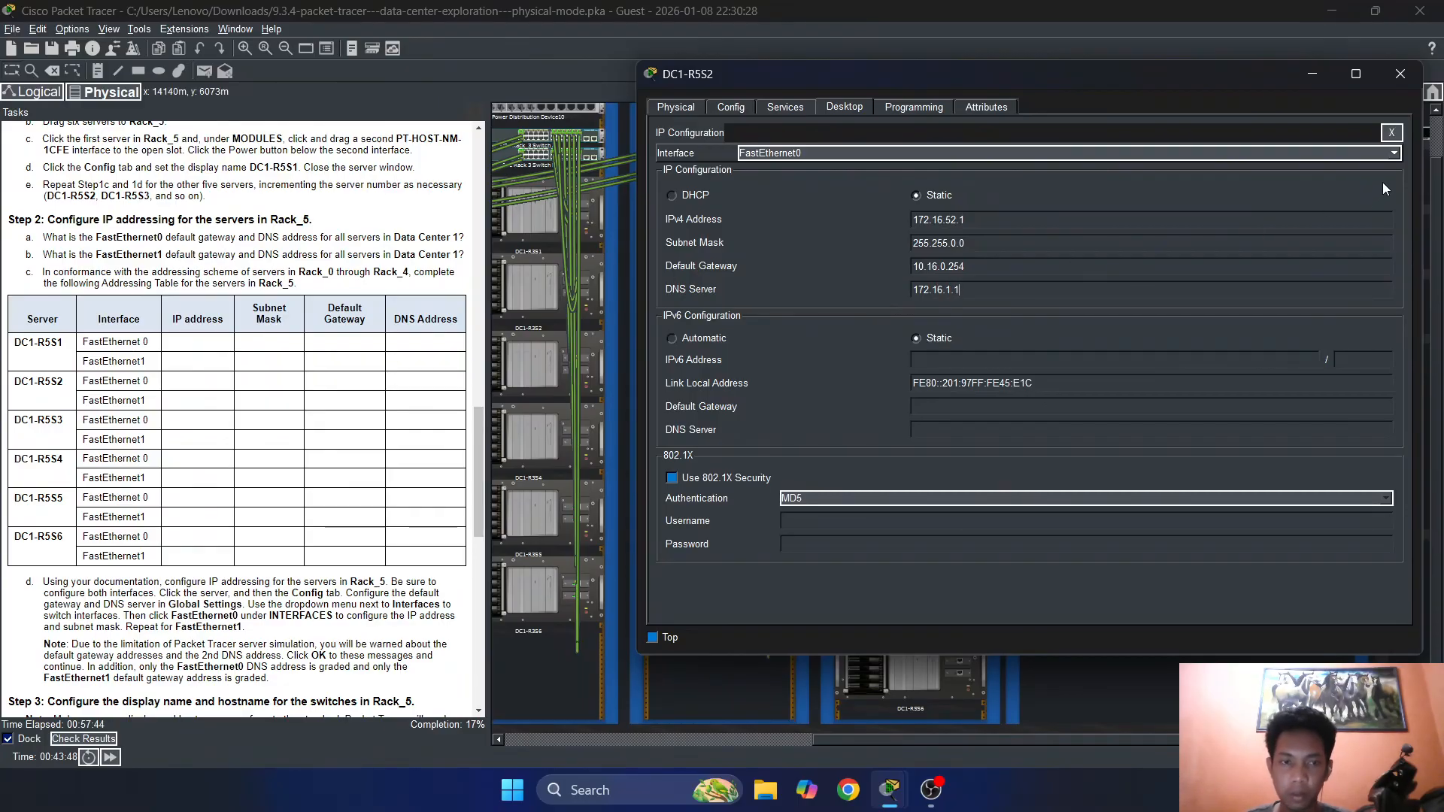
pyautogui.click(1390, 133)
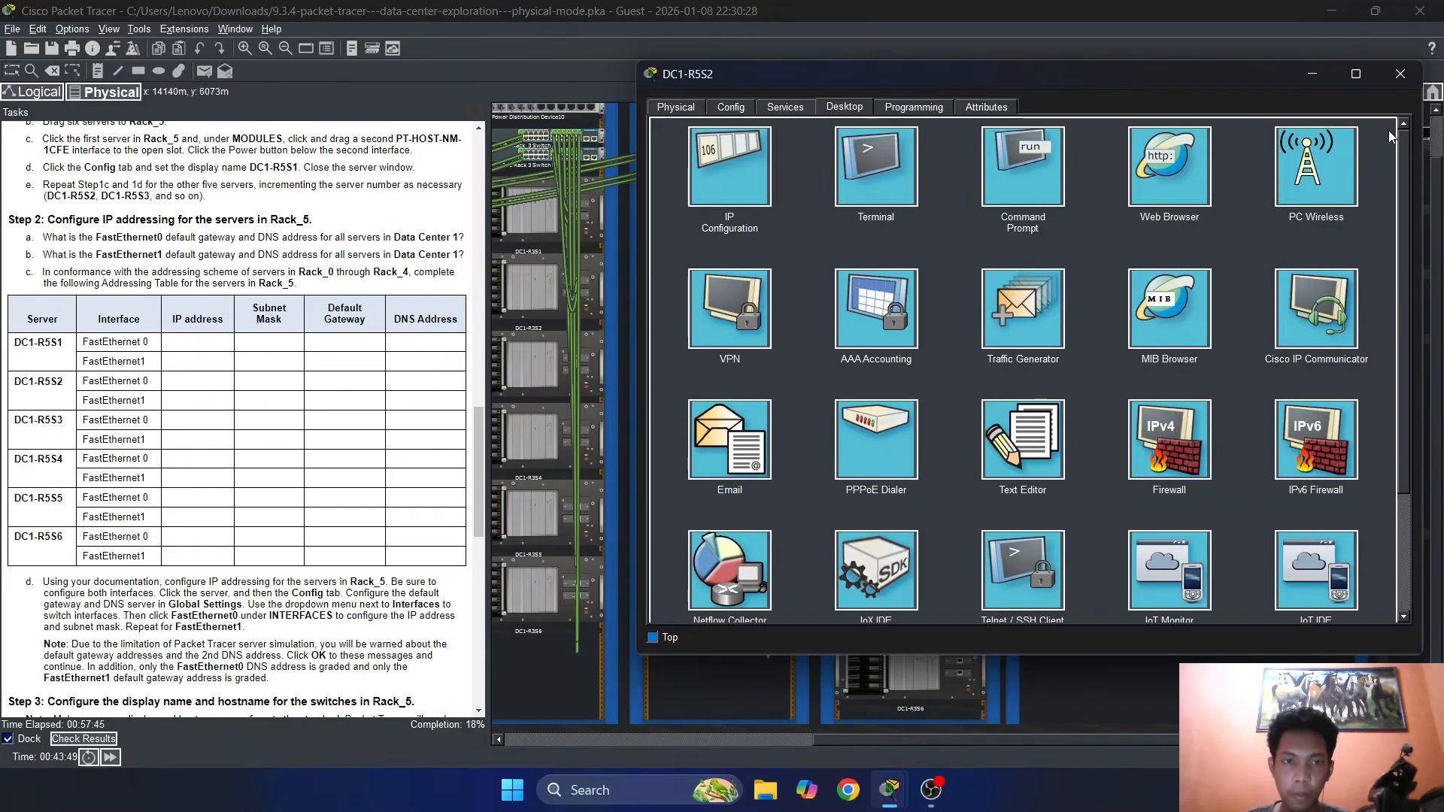
# Reopen the IP configuration of DC1-R5S2 and give FastEthernet1 the IPv4 address 10.16.52.1 with subnet mask 255.0.0.0
pyautogui.click(728, 156)
pyautogui.click(900, 159)
pyautogui.click(877, 177)
pyautogui.click(937, 218)
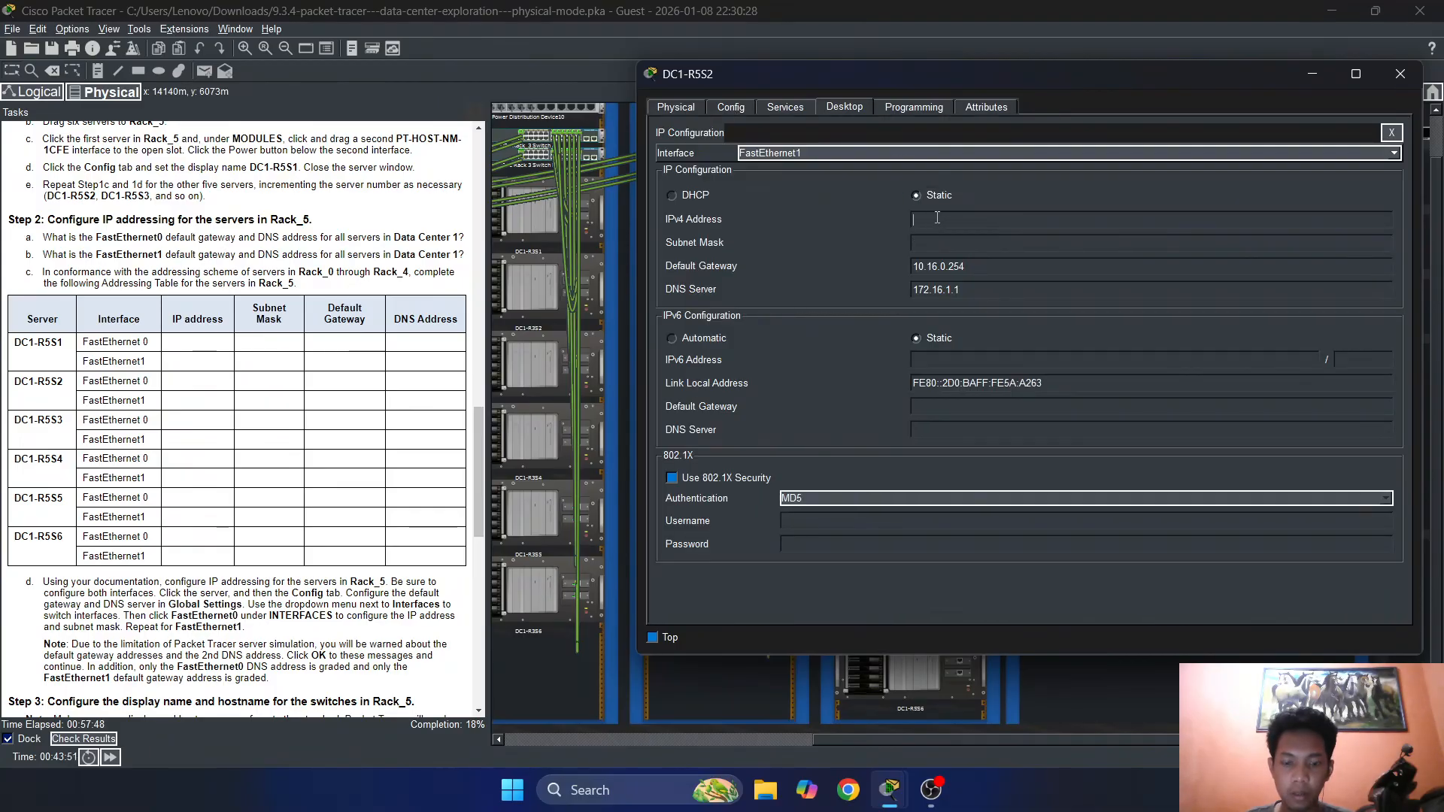
pyautogui.write('10.16.52.1')
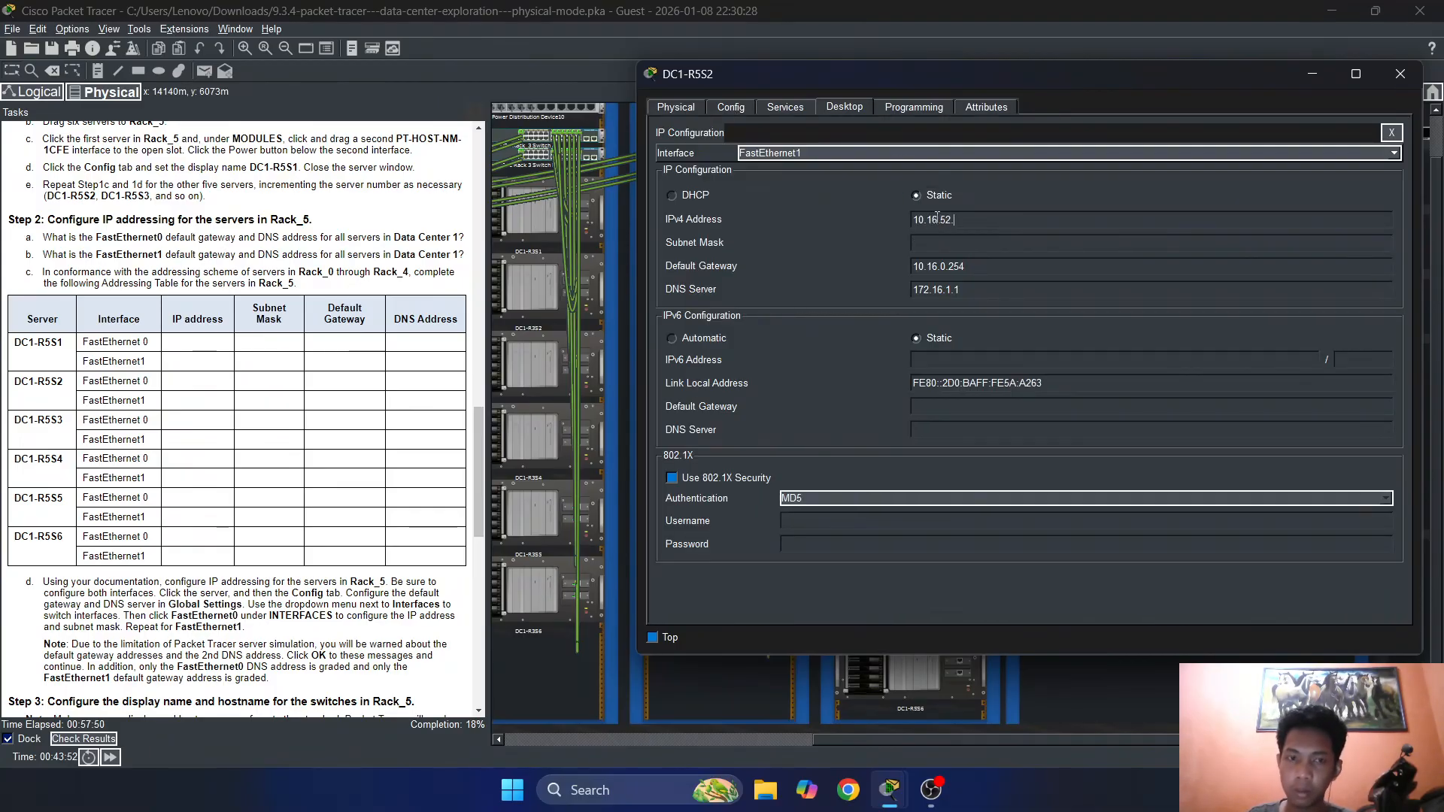
pyautogui.click(982, 244)
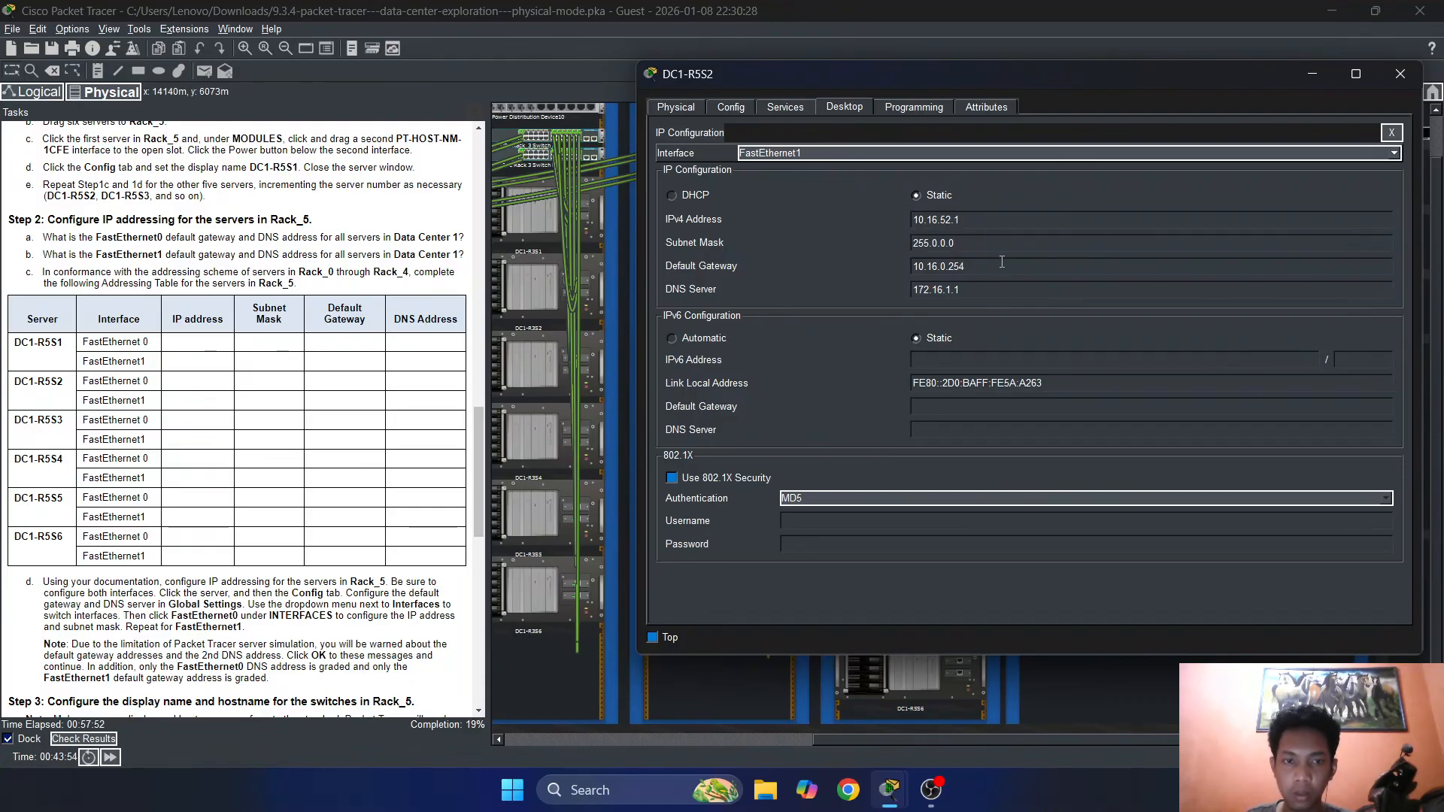
# Set the FastEthernet1 DNS server of DC1-R5S2 to 10.16.1.1, acknowledging the warnings, and close the server's window
pyautogui.moveTo(1009, 294); pyautogui.dragTo(895, 282)
pyautogui.press('BackSpace')
pyautogui.write('10.1')
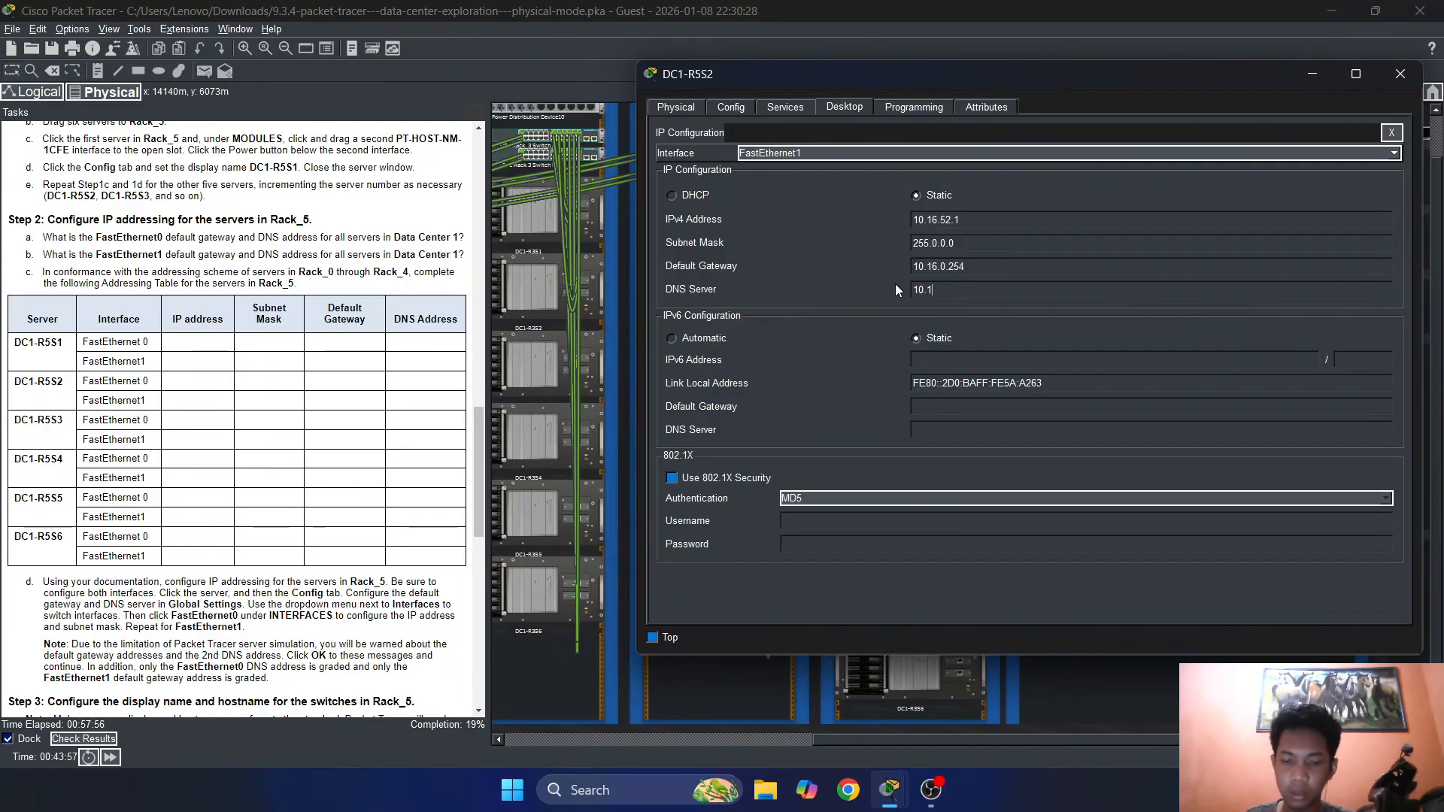
pyautogui.write('6.1.1')
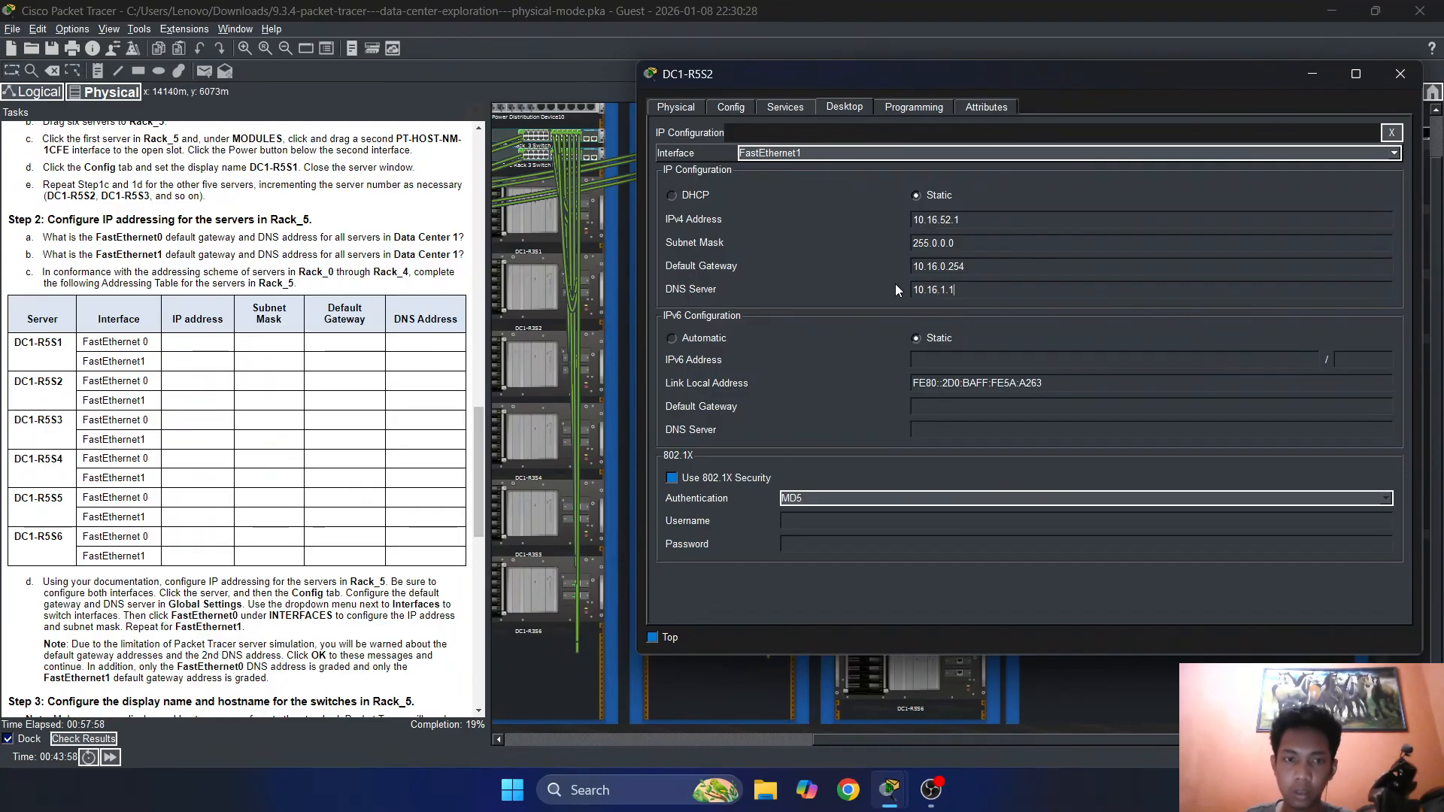
pyautogui.click(1053, 229)
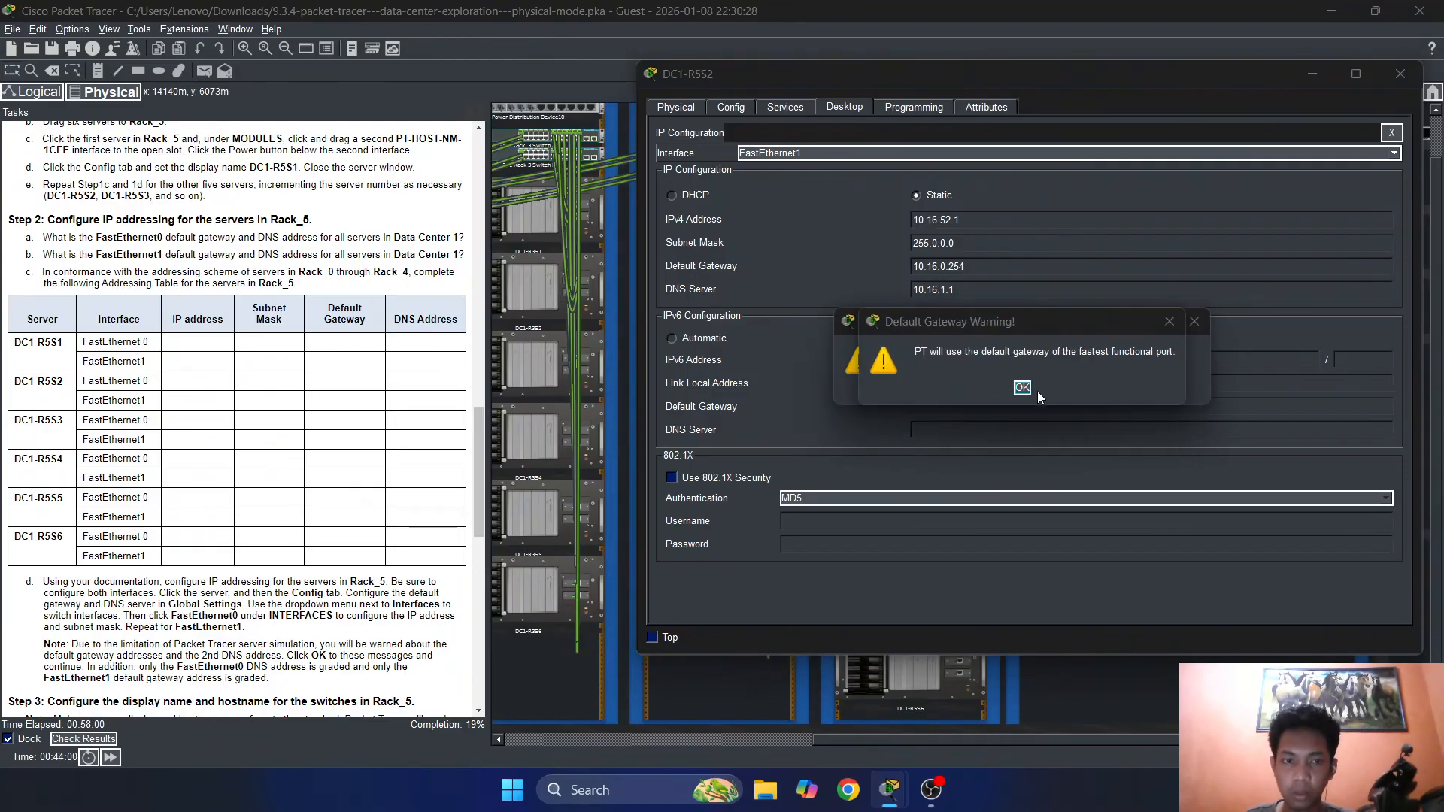
pyautogui.click(1020, 386)
pyautogui.click(1022, 387)
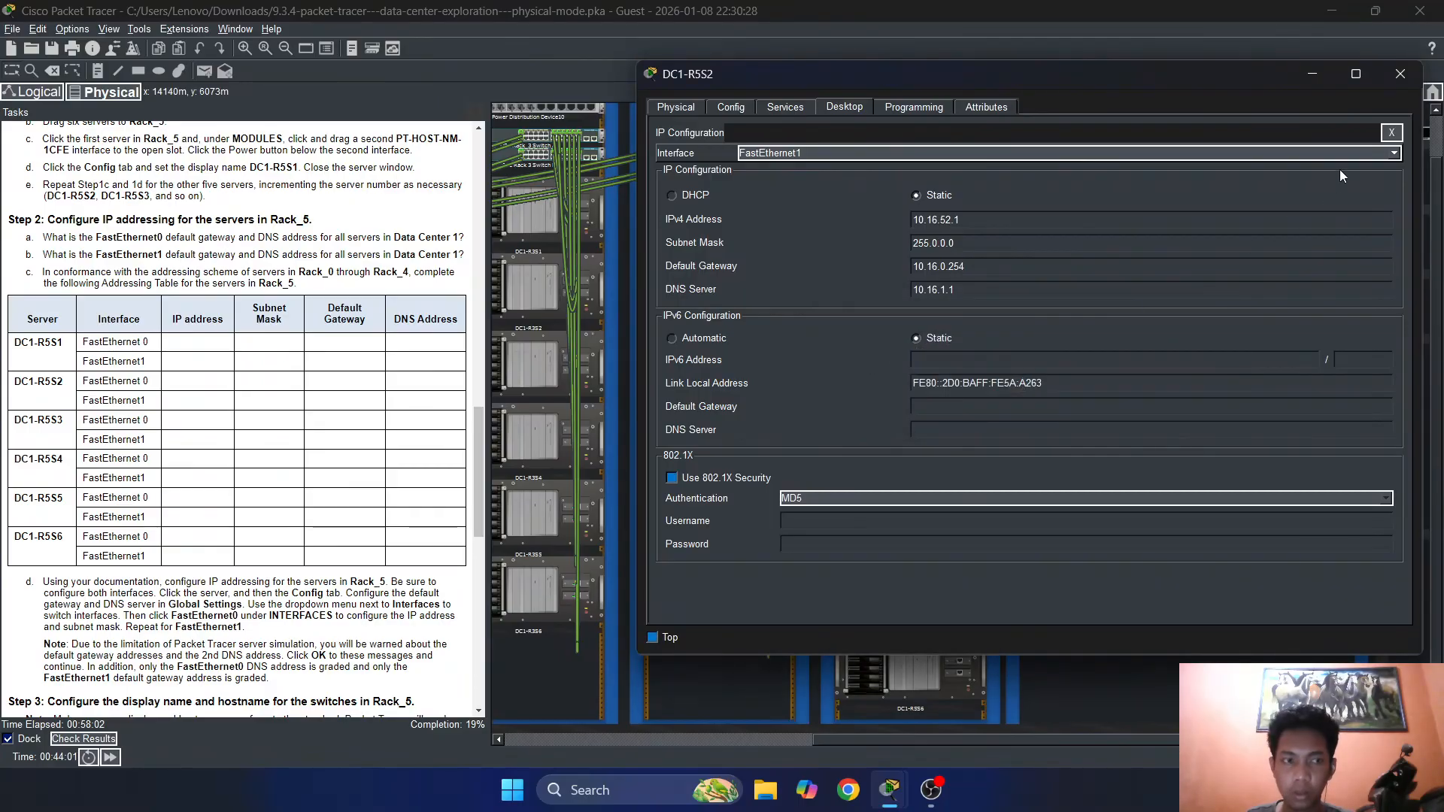
pyautogui.click(1391, 133)
pyautogui.click(1400, 73)
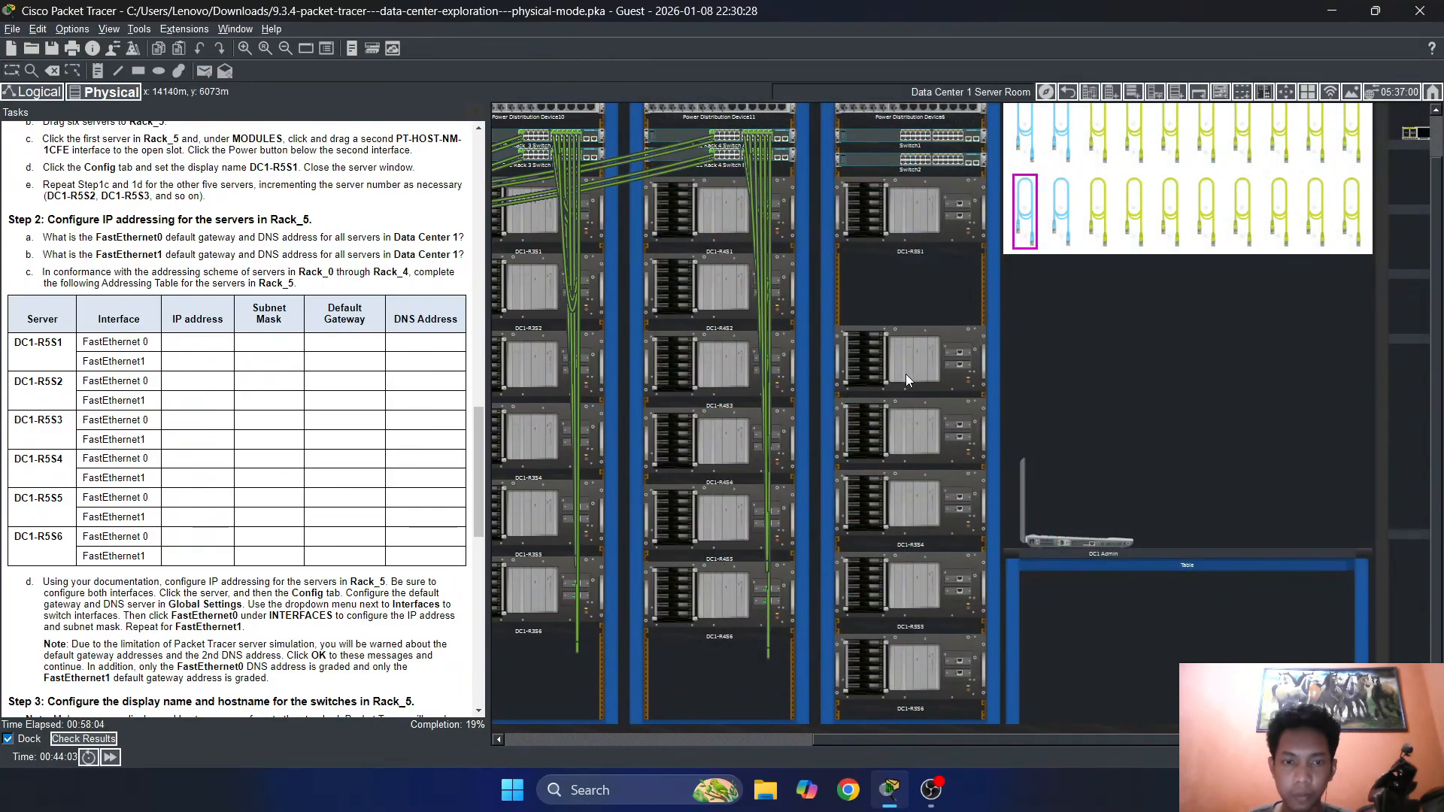
# Open the IP configuration of server DC1-R5S3 in Rack_5
pyautogui.click(918, 421)
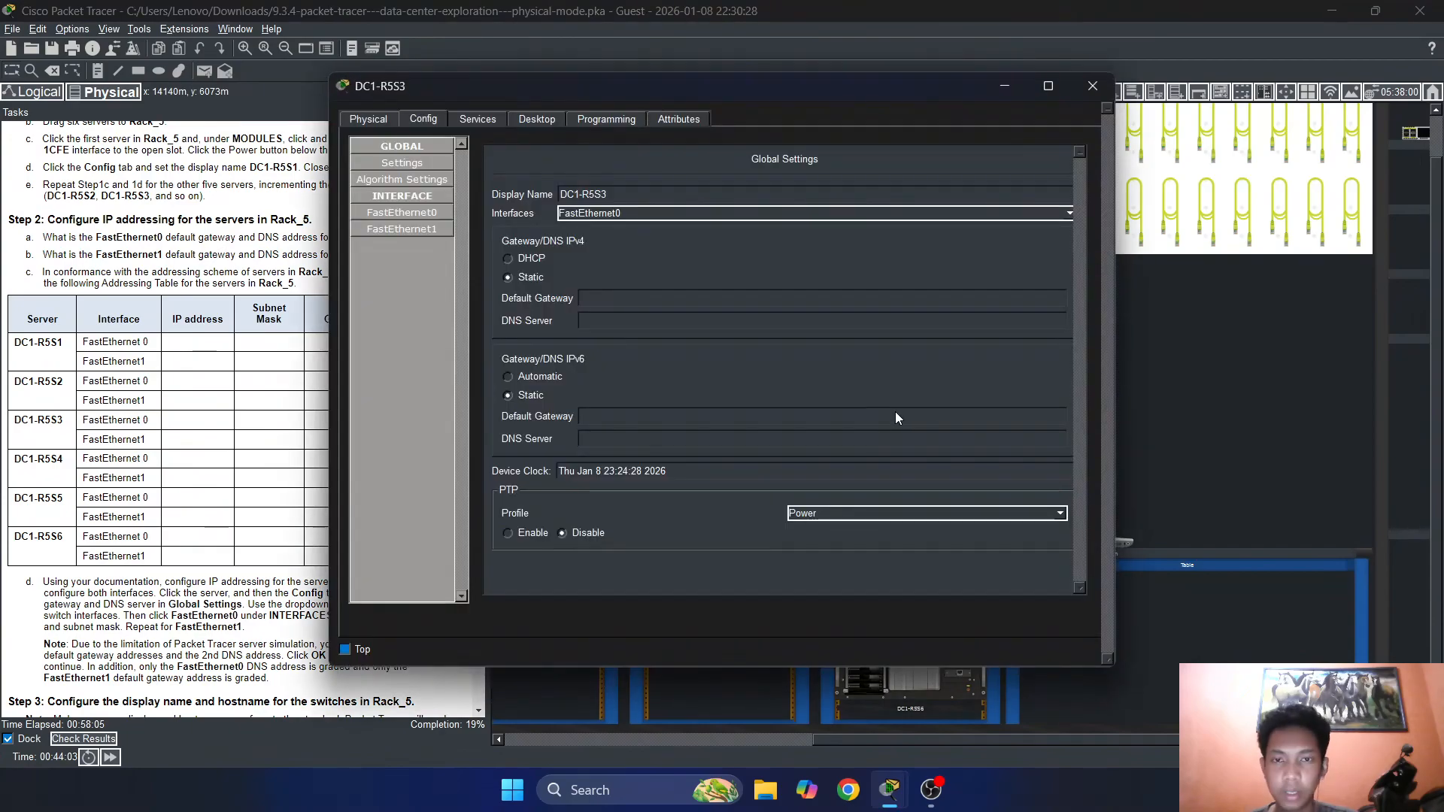
pyautogui.click(500, 125)
pyautogui.click(424, 119)
pyautogui.click(537, 119)
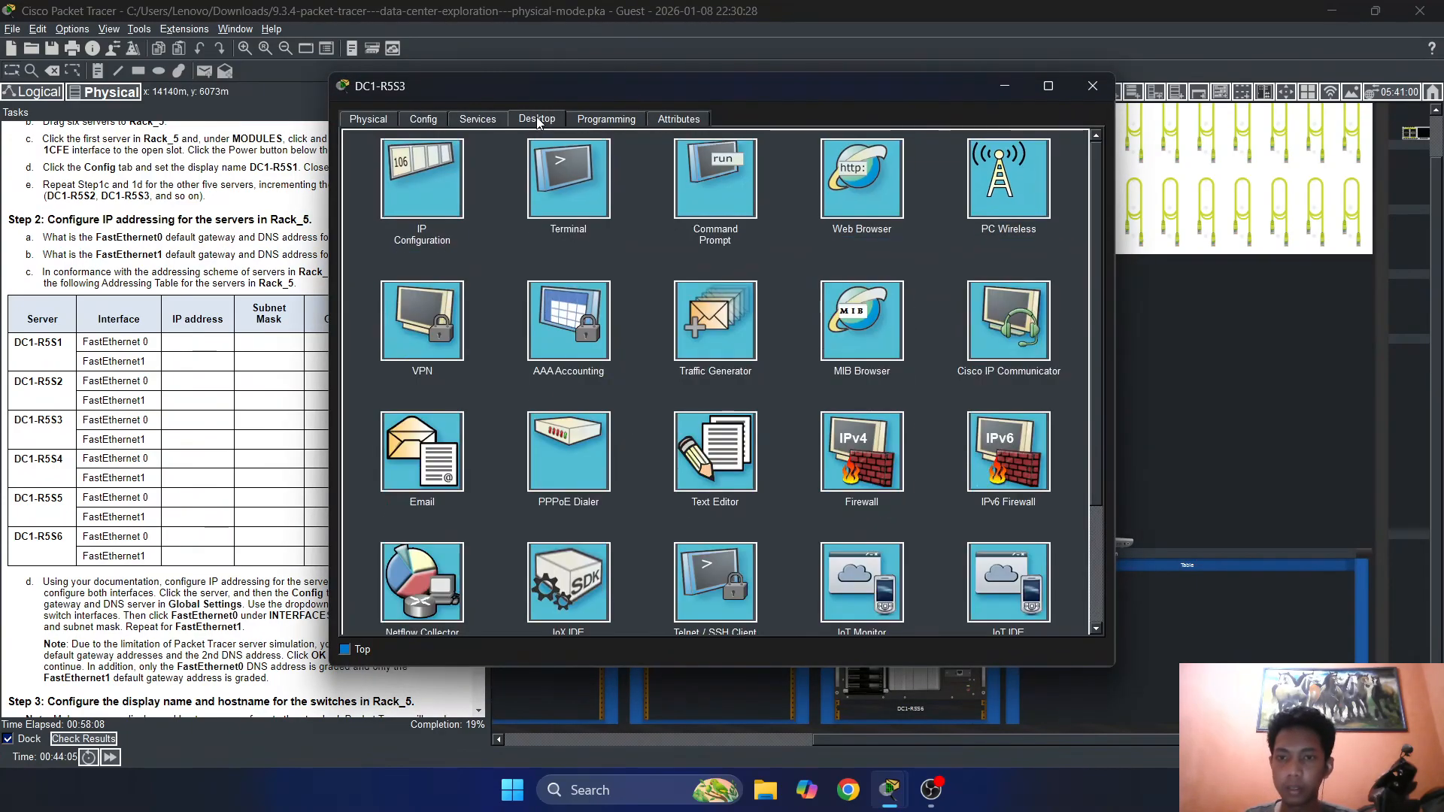
pyautogui.click(430, 171)
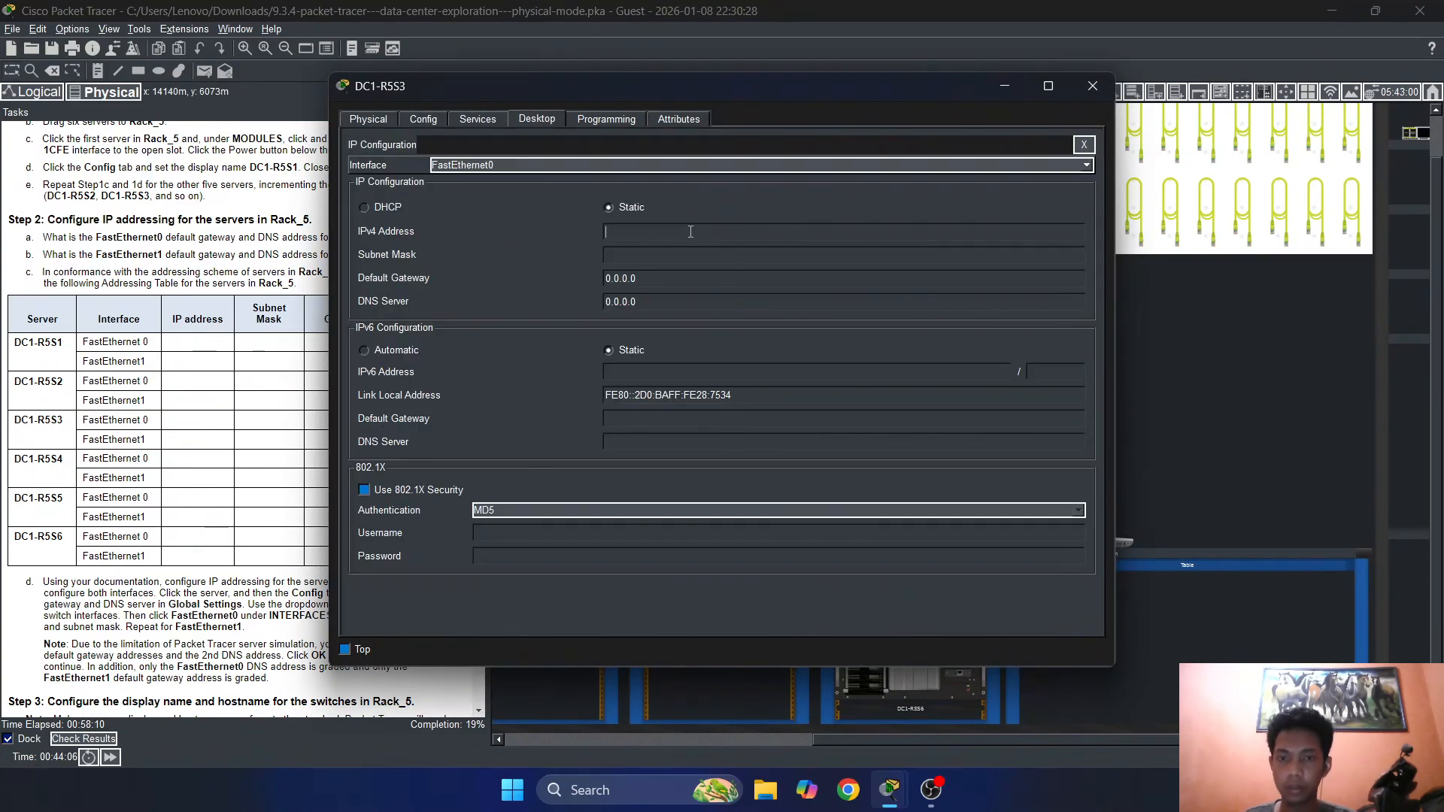
# Set the FastEthernet0 IPv4 address of server DC1-R5S3 to 172.16.53.1 with subnet mask 255.255.0.0
pyautogui.click(690, 232)
pyautogui.write('172.16')
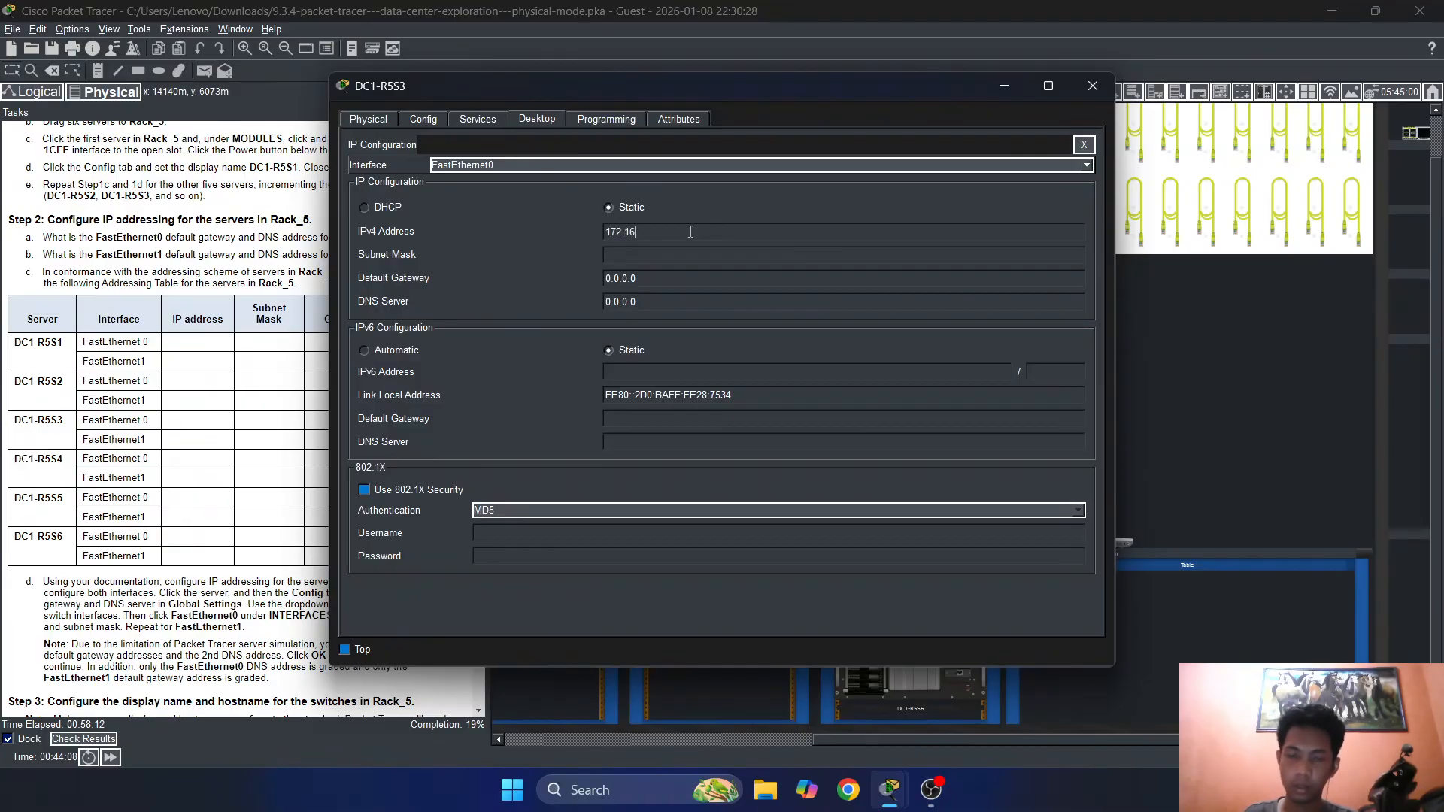
pyautogui.write('.53.1')
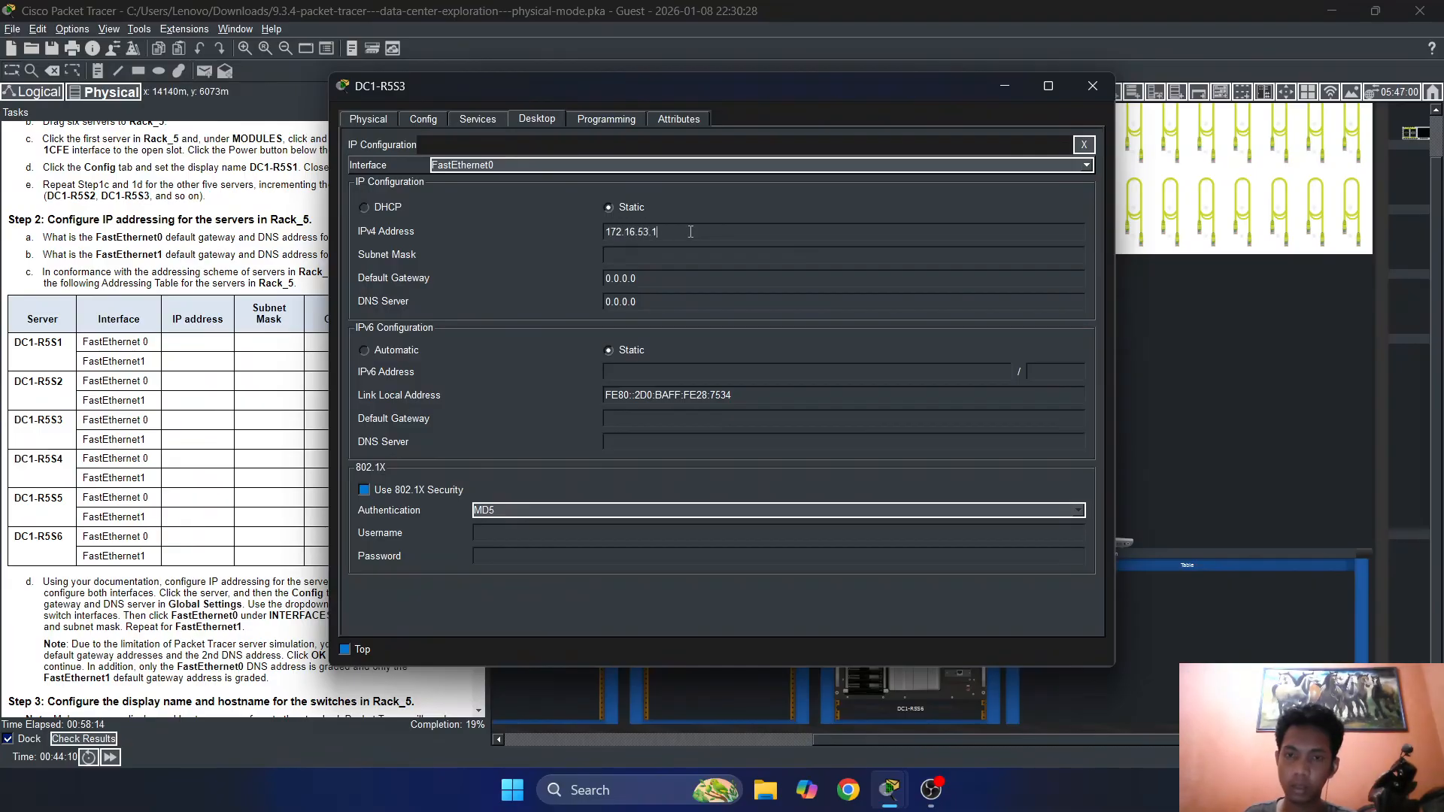
pyautogui.click(631, 258)
# Set the default gateway of server DC1-R5S3 to 10.16.0.254 and acknowledge the gateway warning
pyautogui.press('Tab')
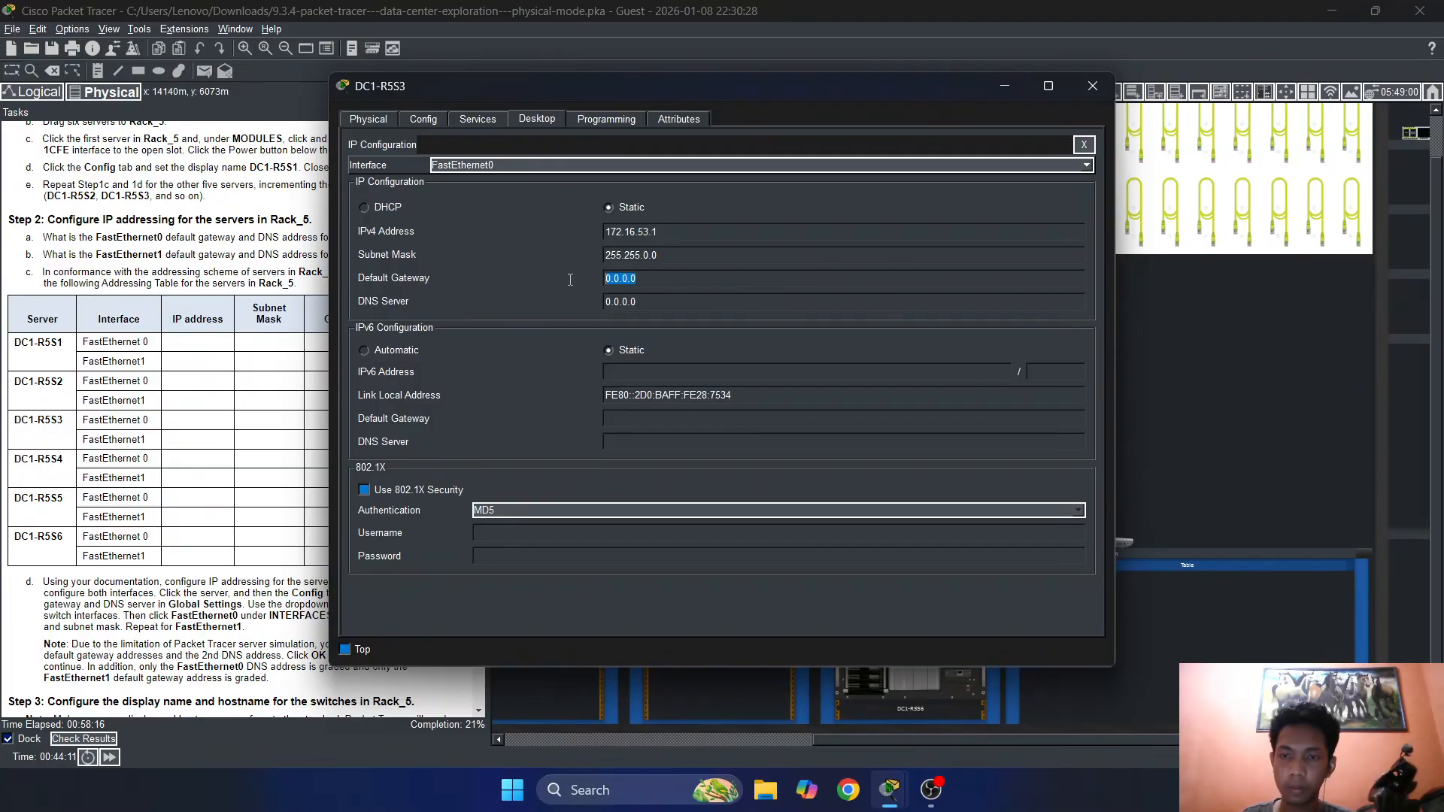
pyautogui.write('172')
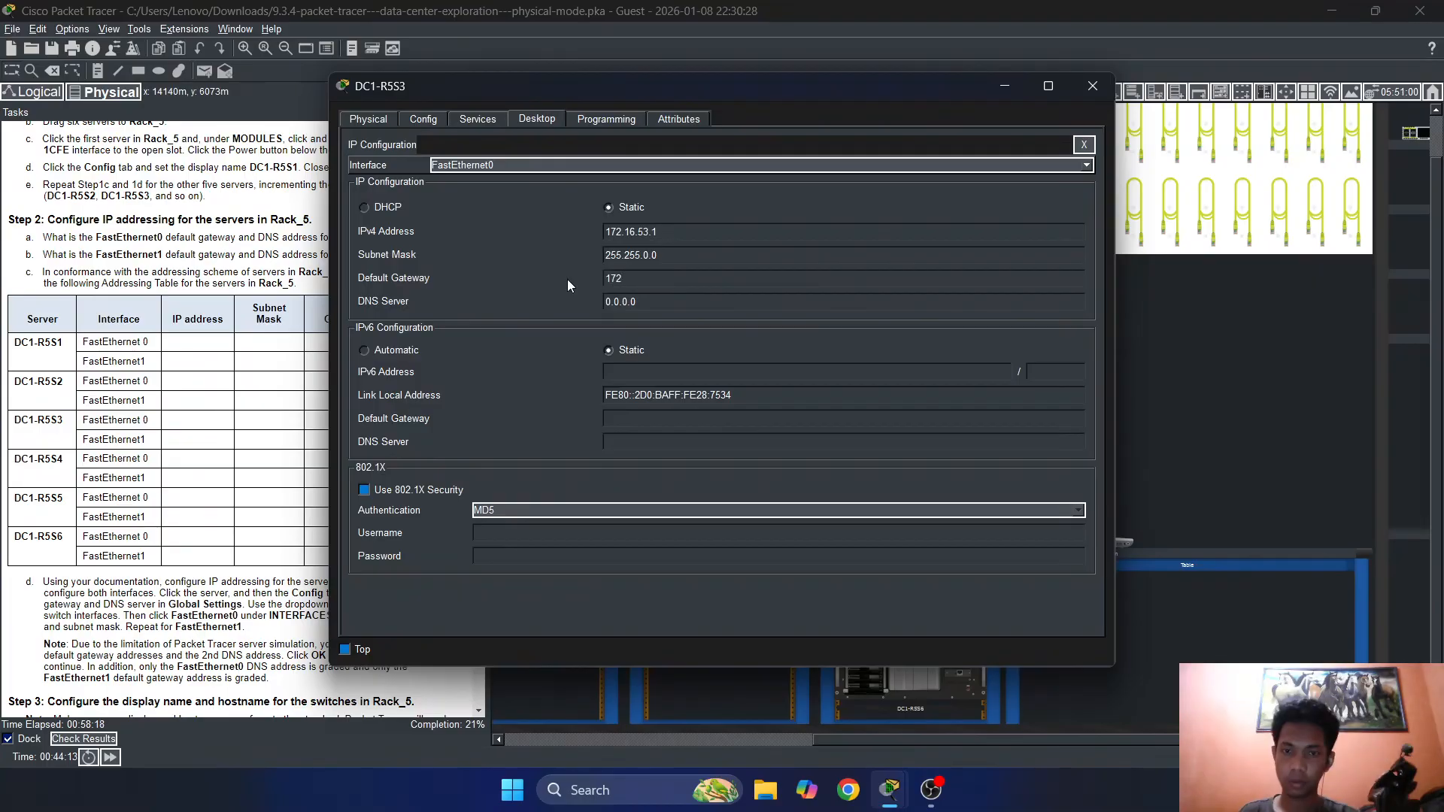
pyautogui.press('BackSpace')
pyautogui.press('BackSpace')
pyautogui.press('BackSpace')
pyautogui.write('0')
pyautogui.press('BackSpace')
pyautogui.write('10.16.')
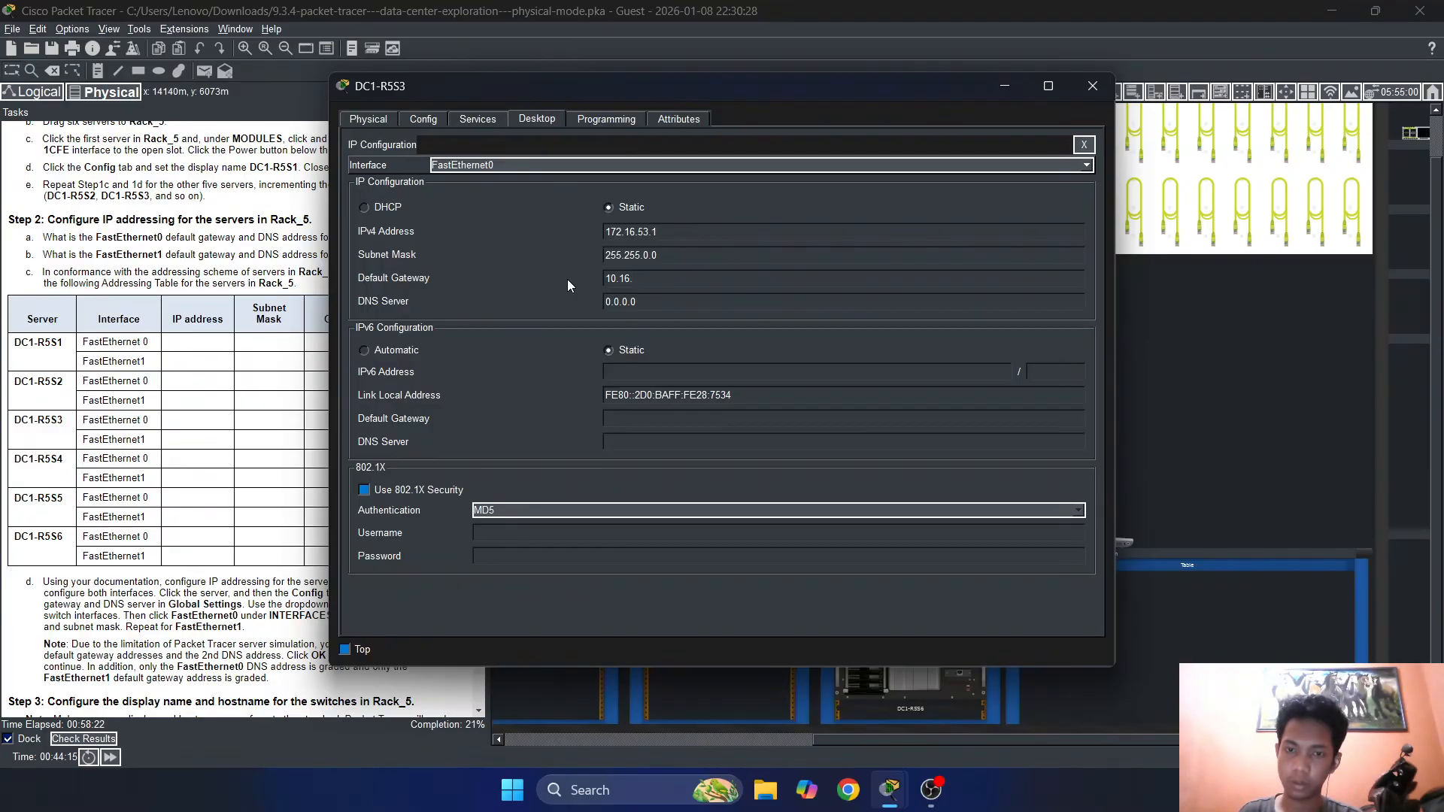
pyautogui.write('0.')
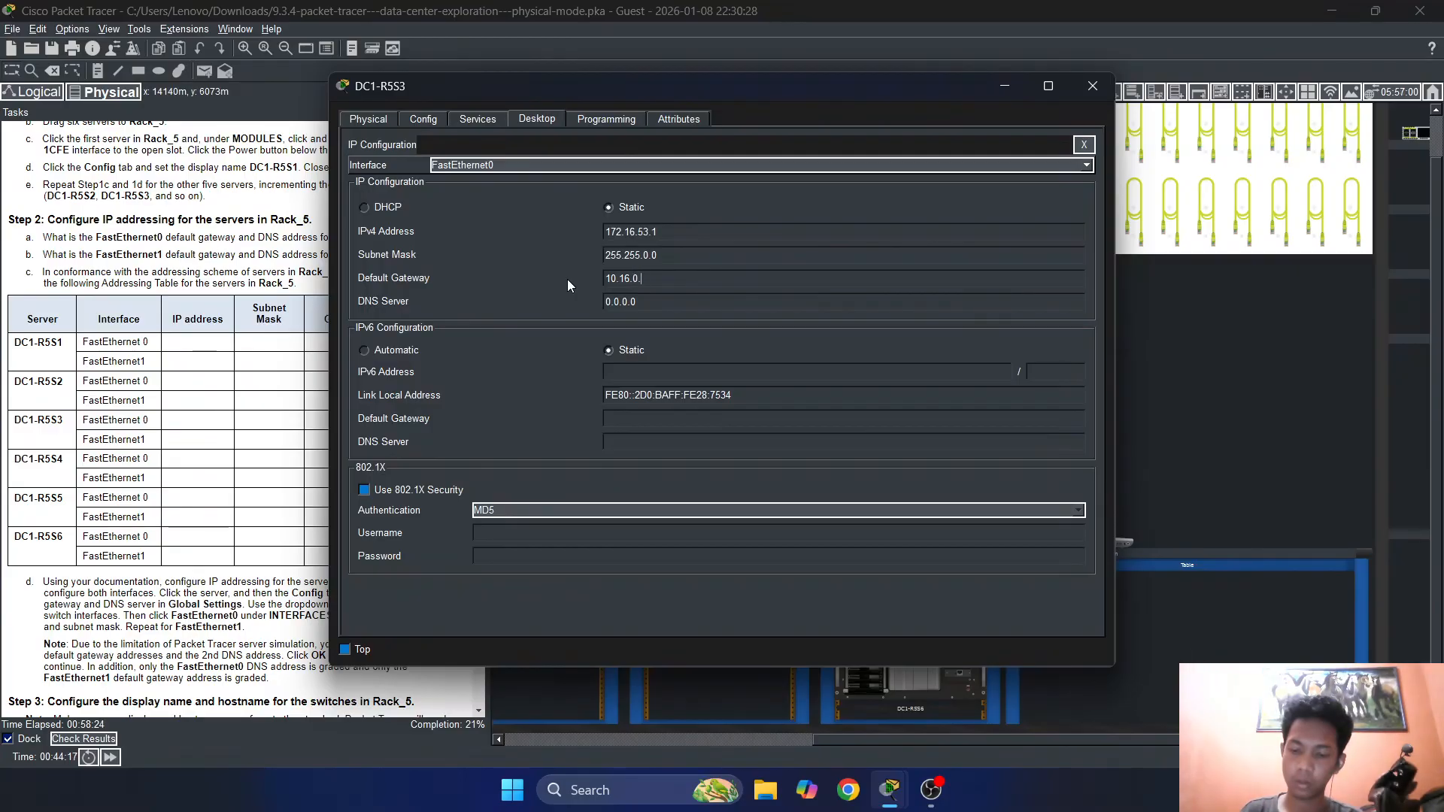
pyautogui.write('254')
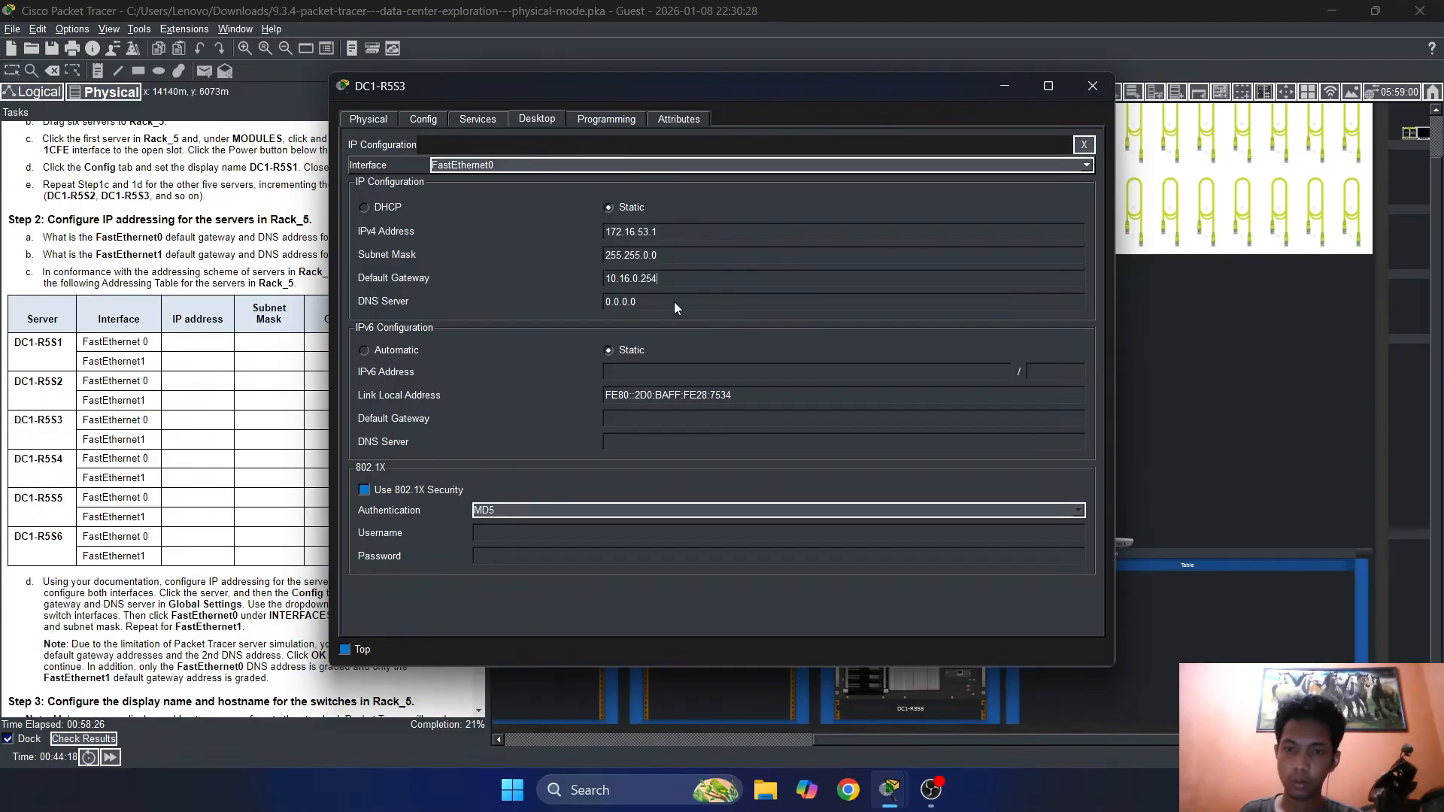
pyautogui.click(673, 301)
pyautogui.click(714, 401)
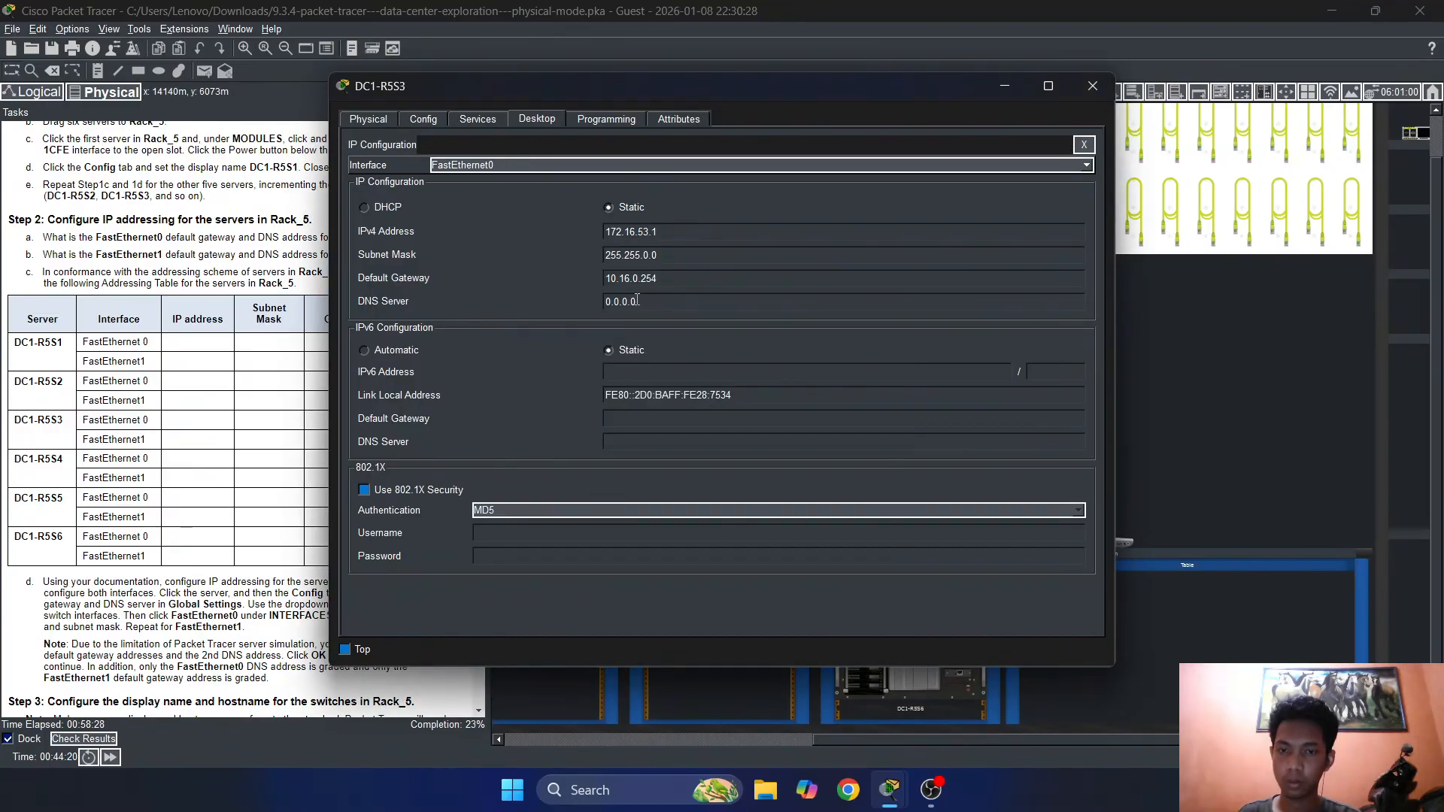
# Set the FastEthernet0 DNS server of server DC1-R5S3 to 172.16.1.1
pyautogui.moveTo(636, 300); pyautogui.dragTo(555, 303)
pyautogui.write('172')
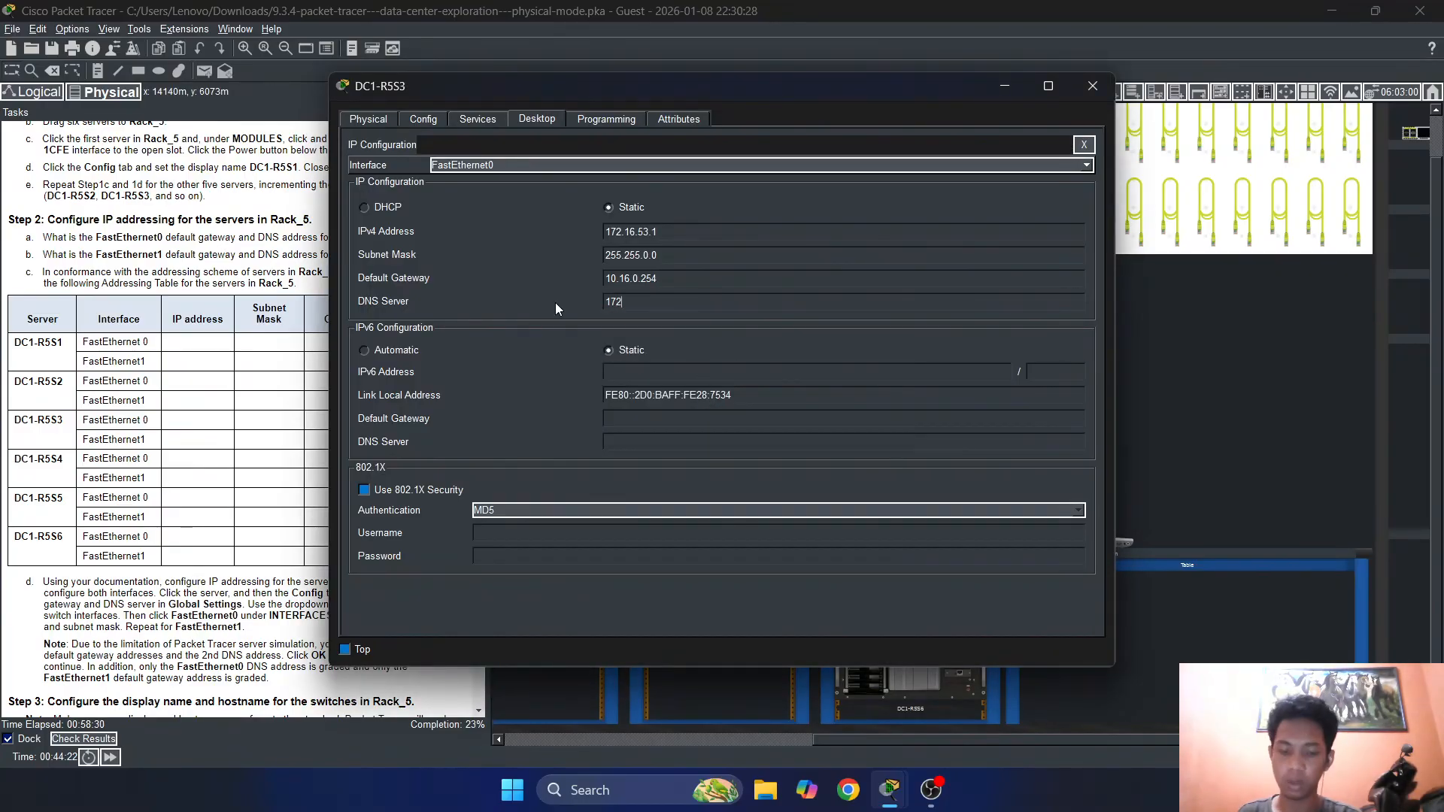
pyautogui.write('.16.1.1')
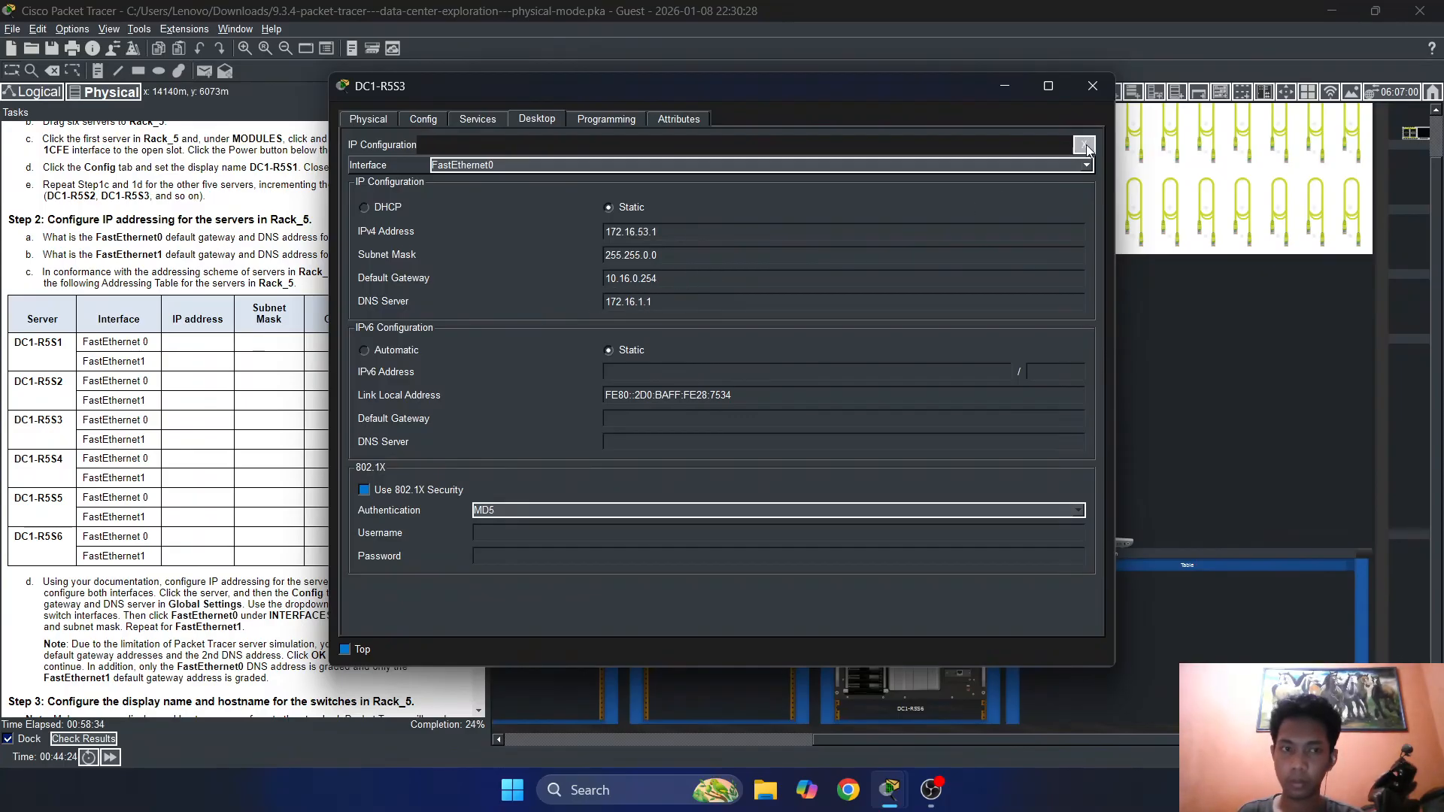
# Set the FastEthernet1 IPv4 address of server DC1-R5S3 to 10.16.53.1 with subnet mask 255.255.0.0
pyautogui.click(615, 167)
pyautogui.click(584, 188)
pyautogui.click(651, 230)
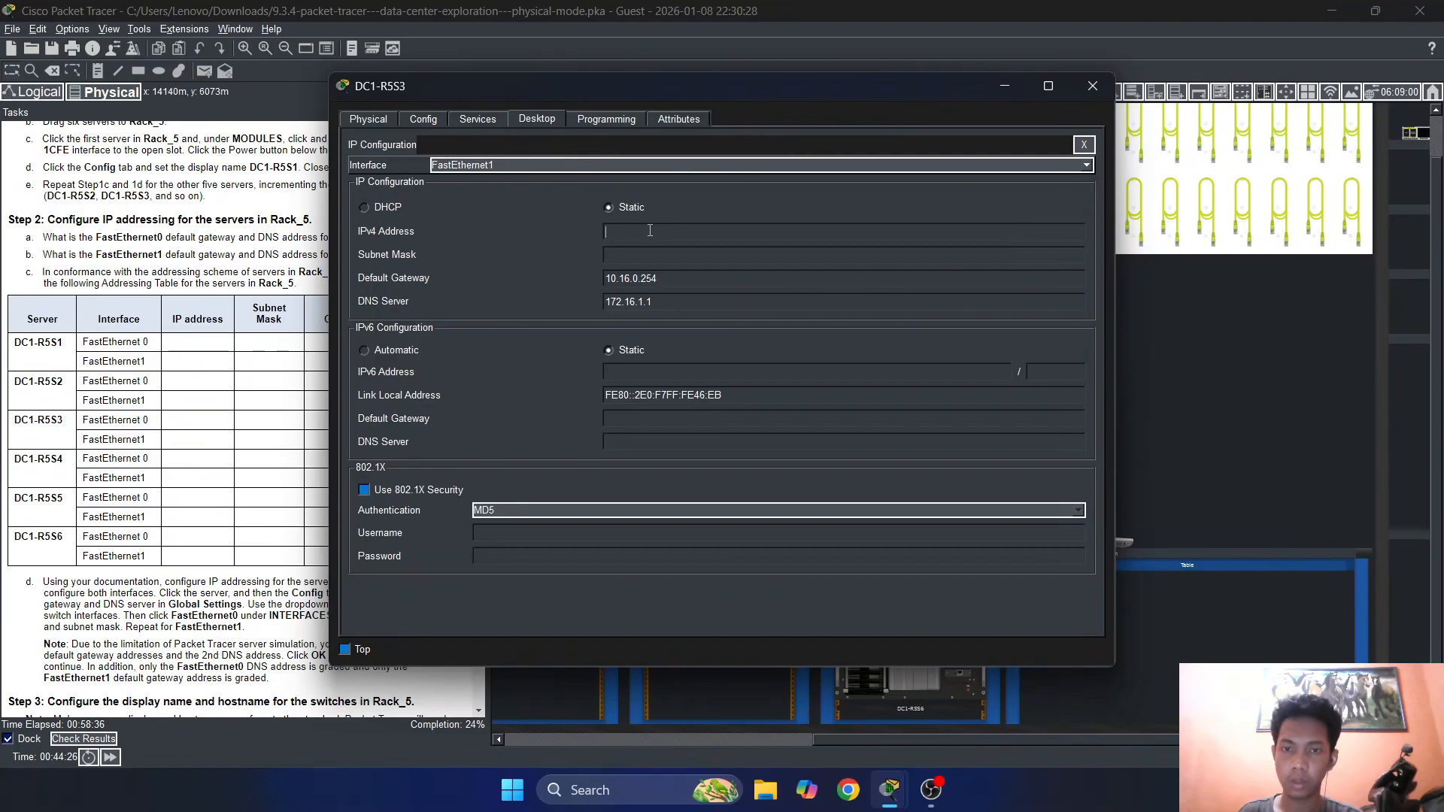
pyautogui.write('10.16.')
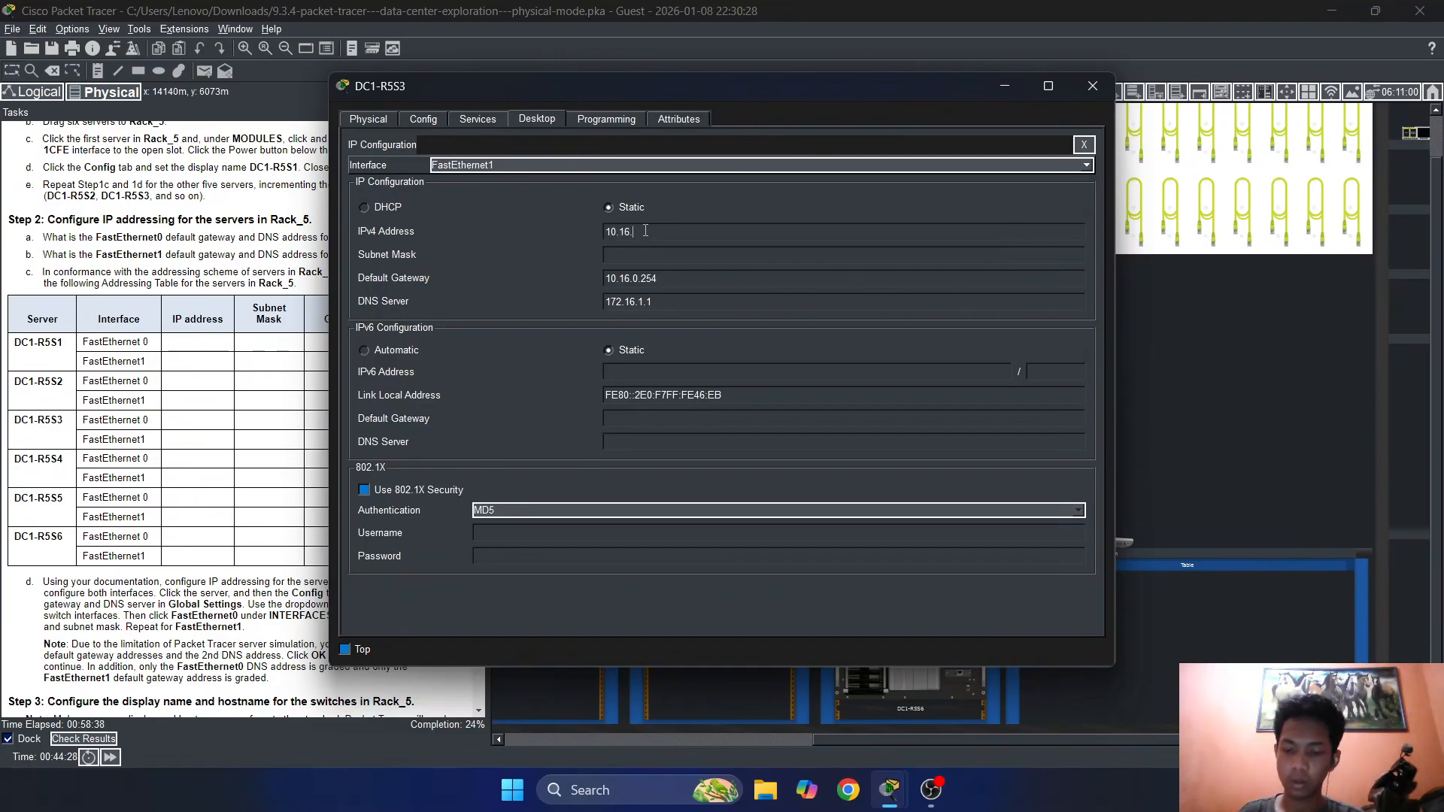
pyautogui.write('53')
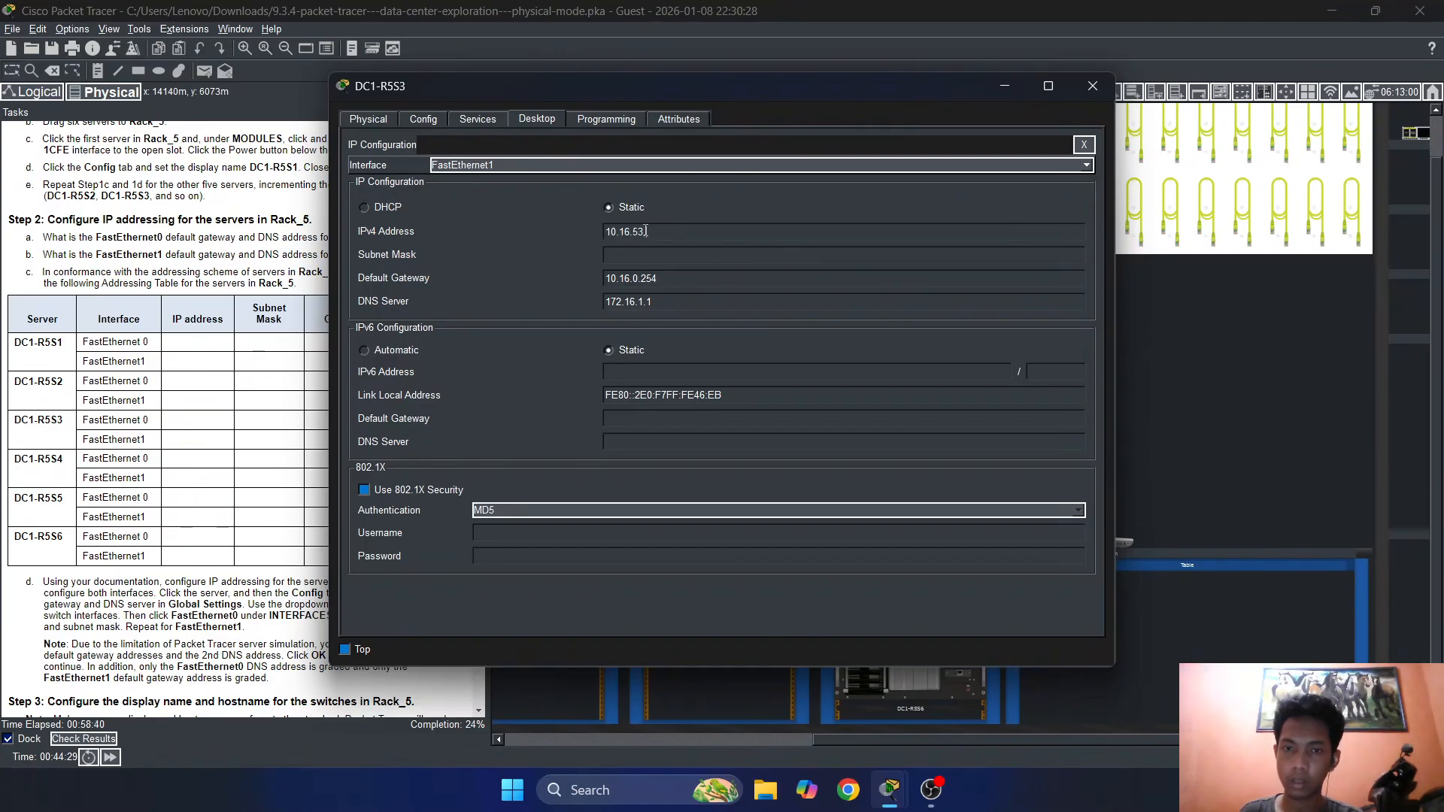
pyautogui.write('.1')
pyautogui.click(713, 257)
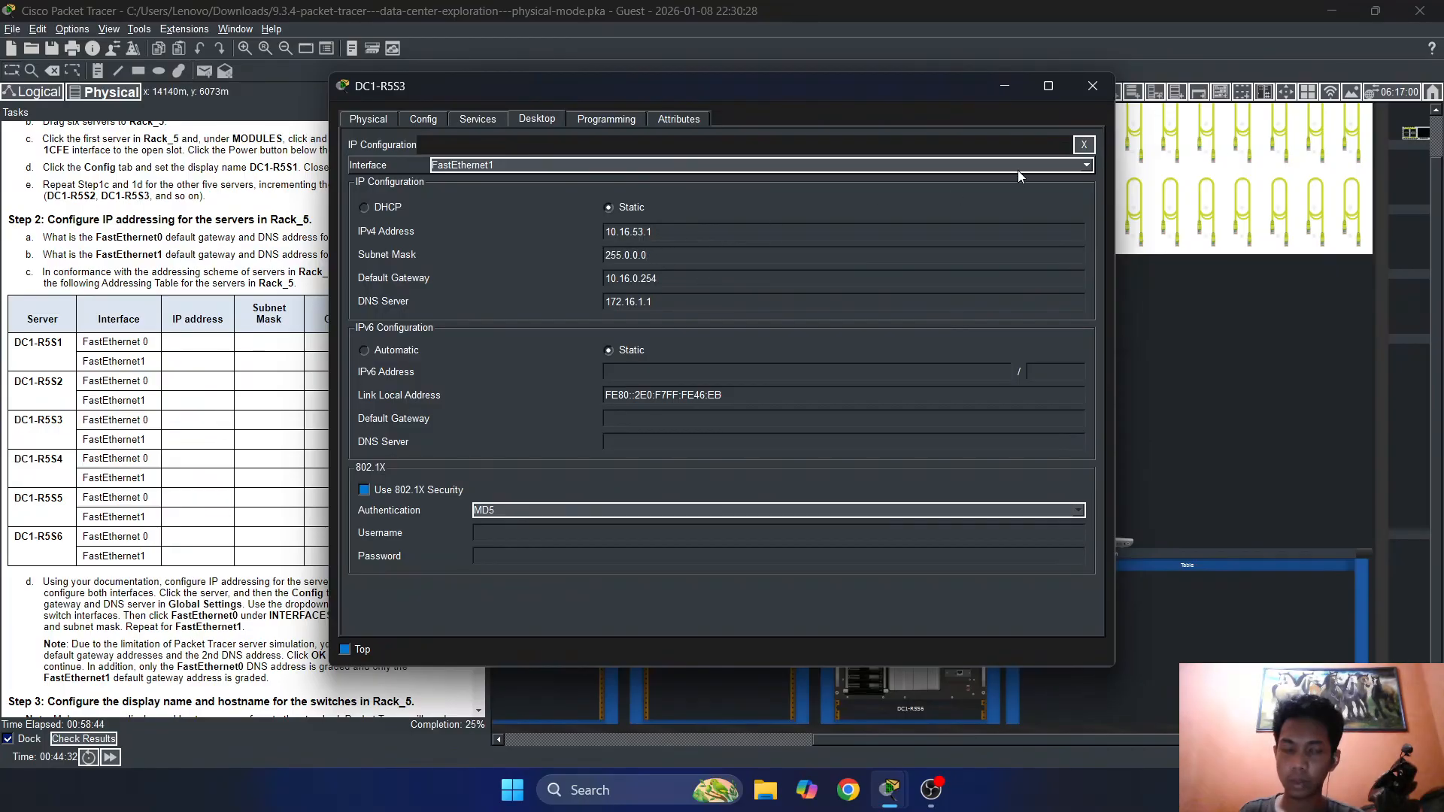
pyautogui.doubleClick(630, 256)
pyautogui.write('255.')
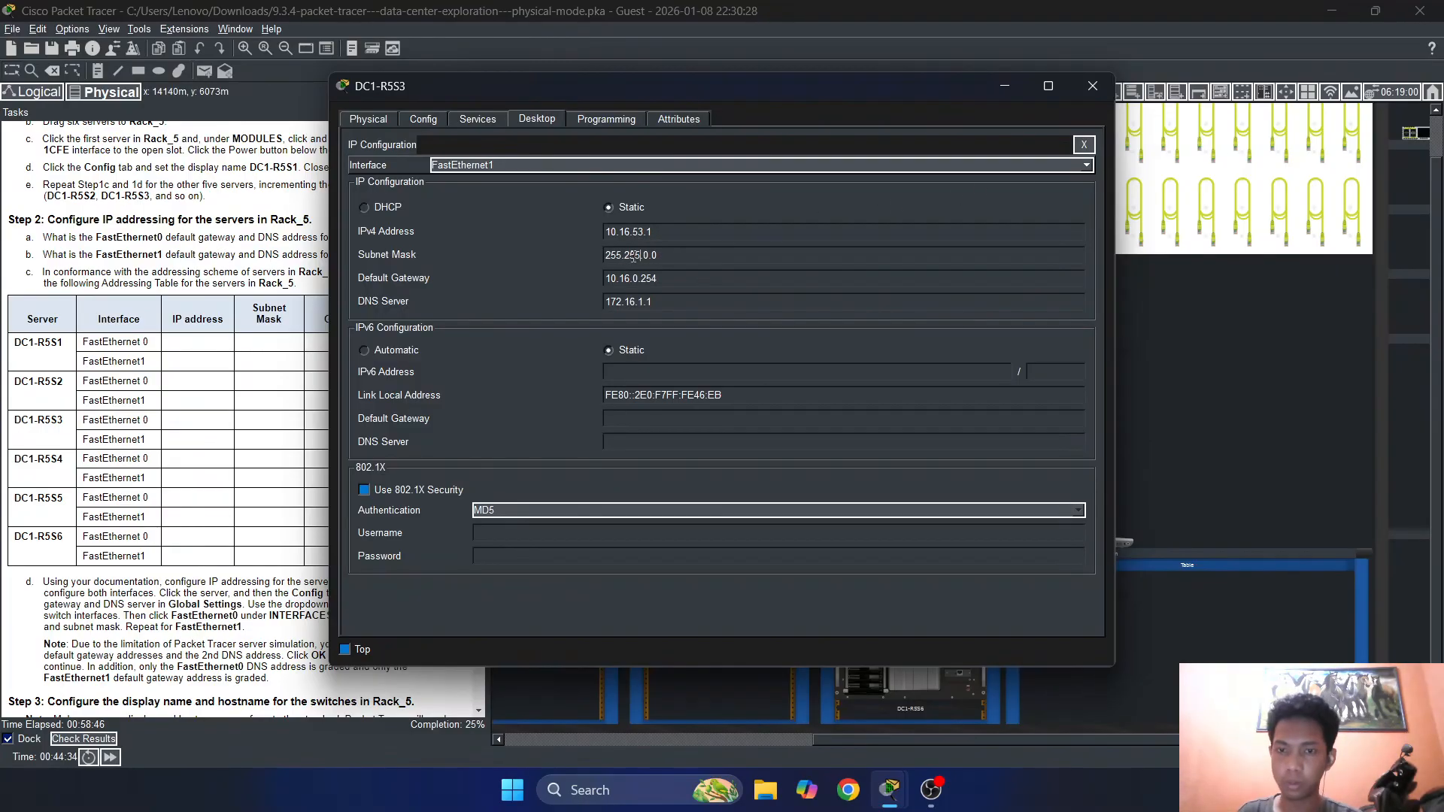
# Check the FastEthernet1 IP configuration of server DC1-R4S1 in Rack_4 as a reference for the addressing scheme
pyautogui.click(1005, 87)
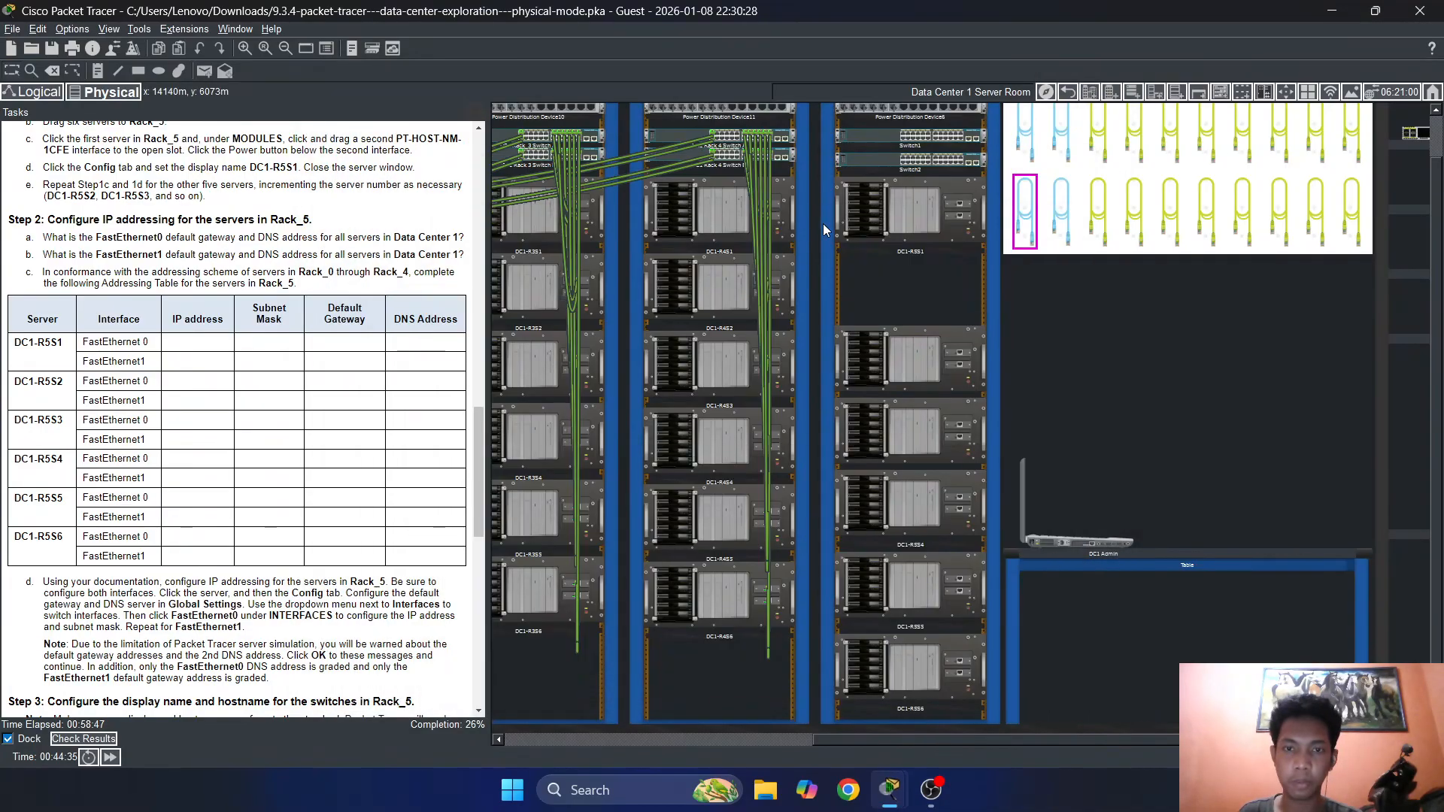
pyautogui.click(713, 221)
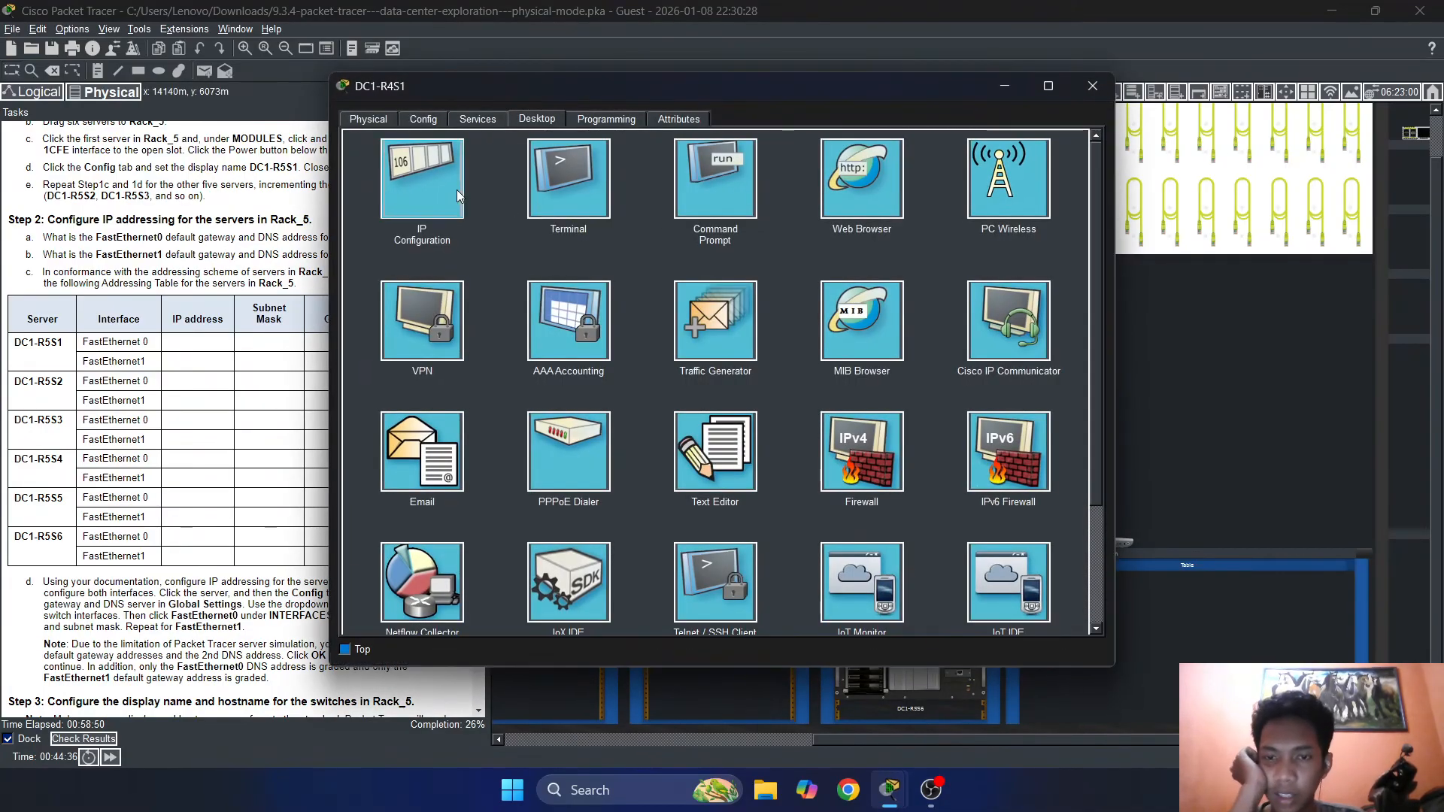
pyautogui.click(457, 189)
pyautogui.click(611, 165)
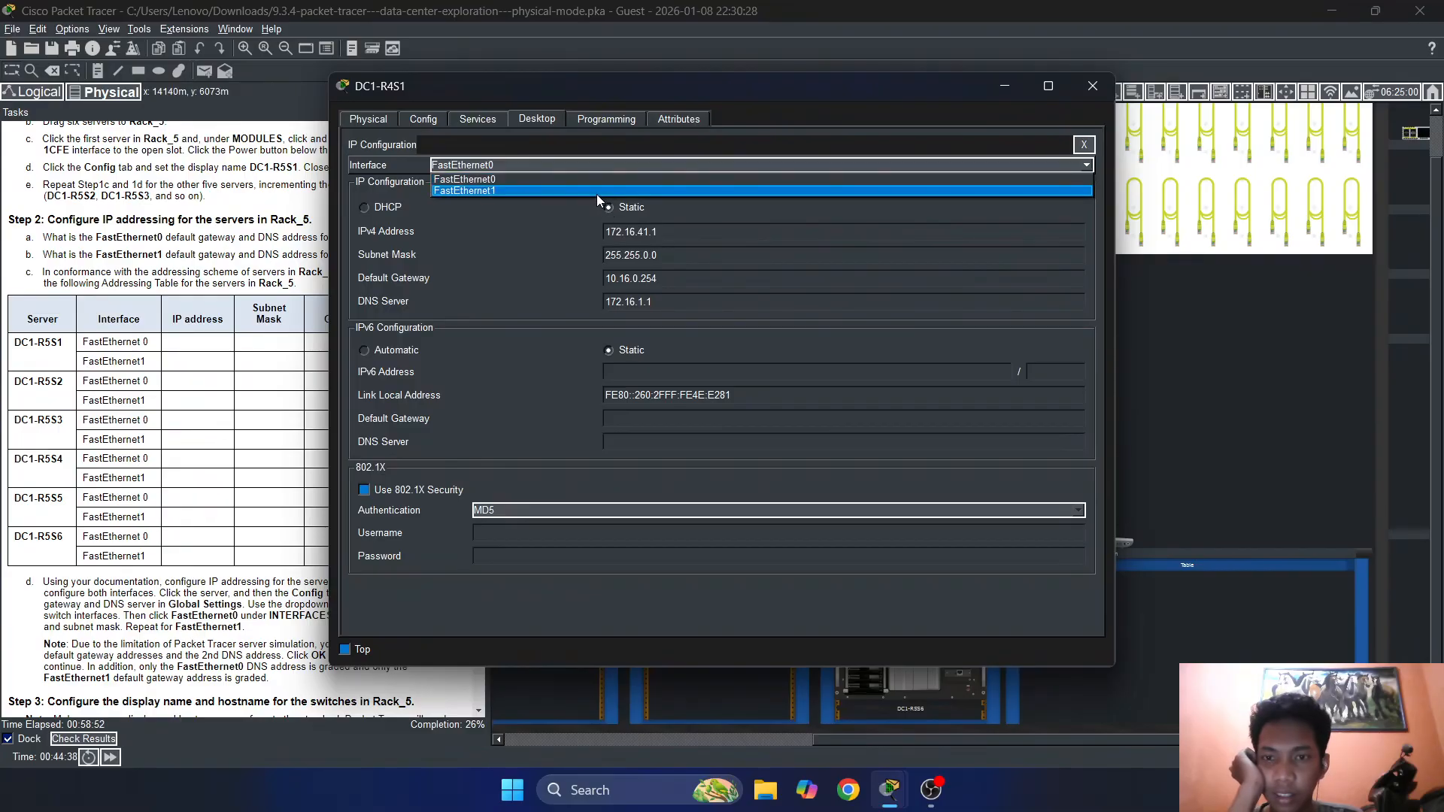
pyautogui.click(597, 192)
pyautogui.click(1093, 85)
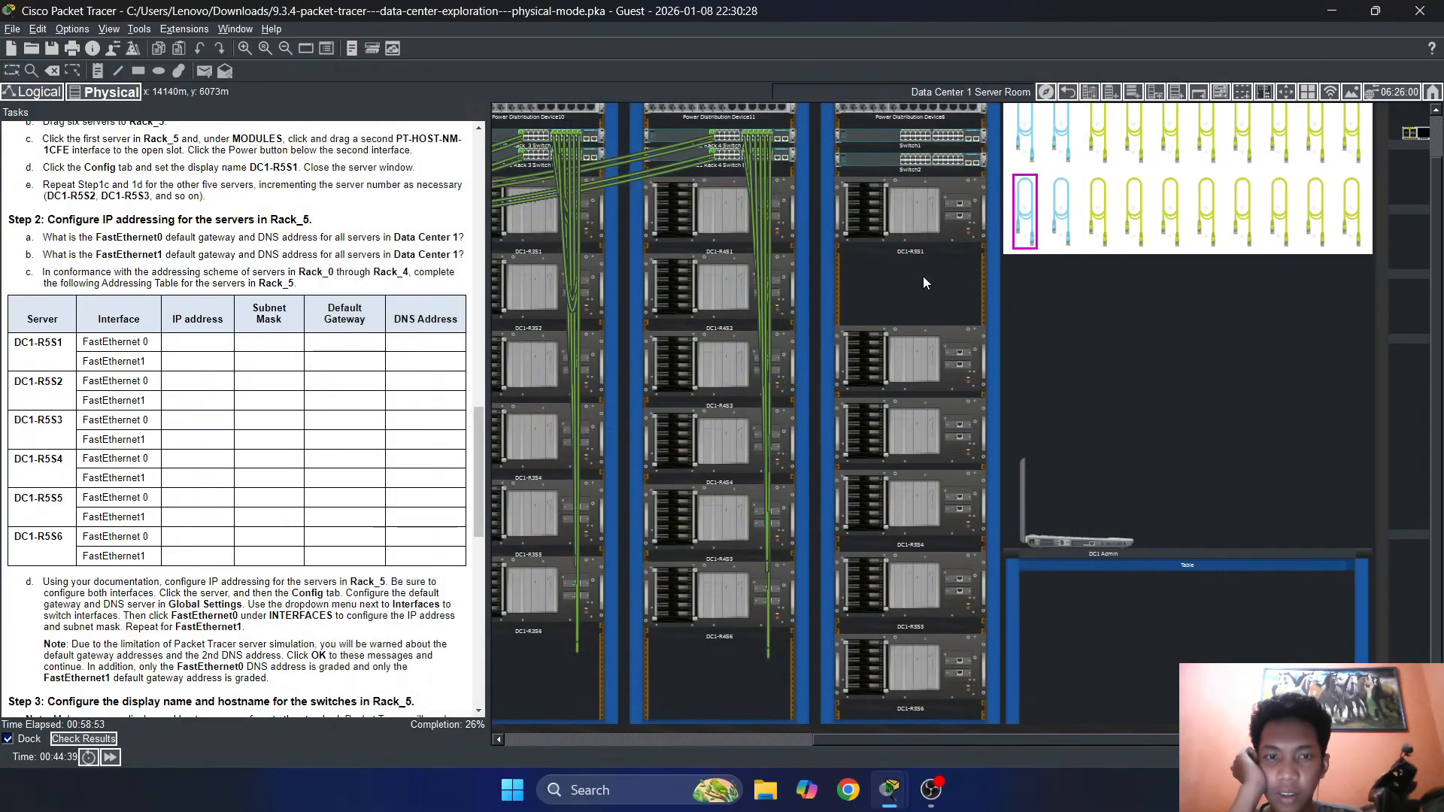
# Set the FastEthernet1 DNS server of server DC1-R5S3 to 10.16.1.1, acknowledge the DNS warning and close the server
pyautogui.click(912, 422)
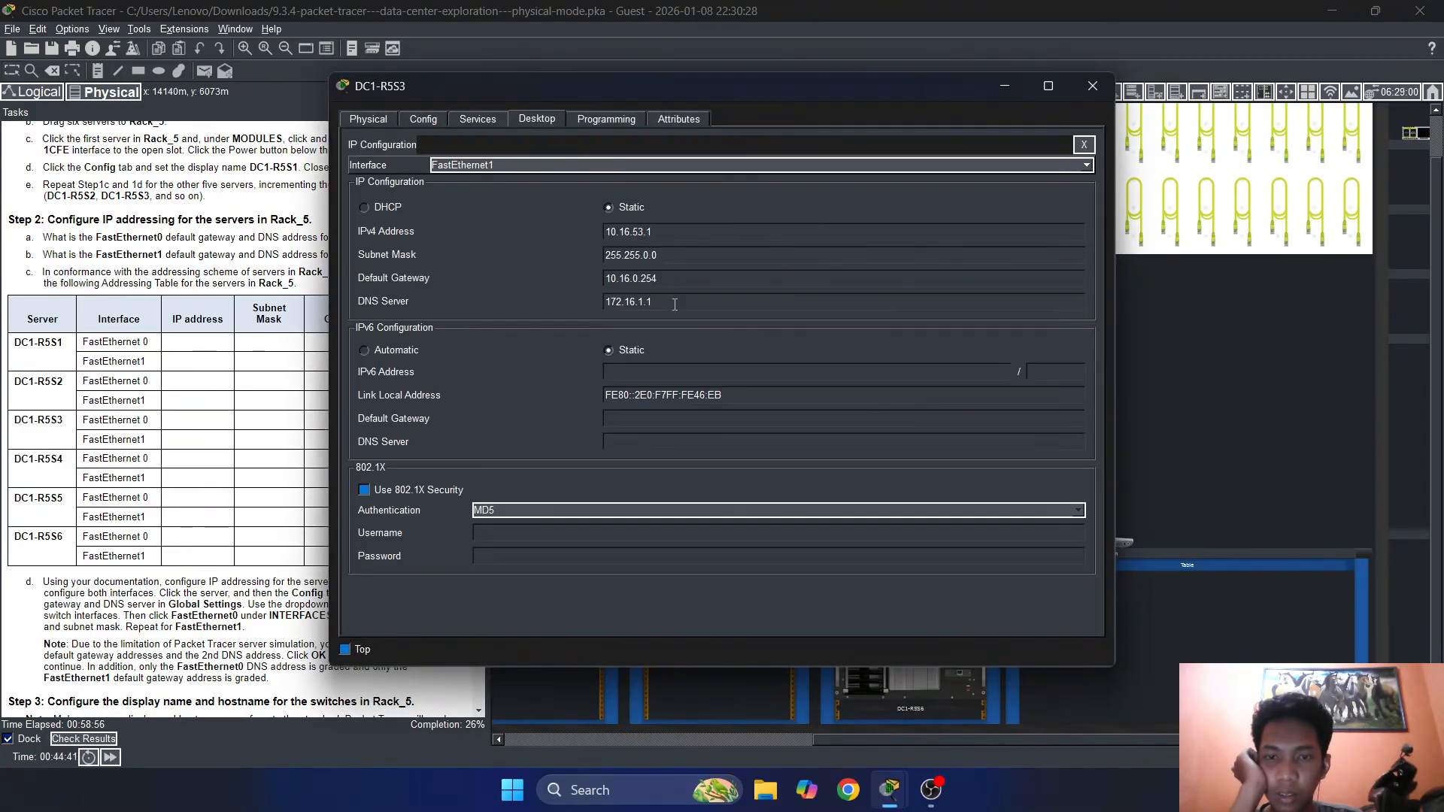
pyautogui.moveTo(675, 304); pyautogui.dragTo(538, 293)
pyautogui.write('10.')
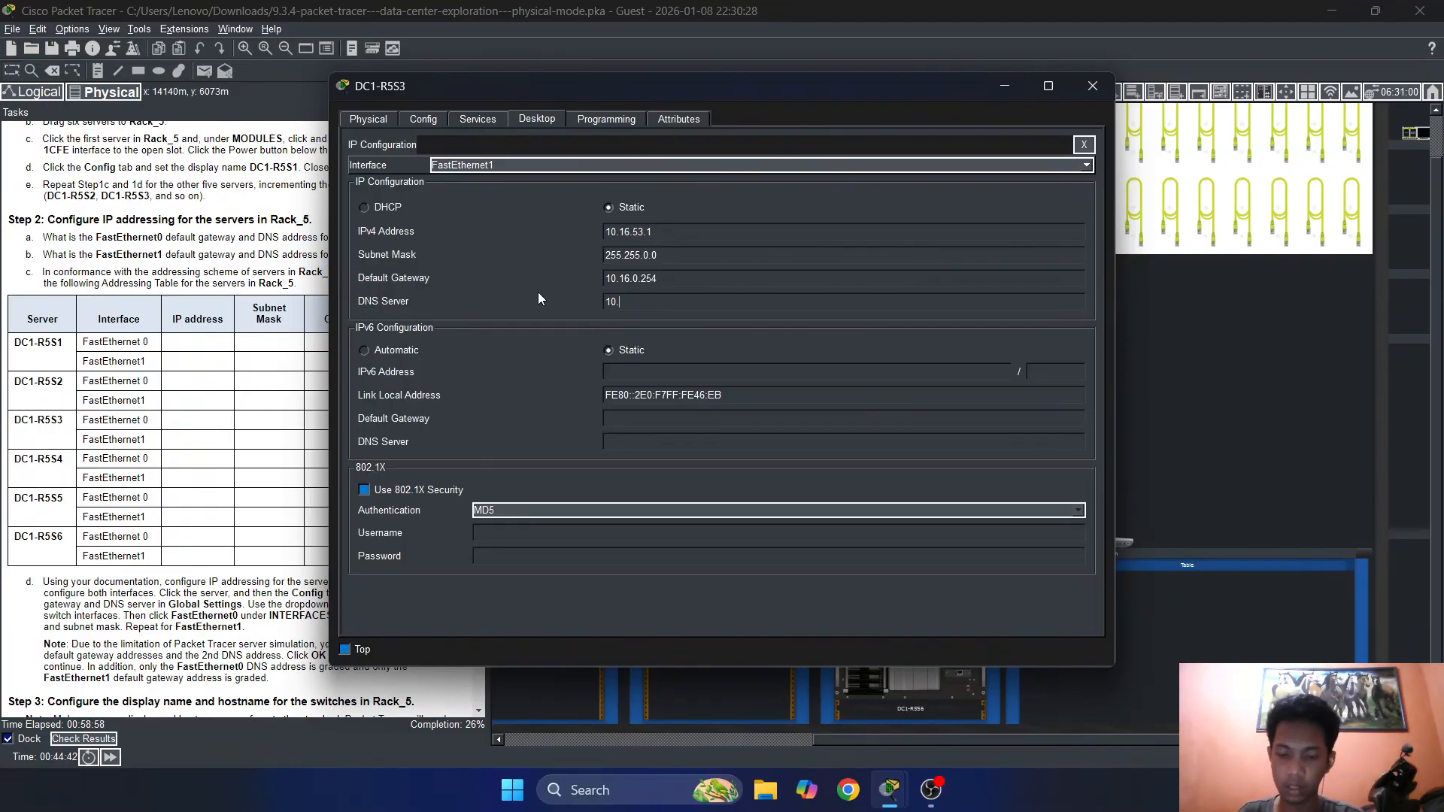
pyautogui.write('16.0.')
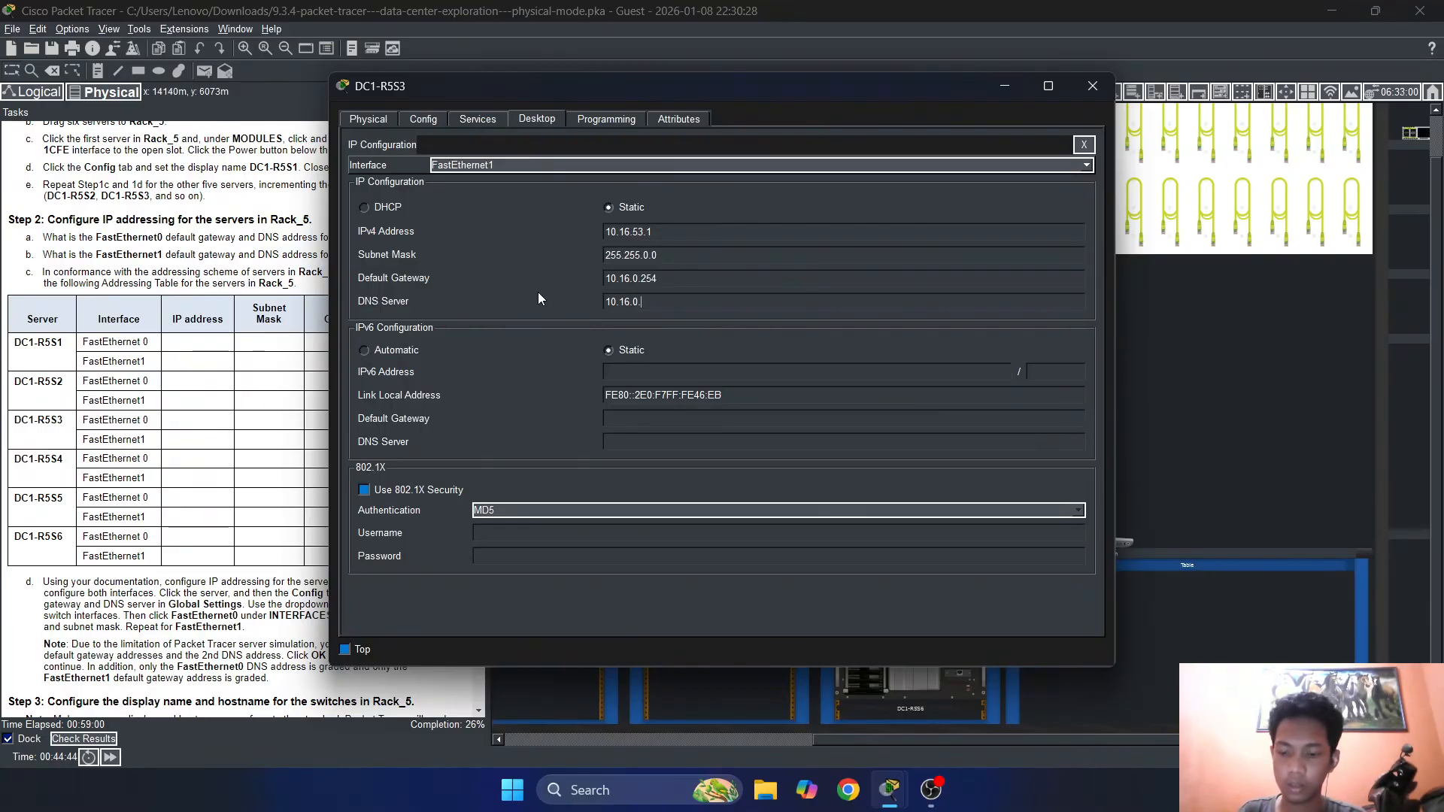
pyautogui.press('BackSpace')
pyautogui.press('BackSpace')
pyautogui.write('1.1')
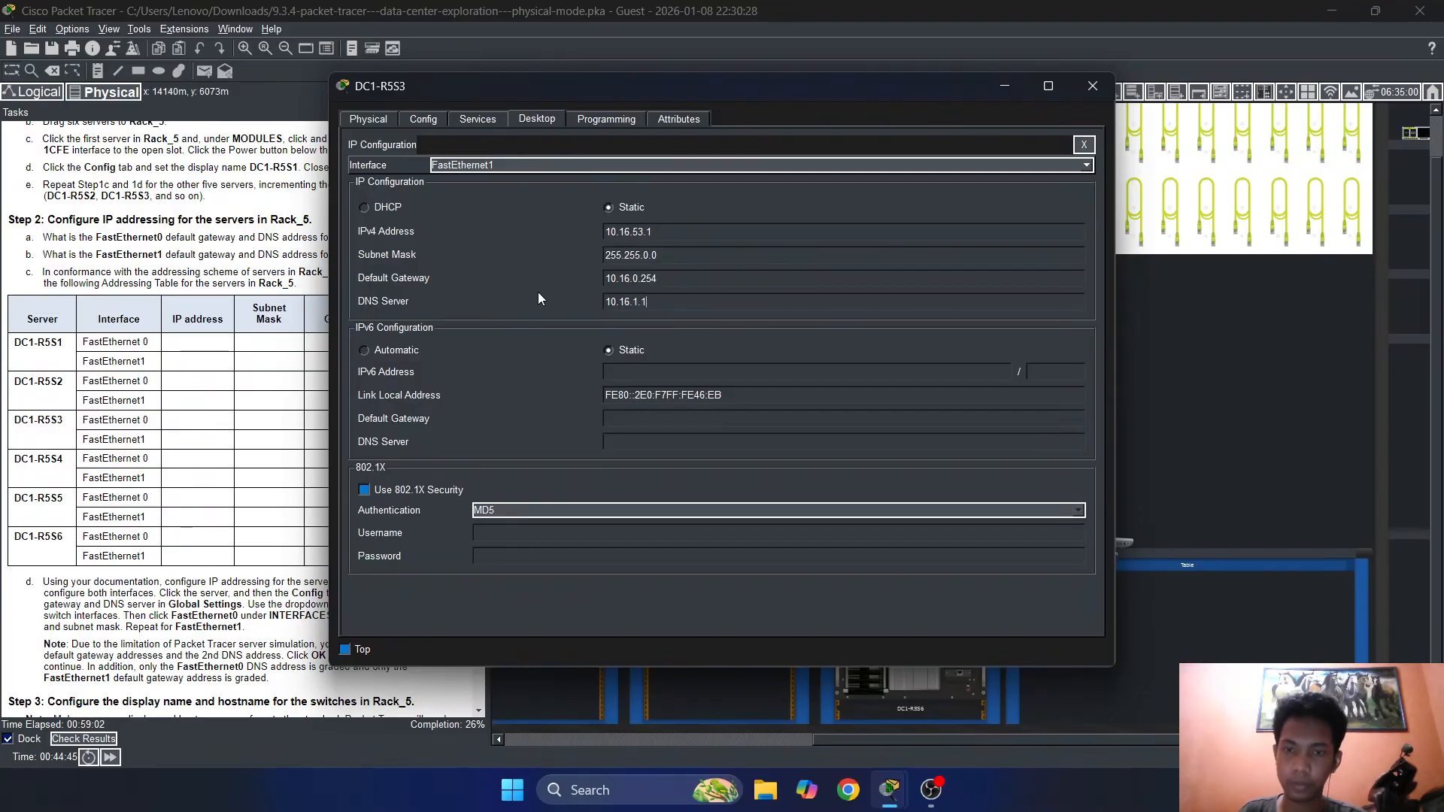
pyautogui.click(1085, 145)
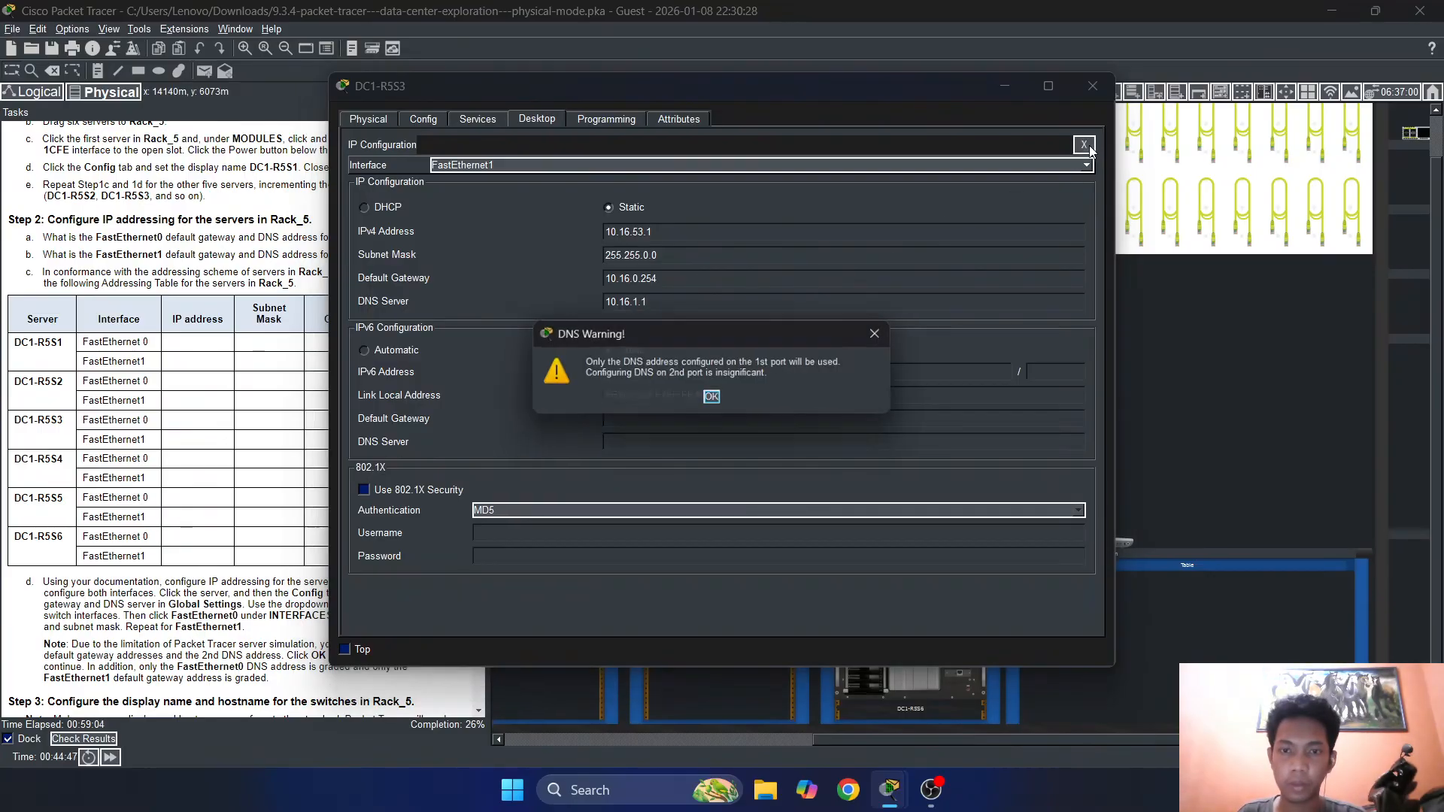
pyautogui.click(713, 397)
pyautogui.click(1093, 85)
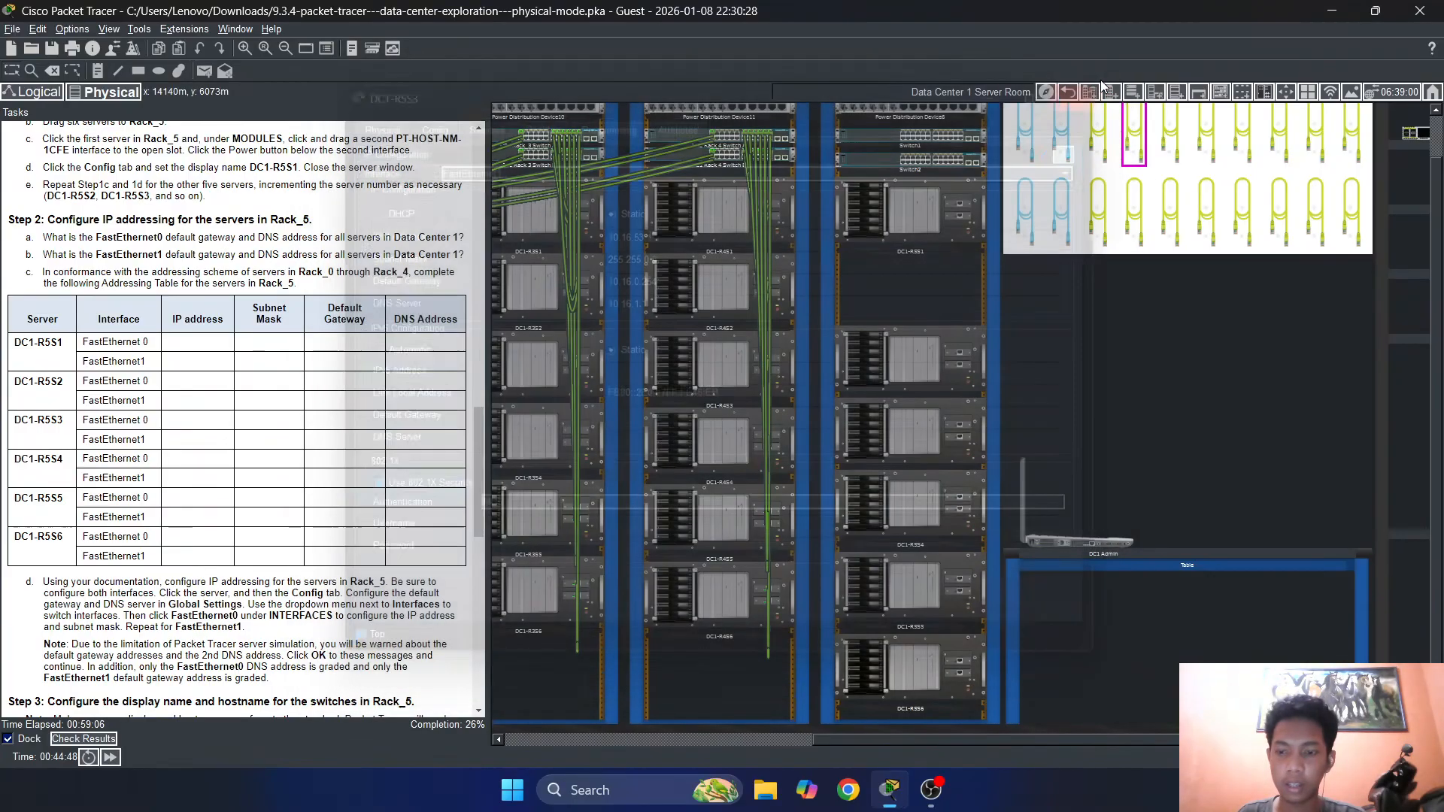
# Correct the FastEthernet1 subnet mask of server DC1-R5S1 to 255.255.0.0 and close the server
pyautogui.click(902, 200)
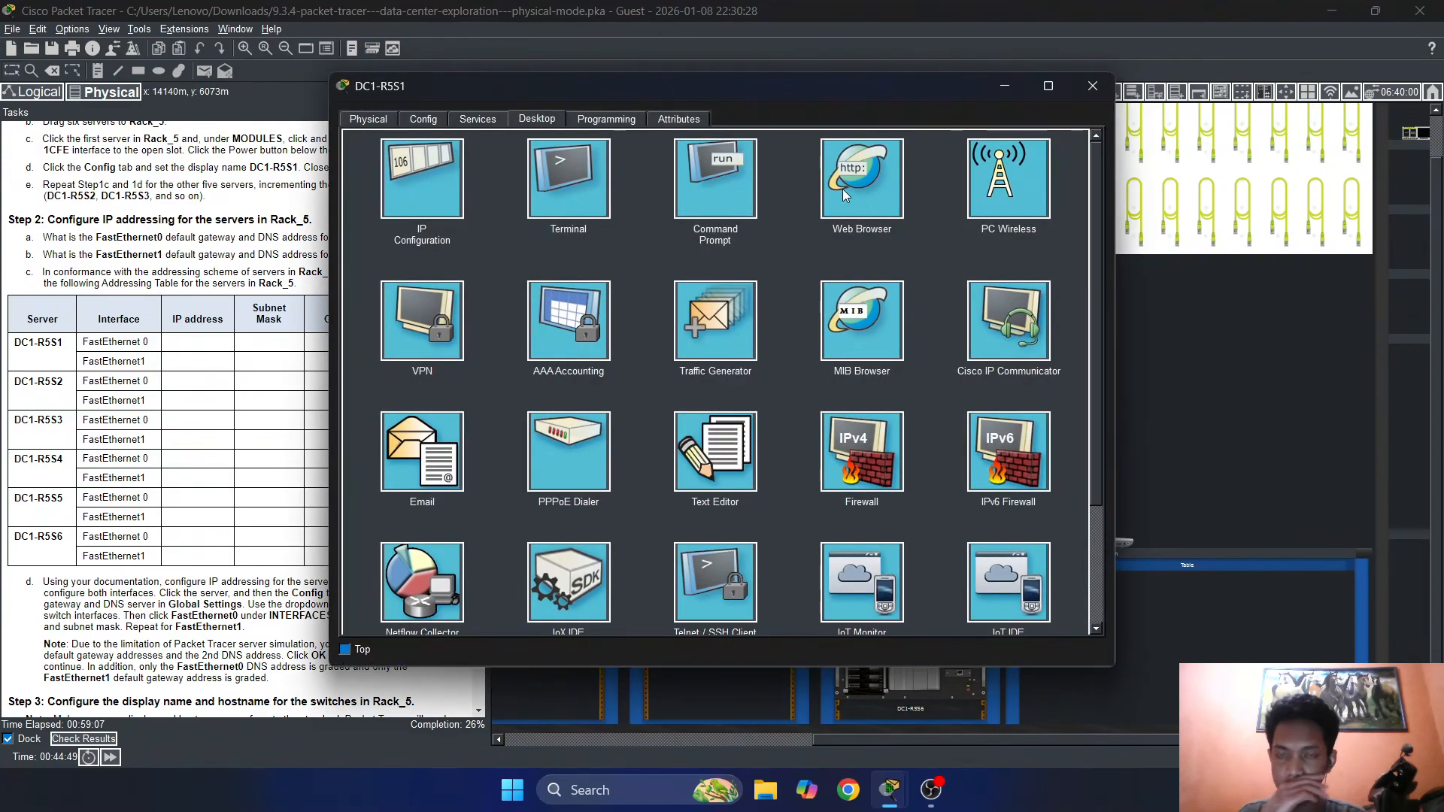
pyautogui.click(458, 169)
pyautogui.click(547, 167)
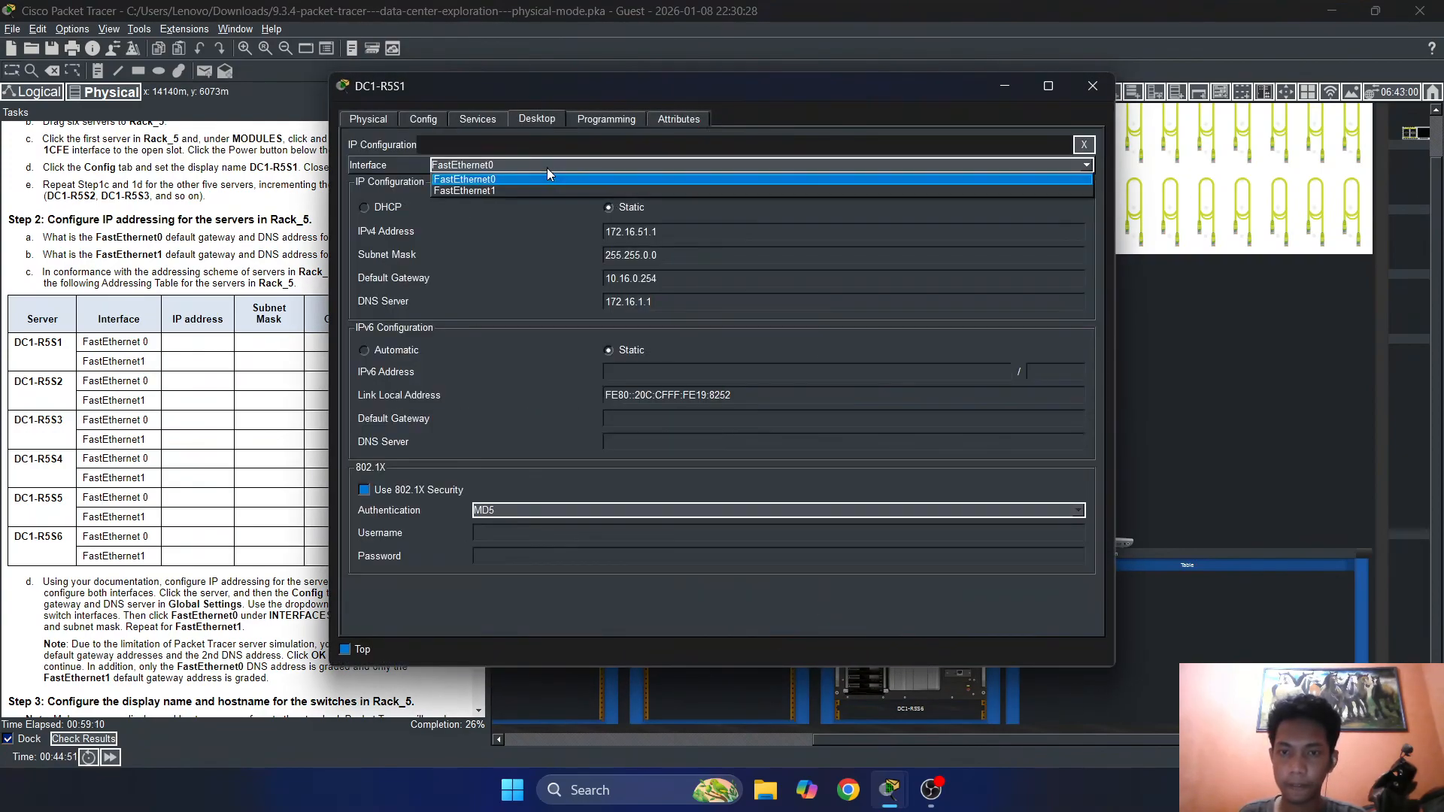
pyautogui.click(535, 184)
pyautogui.click(632, 255)
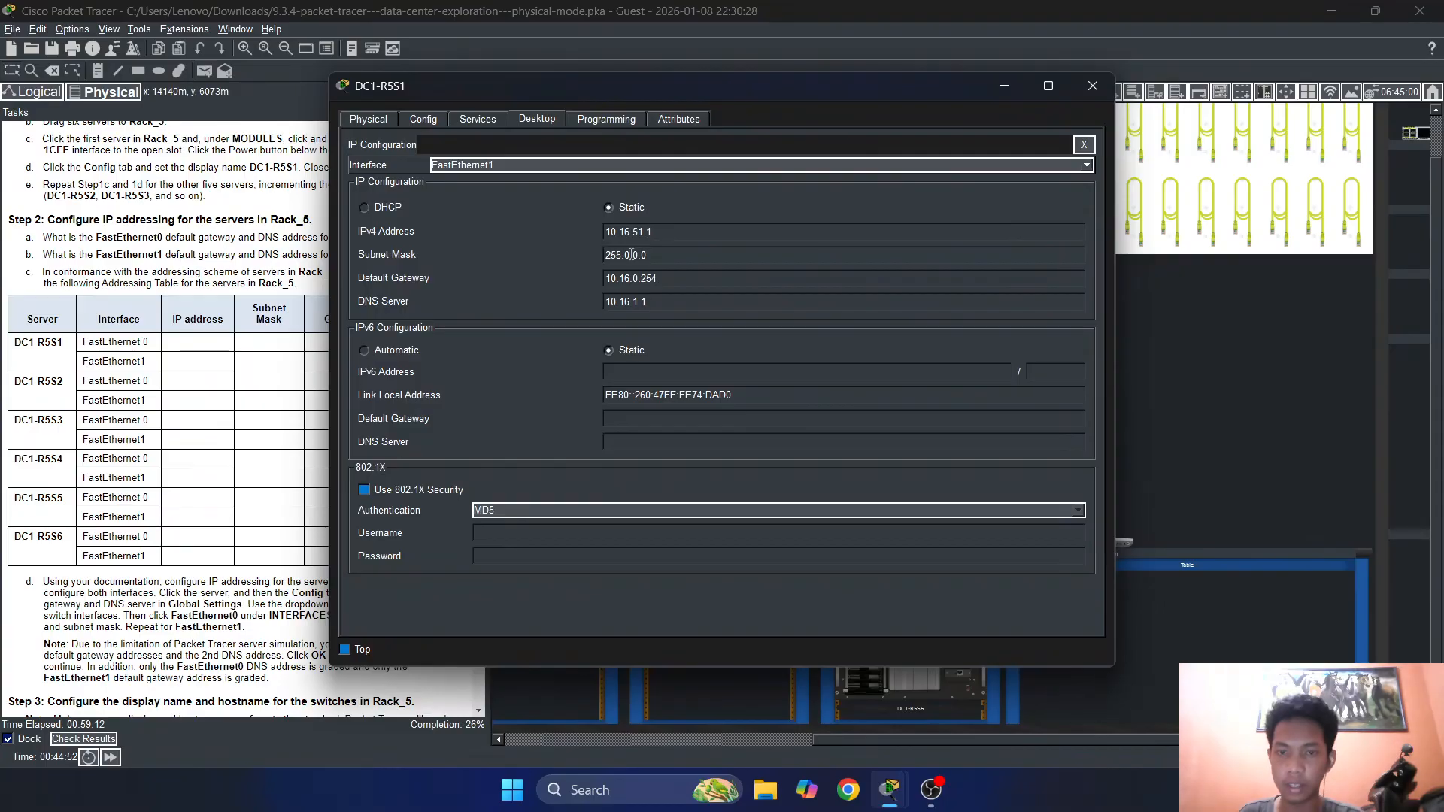
pyautogui.press('BackSpace')
pyautogui.write('255.')
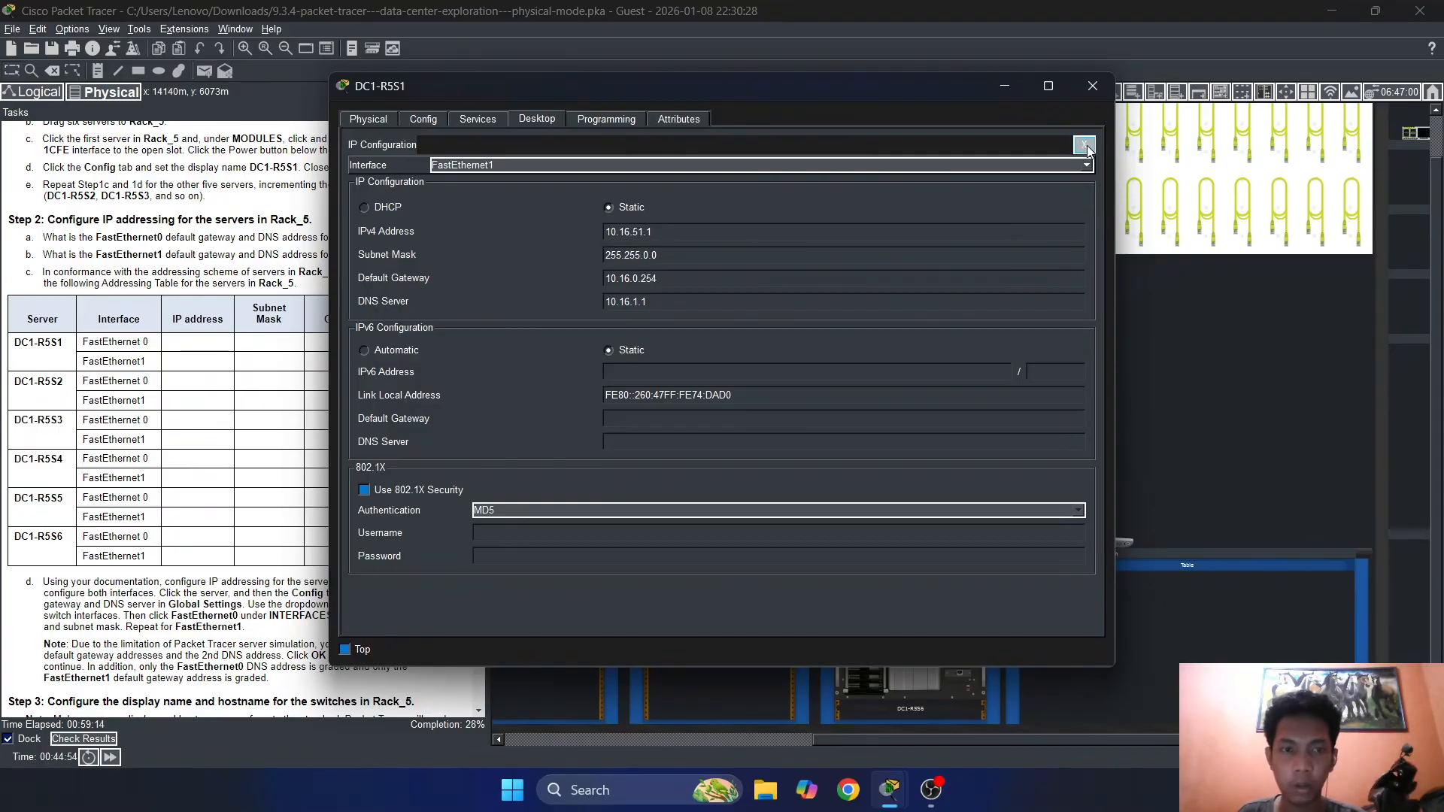
pyautogui.click(1084, 145)
pyautogui.click(1085, 93)
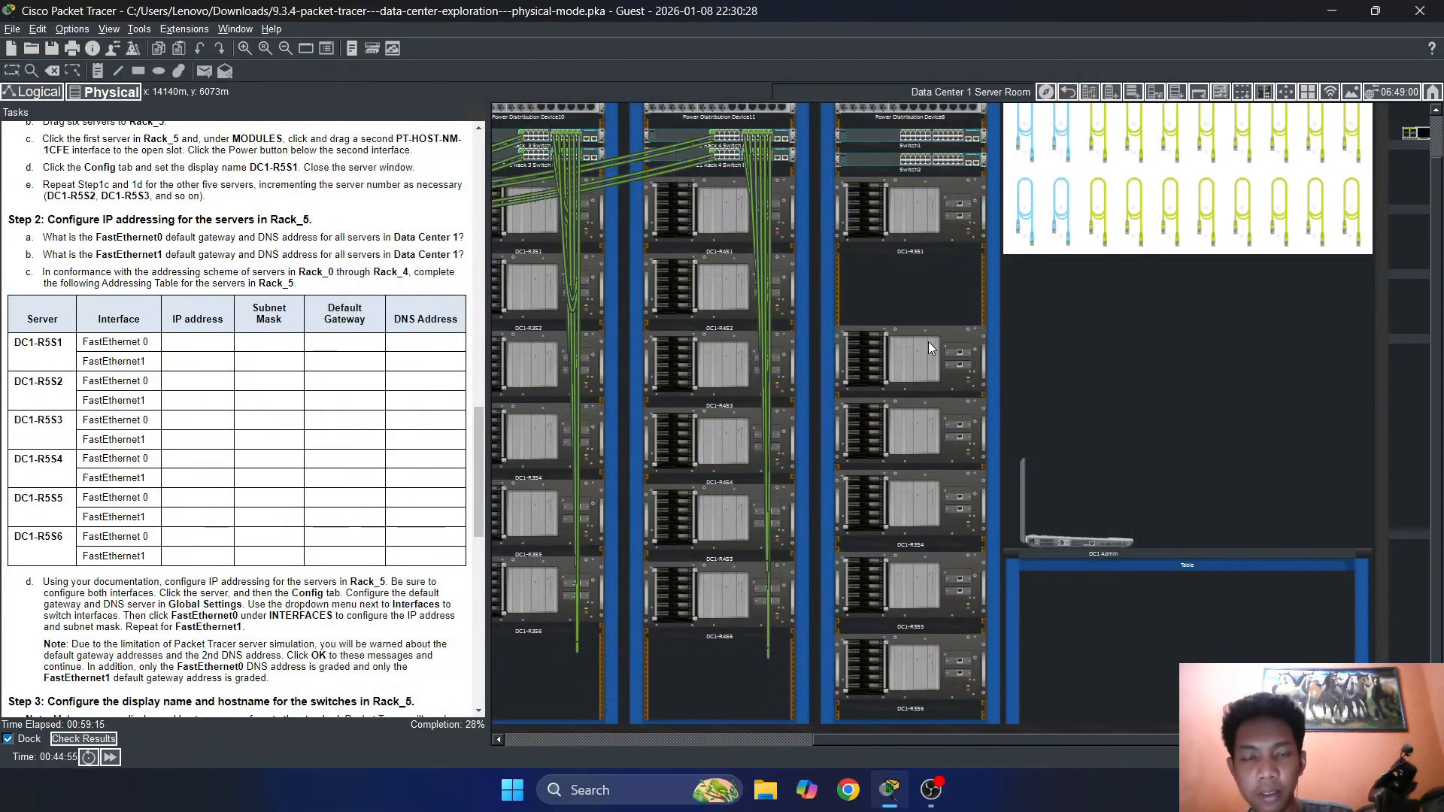
# Correct the FastEthernet1 subnet mask of server DC1-R5S2 to 255.255.0.0 and close the server
pyautogui.click(928, 342)
pyautogui.click(423, 186)
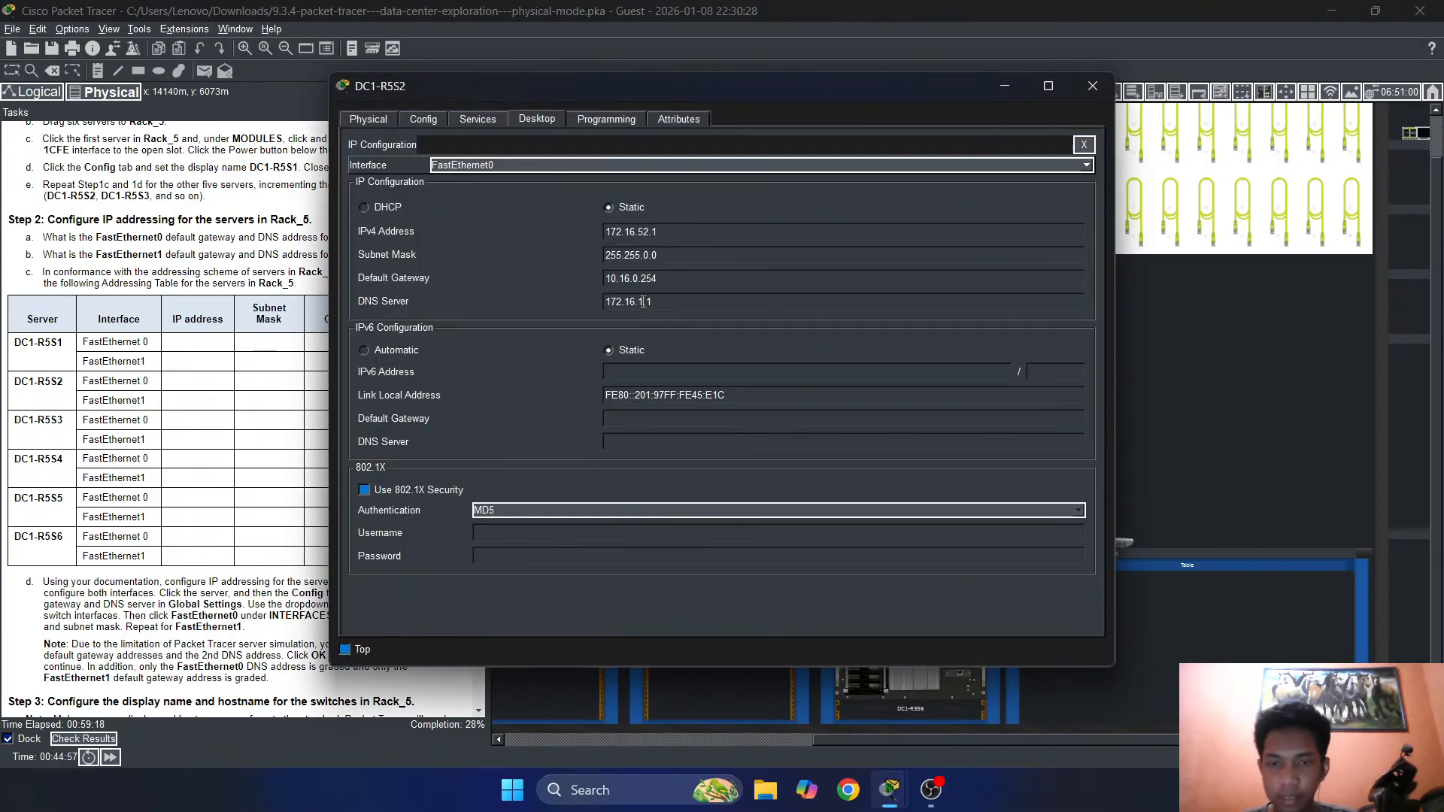
pyautogui.click(570, 170)
pyautogui.click(544, 189)
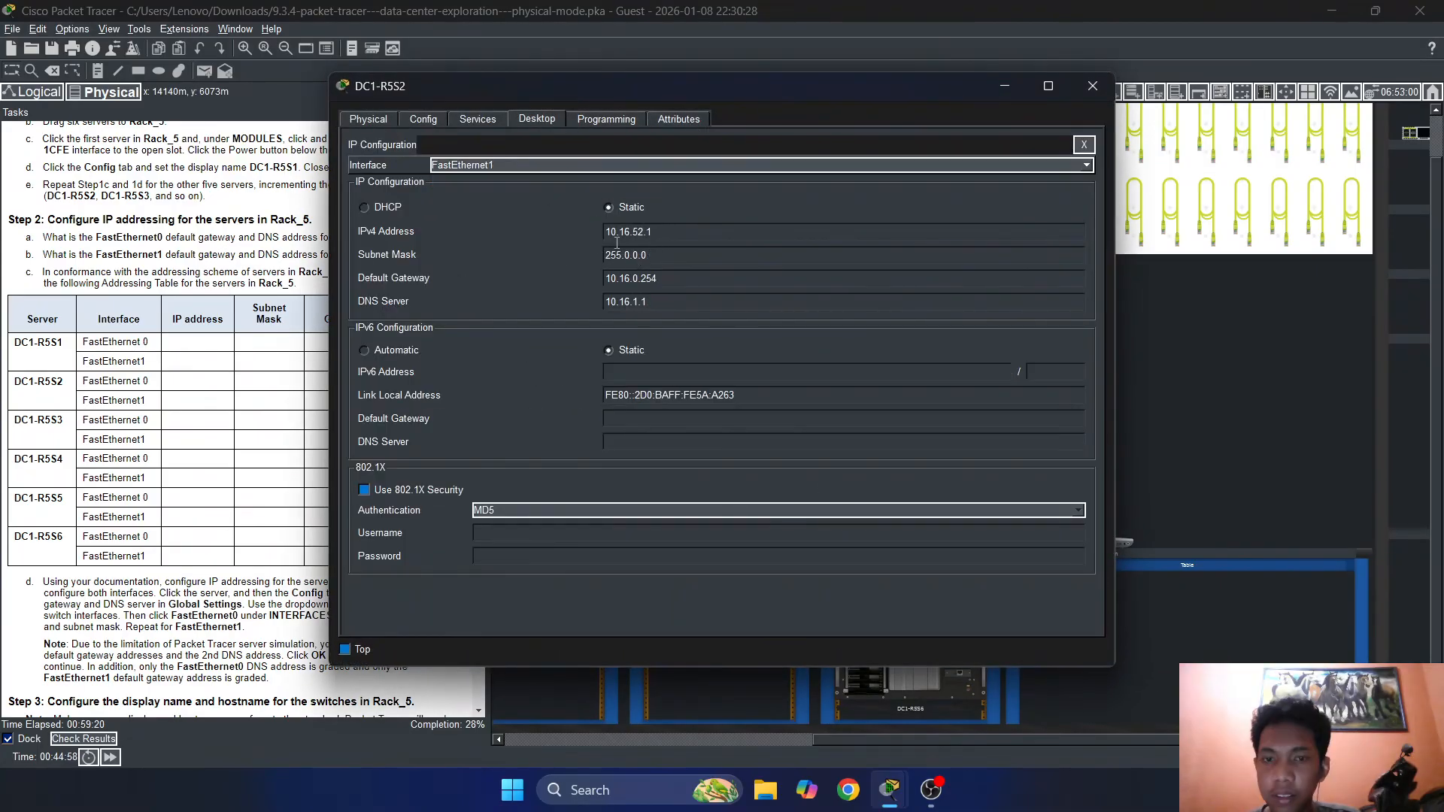
pyautogui.click(624, 255)
pyautogui.write('255.')
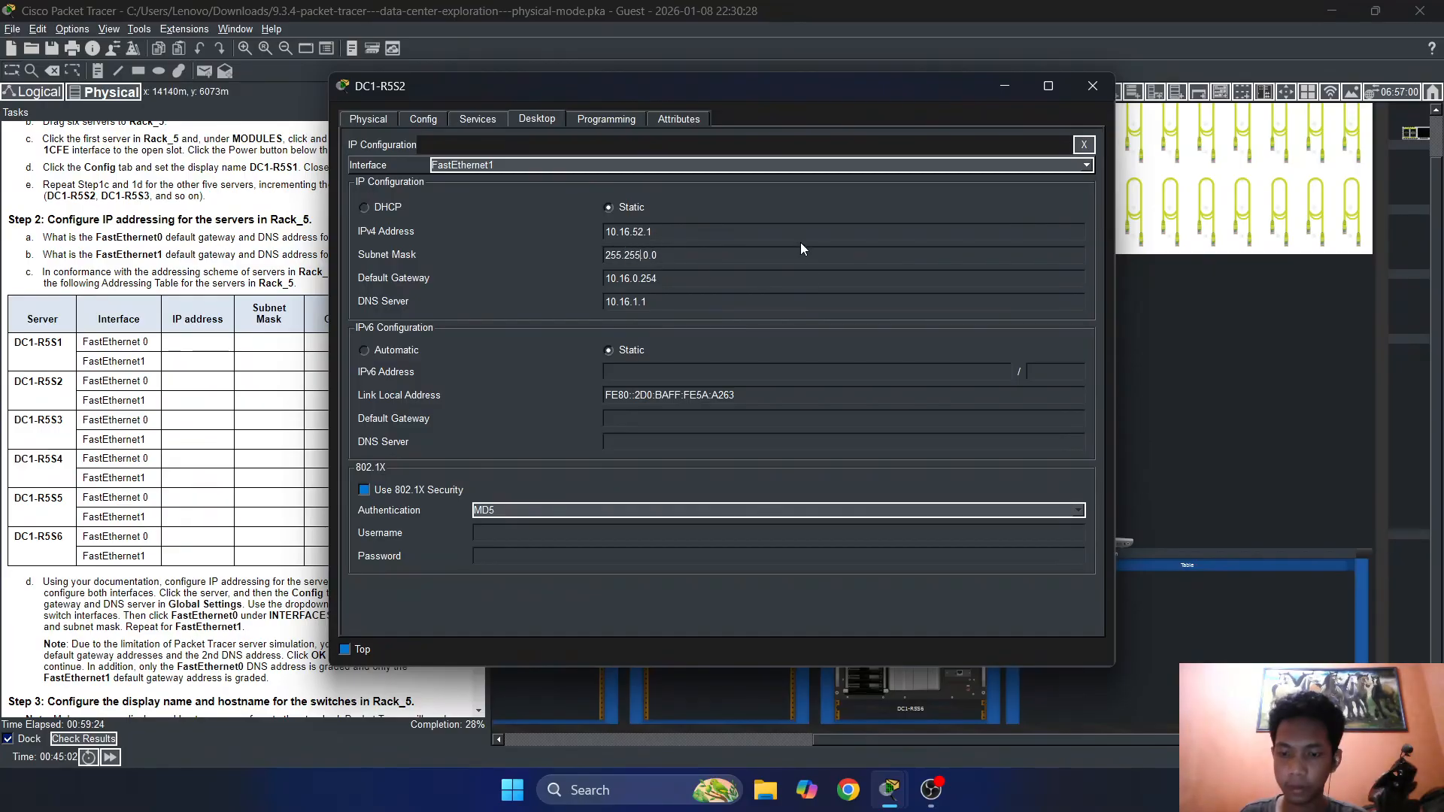
pyautogui.click(1085, 145)
pyautogui.click(1092, 87)
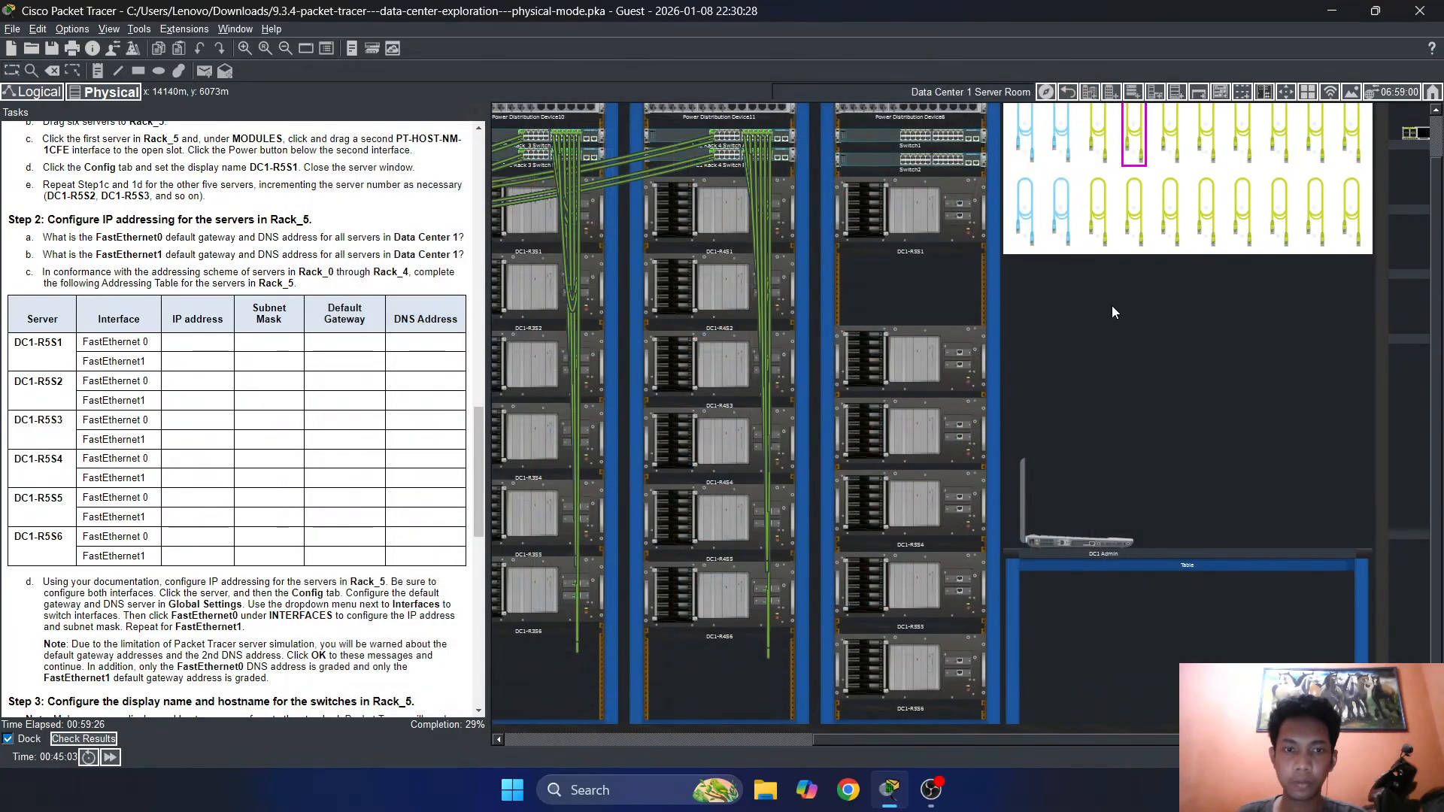
# Set the FastEthernet0 IPv4 address of server DC1-R5S4 to 172.16.54.1 with subnet mask 255.255.0.0
pyautogui.click(904, 506)
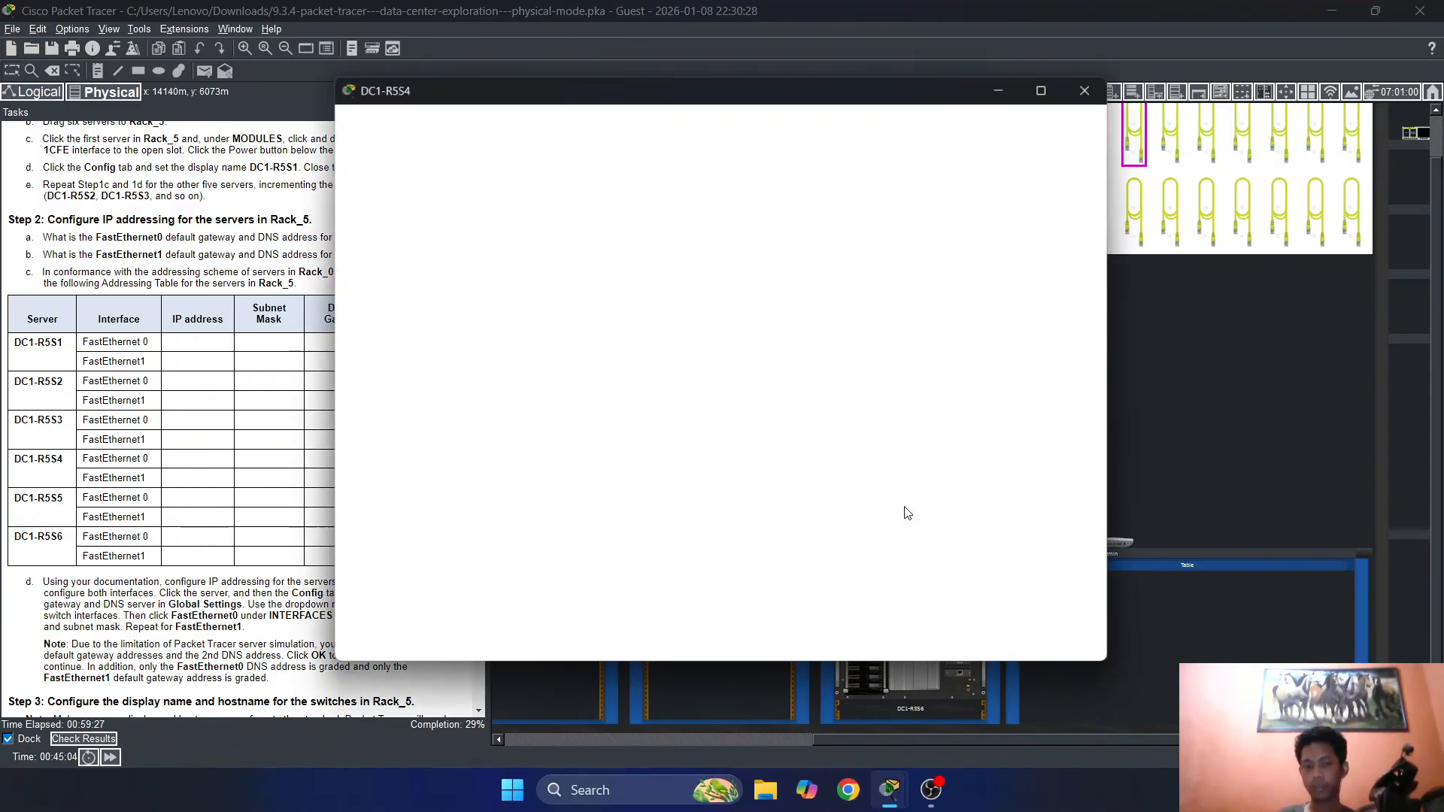
pyautogui.click(536, 119)
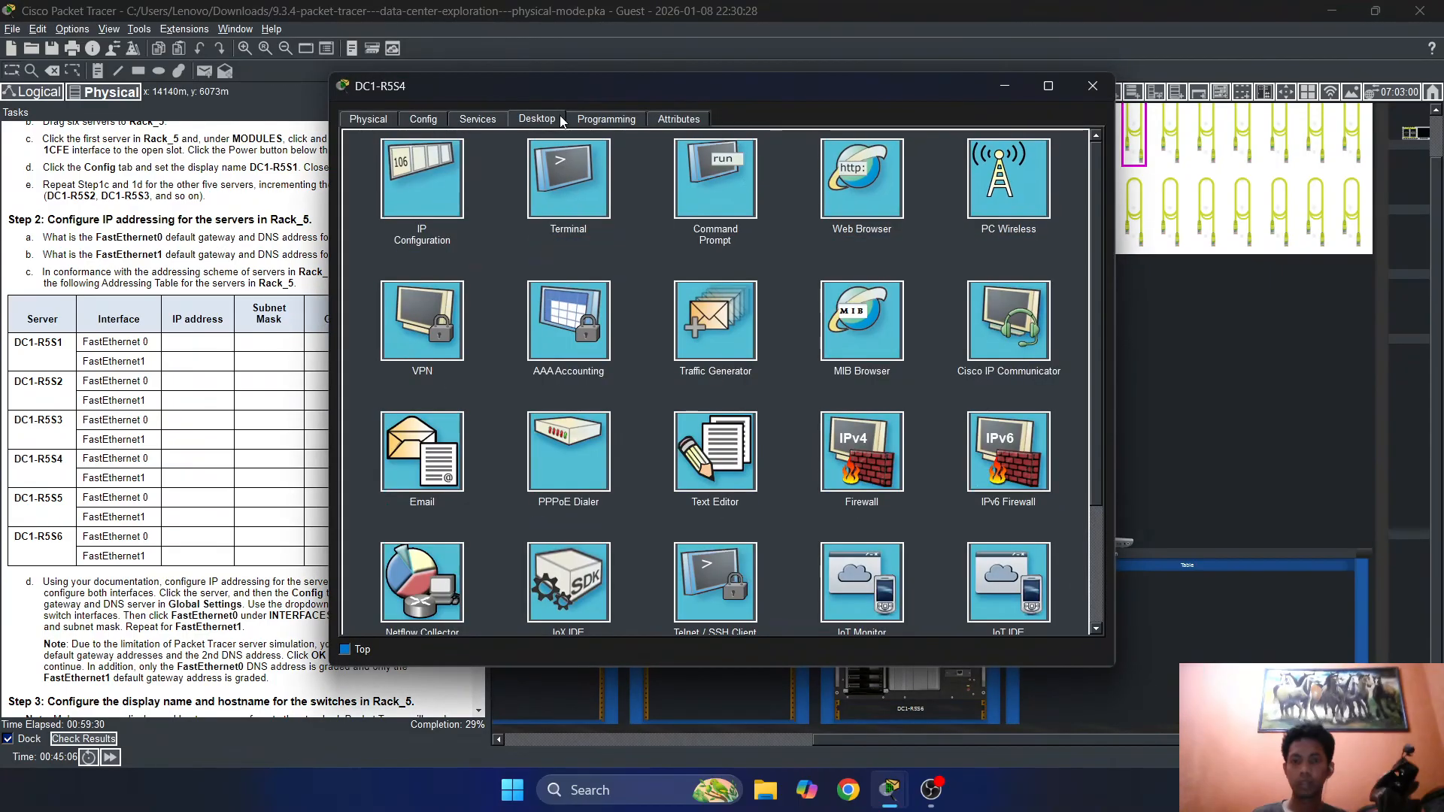
pyautogui.click(437, 169)
pyautogui.click(638, 234)
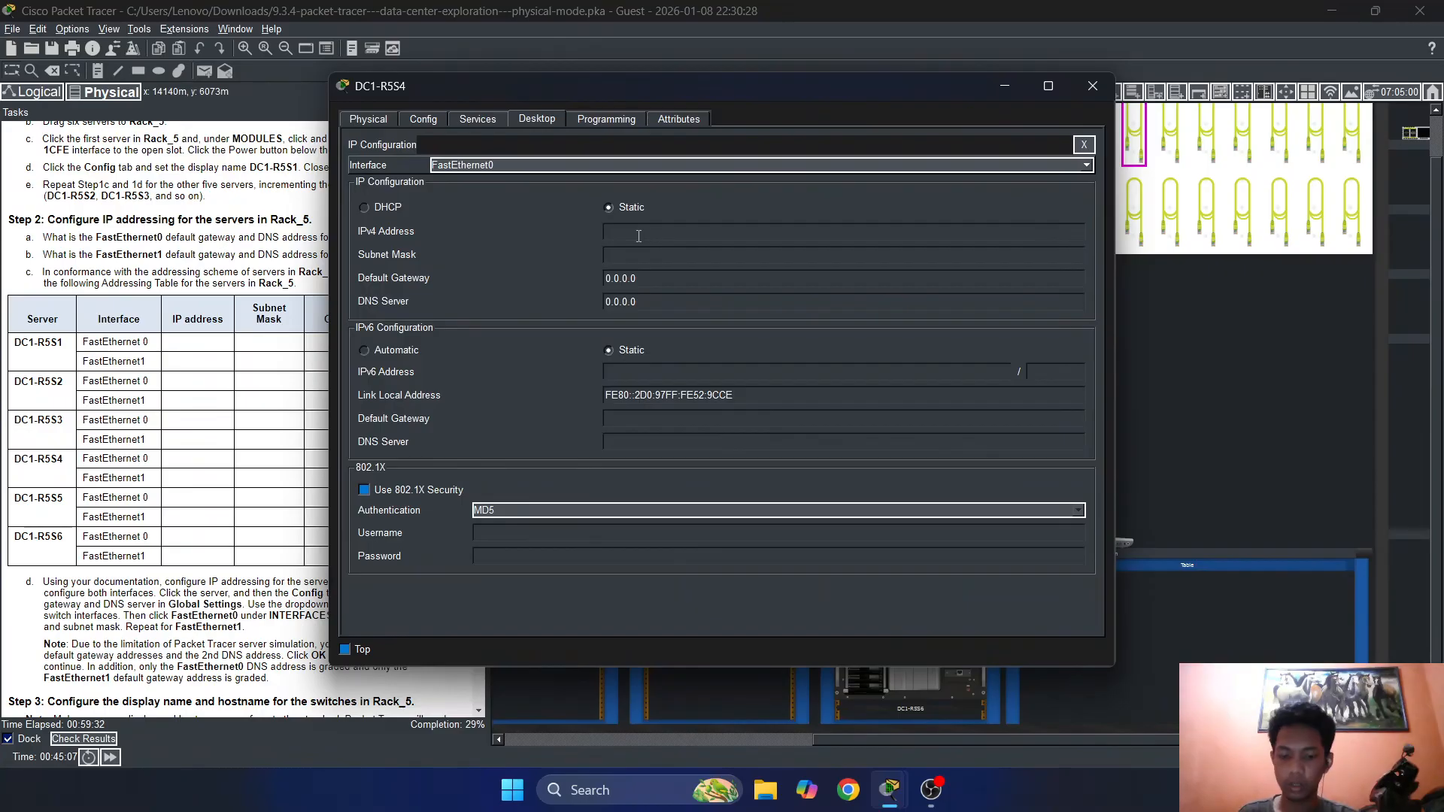
pyautogui.write('172.16.')
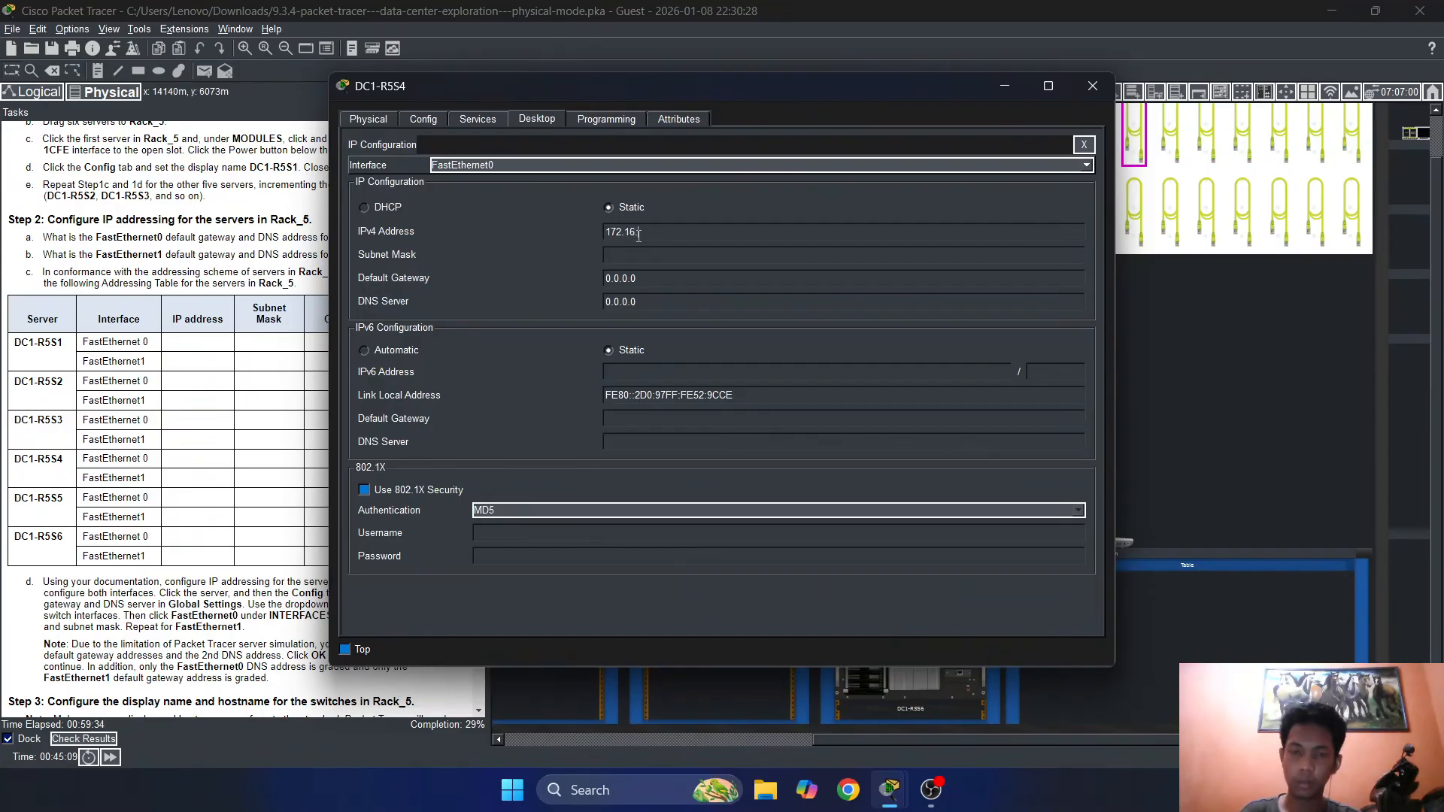
pyautogui.write('54.')
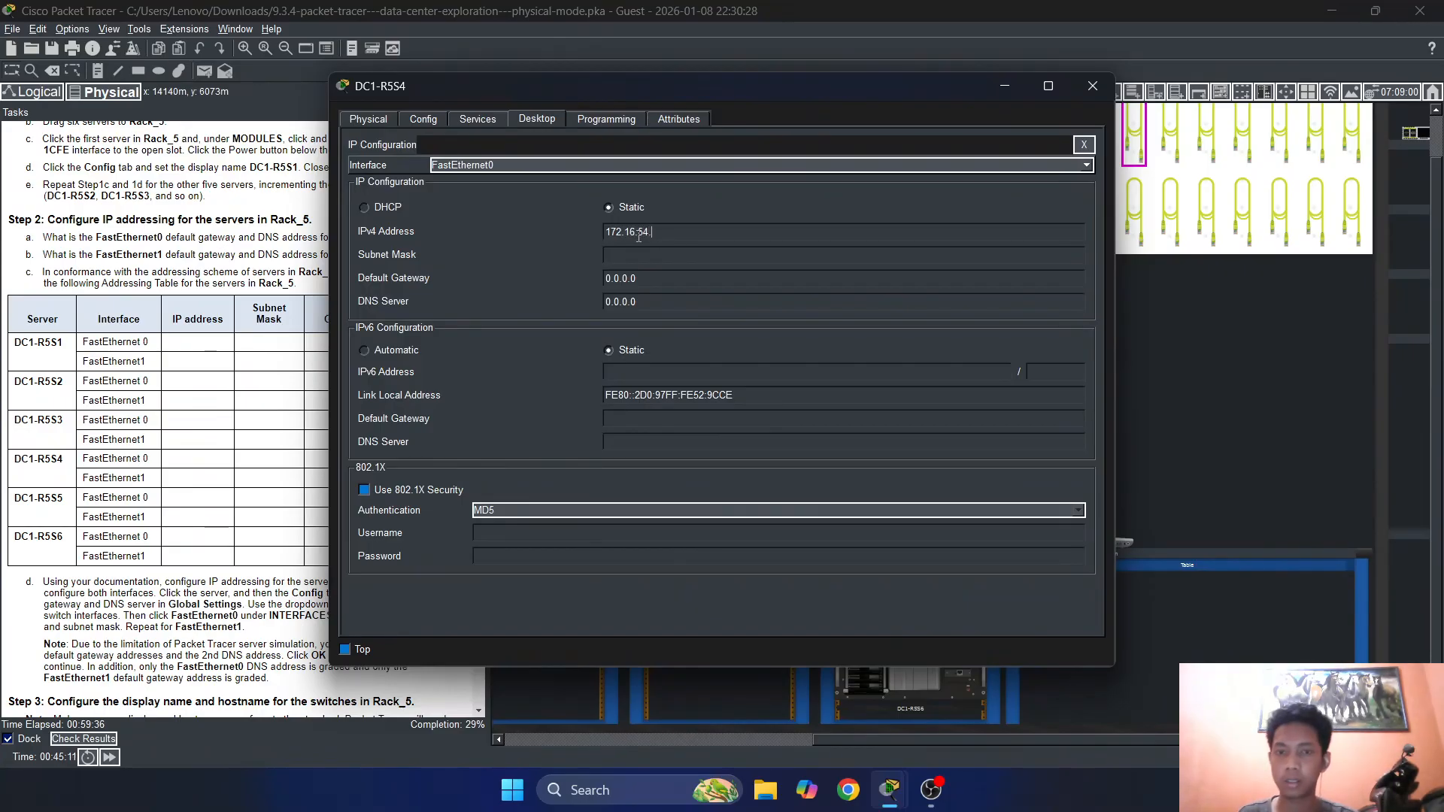
pyautogui.write('1')
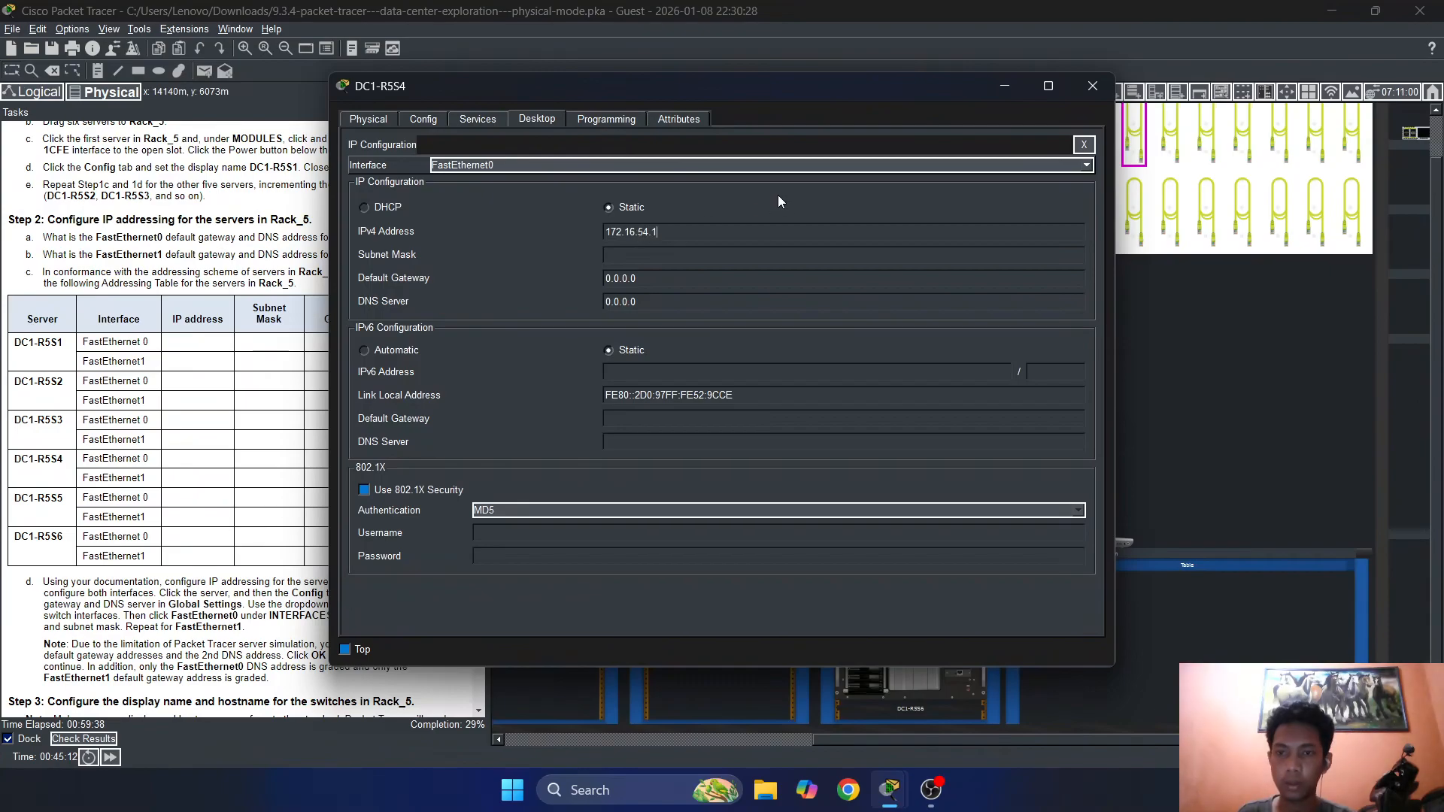
pyautogui.press('Tab')
pyautogui.press('Tab')
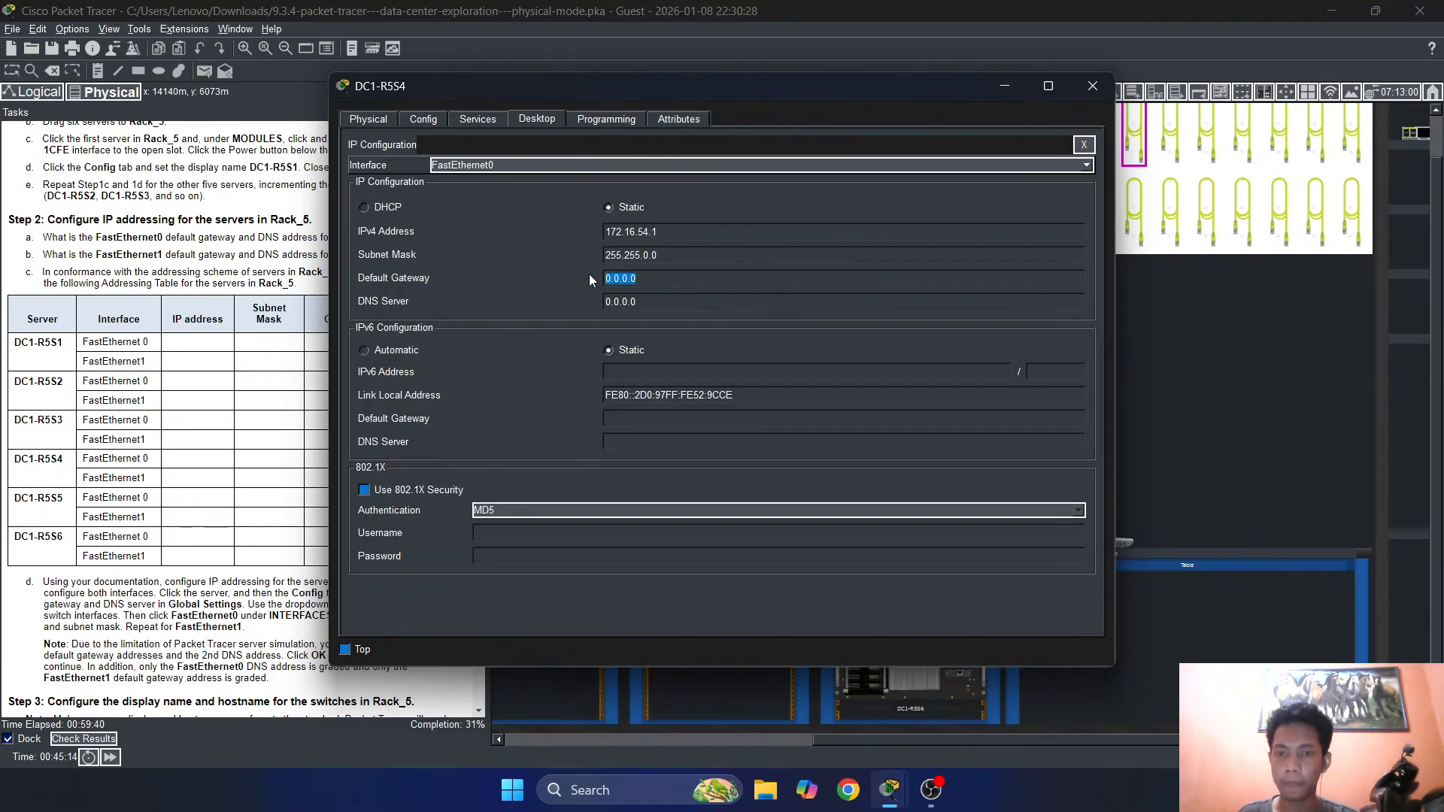
# Set the default gateway of server DC1-R5S4 to 10.16.0.254, acknowledging the gateway warning, and its FastEthernet0 DNS server to 172.16.1.1
pyautogui.write('10.16.')
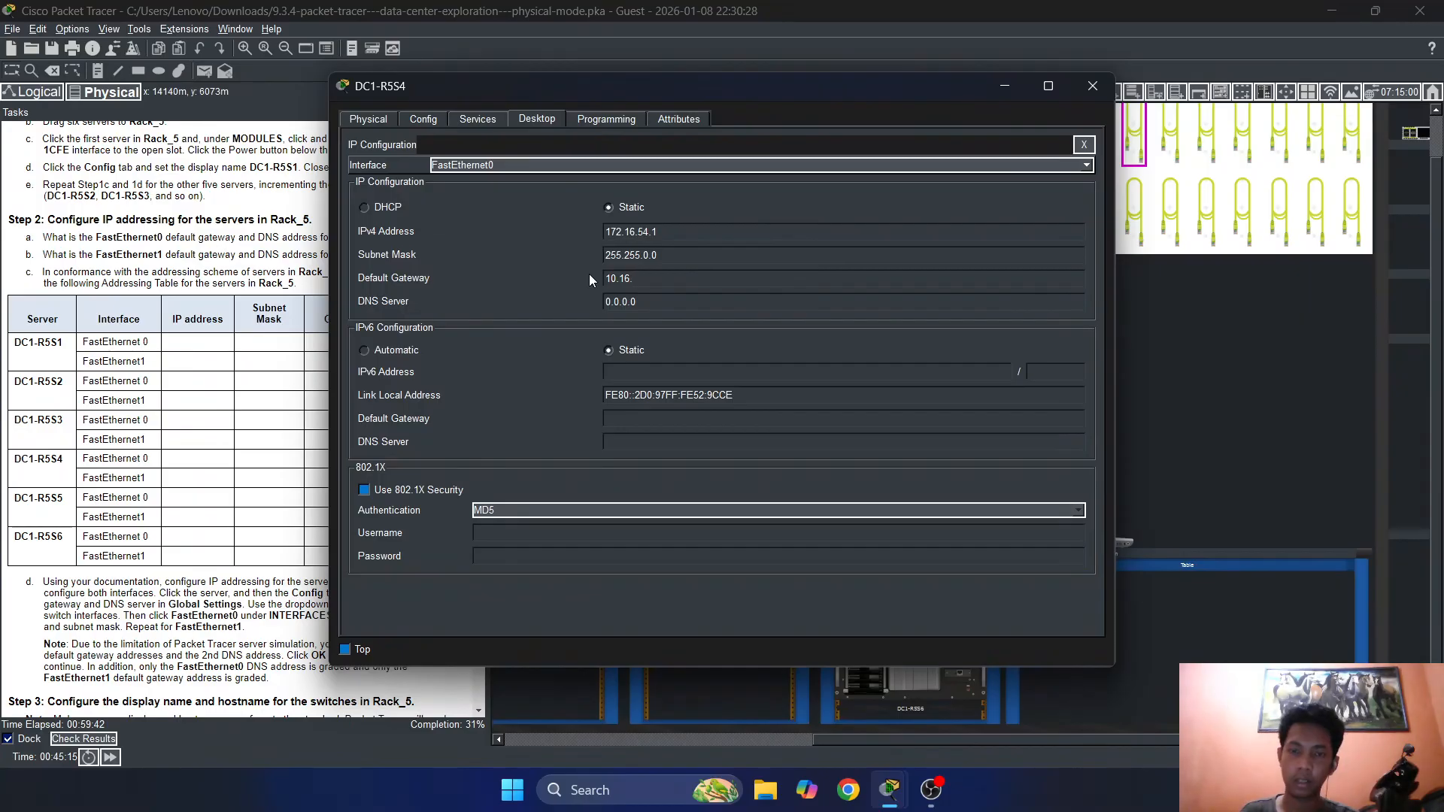
pyautogui.write('5')
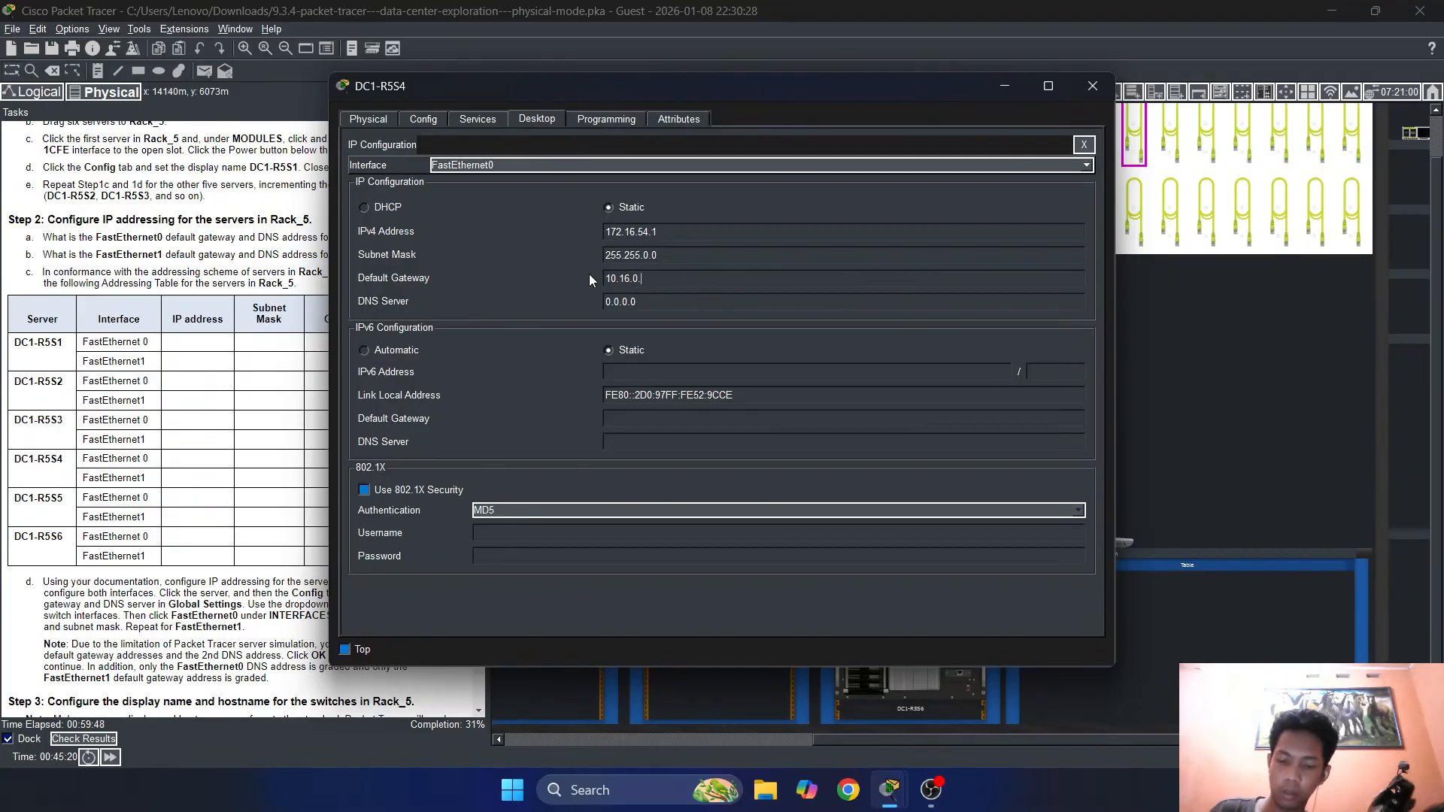
pyautogui.write('.254')
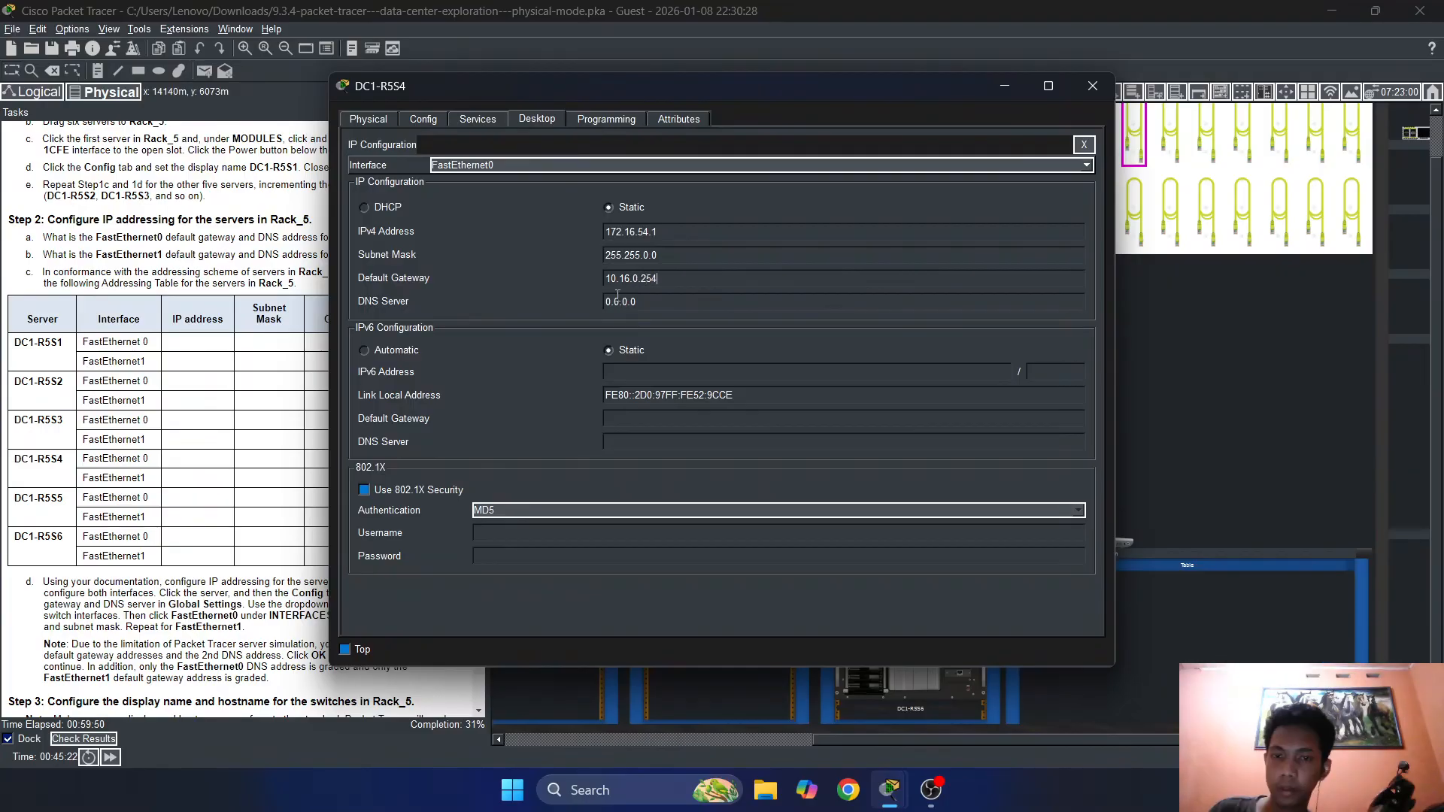
pyautogui.press('Return')
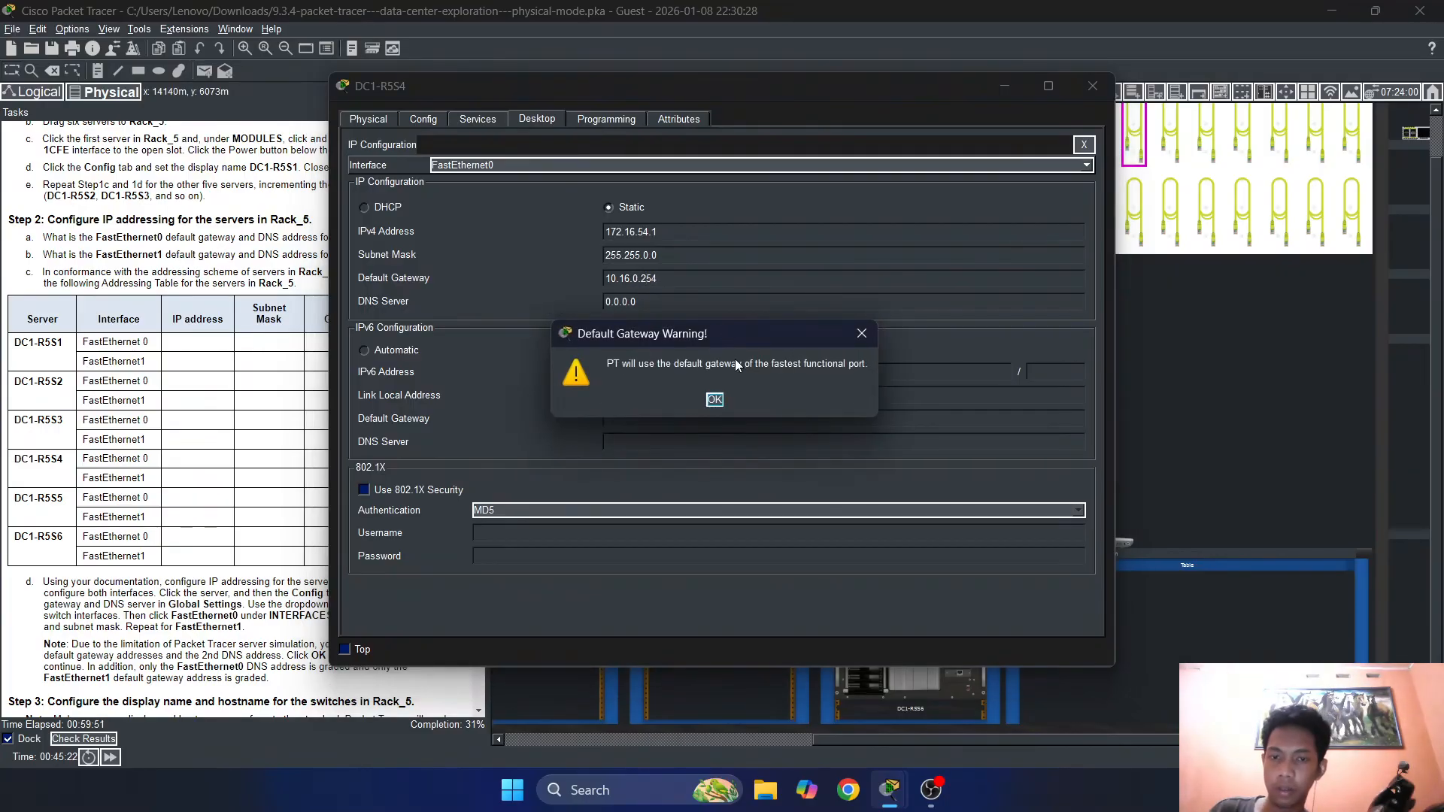
pyautogui.click(714, 400)
pyautogui.press('Tab')
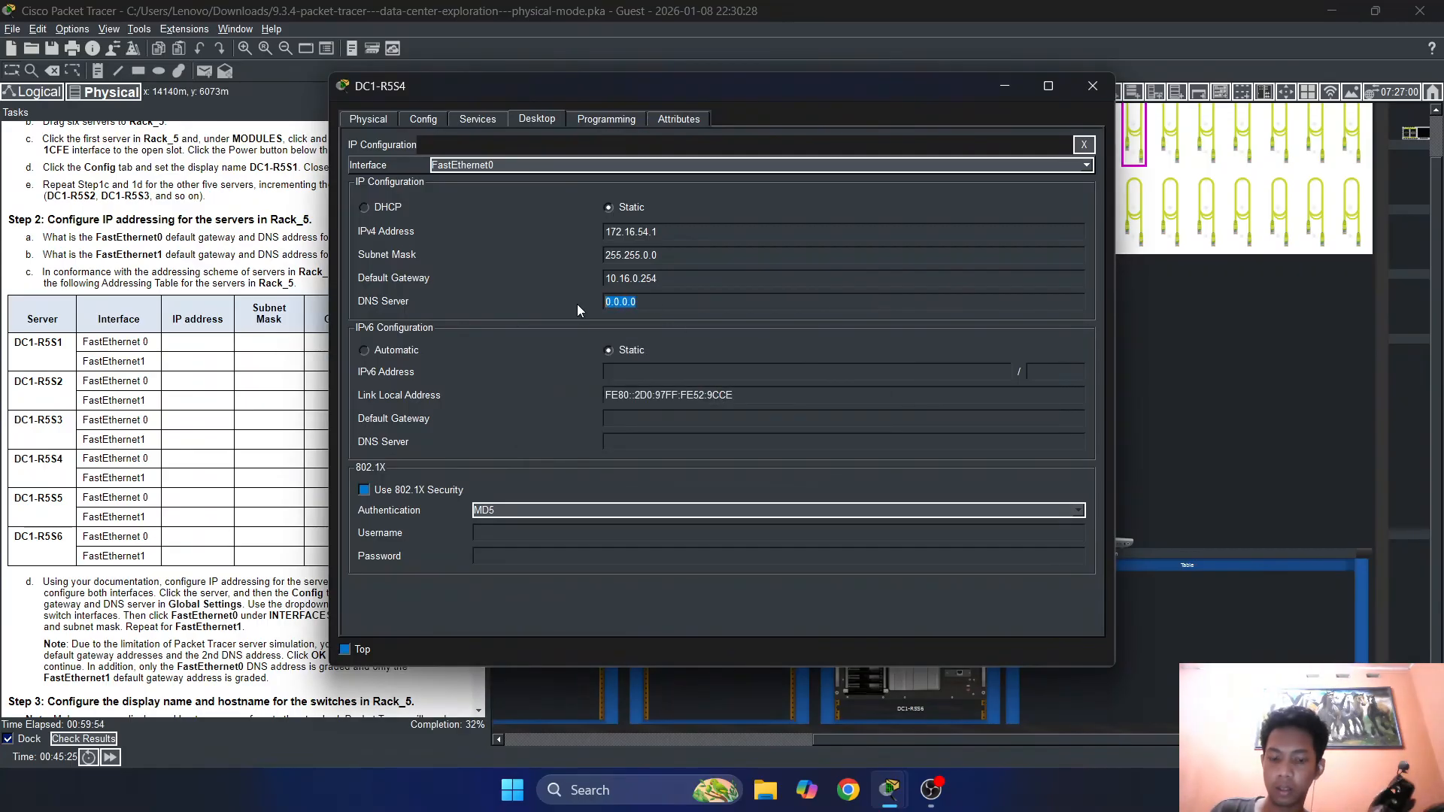
pyautogui.write('172.16.')
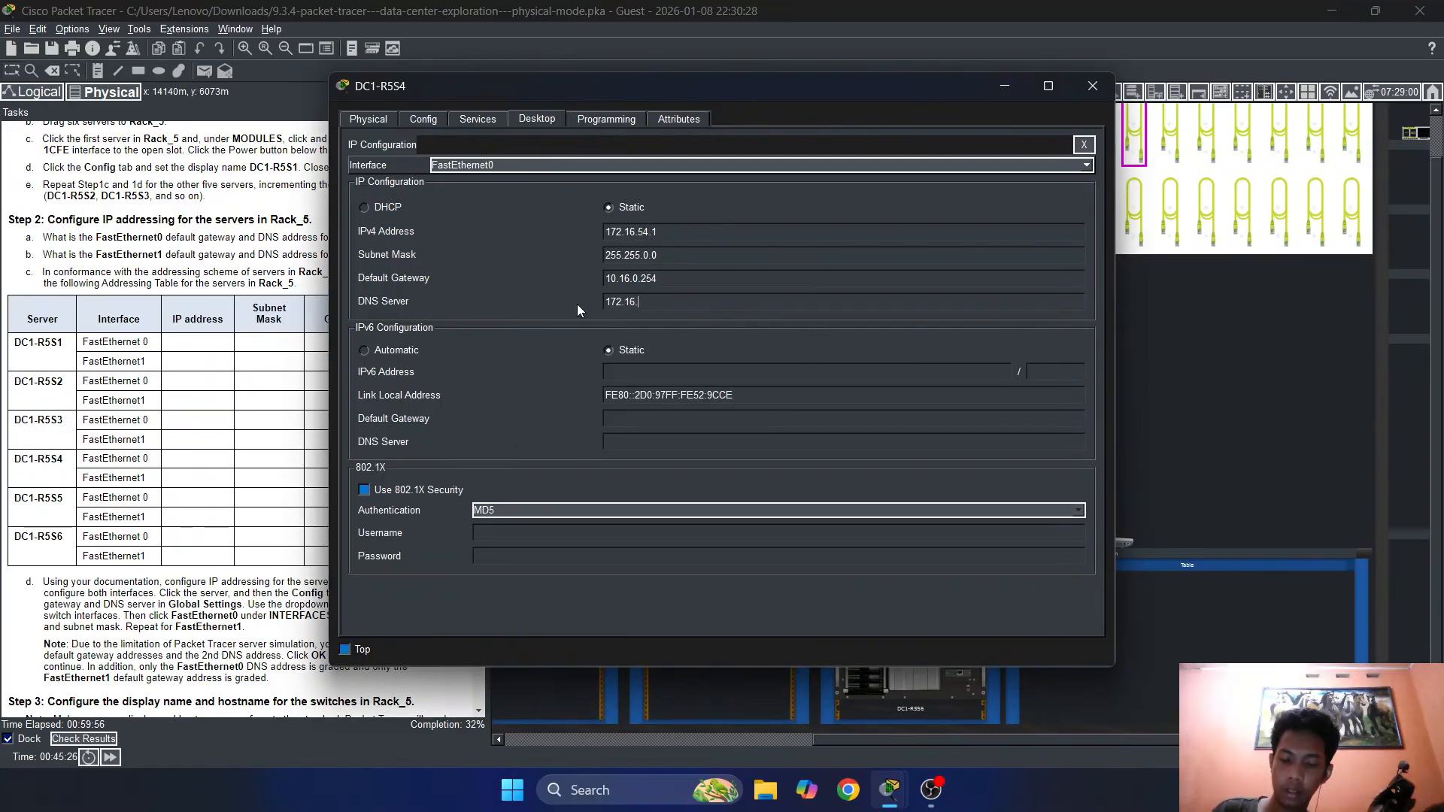
pyautogui.write('1.1')
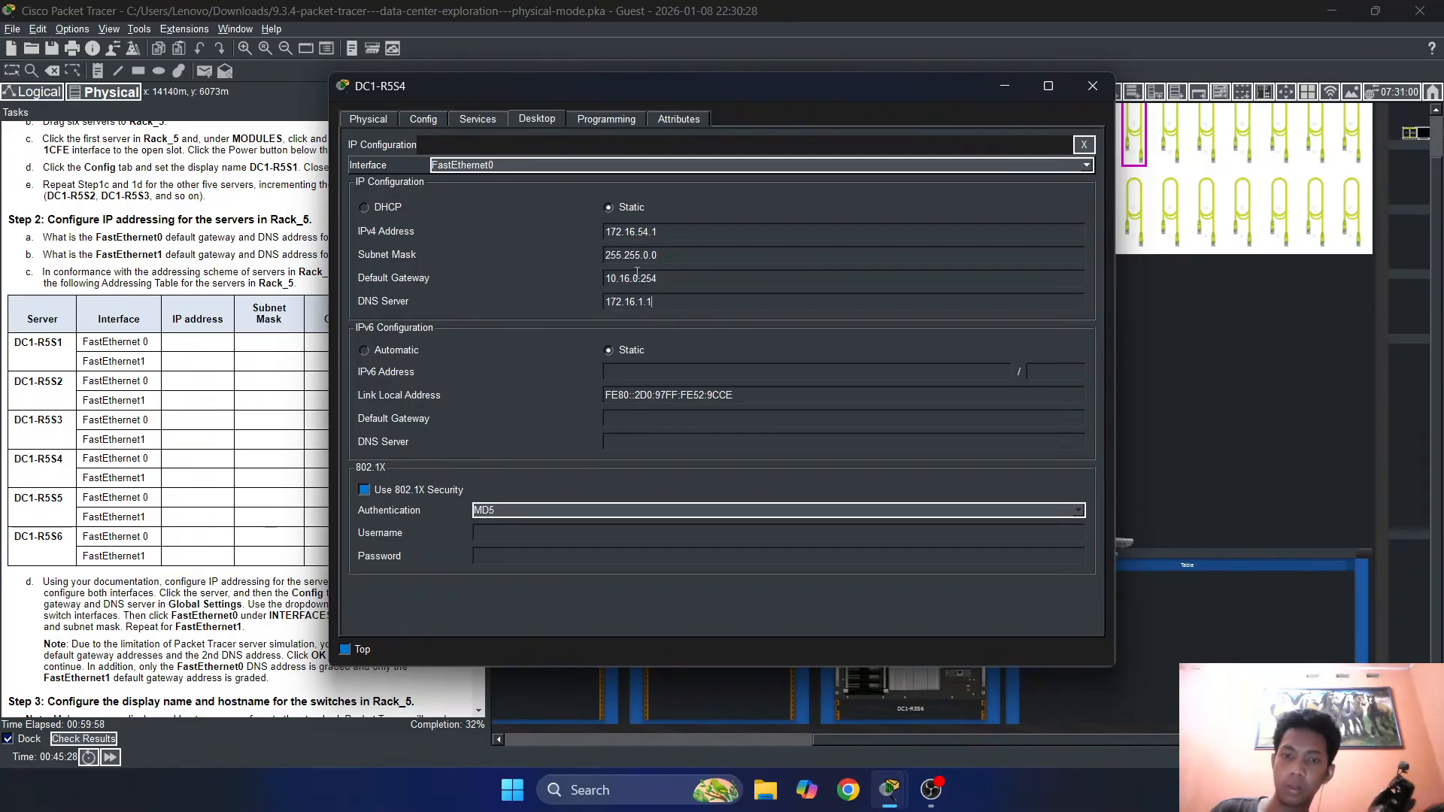
# Set the FastEthernet1 IPv4 address of server DC1-R5S4 to 10.16.54.1 with subnet mask 255.255.0.0
pyautogui.click(621, 164)
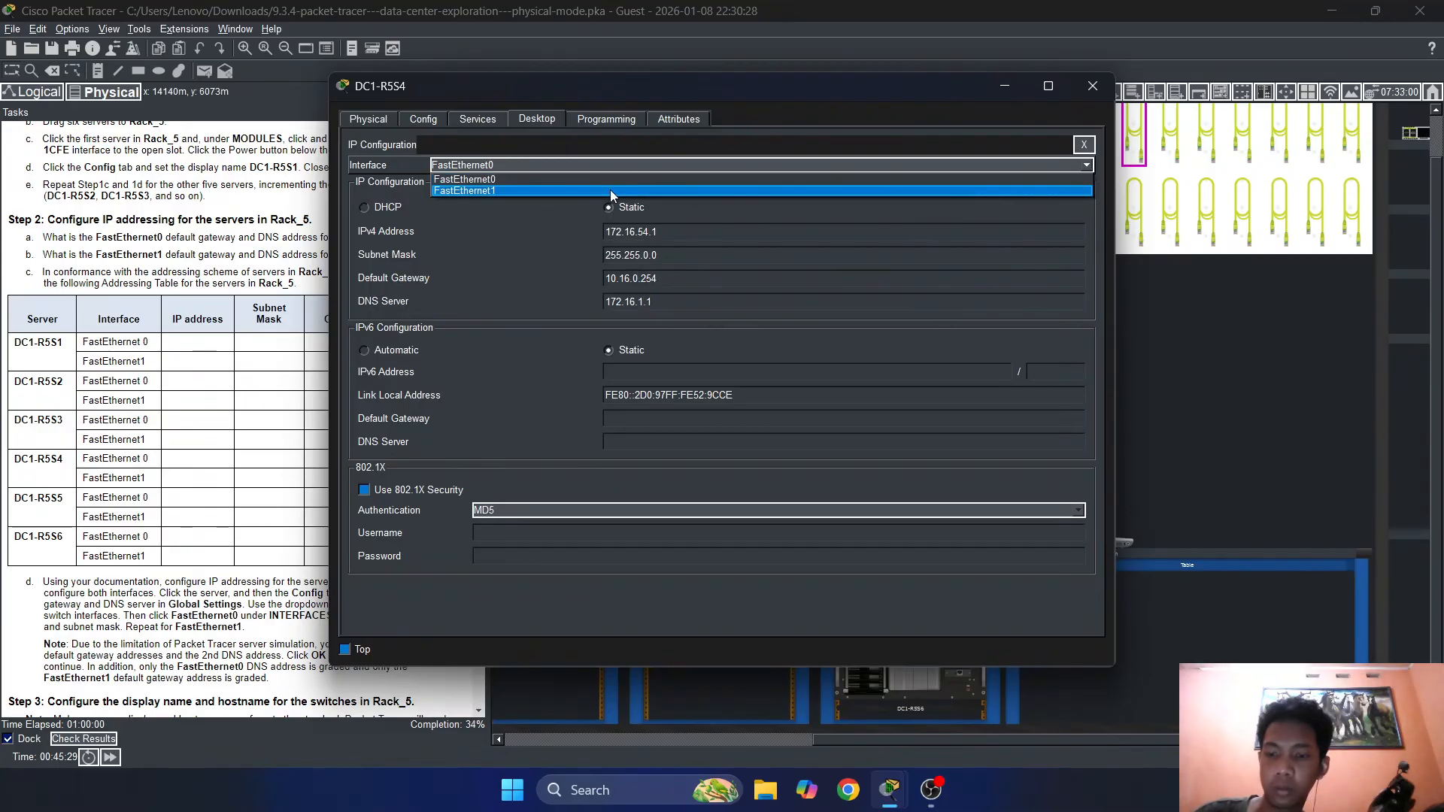
pyautogui.click(611, 192)
pyautogui.click(657, 232)
pyautogui.write('10.')
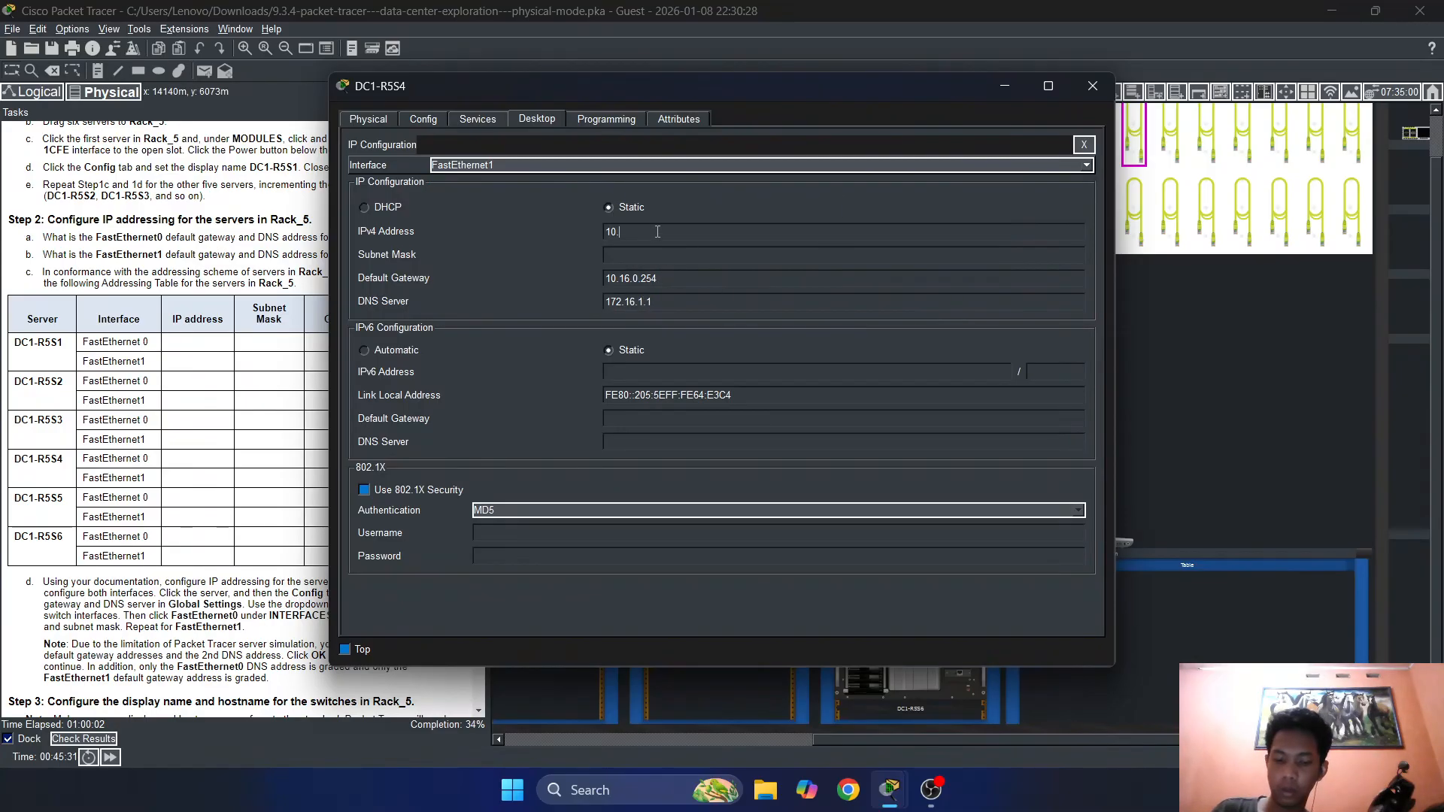
pyautogui.write('16.')
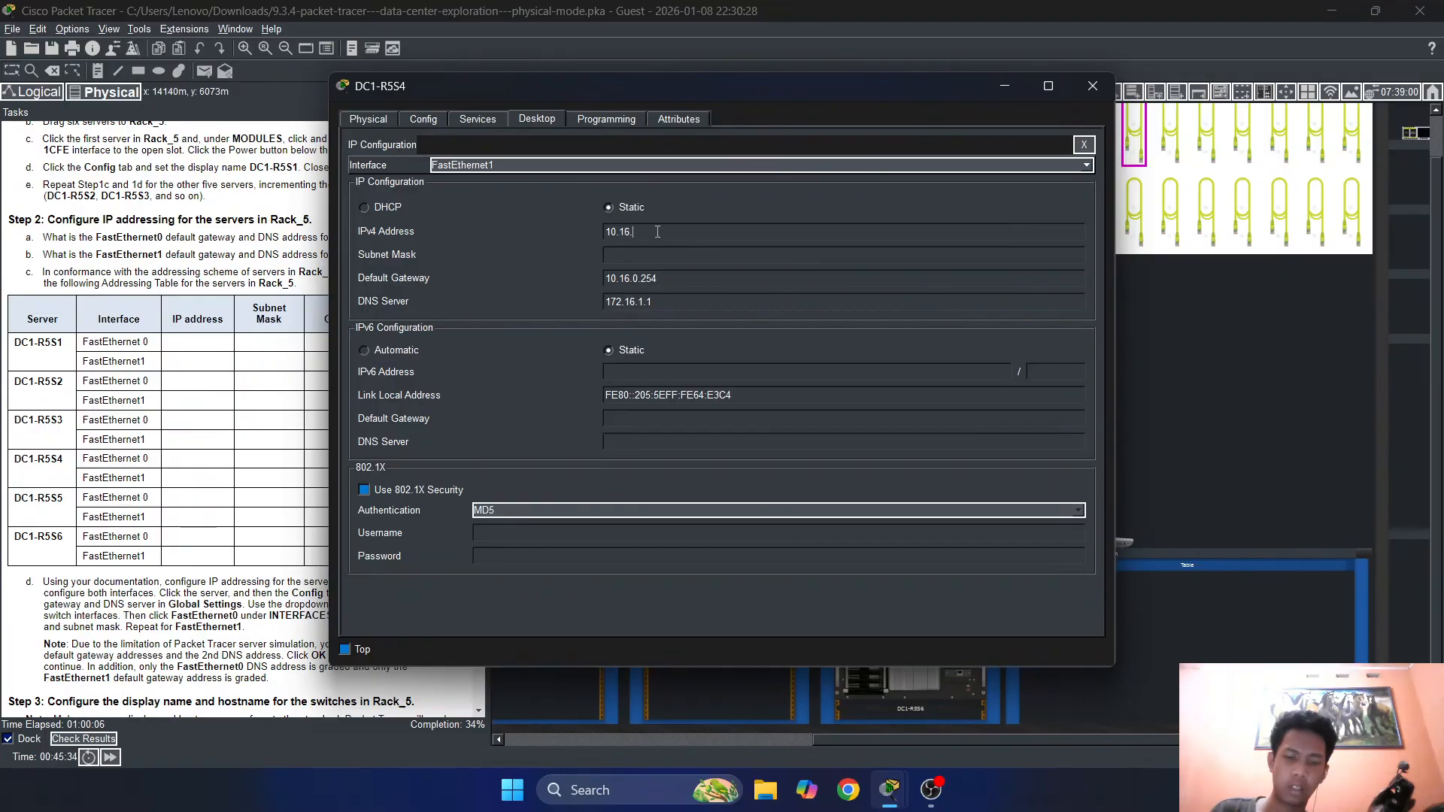
pyautogui.write('54.')
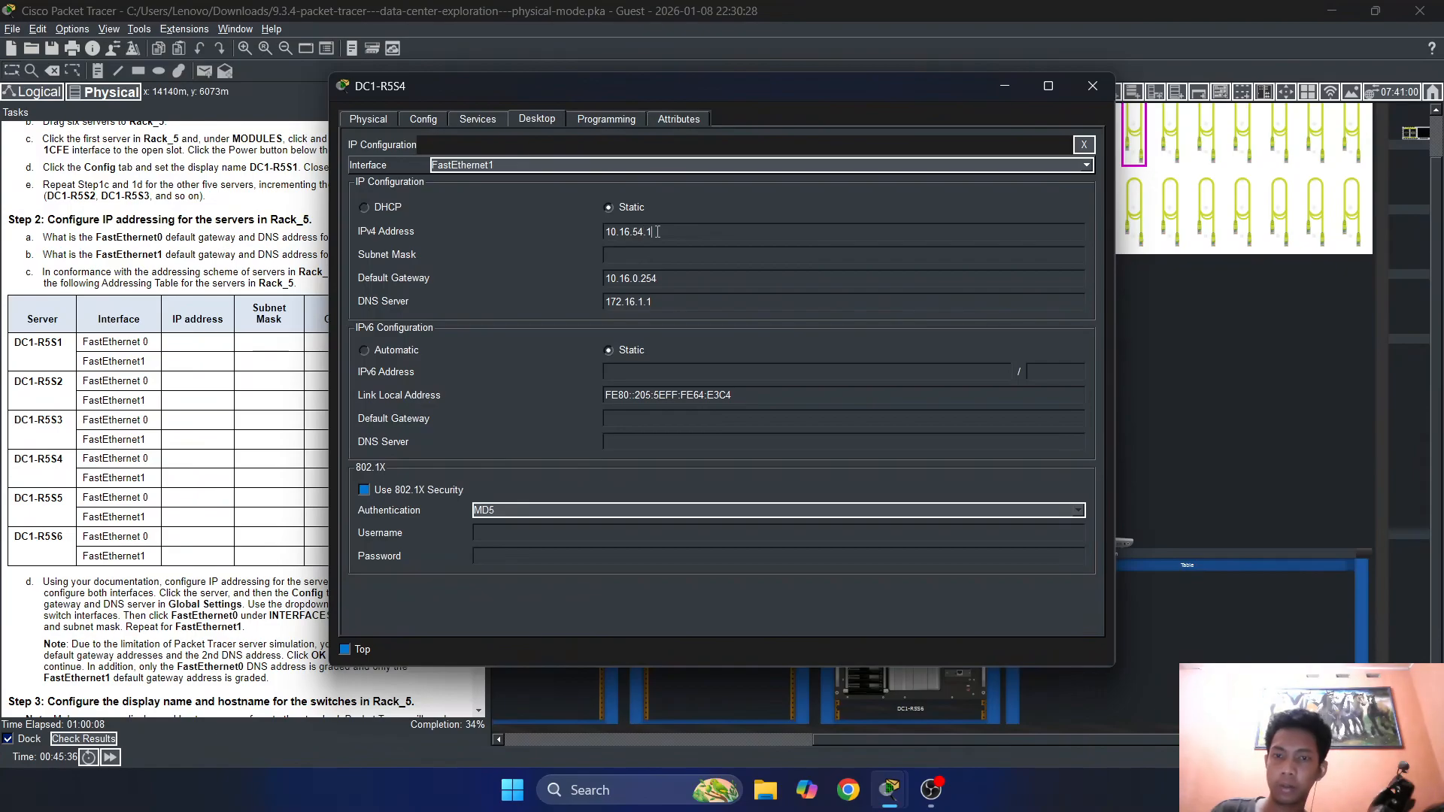
pyautogui.write('1')
pyautogui.click(661, 256)
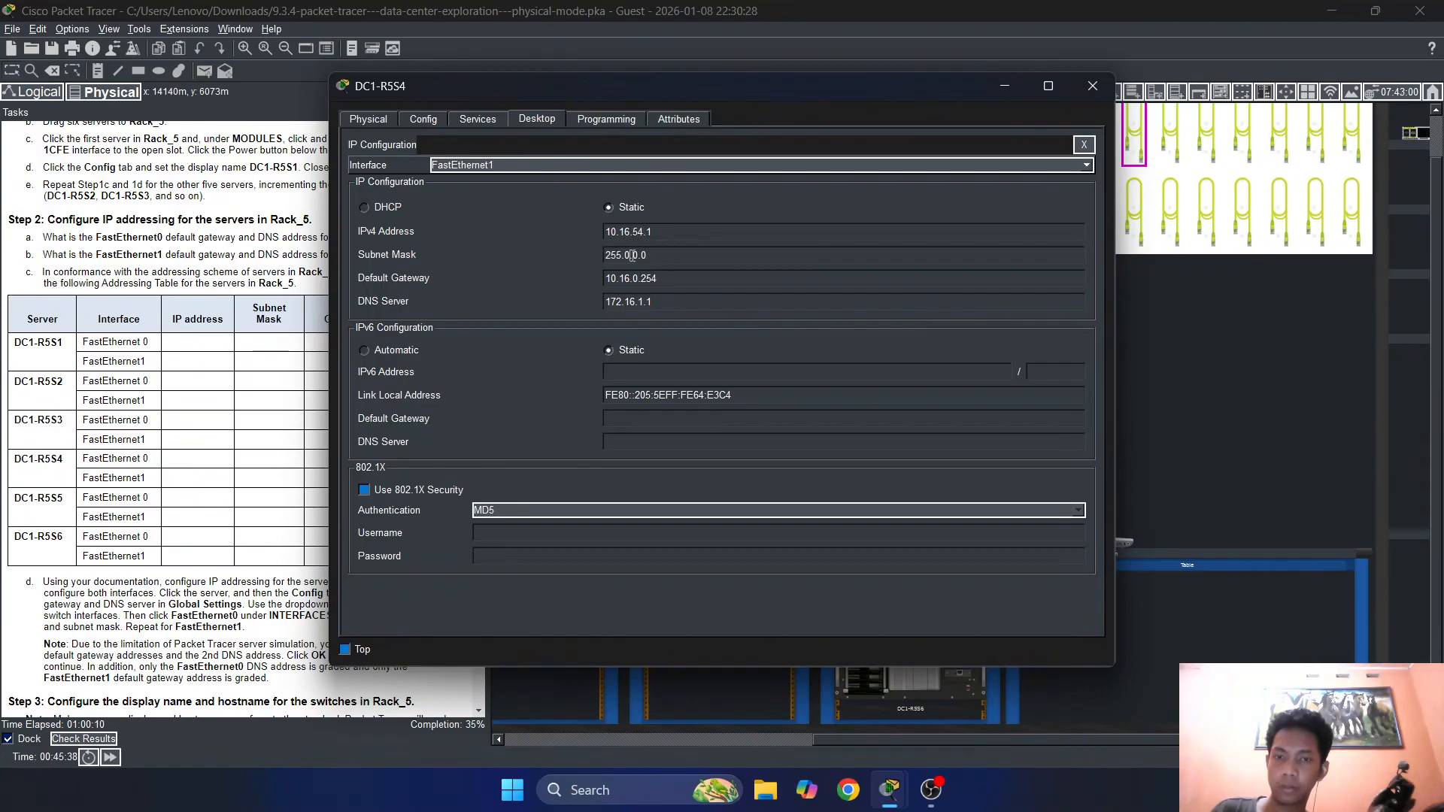
pyautogui.click(631, 255)
pyautogui.press('BackSpace')
pyautogui.write('255.')
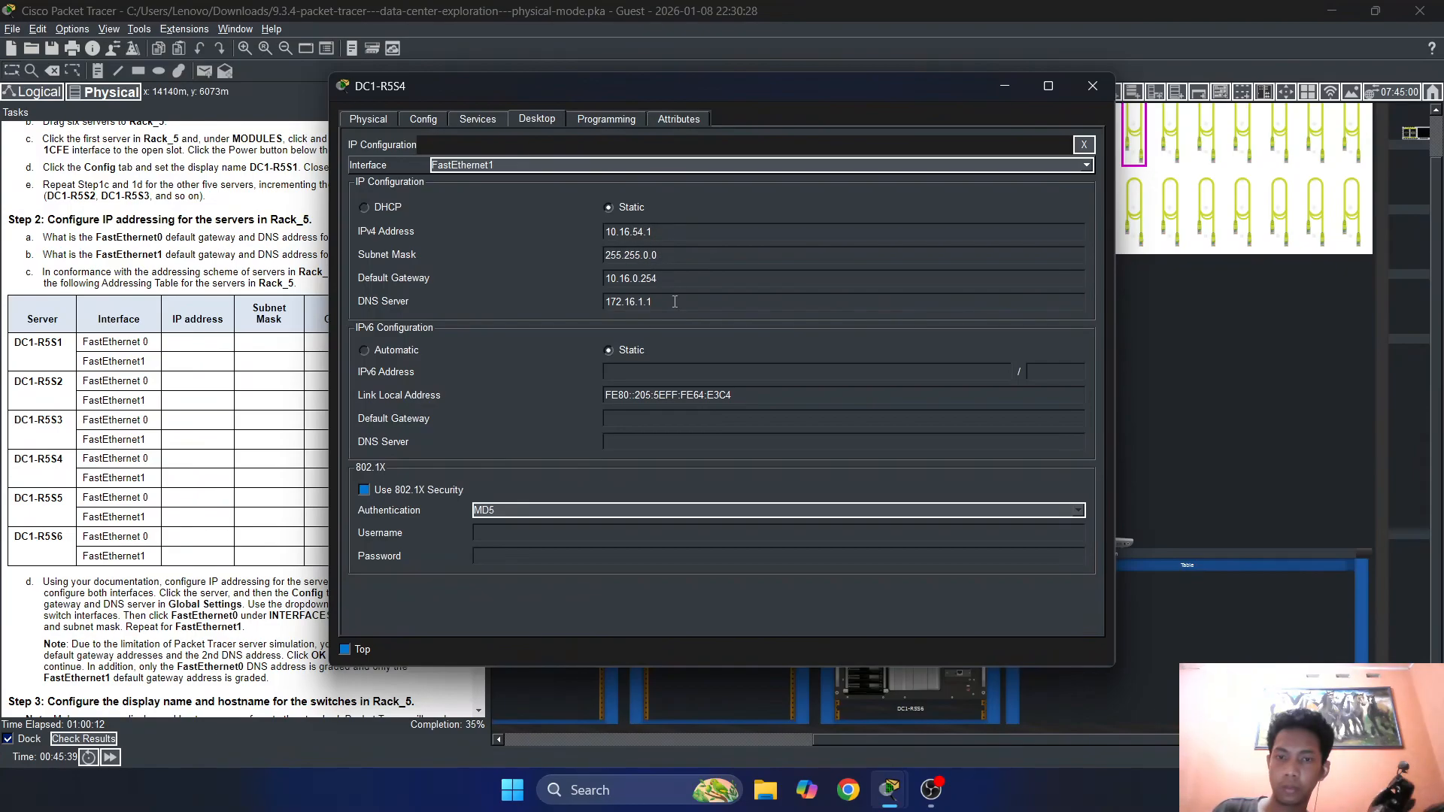
# Set the FastEthernet1 DNS server of server DC1-R5S4 to 10.16.1.1, acknowledge the DNS warning and close the server
pyautogui.moveTo(674, 301); pyautogui.dragTo(558, 300)
pyautogui.write('10')
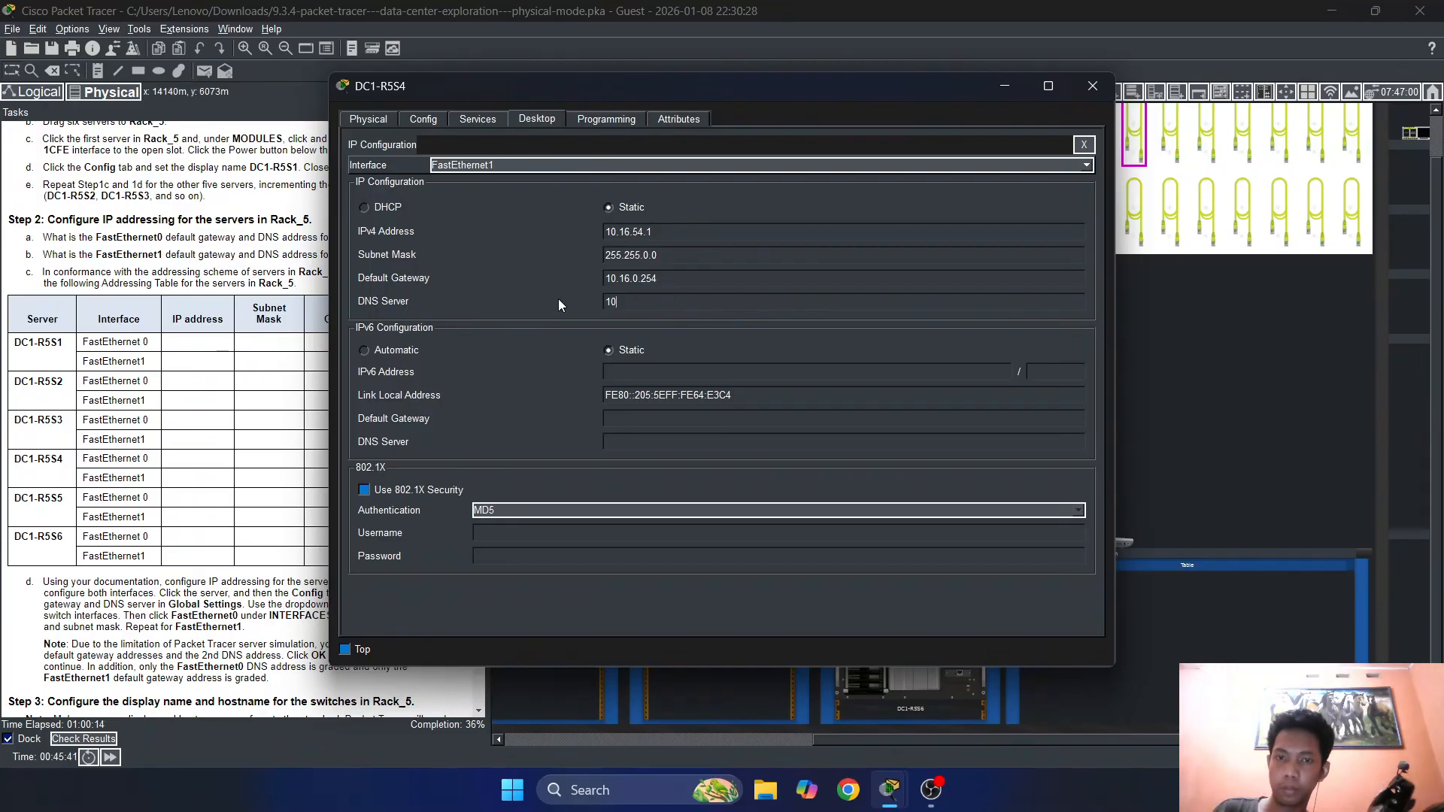
pyautogui.write('.')
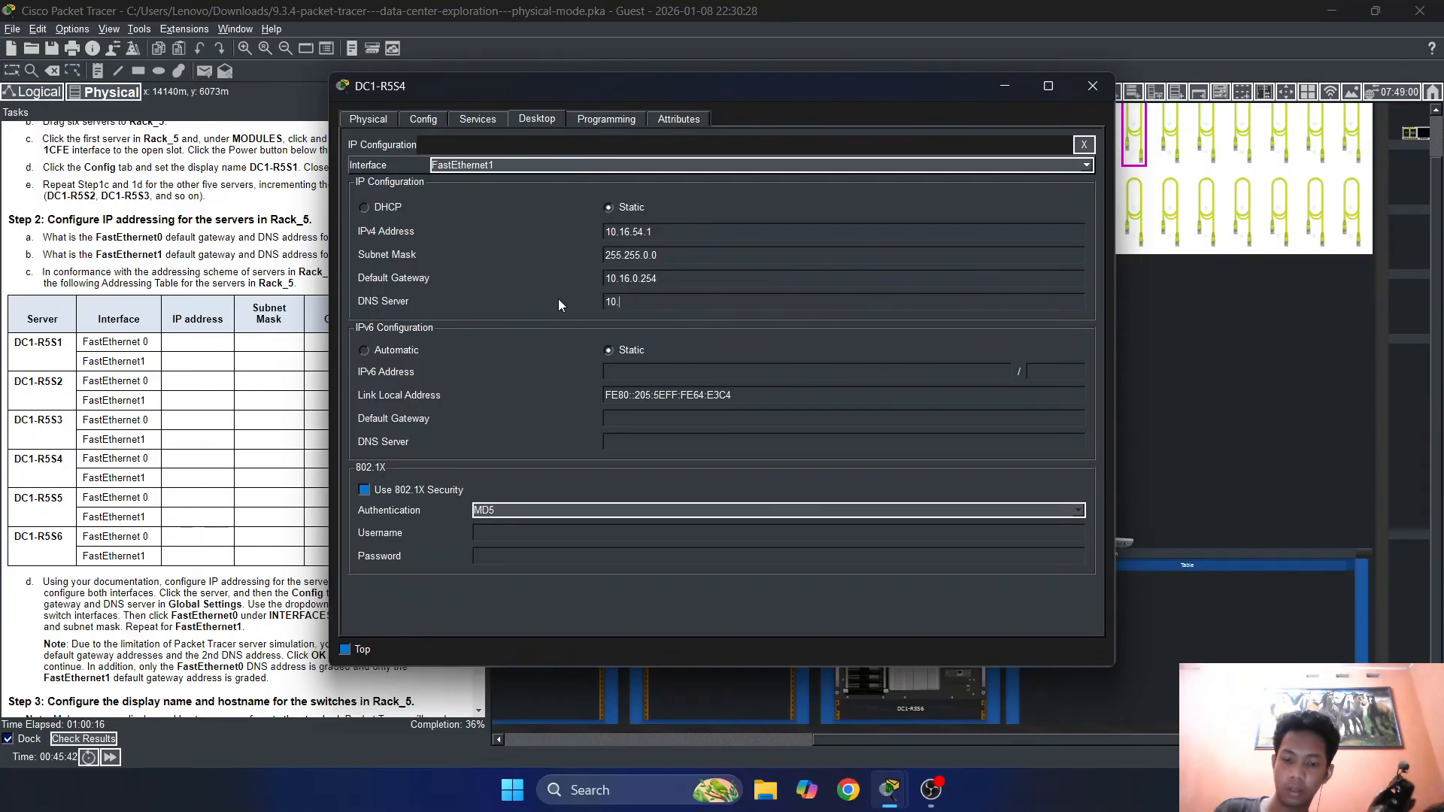
pyautogui.write('16.1.1')
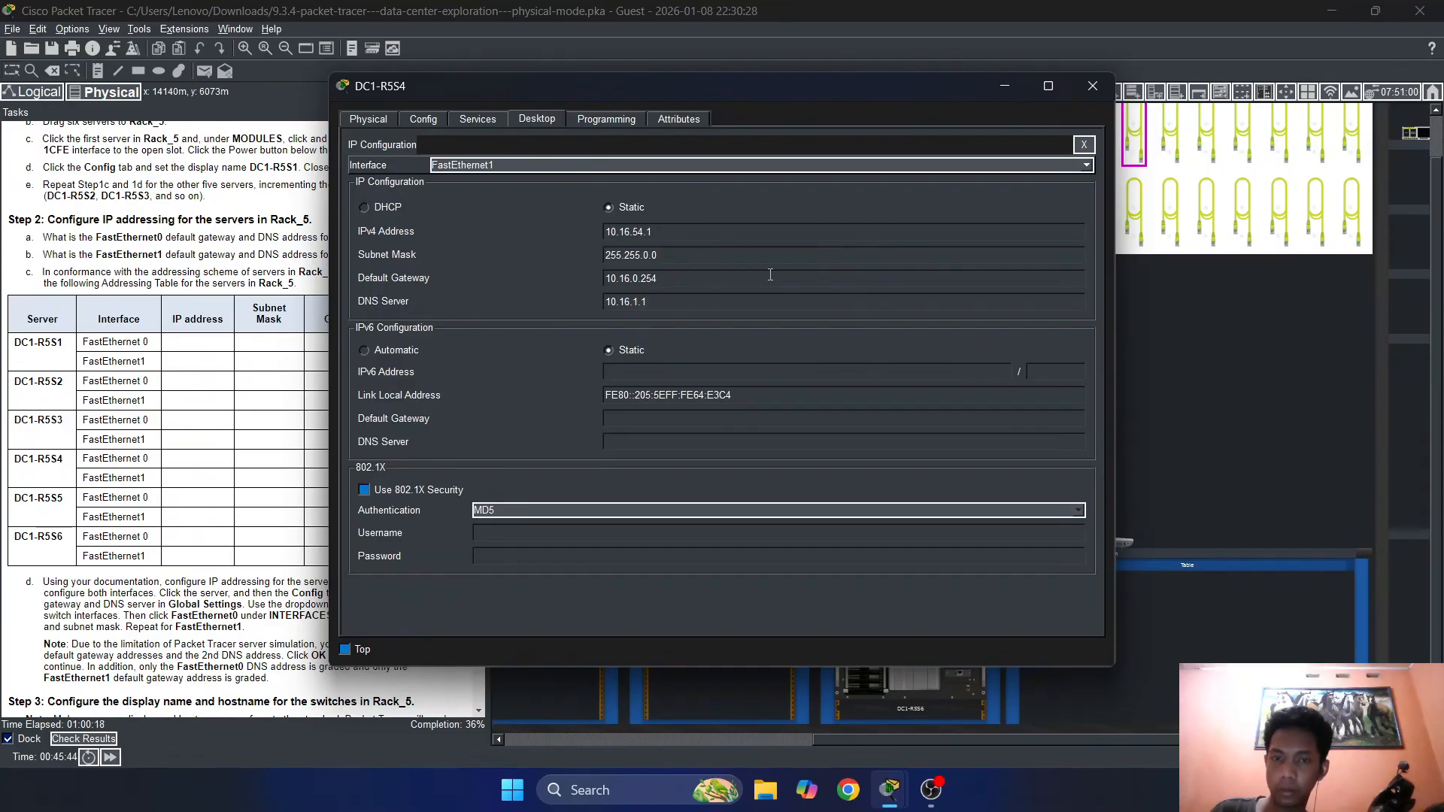
pyautogui.click(765, 279)
pyautogui.click(715, 400)
pyautogui.click(715, 399)
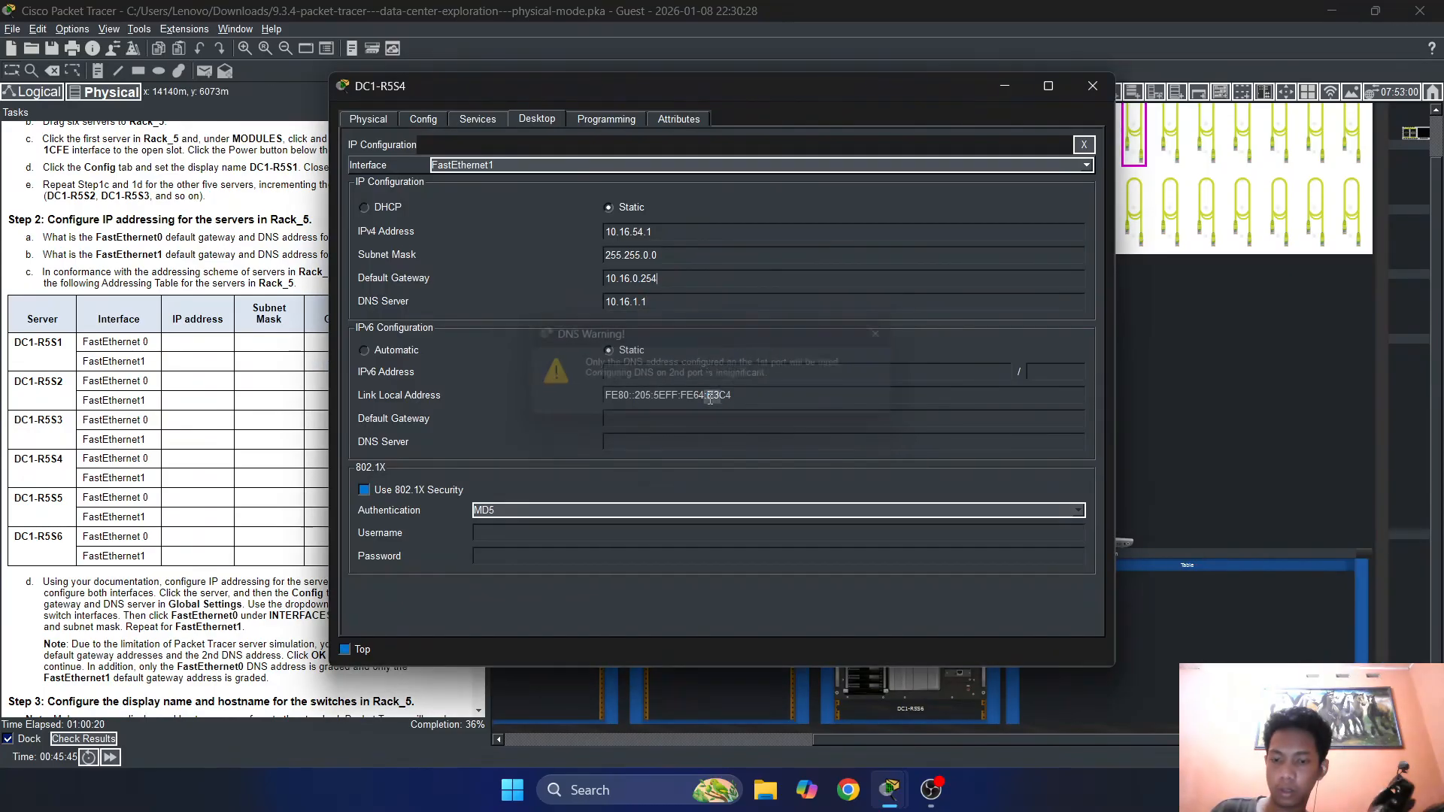
pyautogui.click(1082, 145)
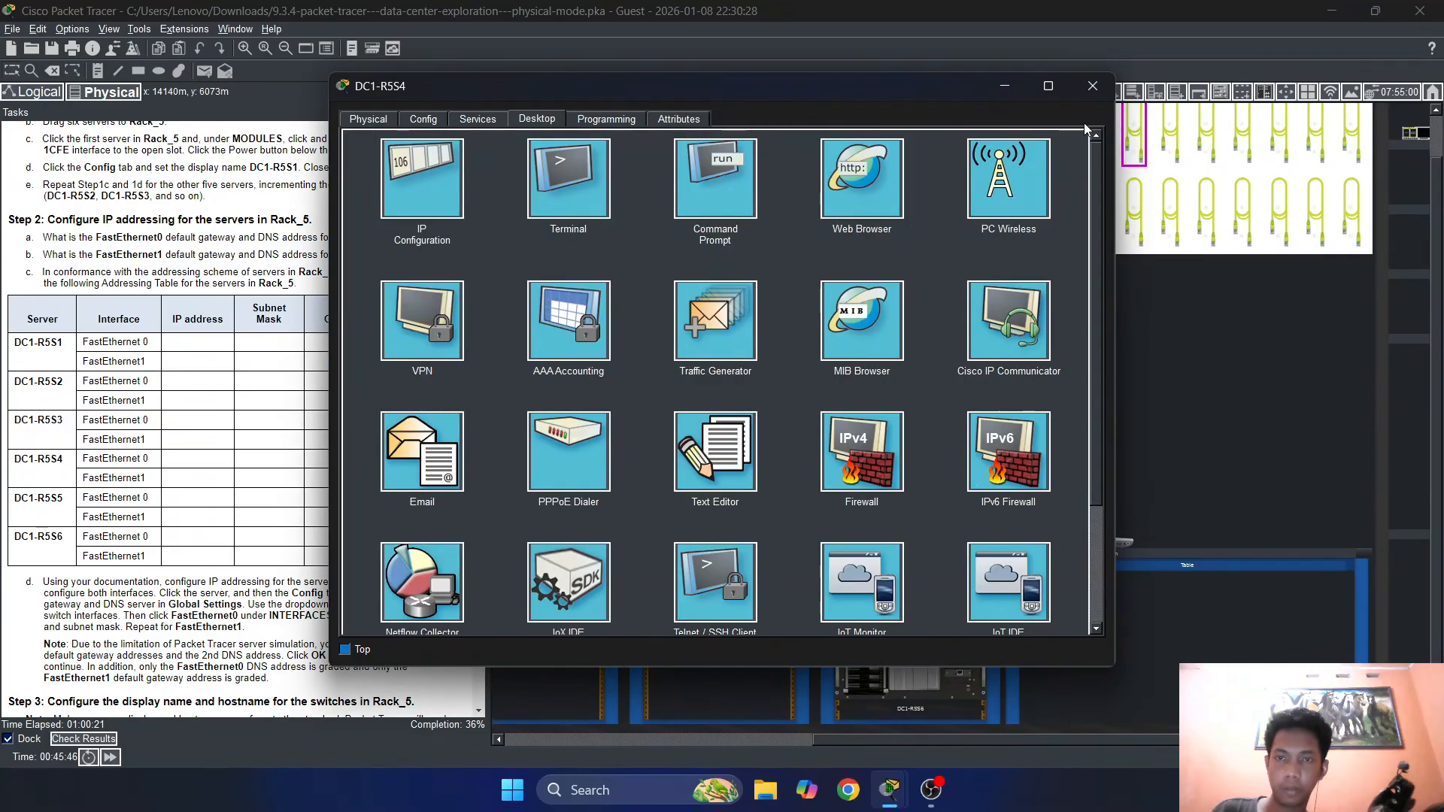
pyautogui.click(1092, 85)
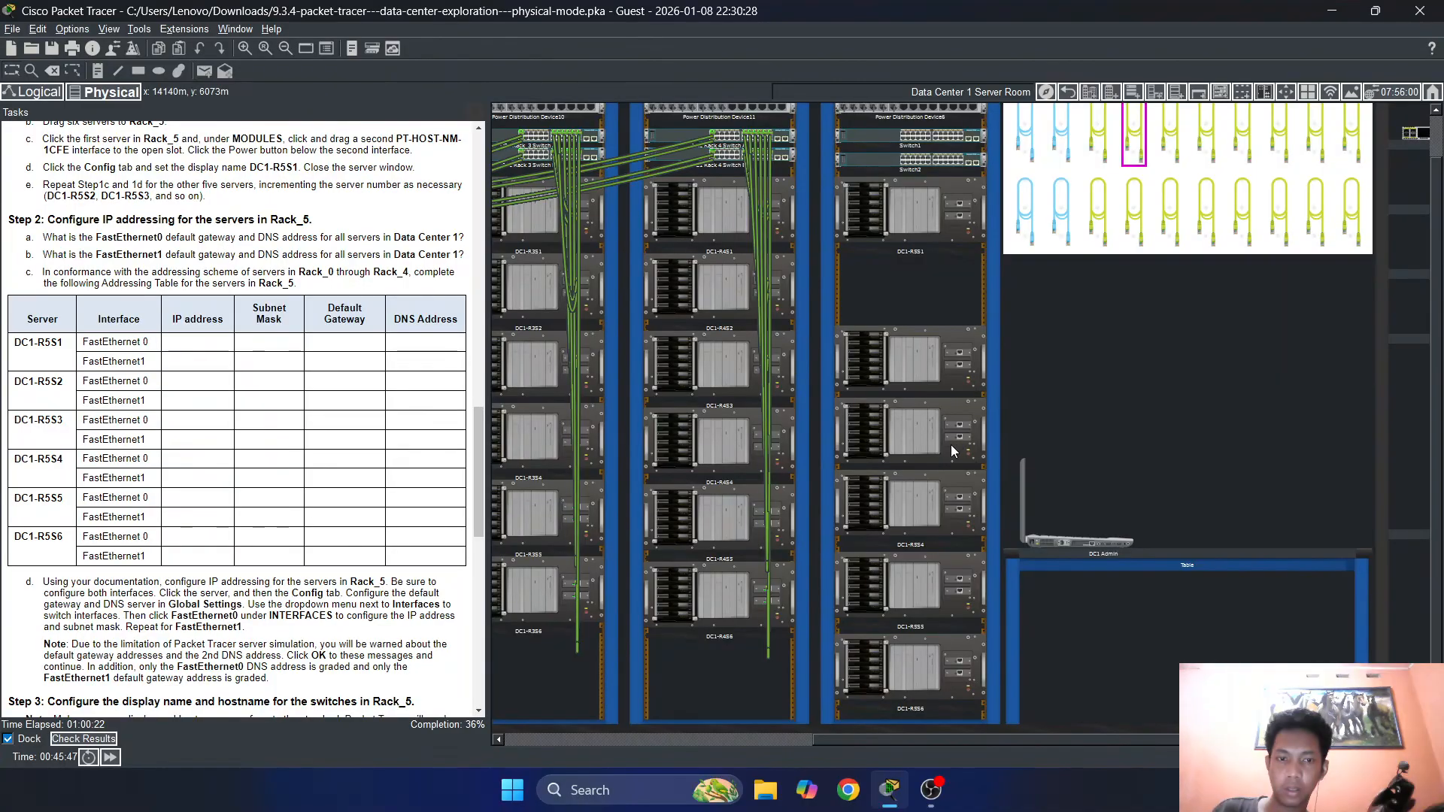
# Set the FastEthernet0 IPv4 address of server DC1-R5S5 to 172.16.55.1 with subnet mask 255.255.0.0
pyautogui.click(927, 582)
pyautogui.click(475, 120)
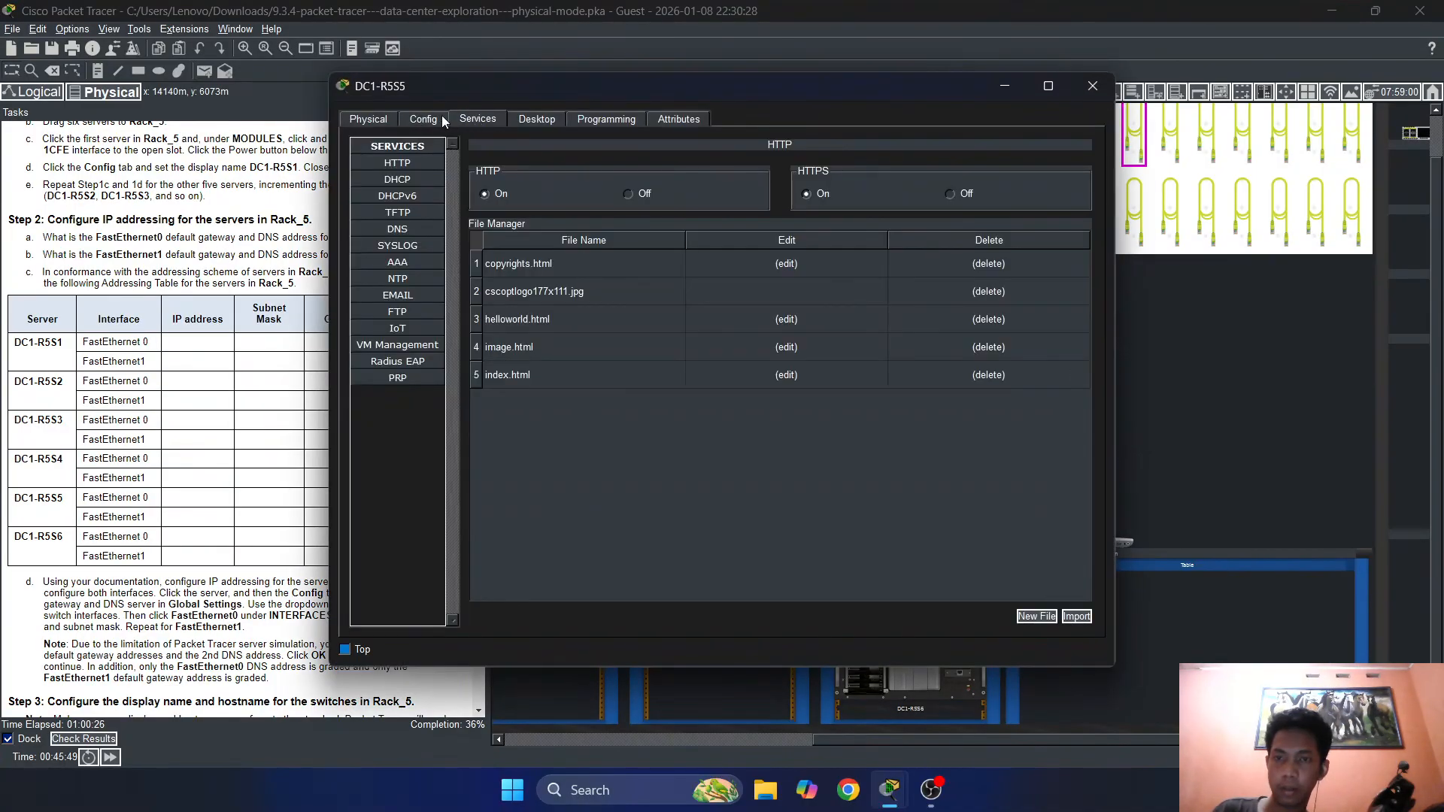
pyautogui.click(537, 118)
pyautogui.click(414, 225)
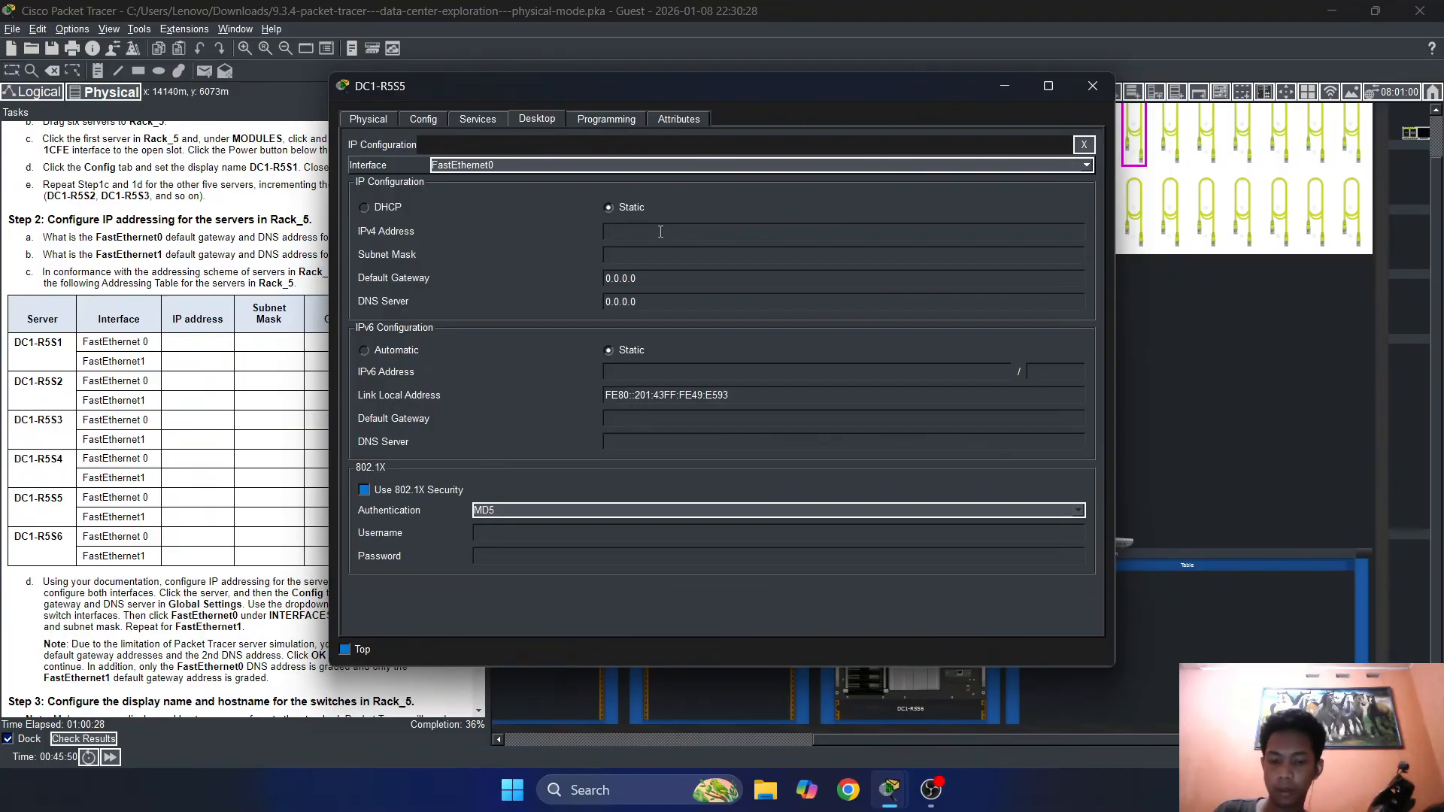
pyautogui.click(660, 232)
pyautogui.write('192')
pyautogui.write('17')
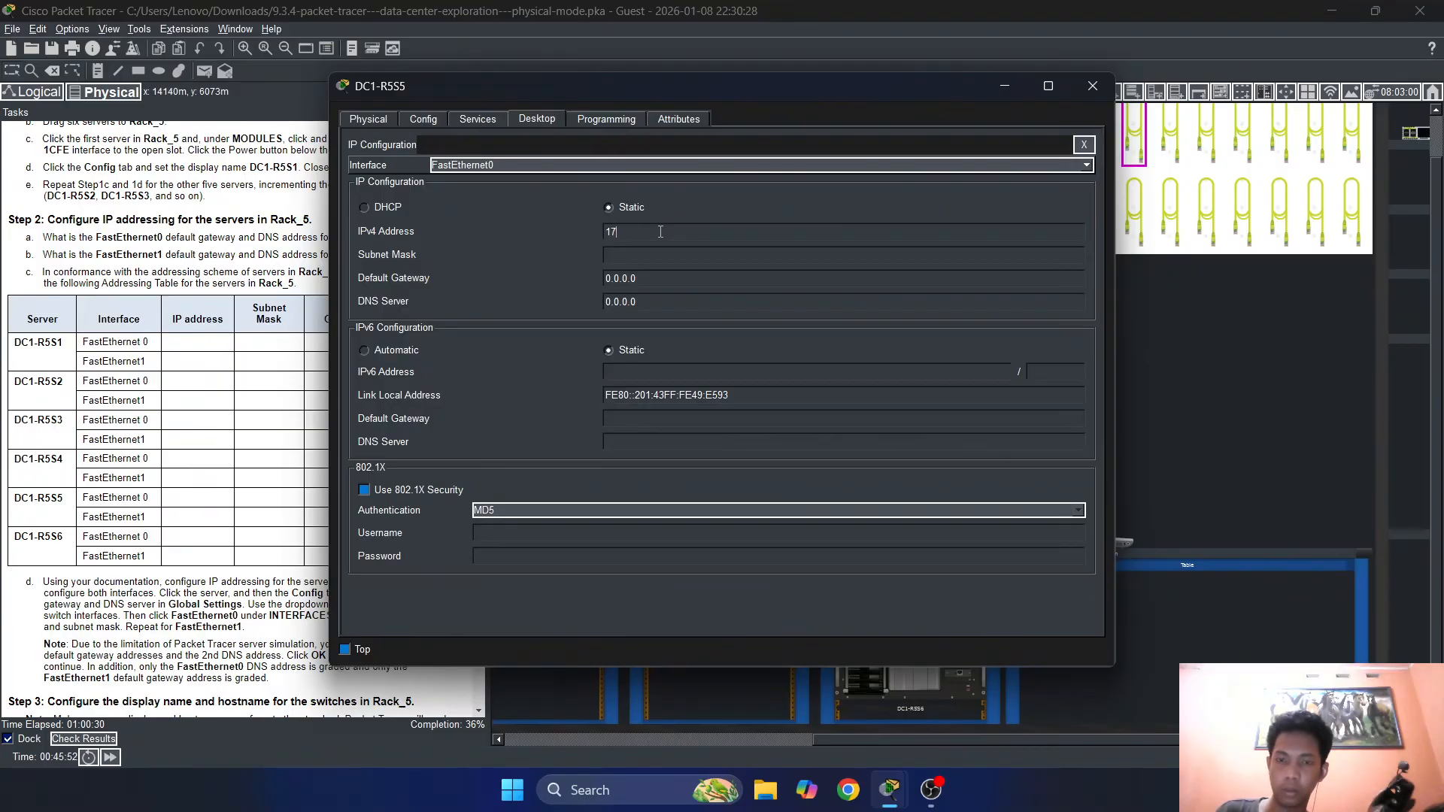
pyautogui.write('2.16.')
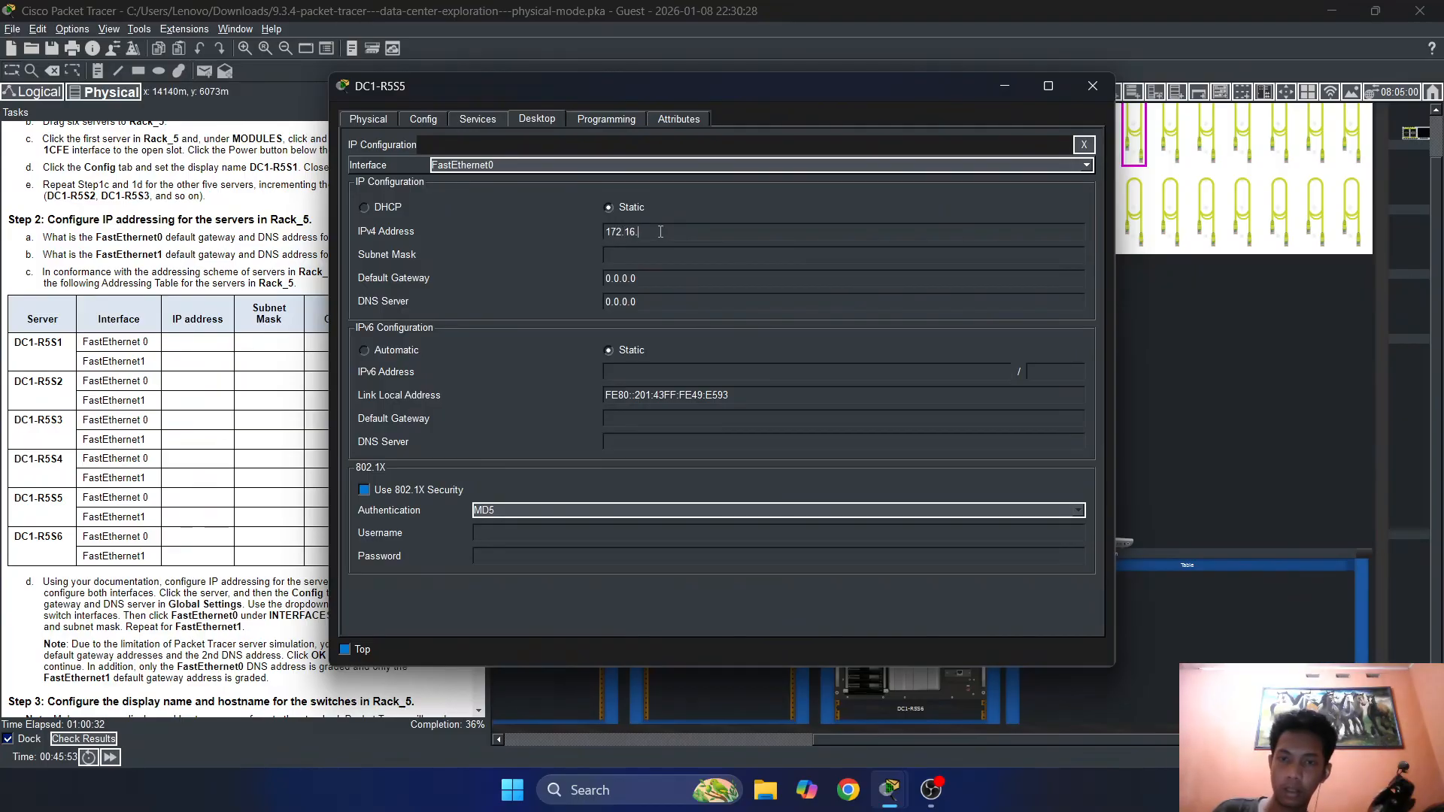
pyautogui.write('55.1')
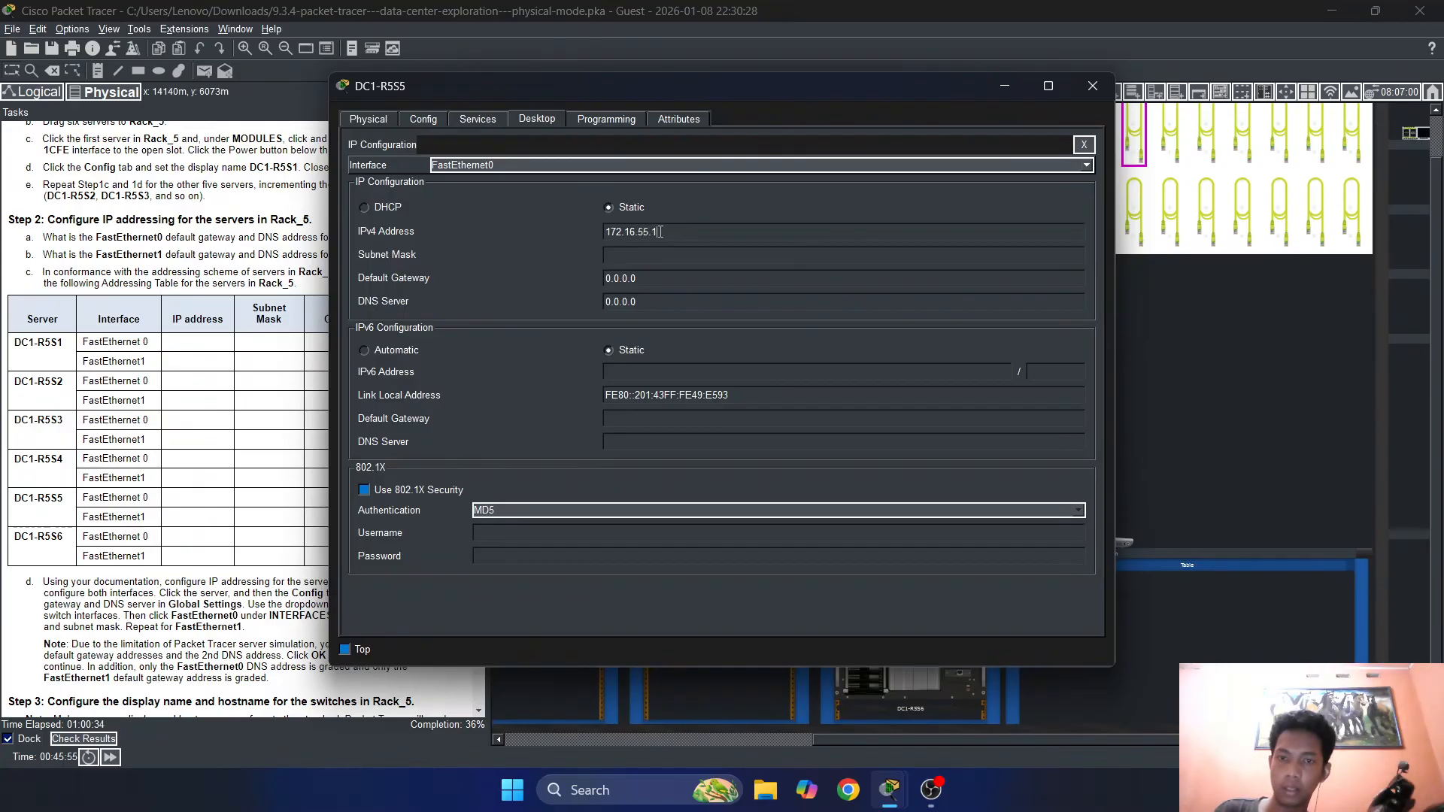
pyautogui.press('Tab')
pyautogui.press('Tab')
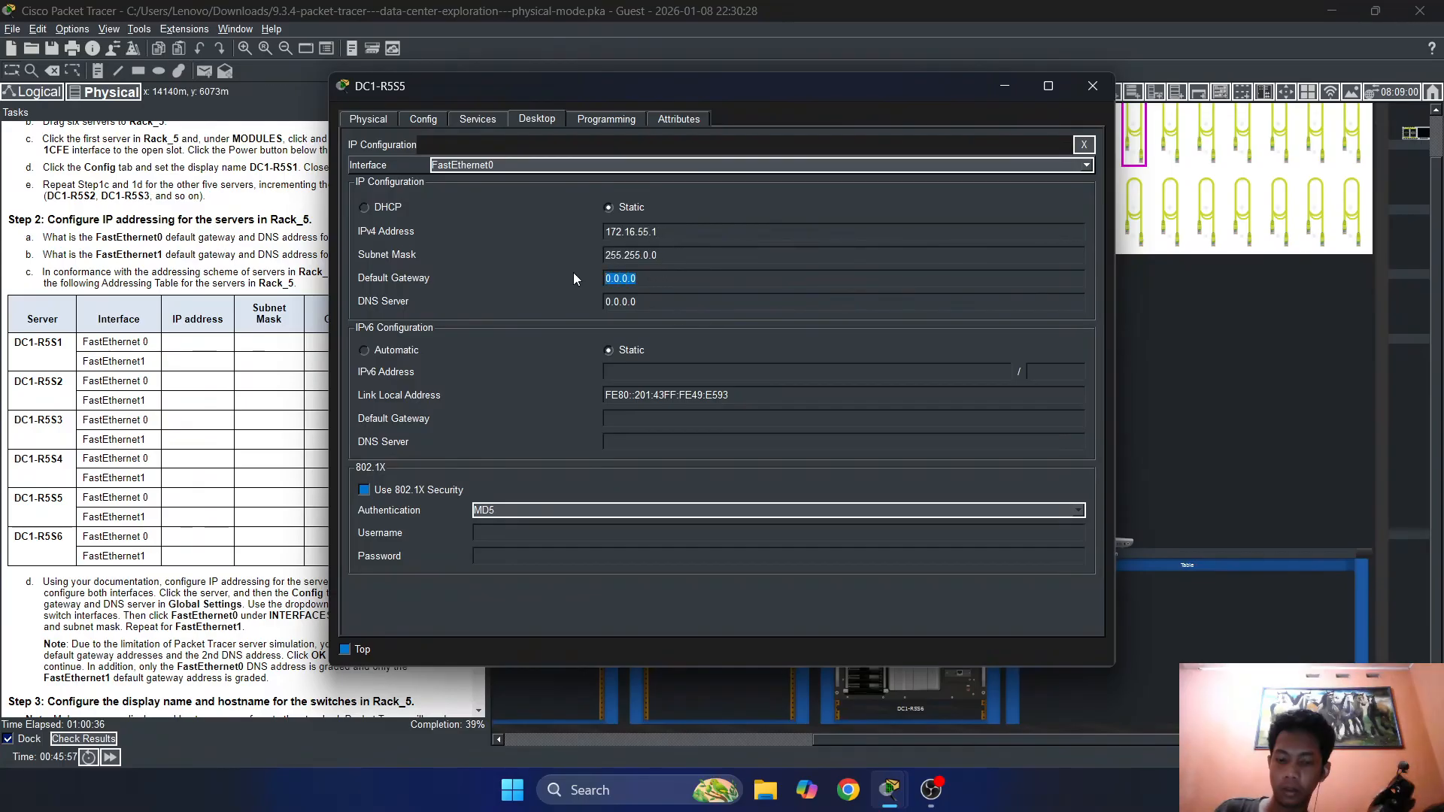
# Enter a default gateway address beginning with 10.16 for server DC1-R5S5
pyautogui.write('170.1')
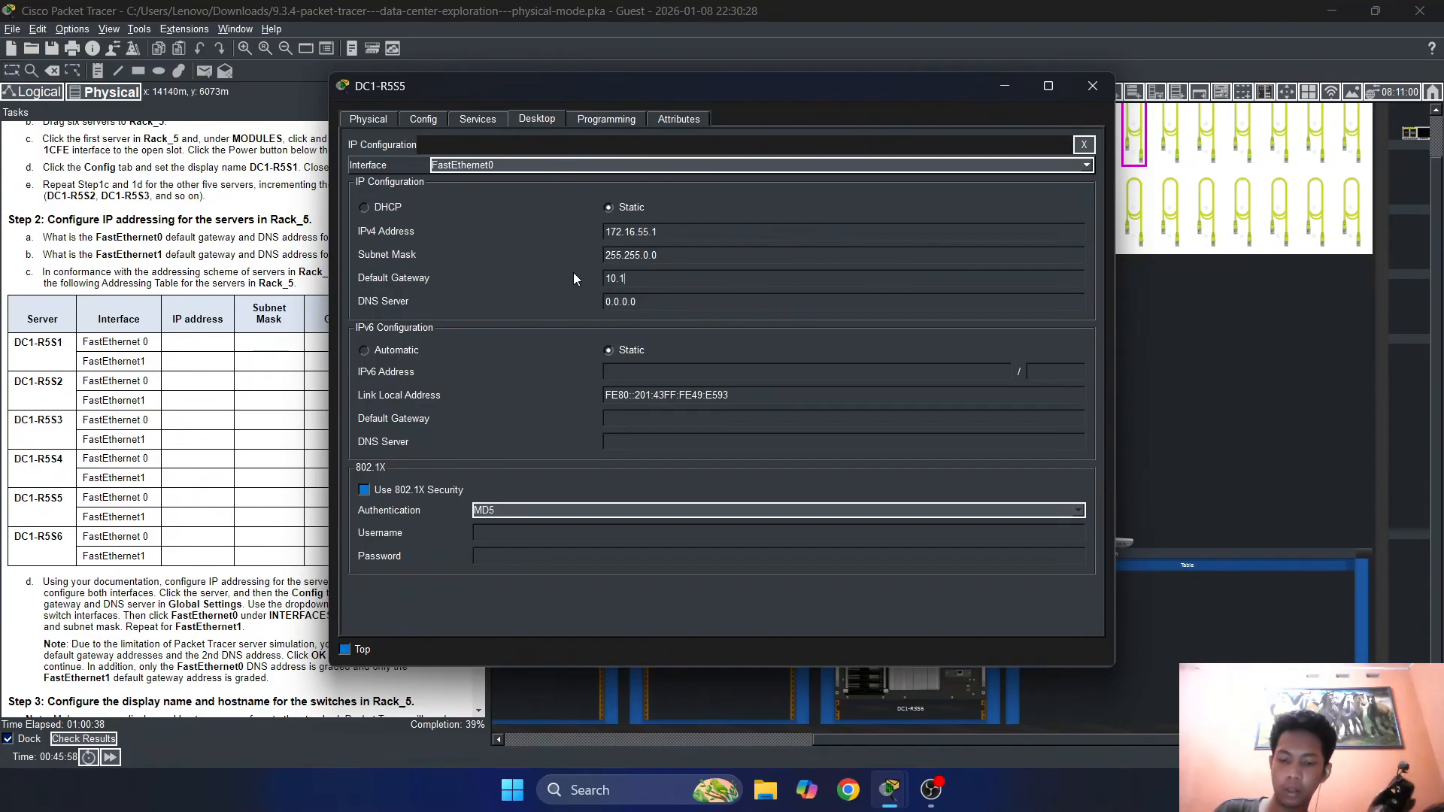
pyautogui.write('6.55.')
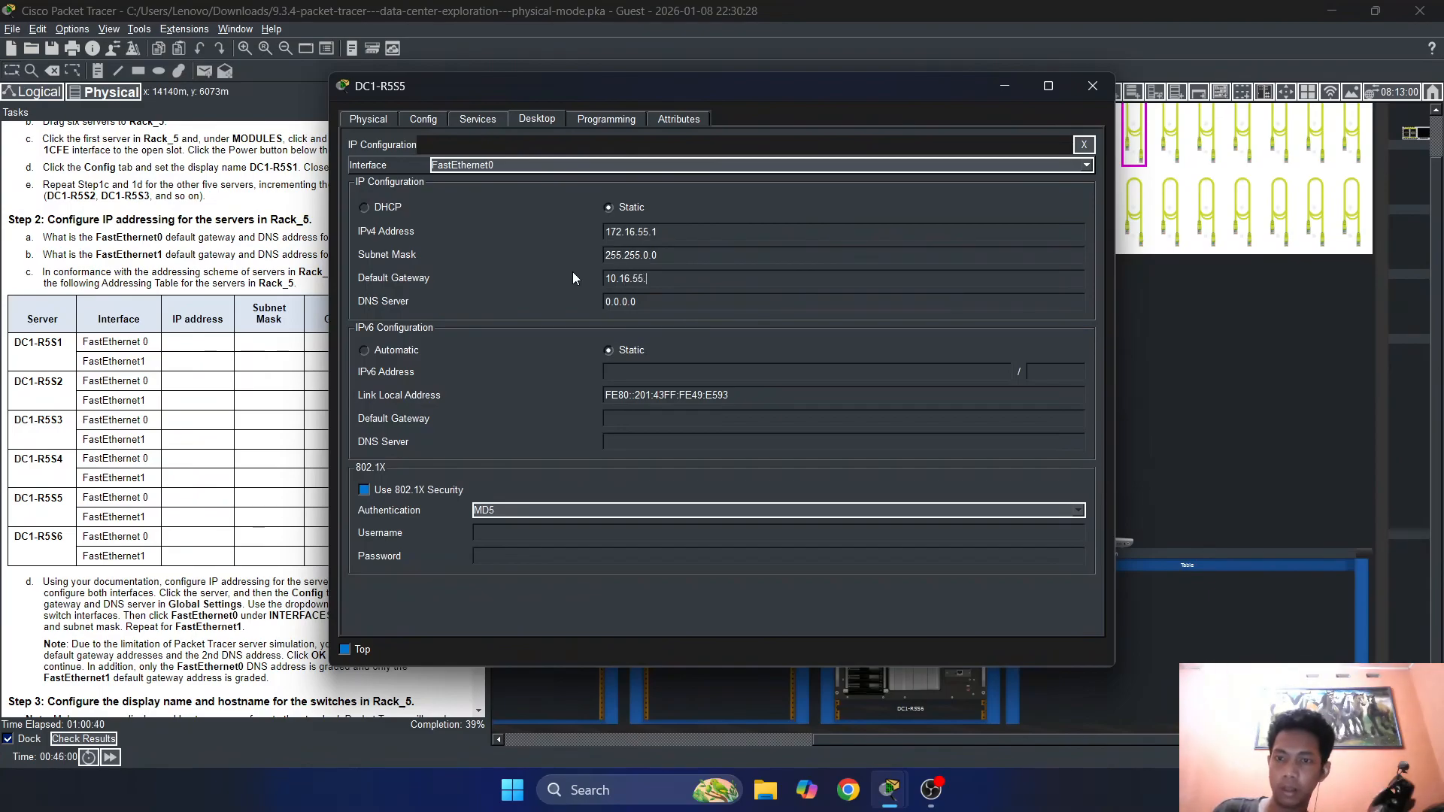
pyautogui.press('BackSpace')
pyautogui.press('BackSpace')
pyautogui.press('BackSpace')
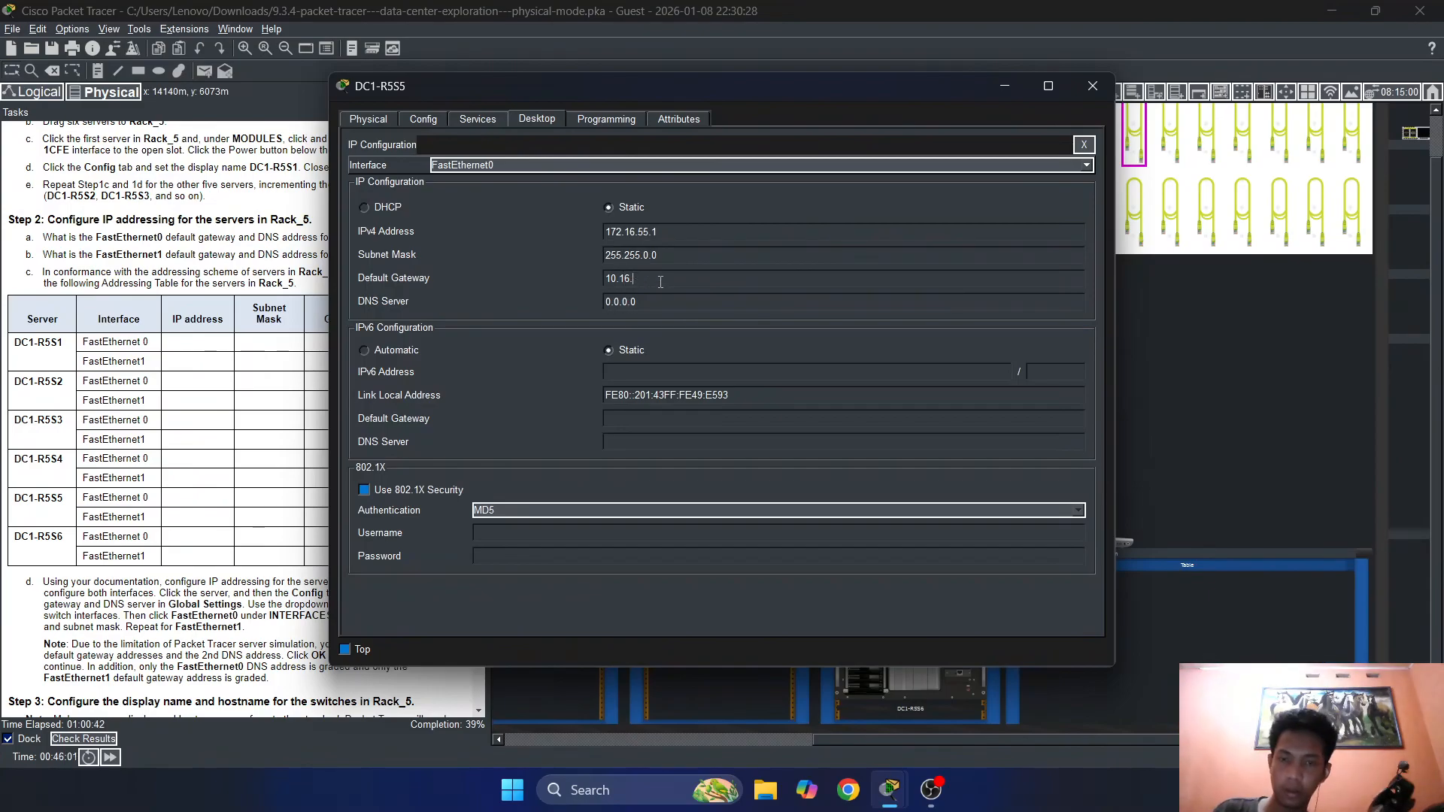
# Set DC1-R5S5's FastEthernet0 default gateway to 10.16.0.254 and its DNS server to 172.16.1.1
pyautogui.write('0.254')
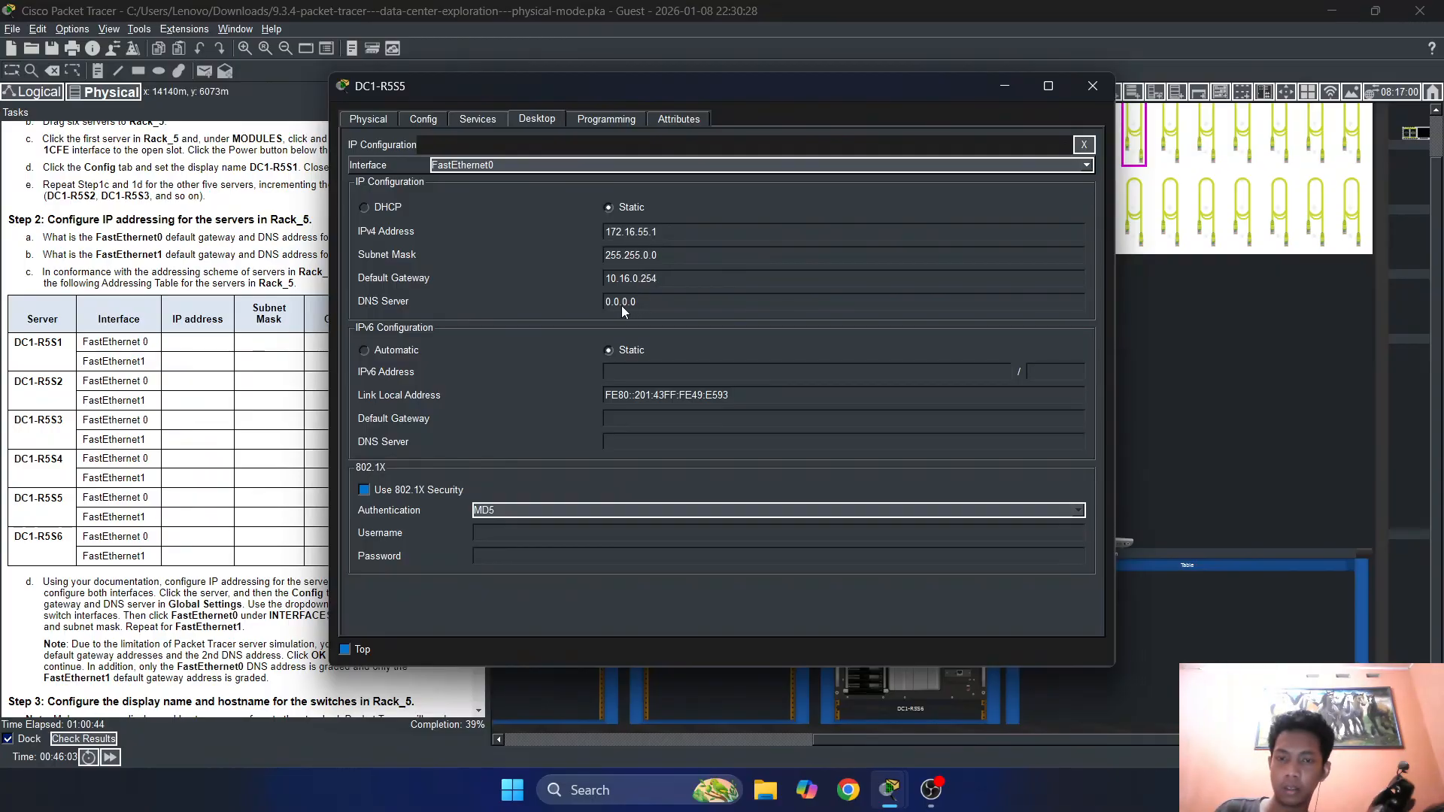
pyautogui.click(621, 304)
pyautogui.click(714, 399)
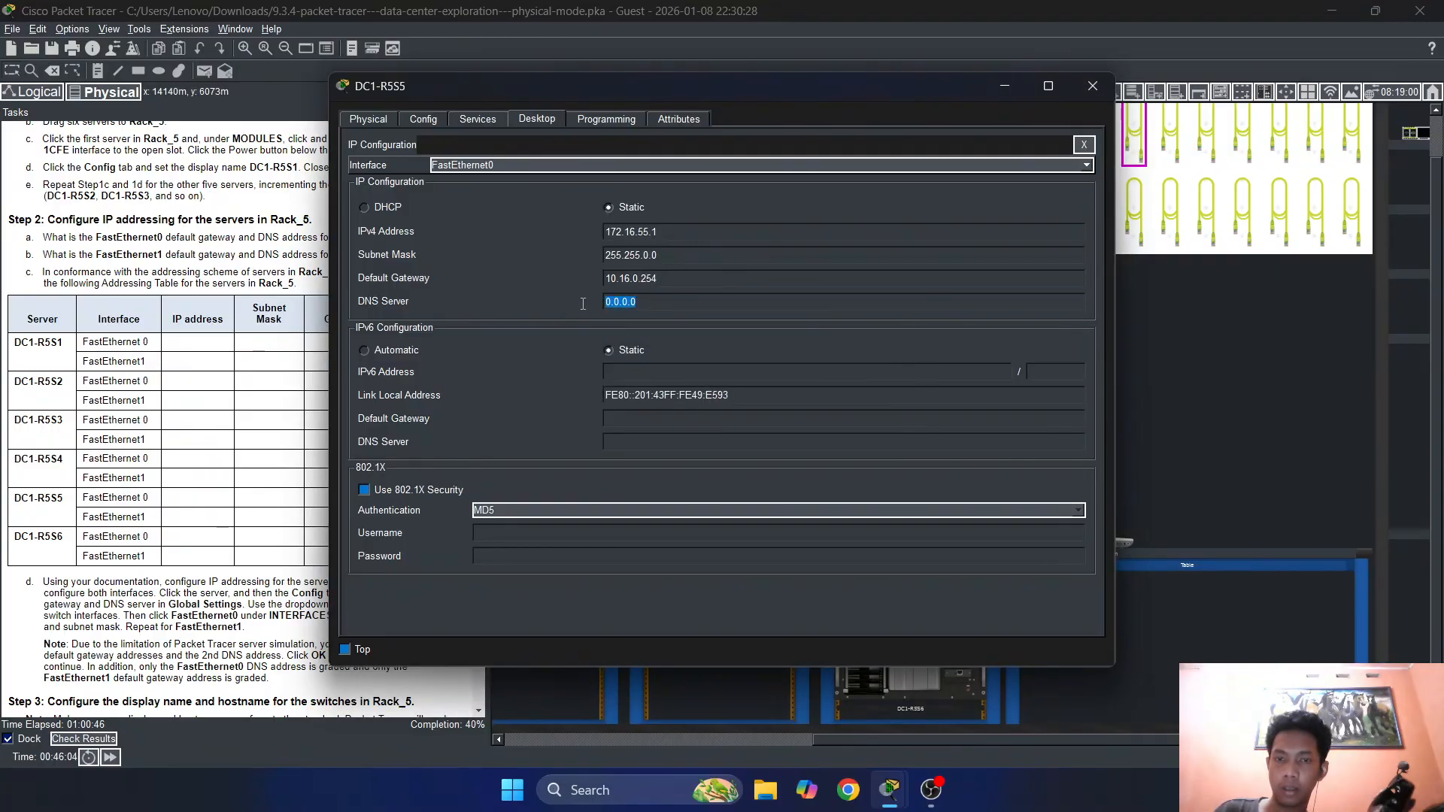
pyautogui.write('172.')
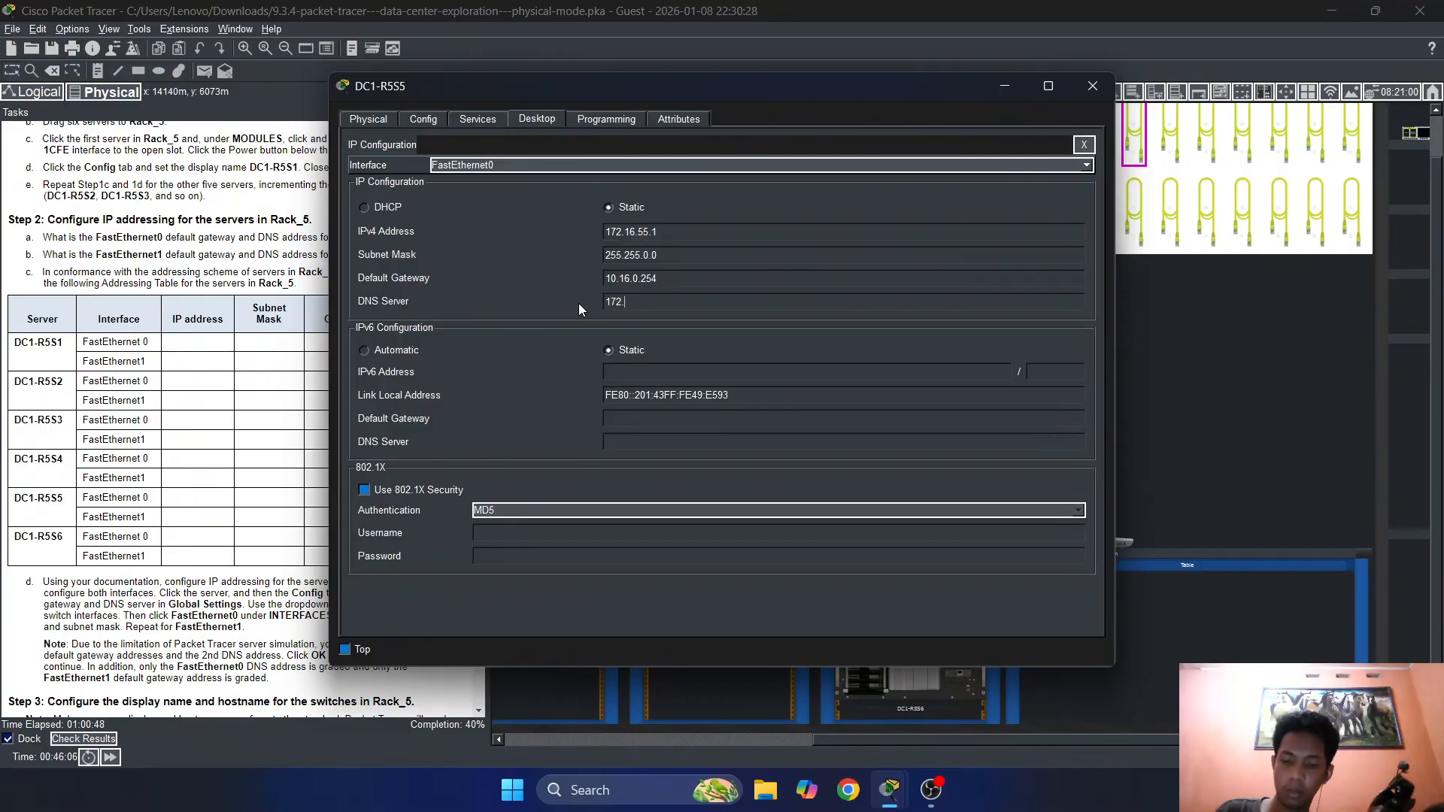
pyautogui.write('16.1.1')
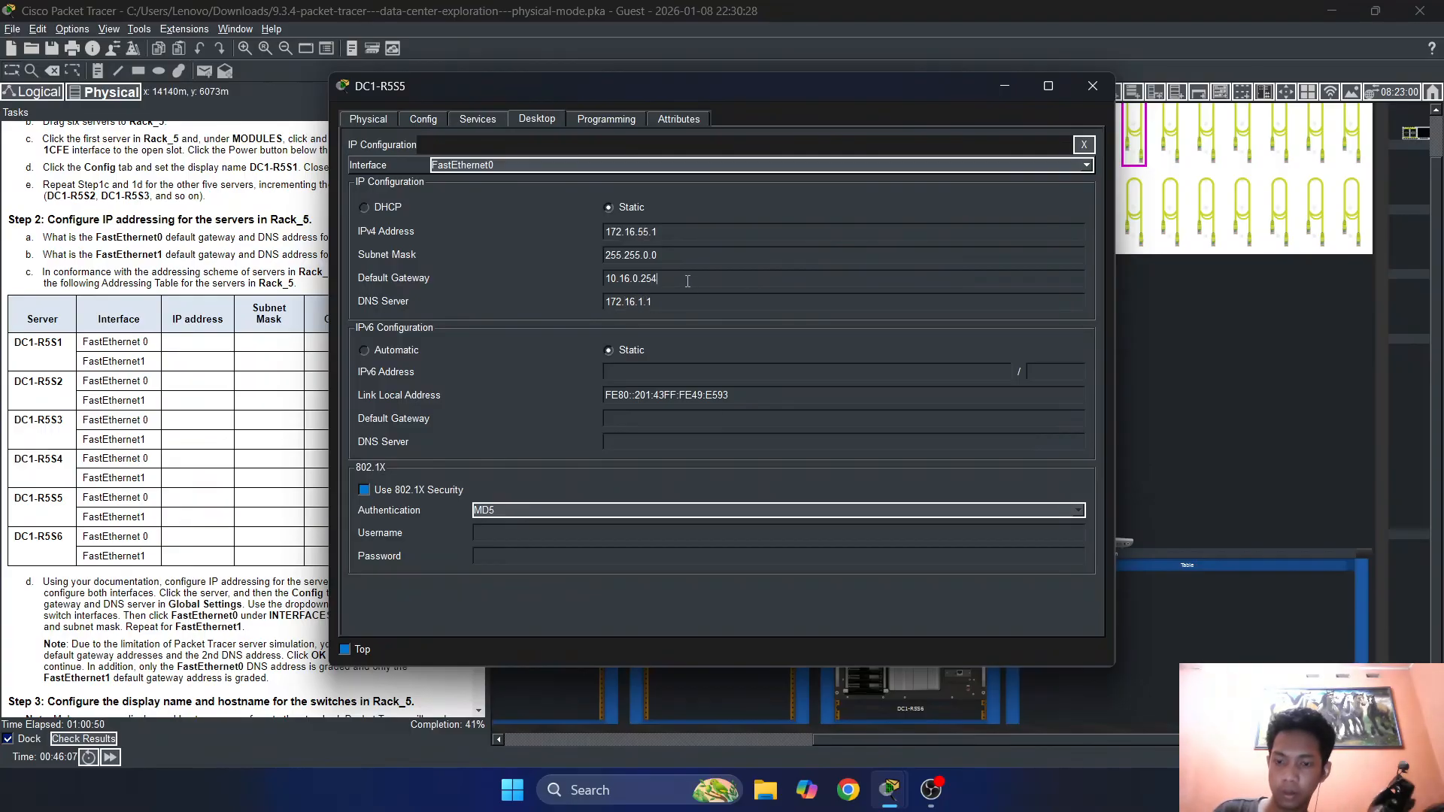
# Check the activity's assessment items for the Rack 5 servers and switches, then return to the server room
pyautogui.click(82, 738)
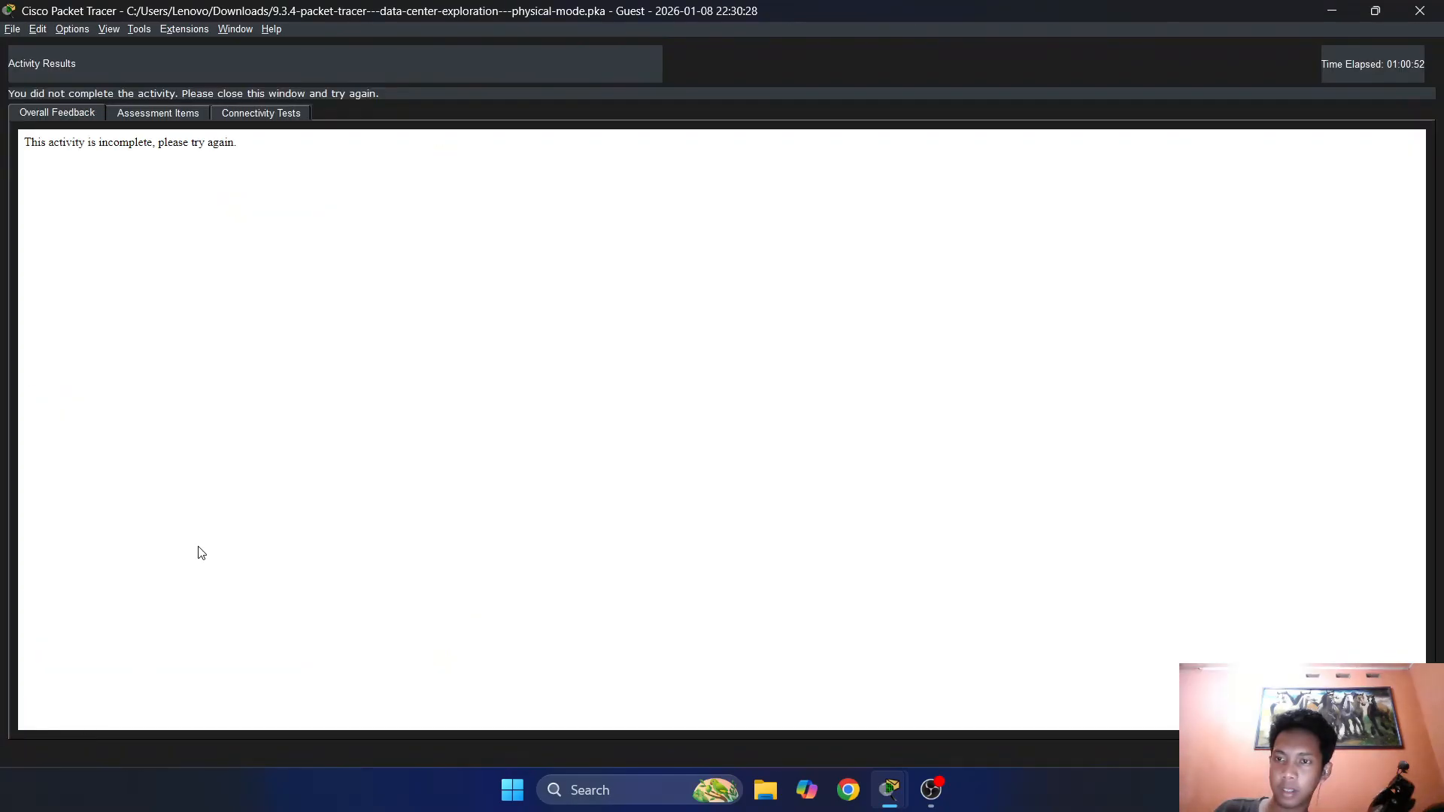
pyautogui.click(178, 114)
pyautogui.scroll(-5, 194, 289)
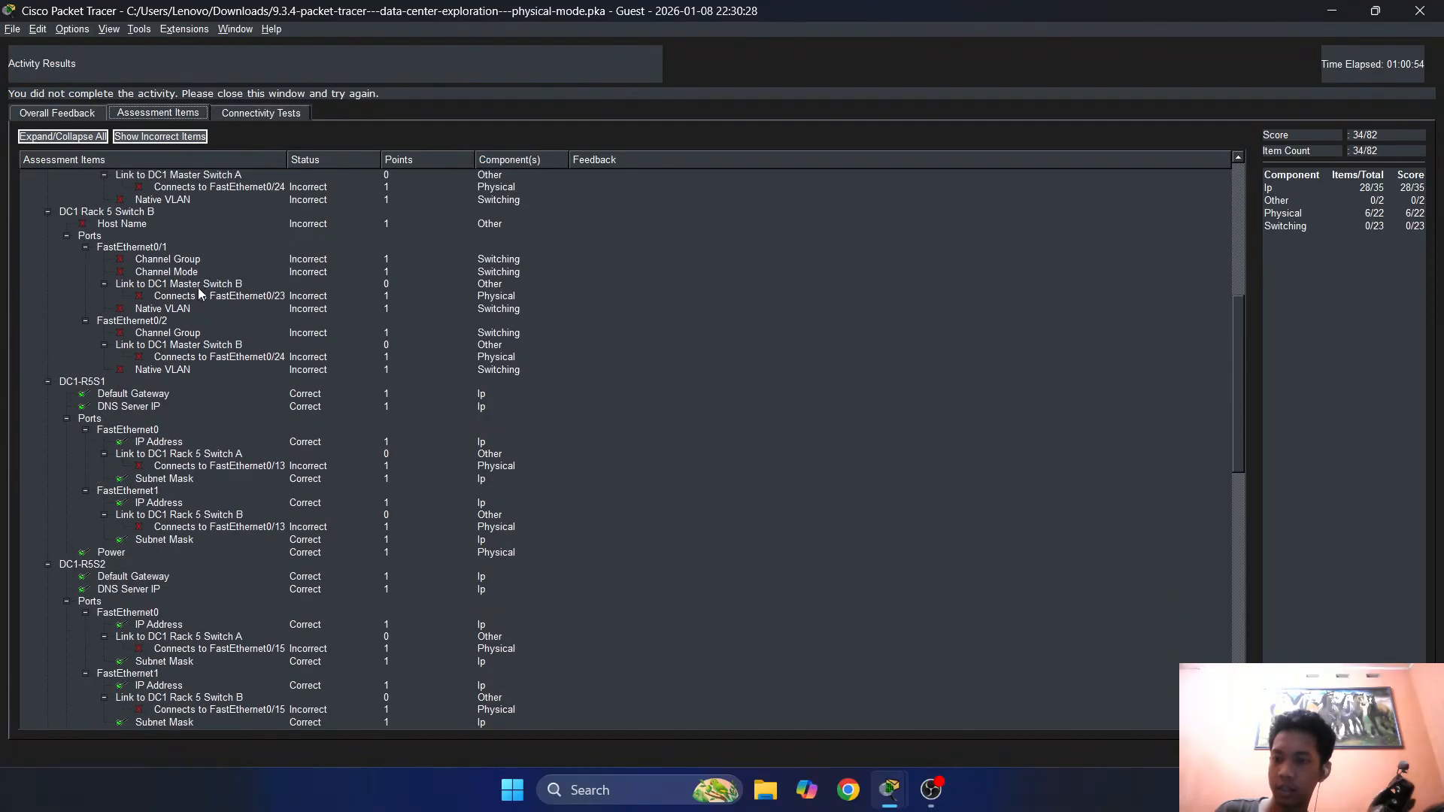
pyautogui.scroll(-15, 202, 289)
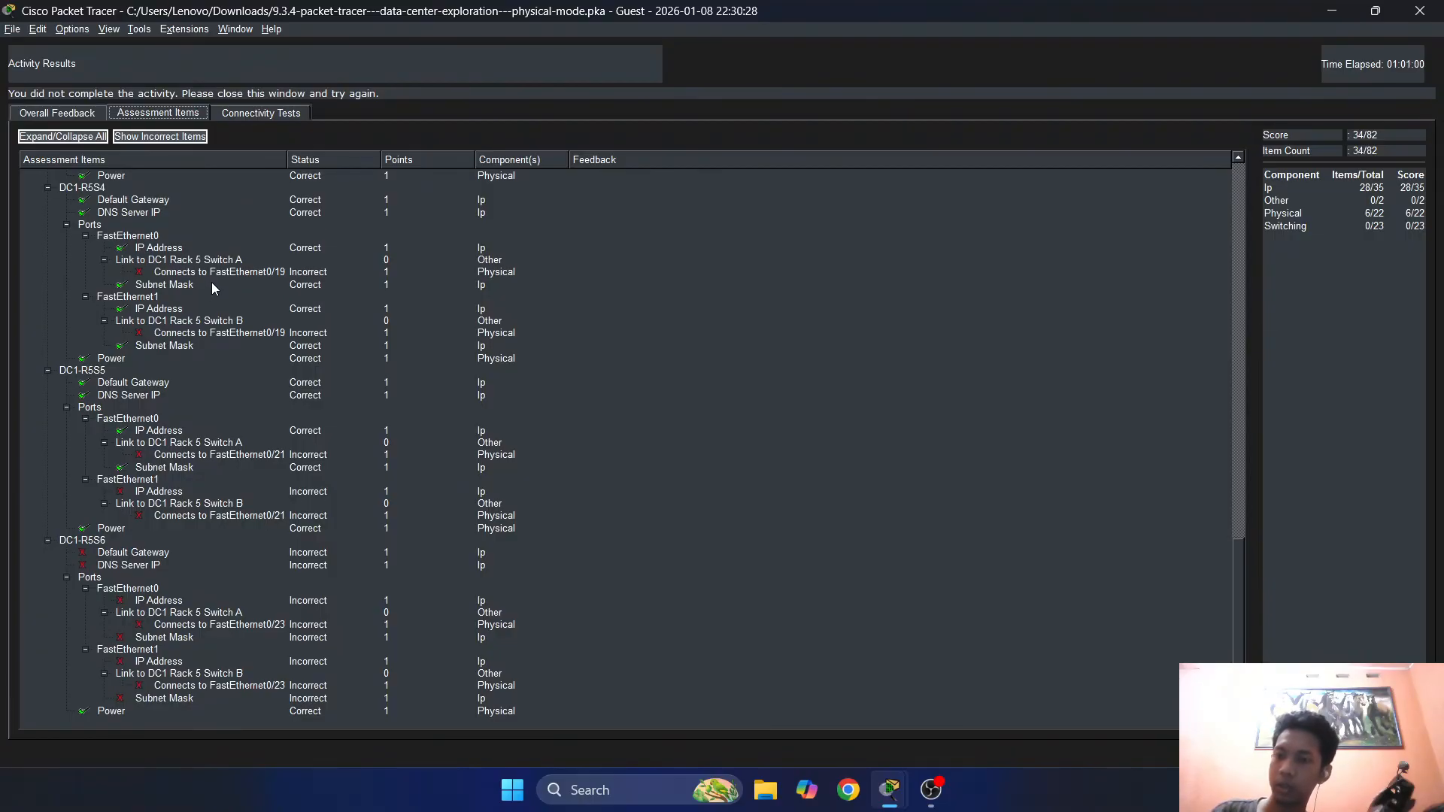
pyautogui.scroll(12, 211, 286)
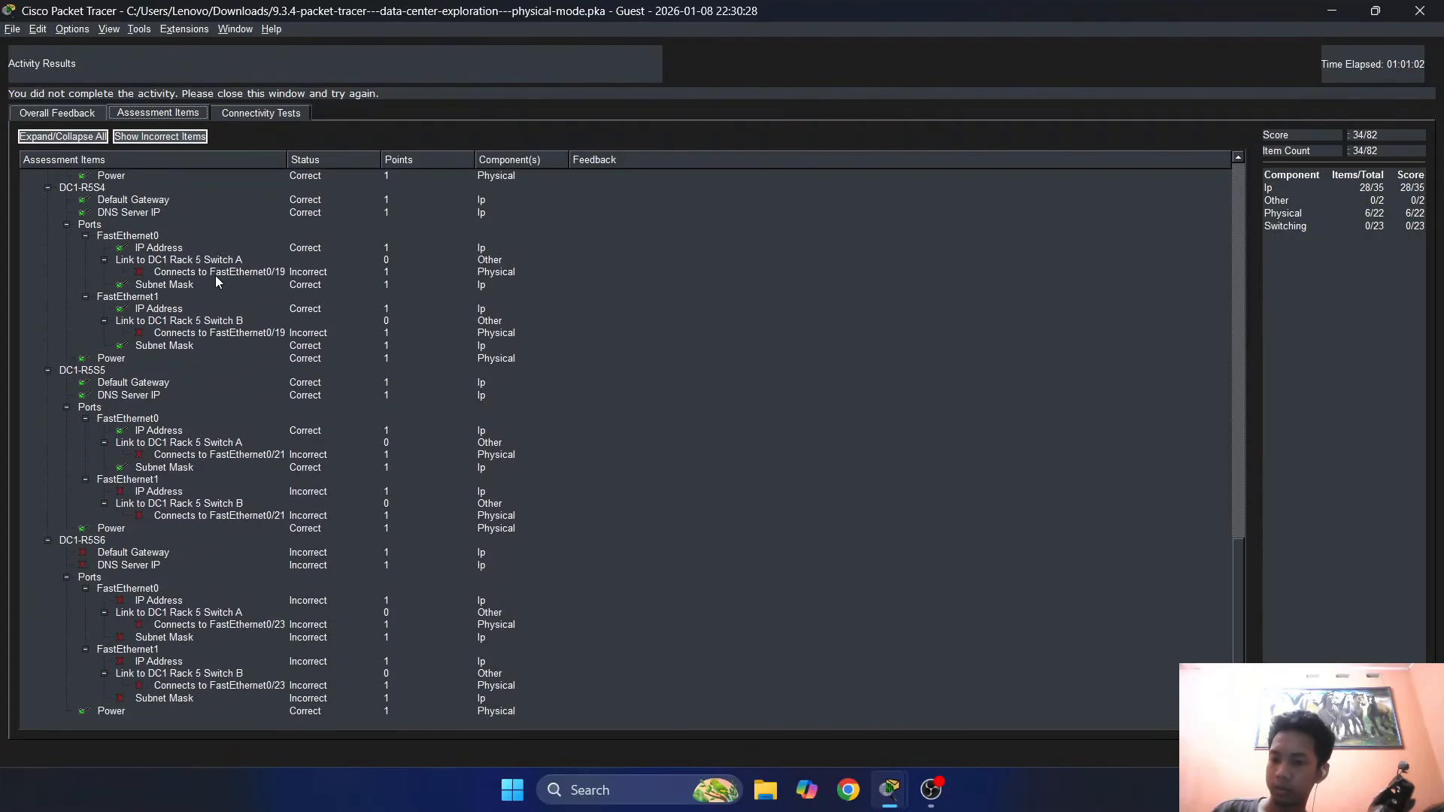
pyautogui.scroll(10, 218, 282)
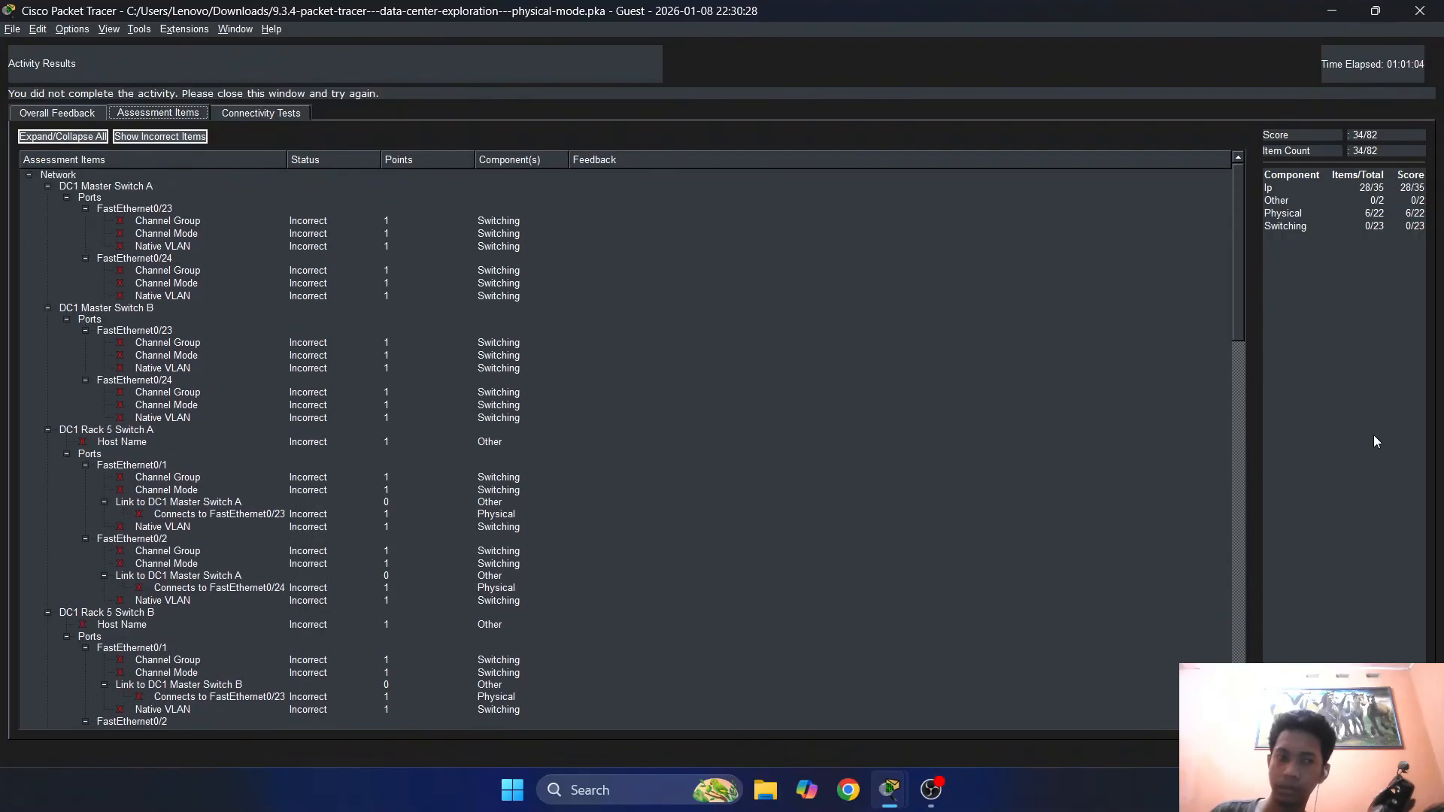
pyautogui.click(1398, 752)
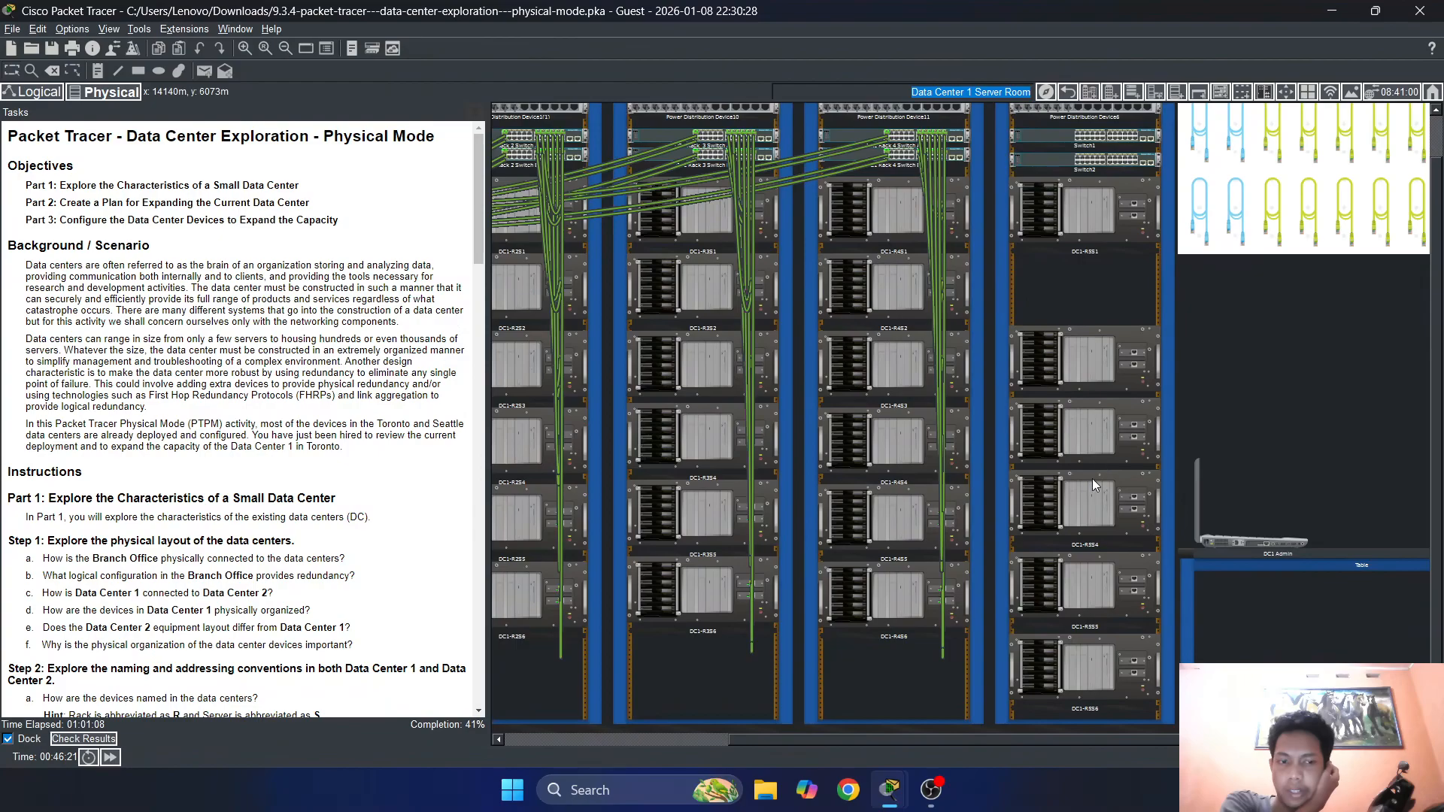
# Set DC1-R5S5's FastEthernet1 IPv4 address to 10.16.55.1 with subnet mask 255.255.0.0
pyautogui.click(1106, 568)
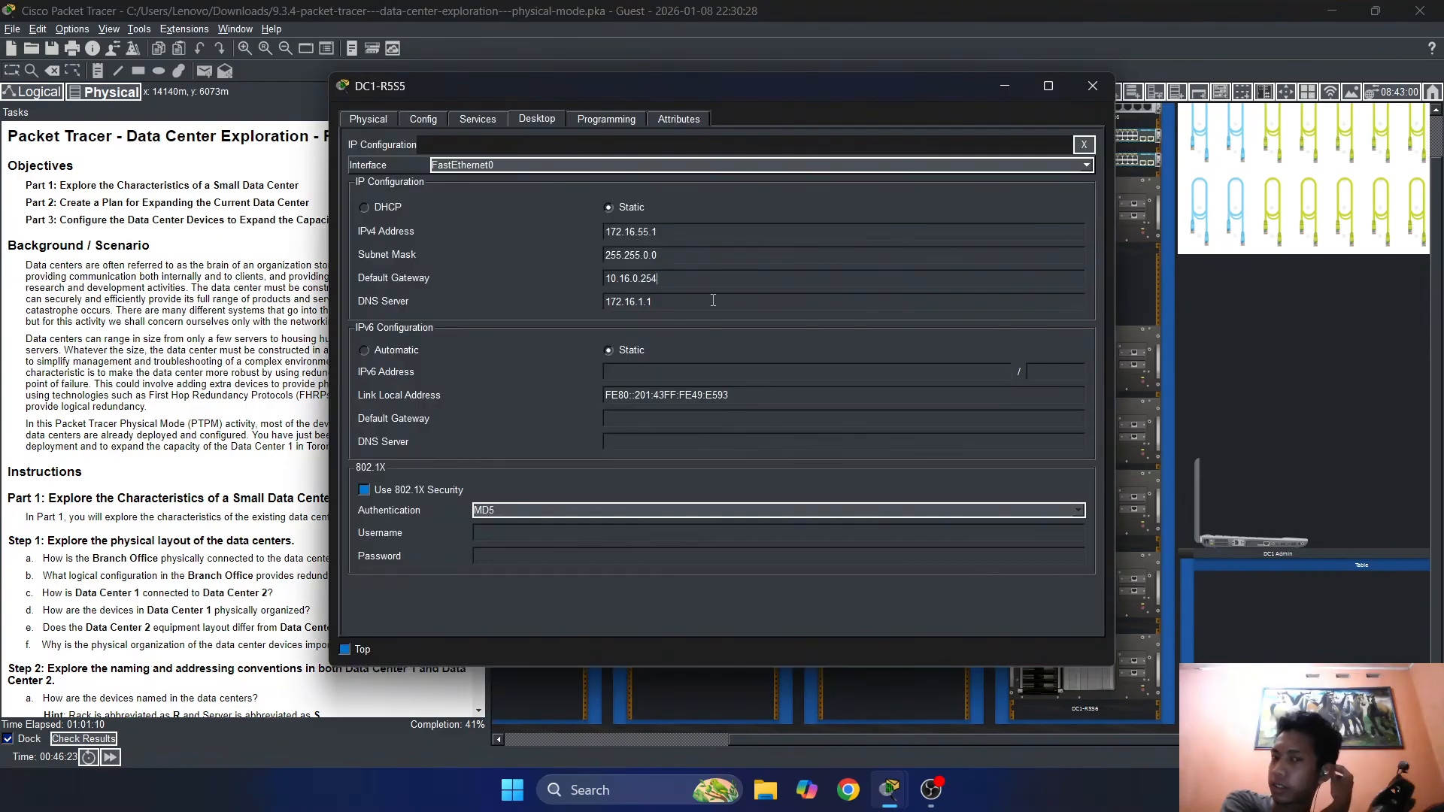
pyautogui.click(612, 166)
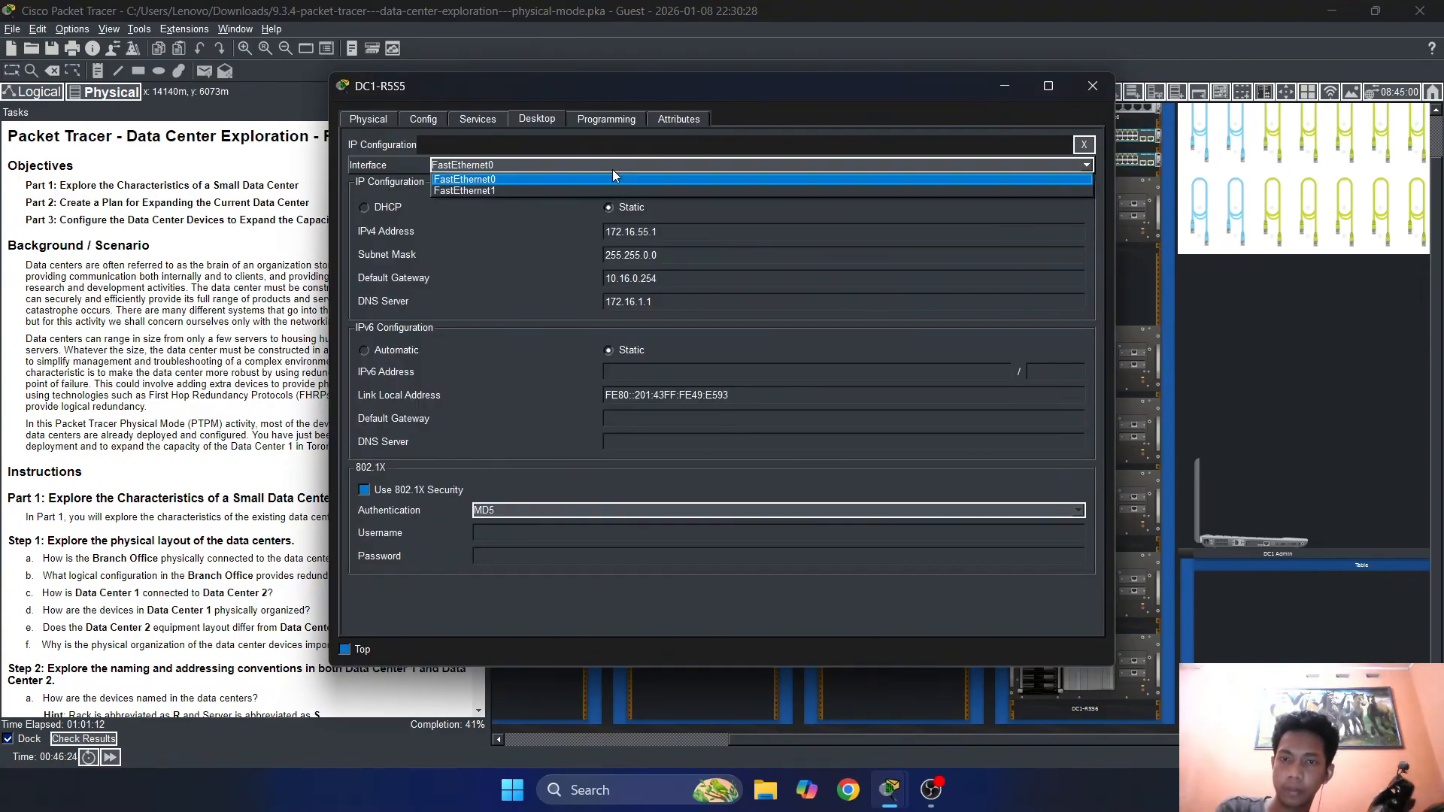
pyautogui.click(602, 190)
pyautogui.write('10')
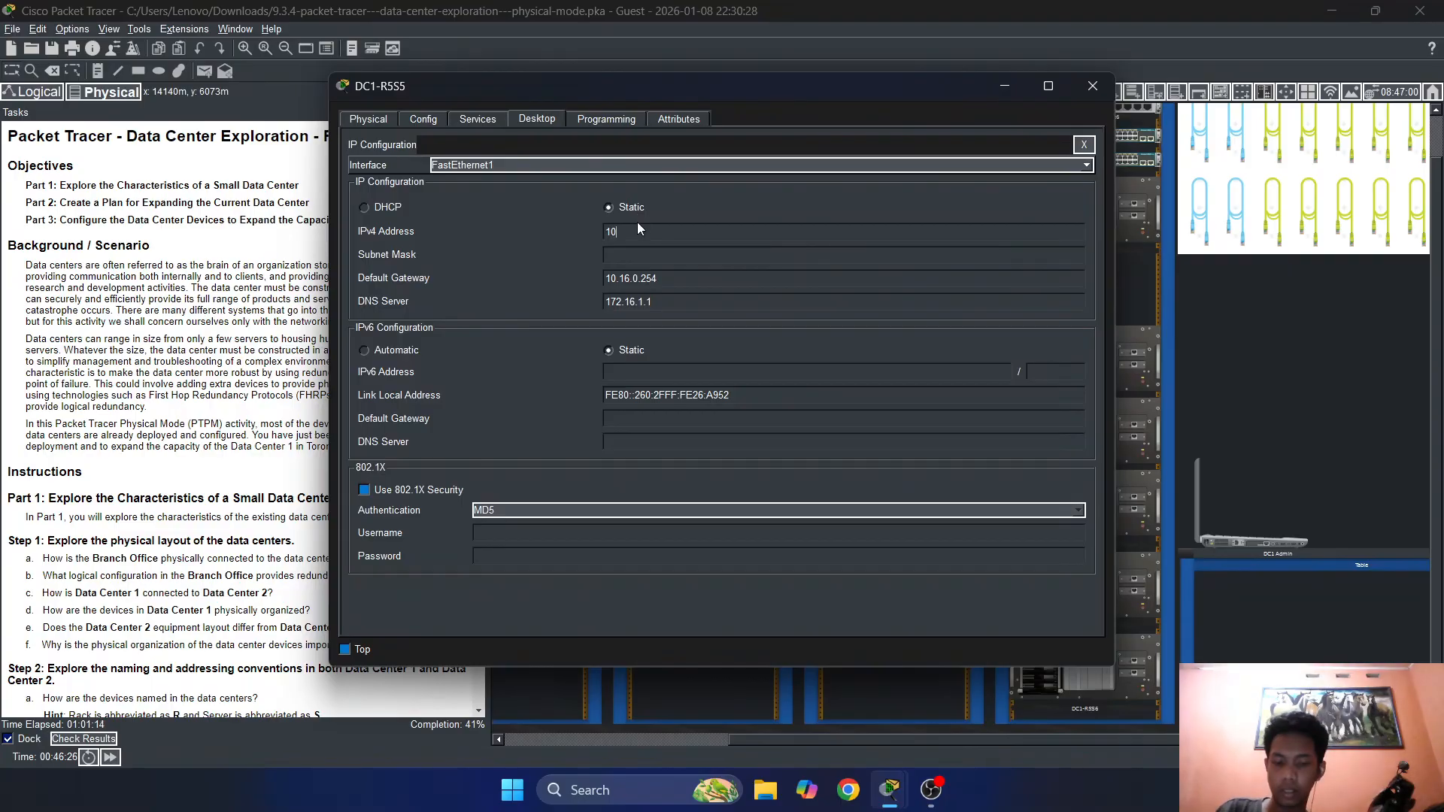
pyautogui.write('.16.5')
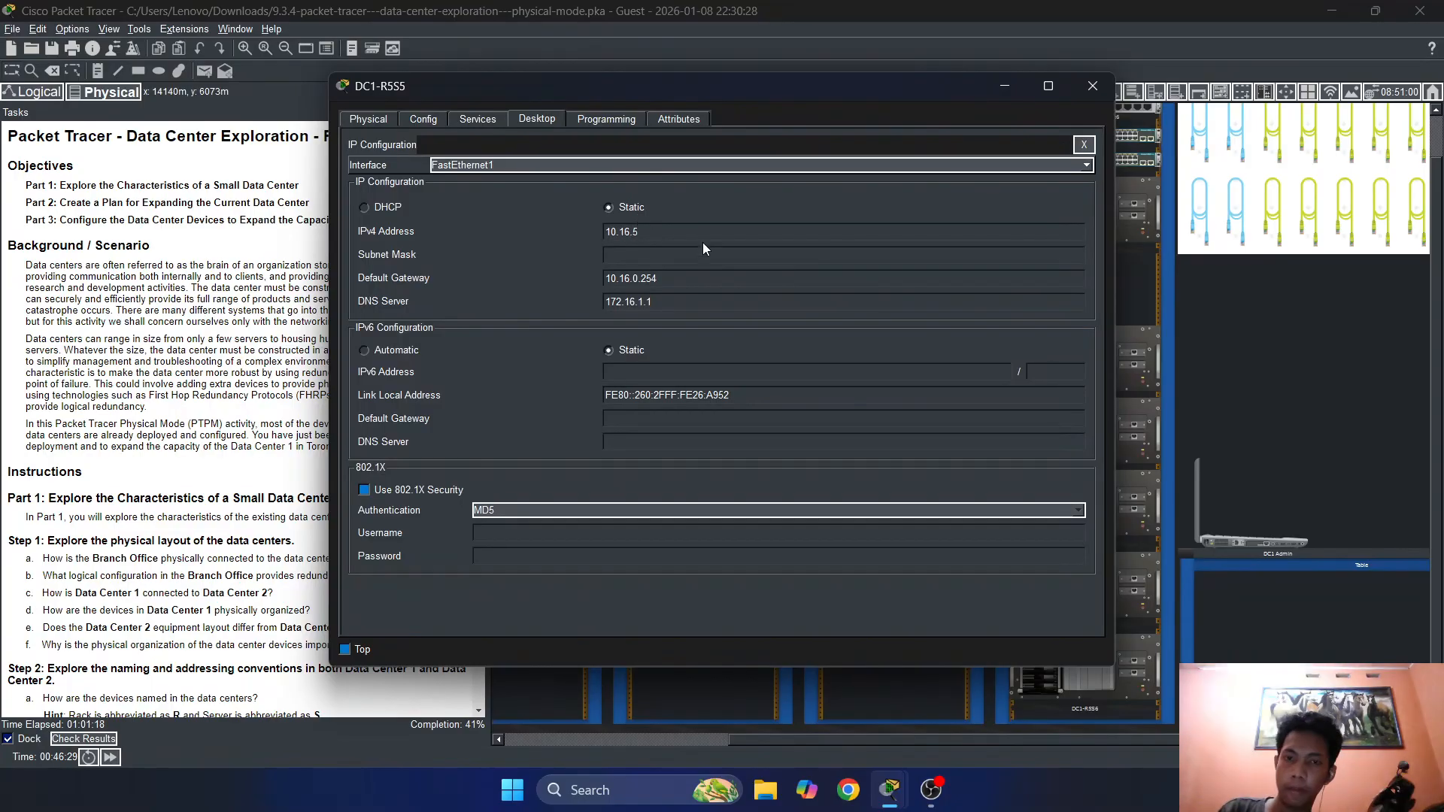
pyautogui.write('1')
pyautogui.press('BackSpace')
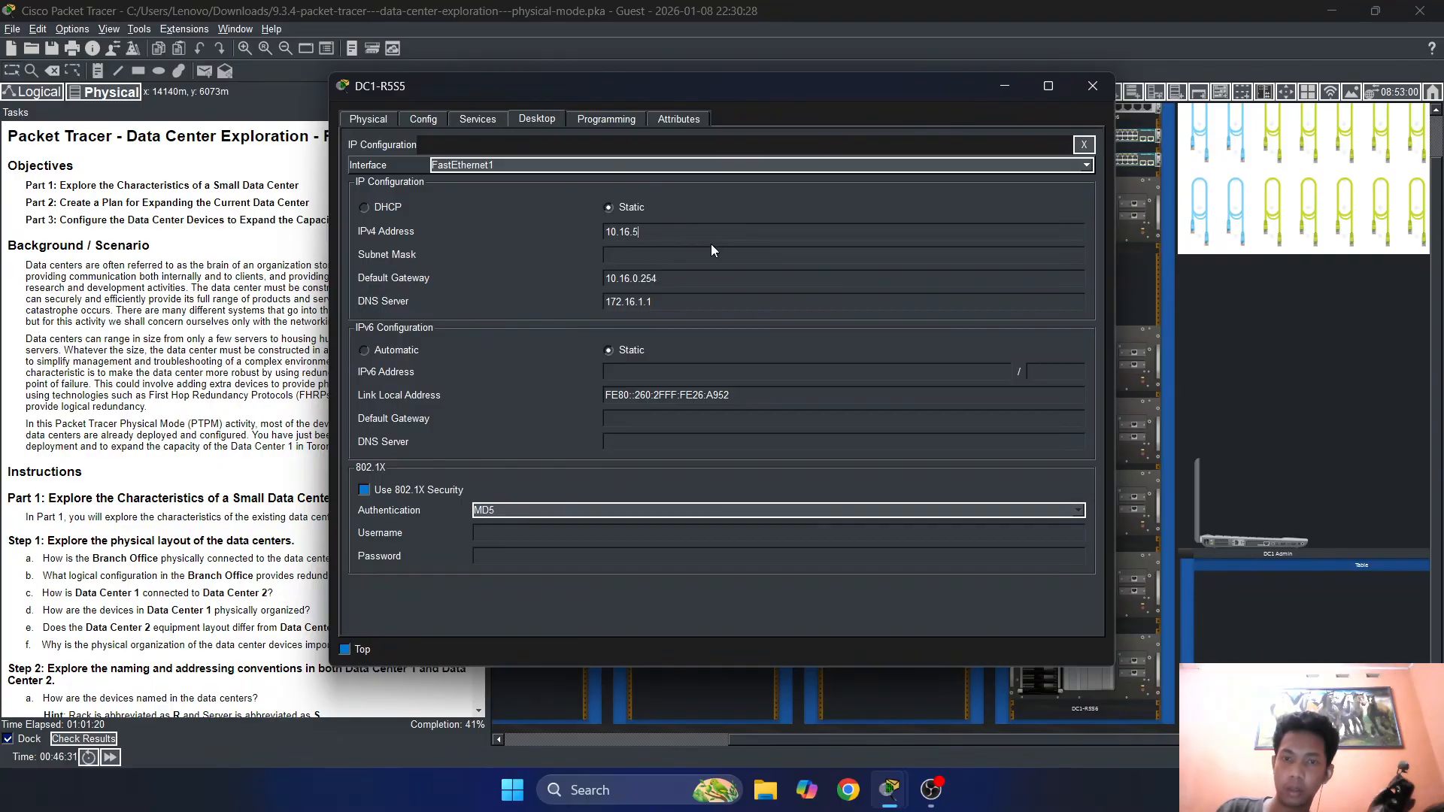
pyautogui.write('5.1')
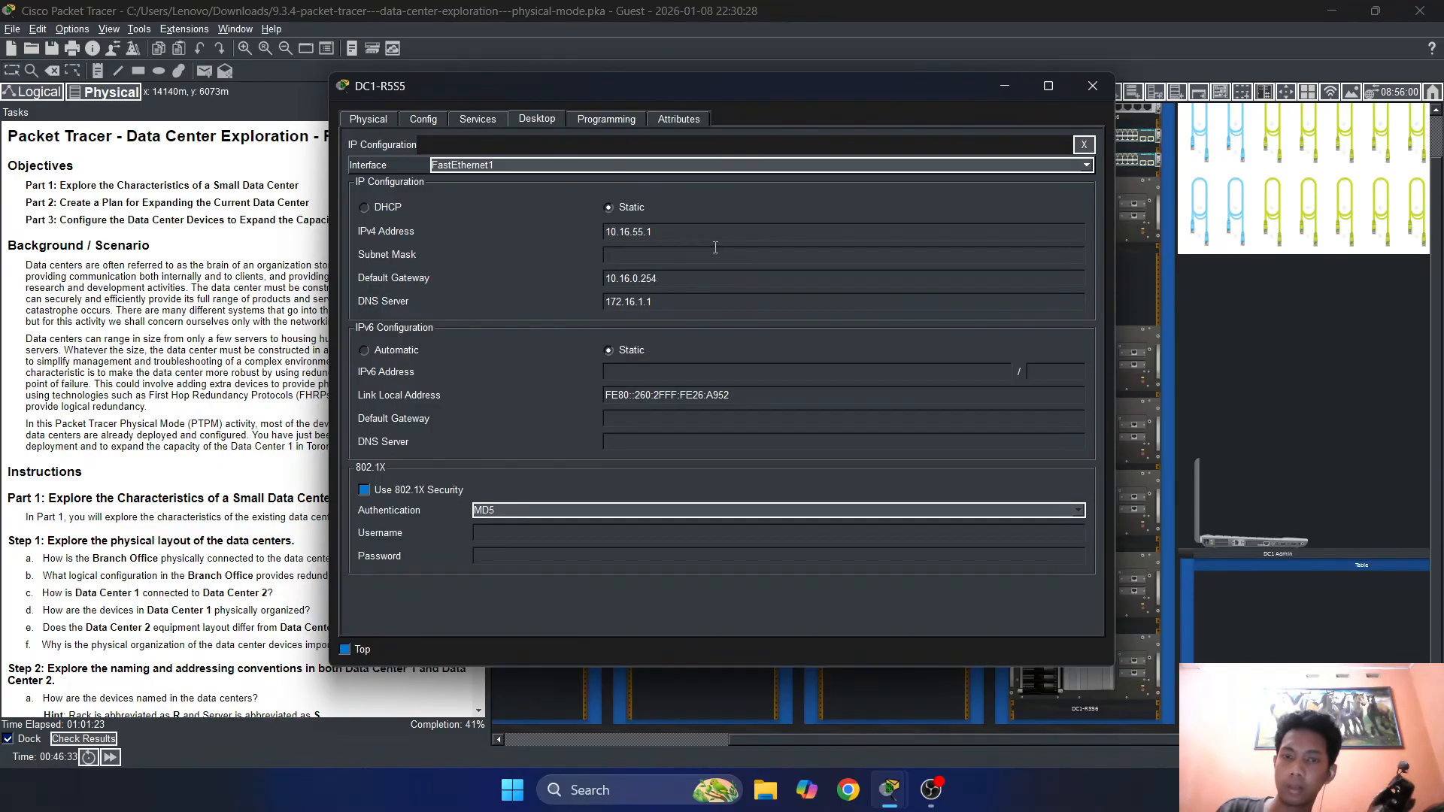
pyautogui.click(720, 254)
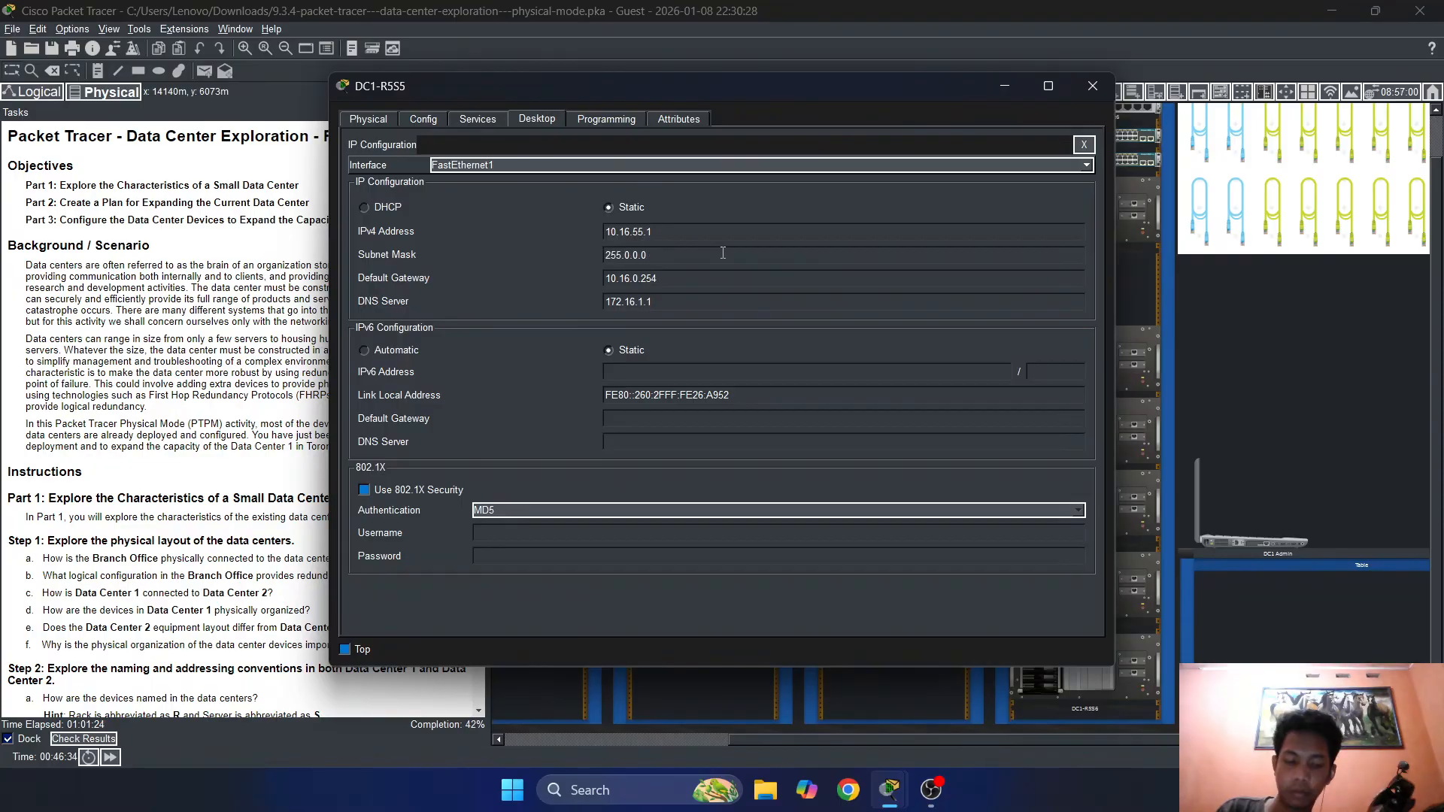
pyautogui.press('BackSpace')
pyautogui.write('255.')
pyautogui.press('Tab')
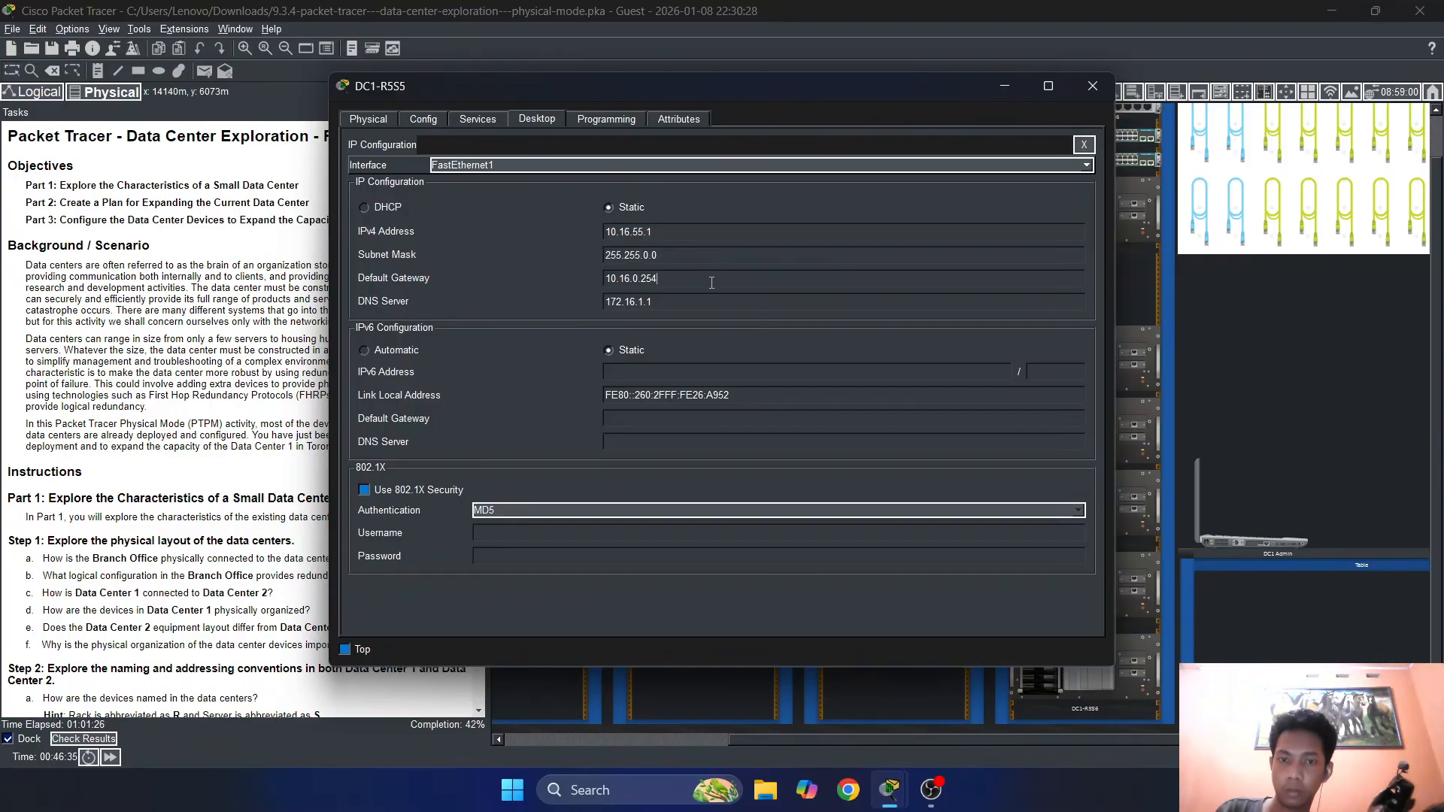
# Set the DNS server for DC1-R5S5's FastEthernet1 to 10.16.1.1 and close the server's window
pyautogui.click(722, 305)
pyautogui.click(720, 397)
pyautogui.click(720, 397)
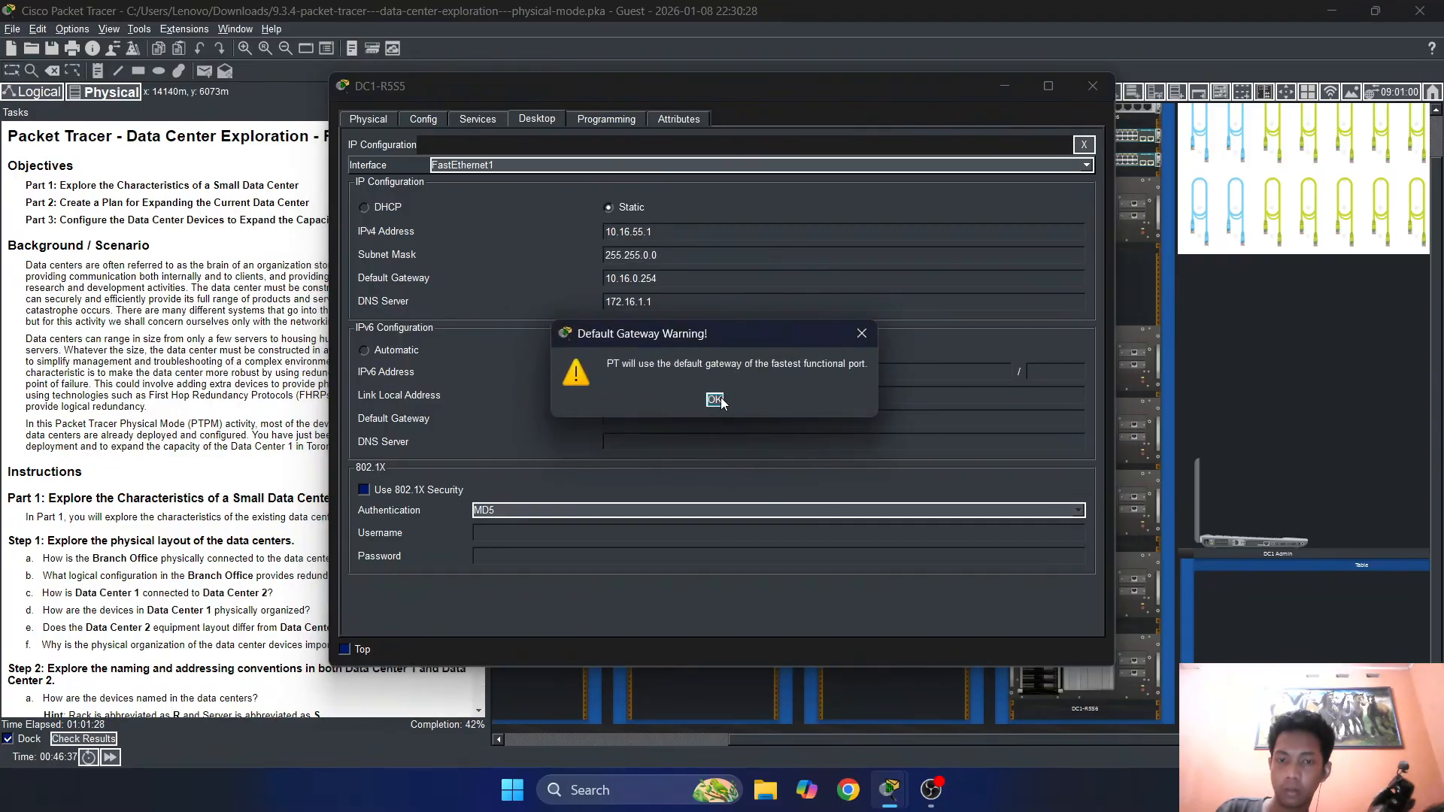
pyautogui.click(720, 397)
pyautogui.moveTo(652, 301); pyautogui.dragTo(594, 304)
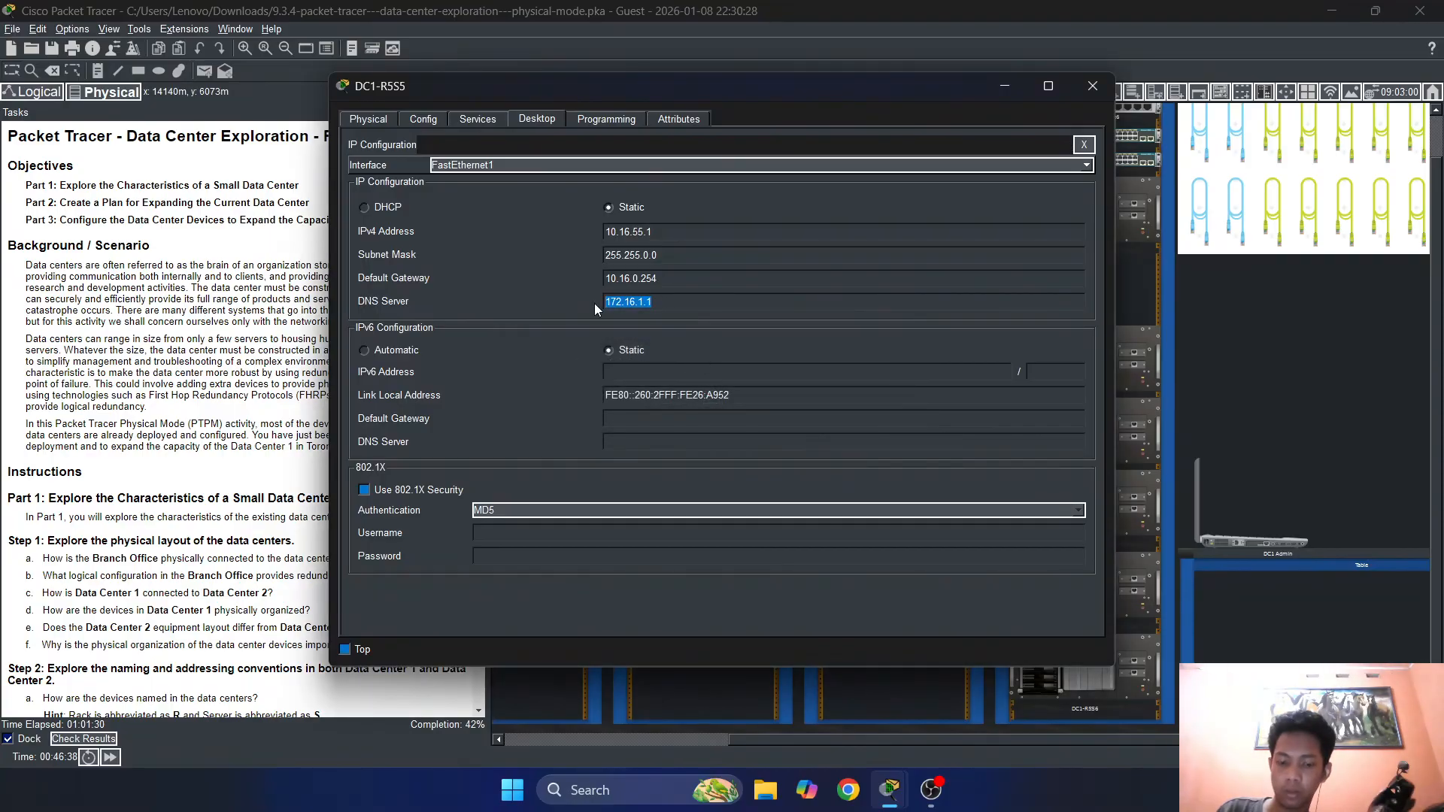
pyautogui.write('10.16.')
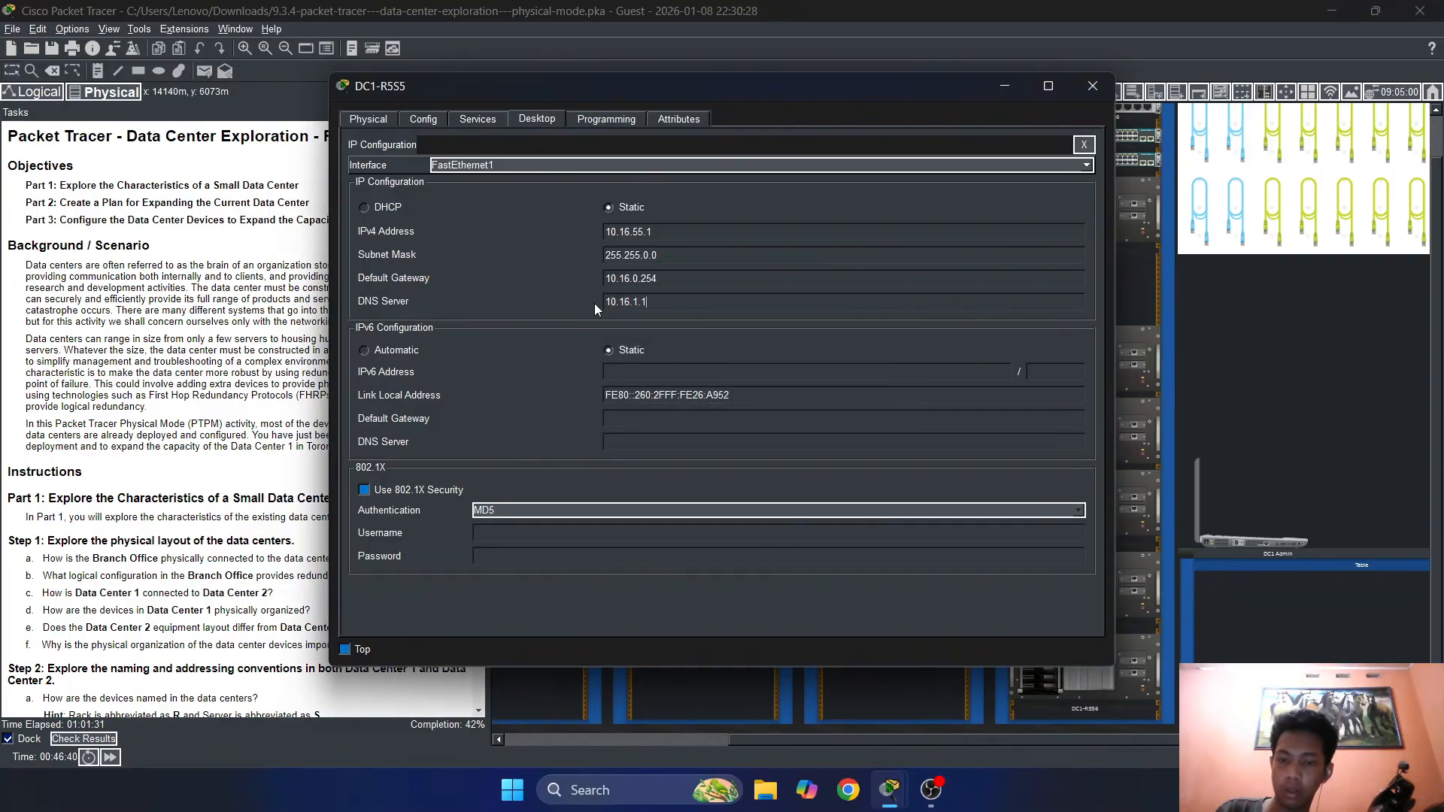
pyautogui.click(714, 280)
pyautogui.click(720, 399)
pyautogui.click(1082, 144)
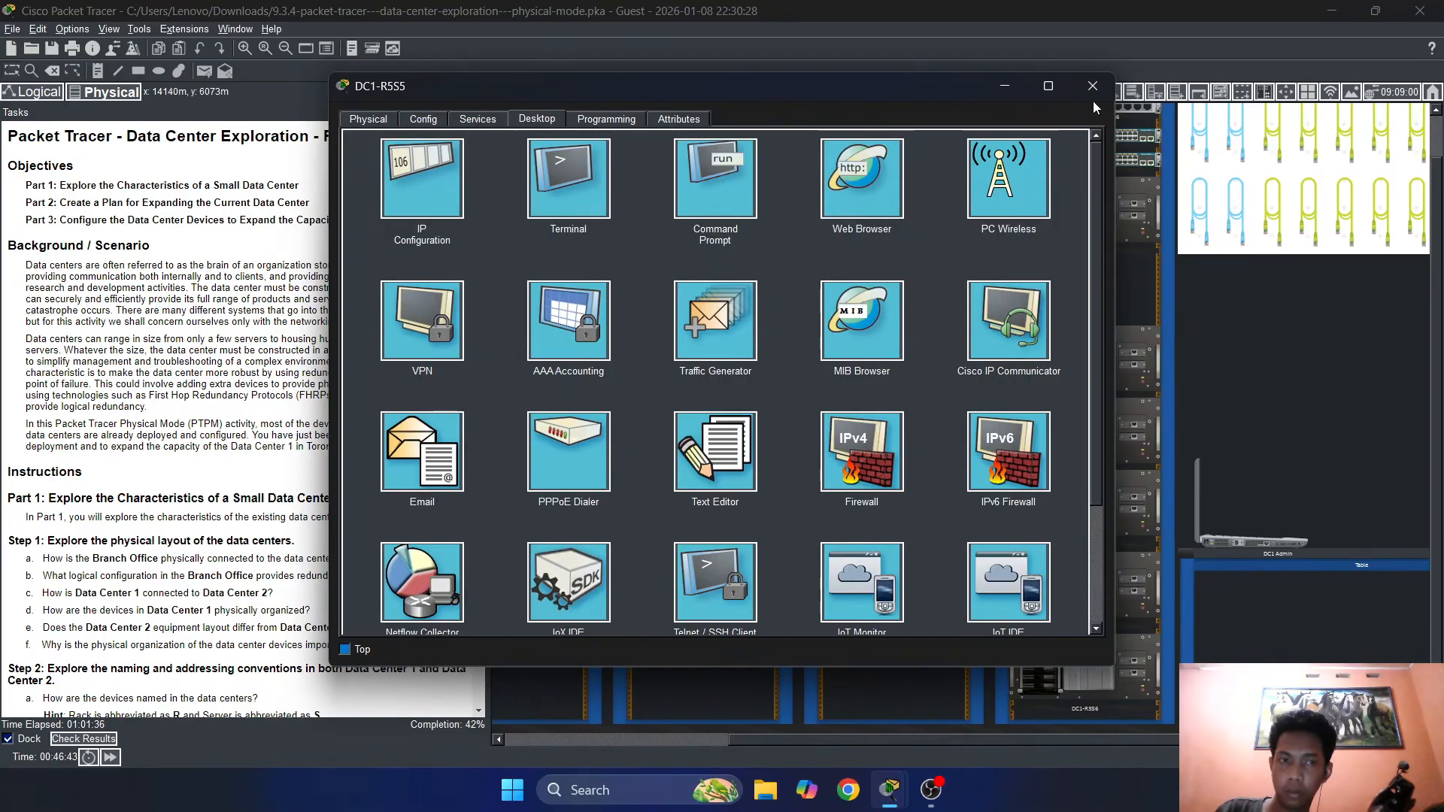
pyautogui.click(1092, 86)
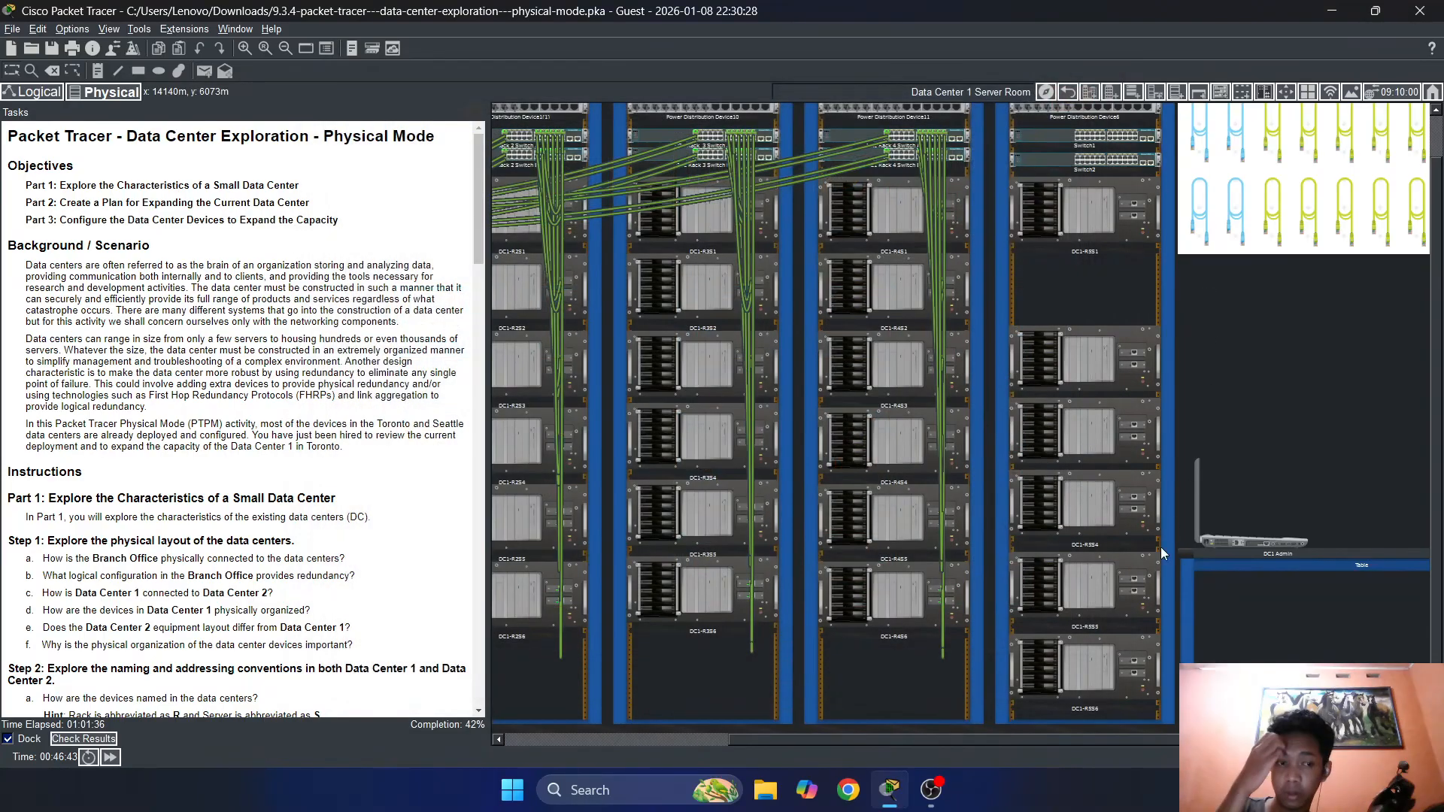
# Open DC1-R5S6's IP configuration and set FastEthernet0 to 172.16.56.1 with subnet mask 255.255.0.0
pyautogui.click(1087, 675)
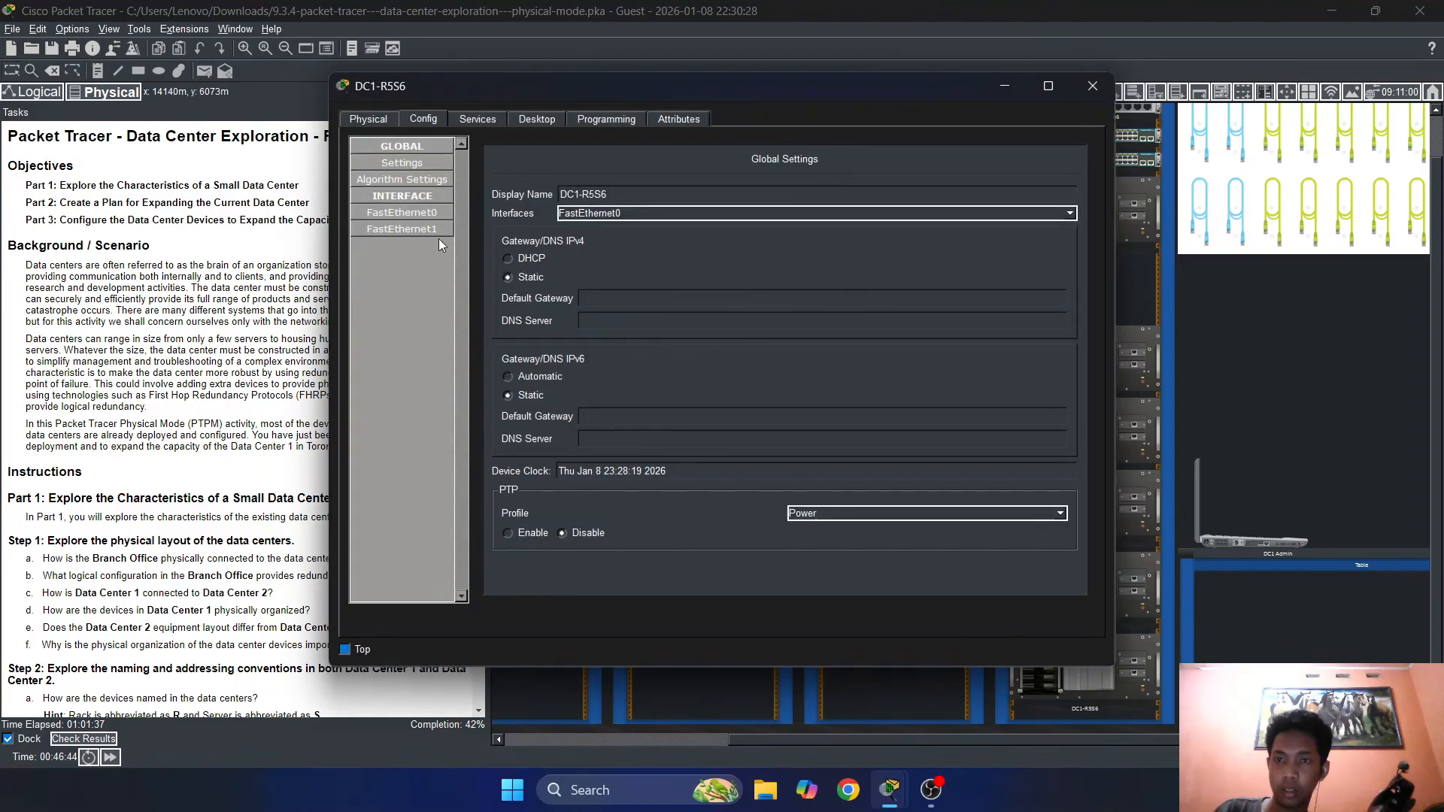
pyautogui.click(493, 118)
pyautogui.click(438, 118)
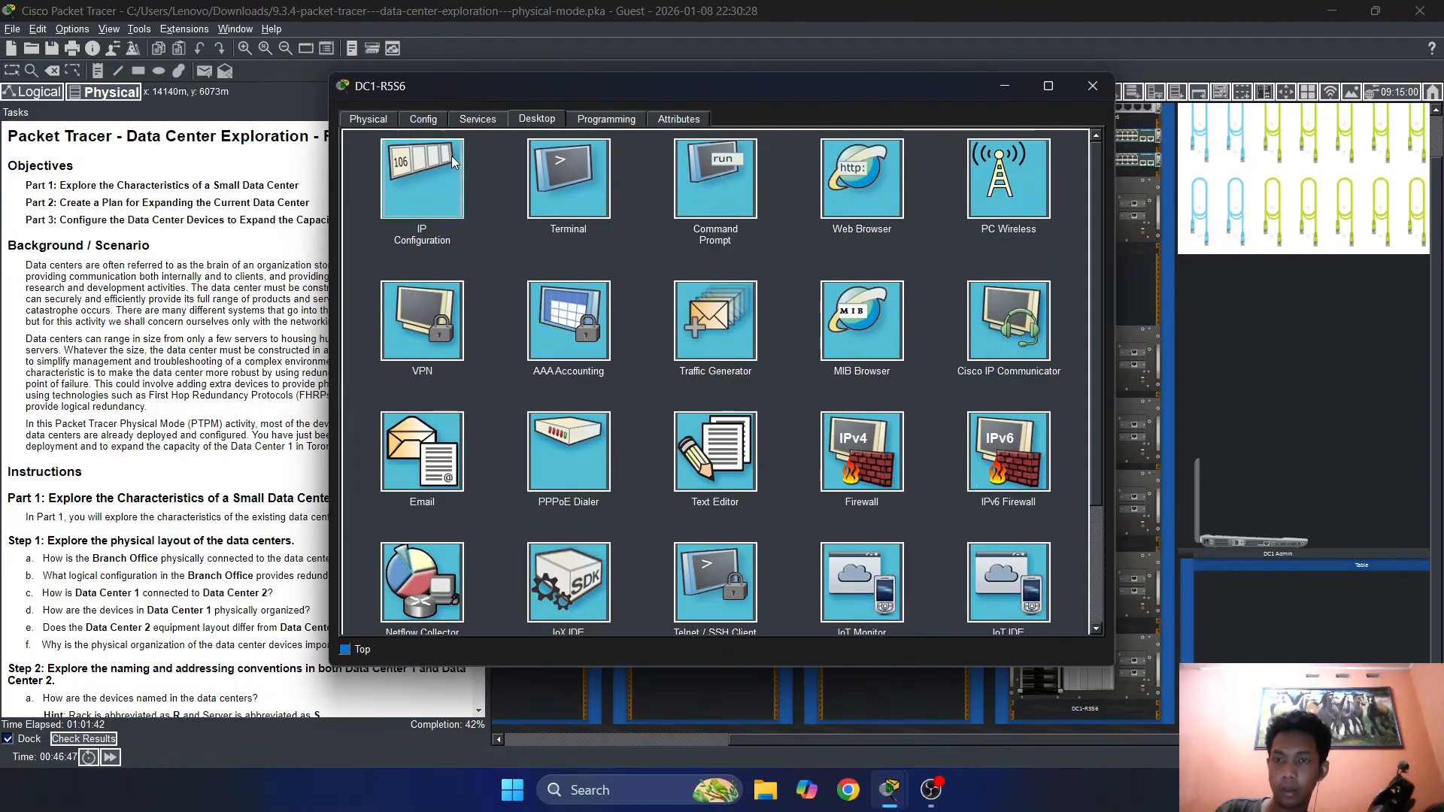
pyautogui.click(422, 178)
pyautogui.click(646, 224)
pyautogui.write('172')
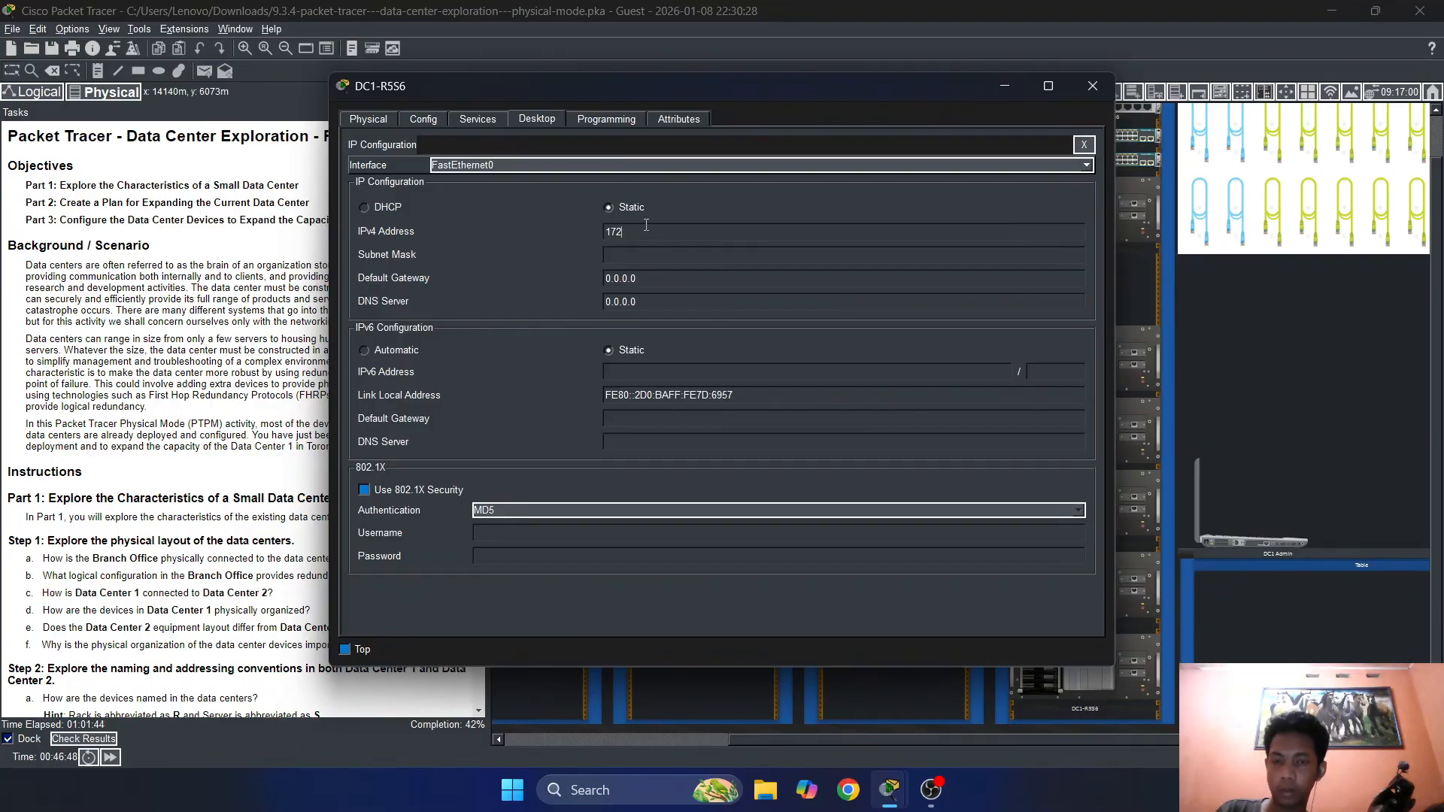
pyautogui.write('.16.56.1')
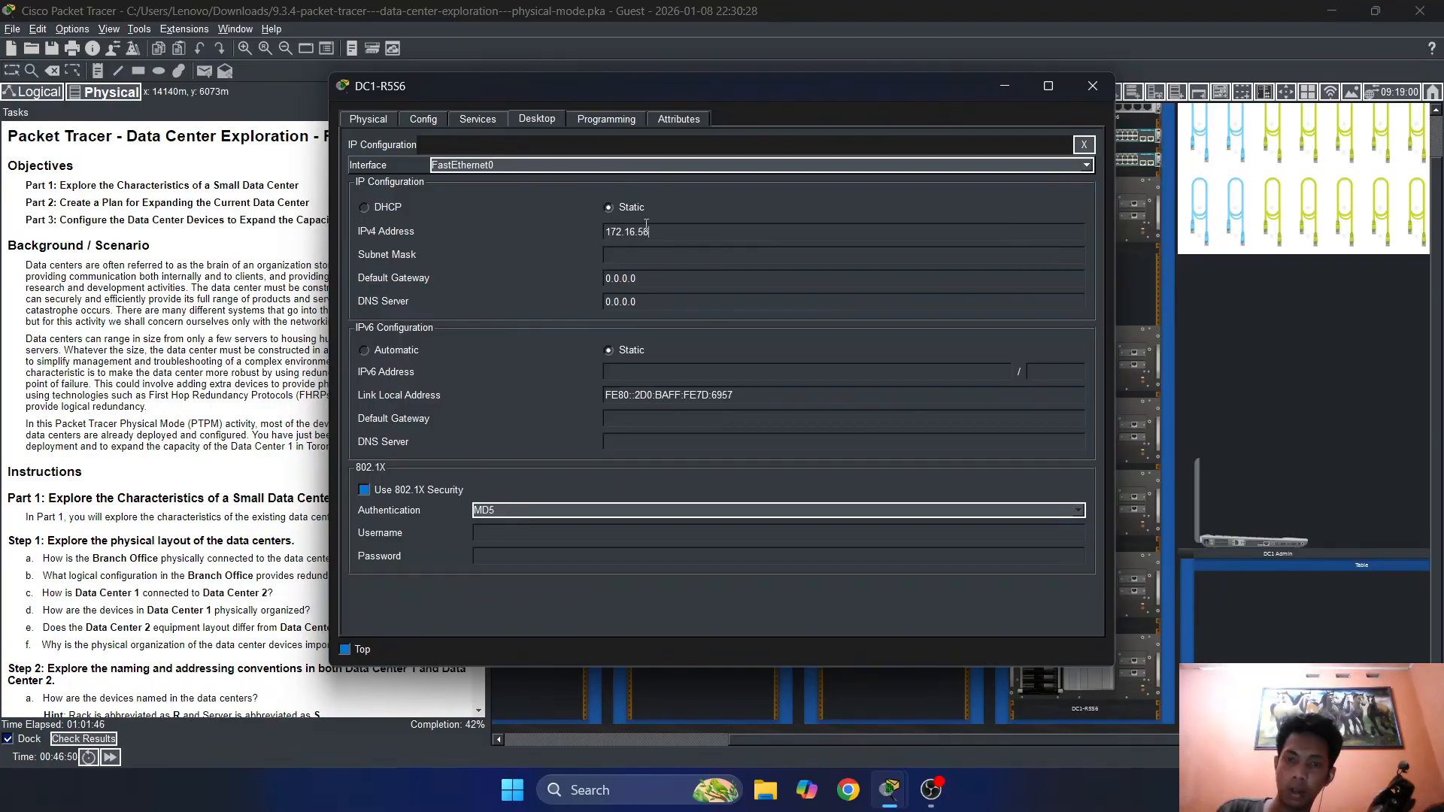
pyautogui.click(686, 255)
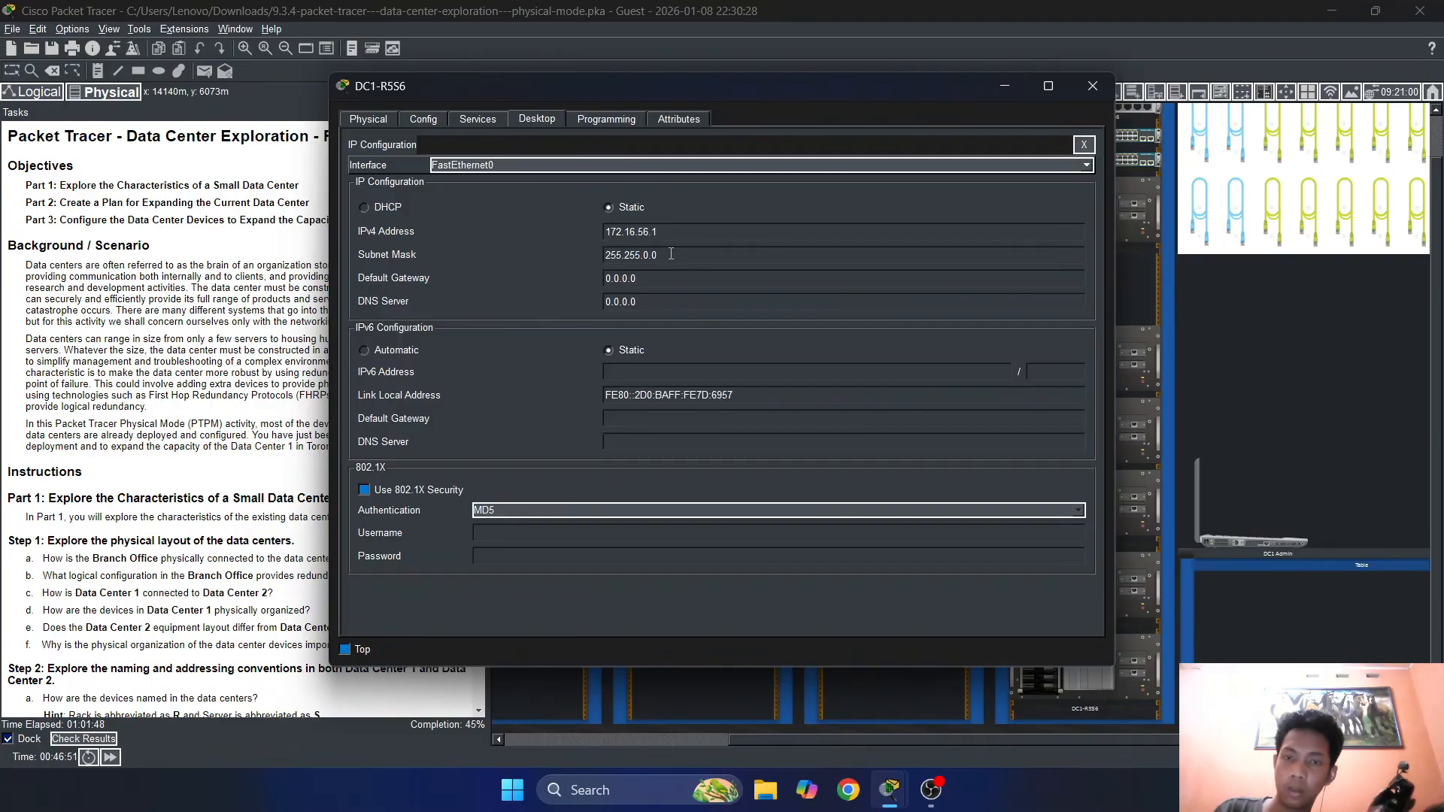
# Set DC1-R5S6's FastEthernet0 default gateway to 10.16.0.254 and accept the gateway warning
pyautogui.moveTo(650, 278); pyautogui.dragTo(580, 279)
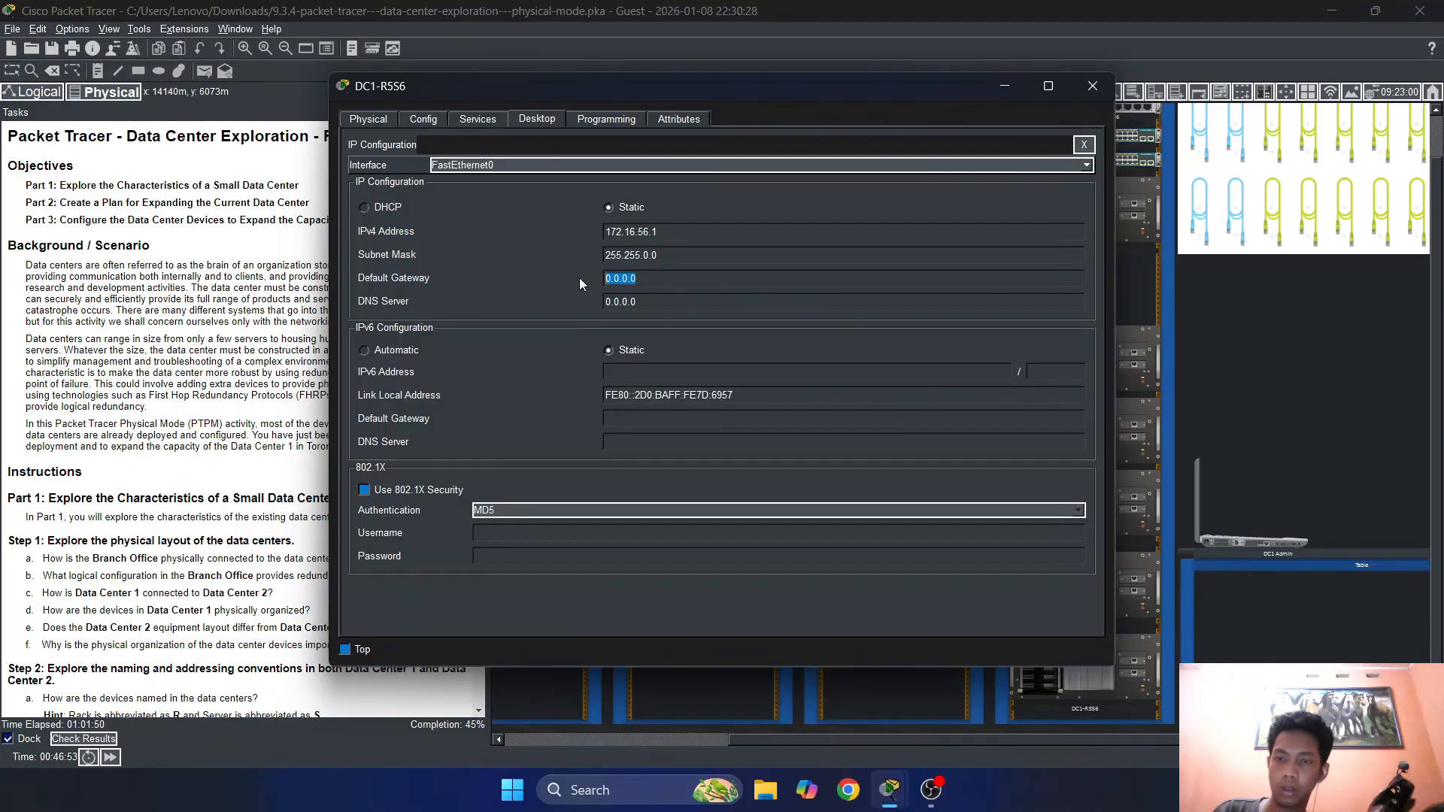
pyautogui.write('10')
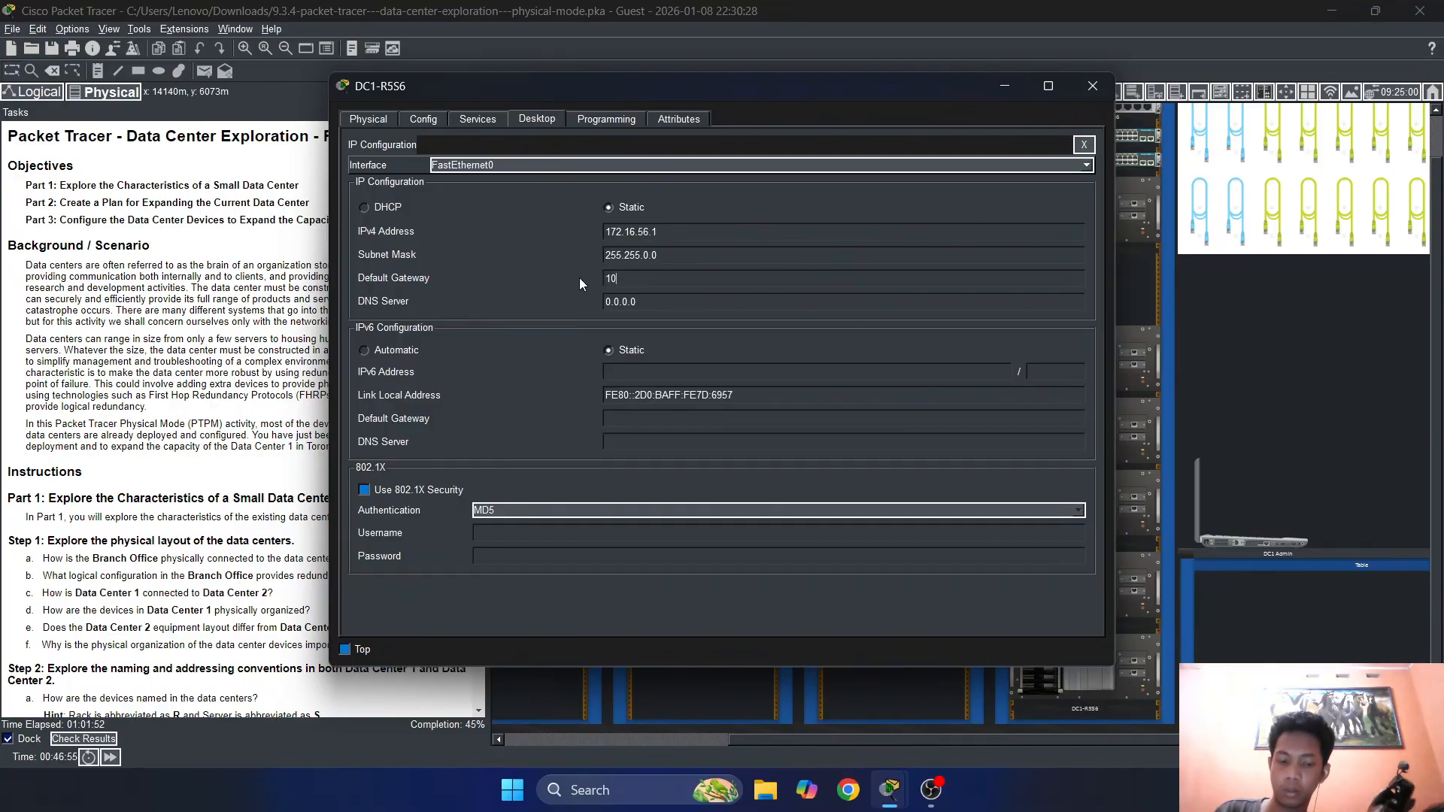
pyautogui.write('.16.')
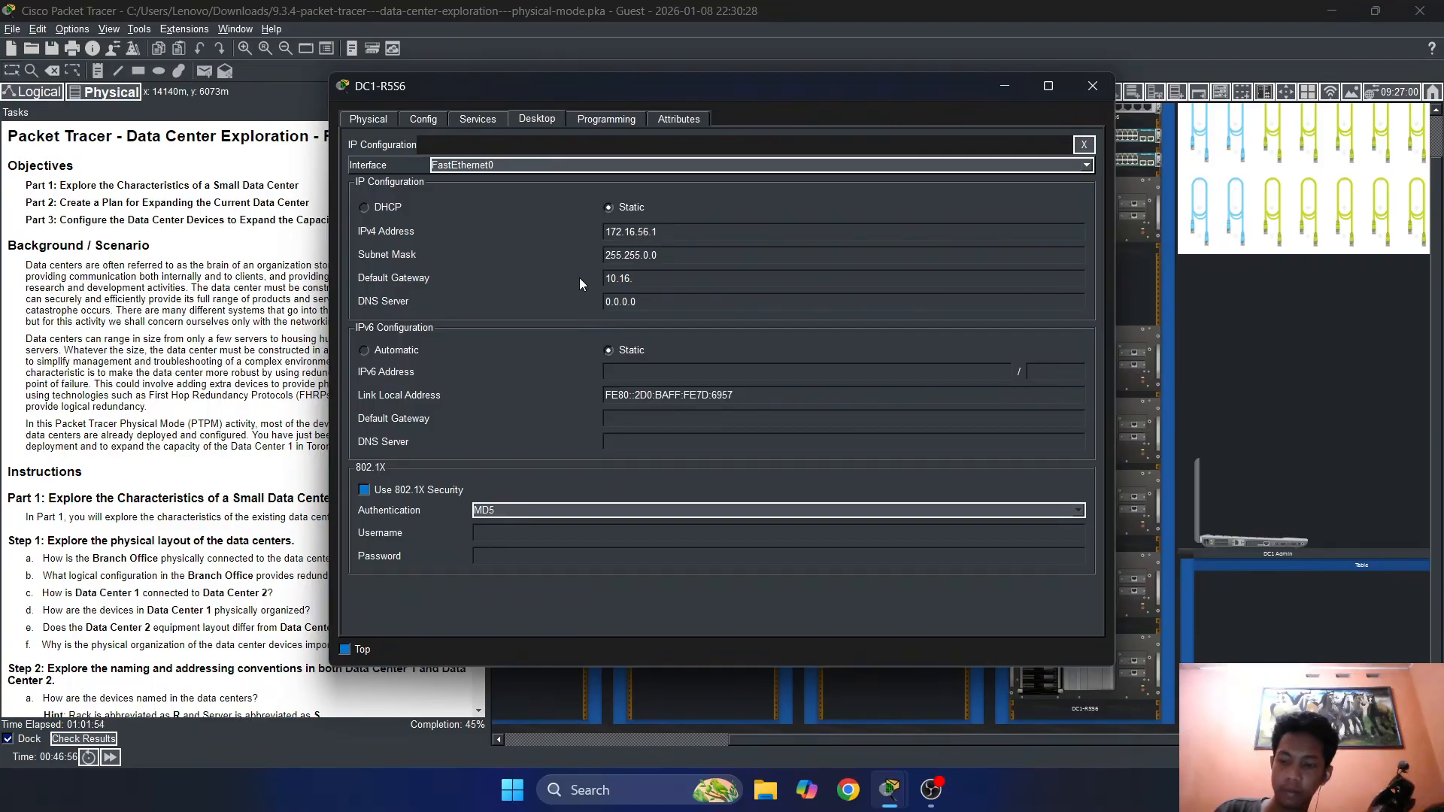
pyautogui.write('0l2')
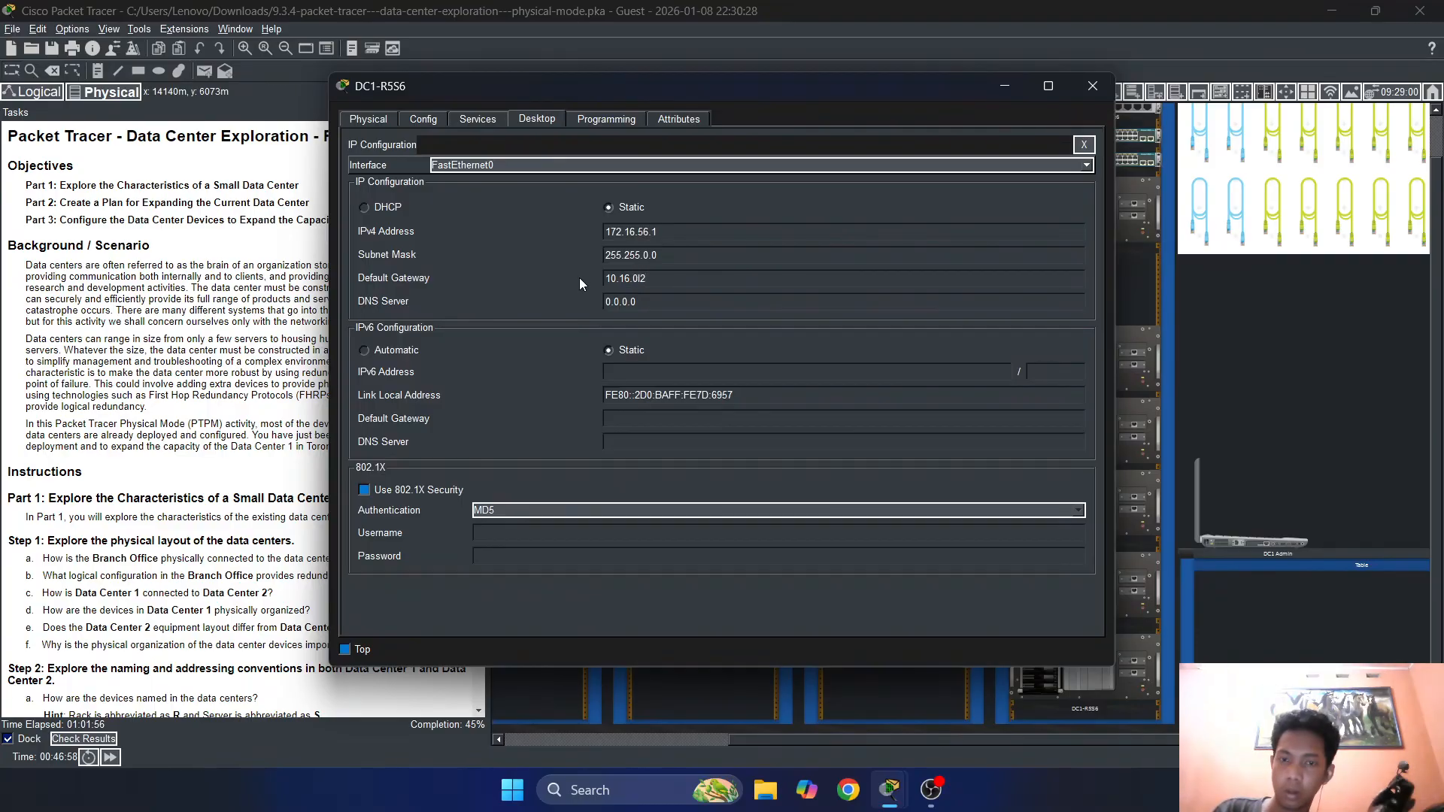
pyautogui.press('BackSpace')
pyautogui.press('BackSpace')
pyautogui.write('.2')
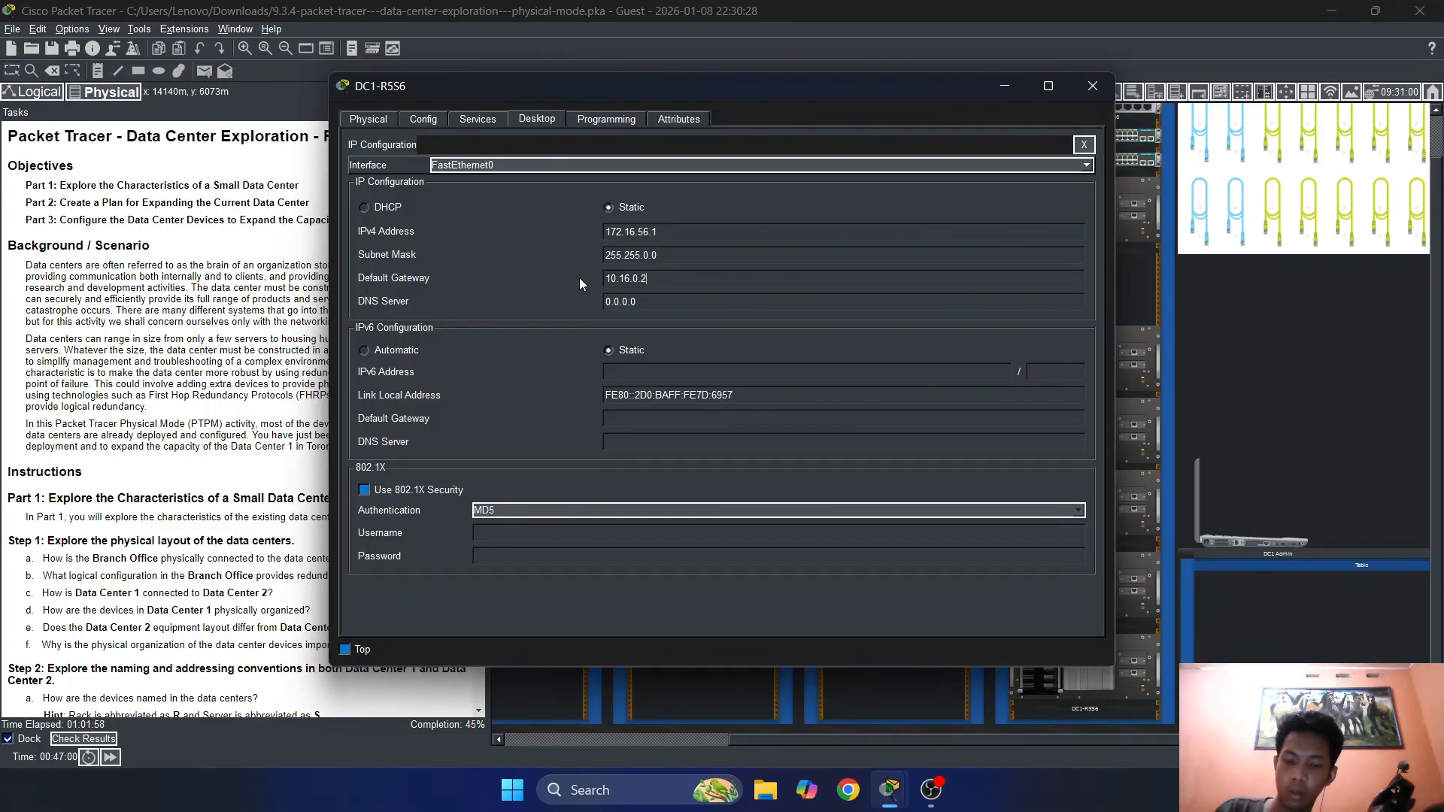
pyautogui.write('54')
pyautogui.press('Return')
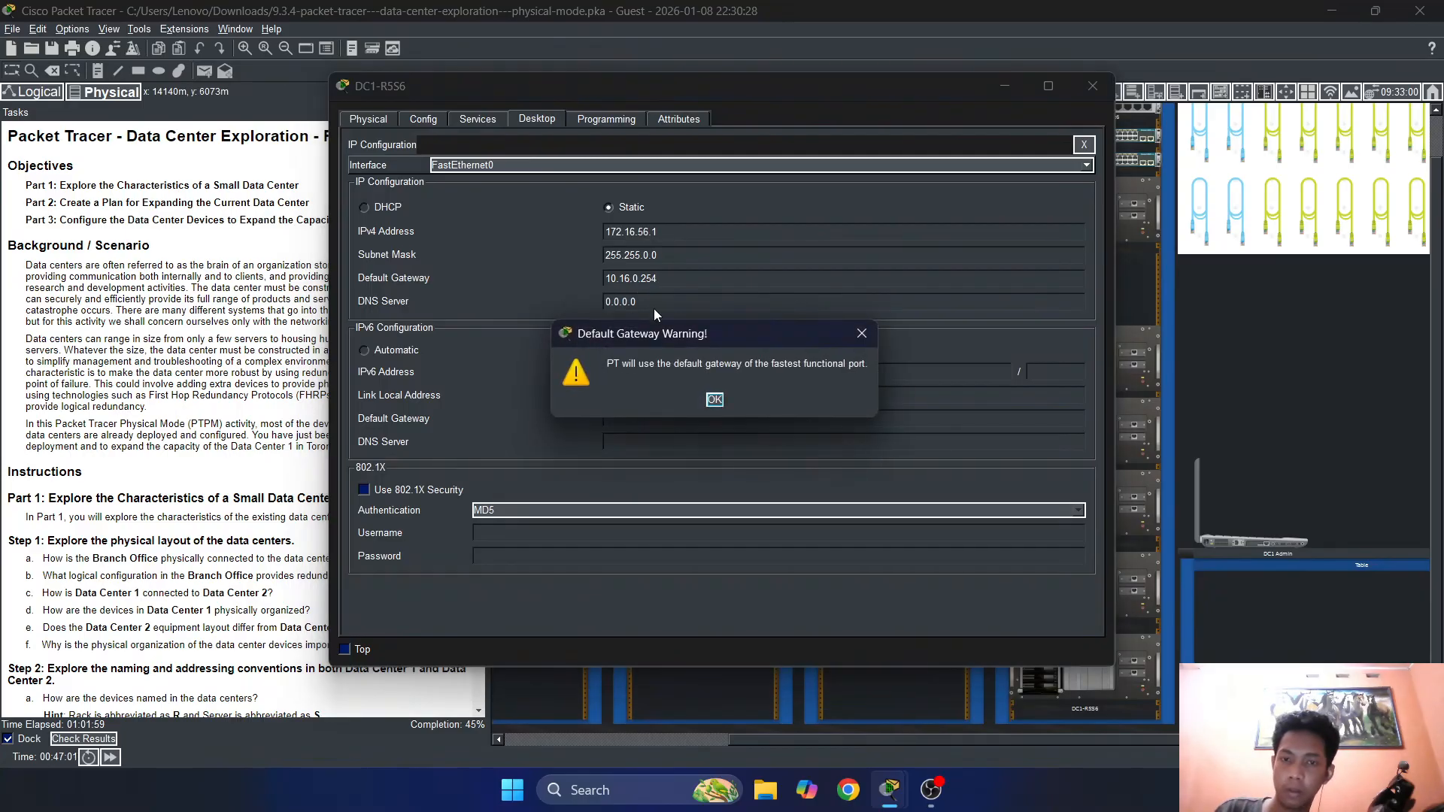
pyautogui.click(715, 400)
pyautogui.press('Tab')
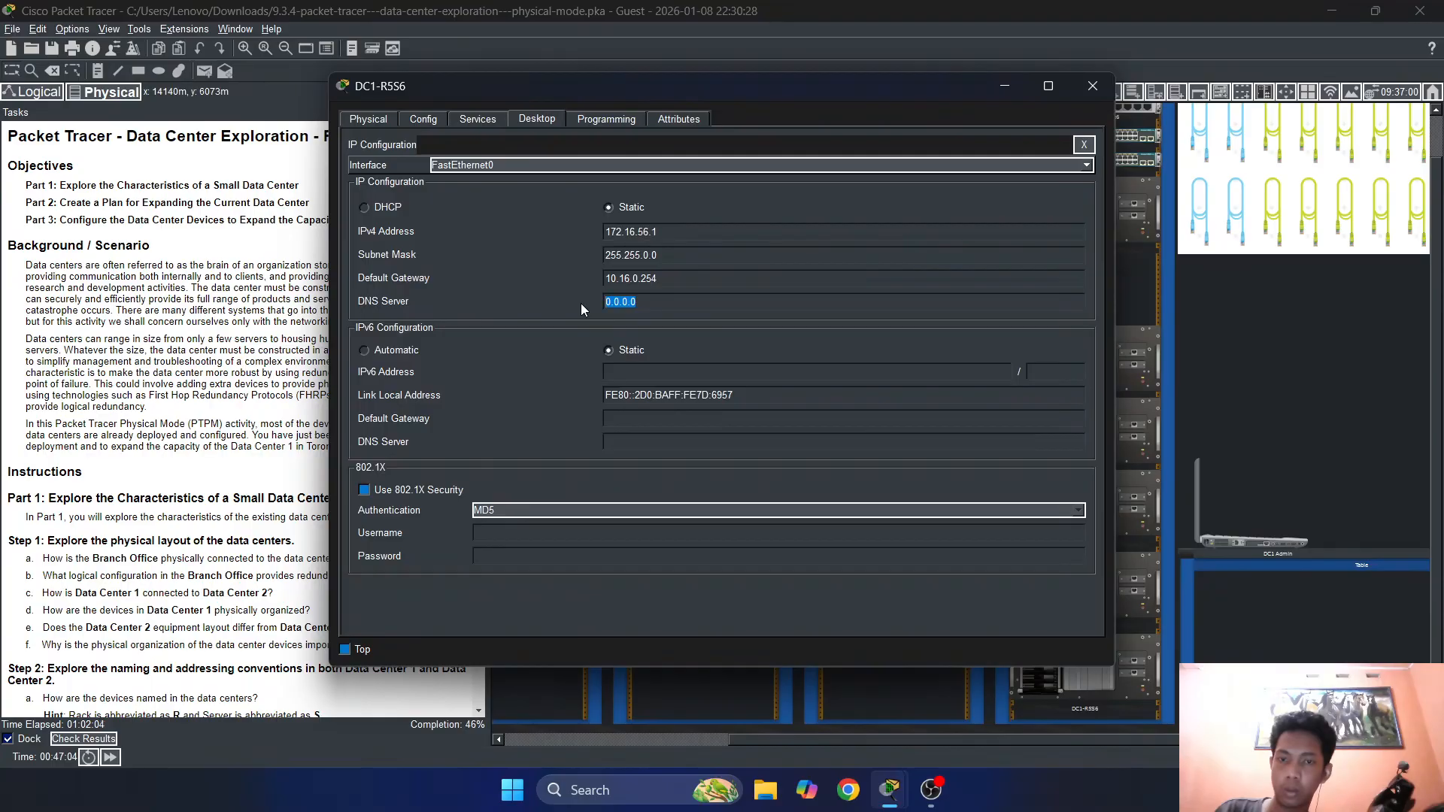
# Set DC1-R5S6's FastEthernet0 DNS server to 172.16.1.1 and close the IP configuration
pyautogui.write('172.16.1.1')
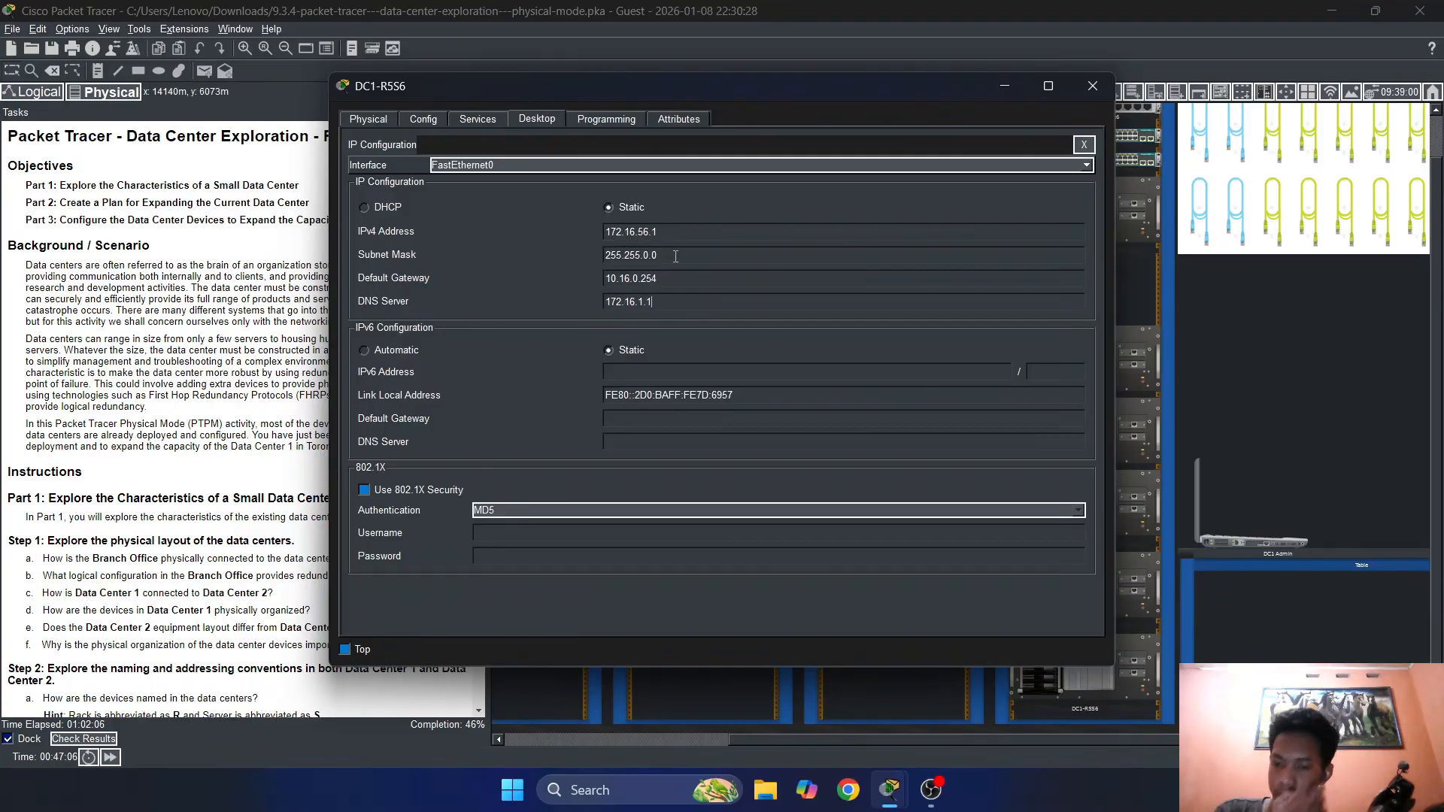
pyautogui.click(1087, 146)
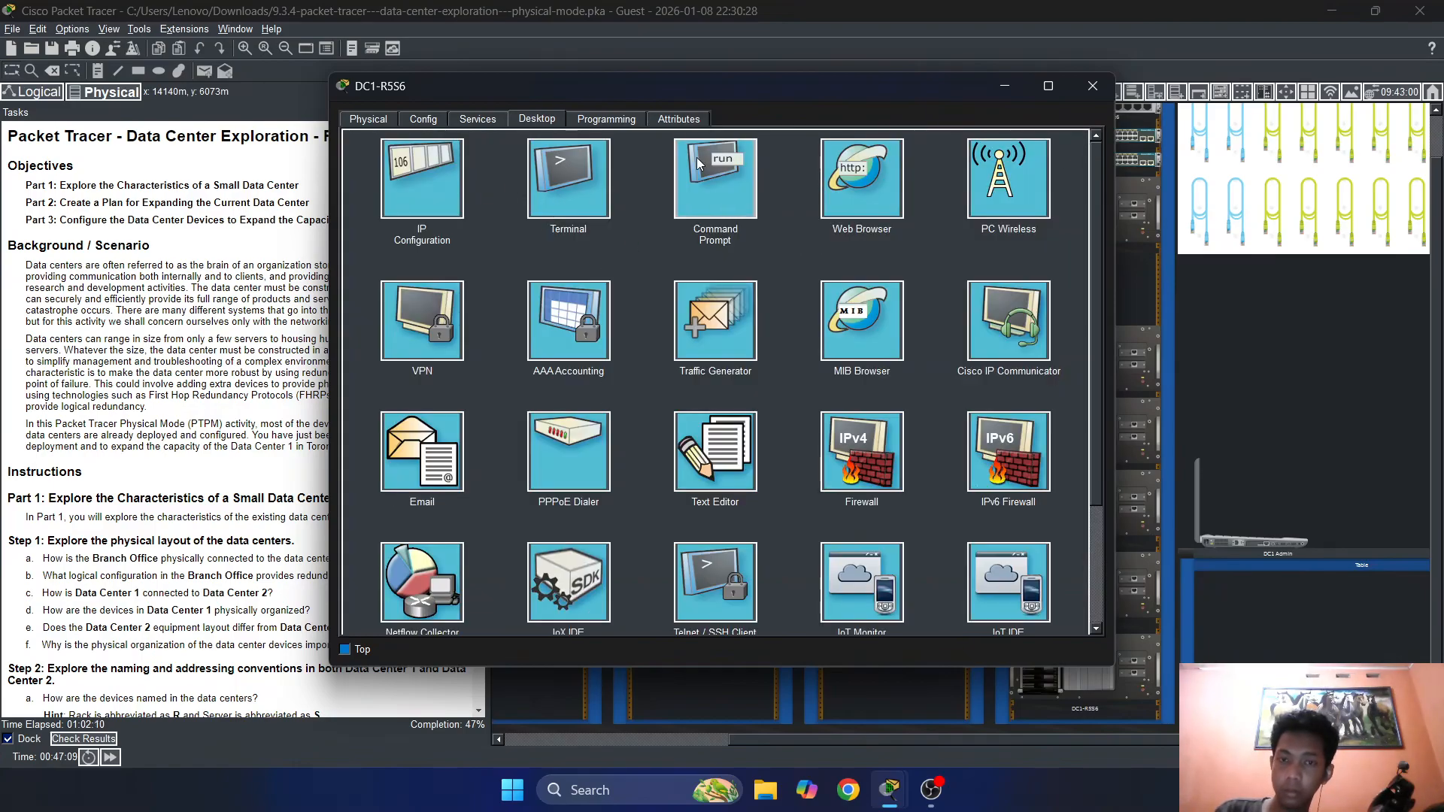
pyautogui.click(710, 169)
pyautogui.click(1082, 144)
# Reopen DC1-R5S6's IP configuration and set FastEthernet1's DNS server to 10.16.1.1, accepting the DNS warning
pyautogui.click(429, 184)
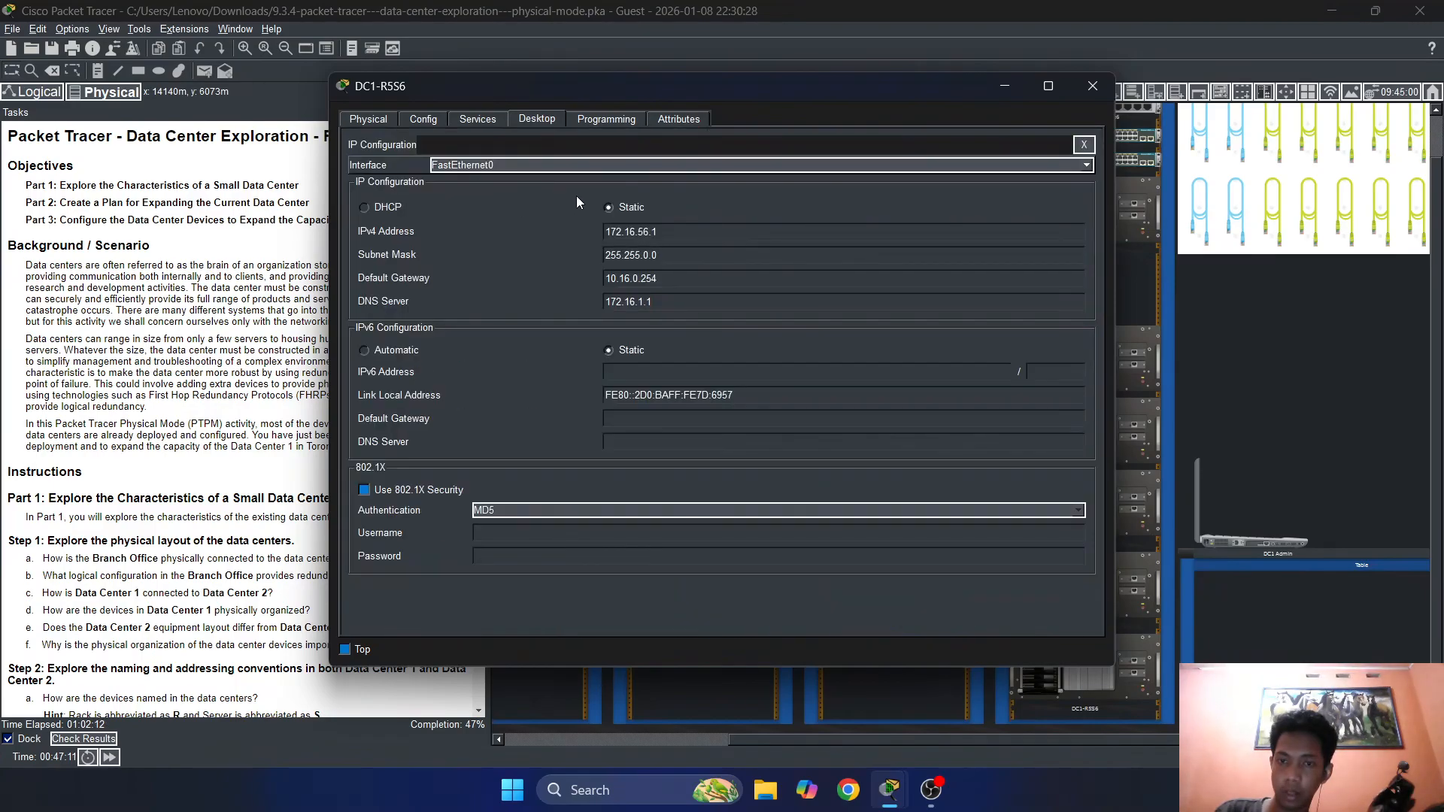
pyautogui.click(570, 170)
pyautogui.click(557, 193)
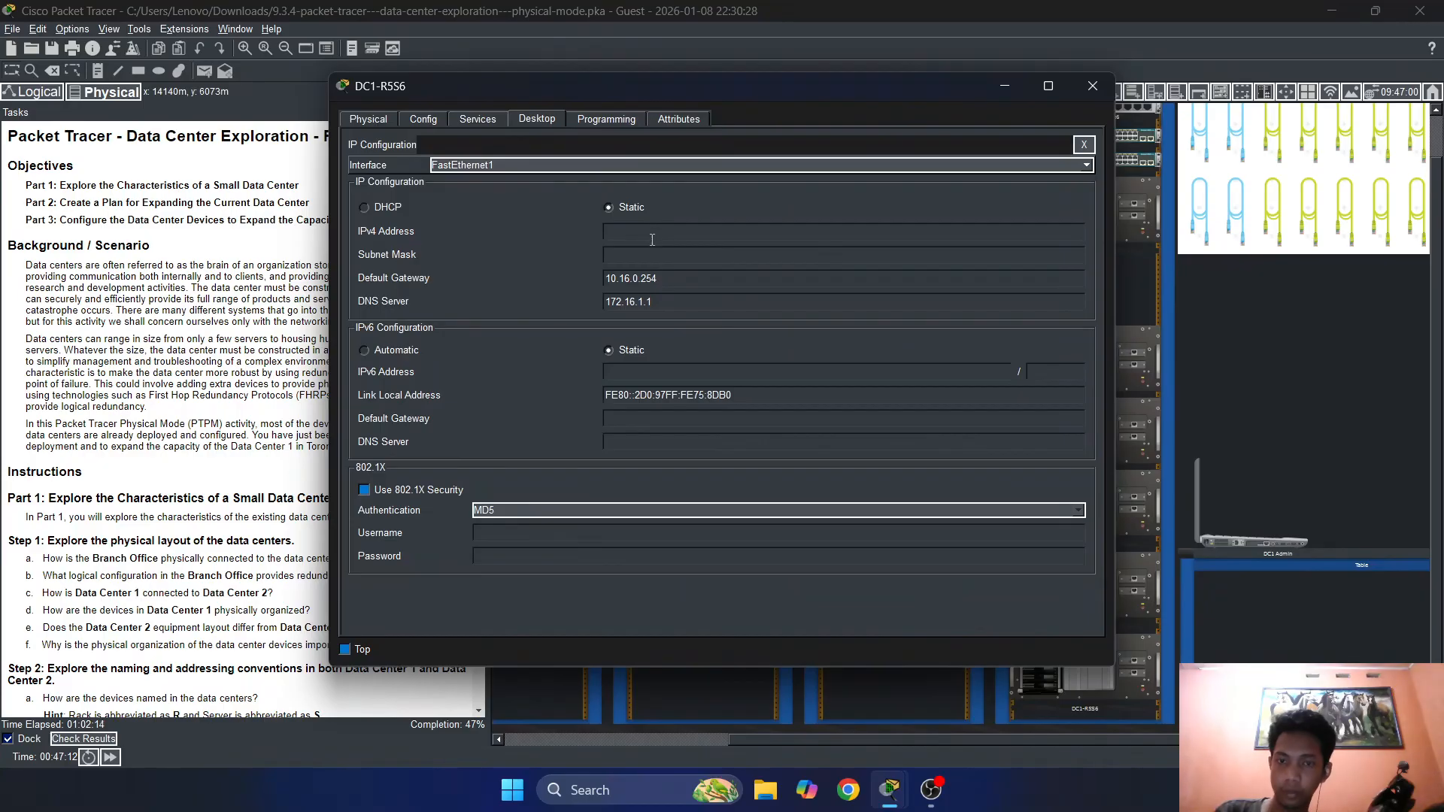
pyautogui.moveTo(685, 300); pyautogui.dragTo(591, 302)
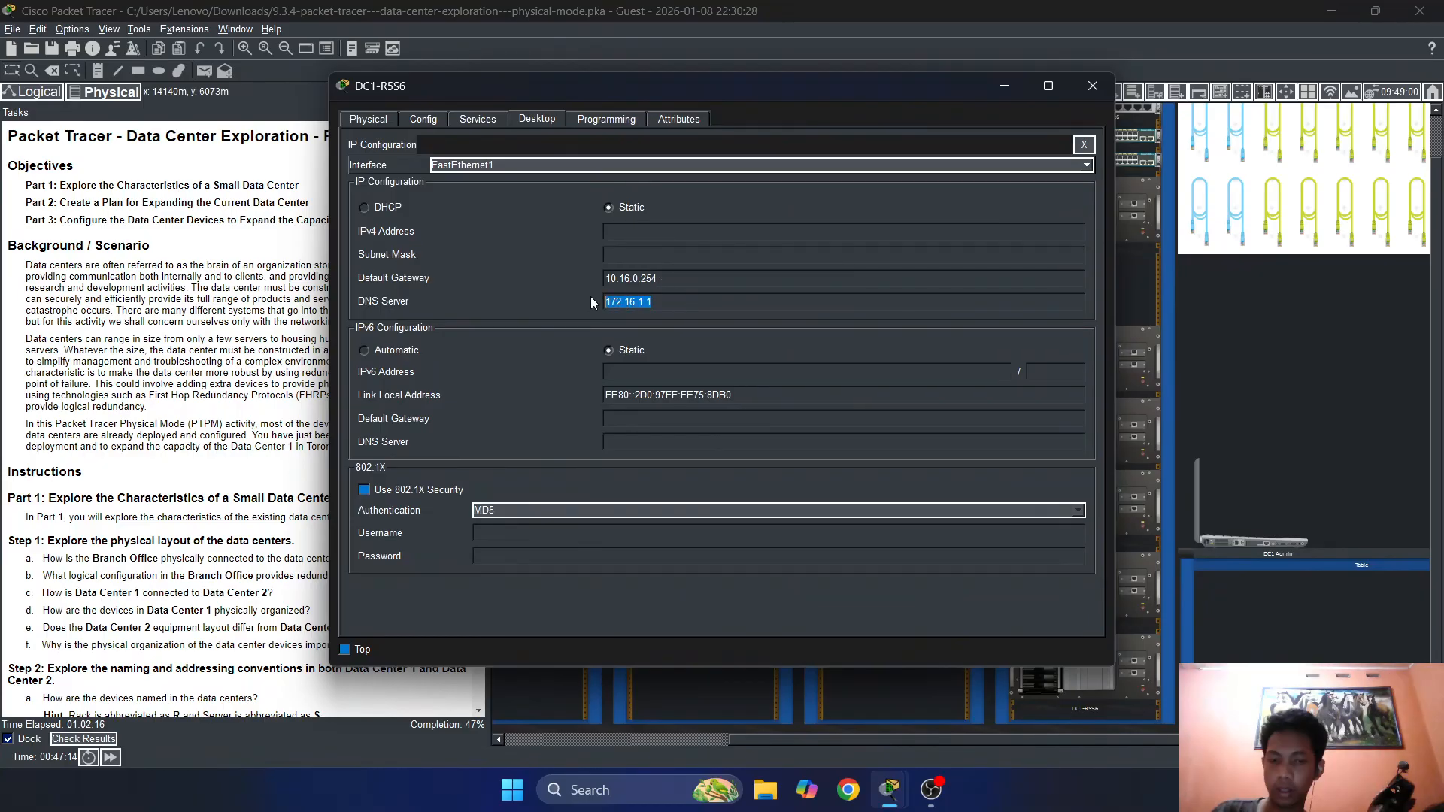
pyautogui.write('10.16')
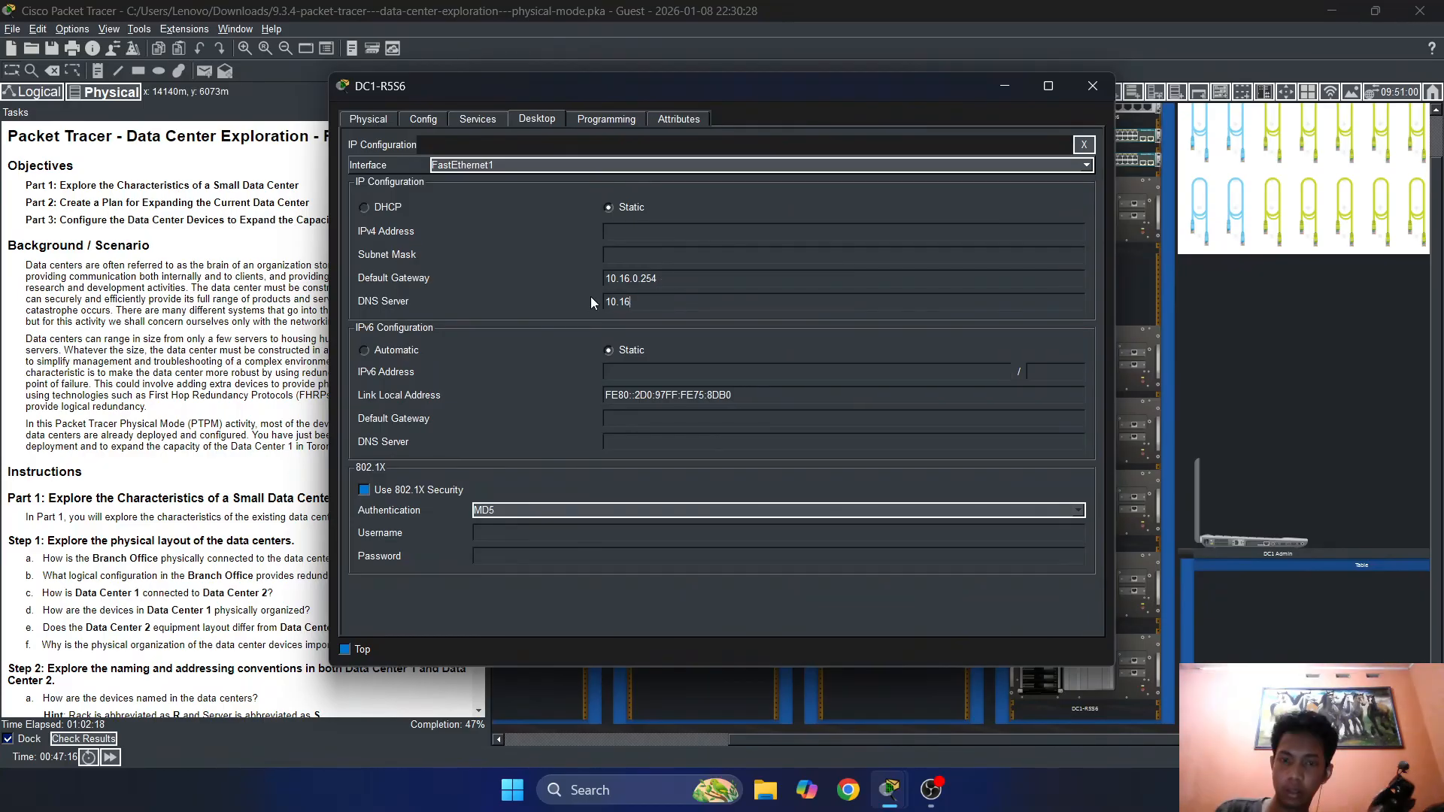
pyautogui.write('.1.1')
pyautogui.click(626, 255)
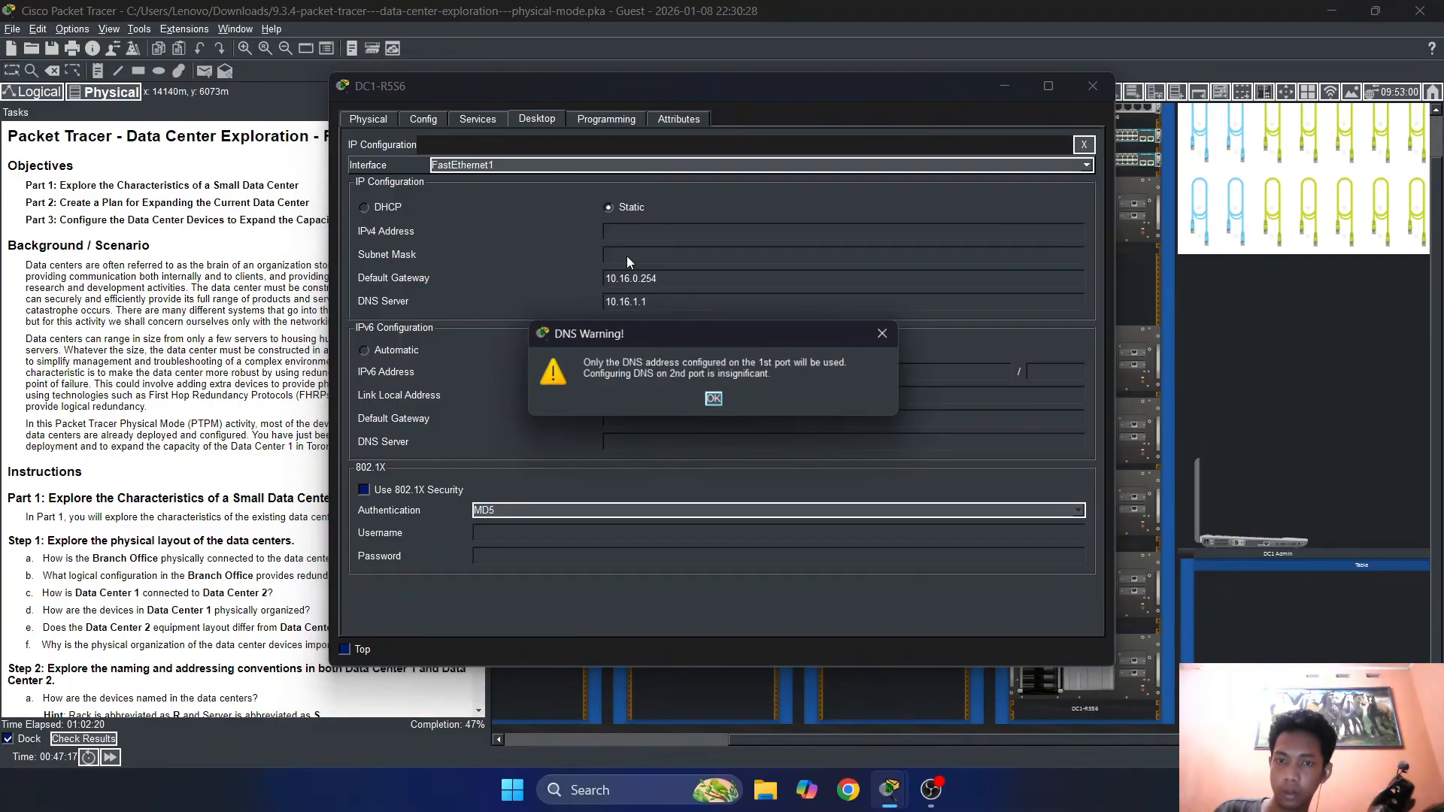
pyautogui.click(710, 399)
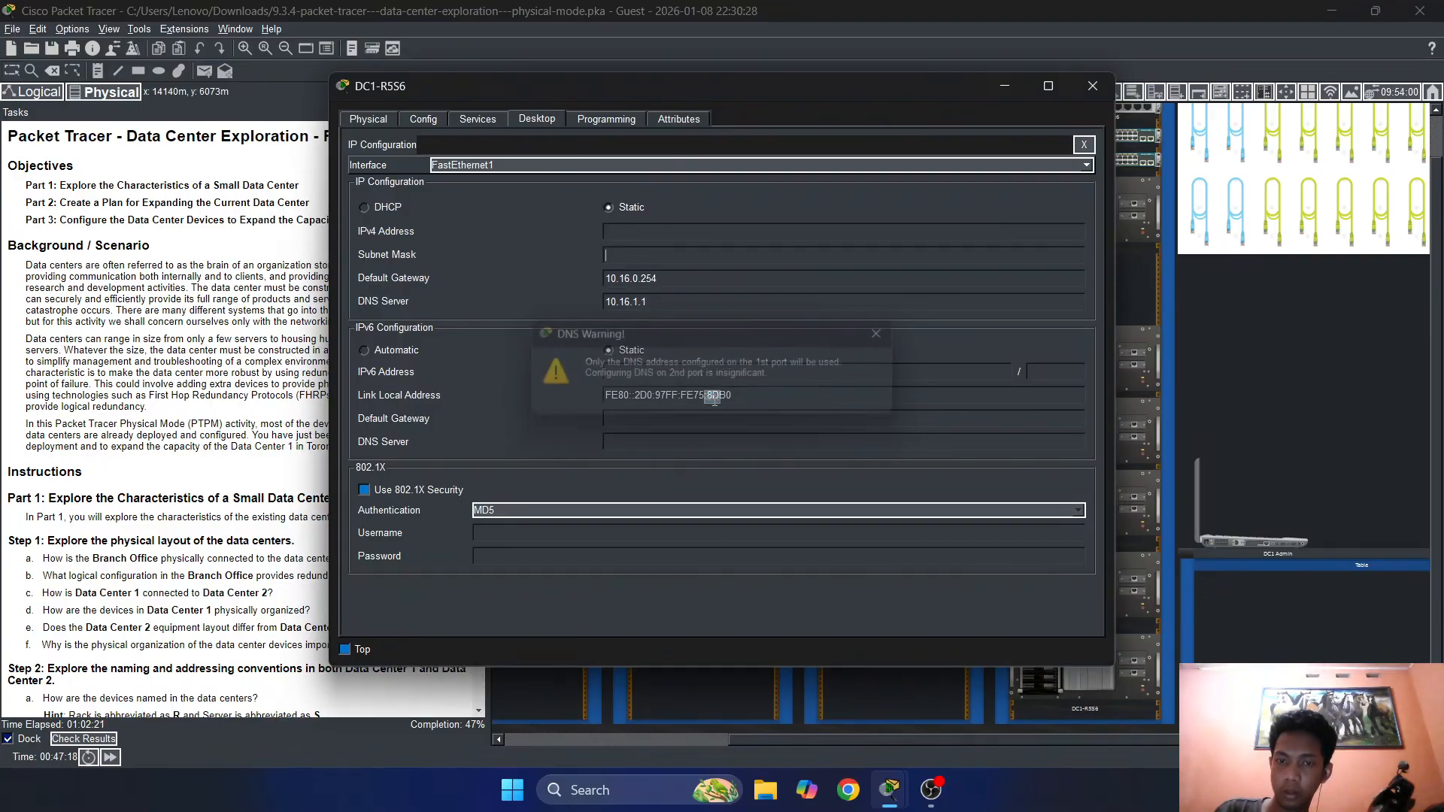
# Set DC1-R5S6's FastEthernet1 IPv4 address to 10.16.56.1 with subnet mask 255.255.0.0 and close the server's window
pyautogui.click(628, 231)
pyautogui.write('10.16.')
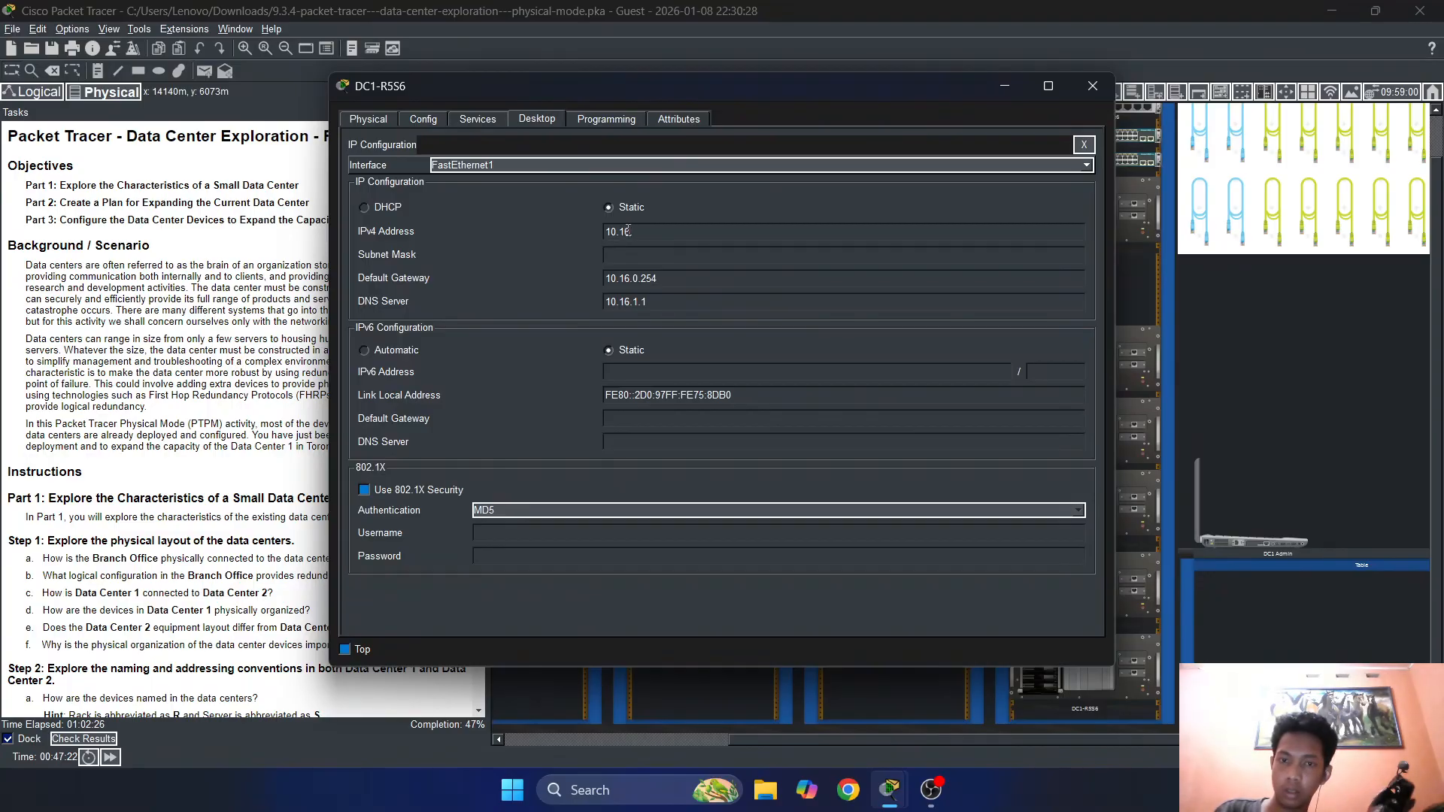
pyautogui.write('5')
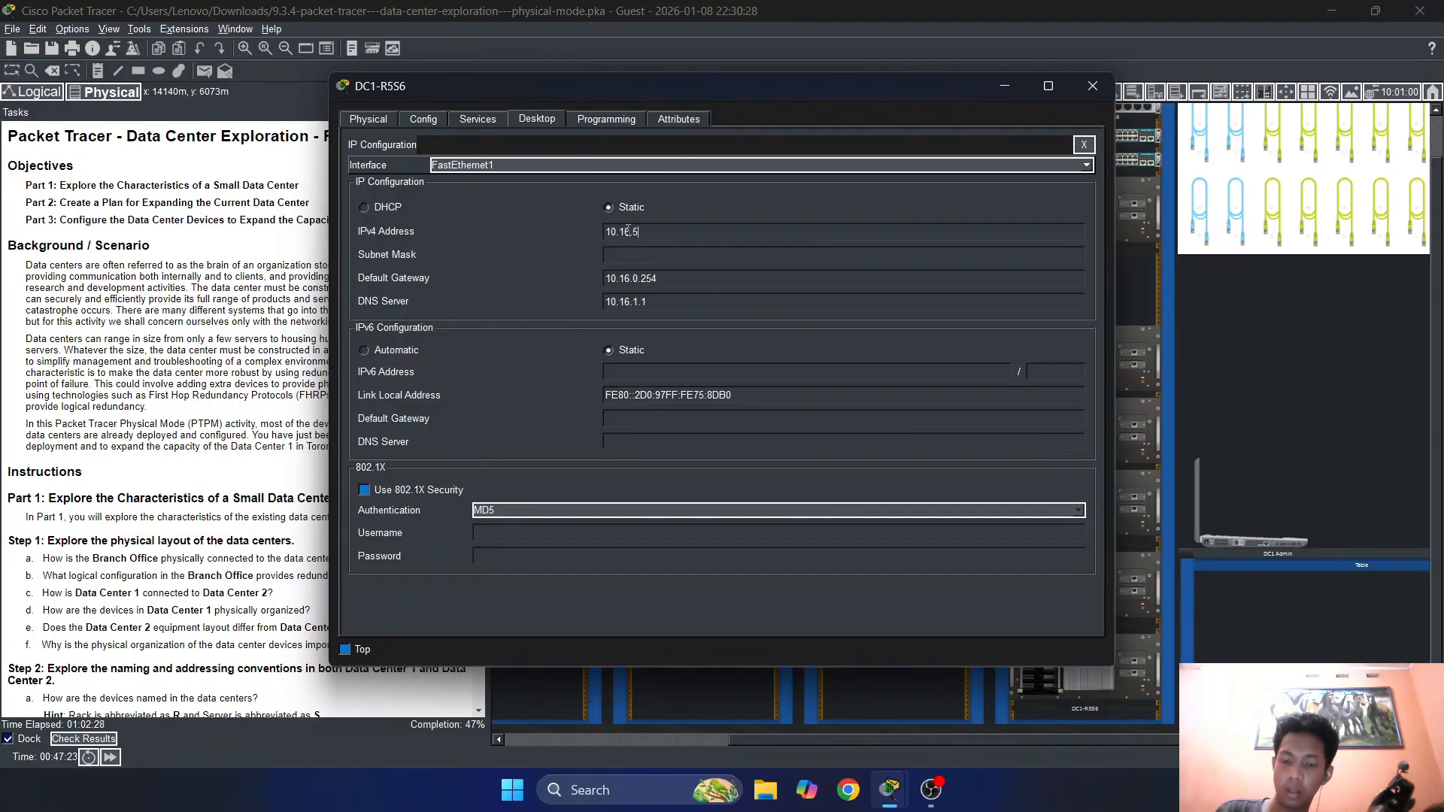
pyautogui.write('6.1')
pyautogui.click(637, 254)
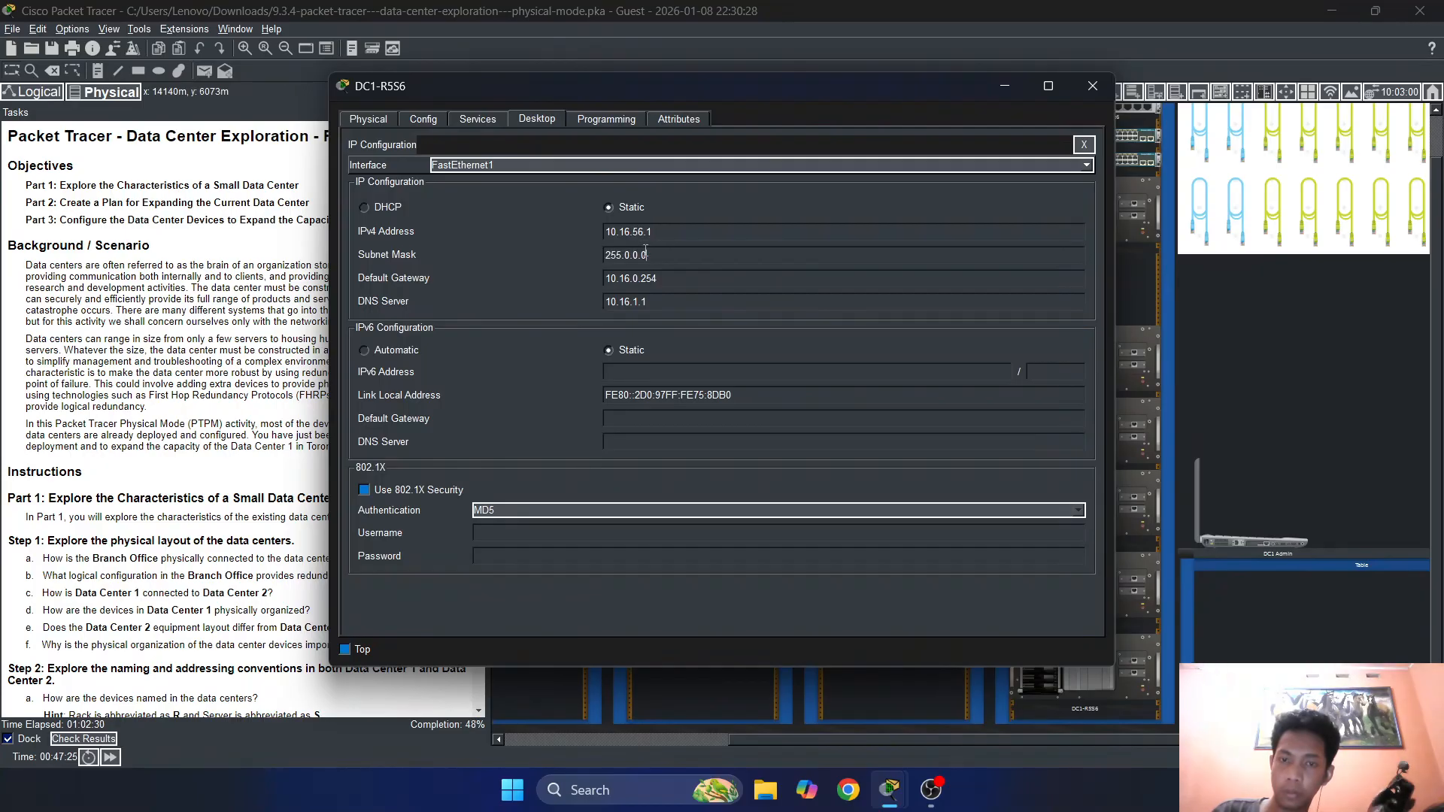
pyautogui.press('BackSpace')
pyautogui.write('255.')
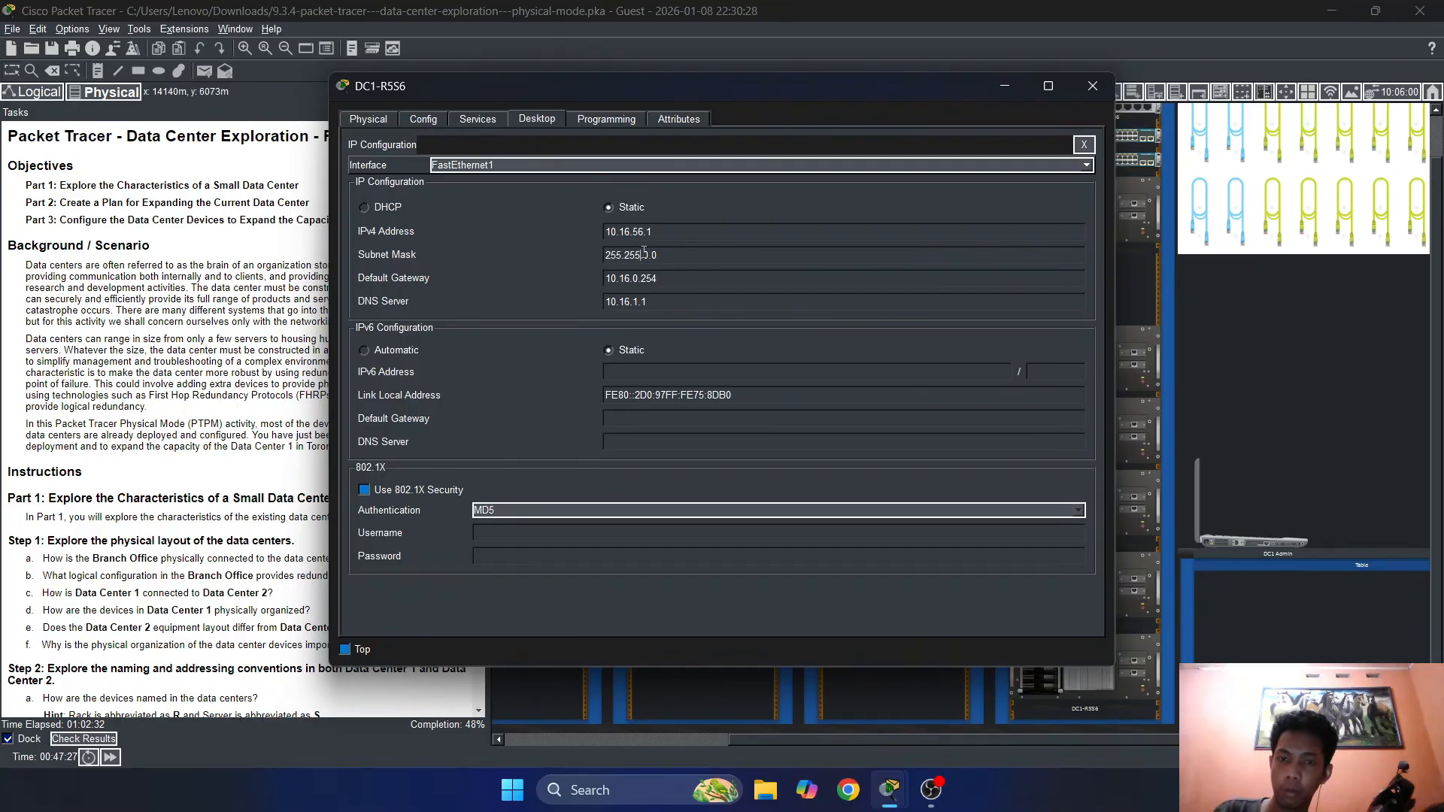
pyautogui.click(889, 234)
pyautogui.click(1092, 145)
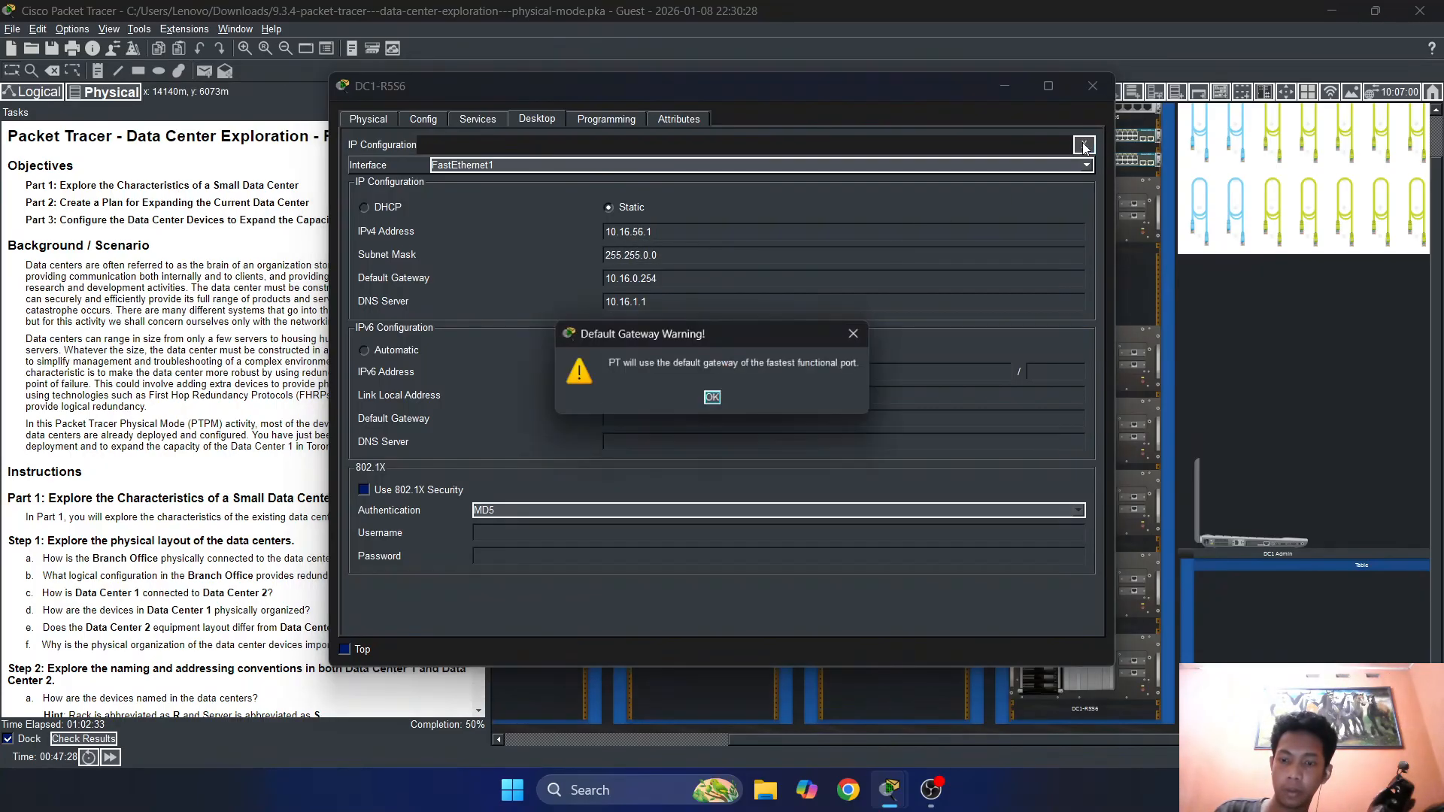
pyautogui.click(721, 400)
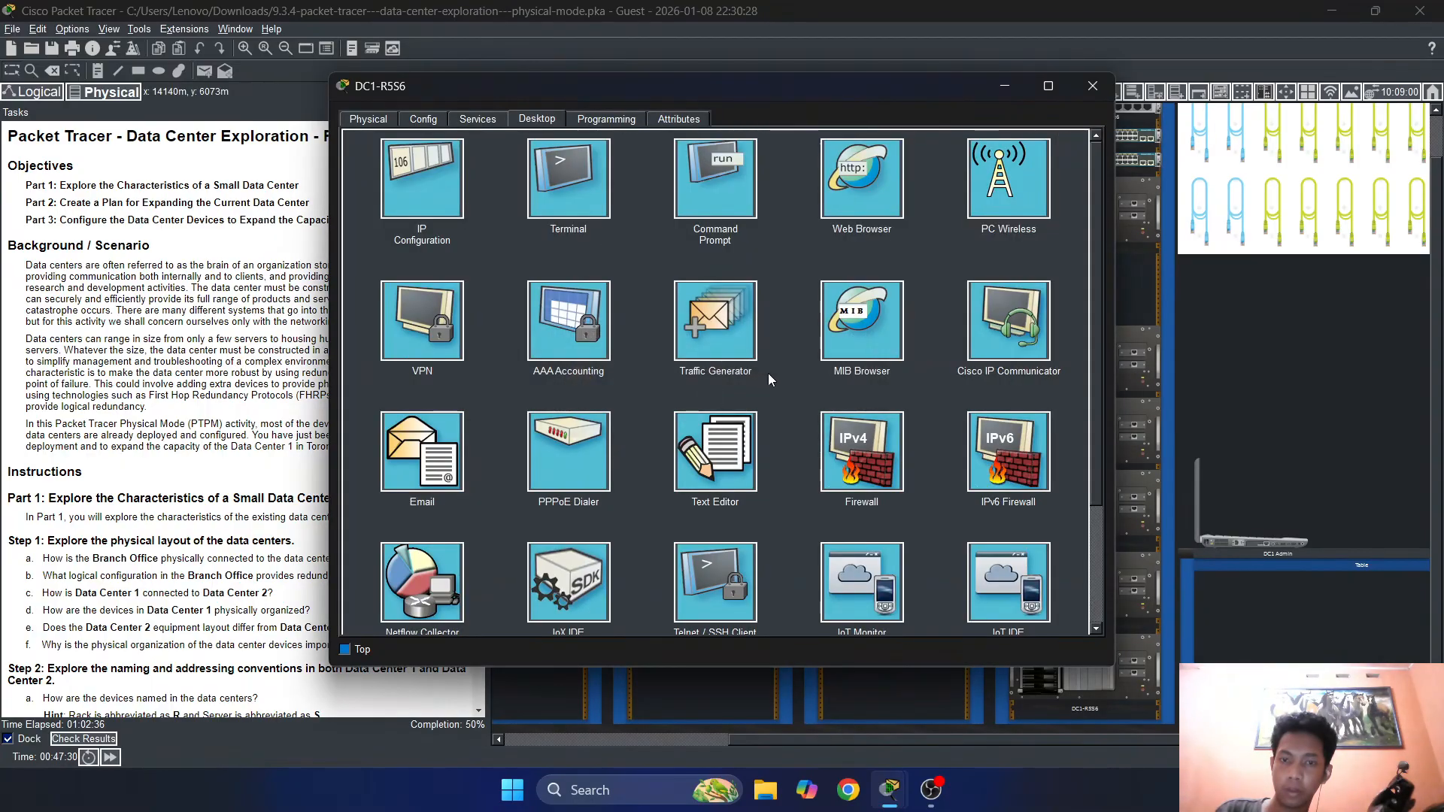
pyautogui.click(1105, 90)
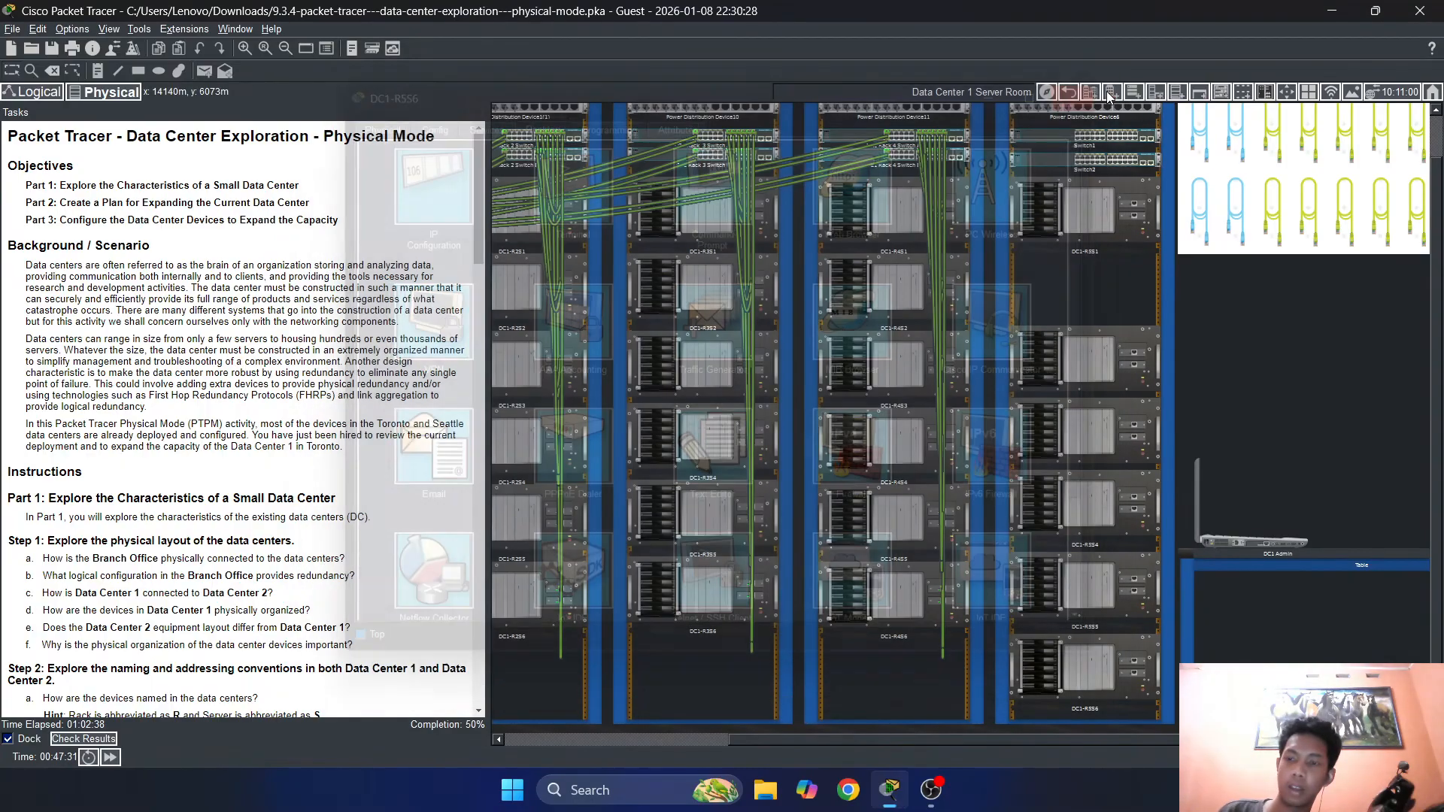
# Read the Part 3 instructions on the display names and hostnames for the Rack_5 switches
pyautogui.scroll(-8, 320, 383)
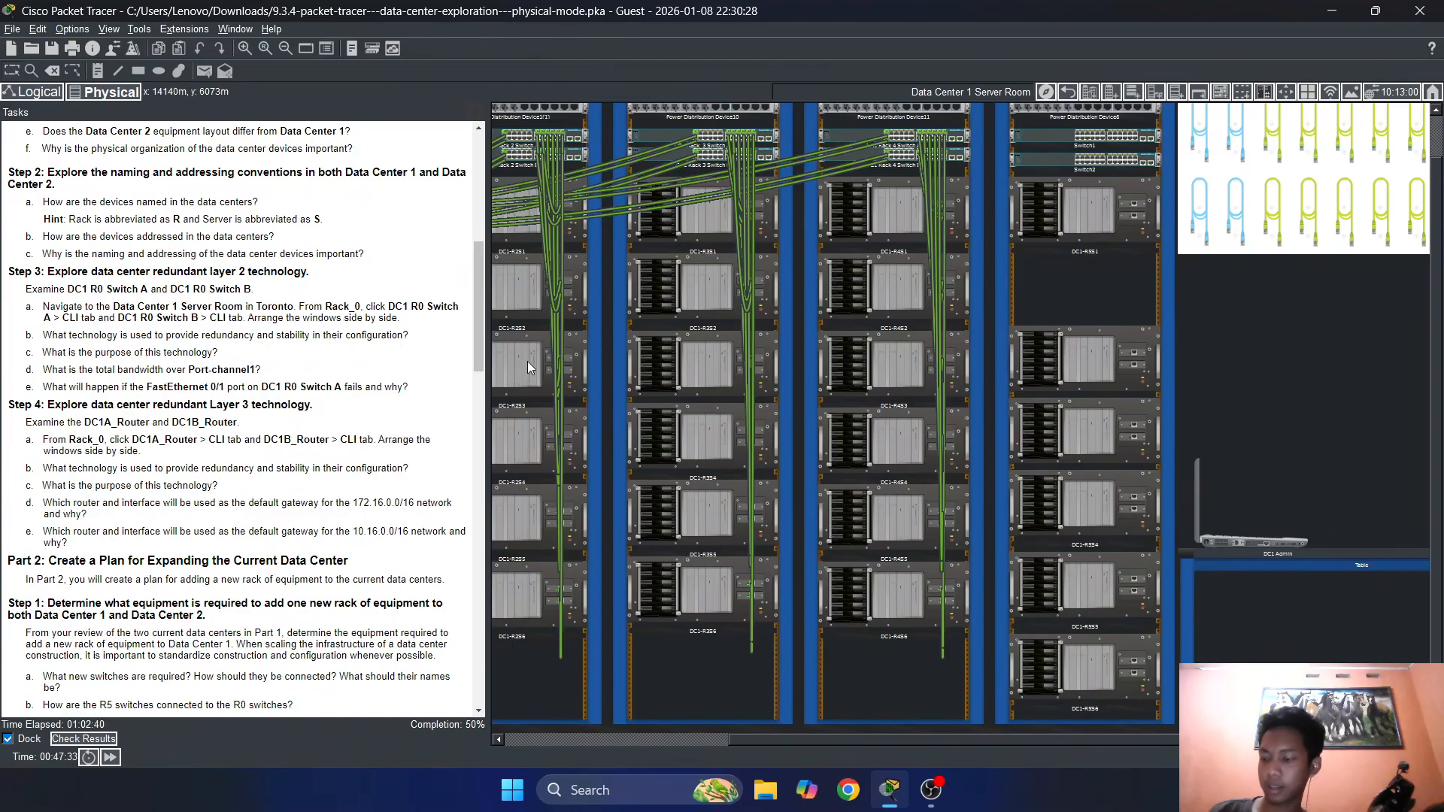
pyautogui.scroll(-10, 338, 352)
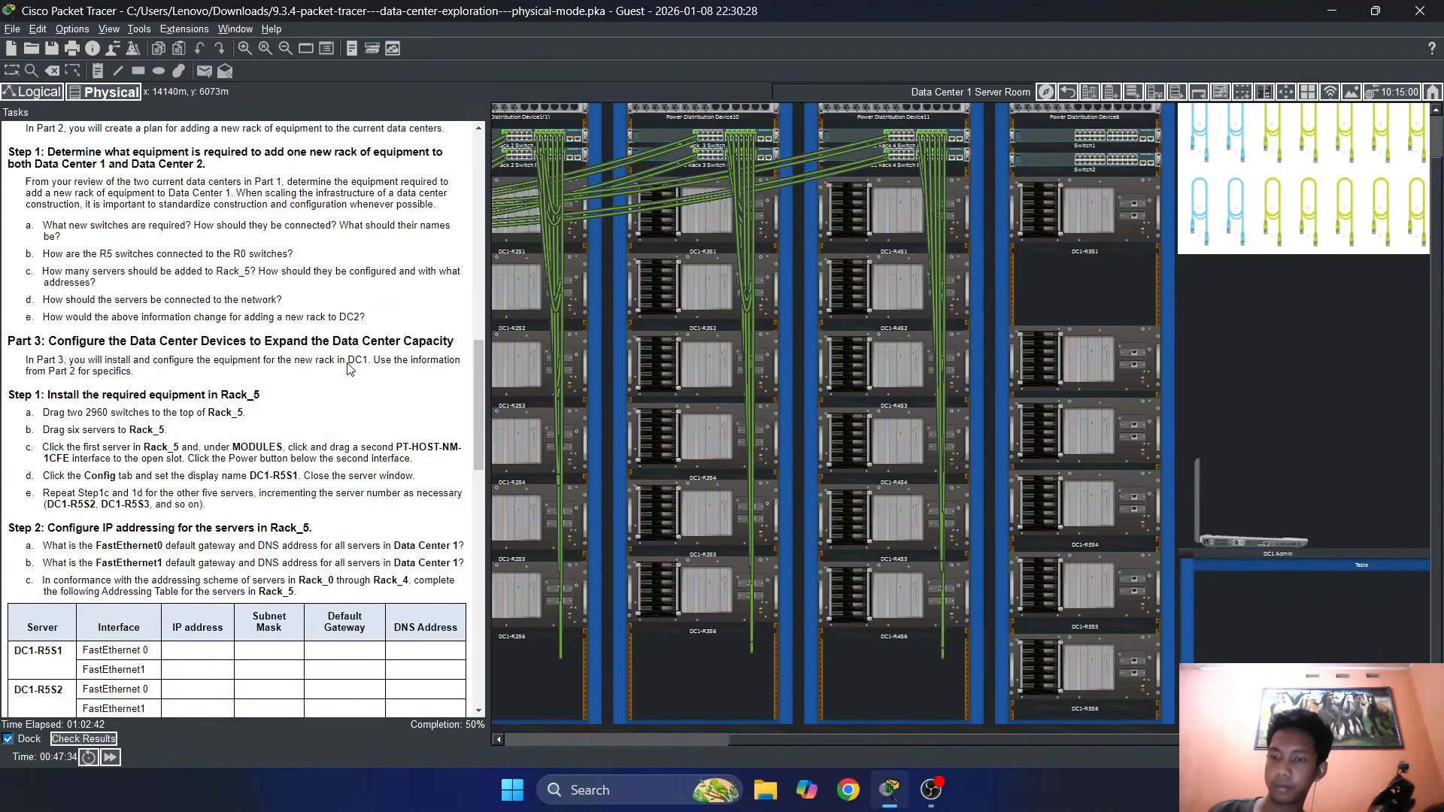
pyautogui.scroll(-6, 337, 352)
pyautogui.scroll(-3, 318, 340)
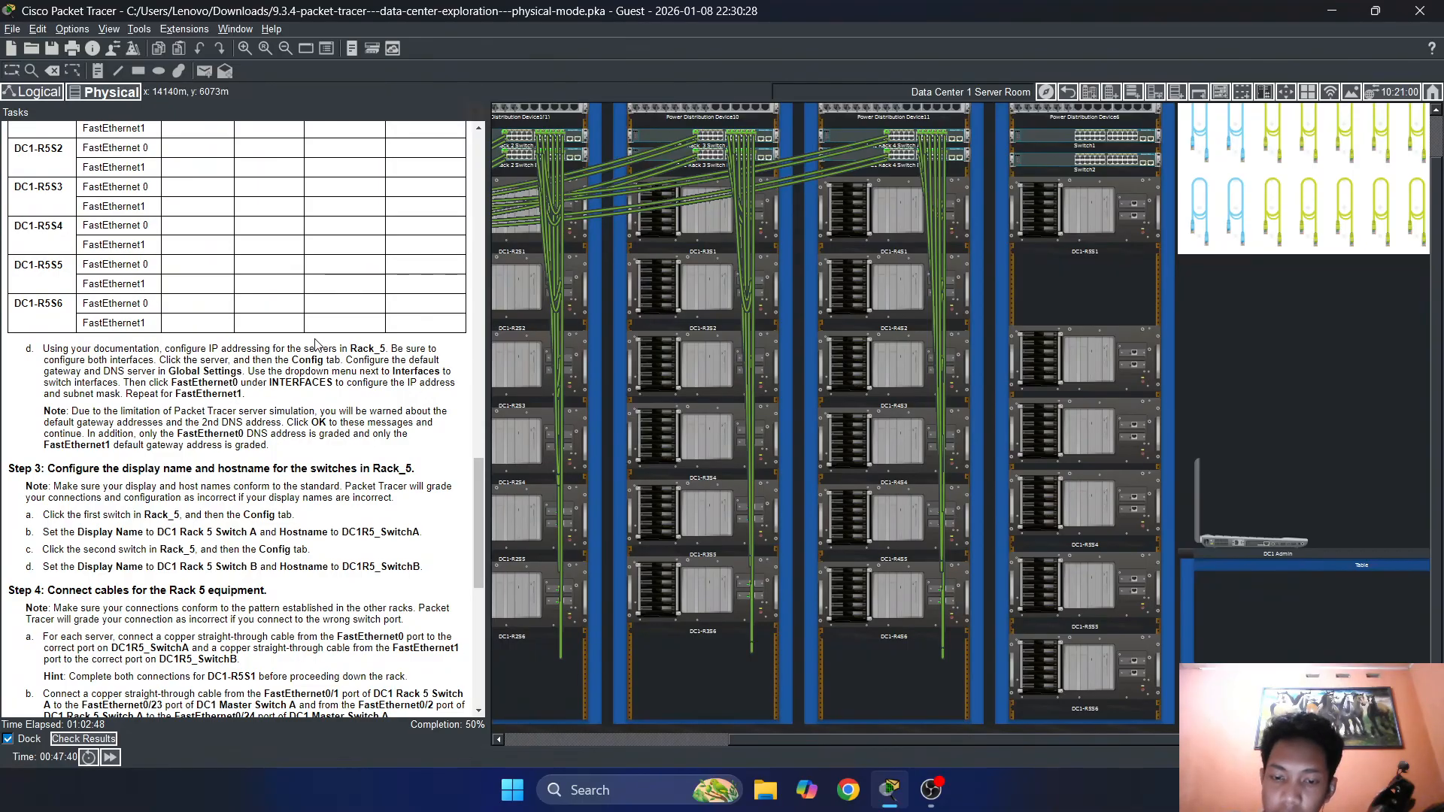
pyautogui.scroll(-3, 316, 345)
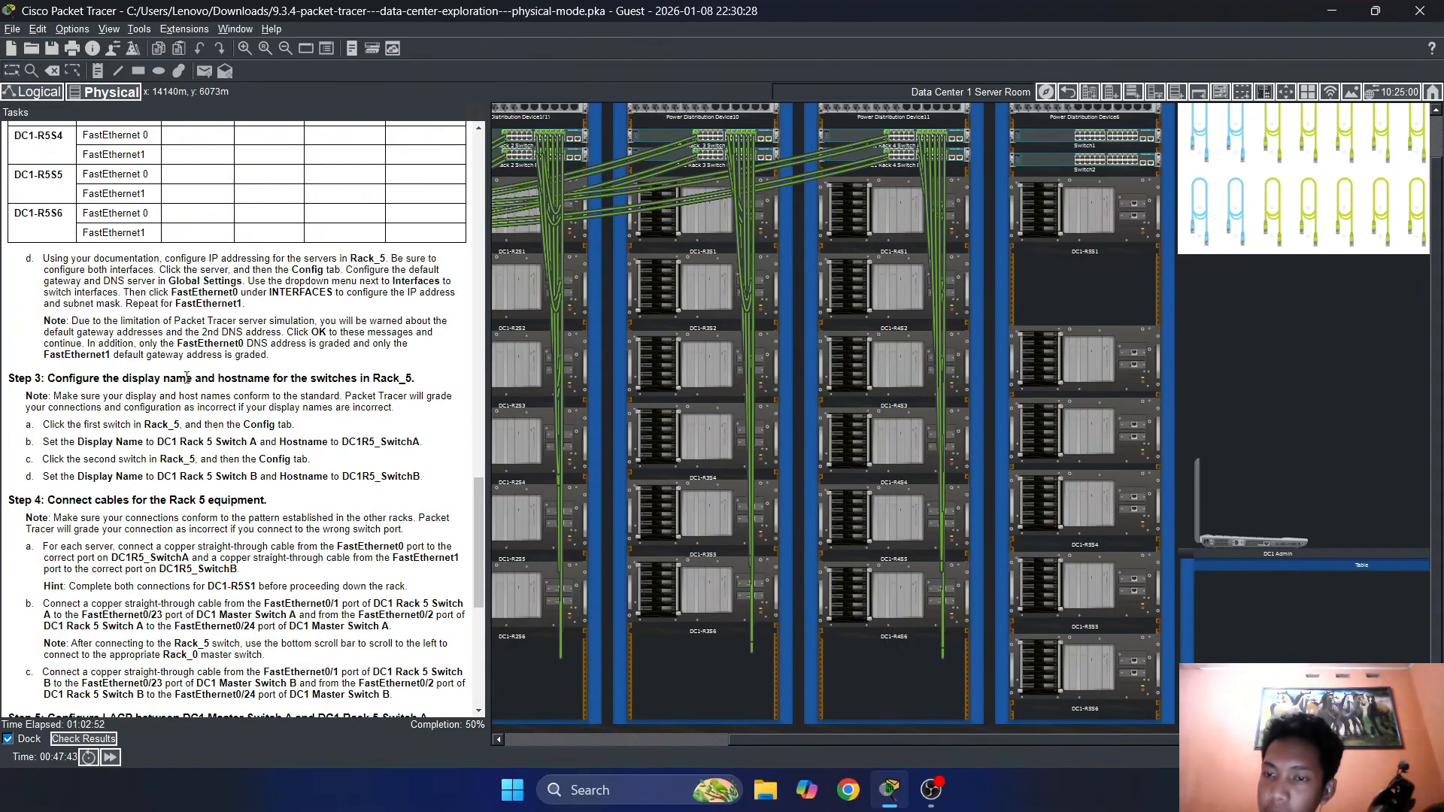
pyautogui.moveTo(123, 377); pyautogui.dragTo(205, 379)
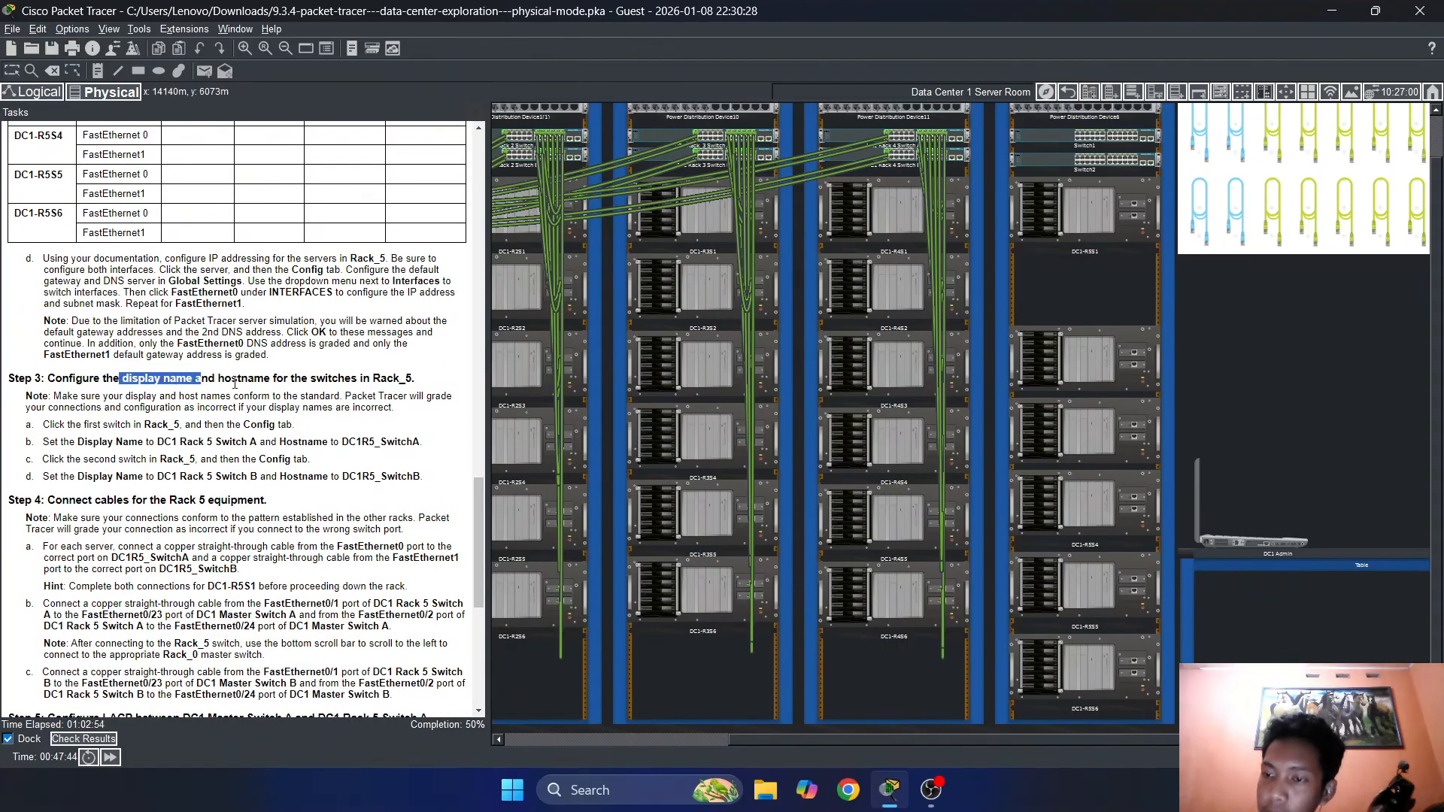
pyautogui.click(246, 431)
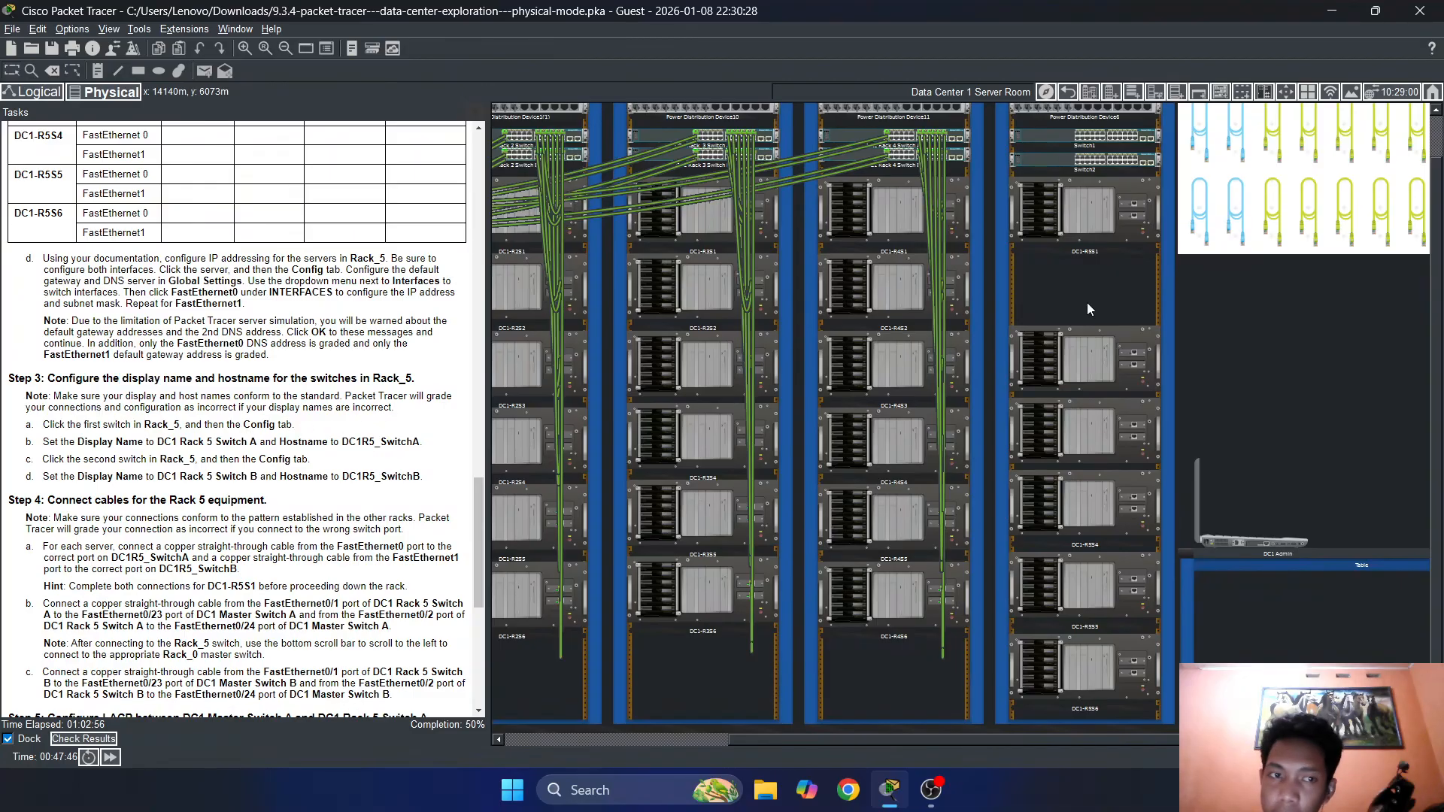
# Open the global configuration settings of the first switch in Rack_5
pyautogui.scroll(1, 695, 410)
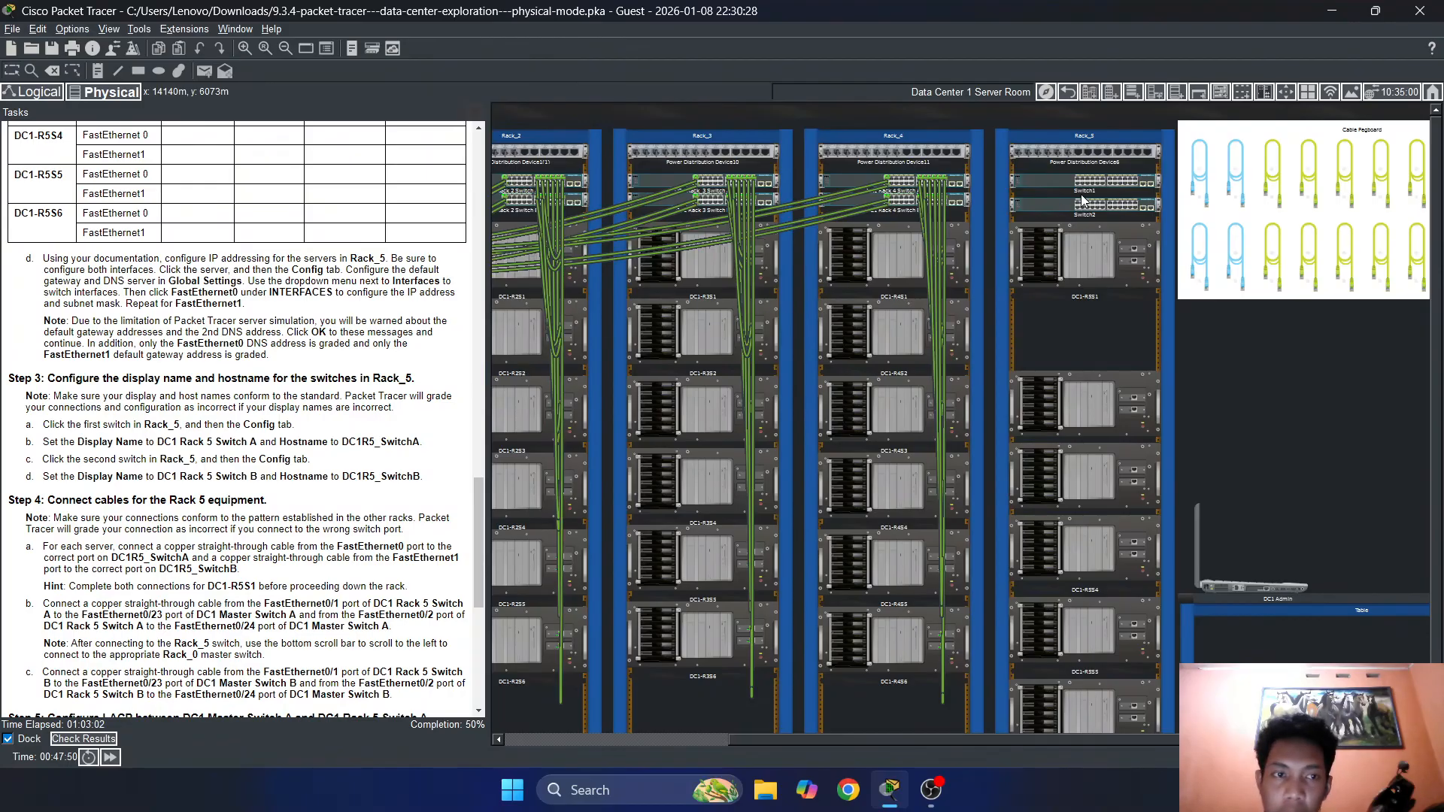
pyautogui.click(1052, 181)
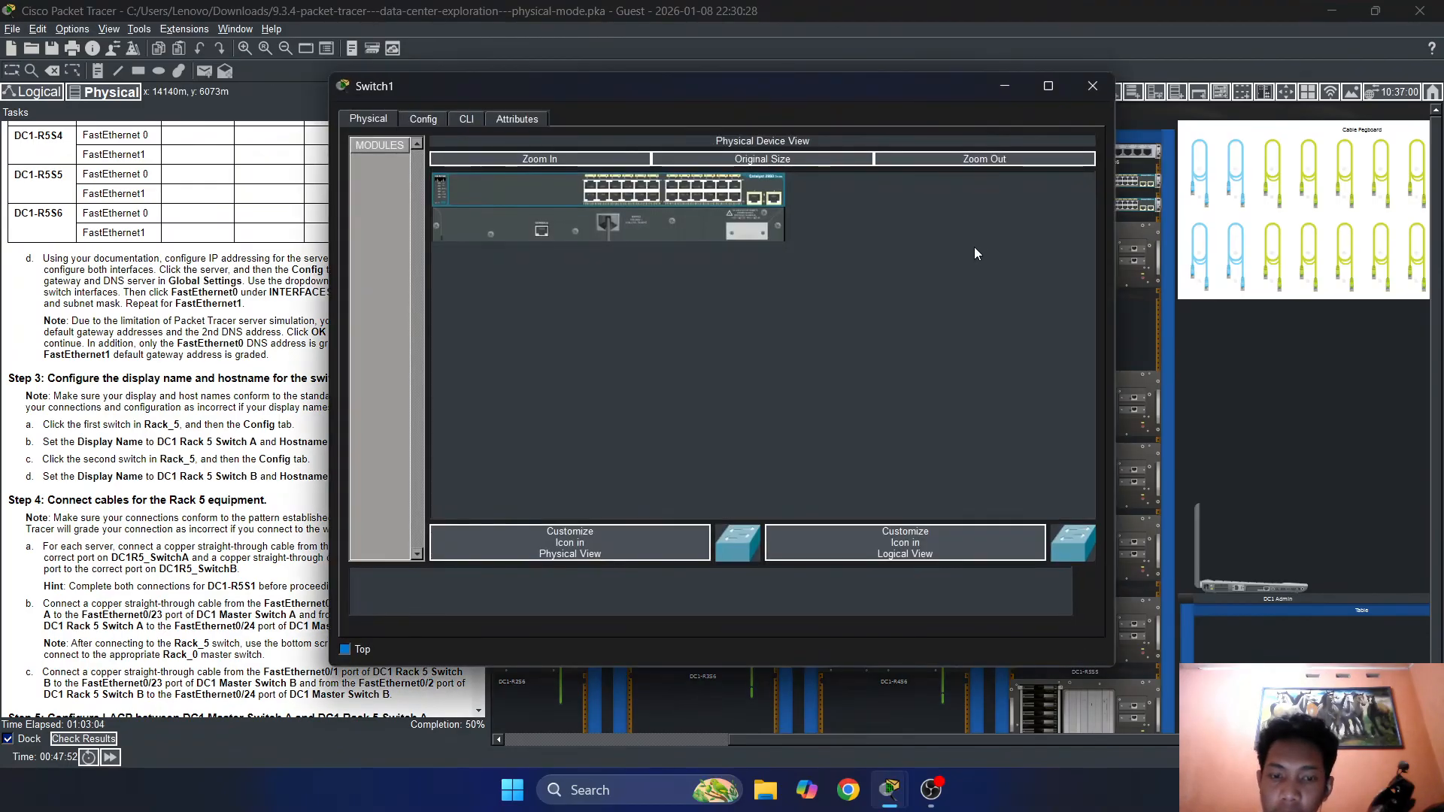
pyautogui.click(460, 121)
pyautogui.click(425, 120)
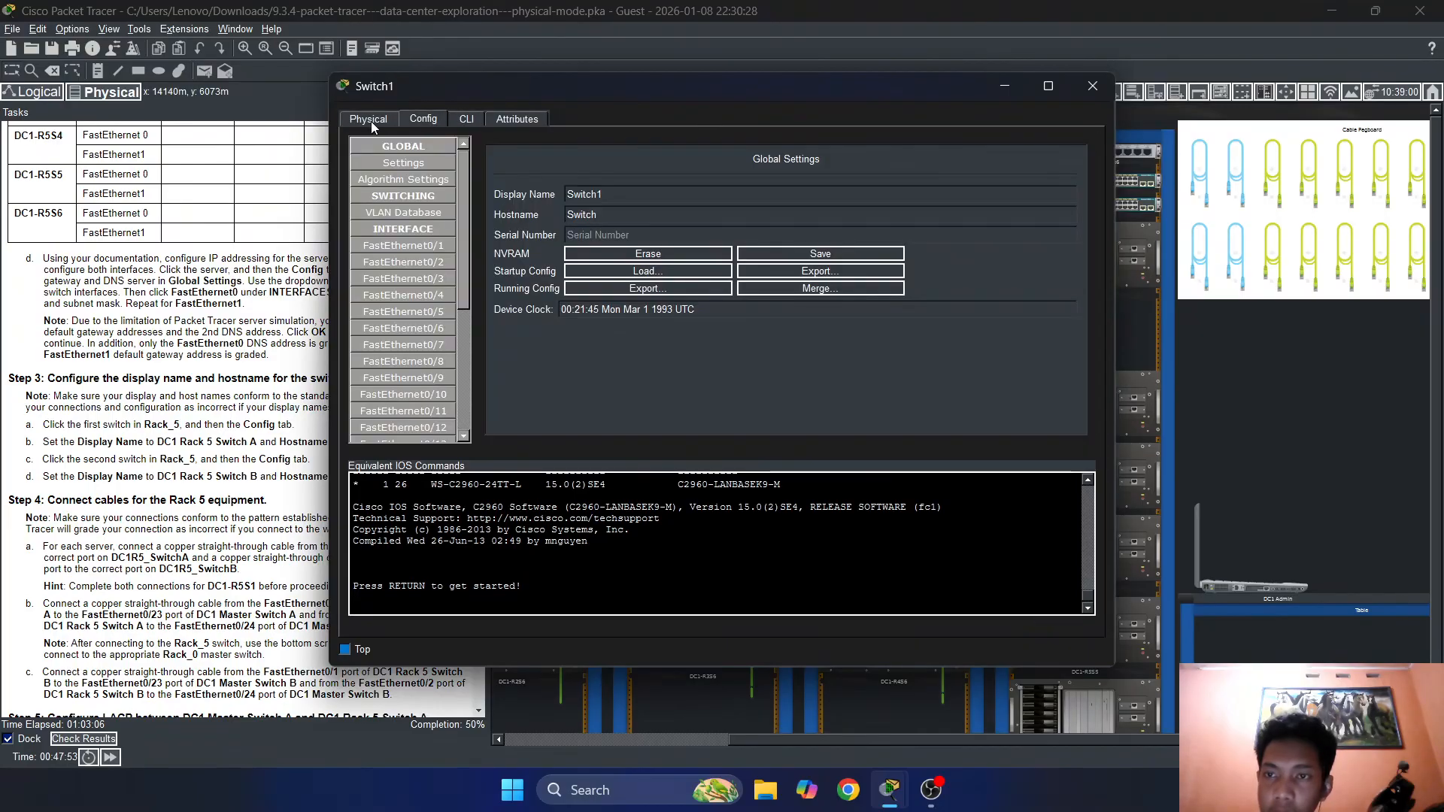
pyautogui.click(372, 120)
pyautogui.click(418, 121)
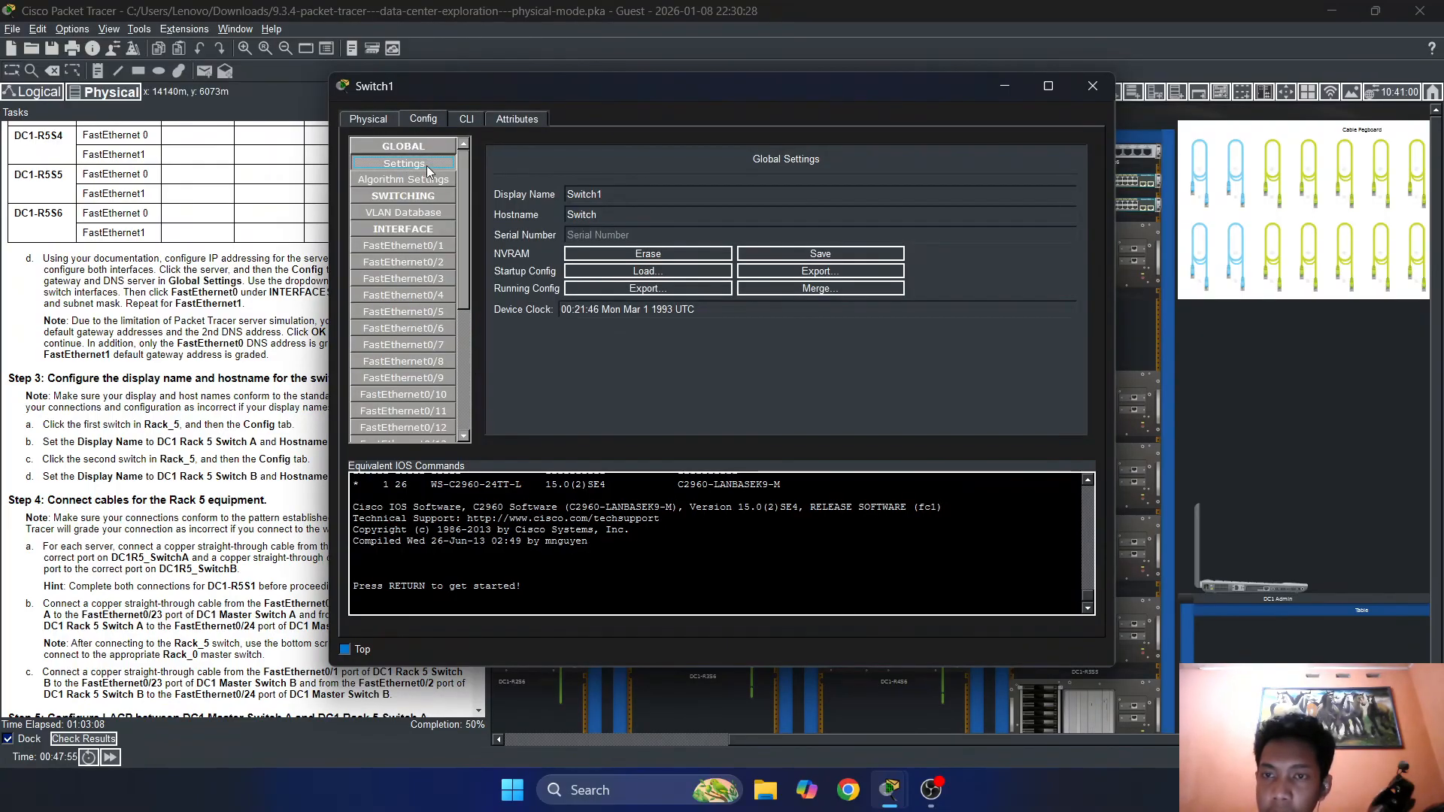
# Set the display name of the first switch in Rack_5 to DC1 Rack 5 Switch A
pyautogui.doubleClick(611, 196)
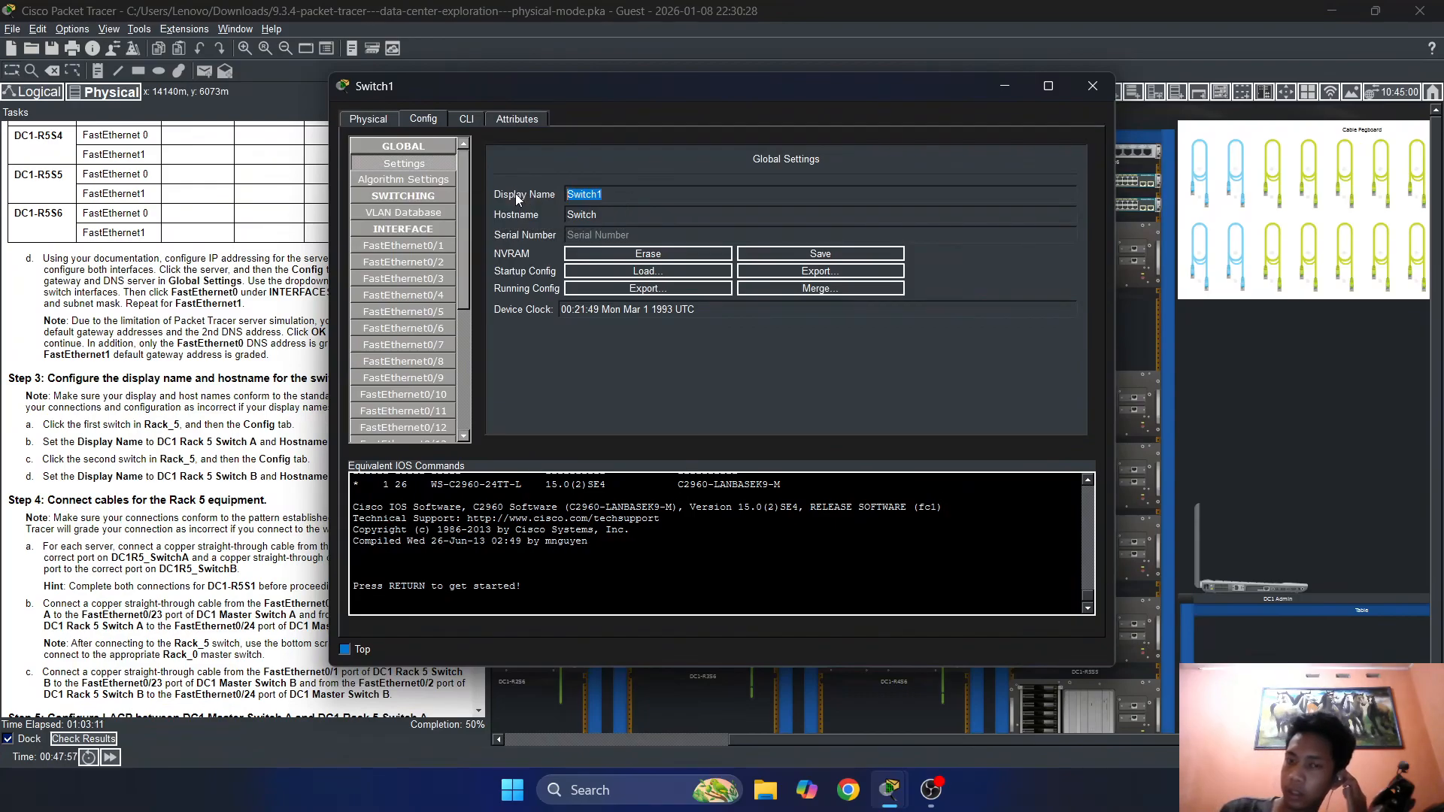
pyautogui.write('D')
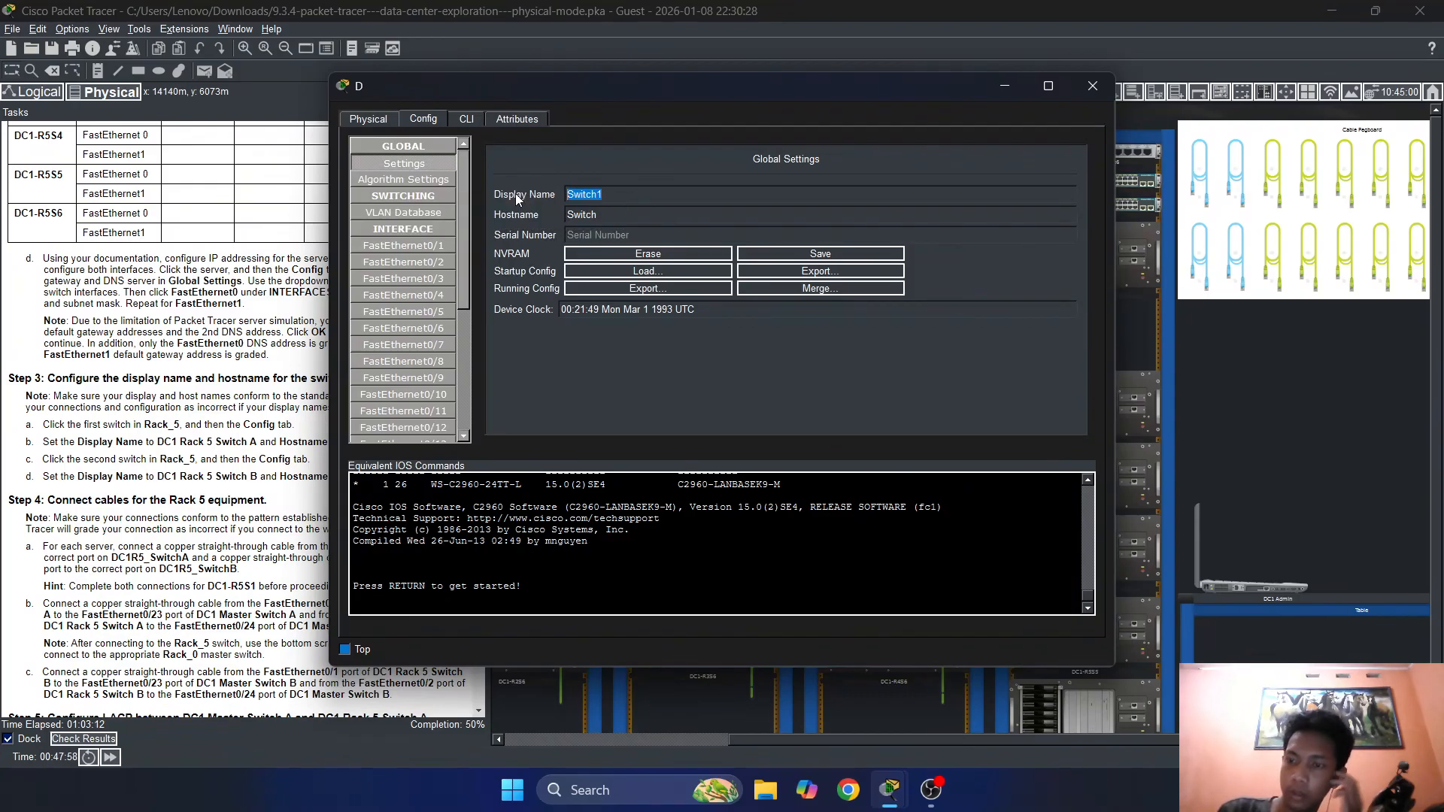
pyautogui.write('C')
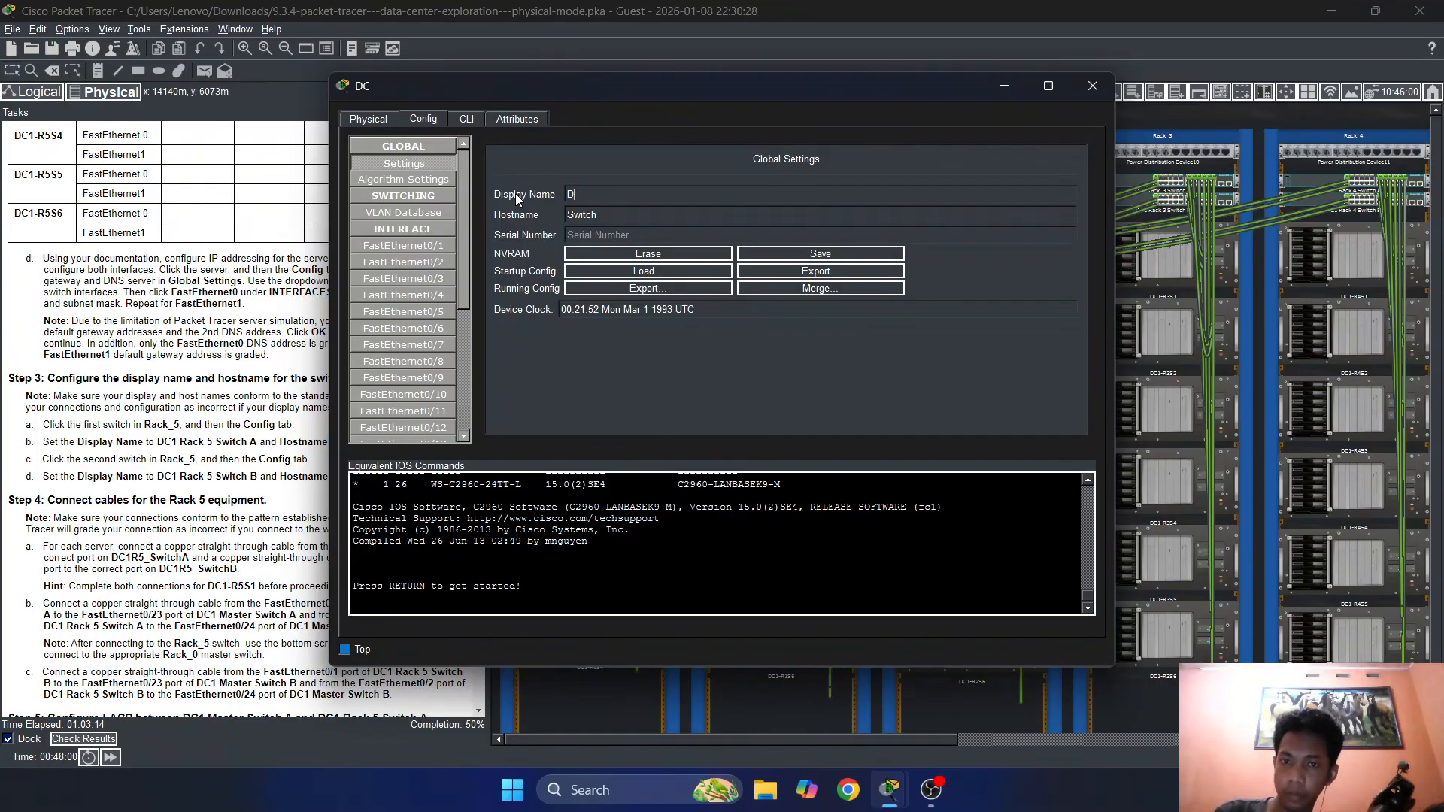
pyautogui.write('1')
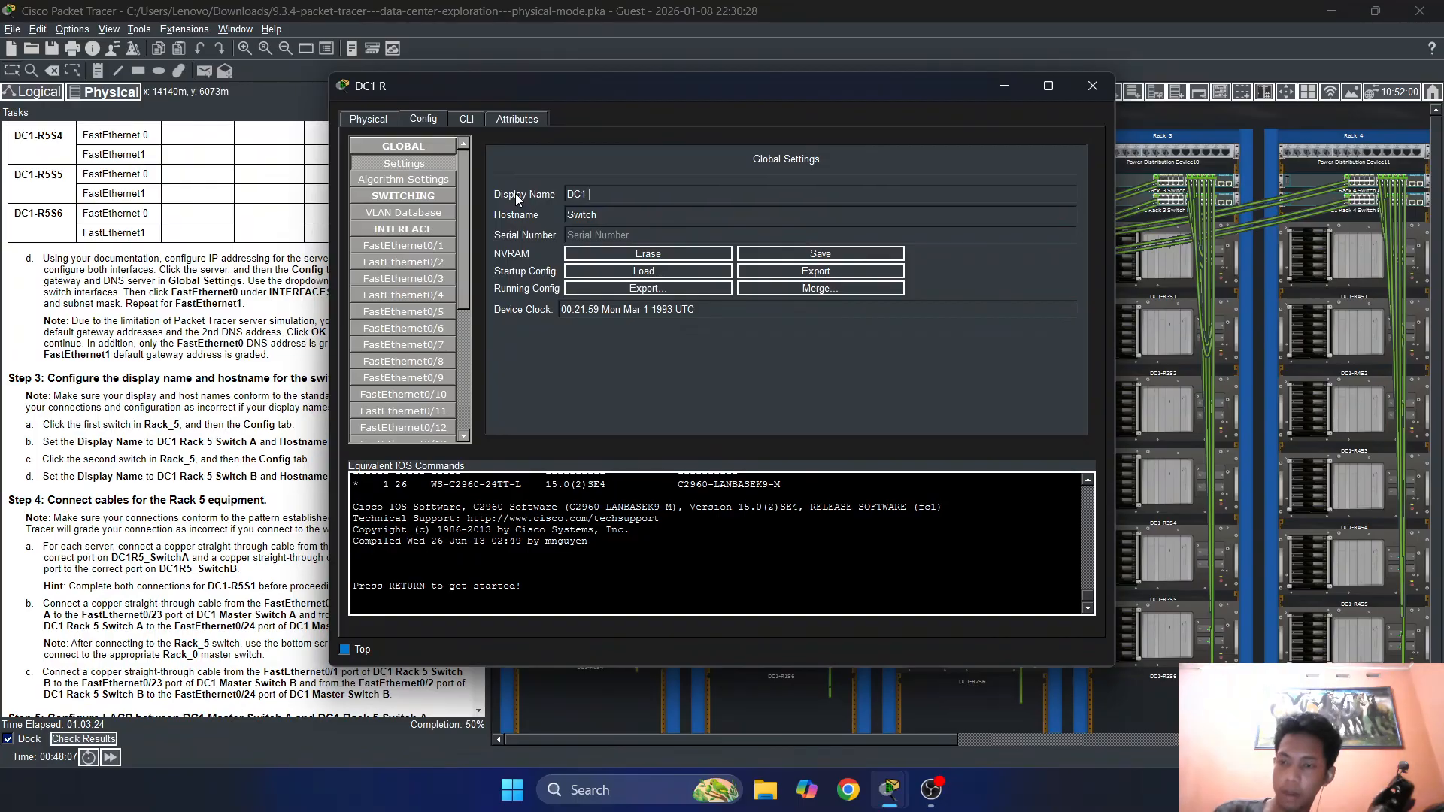
pyautogui.write('R')
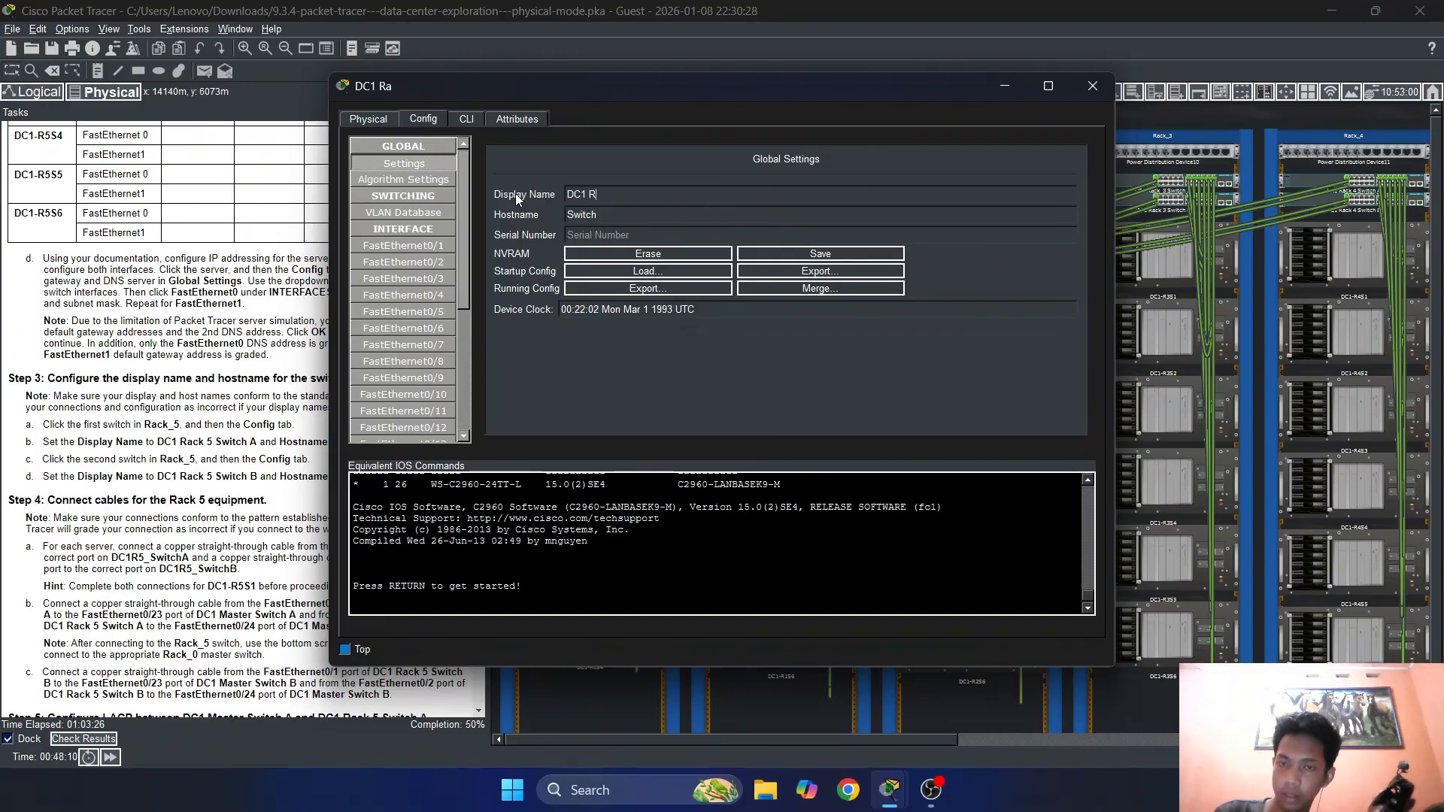
pyautogui.write('c')
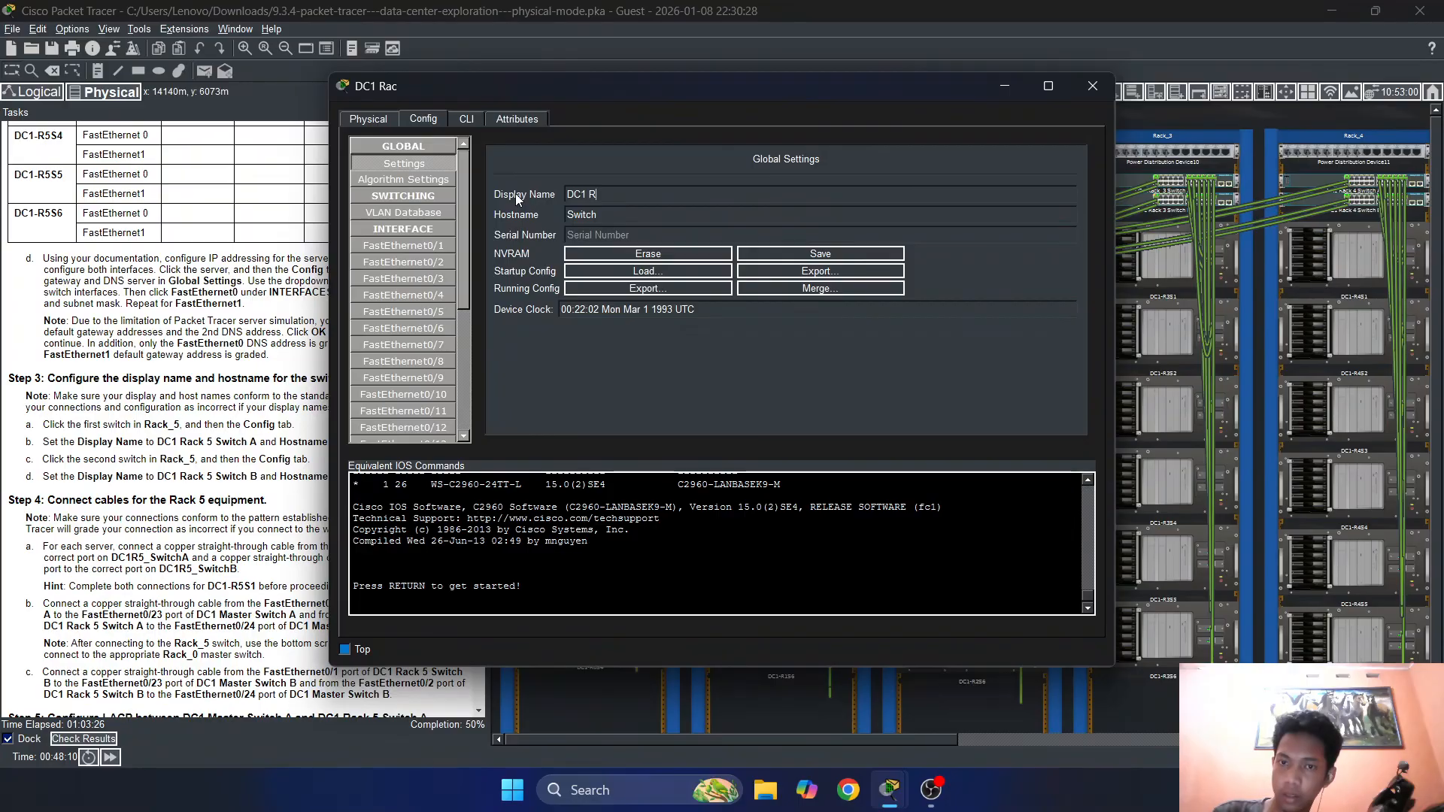
pyautogui.write('k')
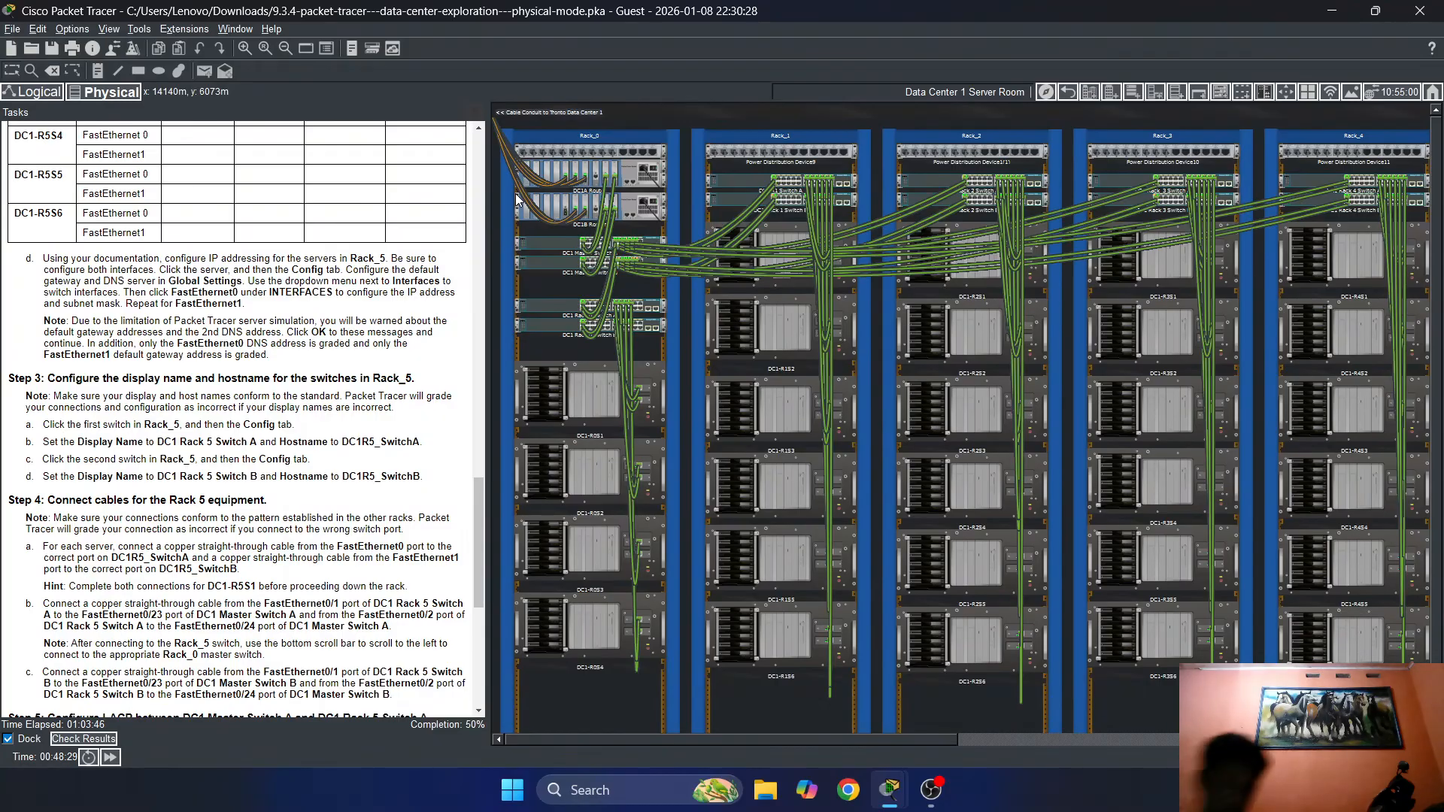
pyautogui.click(890, 789)
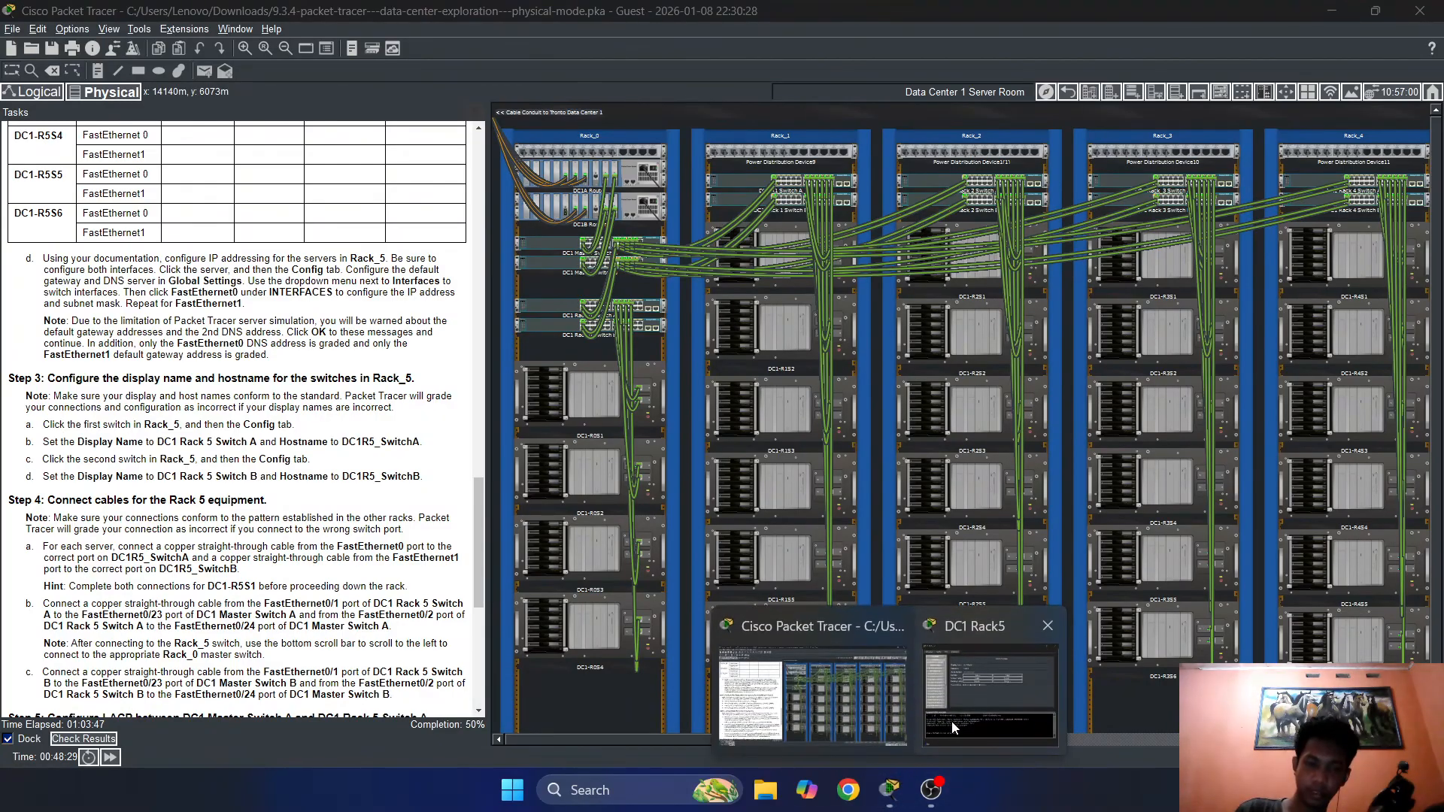
pyautogui.click(950, 721)
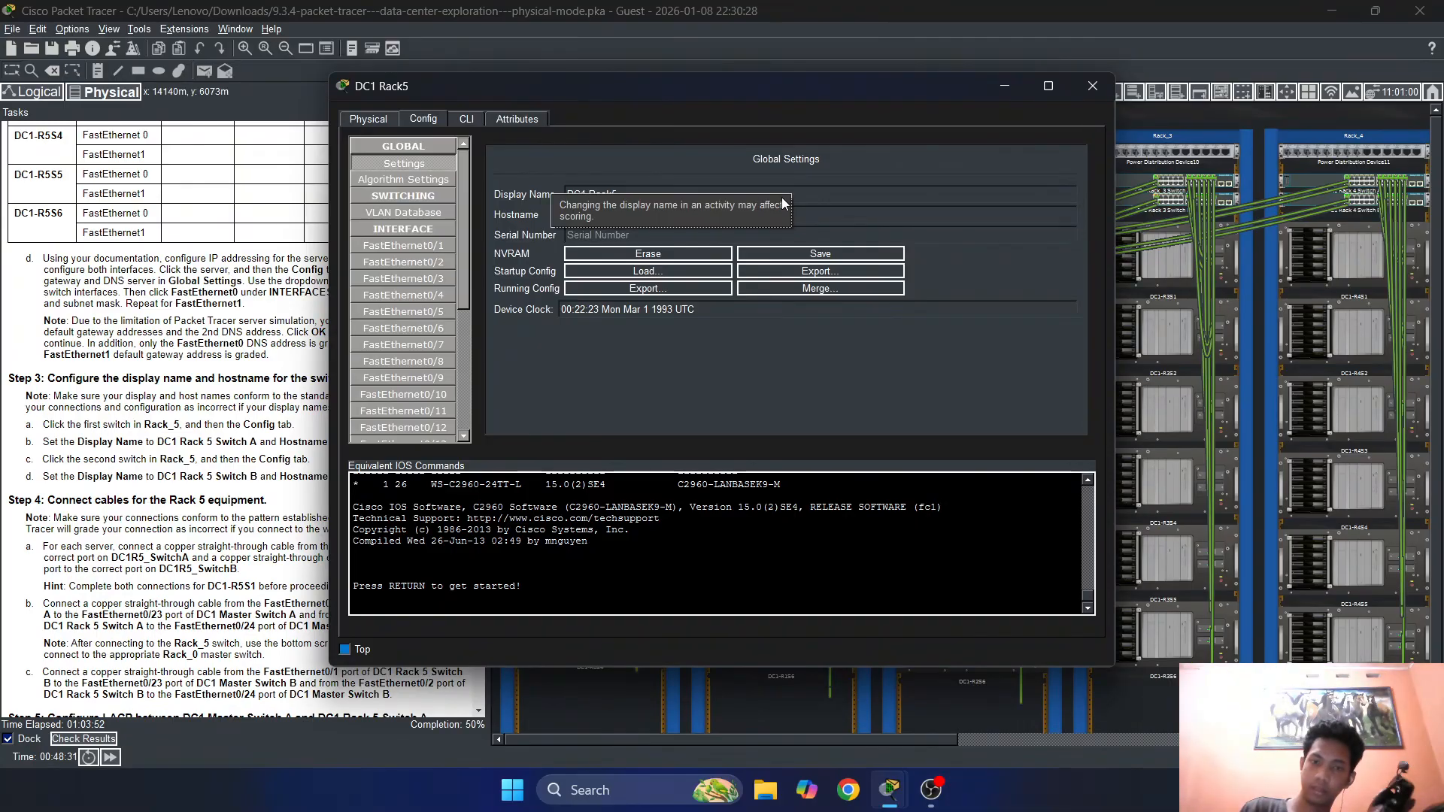
pyautogui.click(896, 192)
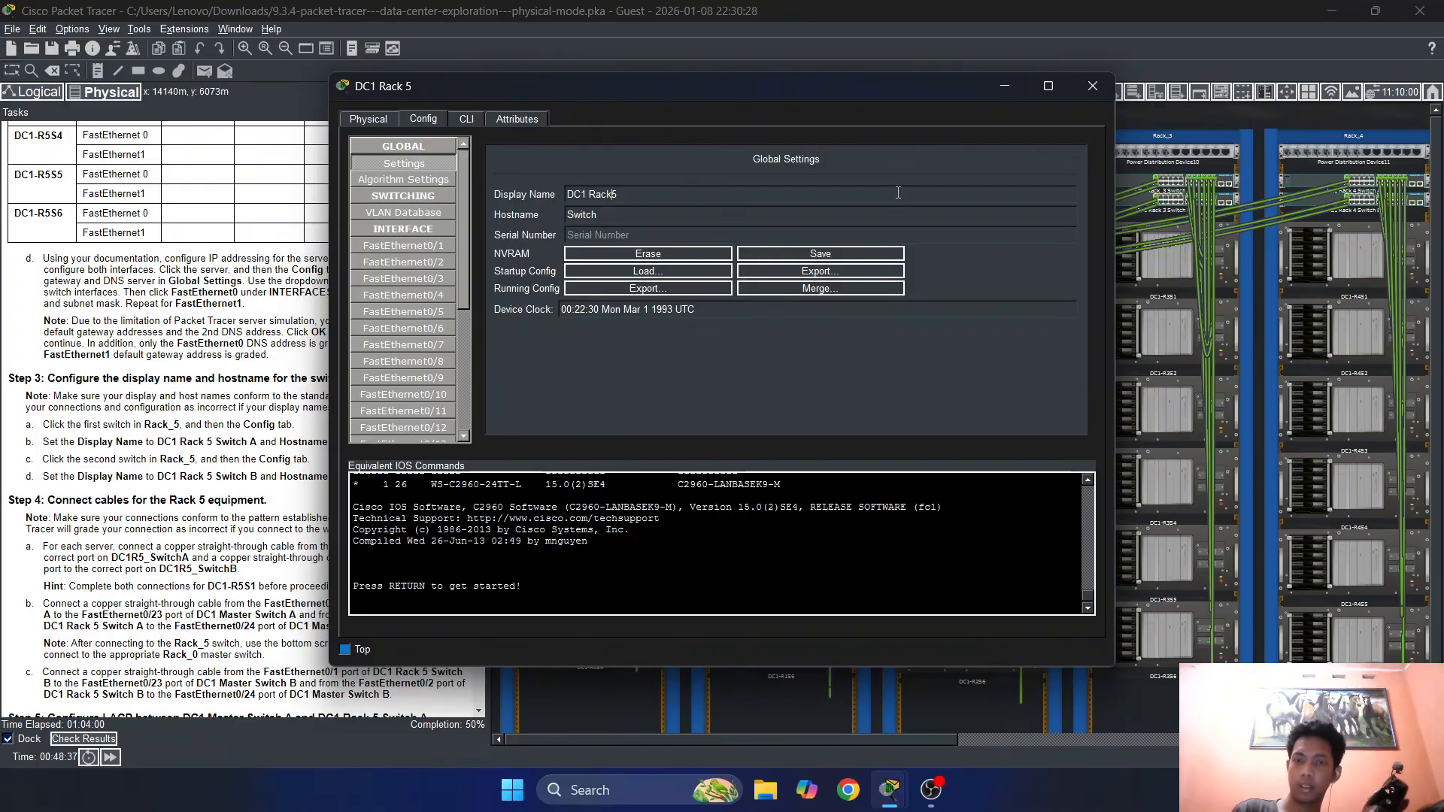
pyautogui.press('Right')
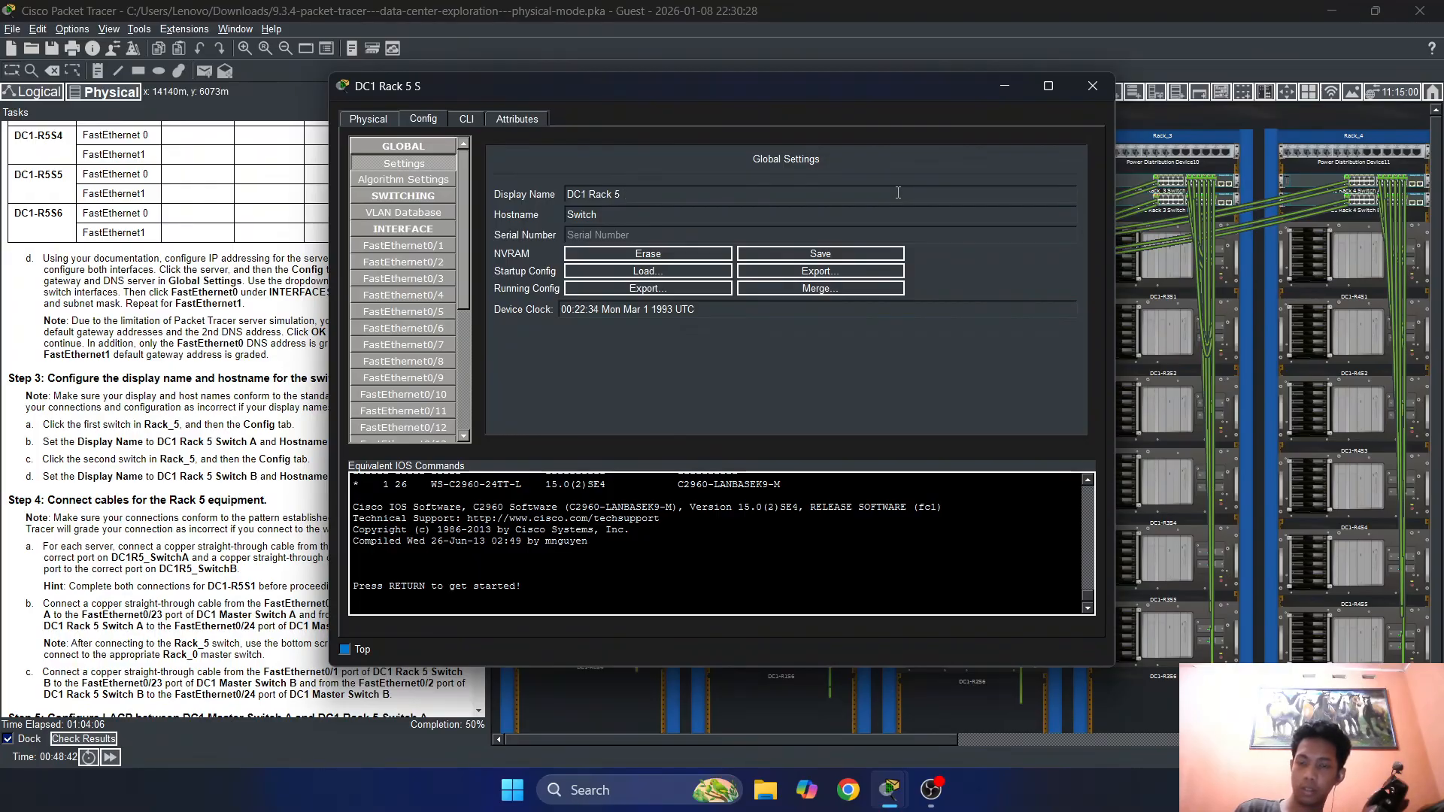
pyautogui.write('S')
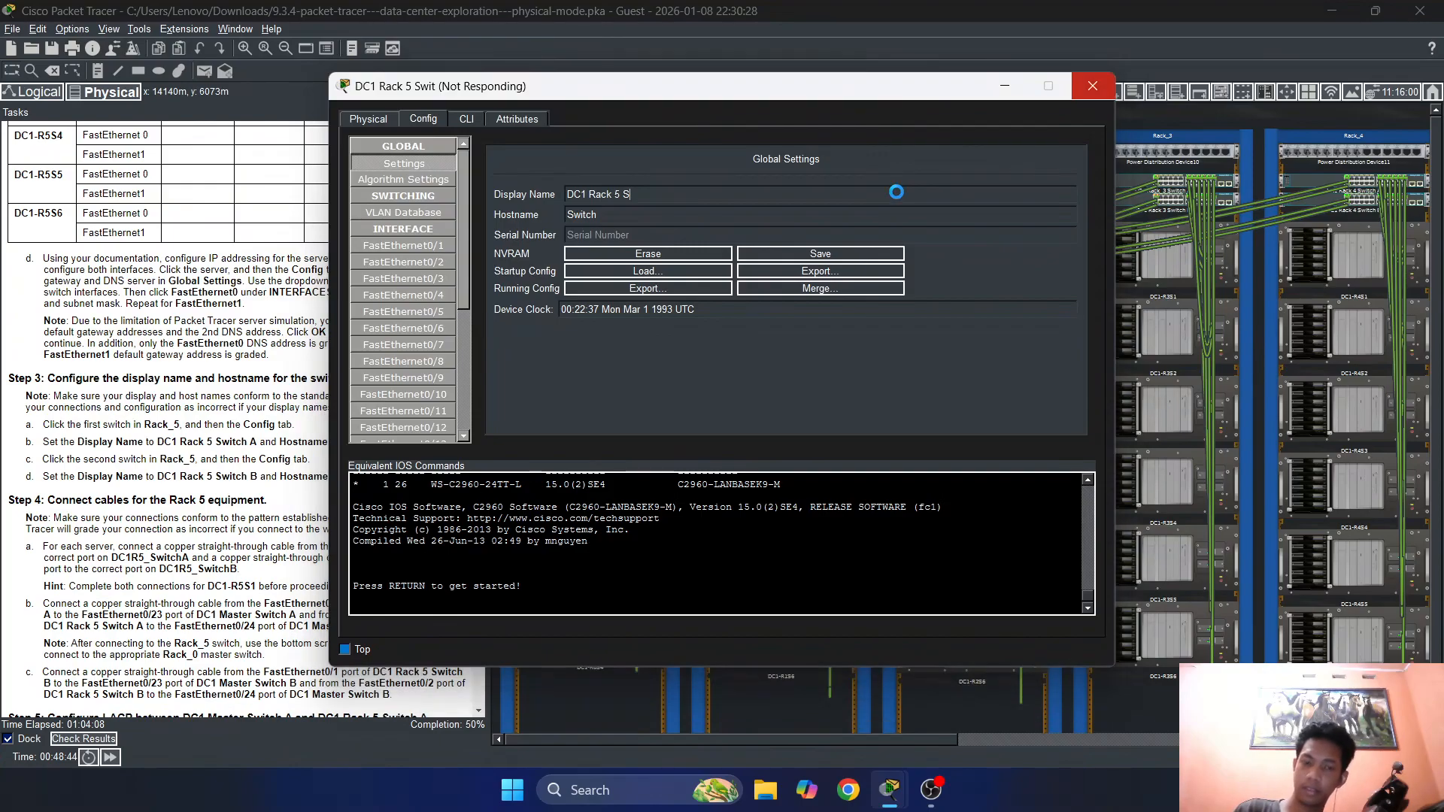
pyautogui.hotkey('alt', 'Tab')
pyautogui.hotkey('alt', 'Tab')
pyautogui.hotkey('alt', 'Tab')
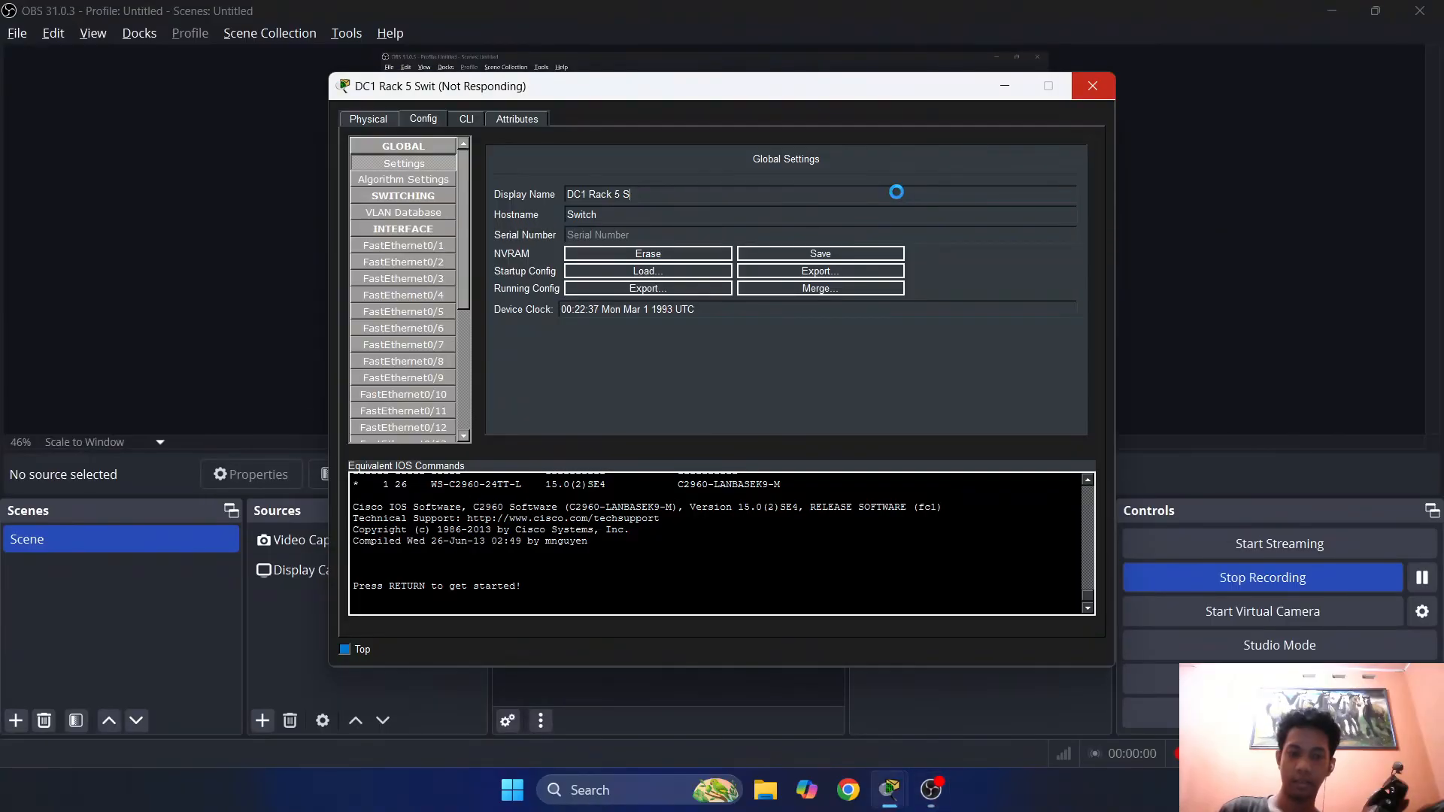
pyautogui.click(1331, 13)
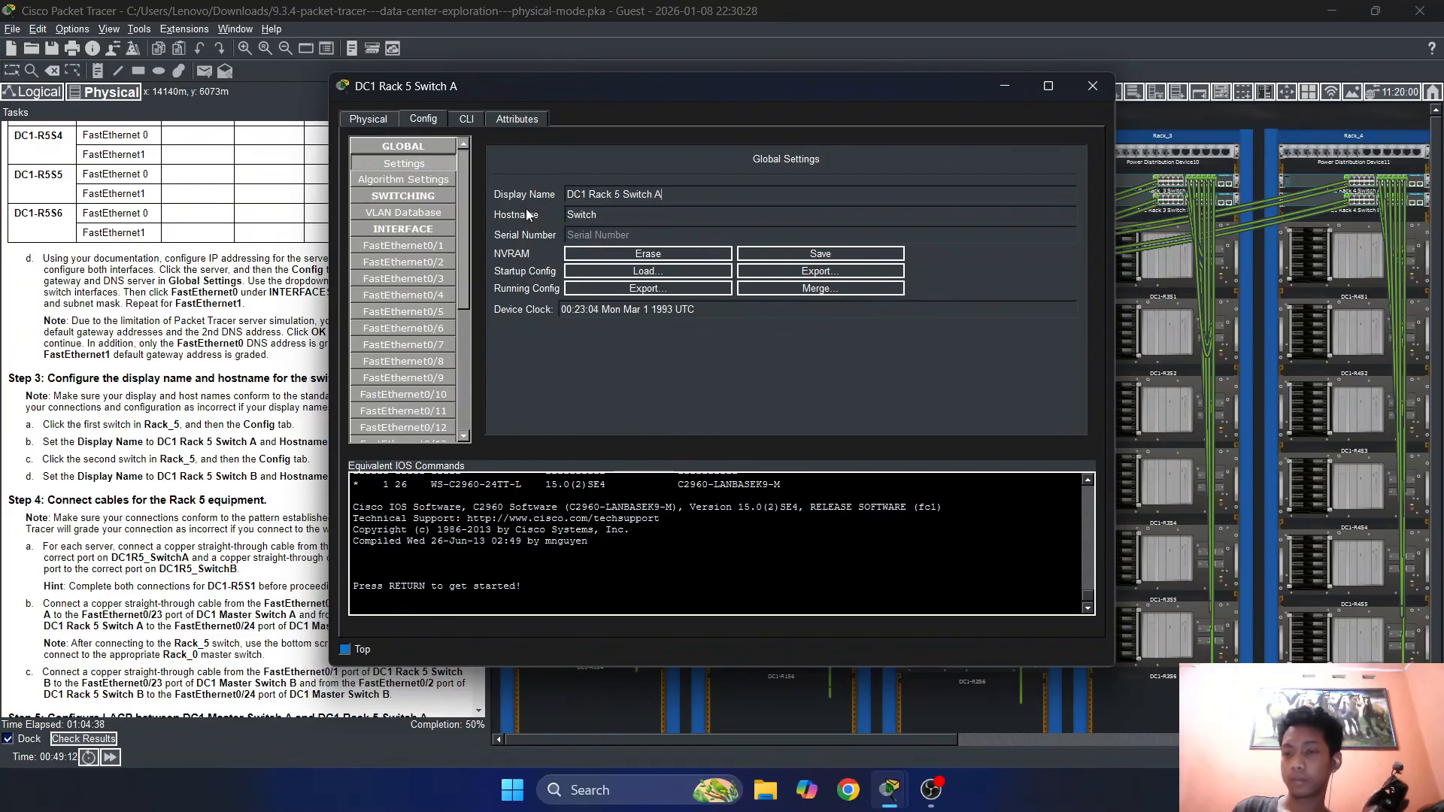
# Start a command-line session on DC1 Rack 5 Switch A and enter global configuration mode with en and conf t
pyautogui.moveTo(532, 95); pyautogui.dragTo(683, 87)
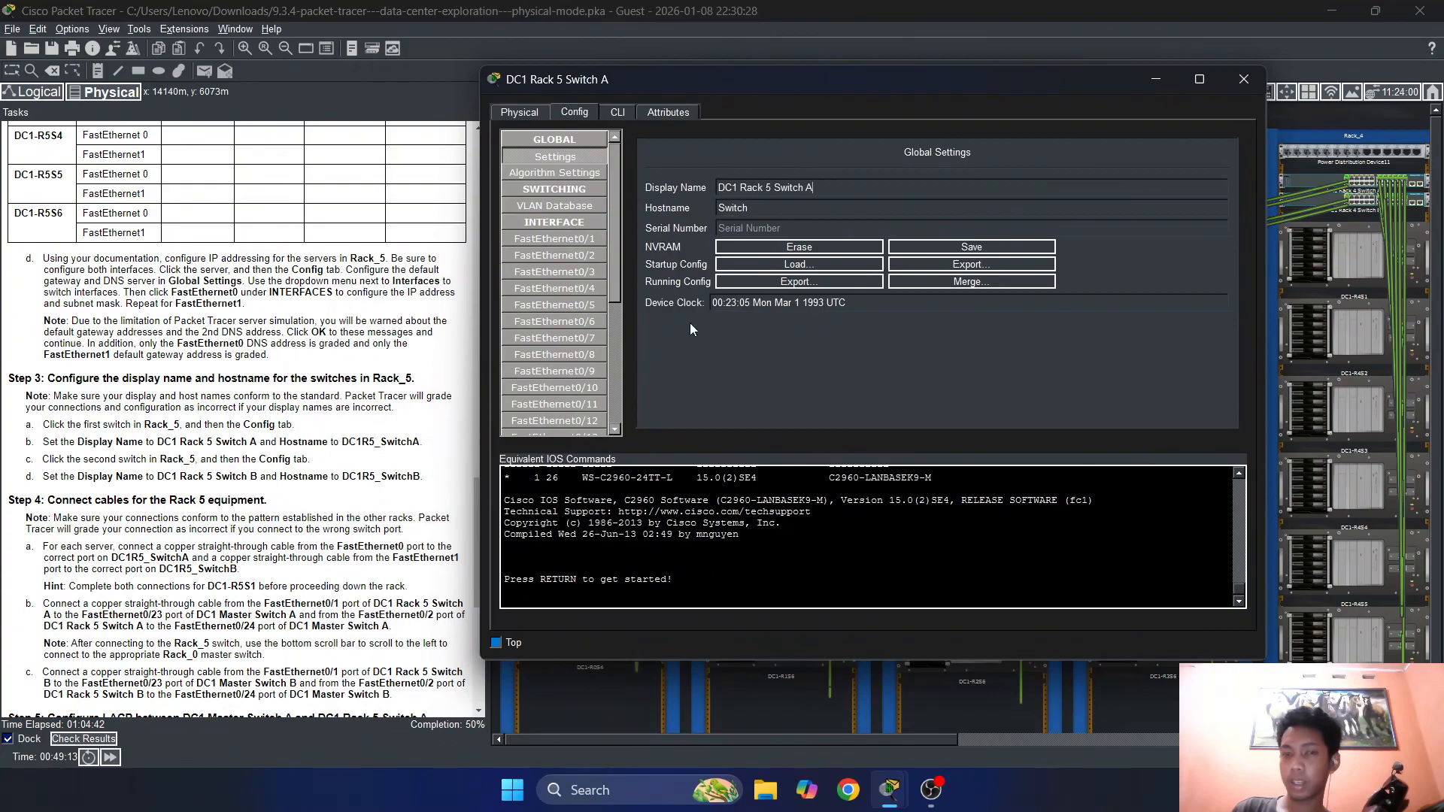
pyautogui.click(621, 114)
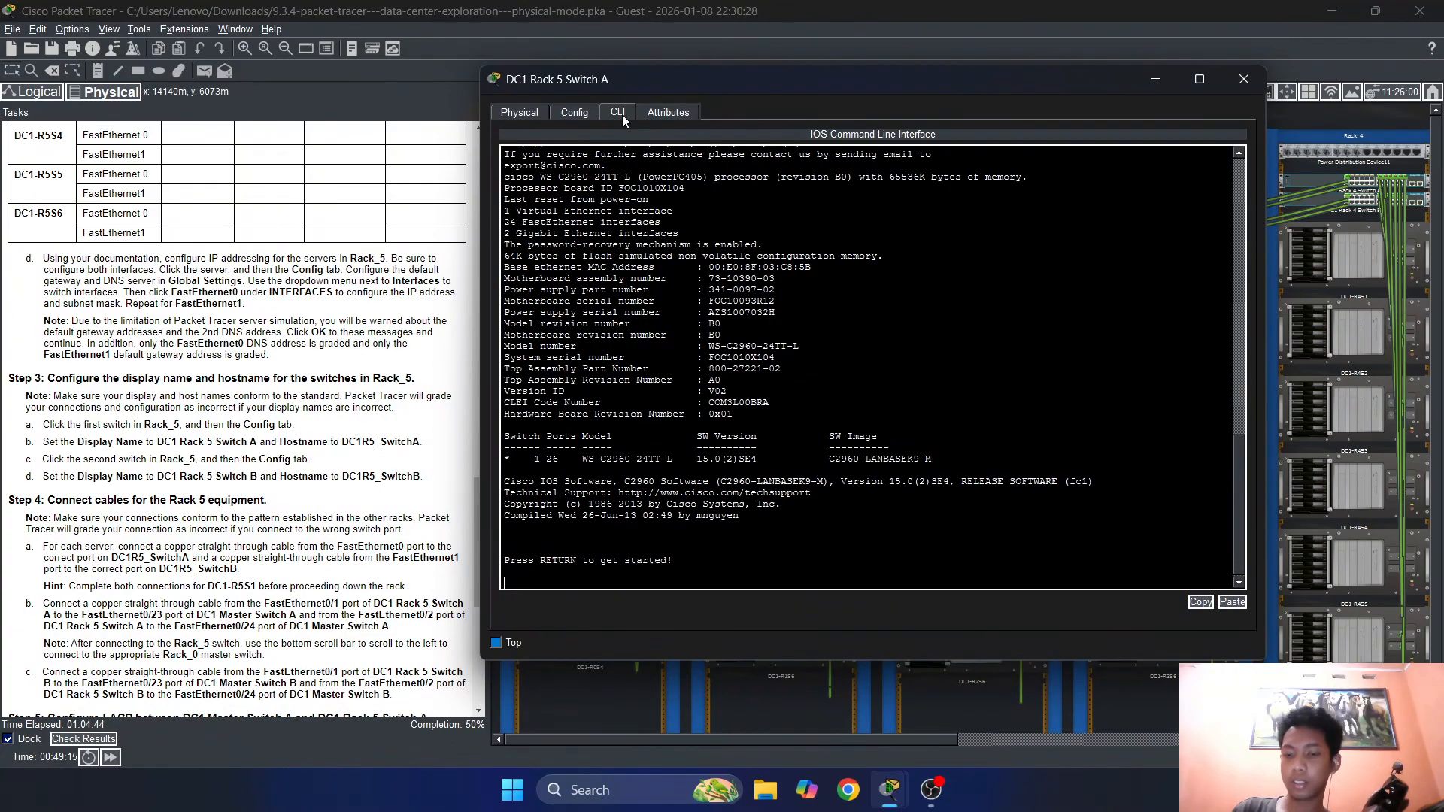
pyautogui.click(570, 114)
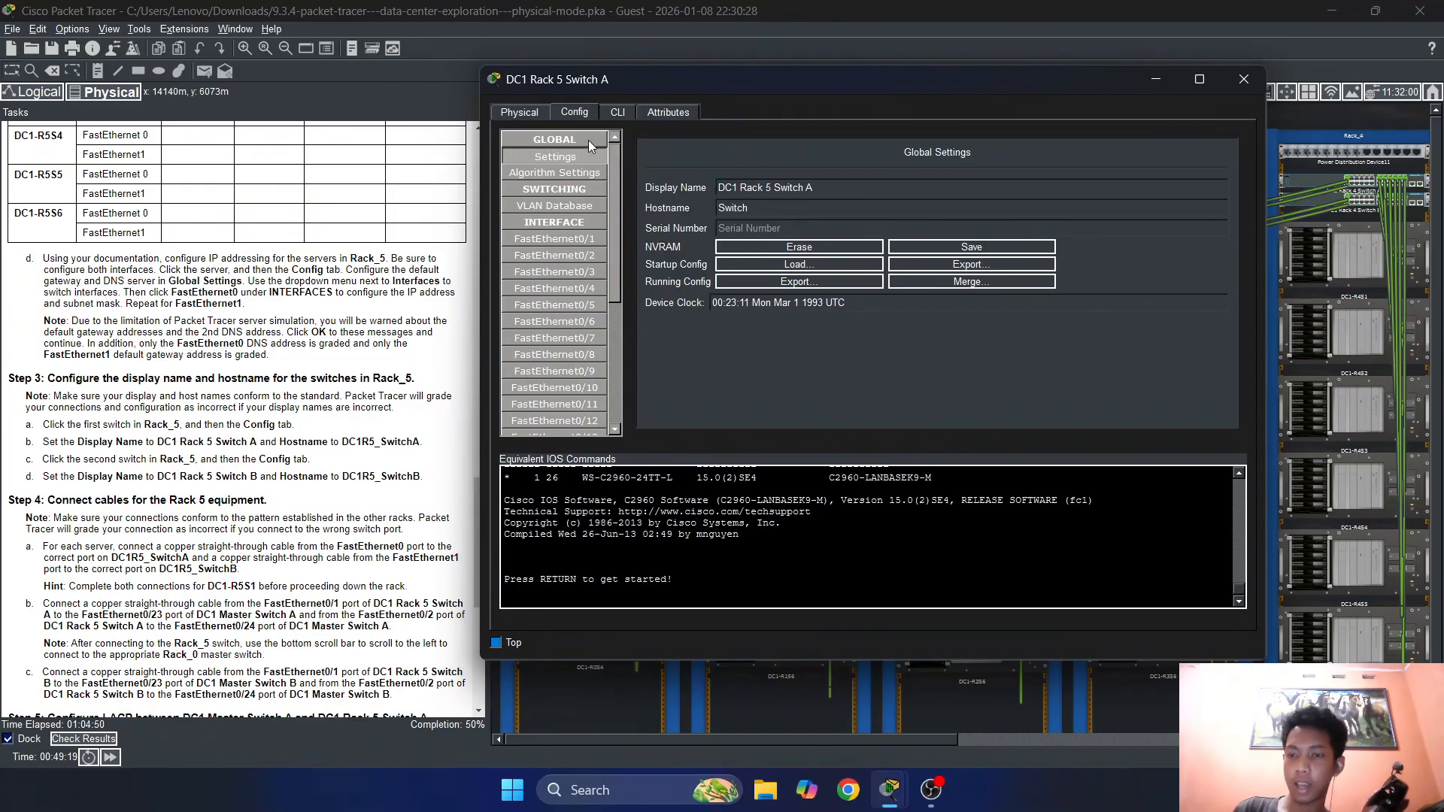
pyautogui.click(621, 112)
pyautogui.press('Return')
pyautogui.press('Return')
pyautogui.press('Return')
pyautogui.press('Return')
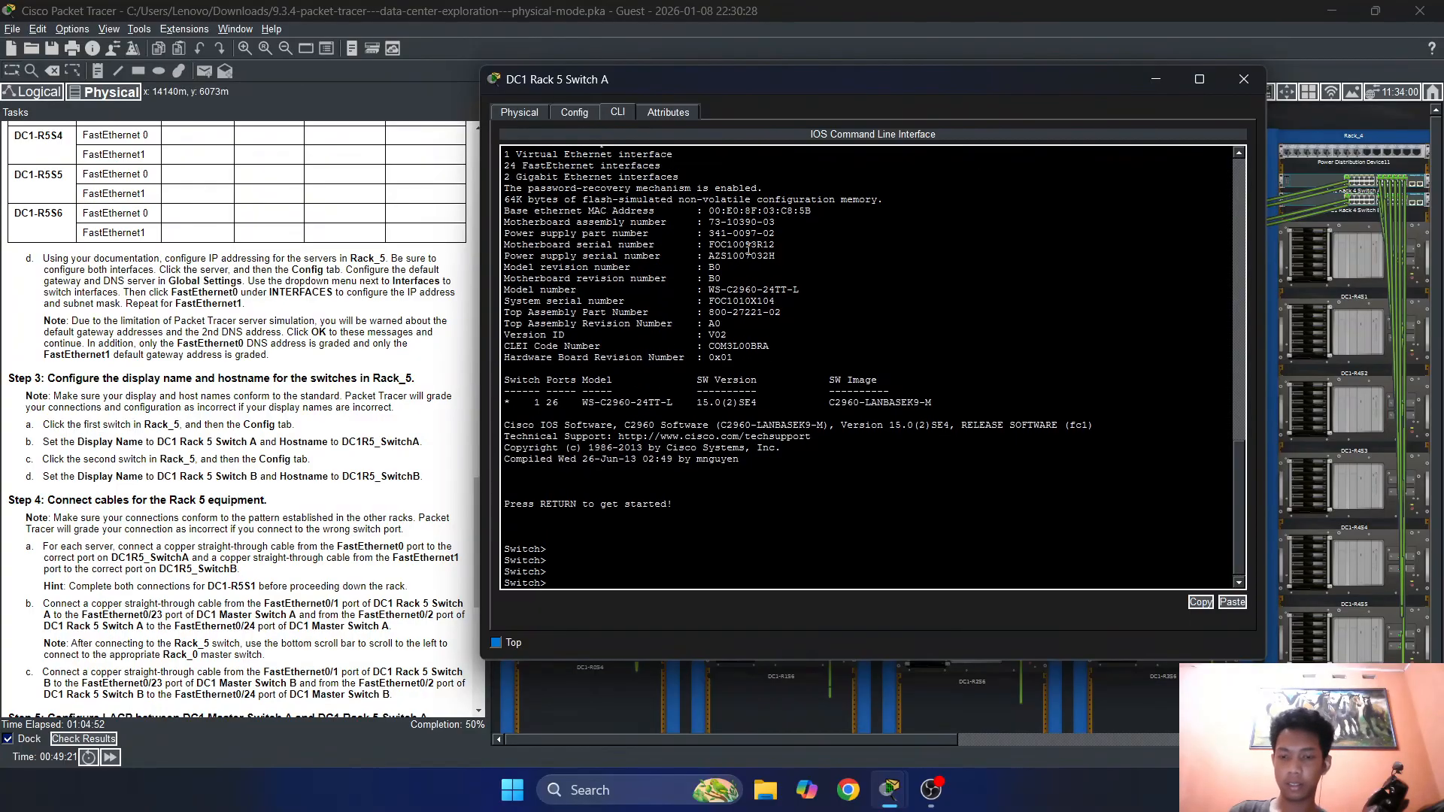
pyautogui.write('en')
pyautogui.press('Return')
pyautogui.press('Return')
pyautogui.write('conf t')
pyautogui.press('Return')
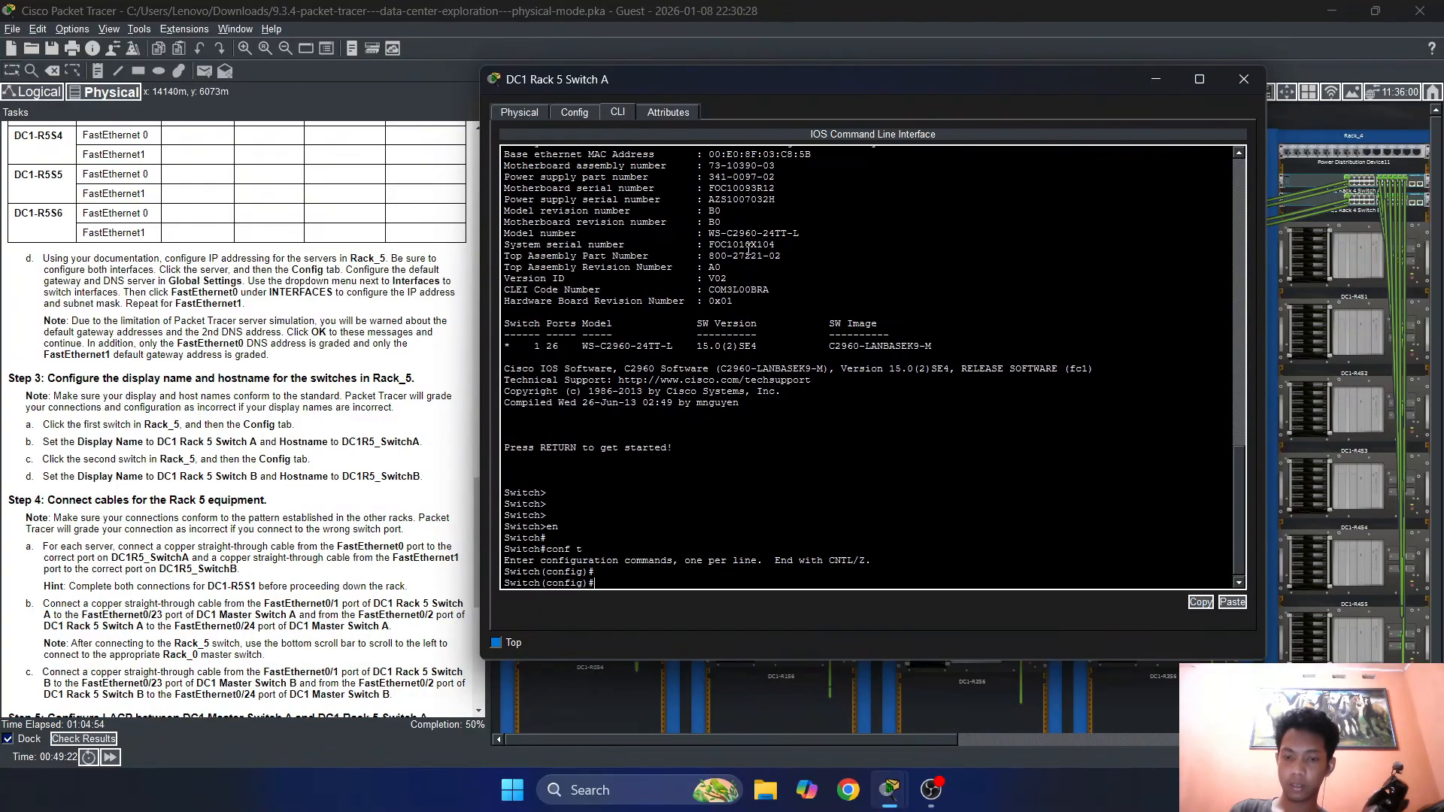
# Set the switch's hostname to DC1R5_SwitchA and close its window
pyautogui.write('host')
pyautogui.press('Tab')
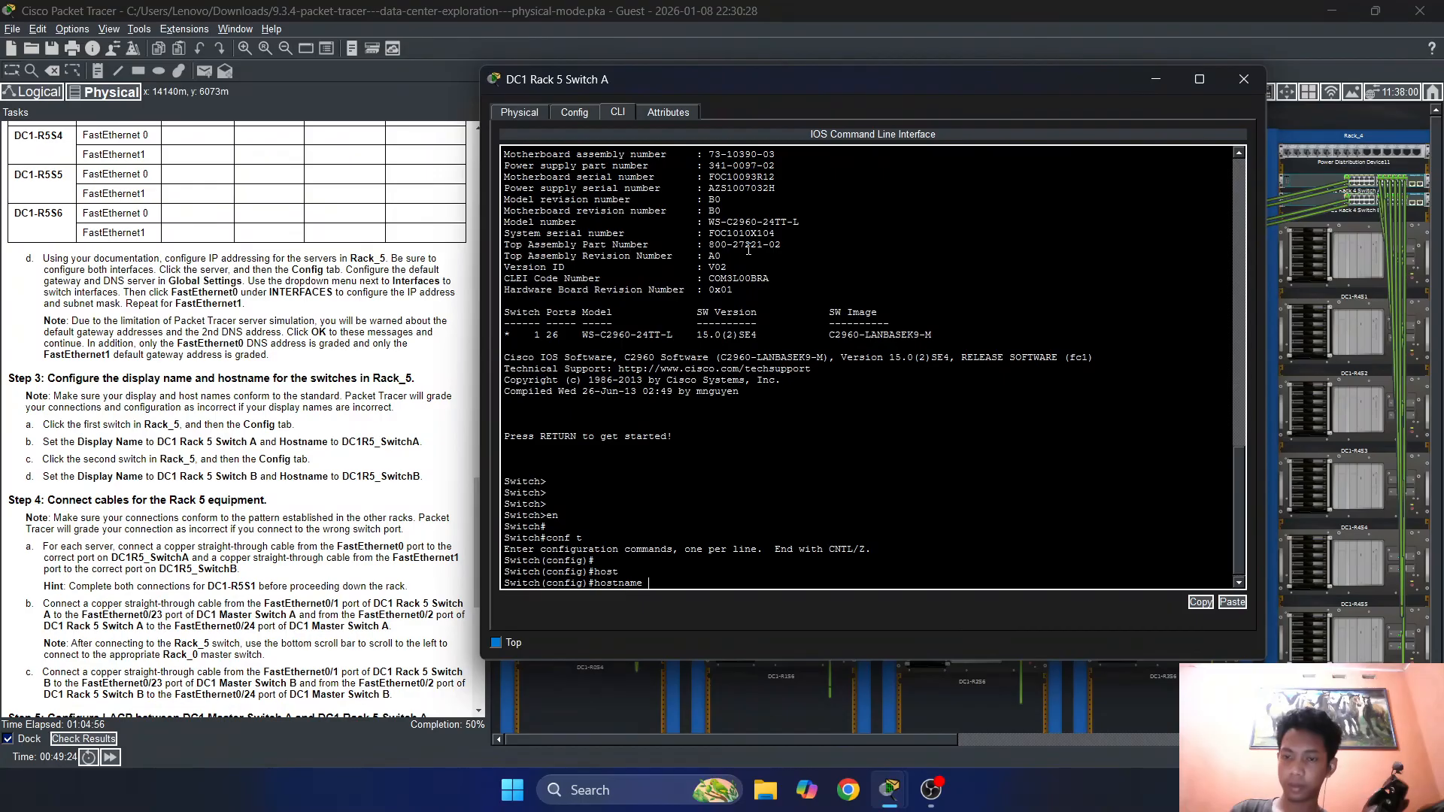
pyautogui.write('DC1')
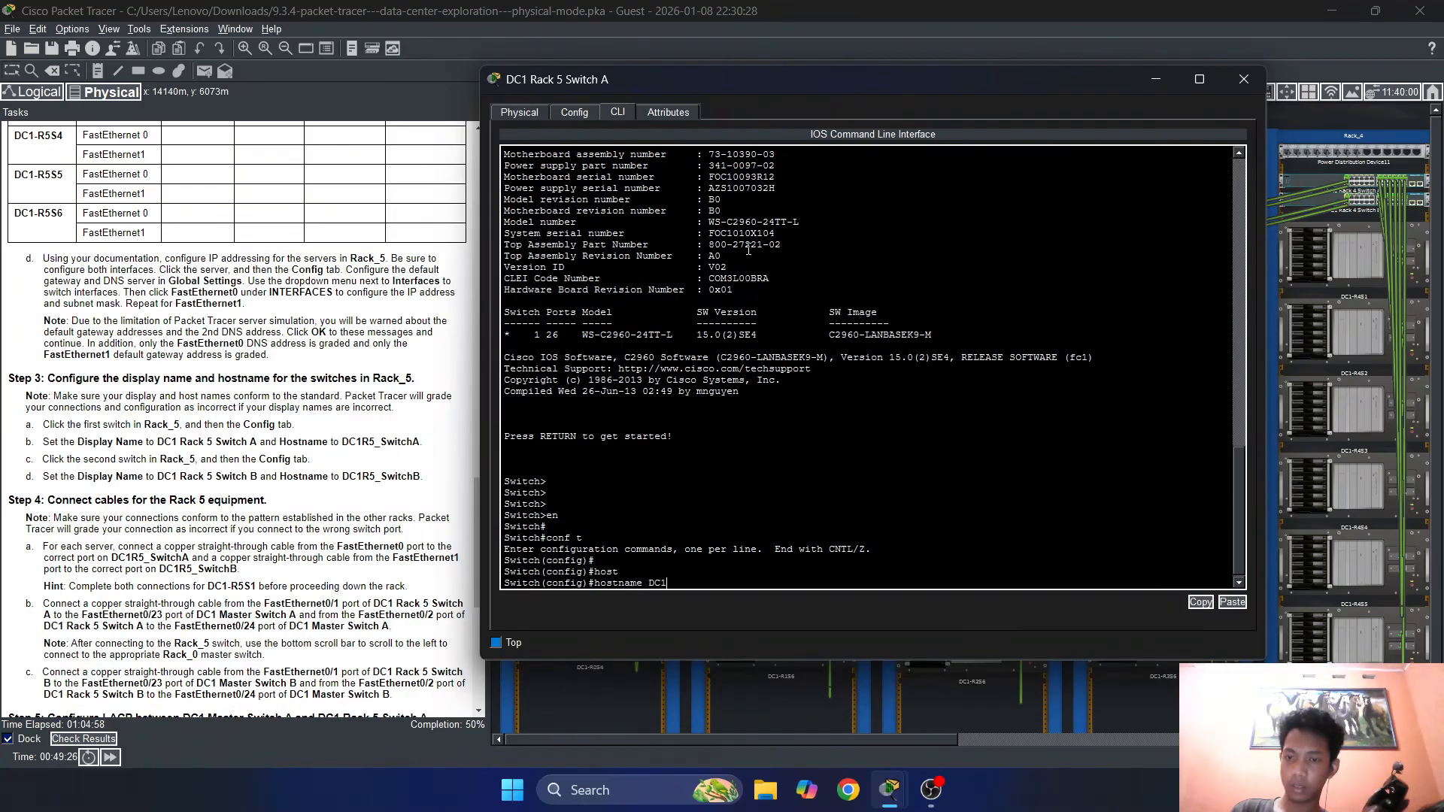
pyautogui.write('R5_')
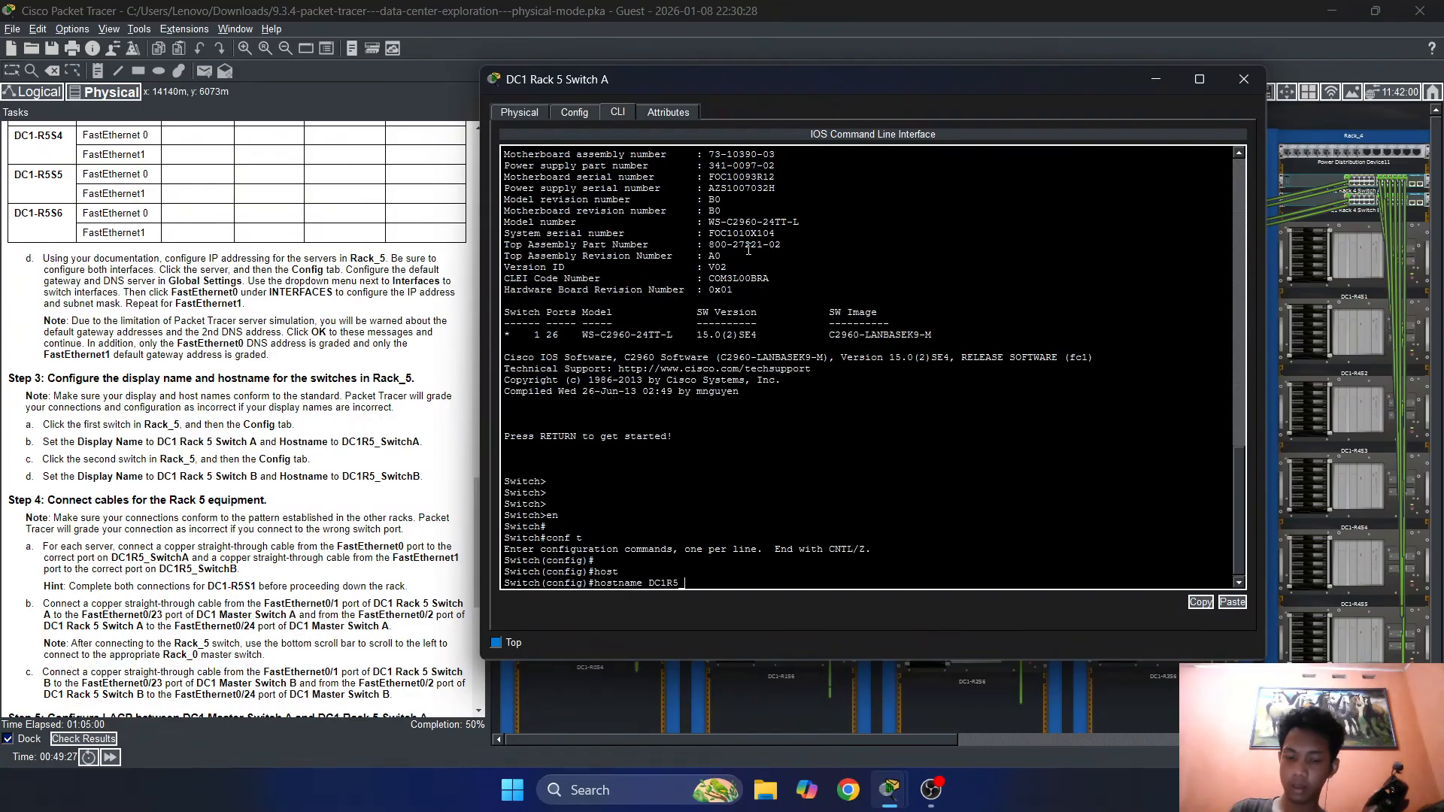
pyautogui.write('S')
pyautogui.write('tchA')
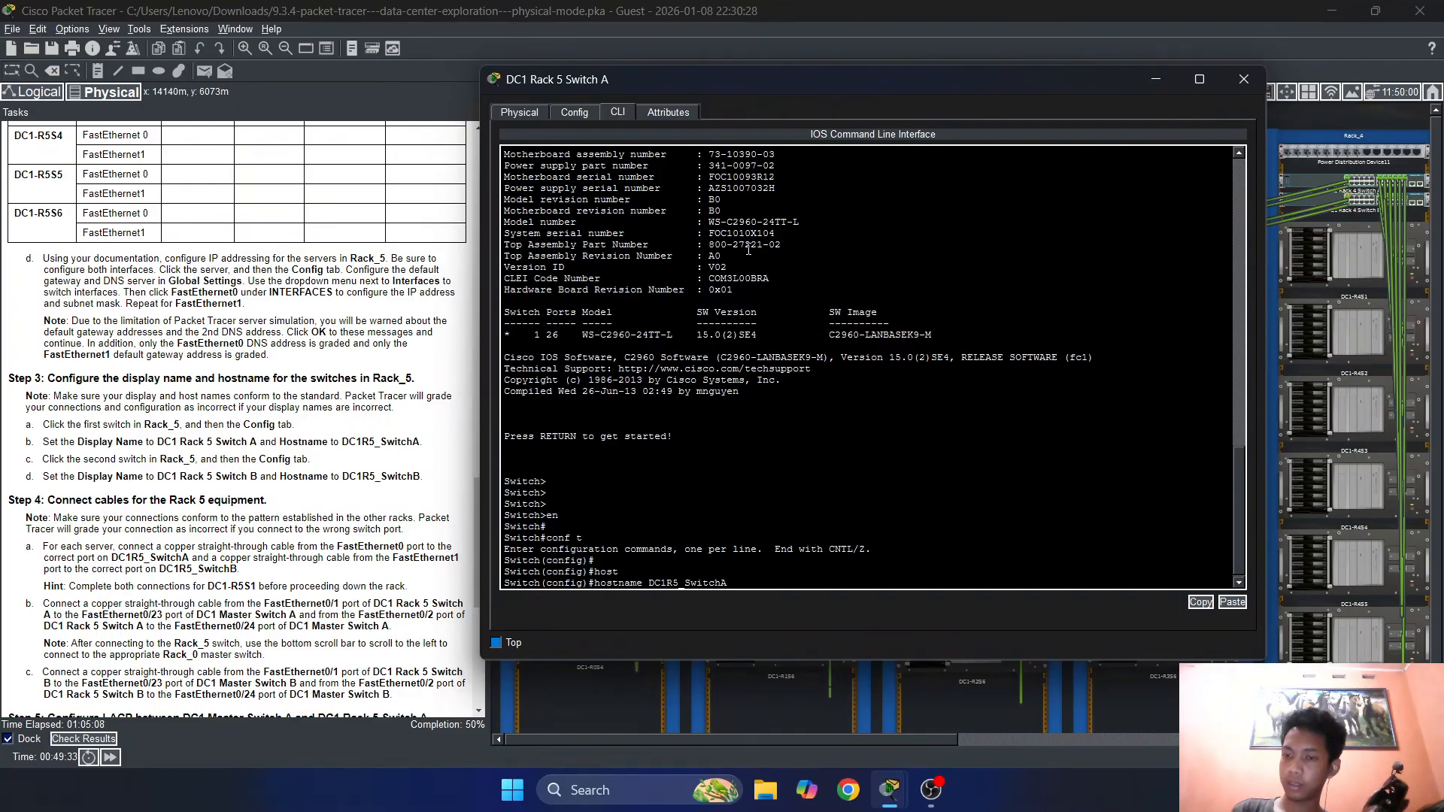
pyautogui.press('Return')
pyautogui.press('Return')
pyautogui.press('Return')
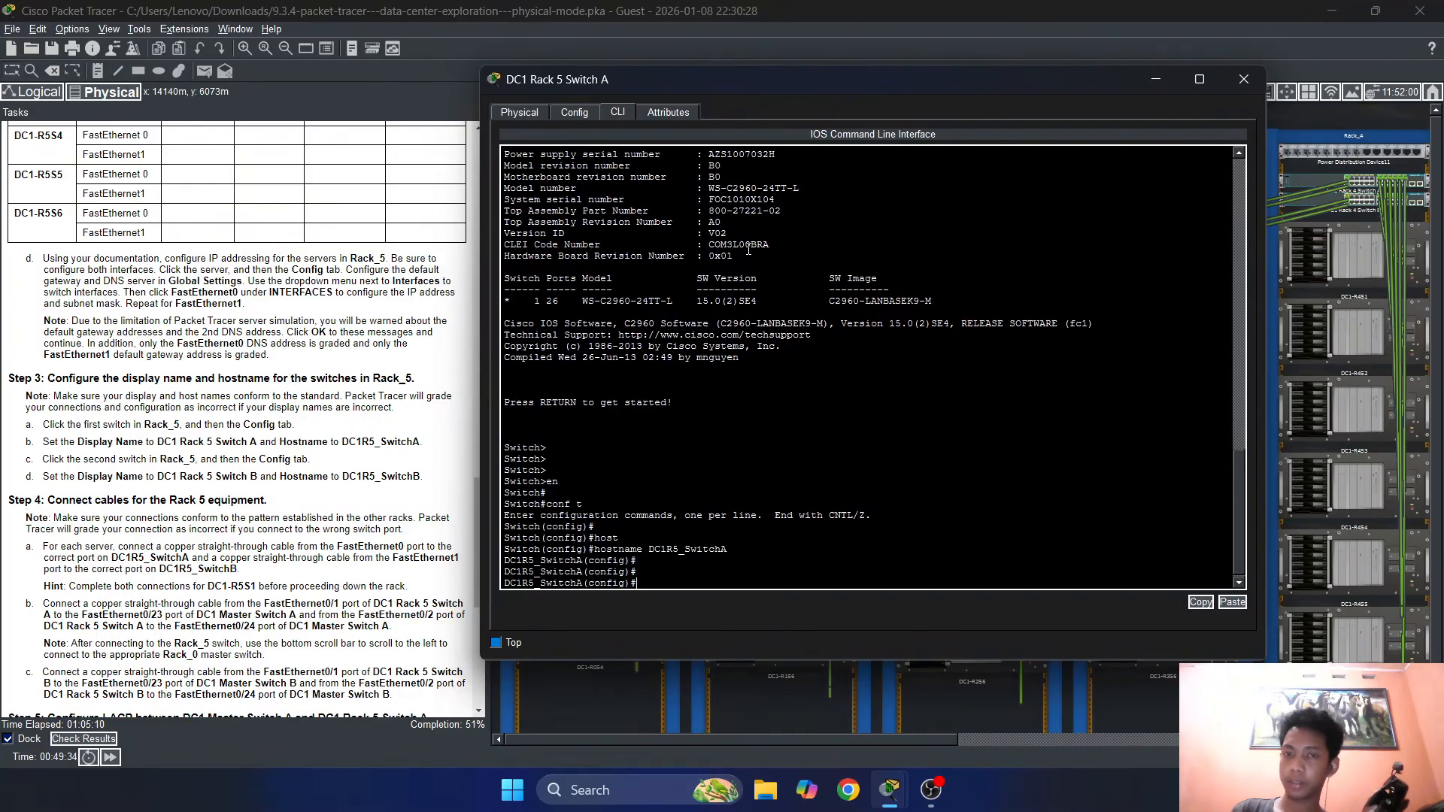
pyautogui.click(1242, 80)
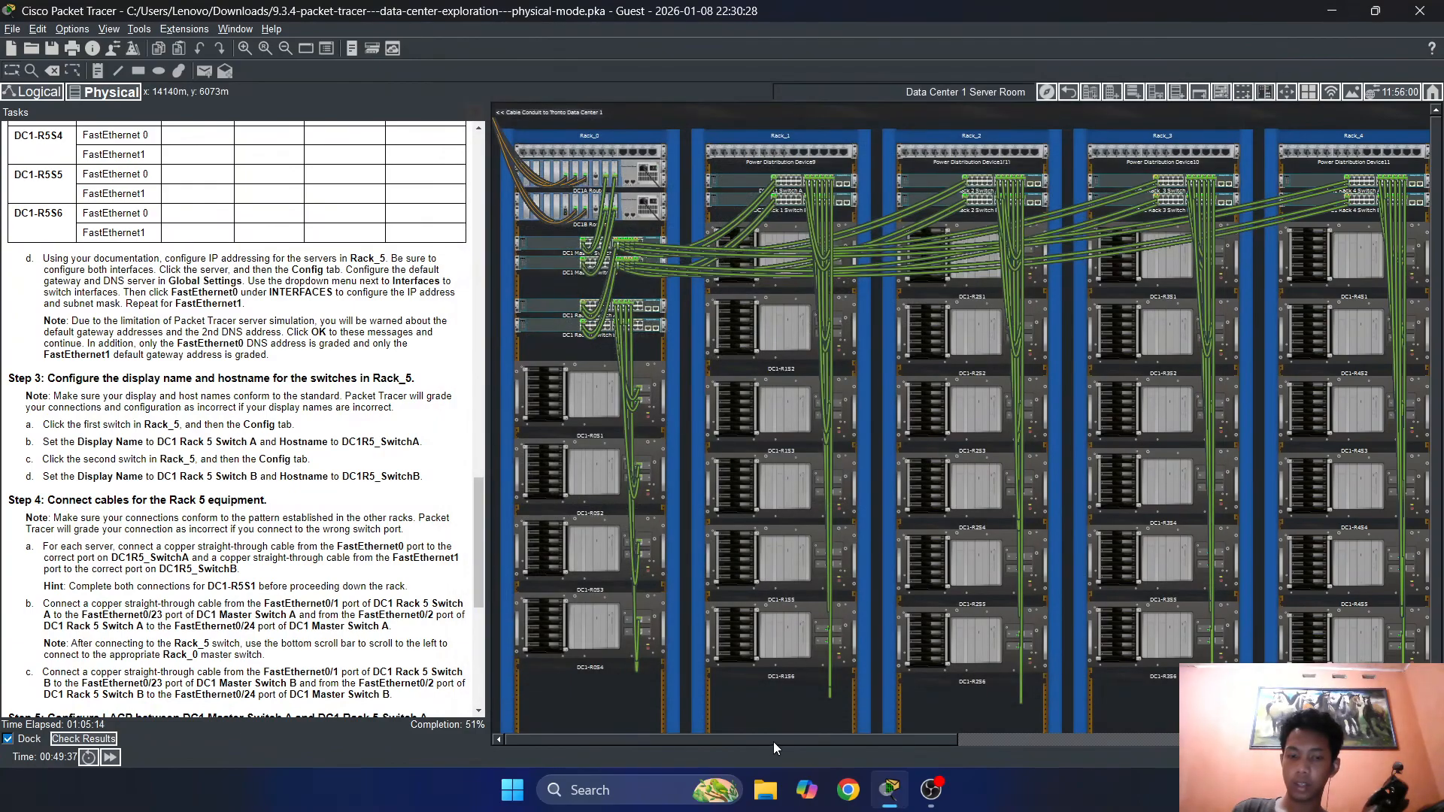
# Open the global configuration settings of the second switch in Rack_5
pyautogui.moveTo(772, 741); pyautogui.dragTo(1124, 621)
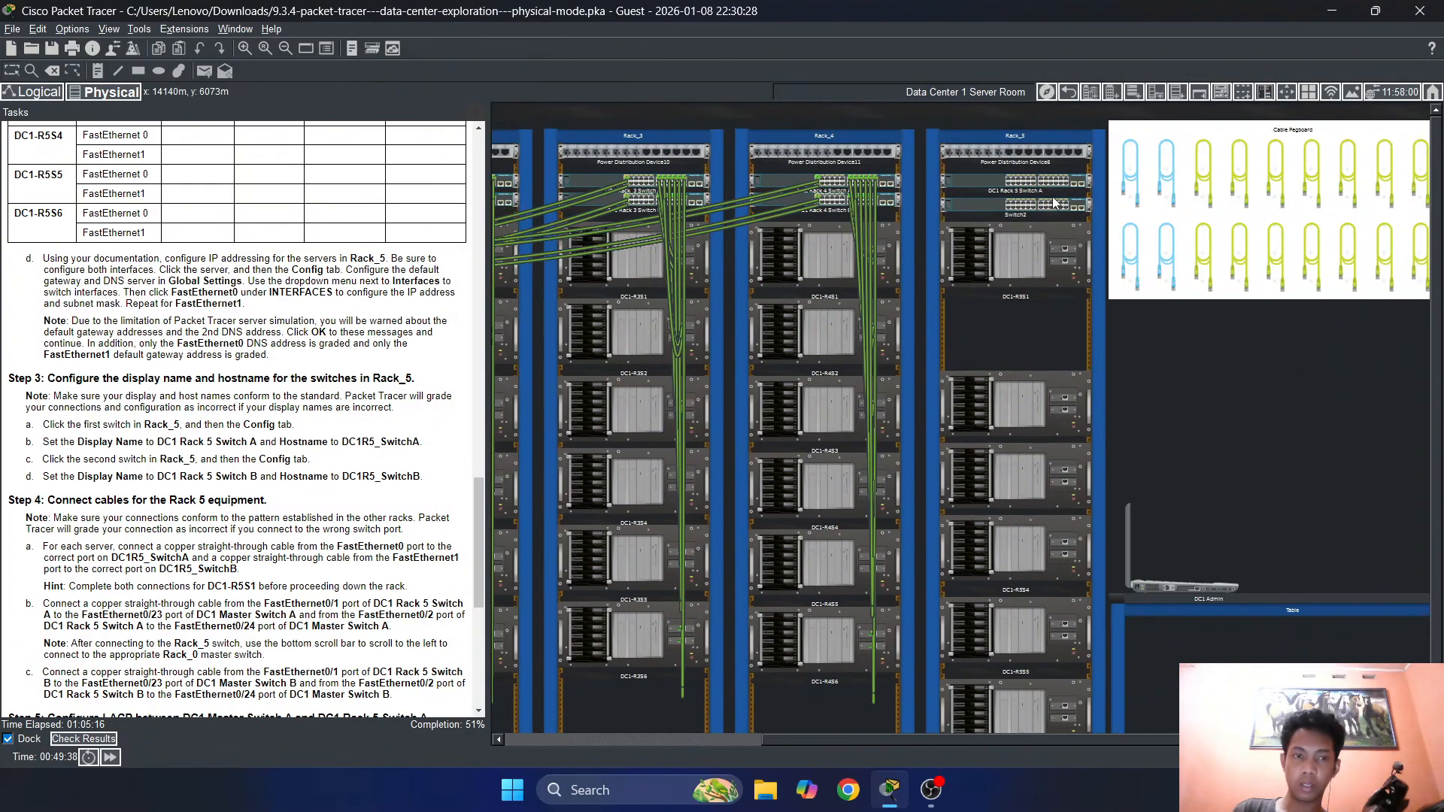
pyautogui.click(981, 209)
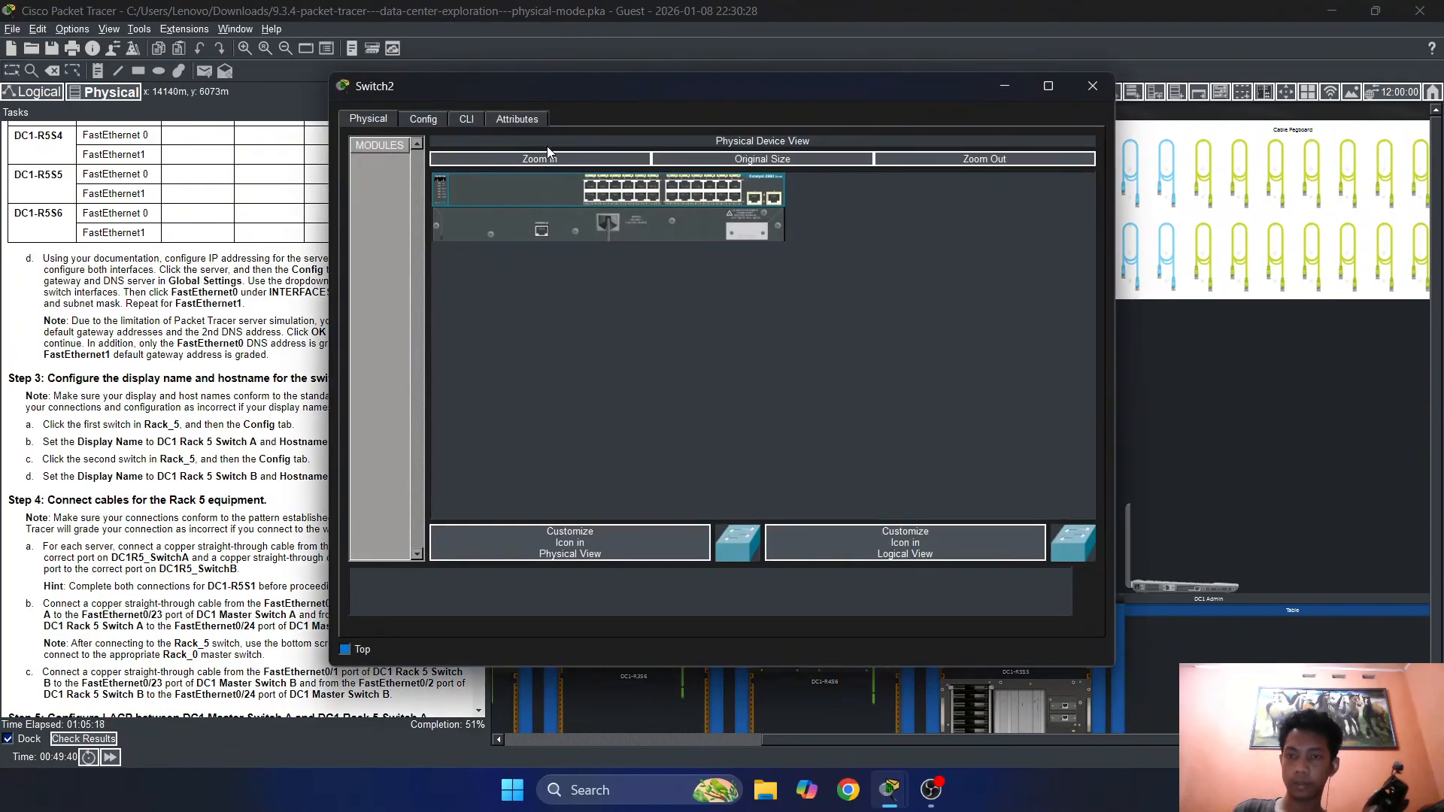
pyautogui.click(466, 119)
pyautogui.click(423, 118)
# Set the display name of the second switch in Rack_5 to DC1 Rack 5 Switch B
pyautogui.moveTo(603, 194); pyautogui.dragTo(548, 201)
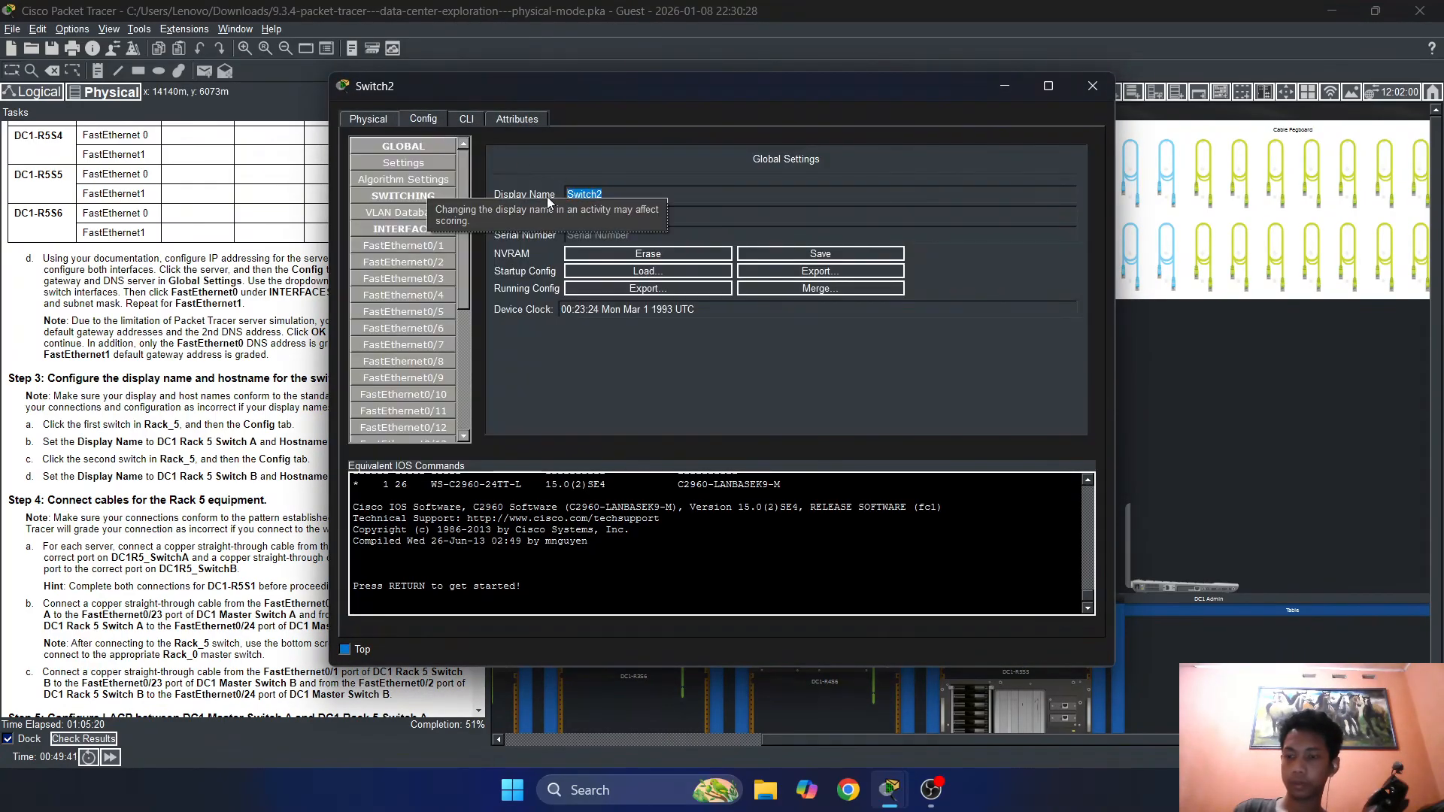
pyautogui.write('D')
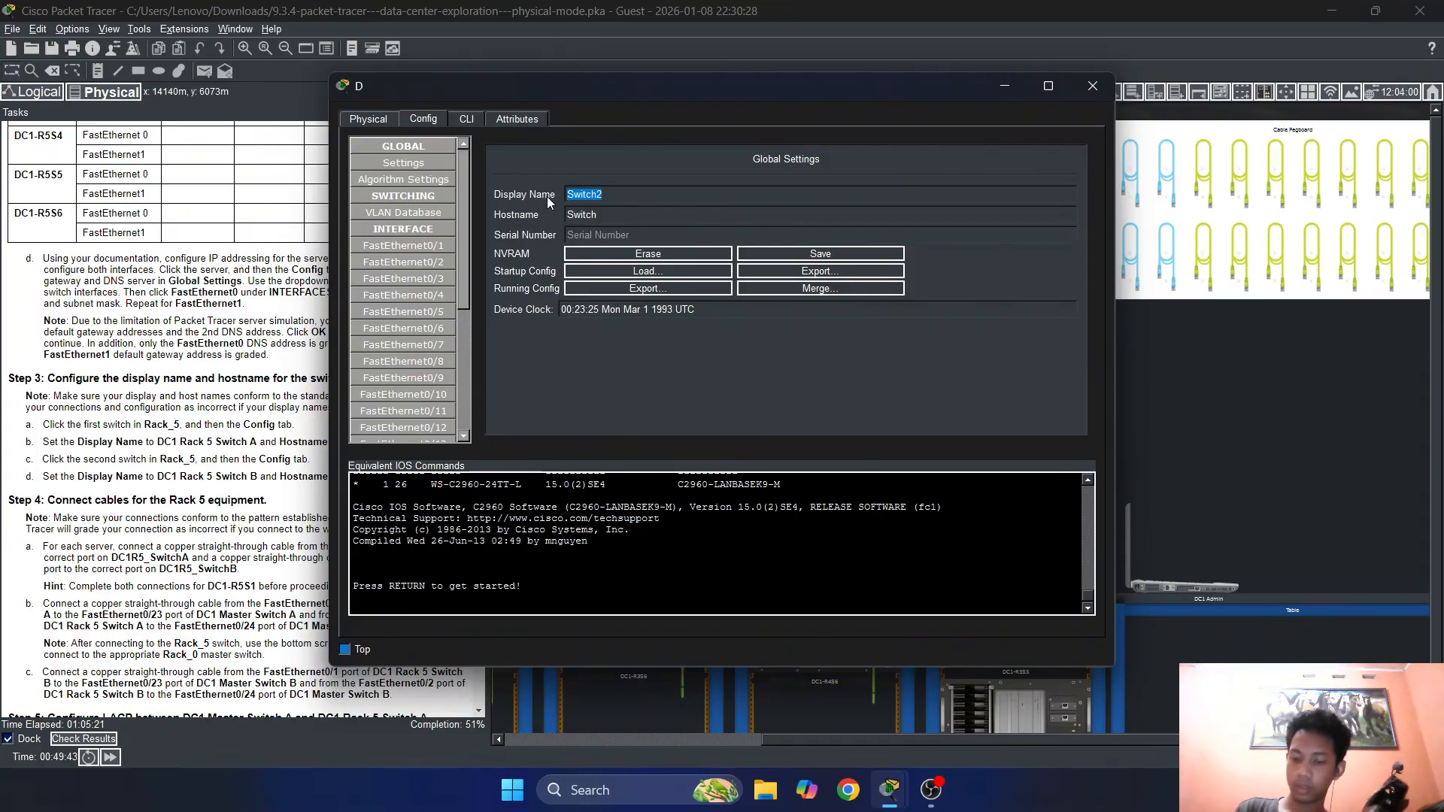
pyautogui.write('C1')
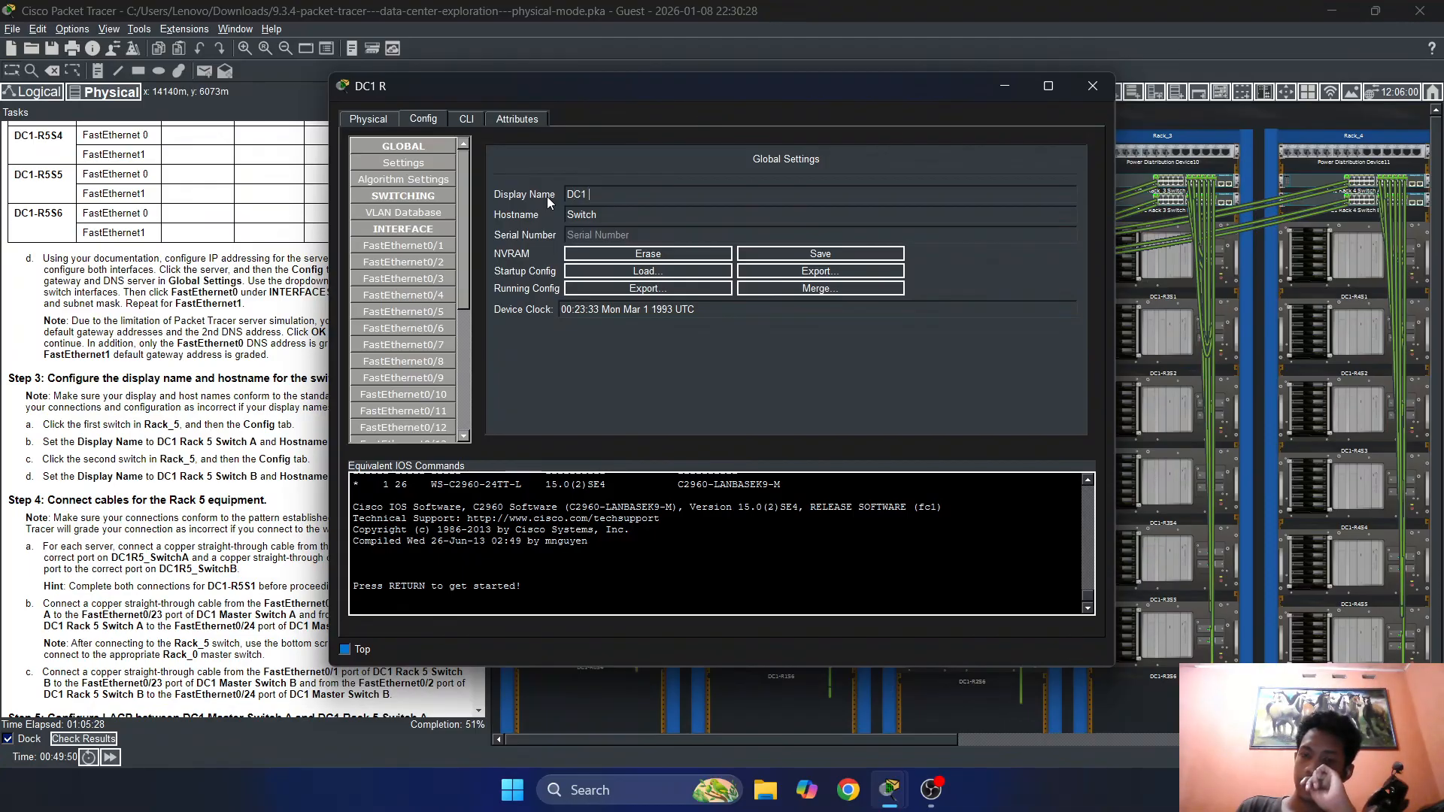
pyautogui.write(' Rack 5')
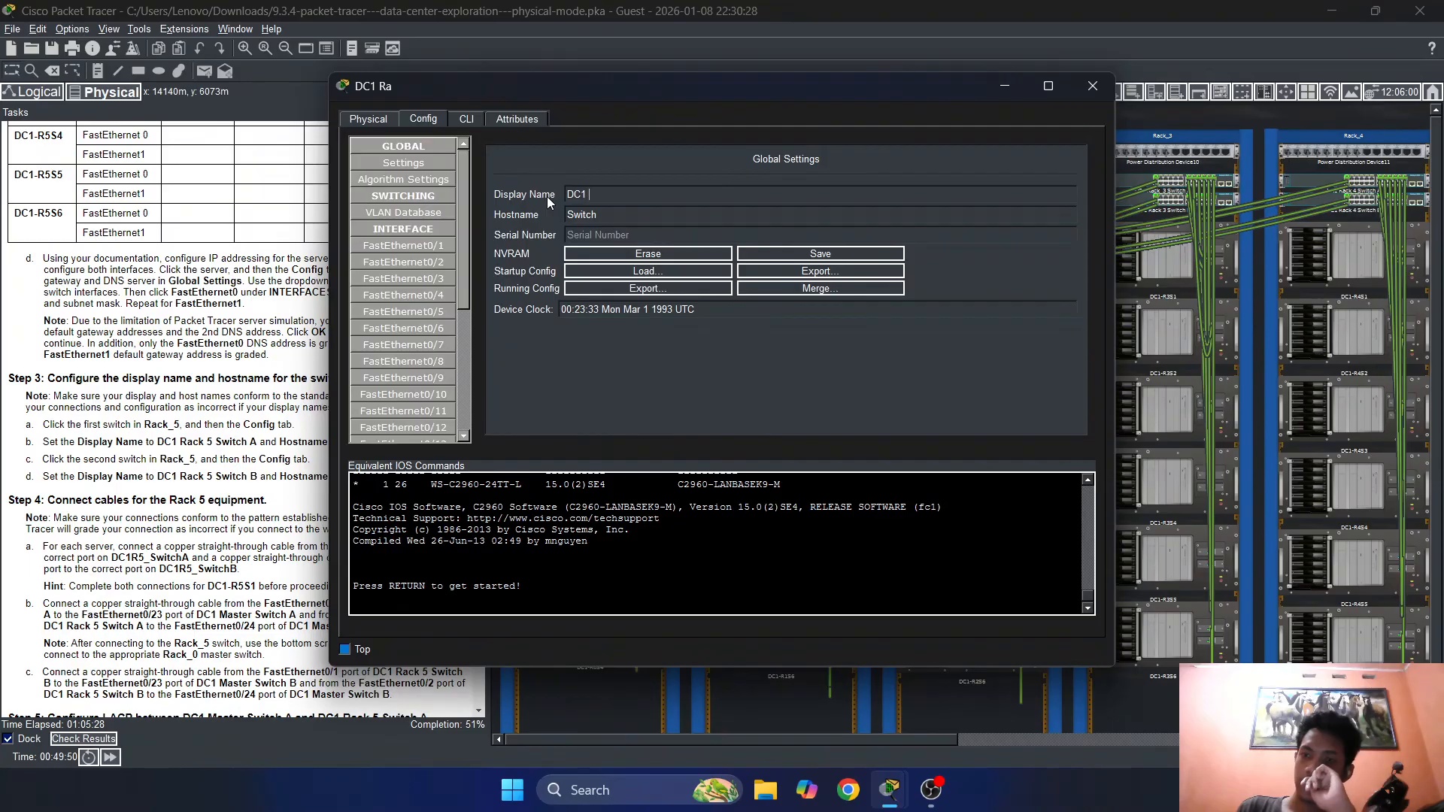
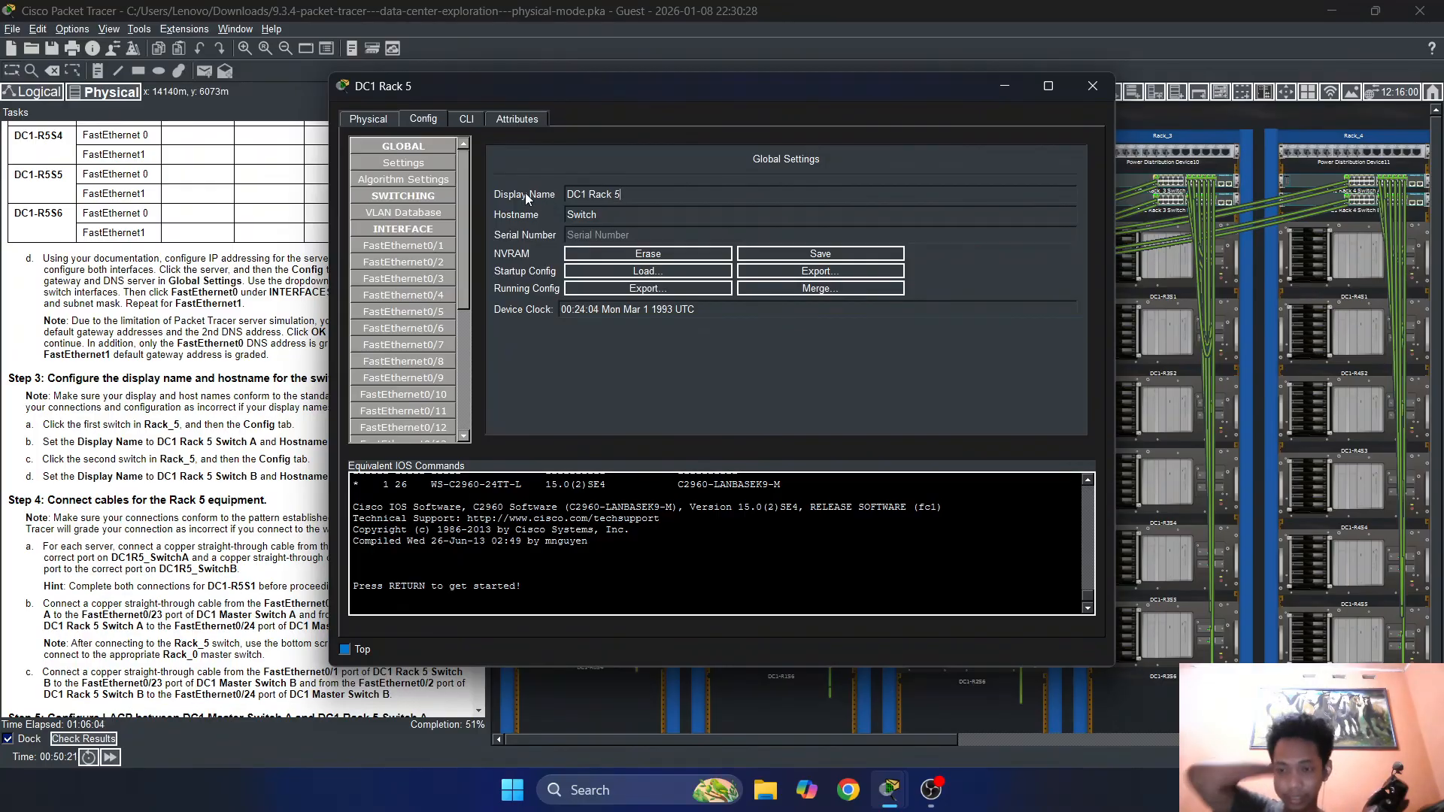
pyautogui.click(923, 795)
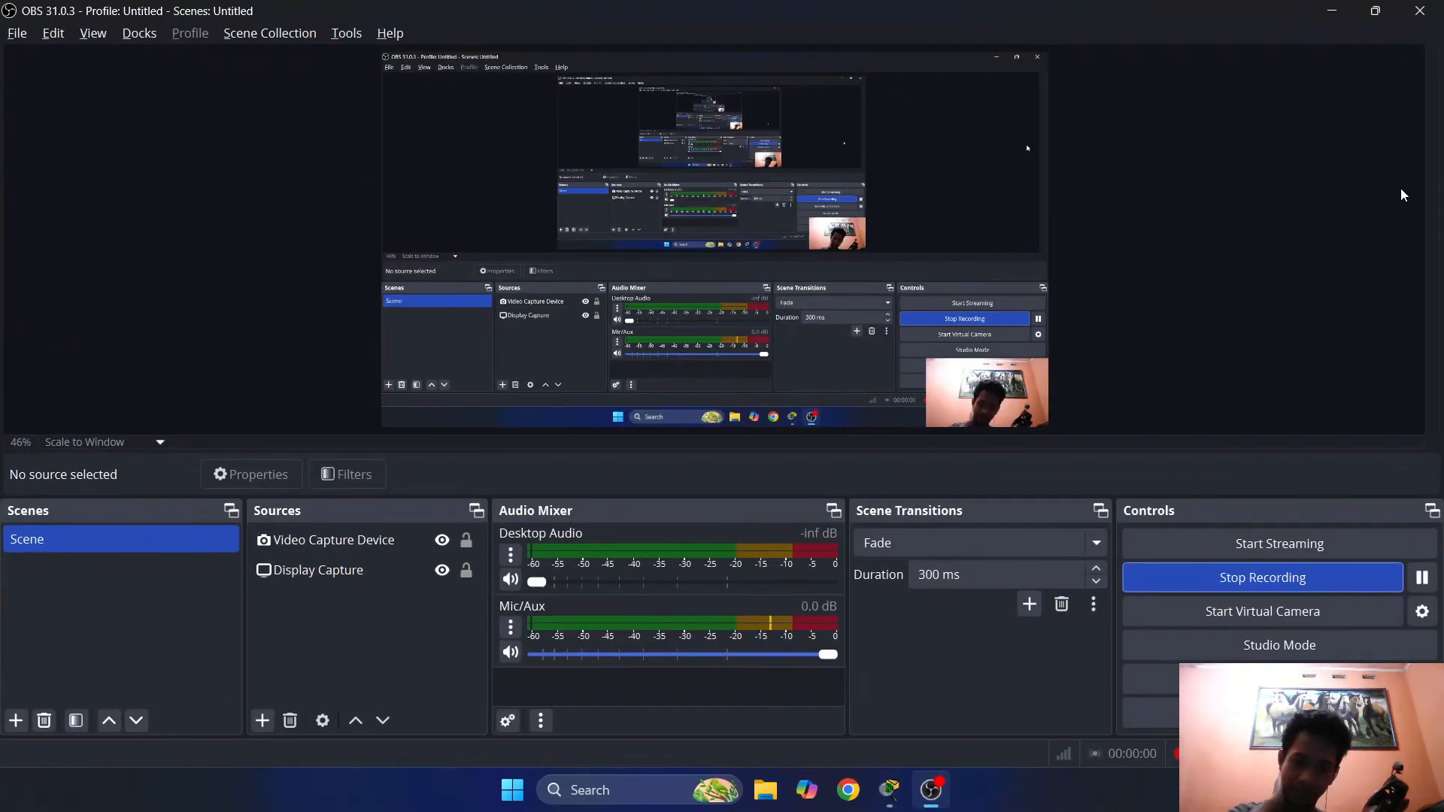
pyautogui.click(1339, 12)
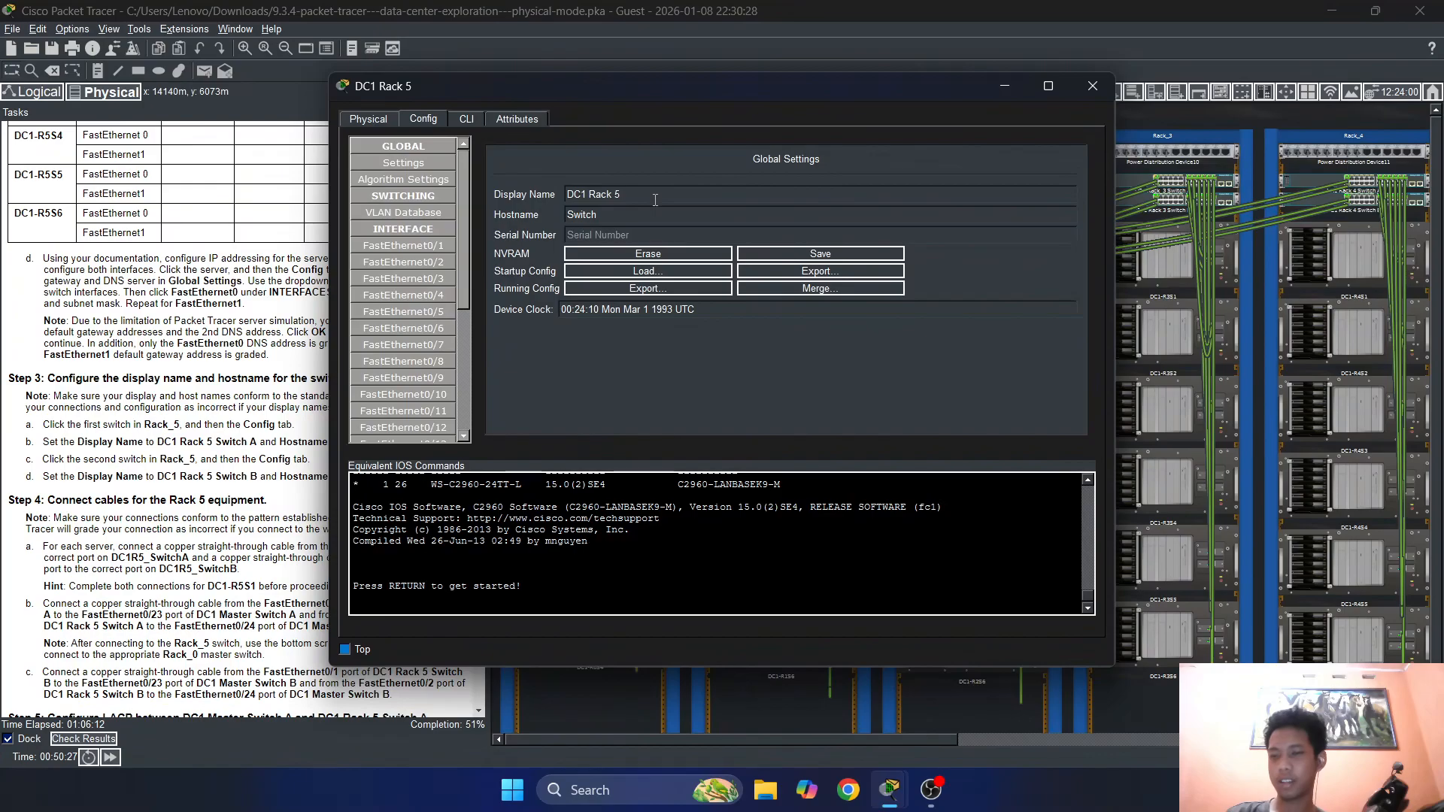
pyautogui.write('S')
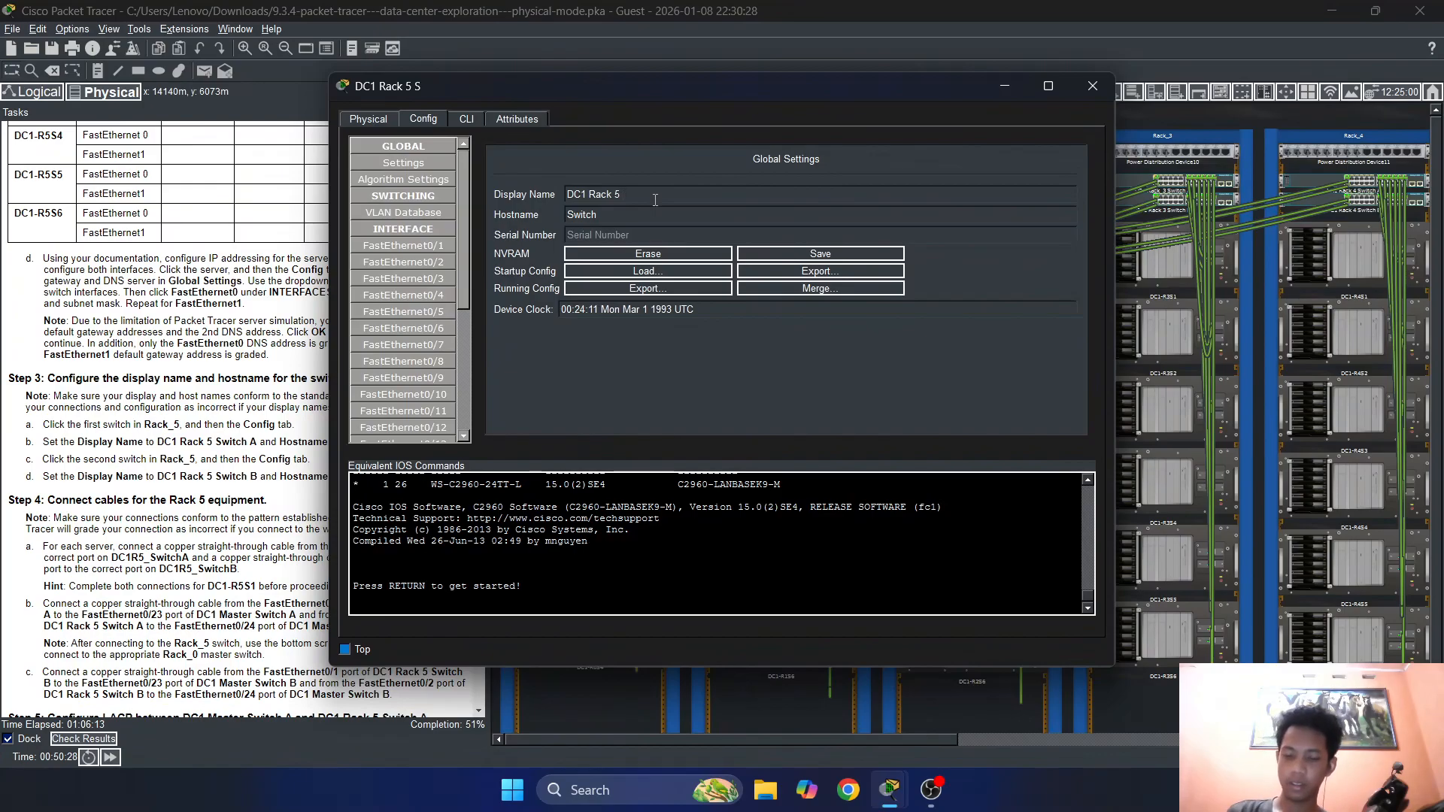
pyautogui.write('S')
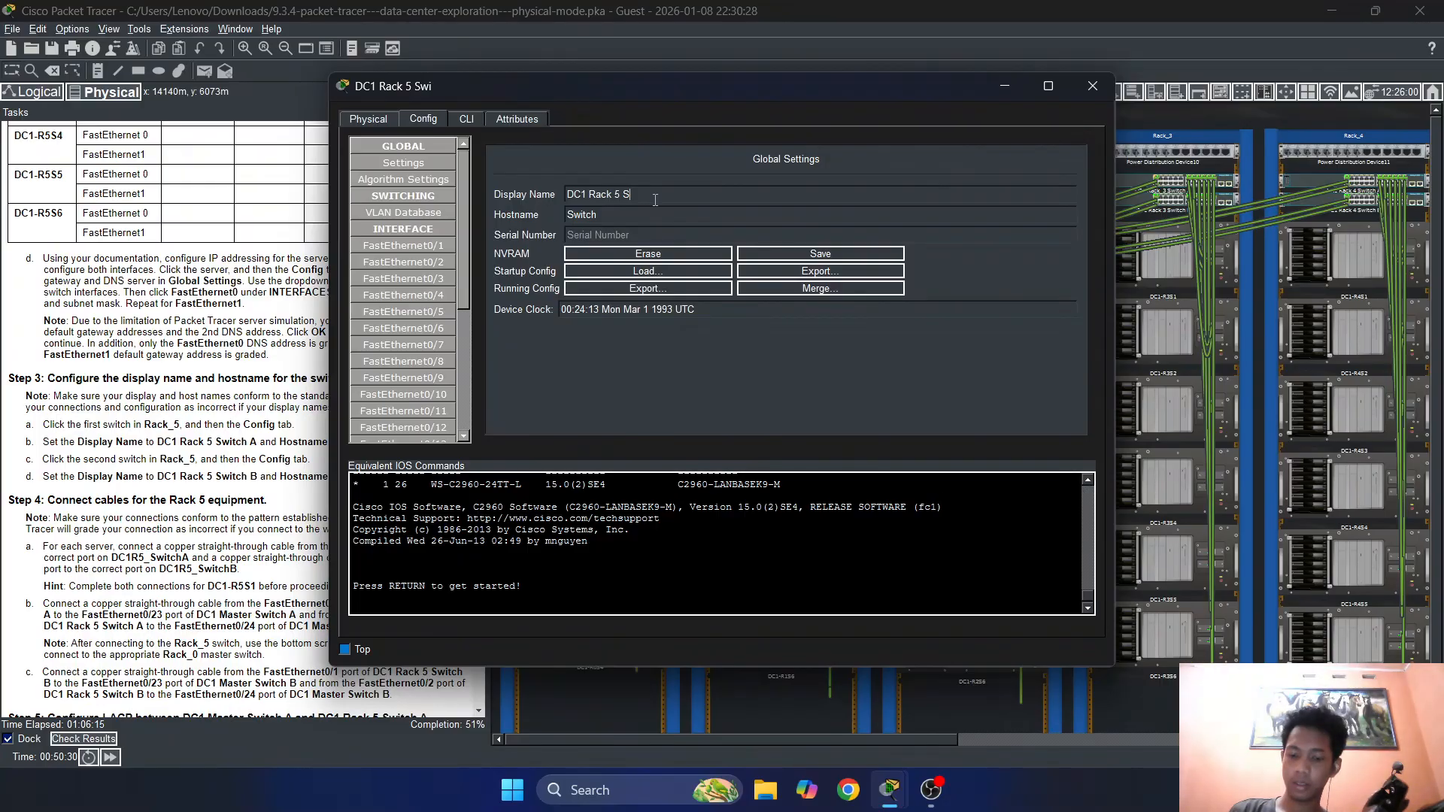
pyautogui.write('wi')
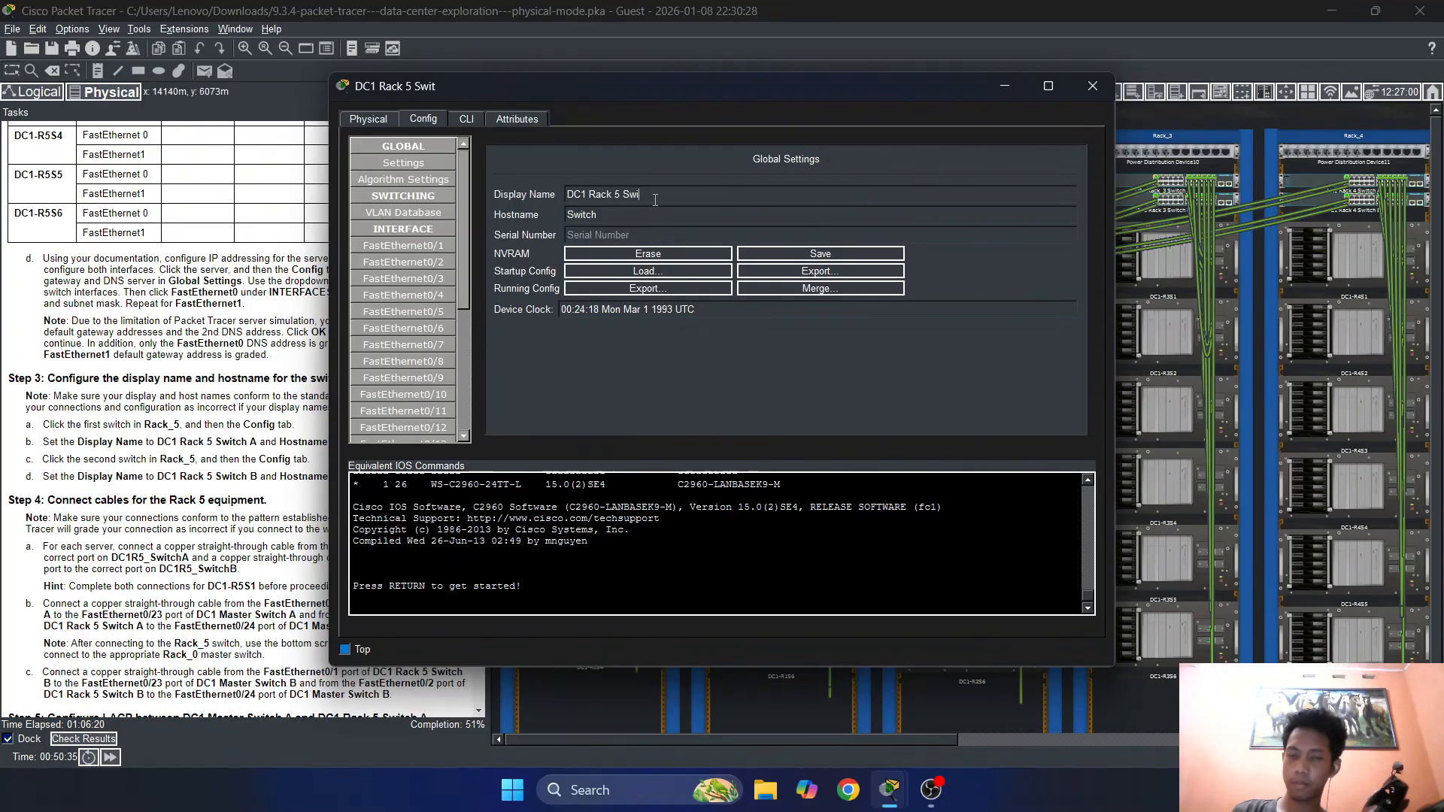
pyautogui.write('tch B')
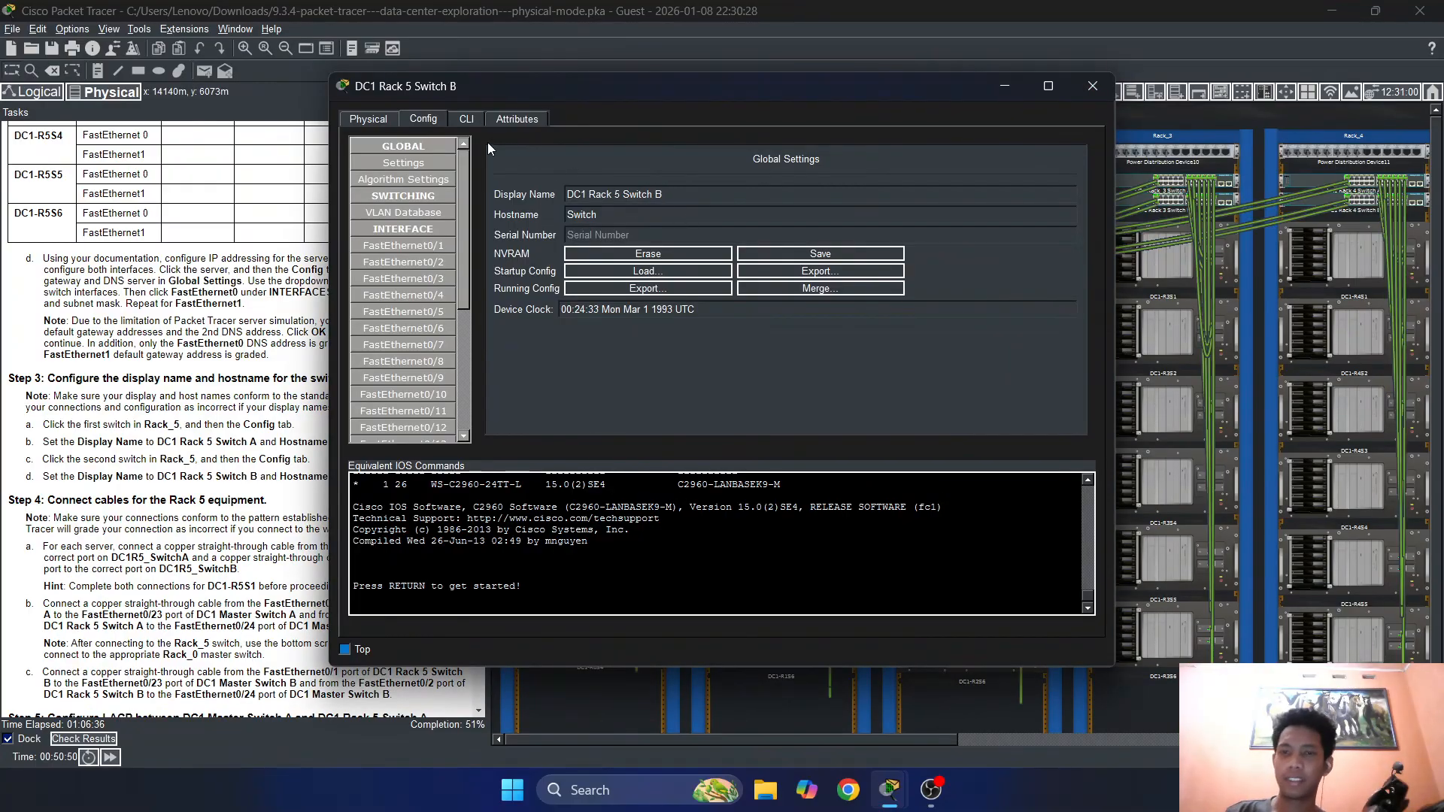
# Start a command-line session on DC1 Rack 5 Switch B and enter global configuration mode with en and conf t
pyautogui.click(467, 119)
pyautogui.press('Return')
pyautogui.press('Return')
pyautogui.press('Return')
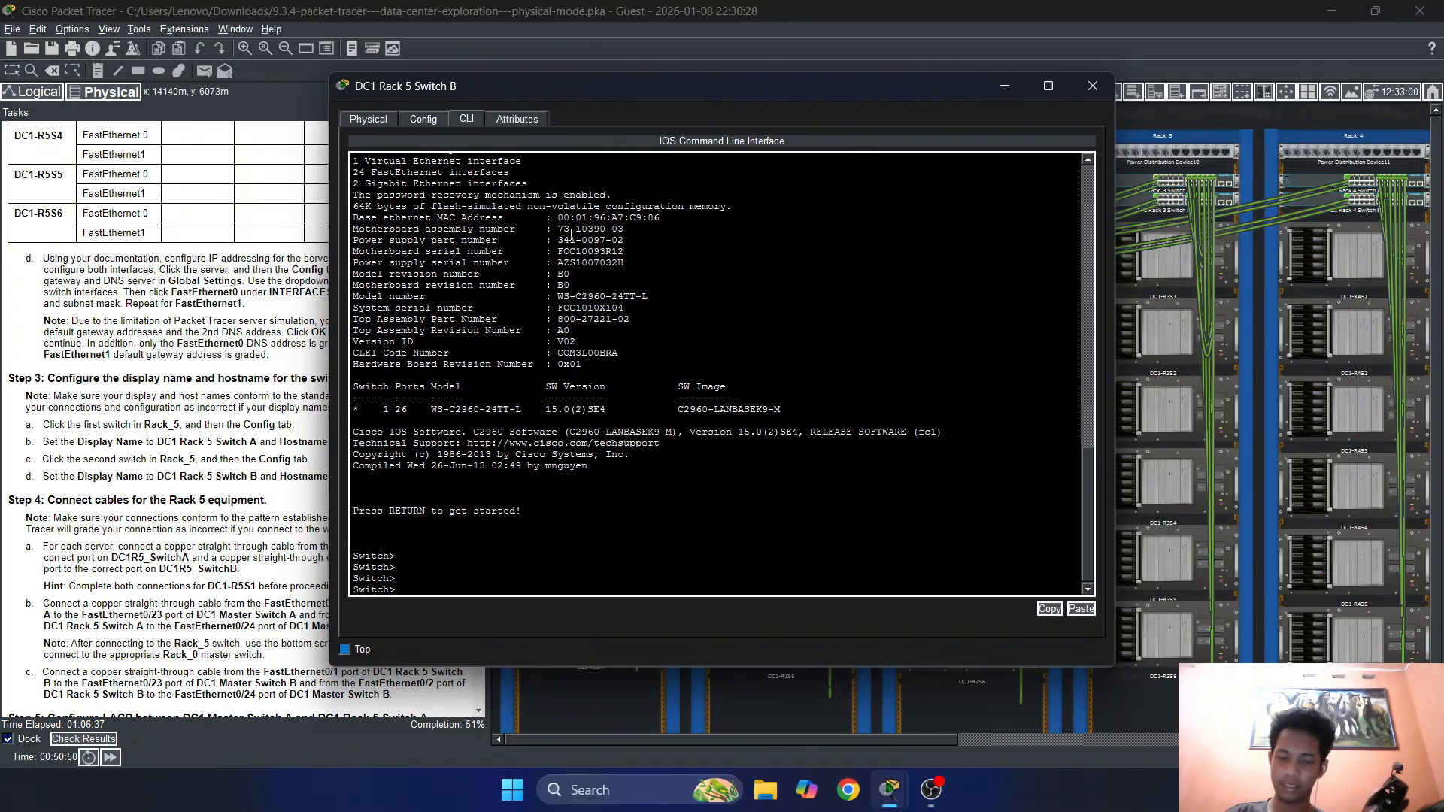
pyautogui.write('en')
pyautogui.press('Return')
pyautogui.write('con')
pyautogui.press('BackSpace')
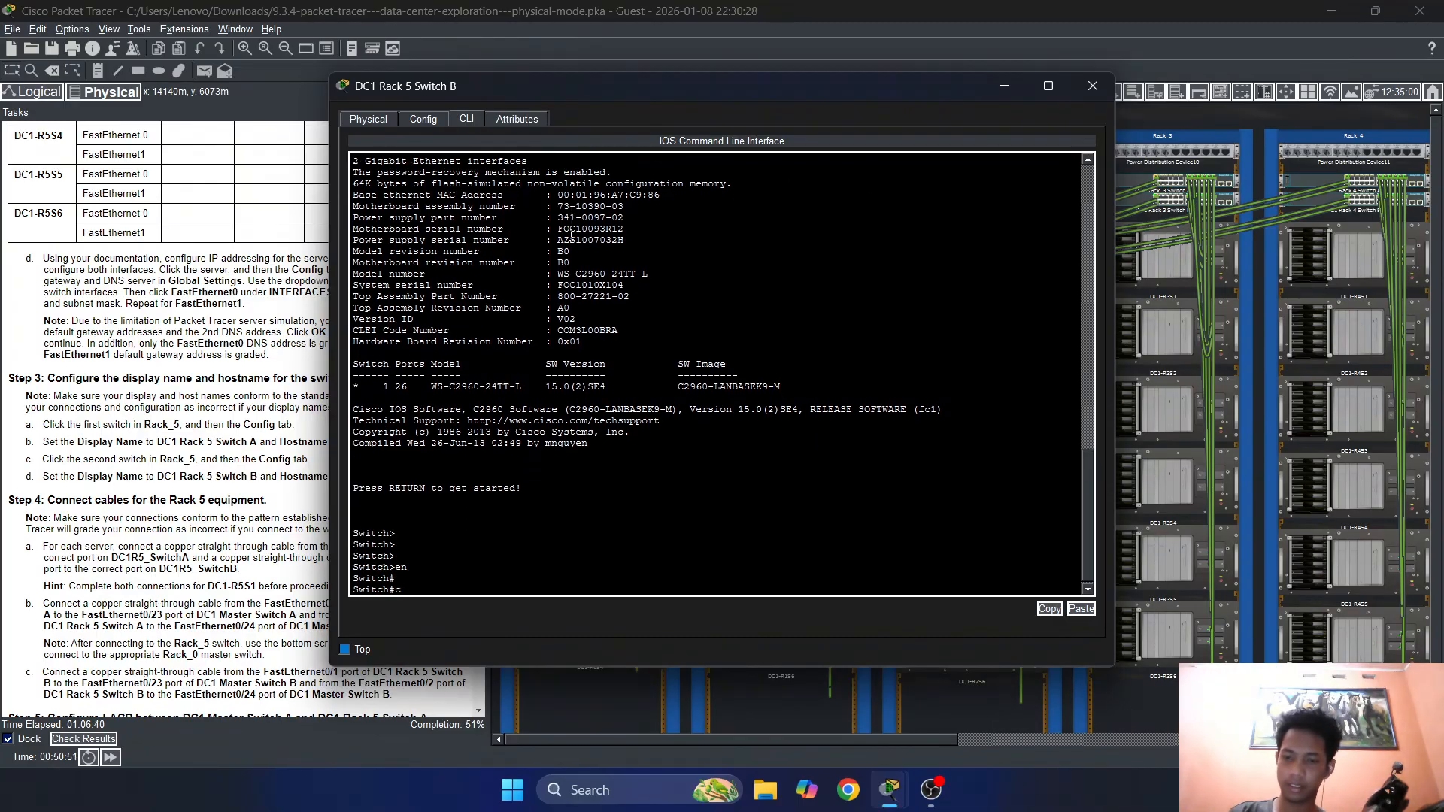
pyautogui.write('n ft')
pyautogui.press('Return')
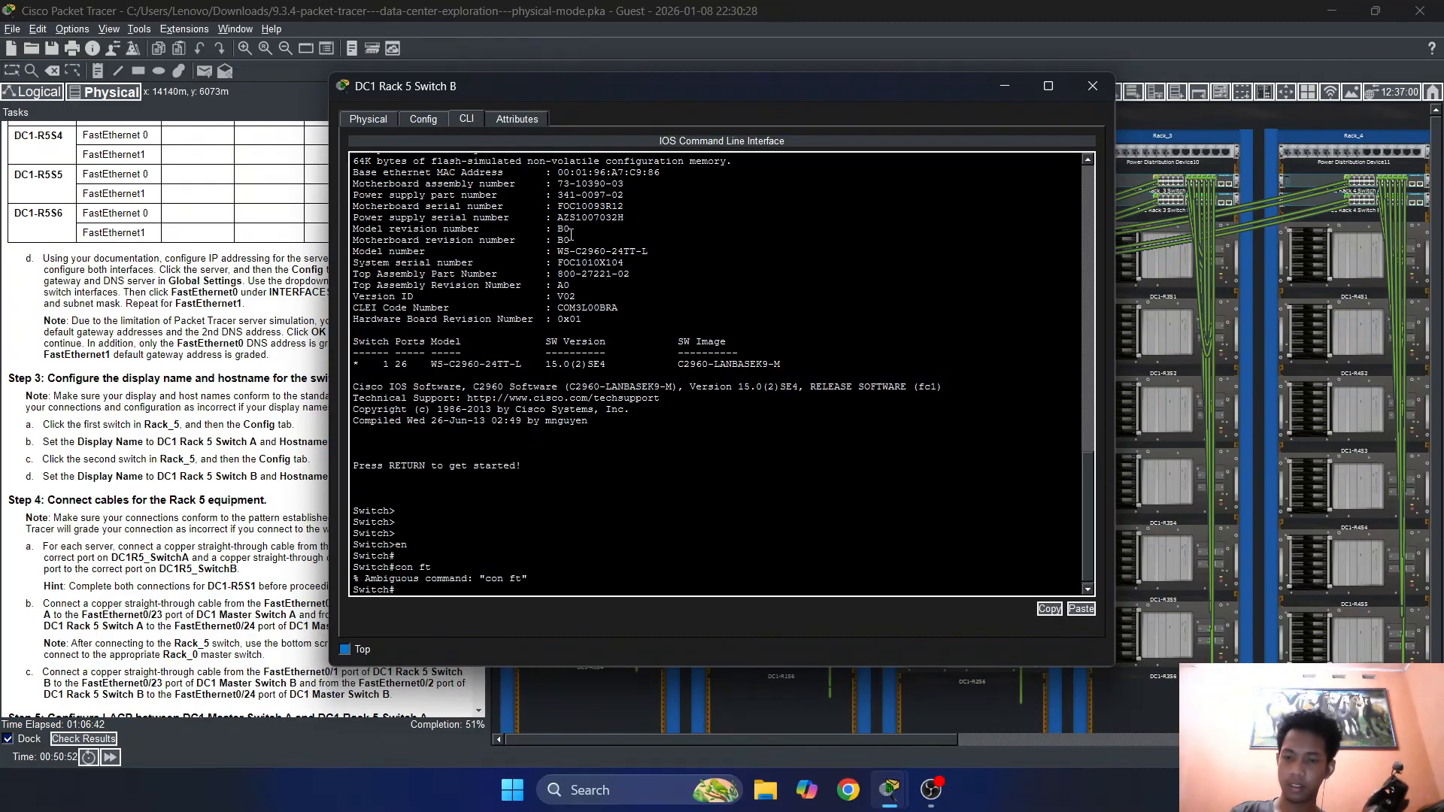
pyautogui.write('conf t')
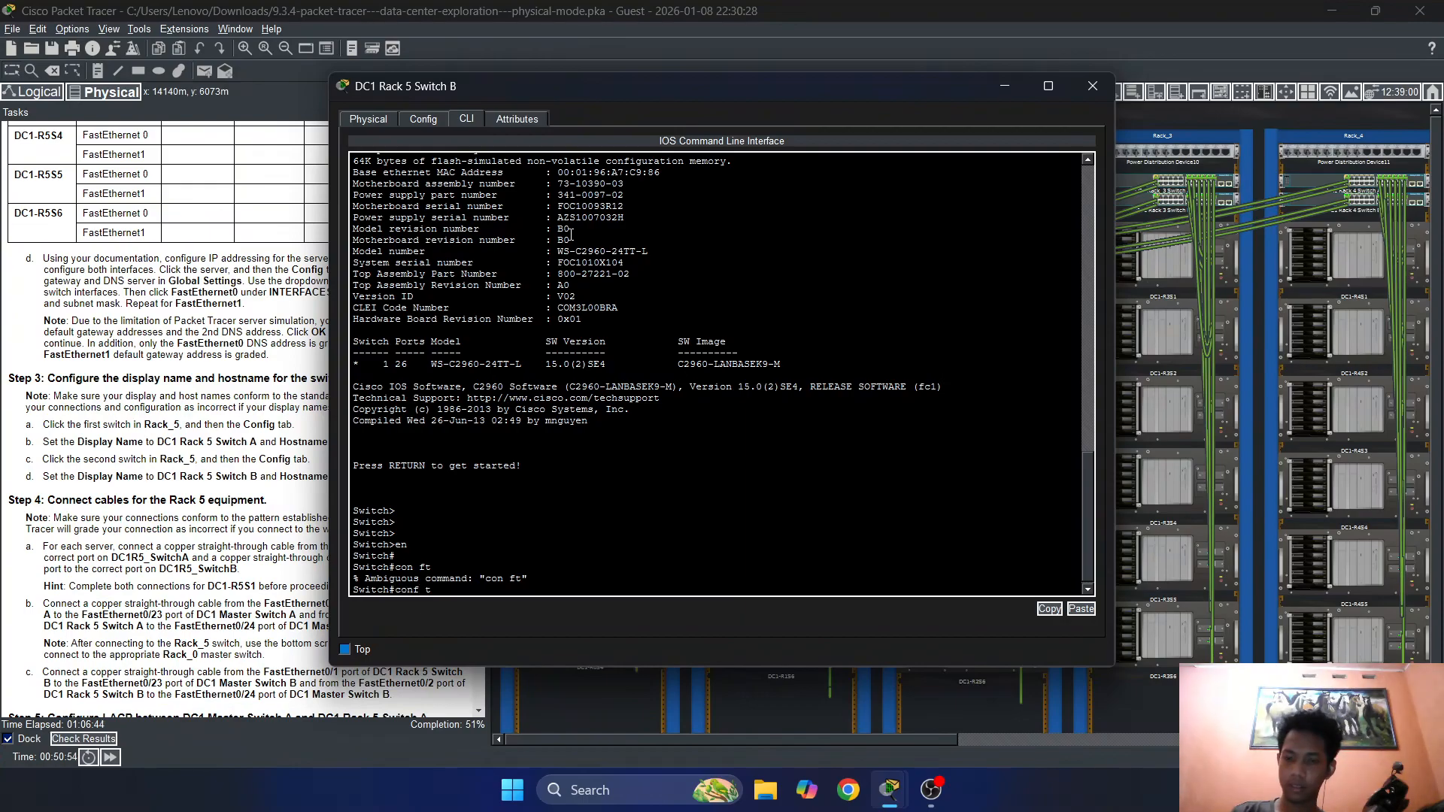
pyautogui.press('Return')
pyautogui.press('Return')
# Set the hostname of DC1 Rack 5 Switch B to DC1R5_SwitchB and close its window
pyautogui.write('ip')
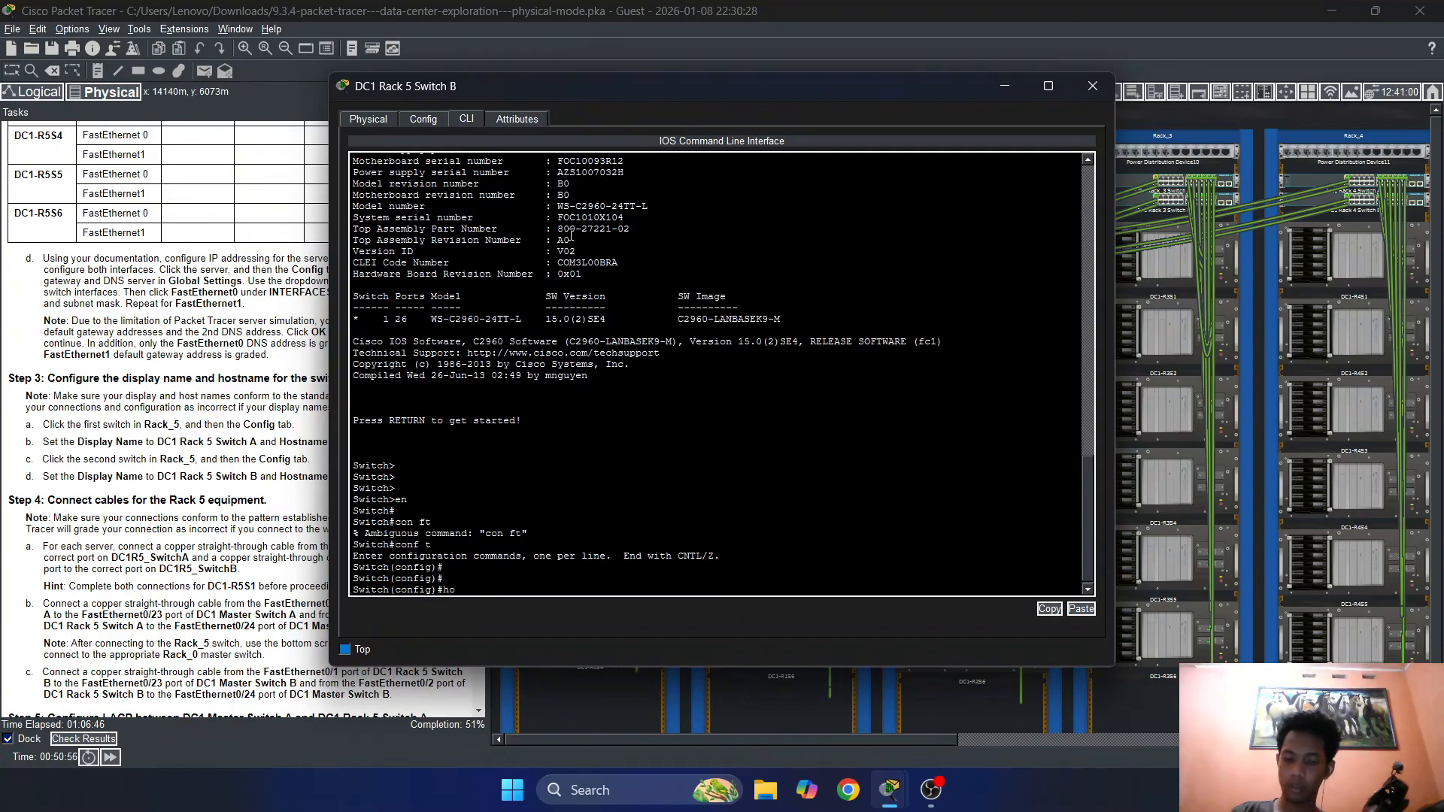
pyautogui.press('BackSpace')
pyautogui.write('host')
pyautogui.press('Tab')
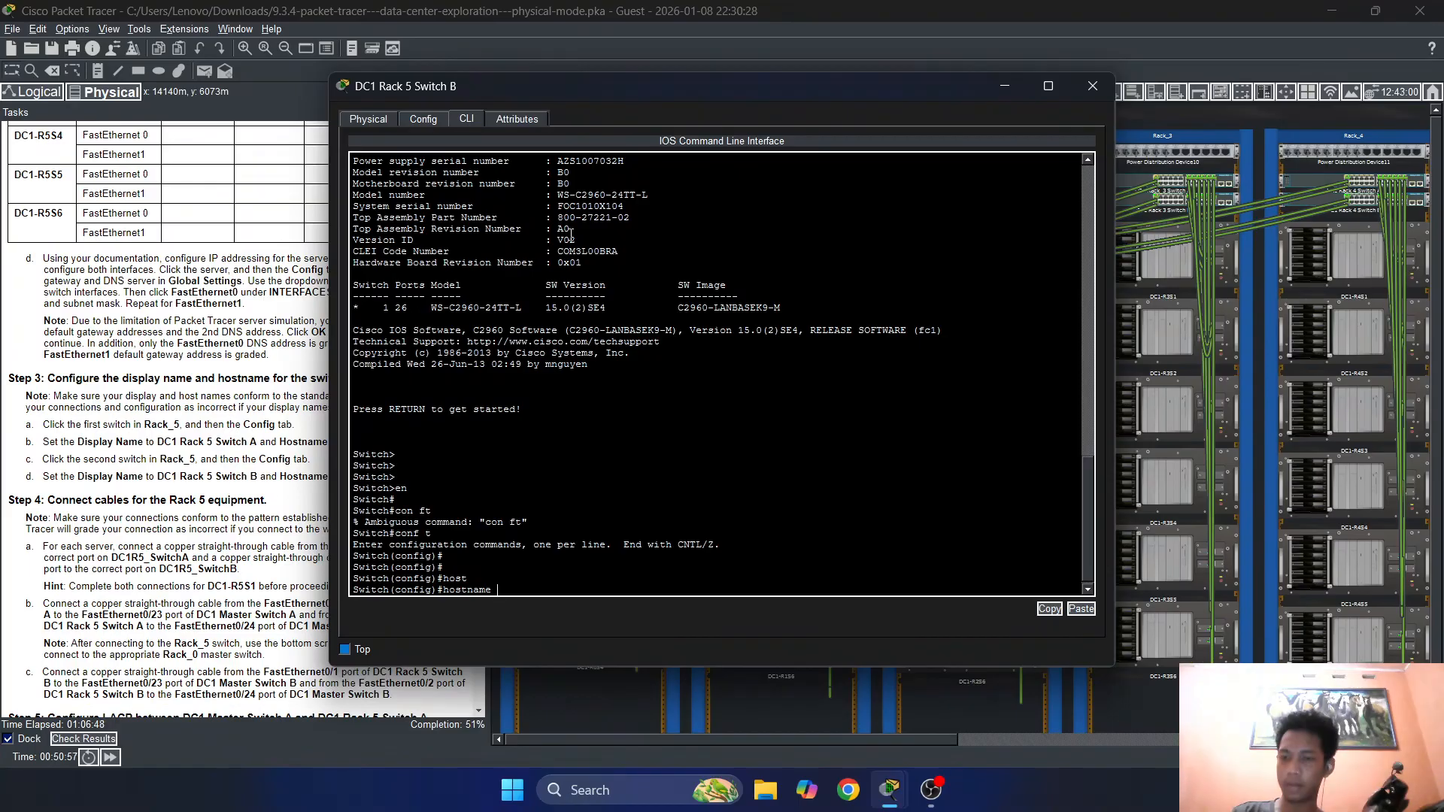
pyautogui.moveTo(545, 85); pyautogui.dragTo(750, 78)
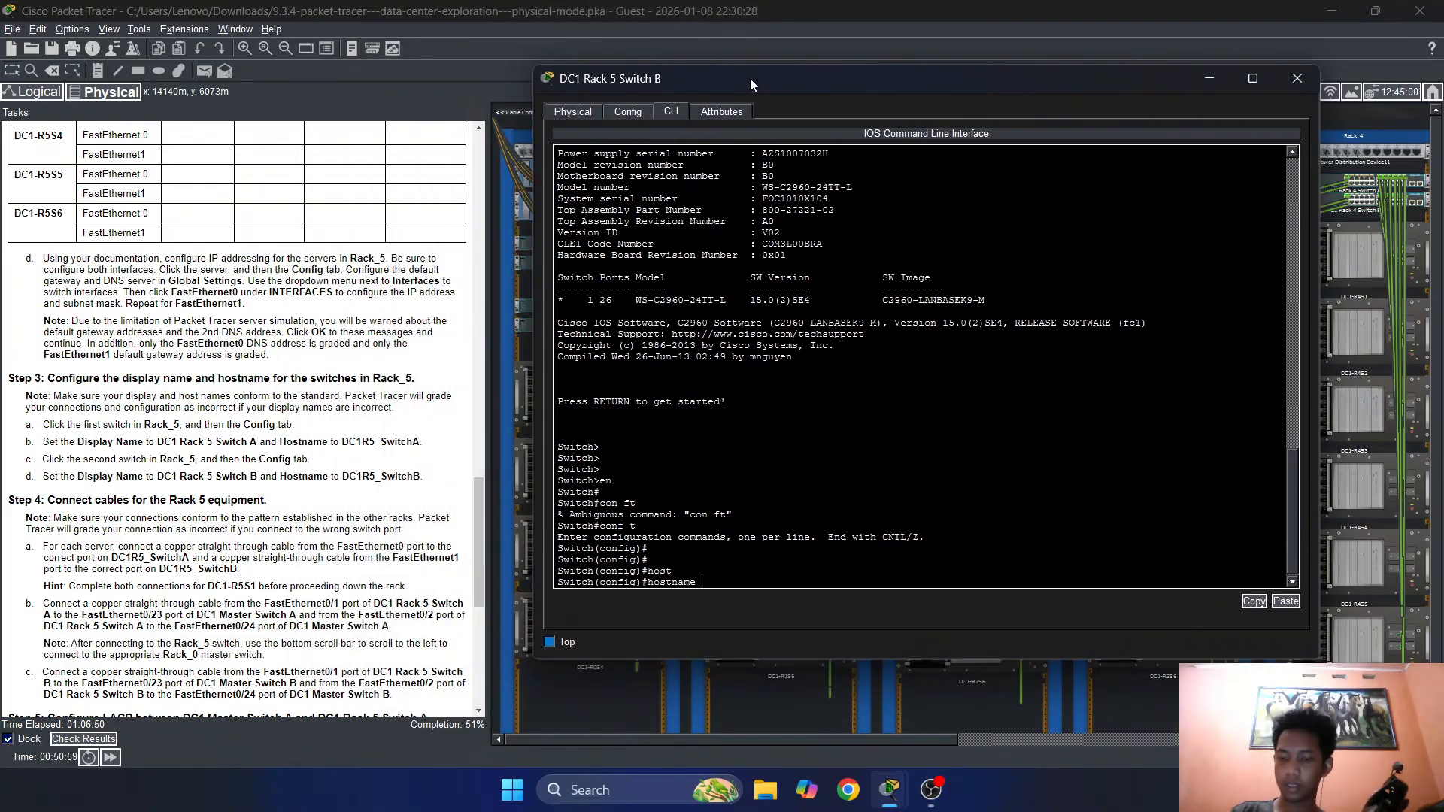
pyautogui.write('DC')
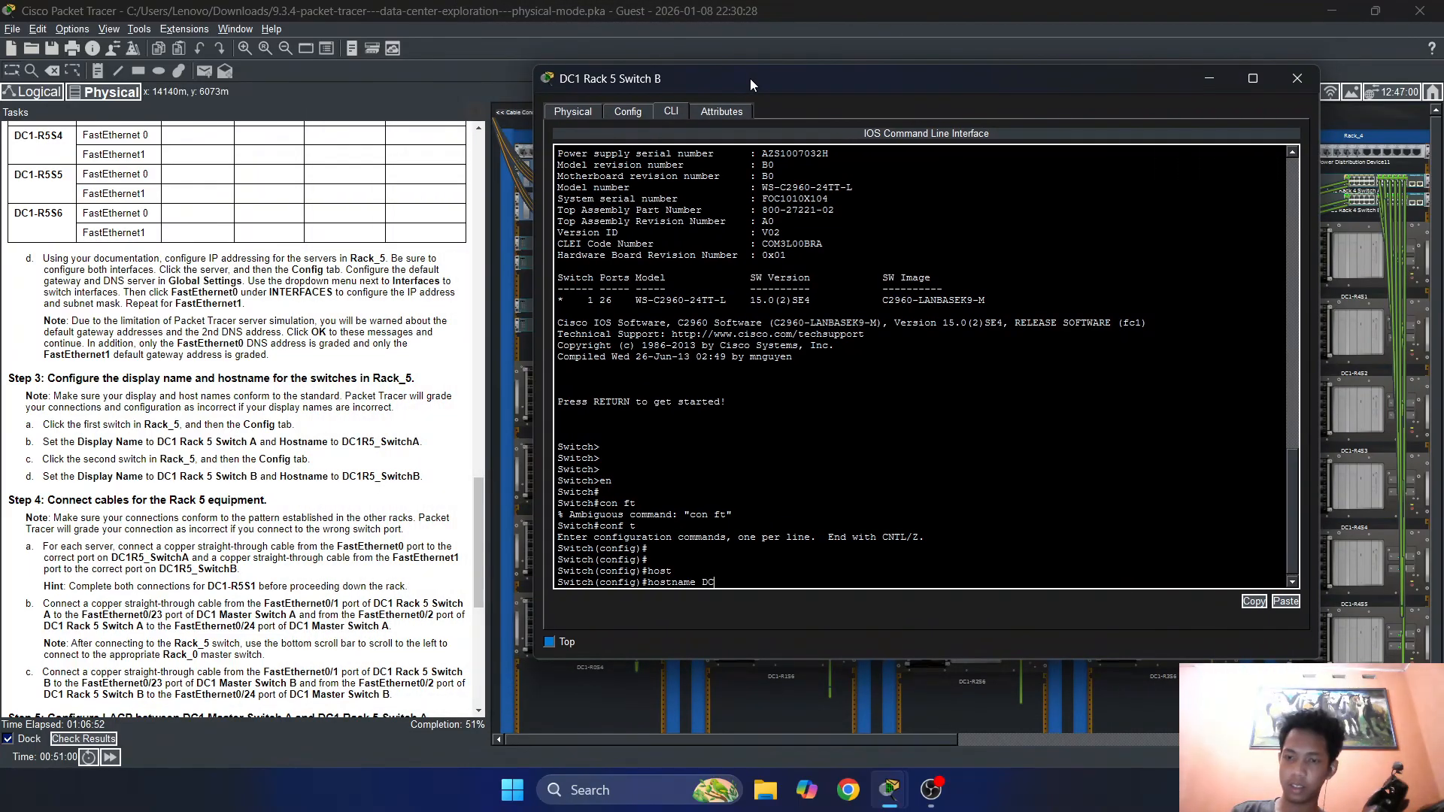
pyautogui.write('1R5')
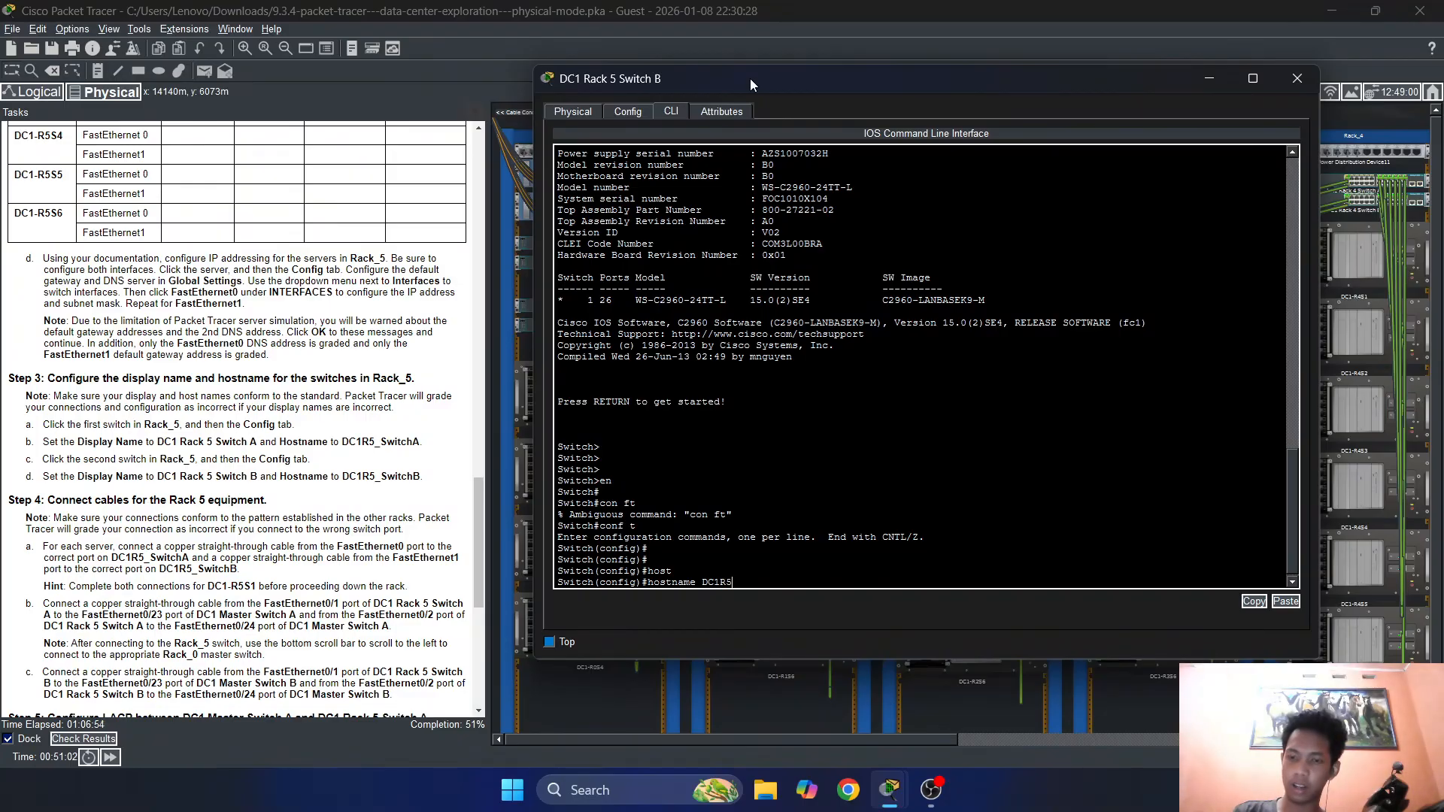
pyautogui.write('_Swi')
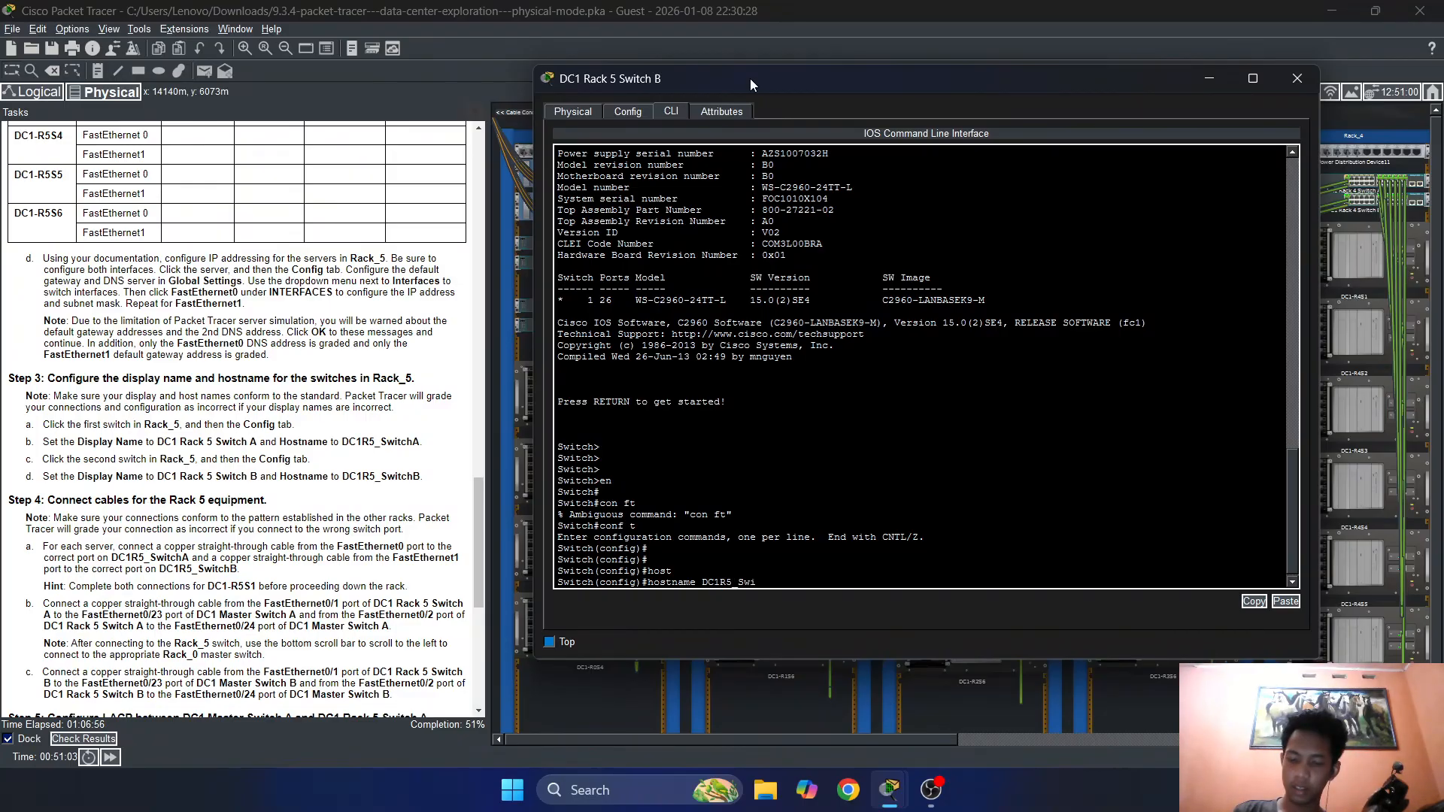
pyautogui.write('tch')
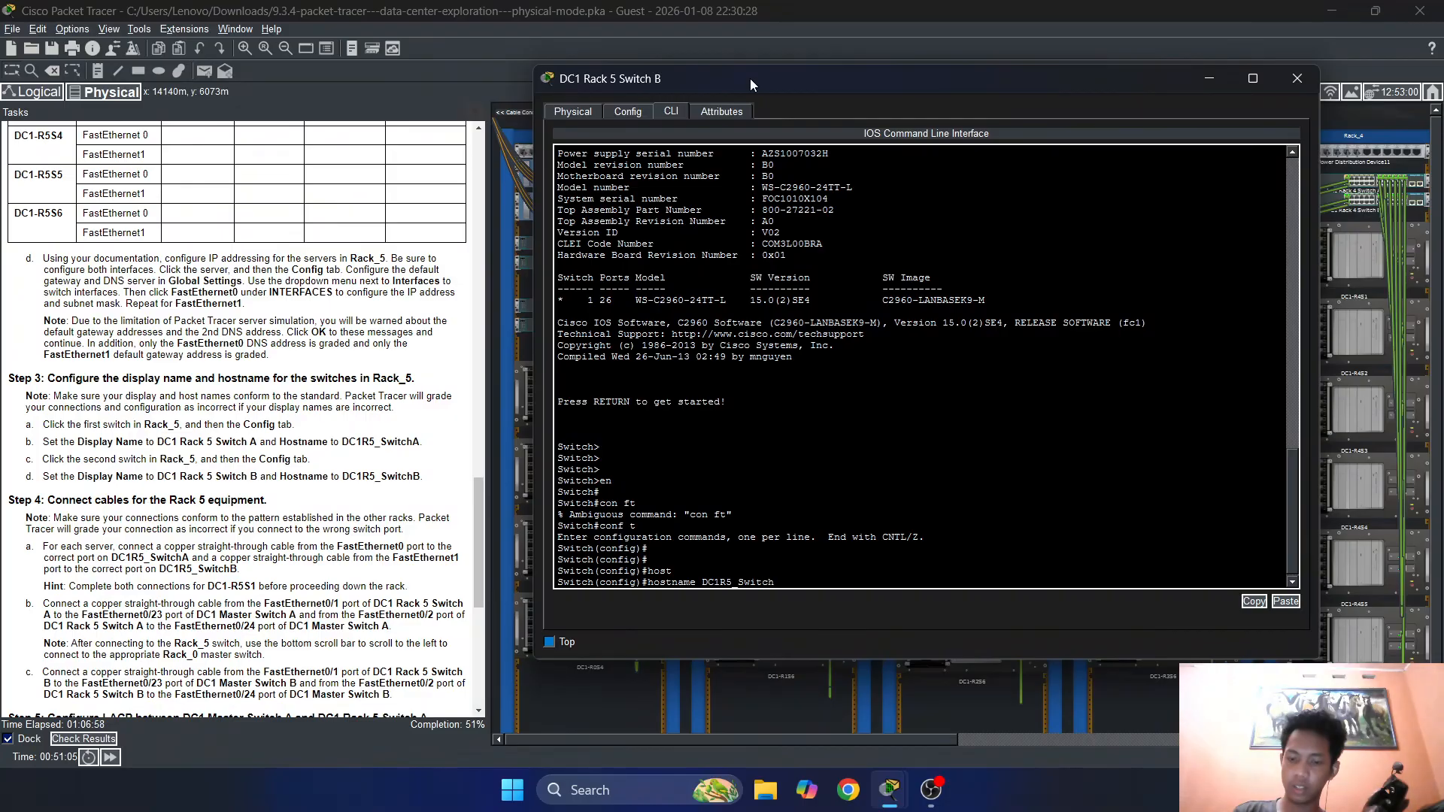
pyautogui.write('B')
pyautogui.press('Return')
pyautogui.press('Return')
pyautogui.press('Return')
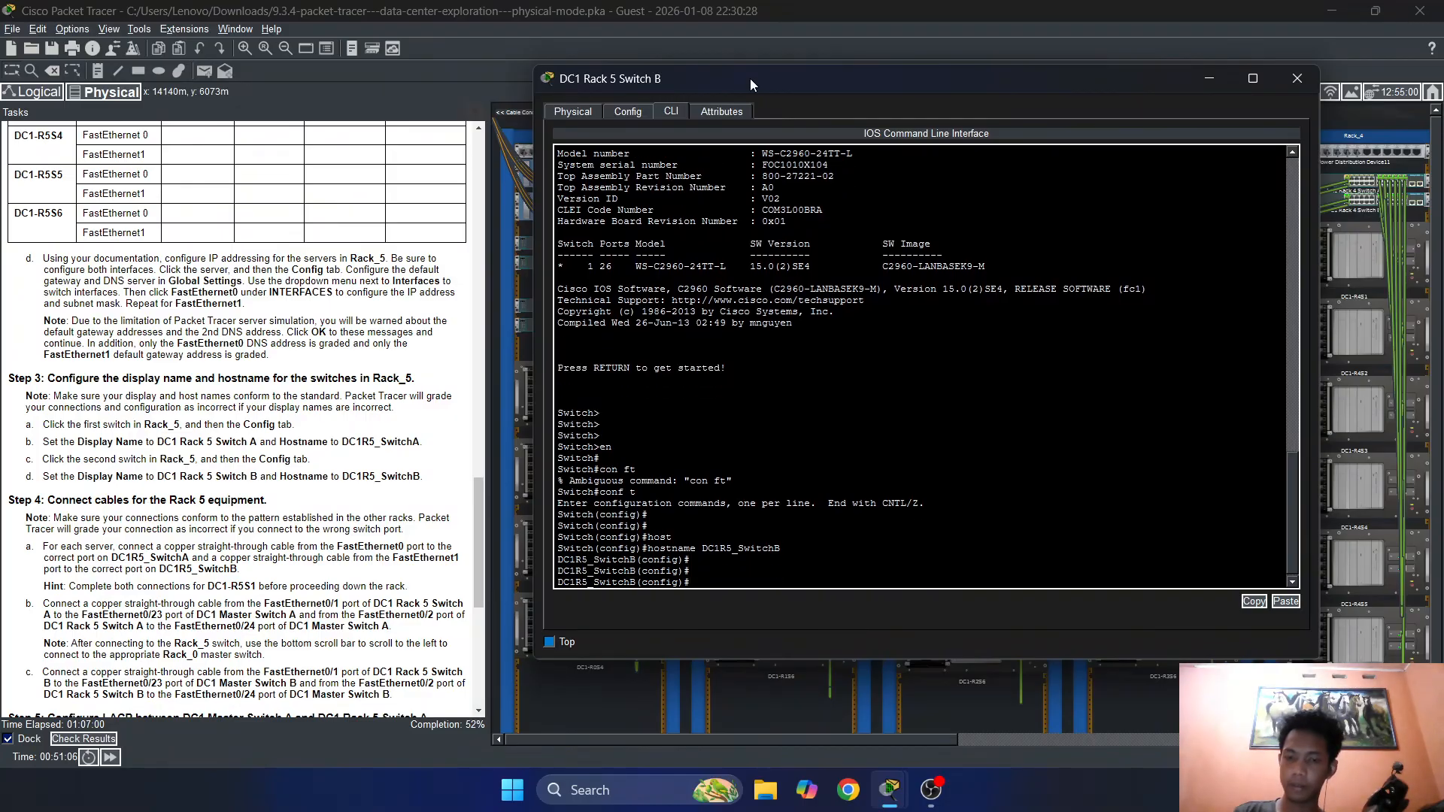
pyautogui.click(1297, 78)
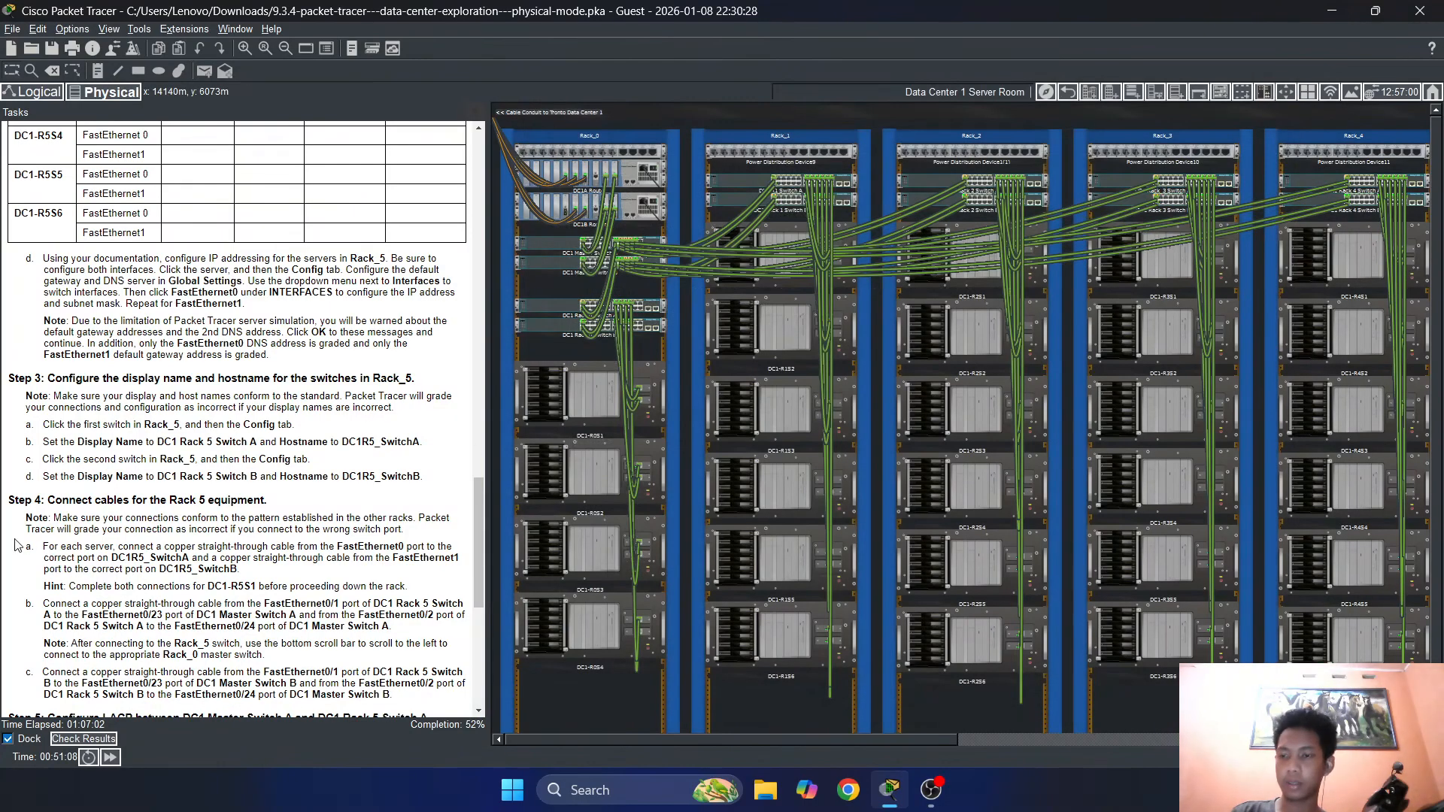
# Review the Step 4 cabling instructions alongside a close-up of the Rack_5 equipment and the Cable Pegboard
pyautogui.scroll(-4, 146, 489)
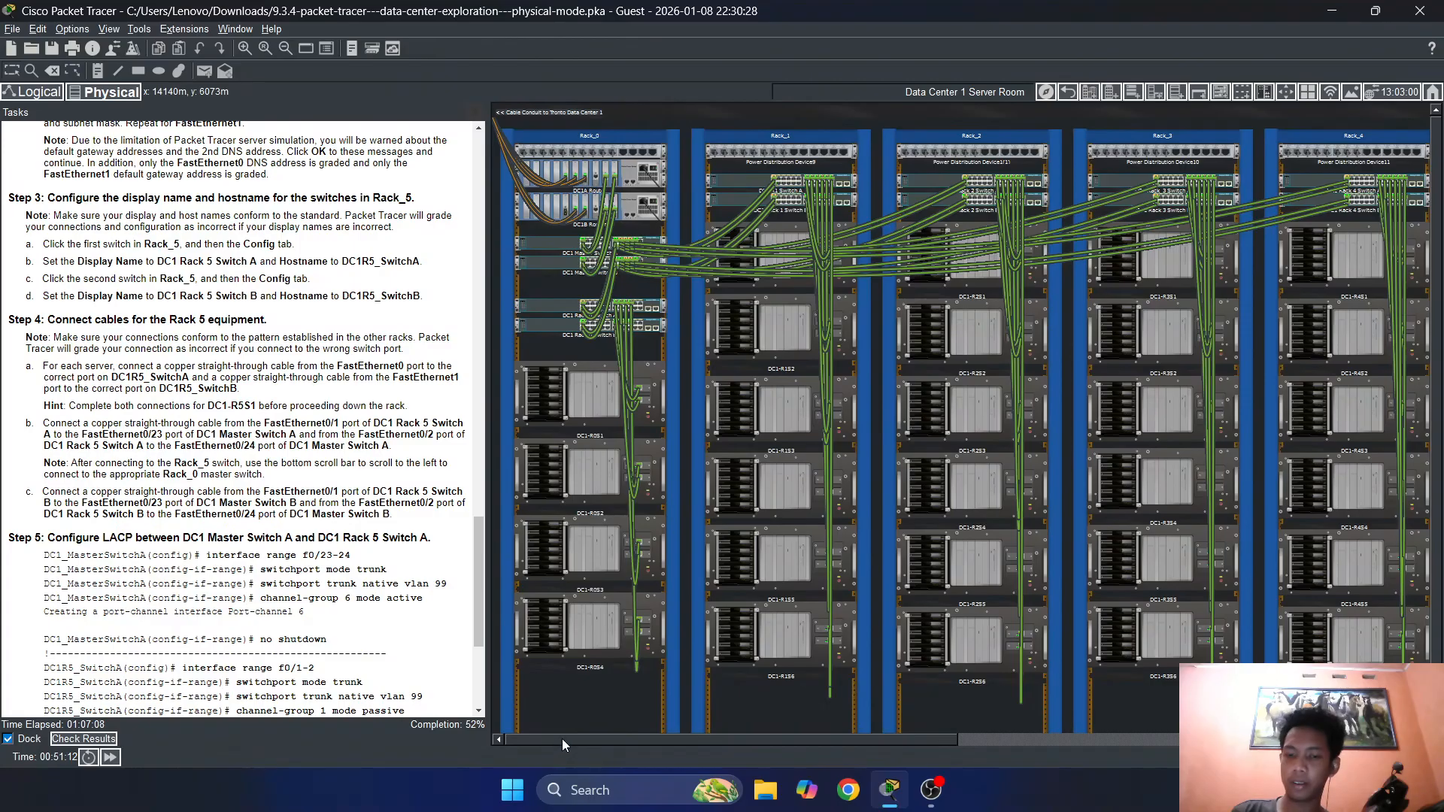
pyautogui.moveTo(562, 738); pyautogui.dragTo(904, 736)
pyautogui.click(243, 49)
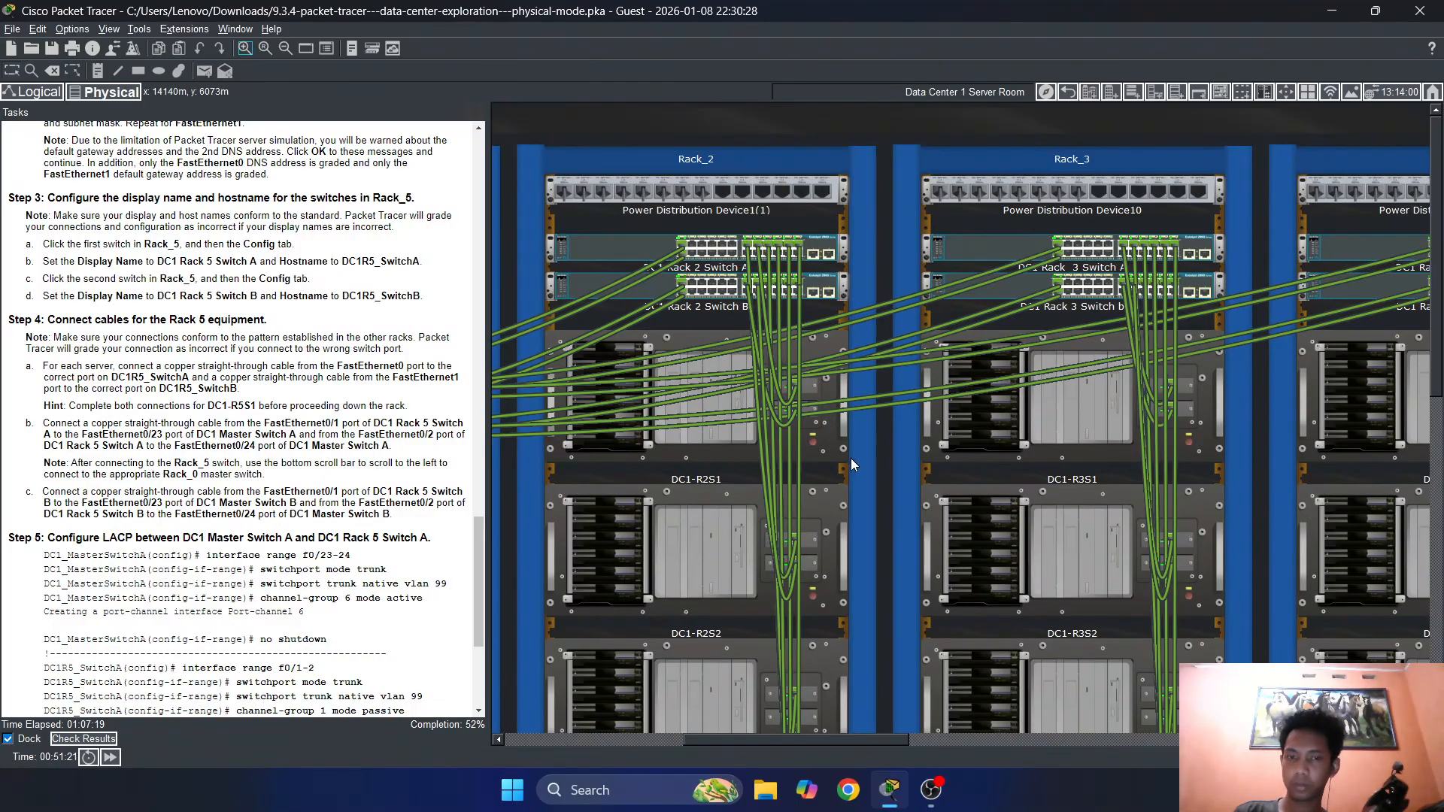
pyautogui.moveTo(825, 737); pyautogui.dragTo(1089, 710)
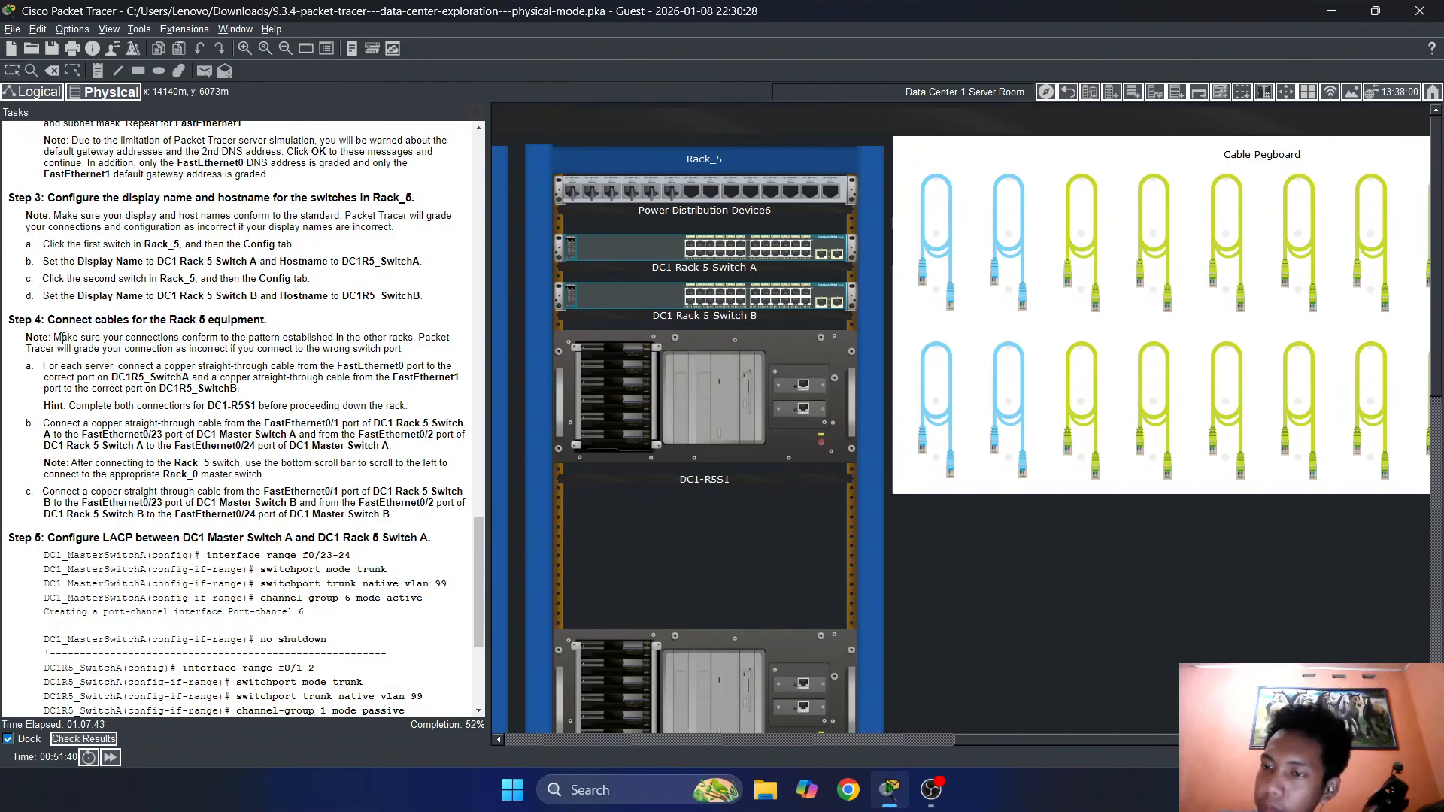
pyautogui.moveTo(61, 338); pyautogui.dragTo(88, 320)
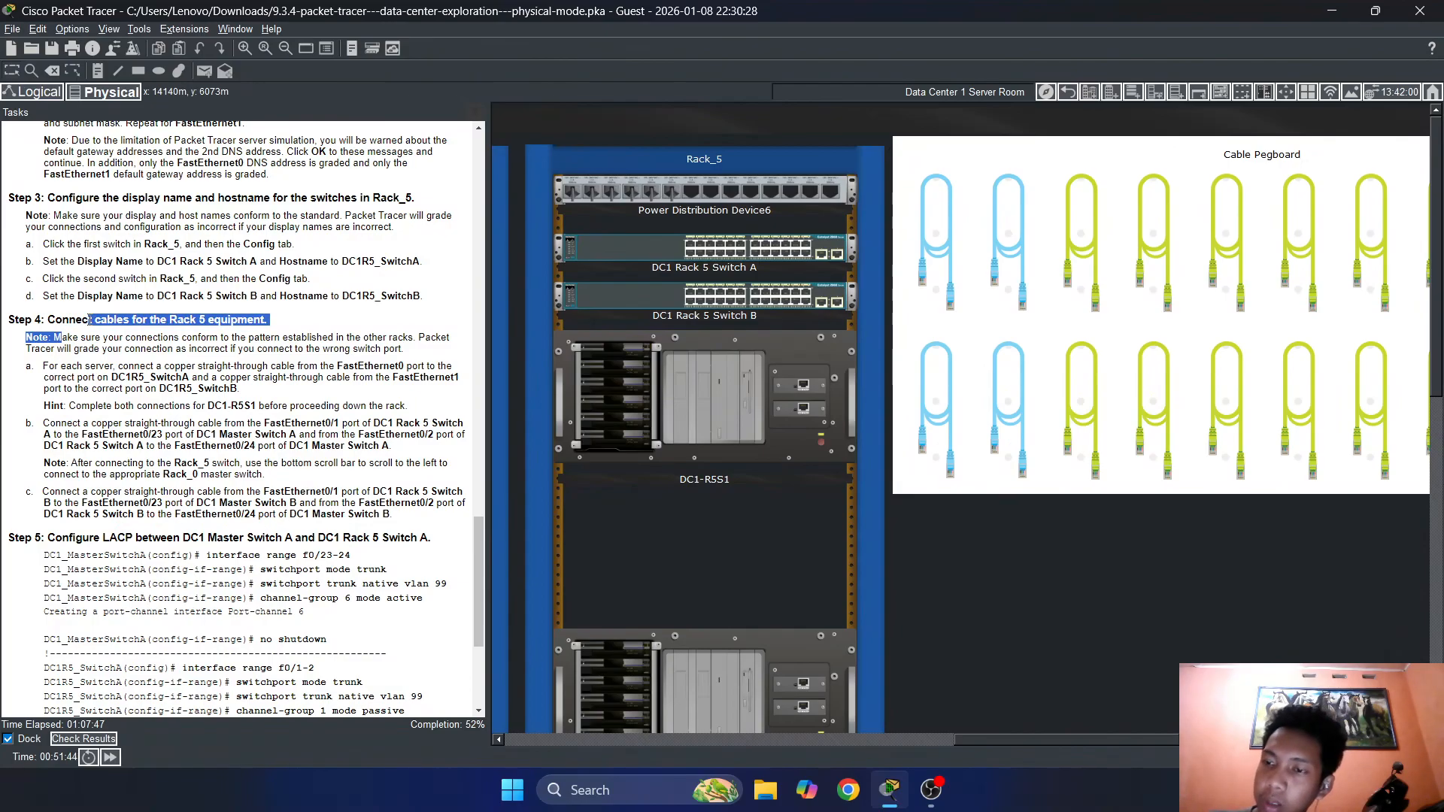
pyautogui.click(966, 530)
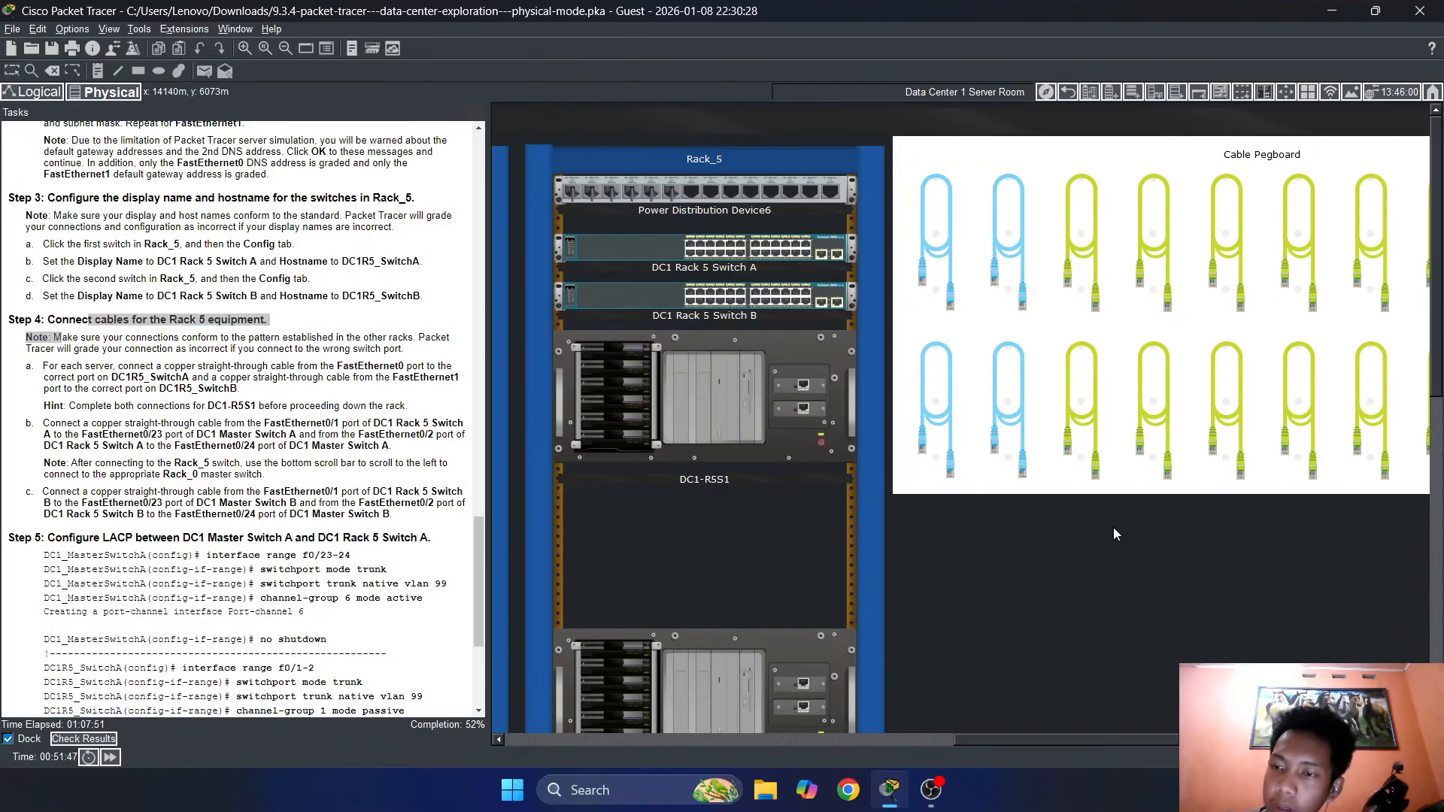
pyautogui.scroll(-1, 149, 334)
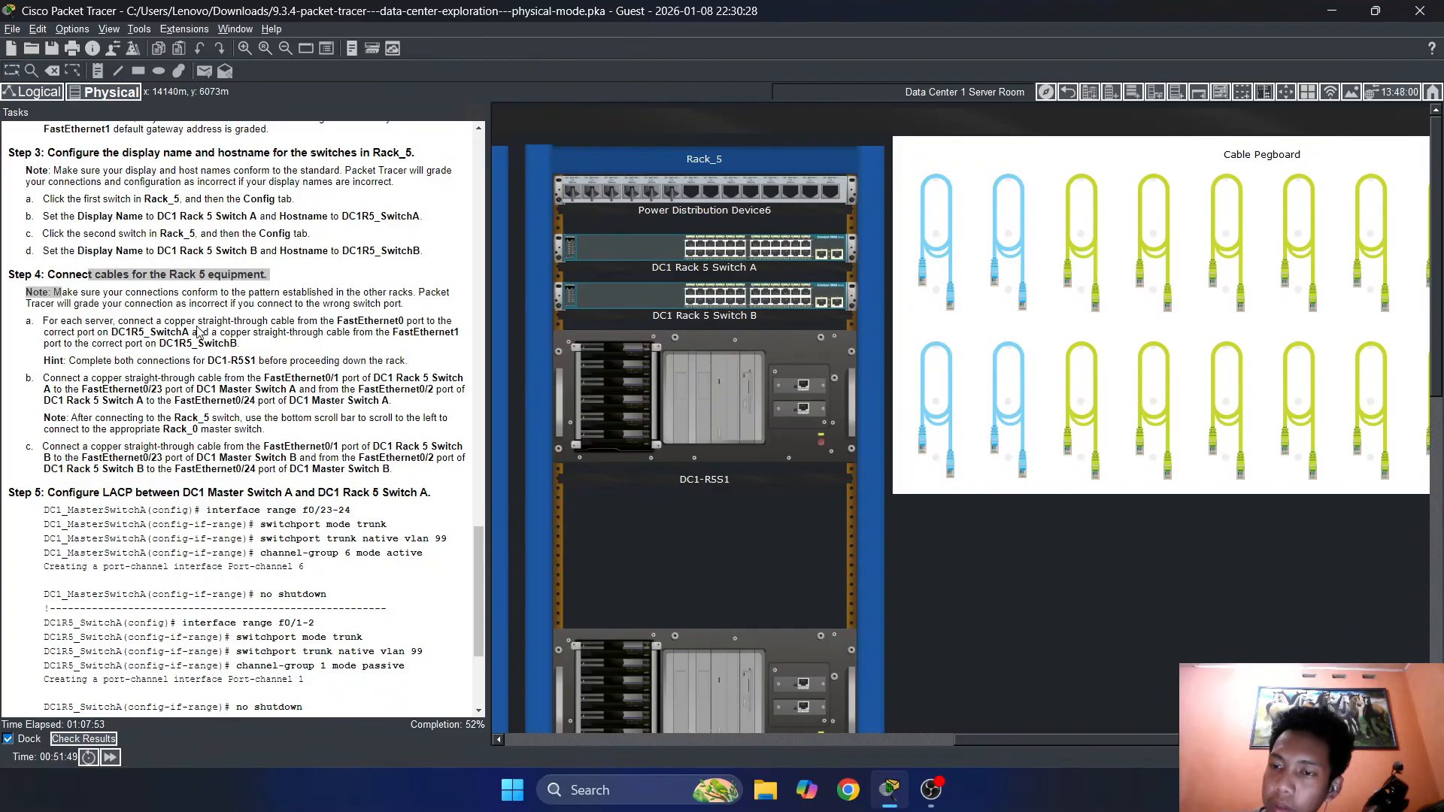
pyautogui.scroll(-2, 930, 331)
pyautogui.scroll(2, 930, 332)
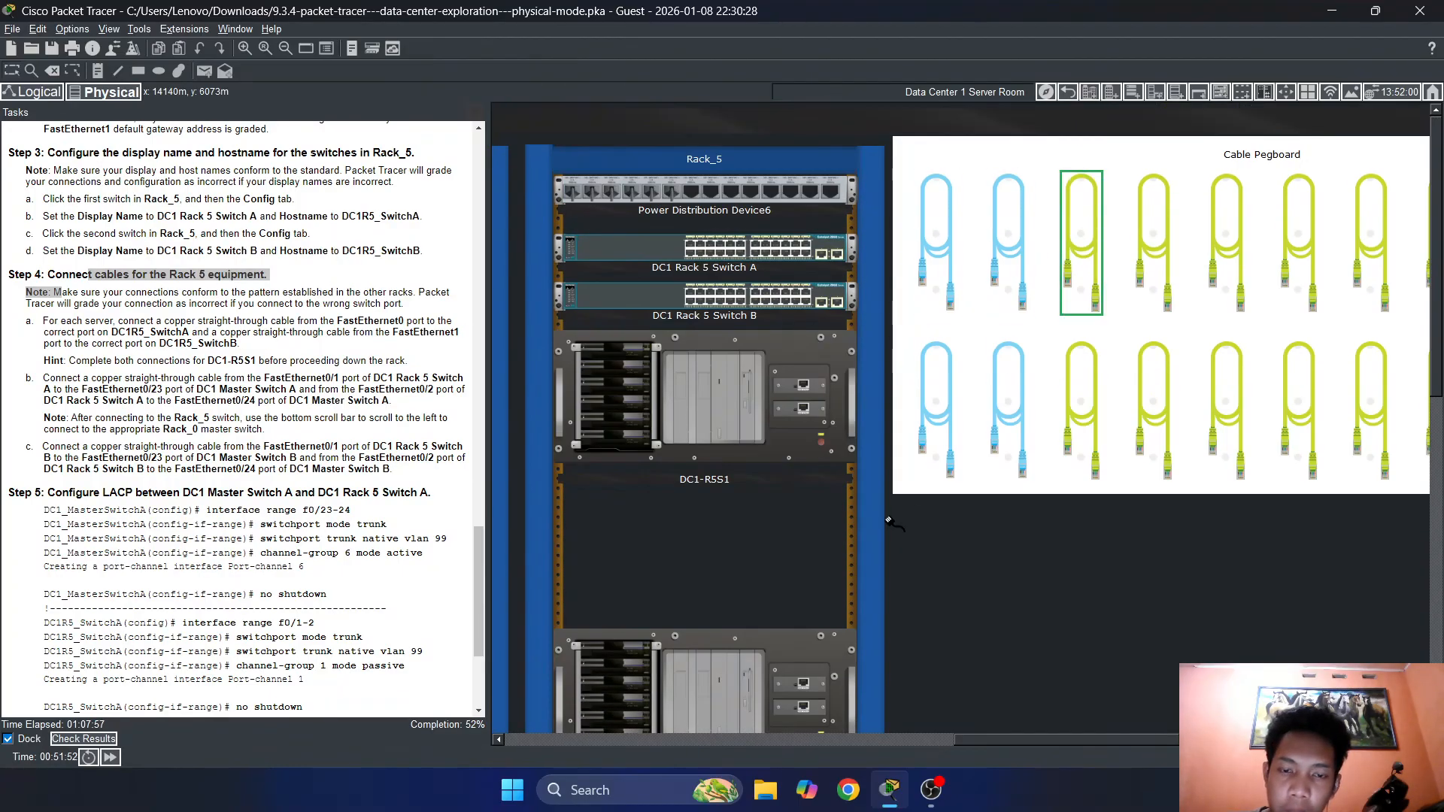
# Connect a copper straight-through cable from FastEthernet0 of DC1-R5S1 to FastEthernet0/13 of DC1 Rack 5 Switch A
pyautogui.click(1097, 239)
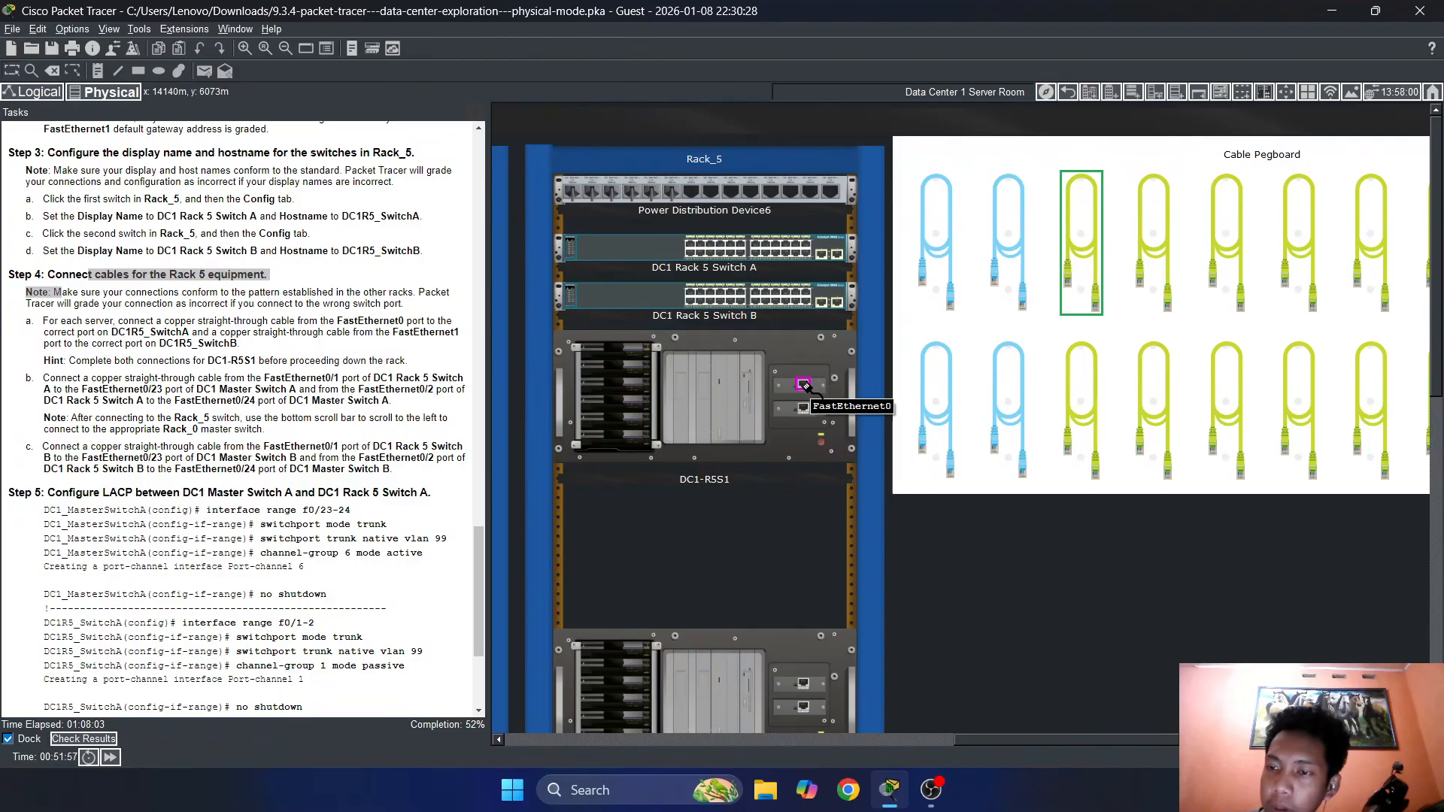
pyautogui.click(803, 385)
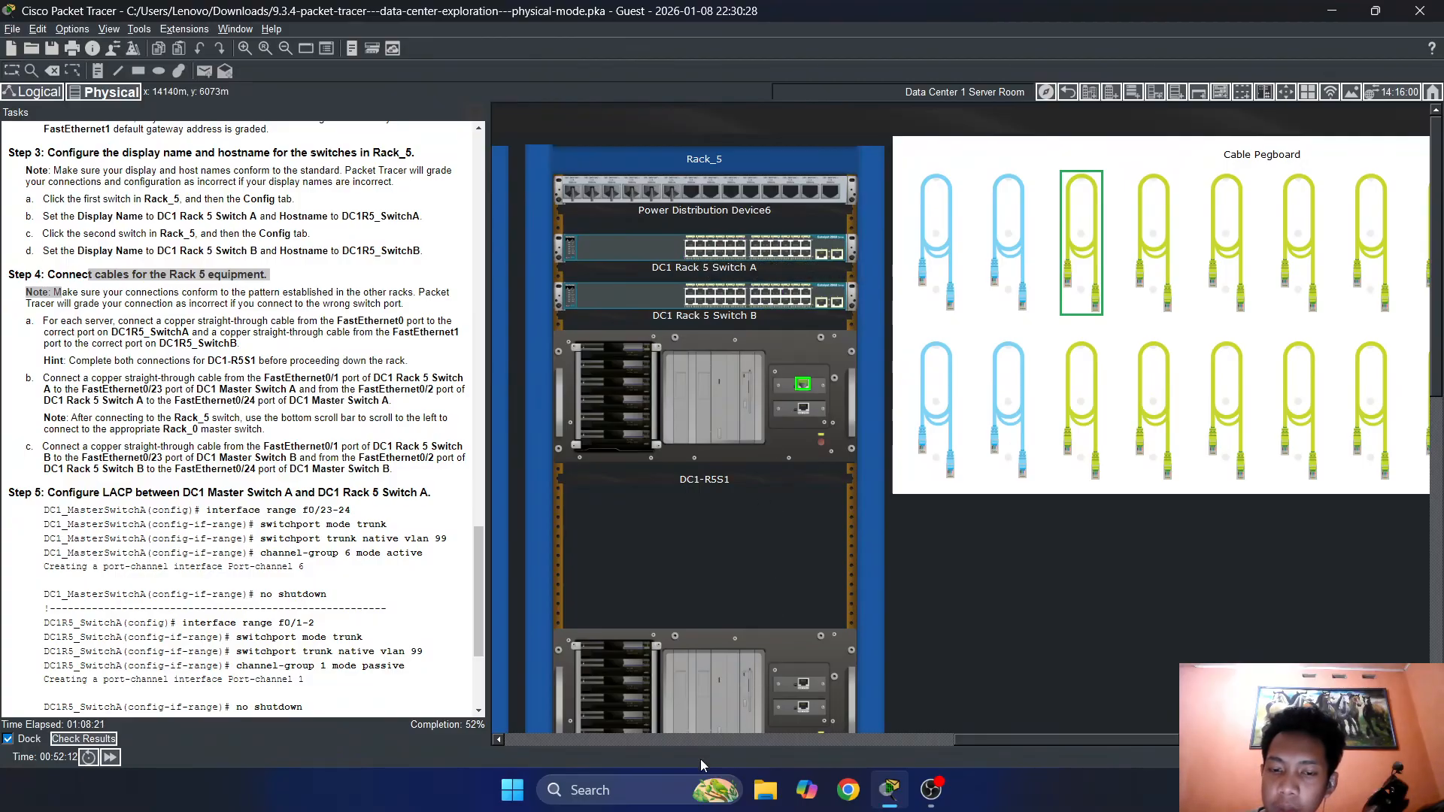
pyautogui.moveTo(1104, 739); pyautogui.dragTo(1056, 735)
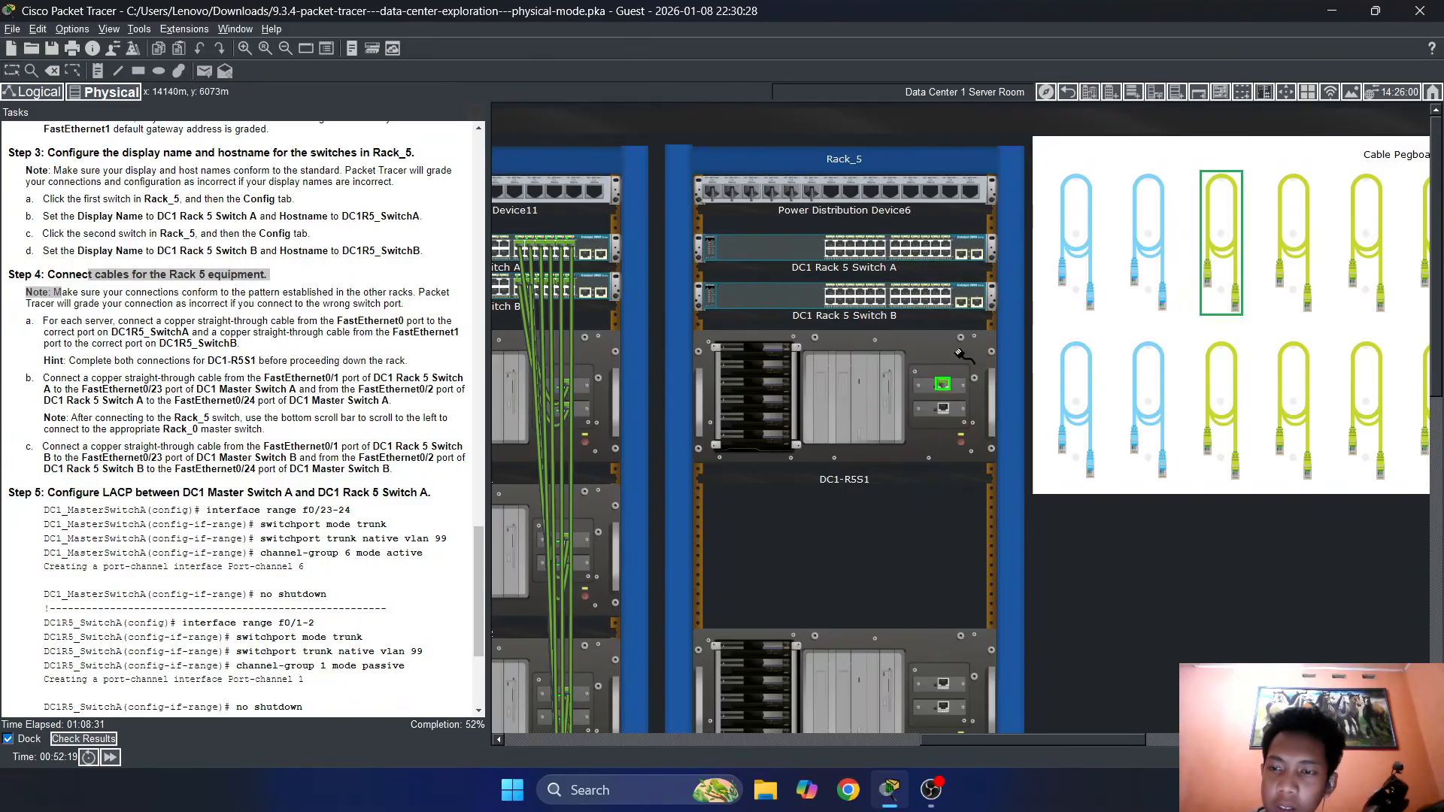
pyautogui.click(896, 243)
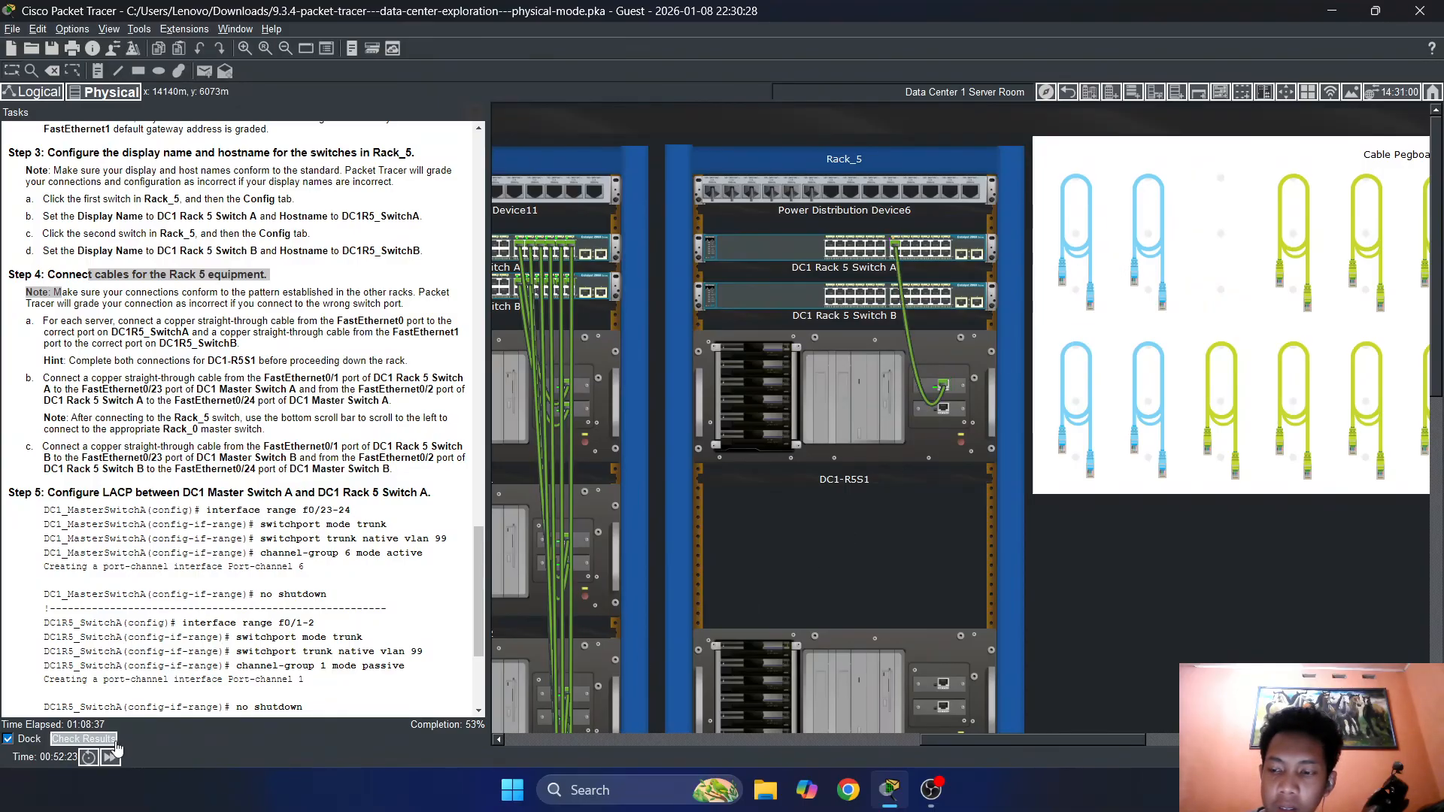
# Check the activity results and read the assessment items for the switch ports expected for each Rack 5 server
pyautogui.click(84, 739)
pyautogui.click(188, 114)
pyautogui.scroll(-12, 237, 421)
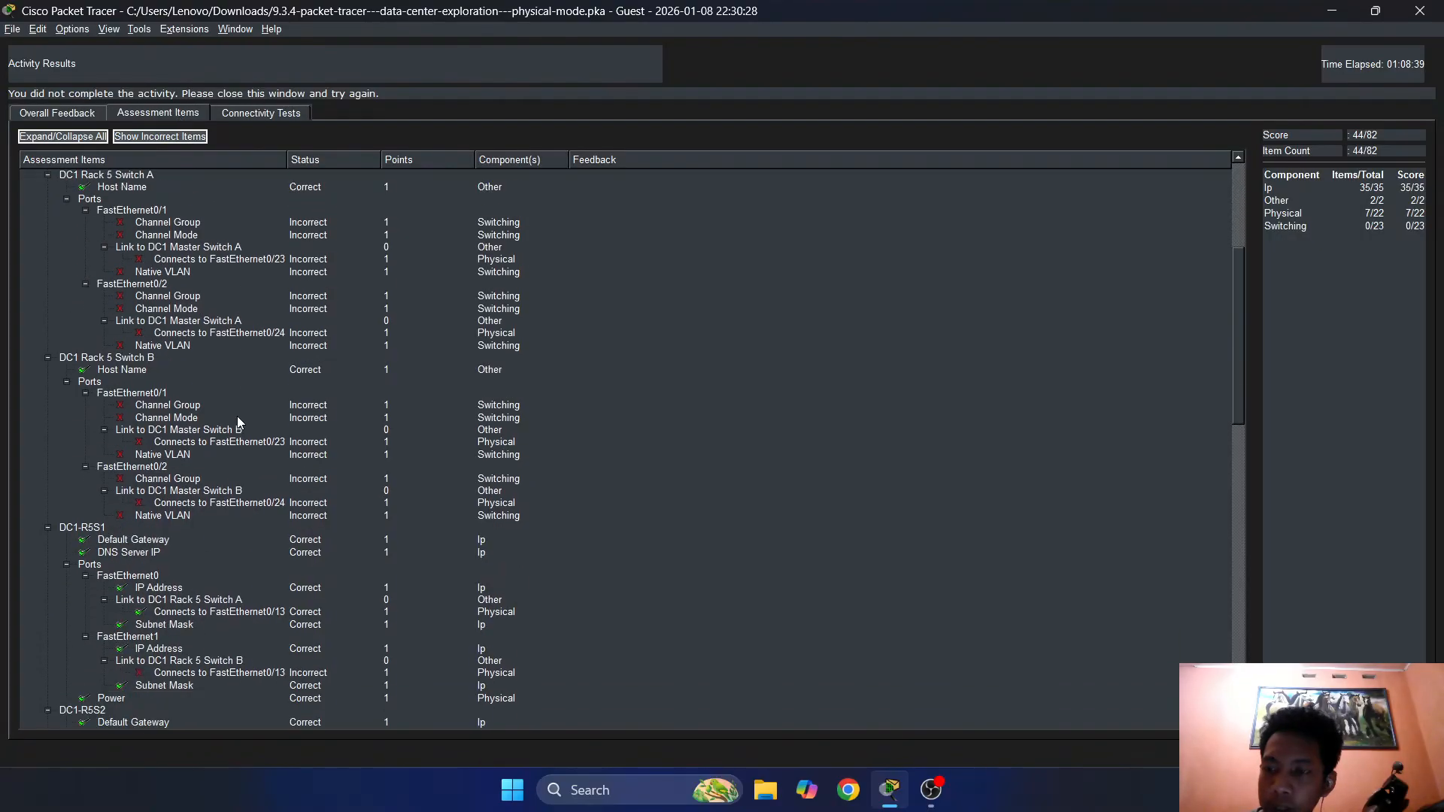
pyautogui.scroll(-3, 237, 425)
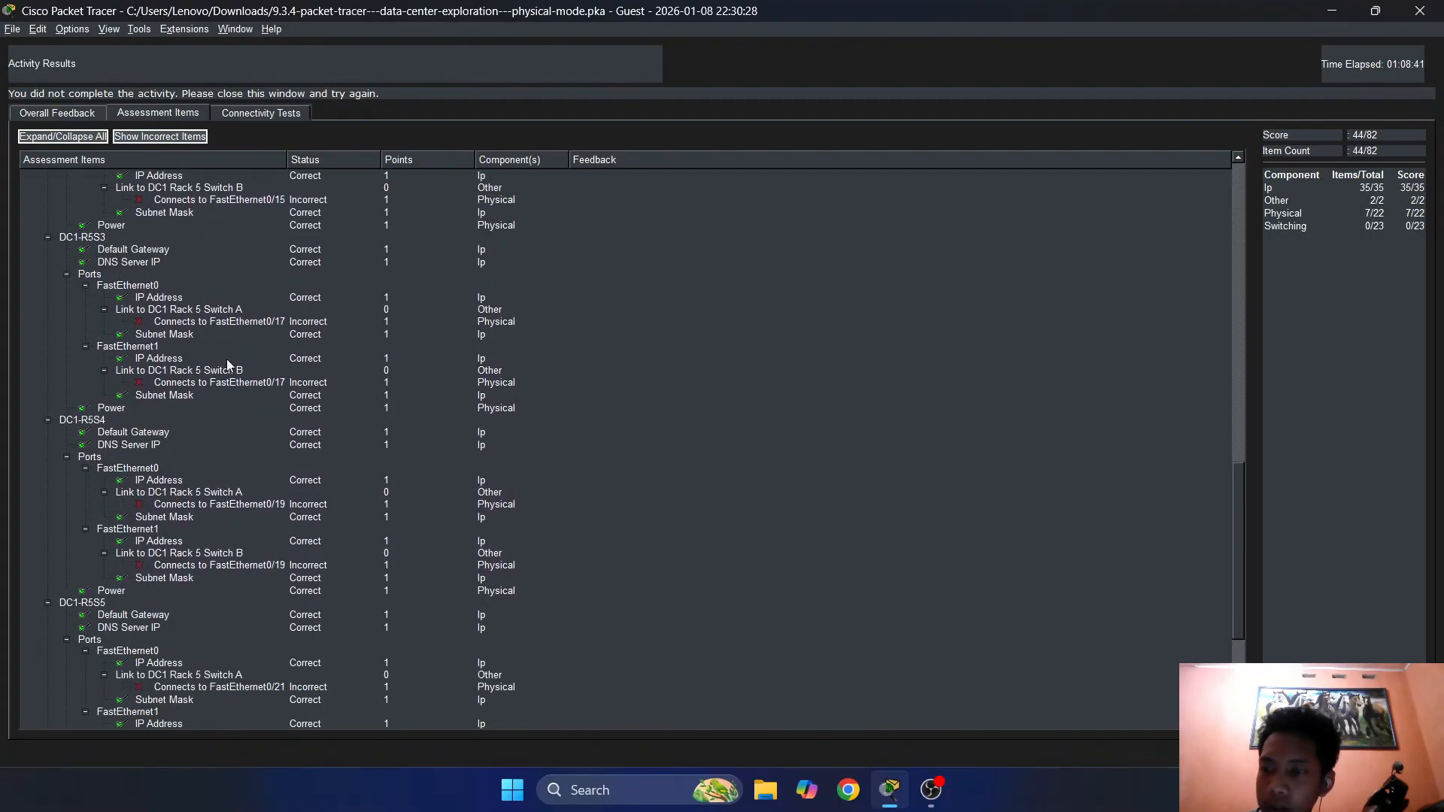
pyautogui.scroll(-3, 228, 346)
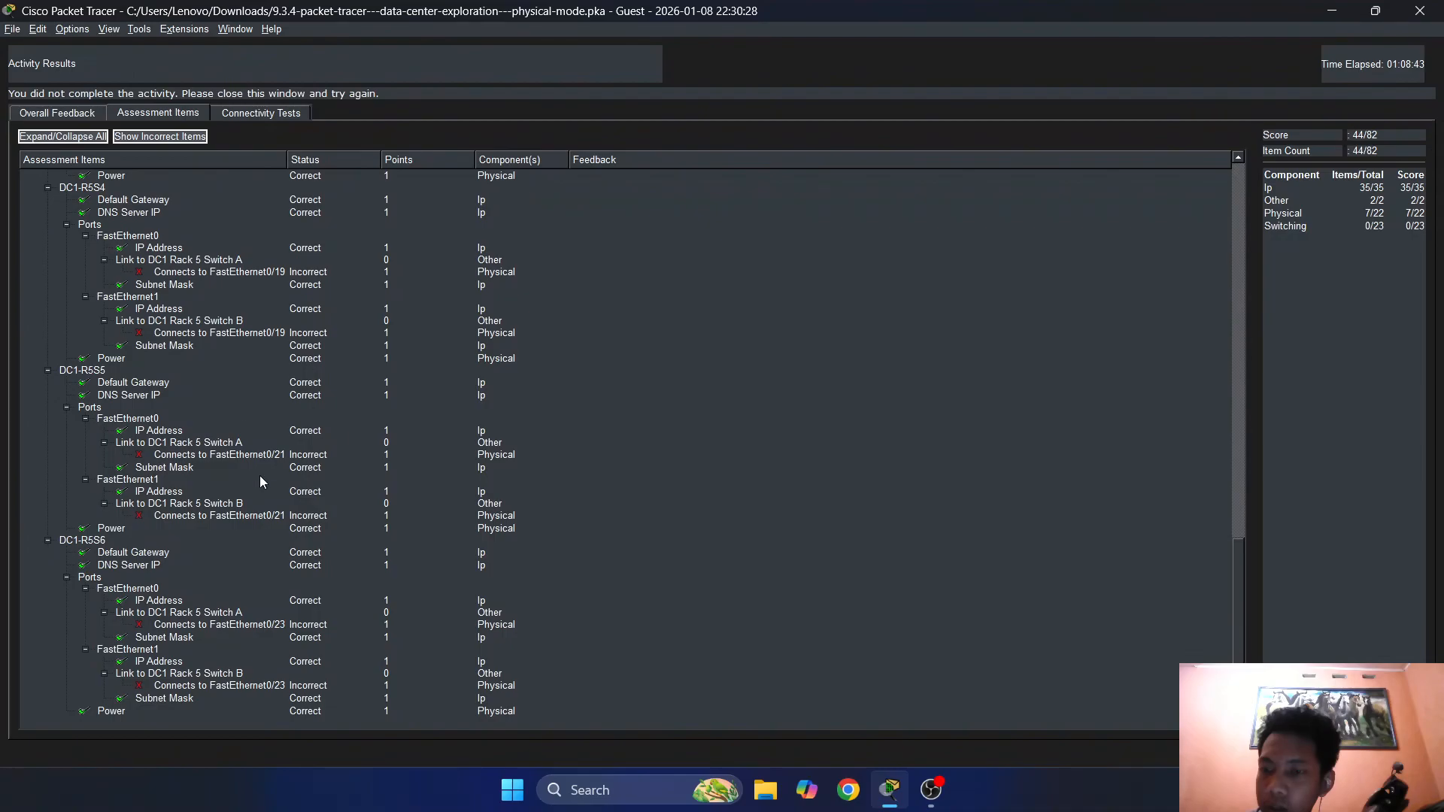
pyautogui.scroll(15, 289, 481)
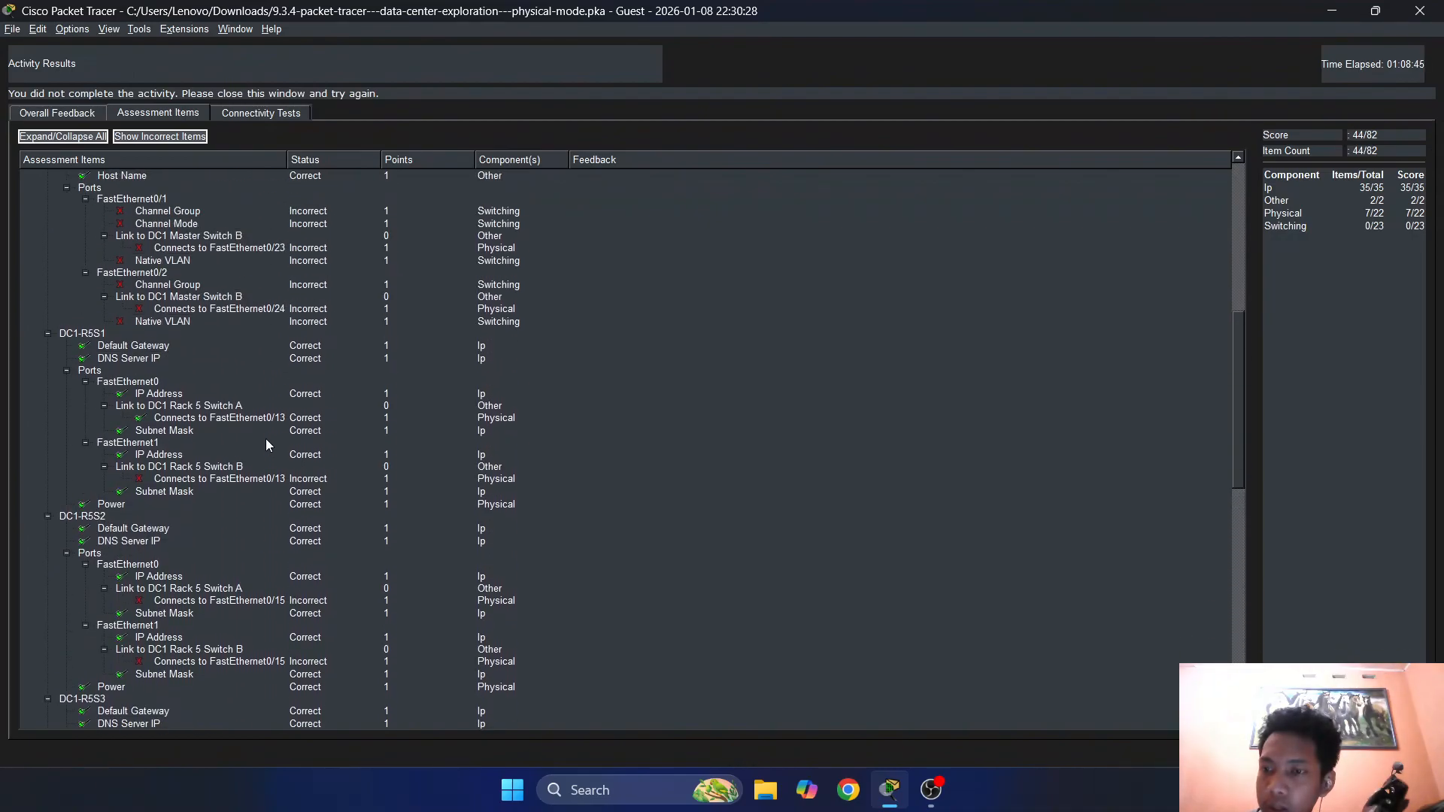
pyautogui.scroll(-2, 117, 376)
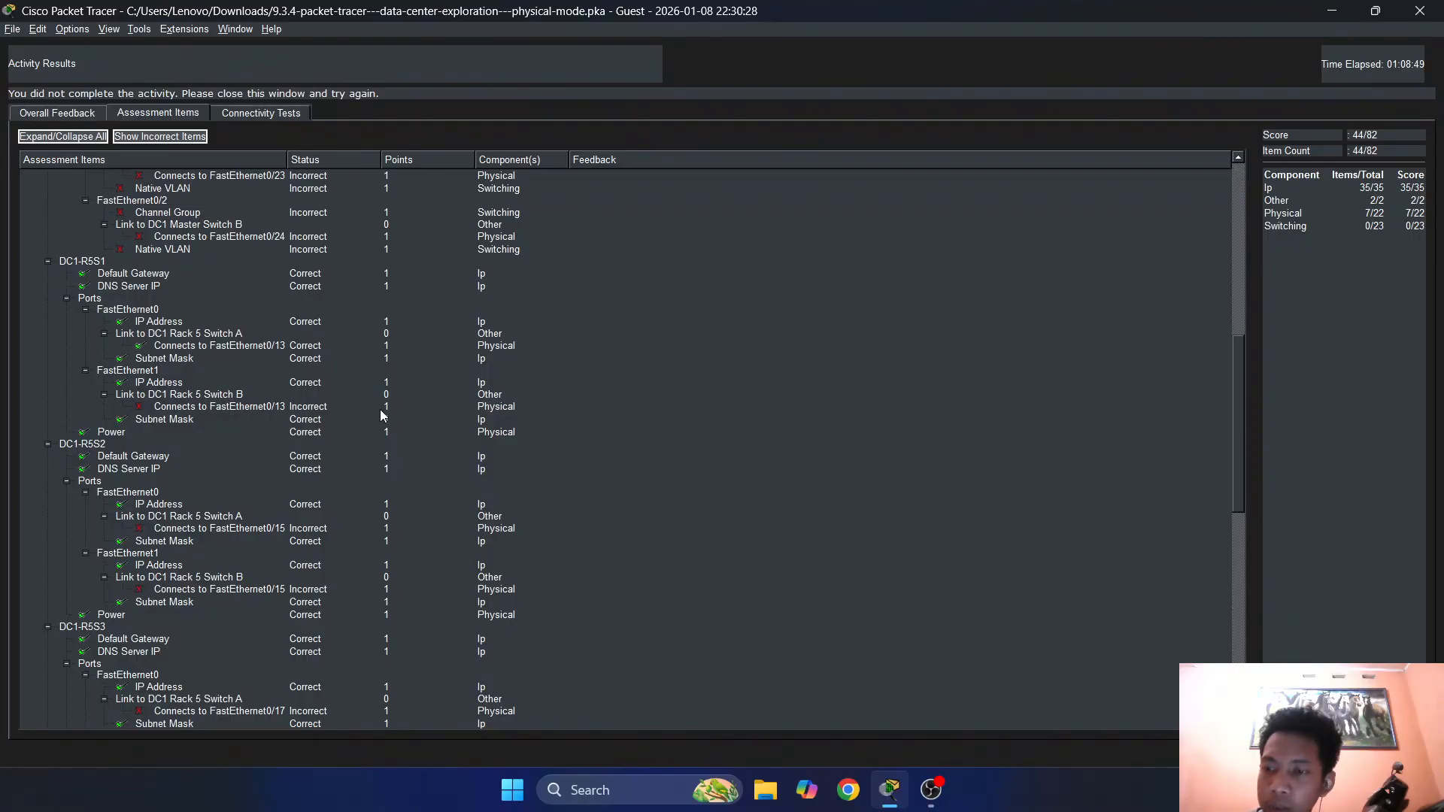
pyautogui.click(1399, 751)
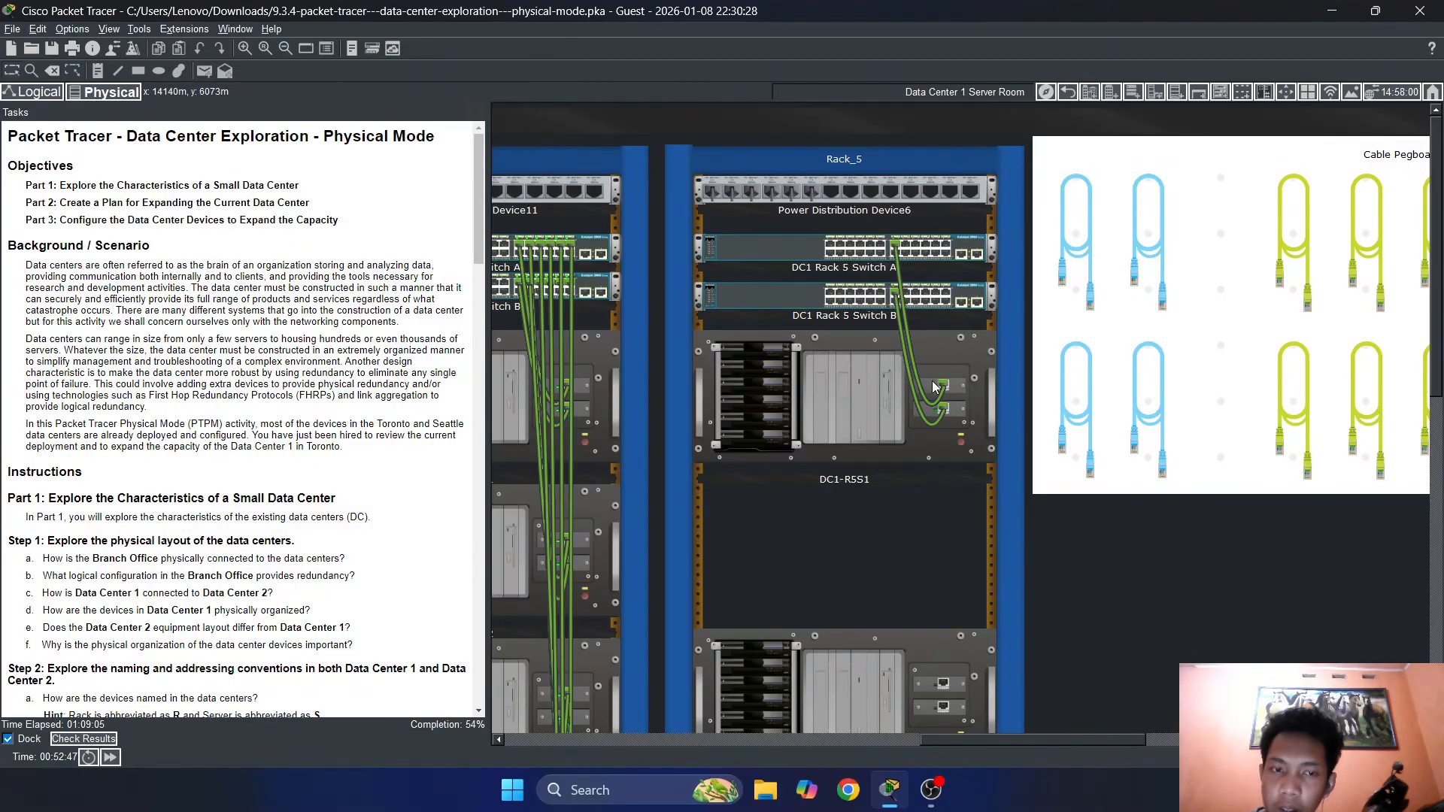
# Connect a copper straight-through cable between FastEthernet0/15 of DC1 Rack 5 Switch B and FastEthernet1 of DC1-R5S2
pyautogui.click(1294, 241)
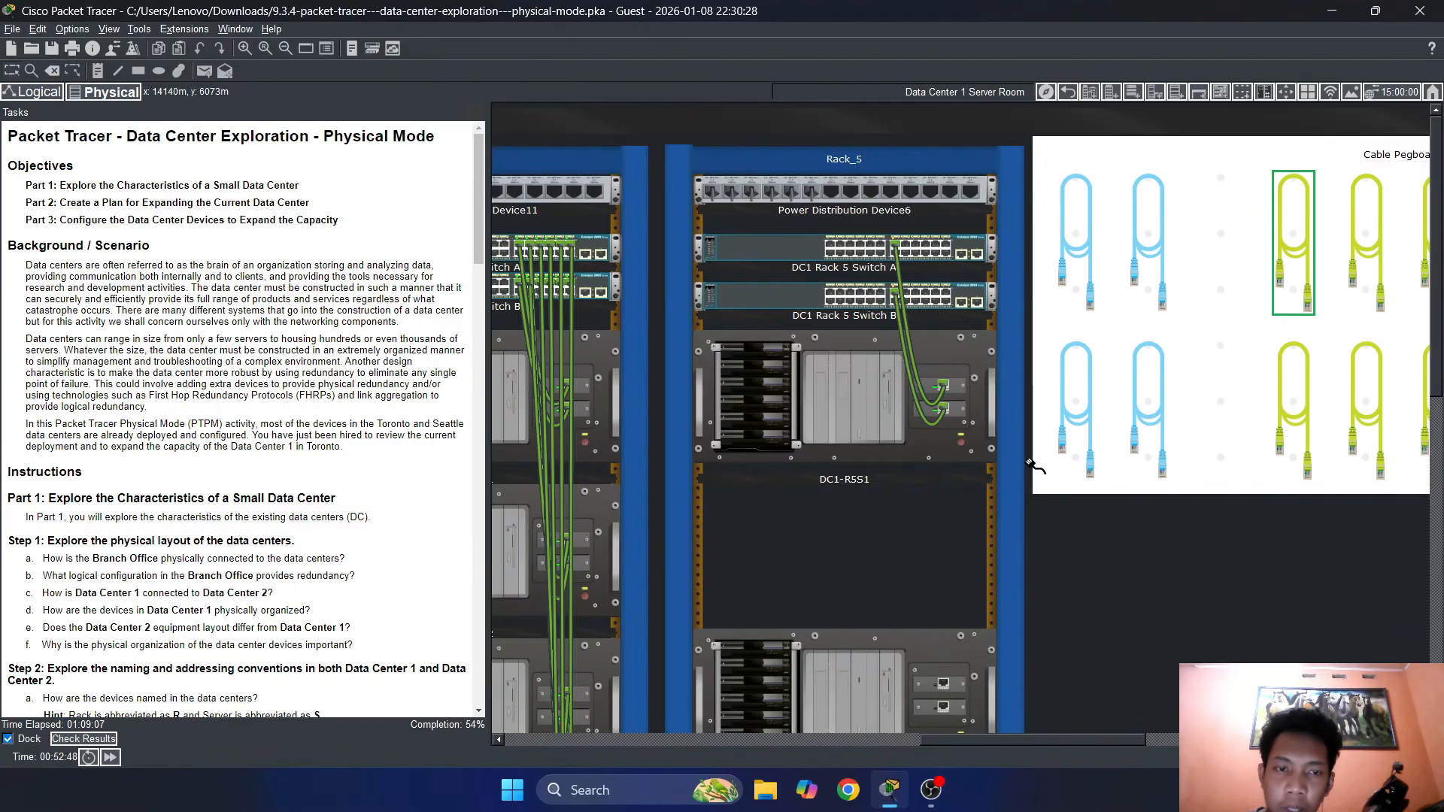
pyautogui.click(906, 293)
pyautogui.scroll(-3, 909, 316)
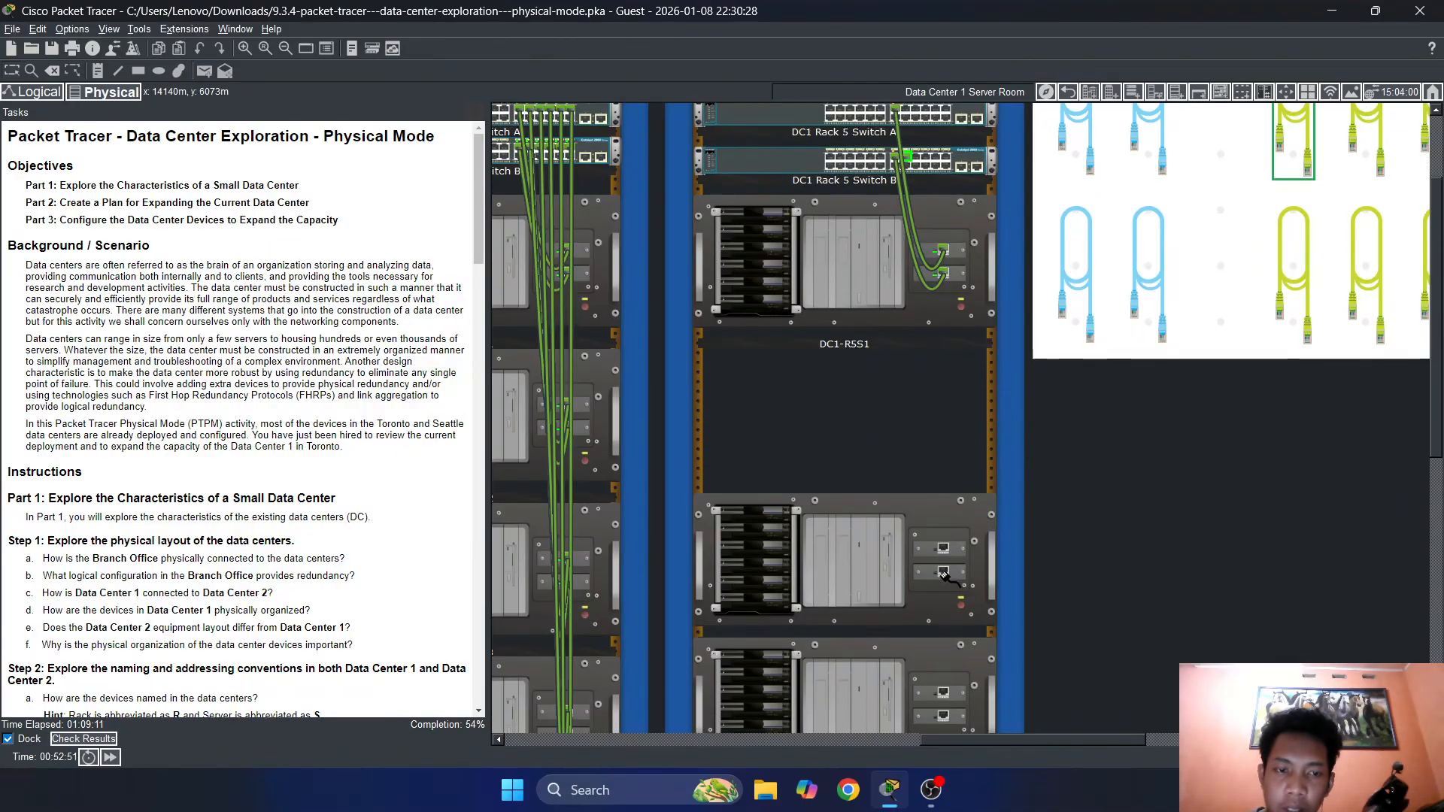
pyautogui.click(942, 573)
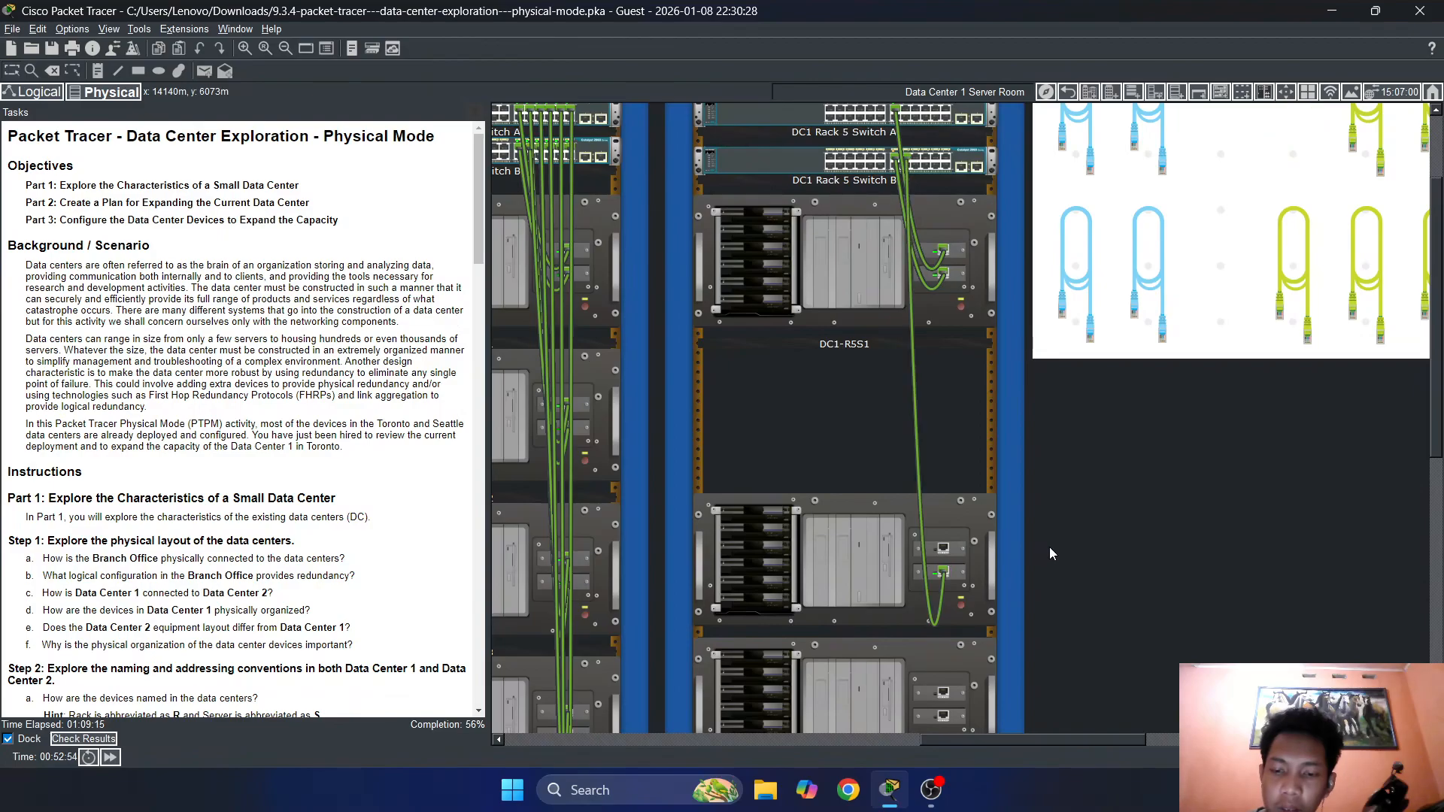
# Connect a copper straight-through cable from FastEthernet0 of DC1-R5S2 to FastEthernet0/15 of DC1 Rack 5 Switch A
pyautogui.scroll(2, 1053, 541)
pyautogui.scroll(-1, 1066, 480)
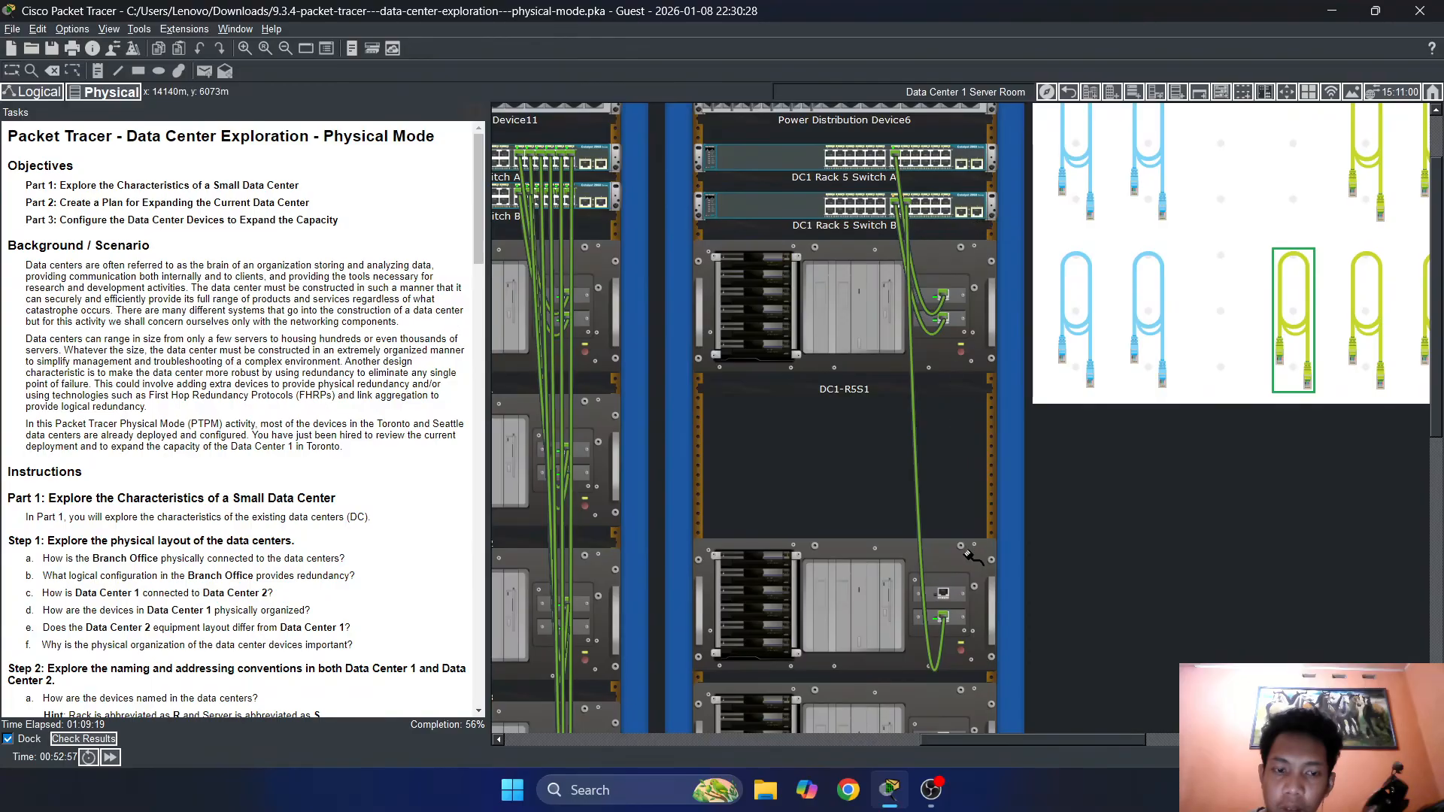
pyautogui.click(942, 591)
pyautogui.click(942, 591)
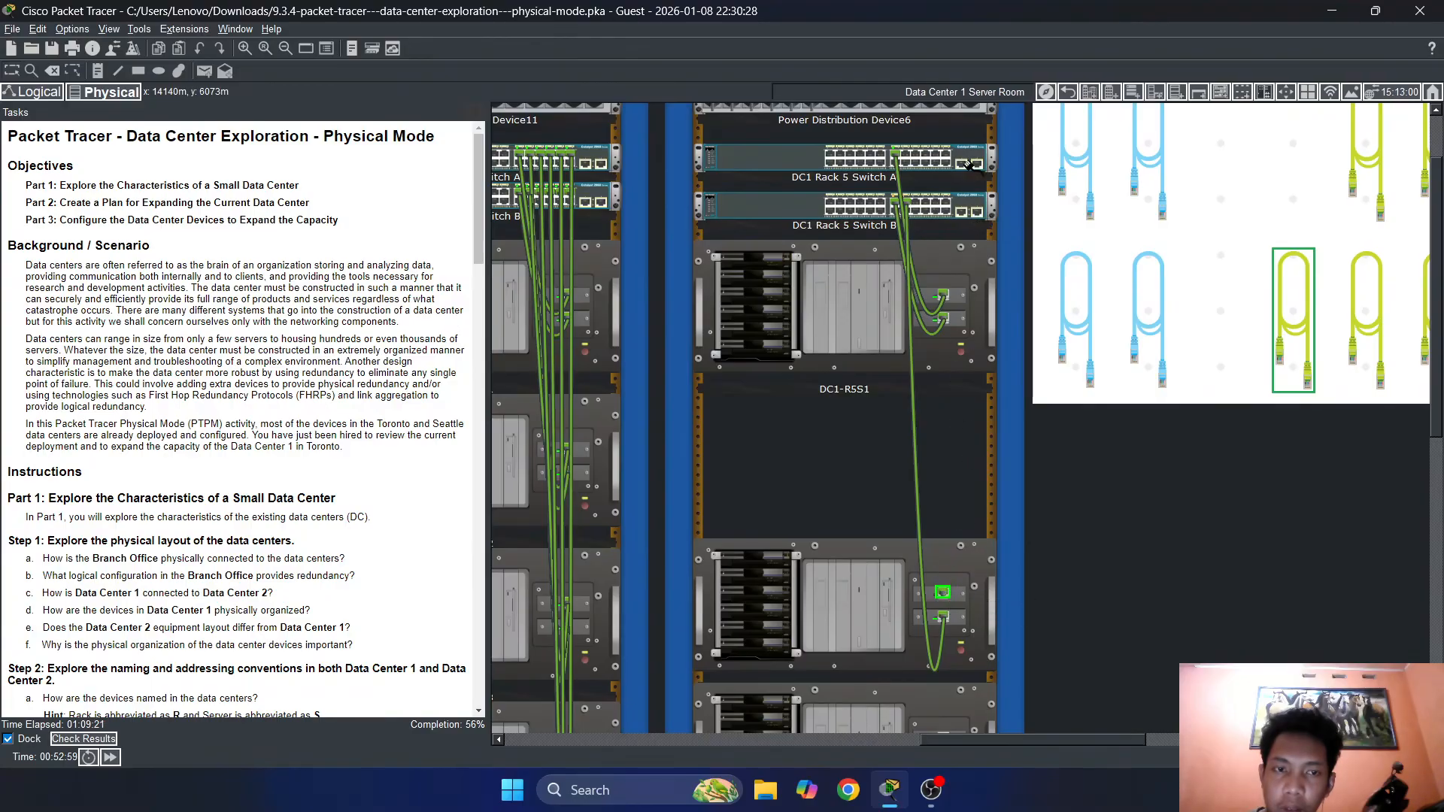
pyautogui.click(906, 155)
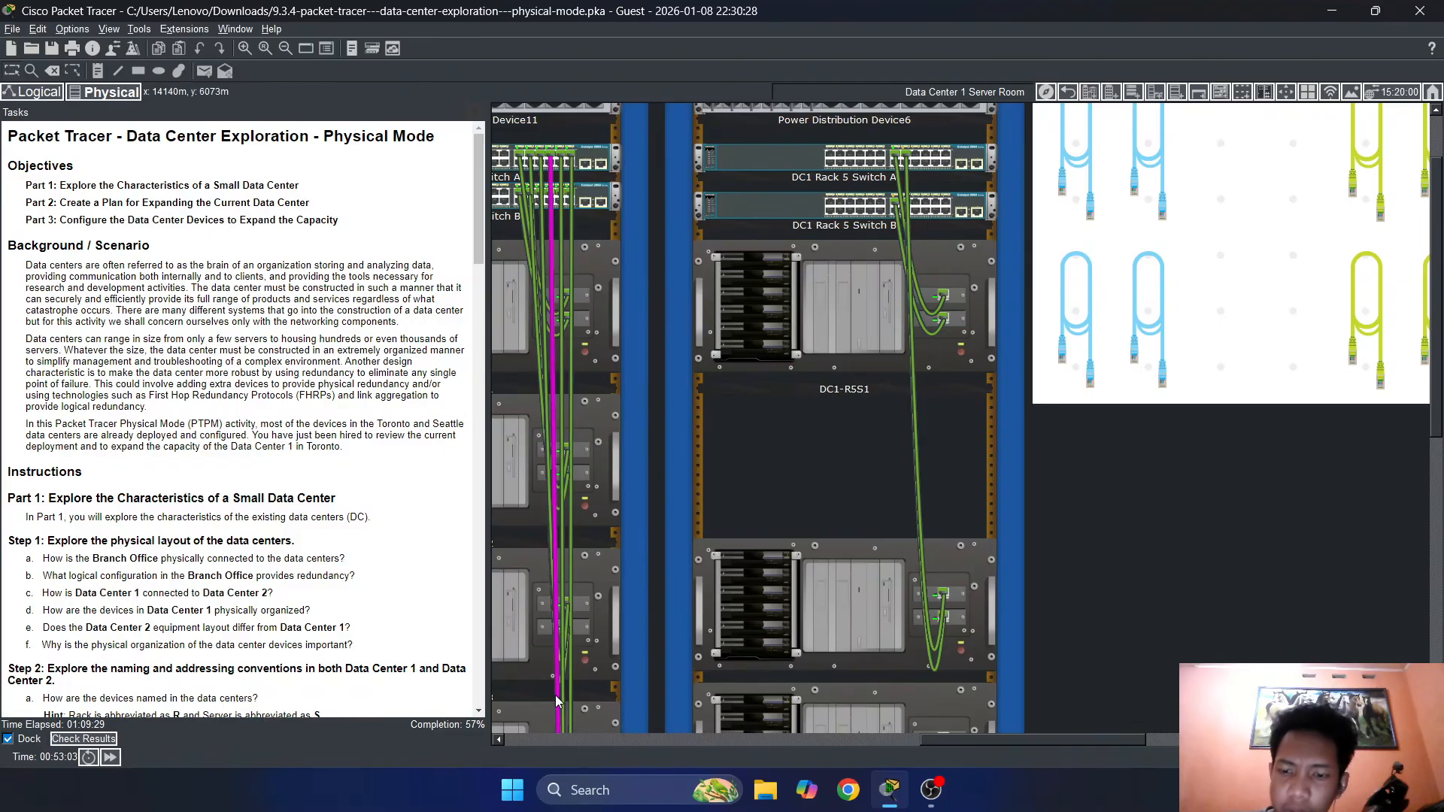
# Check the assessment items again for the DC1-R5S2 links and the switch ports required for the remaining Rack 5 servers
pyautogui.click(73, 737)
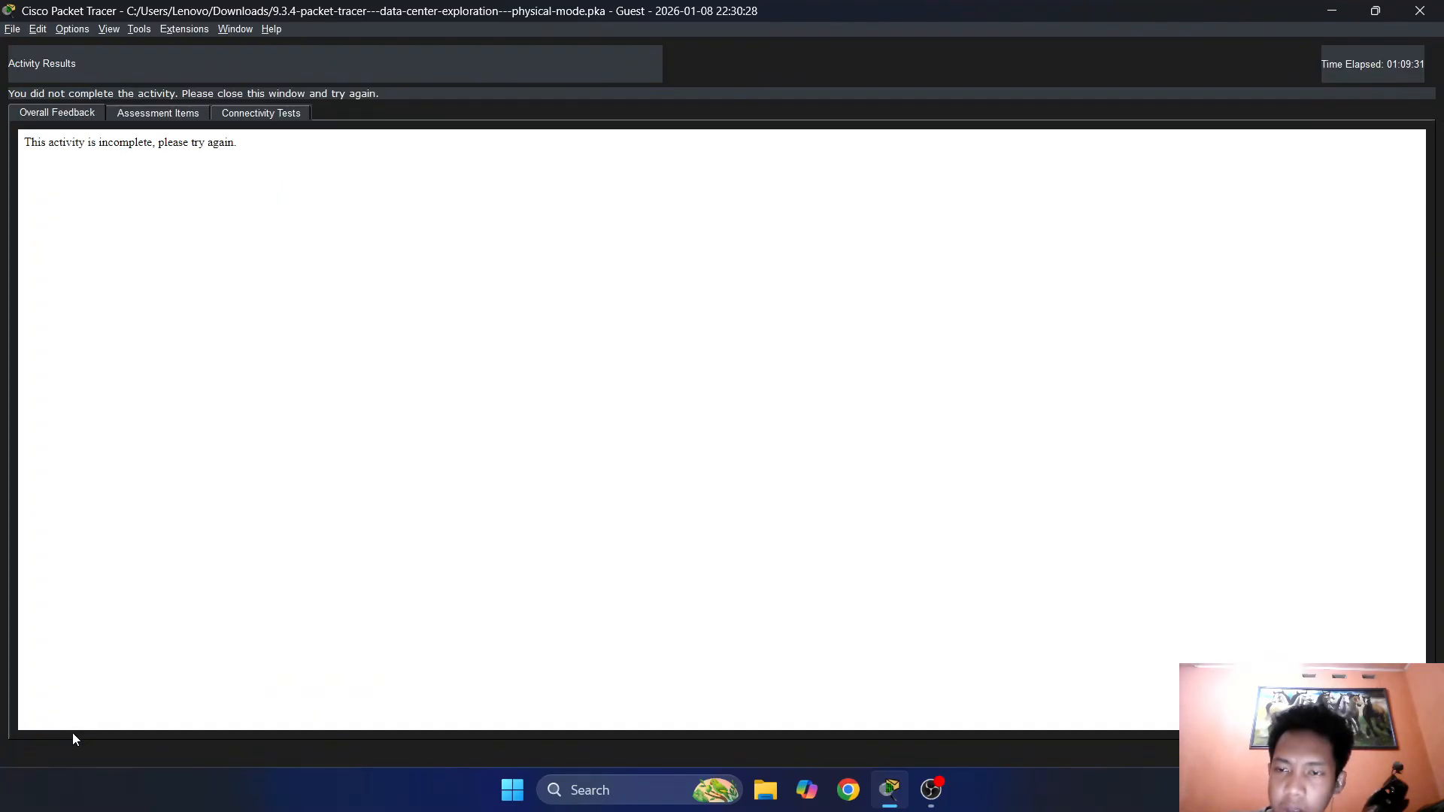
pyautogui.click(205, 111)
pyautogui.scroll(-15, 255, 458)
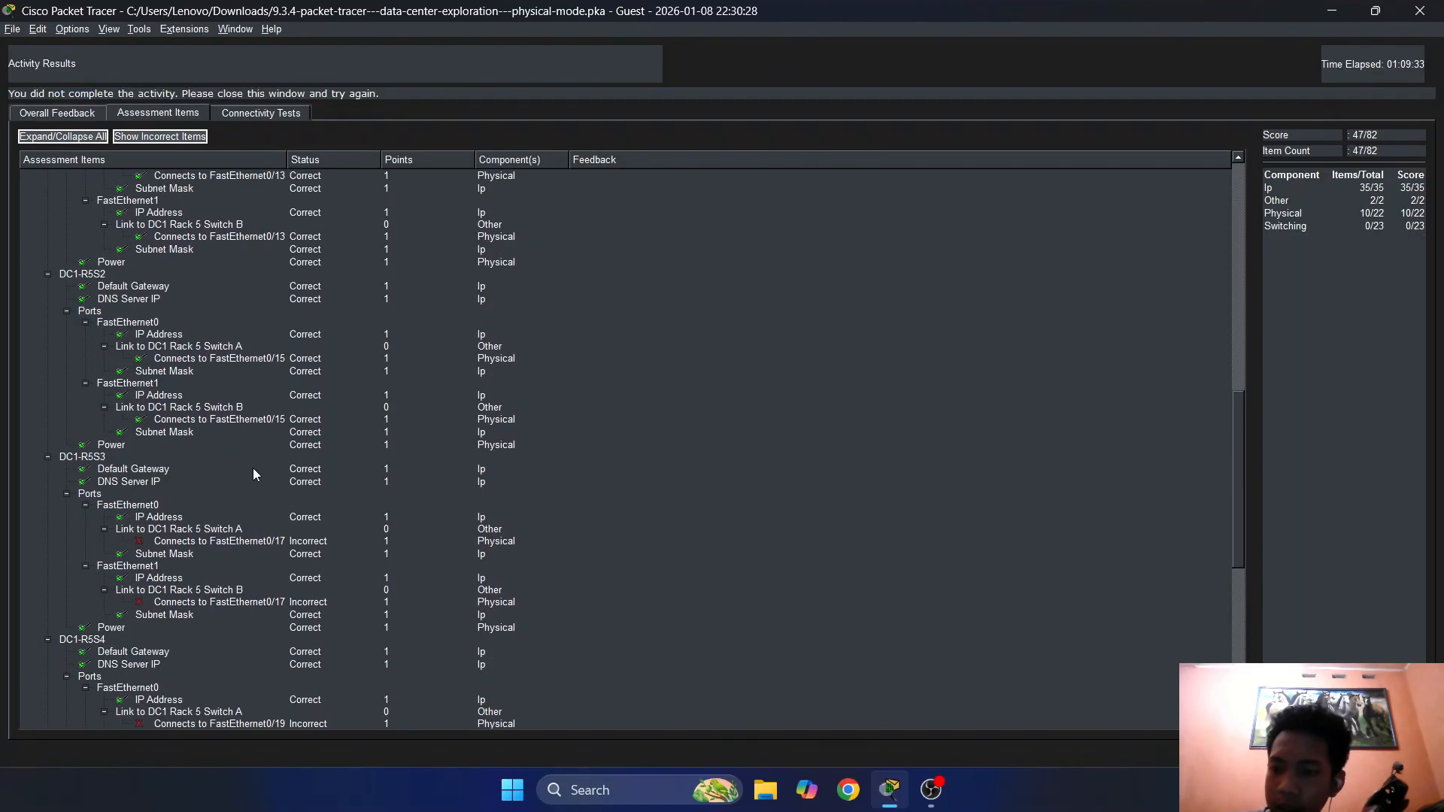
pyautogui.scroll(-4, 253, 468)
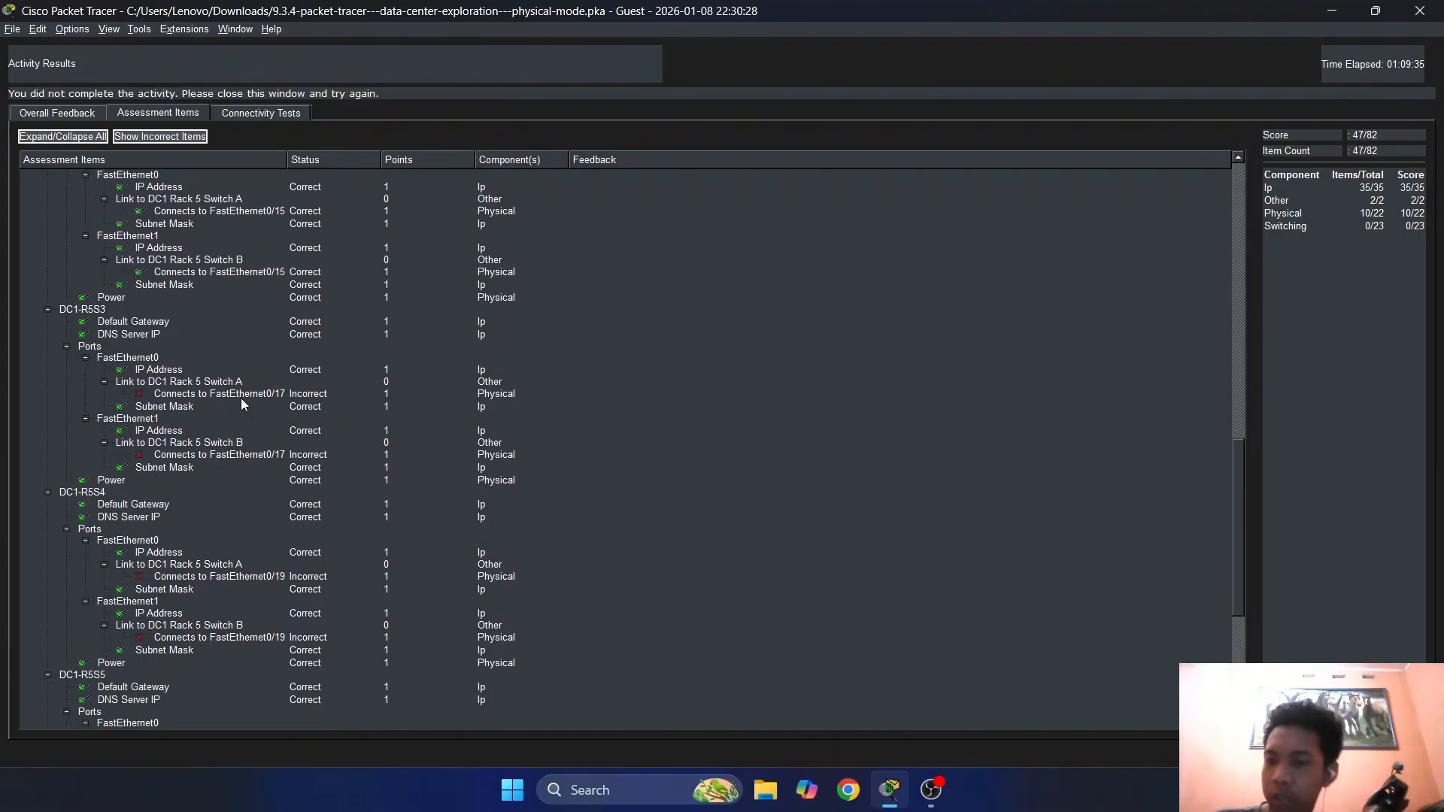
pyautogui.scroll(-3, 240, 405)
pyautogui.click(1393, 752)
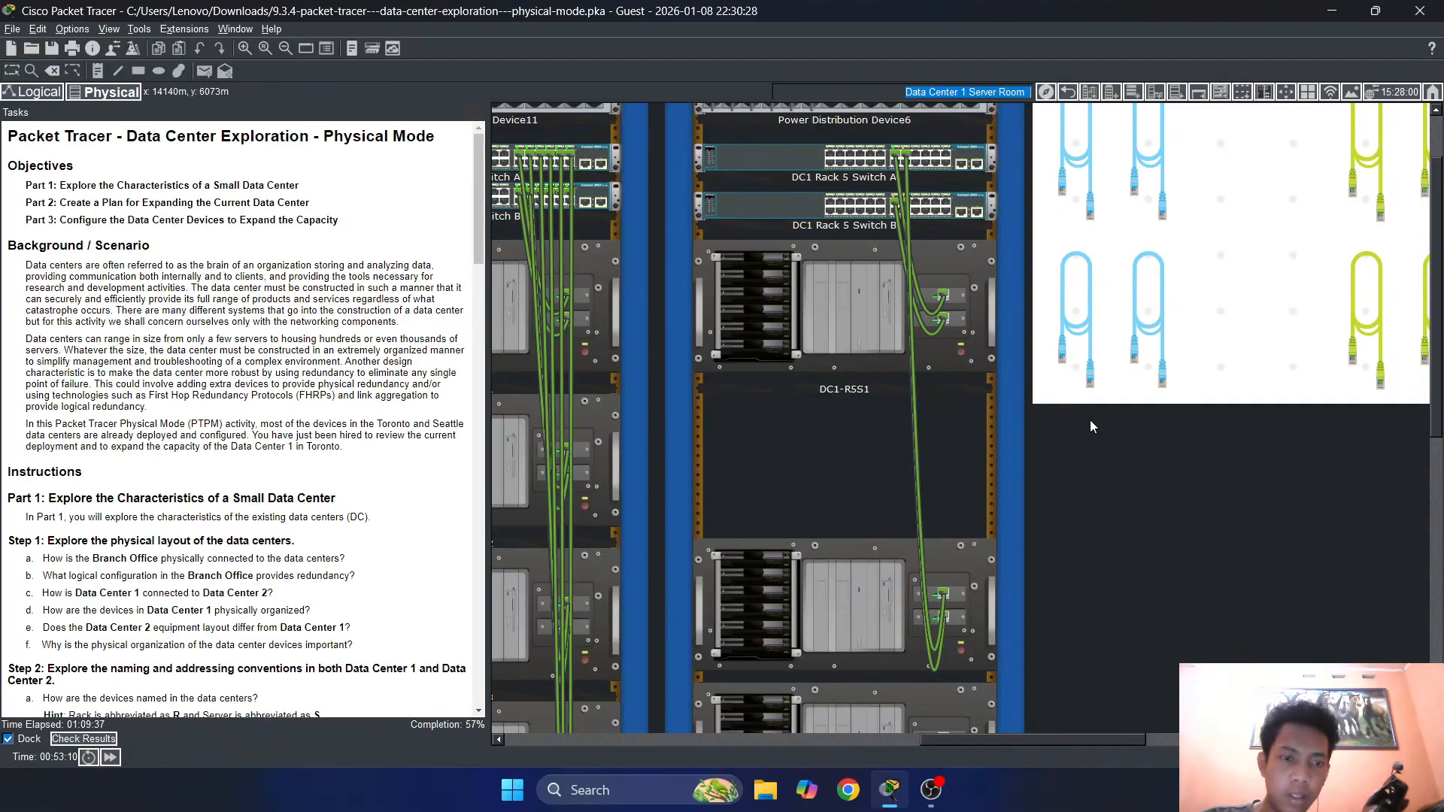
# Connect a copper straight-through cable between FastEthernet0/17 of DC1 Rack 5 Switch B and FastEthernet1 of DC1-R5S3
pyautogui.click(1366, 325)
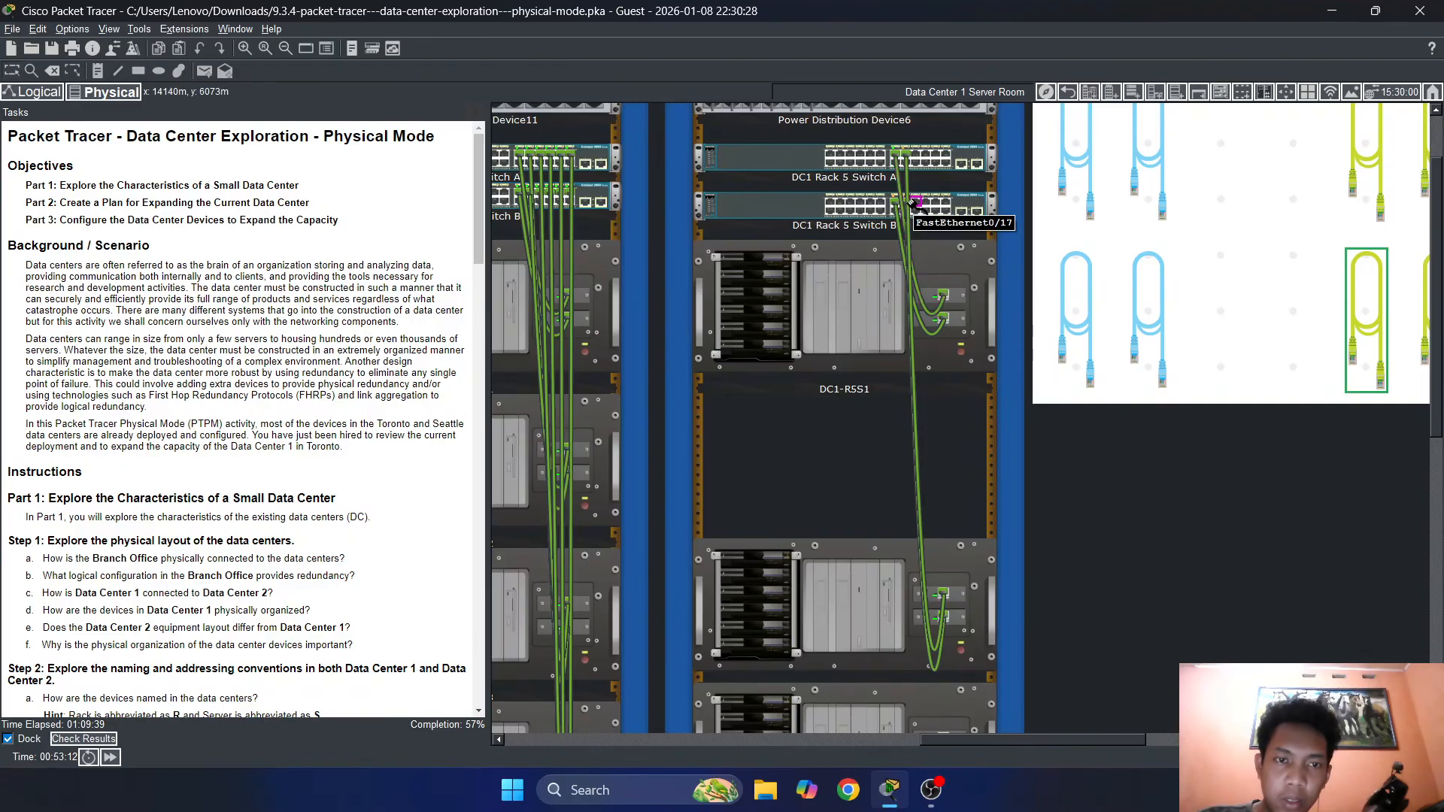
pyautogui.scroll(-3, 1004, 394)
pyautogui.scroll(-3, 997, 537)
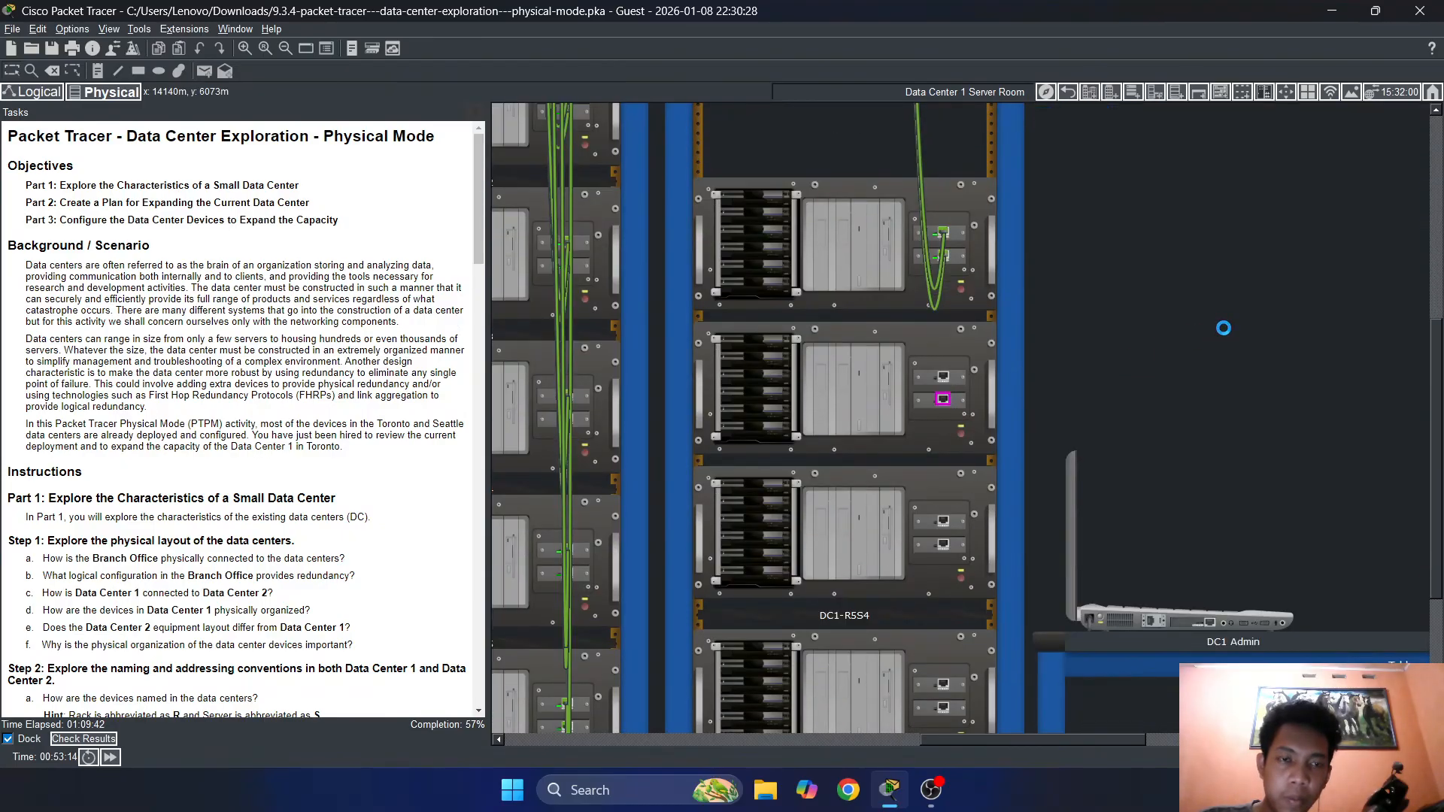
# Connect a copper straight-through cable between FastEthernet0/19 of DC1 Rack 5 Switch B and FastEthernet1 of DC1-R5S4
pyautogui.scroll(5, 1224, 328)
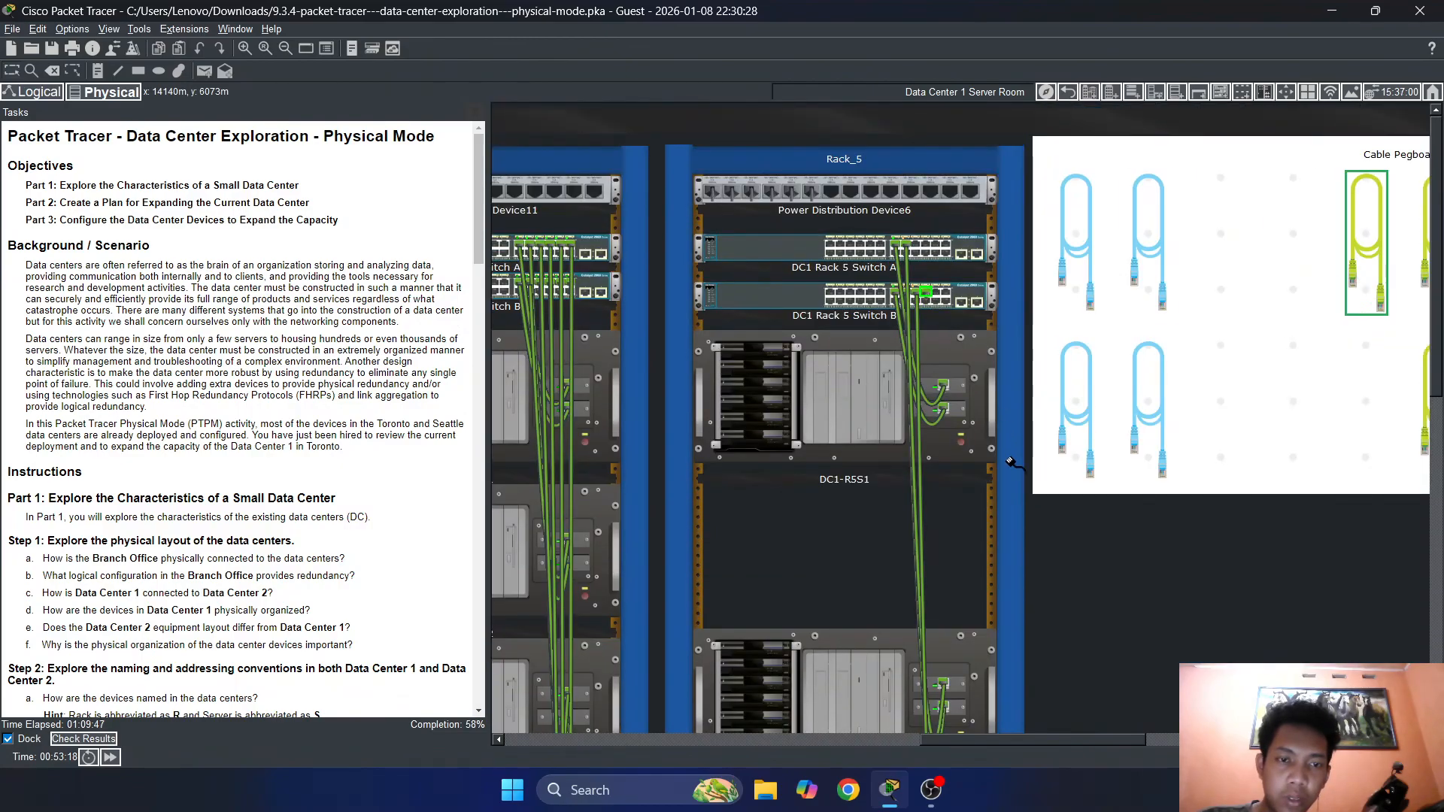
pyautogui.scroll(-7, 969, 461)
pyautogui.click(942, 454)
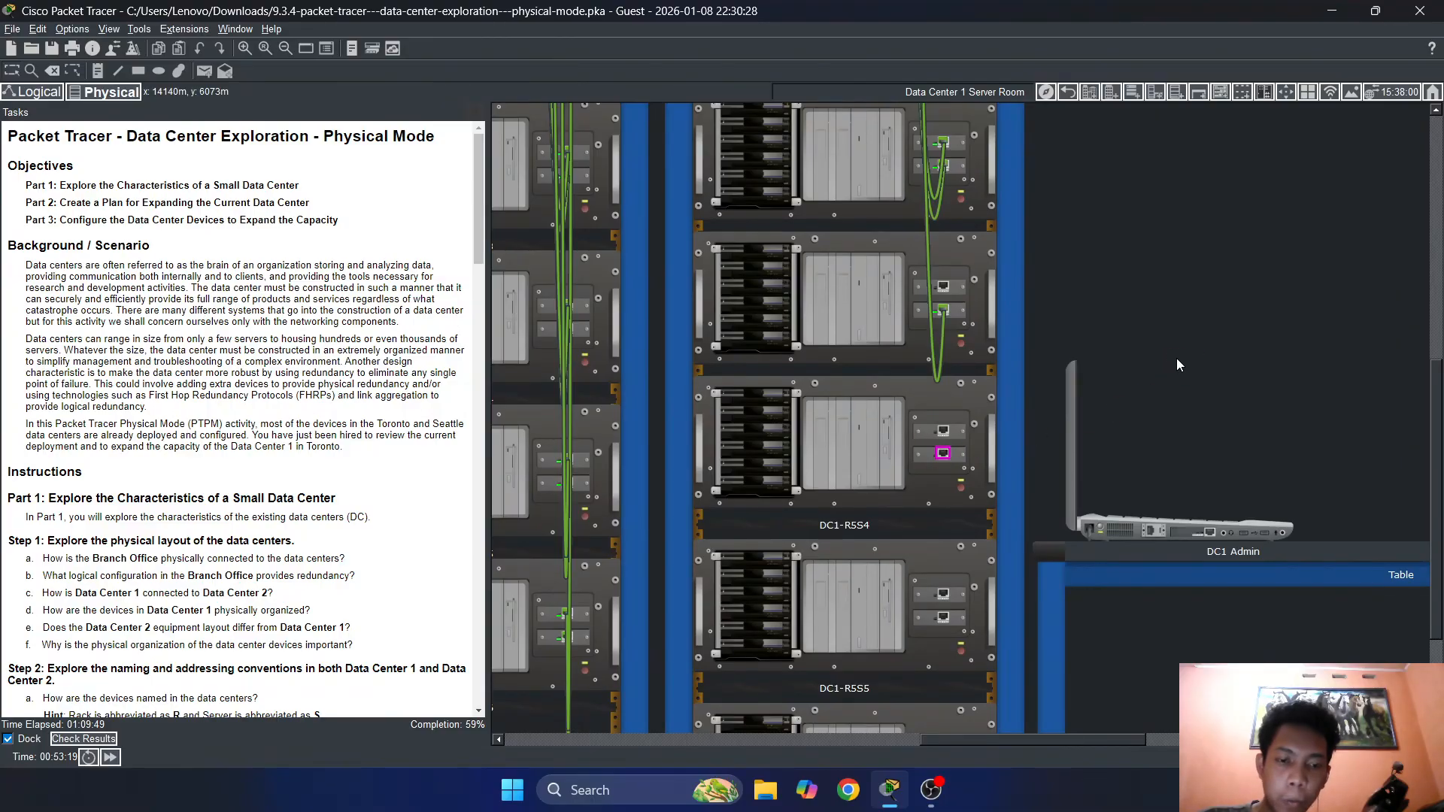
# Connect a copper straight-through cable from FastEthernet1 of DC1-R5S5 to FastEthernet0/21 of DC1 Rack 5 Switch B
pyautogui.scroll(6, 1184, 354)
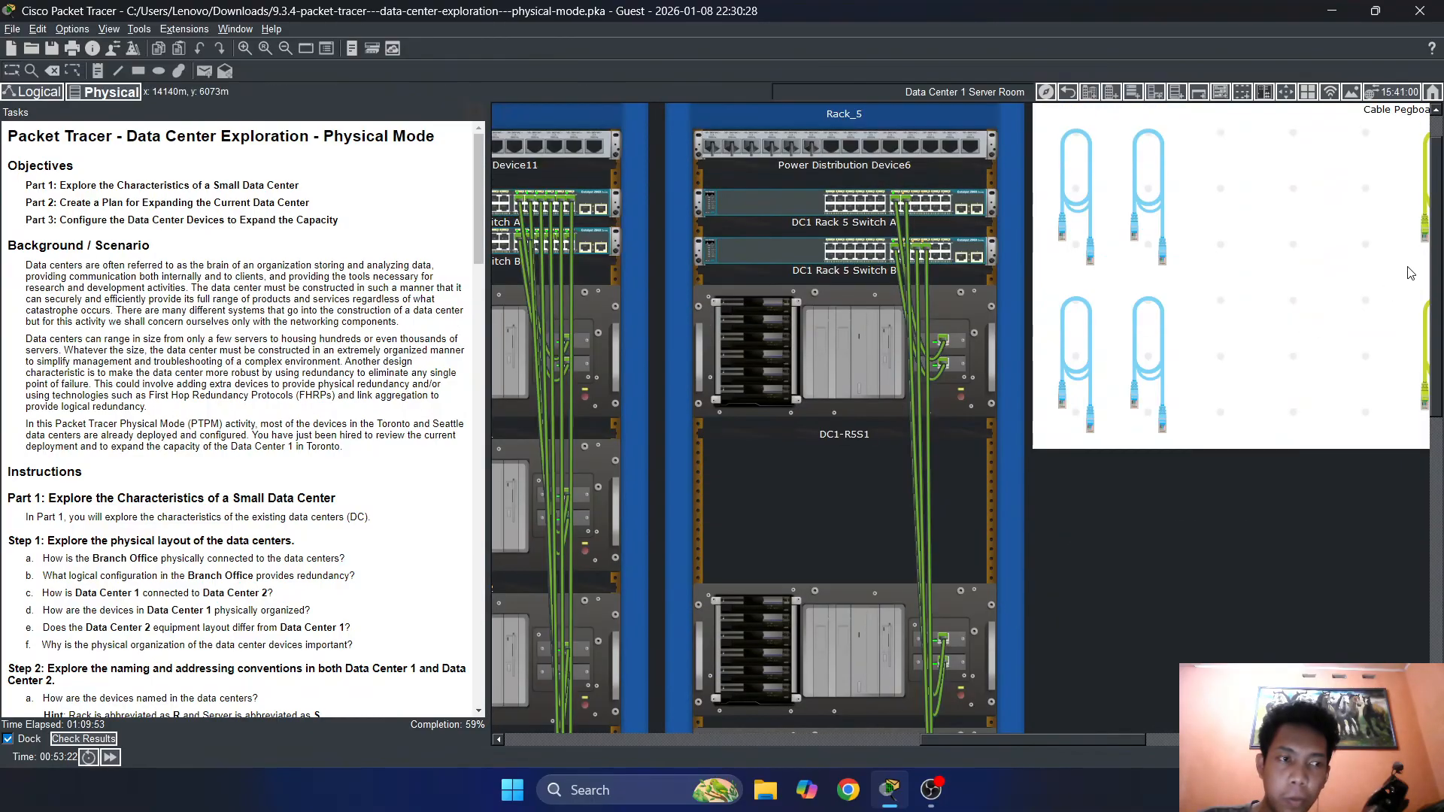
pyautogui.click(1421, 229)
pyautogui.scroll(-6, 1315, 374)
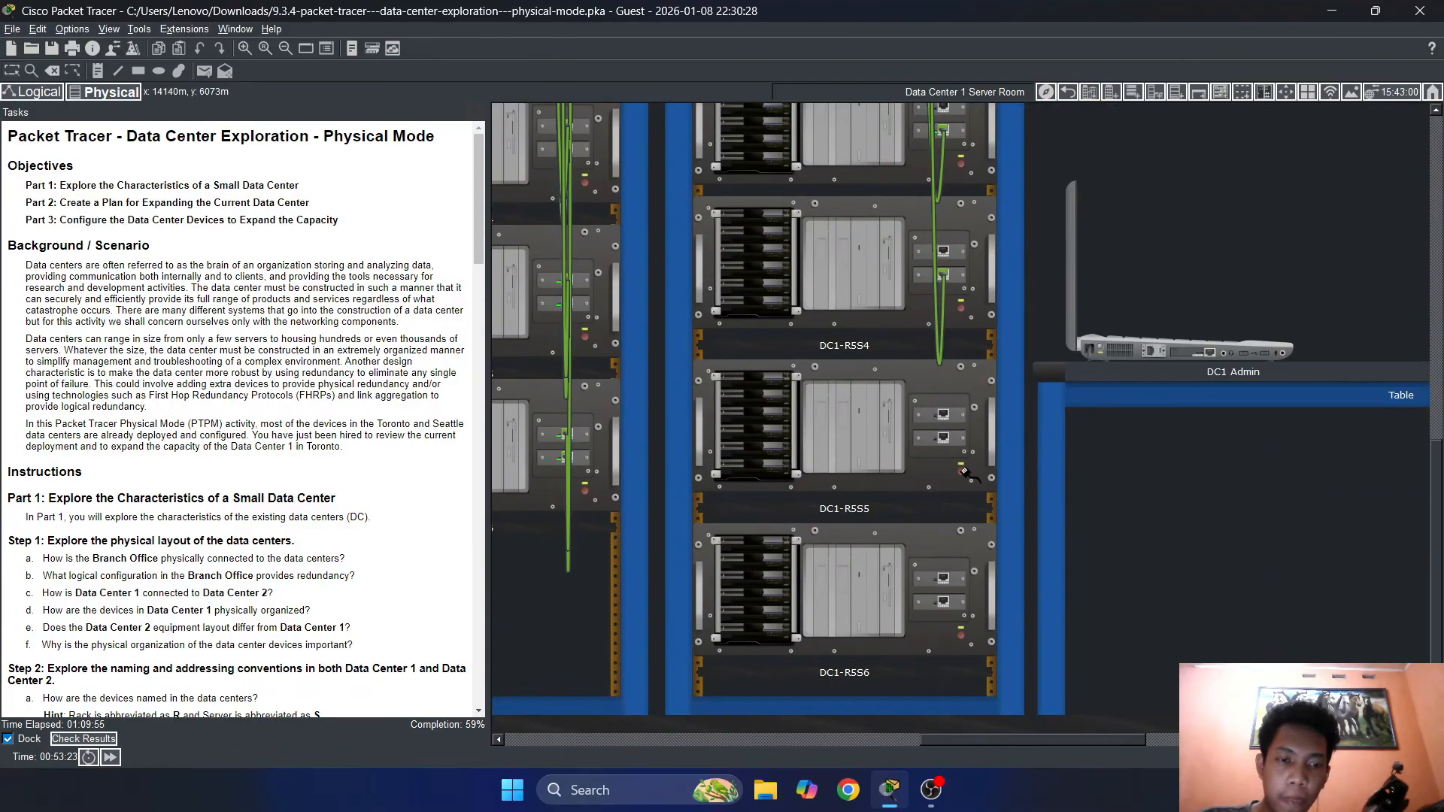
pyautogui.scroll(6, 1098, 288)
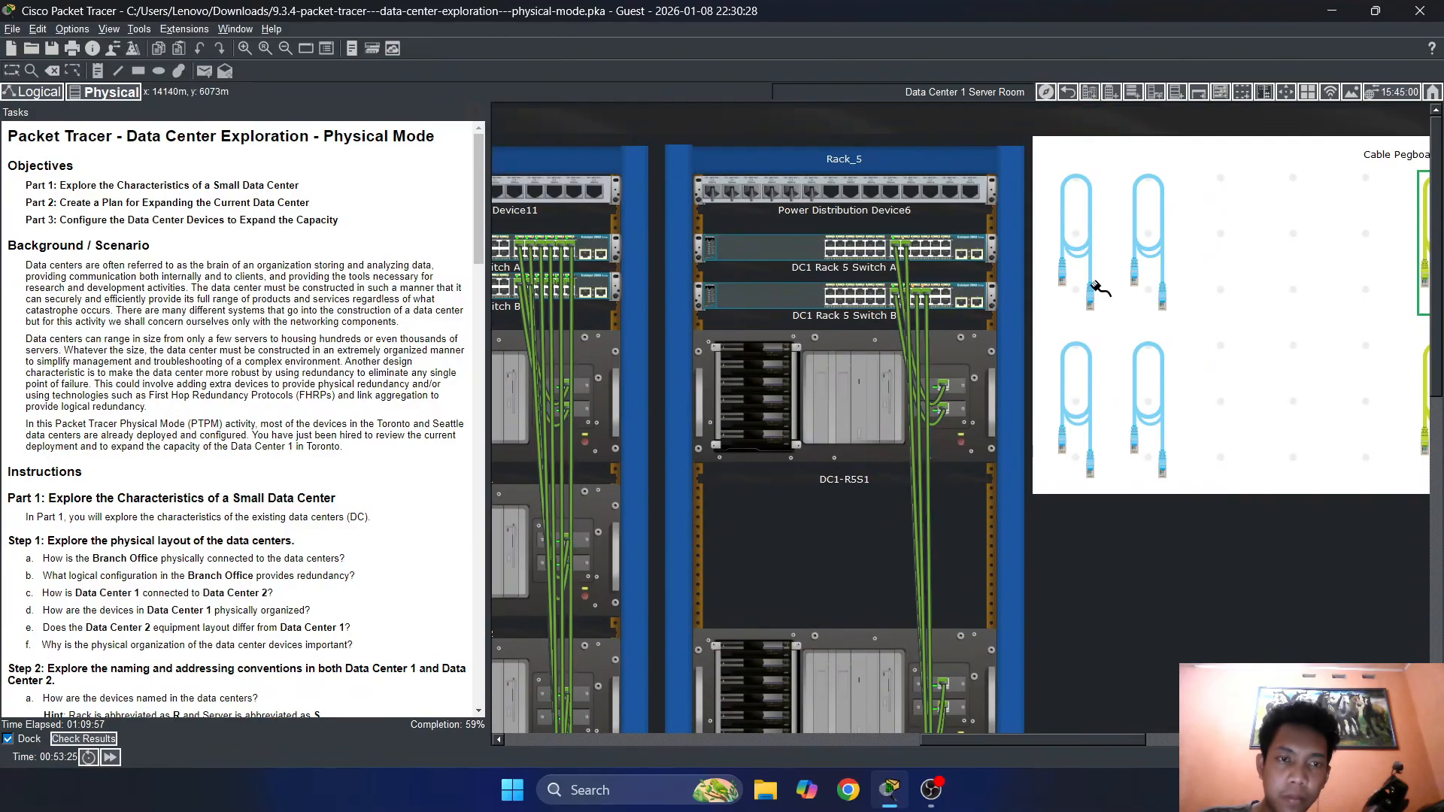
pyautogui.click(936, 291)
# Connect a copper straight-through cable from FastEthernet1 of DC1-R5S6 to FastEthernet0/23 of DC1 Rack 5 Switch B
pyautogui.moveTo(1077, 742); pyautogui.dragTo(1104, 741)
pyautogui.click(1305, 454)
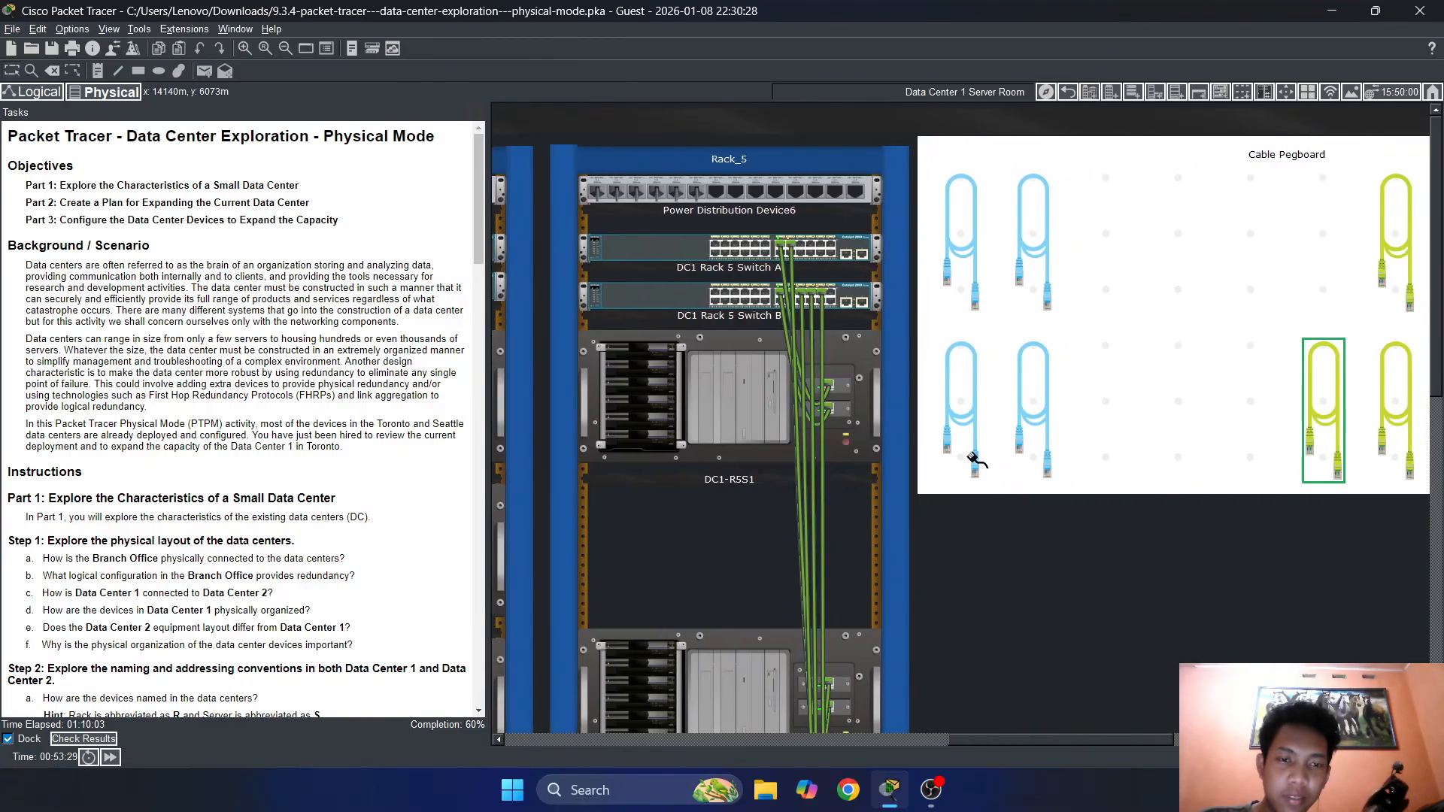
pyautogui.scroll(-8, 1053, 526)
pyautogui.click(827, 602)
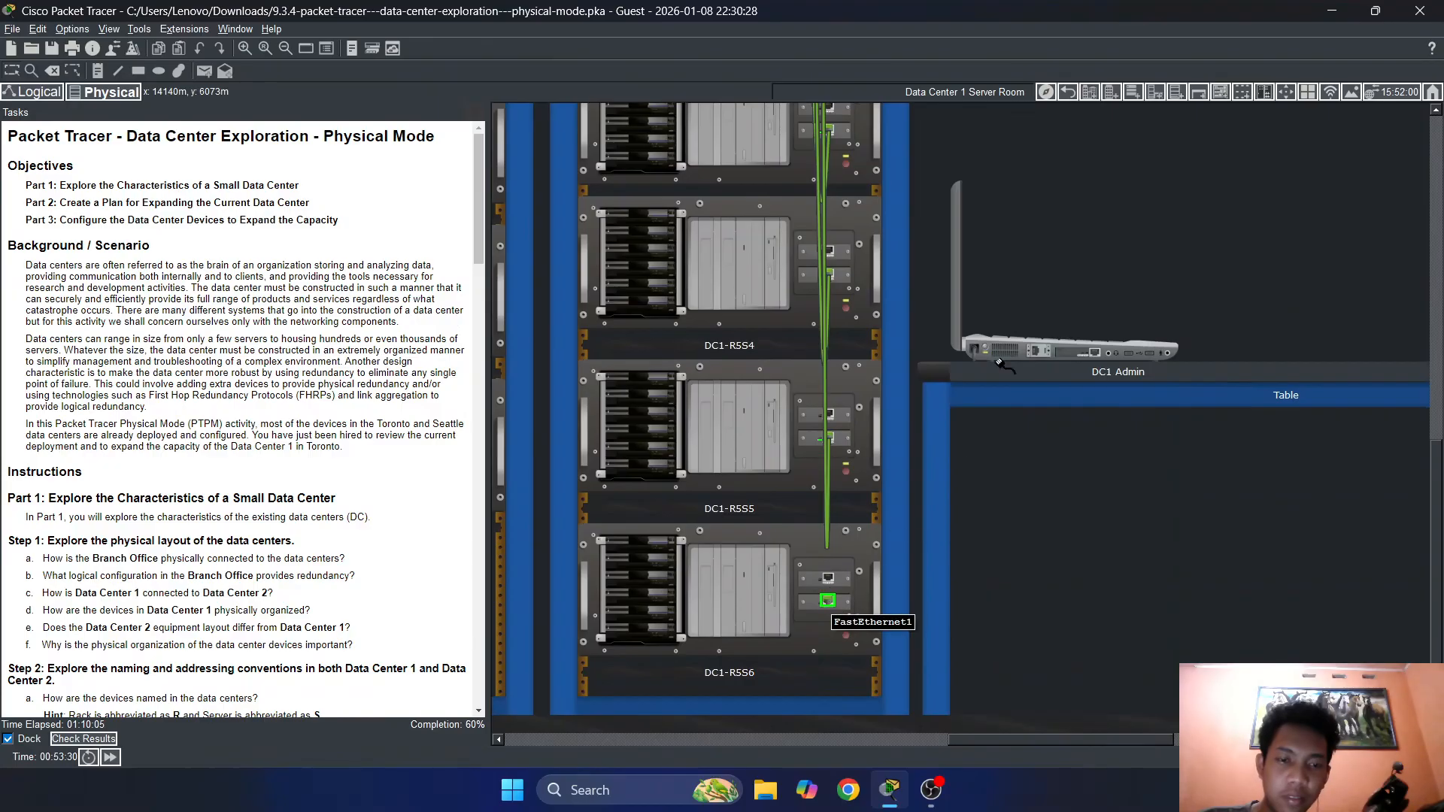
pyautogui.scroll(8, 827, 601)
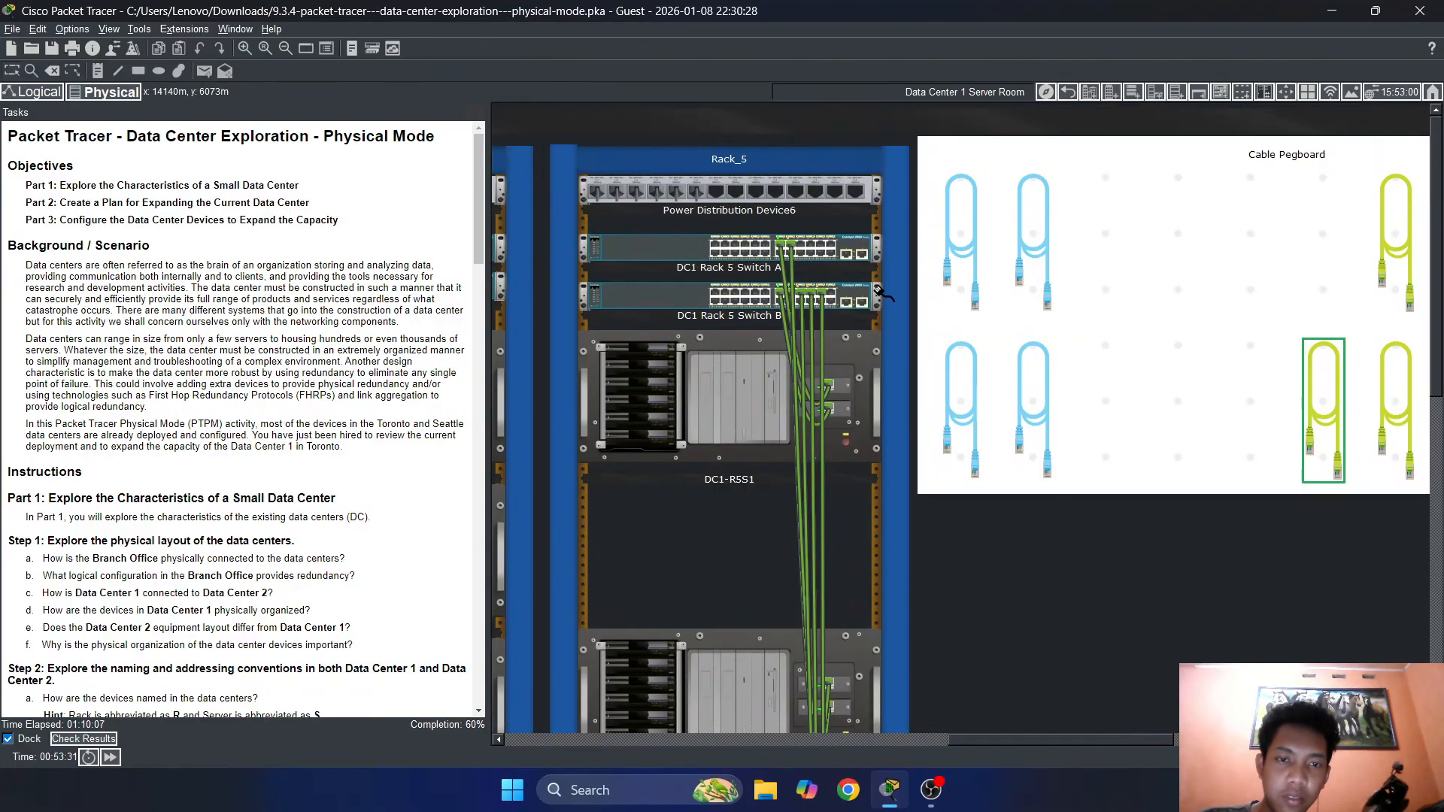
pyautogui.click(830, 292)
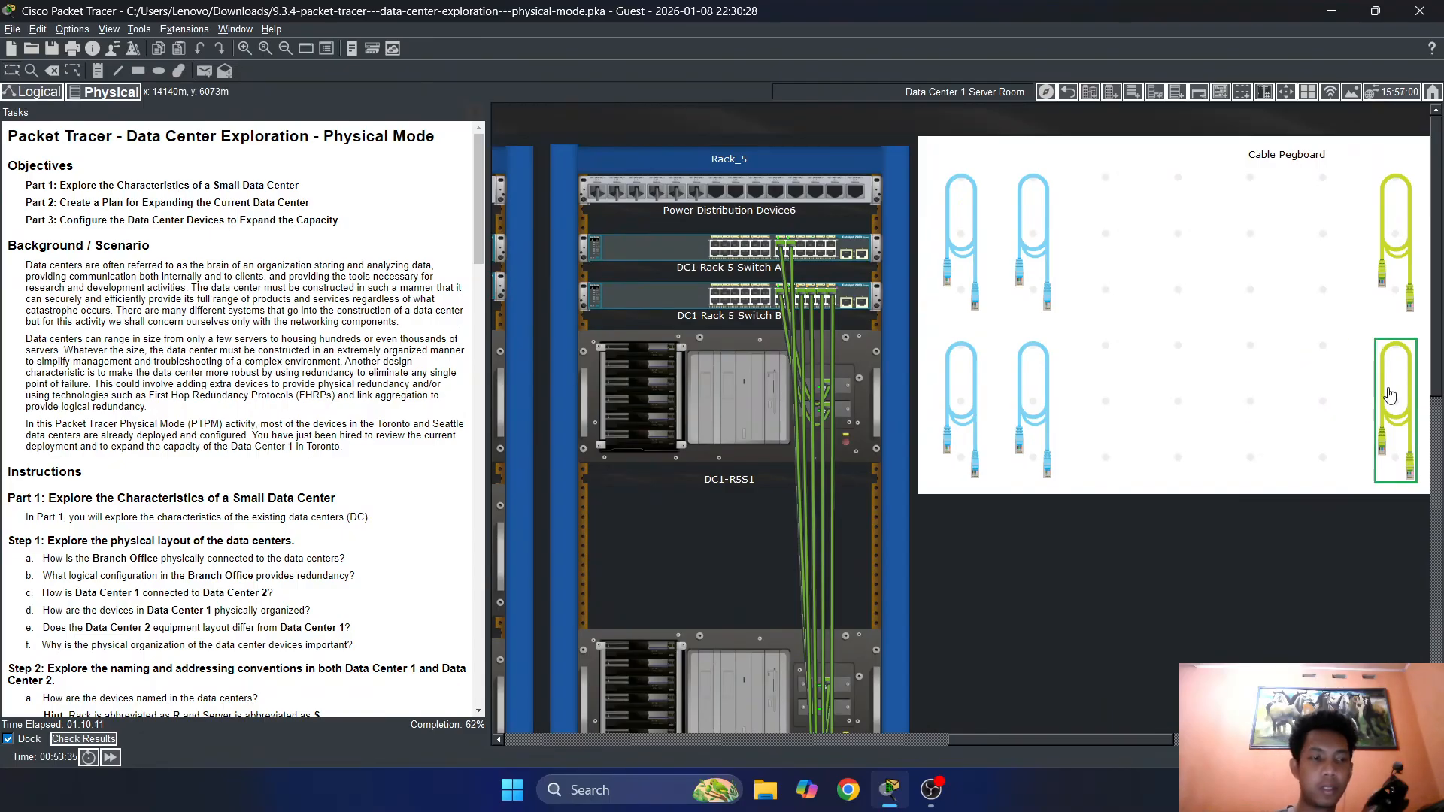
# Connect a copper straight-through cable between FastEthernet0 of DC1-R5S3 and FastEthernet0/17 of DC1 Rack 5 Switch A
pyautogui.click(1395, 409)
pyautogui.scroll(-3, 887, 328)
pyautogui.scroll(-2, 887, 329)
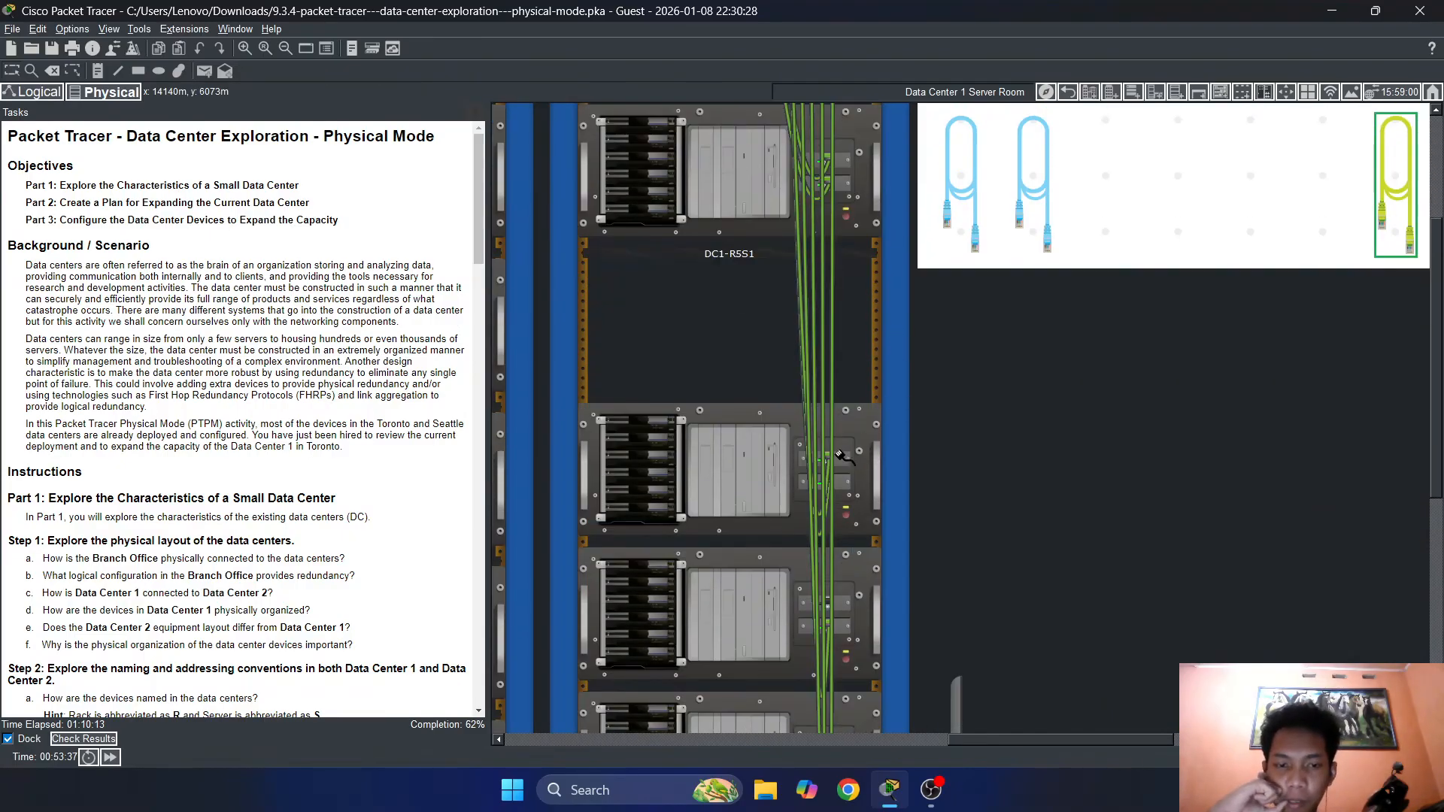
pyautogui.click(827, 602)
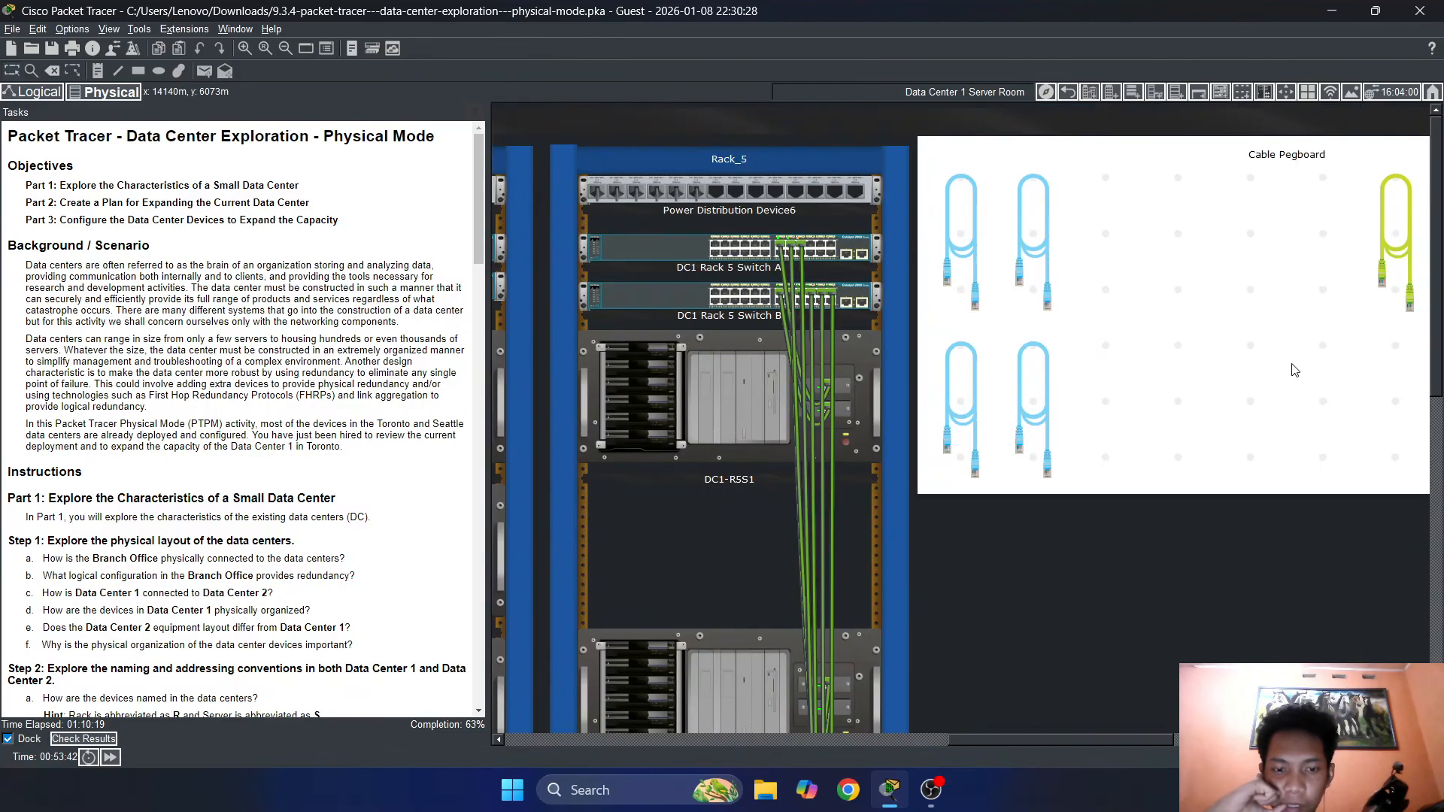
# Connect a copper straight-through cable from FastEthernet0/19 of DC1 Rack 5 Switch A to FastEthernet0 of DC1-R5S4
pyautogui.click(1382, 261)
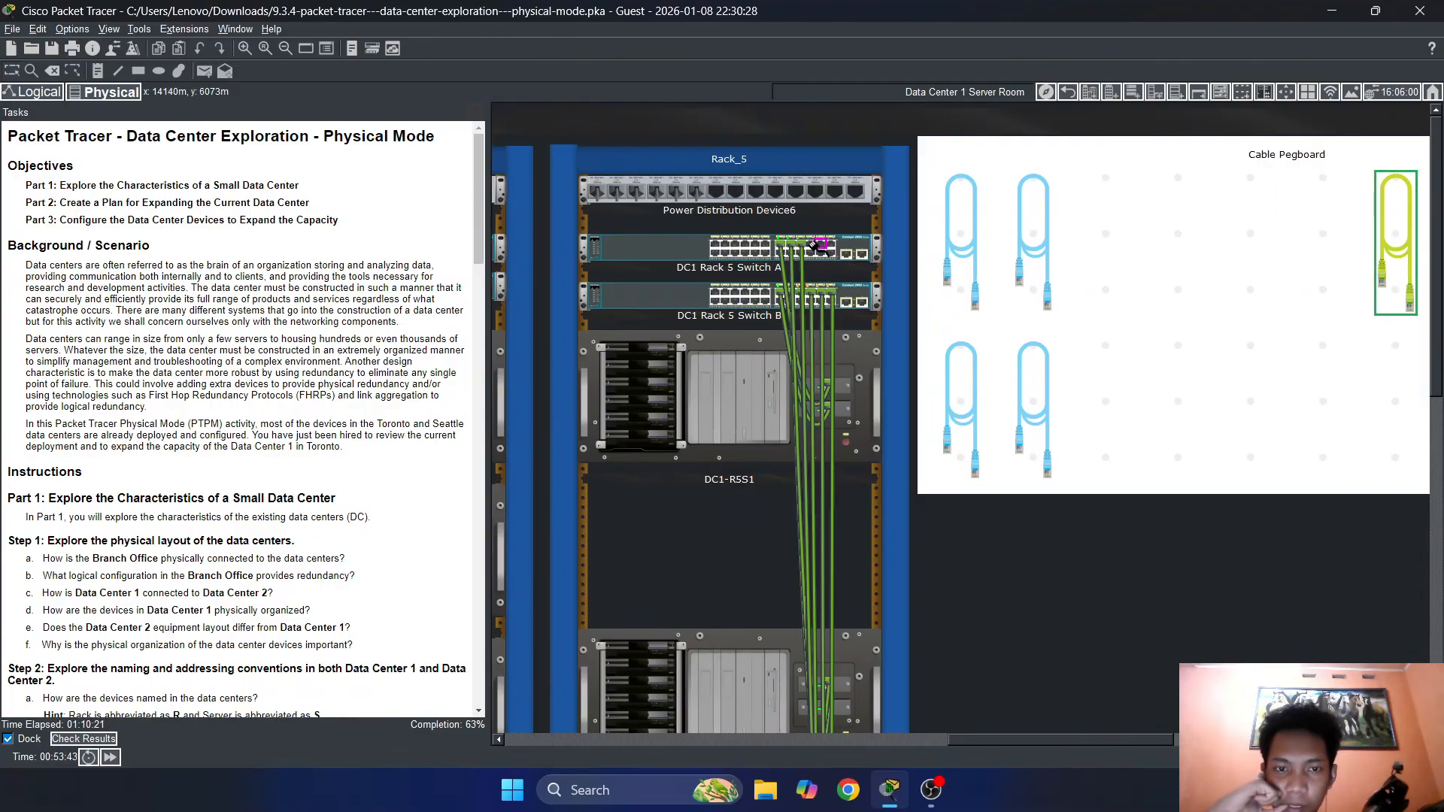
pyautogui.click(861, 301)
pyautogui.scroll(-5, 861, 302)
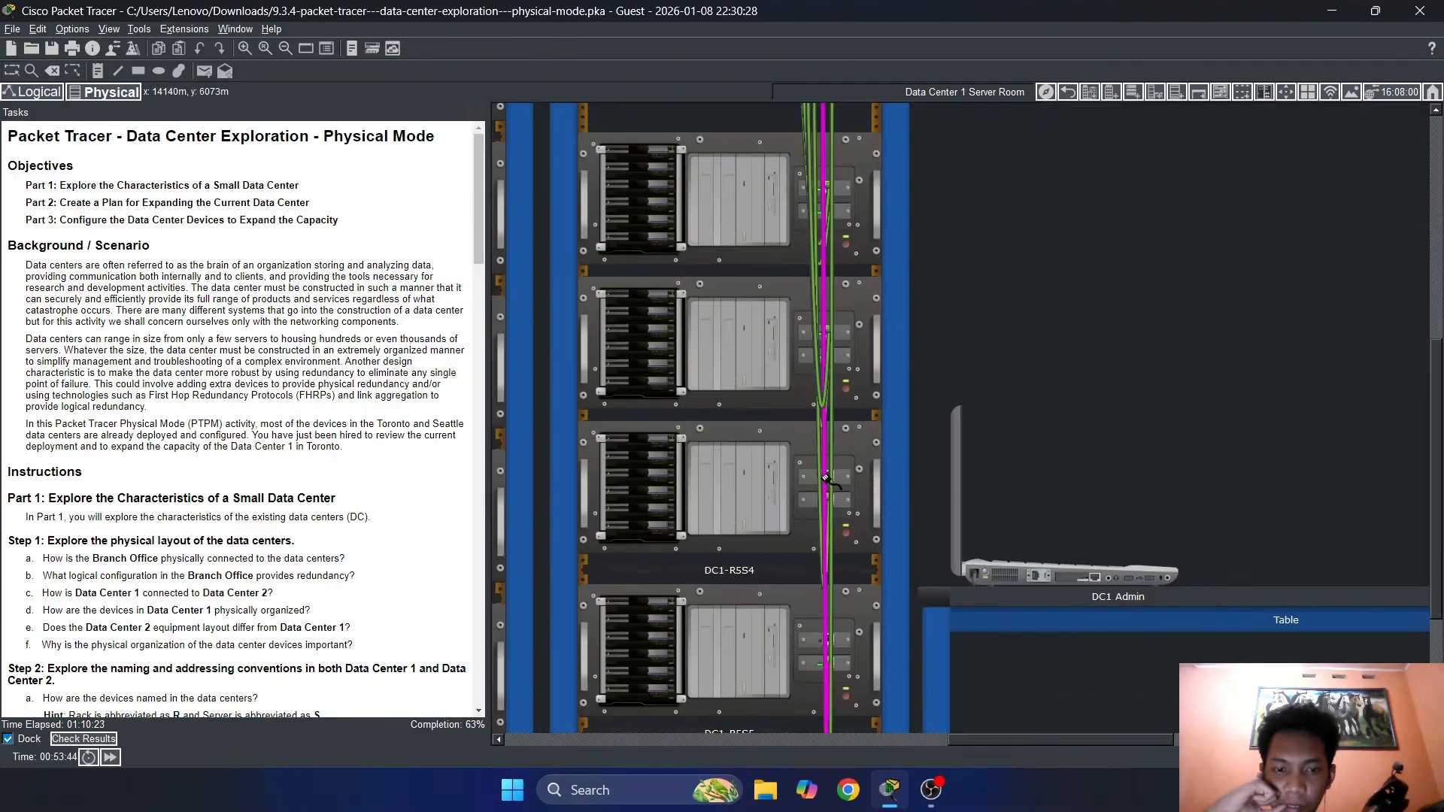
pyautogui.click(827, 477)
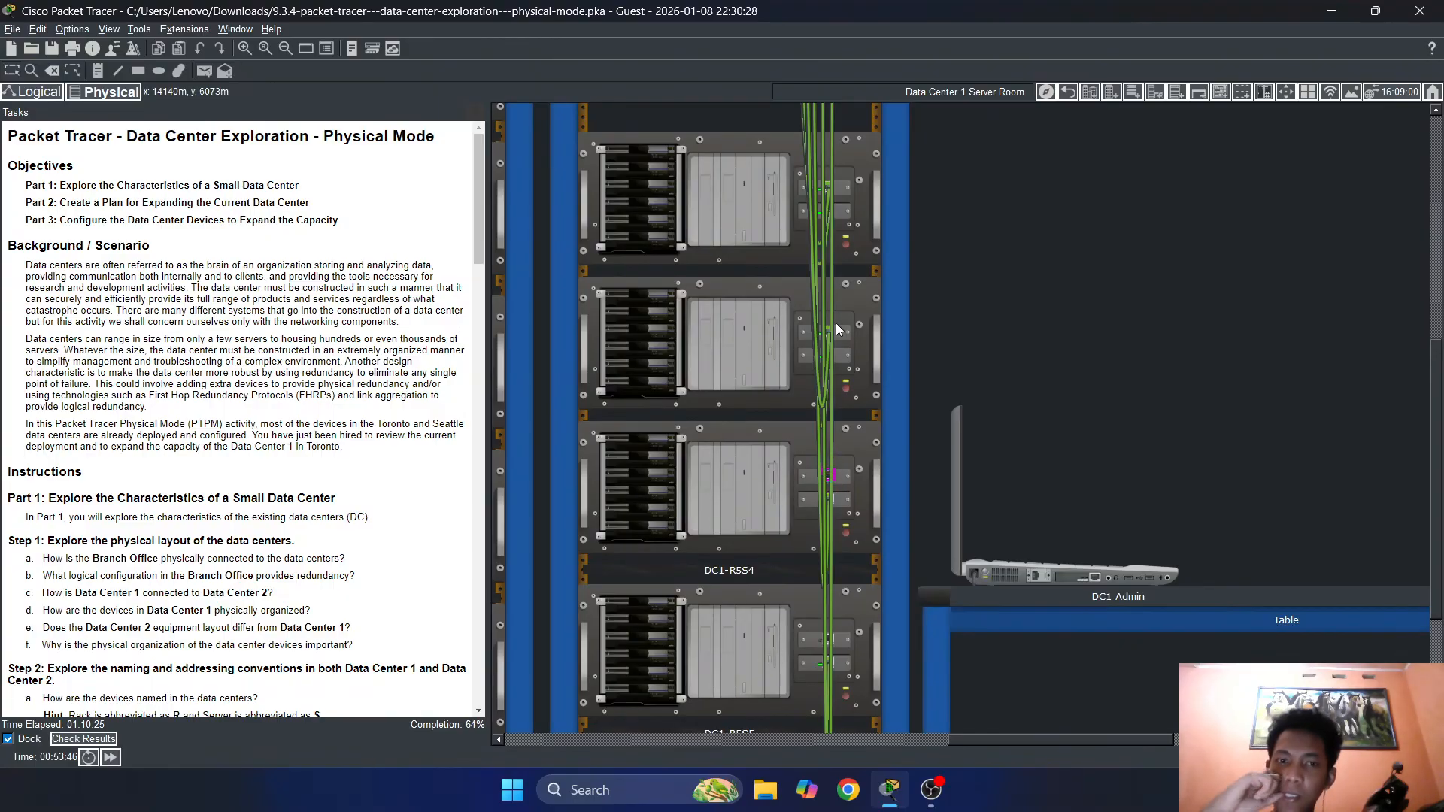
# Connect a copper straight-through cable from FastEthernet0/21 of DC1 Rack 5 Switch A to FastEthernet0 of DC1-R5S5
pyautogui.scroll(5, 1164, 351)
pyautogui.scroll(1, 1164, 351)
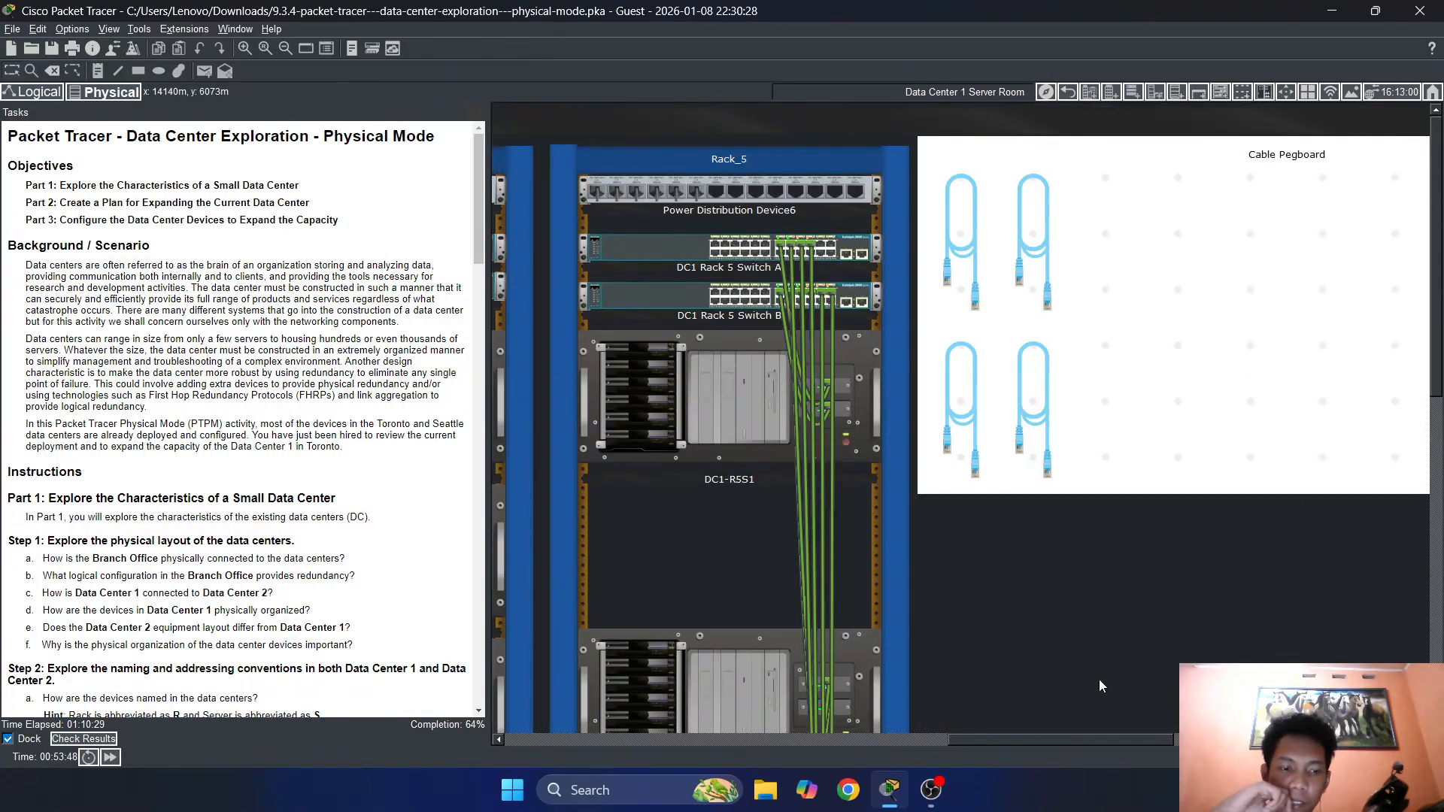
pyautogui.moveTo(1102, 735); pyautogui.dragTo(1153, 736)
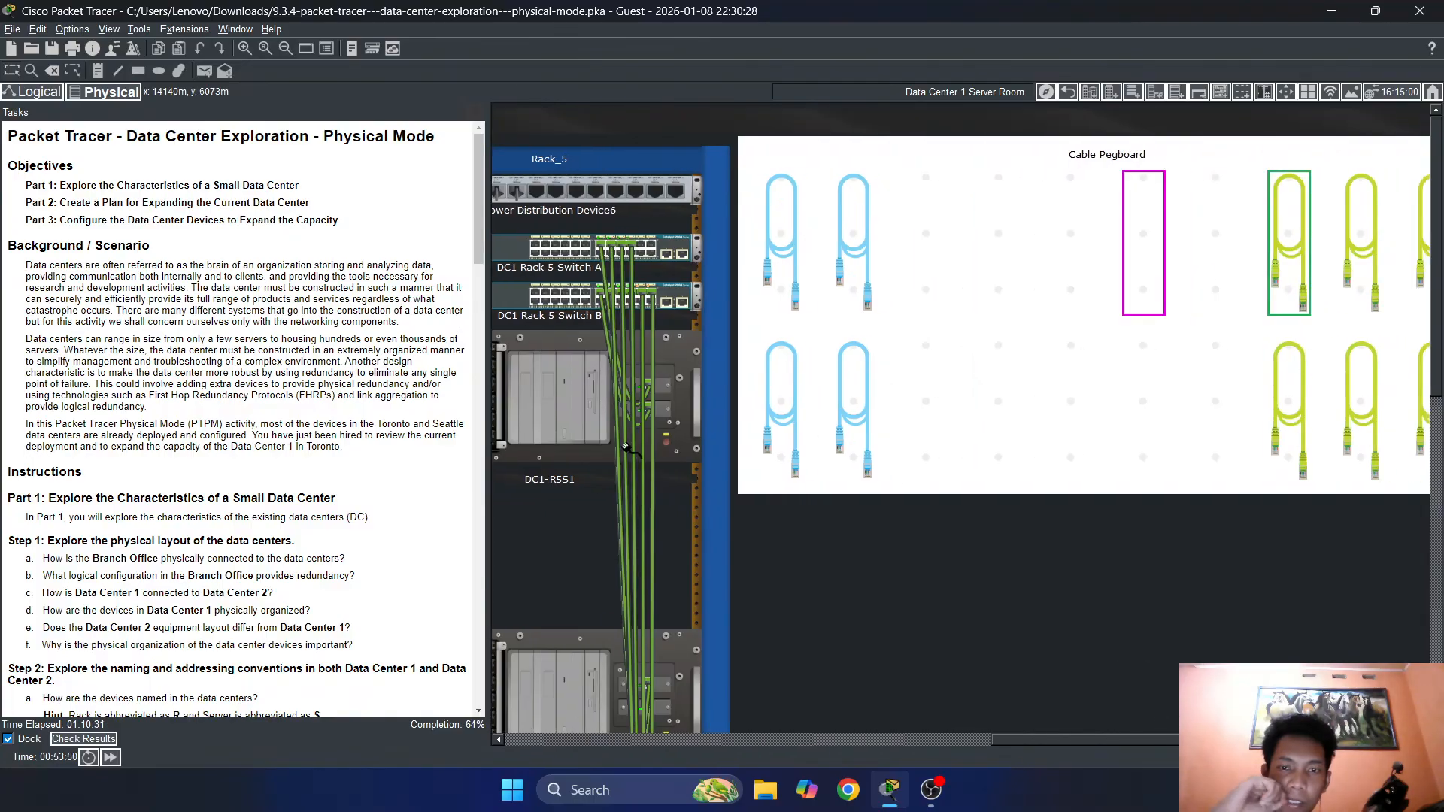
pyautogui.click(642, 248)
pyautogui.scroll(-7, 765, 500)
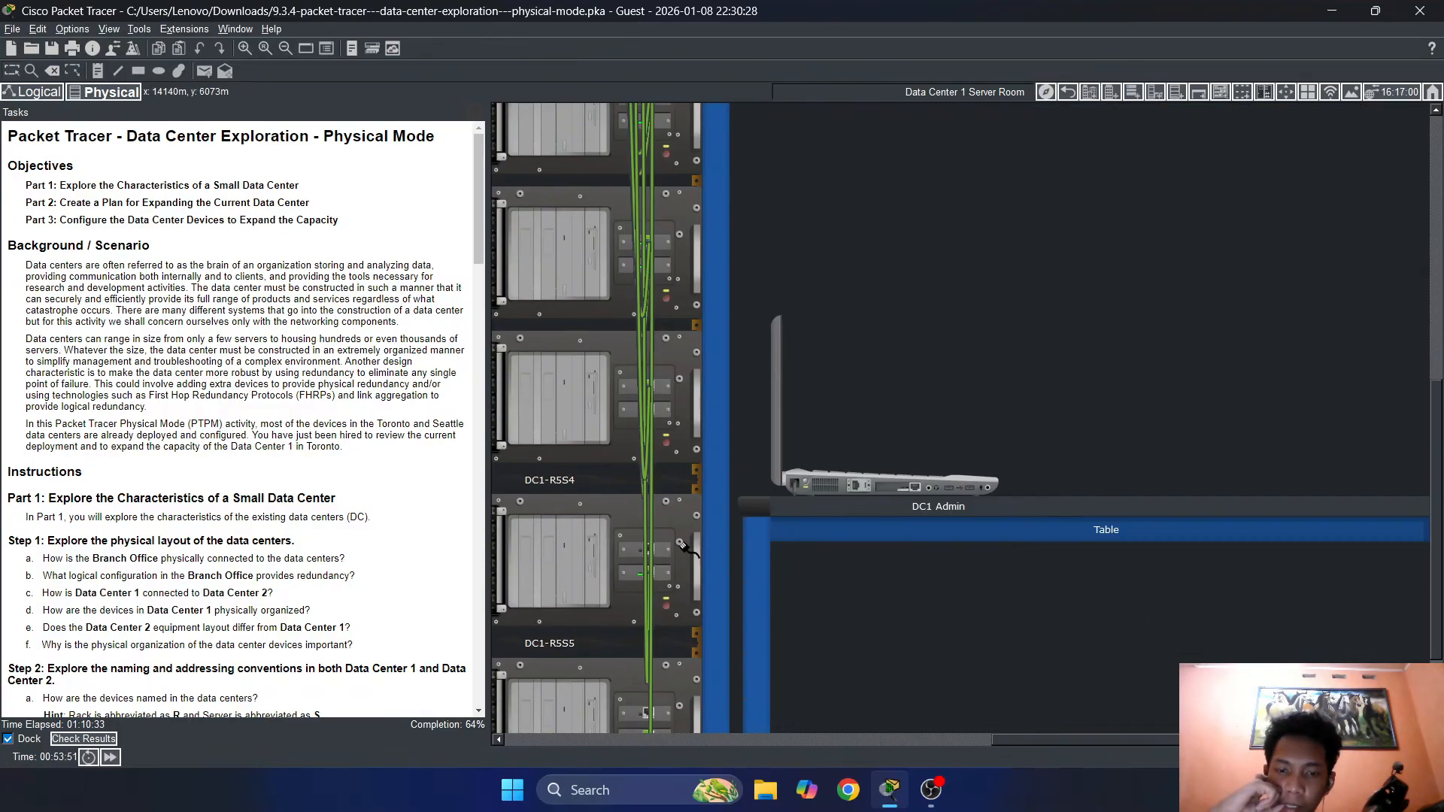
pyautogui.click(646, 549)
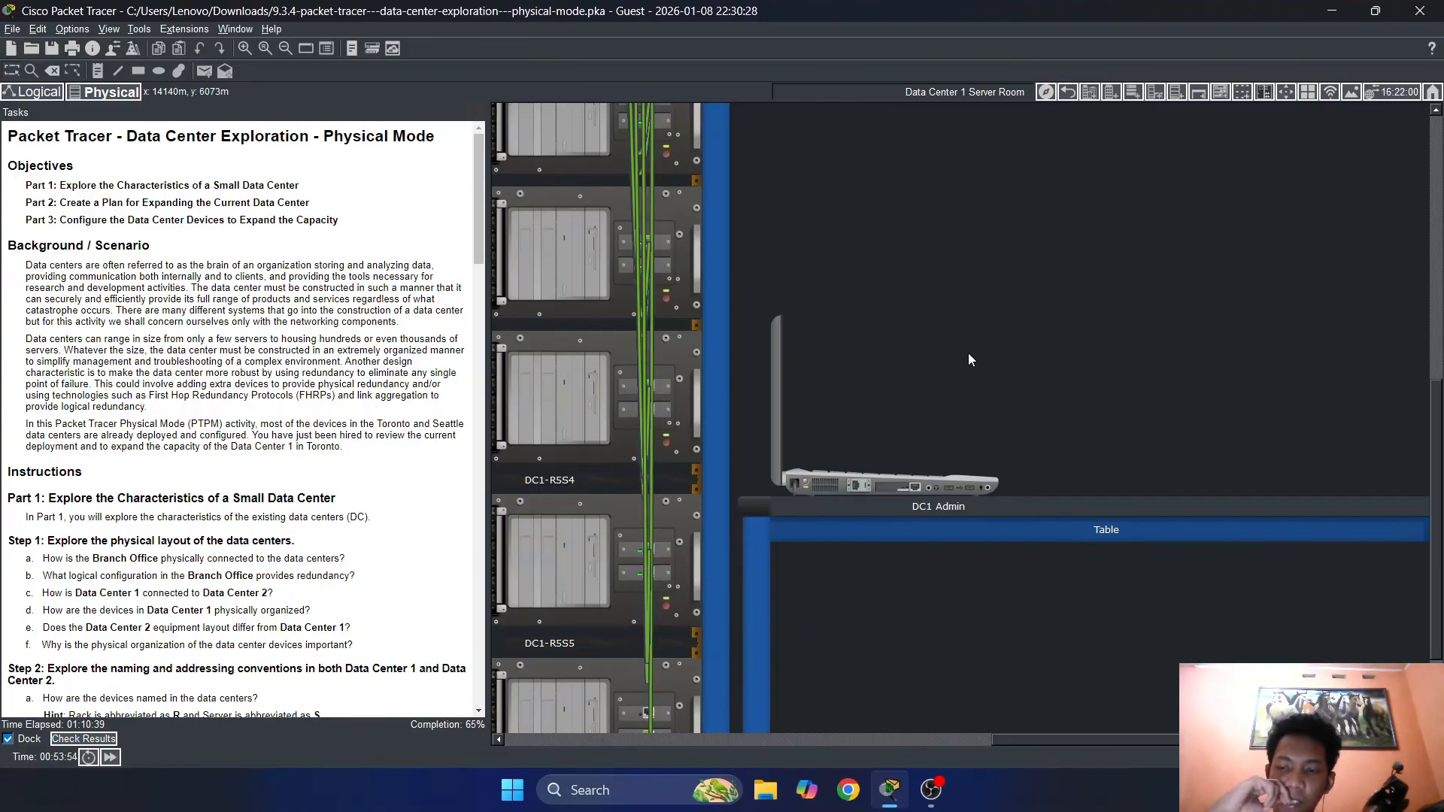
# Connect a copper straight-through cable between FastEthernet0 of DC1-R5S6 and FastEthernet0/23 of DC1 Rack 5 Switch A
pyautogui.scroll(-3, 1143, 345)
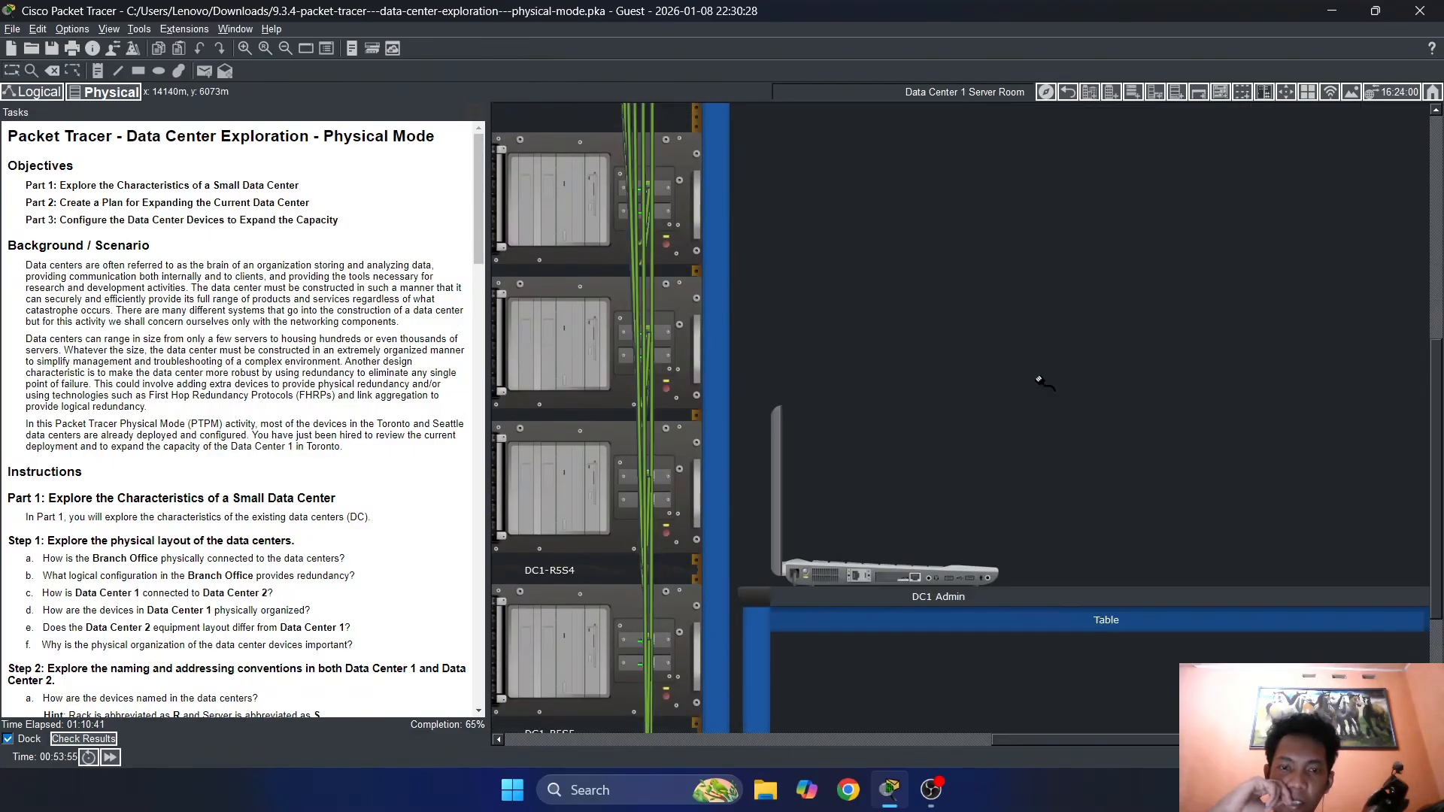
pyautogui.click(646, 578)
pyautogui.scroll(8, 910, 153)
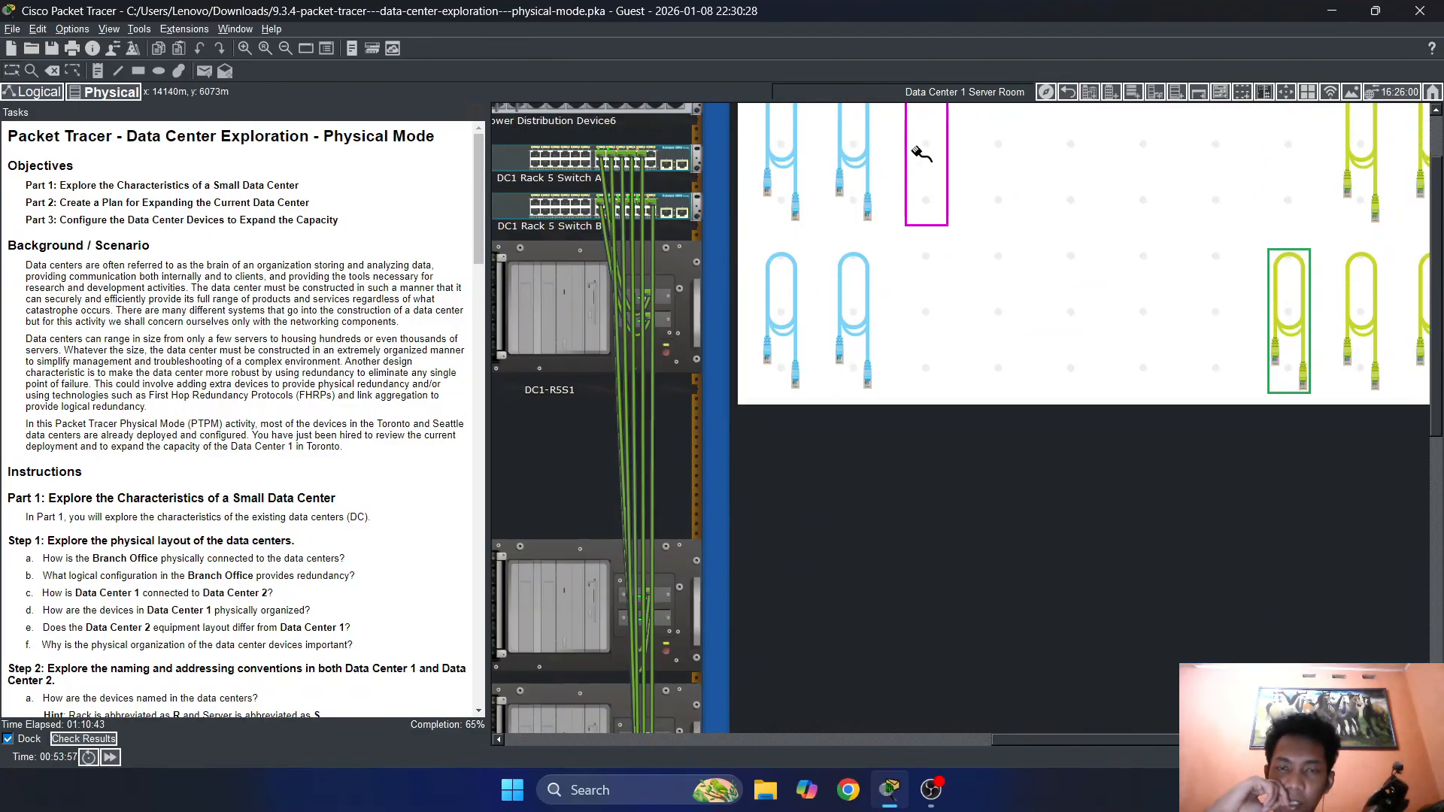
pyautogui.click(651, 244)
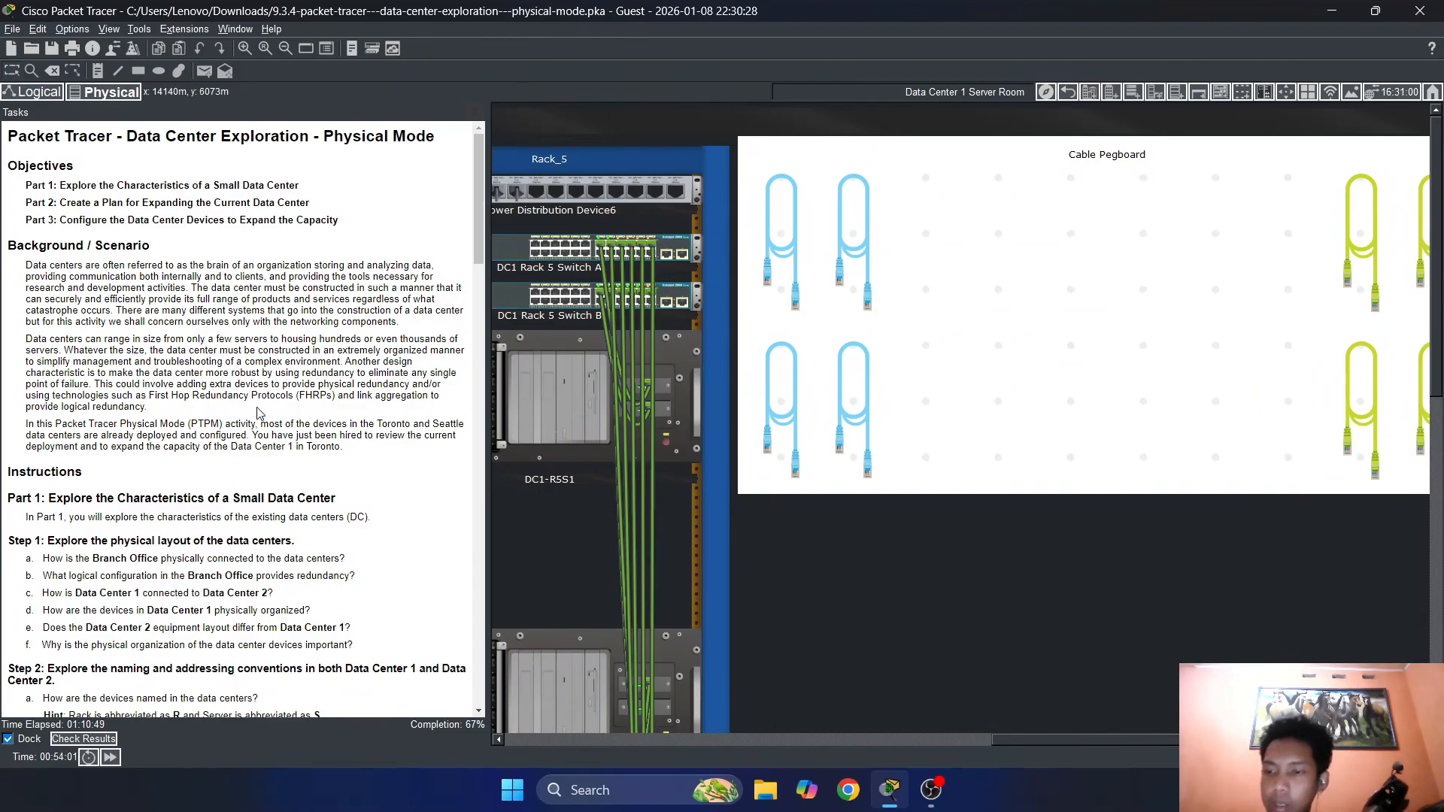
# Following Part 3 Step 4b, connect a copper straight-through cable from FastEthernet0/1 of DC1 Rack 5 Switch A to FastEthernet0/23 of DC1 Master Switch A
pyautogui.scroll(-20, 258, 413)
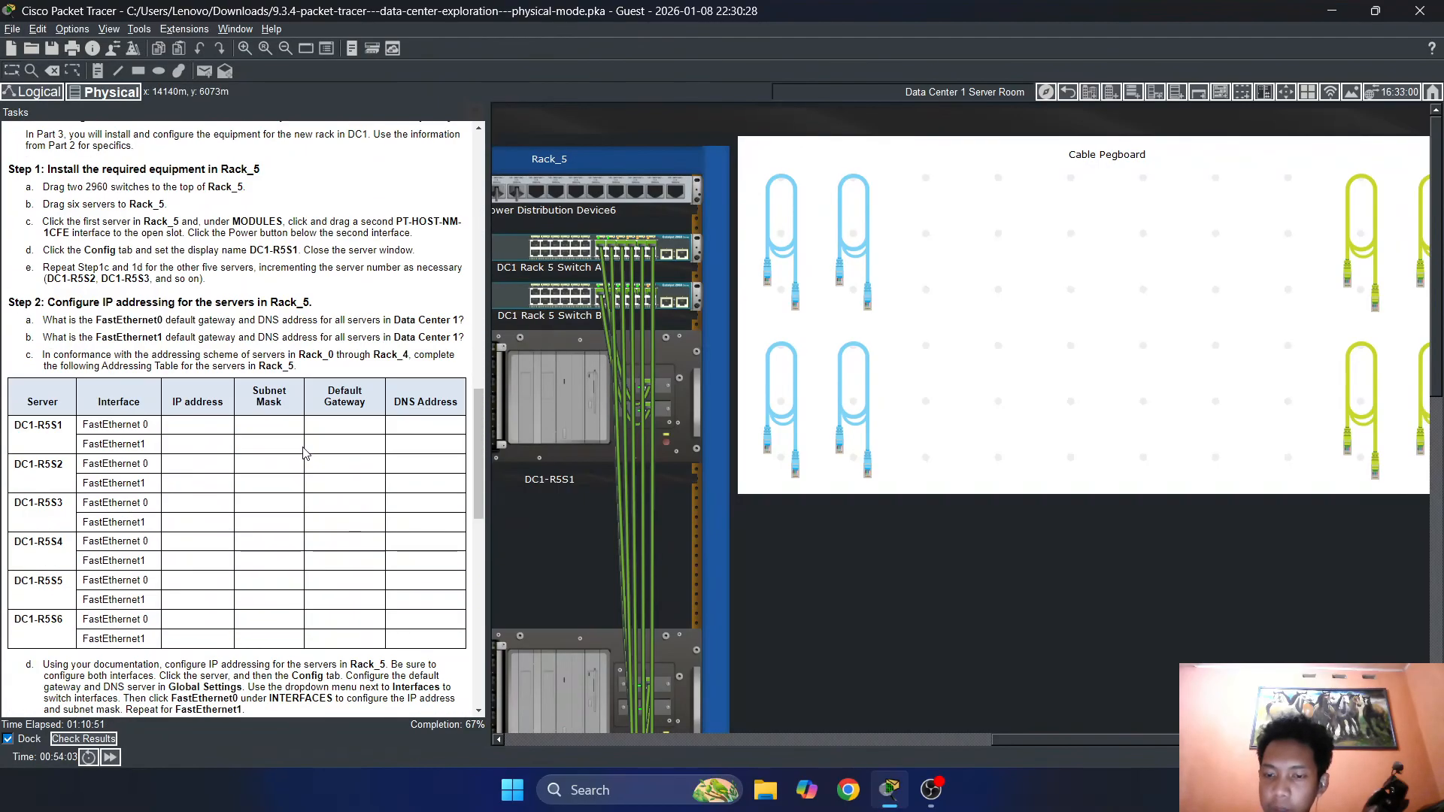
pyautogui.scroll(-15, 305, 451)
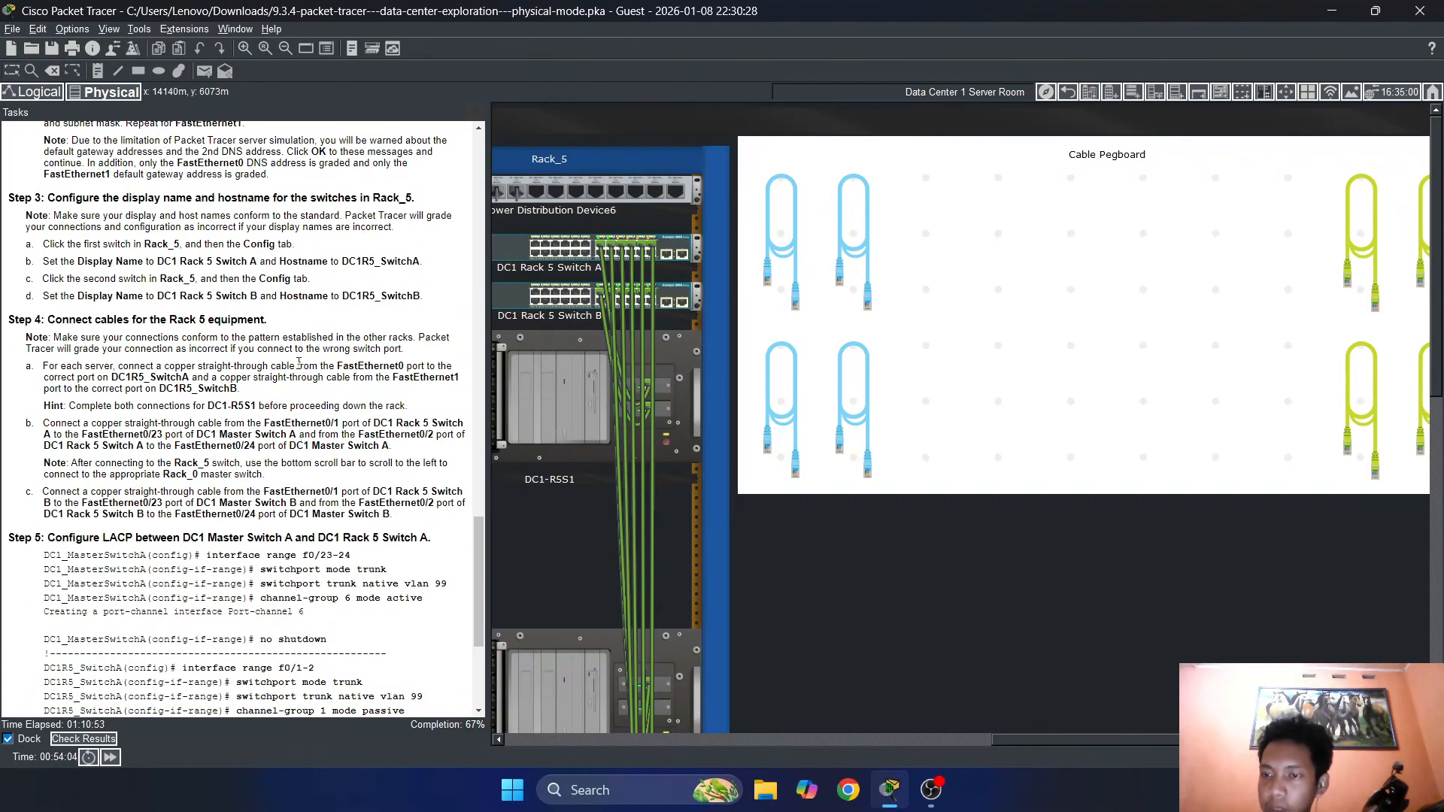
pyautogui.scroll(-2, 248, 372)
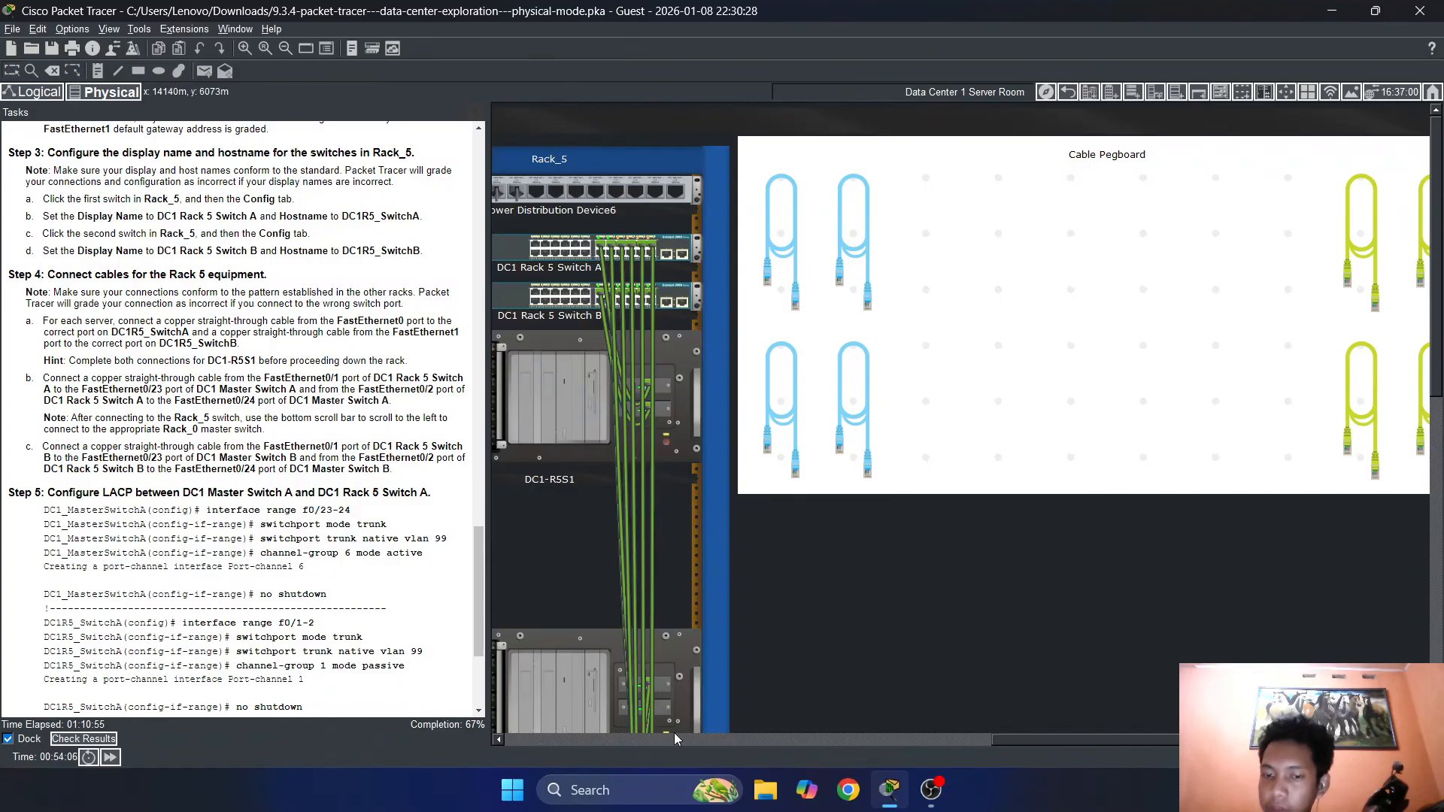
pyautogui.moveTo(954, 741); pyautogui.dragTo(864, 740)
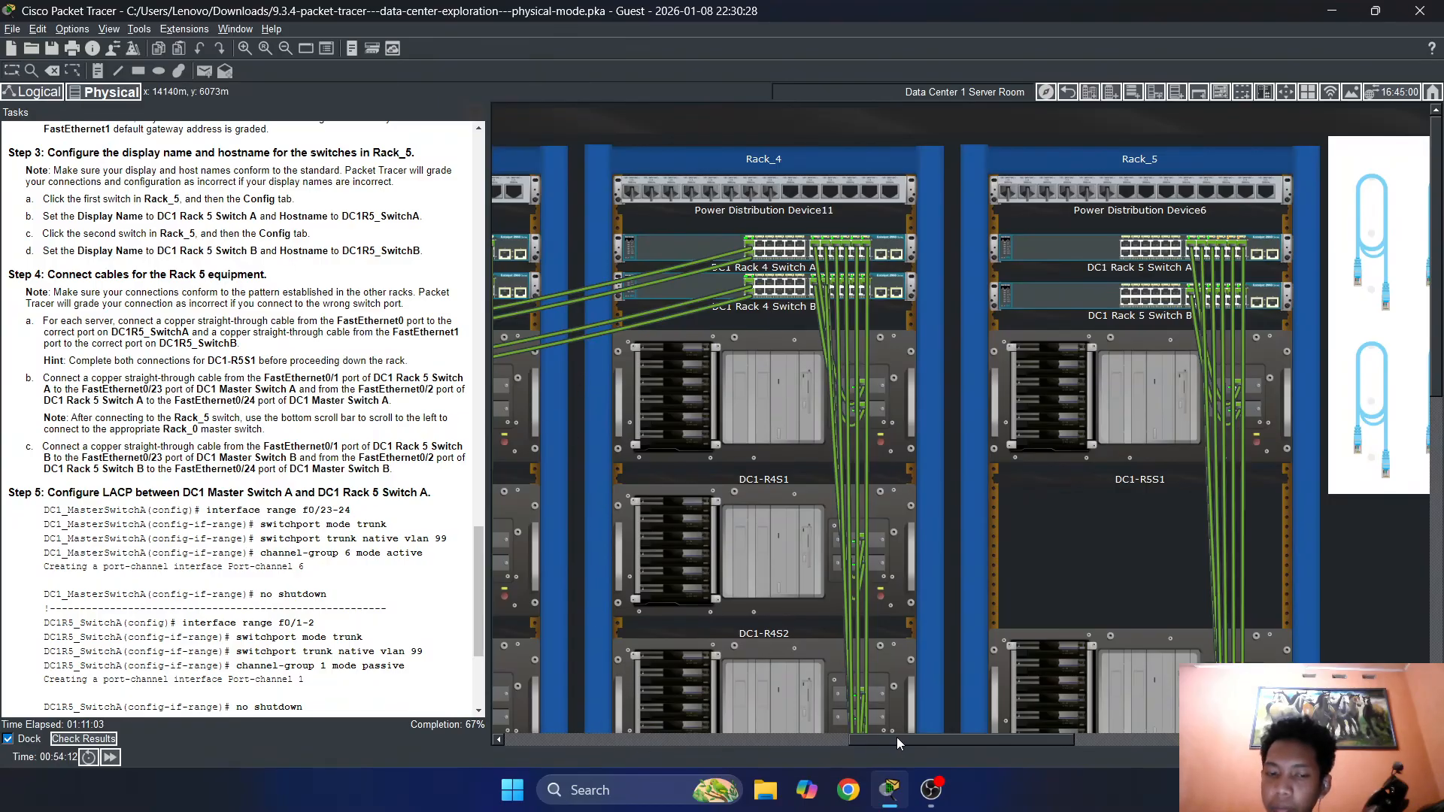
pyautogui.moveTo(896, 737); pyautogui.dragTo(942, 733)
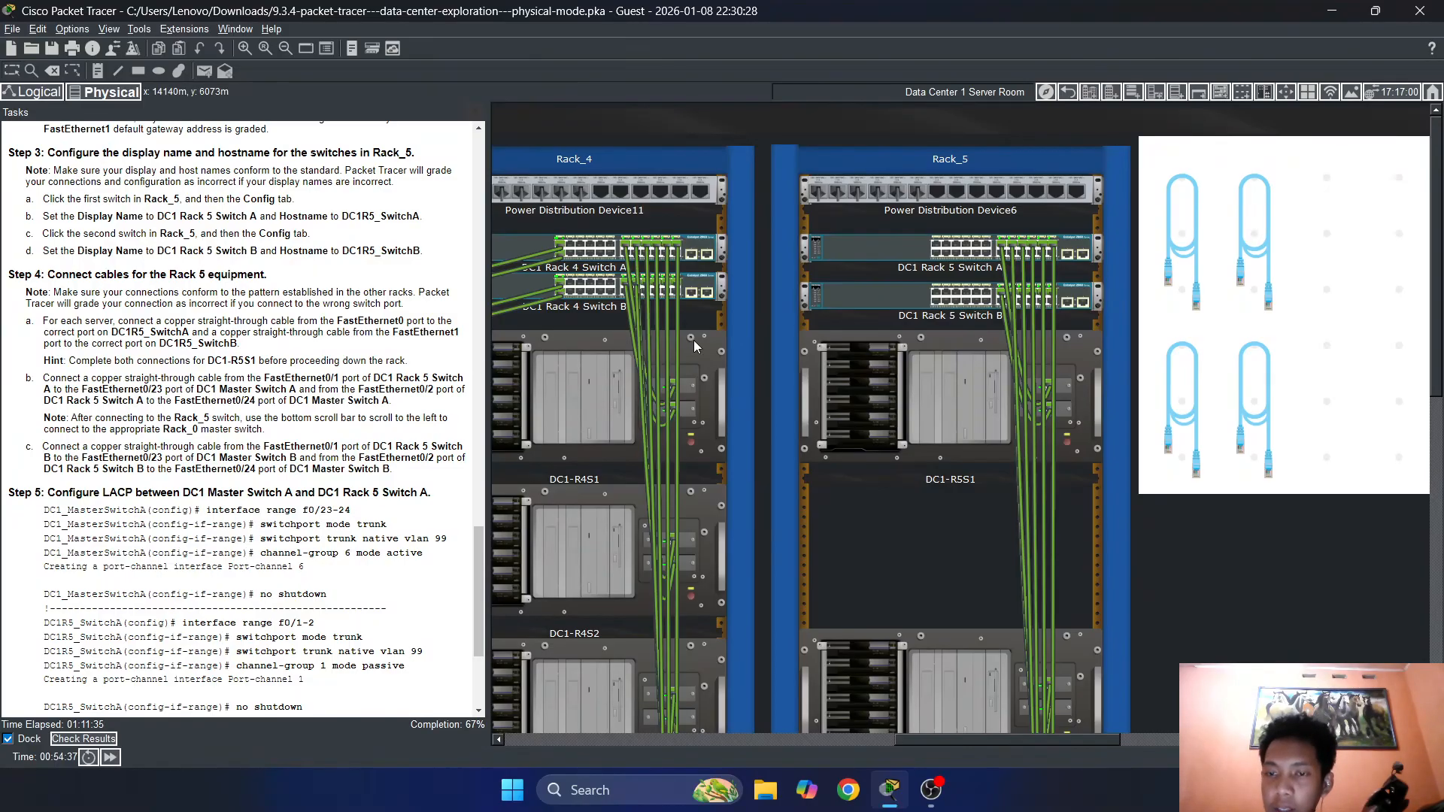
pyautogui.moveTo(1055, 751); pyautogui.dragTo(1166, 743)
pyautogui.click(1314, 394)
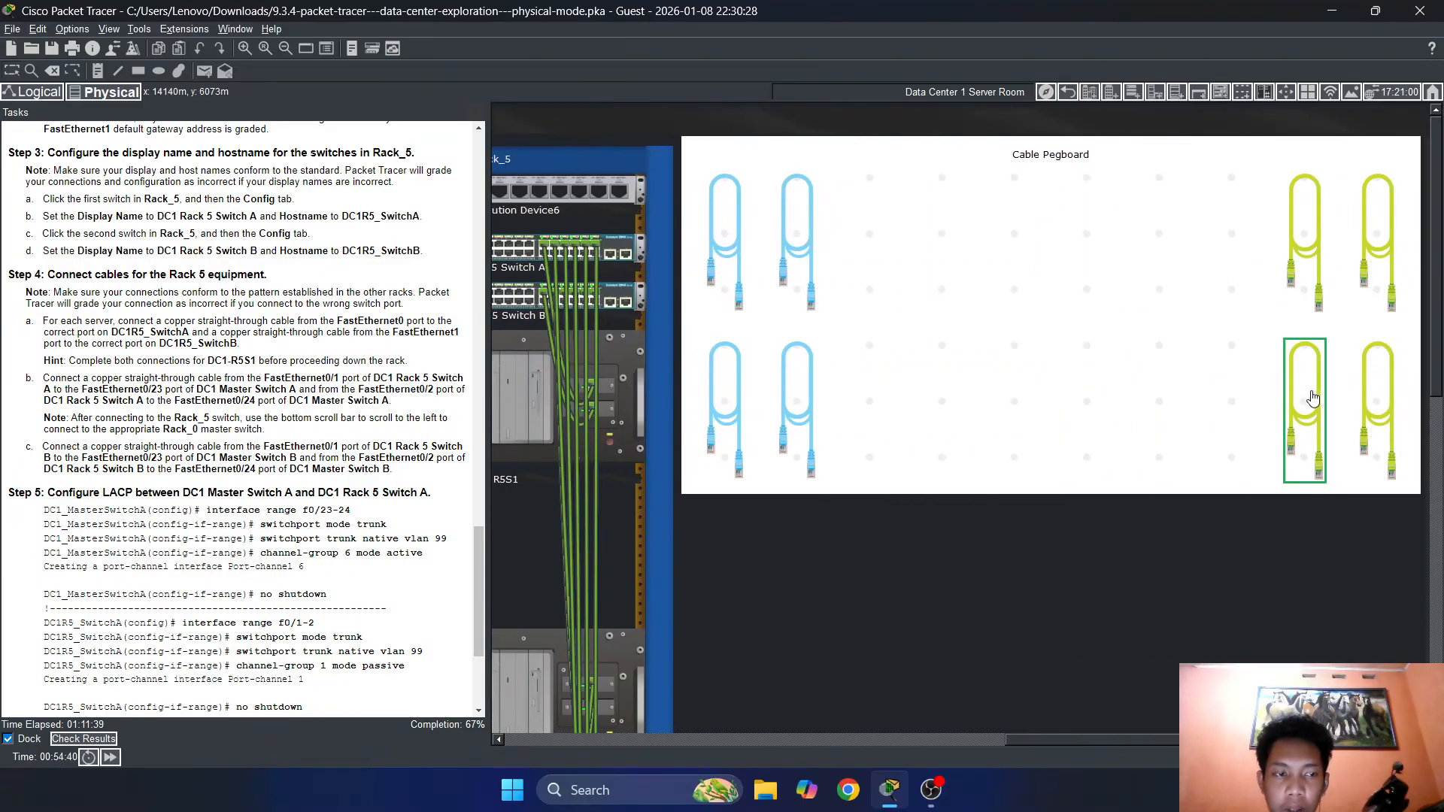
pyautogui.moveTo(949, 741); pyautogui.dragTo(914, 741)
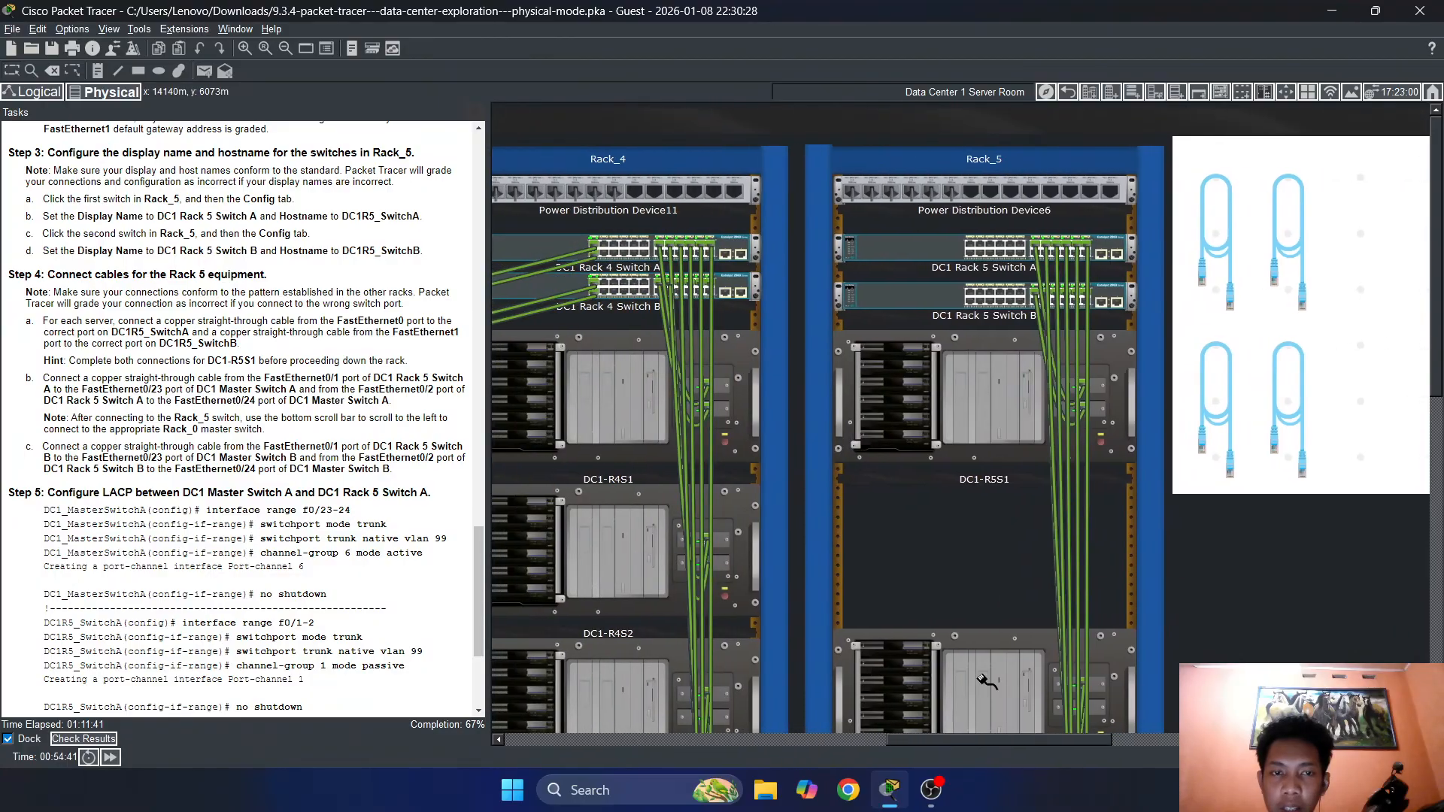
pyautogui.click(966, 244)
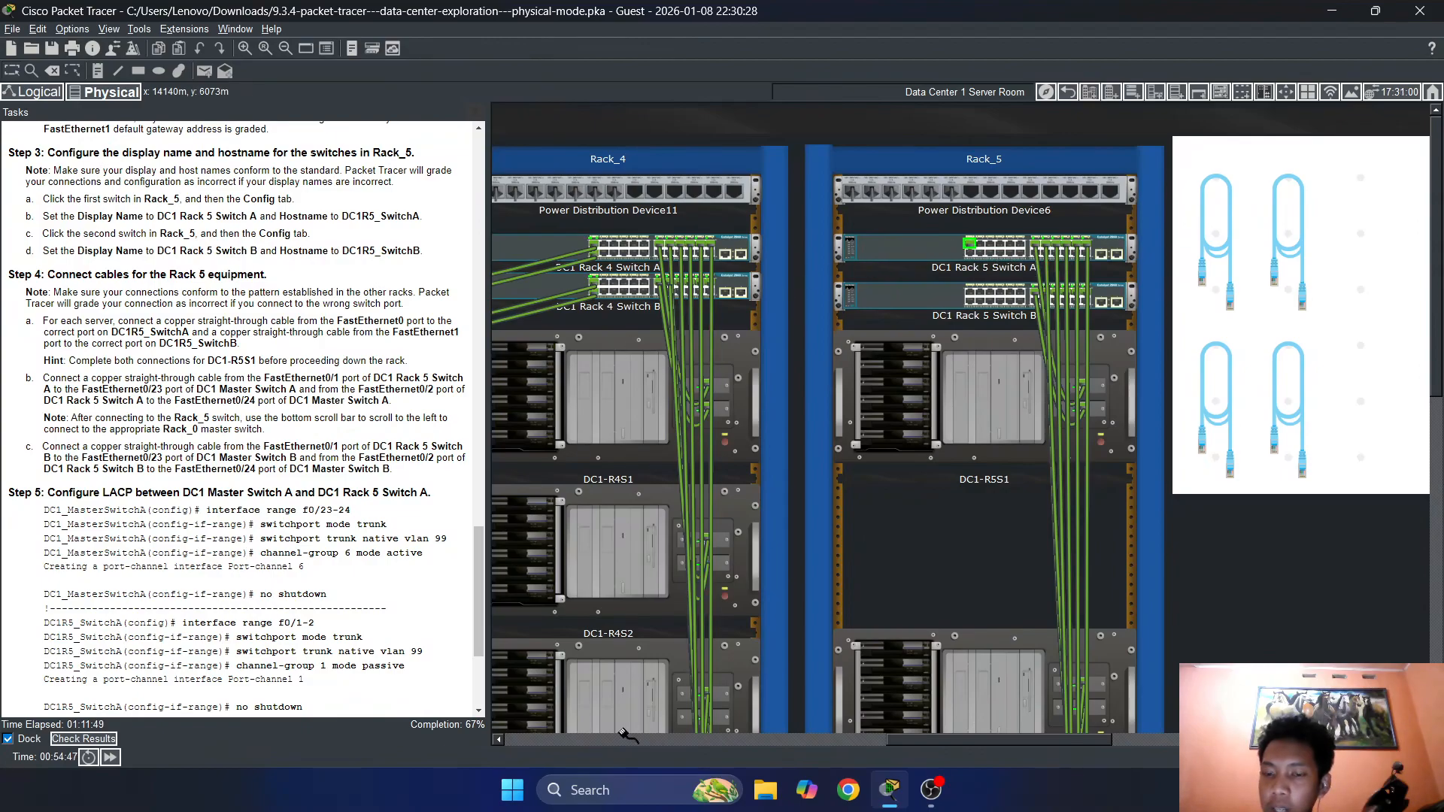
pyautogui.moveTo(923, 742); pyautogui.dragTo(515, 745)
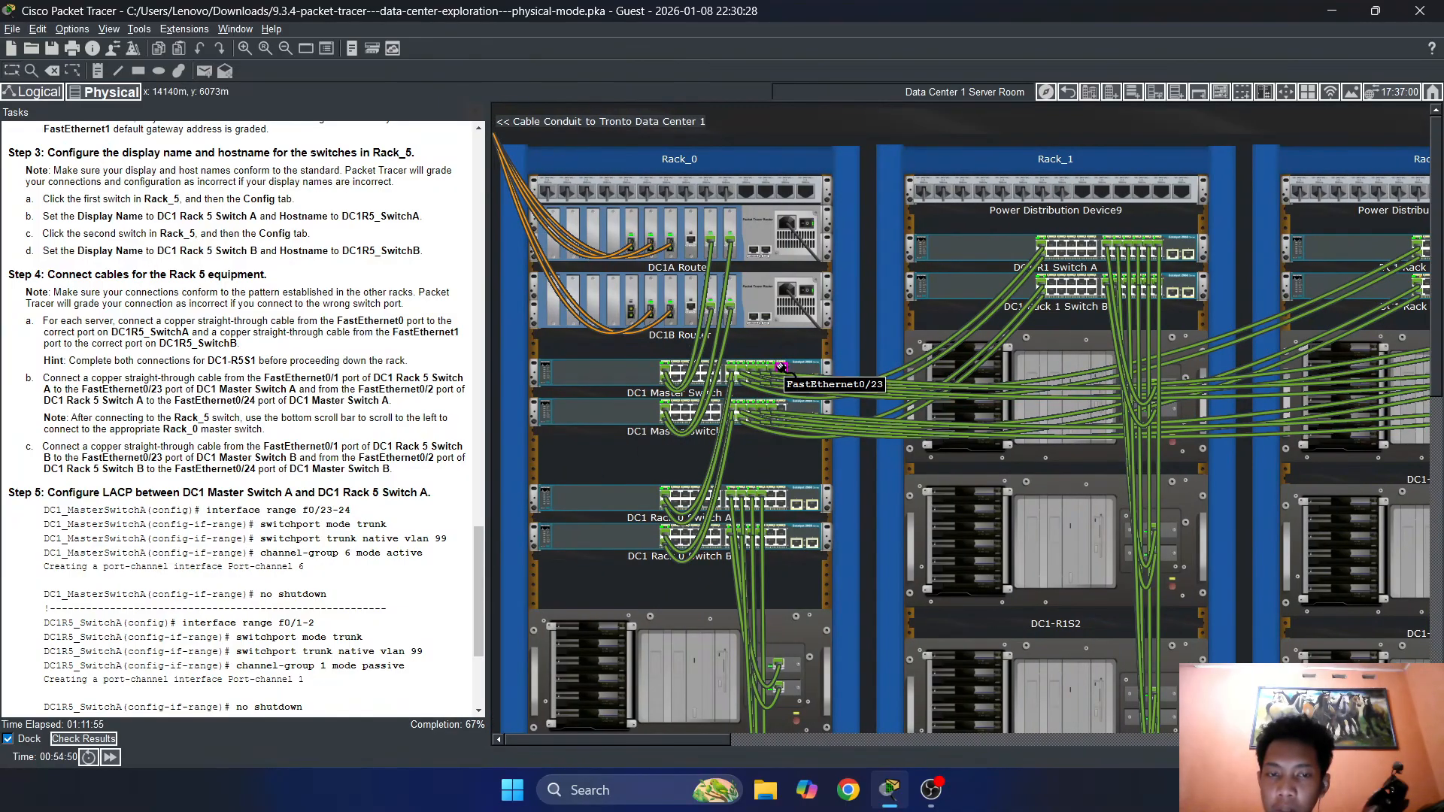
pyautogui.click(781, 367)
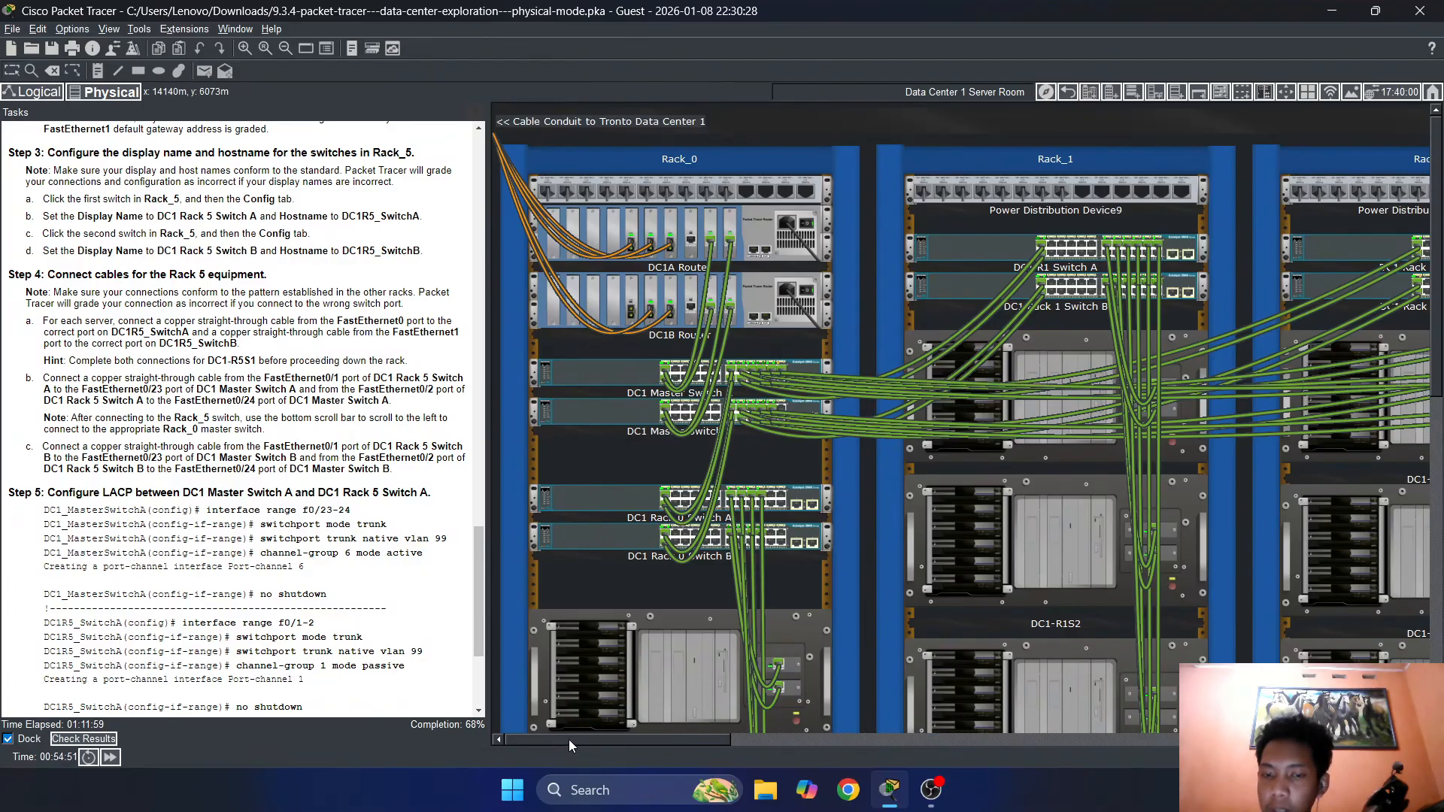
pyautogui.moveTo(568, 738); pyautogui.dragTo(990, 667)
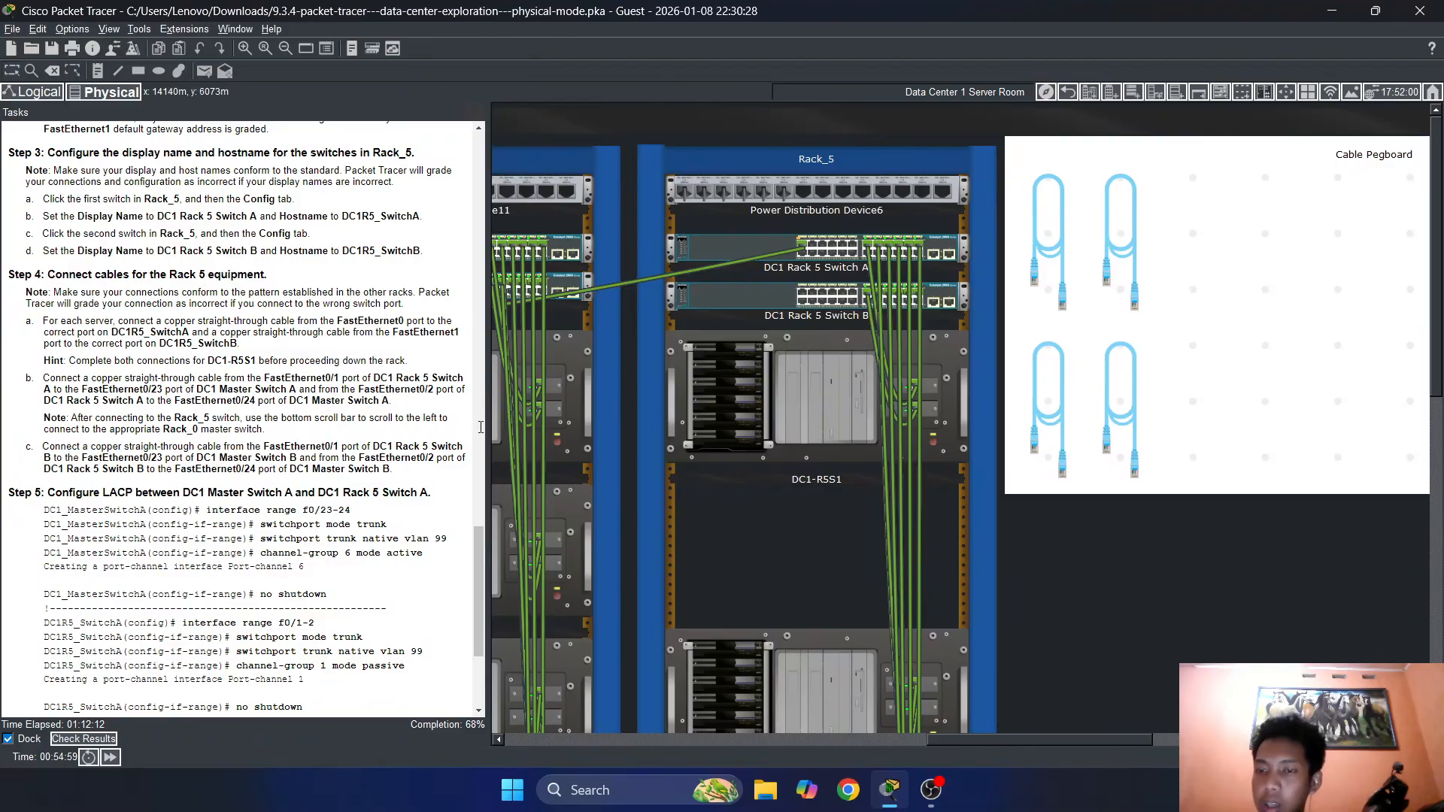
pyautogui.moveTo(938, 742); pyautogui.dragTo(859, 716)
pyautogui.click(941, 263)
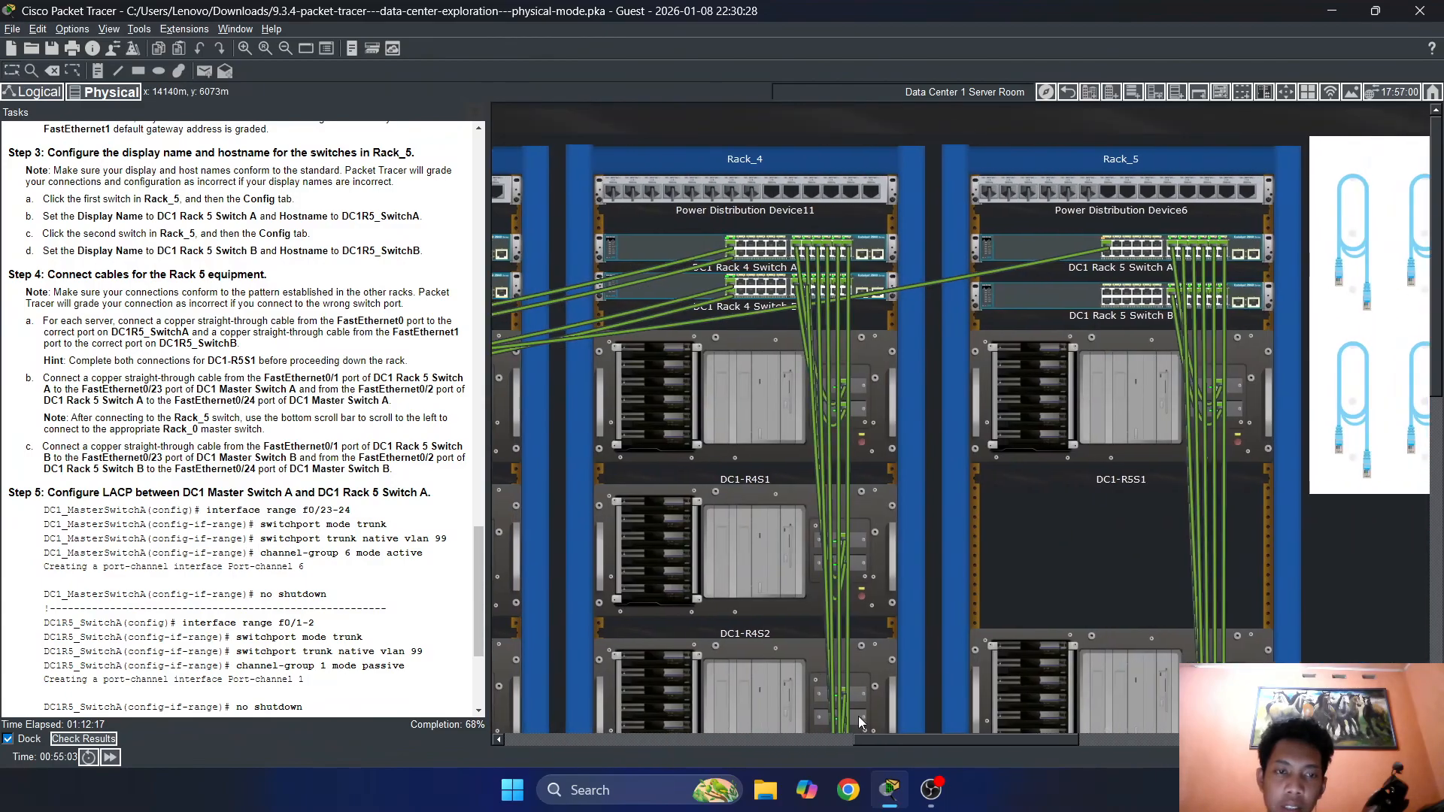
pyautogui.click(1107, 254)
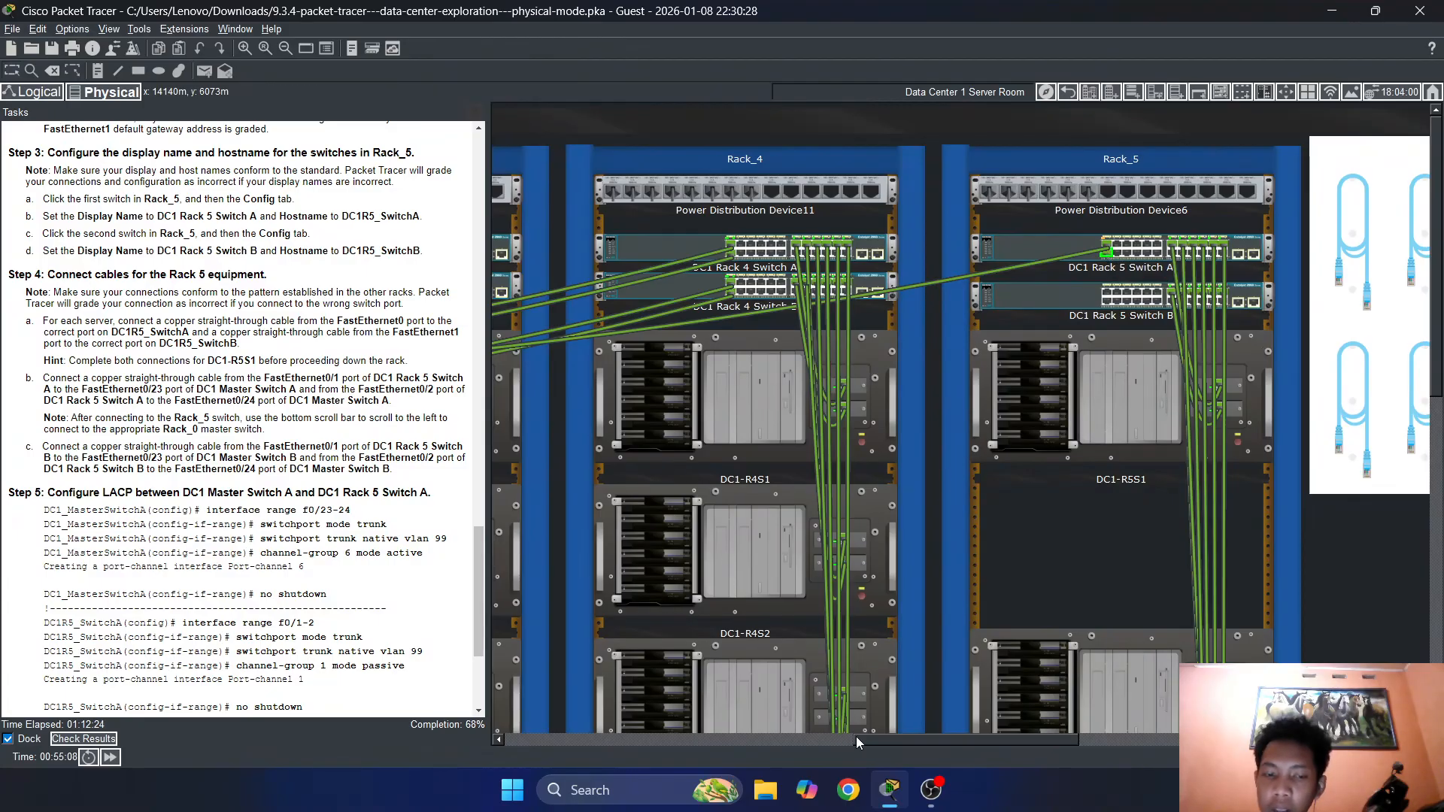
pyautogui.moveTo(856, 736); pyautogui.dragTo(518, 710)
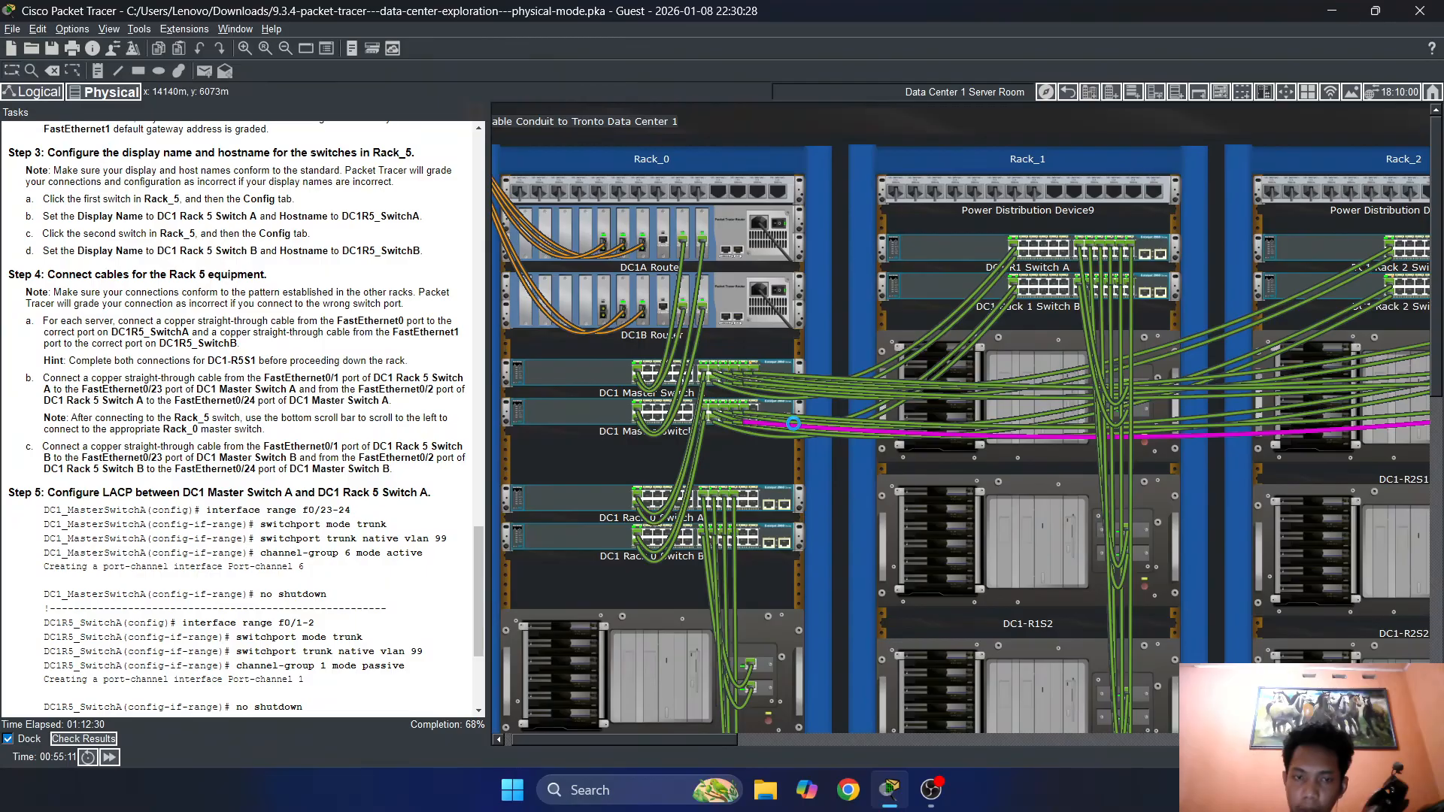
pyautogui.scroll(1, 796, 430)
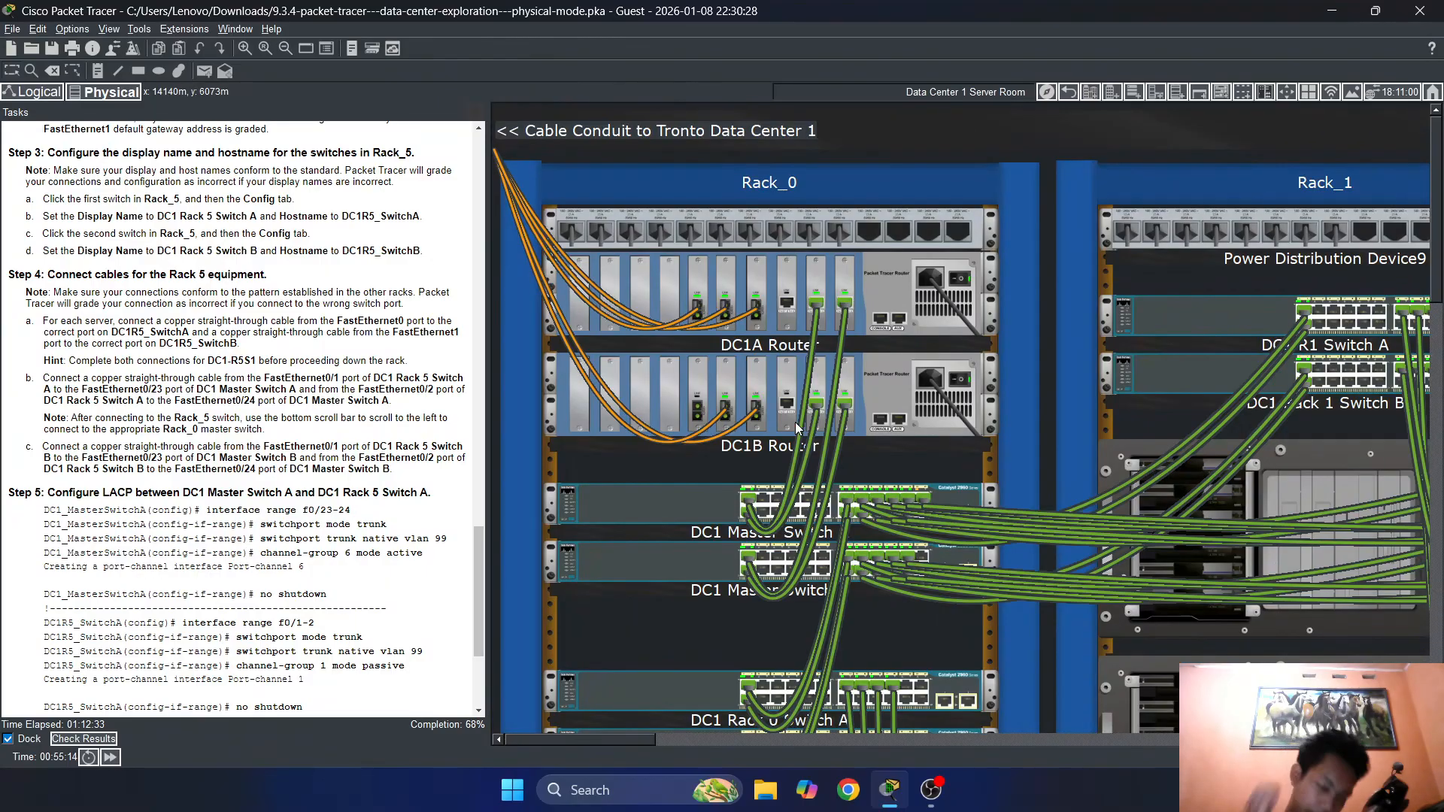
pyautogui.scroll(1, 921, 443)
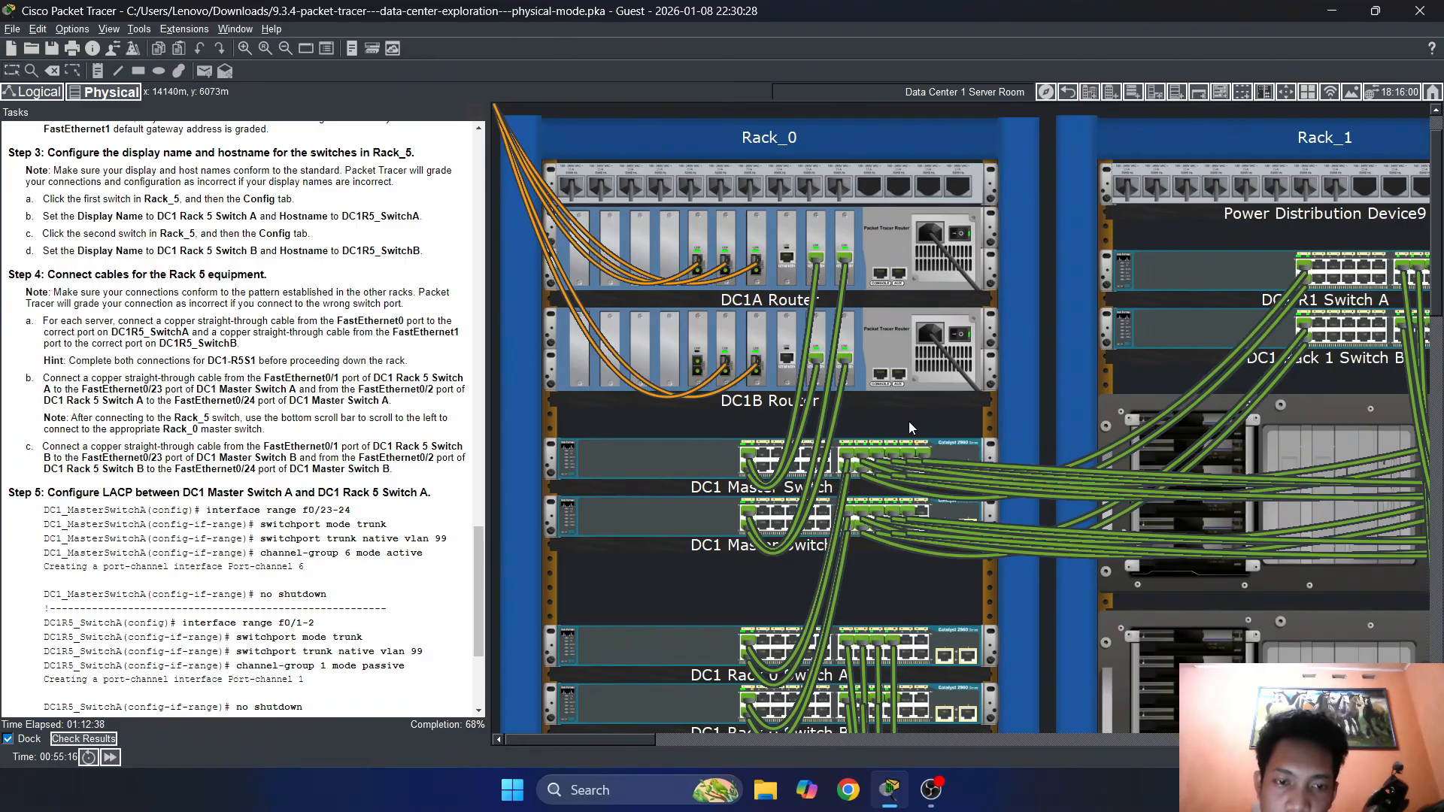
pyautogui.rightClick(928, 472)
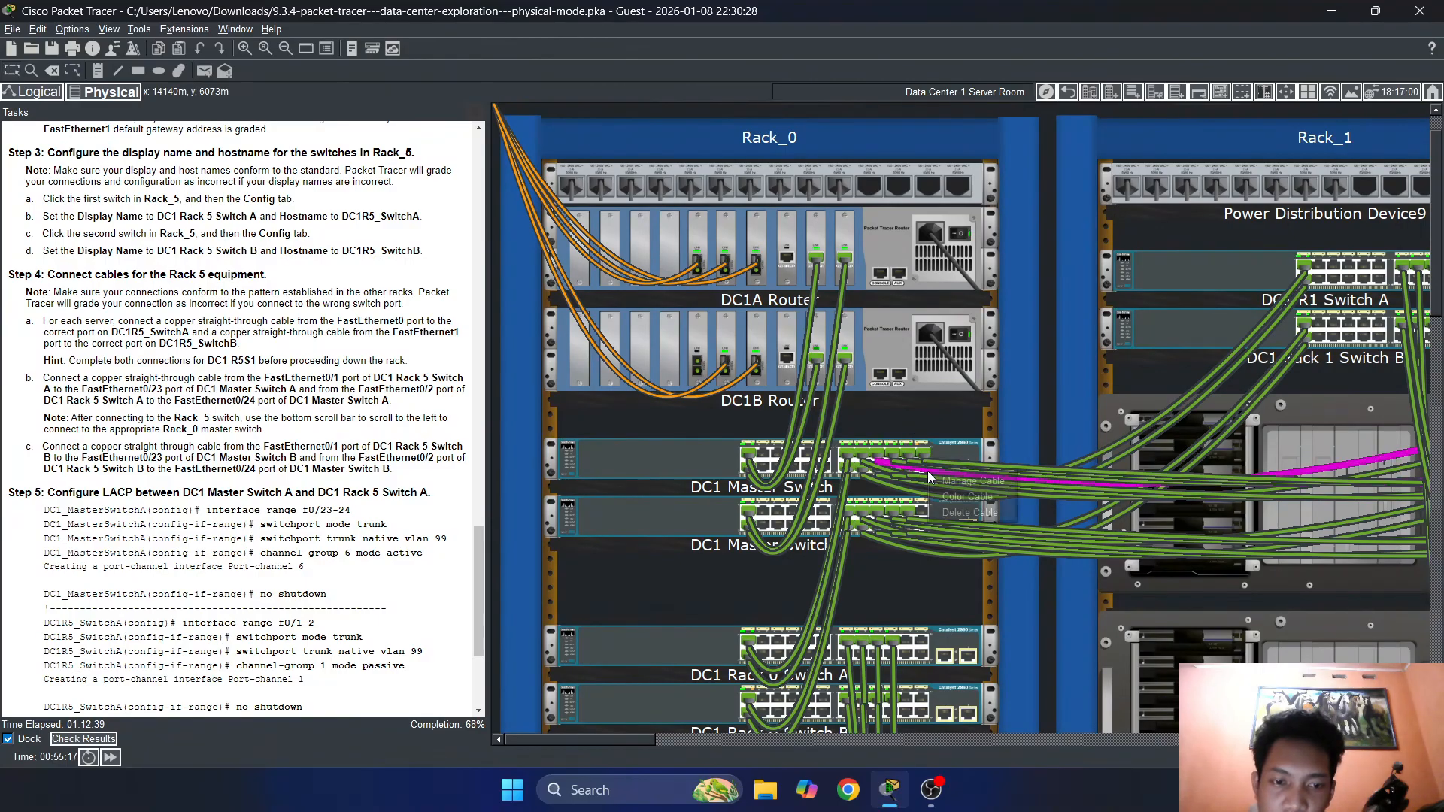
pyautogui.click(970, 486)
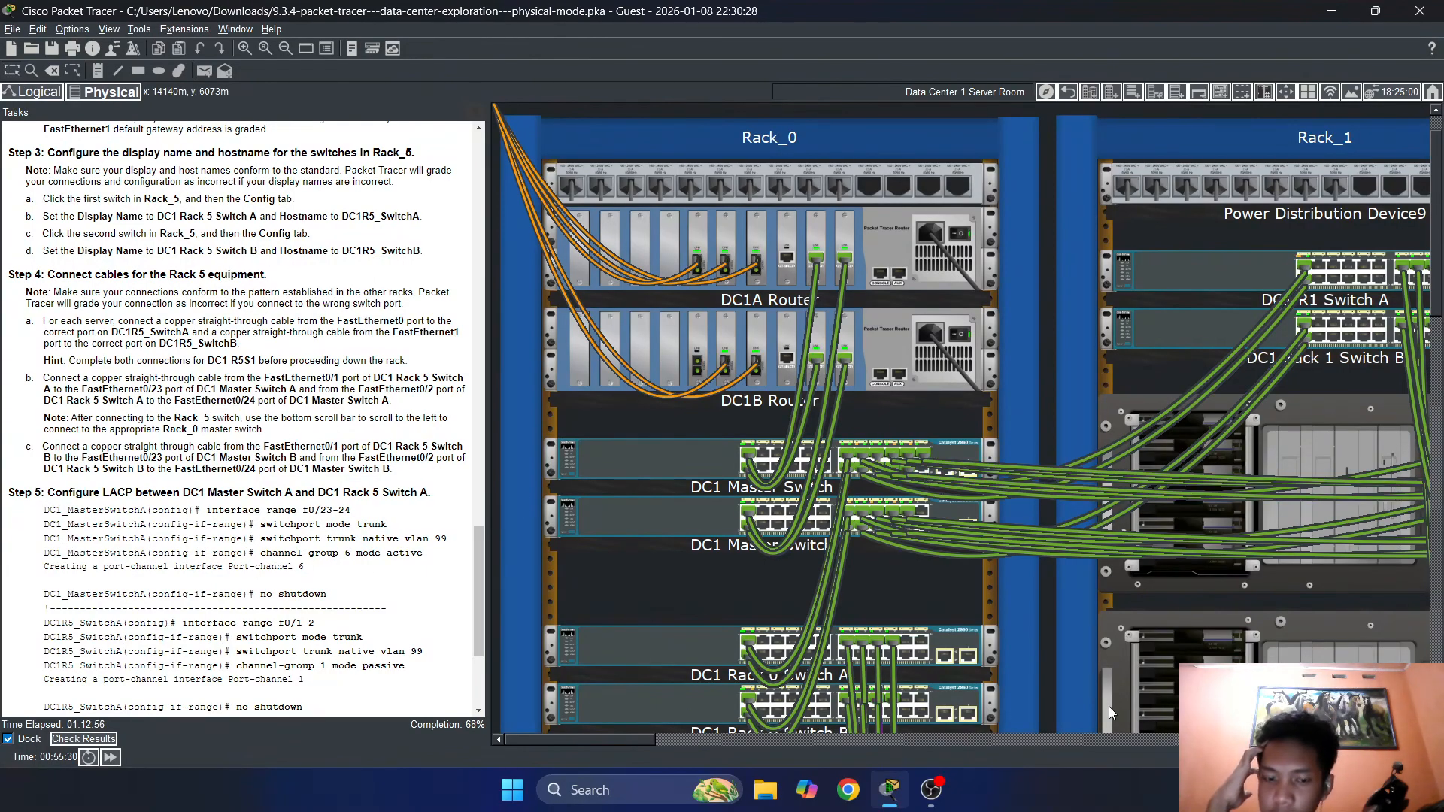
# Connect a copper straight-through cable from FastEthernet0/2 of DC1 Rack 5 Switch A to FastEthernet0/24 of DC1 Master Switch A
pyautogui.moveTo(627, 733); pyautogui.dragTo(589, 687)
pyautogui.click(1169, 267)
pyautogui.click(929, 282)
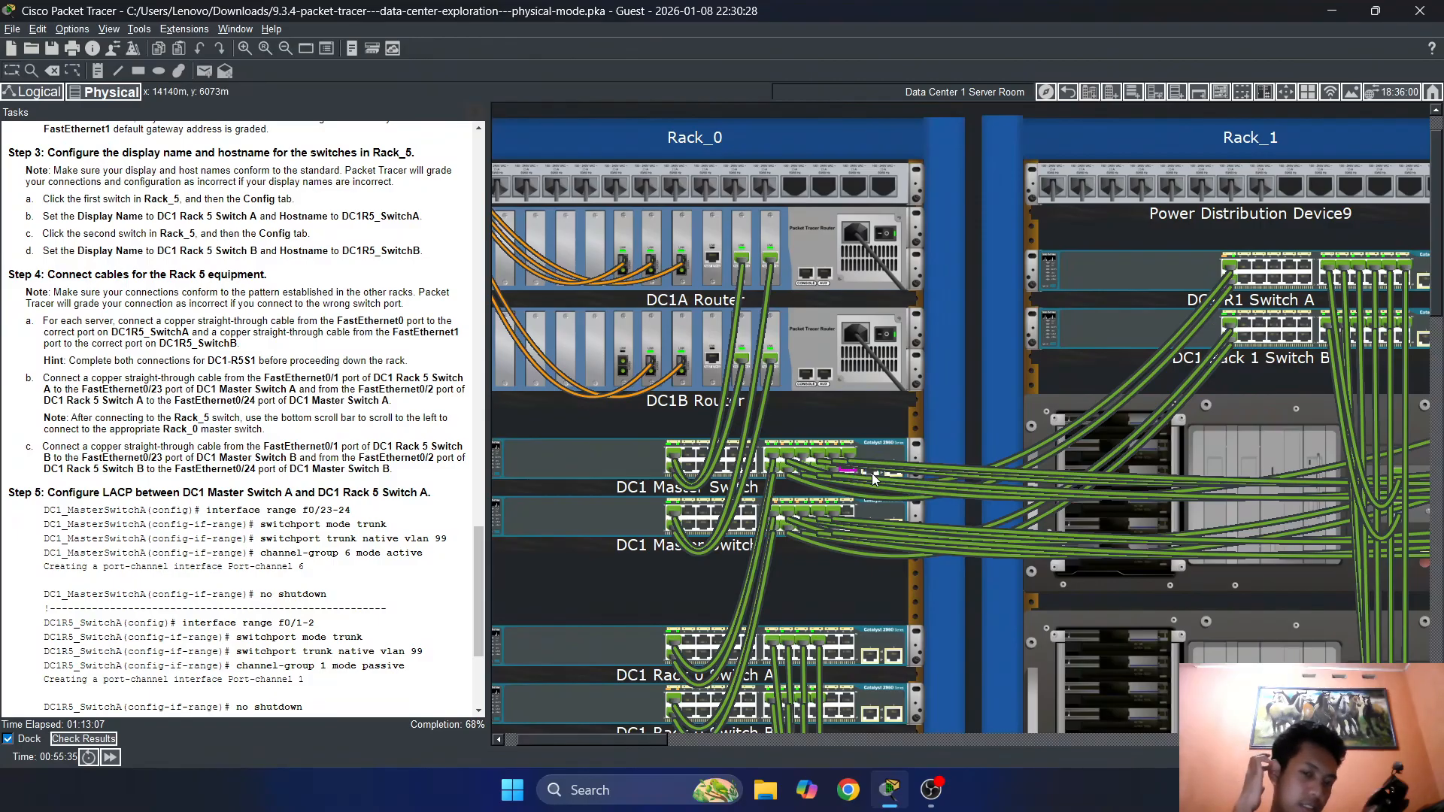
pyautogui.click(876, 475)
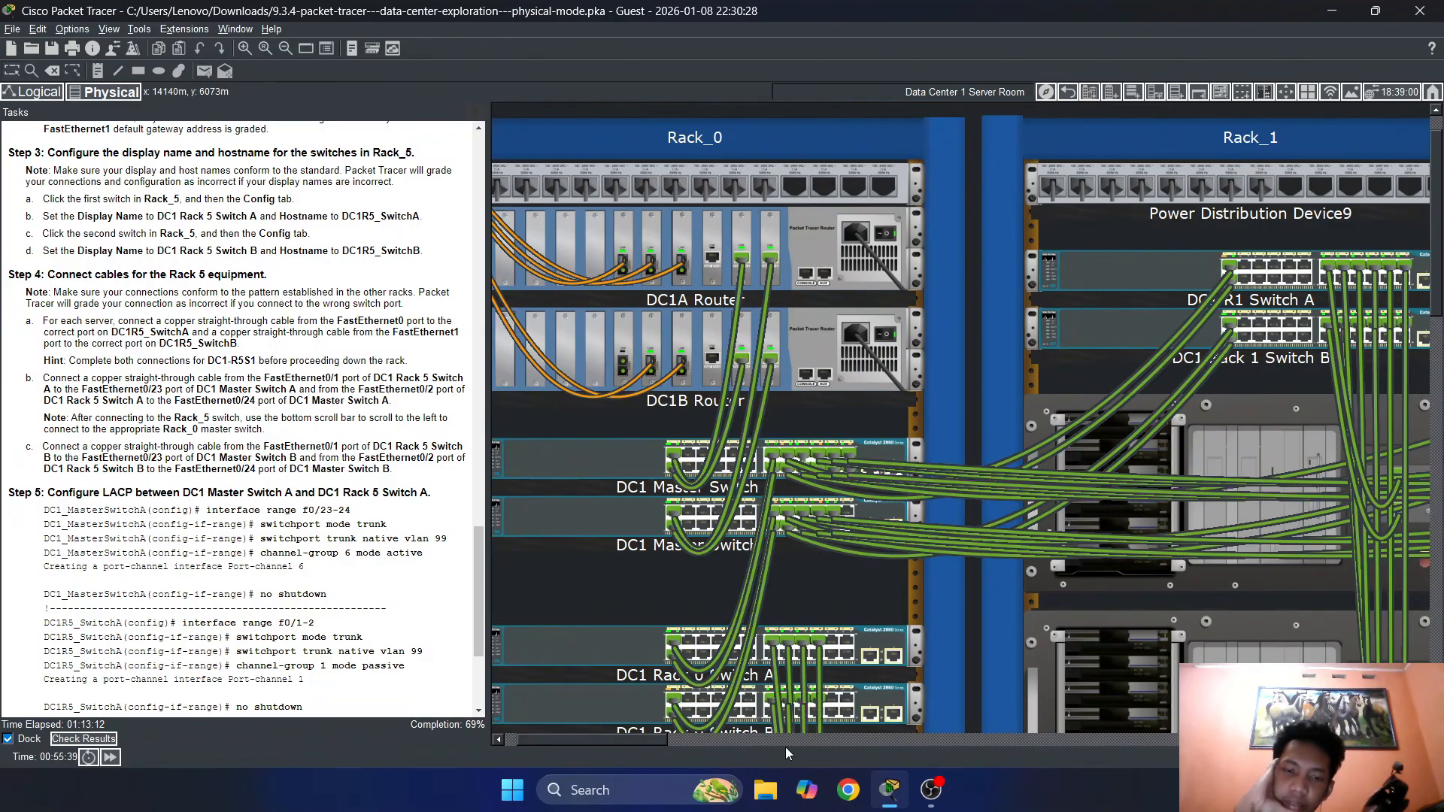
# Following Part 3 Step 4c, try to connect a copper straight-through cable from FastEthernet0/1 of DC1 Rack 5 Switch B to DC1 Master Switch B
pyautogui.moveTo(649, 748); pyautogui.dragTo(1051, 715)
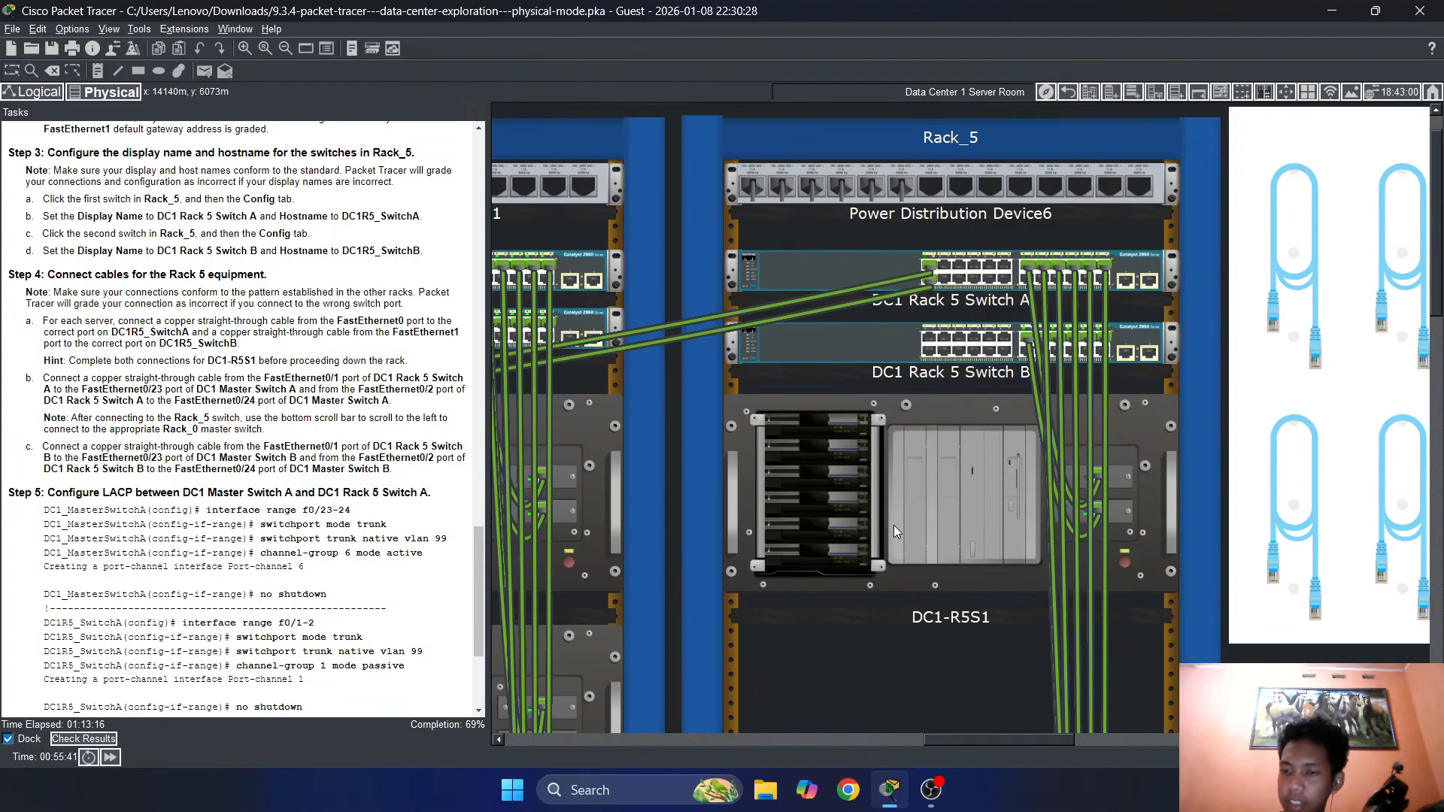
pyautogui.scroll(1, 837, 388)
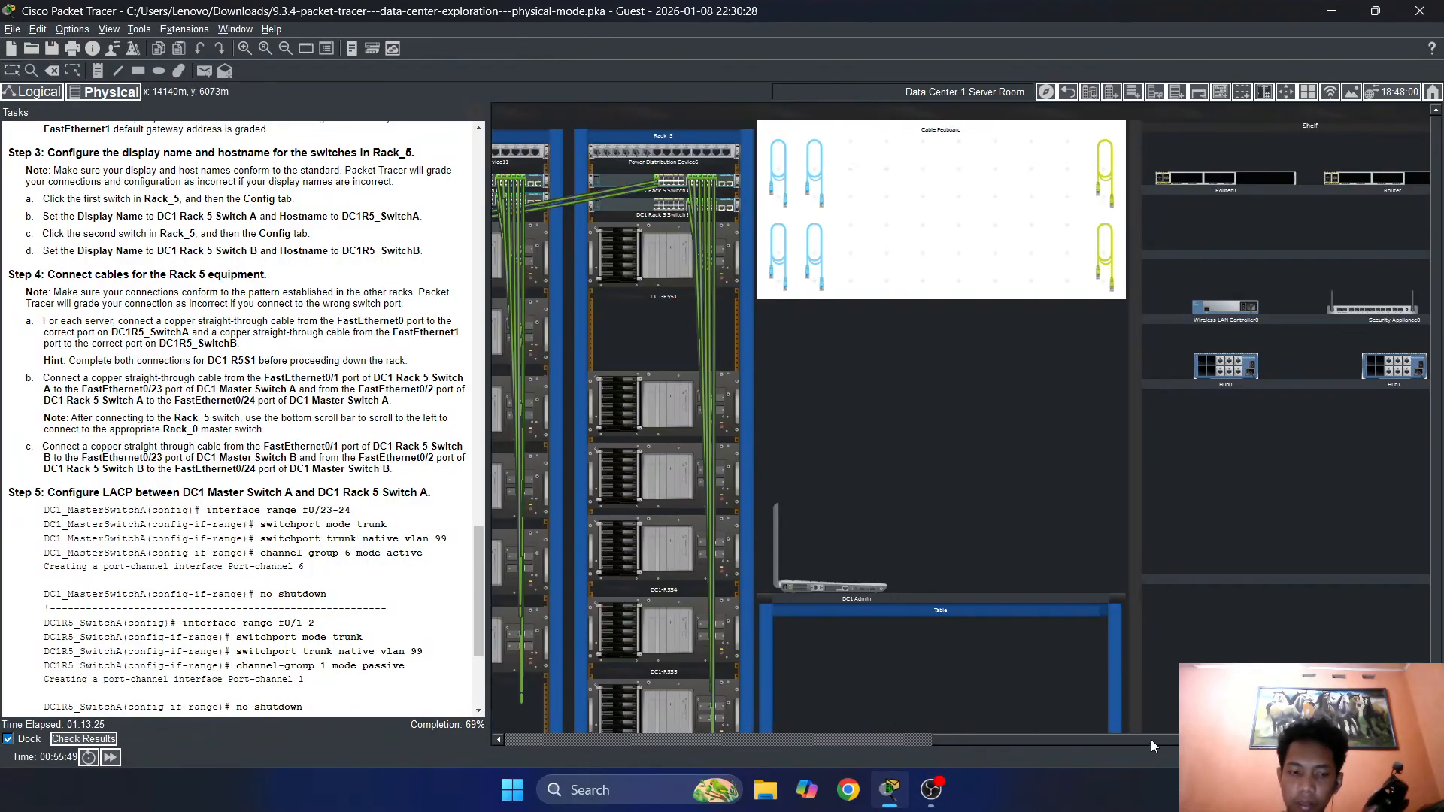
pyautogui.click(1119, 175)
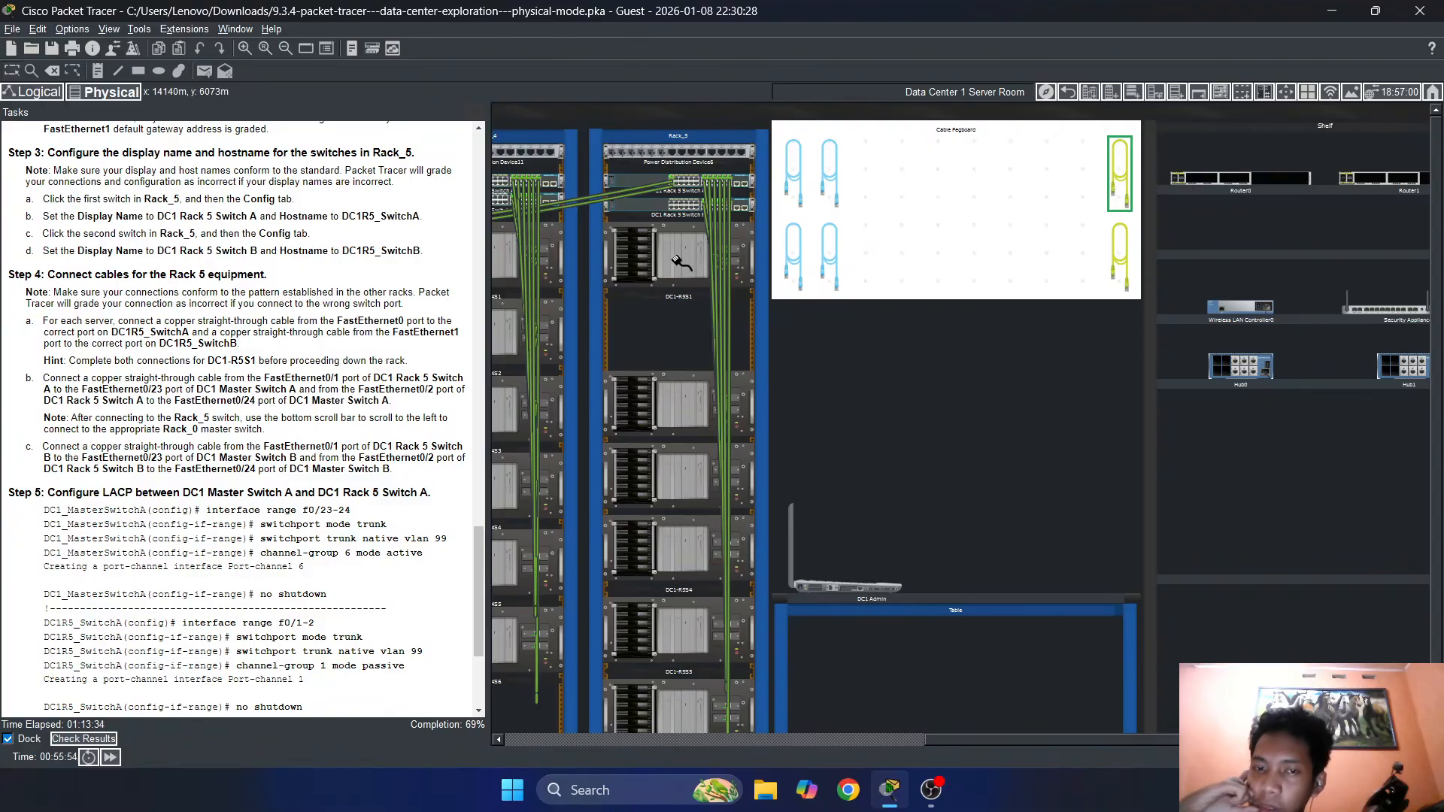
pyautogui.click(670, 203)
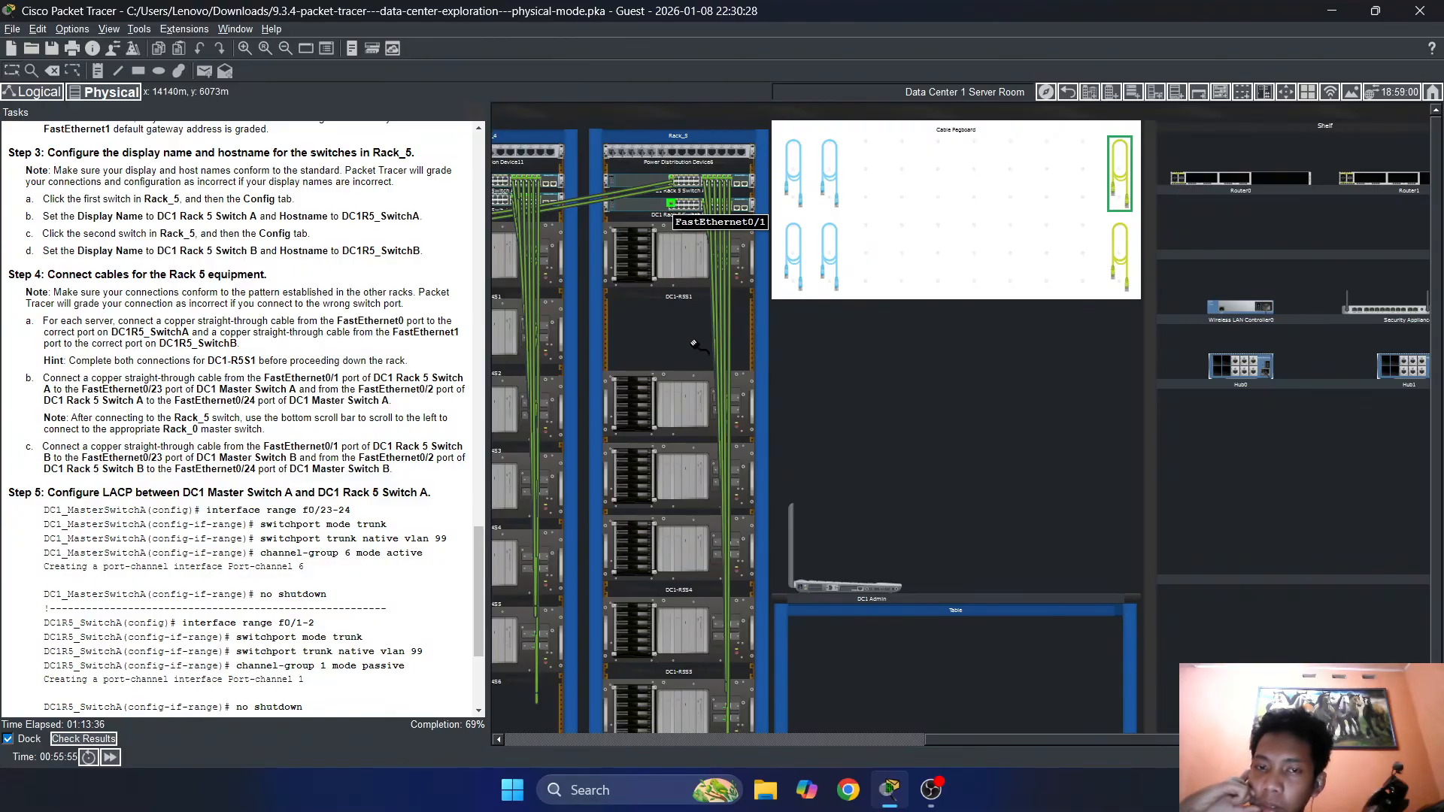
pyautogui.moveTo(958, 741); pyautogui.dragTo(597, 746)
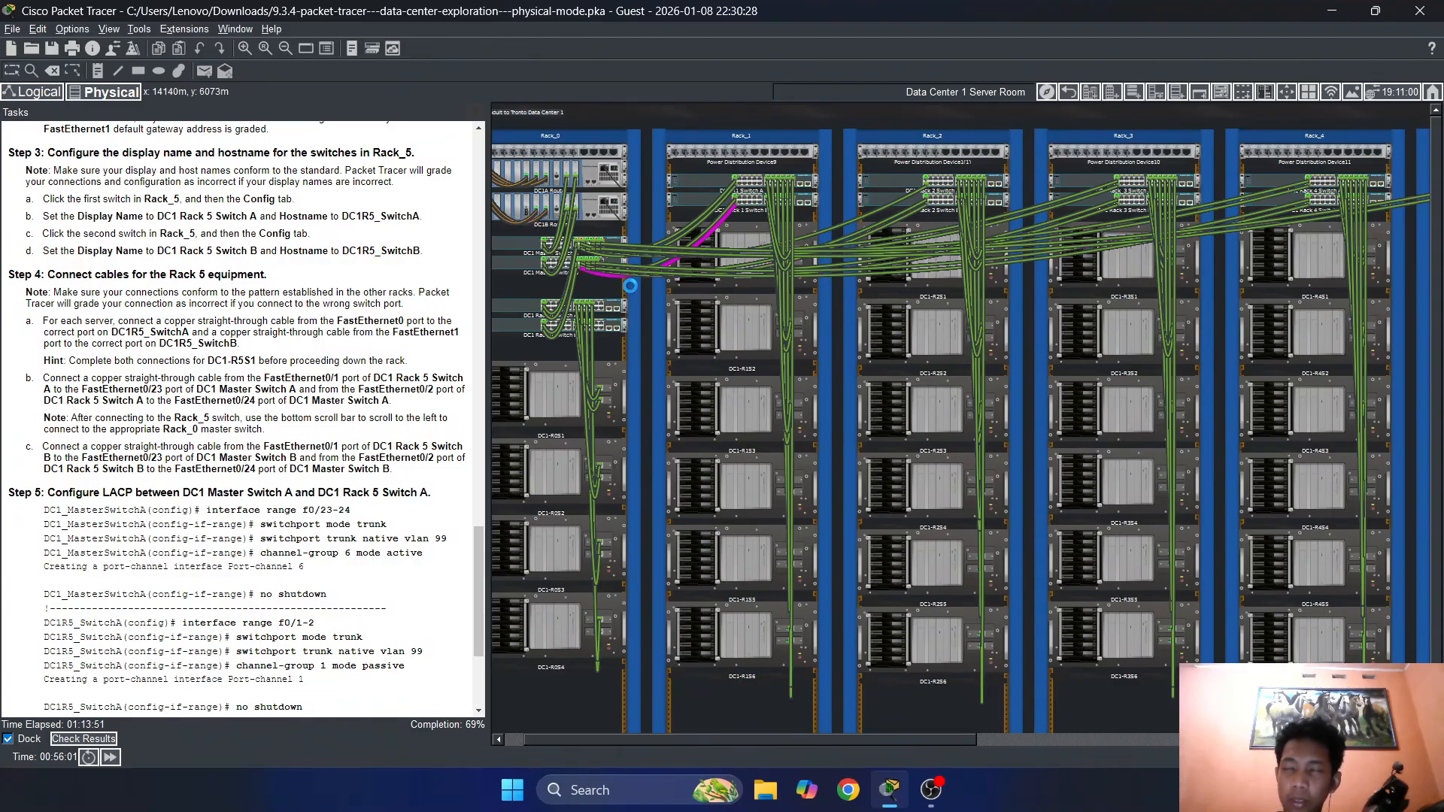
pyautogui.scroll(2, 647, 303)
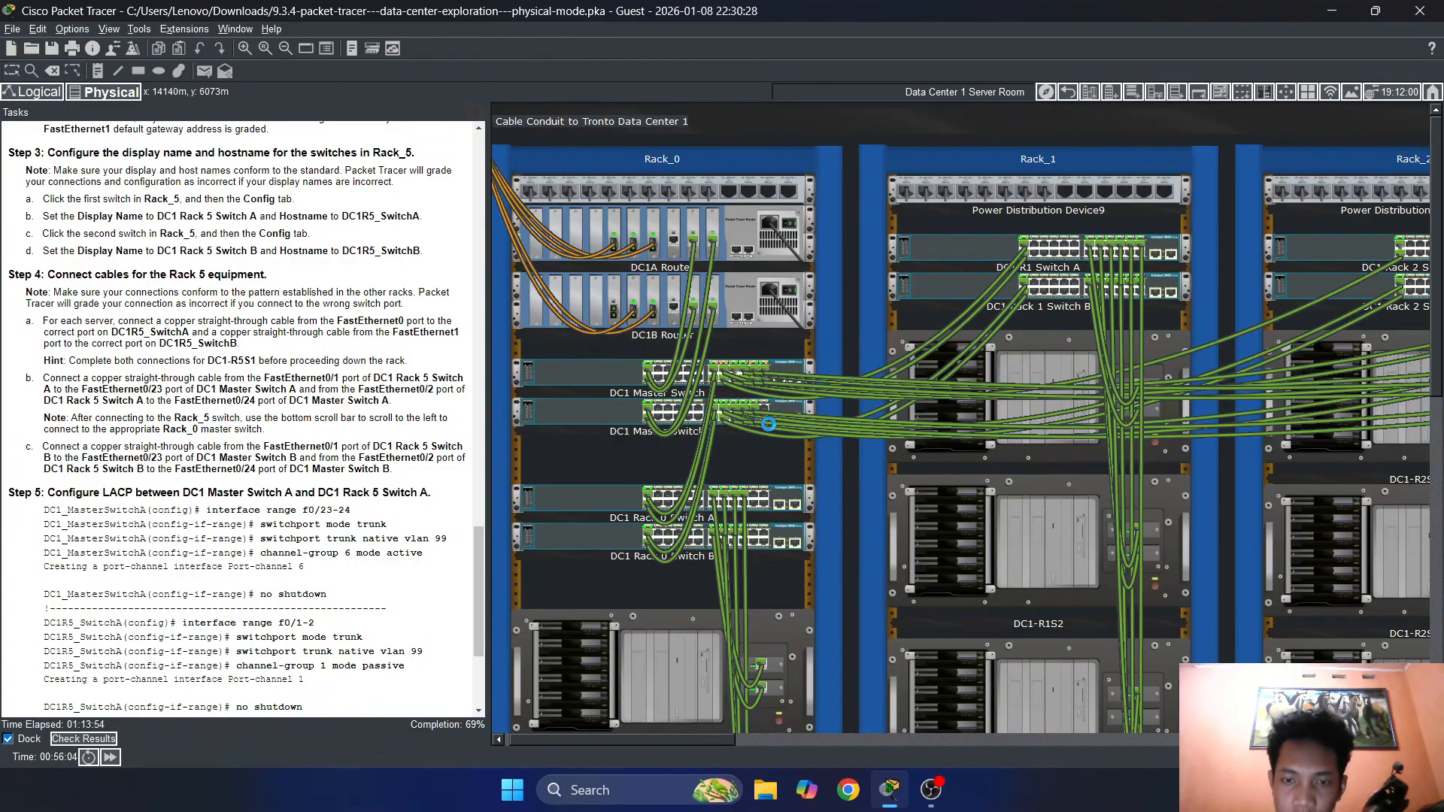
pyautogui.hotkey('ctrl', 'i')
pyautogui.click(804, 738)
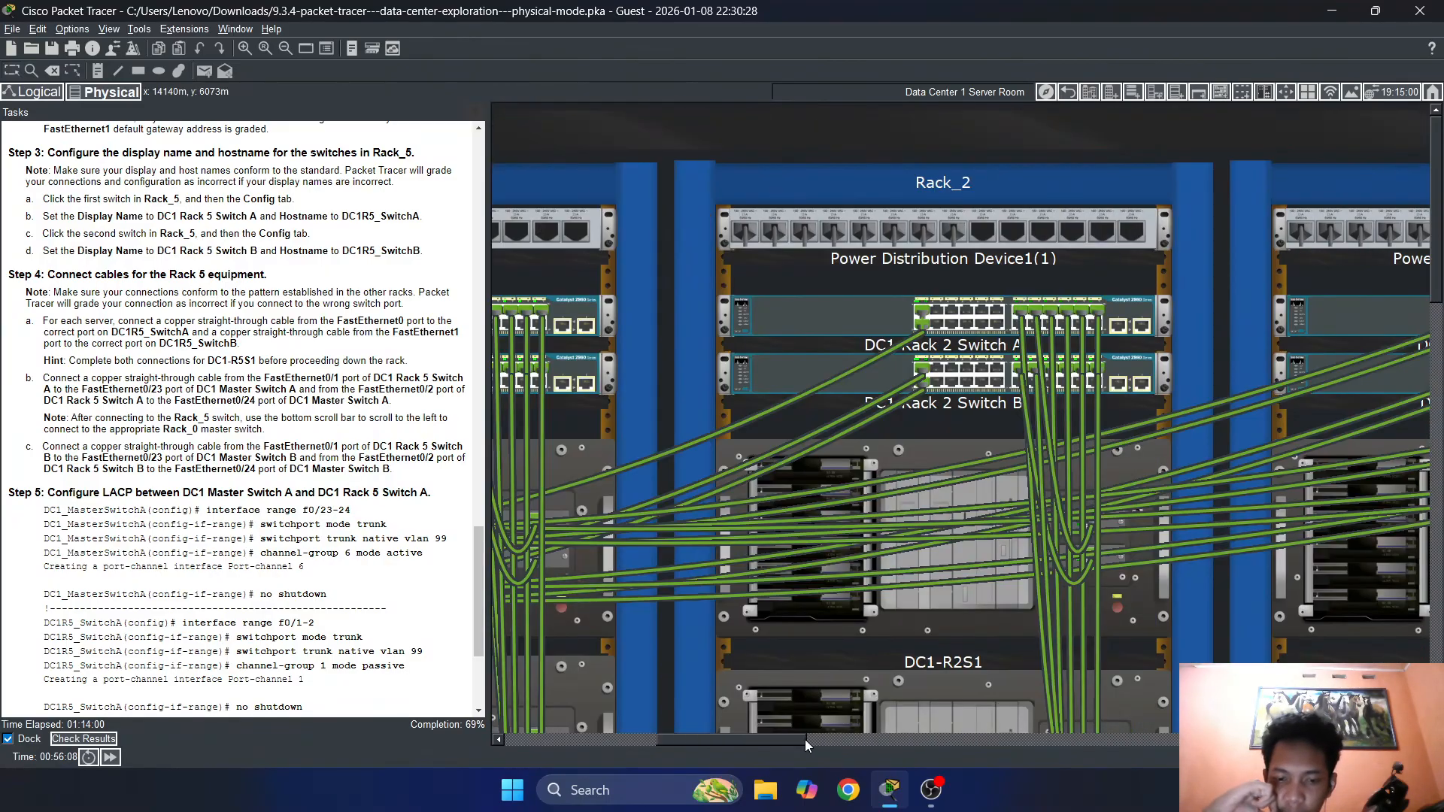
pyautogui.scroll(-1, 716, 588)
pyautogui.moveTo(768, 740); pyautogui.dragTo(628, 741)
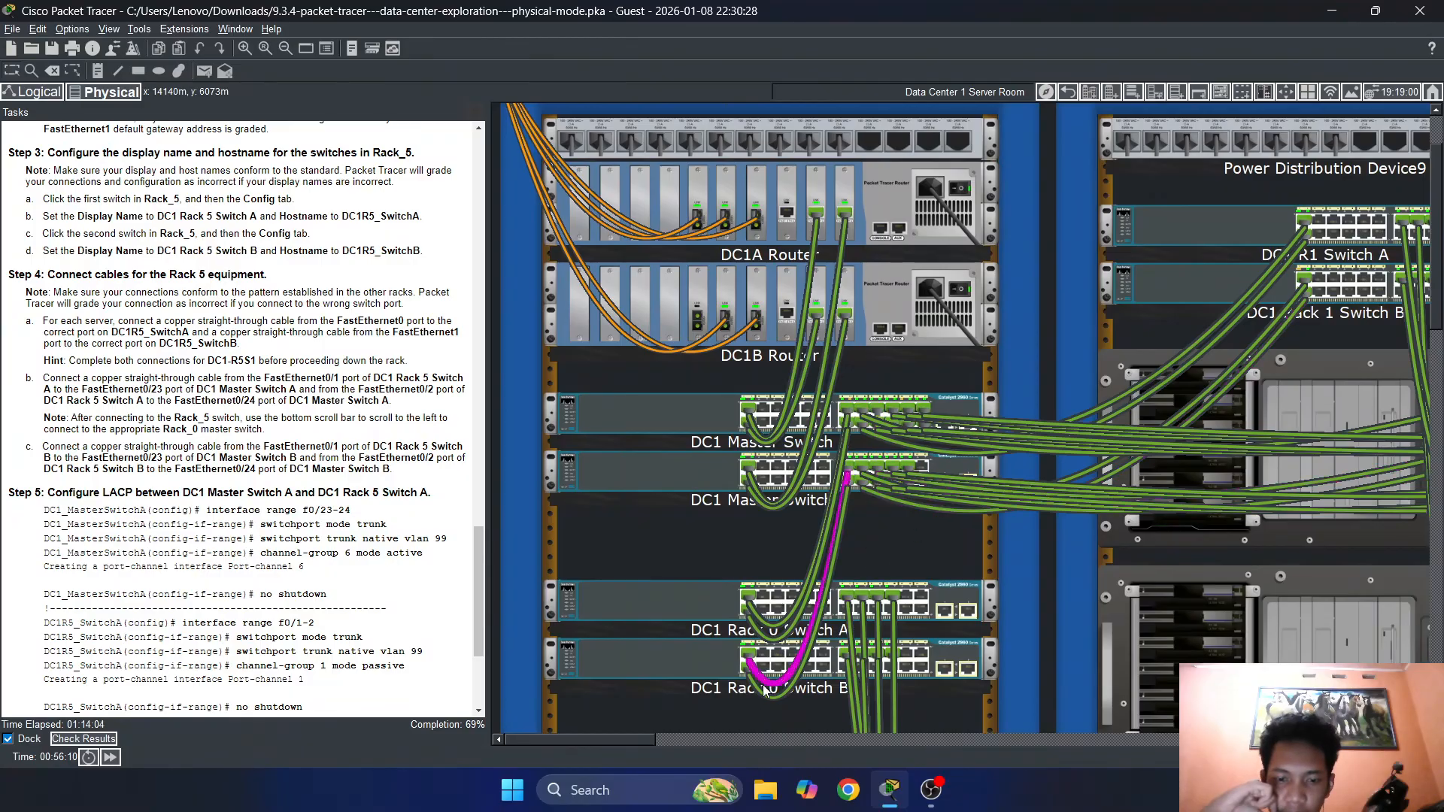
pyautogui.rightClick(925, 481)
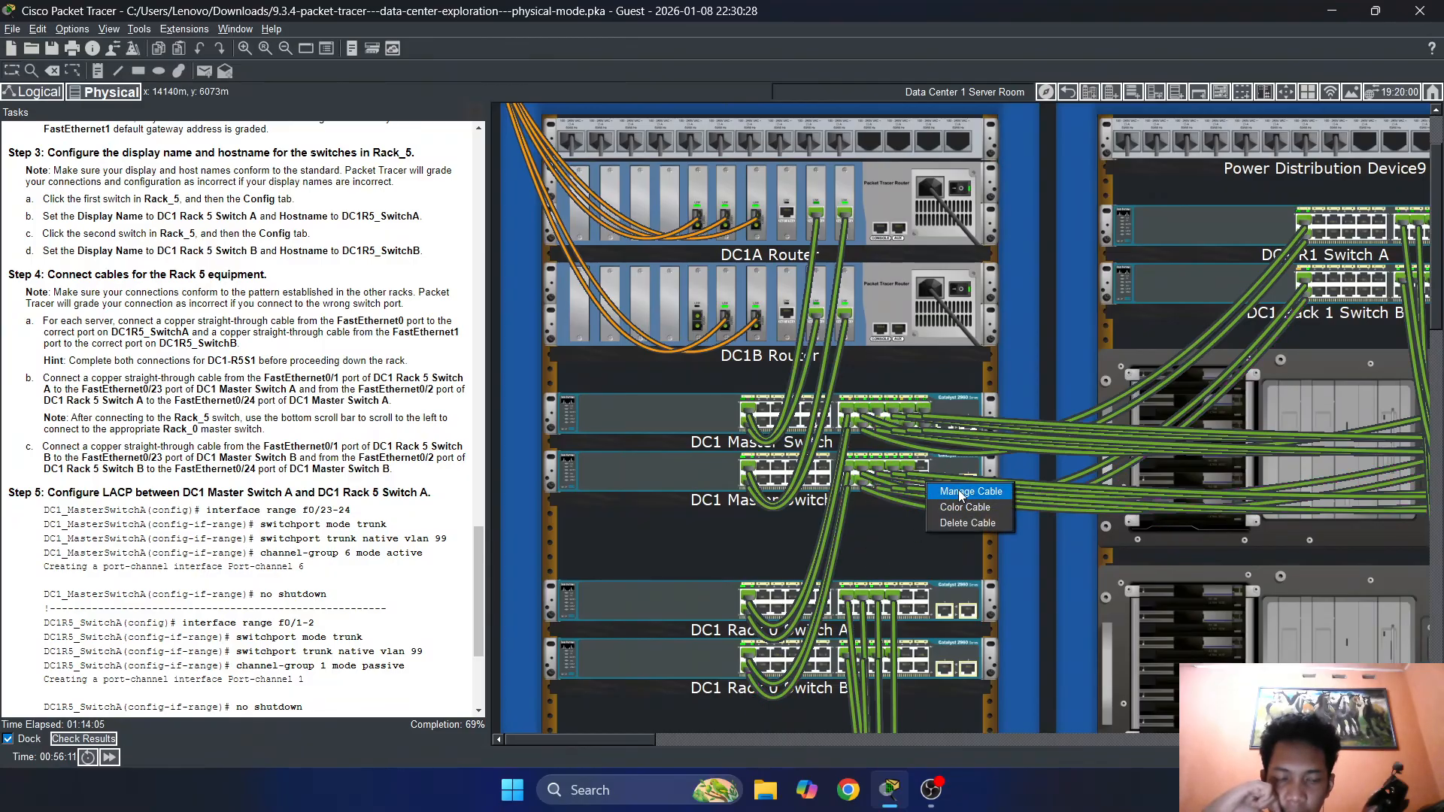
pyautogui.click(957, 490)
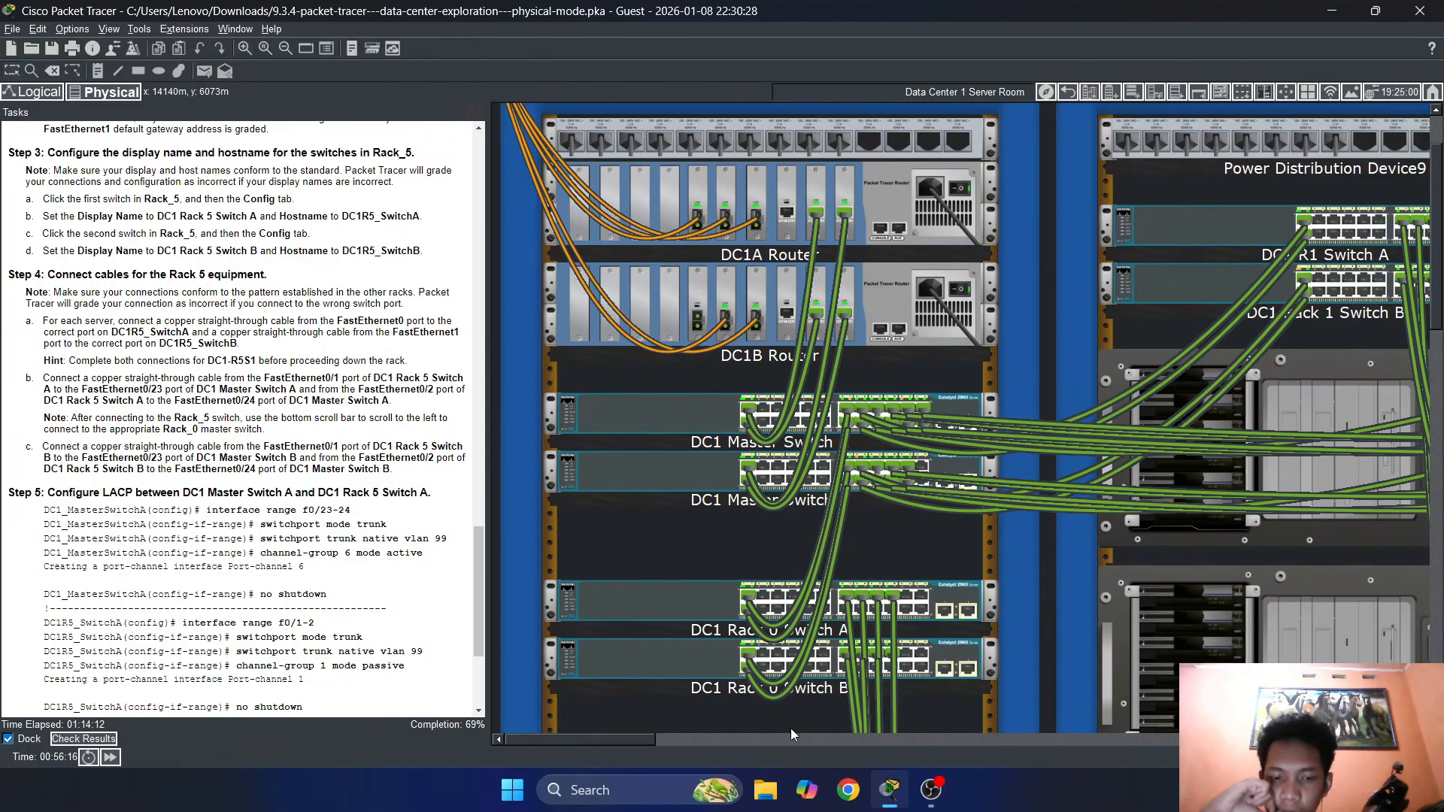
# Connect a copper straight-through cable between FastEthernet0/1 of DC1 Rack 5 Switch B and FastEthernet0/23 of DC1 Master Switch B
pyautogui.moveTo(639, 739); pyautogui.dragTo(1213, 739)
pyautogui.click(1301, 500)
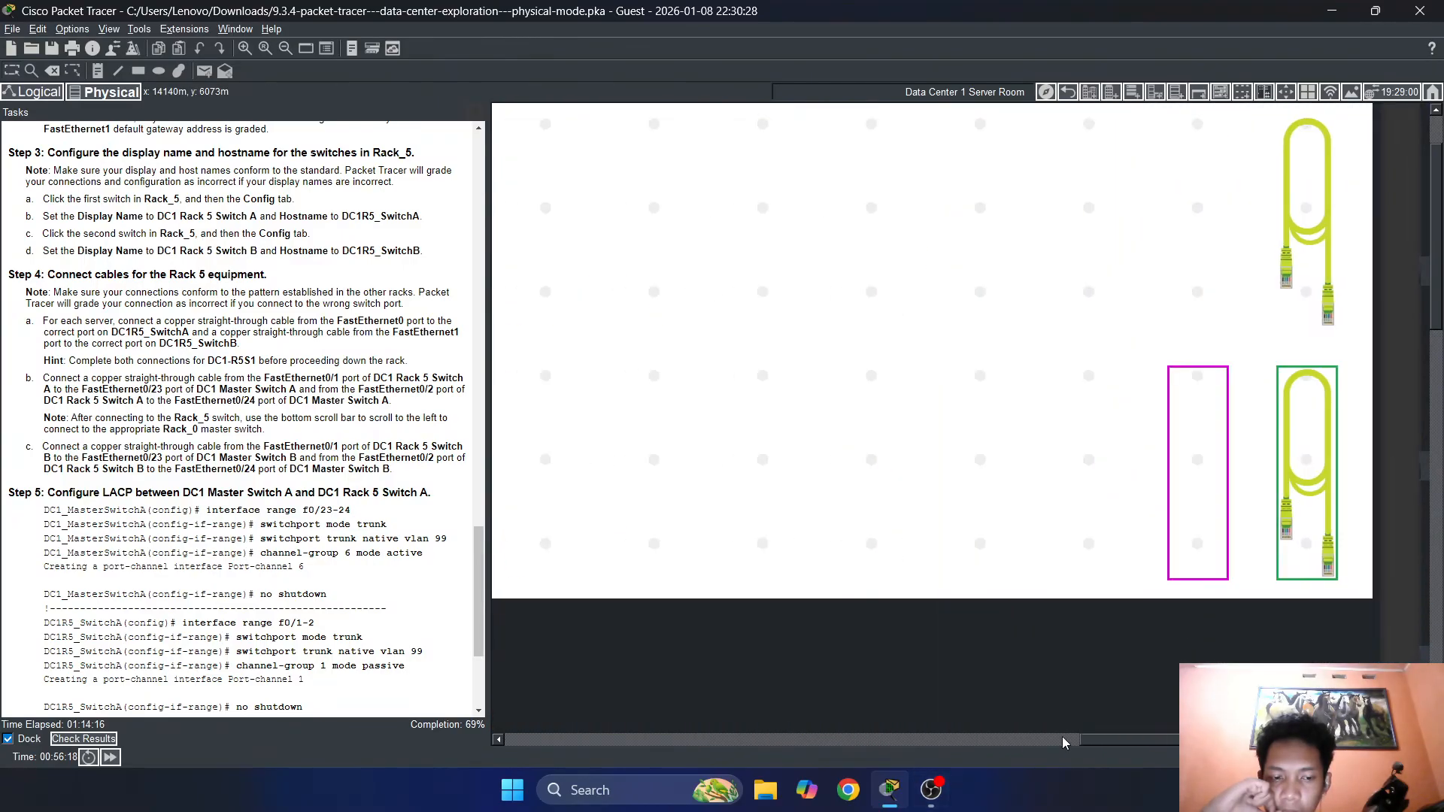
pyautogui.moveTo(1062, 741); pyautogui.dragTo(585, 733)
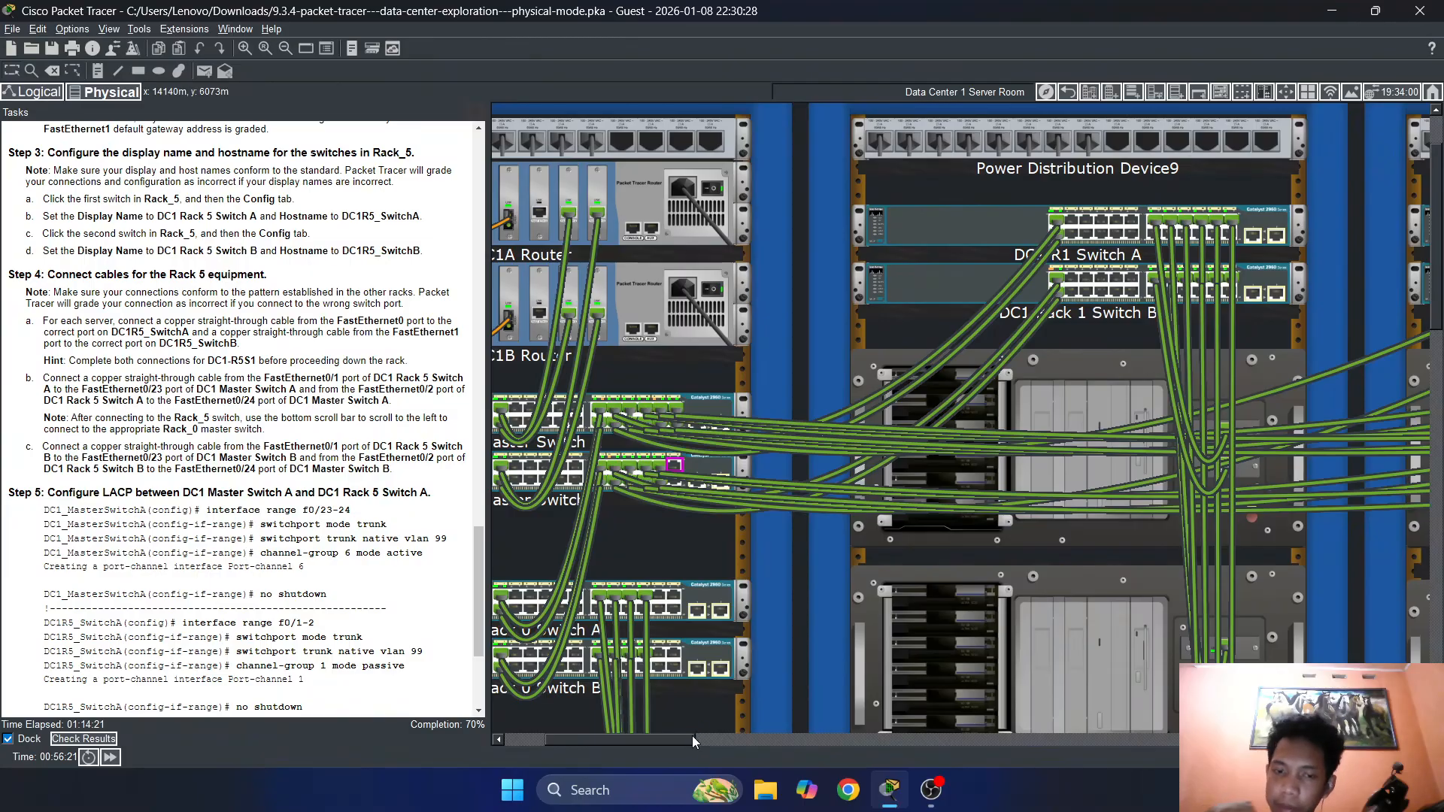
# Connect the remaining copper straight-through cable from FastEthernet0/2 of DC1 Rack 5 Switch B to FastEthernet0/24 of DC1 Master Switch B
pyautogui.moveTo(669, 738); pyautogui.dragTo(1006, 680)
pyautogui.click(803, 307)
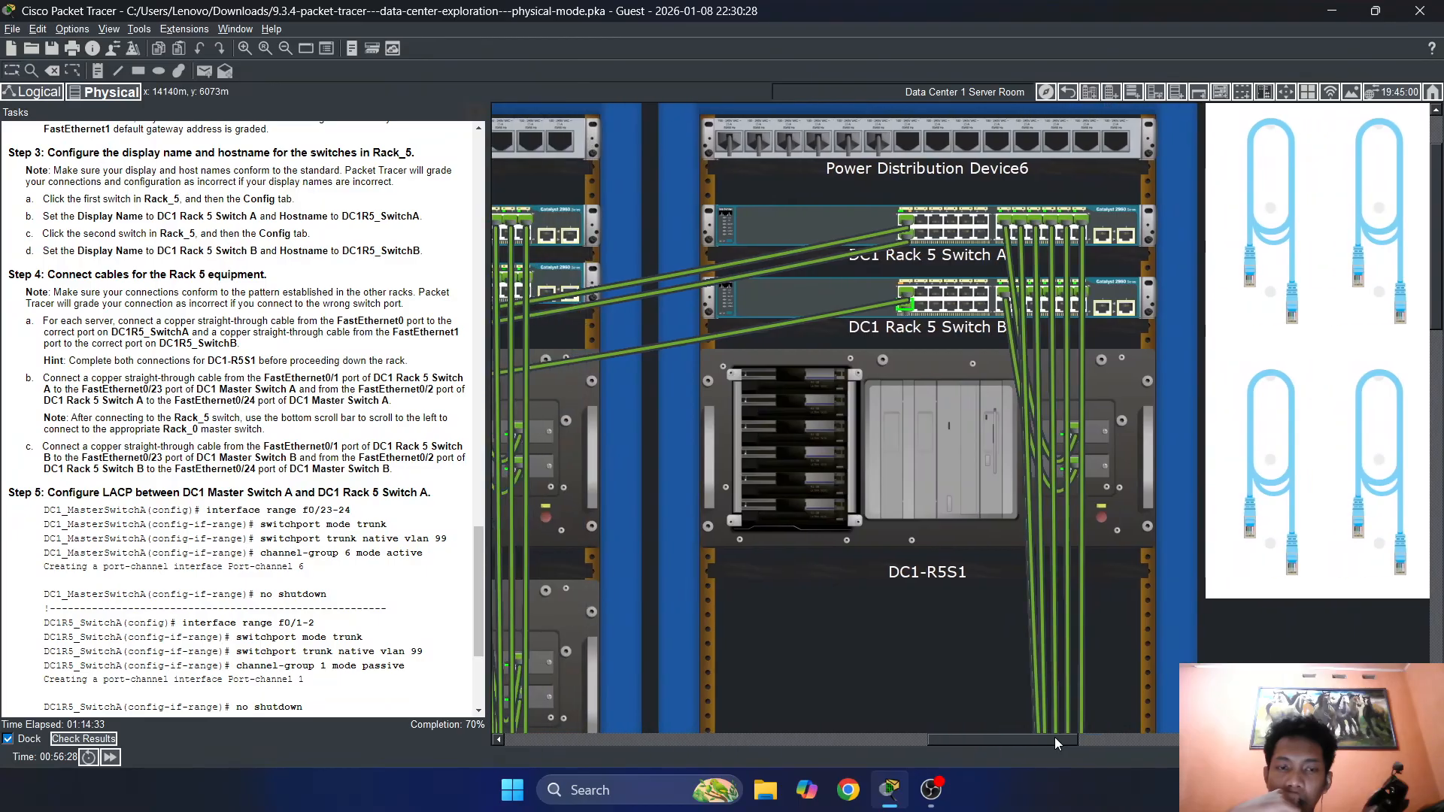
pyautogui.moveTo(1054, 737); pyautogui.dragTo(635, 699)
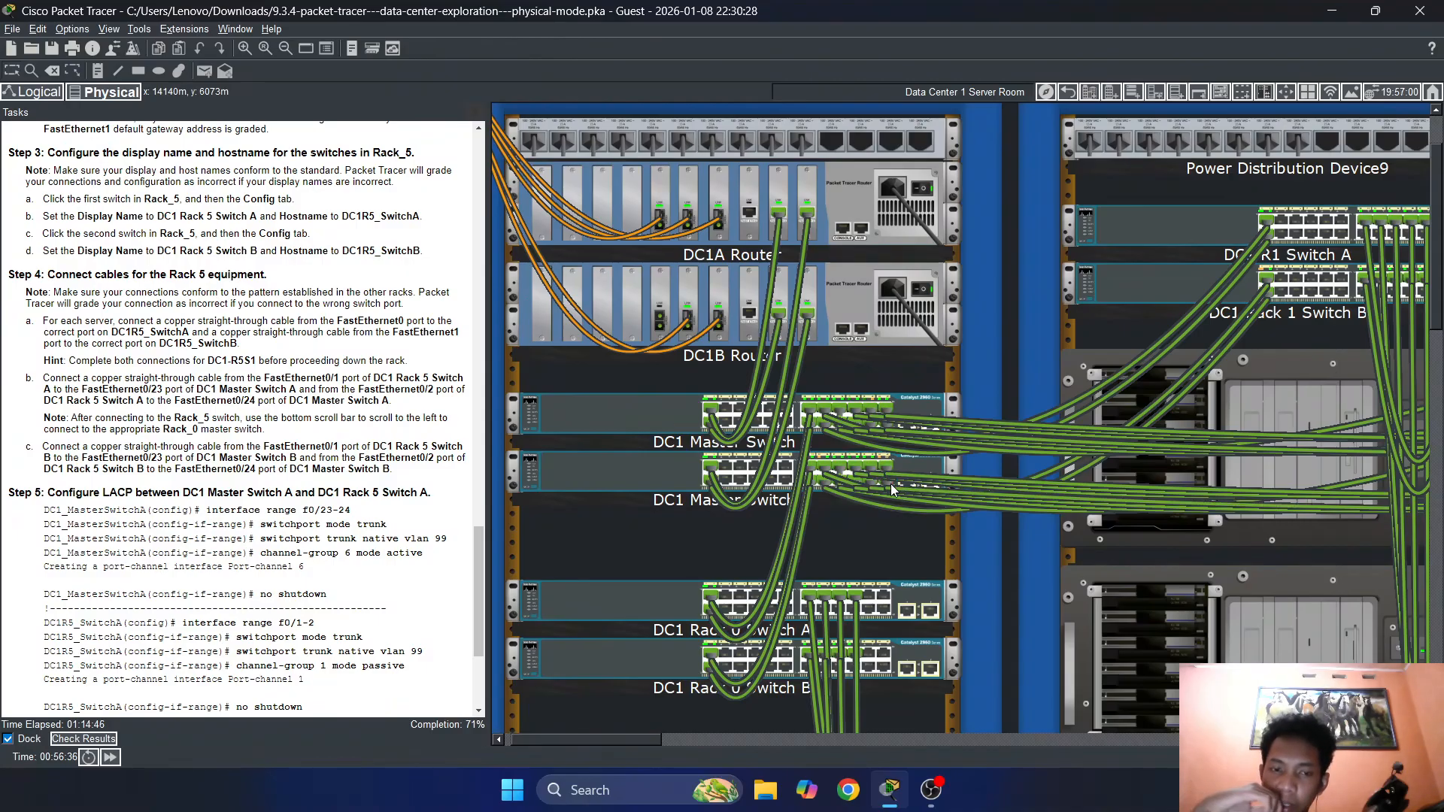
# Examine the finished Rack 5 cabling and read the Step 5 LACP configuration commands in the task instructions
pyautogui.moveTo(644, 740); pyautogui.dragTo(1161, 744)
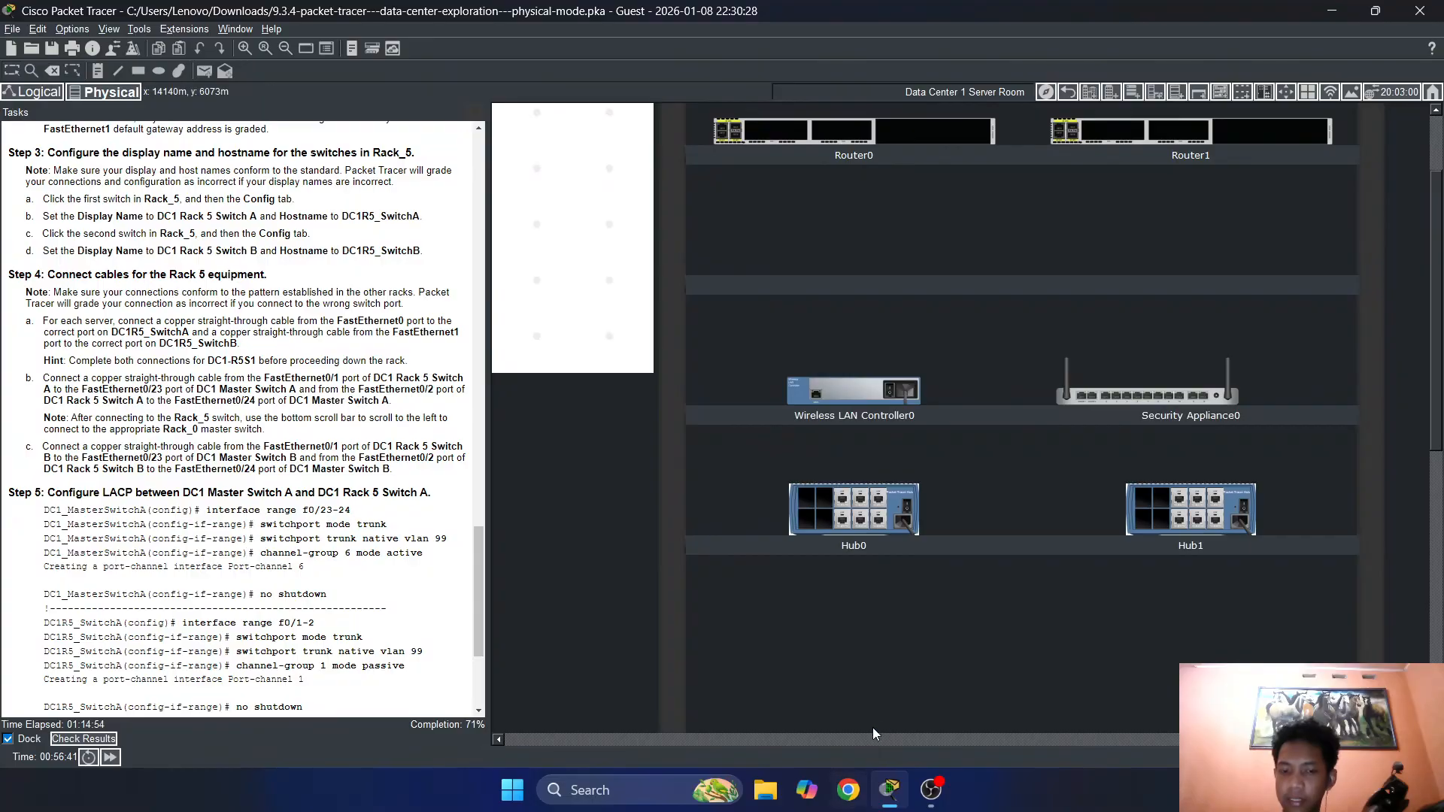
pyautogui.moveTo(1173, 742); pyautogui.dragTo(953, 663)
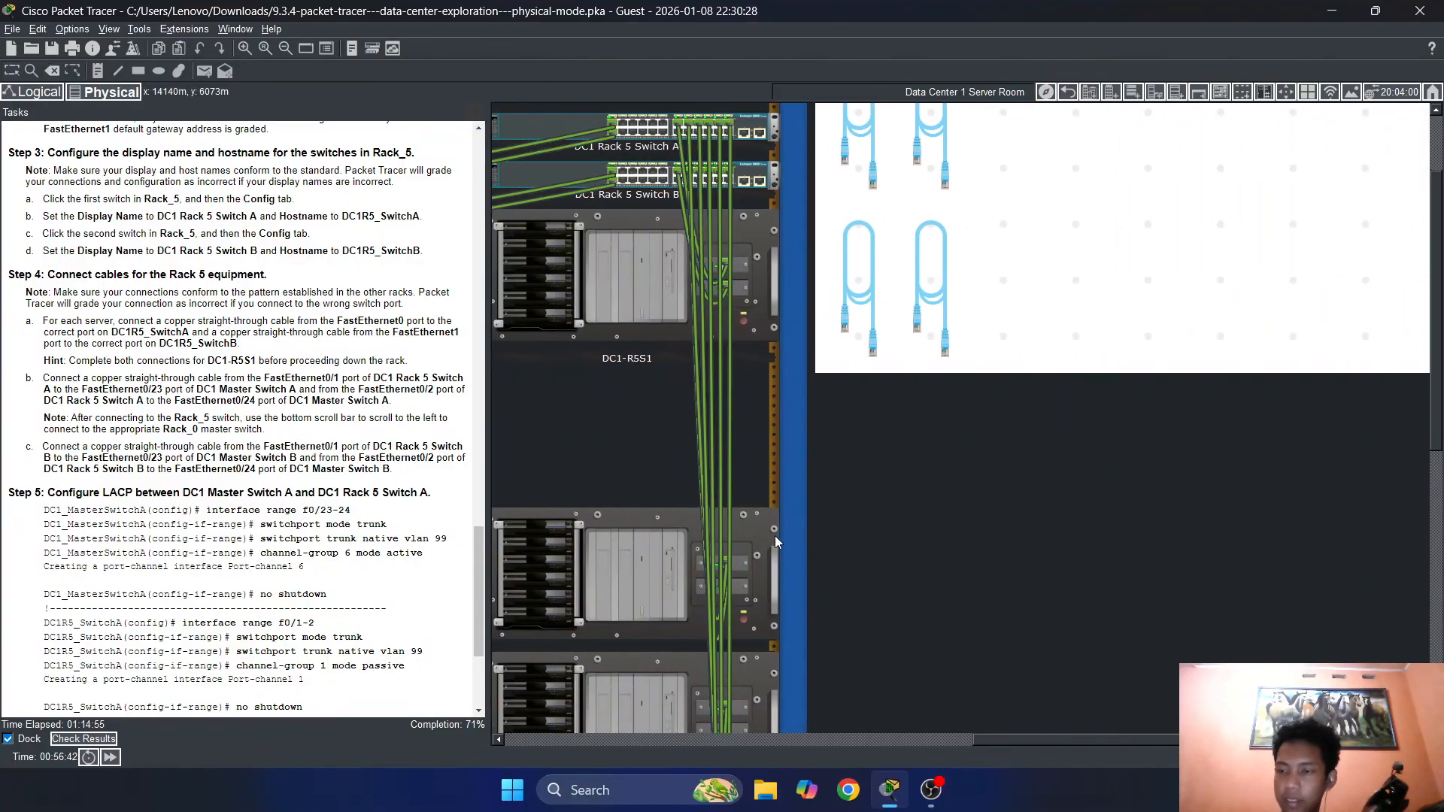
pyautogui.scroll(2, 889, 494)
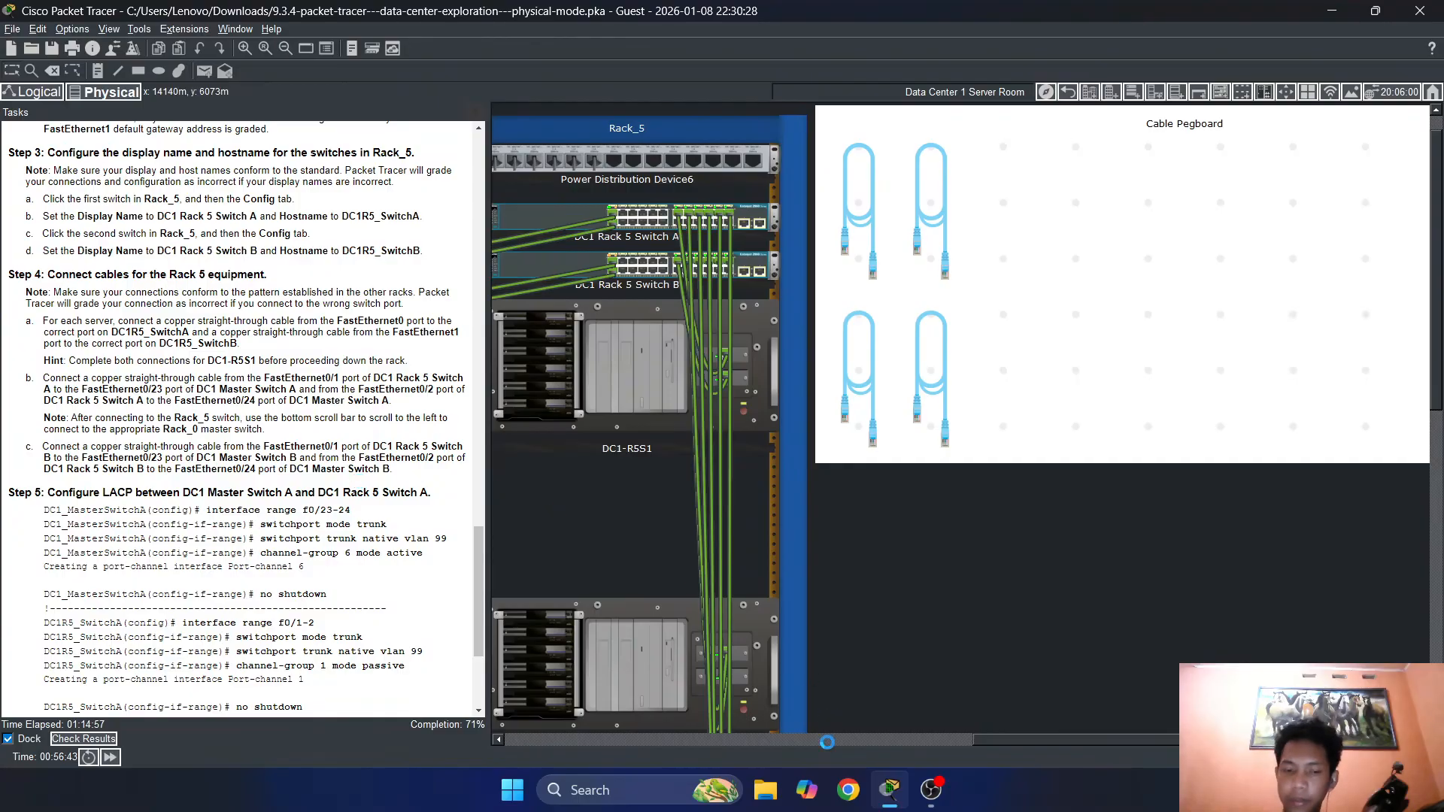
pyautogui.click(931, 790)
pyautogui.click(1330, 11)
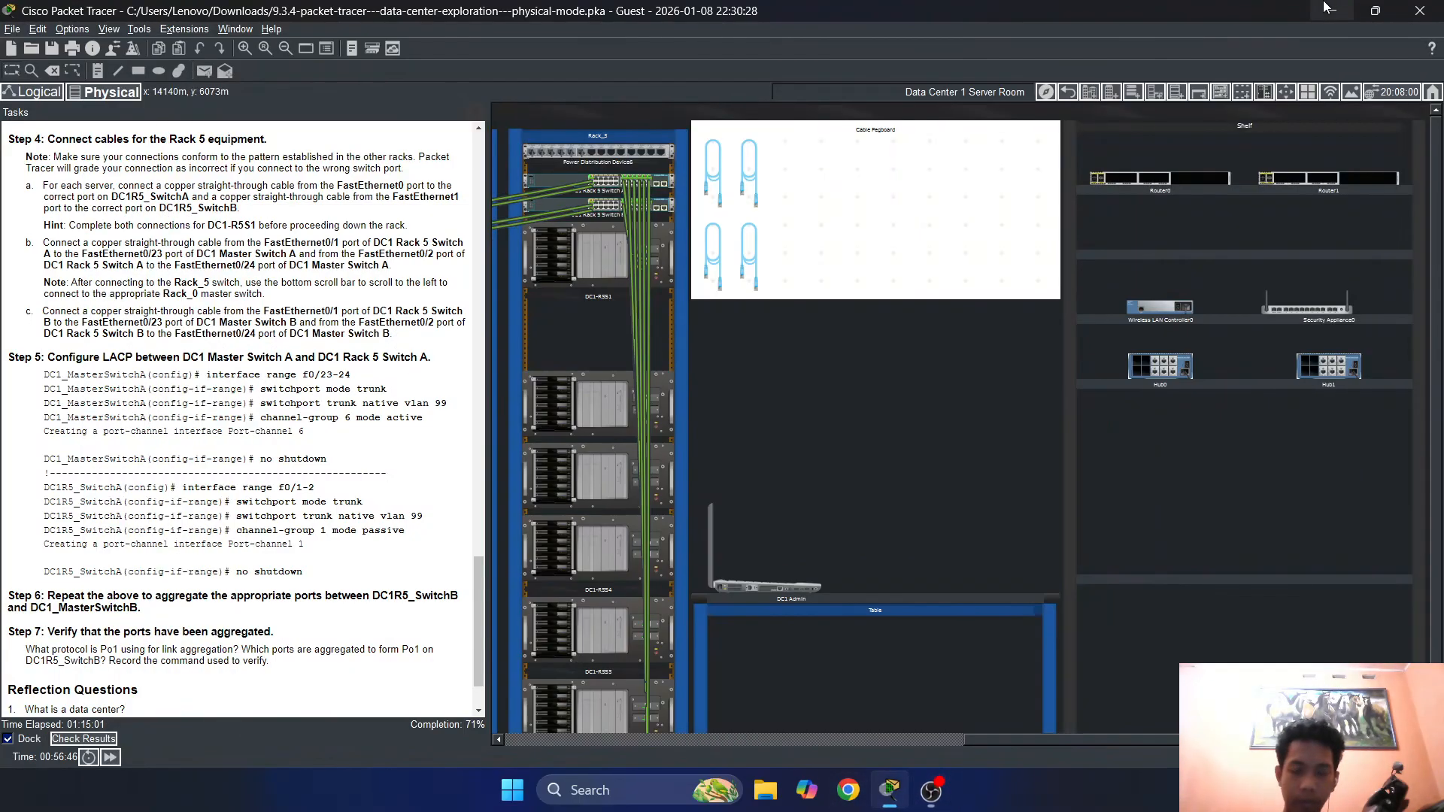
pyautogui.moveTo(960, 739); pyautogui.dragTo(853, 727)
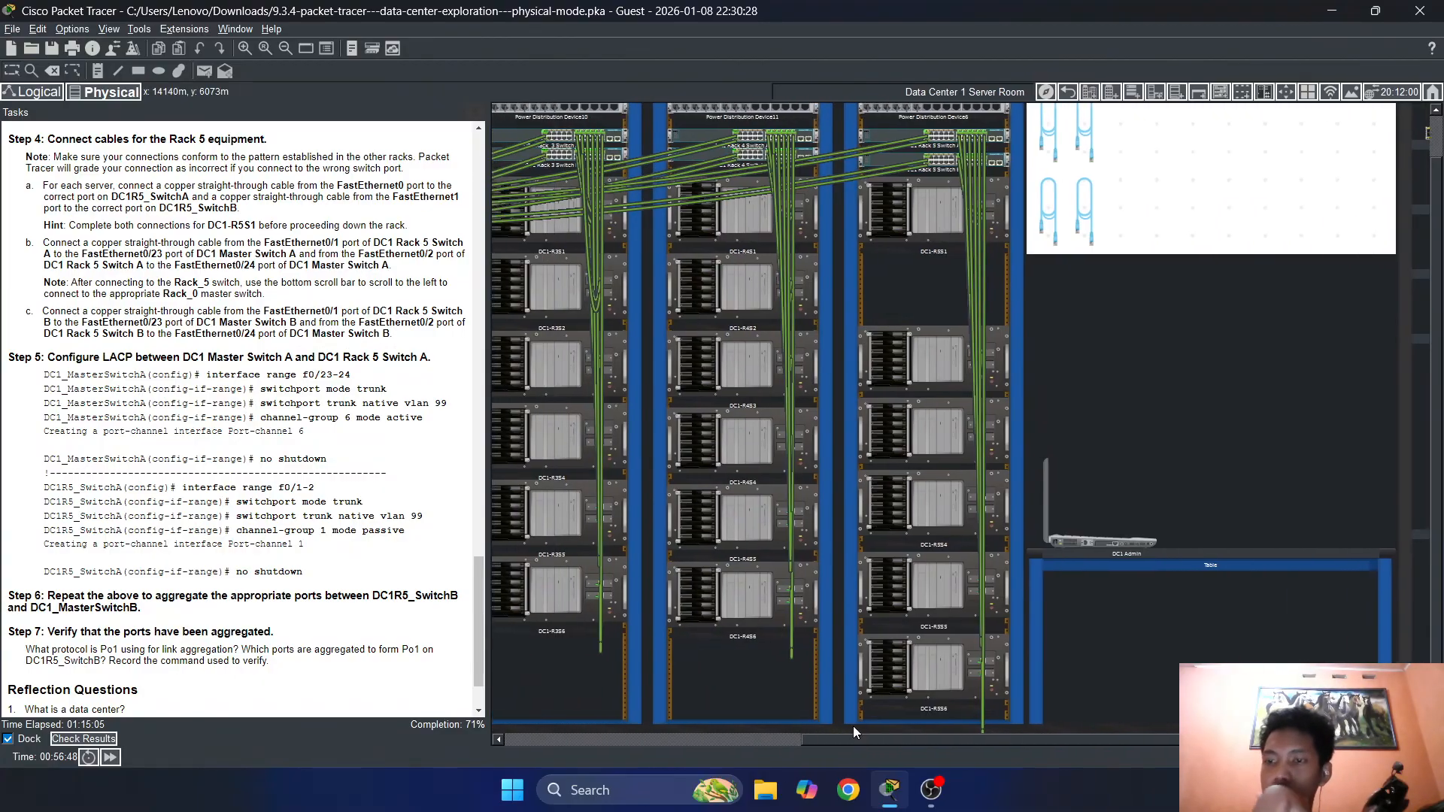
pyautogui.scroll(-1, 326, 570)
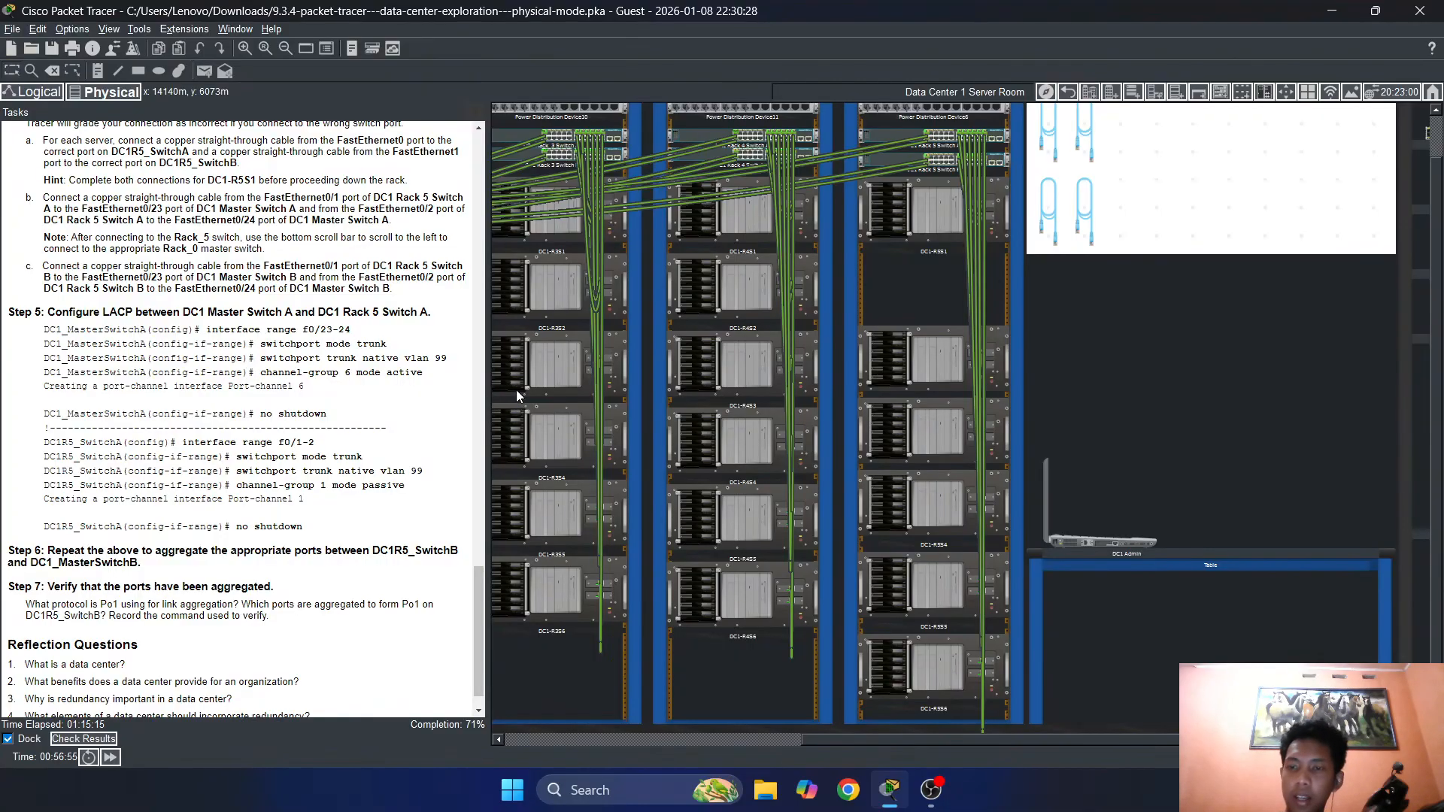
pyautogui.moveTo(516, 389)
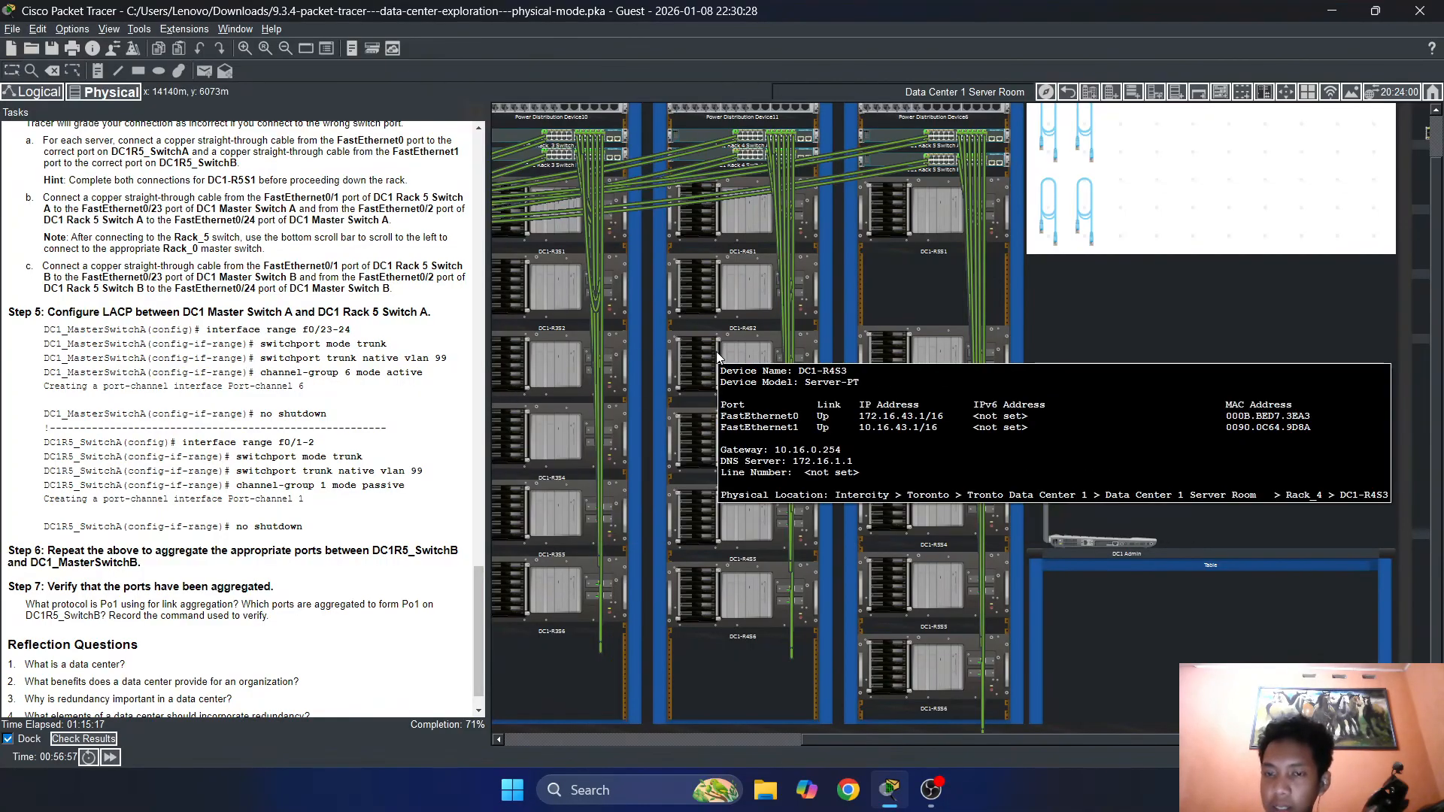
pyautogui.moveTo(957, 351)
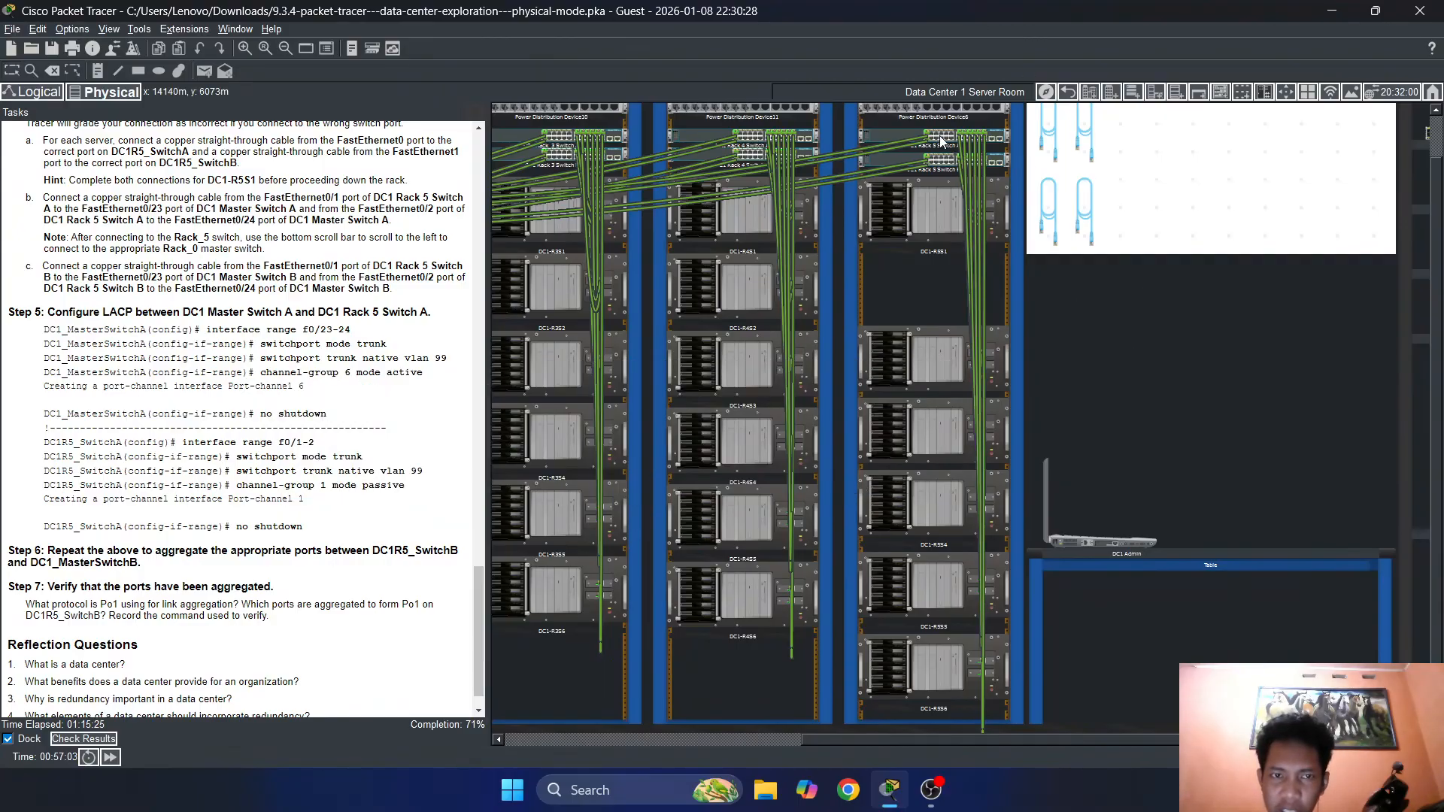
# Open the command line of DC1 Rack 5 Switch A and begin an interface command in global configuration mode
pyautogui.click(887, 132)
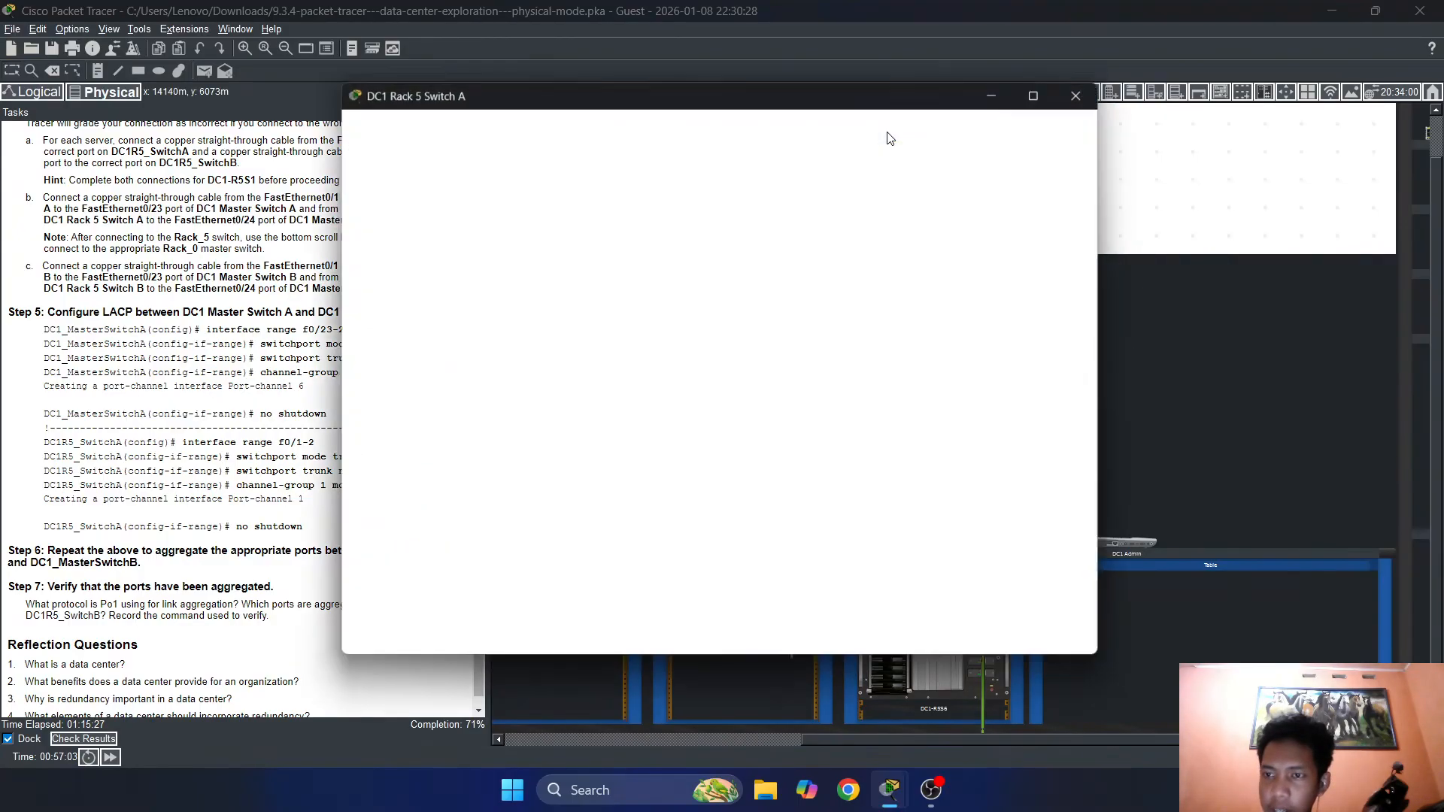
pyautogui.moveTo(952, 98); pyautogui.dragTo(1004, 97)
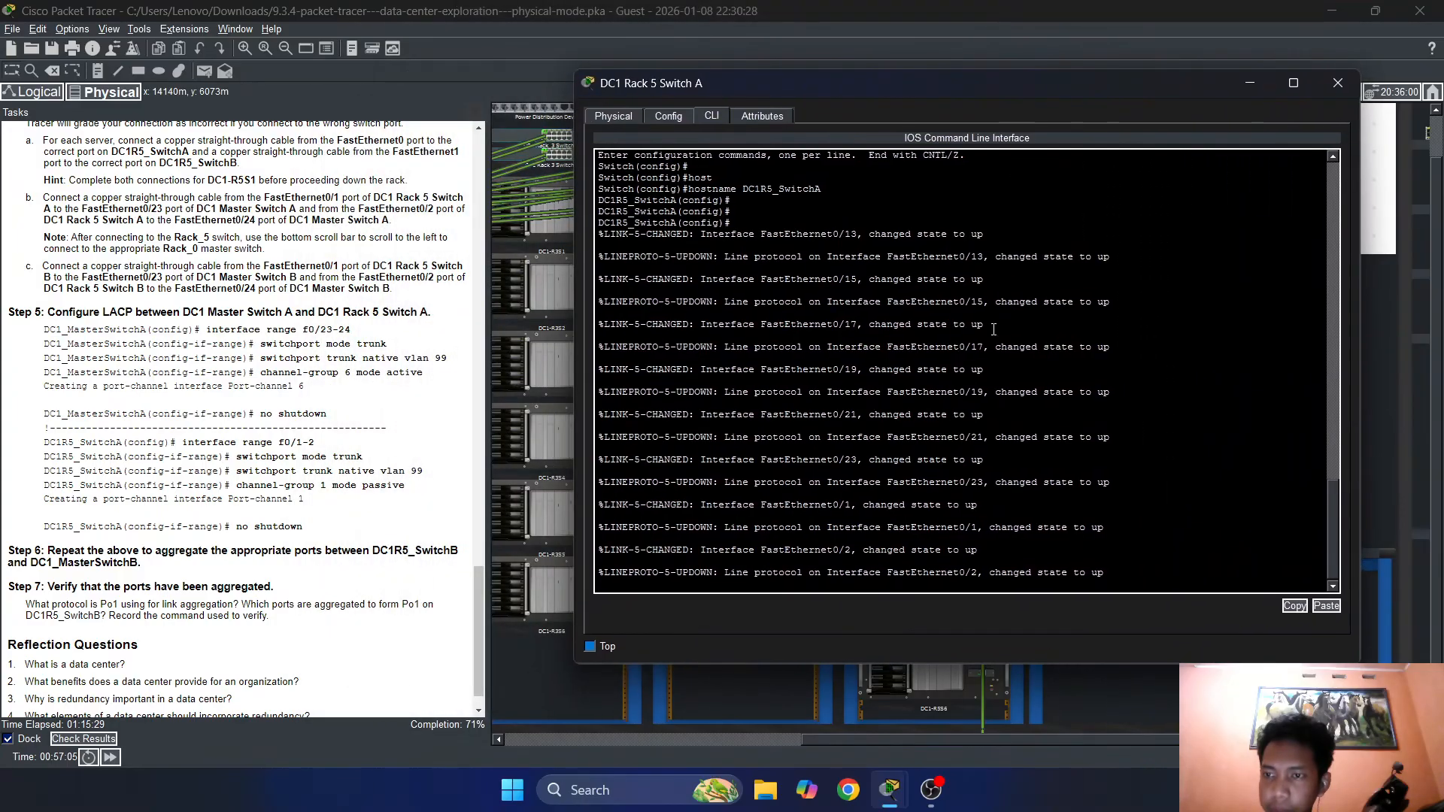
pyautogui.press('Return')
pyautogui.press('Return')
pyautogui.press('Return')
pyautogui.press('Return')
pyautogui.press('Return')
pyautogui.press('Return')
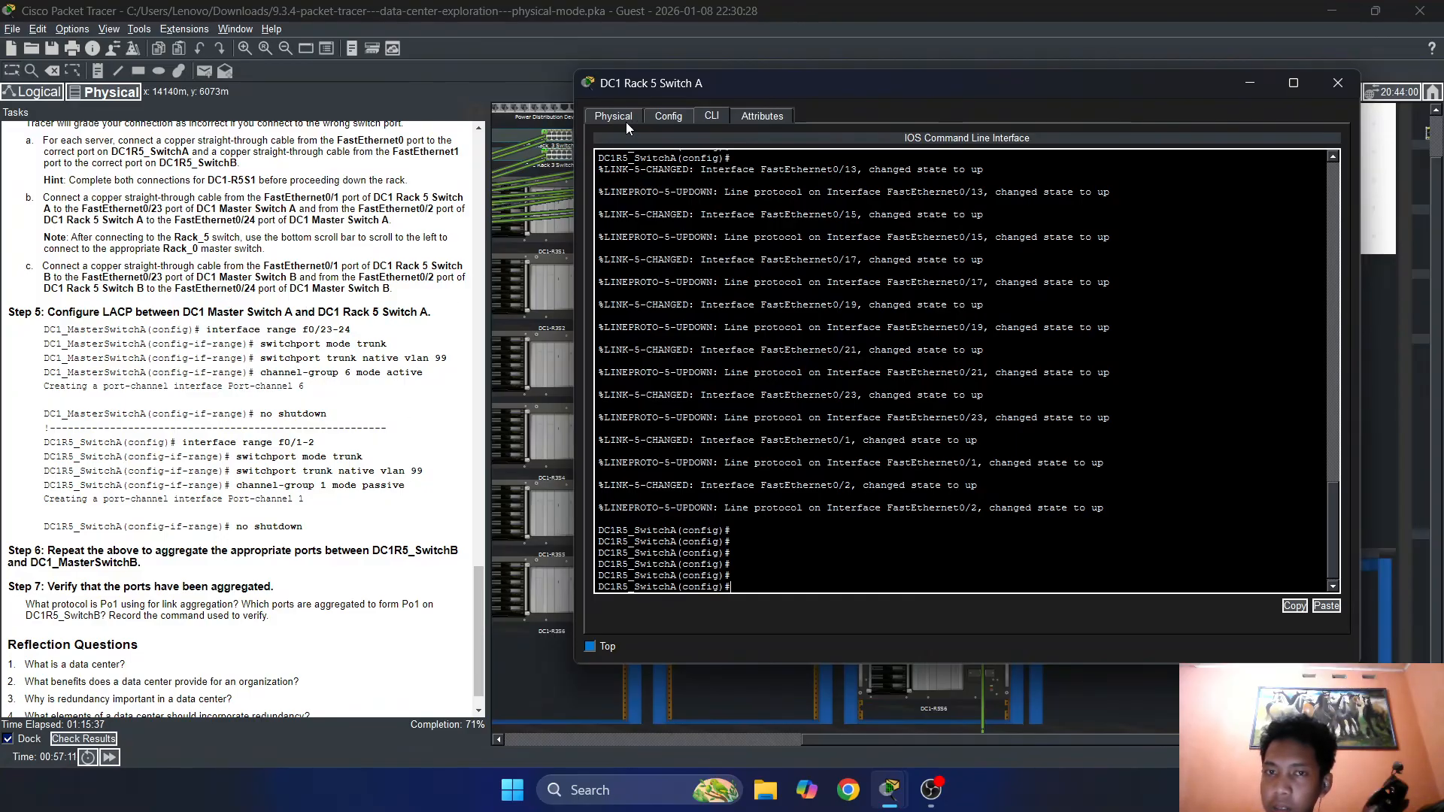
pyautogui.press('Return')
pyautogui.press('Return')
pyautogui.press('Return')
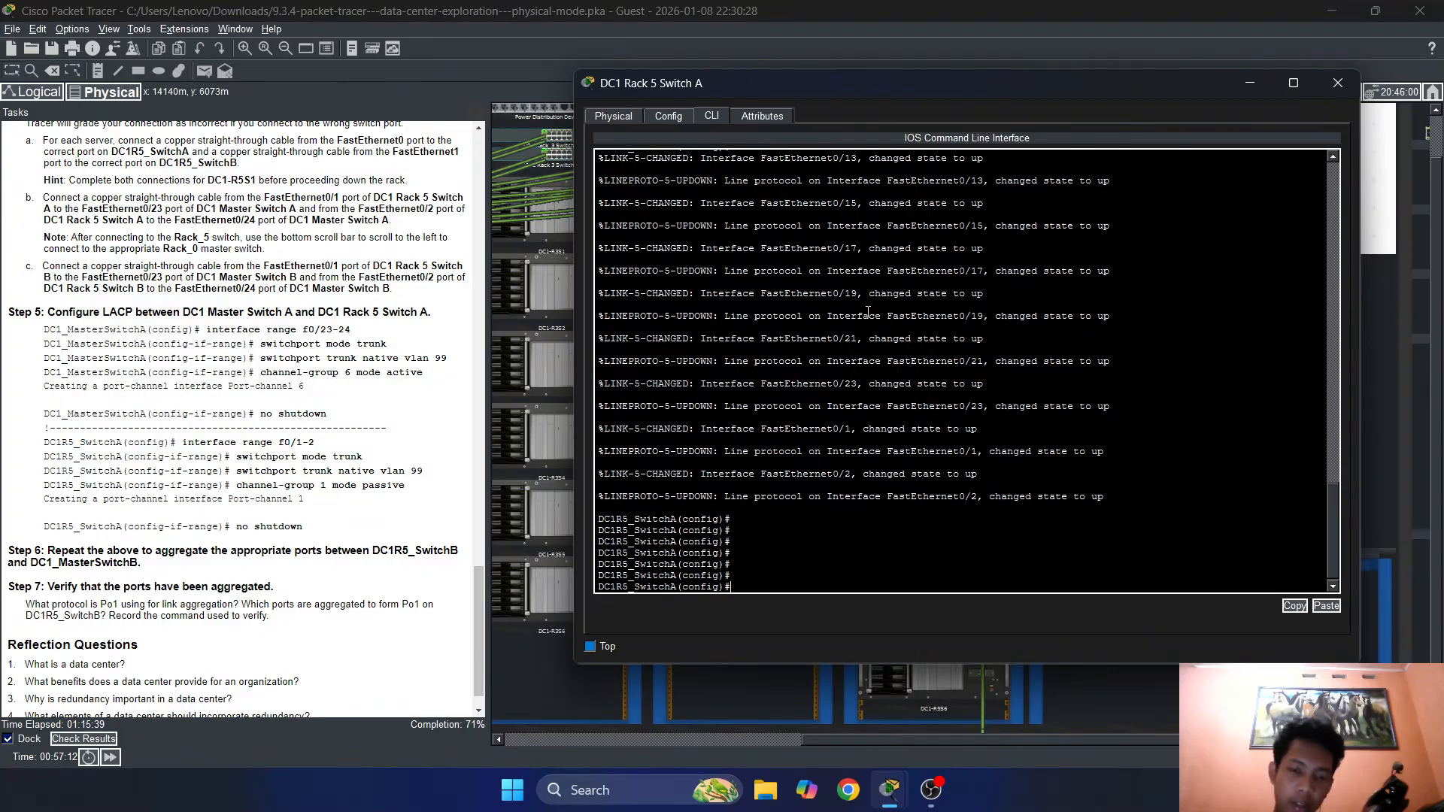
pyautogui.write('e')
pyautogui.write('n')
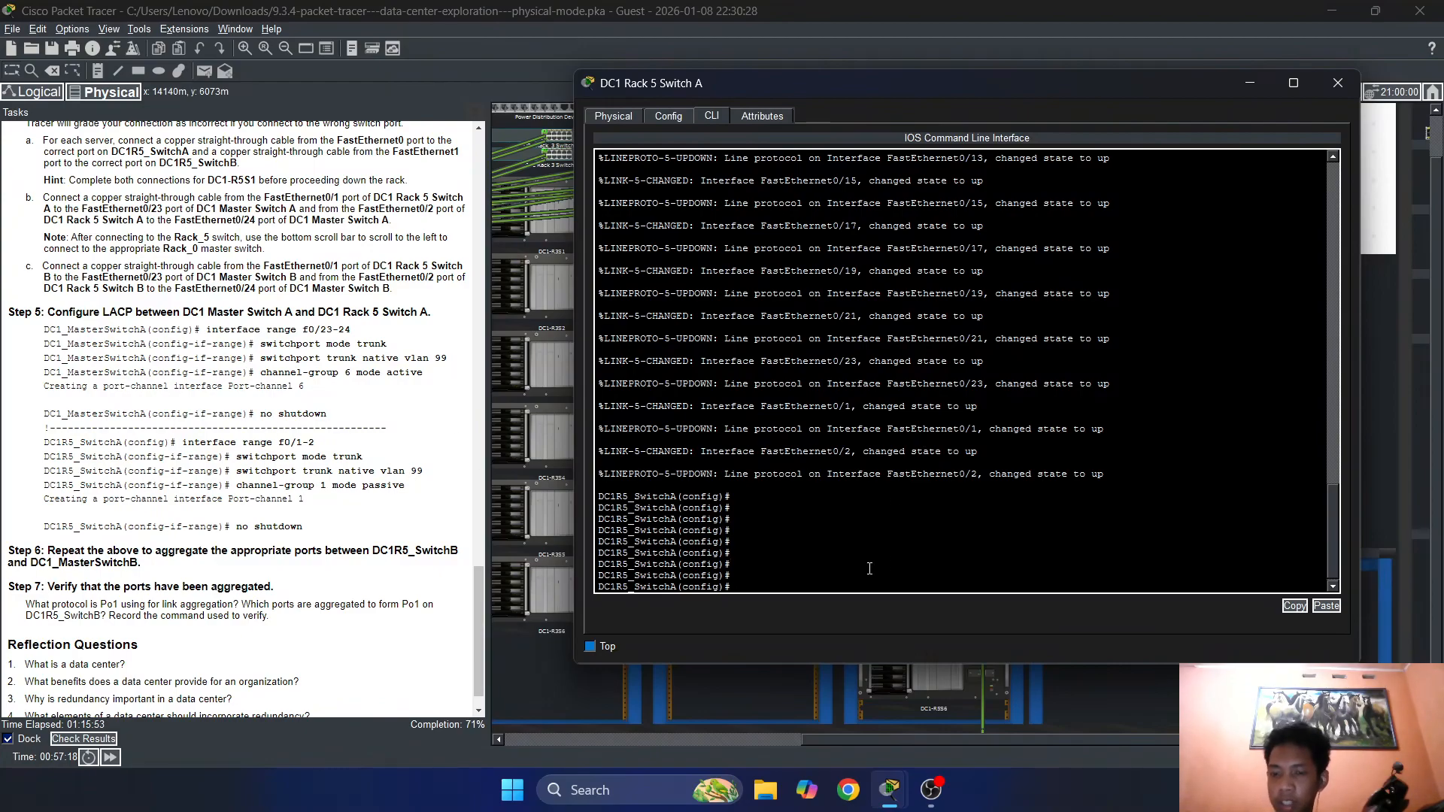
pyautogui.write('inter')
pyautogui.press('Tab')
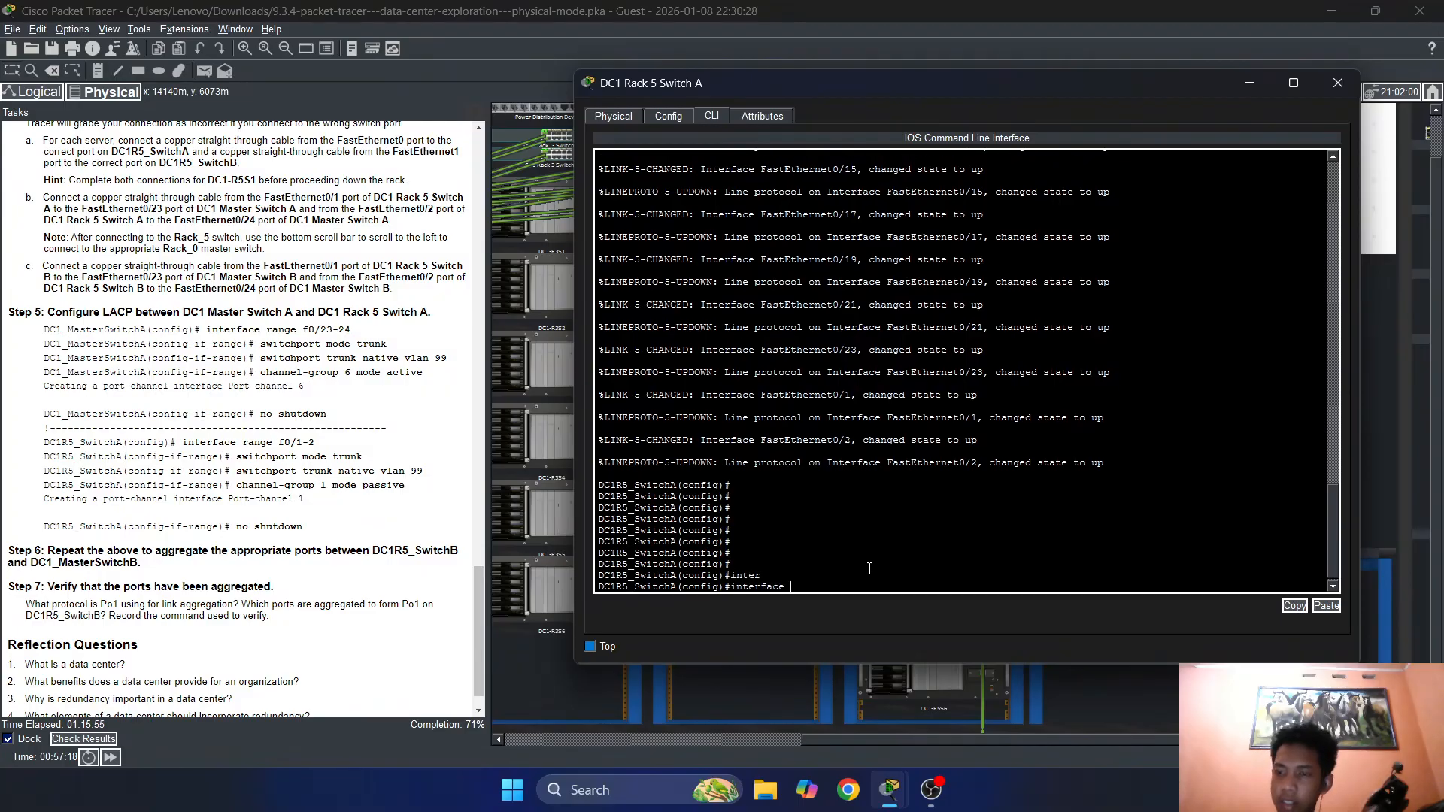
pyautogui.write('gig')
pyautogui.press('Tab')
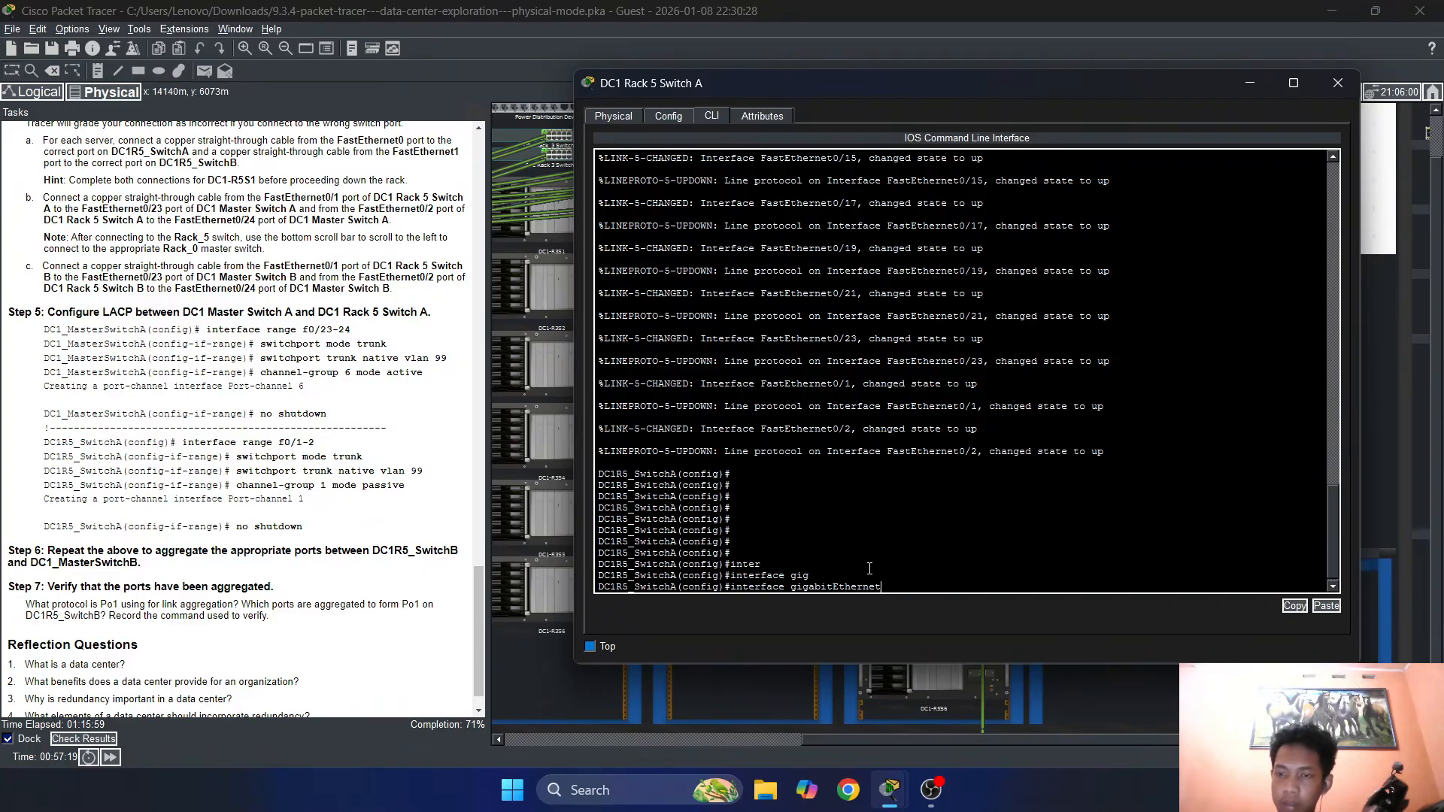
pyautogui.press('BackSpace')
pyautogui.press('BackSpace')
pyautogui.press('BackSpace')
pyautogui.press('BackSpace')
pyautogui.press('BackSpace')
pyautogui.press('BackSpace')
pyautogui.press('BackSpace')
pyautogui.press('BackSpace')
pyautogui.press('BackSpace')
pyautogui.press('BackSpace')
pyautogui.press('BackSpace')
pyautogui.press('BackSpace')
pyautogui.press('BackSpace')
pyautogui.press('BackSpace')
pyautogui.press('BackSpace')
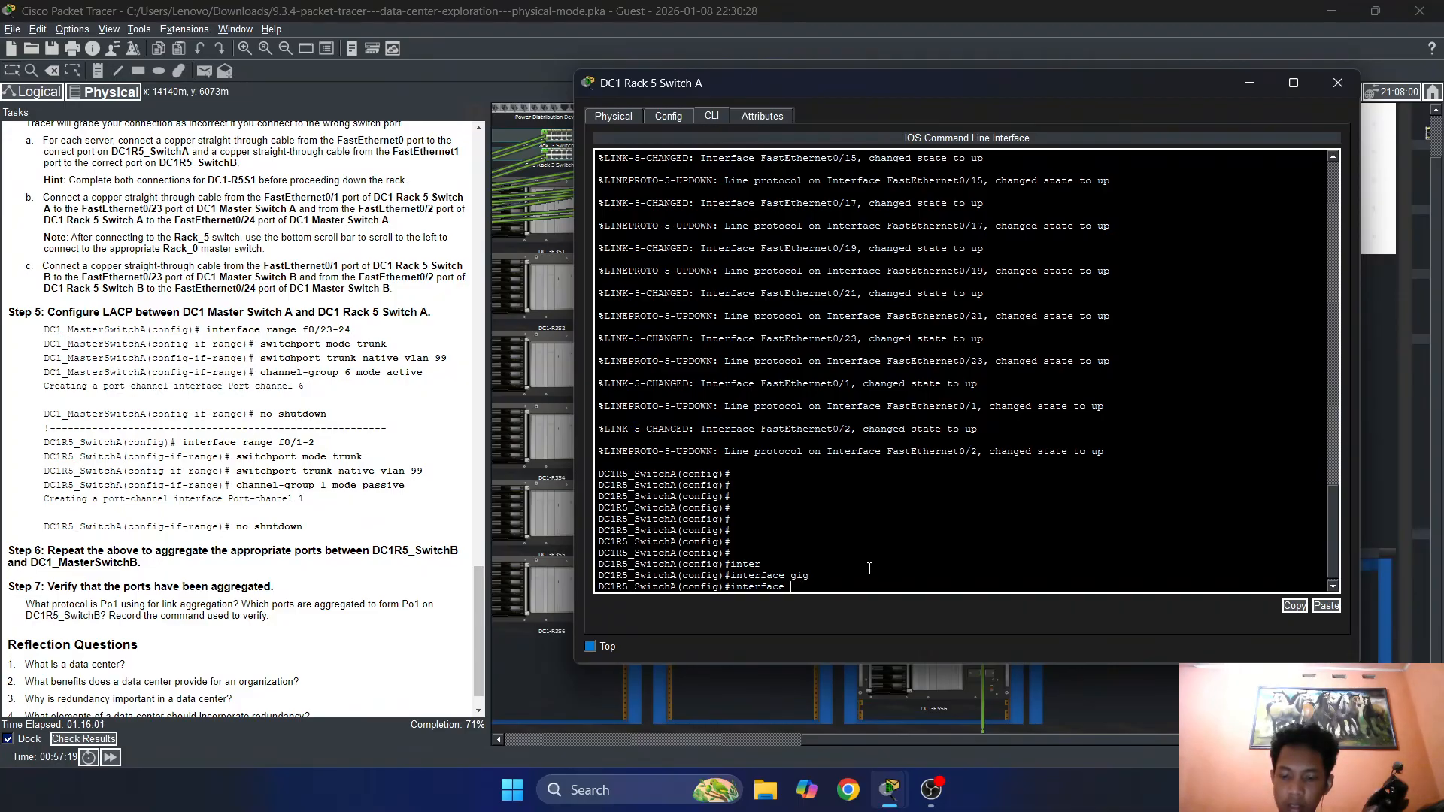
# Enter interface range configuration for fastEthernet 0/1-2 on DC1R5_SwitchA
pyautogui.write('rang')
pyautogui.press('Tab')
pyautogui.write('fas')
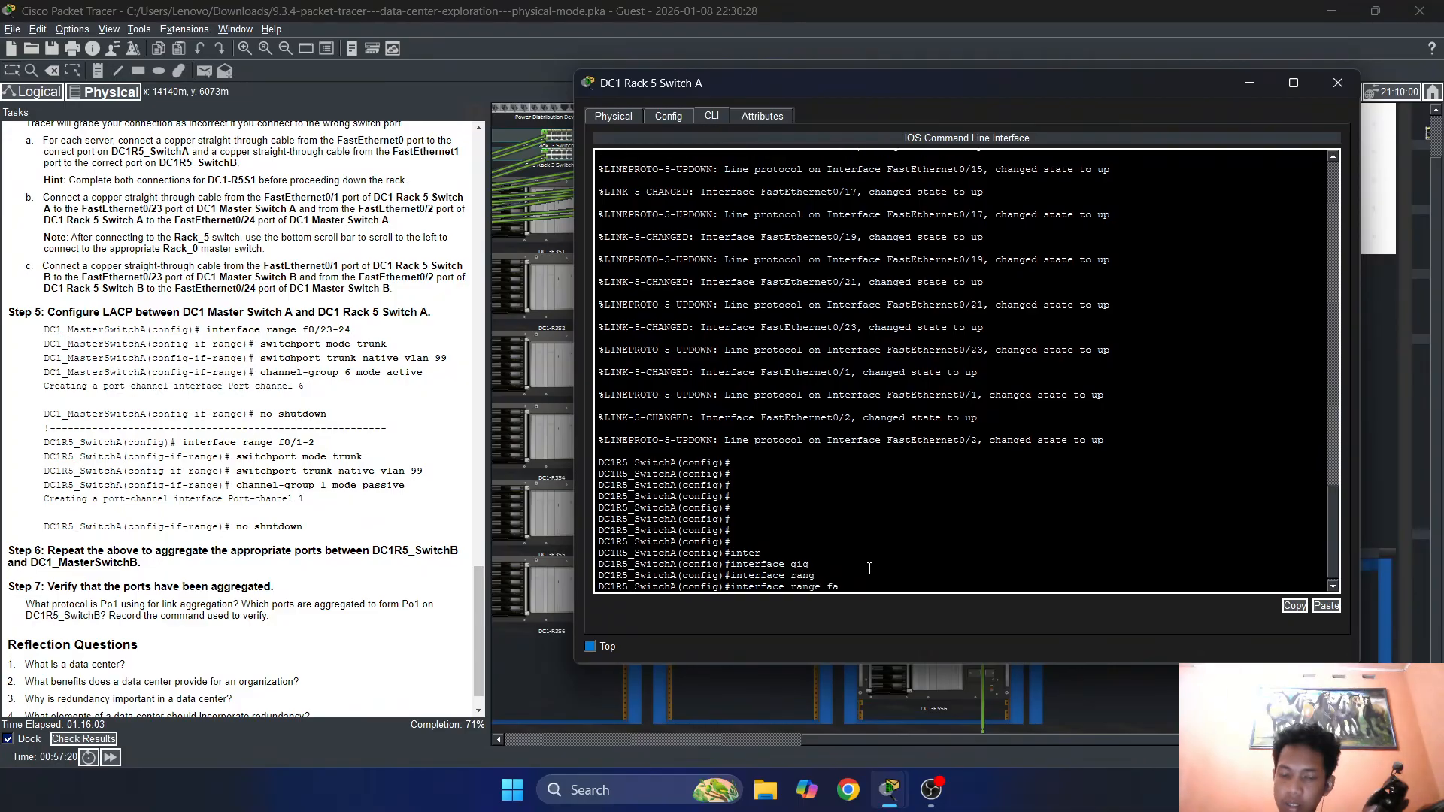
pyautogui.press('Tab')
pyautogui.write('0/')
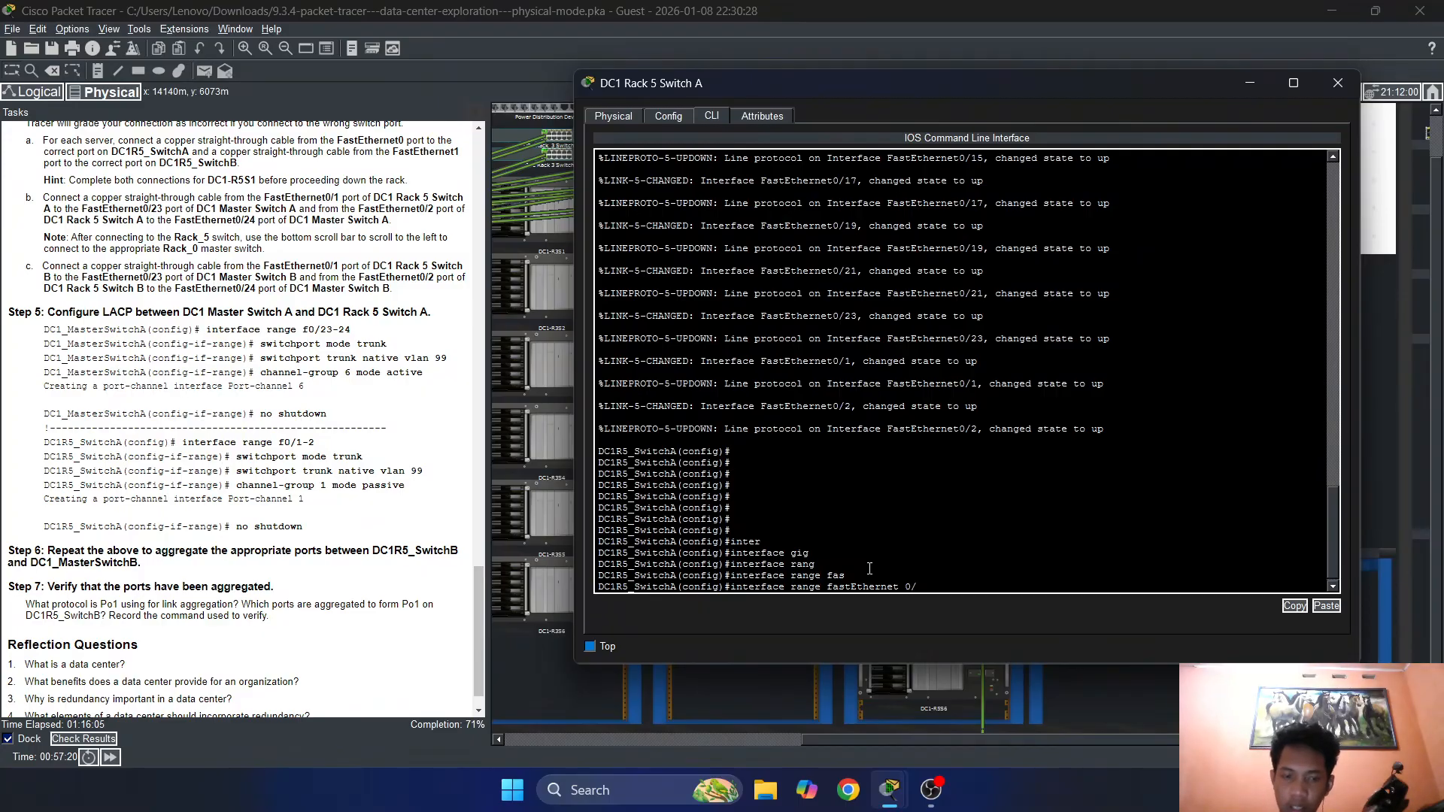
pyautogui.write('1-2')
pyautogui.press('Return')
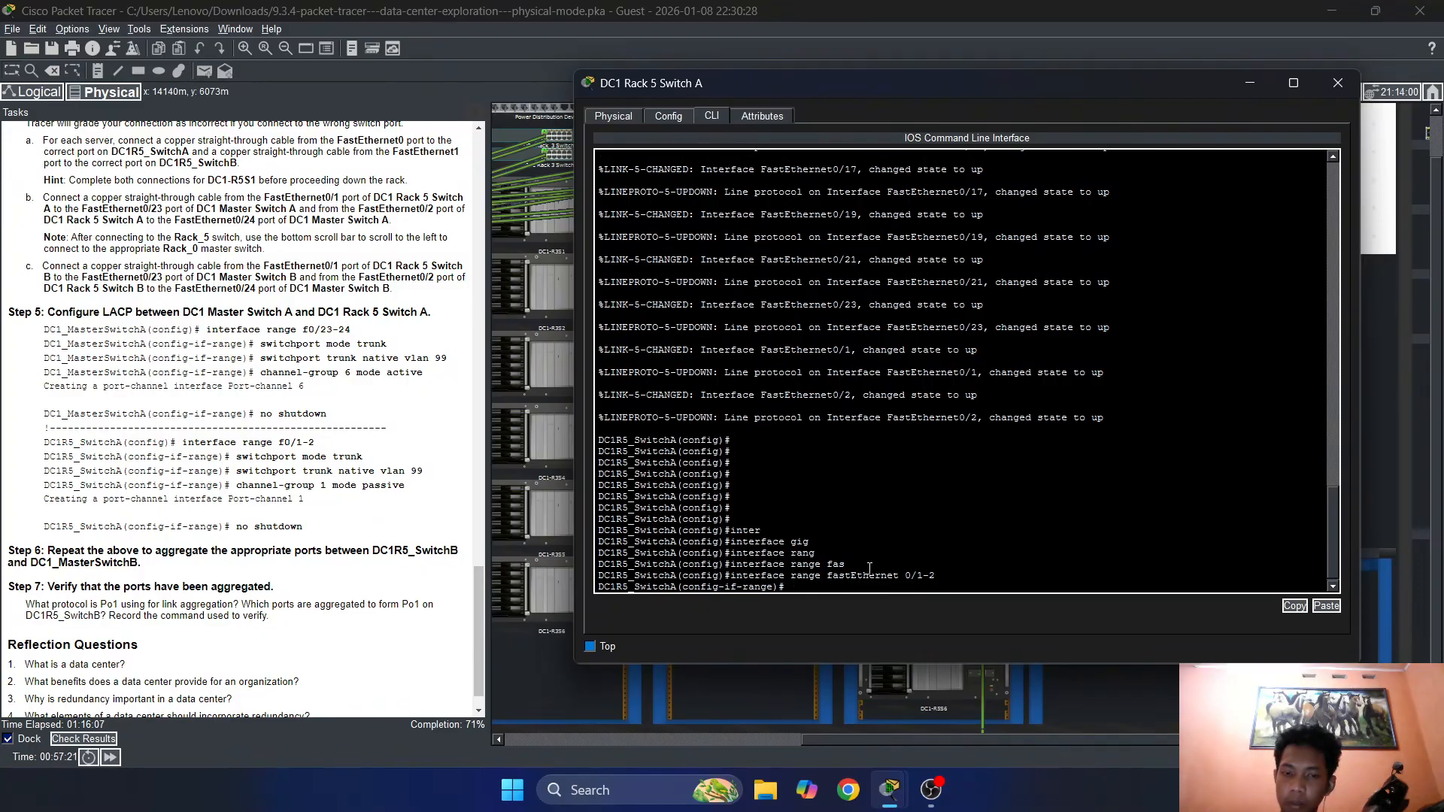
# Set the FastEthernet 0/1-2 range on DC1R5_SwitchA to trunk mode with switchport mode trunk
pyautogui.write('swit')
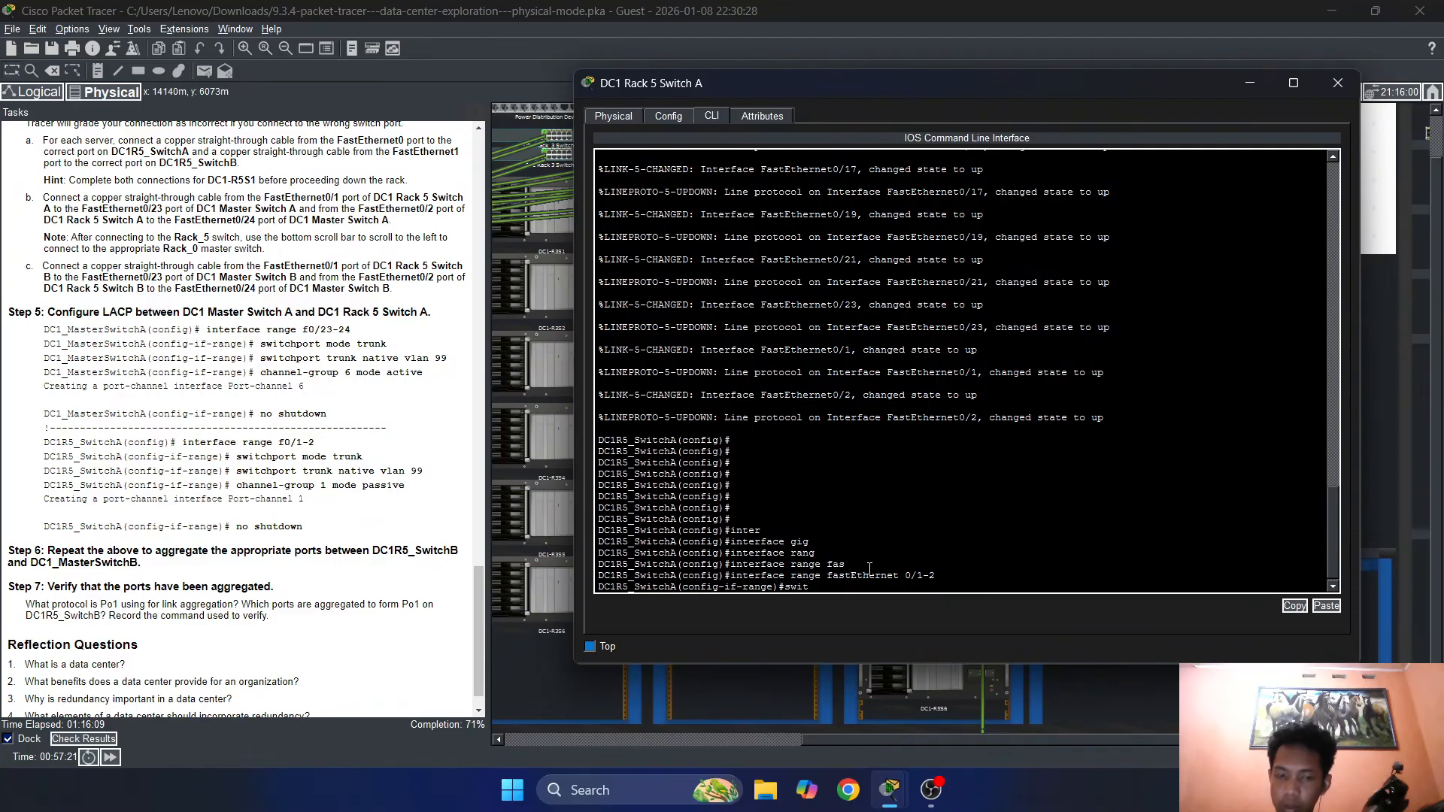
pyautogui.write('ch')
pyautogui.press('Tab')
pyautogui.write('mode')
pyautogui.press('Tab')
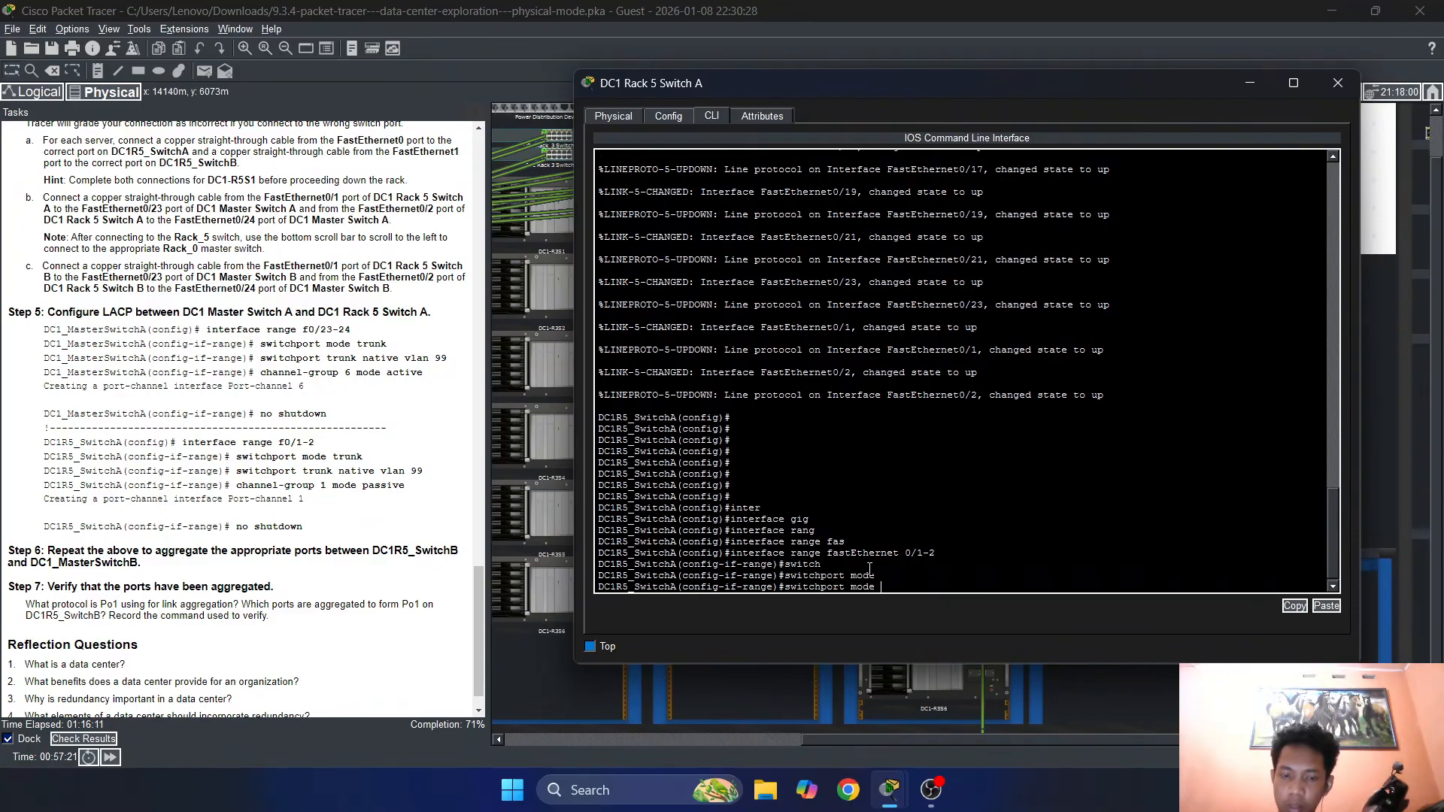
pyautogui.write('trun')
pyautogui.press('Tab')
pyautogui.press('Return')
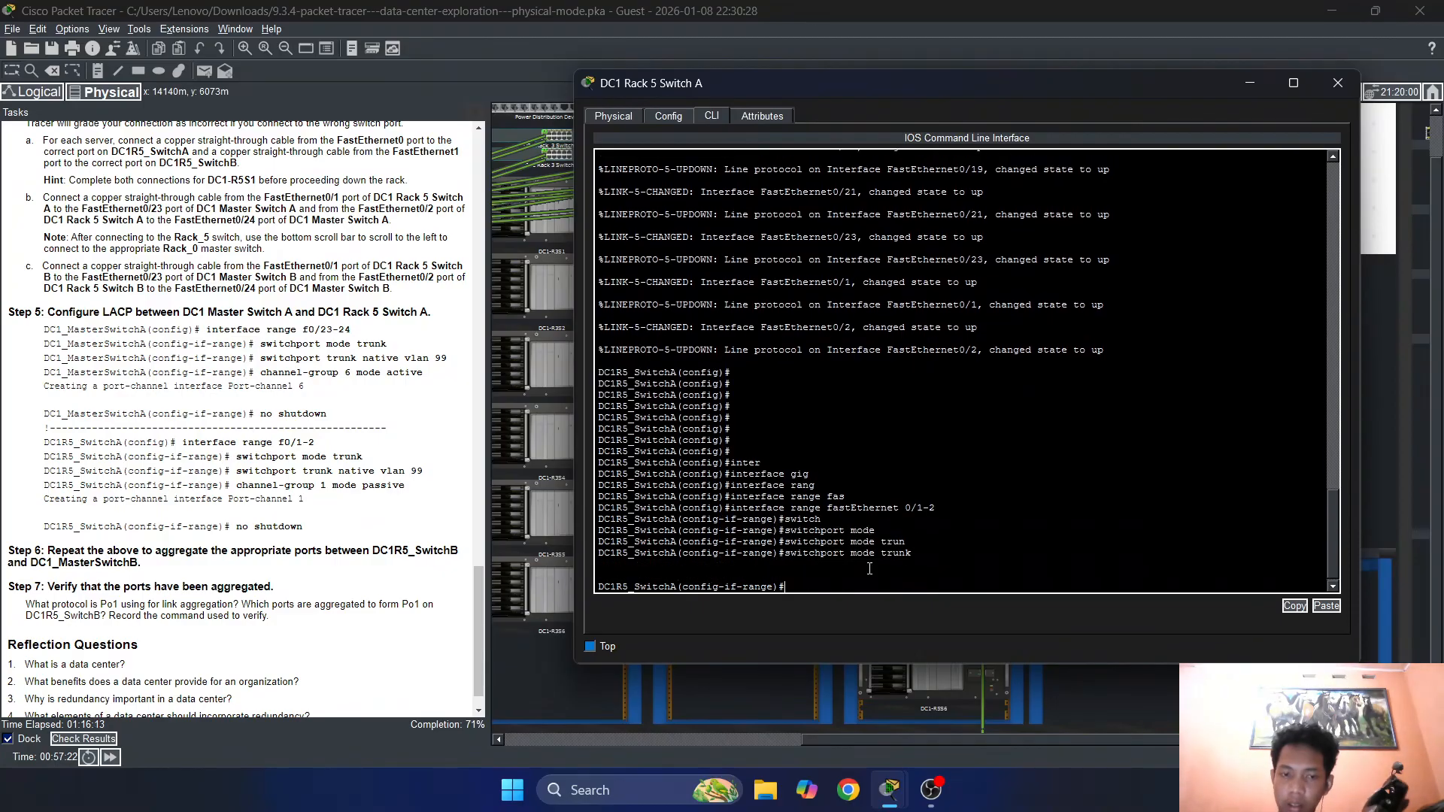
pyautogui.press('Return')
pyautogui.write('sw')
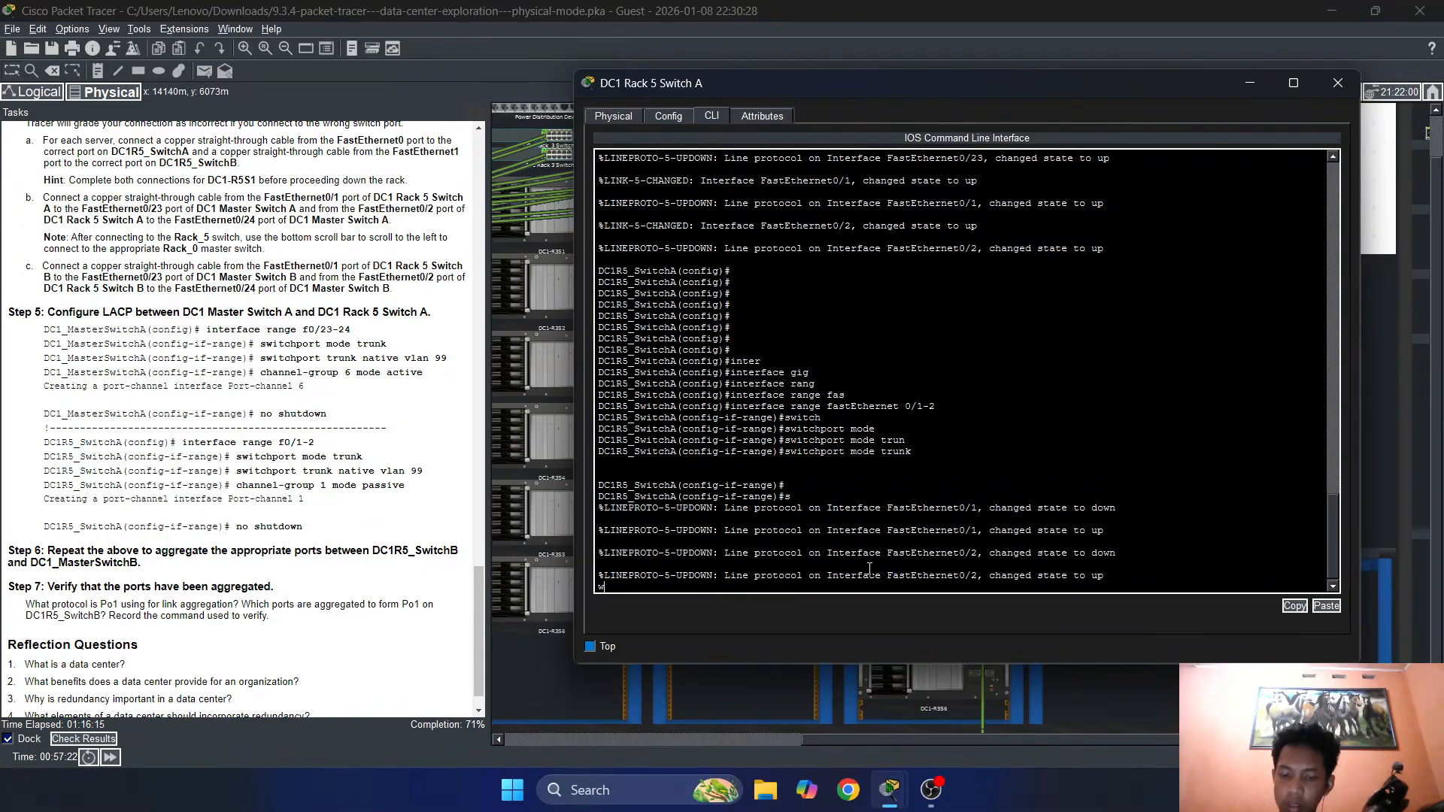
pyautogui.press('BackSpace')
pyautogui.press('BackSpace')
pyautogui.press('Return')
pyautogui.press('Return')
pyautogui.press('Return')
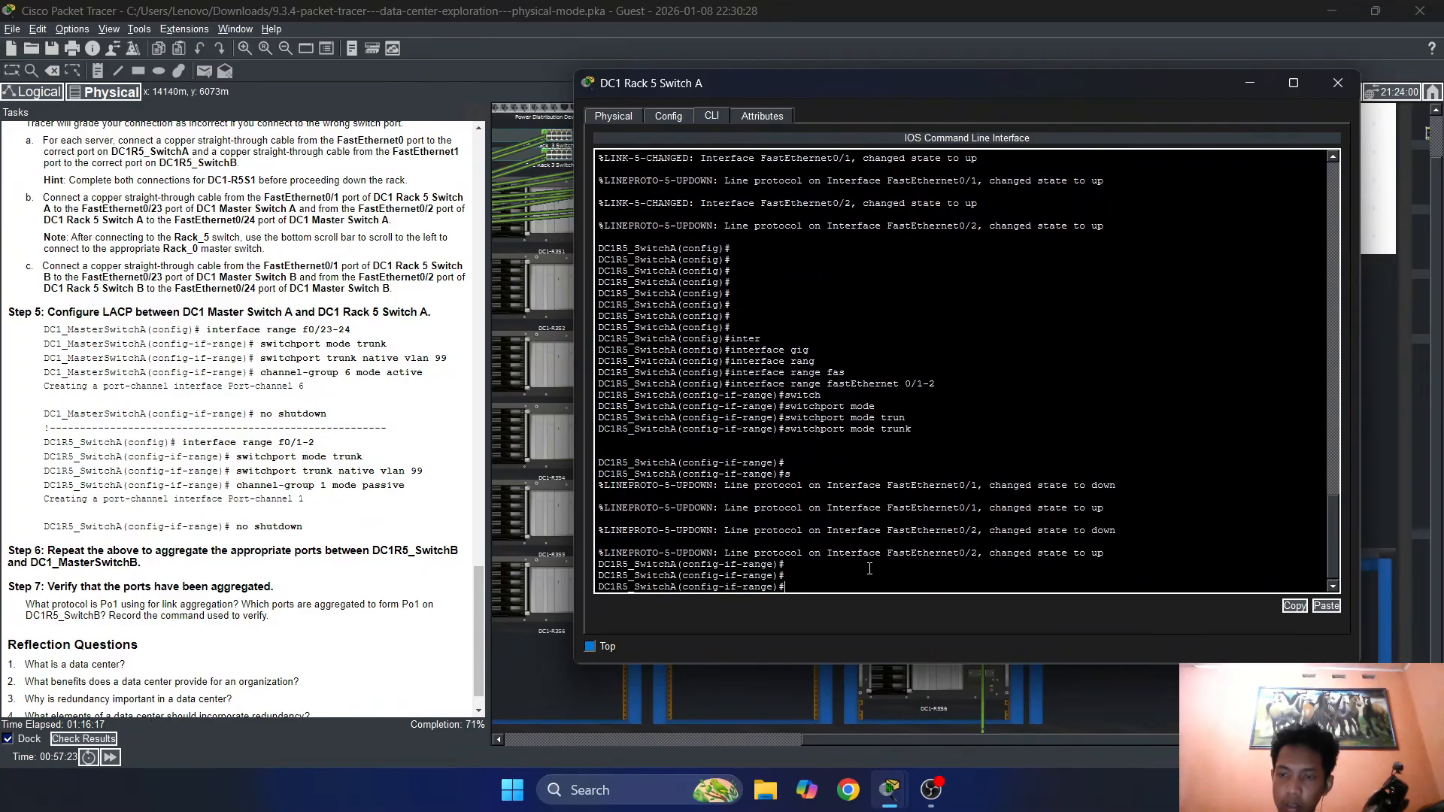
pyautogui.press('Return')
pyautogui.press('Return')
# Set the trunk native VLAN to 99 on the FastEthernet 0/1-2 range of DC1R5_SwitchA
pyautogui.write('switfh')
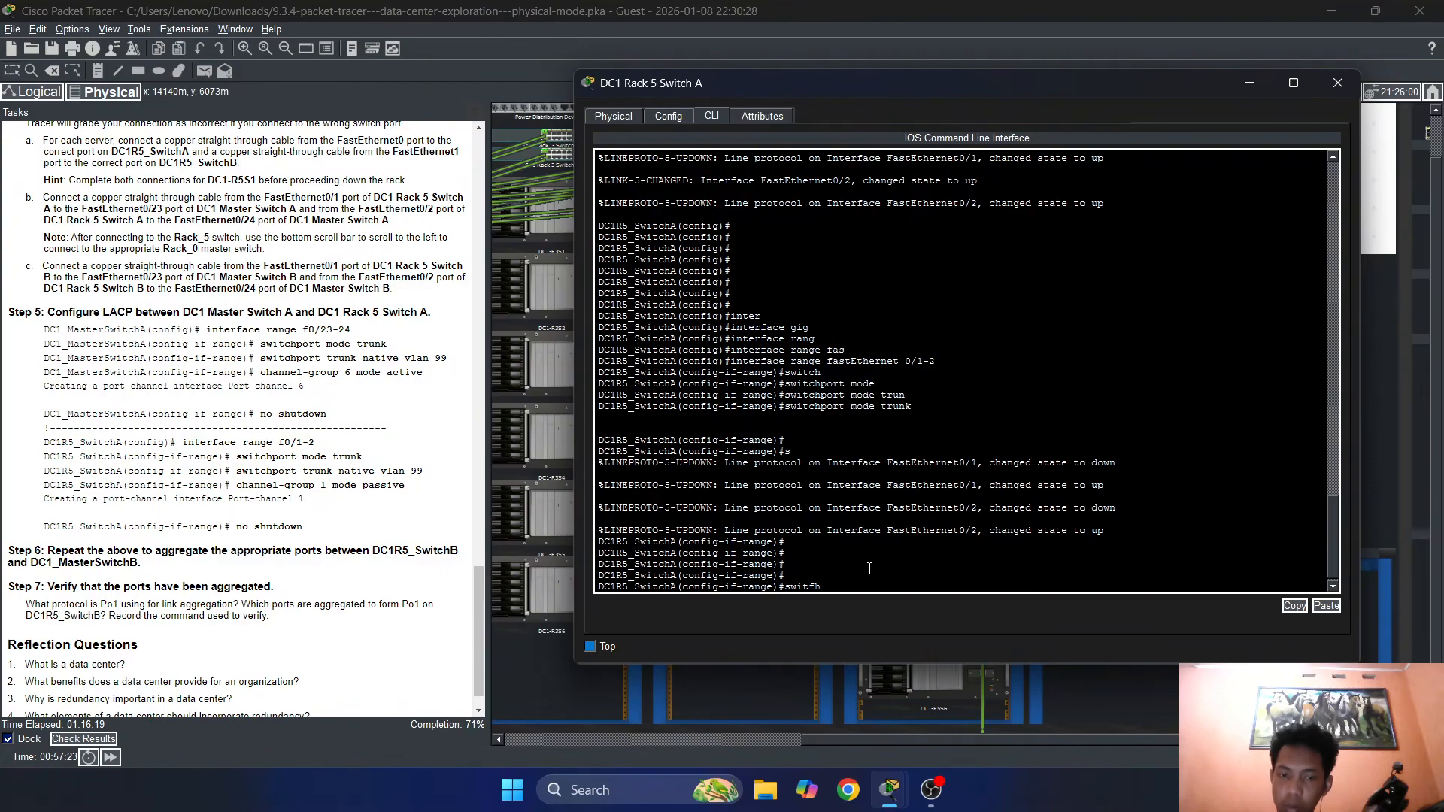
pyautogui.press('BackSpace')
pyautogui.press('BackSpace')
pyautogui.write('ch')
pyautogui.press('Tab')
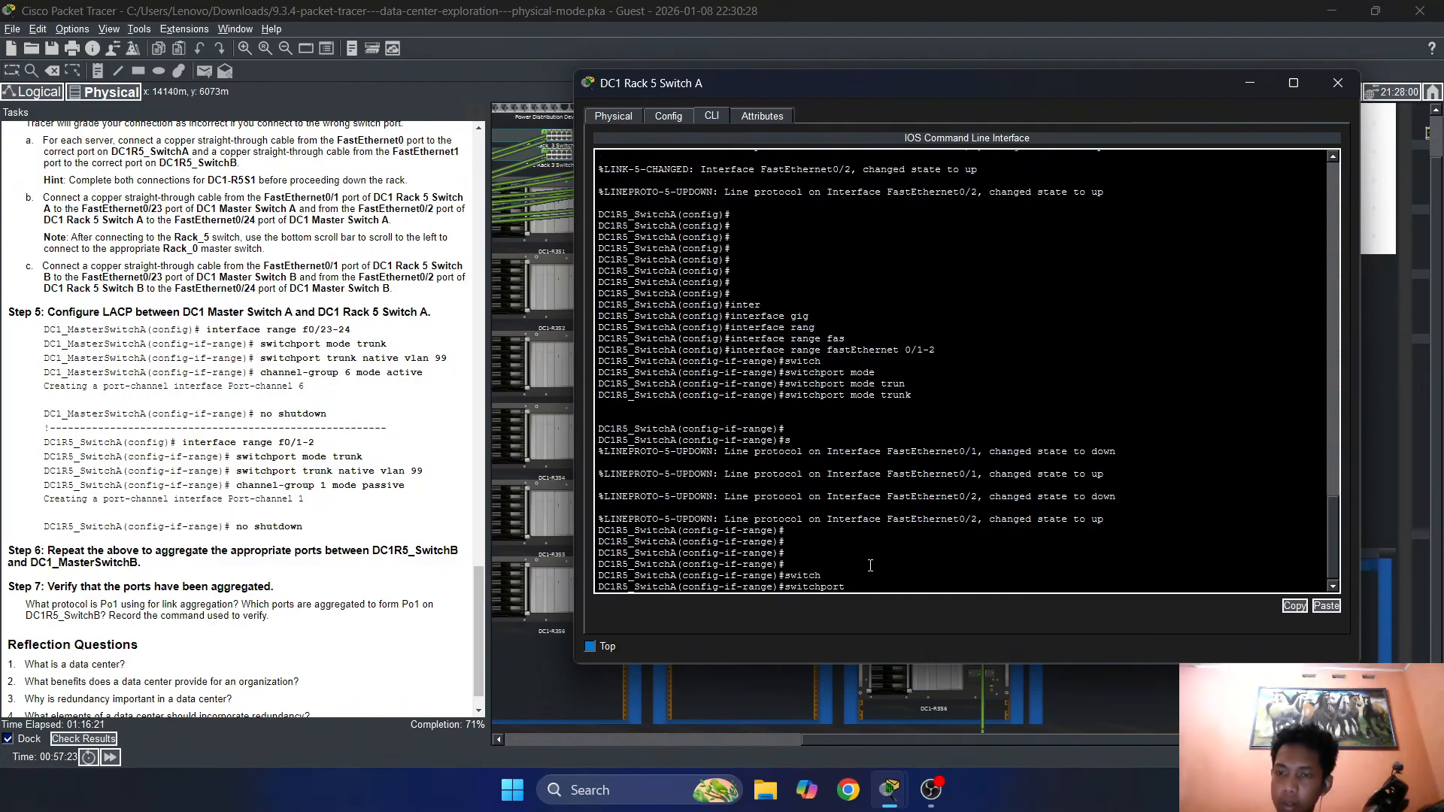
pyautogui.write('tru')
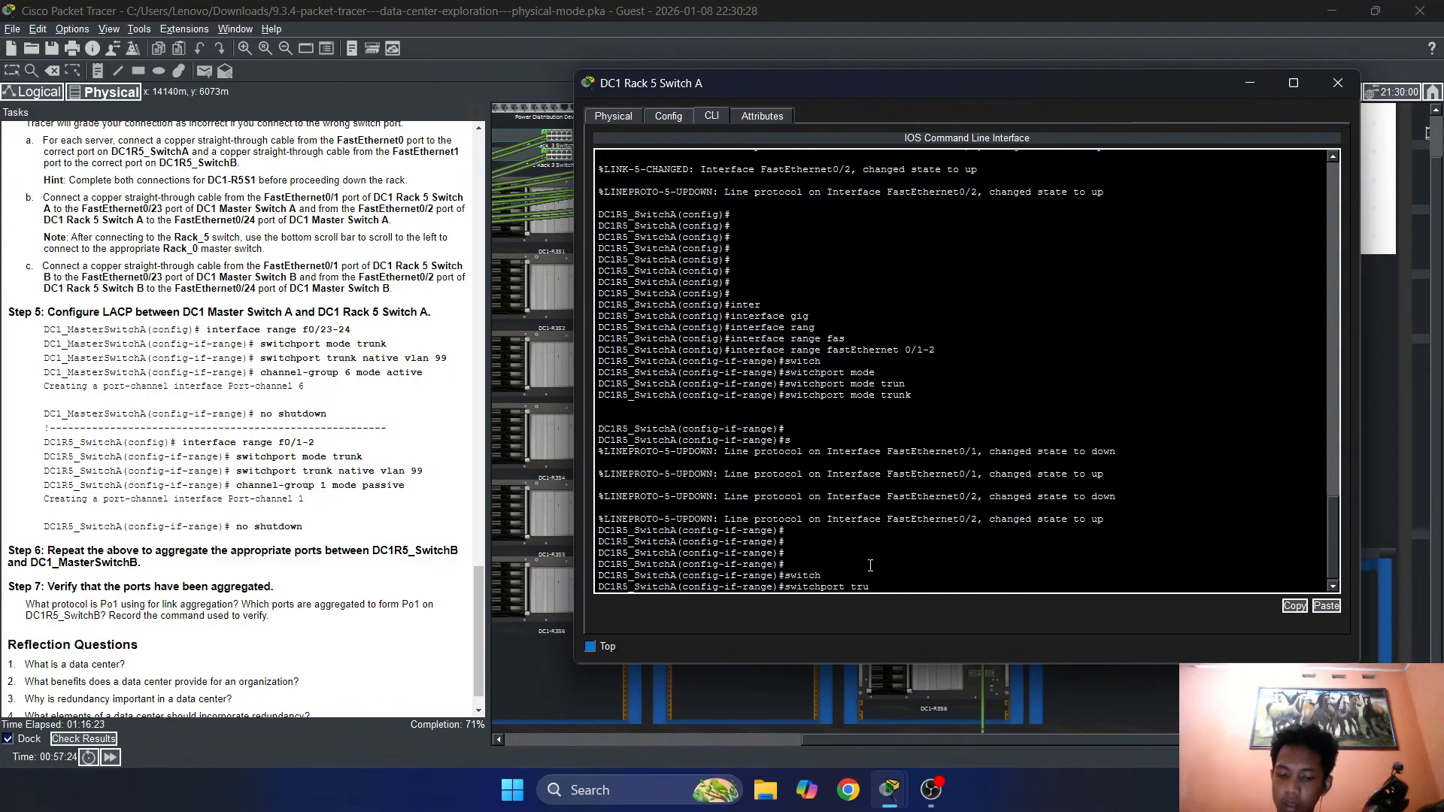
pyautogui.write('nk n')
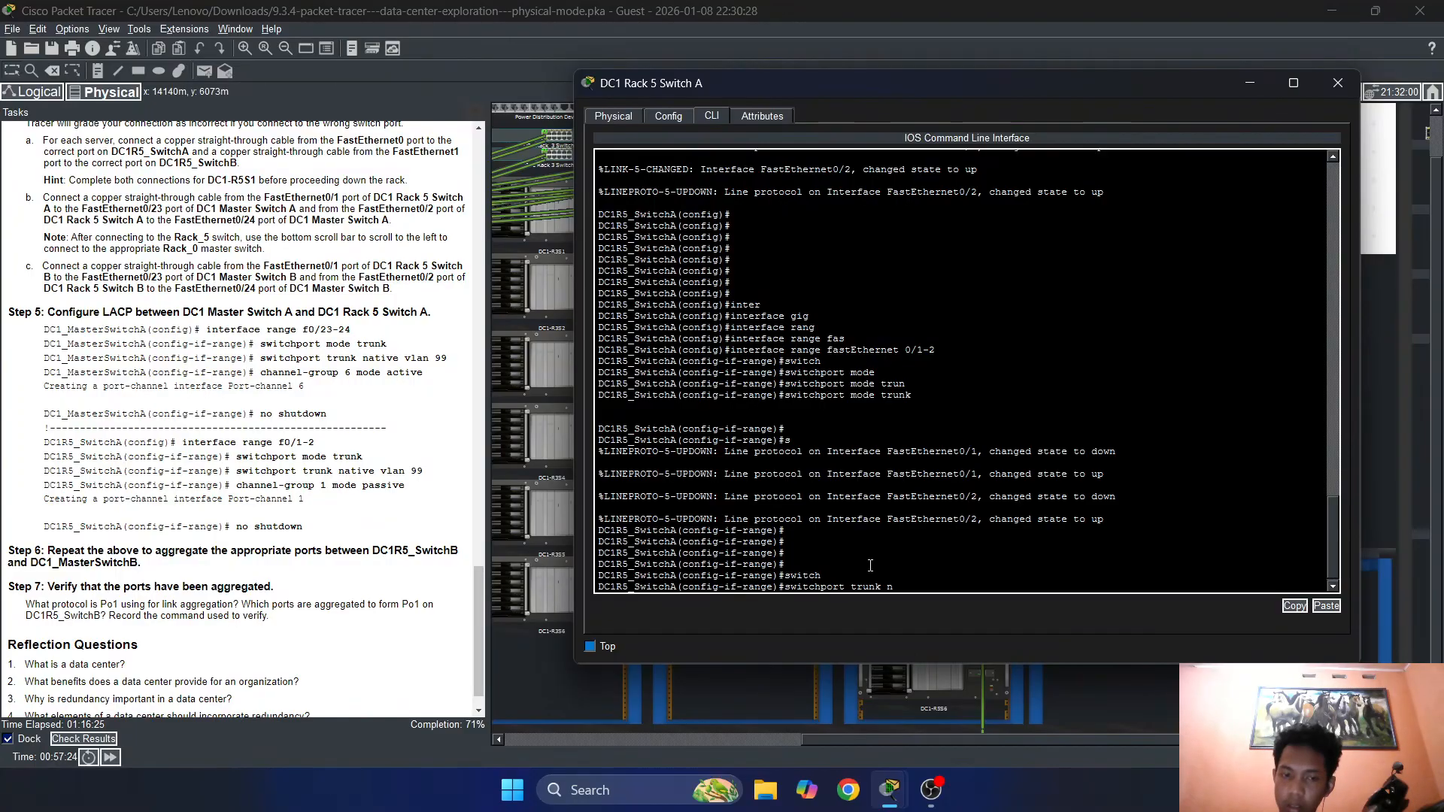
pyautogui.write('ative')
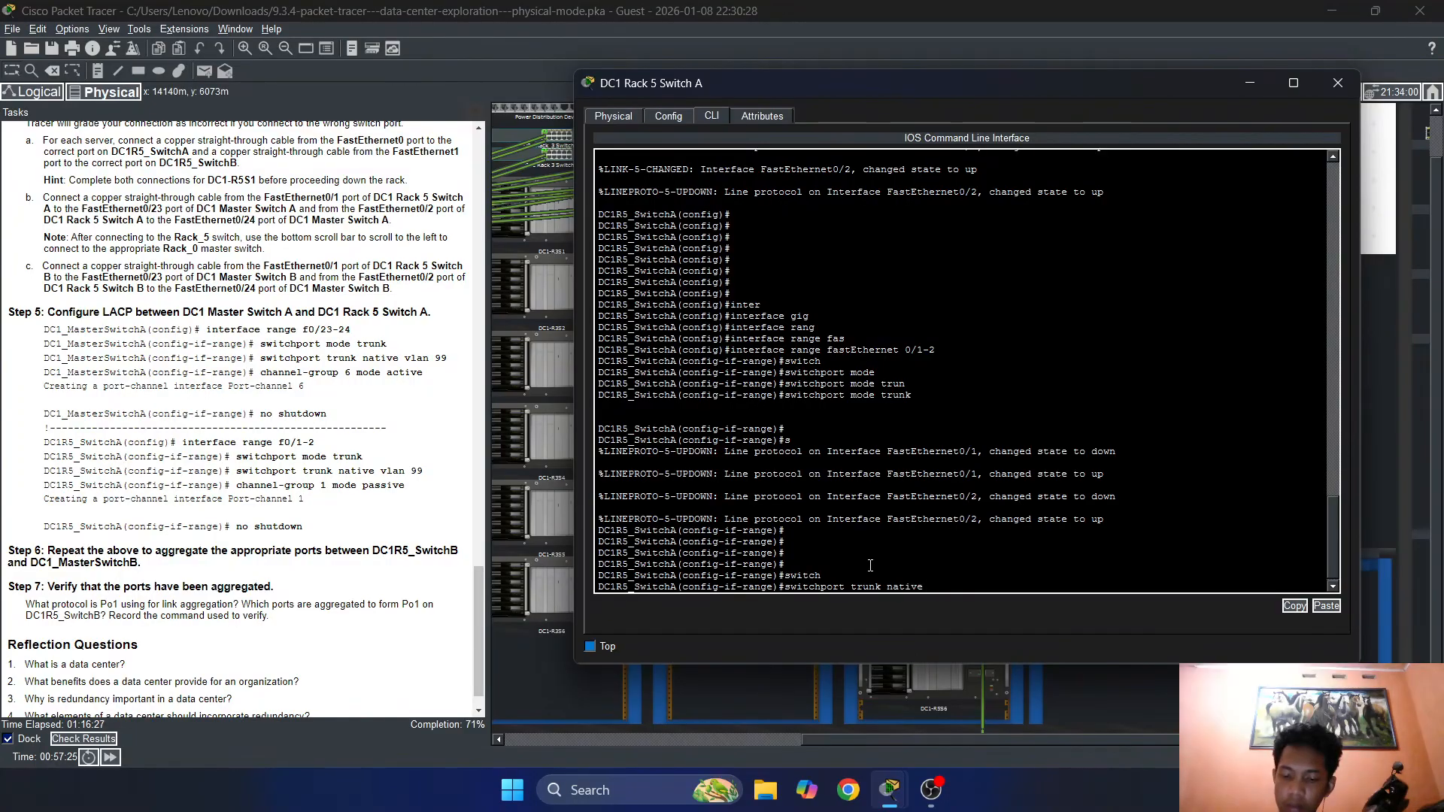
pyautogui.write(' vlan 99')
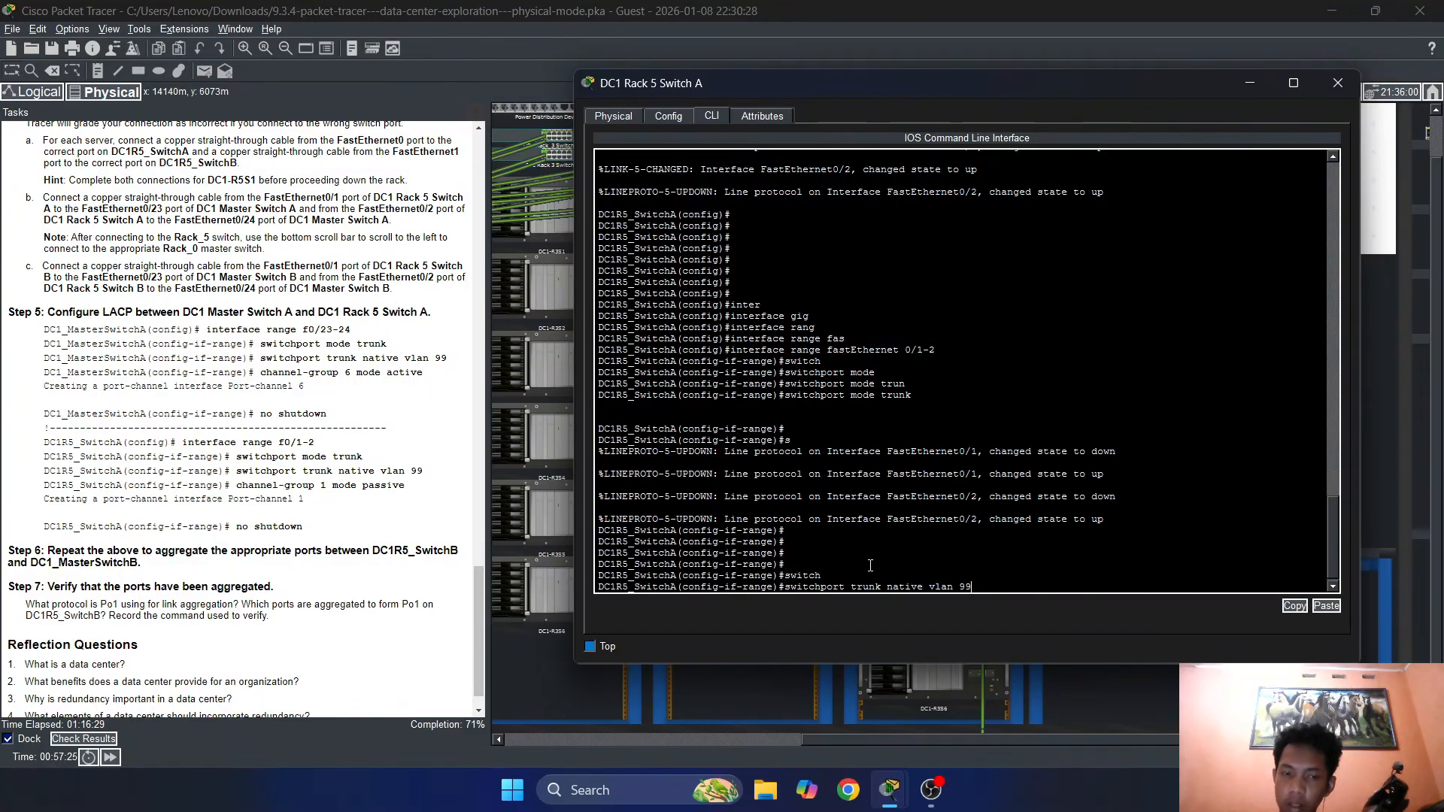
pyautogui.press('Return')
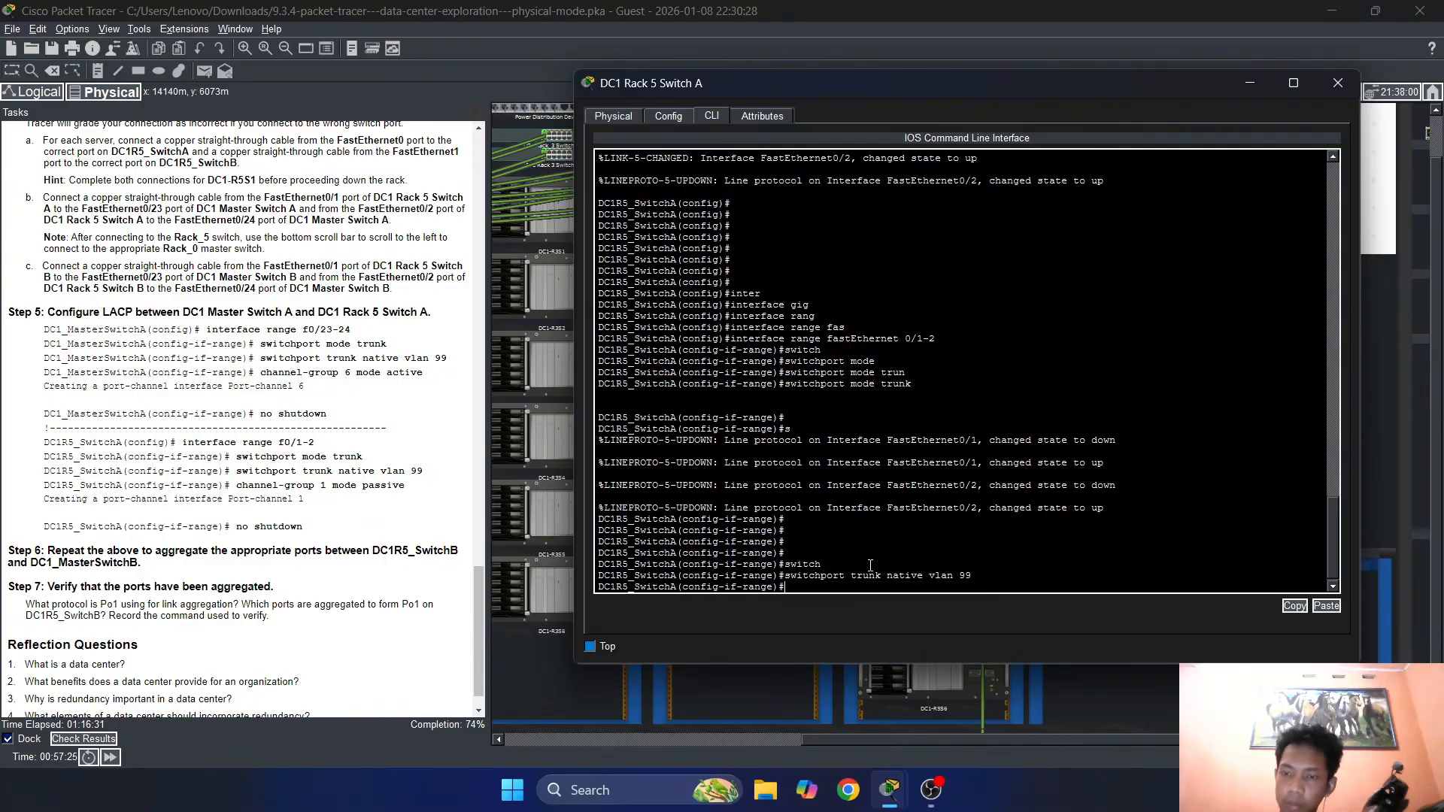
# Assign the FastEthernet 0/1-2 range of DC1R5_SwitchA to channel-group 6 in active mode
pyautogui.write('channel-c')
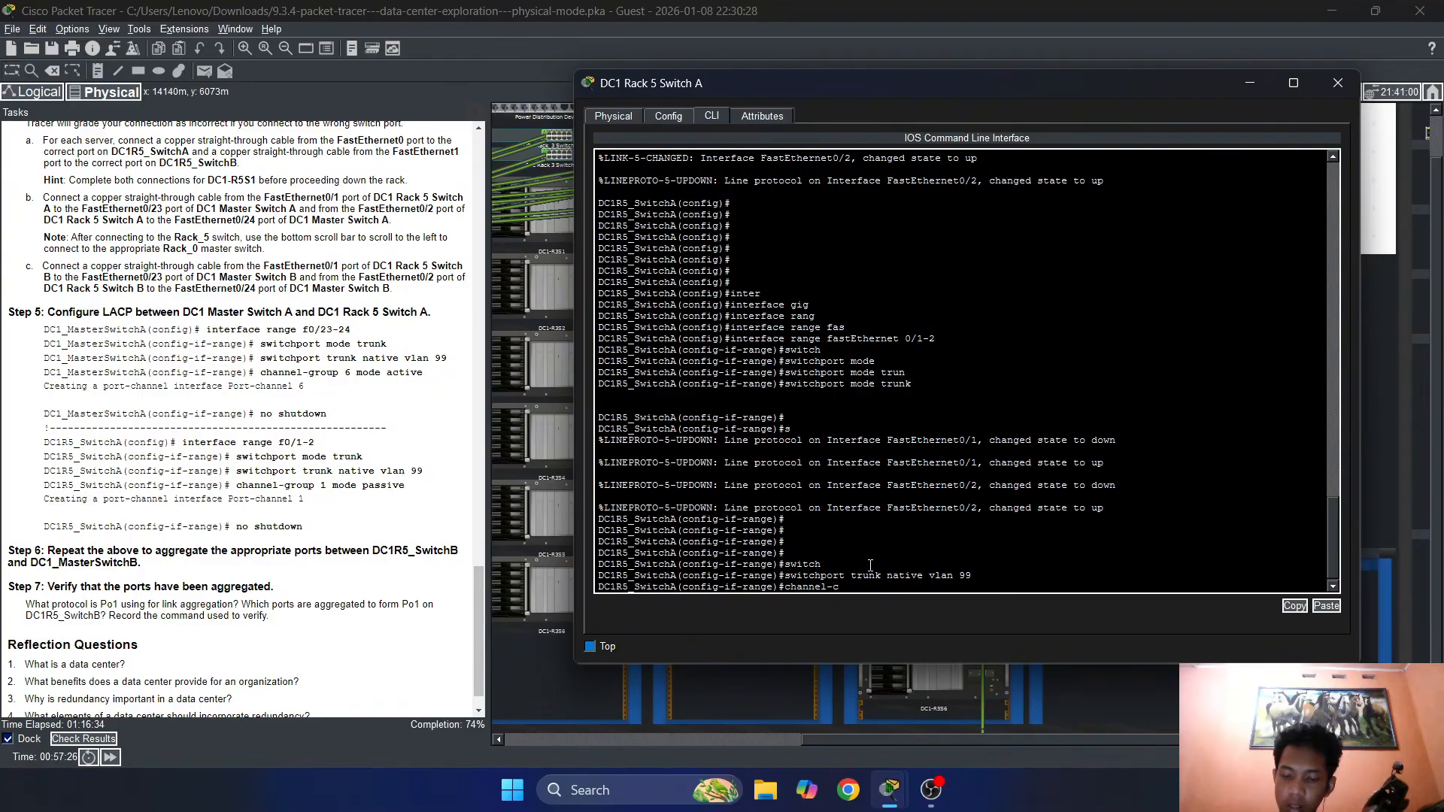
pyautogui.press('BackSpace')
pyautogui.write('g')
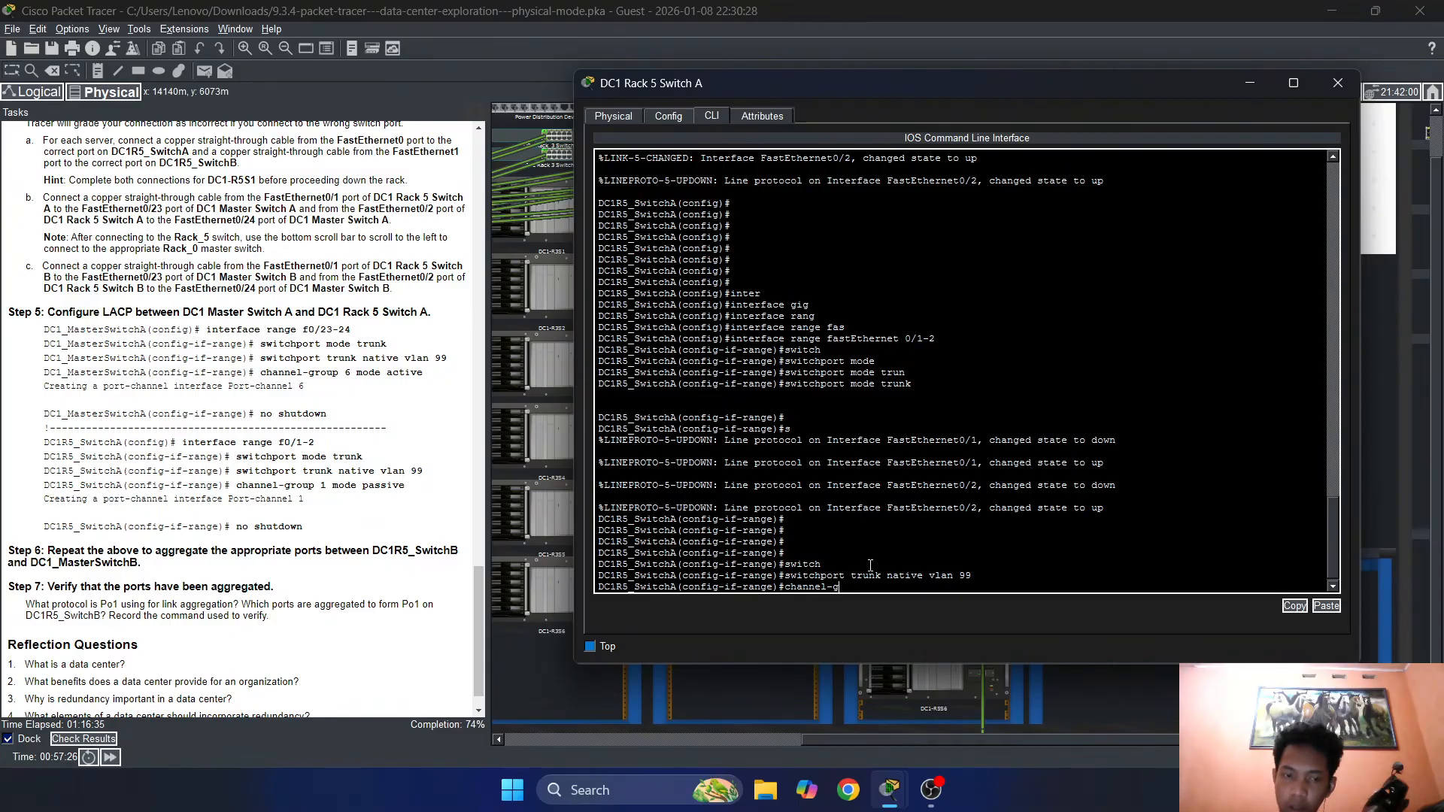
pyautogui.write('rou')
pyautogui.press('Tab')
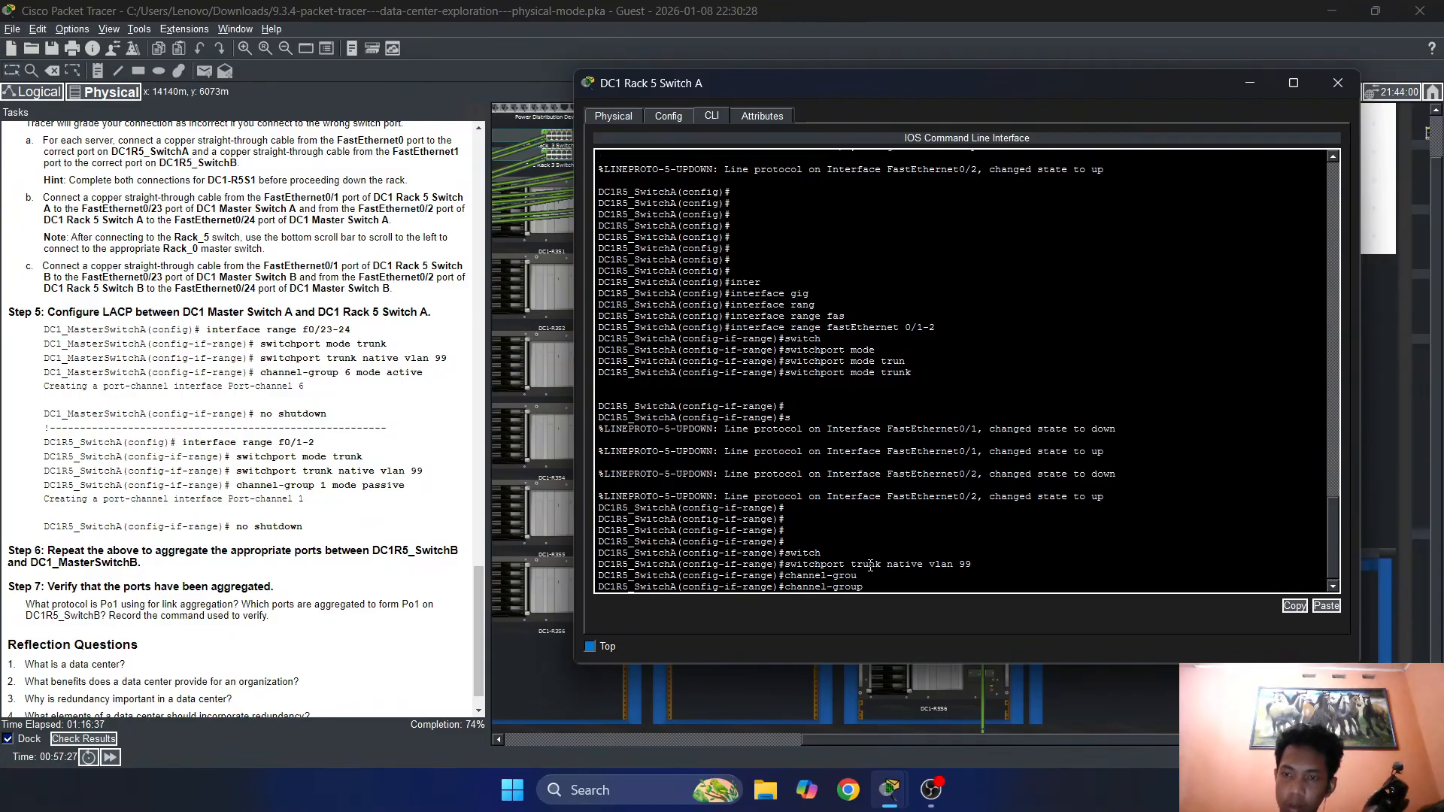
pyautogui.write('6')
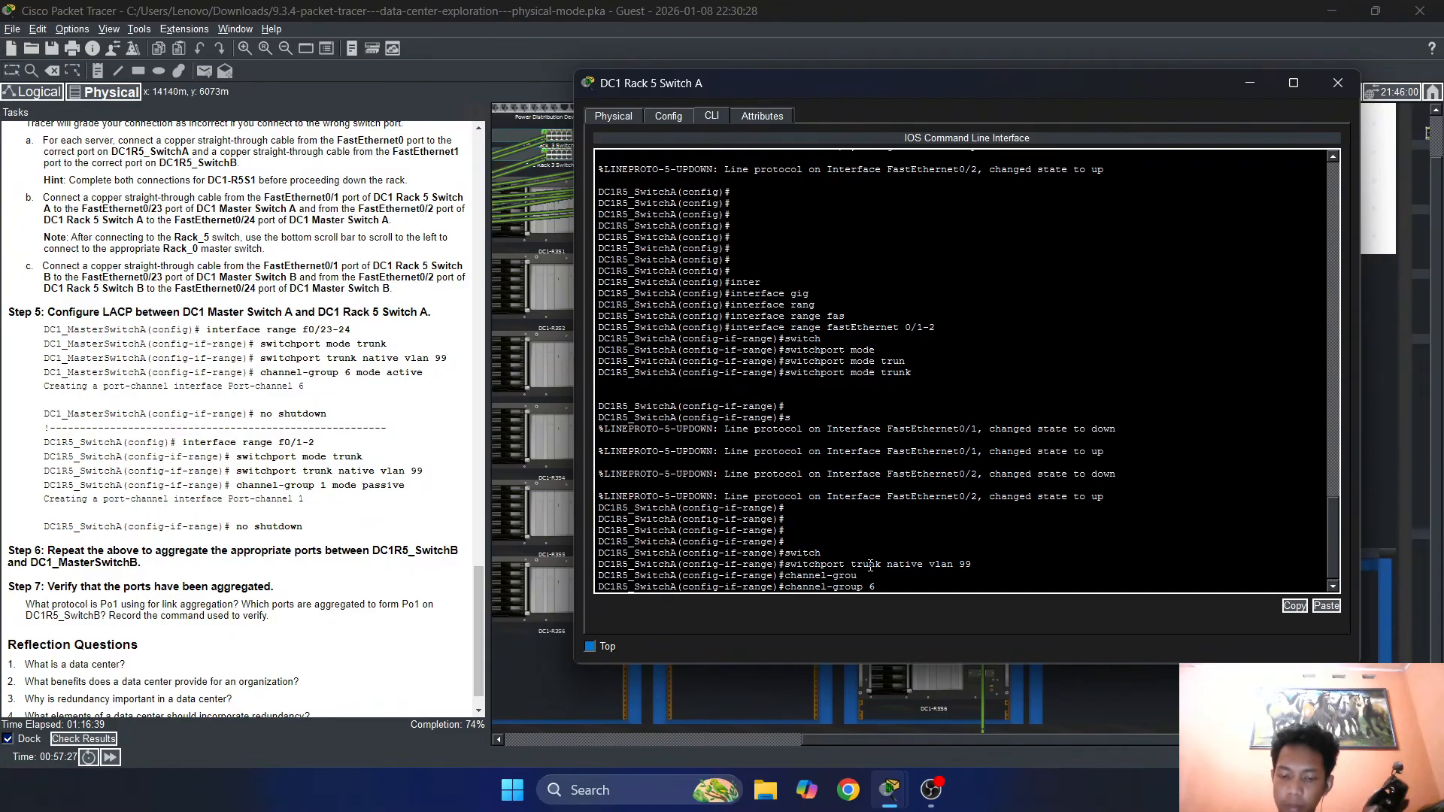
pyautogui.write(' mode active')
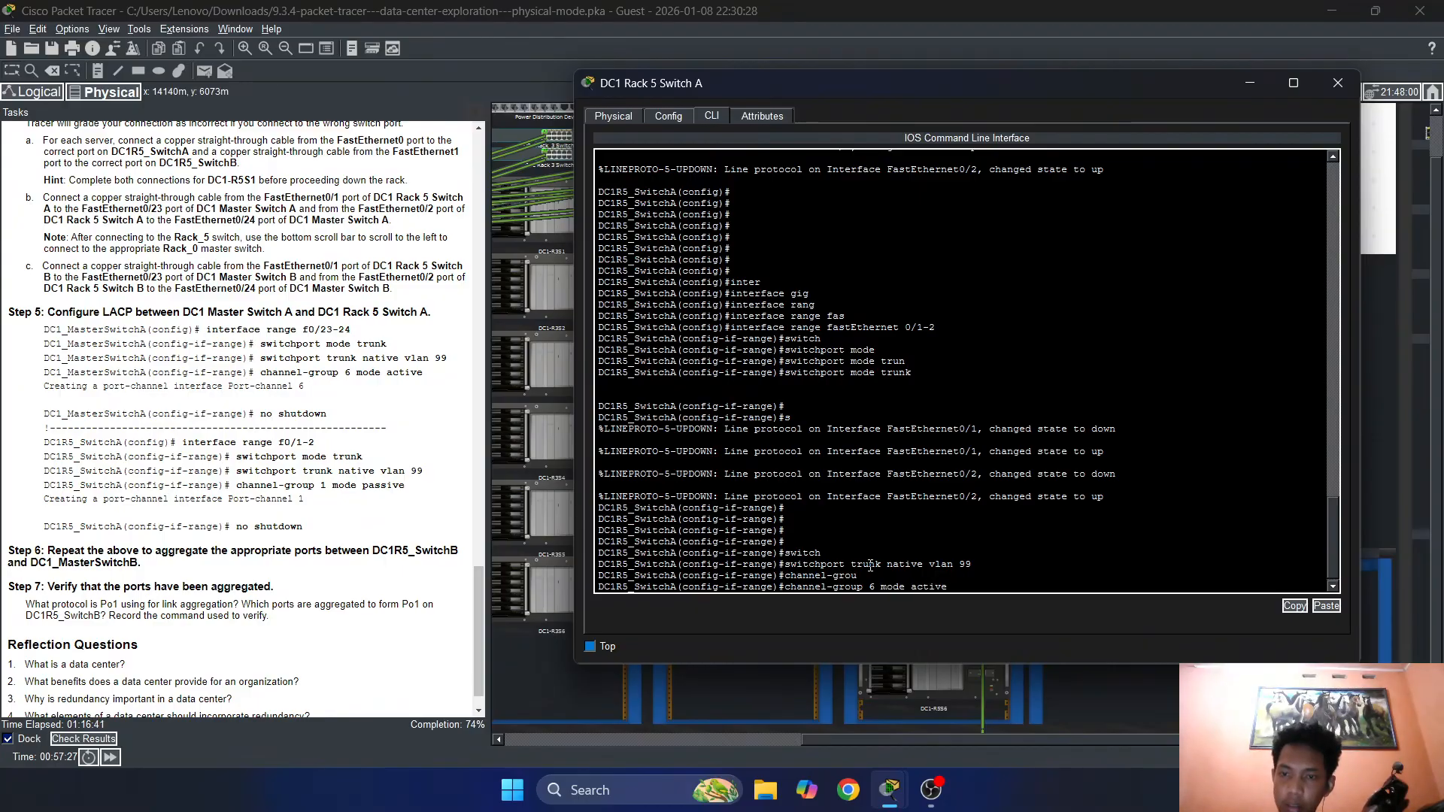
pyautogui.press('Return')
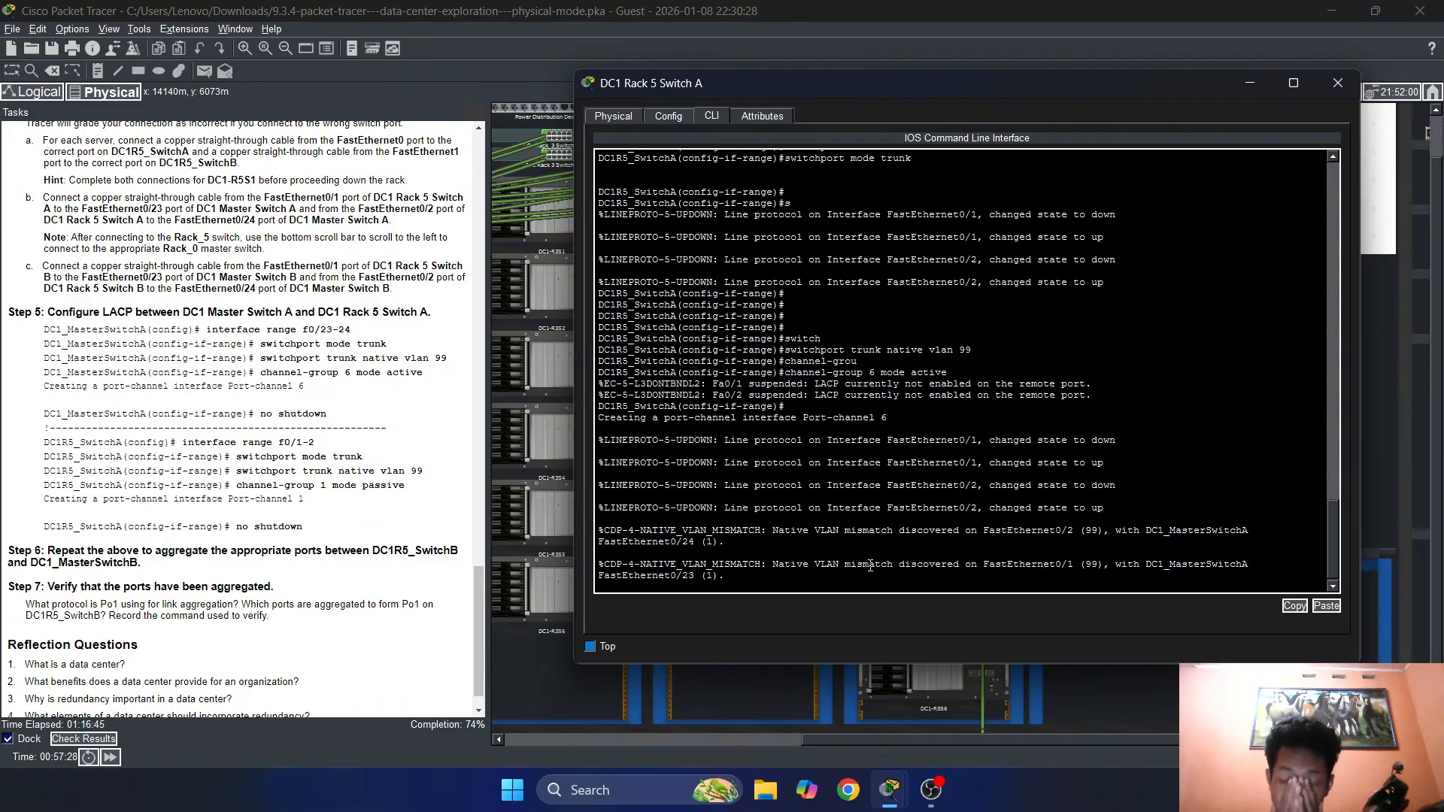
pyautogui.press('Return')
pyautogui.press('Return')
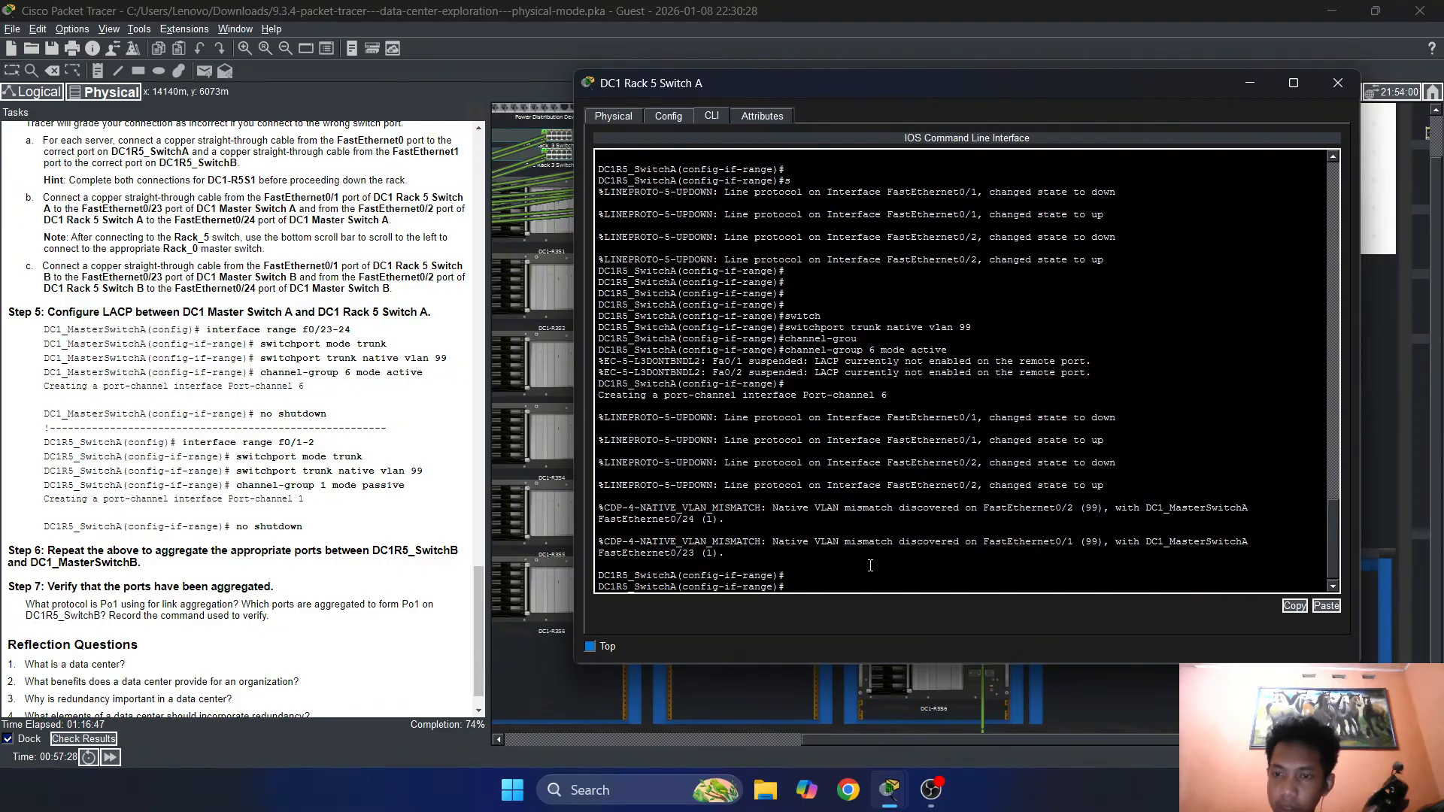
# Exit interface range configuration and try to remove channel-group 6 mode active from global configuration mode
pyautogui.write('no')
pyautogui.press('BackSpace')
pyautogui.press('BackSpace')
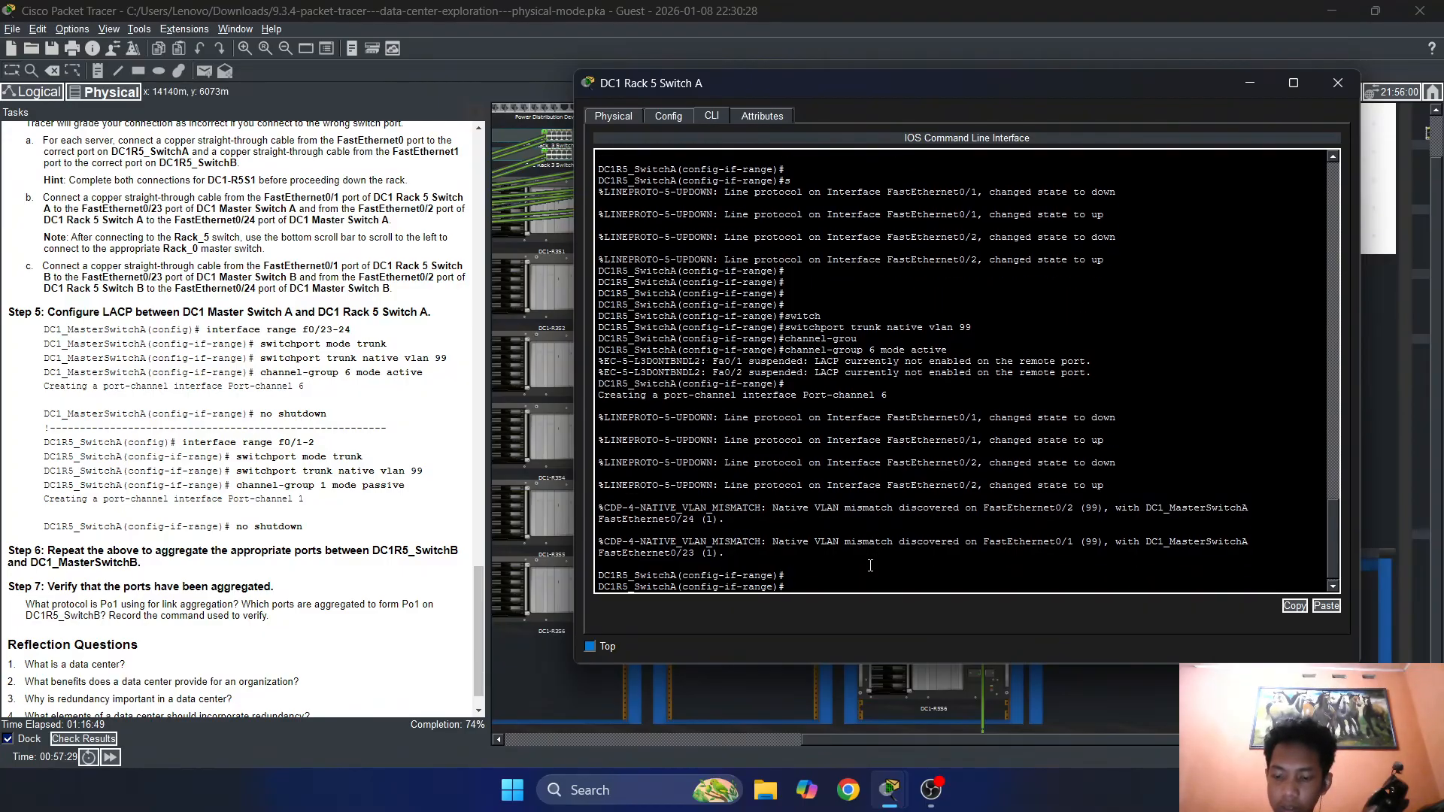
pyautogui.write('exit')
pyautogui.press('Return')
pyautogui.press('Up')
pyautogui.press('Up')
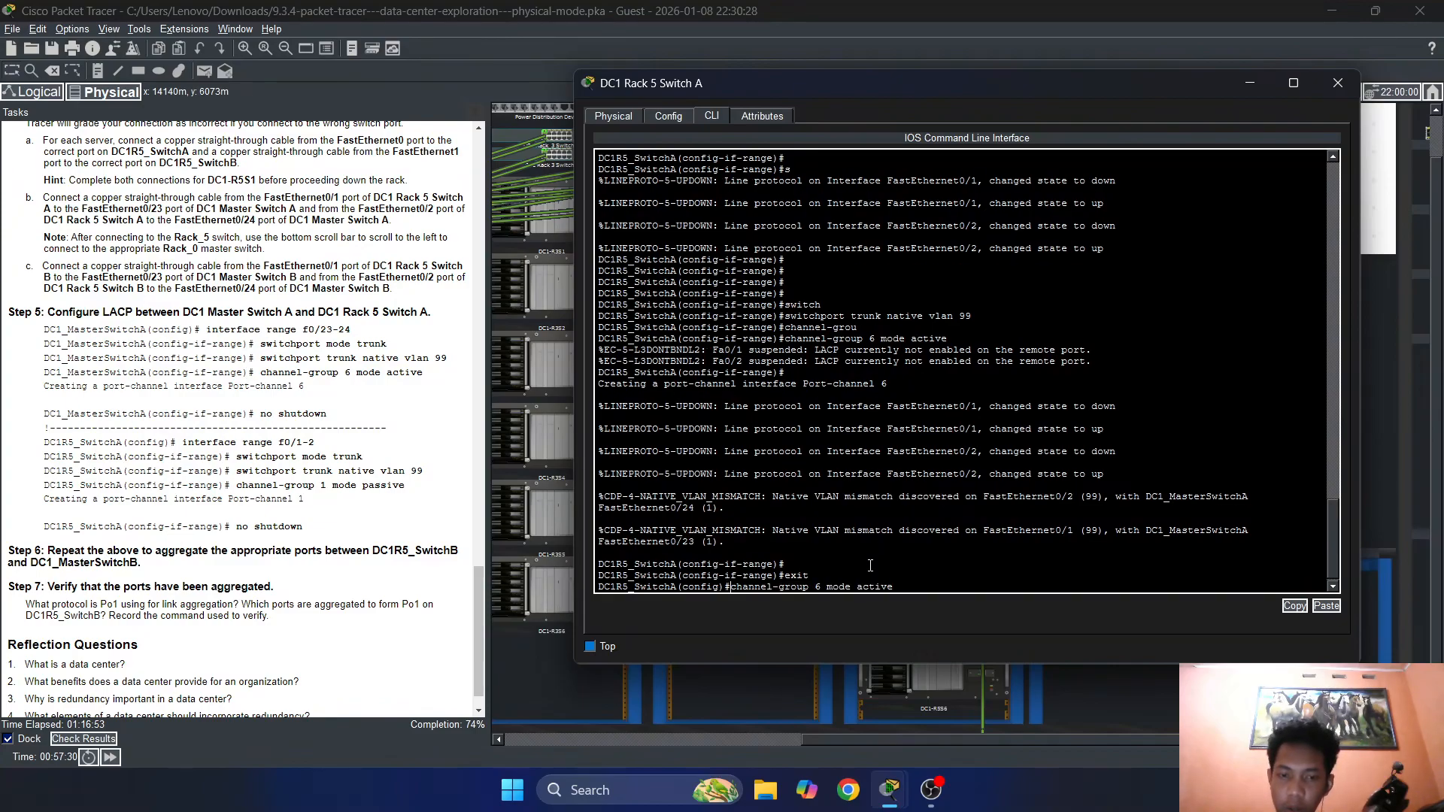
pyautogui.write('no')
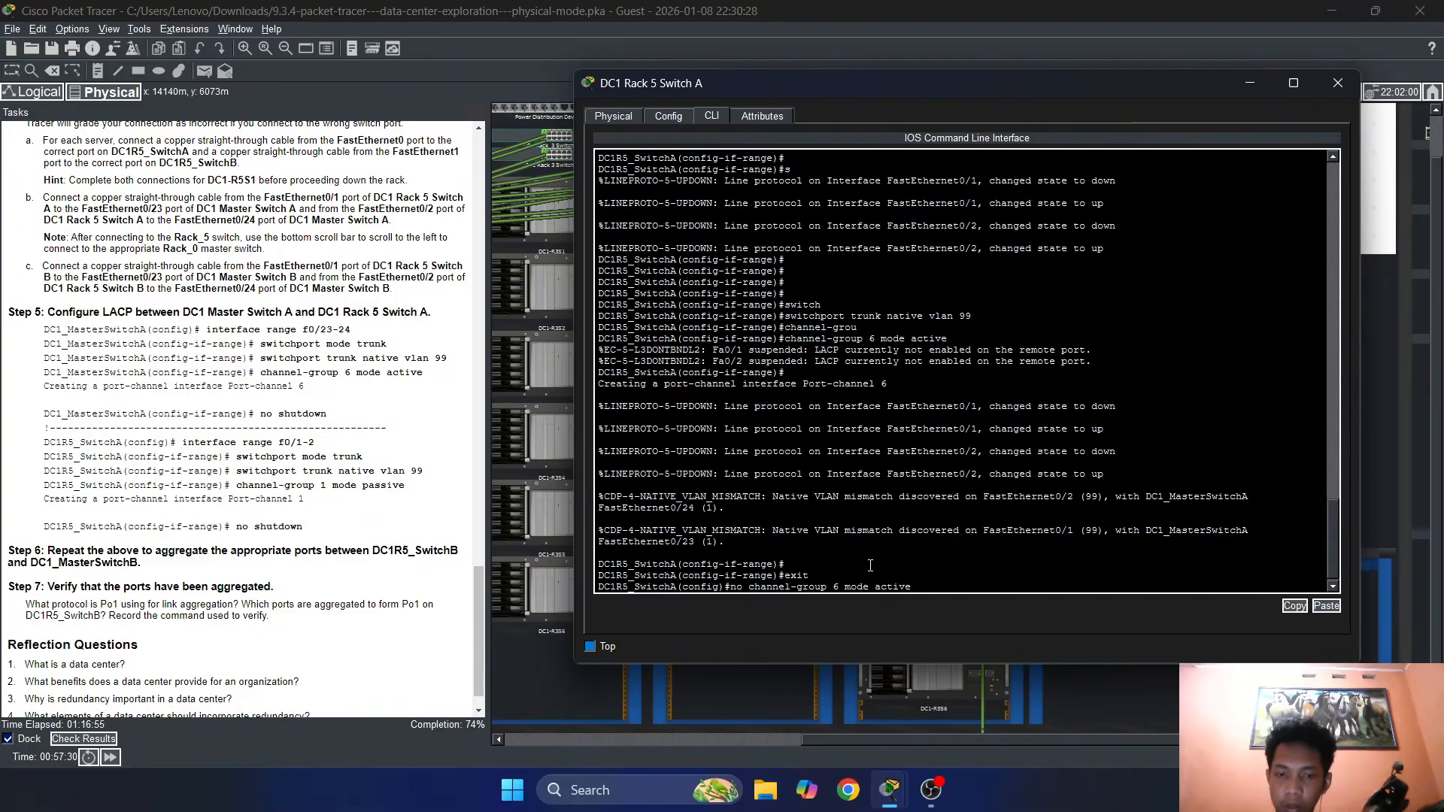
pyautogui.press('Return')
# Re-enter the fastEthernet 0/1-2 interface range and remove its channel-group 6 mode active assignment
pyautogui.press('Up')
pyautogui.press('Up')
pyautogui.press('Up')
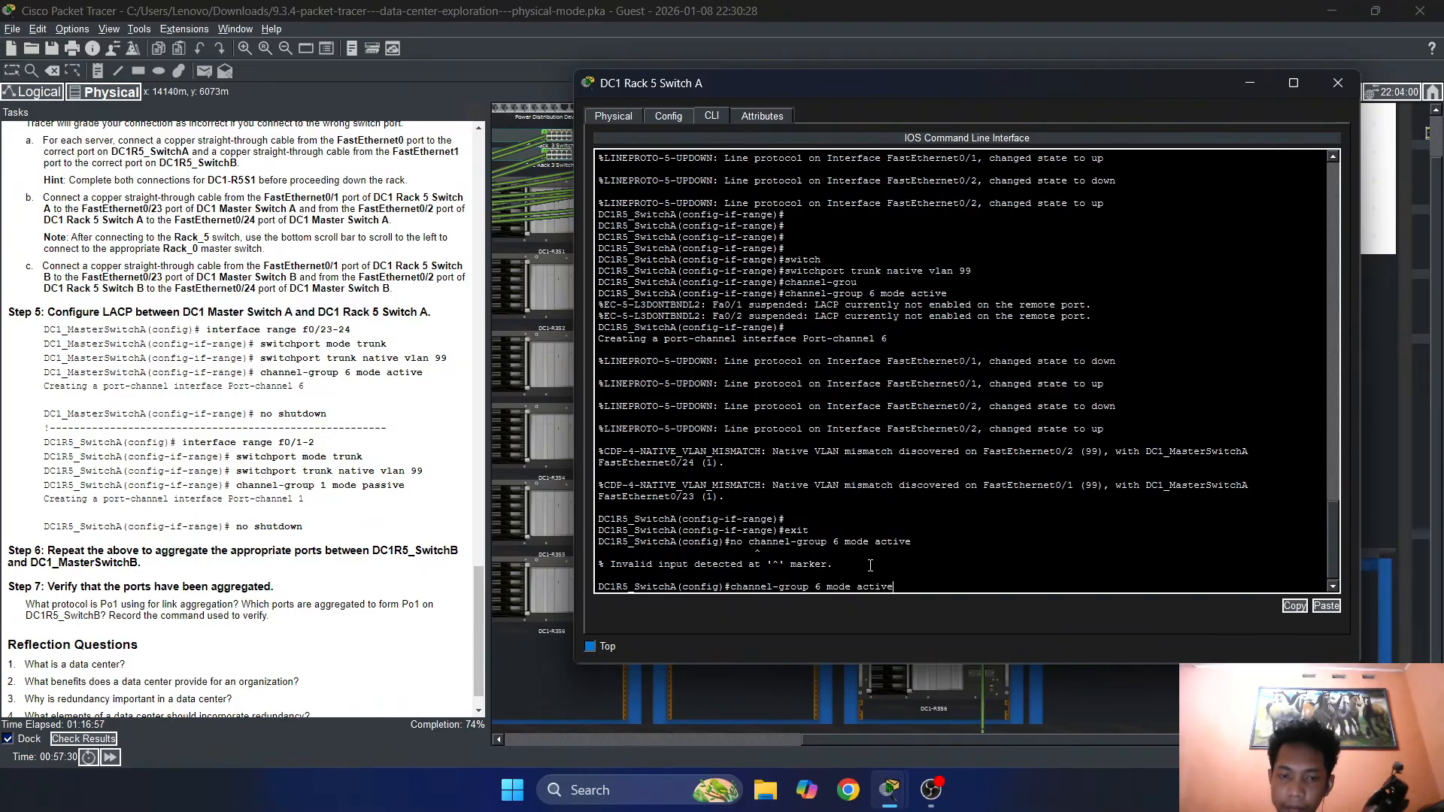
pyautogui.press('Up')
pyautogui.press('Up')
pyautogui.press('Up')
pyautogui.press('Up')
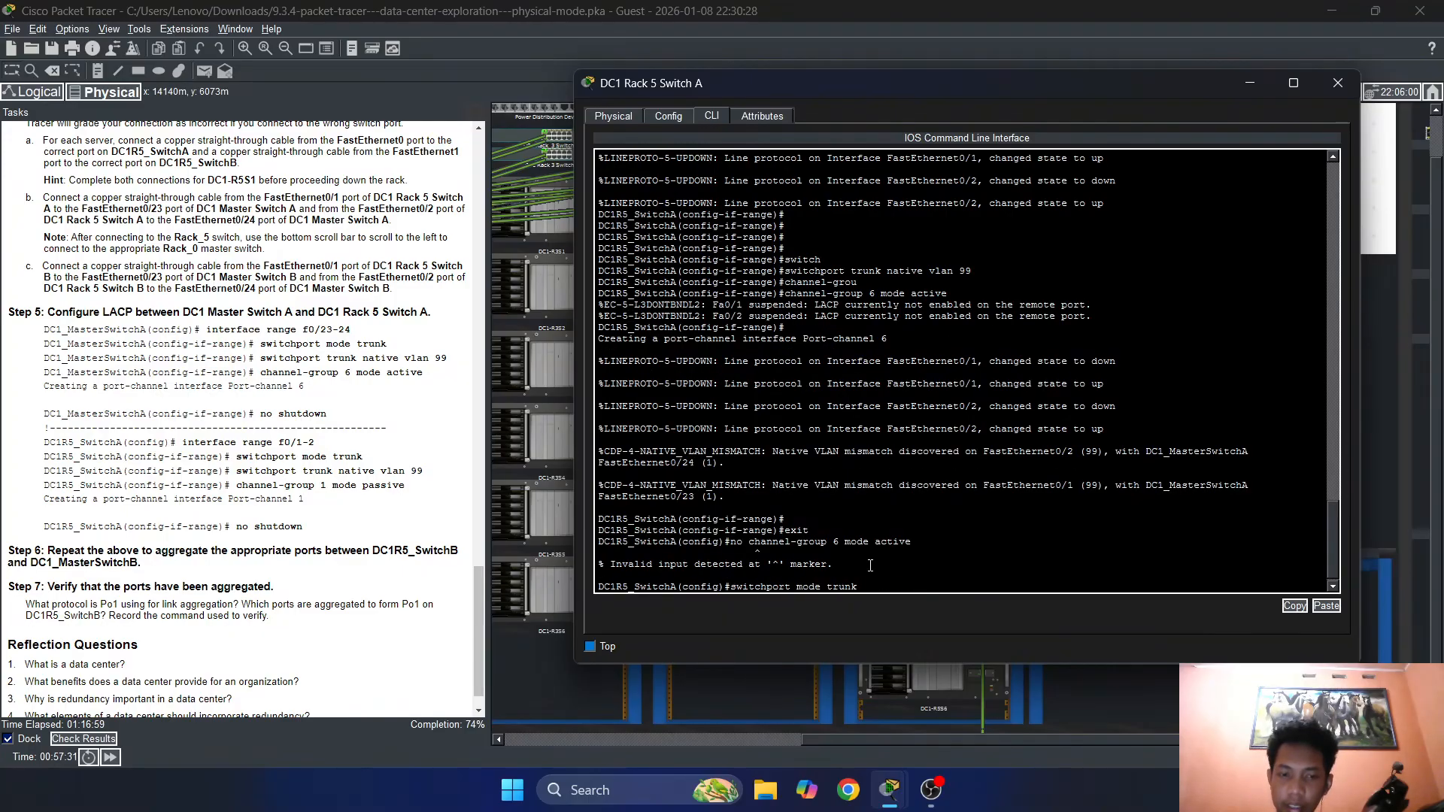
pyautogui.press('Return')
pyautogui.press('Up')
pyautogui.press('Up')
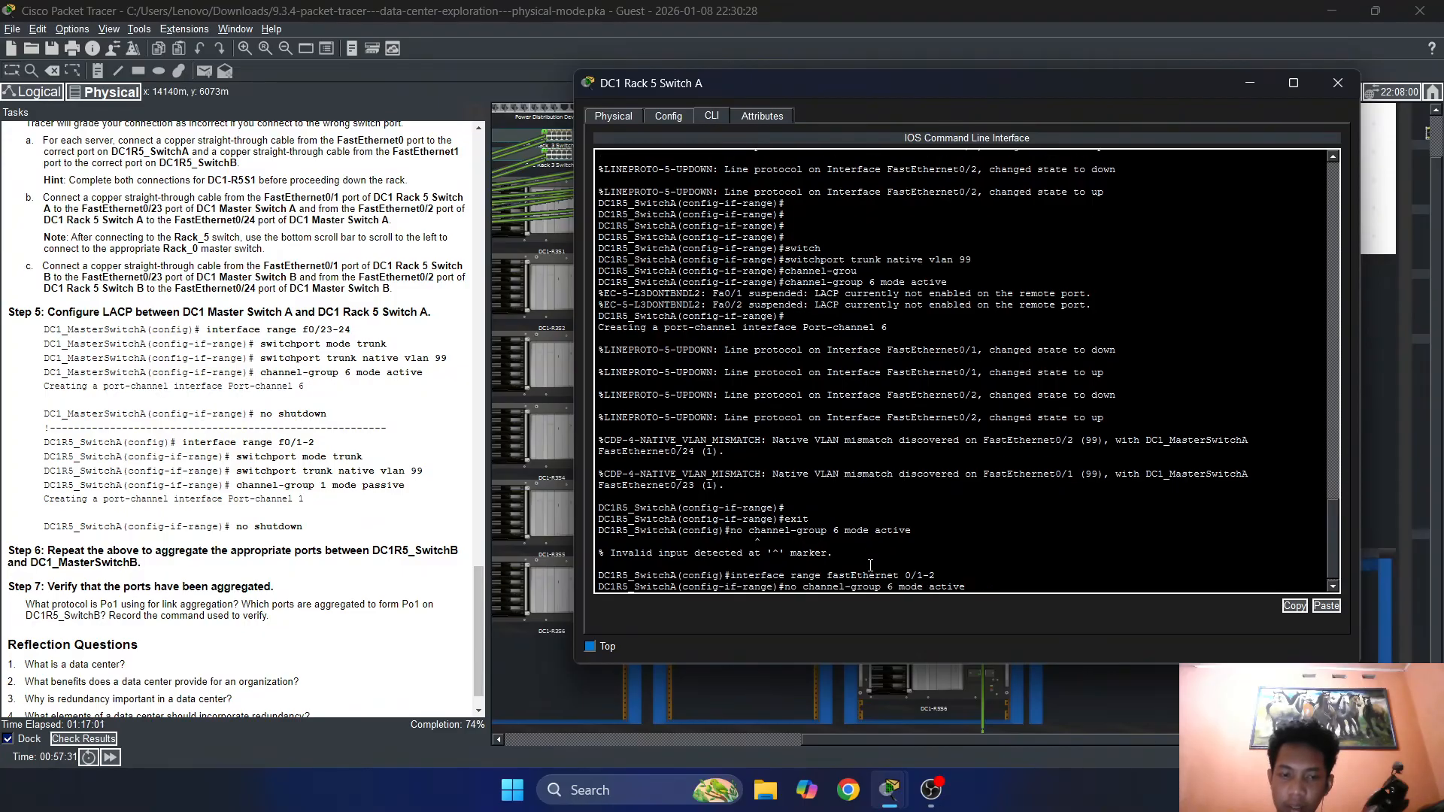
pyautogui.press('Return')
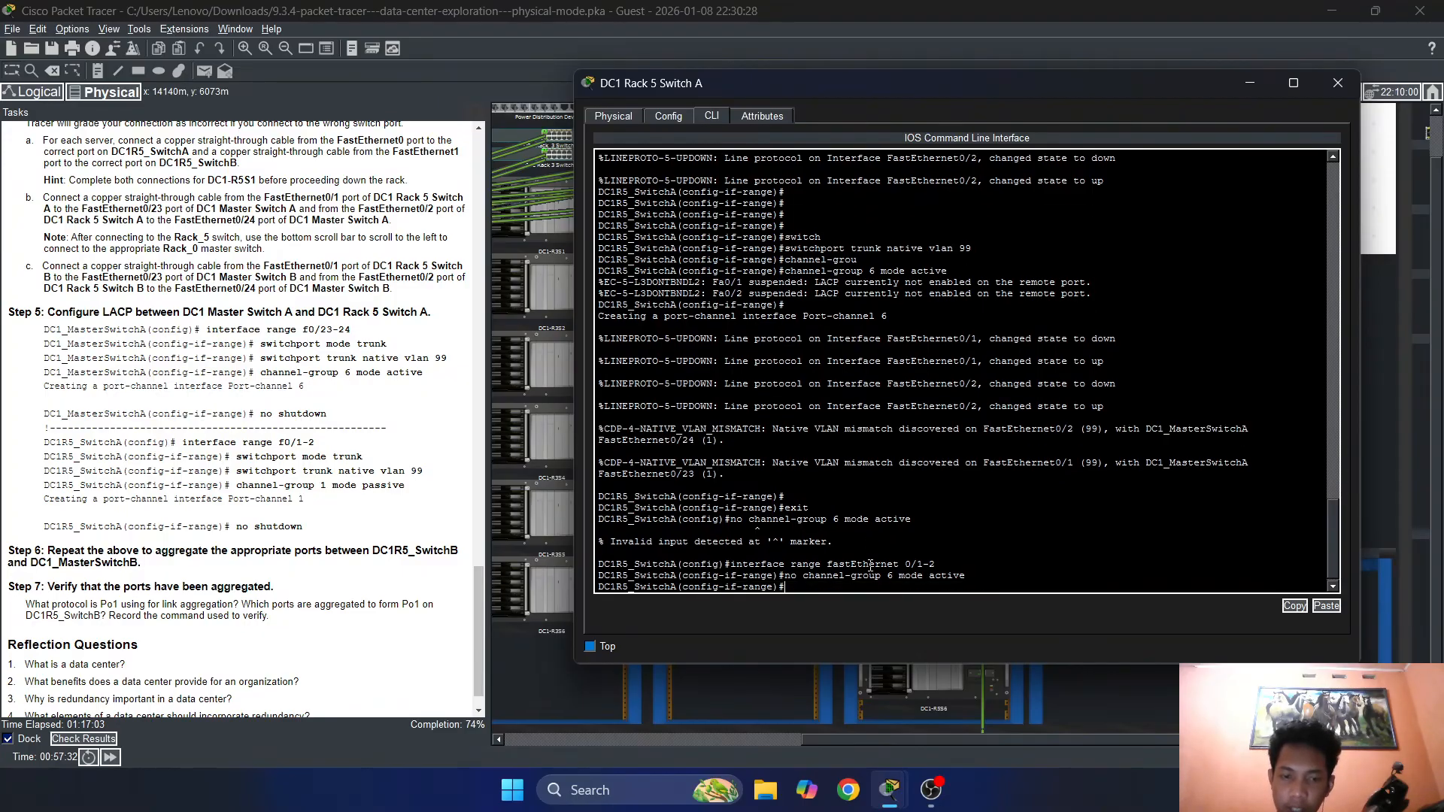
# Assign the FastEthernet 0/1-2 range of DC1R5_SwitchA to channel-group 1 in passive mode
pyautogui.press('Up')
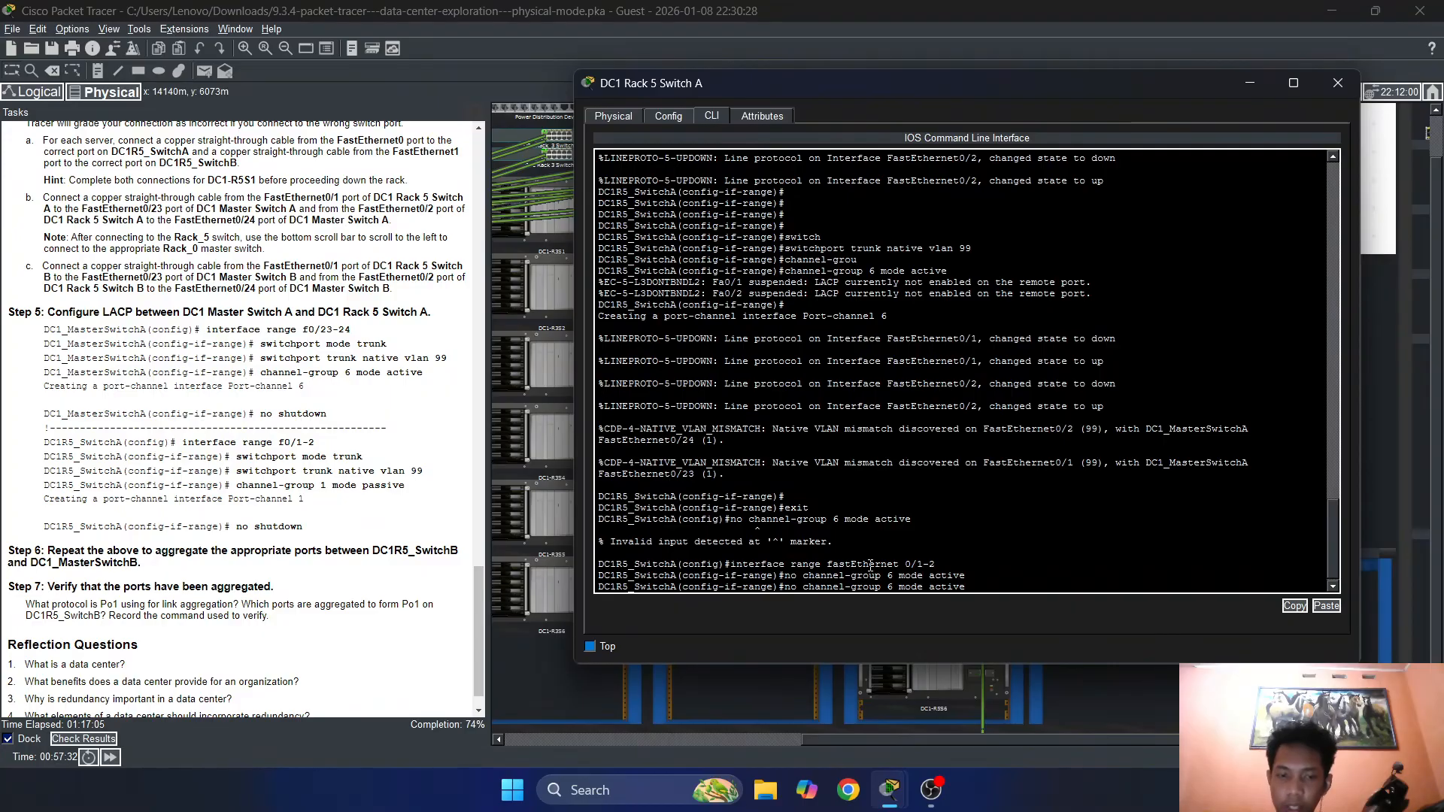
pyautogui.press('Up')
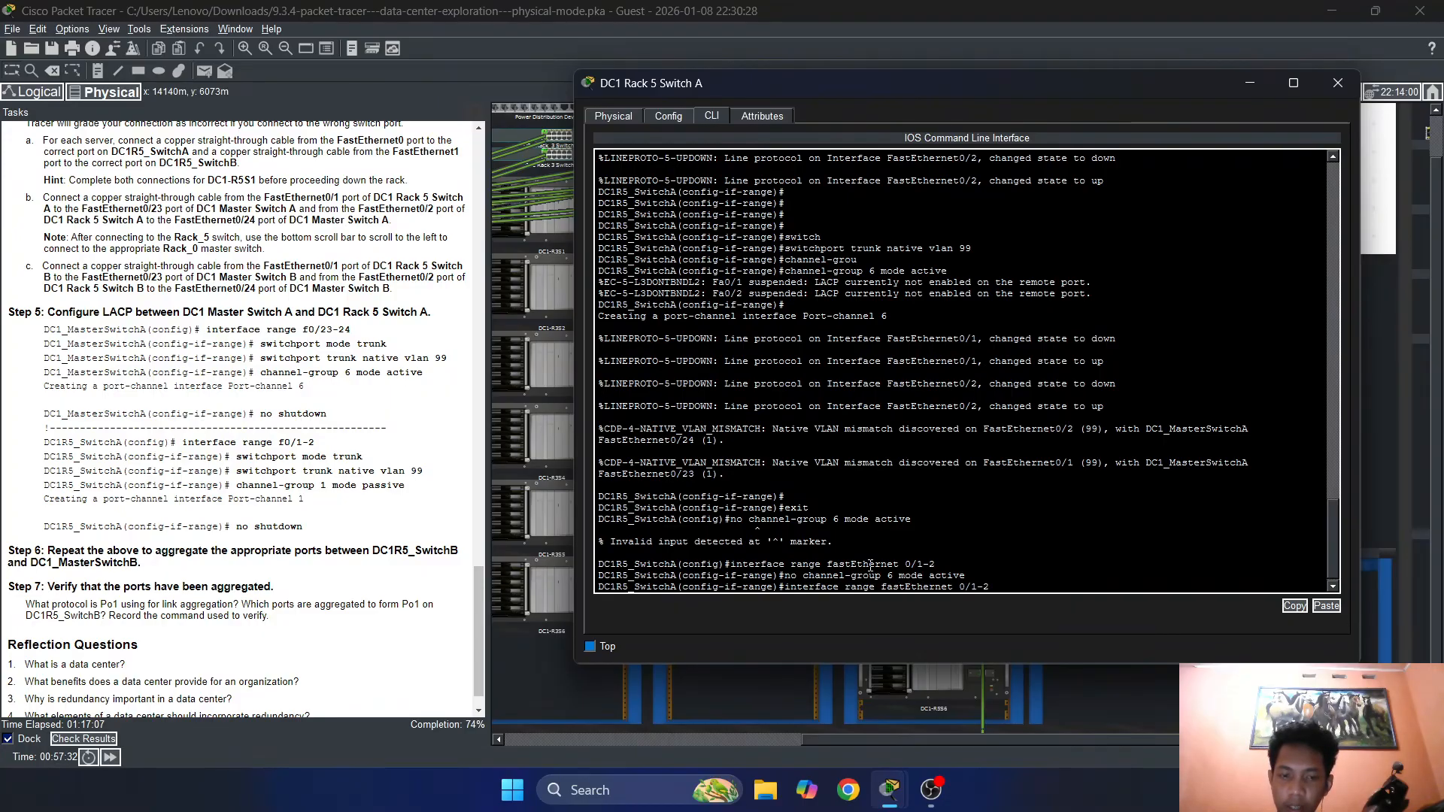
pyautogui.press('Down')
pyautogui.hotkey('ctrl', 'a')
pyautogui.press('Delete')
pyautogui.press('Delete')
pyautogui.press('Delete')
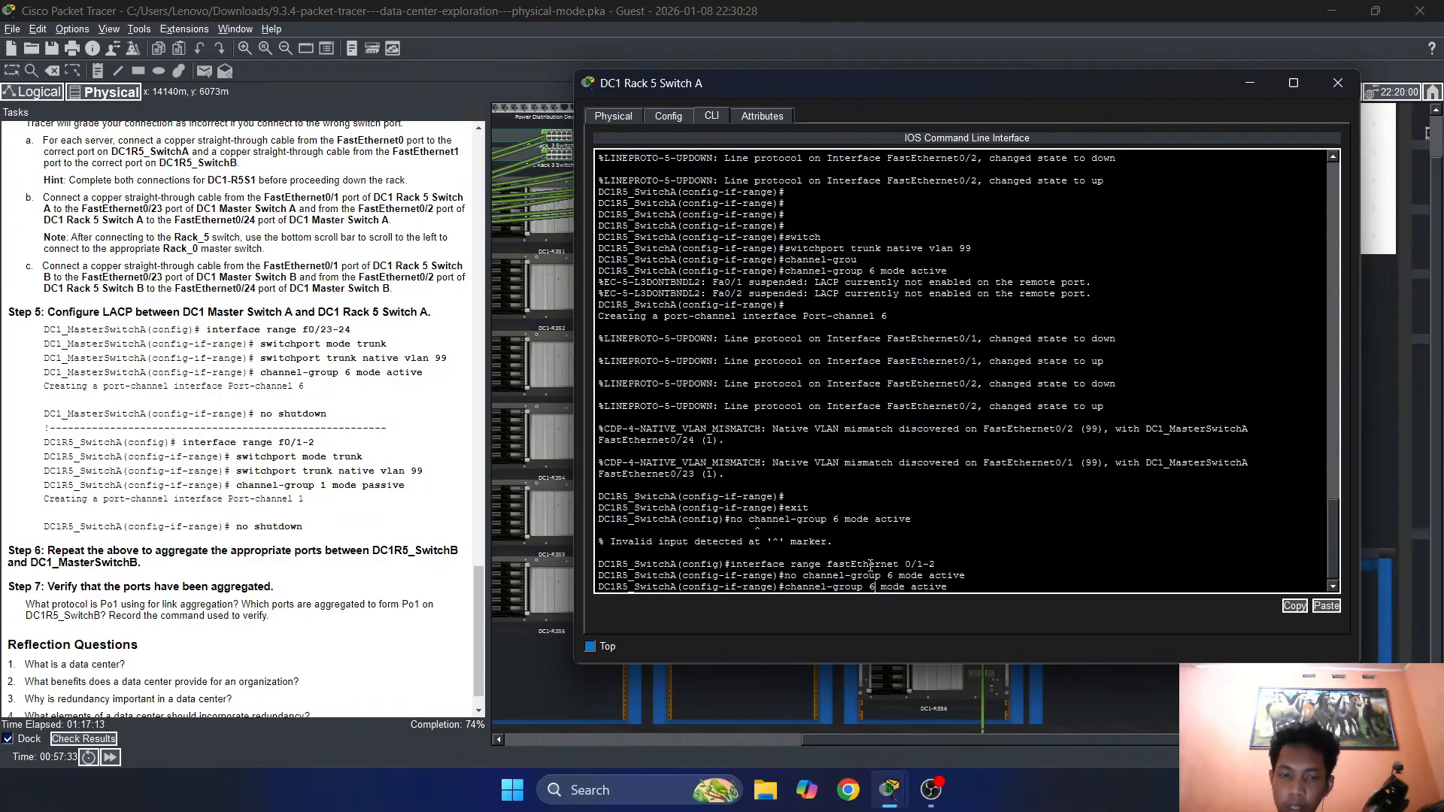
pyautogui.press('Delete')
pyautogui.write('1')
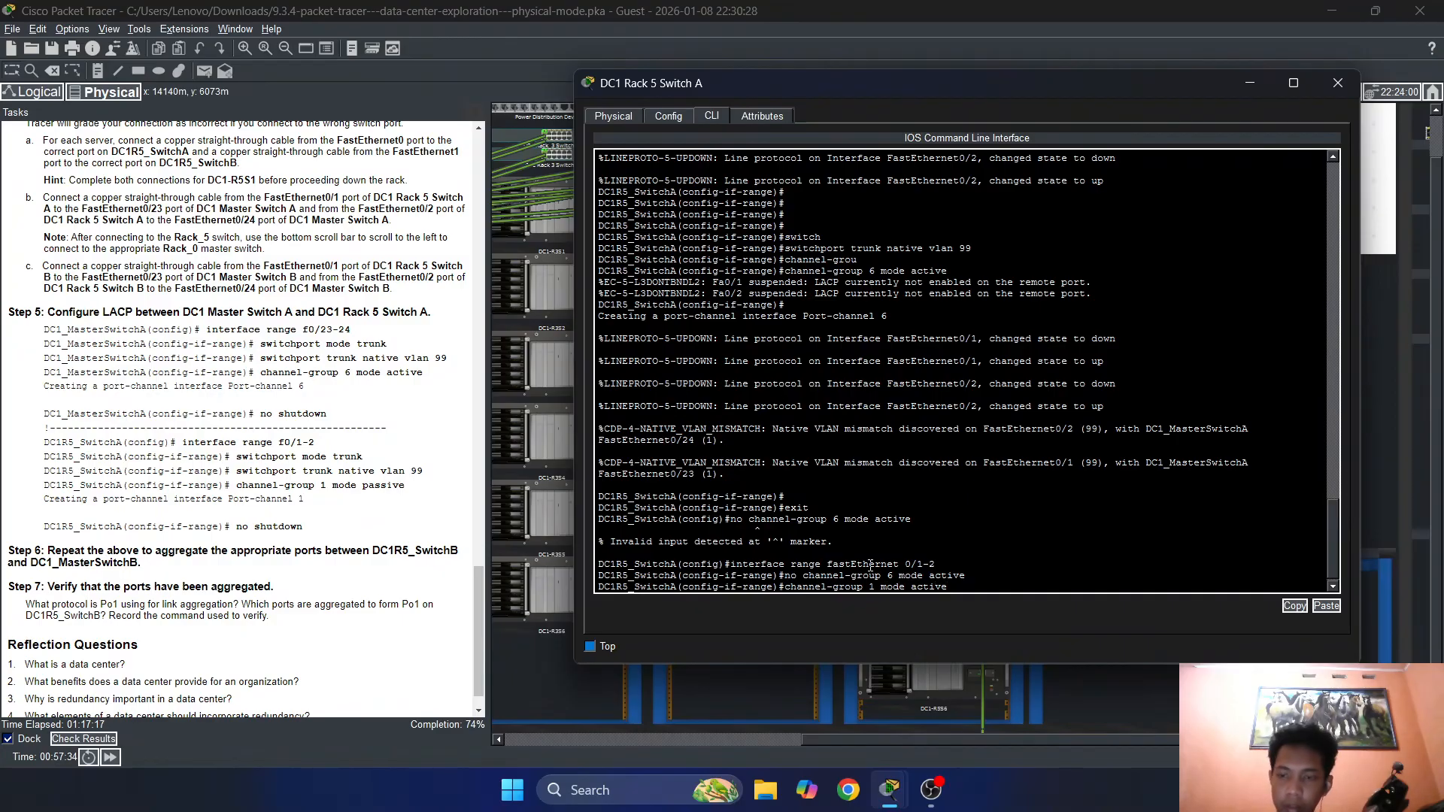
pyautogui.press('BackSpace')
pyautogui.press('BackSpace')
pyautogui.press('BackSpace')
pyautogui.press('BackSpace')
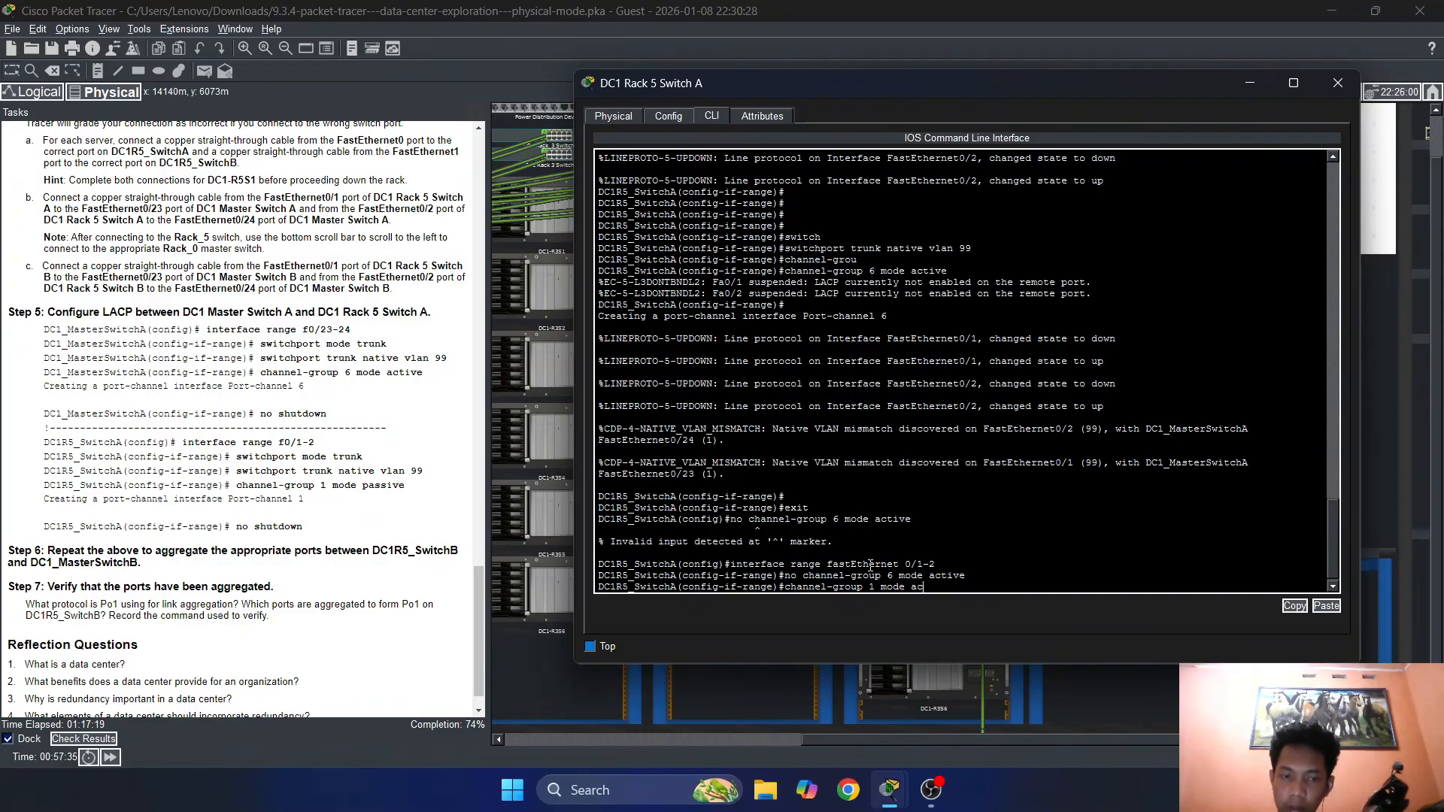
pyautogui.write('pass')
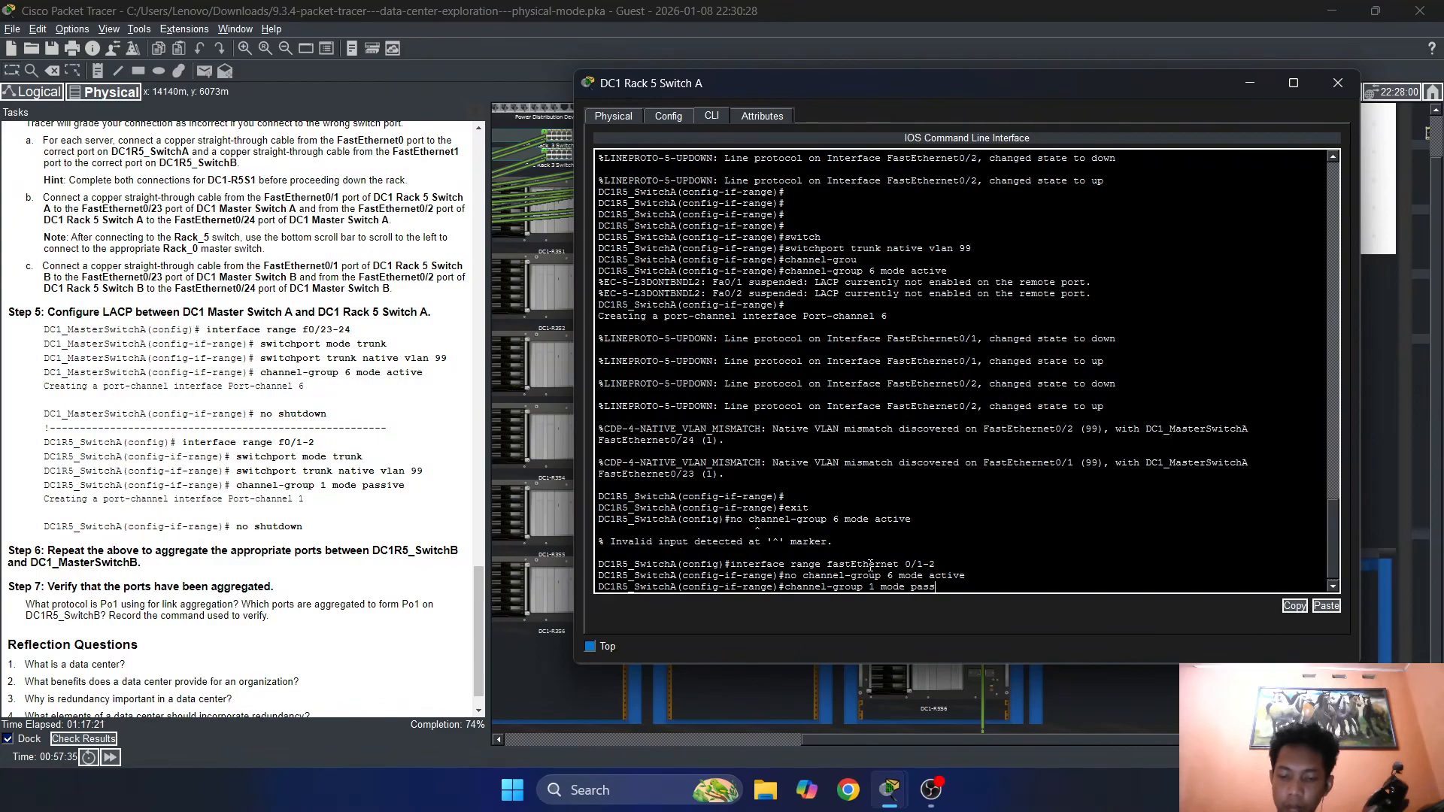
pyautogui.write('i')
pyautogui.press('Tab')
pyautogui.press('Return')
pyautogui.press('Return')
pyautogui.press('Return')
pyautogui.press('Return')
pyautogui.press('Return')
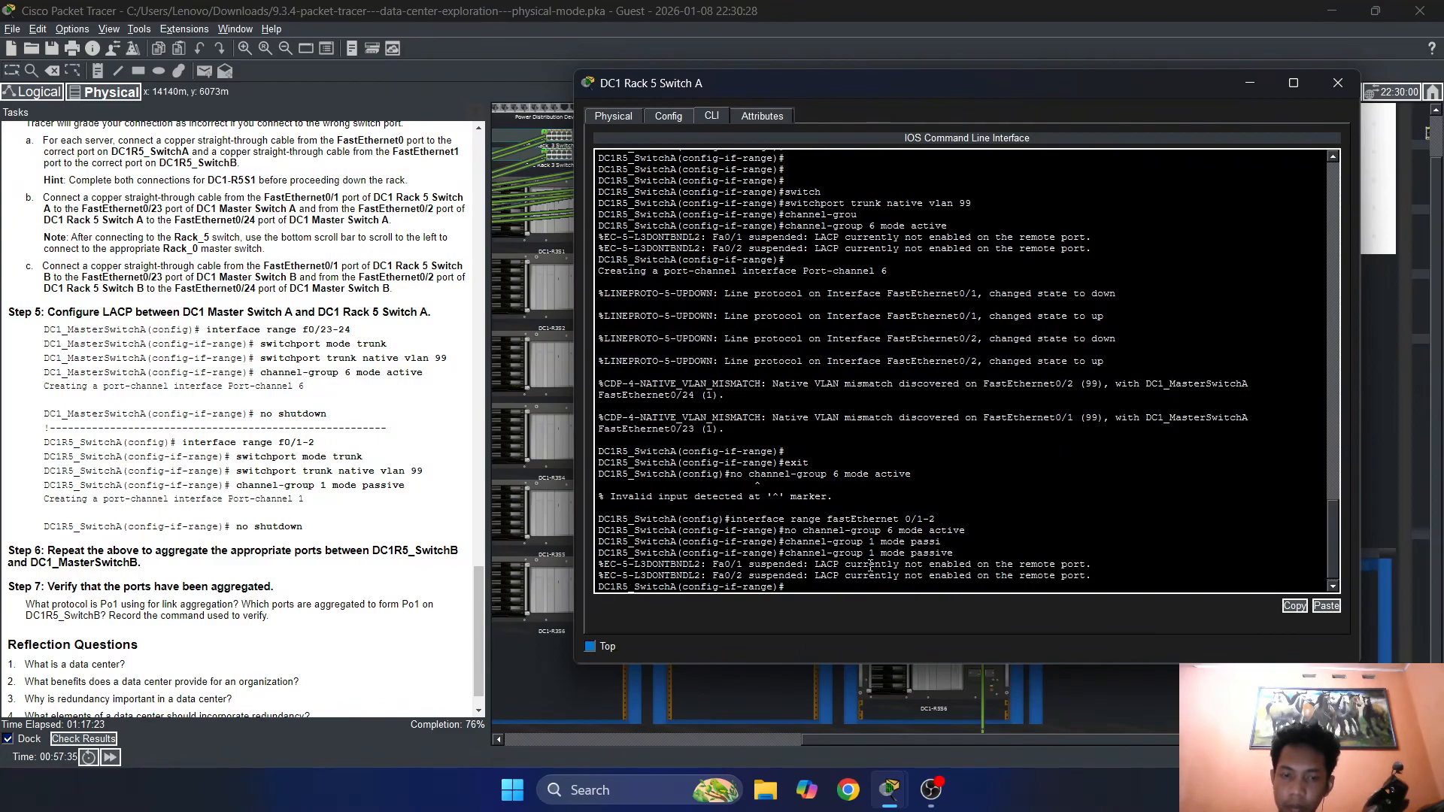
pyautogui.press('Return')
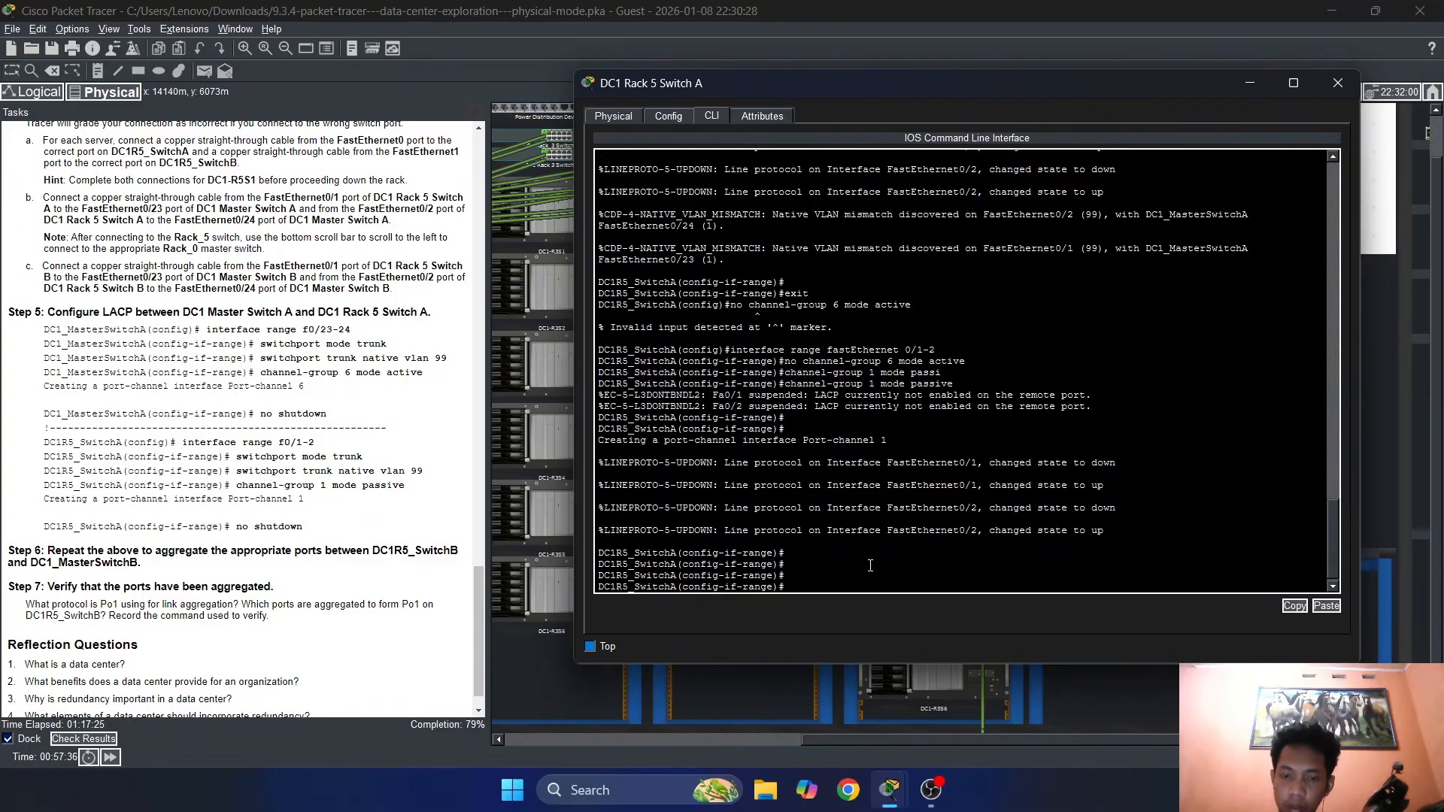
# Enable the FastEthernet 0/1-2 range of DC1R5_SwitchA with no shutdown and exit to global configuration mode
pyautogui.write('e')
pyautogui.press('BackSpace')
pyautogui.write('n')
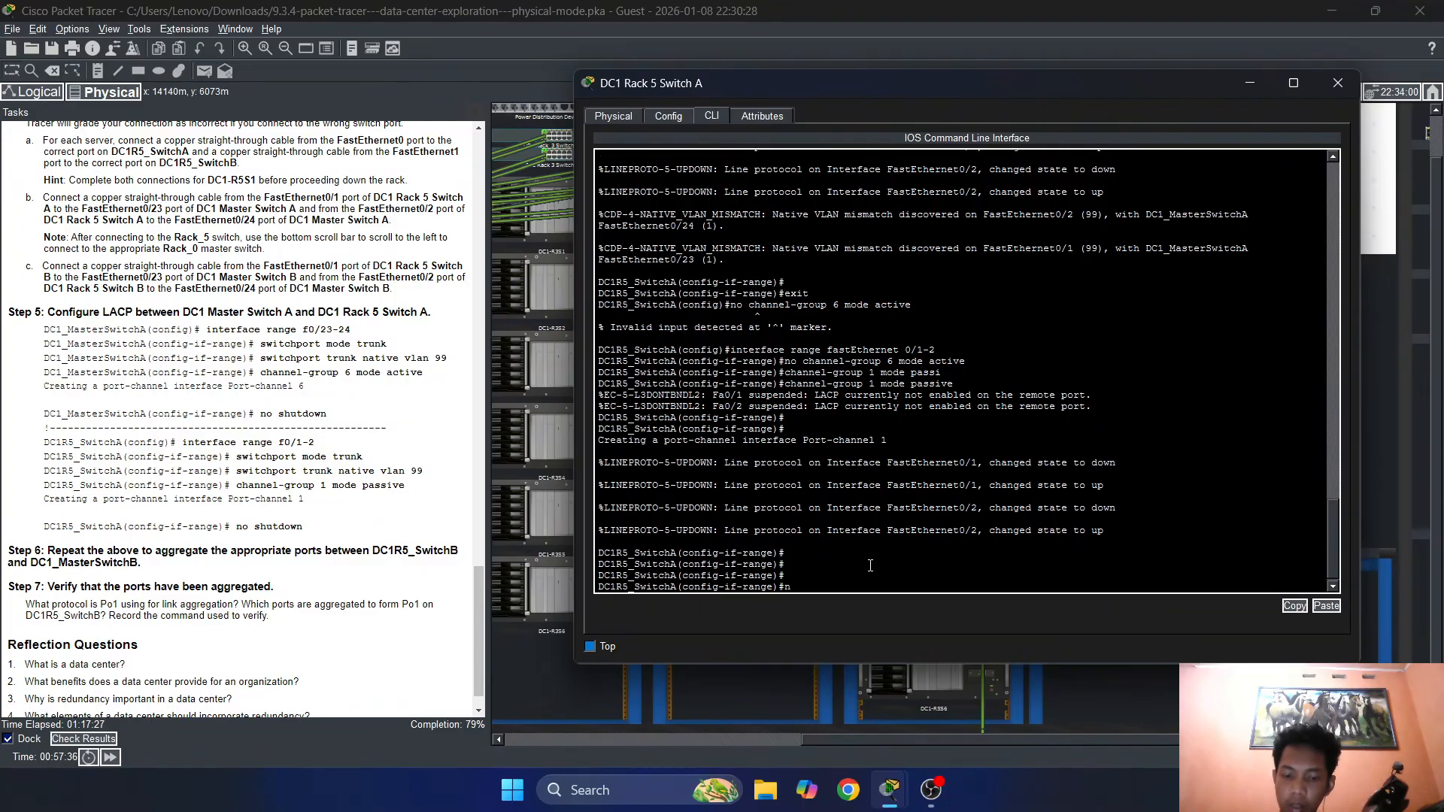
pyautogui.write('o sh')
pyautogui.press('Return')
pyautogui.press('Return')
pyautogui.write('exit')
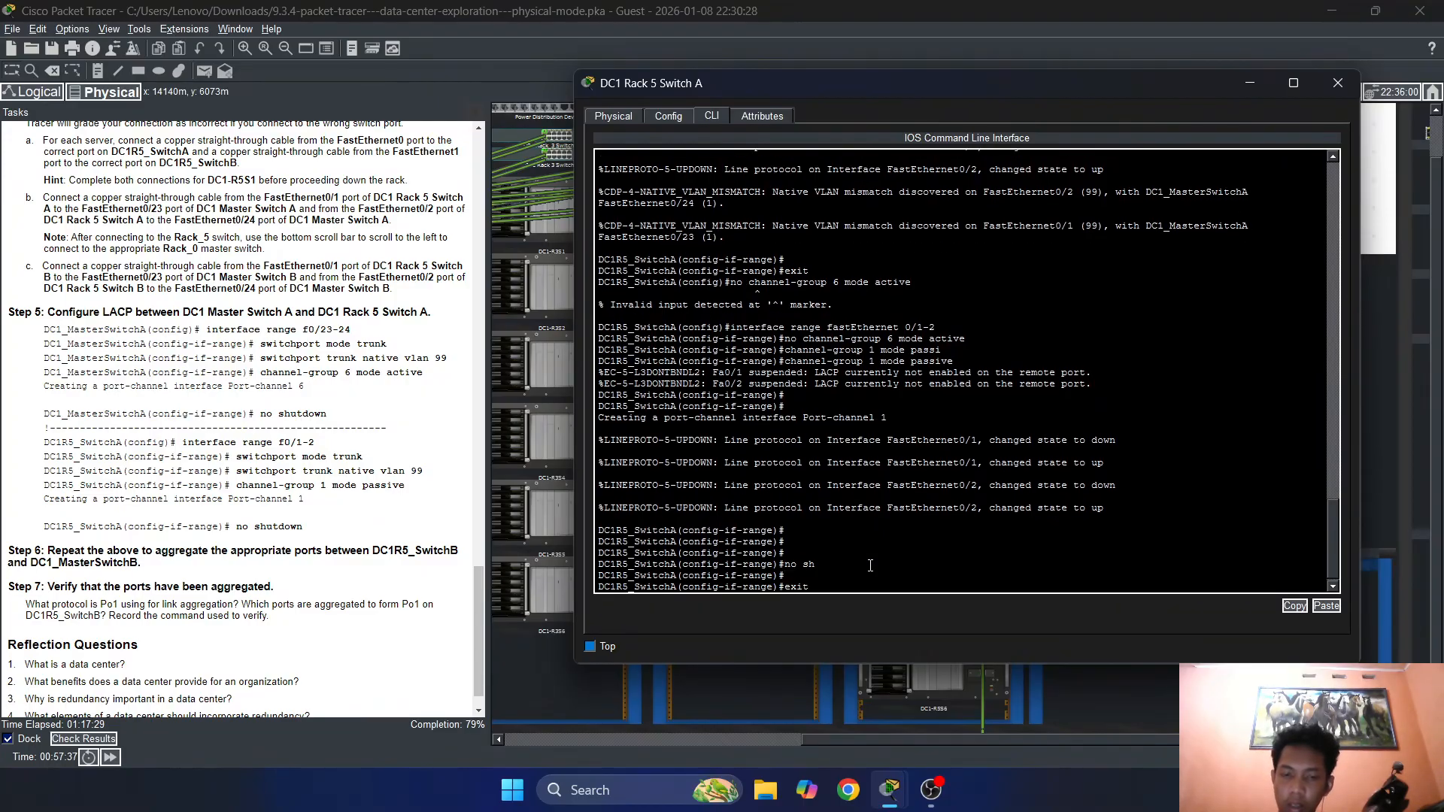
pyautogui.press('Return')
pyautogui.press('Return')
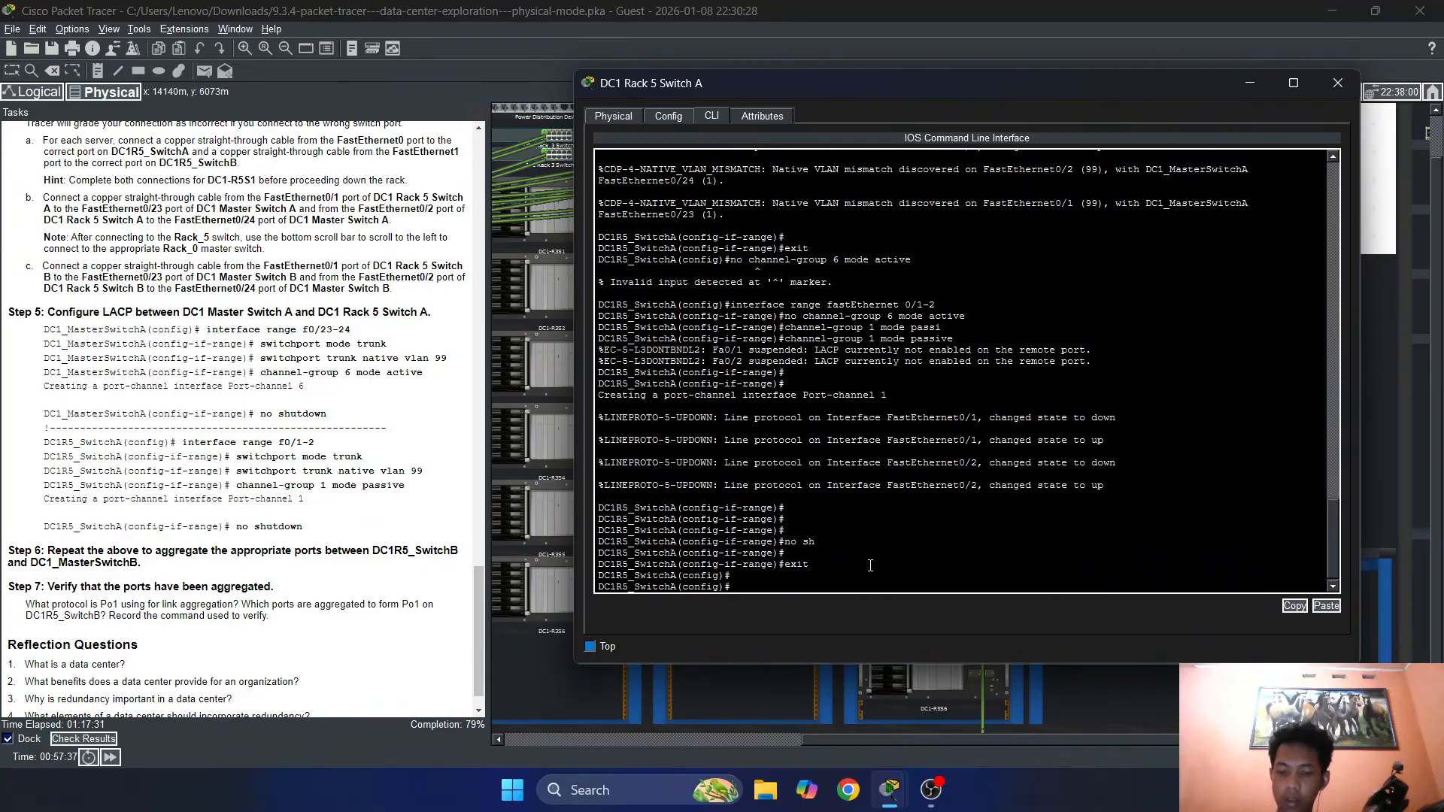
pyautogui.write('port')
pyautogui.press('Tab')
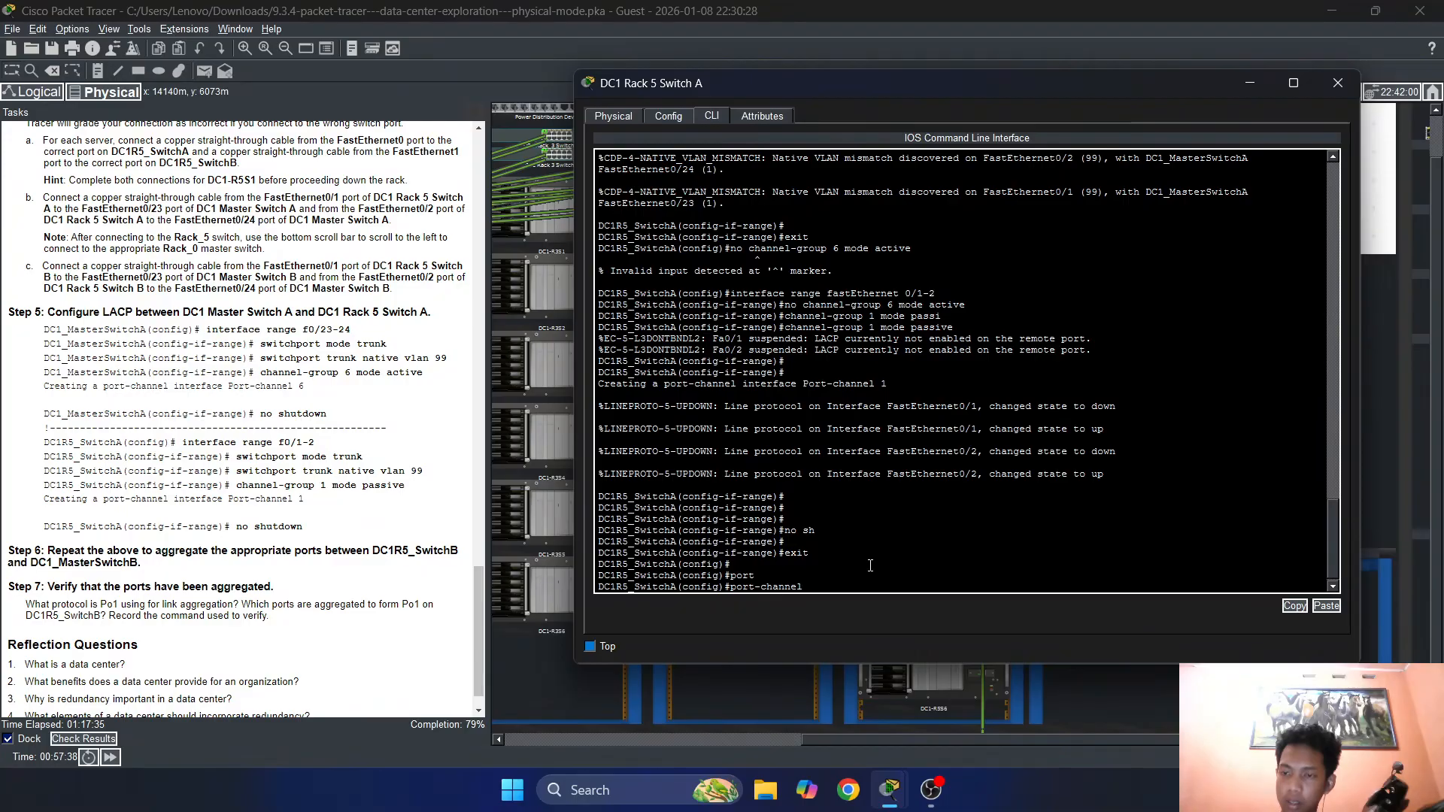
pyautogui.press('BackSpace')
pyautogui.press('BackSpace')
pyautogui.press('BackSpace')
pyautogui.press('BackSpace')
pyautogui.press('BackSpace')
pyautogui.press('BackSpace')
pyautogui.press('BackSpace')
pyautogui.press('BackSpace')
pyautogui.press('BackSpace')
pyautogui.press('BackSpace')
pyautogui.press('BackSpace')
pyautogui.press('BackSpace')
pyautogui.press('BackSpace')
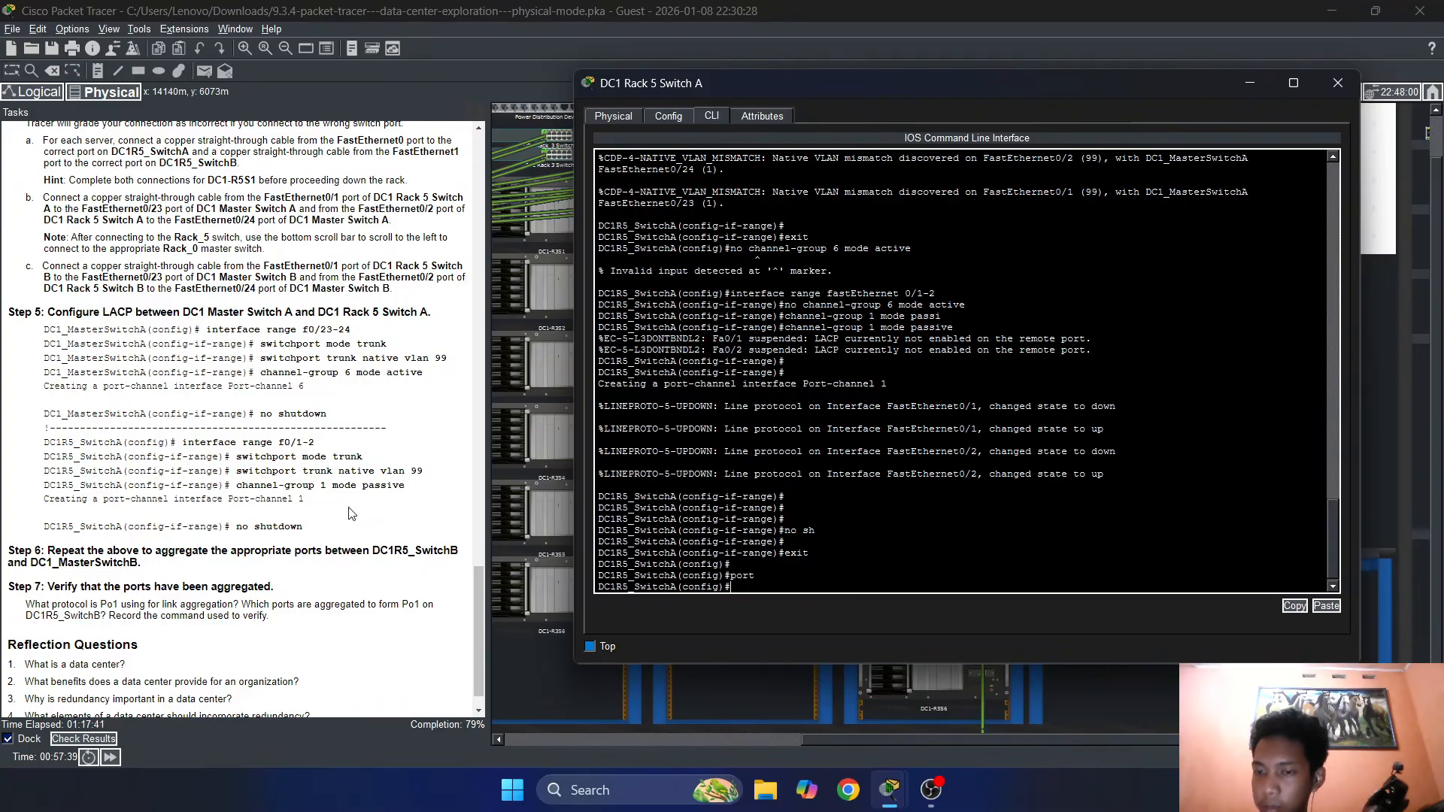
# Close the Rack 5 Switch A window and open the command line of DC1 Master Switch A in Rack_0
pyautogui.click(1345, 83)
pyautogui.moveTo(761, 742); pyautogui.dragTo(525, 741)
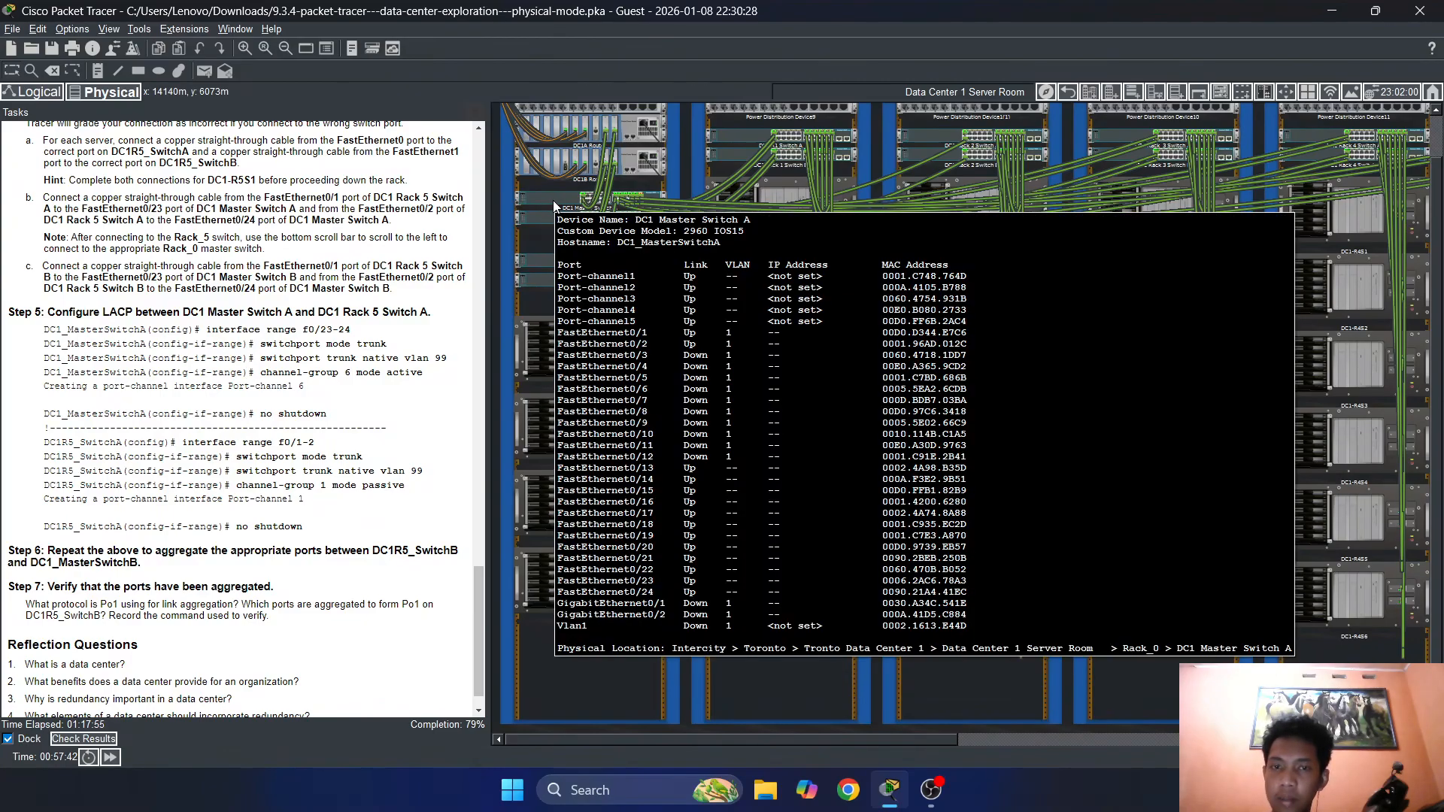
pyautogui.click(552, 200)
pyautogui.click(467, 119)
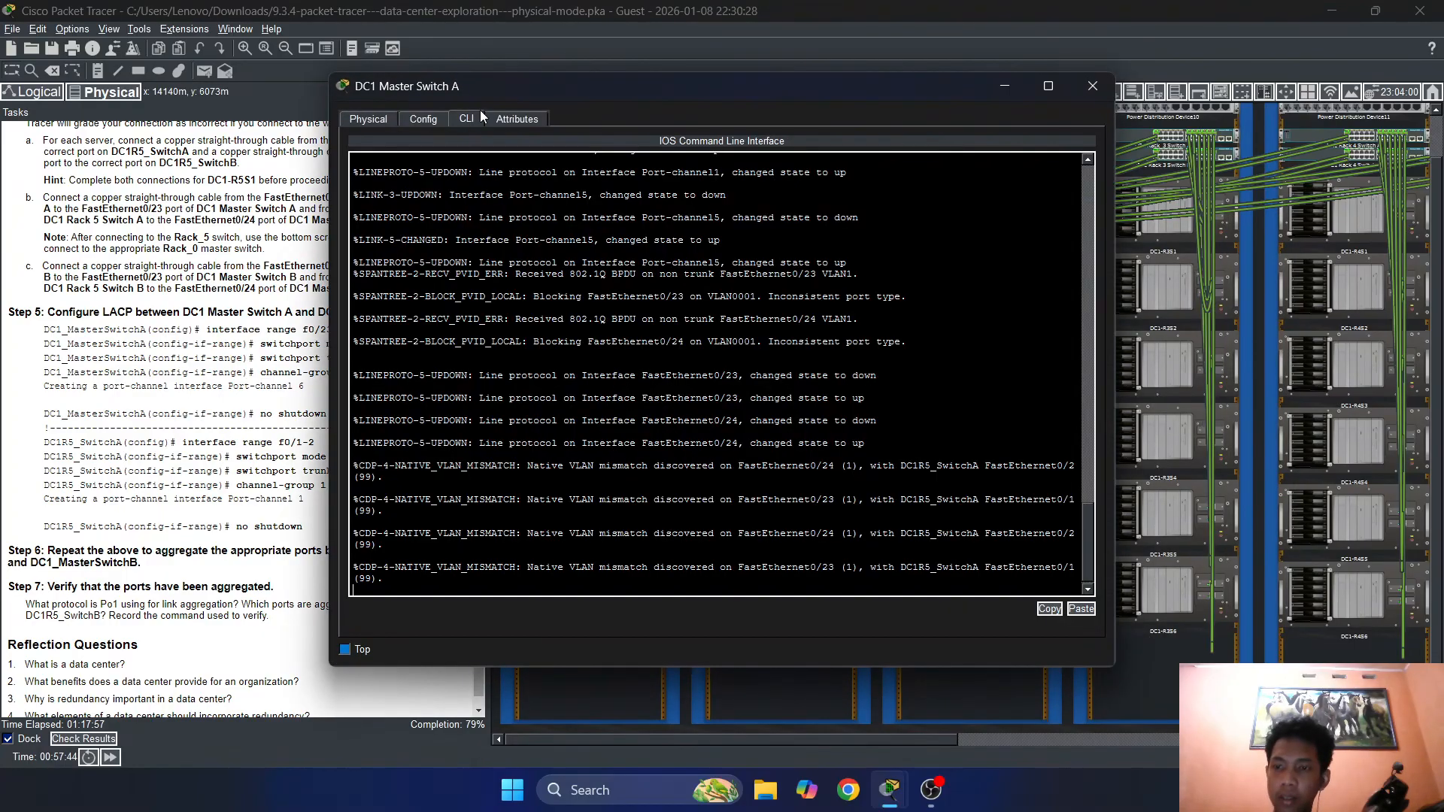
pyautogui.moveTo(603, 86); pyautogui.dragTo(724, 78)
pyautogui.press('Return')
pyautogui.press('Return')
pyautogui.press('Return')
pyautogui.press('Return')
pyautogui.press('Return')
pyautogui.press('Return')
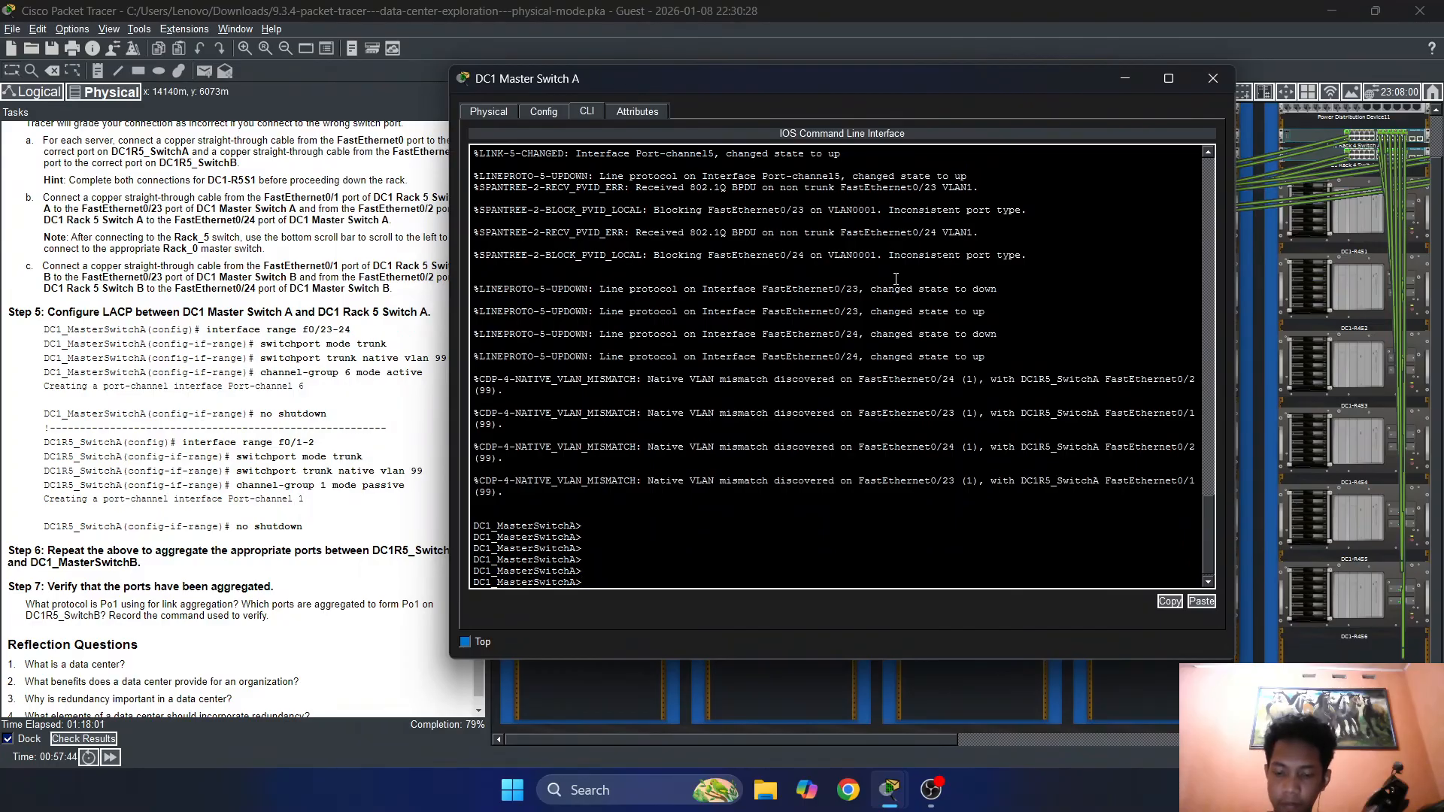
# Enter privileged mode and global configuration mode on DC1_MasterSwitchA
pyautogui.write('en')
pyautogui.press('Return')
pyautogui.write('conf t')
pyautogui.press('Return')
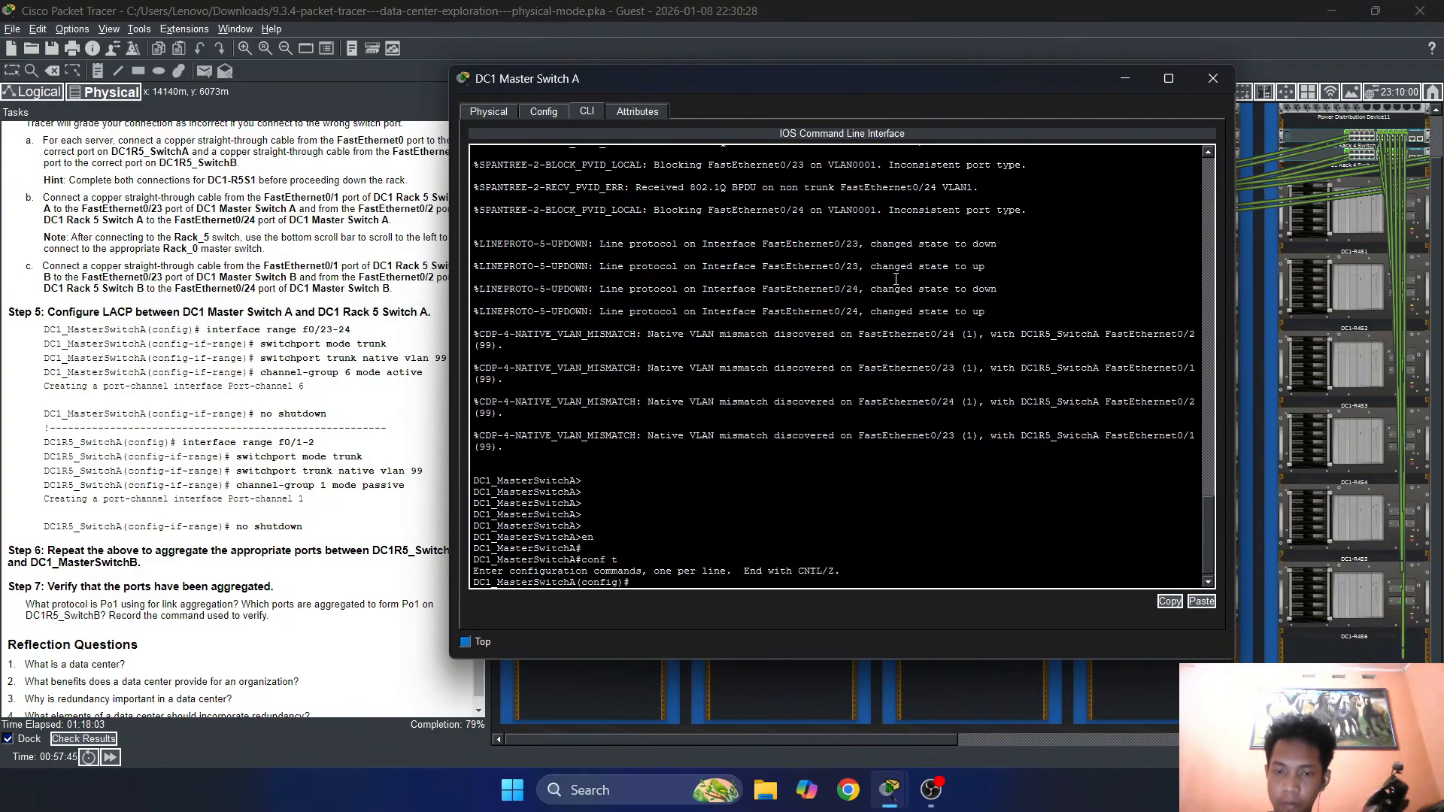
# Enter interface range configuration for fastEthernet 0/23-24 on DC1_MasterSwitchA
pyautogui.write('i')
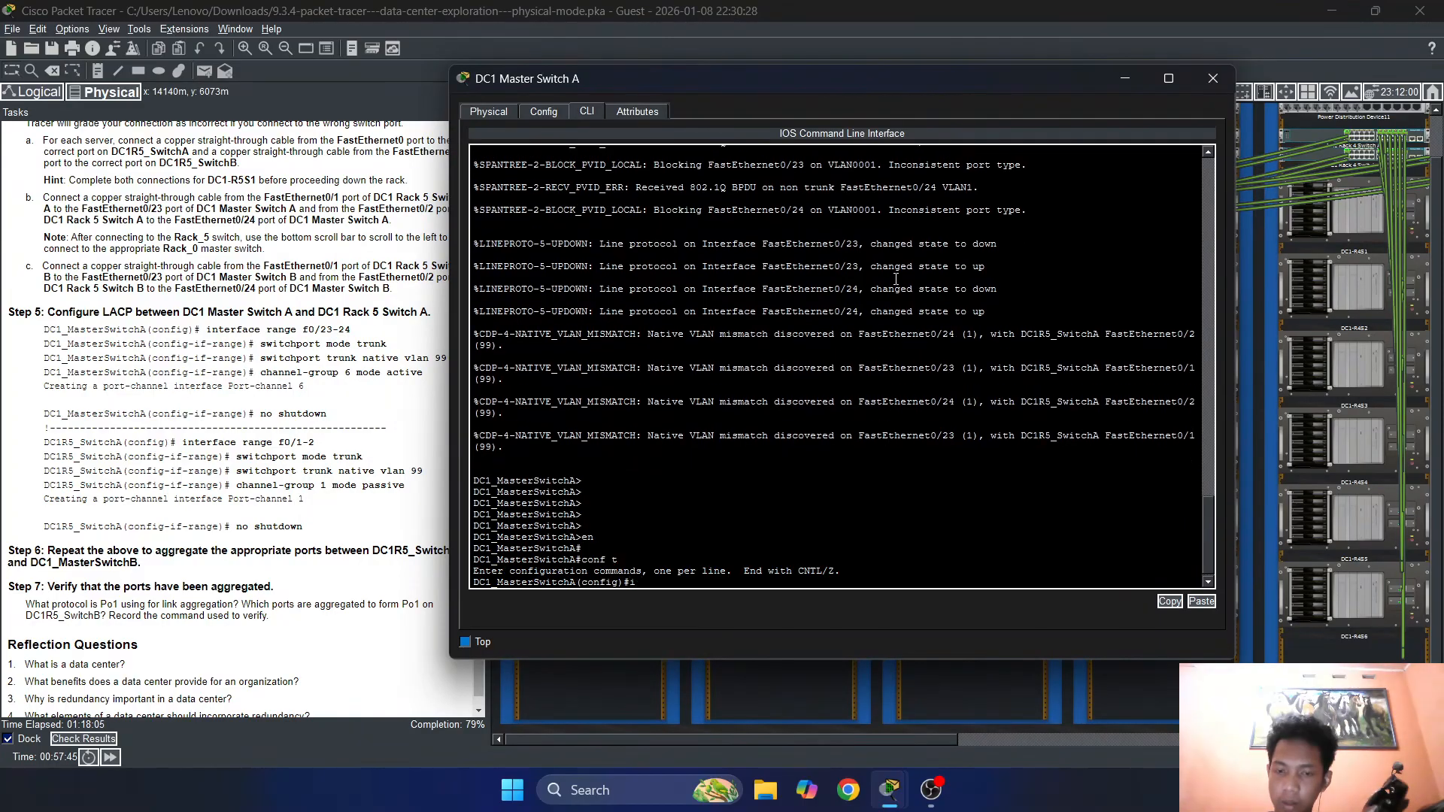
pyautogui.write('nter')
pyautogui.press('Tab')
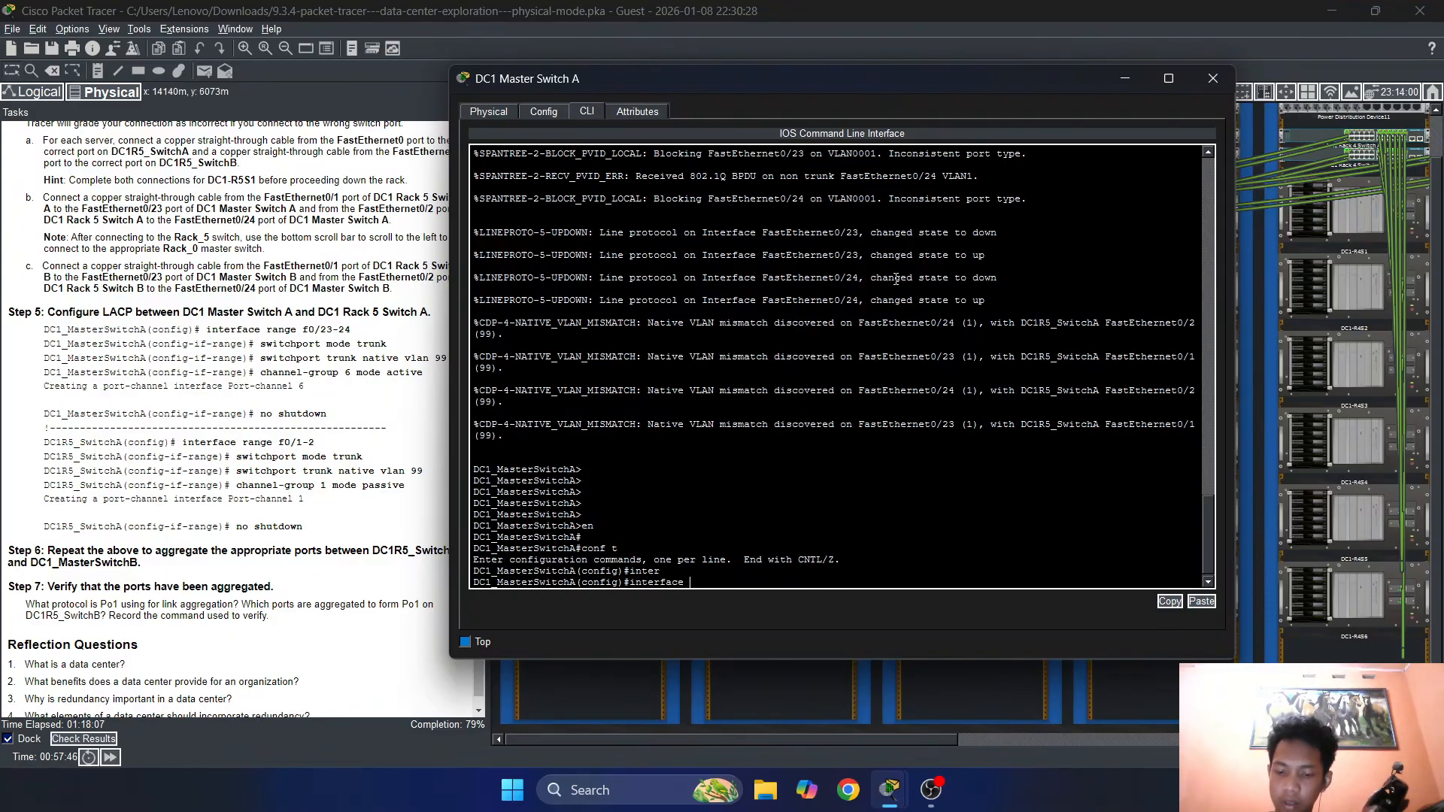
pyautogui.write('range')
pyautogui.press('Tab')
pyautogui.write('f')
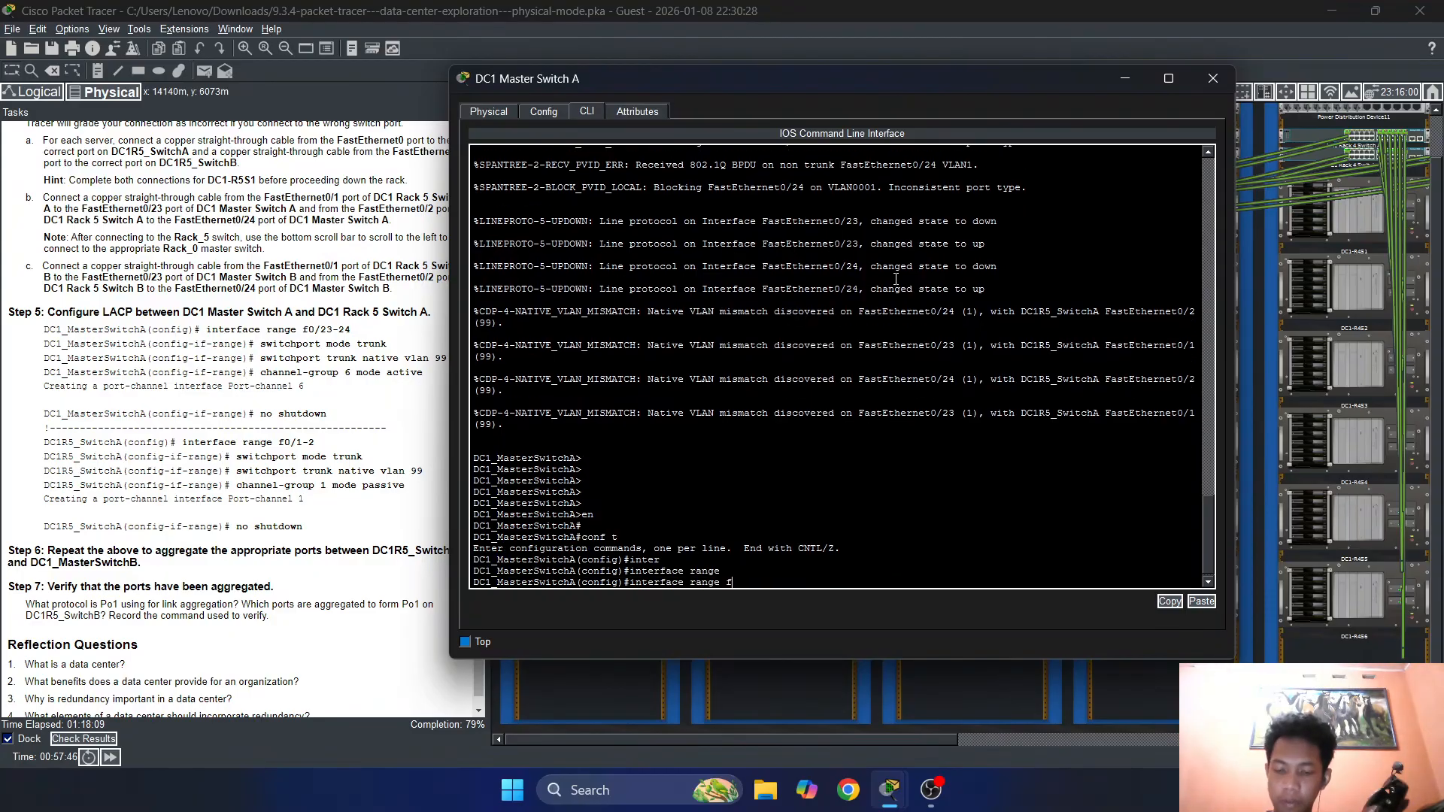
pyautogui.write('as')
pyautogui.press('Tab')
pyautogui.write('0')
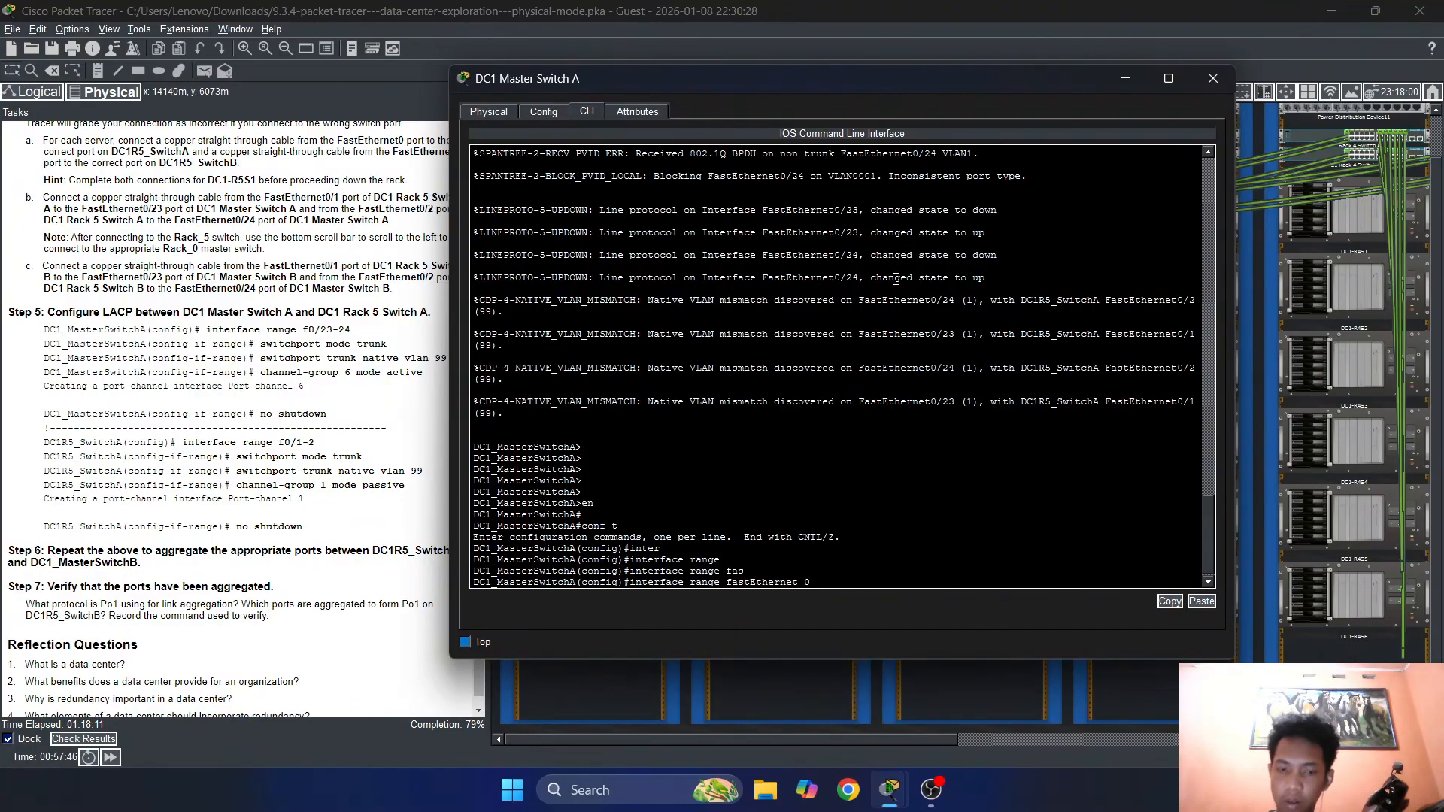
pyautogui.write('/23-24')
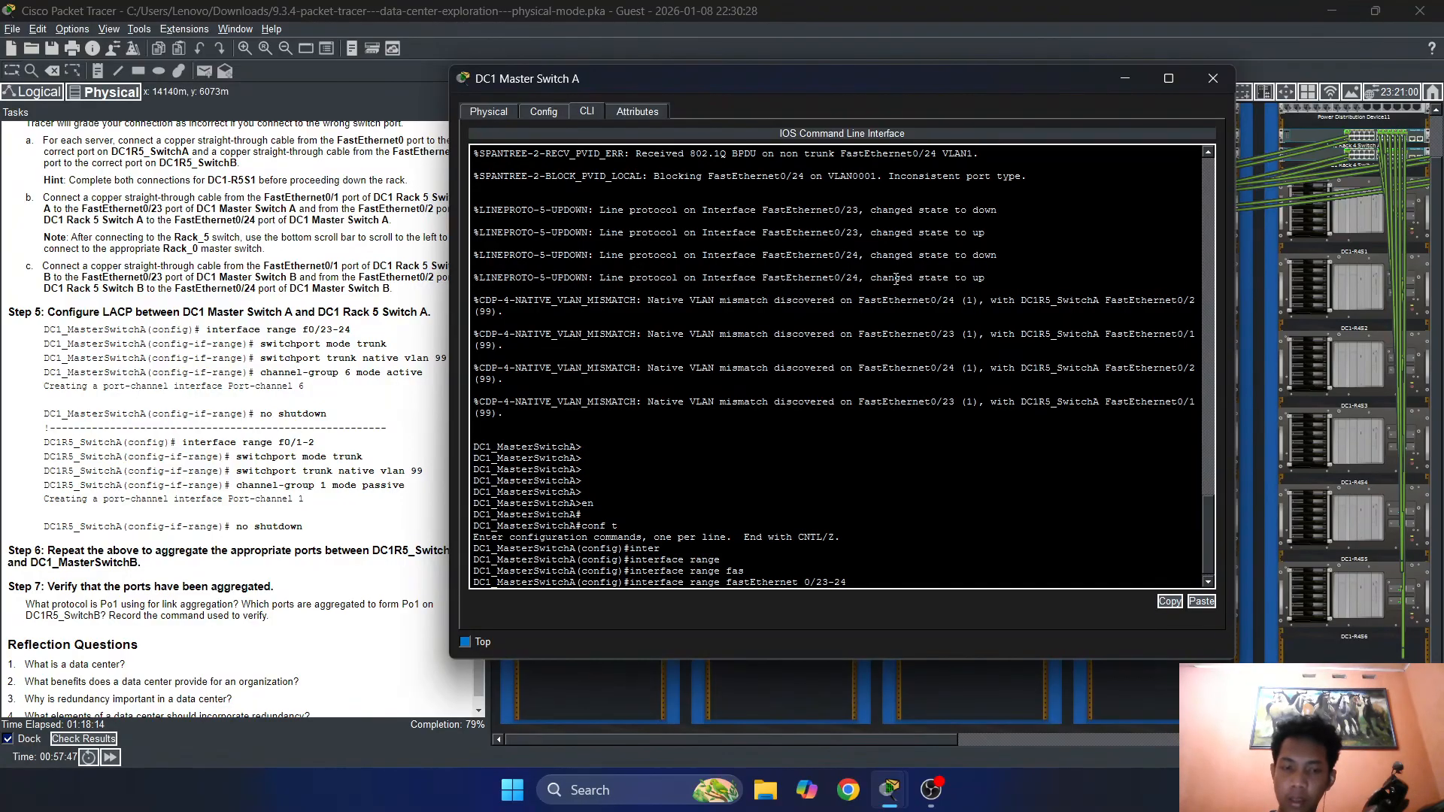
pyautogui.press('Return')
pyautogui.press('Return')
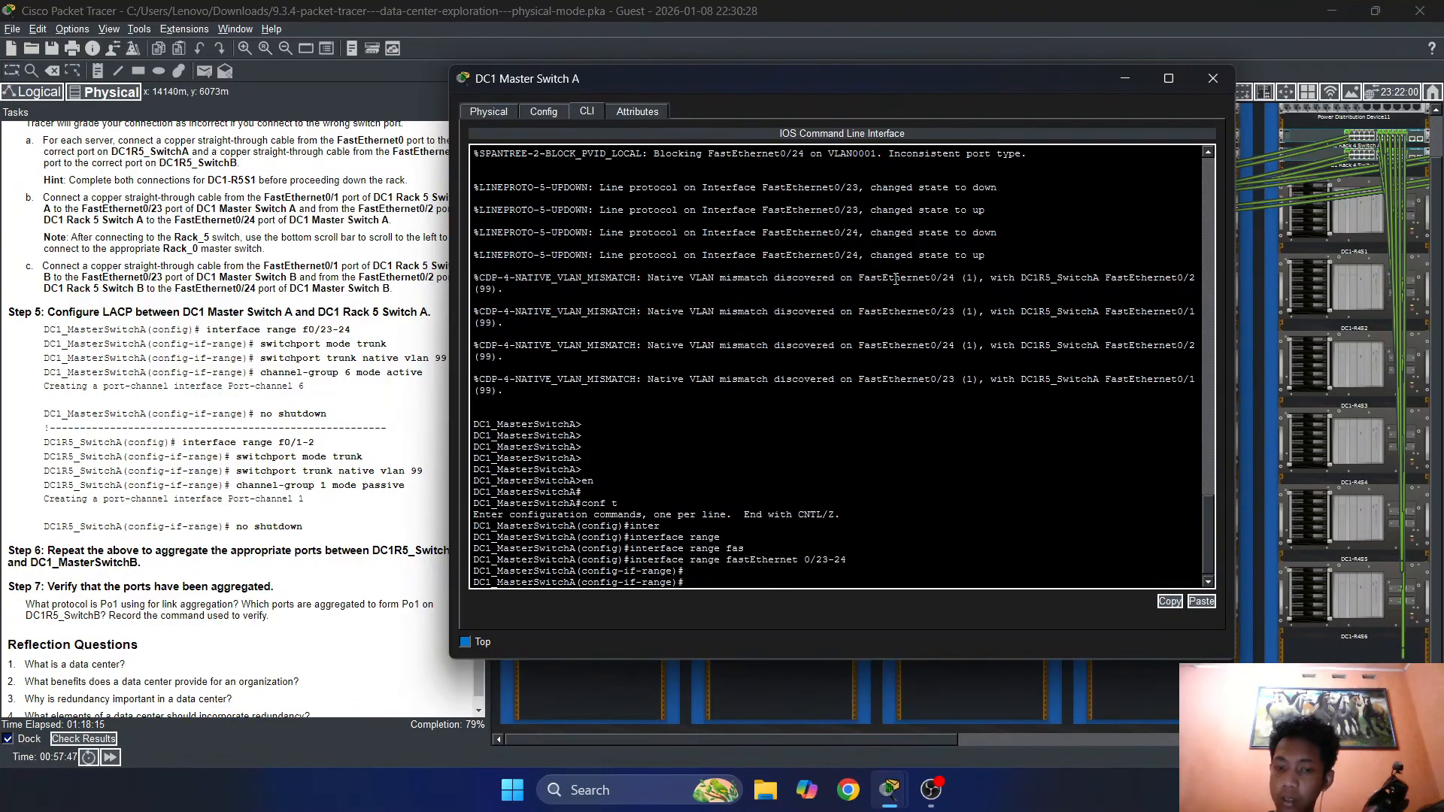
# Set the FastEthernet 0/23-24 range of DC1_MasterSwitchA to switchport mode trunk
pyautogui.write('switch')
pyautogui.press('Tab')
pyautogui.write('mod')
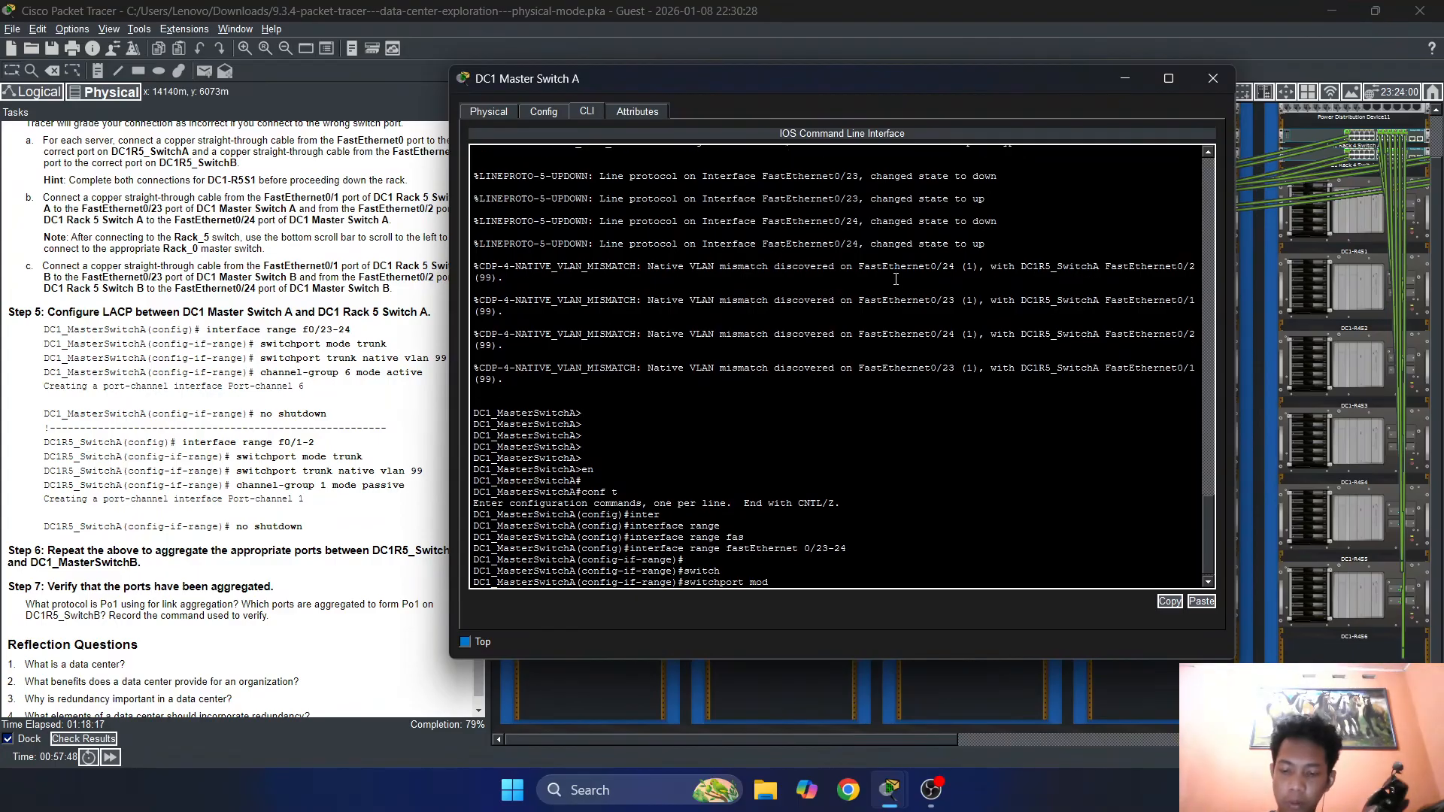
pyautogui.write('e trunk')
pyautogui.press('Tab')
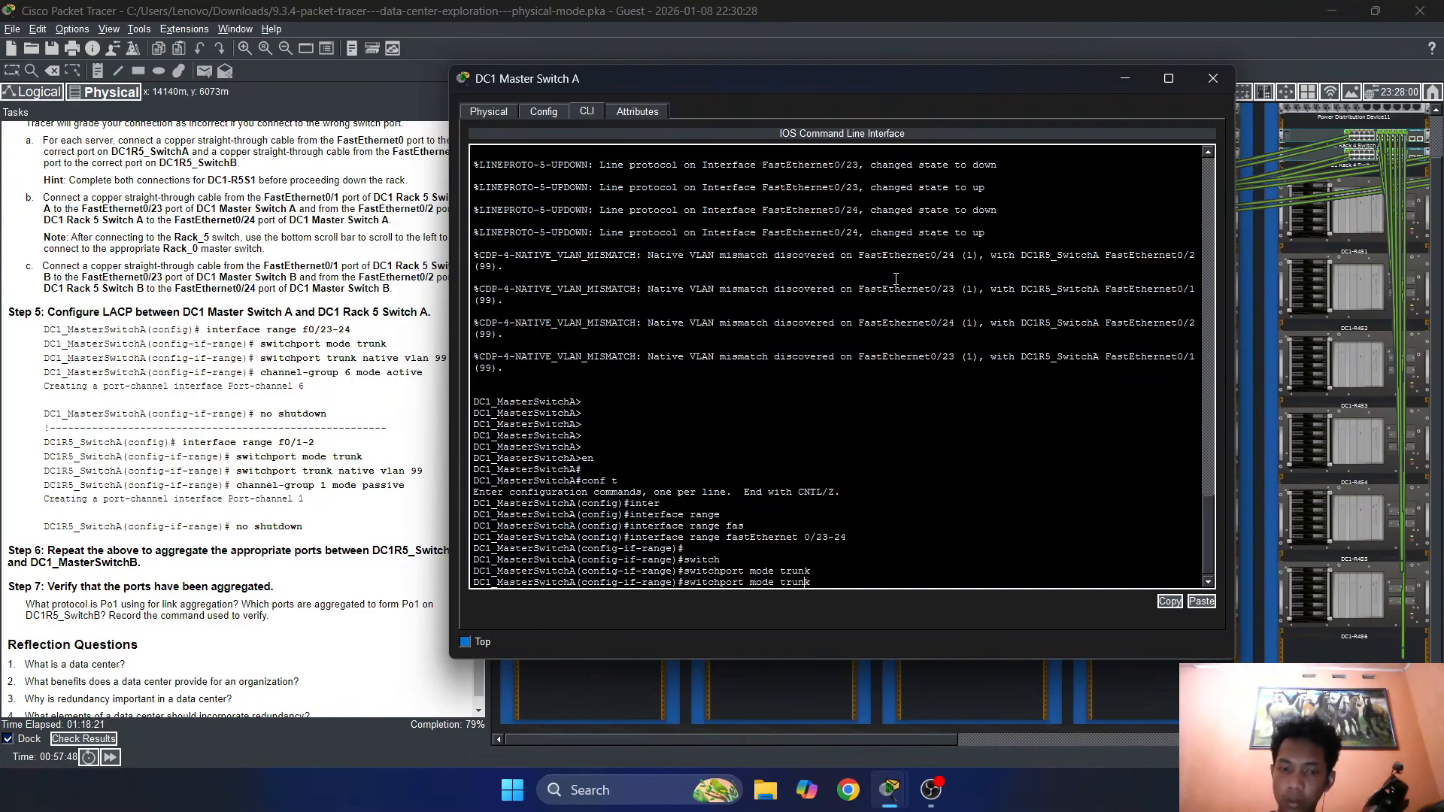
pyautogui.press('Down')
# Set the trunk native VLAN of the FastEthernet 0/23-24 range on DC1_MasterSwitchA to 99
pyautogui.write('s')
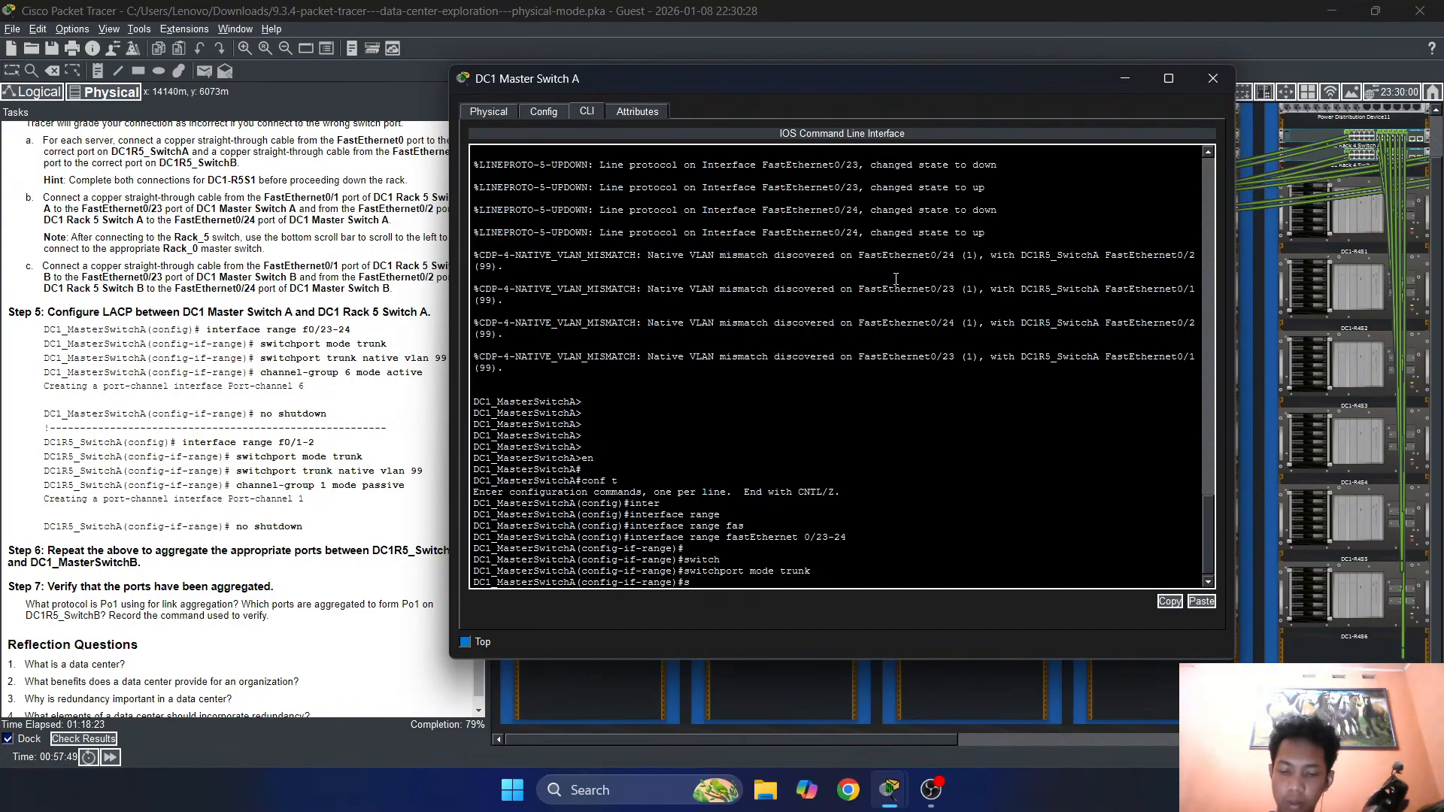
pyautogui.write('witfch')
pyautogui.press('Tab')
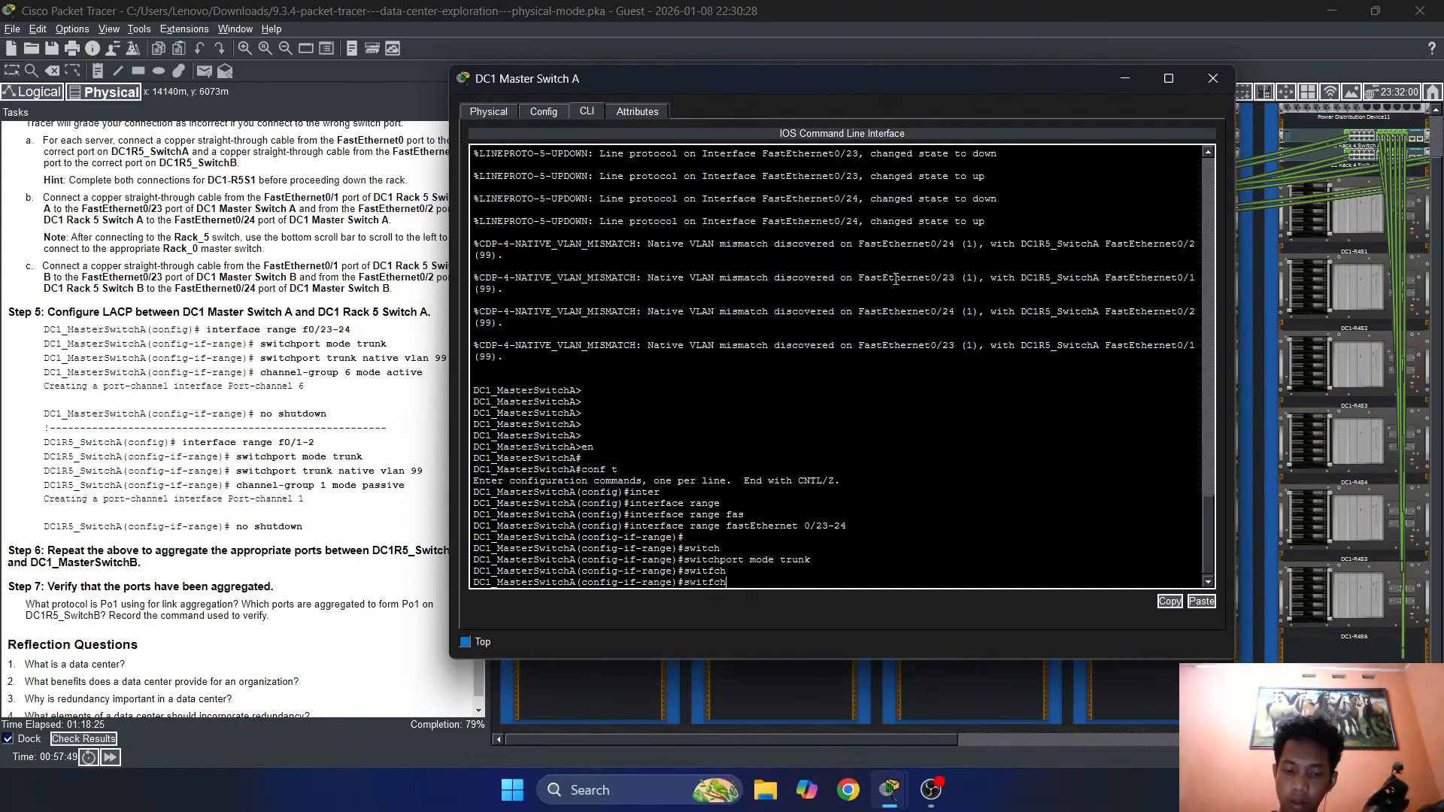
pyautogui.write('p')
pyautogui.press('Tab')
pyautogui.press('BackSpace')
pyautogui.press('BackSpace')
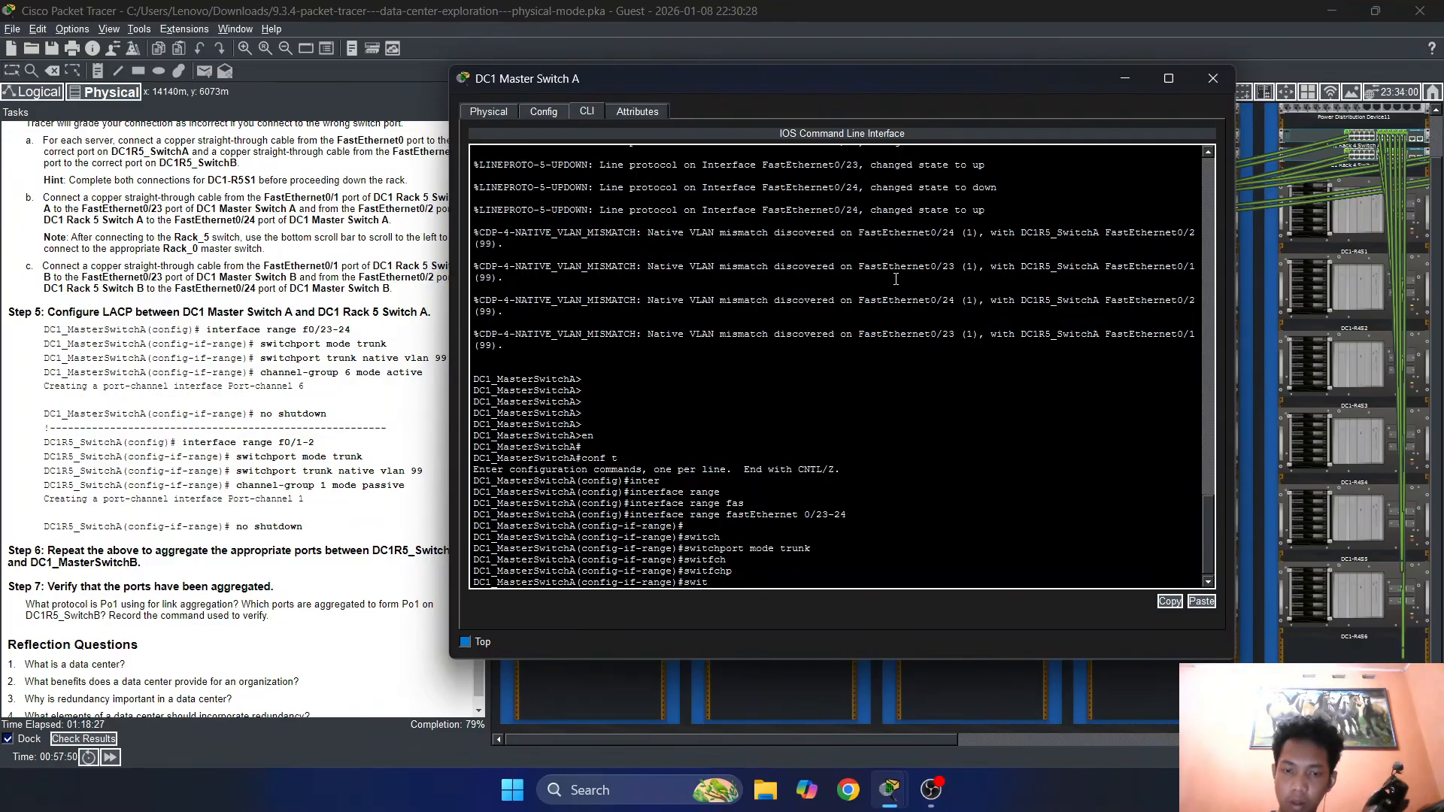
pyautogui.write('ch')
pyautogui.press('Tab')
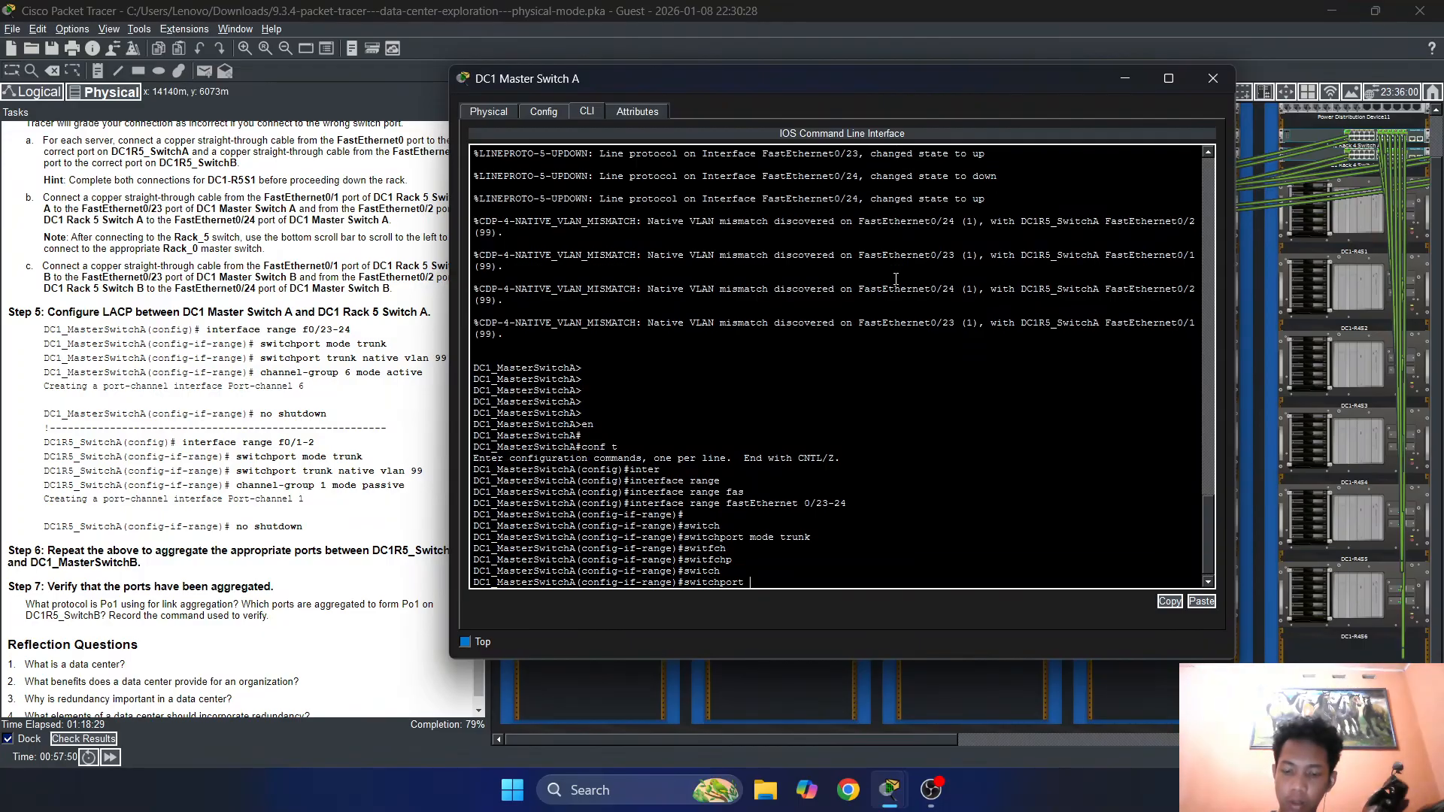
pyautogui.write('tru')
pyautogui.press('Tab')
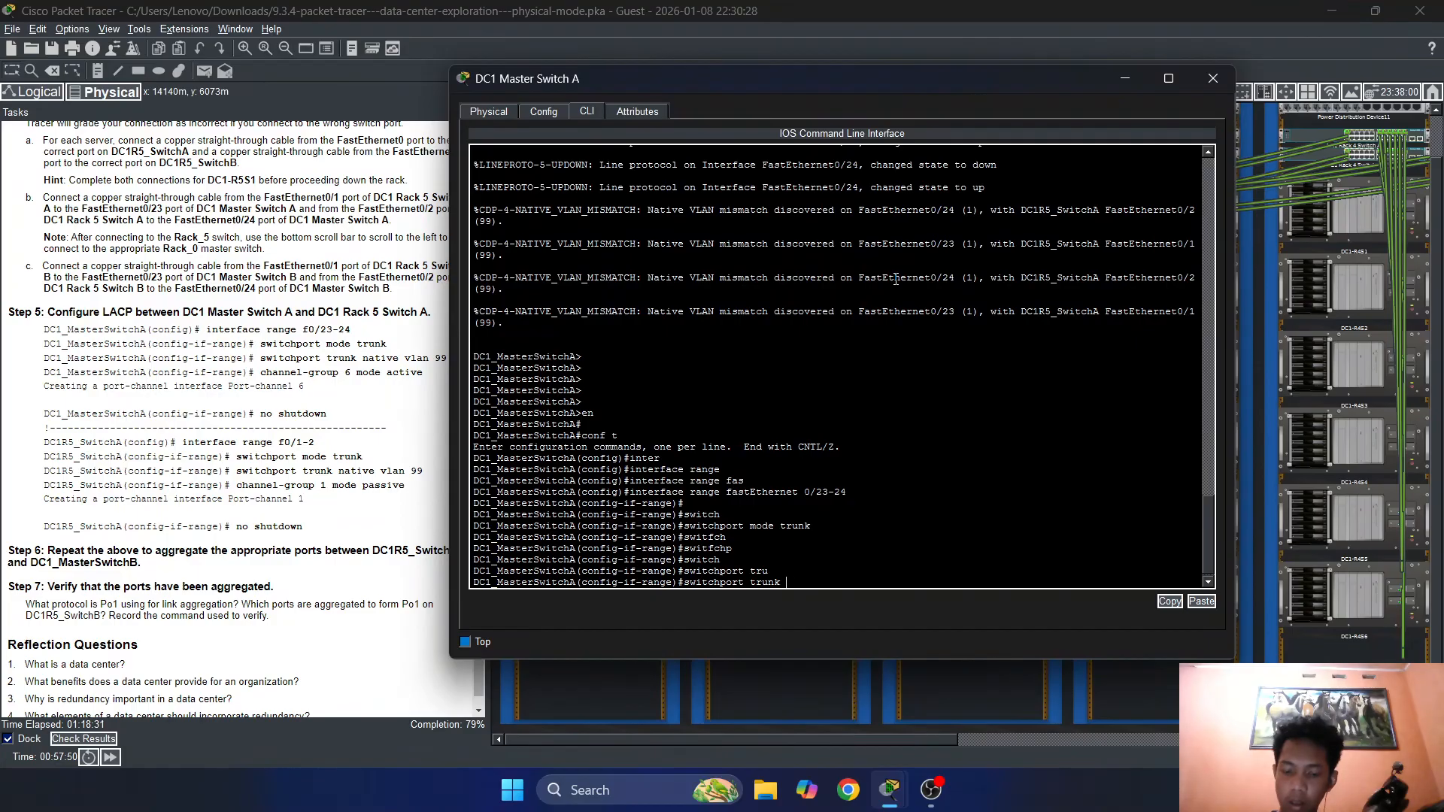
pyautogui.write('nat')
pyautogui.press('Tab')
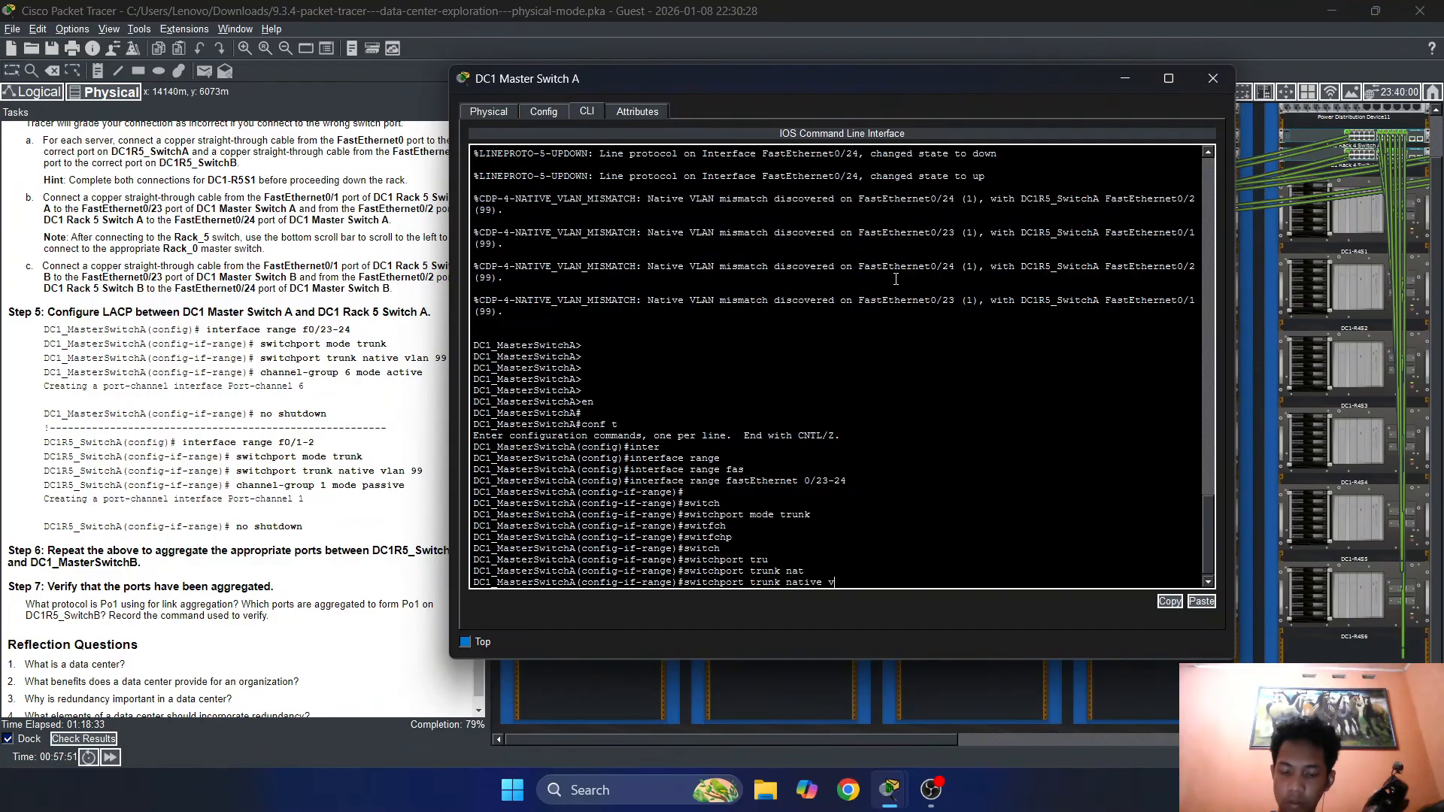
pyautogui.write('vl')
pyautogui.press('Tab')
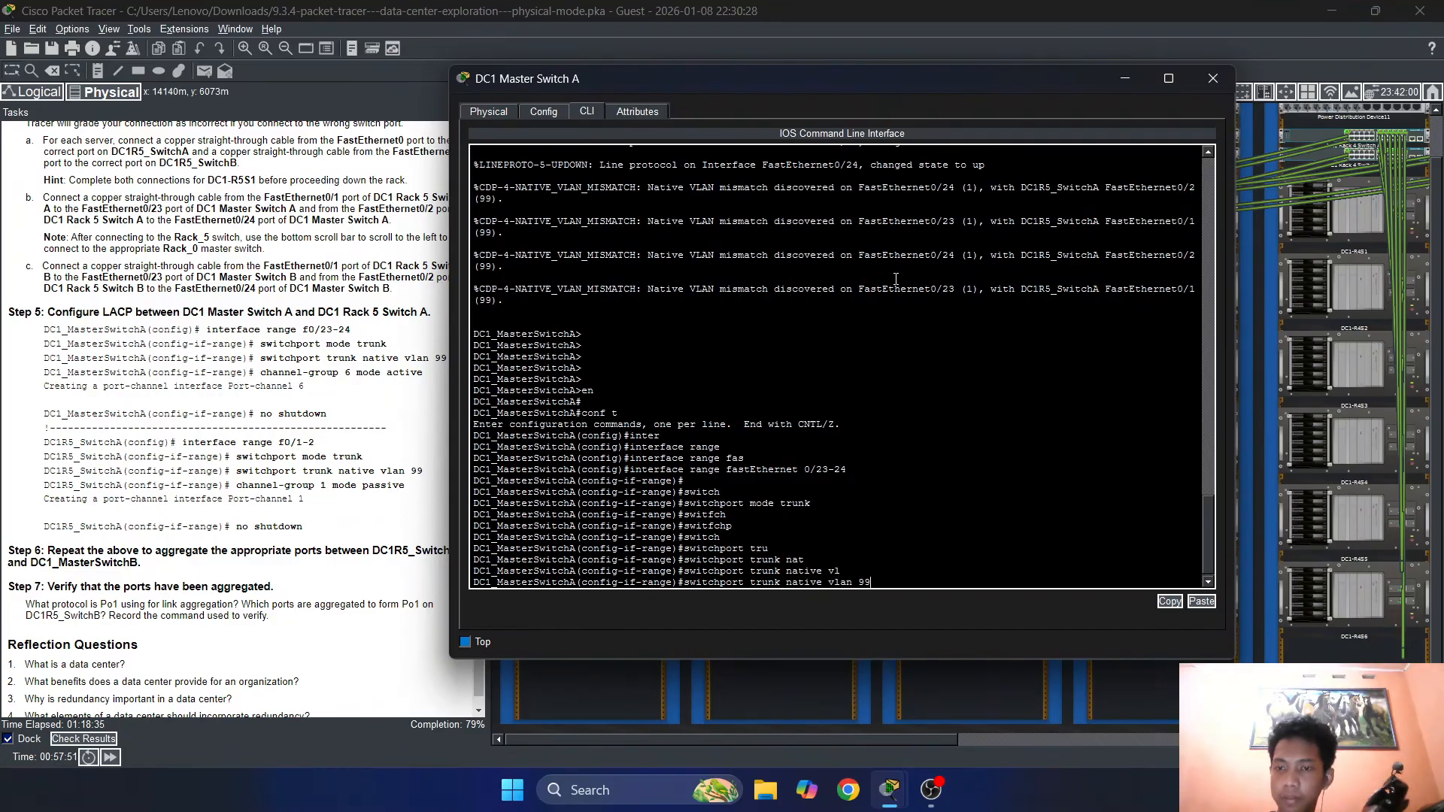
pyautogui.press('Return')
pyautogui.press('Return')
pyautogui.press('Return')
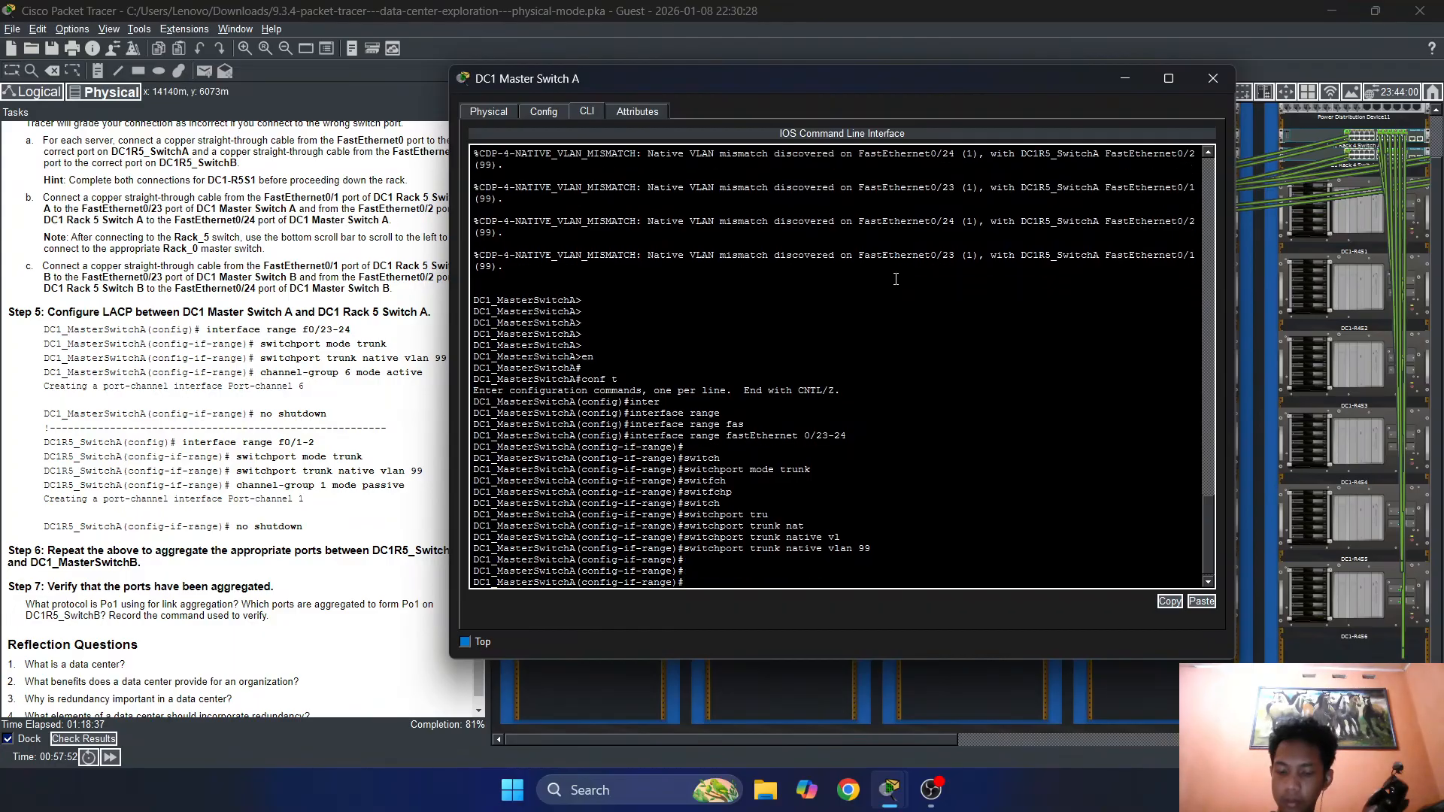
# Assign the FastEthernet 0/23-24 range of DC1_MasterSwitchA to channel-group 6 in active mode
pyautogui.write('channe')
pyautogui.press('Tab')
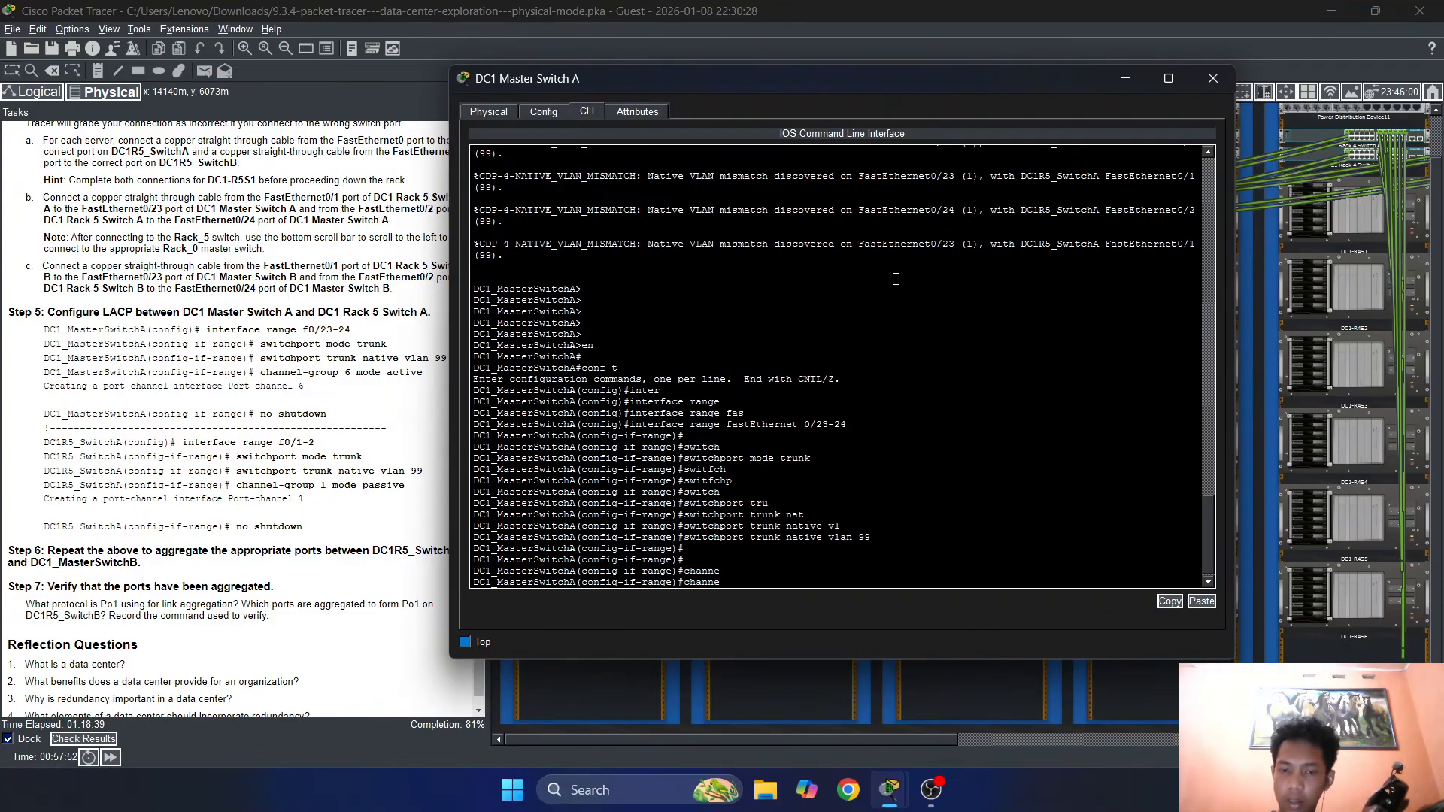
pyautogui.press('Tab')
pyautogui.press('Tab')
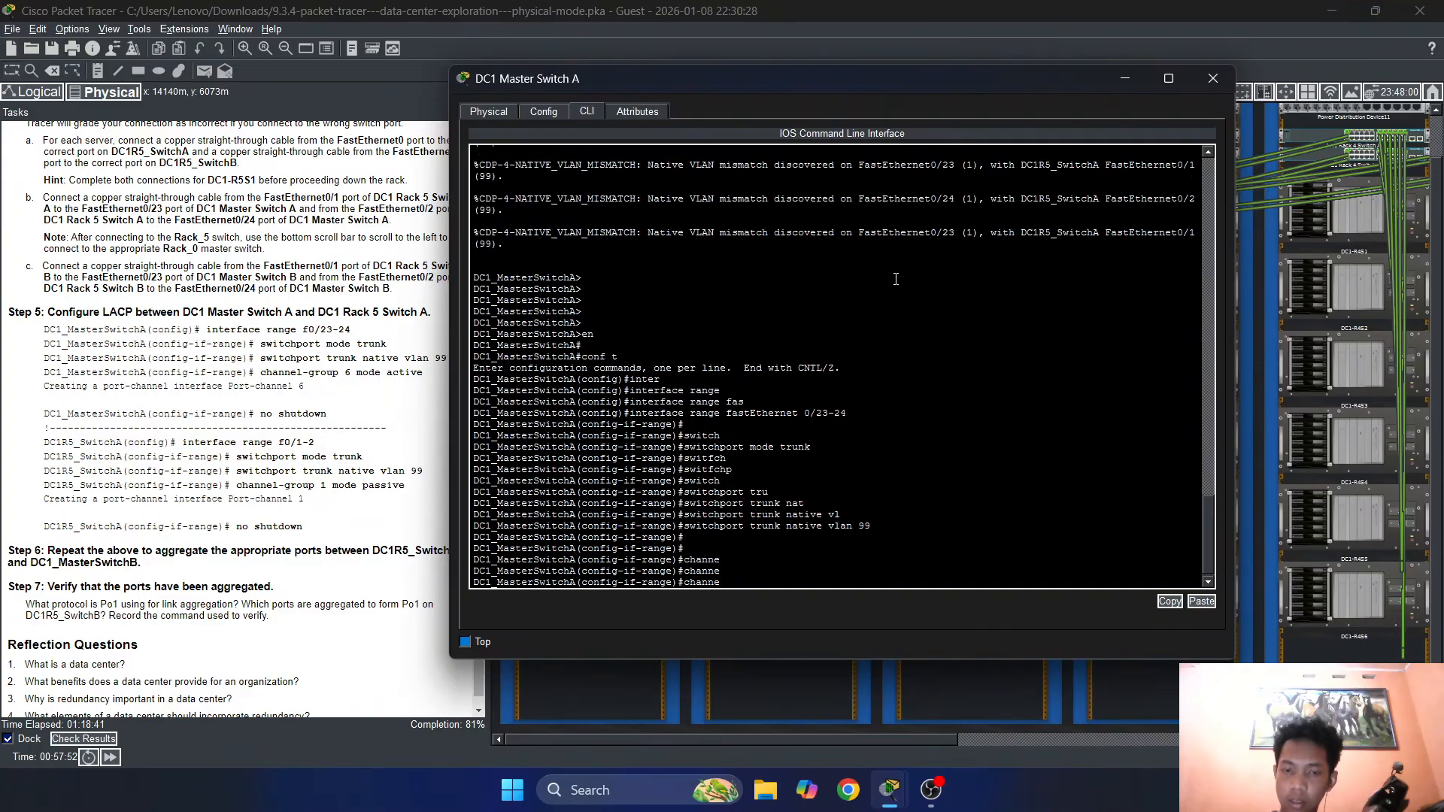
pyautogui.write('l-gr')
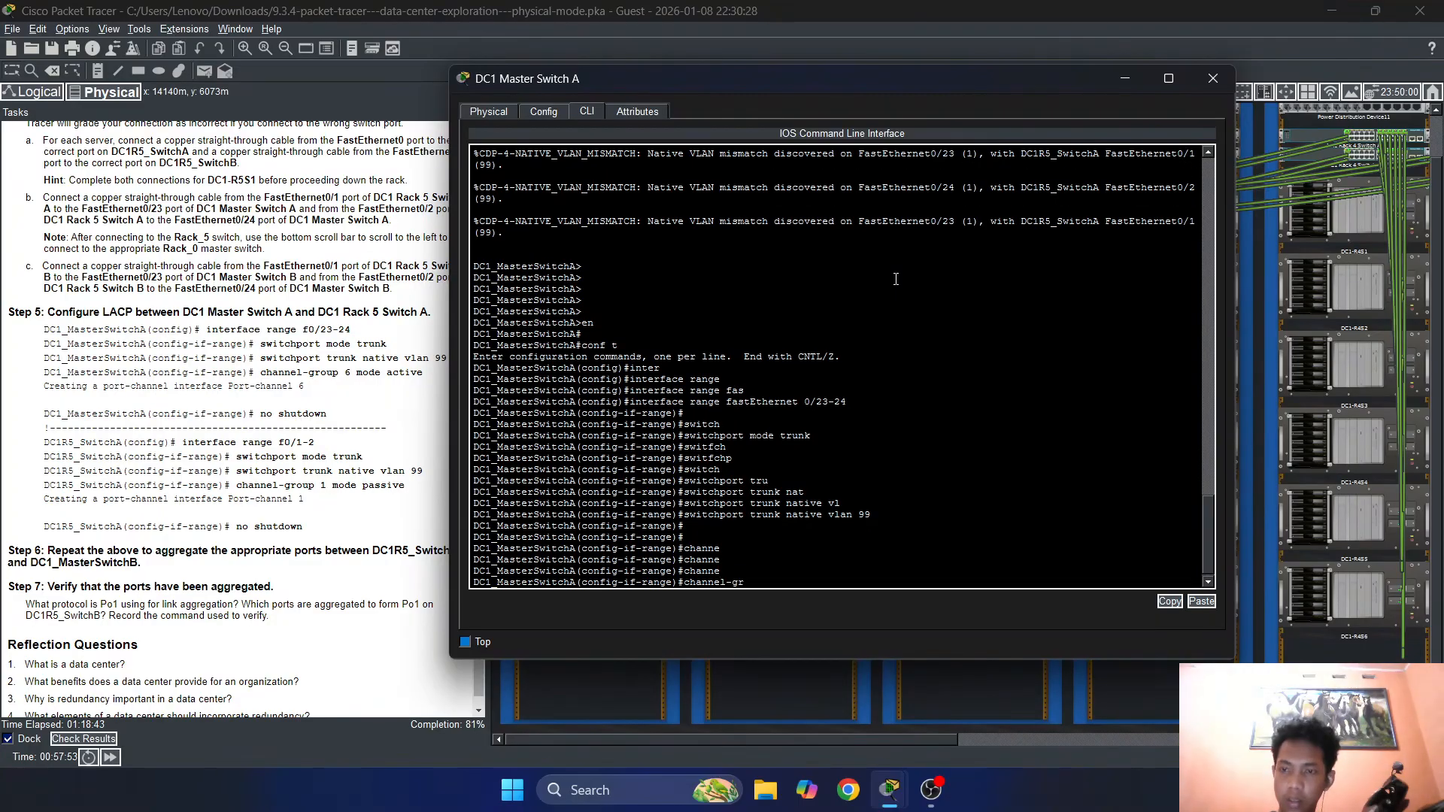
pyautogui.press('Tab')
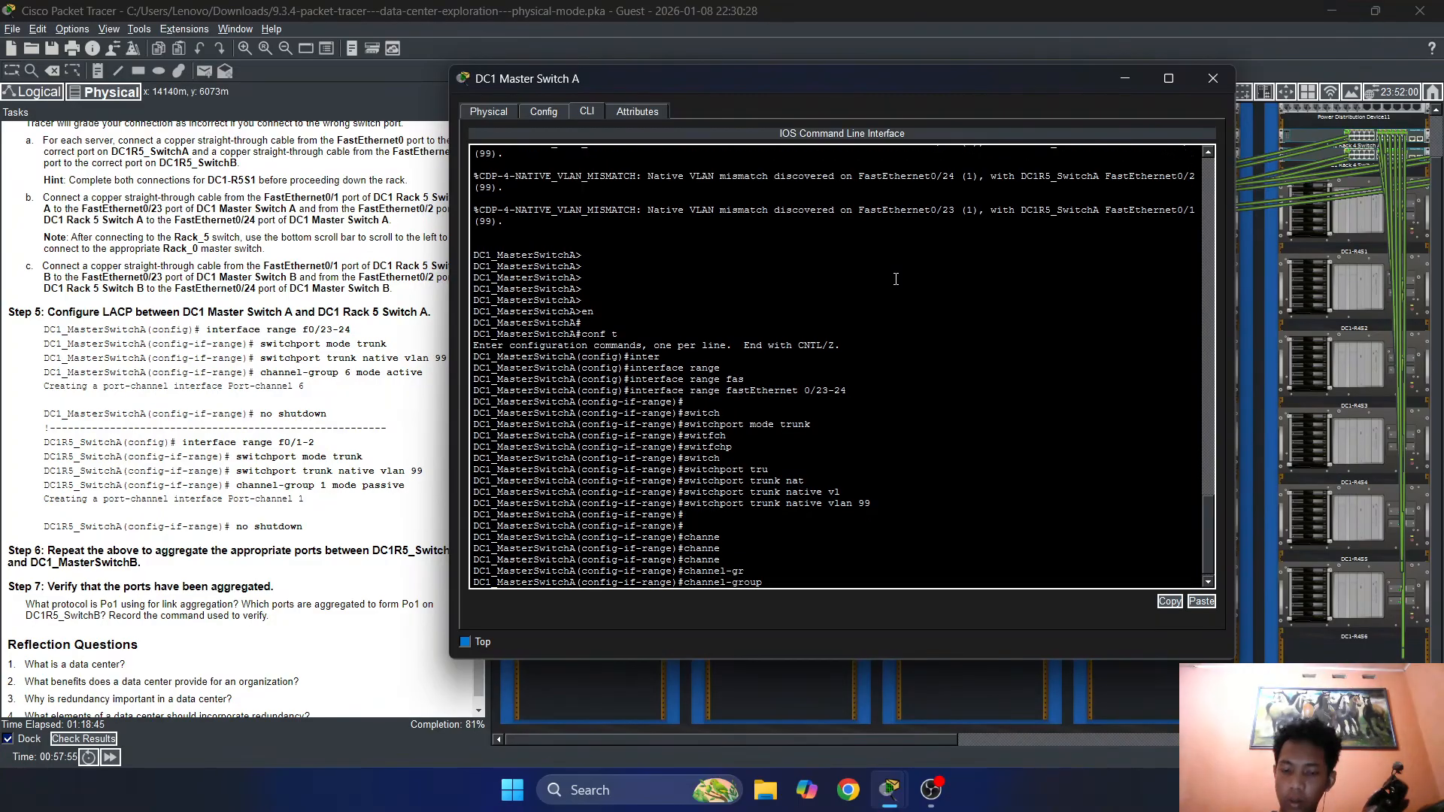
pyautogui.write('6 mode a')
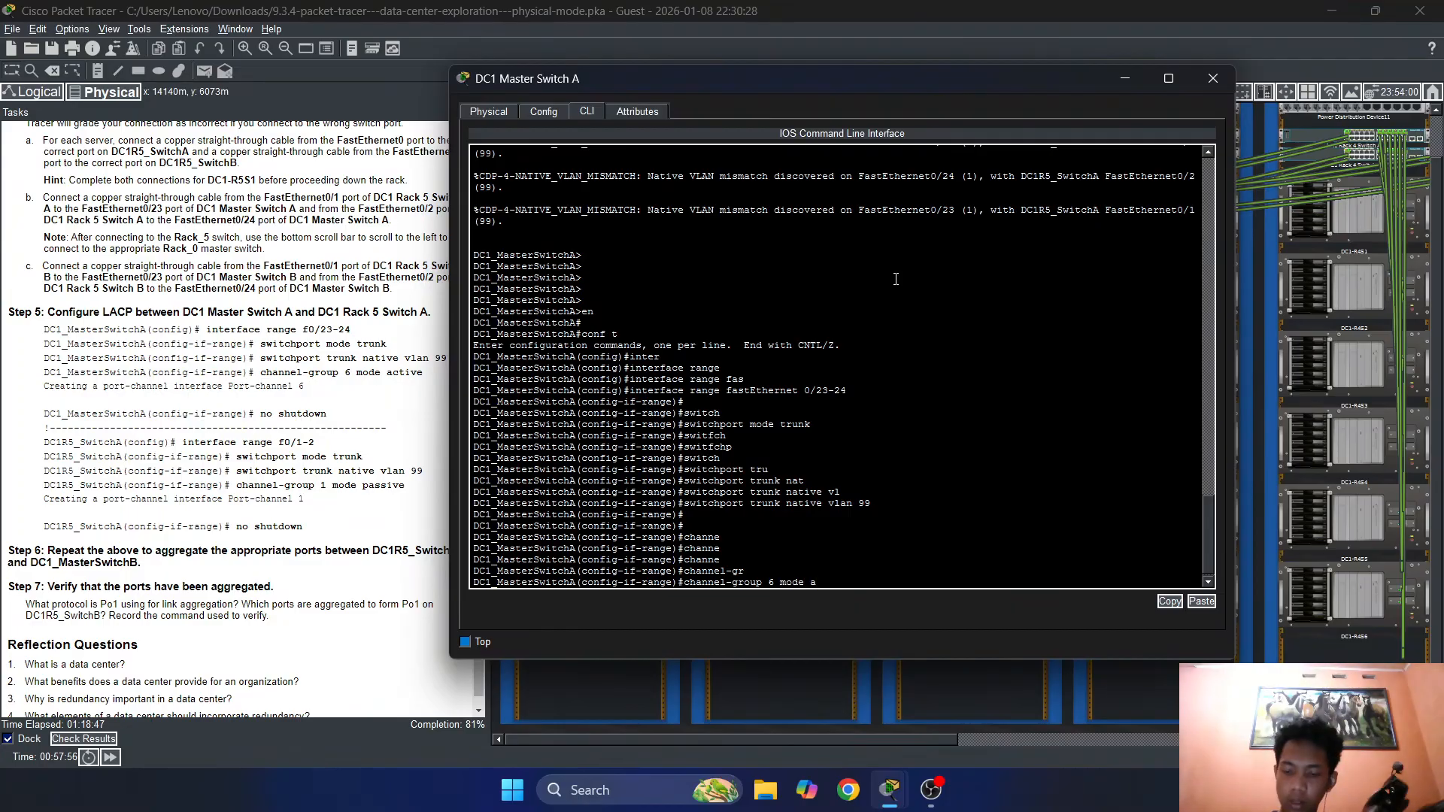
pyautogui.write('ctive')
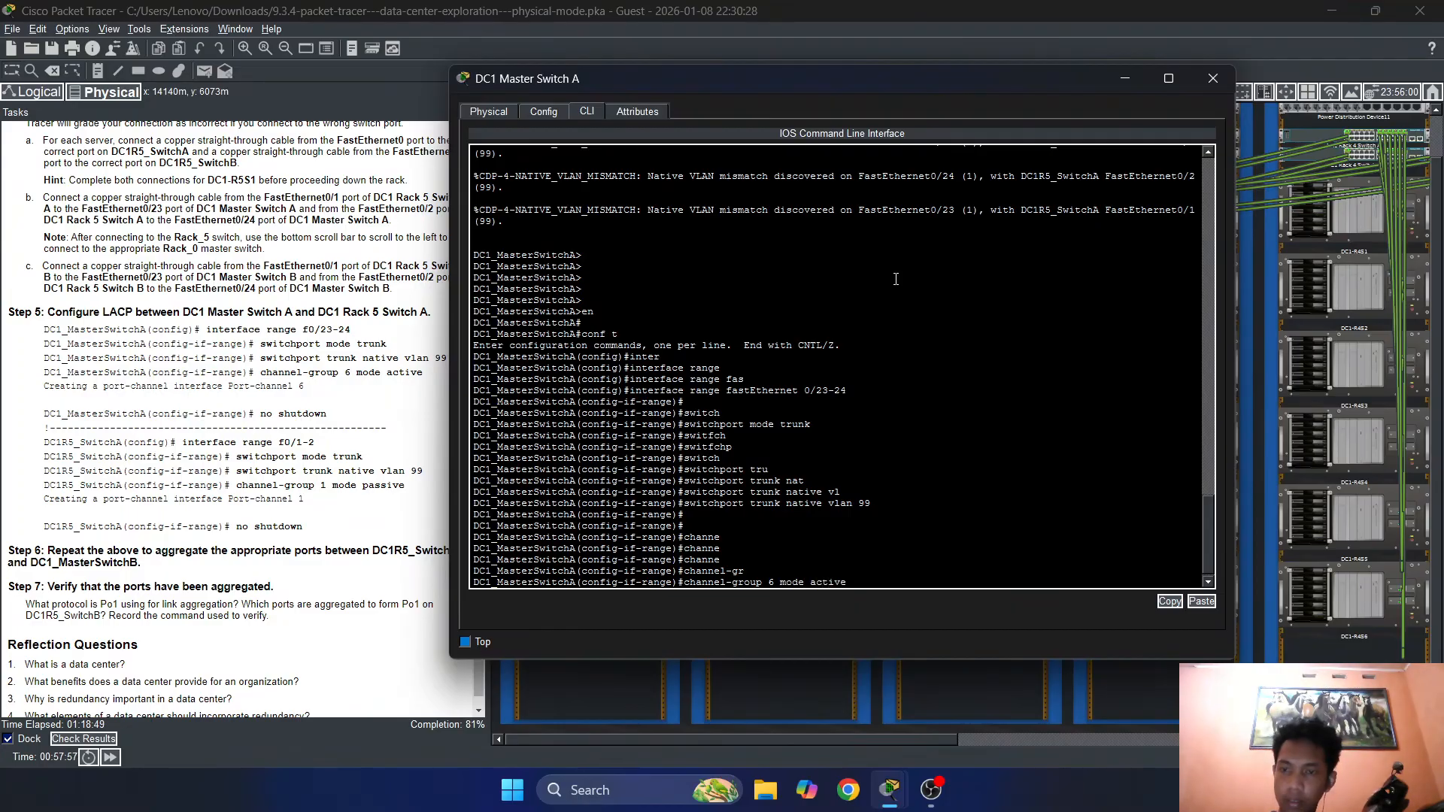
pyautogui.press('Return')
pyautogui.press('Return')
pyautogui.press('Return')
pyautogui.press('Return')
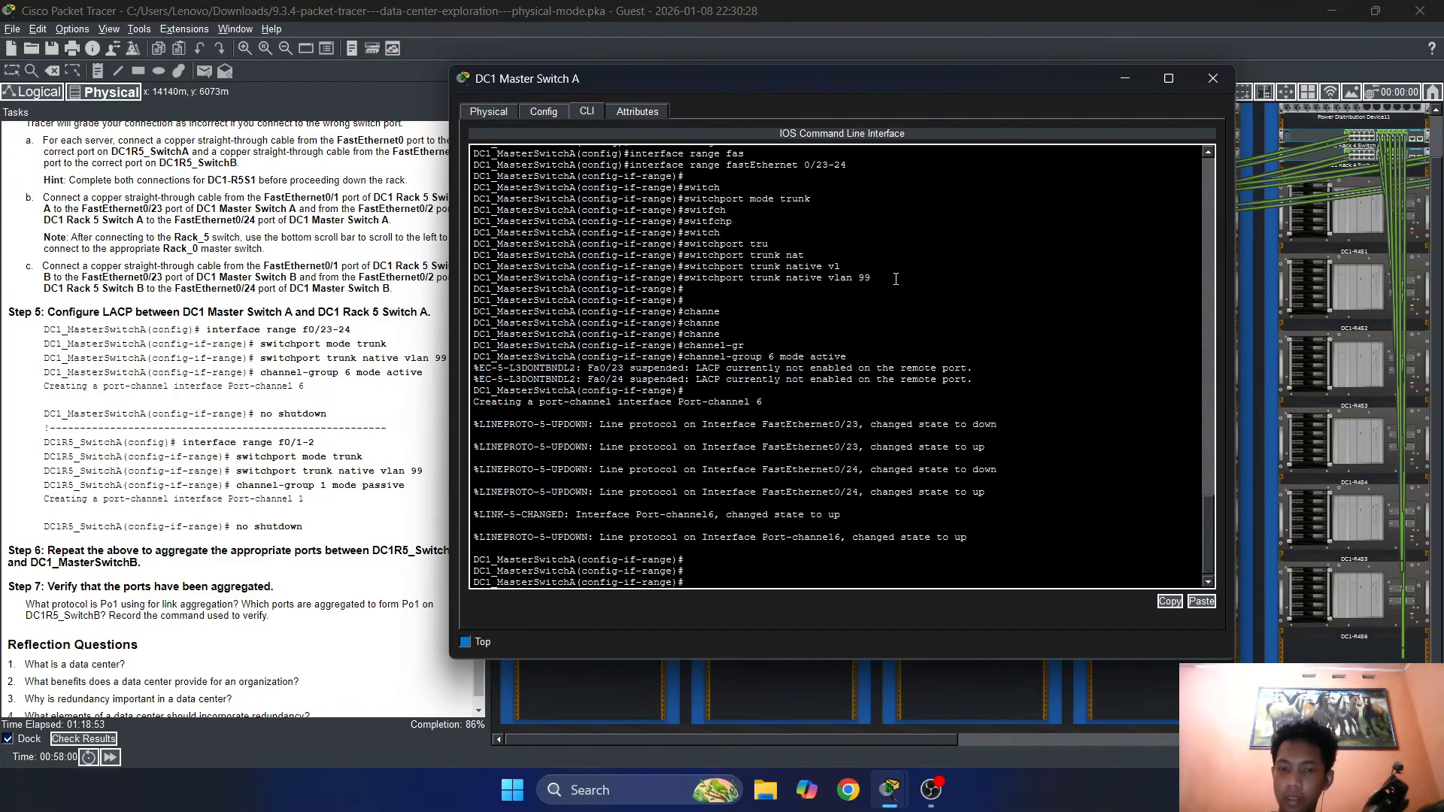
# Enable the FastEthernet 0/23-24 range of DC1_MasterSwitchA with no shutdown and exit to global configuration mode
pyautogui.write('no')
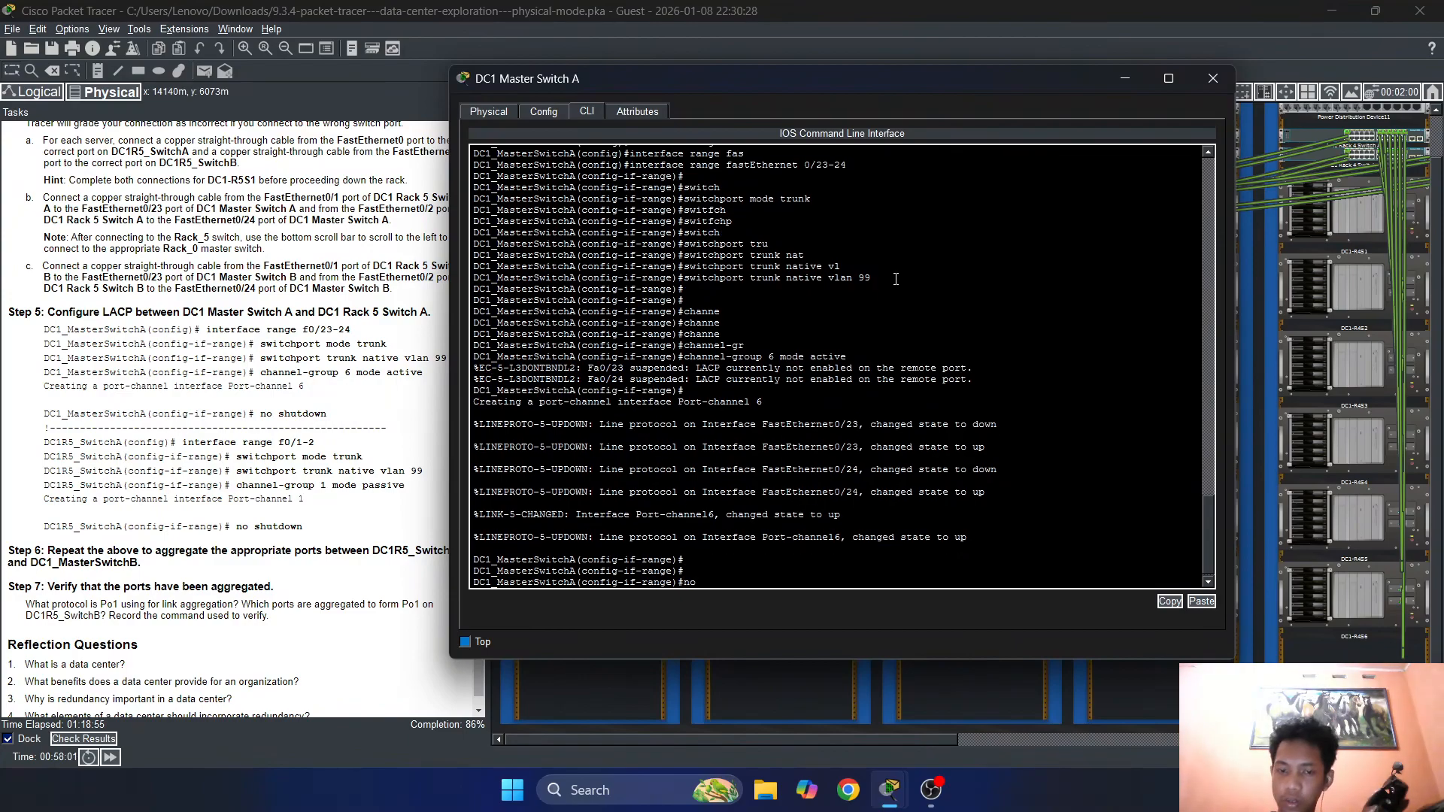
pyautogui.write(' sh')
pyautogui.press('Return')
pyautogui.press('Return')
pyautogui.press('Return')
pyautogui.write('exxi')
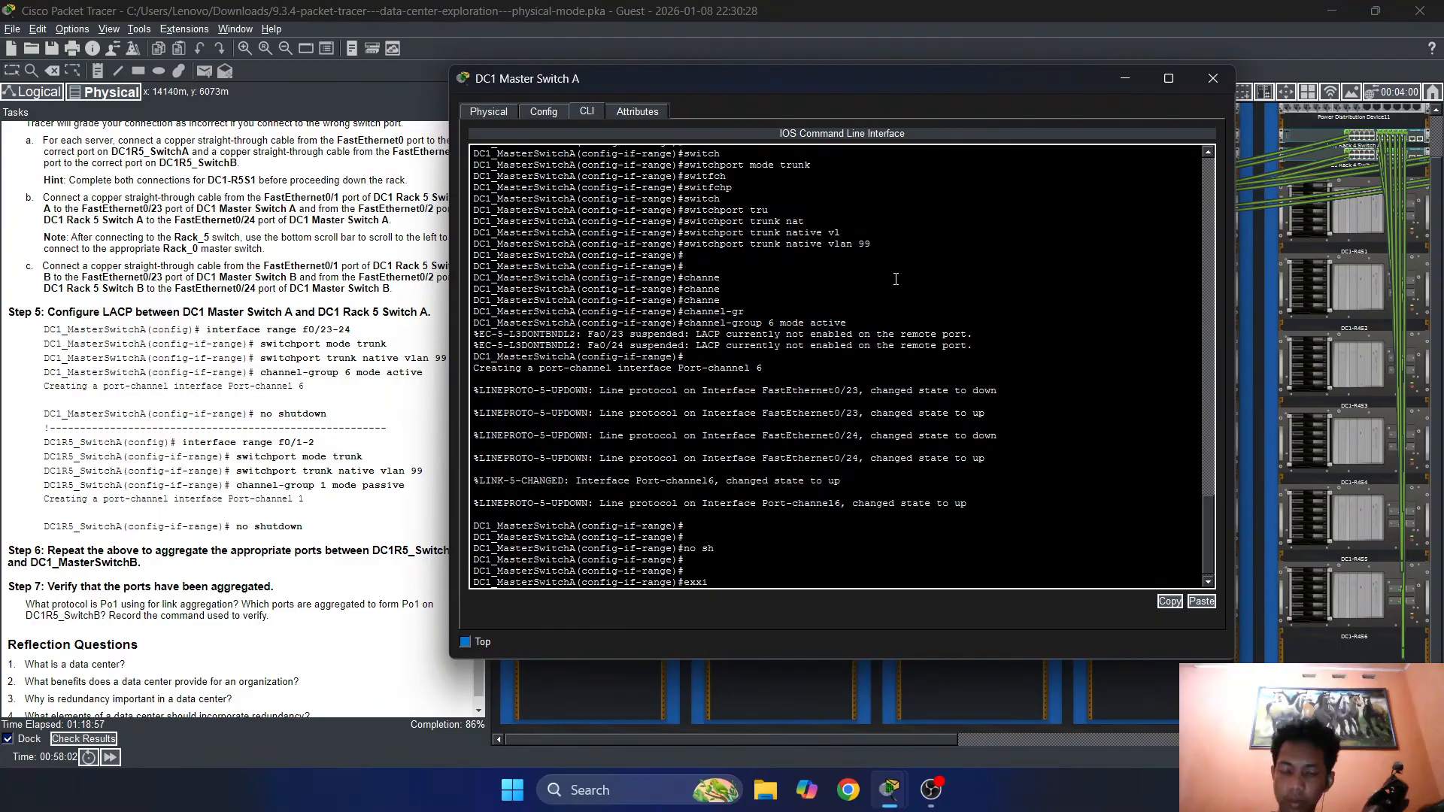
pyautogui.write('t')
pyautogui.press('Return')
pyautogui.write('exit')
pyautogui.press('Return')
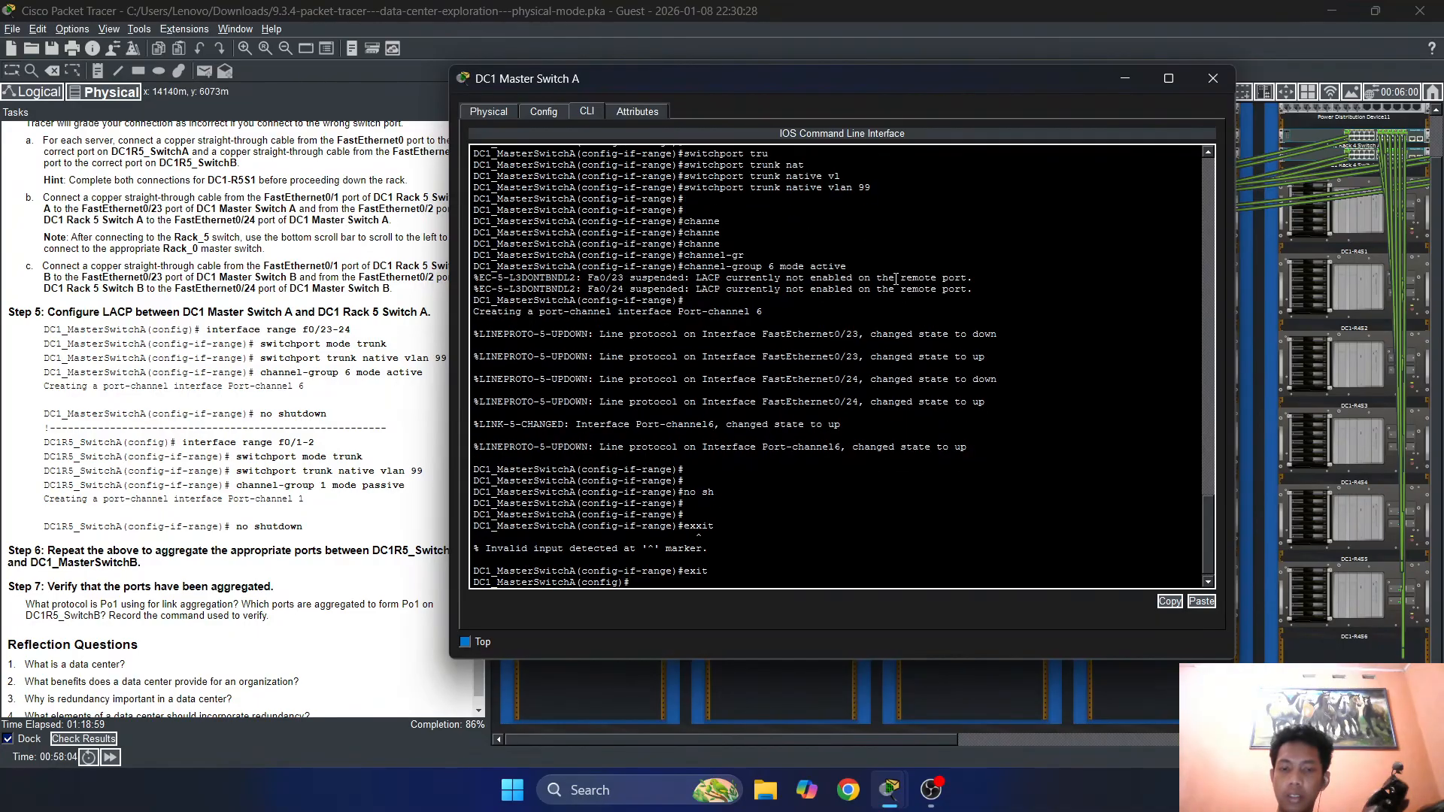
# Close the DC1 Master Switch A window and open the command line of DC1 Rack 5 Switch B
pyautogui.press('Return')
pyautogui.press('Return')
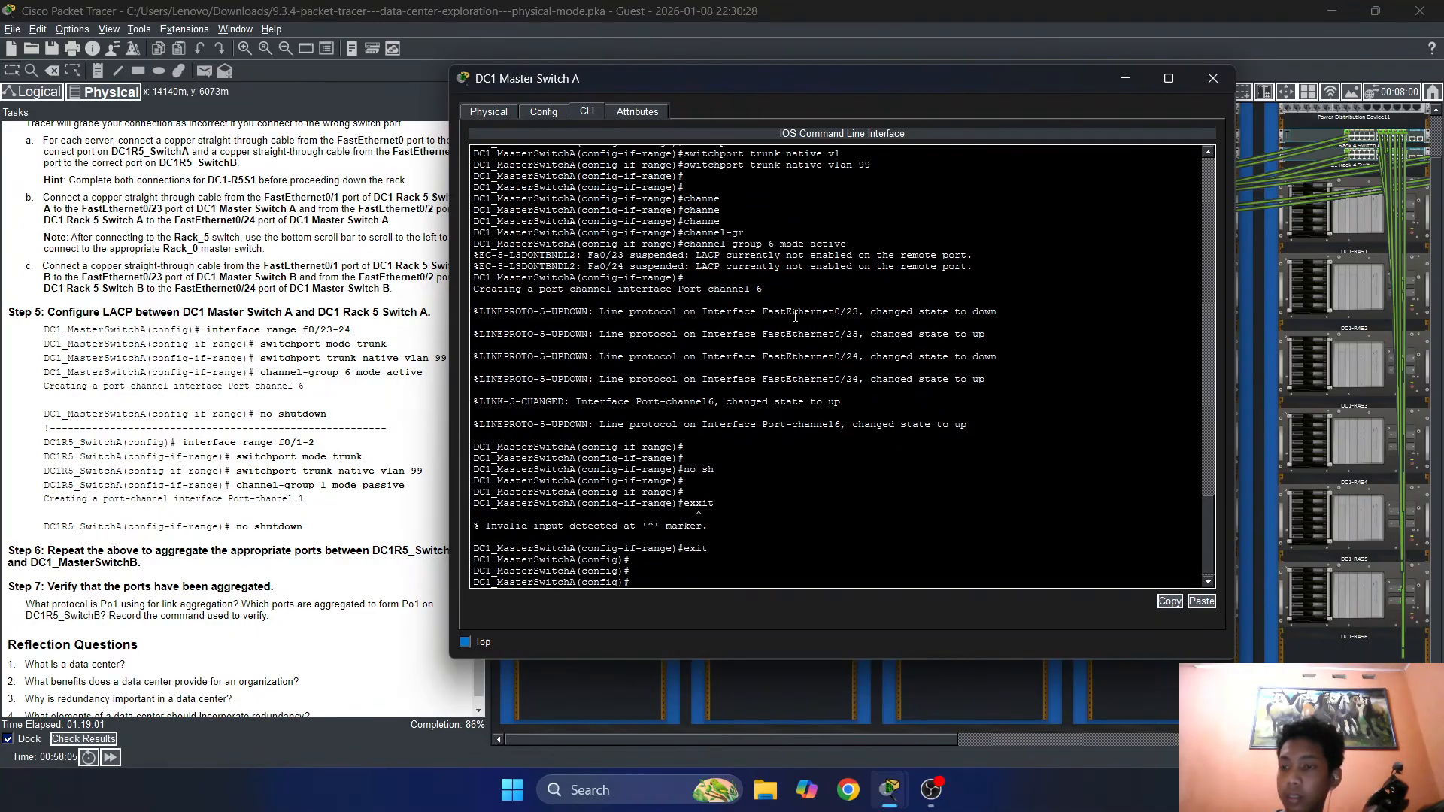
pyautogui.click(1206, 82)
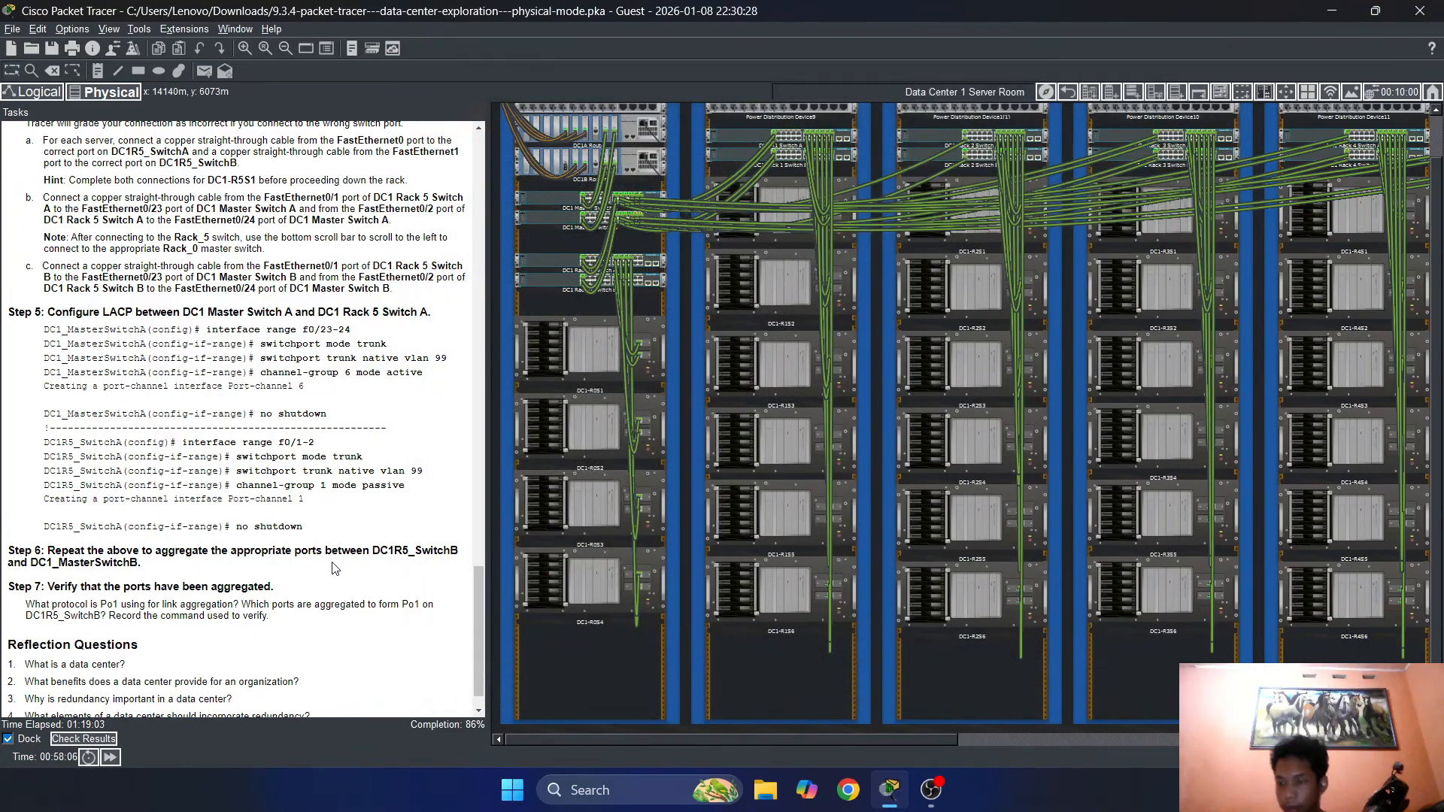
pyautogui.hscroll(3, 671, 734)
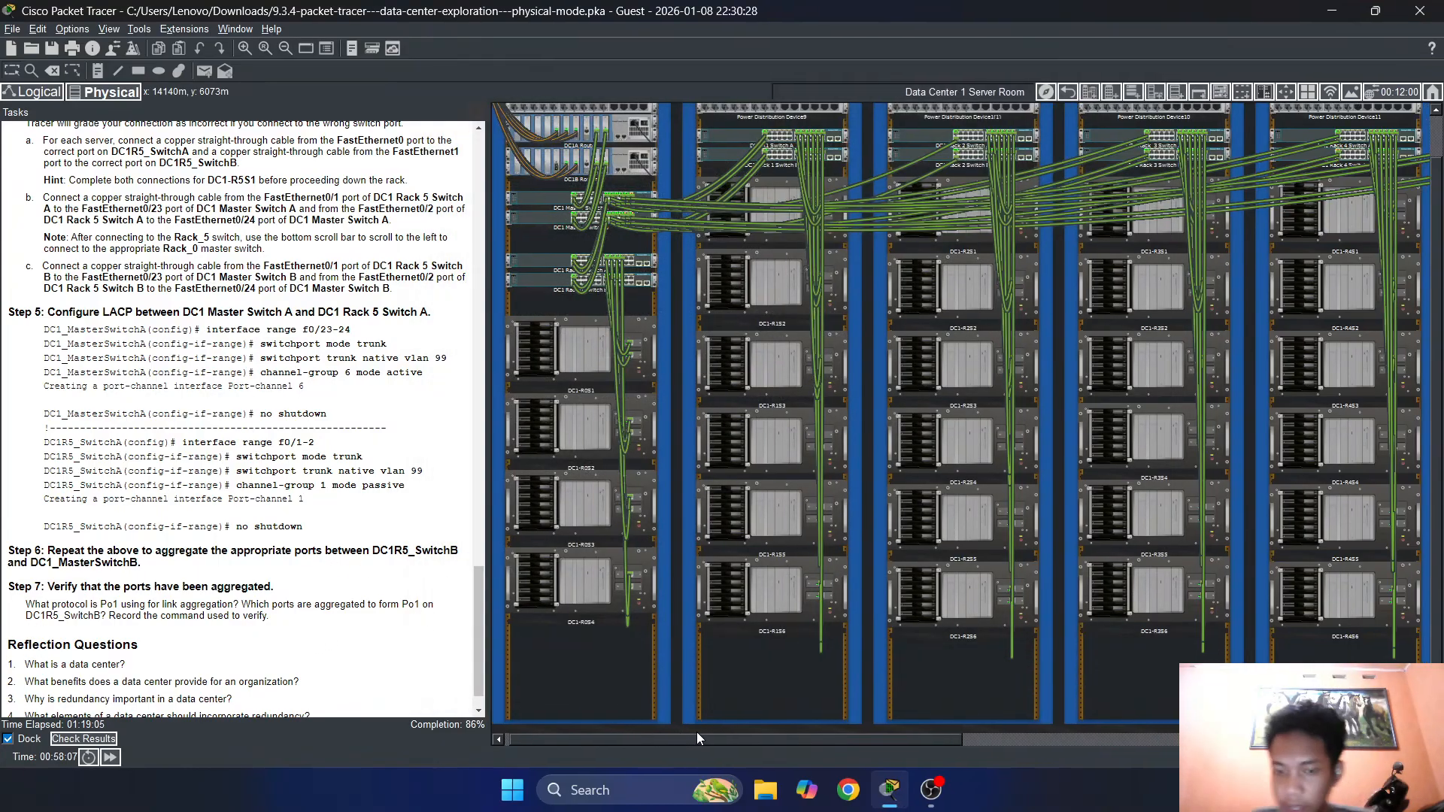
pyautogui.hscroll(15, 765, 720)
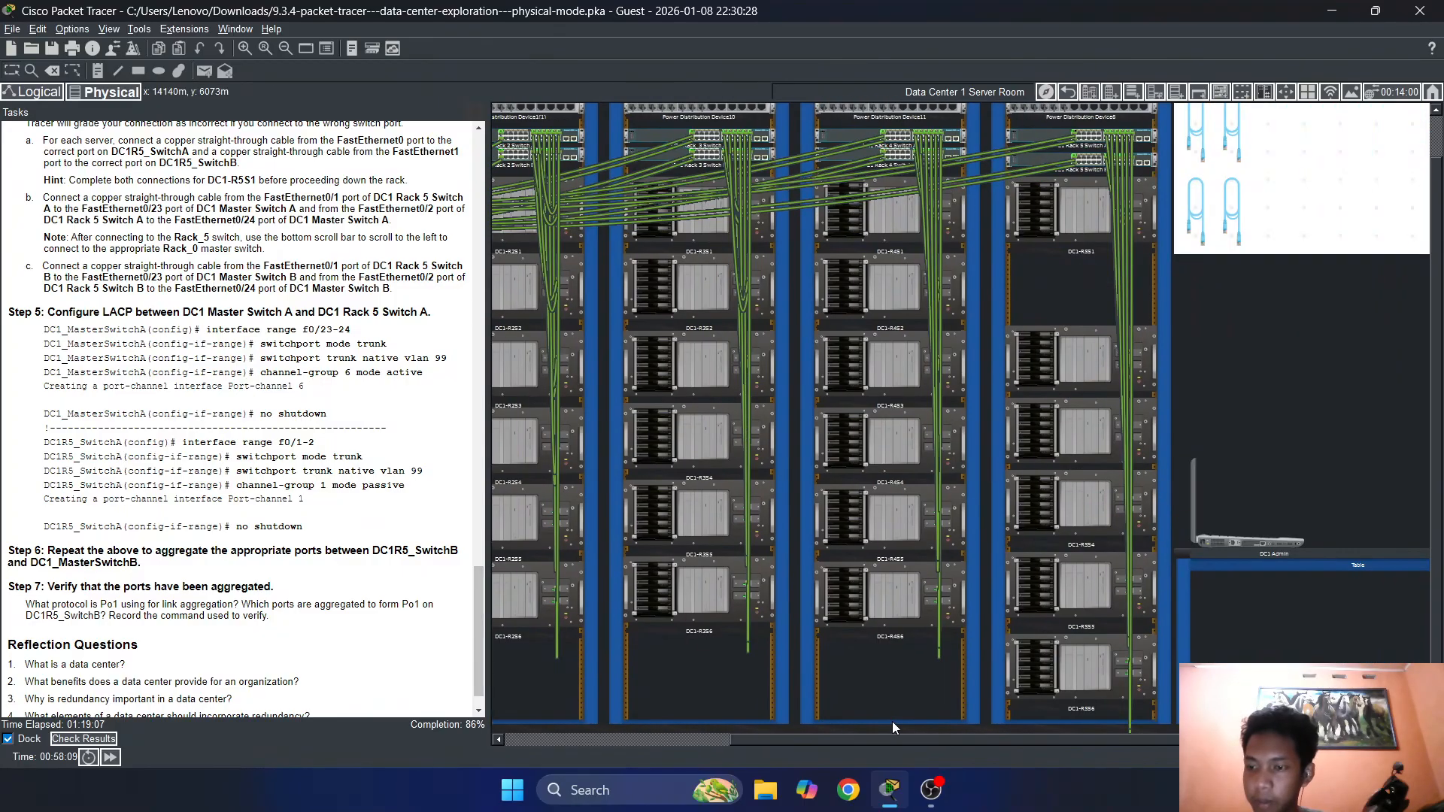
pyautogui.hscroll(-1, 890, 720)
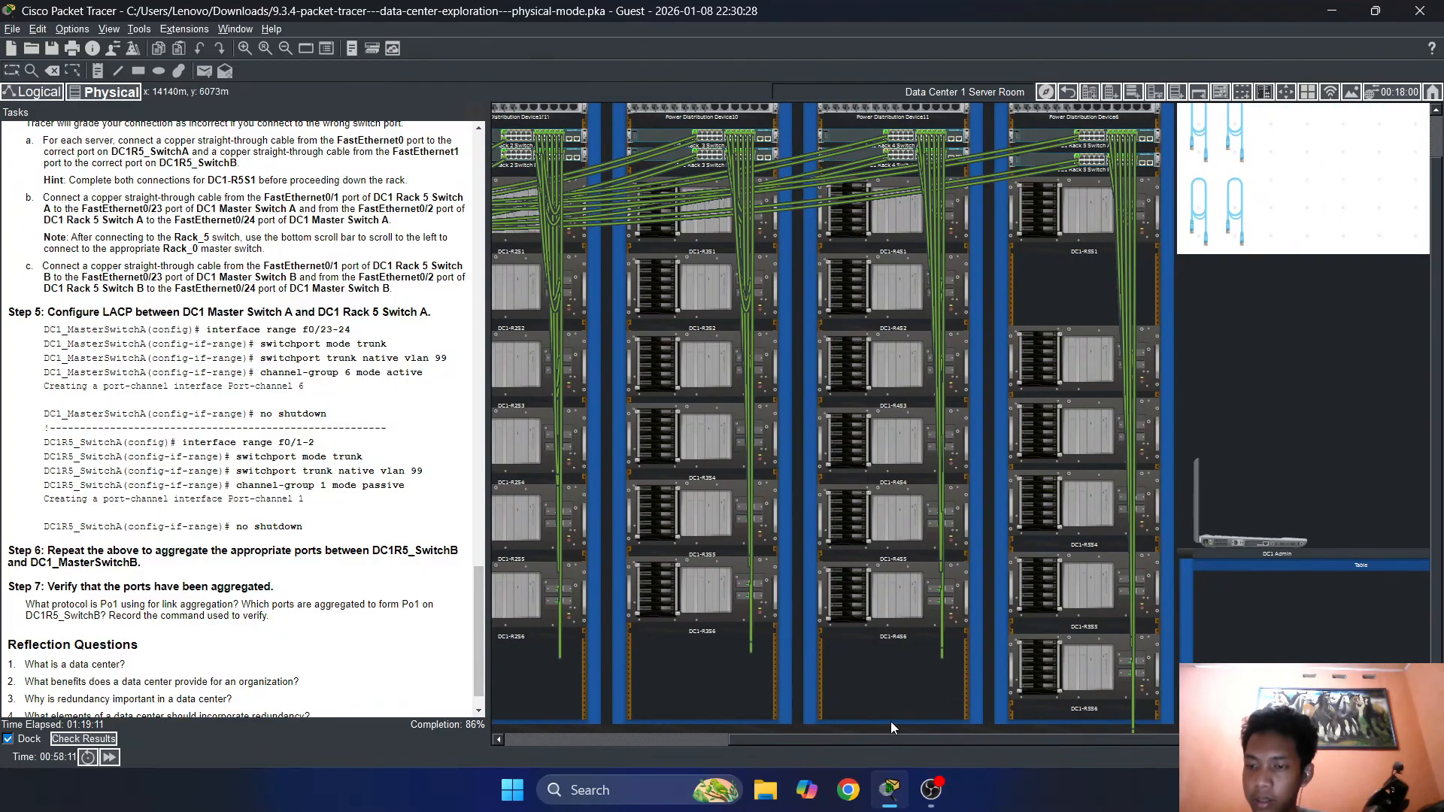
pyautogui.click(1088, 163)
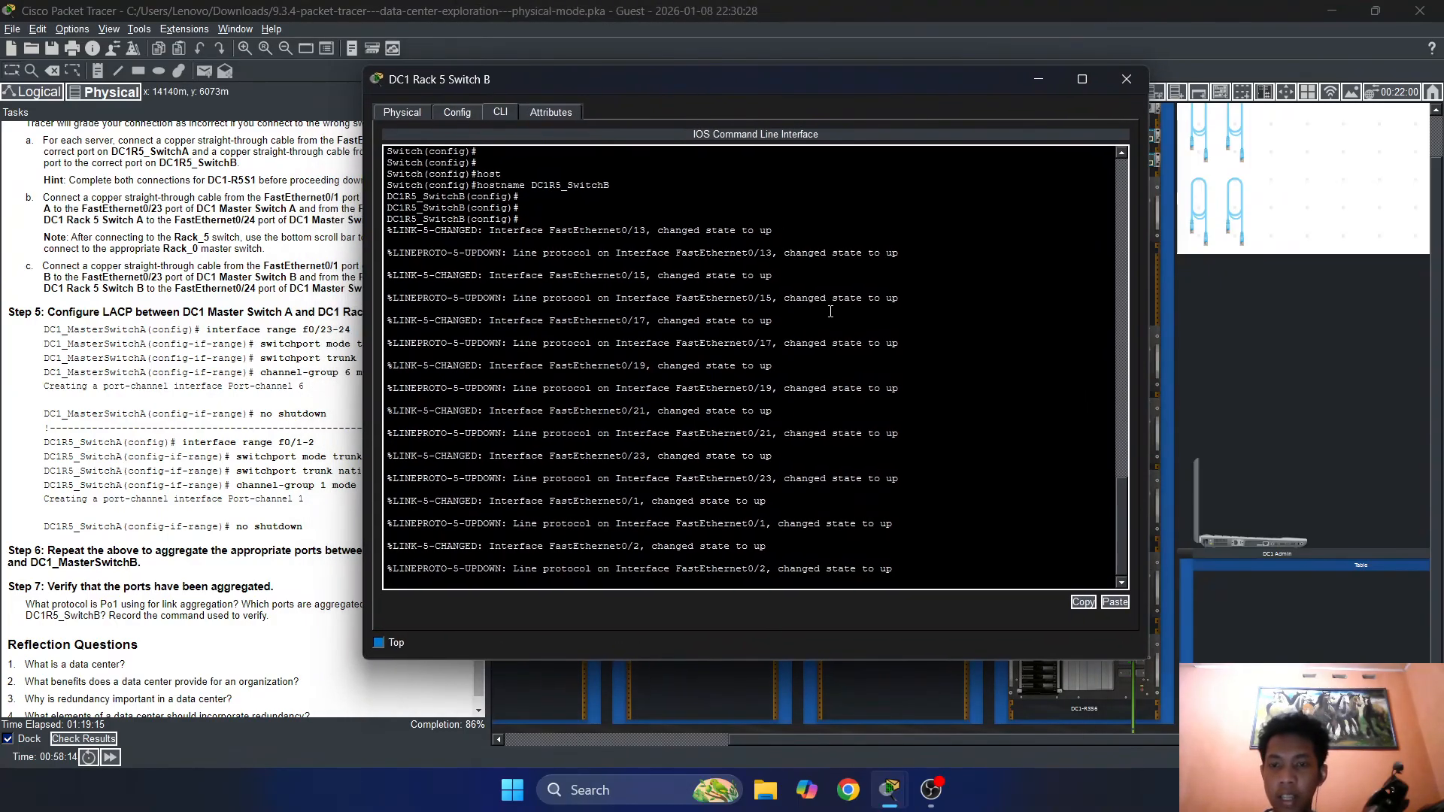
pyautogui.press('Return')
pyautogui.press('Return')
pyautogui.press('Return')
pyautogui.press('Return')
pyautogui.press('Return')
pyautogui.press('Return')
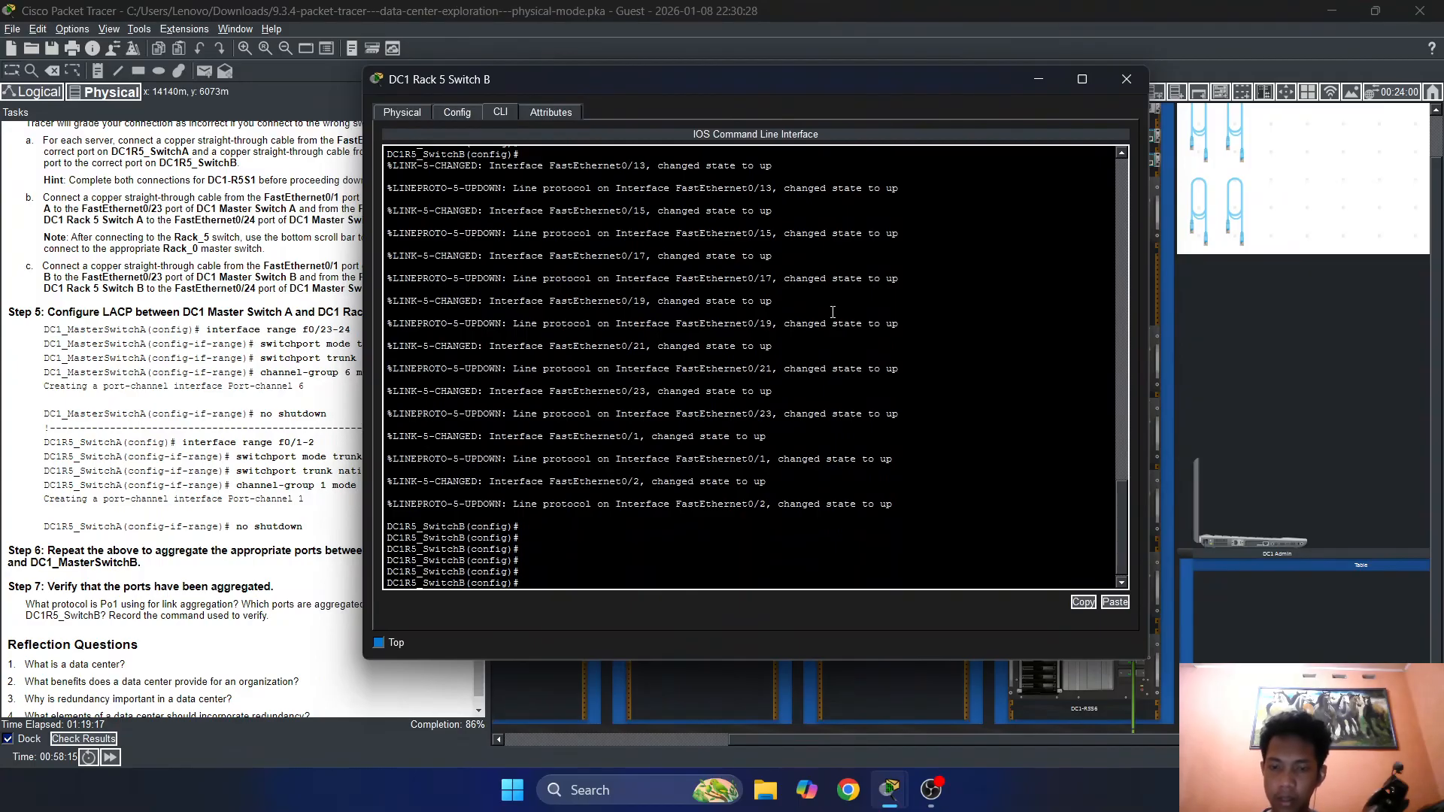
# Enter interface range configuration for FastEthernet 0/1-2 on DC1R5_SwitchB
pyautogui.write('inter')
pyautogui.press('Tab')
pyautogui.write('g')
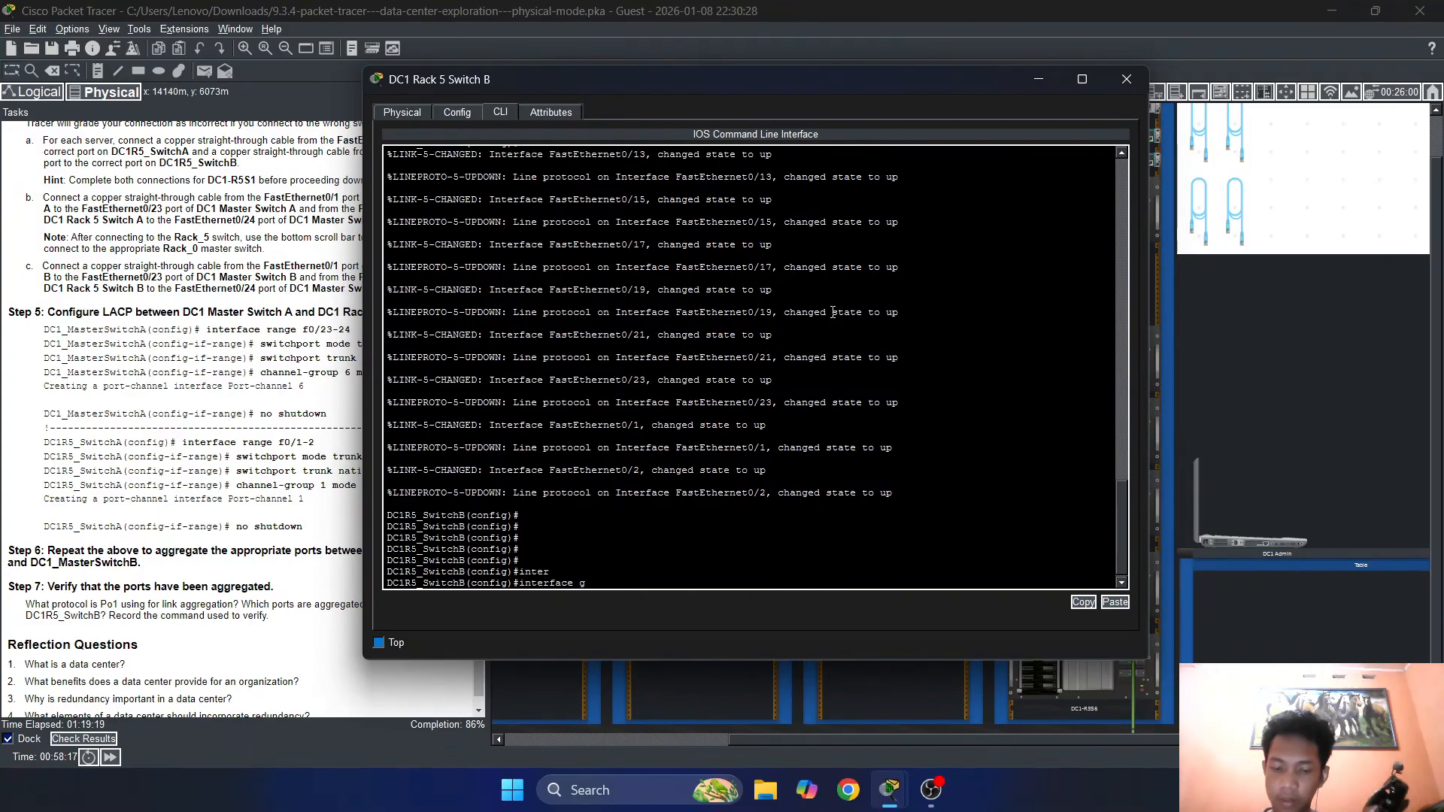
pyautogui.write('ig')
pyautogui.press('Tab')
pyautogui.press('BackSpace')
pyautogui.press('BackSpace')
pyautogui.press('BackSpace')
pyautogui.press('BackSpace')
pyautogui.press('BackSpace')
pyautogui.press('BackSpace')
pyautogui.press('BackSpace')
pyautogui.press('BackSpace')
pyautogui.press('BackSpace')
pyautogui.press('BackSpace')
pyautogui.press('BackSpace')
pyautogui.press('BackSpace')
pyautogui.press('BackSpace')
pyautogui.press('BackSpace')
pyautogui.press('BackSpace')
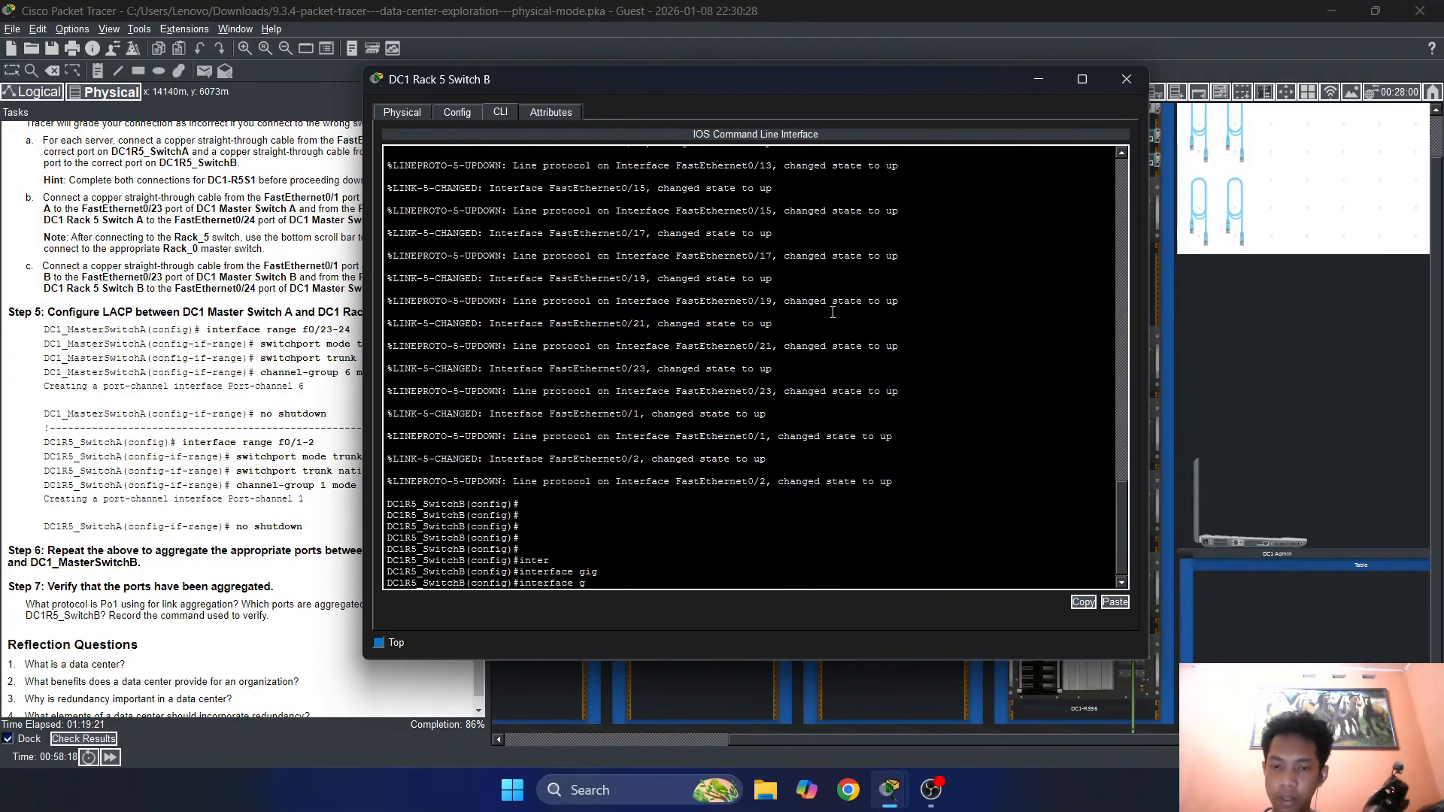
pyautogui.press('BackSpace')
pyautogui.write('ran')
pyautogui.press('Tab')
pyautogui.write('fas')
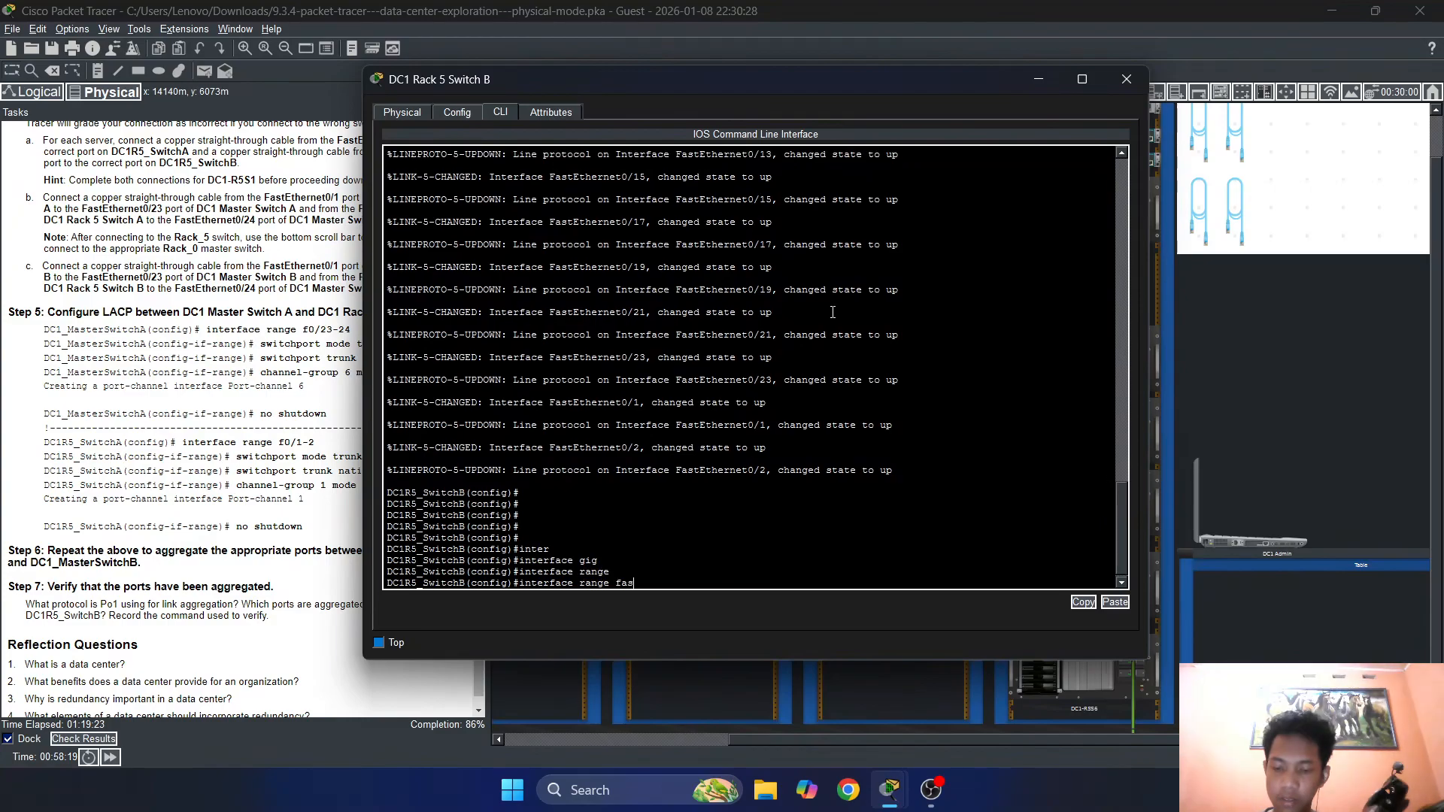
pyautogui.press('Tab')
pyautogui.write('0/1')
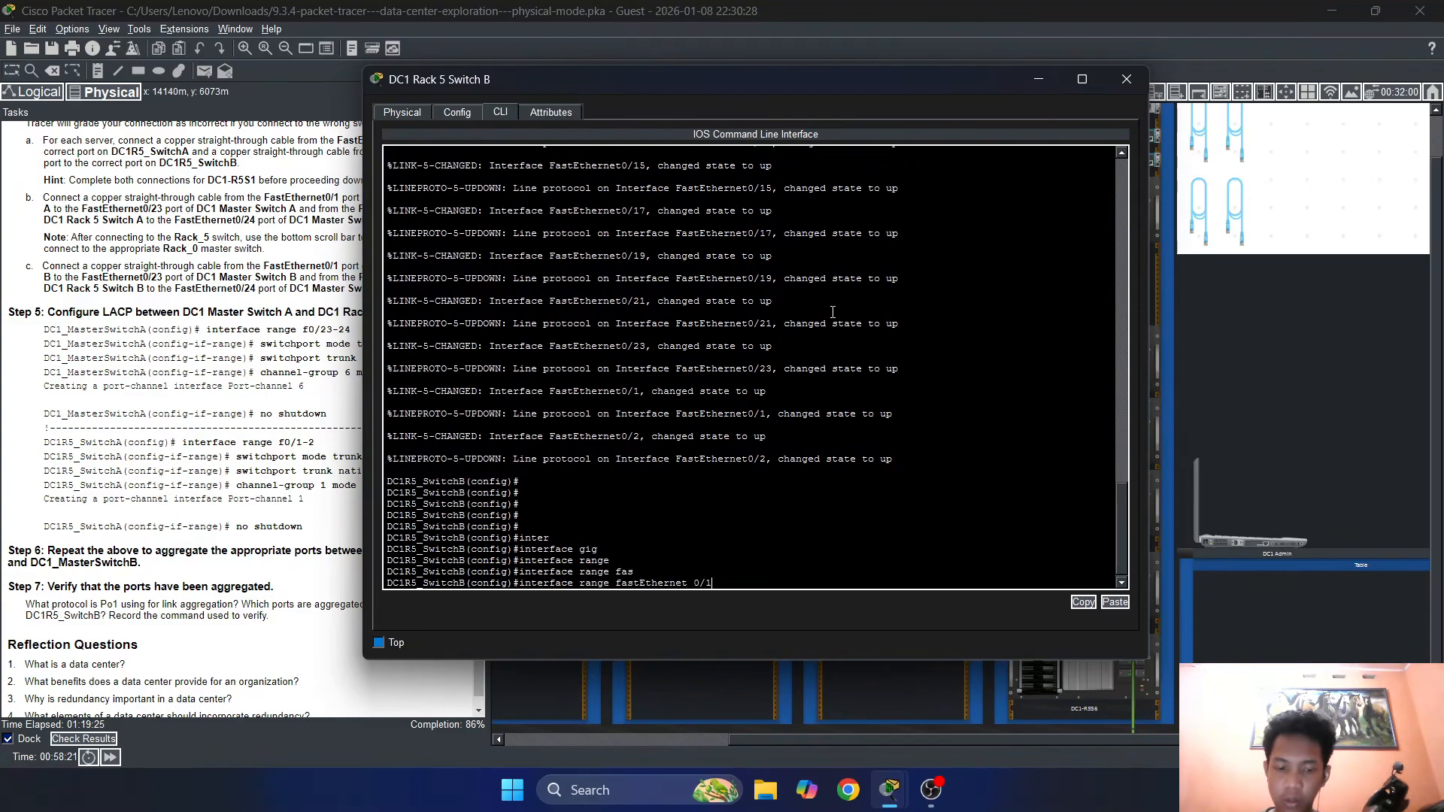
pyautogui.write('-2')
pyautogui.press('Return')
pyautogui.press('Return')
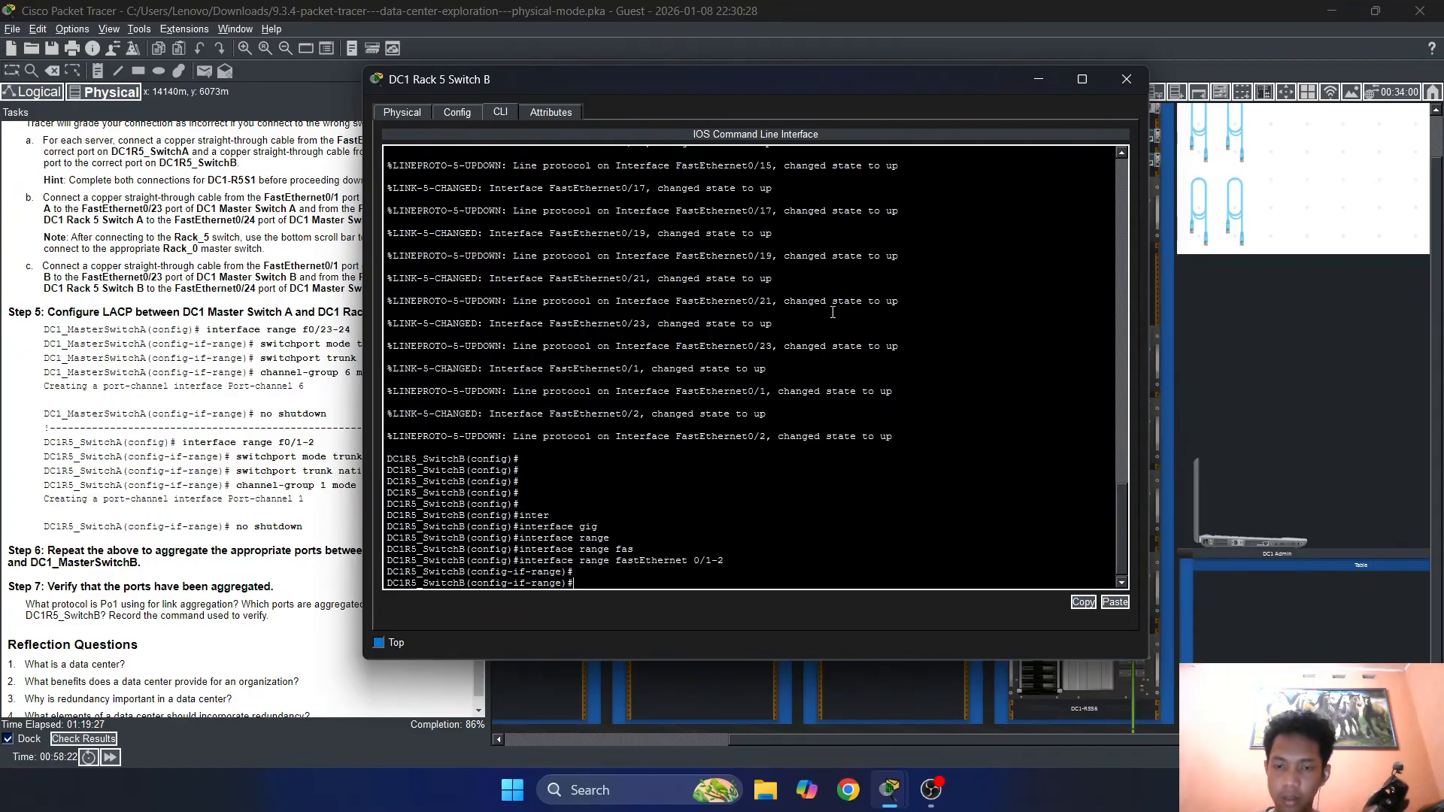
# Enable the FastEthernet 0/1-2 range of DC1R5_SwitchB with no shutdown
pyautogui.write('no sh')
pyautogui.press('Return')
pyautogui.press('Return')
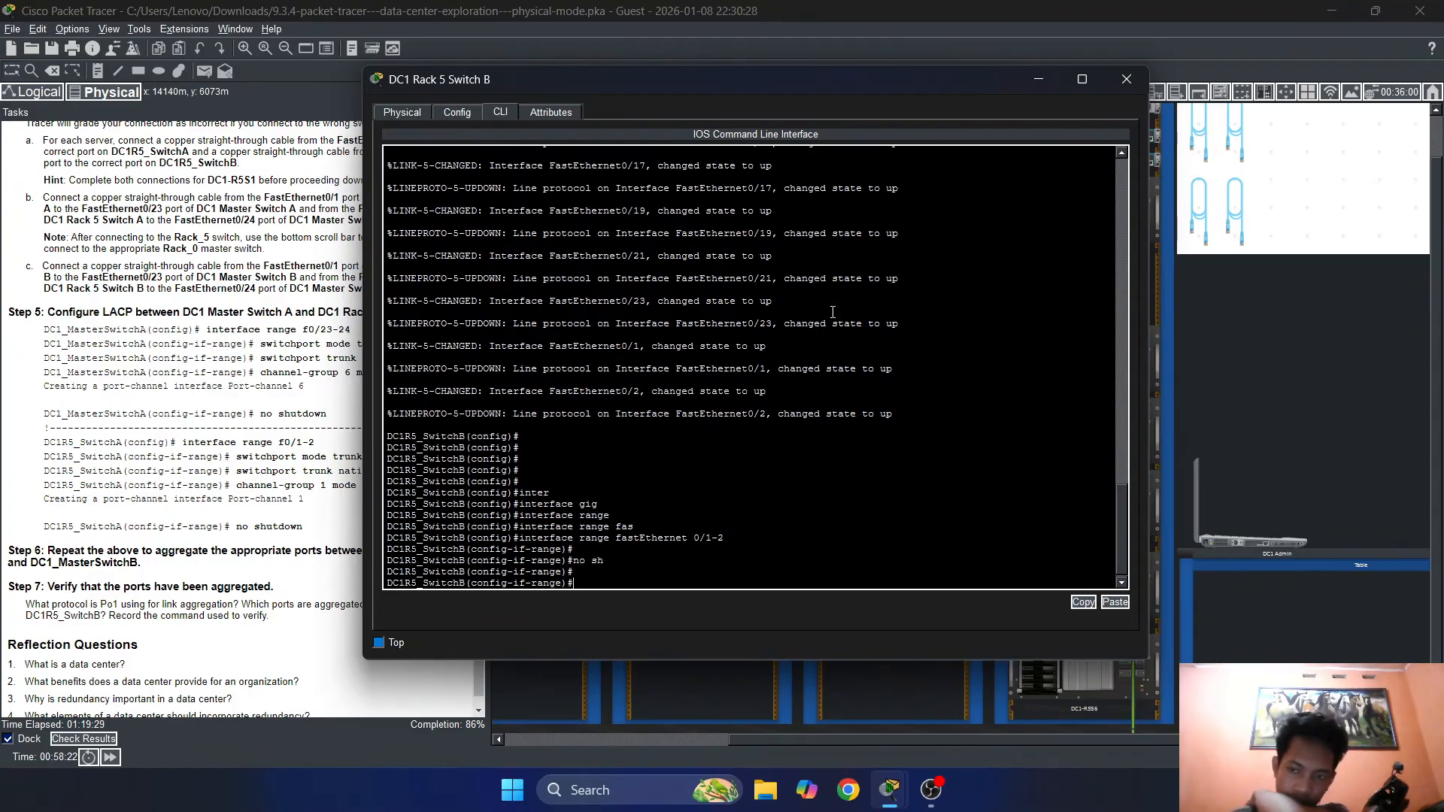
# Set the FastEthernet 0/1-2 range of DC1R5_SwitchB to switchport mode trunk
pyautogui.write('switch')
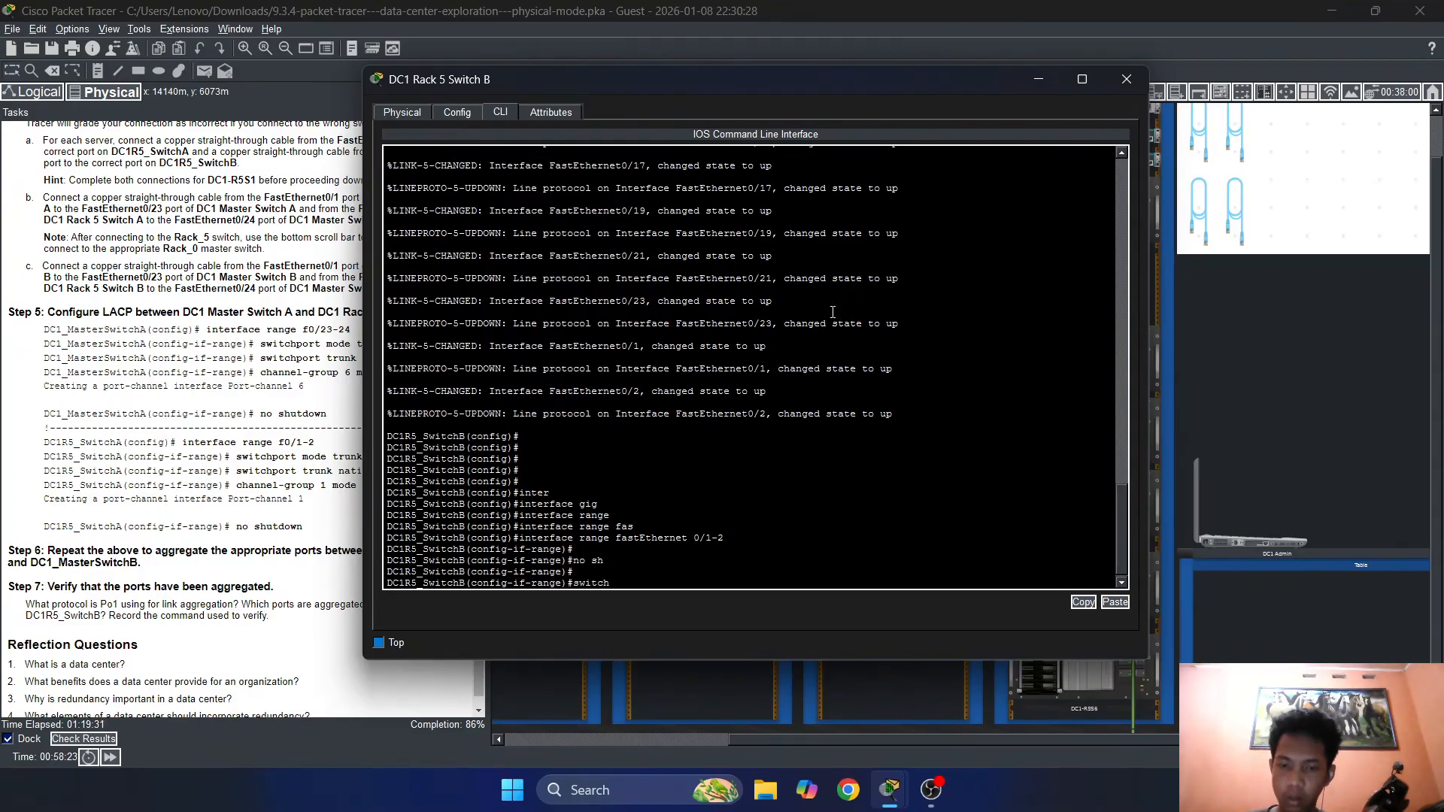
pyautogui.press('Tab')
pyautogui.write('mode')
pyautogui.press('Tab')
pyautogui.write('tru')
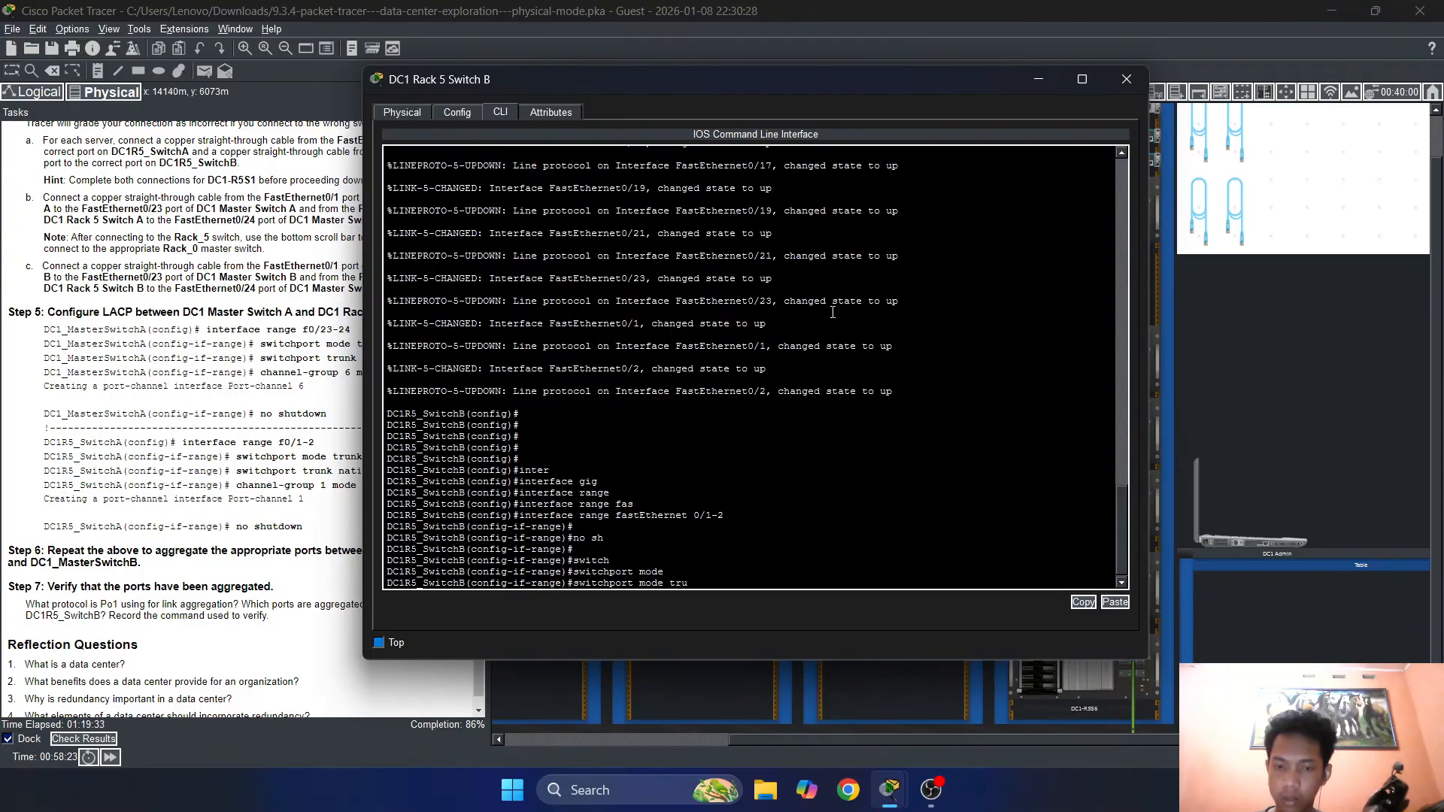
pyautogui.press('Tab')
pyautogui.press('Return')
pyautogui.press('Return')
pyautogui.press('Return')
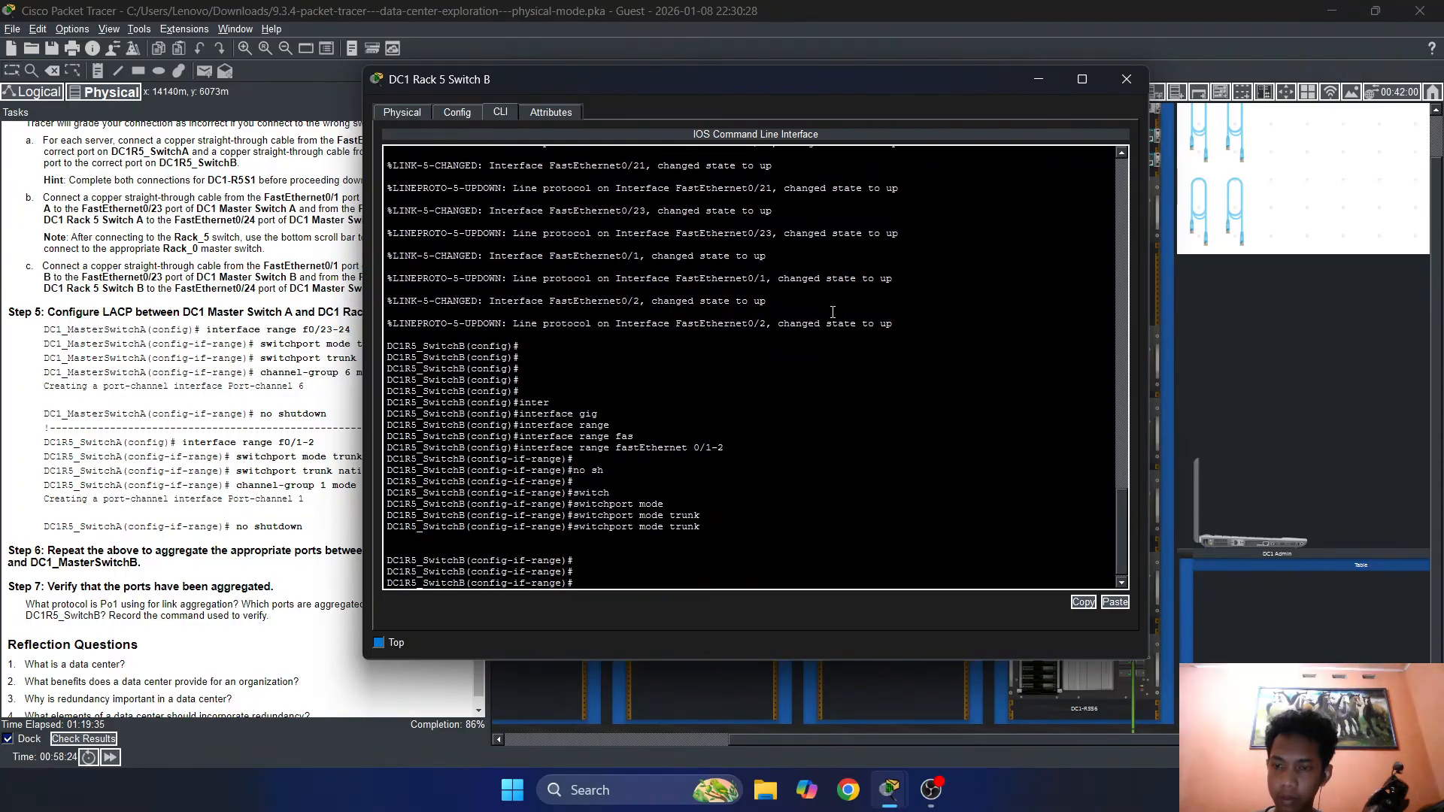
pyautogui.press('Return')
pyautogui.press('Return')
# Set the trunk native VLAN of the FastEthernet 0/1-2 range on DC1R5_SwitchB to 99
pyautogui.write('s')
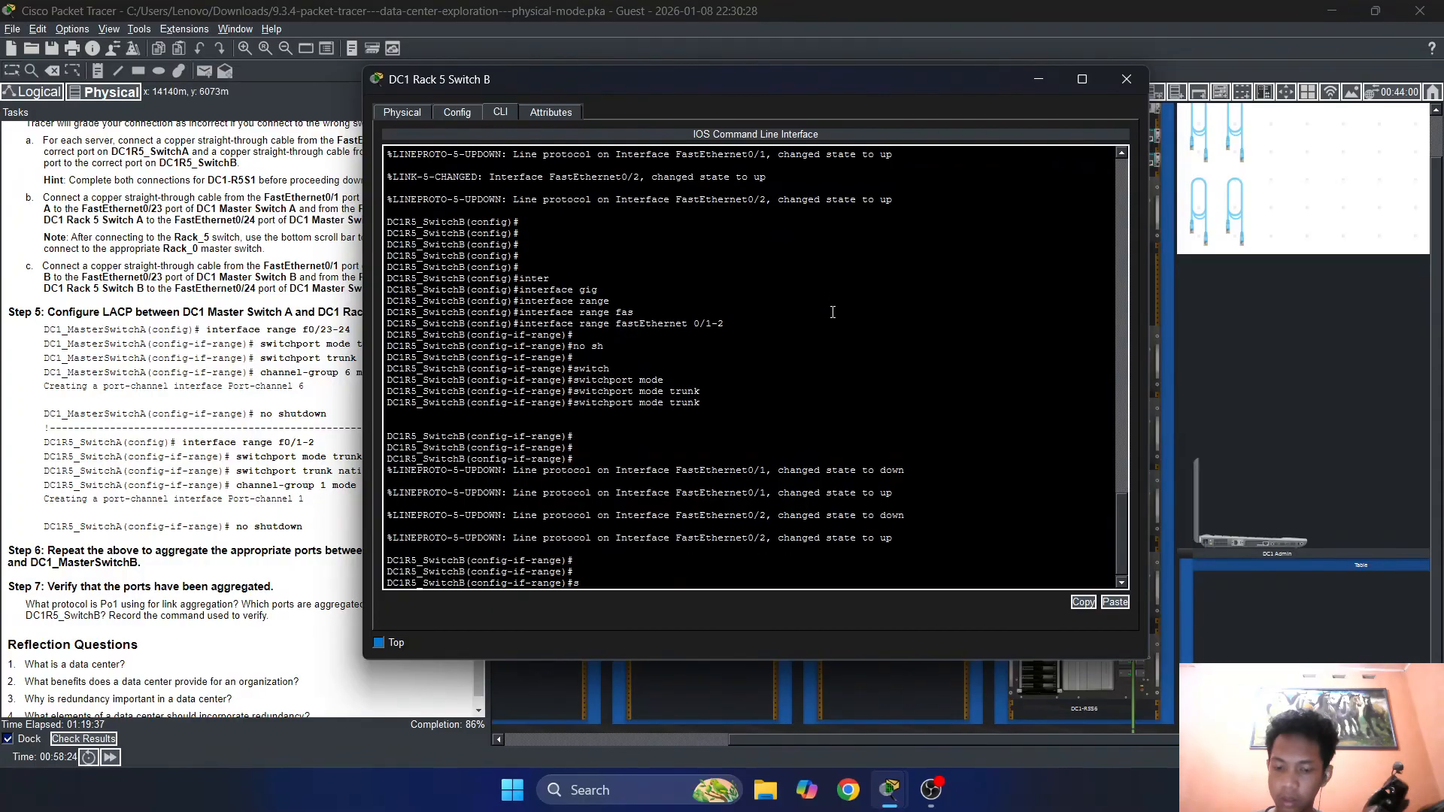
pyautogui.write('witch')
pyautogui.press('Tab')
pyautogui.write('t')
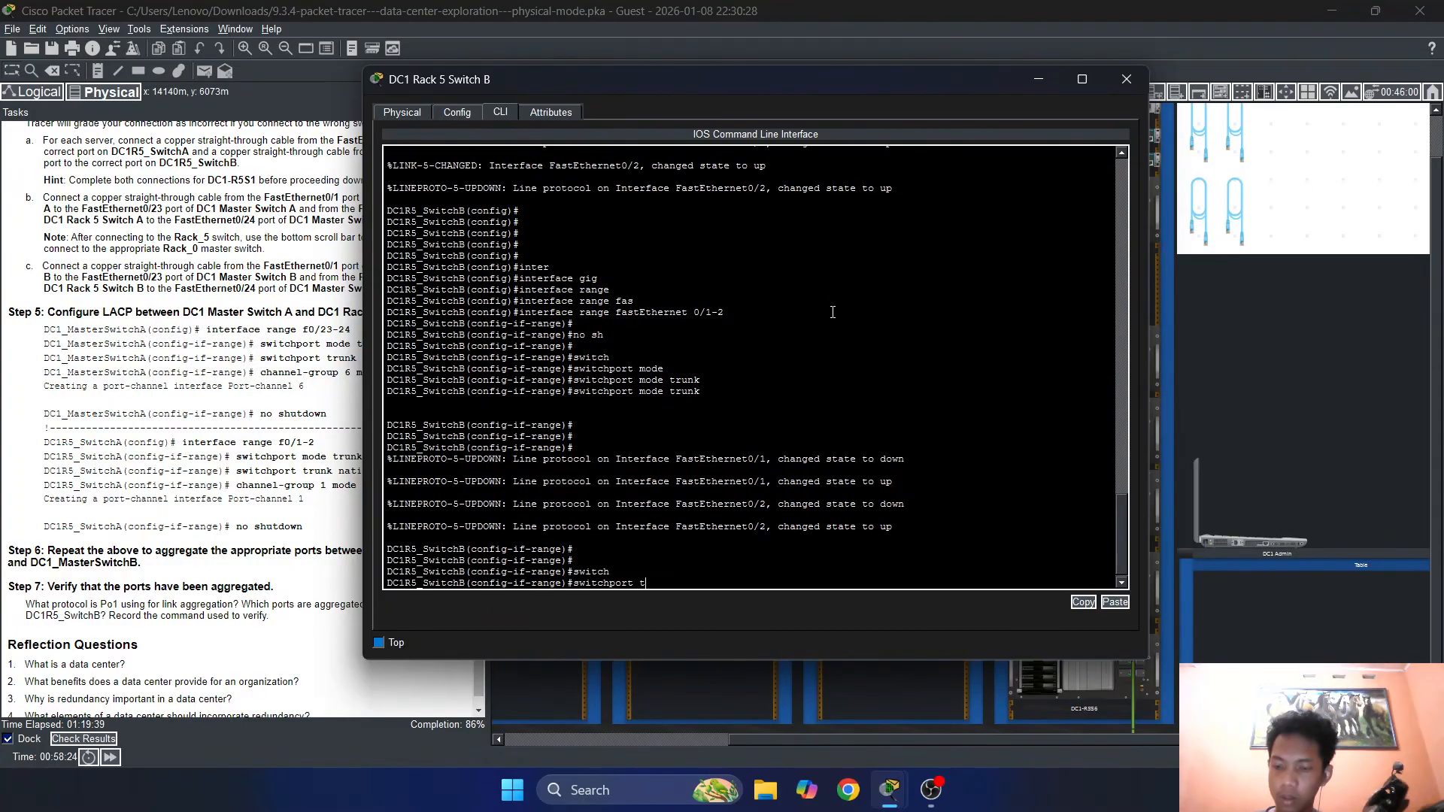
pyautogui.write('ru')
pyautogui.press('Tab')
pyautogui.moveTo(828, 89); pyautogui.dragTo(937, 86)
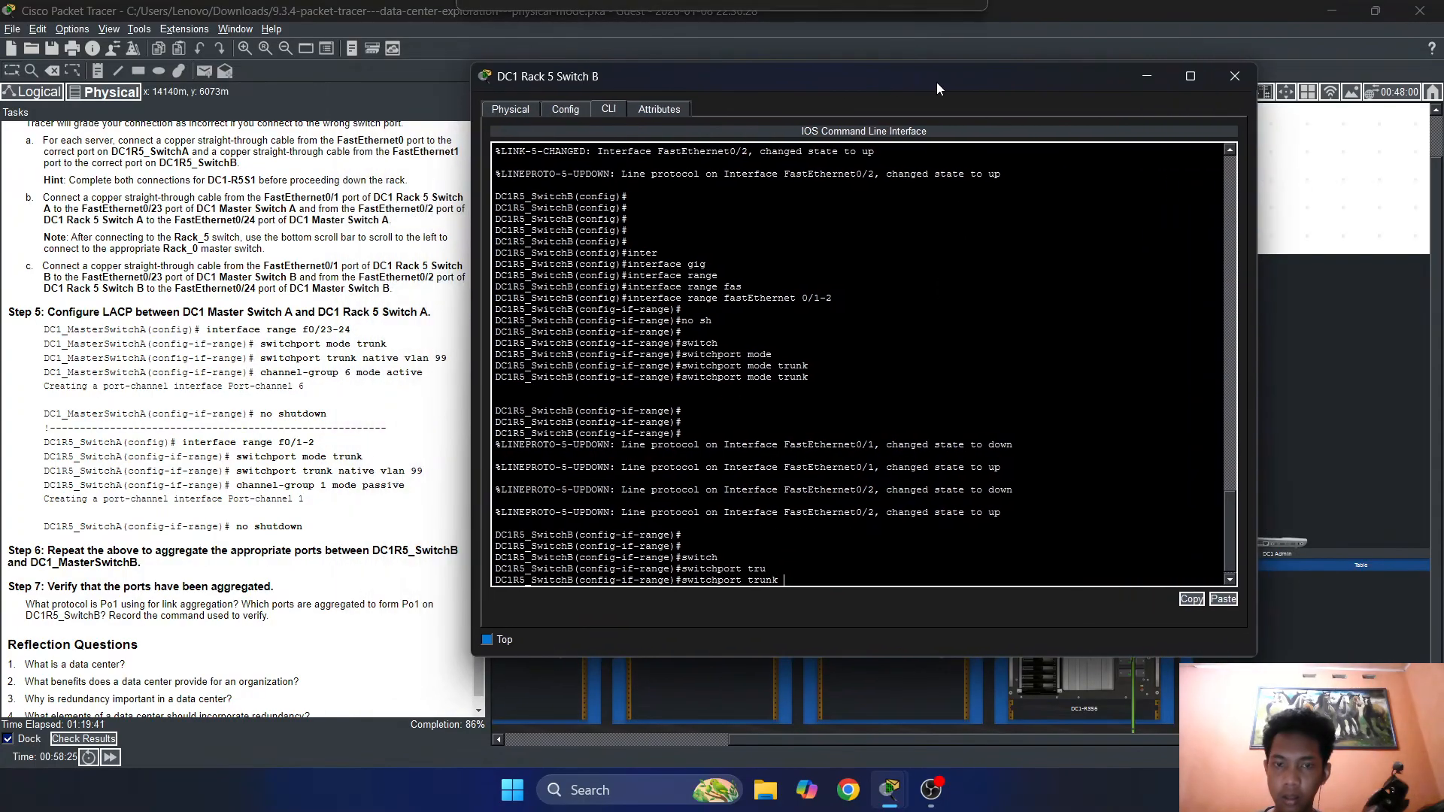
pyautogui.write('na')
pyautogui.press('Tab')
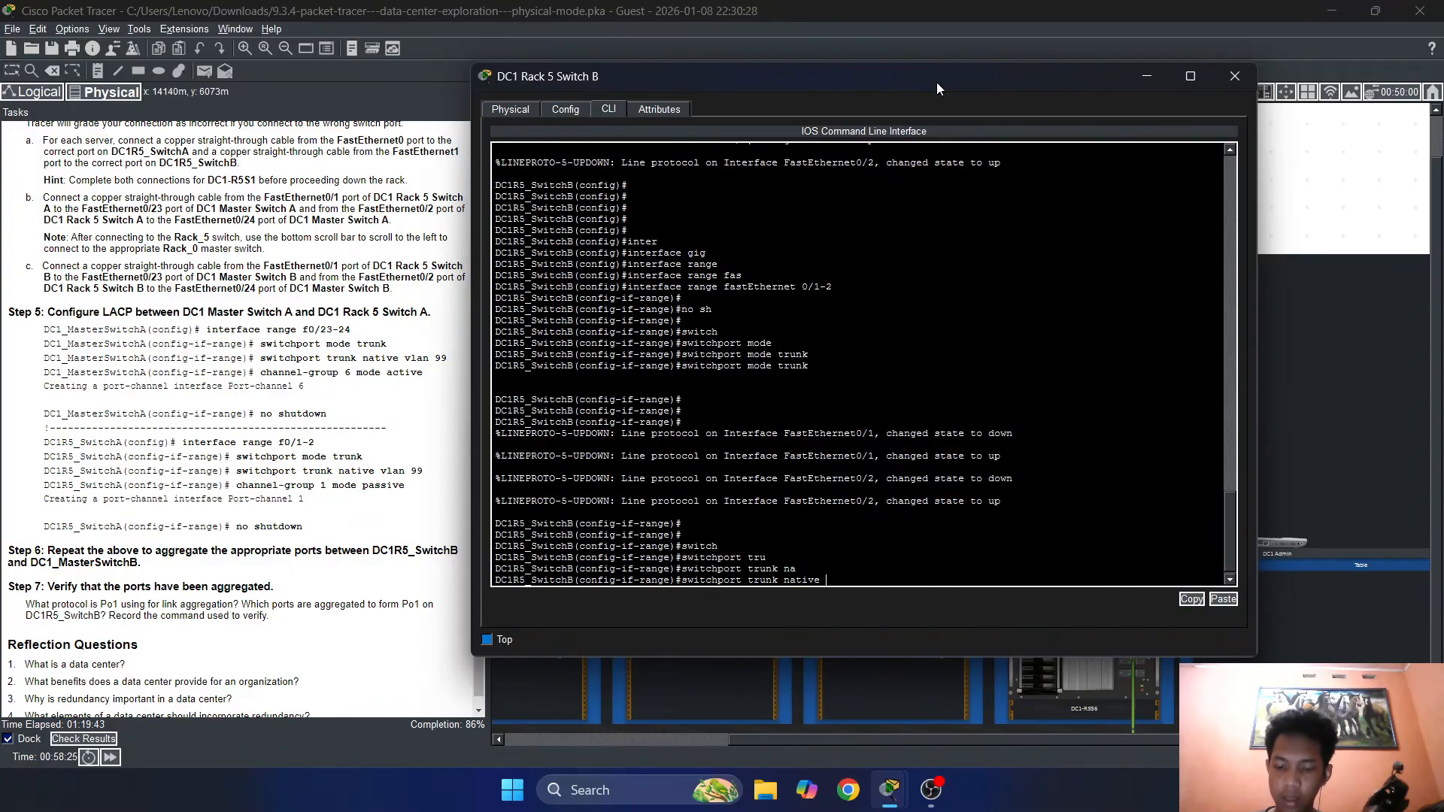
pyautogui.write('v')
pyautogui.press('Tab')
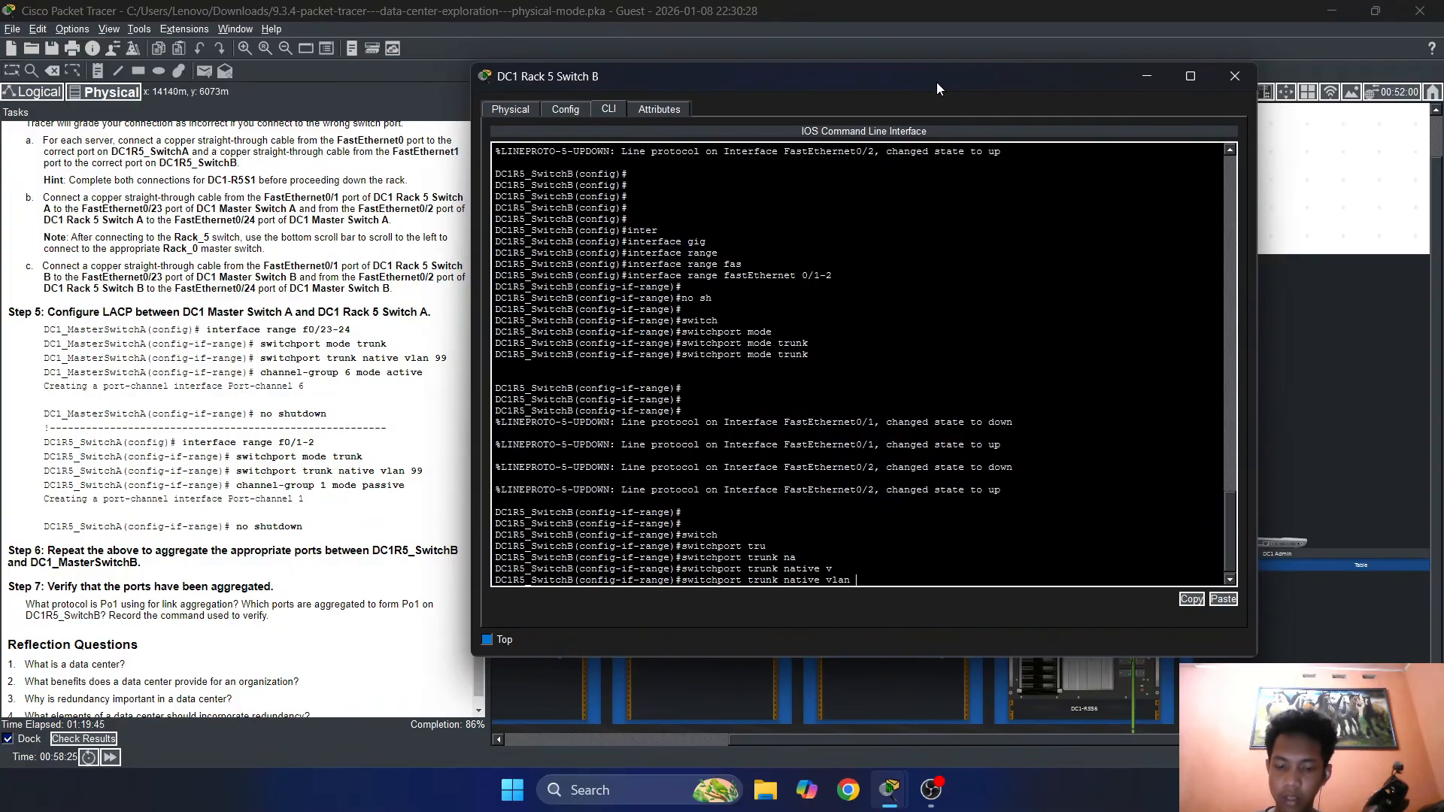
pyautogui.write('99')
pyautogui.press('Return')
pyautogui.press('Return')
pyautogui.press('Return')
pyautogui.press('Return')
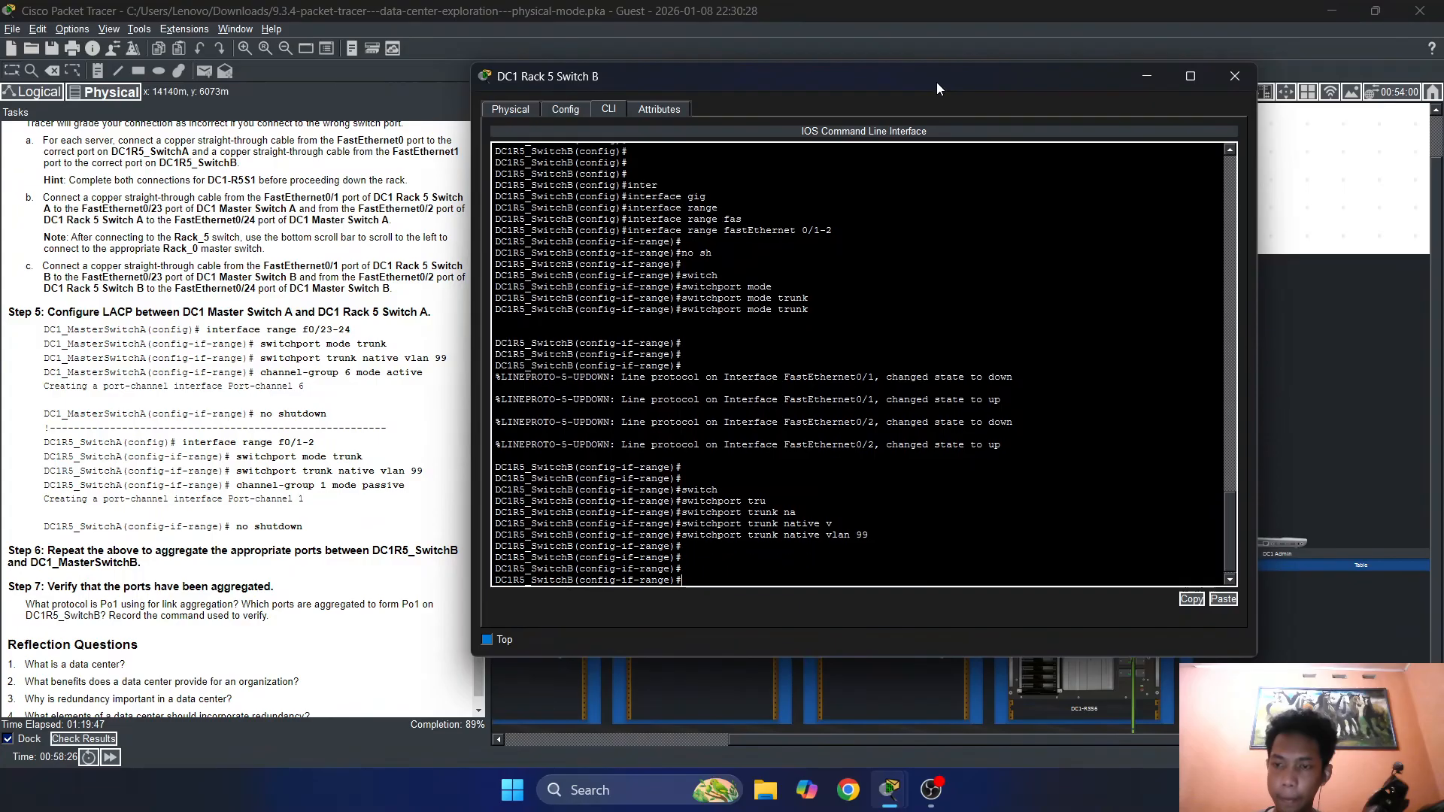
# Assign the FastEthernet 0/1-2 range of DC1R5_SwitchB to channel-group 1 in passive mode
pyautogui.write('chal')
pyautogui.press('Tab')
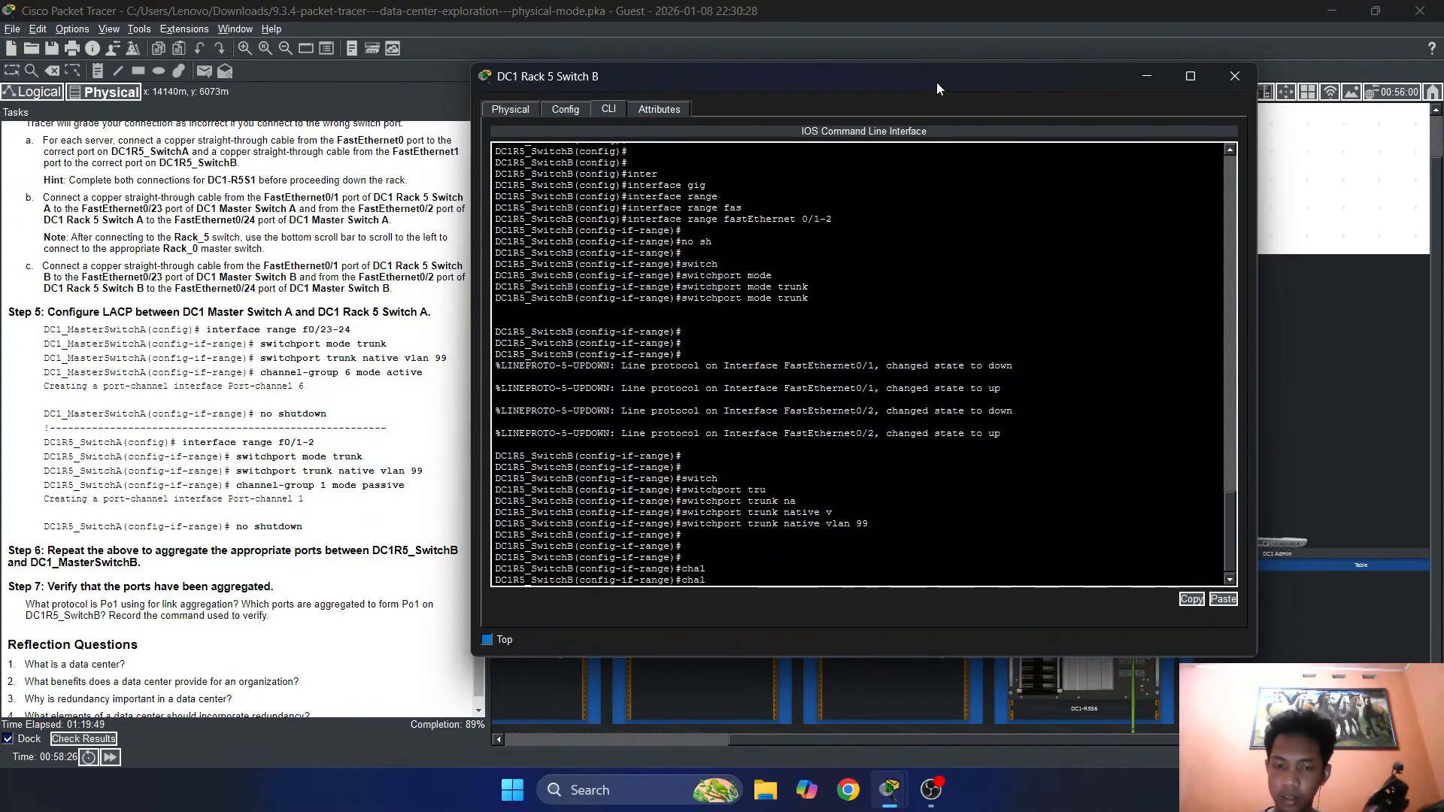
pyautogui.press('BackSpace')
pyautogui.write('nnel')
pyautogui.press('Tab')
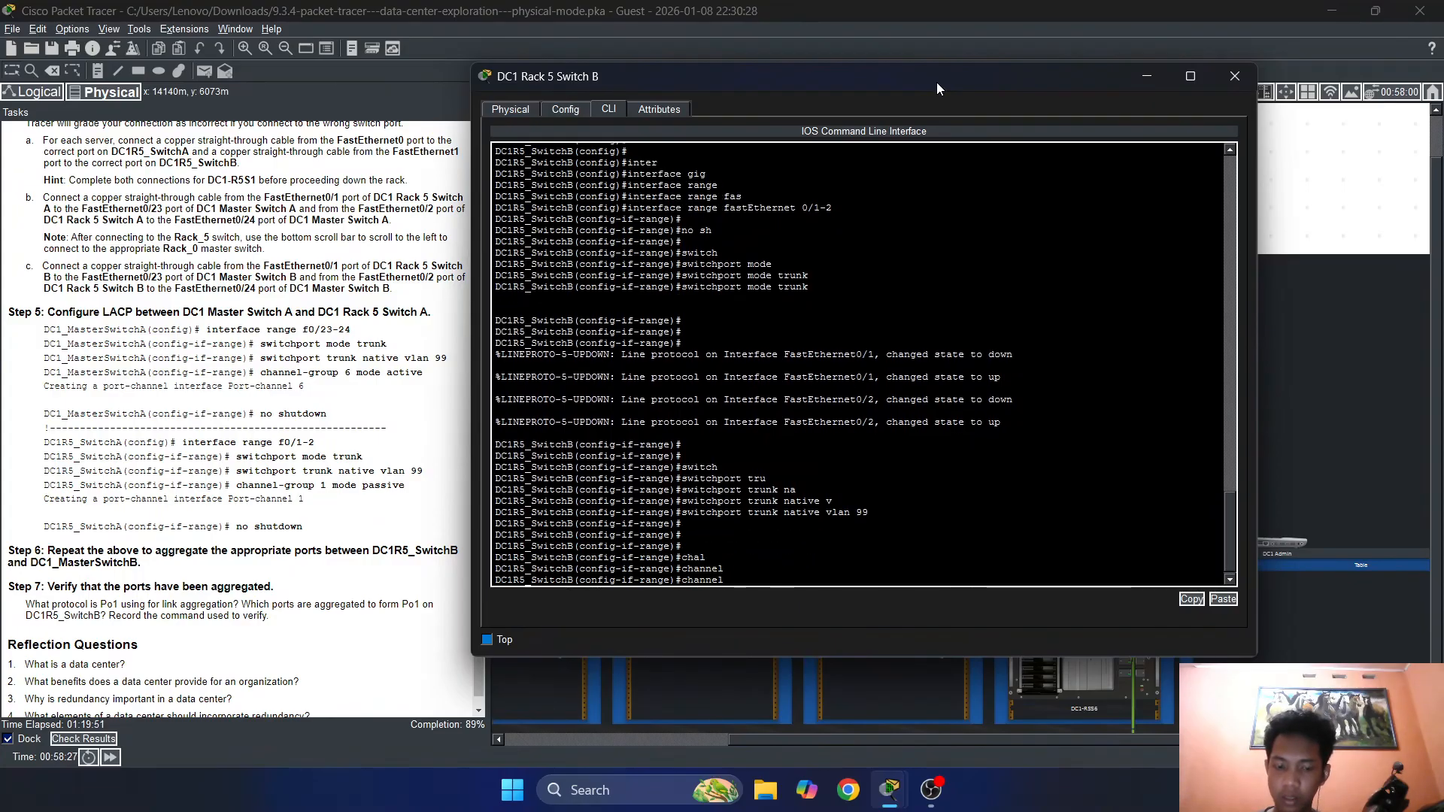
pyautogui.write('-g')
pyautogui.press('Tab')
pyautogui.write('1')
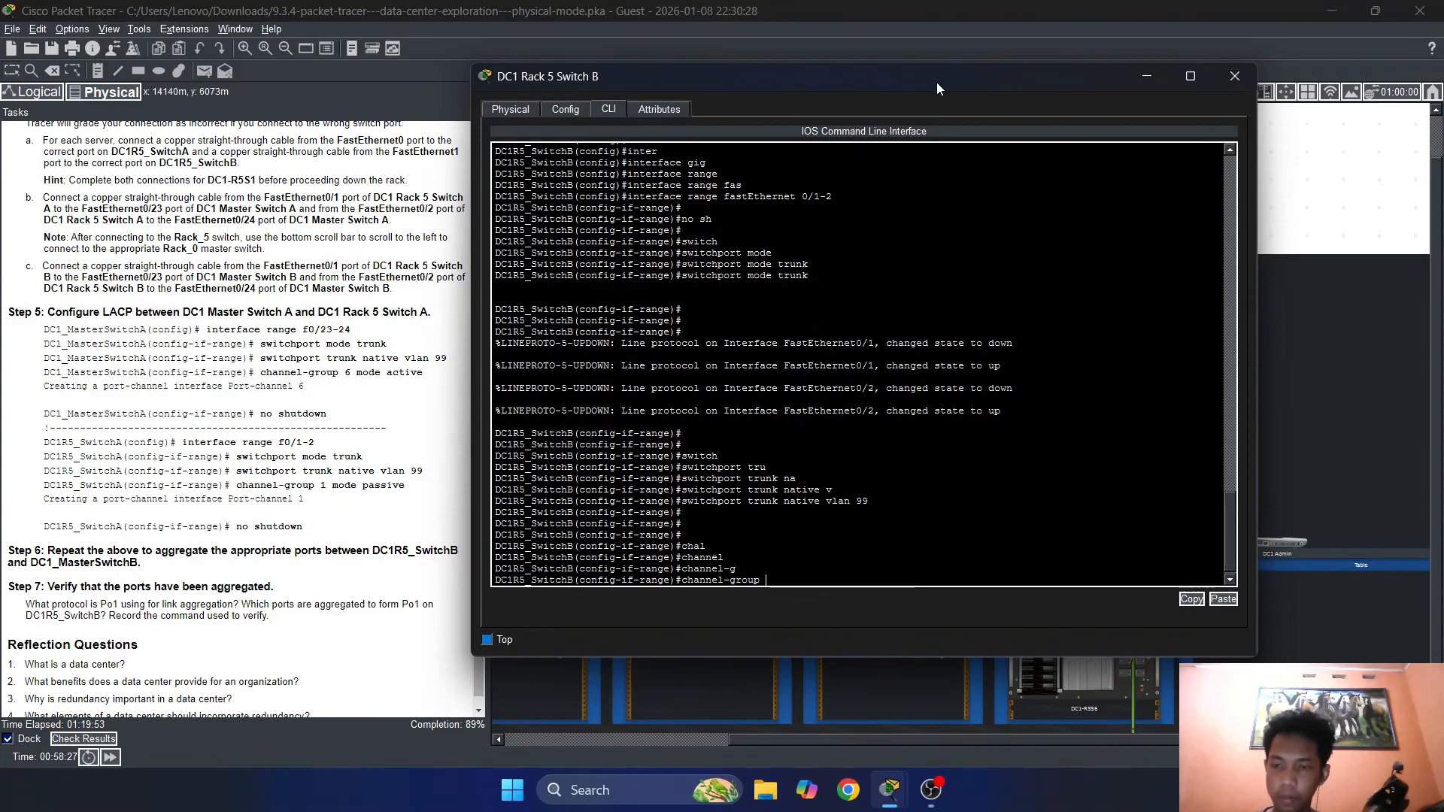
pyautogui.write(' mode pass')
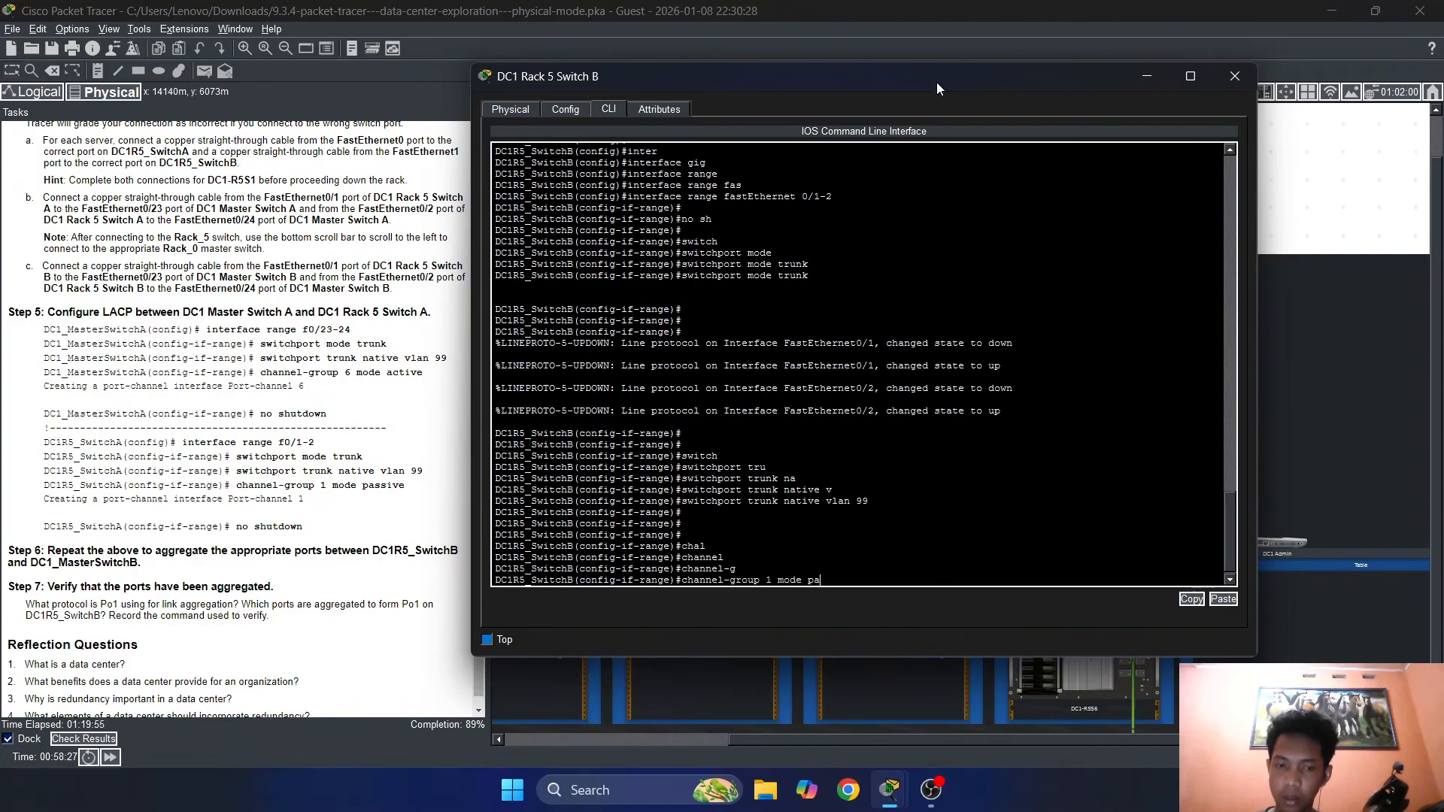
pyautogui.press('Tab')
pyautogui.press('Return')
pyautogui.press('Return')
pyautogui.press('Return')
pyautogui.press('Return')
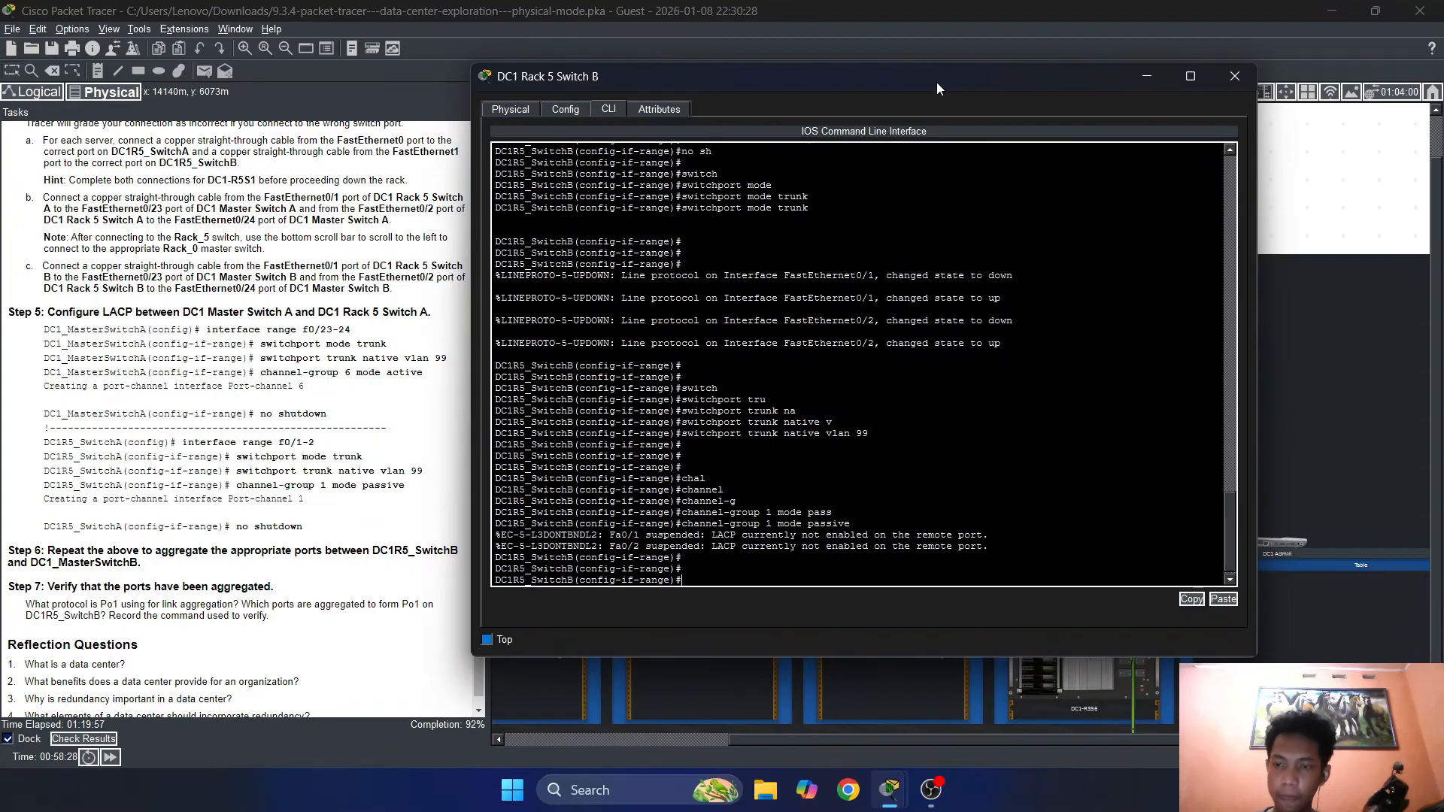
# Try to issue no shutdown again for the FastEthernet 0/1-2 range of DC1R5_SwitchB
pyautogui.write('no')
pyautogui.write(' s')
pyautogui.press('Return')
pyautogui.press('Return')
pyautogui.press('Return')
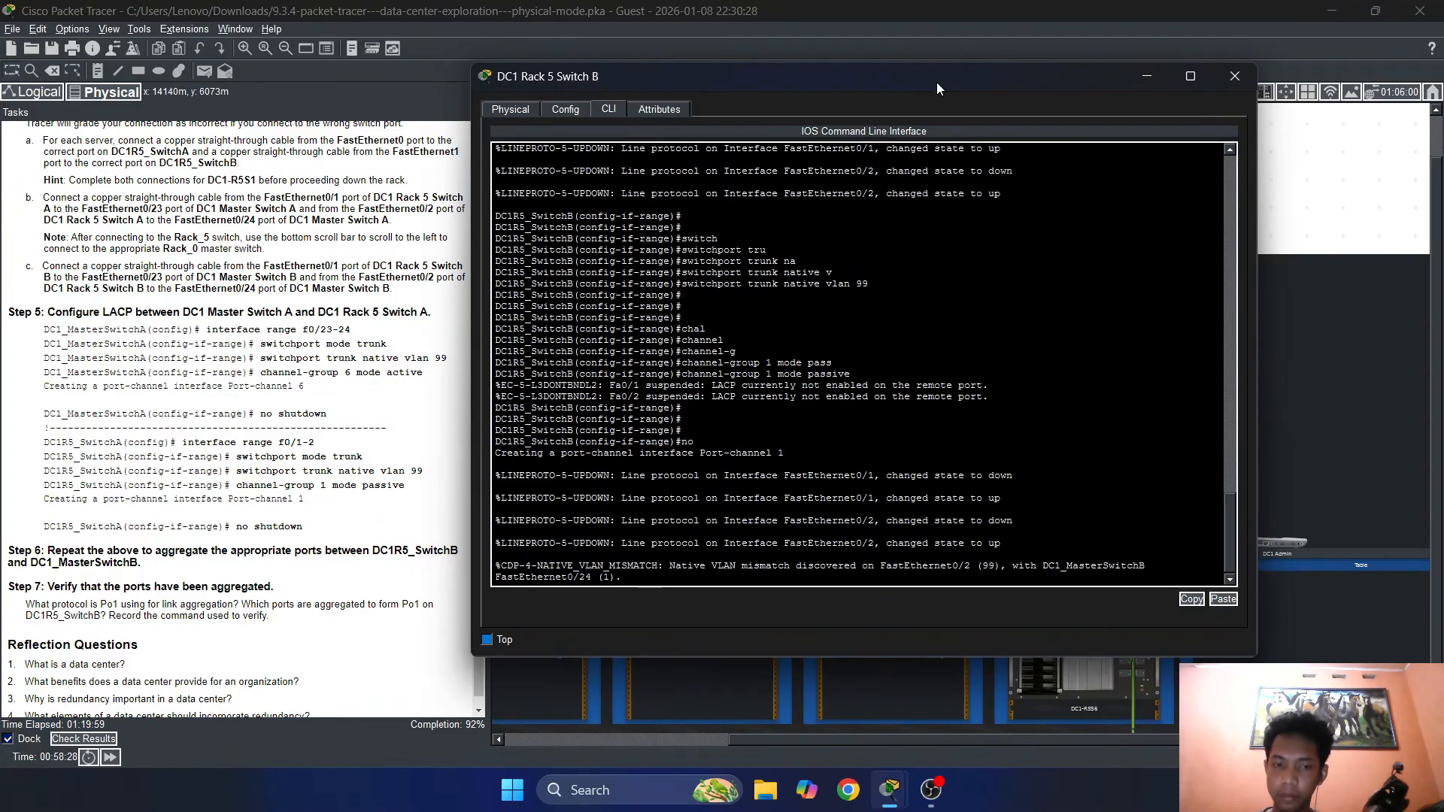
pyautogui.write('no sh')
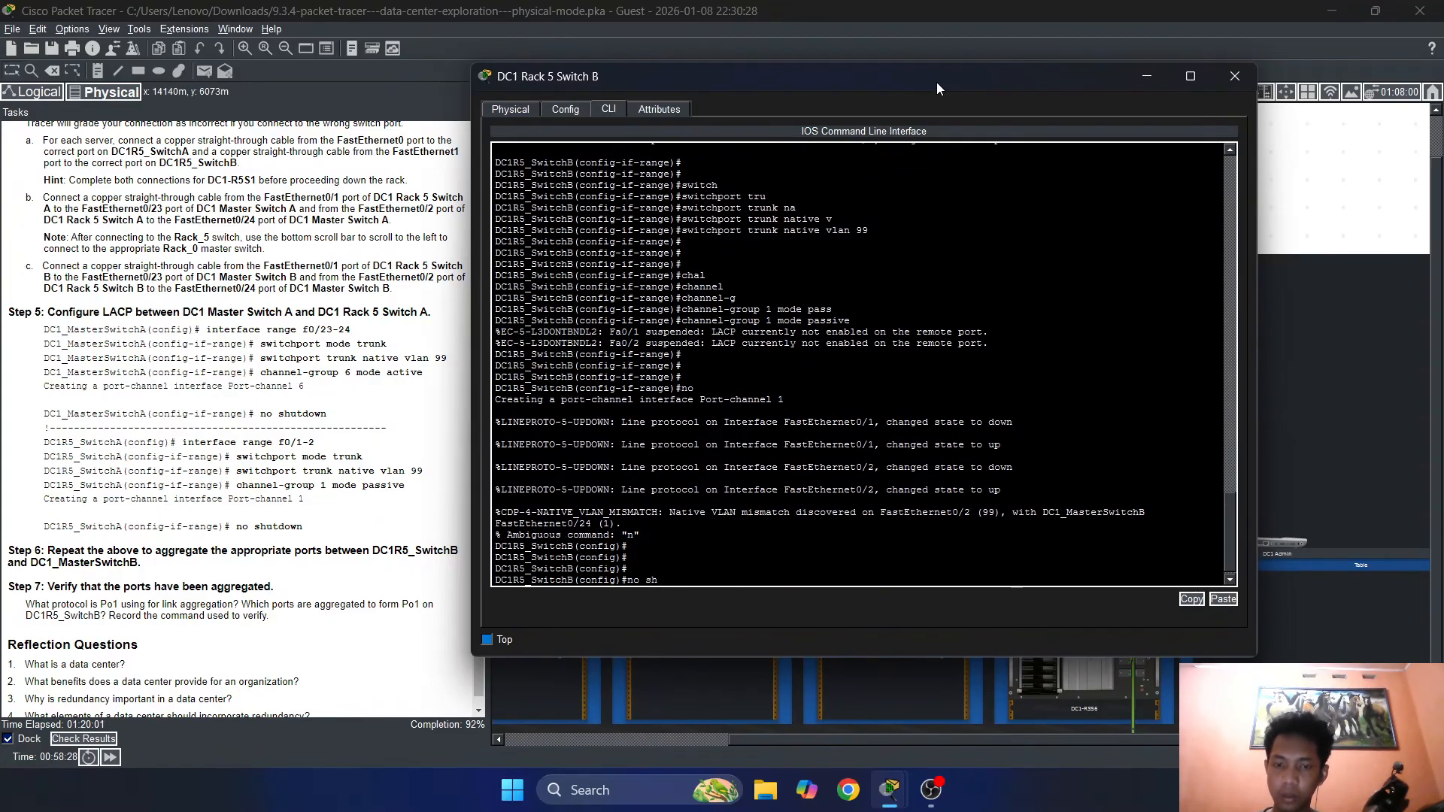
pyautogui.press('Return')
pyautogui.press('Return')
pyautogui.press('Return')
# Exit global configuration mode on DC1R5_SwitchB and close the switch window
pyautogui.write('exit')
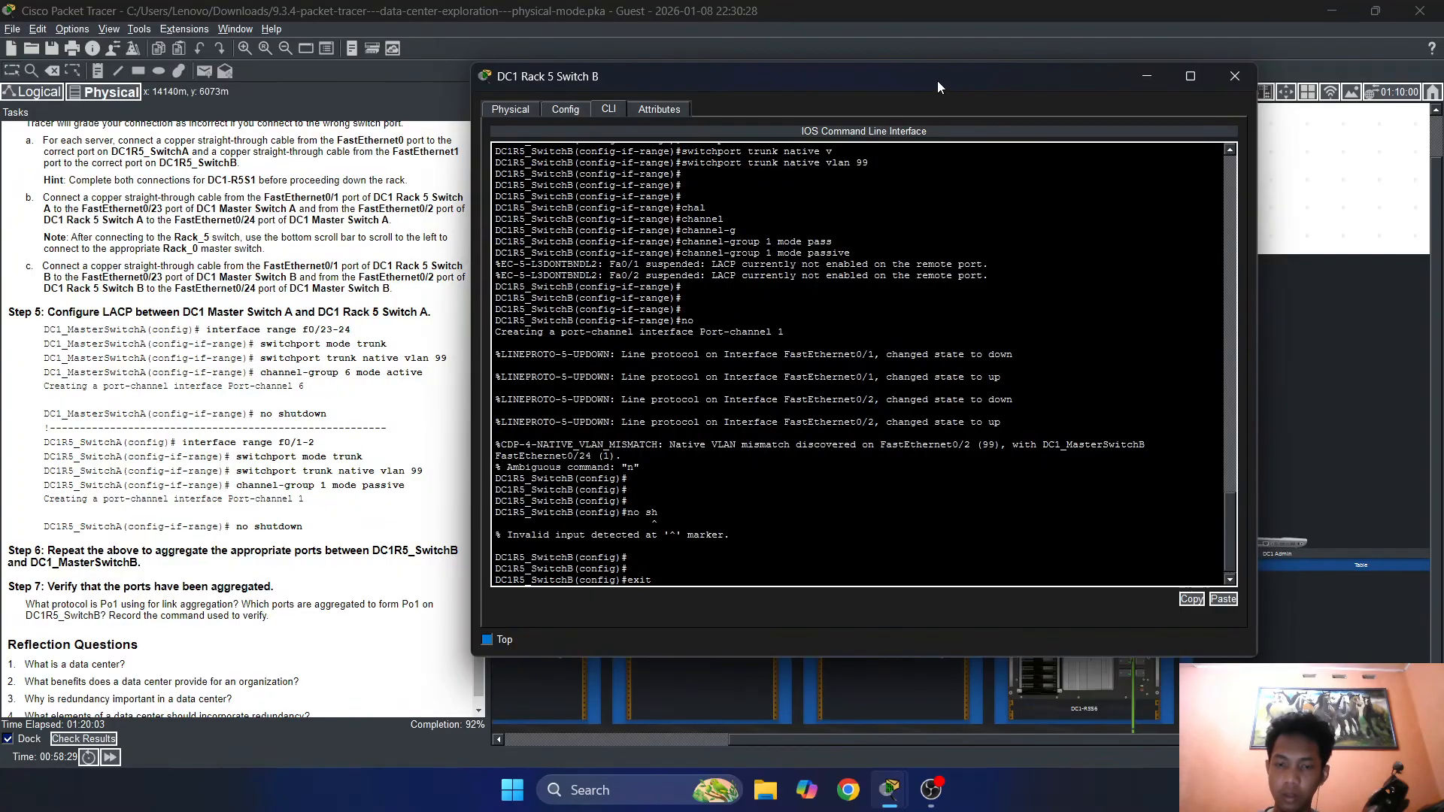
pyautogui.press('Return')
pyautogui.click(1234, 76)
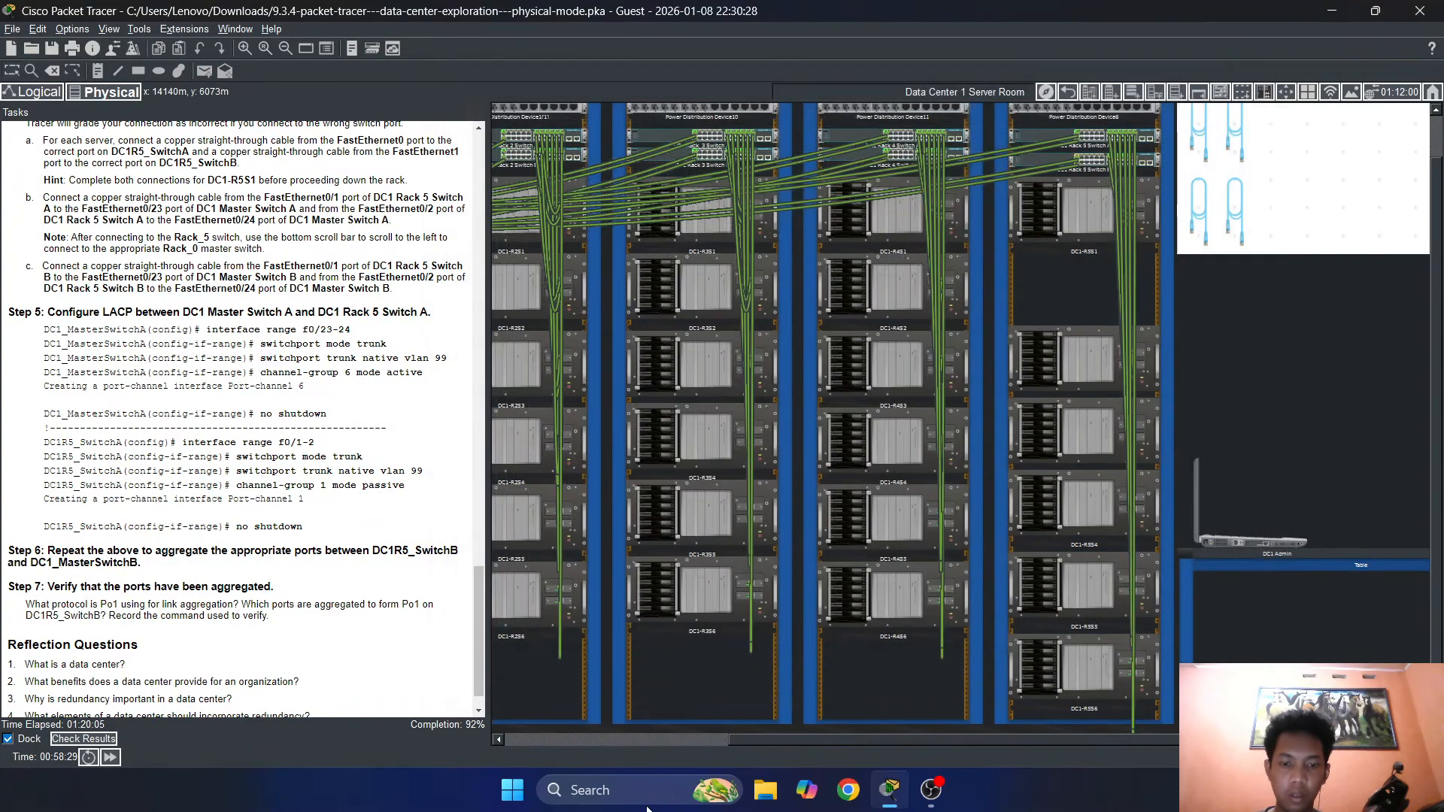
# Open the command line of DC1 Master Switch B and enter global configuration mode
pyautogui.moveTo(771, 743); pyautogui.dragTo(496, 749)
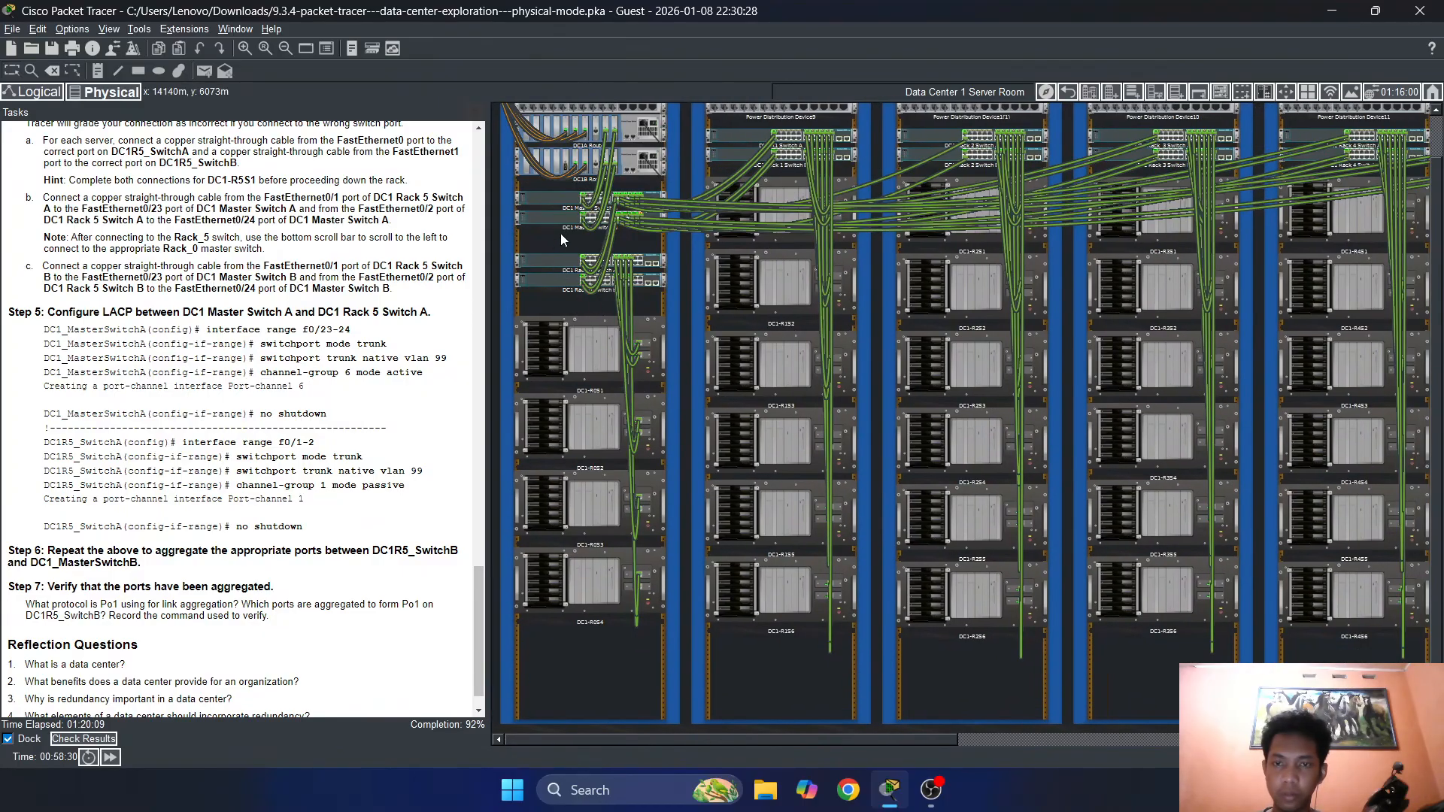
pyautogui.click(553, 215)
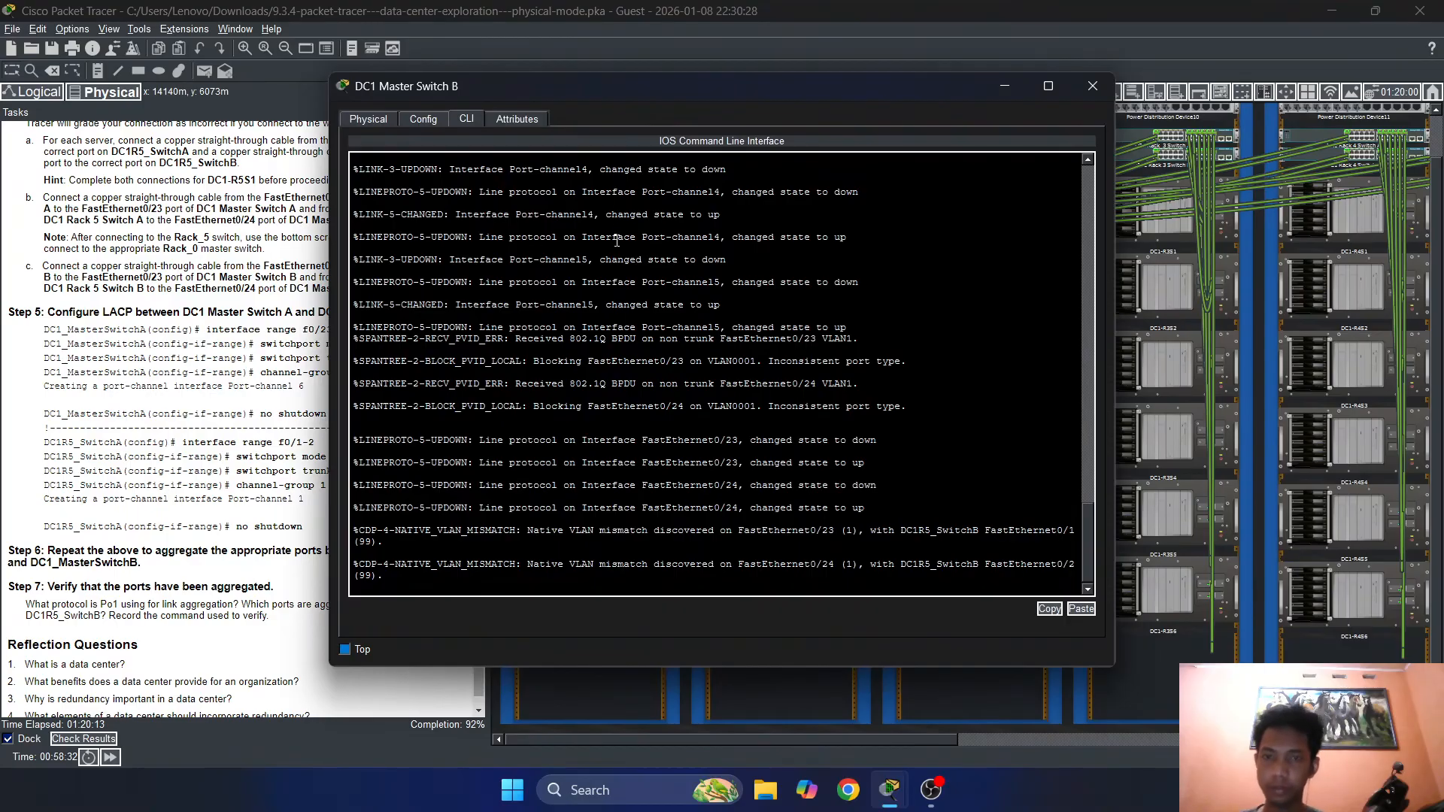
pyautogui.press('Return')
pyautogui.press('Return')
pyautogui.press('Return')
pyautogui.press('Return')
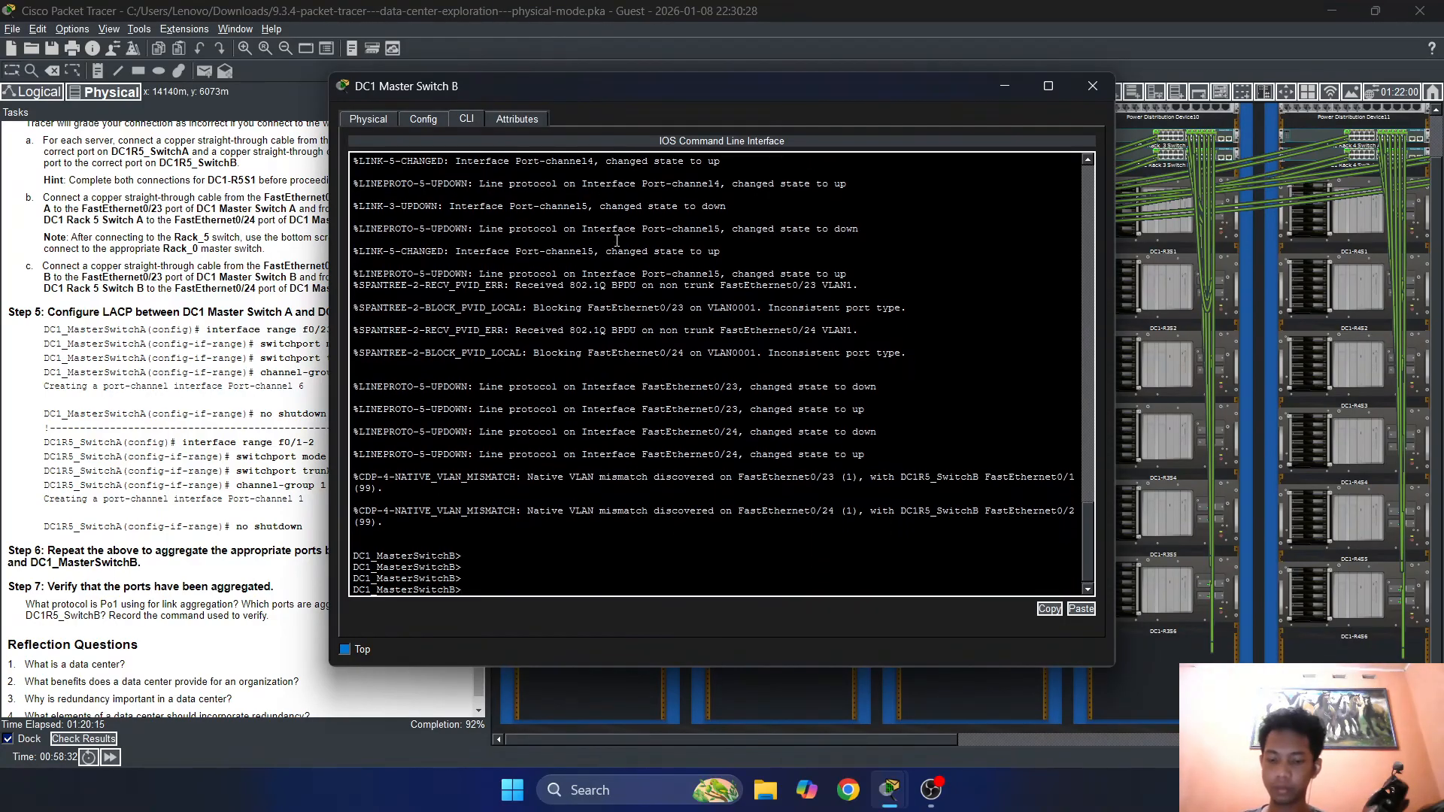
pyautogui.write('en')
pyautogui.press('Return')
pyautogui.write('conf t')
pyautogui.press('Return')
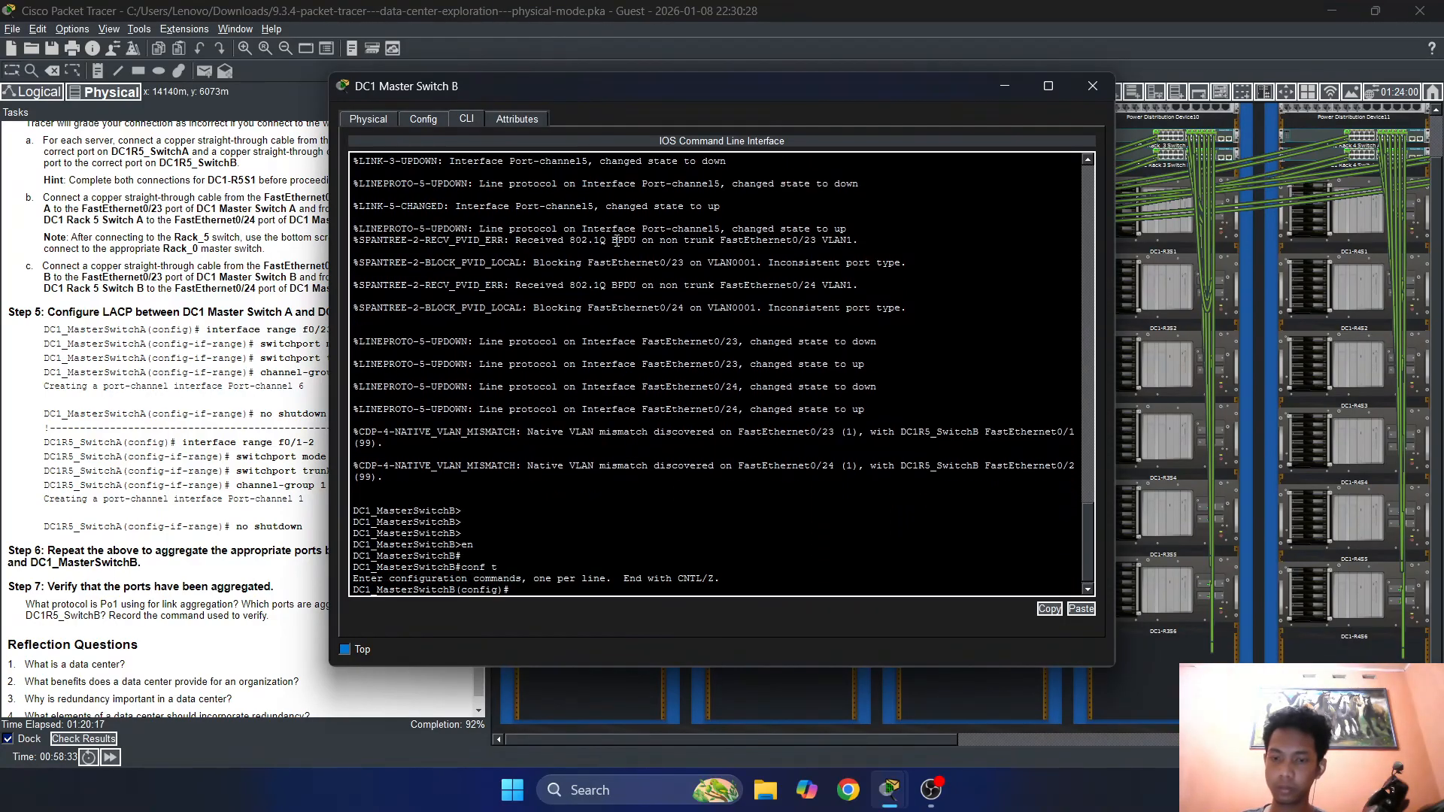
# Enter interface range configuration for FastEthernet 0/23-24 on DC1_MasterSwitchB
pyautogui.write('inter')
pyautogui.press('Tab')
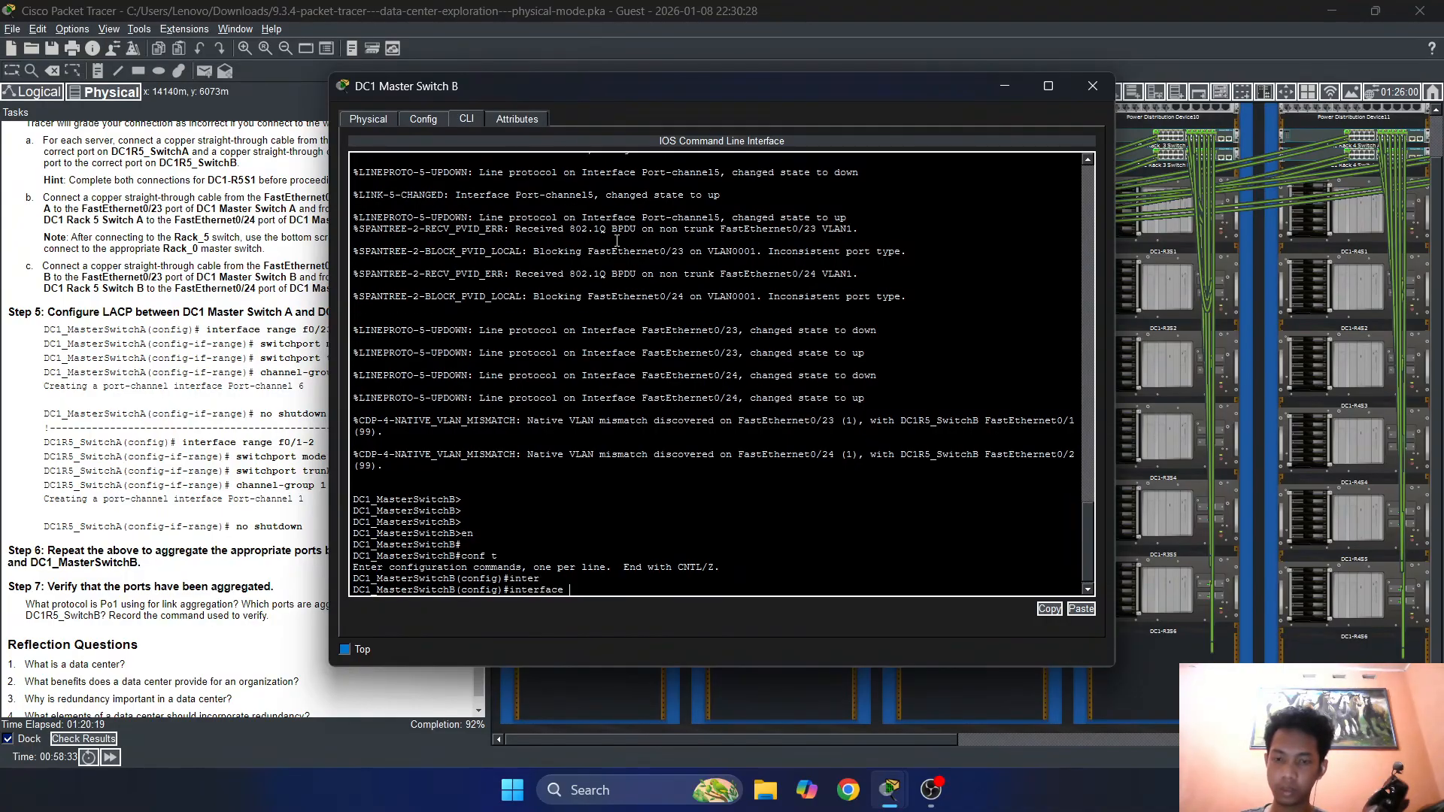
pyautogui.write('range')
pyautogui.press('Tab')
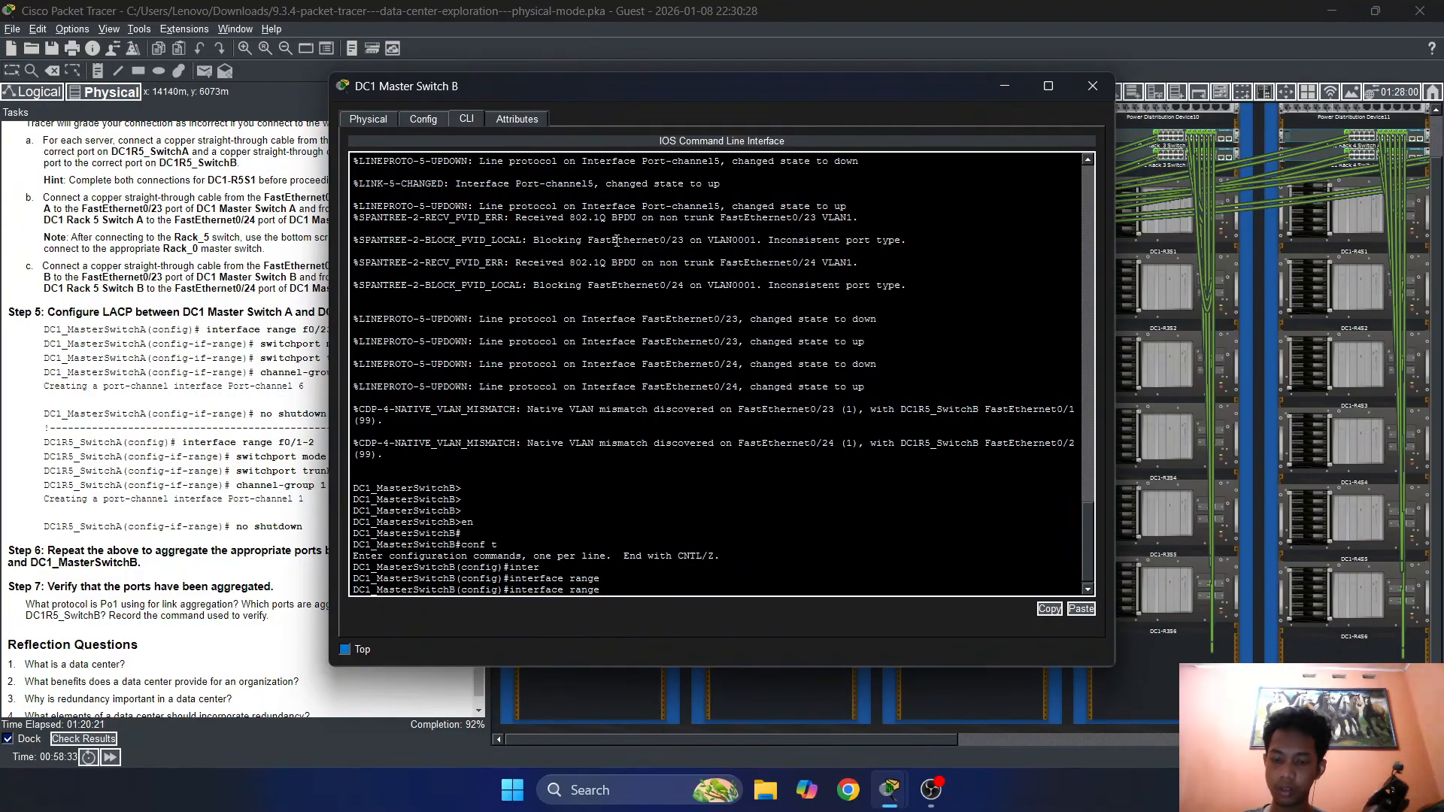
pyautogui.write('fast')
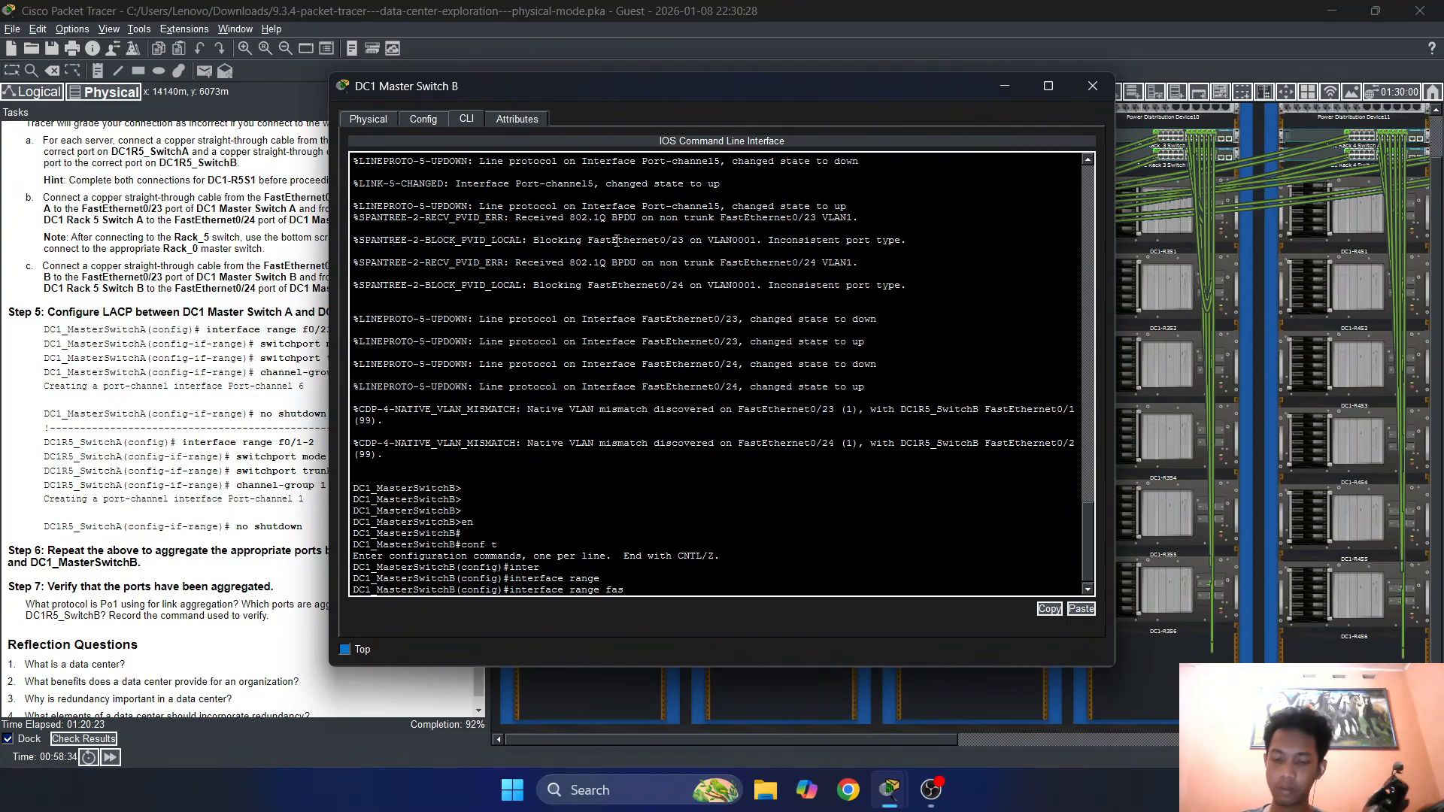
pyautogui.press('Tab')
pyautogui.write('0/')
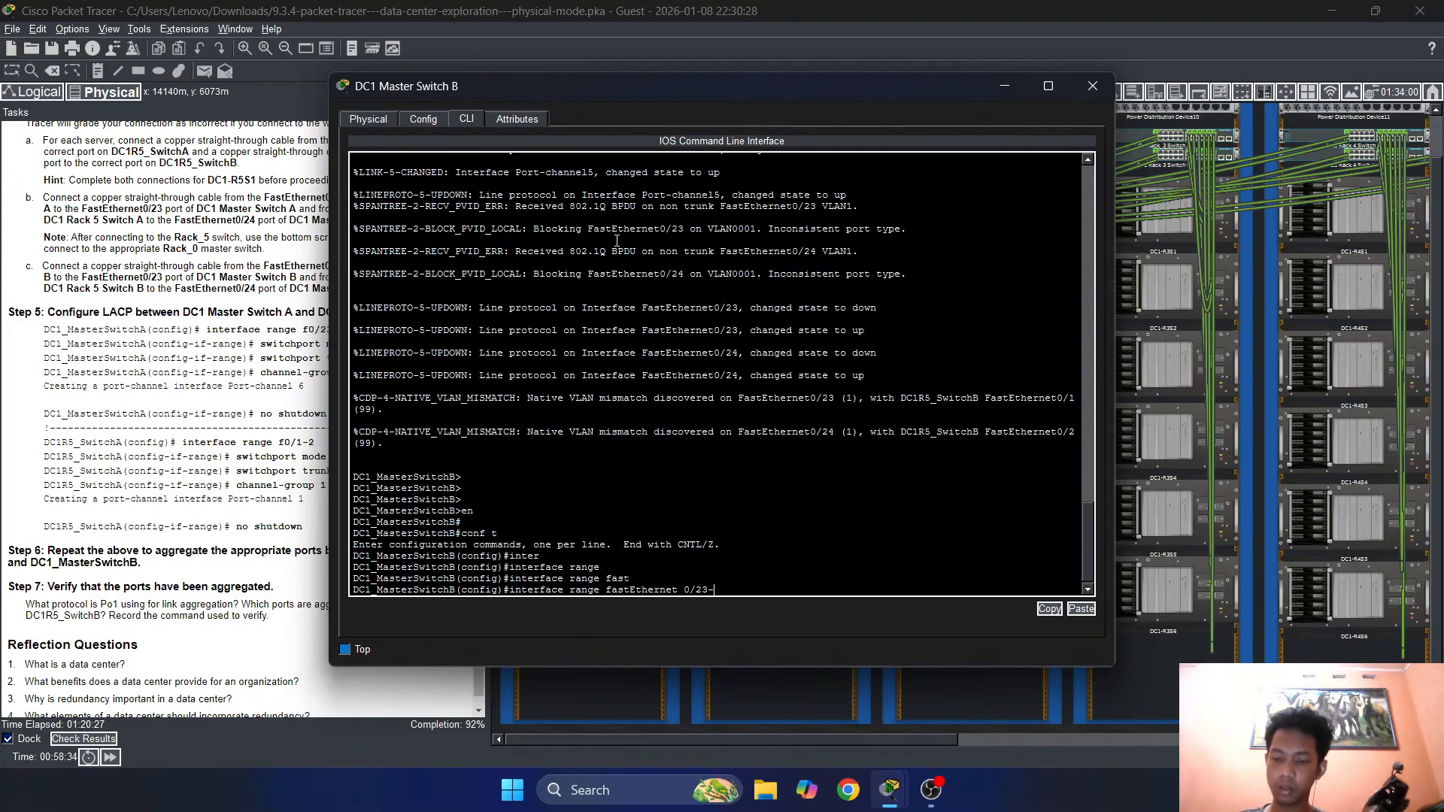
pyautogui.write('23-24')
pyautogui.press('Return')
pyautogui.press('Return')
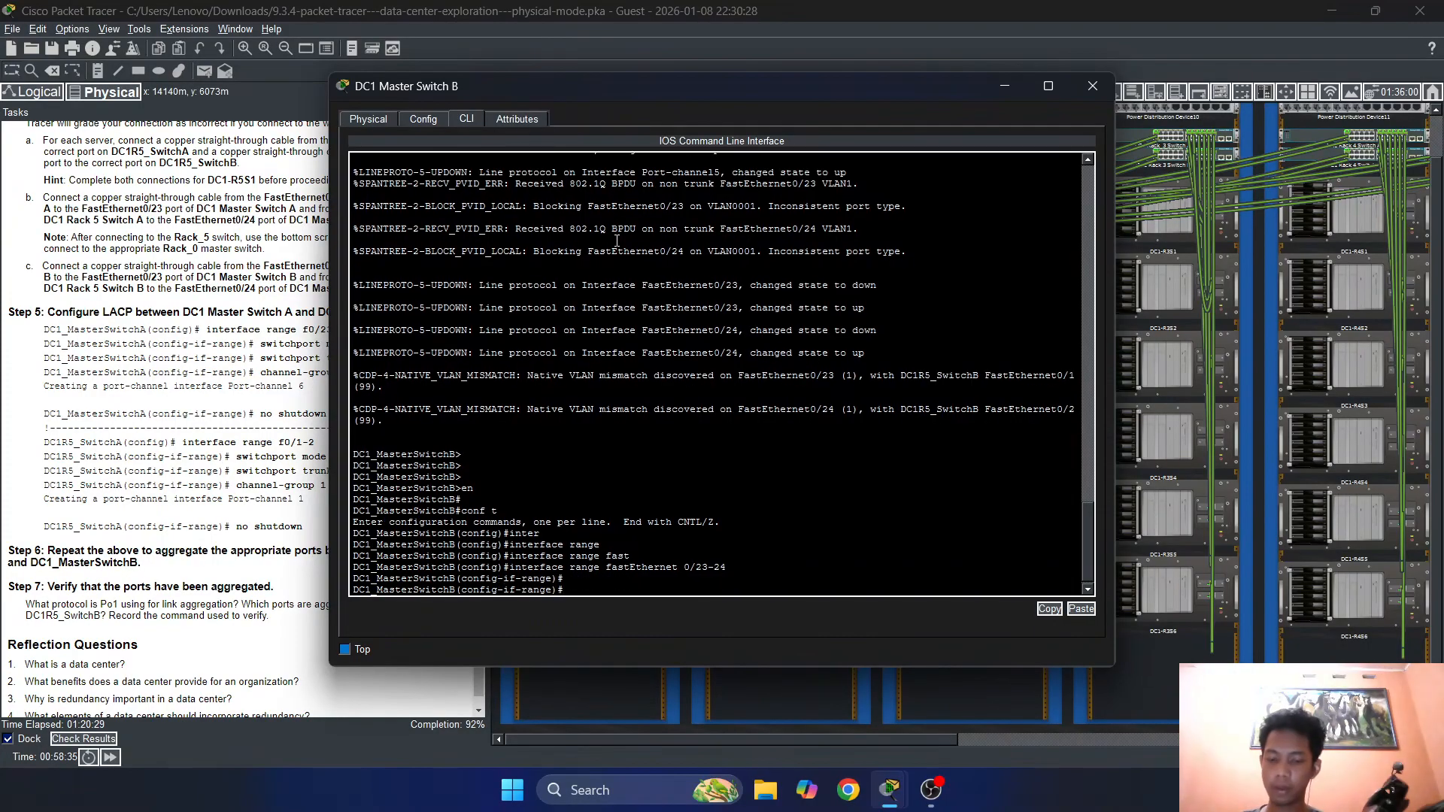
# Set the FastEthernet 0/23-24 range of DC1_MasterSwitchB to switchport mode trunk
pyautogui.write('switch')
pyautogui.press('Tab')
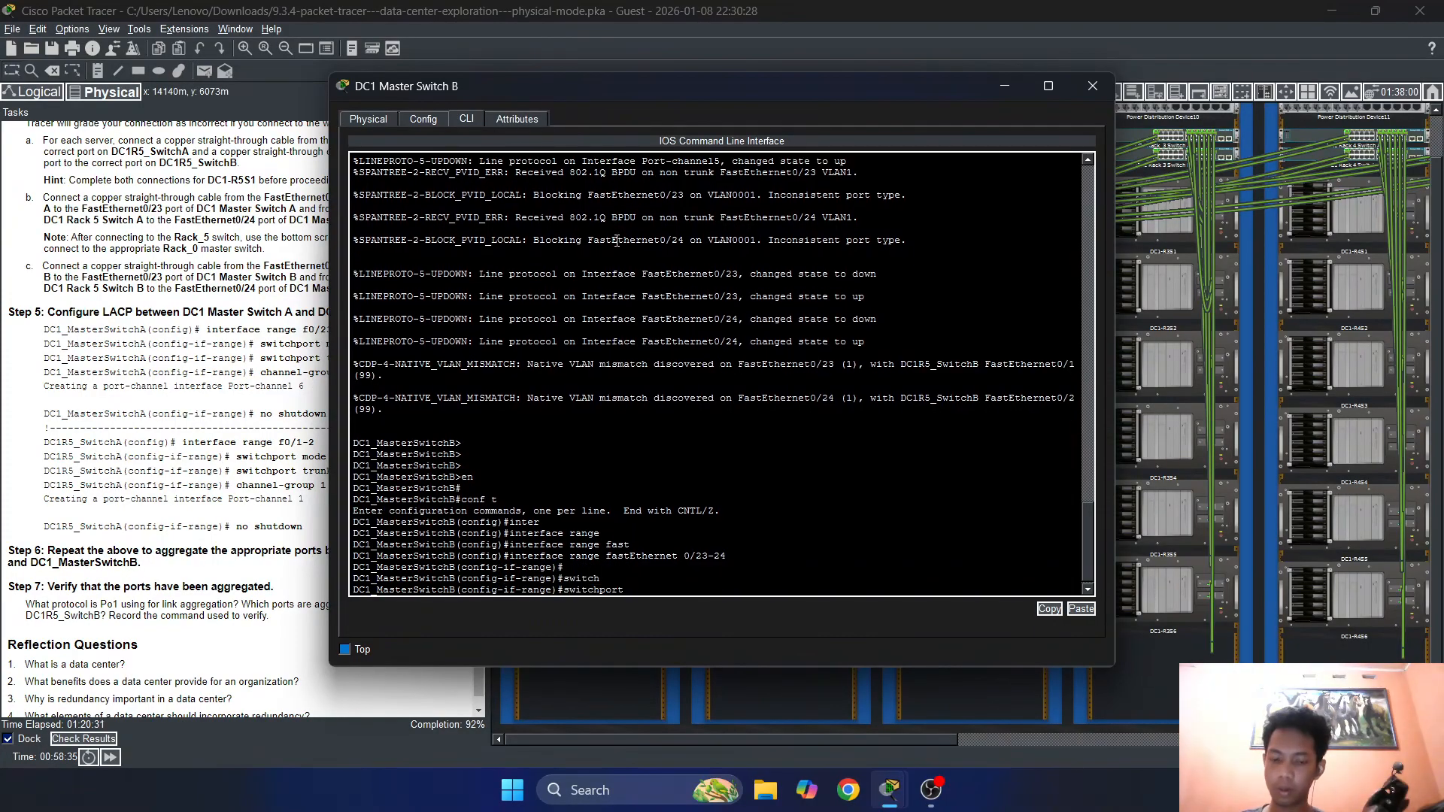
pyautogui.write('mod')
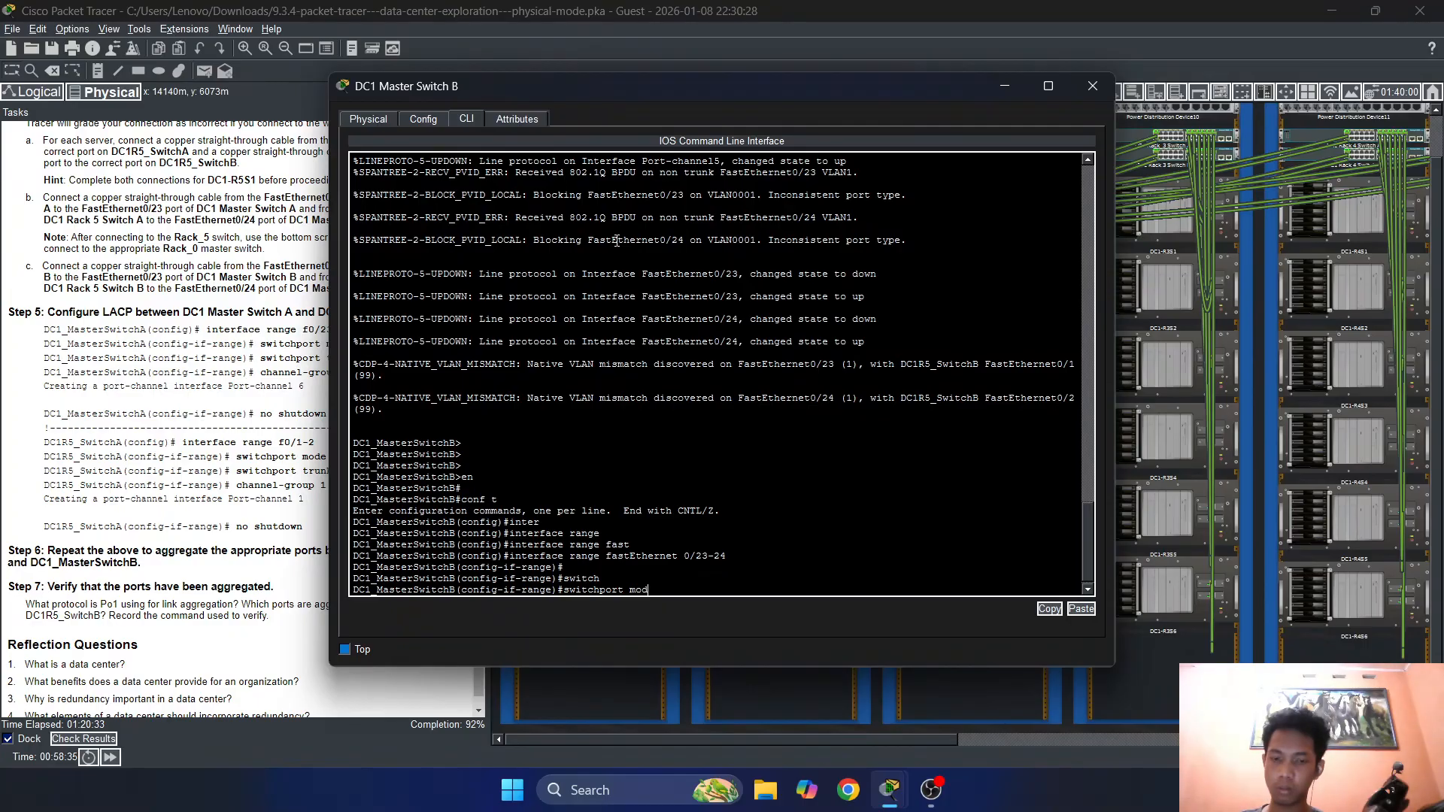
pyautogui.write('e')
pyautogui.moveTo(651, 90); pyautogui.dragTo(838, 80)
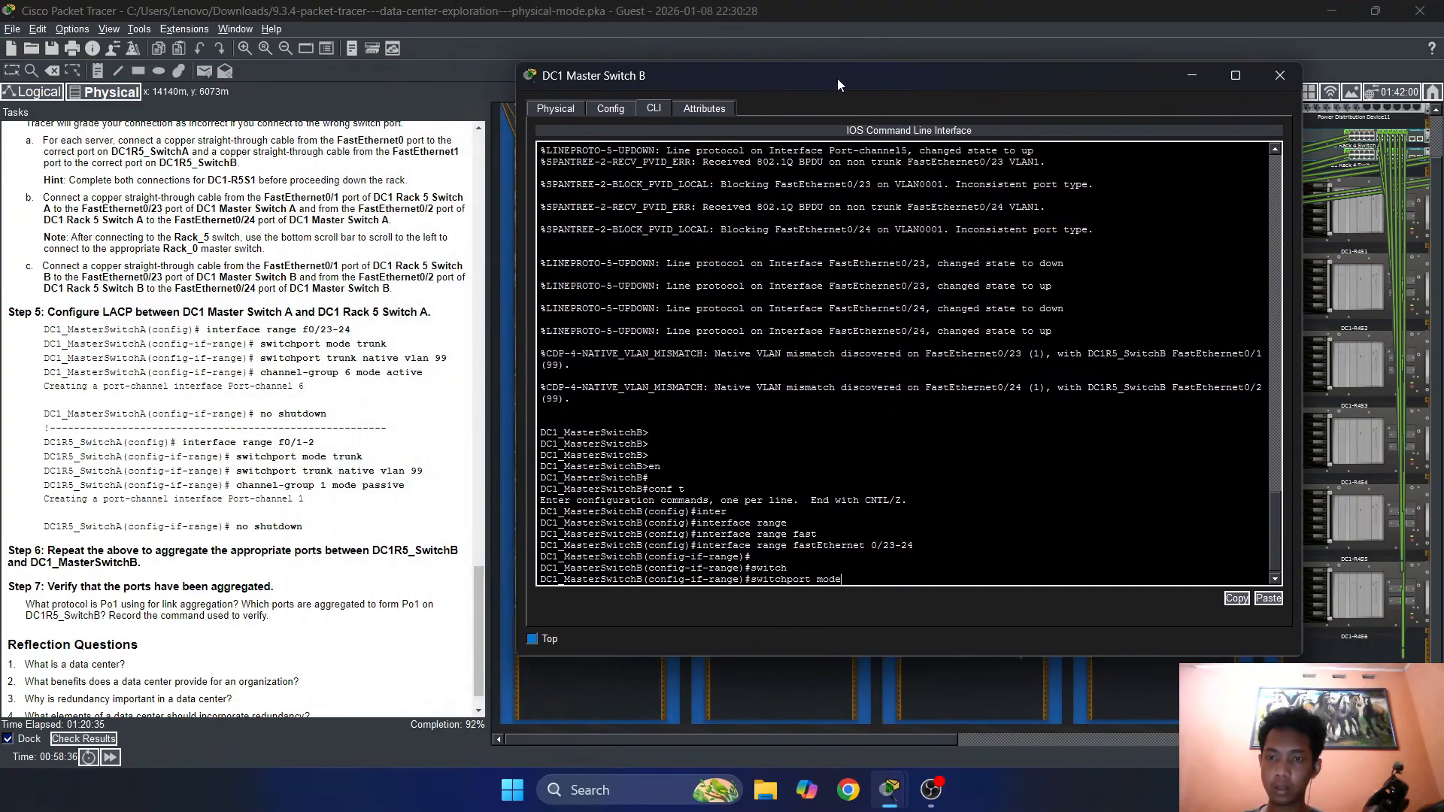
pyautogui.write('trunk')
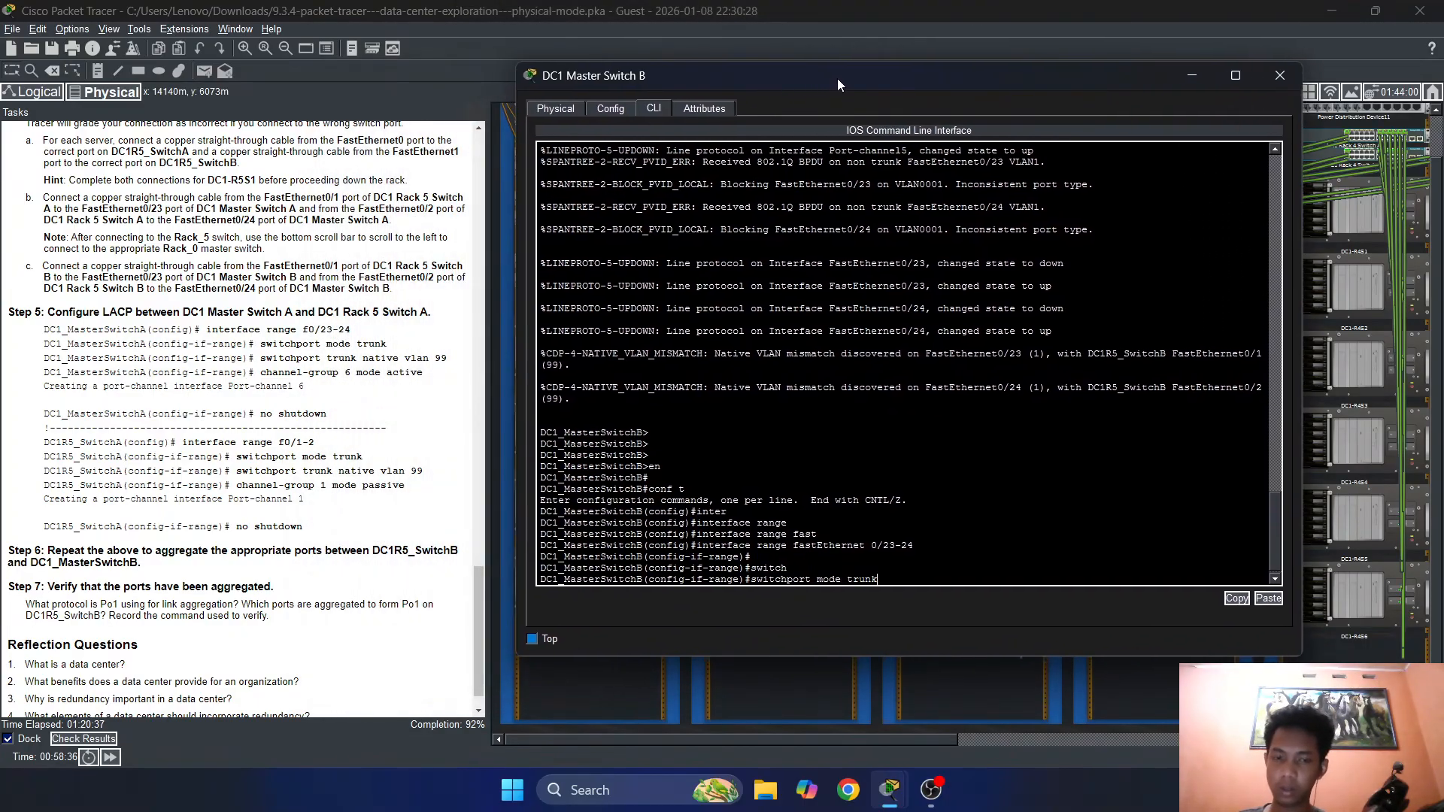
pyautogui.press('Return')
# Set the trunk native VLAN to 99 for the FastEthernet 0/23-24 range of DC1_MasterSwitchB
pyautogui.write('switch')
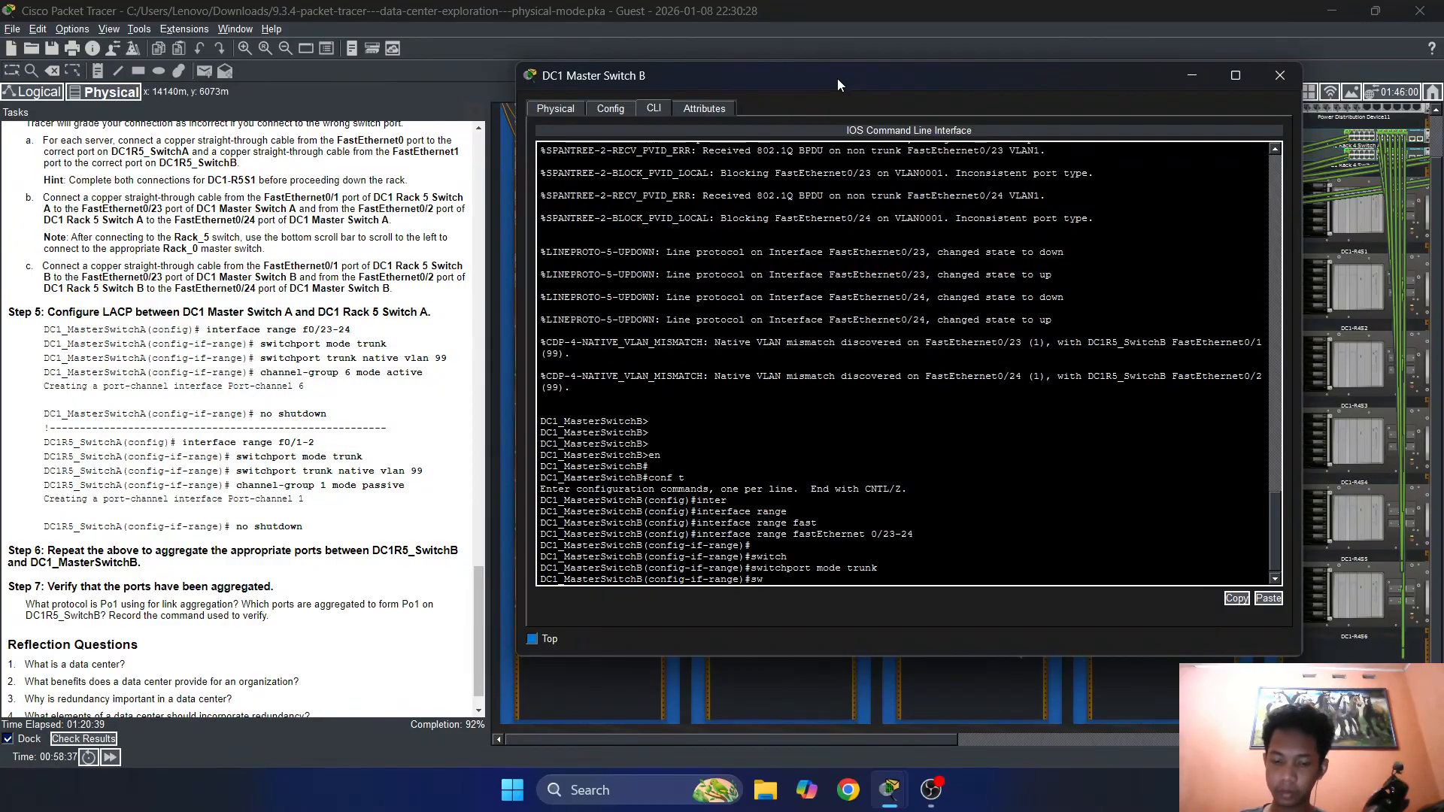
pyautogui.press('Tab')
pyautogui.write('trunk')
pyautogui.press('Tab')
pyautogui.write('n')
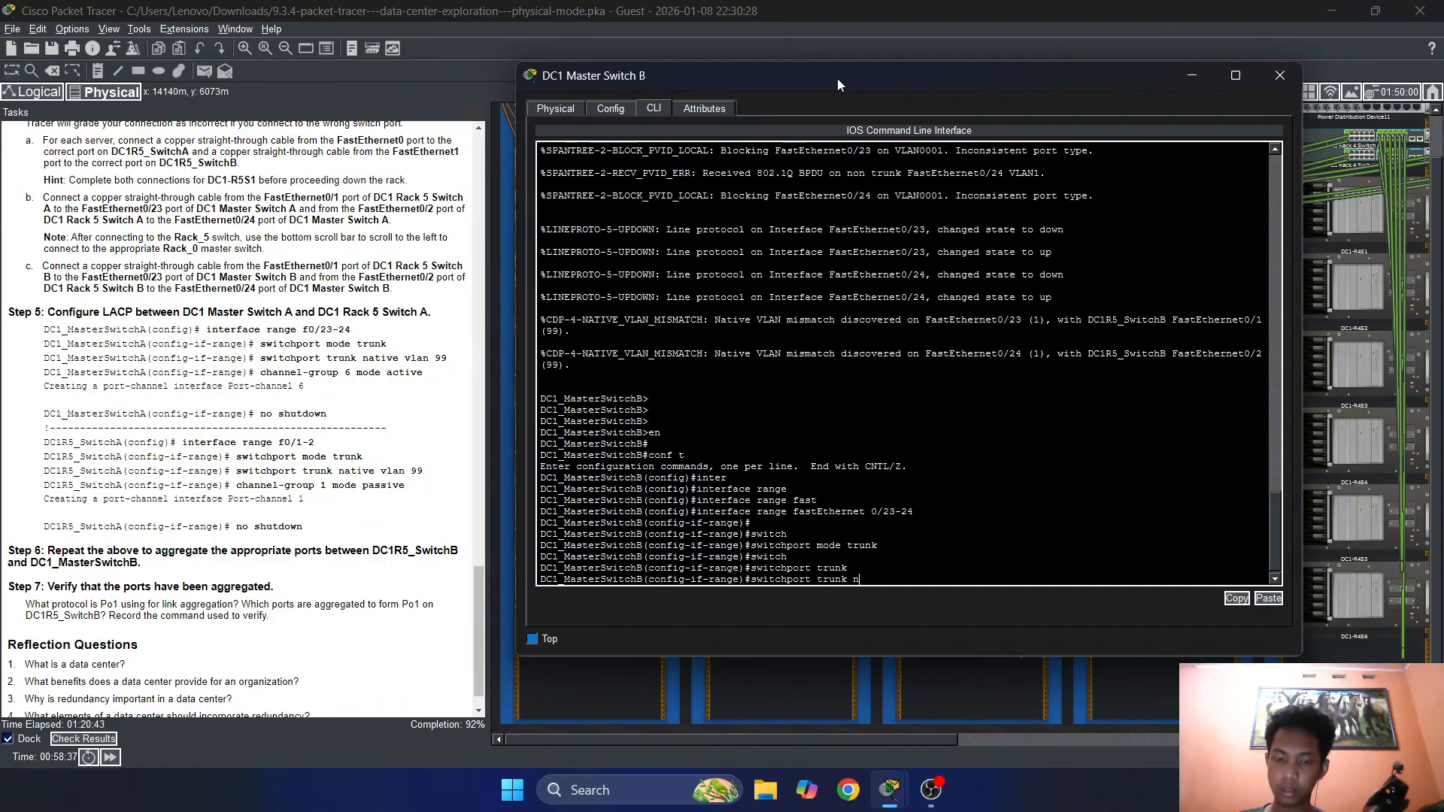
pyautogui.write('ati')
pyautogui.press('Tab')
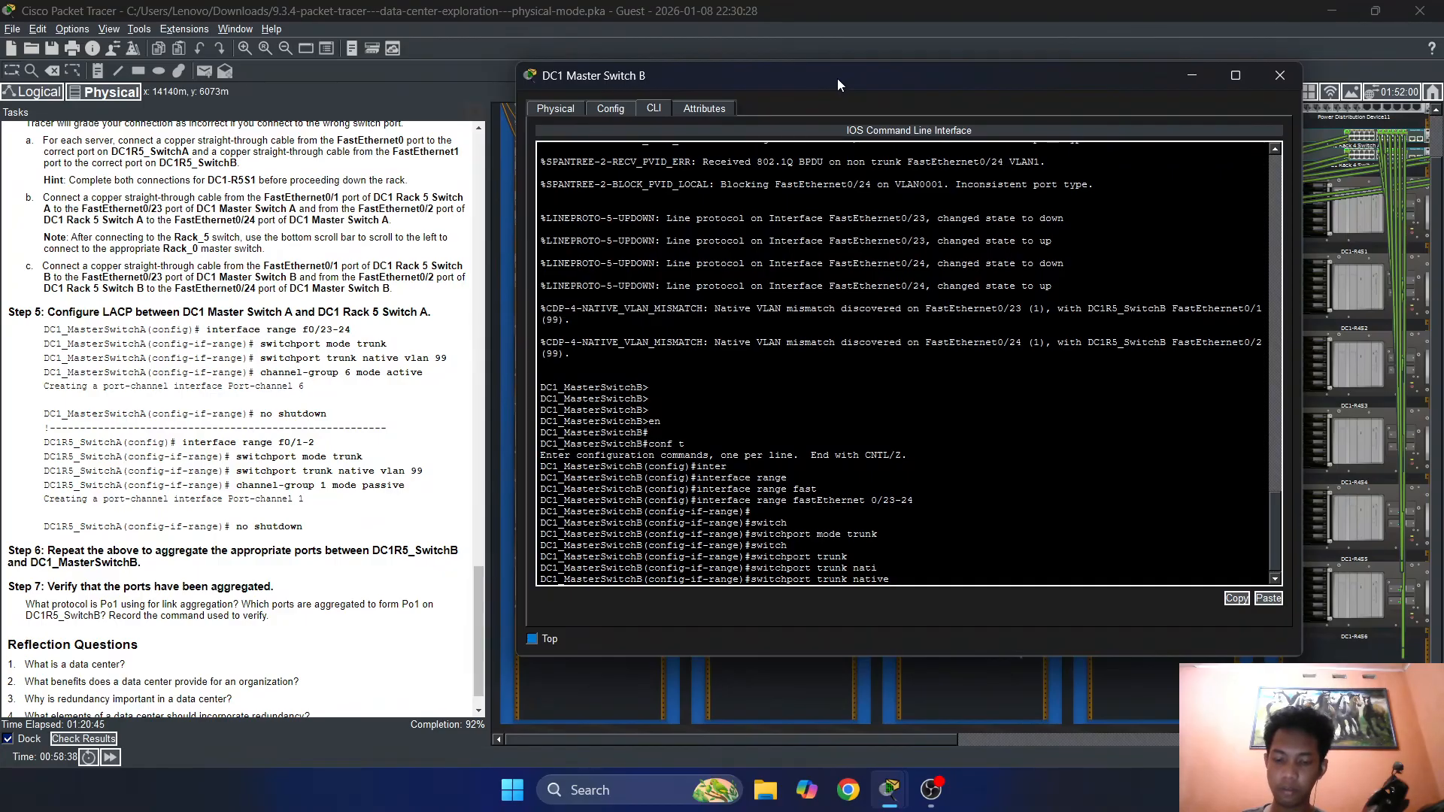
pyautogui.write('vlan 99')
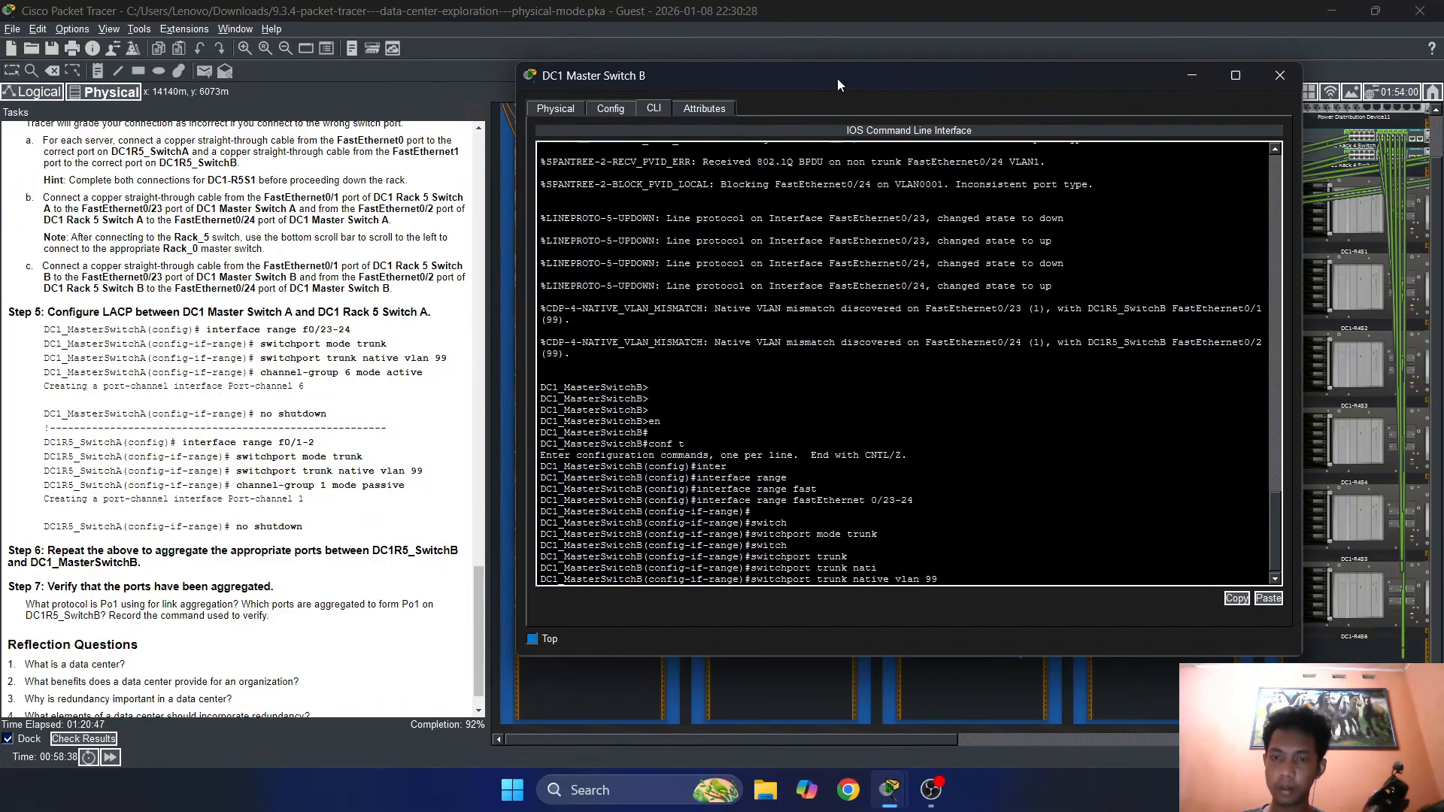
pyautogui.press('Tab')
pyautogui.press('Return')
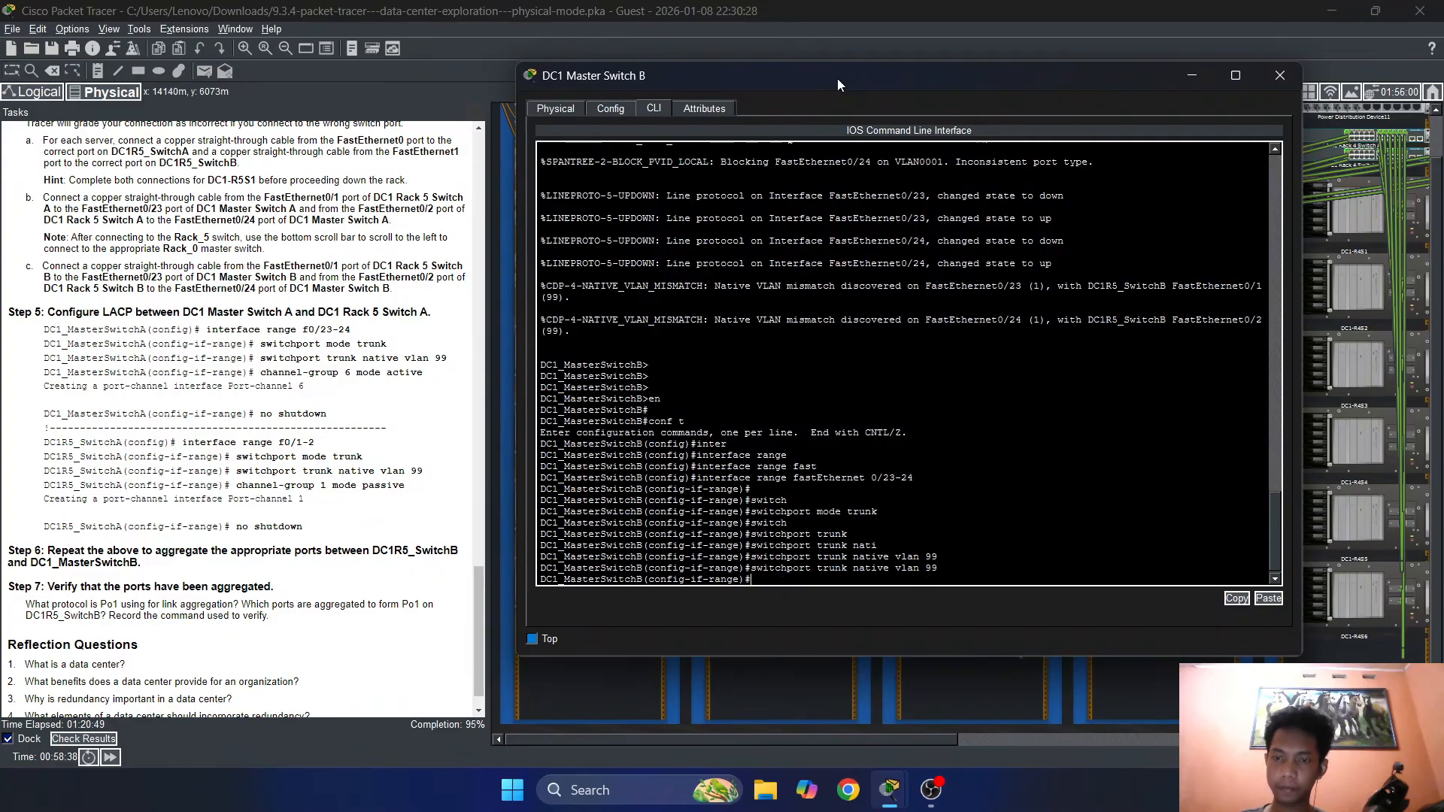
# Assign the FastEthernet 0/23-24 range of DC1_MasterSwitchB to channel-group 6 in active mode
pyautogui.write('channel')
pyautogui.press('Tab')
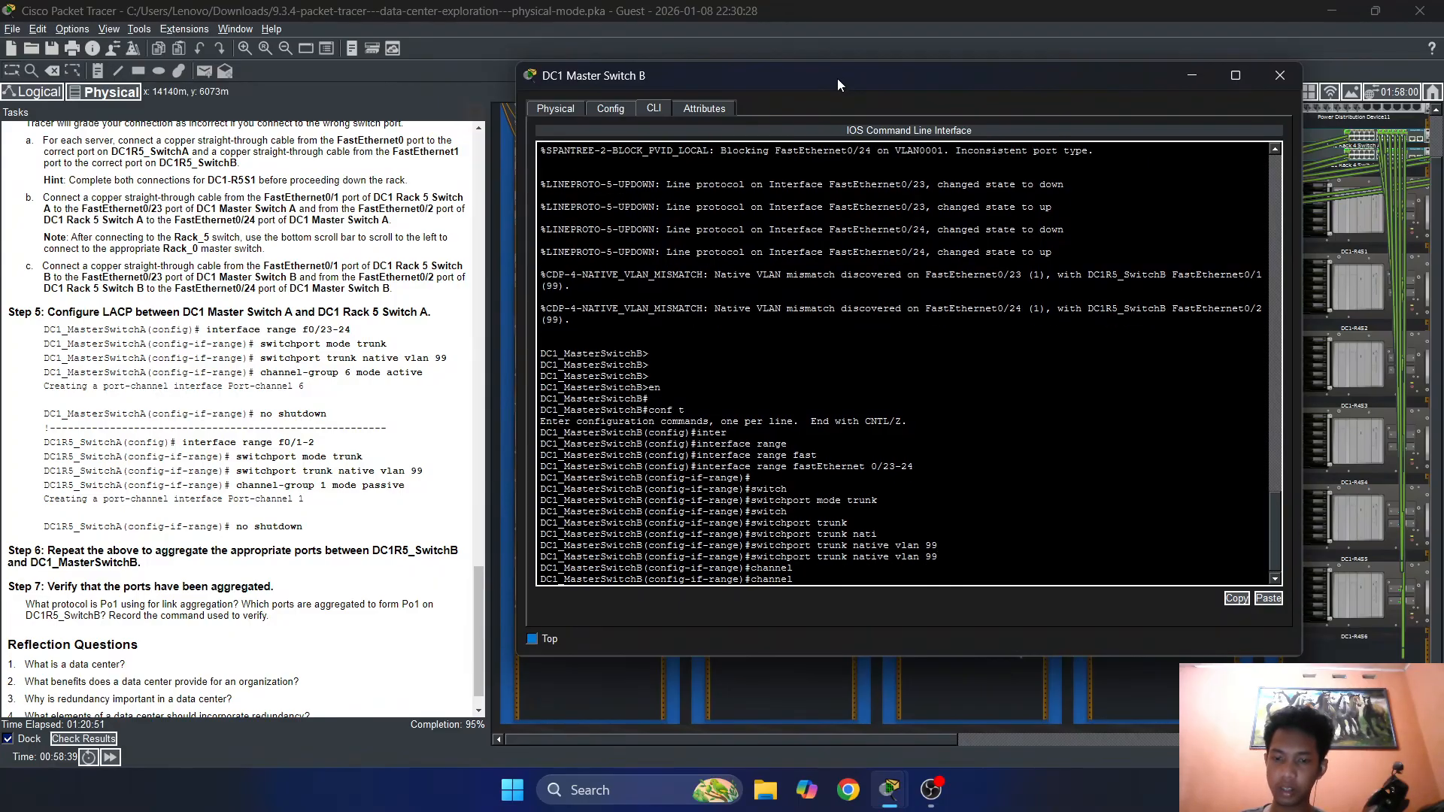
pyautogui.write('-gro')
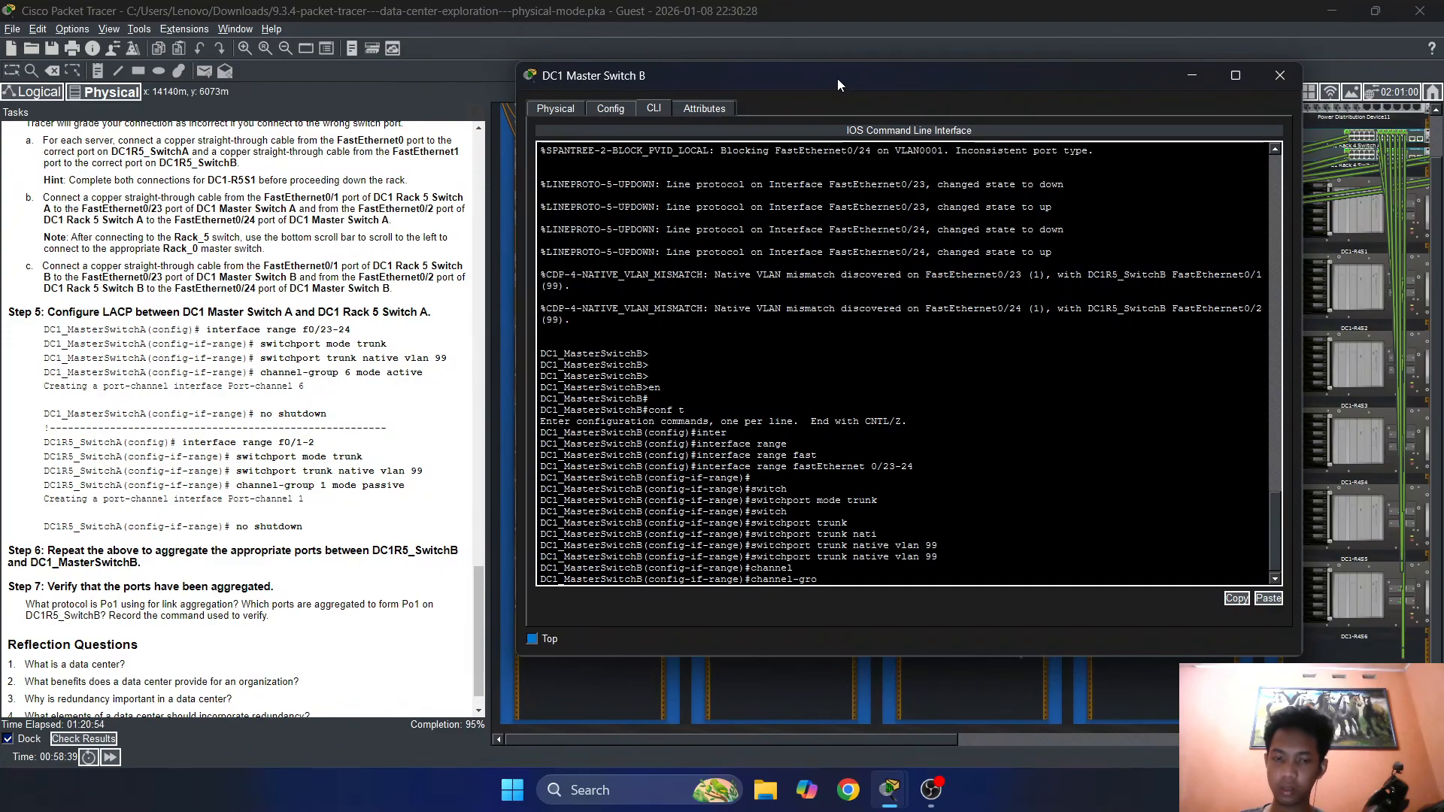
pyautogui.press('Tab')
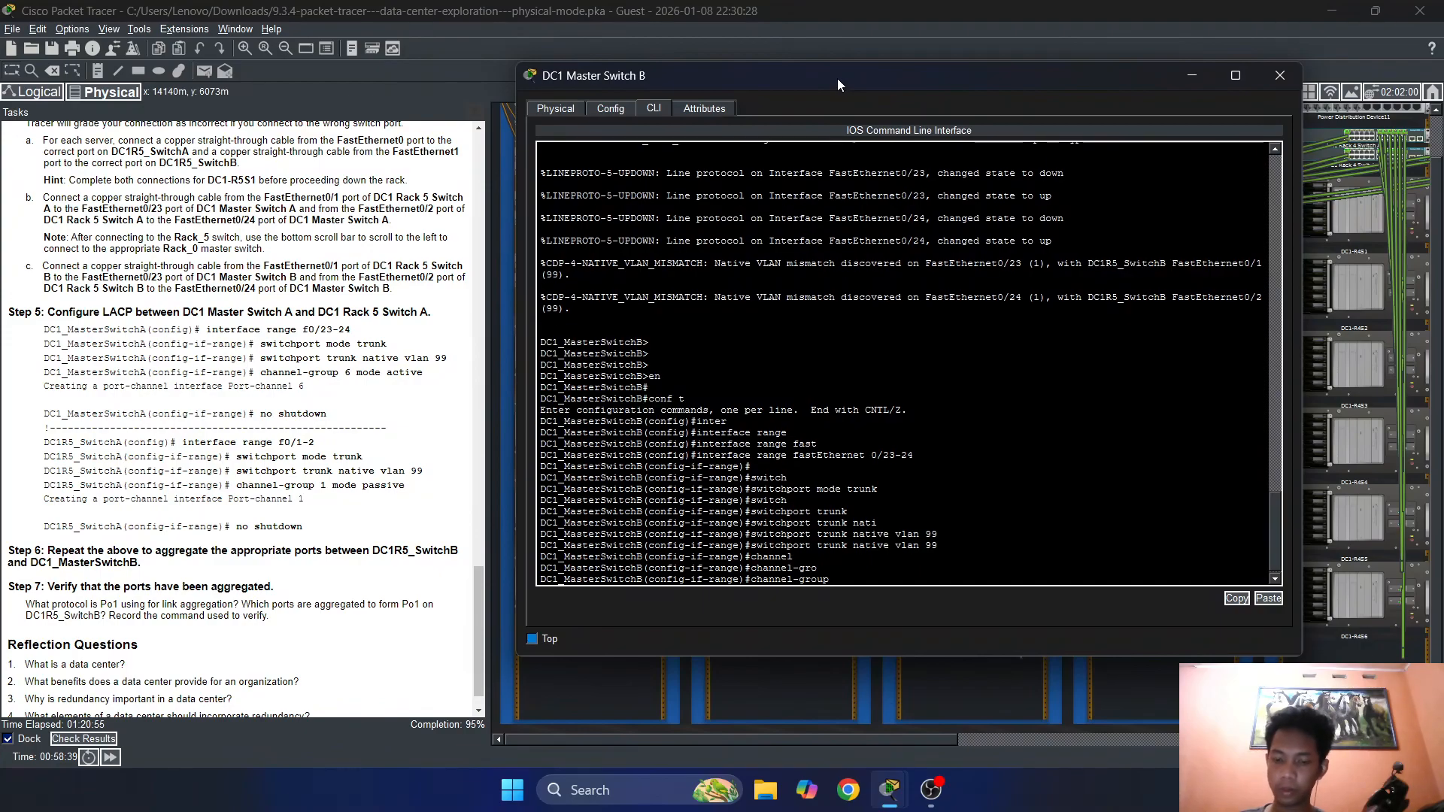
pyautogui.write('6 mode')
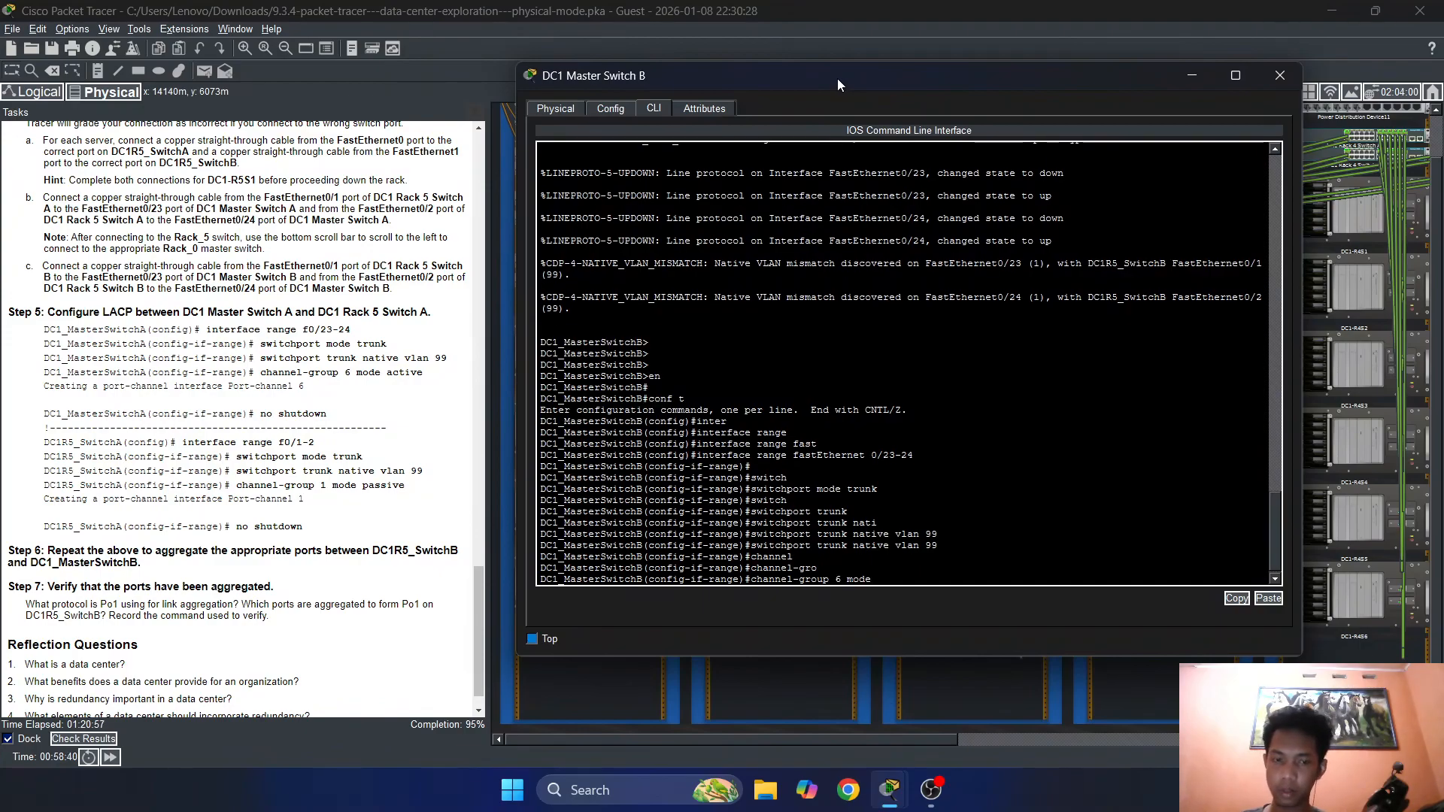
pyautogui.write(' active')
pyautogui.press('BackSpace')
pyautogui.write('v')
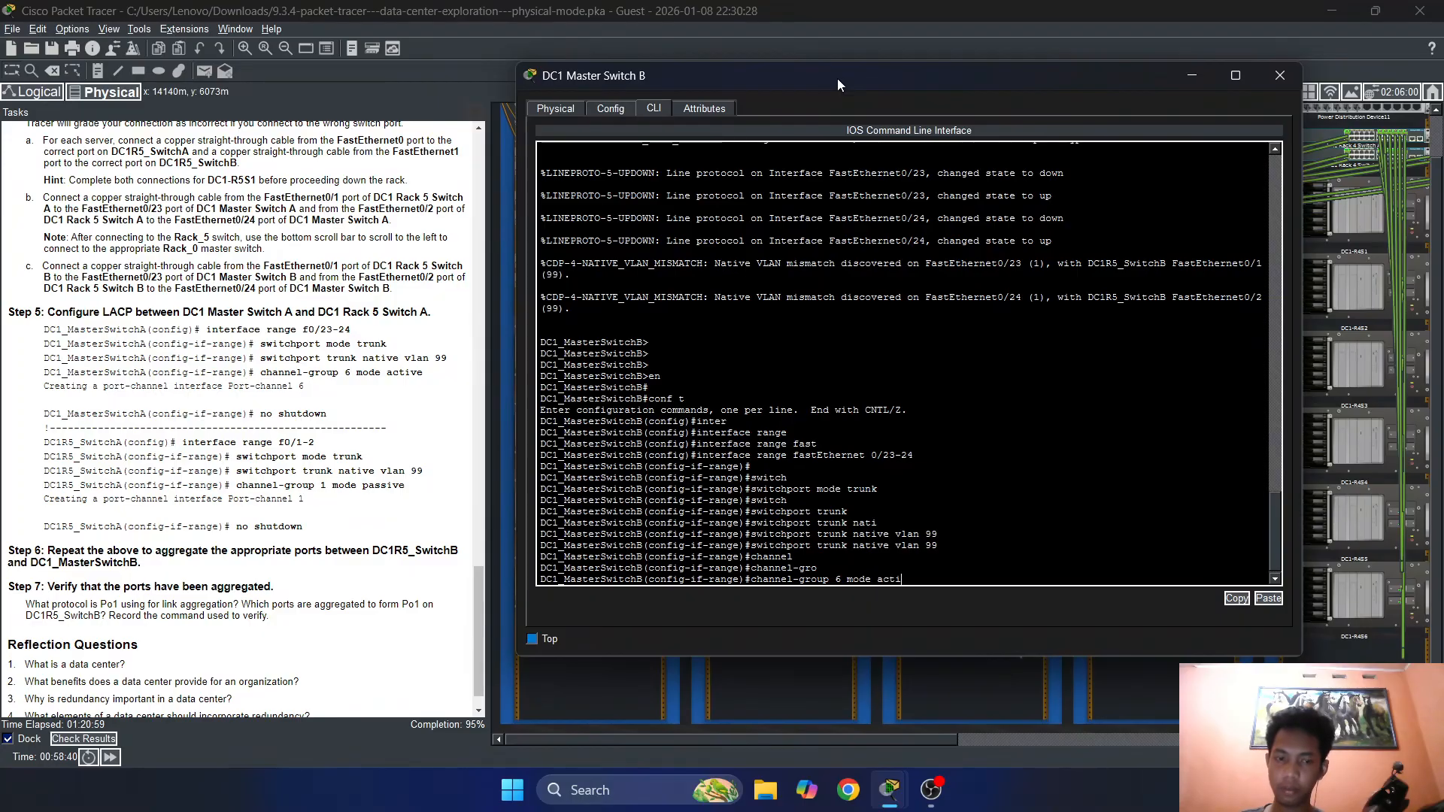
pyautogui.press('Tab')
pyautogui.press('Return')
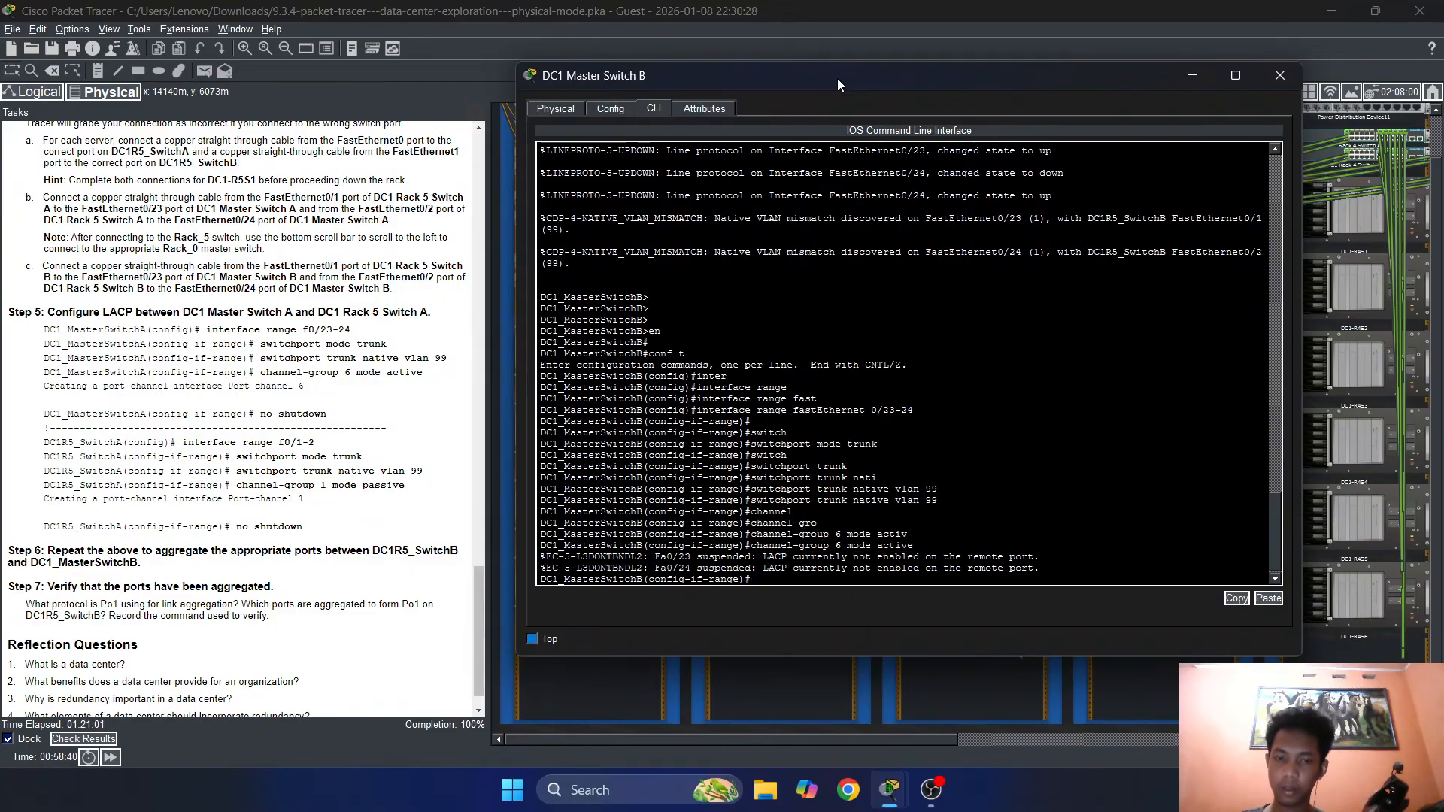
pyautogui.press('Return')
pyautogui.press('Return')
pyautogui.press('Return')
pyautogui.press('Return')
pyautogui.press('Return')
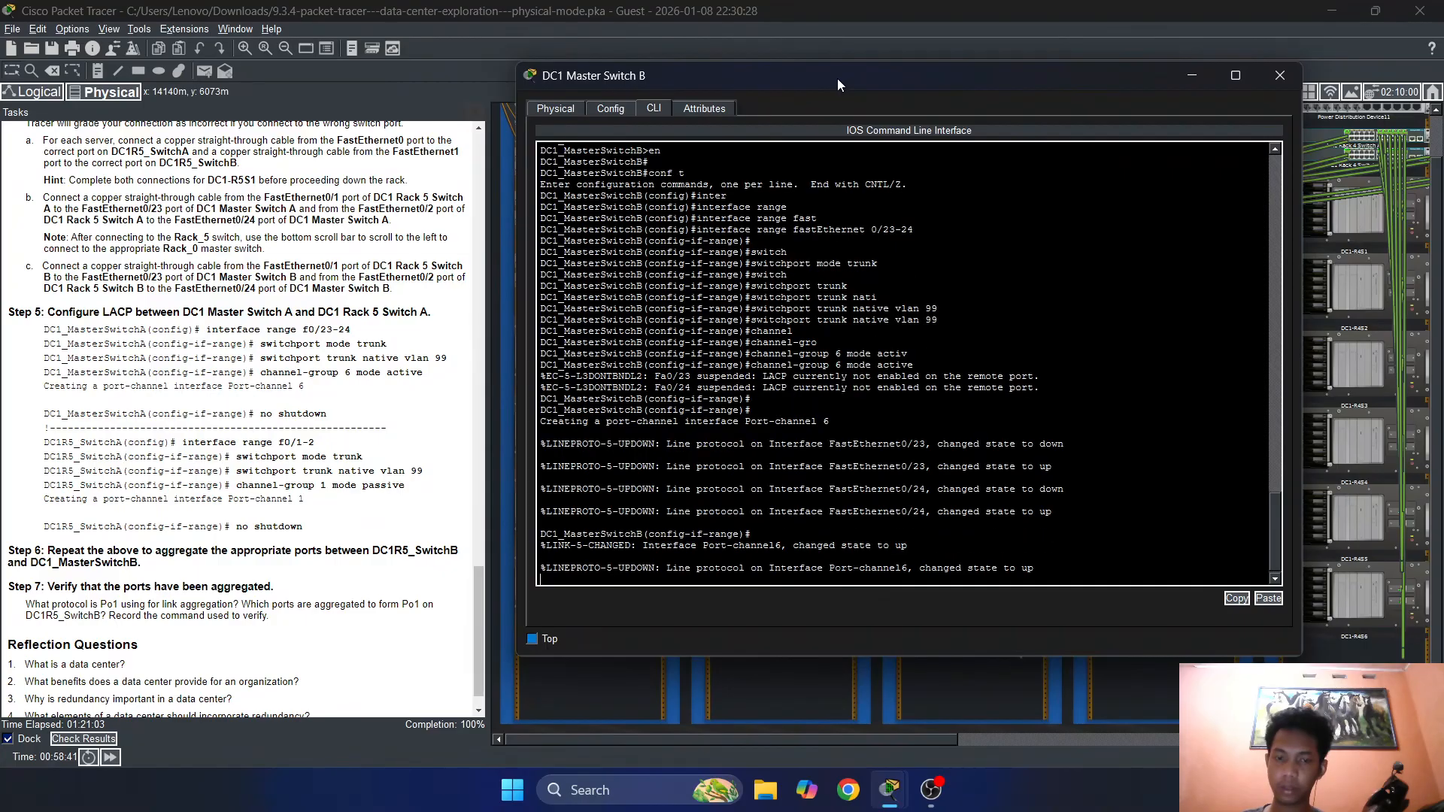
# Issue no shutdown for the FastEthernet 0/23-24 range of DC1_MasterSwitchB and close the switch window
pyautogui.write('no')
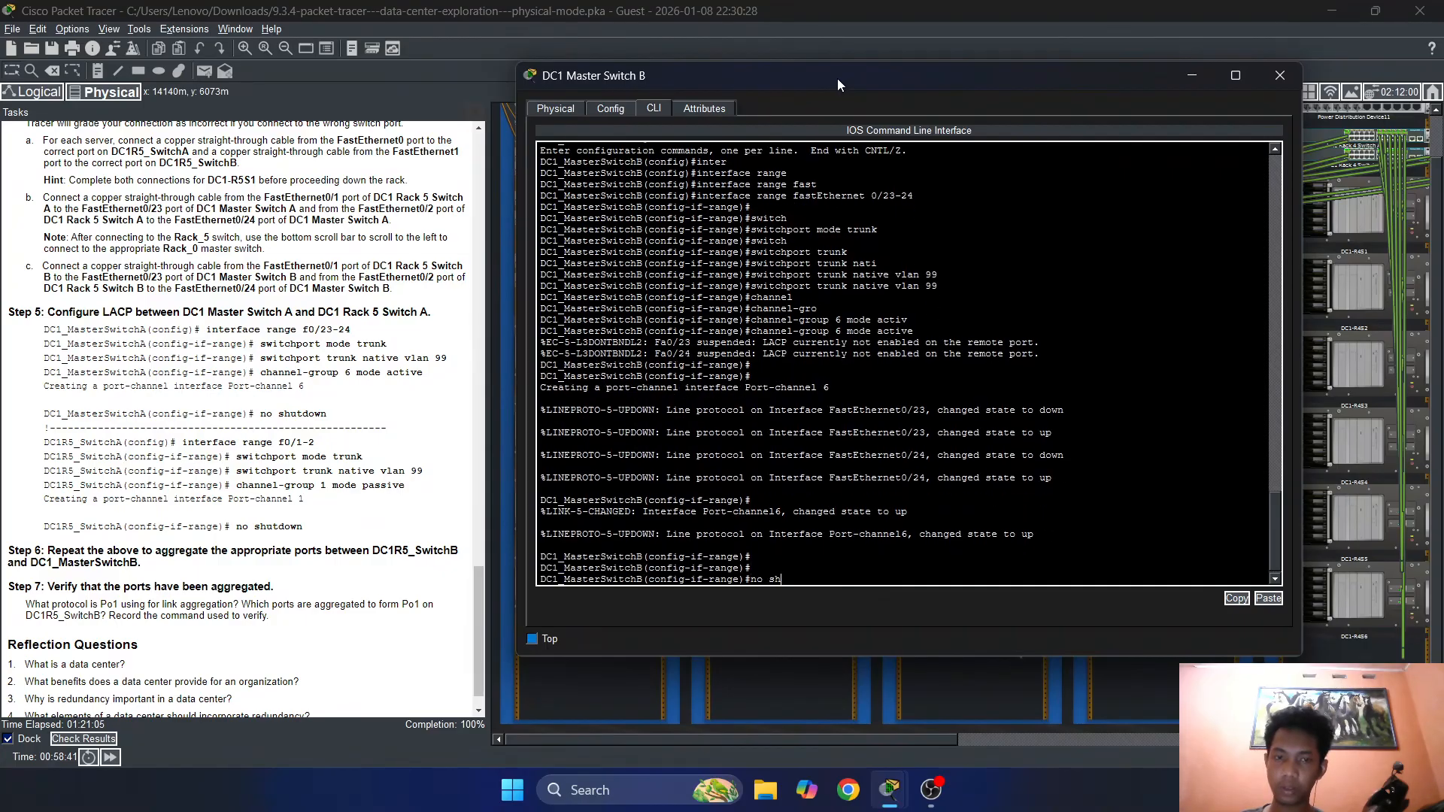
pyautogui.write(' sh')
pyautogui.press('Return')
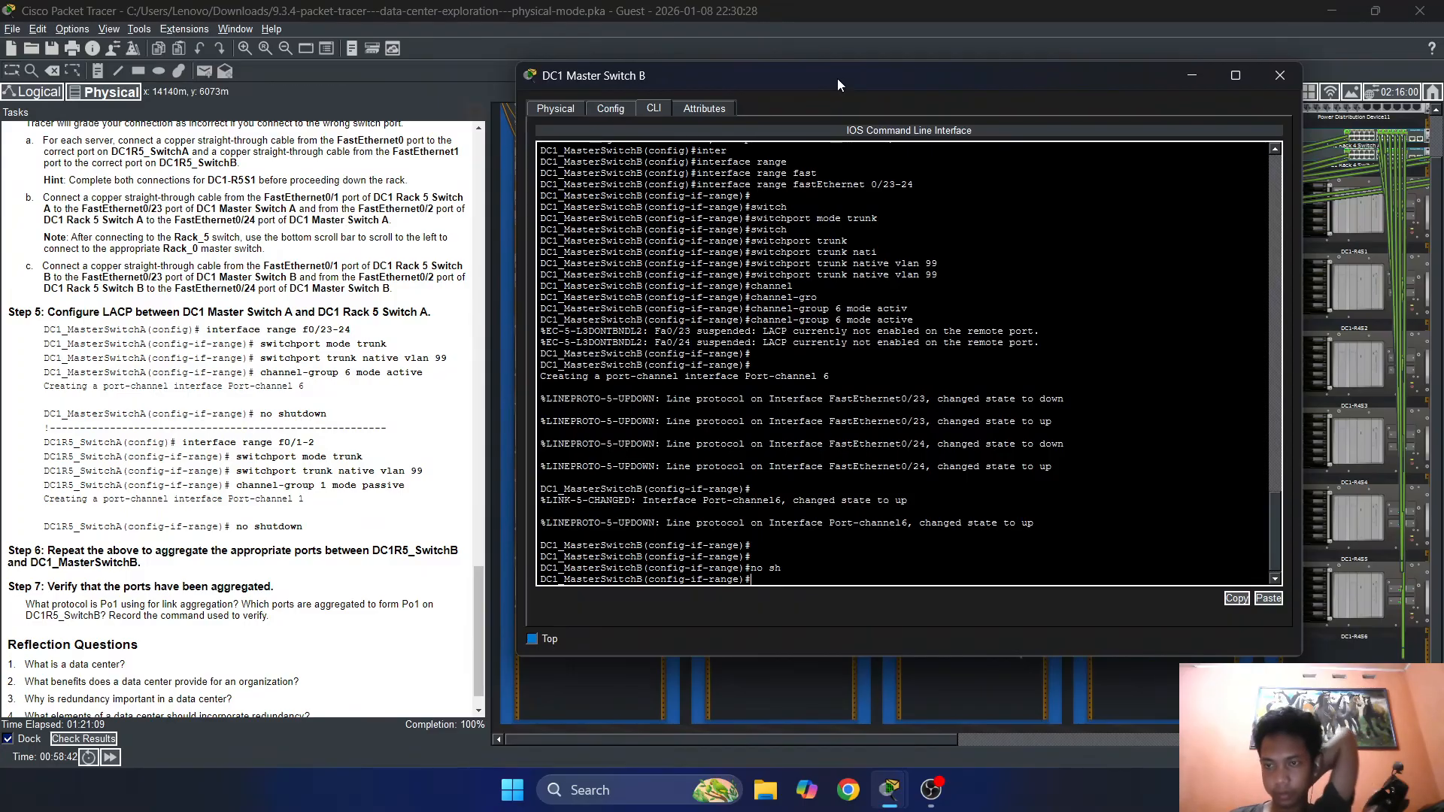
pyautogui.scroll(-1, 453, 658)
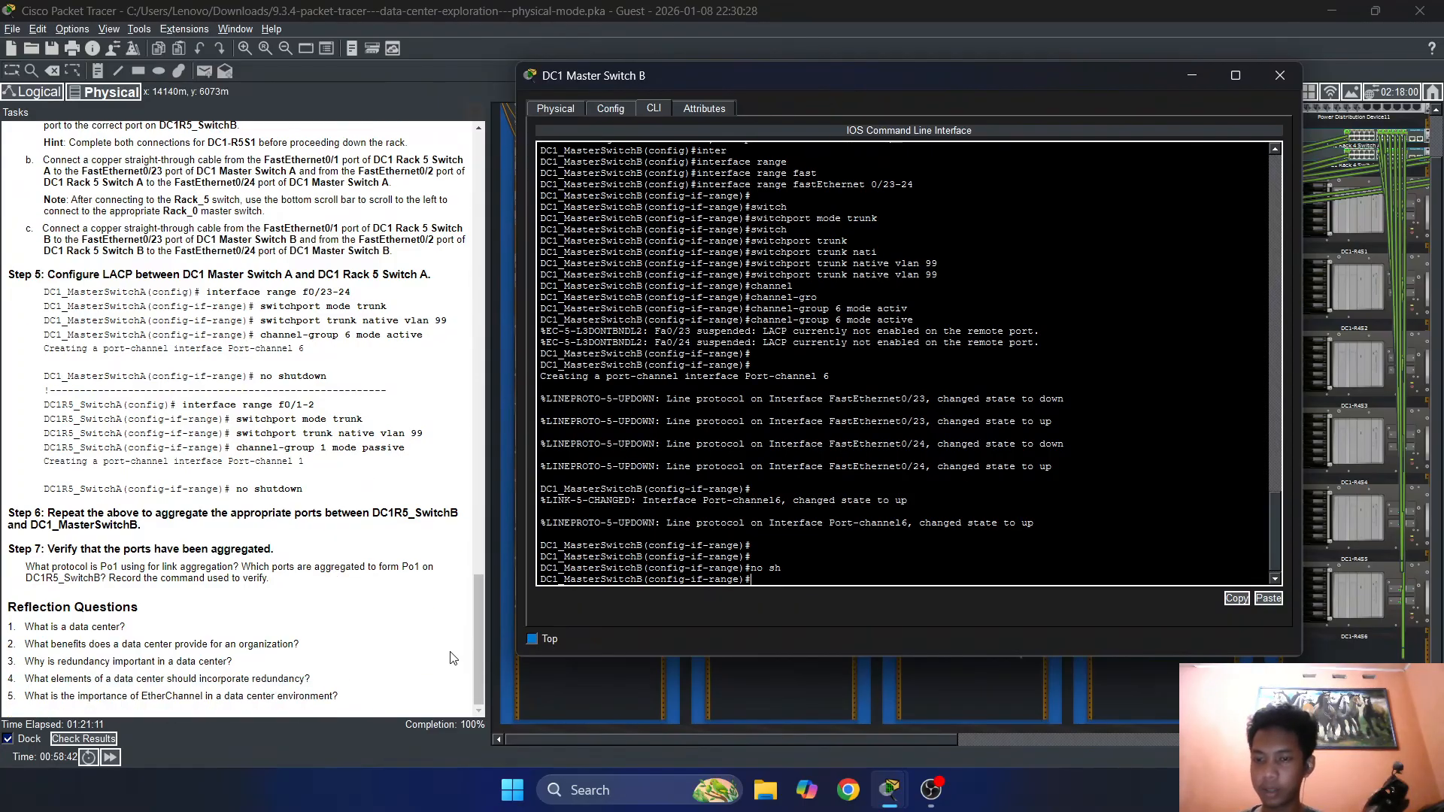
pyautogui.click(1280, 77)
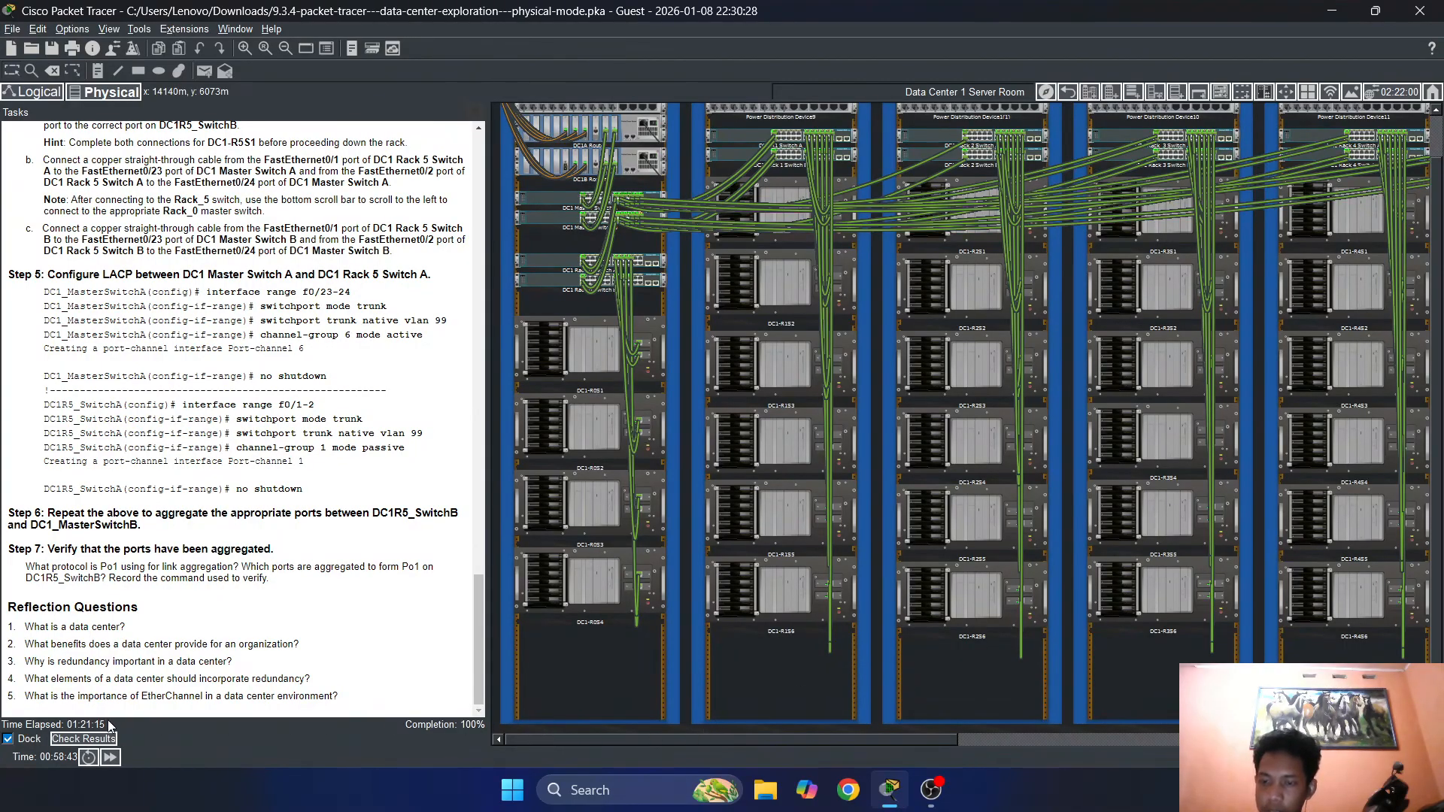
# Check the activity results, review the list of assessment items, and return to the server room view
pyautogui.click(83, 738)
pyautogui.click(158, 113)
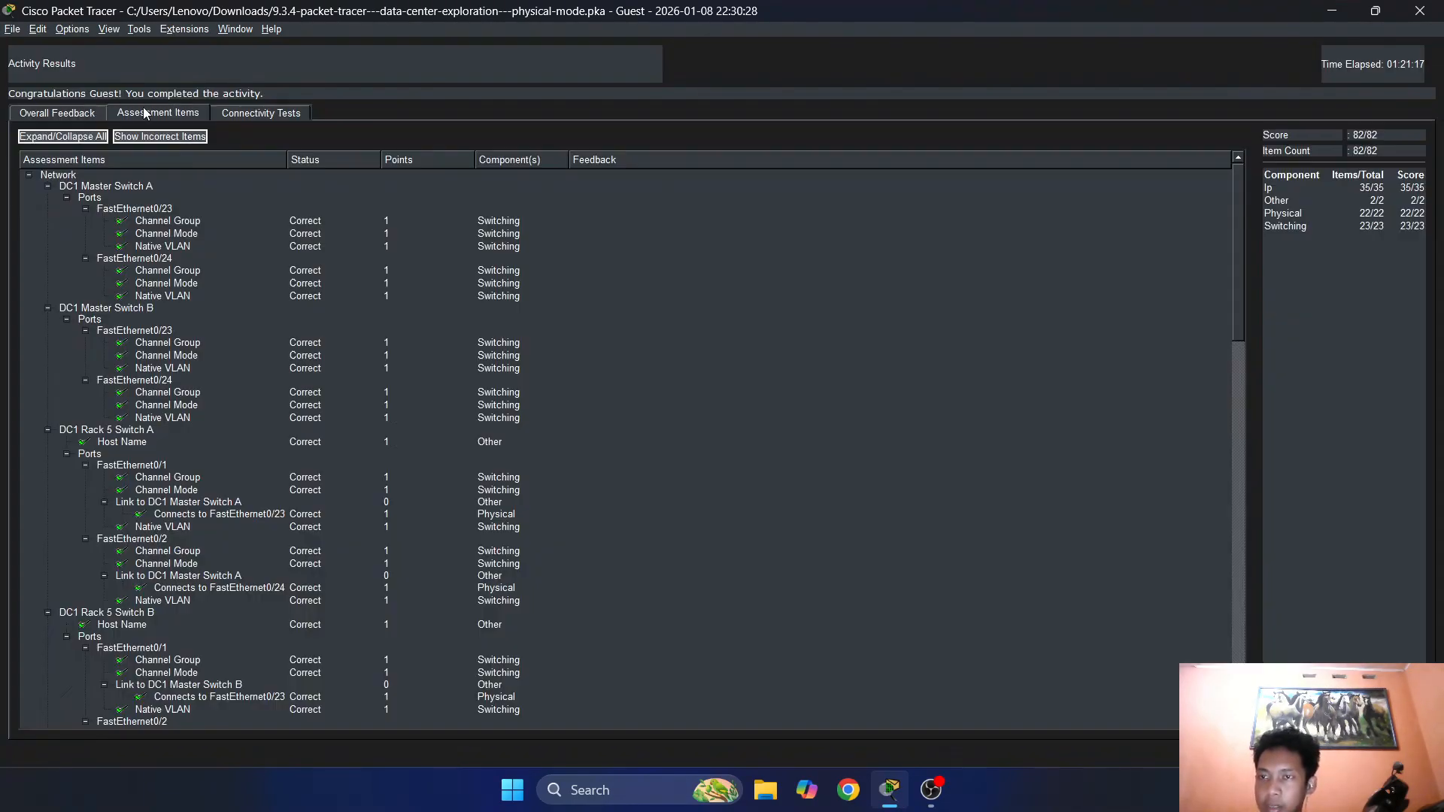
pyautogui.scroll(-10, 382, 358)
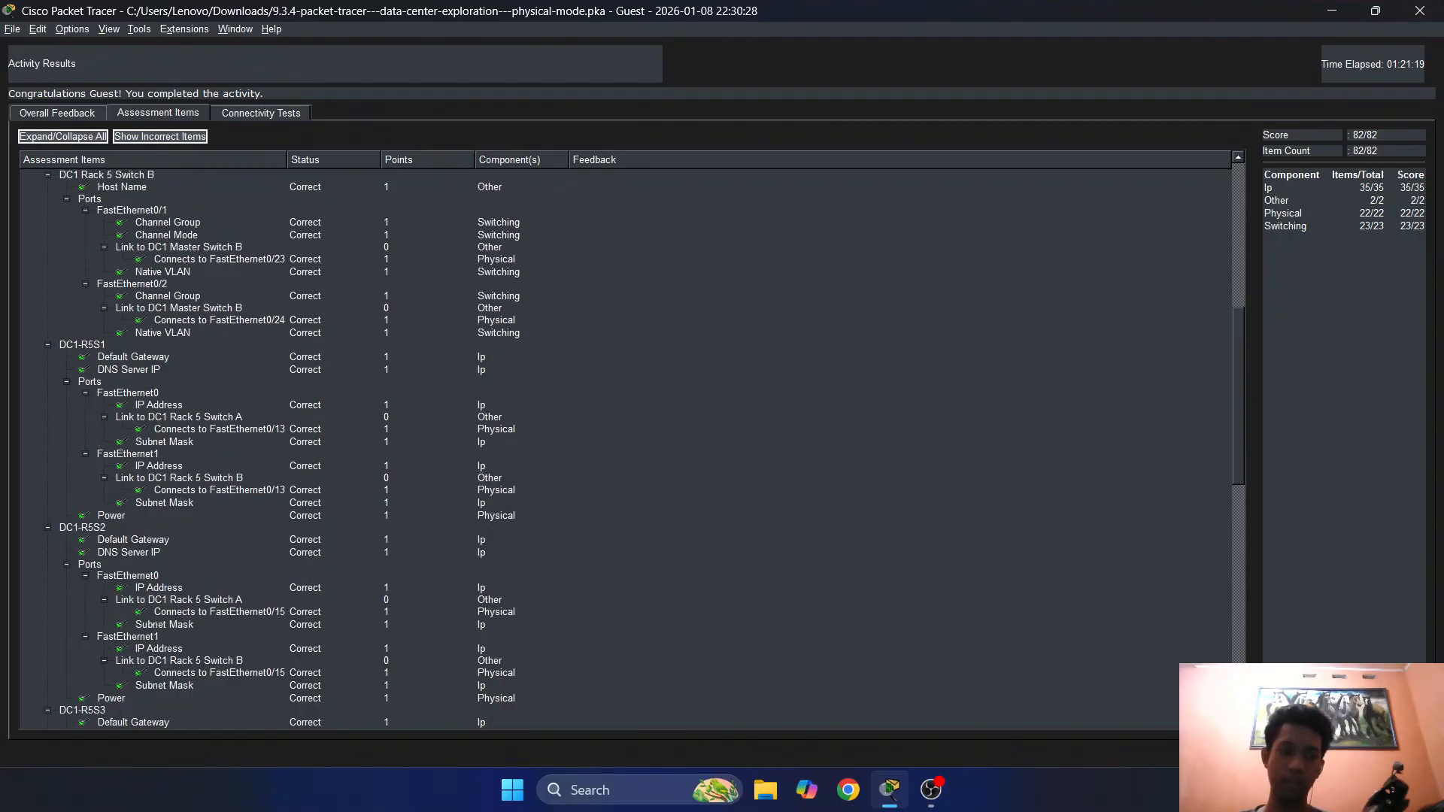
pyautogui.click(1395, 752)
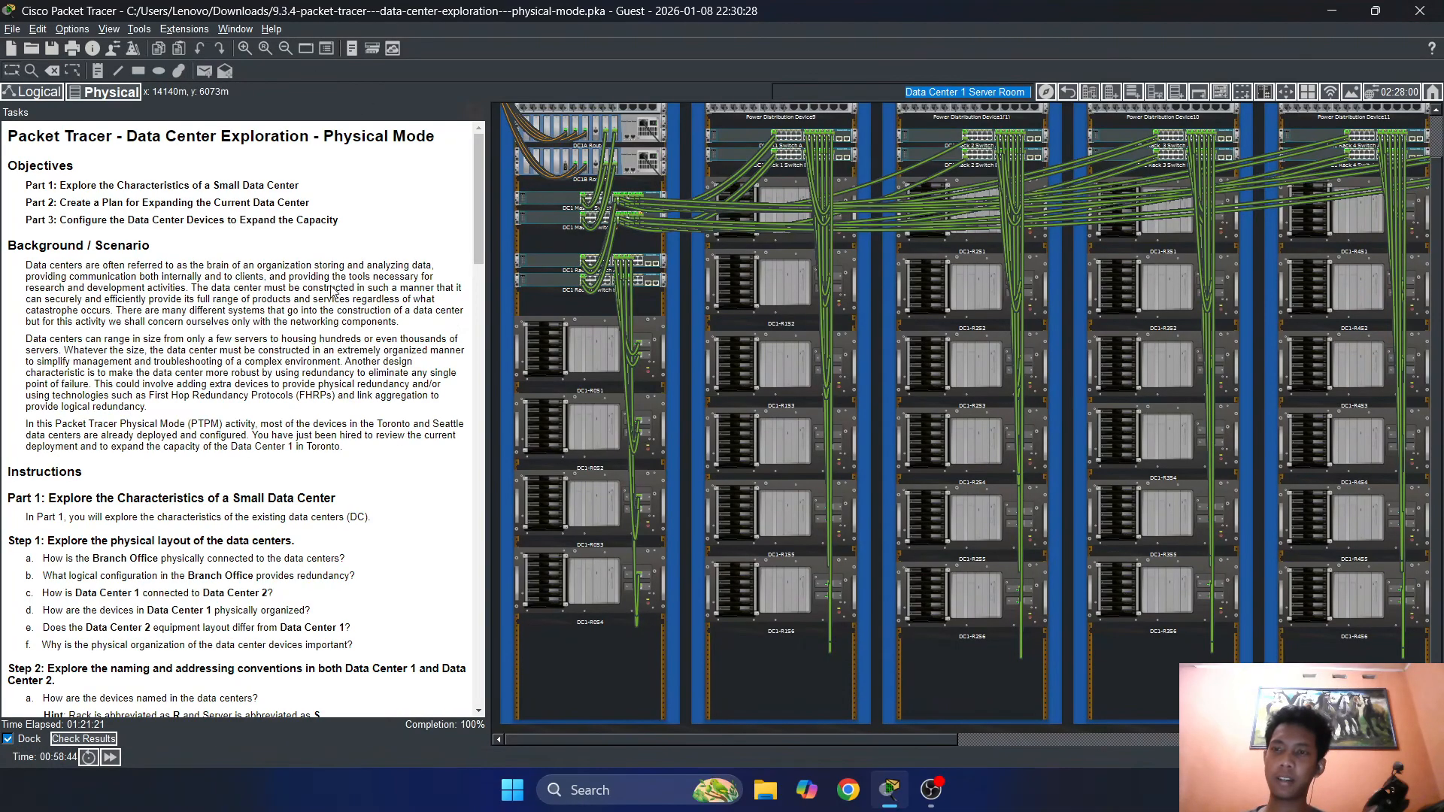
pyautogui.scroll(-8, 348, 234)
pyautogui.click(930, 790)
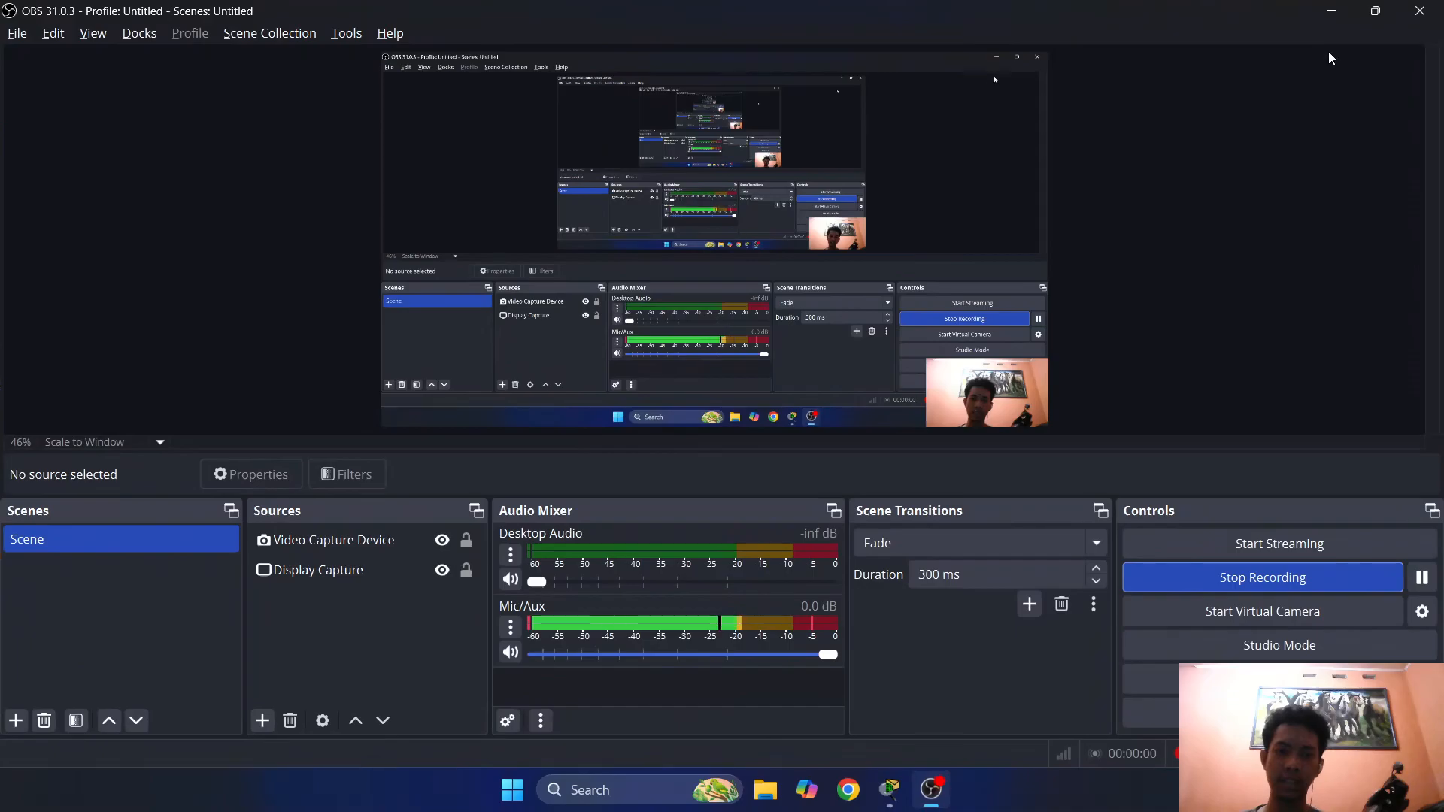
pyautogui.click(1327, 11)
pyautogui.scroll(5, 339, 376)
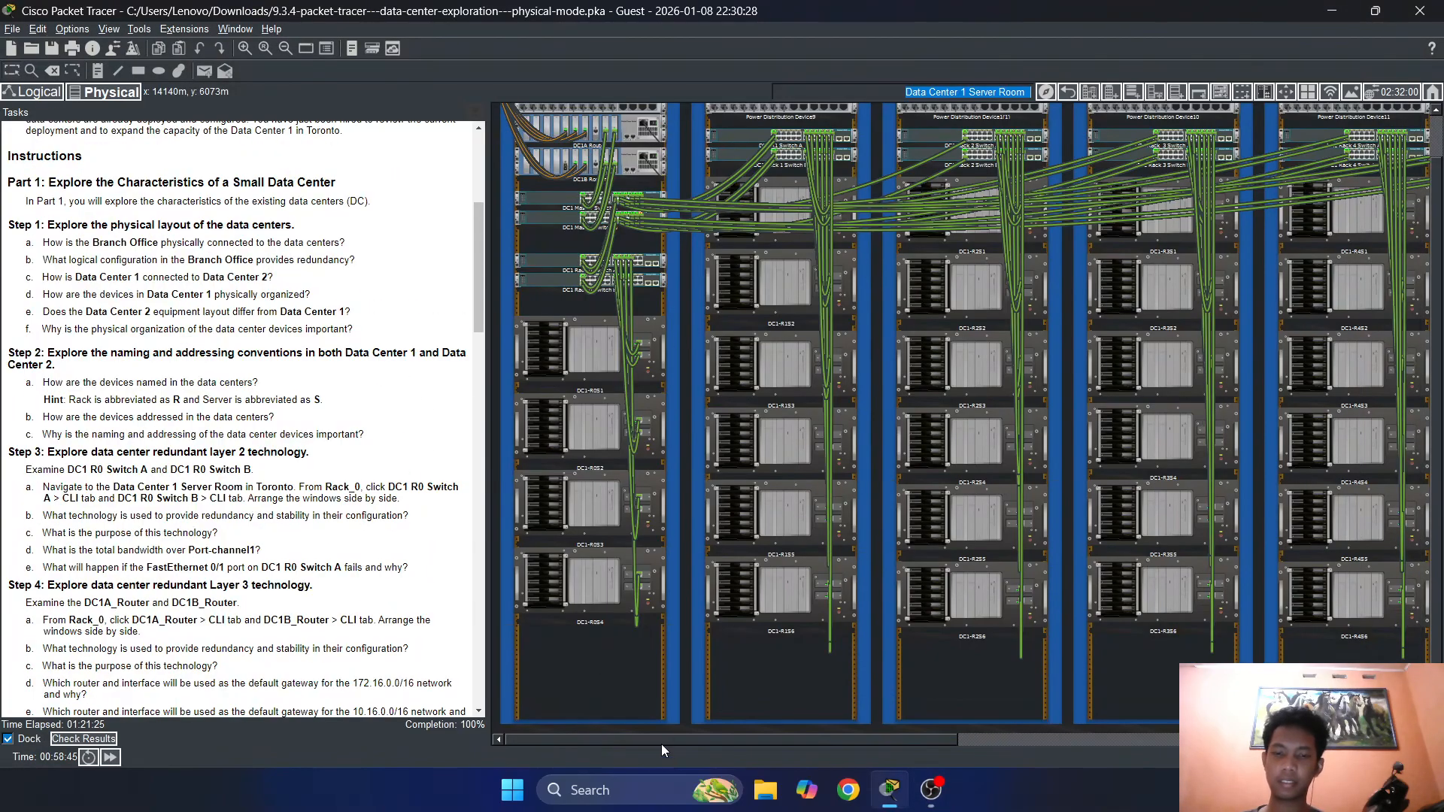
pyautogui.hscroll(2, 674, 742)
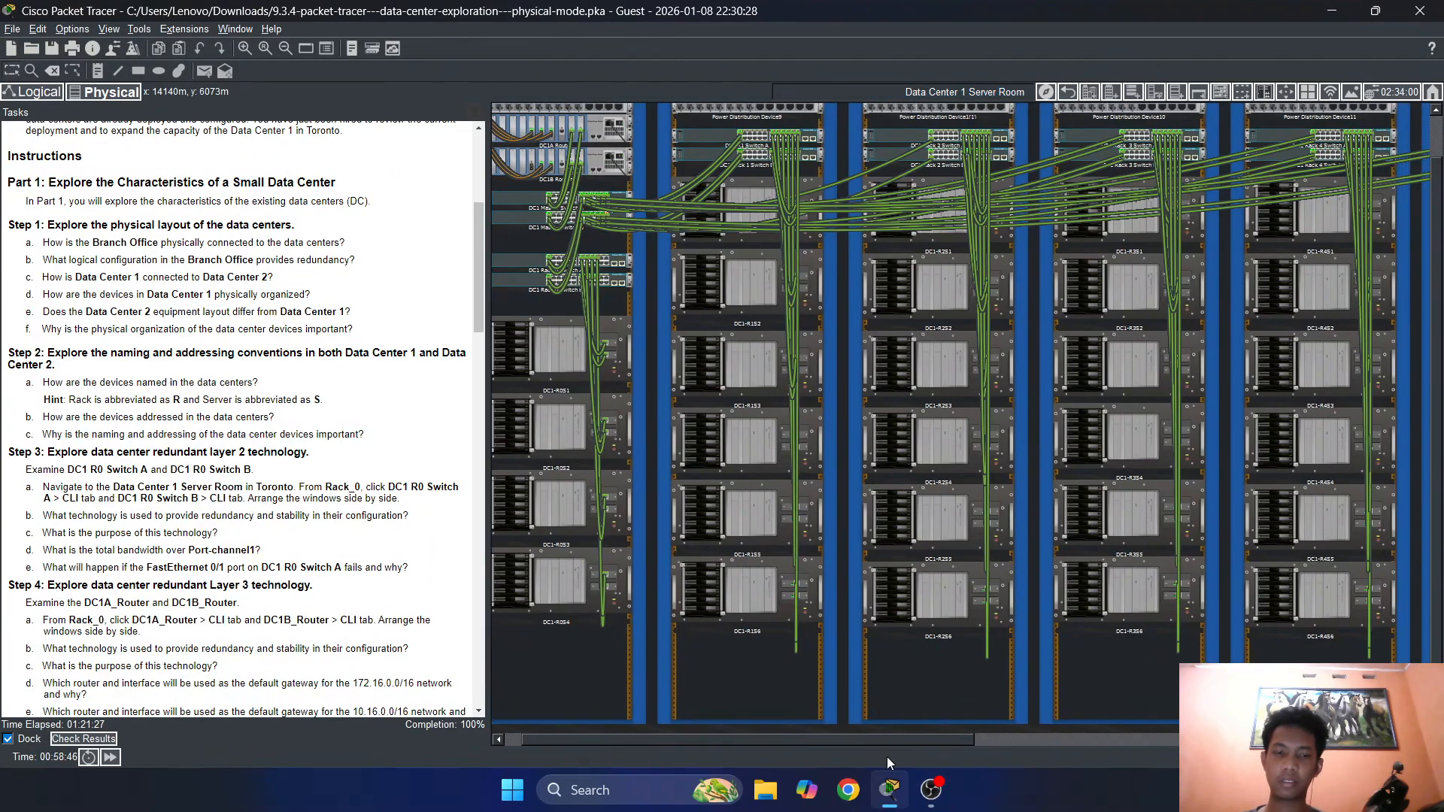
pyautogui.hscroll(2, 926, 734)
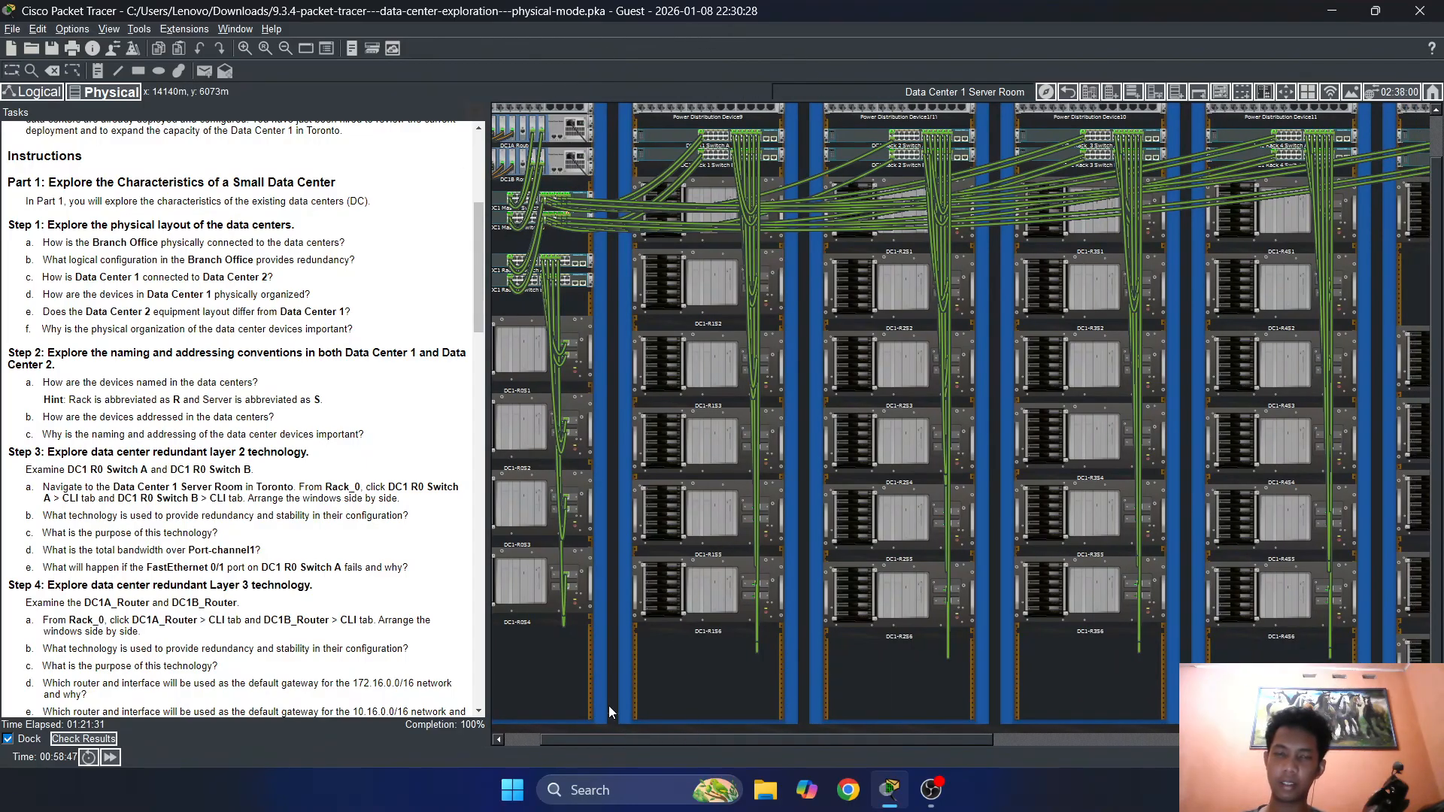
pyautogui.hscroll(-4, 607, 705)
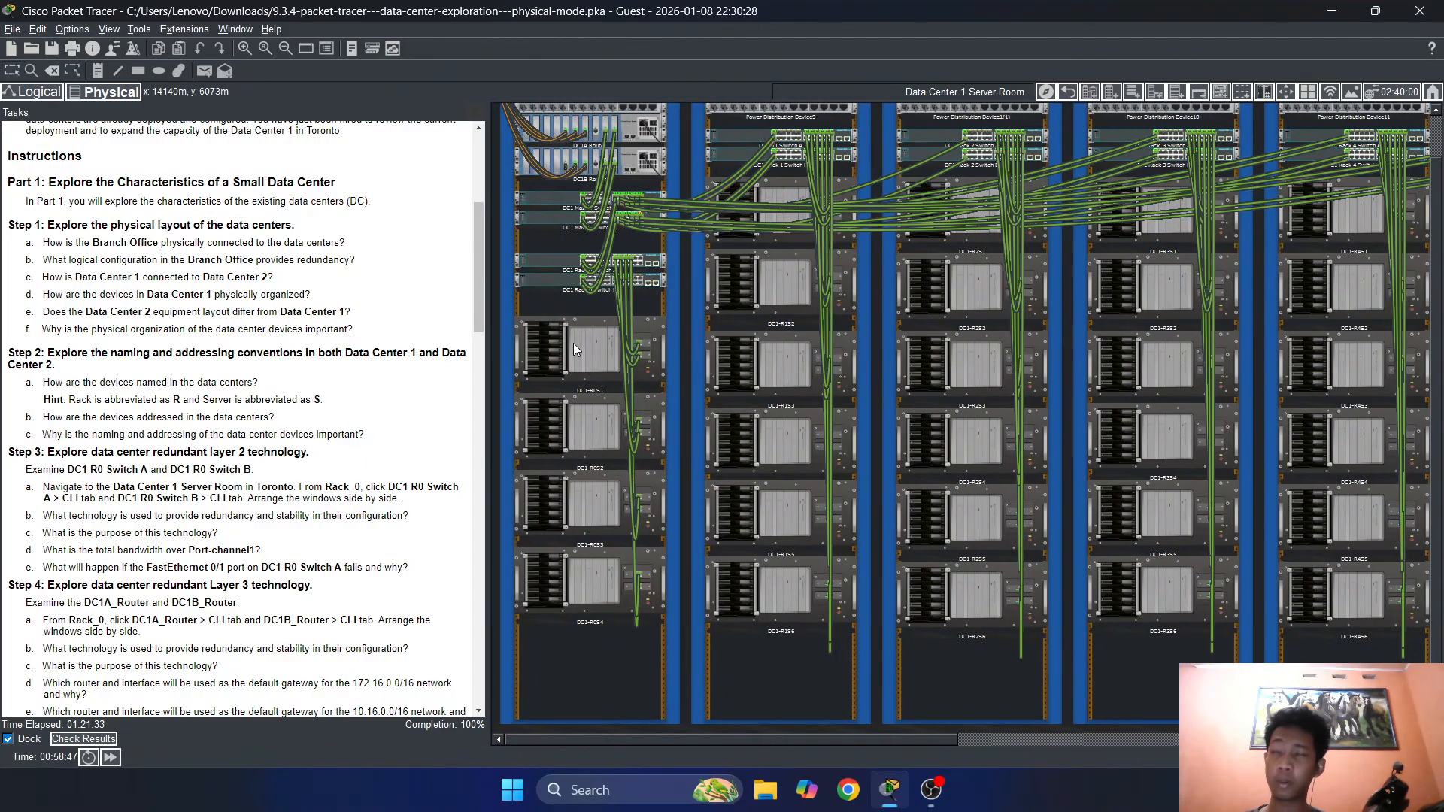
pyautogui.scroll(5, 362, 320)
pyautogui.scroll(4, 359, 314)
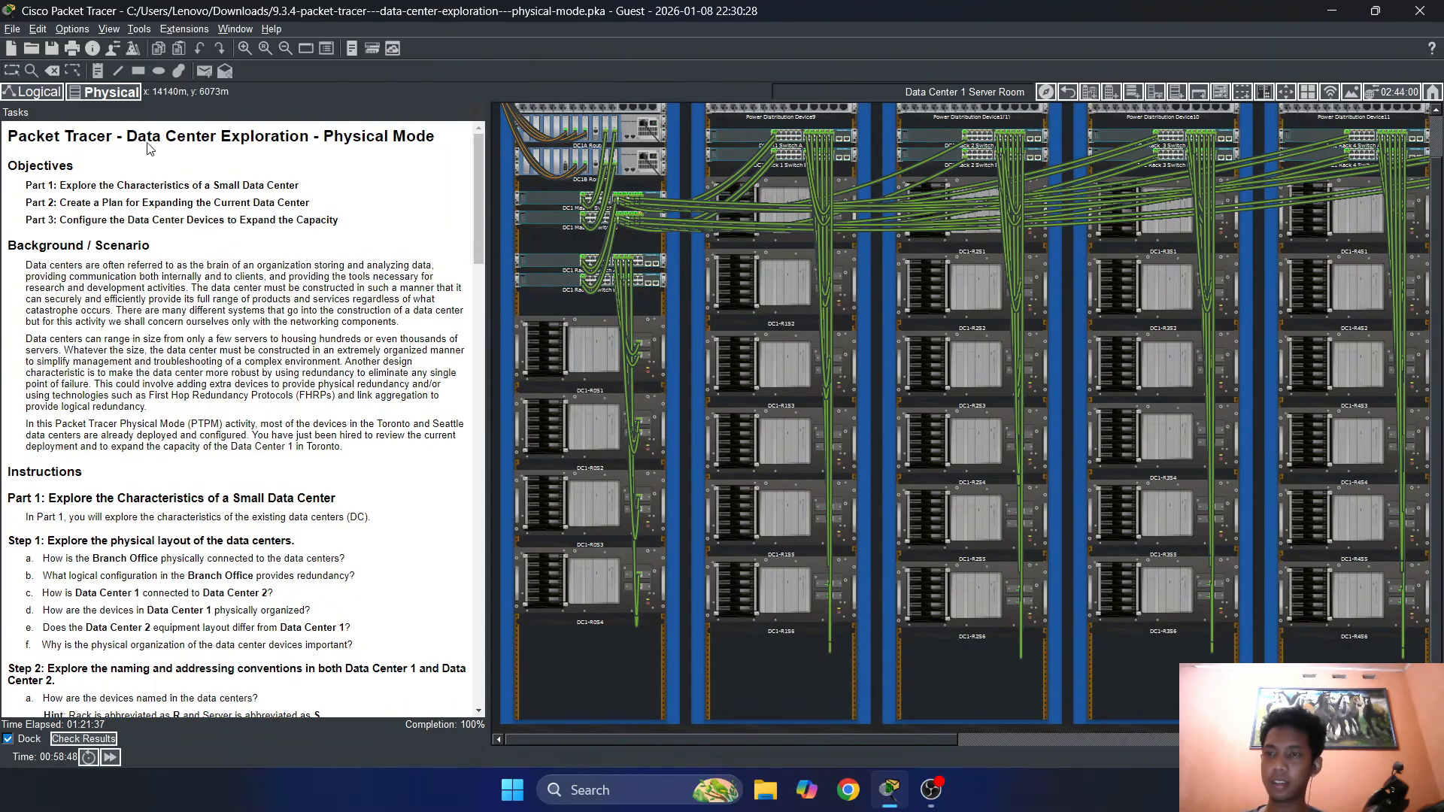
pyautogui.moveTo(128, 136); pyautogui.dragTo(165, 132)
pyautogui.doubleClick(195, 137)
pyautogui.moveTo(125, 136); pyautogui.dragTo(333, 139)
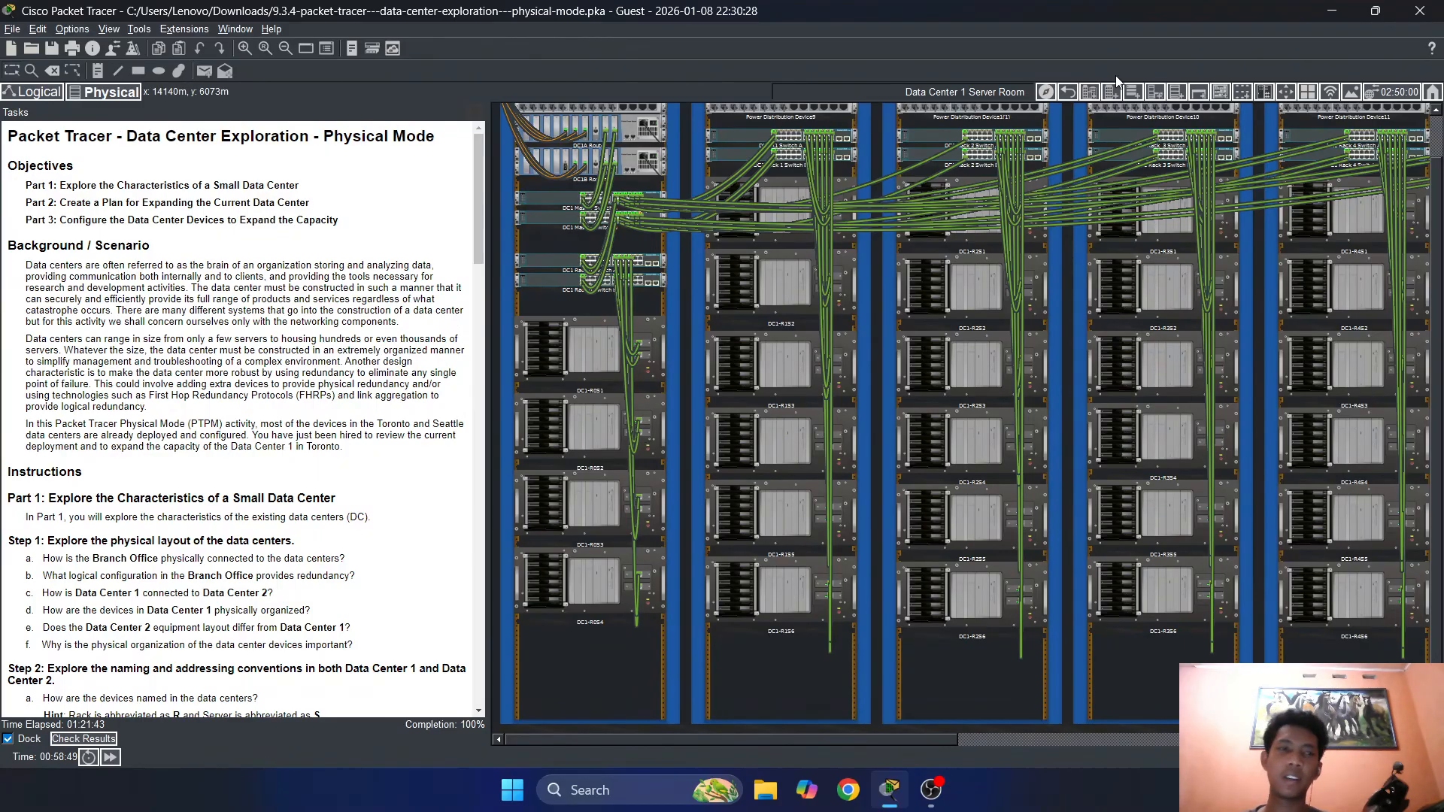
# Leave the Data Center 1 Server Room and return to the Intercity map, showing the area around Winnipeg and Toronto
pyautogui.click(1070, 91)
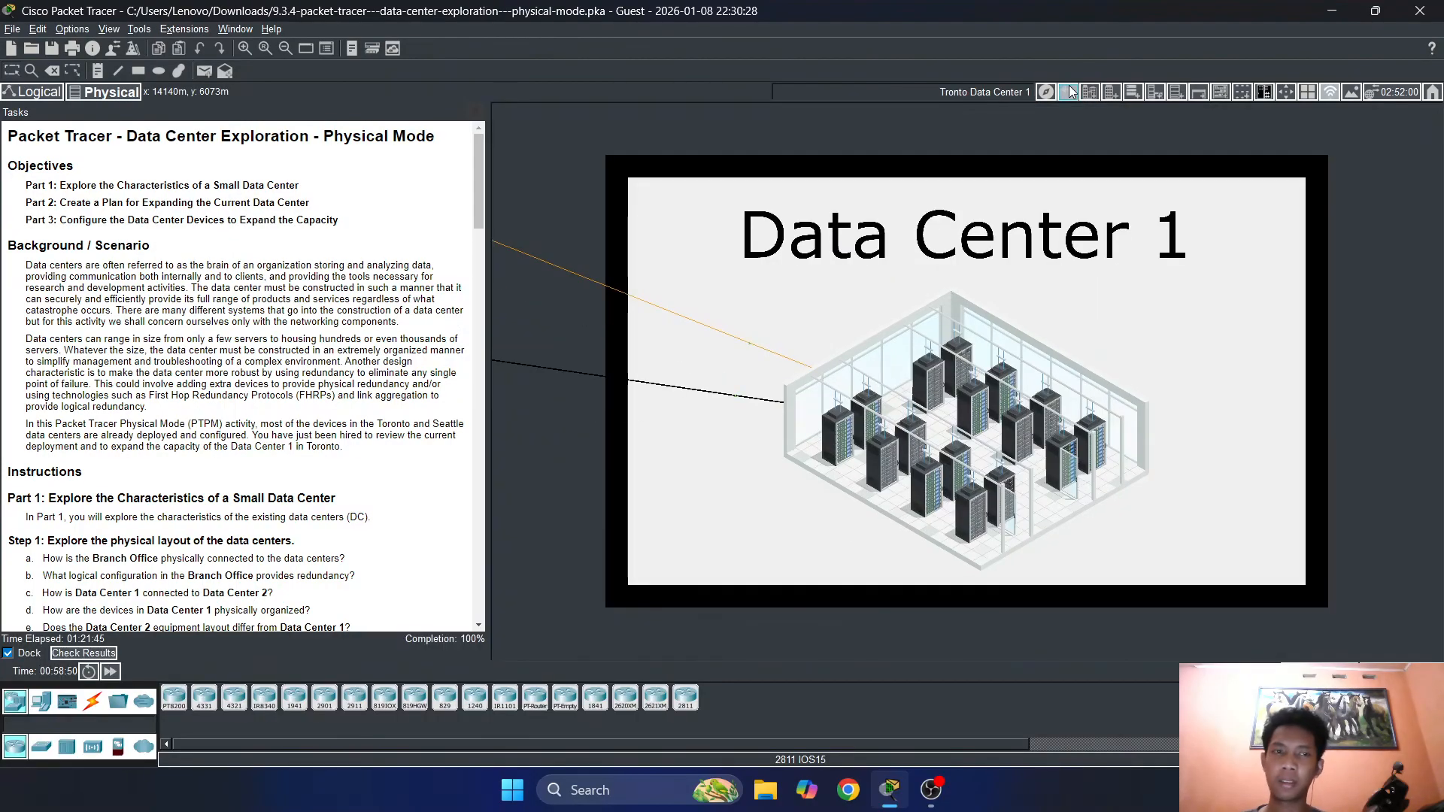
pyautogui.click(1071, 91)
pyautogui.click(1071, 91)
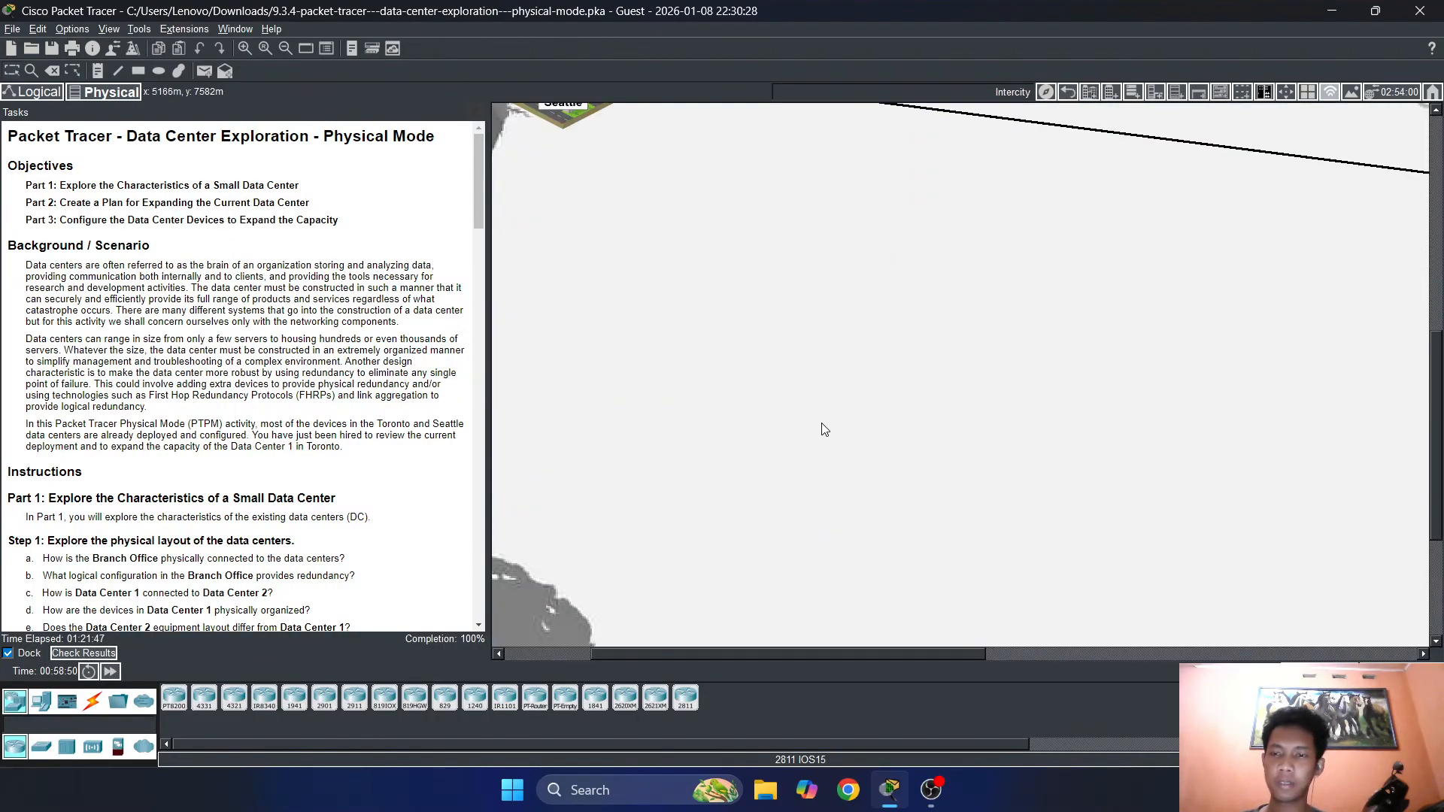
pyautogui.moveTo(798, 651); pyautogui.dragTo(1001, 651)
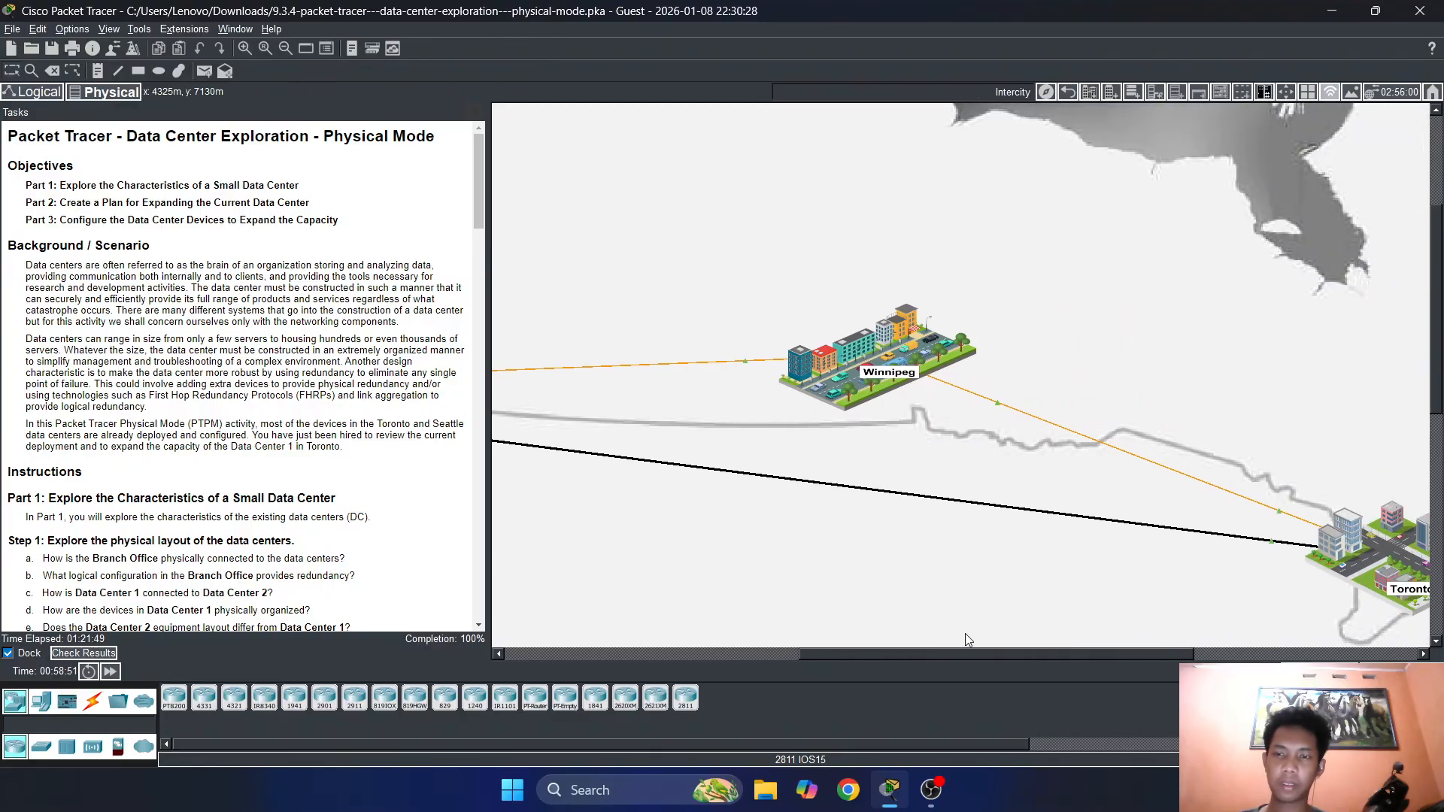
# Review the activity instructions from Part 2 through the LACP configuration steps and the Reflection Questions
pyautogui.scroll(-10, 190, 356)
pyautogui.scroll(-15, 190, 356)
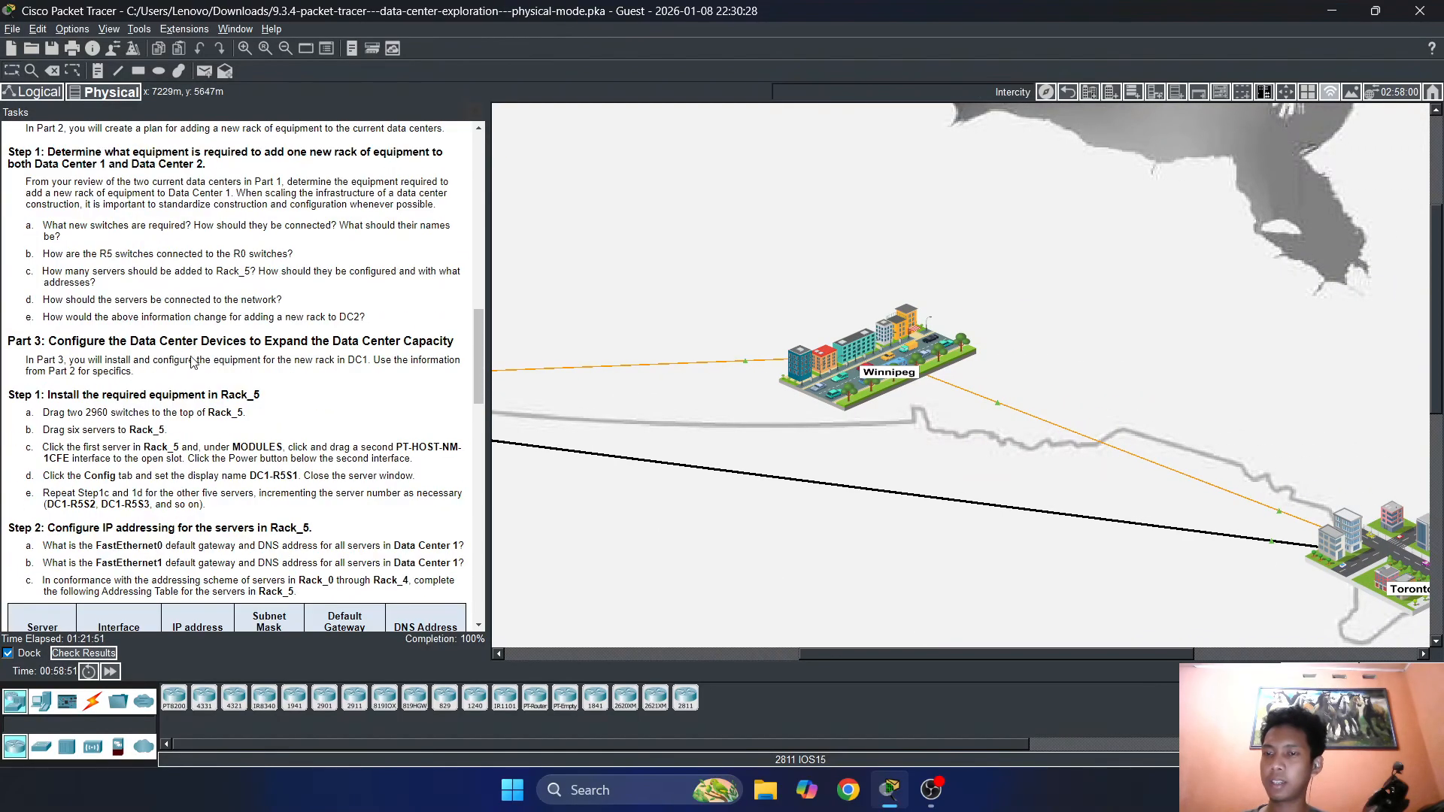
pyautogui.scroll(8, 190, 364)
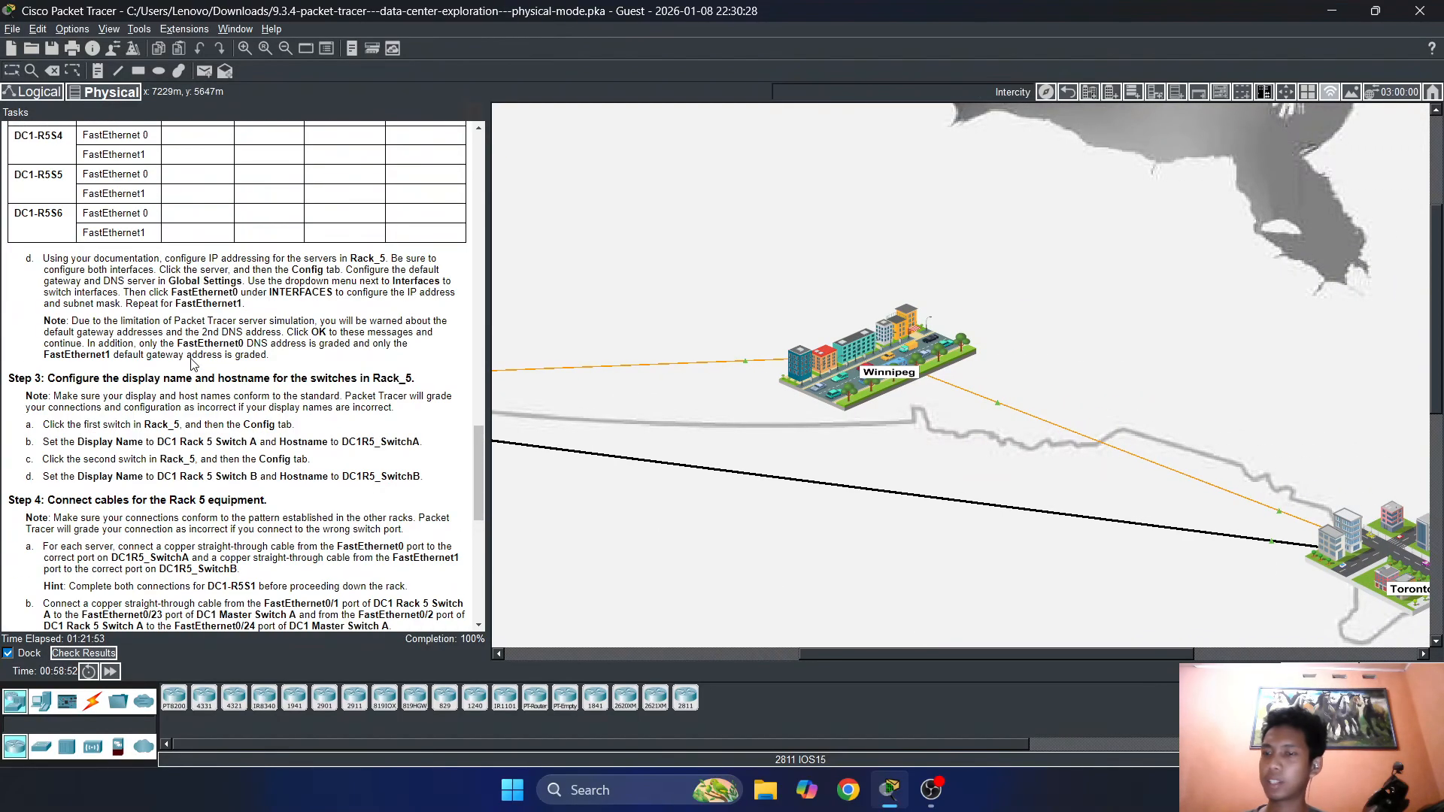
pyautogui.scroll(-13, 186, 350)
pyautogui.scroll(-4, 185, 350)
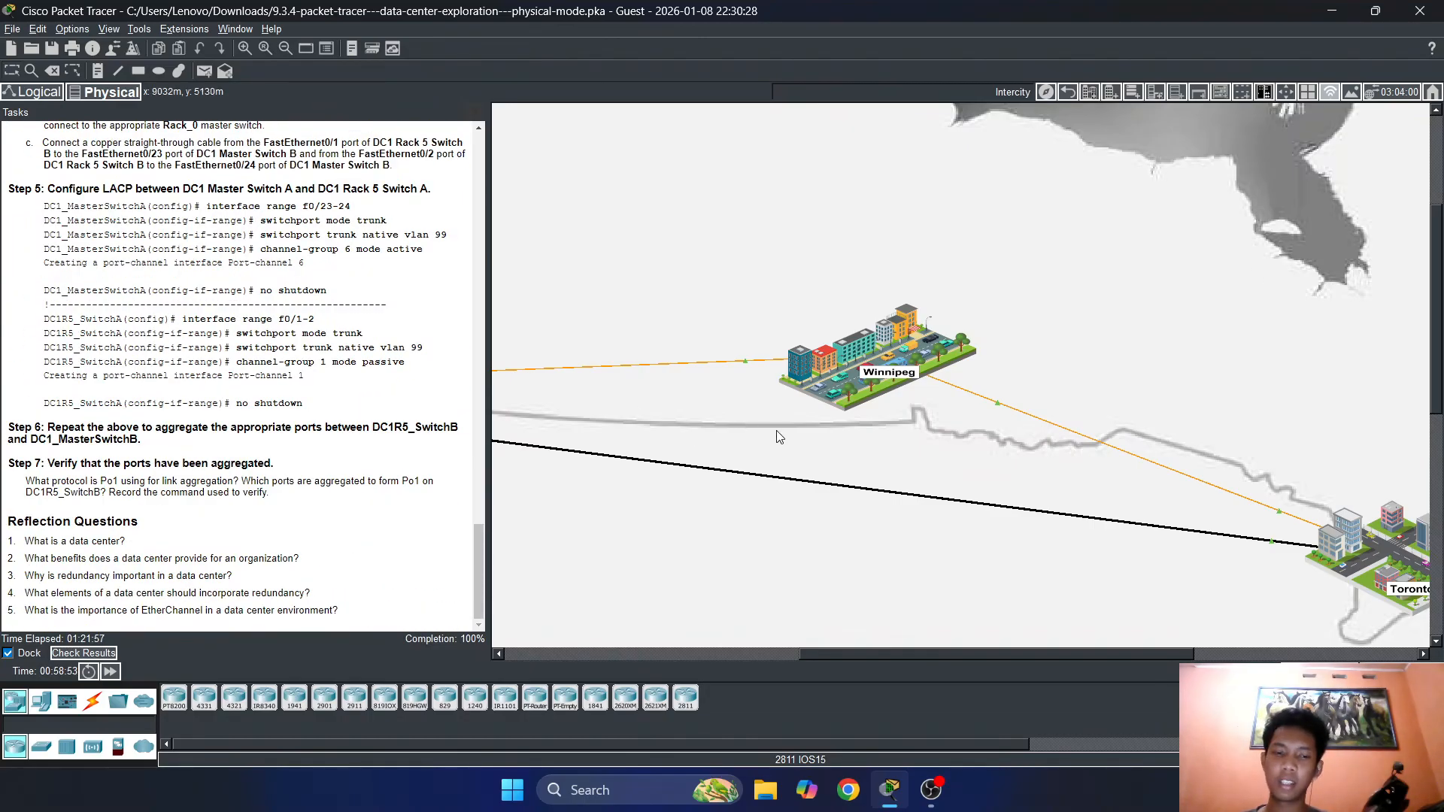
pyautogui.scroll(5, 368, 477)
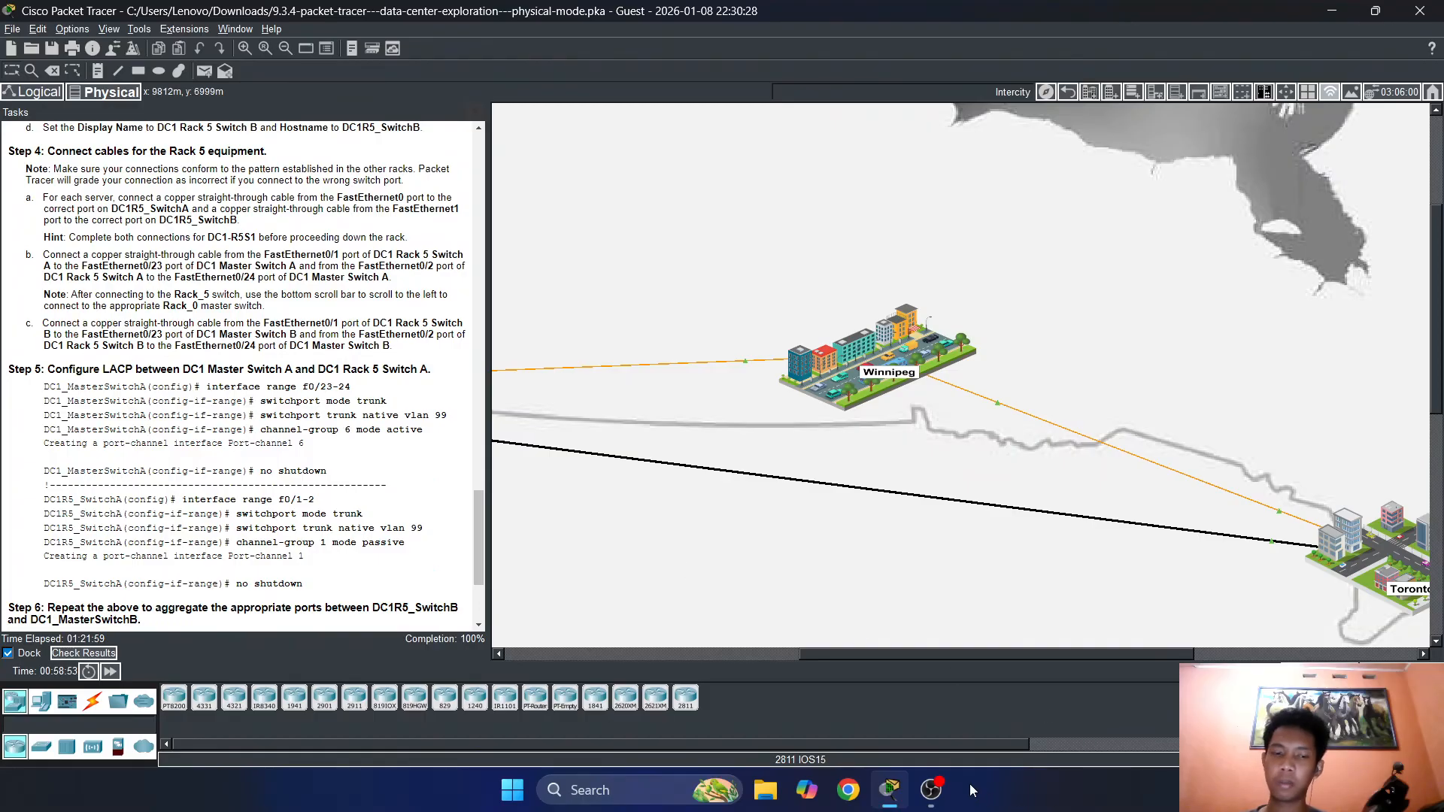